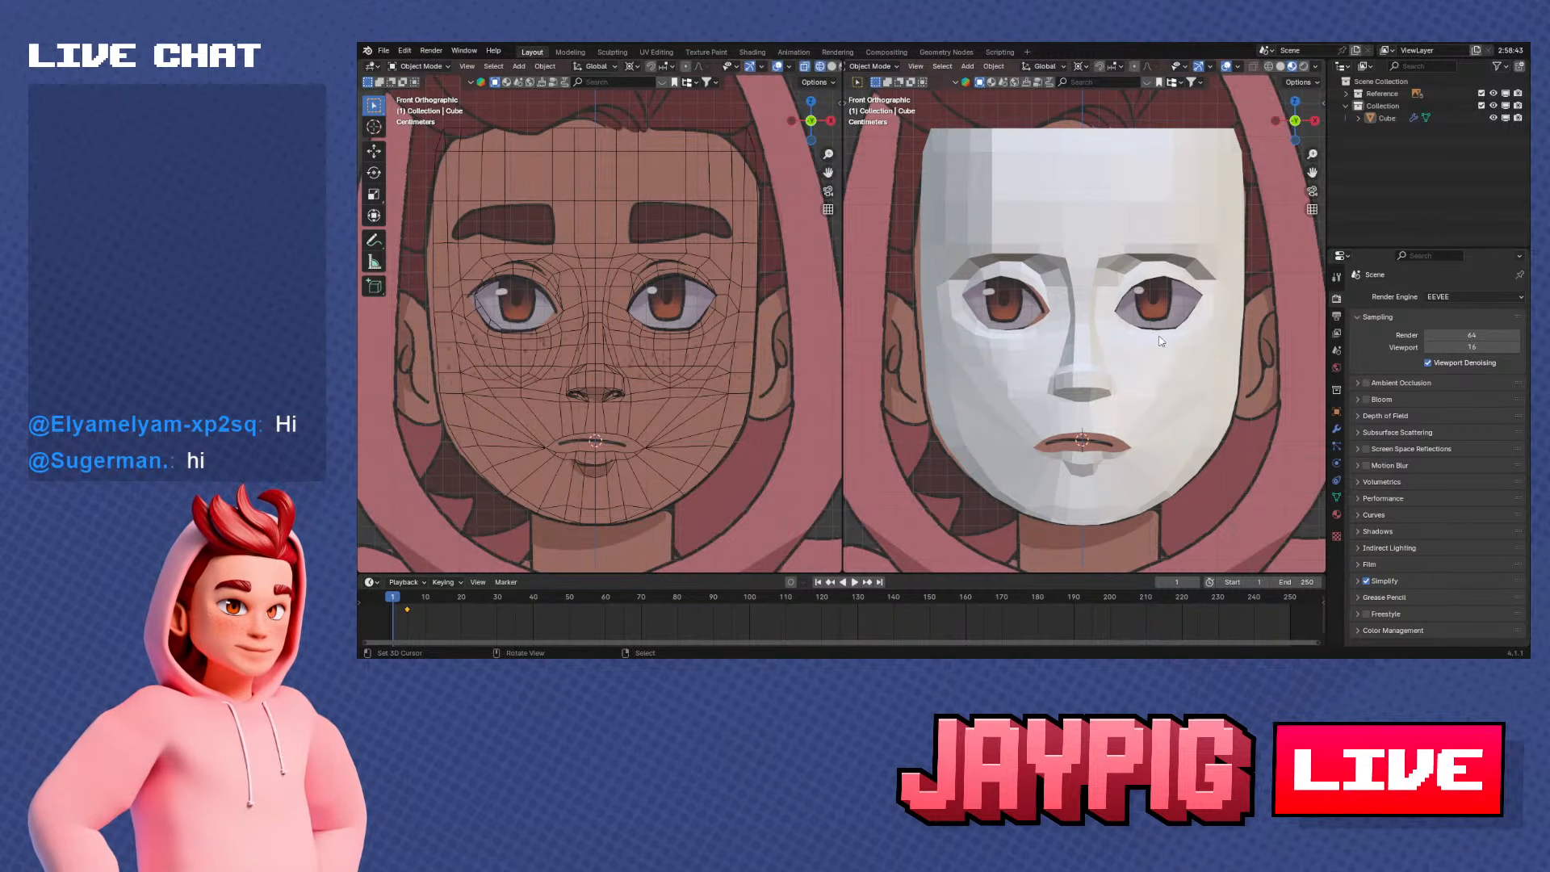
Select the low-poly face mesh and open it for vertex editing in Edit Mode
mouse_move(1159, 337)
middle_down()
mouse_move(1078, 346)
mouse_move(1162, 349)
middle_up()
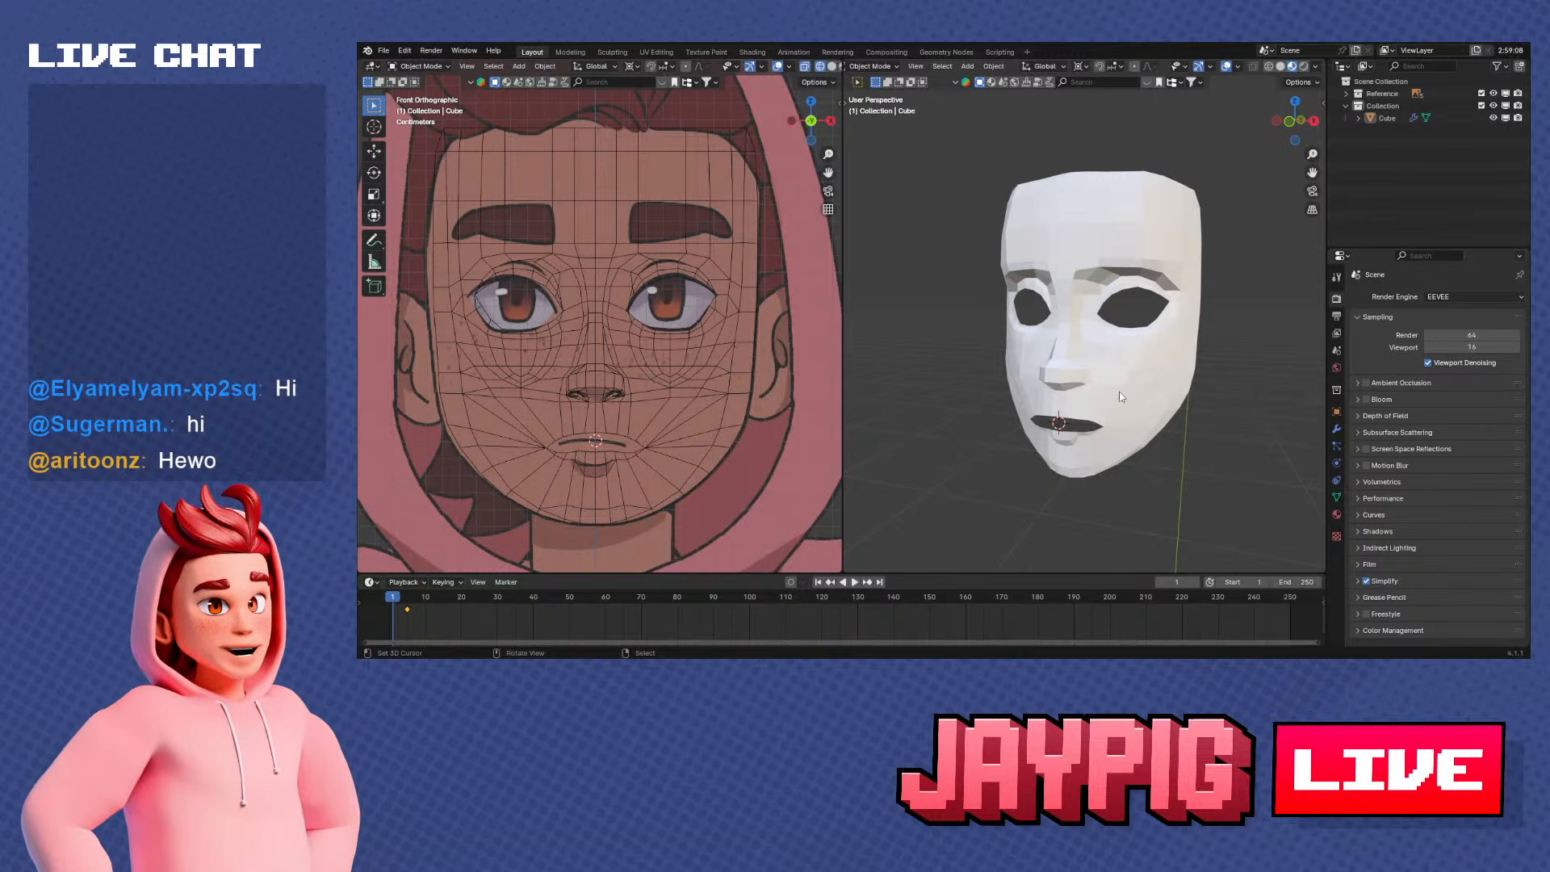
middle_drag(1177, 346, 927, 143)
scroll(613, 336, down, 9)
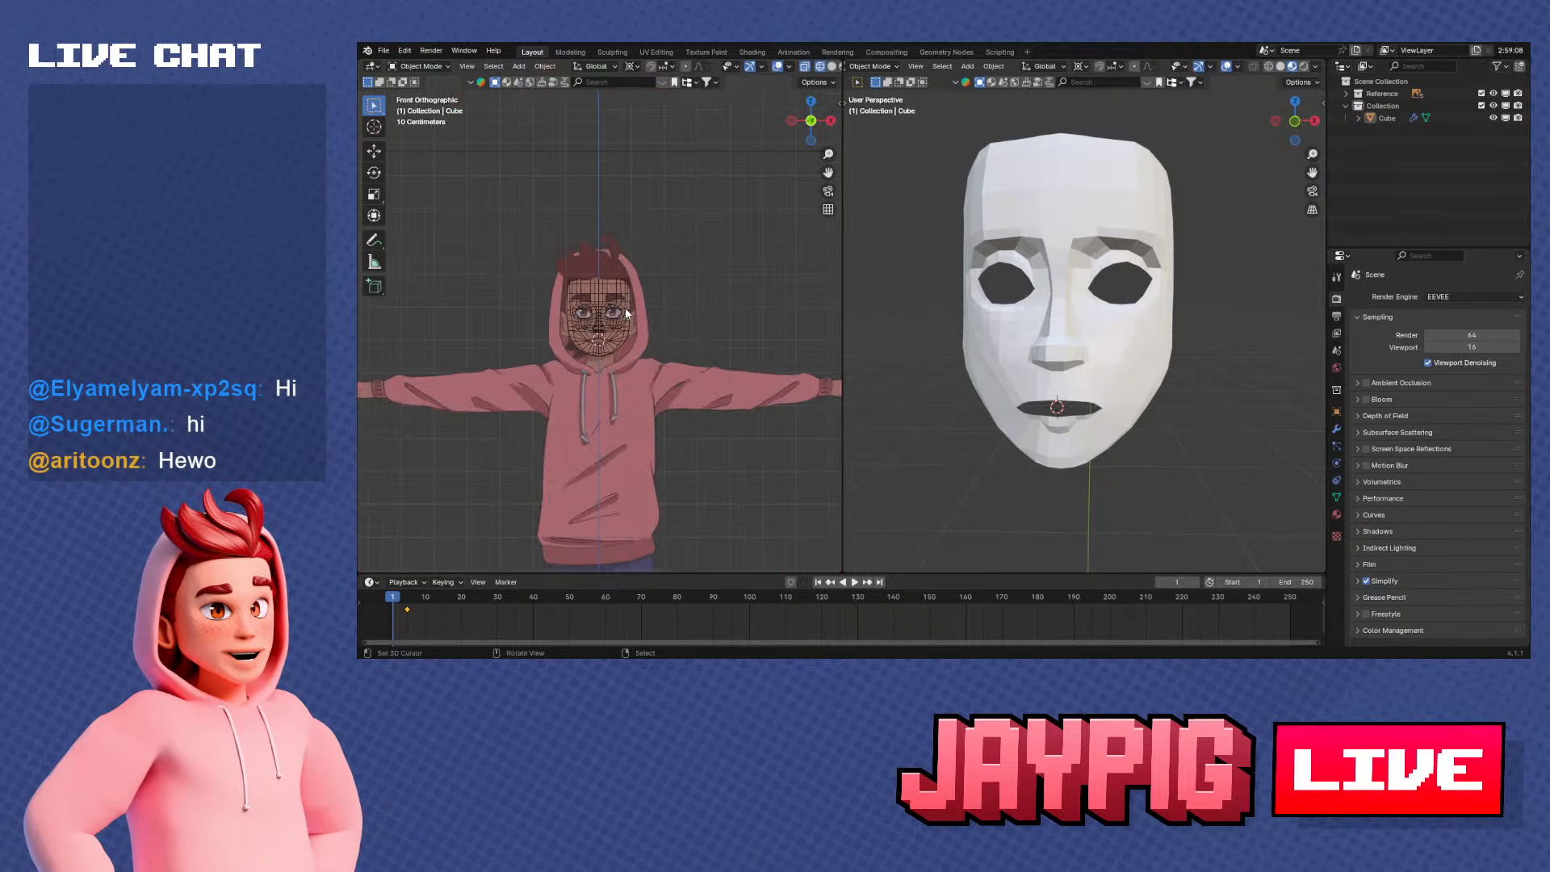
scroll(593, 340, up, 5)
scroll(1114, 275, up, 2)
scroll(1193, 362, down, 1)
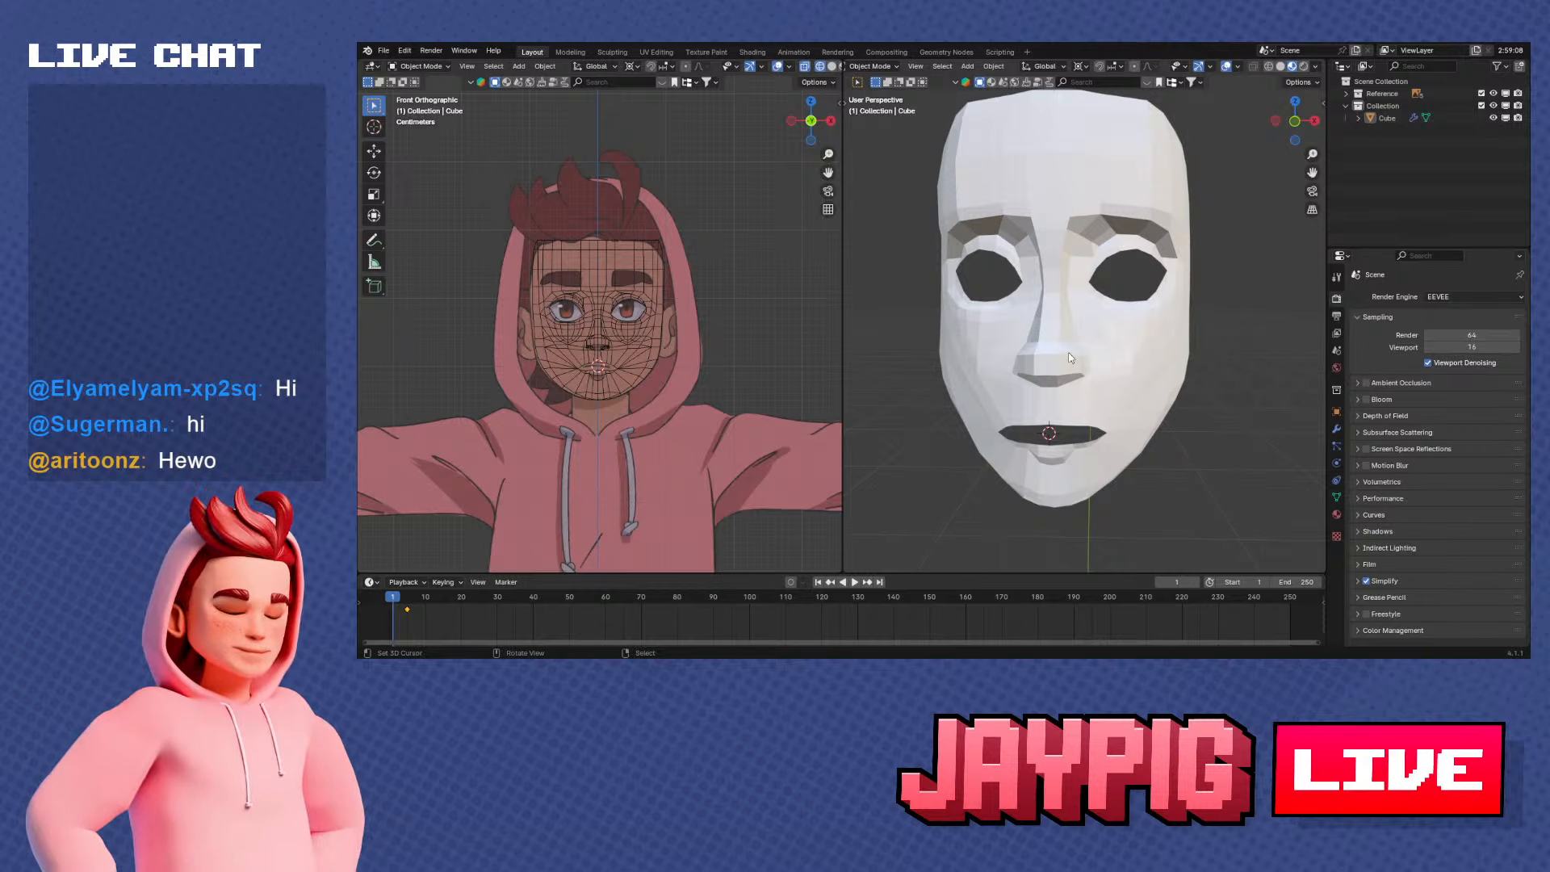
middle_drag(1069, 358, 1174, 394)
click(1121, 362)
scroll(1120, 362, up, 3)
key(Tab)
scroll(1090, 375, up, 2)
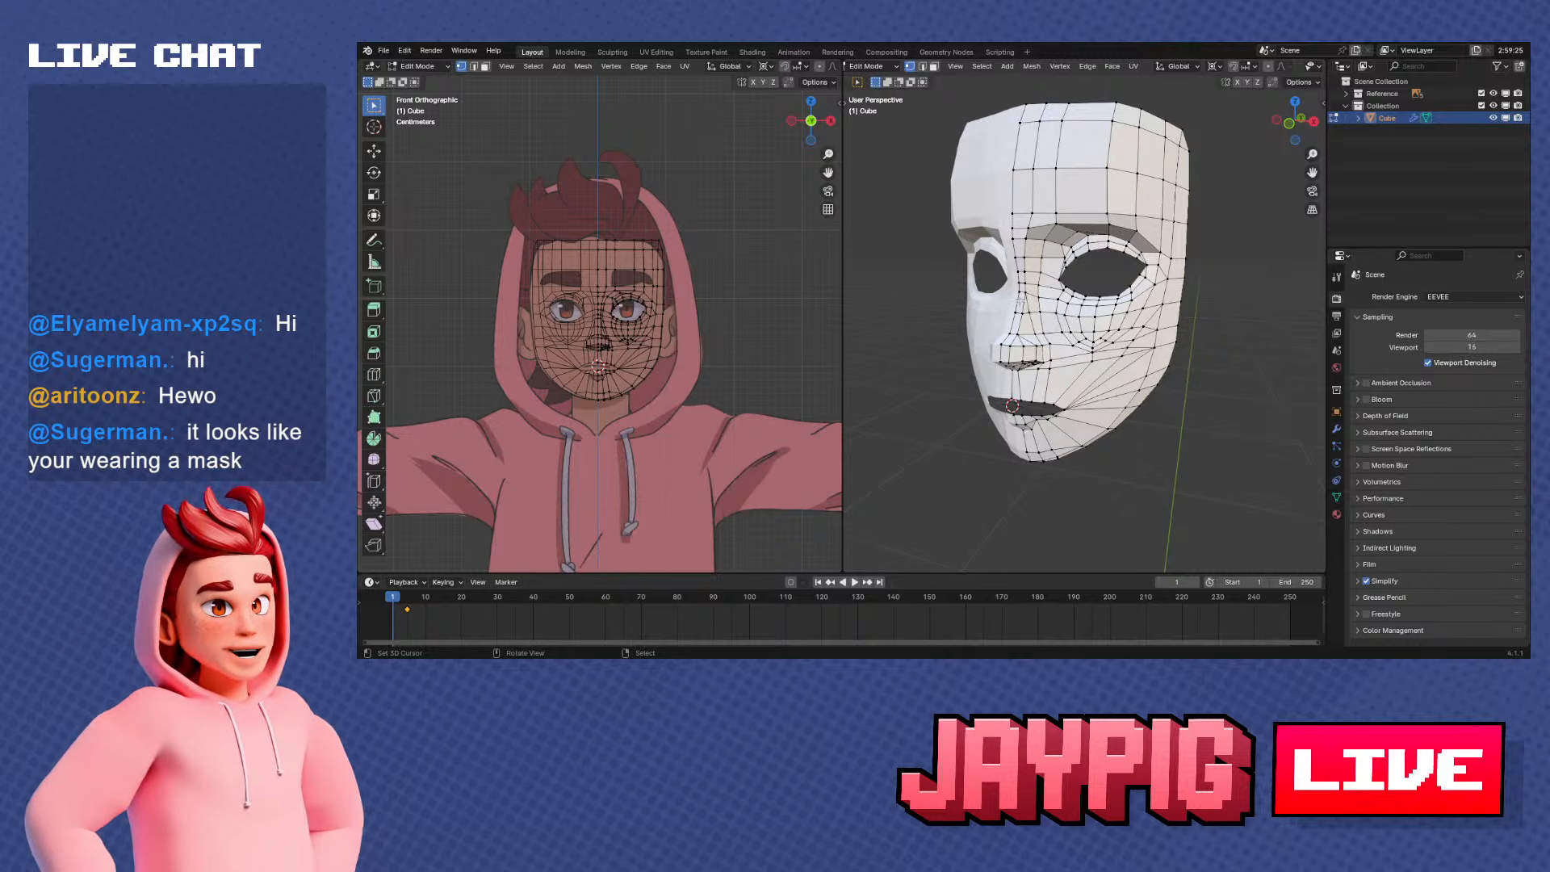
Examine the face mesh's topology around the mouth and jaw, and compare its side profile with the reference drawing
middle_drag(1019, 301, 1032, 273)
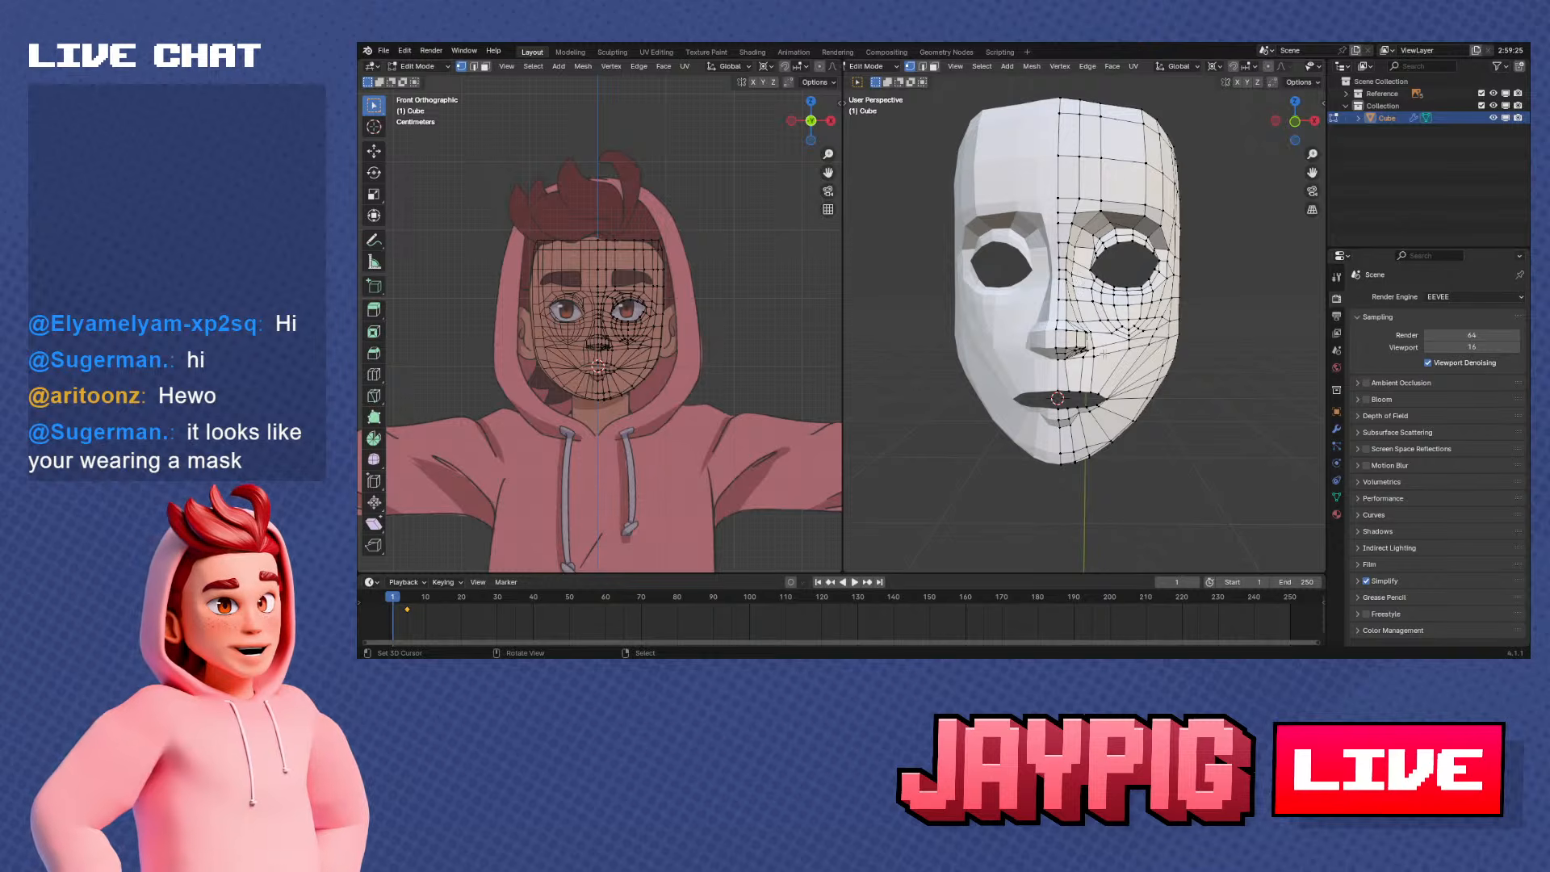
middle_drag(1118, 277, 1112, 381)
scroll(1108, 380, up, 4)
scroll(1140, 373, up, 2)
scroll(1114, 367, down, 2)
scroll(1049, 366, down, 3)
scroll(1150, 360, up, 3)
scroll(1124, 371, up, 1)
key(KP_1)
key(KP_3)
scroll(1122, 394, up, 2)
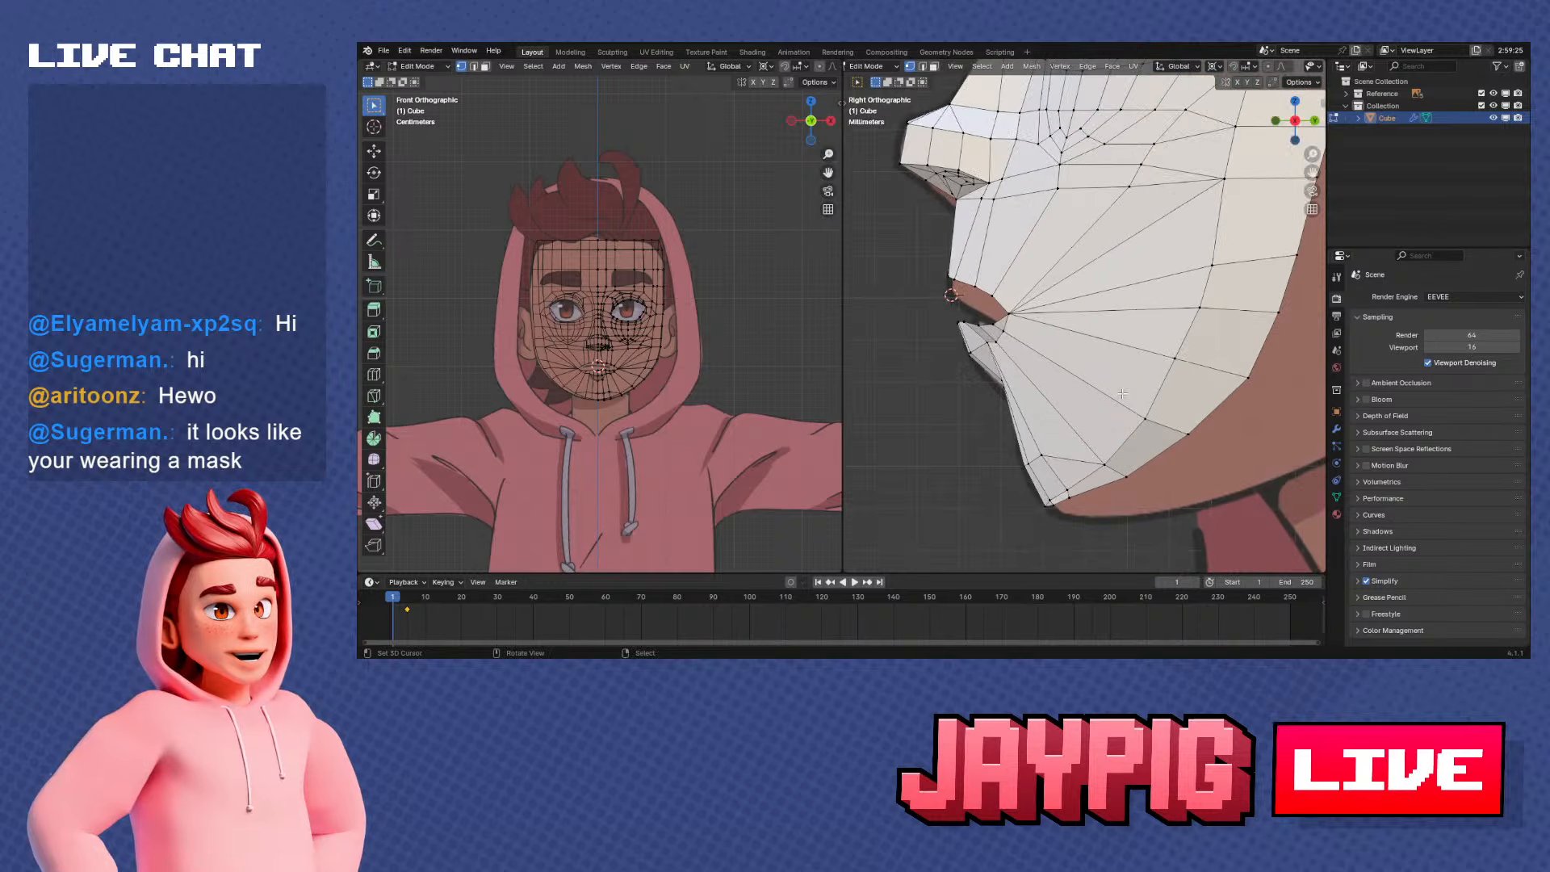
scroll(1016, 346, down, 4)
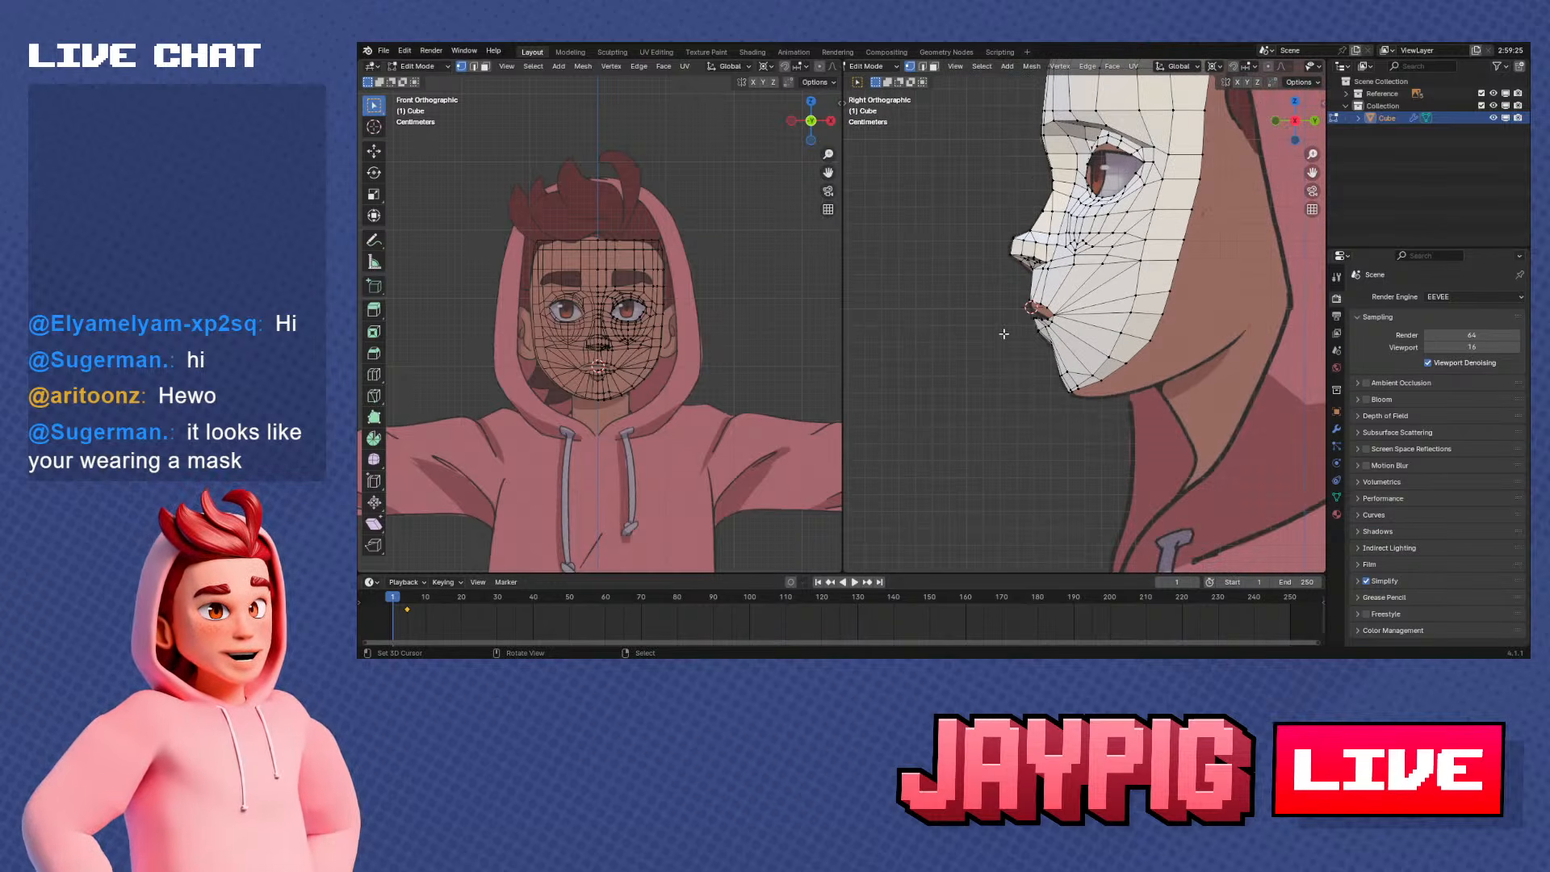
middle_drag(1004, 333, 1055, 359)
In the side view, expand the Reference collection and make the Bust_Side image visible
key(KP_3)
scroll(1165, 284, down, 2)
click(1344, 95)
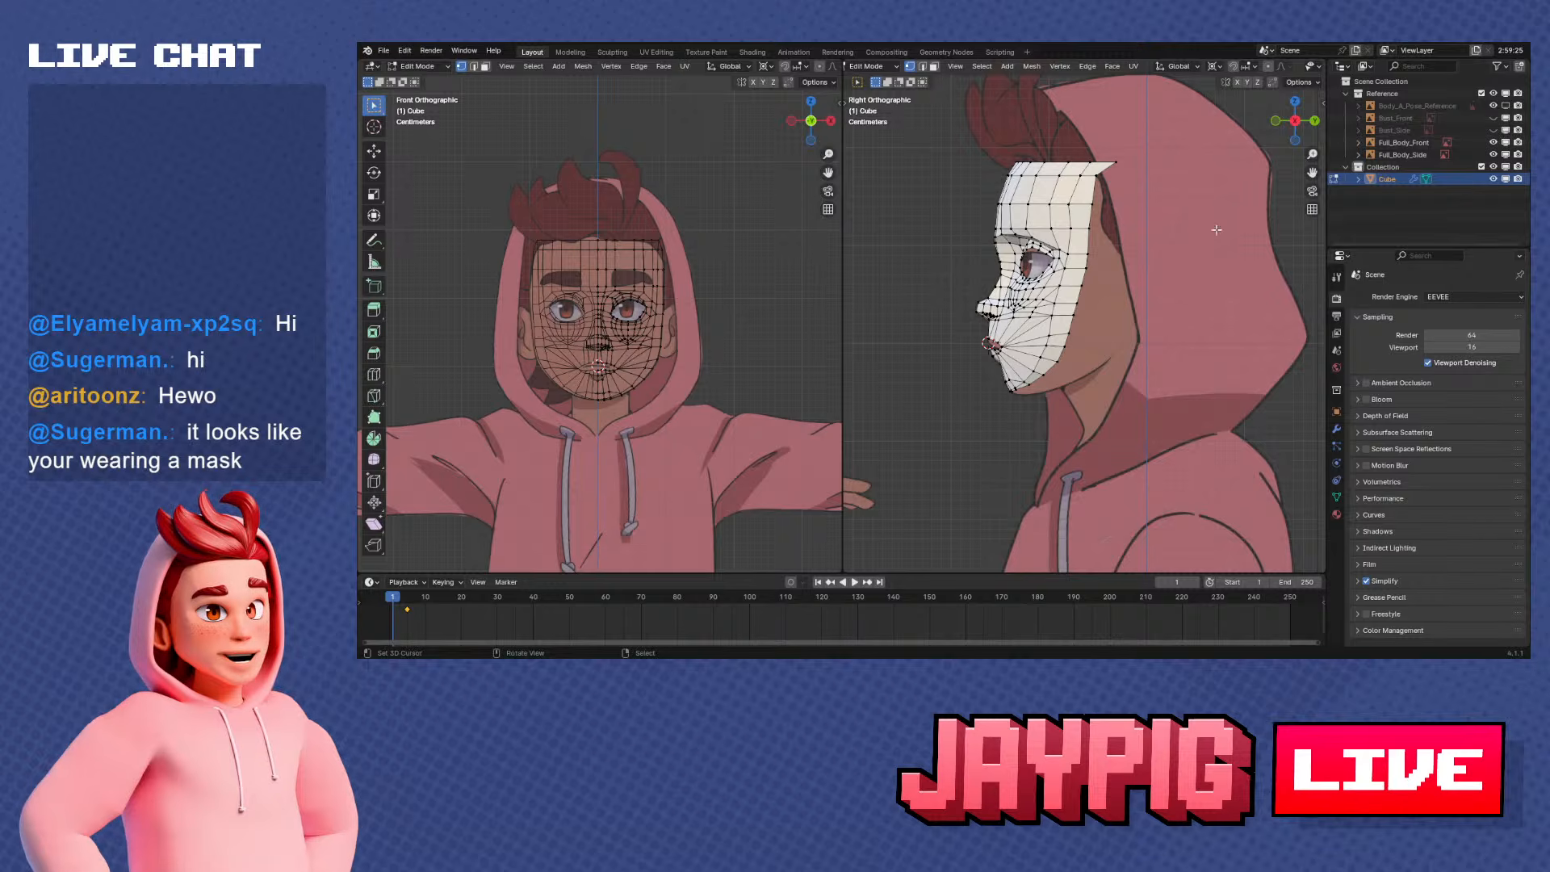
scroll(1214, 229, down, 2)
shift+middle_drag(1203, 226, 1135, 257)
scroll(1114, 202, up, 1)
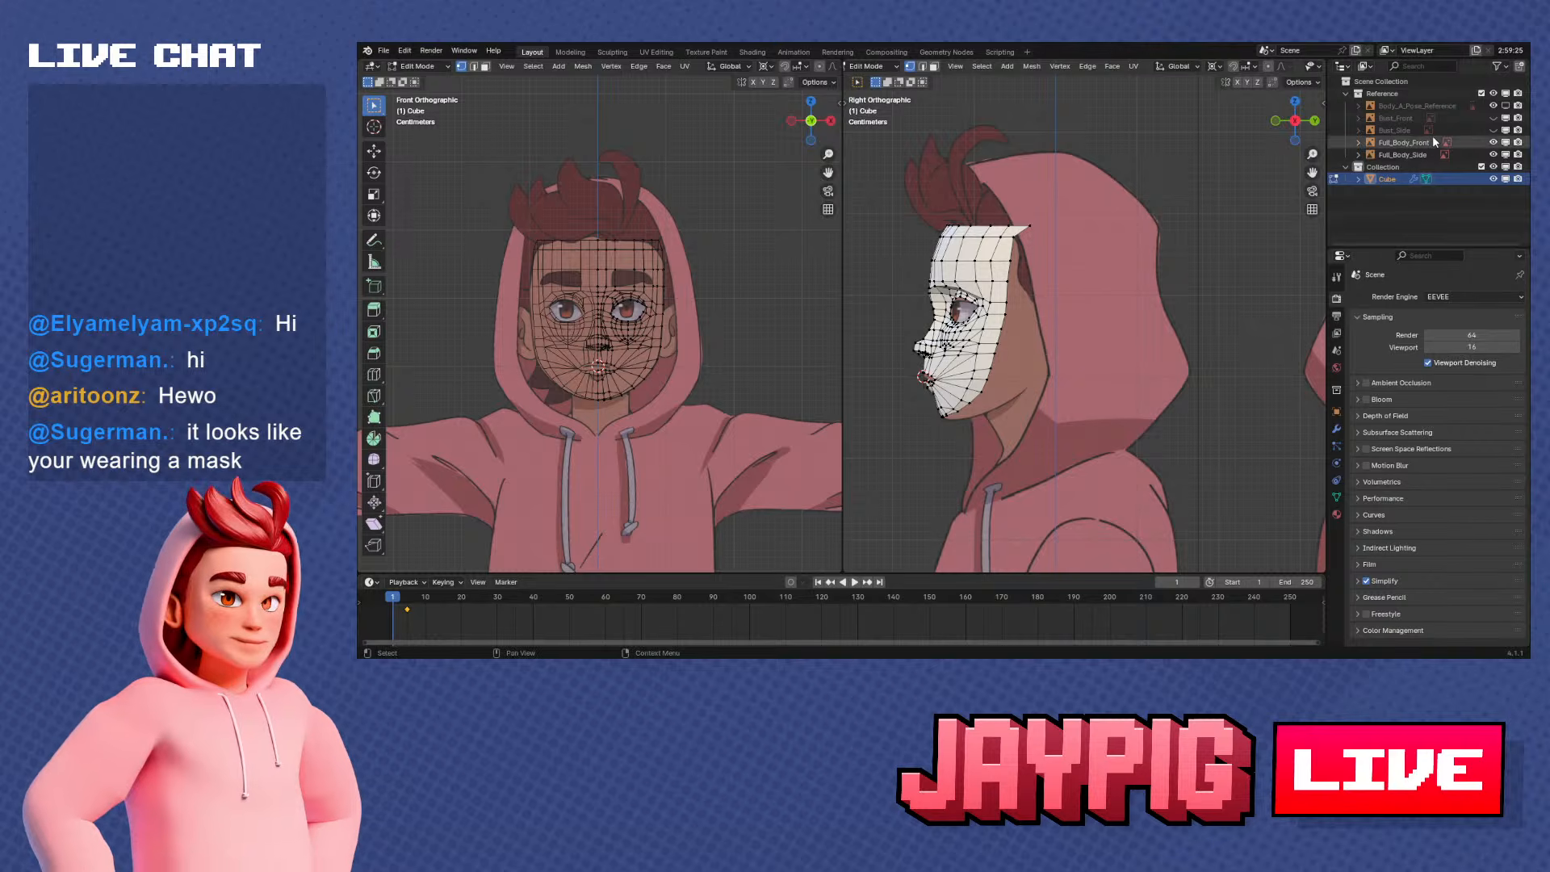
click(1495, 130)
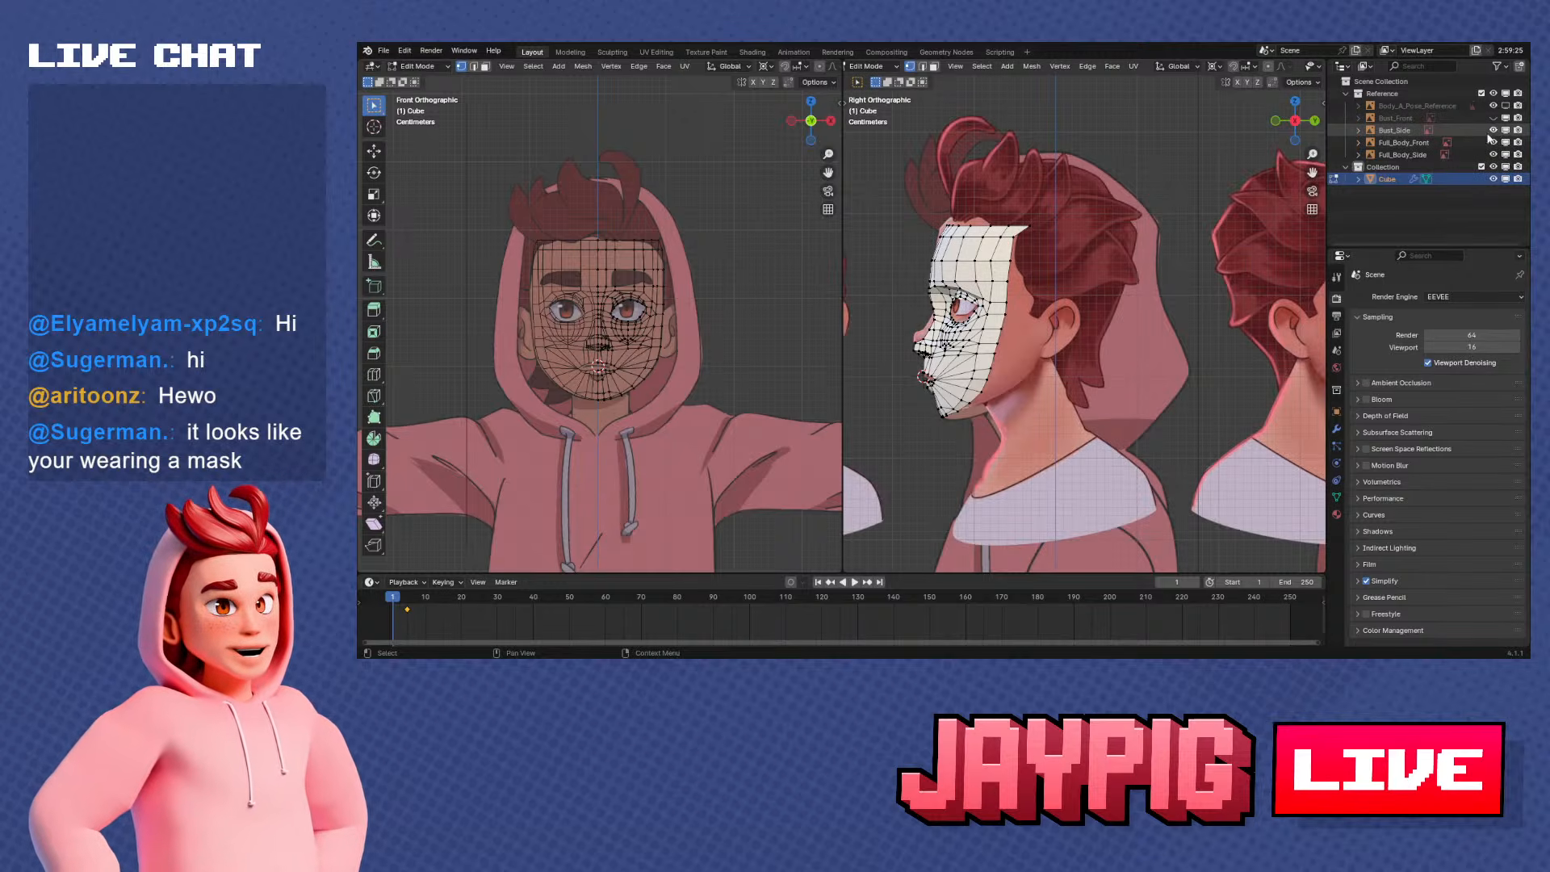
Return to Object Mode and hide the face mesh to examine the Bust_Side profile over the full-body side reference
scroll(1110, 369, up, 3)
scroll(1110, 369, up, 2)
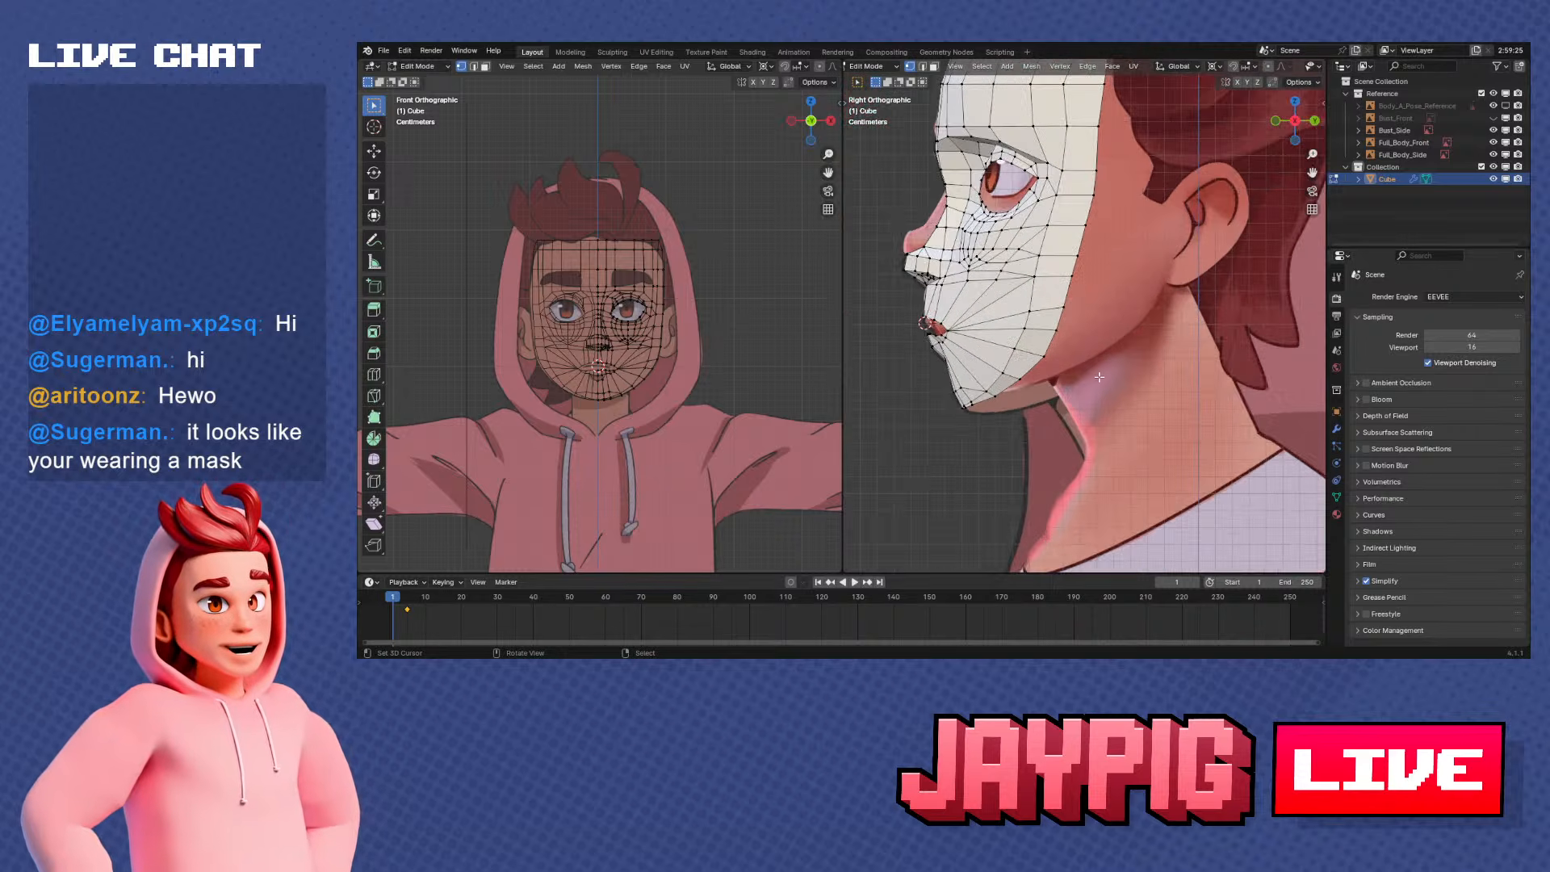
scroll(1099, 376, down, 3)
middle_drag(1100, 376, 1163, 384)
scroll(1163, 383, down, 2)
key(KP_3)
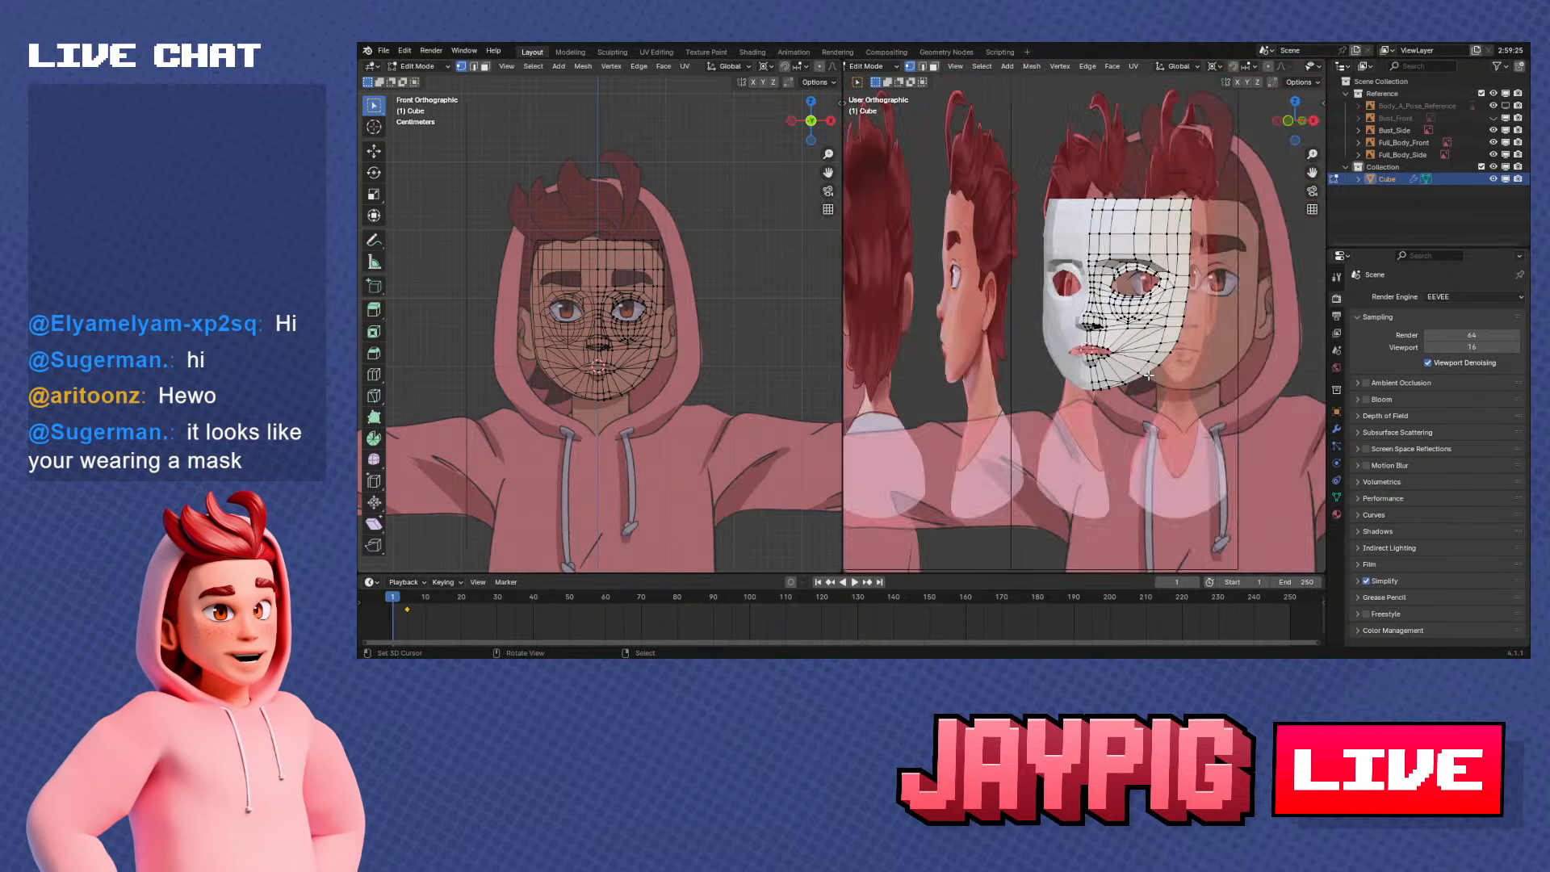
scroll(1086, 304, up, 2)
key(Tab)
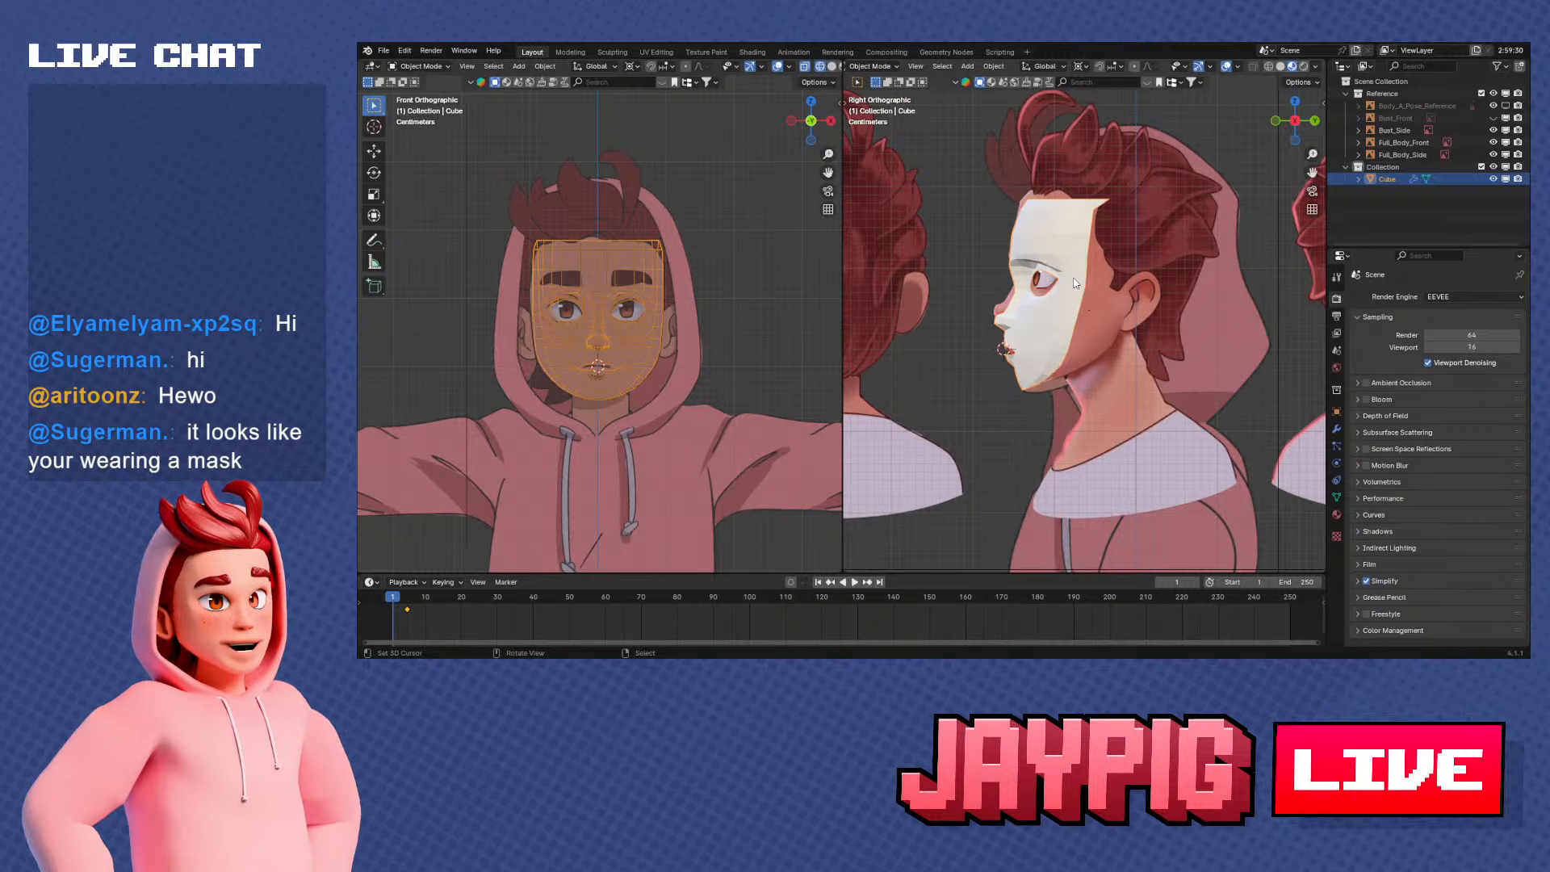
key(h)
scroll(1110, 306, up, 1)
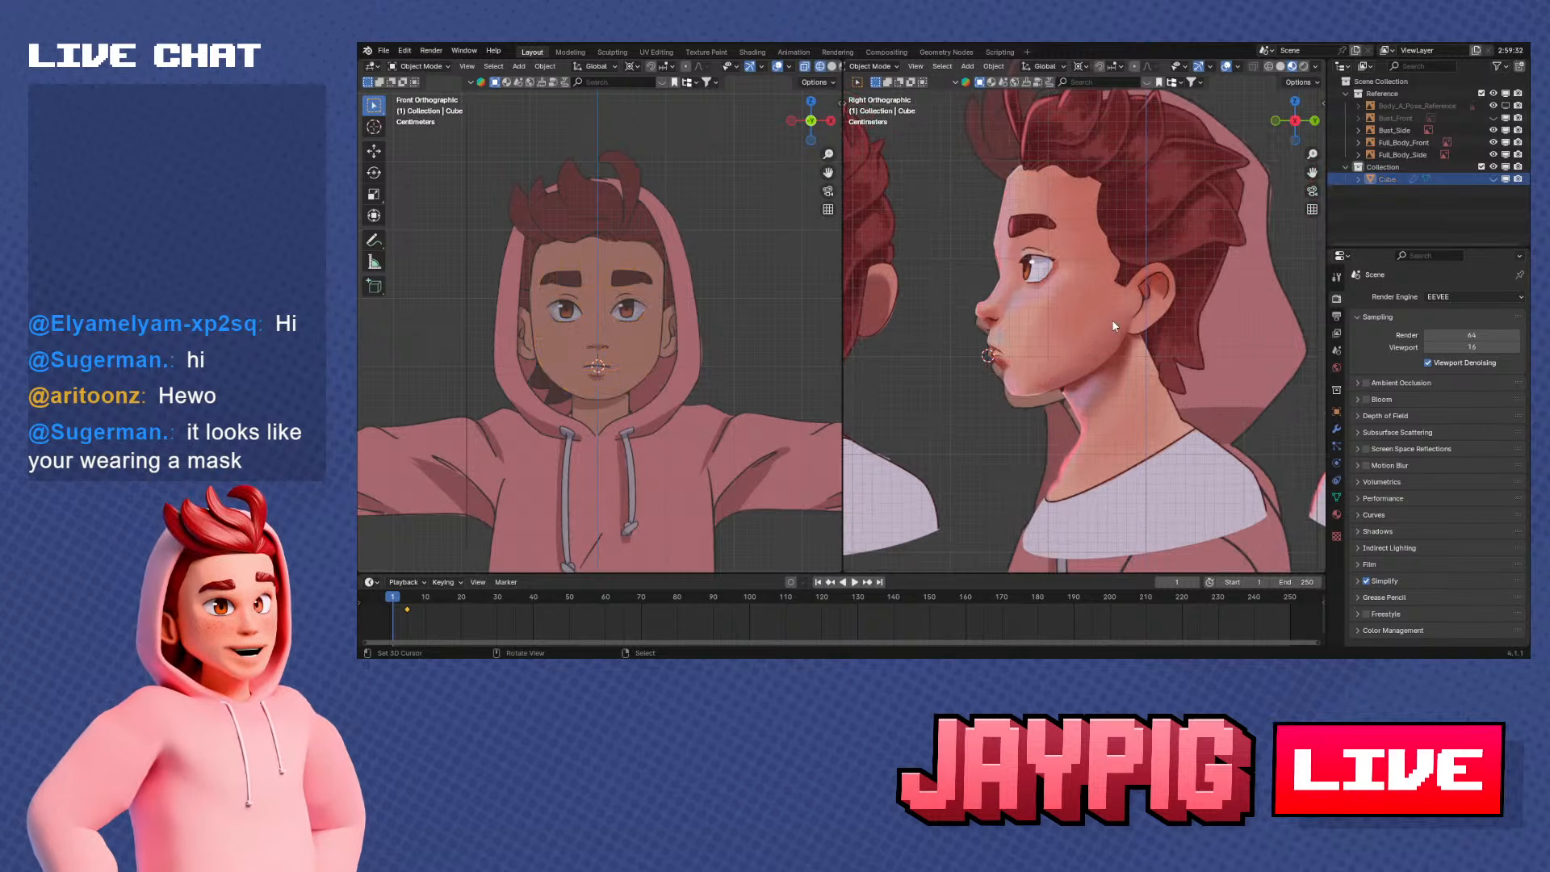
shift+middle_drag(1112, 320, 1111, 342)
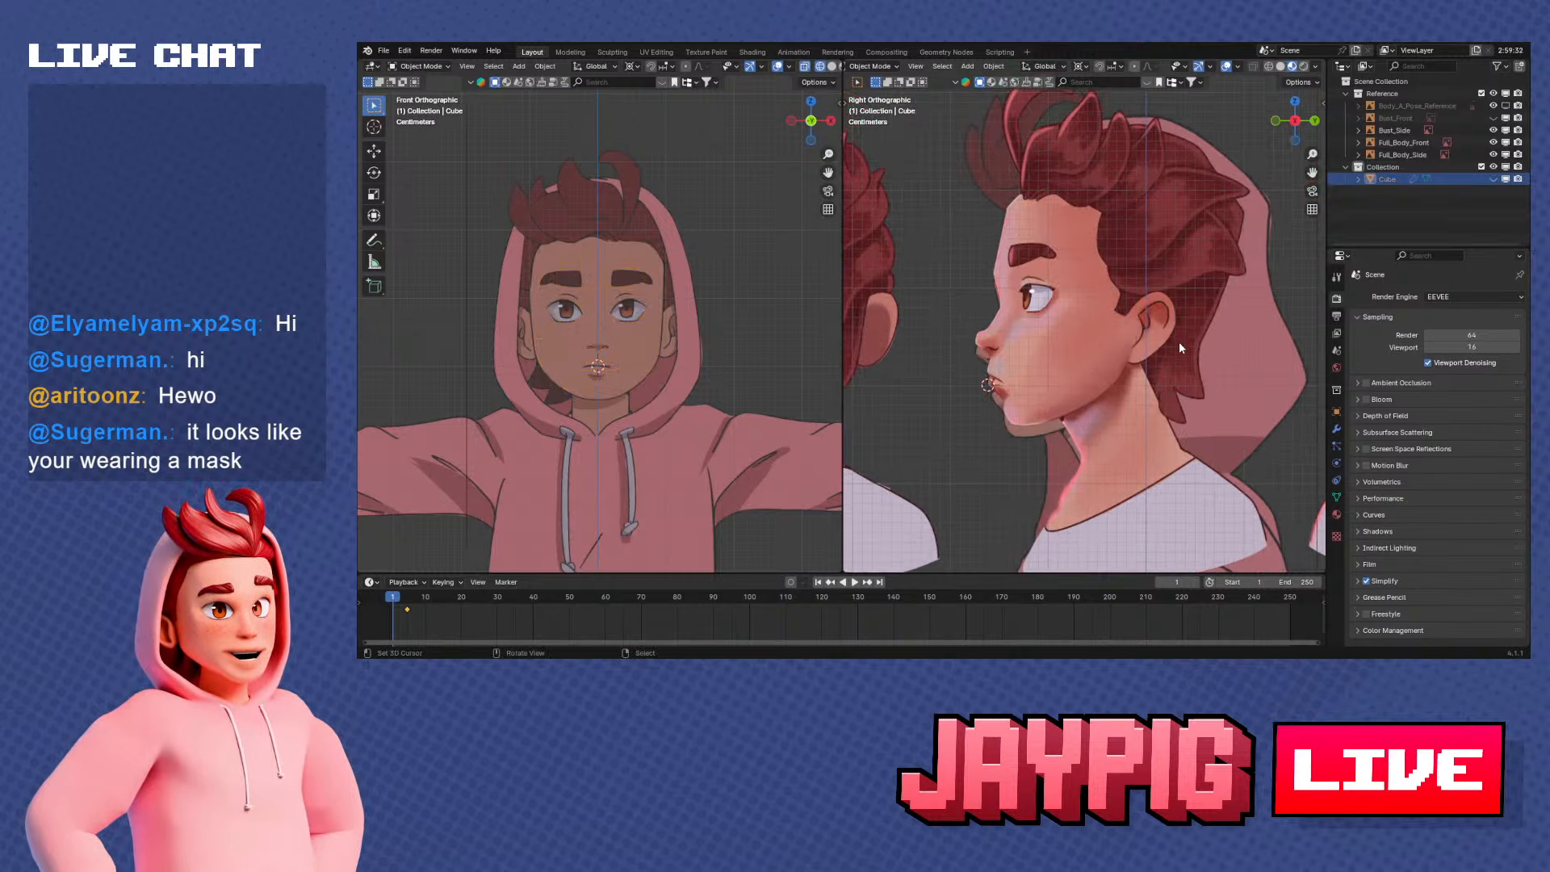
scroll(1122, 395, down, 2)
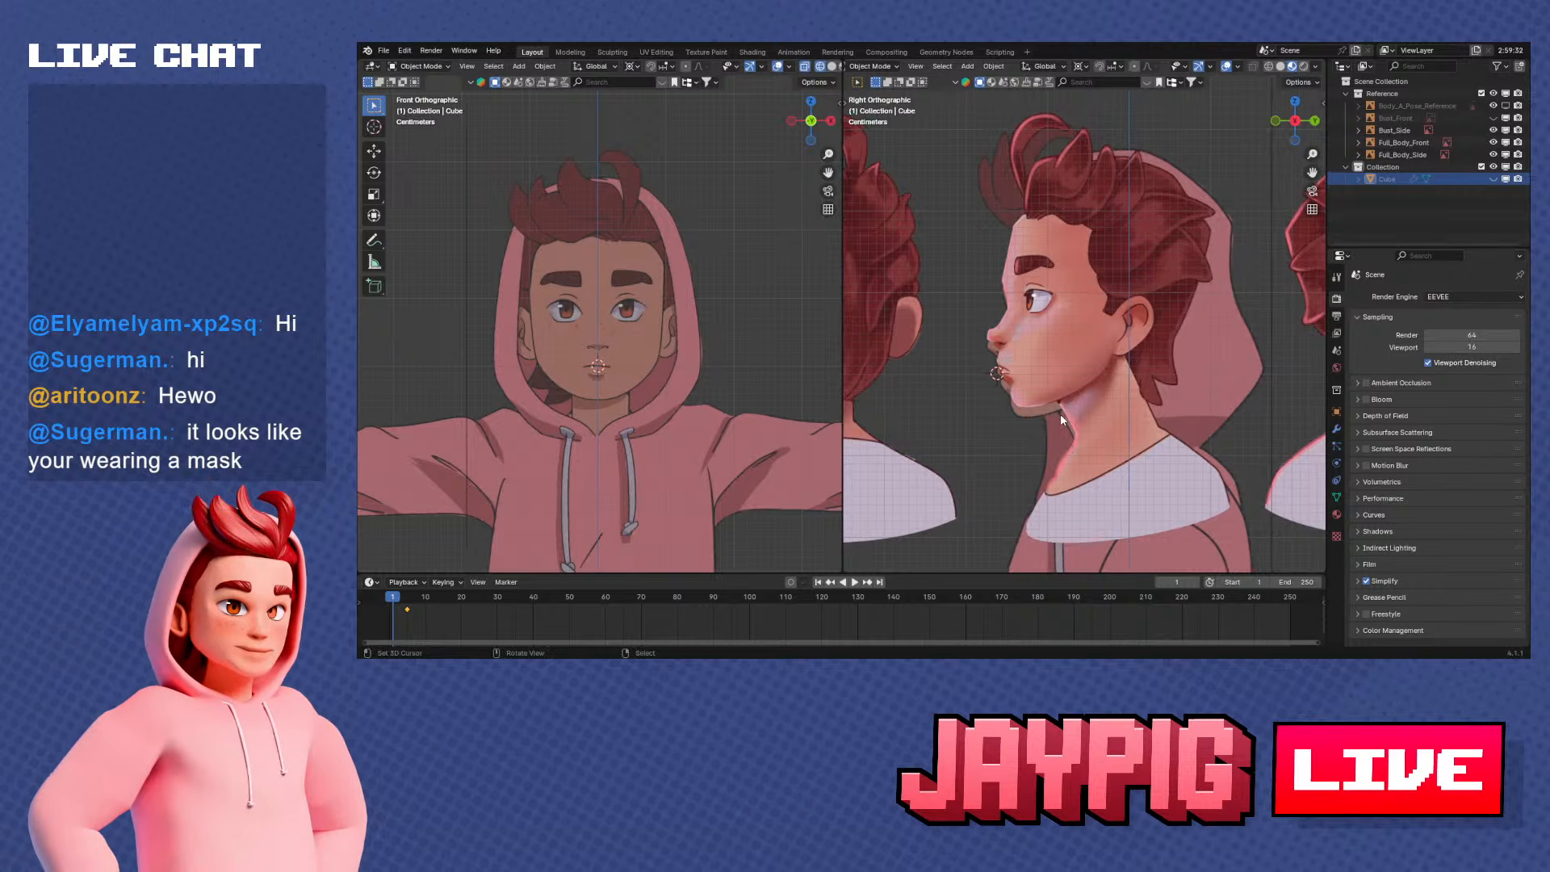
scroll(1026, 329, up, 1)
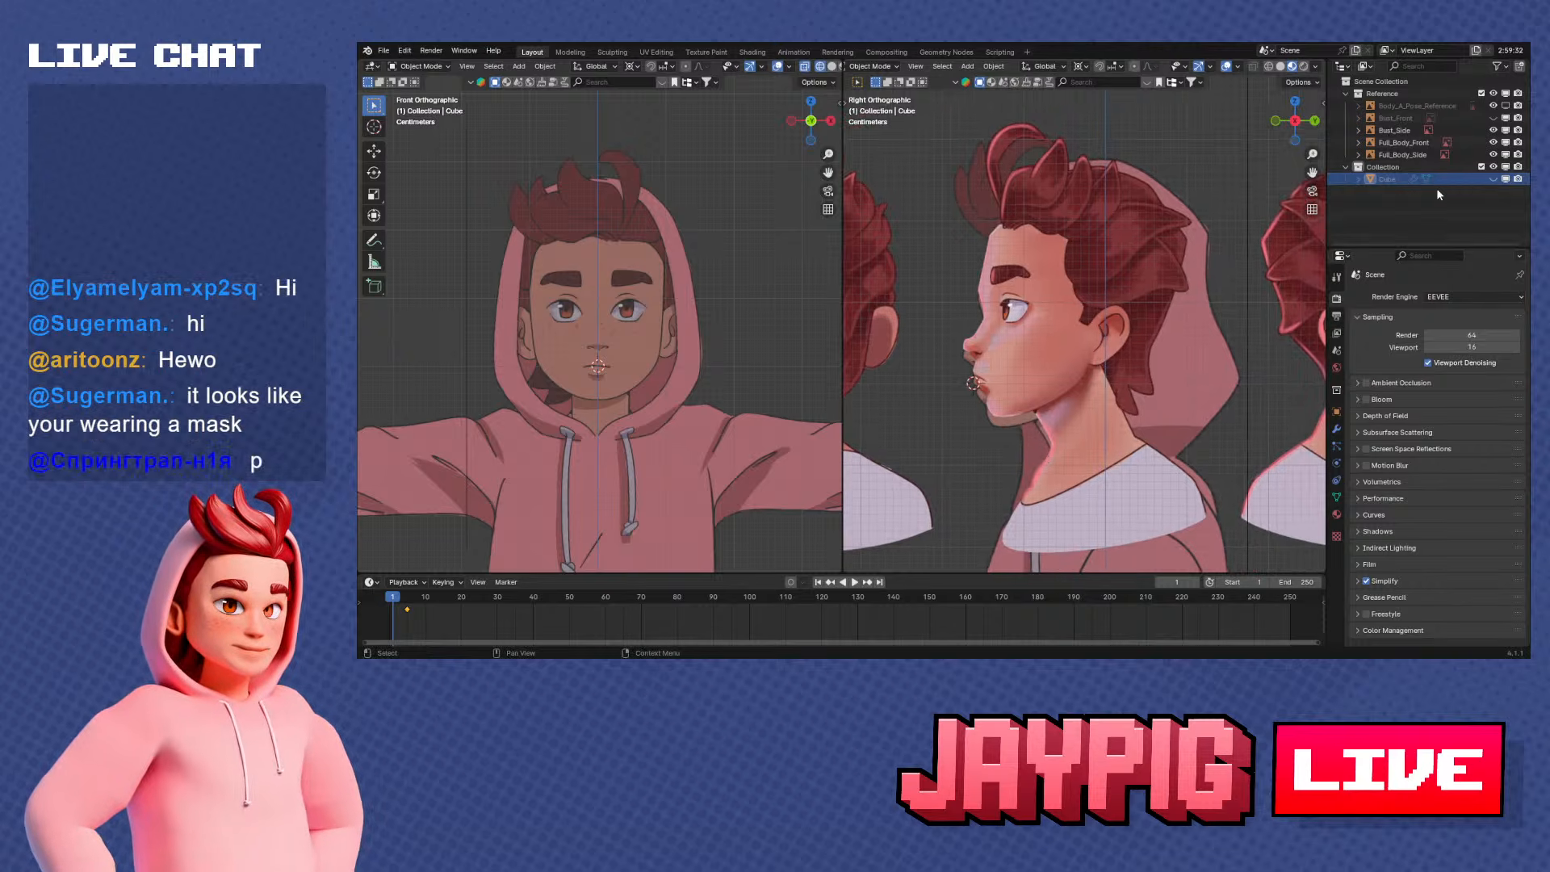
Unhide the face mesh, keep the Bust_Front image hidden, and clear the selection
click(1493, 118)
click(1494, 118)
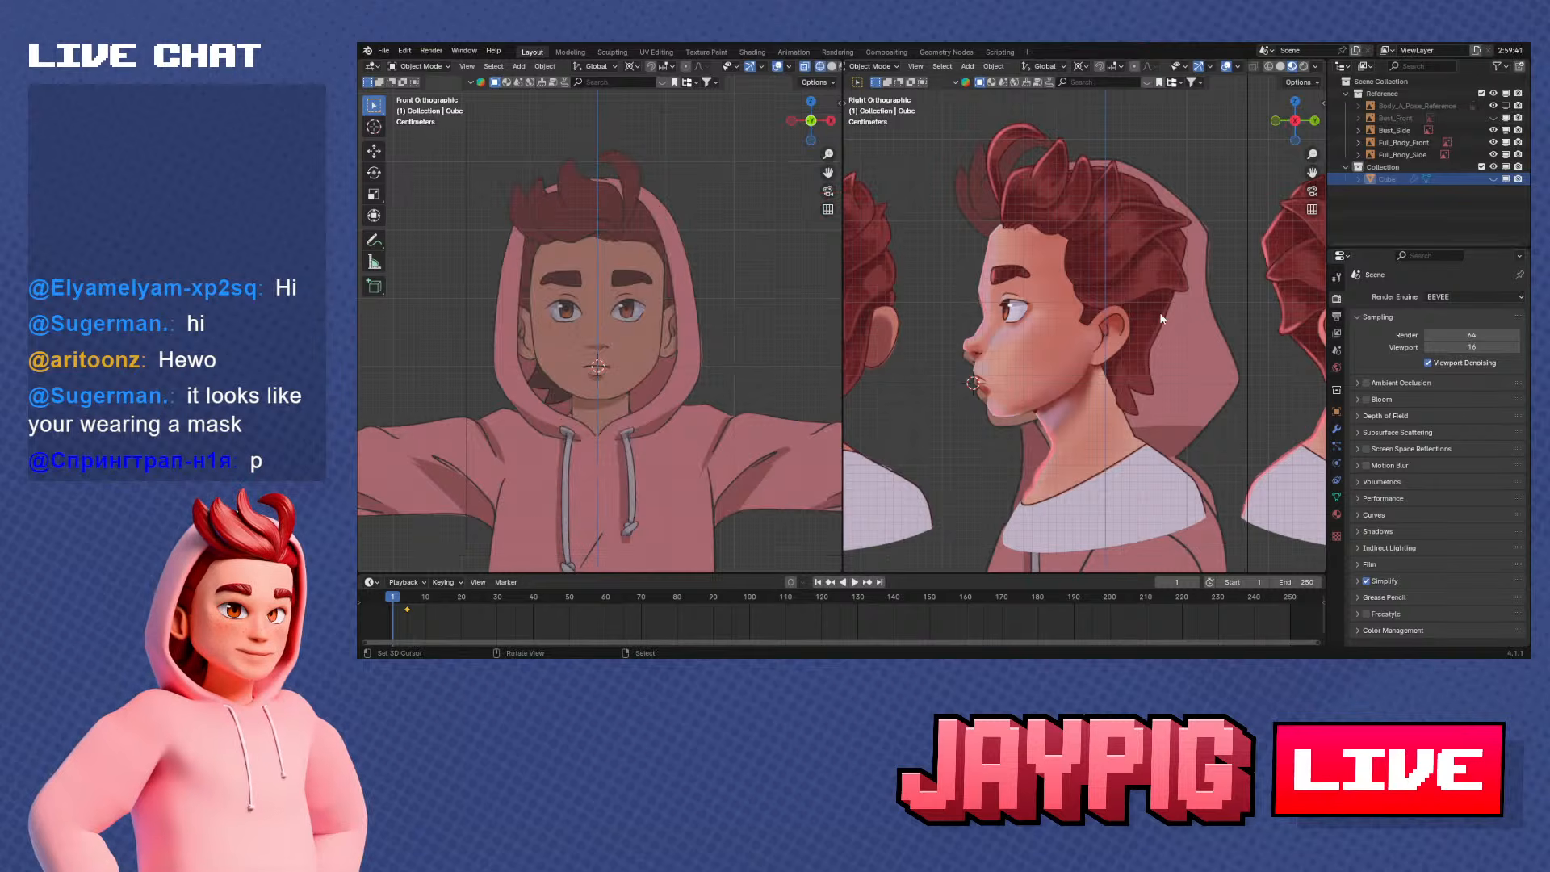
shift+middle_drag(1087, 348, 1108, 326)
key(alt+h)
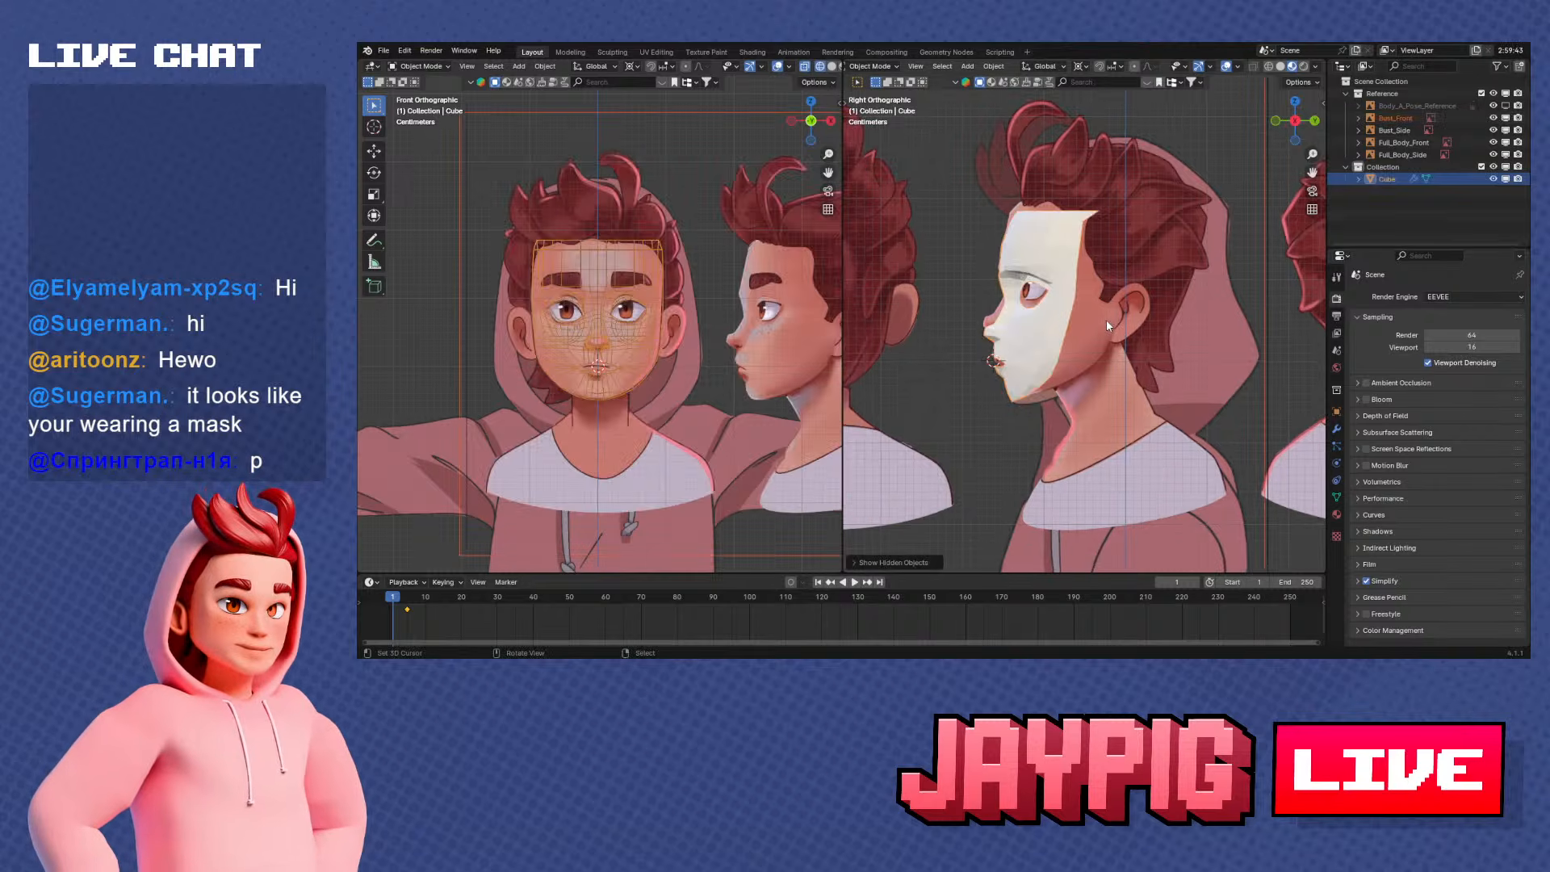
scroll(1107, 321, down, 2)
scroll(1106, 326, up, 2)
click(1493, 118)
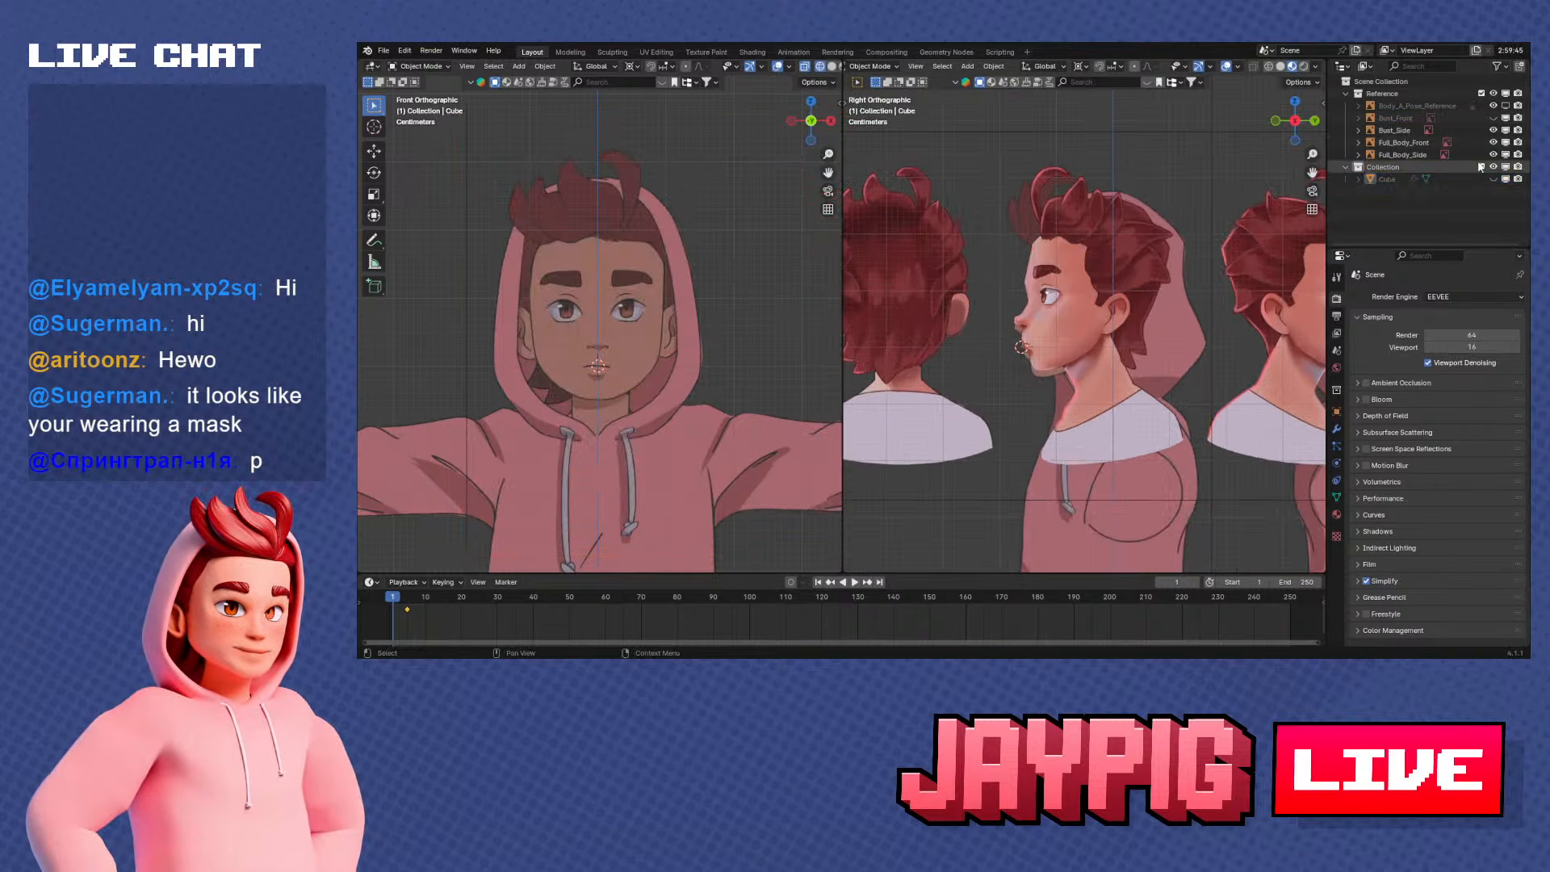
key(alt+a)
Select the Bust_Side image and lower it about 0.012 m along Z to line it up with the face mesh
scroll(1139, 372, up, 3)
right_click(1189, 316)
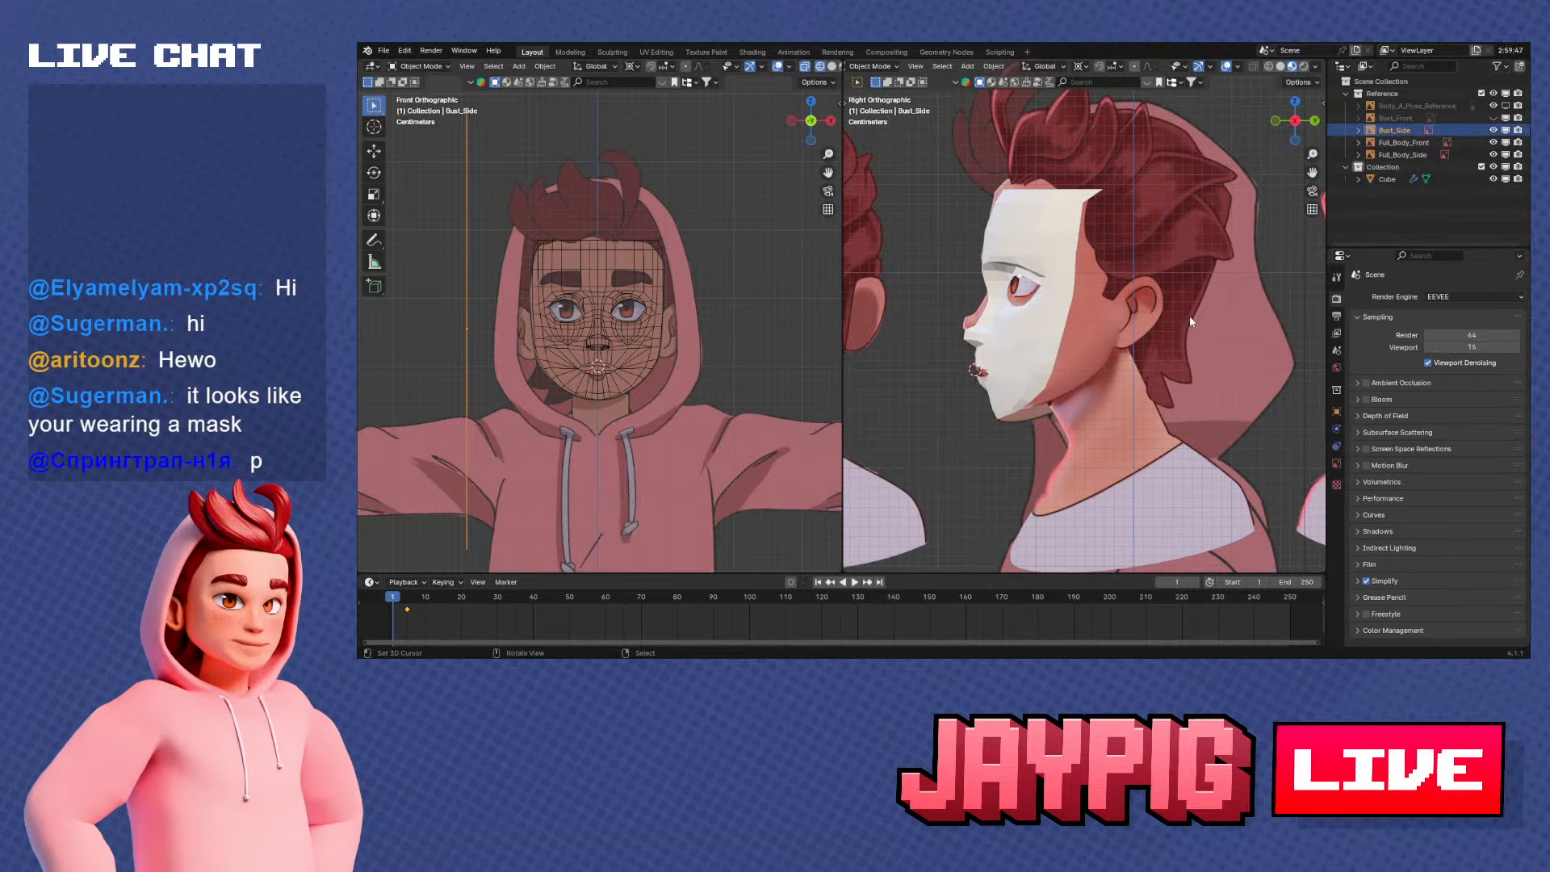
key(h)
key(ctrl+z)
shift+middle_drag(1151, 310, 1201, 287)
scroll(1202, 288, up, 2)
key(g)
key(z)
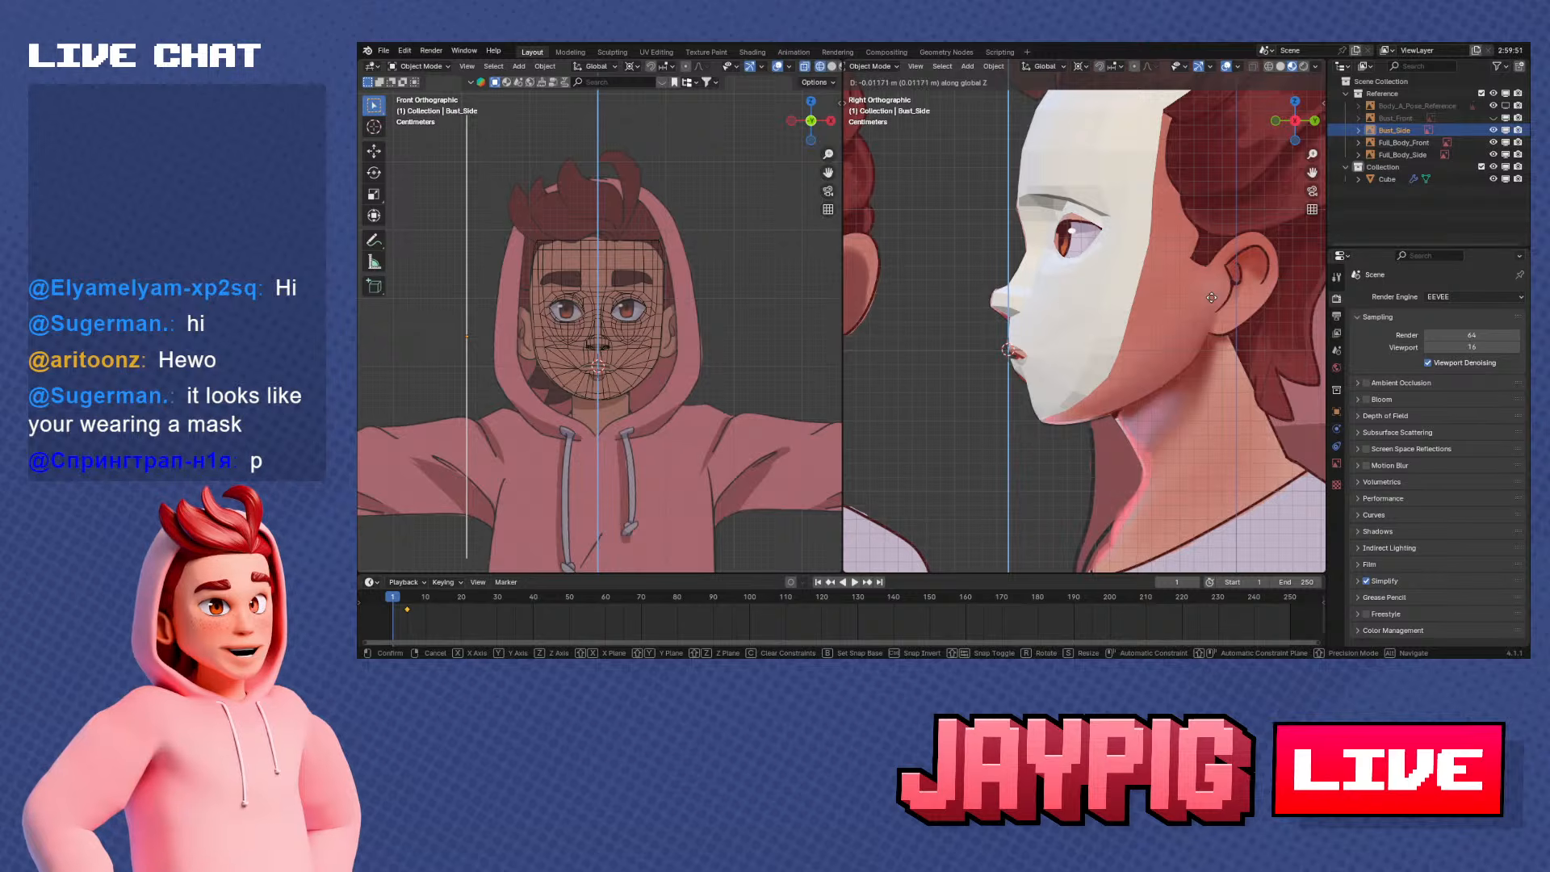
click(1211, 297)
Shift the Bust_Side image along the Y axis to line its profile up with the face mesh
scroll(1211, 297, down, 2)
shift+middle_drag(1211, 297, 1155, 329)
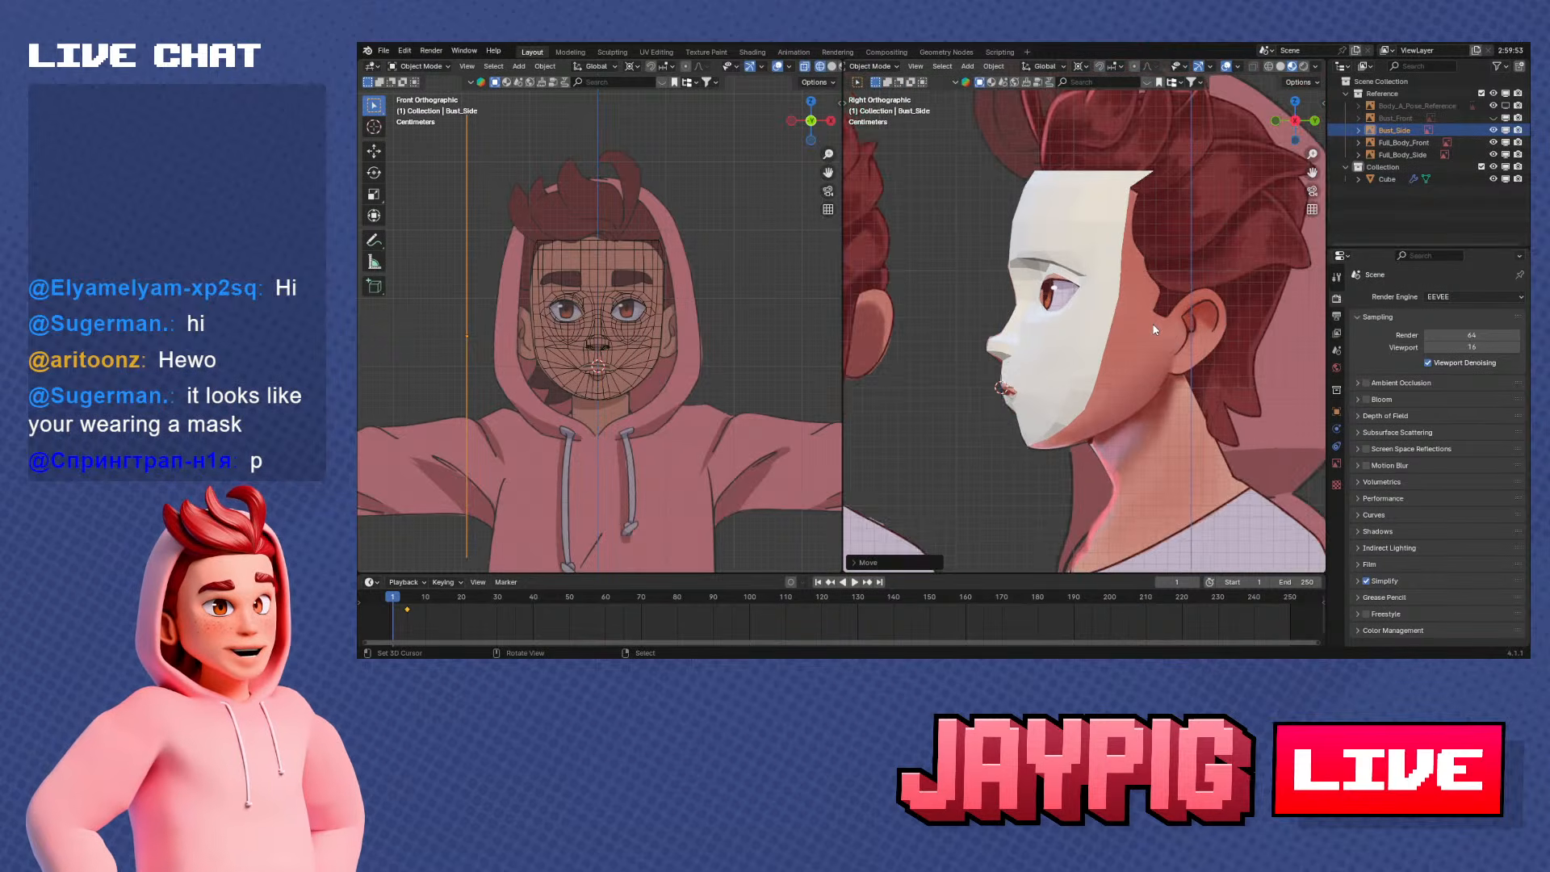
scroll(1144, 334, up, 3)
key(g)
key(y)
click(1097, 343)
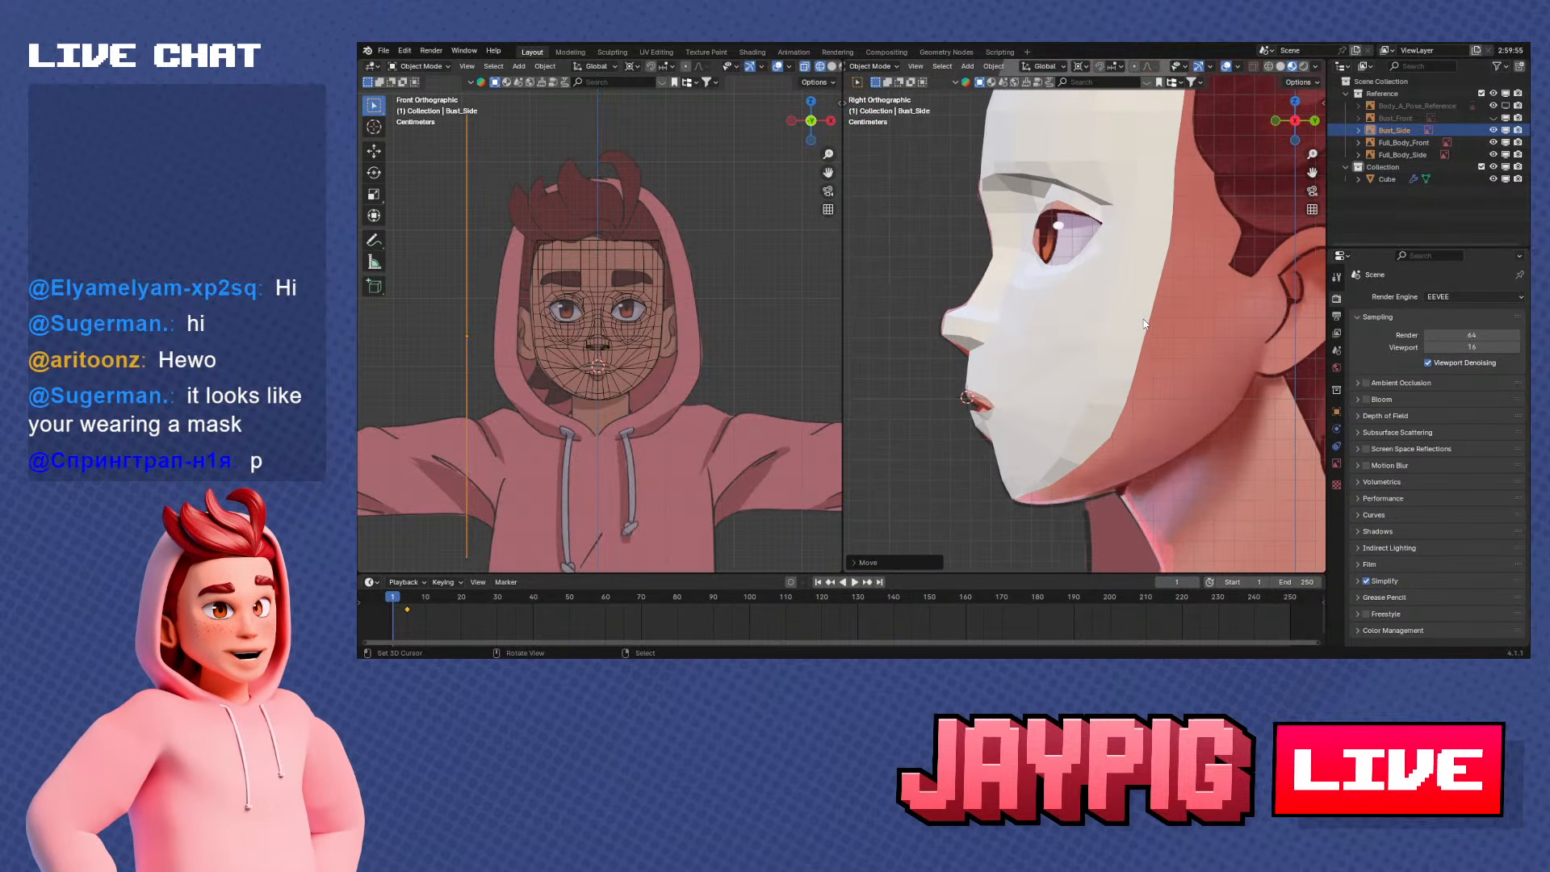
Select the face mesh and compare its profile and jawline with the repositioned Bust_Side image
scroll(1097, 343, down, 2)
click(1070, 265)
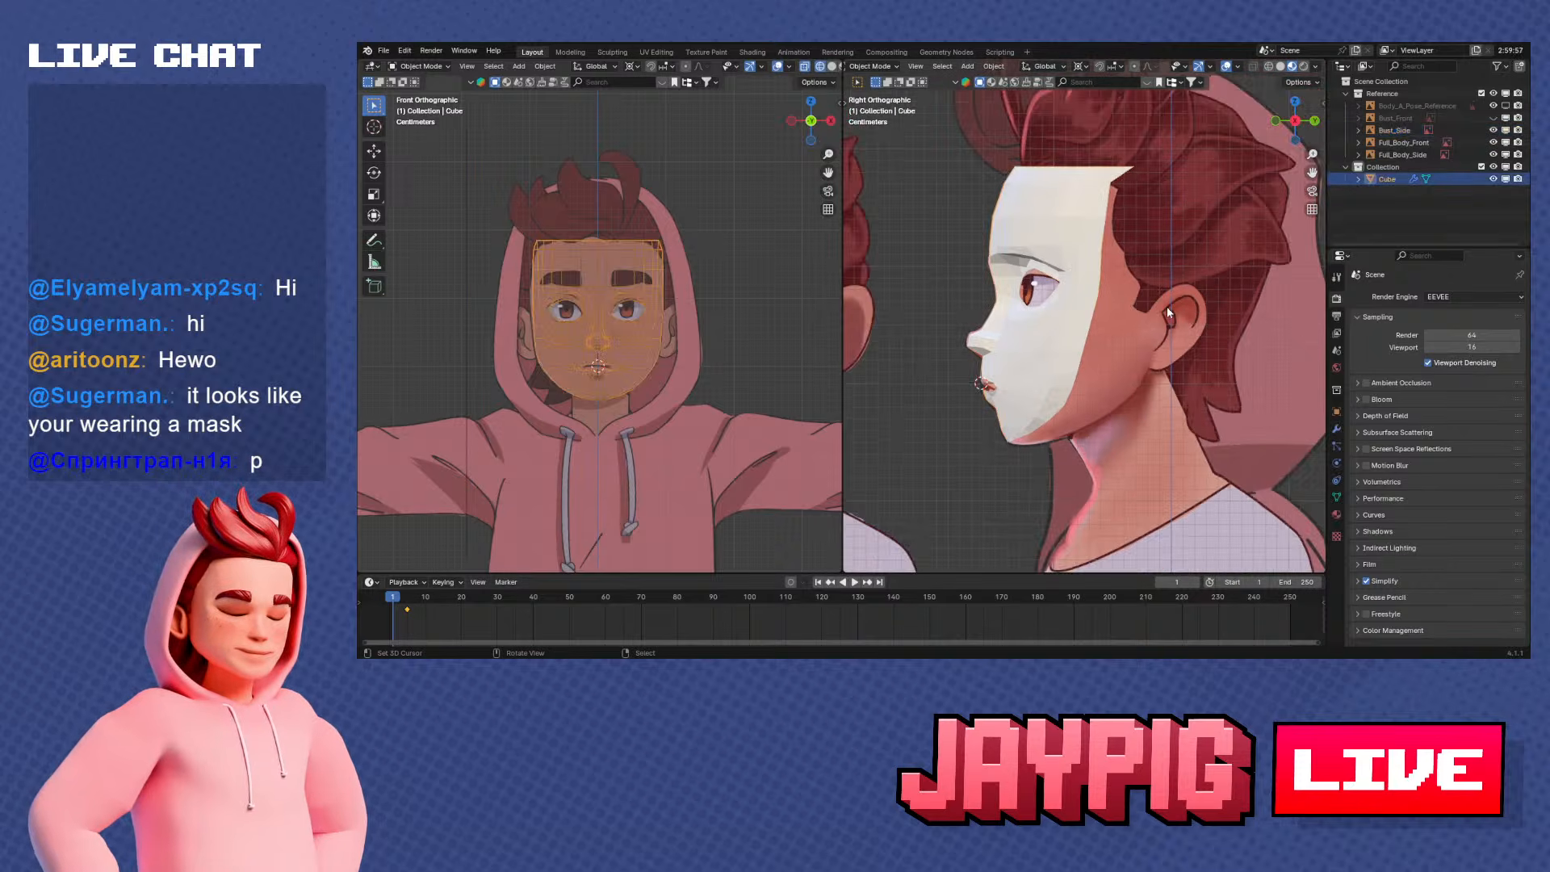
scroll(1167, 313, down, 1)
shift+middle_drag(1098, 424, 1075, 413)
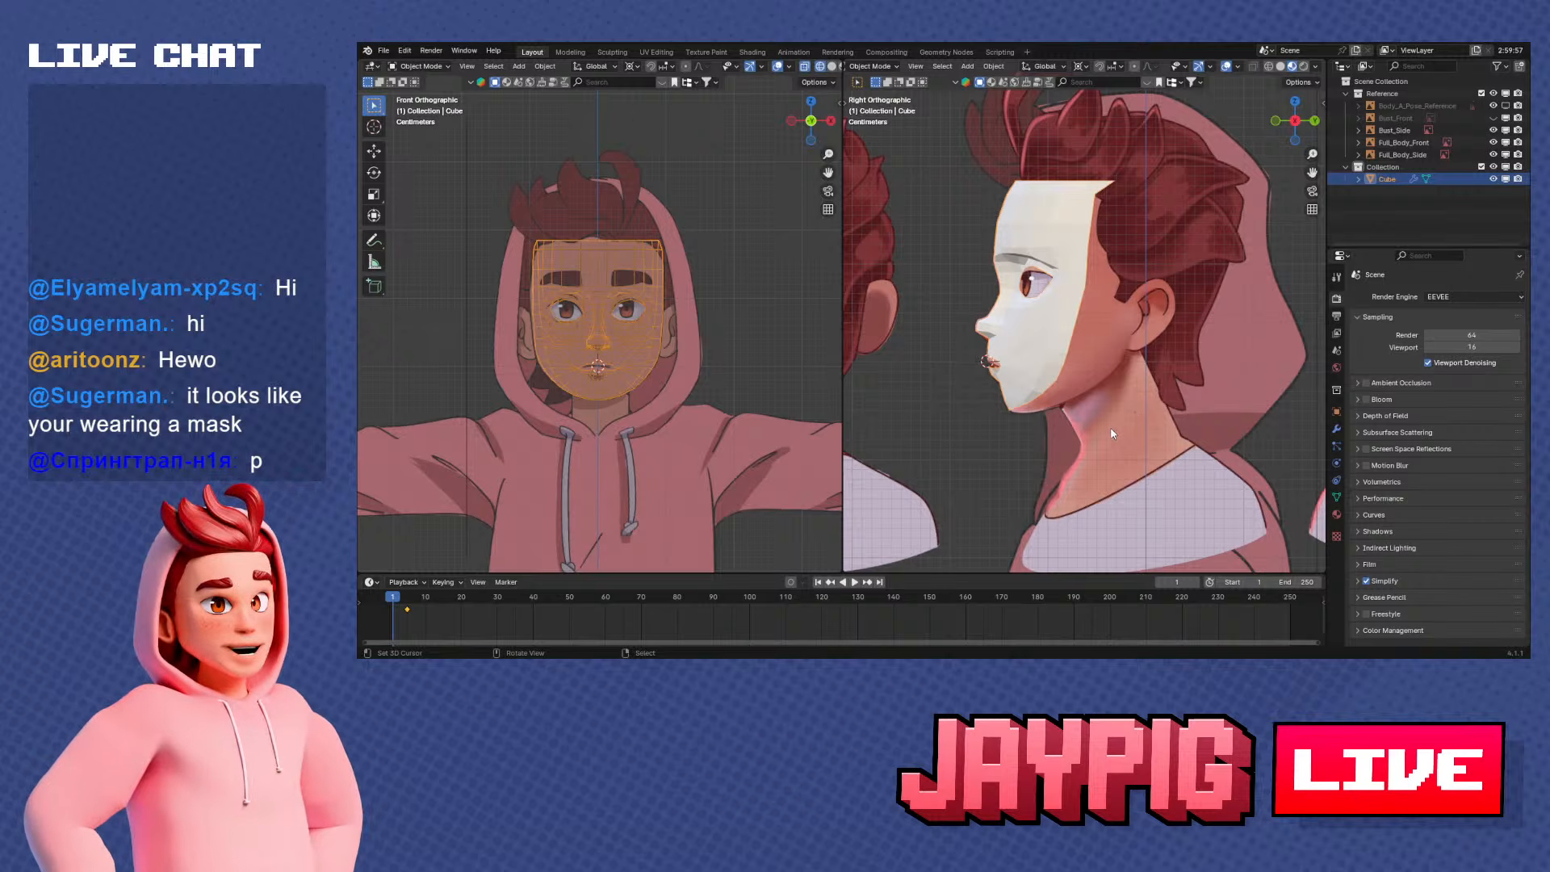
scroll(1093, 409, up, 2)
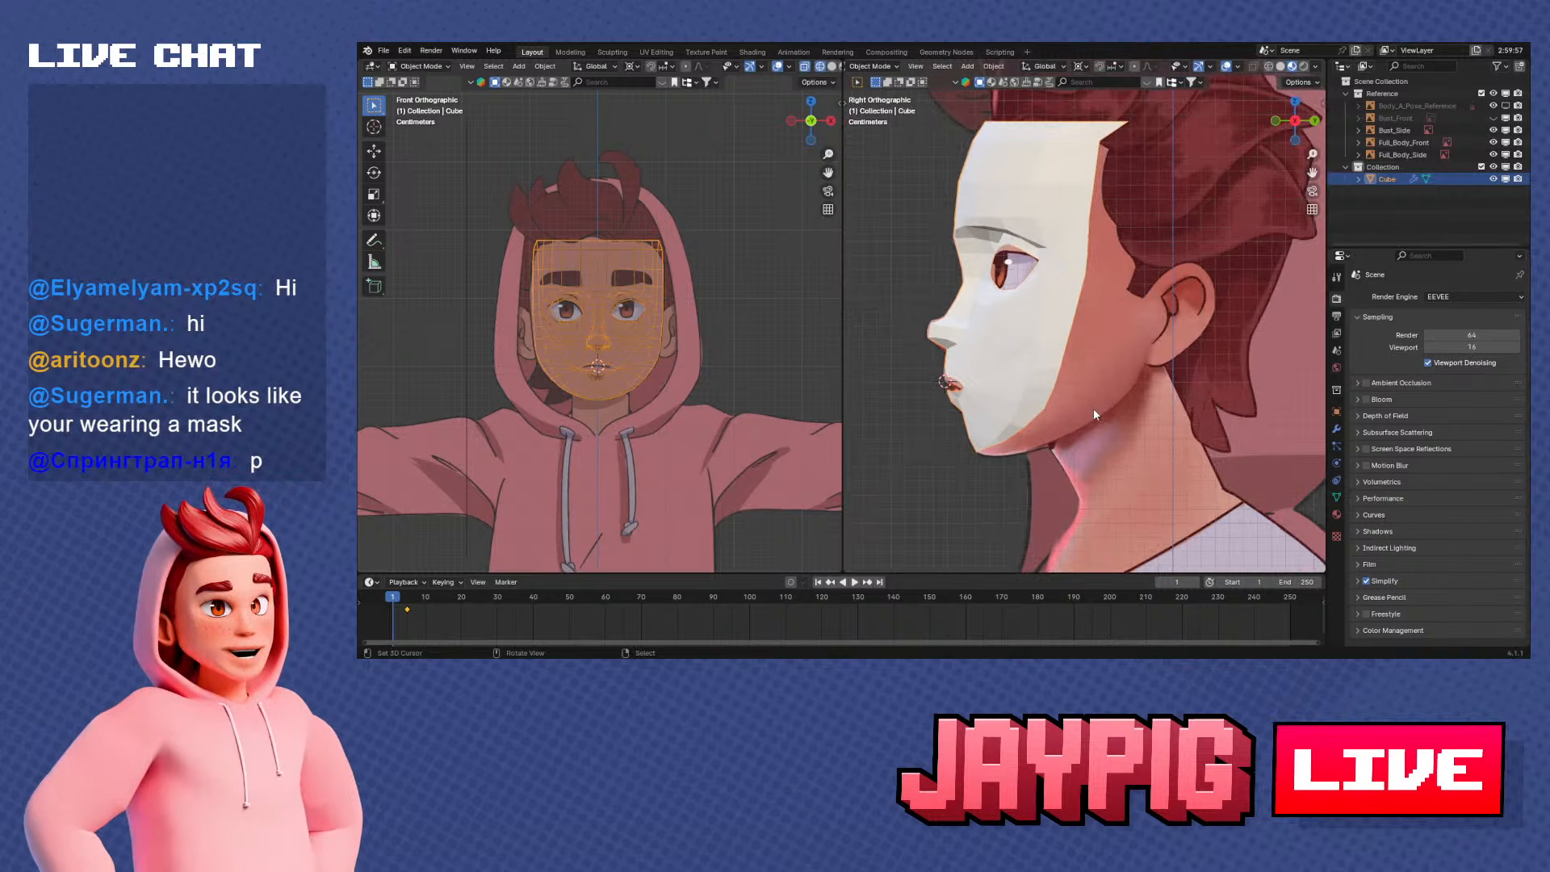
scroll(1093, 409, down, 1)
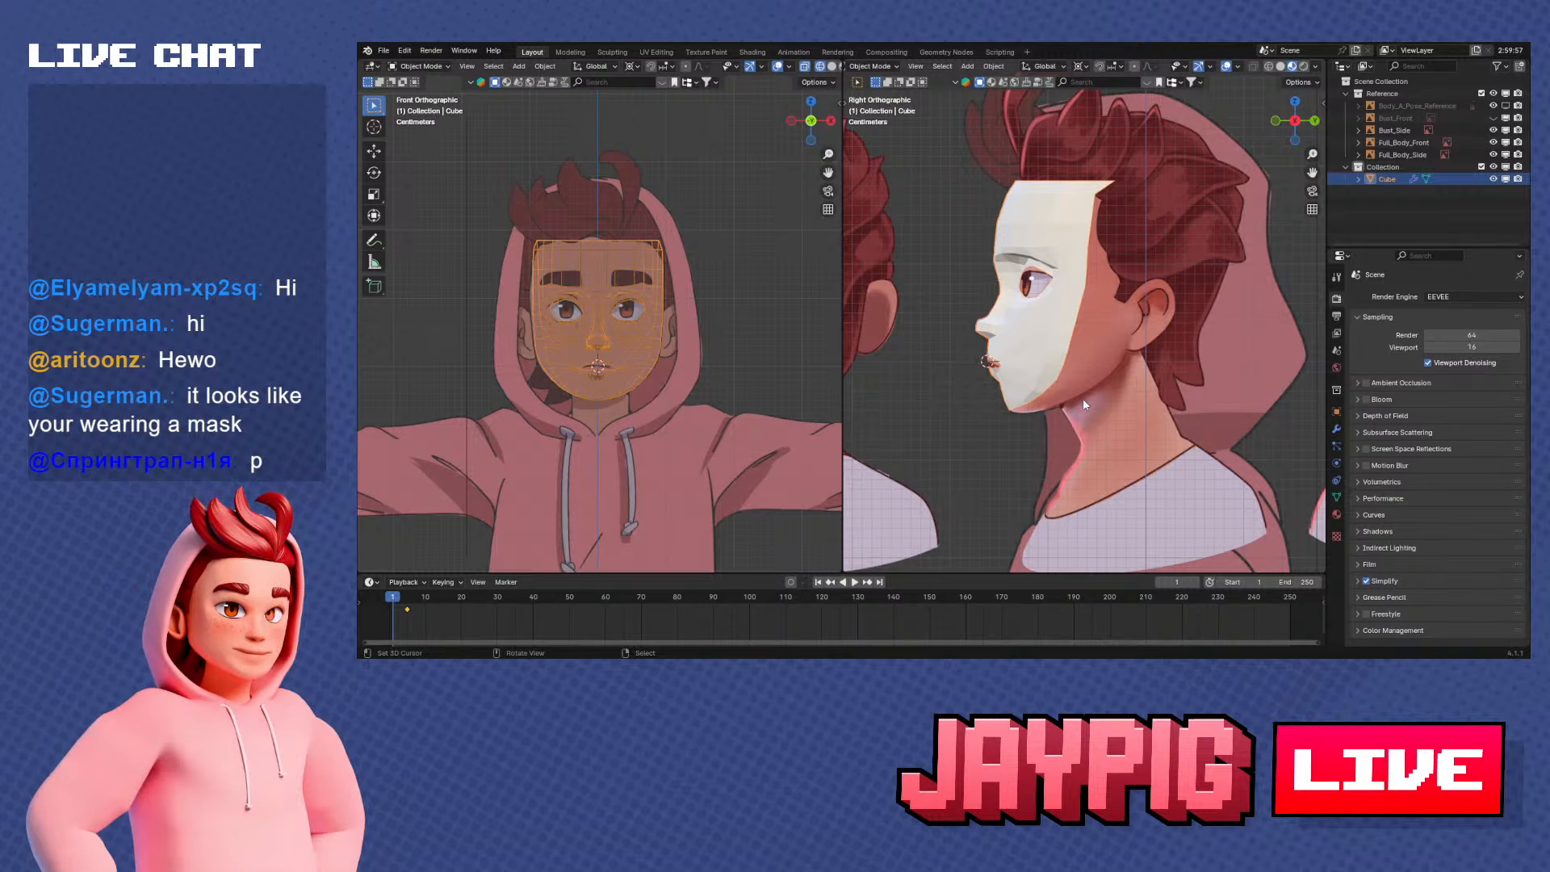
scroll(1083, 398, up, 2)
scroll(1072, 391, down, 4)
scroll(1067, 404, up, 2)
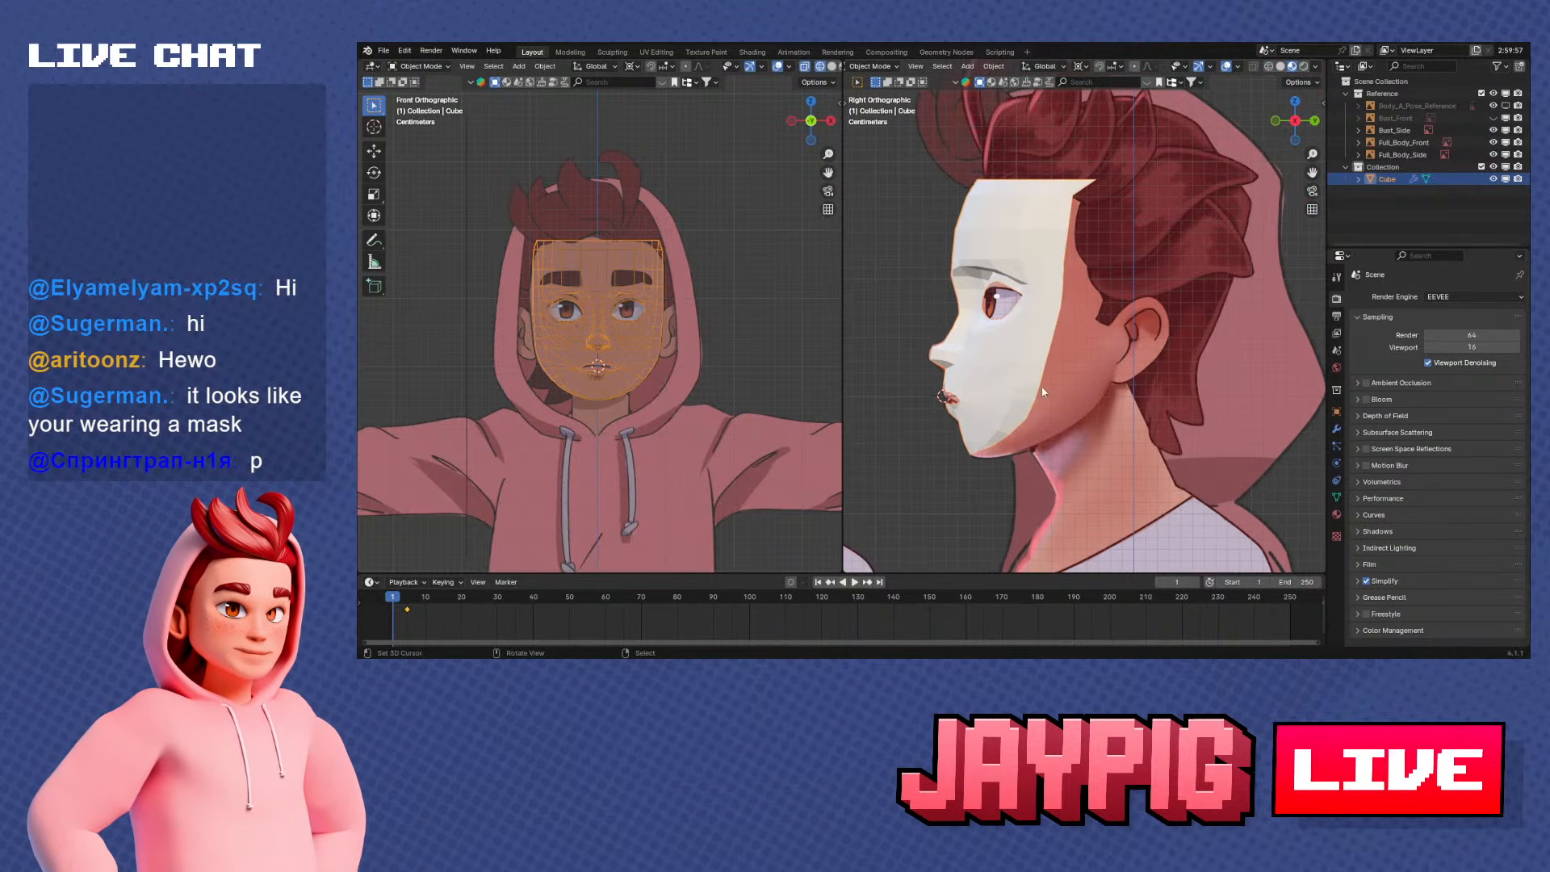
Enter Edit Mode and select the shortest vertex path from beneath the nostril across to the outer cheek
middle_drag(1027, 375, 1178, 324)
scroll(1115, 341, up, 2)
key(Tab)
scroll(1116, 352, up, 2)
scroll(1070, 350, down, 3)
scroll(1177, 325, up, 5)
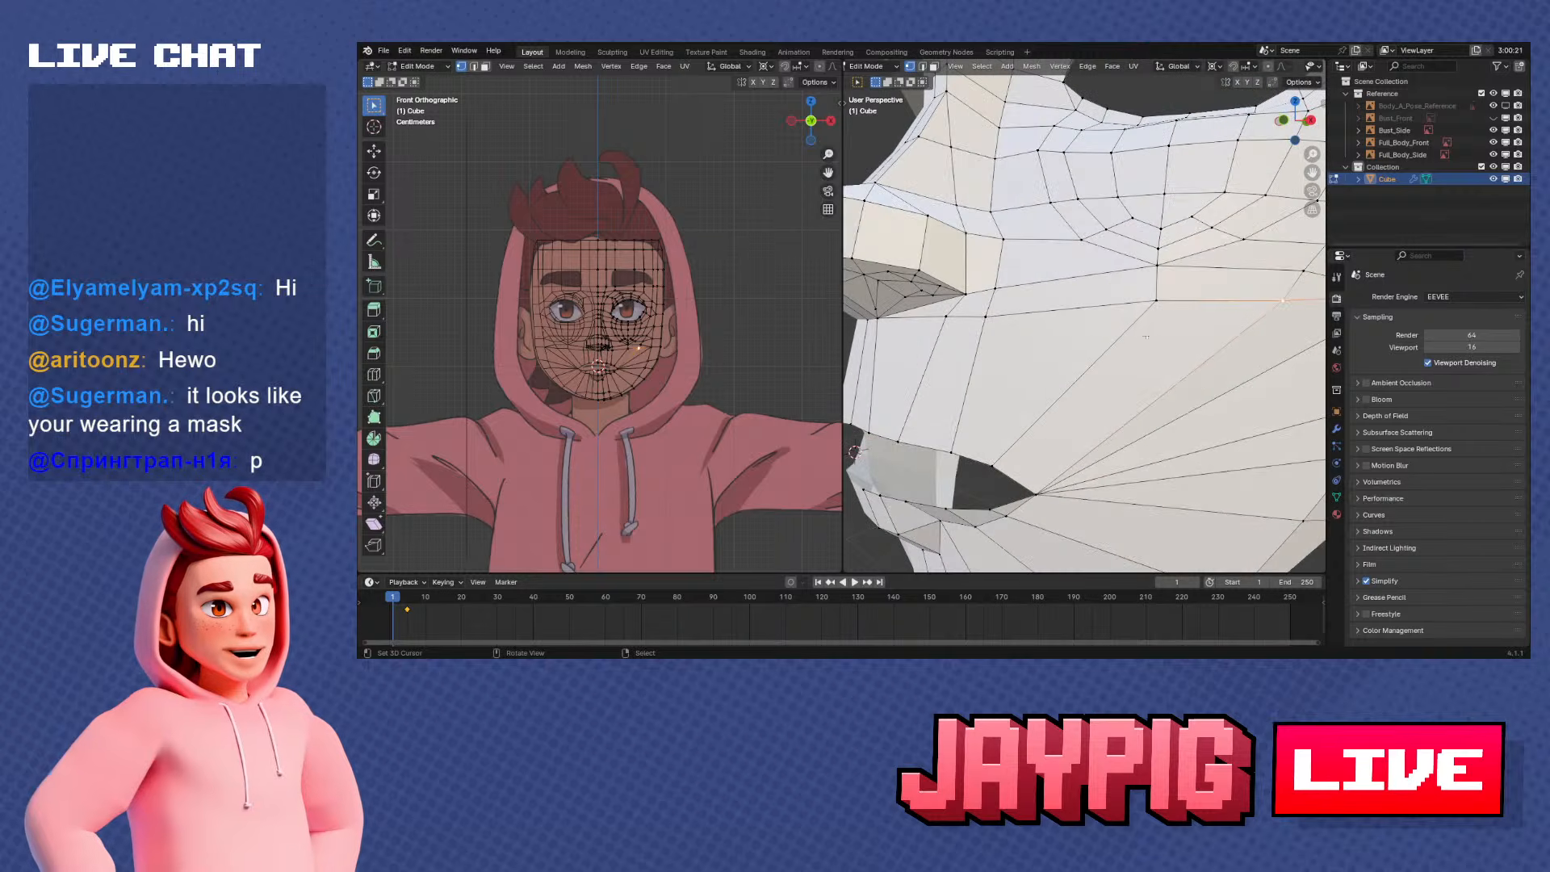
scroll(1130, 340, down, 3)
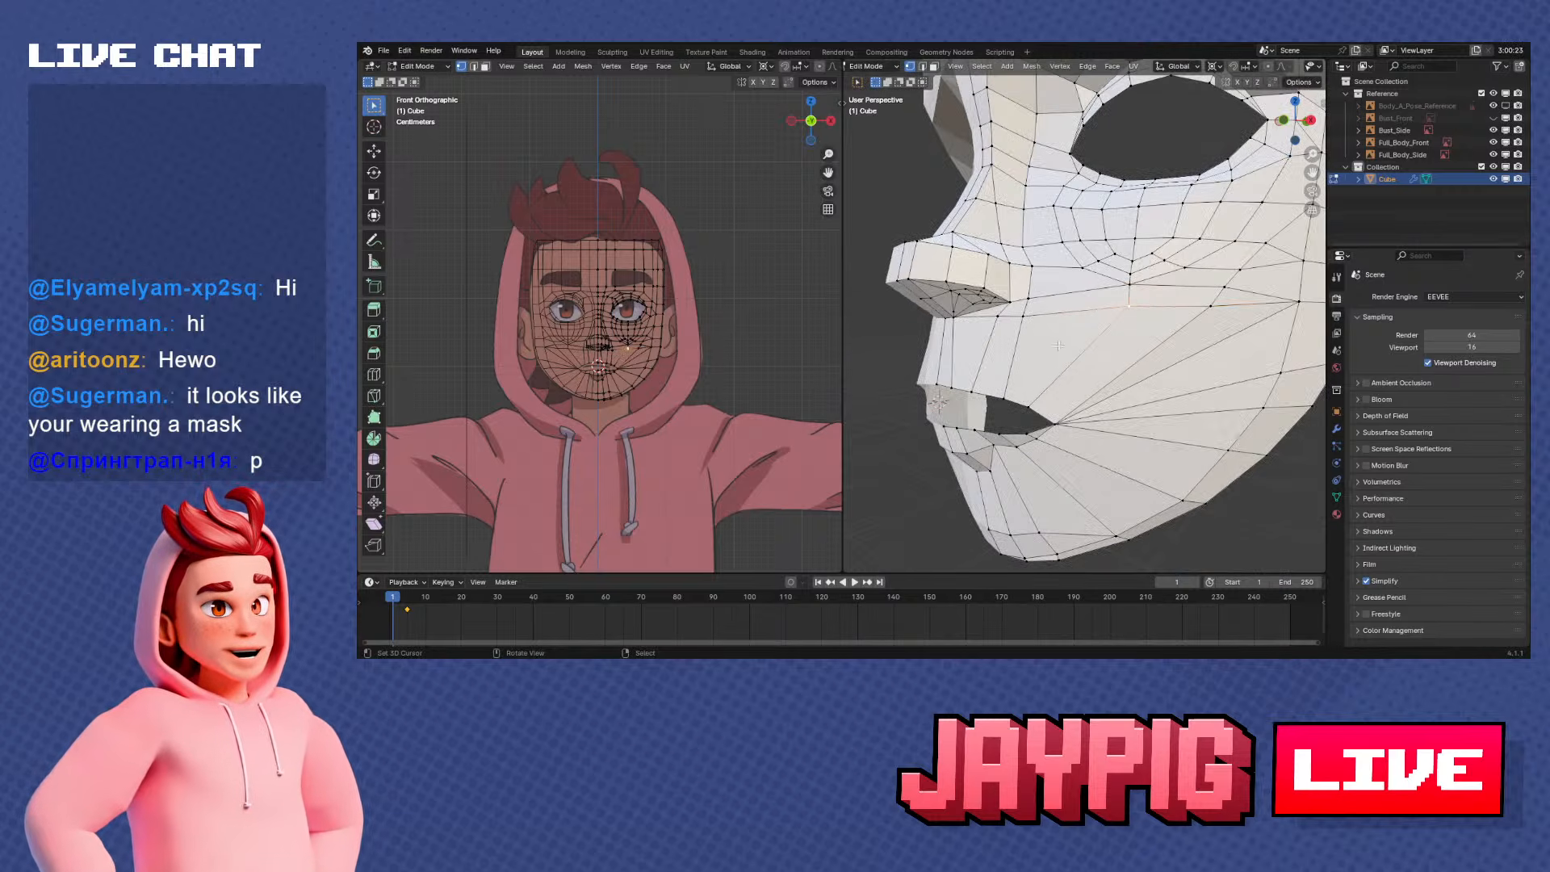
right_click(958, 323)
ctrl+right_click(1212, 314)
Examine the selected cheek path from the front and at an angle against the surrounding mouth and jaw topology
middle_drag(1240, 329, 1049, 339)
key(KP_1)
scroll(1056, 341, up, 3)
scroll(1061, 356, up, 2)
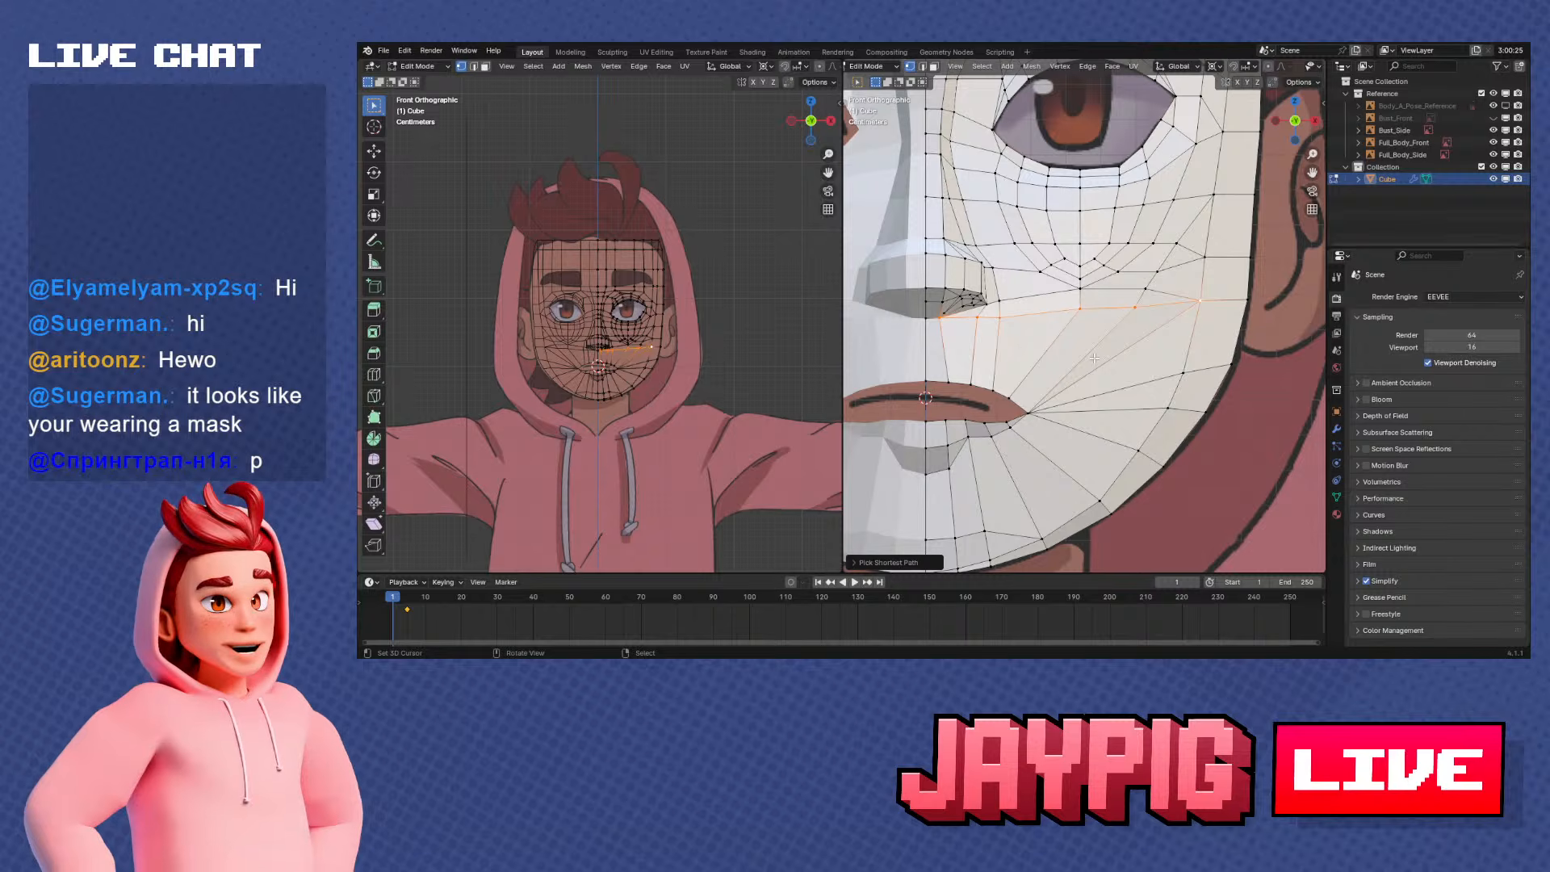
scroll(1094, 357, down, 4)
middle_drag(1098, 359, 1165, 381)
scroll(1127, 363, up, 3)
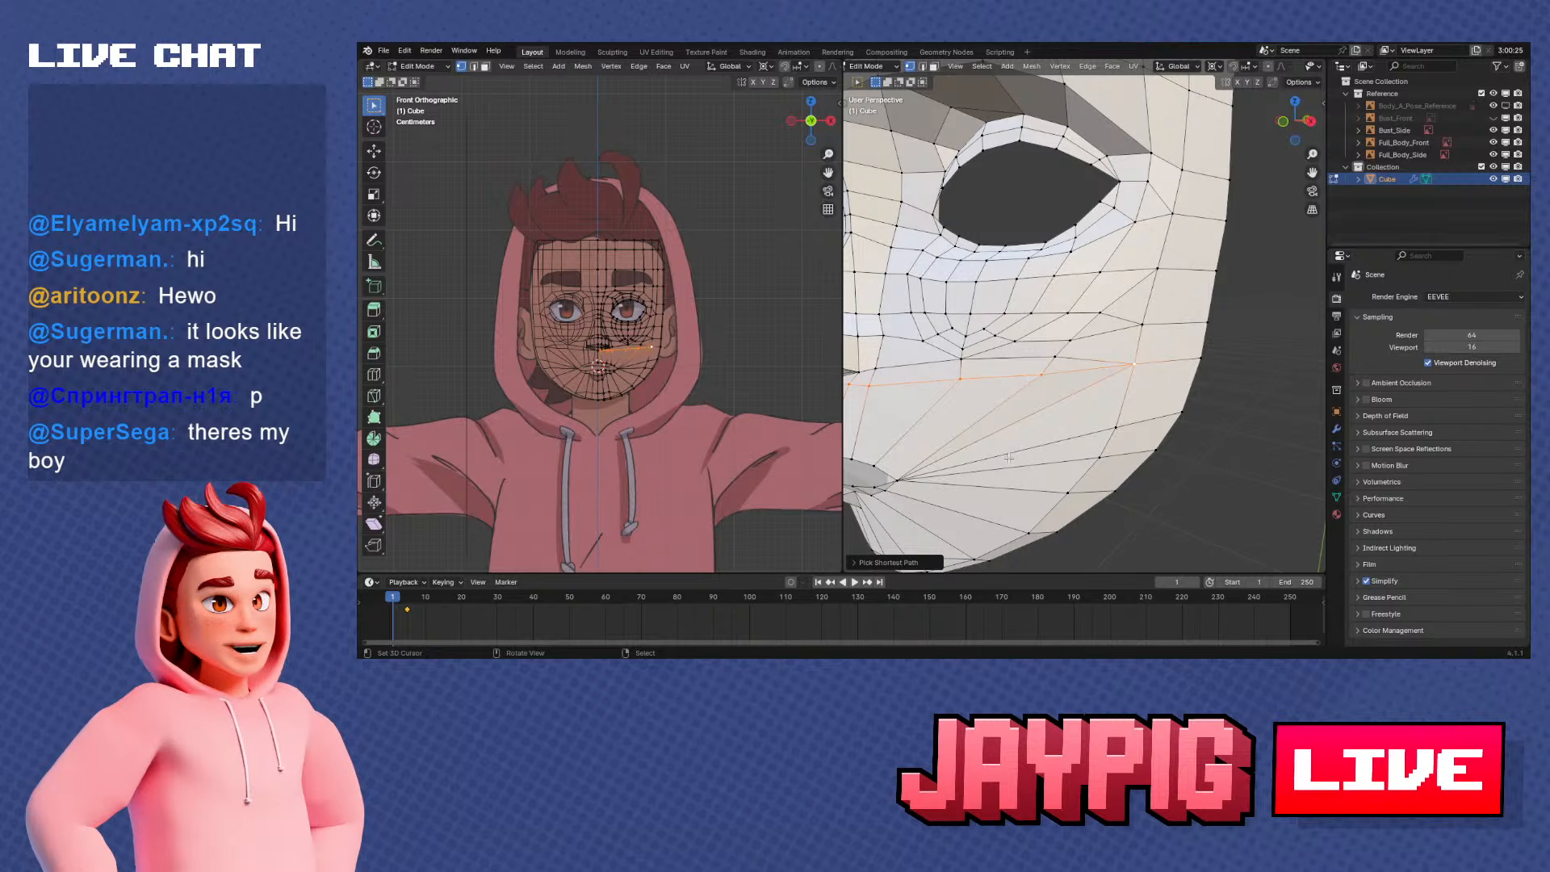
scroll(1008, 458, down, 2)
Select a single vertex on the outer jaw just below the cheek path and align the view to the front
middle_drag(1008, 458, 1093, 376)
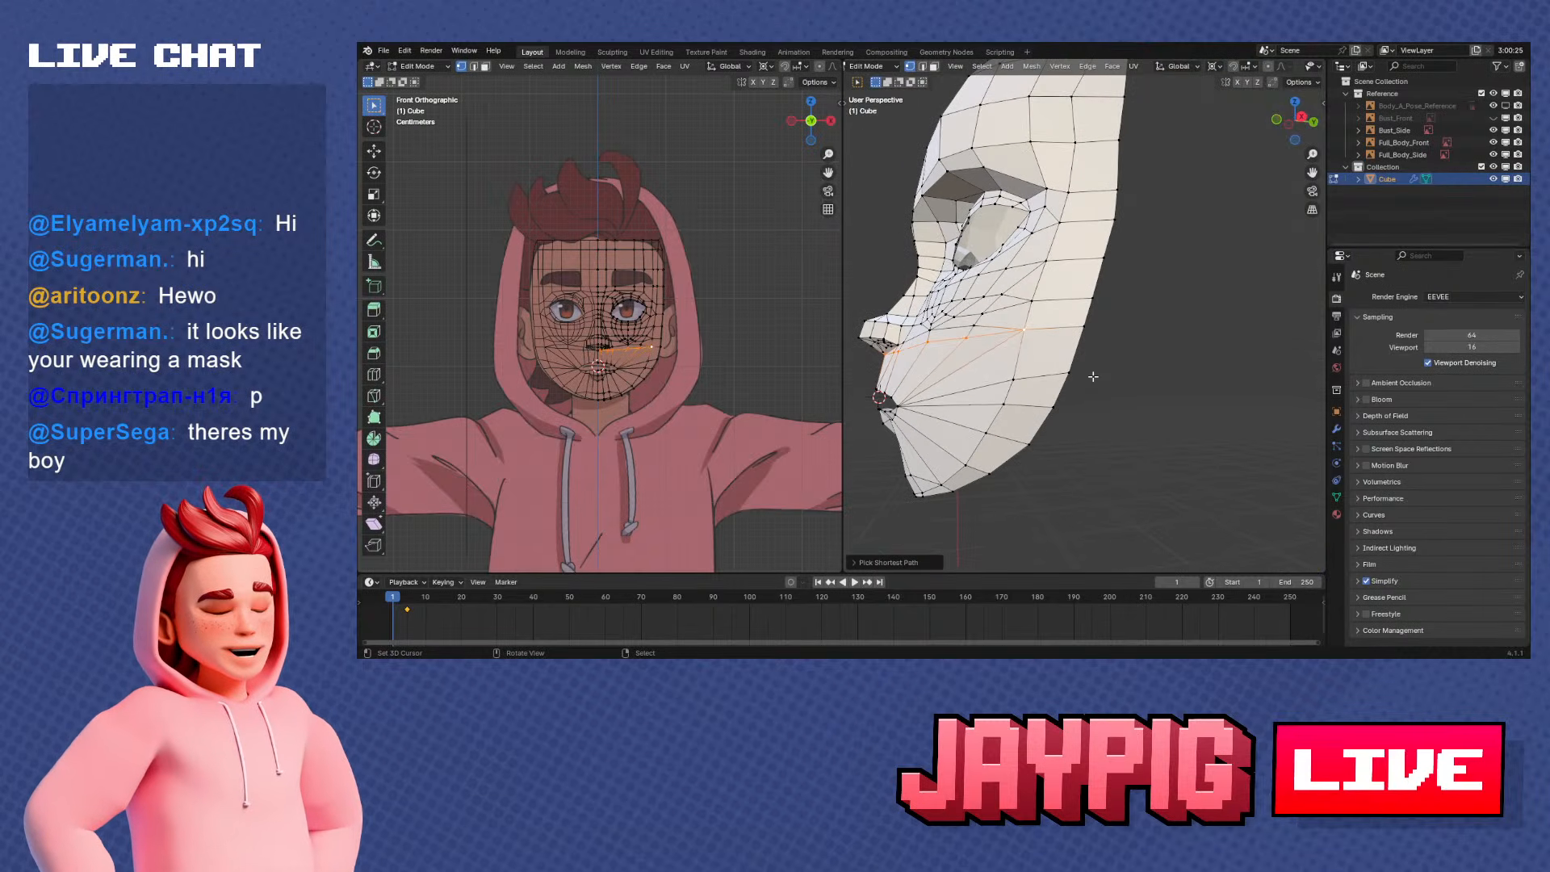
click(1093, 377)
key(KP_1)
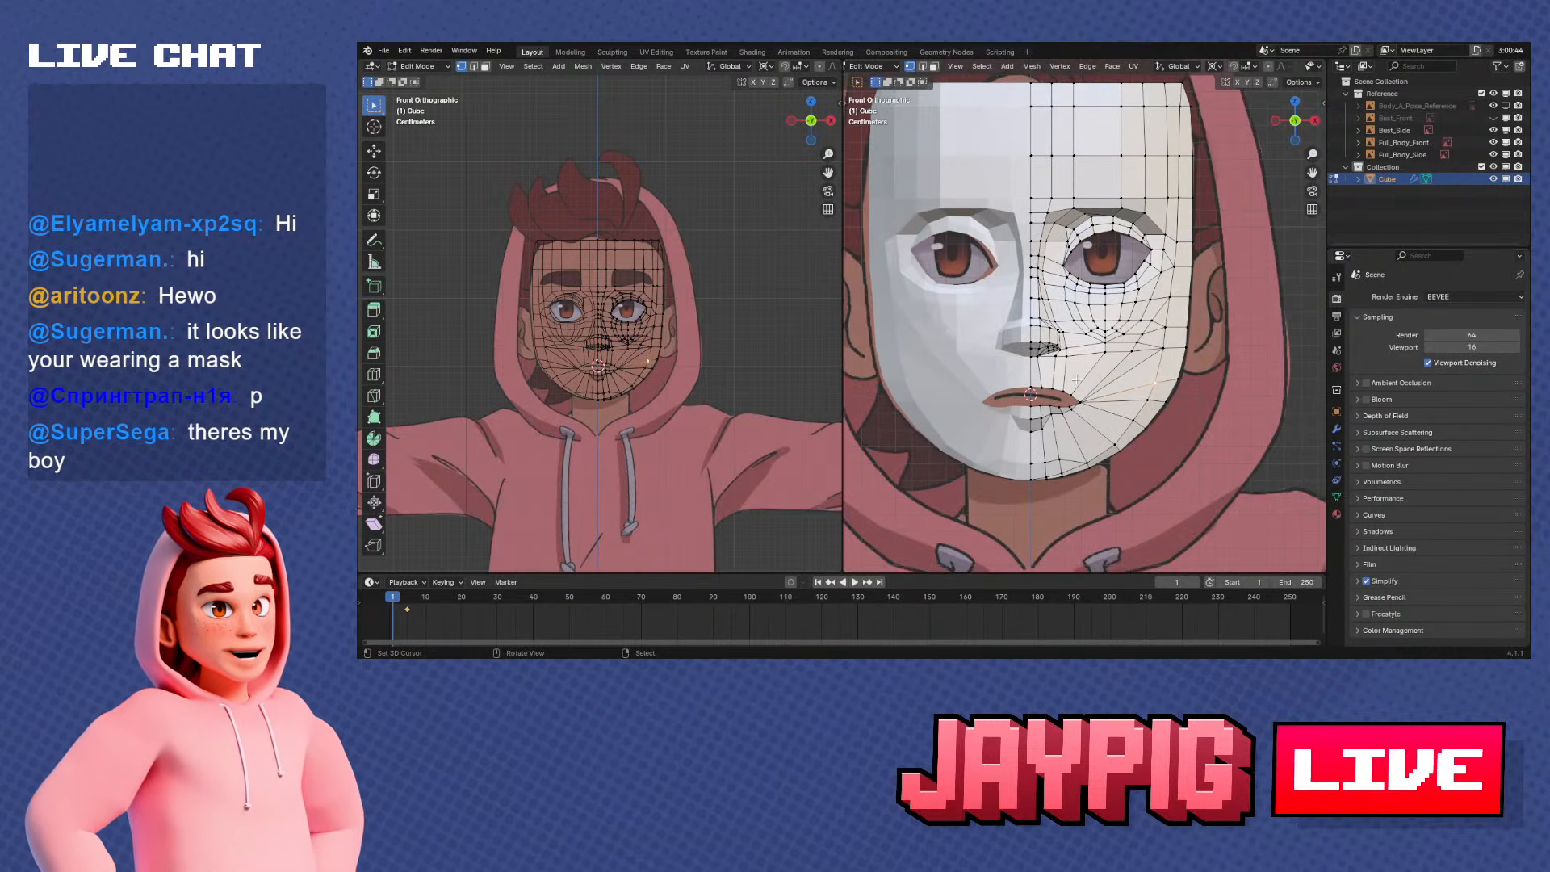
Slide the selected outer jaw vertex slightly along its edge to even out the spacing below the cheek
scroll(1077, 379, up, 2)
key(g)
key(g)
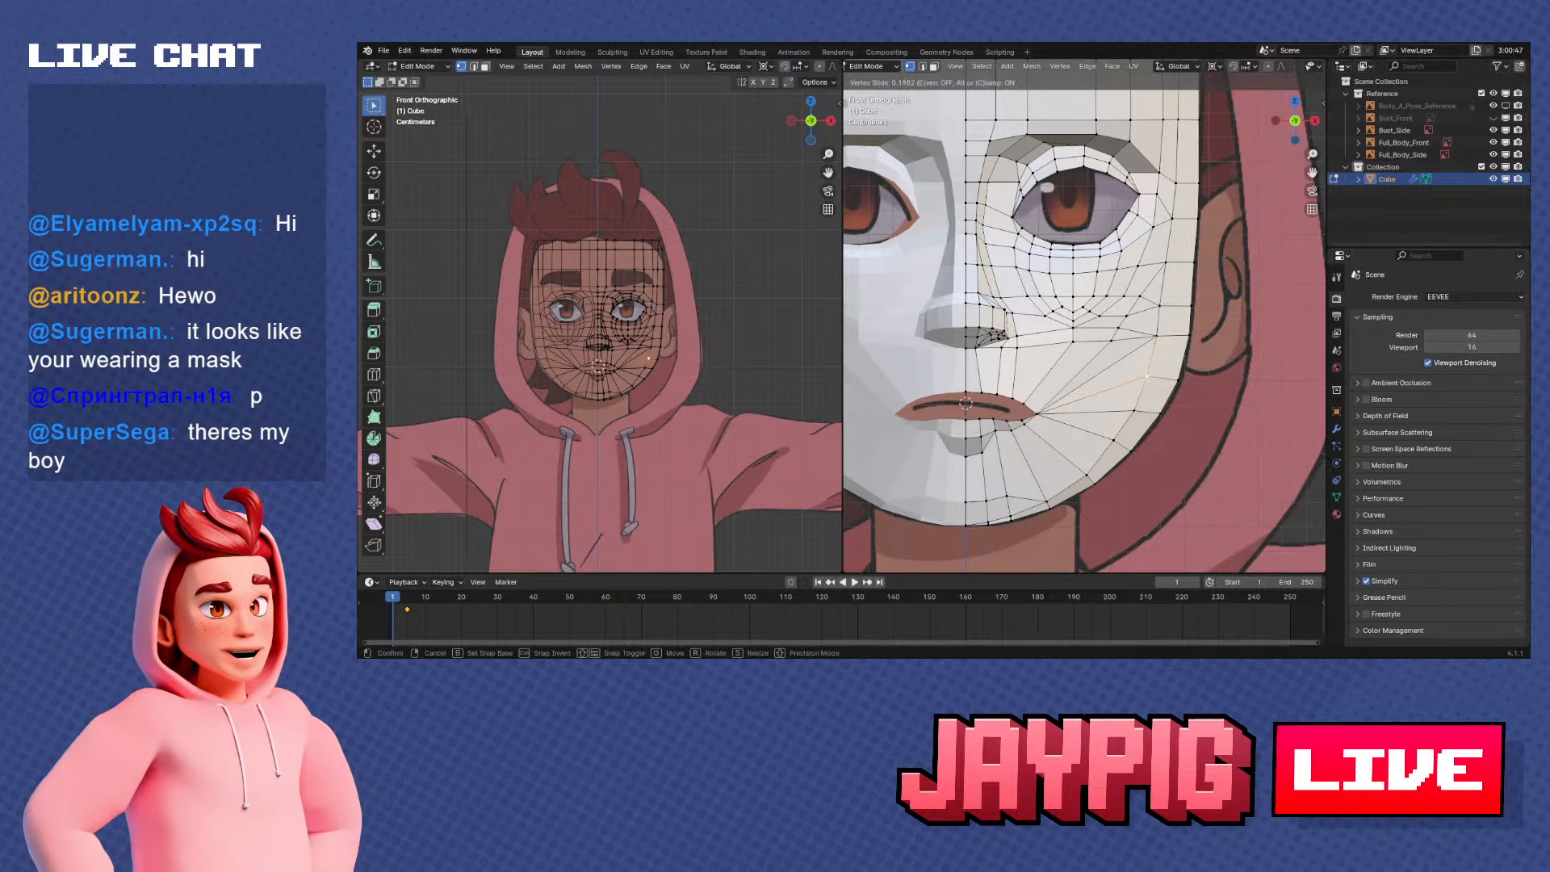
click(845, 459)
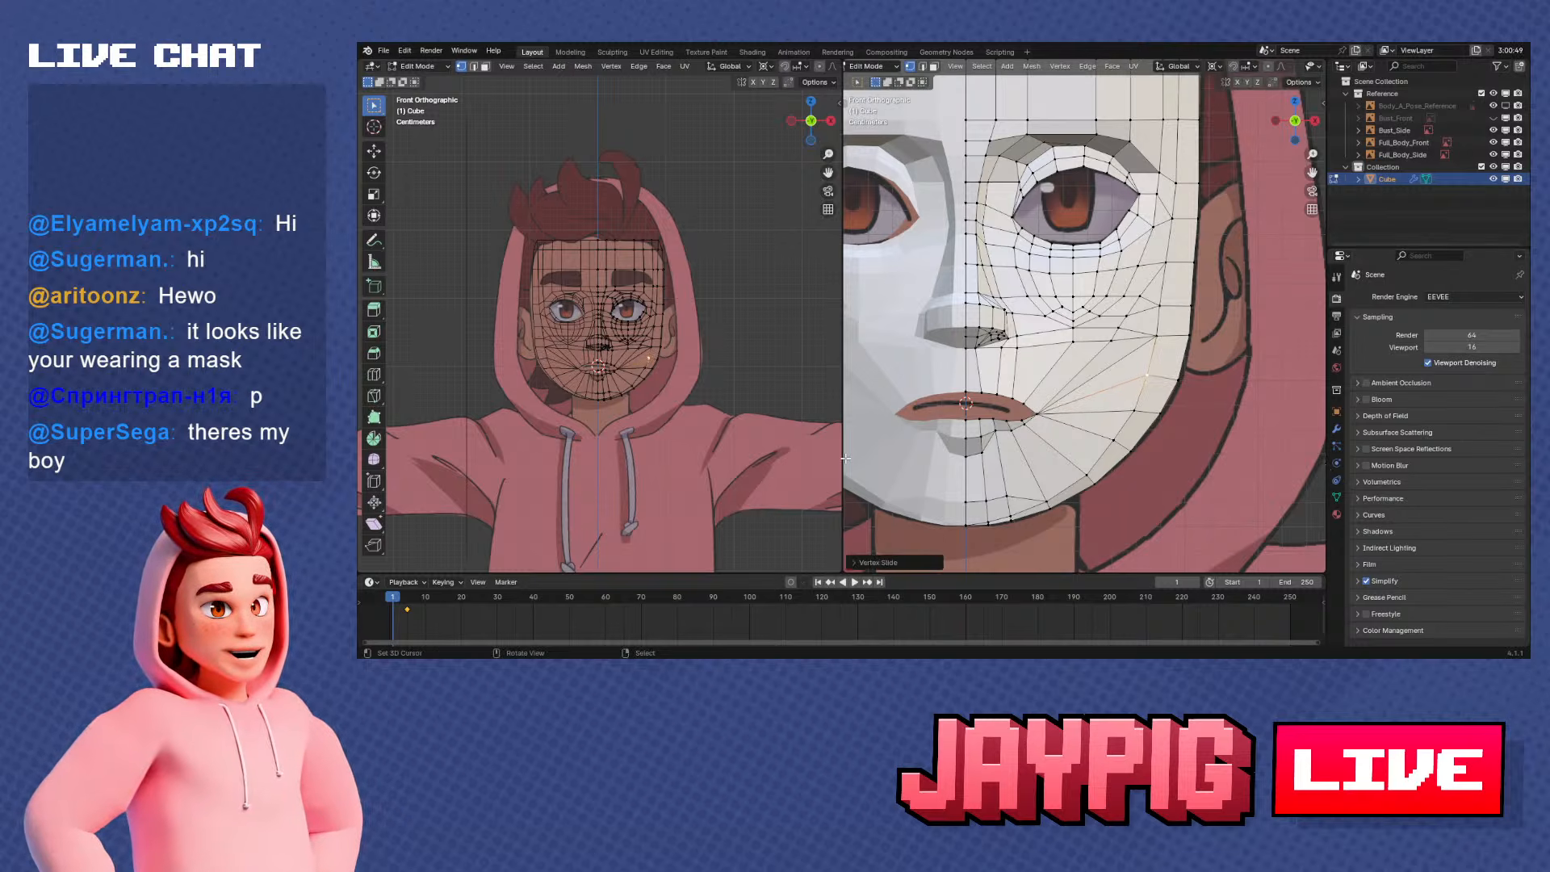
Select the shortest vertex path from the top of the forehead down the outer cheek to the chin's center
scroll(1209, 339, down, 3)
click(1134, 111)
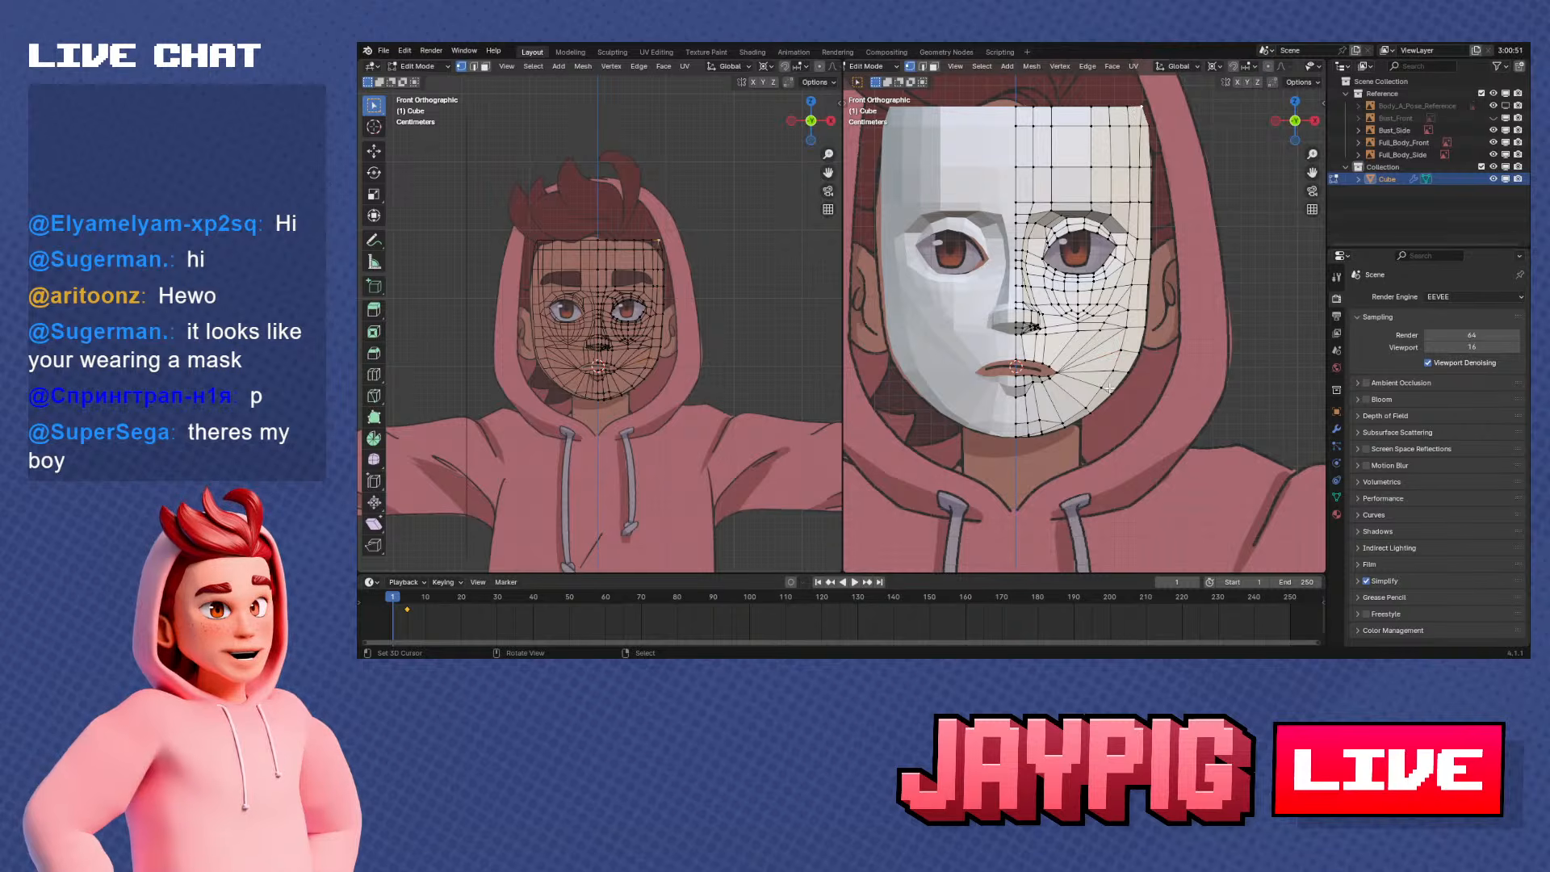
ctrl+click(1015, 434)
middle_drag(1015, 434, 1060, 179)
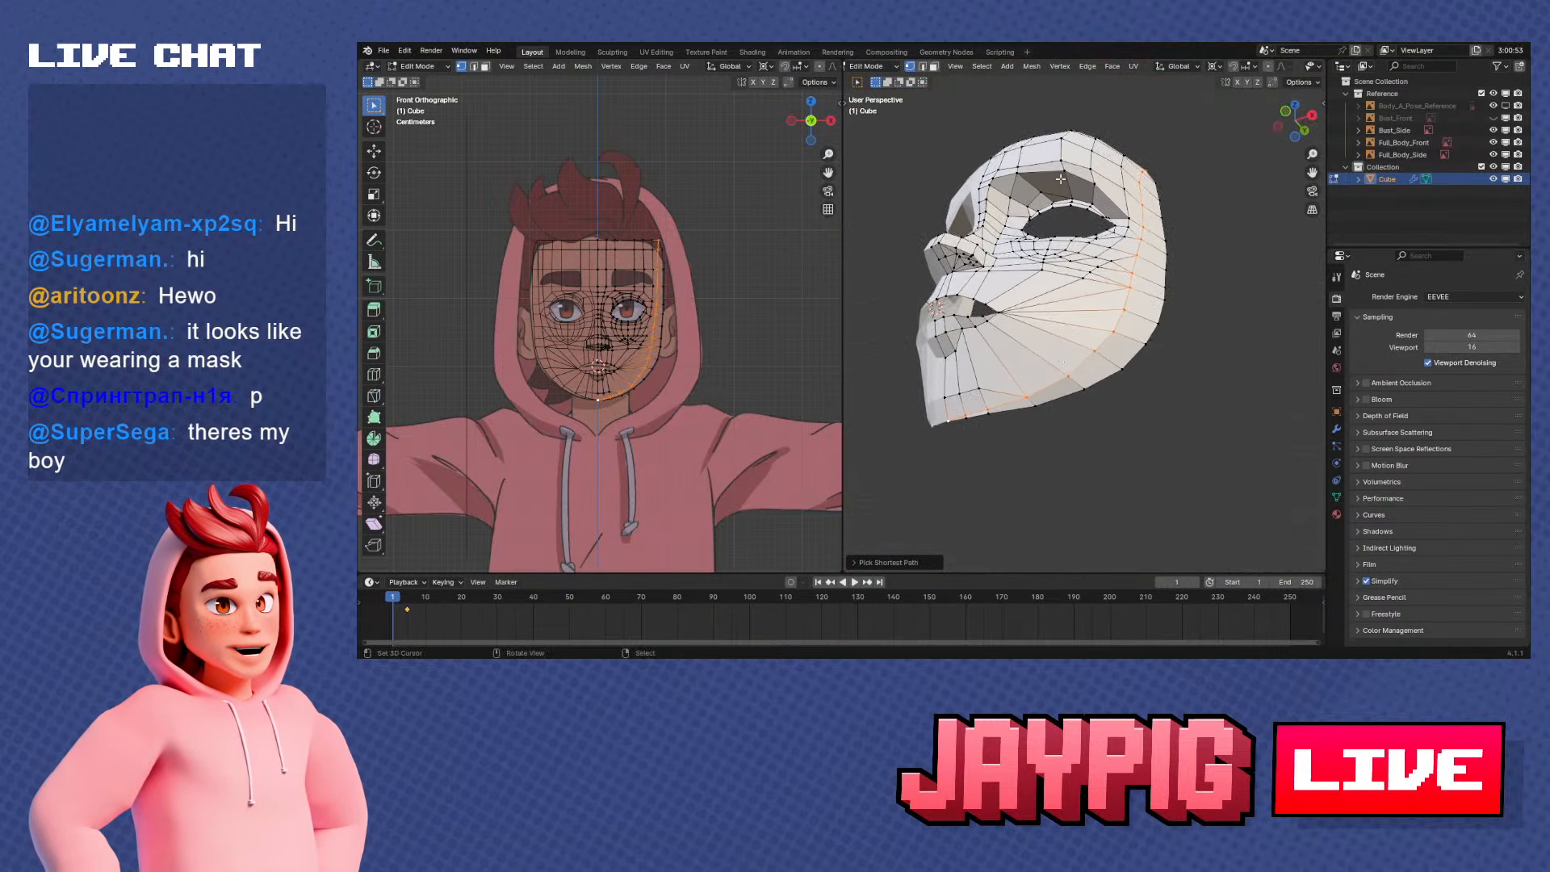
Apply Smooth Vertices to the selected path along the side of the face and jaw
click(1060, 67)
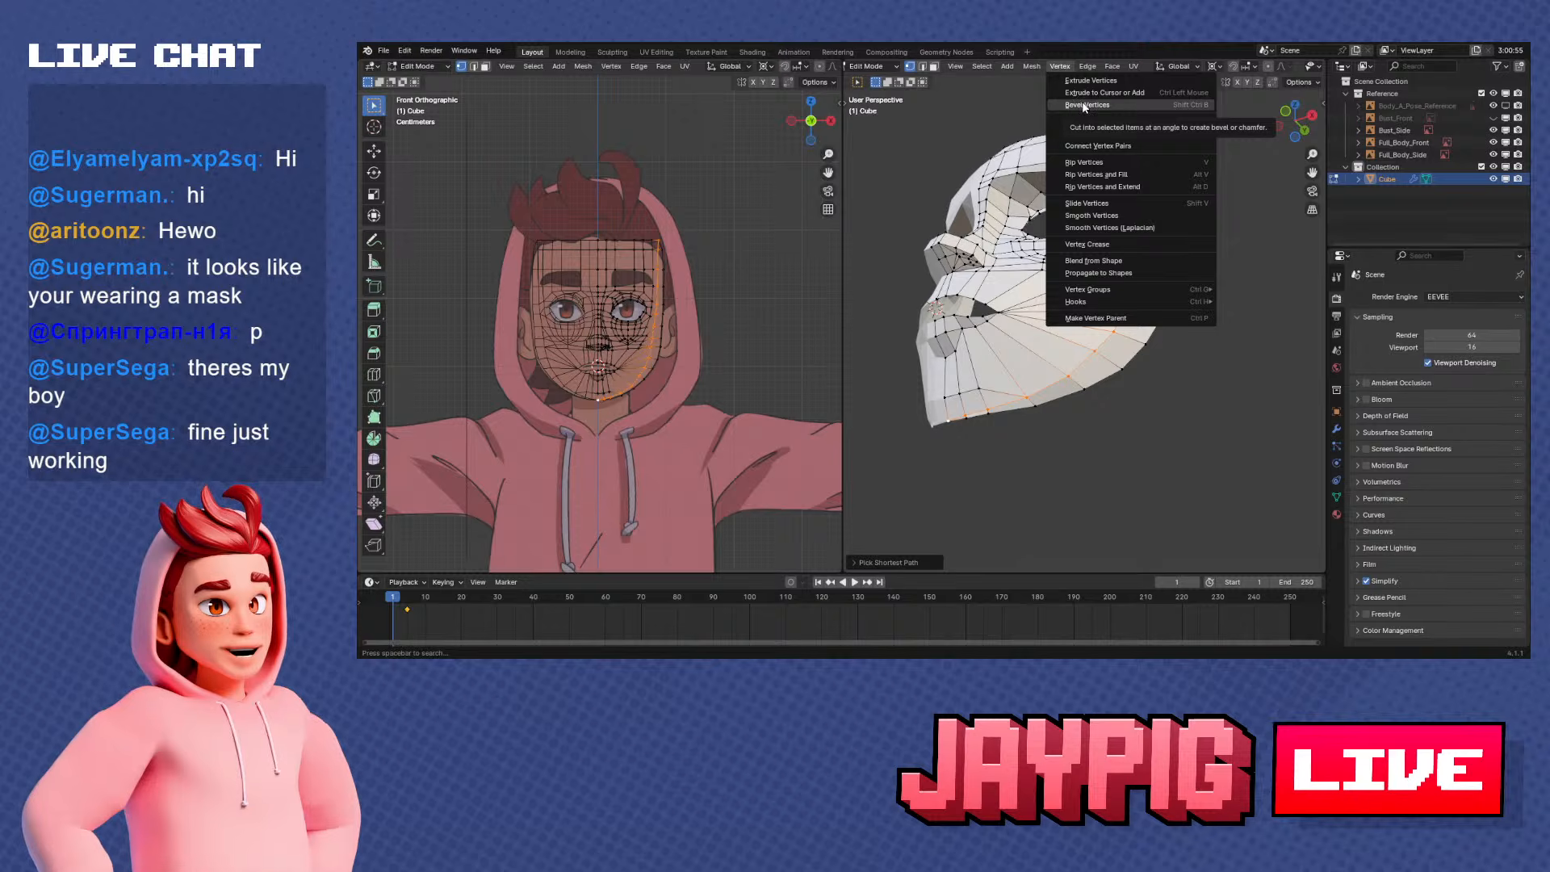
click(1050, 70)
click(1056, 69)
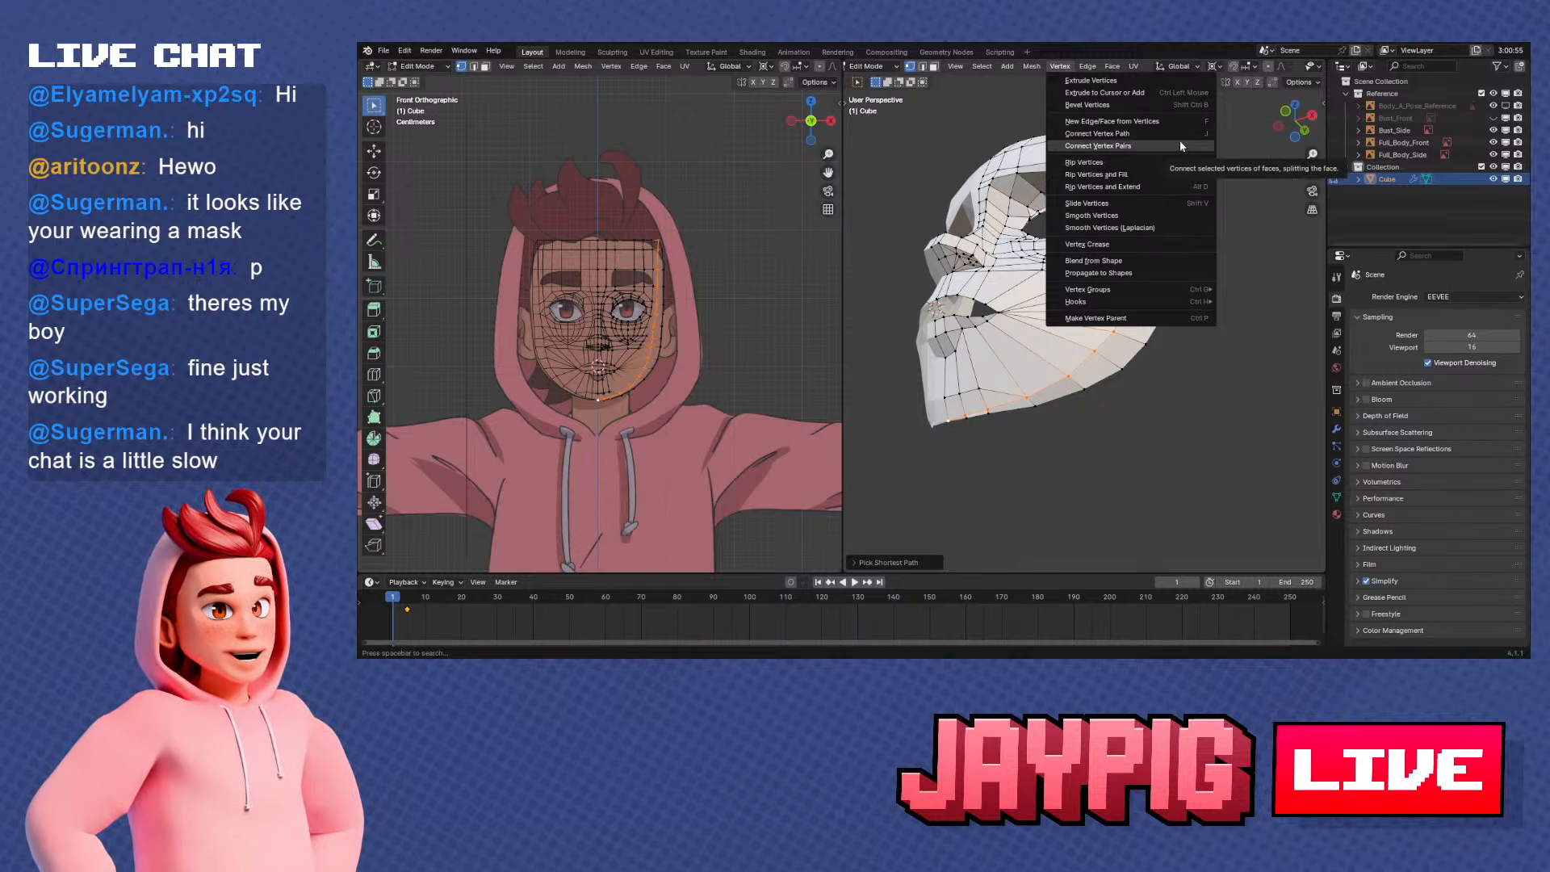
click(1133, 217)
middle_drag(1082, 347, 1130, 97)
click(1032, 67)
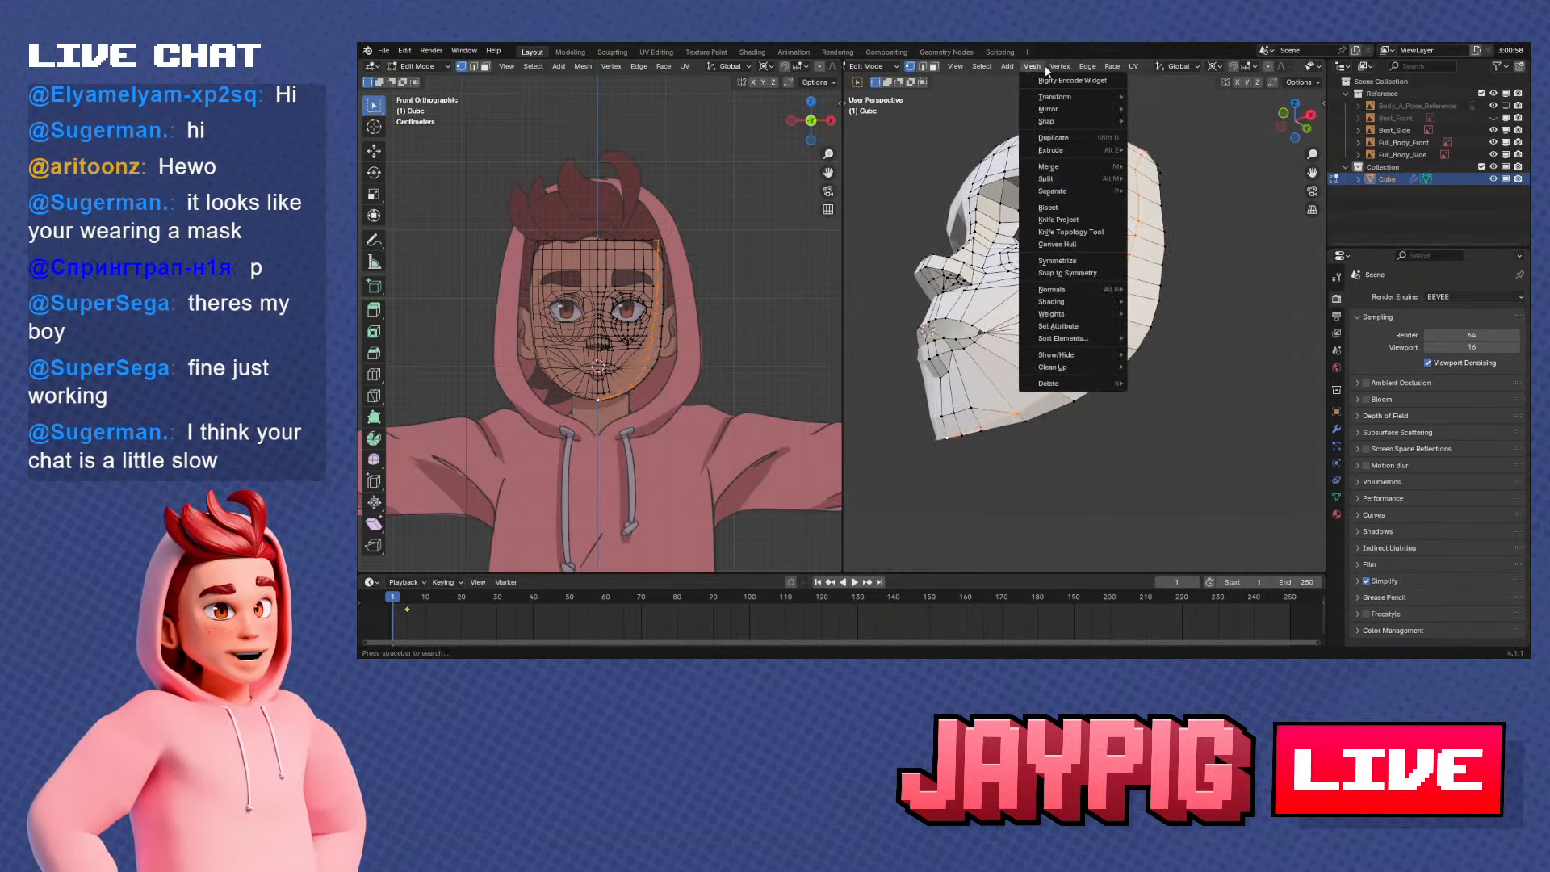
mouse_move(1057, 68)
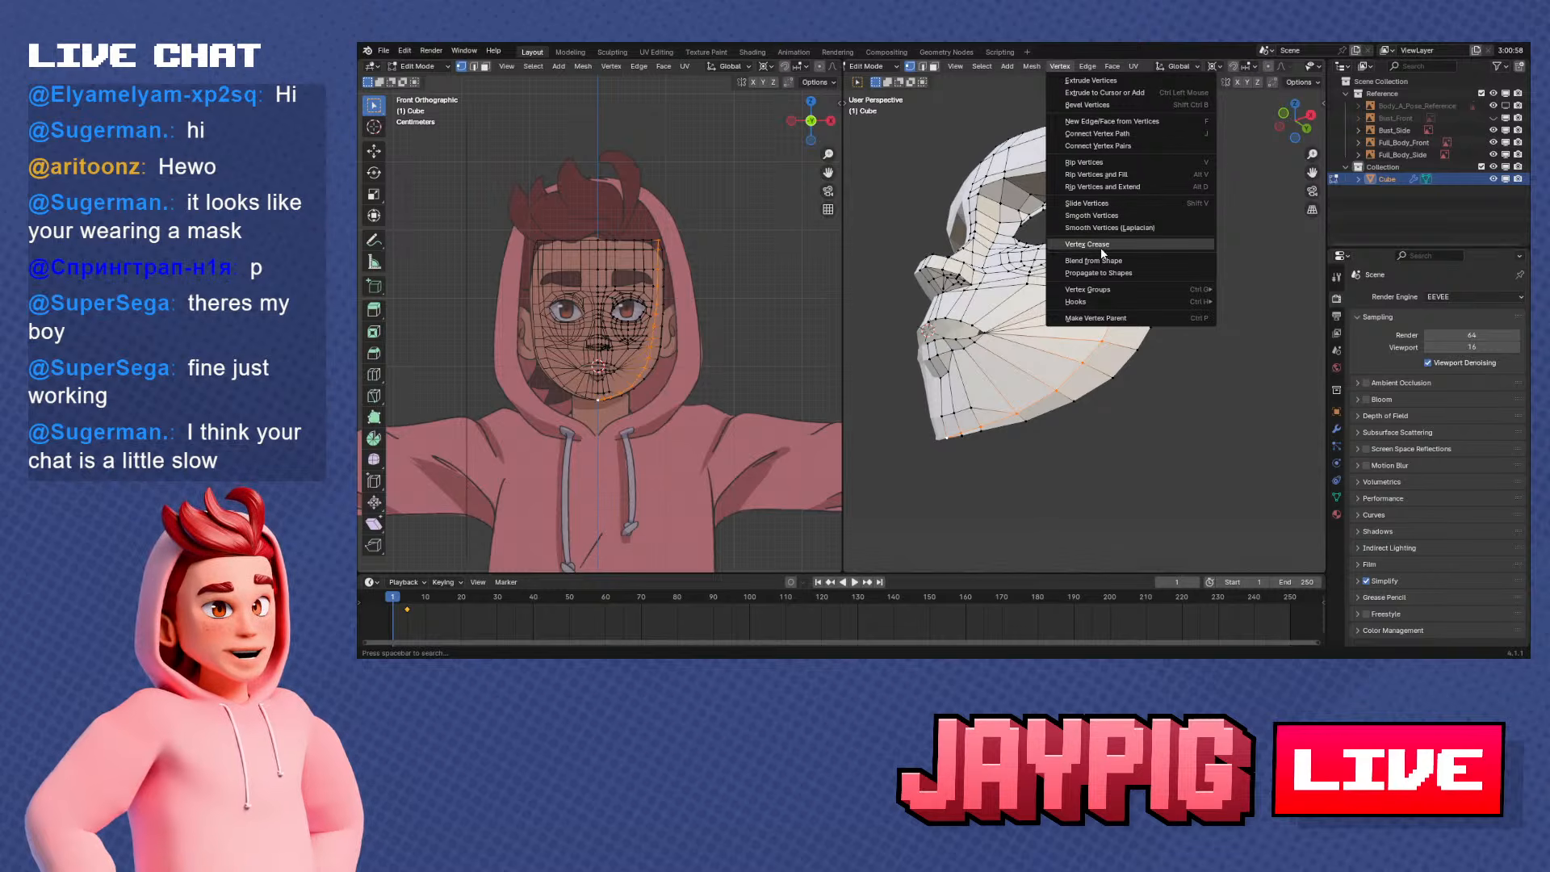
mouse_move(1103, 292)
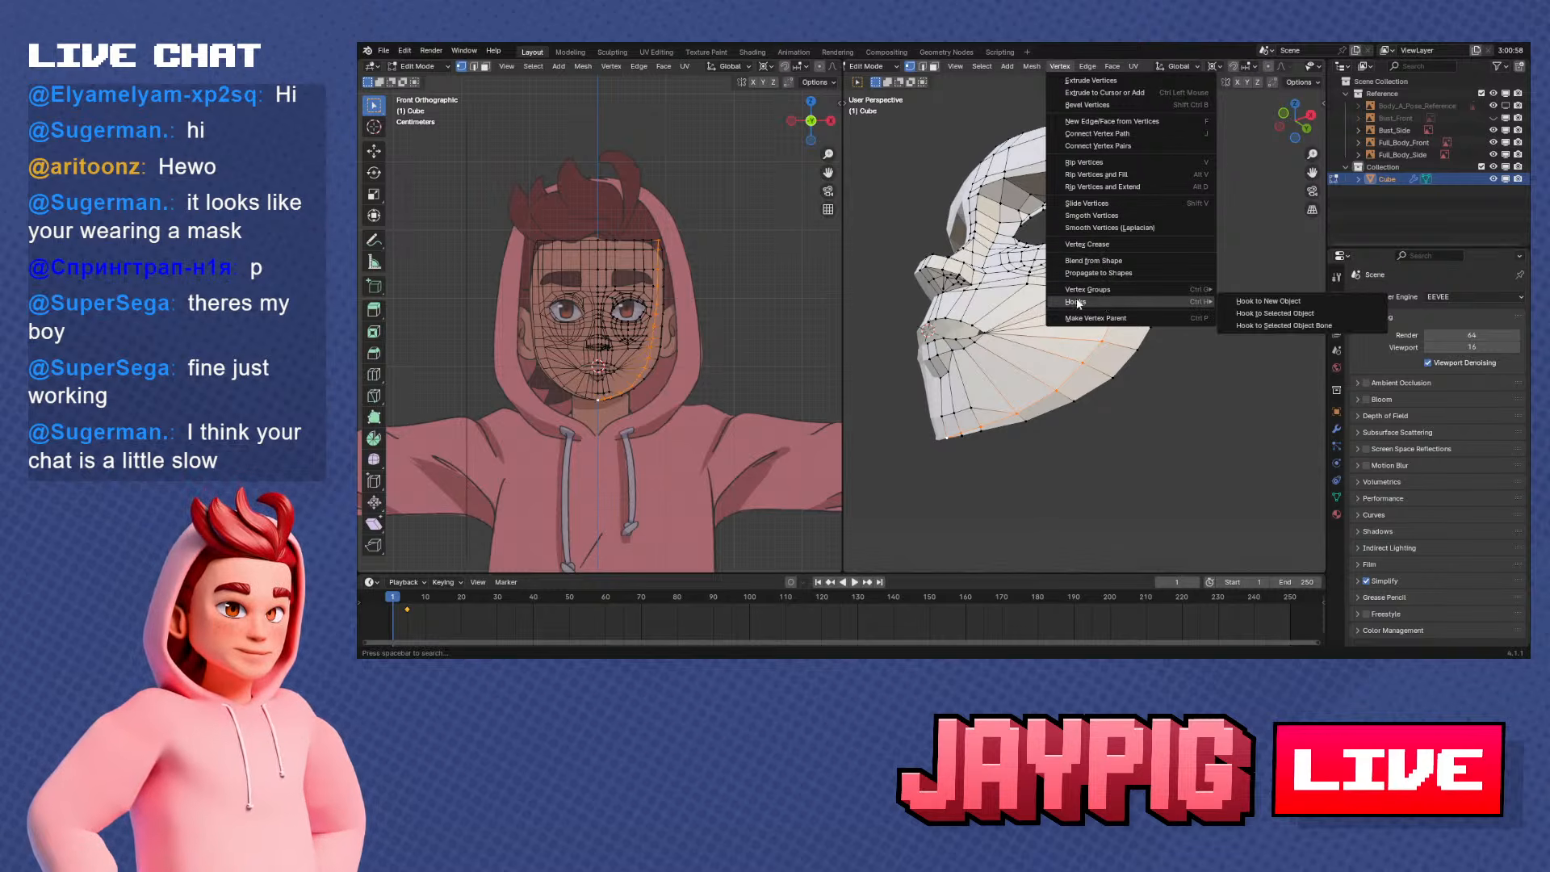
middle_drag(1014, 353, 959, 407)
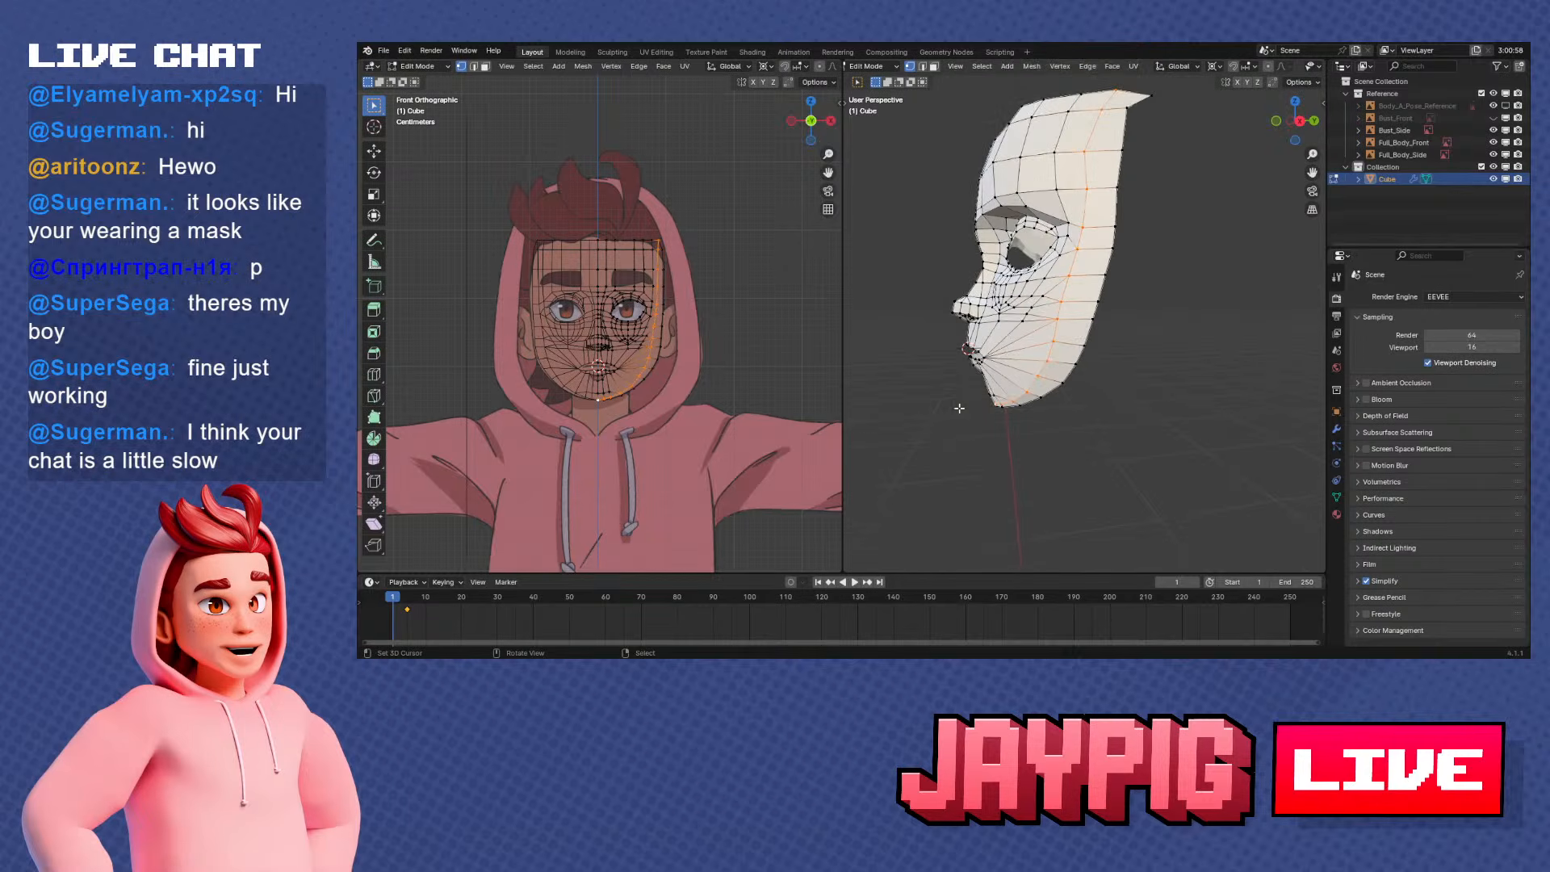
Compare the smoothed side loop and the mesh's outer edge with the jaw and ear of the side bust reference
key(KP_1)
key(KP_3)
key(alt+z)
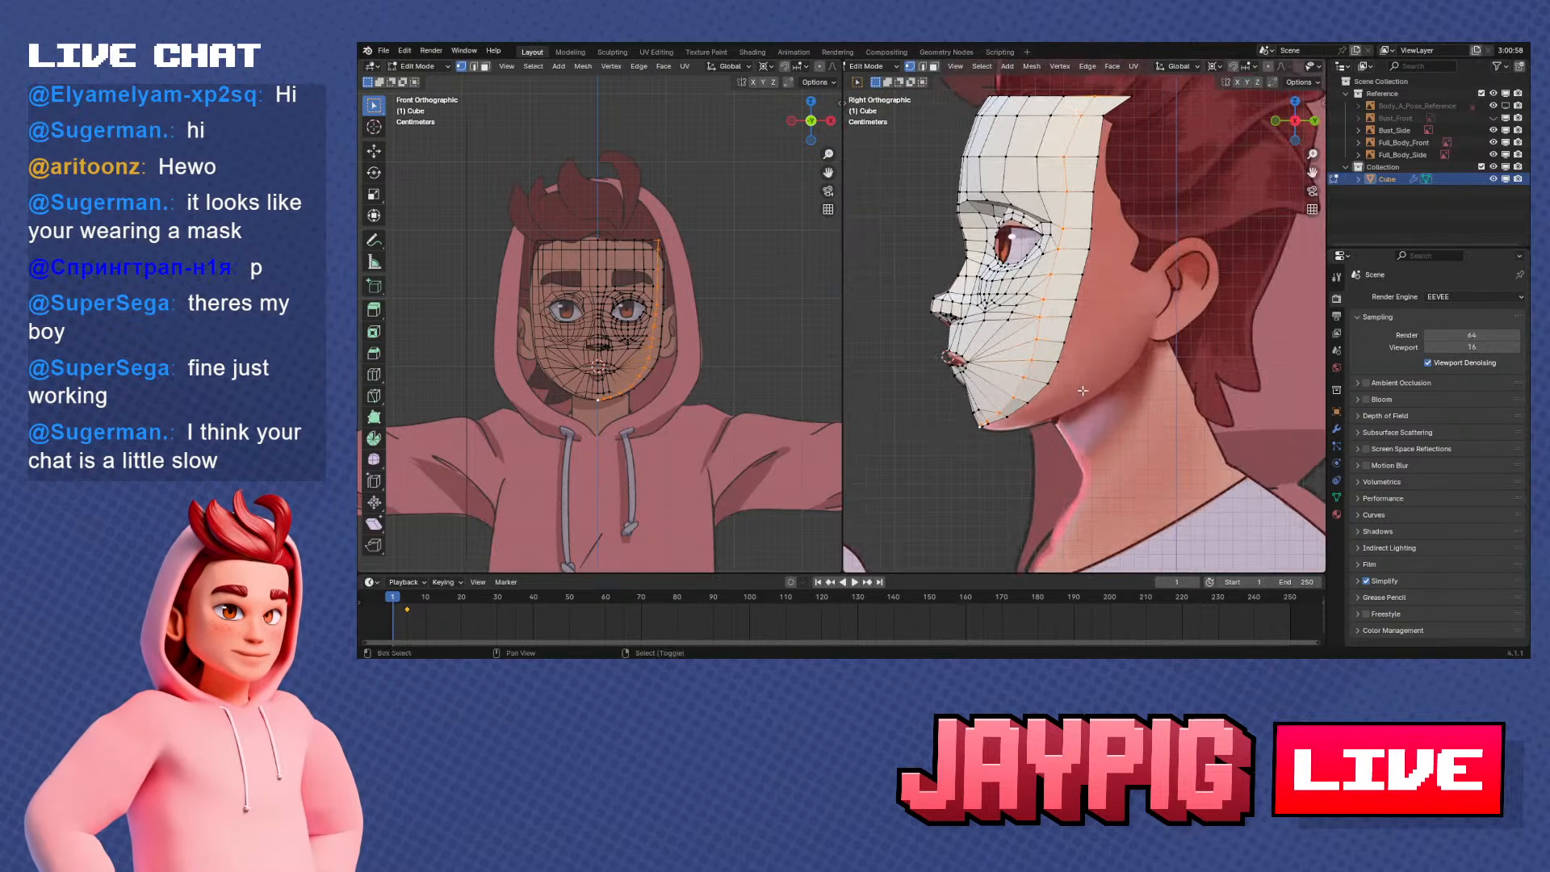
key(alt+z)
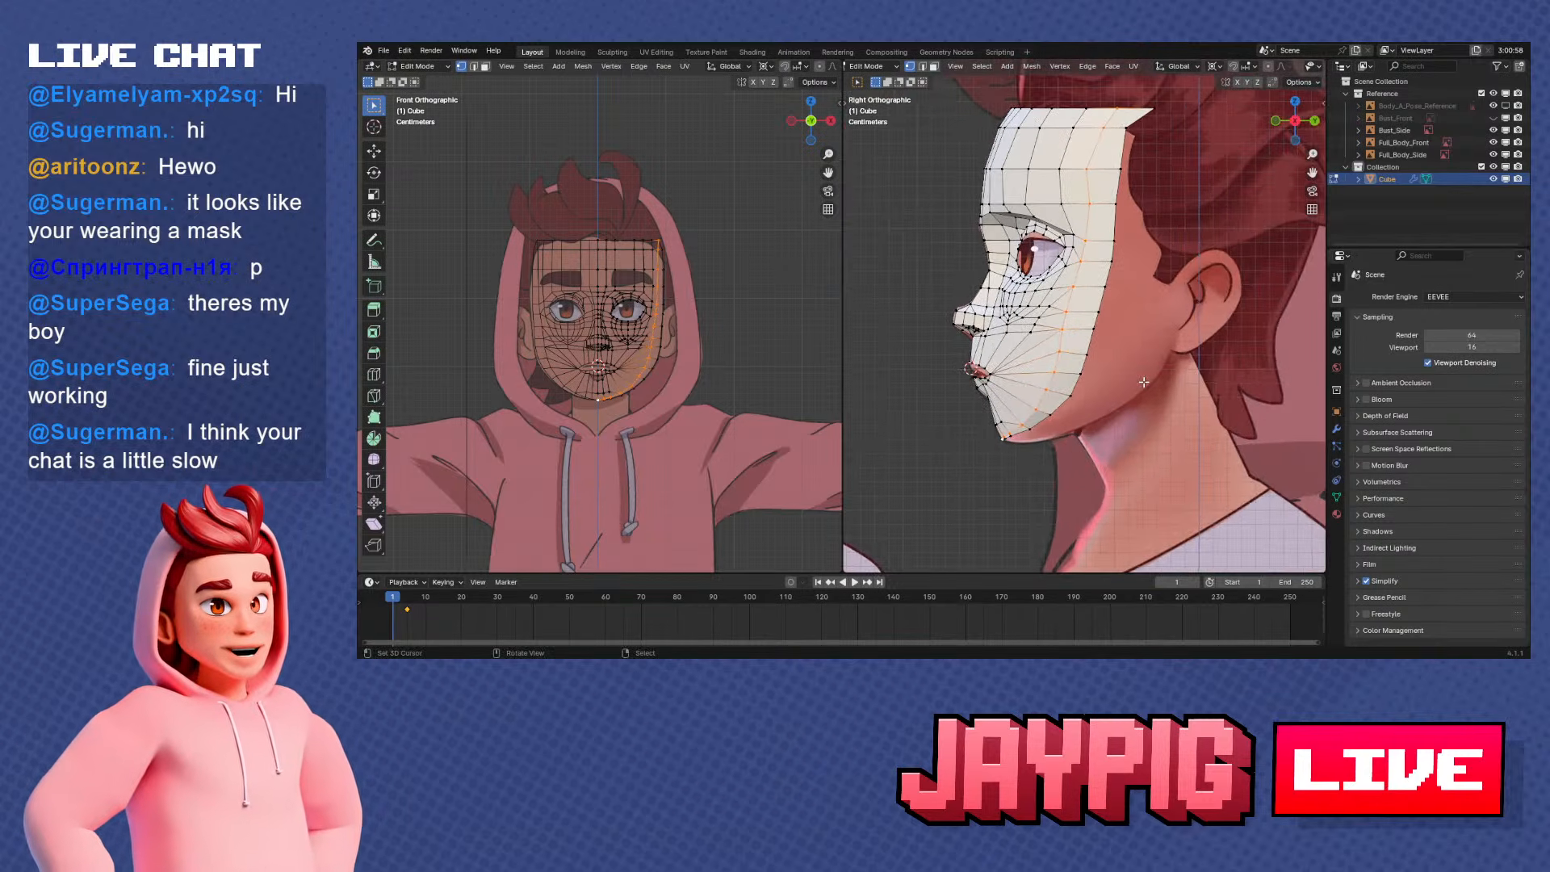
scroll(1137, 295, down, 1)
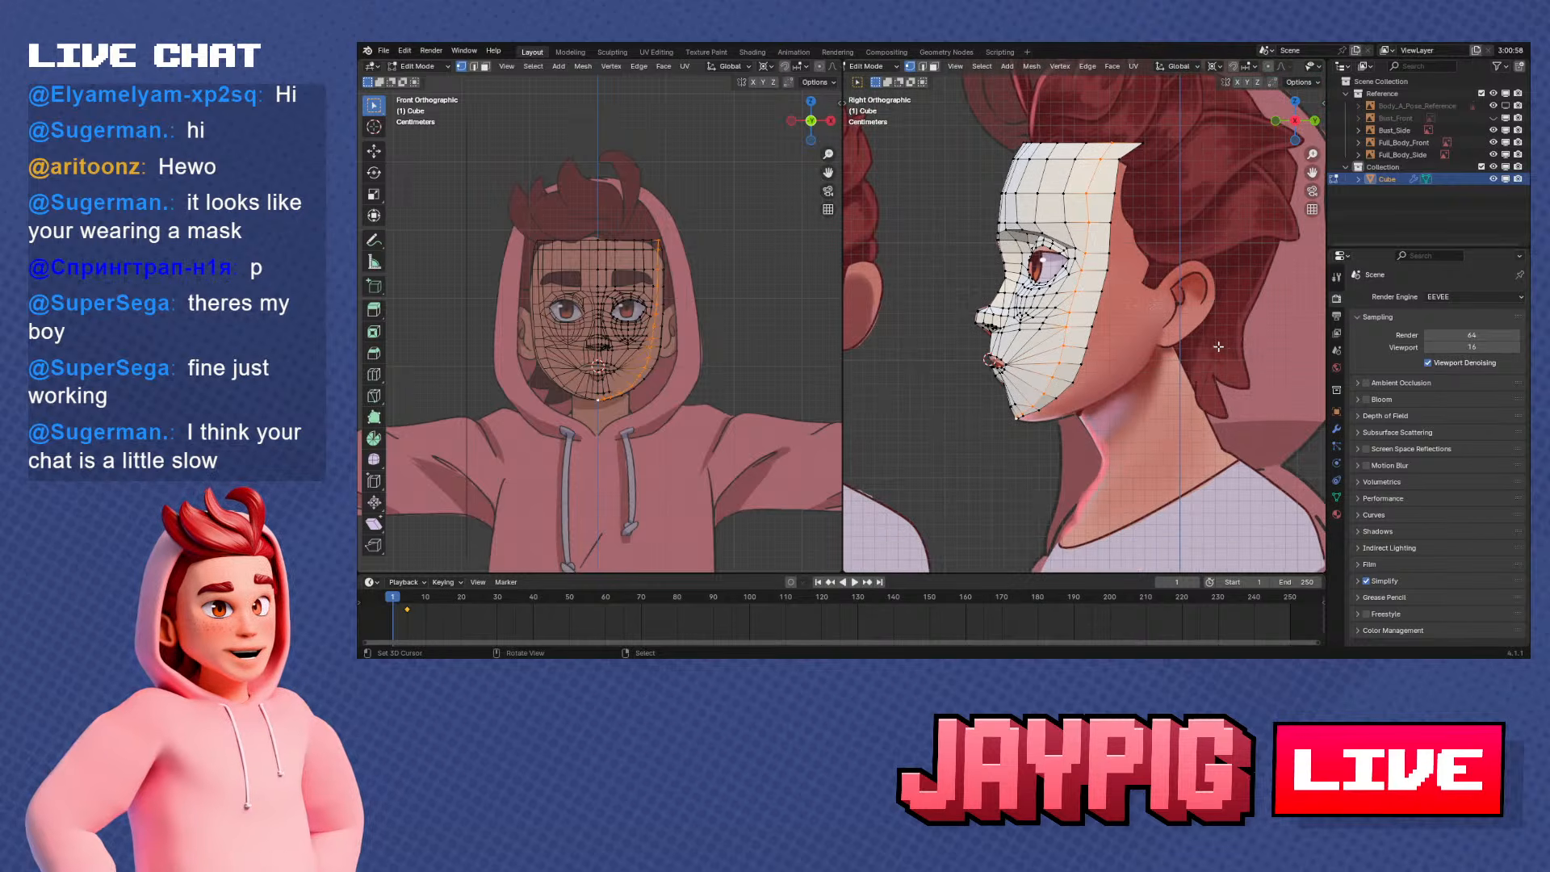
scroll(1218, 346, up, 2)
scroll(1089, 334, down, 2)
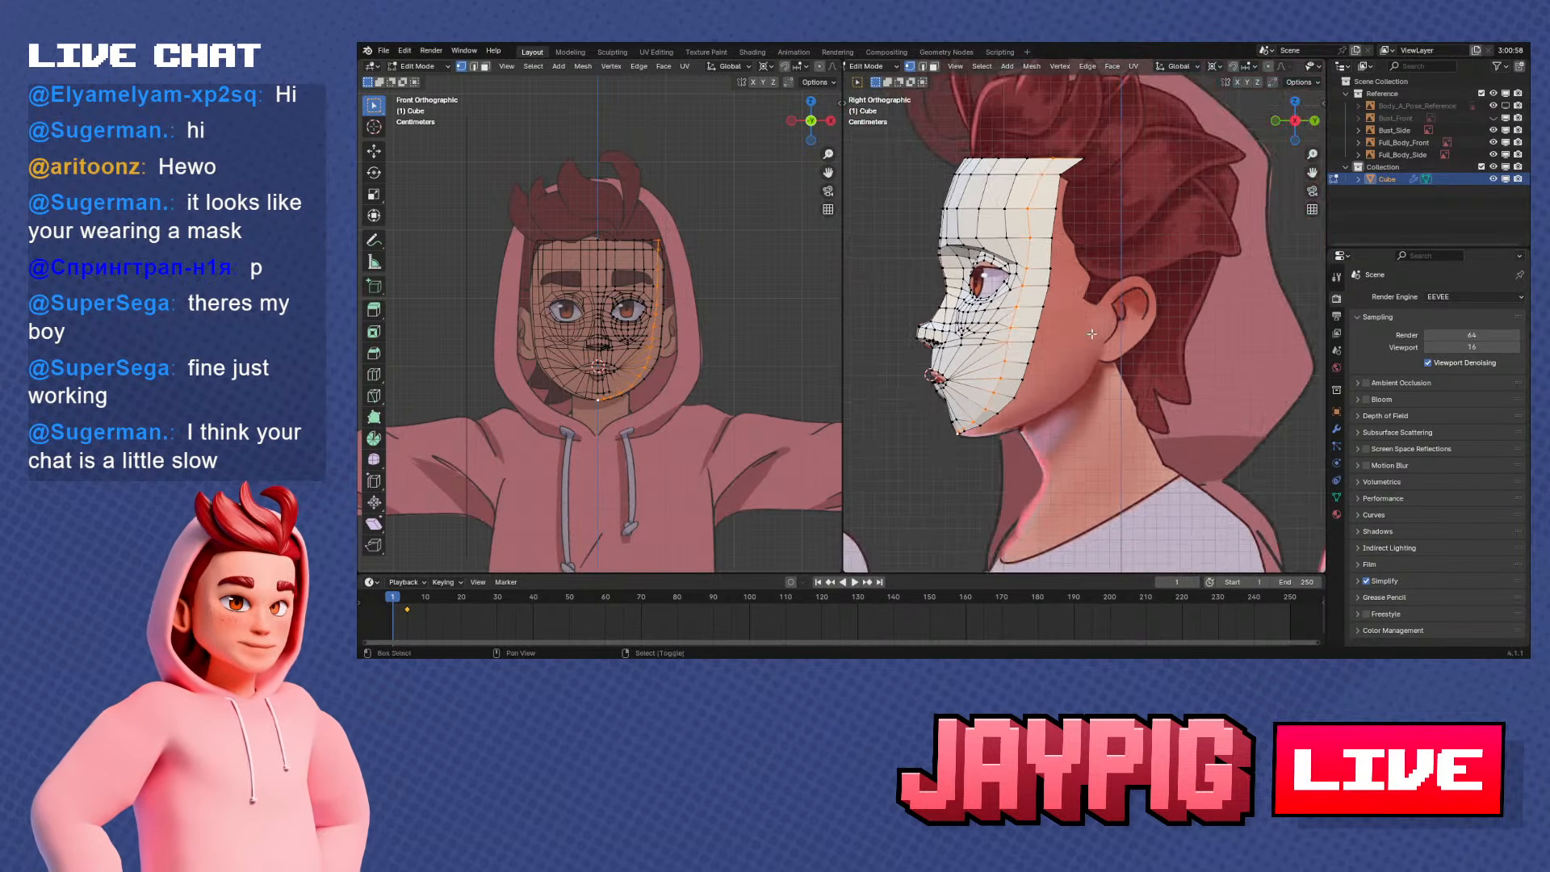
scroll(1131, 331, up, 2)
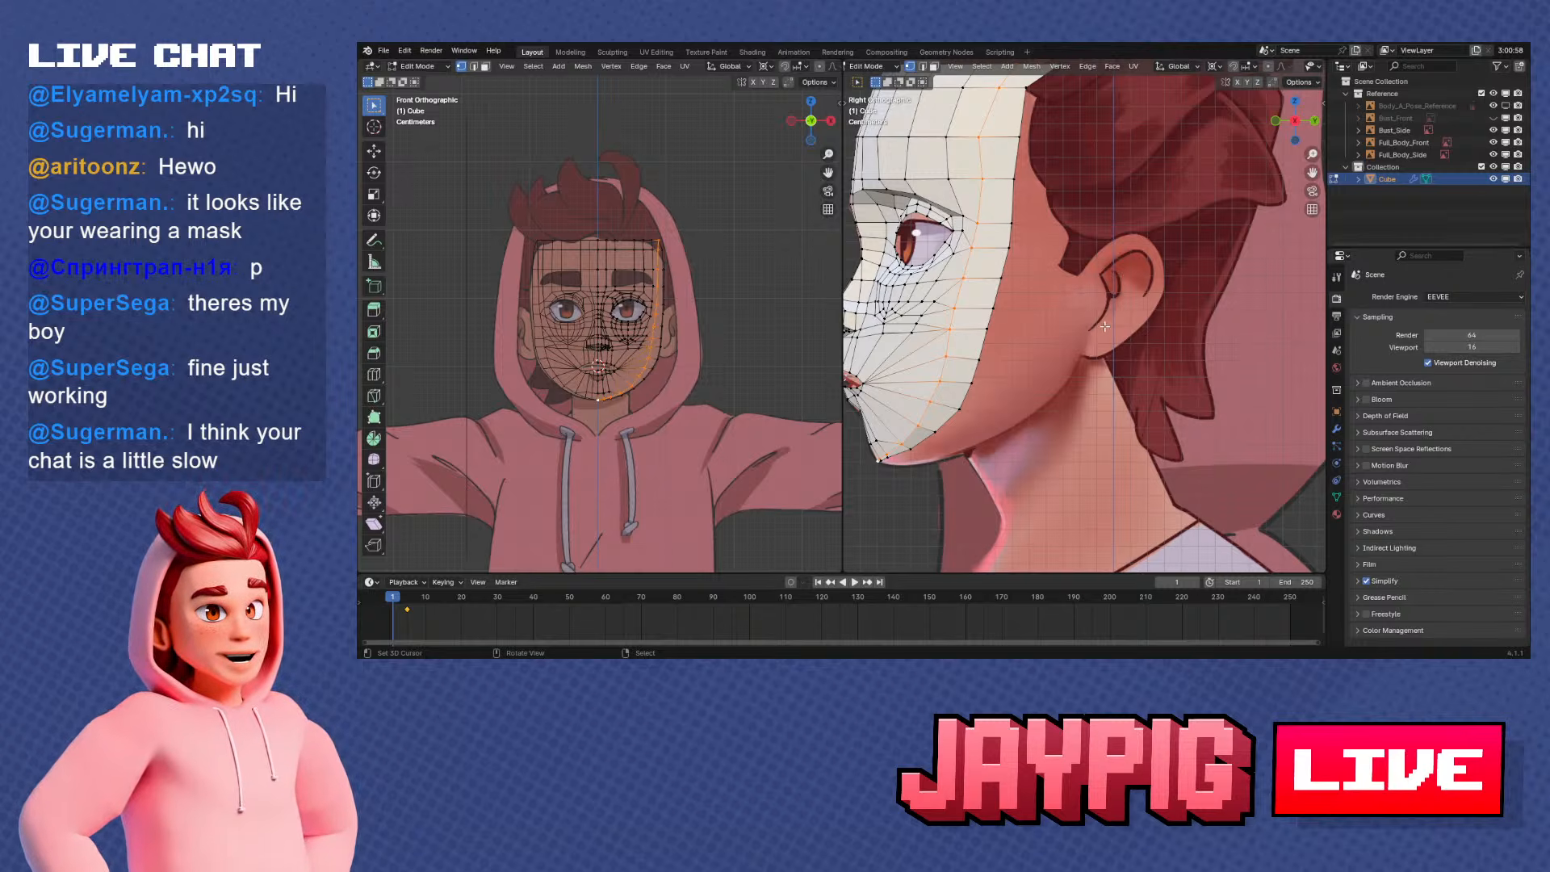
scroll(1104, 326, down, 2)
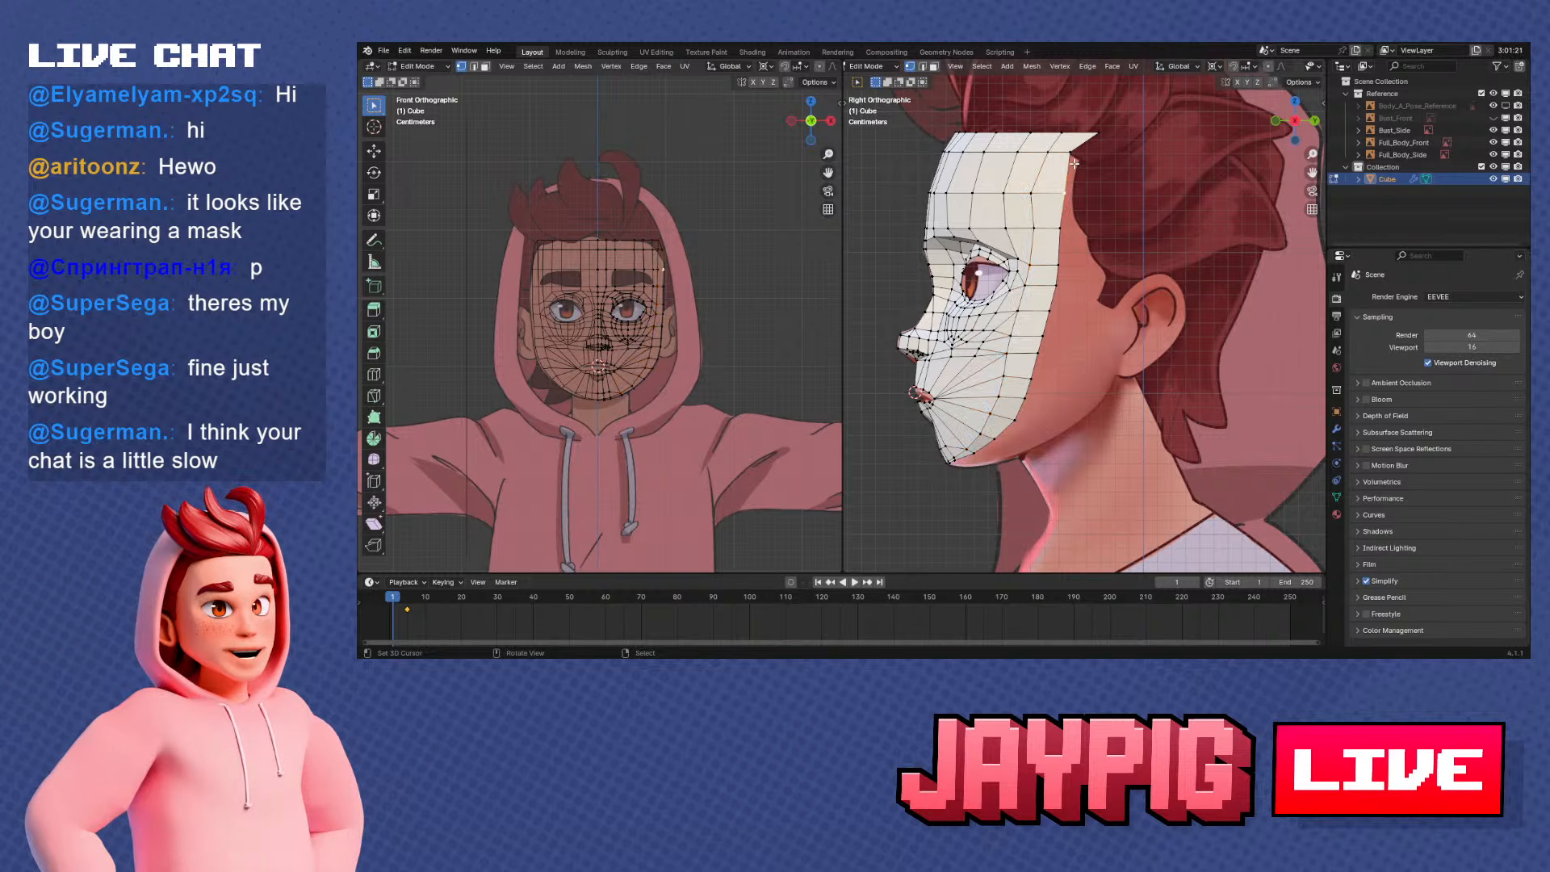
Try to extrude the face's outer boundary loop backward along Y toward the ear
alt+right_click(1076, 159)
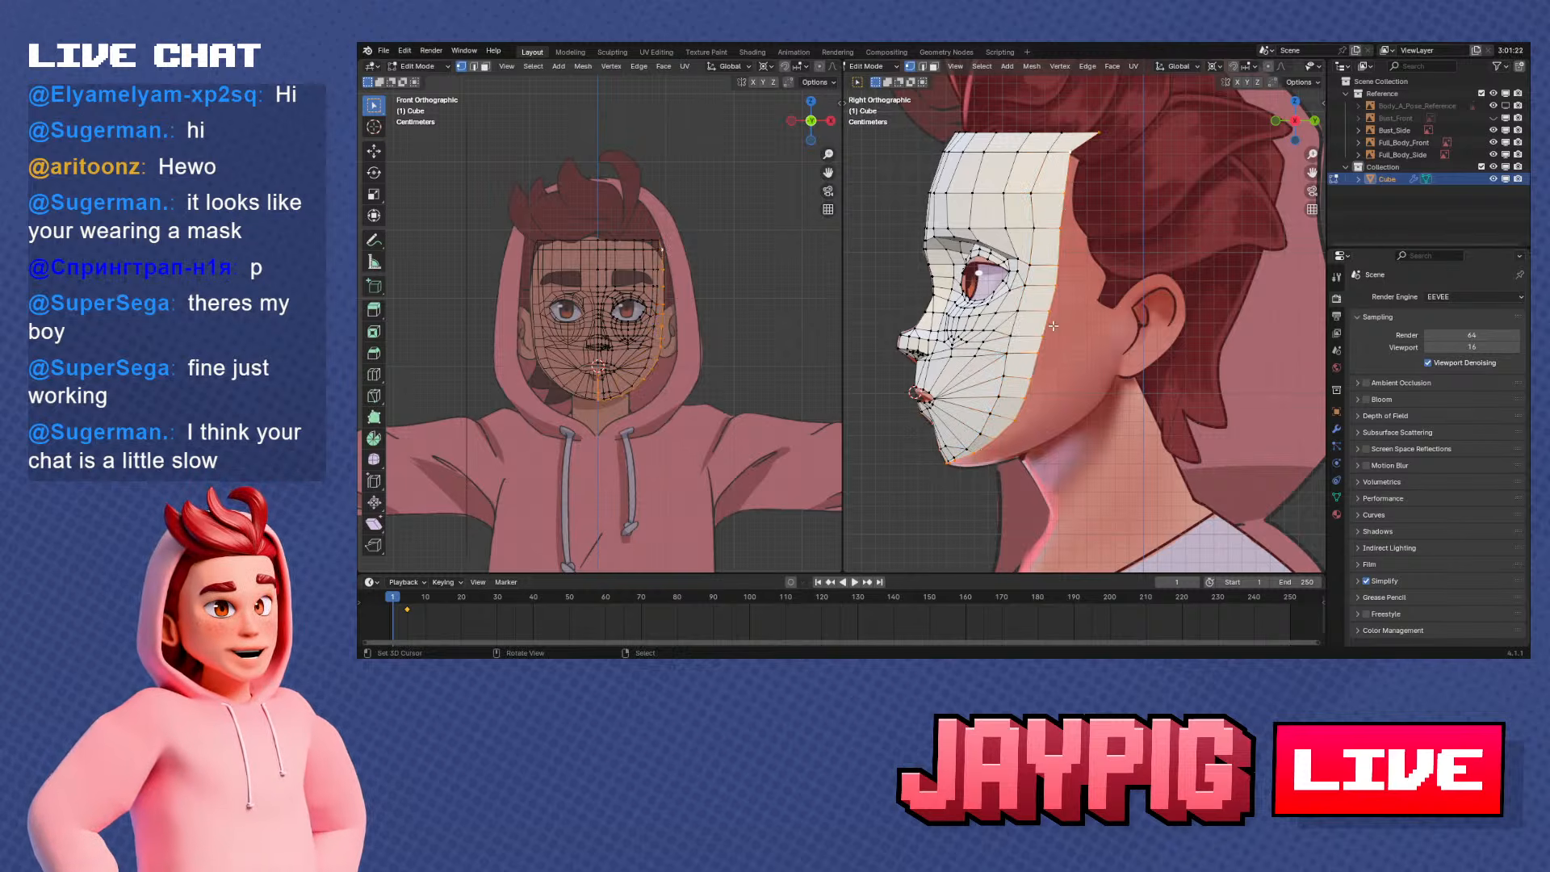
key(g)
key(y)
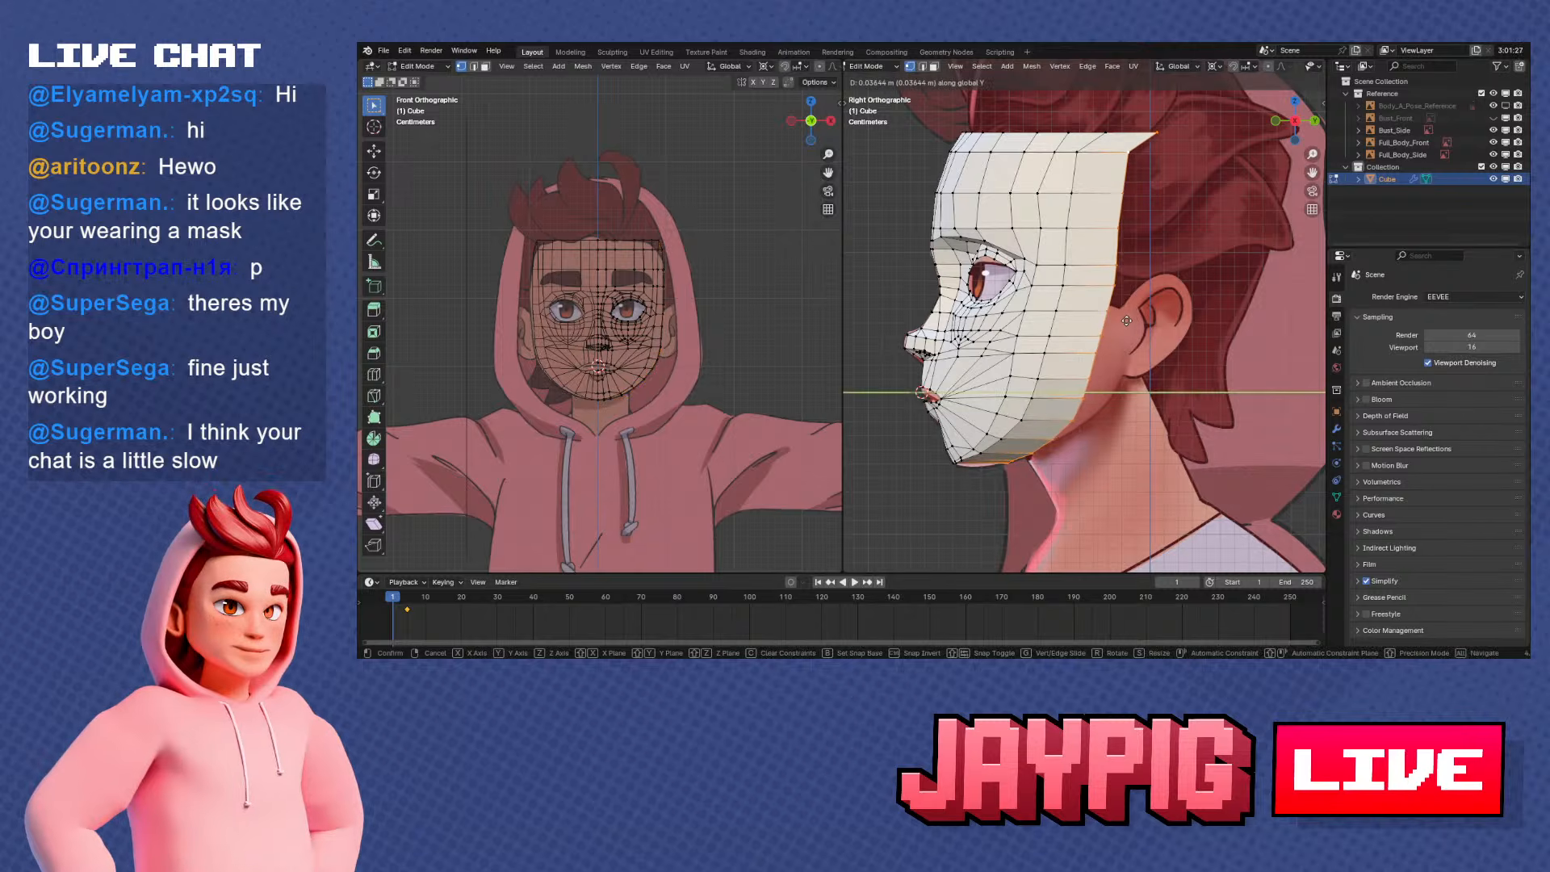
click(1112, 328)
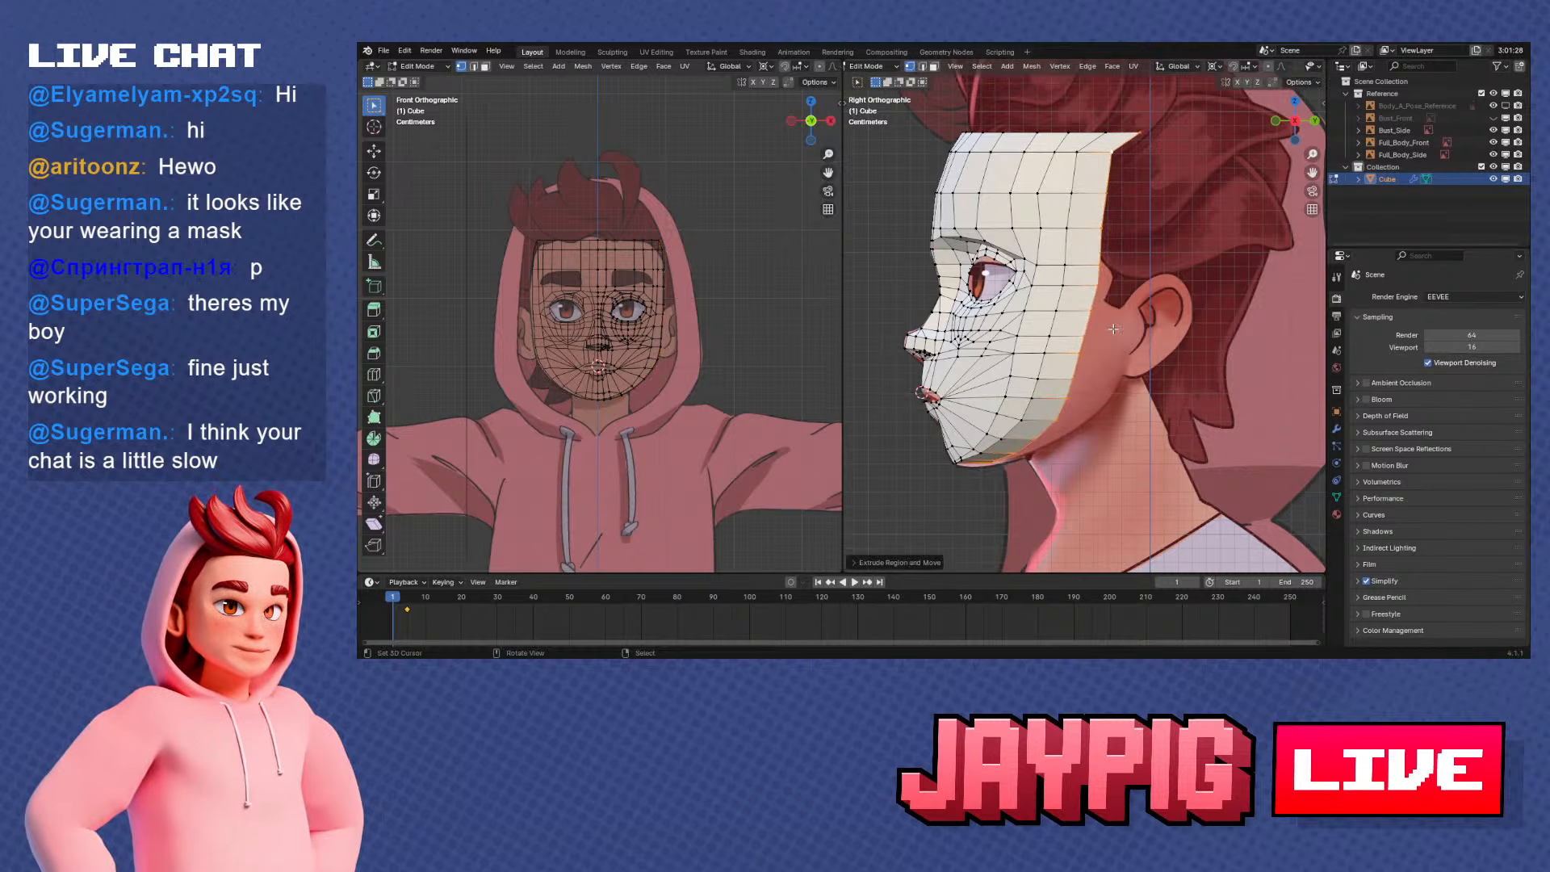
shift+middle_drag(1073, 393, 1098, 379)
scroll(1098, 379, down, 1)
middle_drag(1122, 231, 1002, 175)
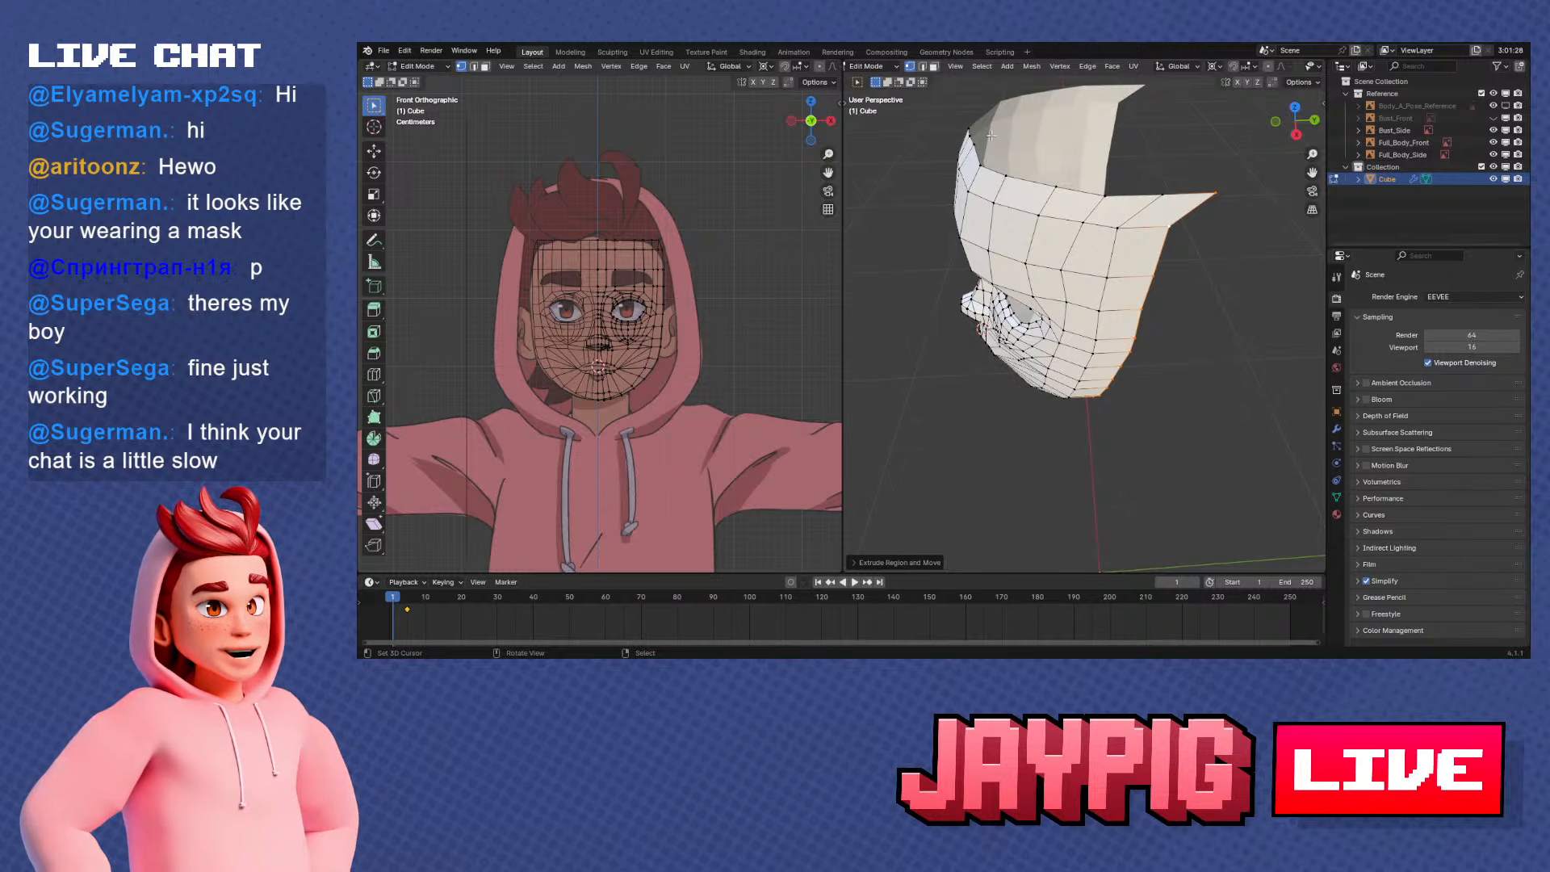
middle_drag(1202, 246, 1166, 246)
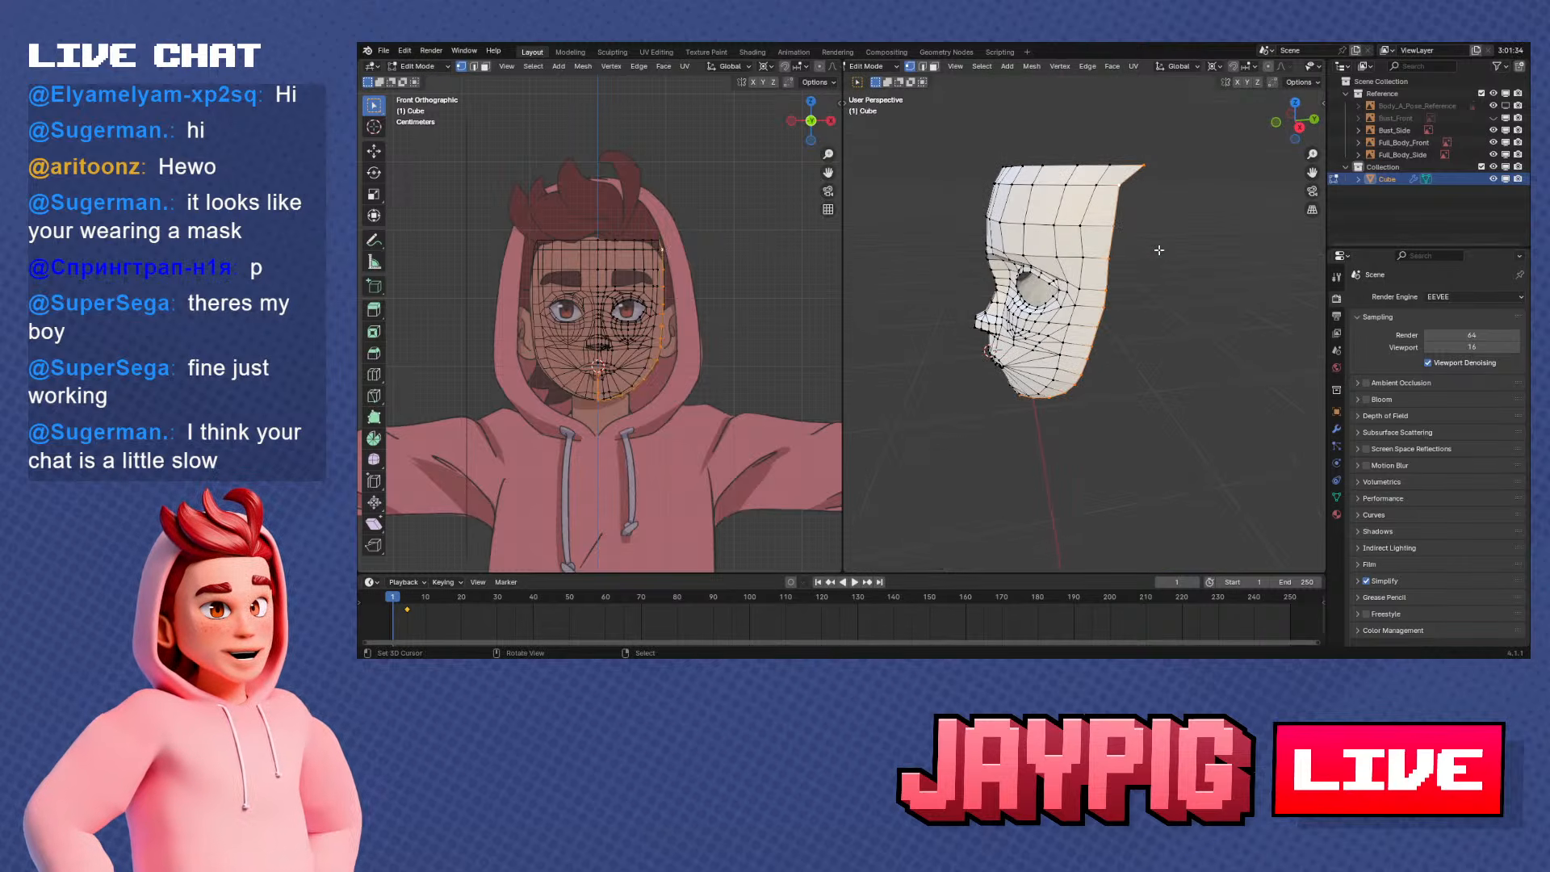
In the right view, slide the protruding top corner vertex of the forehead forward along its edge, in line with the side boundary
key(KP_1)
key(KP_3)
scroll(1158, 250, up, 3)
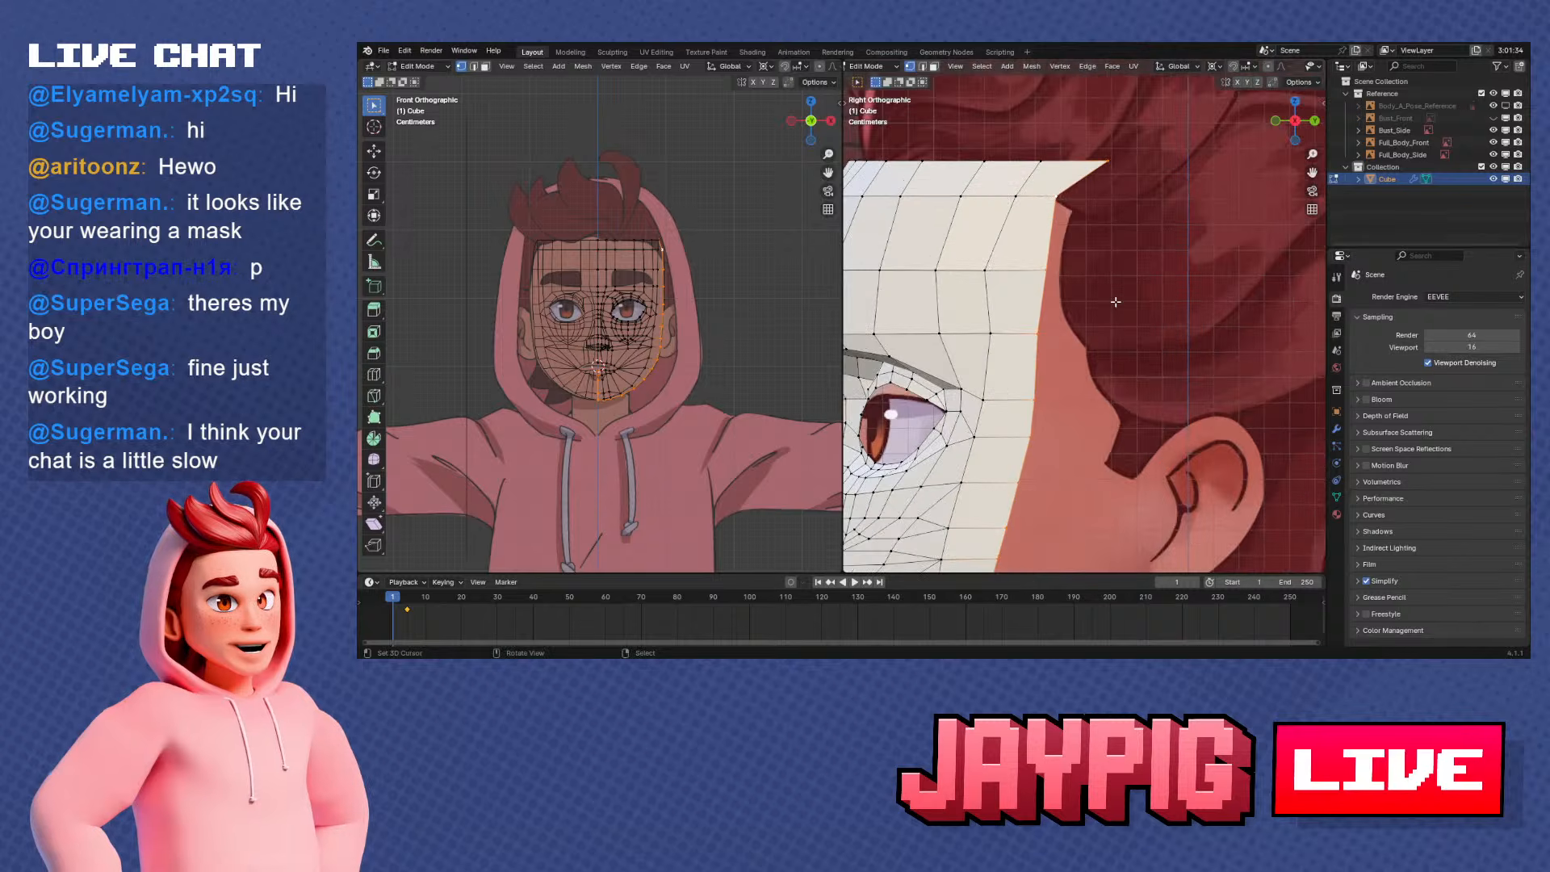
right_click(1108, 166)
scroll(1108, 166, up, 1)
shift+middle_drag(1111, 168, 1166, 235)
key(g)
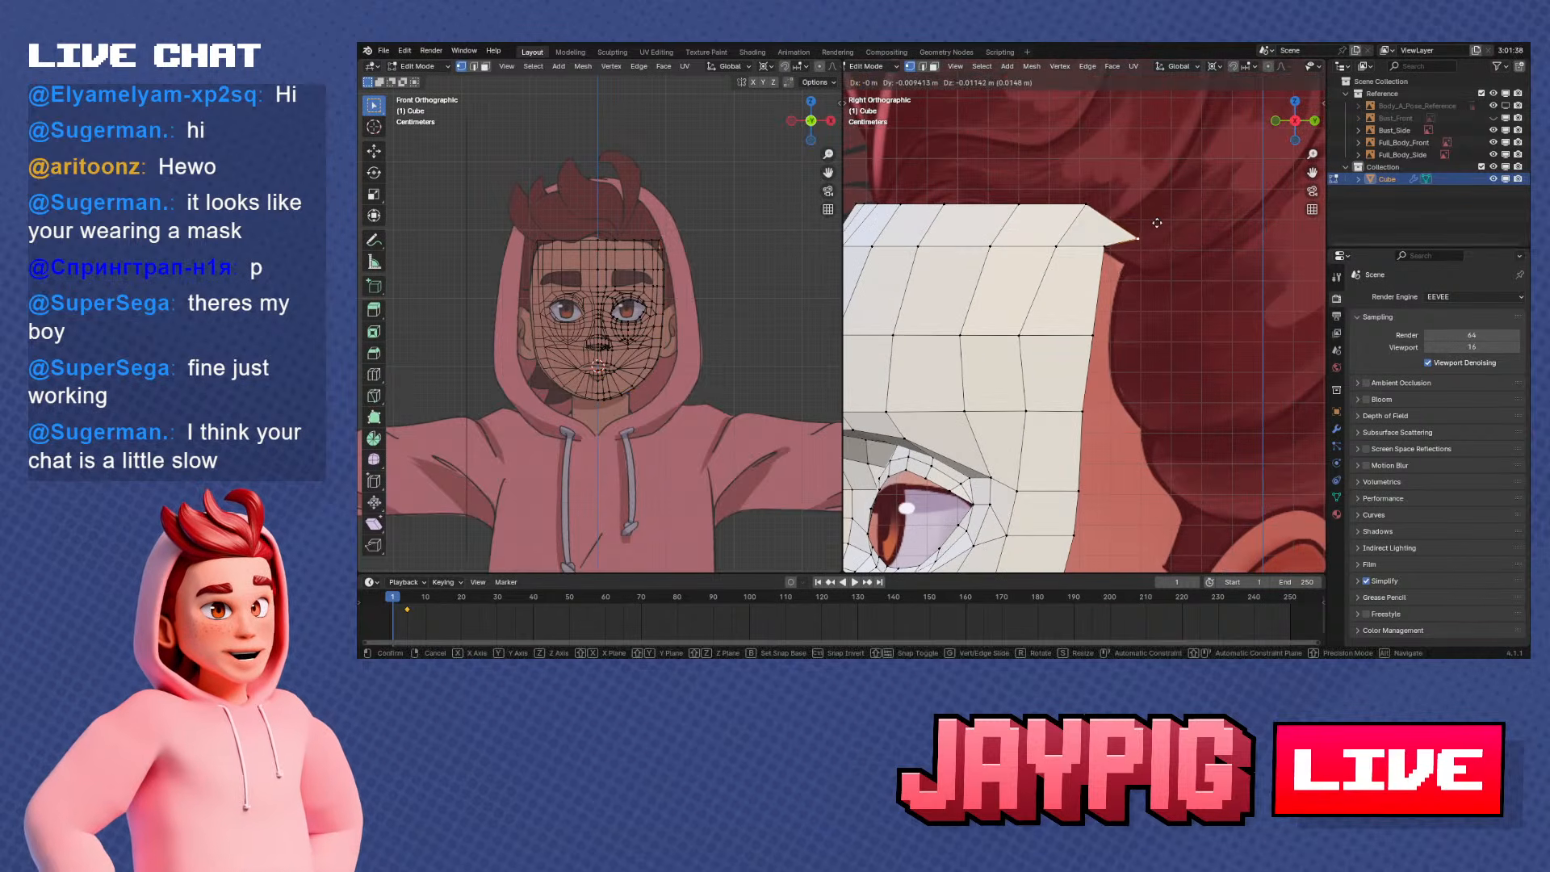
right_click(1201, 259)
key(g)
key(g)
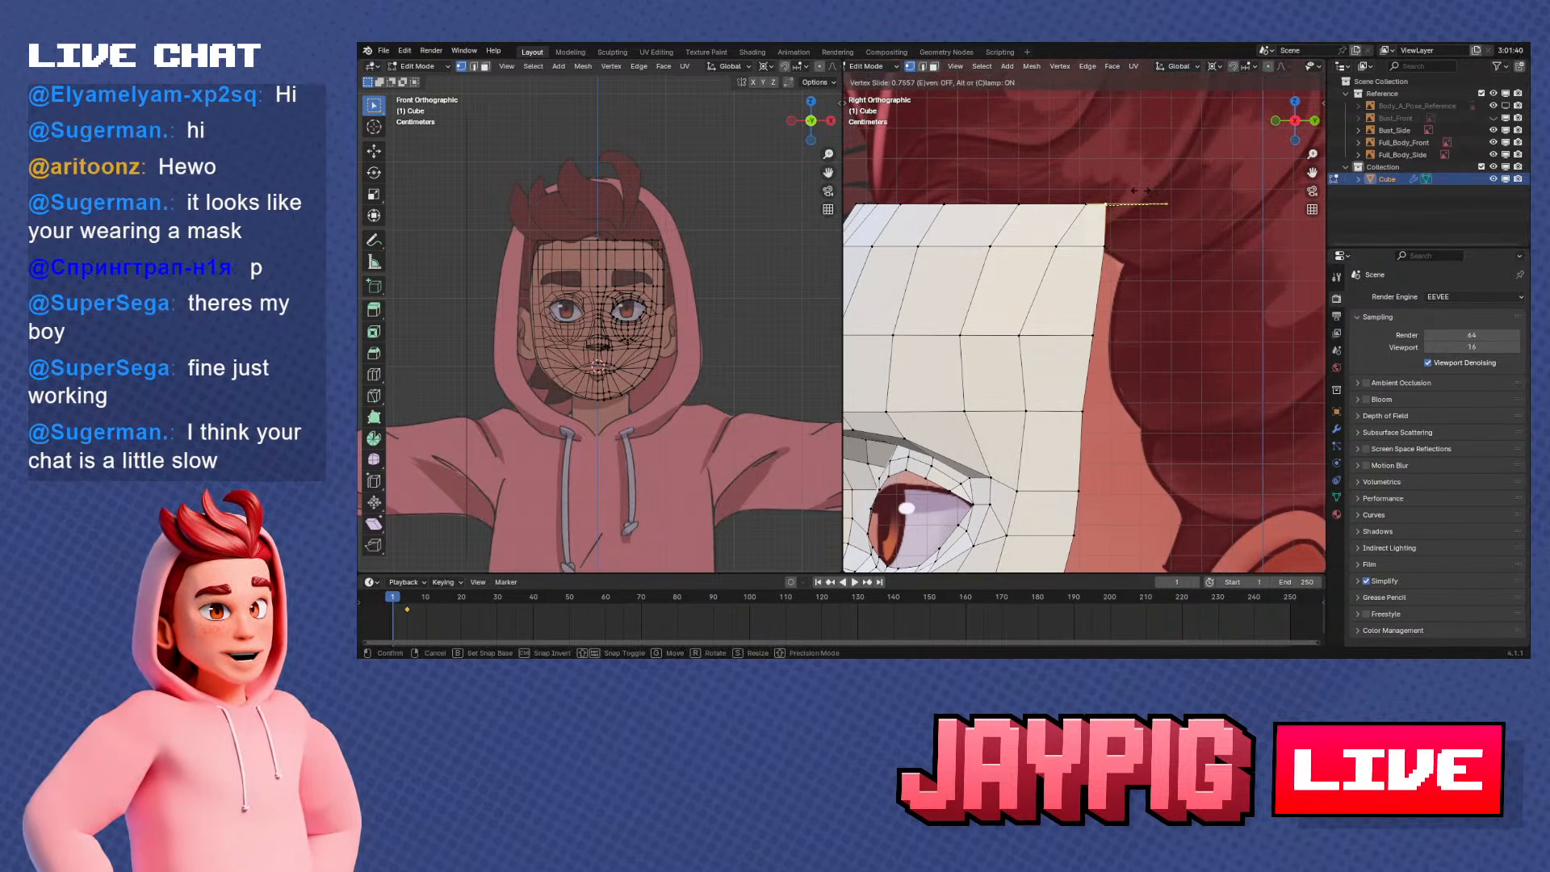
click(1086, 202)
right_click(1113, 209)
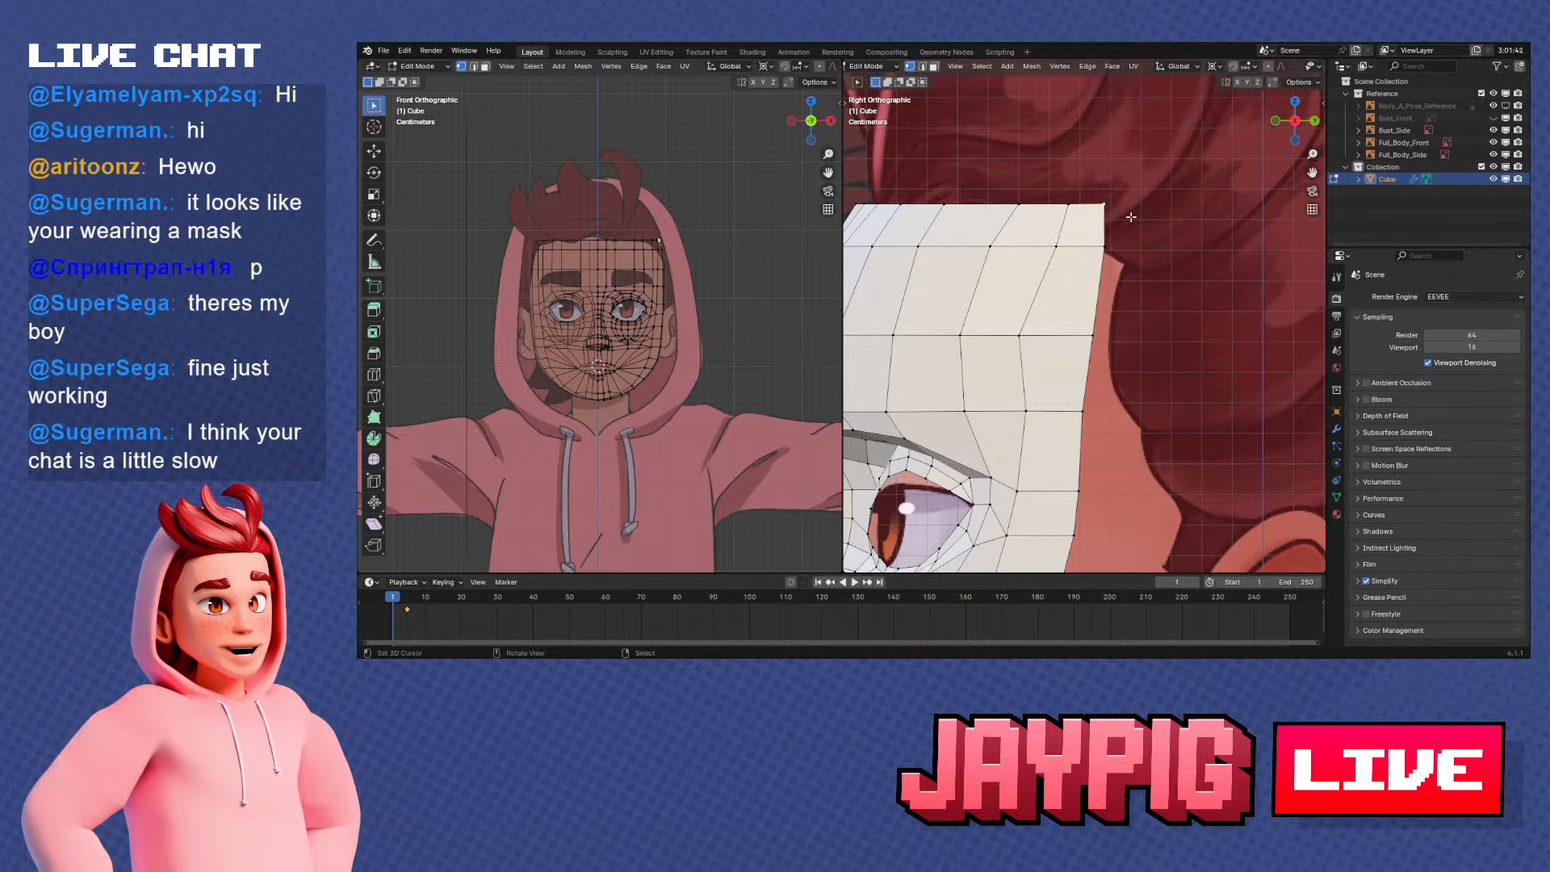
Return to Object Mode, add a cube mesh and scale it down to roughly the size of the head
shift+middle_drag(1156, 228, 1041, 343)
key(Tab)
key(shift+a)
mouse_move(1021, 336)
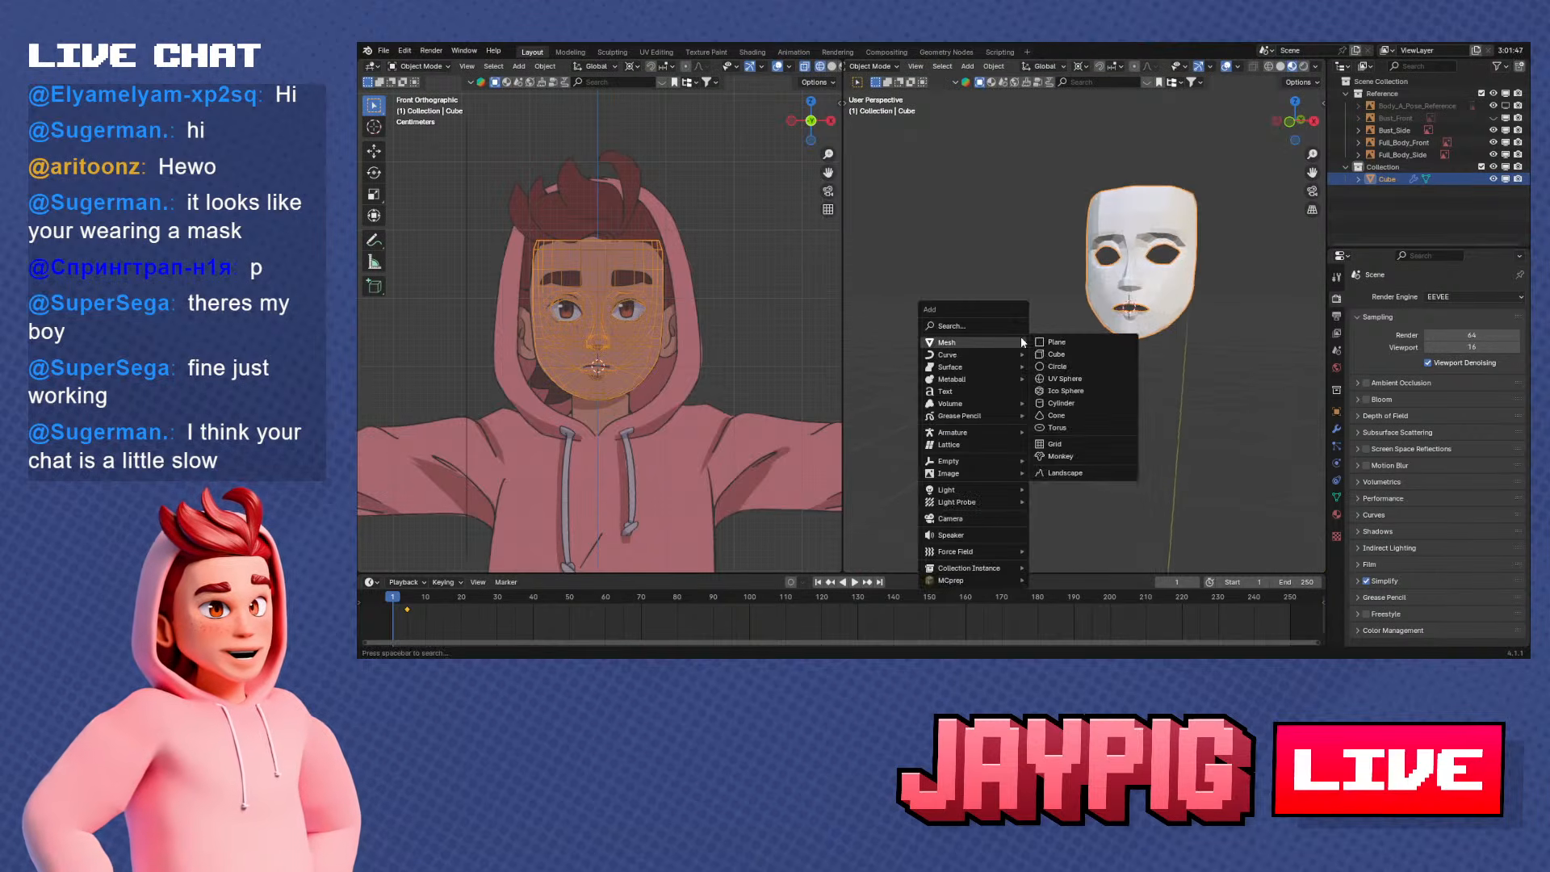
click(1075, 356)
key(s)
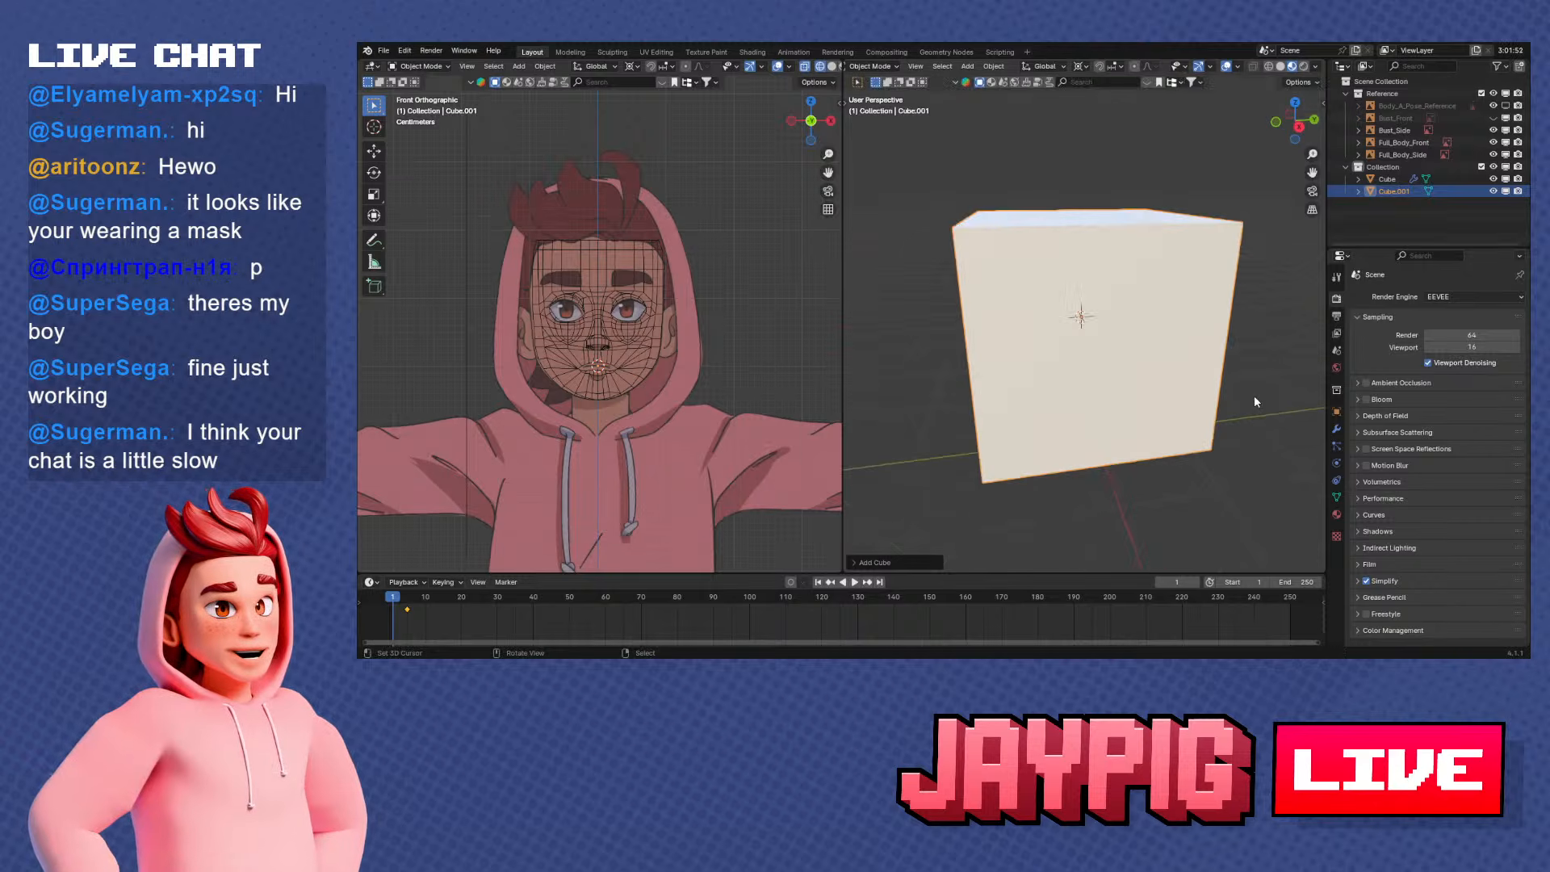
click(1097, 333)
Move the new cube along the Y axis so it stands clear in front of the face mask
scroll(1097, 334, up, 5)
key(g)
key(y)
click(1074, 356)
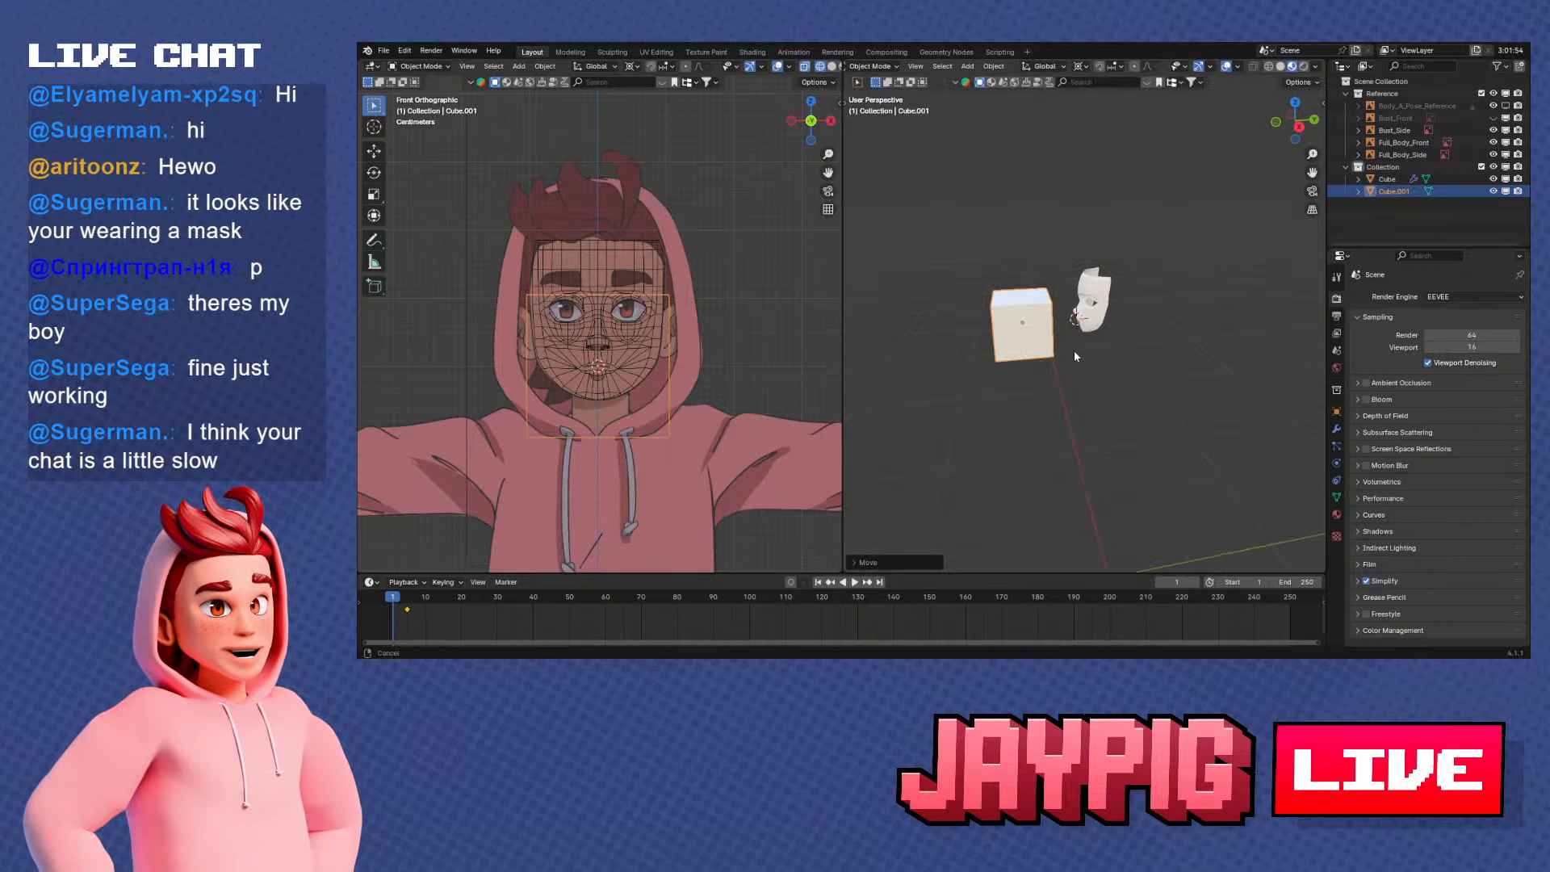
scroll(1075, 355, up, 3)
middle_drag(1075, 355, 1147, 352)
Add a Subdivision Surface modifier to the cube with one viewport level
key(KP_Decimal)
click(1336, 430)
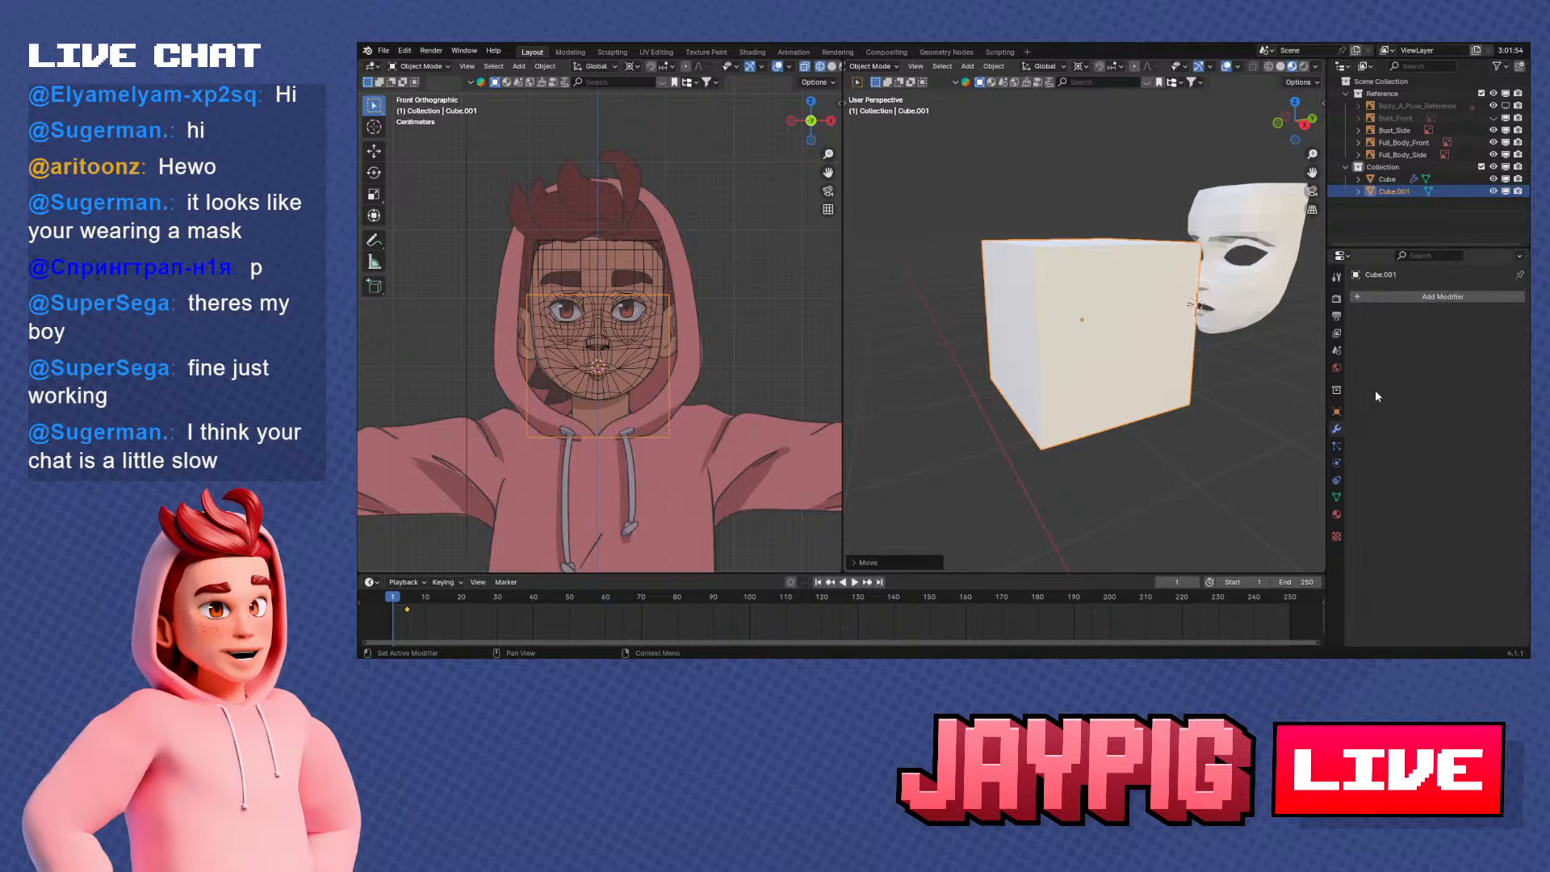
click(1399, 295)
click(1398, 294)
click(1311, 320)
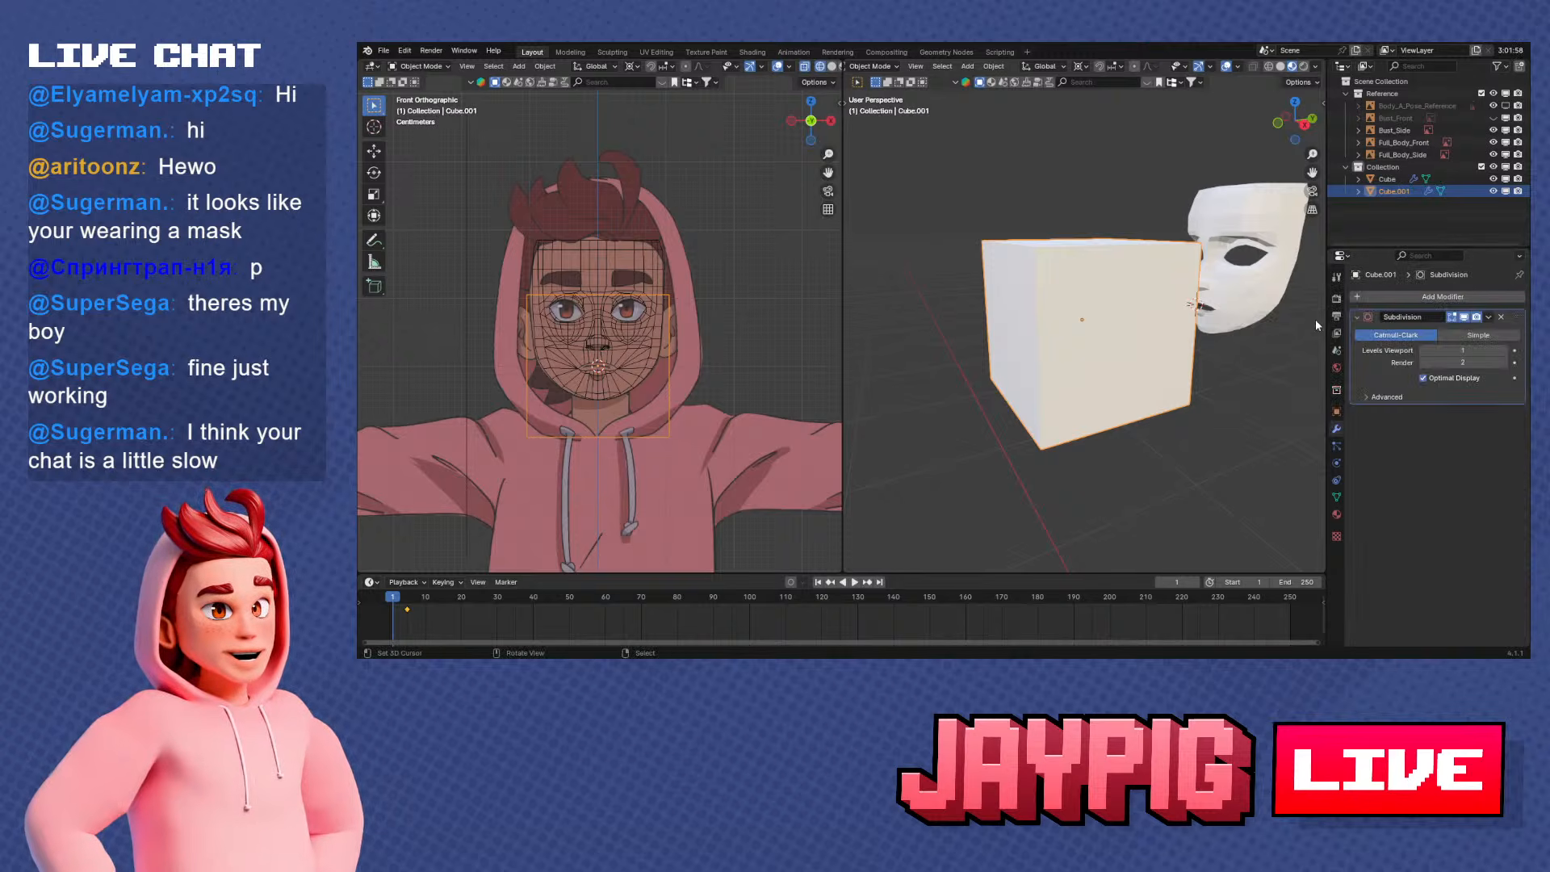
scroll(1196, 375, up, 1)
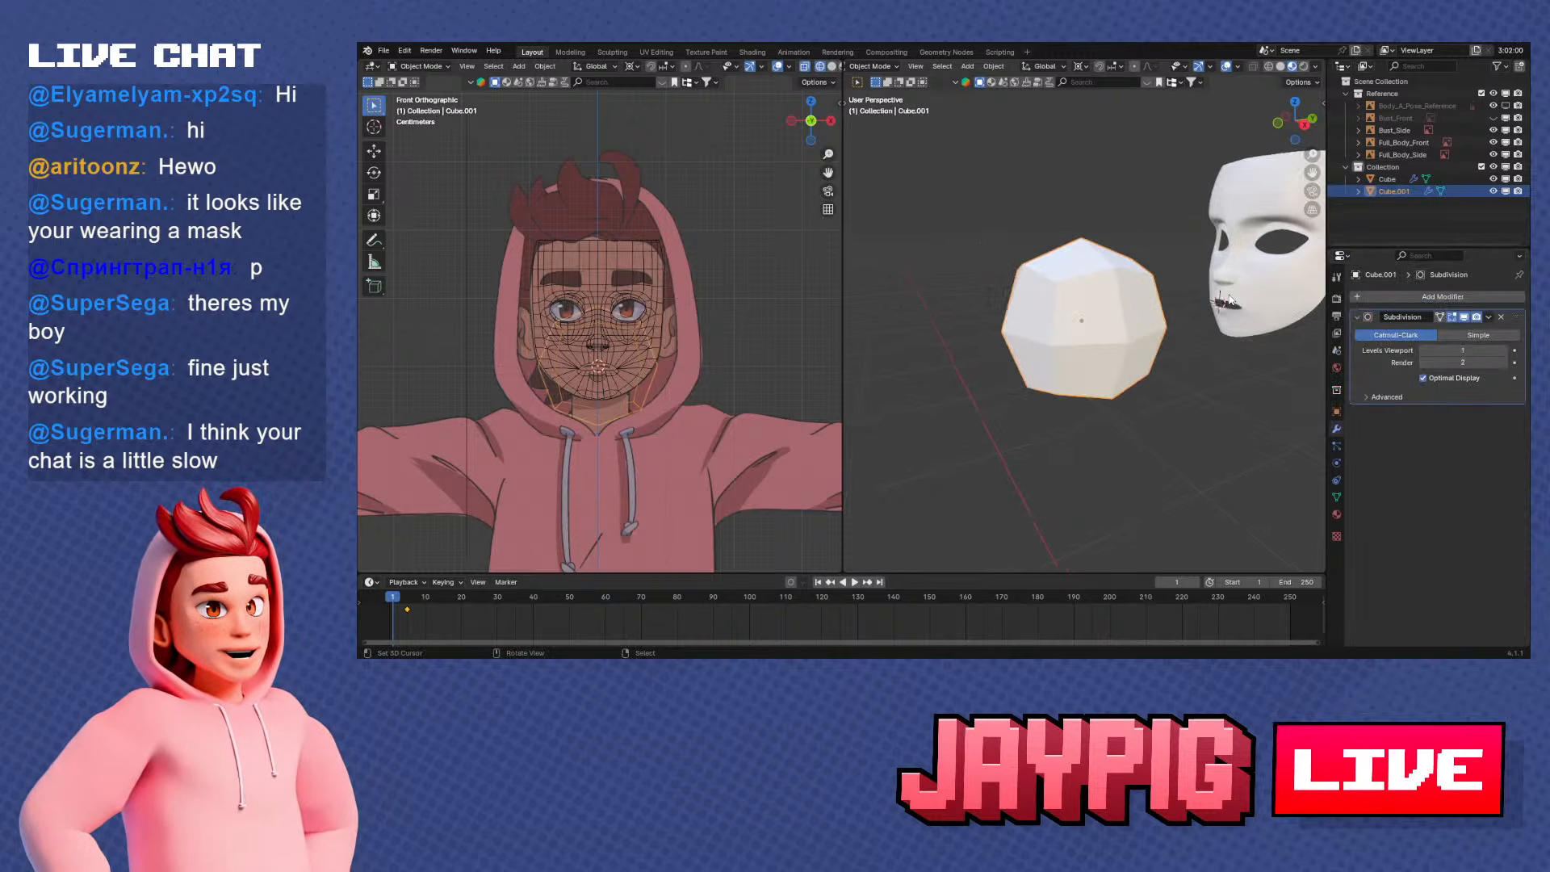
Select the face mesh and display its Subdivision modifier in the viewport to examine the smoothed surface from several angles
click(1279, 333)
mouse_move(1245, 340)
shift+middle_down()
mouse_move(1159, 368)
mouse_move(1184, 357)
mouse_move(1125, 362)
mouse_move(1114, 333)
mouse_move(1244, 328)
shift+middle_up()
scroll(1125, 362, up, 2)
scroll(1132, 323, up, 4)
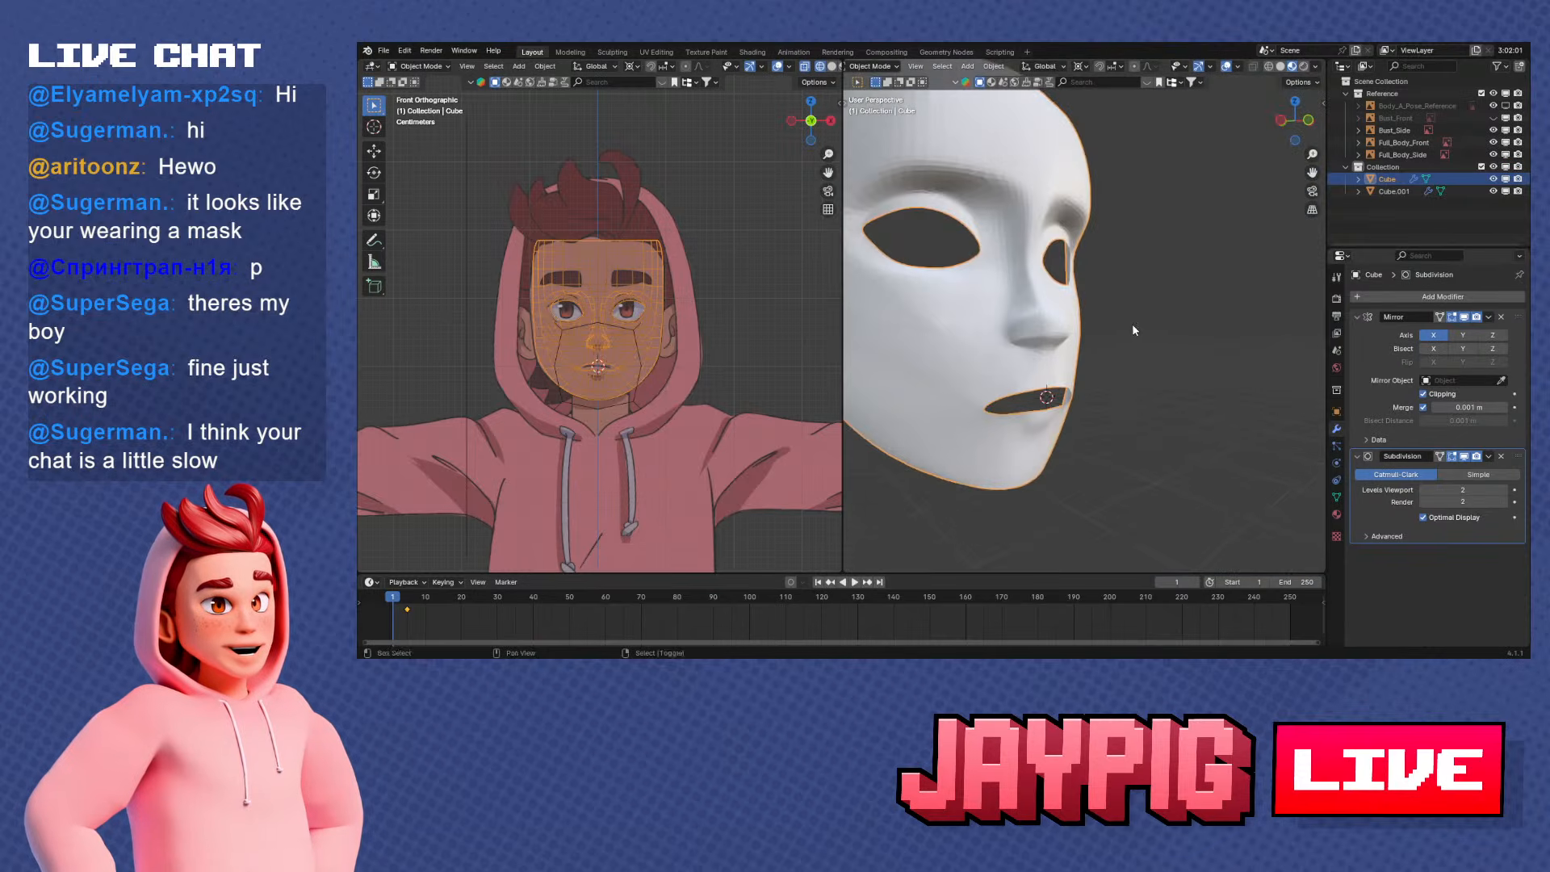
middle_drag(1150, 365, 1114, 346)
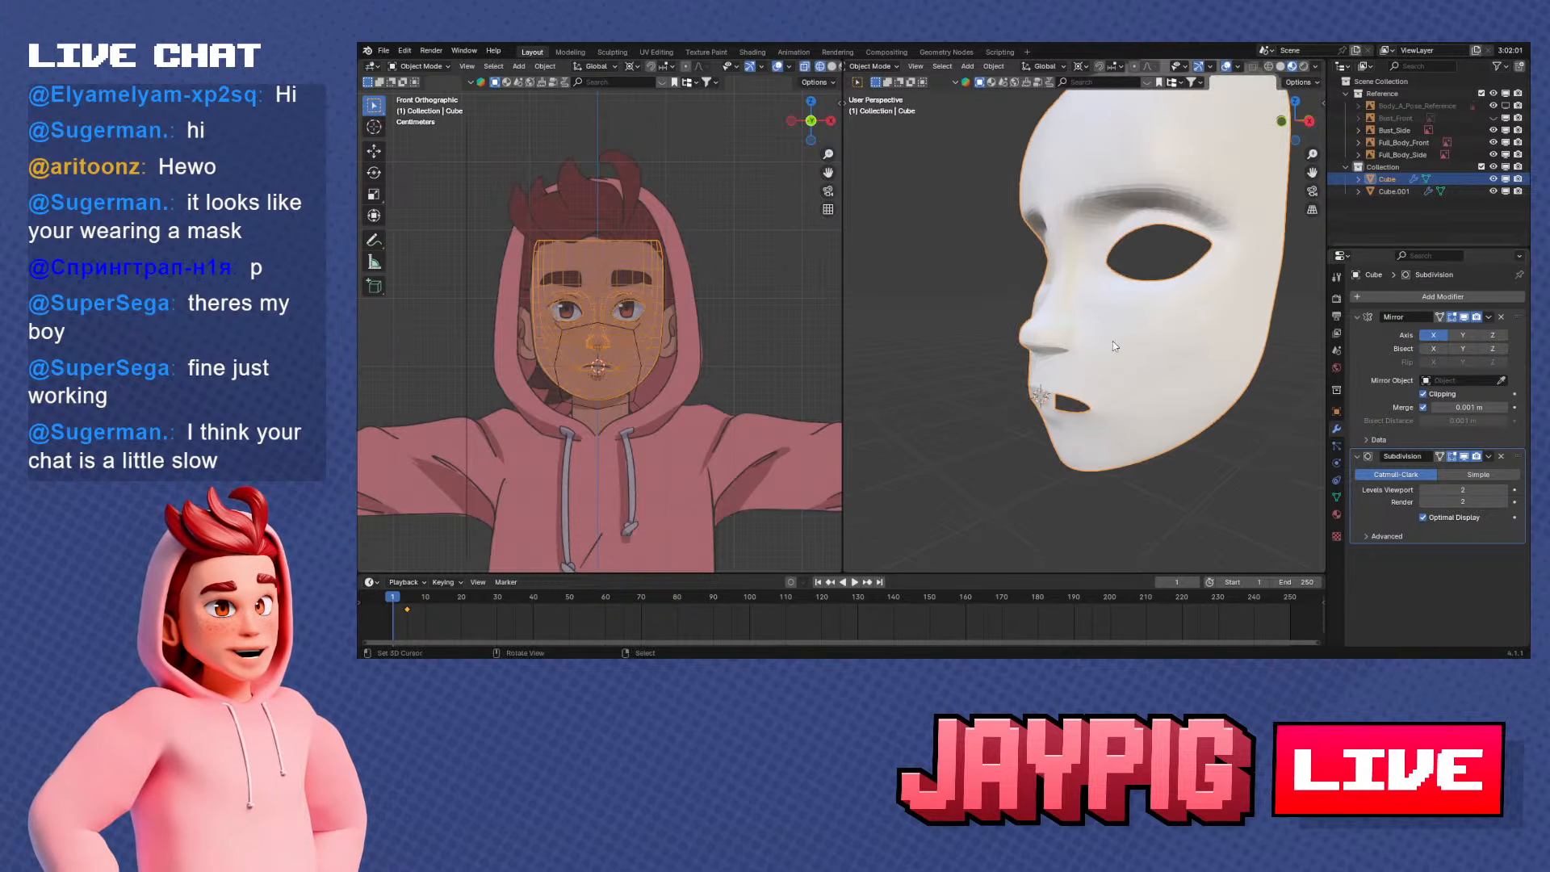
Turn off the face mesh's Subdivision modifier in the viewport and compare the low-poly mask with the subdivided cube
click(1463, 456)
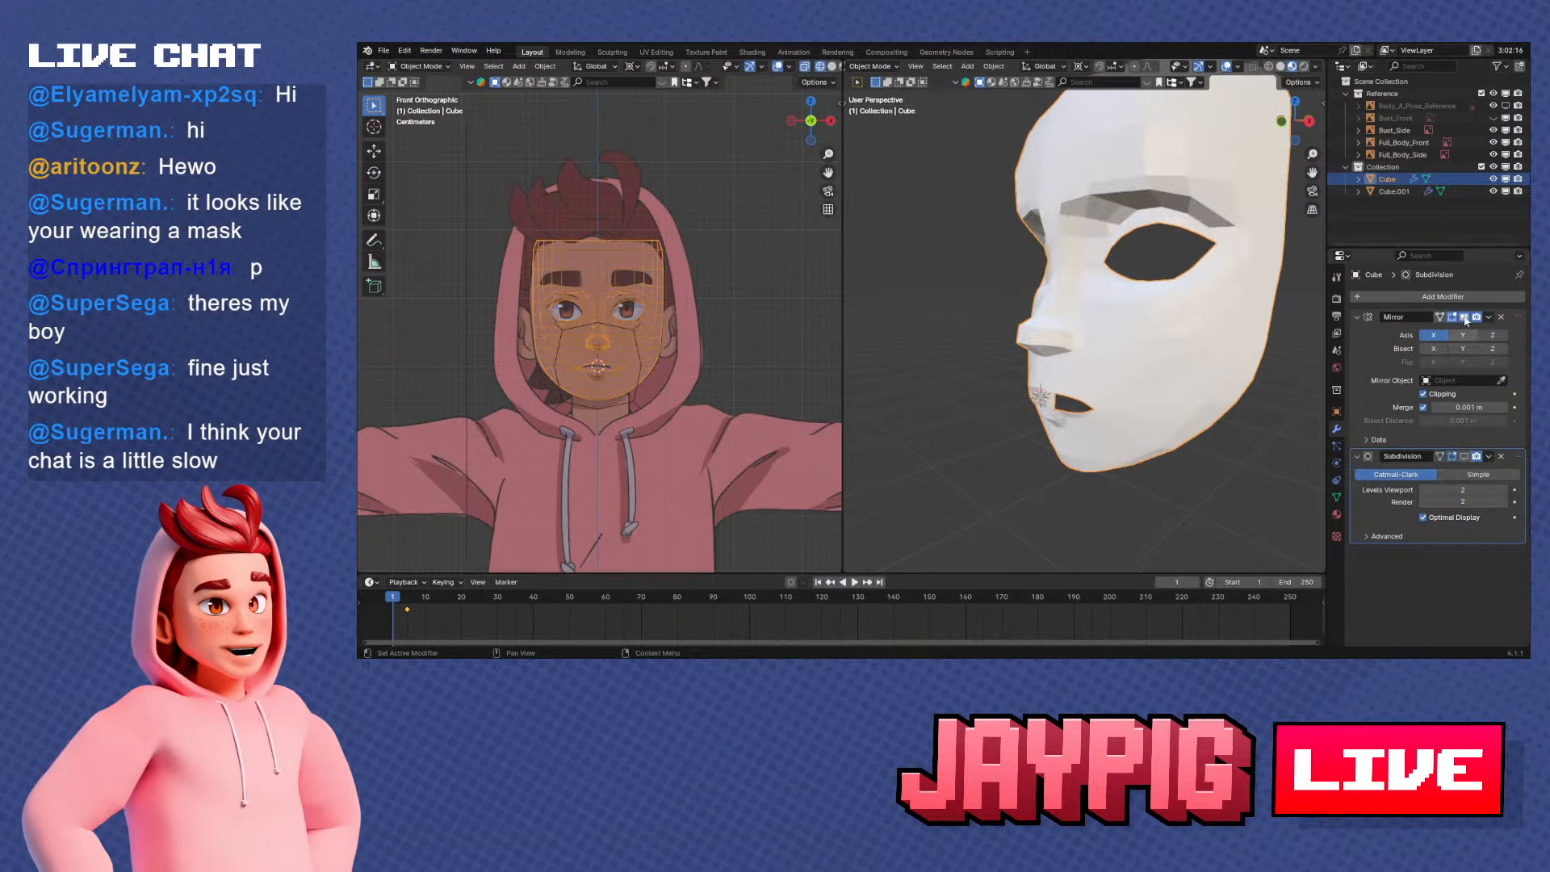
scroll(1146, 360, down, 3)
shift+middle_drag(1146, 360, 1200, 360)
scroll(1199, 360, down, 2)
shift+middle_drag(1103, 376, 1119, 347)
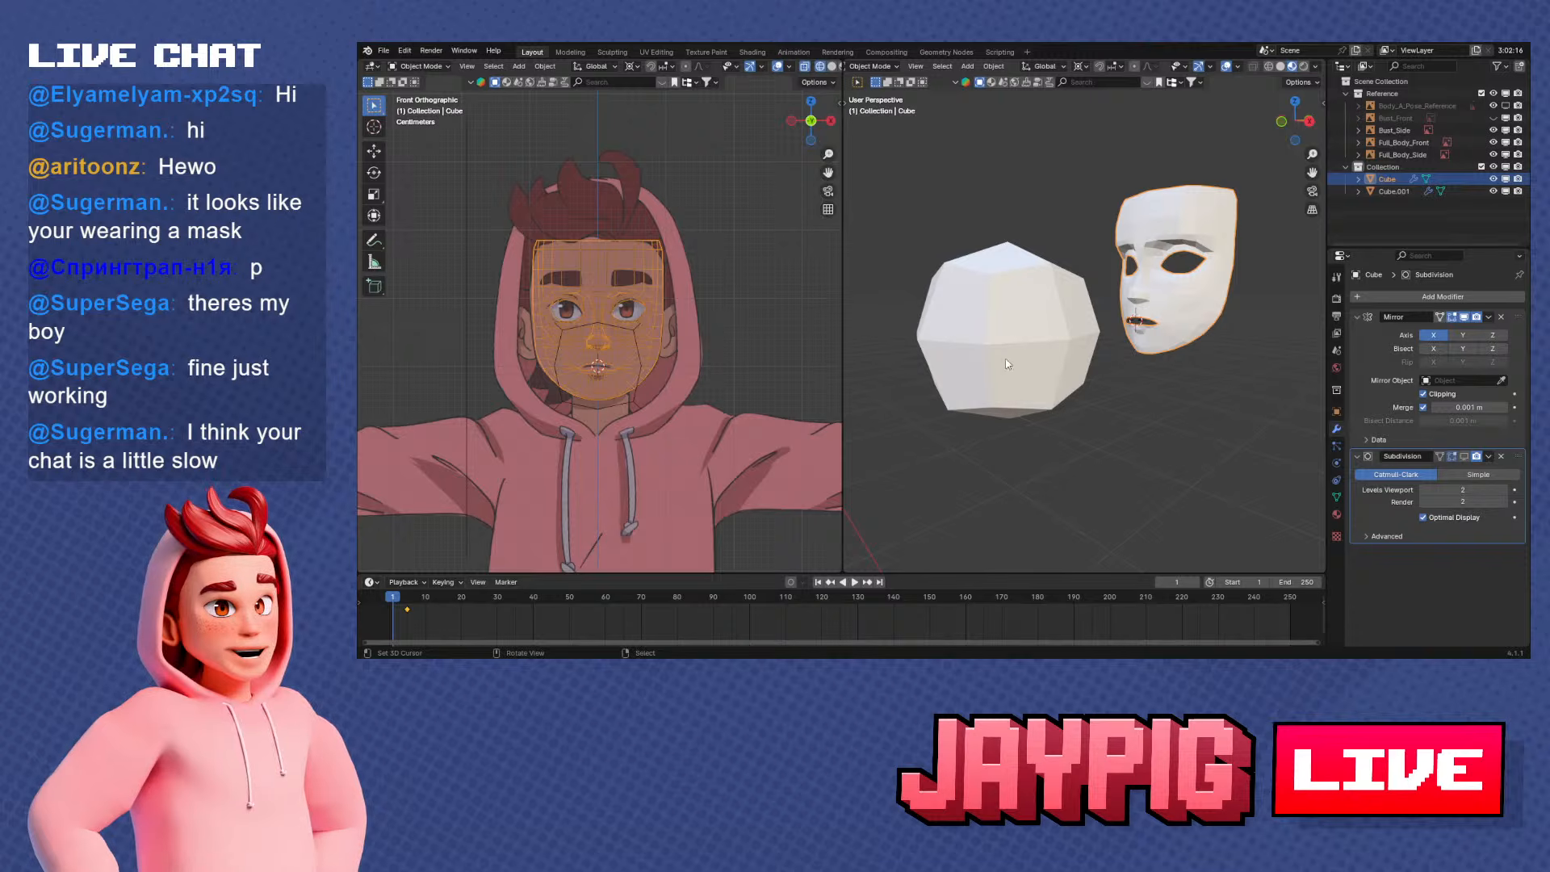
Set the cube's Subdivision viewport level to 3
middle_drag(1008, 364, 1114, 413)
click(1017, 286)
click(1503, 351)
click(1503, 350)
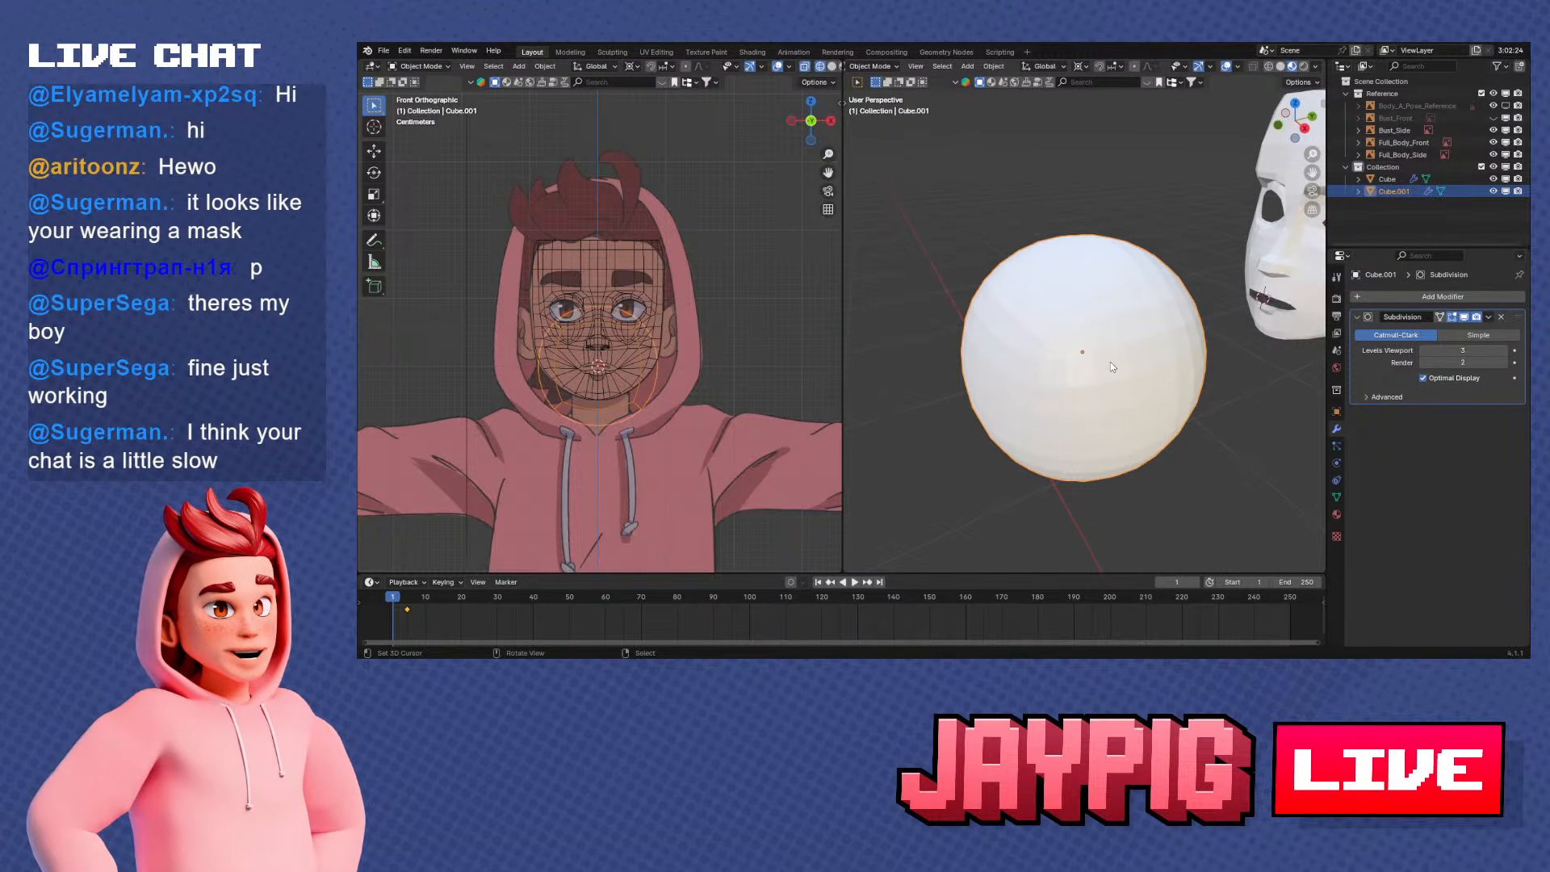
Add a UV sphere and scale it down to roughly the size of the subdivided cube
scroll(1111, 361, down, 3)
key(shift+a)
mouse_move(966, 337)
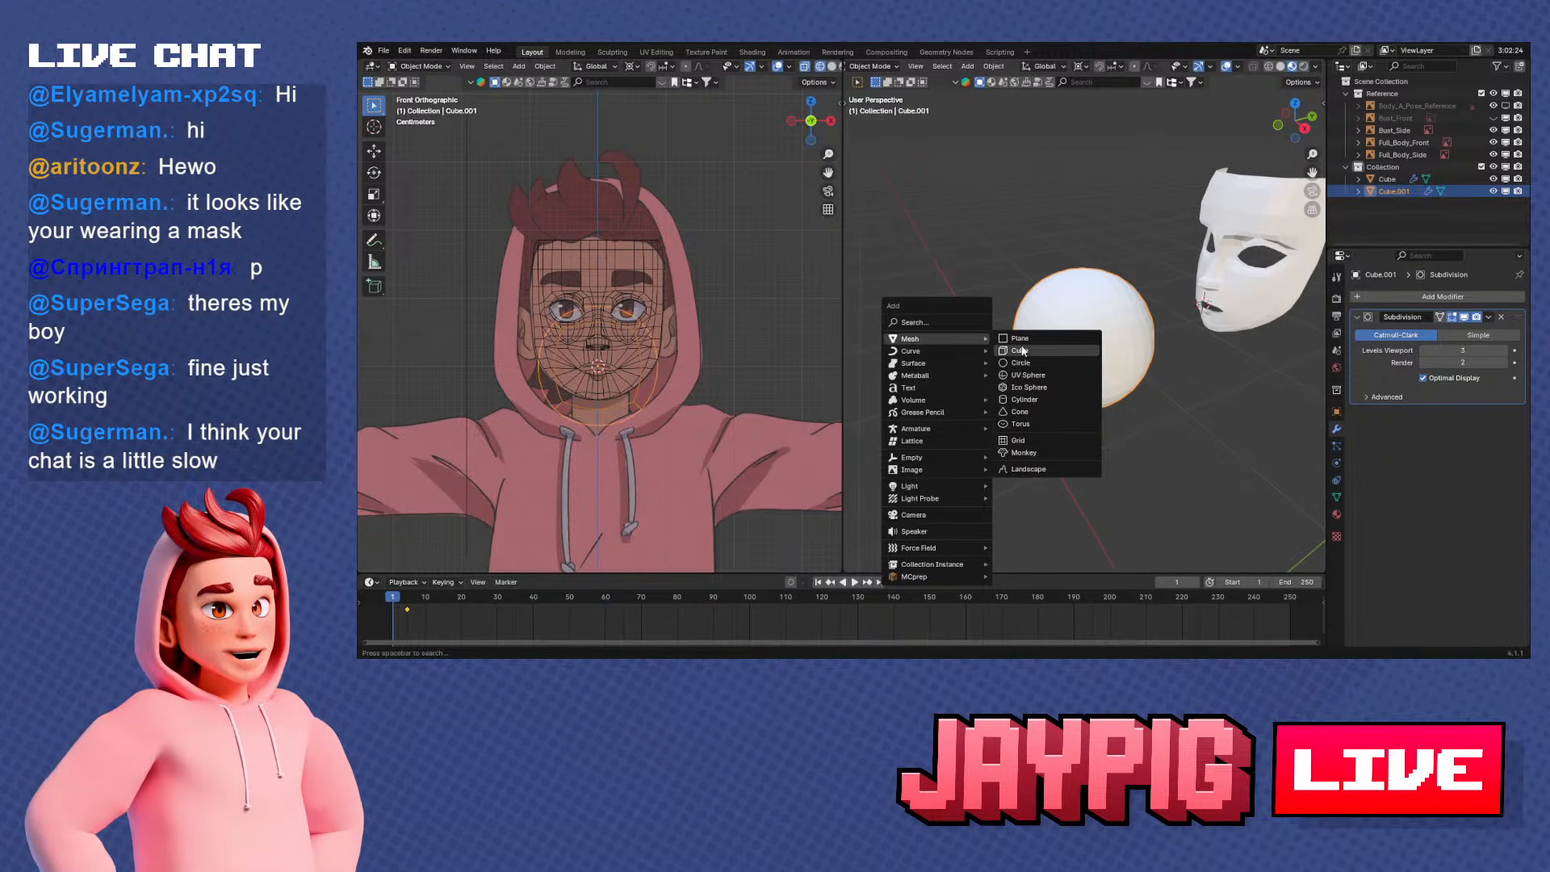
click(1027, 375)
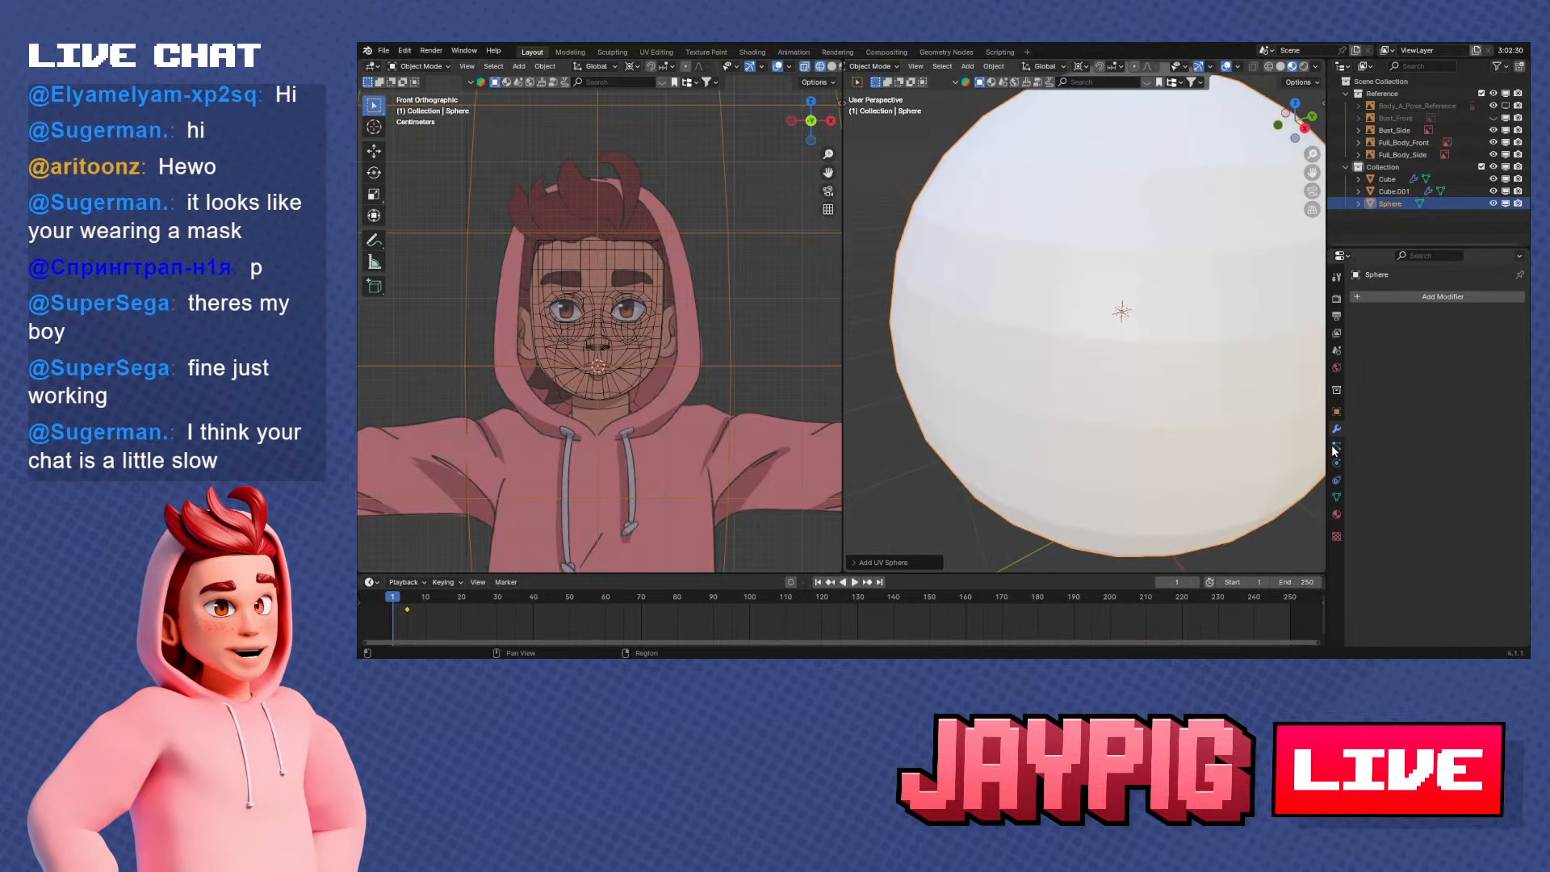
key(s)
click(1134, 324)
Move the UV sphere along the X and Y axes so it sits beside the subdivided cube
scroll(1146, 331, up, 5)
middle_drag(1163, 345, 1163, 311)
key(g)
key(y)
click(1066, 339)
key(g)
key(x)
click(1116, 346)
key(g)
key(y)
click(1130, 318)
key(g)
key(x)
click(1084, 321)
key(g)
key(y)
click(1086, 339)
Open the UV sphere in Edit Mode and examine how its edges converge at the poles
shift+middle_drag(1163, 310, 1074, 395)
scroll(1026, 361, up, 2)
key(Tab)
scroll(1071, 398, up, 2)
middle_drag(1047, 314, 1034, 387)
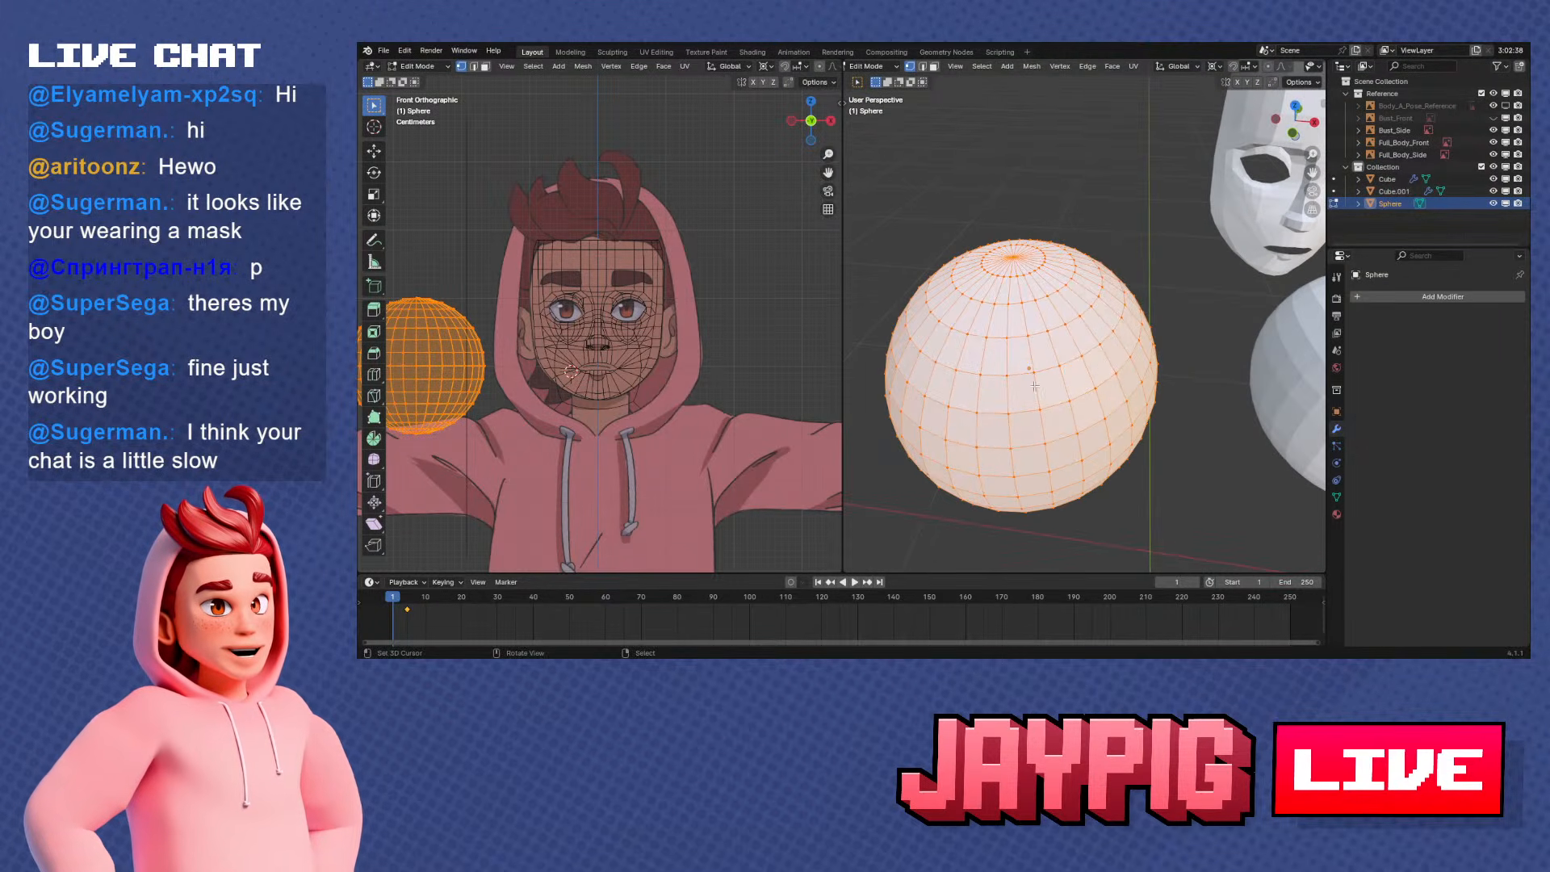
scroll(1091, 393, down, 3)
middle_drag(1070, 383, 1015, 244)
middle_drag(1142, 344, 1062, 331)
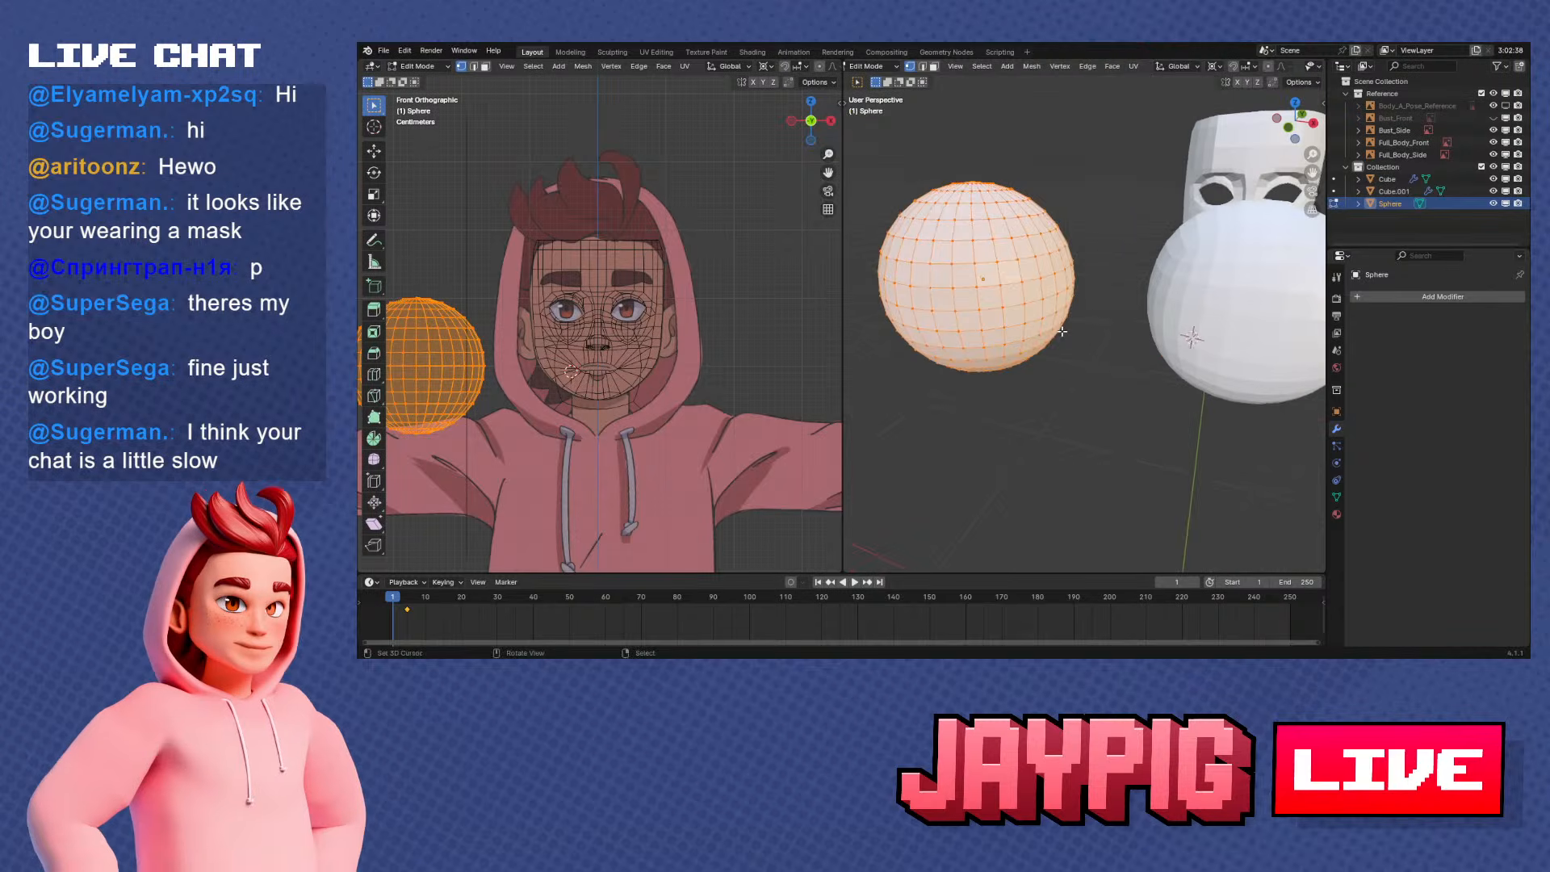
Apply the subdivided cube's Subdivision modifier and open the resulting mesh in Edit Mode
key(Tab)
right_click(1194, 270)
middle_drag(1194, 270, 1138, 267)
shift+middle_drag(1138, 266, 1253, 361)
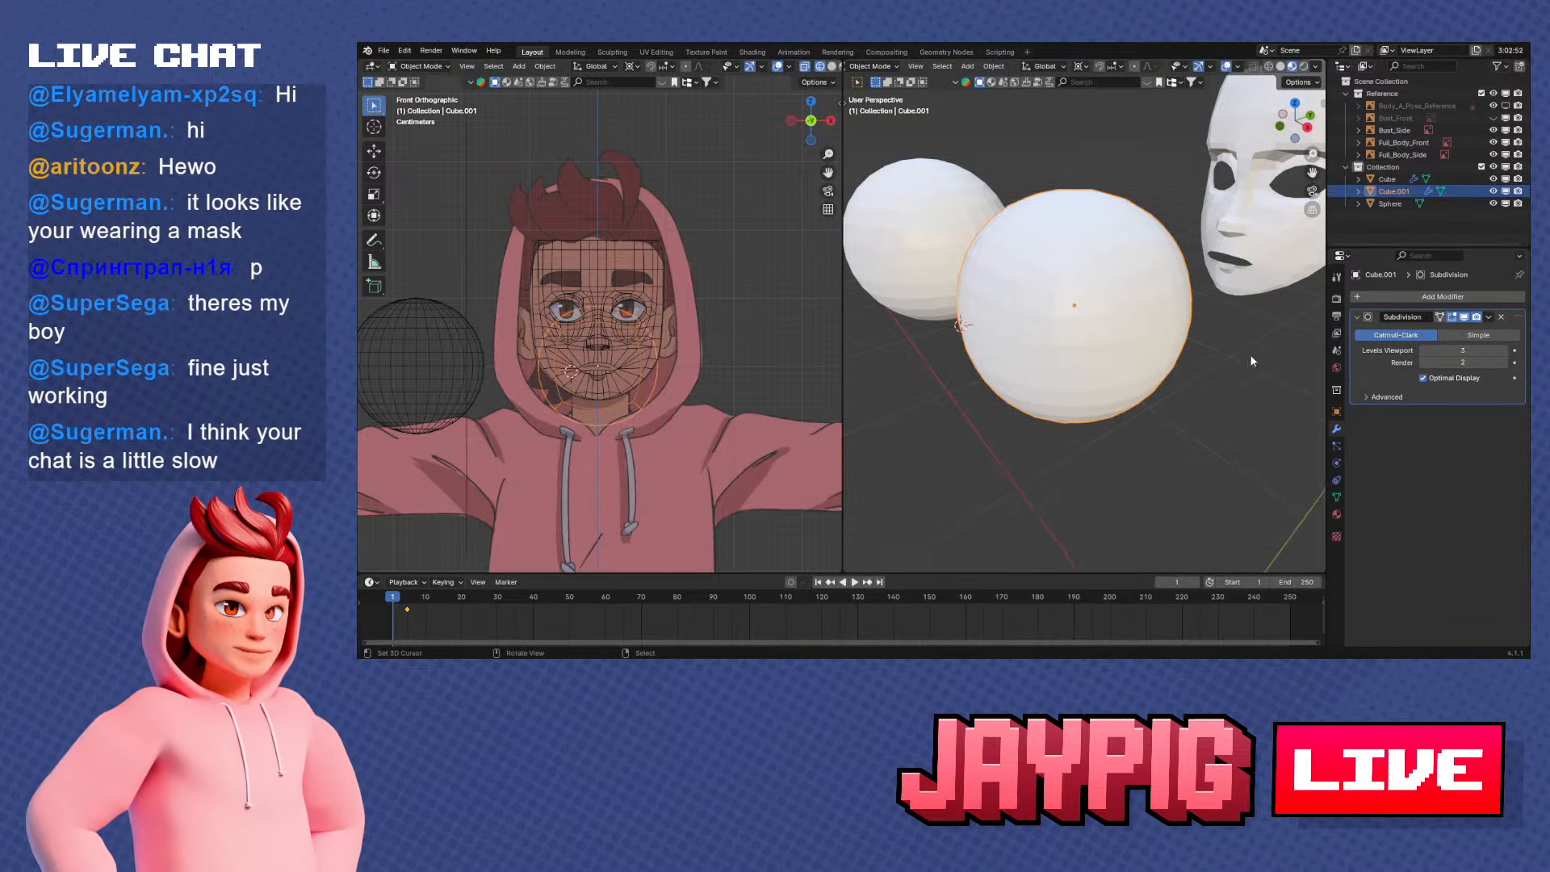
click(1488, 318)
click(1479, 332)
key(Tab)
scroll(1070, 331, up, 2)
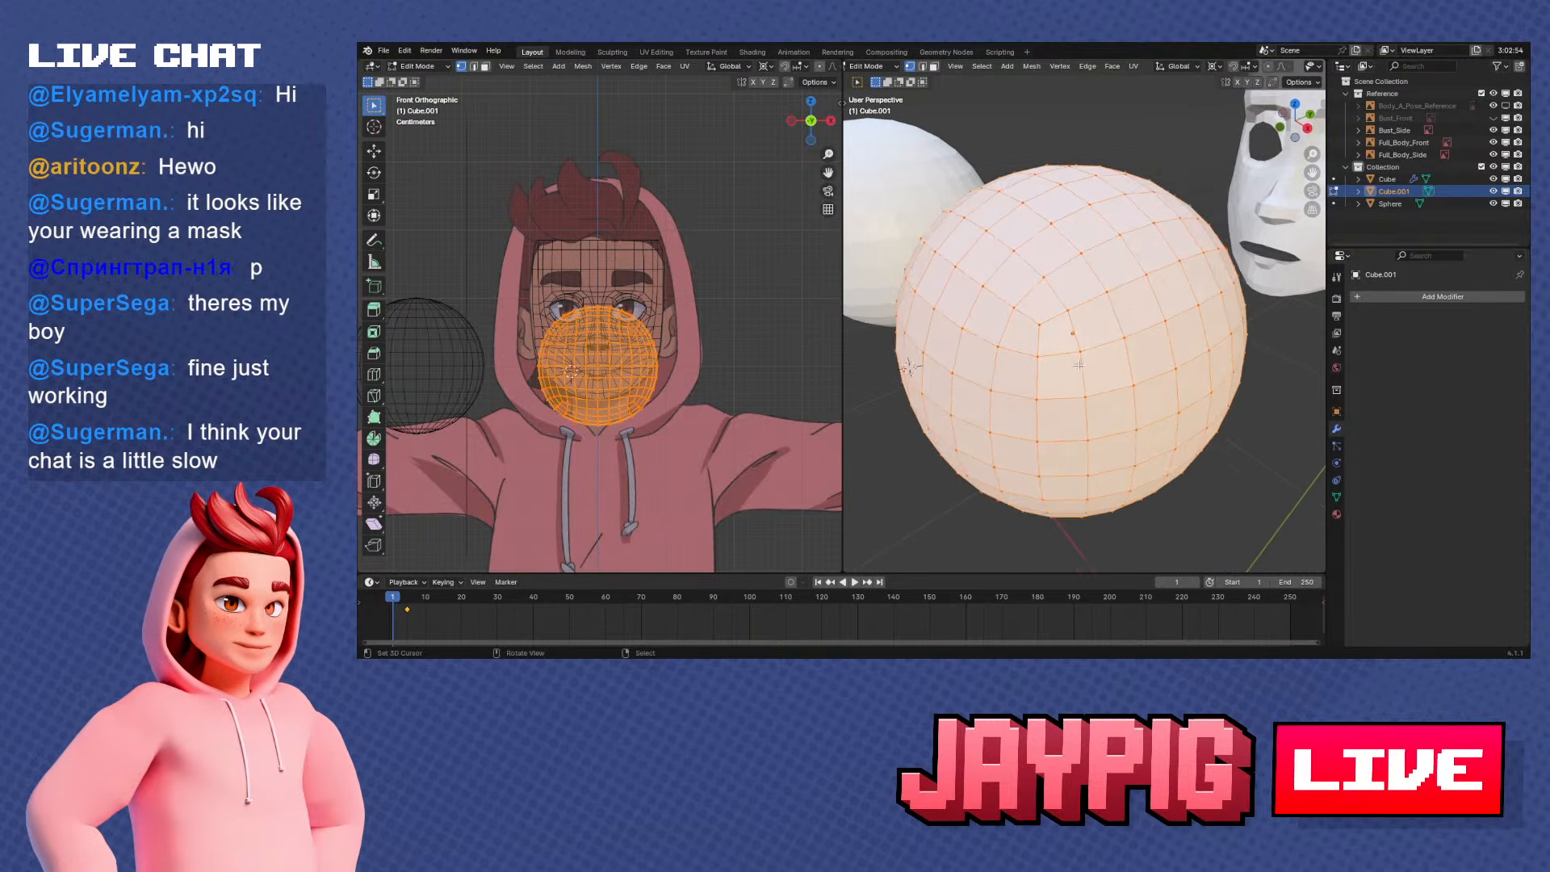
middle_drag(1078, 343, 1090, 352)
scroll(1055, 309, down, 2)
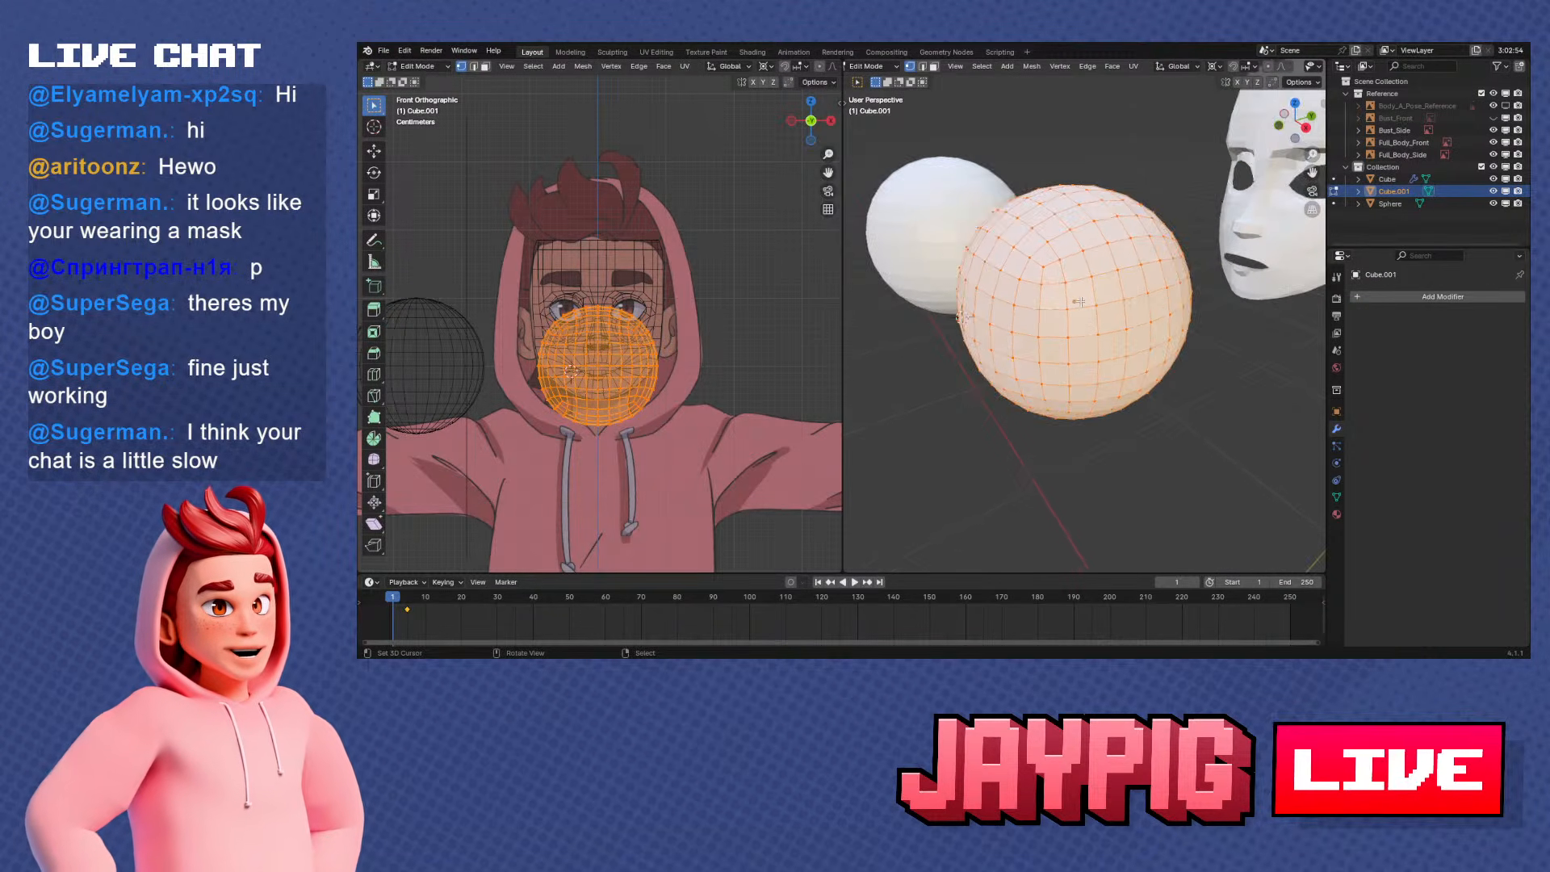
Select the square patch of faces on the rounded cube that corresponds to one original cube side
key(alt+a)
right_click(1074, 267)
mouse_move(1079, 279)
middle_down()
mouse_move(1055, 234)
mouse_move(1050, 282)
middle_up()
ctrl+right_click(1053, 246)
ctrl+right_click(1056, 230)
key(c)
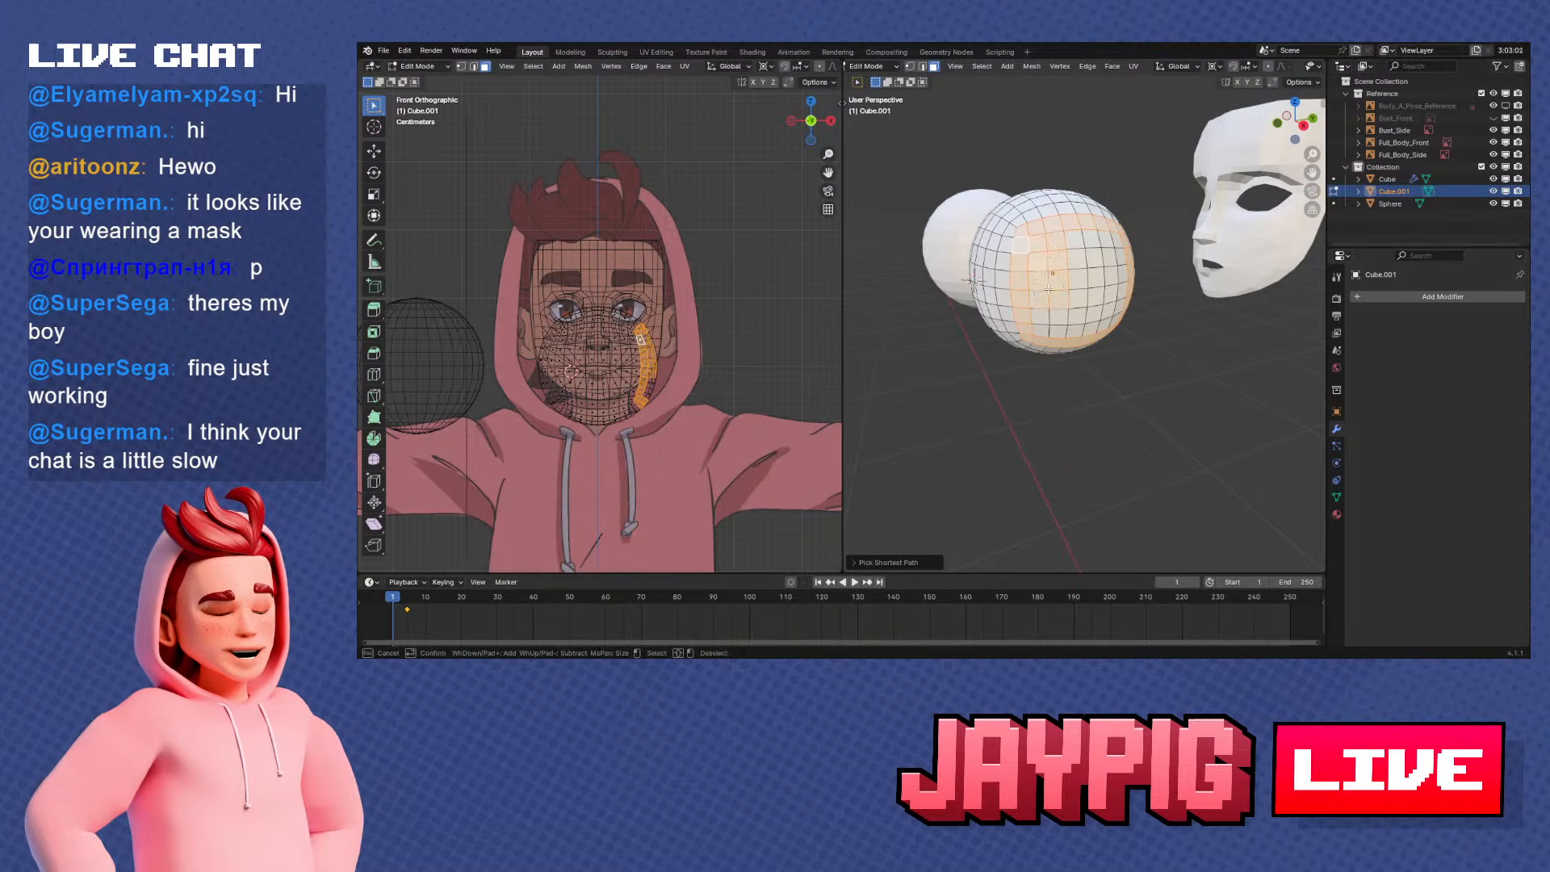
drag(1097, 315, 1099, 256)
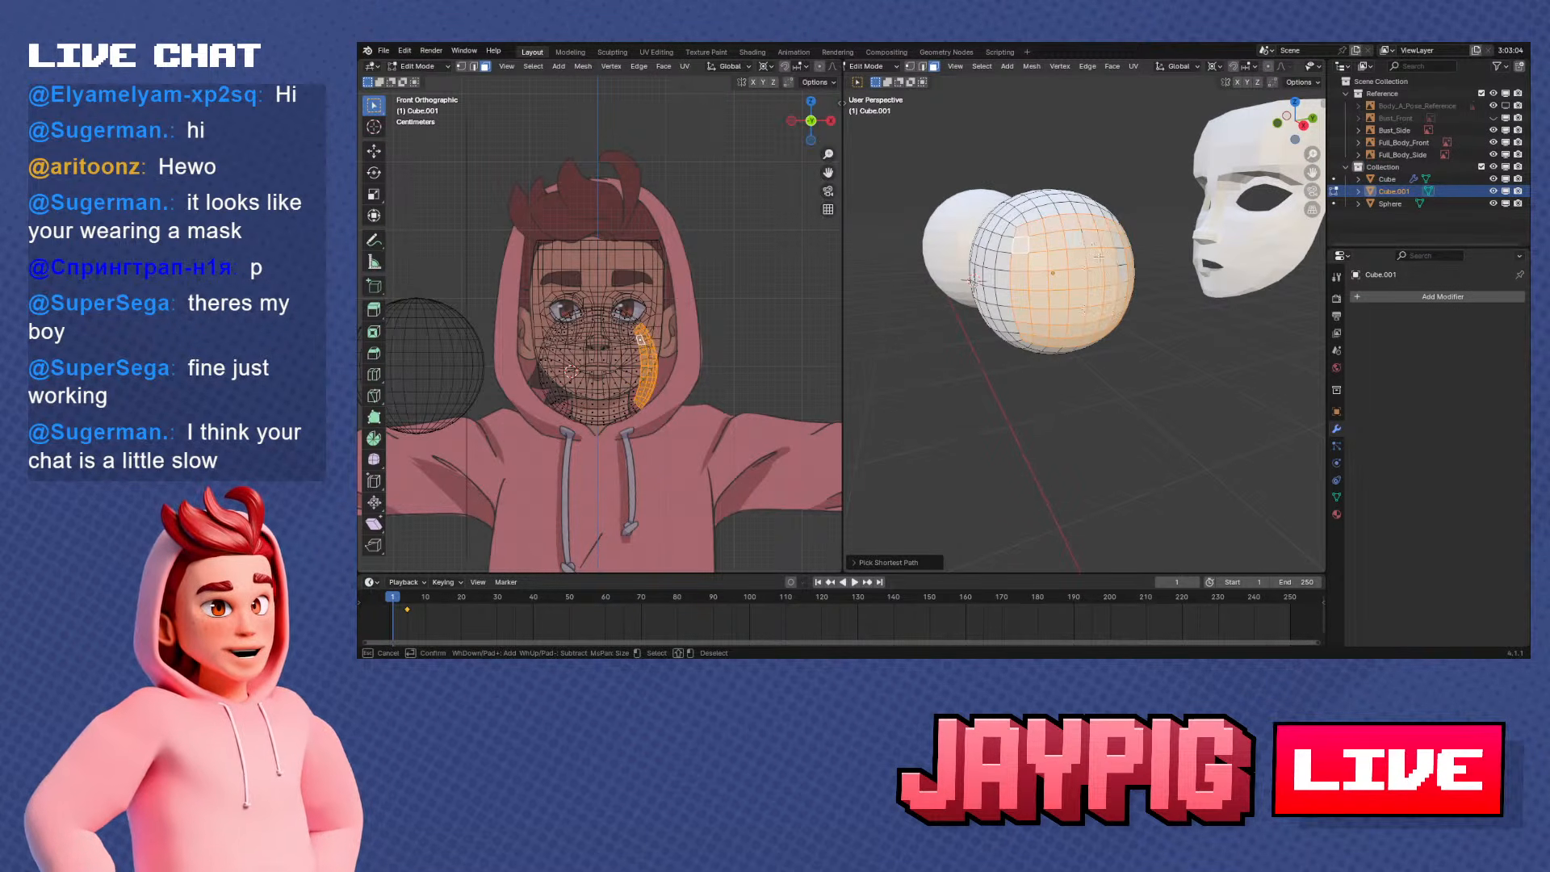
key(Escape)
middle_drag(1104, 260, 1053, 291)
key(s)
right_click(1060, 289)
Select the three faces meeting at a former cube corner and examine them from several angles
scroll(1121, 280, up, 2)
middle_drag(972, 258, 989, 257)
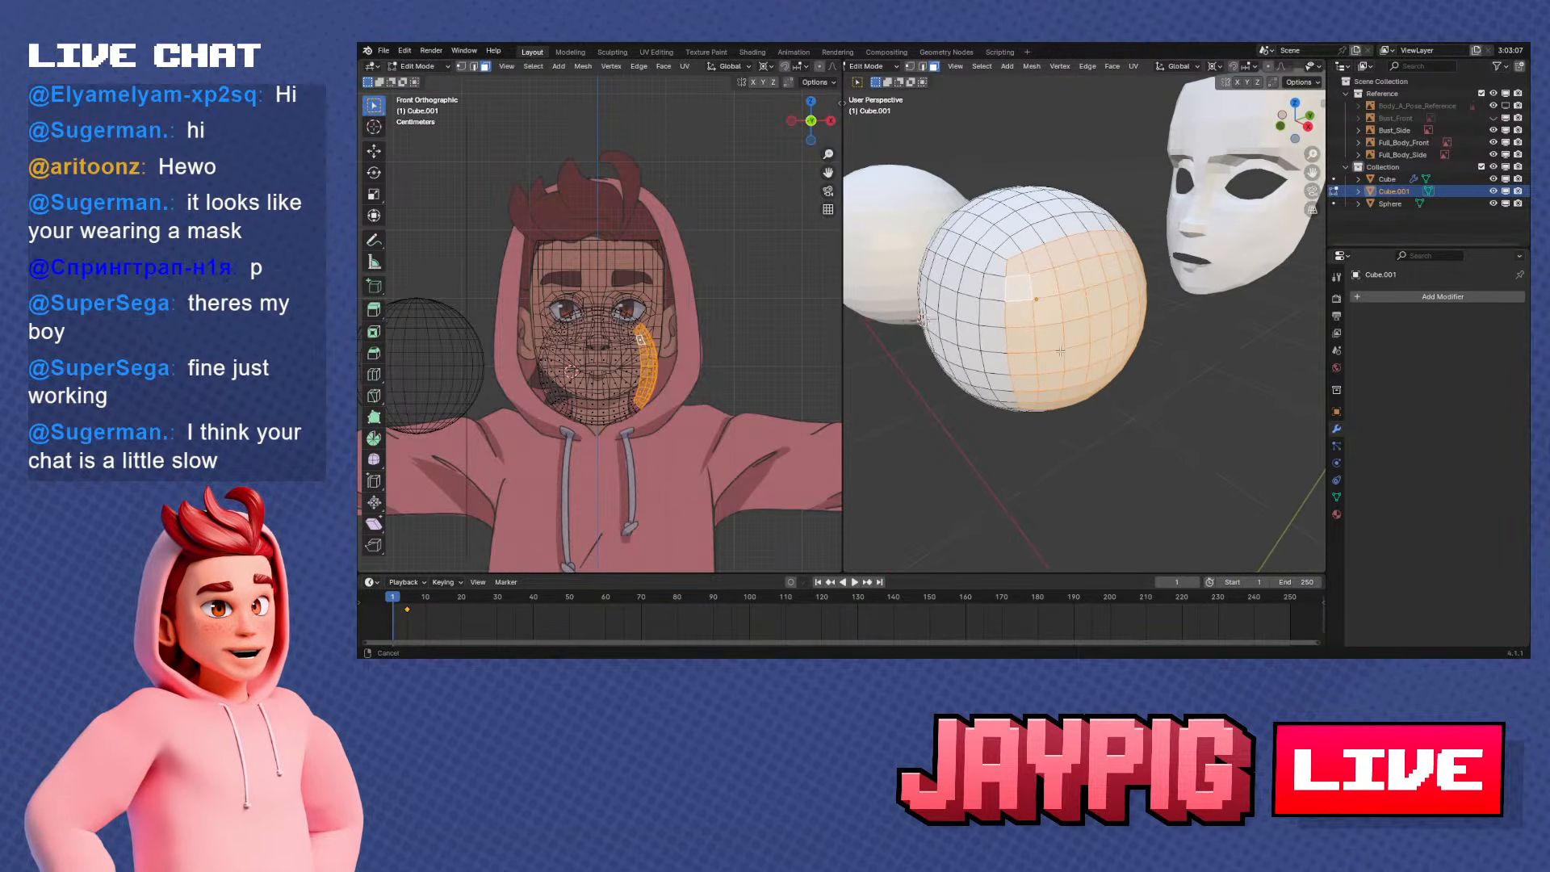
scroll(989, 257, up, 2)
key(alt+a)
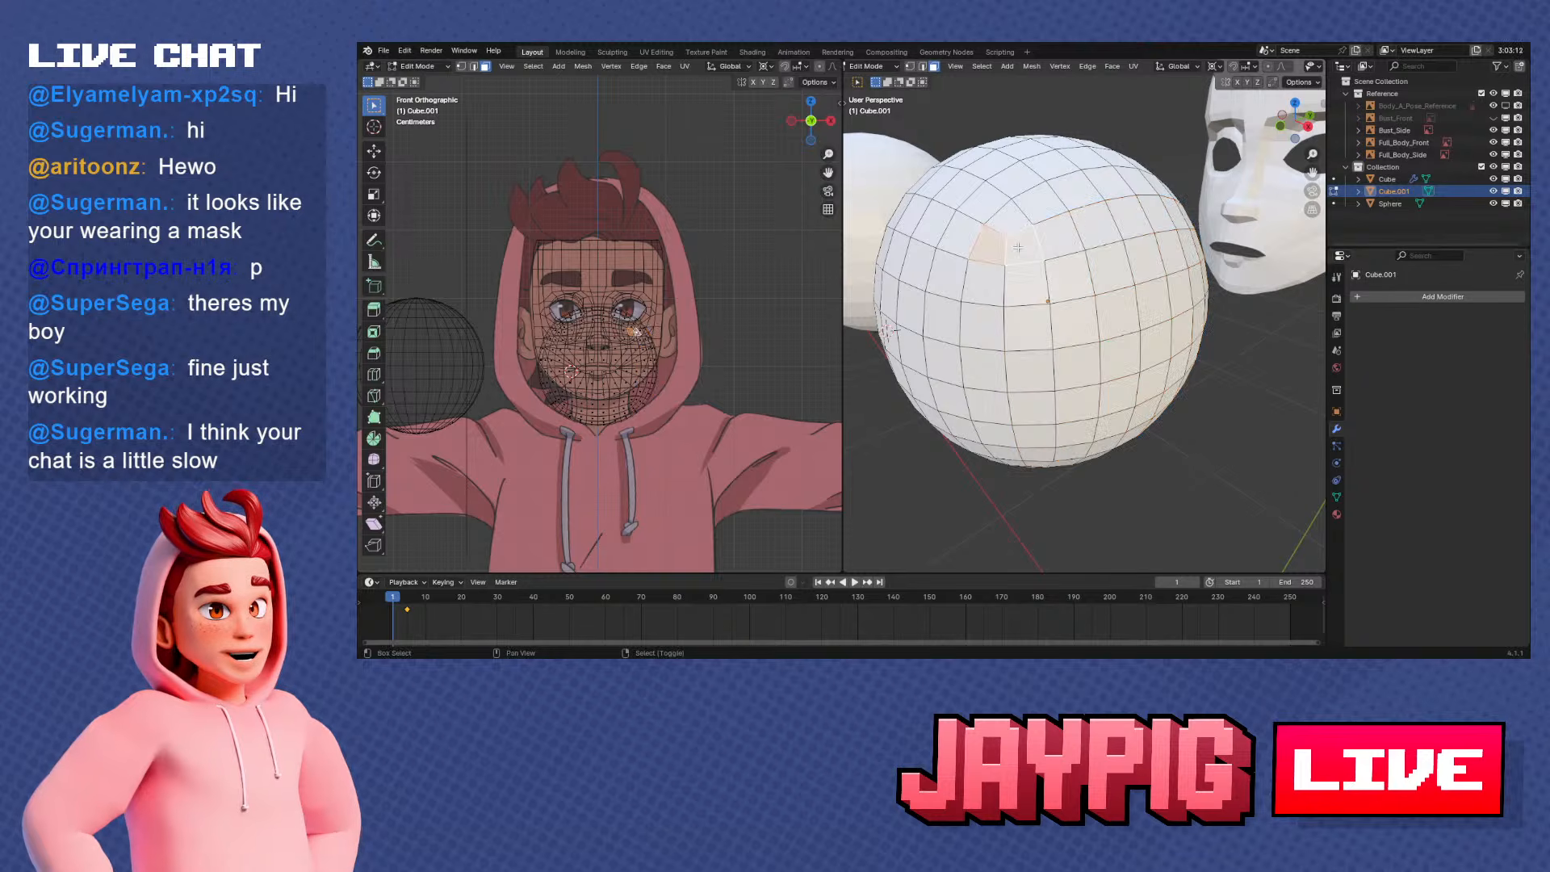
scroll(1018, 248, up, 5)
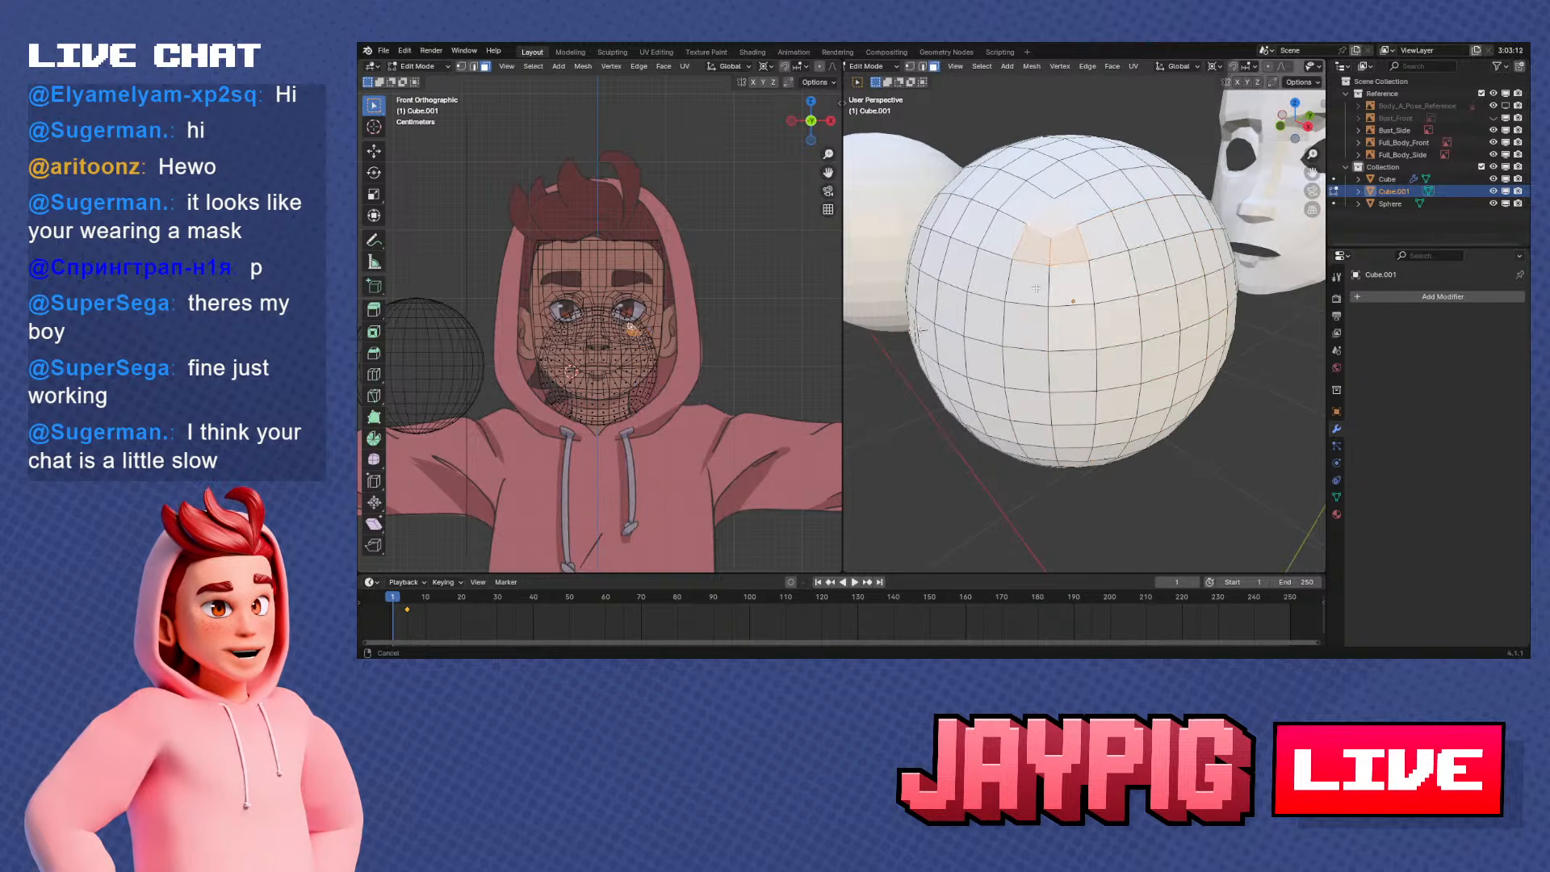
scroll(1067, 308, down, 5)
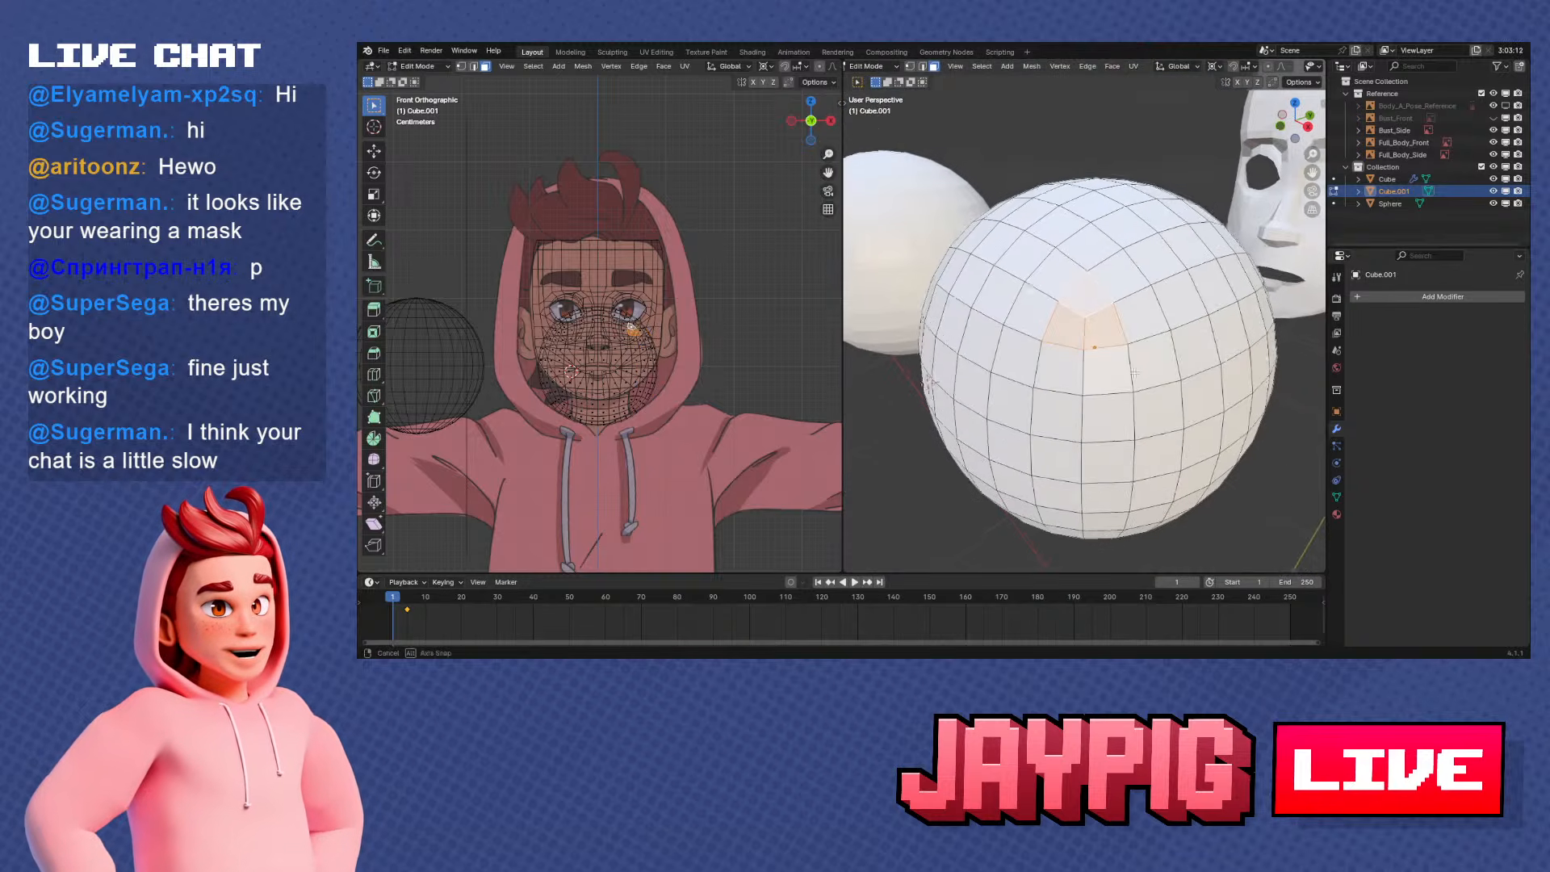
middle_drag(1065, 295, 1062, 378)
scroll(1117, 318, down, 3)
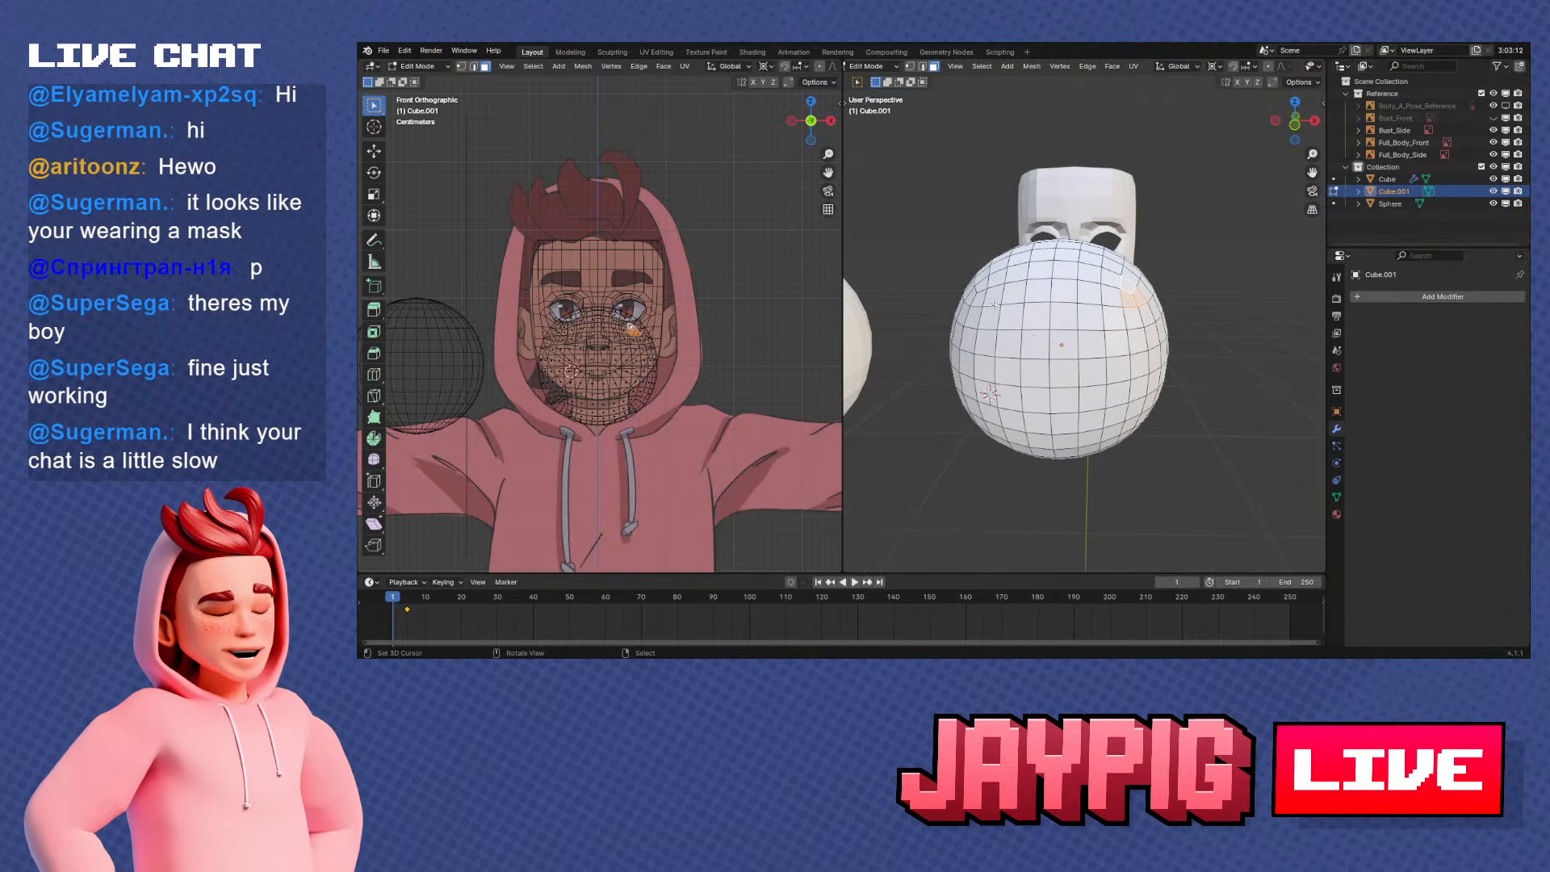
Circle-select the front patch of faces on the rounded cube to show the original front side
mouse_move(978, 300)
shift+middle_down()
mouse_move(1013, 244)
mouse_move(982, 252)
shift+middle_up()
key(c)
mouse_move(1072, 238)
mouse_down()
mouse_move(1041, 265)
mouse_move(1075, 232)
mouse_up()
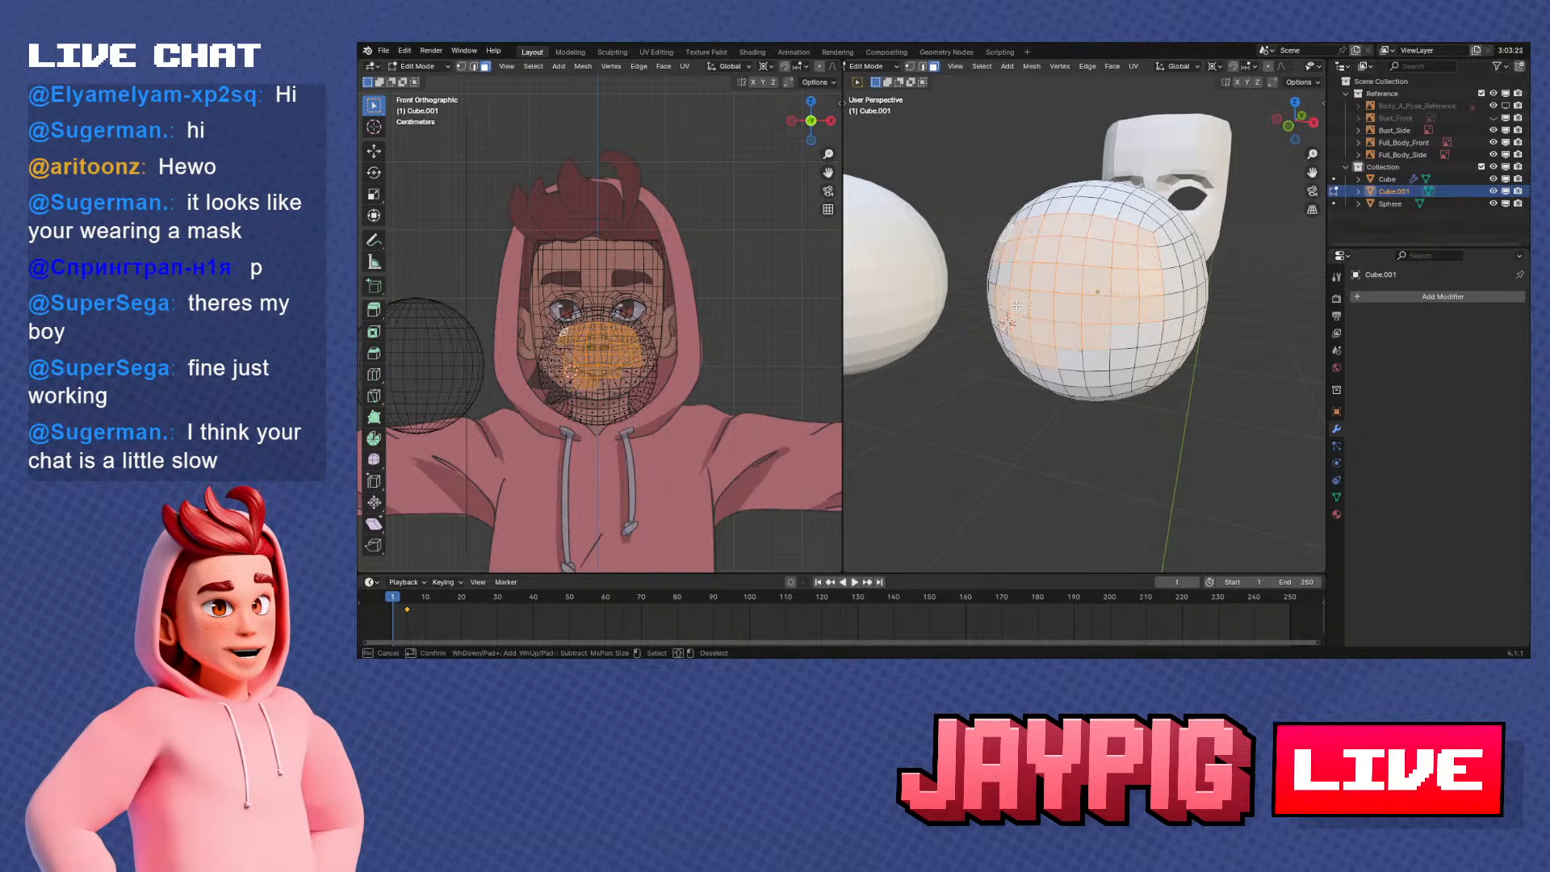
drag(1100, 375, 1076, 378)
key(Escape)
Clear the selection and circle-select the rounded cube's side patch of faces
key(a)
key(a)
mouse_move(1130, 356)
middle_down()
mouse_move(1064, 333)
mouse_move(1121, 303)
mouse_move(1099, 299)
middle_up()
key(c)
drag(1132, 256, 1110, 324)
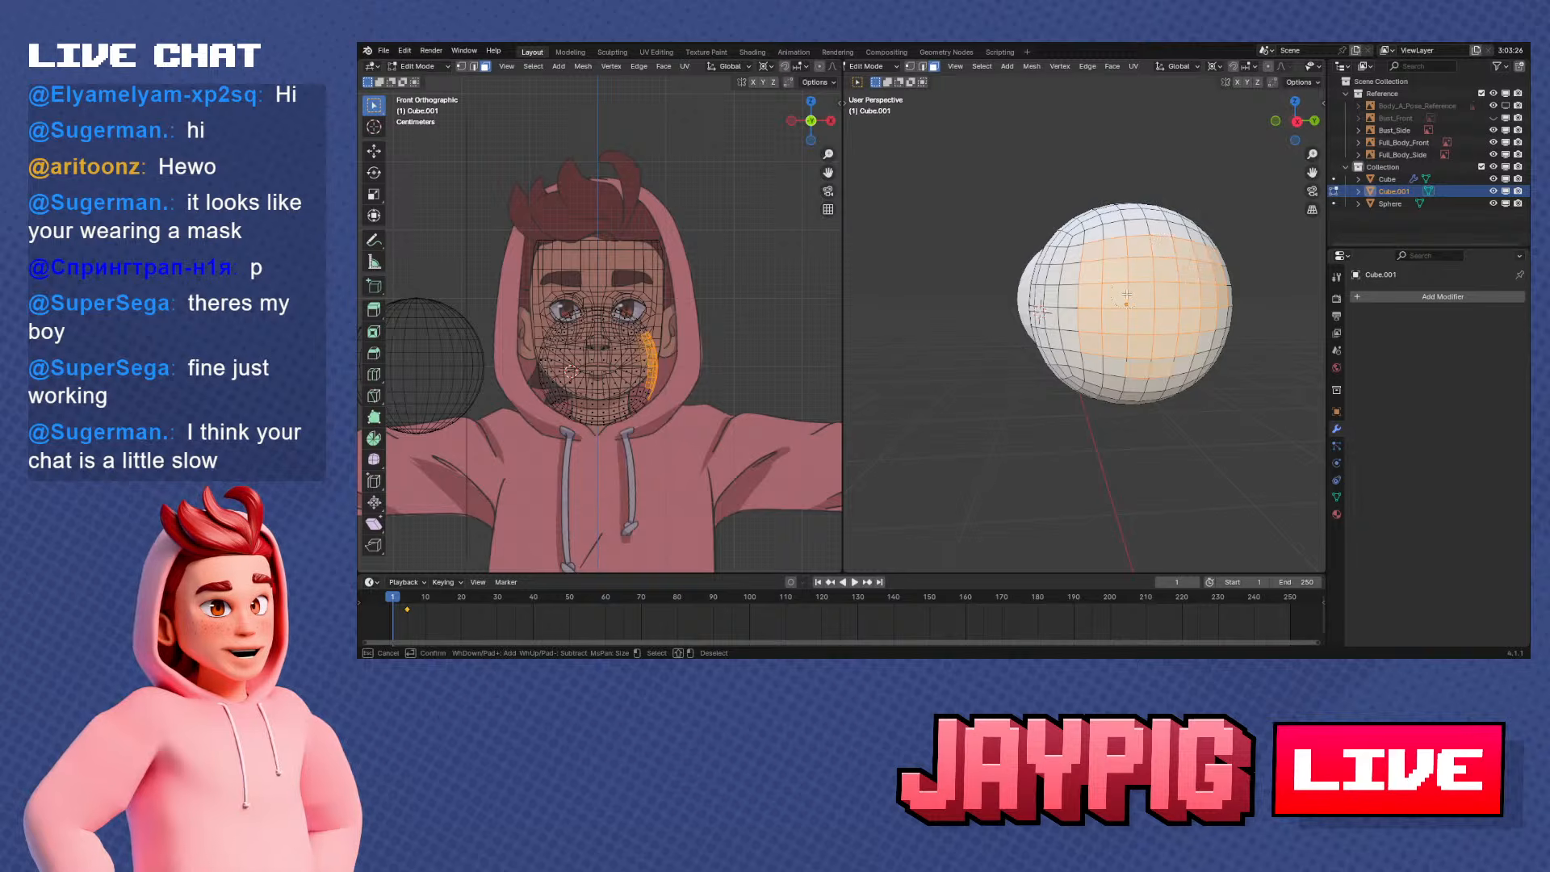
key(Escape)
Replace the selection with the rounded cube's top patch of faces using circle select
middle_drag(1126, 297, 1148, 348)
key(a)
key(a)
key(c)
drag(1112, 234, 1146, 227)
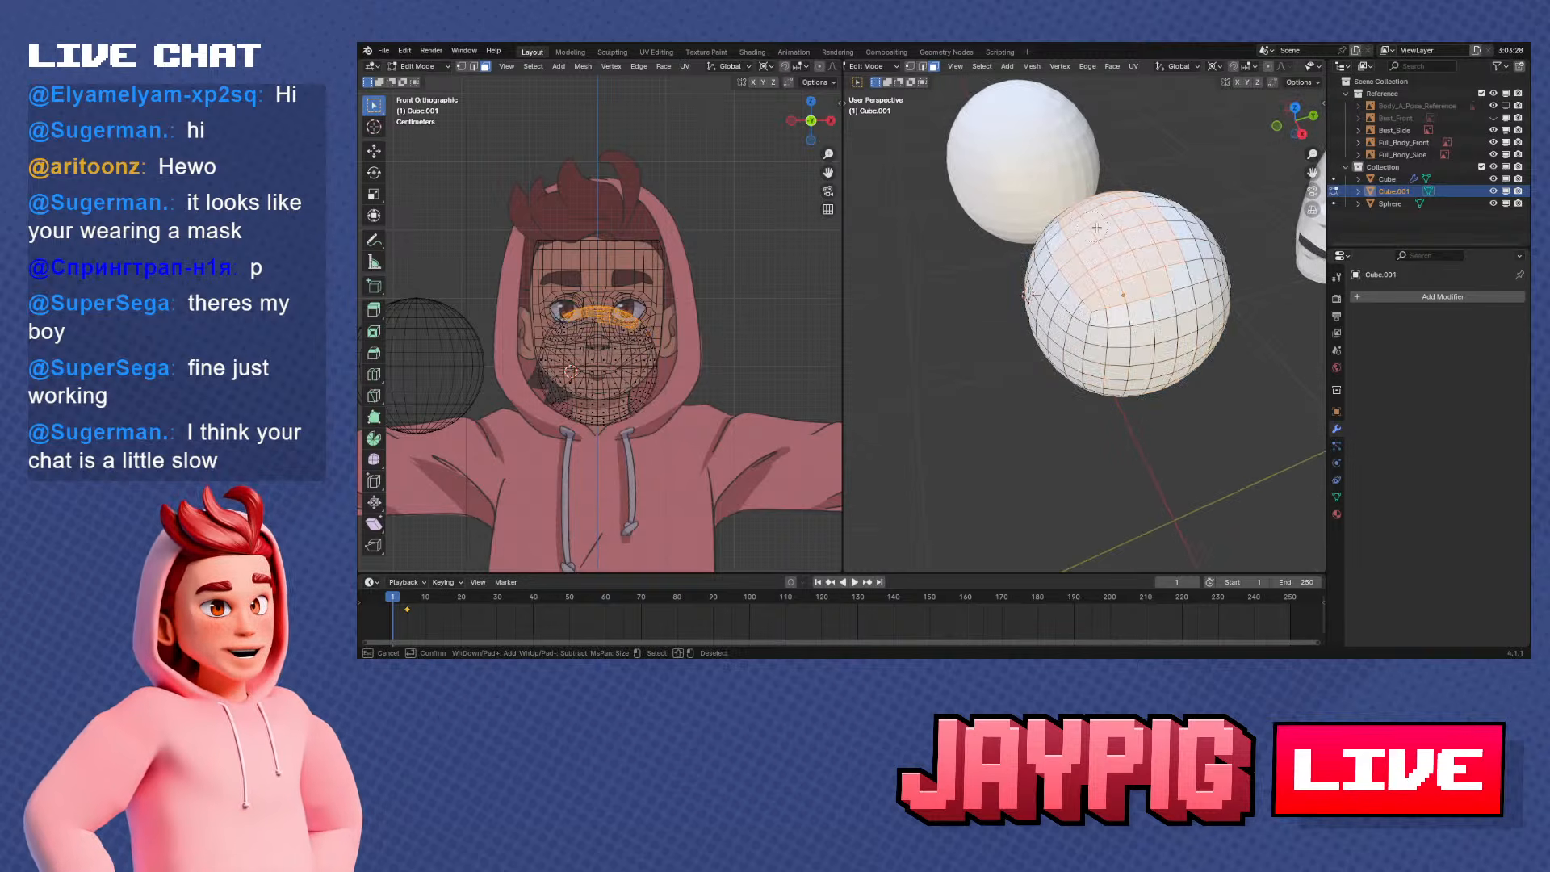
key(Escape)
Clear the selection and select the three faces around the corner where the front, side and top patches meet
middle_drag(1130, 266, 1054, 236)
middle_drag(1146, 379, 1210, 346)
scroll(1154, 323, up, 2)
key(a)
key(a)
middle_drag(1110, 275, 1100, 298)
right_click(1077, 270)
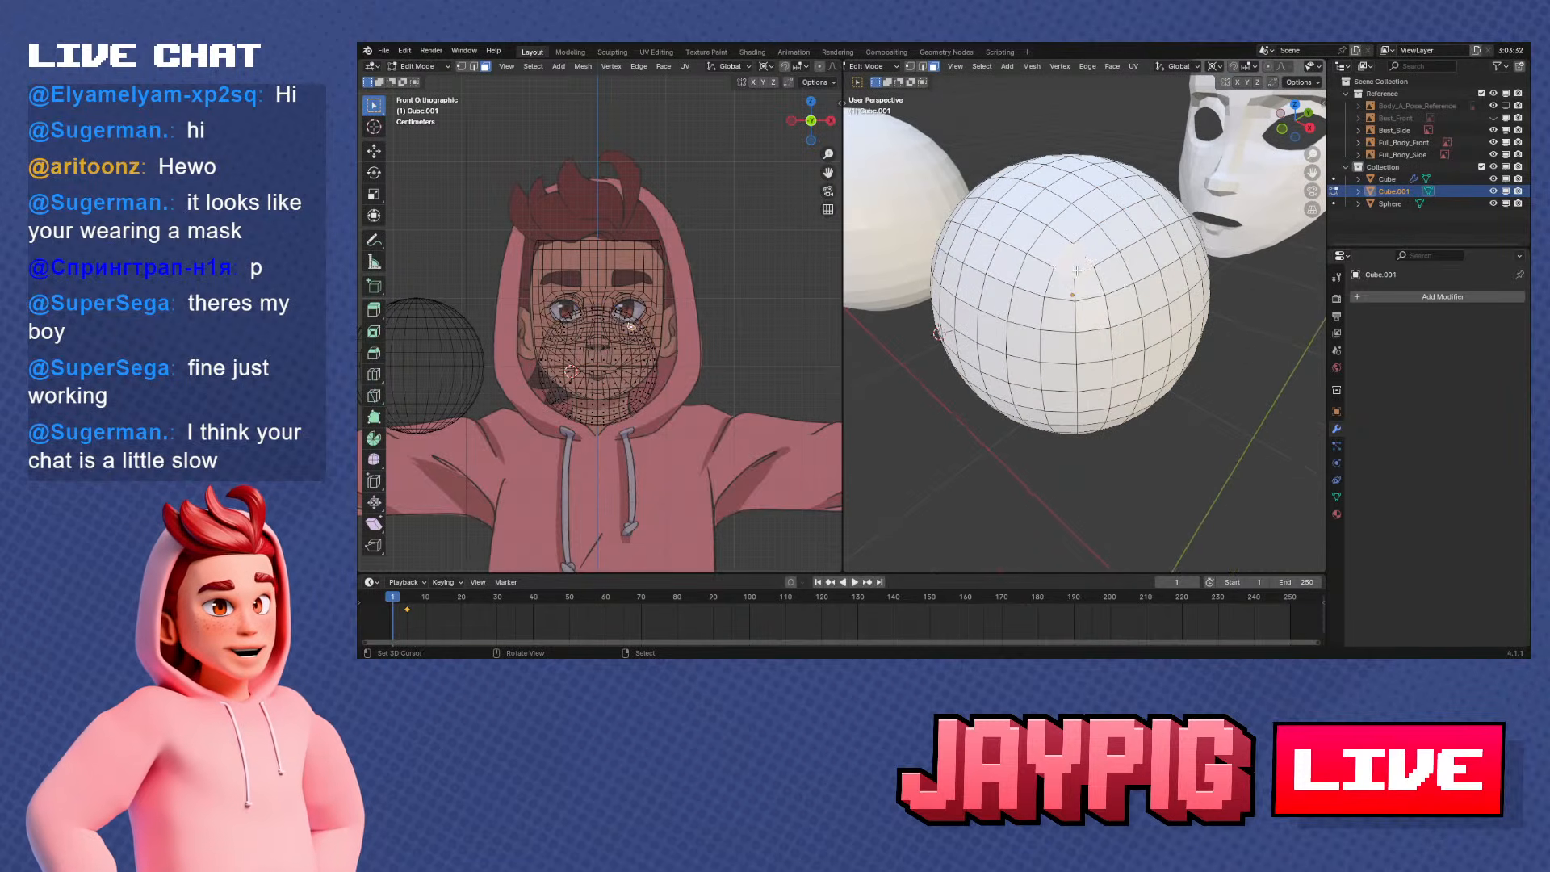
shift+right_click(1064, 283)
shift+right_click(1087, 285)
Examine the three-edge pole at the selected corner up close and switch to vertex selection
middle_drag(1087, 388, 1091, 345)
scroll(1091, 369, up, 2)
scroll(1092, 370, down, 1)
scroll(1111, 355, down, 1)
scroll(1111, 356, up, 3)
scroll(1091, 345, up, 1)
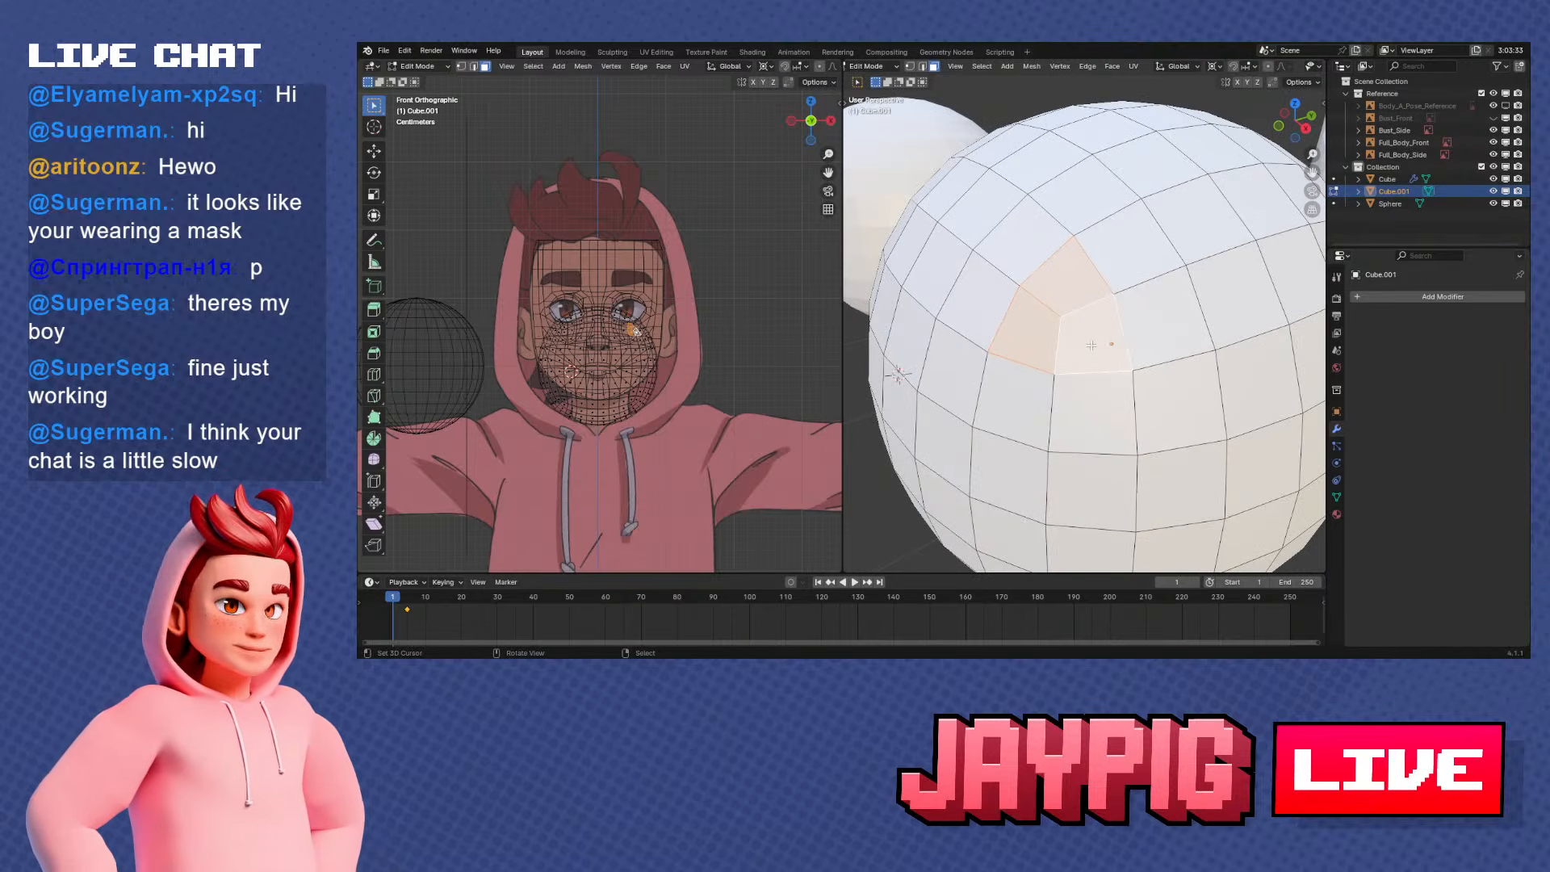
middle_drag(1044, 293, 1075, 228)
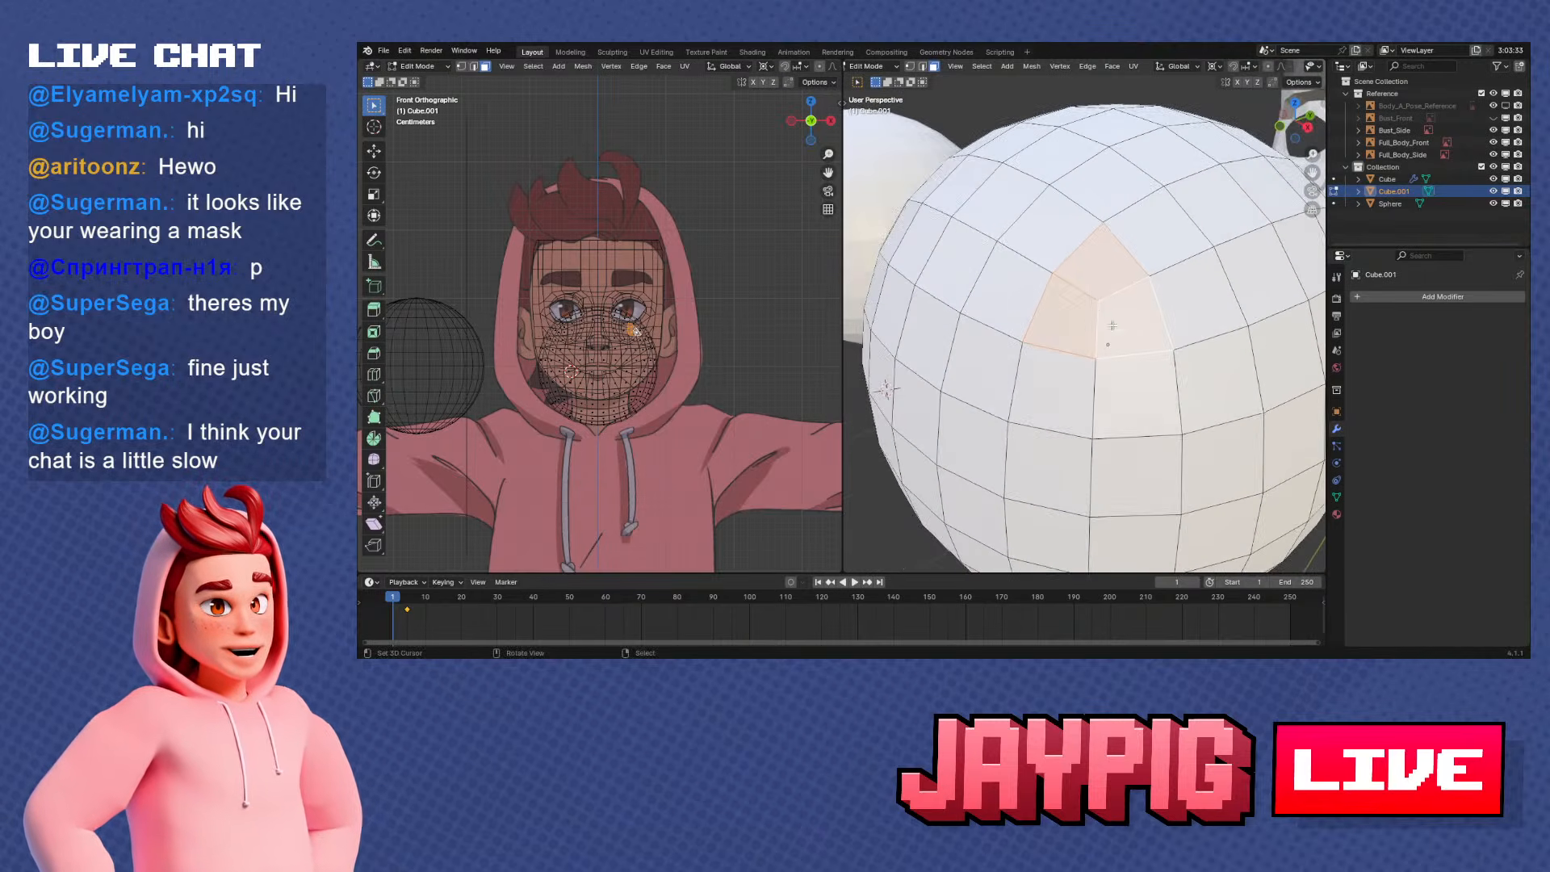
key(1)
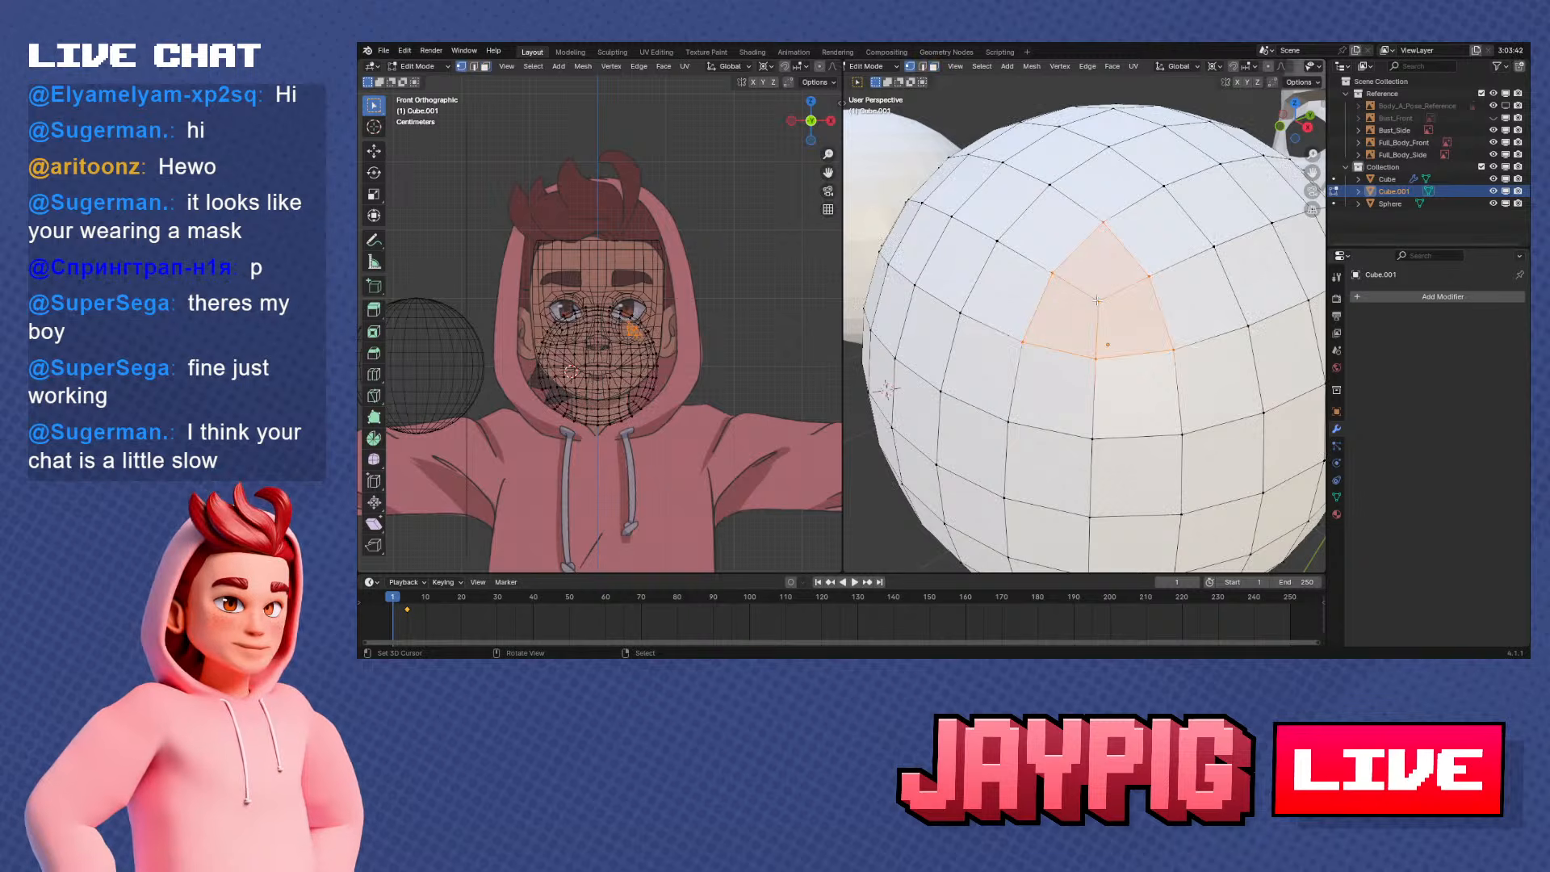
Open the face mesh in Edit Mode and inspect its forehead corner against the side reference in right orthographic view
key(Tab)
scroll(1131, 274, down, 6)
click(1166, 248)
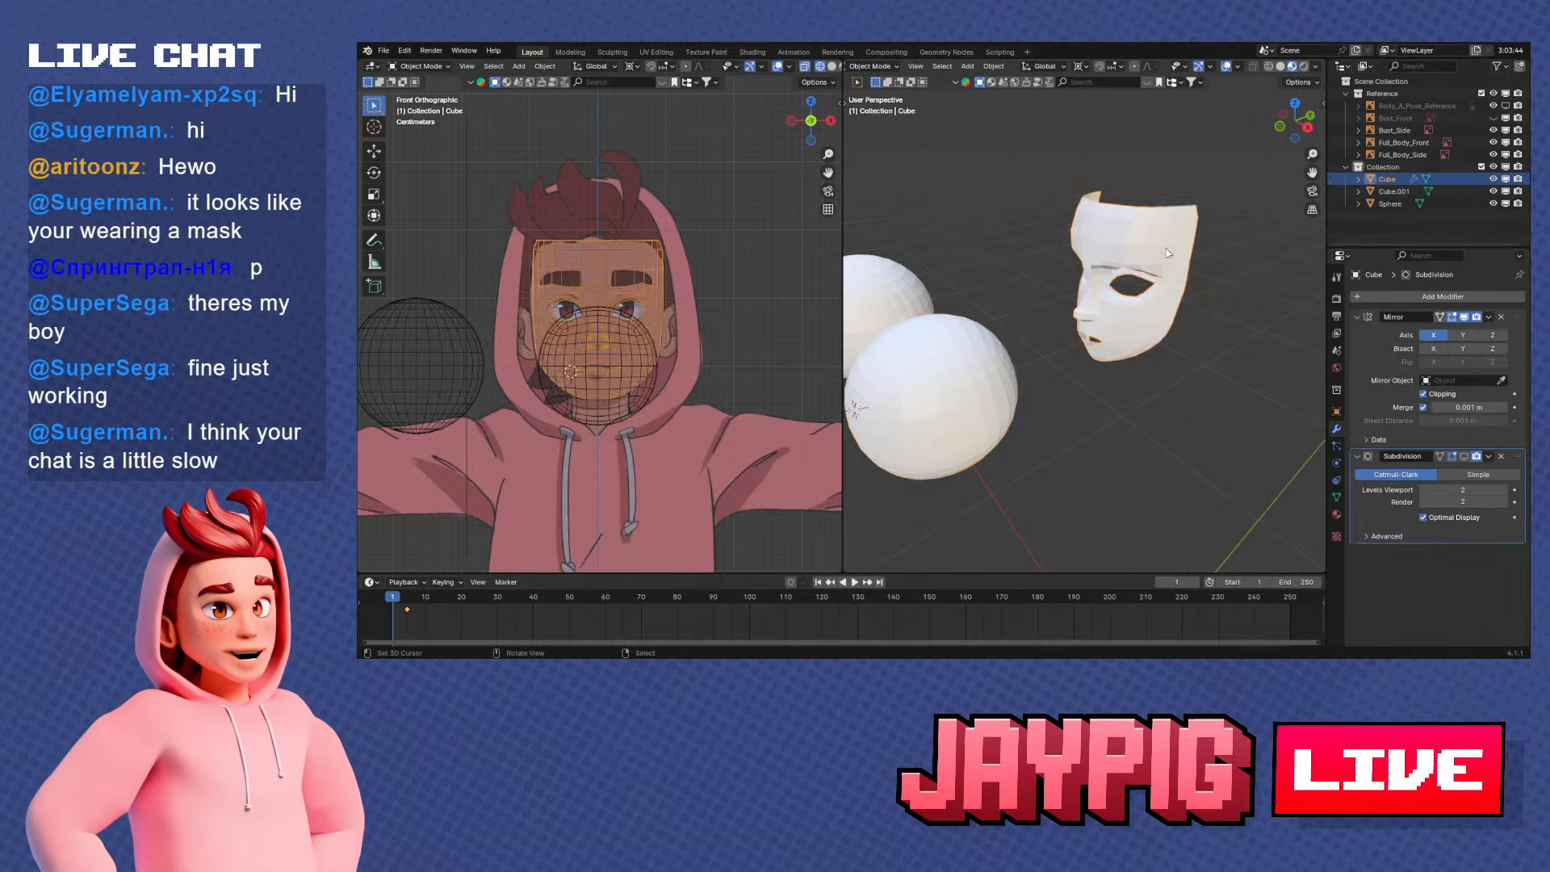
key(Tab)
middle_drag(1166, 253, 1118, 256)
shift+middle_drag(1211, 274, 1118, 349)
scroll(1080, 304, up, 5)
key(KP_3)
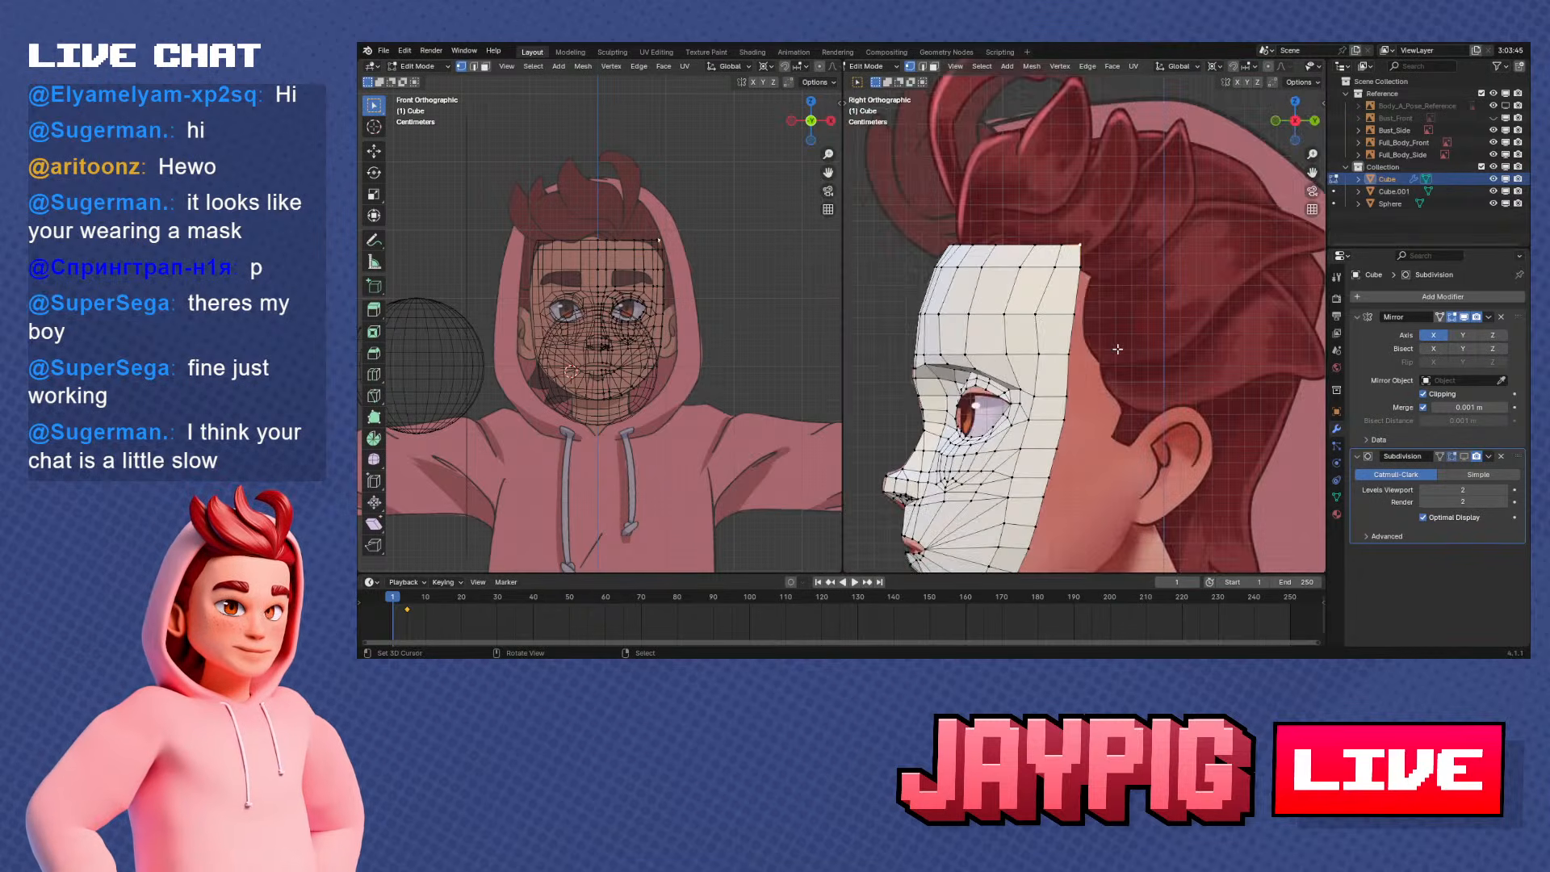
scroll(1008, 356, up, 1)
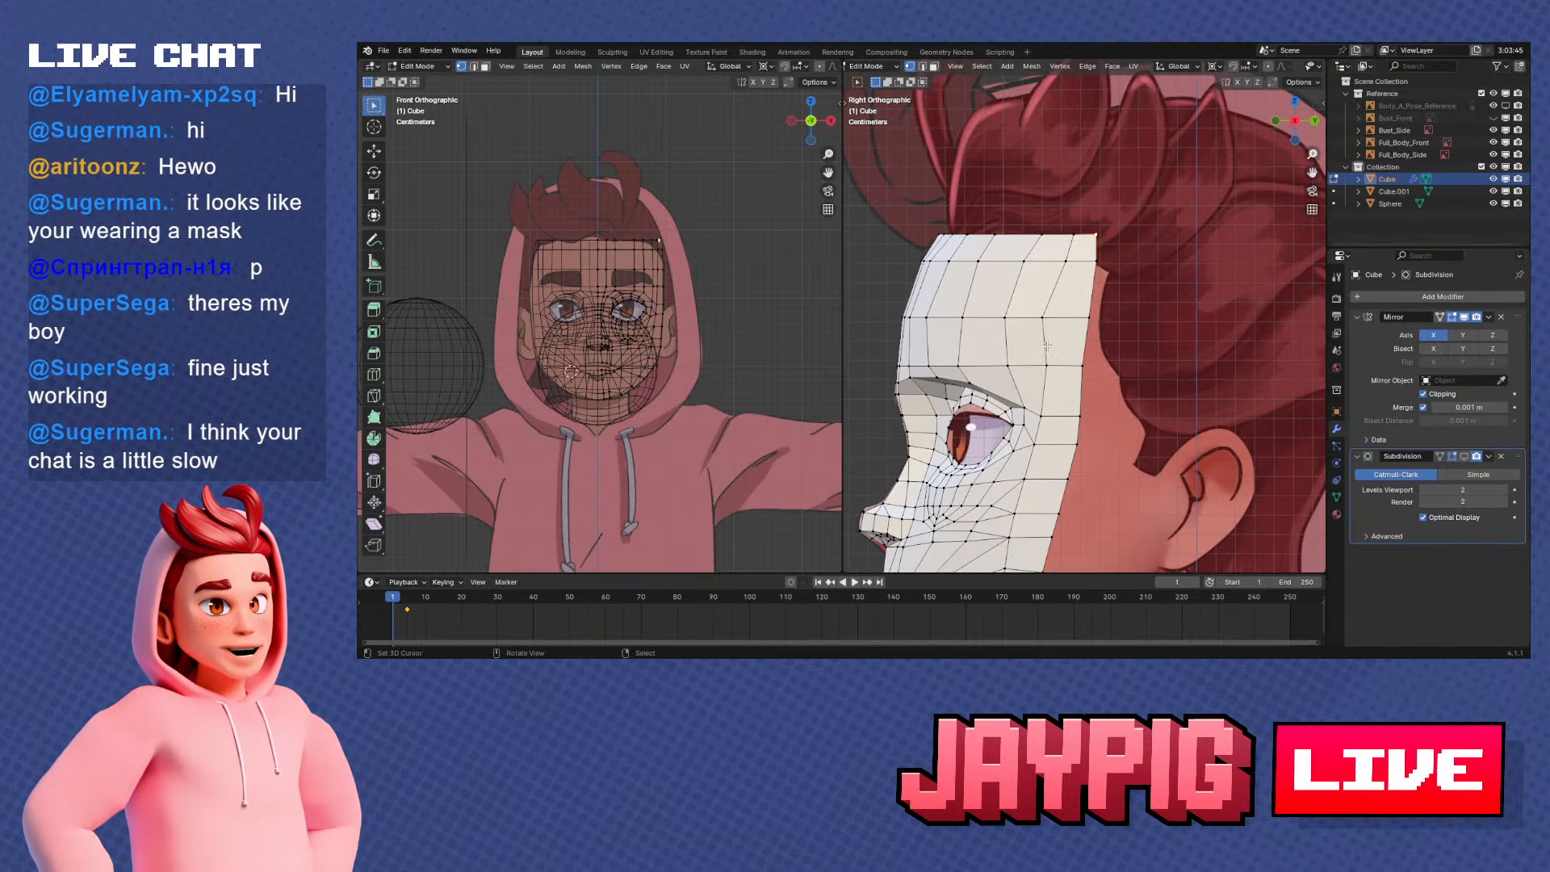
scroll(1047, 344, up, 1)
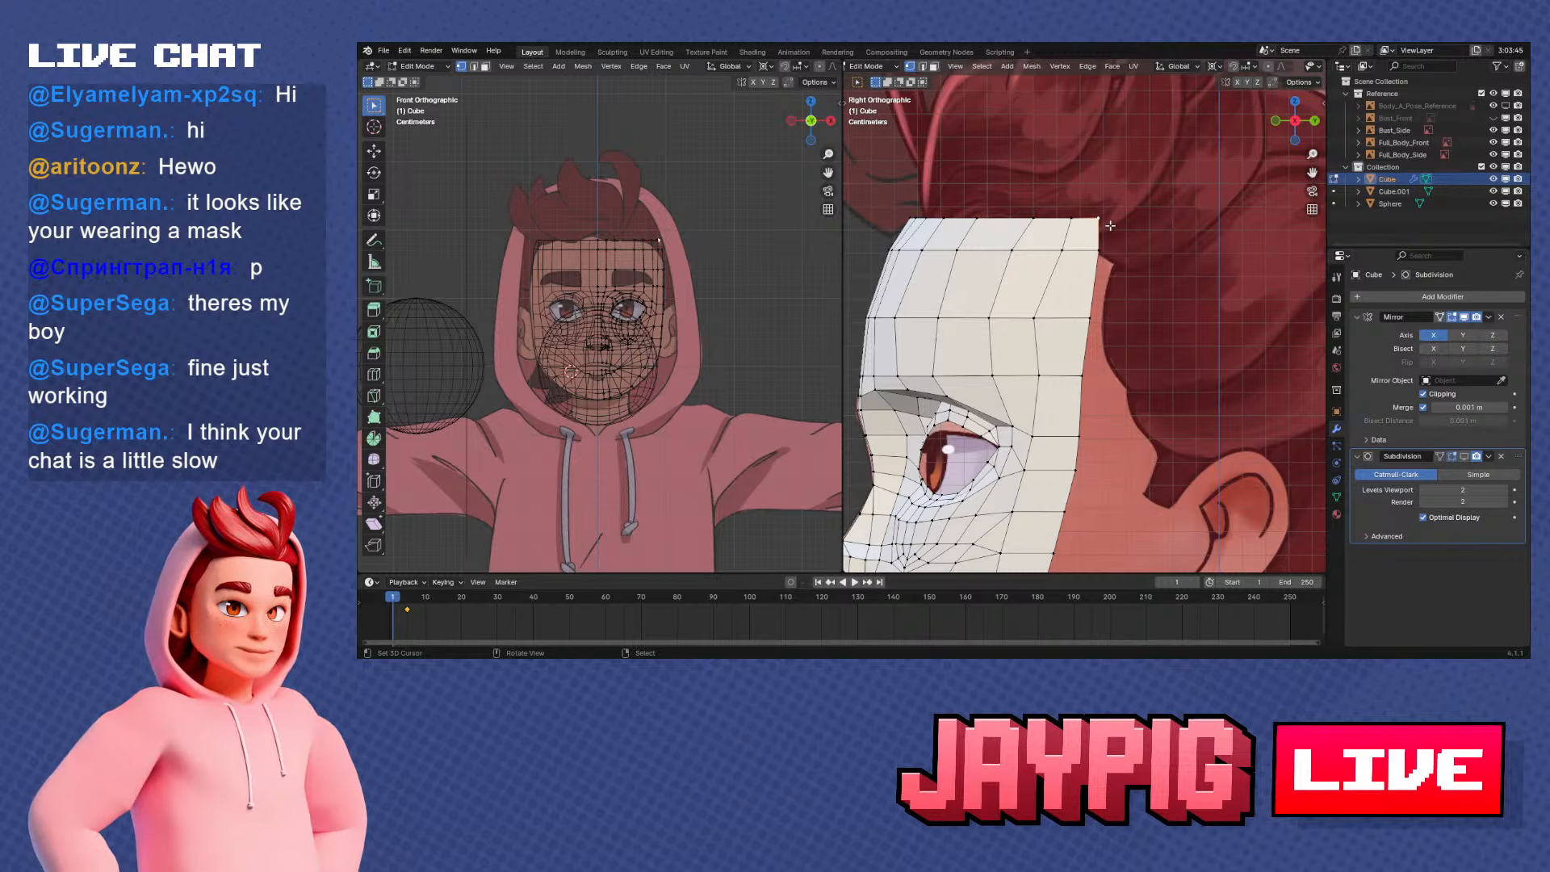
Try to round the forehead's upper rear corner by sliding its corner vertex down and the neighbouring top vertex along their edges
scroll(1103, 216, up, 3)
key(g)
key(g)
click(1147, 226)
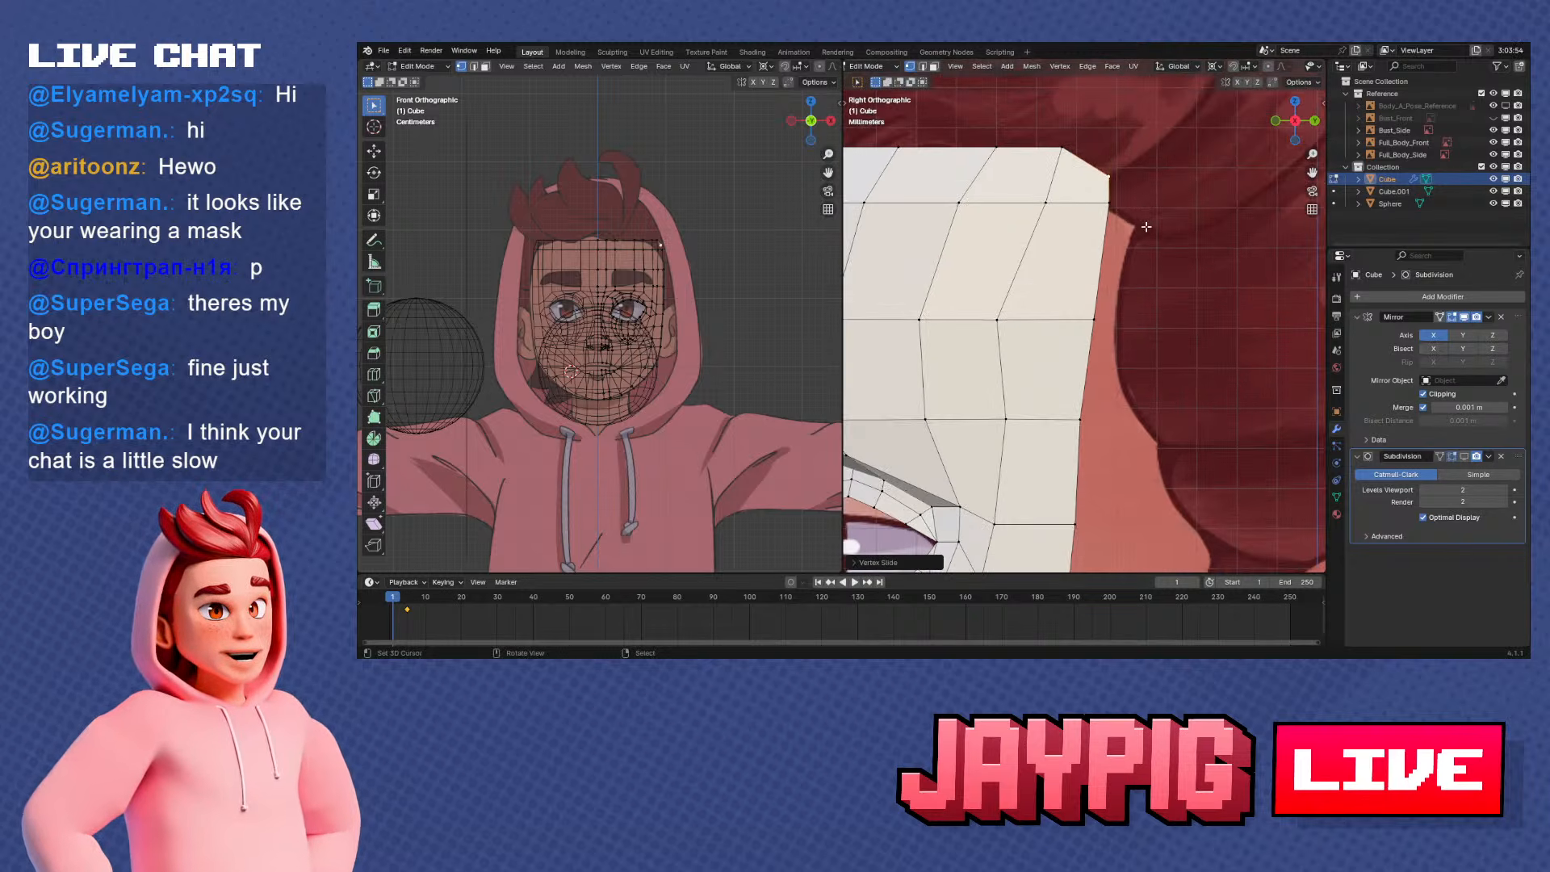
key(g)
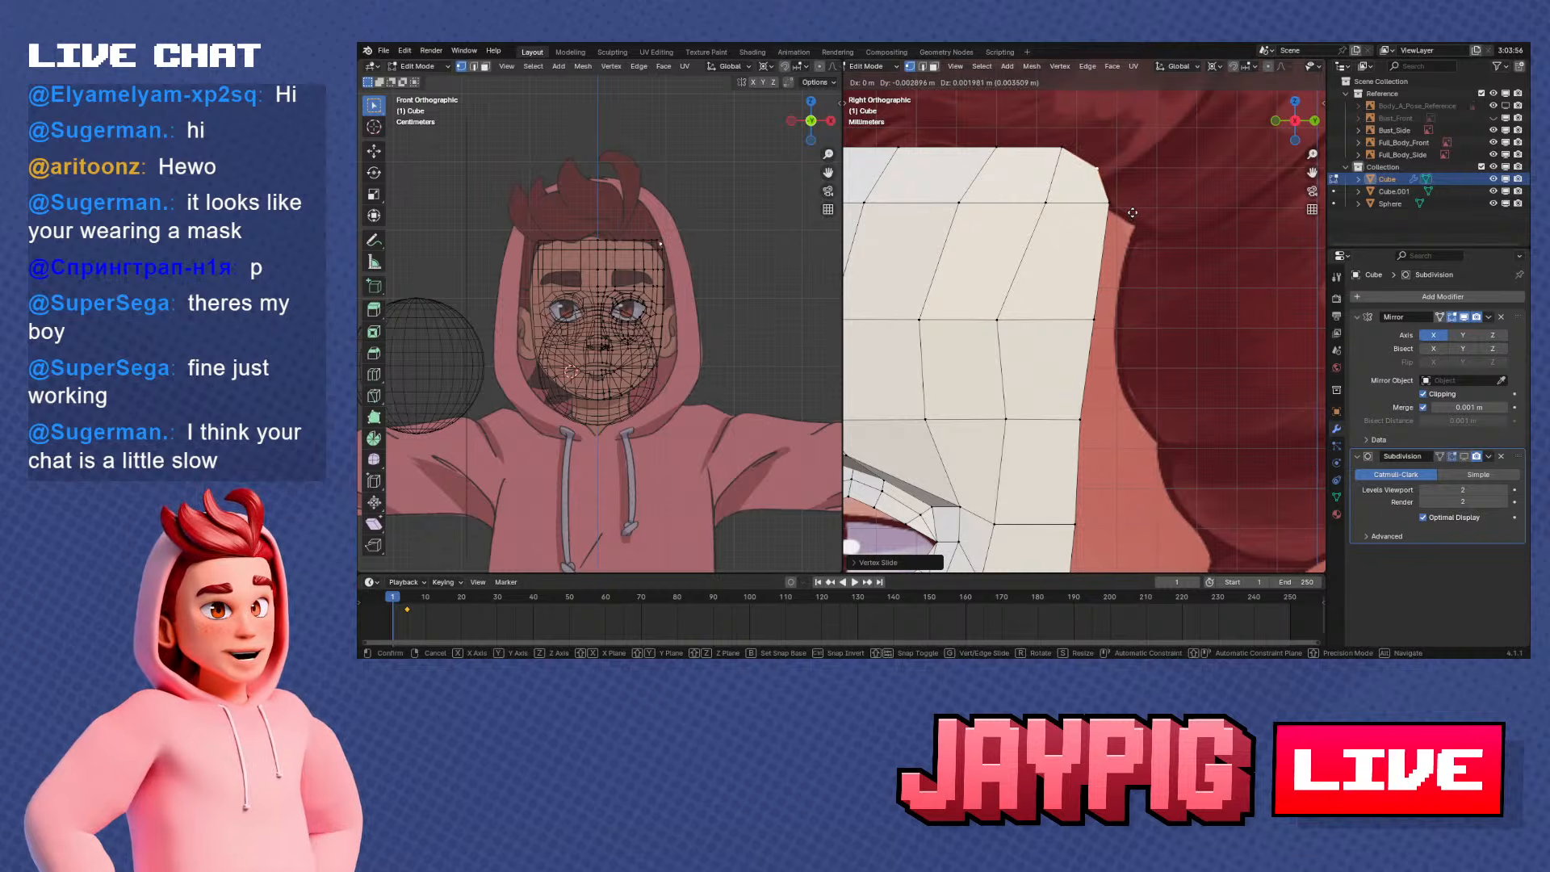
key(g)
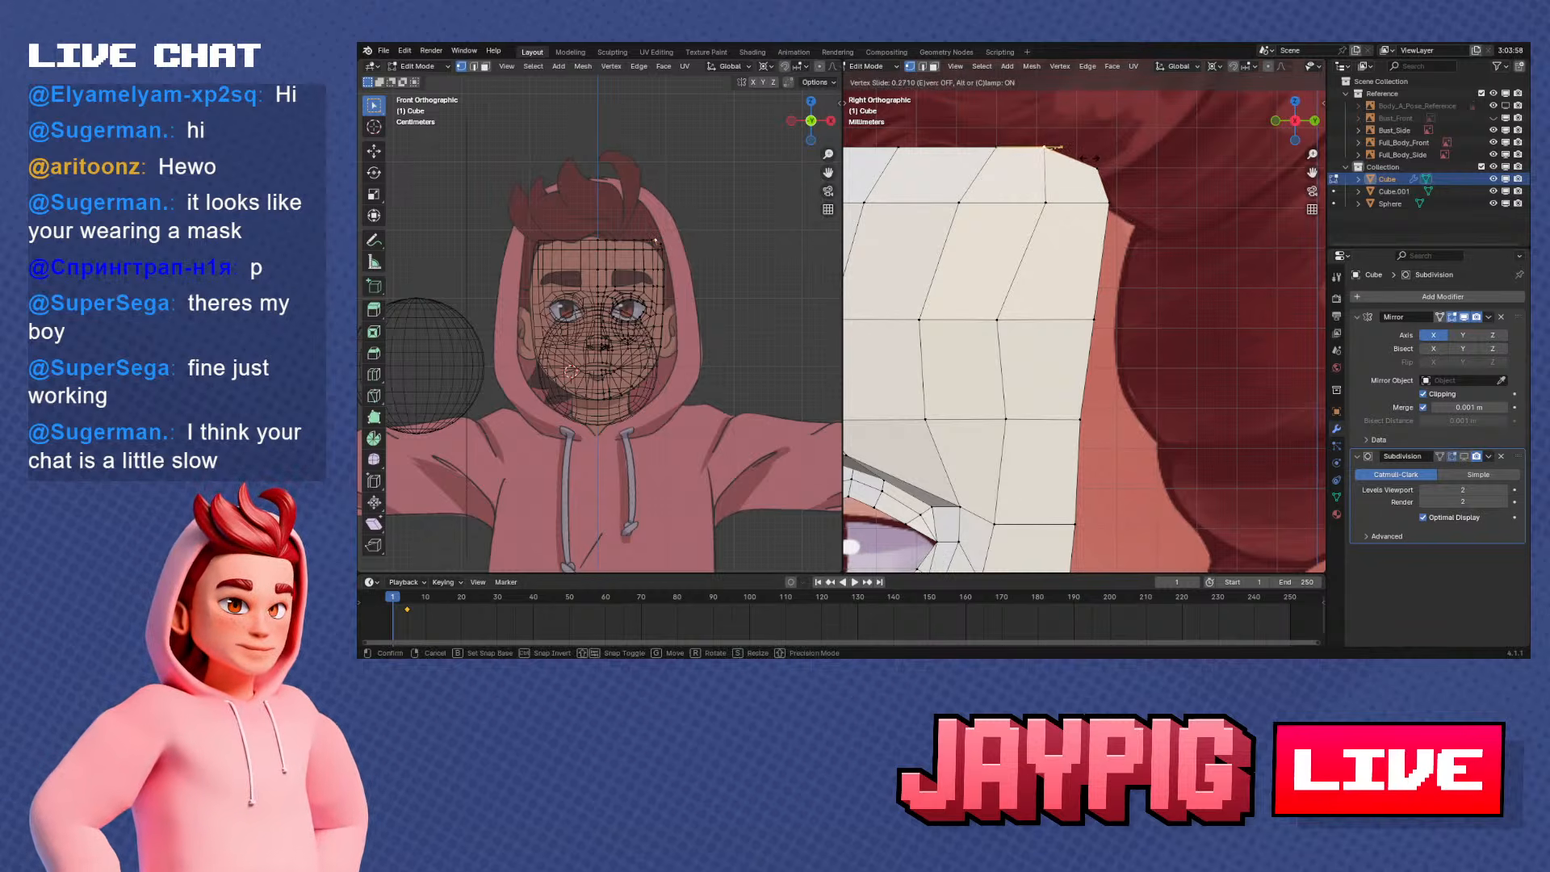
click(1051, 148)
scroll(1082, 234, down, 3)
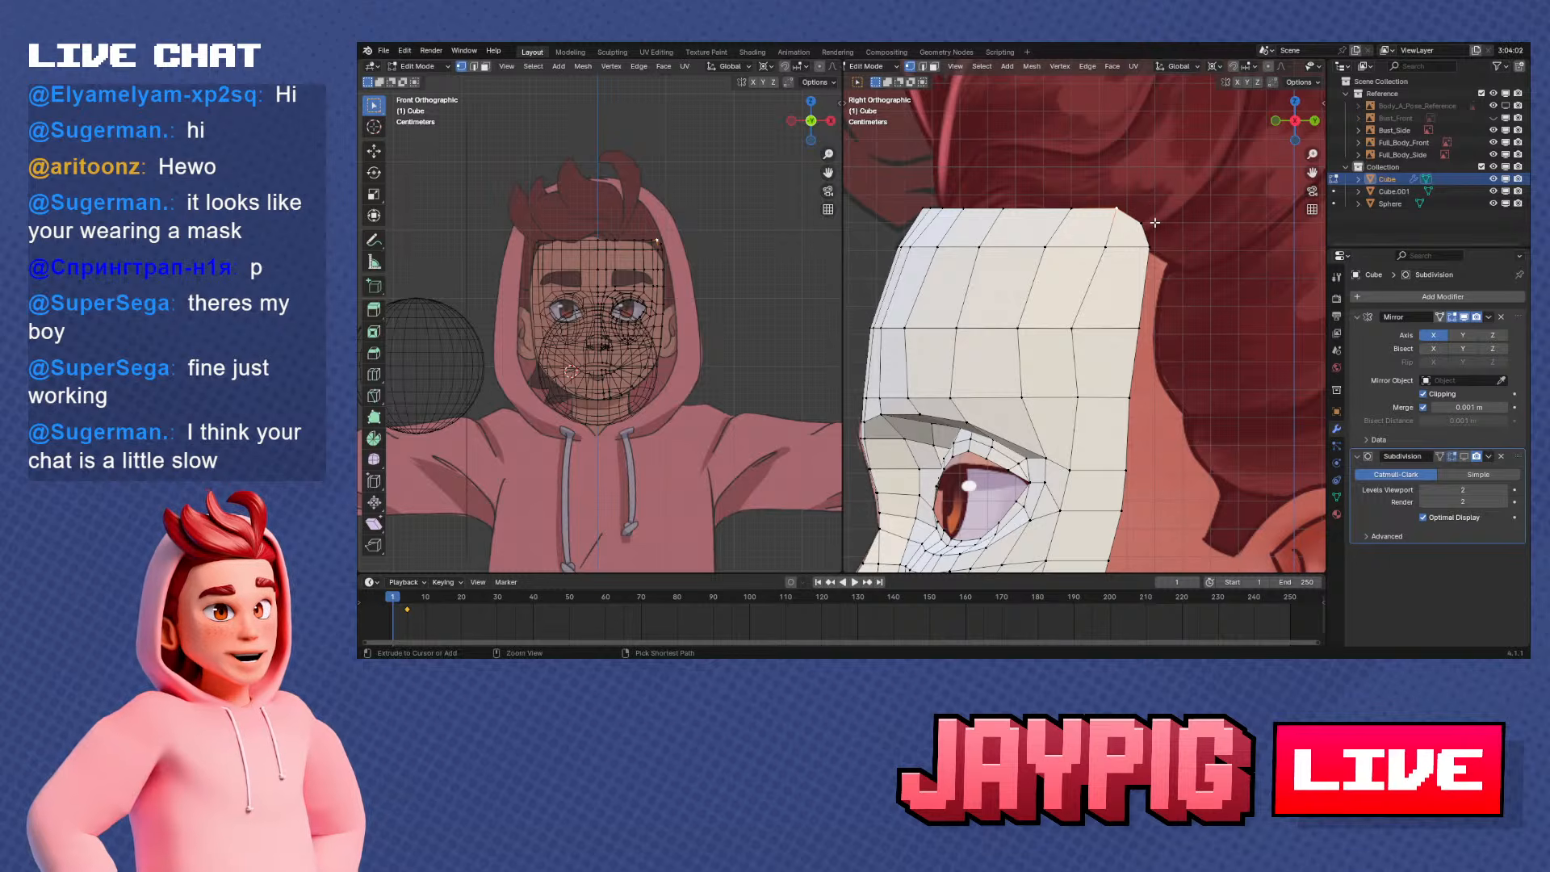
Leave the face mesh's Edit Mode and delete the UV sphere
scroll(1074, 251, down, 7)
shift+middle_drag(937, 315, 1107, 336)
key(Tab)
right_click(1108, 338)
key(Tab)
Inspect the rounded cube's mesh in Edit Mode and compare it with the face mask
key(Tab)
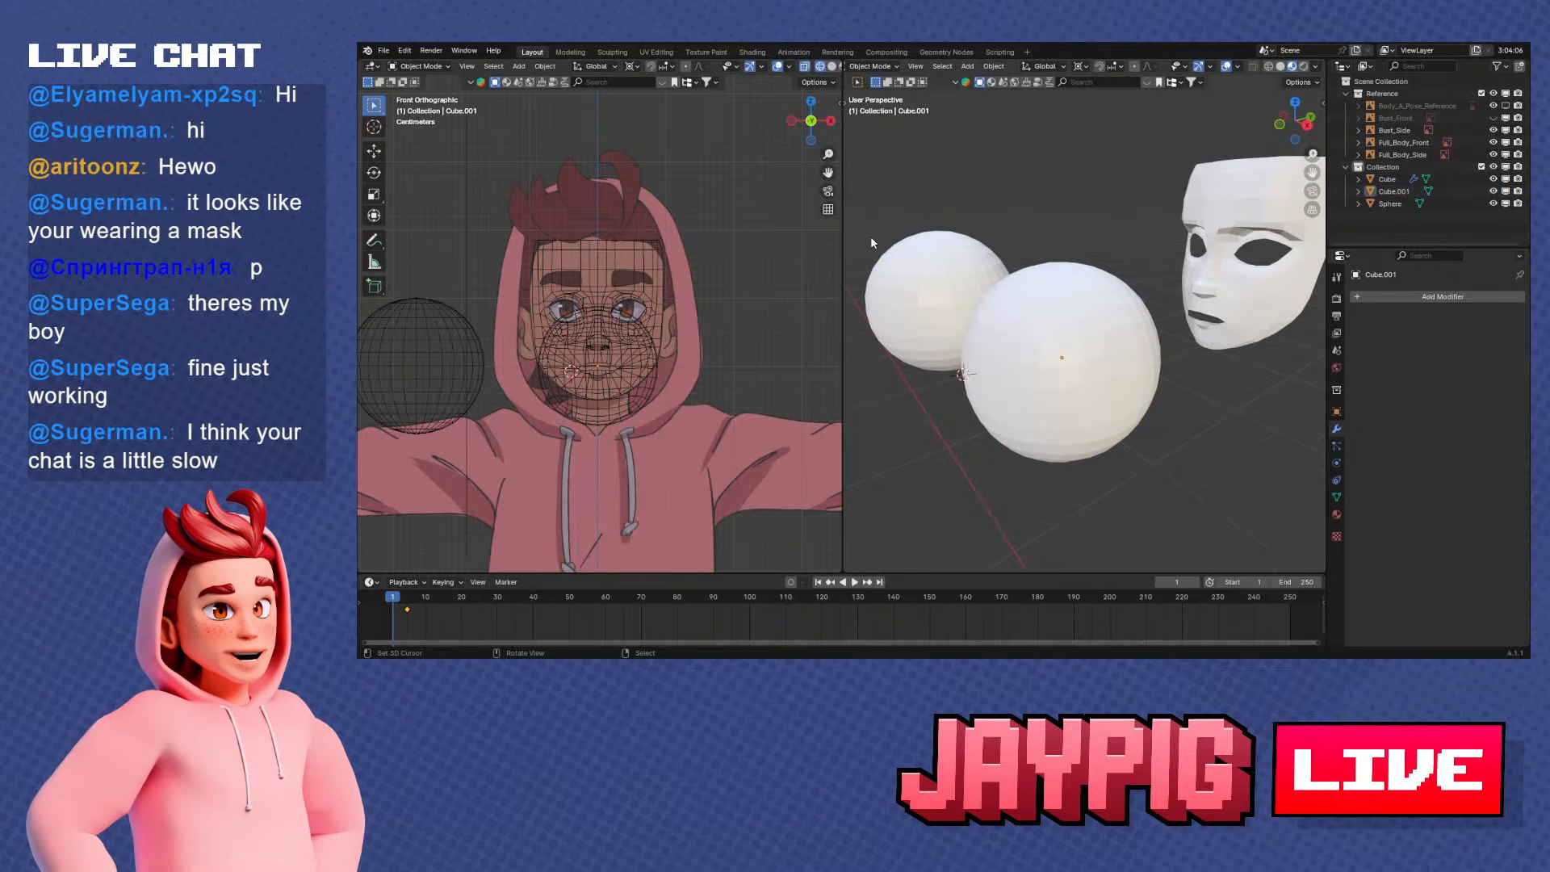
right_click(929, 262)
key(x)
click(933, 262)
scroll(1023, 287, up, 2)
right_click(1024, 287)
key(Tab)
middle_drag(1024, 287, 938, 263)
middle_drag(1114, 253, 917, 367)
scroll(1133, 297, down, 2)
Open the face mask in Edit Mode and select the forehead's top edge row from the centre line to the rear corner
key(Tab)
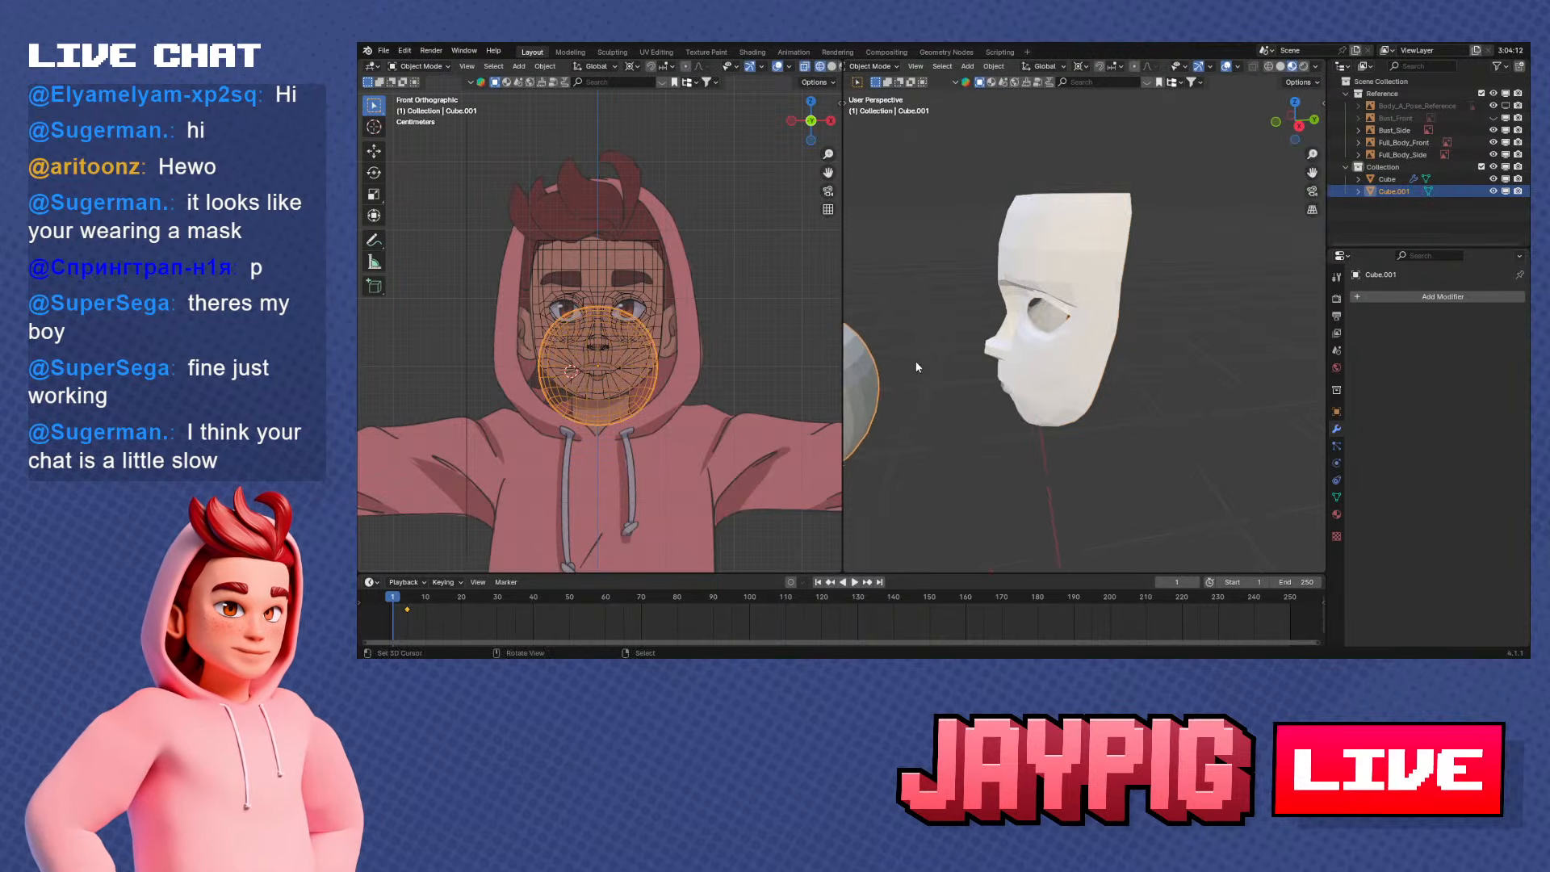
right_click(1099, 219)
key(Tab)
middle_drag(1121, 222, 1106, 226)
scroll(1108, 226, up, 3)
middle_drag(1071, 277, 1052, 244)
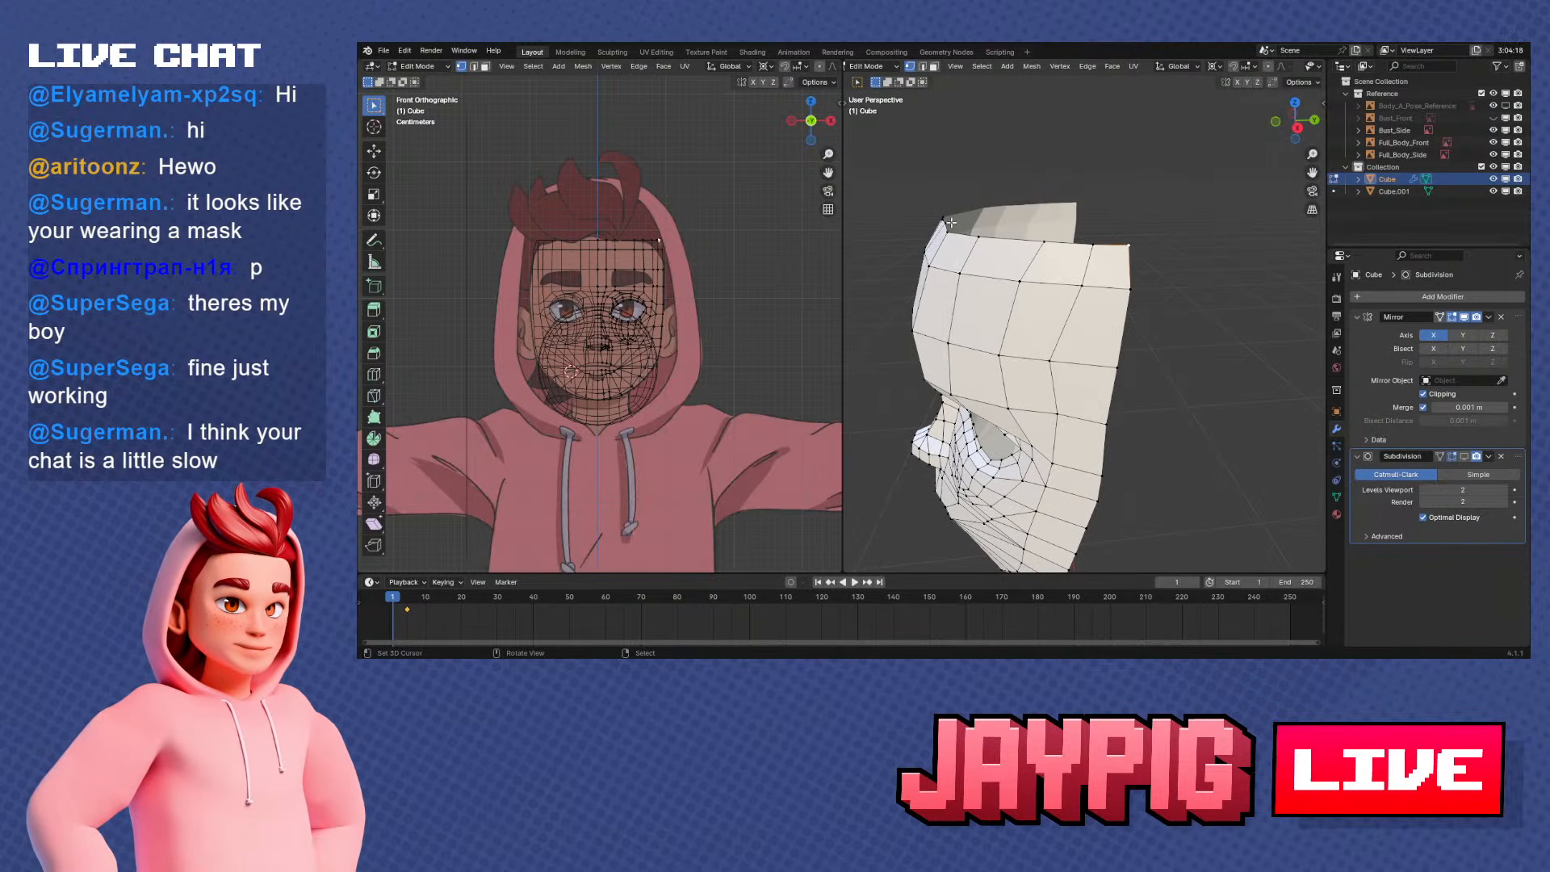
middle_drag(954, 216, 1130, 226)
ctrl+click(1186, 233)
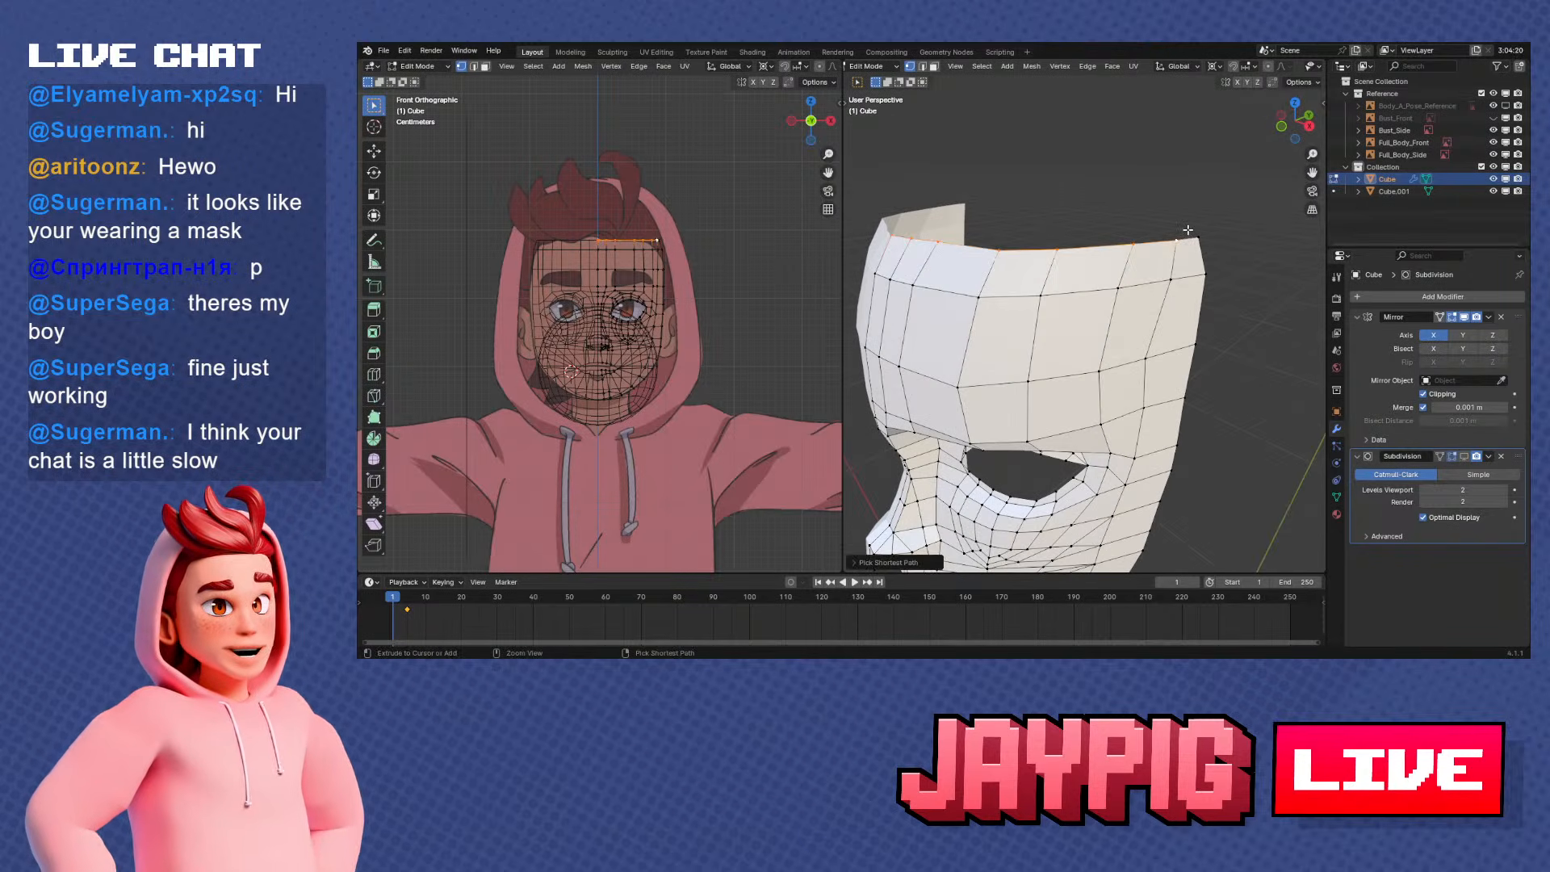
Try extruding the forehead's top edge row up and back in right orthographic view and tilting it along the side reference
key(KP_3)
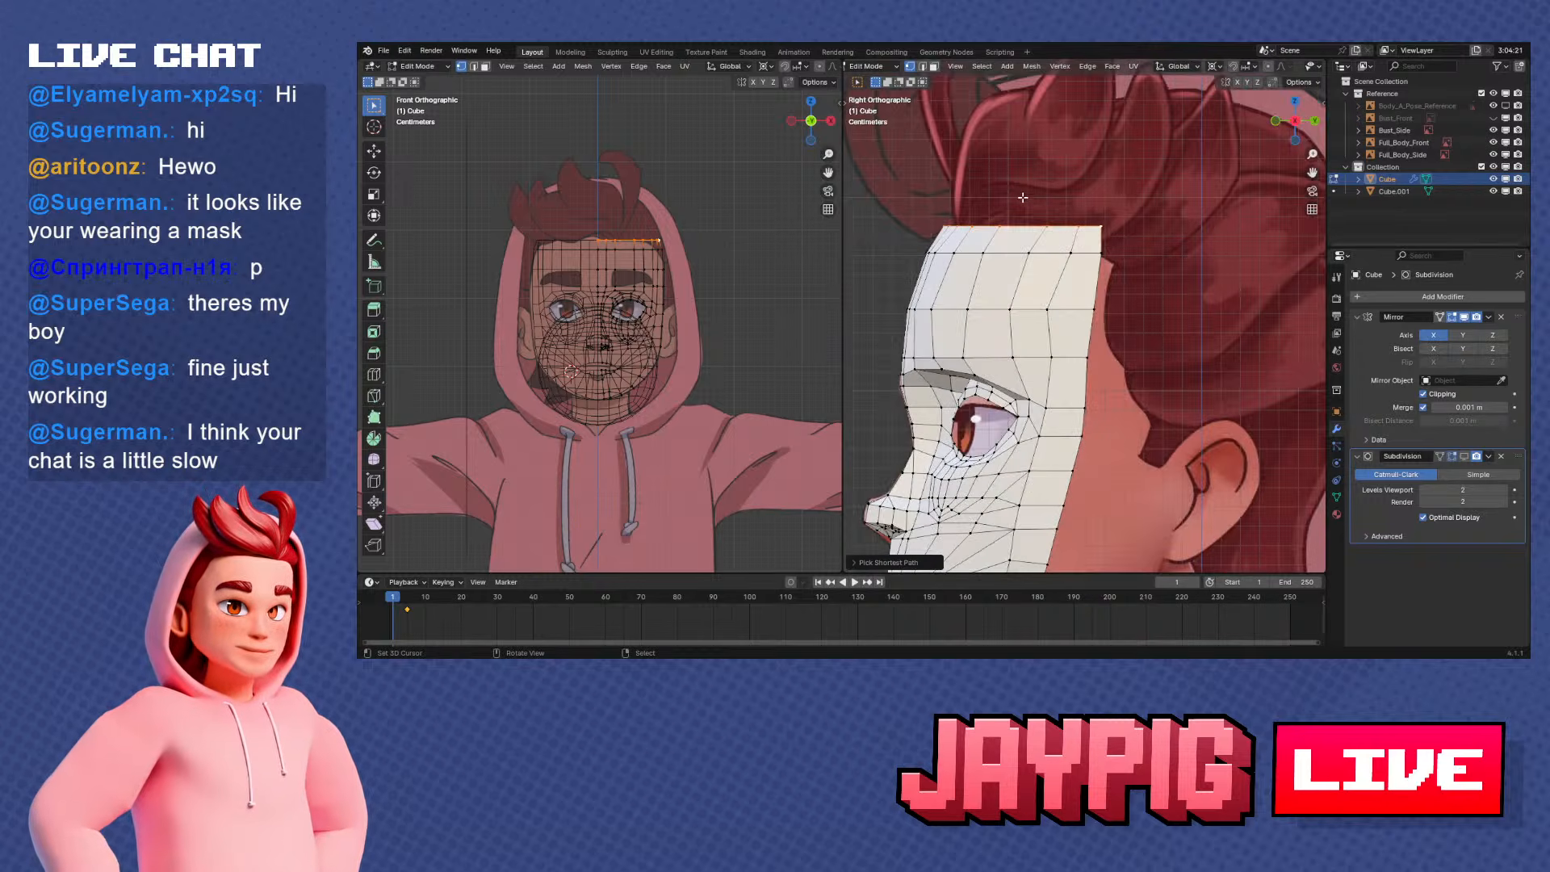
key(e)
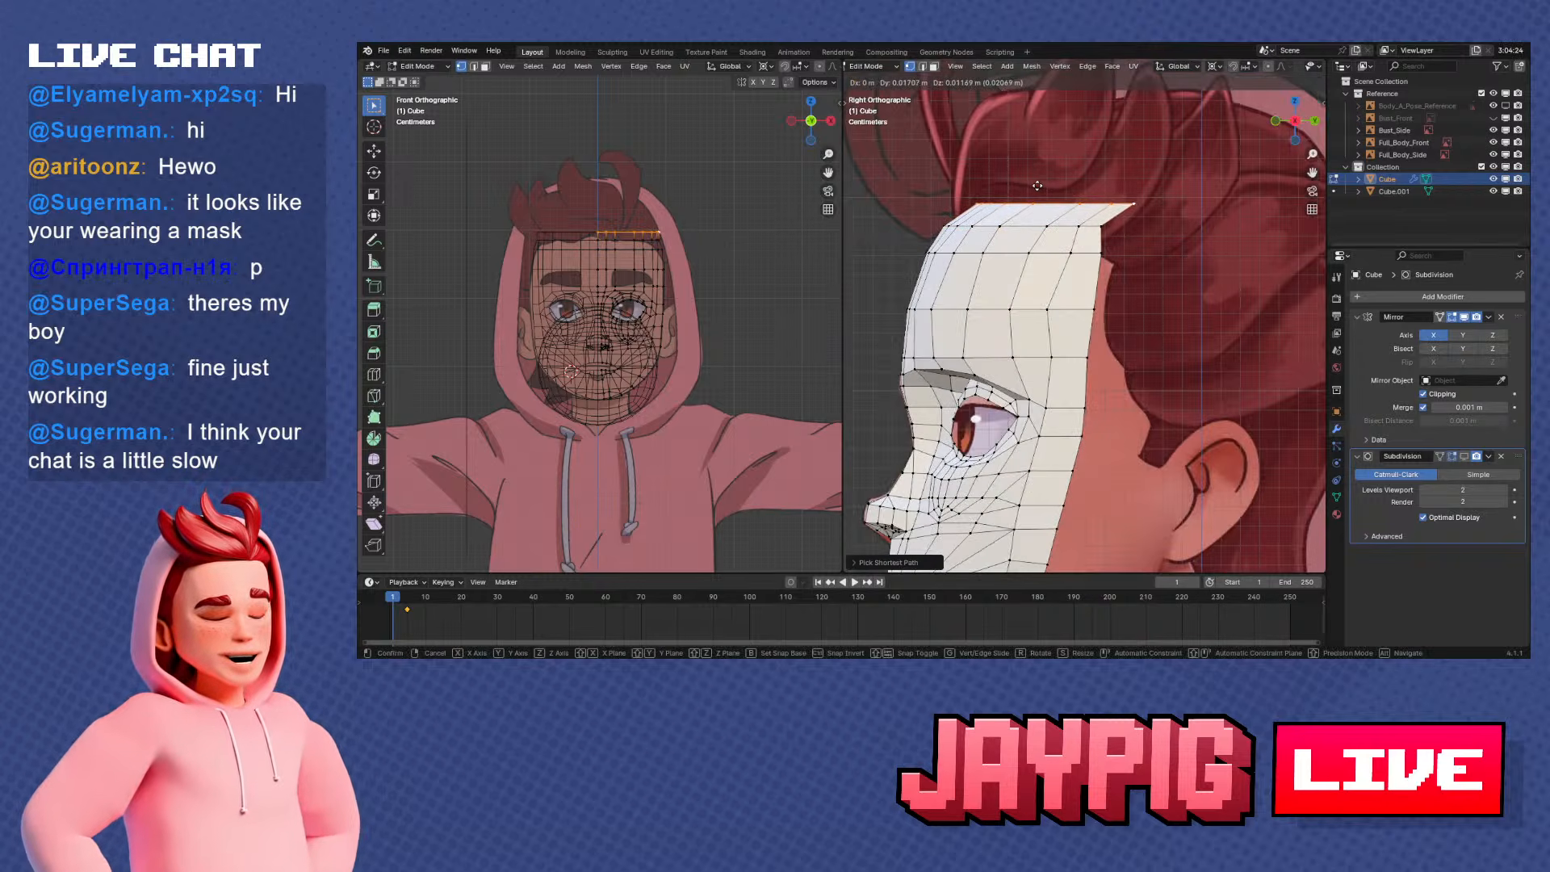
click(1173, 186)
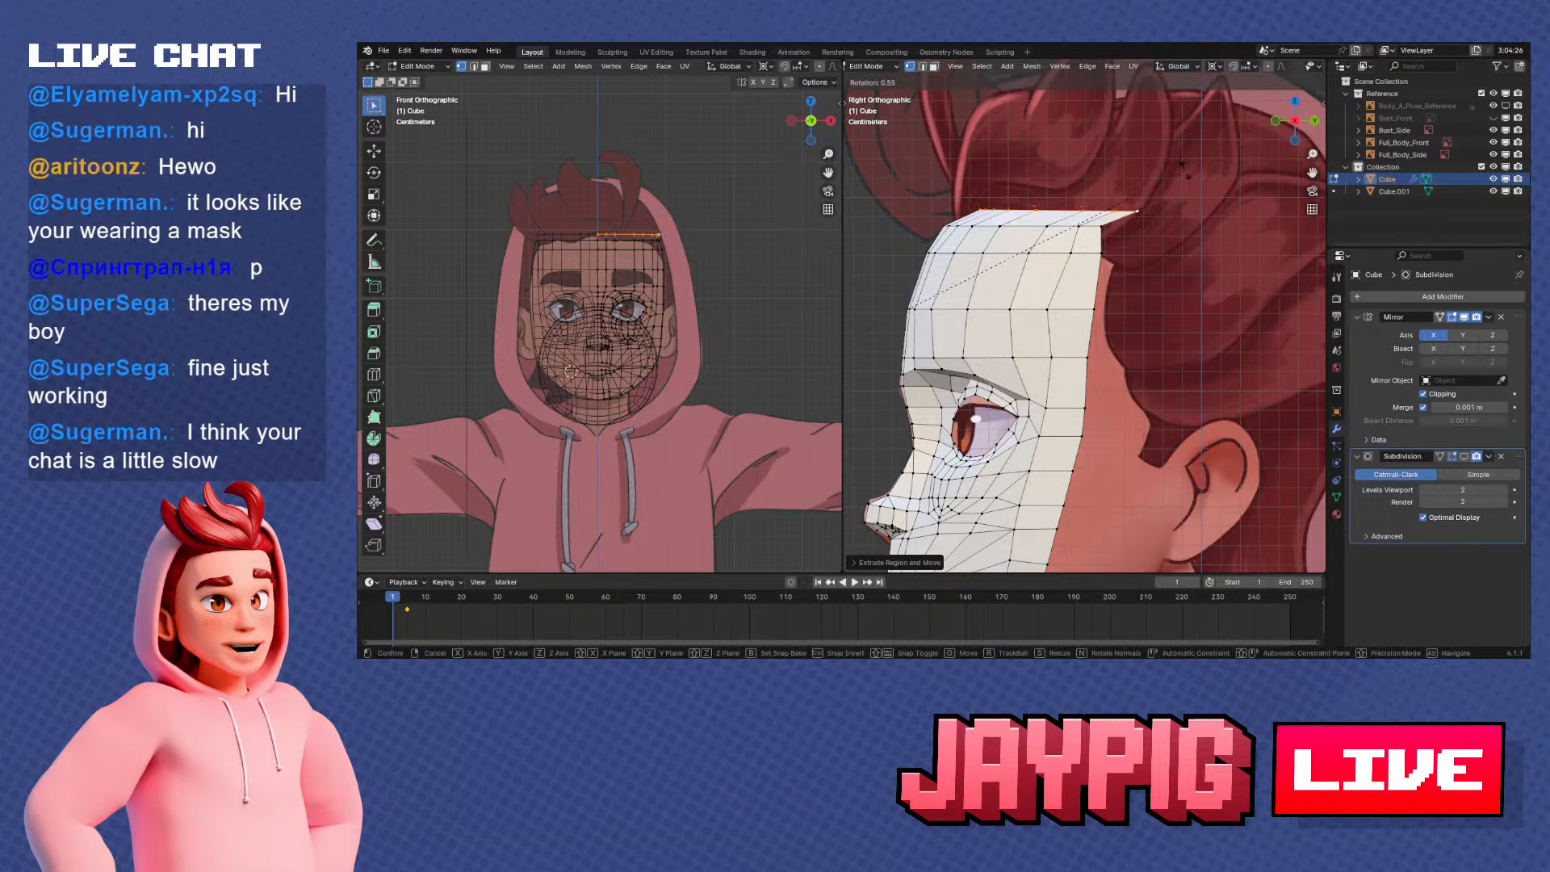
click(1213, 66)
click(1247, 137)
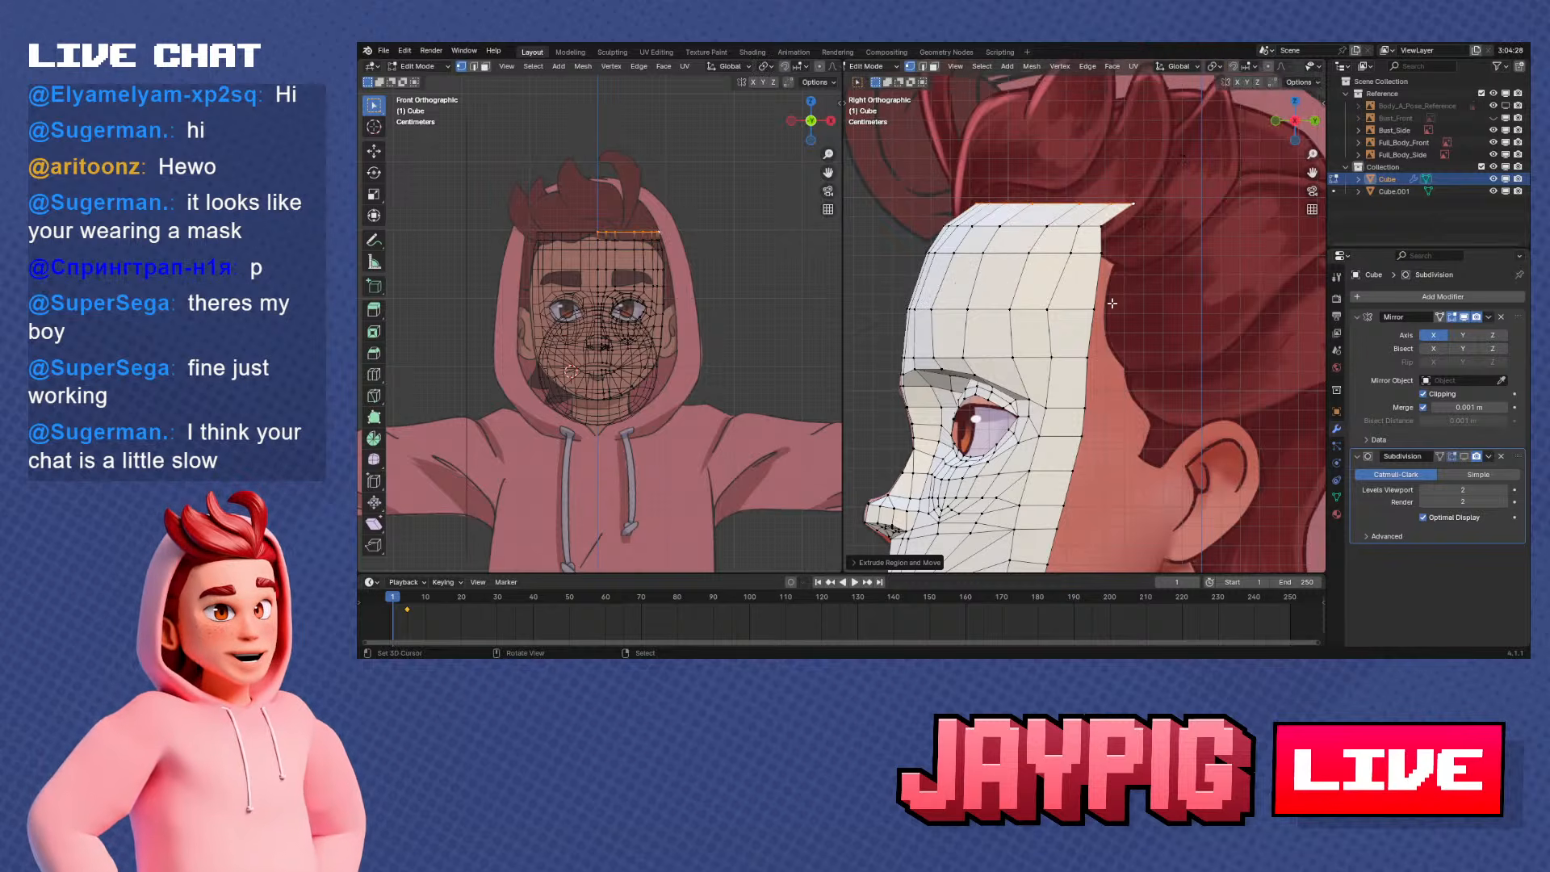
shift+middle_drag(1128, 302, 1048, 315)
key(r)
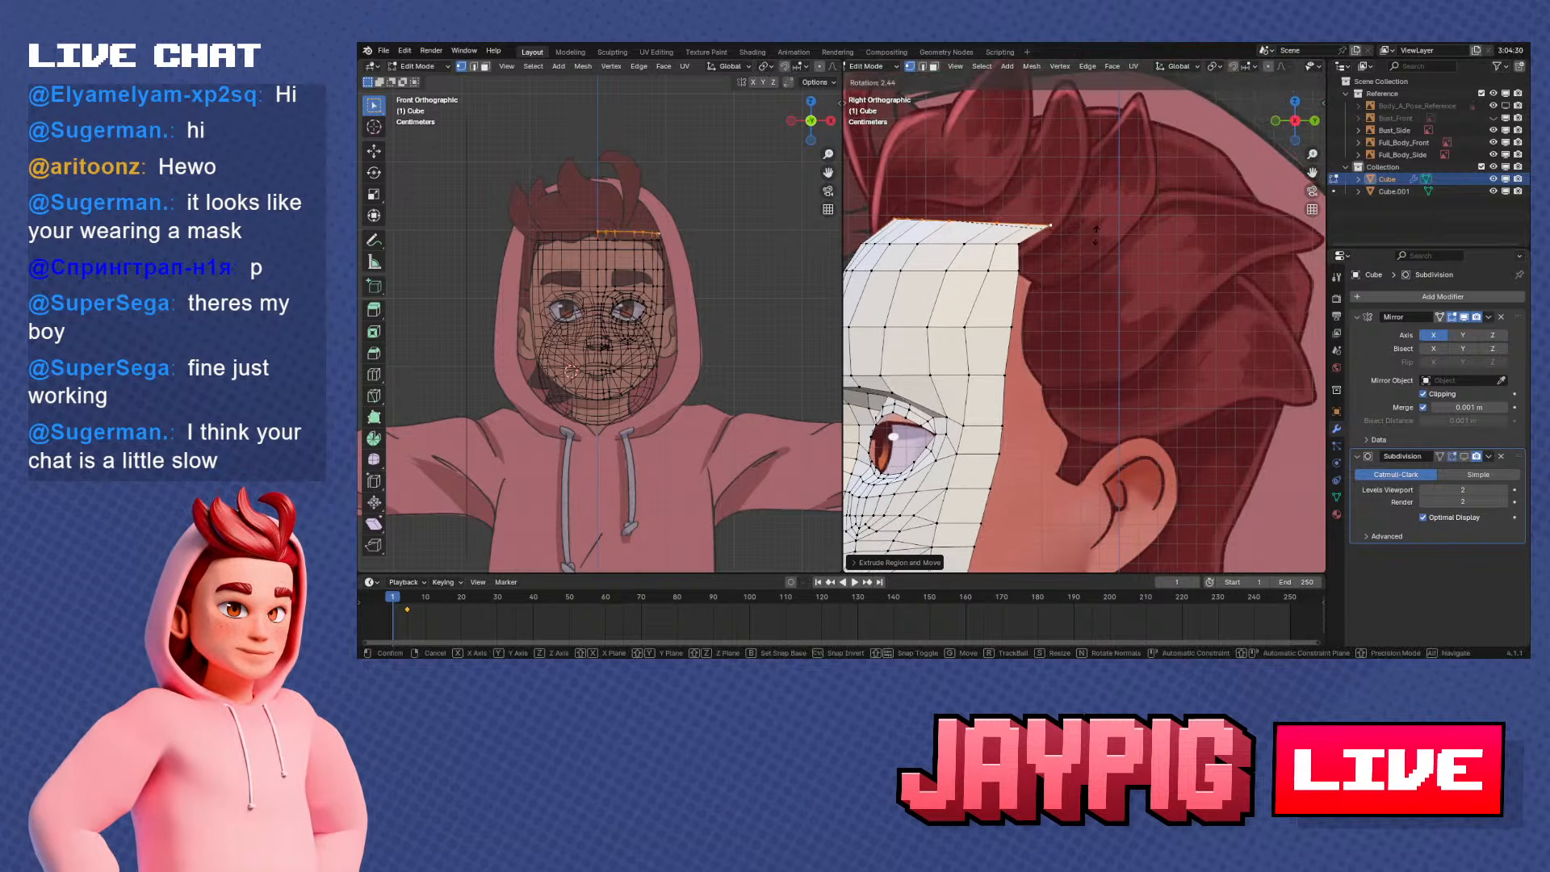
click(1069, 259)
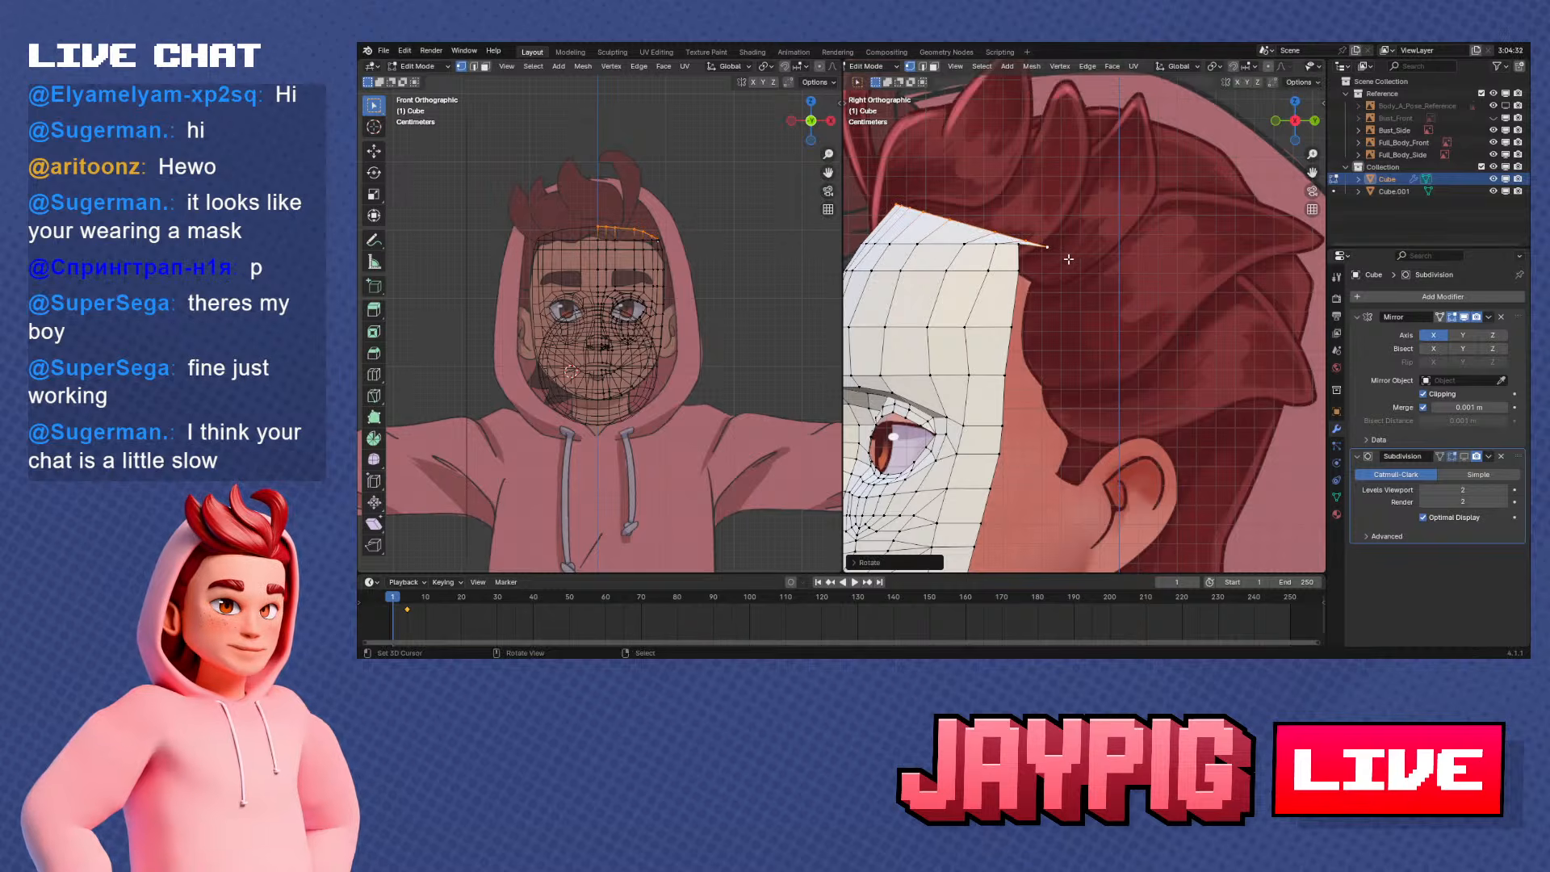
Try sliding the extruded strip's rear top vertices inward along their edges, and undo the whole forehead extrusion
scroll(1068, 219, up, 2)
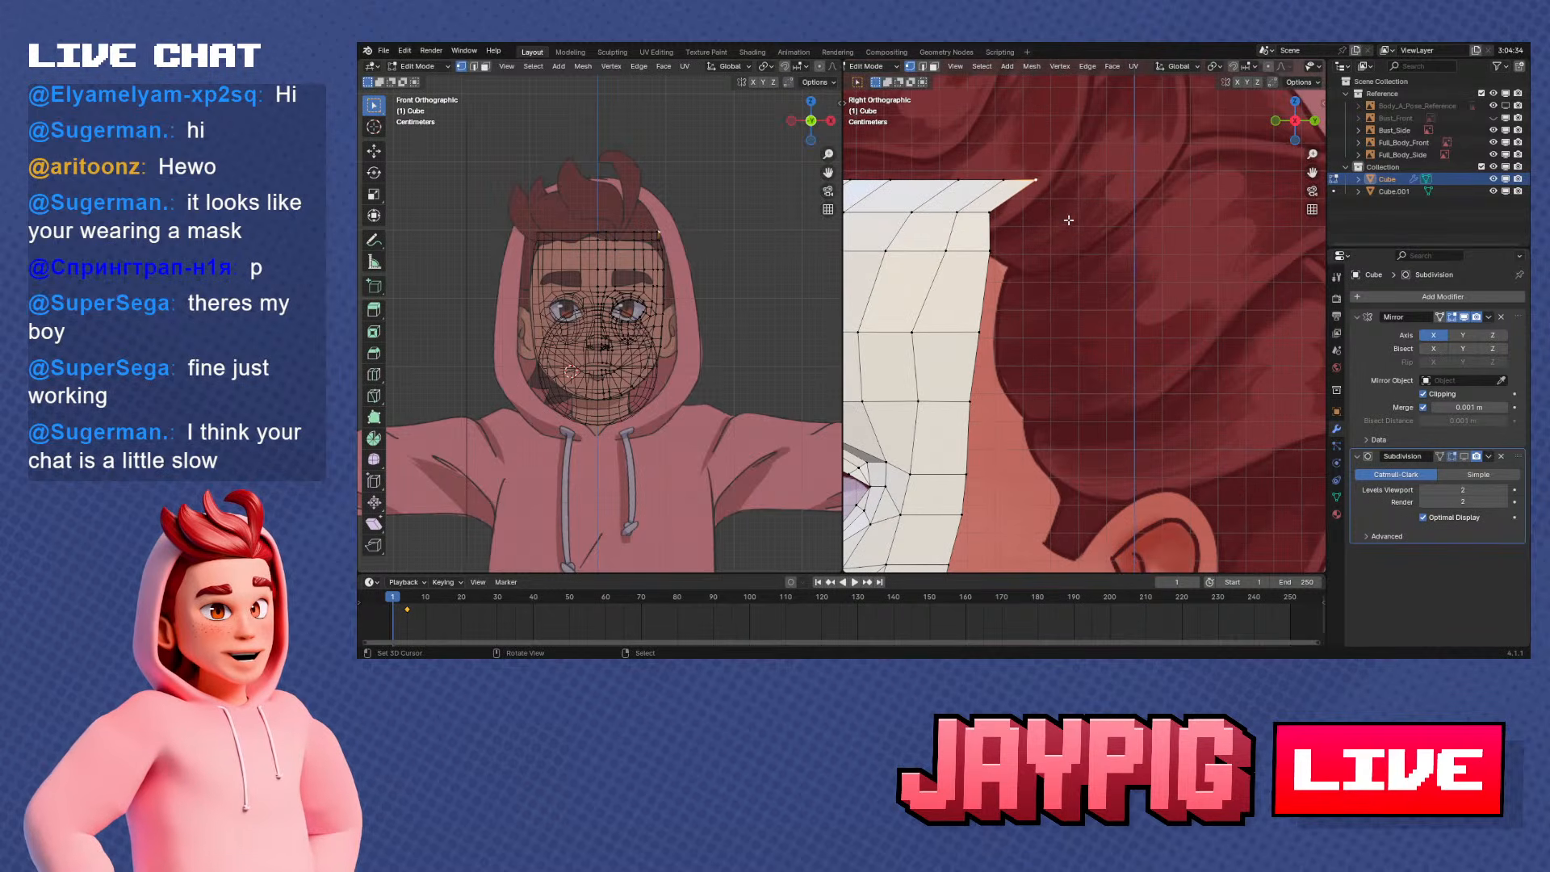
shift+middle_drag(1025, 217, 1082, 234)
scroll(1082, 234, up, 1)
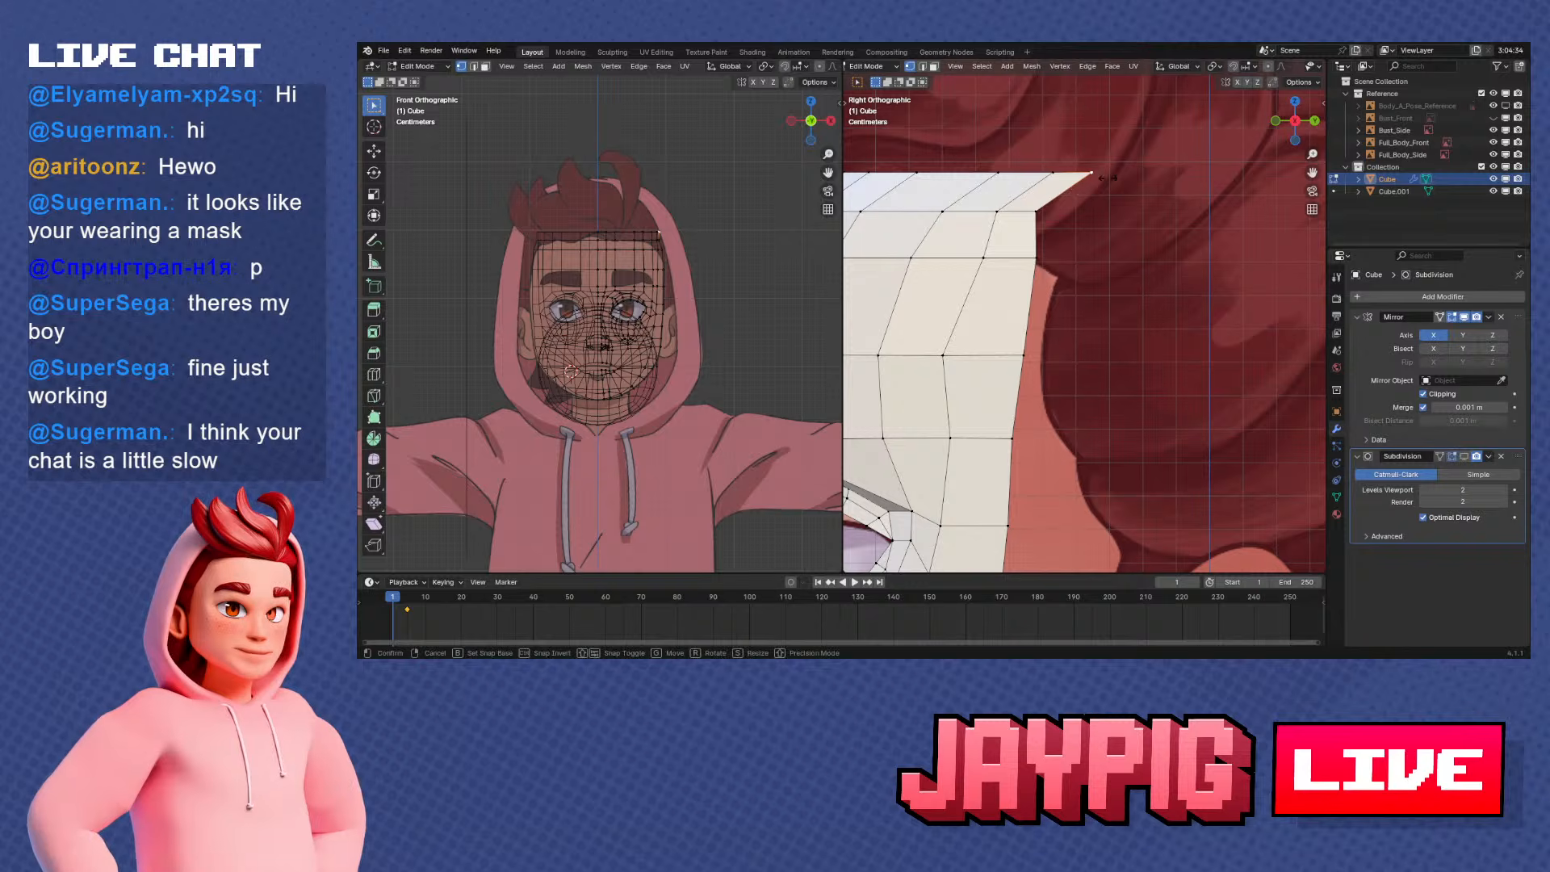
key(shift+v)
click(1064, 204)
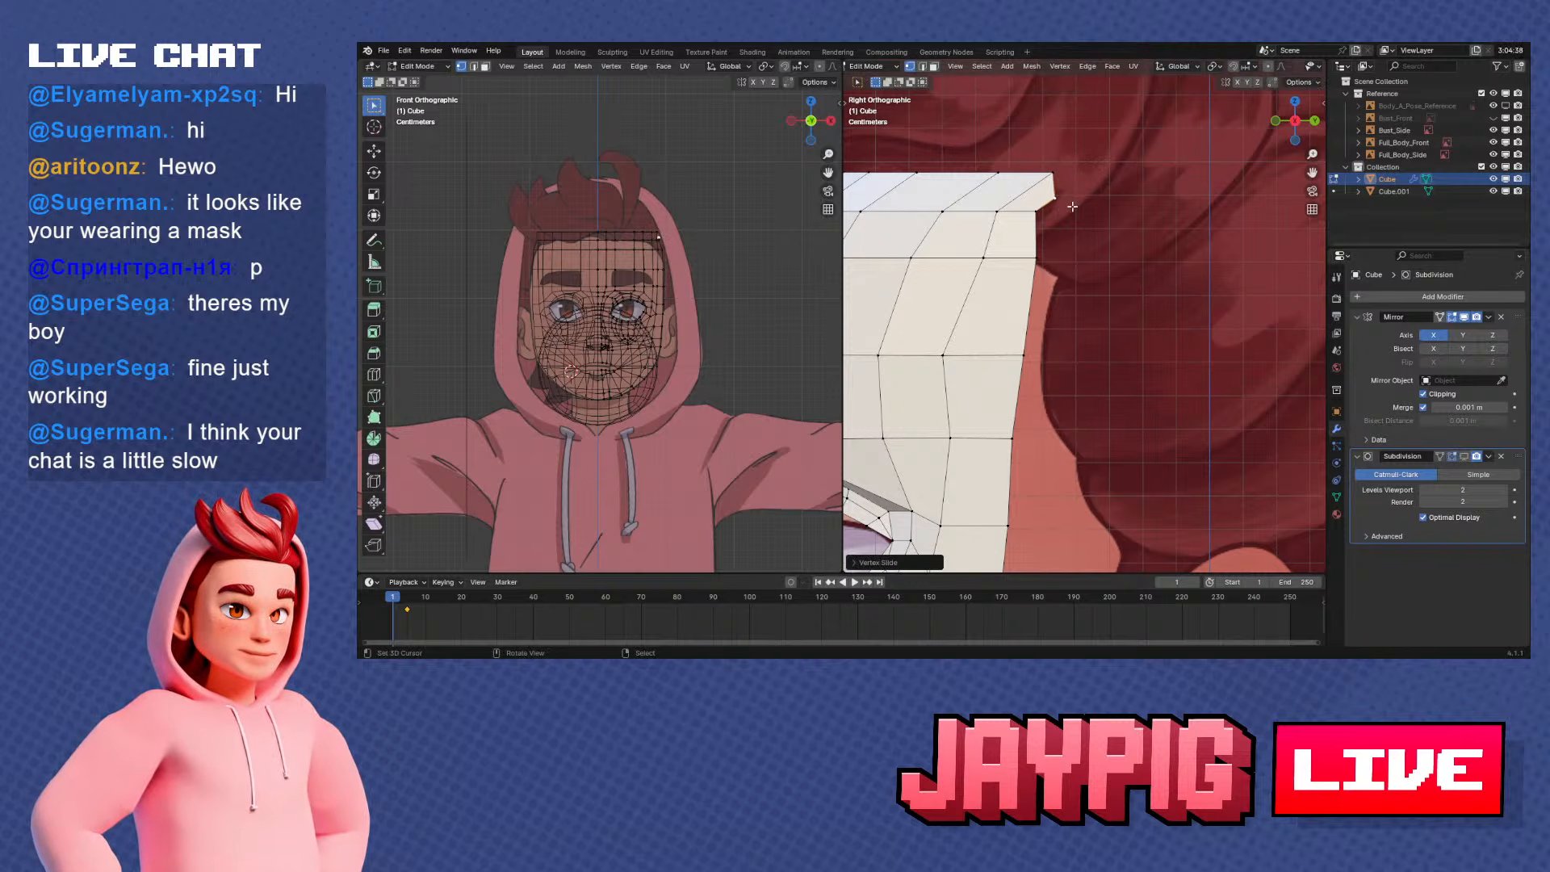
scroll(1062, 209, up, 1)
scroll(979, 214, down, 1)
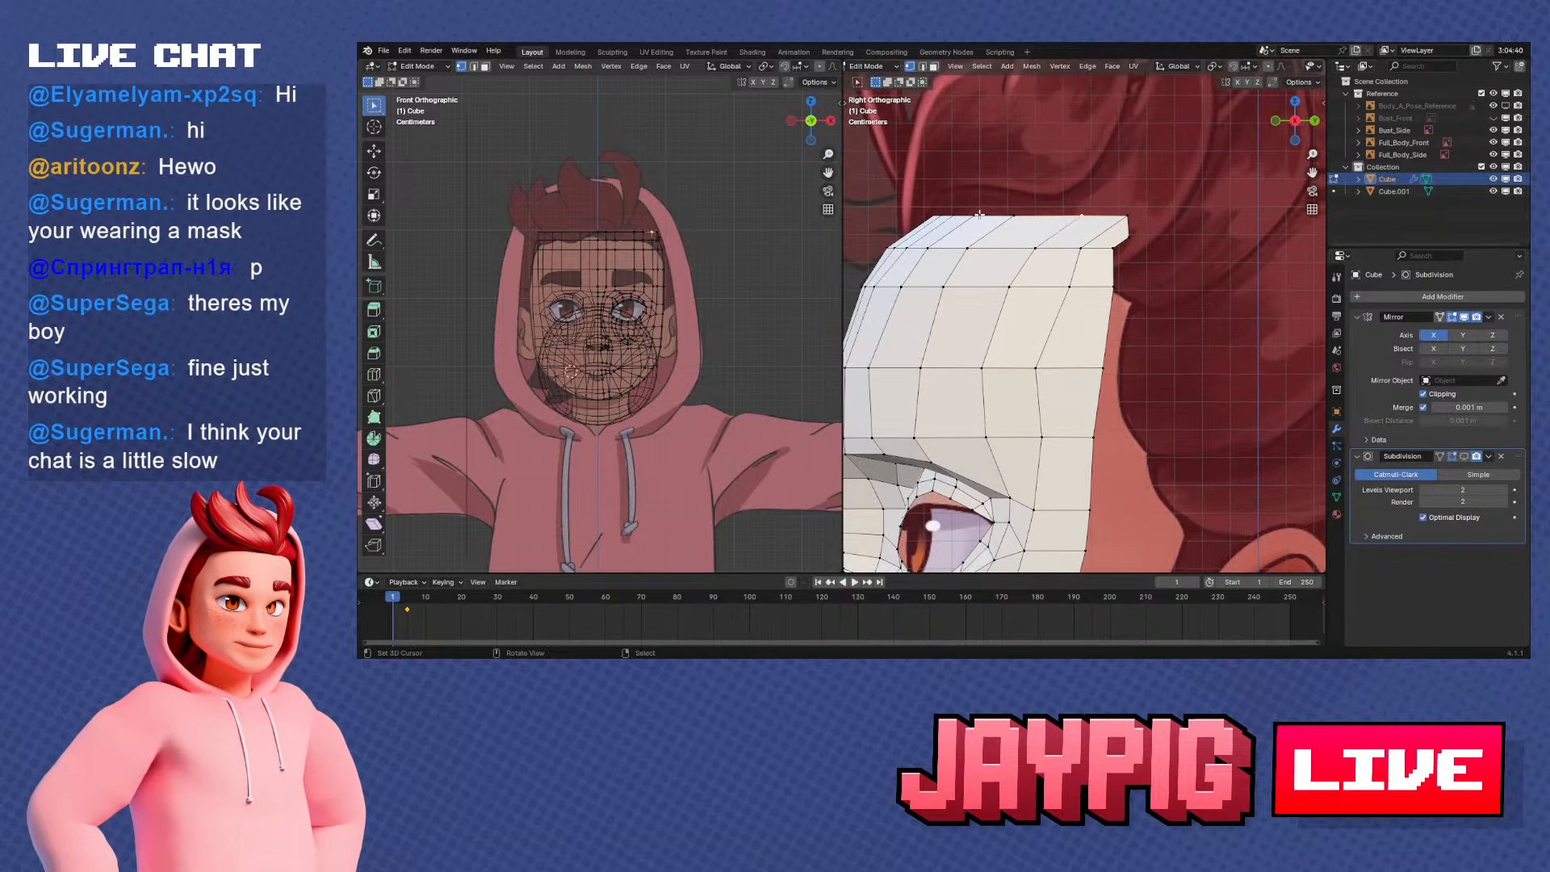
scroll(1074, 242, up, 1)
scroll(1077, 259, down, 2)
right_click(1104, 237)
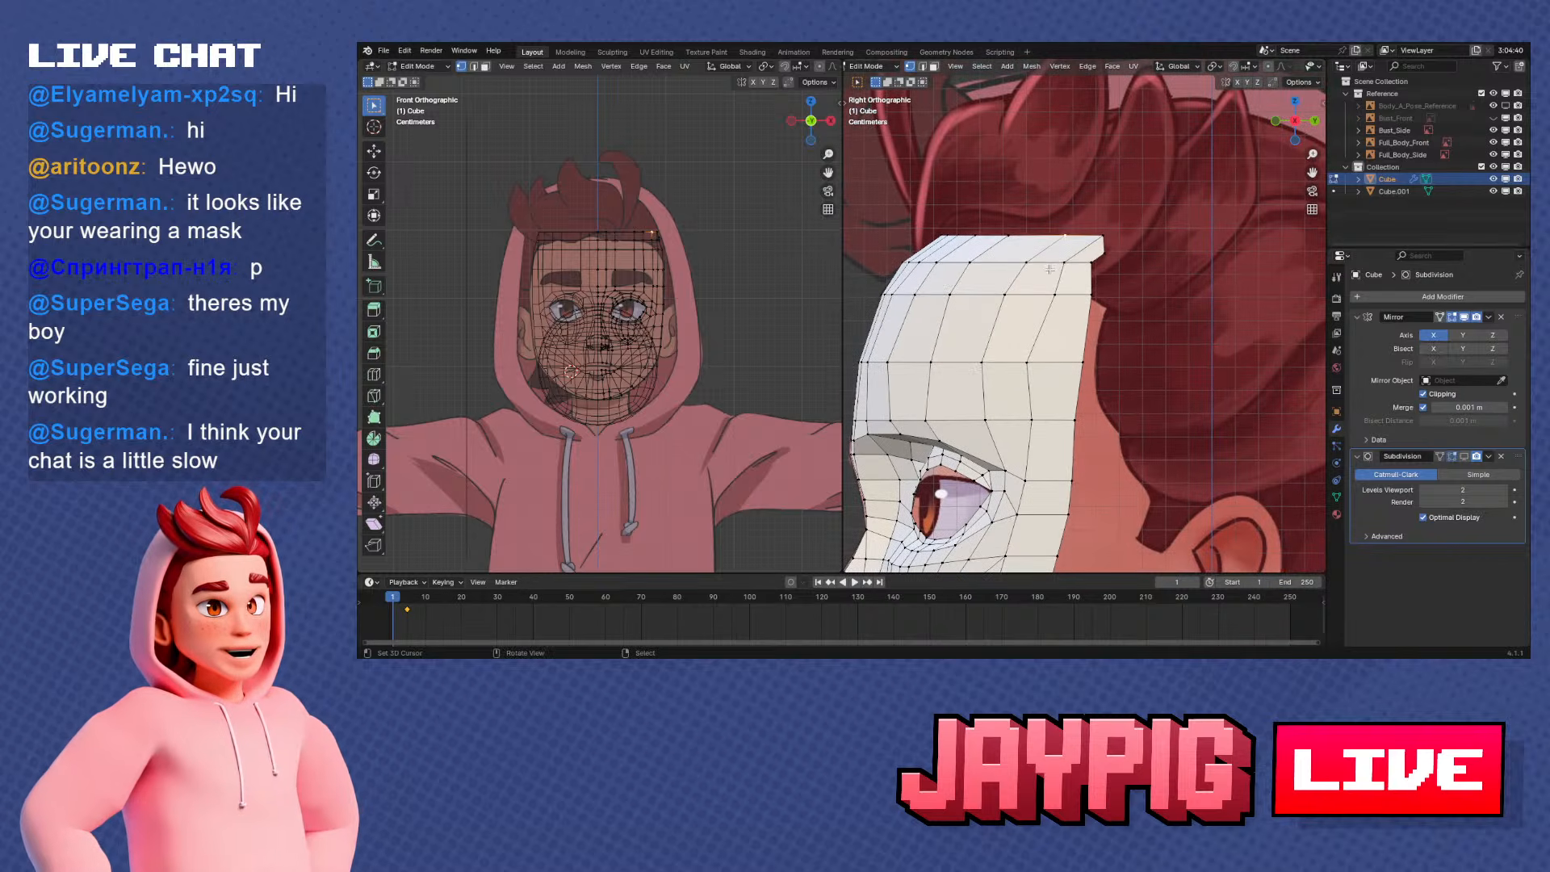
key(ctrl+z)
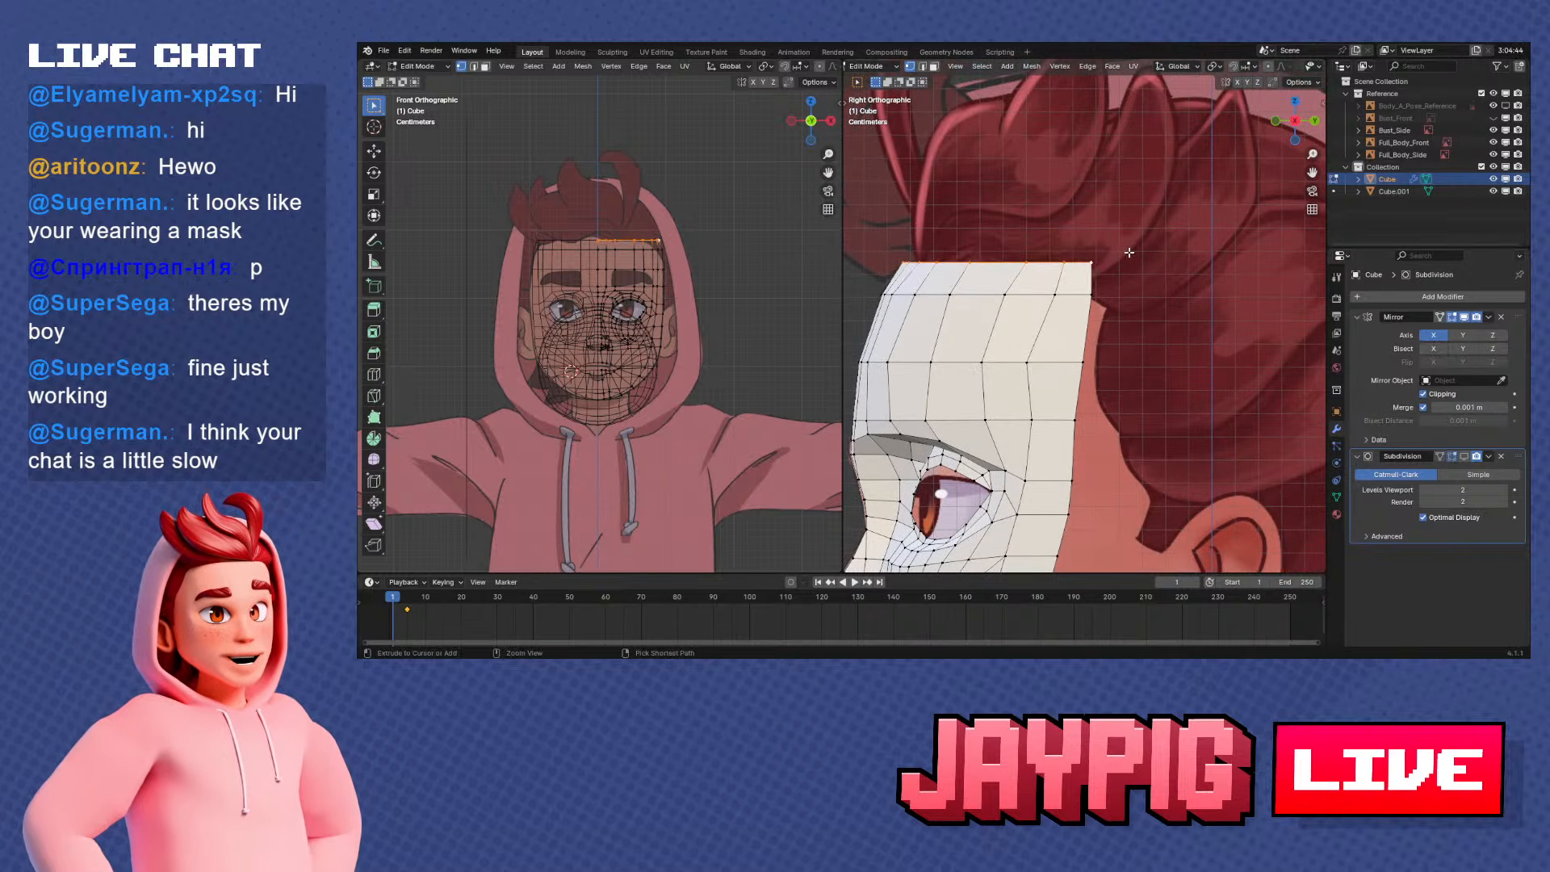
Extrude the forehead's top rear corner vertex in front view into an arc of vertices over the skull to the centre line
click(1092, 262)
middle_drag(1095, 261, 1163, 316)
key(KP_1)
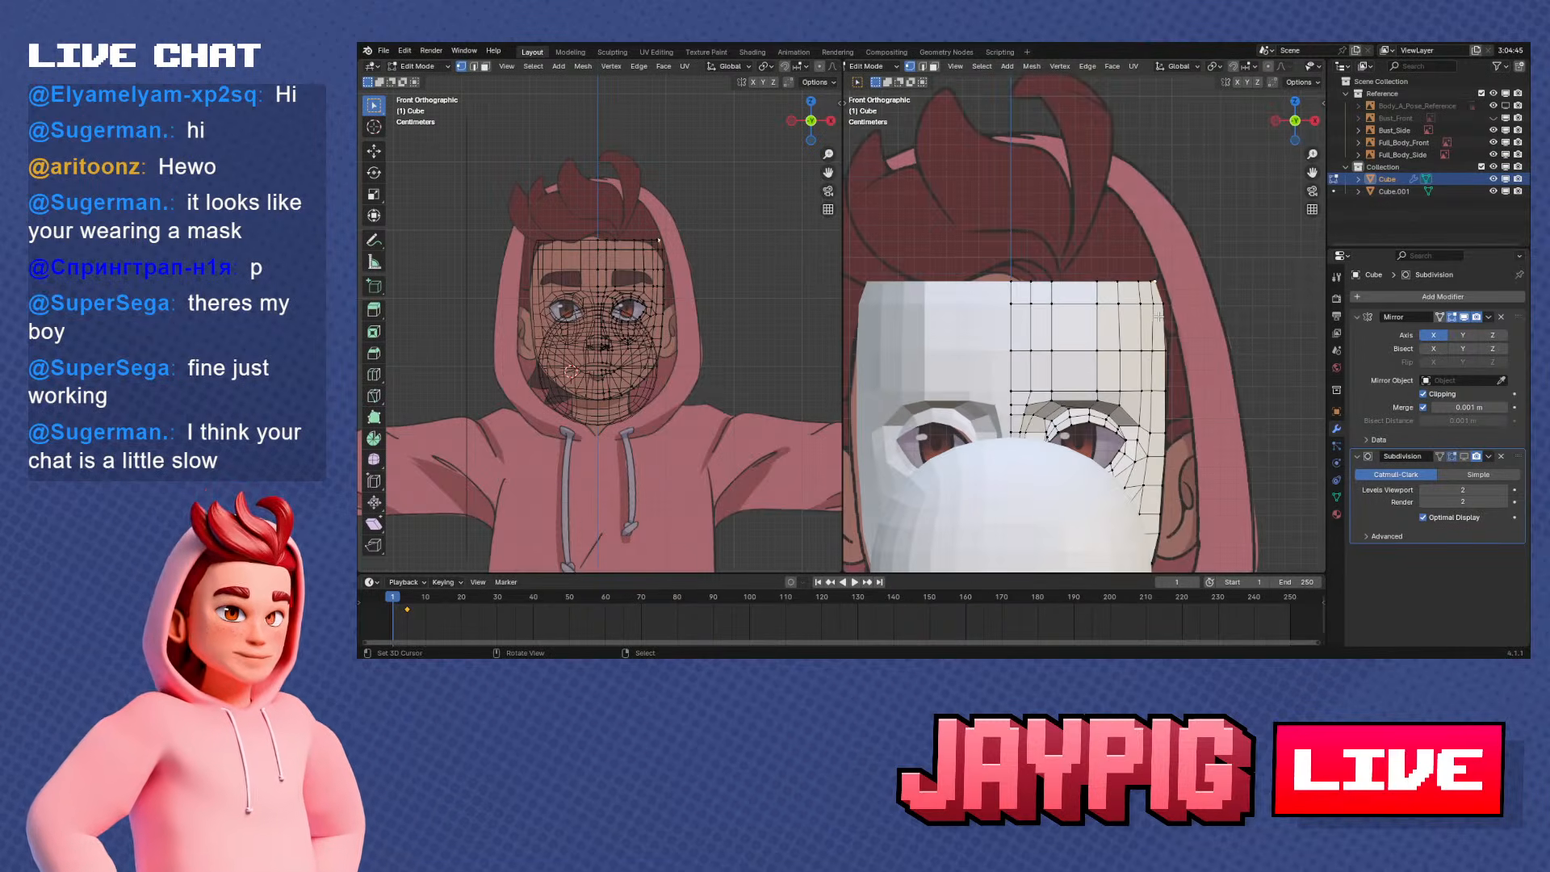
scroll(1173, 321, up, 2)
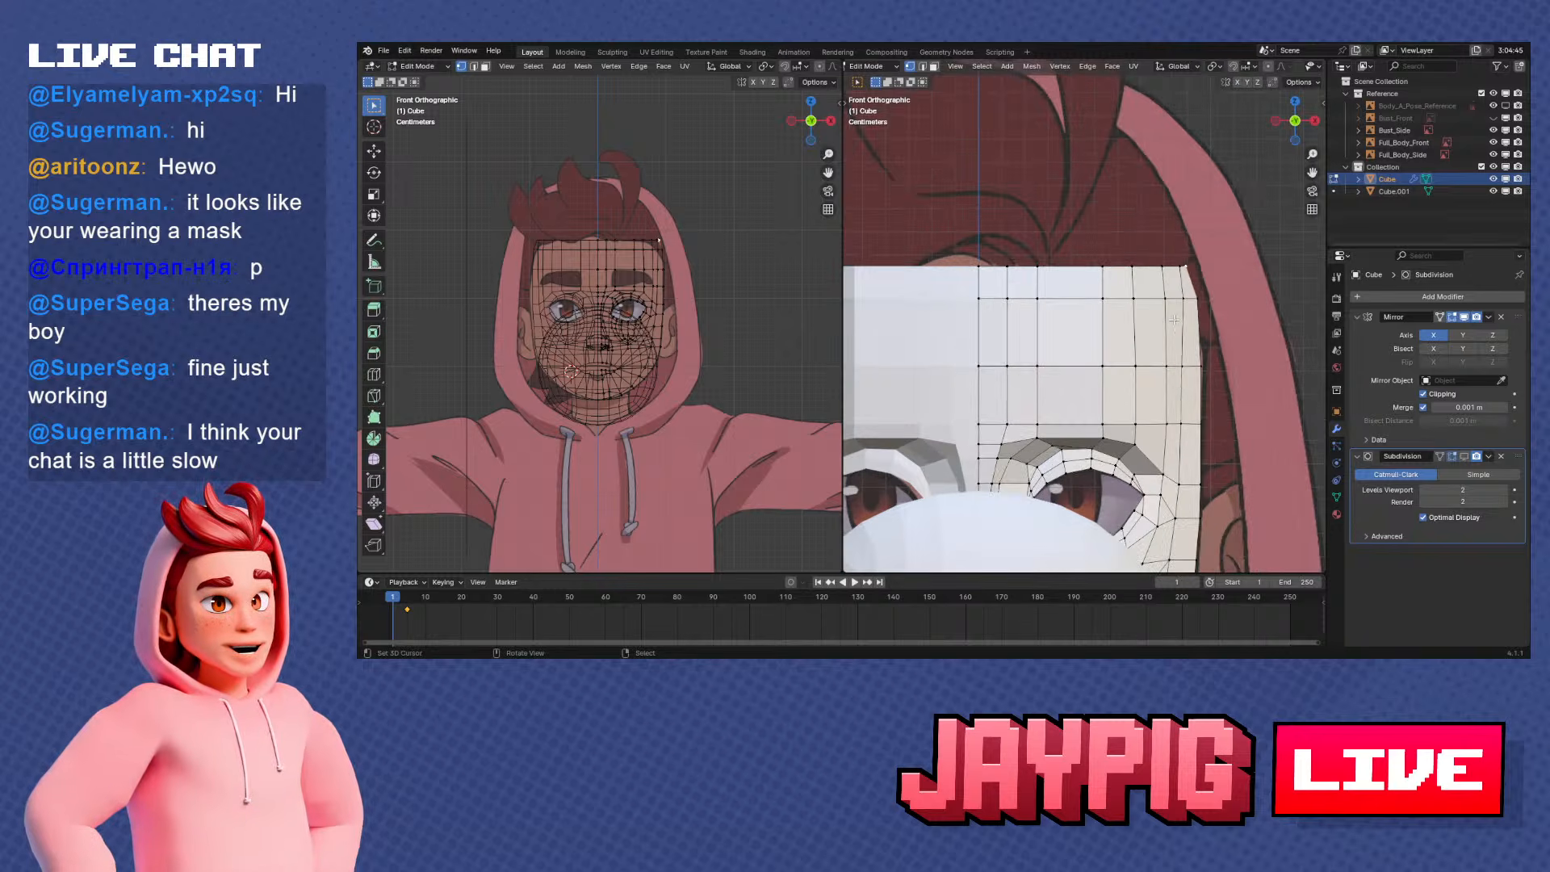
ctrl+click(1134, 265)
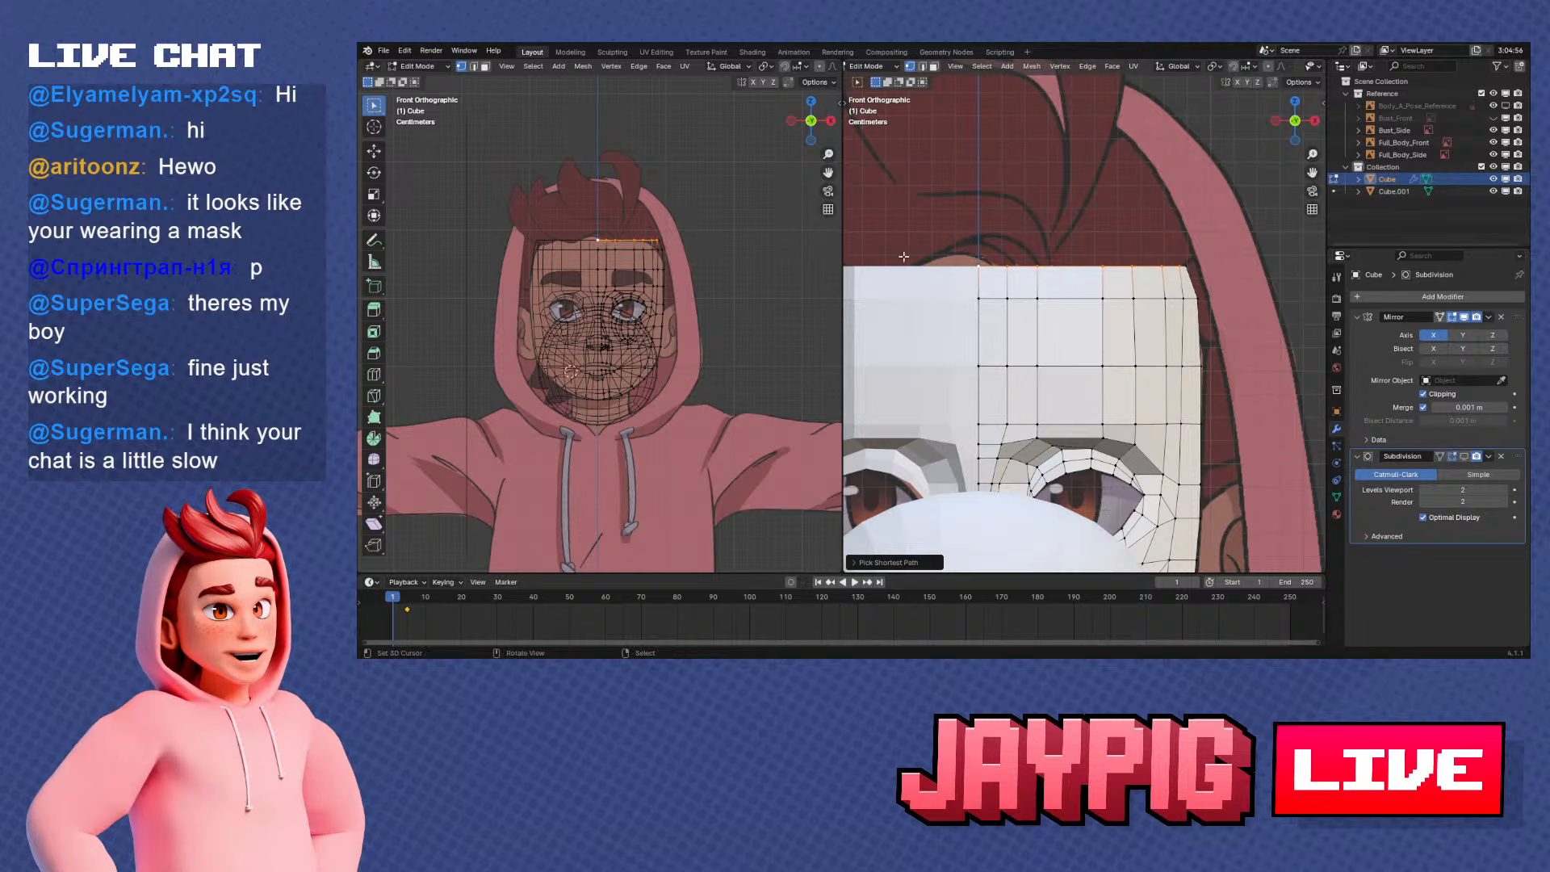
middle_drag(1217, 244, 1158, 286)
key(ctrl+z)
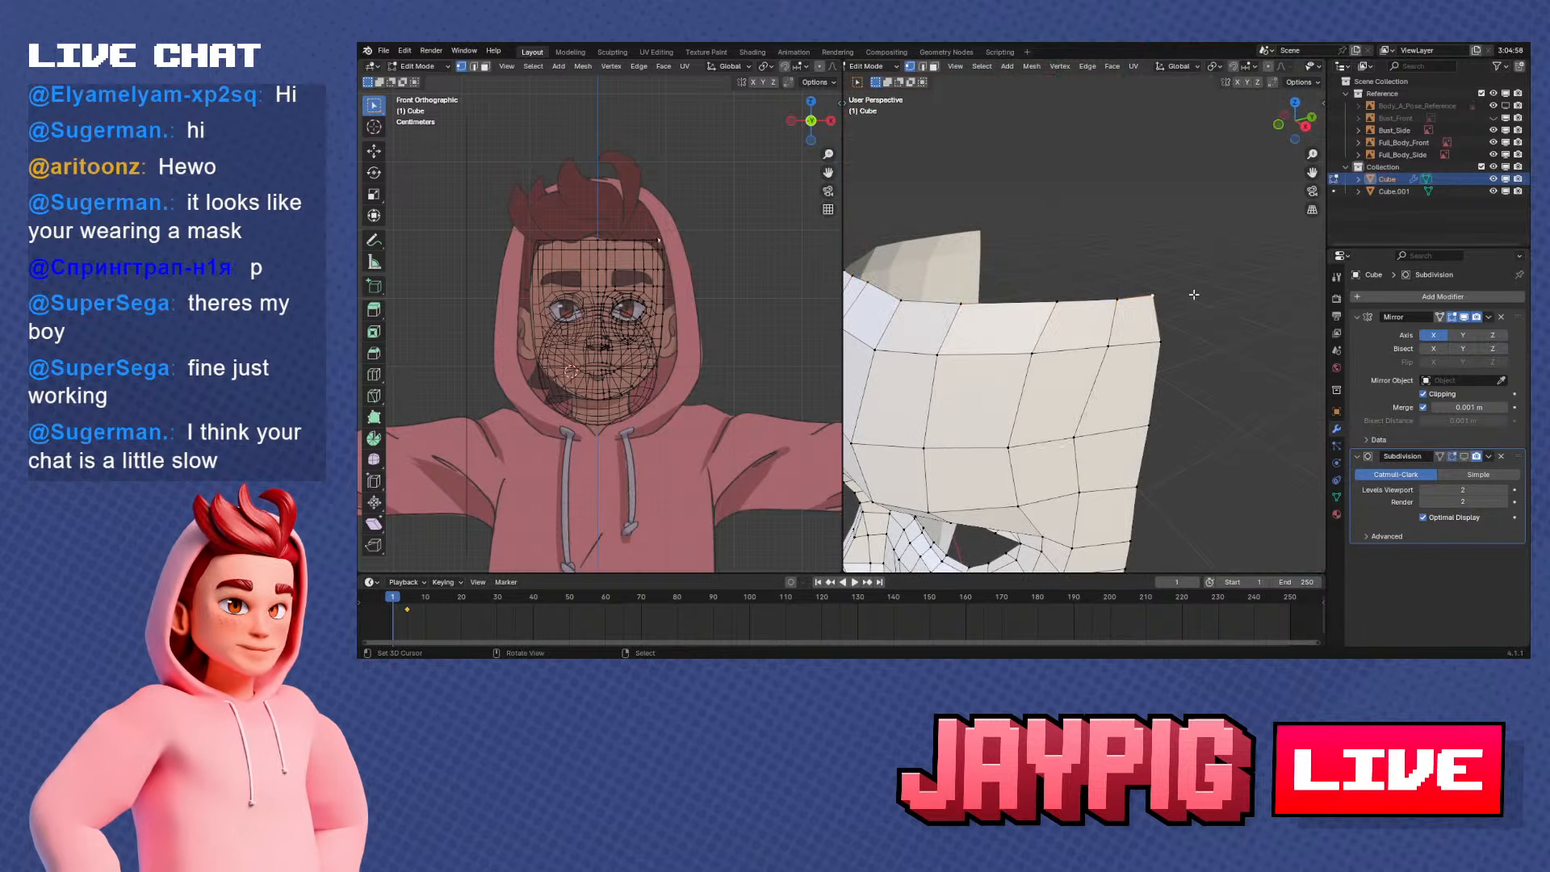
key(KP_1)
key(e)
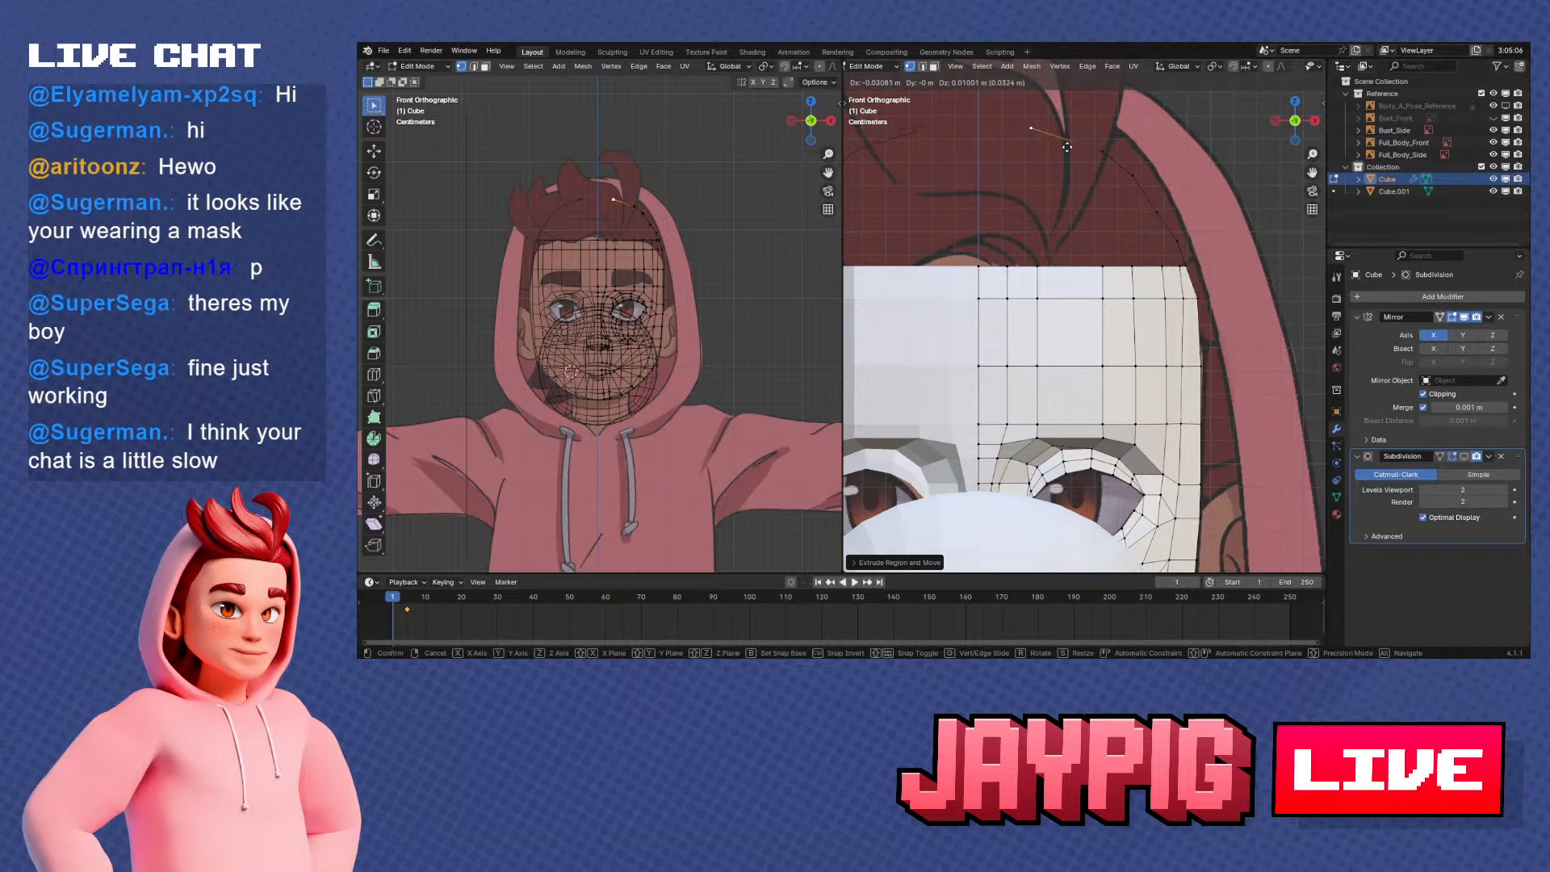
click(1008, 139)
Adjust the arc's upper edges near the crown along Z to smooth its curve in front view
click(1106, 150)
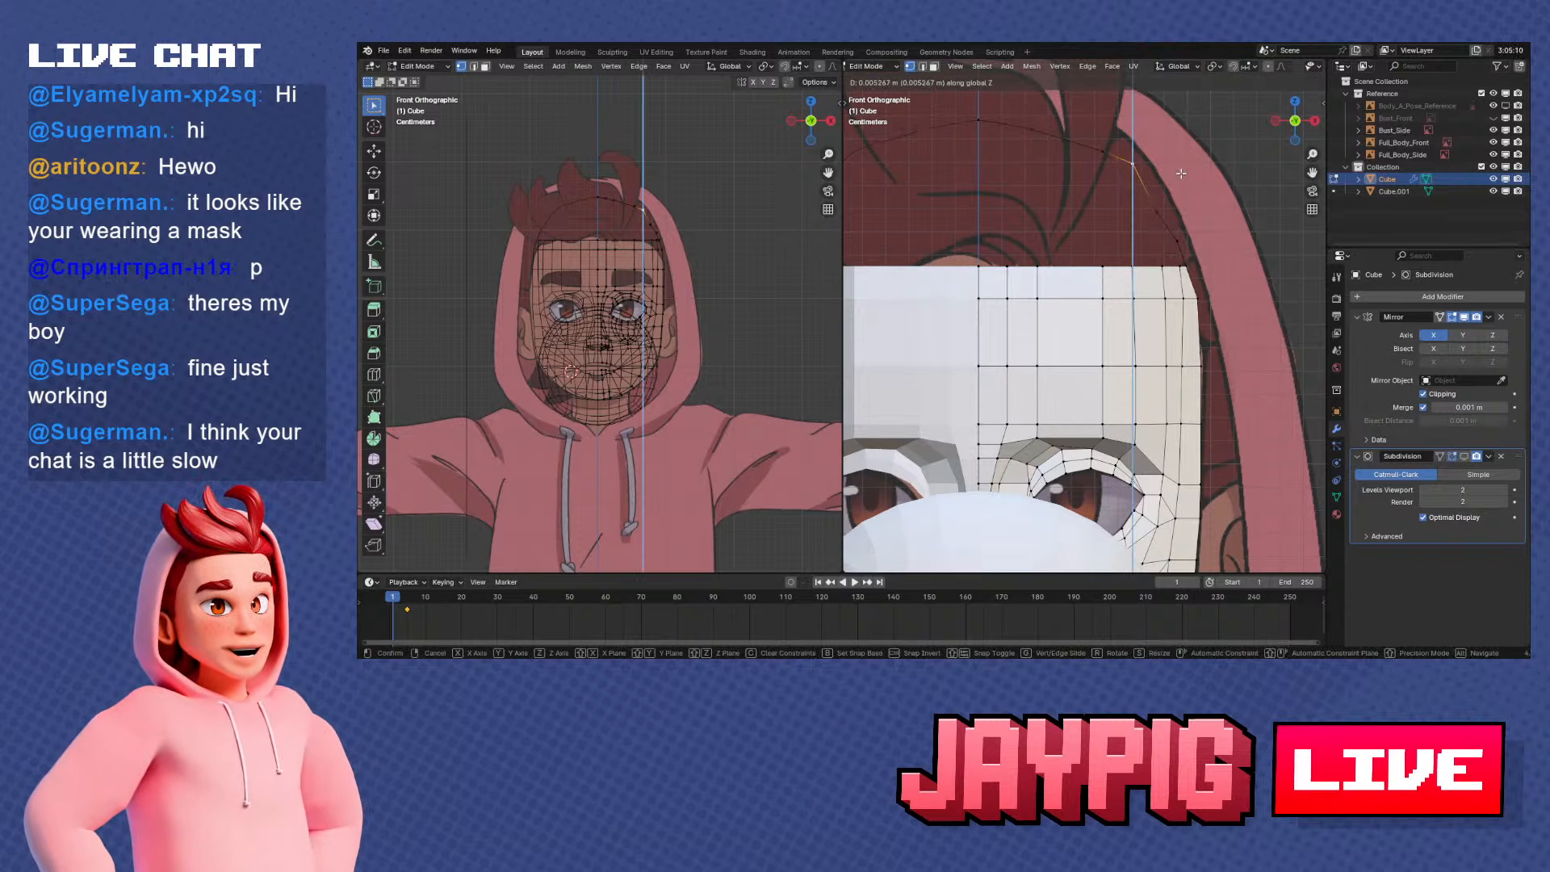
key(g)
key(z)
click(1108, 144)
right_click(1035, 126)
key(g)
key(z)
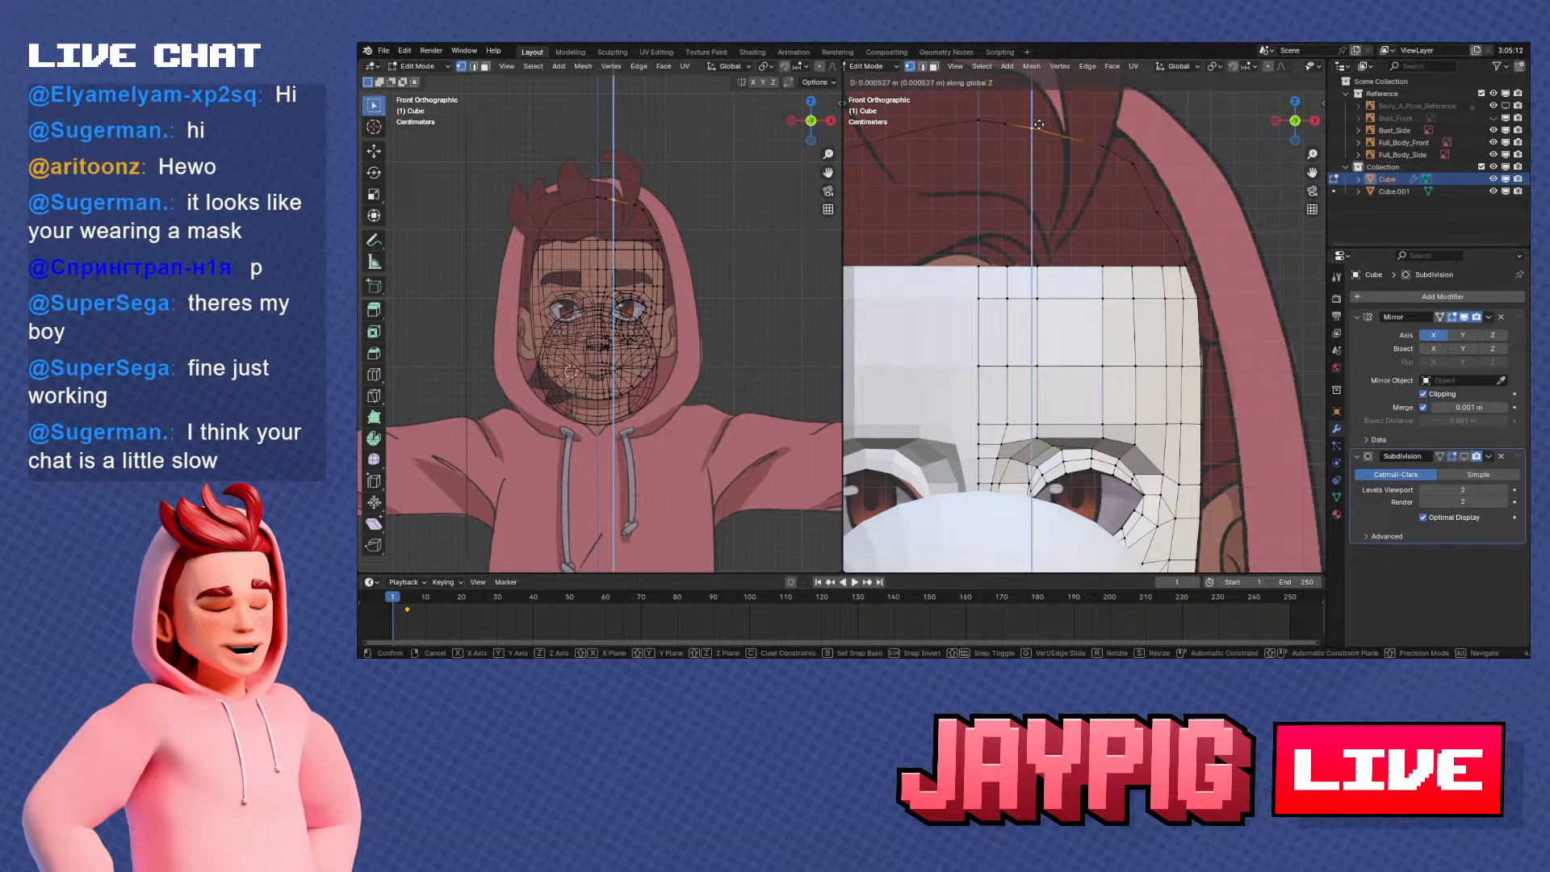
click(1039, 126)
right_click(1006, 123)
key(g)
key(z)
click(1001, 122)
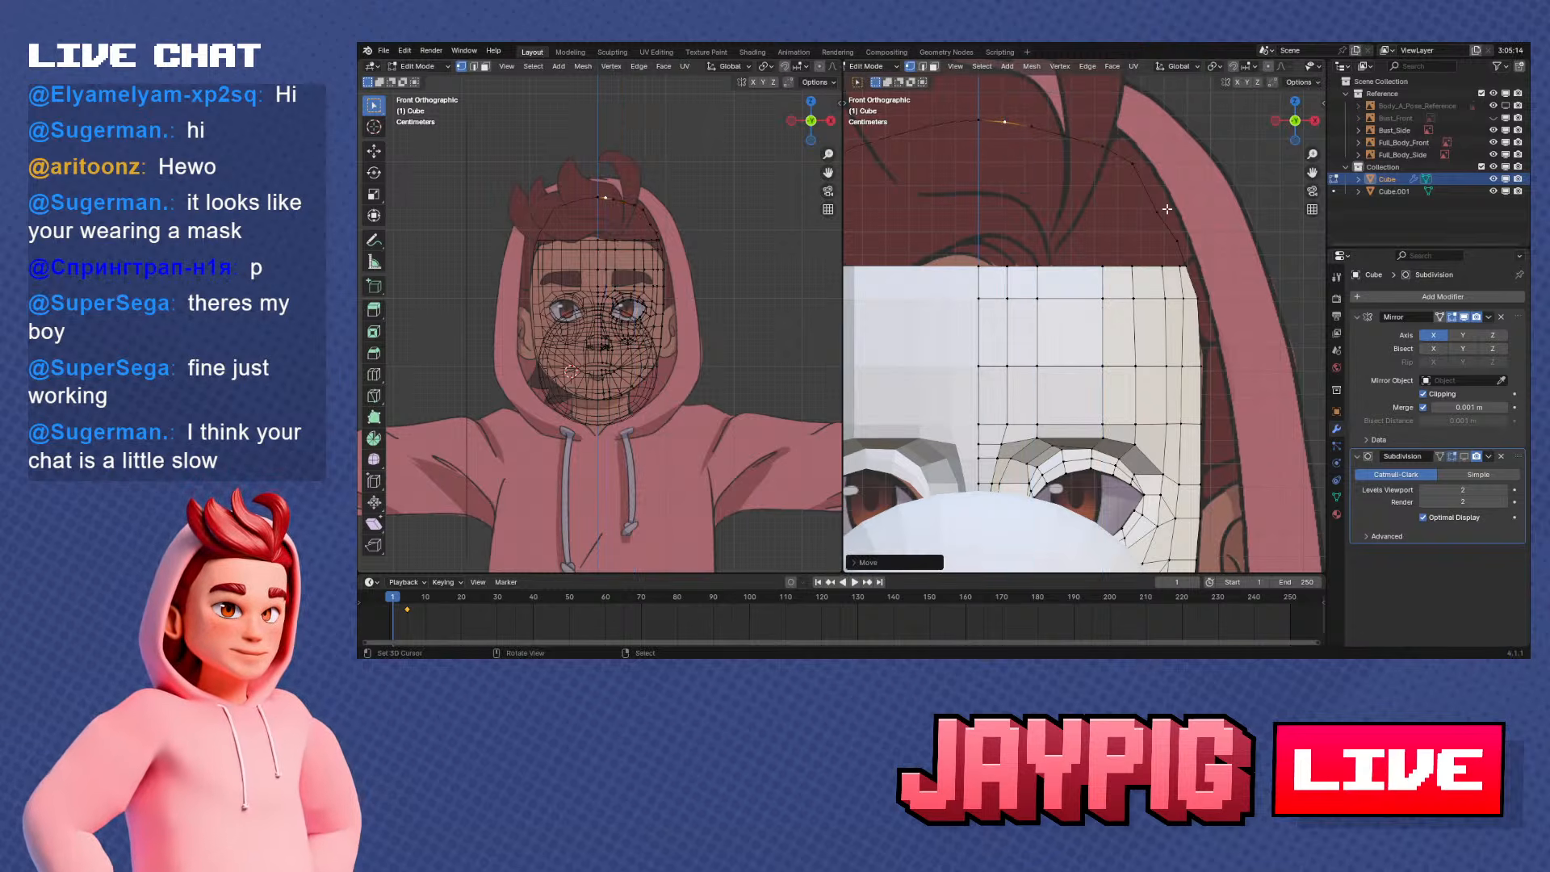
Raise the arc's lower side edges along Z to round the skull outline above the temple
right_click(1167, 212)
key(g)
key(z)
click(1206, 192)
right_click(1188, 236)
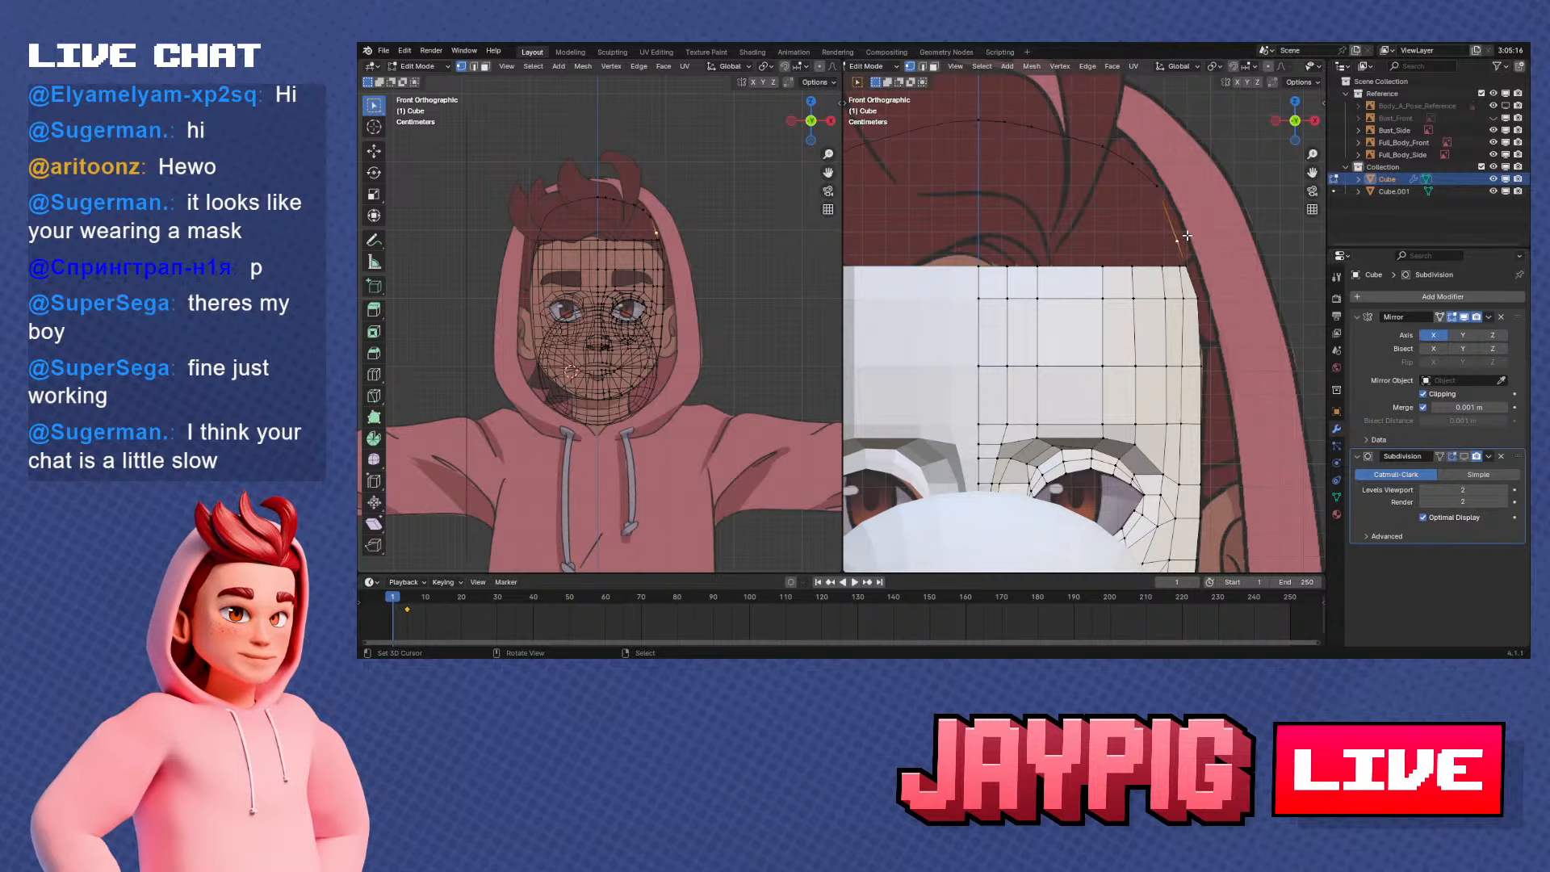
key(g)
key(z)
click(1190, 225)
Examine the new skull arc in perspective and against the side and front references
scroll(1201, 216, up, 1)
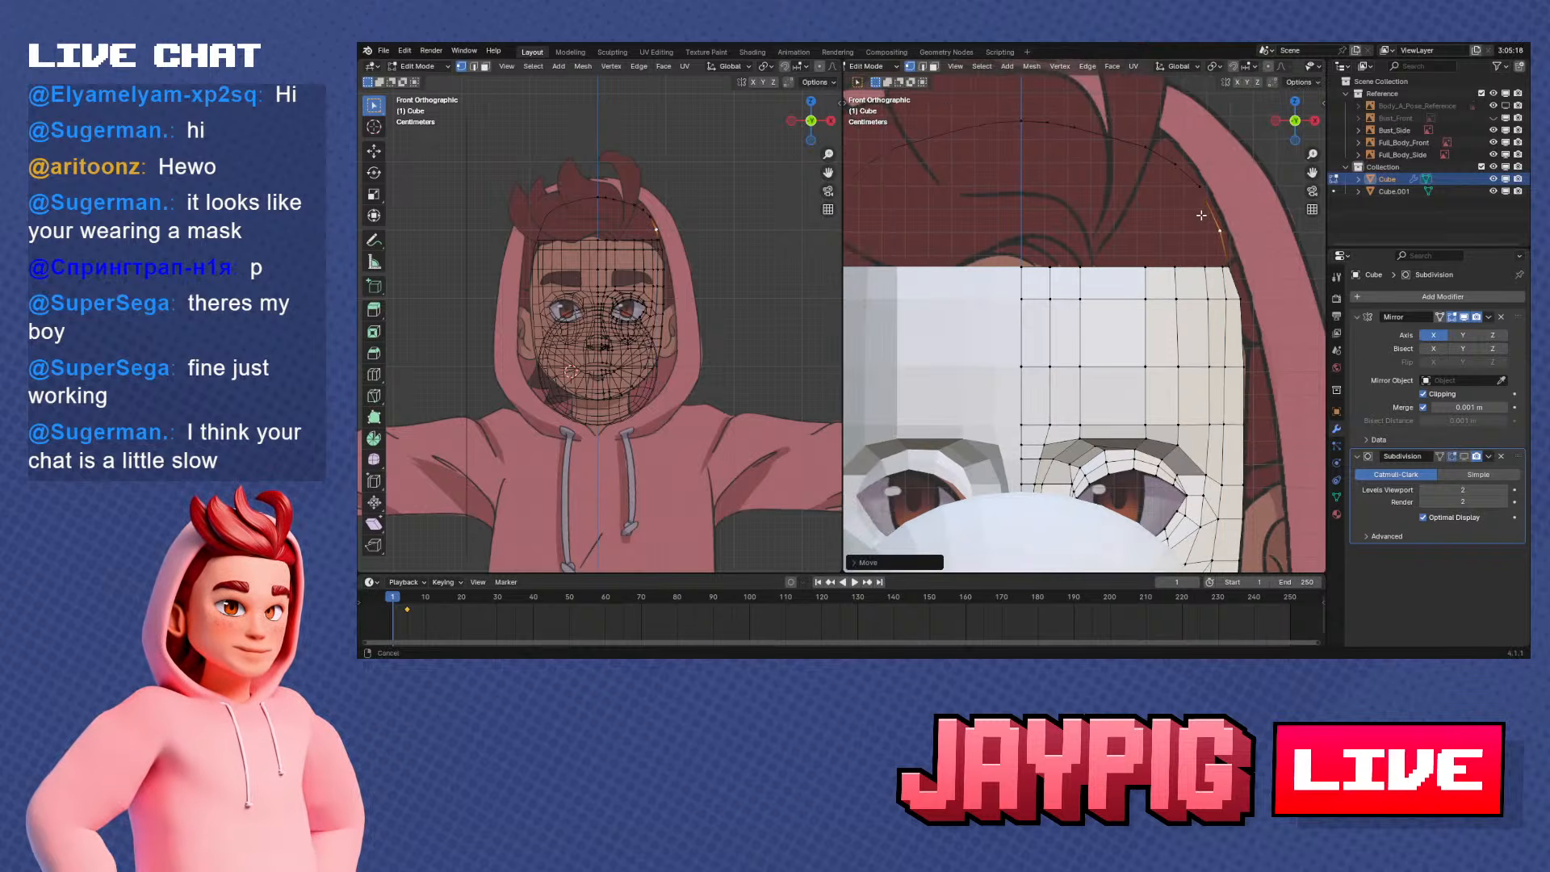
scroll(1205, 215, down, 2)
middle_drag(1224, 315, 1174, 281)
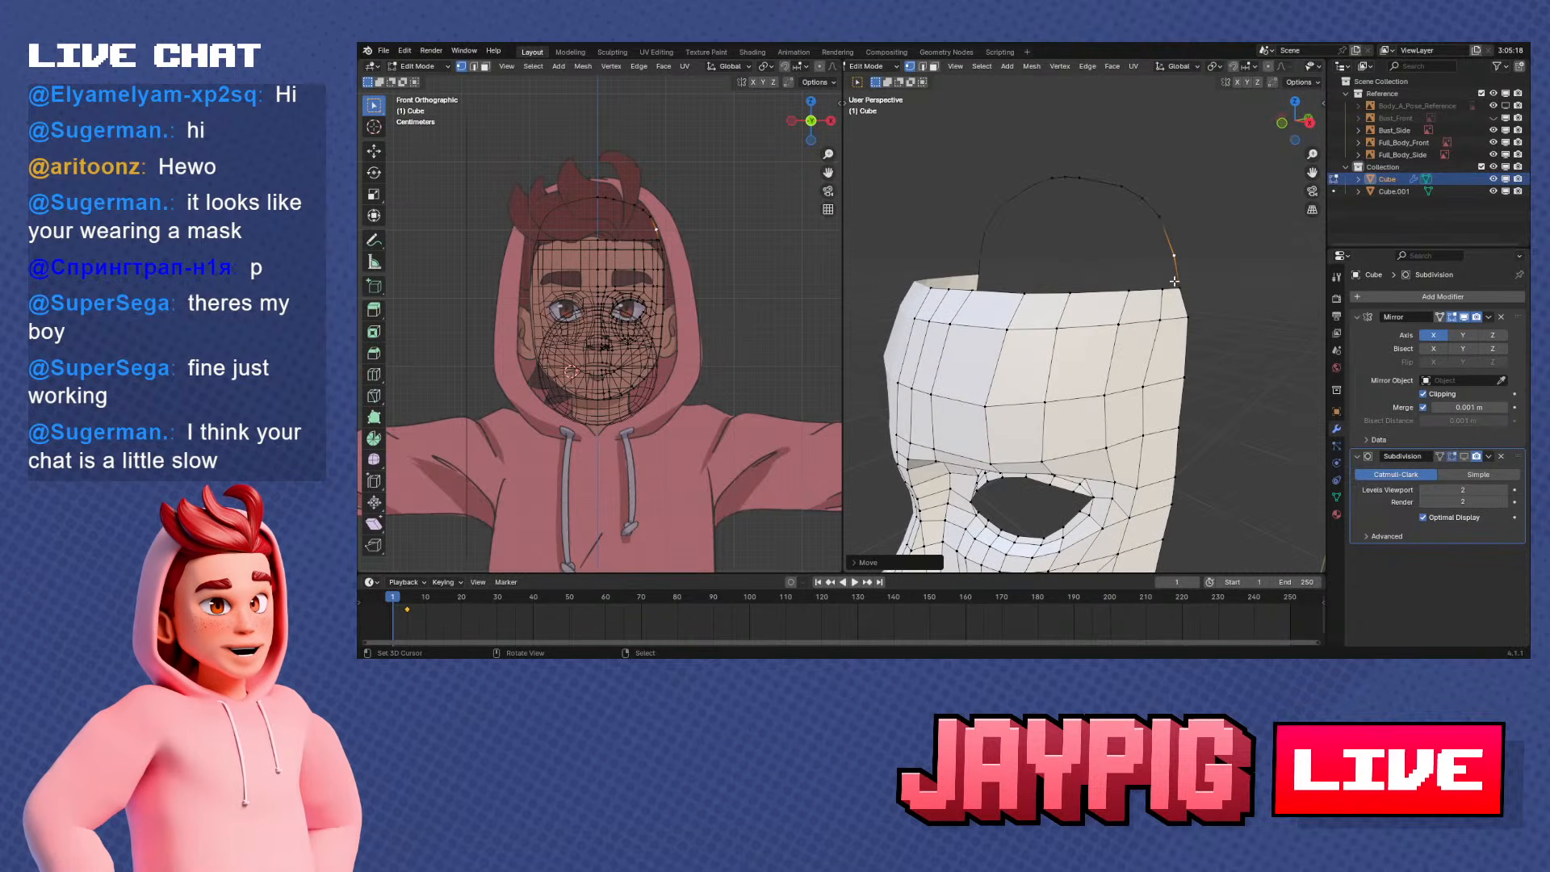
key(KP_3)
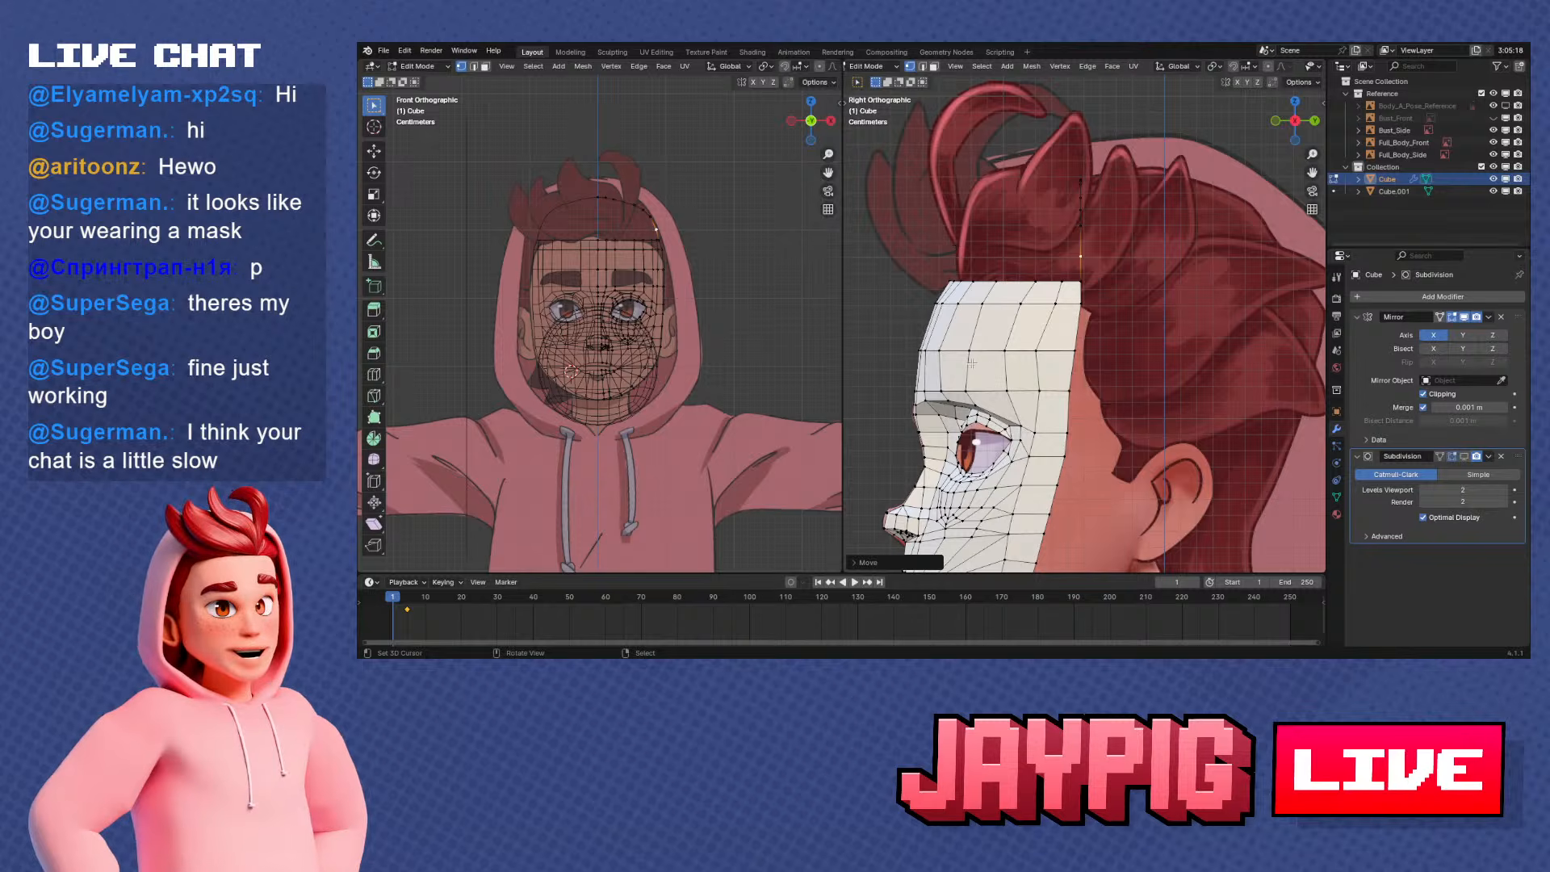
scroll(936, 389, down, 3)
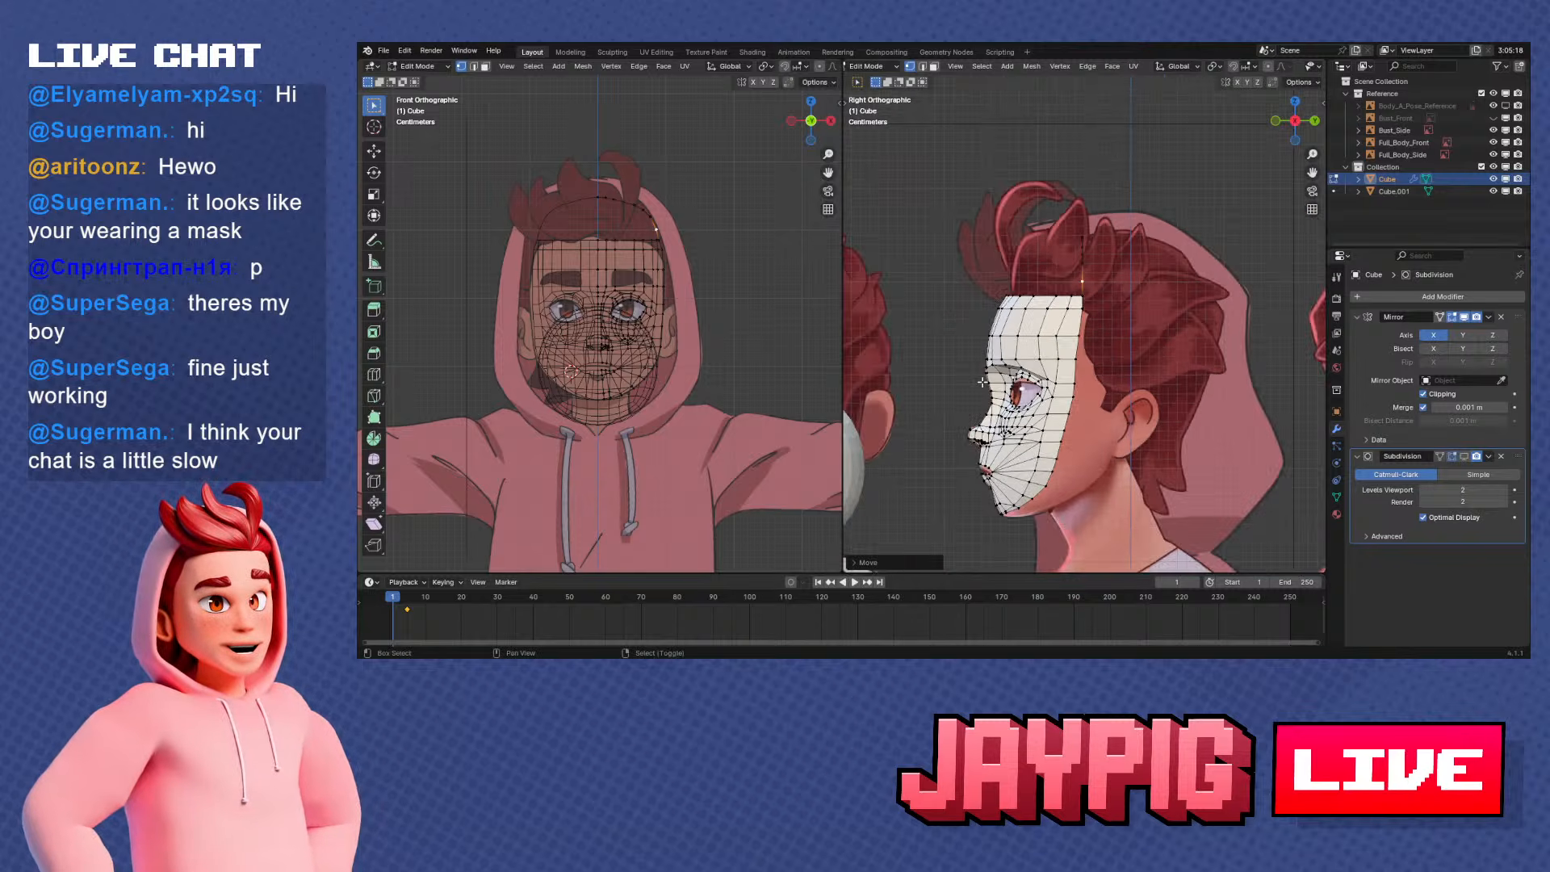
shift+middle_drag(1000, 381, 1030, 376)
scroll(1029, 376, up, 1)
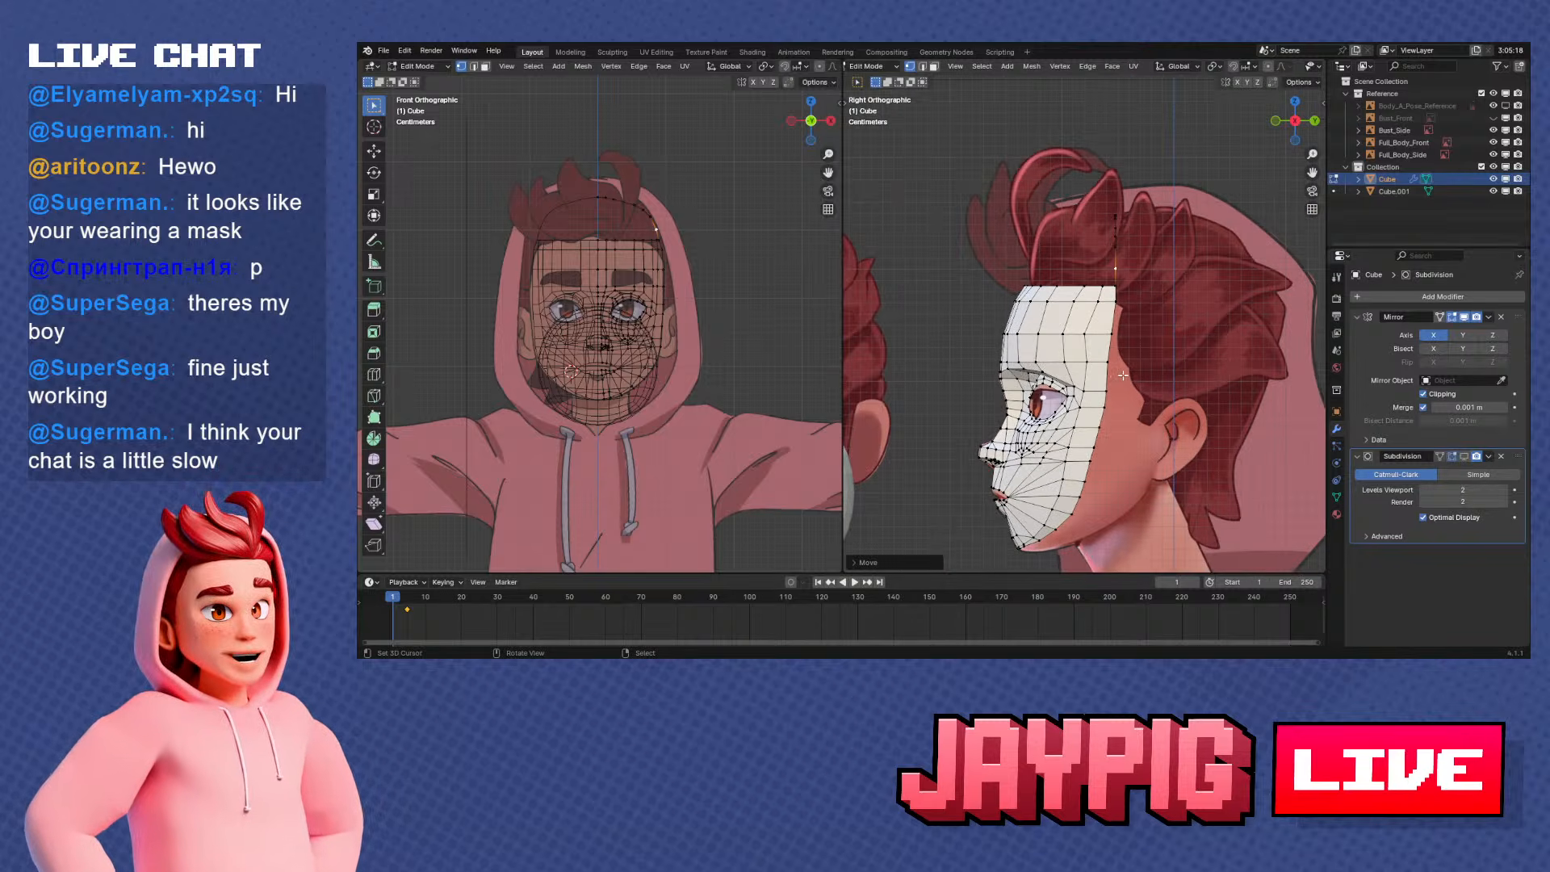
key(KP_1)
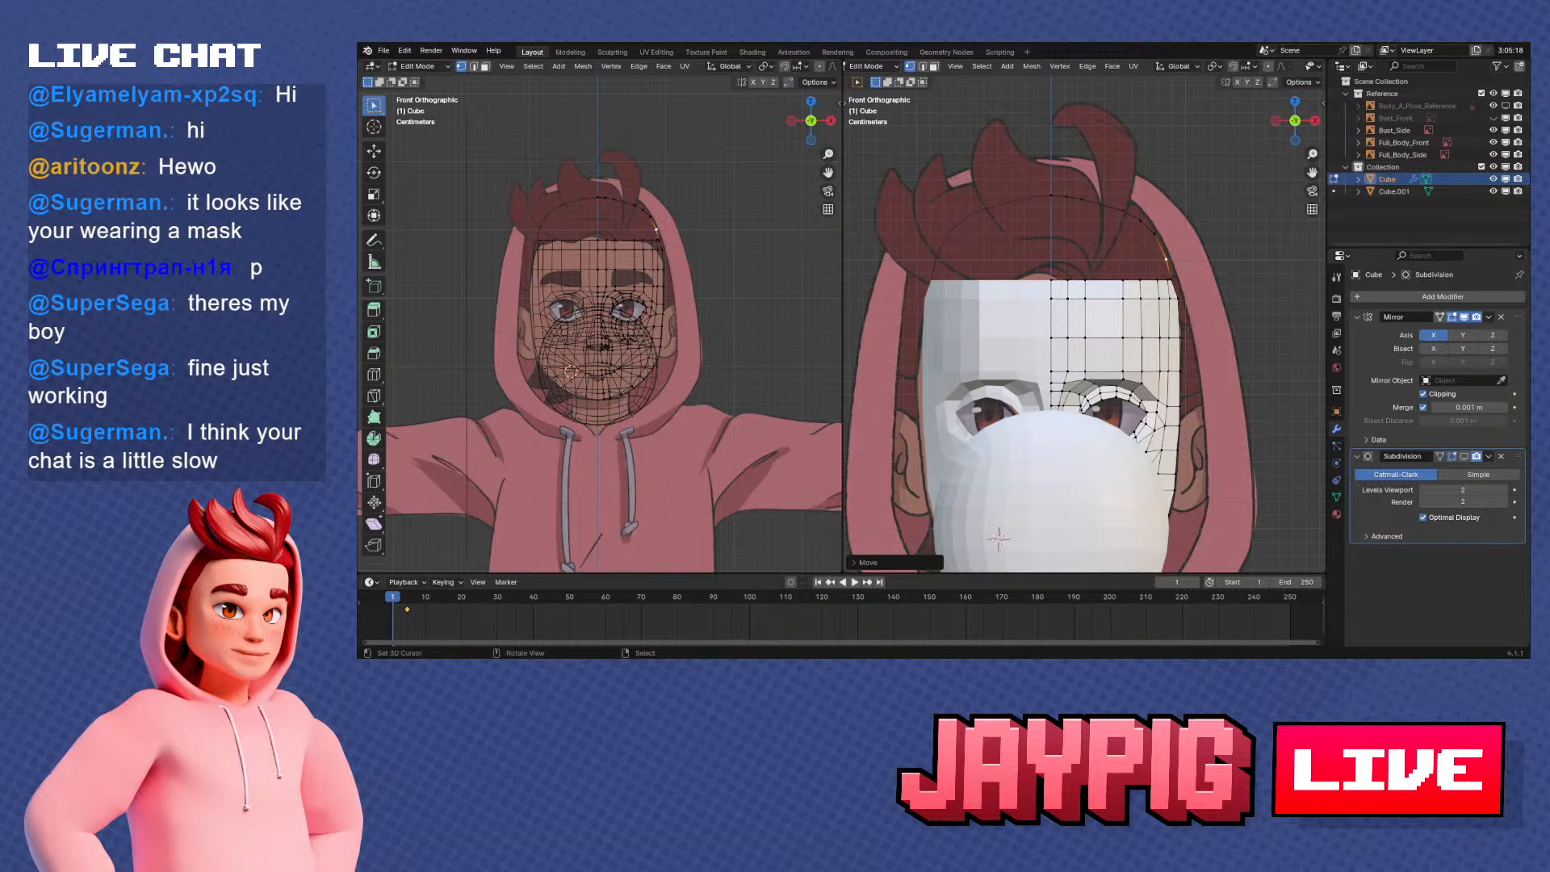
Slide the top two vertices of the forehead's second edge column from the centre line outward along their edges
scroll(1099, 286, up, 2)
shift+middle_drag(1094, 378, 1053, 298)
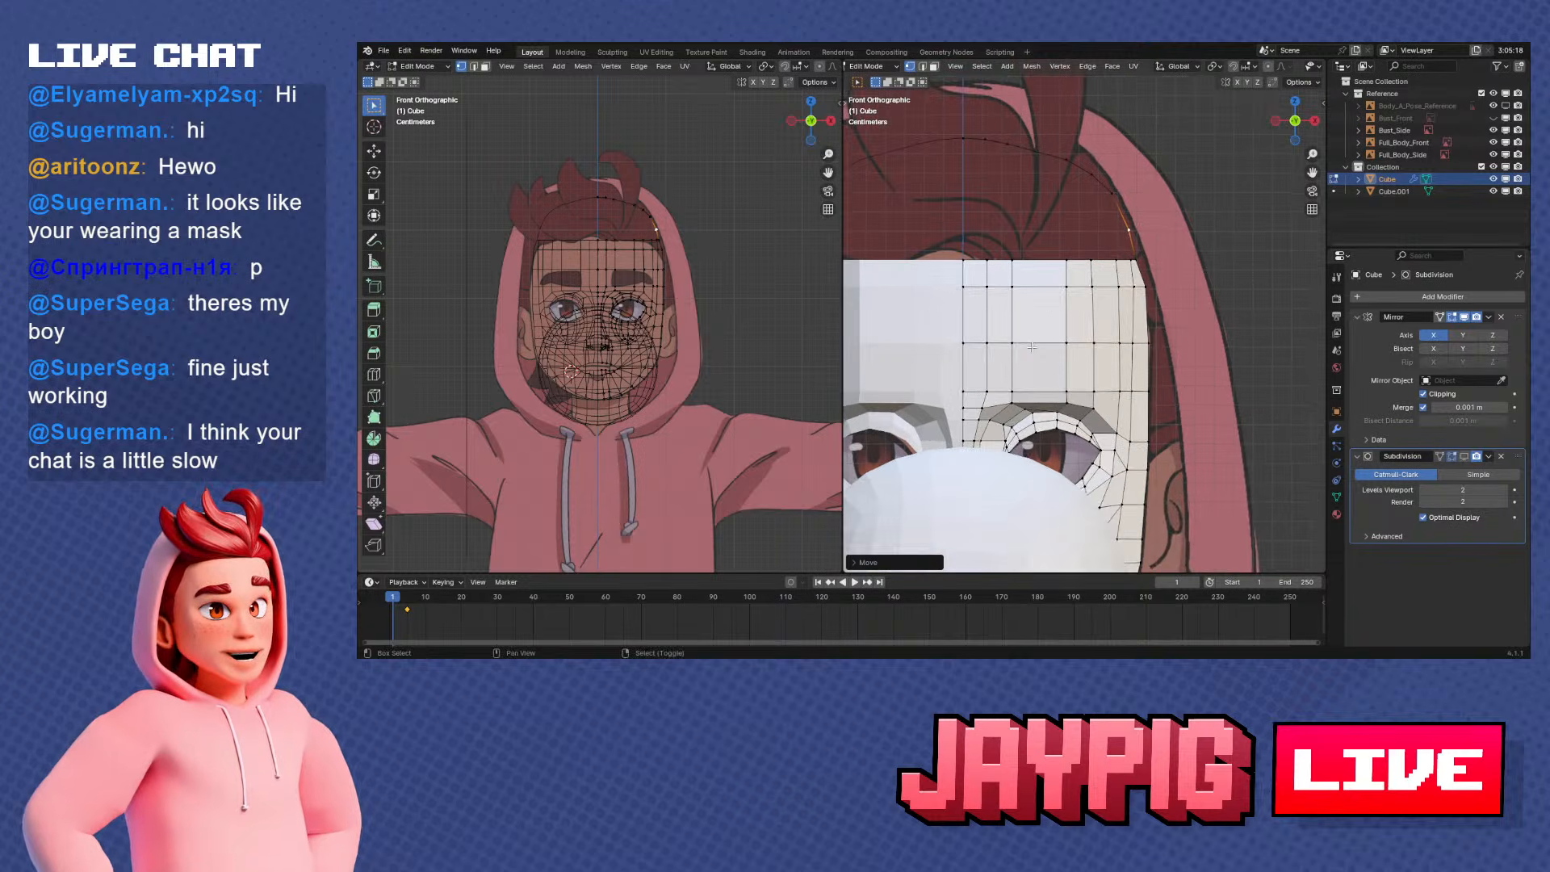
scroll(1053, 300, up, 1)
shift+middle_drag(1044, 377, 1051, 347)
click(1011, 247)
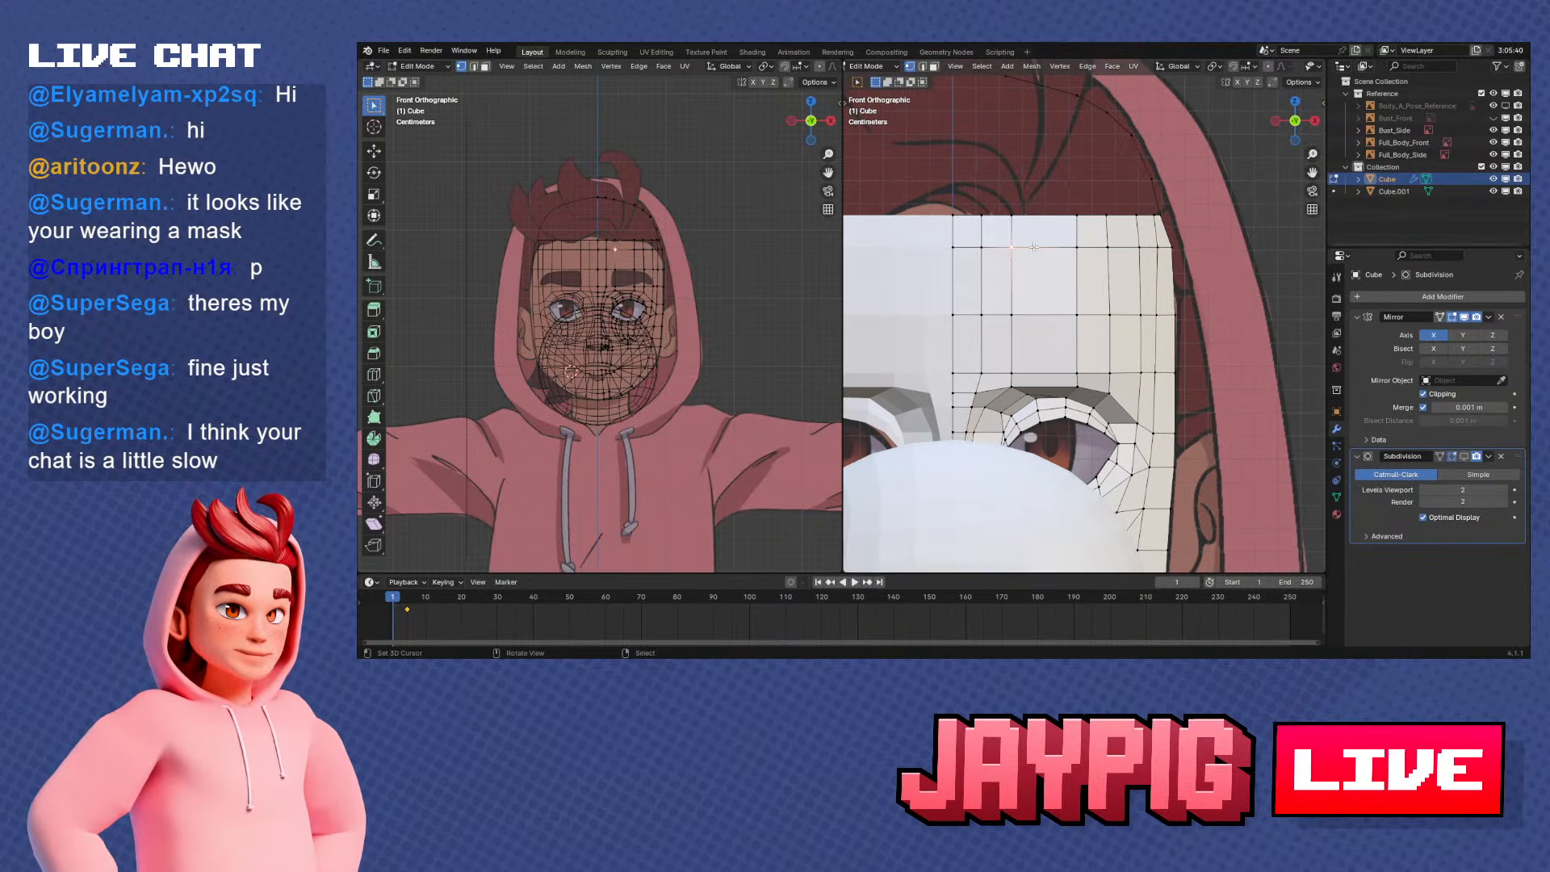
key(g)
key(g)
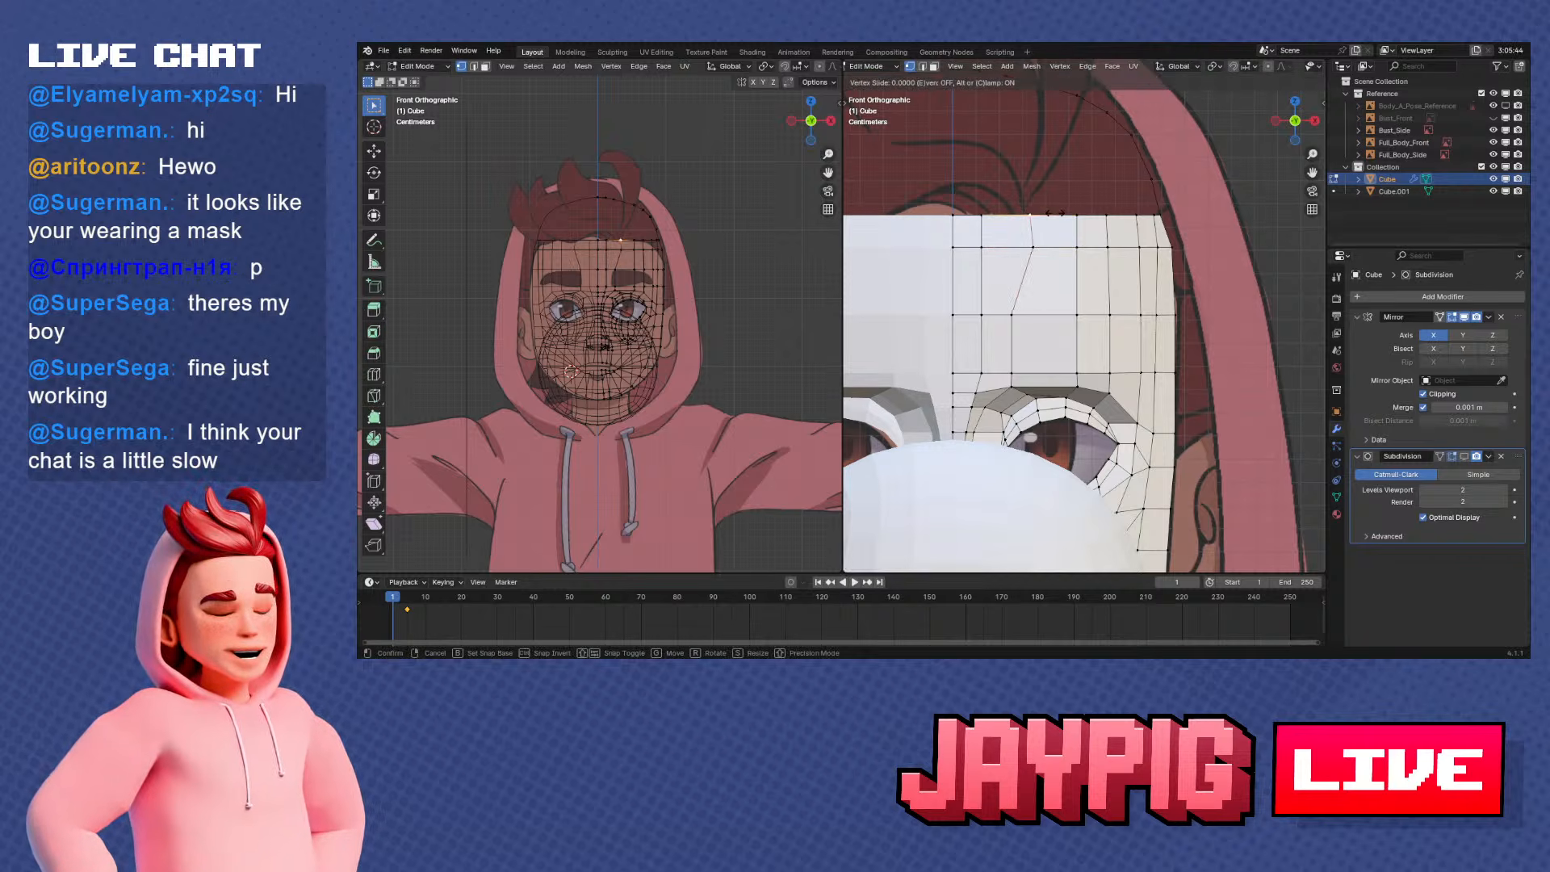
click(1069, 236)
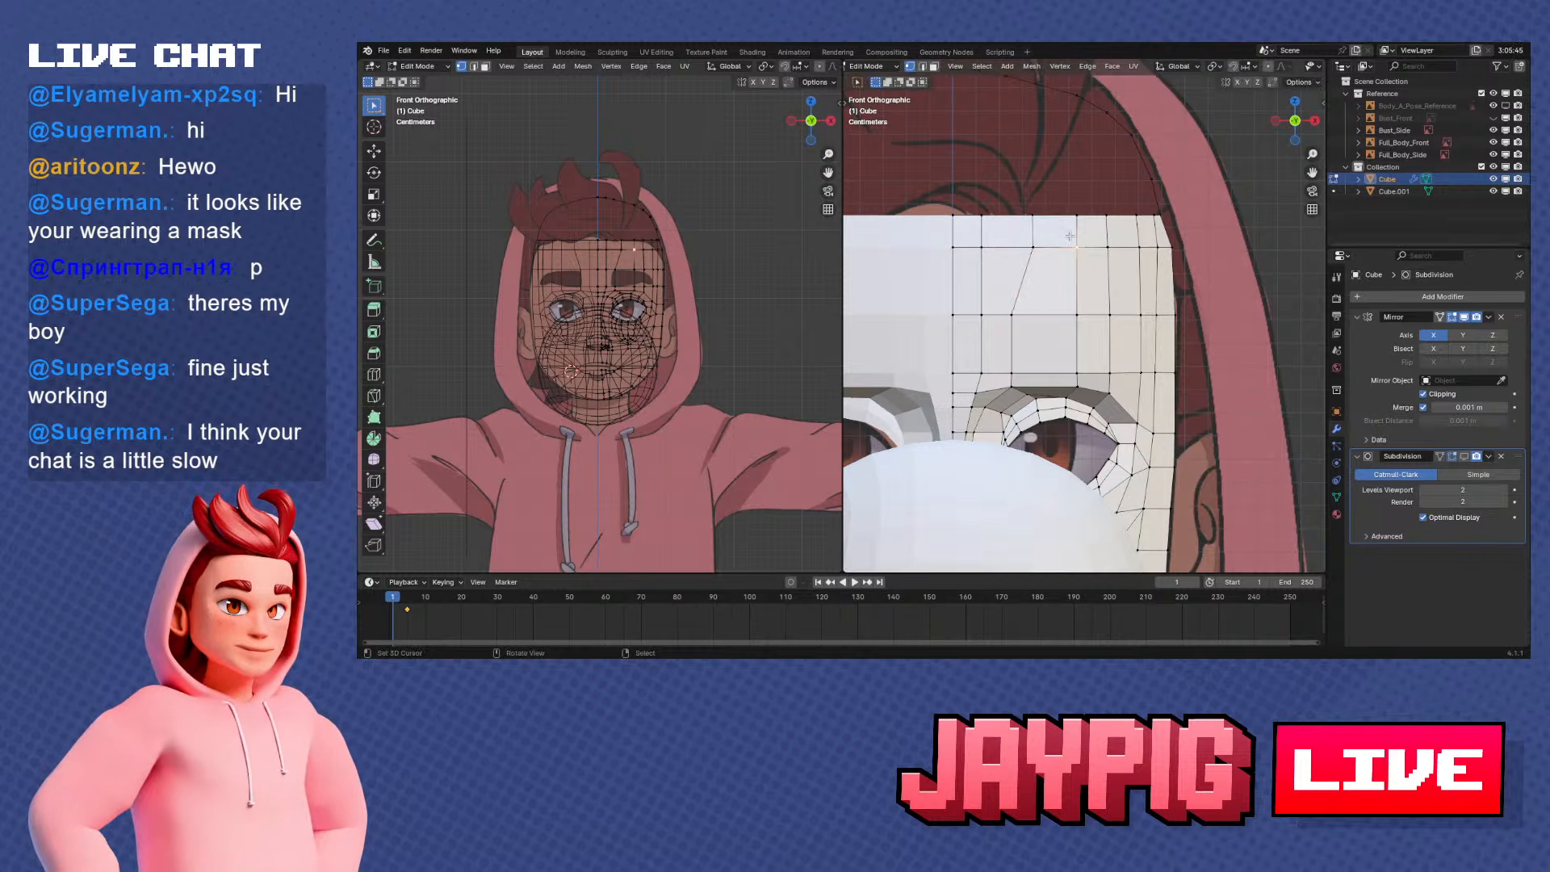
Slide the top vertices of the inner forehead columns along the mask's upper edge to even out their spacing
click(1001, 233)
key(shift+v)
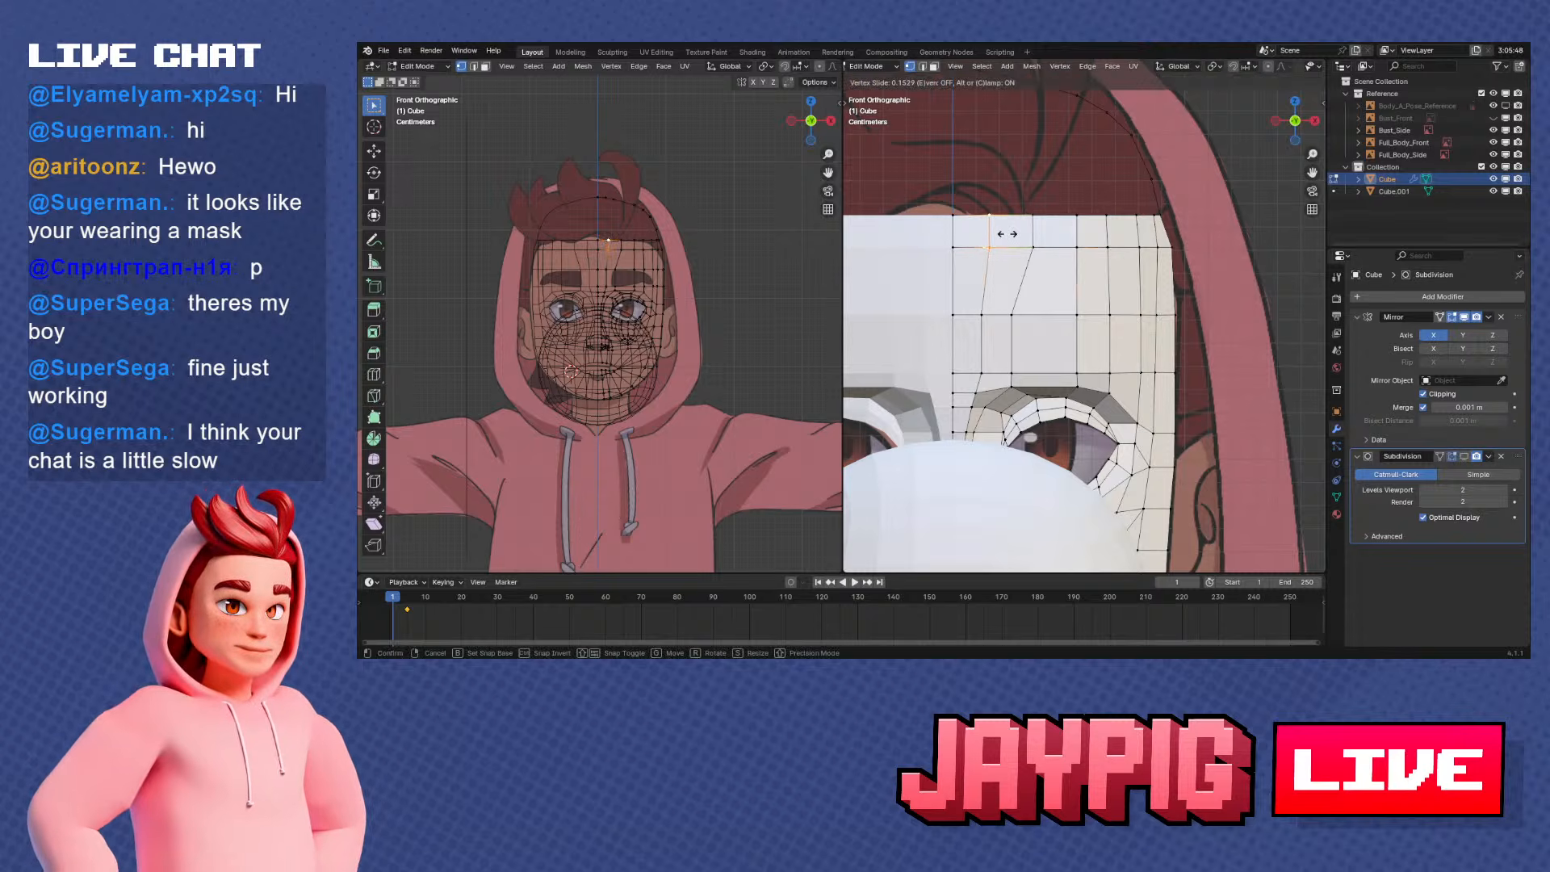
click(1007, 234)
right_click(1083, 237)
shift+right_click(1082, 221)
key(g)
key(g)
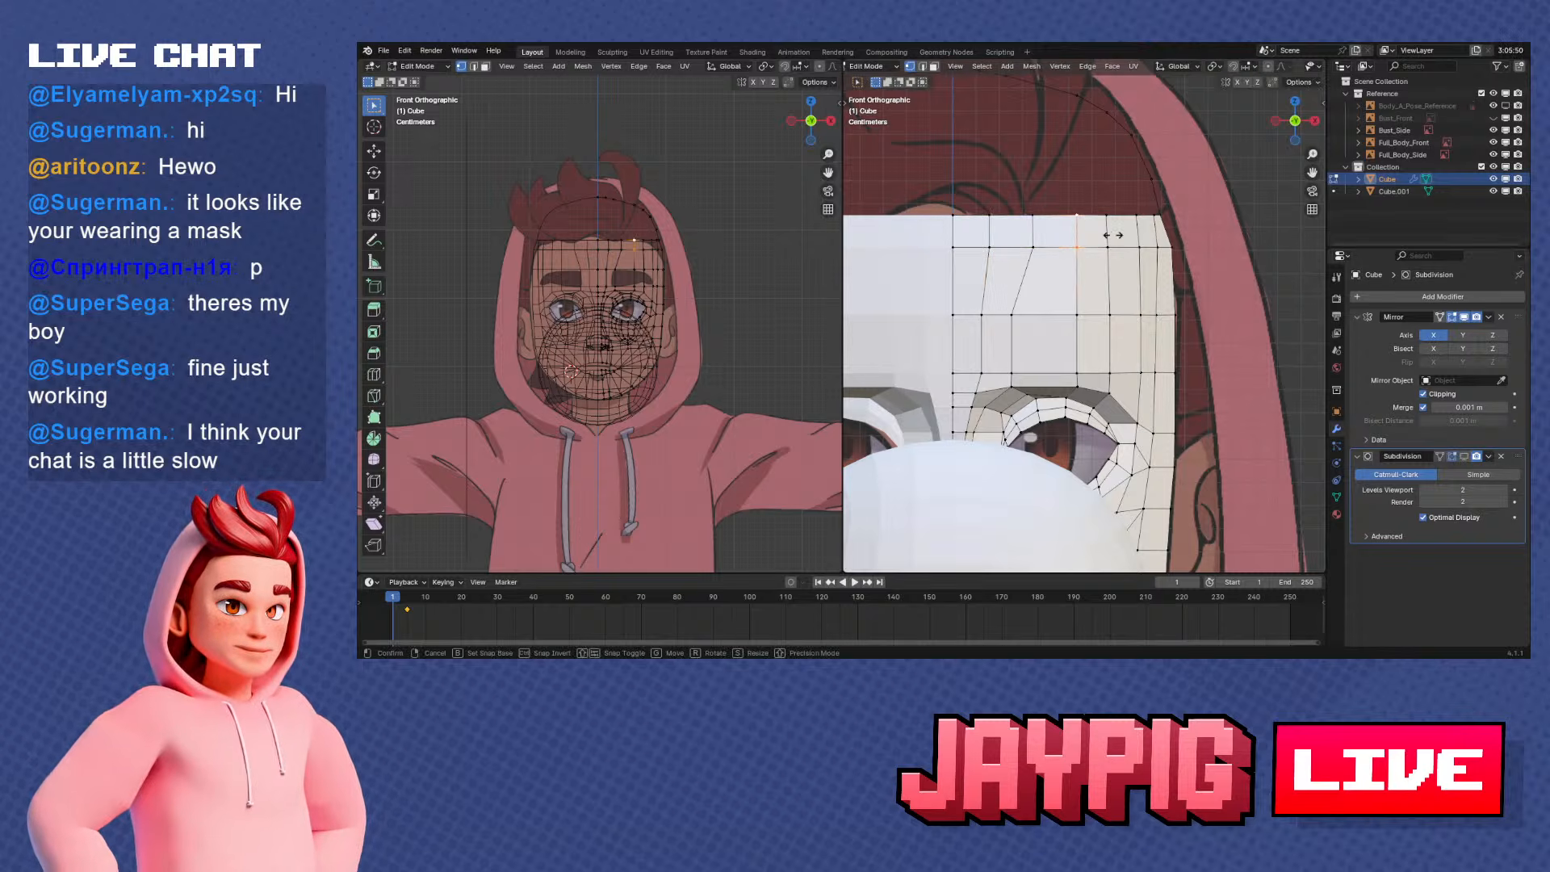
click(1090, 231)
Slide the top vertices of the outer forehead columns near the temple along their edges to even out the spacing
right_click(1108, 243)
right_click(1112, 216)
key(g)
key(g)
click(1137, 253)
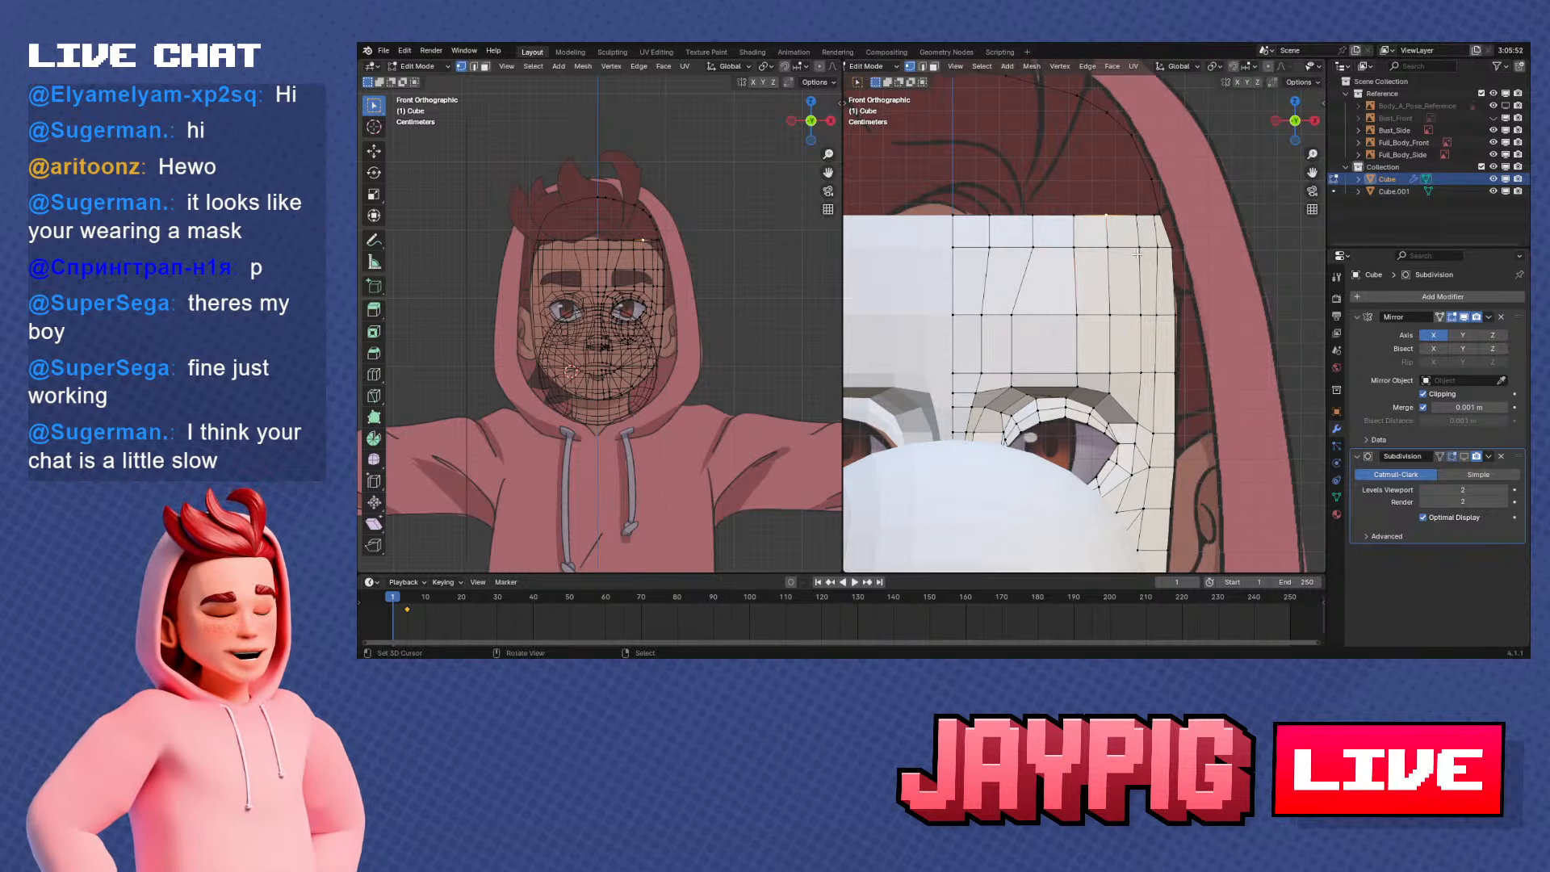
key(g)
key(g)
click(1133, 252)
middle_drag(1136, 257, 1018, 275)
click(1137, 247)
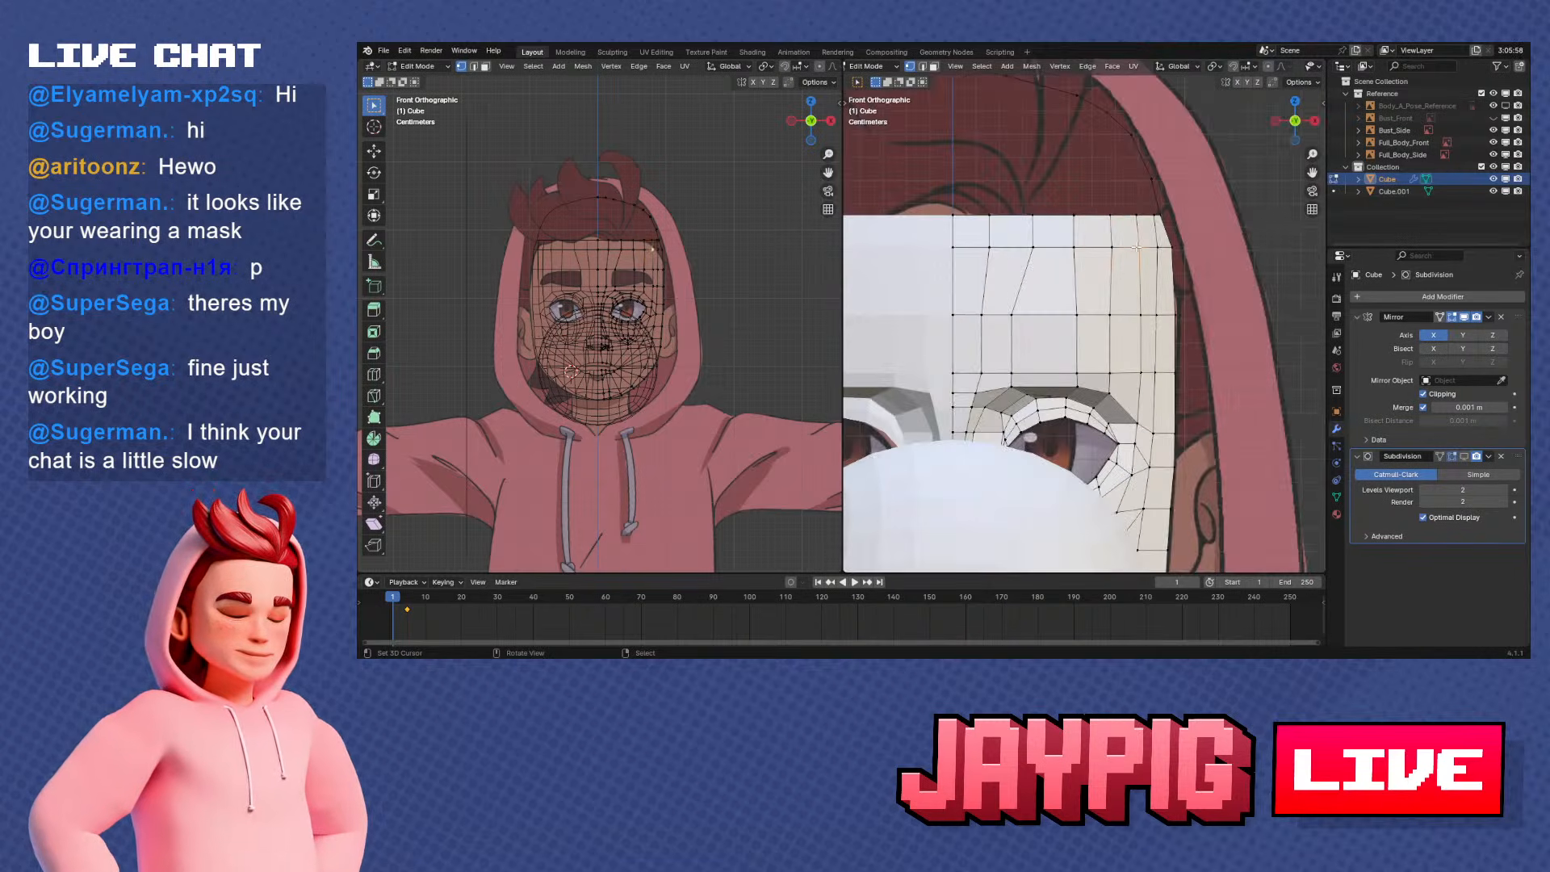
Slide the skull arc's vertices near the crown along the arc in front view to line up with the forehead columns
middle_drag(1140, 216, 1047, 365)
key(KP_1)
scroll(1096, 347, up, 2)
scroll(1046, 348, down, 1)
scroll(1047, 174, up, 1)
right_click(1047, 158)
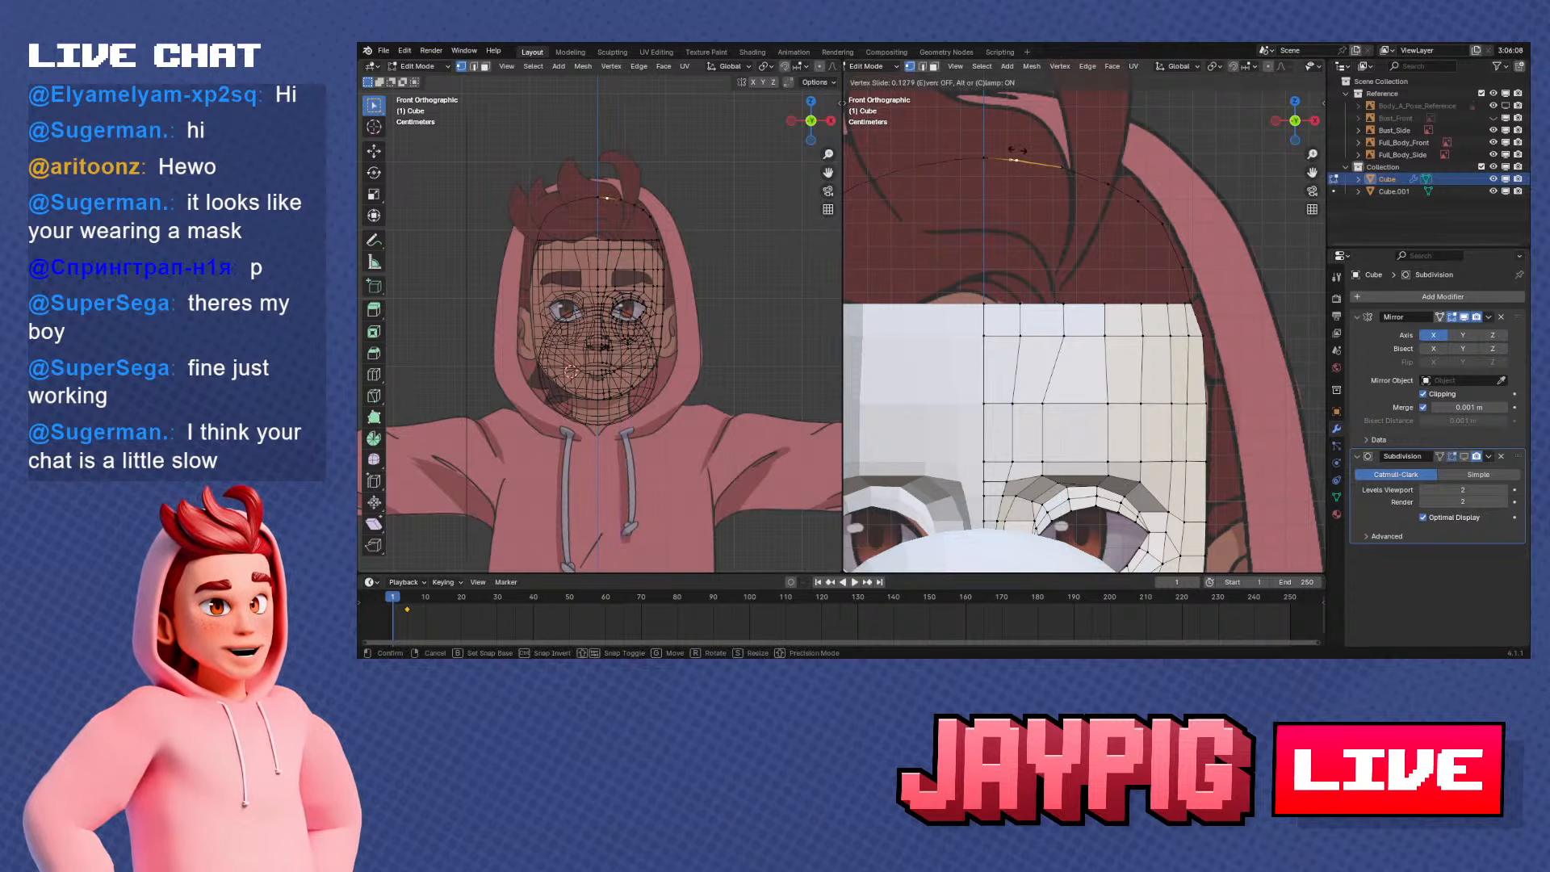
click(1111, 181)
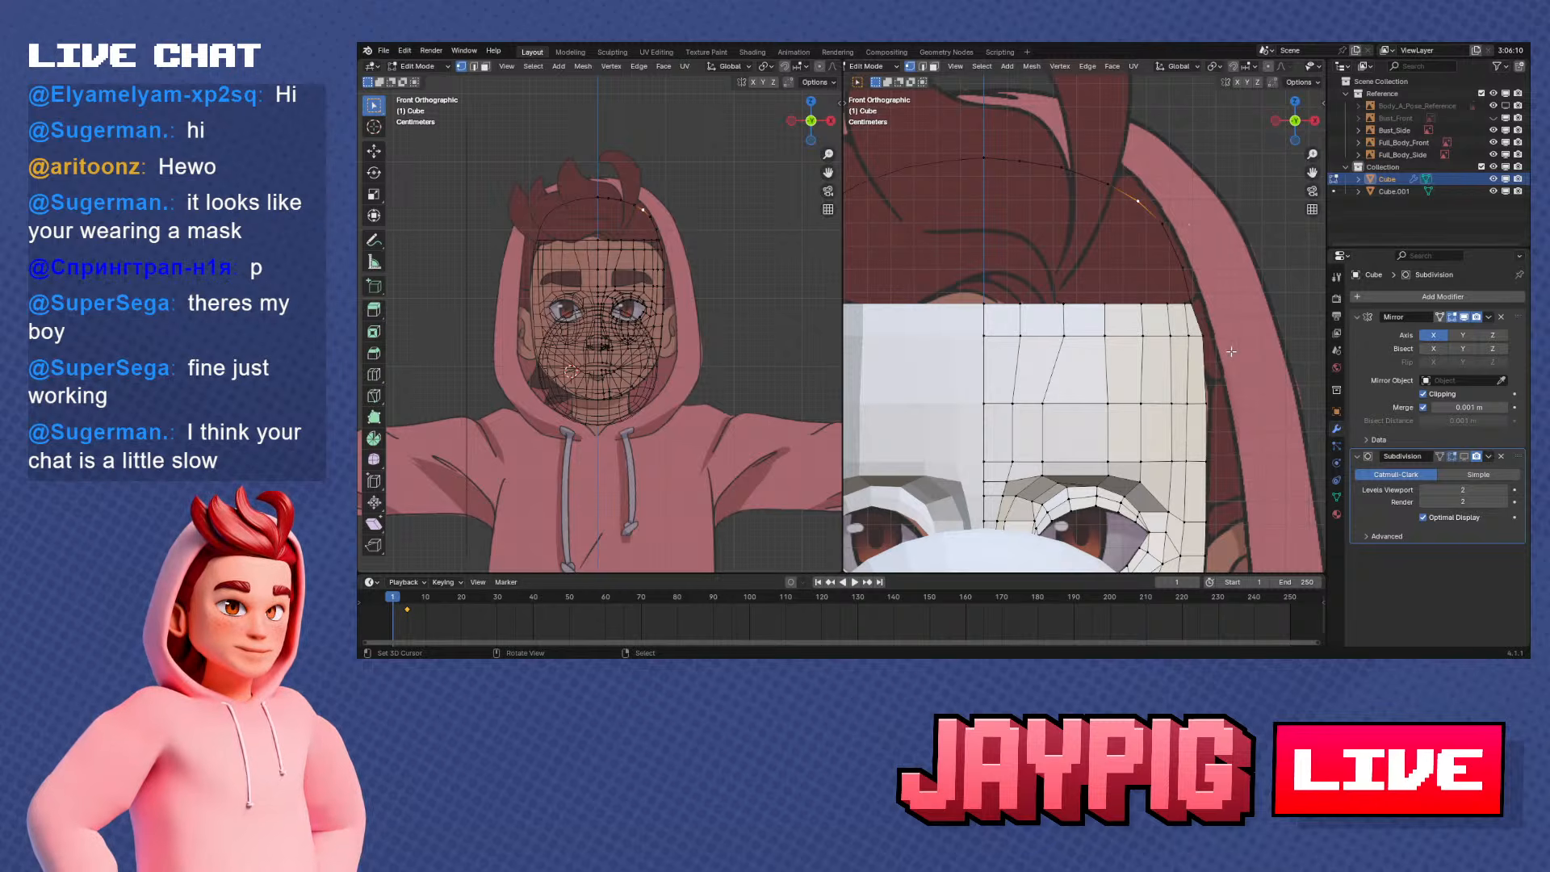
Slide the skull arc's lower side vertices along the arc to space them evenly above the mask's outer edge
middle_drag(1230, 351, 1101, 319)
right_click(1136, 296)
scroll(1109, 316, up, 1)
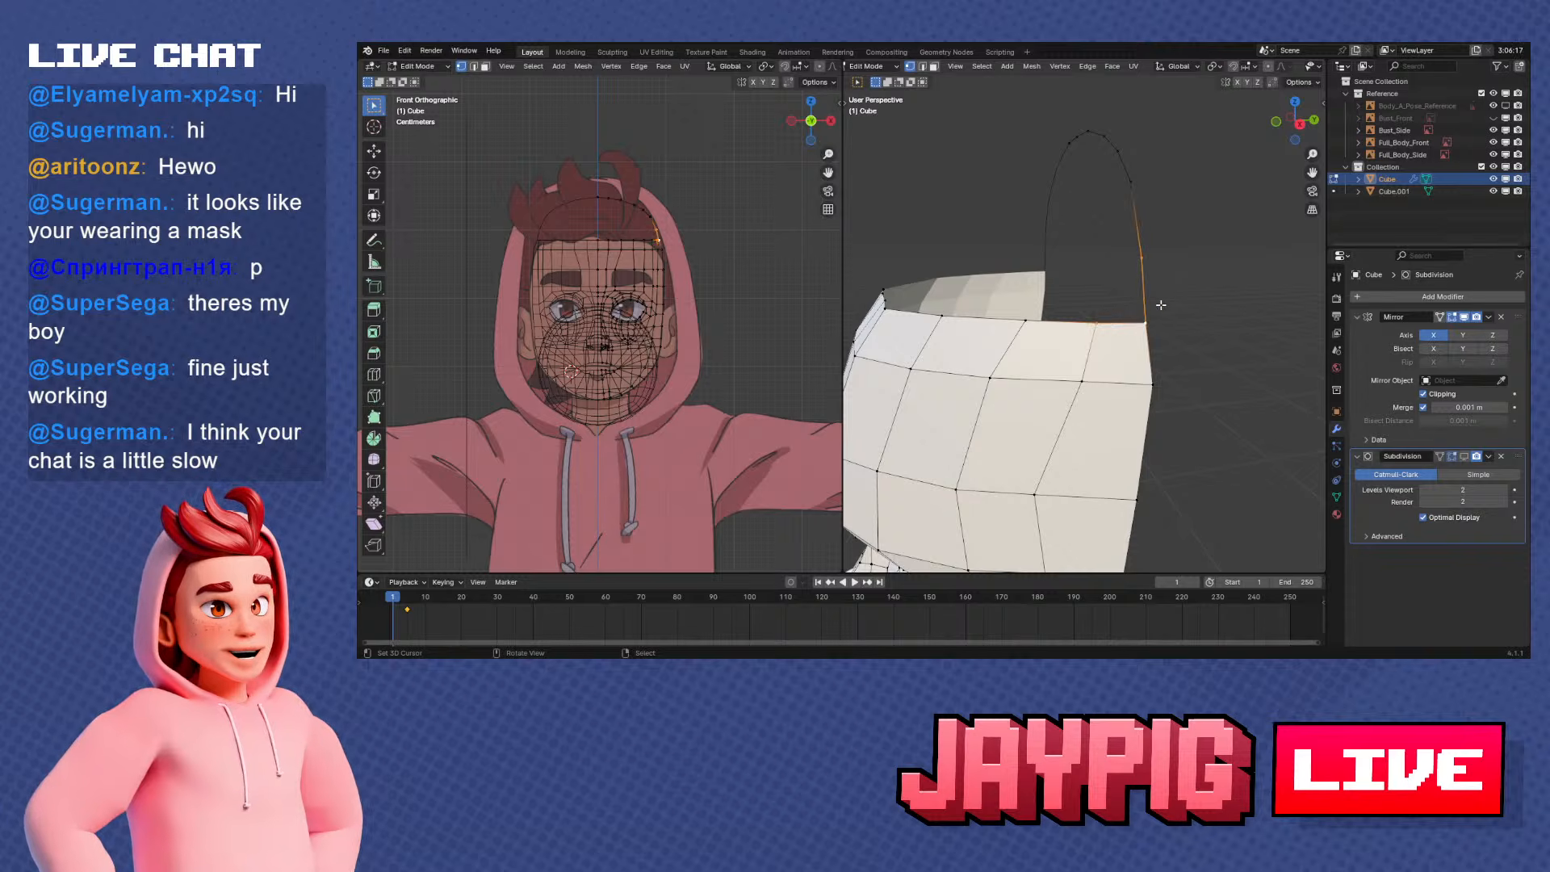
middle_drag(1158, 306, 1140, 342)
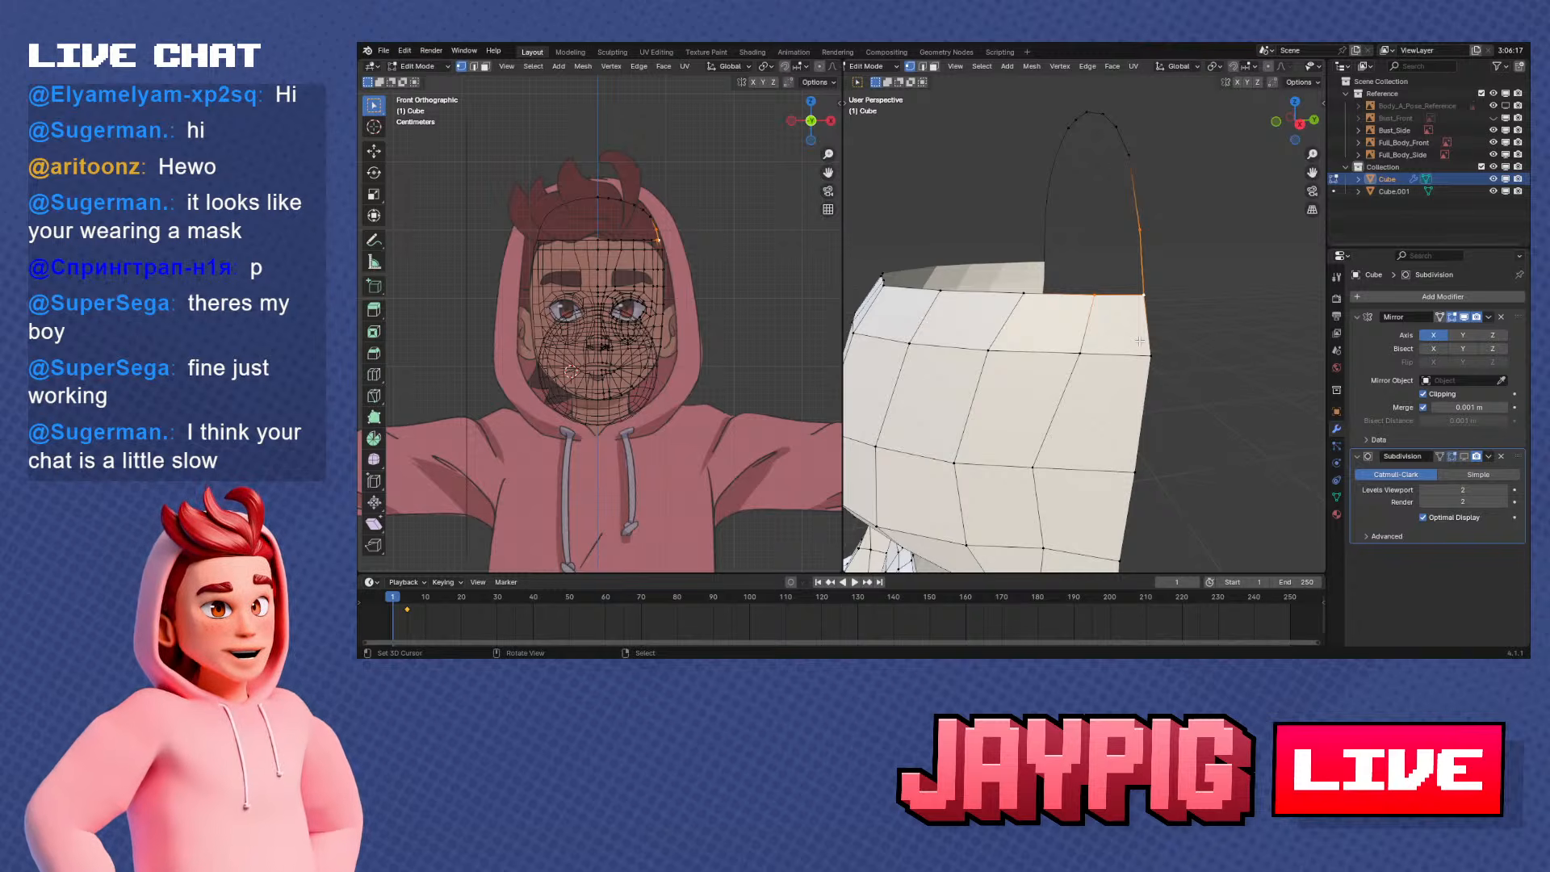
middle_drag(1051, 356, 1142, 323)
middle_drag(1184, 266, 1135, 277)
key(shift+v)
right_click(1136, 308)
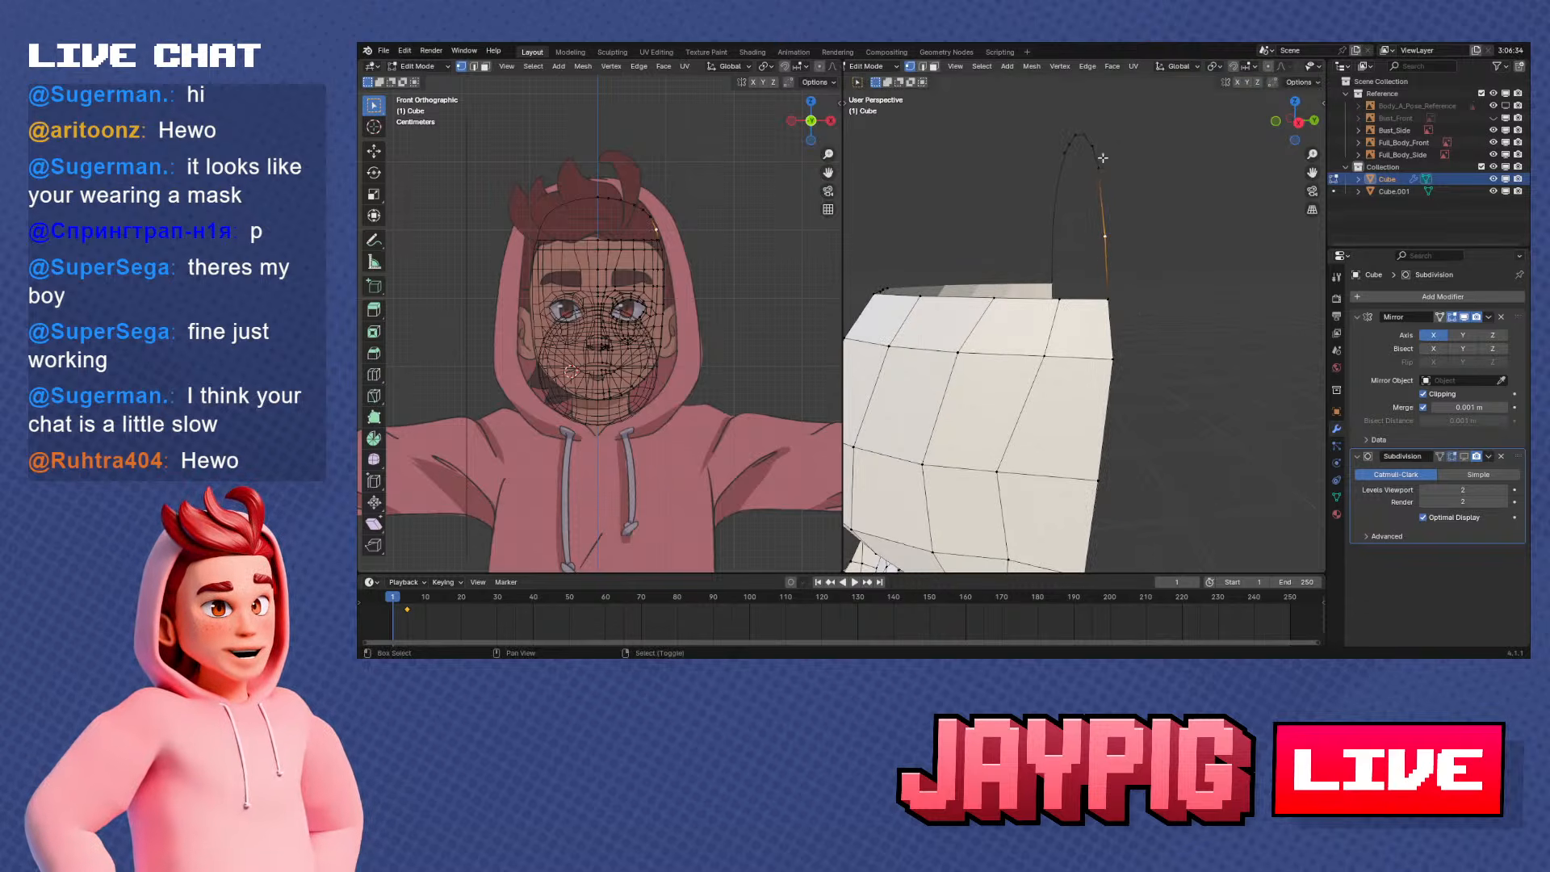
shift+click(1116, 170)
right_click(1137, 171)
click(1137, 172)
click(1115, 234)
key(shift+v)
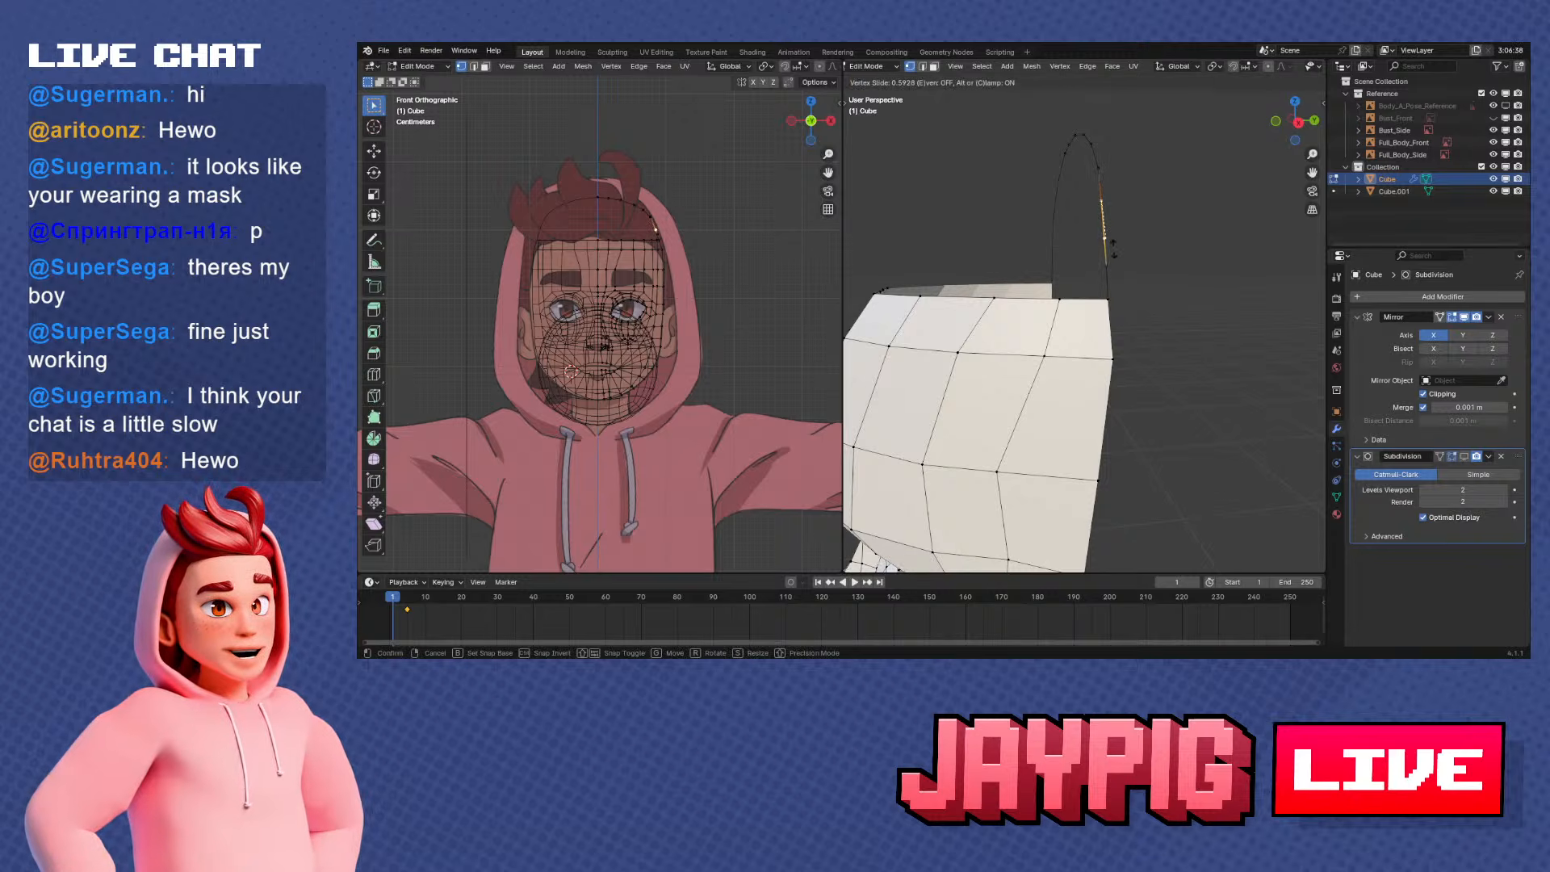
click(1112, 242)
Reposition the arc's lowest side vertex in side view, in line with the mask's back edge
middle_drag(1112, 242, 1124, 291)
key(KP_3)
key(g)
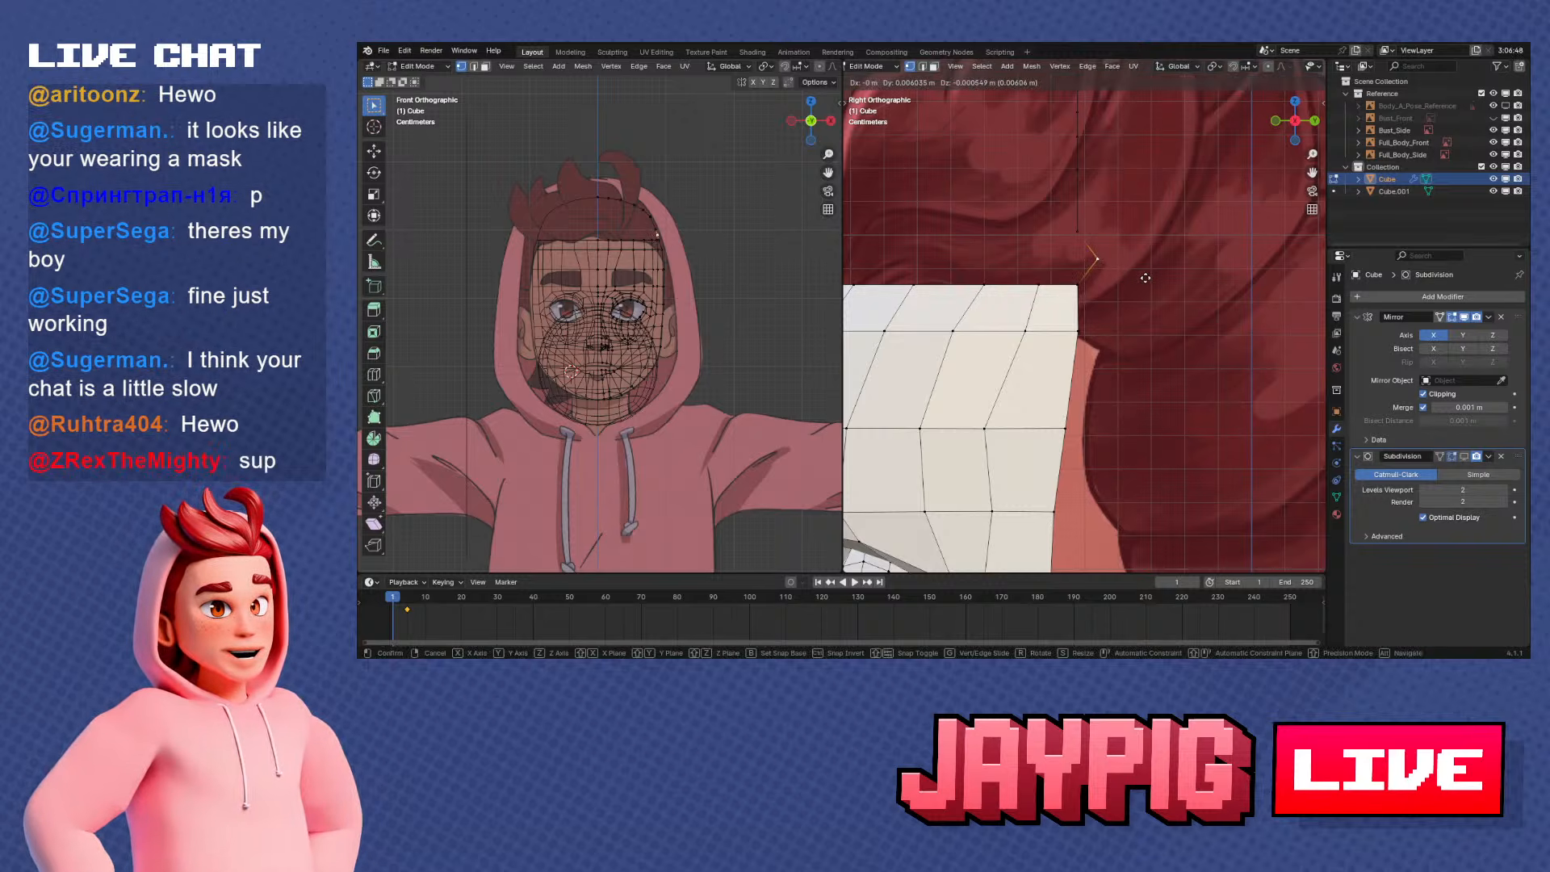
click(1145, 278)
scroll(1138, 290, down, 4)
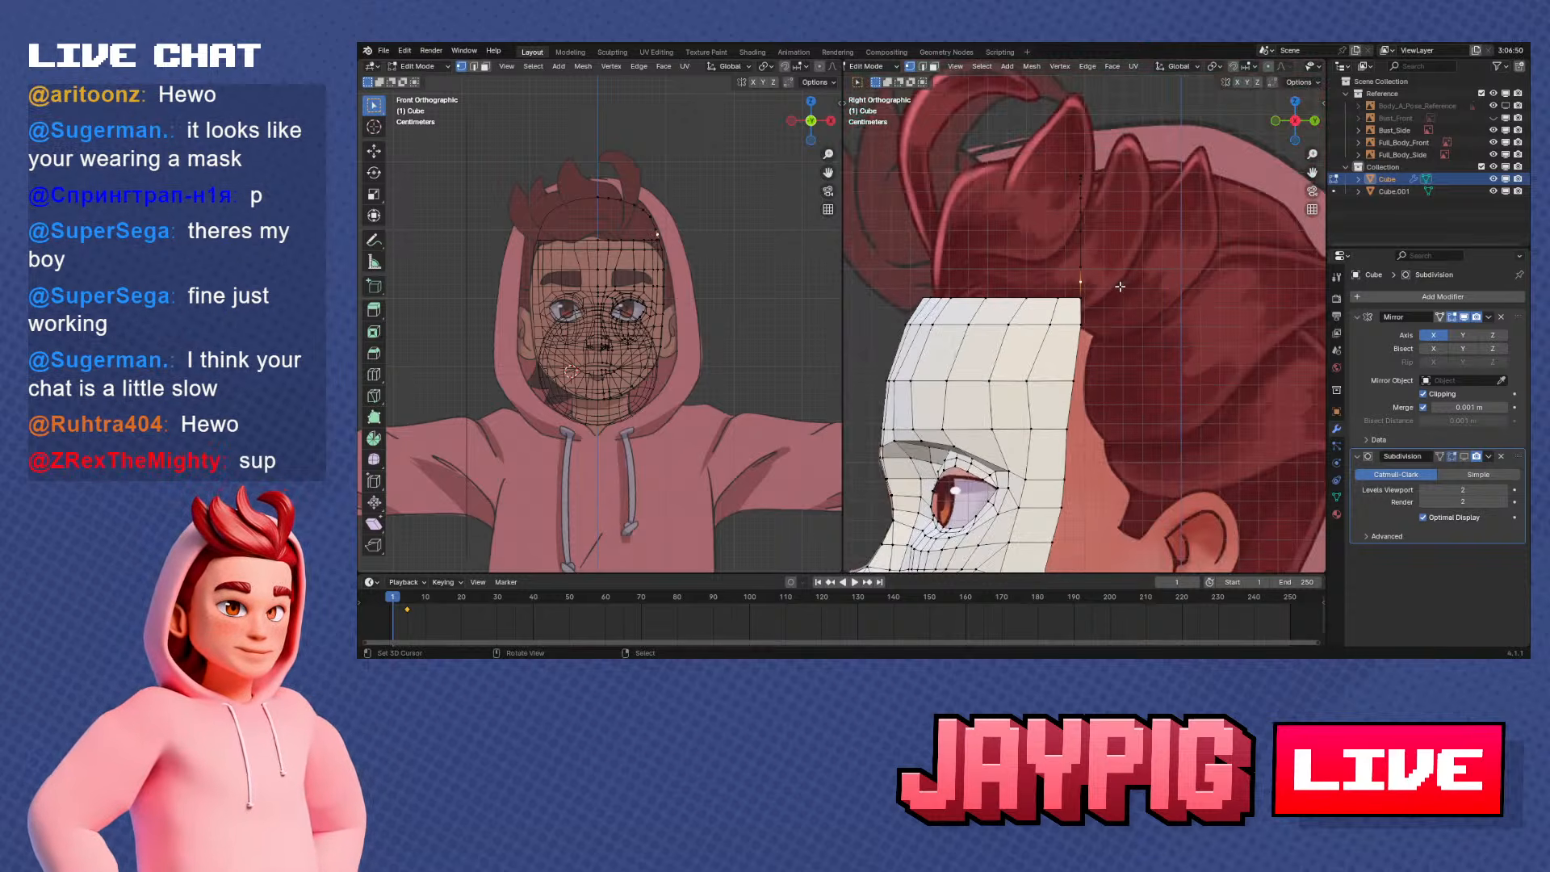
scroll(1124, 332, down, 7)
Examine the topology of the separate sphere object in Edit Mode, comparing it with the face mask
middle_drag(1125, 313, 1099, 333)
key(Tab)
right_click(1029, 364)
scroll(1029, 360, up, 6)
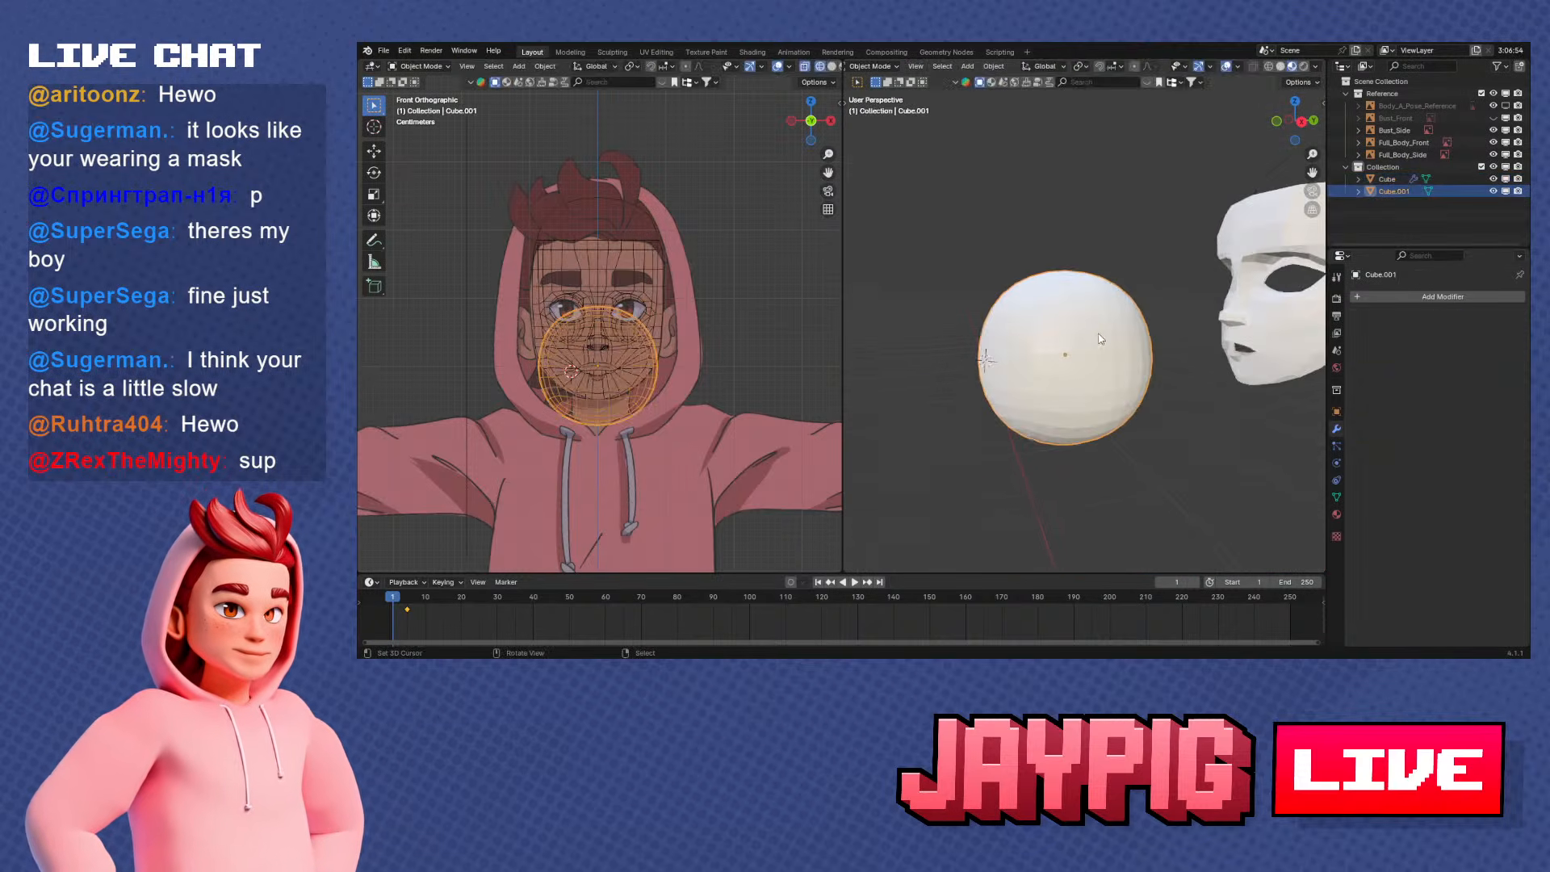
key(Tab)
scroll(1088, 347, up, 2)
middle_drag(1113, 355, 1023, 283)
scroll(1190, 331, down, 4)
shift+middle_drag(1203, 292, 968, 360)
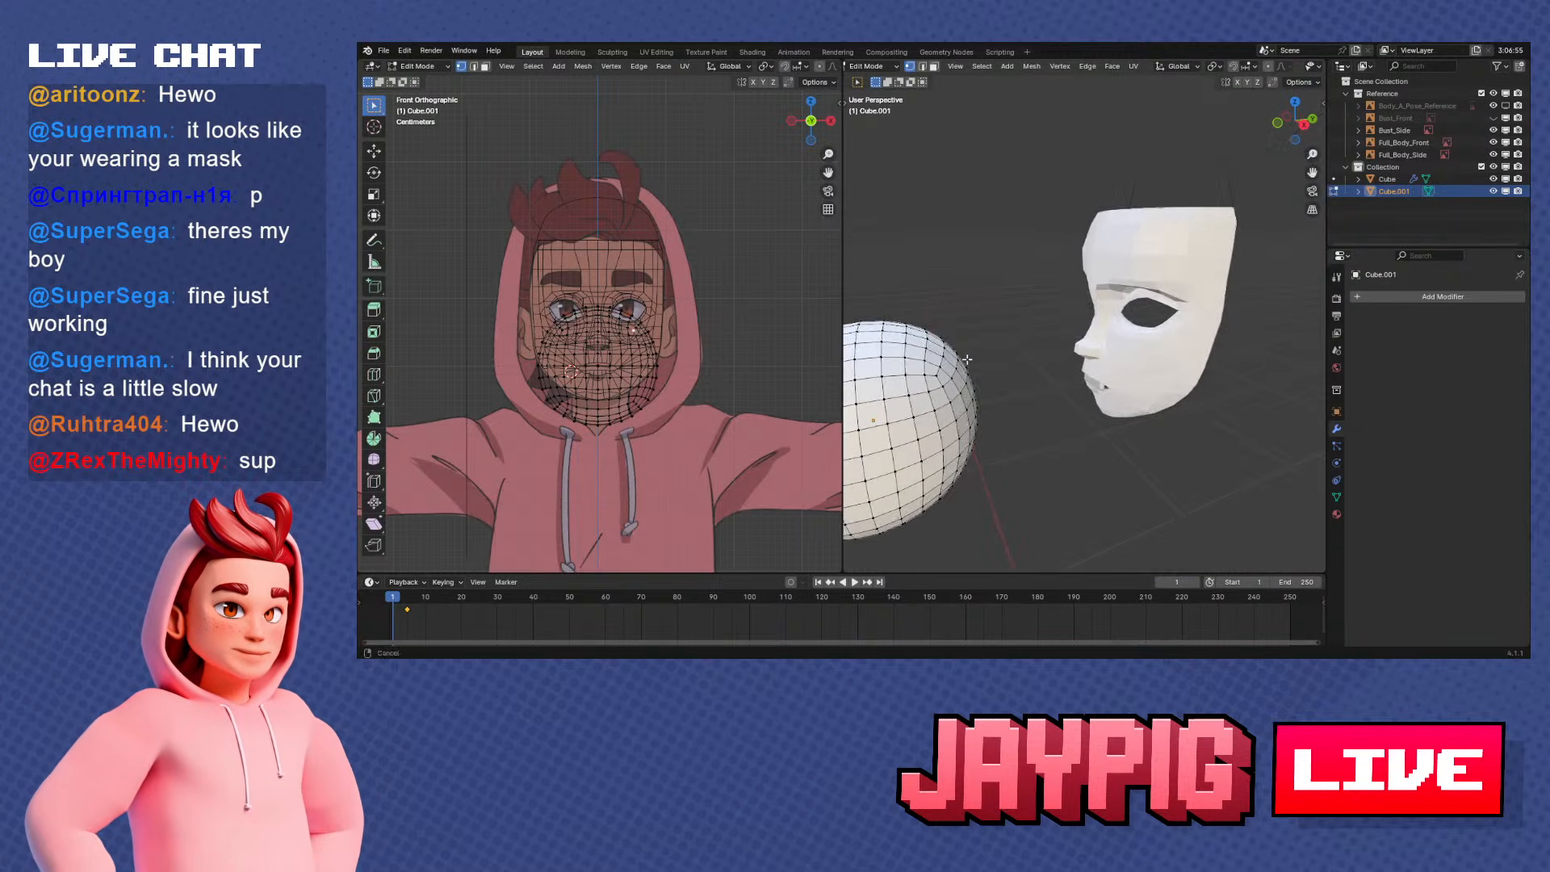
key(Tab)
right_click(1185, 270)
key(Tab)
Fill faces between the lower side of the skull arc and the outer part of the mask's top edge
middle_drag(1252, 245, 1192, 247)
scroll(1179, 282, up, 2)
shift+middle_drag(1169, 309, 1084, 325)
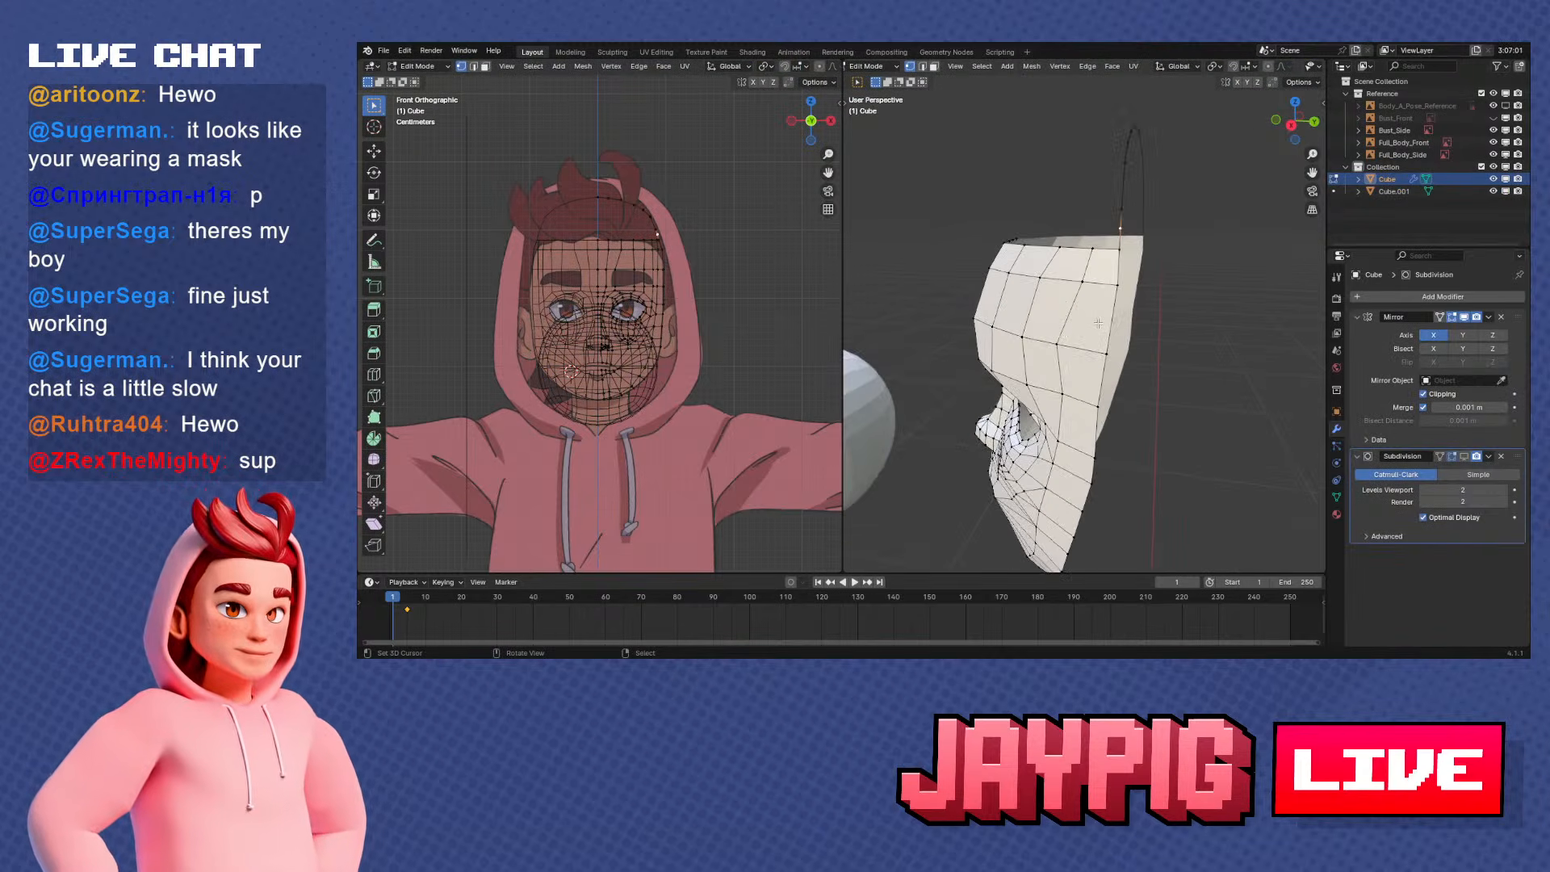
middle_drag(1098, 323, 1031, 329)
key(f)
scroll(1083, 289, down, 3)
right_click(1062, 346)
shift+right_click(1107, 338)
shift+right_click(1158, 248)
key(f)
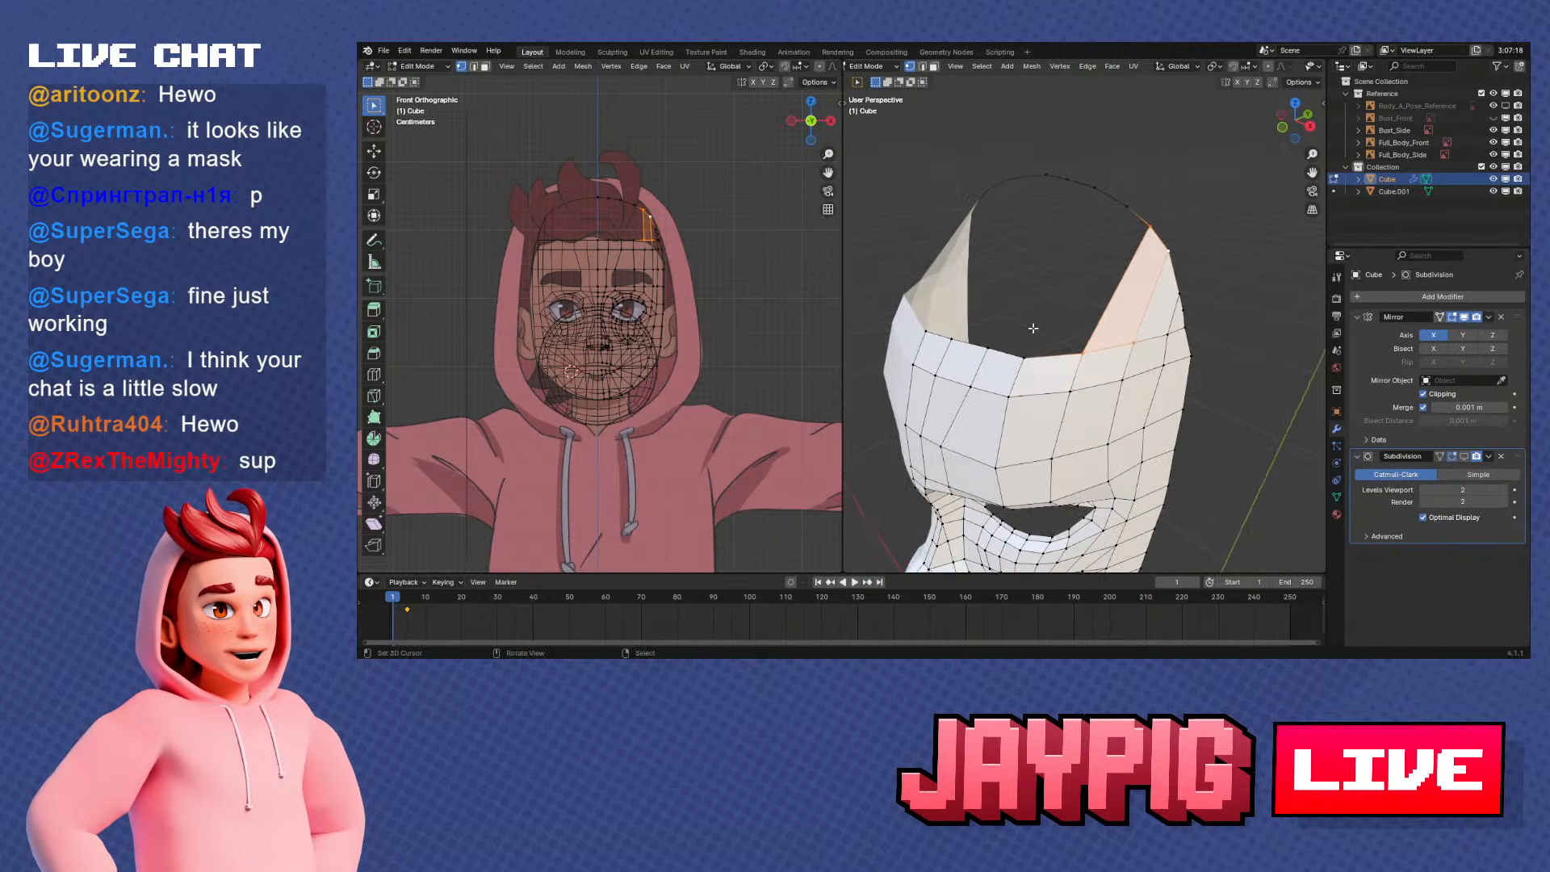
Fill the remaining faces between the skull arc and the forehead's top edge up to the centre line
right_click(1031, 347)
middle_drag(1131, 221, 1135, 201)
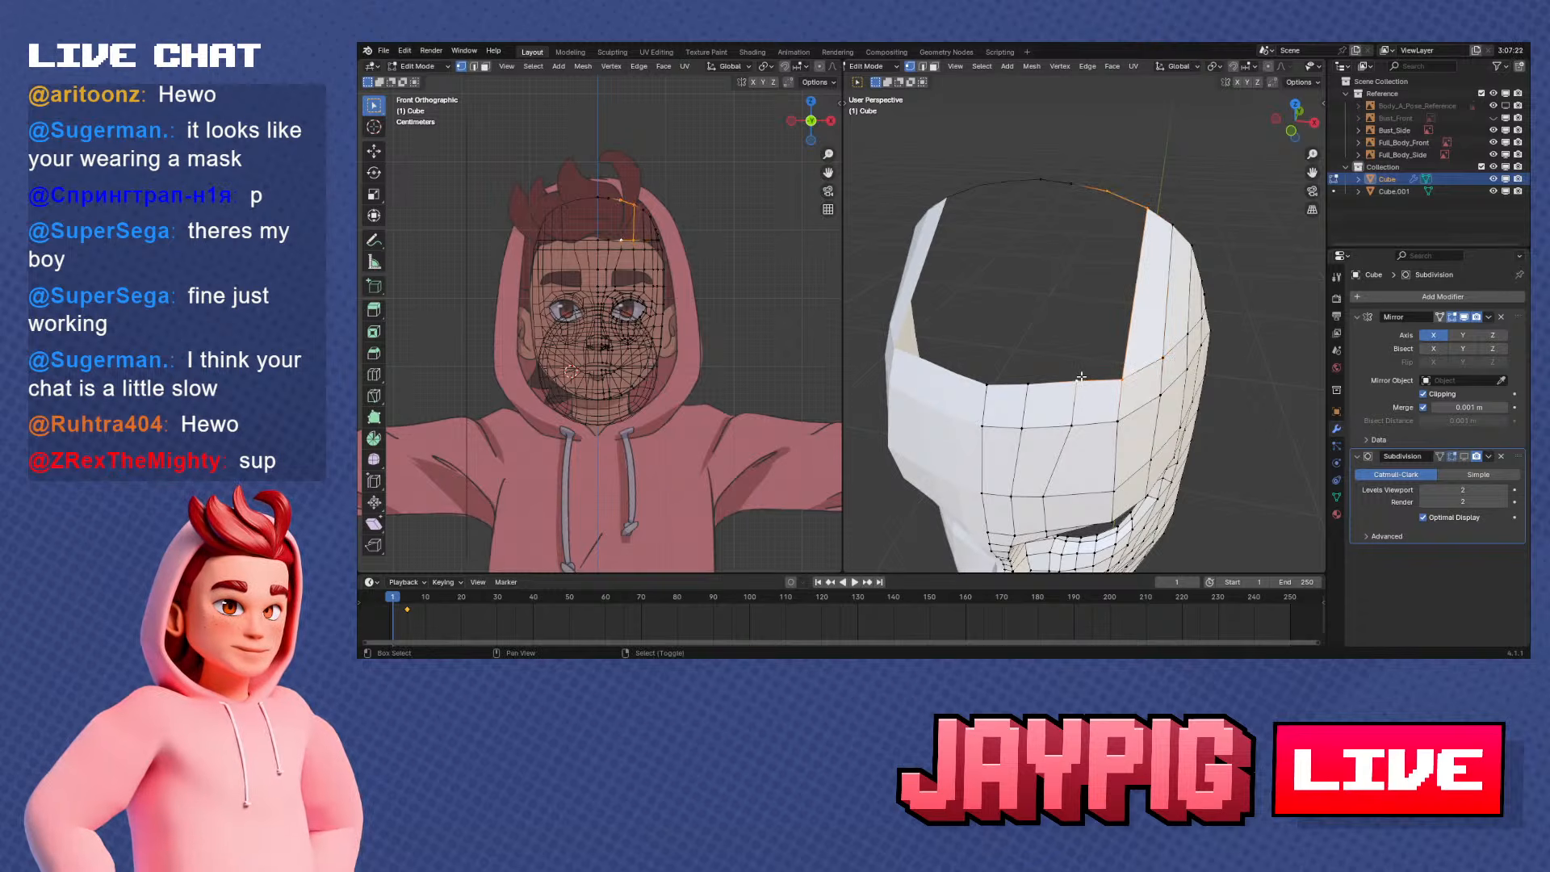
key(f)
right_click(1045, 382)
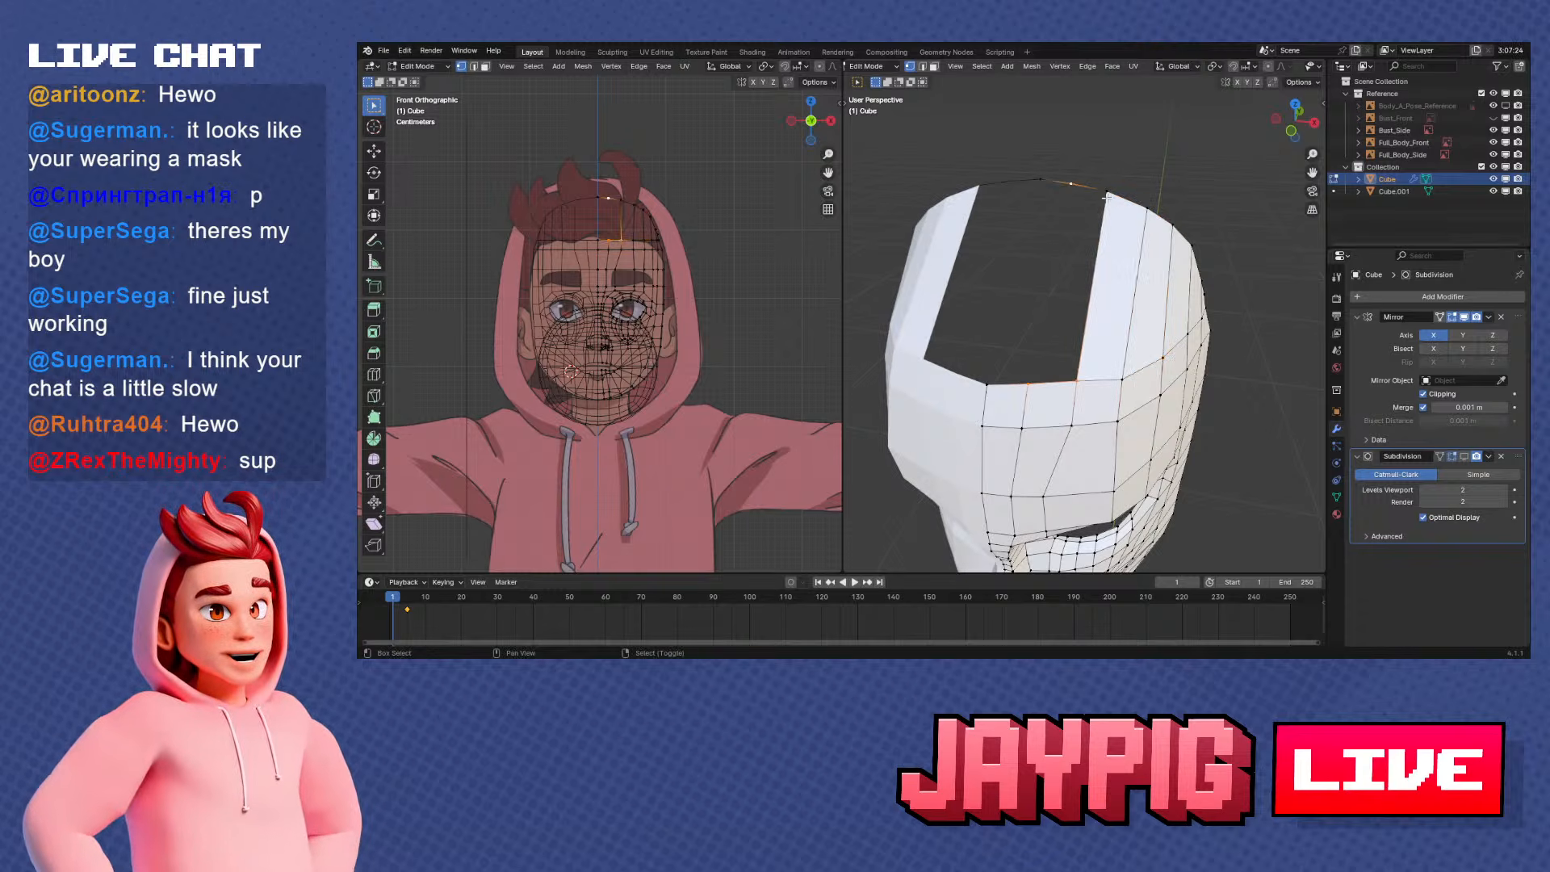
key(f)
middle_drag(1107, 197, 949, 325)
right_click(947, 325)
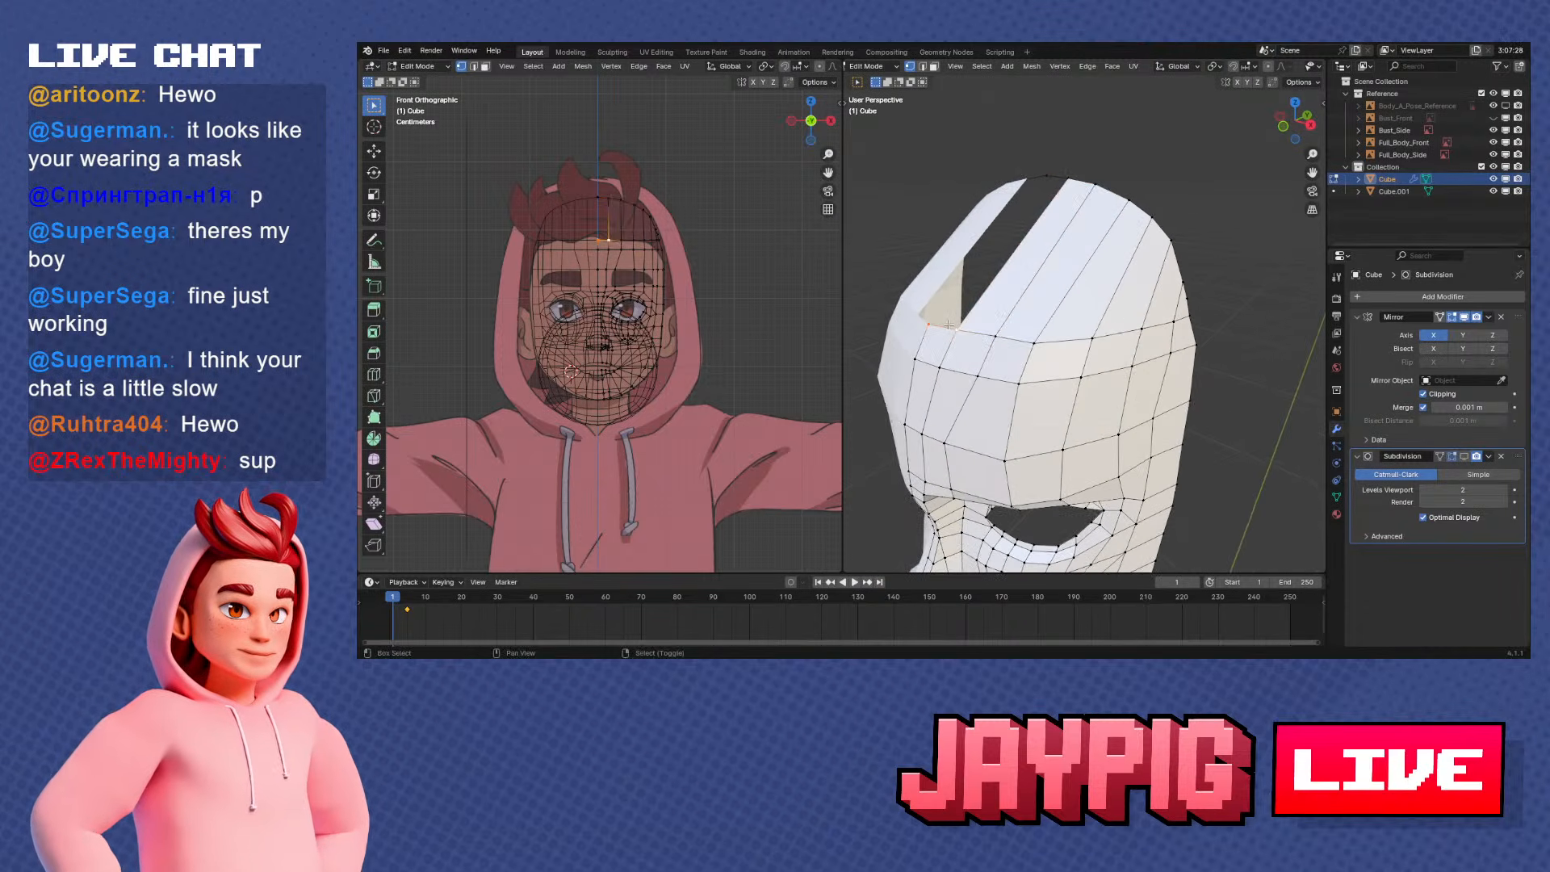
key(f)
middle_drag(1075, 179, 1119, 327)
scroll(1120, 327, up, 4)
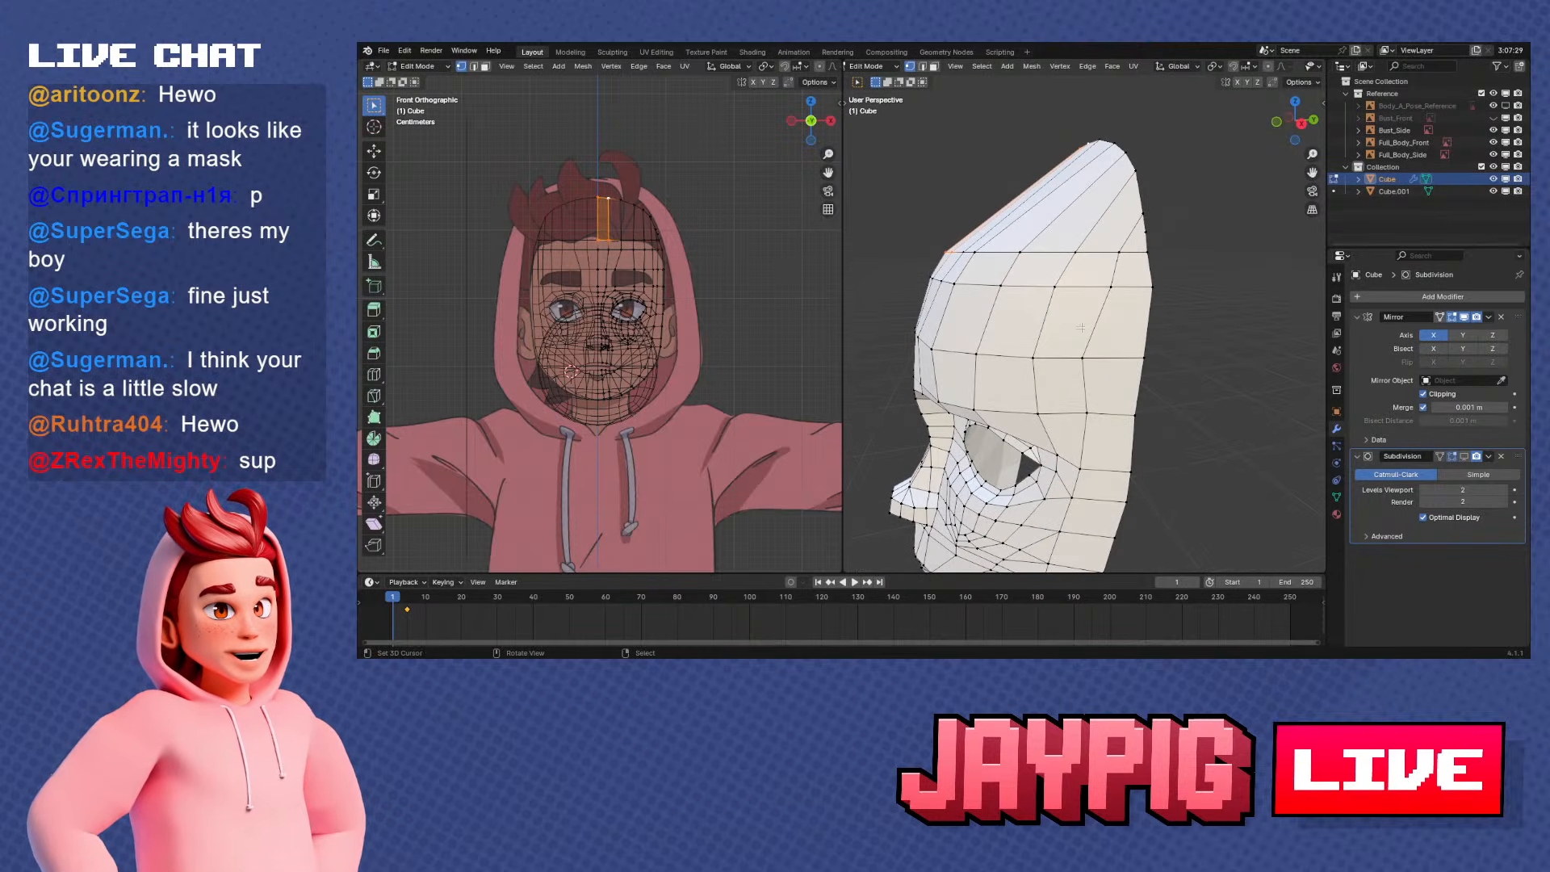
Add one loop cut across the new faces between the forehead's top edge and the skull arc
middle_drag(1081, 328, 1137, 215)
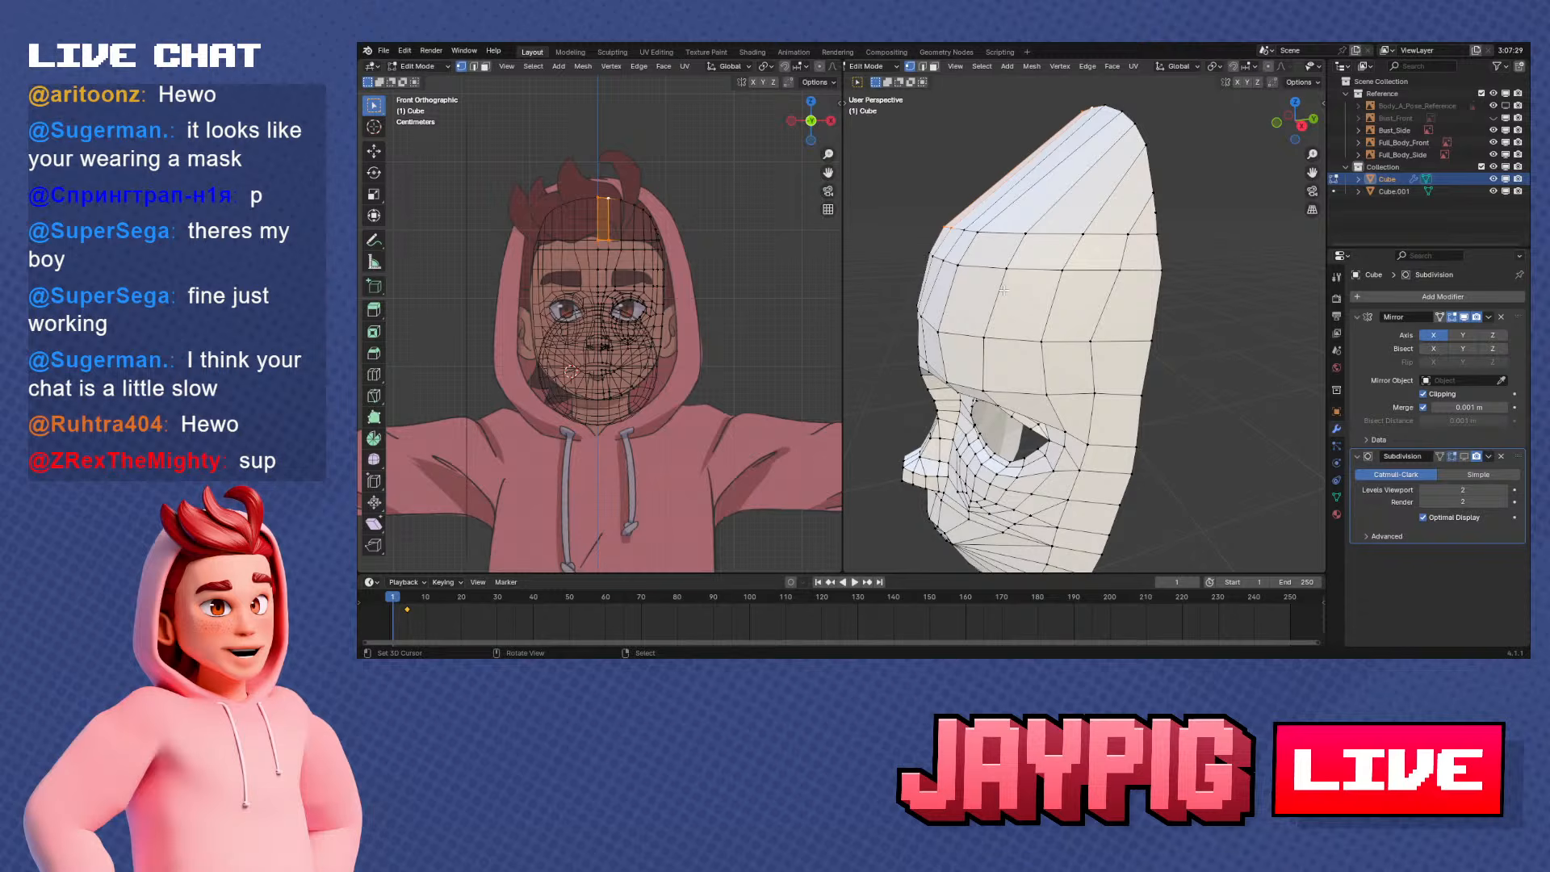
key(t)
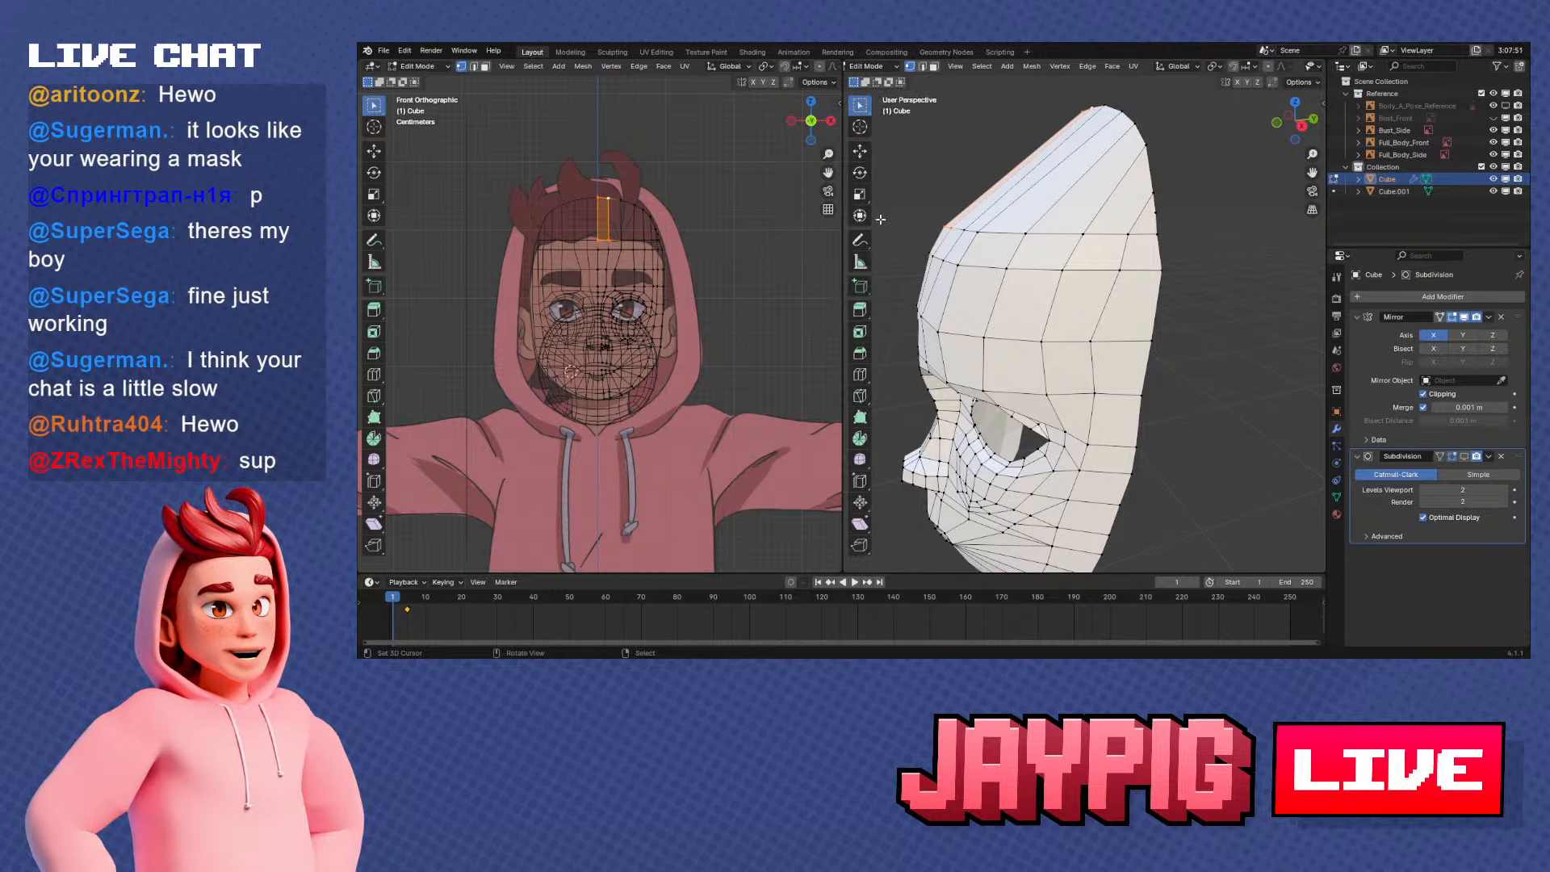
click(860, 374)
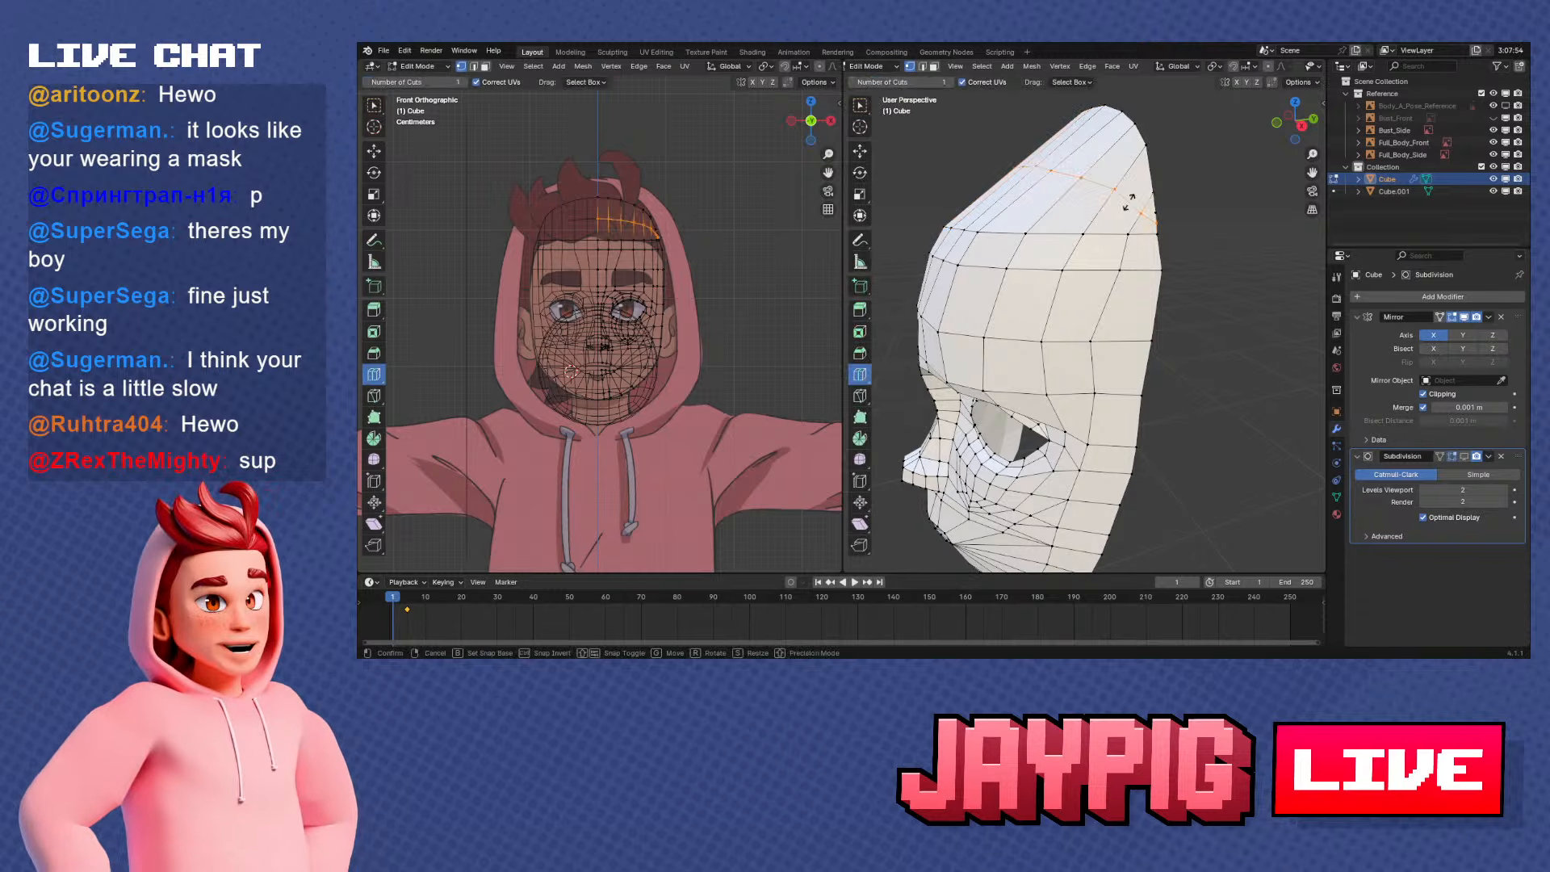
middle_drag(1138, 200, 1115, 221)
Examine the new edge loop and its temple-side vertices against the side reference and in perspective
scroll(1115, 221, up, 3)
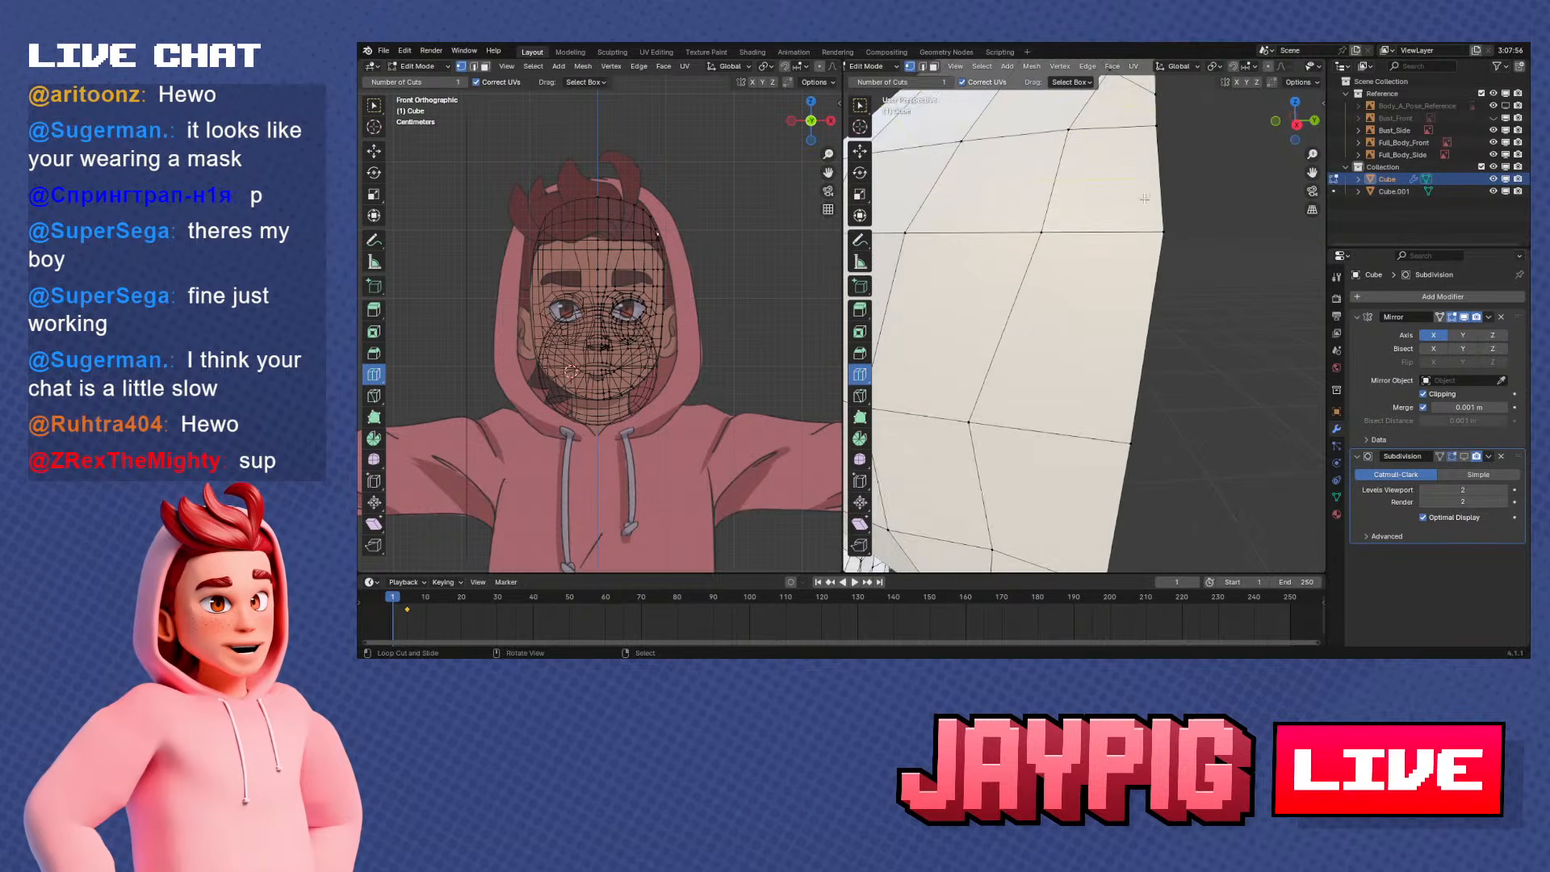
scroll(1145, 259, down, 3)
key(KP_5)
key(KP_3)
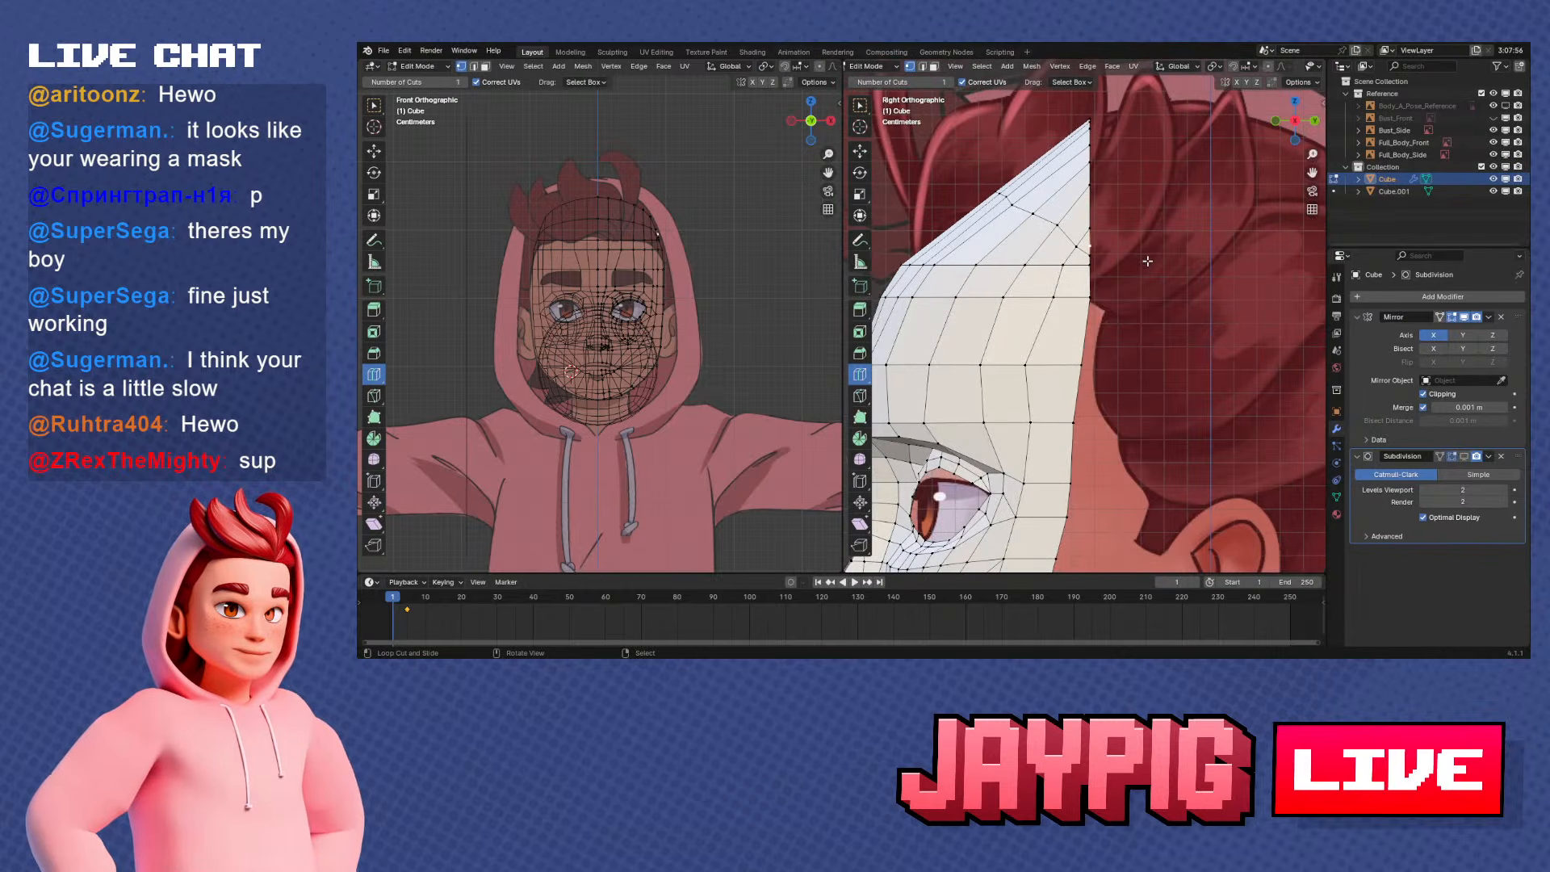
scroll(1113, 271, up, 3)
key(g)
right_click(1144, 229)
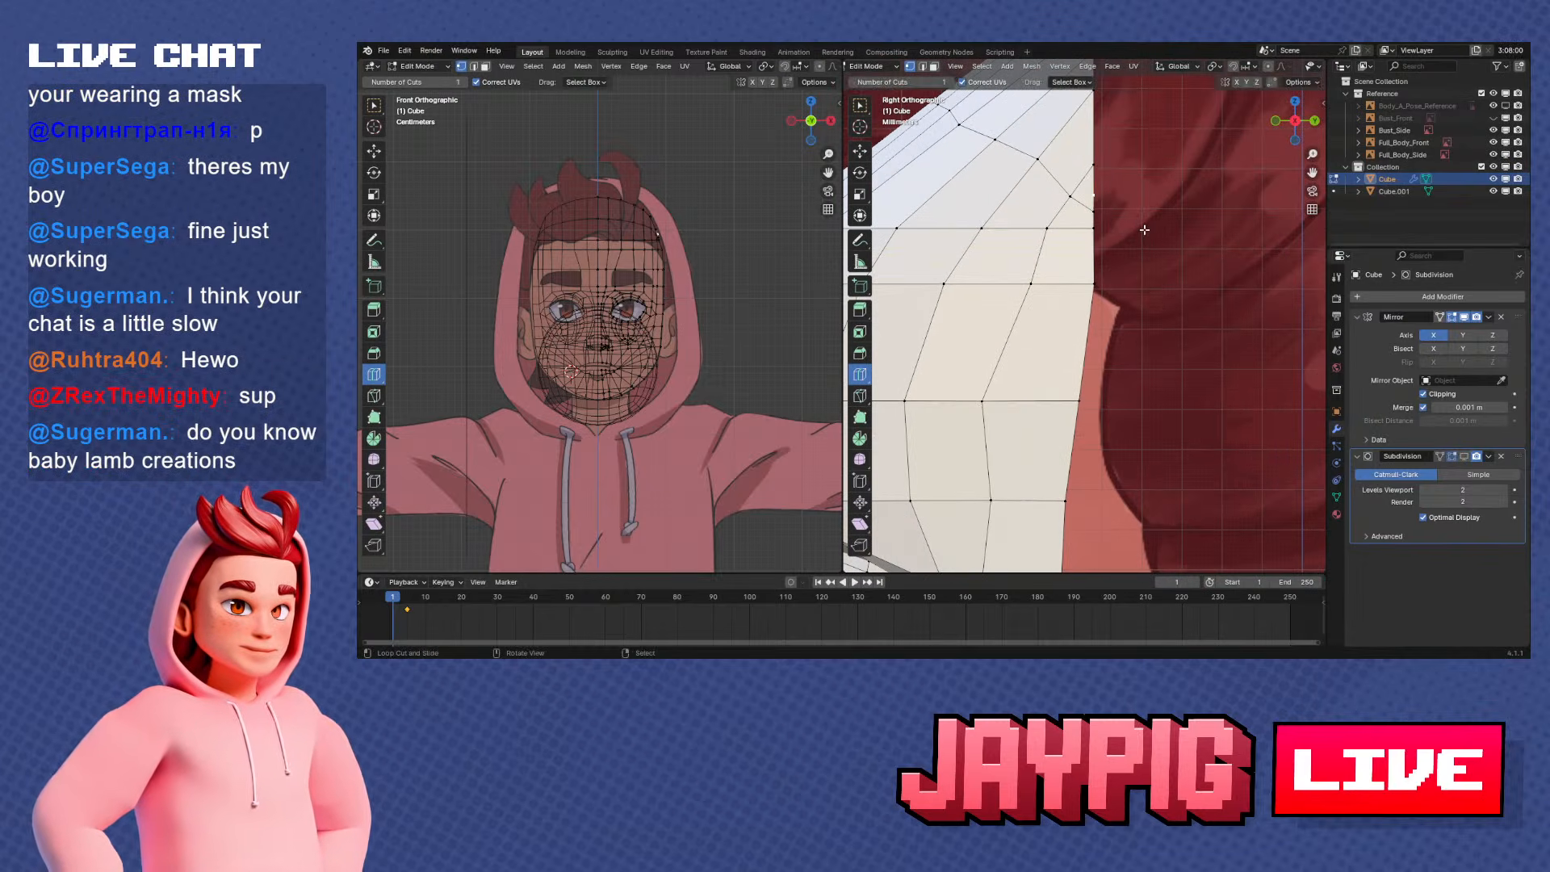
scroll(1117, 329, down, 5)
scroll(1128, 321, up, 3)
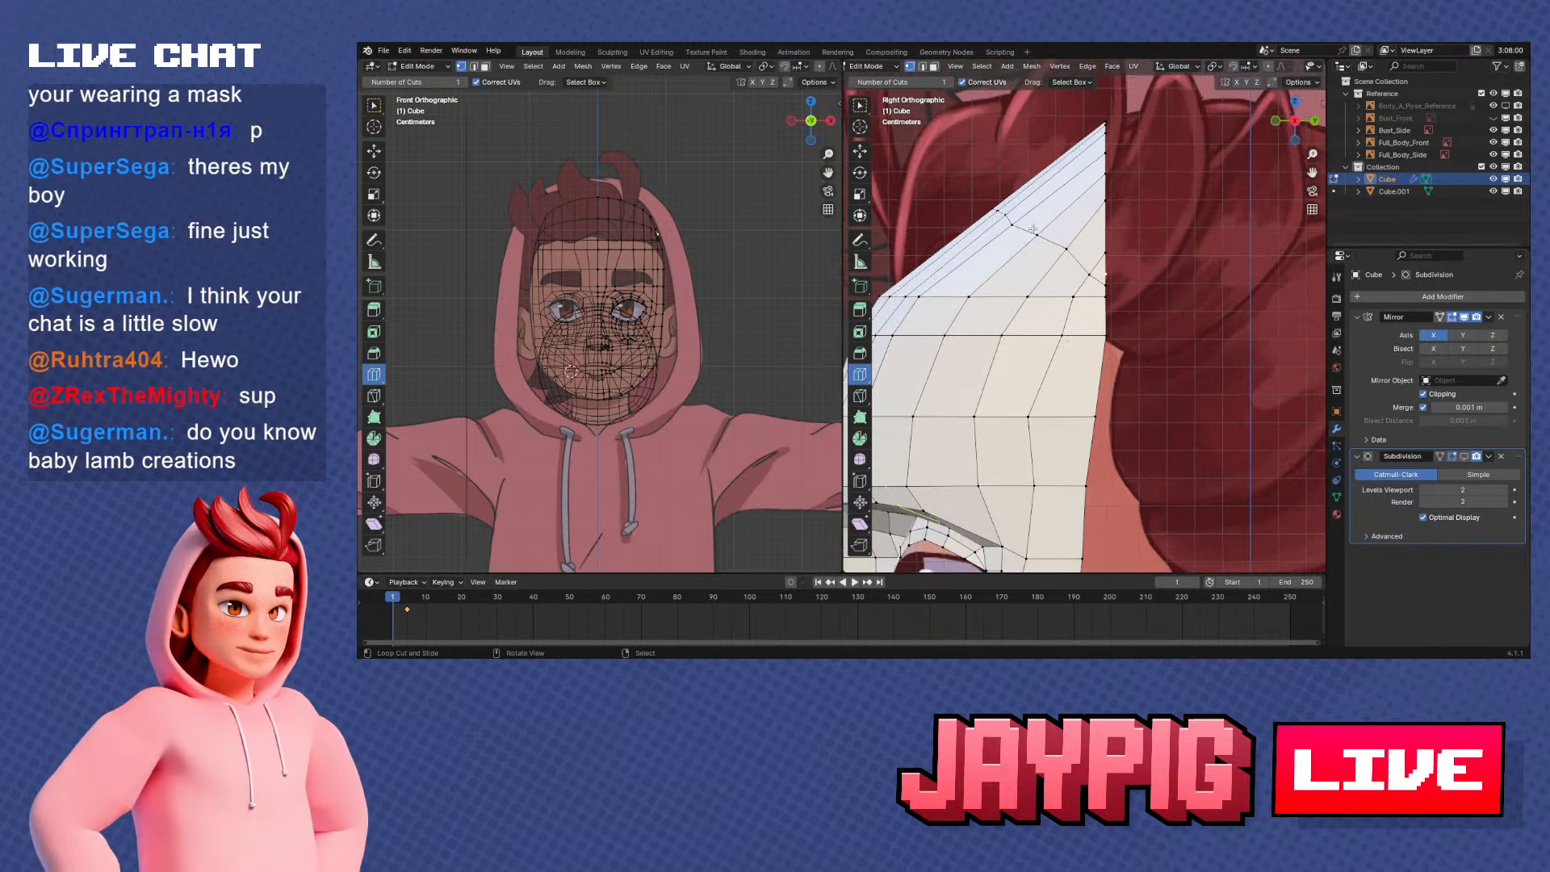
middle_drag(980, 228, 1077, 254)
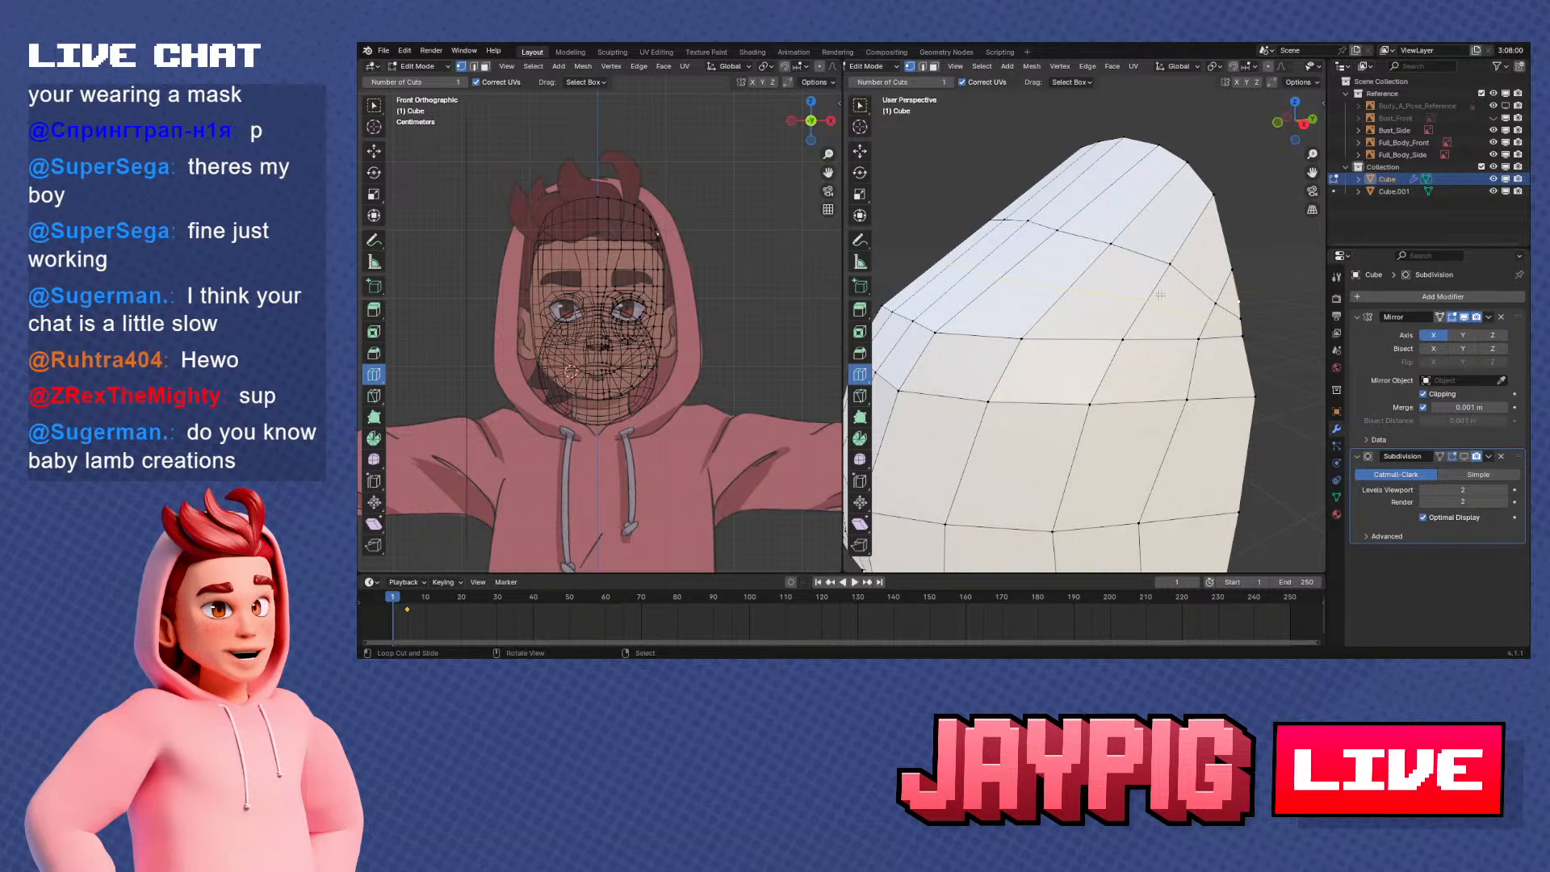
middle_drag(1151, 349, 1112, 343)
scroll(1090, 327, down, 4)
middle_drag(1043, 296, 1081, 300)
key(KP_3)
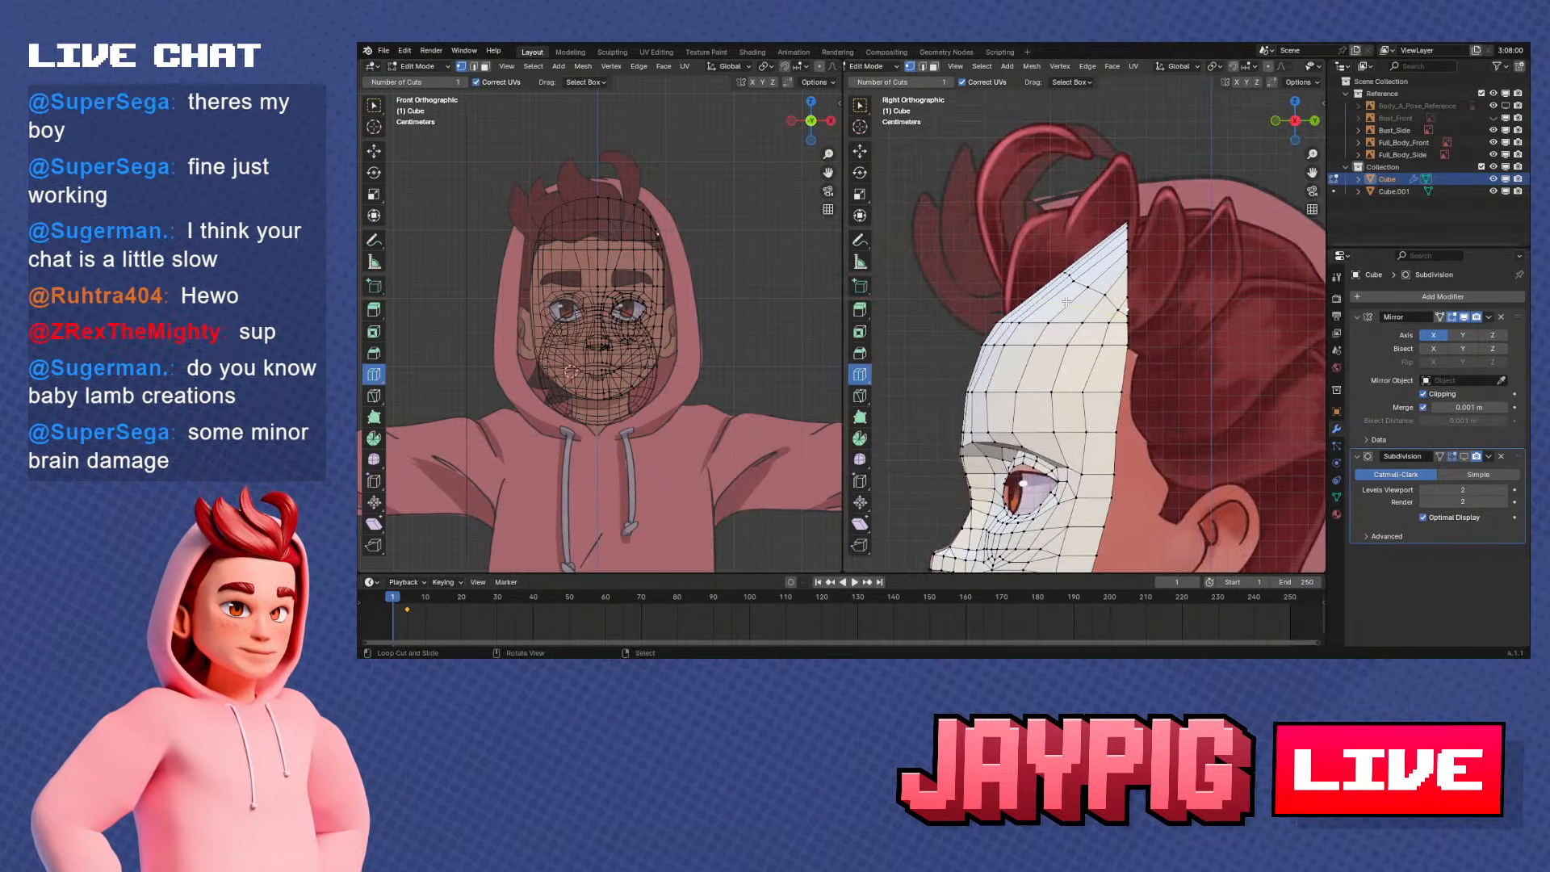
Select the new edge loop from the centre line to the temple side and move it forward along Y to round the forehead profile
middle_drag(1027, 234, 1049, 259)
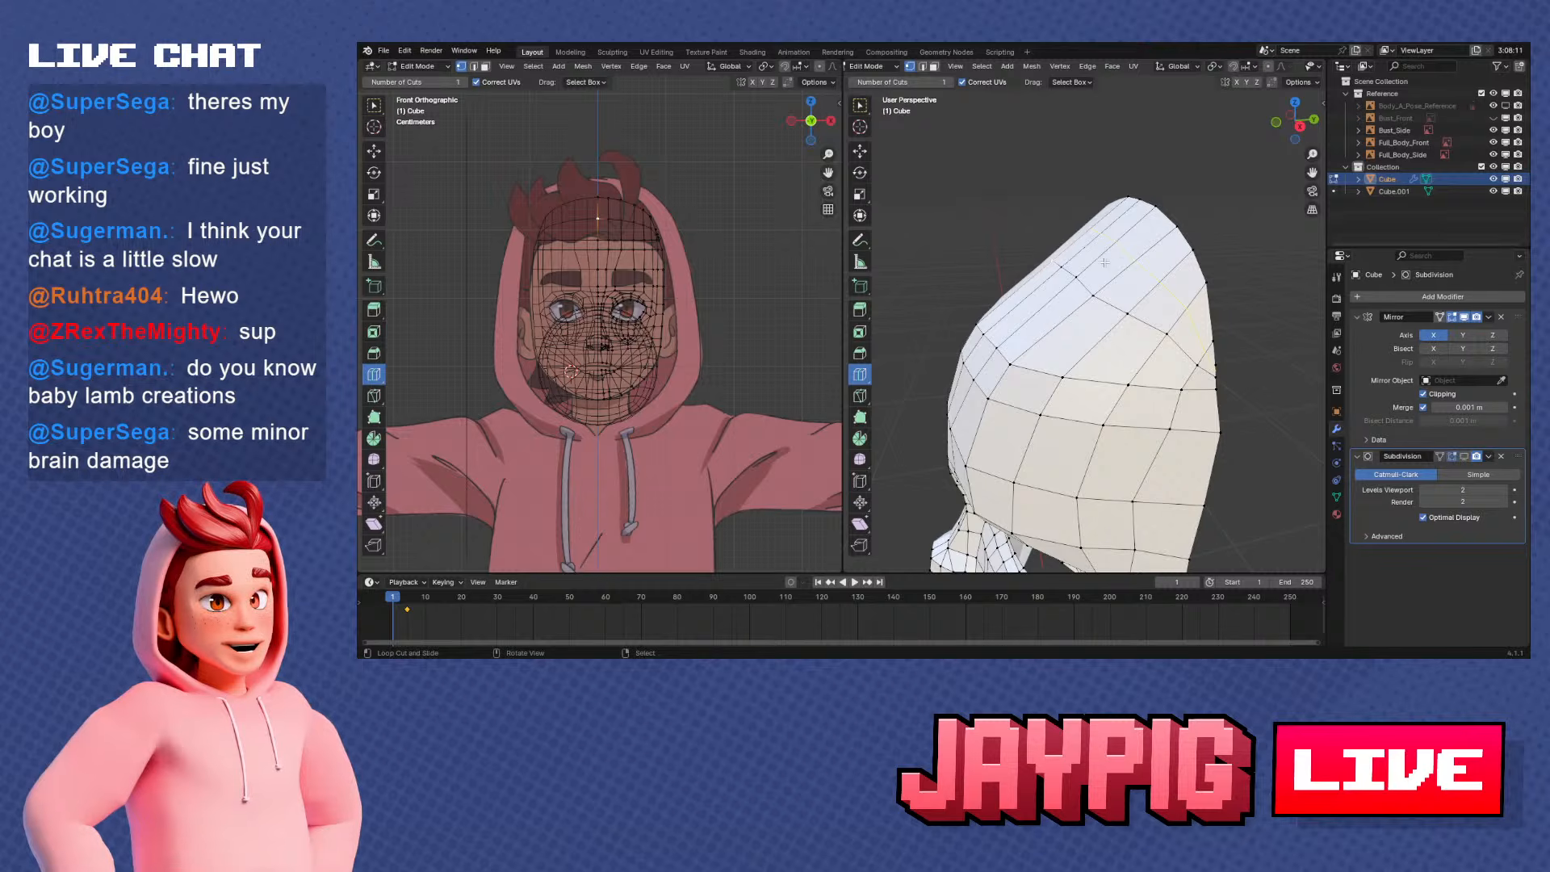
ctrl+right_click(1171, 338)
key(KP_3)
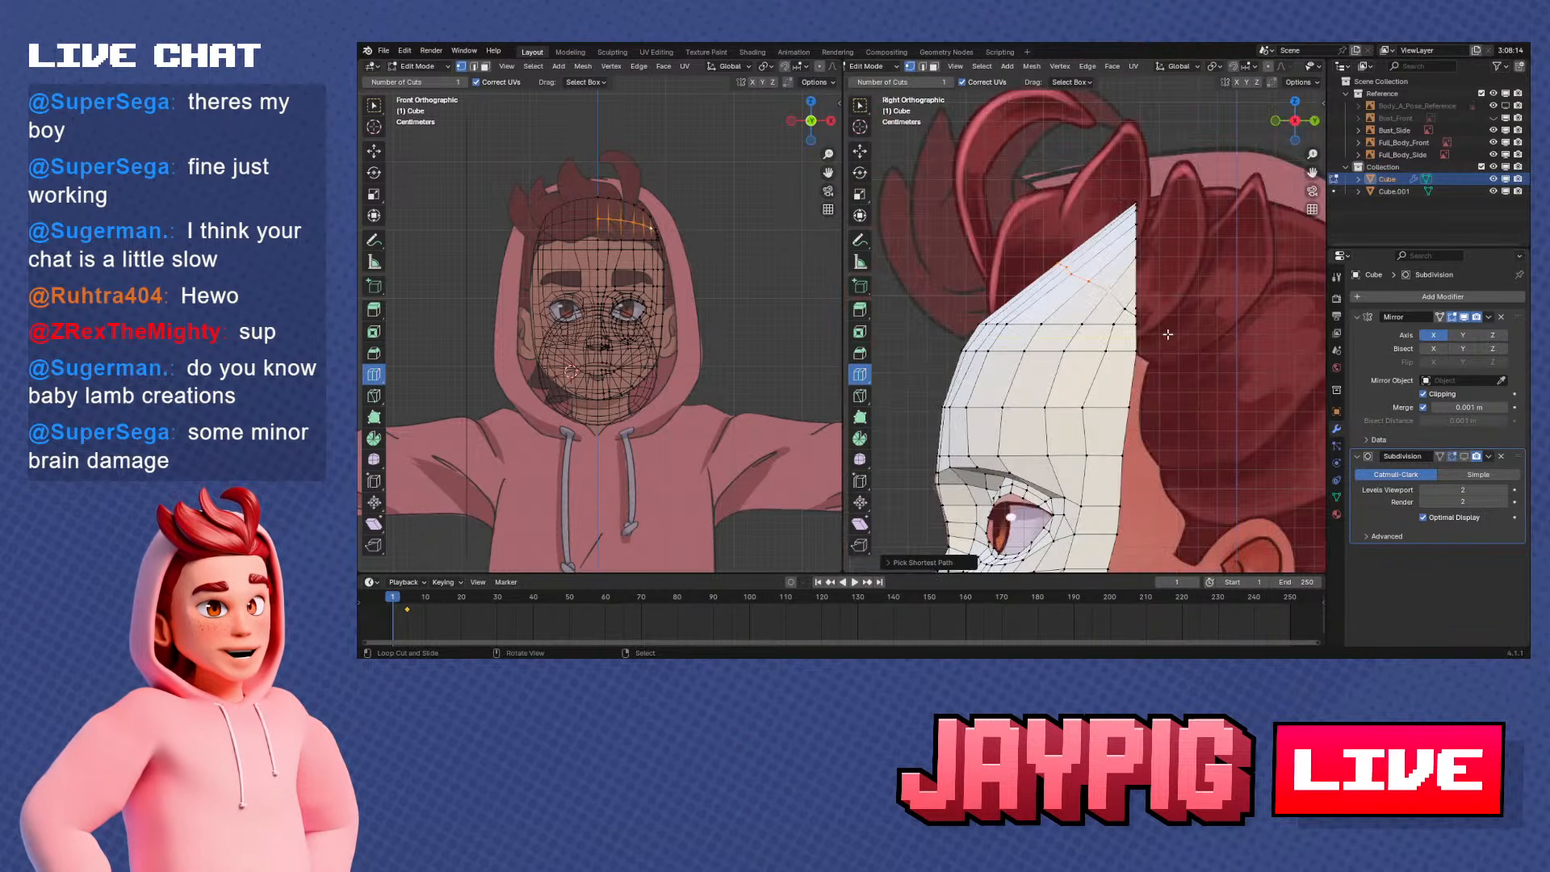
key(g)
key(y)
click(1140, 340)
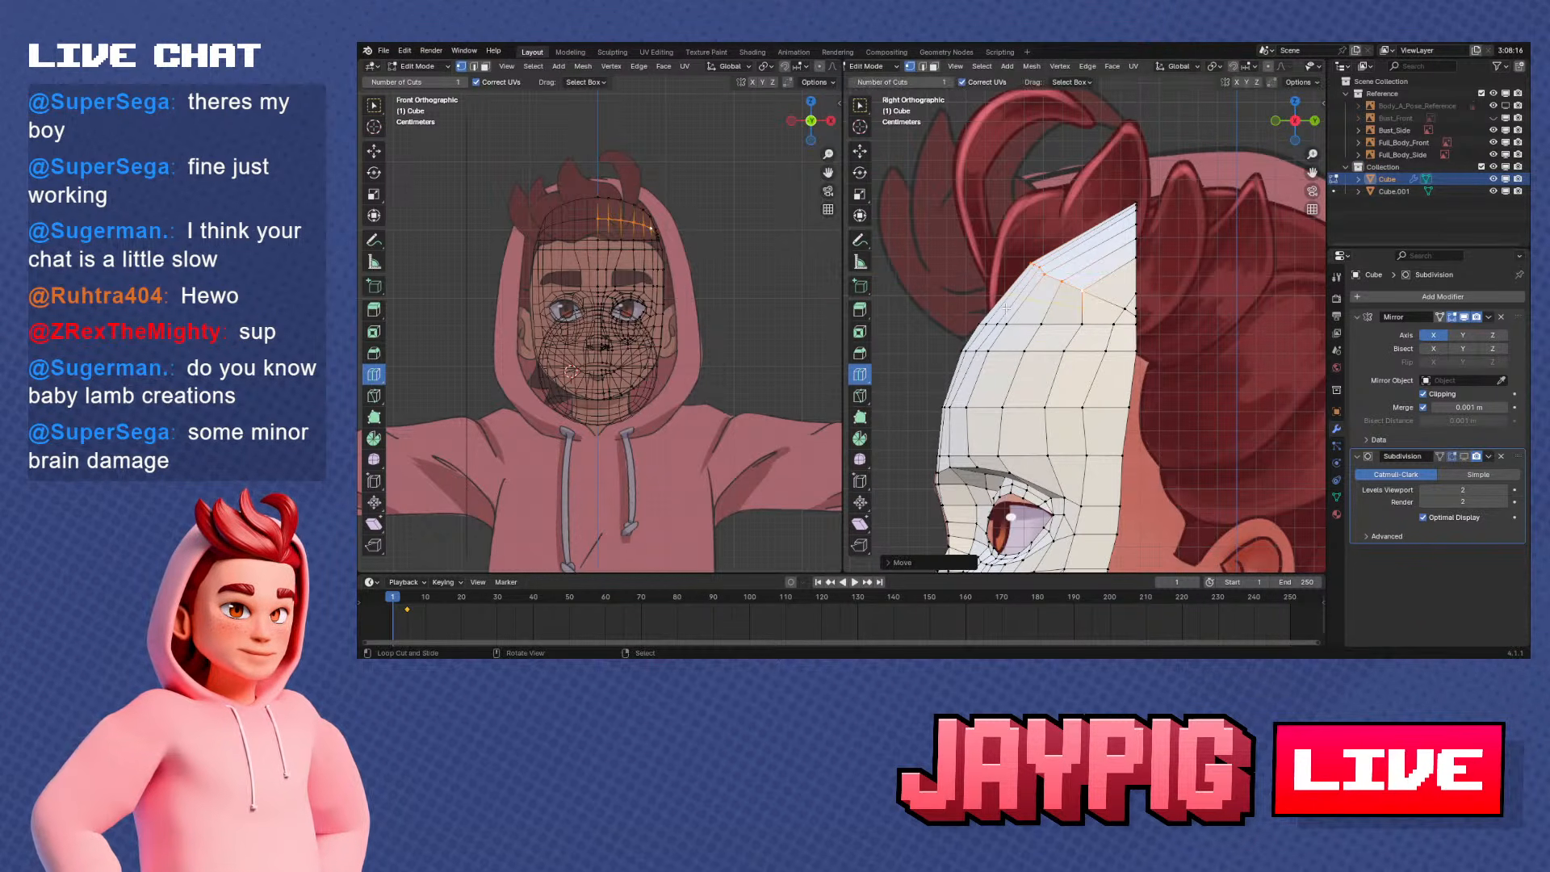
scroll(1139, 331, up, 1)
key(g)
key(y)
click(1132, 318)
Move three of the loop's vertices back individually along Y in side view to curve the row around the head
right_click(1092, 295)
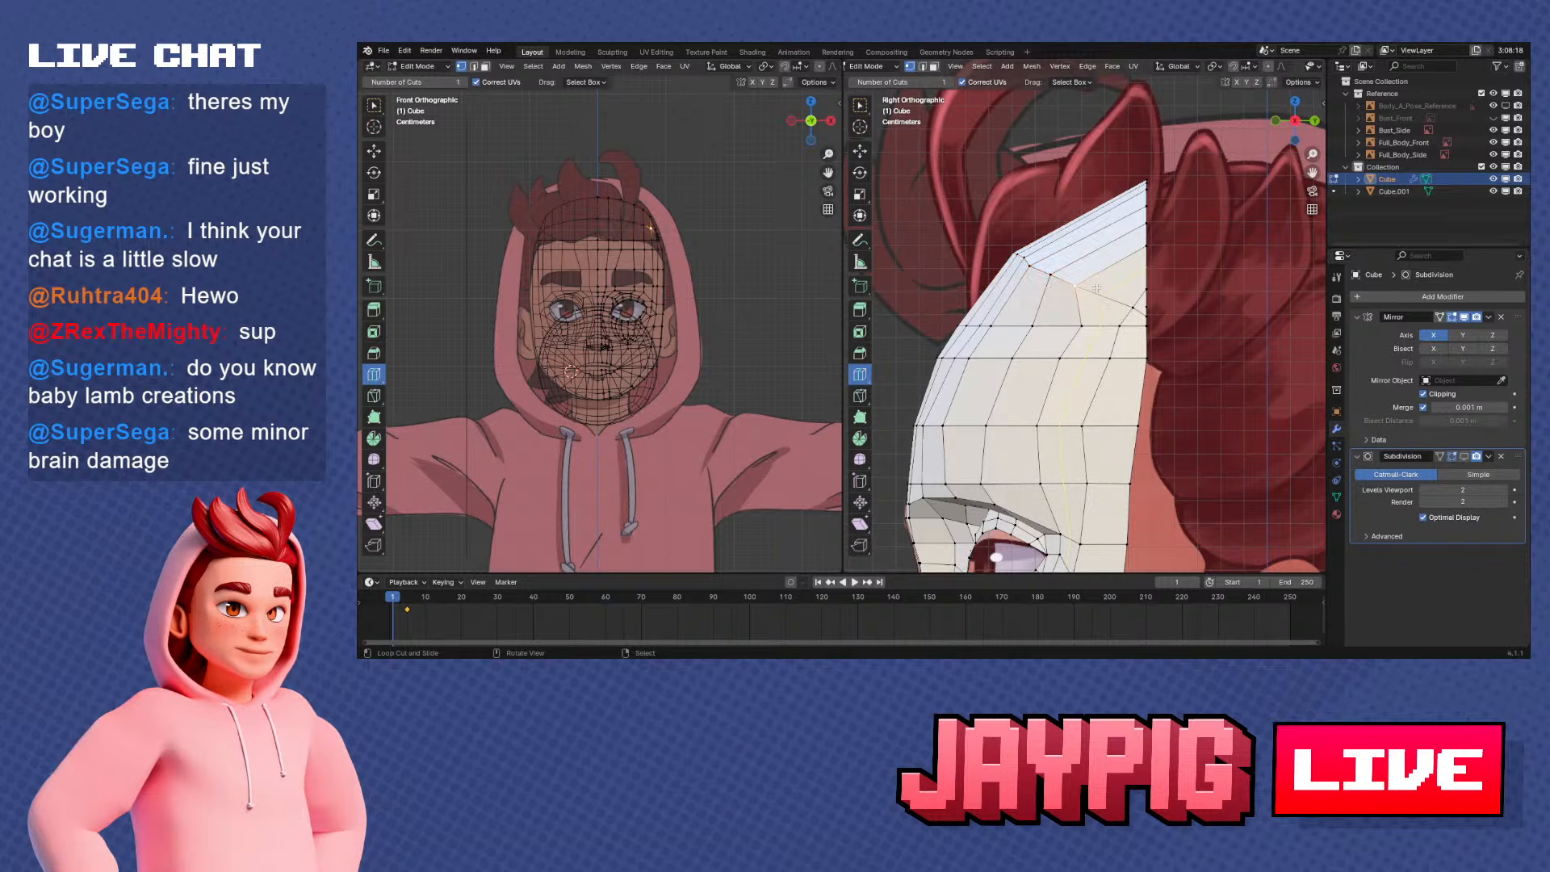
key(g)
key(y)
click(1114, 295)
right_click(1067, 275)
key(g)
key(y)
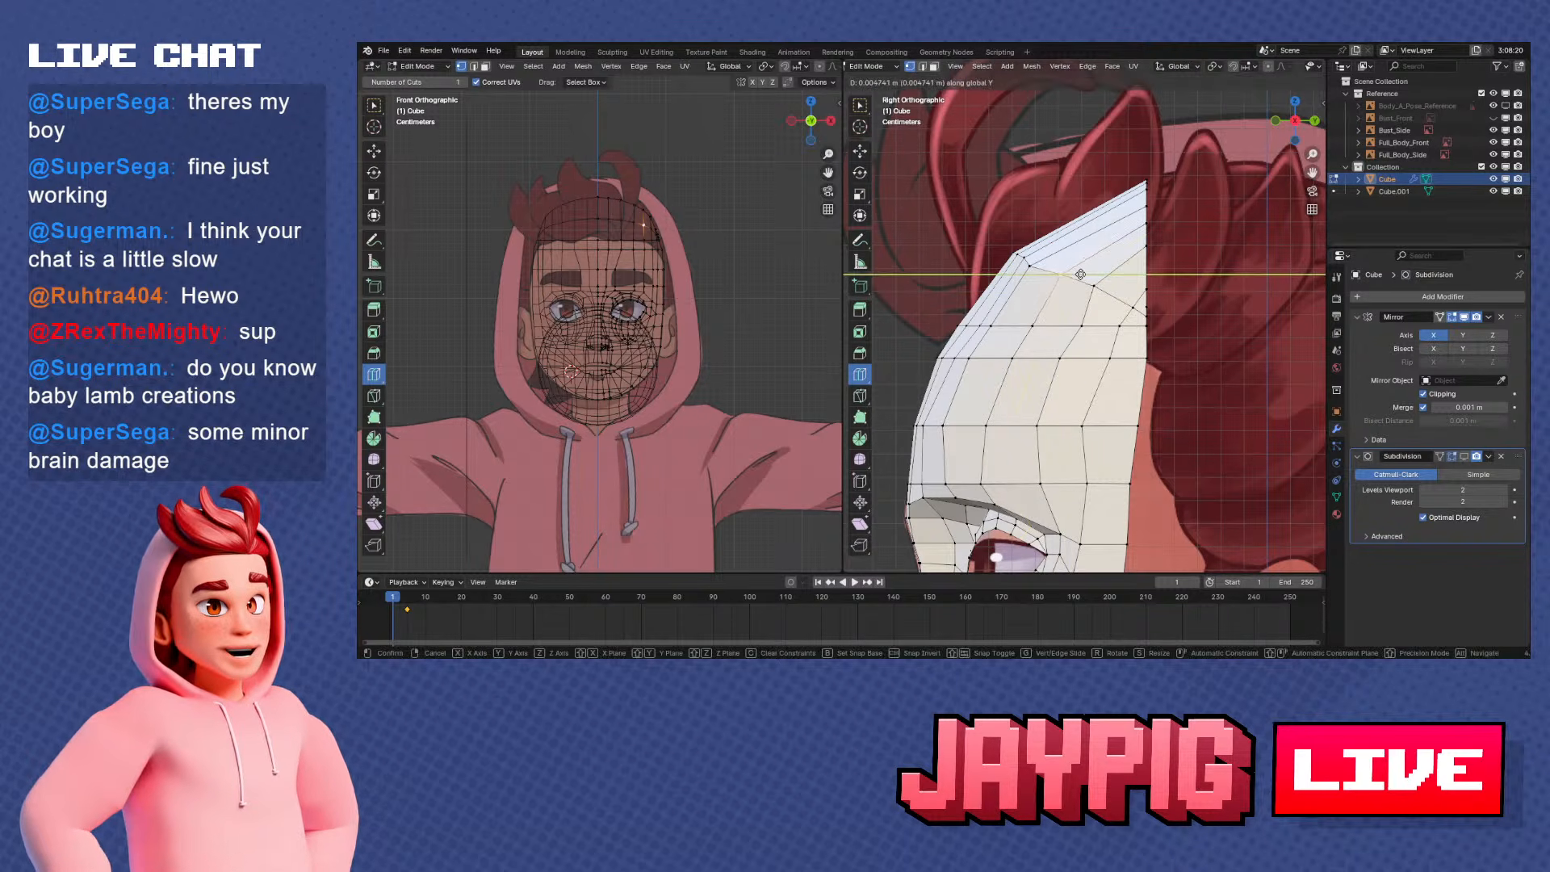
click(1080, 274)
right_click(1054, 267)
key(g)
key(y)
click(1079, 268)
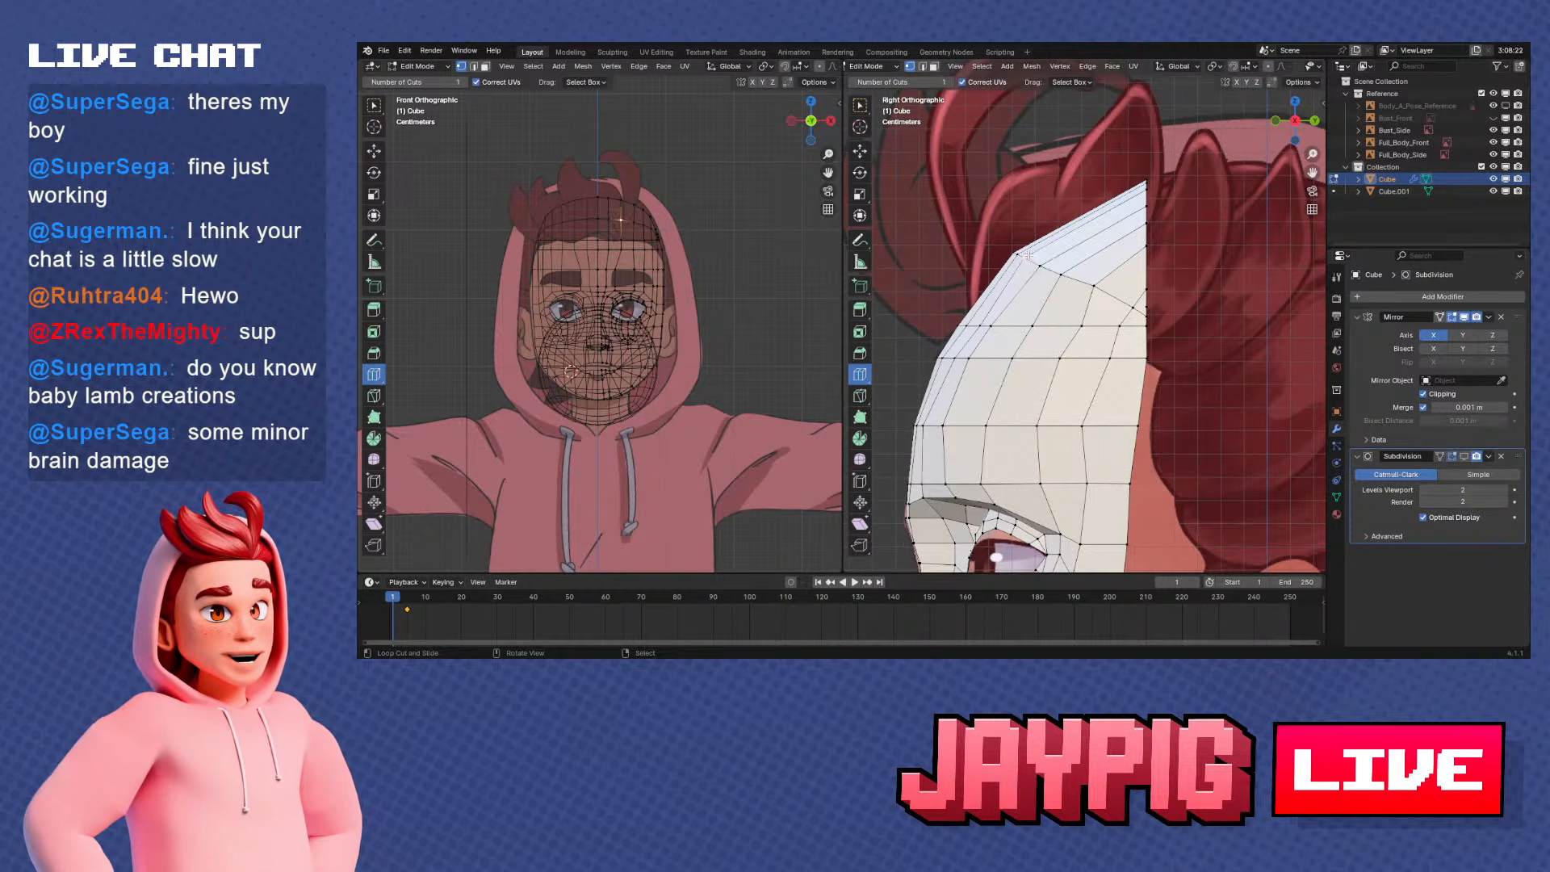
Check the smoothed head shape in Object Mode, and return to editing the mesh at the open back edge
scroll(1032, 259, up, 1)
middle_drag(1031, 259, 1039, 351)
scroll(1163, 363, down, 1)
key(Tab)
scroll(1165, 371, down, 2)
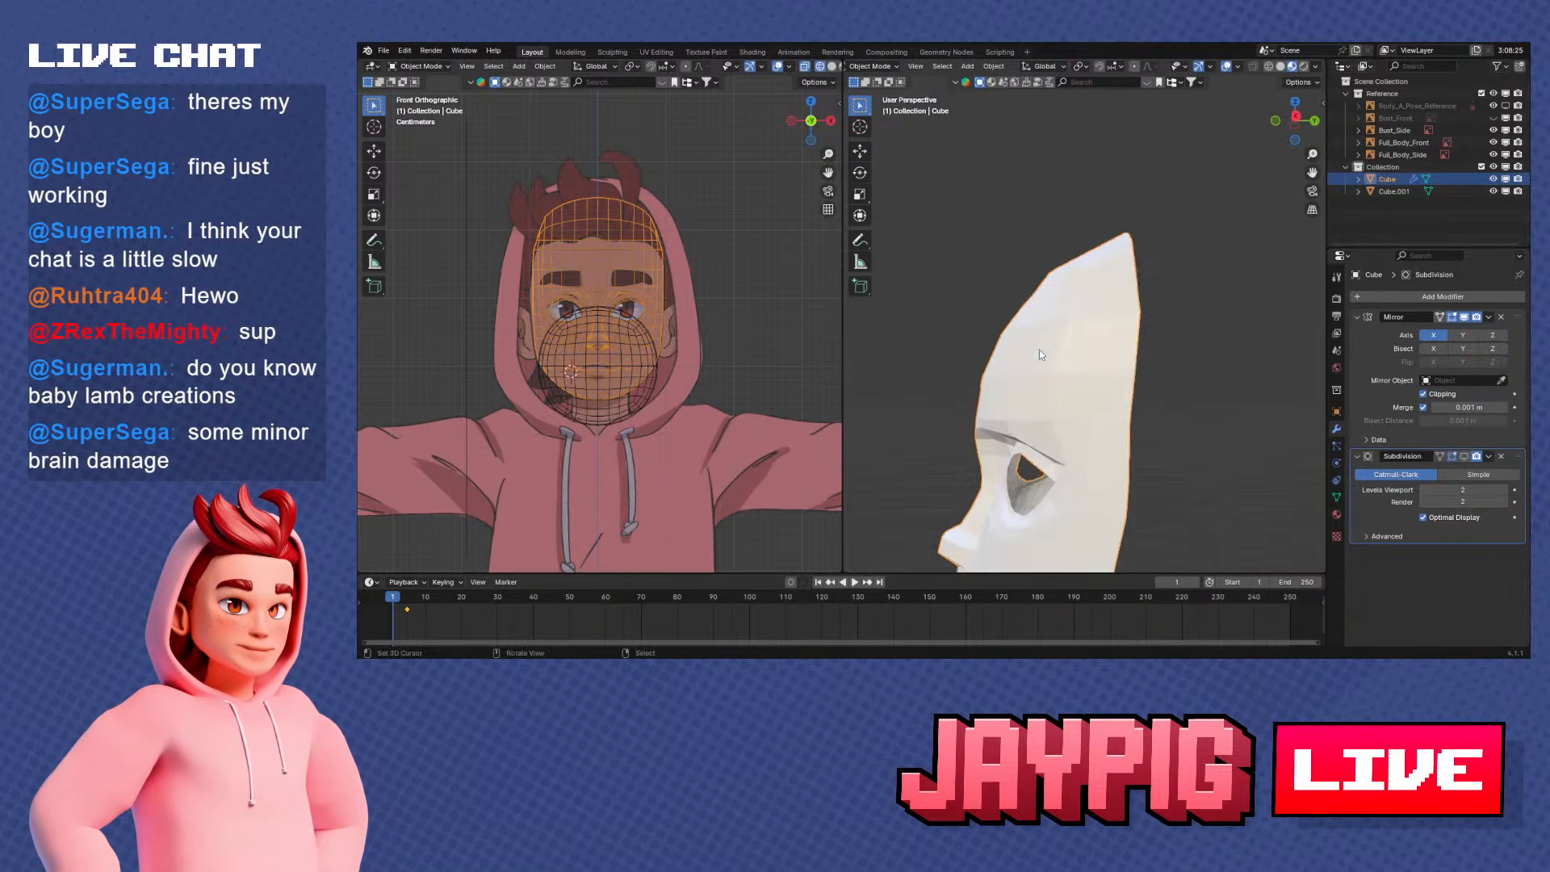
key(Tab)
scroll(1039, 350, up, 2)
shift+middle_drag(1154, 307, 1103, 302)
scroll(1119, 305, up, 2)
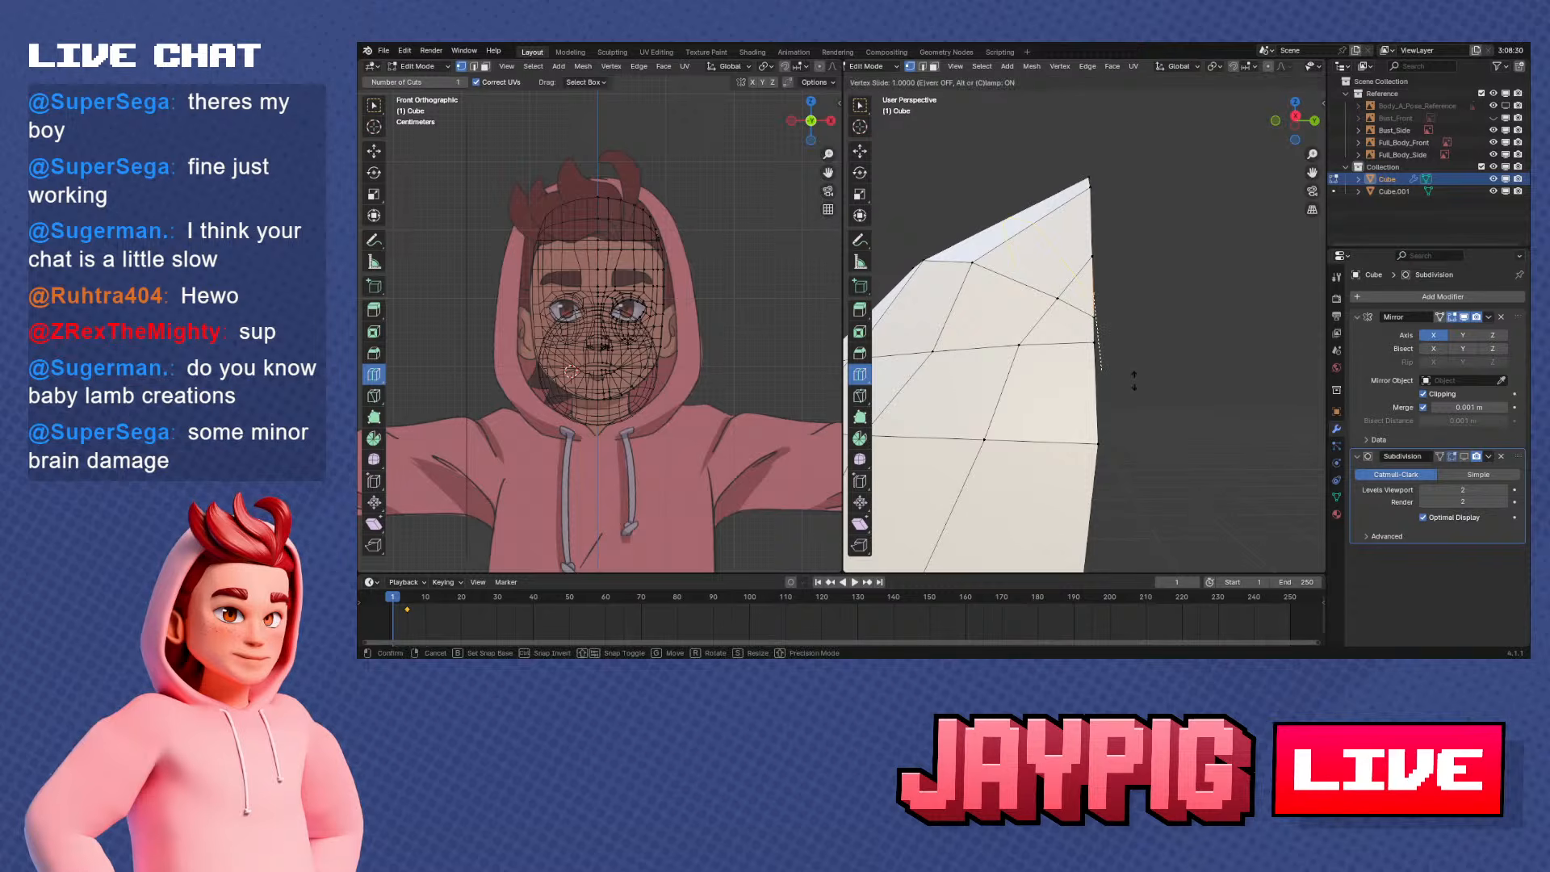
Slide two temple-side vertices of the head's open back edge down along the edge to even out the spacing
shift+middle_drag(1168, 317, 1113, 308)
key(g)
right_click(1120, 277)
key(g)
key(g)
click(1110, 263)
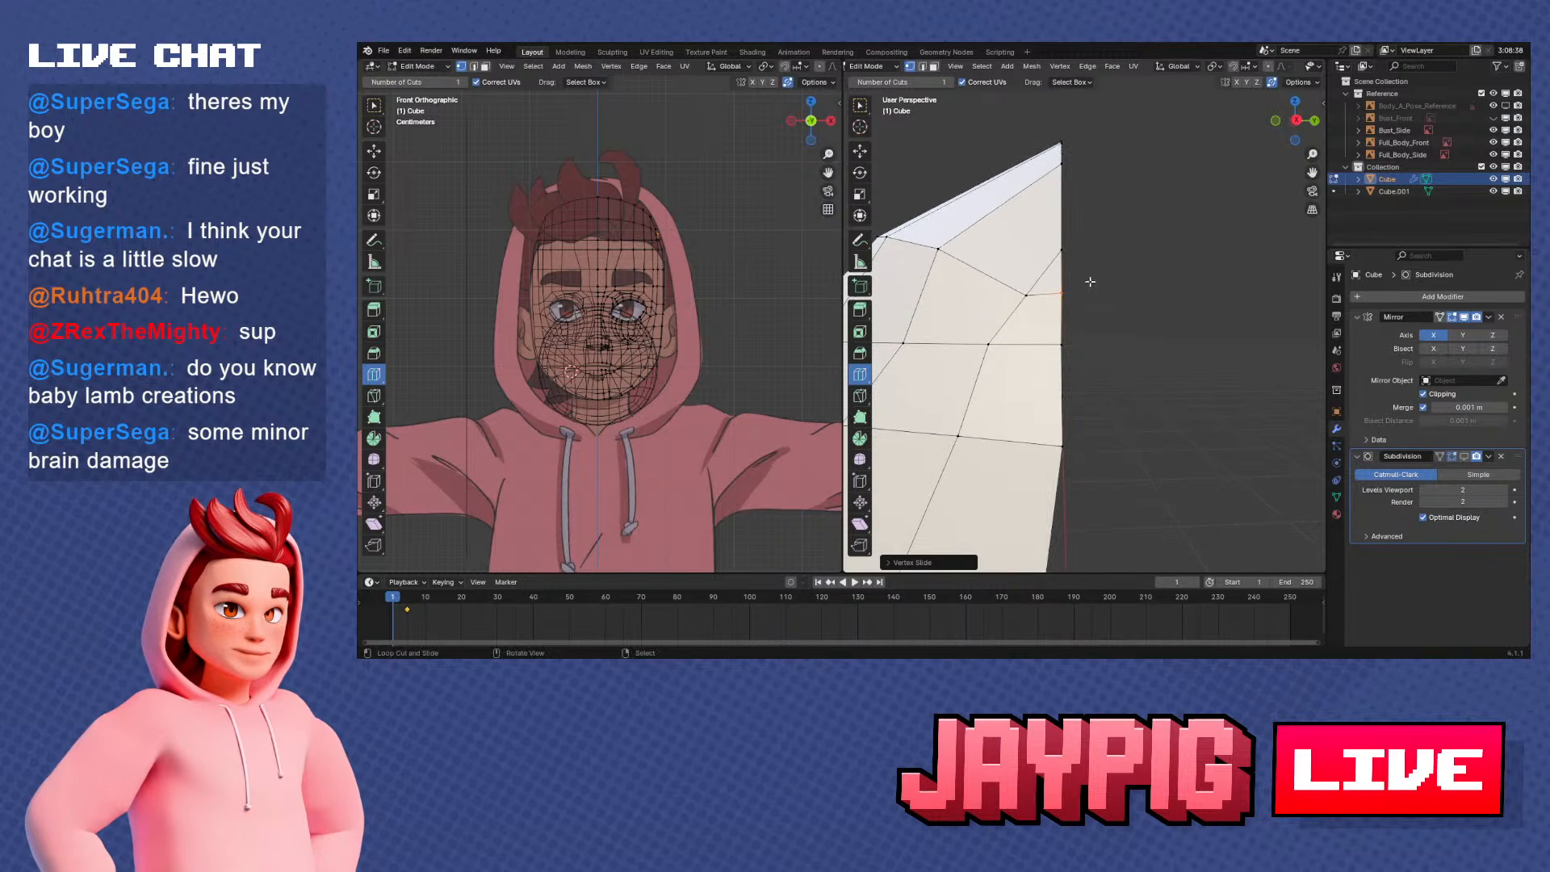
right_click(1066, 250)
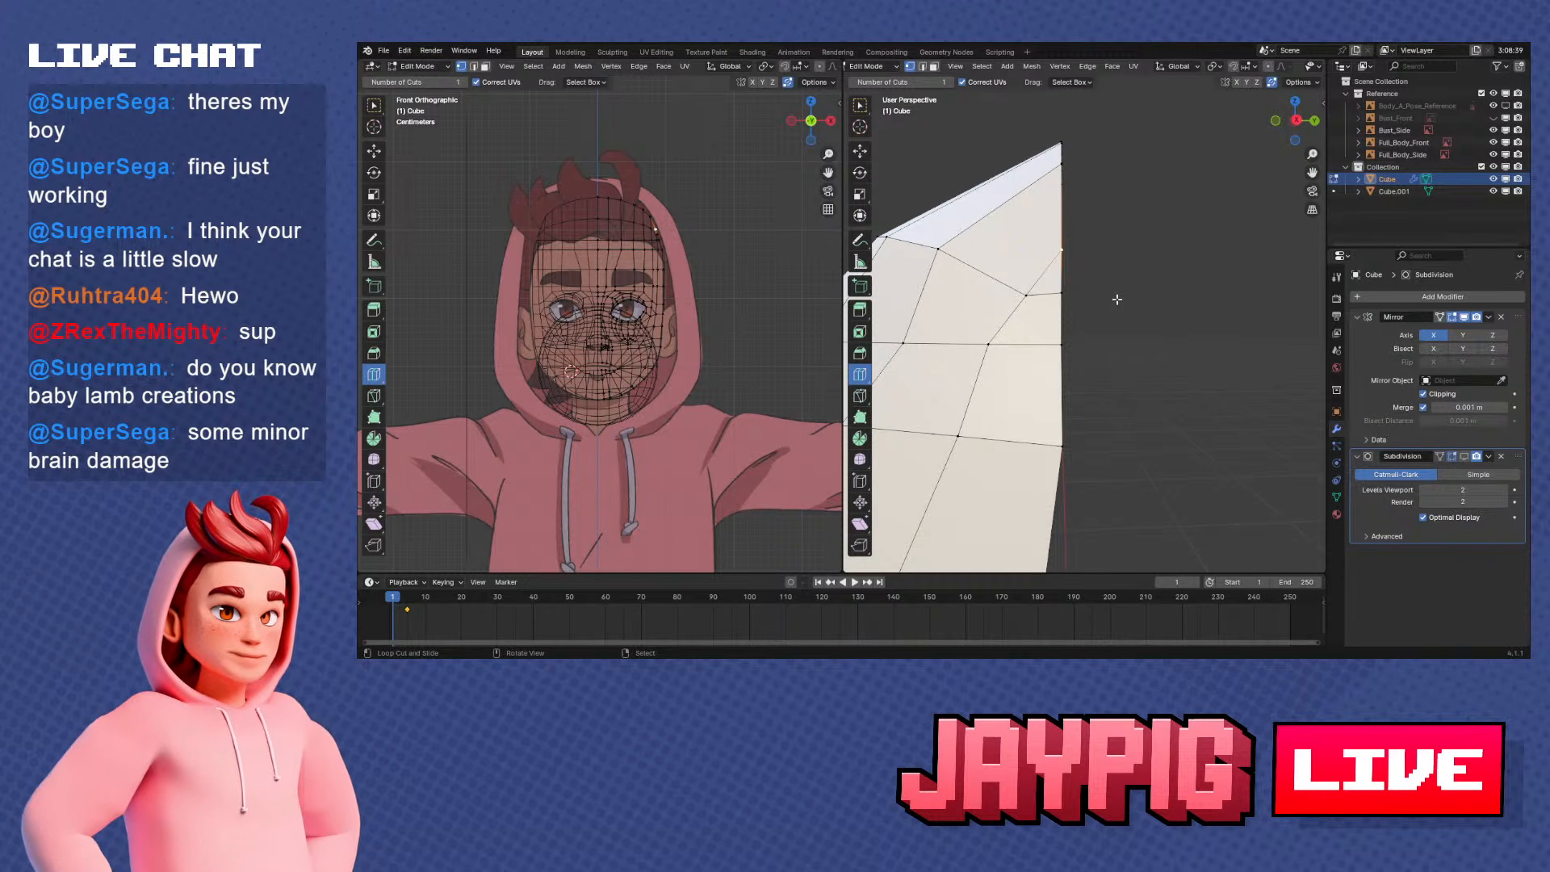
key(g)
key(g)
click(1117, 375)
middle_drag(1118, 374, 1062, 355)
scroll(1140, 381, down, 2)
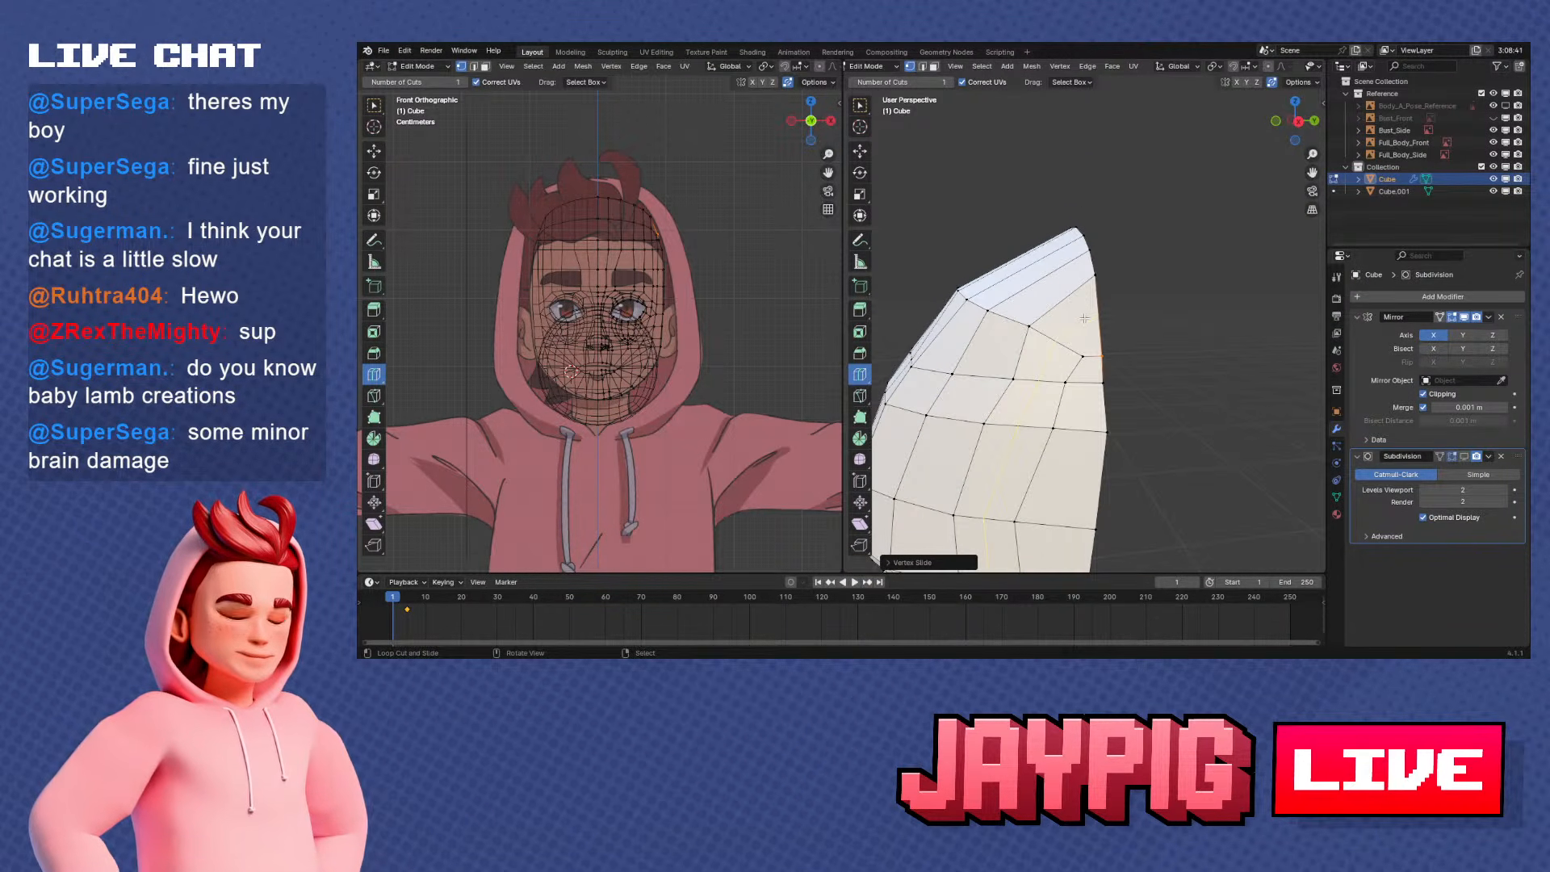
Slide the next two vertices up the skull arc down along the back edge with Vertex Slide
click(1098, 273)
key(shift+v)
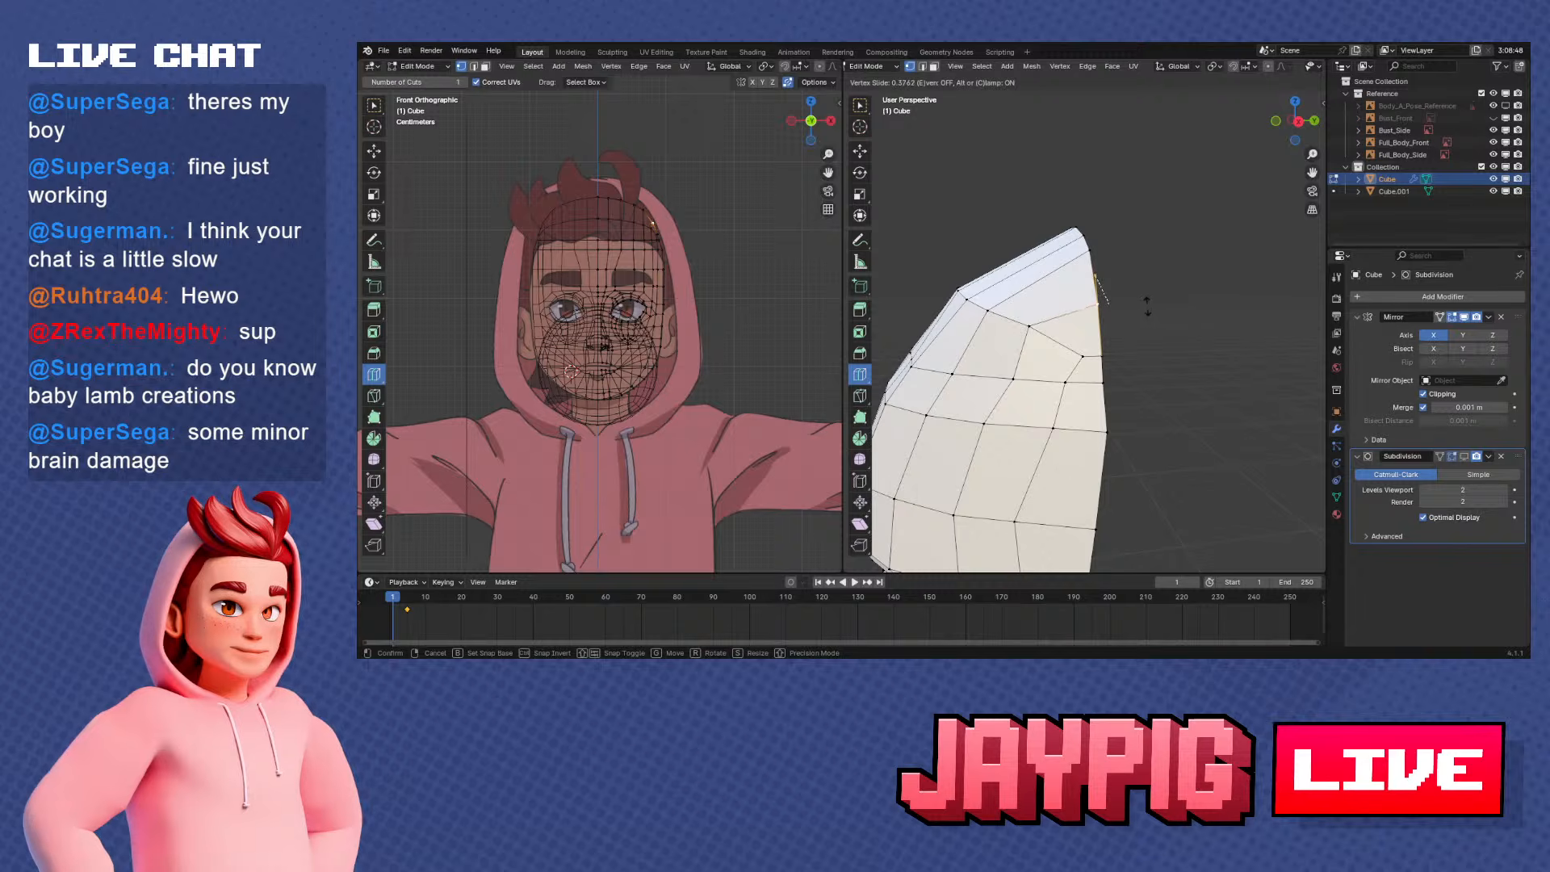
click(1147, 308)
right_click(1090, 250)
key(shift+v)
click(1184, 299)
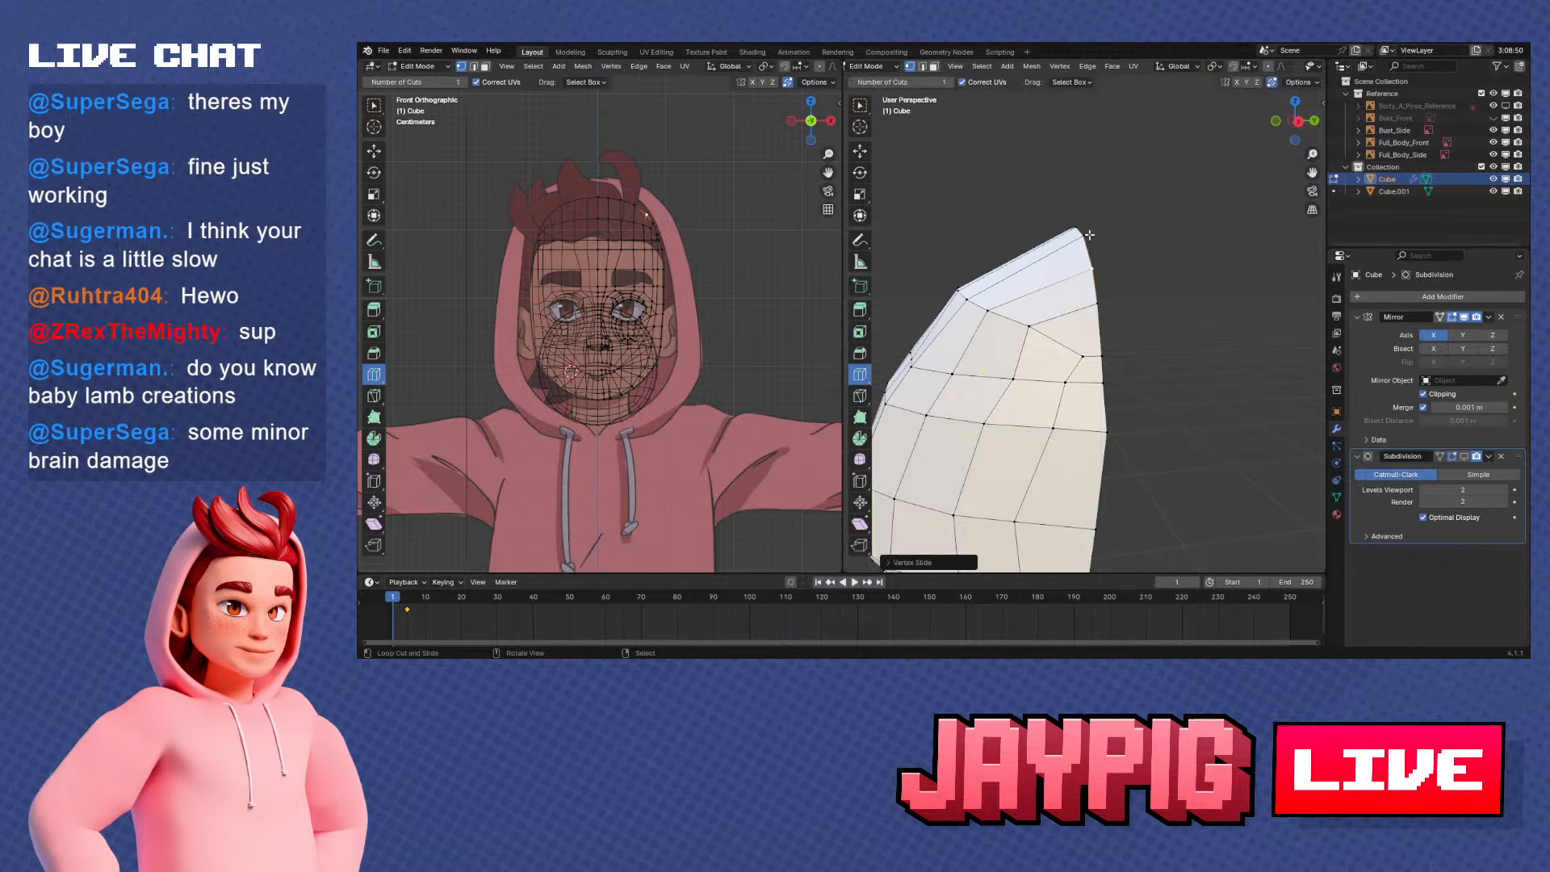
Slide the remaining skull arc vertices near the crown along the arc to space them evenly up to the centre line
right_click(1089, 235)
key(shift+v)
click(1110, 246)
middle_drag(1110, 247, 1198, 224)
key(shift+v)
click(1210, 253)
right_click(1082, 208)
key(shift+v)
click(1104, 210)
In side view, move the forehead row's vertices at the centre line individually along Y to round the profile
middle_drag(1105, 210, 1120, 296)
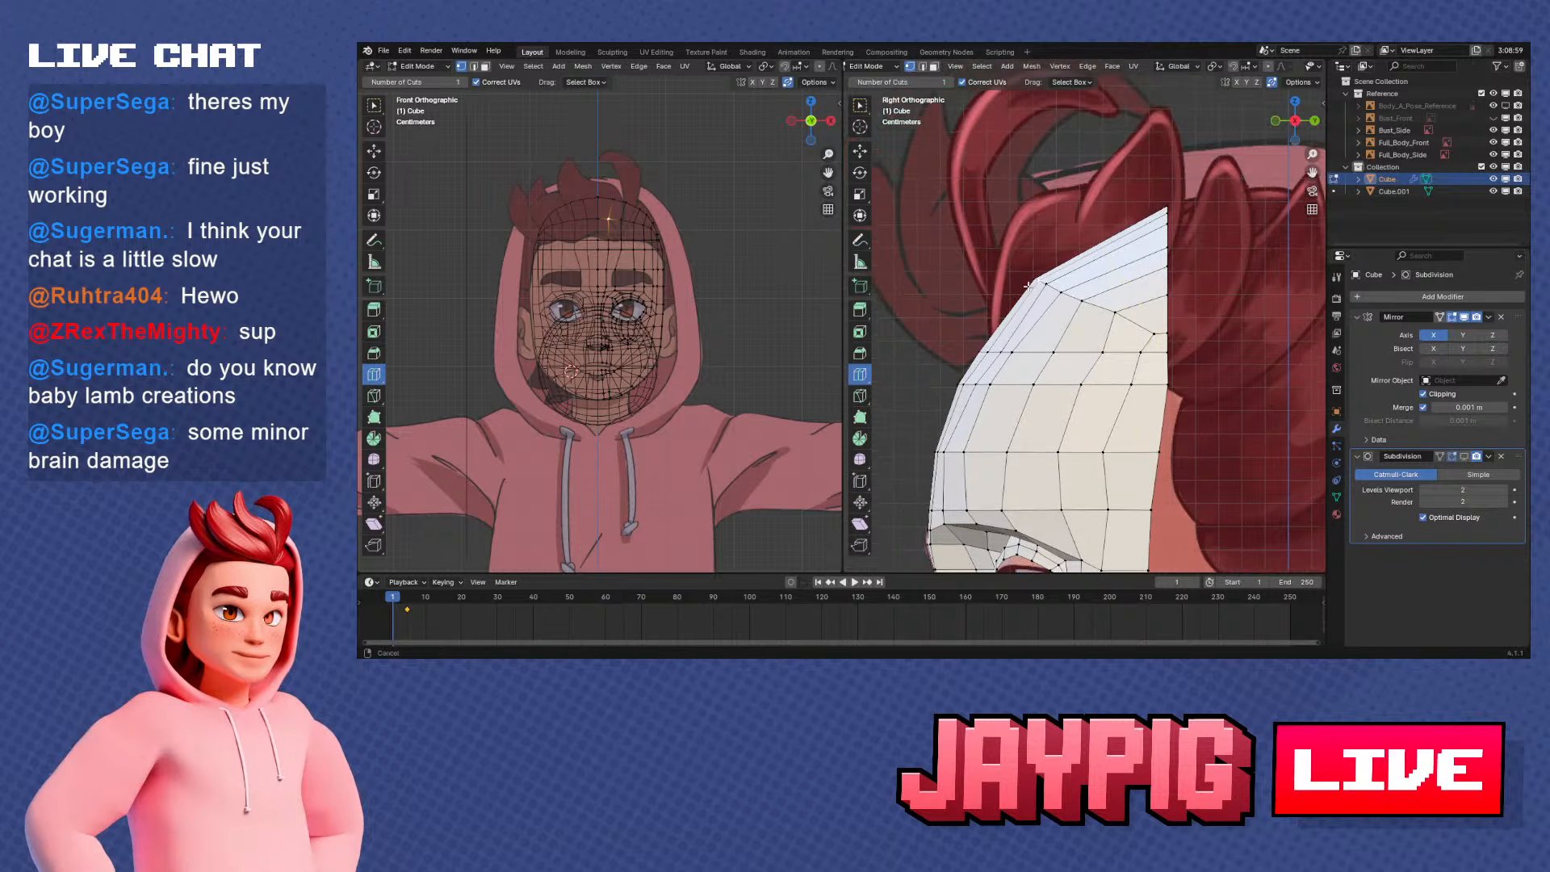
scroll(1121, 296, up, 3)
key(g)
key(y)
click(1122, 296)
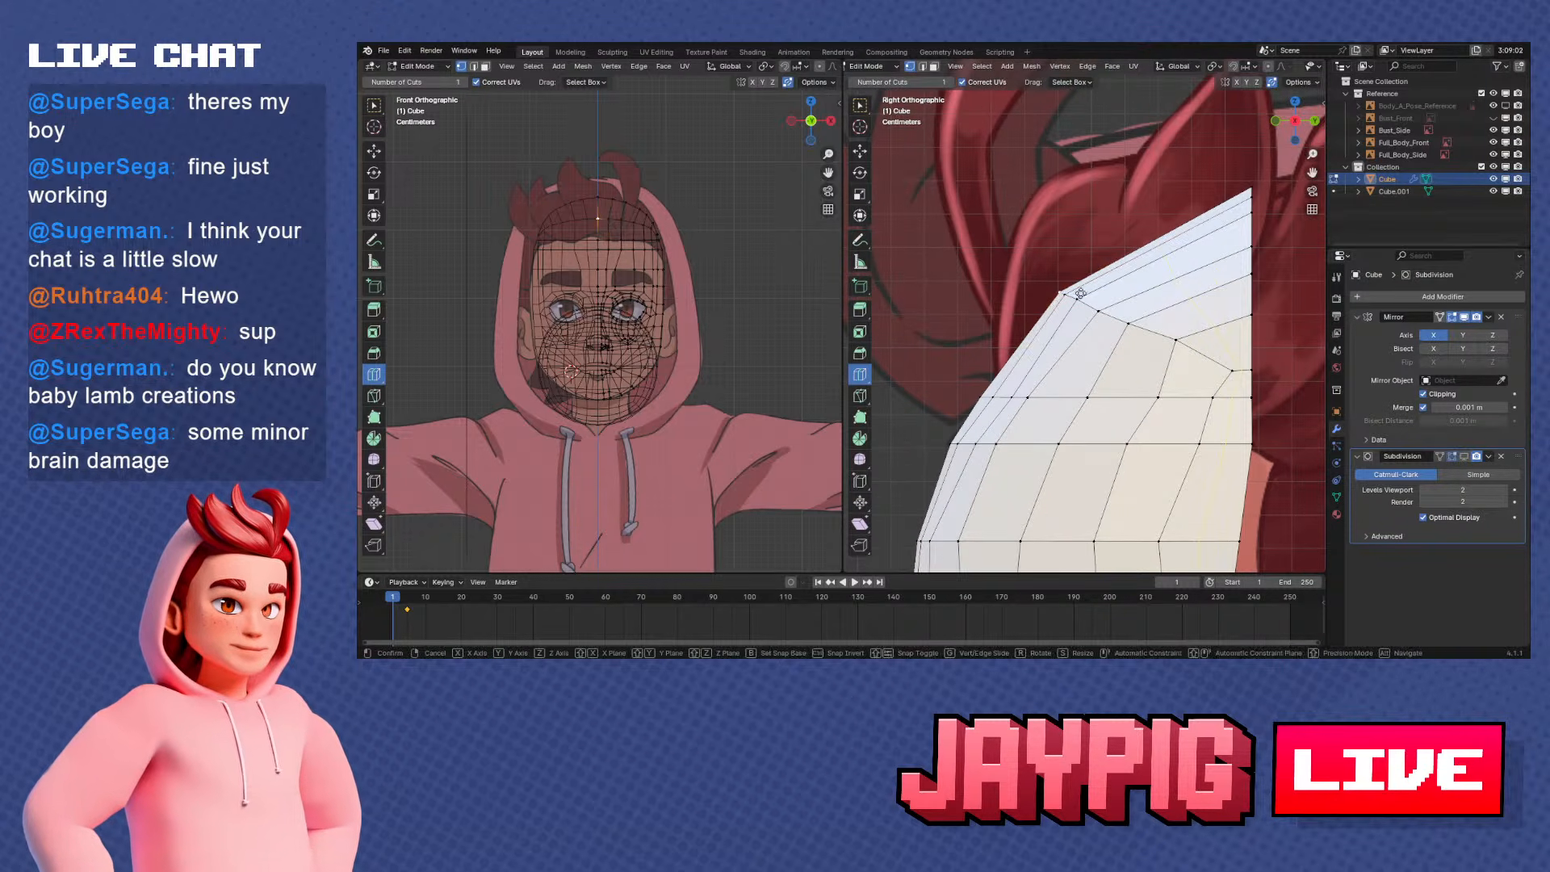
middle_drag(1123, 296, 1068, 273)
key(g)
key(y)
click(1086, 275)
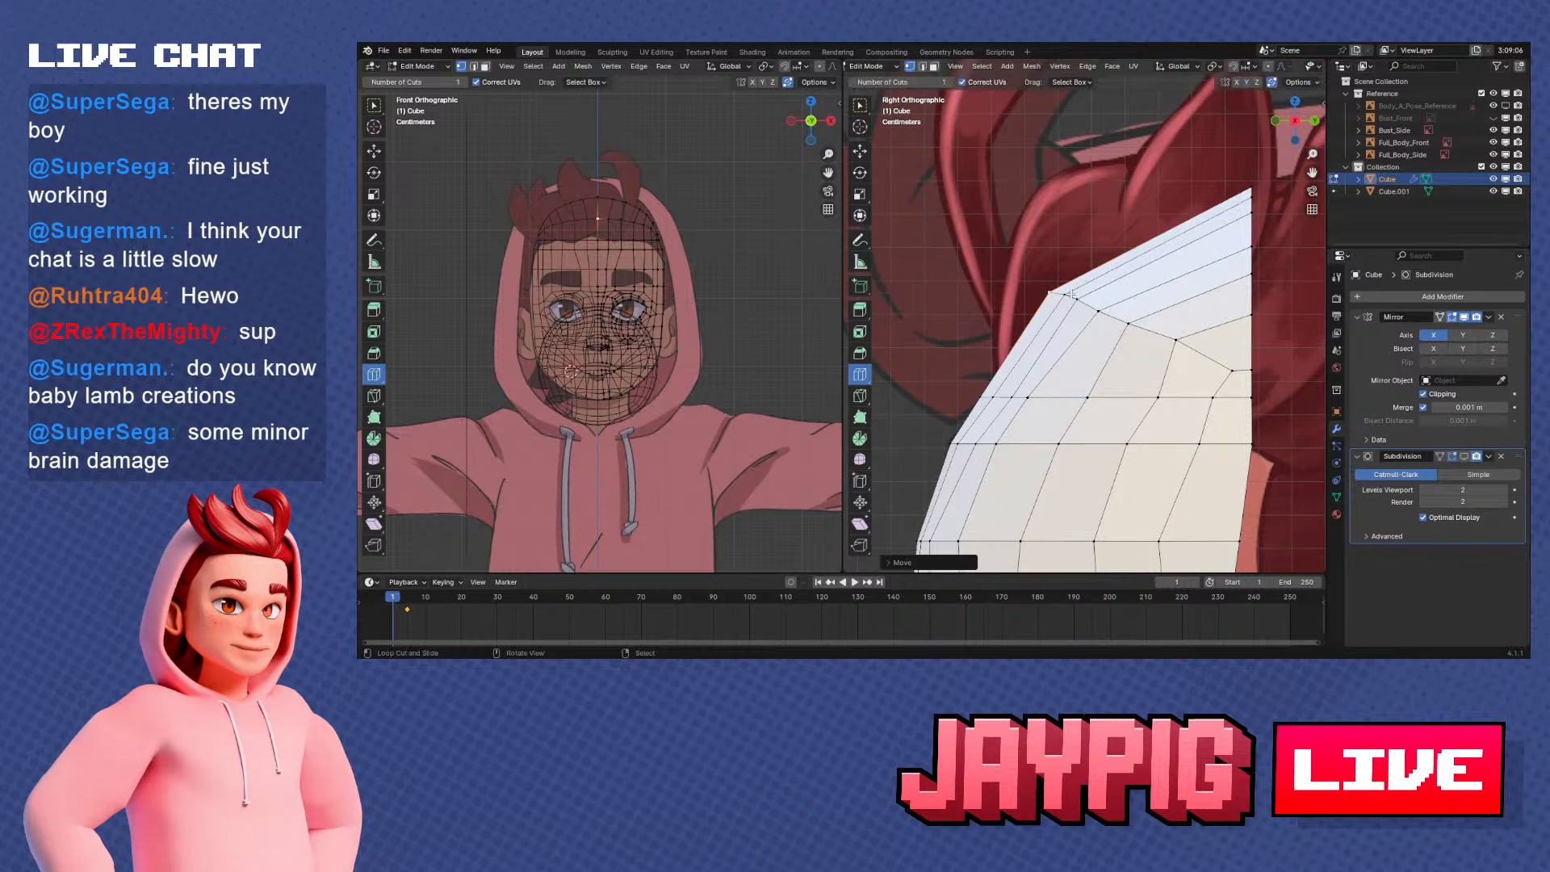
Move the row vertex beside the centre line along Y, and slide the row's temple-side vertex along its edge
right_click(1070, 295)
key(g)
key(y)
click(1126, 319)
right_click(1084, 299)
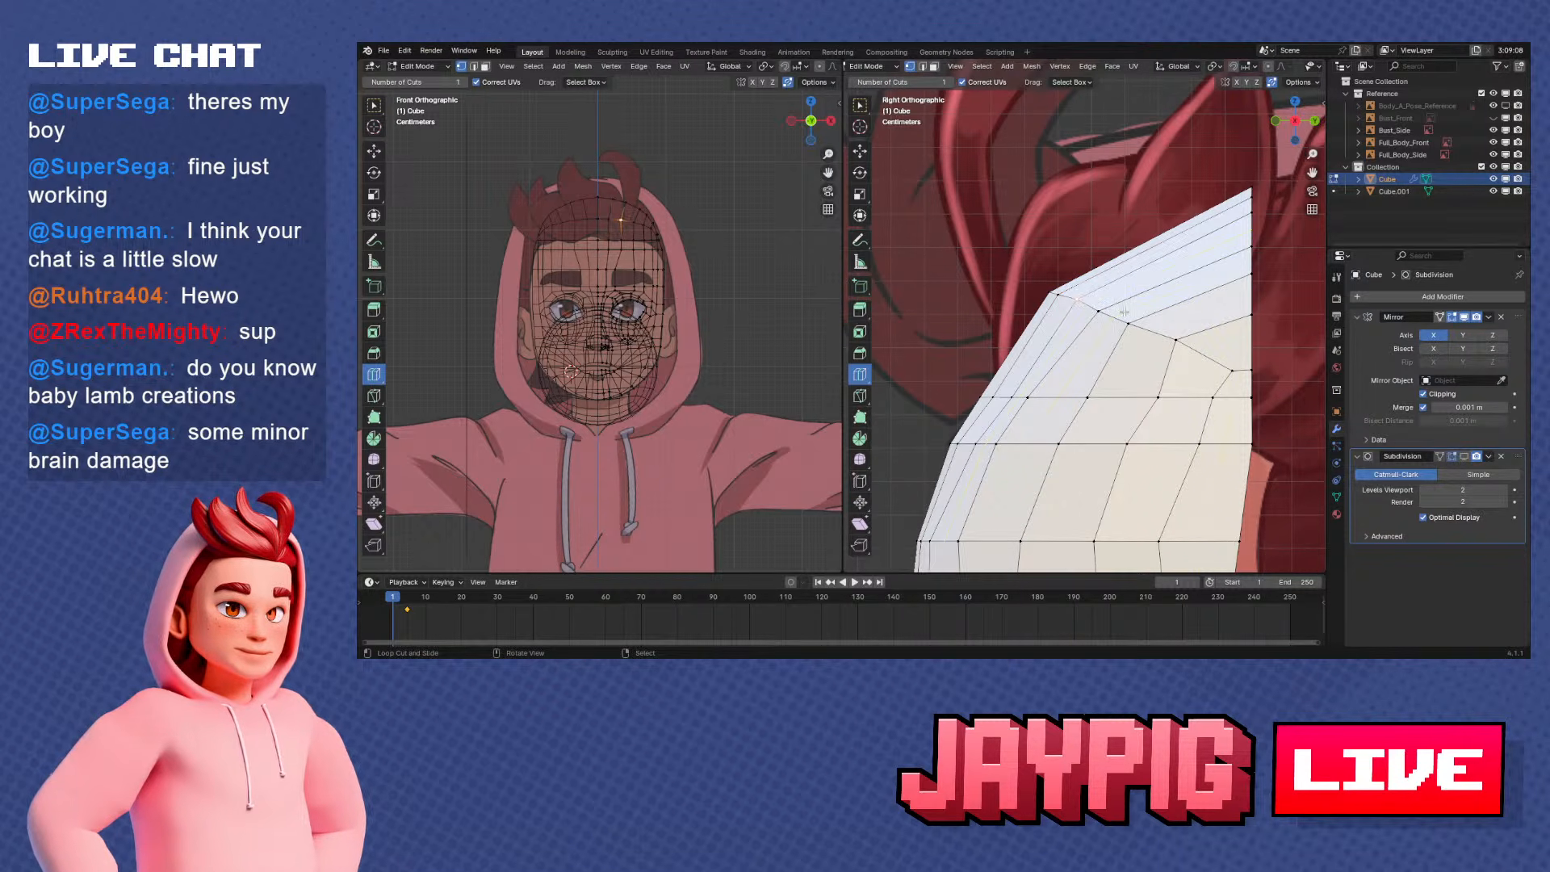
key(shift+v)
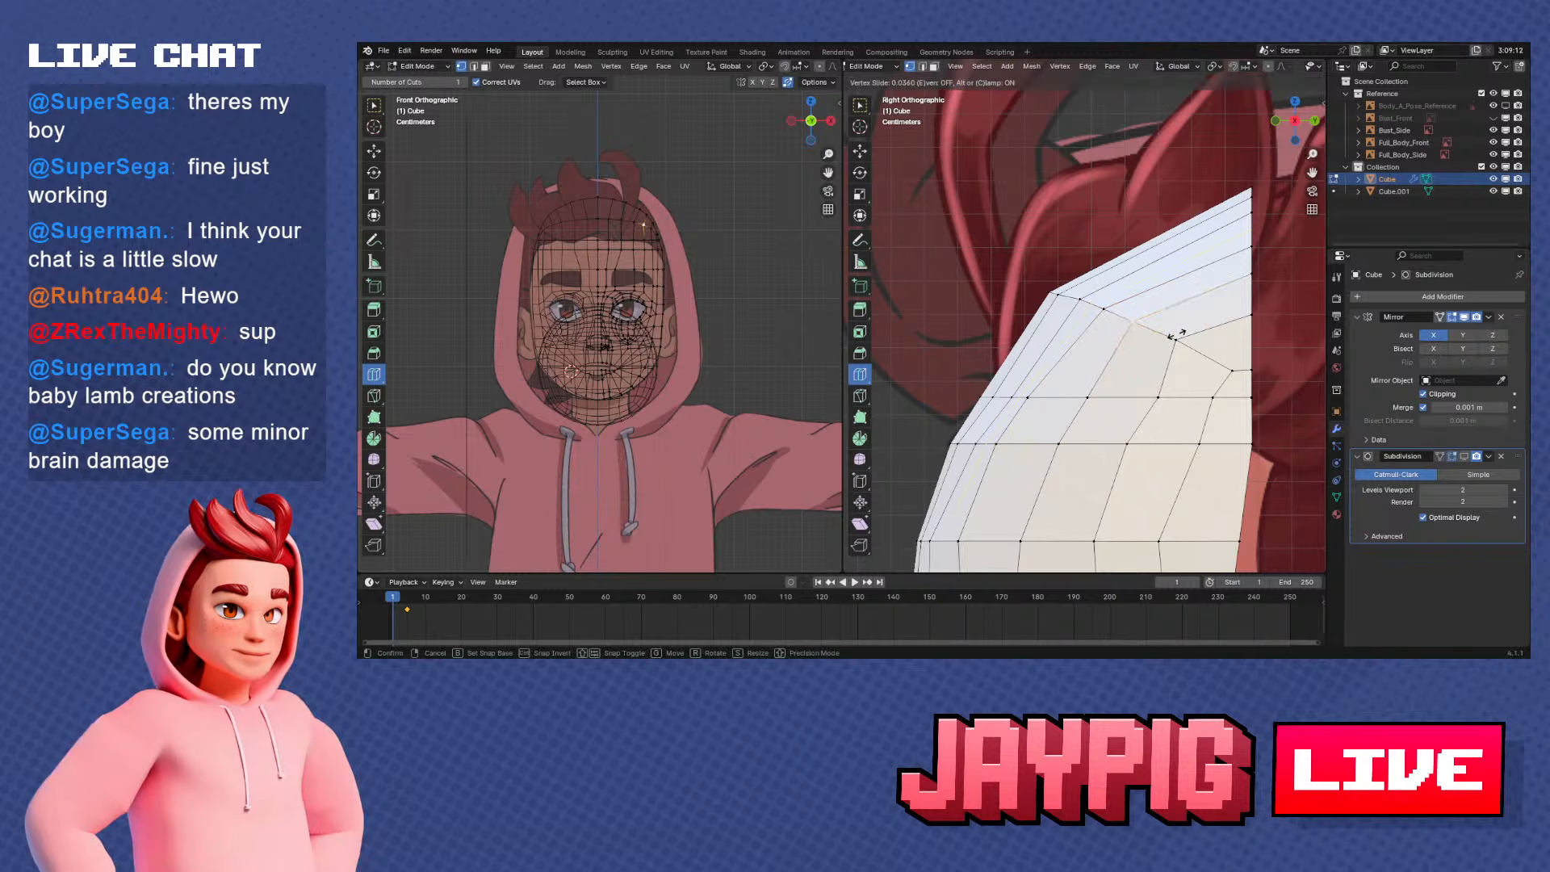
click(1176, 334)
Select the row from the centre line outward, lower it along Z in side view, and slide the next temple-side vertex
scroll(1201, 342, down, 2)
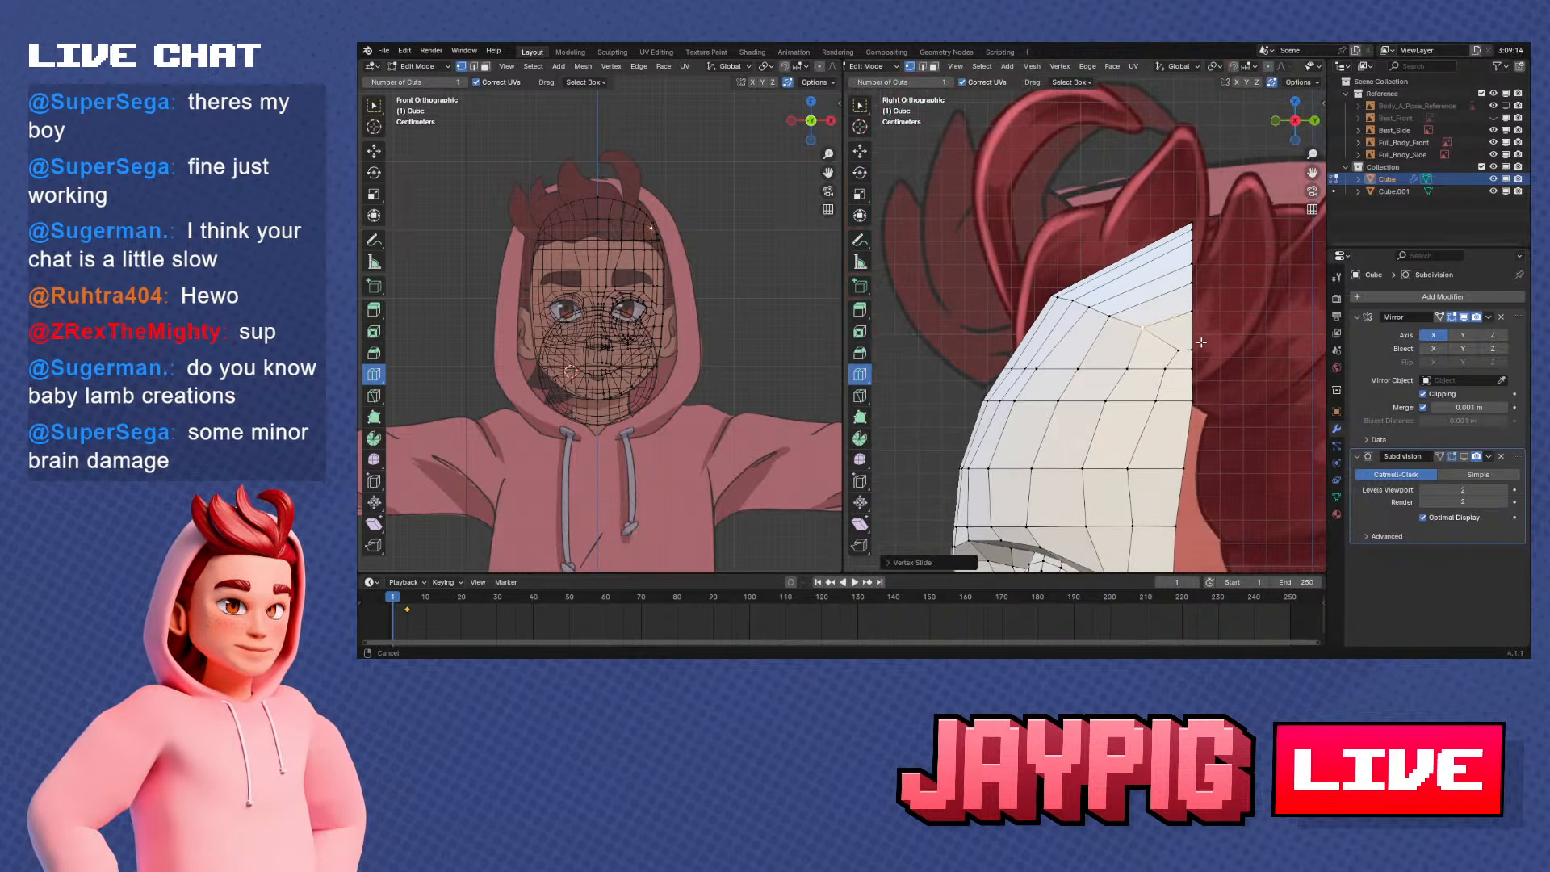
scroll(1183, 329, up, 1)
scroll(1082, 370, up, 1)
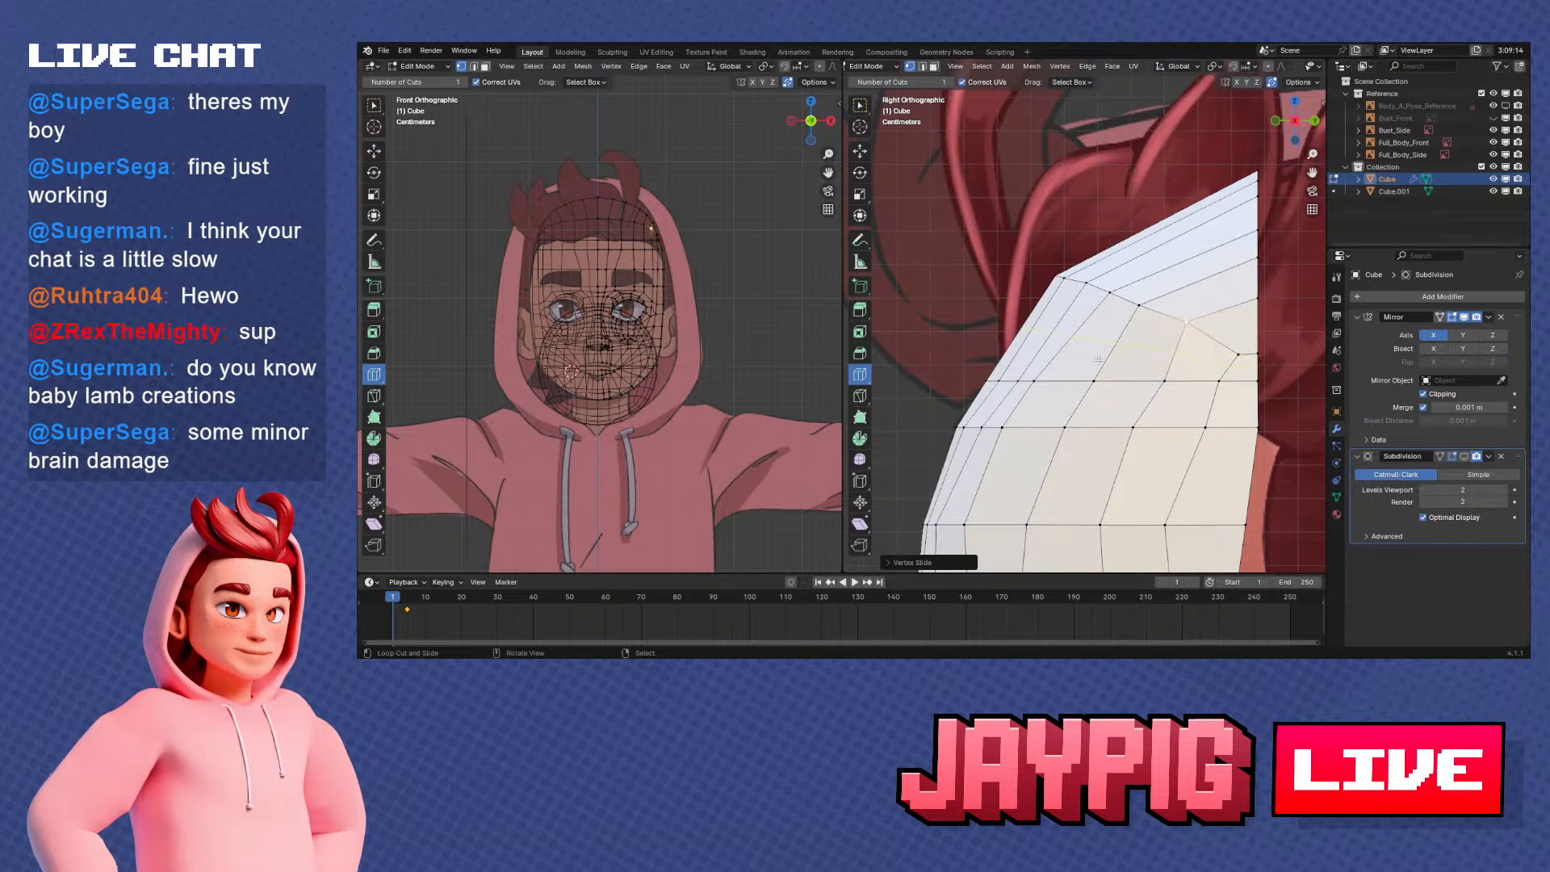
middle_drag(1098, 359, 1016, 334)
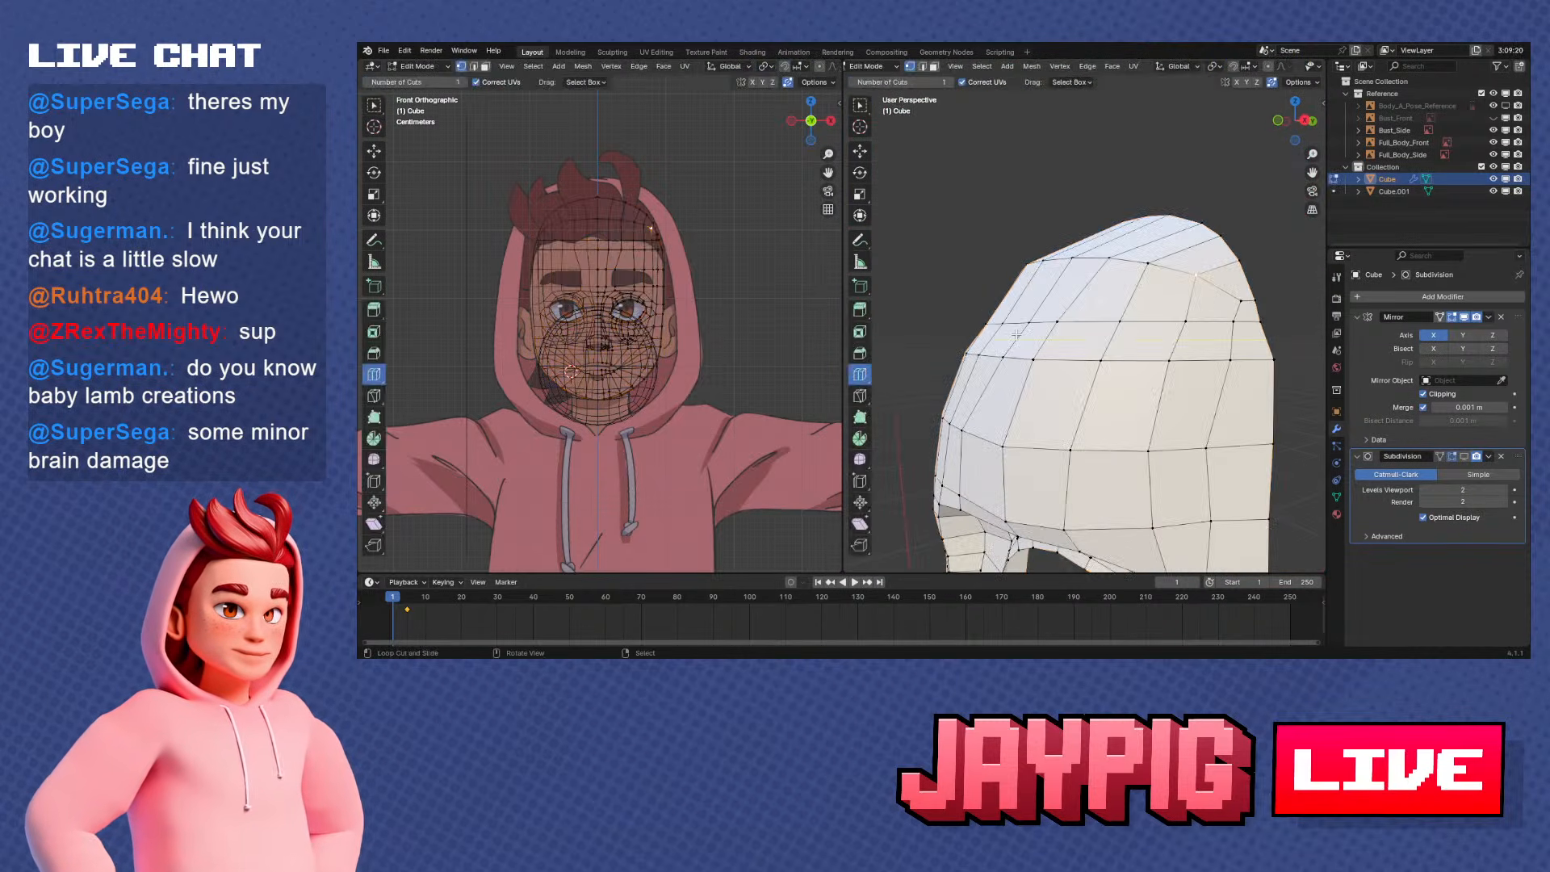
key(KP_3)
scroll(1091, 336, up, 3)
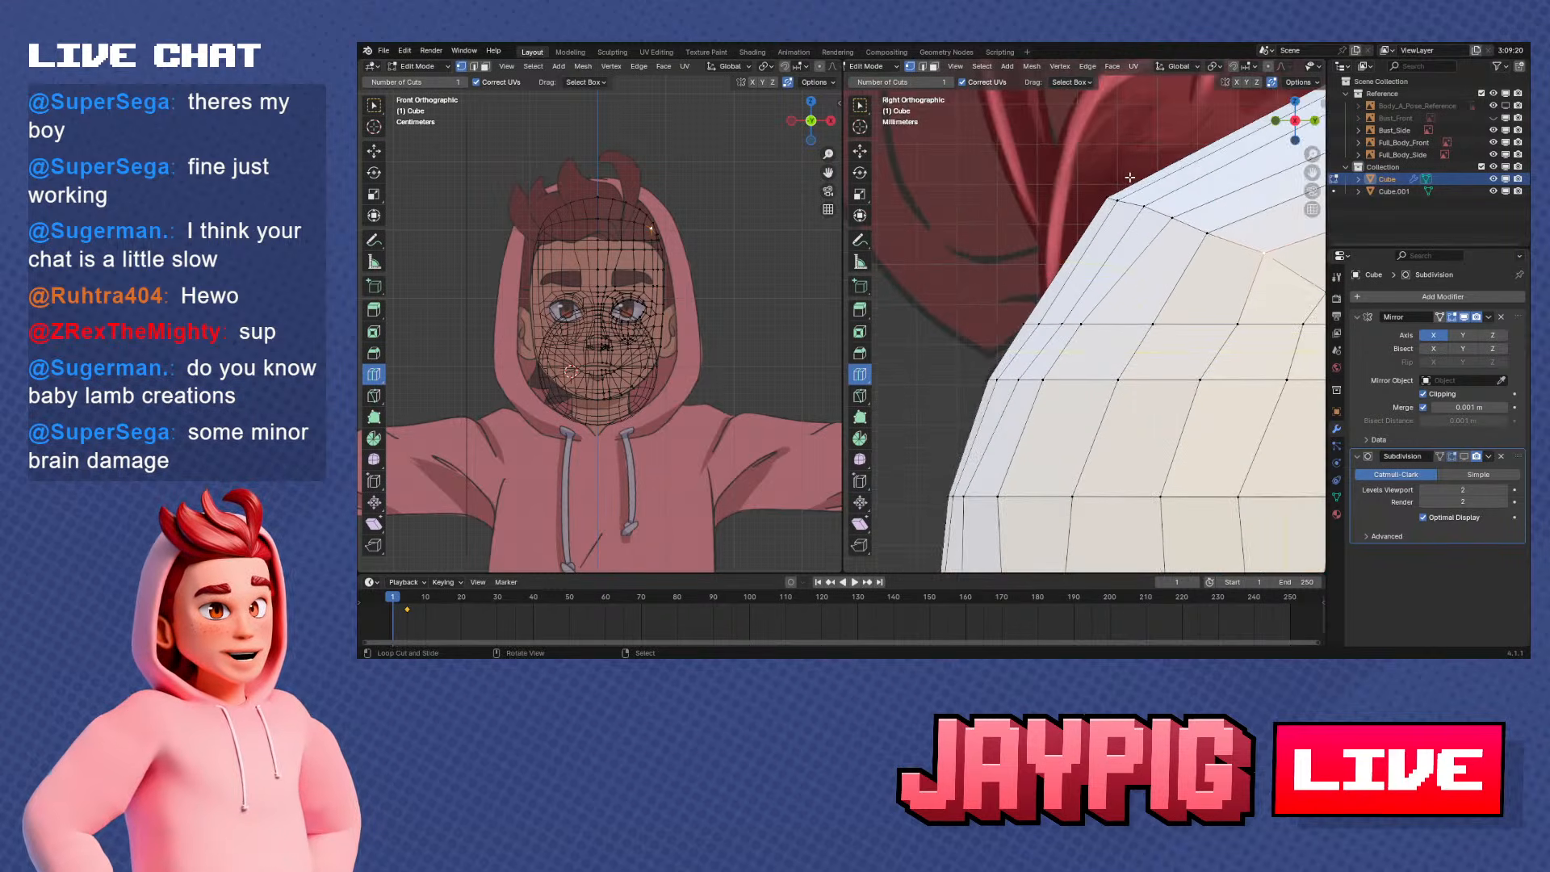
middle_drag(1003, 358, 1125, 292)
key(KP_3)
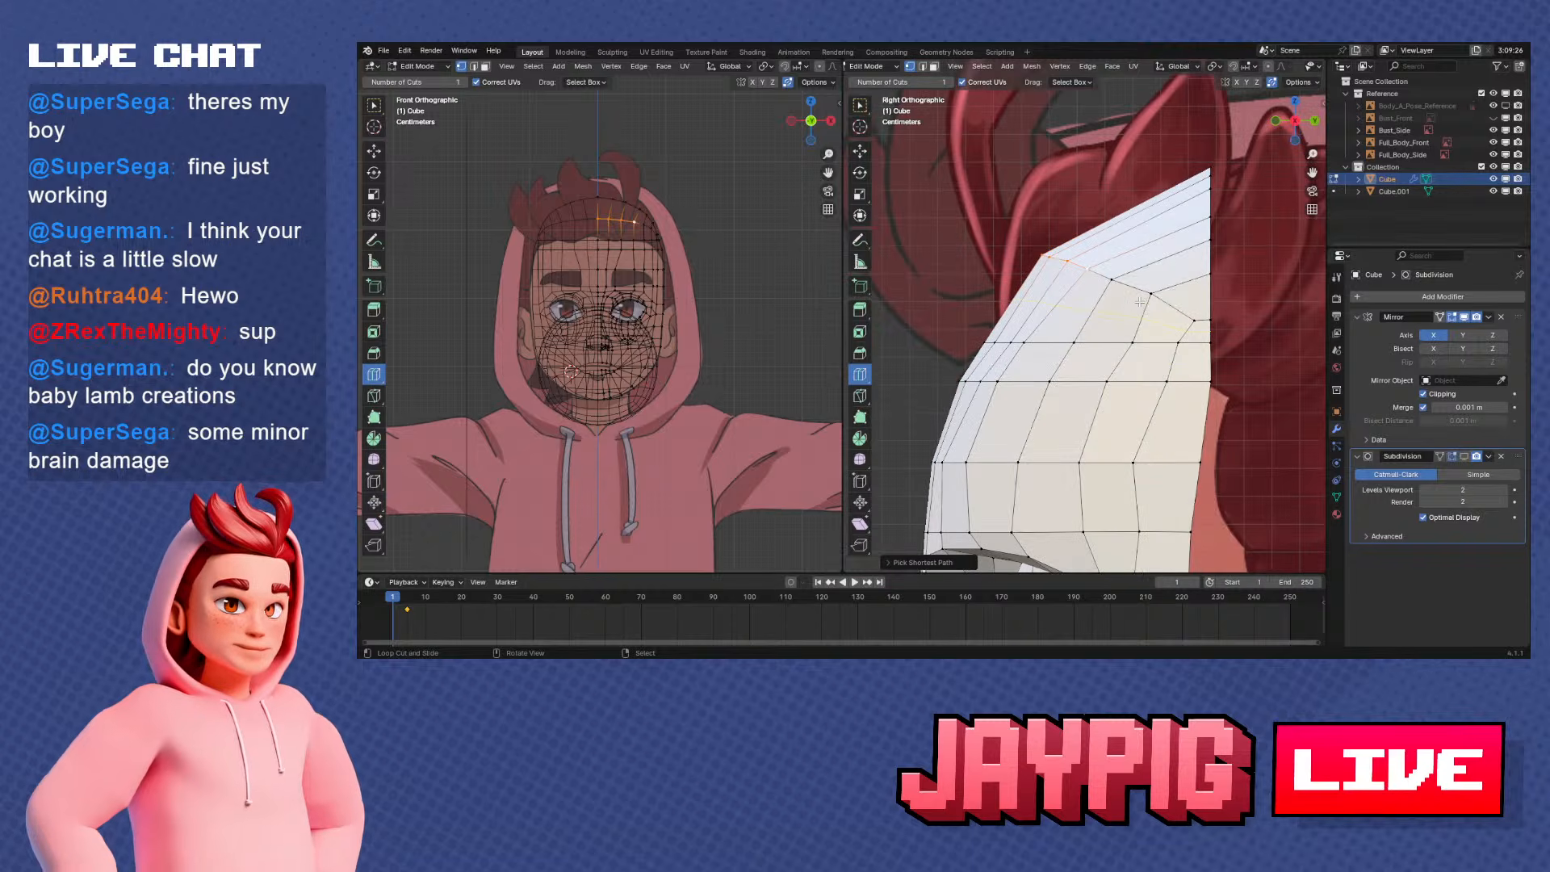
key(g)
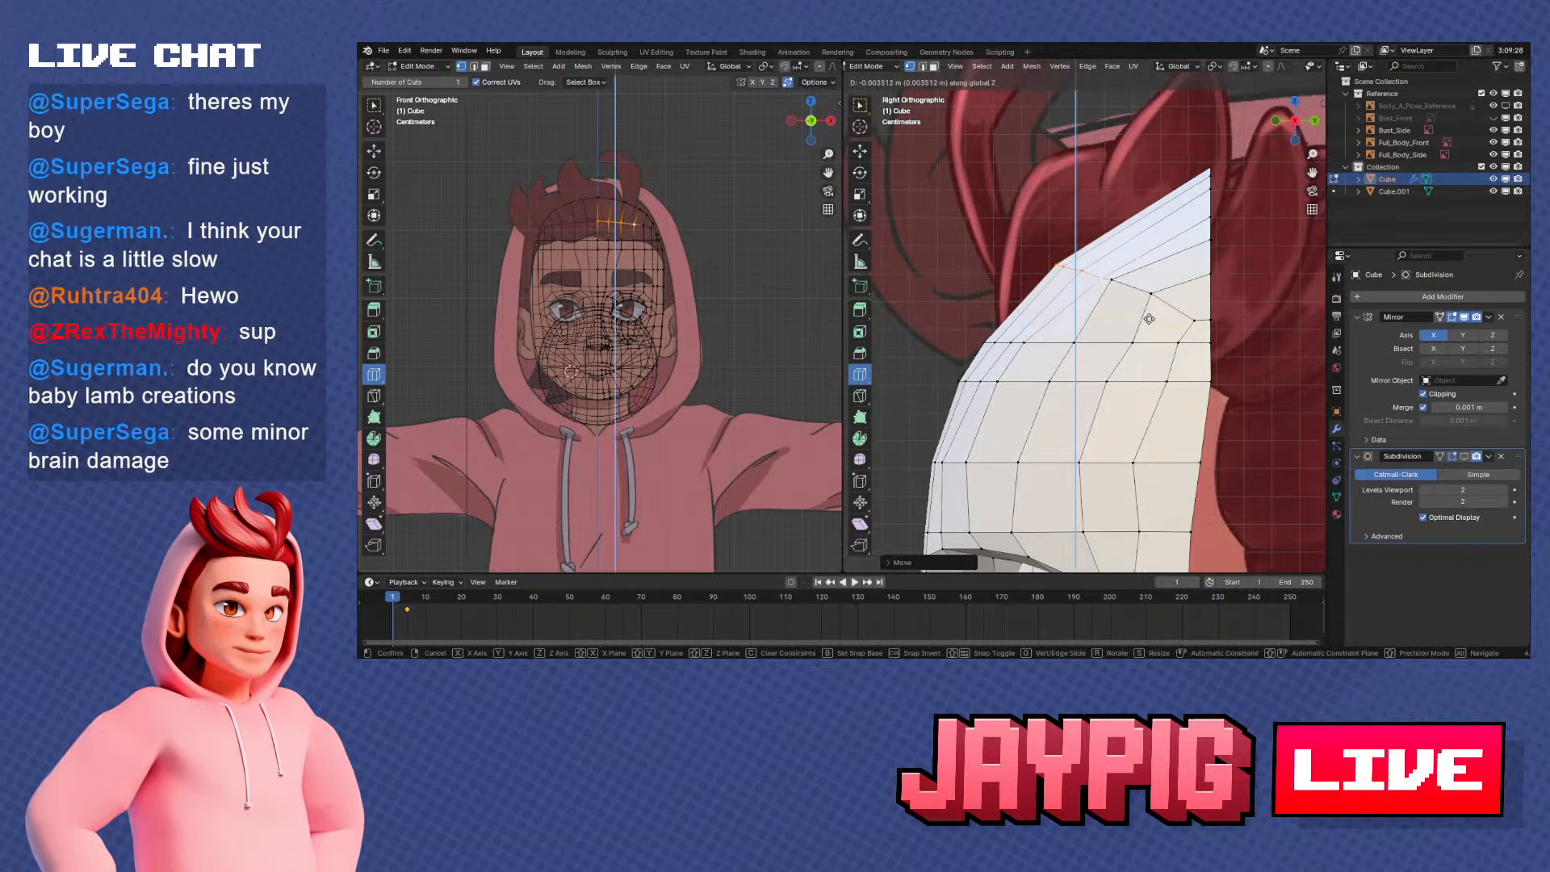
key(g)
click(1156, 299)
In front view, slide the two middle vertices of the upper forehead row along their edges
key(KP_1)
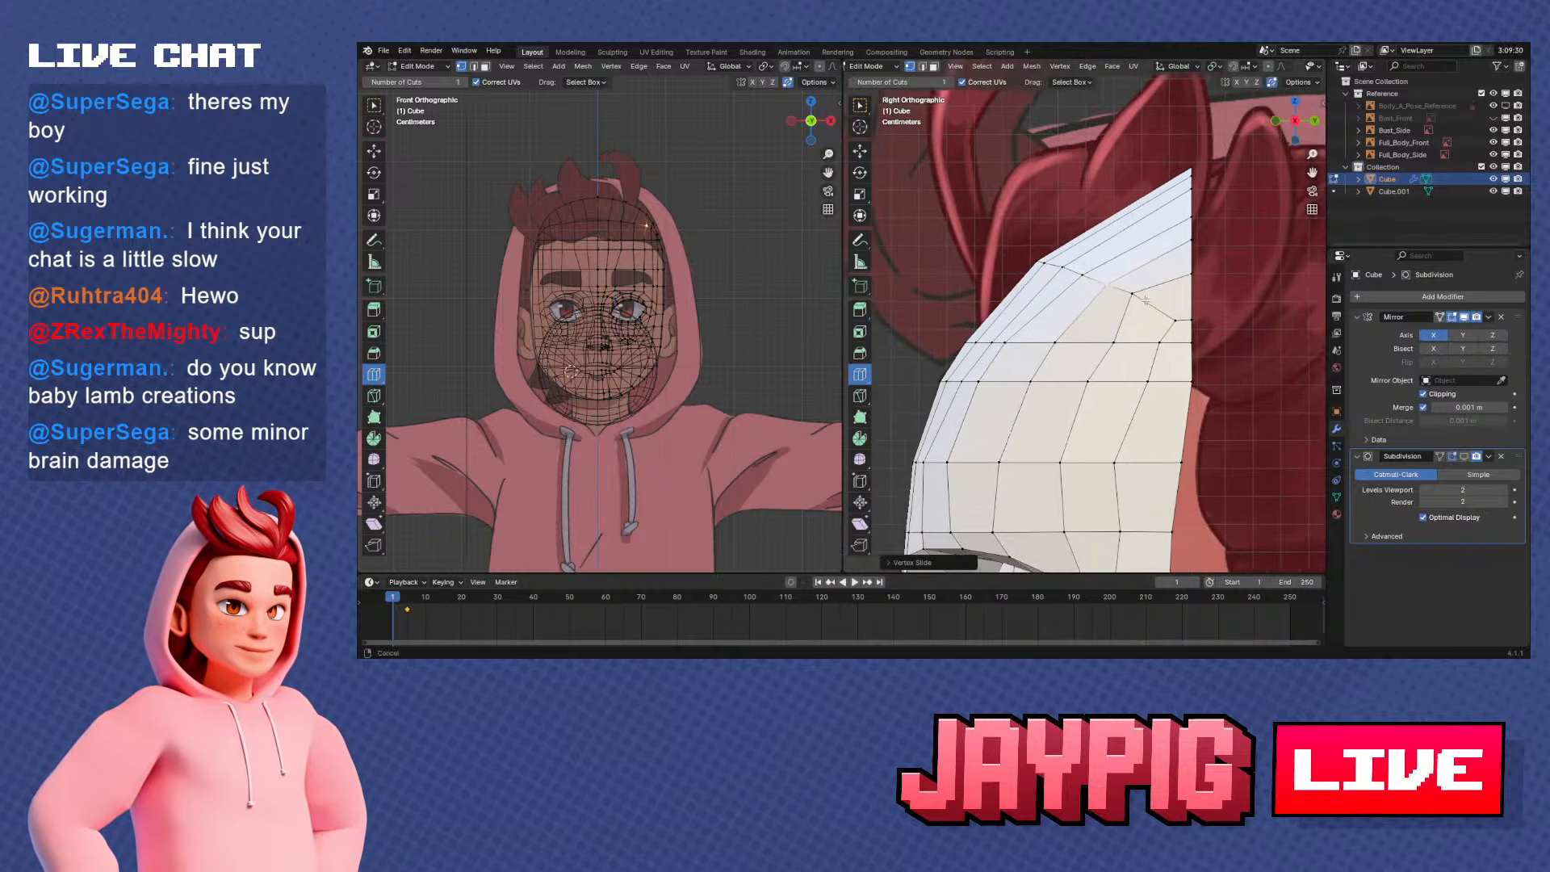
right_click(1202, 270)
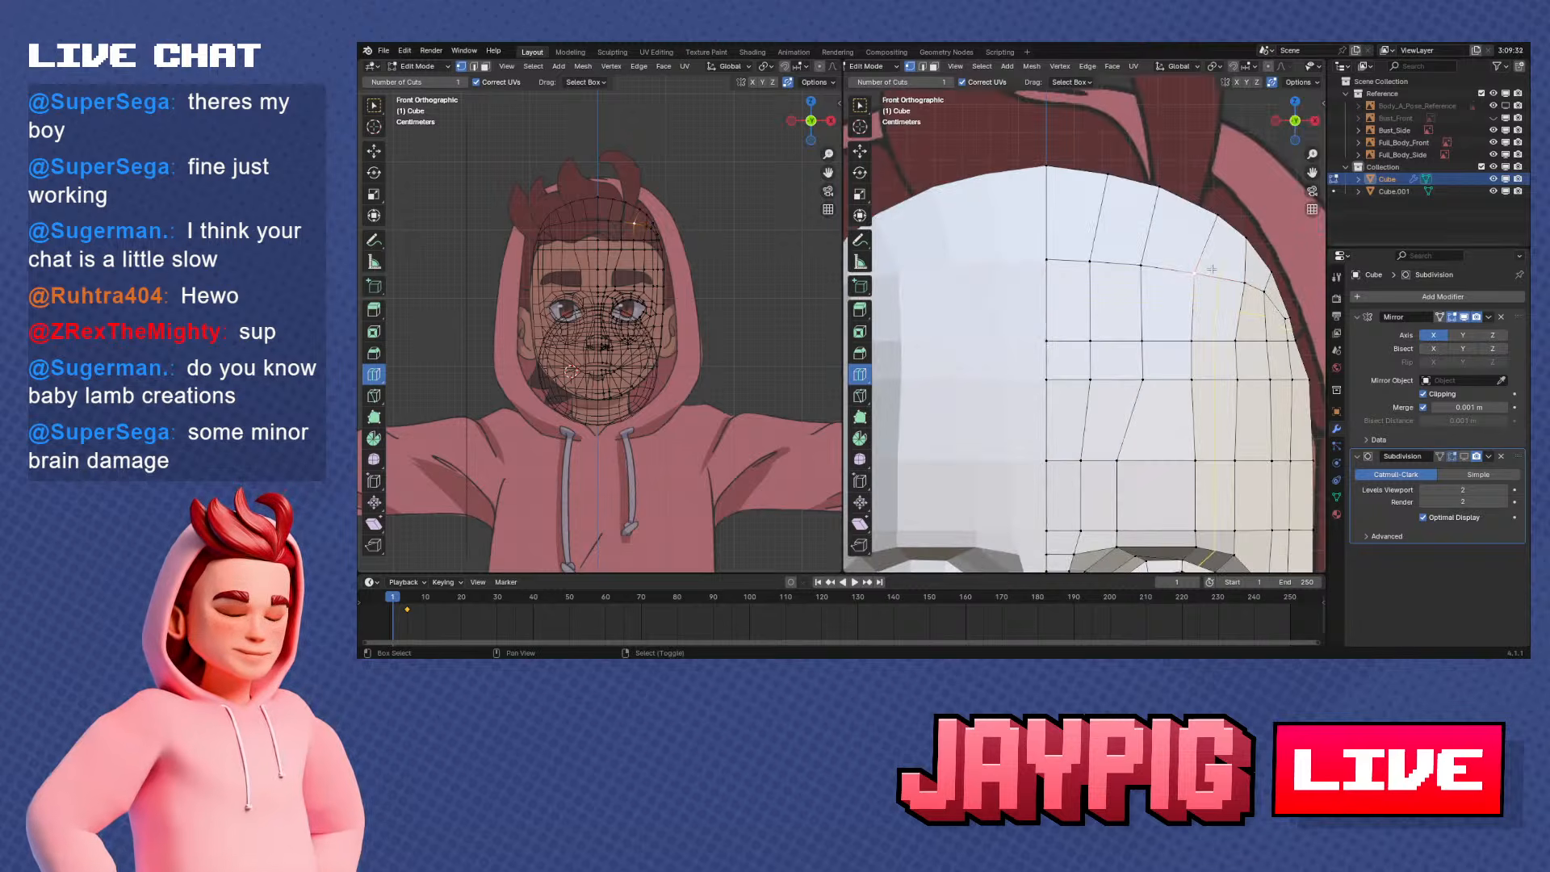
key(g)
key(g)
click(1215, 270)
right_click(1147, 261)
key(g)
key(g)
click(1157, 260)
Slide the row vertex nearest the centre line and the temple-side vertex outward to even the front view spacing
right_click(1096, 255)
key(g)
key(g)
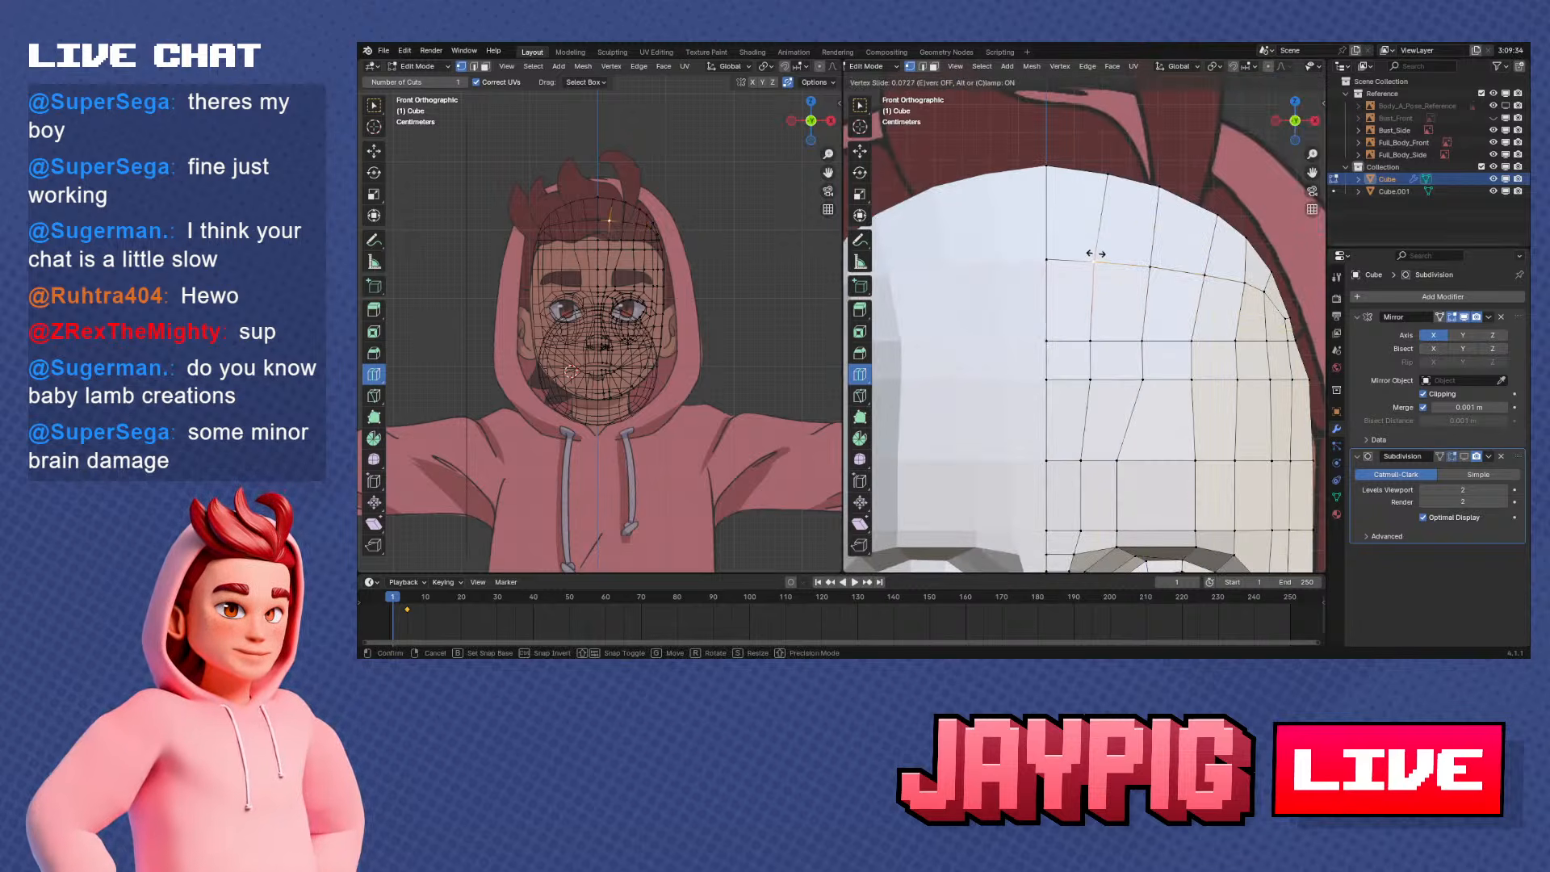
click(1107, 254)
shift+middle_drag(1219, 278, 1125, 280)
right_click(1190, 279)
key(g)
key(g)
click(1201, 281)
Move the row's temple-side vertex slightly down along Z in side view
scroll(1125, 280, up, 2)
key(KP_3)
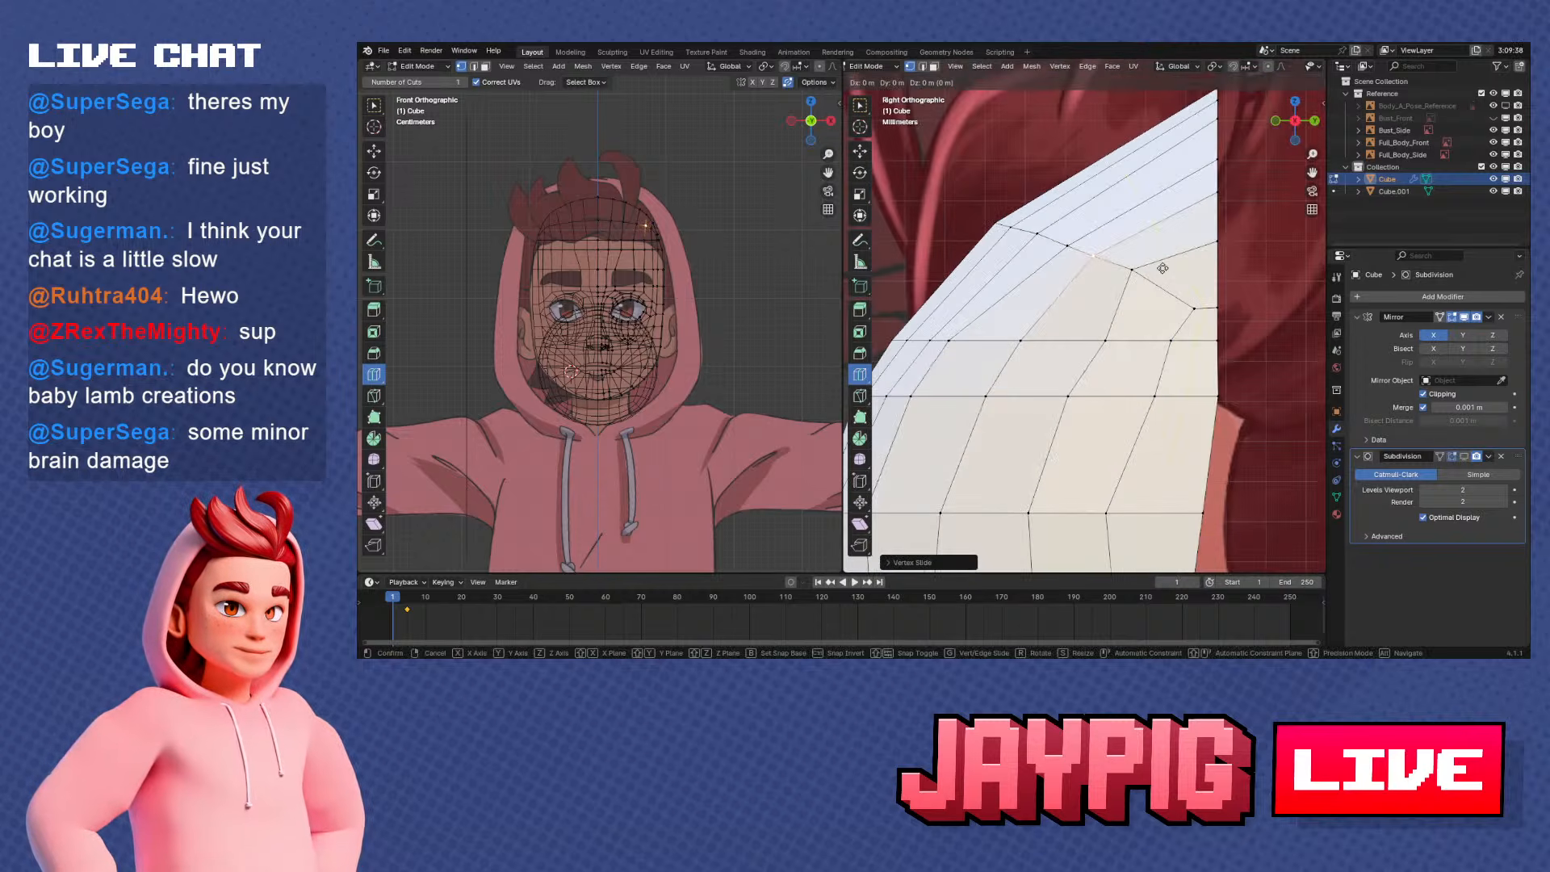
key(g)
key(y)
key(z)
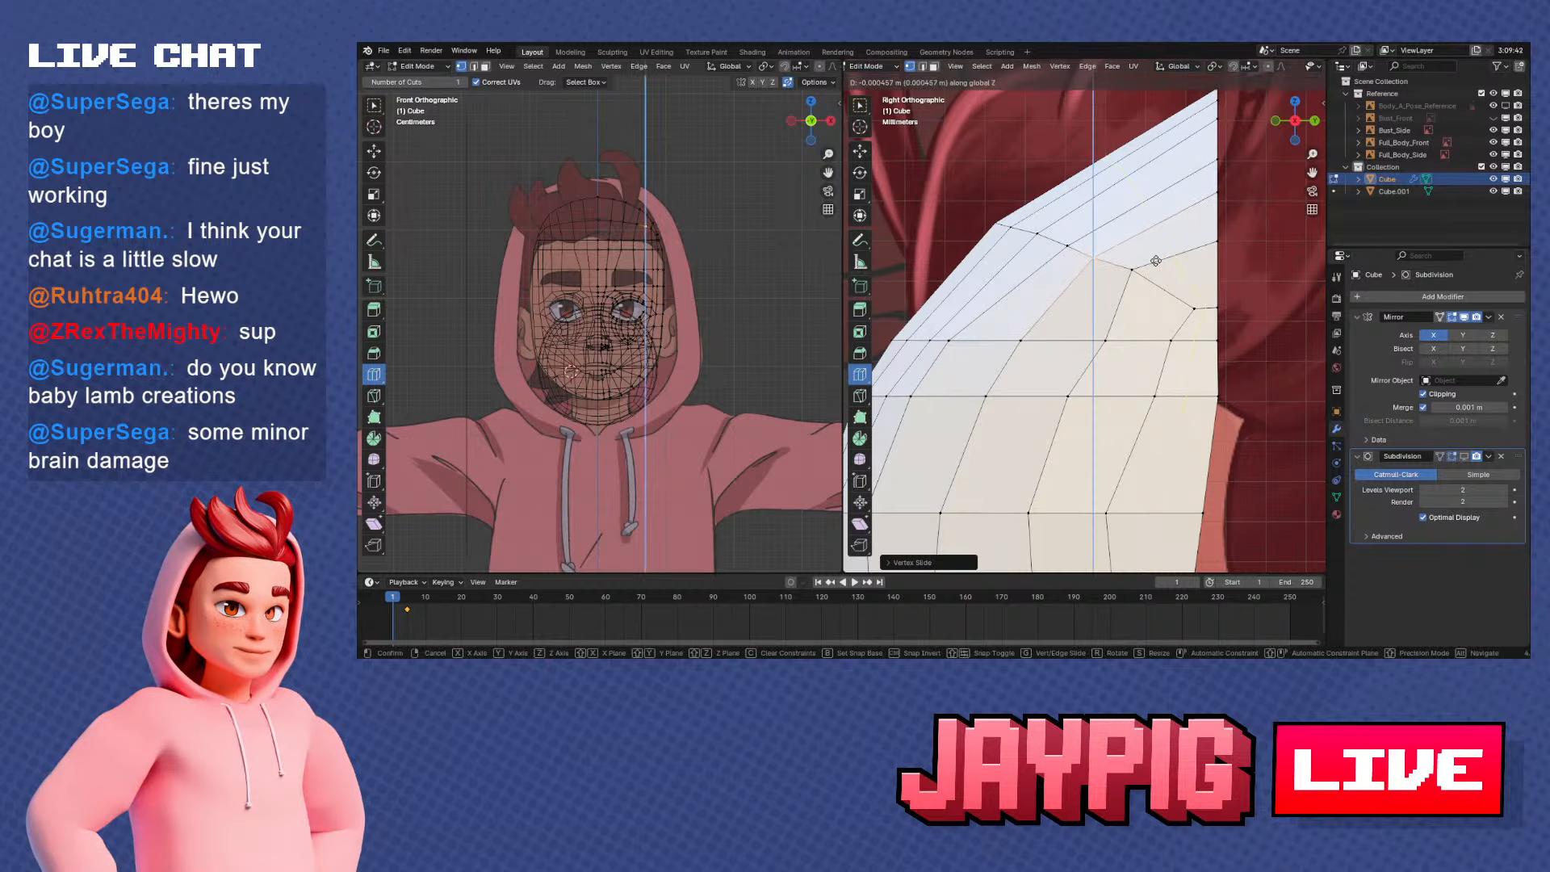
click(1156, 261)
Move the next row vertex toward the back edge freely in side view to smooth the row's curve
scroll(1156, 260, down, 2)
shift+middle_drag(1156, 261, 1106, 266)
scroll(1106, 266, up, 1)
right_click(1068, 273)
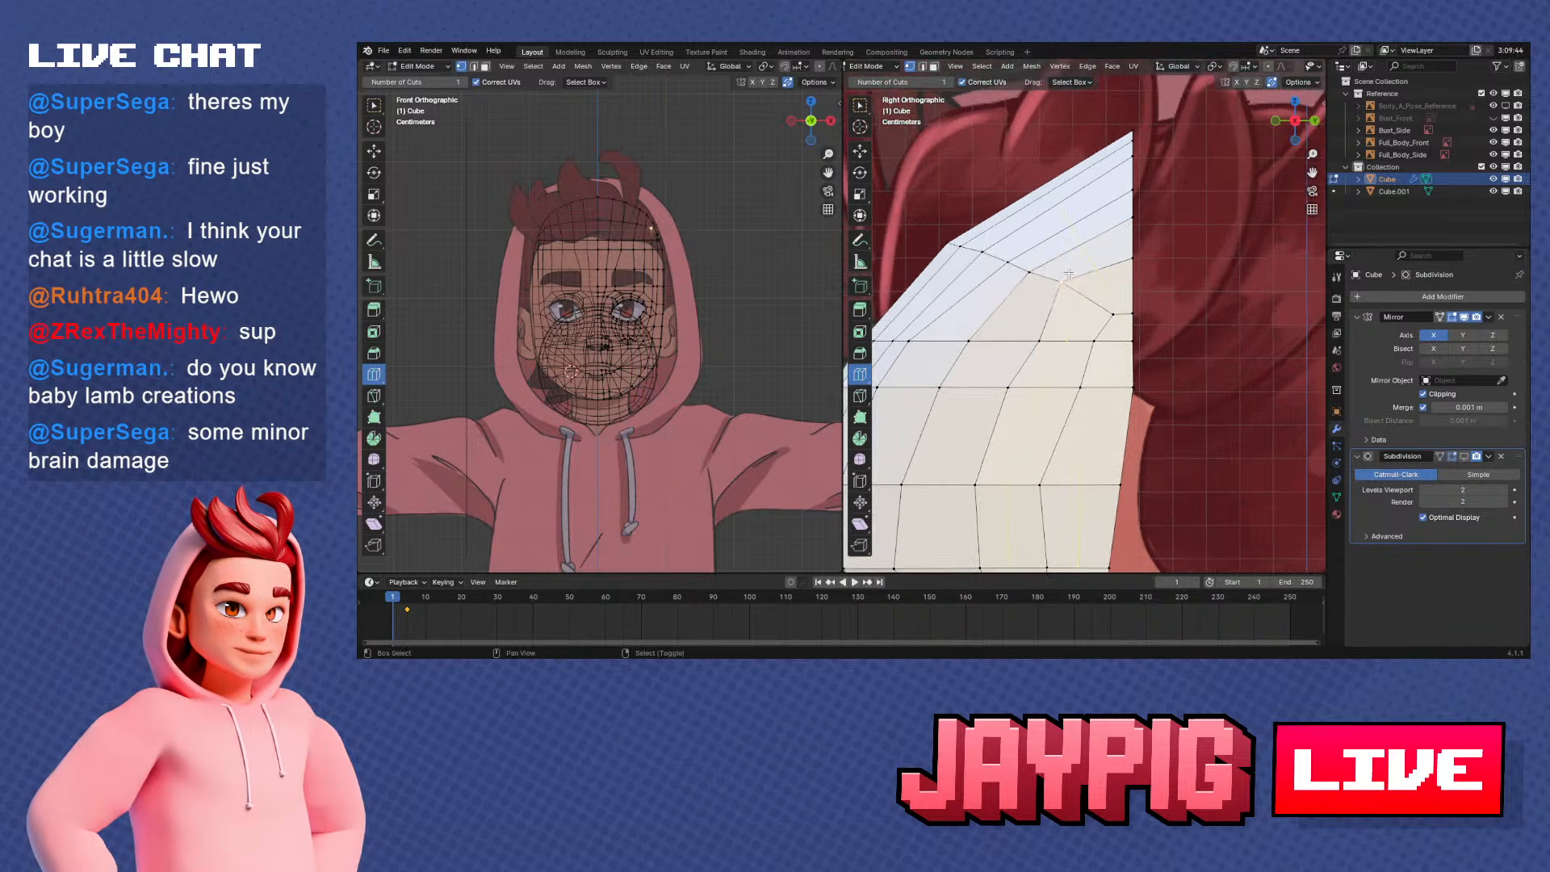
shift+middle_drag(1179, 331, 1077, 279)
scroll(1144, 315, up, 1)
key(g)
click(1144, 320)
Slide the temple vertex above the outer eyebrow toward the head's open back edge to straighten its edge column
scroll(1144, 322, down, 2)
right_click(1067, 345)
right_click(1044, 368)
shift+middle_drag(1044, 369, 1068, 317)
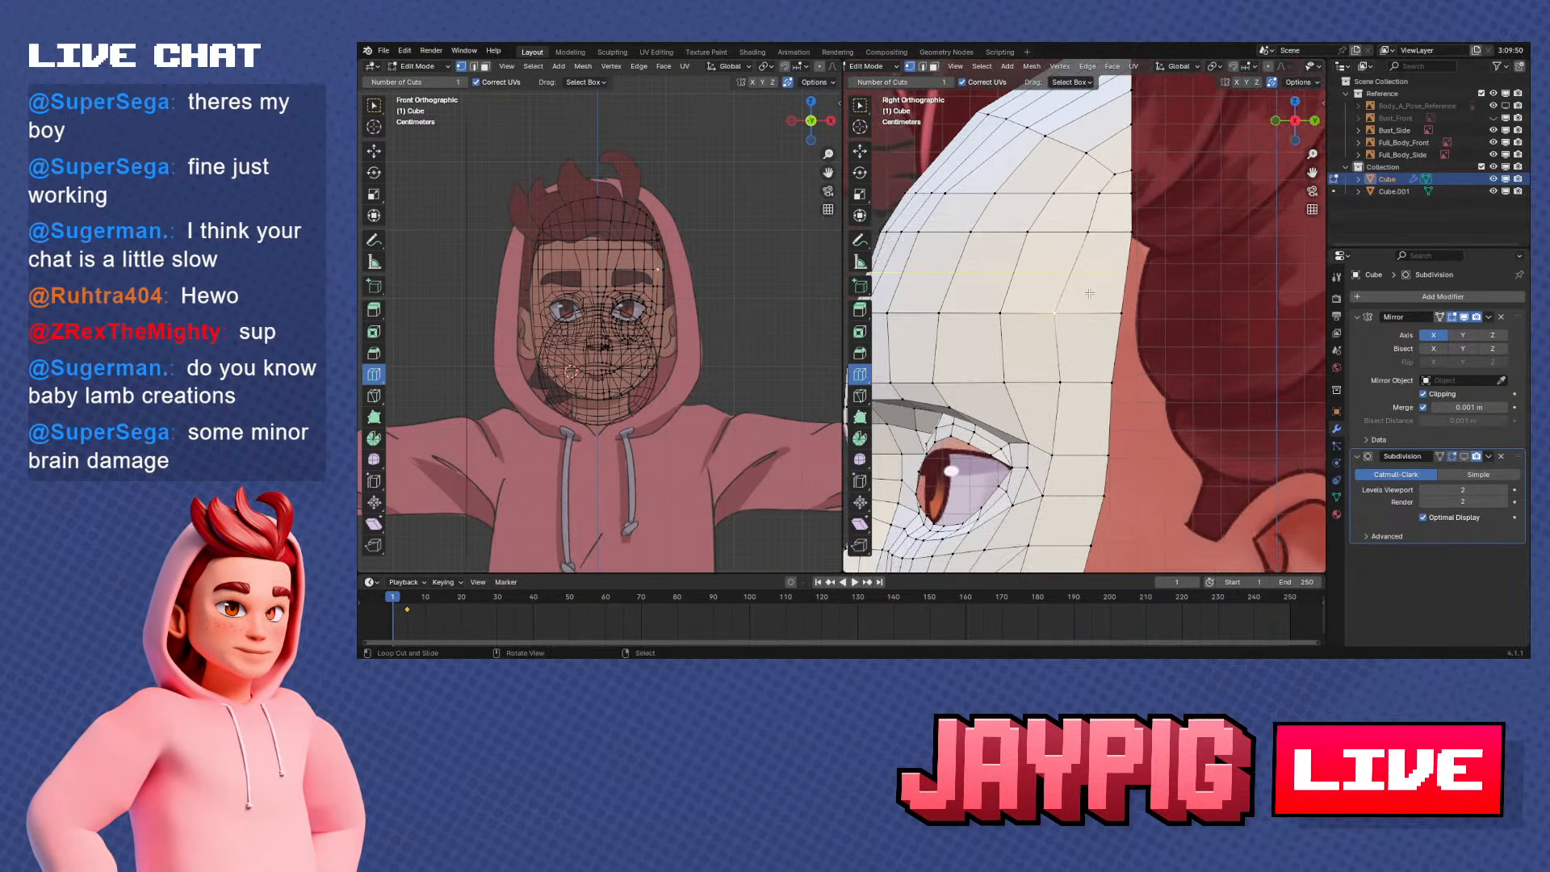
key(g)
key(g)
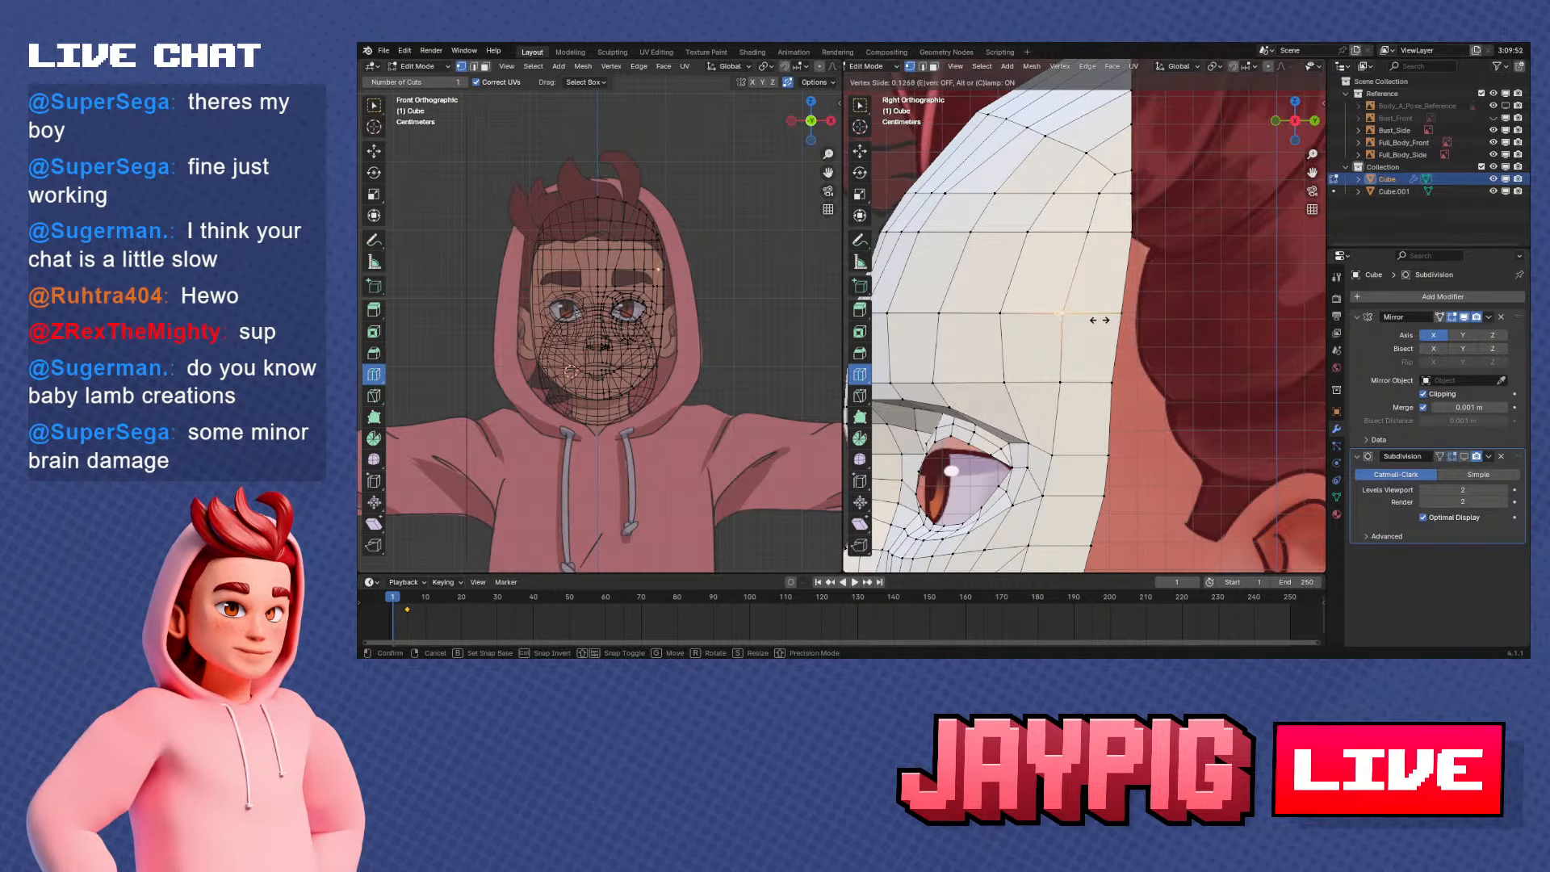
right_click(1098, 321)
key(g)
key(g)
click(1102, 320)
Slide the vertex directly below it, beside the outer eyebrow, along its edge to line up the temple column
right_click(1070, 384)
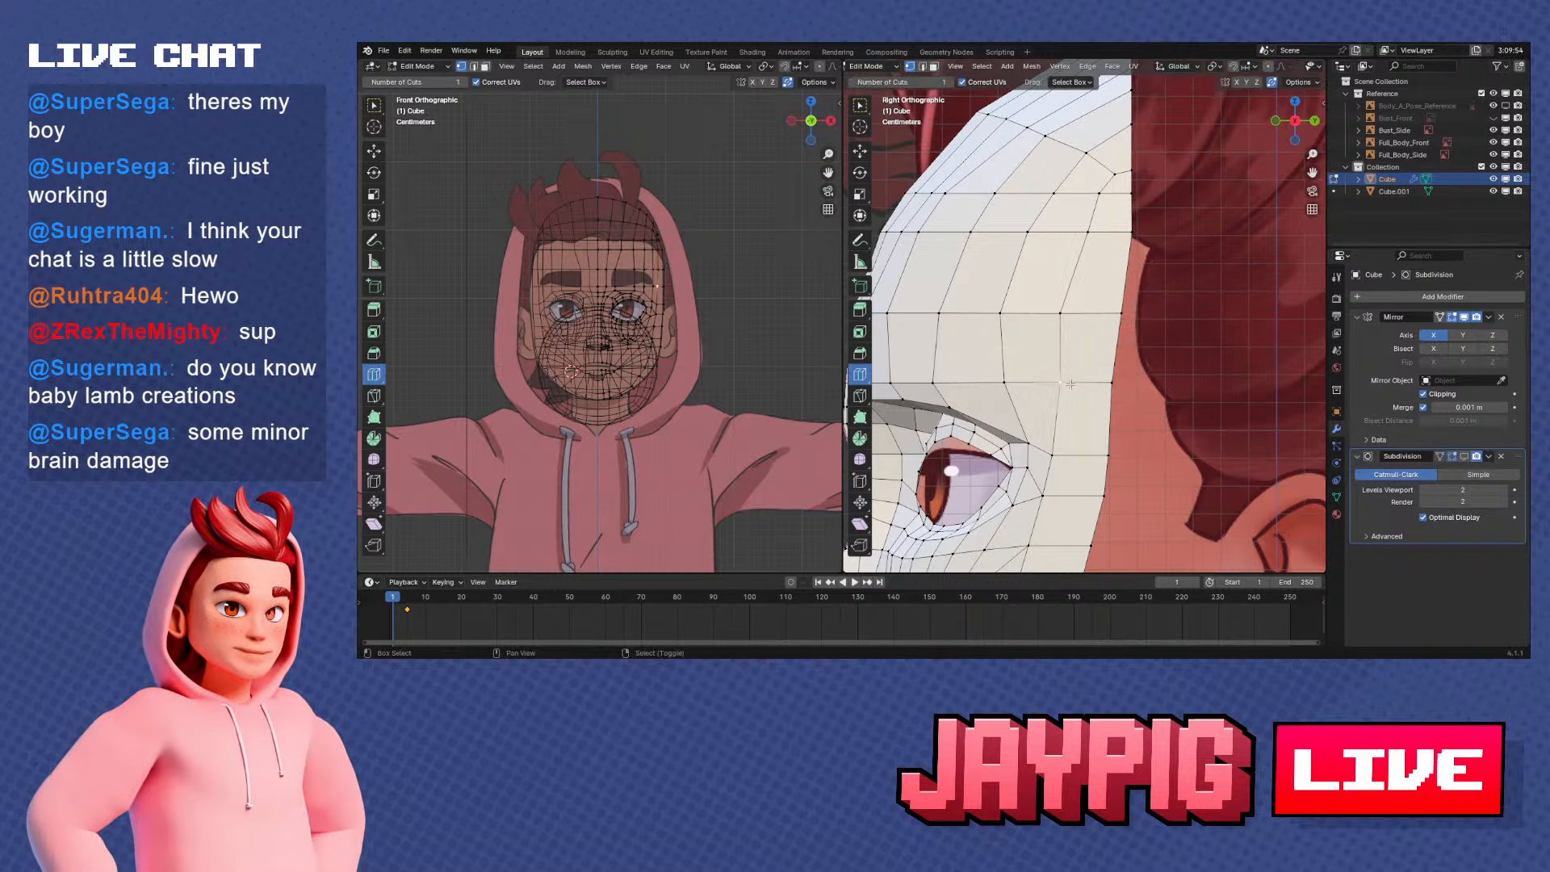
shift+middle_drag(1070, 385, 1120, 332)
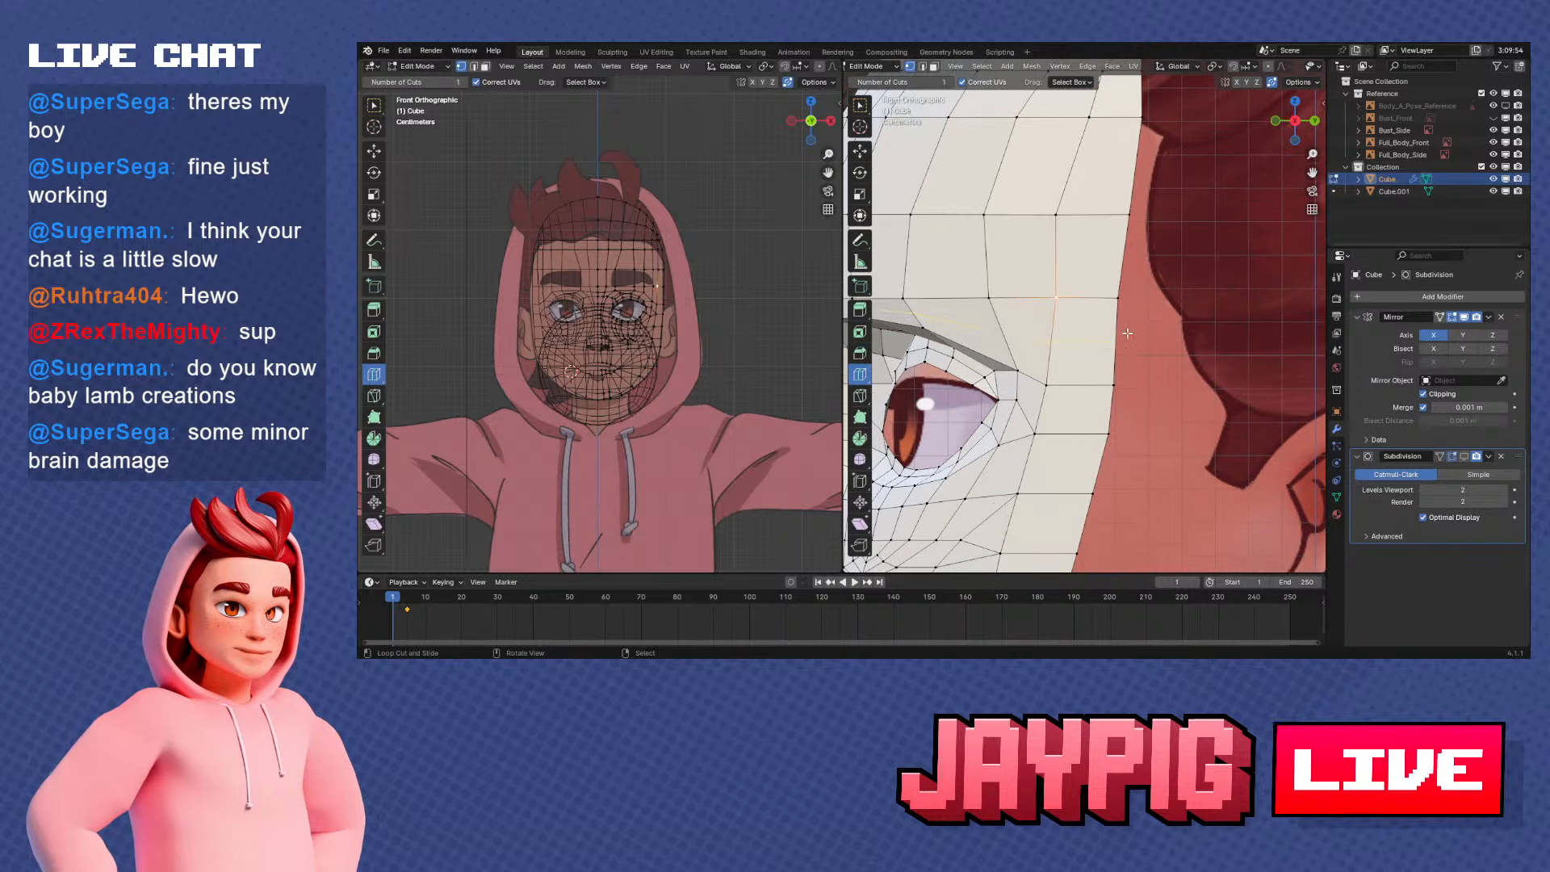
key(g)
key(g)
click(1119, 332)
Select the upper forehead row from the centre line outward and raise it about 0.006 m along Z in front view
scroll(1120, 331, down, 3)
shift+middle_drag(1142, 230, 1085, 292)
right_click(958, 243)
middle_drag(961, 244, 924, 249)
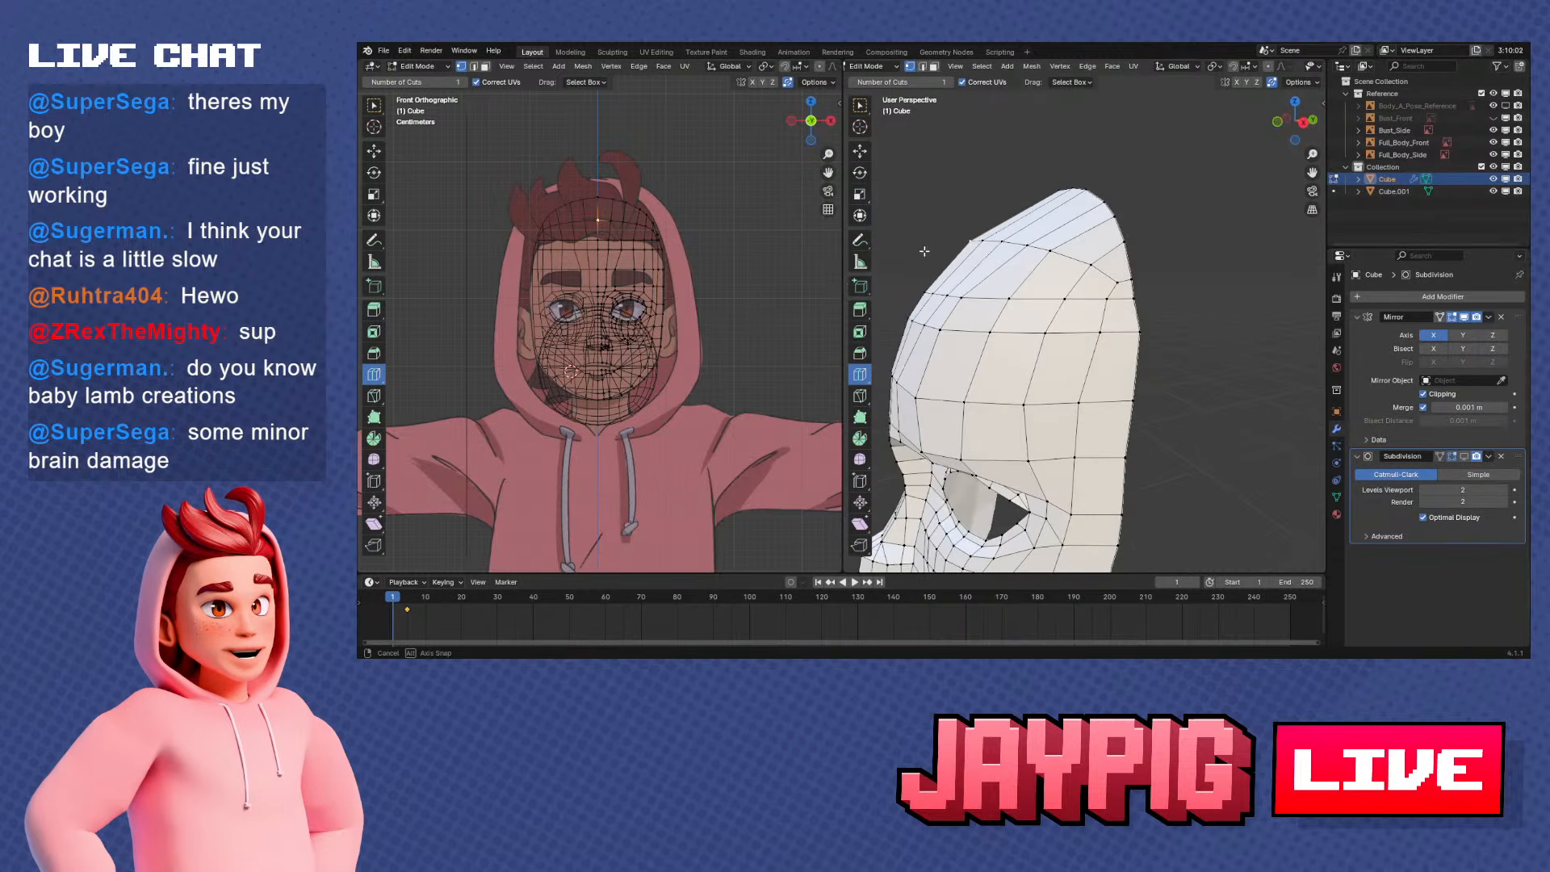
ctrl+right_click(1030, 244)
key(KP_1)
key(g)
key(z)
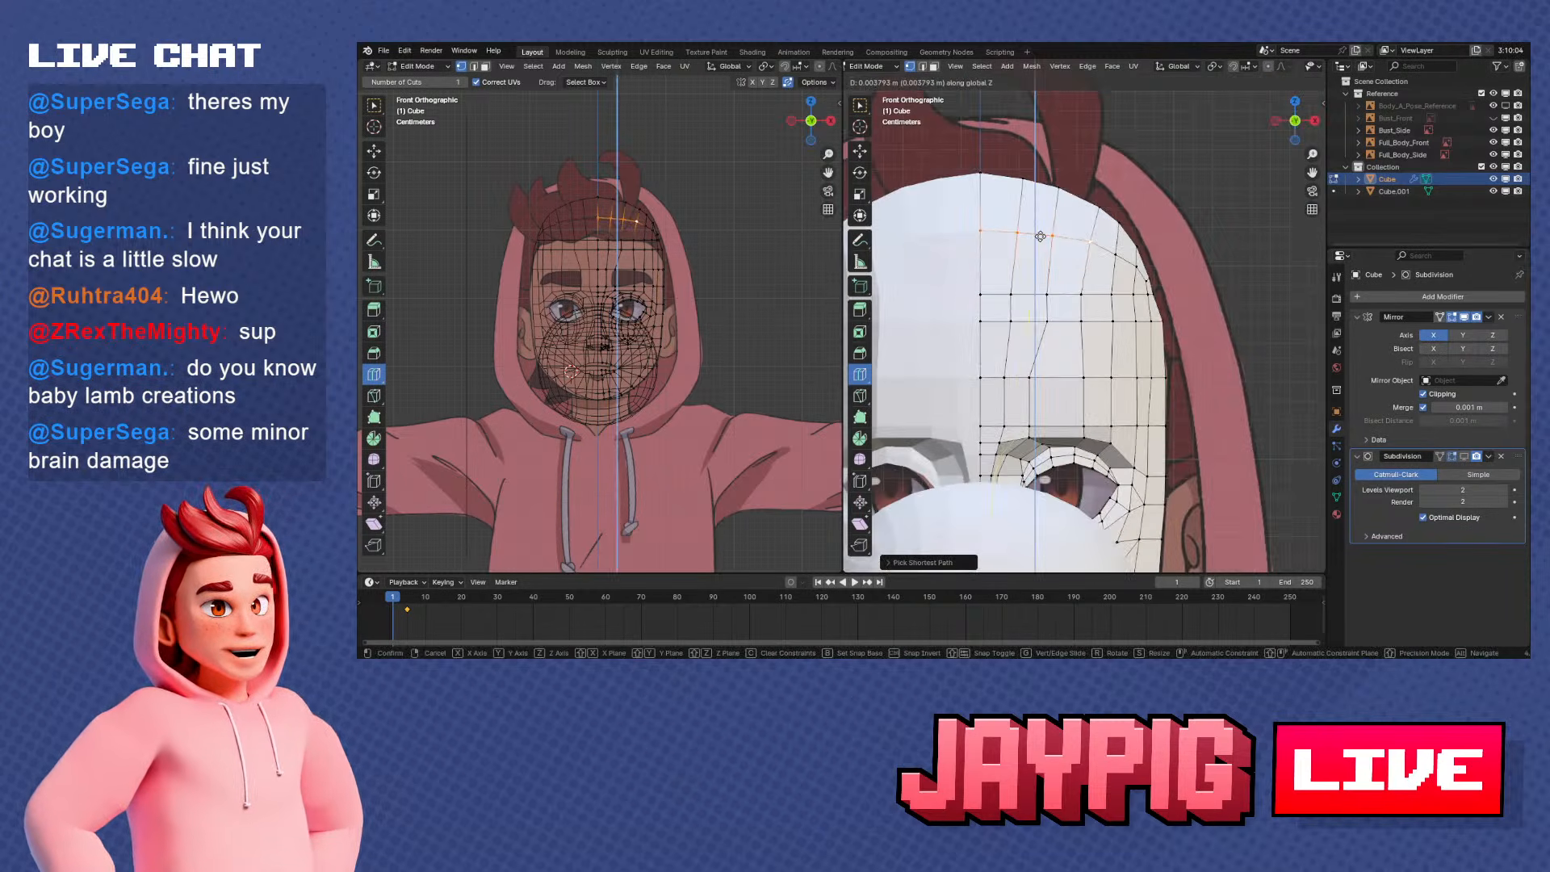
click(1039, 235)
In side view, slide the row's outer selected vertex and its neighbour toward the centre down along their edges
key(KP_3)
scroll(1002, 273, up, 5)
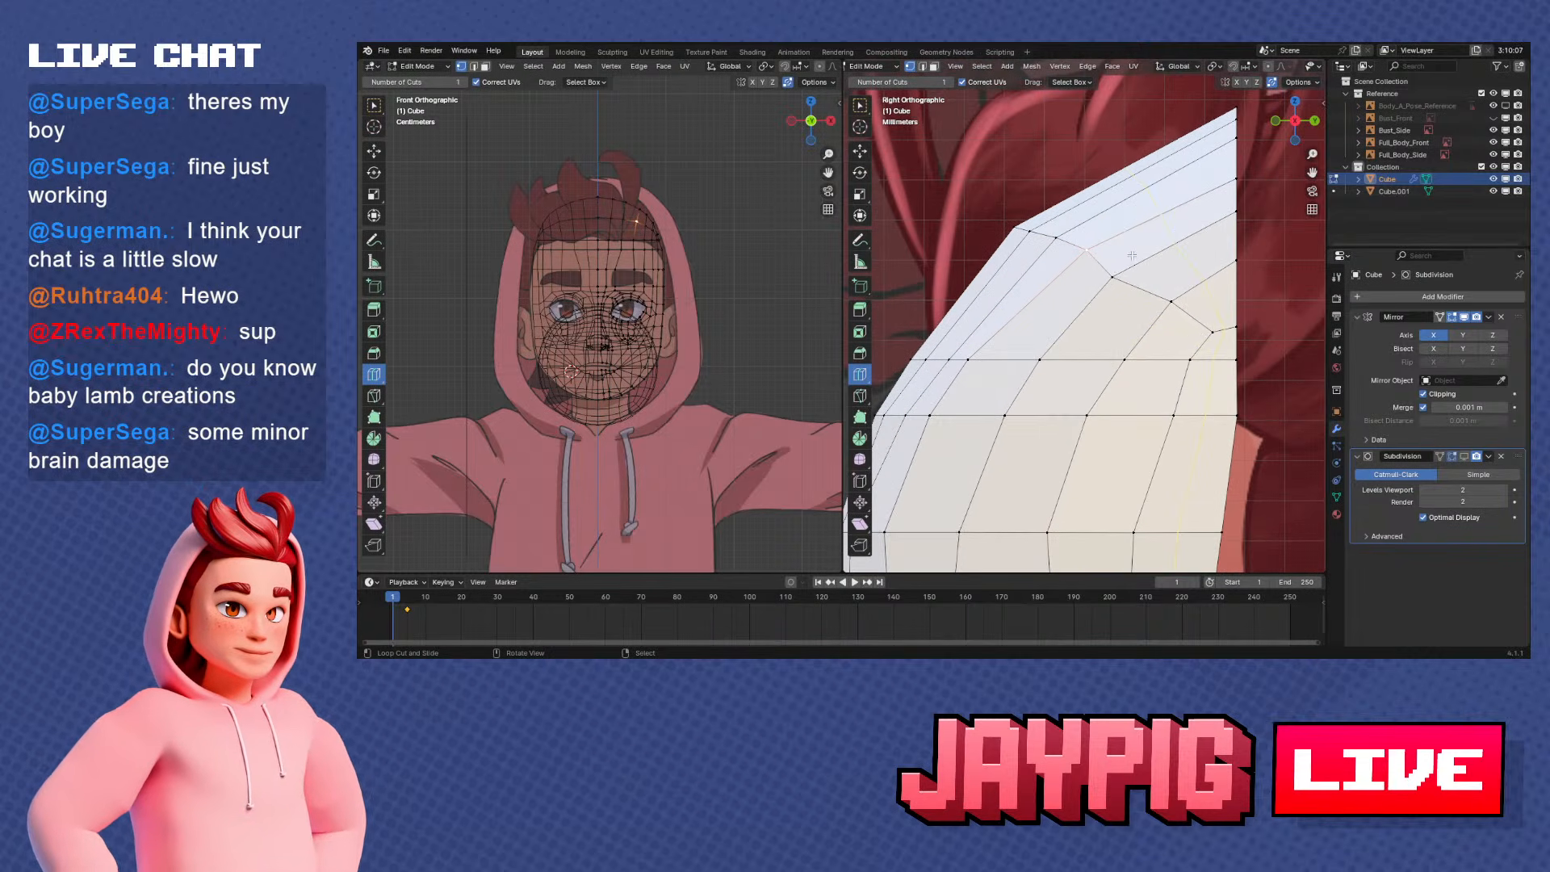
key(g)
key(g)
click(1107, 261)
right_click(1059, 240)
key(g)
key(g)
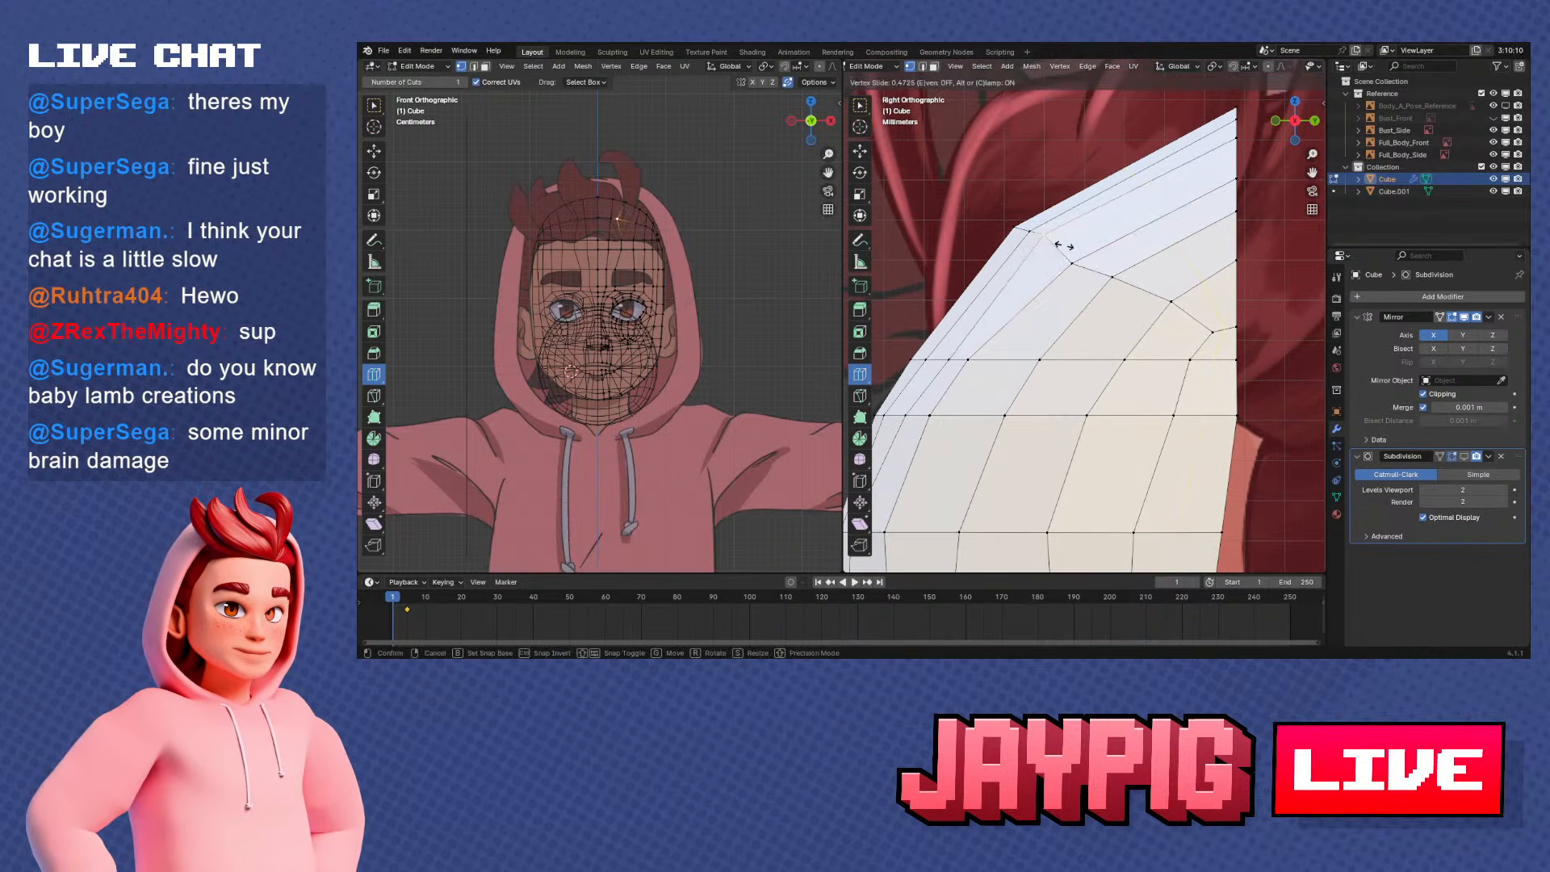
right_click(1062, 247)
key(g)
key(g)
click(1056, 256)
Slide the row vertices nearest the forehead's centre line along their edges to follow the curve in side view
right_click(1033, 233)
key(g)
key(g)
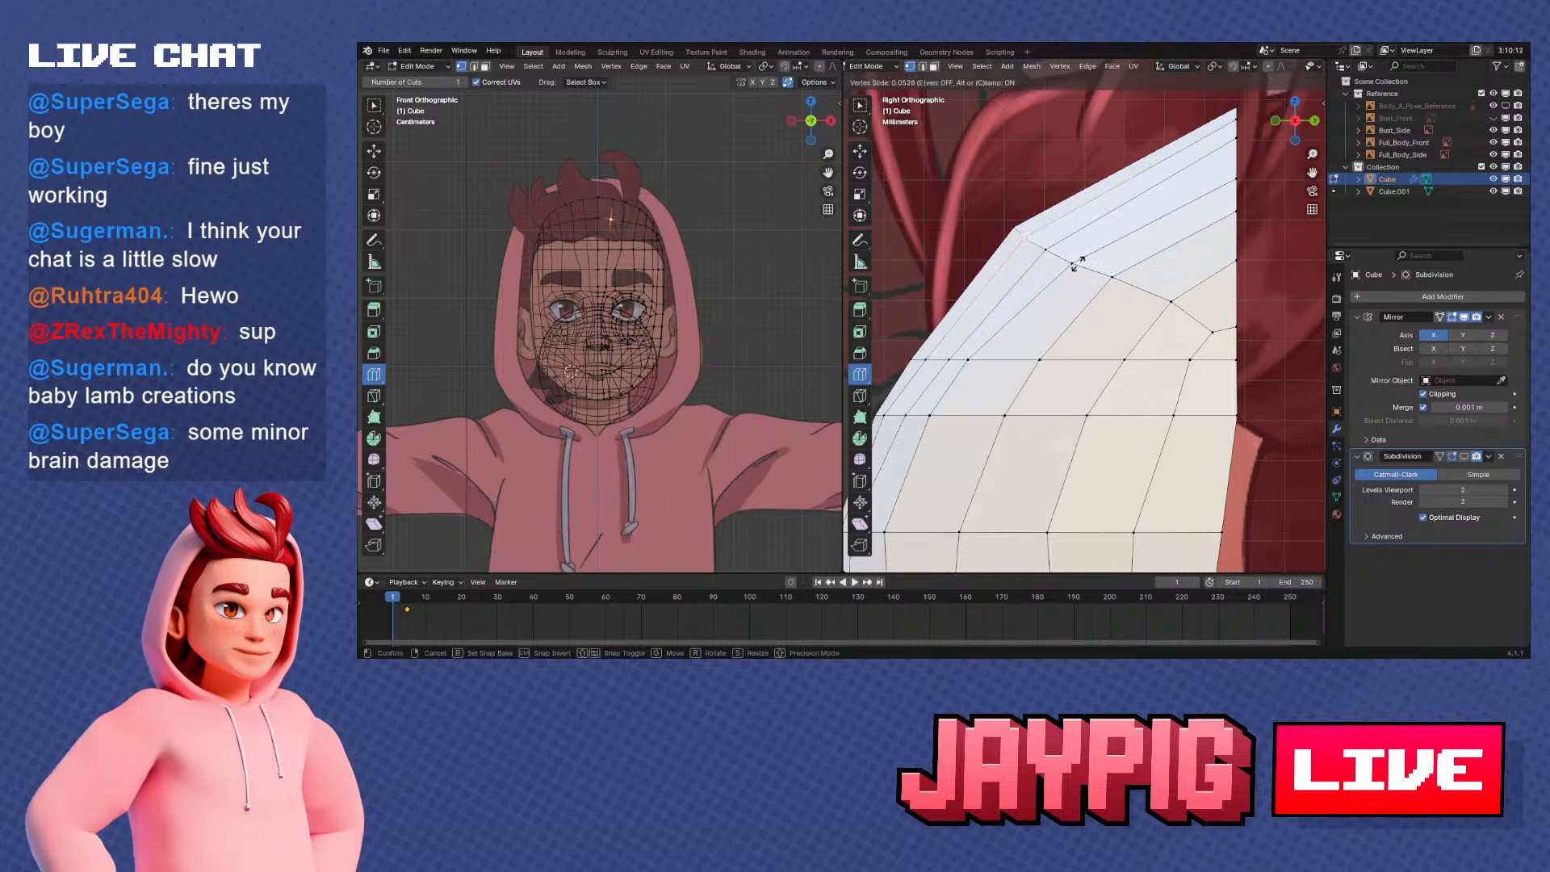
click(1076, 262)
right_click(1052, 249)
key(g)
key(g)
click(1075, 247)
Fine-tune the row vertex beside the centre line and the third vertex outward with small Vertex Slides
right_click(1026, 237)
key(g)
key(g)
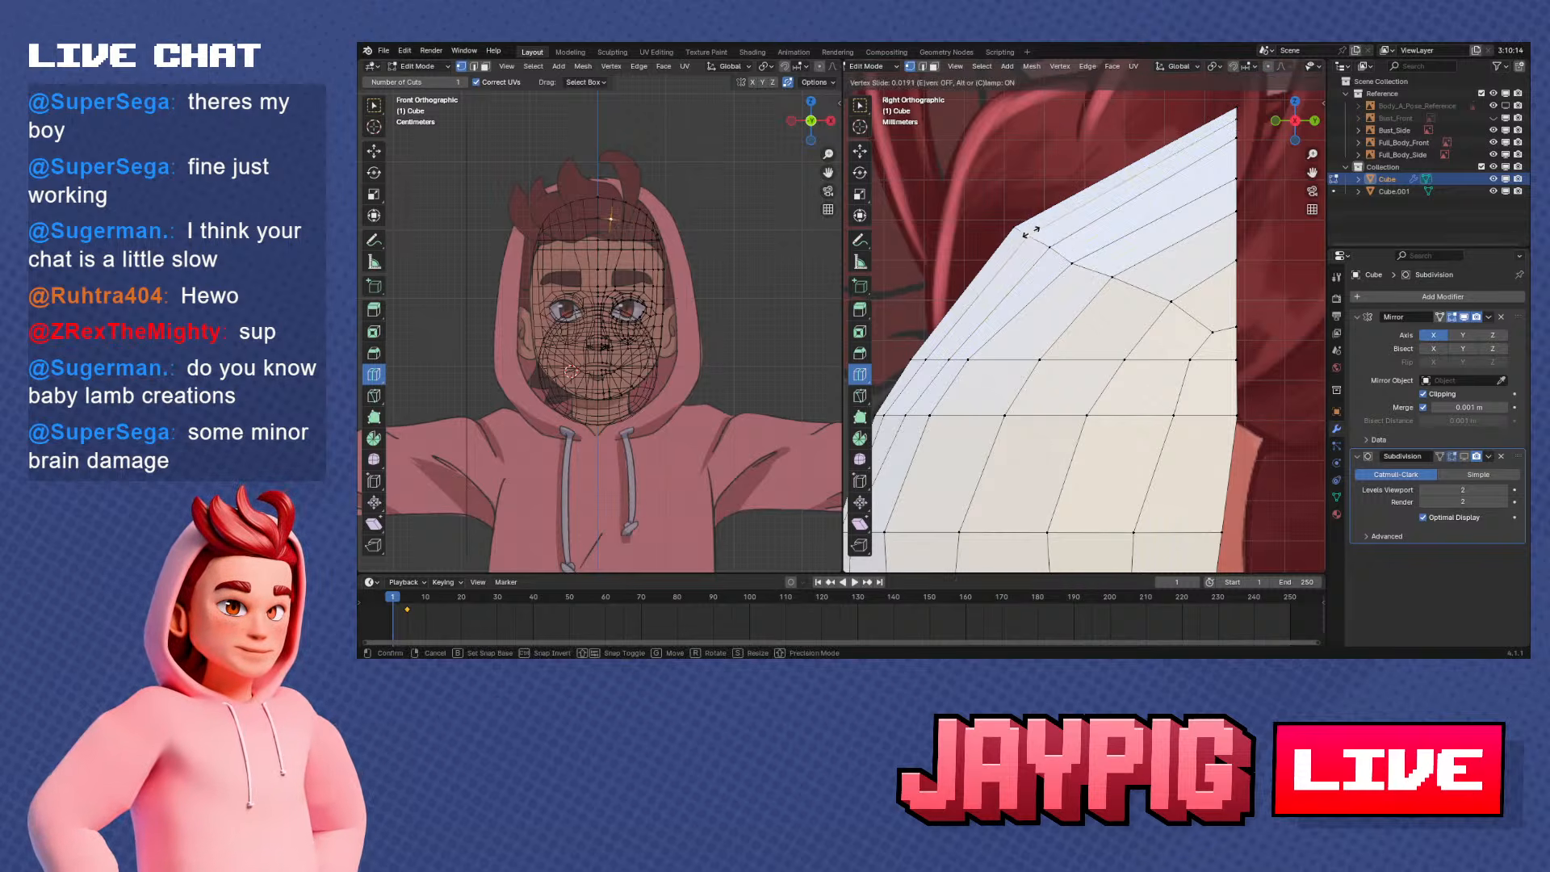
click(1032, 233)
right_click(1072, 263)
key(g)
key(g)
click(1080, 261)
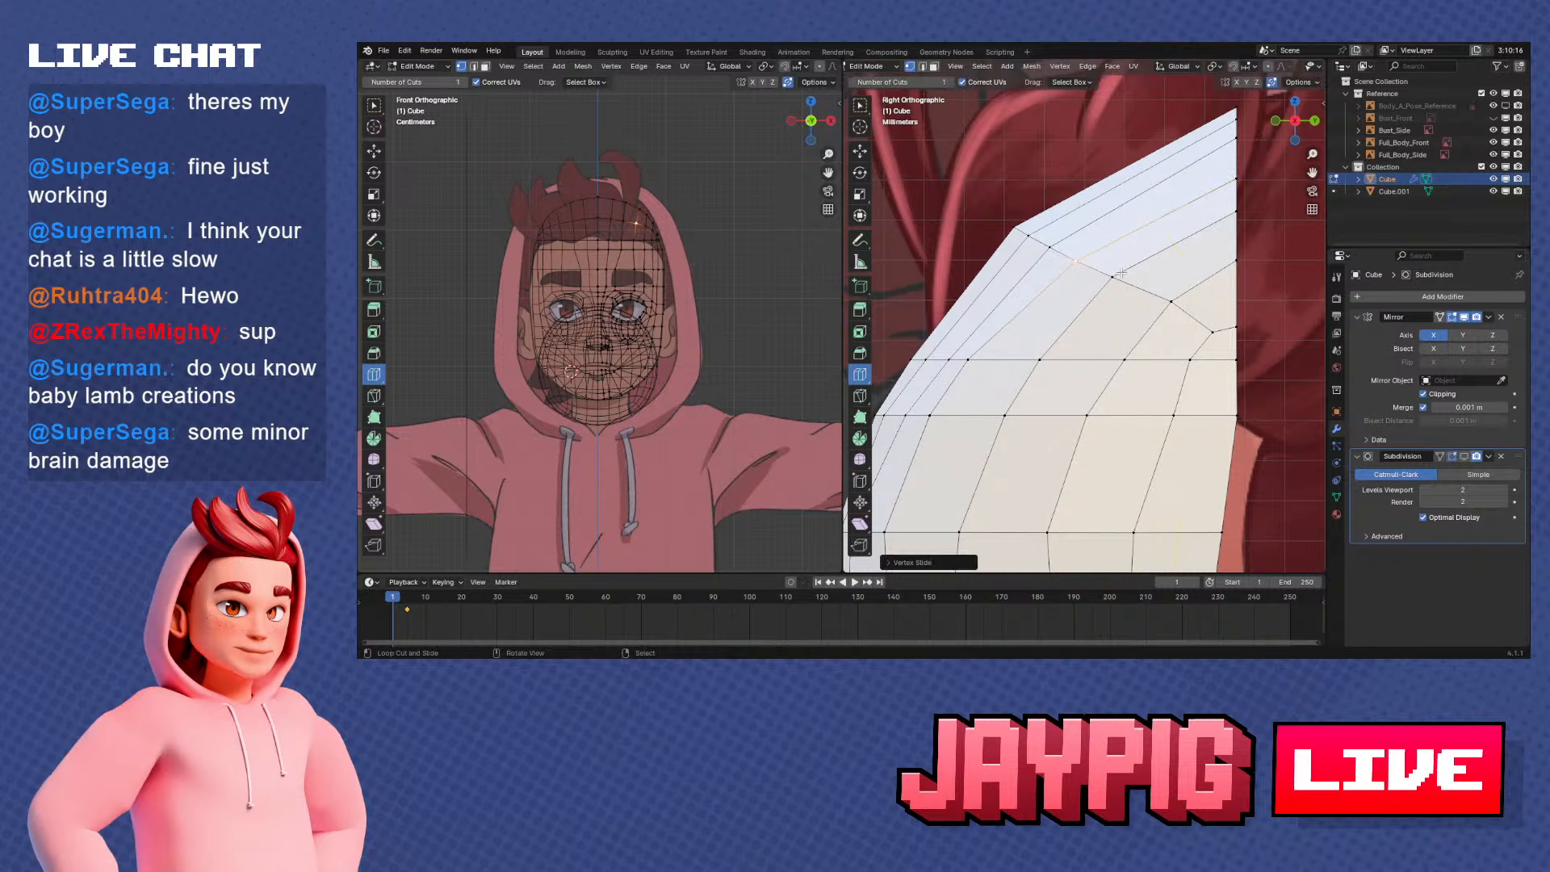
In side view, slide the fourth and fifth upper forehead row vertices from the centre line along their edges
right_click(1117, 276)
key(g)
key(g)
click(1150, 284)
right_click(1171, 301)
key(g)
key(g)
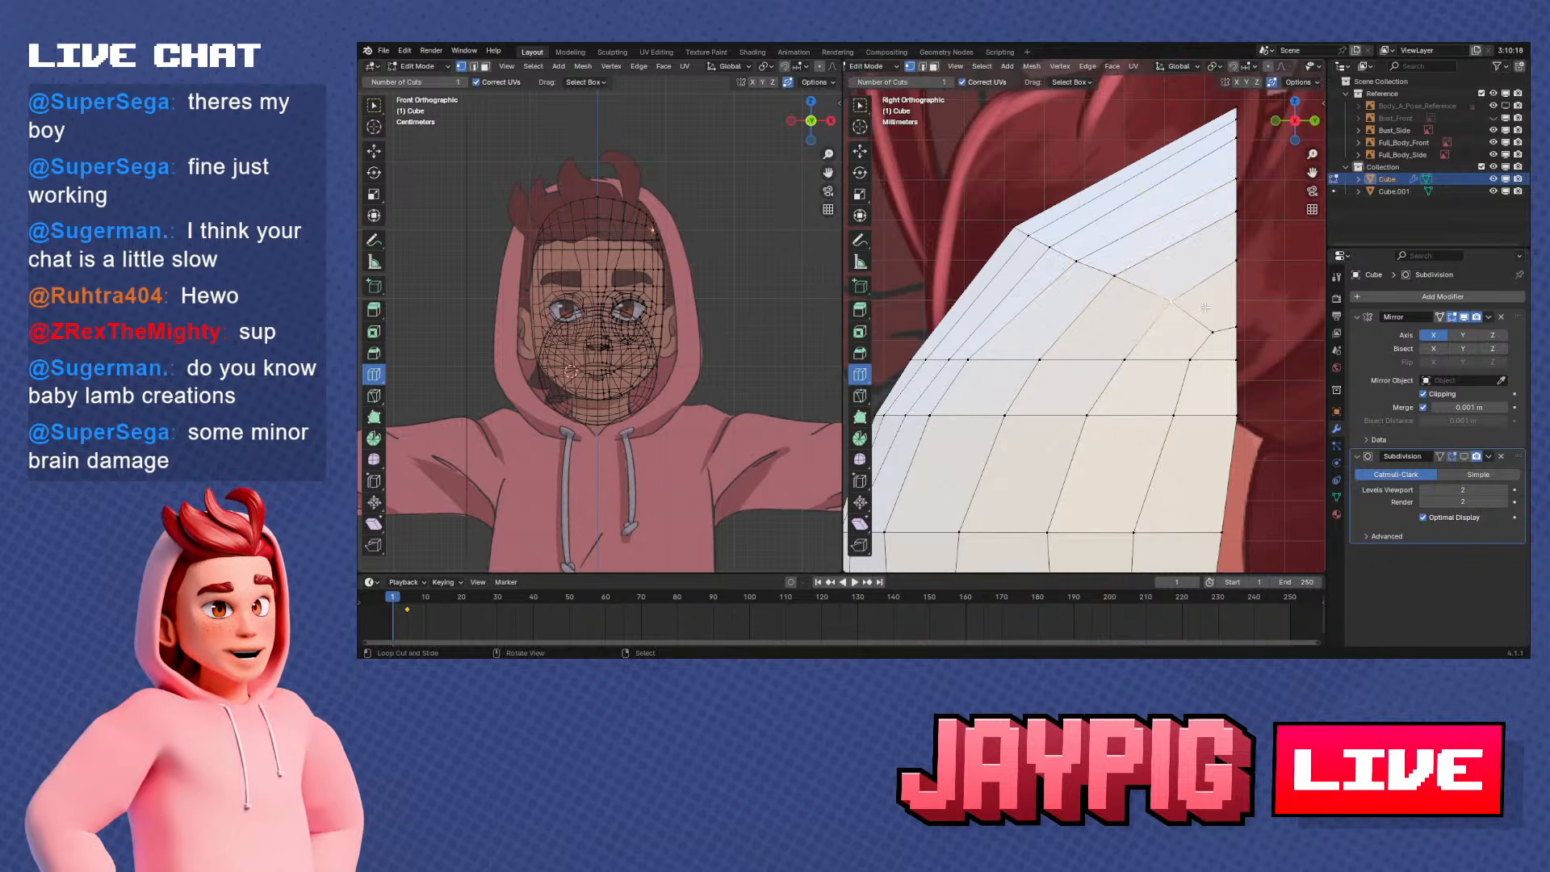
click(1199, 309)
Move the upper-row vertex beside the centre line about 0.0014 m forward along Y and 0.0018 m up along Z in side view
middle_drag(1195, 311, 980, 280)
key(Tab)
key(Tab)
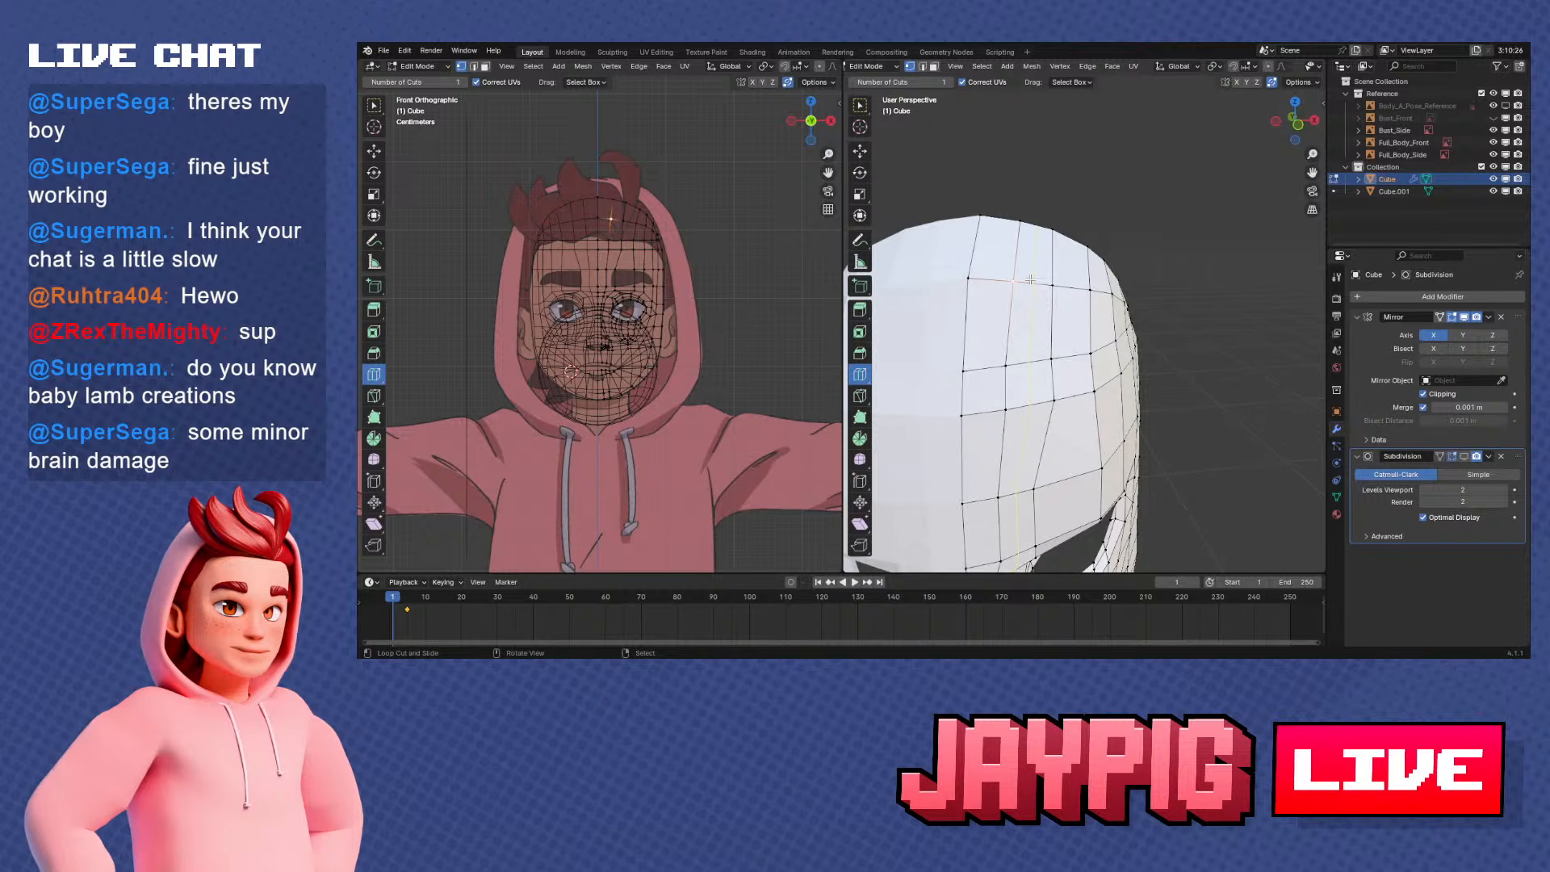
key(KP_3)
scroll(1082, 271, up, 6)
key(g)
key(y)
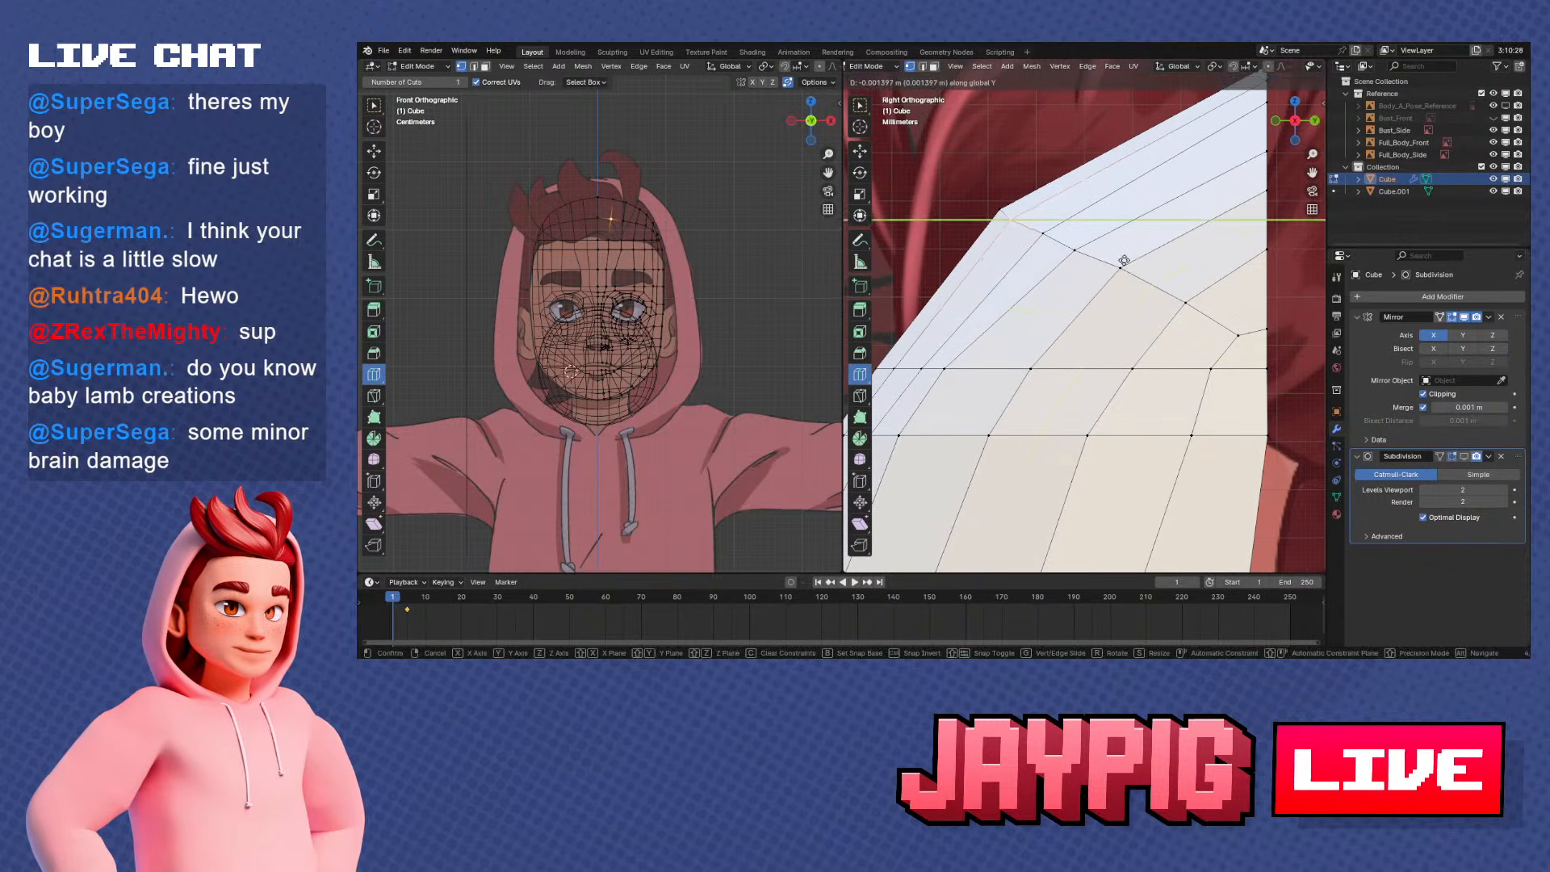
key(z)
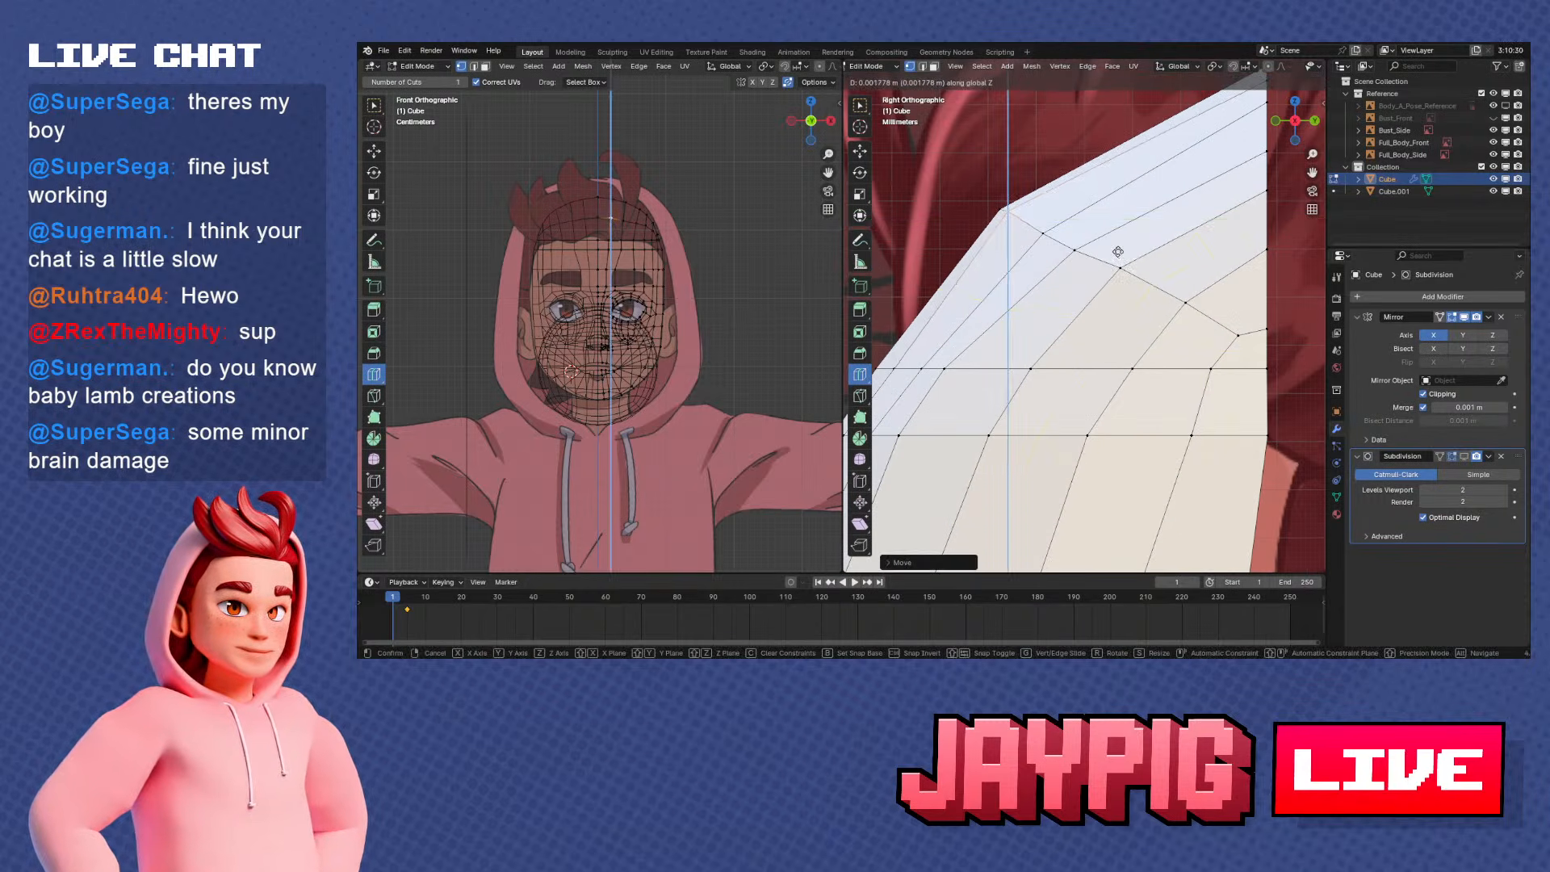
click(1118, 252)
Move the second upper-row vertex from the centre line along Y and Z, bringing it close to its inner neighbour in side view
click(1043, 233)
key(g)
key(y)
click(1098, 247)
key(g)
key(z)
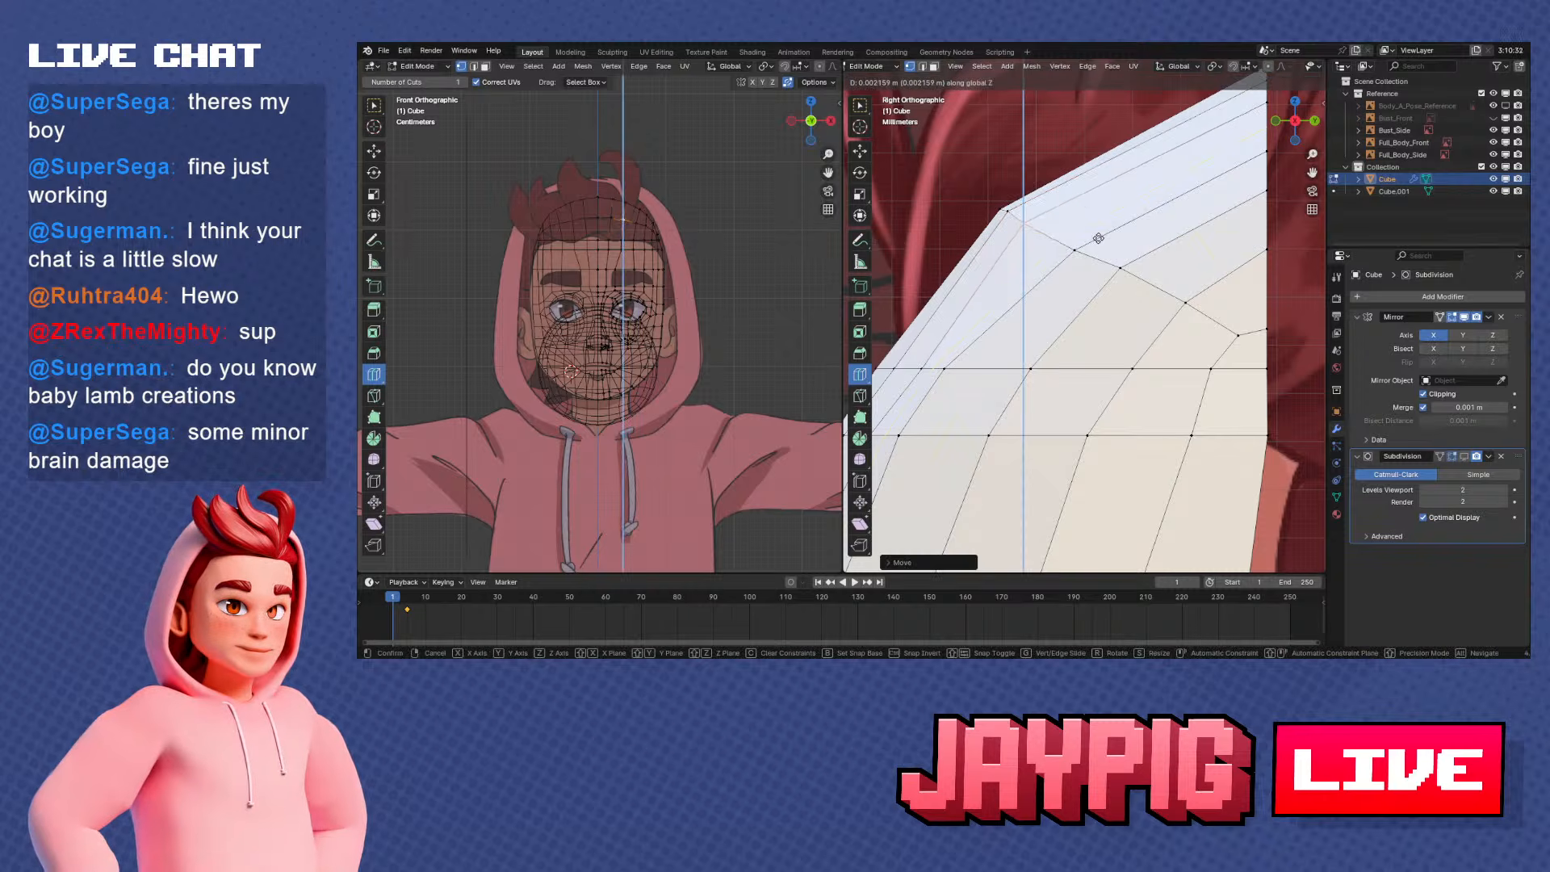
click(1099, 231)
key(g)
key(y)
click(1094, 231)
key(g)
key(z)
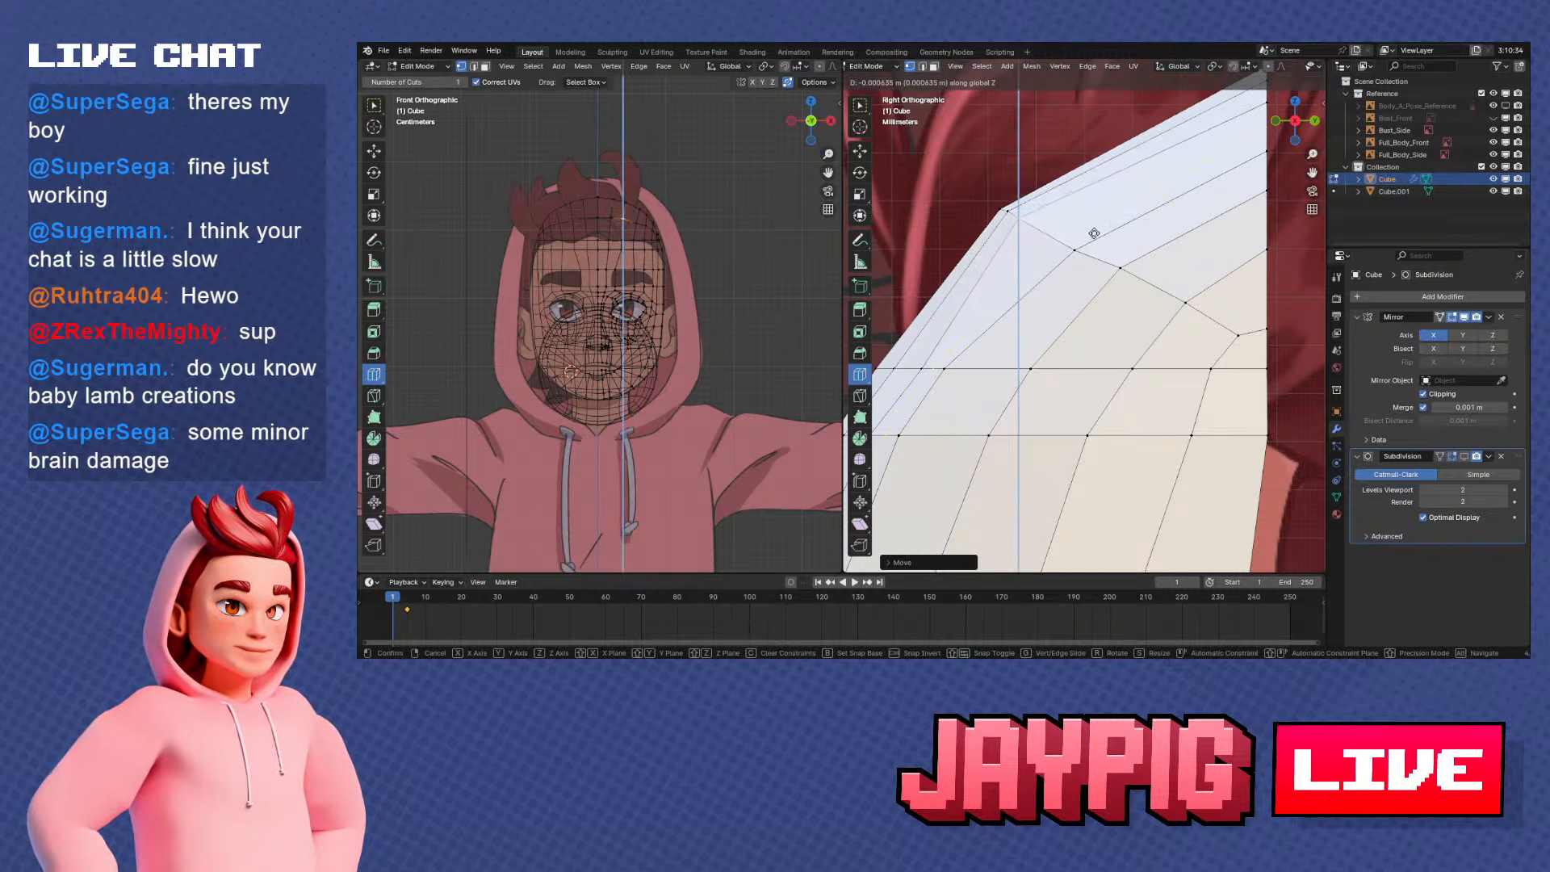
click(1094, 233)
Move the third upper-row vertex forward along Y and up along Z, and nudge the one beside the centre line along Z
key(g)
key(y)
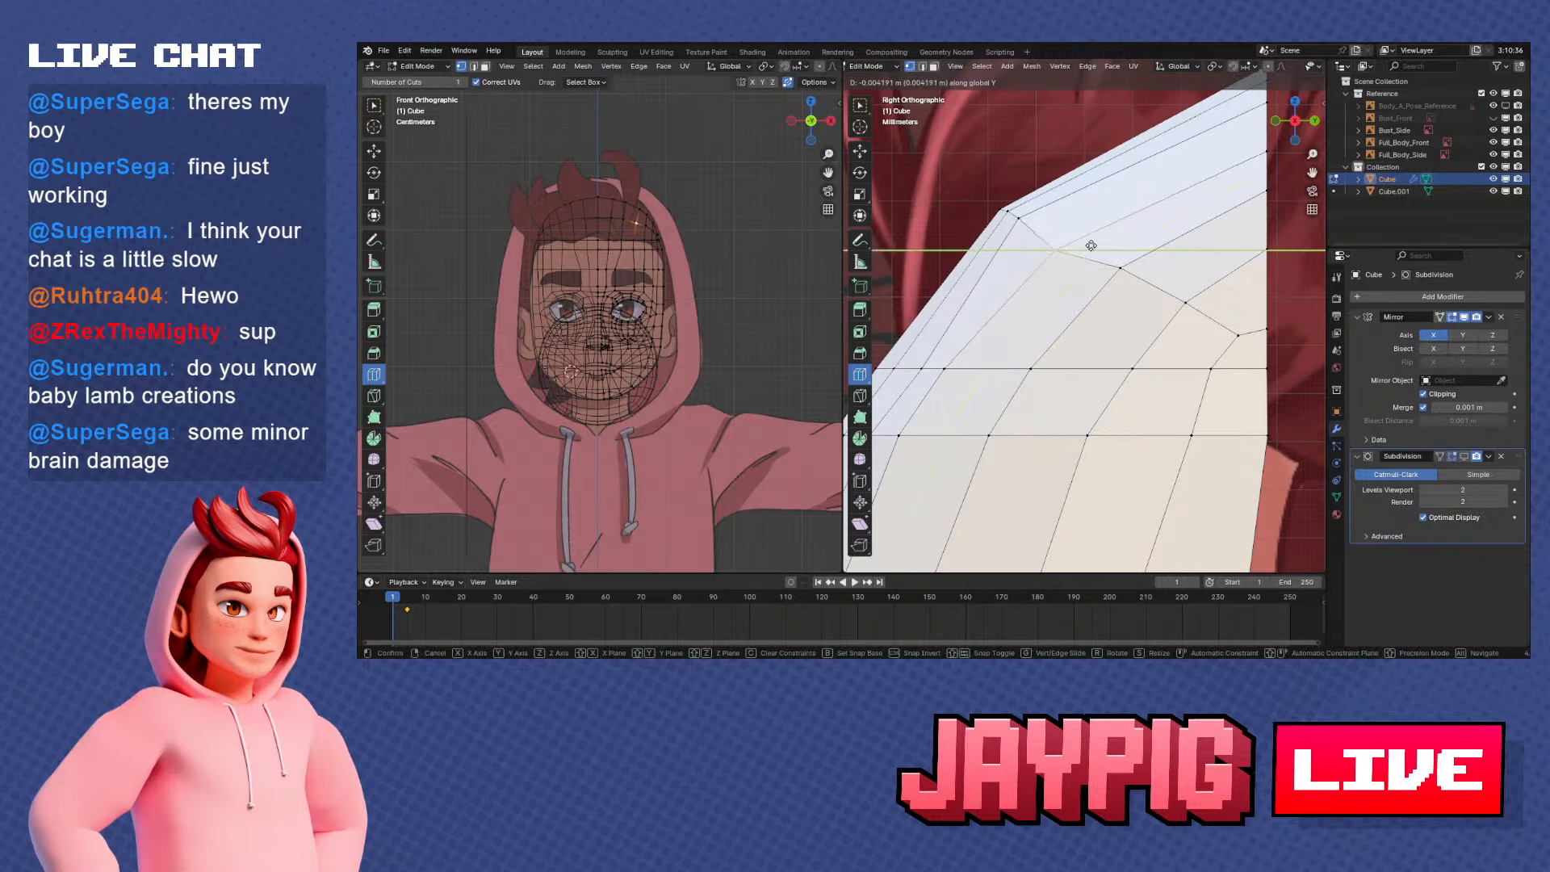
click(1086, 245)
key(g)
key(z)
click(1085, 225)
key(g)
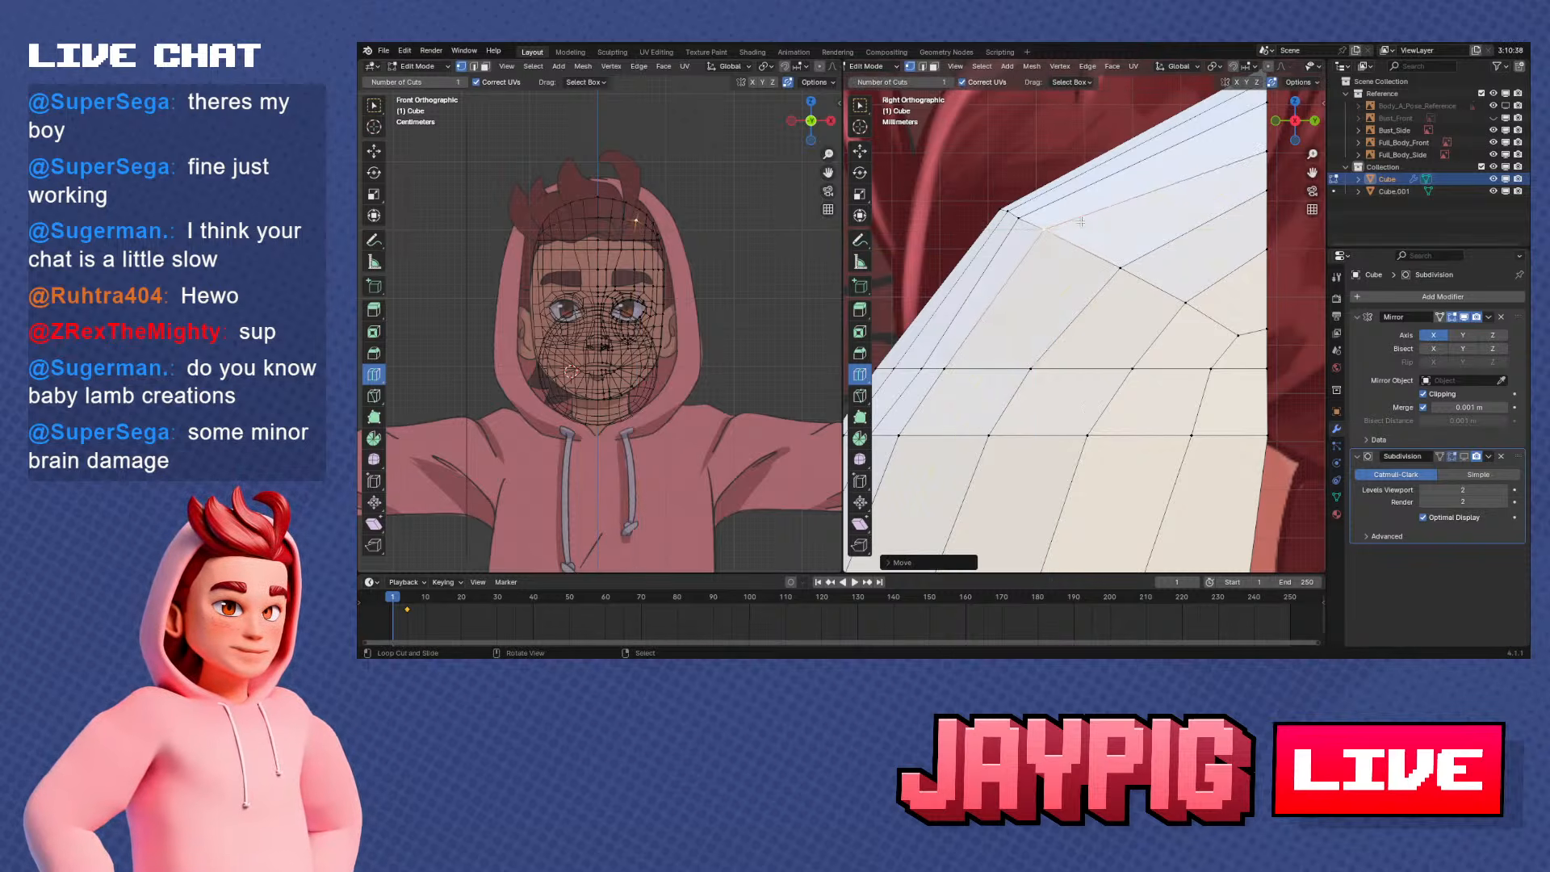
key(z)
click(1084, 221)
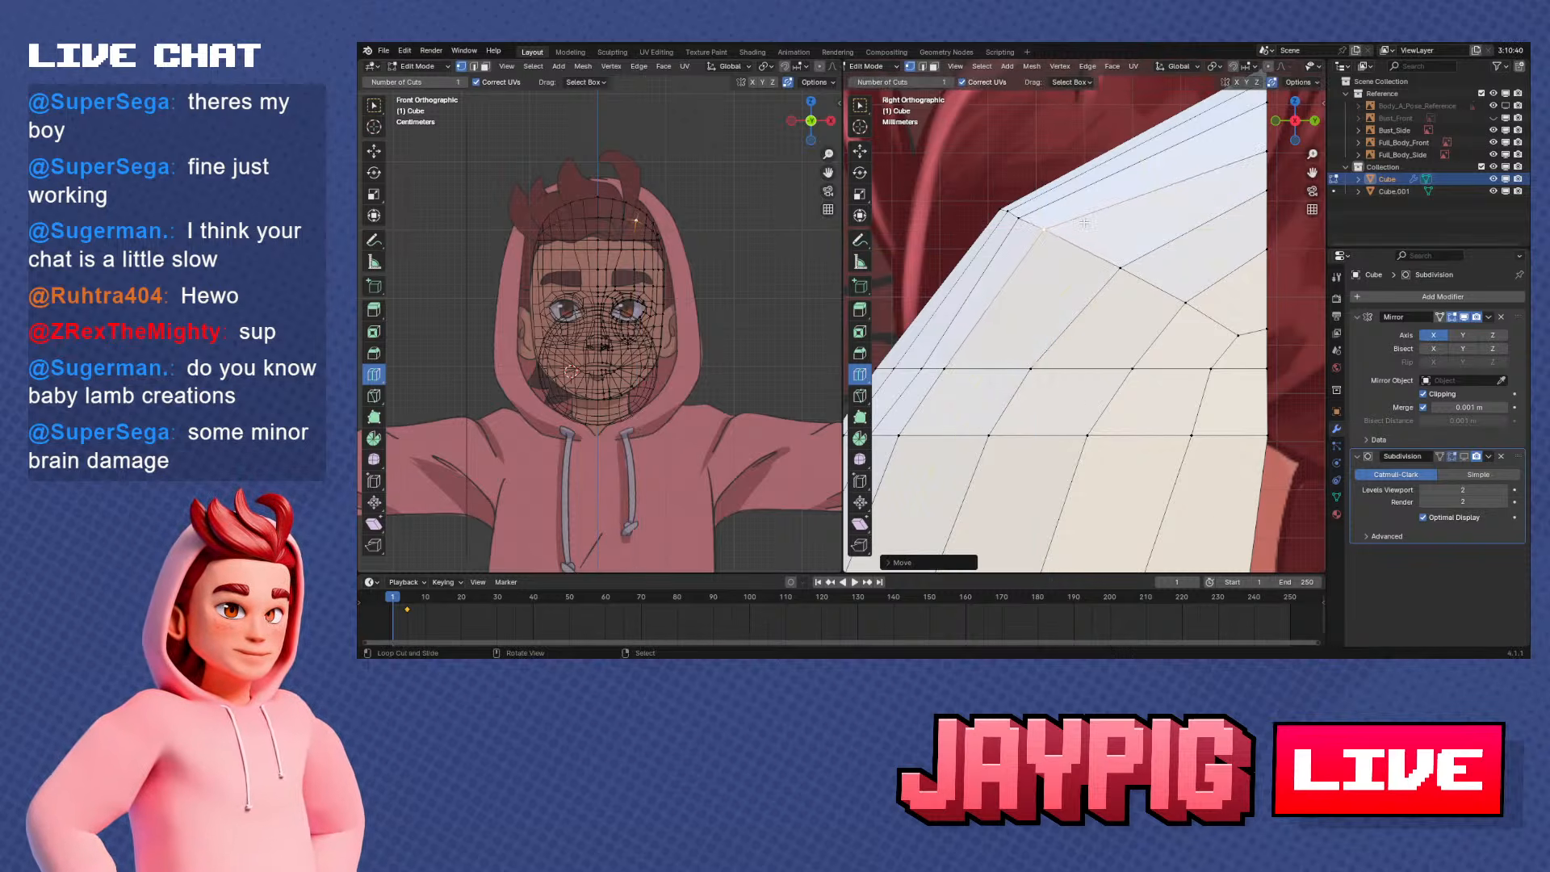
key(g)
key(z)
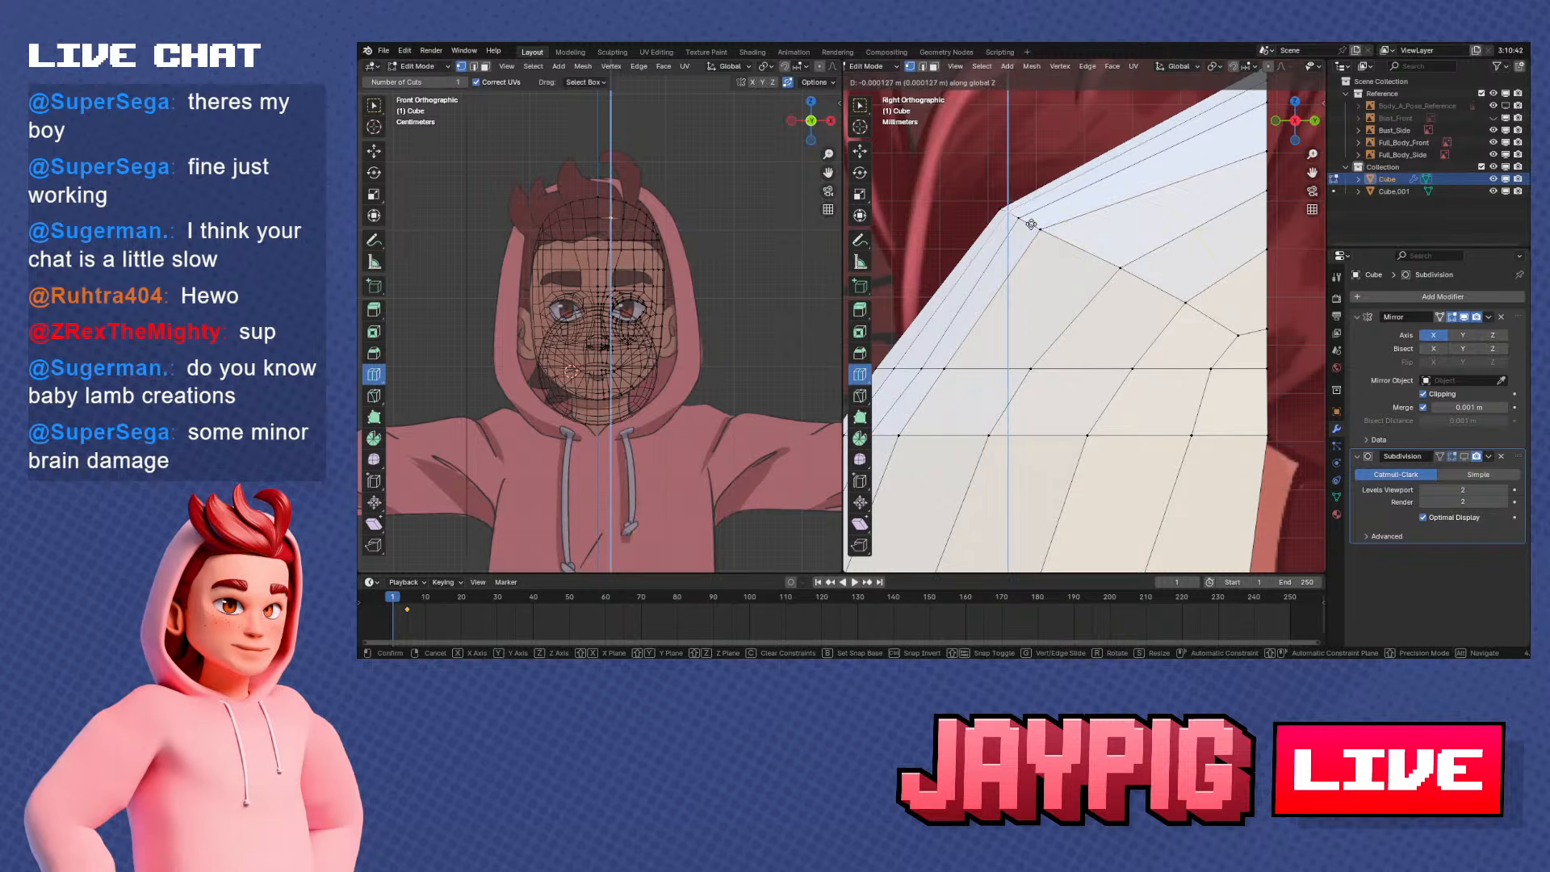
click(1030, 225)
Move the fourth upper-row vertex forward along Y and up along Z, and adjust the fifth with Vertex Slide
right_click(1130, 270)
key(g)
key(y)
click(1139, 274)
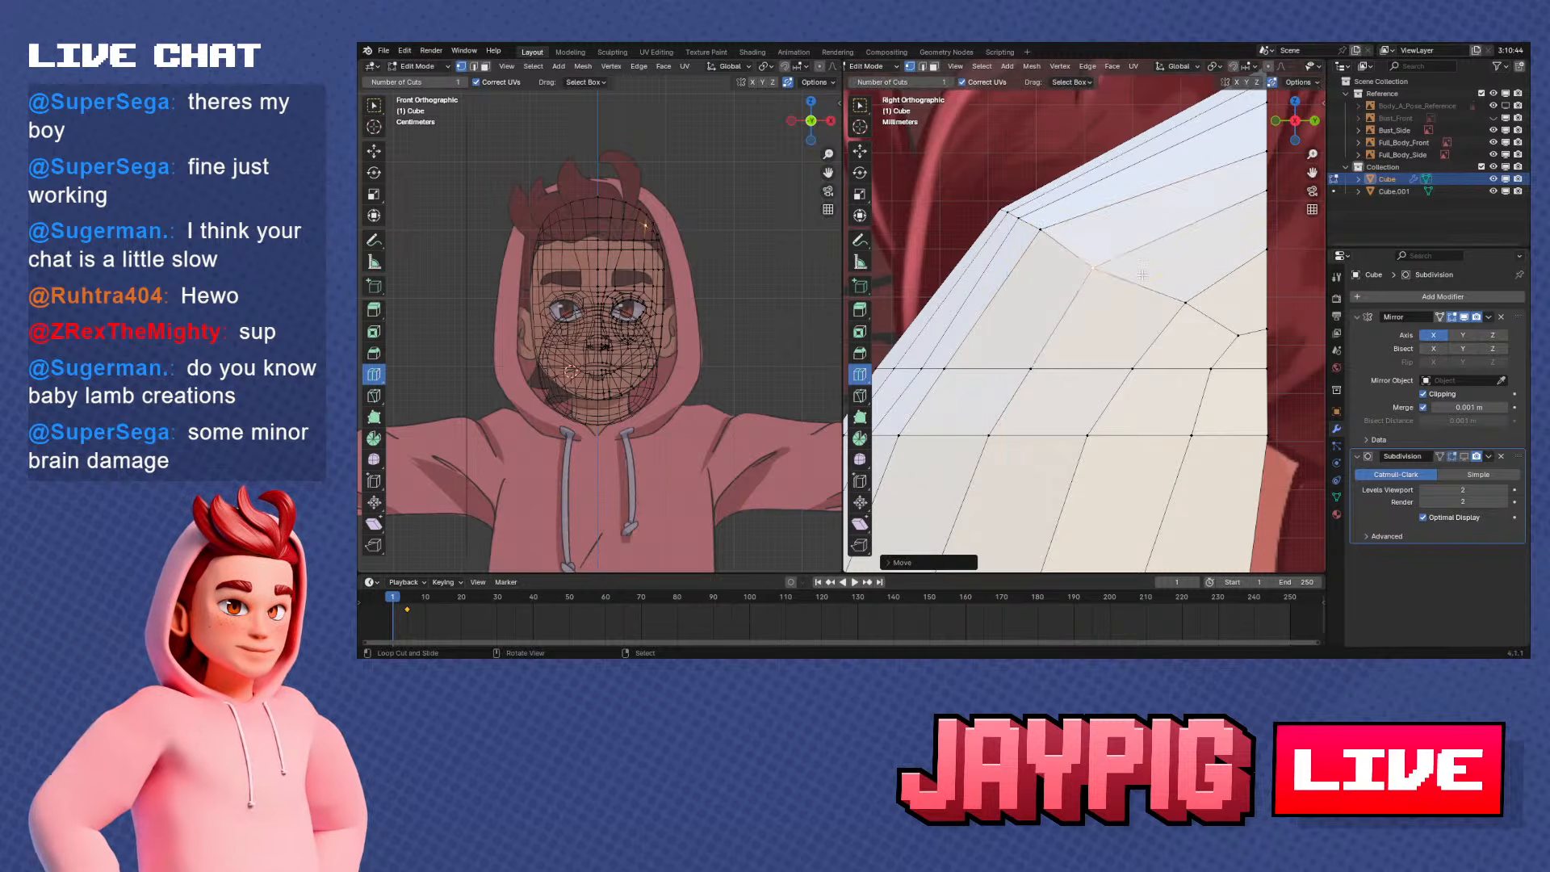
key(g)
key(z)
click(1138, 258)
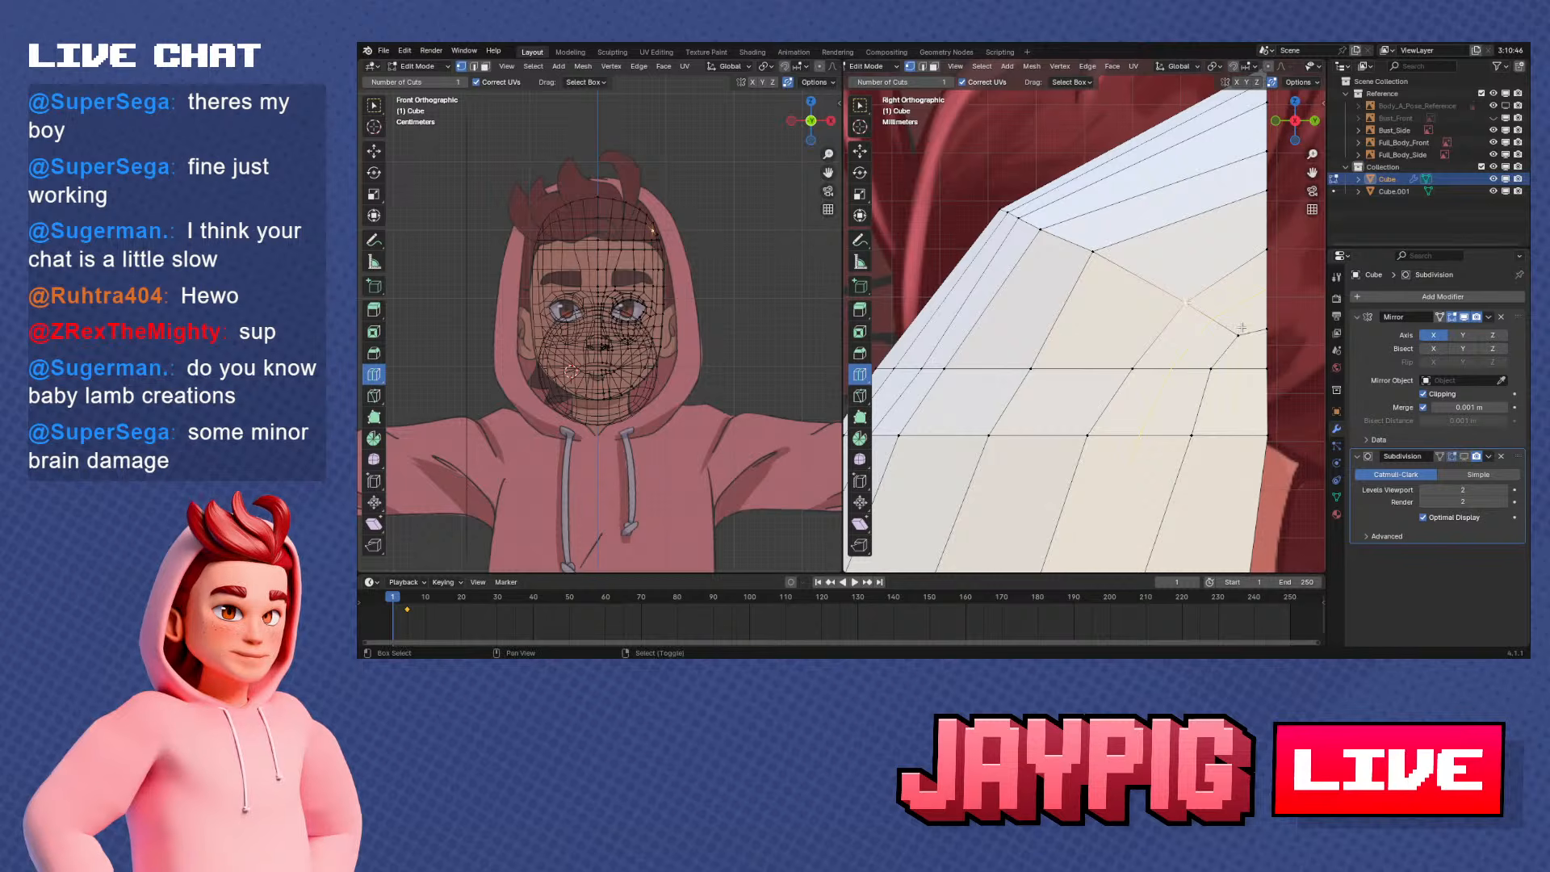
key(shift+v)
click(1212, 314)
Select the inner vertices of the forehead row below, slide them up along their edges and shift them along Y in side view
scroll(1081, 355, down, 2)
shift+middle_drag(961, 411, 1149, 315)
ctrl+right_click(1170, 315)
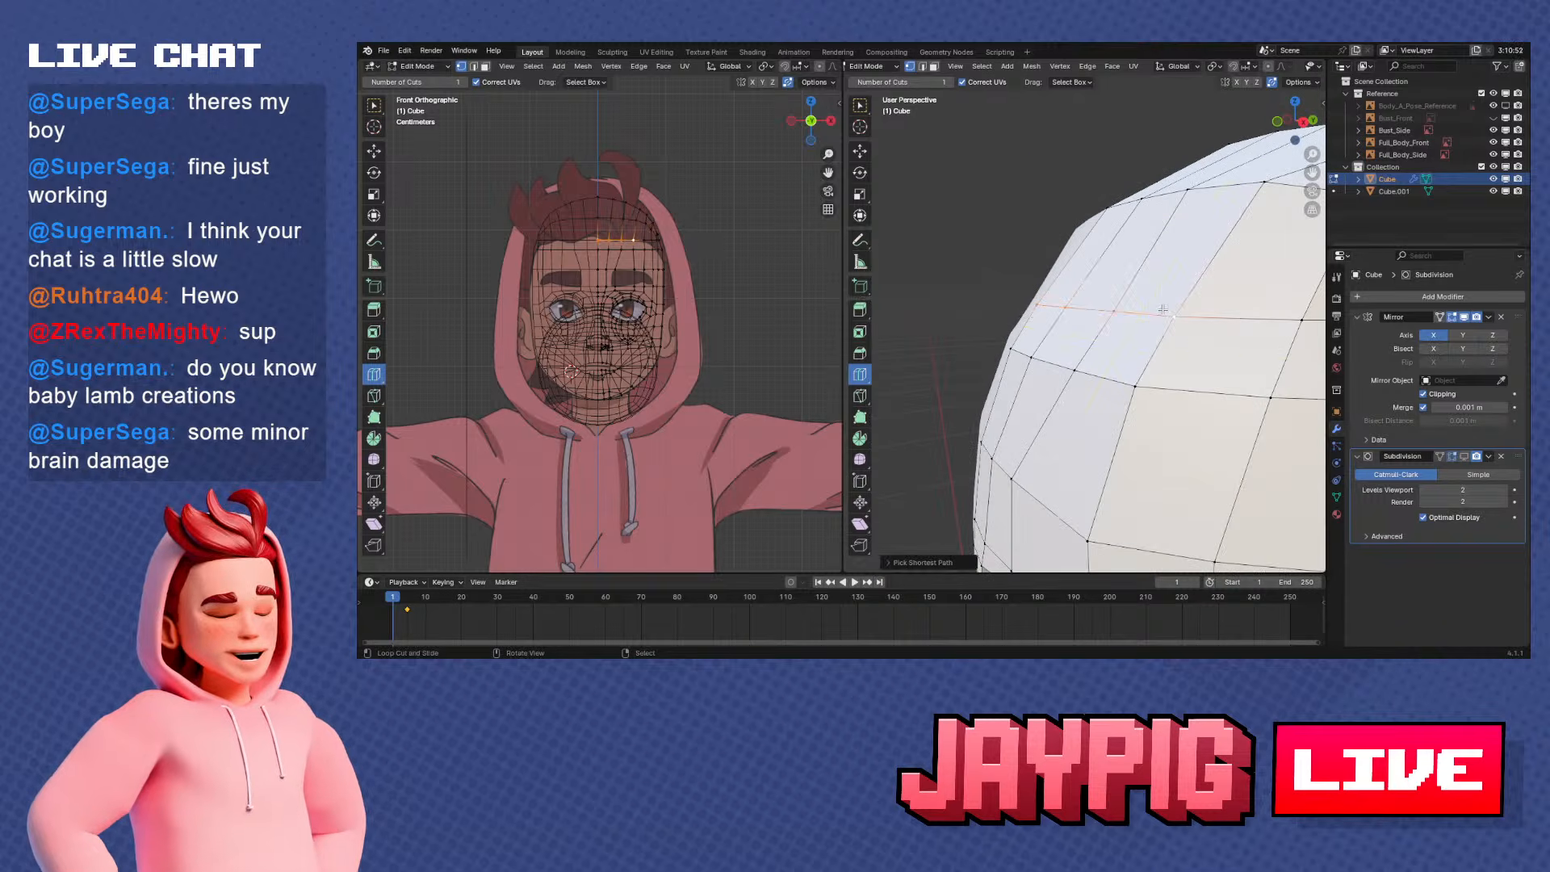
key(KP_3)
key(g)
key(g)
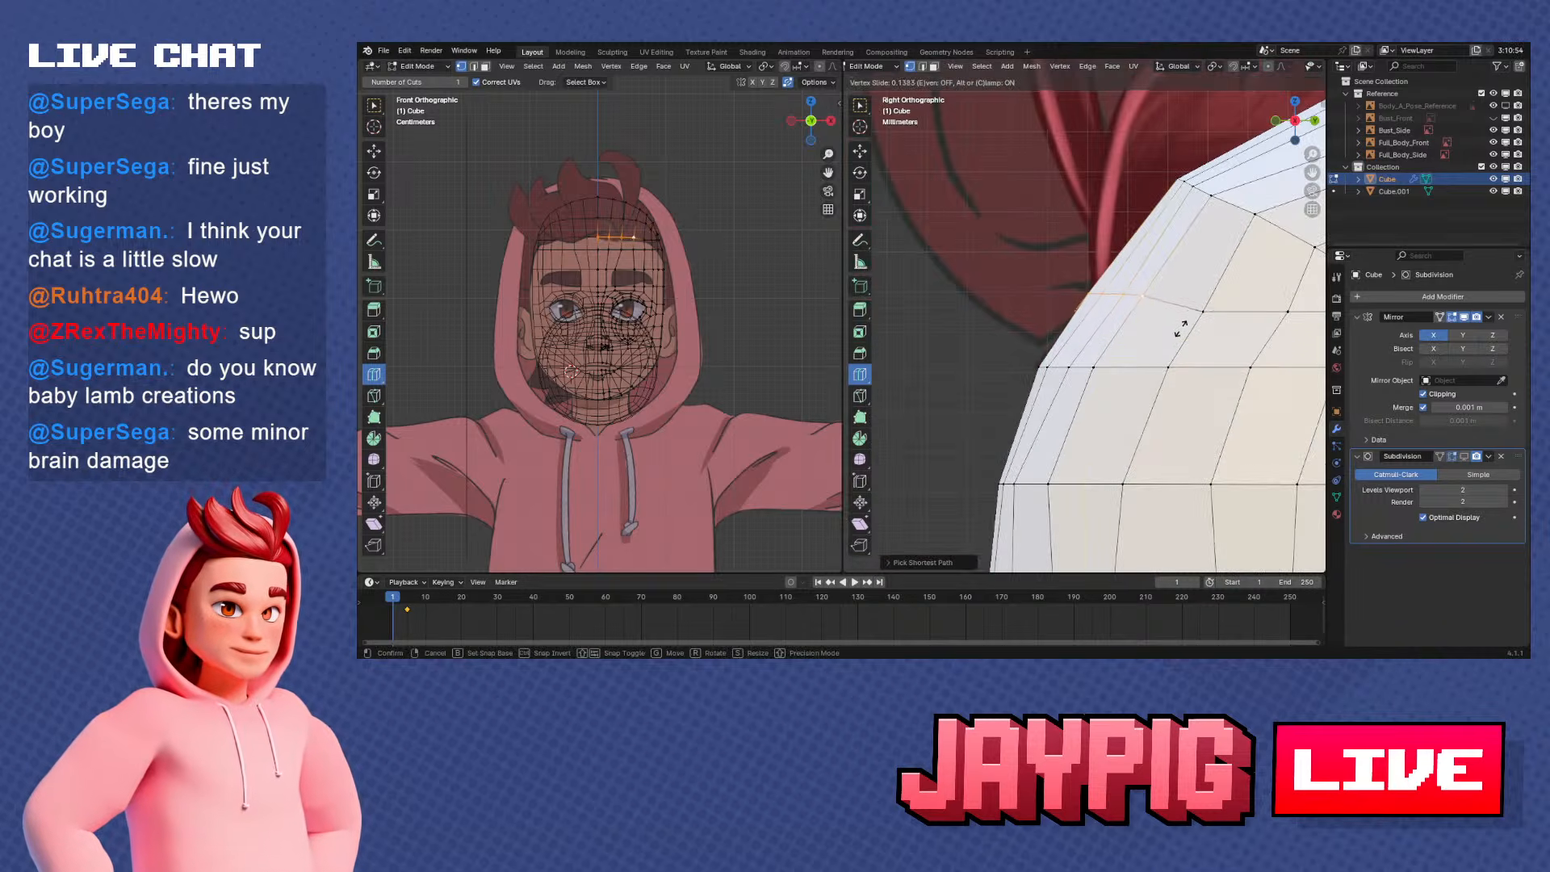
click(1182, 324)
key(g)
key(y)
click(1171, 323)
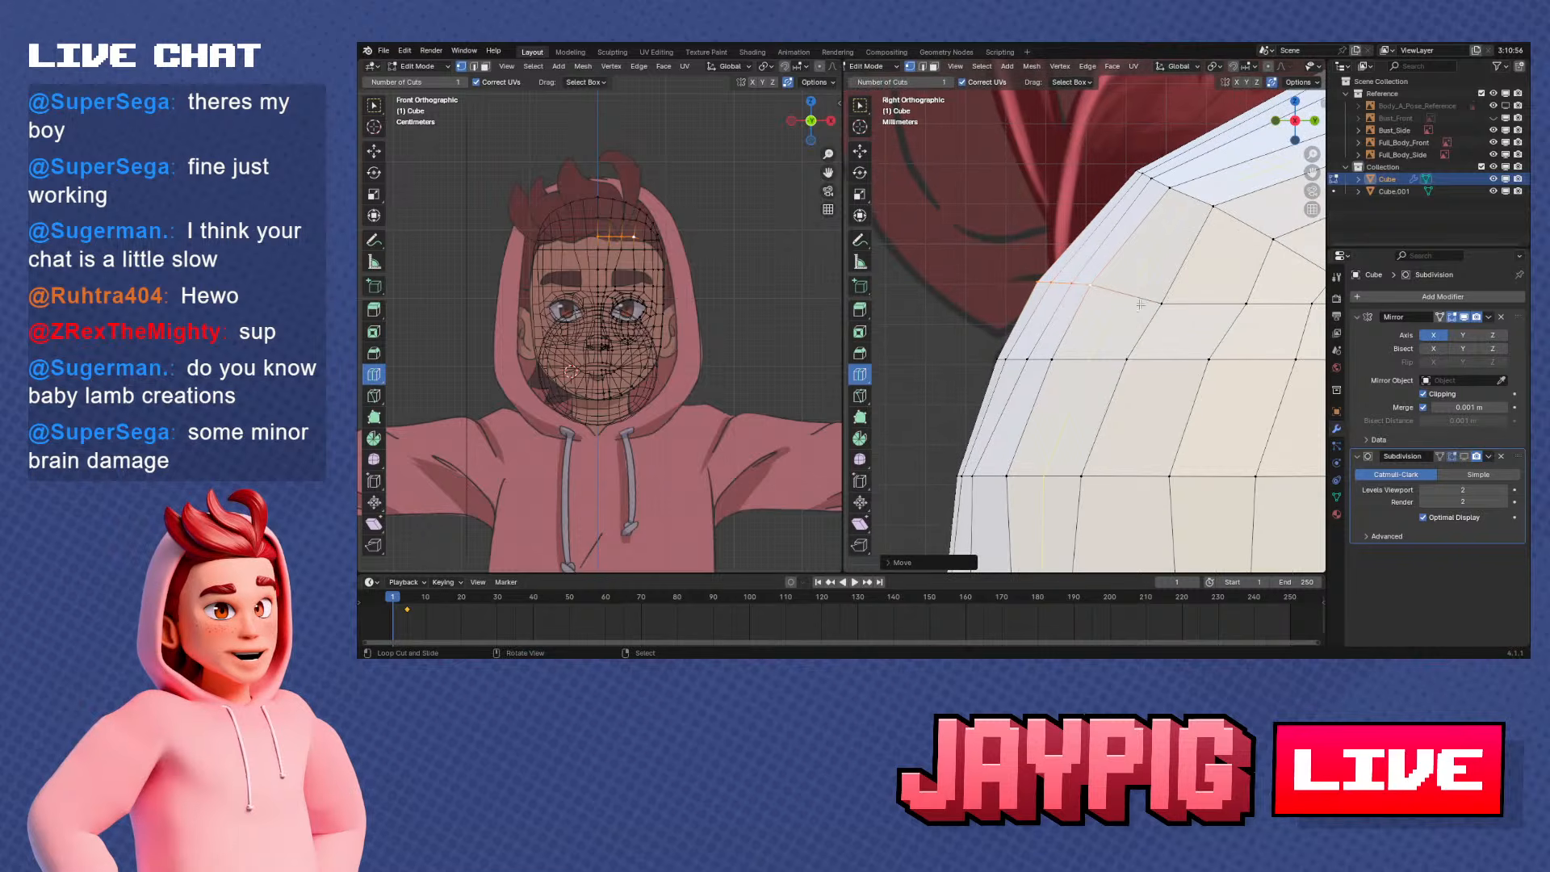
Slide the fourth and fifth vertices of this lower row along their edges to continue its curve in side view
right_click(1202, 313)
key(g)
key(g)
click(1208, 305)
shift+middle_drag(1282, 287, 1155, 277)
right_click(1179, 295)
key(g)
key(g)
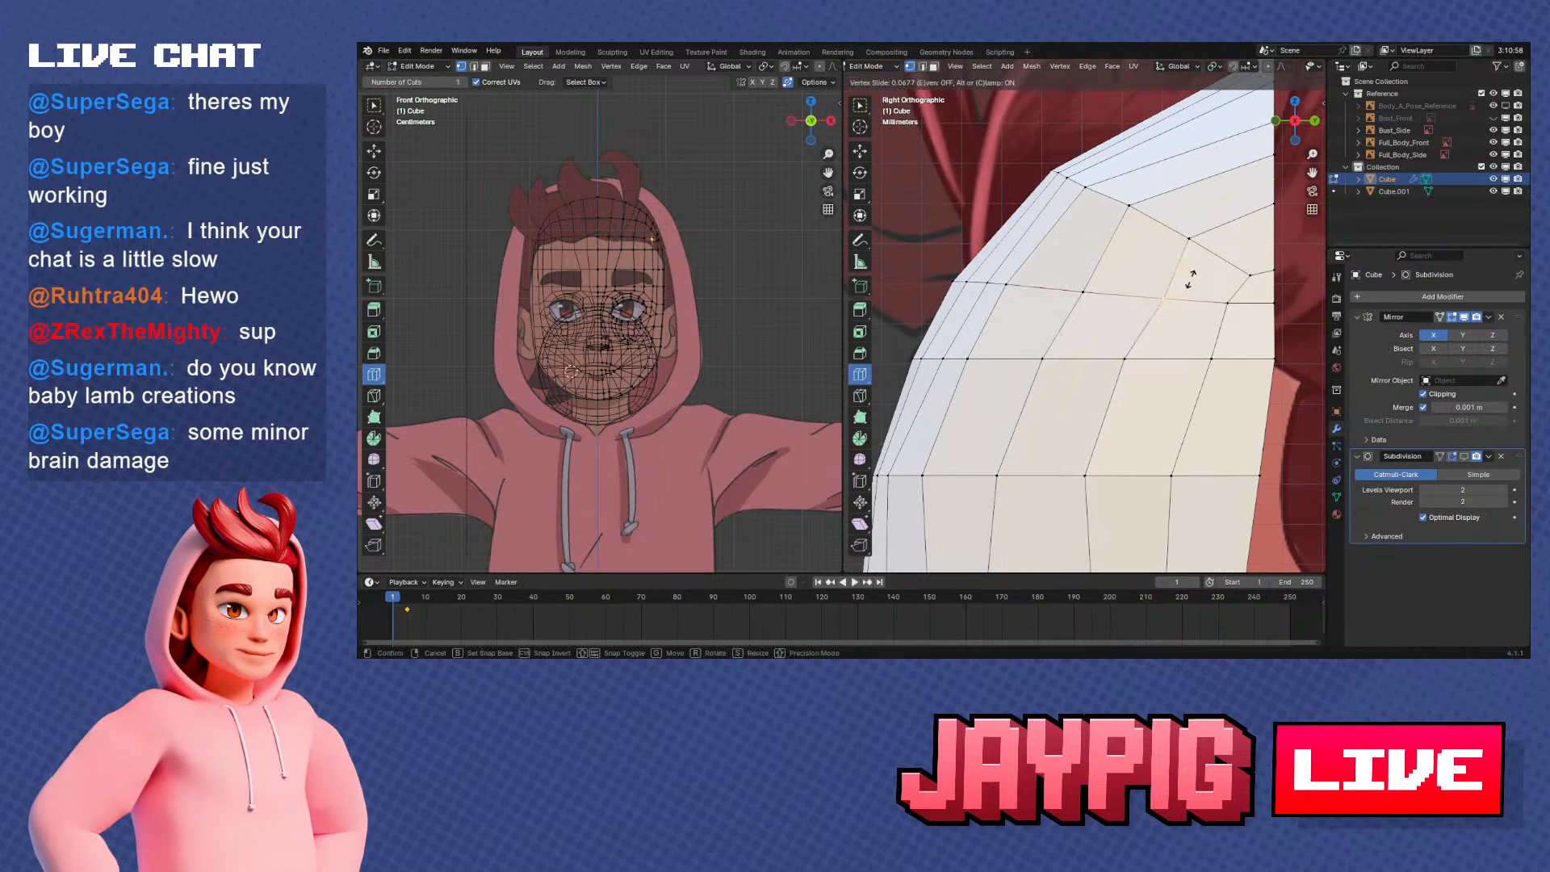
click(1193, 279)
Select the lower row's two outermost vertices at the side rim and slide them down along their edges
right_click(1239, 306)
shift+right_click(1284, 306)
key(g)
key(g)
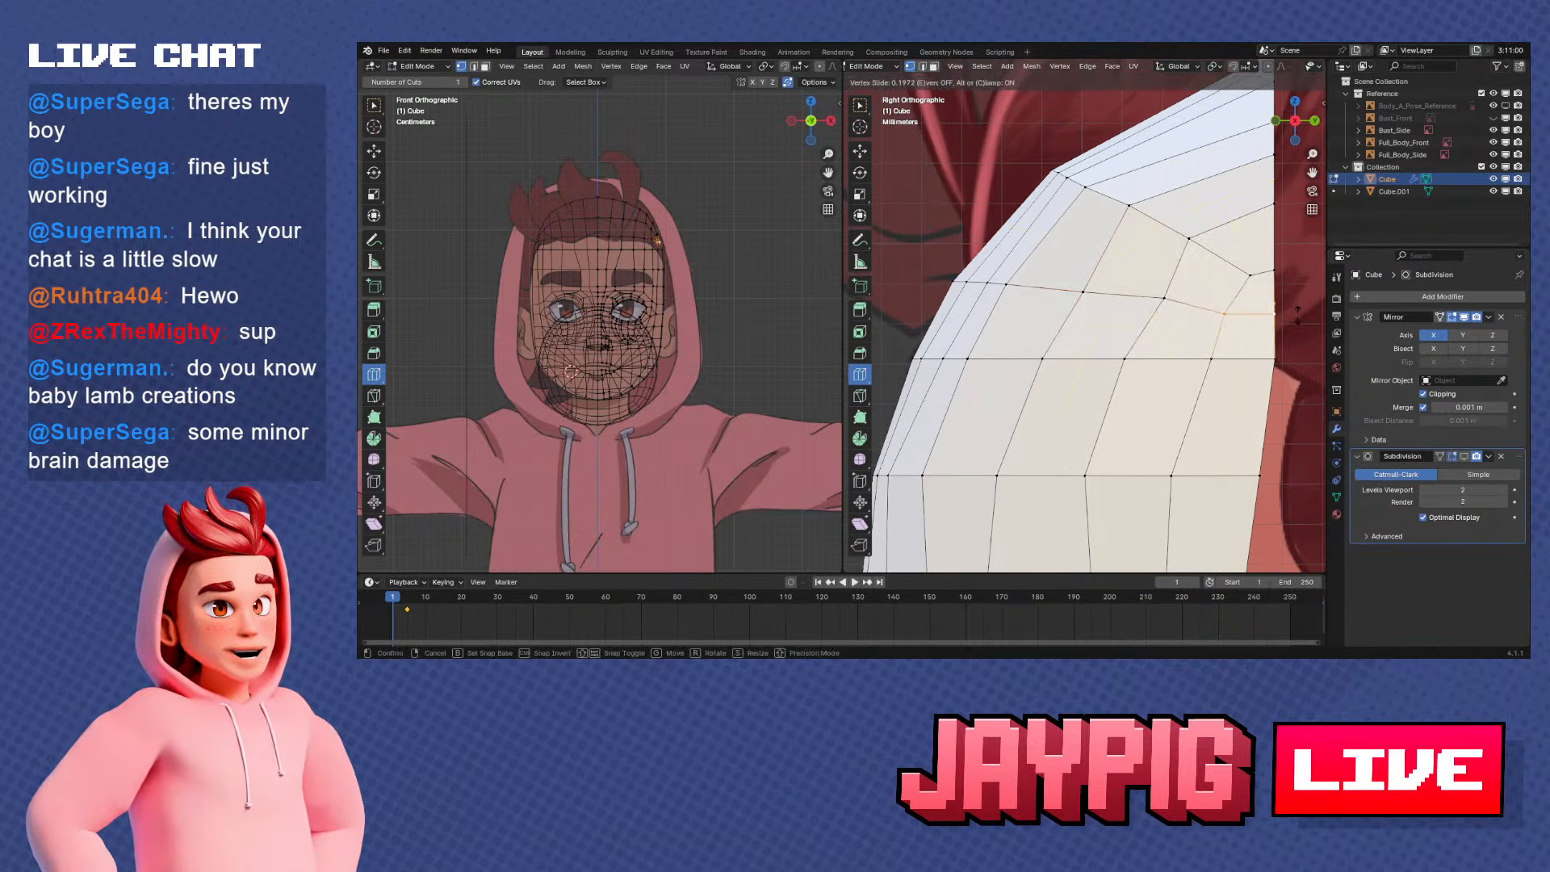
click(1297, 314)
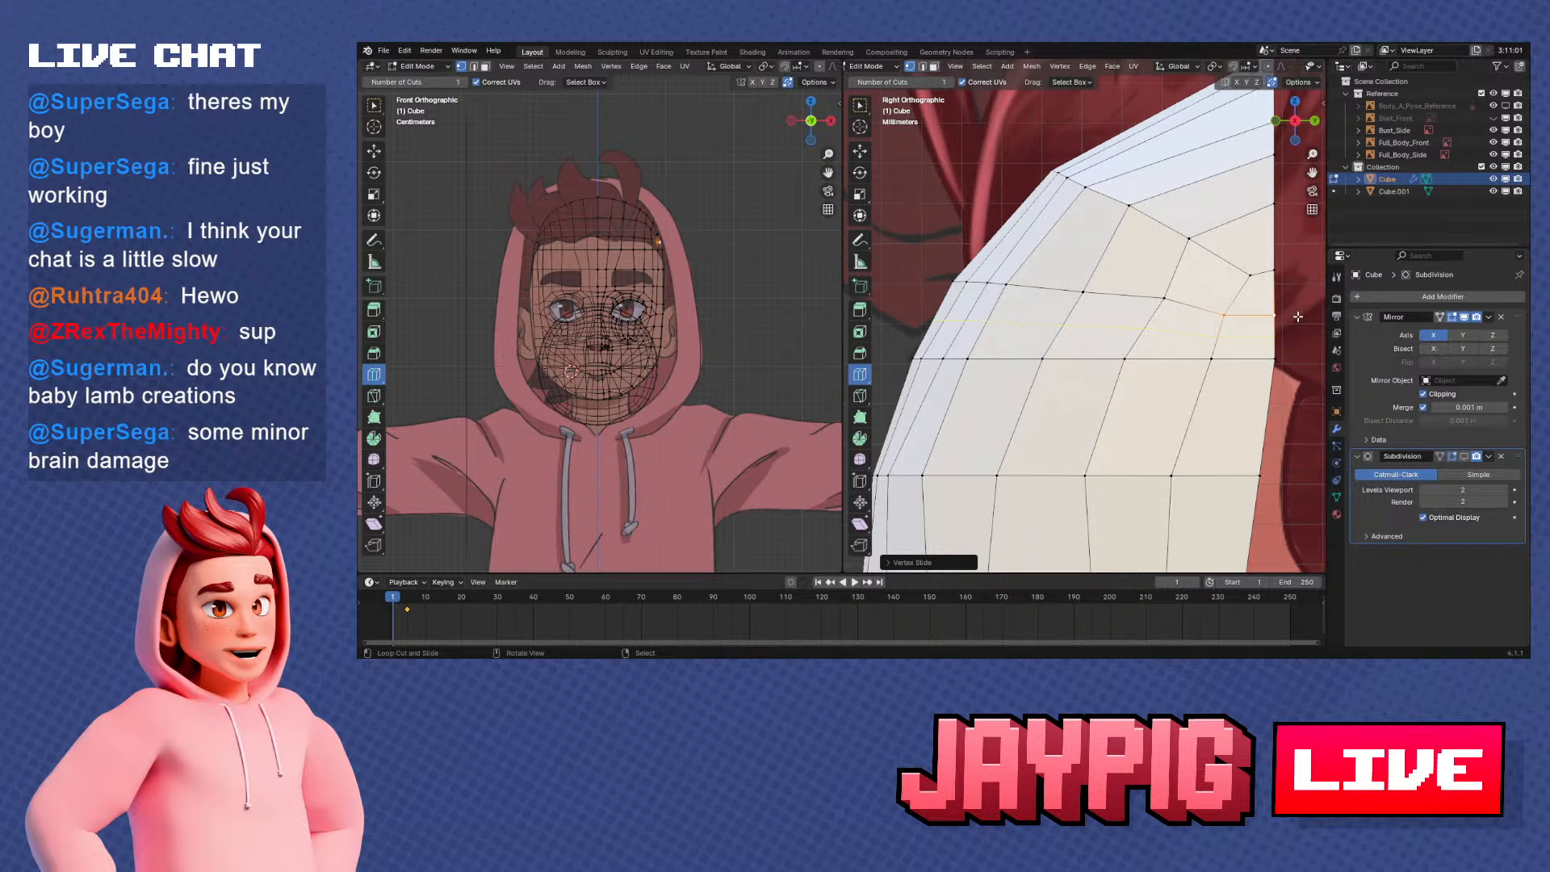
Even the lower row's spacing by sliding its fourth, fifth and third vertices along their edges in side view
shift+middle_drag(1102, 303, 1134, 310)
right_click(1115, 298)
key(g)
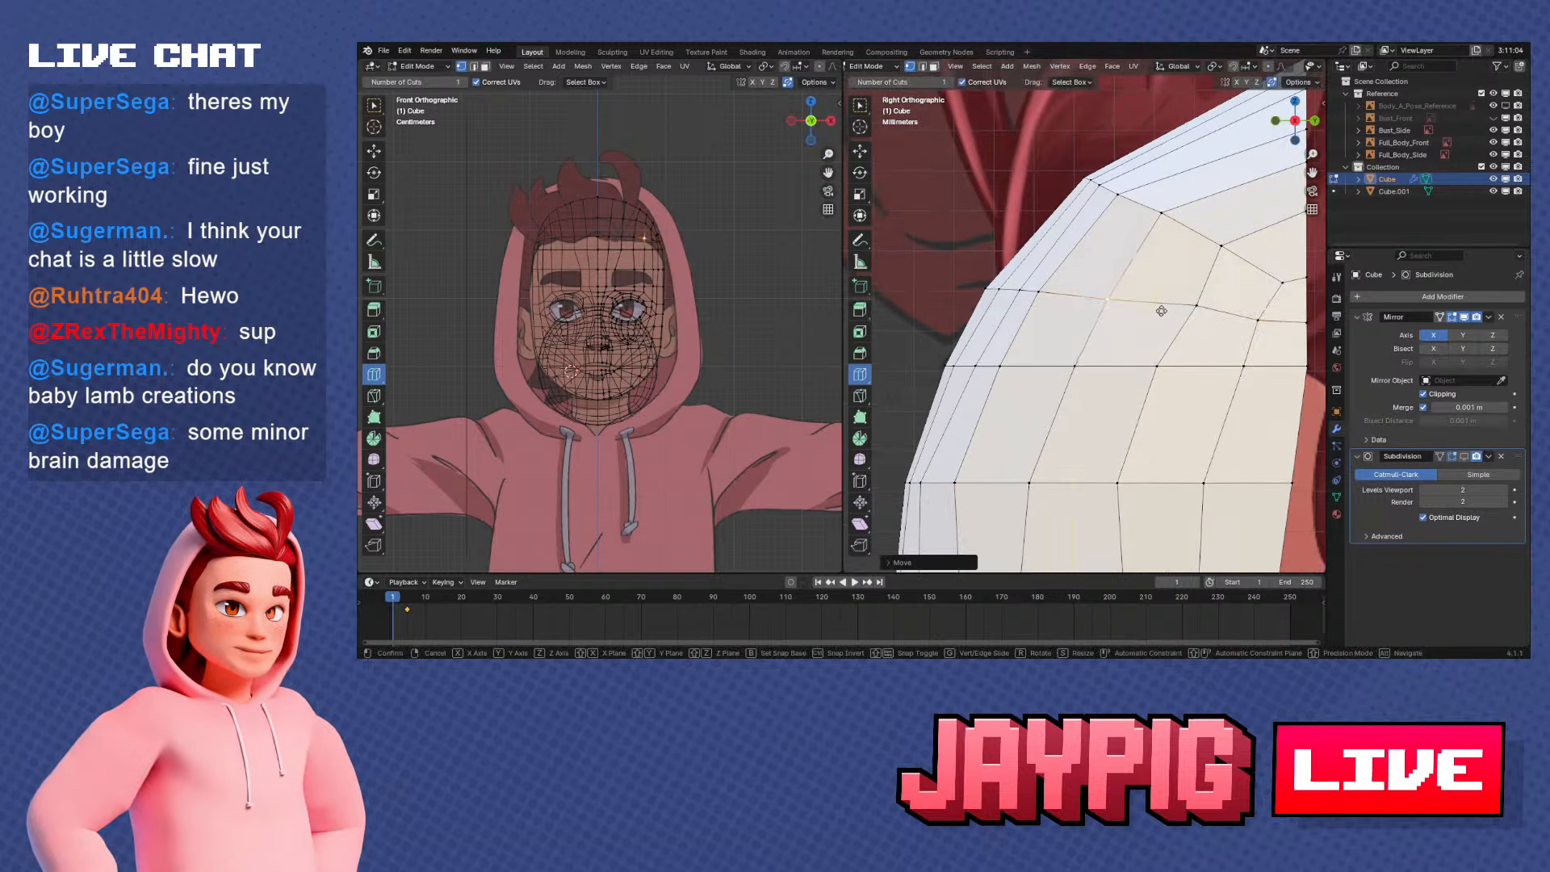
key(g)
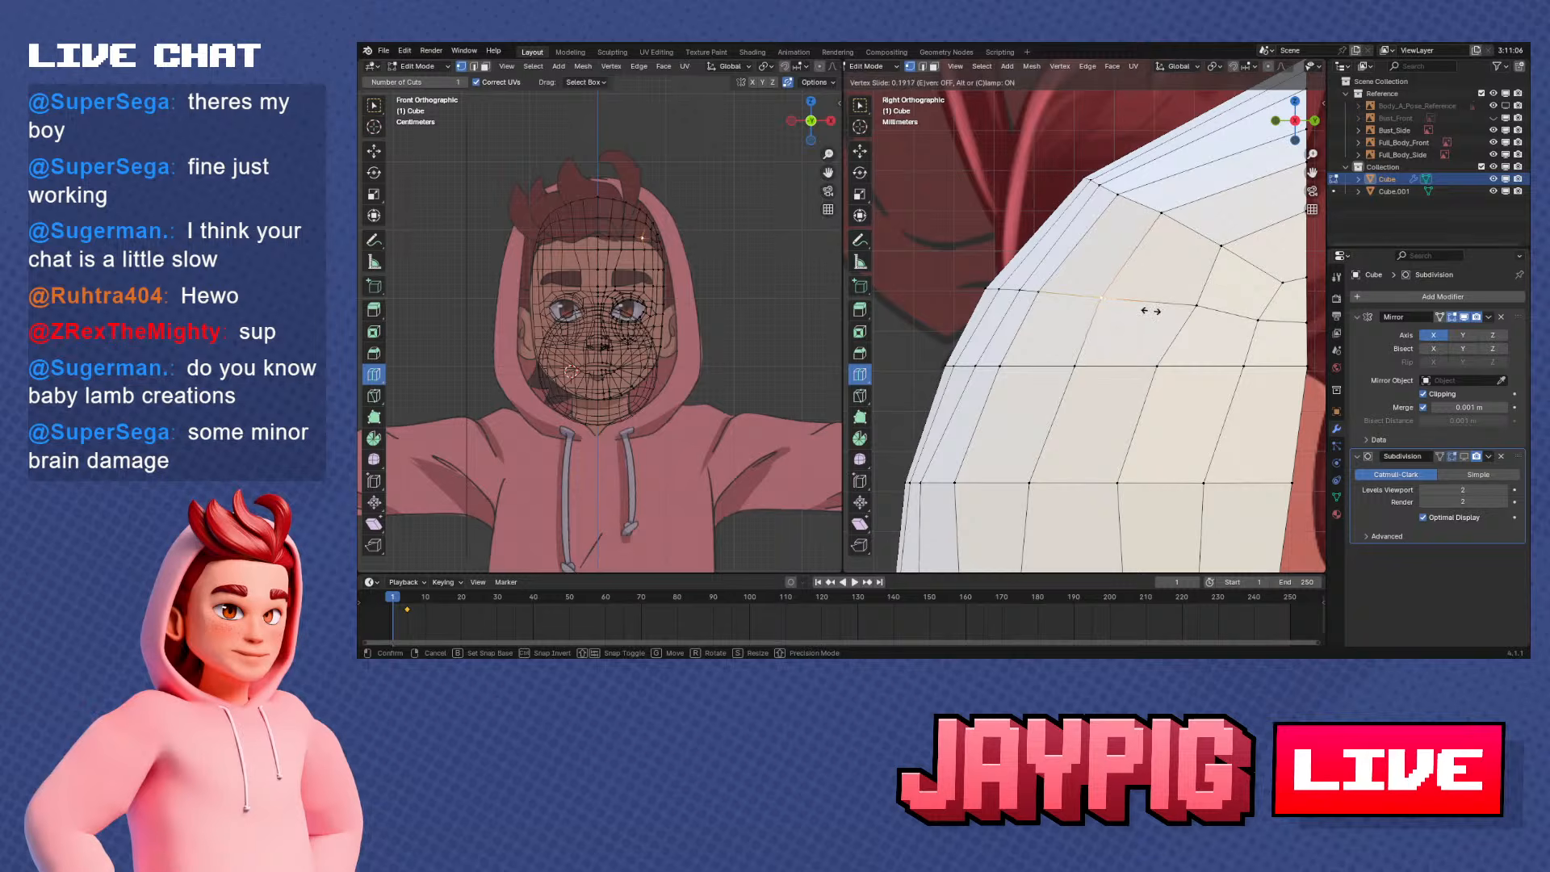
click(1219, 320)
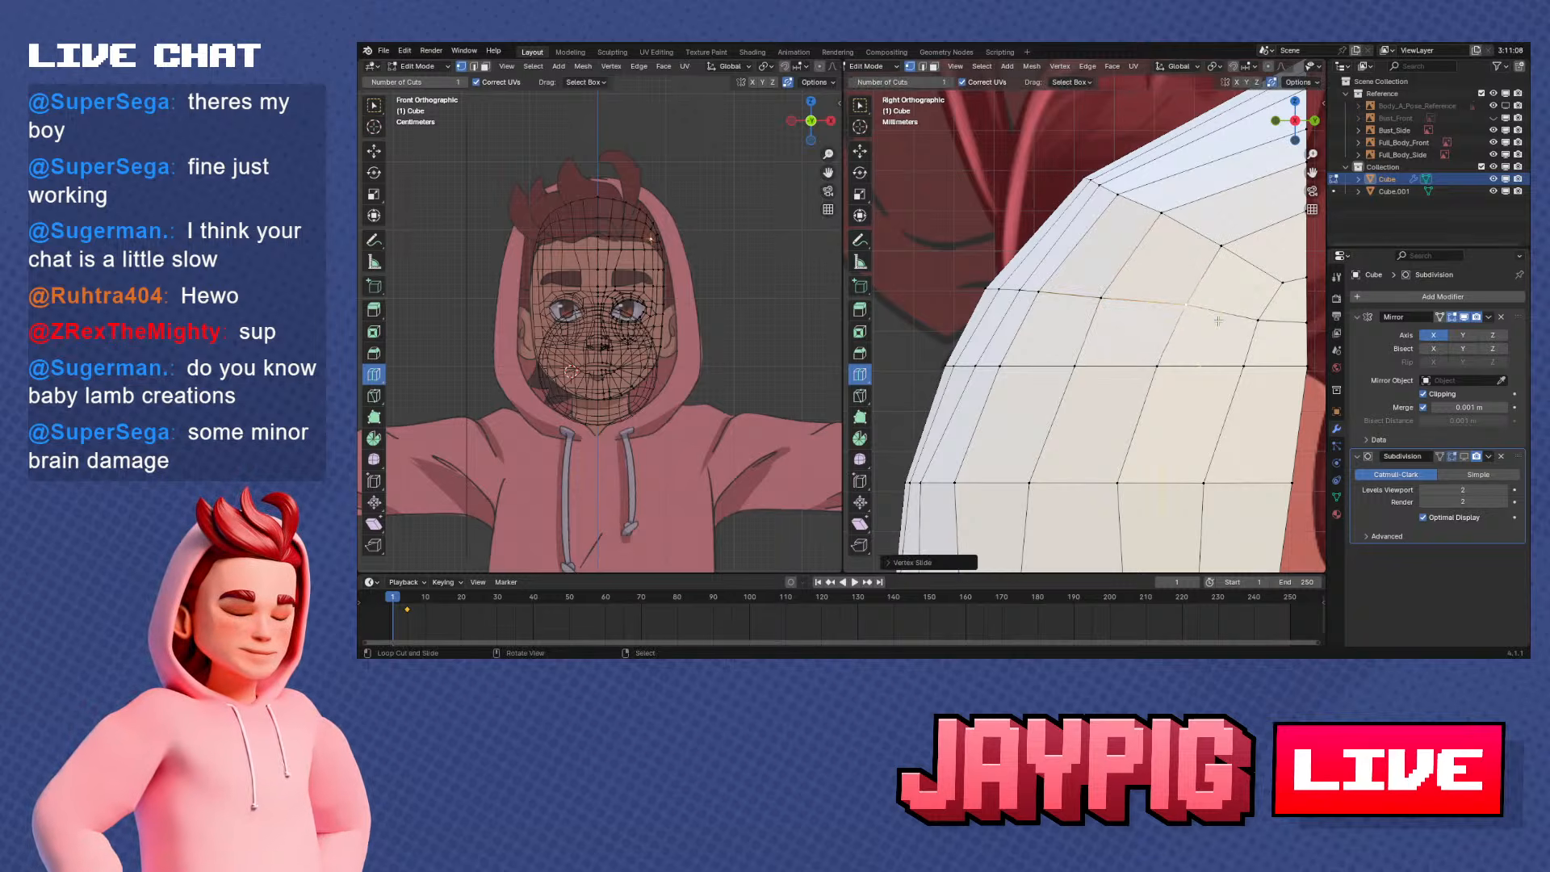
right_click(1031, 302)
key(g)
key(g)
click(1081, 298)
shift+middle_drag(1080, 298, 1101, 300)
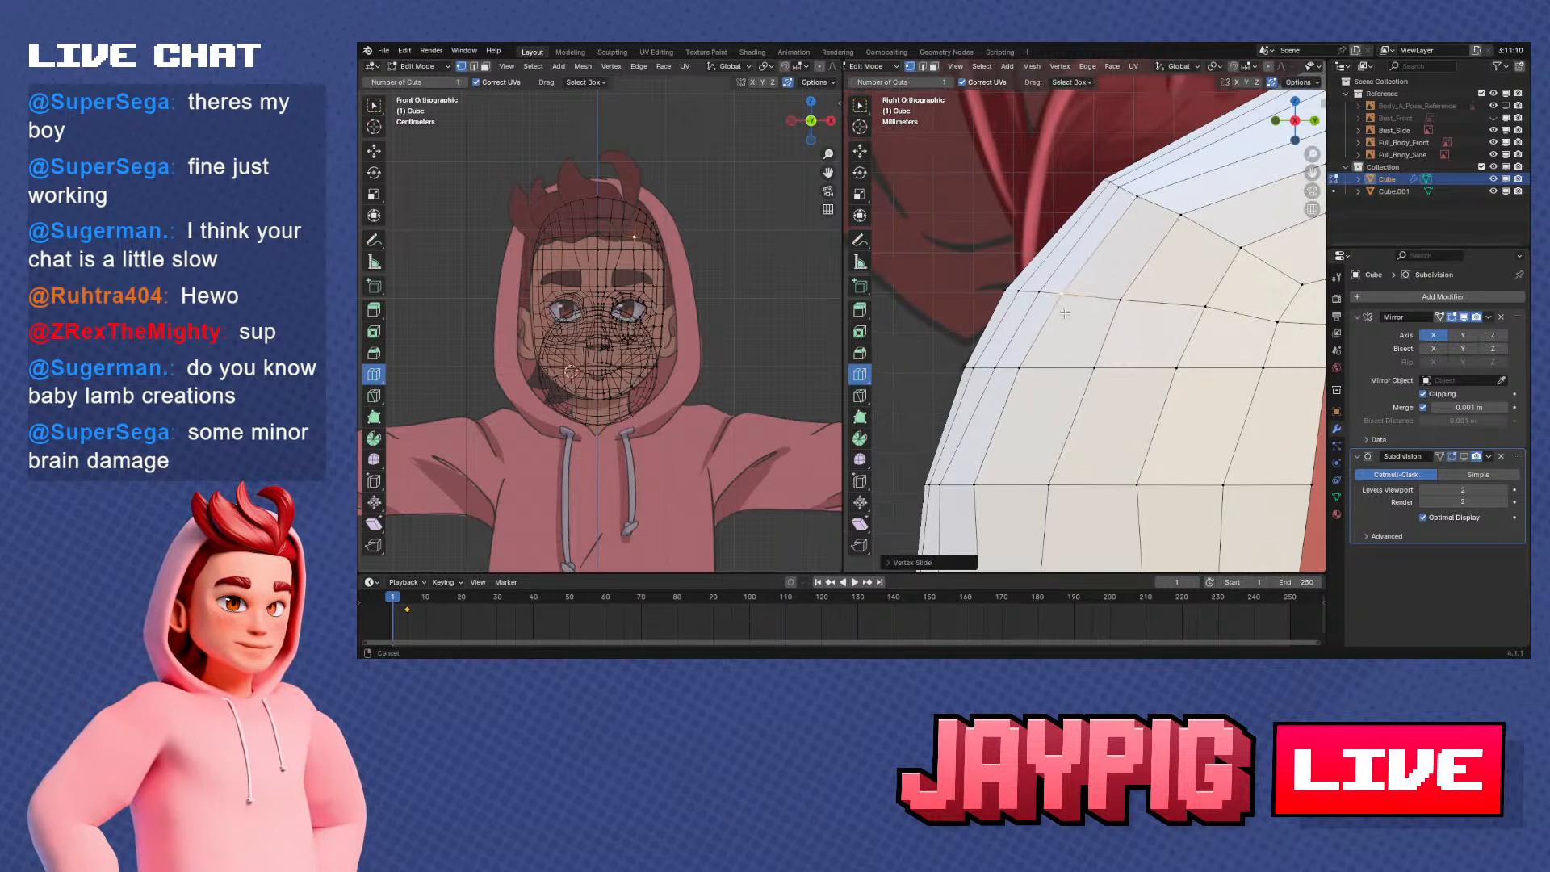
Move the lower-row vertex beside the centre line and another one farther outward along Y in side view
right_click(1027, 300)
key(g)
key(y)
click(1061, 306)
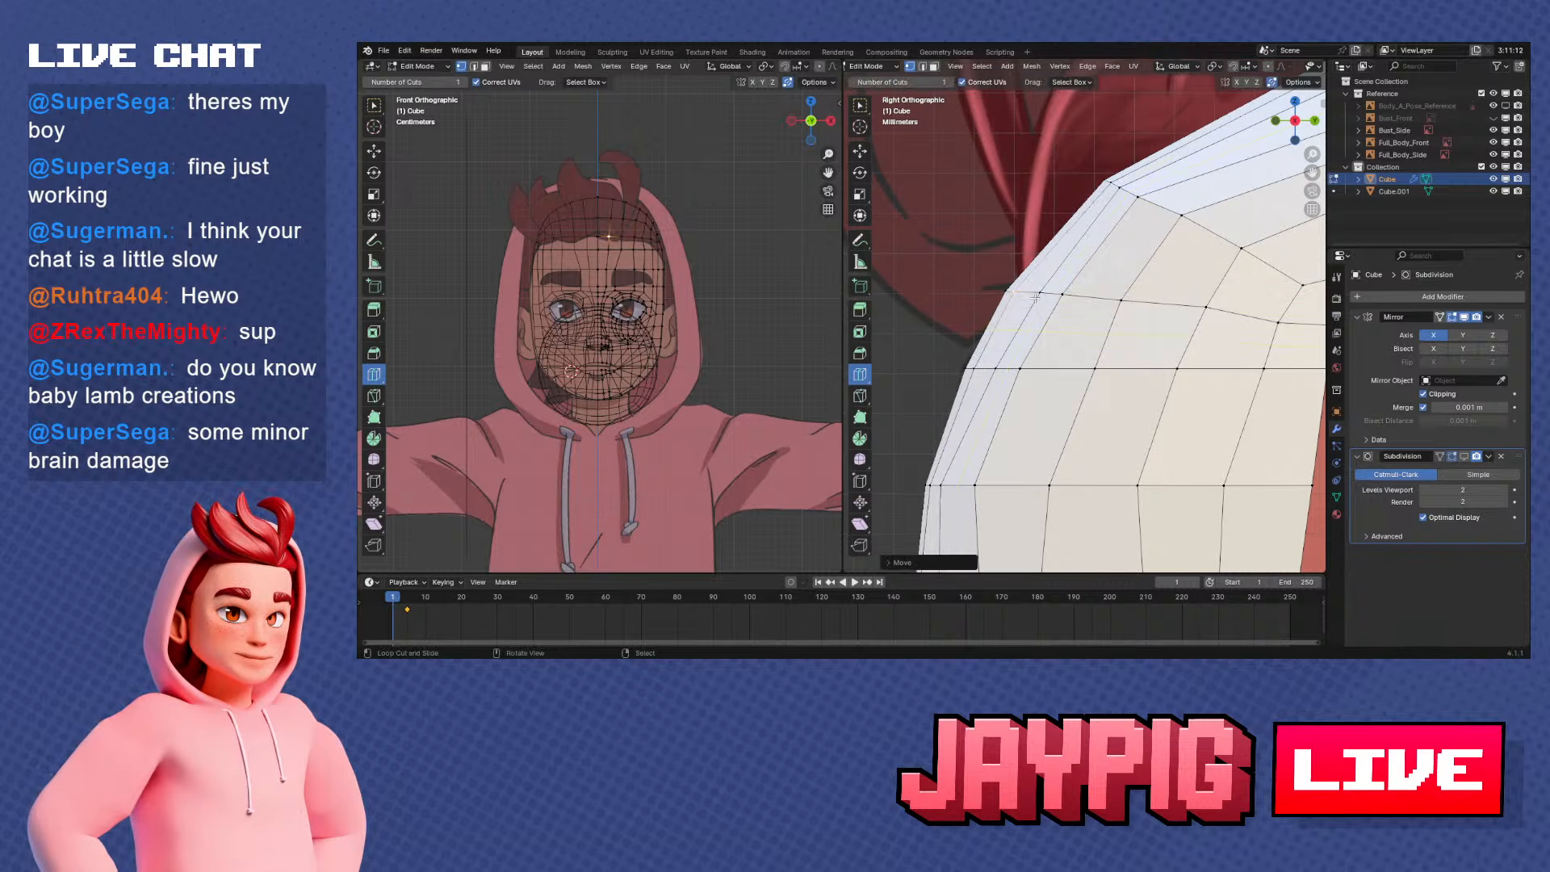
right_click(1067, 304)
key(g)
key(y)
click(1057, 306)
Check the forehead's shape, select the lower row from the centre line to its fourth vertex and slide it up along its edges
middle_drag(1056, 307, 1023, 296)
scroll(1127, 337, down, 4)
key(Tab)
key(Tab)
key(KP_1)
key(KP_3)
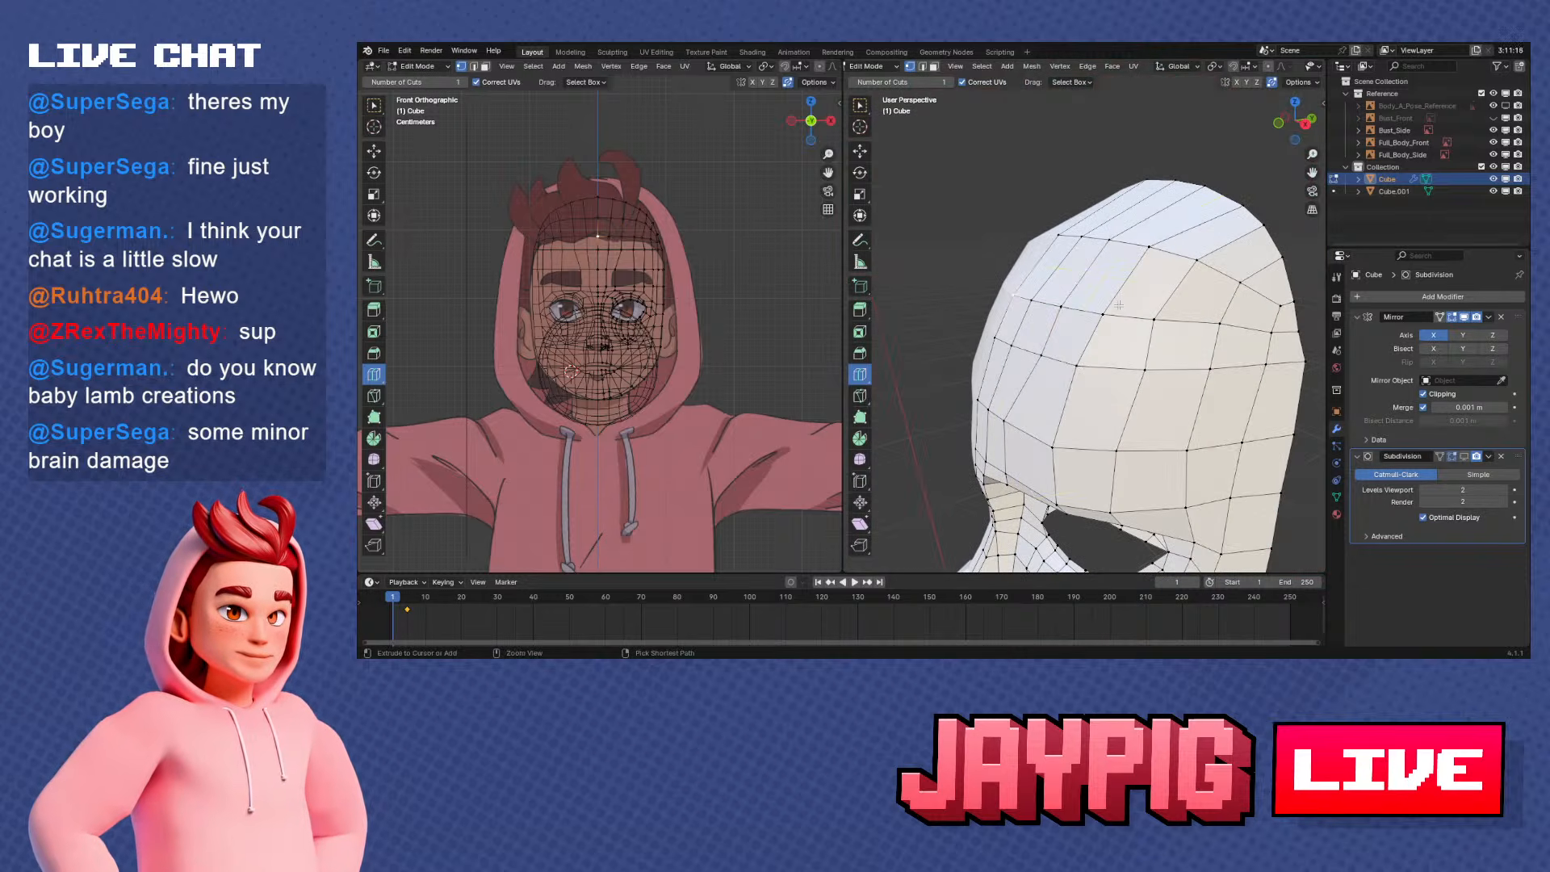
ctrl+click(1118, 305)
key(KP_1)
key(KP_3)
key(g)
key(g)
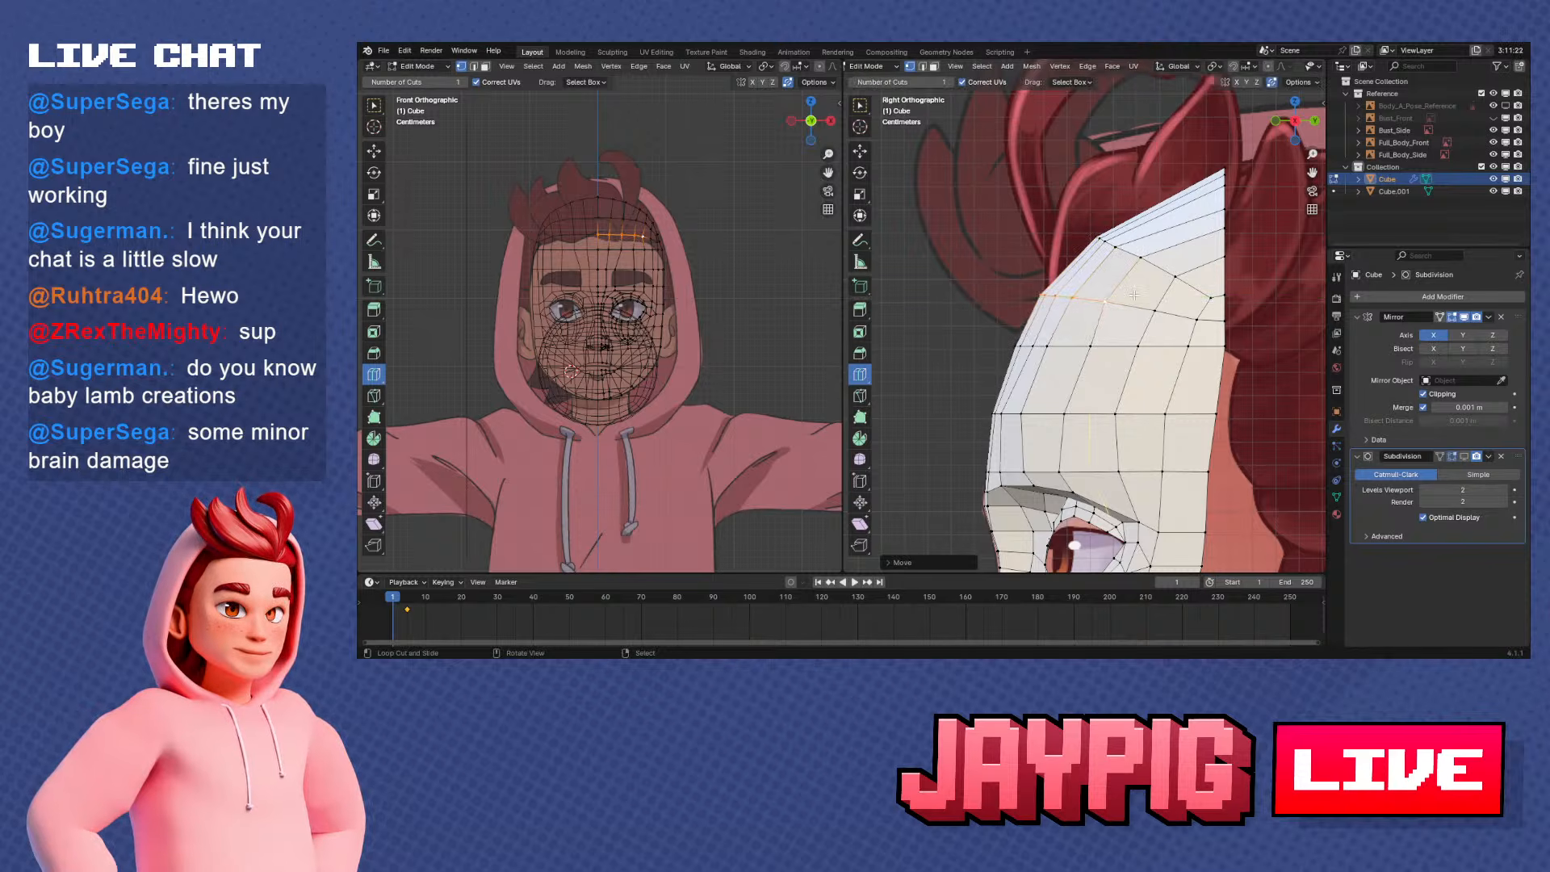
click(1133, 292)
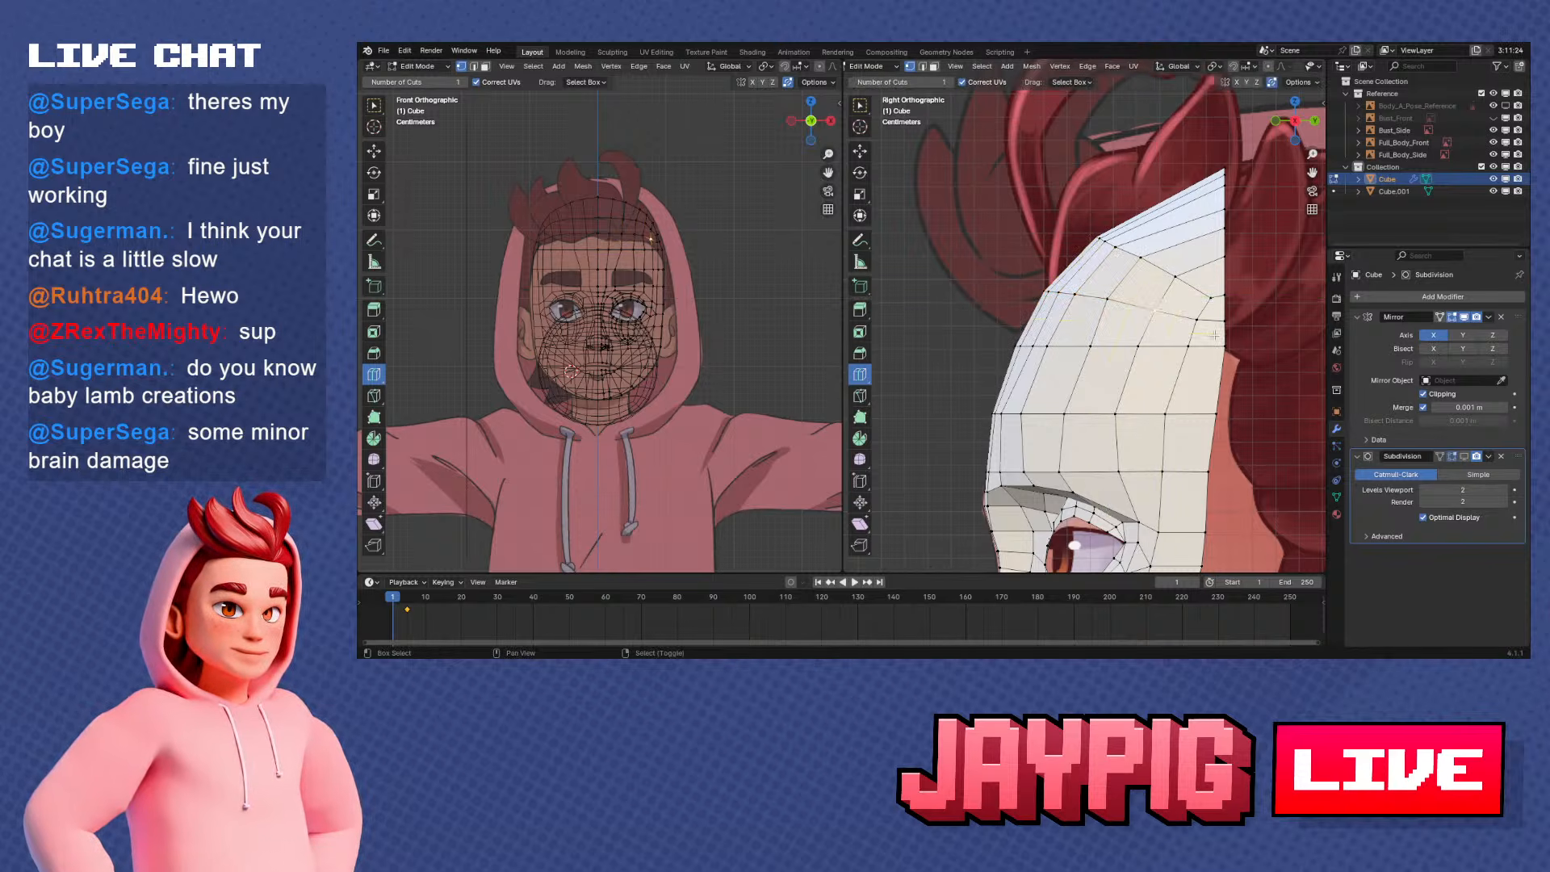
In front view, nudge the lower row's fifth, fourth and third vertices along X to even their spacing
key(KP_1)
key(g)
key(x)
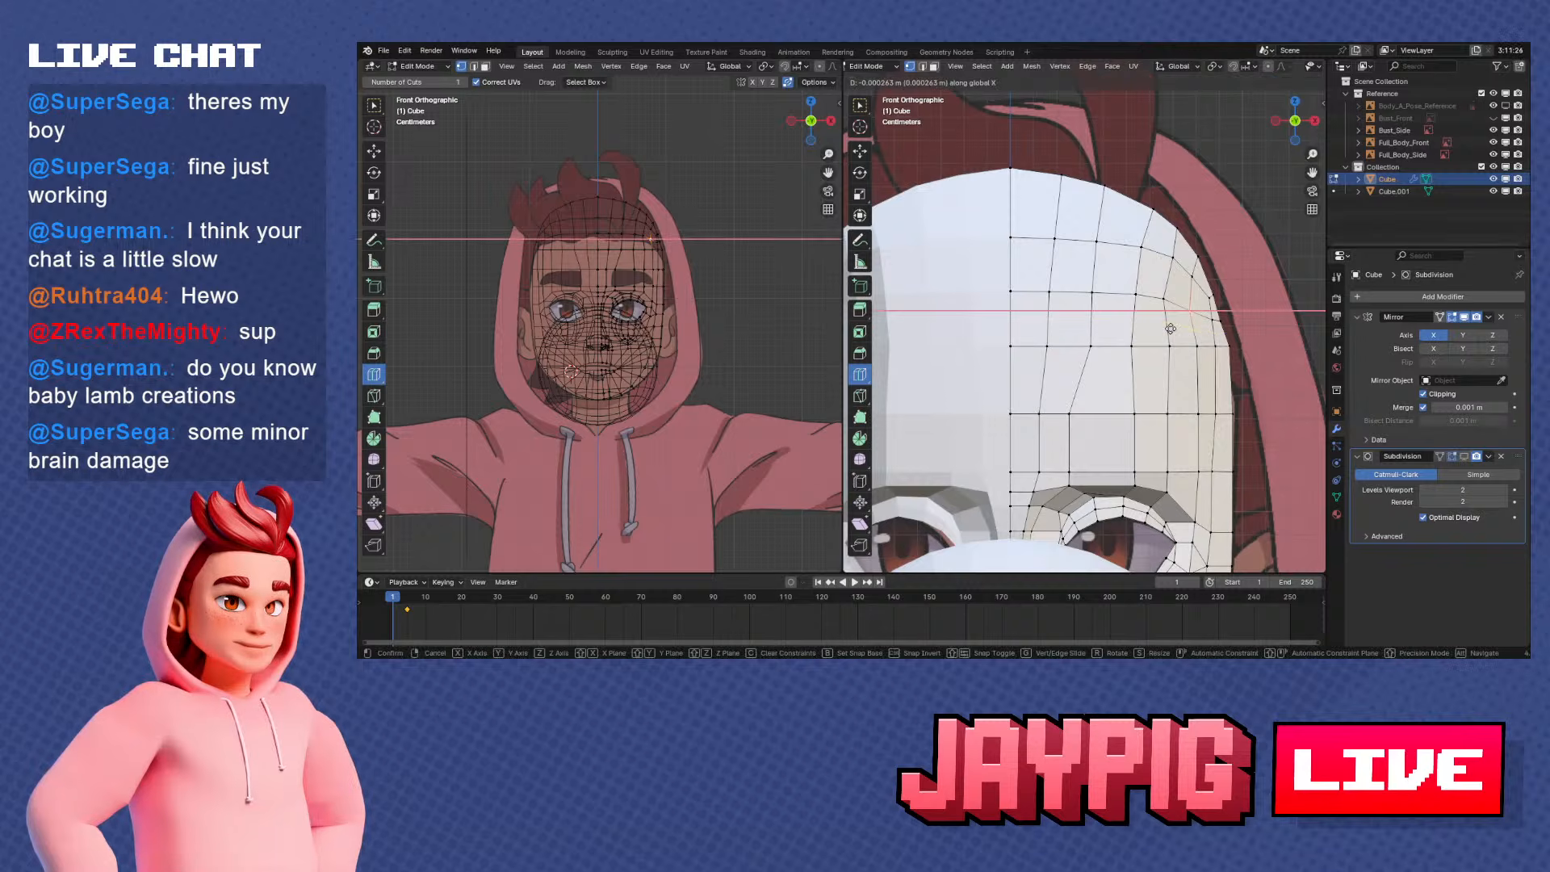
click(1176, 327)
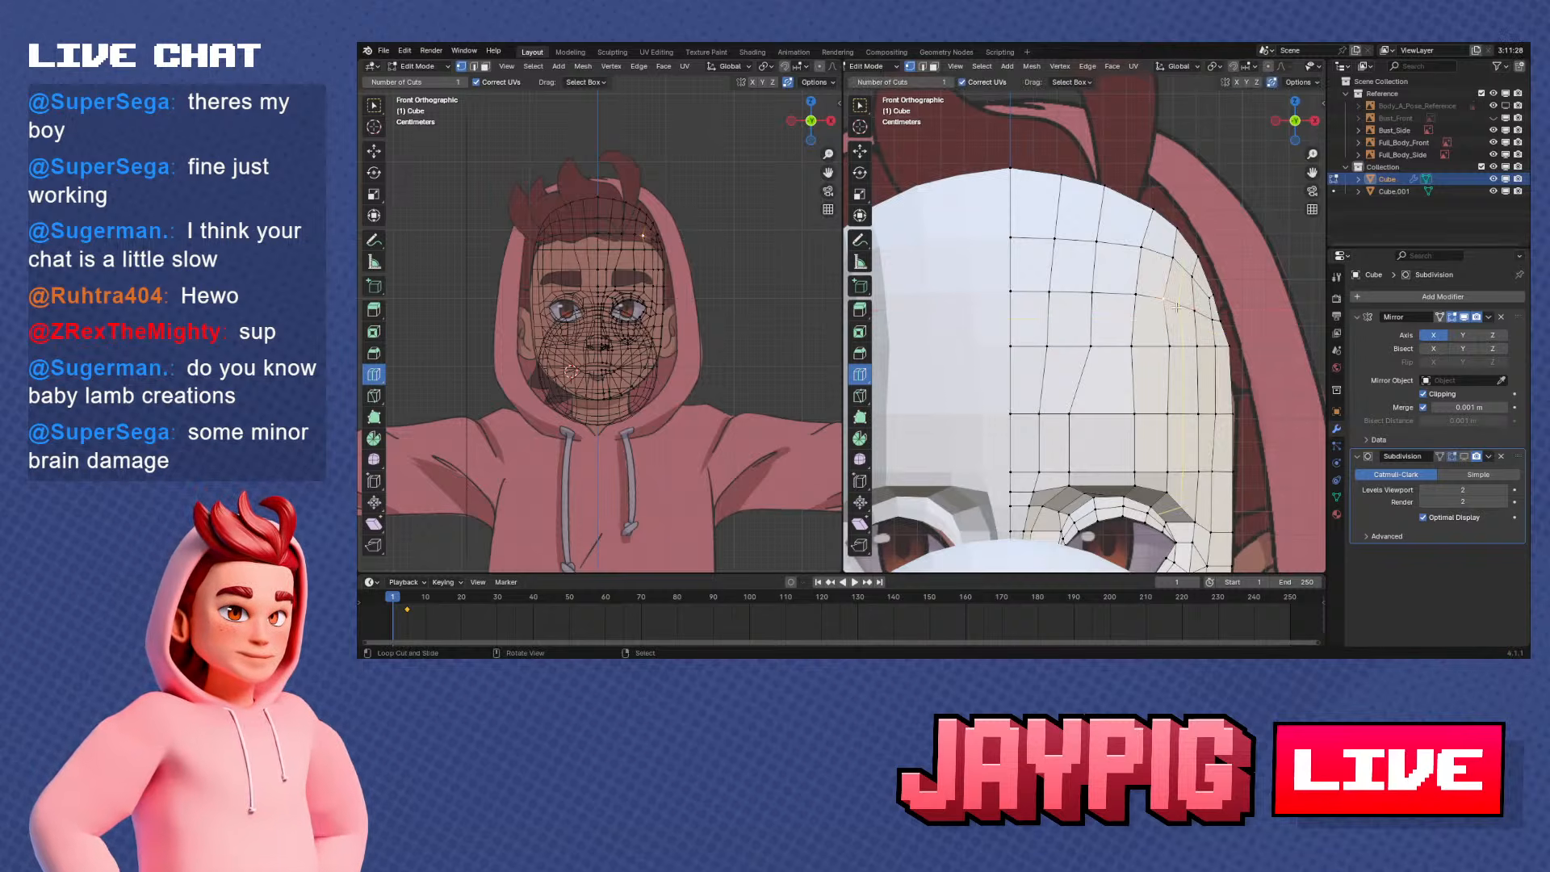
key(g)
key(x)
click(1189, 294)
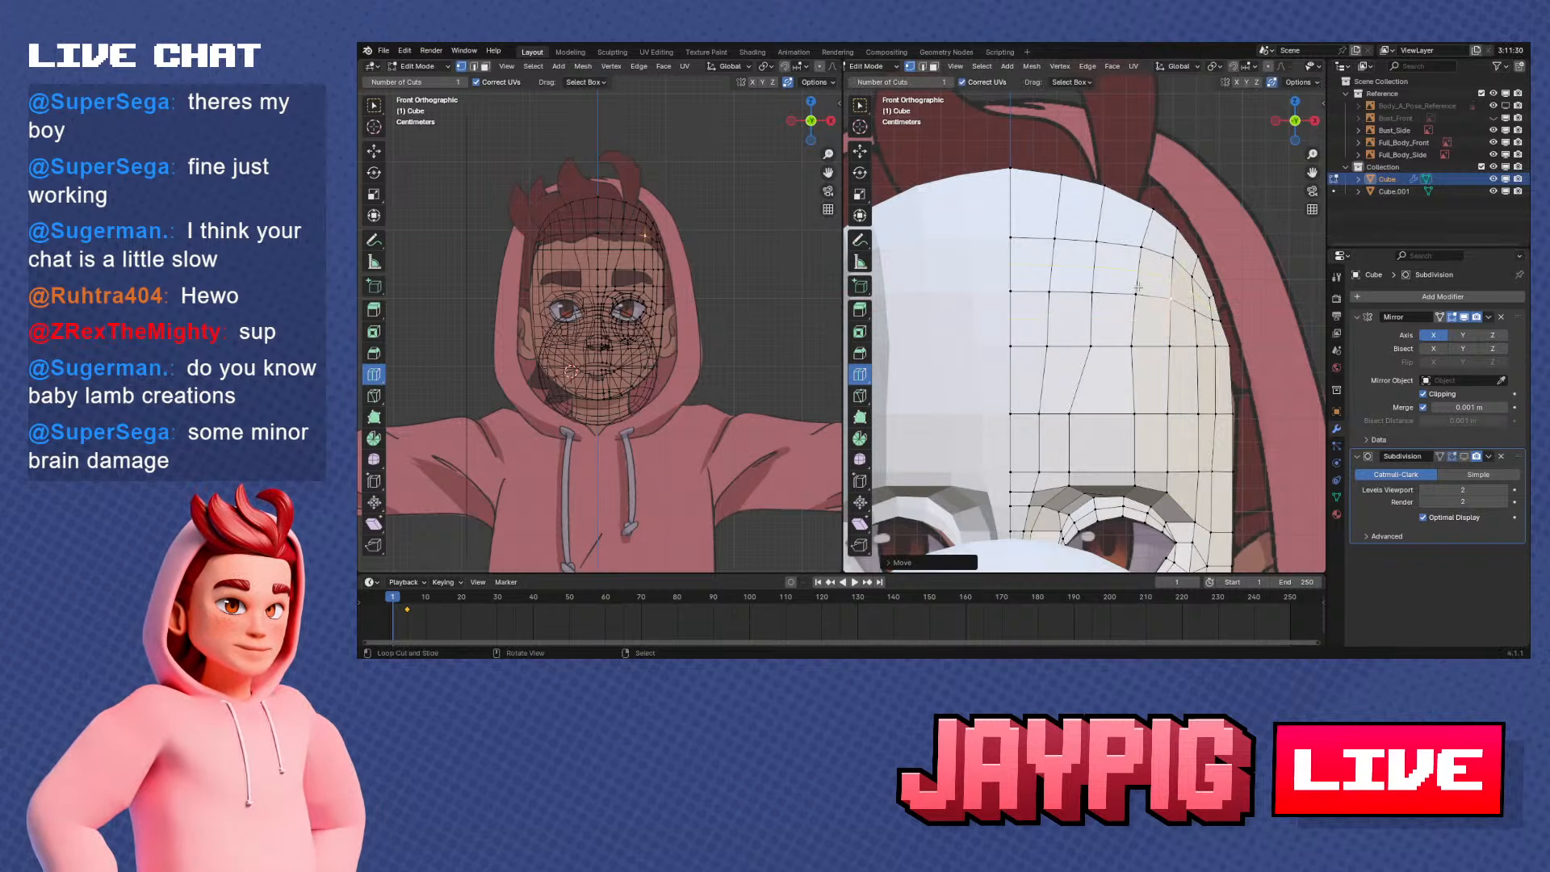
key(g)
key(x)
click(1150, 287)
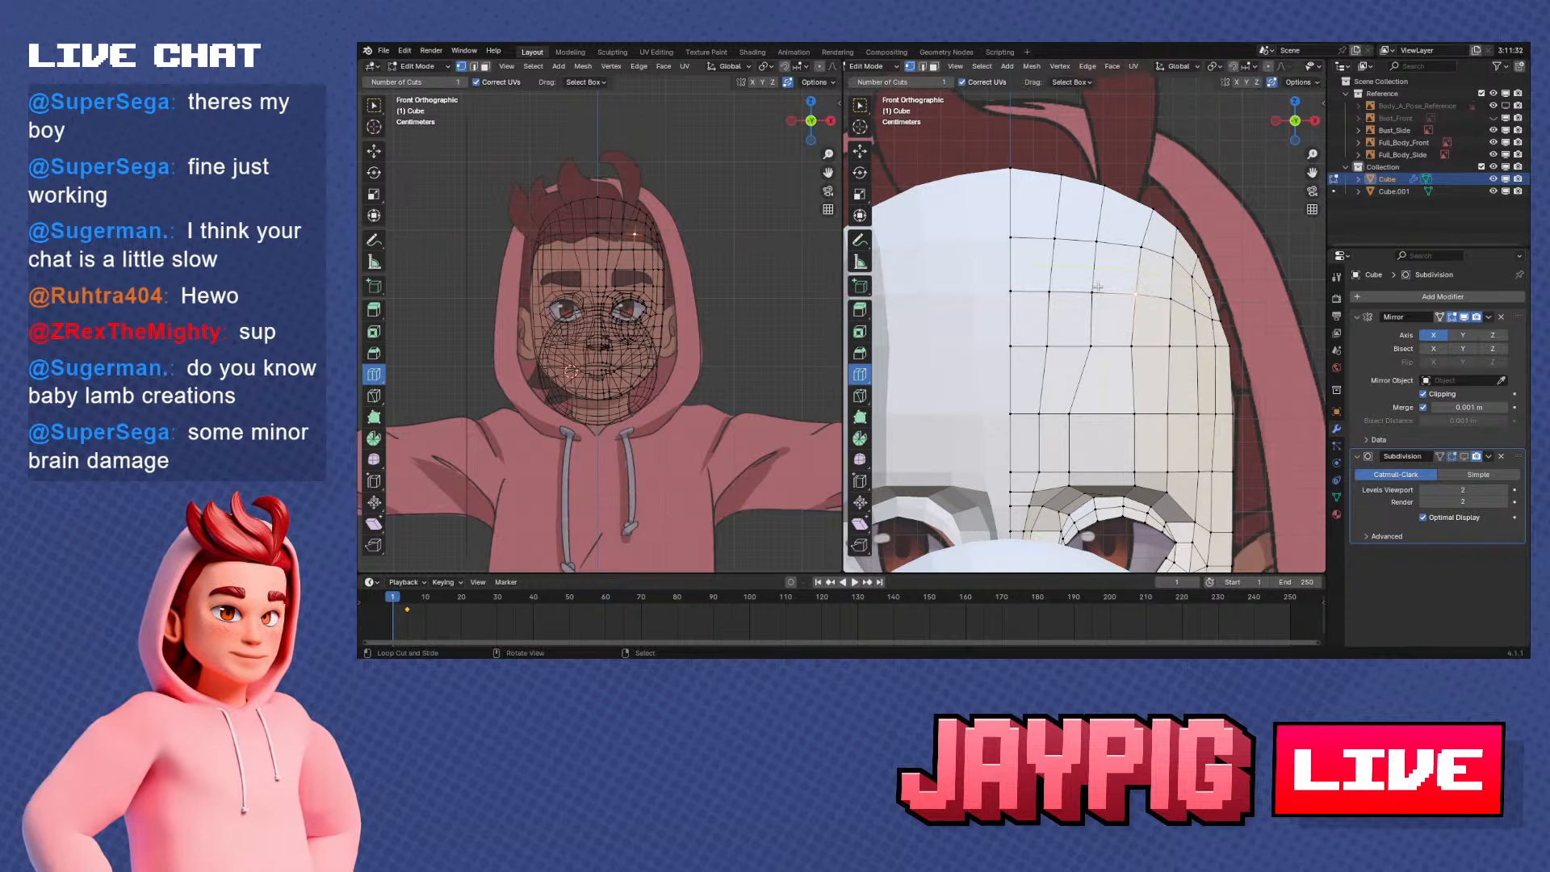
Check the smoothed mask in Object Mode, and snap the 3D cursor to the upper side-rim vertex in Edit Mode
scroll(1098, 287, down, 2)
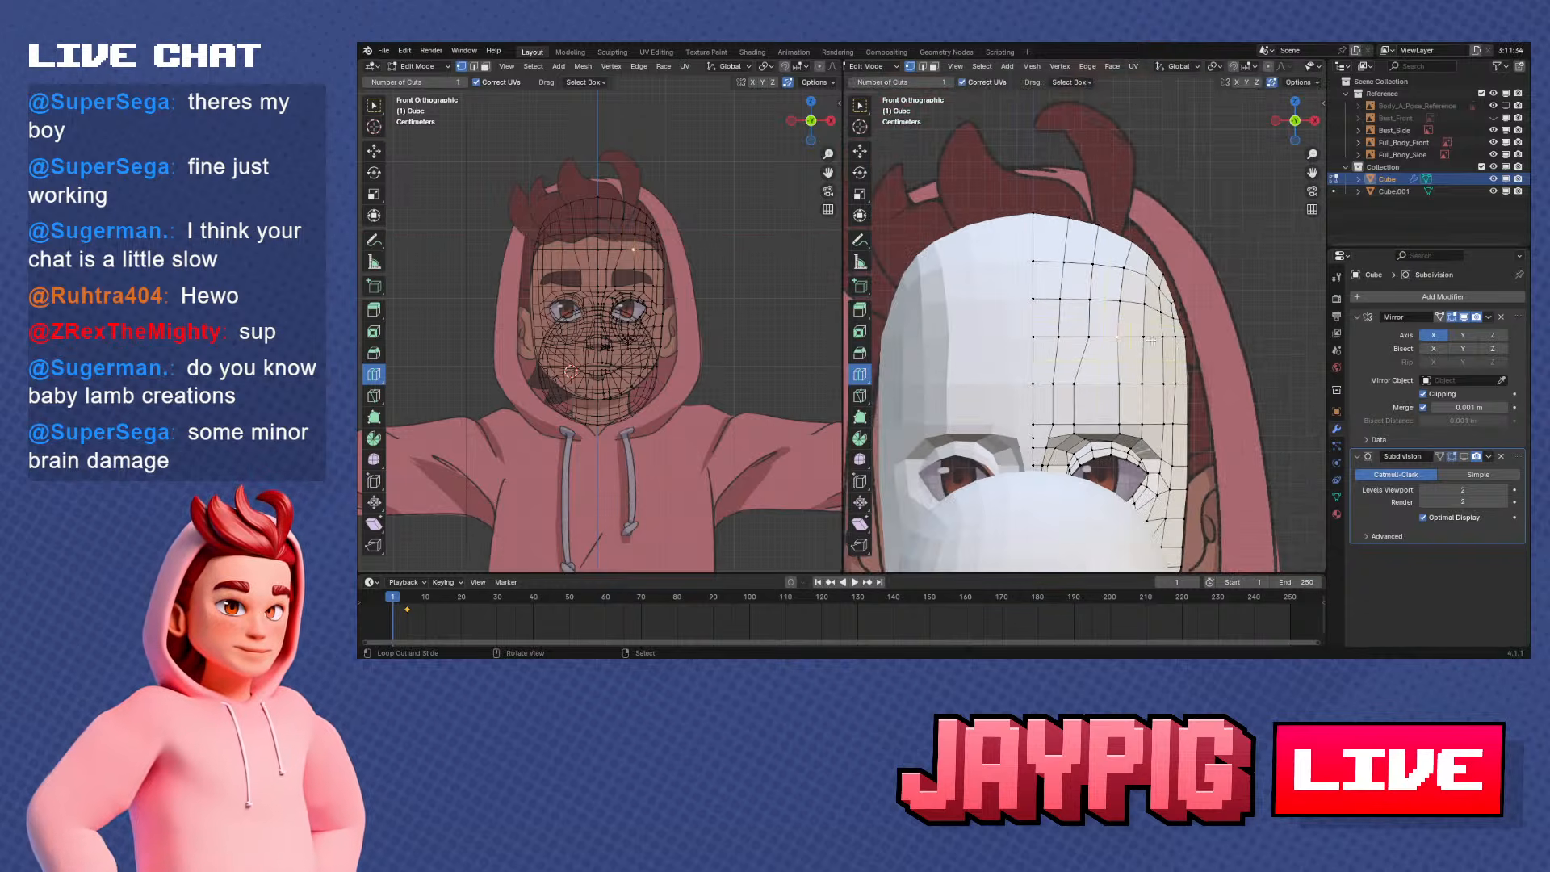
middle_drag(1152, 339, 1023, 349)
key(Tab)
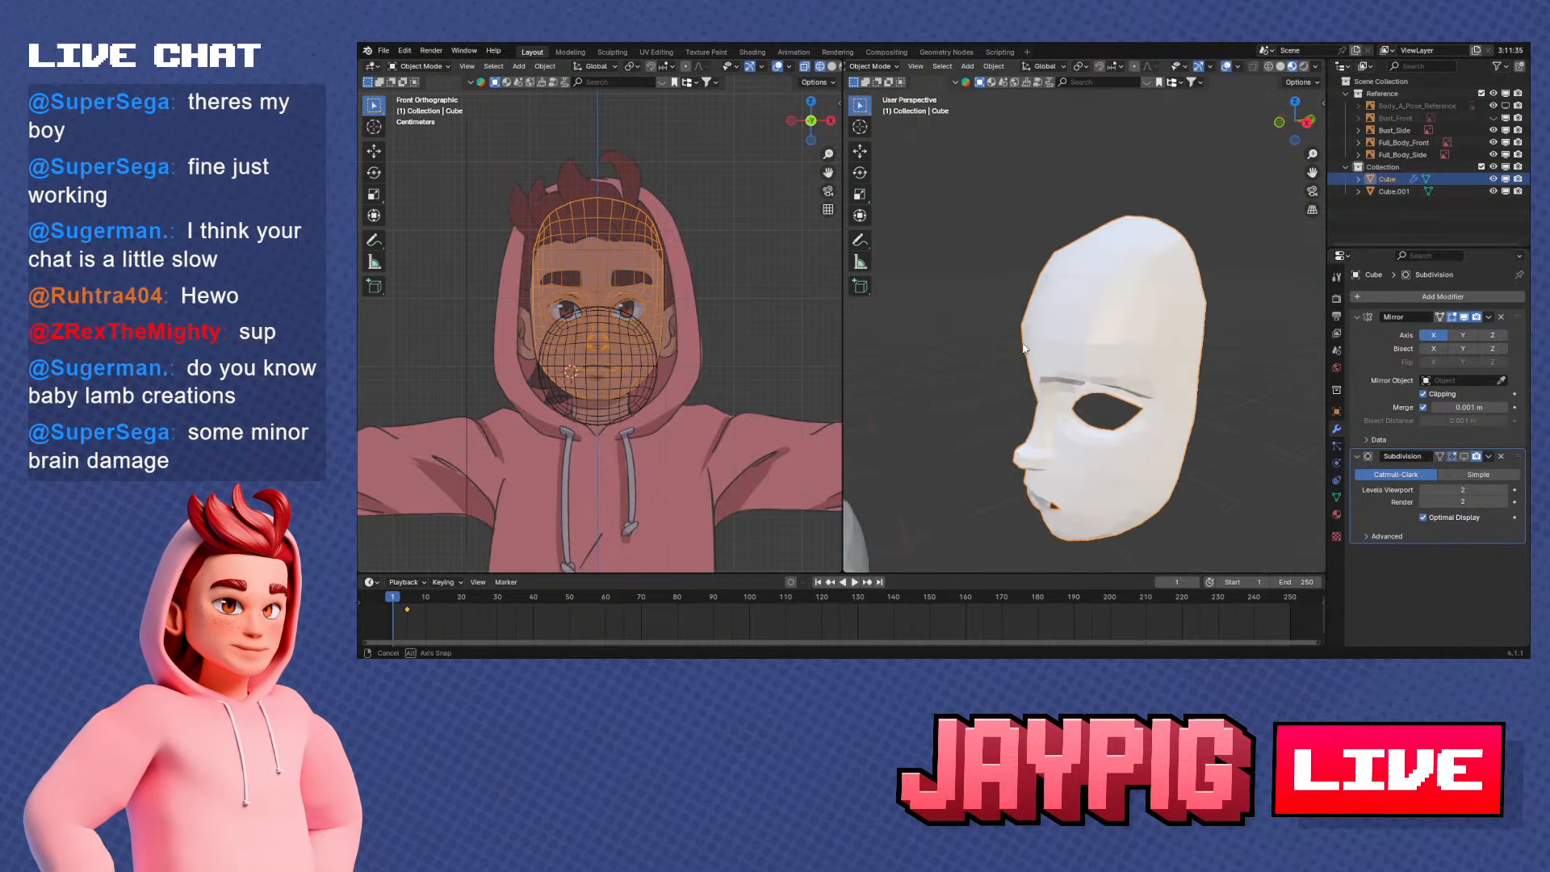
key(Tab)
scroll(1152, 356, up, 3)
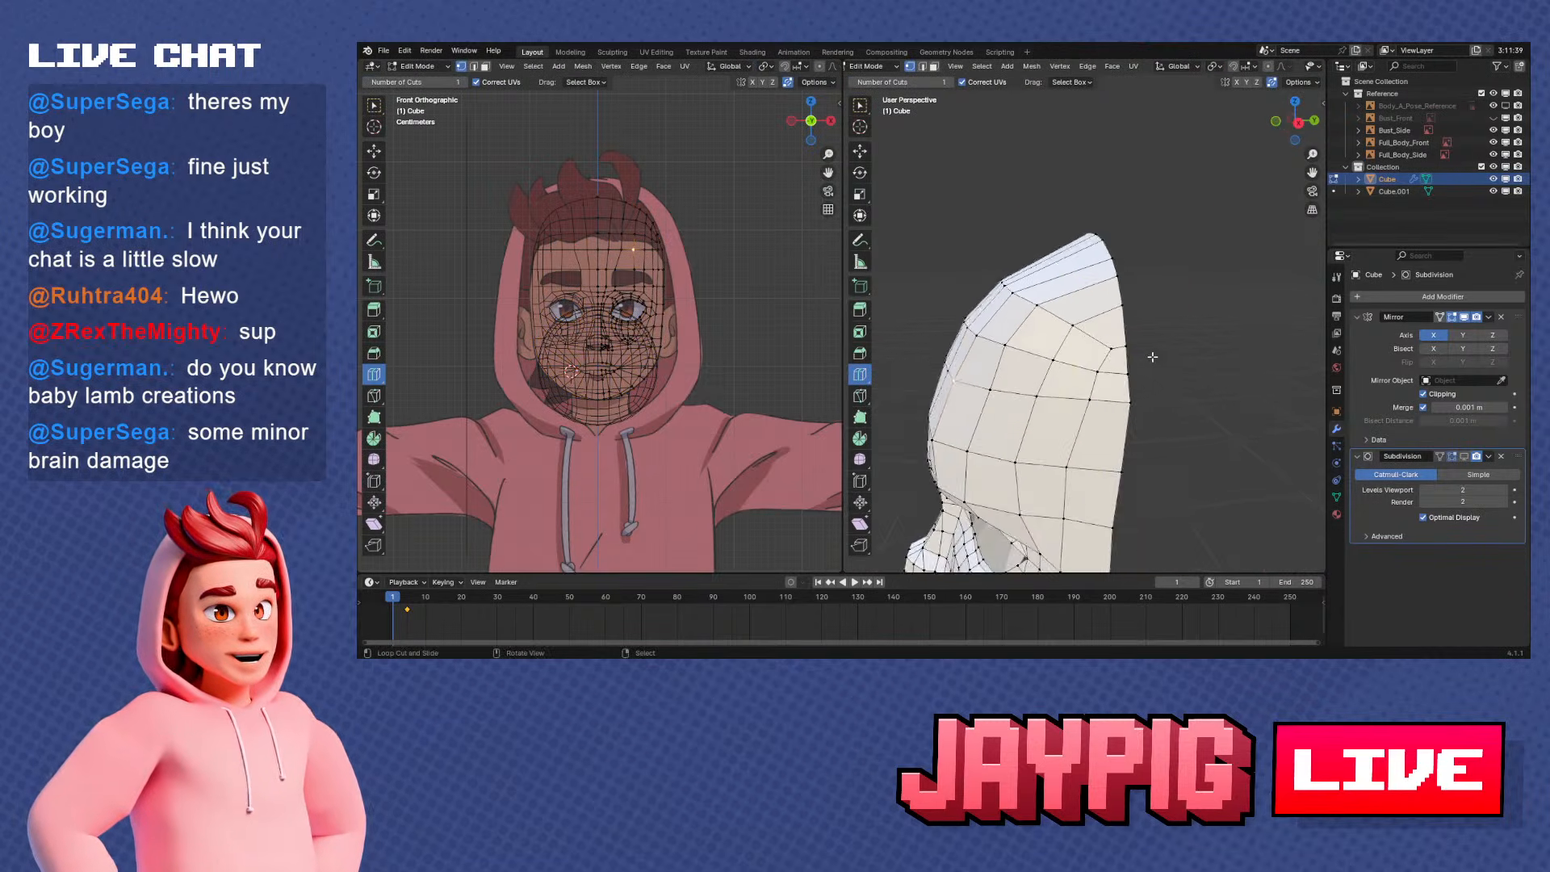
middle_drag(1152, 356, 1131, 382)
right_click(1109, 347)
key(shift+s)
click(1067, 347)
scroll(1133, 379, up, 2)
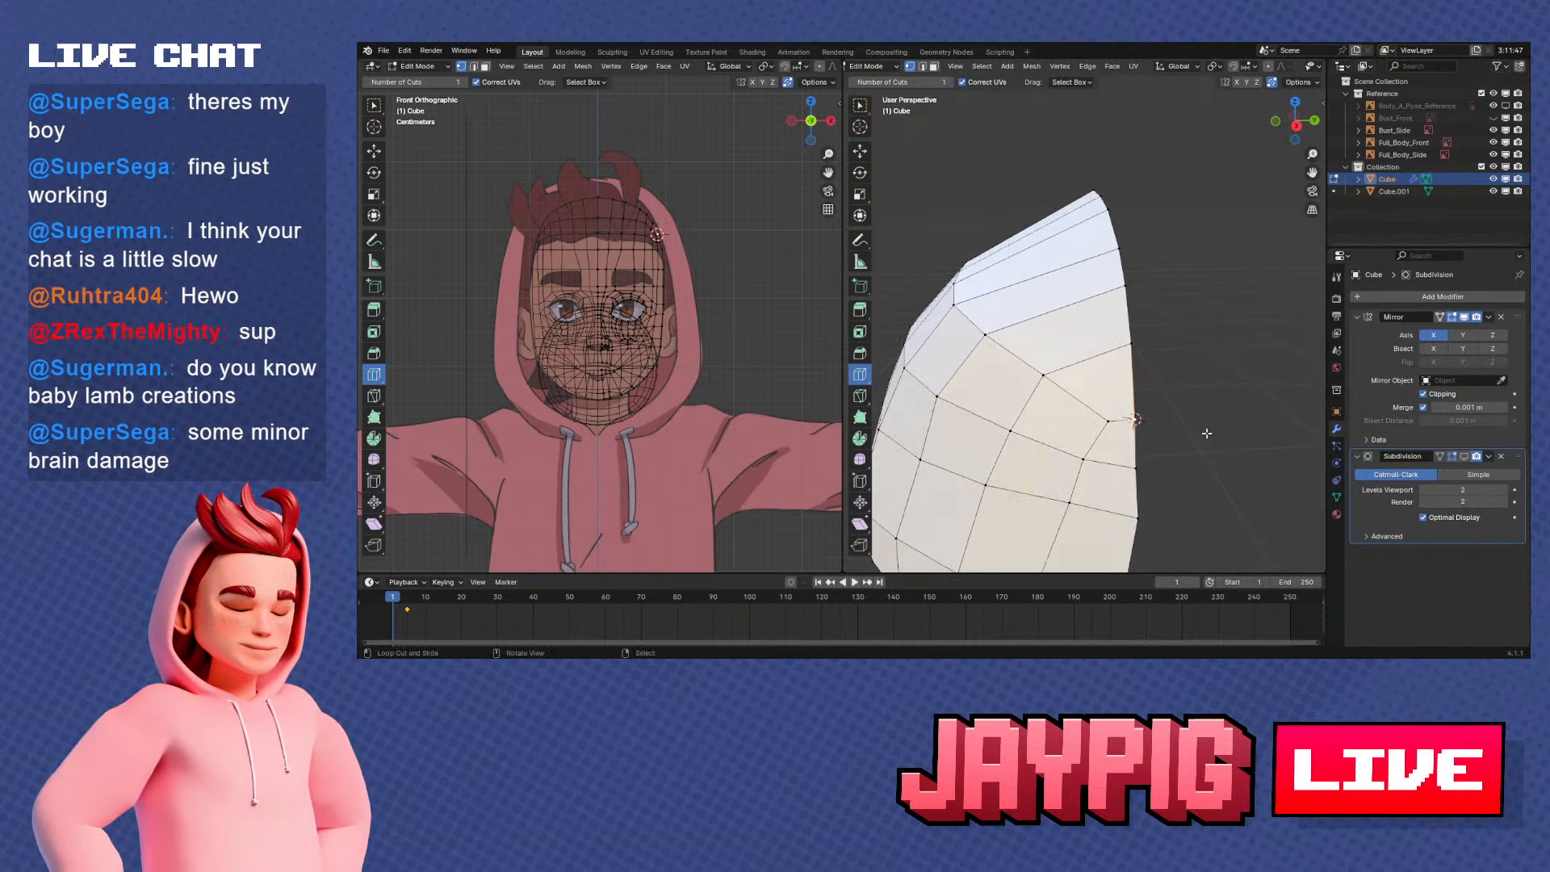
middle_drag(1207, 434, 1202, 433)
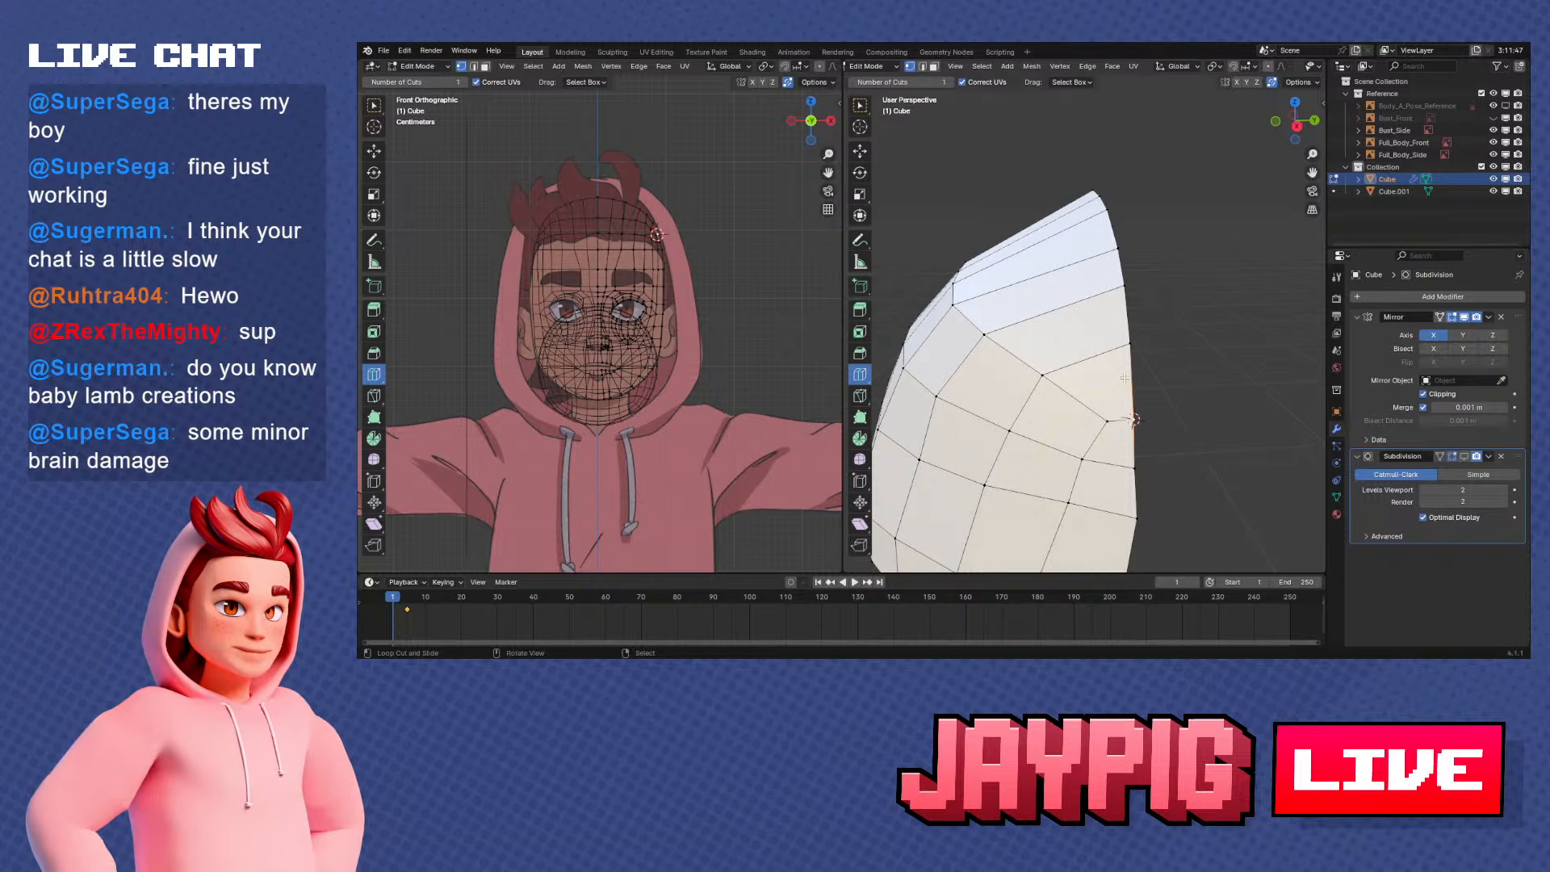
Select the upper forehead row from the side-rim vertex at the 3D cursor to the centre line and view it from the right side
mouse_move(1114, 426)
shift+middle_down()
mouse_move(1136, 249)
mouse_move(1091, 420)
shift+middle_up()
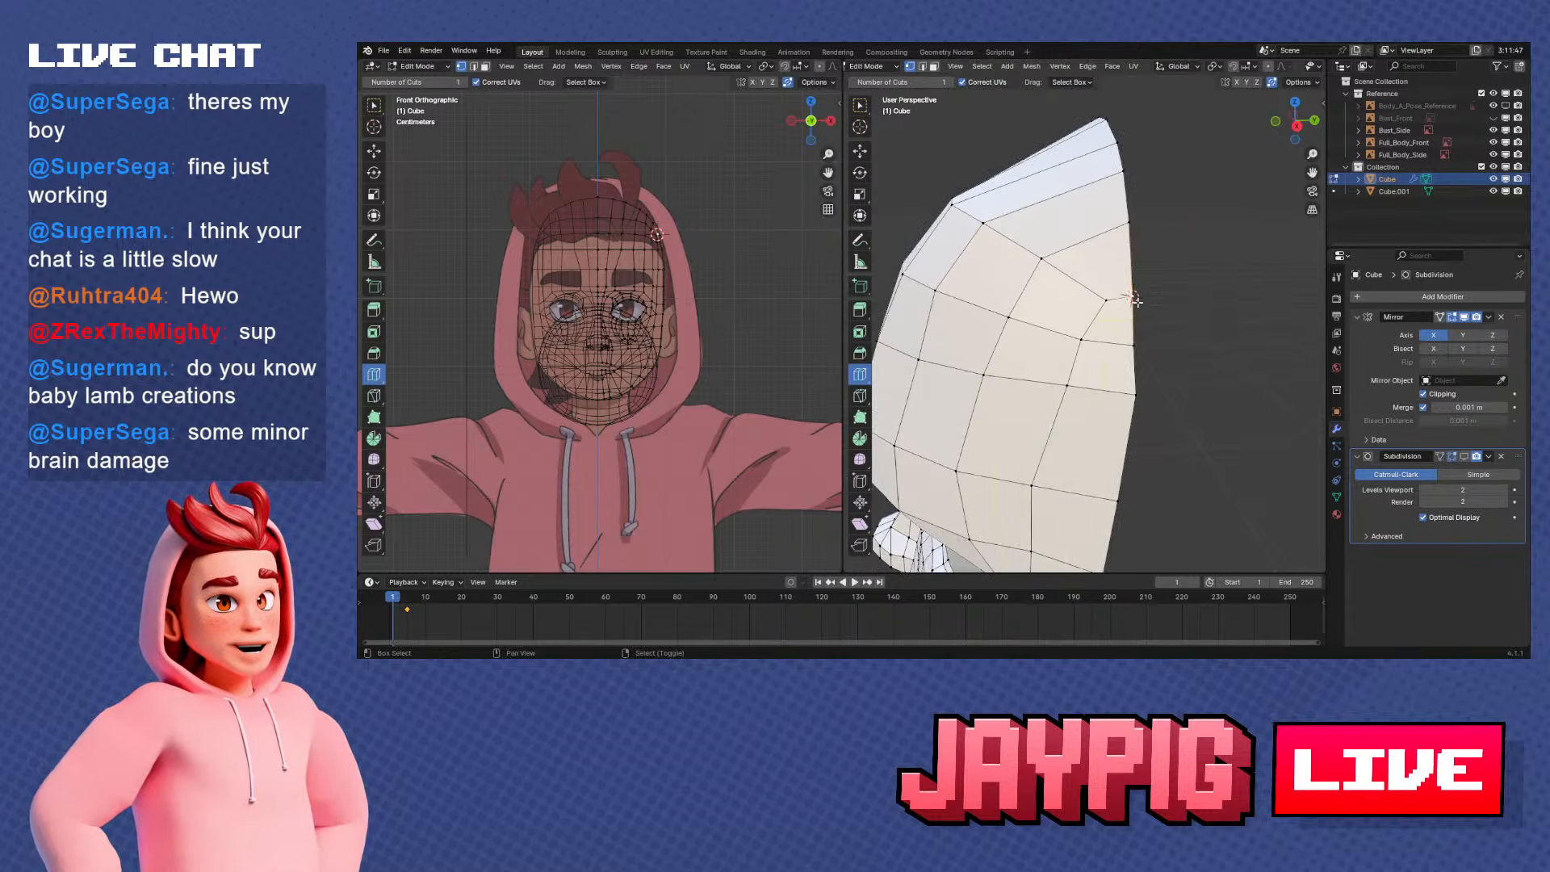
shift+middle_drag(1135, 301, 1152, 353)
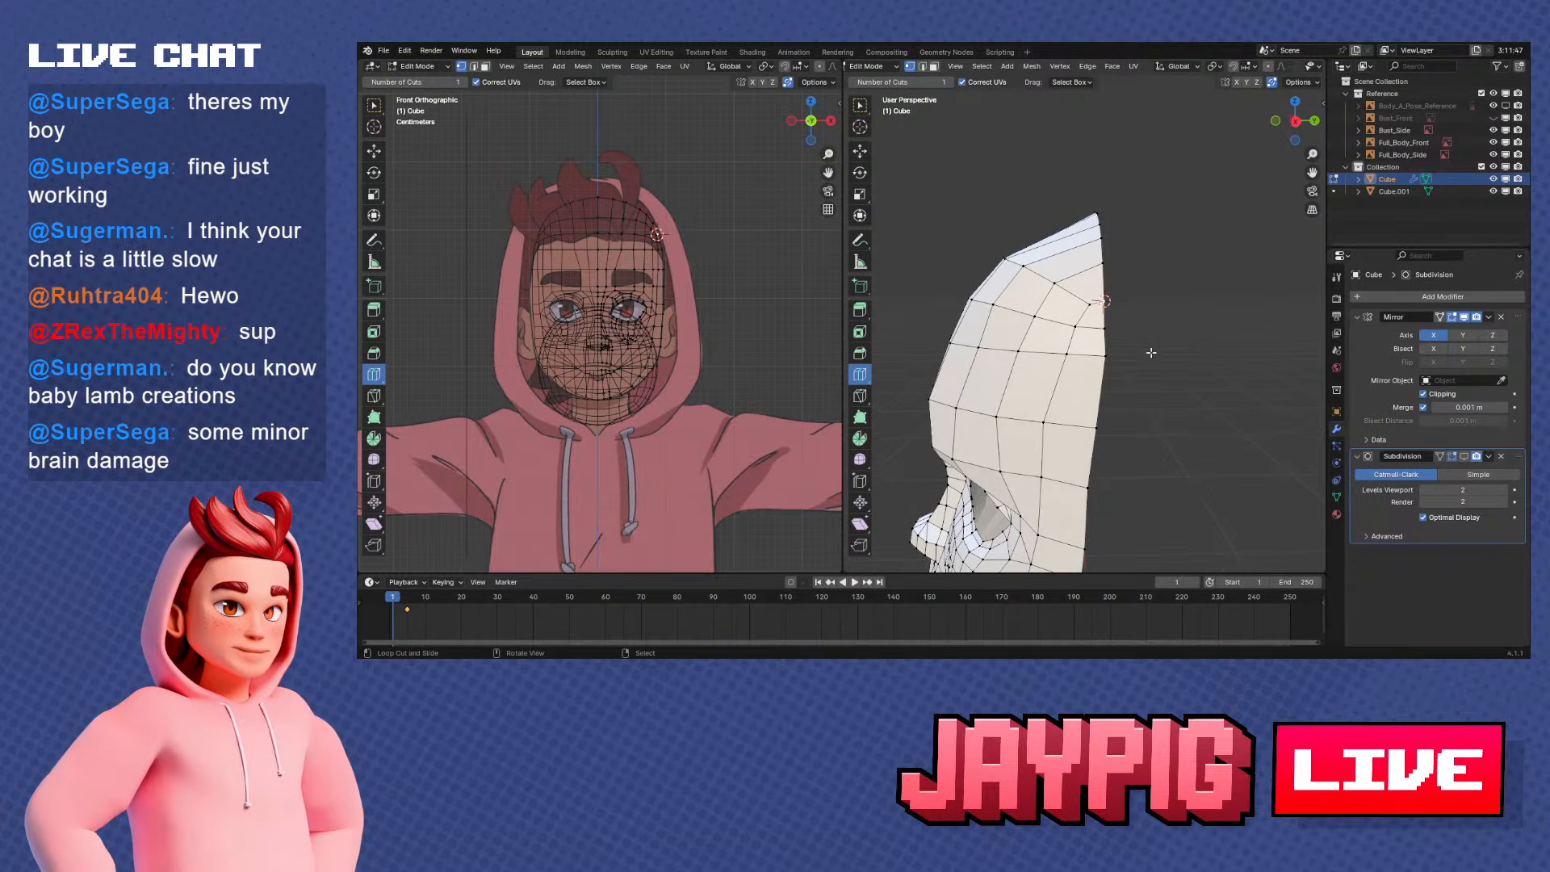
right_click(1089, 301)
middle_drag(1092, 301, 1123, 287)
ctrl+right_click(1027, 262)
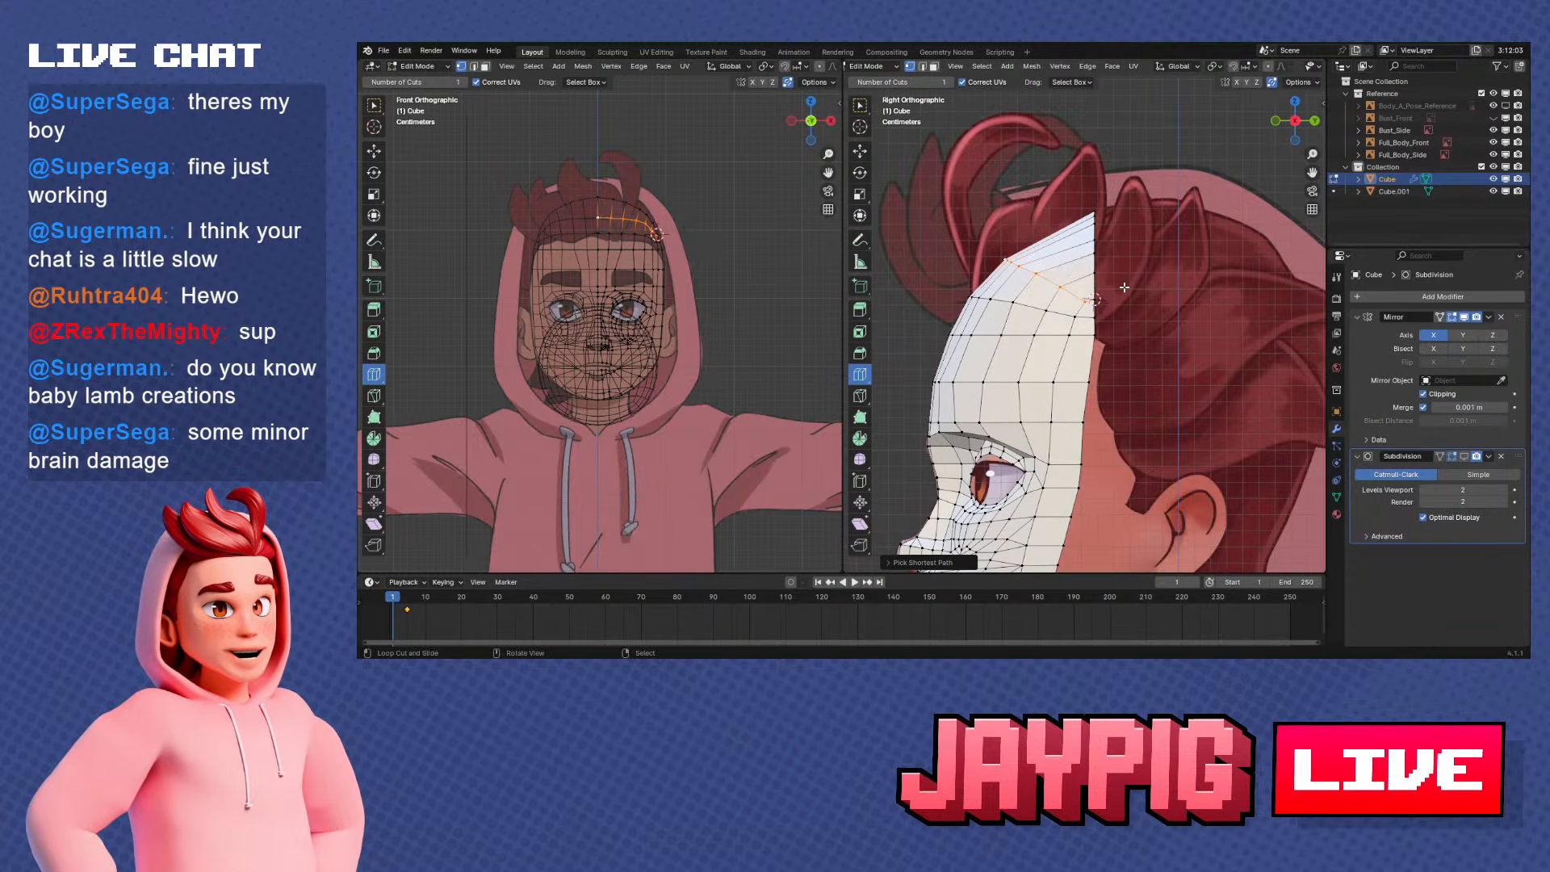
scroll(1151, 270, up, 4)
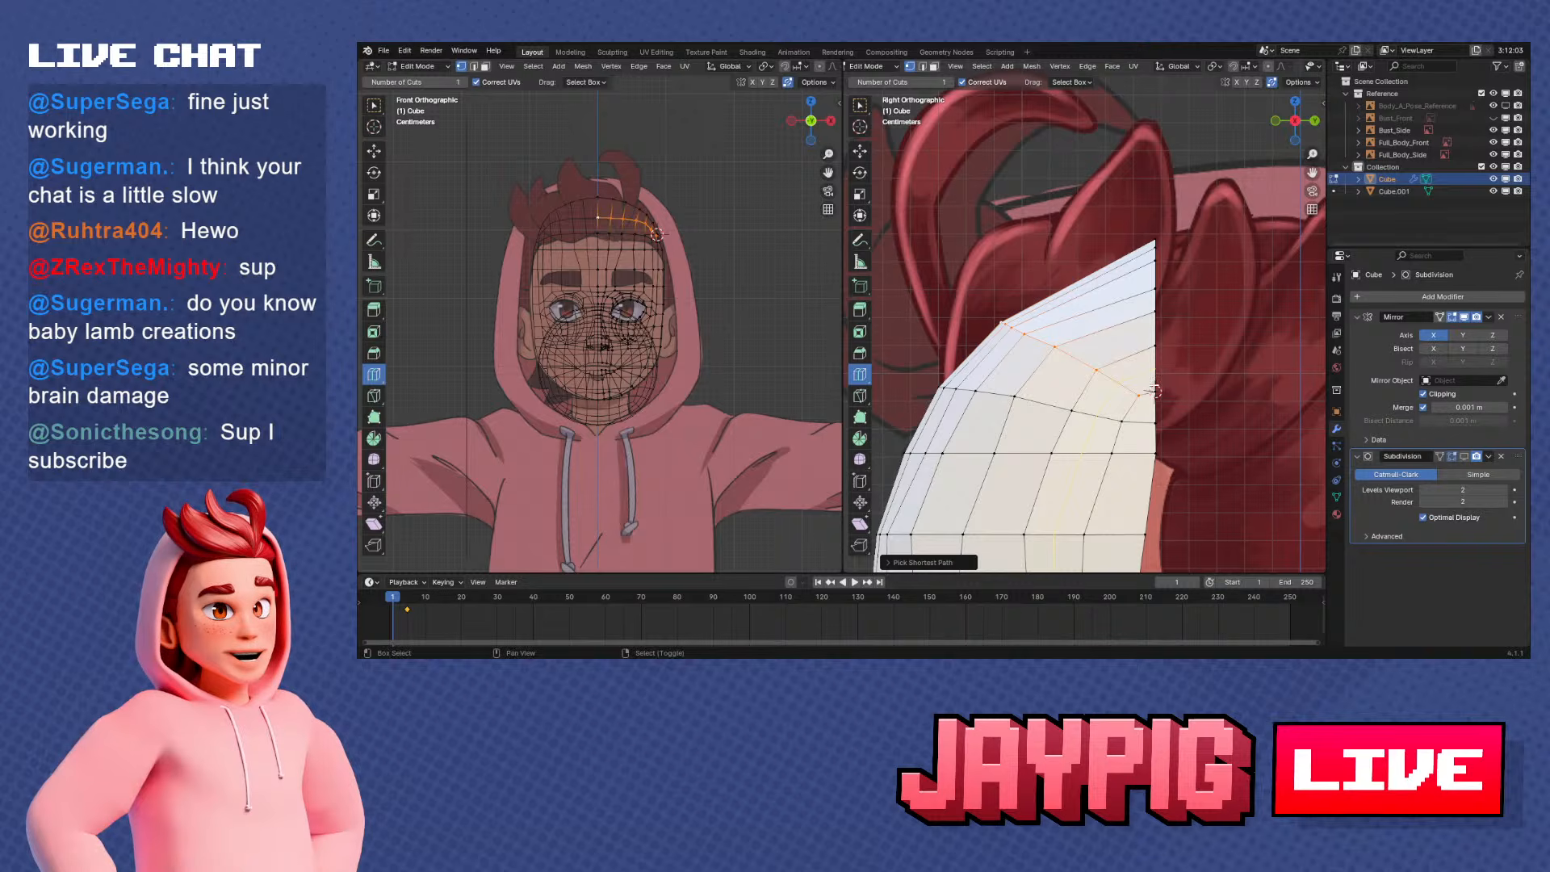
shift+right_click(1154, 390)
shift+middle_drag(1205, 377, 1147, 325)
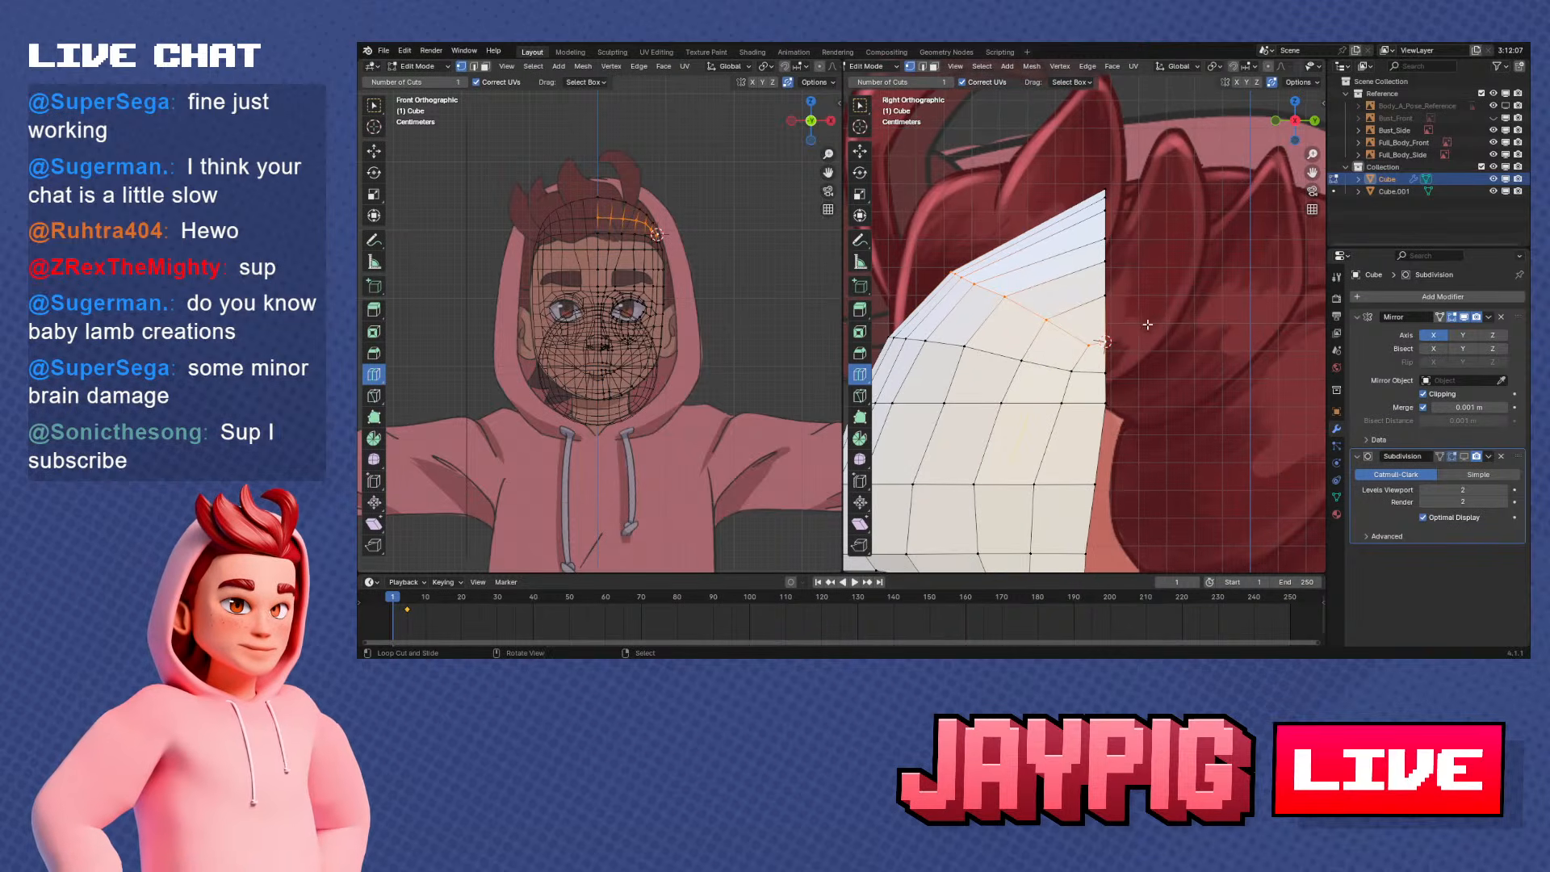
scroll(1086, 70, right, 3)
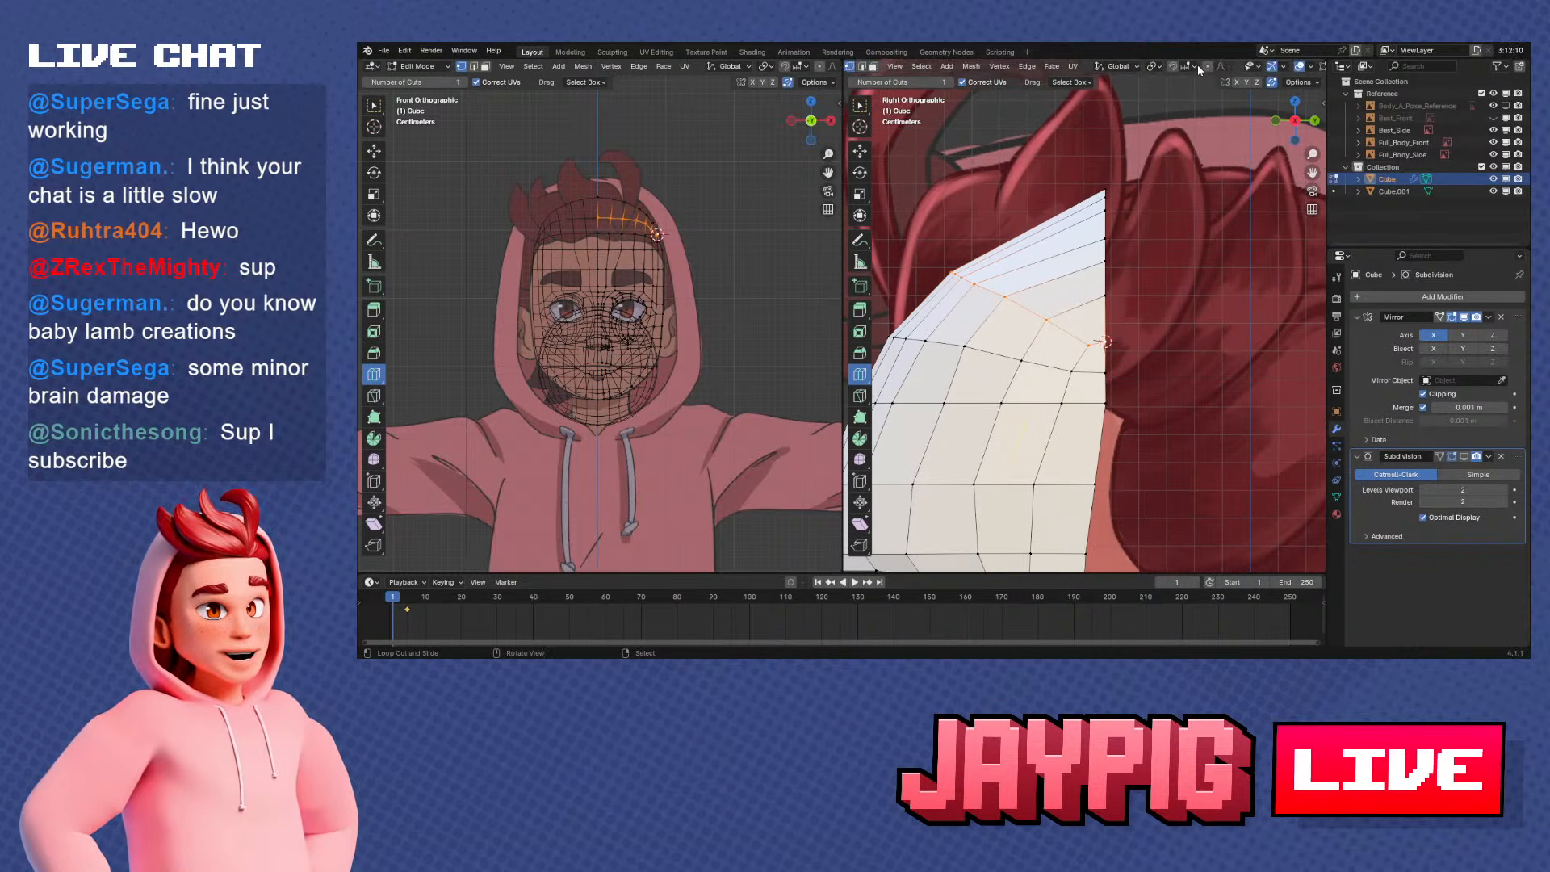
Set the transform pivot point to 3D Cursor and rotate the selected upper row by about 19° in side view
click(1154, 67)
click(1169, 112)
key(g)
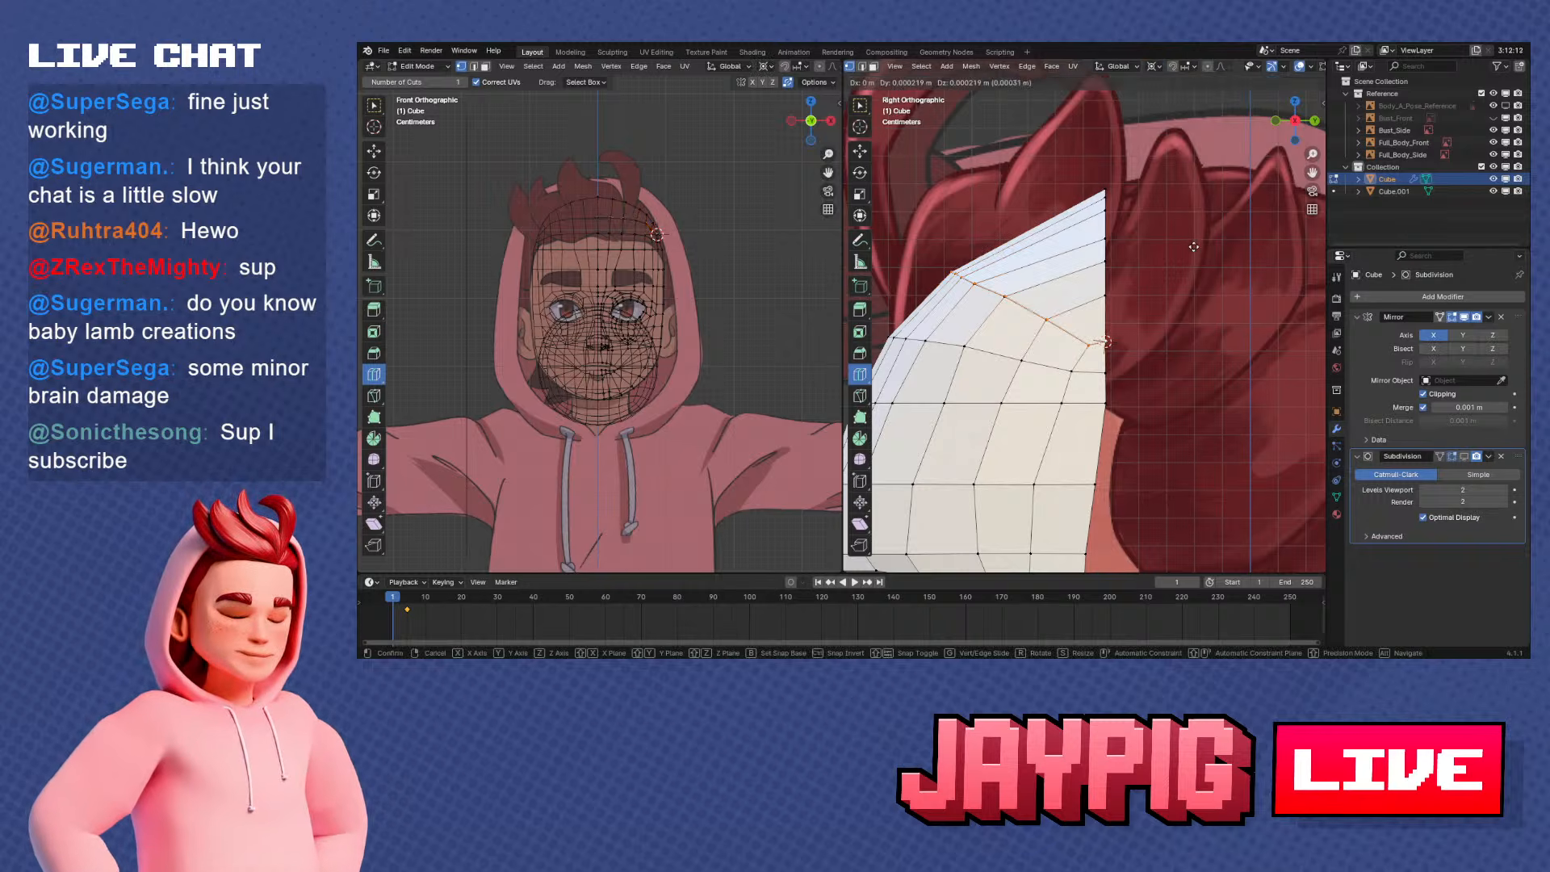
key(r)
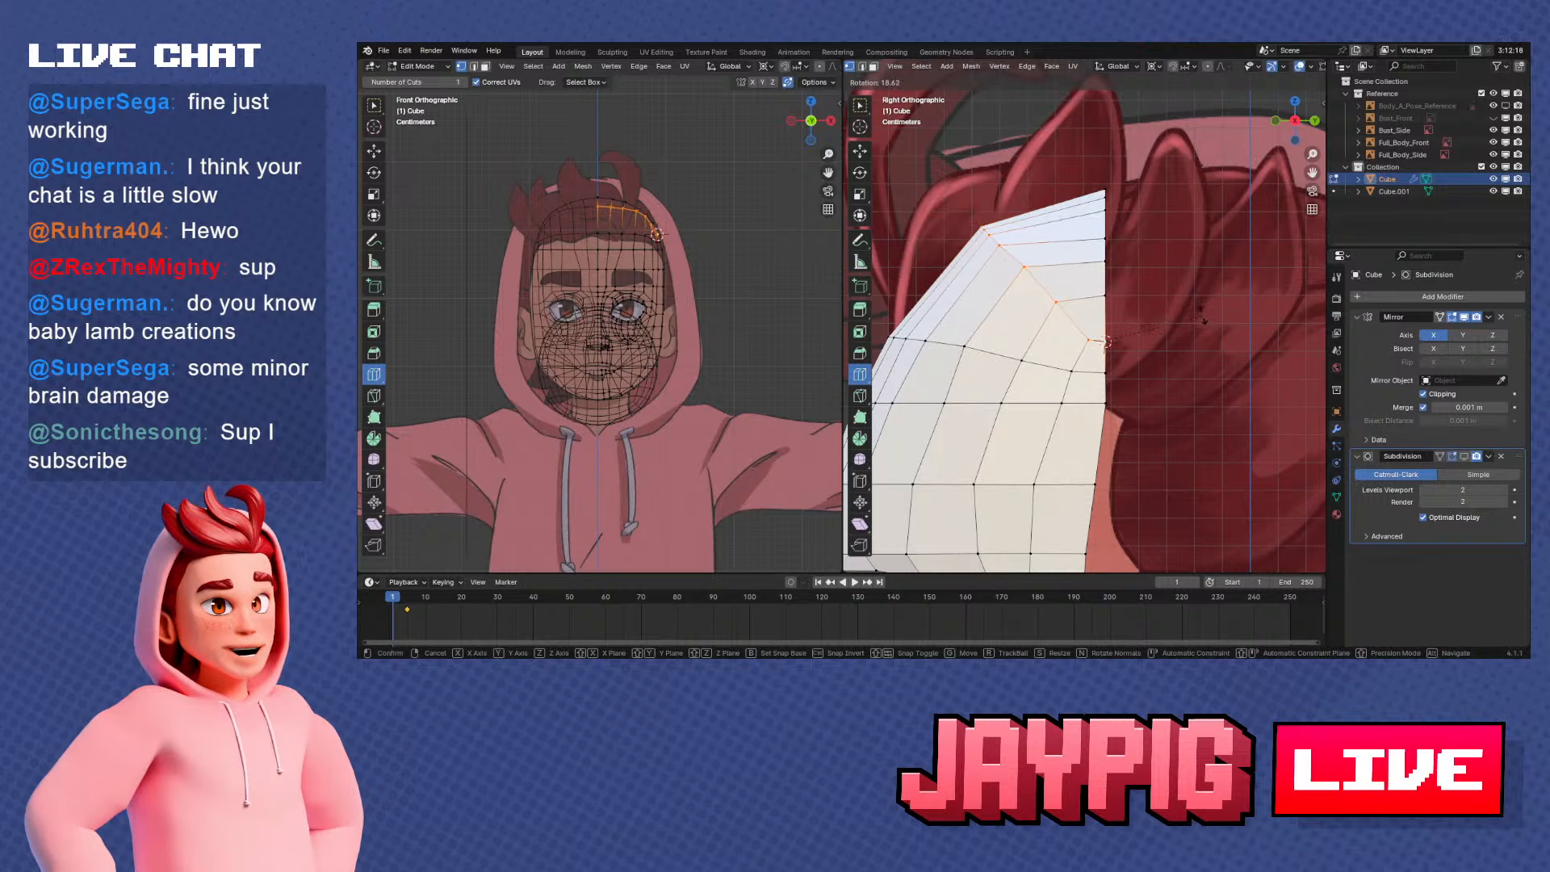
click(1203, 316)
scroll(1030, 430, up, 3)
scroll(1118, 346, down, 3)
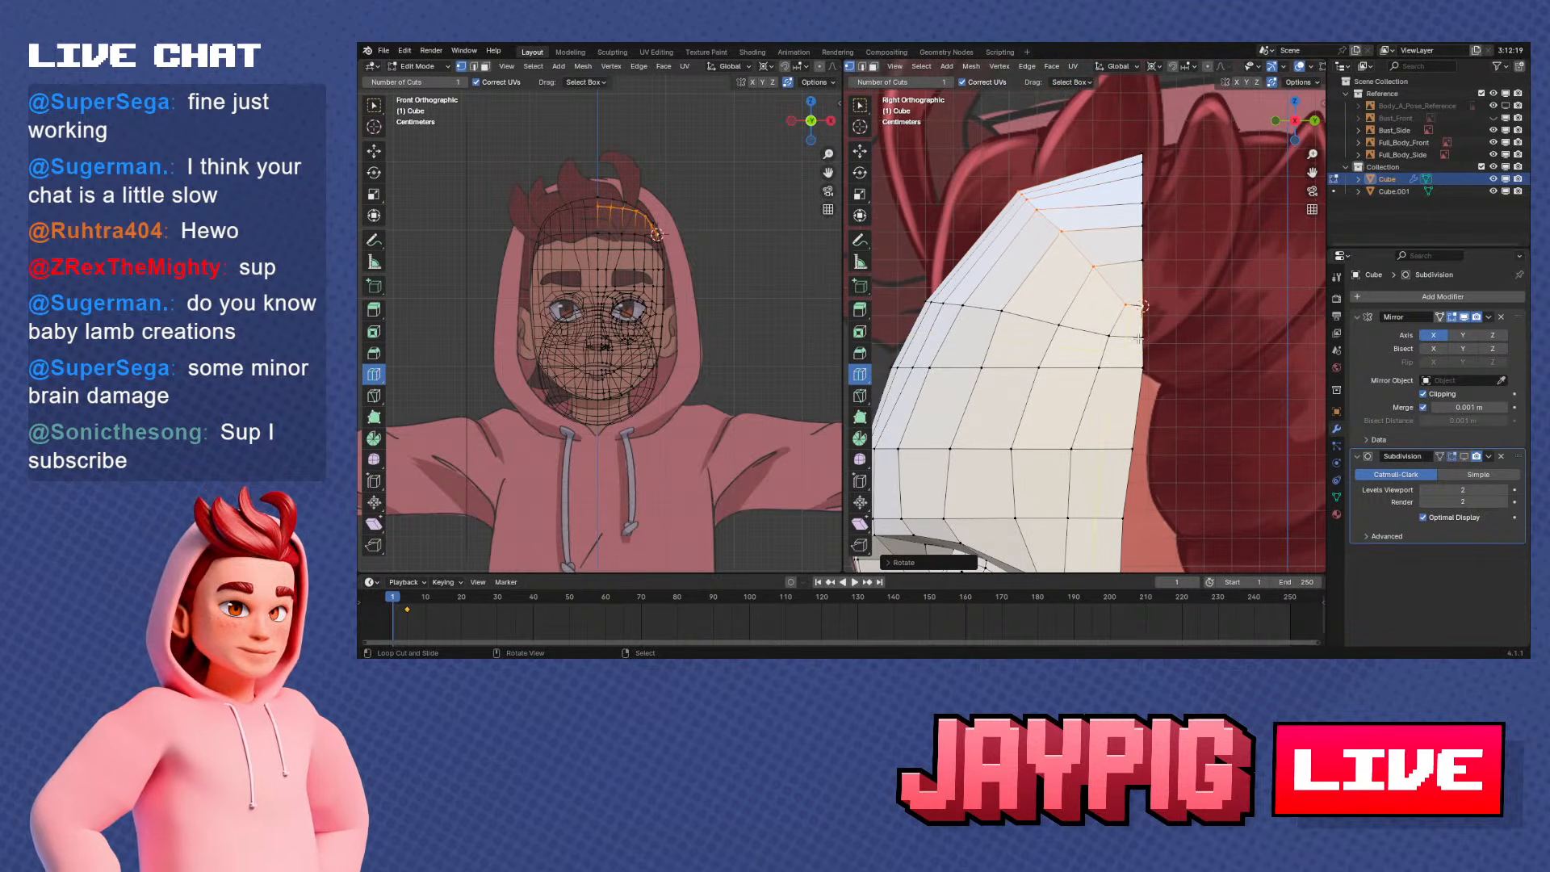
Try to transform the next lower forehead row around the current 3D cursor, then undo the attempt
right_click(1146, 341)
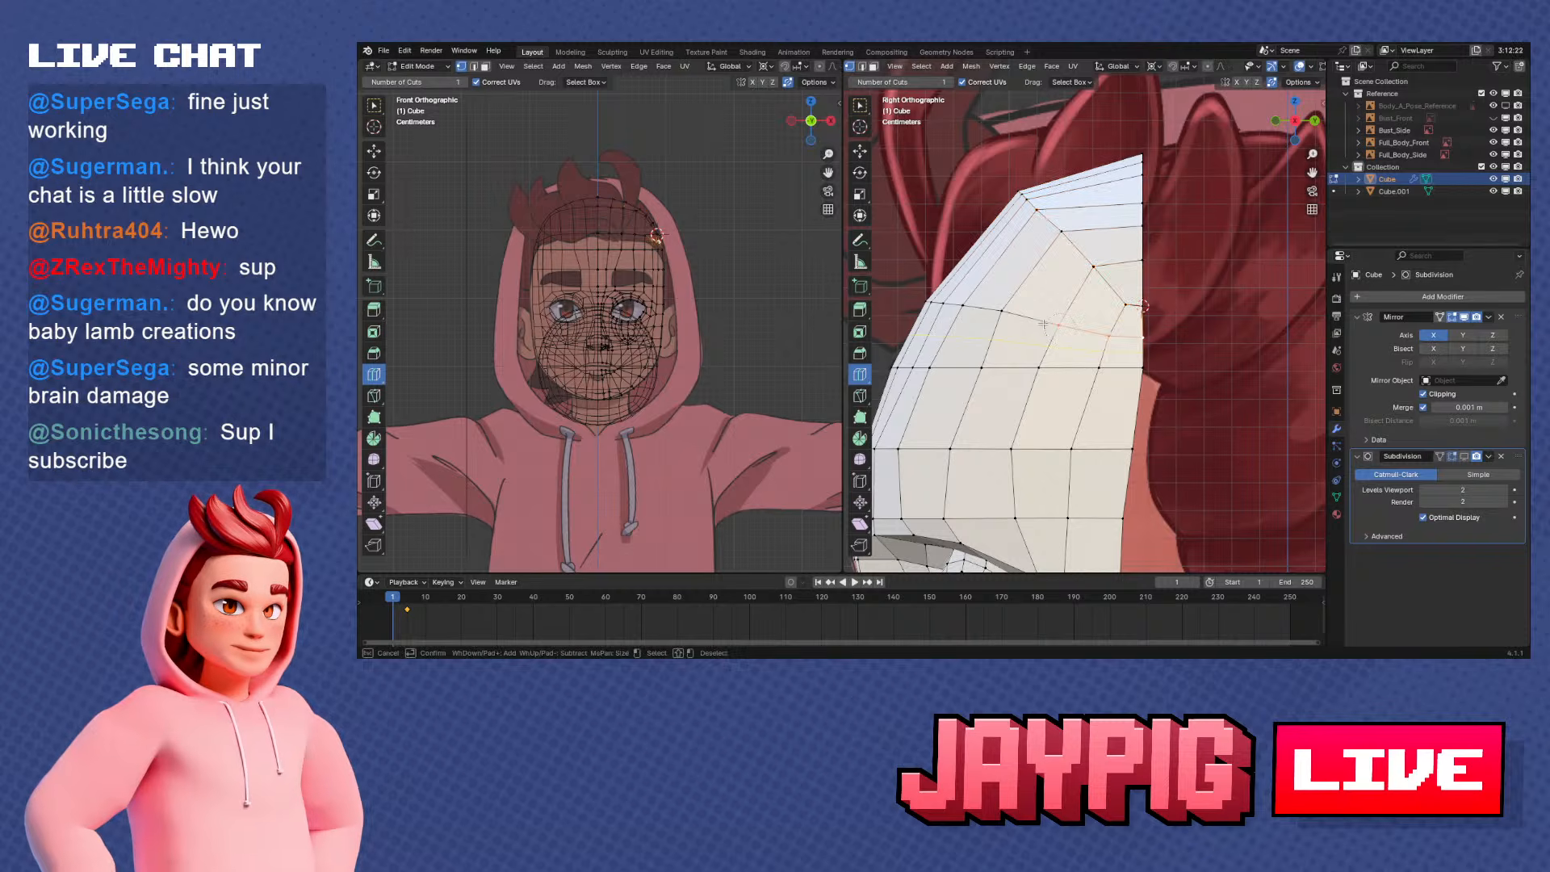
key(g)
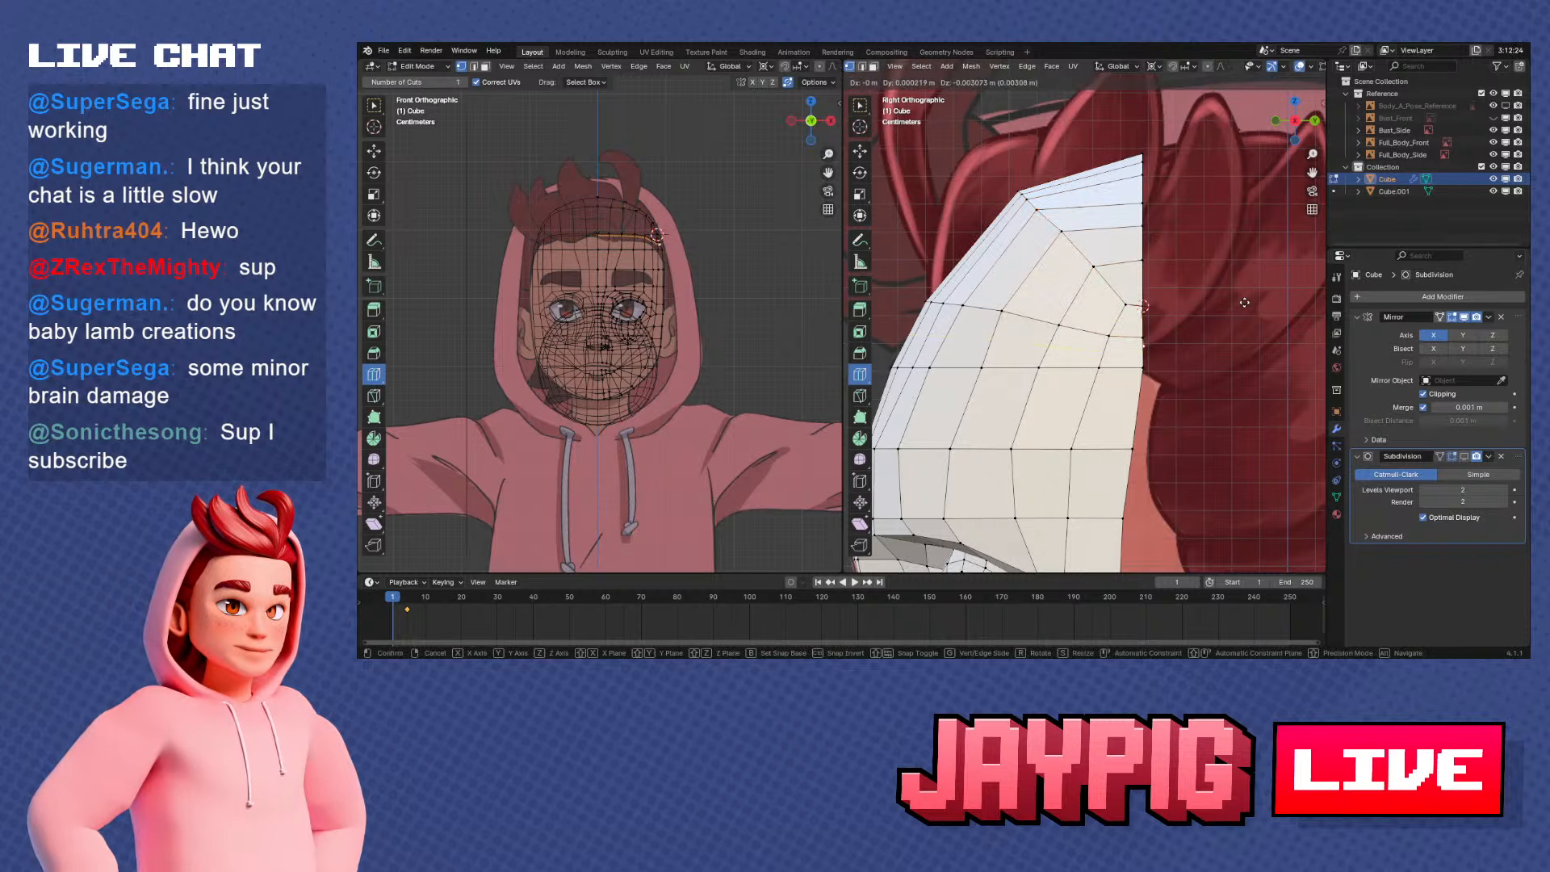
click(1244, 303)
key(ctrl+z)
key(ctrl+z)
key(r)
right_click(1172, 334)
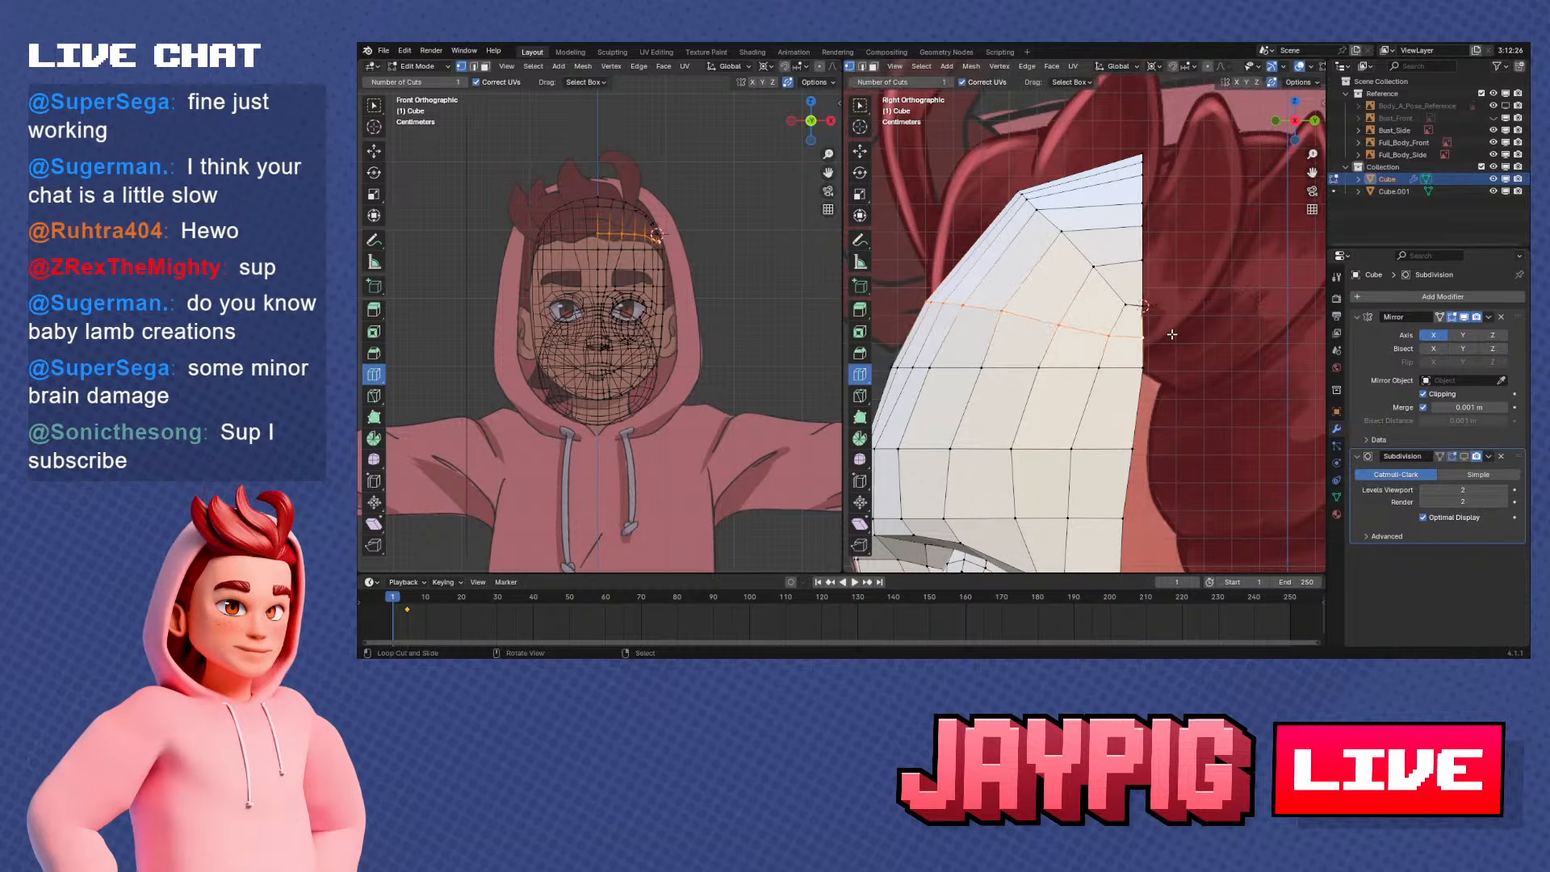
Snap the 3D cursor to the lower row's side-rim vertex, select that row to the centre line and rotate it upward in side view
key(shift+s)
click(1165, 393)
key(c)
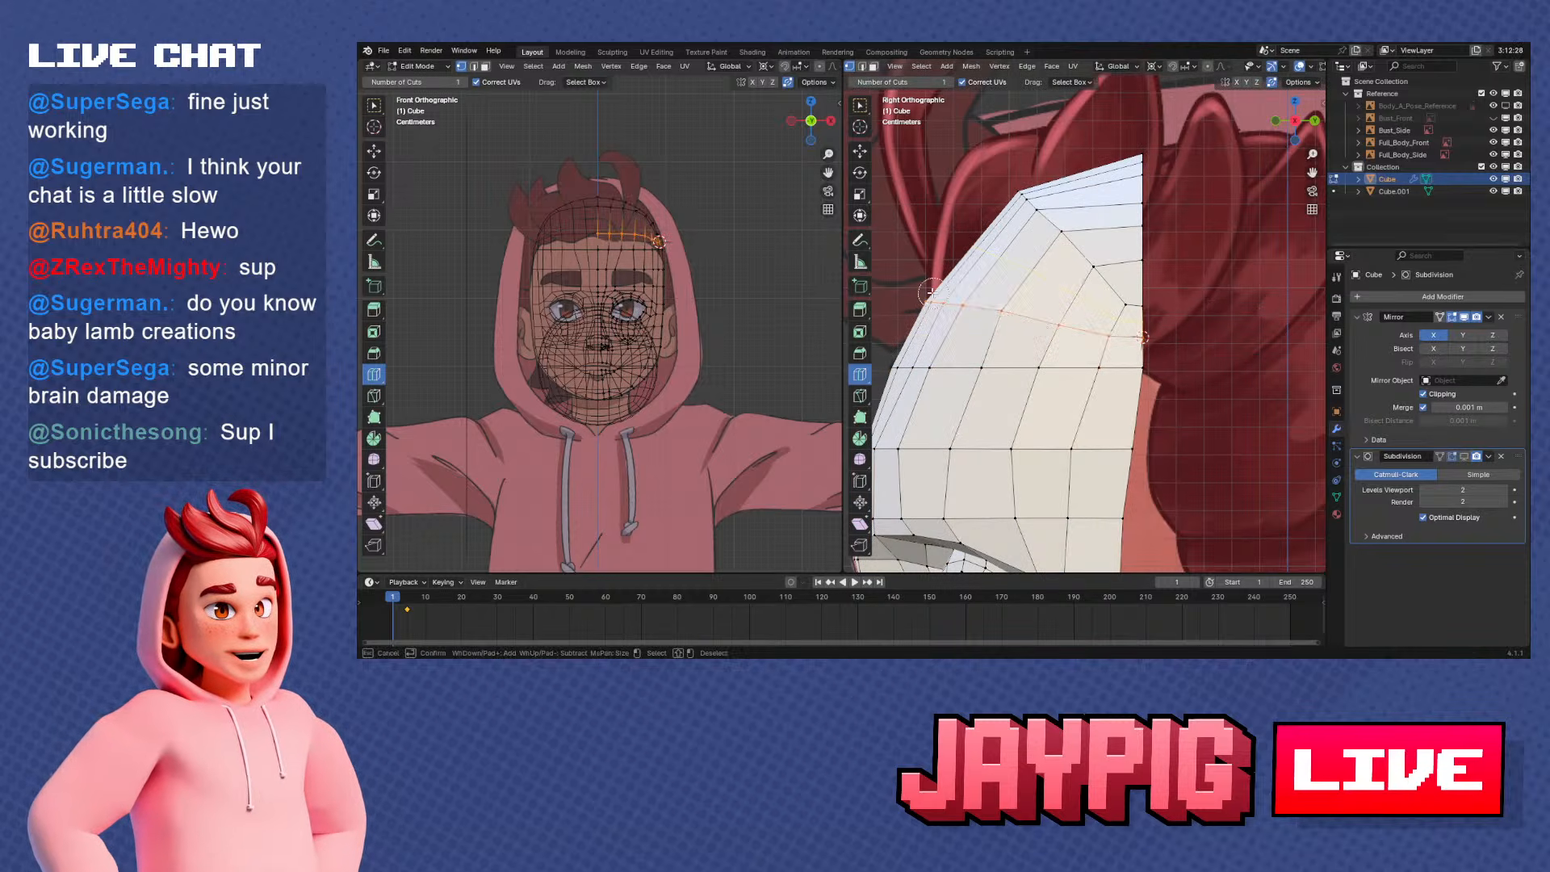
right_click(932, 293)
key(r)
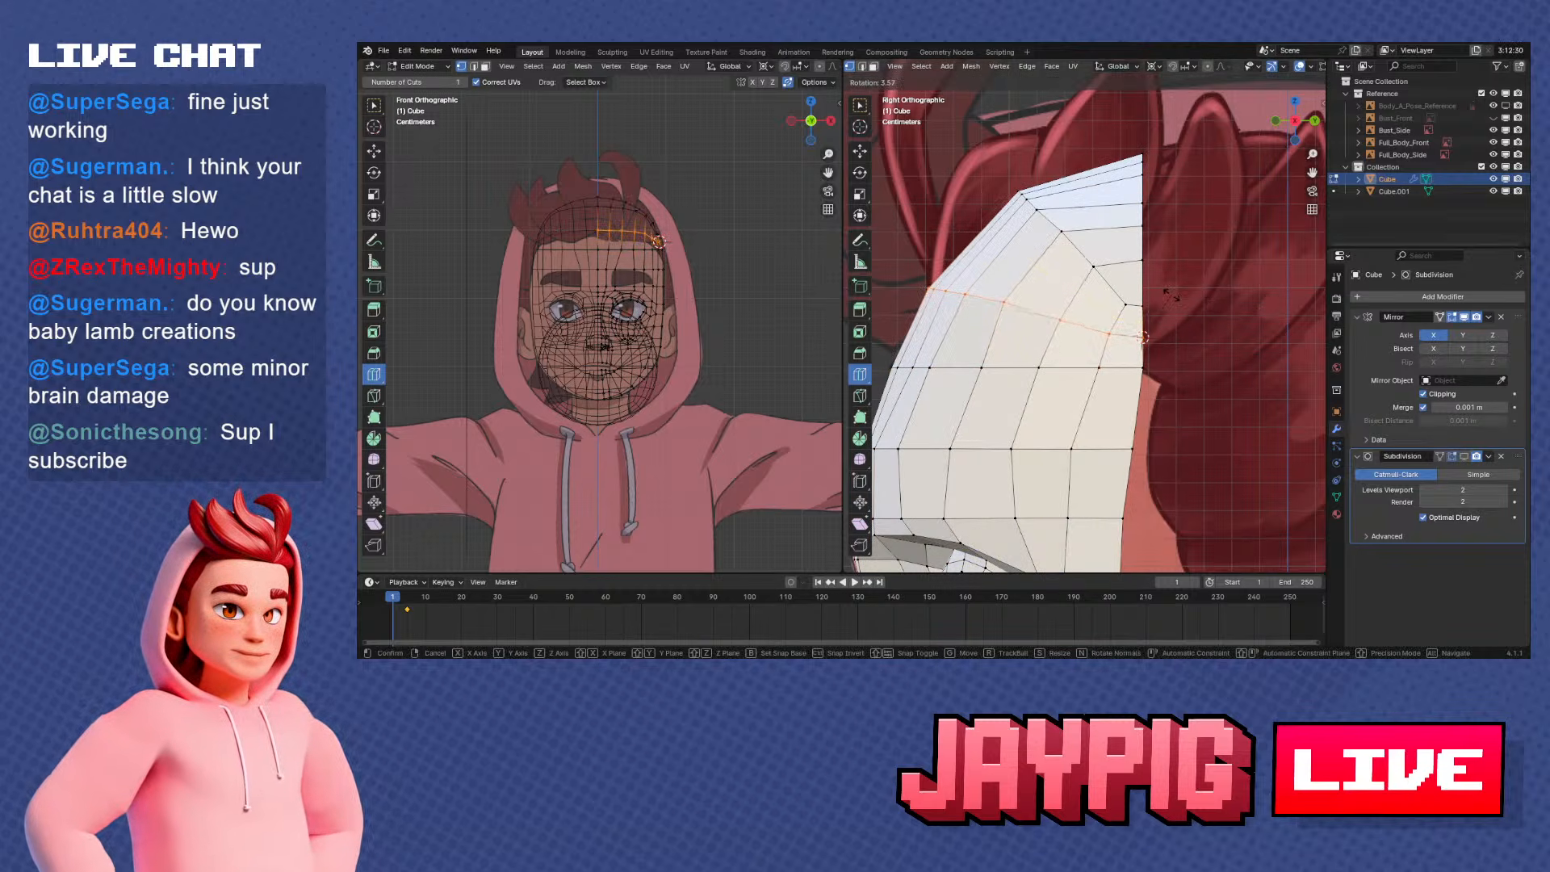
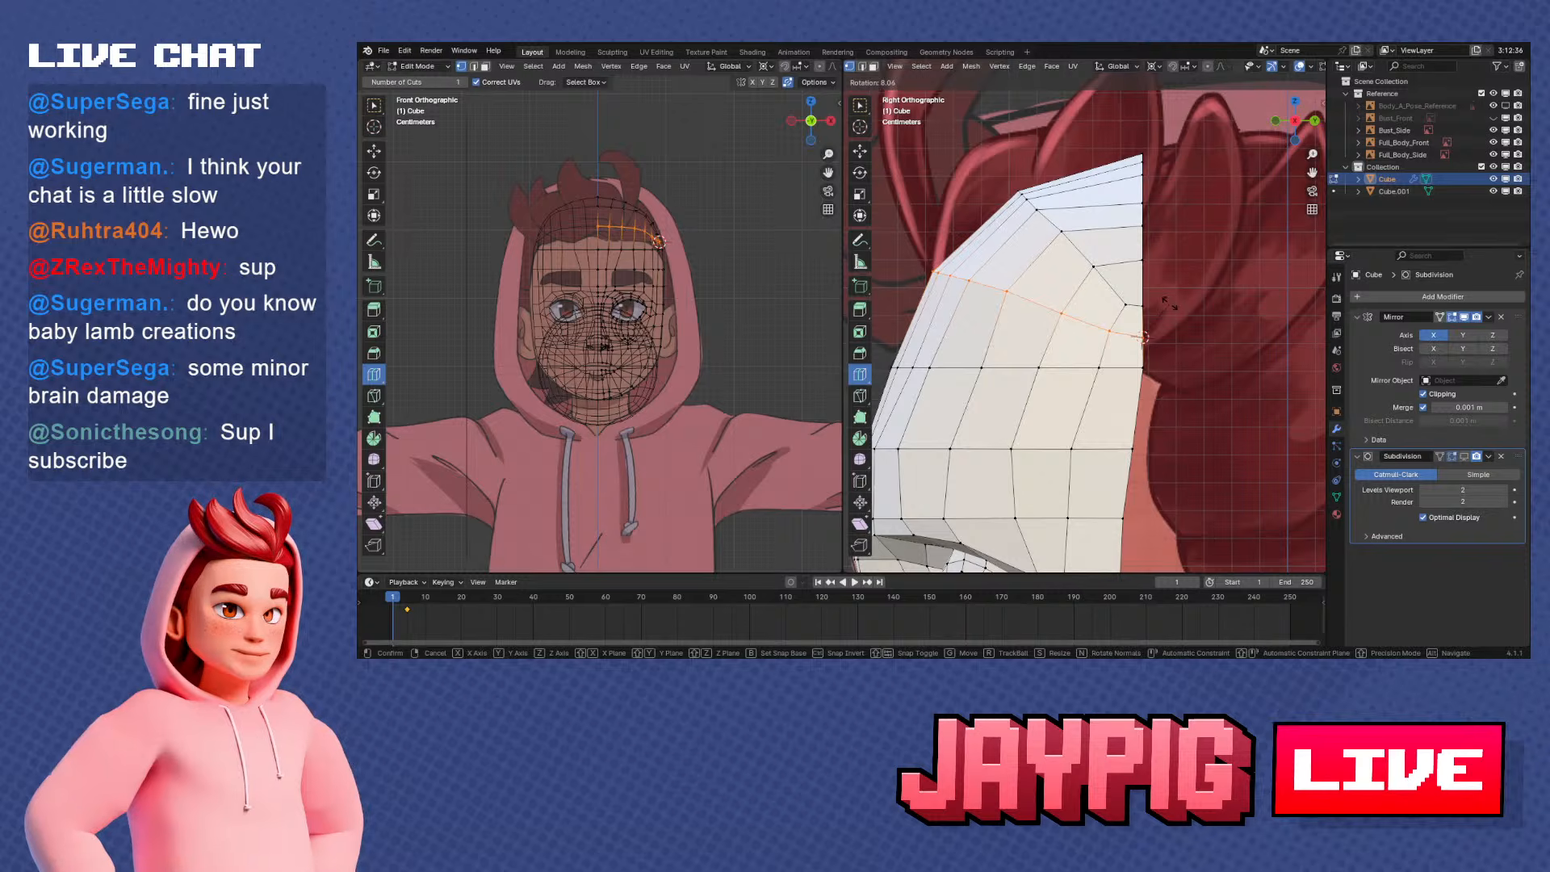
Snap the 3D cursor to the next lower forehead row's side-rim vertex and rotate that row by about 4.4° in side view
click(1169, 304)
key(alt+a)
shift+middle_drag(1144, 374, 1170, 333)
key(c)
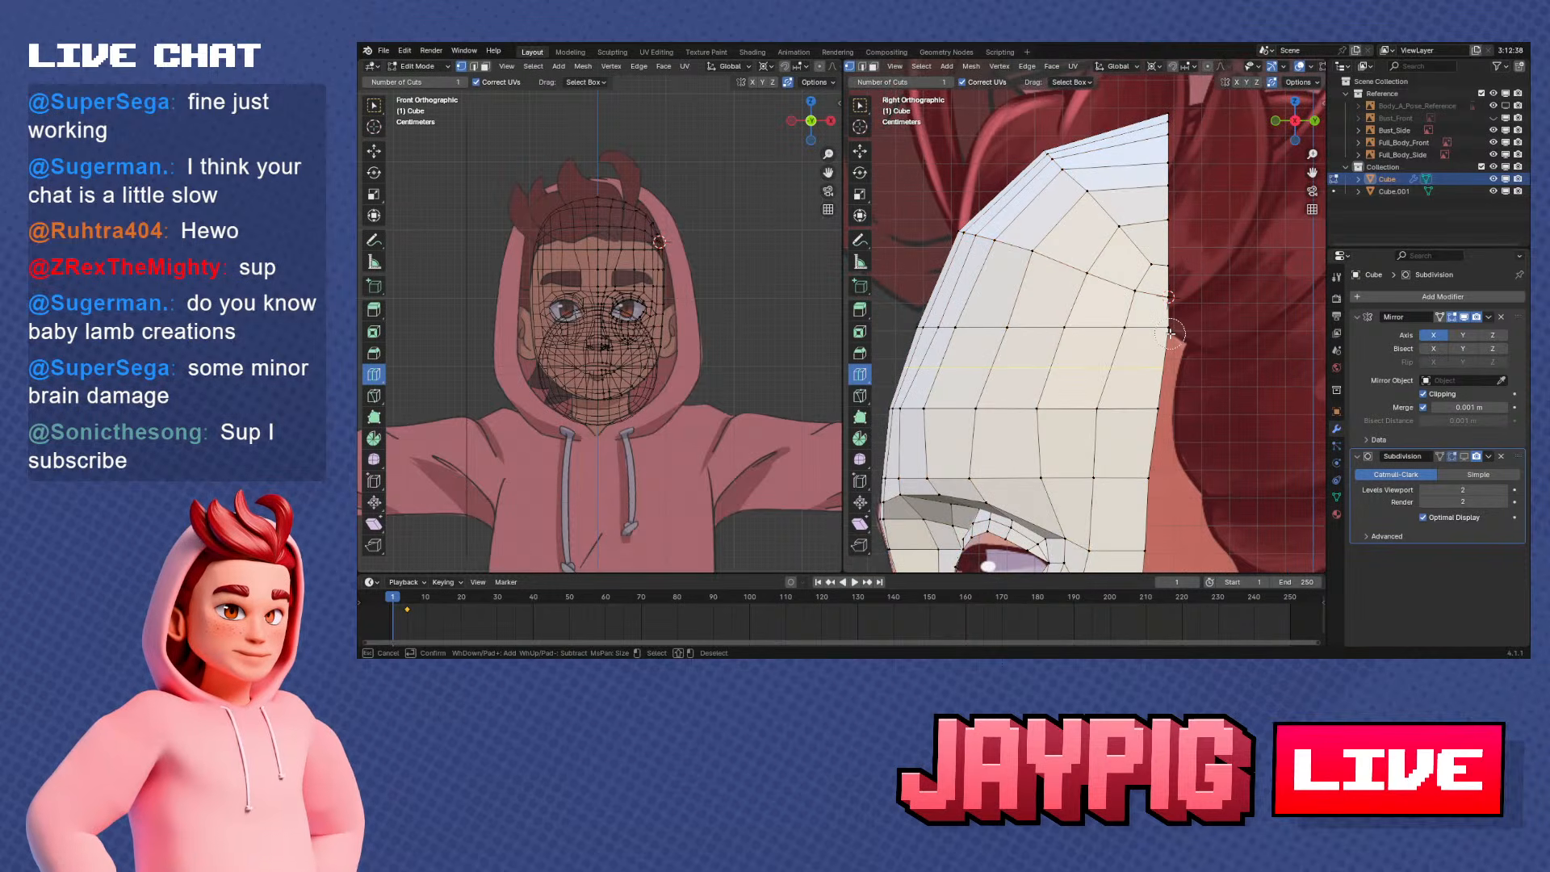
key(Escape)
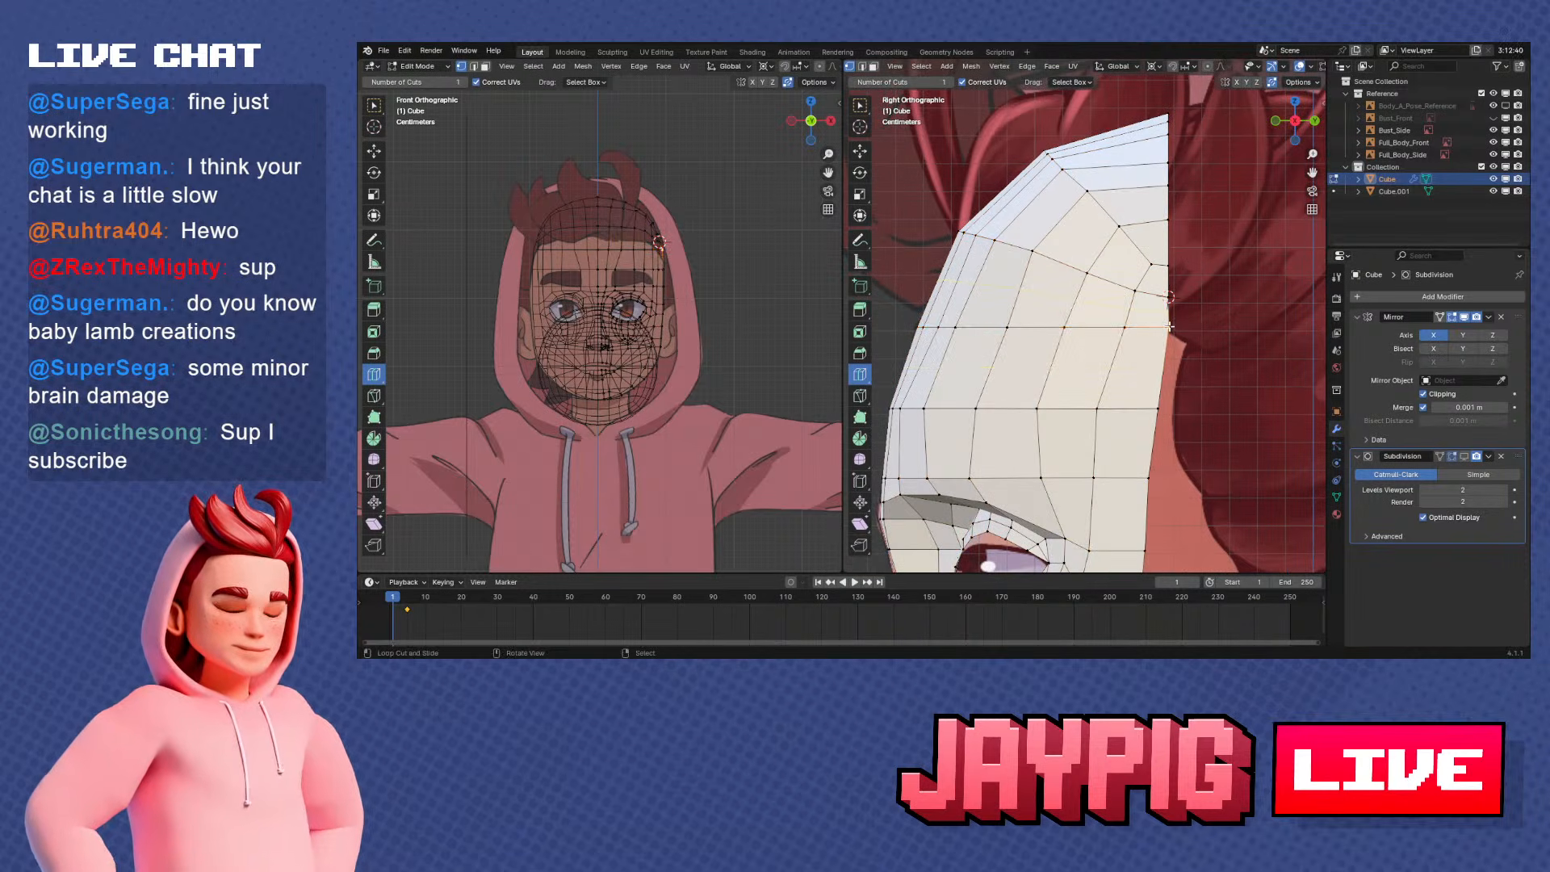
click(1172, 330)
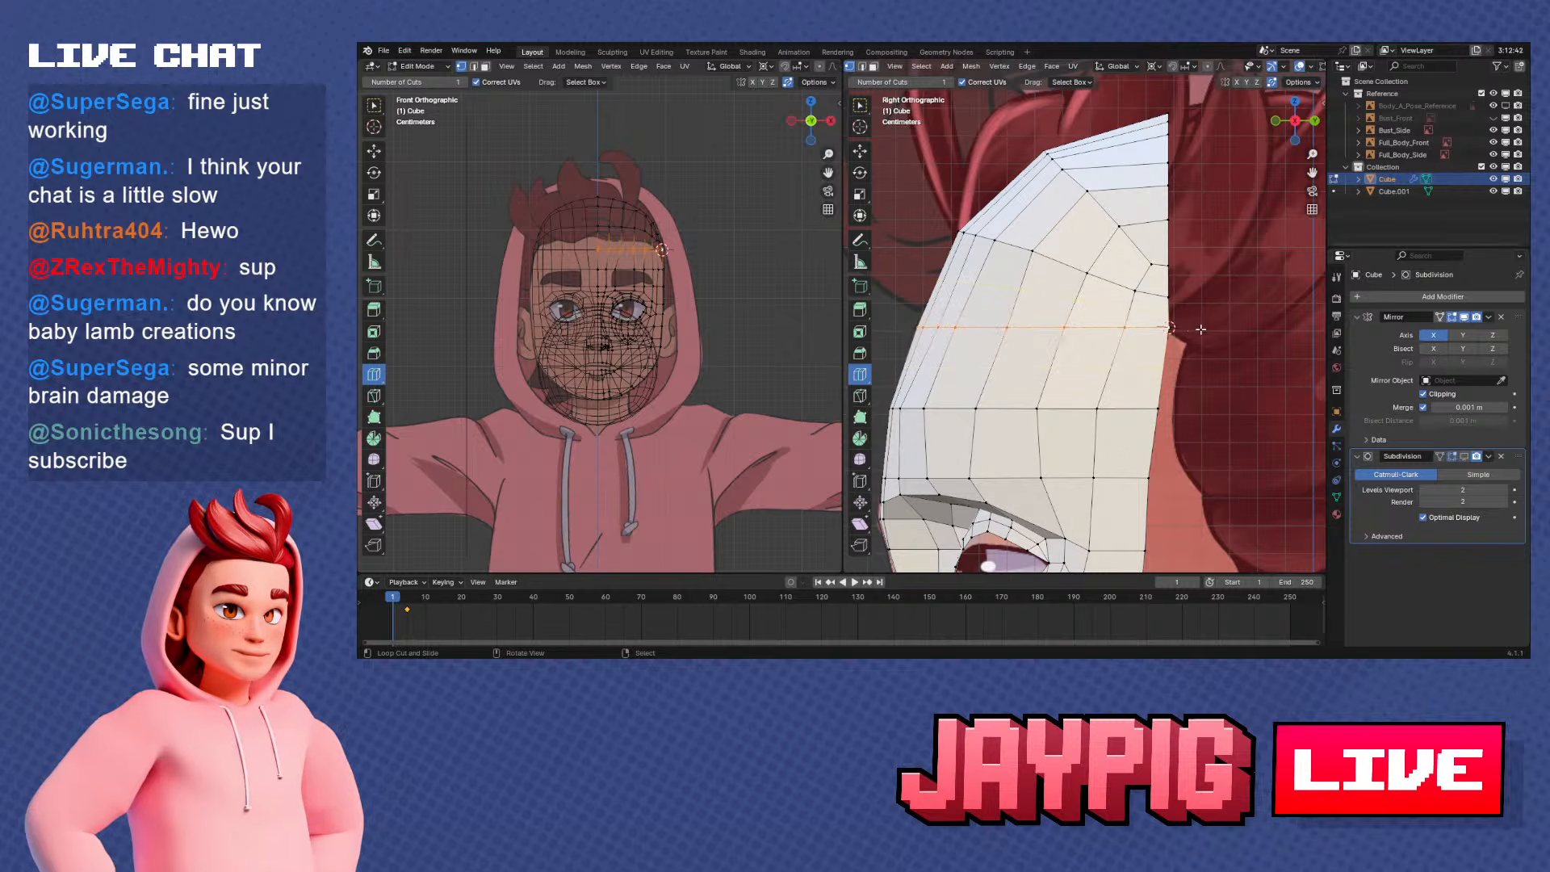
key(r)
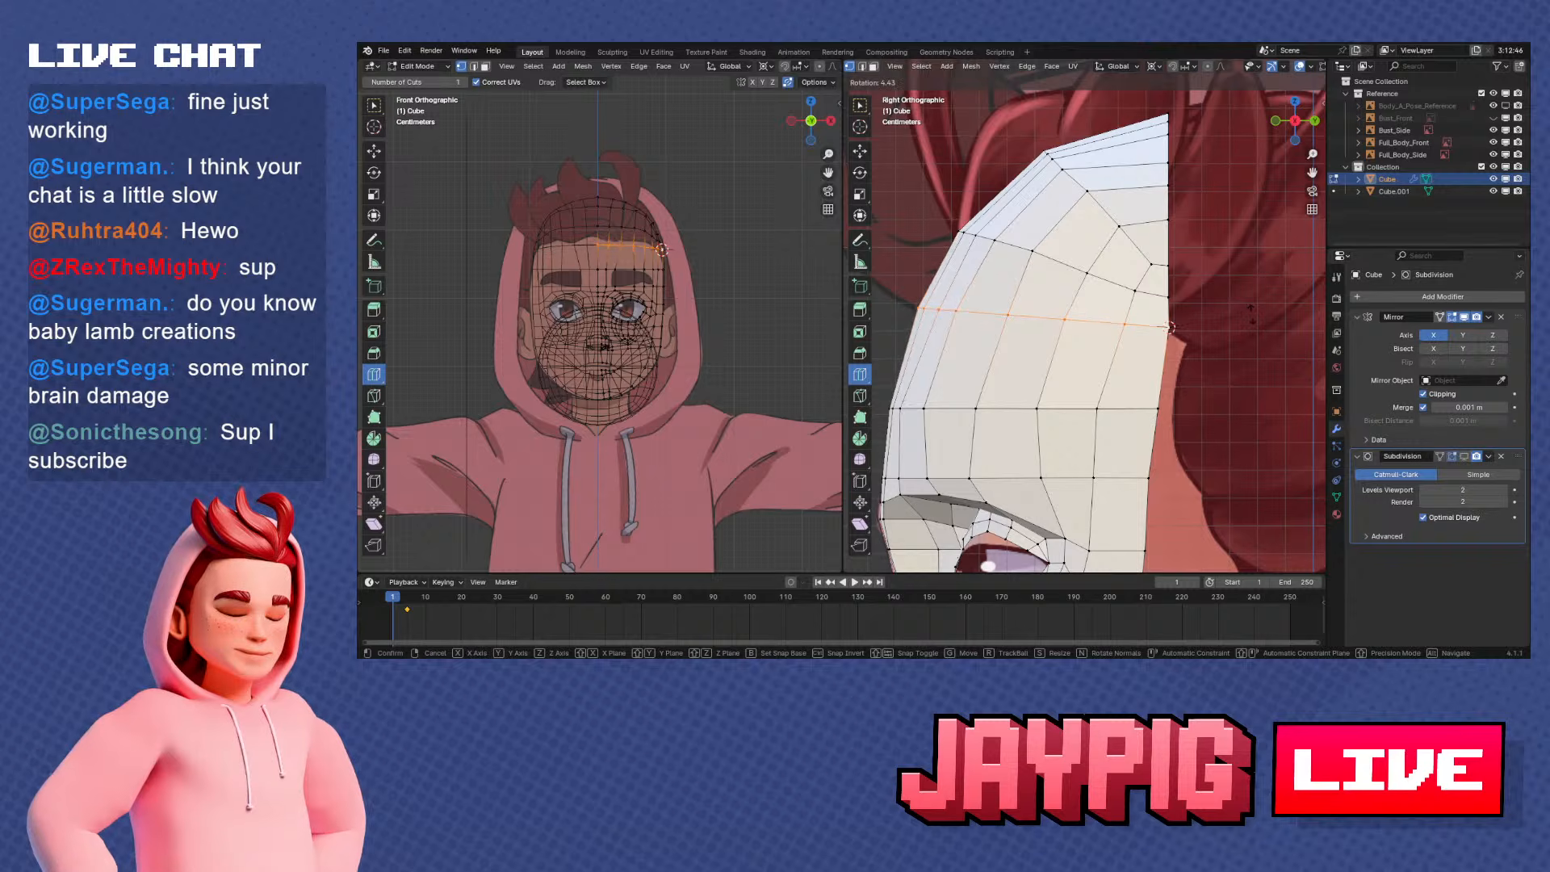
click(1251, 315)
Move the forehead row below by about -0.002 m along Y and slide it to even the spacing between rows
shift+middle_drag(1251, 314, 1304, 276)
click(1258, 356)
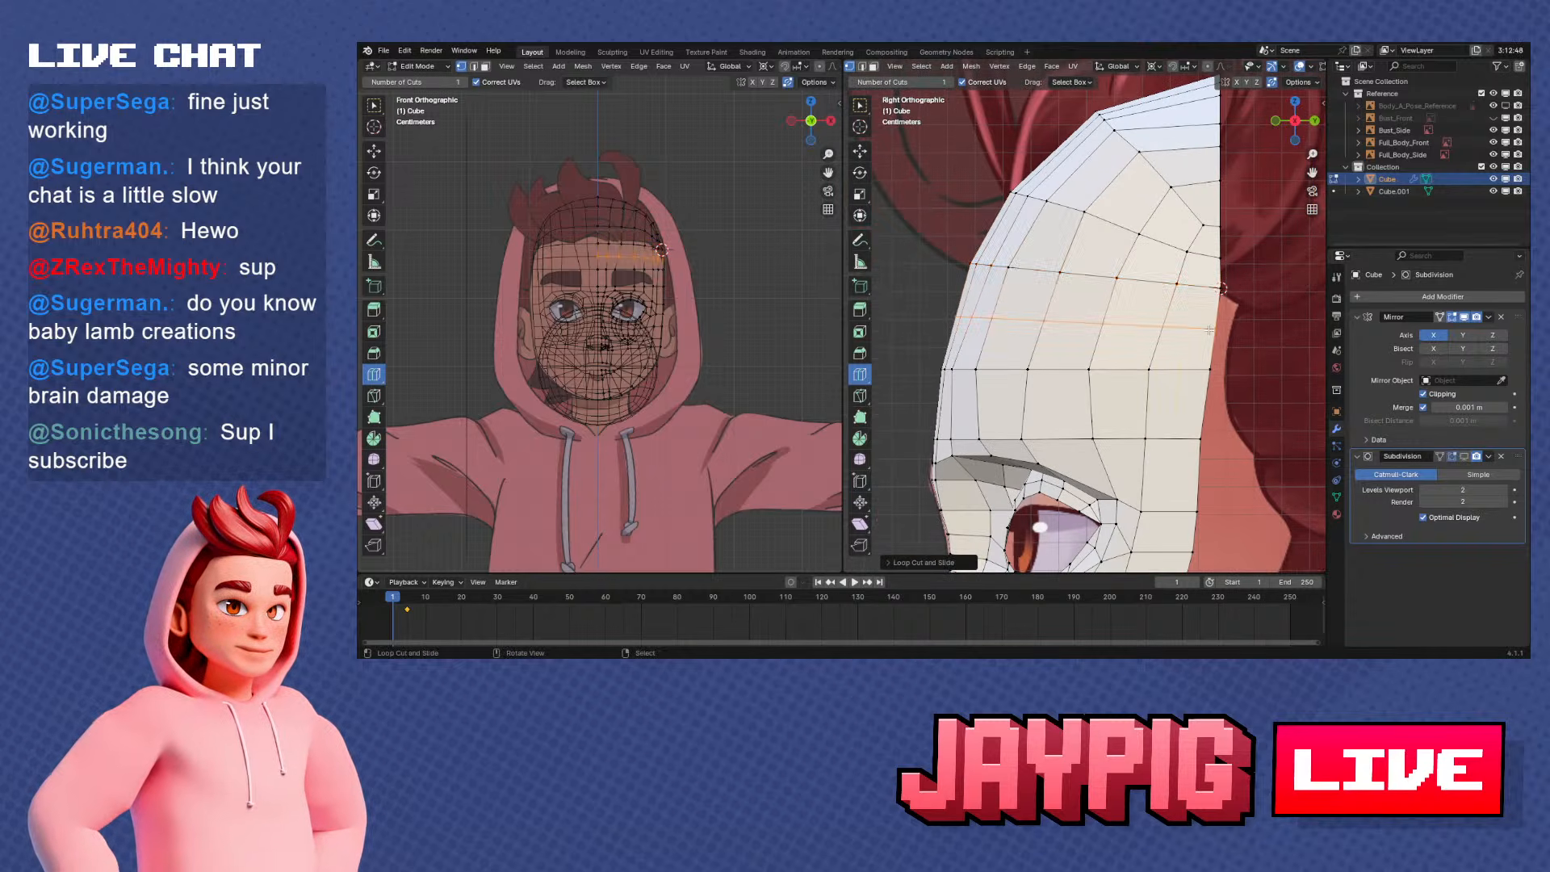
key(g)
key(y)
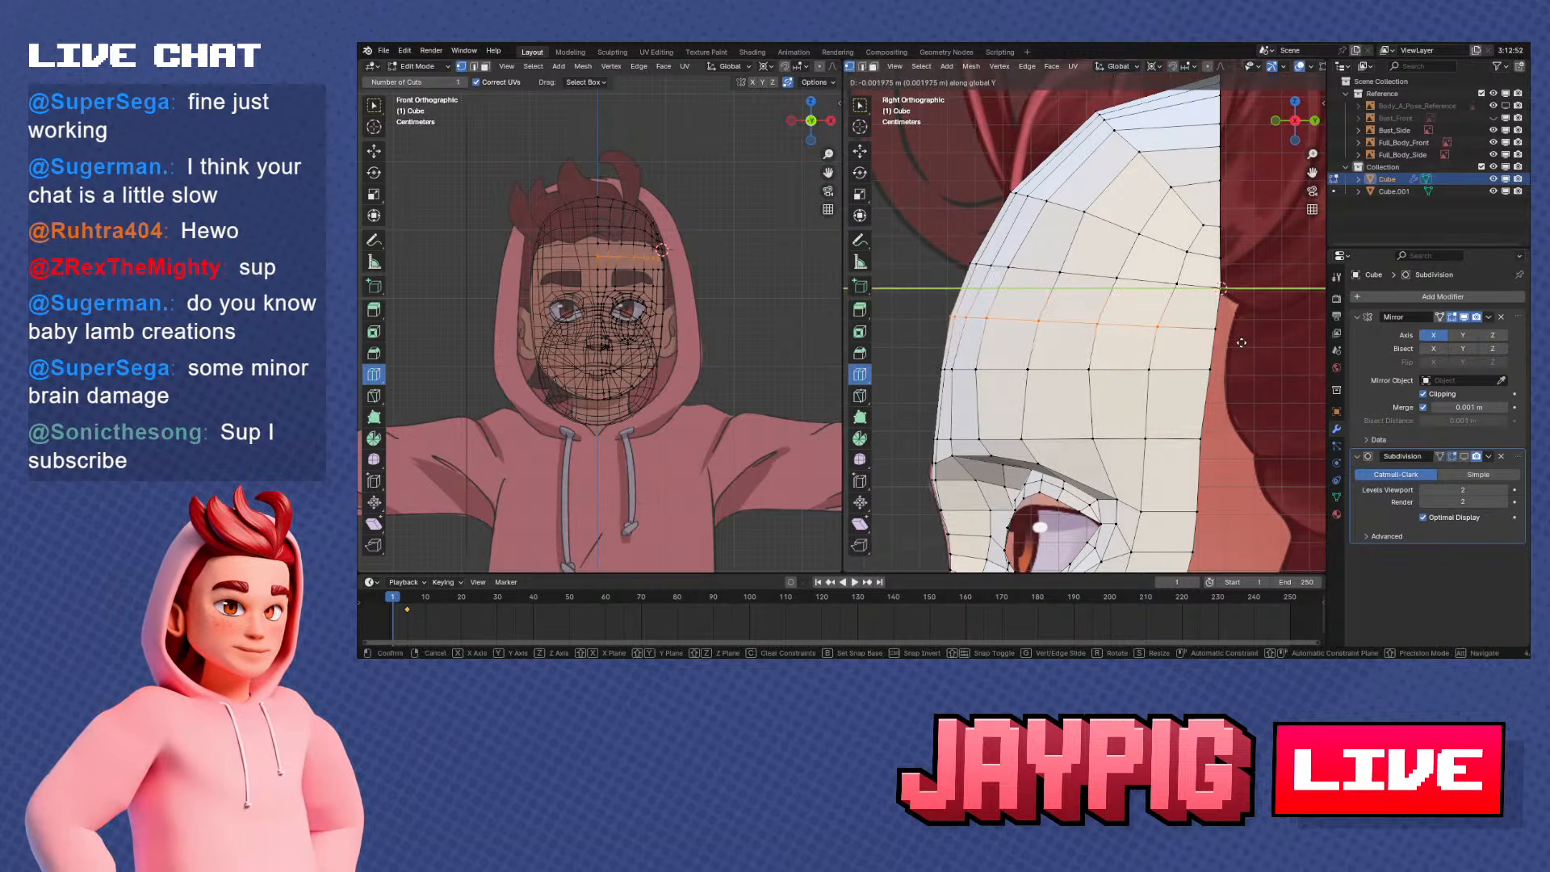
click(1241, 343)
key(shift+v)
click(1107, 363)
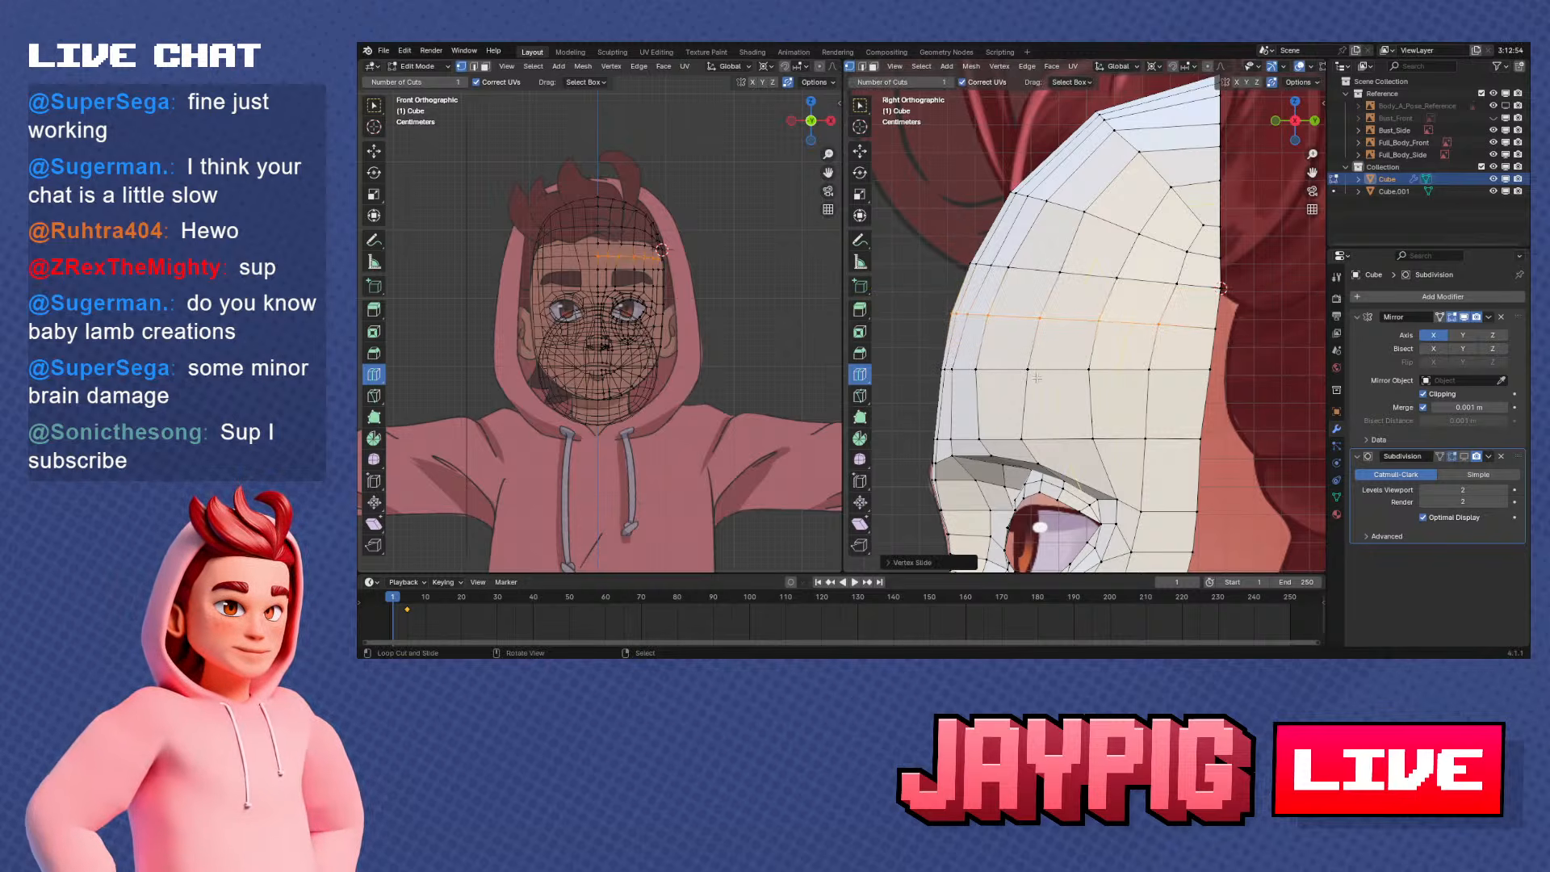
Slide the kinked mid-forehead vertex outward along its row in front view to smooth the vertical edge line
middle_drag(1094, 363, 1175, 354)
right_click(1109, 316)
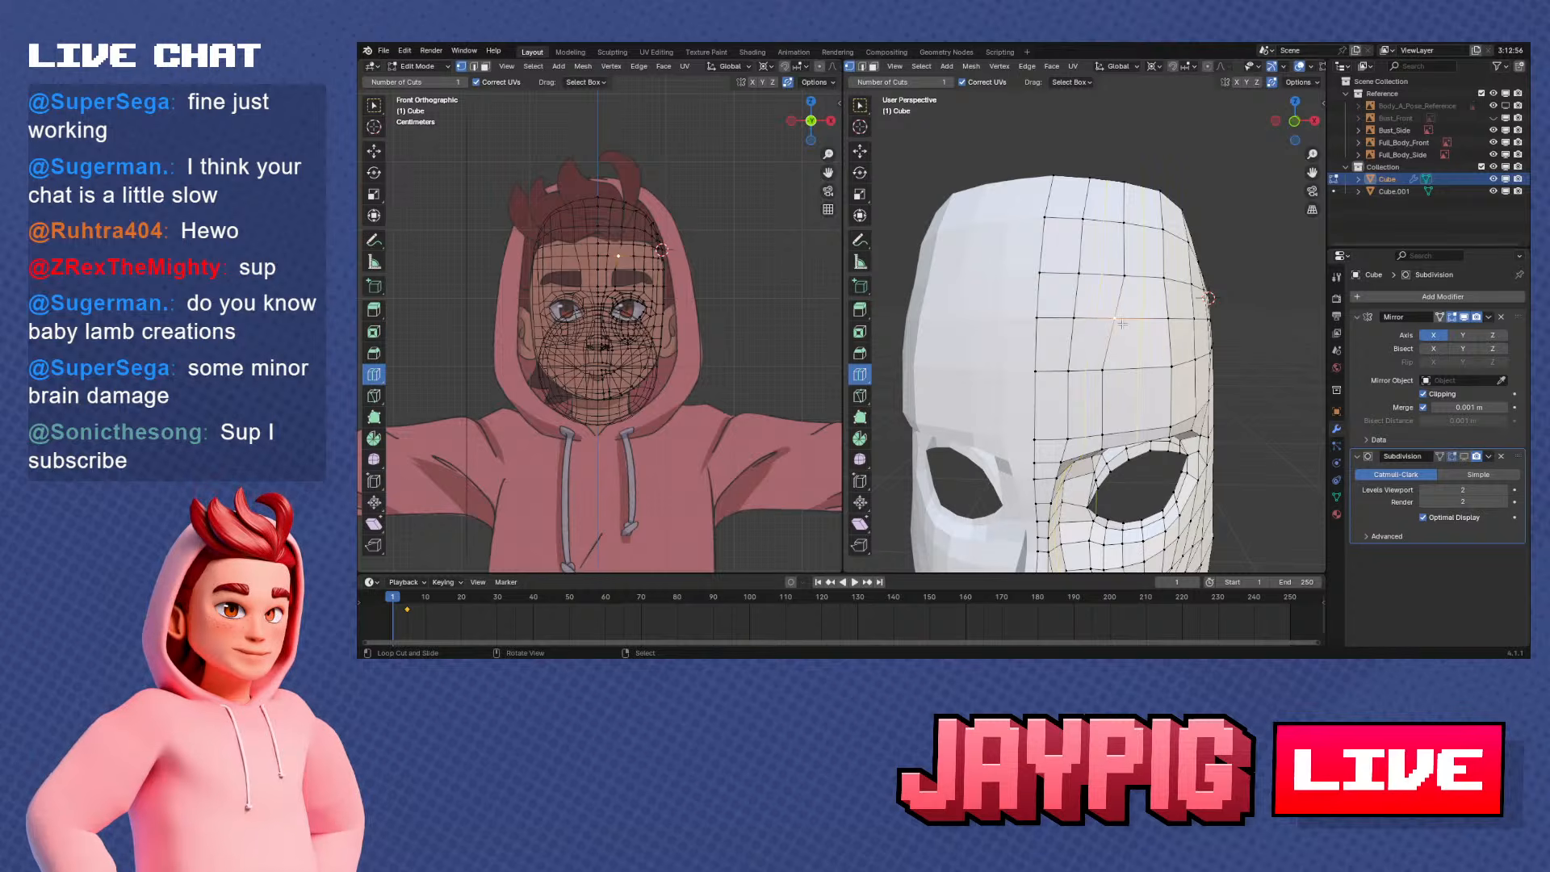
key(KP_1)
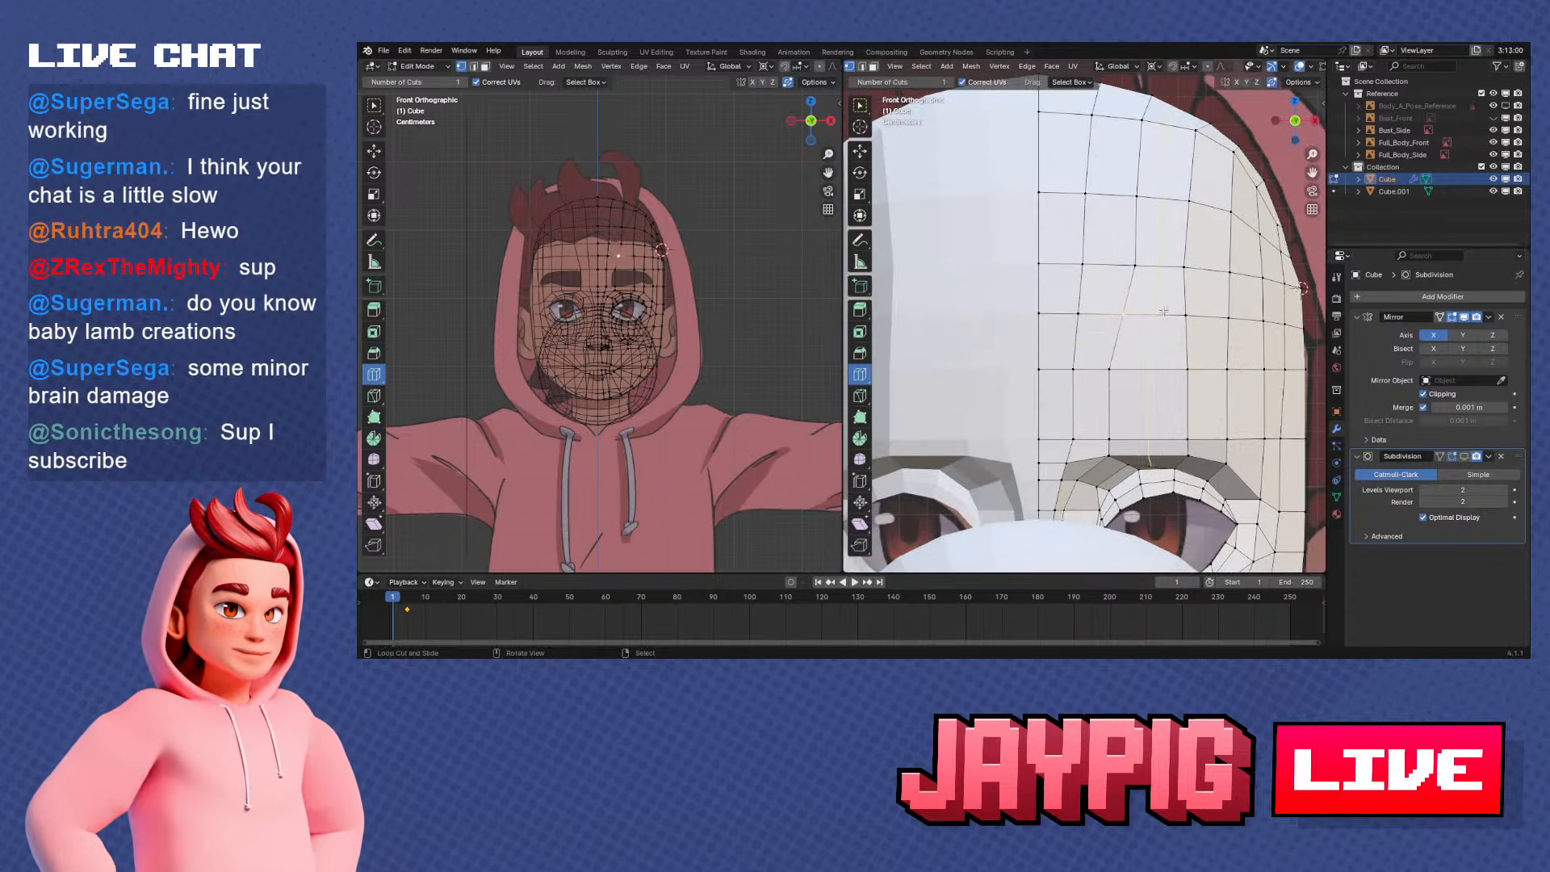
key(shift+v)
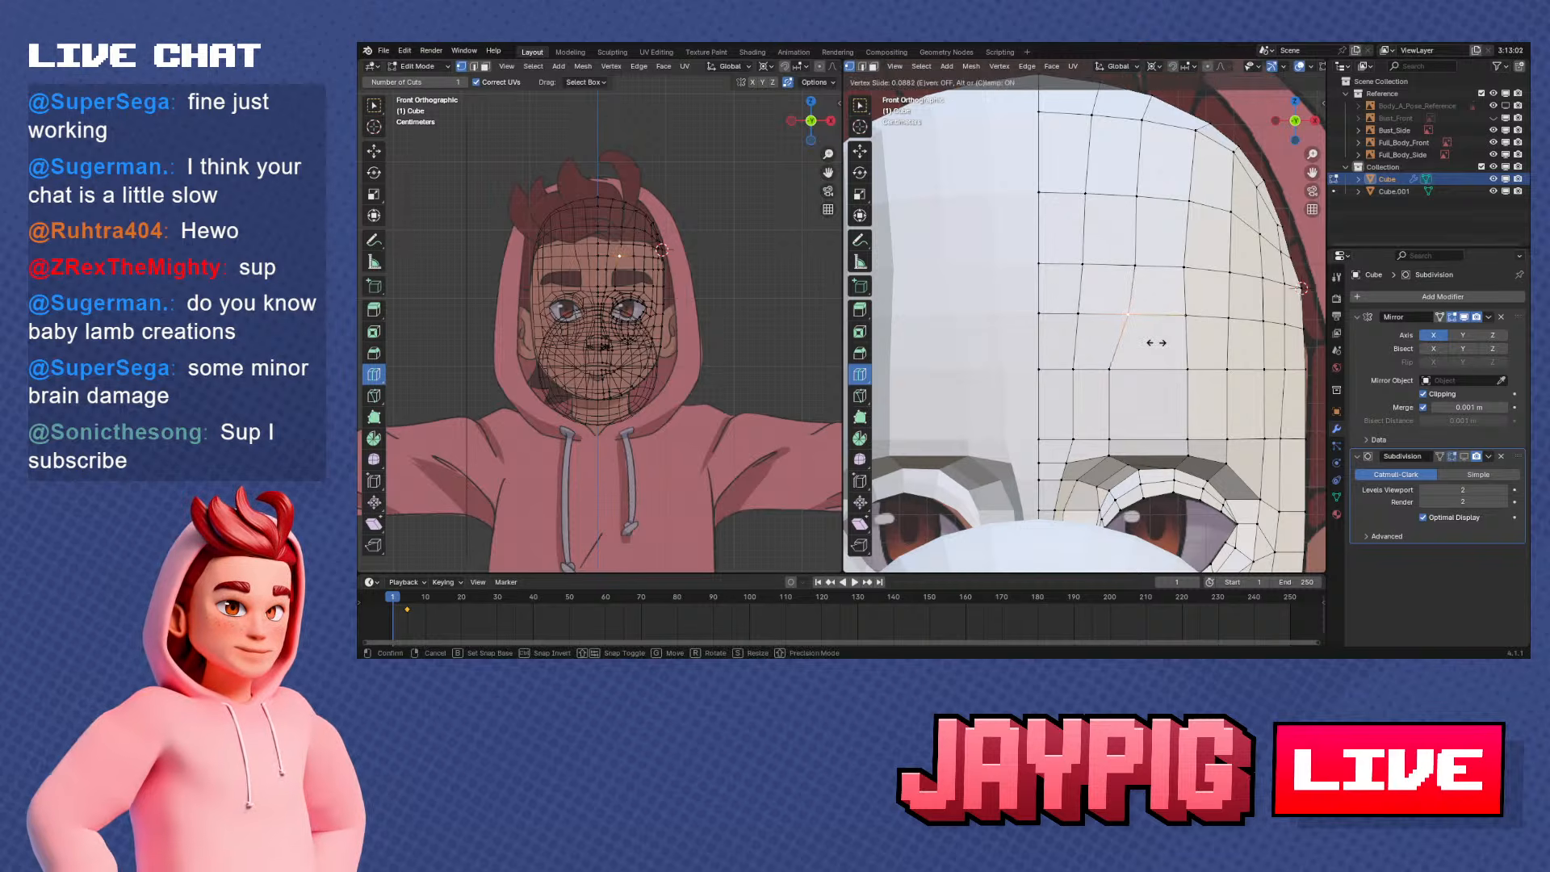
click(1156, 342)
Move the crown vertices beside the centre line along Z in front view to round the top outline
scroll(1179, 347, down, 2)
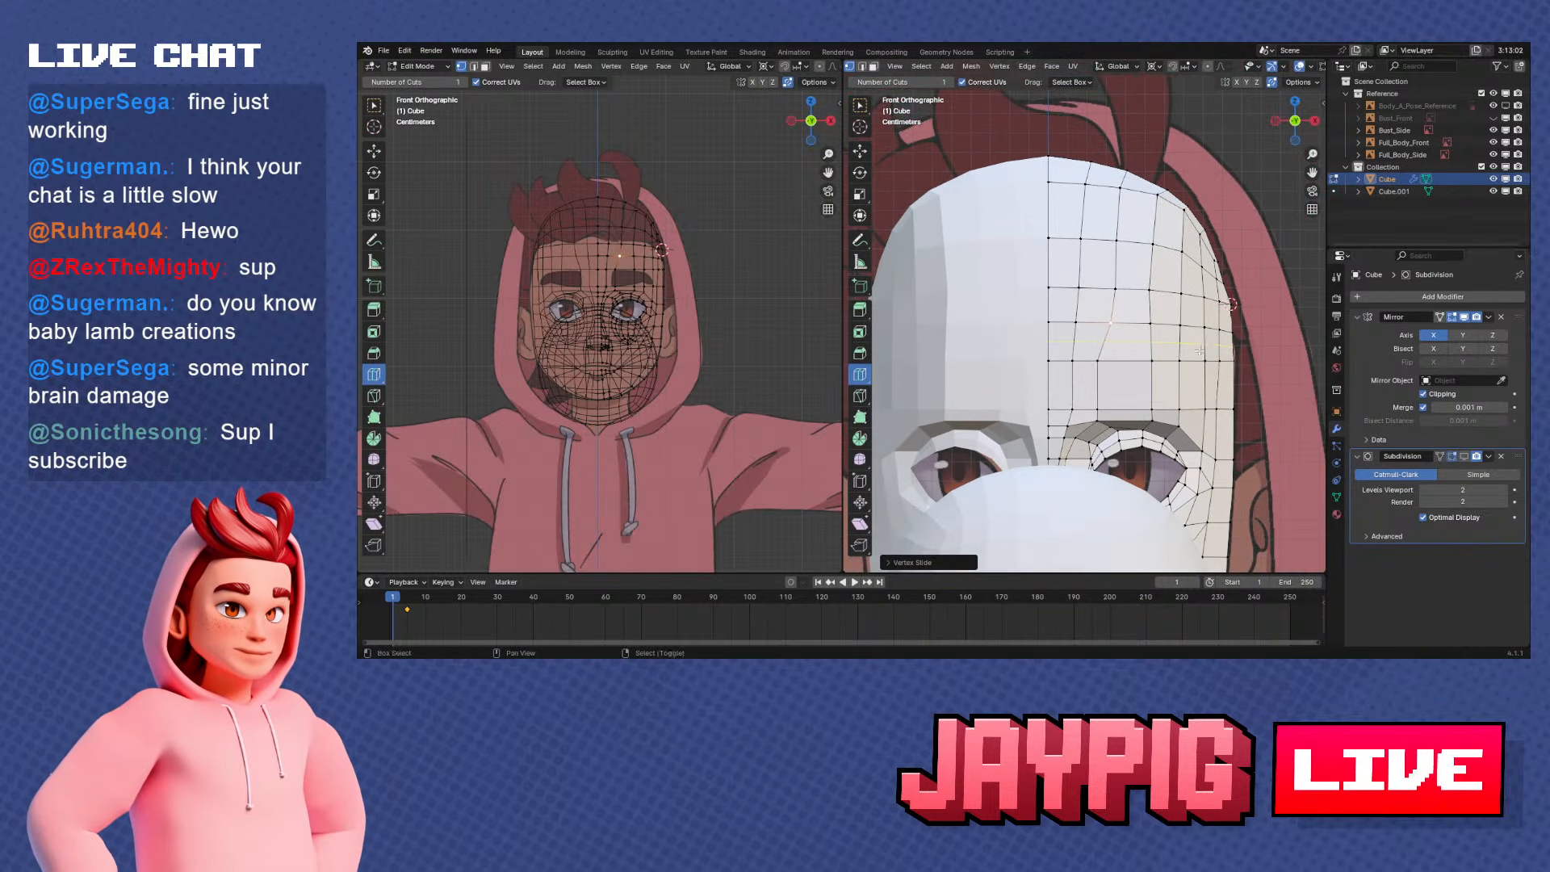
middle_drag(1200, 352, 1184, 314)
scroll(1140, 292, up, 2)
scroll(1192, 320, up, 2)
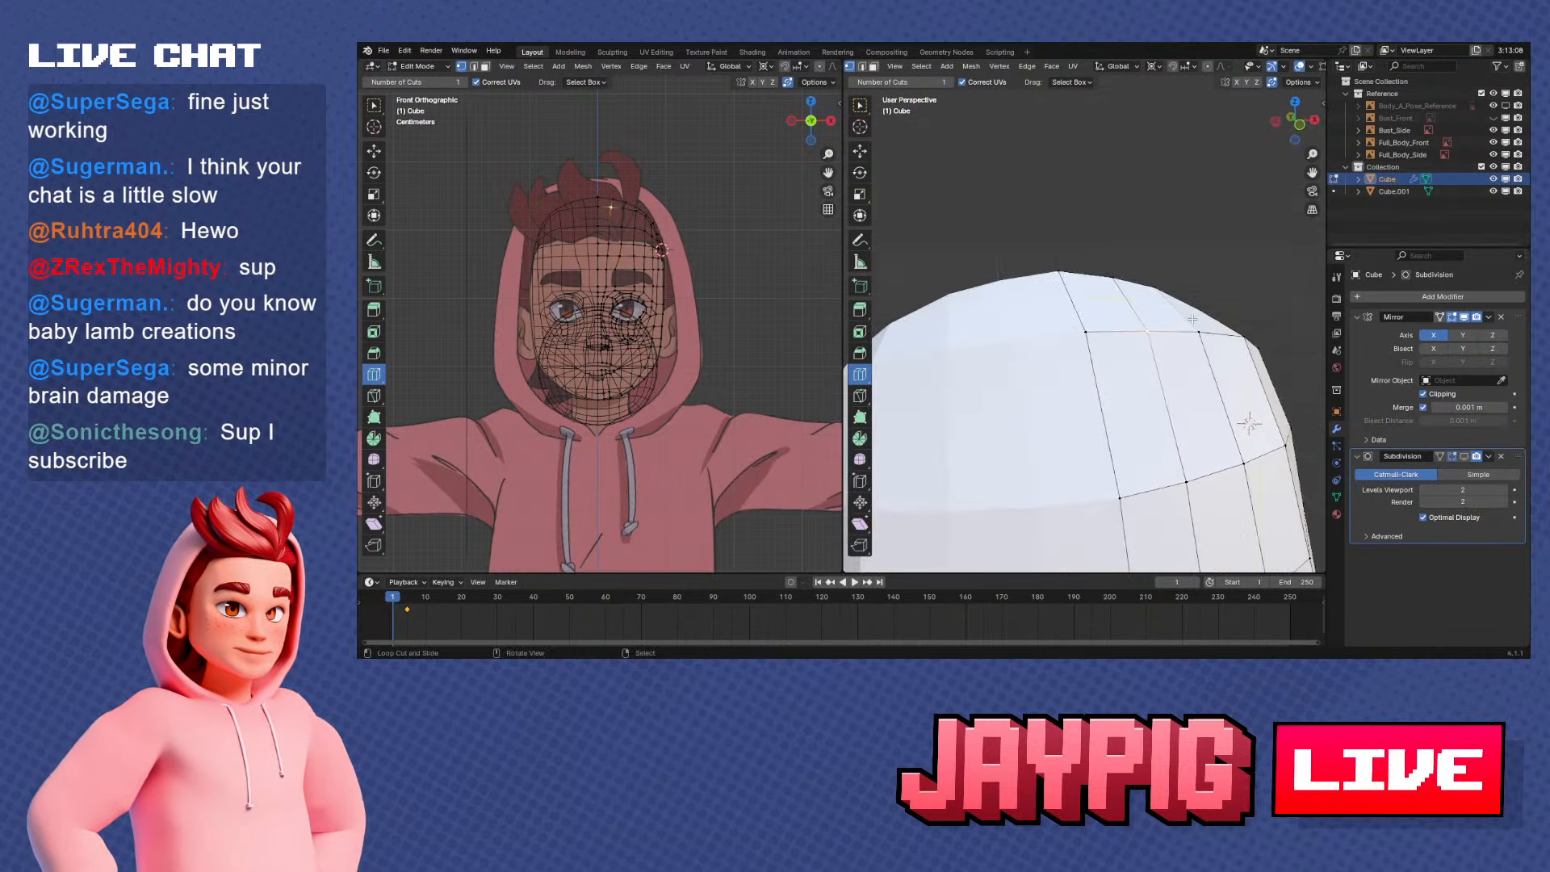
key(KP_1)
key(g)
key(z)
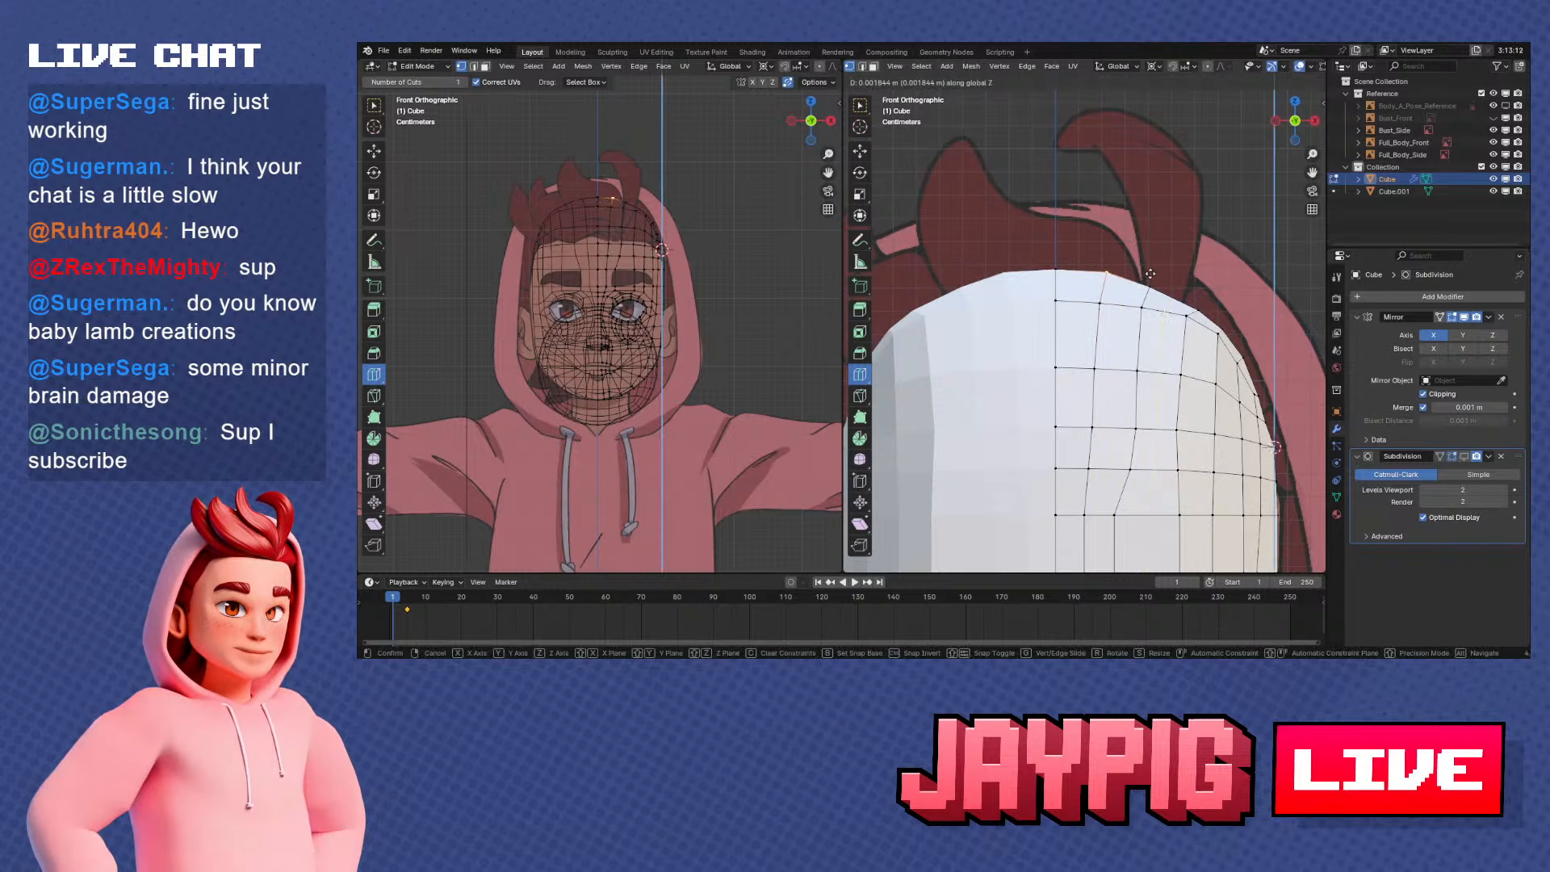
click(1151, 275)
right_click(1153, 278)
key(g)
key(z)
click(1191, 293)
click(1192, 294)
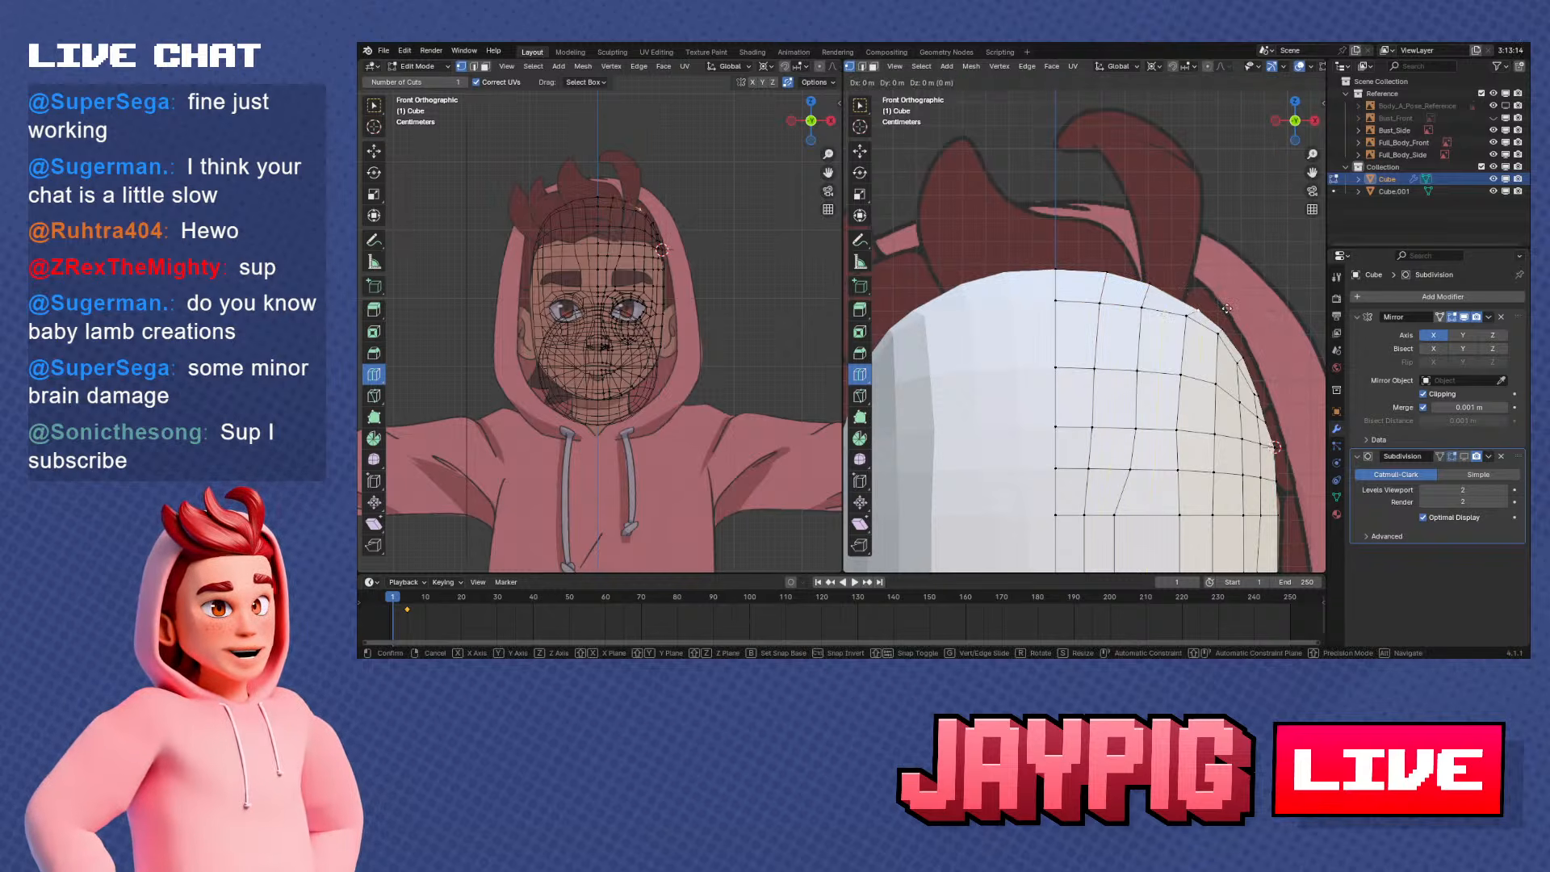
Slide the outer crown vertex and move the upper-side rim vertices to round the head outline in front view
key(shift+v)
click(1219, 301)
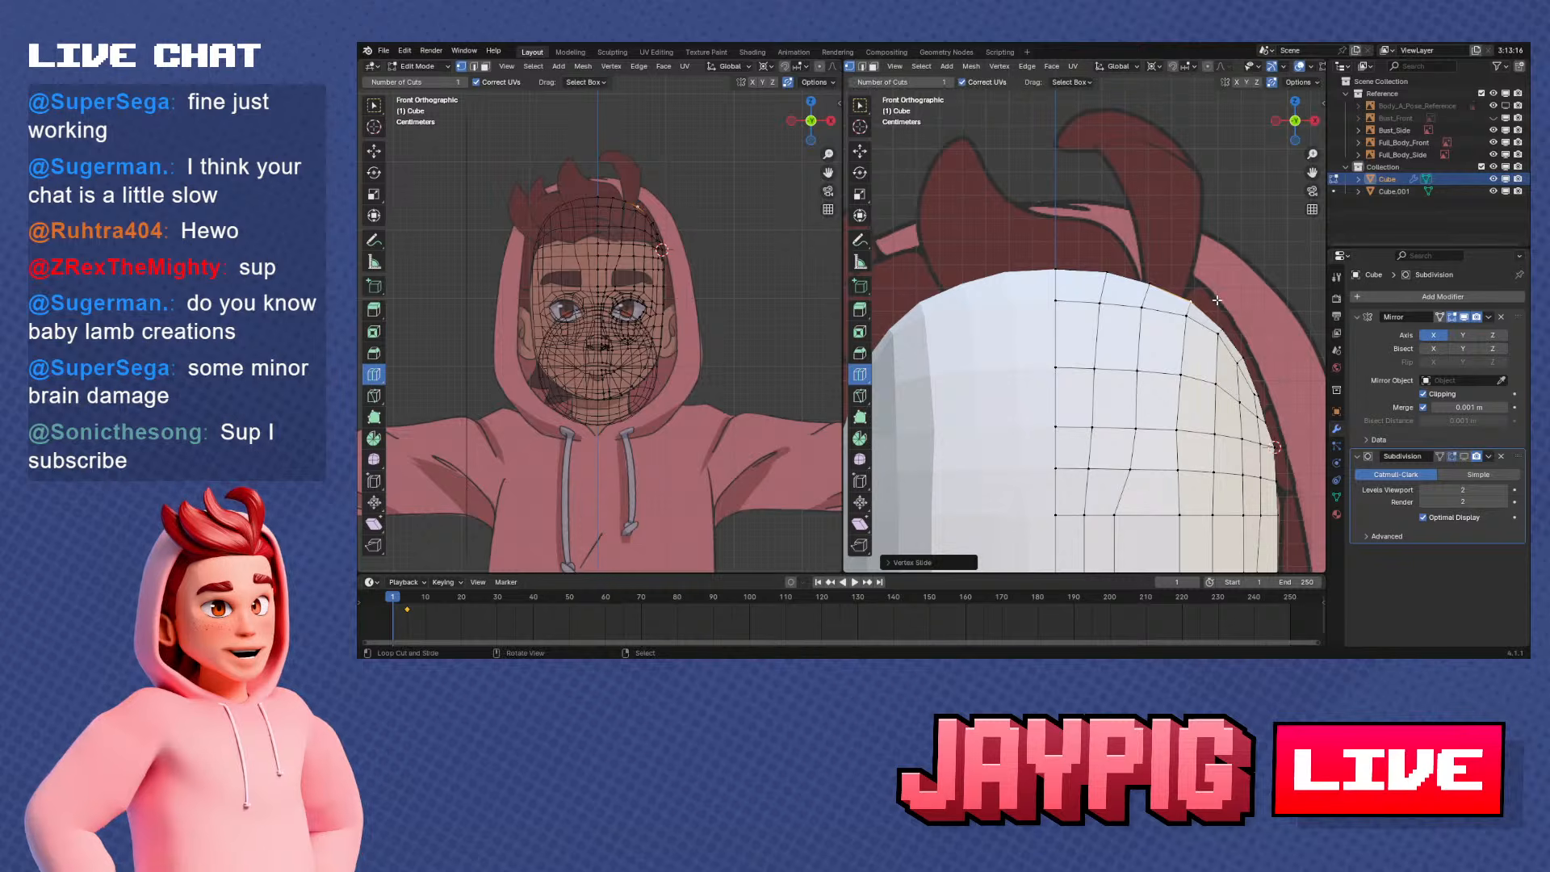
shift+middle_drag(1235, 324, 1201, 305)
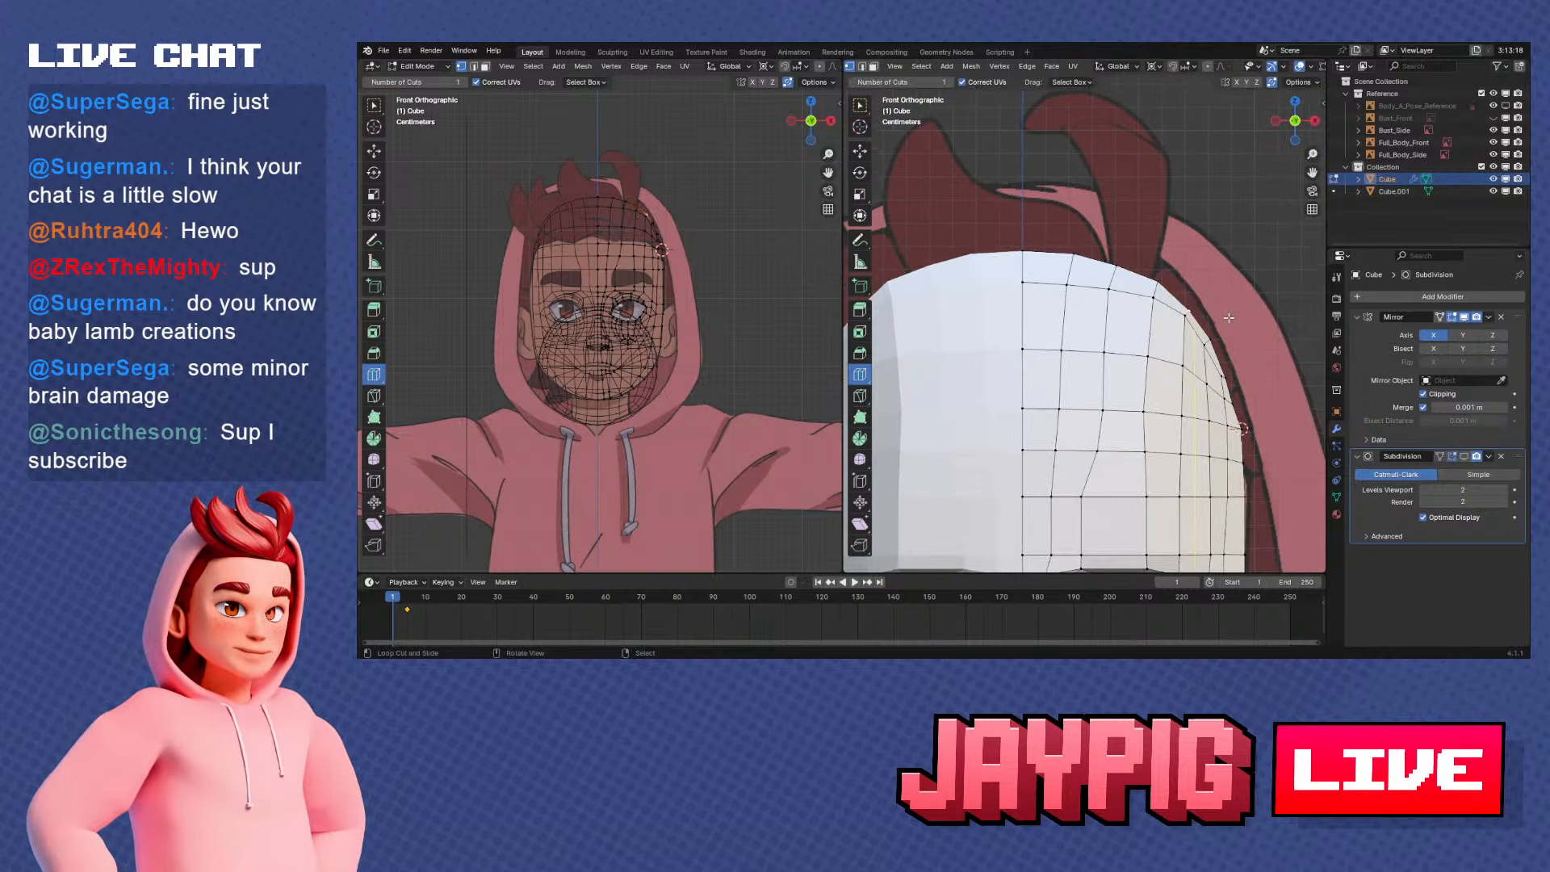
key(g)
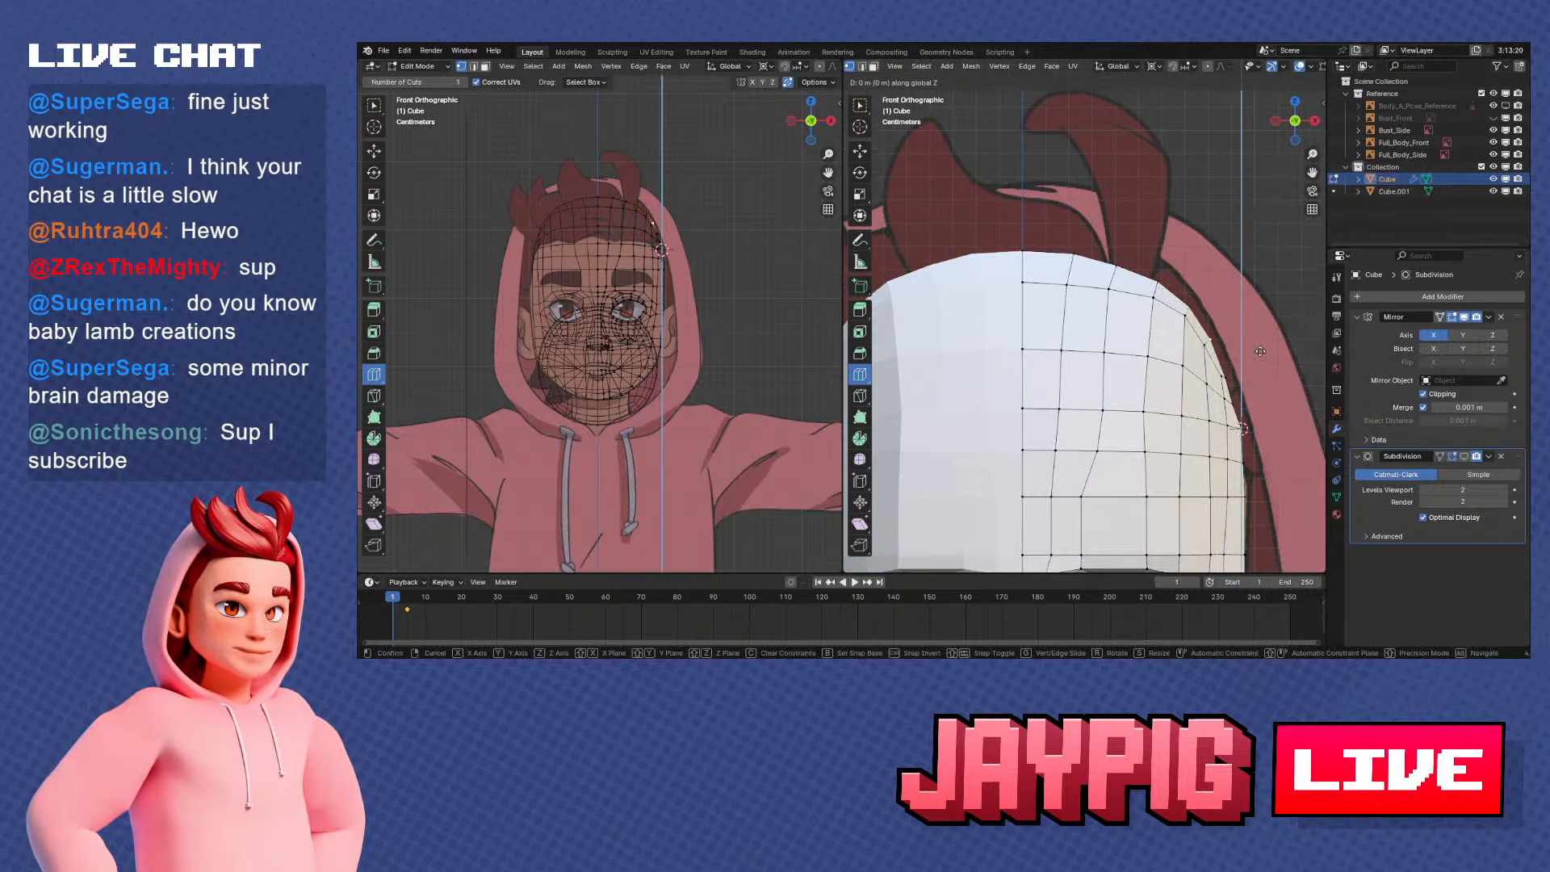
click(1259, 347)
key(g)
click(1256, 342)
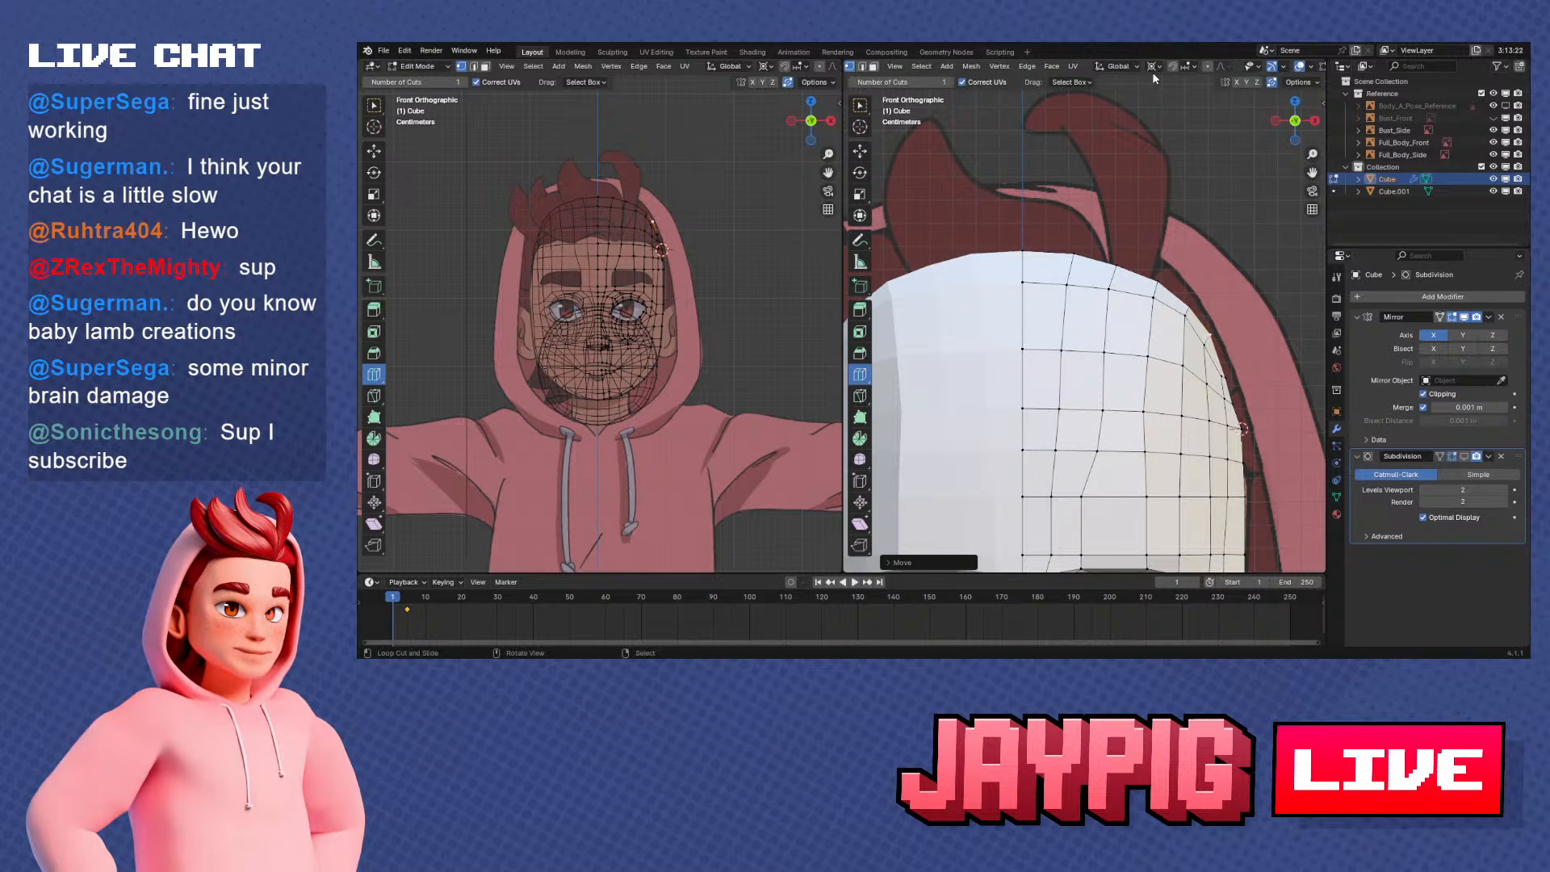
Switch the pivot point away from 3D Cursor, slide the upper-side rim vertex, and move the vertex above it about -0.0015 m along X
click(1153, 68)
click(1189, 153)
scroll(1185, 339, up, 2)
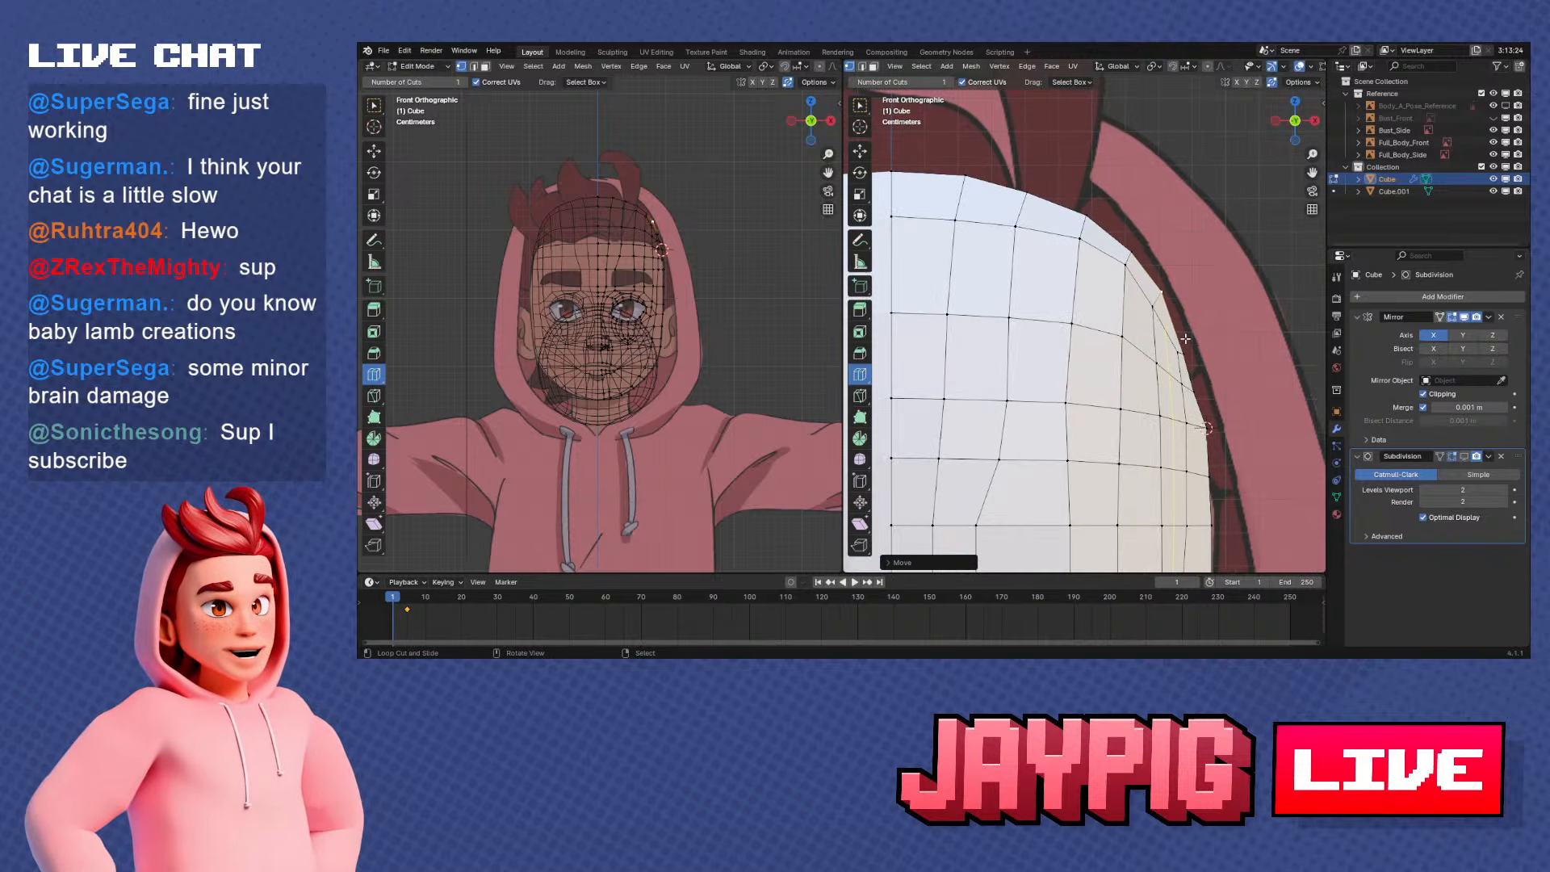
key(g)
key(g)
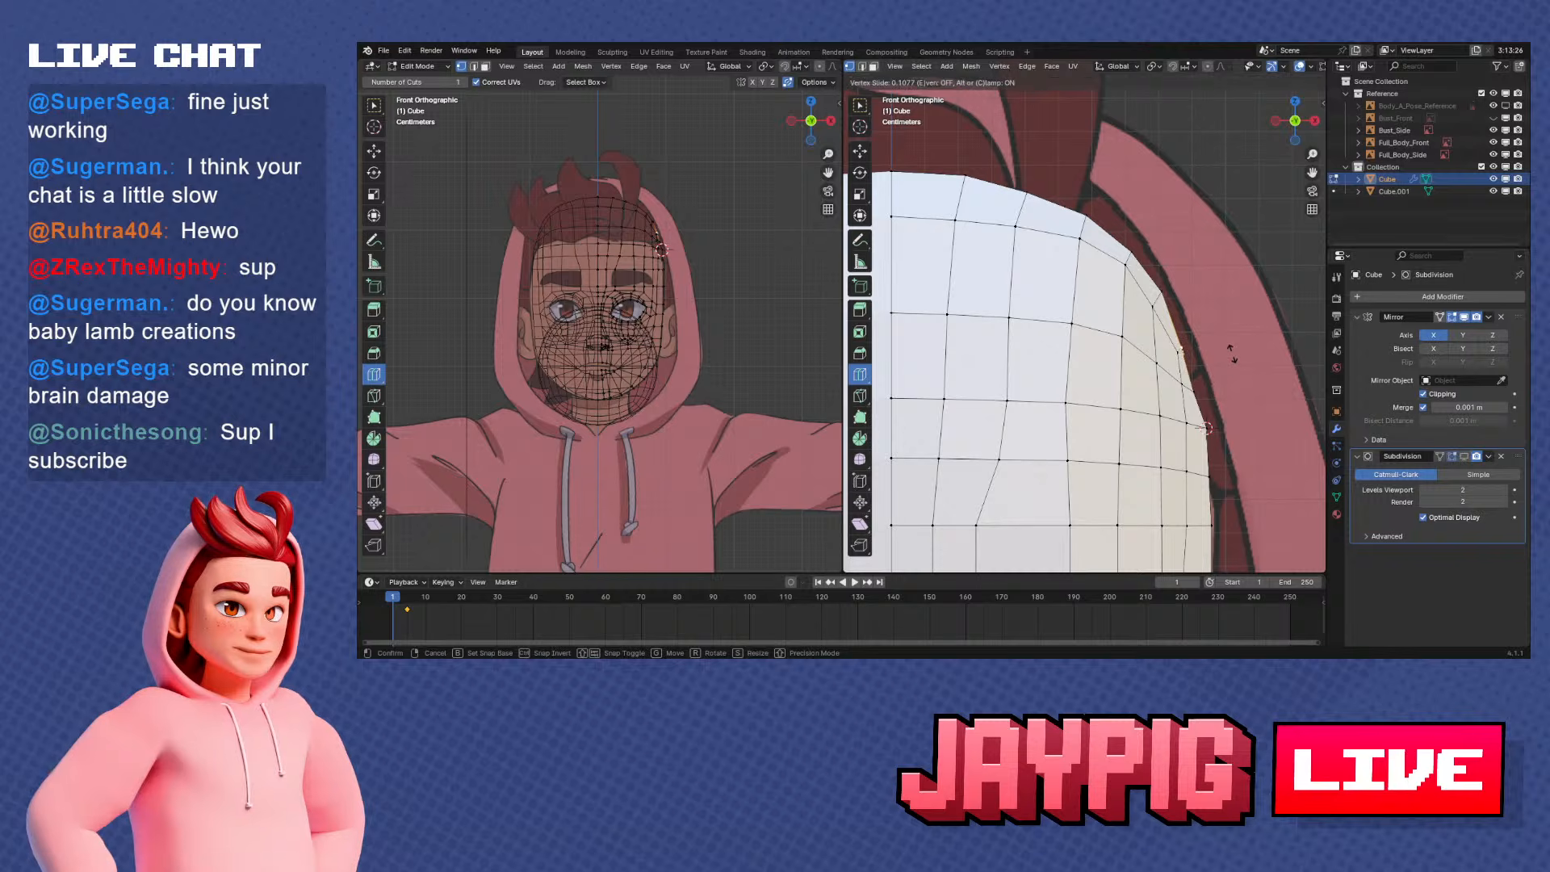
key(g)
key(x)
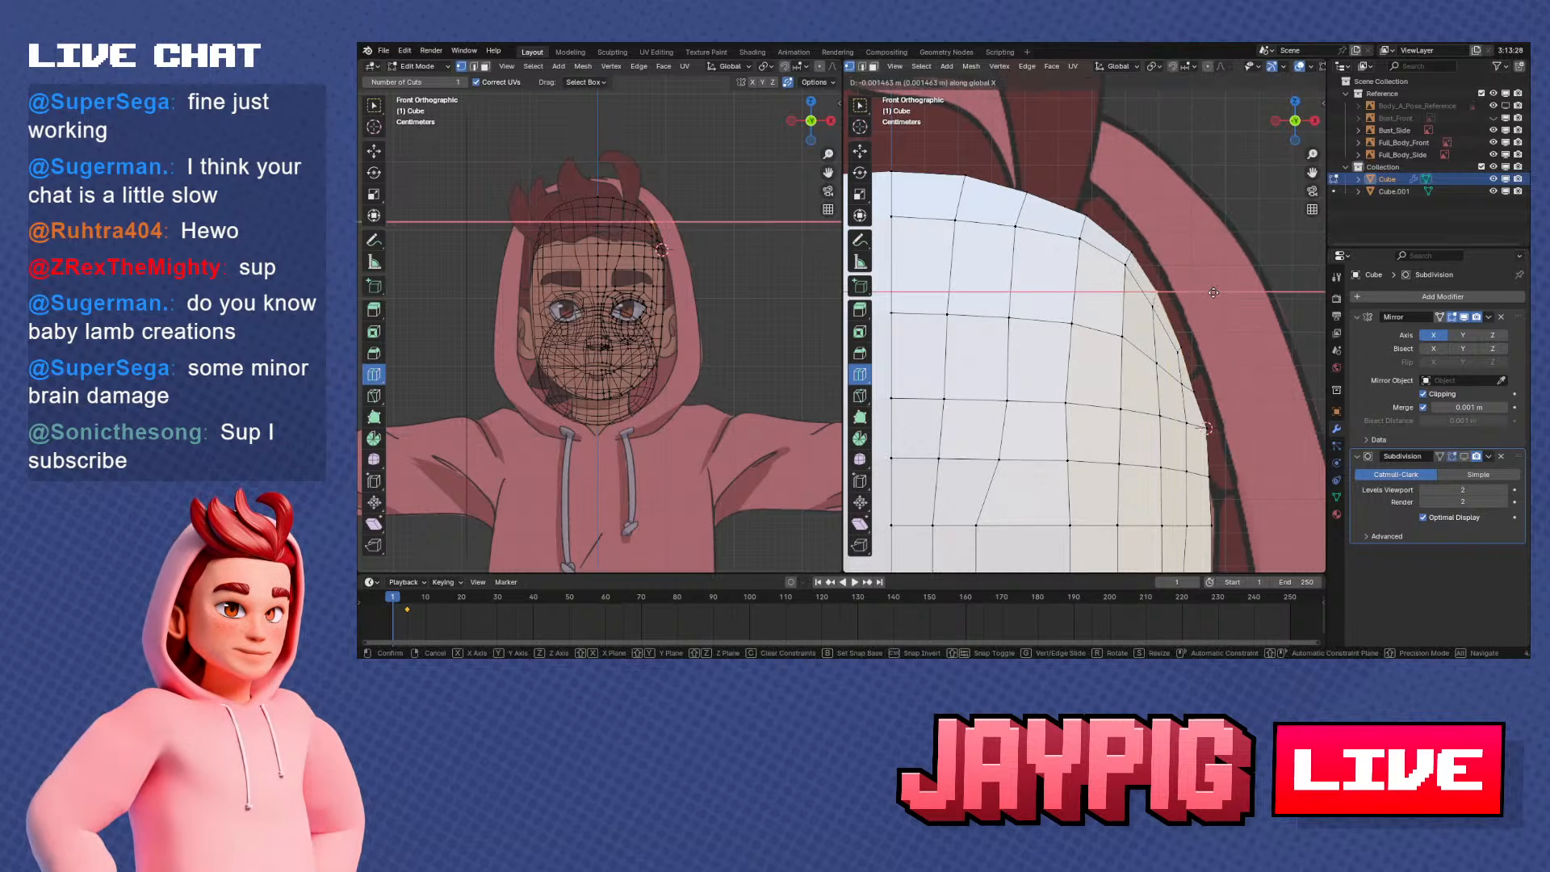
click(1211, 293)
Examine the rounded forehead, side rim and jaw from several angles, in and out of Edit Mode
scroll(1196, 298, down, 5)
middle_drag(1205, 299, 1109, 361)
scroll(1089, 304, up, 2)
scroll(1225, 289, down, 8)
key(Tab)
scroll(1056, 347, down, 5)
scroll(1126, 345, up, 3)
key(Tab)
scroll(1113, 359, up, 4)
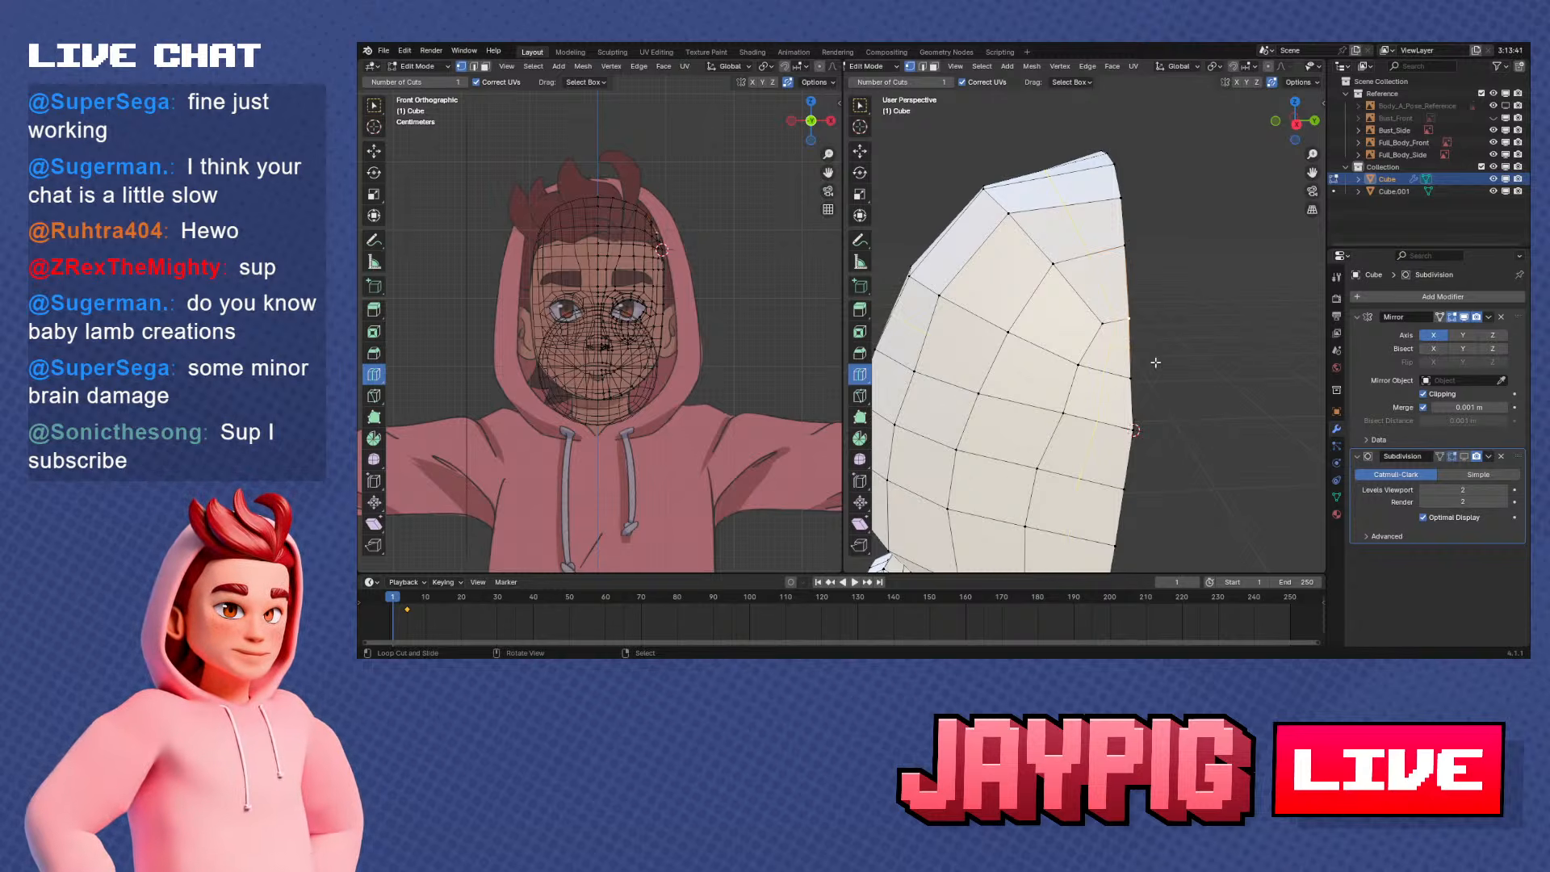
scroll(1155, 363, down, 4)
middle_drag(1155, 363, 1103, 340)
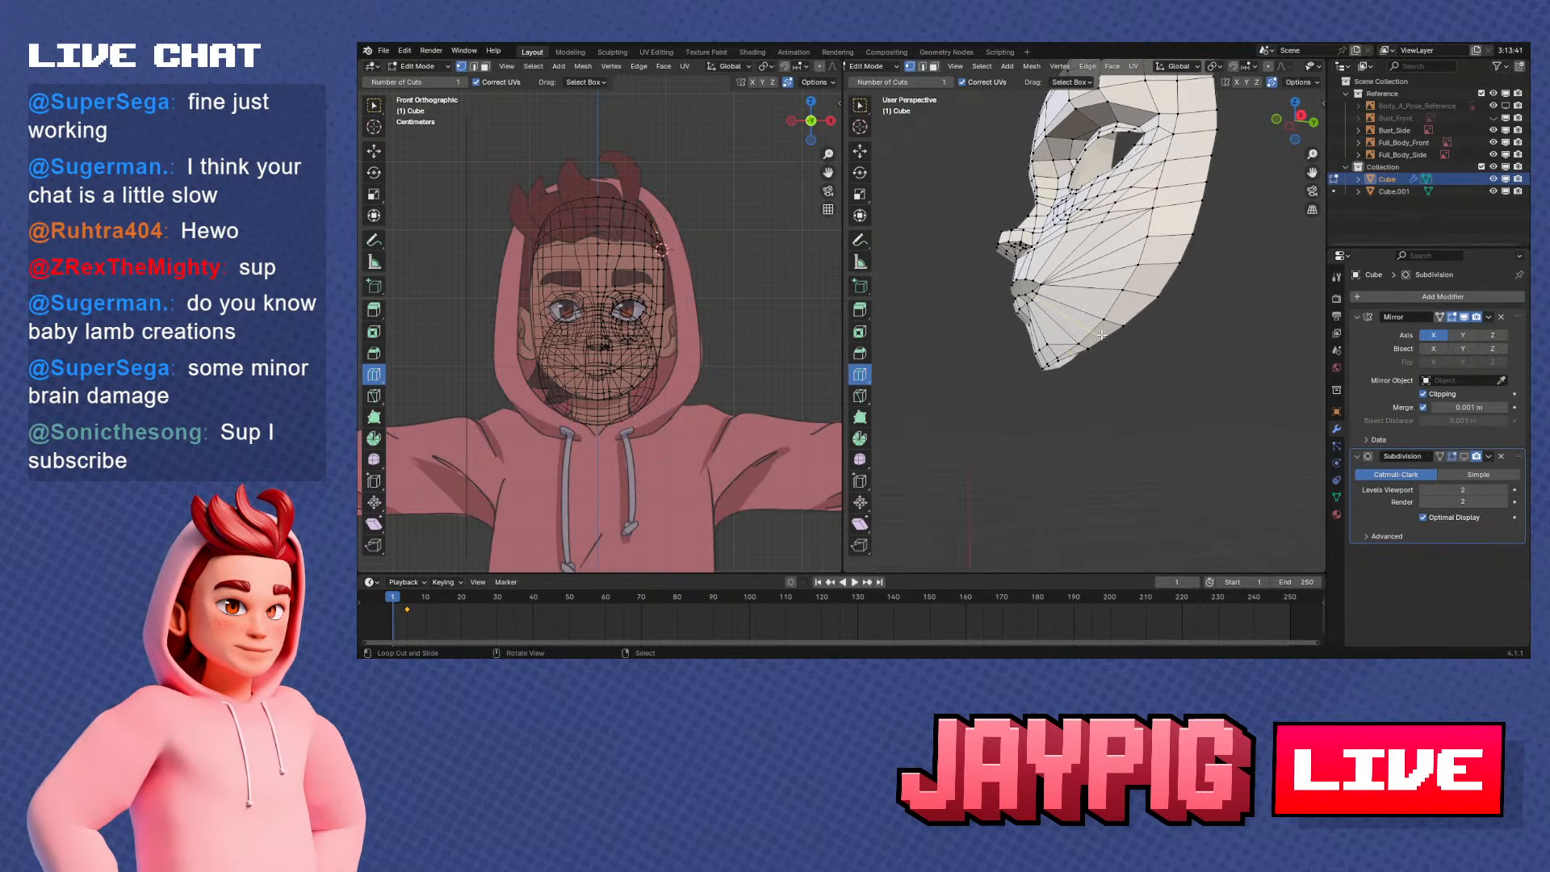
scroll(780, 373, down, 1)
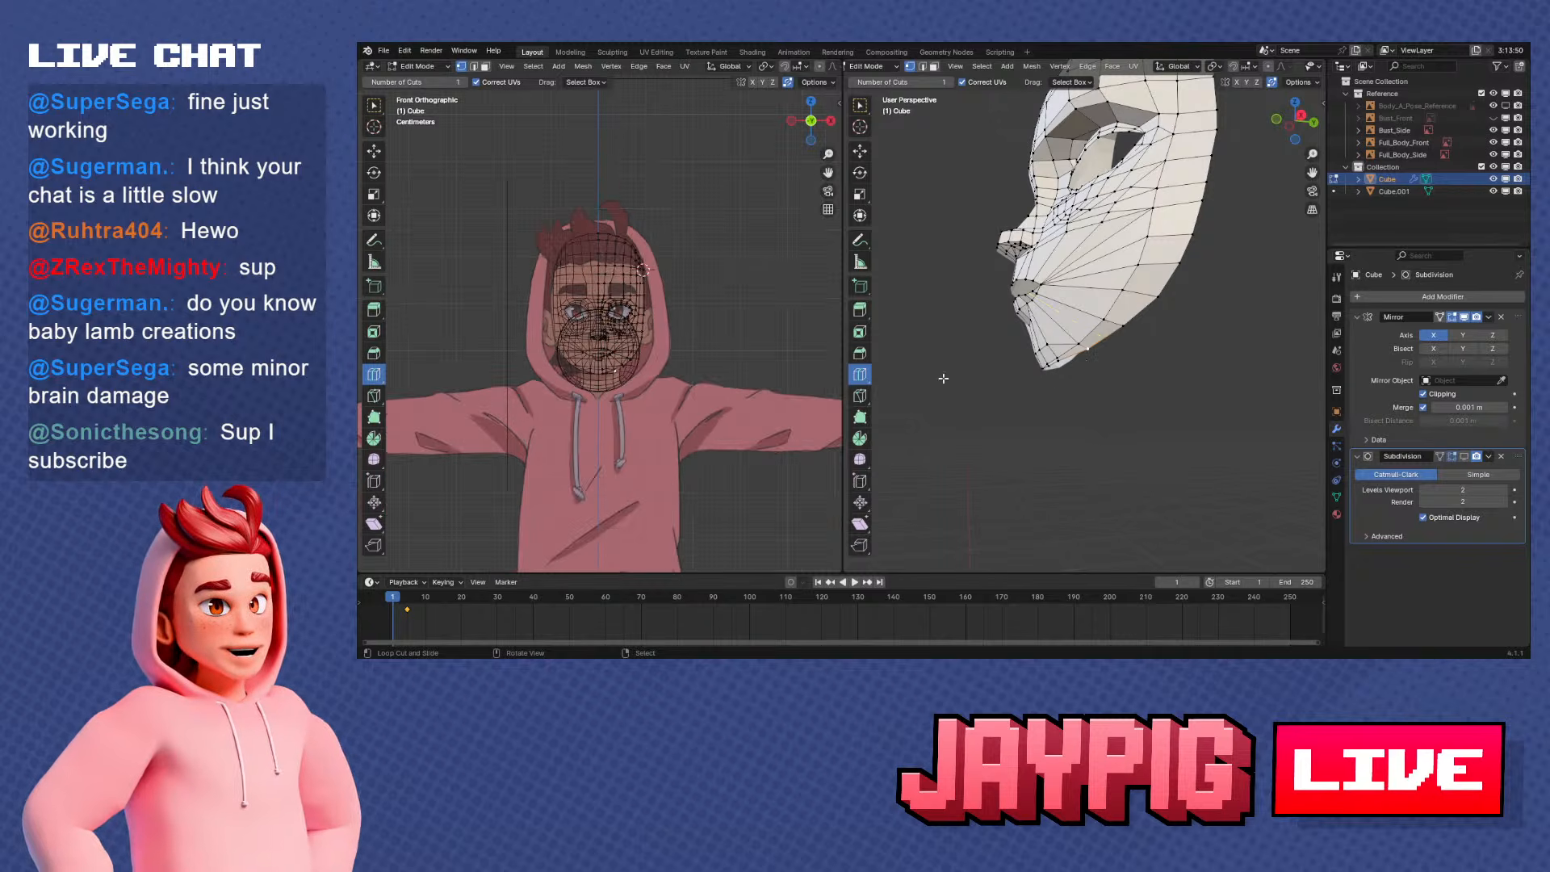
Select the mask's open rim from the centre chin vertex up to the side-rim vertex at the 3D cursor
key(KP_3)
scroll(1115, 380, up, 2)
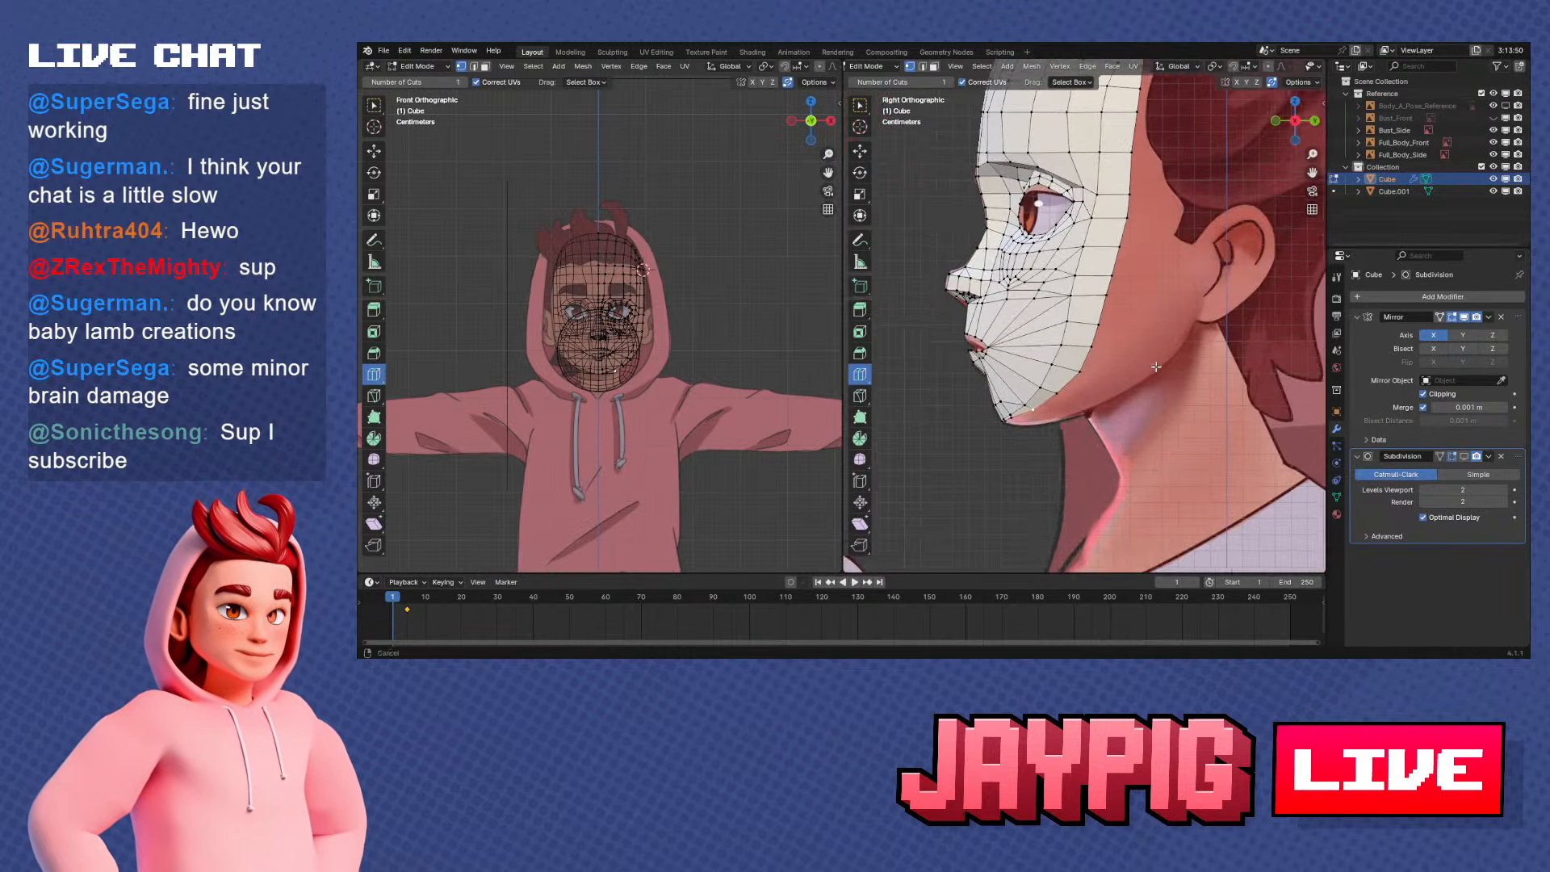
shift+middle_drag(1163, 198, 1129, 255)
scroll(1140, 247, down, 1)
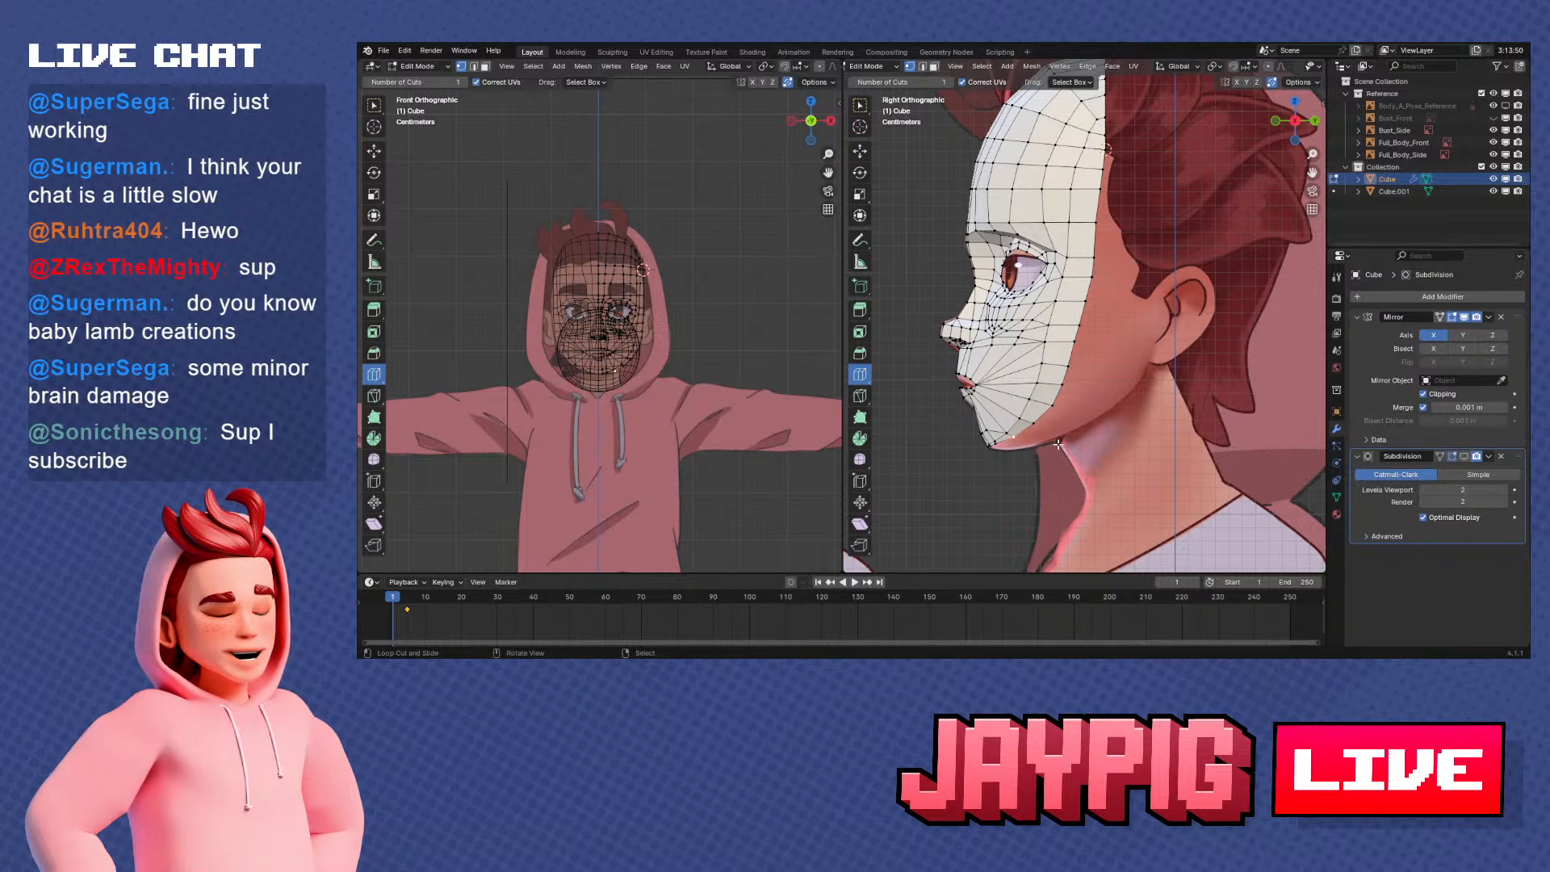
scroll(1054, 384, up, 1)
shift+middle_drag(1057, 444, 1066, 412)
alt+click(1003, 394)
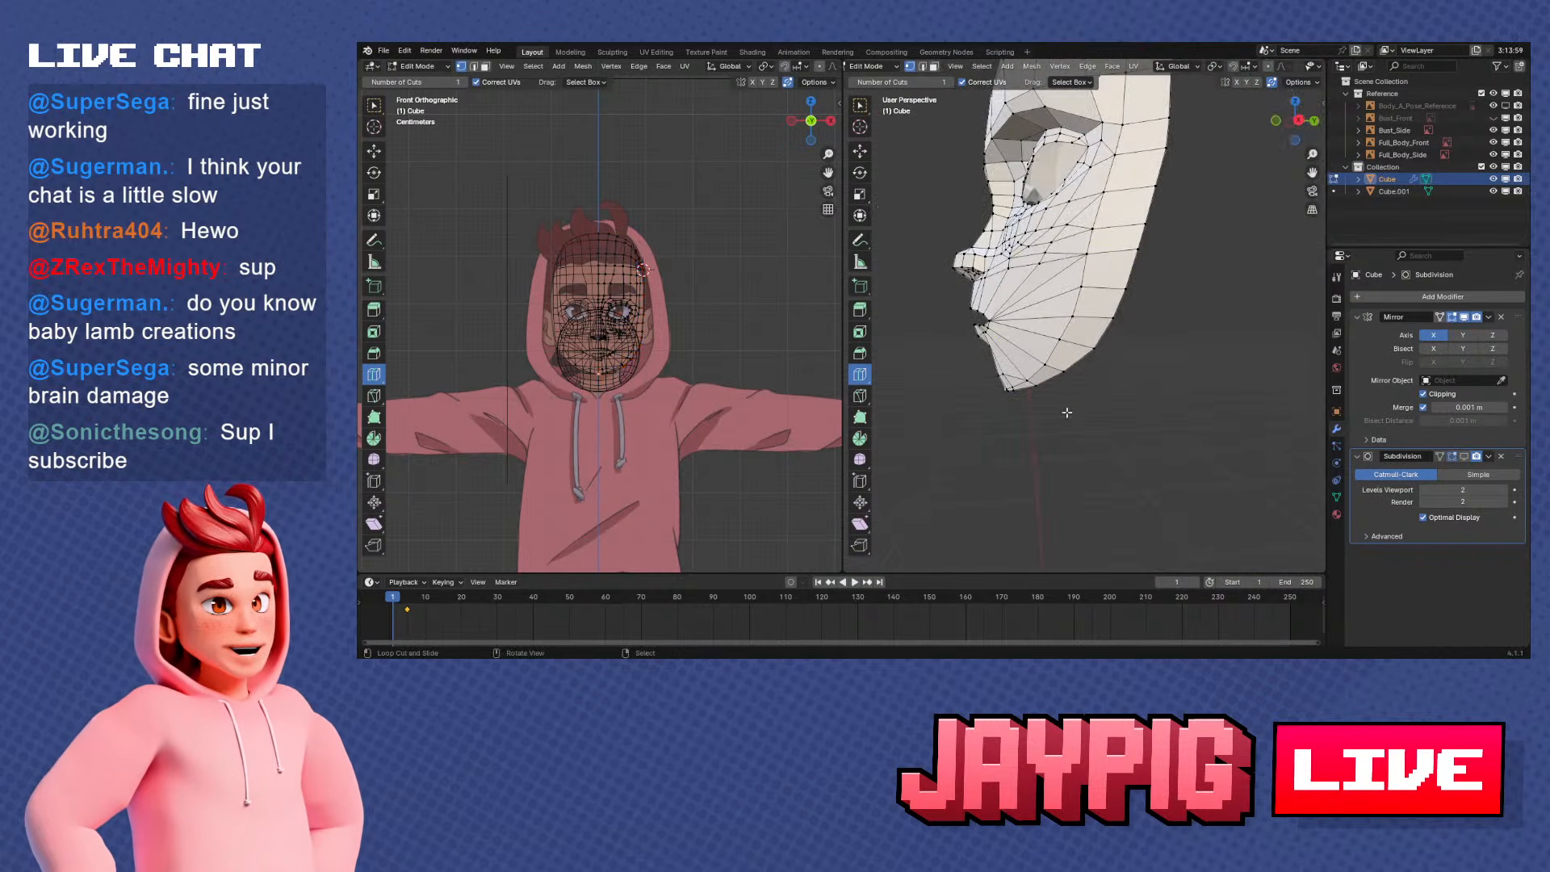
ctrl+click(1138, 227)
middle_drag(1162, 196, 1112, 255)
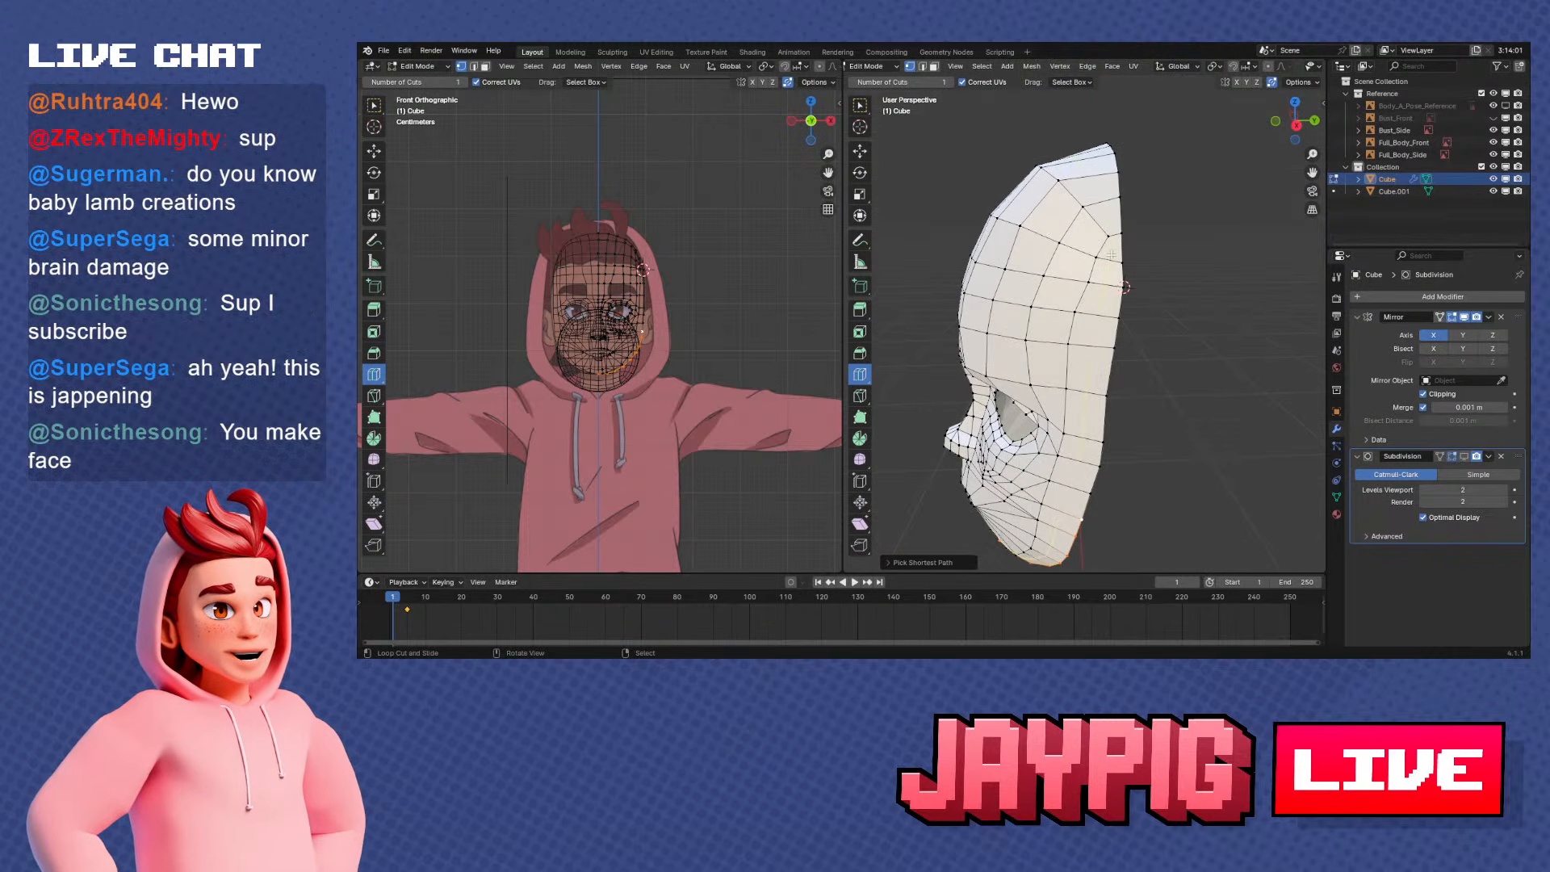
key(KP_1)
key(KP_3)
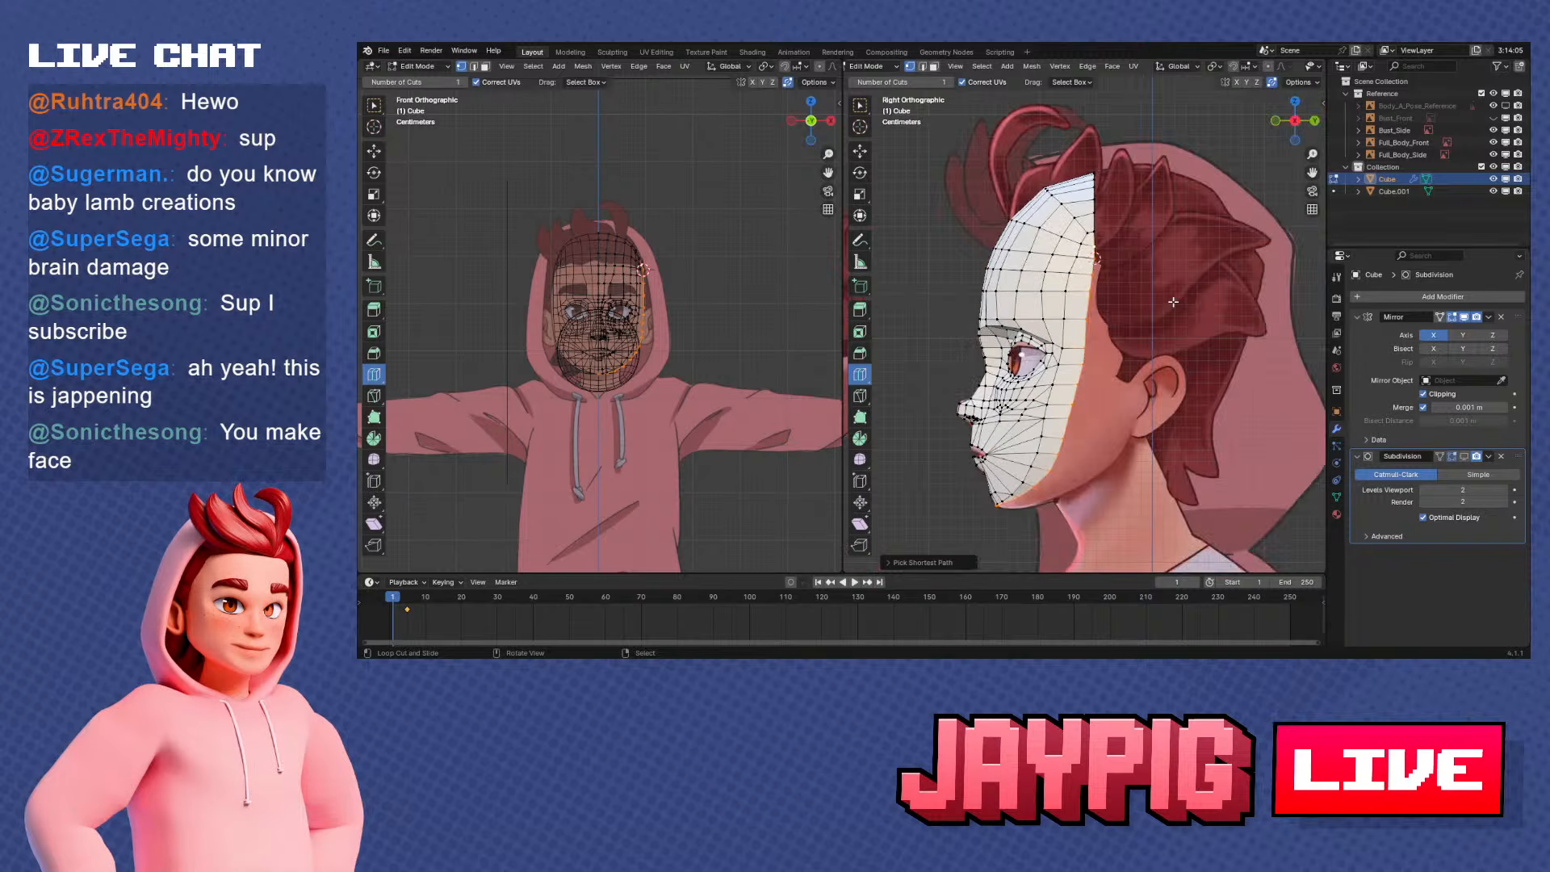
Extrude the selected side and jaw rim backward and slightly down by about 0.014 m in side view
scroll(1088, 434, up, 5)
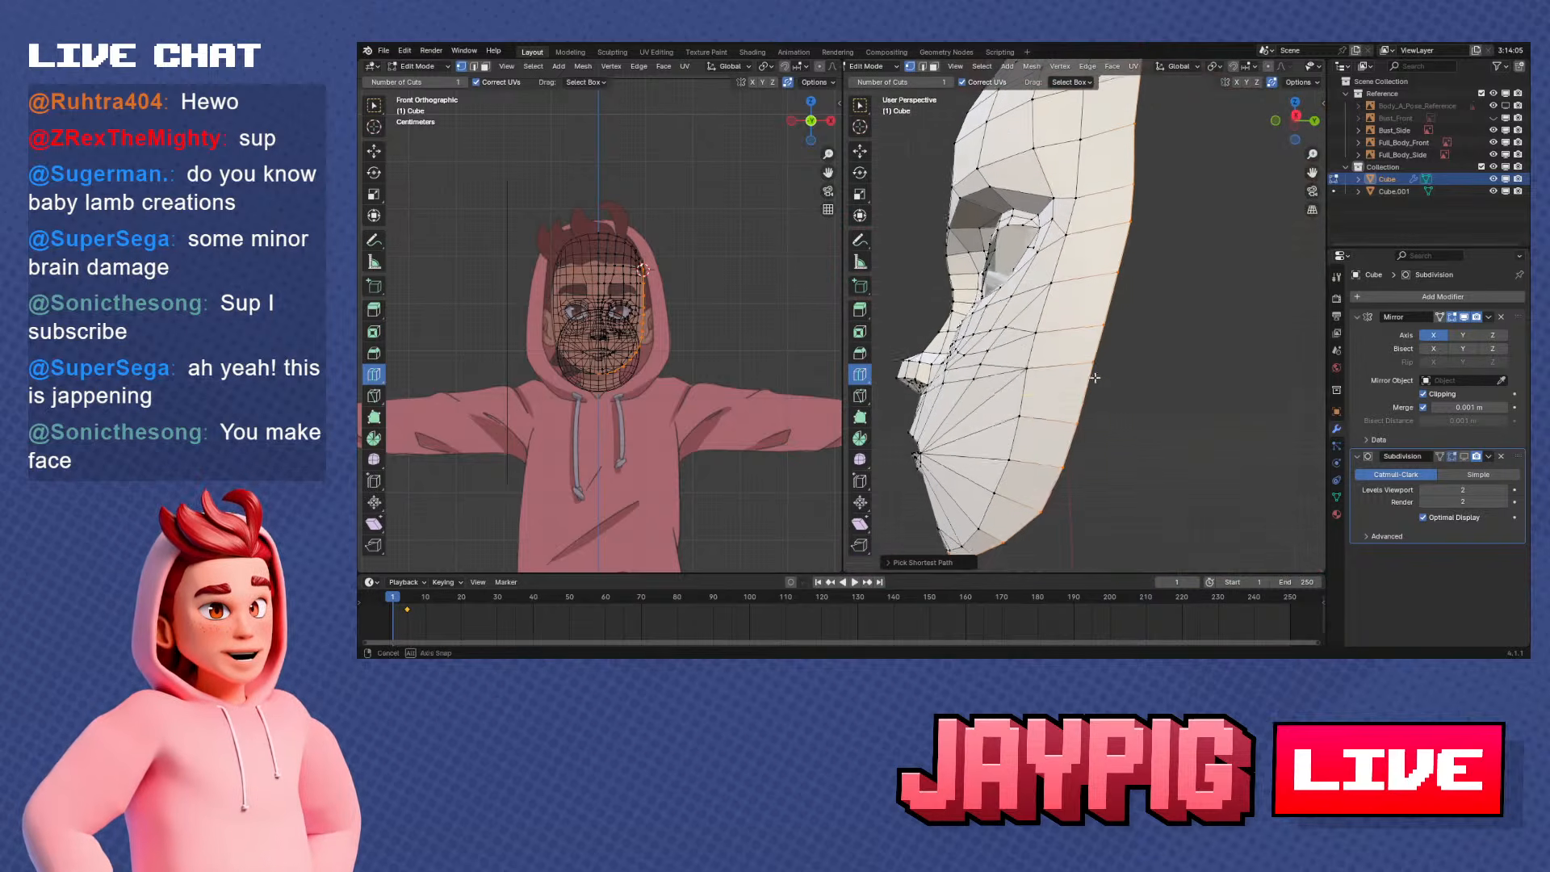
scroll(1097, 405, down, 4)
shift+middle_drag(1097, 404, 1096, 376)
key(e)
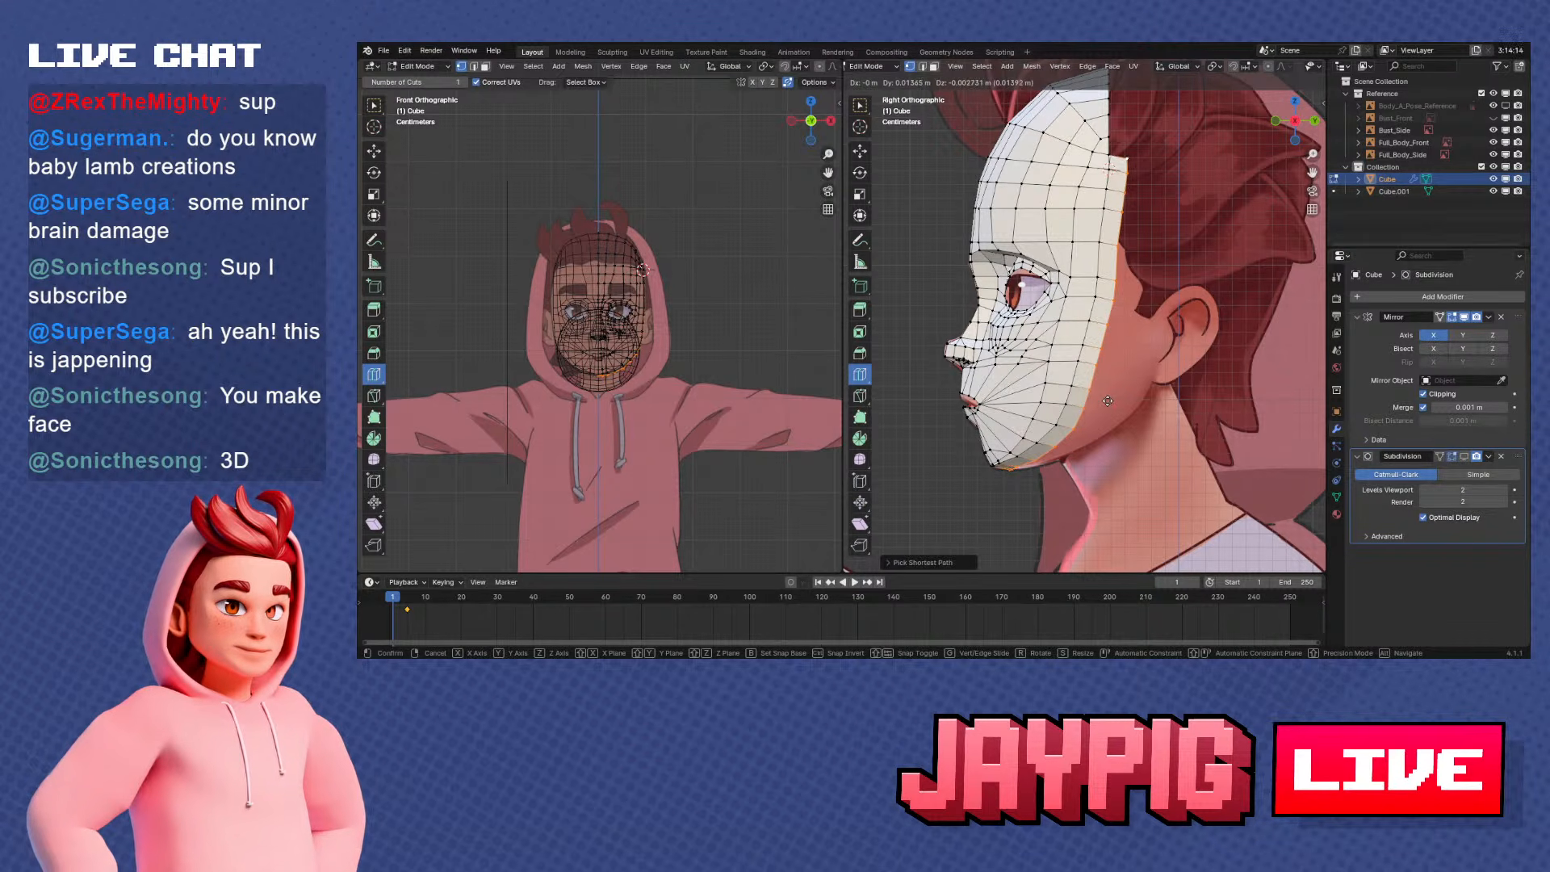
click(1108, 400)
shift+middle_drag(1108, 400, 1151, 190)
middle_drag(1163, 372, 1074, 324)
scroll(1163, 324, up, 2)
key(KP_3)
Delete the sphere object Cube.001 in Object Mode and reselect the face mask
scroll(1072, 321, down, 9)
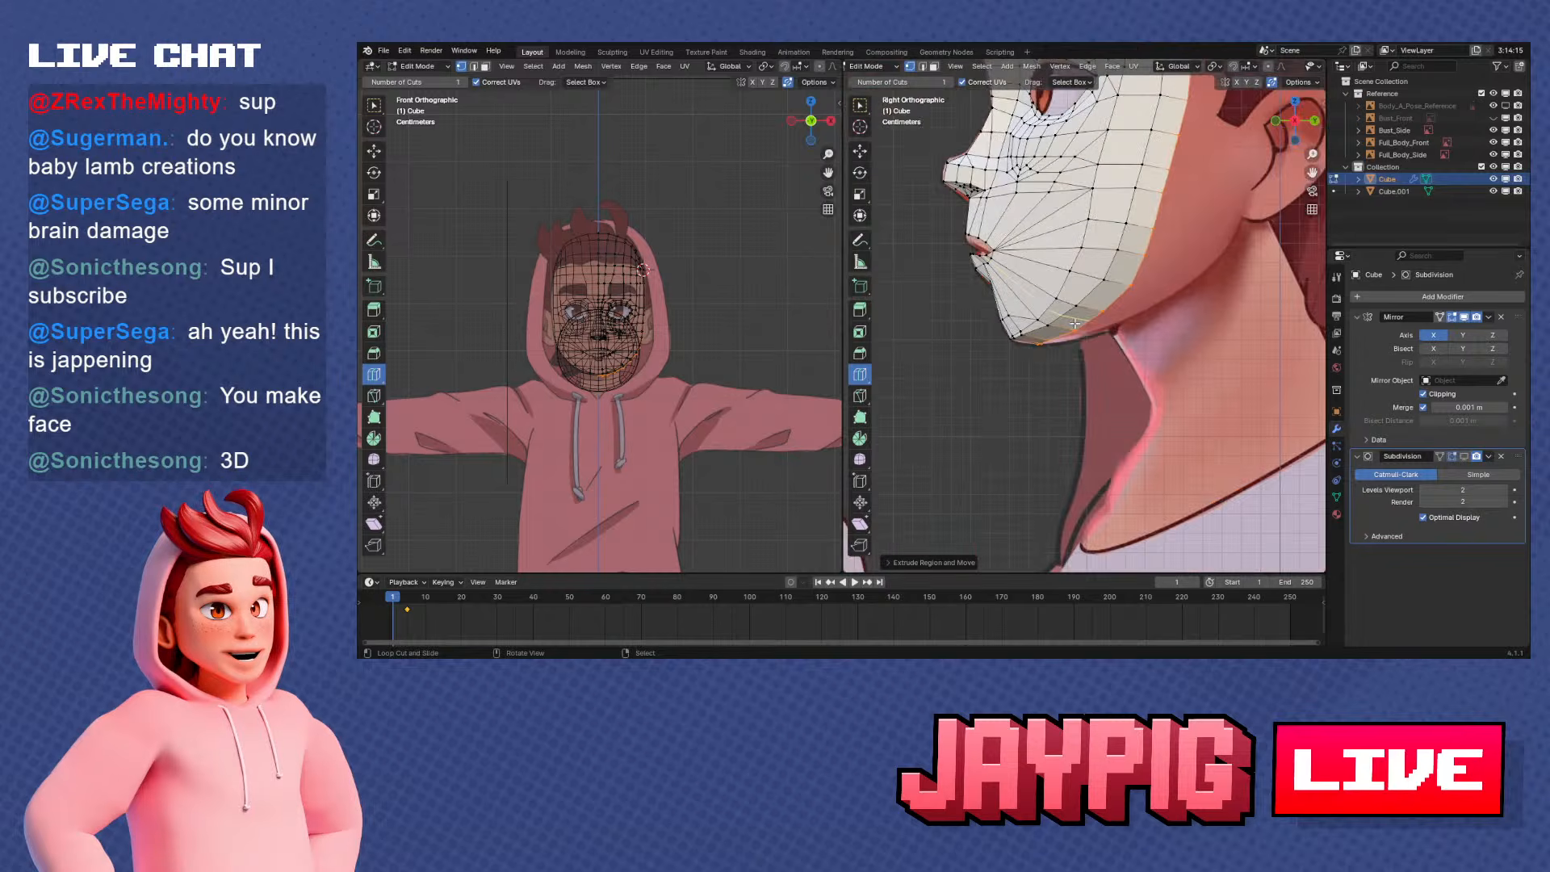
key(Tab)
click(961, 280)
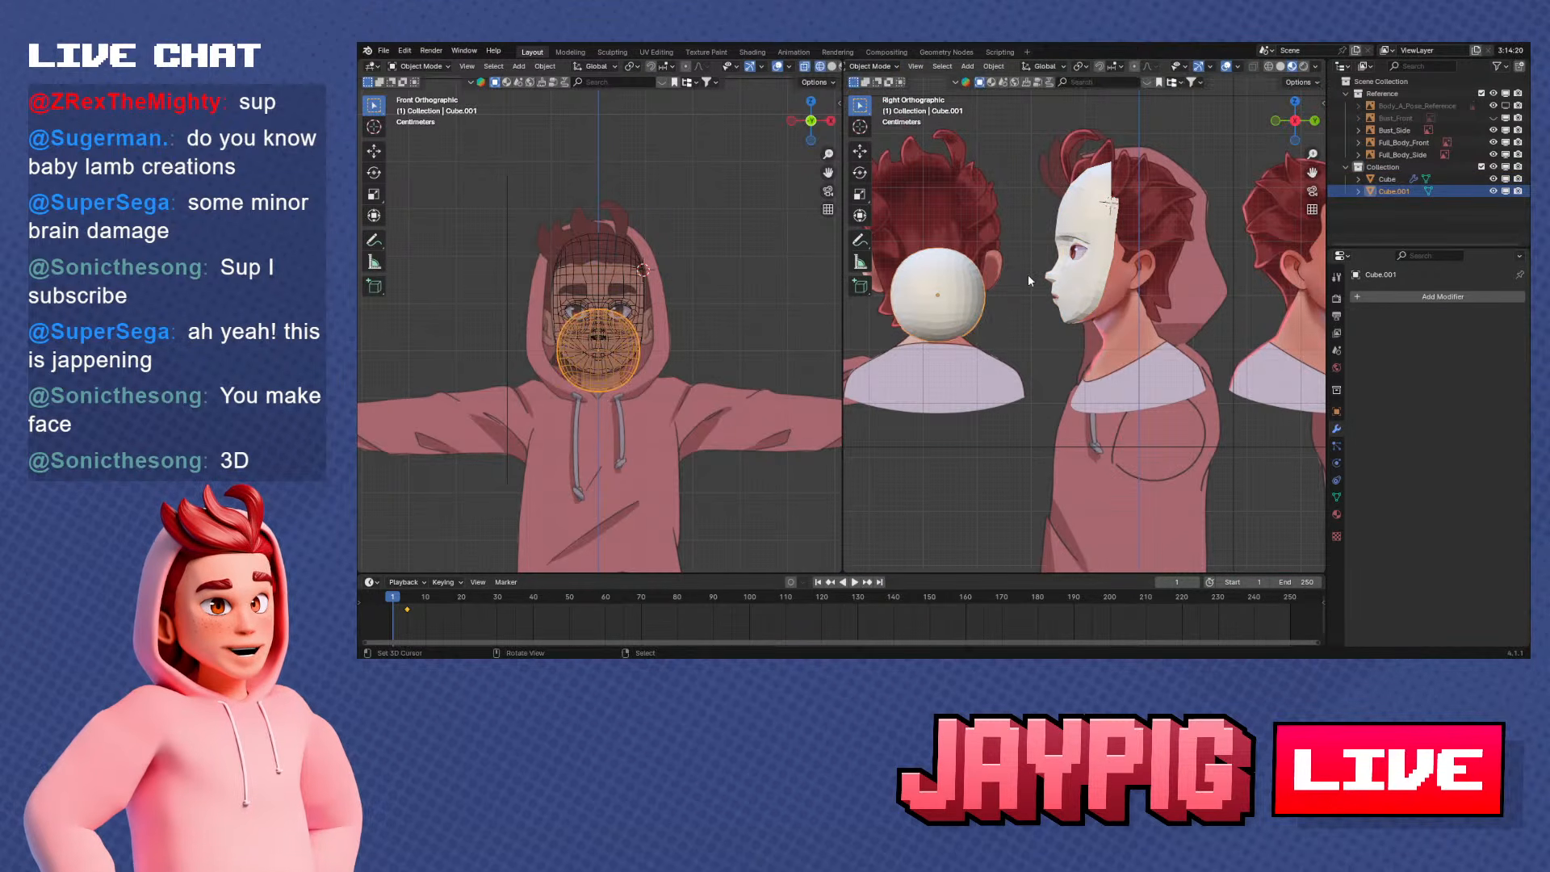
key(Delete)
scroll(1030, 282, up, 3)
right_click(1118, 300)
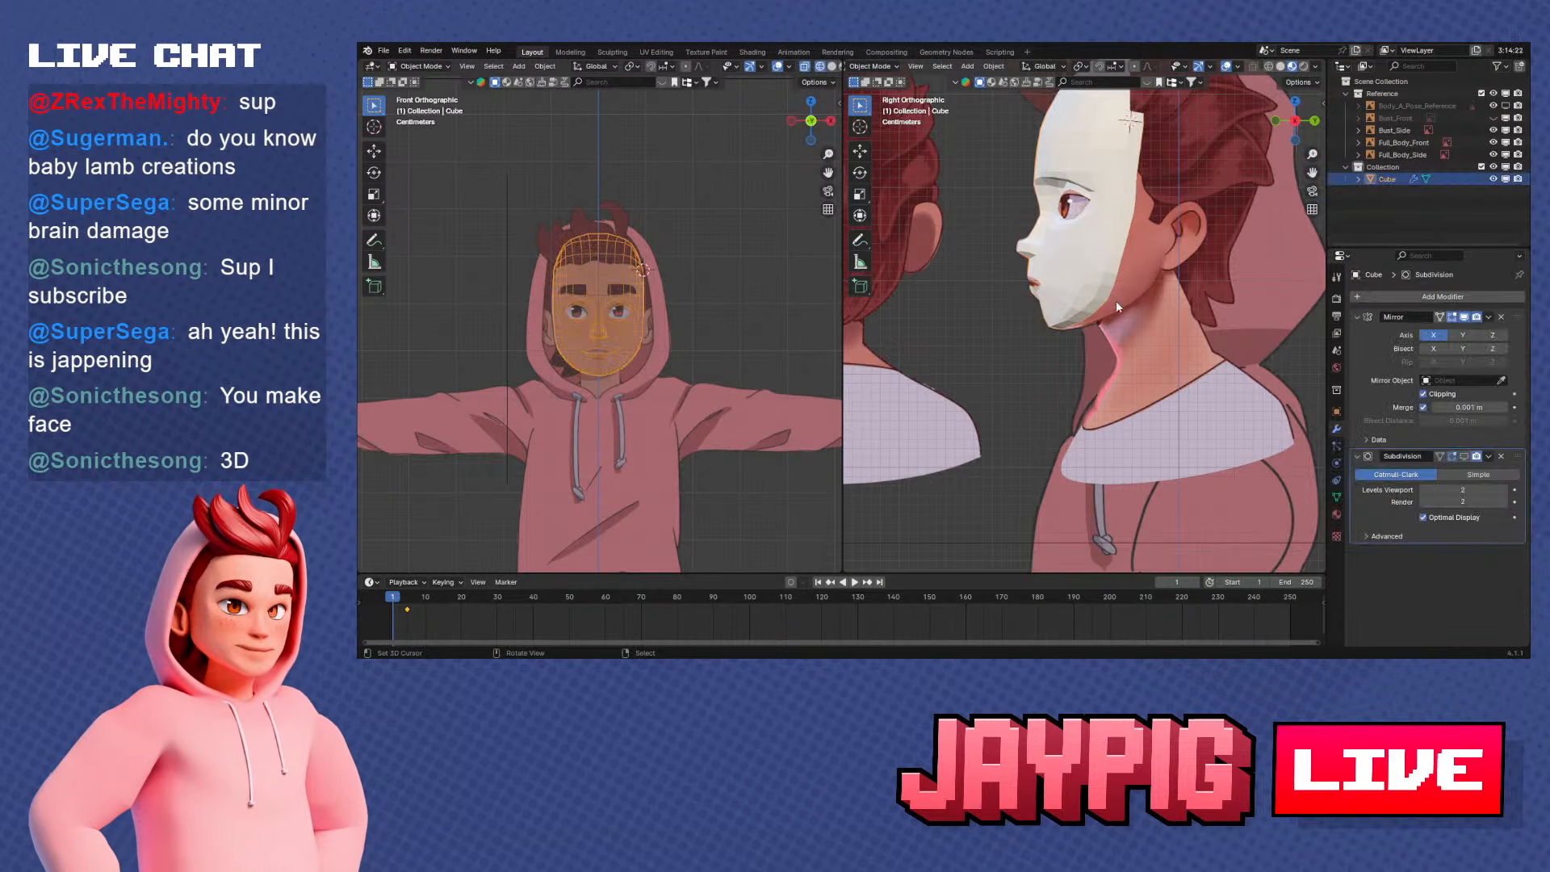
Try to move the rim vertices under the chin backward along the reference jaw line in side view, and undo the last move
key(Tab)
scroll(1117, 307, up, 8)
middle_drag(982, 381, 1073, 353)
key(KP_3)
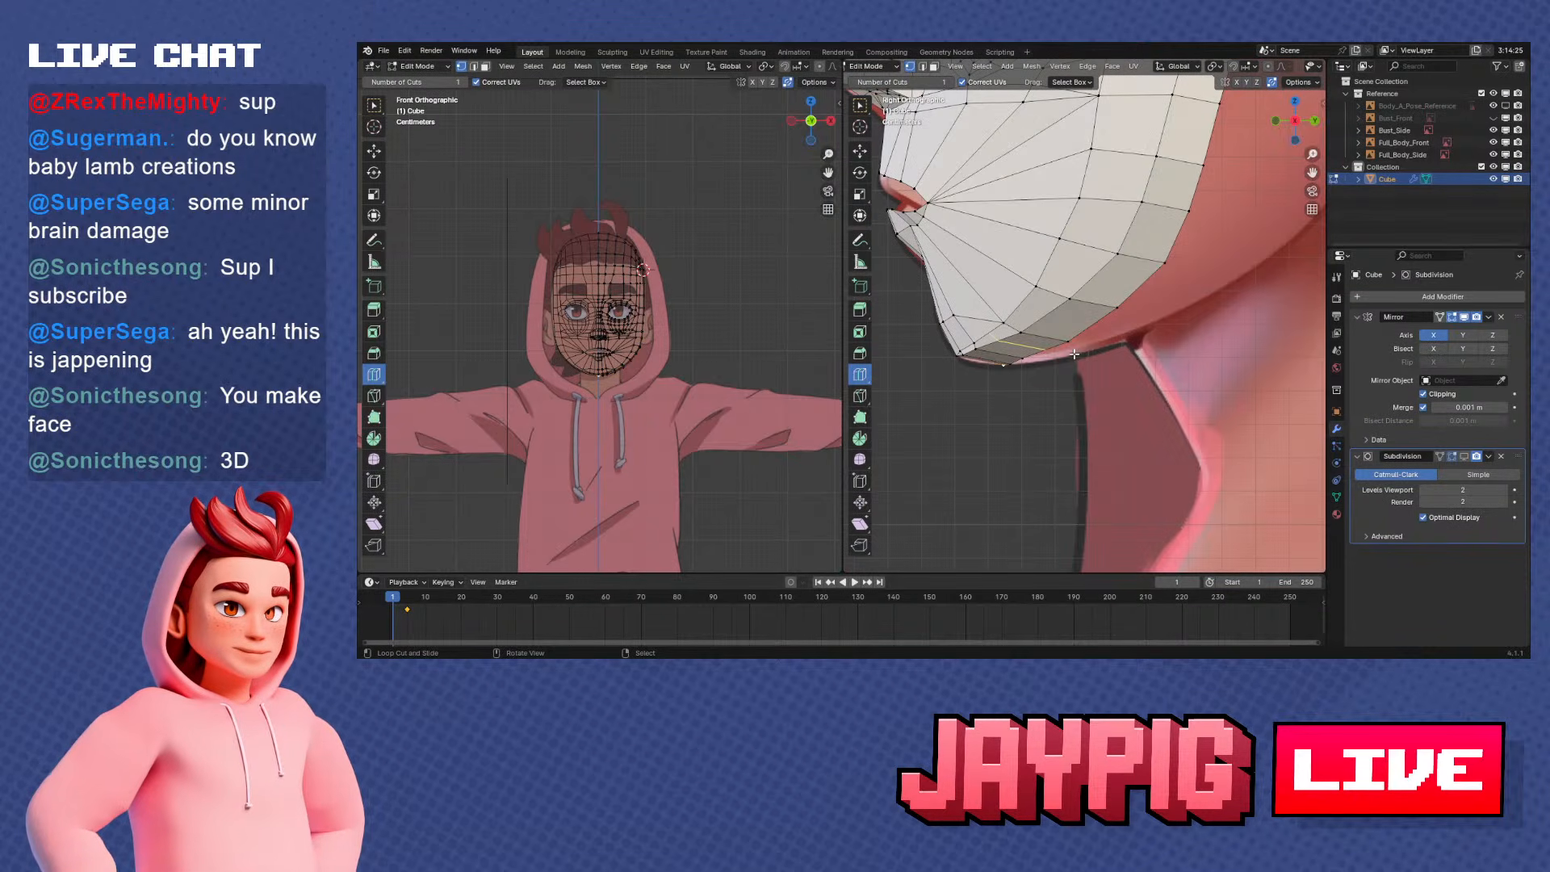
scroll(1110, 371, up, 4)
key(g)
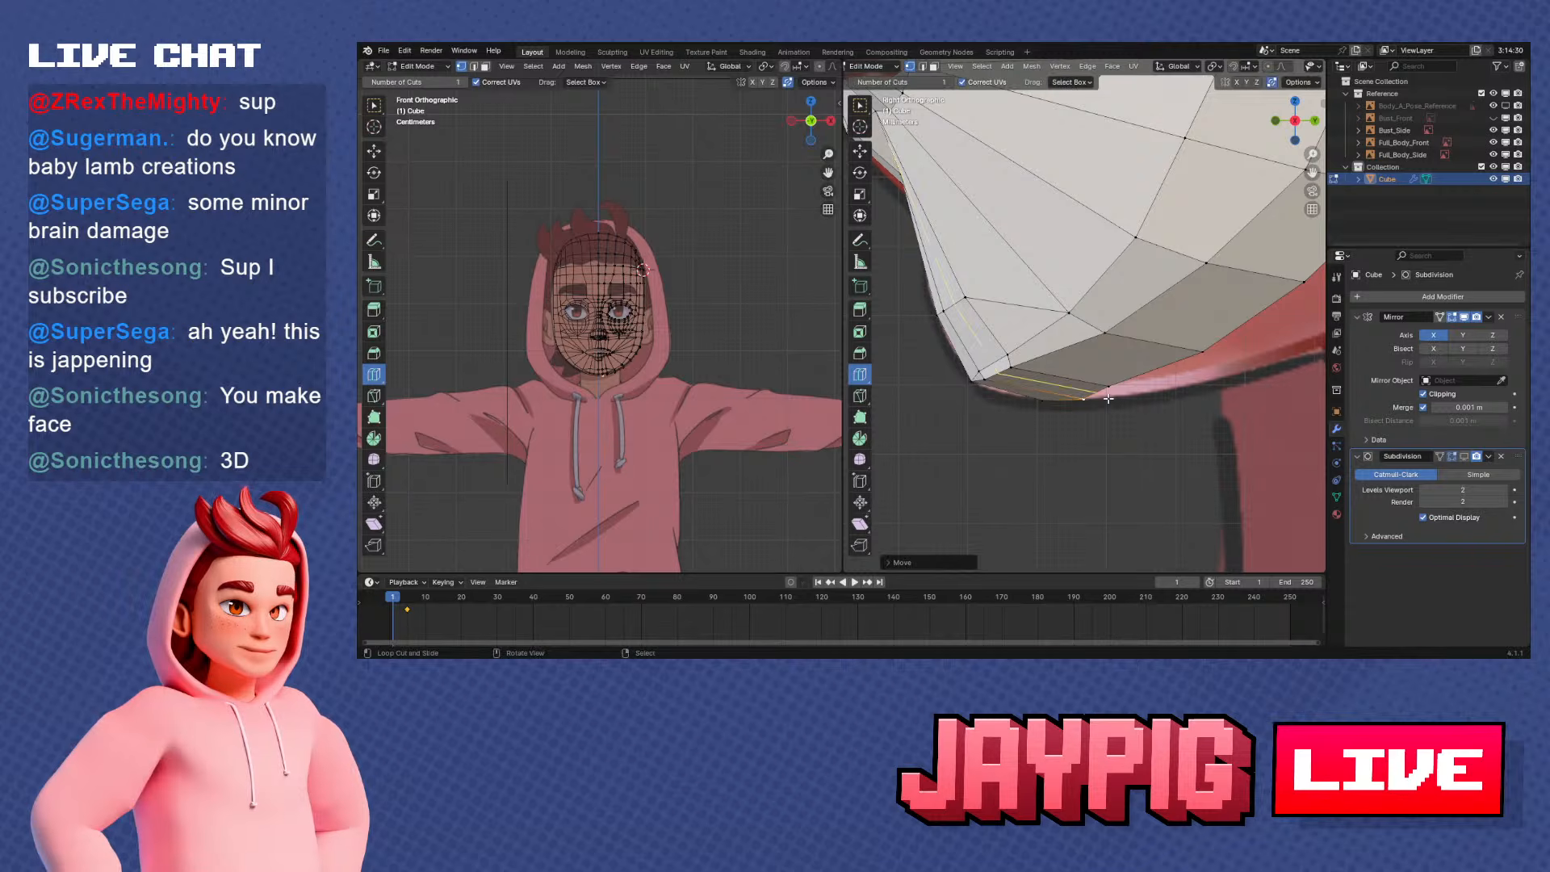
click(1140, 398)
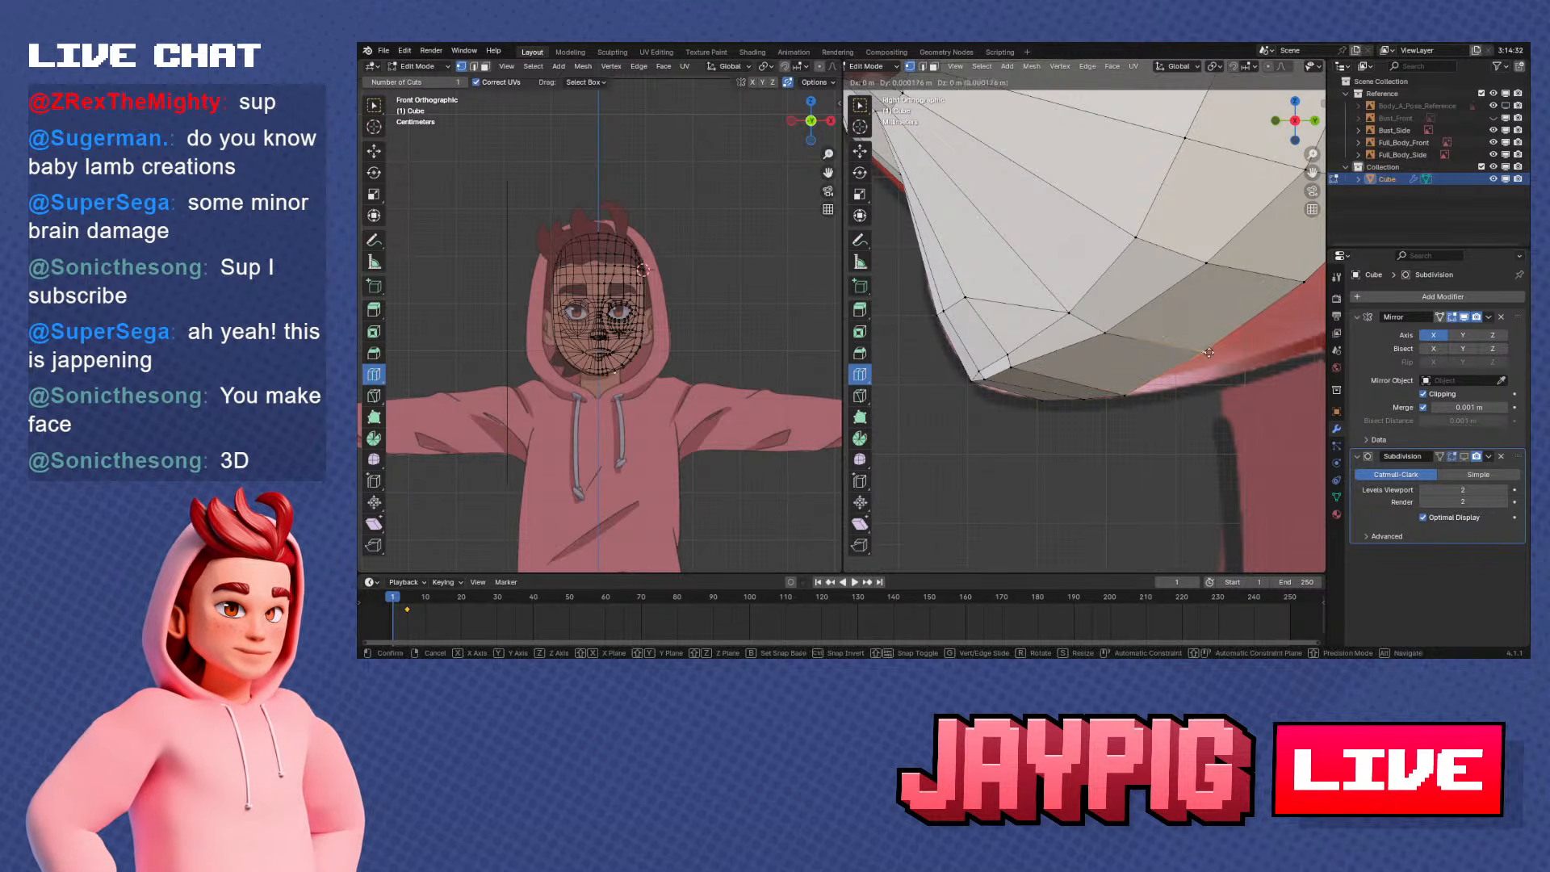
scroll(1240, 360, down, 2)
middle_drag(1240, 359, 1225, 292)
key(ctrl+z)
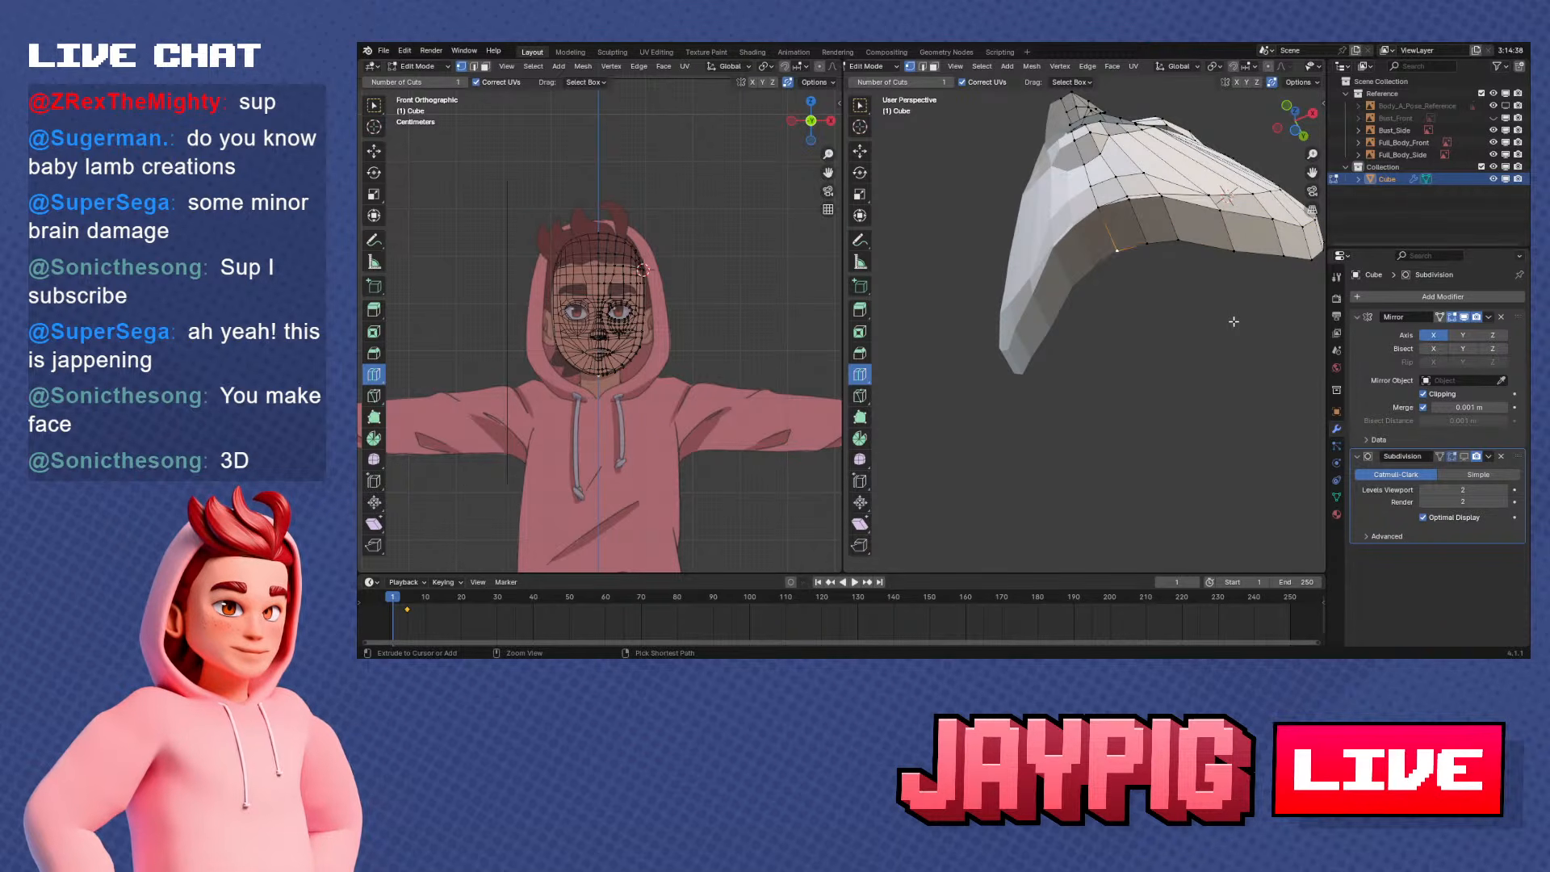
Examine the chin and jaw rim from below and in side view, in and out of Edit Mode
middle_drag(1195, 299, 1167, 355)
key(KP_1)
key(KP_3)
scroll(1144, 340, up, 3)
scroll(1065, 393, up, 3)
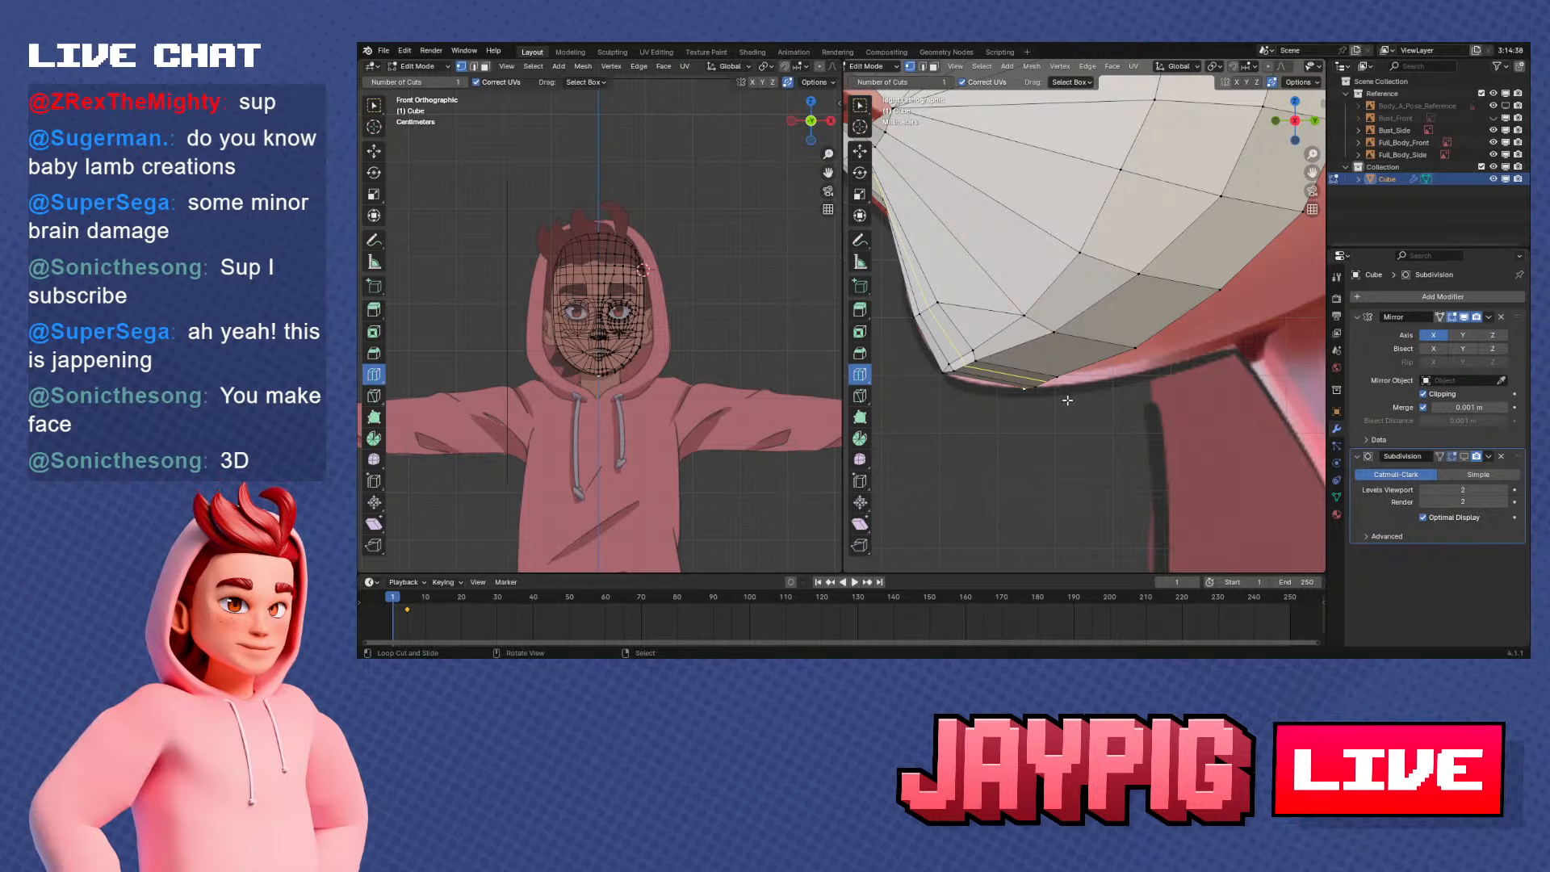
key(Tab)
mouse_move(1039, 388)
middle_down()
mouse_move(1098, 356)
mouse_move(1319, 389)
mouse_move(1043, 372)
middle_up()
key(Tab)
key(Tab)
key(KP_3)
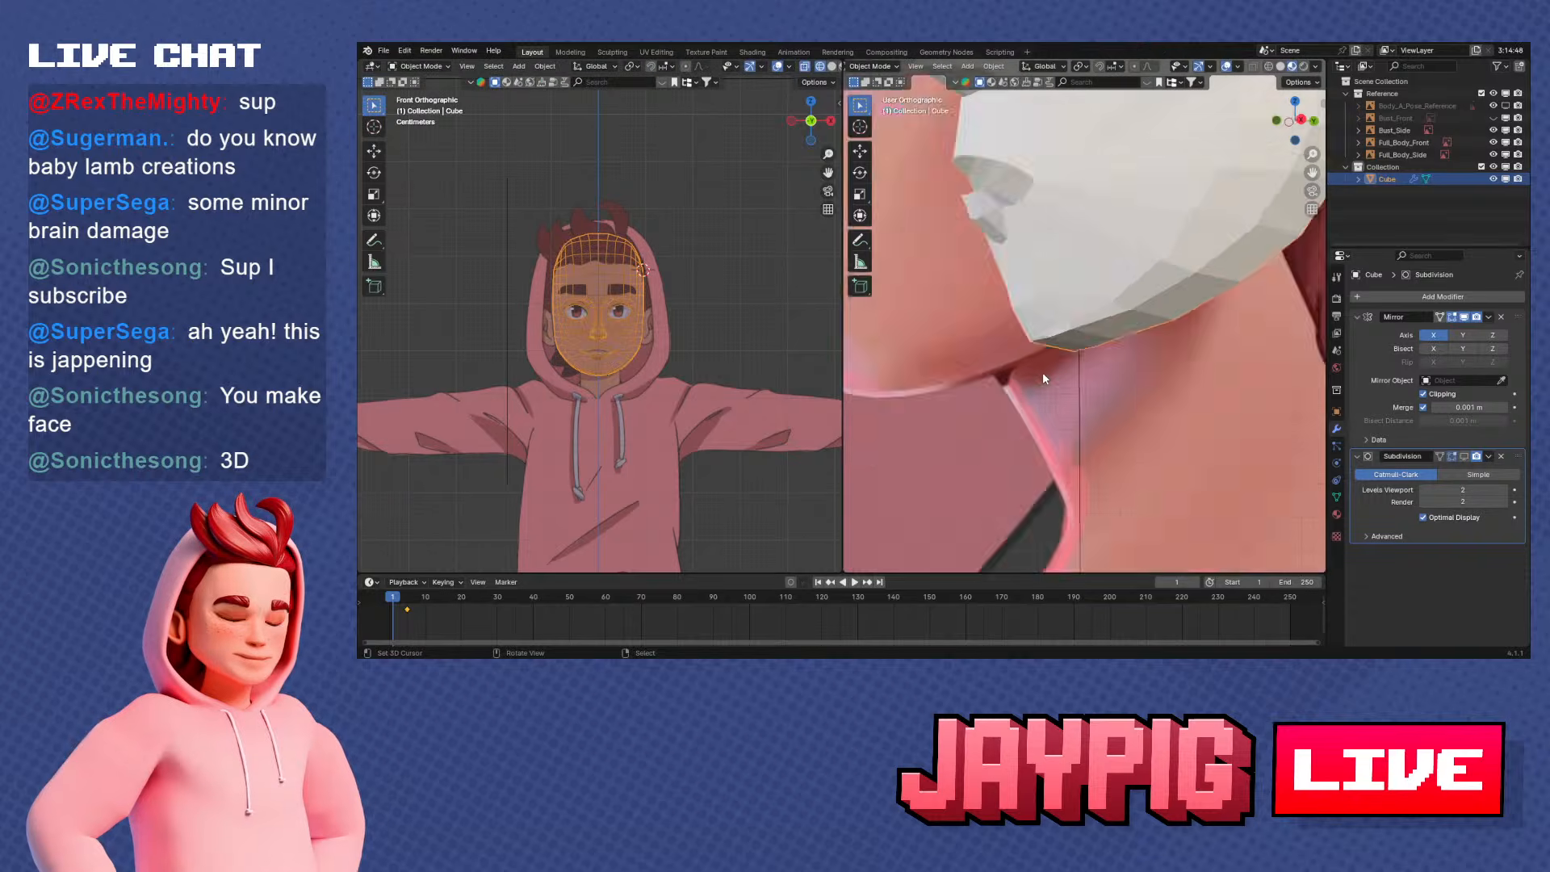
scroll(1064, 374, up, 1)
key(Tab)
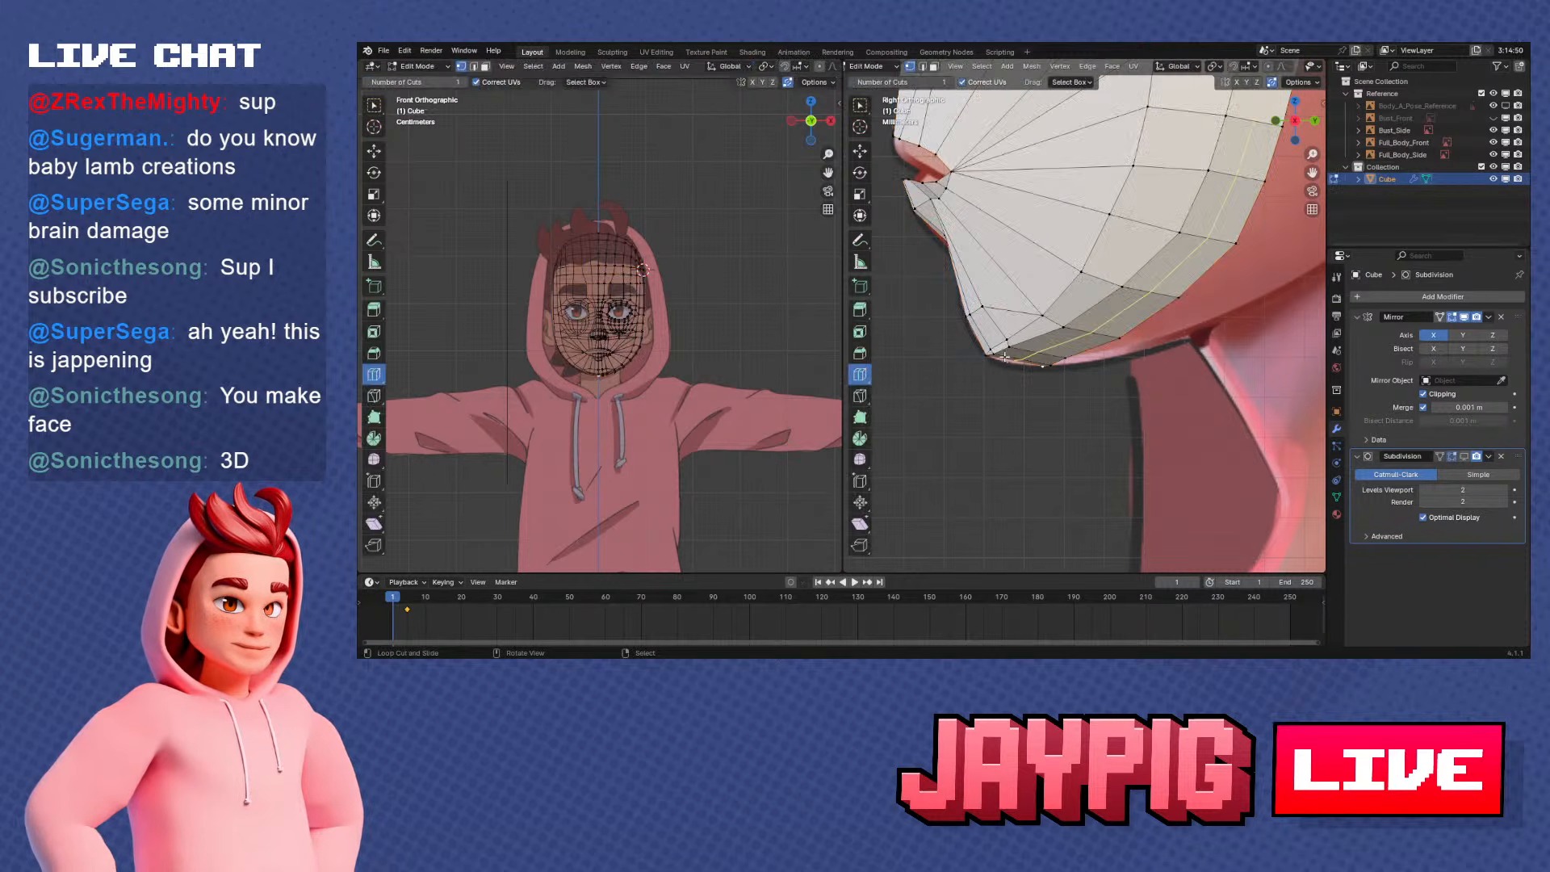
Move the rim vertex behind the chin vertically along Z onto the reference jaw line in side view
middle_drag(1051, 364, 1079, 386)
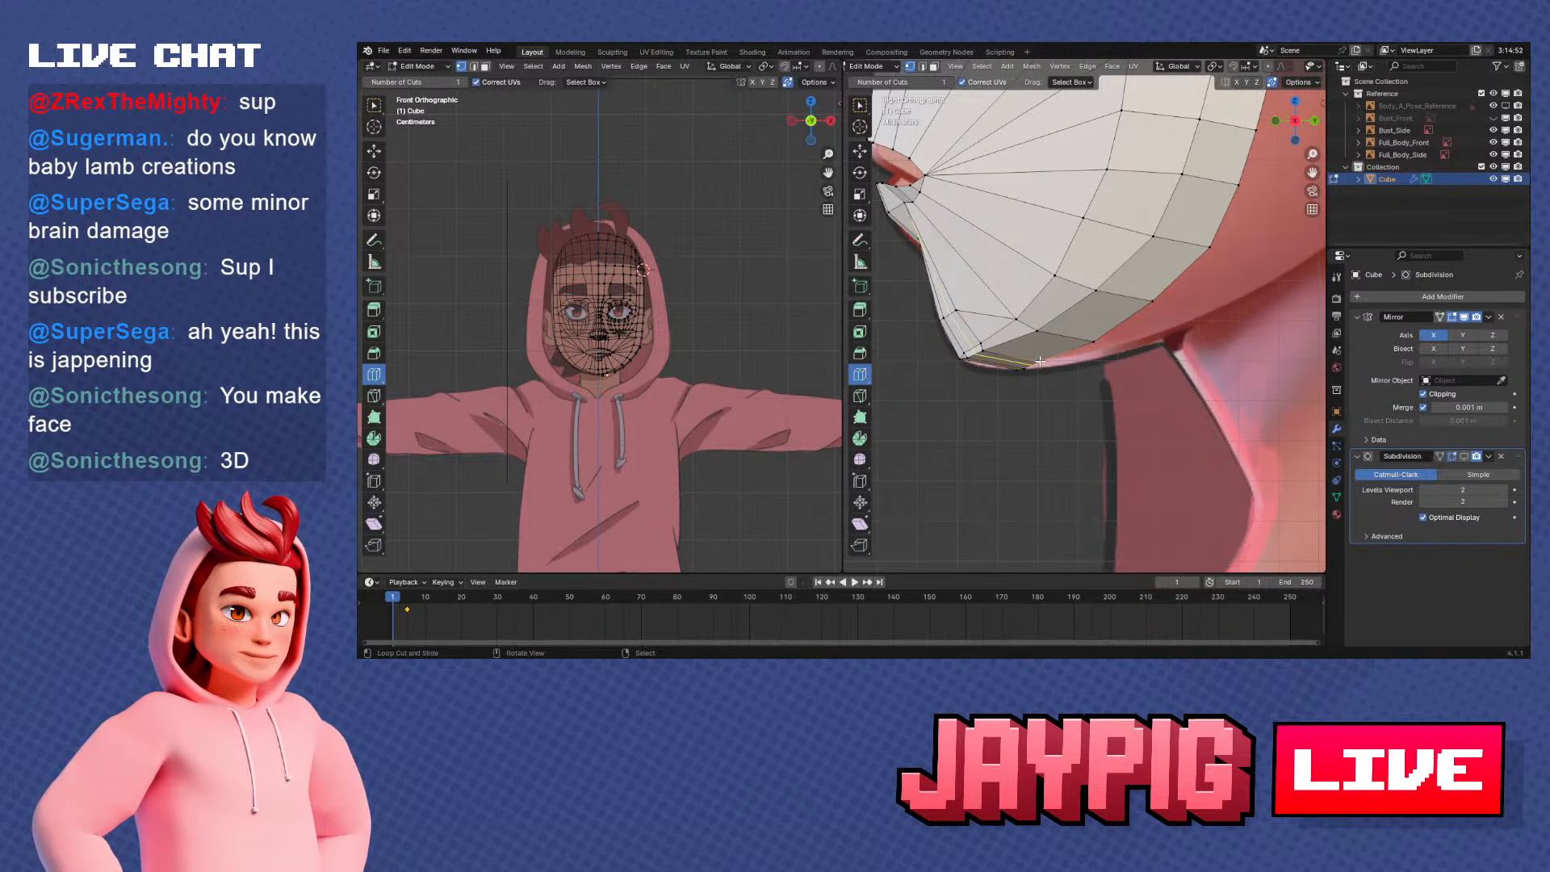
click(1094, 363)
key(g)
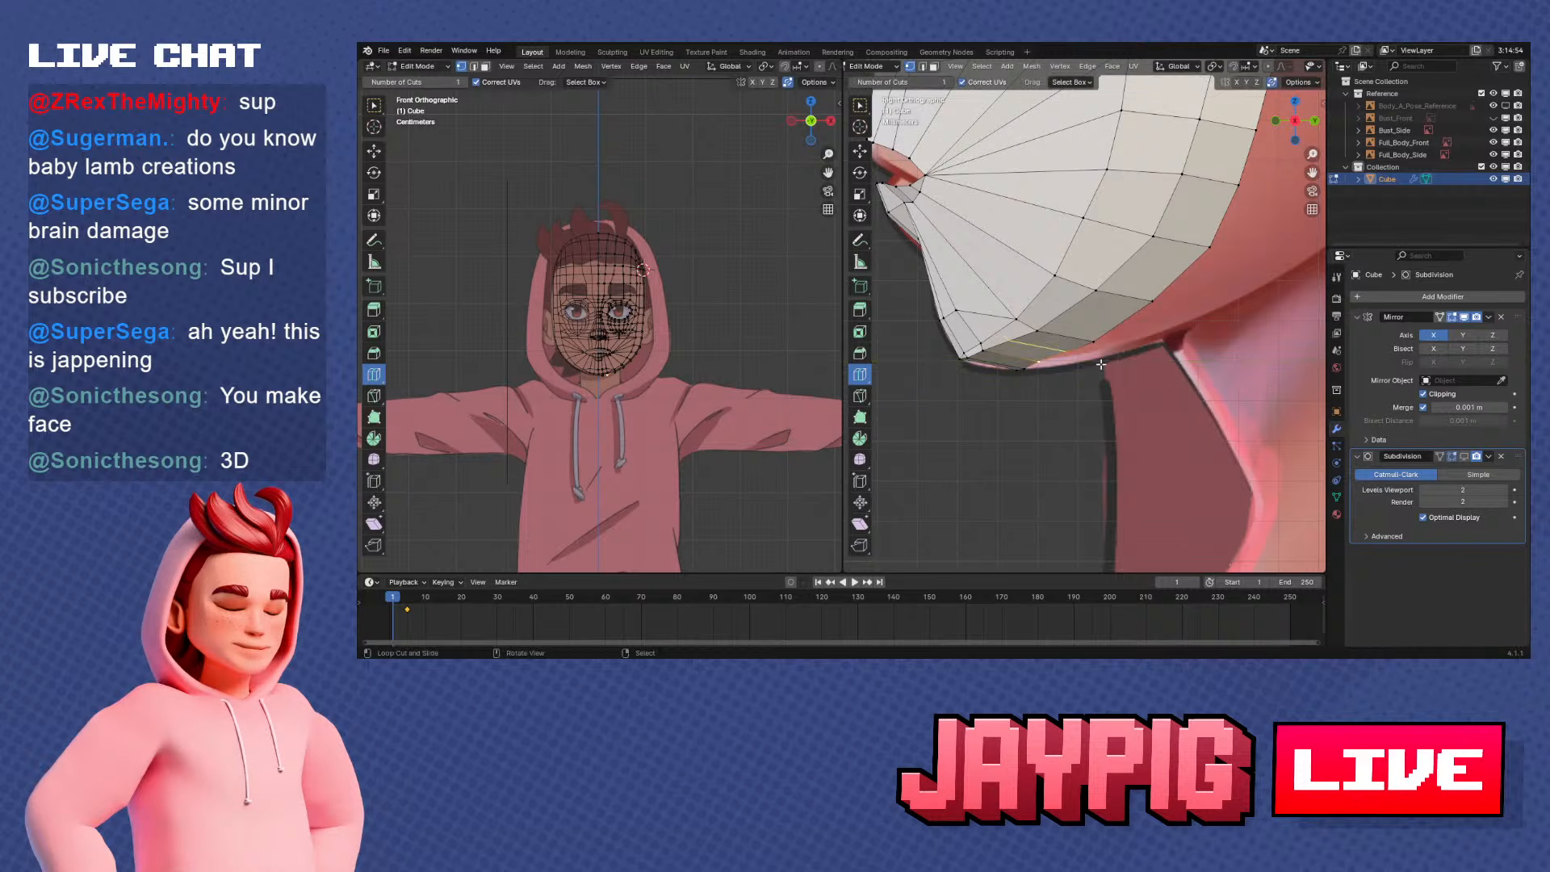
key(z)
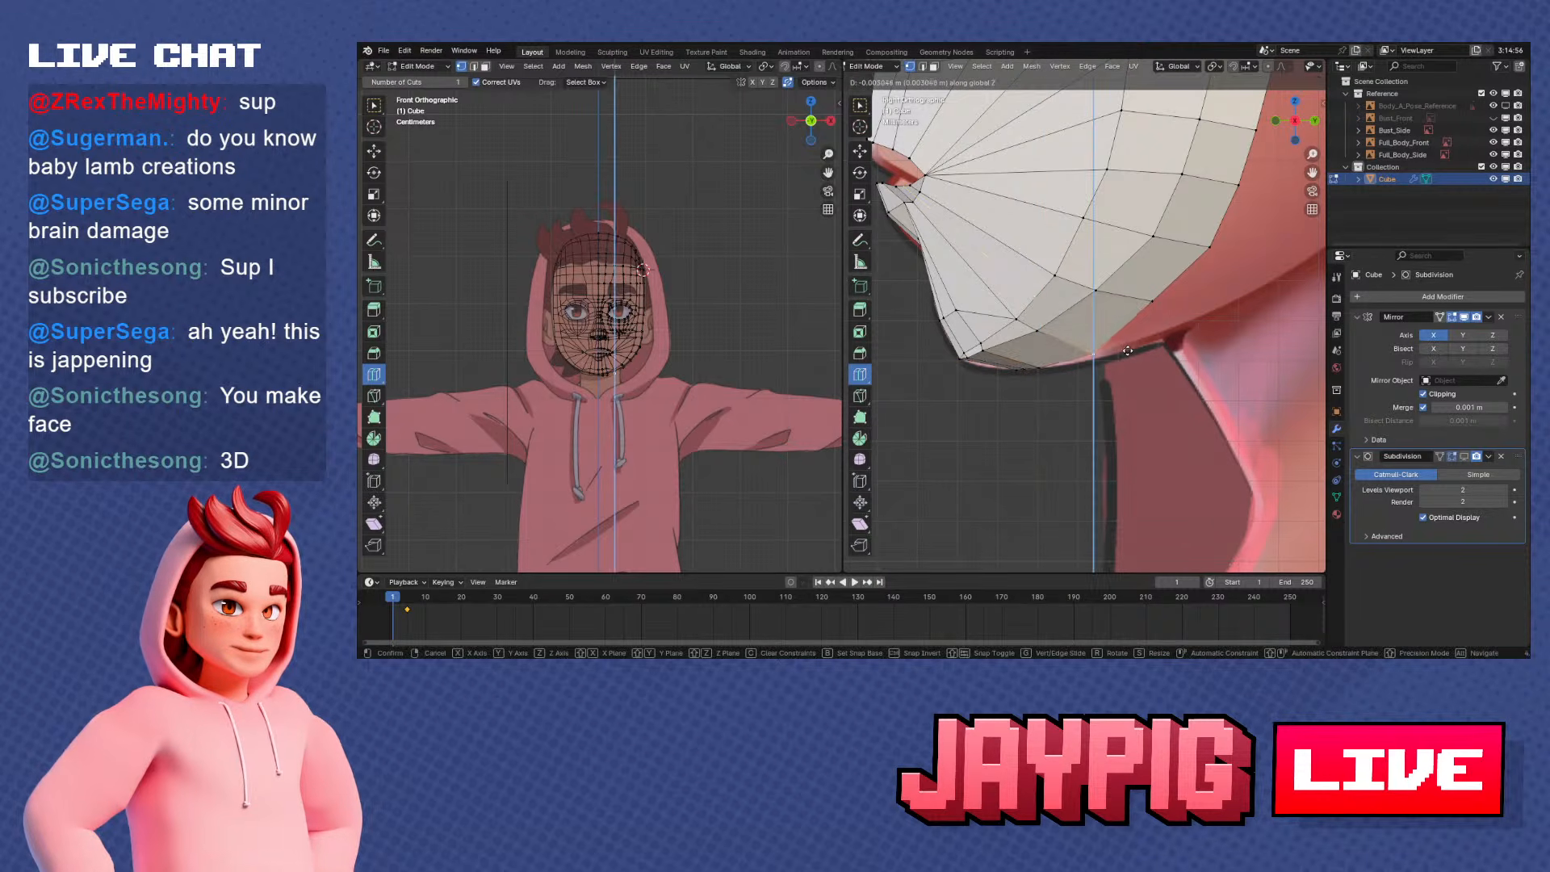
click(1127, 353)
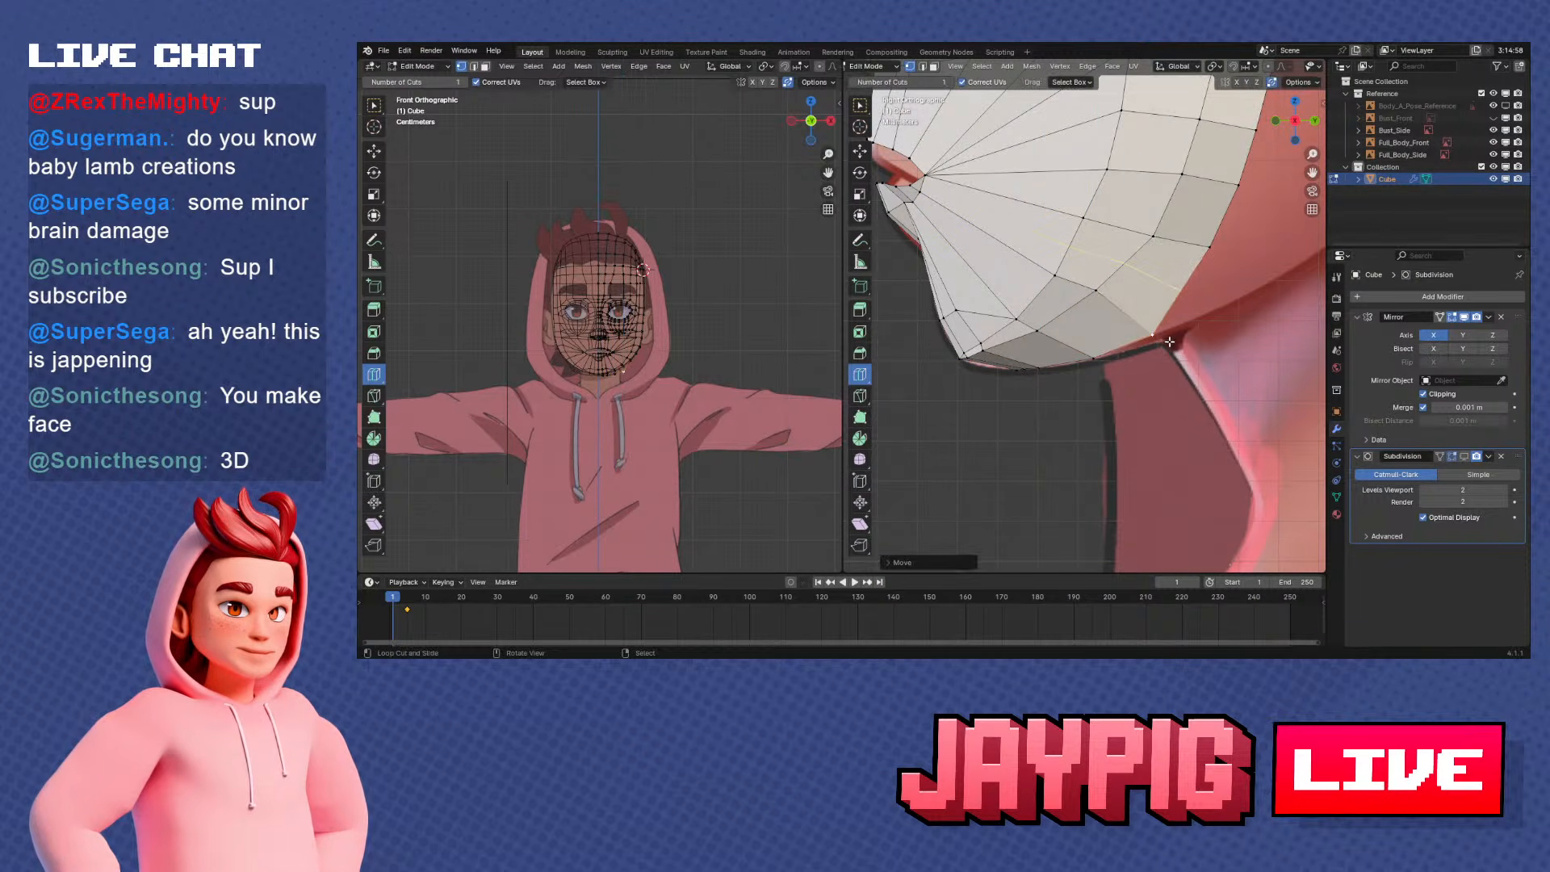
Move the next jaw rim vertex along the Z axis onto the reference jawline in side view
middle_drag(1130, 352, 1099, 376)
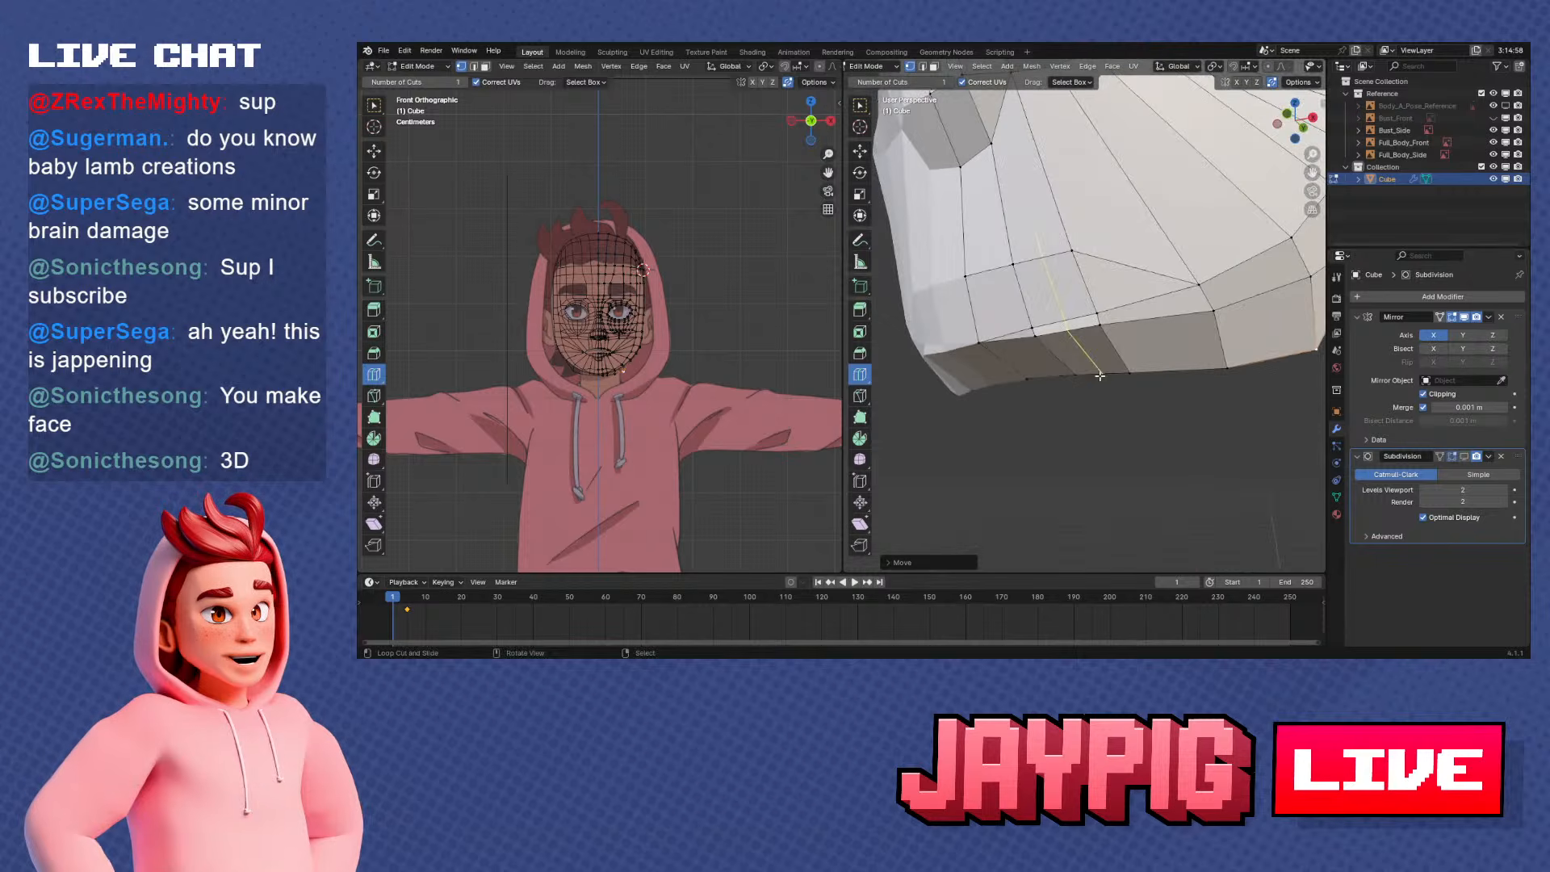
key(KP_3)
scroll(1207, 344, down, 2)
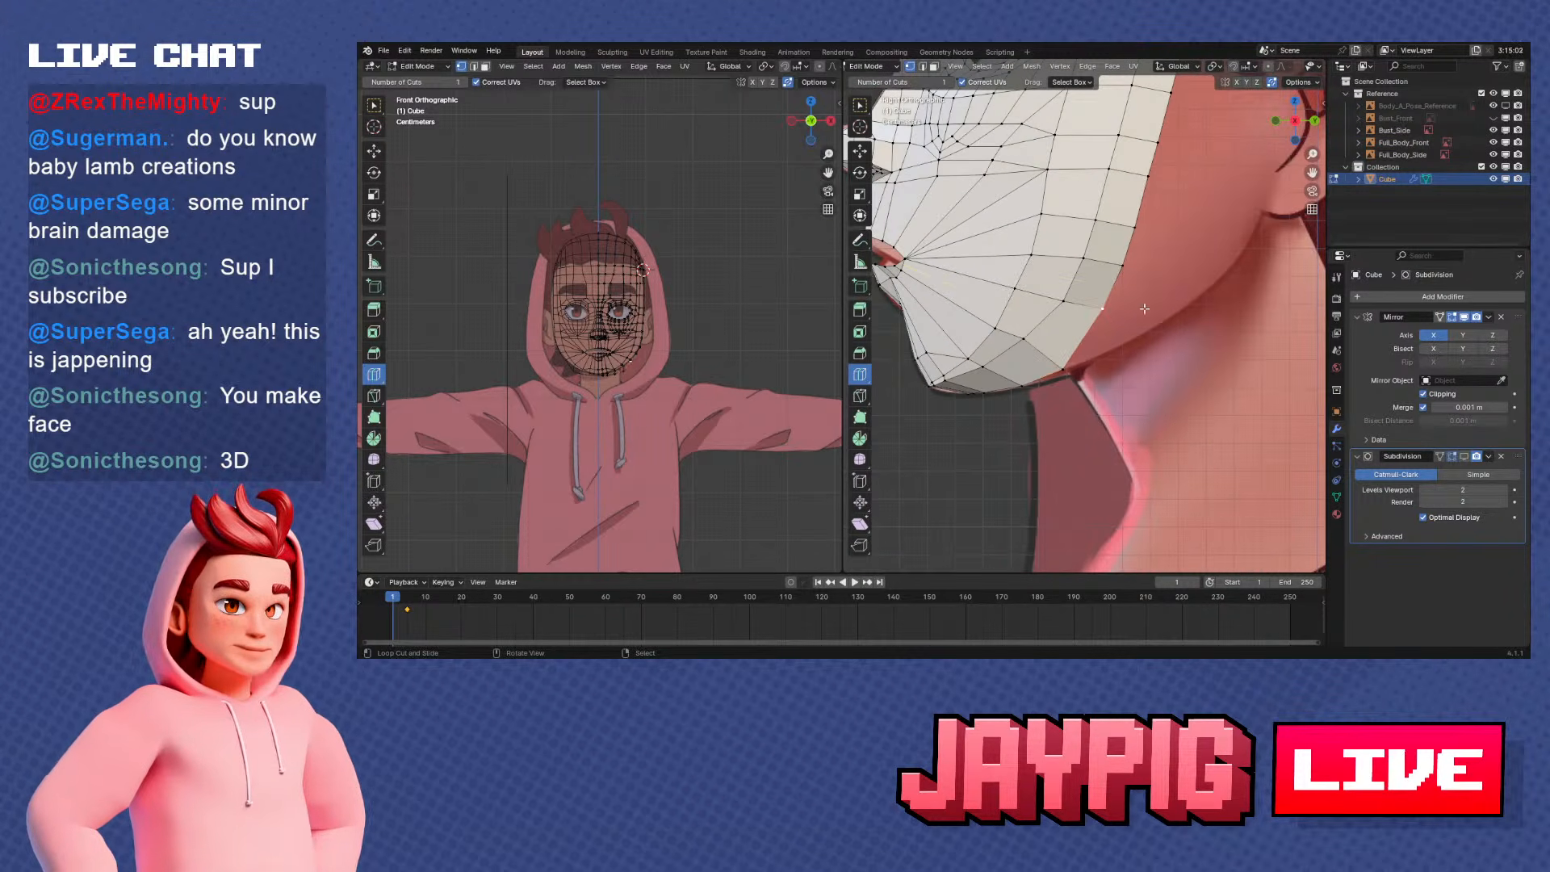
scroll(1146, 356, down, 2)
key(g)
key(z)
click(1127, 363)
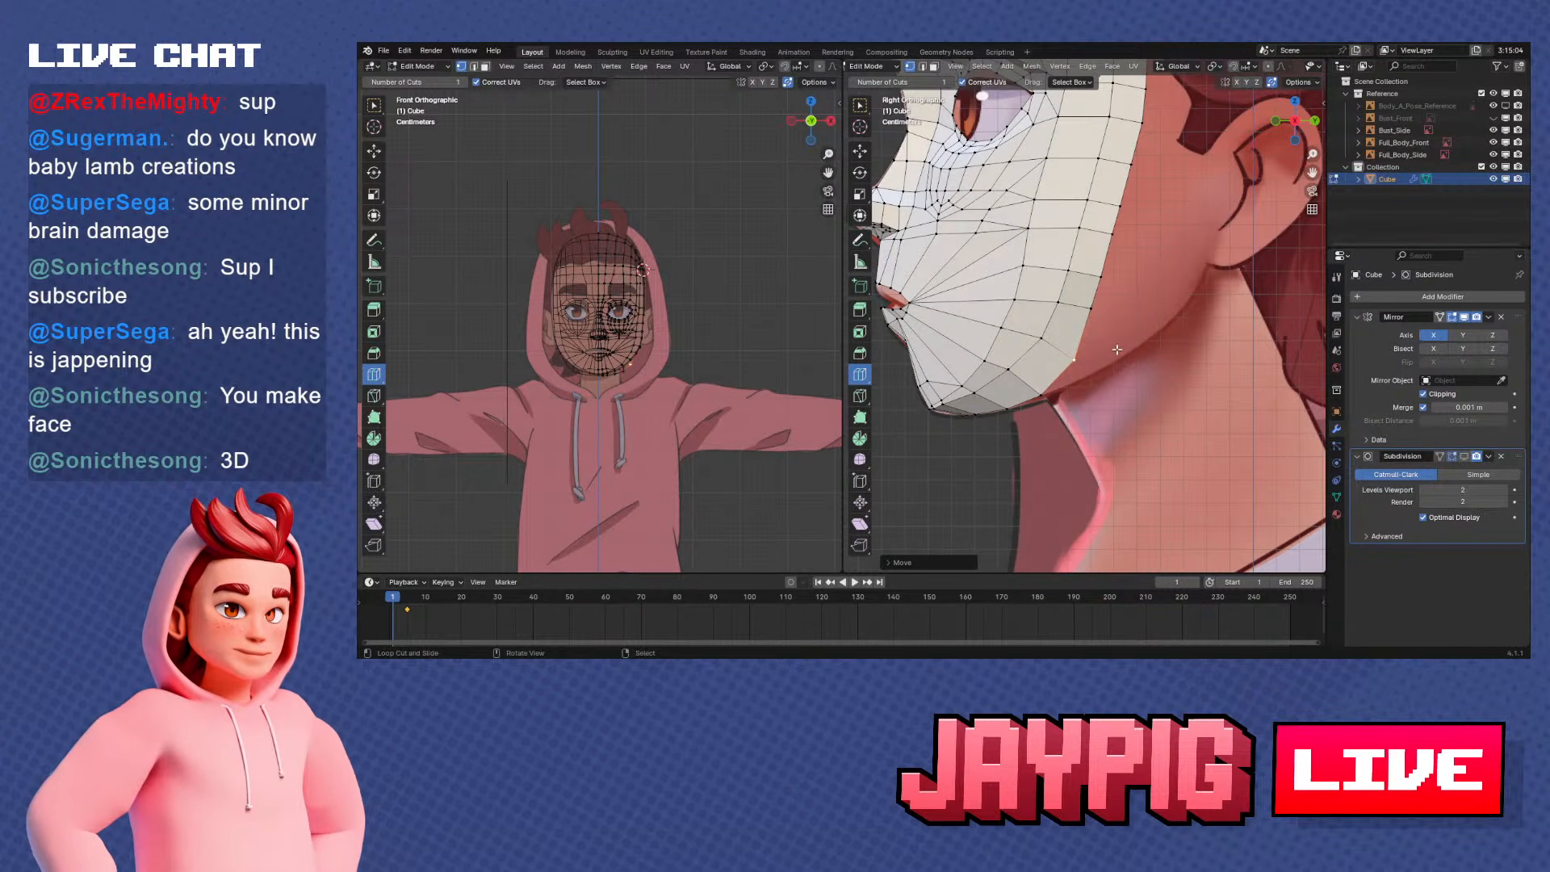
Move the lower-cheek rim vertex above the jawline backward along the Y axis in side view
scroll(1116, 350, up, 2)
middle_drag(1117, 349, 1171, 271)
key(KP_3)
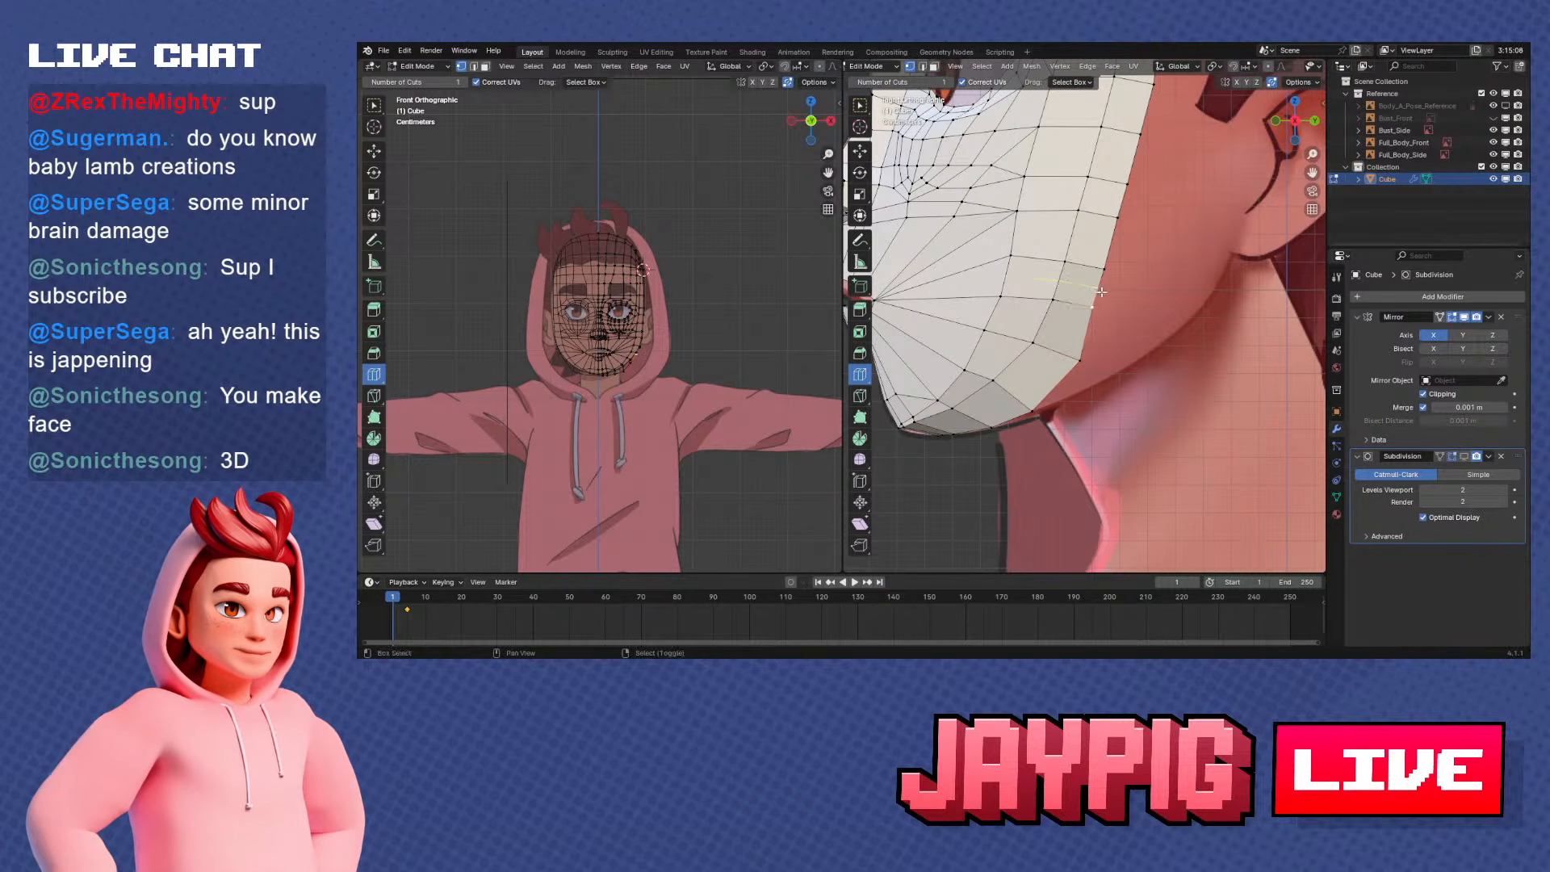
scroll(1065, 299, down, 2)
key(g)
key(y)
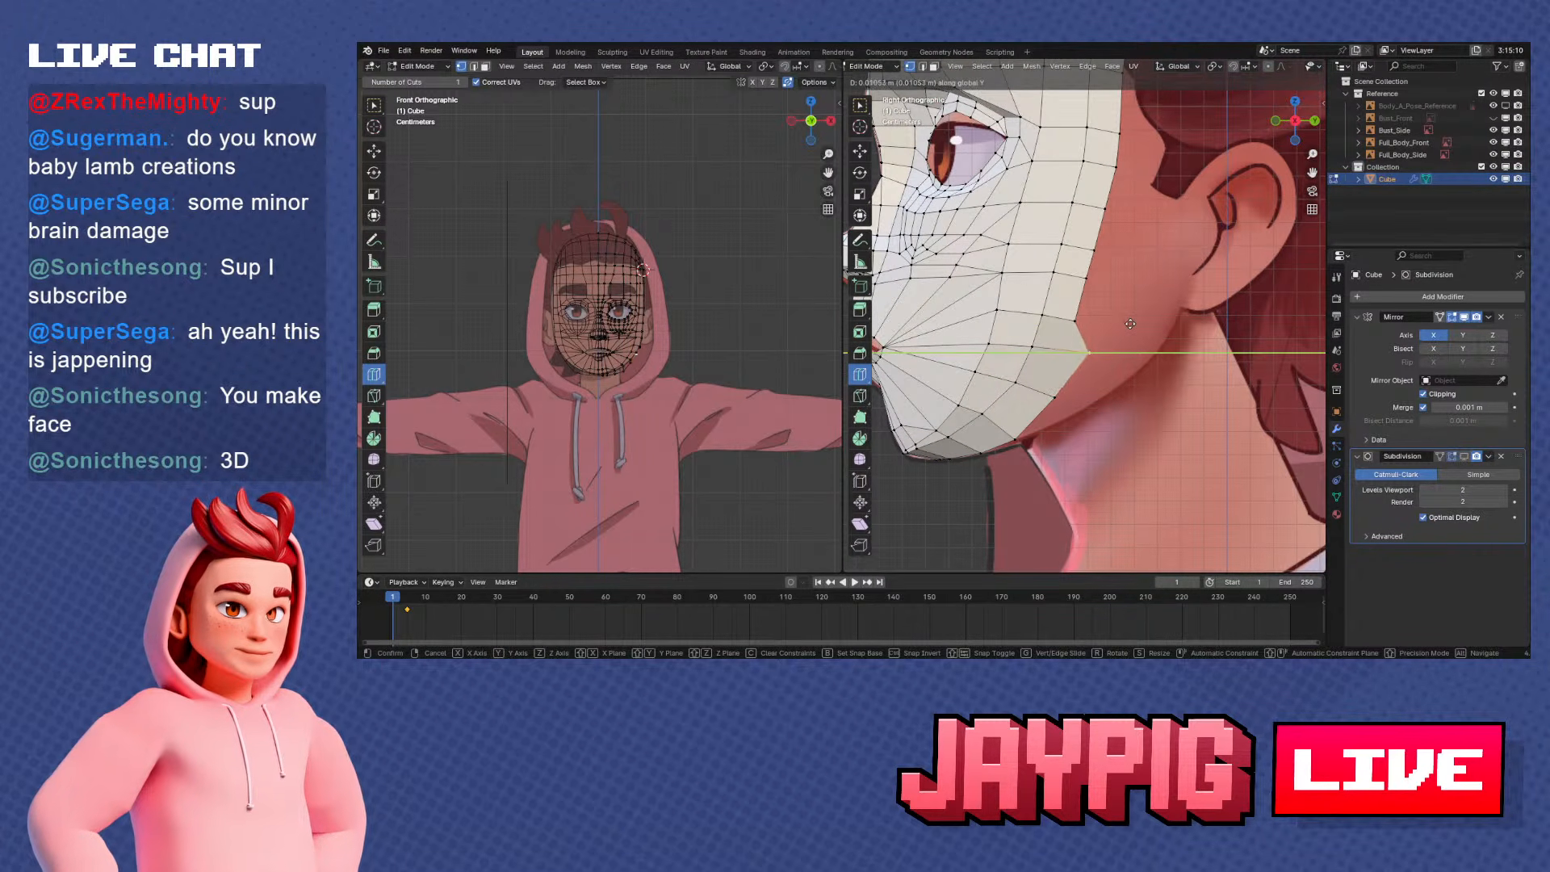
click(1135, 324)
Move the next three cheek rim vertices up the face backward toward the ear in side view
click(1088, 318)
key(g)
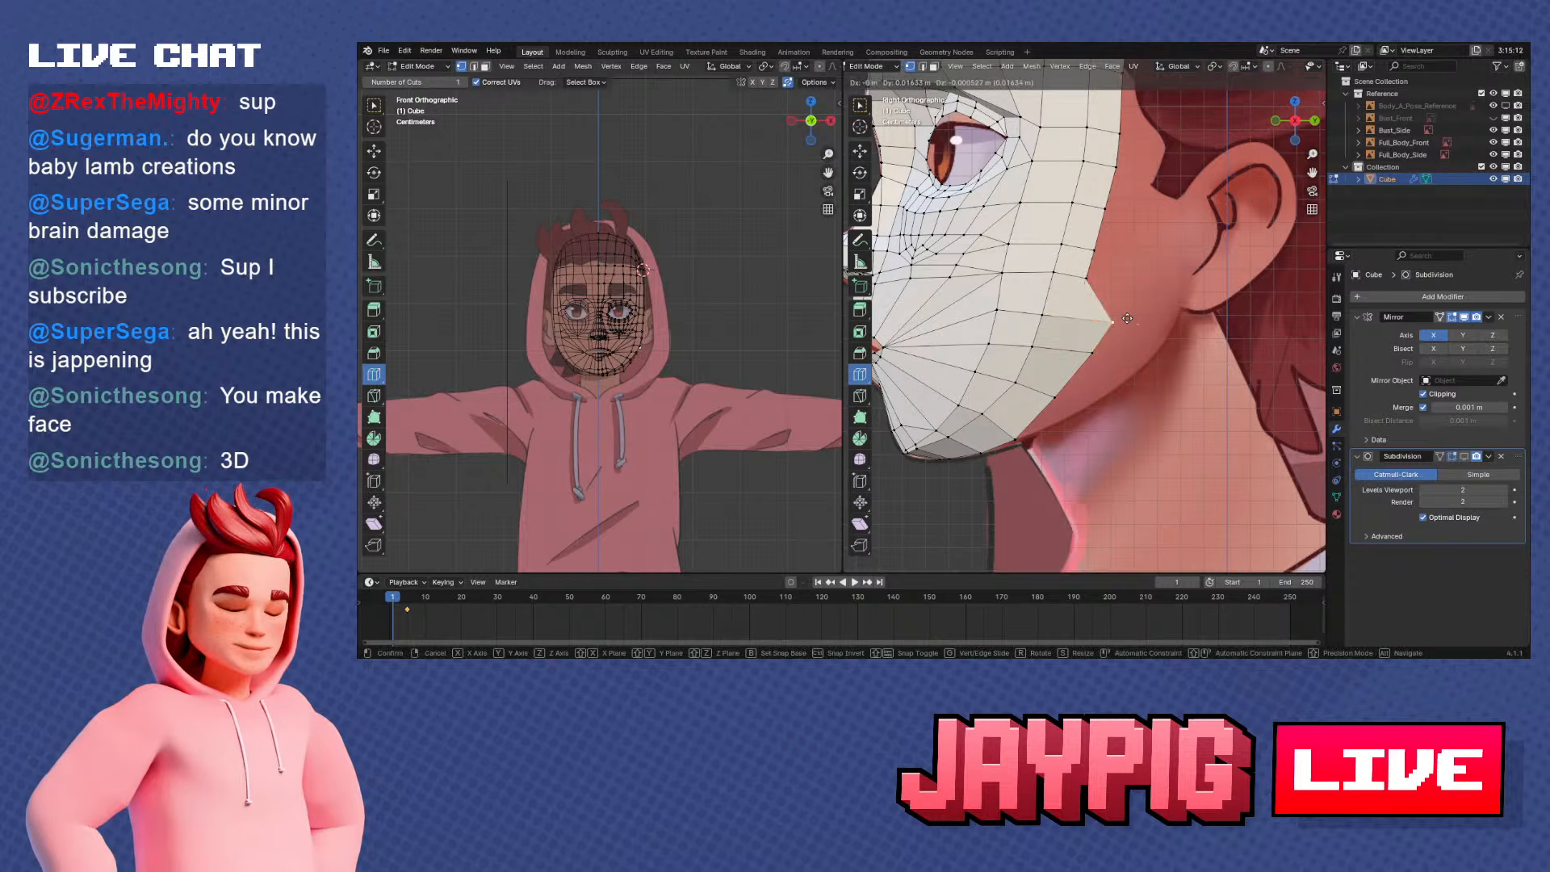
click(1144, 272)
scroll(1122, 307, up, 2)
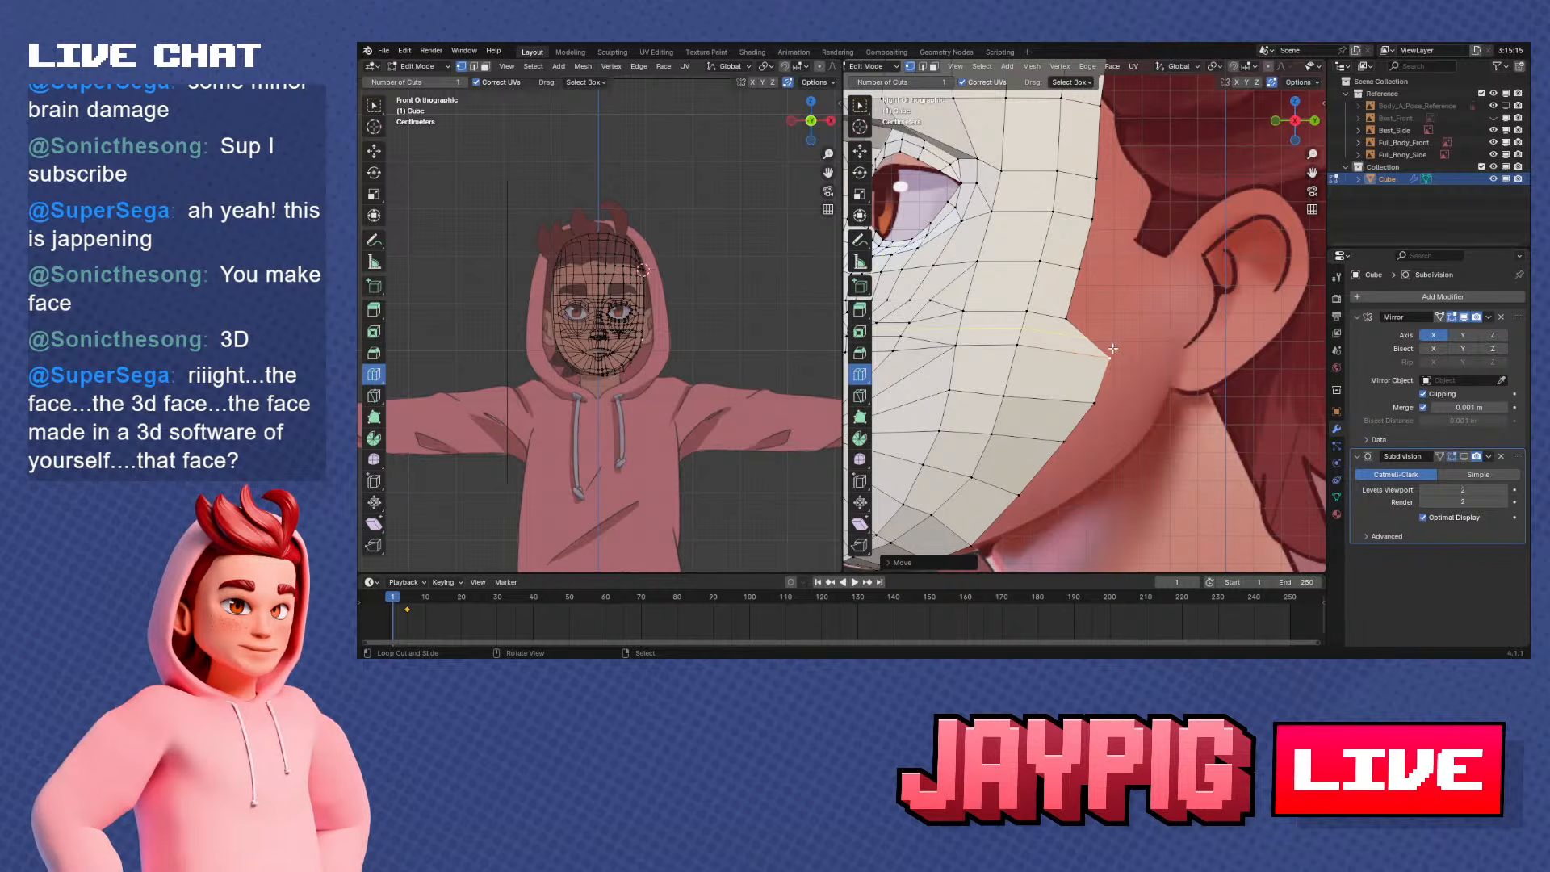
shift+middle_drag(1110, 324, 1089, 374)
key(g)
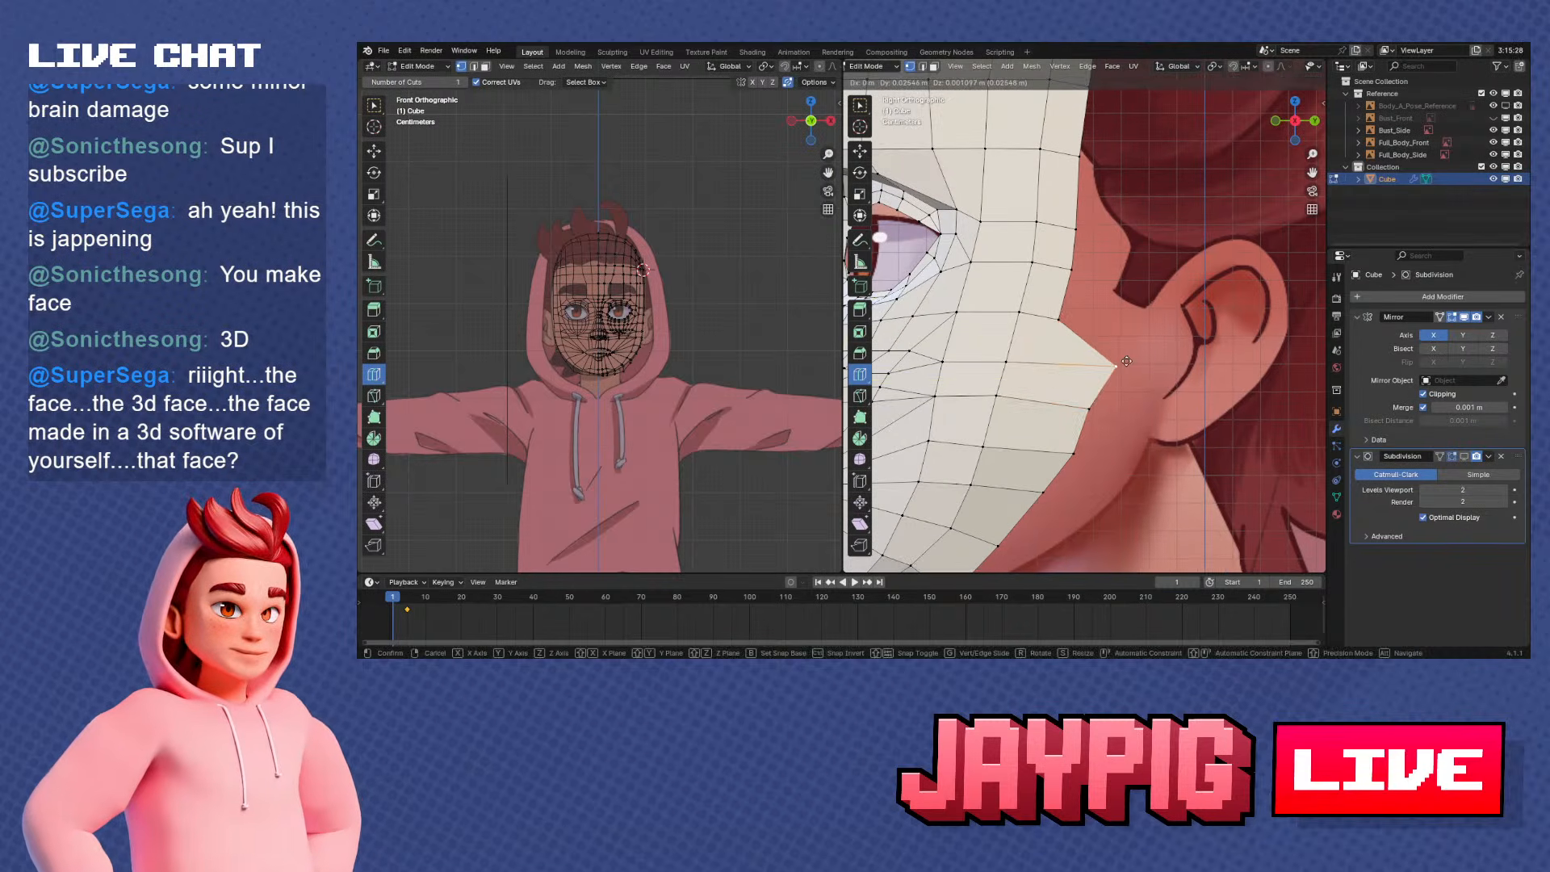
click(1118, 361)
right_click(1066, 317)
key(g)
click(1127, 321)
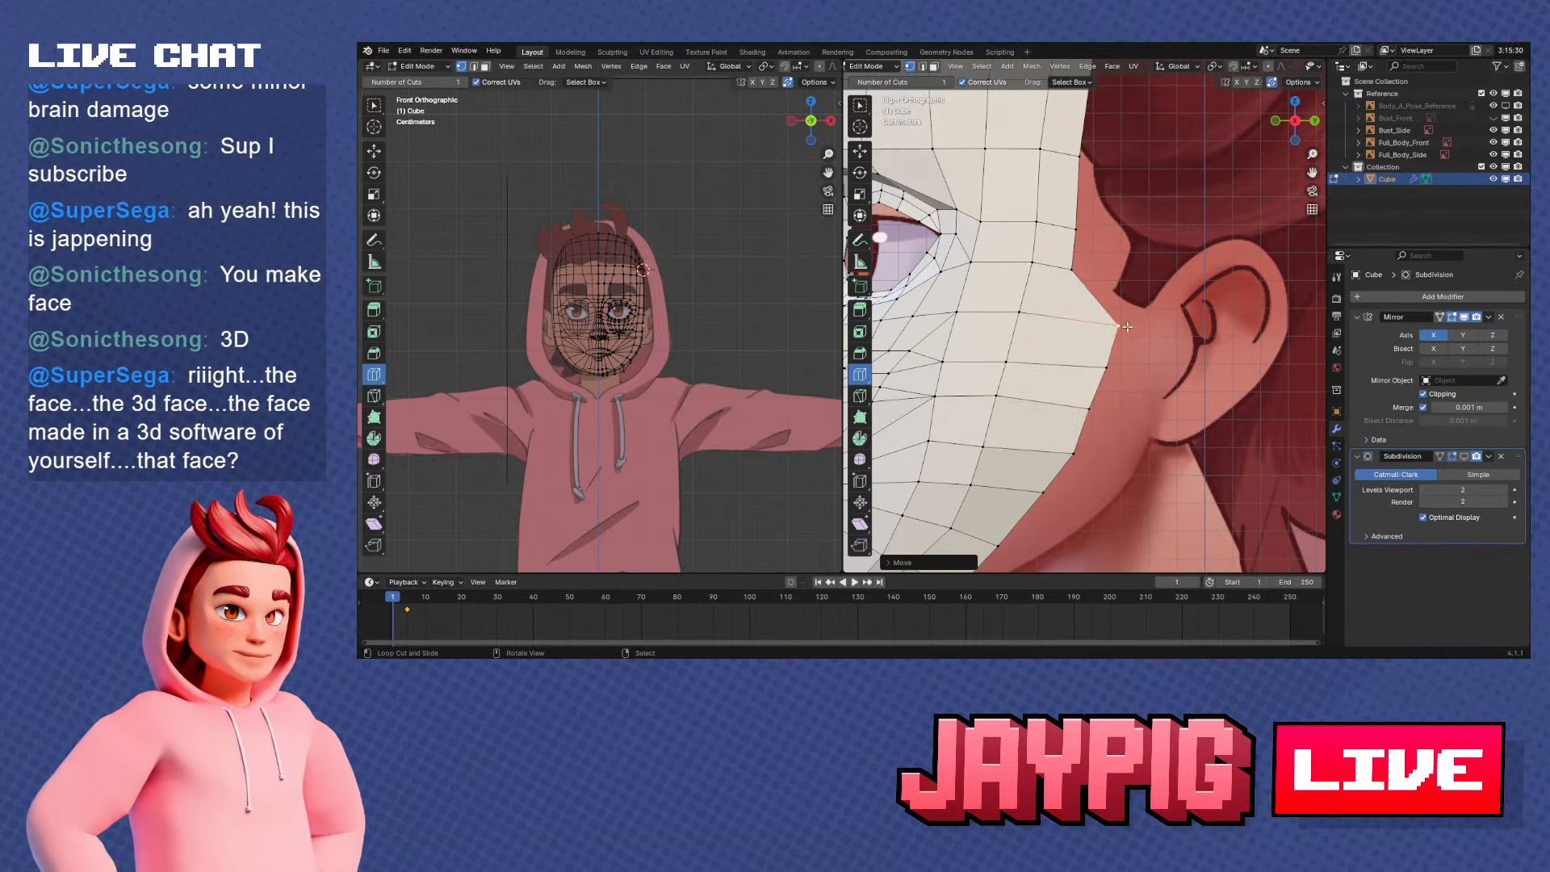
Reposition the rim vertices in front of the ear and along the cheek into an even curve in side view
shift+middle_drag(1099, 300, 1082, 343)
right_click(1055, 309)
key(g)
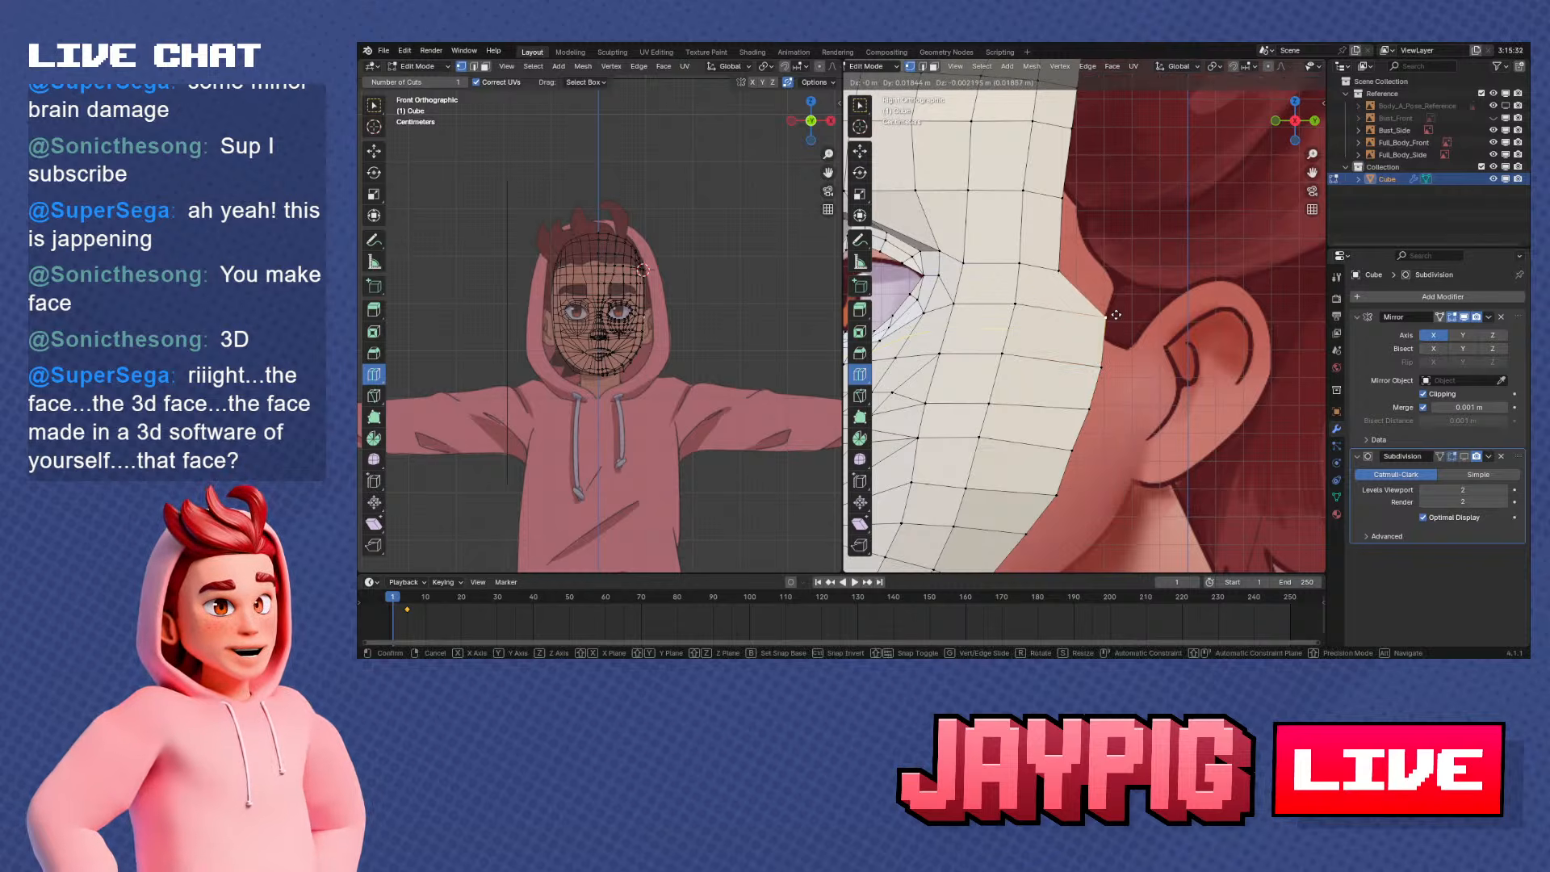
scroll(1116, 315, down, 5)
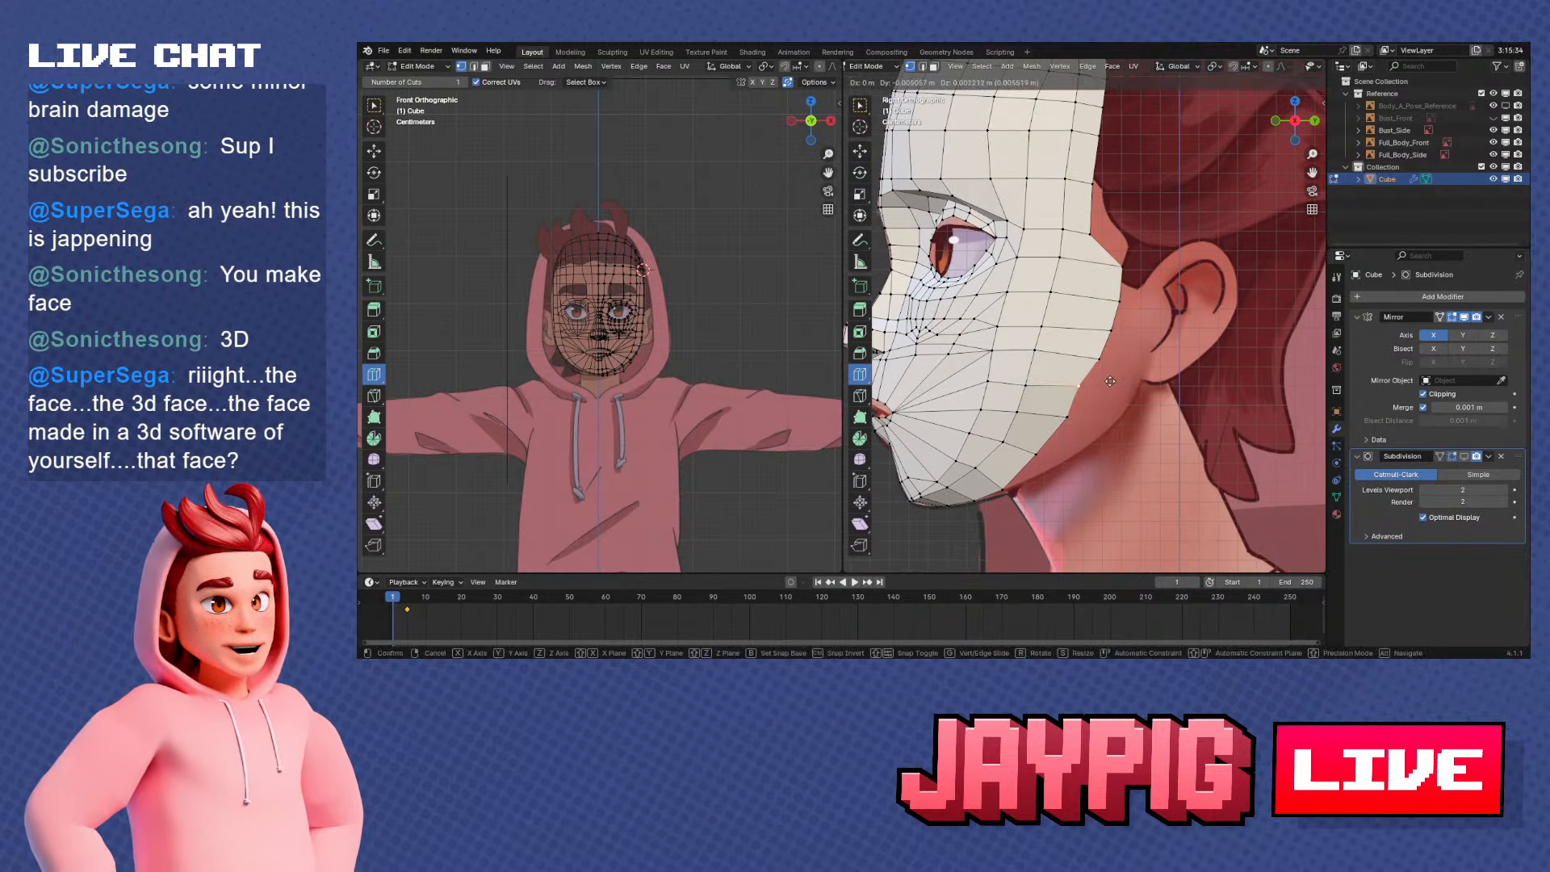
click(1082, 396)
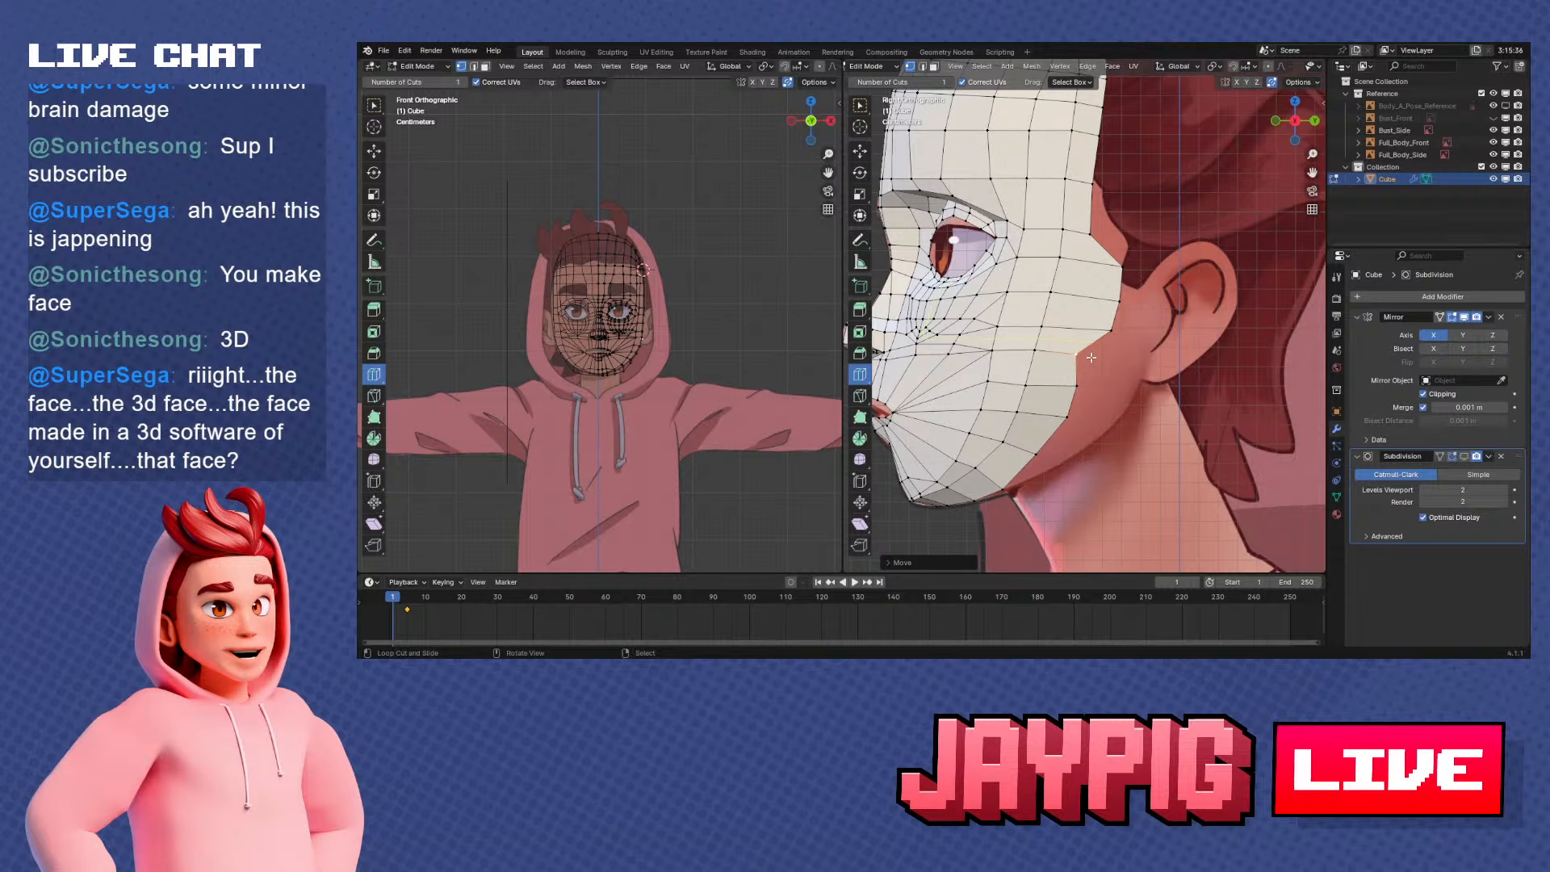
right_click(1081, 405)
key(g)
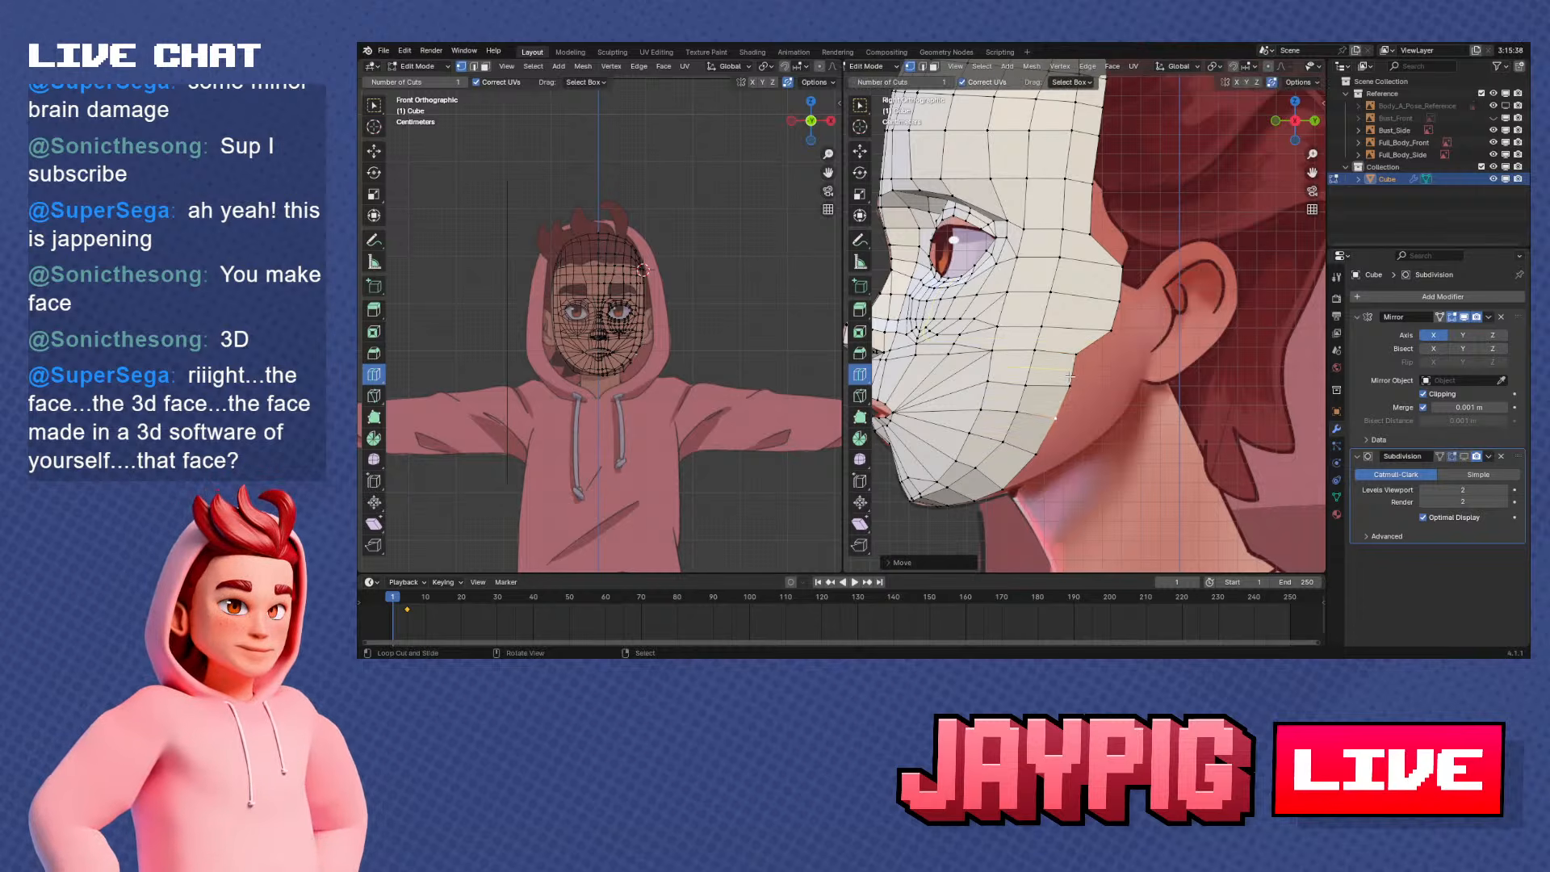
click(1078, 393)
shift+middle_drag(1048, 448, 1042, 477)
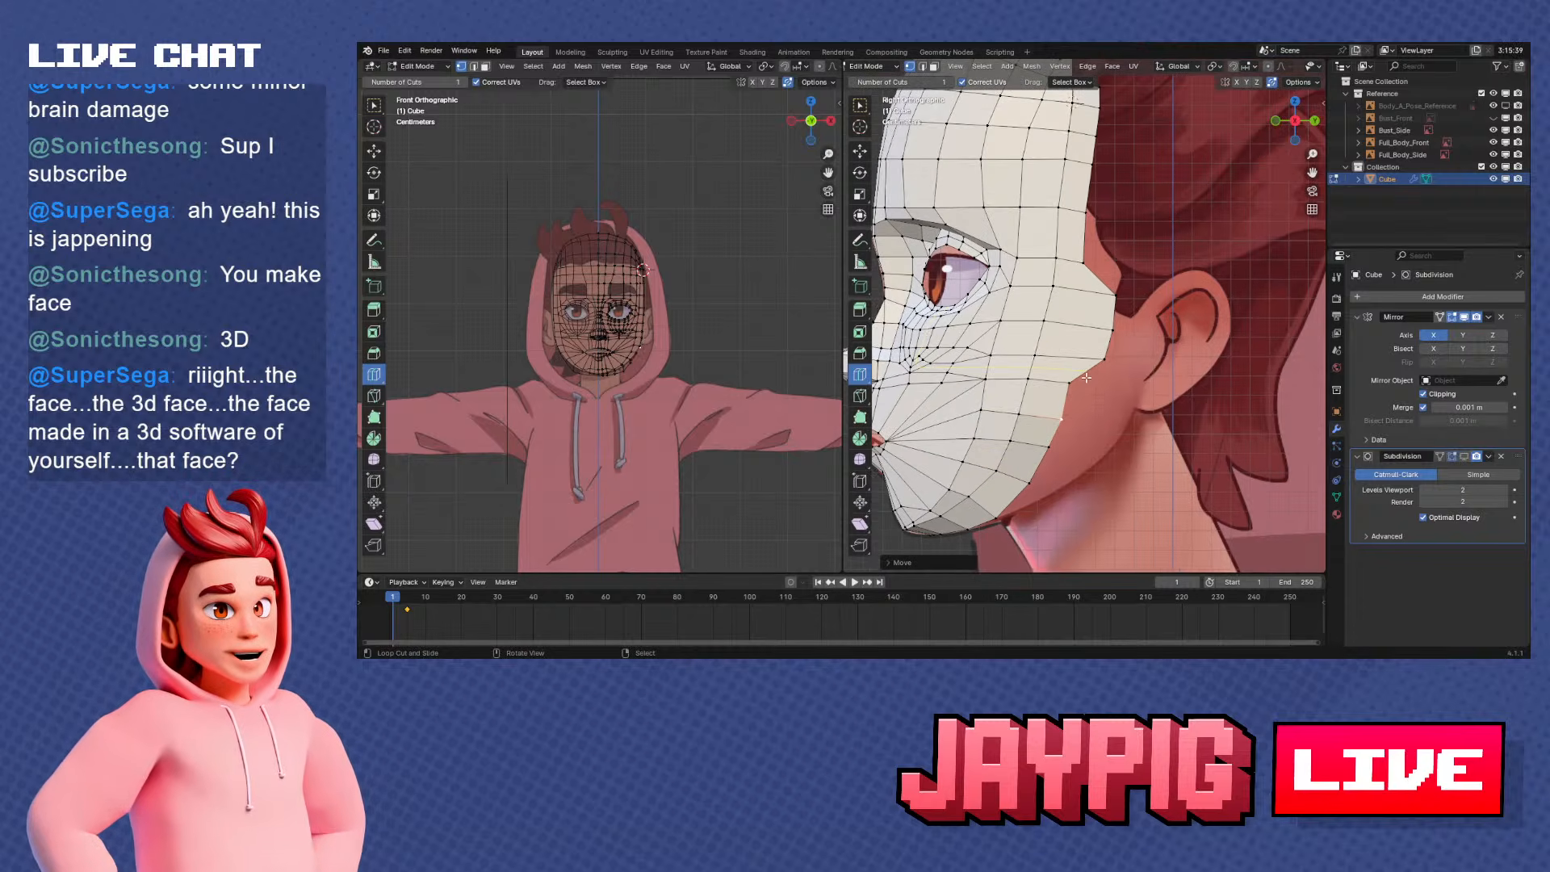
right_click(1120, 366)
key(g)
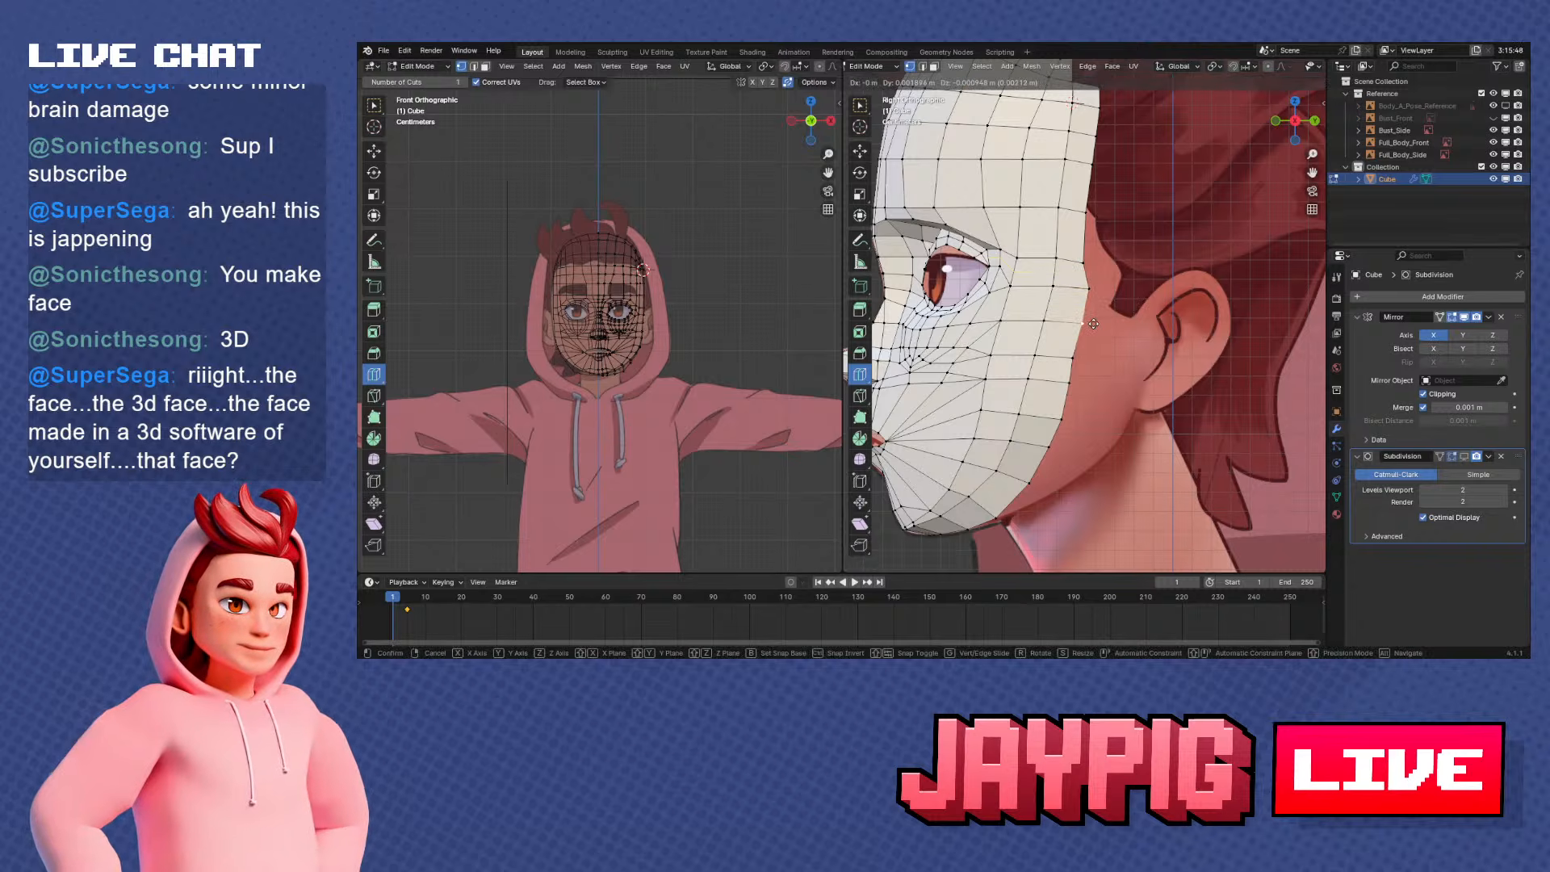
click(1094, 323)
Move the rim vertices at the temple slightly backward to continue the smooth side edge in side view
shift+middle_drag(1077, 415, 980, 459)
right_click(990, 313)
shift+middle_drag(992, 314, 1028, 336)
key(g)
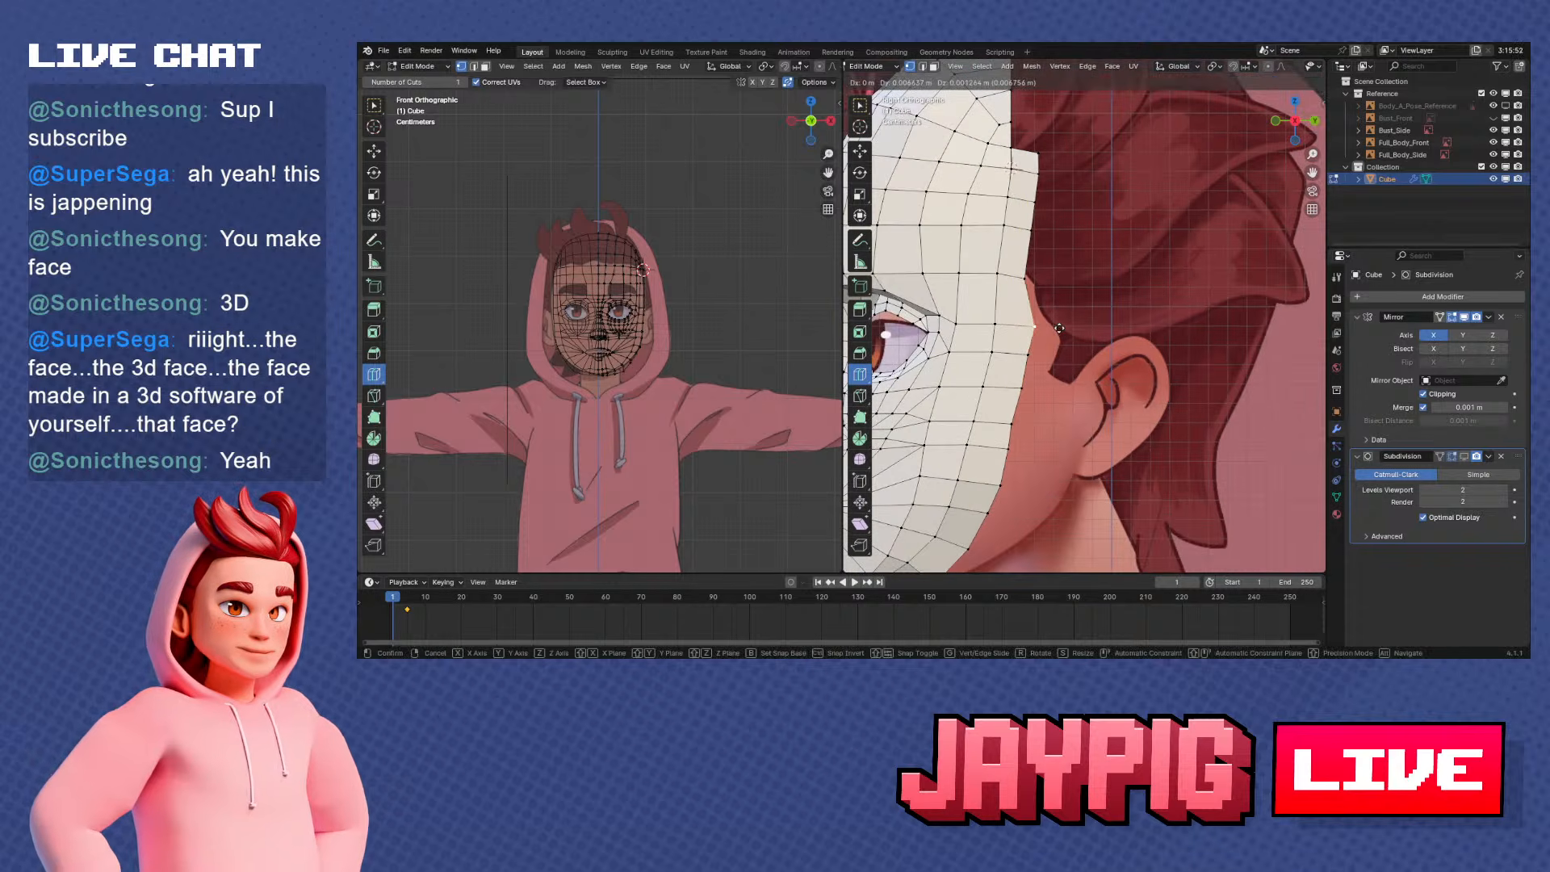
click(1053, 326)
scroll(1042, 315, up, 2)
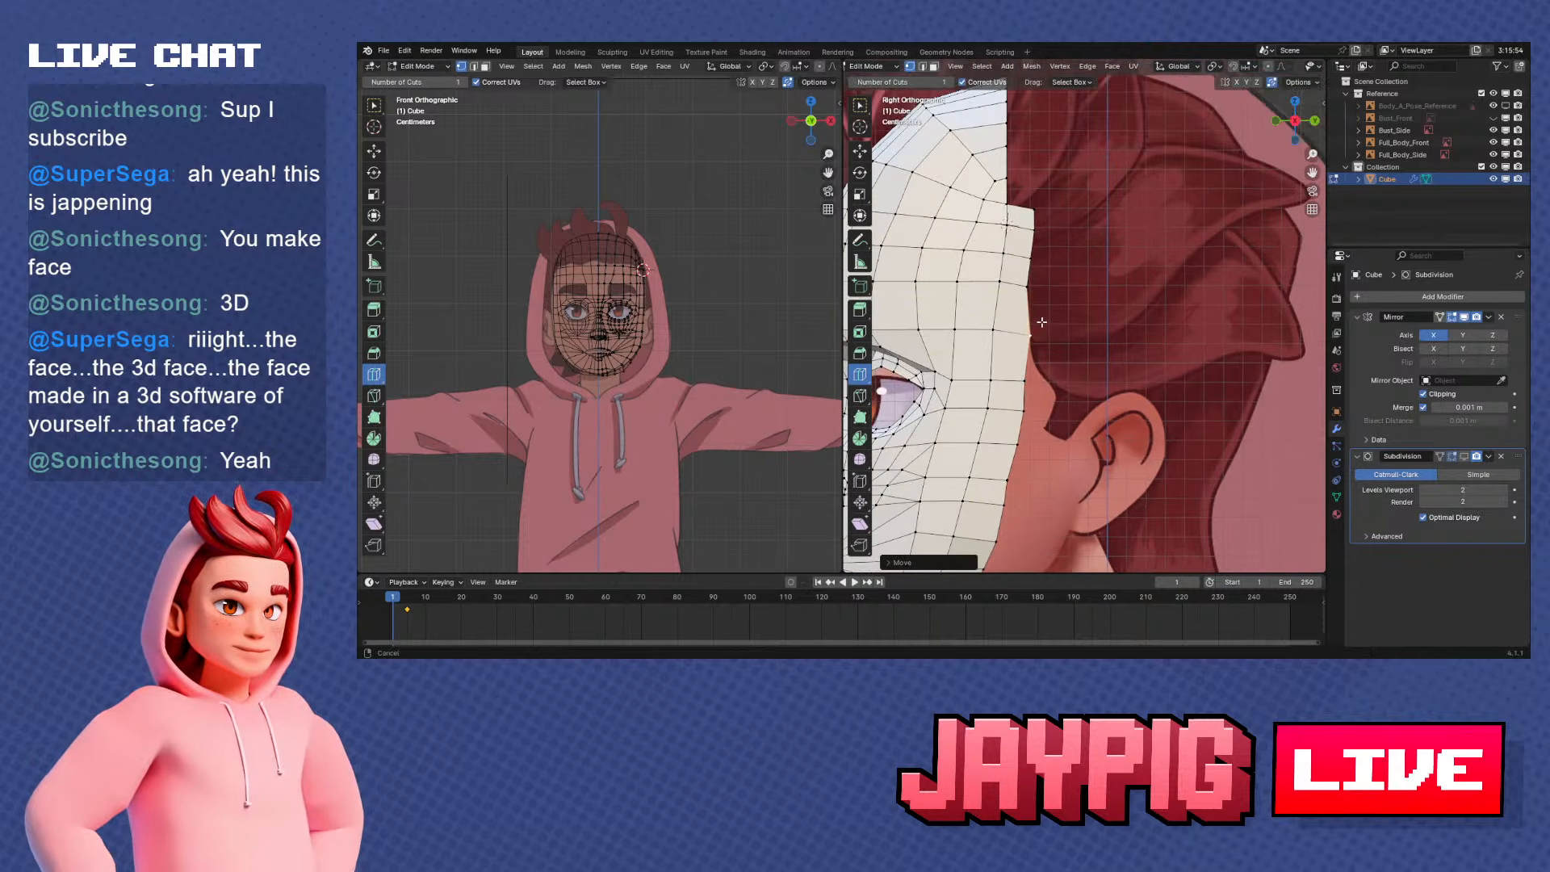
right_click(1034, 302)
key(g)
click(1043, 303)
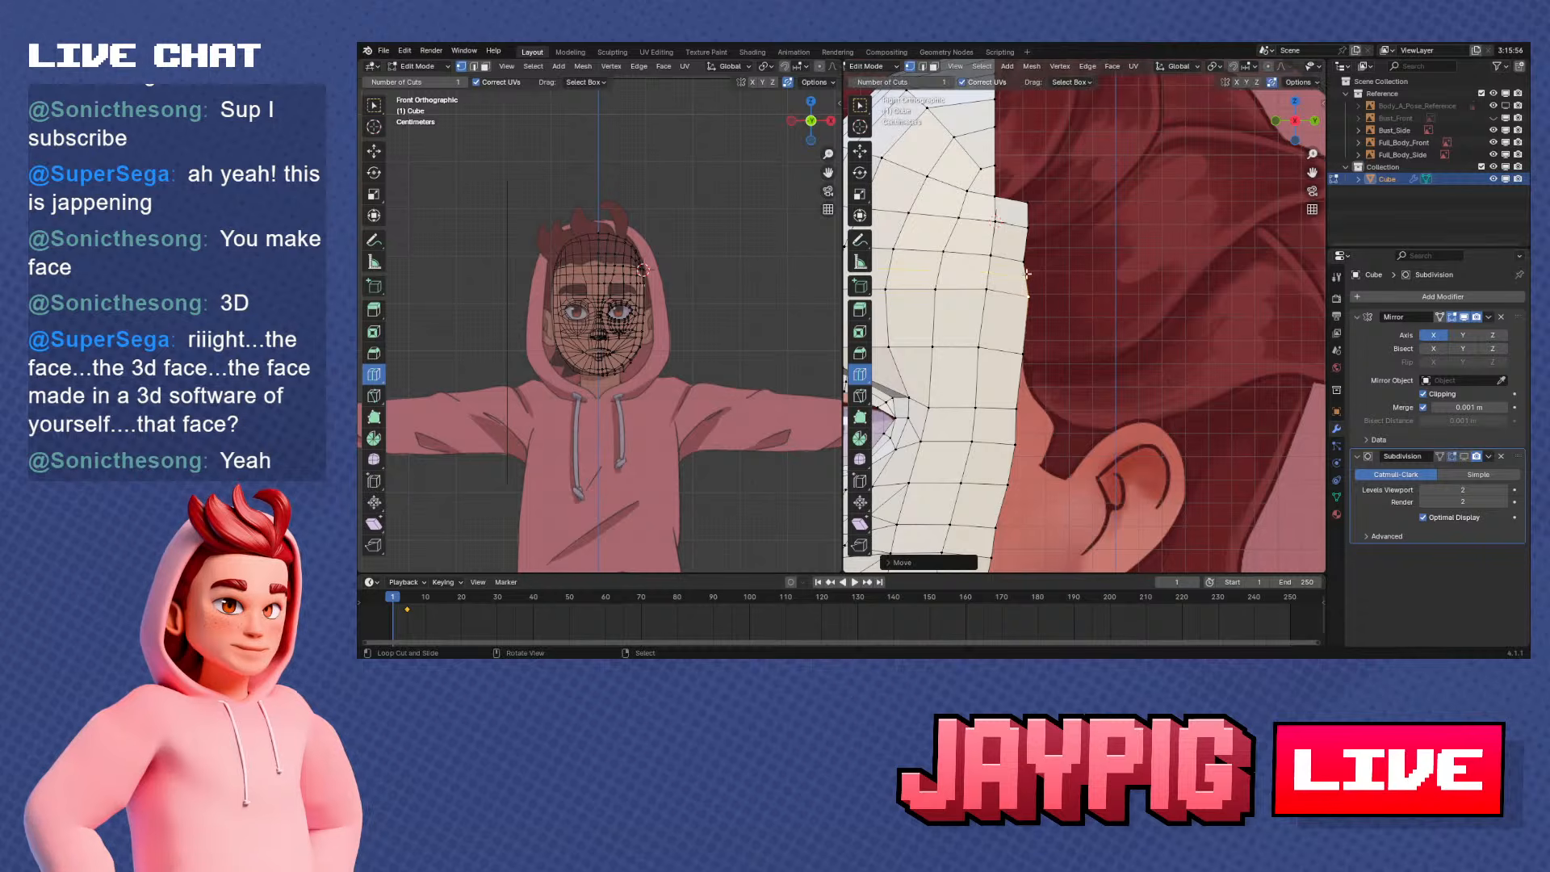
Shift the upper rim vertices beside the forehead slightly backward, straightening the extruded strip's edge up to its top corner
right_click(1051, 267)
key(g)
click(1058, 265)
right_click(1048, 241)
key(g)
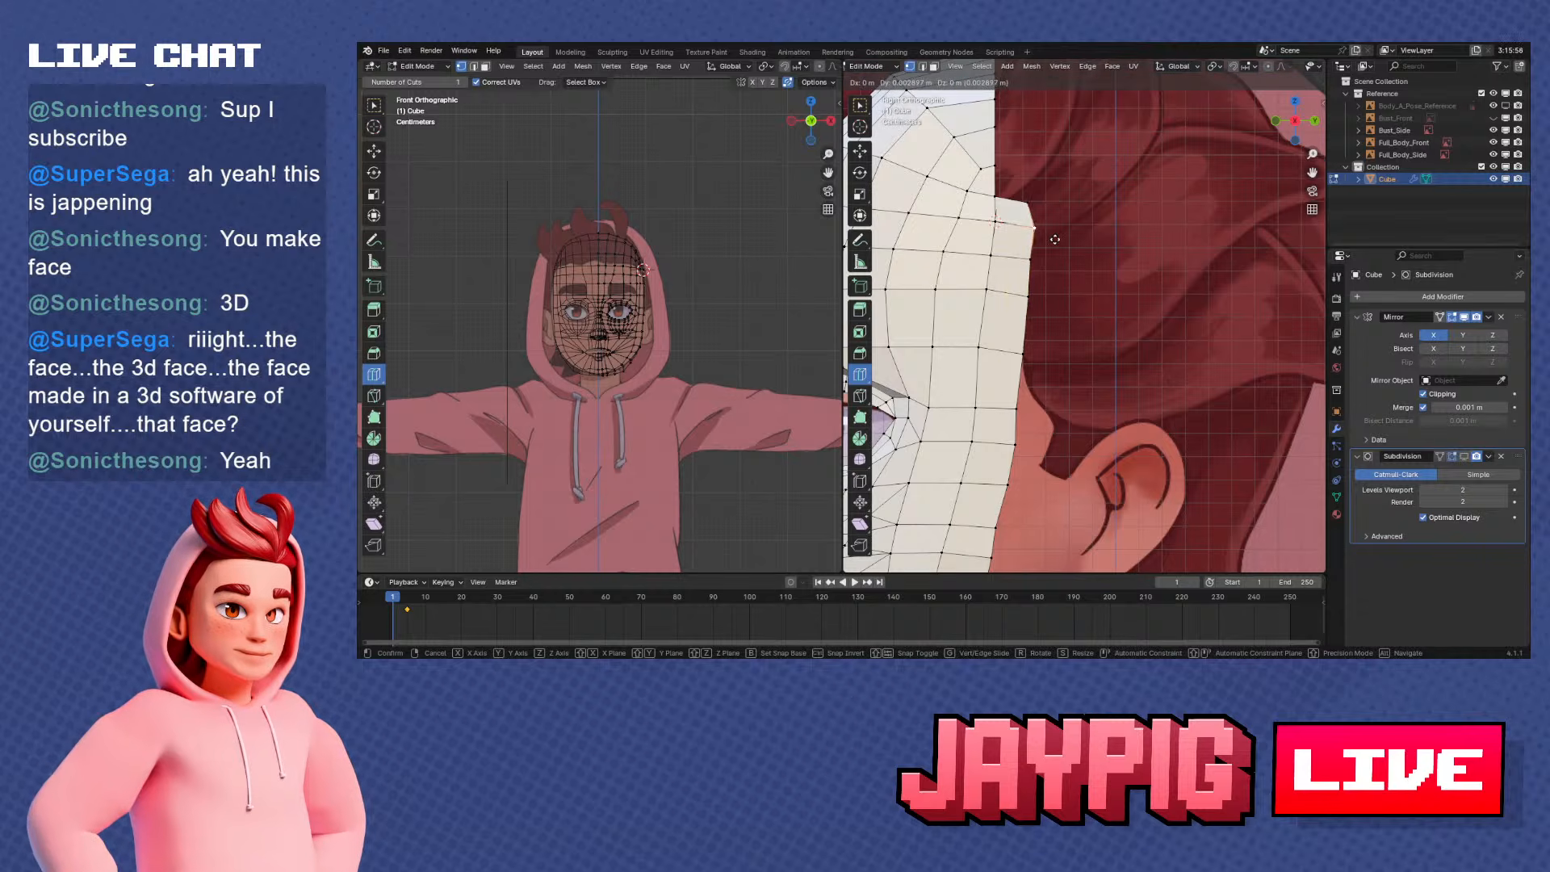
click(1055, 240)
right_click(1030, 202)
key(g)
click(1042, 204)
right_click(1039, 220)
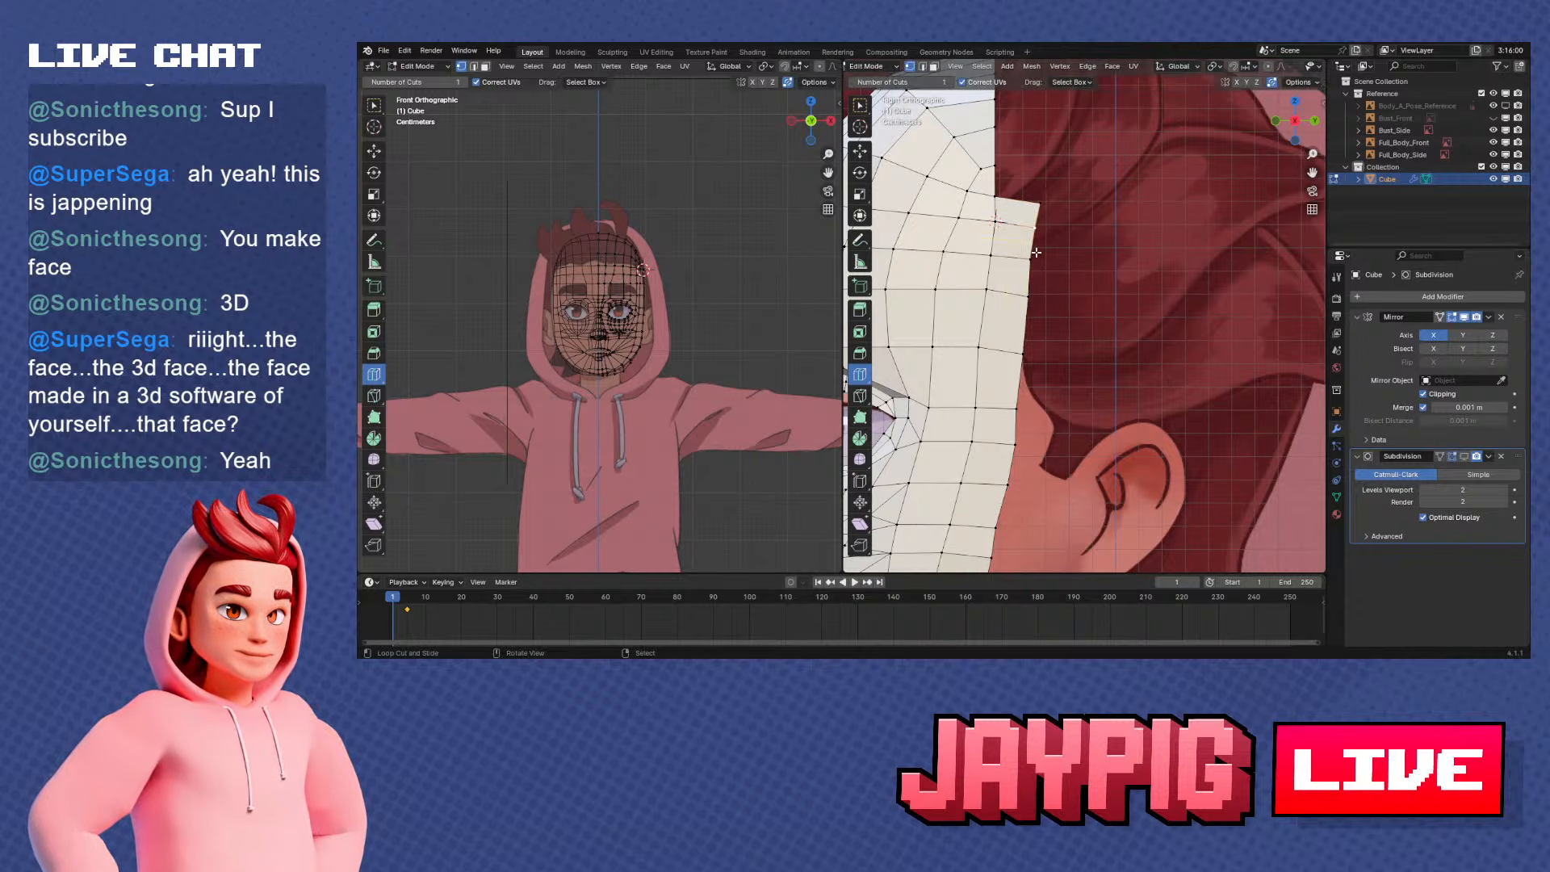
right_click(1037, 255)
key(g)
click(1042, 255)
Move the rim vertex beneath the chin outward along the X axis in front view
scroll(1086, 323, down, 4)
shift+middle_drag(1101, 437, 1168, 416)
middle_drag(1202, 415, 1076, 373)
key(KP_1)
scroll(1211, 387, up, 4)
scroll(1025, 423, up, 3)
shift+middle_drag(1025, 423, 1292, 318)
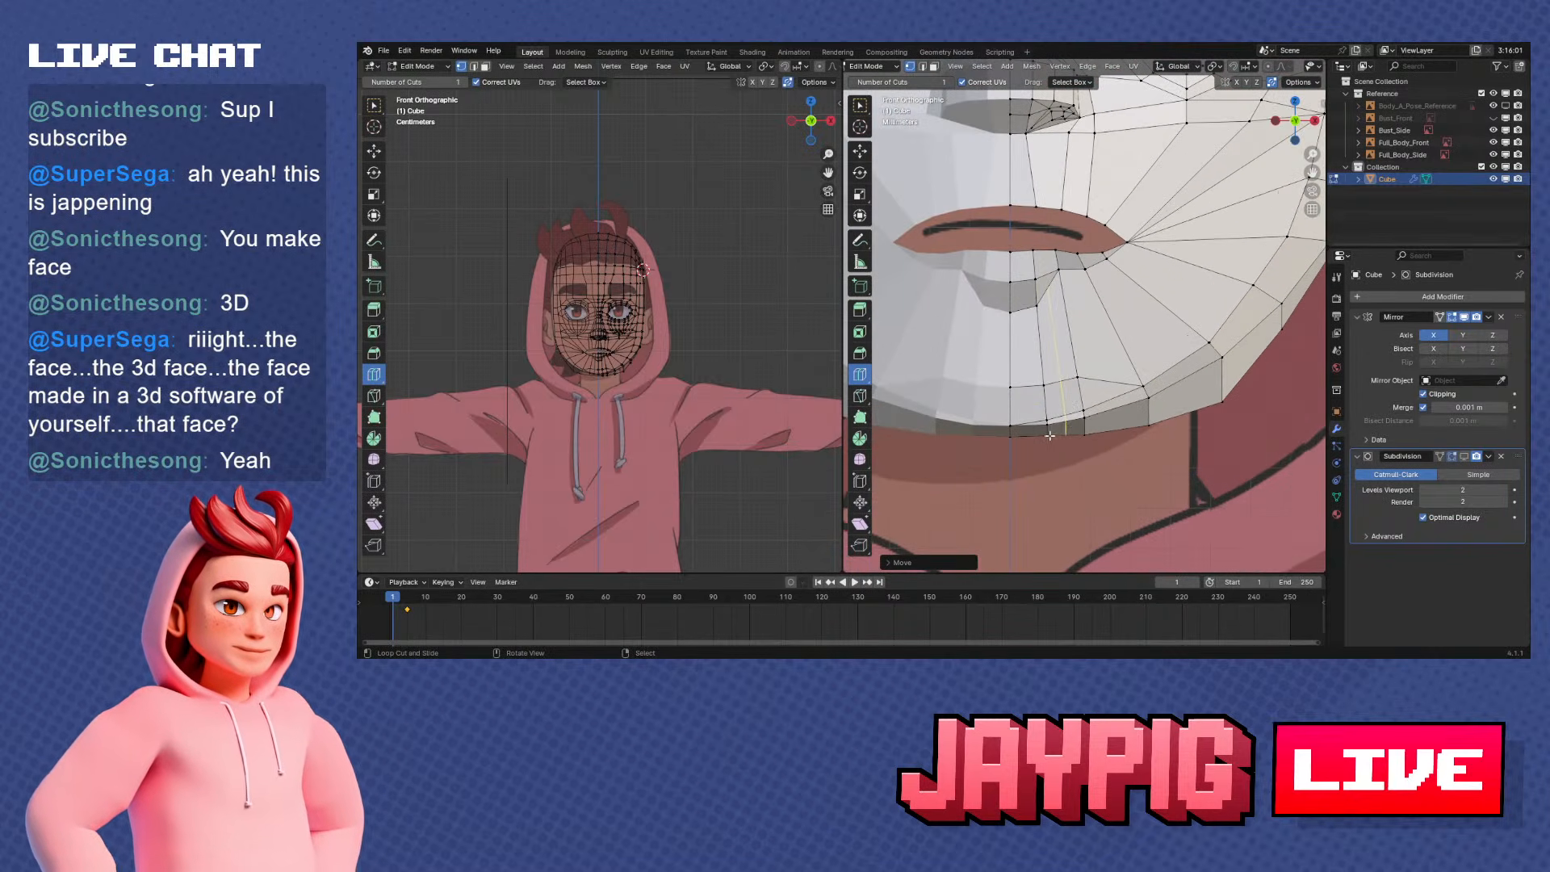
mouse_move(1049, 436)
mouse_down()
mouse_move(1099, 434)
mouse_move(1041, 442)
mouse_up()
middle_drag(1012, 436, 1047, 441)
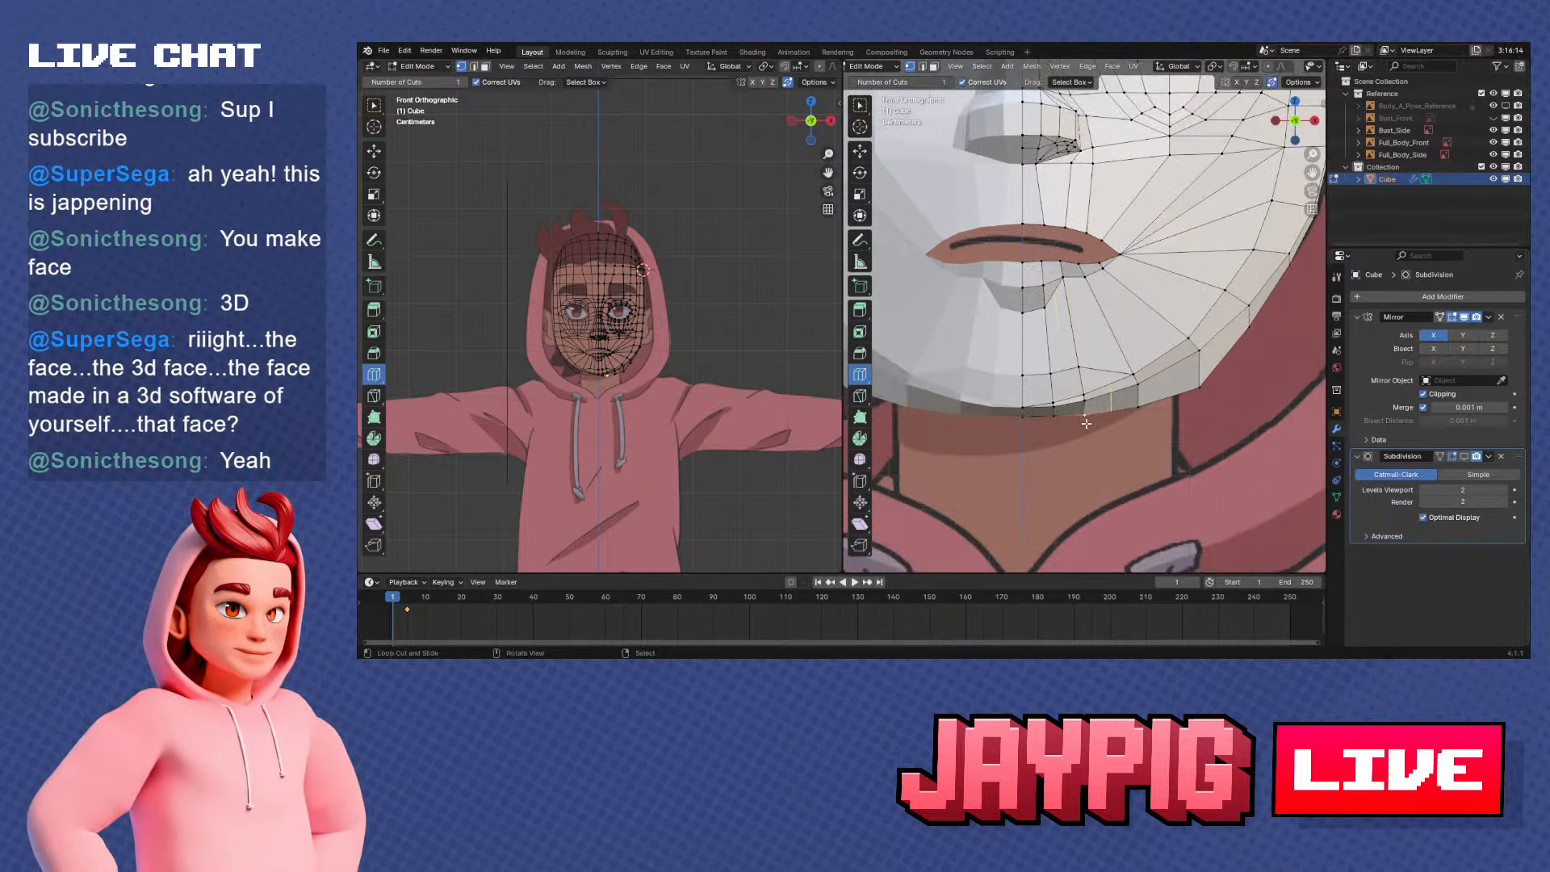
key(g)
key(x)
click(1163, 425)
Move the adjacent lower jaw rim vertex outward along the X axis to round the jaw underside in front view
right_click(1140, 411)
key(g)
key(x)
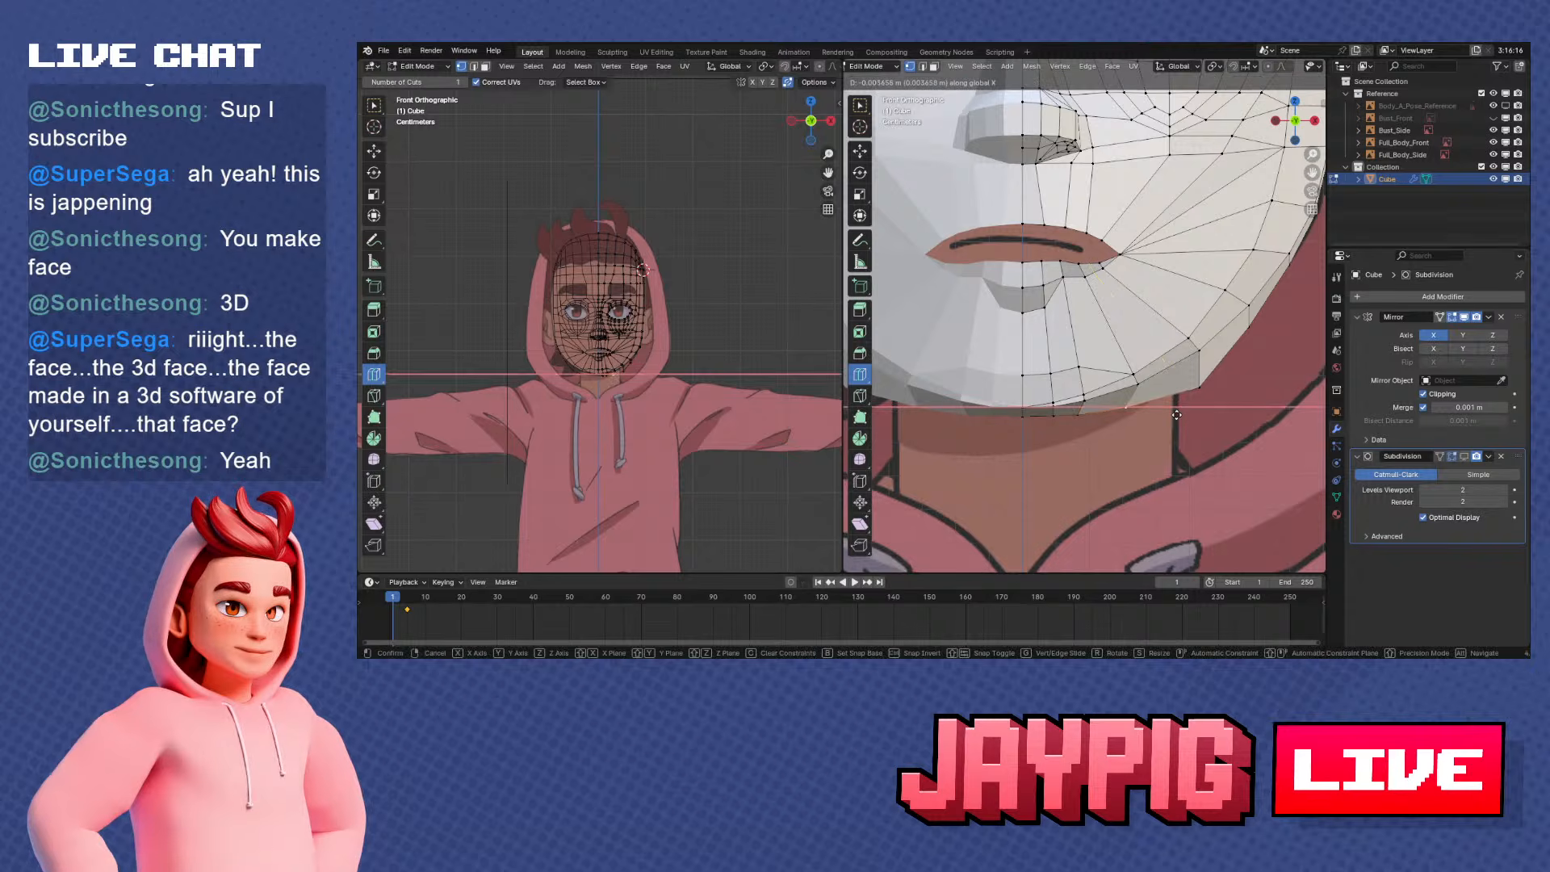
click(1174, 414)
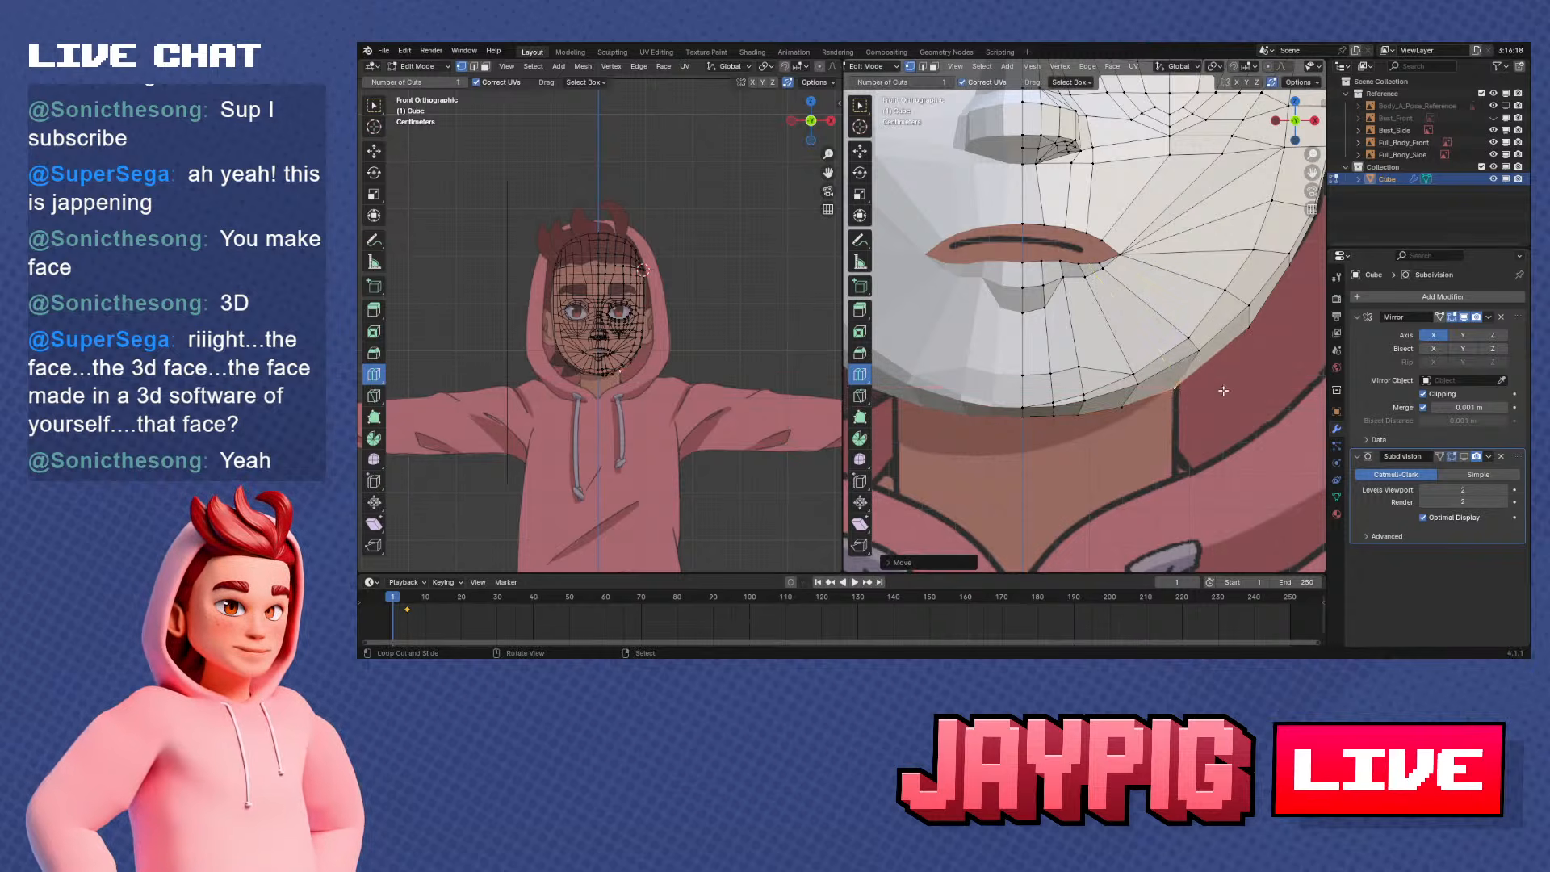
Move the next jaw rim vertex beside the chin slightly along the X axis to smooth the lower jaw outline
right_click(1269, 338)
shift+middle_drag(1269, 338, 1184, 413)
key(g)
key(x)
click(1179, 410)
Adjust the rim vertex higher up the jaw along the X axis so the jaw curve continues smoothly toward the cheek
right_click(1224, 344)
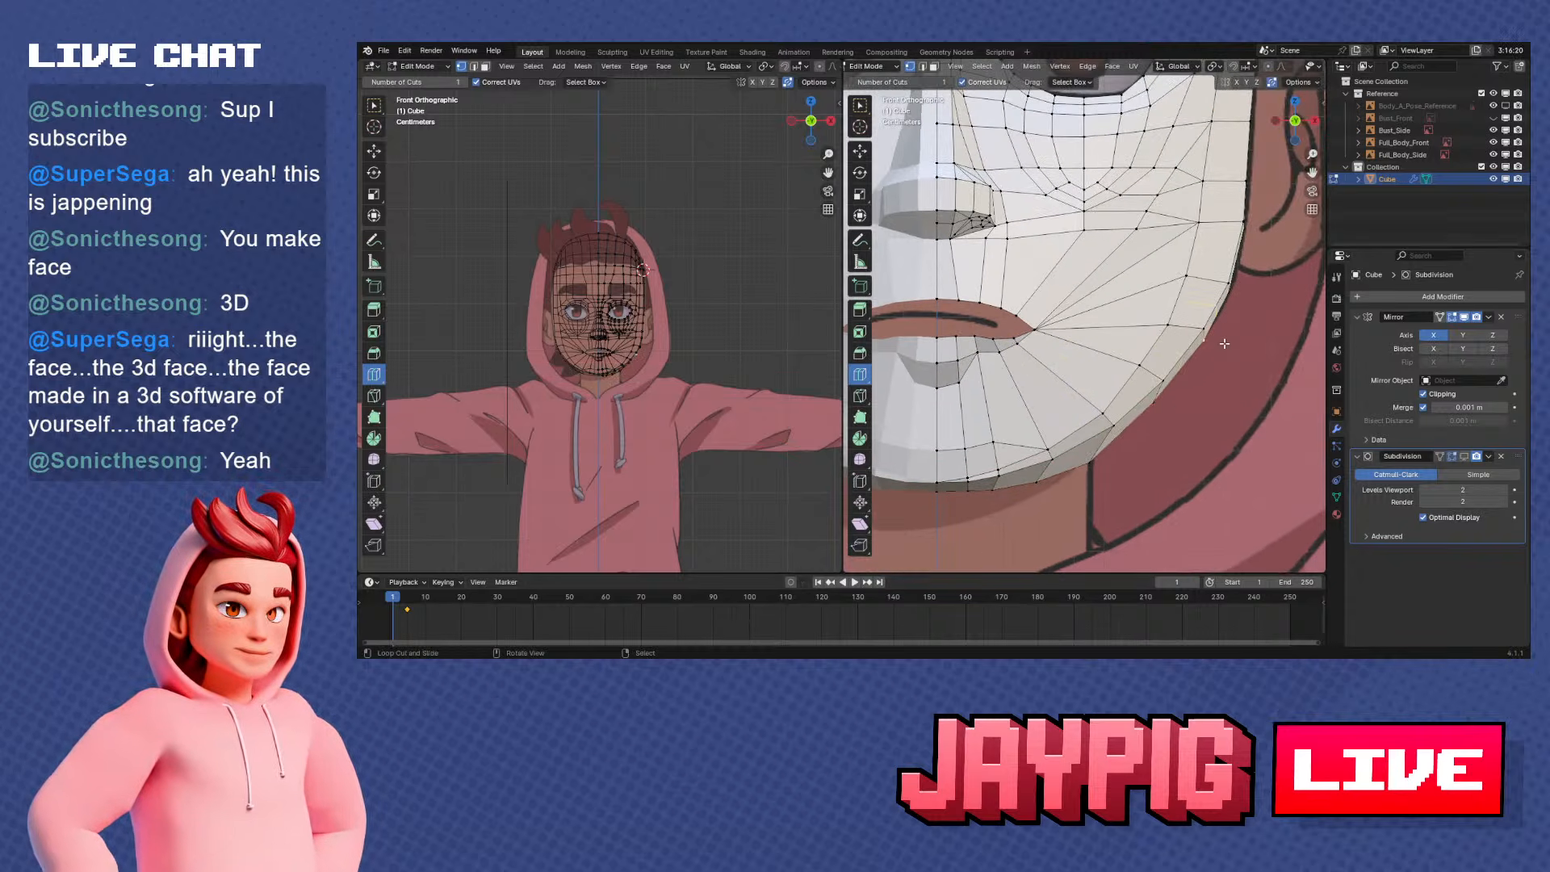
key(g)
key(x)
click(1218, 346)
Move the rim vertices at the bottom centre of the chin slightly along the Z axis in front view
mouse_move(1218, 346)
middle_down()
mouse_move(1232, 389)
mouse_move(1208, 365)
middle_up()
key(KP_1)
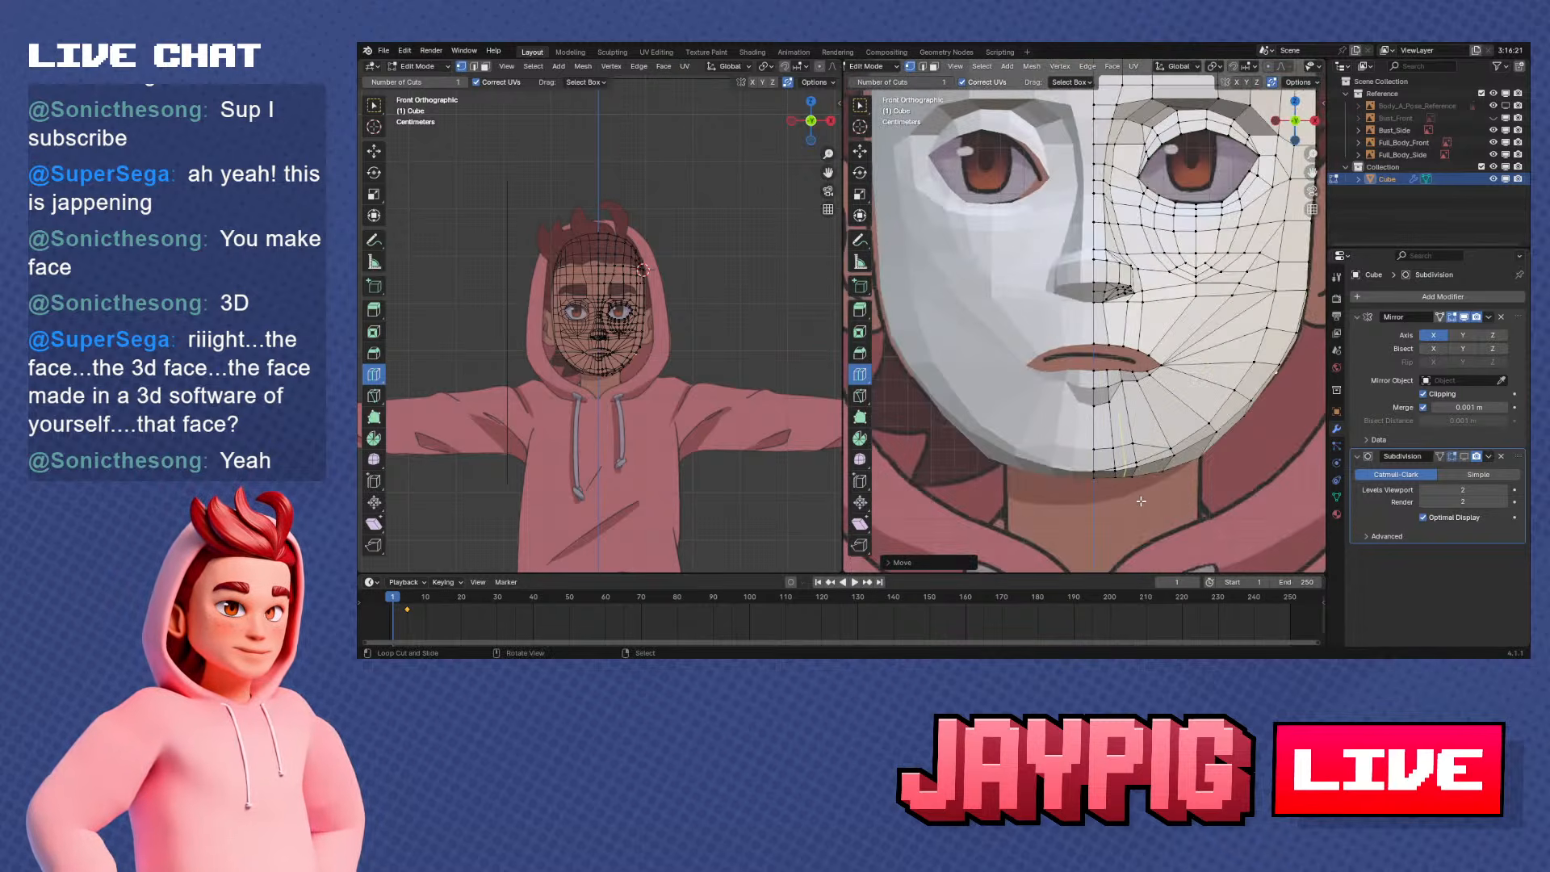
scroll(1061, 483, up, 2)
key(g)
key(z)
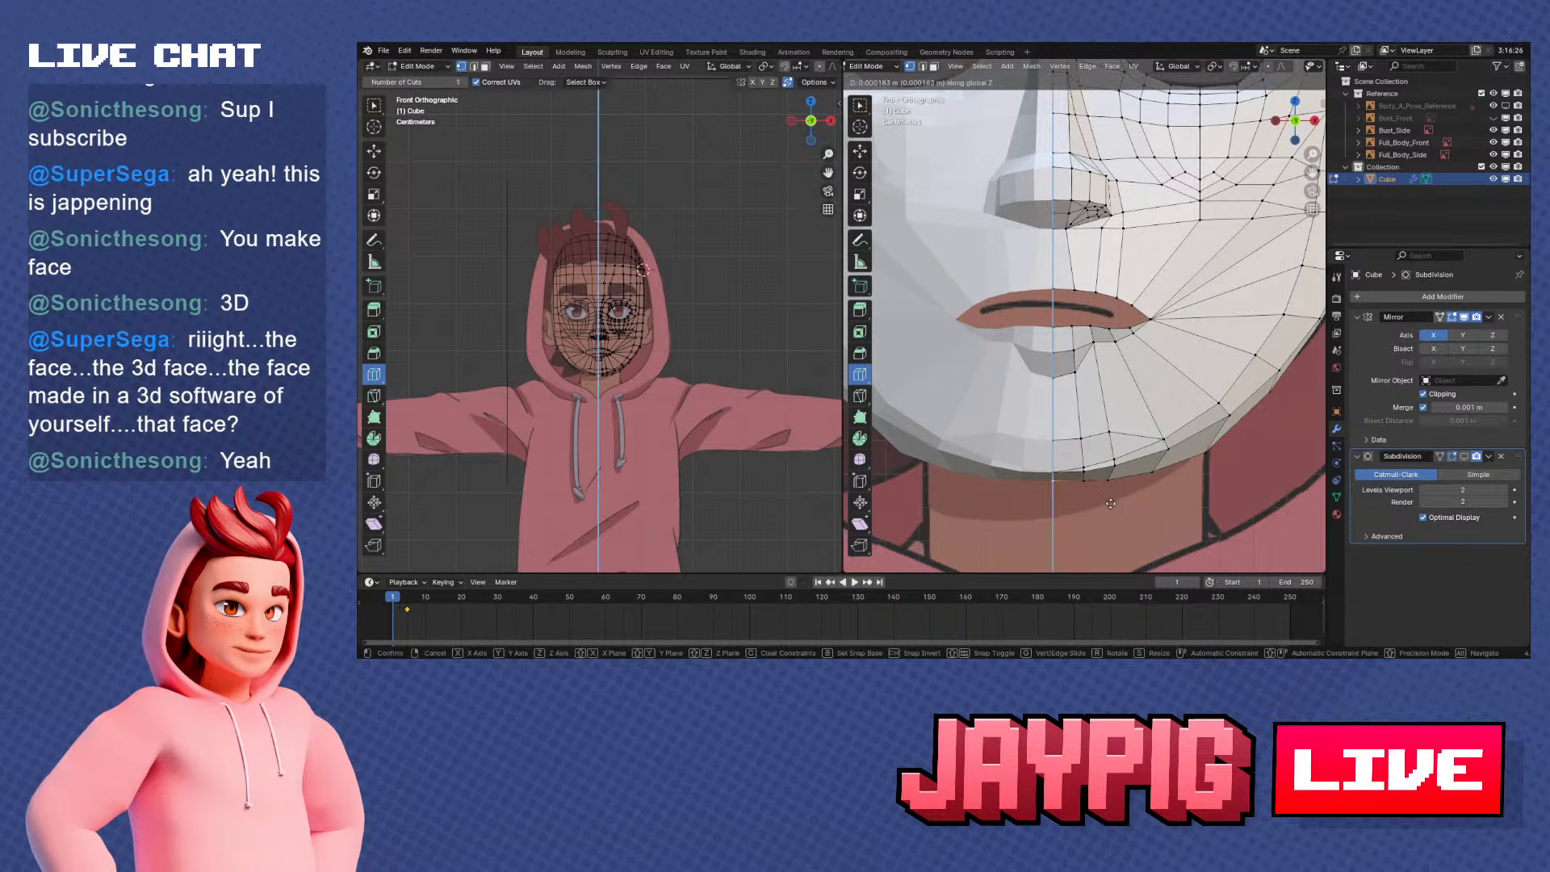
click(1106, 500)
Examine the chin underside and the face's rear edge against the reference in side view
key(KP_3)
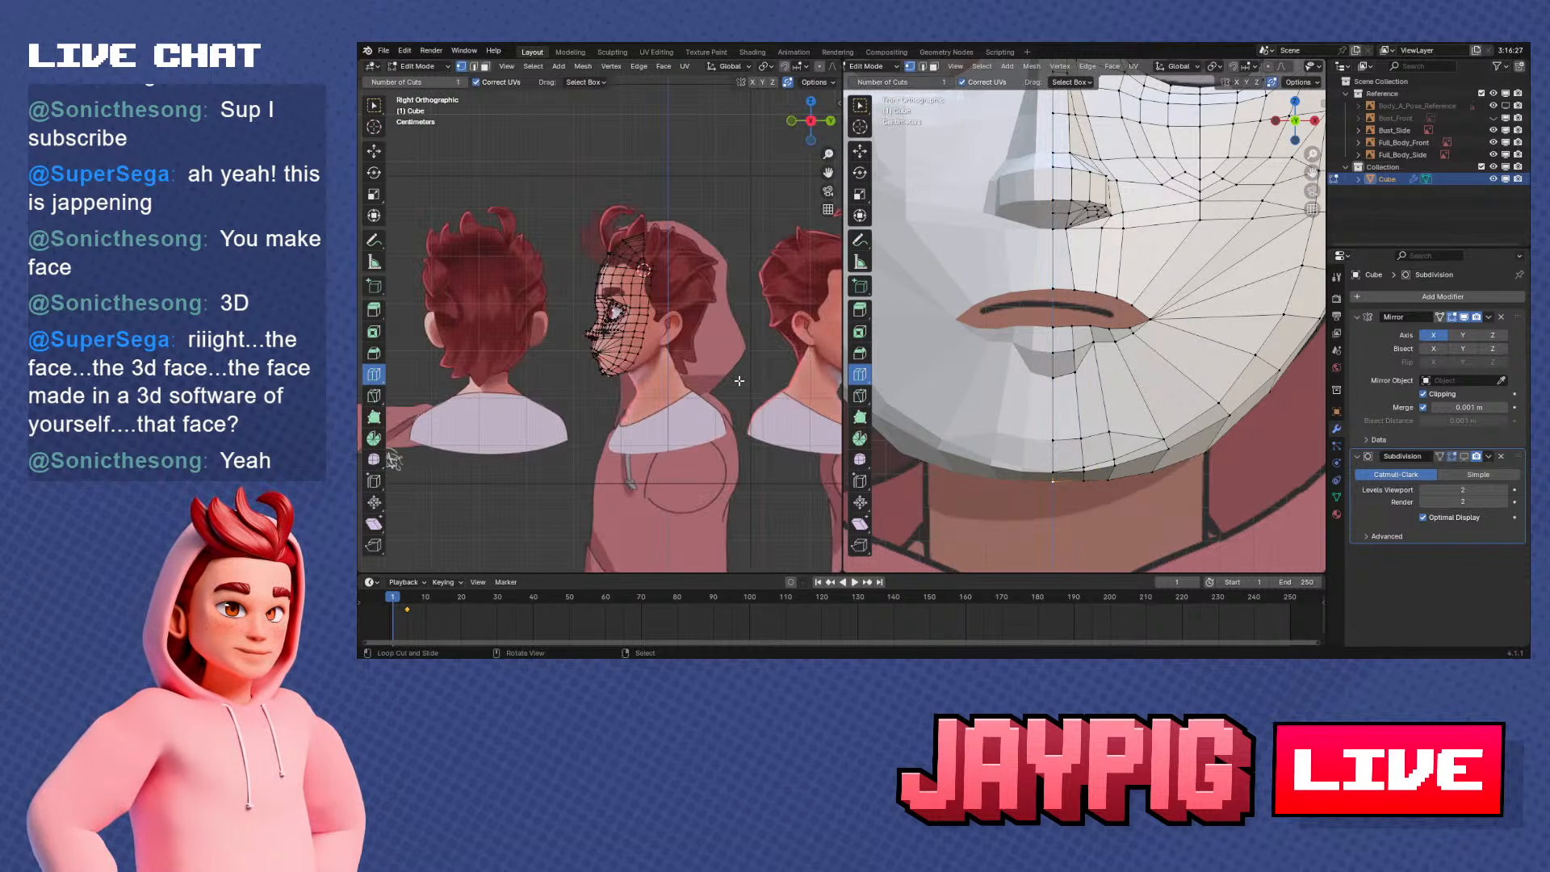
scroll(611, 342, up, 6)
key(Tab)
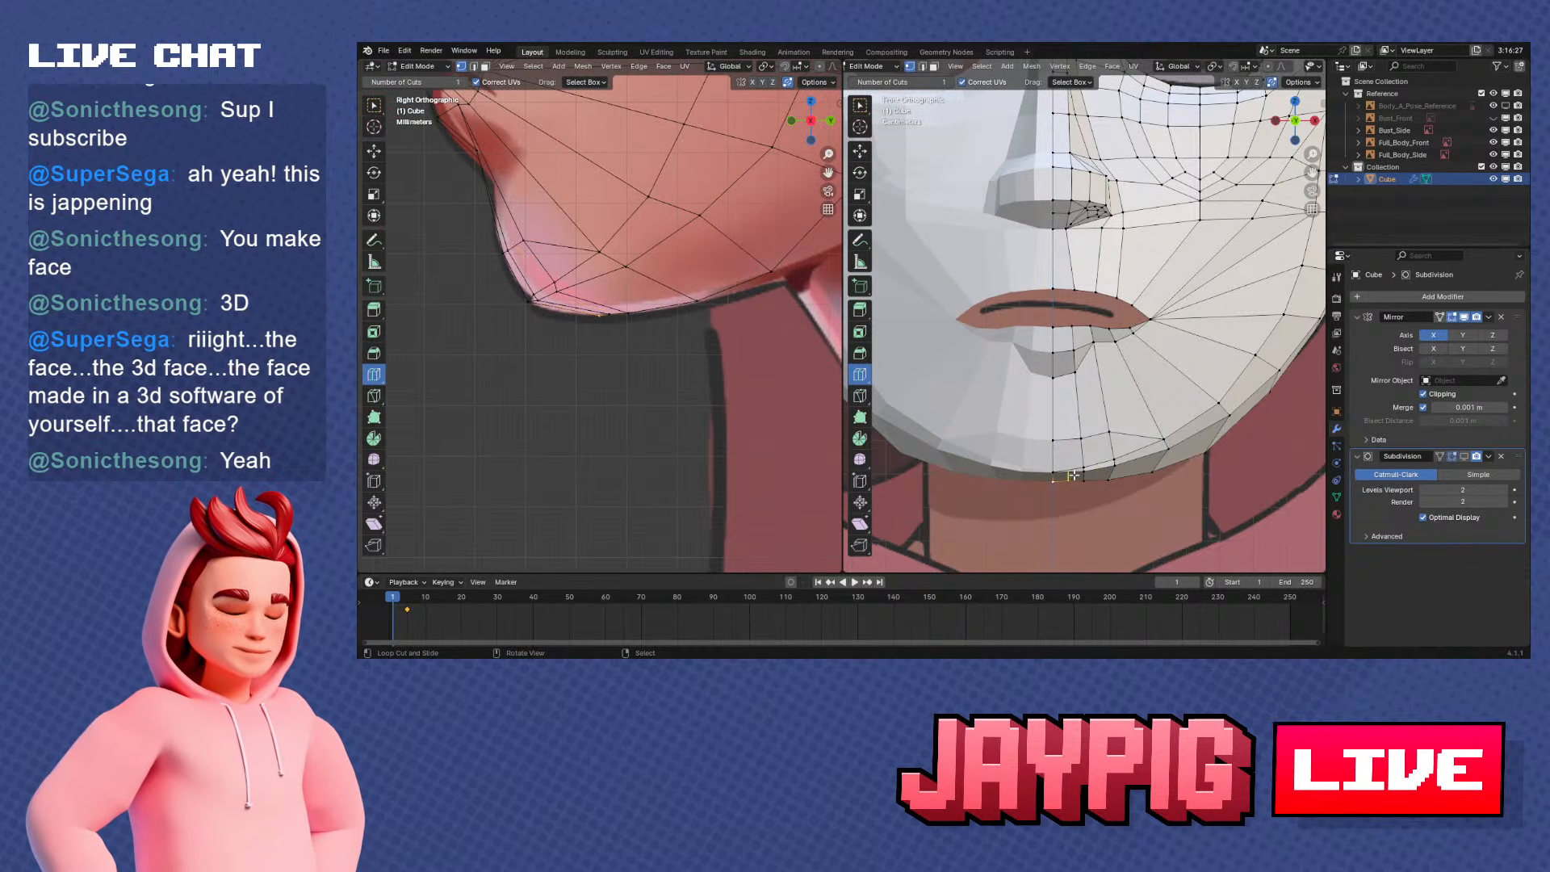
scroll(1072, 476, down, 5)
mouse_move(1072, 476)
middle_down()
mouse_move(1062, 391)
mouse_move(1069, 453)
middle_up()
key(Tab)
key(KP_3)
shift+middle_drag(1098, 381, 1184, 341)
scroll(1056, 424, up, 2)
key(KP_3)
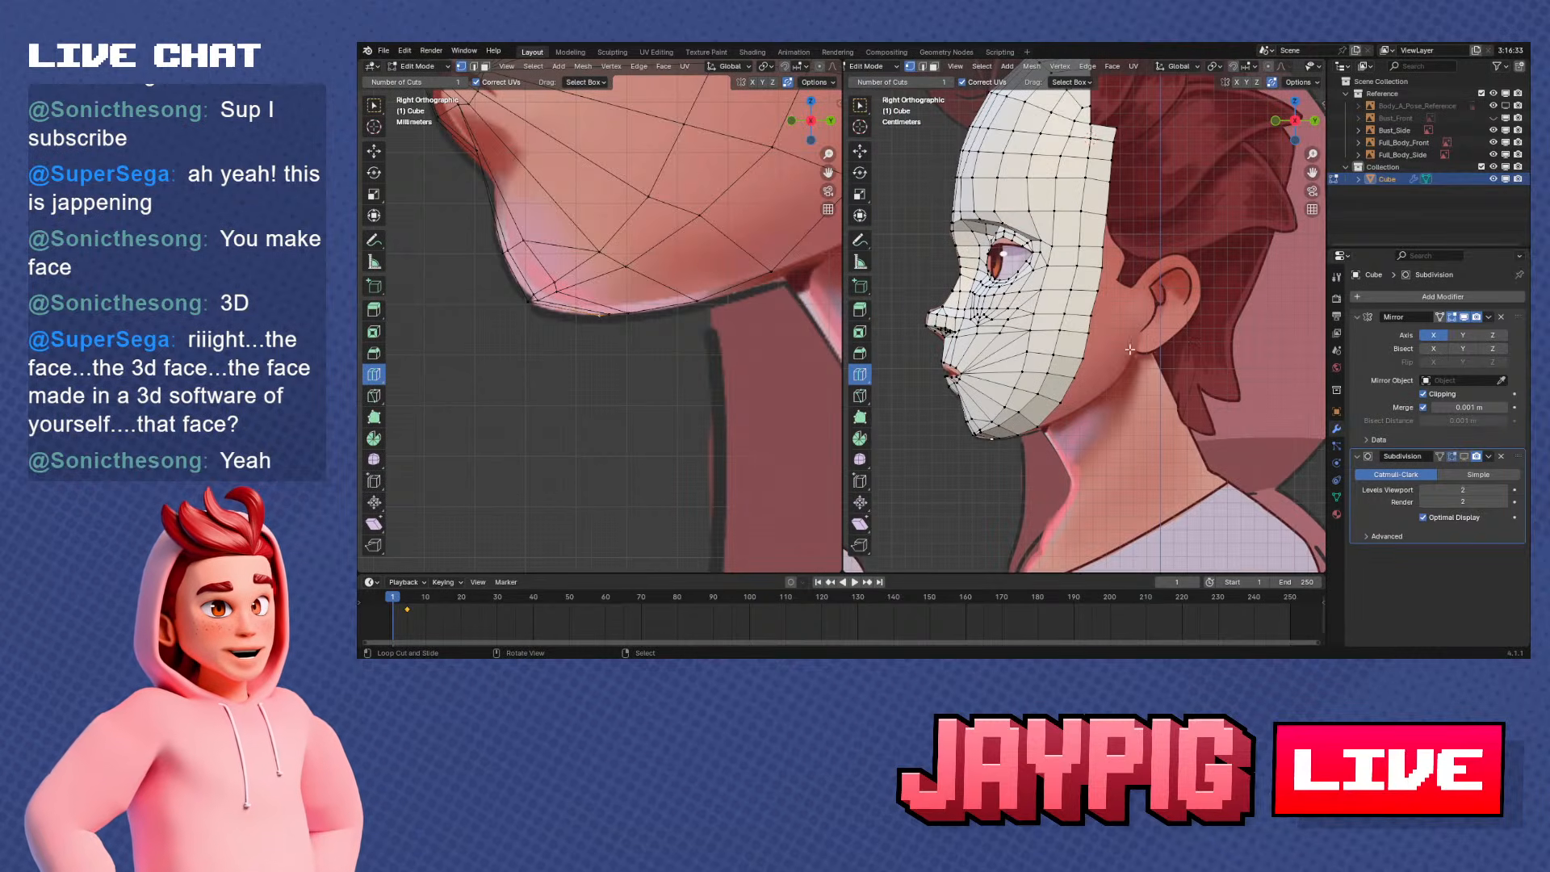
Slide the rim vertex at mouth height slightly upward along the rim in side view
scroll(1129, 349, up, 4)
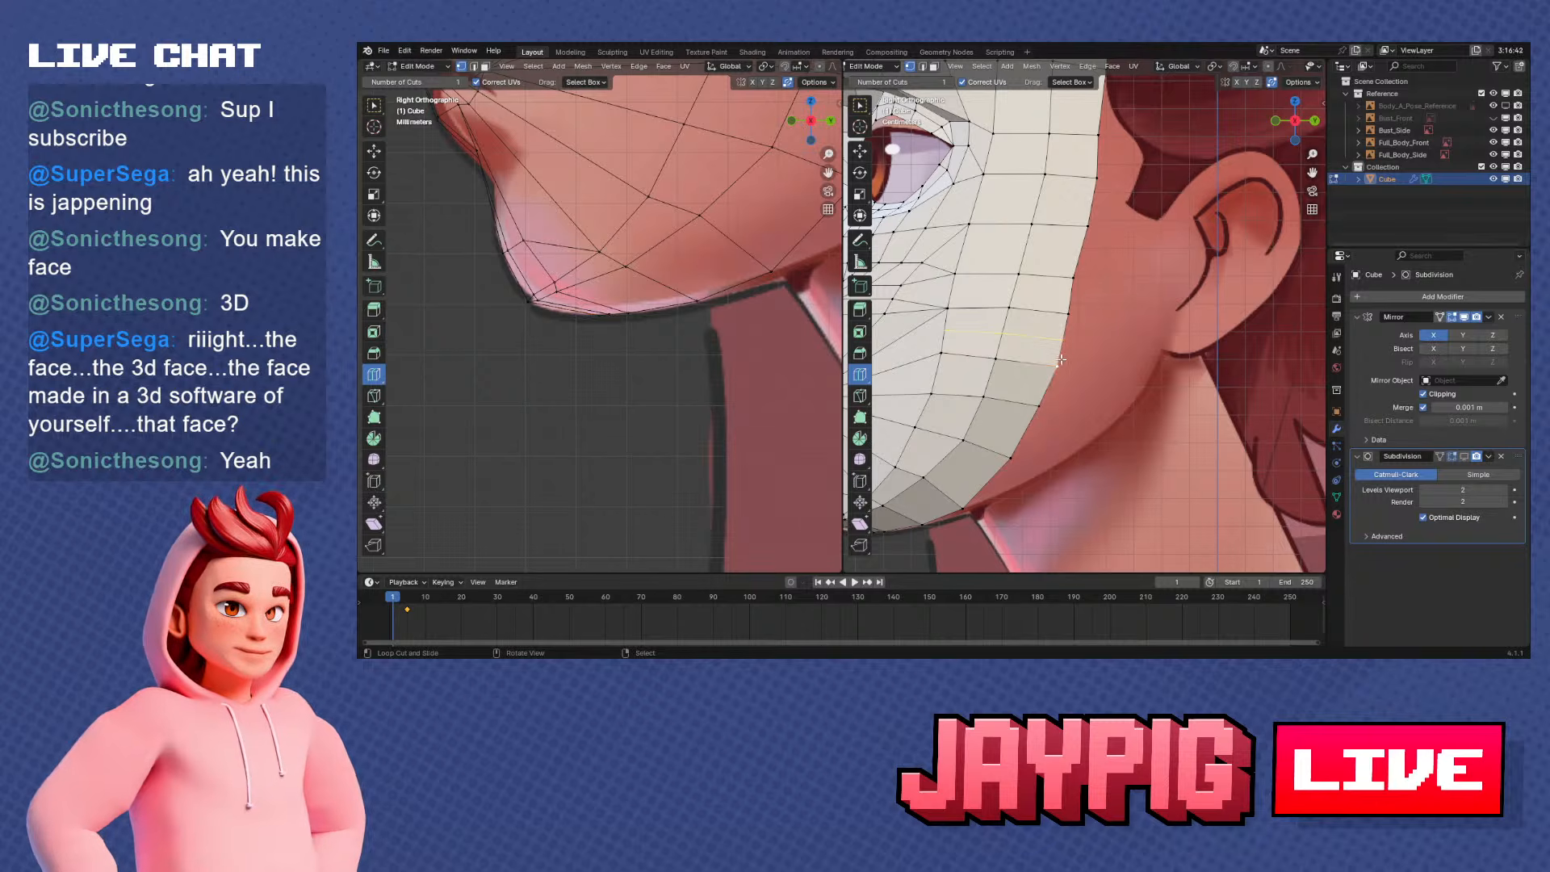
key(g)
key(g)
click(1095, 358)
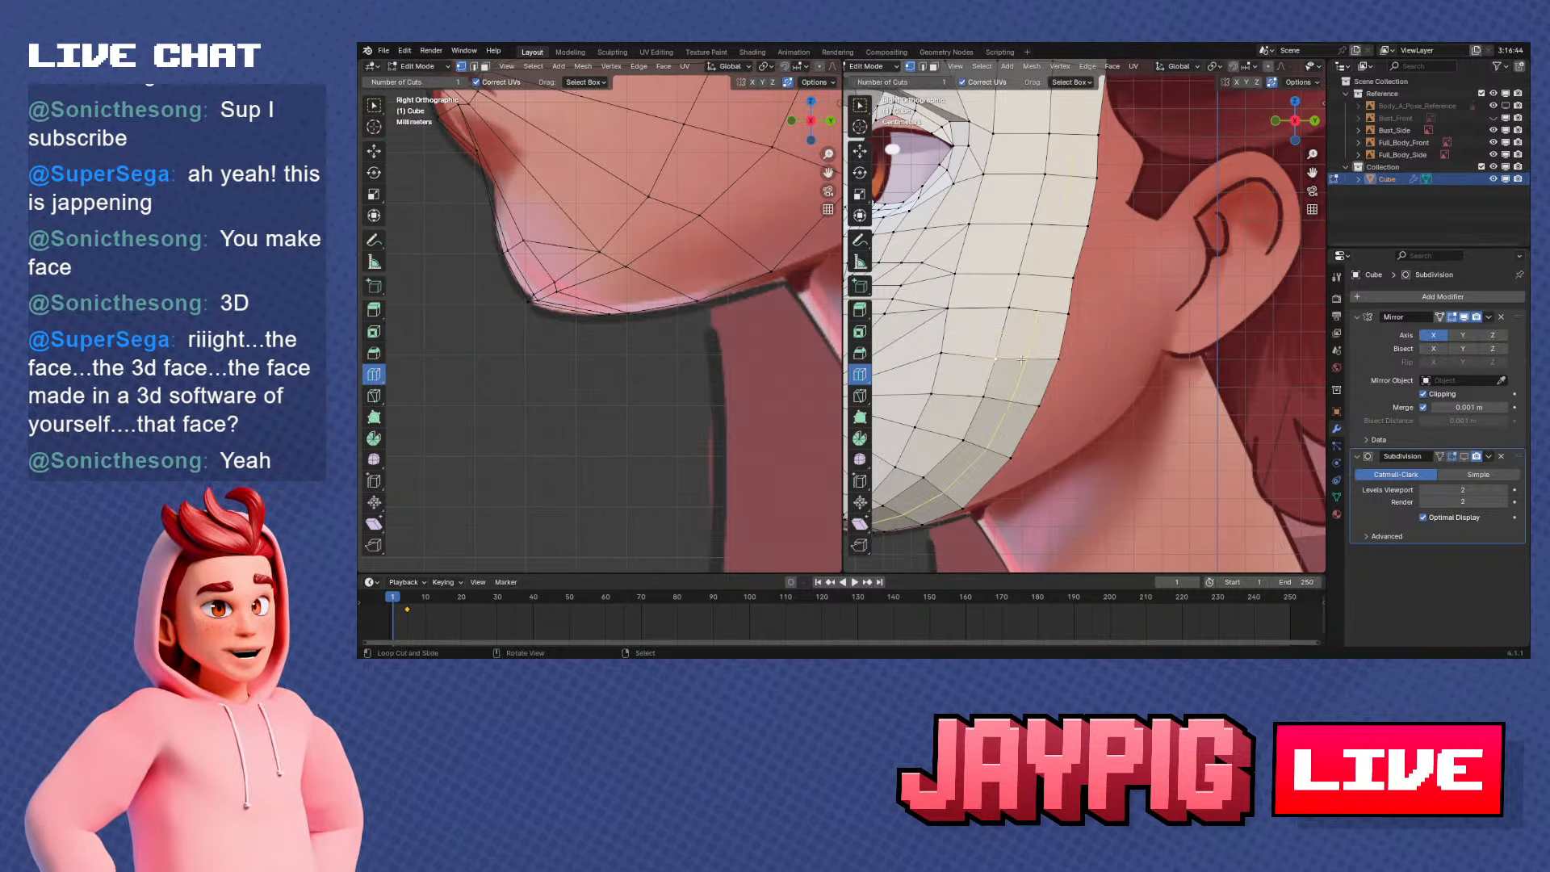
scroll(1046, 353, down, 3)
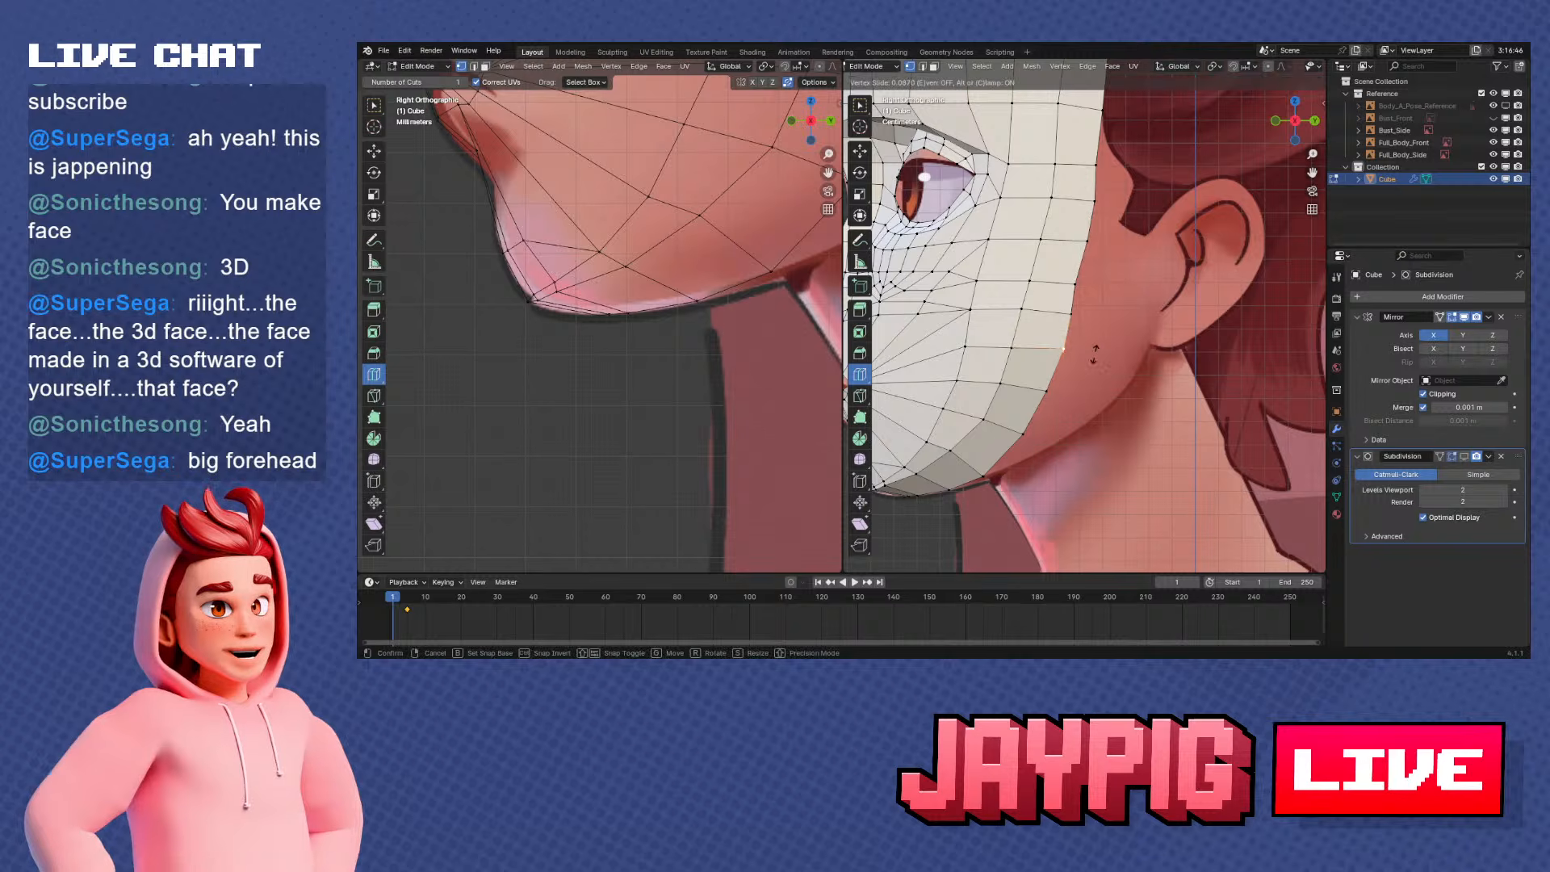
shift+middle_drag(1097, 353, 1057, 377)
scroll(1041, 400, up, 2)
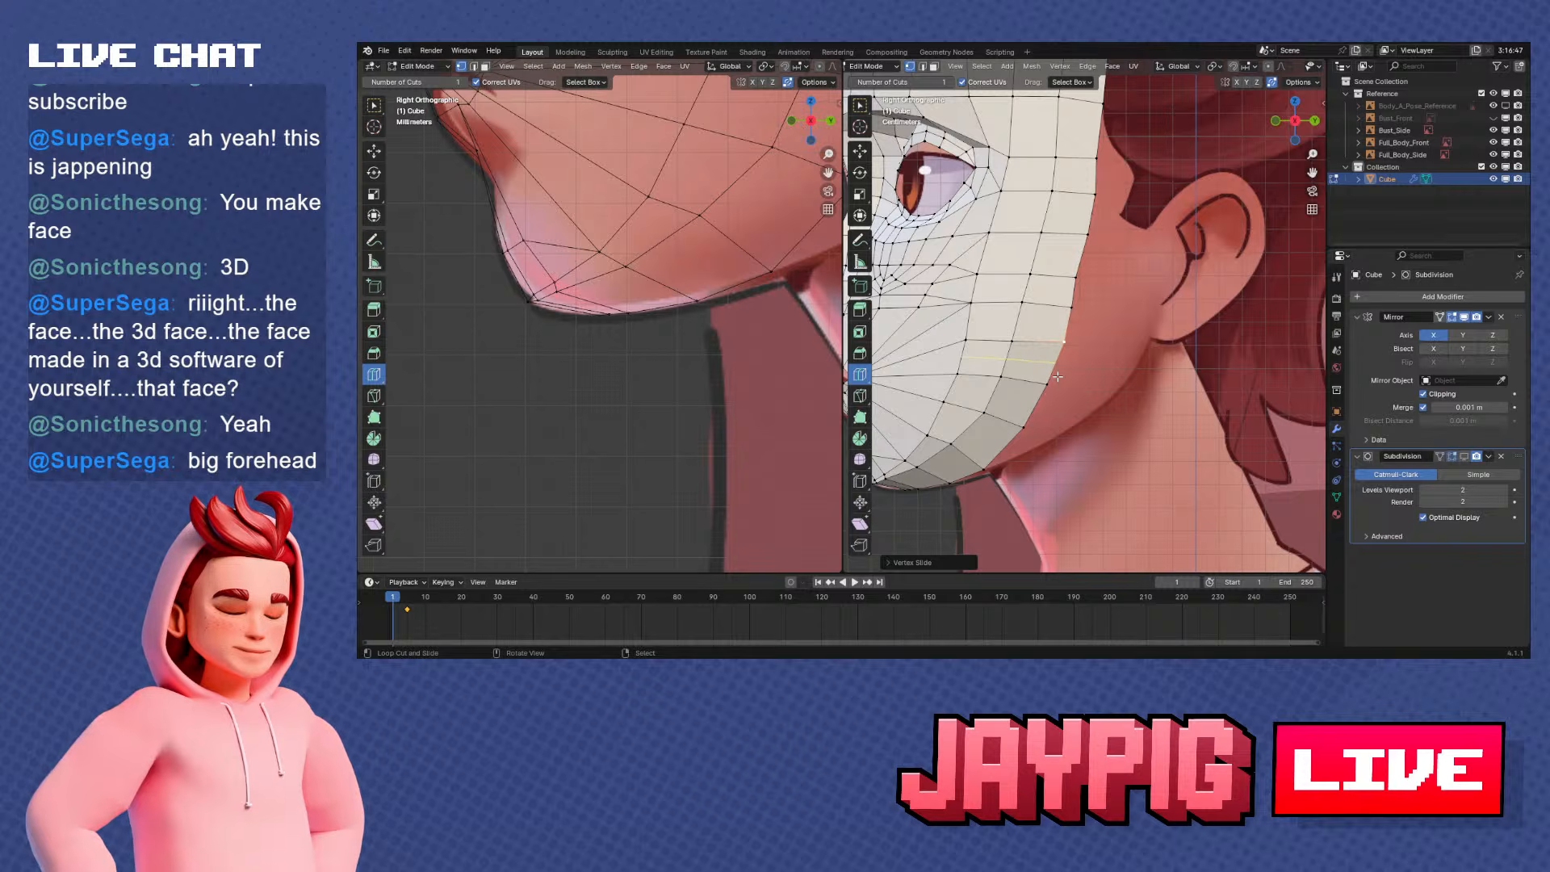
Slide the rim vertex beside the lower cheek along the rim to even out the spacing above the jaw
scroll(1058, 377, down, 4)
shift+middle_drag(1094, 286, 1066, 349)
scroll(1097, 386, up, 2)
right_click(1067, 347)
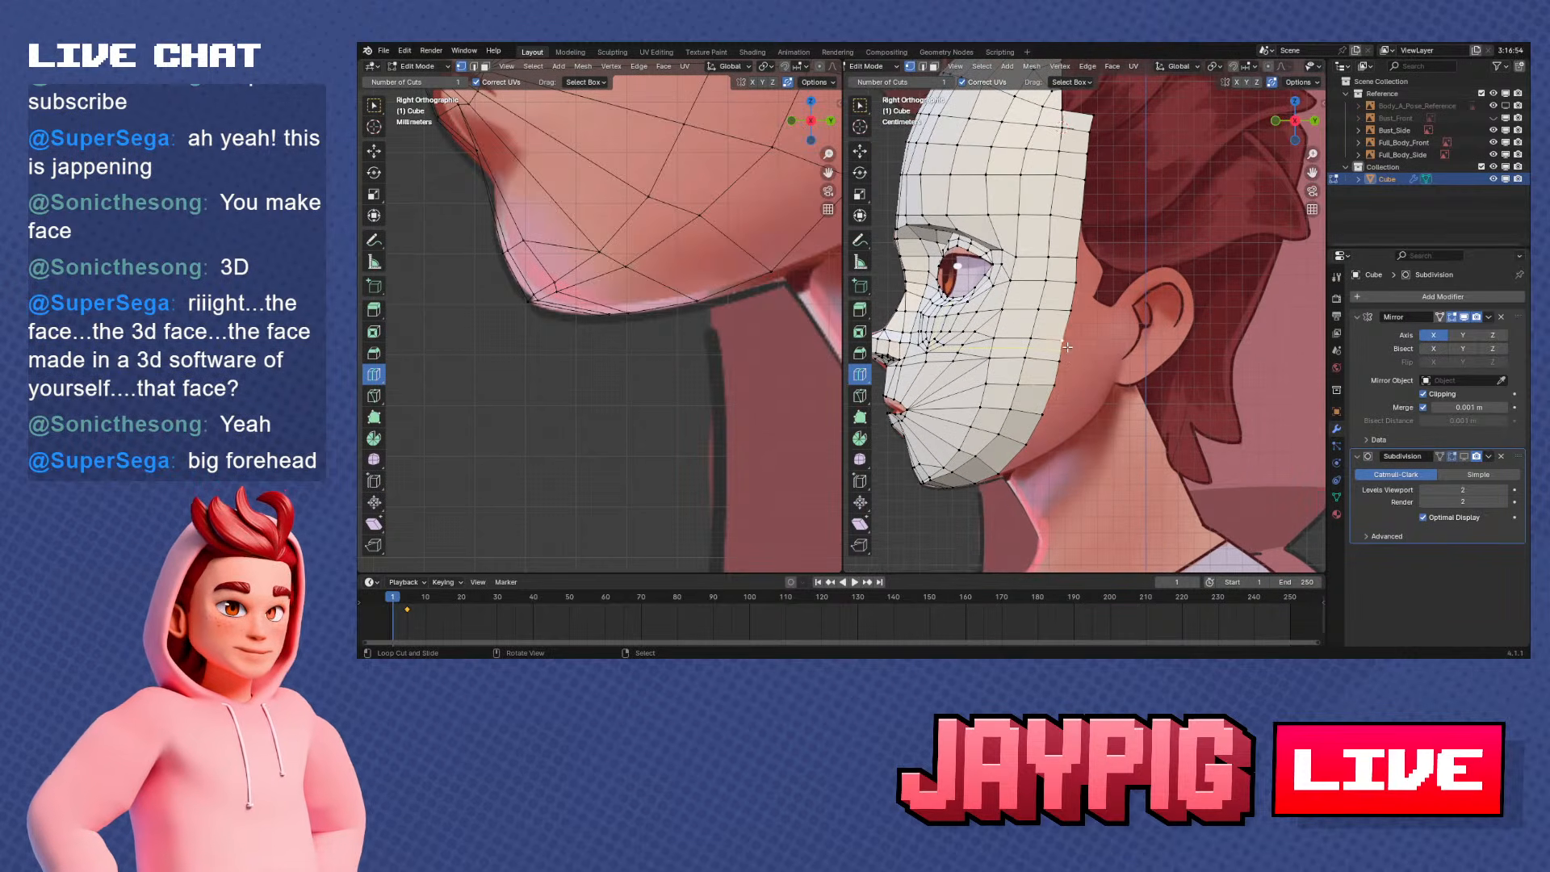
scroll(1067, 348, up, 3)
key(shift+v)
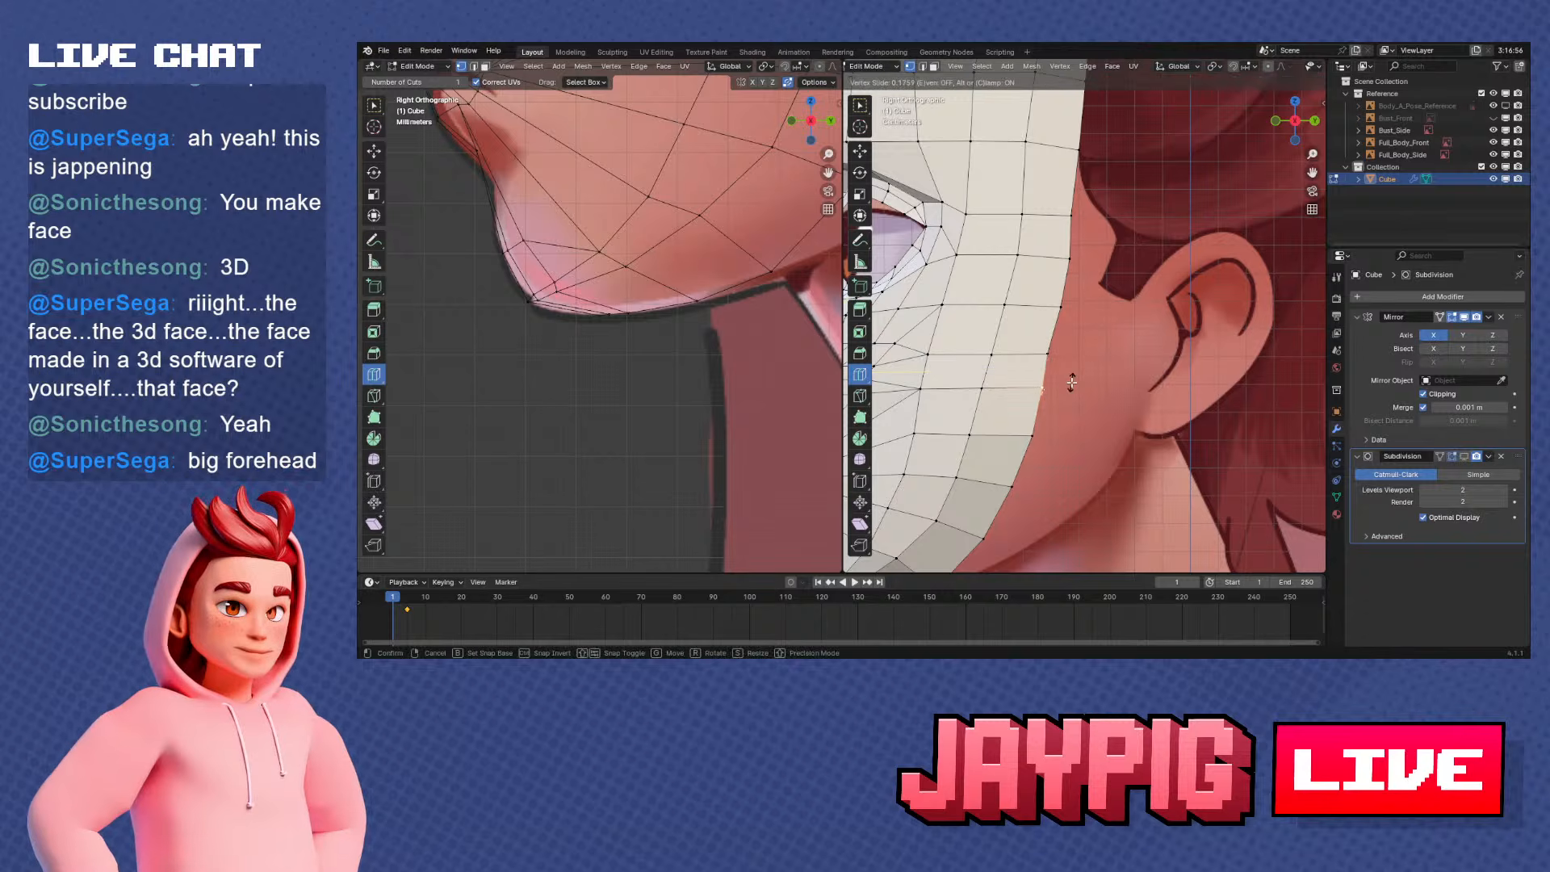
click(1072, 382)
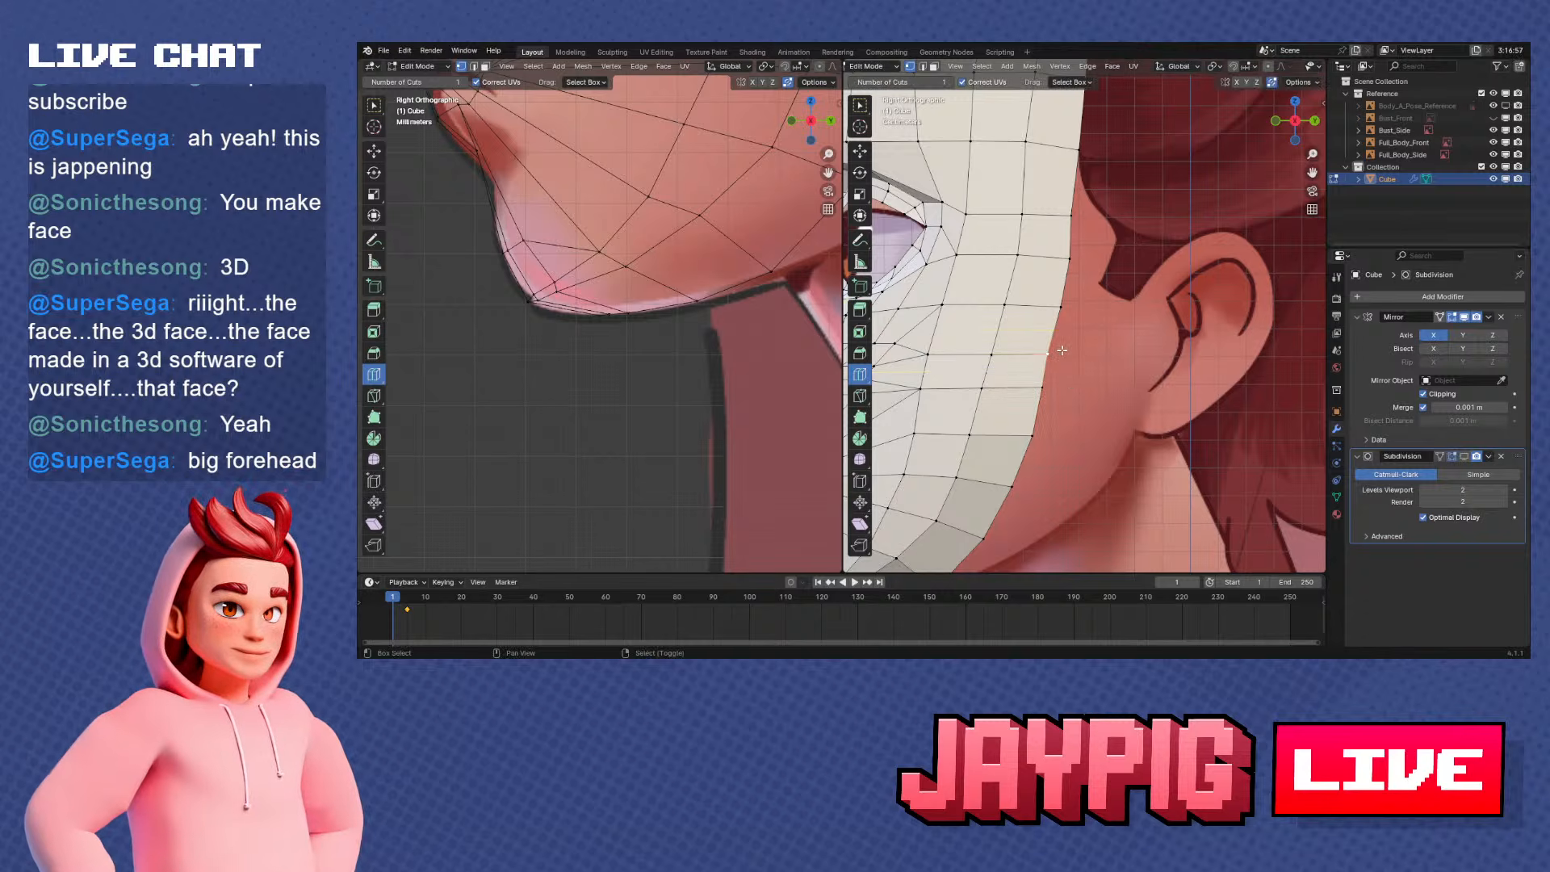
Slide the rim vertex beside the upper cheek along the rim edge to space its neighbouring faces more evenly
scroll(1103, 351, down, 4)
scroll(1123, 385, up, 3)
mouse_move(1105, 355)
shift+middle_down()
mouse_move(1123, 385)
mouse_move(1104, 338)
shift+middle_up()
key(shift+v)
click(1113, 355)
Inspect the strip's vertex spacing in side view and the jaw underside from below
scroll(1114, 356, up, 2)
scroll(1114, 358, down, 3)
scroll(1104, 337, down, 3)
scroll(1104, 331, up, 2)
shift+middle_drag(1112, 285, 1090, 255)
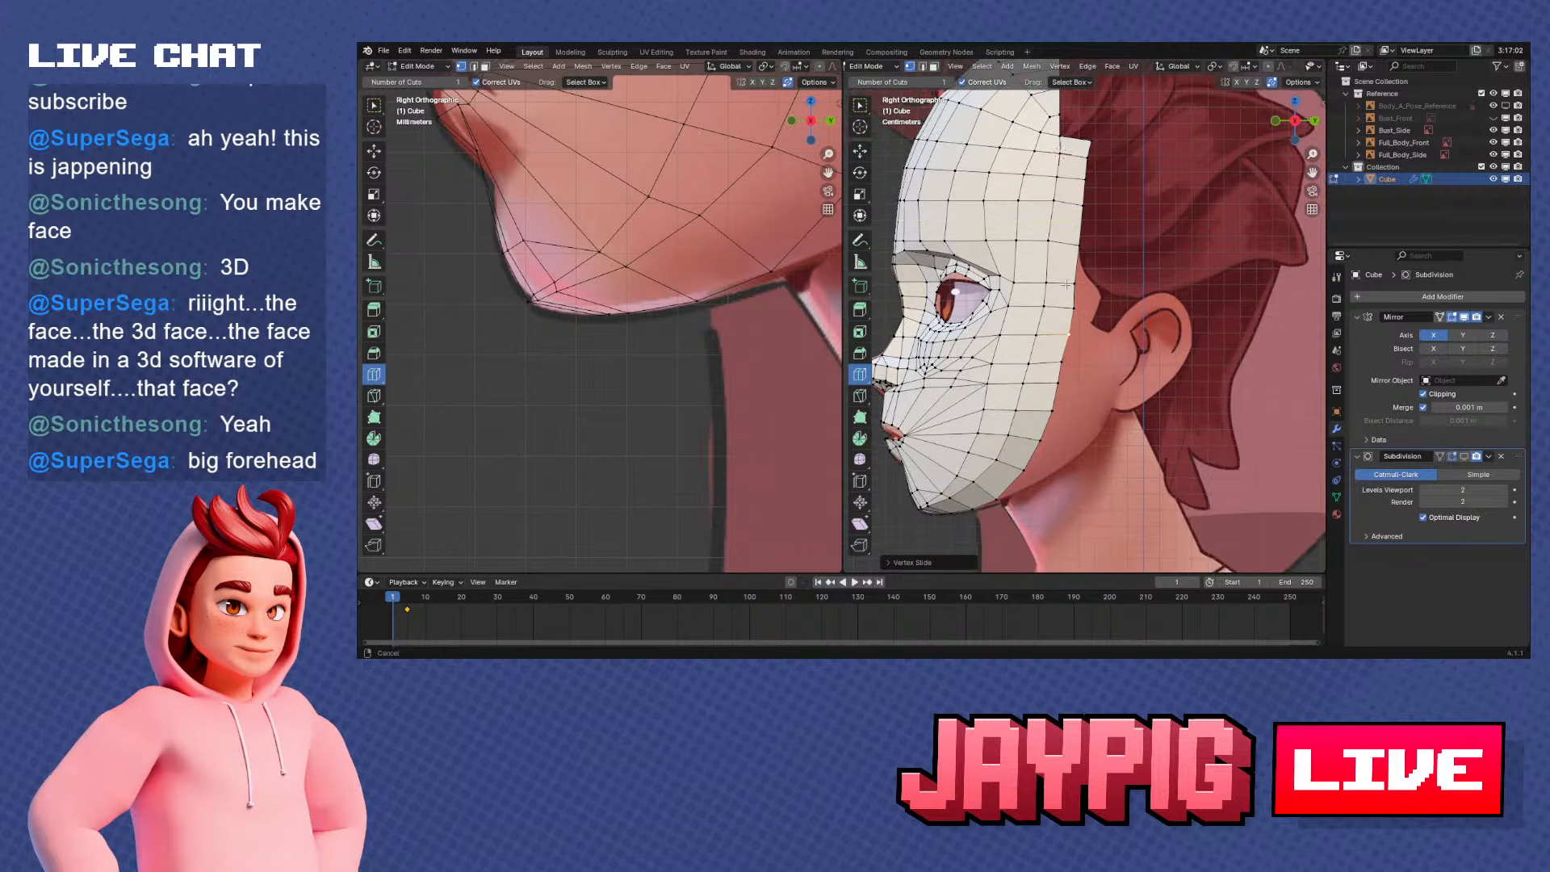
scroll(1089, 266, up, 2)
shift+middle_drag(1082, 387, 1086, 250)
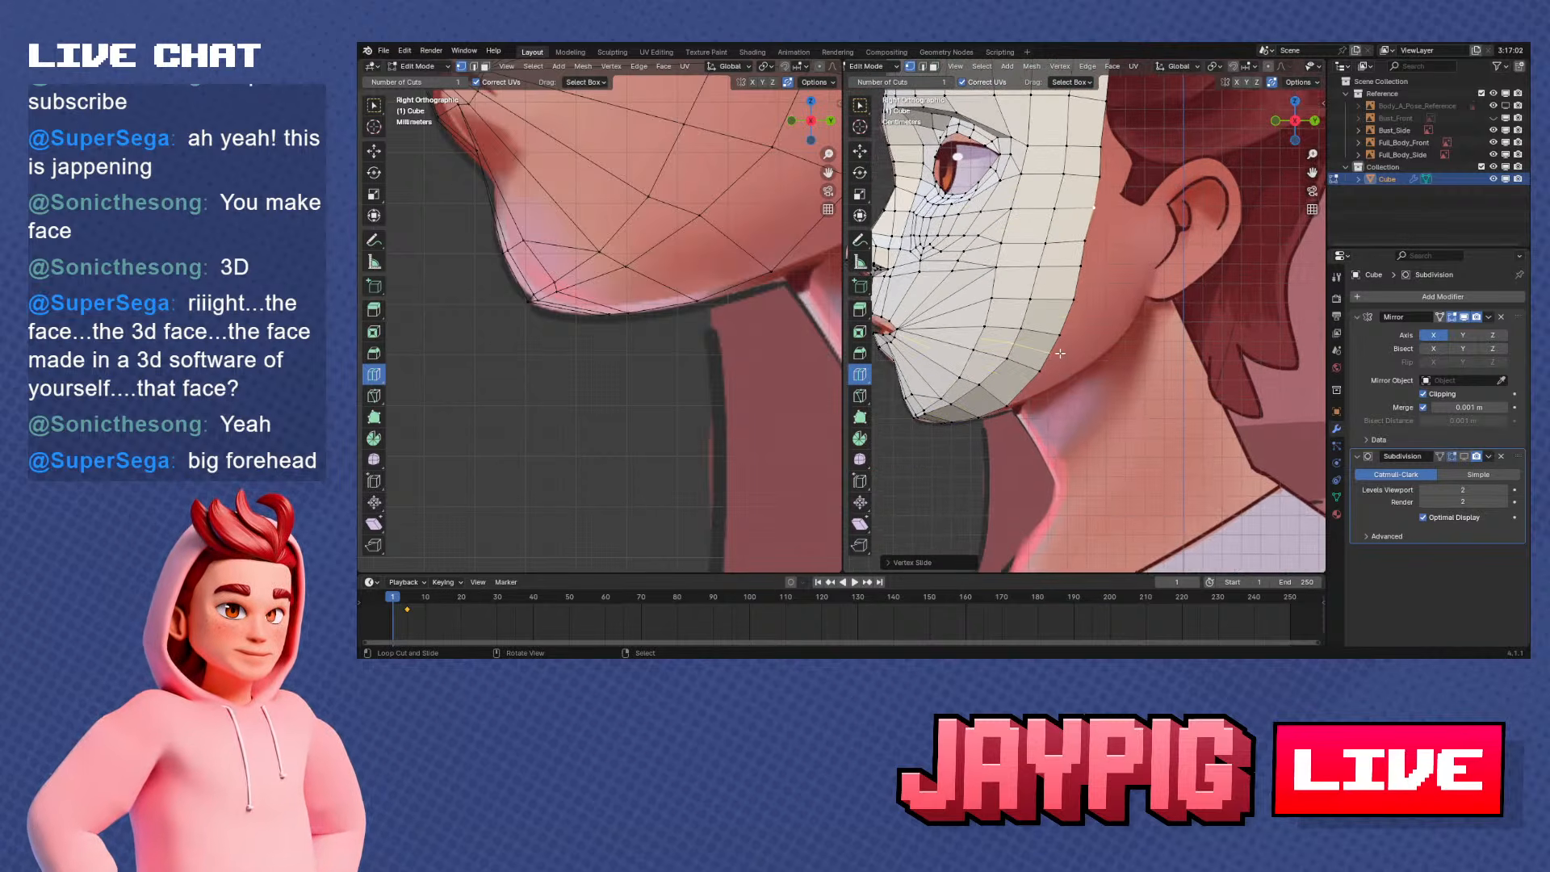
scroll(1106, 170, up, 2)
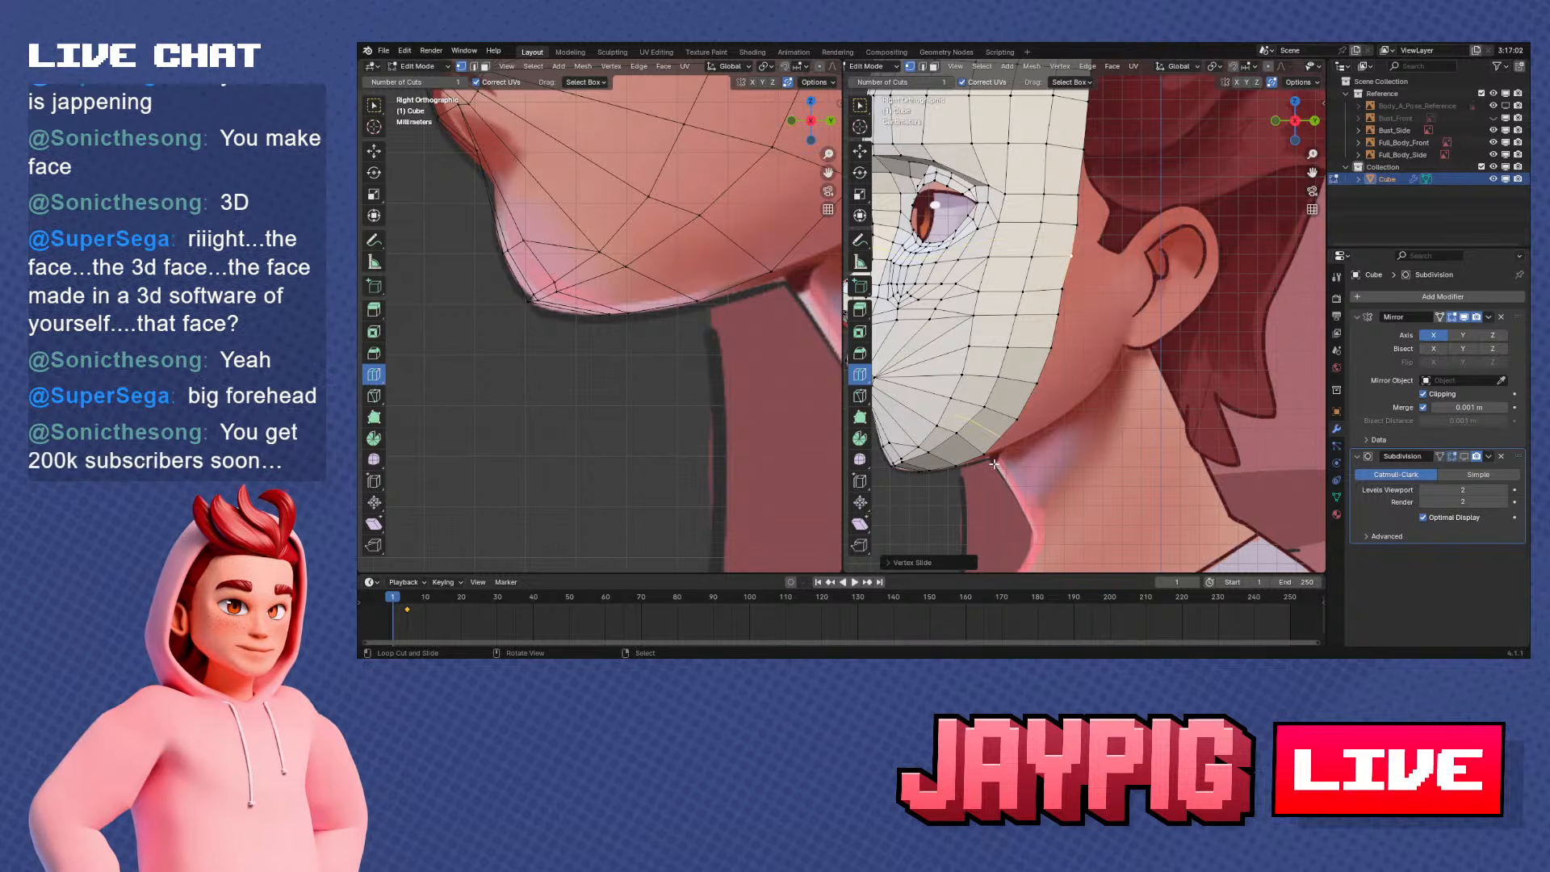
middle_drag(994, 462, 1121, 328)
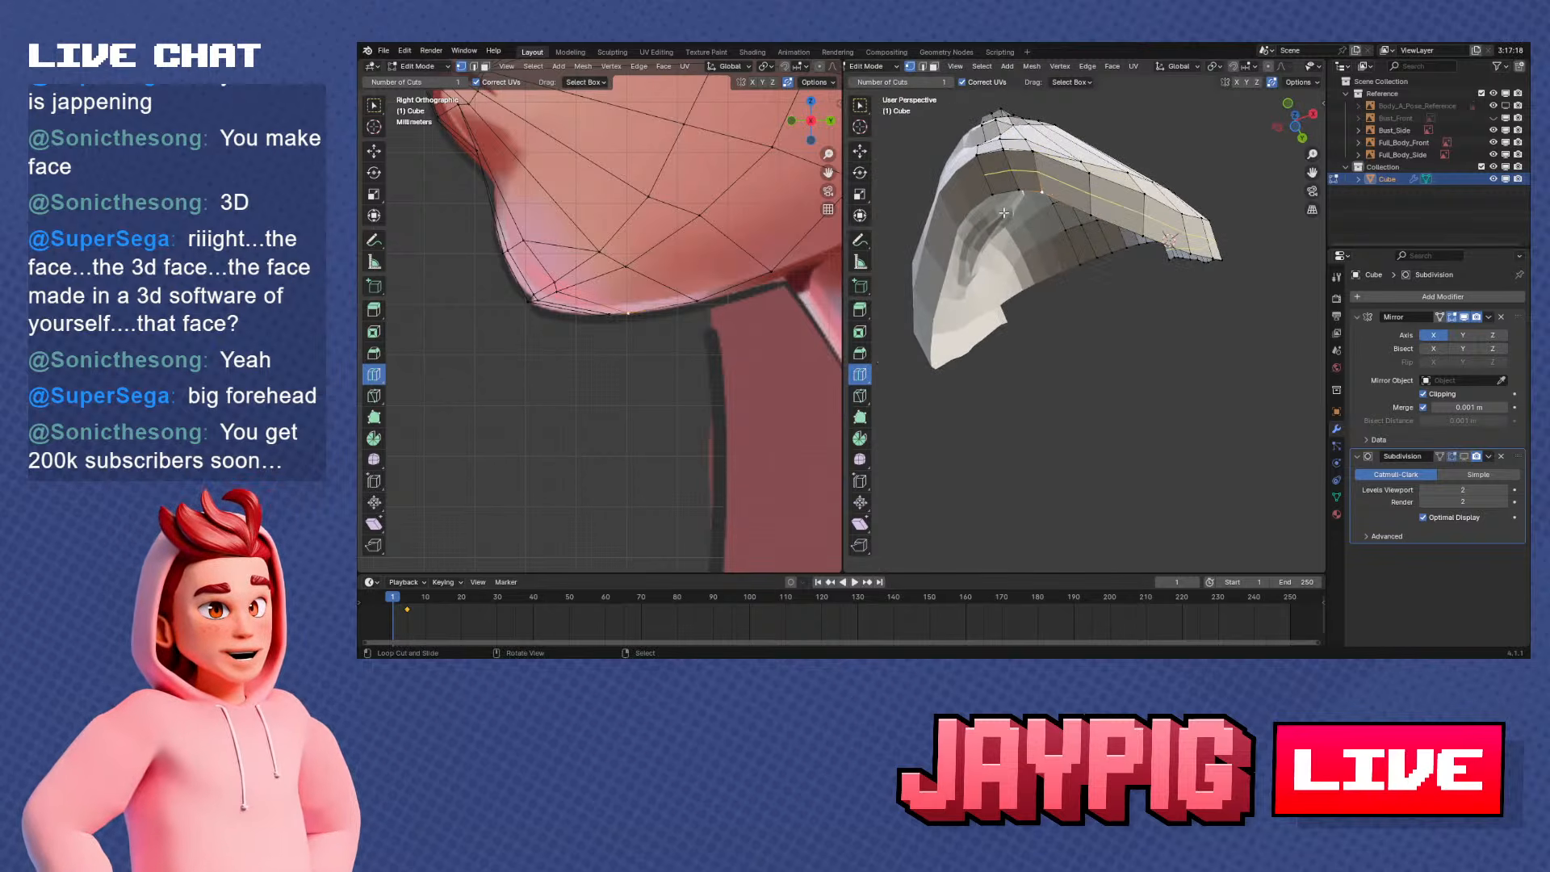
middle_drag(1037, 193, 992, 373)
key(KP_3)
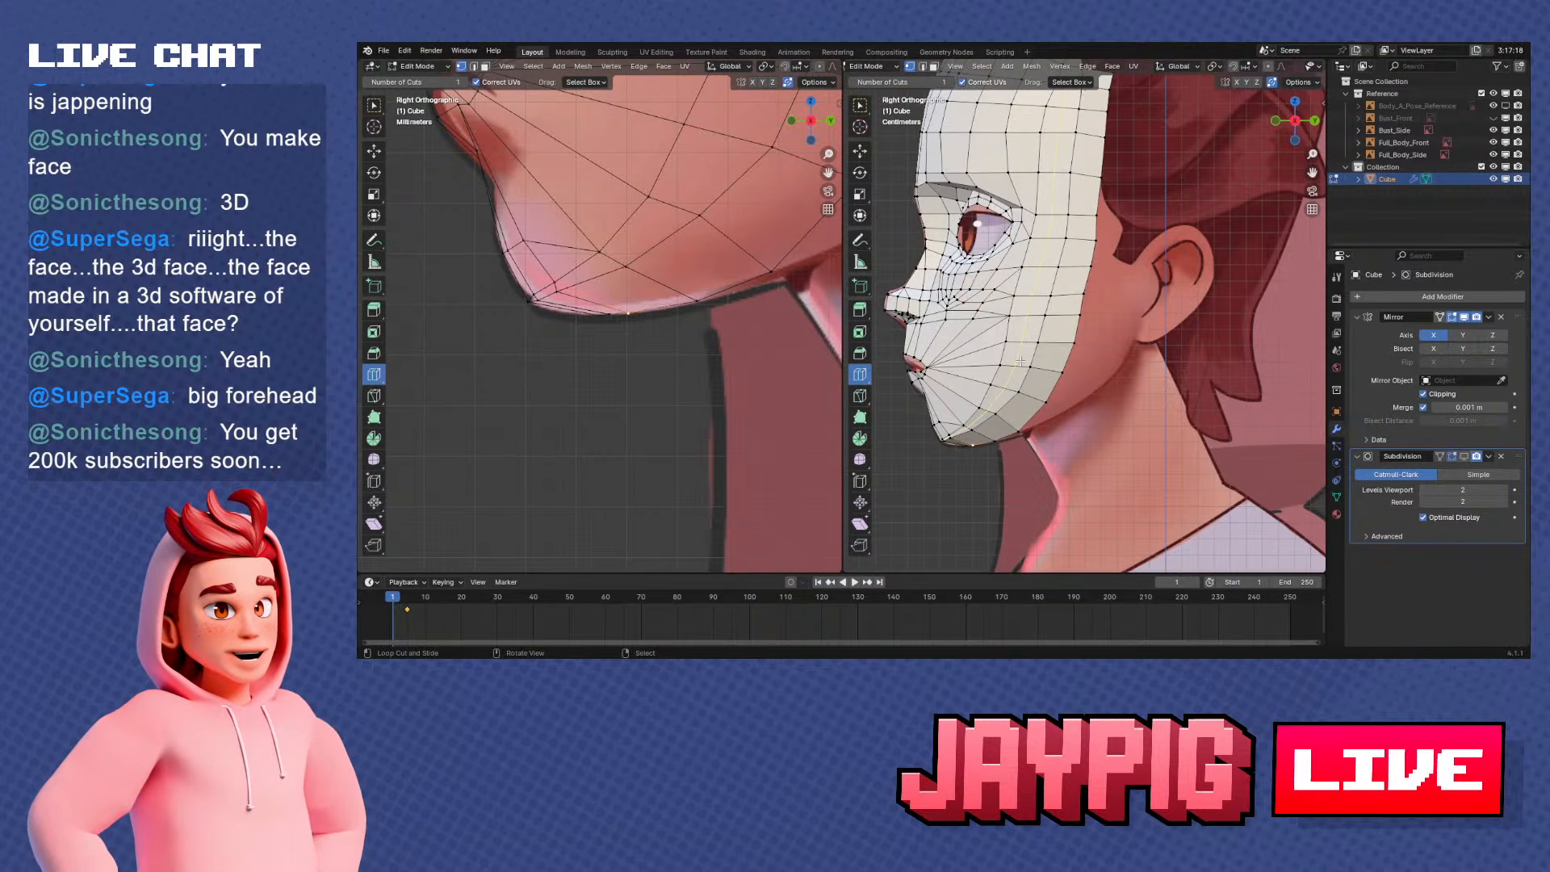
Try to extrude the rim edge from under the jaw to the temple backward and reposition its lower jaw vertices
scroll(1013, 365, up, 1)
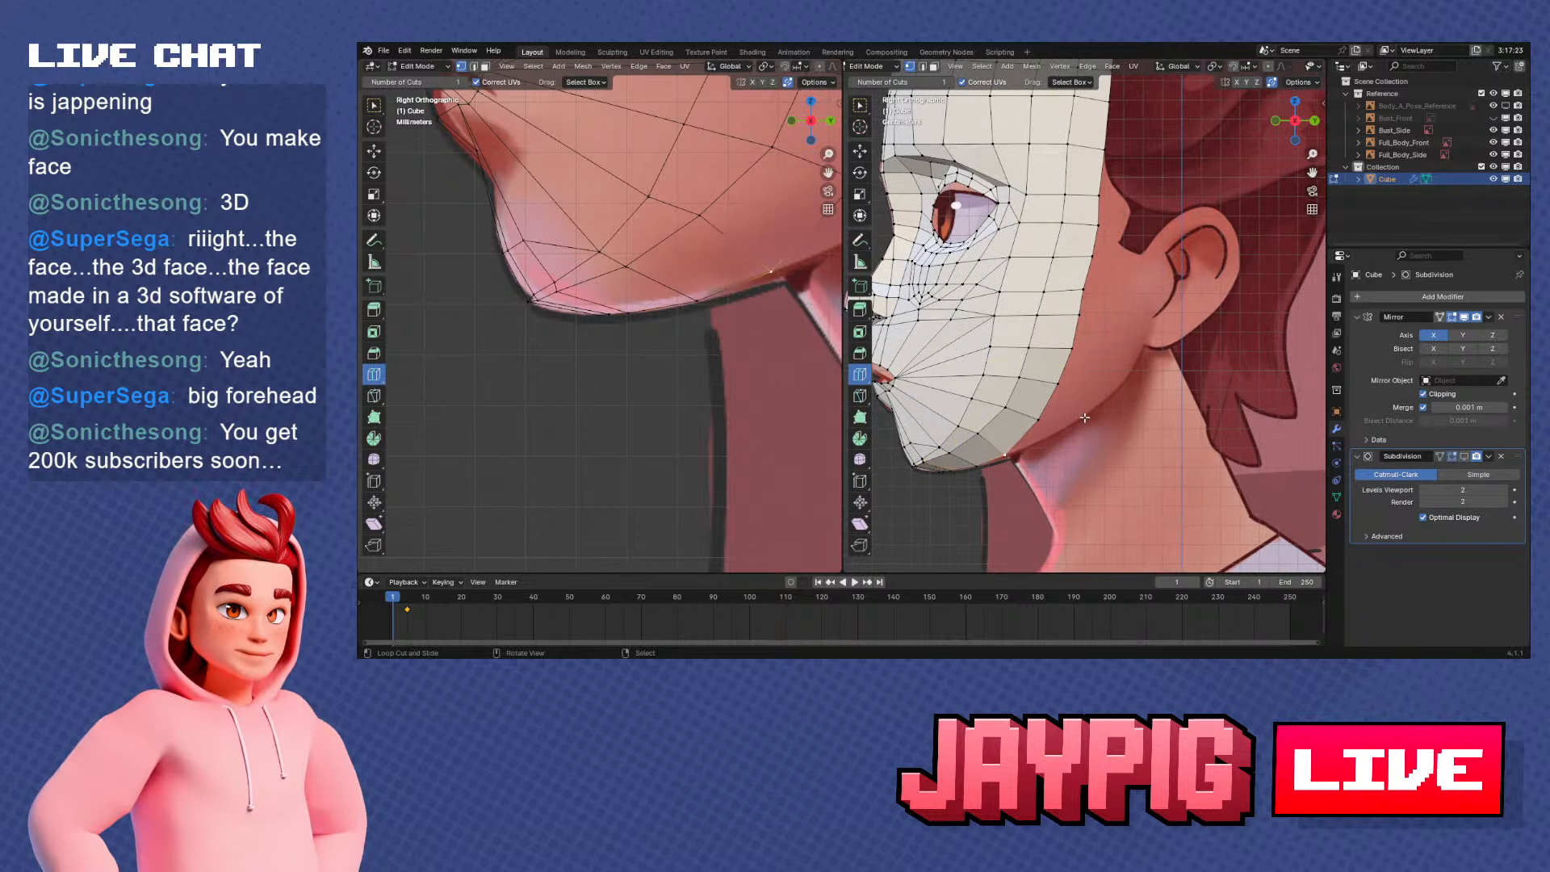
shift+middle_drag(1081, 418, 1042, 448)
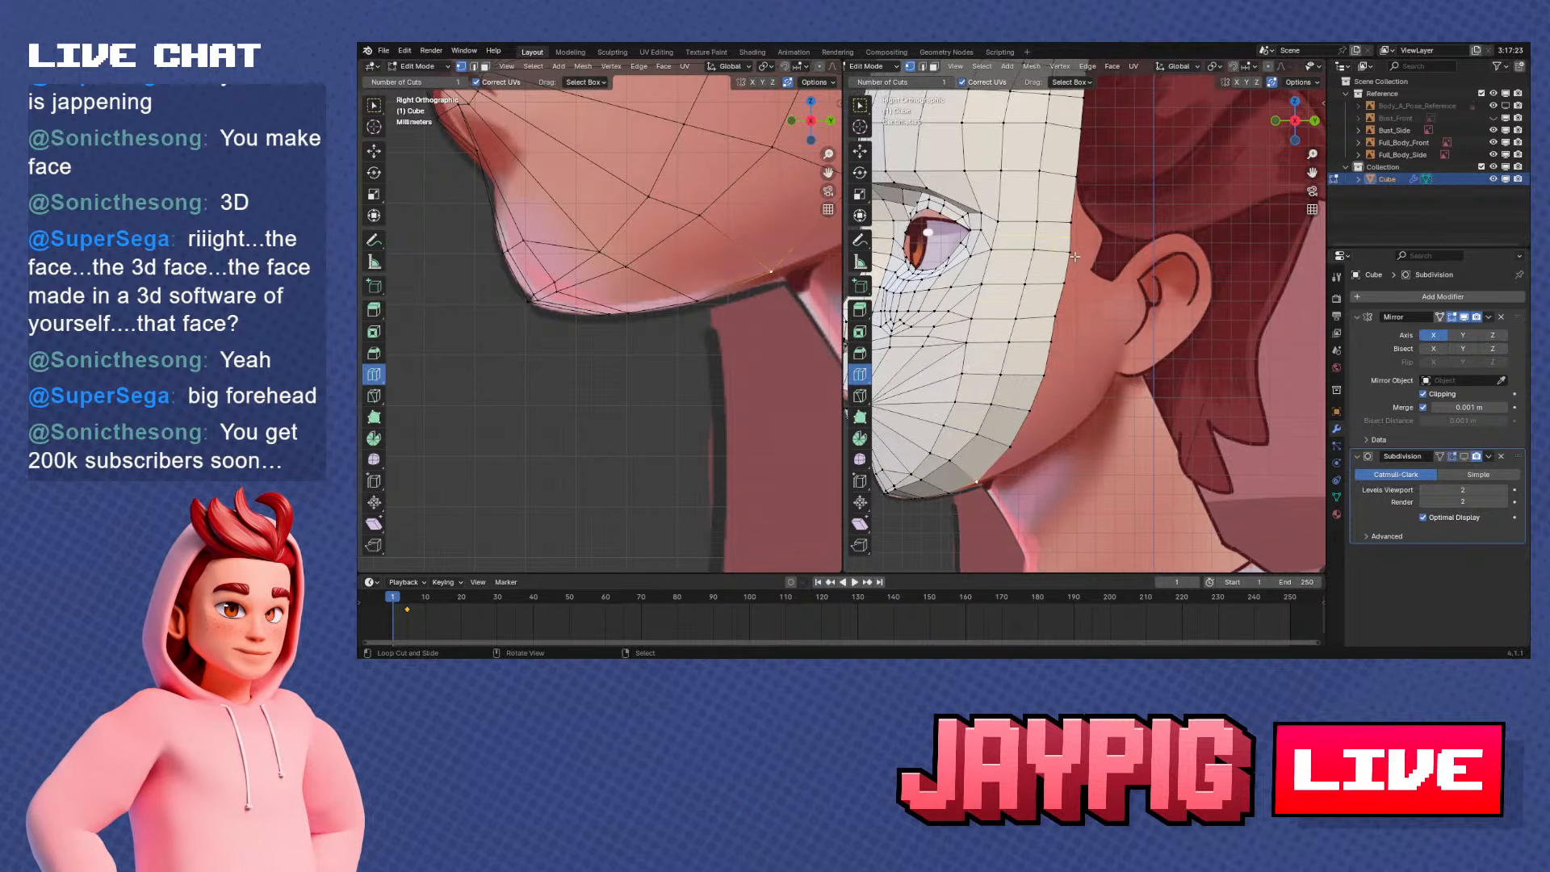
drag(1076, 373, 1120, 369)
click(1023, 482)
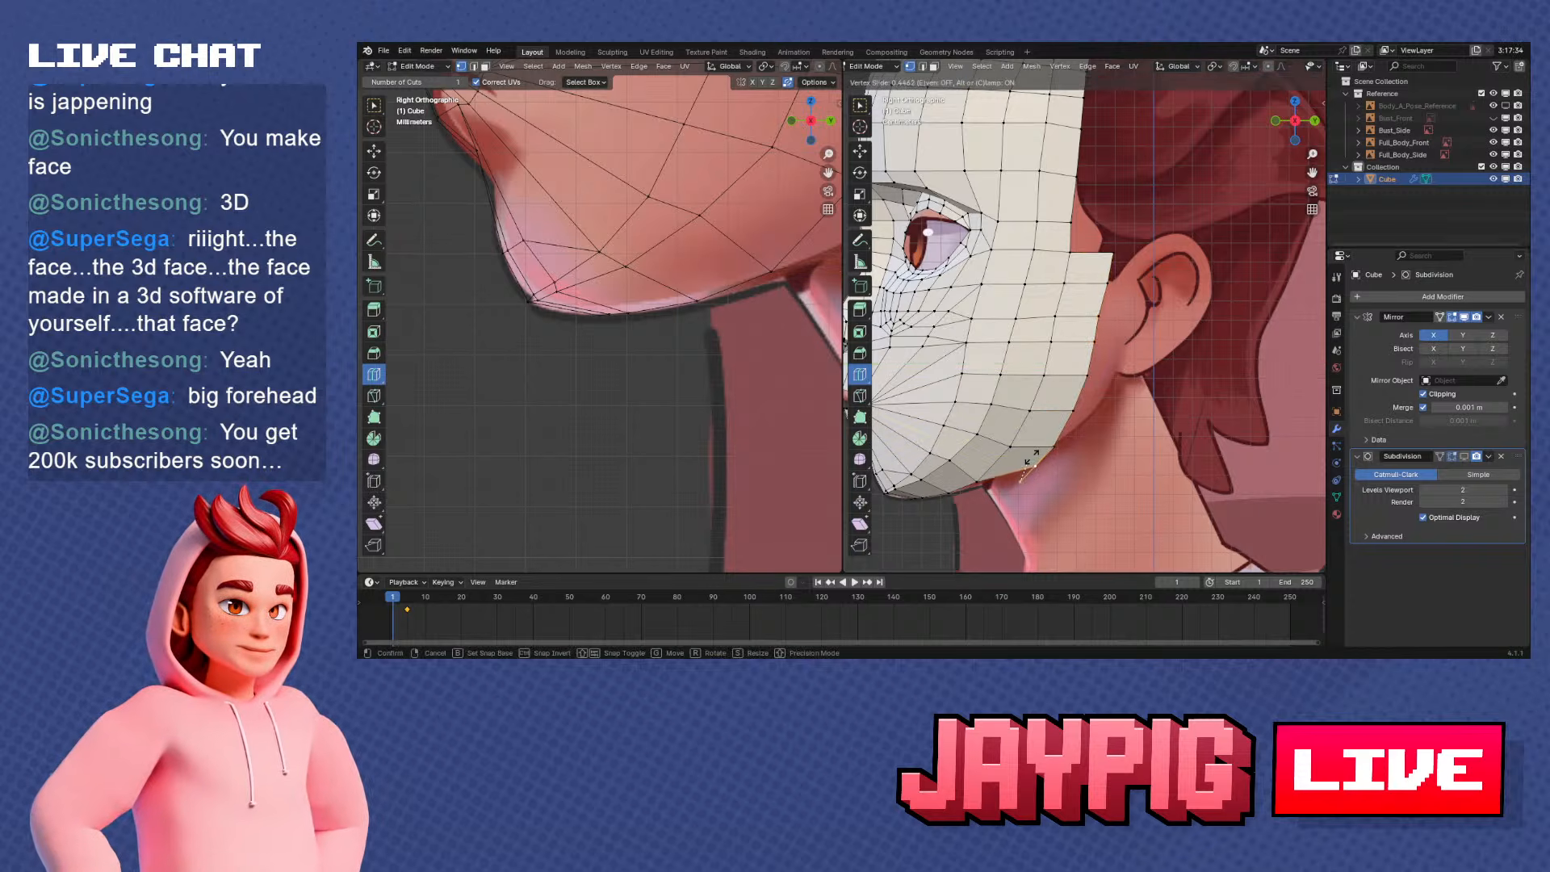
key(g)
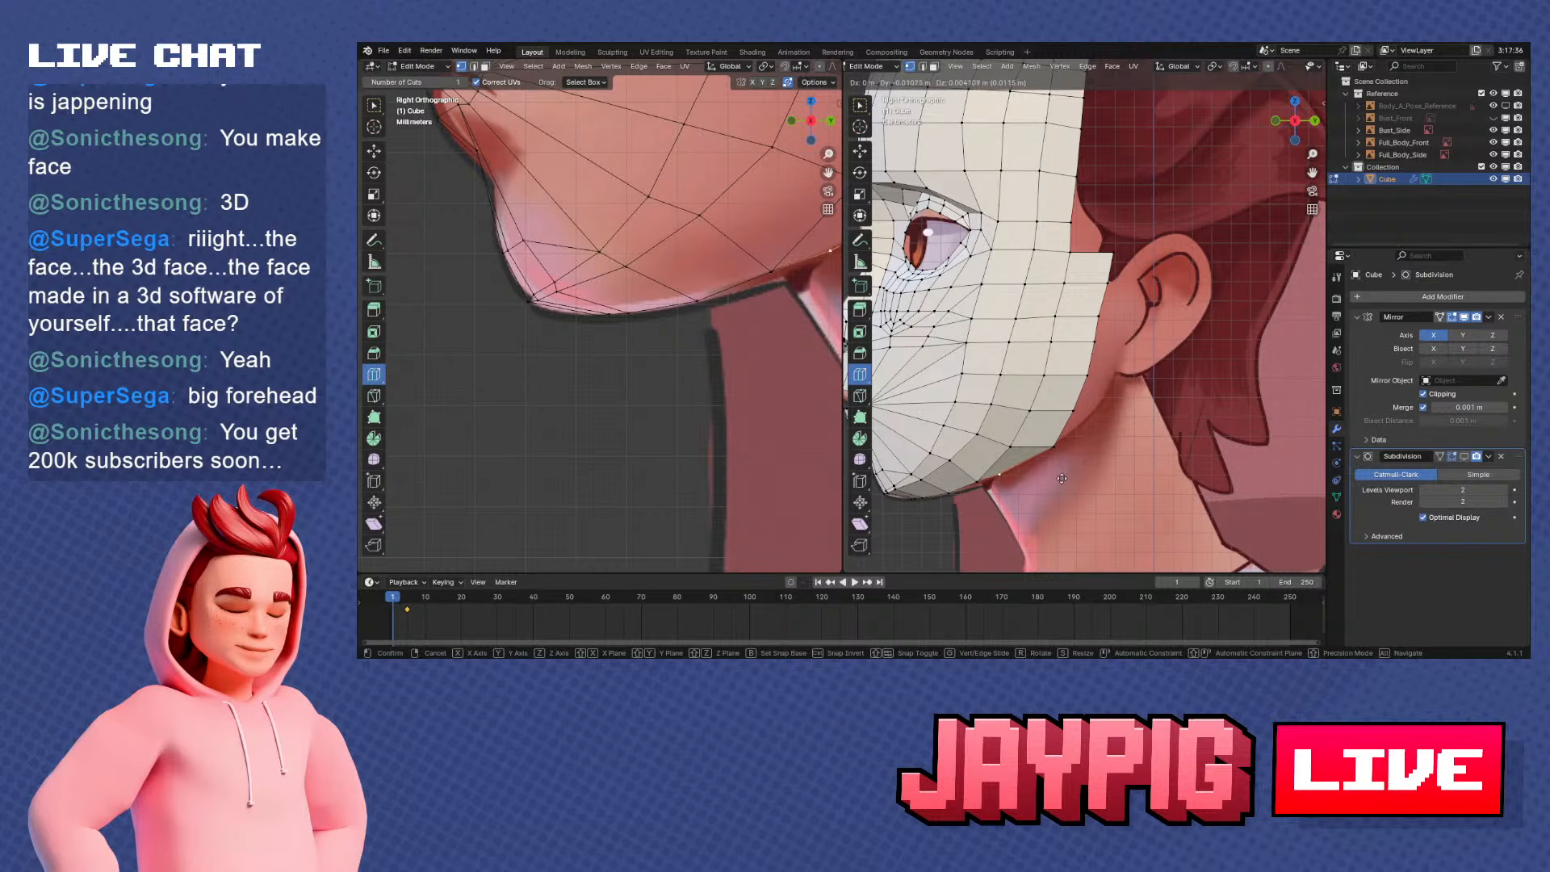
click(1080, 468)
middle_drag(1080, 469, 1114, 439)
key(ctrl+z)
key(ctrl+z)
key(KP_1)
key(KP_3)
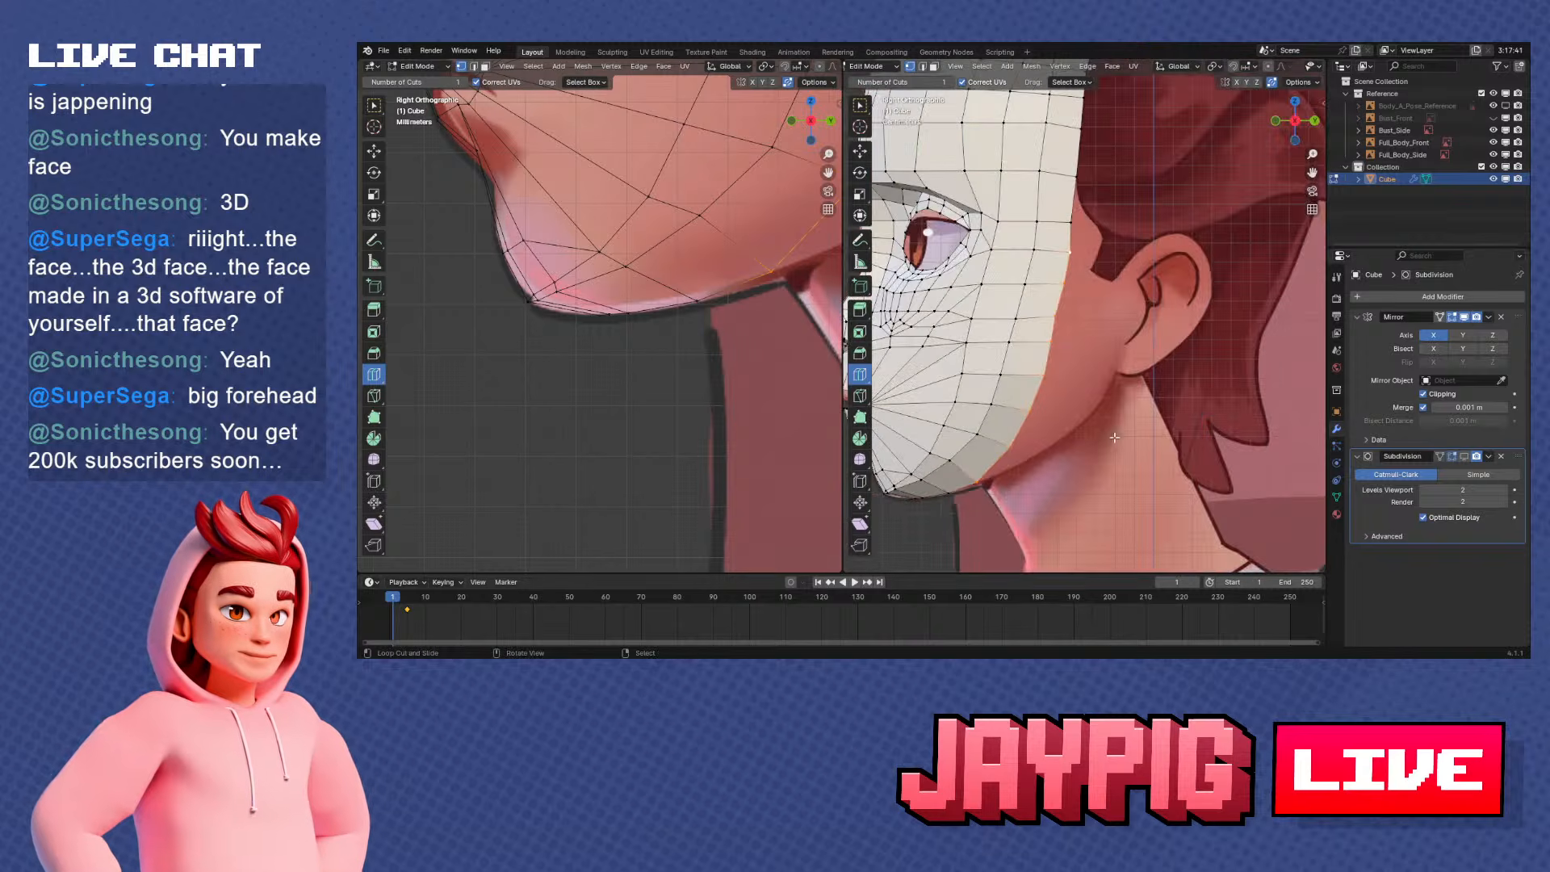
Slide the rim vertex at eye height slightly along the rim edge in side view
scroll(1069, 296, up, 4)
key(g)
key(g)
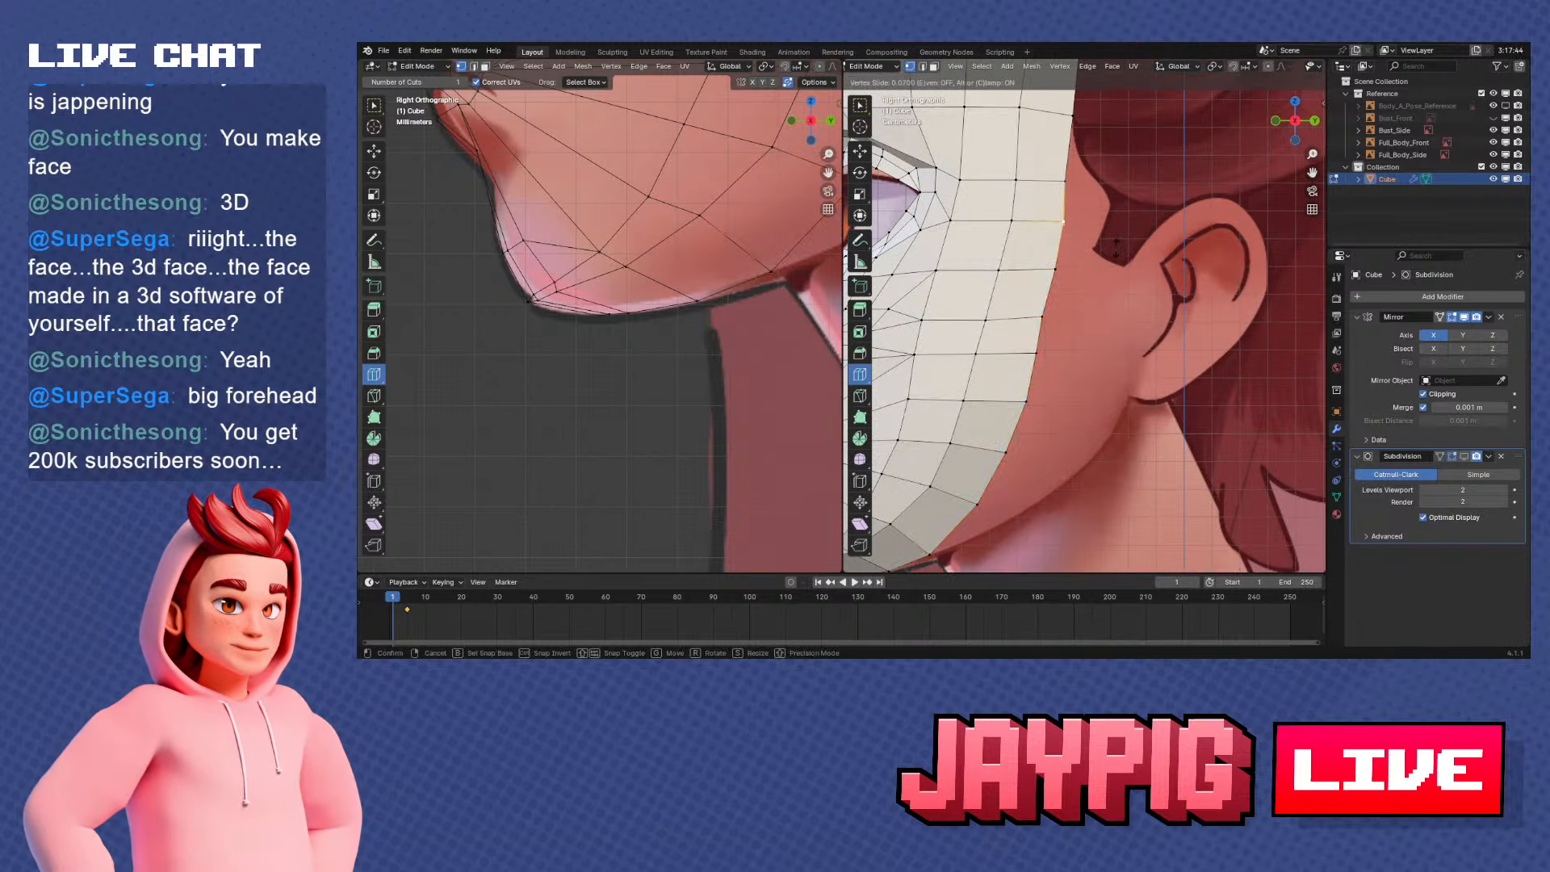
click(1116, 248)
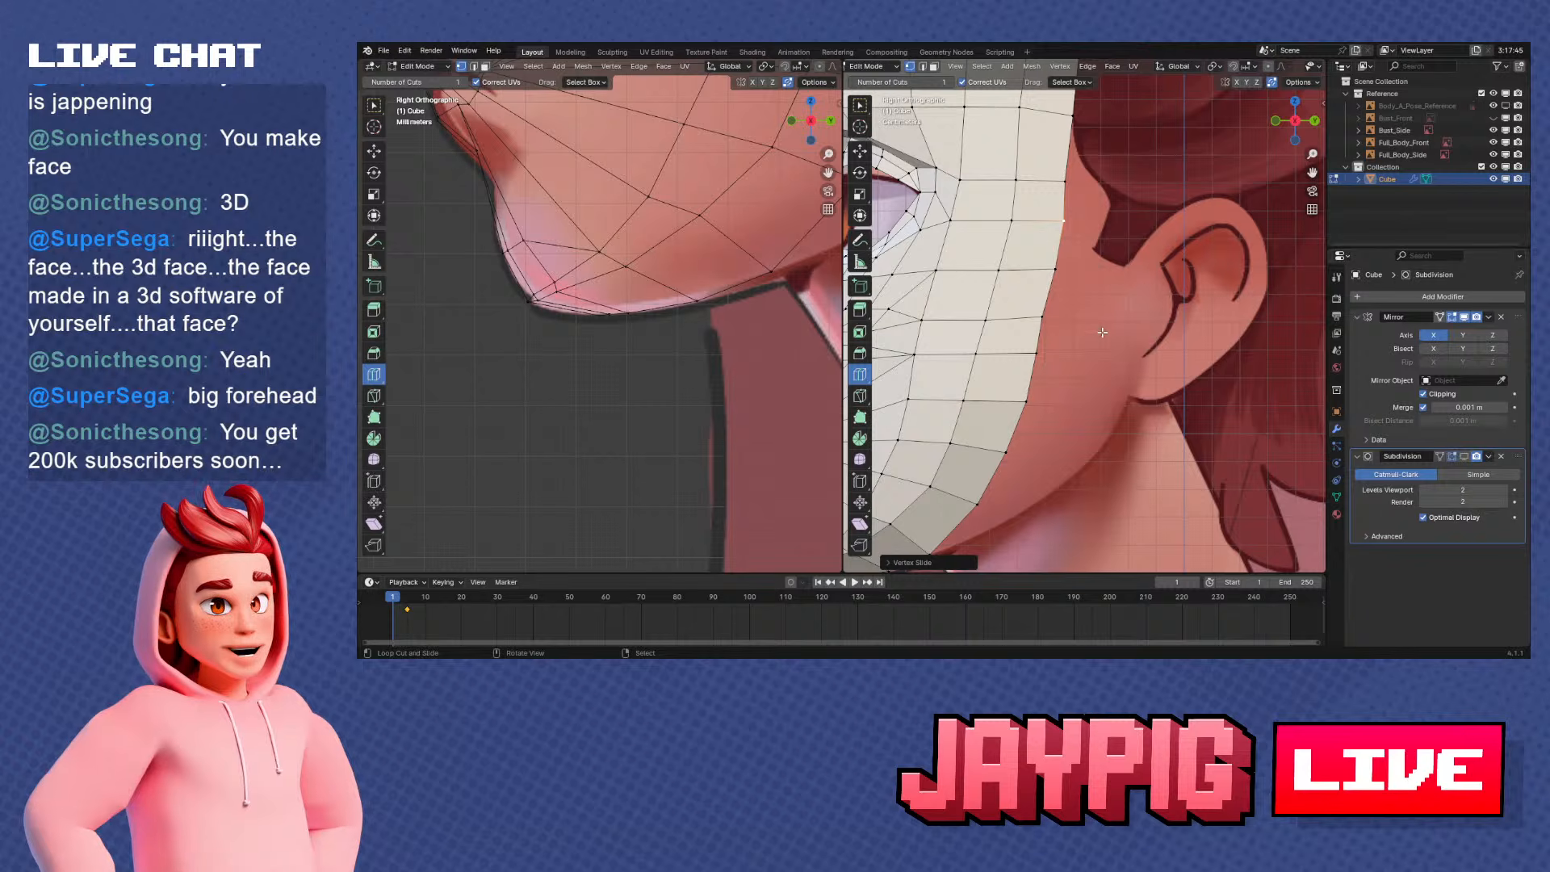
Select the row of vertices running from beside the outer eye corner to the rim and slide it slightly upward
scroll(1099, 310, down, 1)
shift+middle_drag(1089, 204, 1098, 247)
right_click(1067, 236)
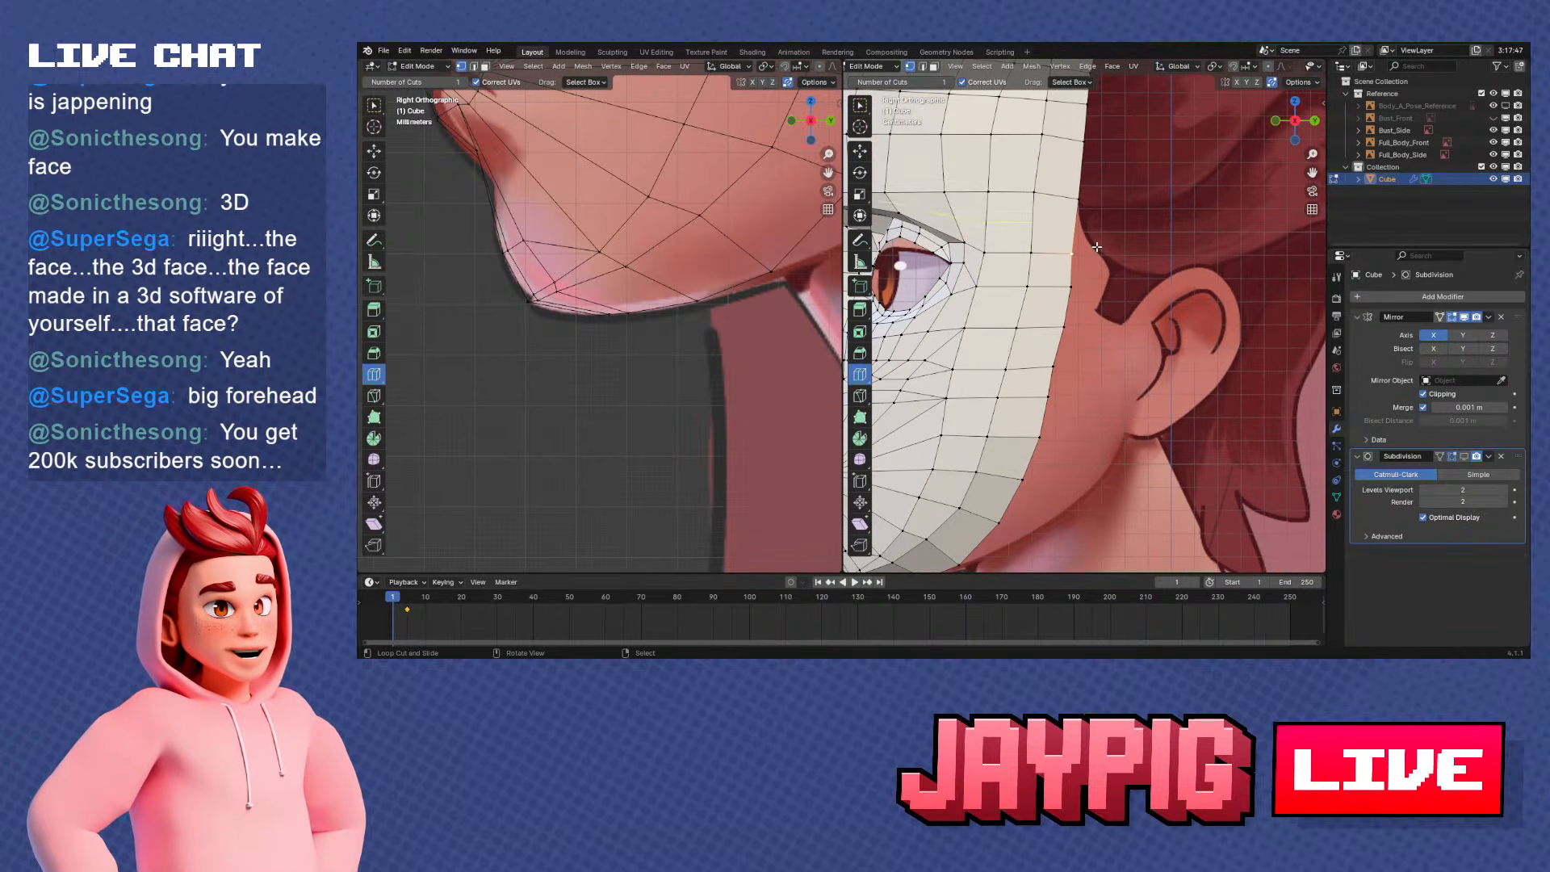
ctrl+click(1073, 247)
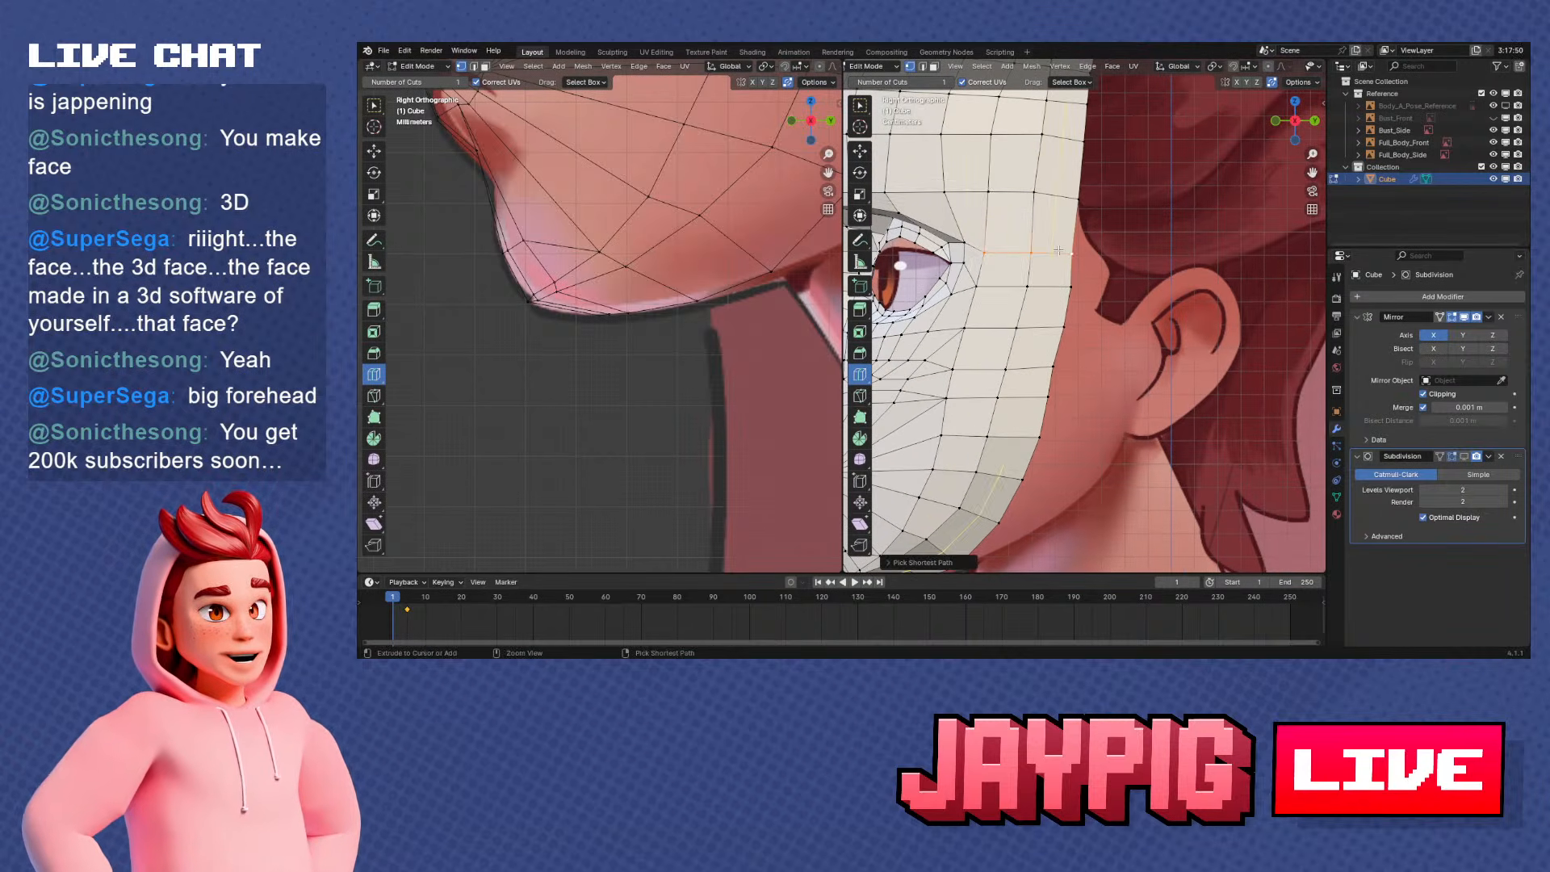
key(g)
key(g)
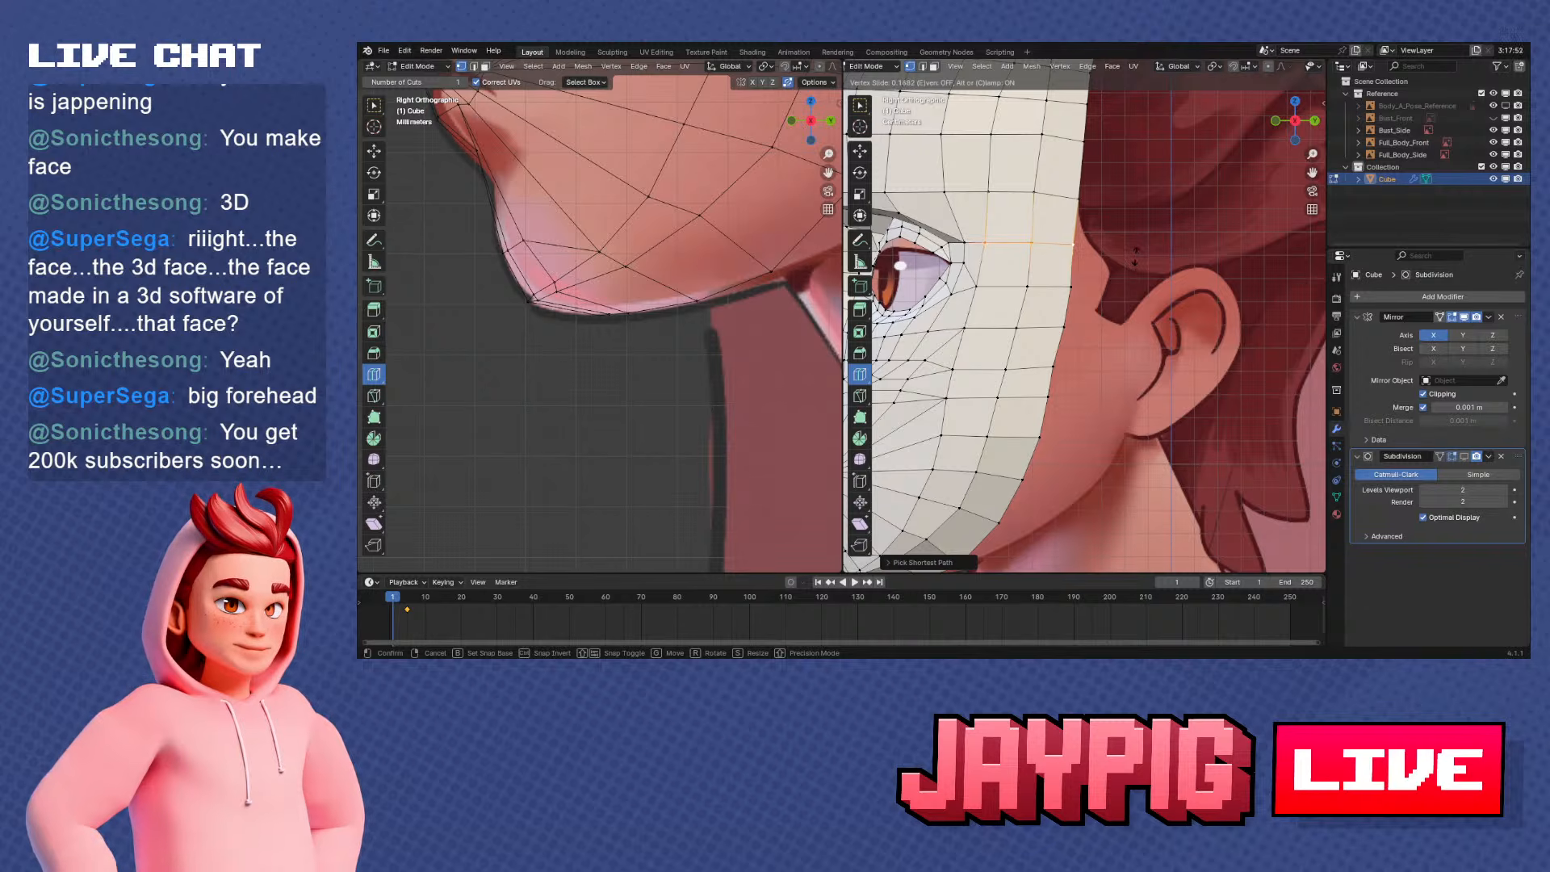
click(1136, 257)
Examine the edge flow of the cheek, jaw and rim against the side reference
scroll(1130, 275, down, 3)
shift+middle_drag(1074, 431, 1091, 381)
scroll(1091, 381, up, 2)
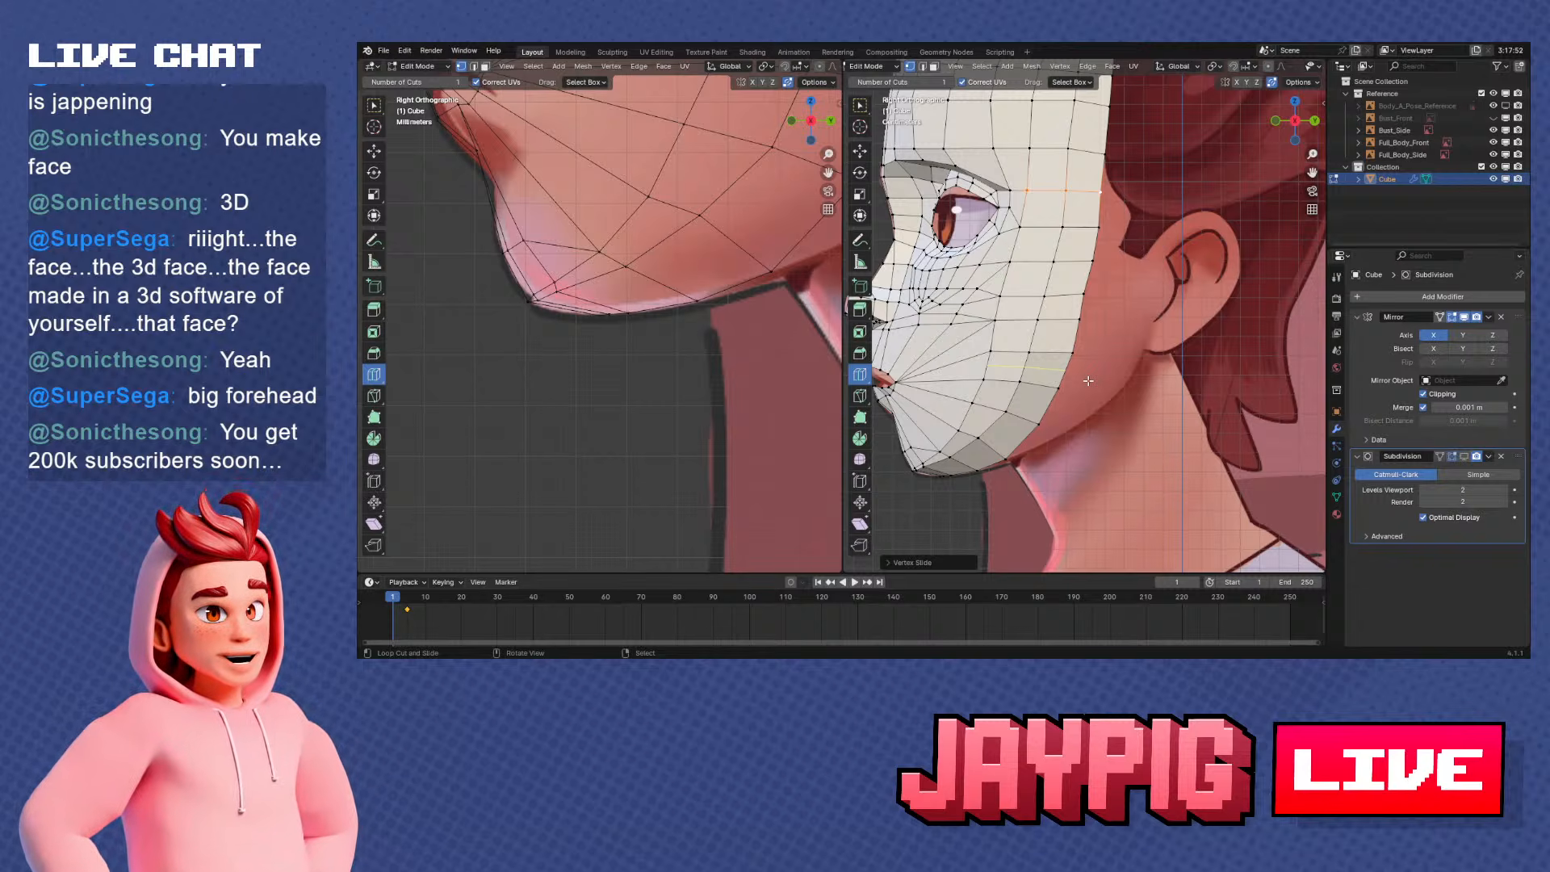
scroll(1090, 375, up, 2)
scroll(1095, 364, down, 3)
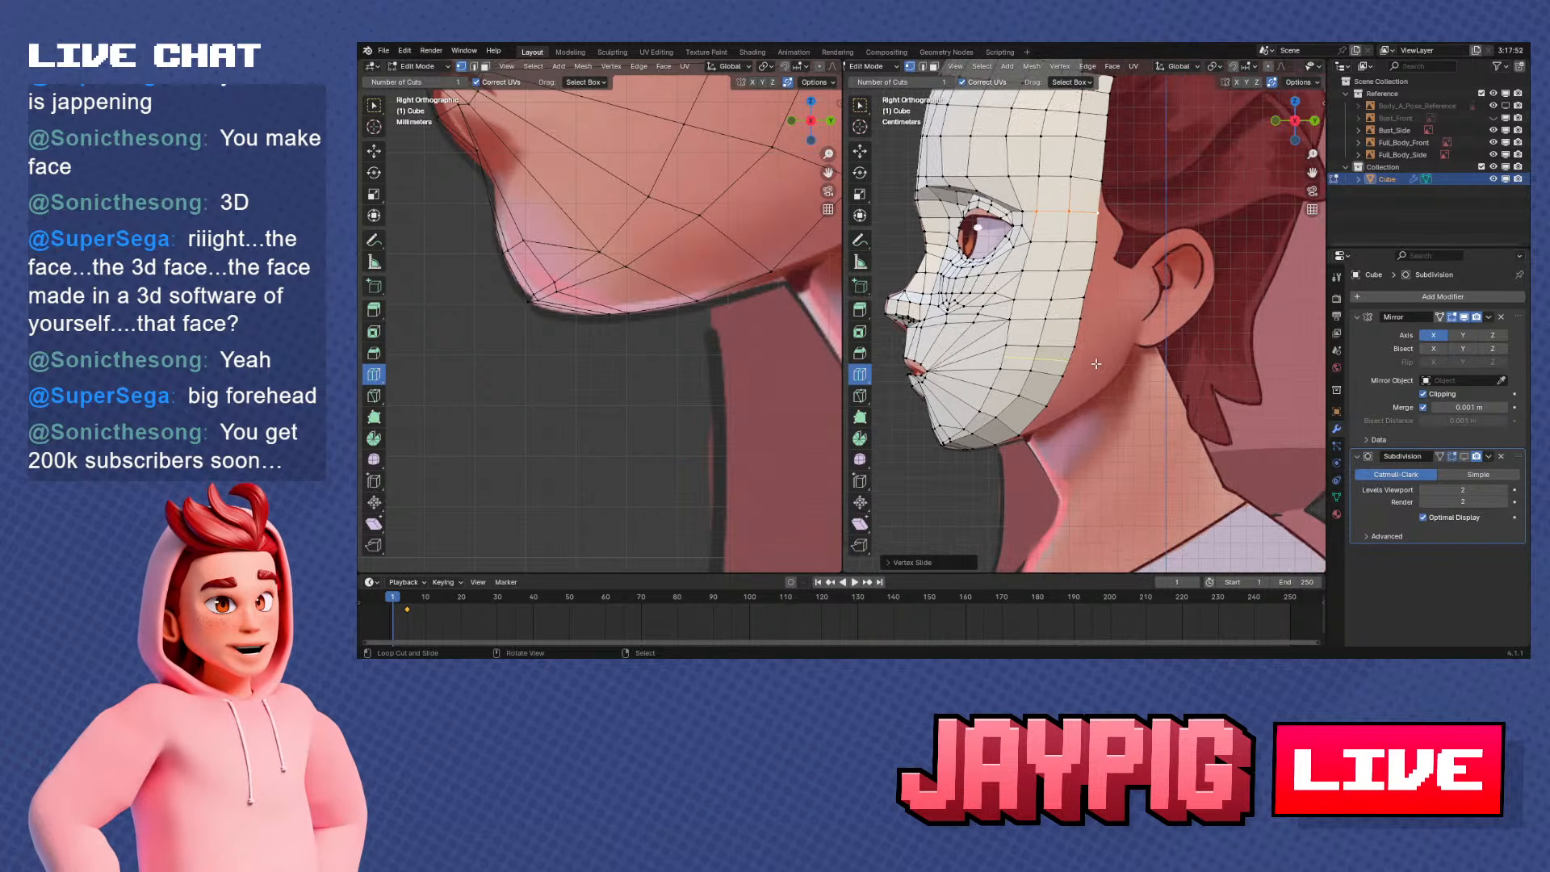
scroll(1127, 340, up, 4)
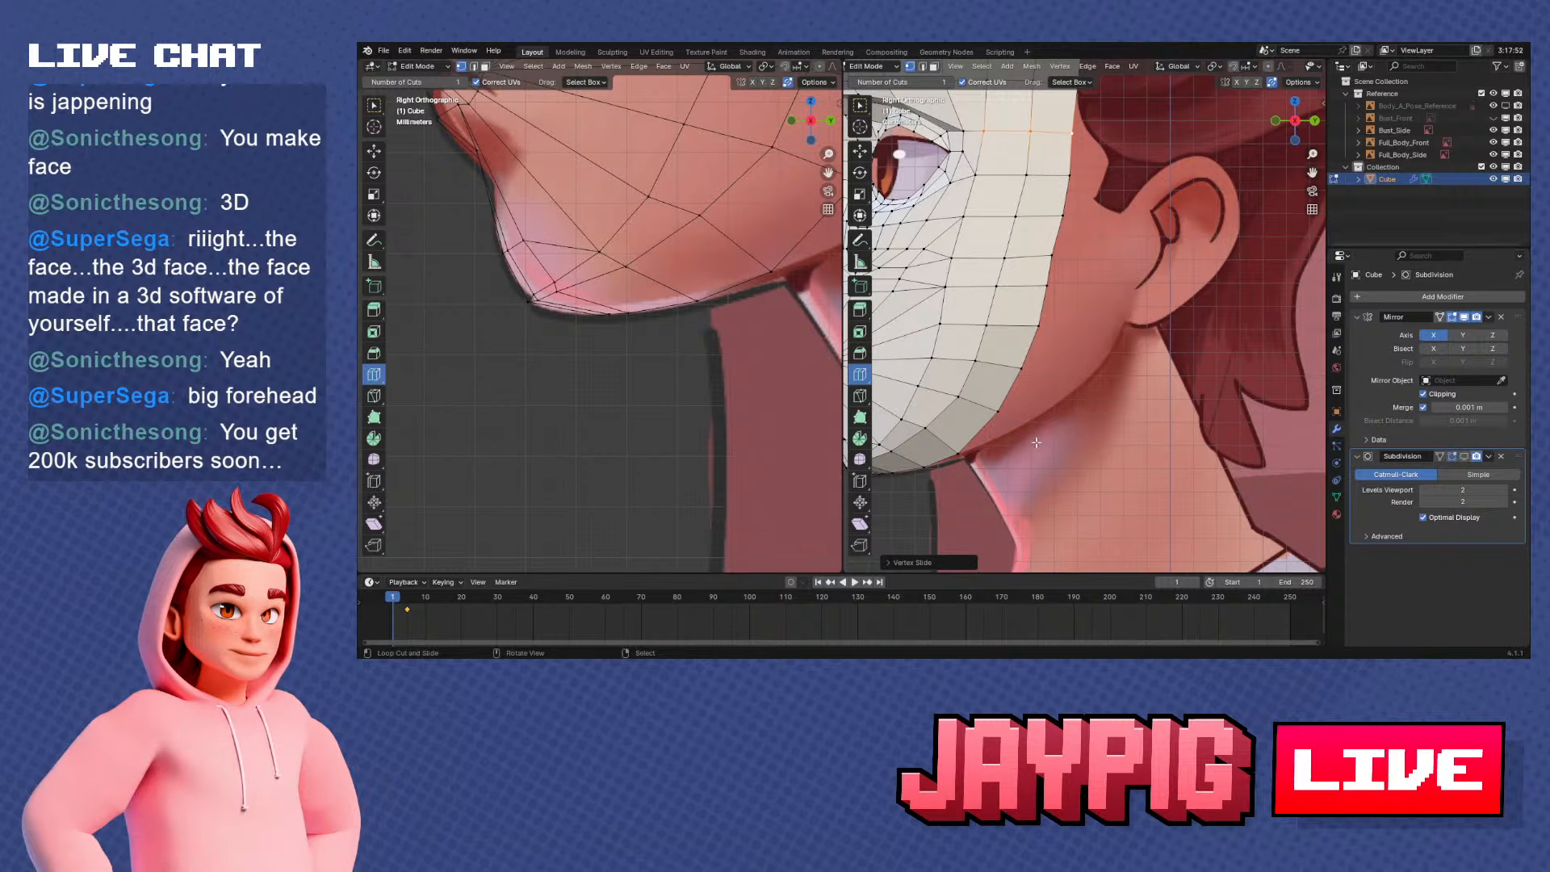
middle_drag(978, 445, 1084, 403)
key(KP_1)
key(KP_3)
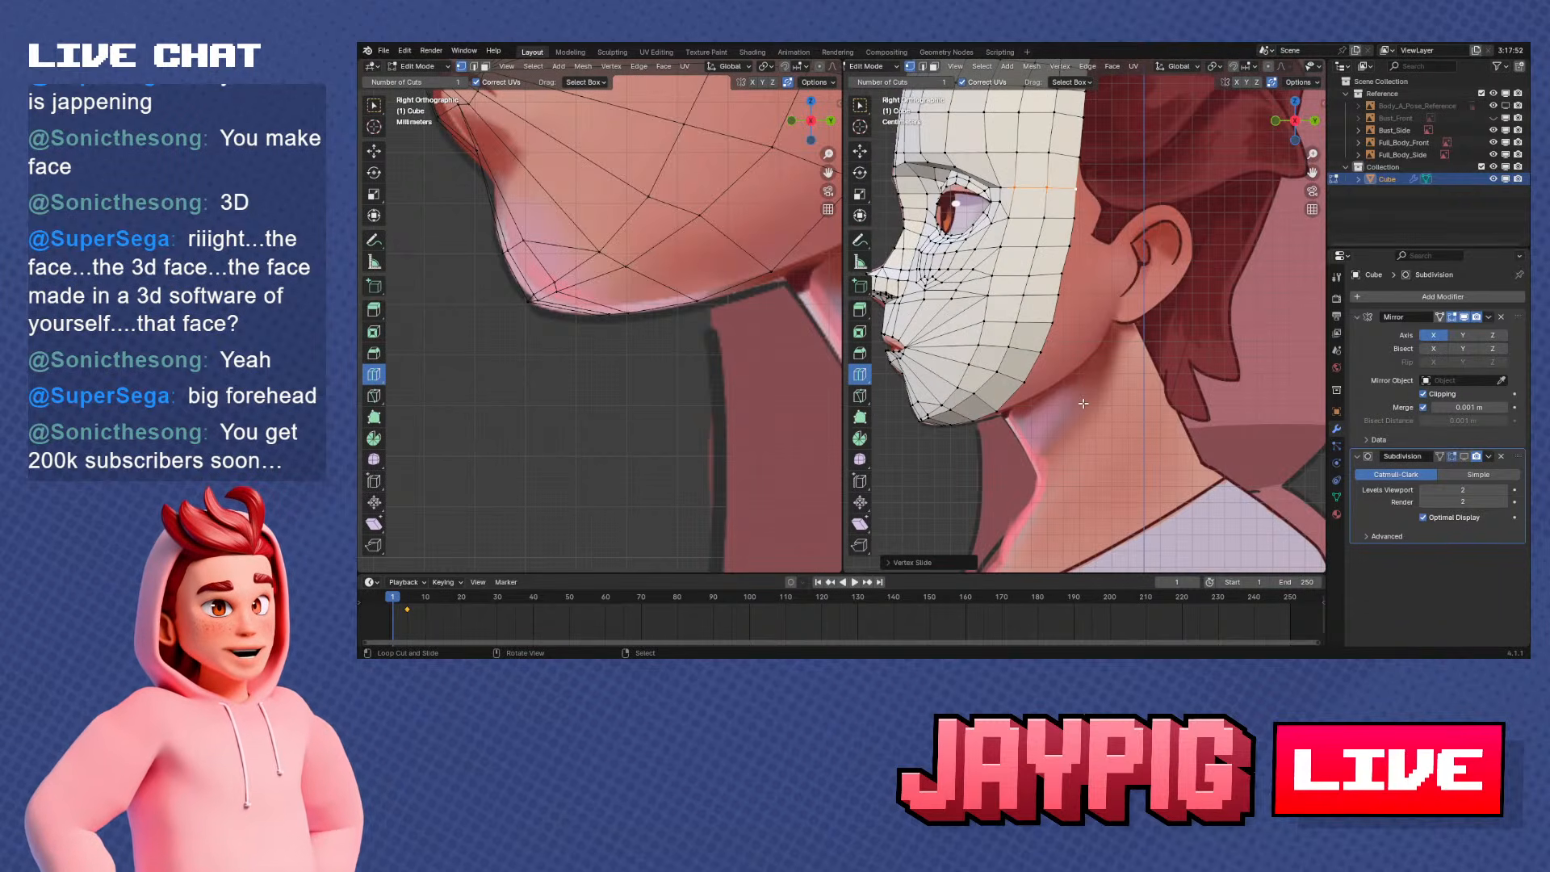
scroll(1130, 390, up, 2)
scroll(1181, 314, down, 3)
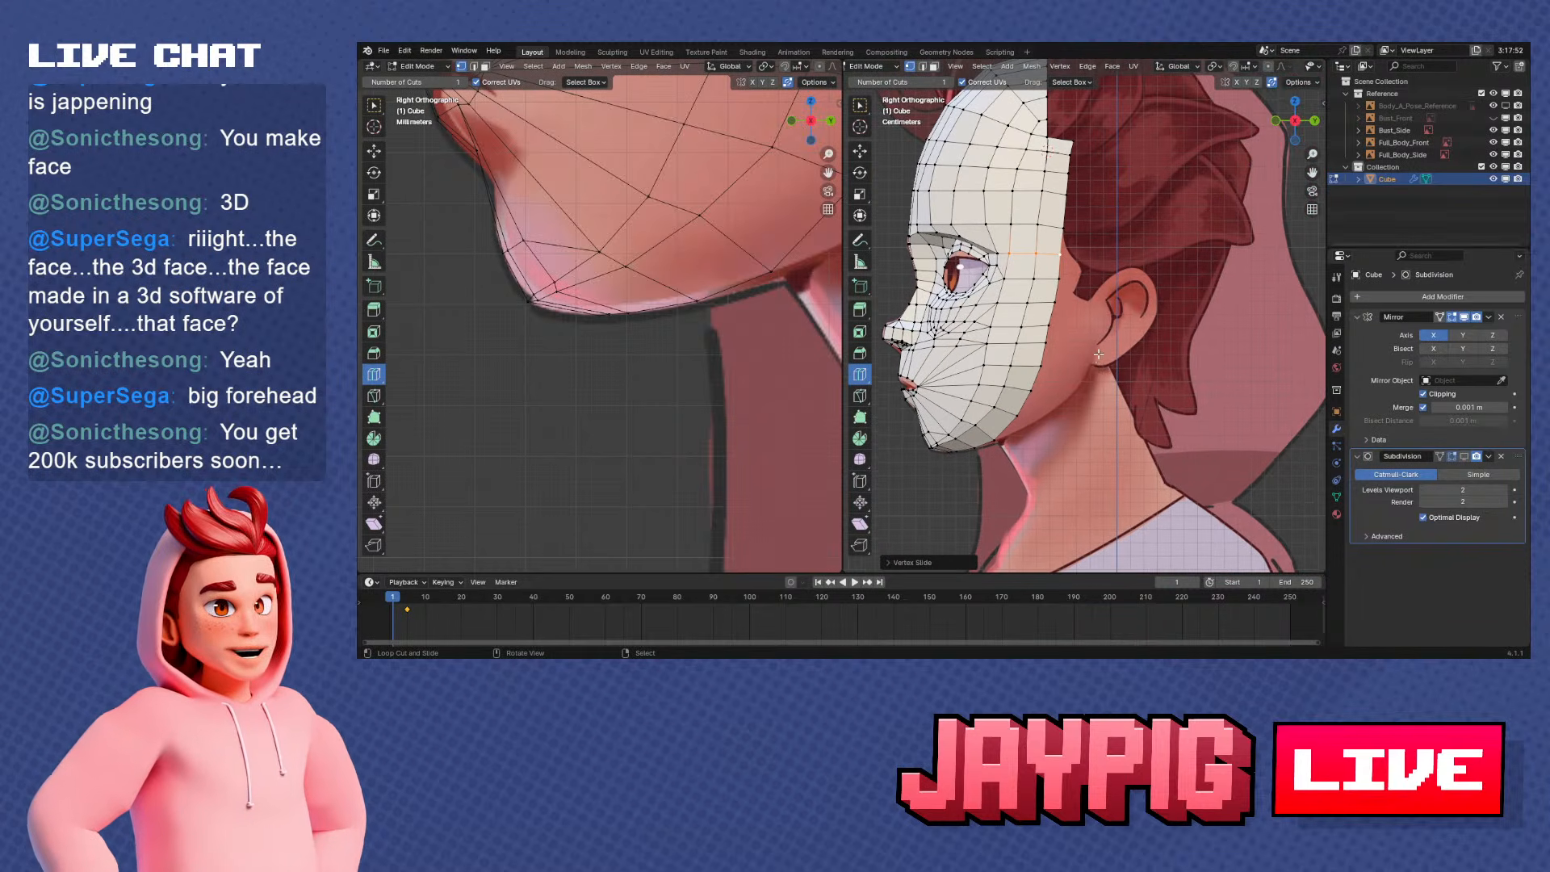
Select the rim from the lower jaw up to the cheek and extrude it backward along Y toward the ear
scroll(1070, 416, up, 1)
scroll(1070, 443, up, 1)
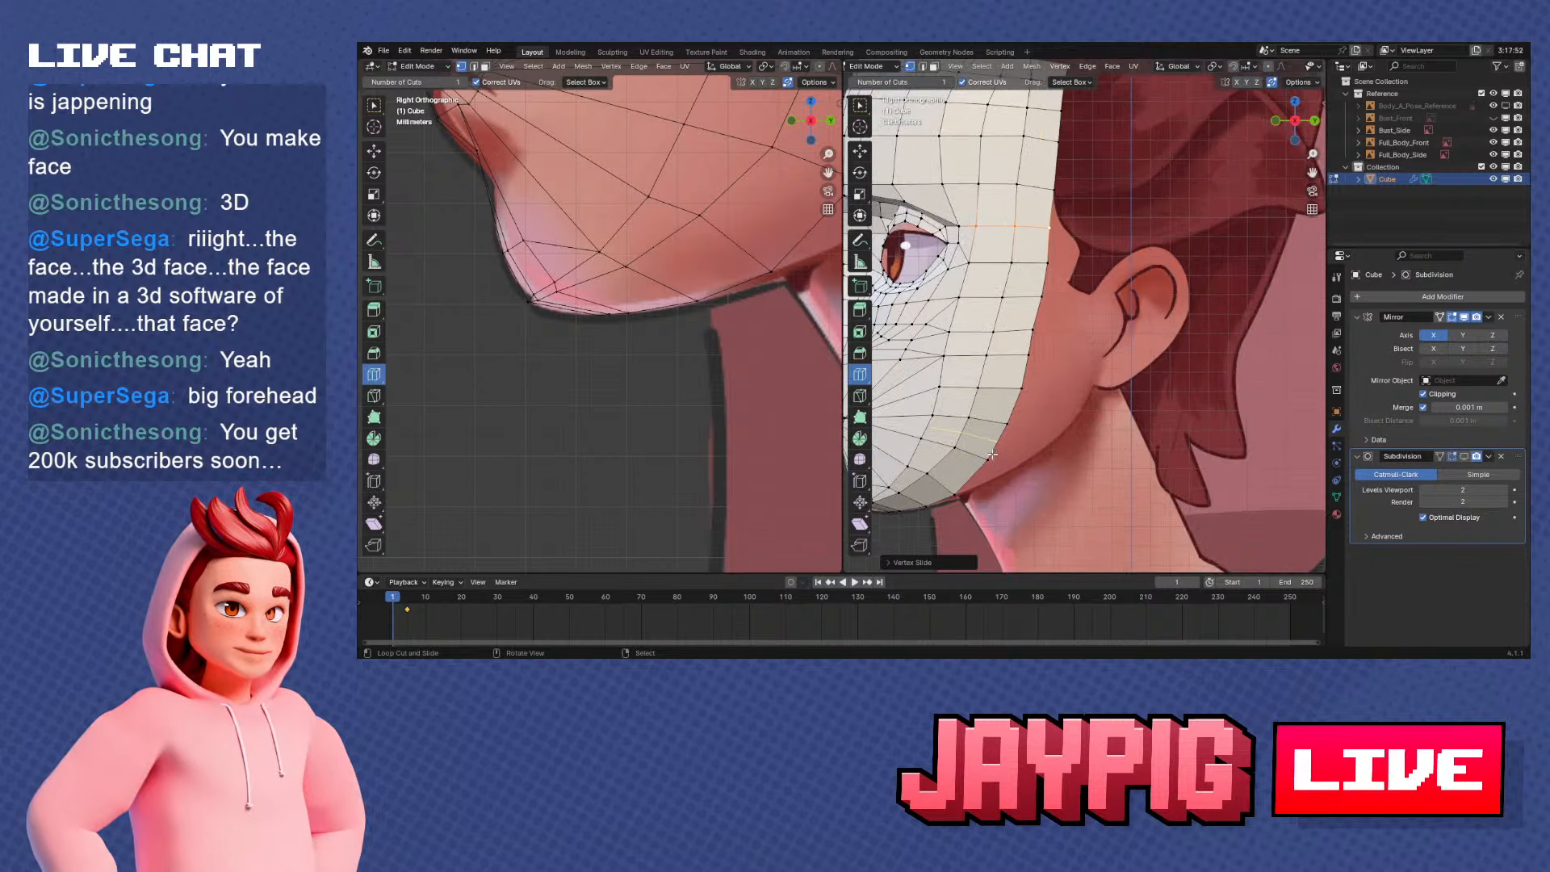
ctrl+click(1006, 420)
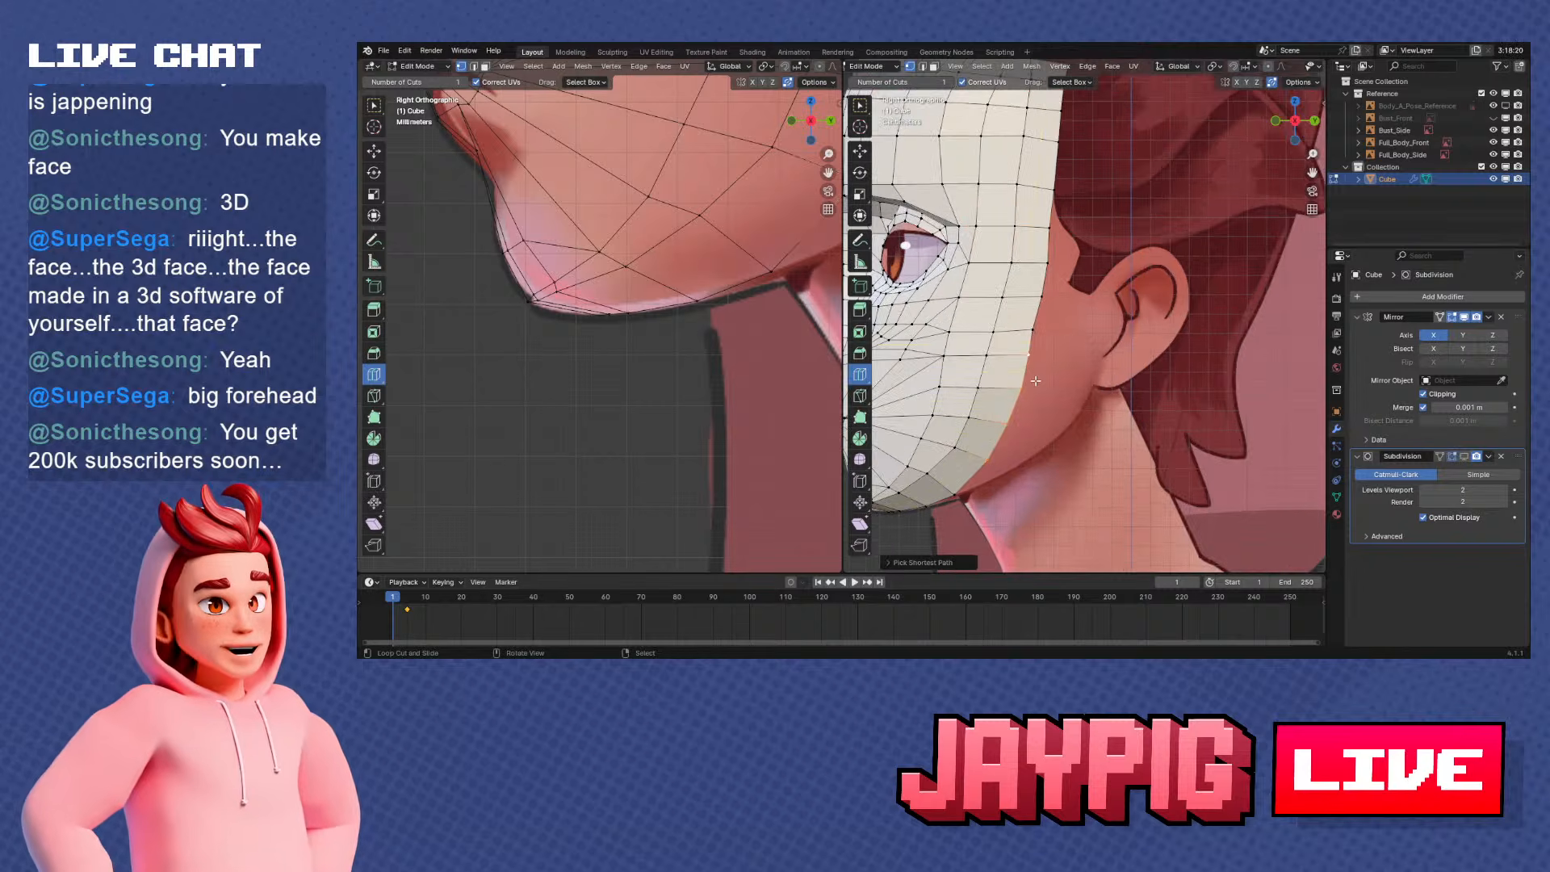
key(g)
key(y)
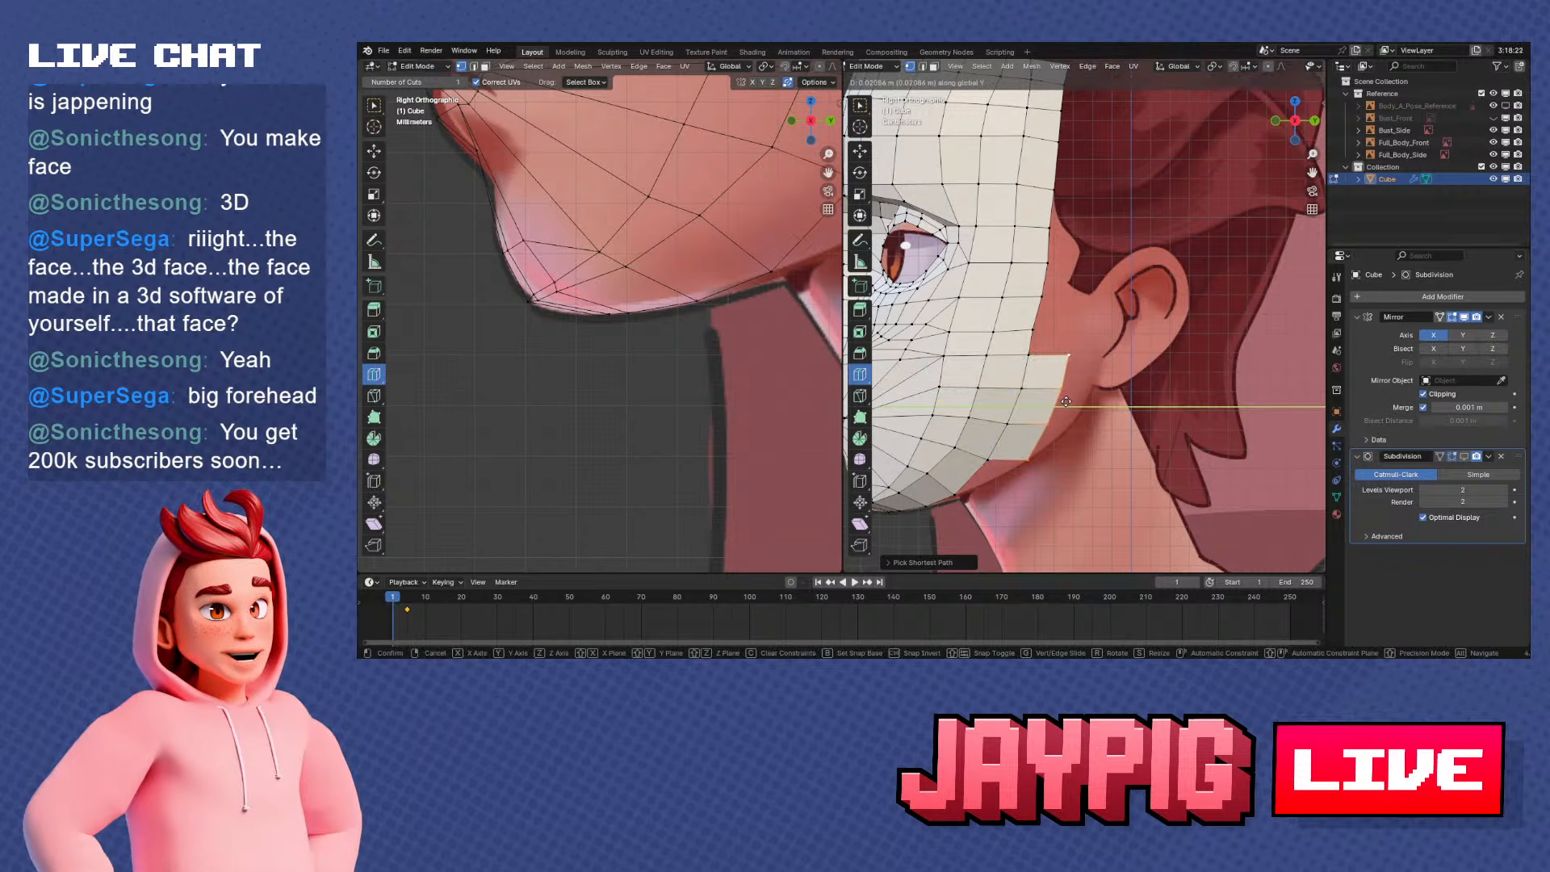
click(1065, 402)
Shift the lowest vertices of the new jaw strip along Y so they meet the jawline of the side reference
right_click(1033, 457)
key(g)
key(y)
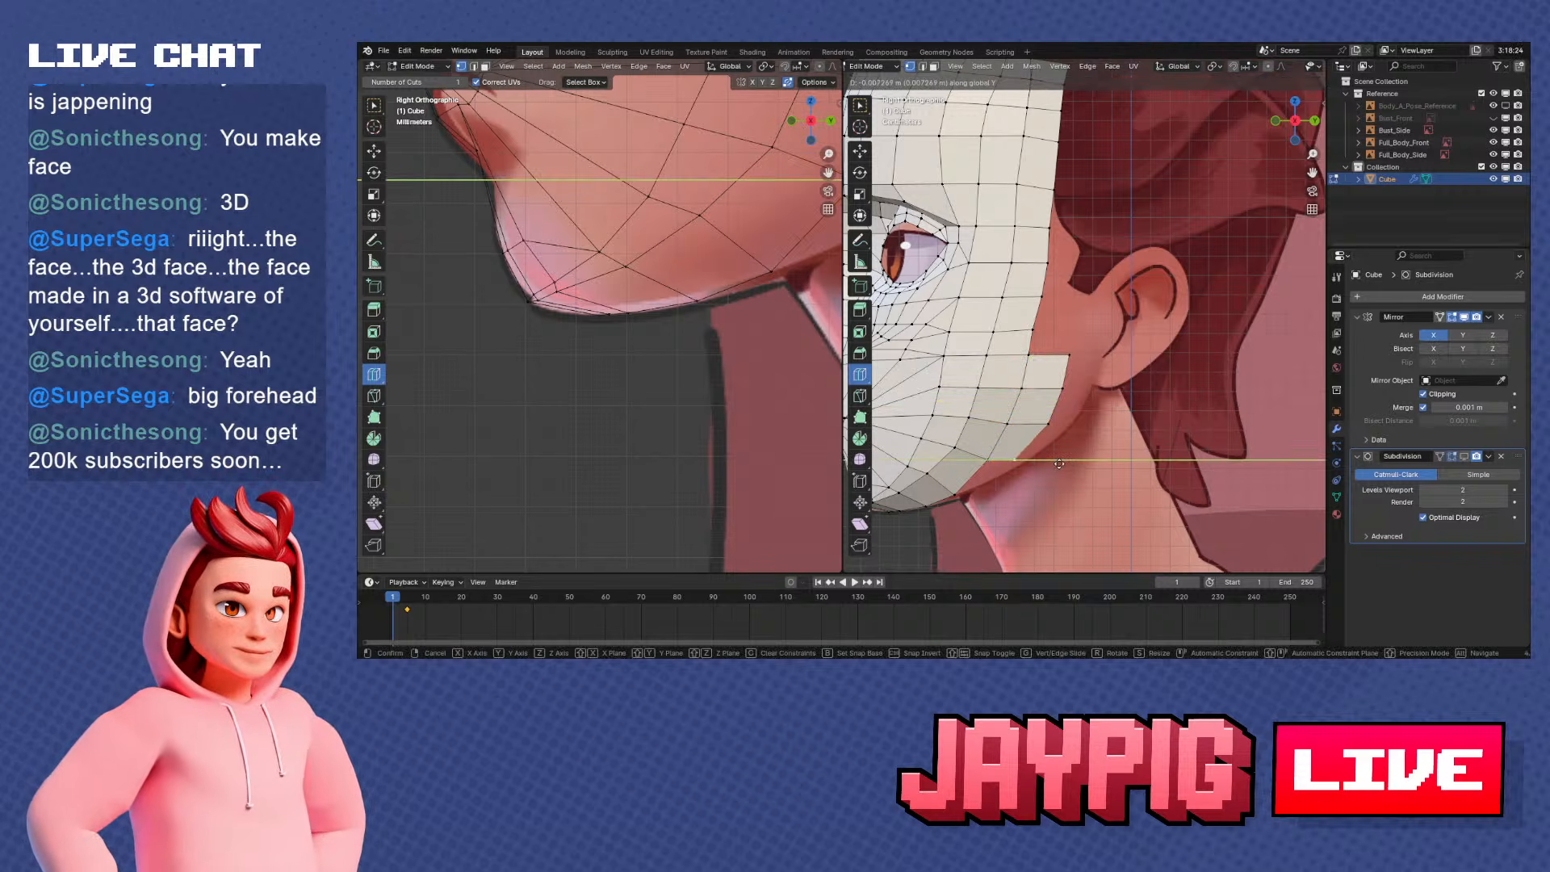
click(987, 487)
middle_drag(989, 458, 1023, 396)
key(KP_3)
scroll(1027, 416, up, 2)
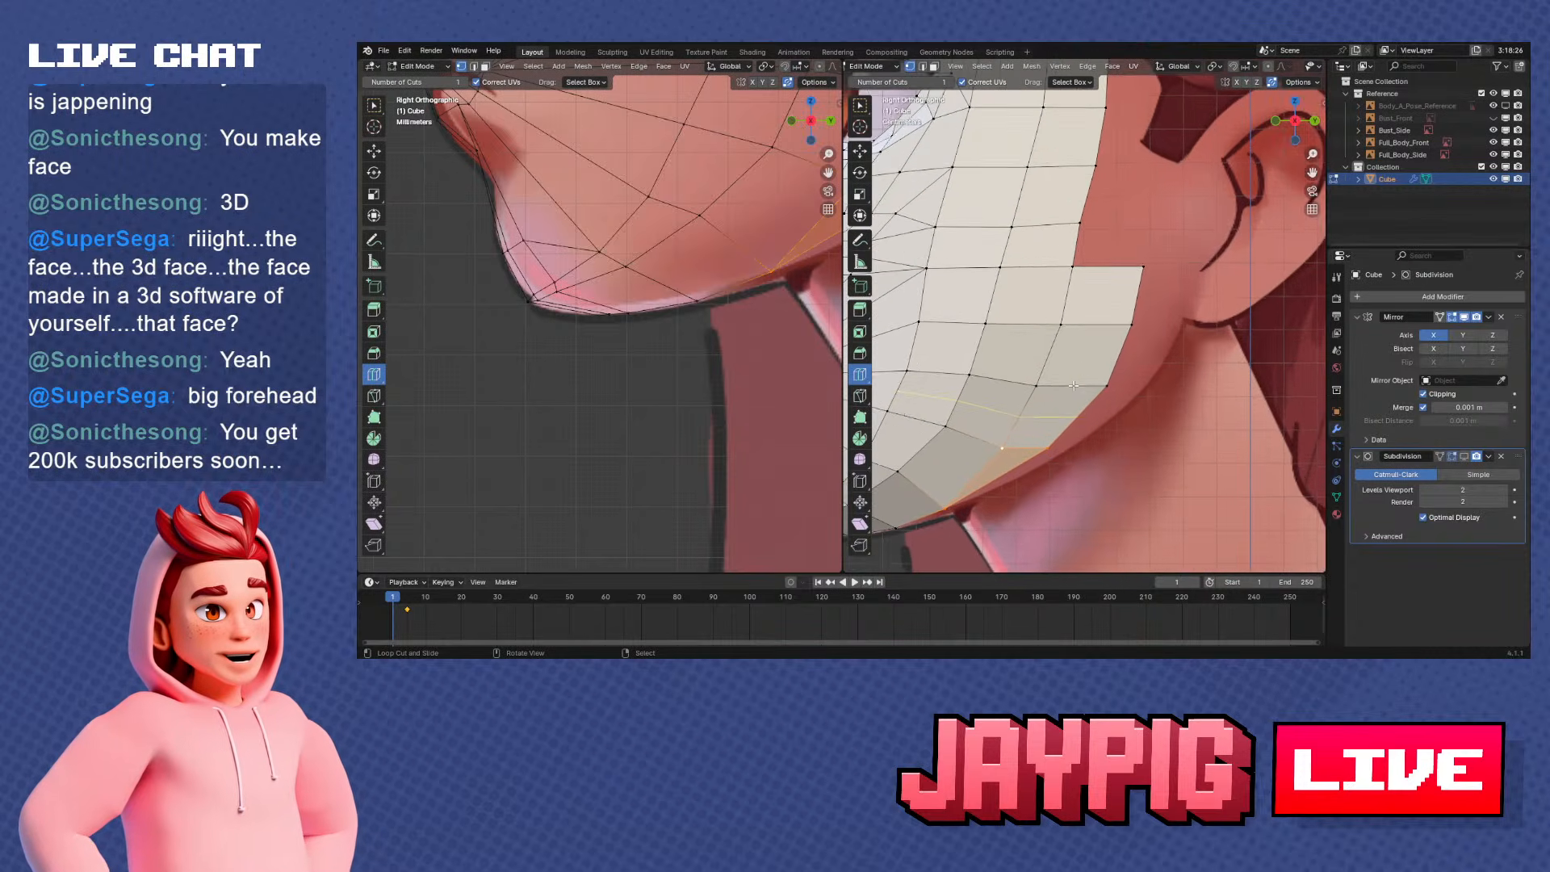
shift+middle_drag(1106, 470, 1107, 453)
right_click(1060, 429)
key(g)
key(y)
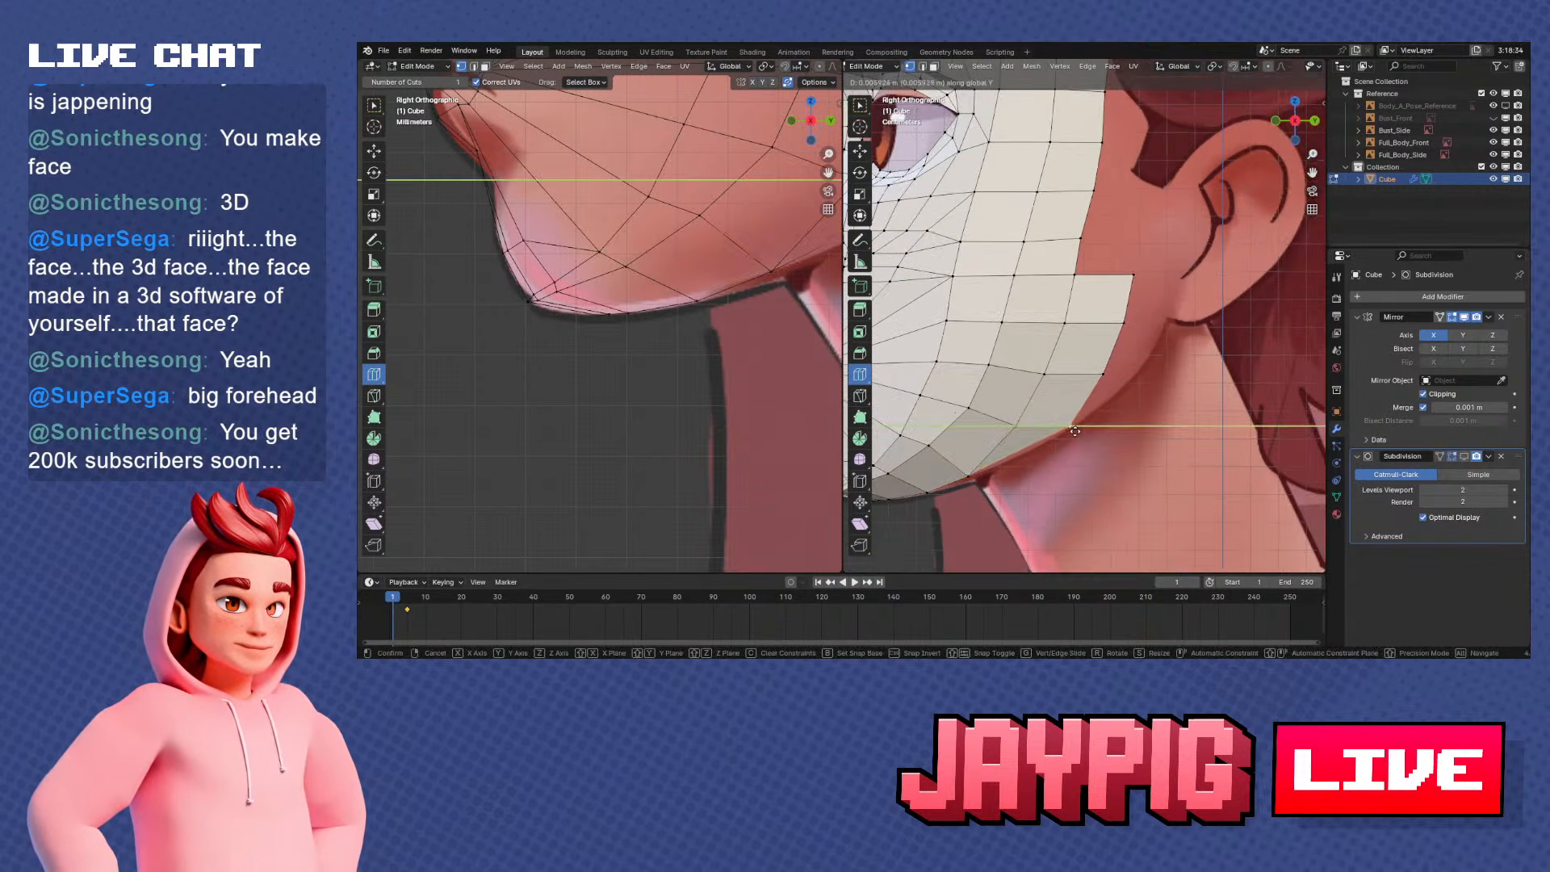
click(1072, 429)
Move the three upper edge vertices of the jaw strip backward along Y, following the reference jaw contour up to the earlobe
right_click(1091, 367)
key(g)
key(y)
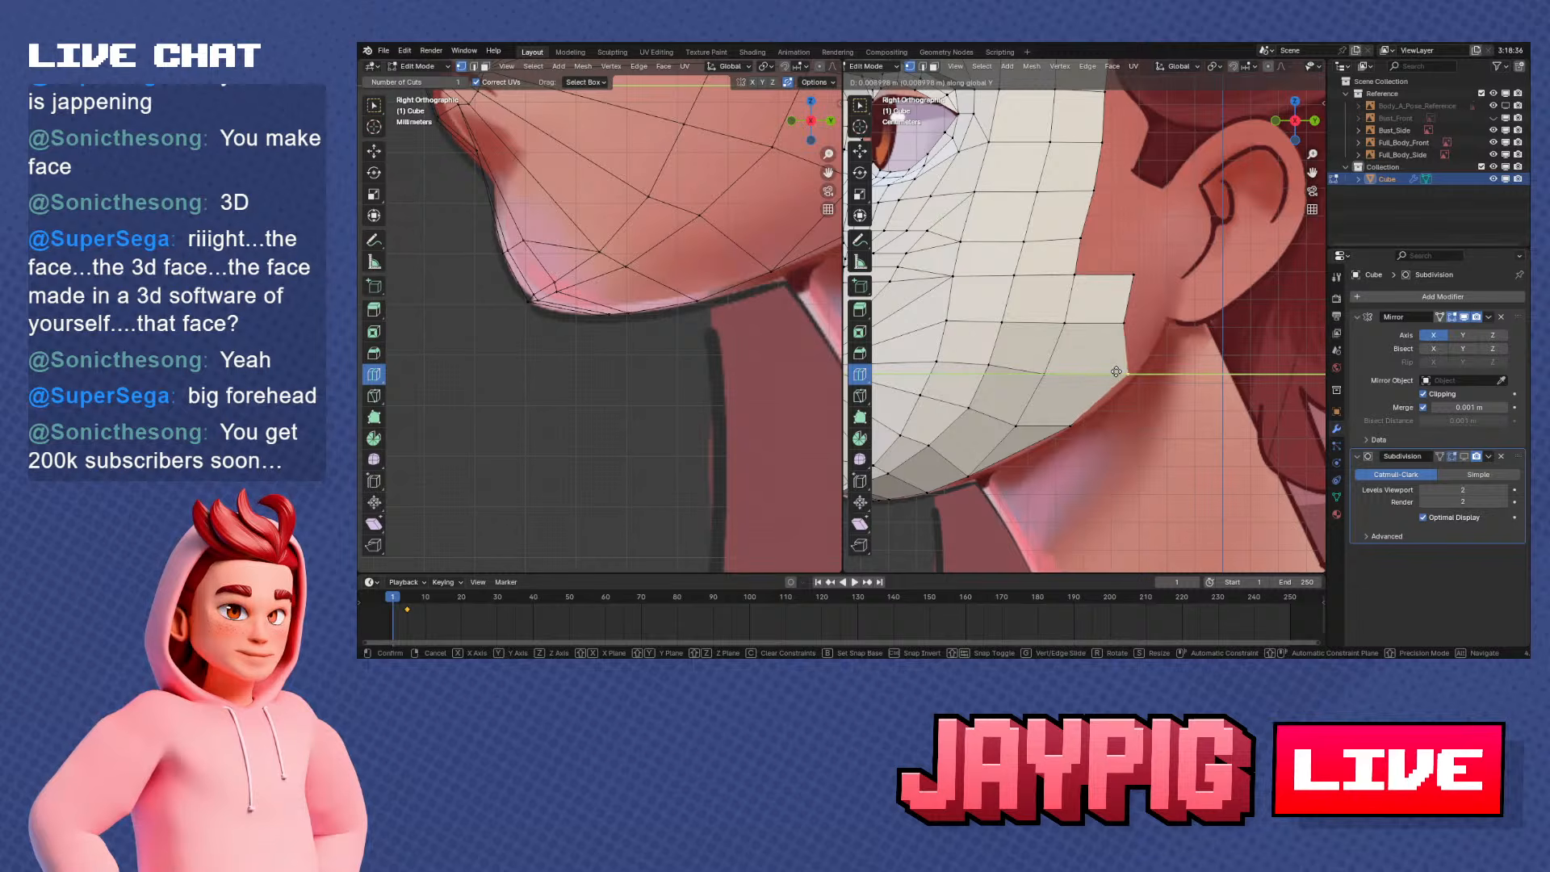
click(1120, 374)
right_click(1121, 325)
key(g)
key(y)
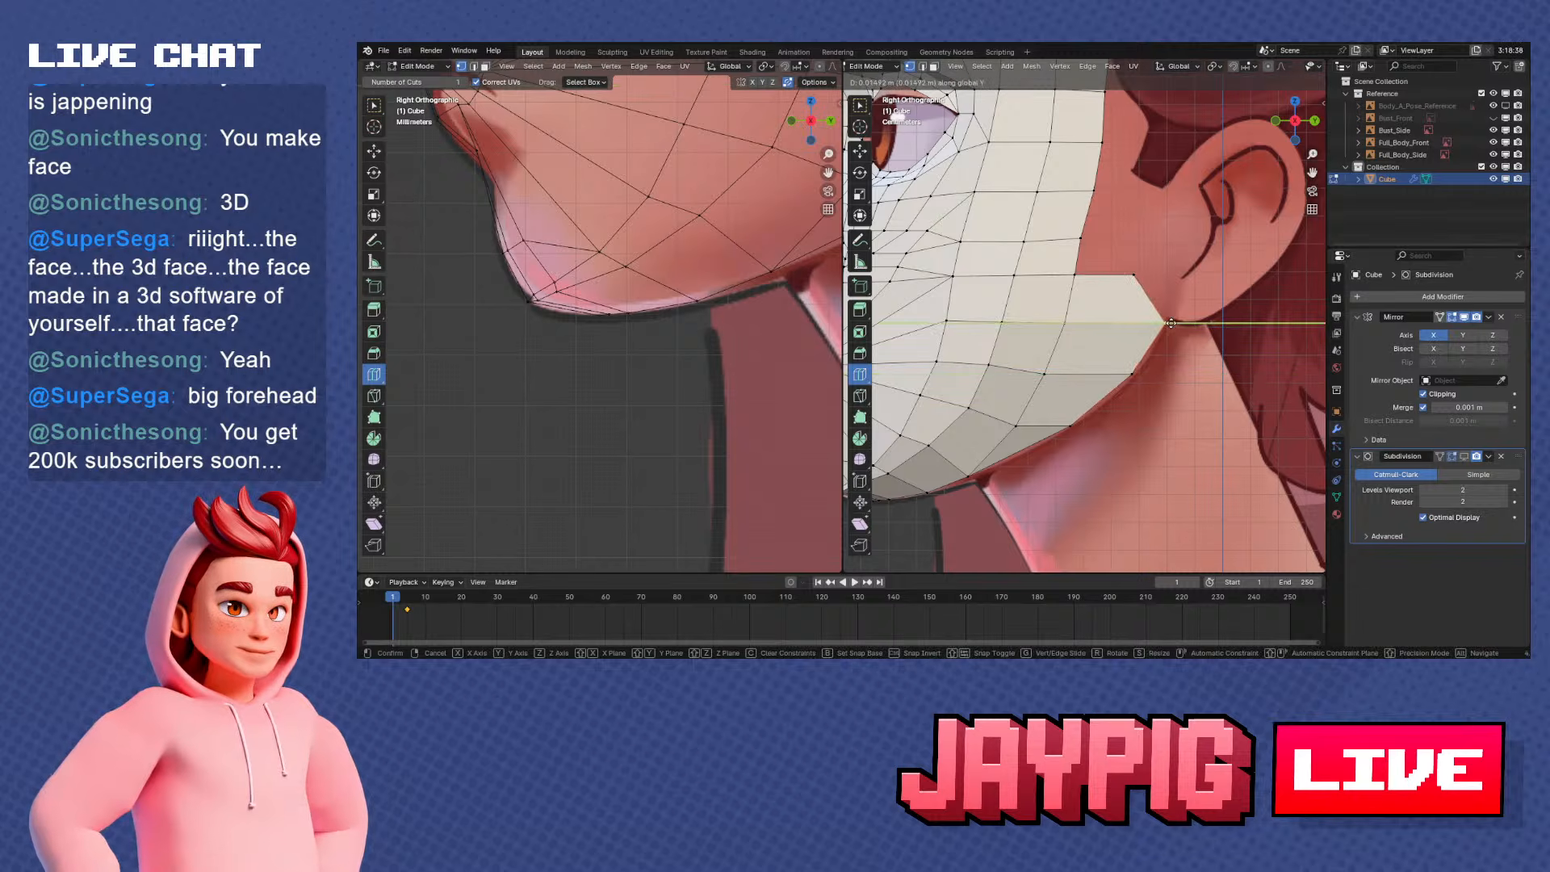
click(1163, 326)
right_click(1141, 278)
key(g)
key(y)
click(1181, 278)
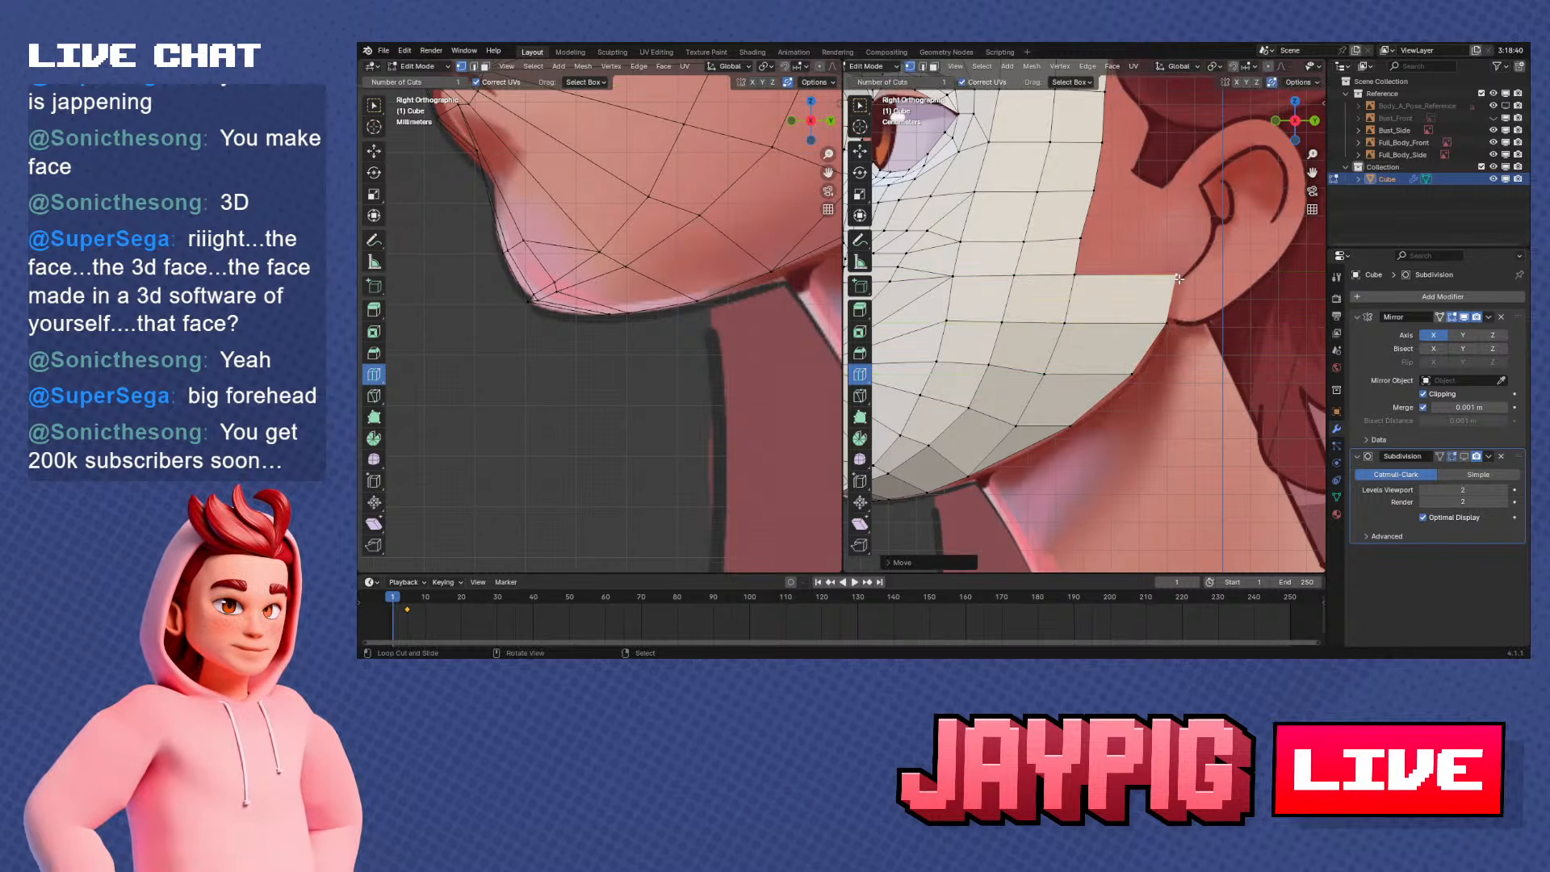
Try to extrude the side rim running from the upper forehead corner down to the cheek
scroll(1154, 316, down, 4)
shift+middle_drag(1154, 316, 1140, 359)
scroll(1141, 358, up, 2)
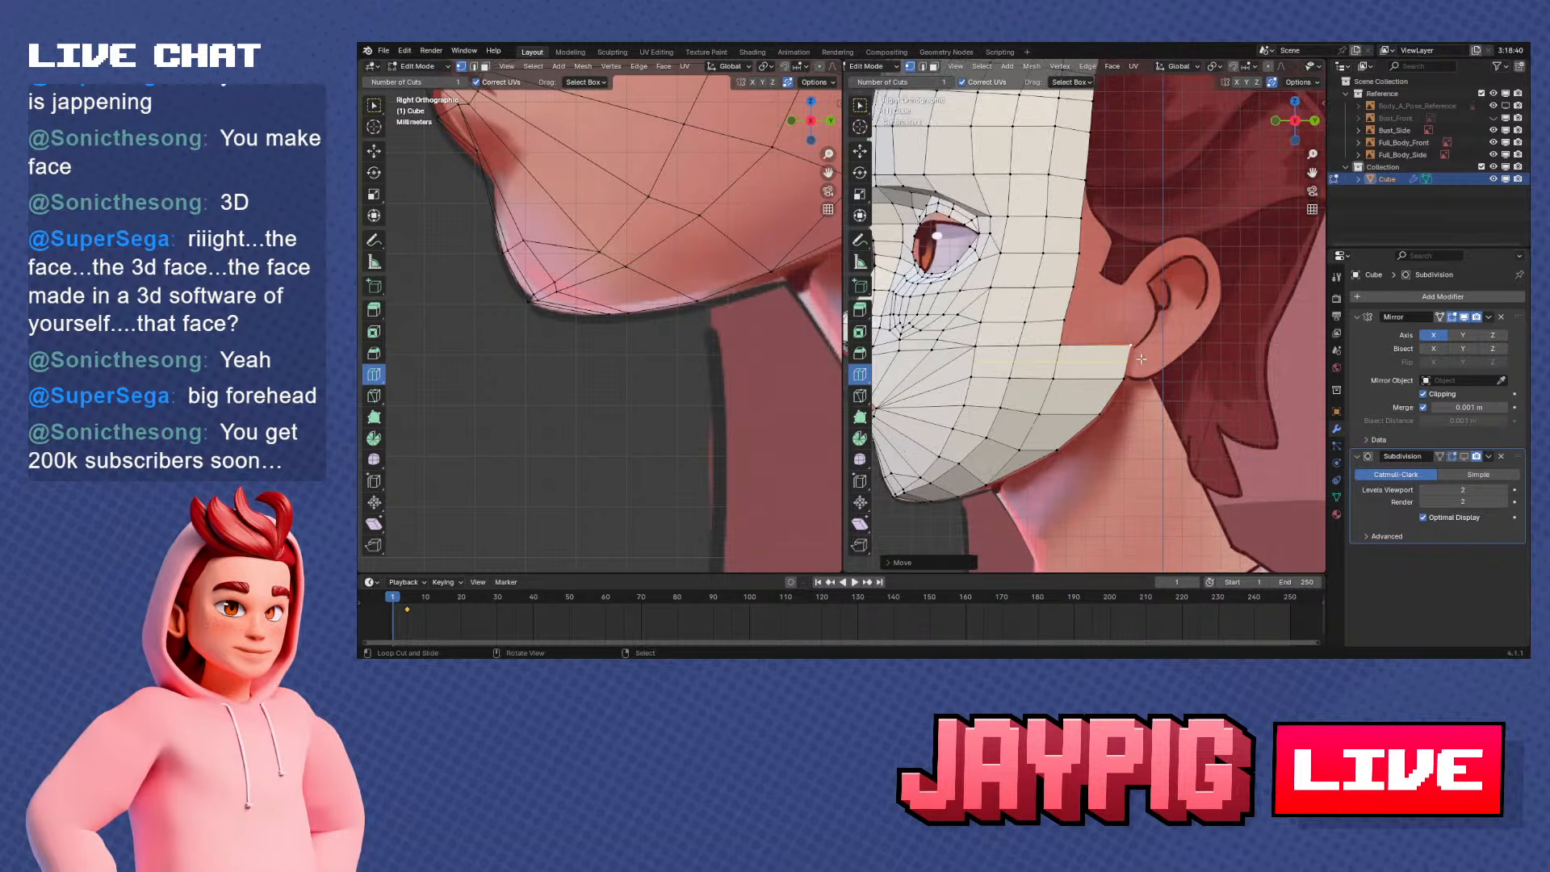
shift+middle_drag(1072, 331, 1056, 347)
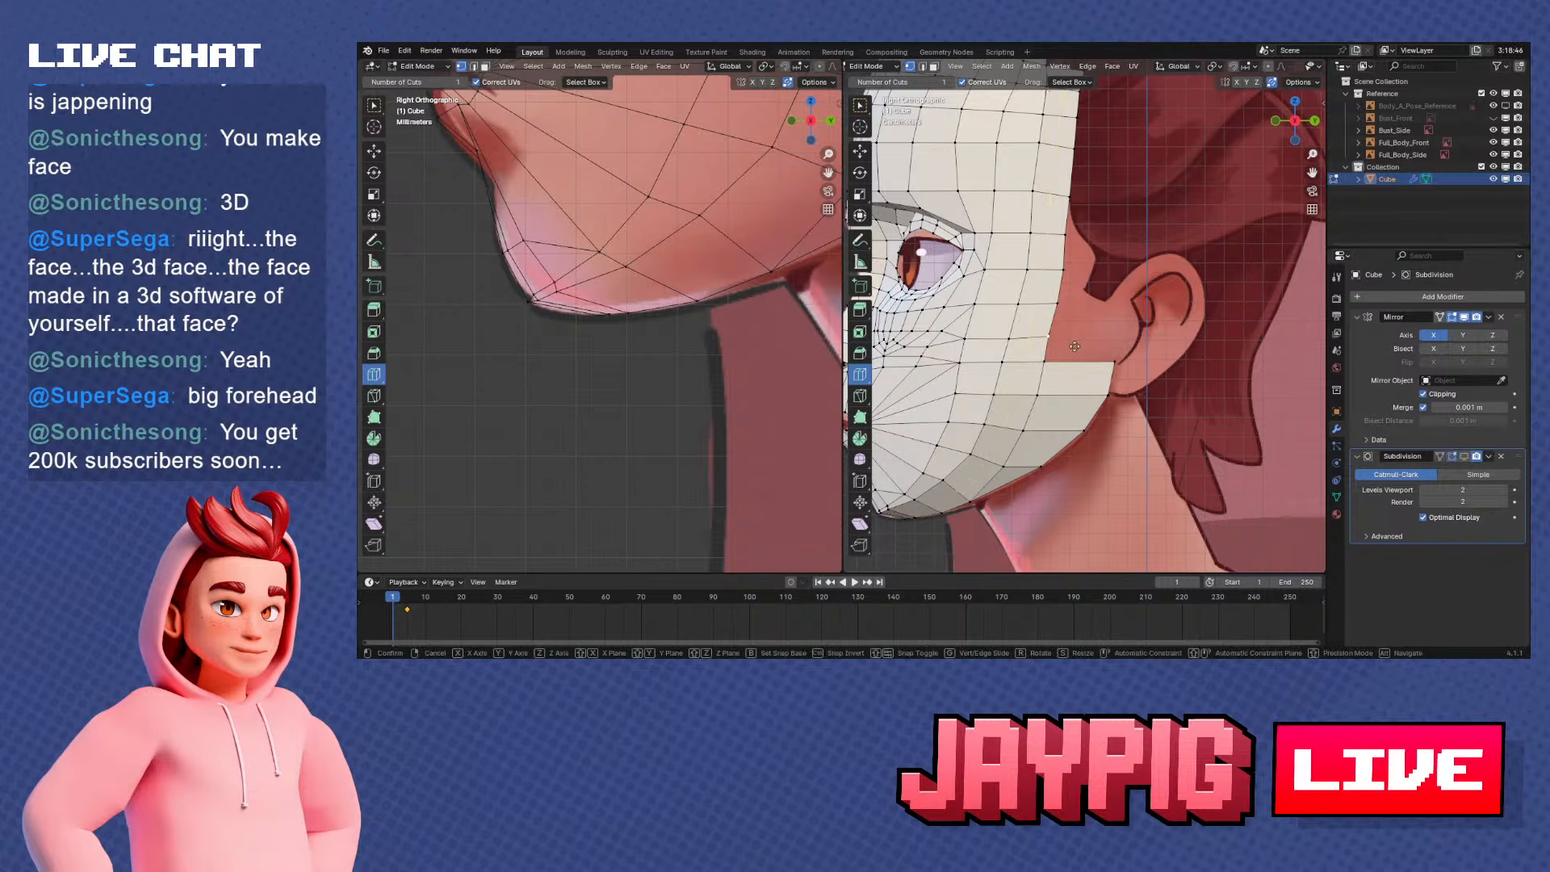
scroll(1084, 329, down, 2)
shift+middle_drag(1083, 330, 1076, 356)
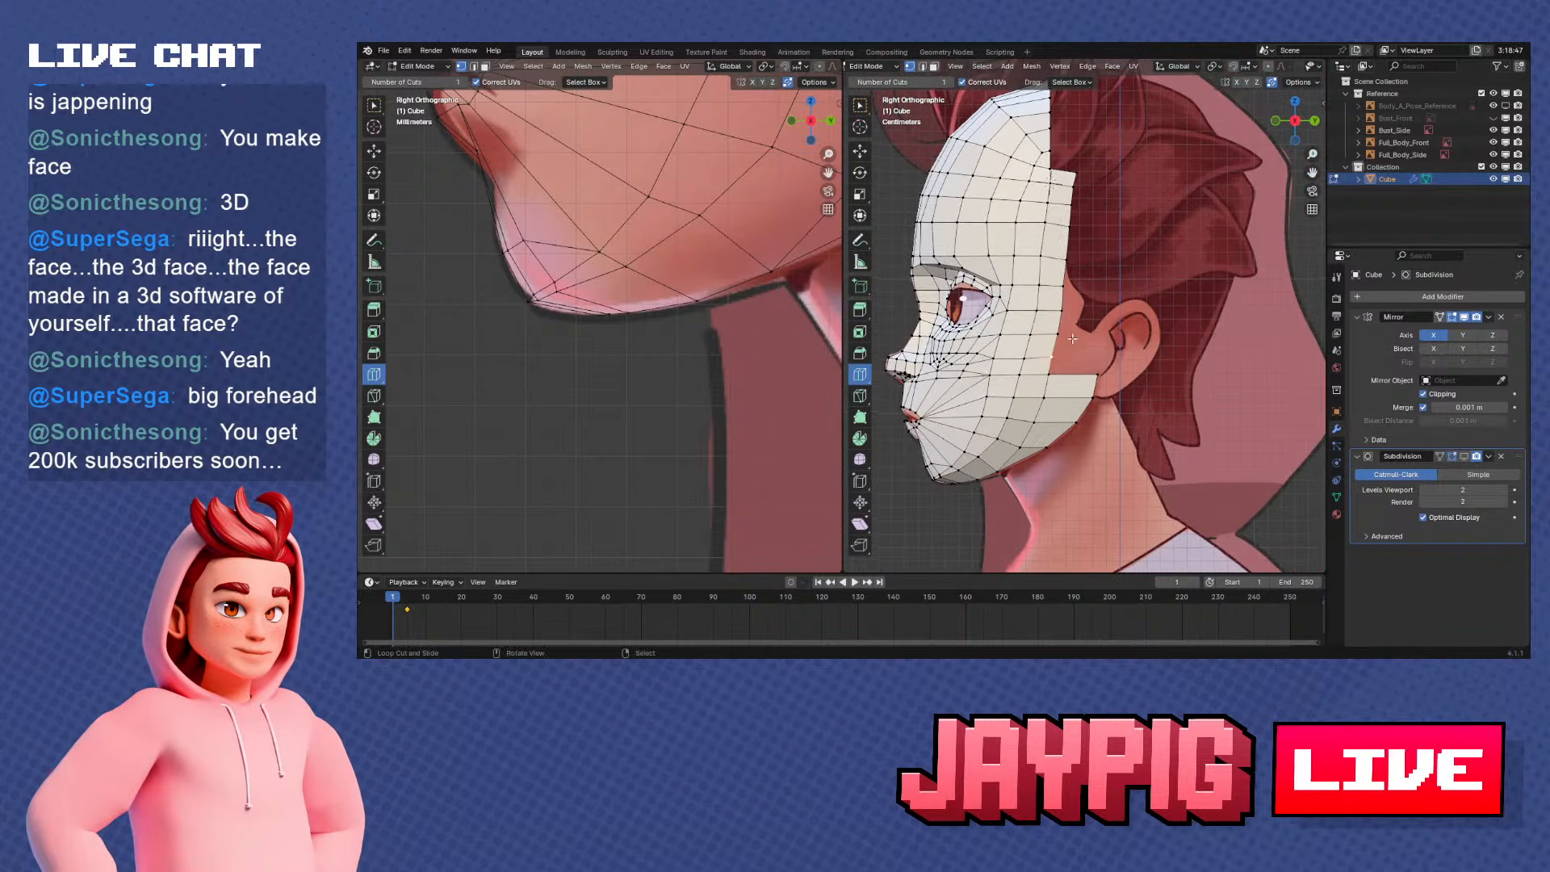
ctrl+right_click(1077, 173)
scroll(1103, 267, up, 1)
key(g)
key(x)
click(1106, 273)
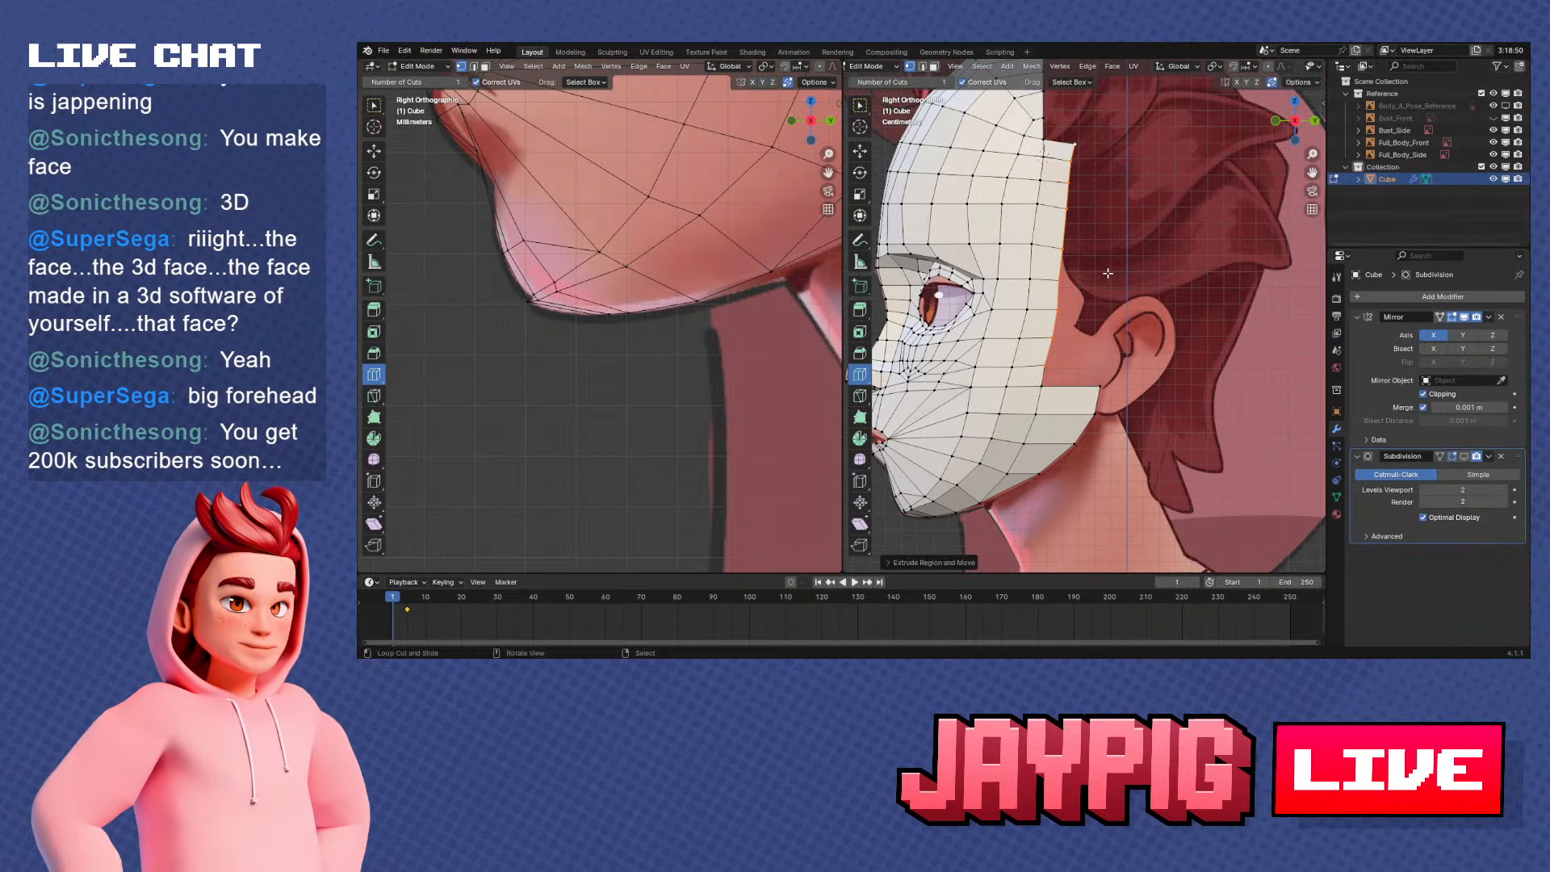
Try to flatten the selected side rim to 0 along X, and undo the scaling and the extrusion attempt
key(s)
key(x)
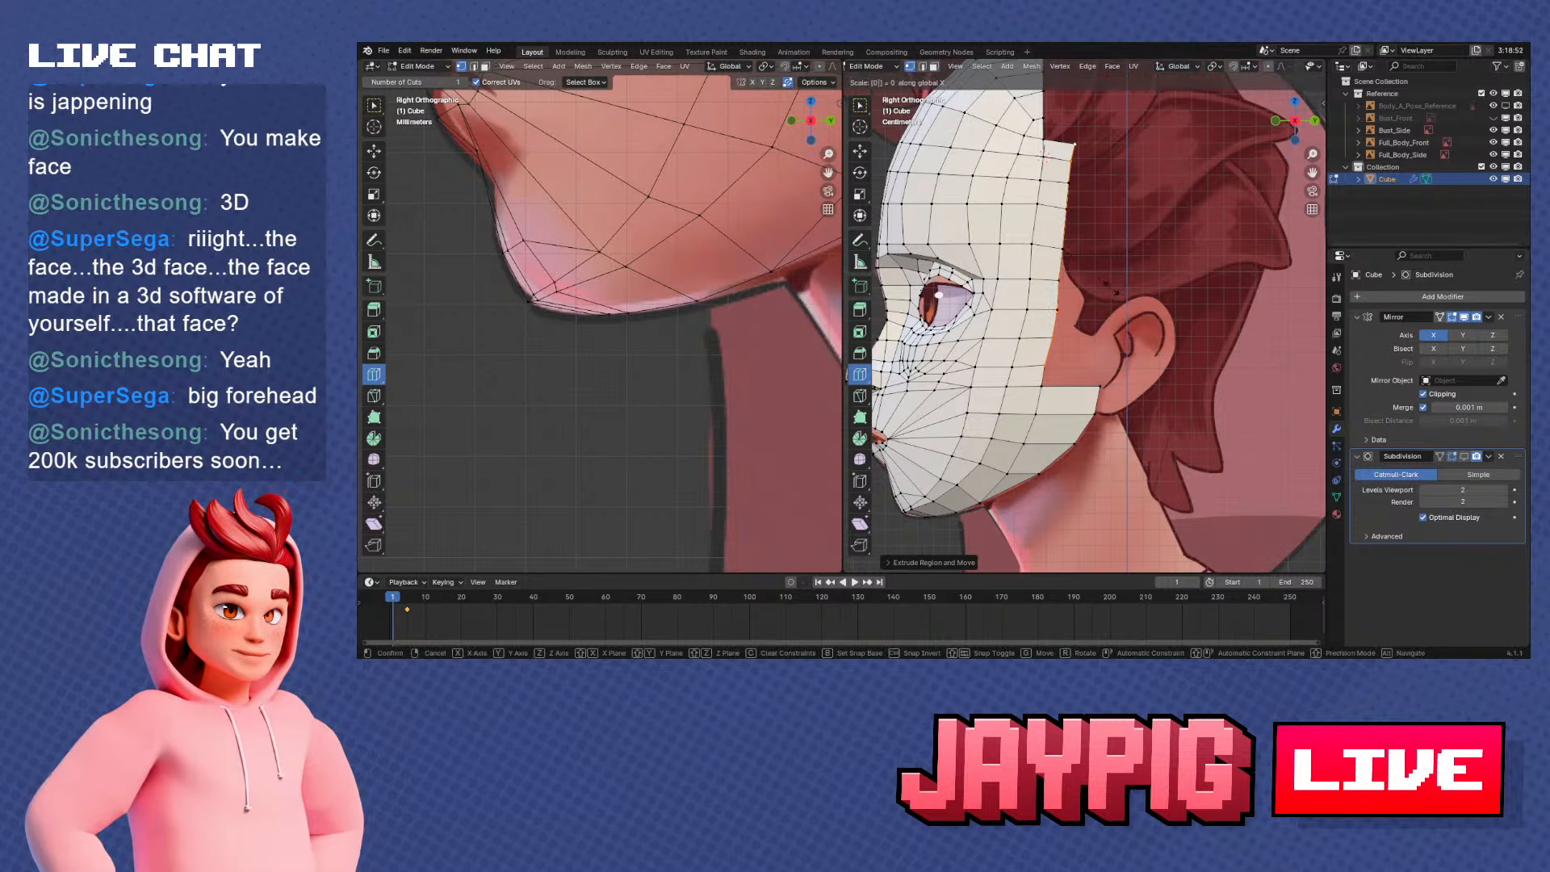
click(1111, 287)
key(ctrl+z)
text(sx0)
click(1135, 290)
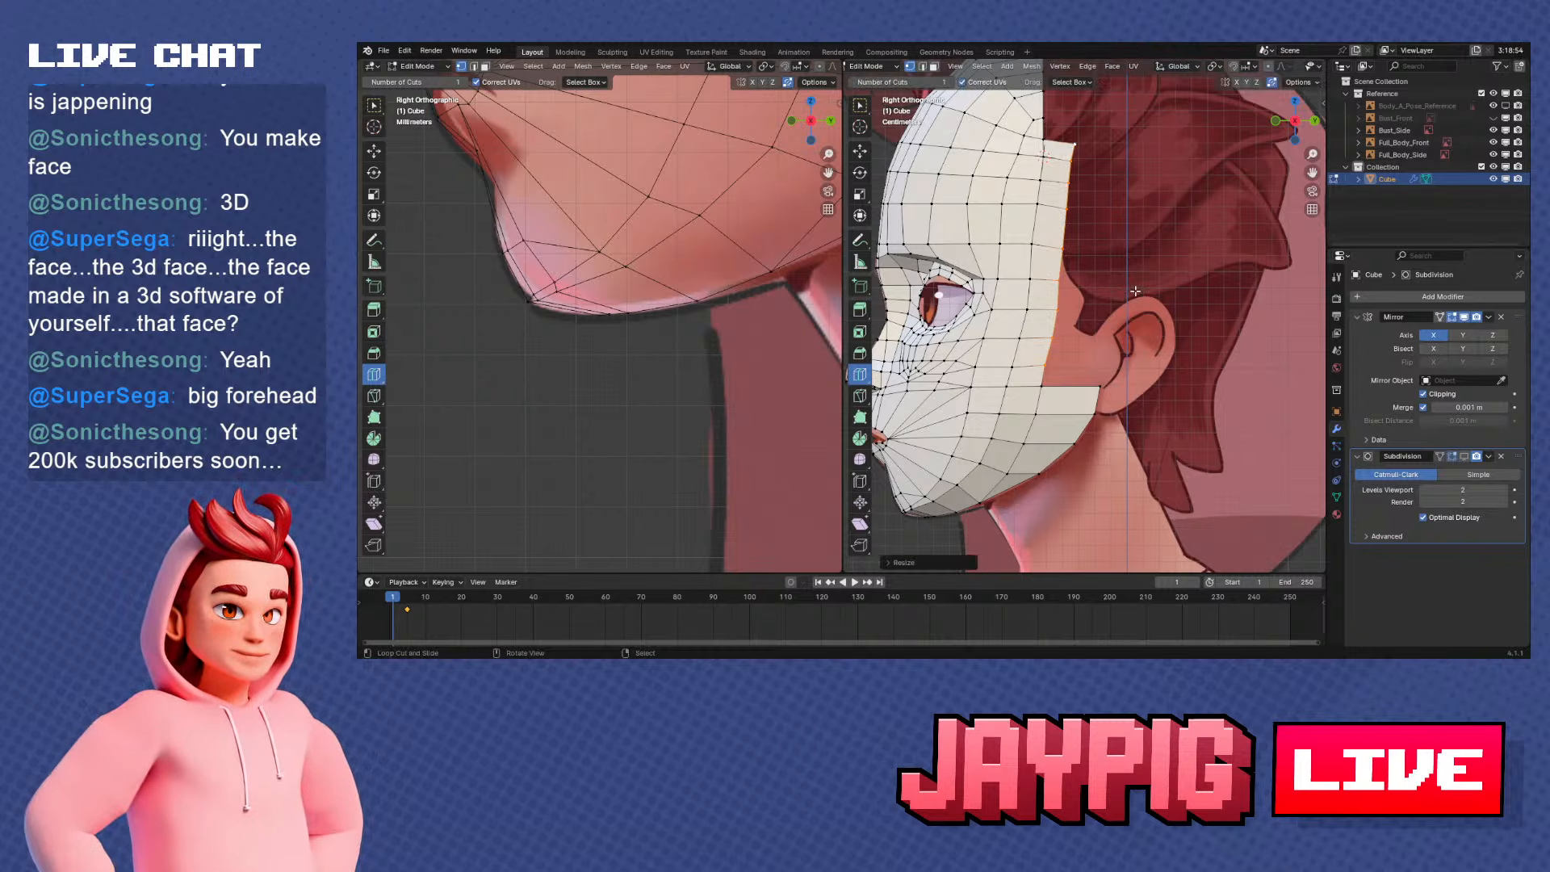
key(ctrl+z)
key(ctrl+z)
key(ctrl+z)
Flatten the side rim from forehead to cheek to 0 along Y and tilt it to match the face's slant
ctrl+right_click(1074, 146)
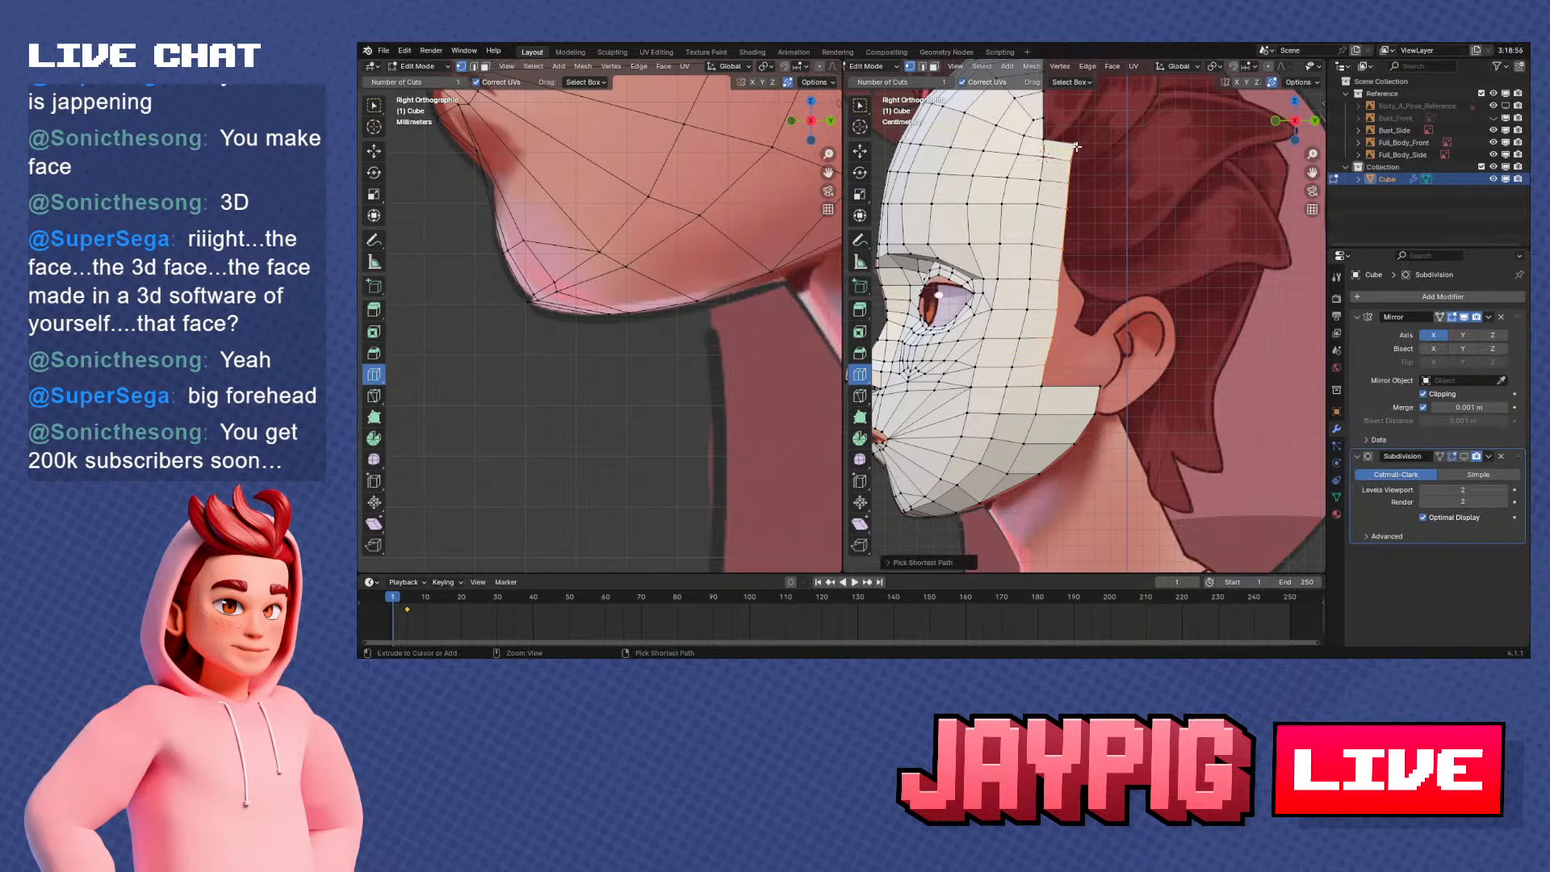
text(sy0)
click(1166, 240)
scroll(1135, 287, up, 1)
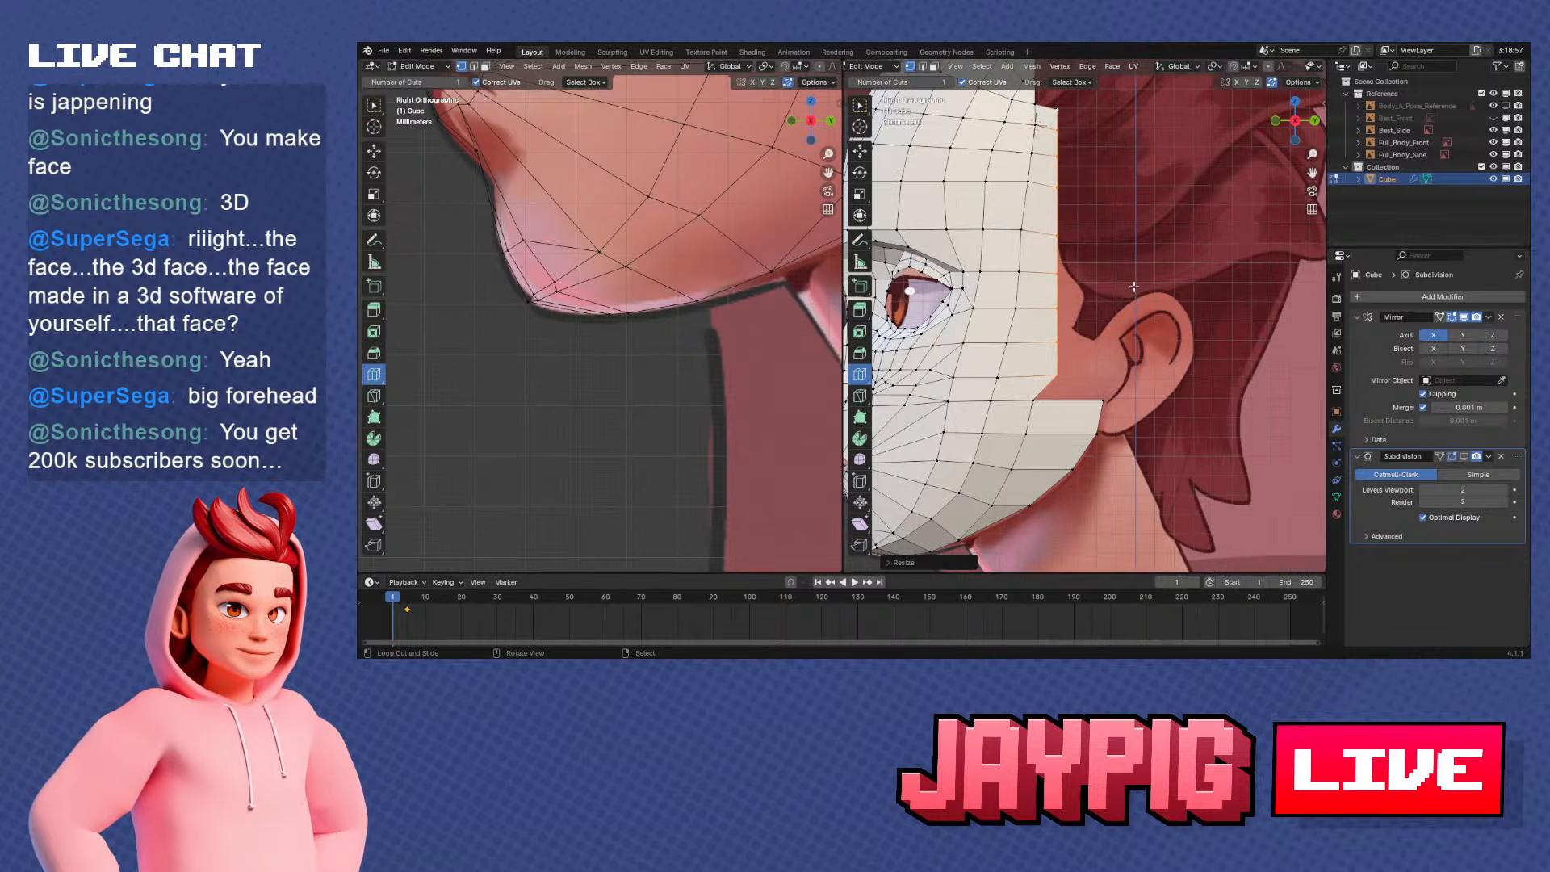
key(r)
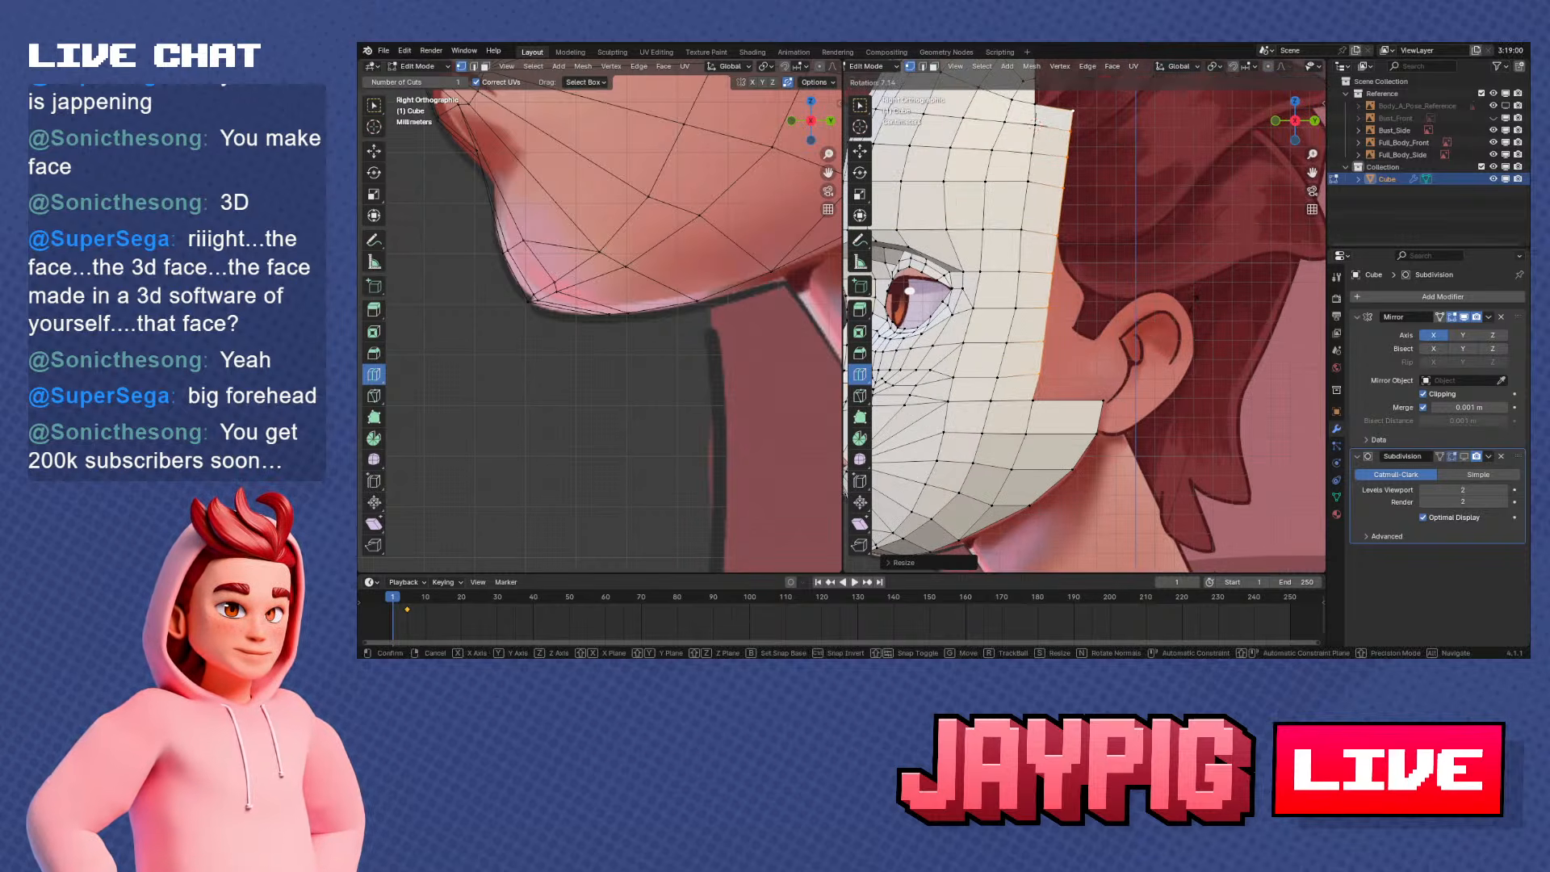
click(1194, 302)
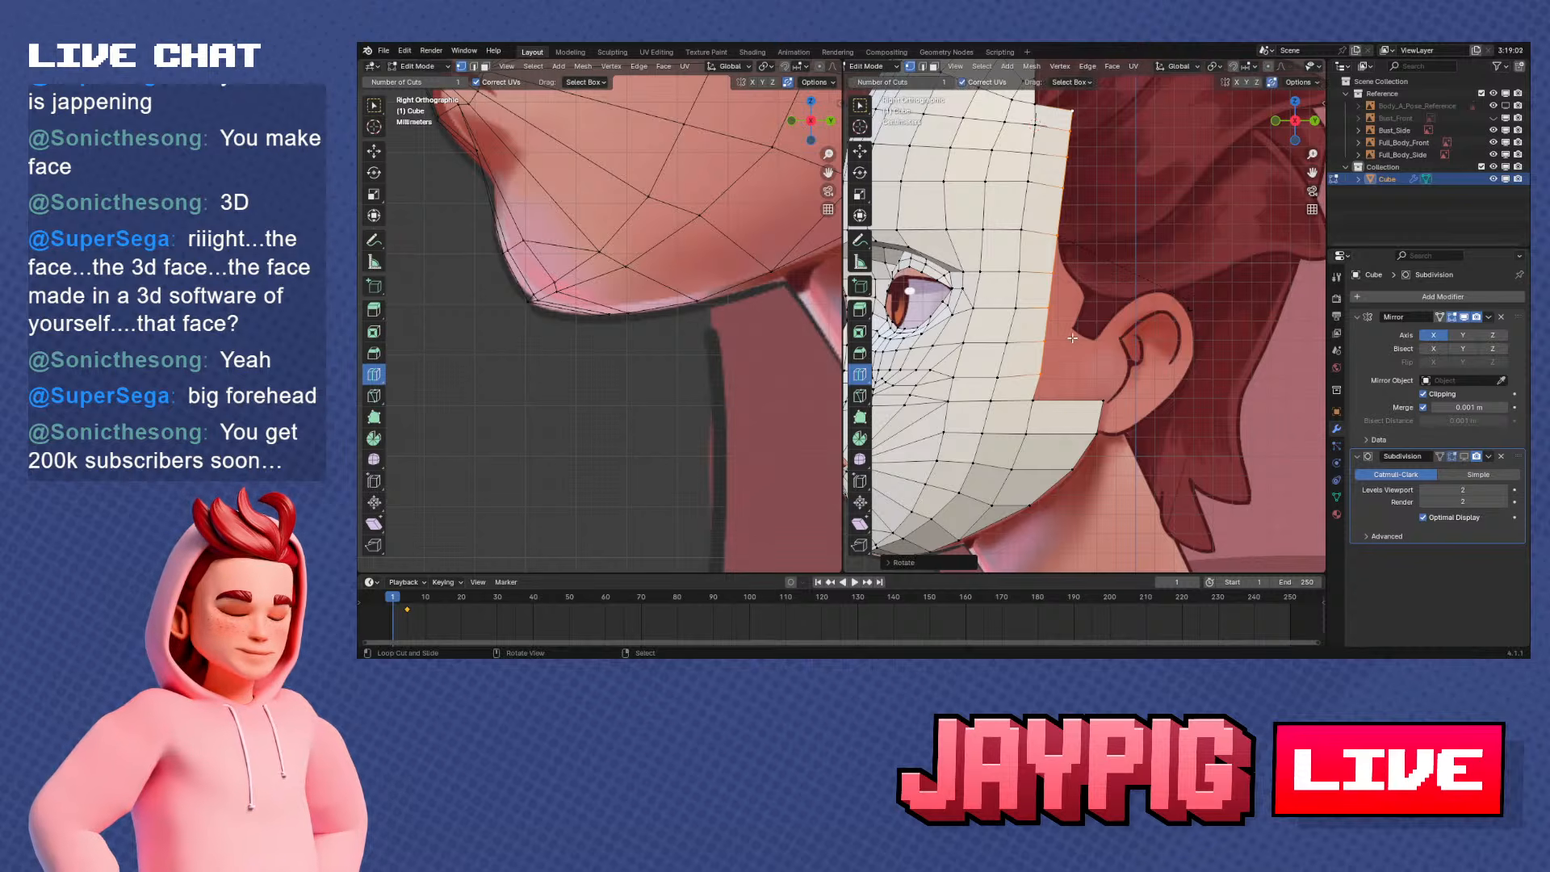
Extrude the straightened side rim backward toward the ear and flatten its new edge to 0 along Y
shift+middle_drag(1072, 338, 1040, 335)
scroll(1039, 335, down, 2)
scroll(1019, 348, up, 2)
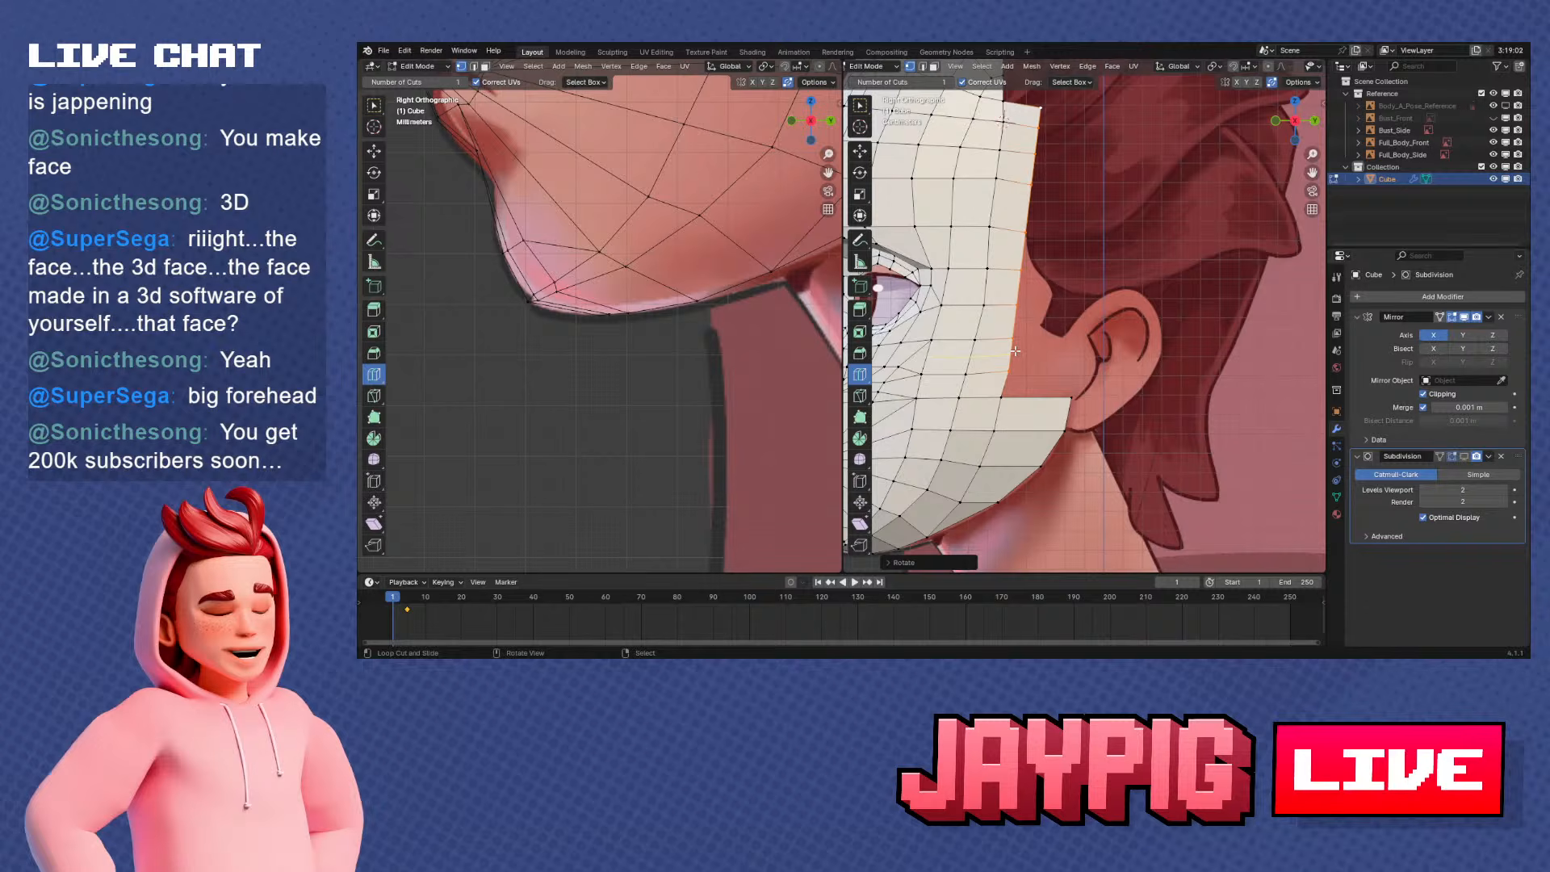
key(e)
click(1090, 351)
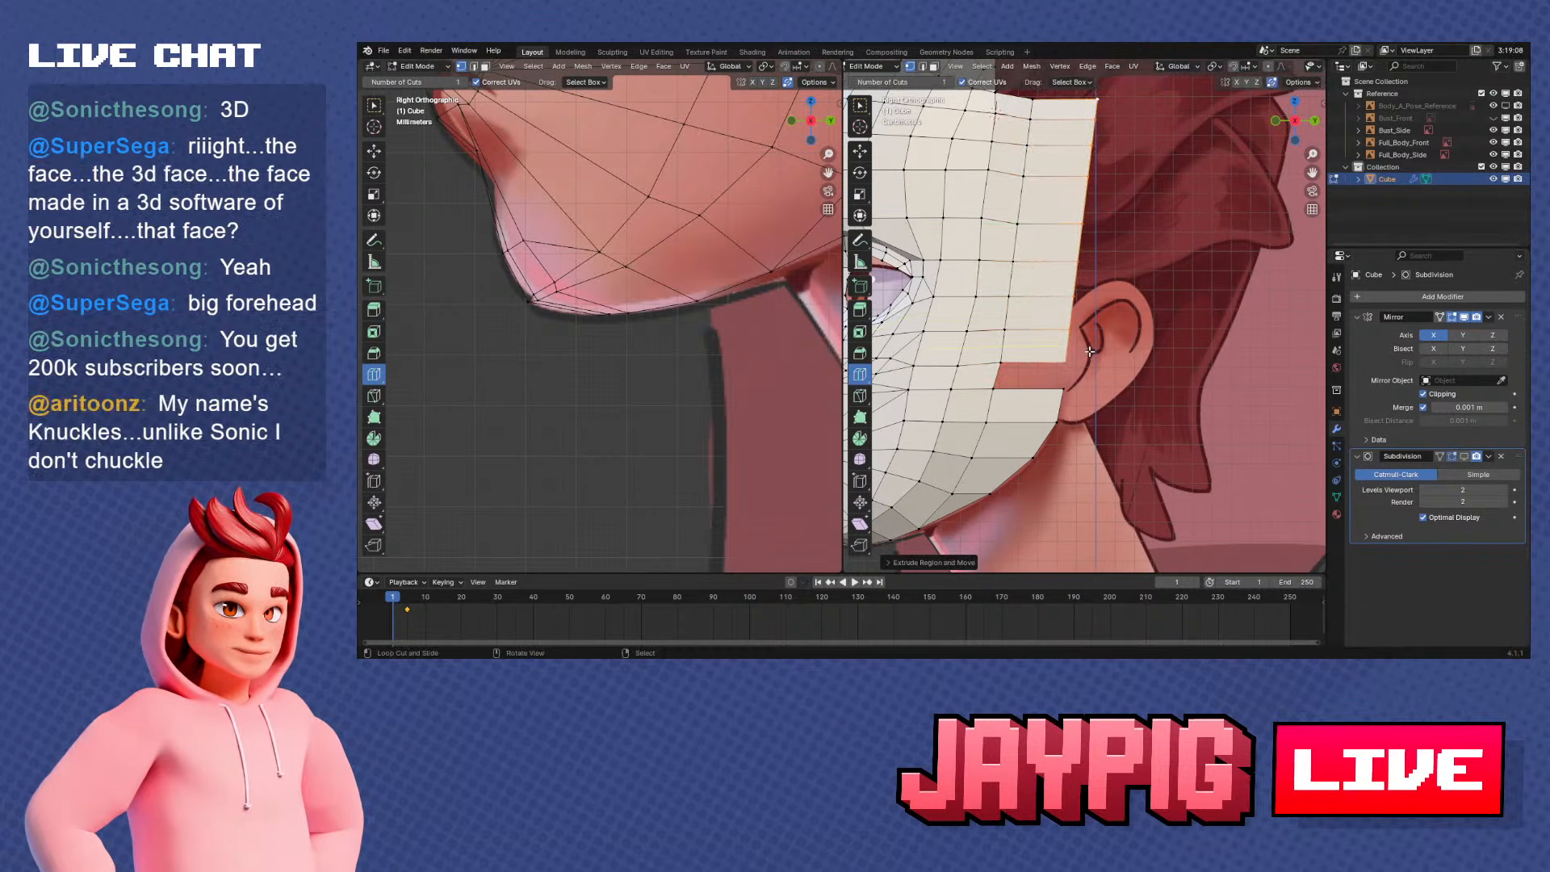
key(s)
key(y)
key(0)
key(Return)
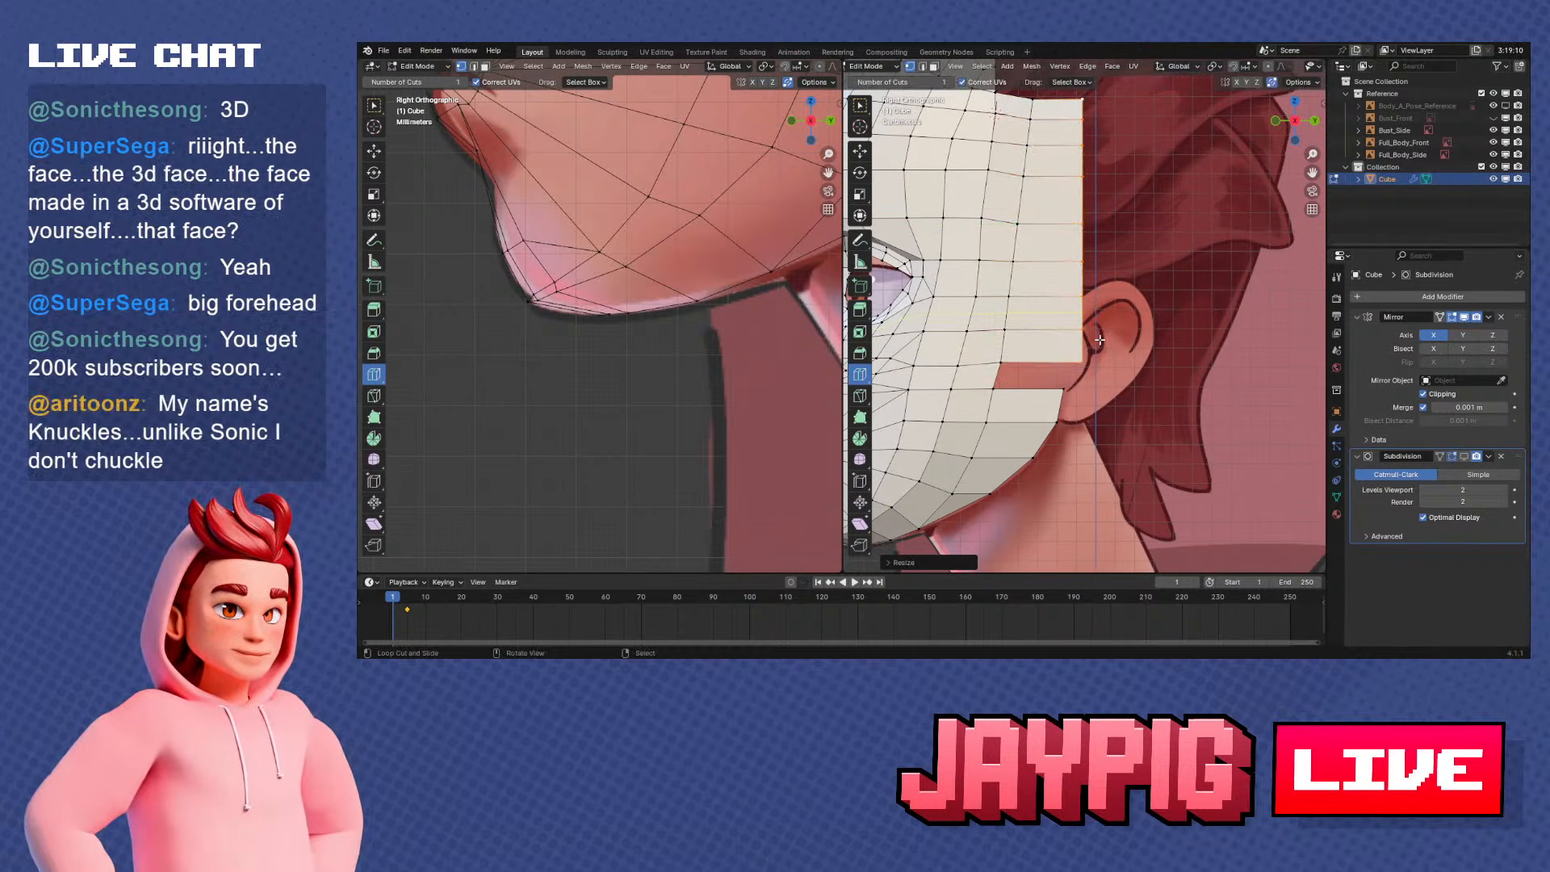
Move the new side edge along Y to the front of the ear and rotate it slightly to match the head's slant
key(g)
key(y)
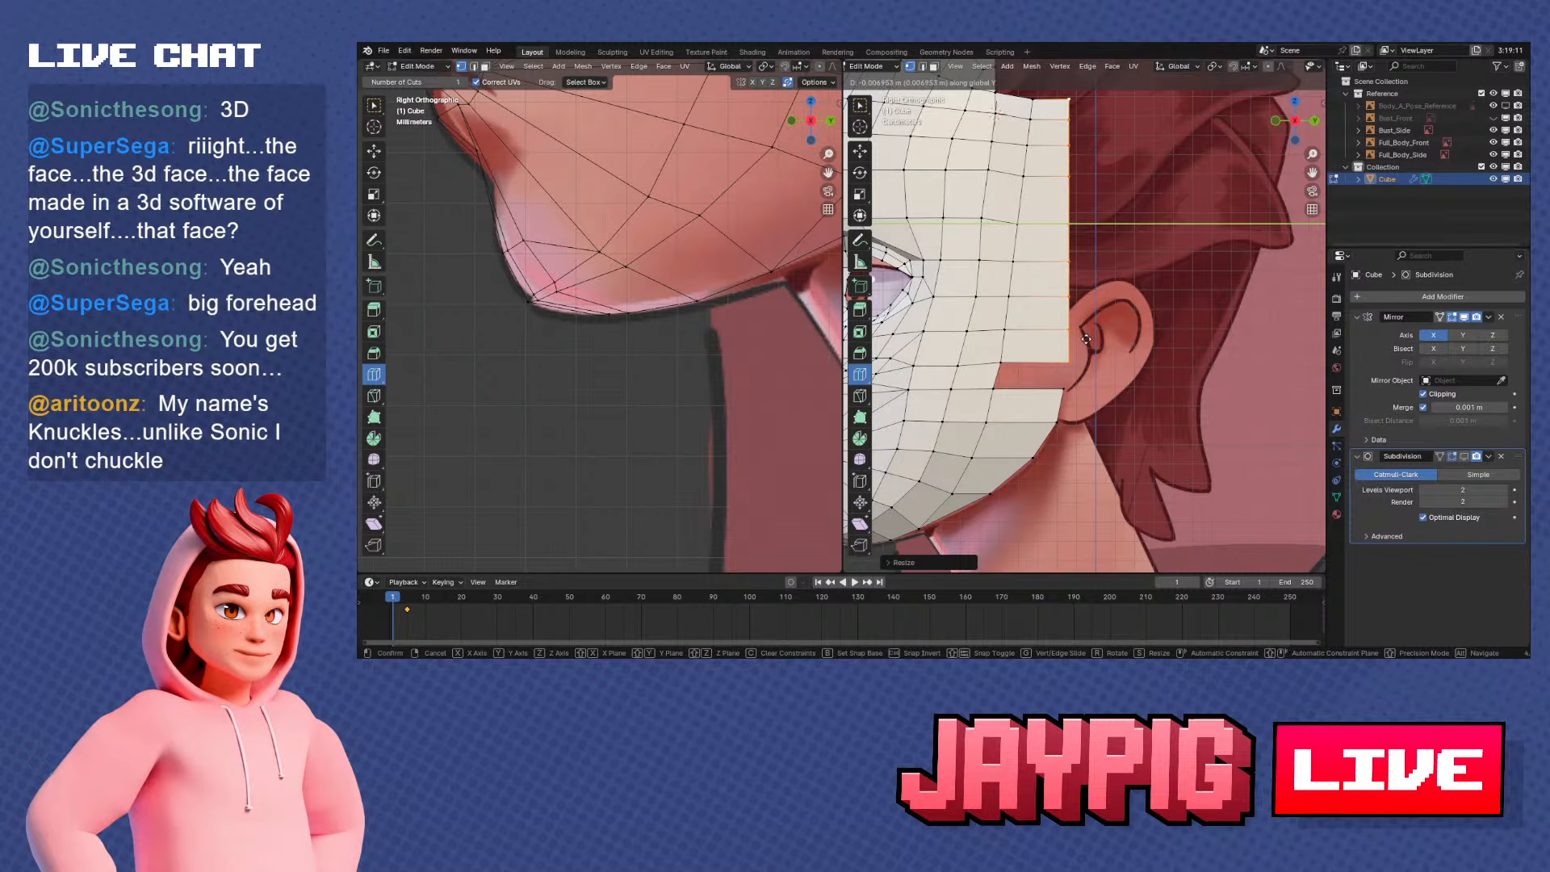
click(1086, 339)
key(r)
click(1171, 343)
key(g)
key(y)
click(1166, 352)
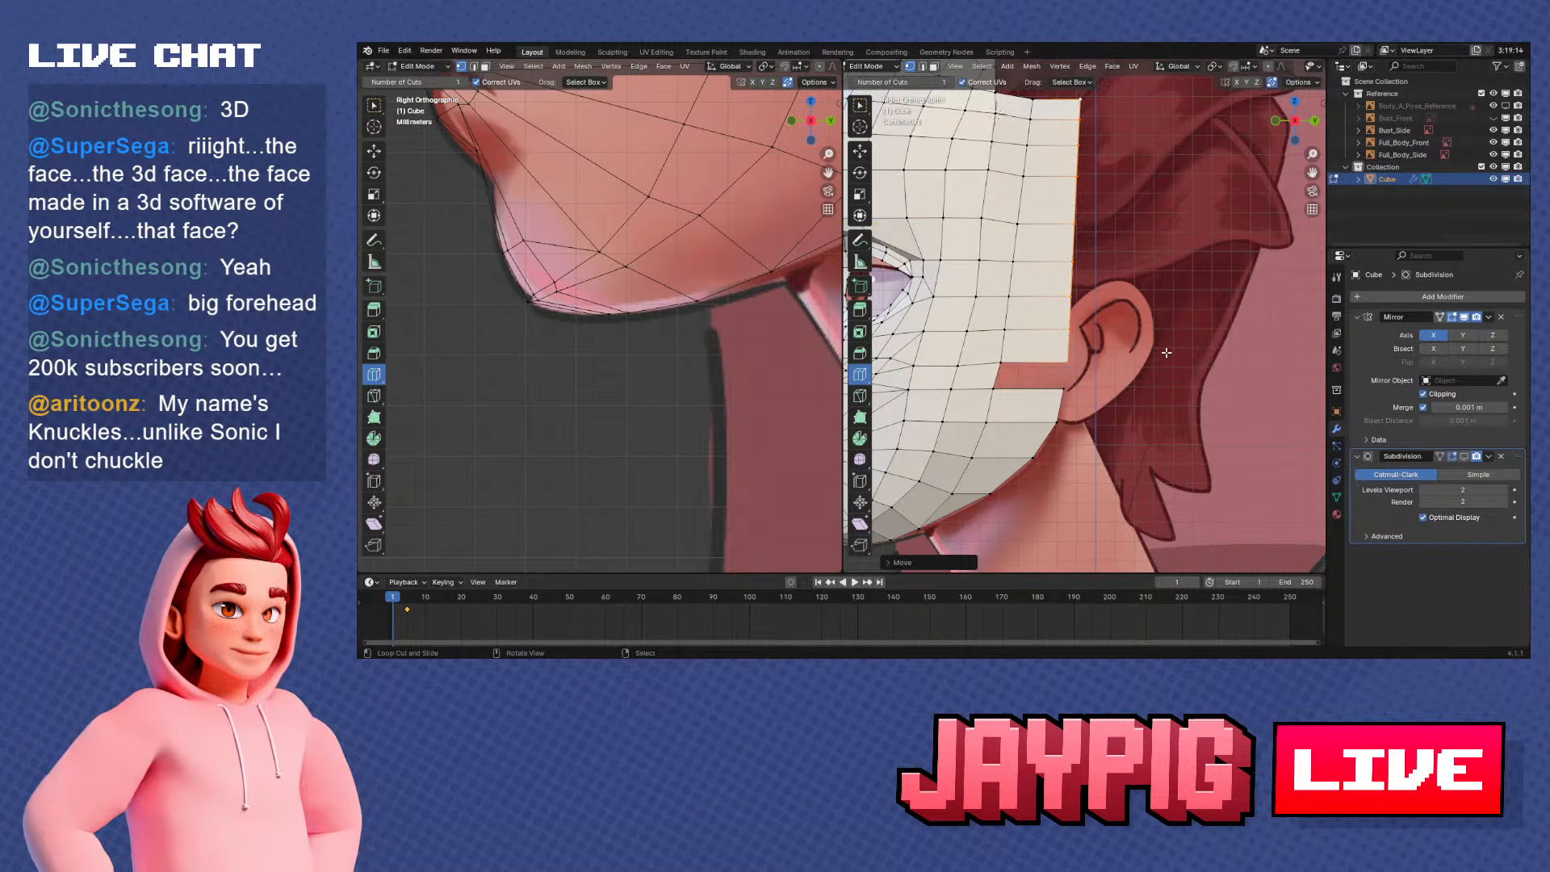
Fill the gap between the extruded side strip and the jaw strip in front of the earlobe
right_click(1056, 386)
shift+right_click(1059, 366)
scroll(997, 379, down, 2)
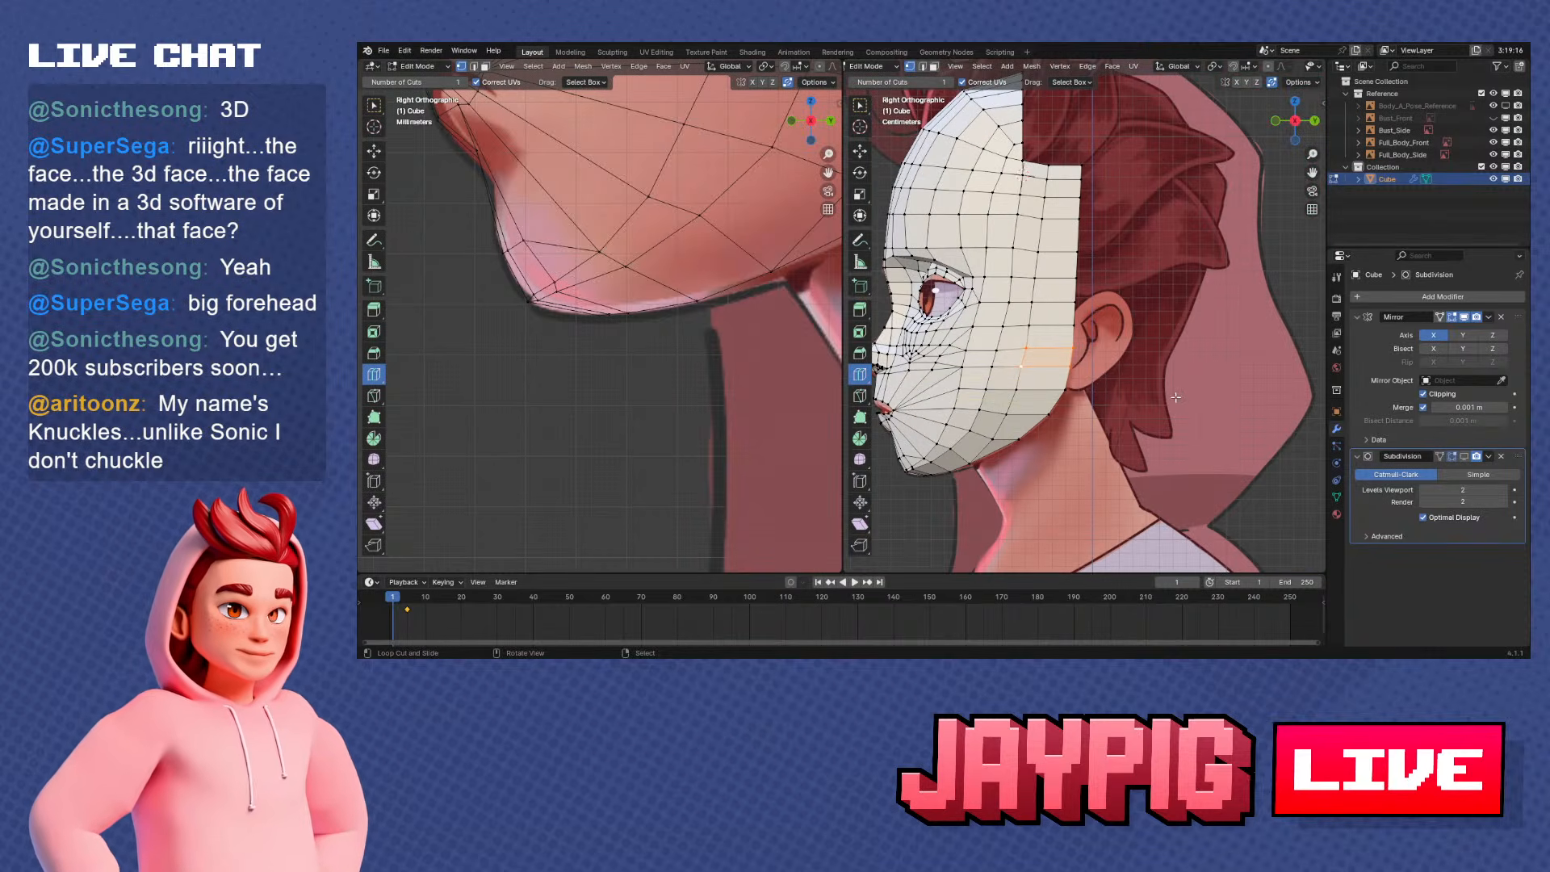
Flatten the top edge of the side strip to 0 along Z and raise it slightly
scroll(1013, 205, up, 3)
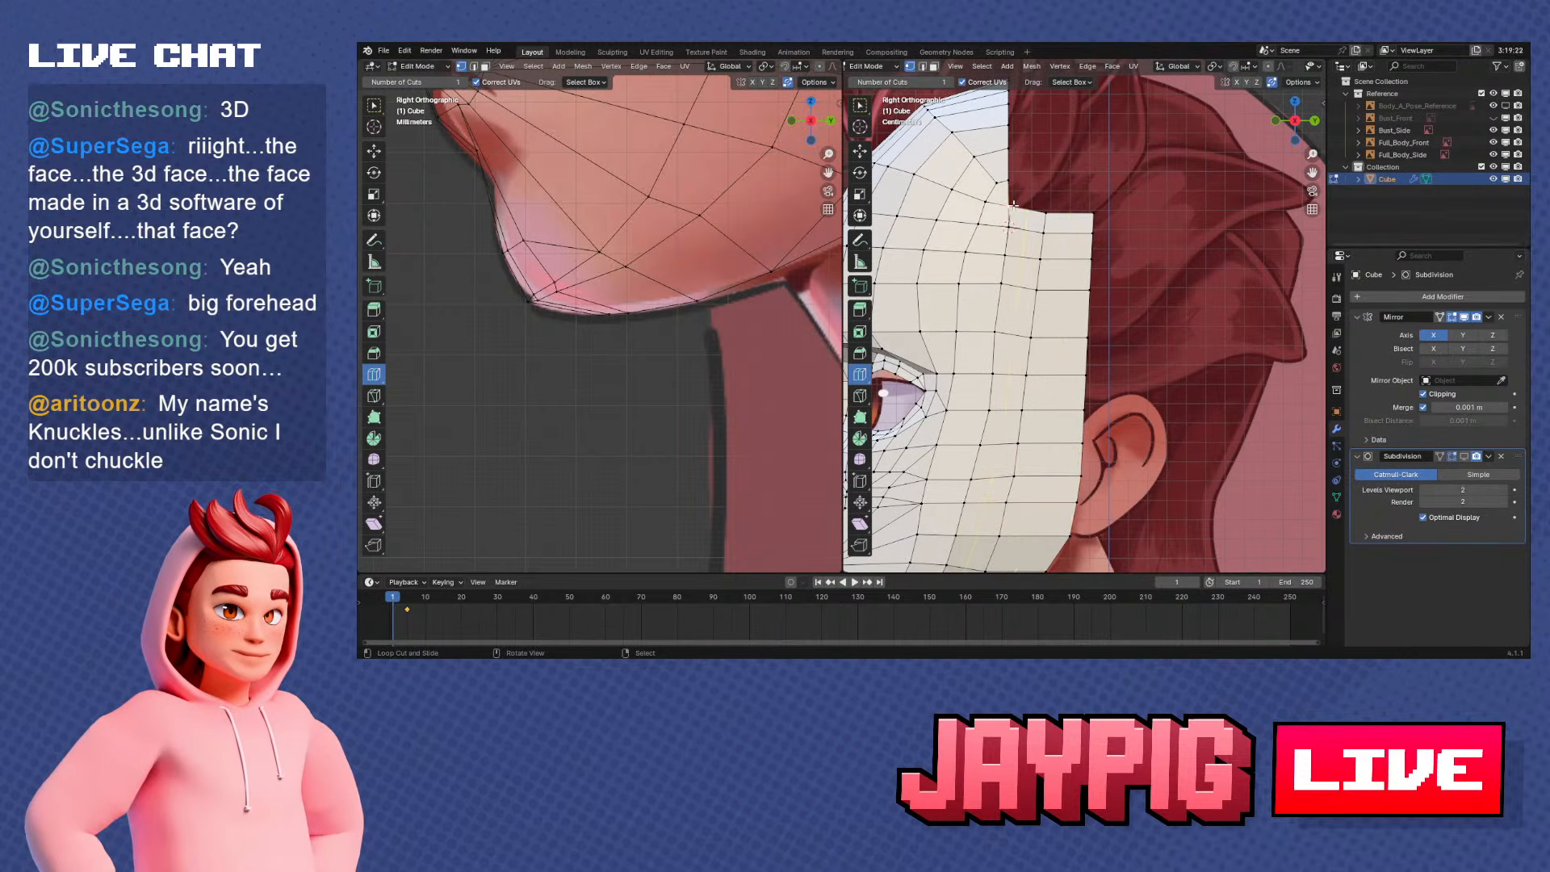
ctrl+right_click(1013, 208)
key(s)
key(z)
key(0)
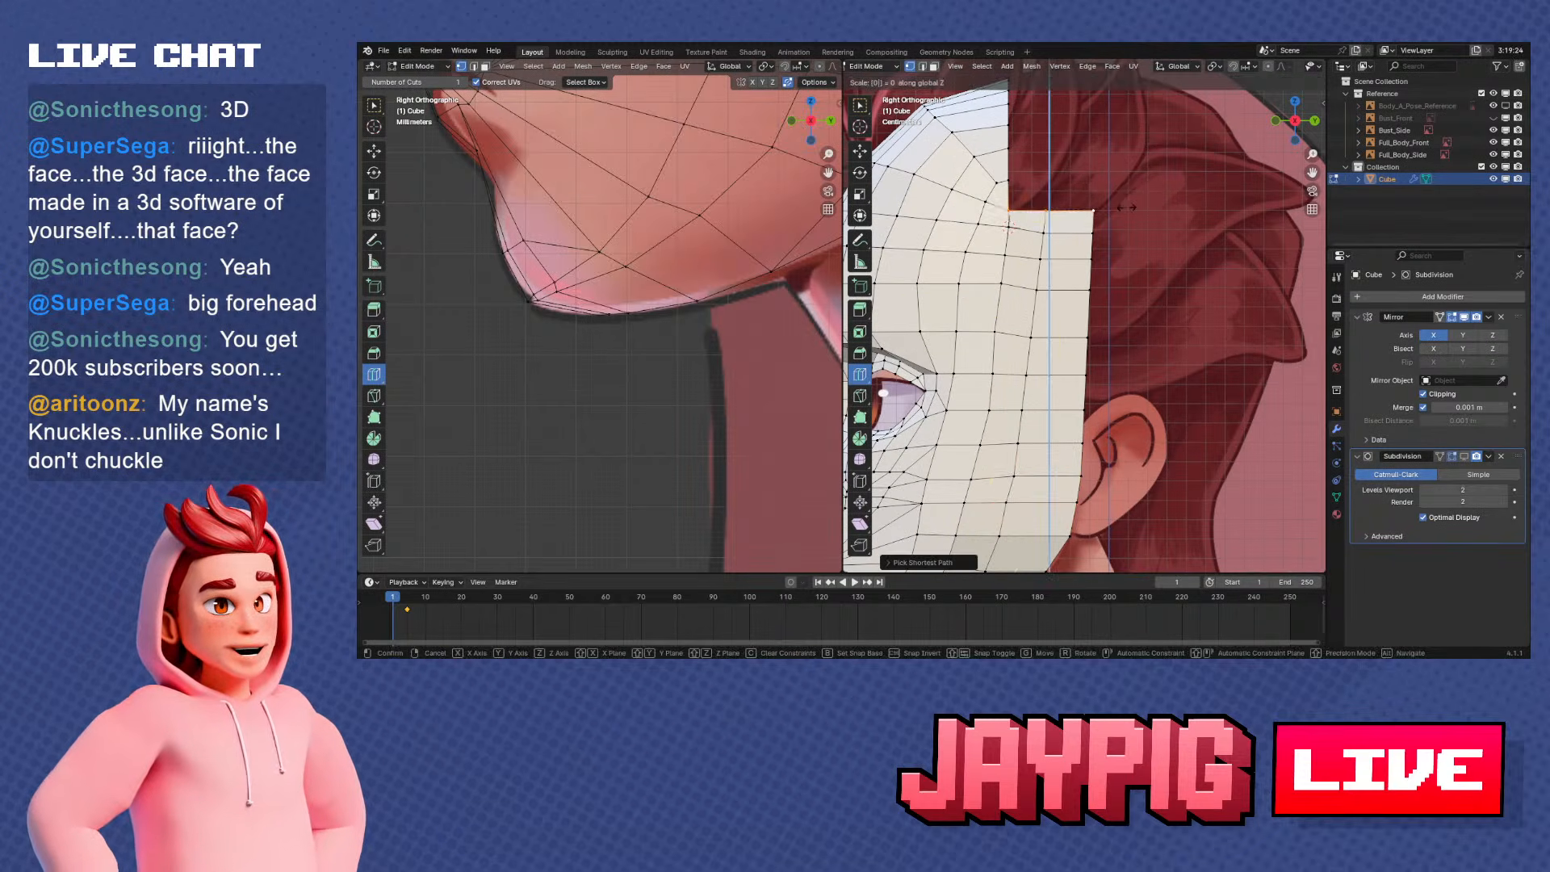
key(Return)
key(g)
key(z)
Slide the vertex just below the top edge of the side strip along its edge
right_click(1045, 233)
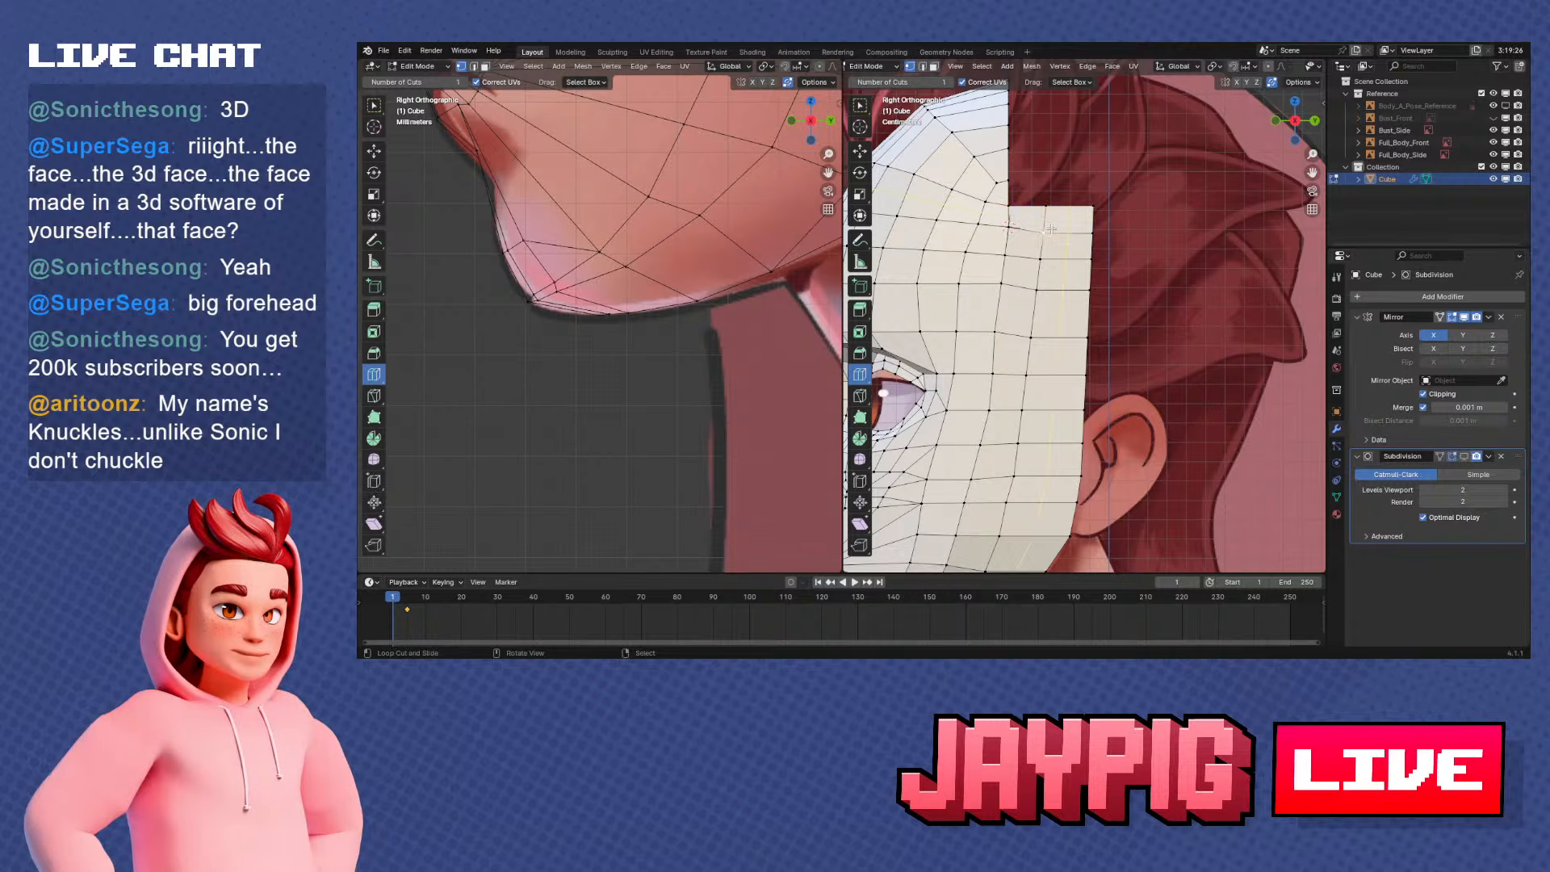
key(shift+v)
click(1045, 229)
Select the vertex column one row in from the side rim, from jaw to top edge, and slide it backward
shift+middle_drag(1057, 319, 1093, 292)
scroll(1092, 291, down, 2)
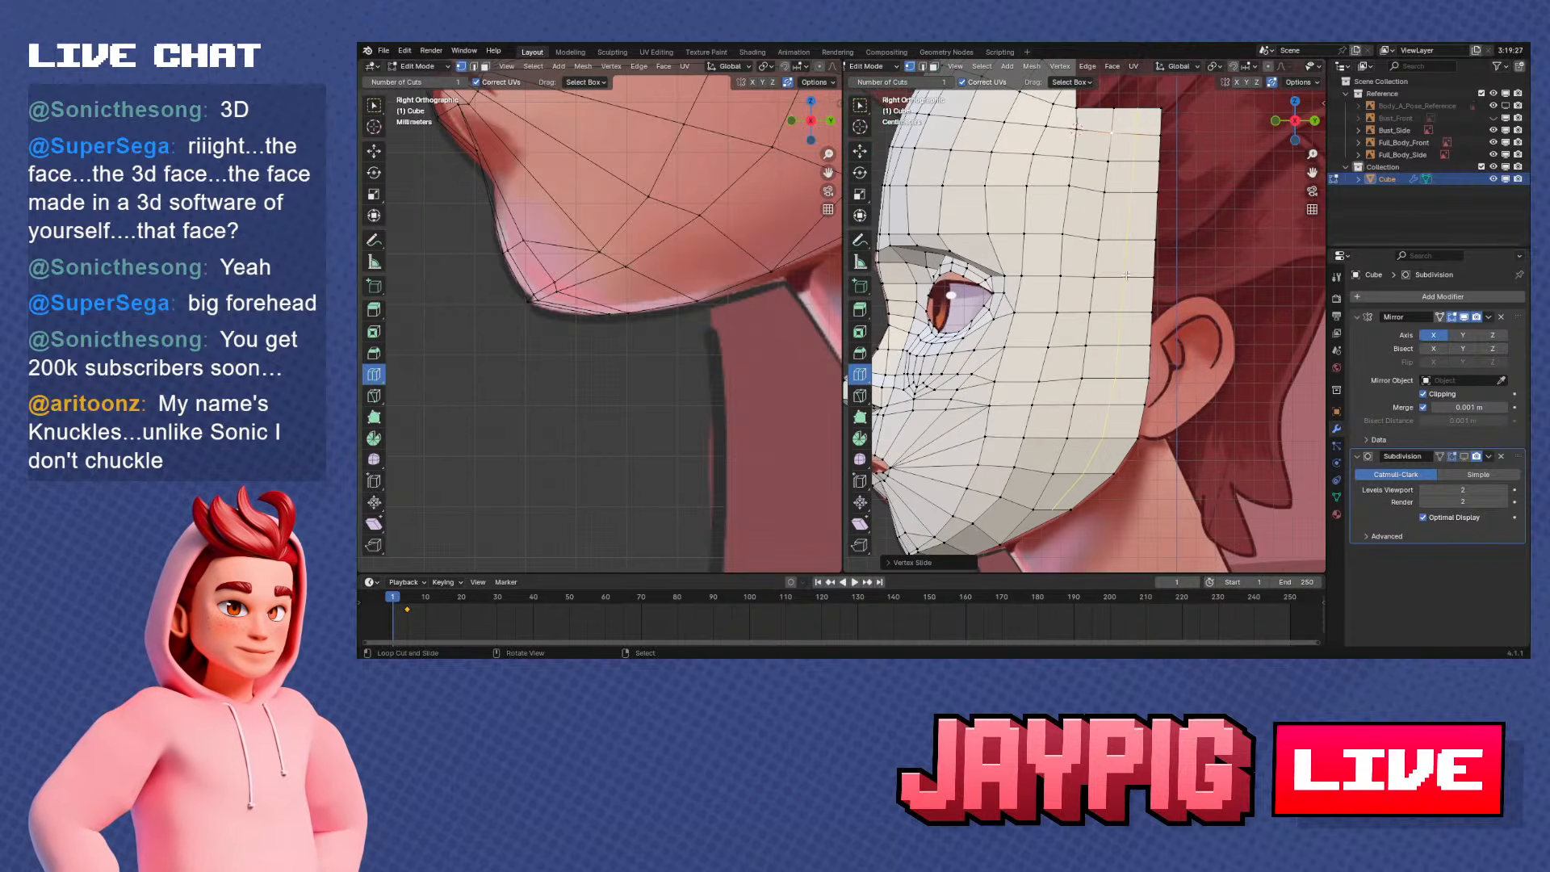
ctrl+click(1062, 446)
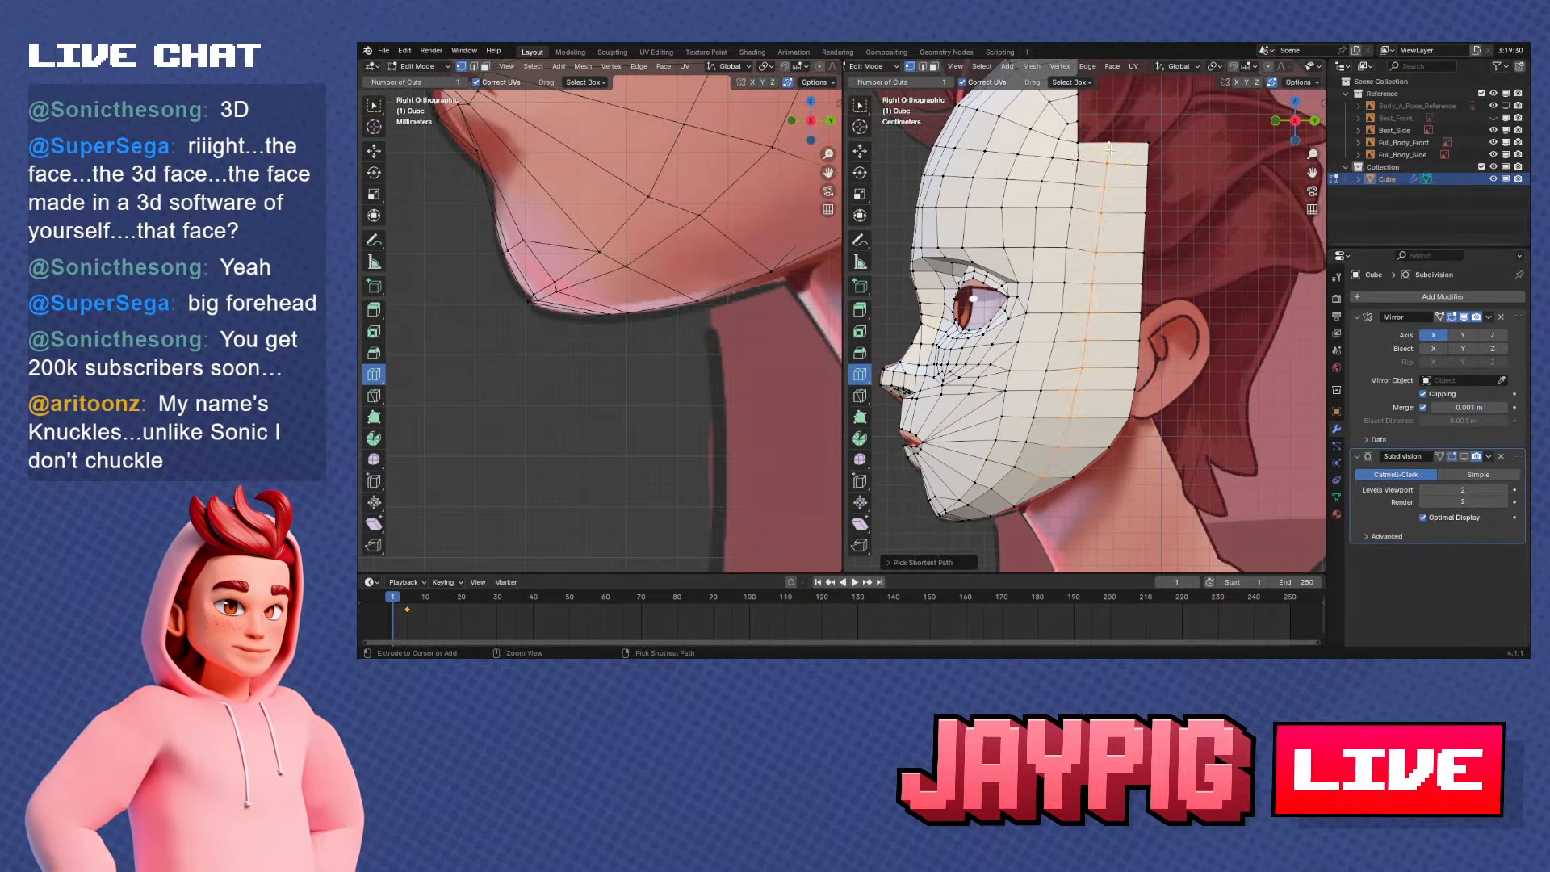
key(shift+v)
click(1210, 250)
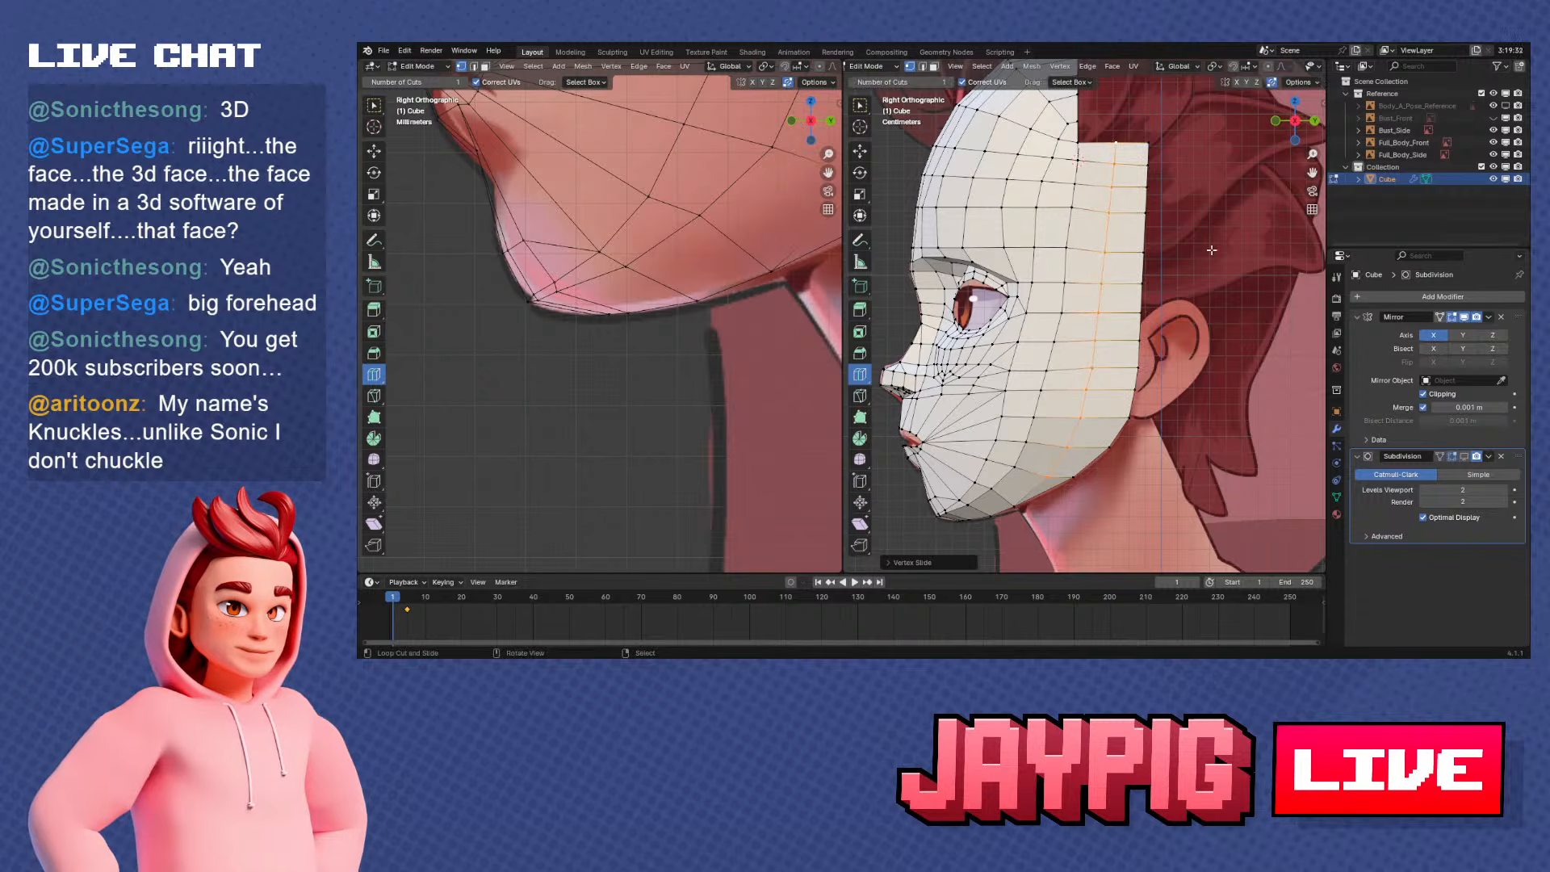
Select the vertices along the side strip's top edge and level them by scaling to 0 along Z
click(1119, 145)
scroll(1074, 193, up, 3)
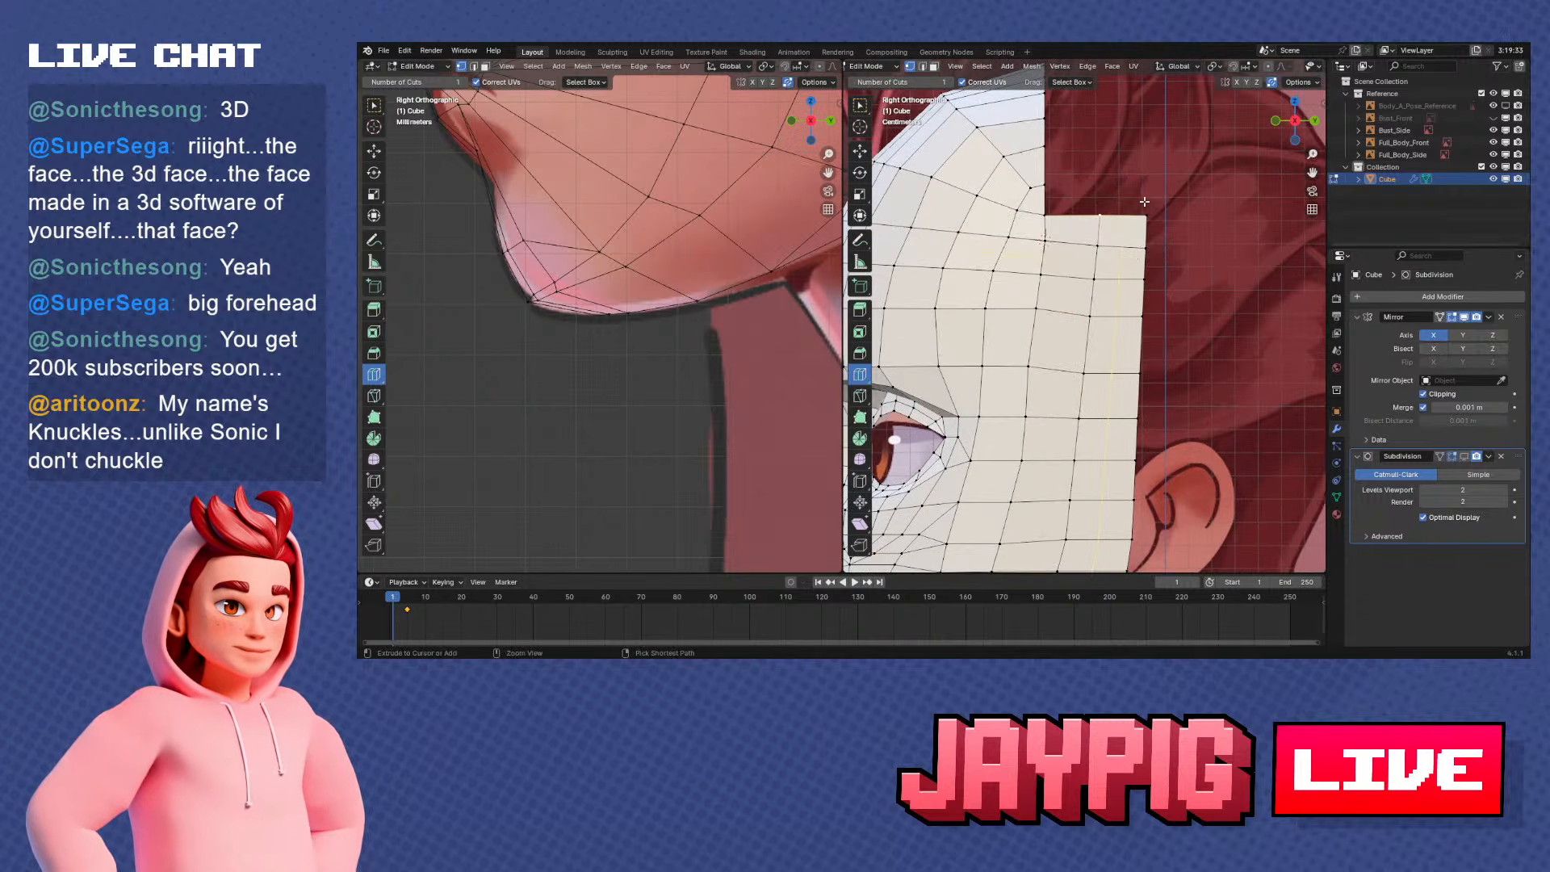
ctrl+click(1060, 216)
key(s)
key(z)
key(0)
click(1126, 200)
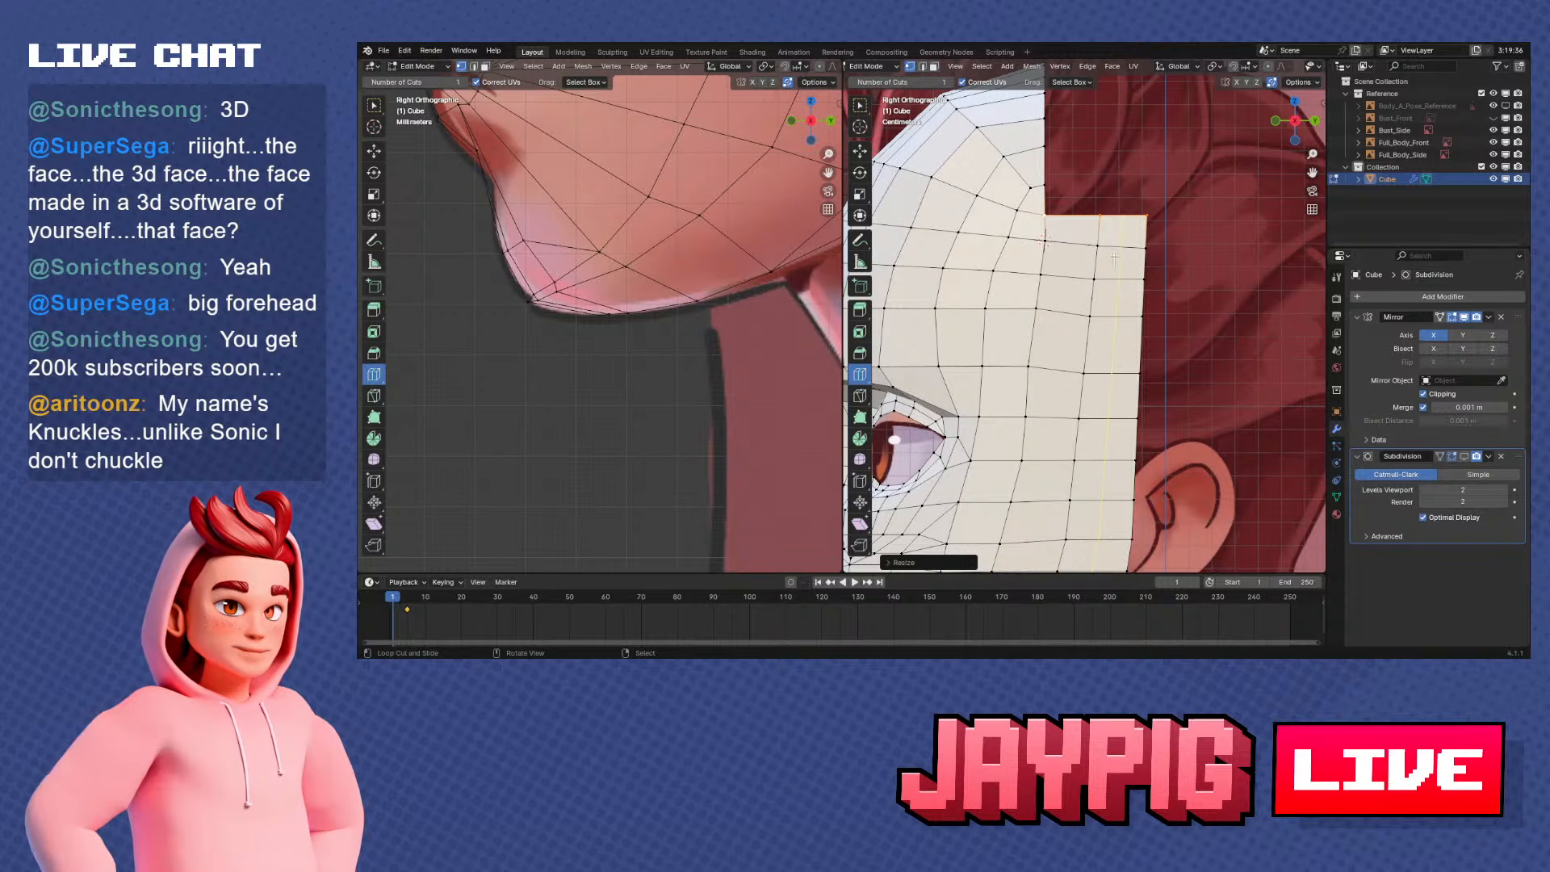
Slide the vertex near the jaw's lower edge, midway between chin and ear, along its edge to even the spacing
scroll(1114, 258, down, 4)
scroll(1174, 399, up, 2)
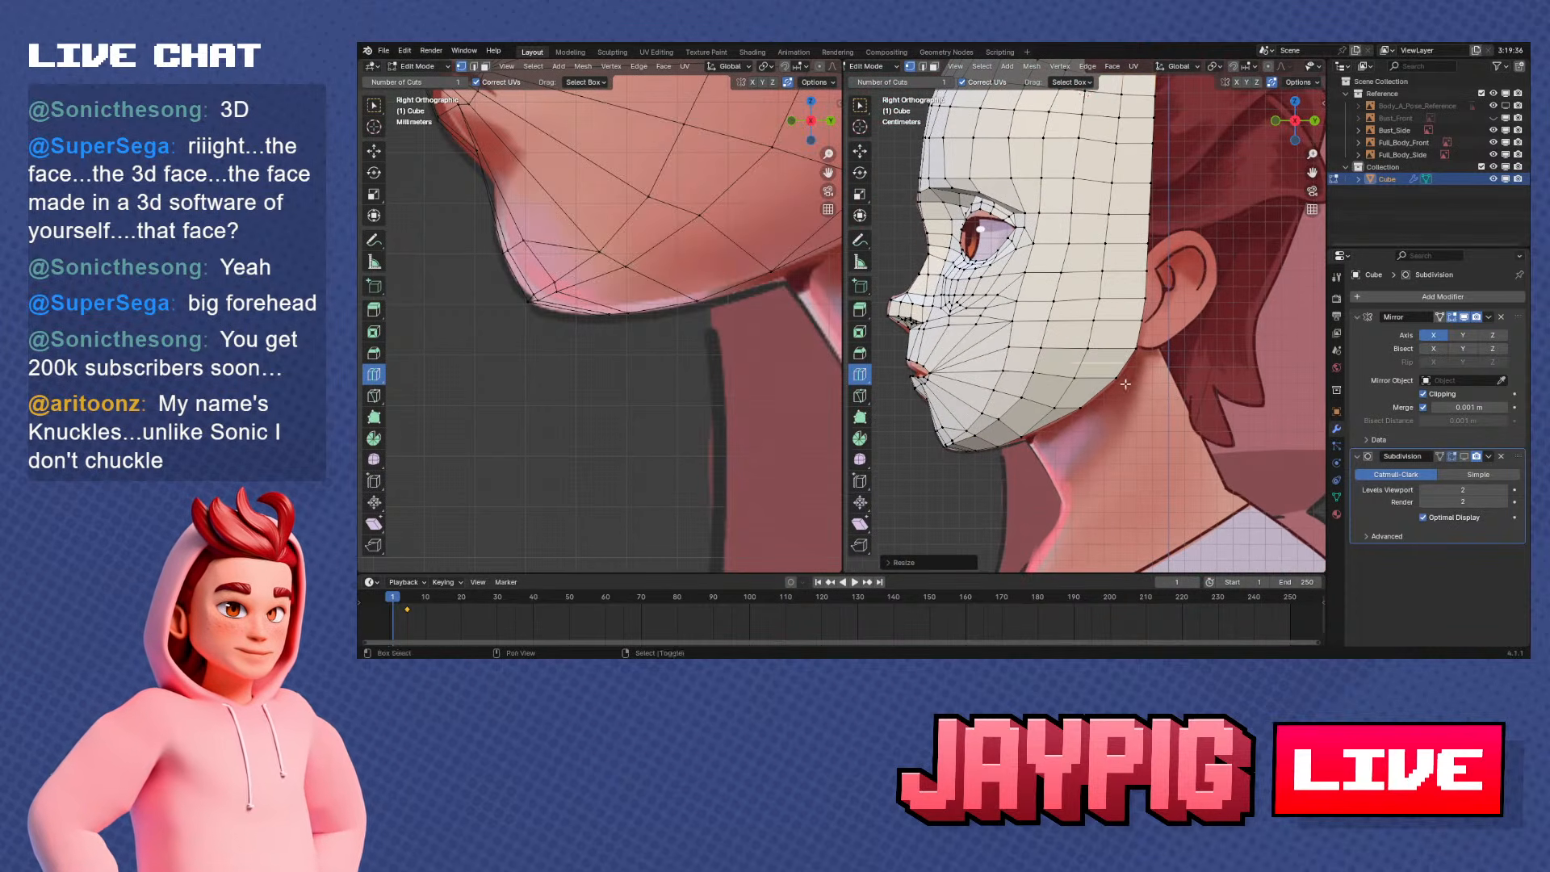
shift+middle_drag(1125, 383, 1109, 415)
key(g)
key(g)
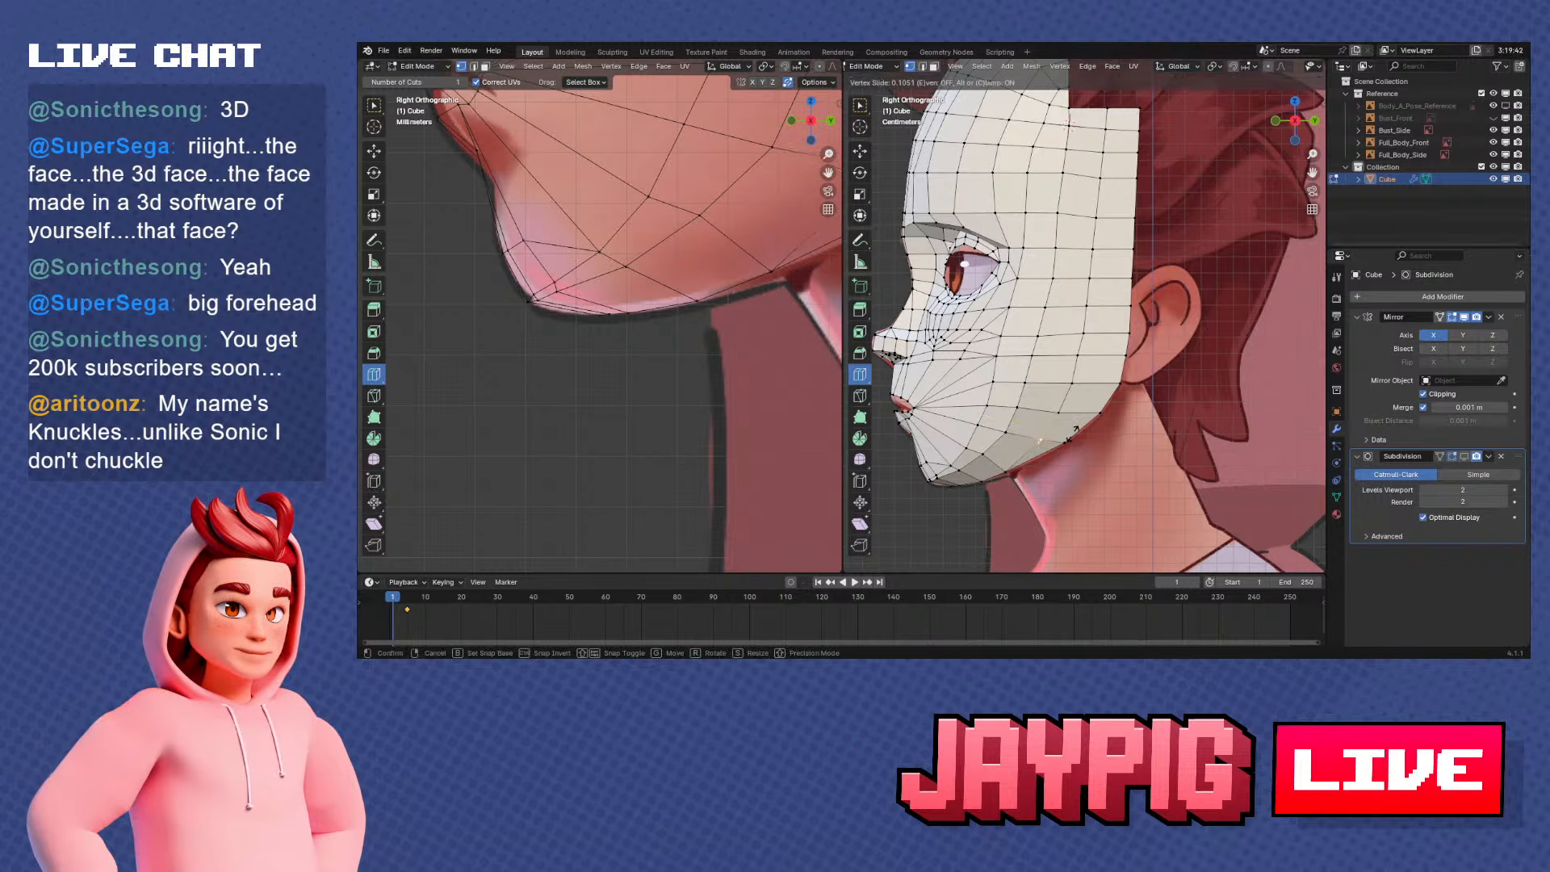
click(1114, 442)
scroll(1027, 450, down, 1)
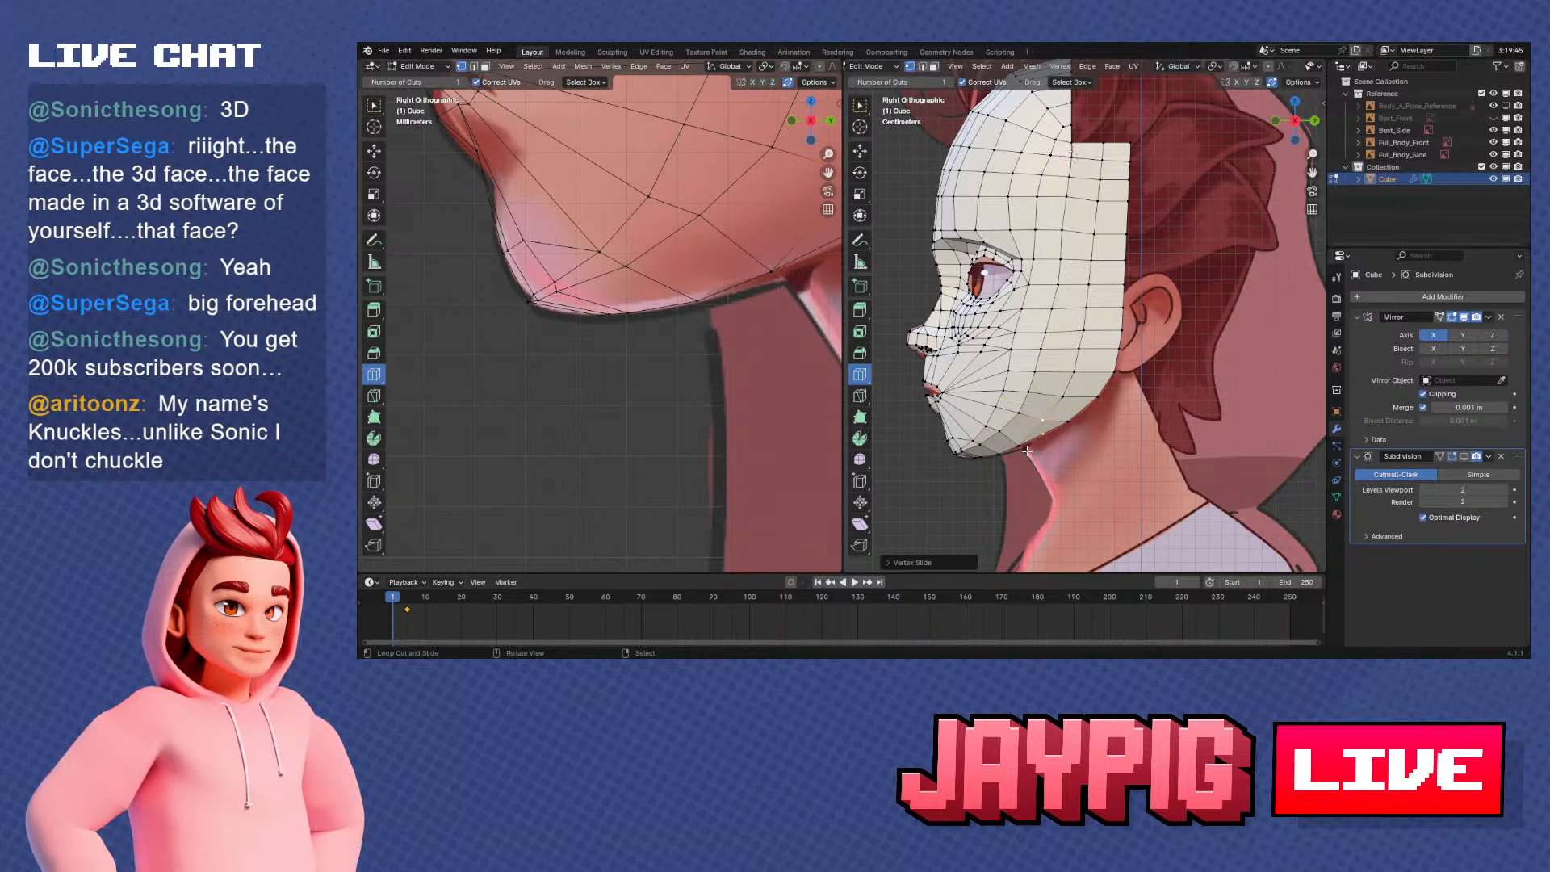
Try to level the horizontal vertex row across the middle of the forehead by scaling it to 0 along Z
middle_drag(1107, 433, 1083, 456)
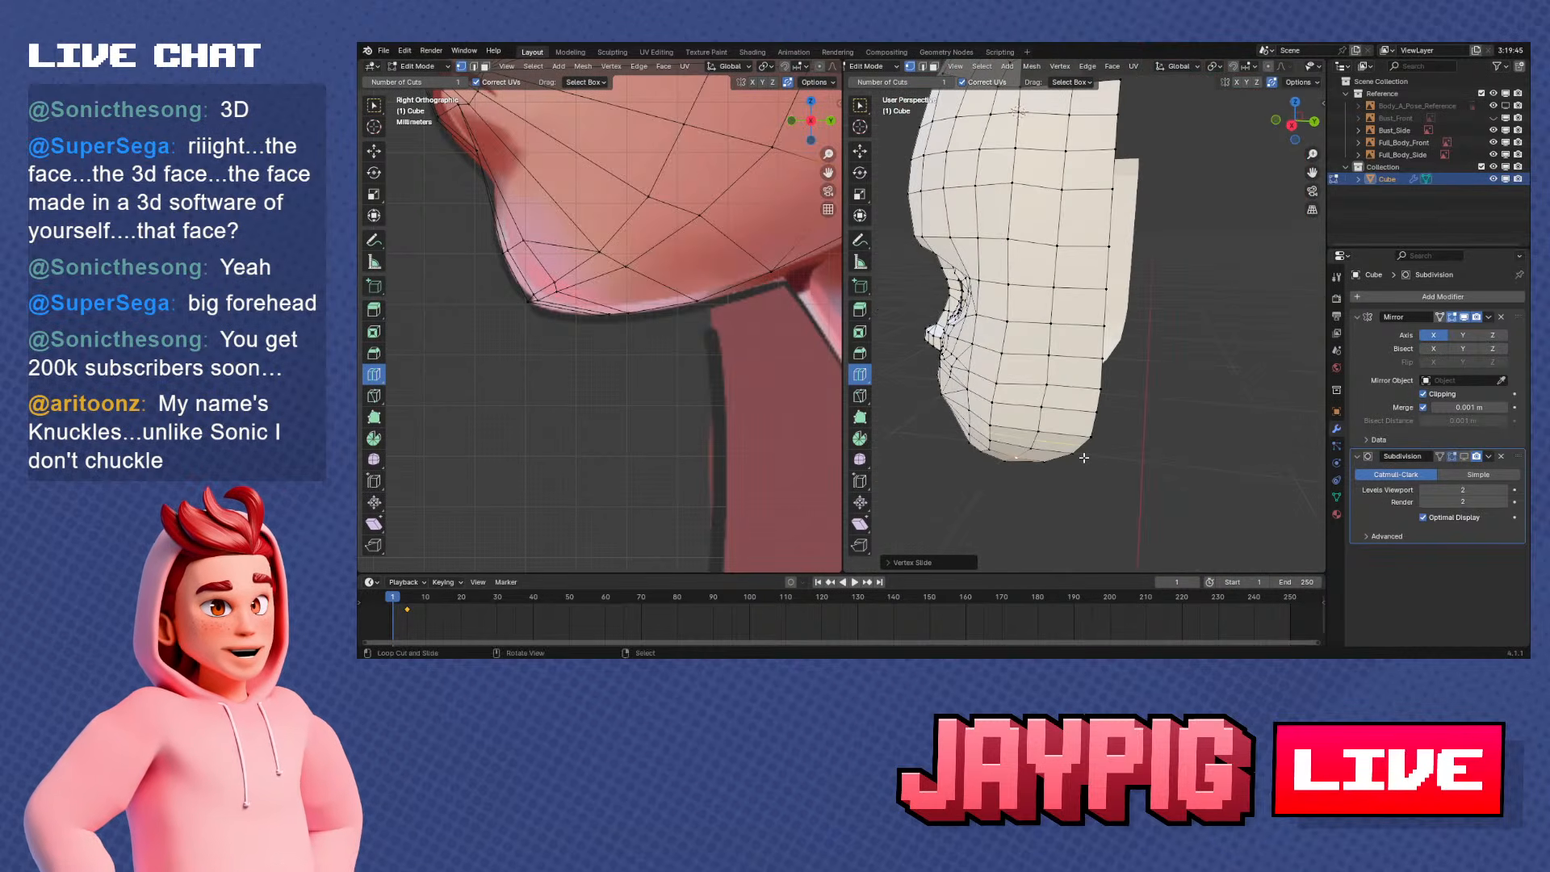
key(KP_1)
key(KP_3)
scroll(1069, 310, up, 3)
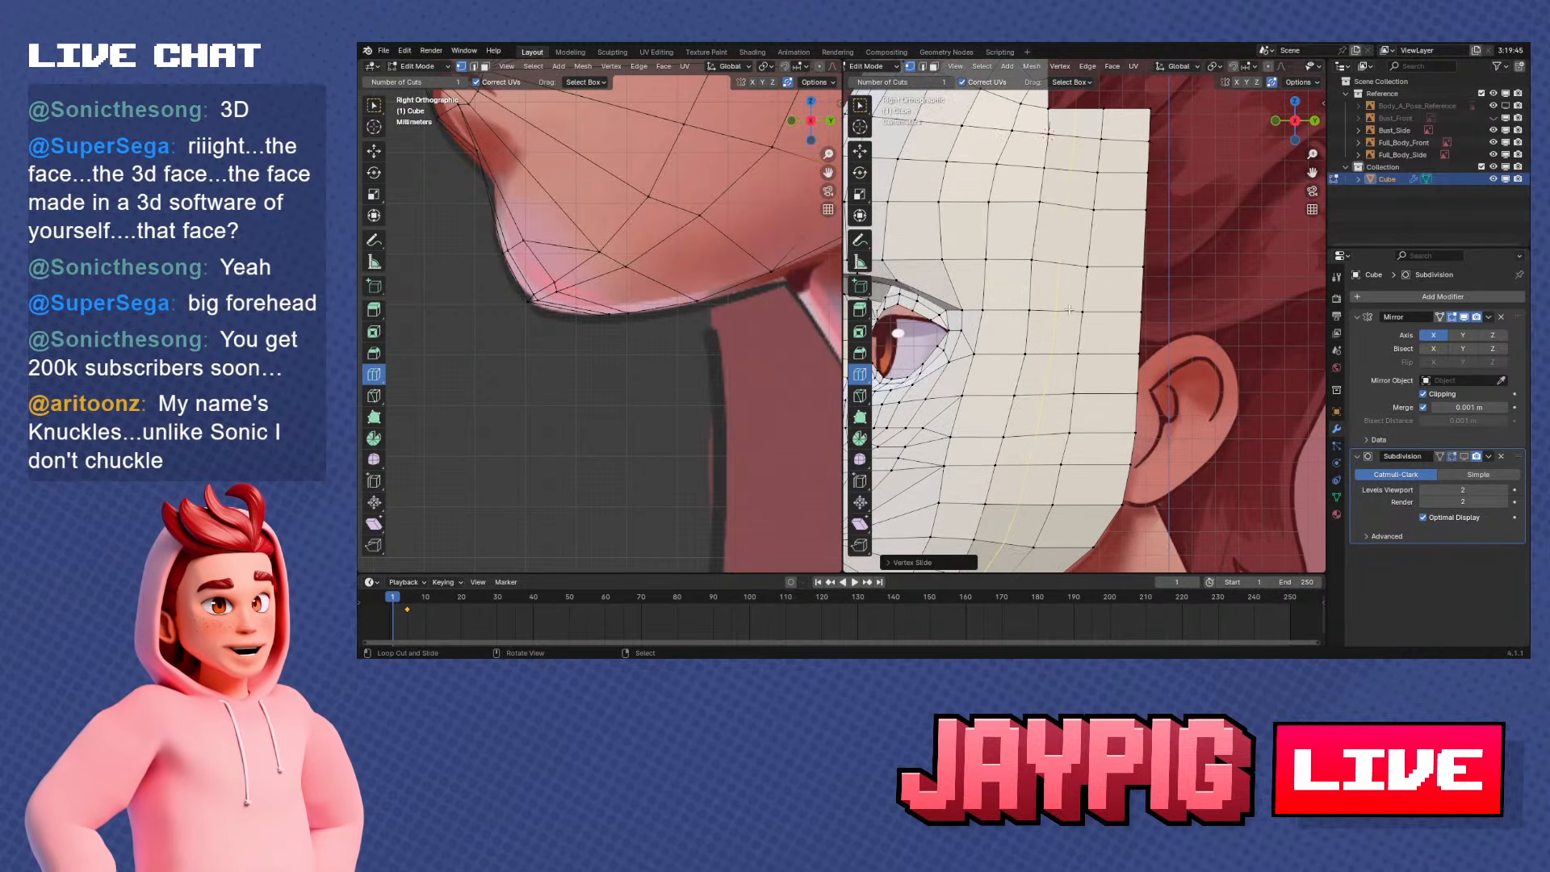
alt+right_click(1077, 207)
shift+middle_drag(1077, 207, 1106, 279)
scroll(1106, 279, down, 2)
key(s)
key(z)
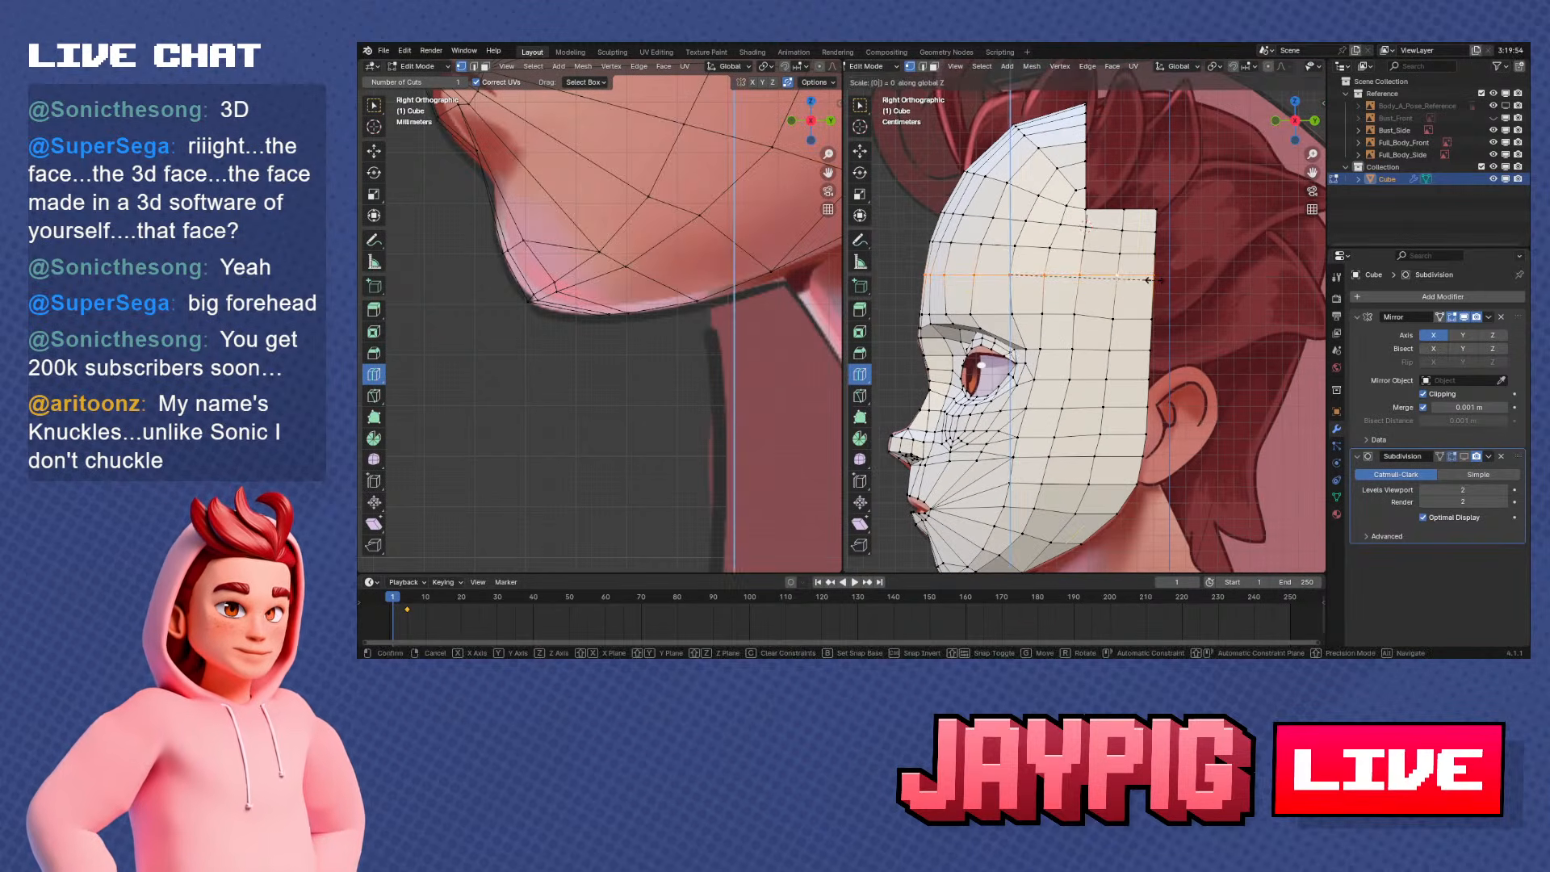
click(1108, 251)
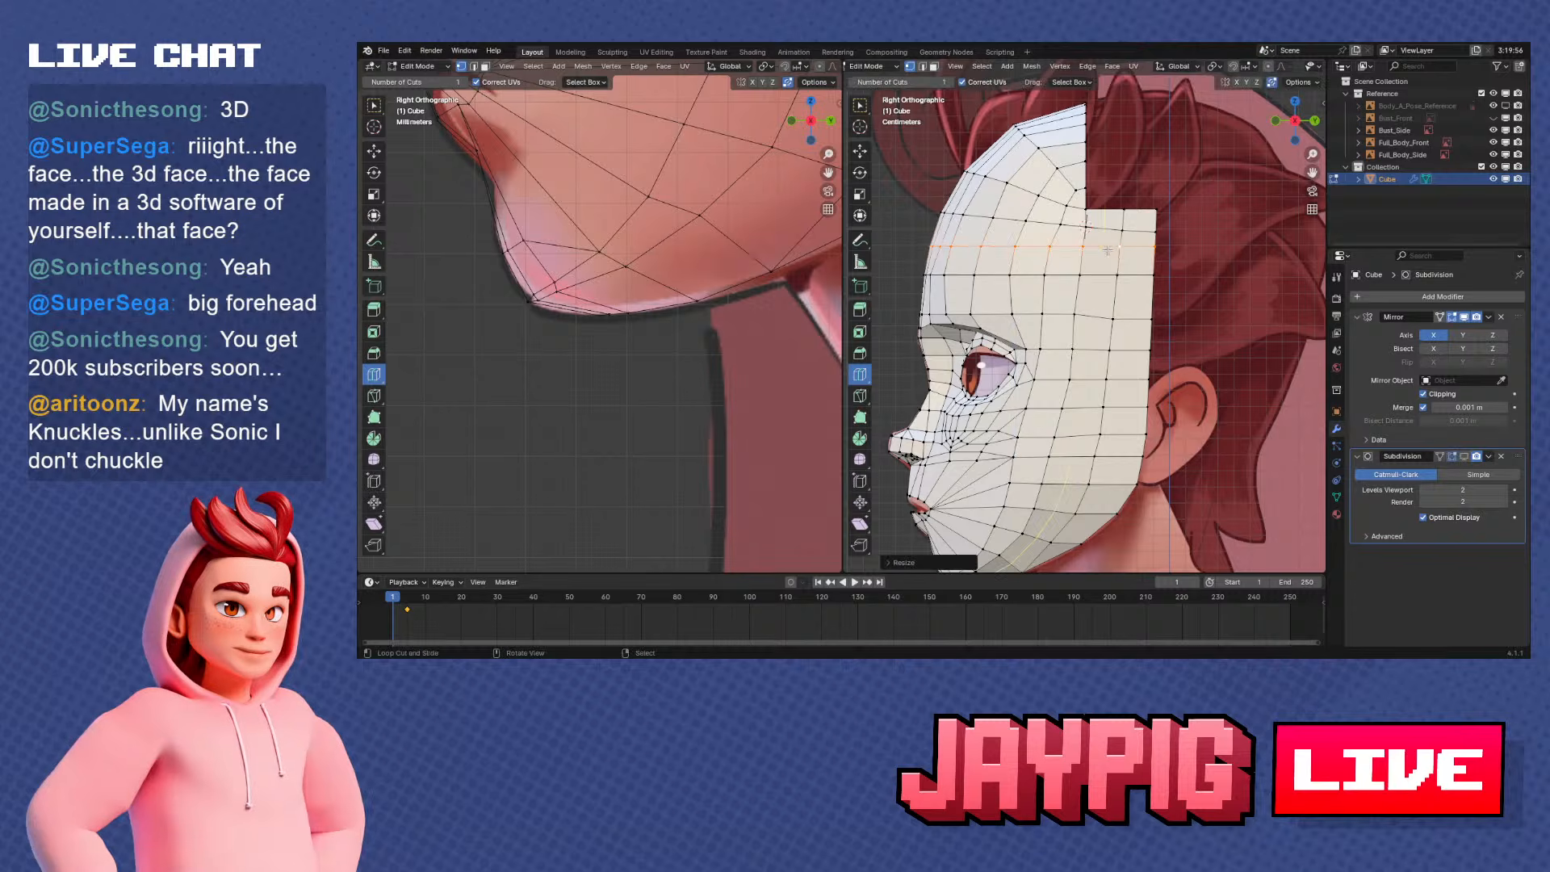
key(ctrl+z)
key(ctrl+z)
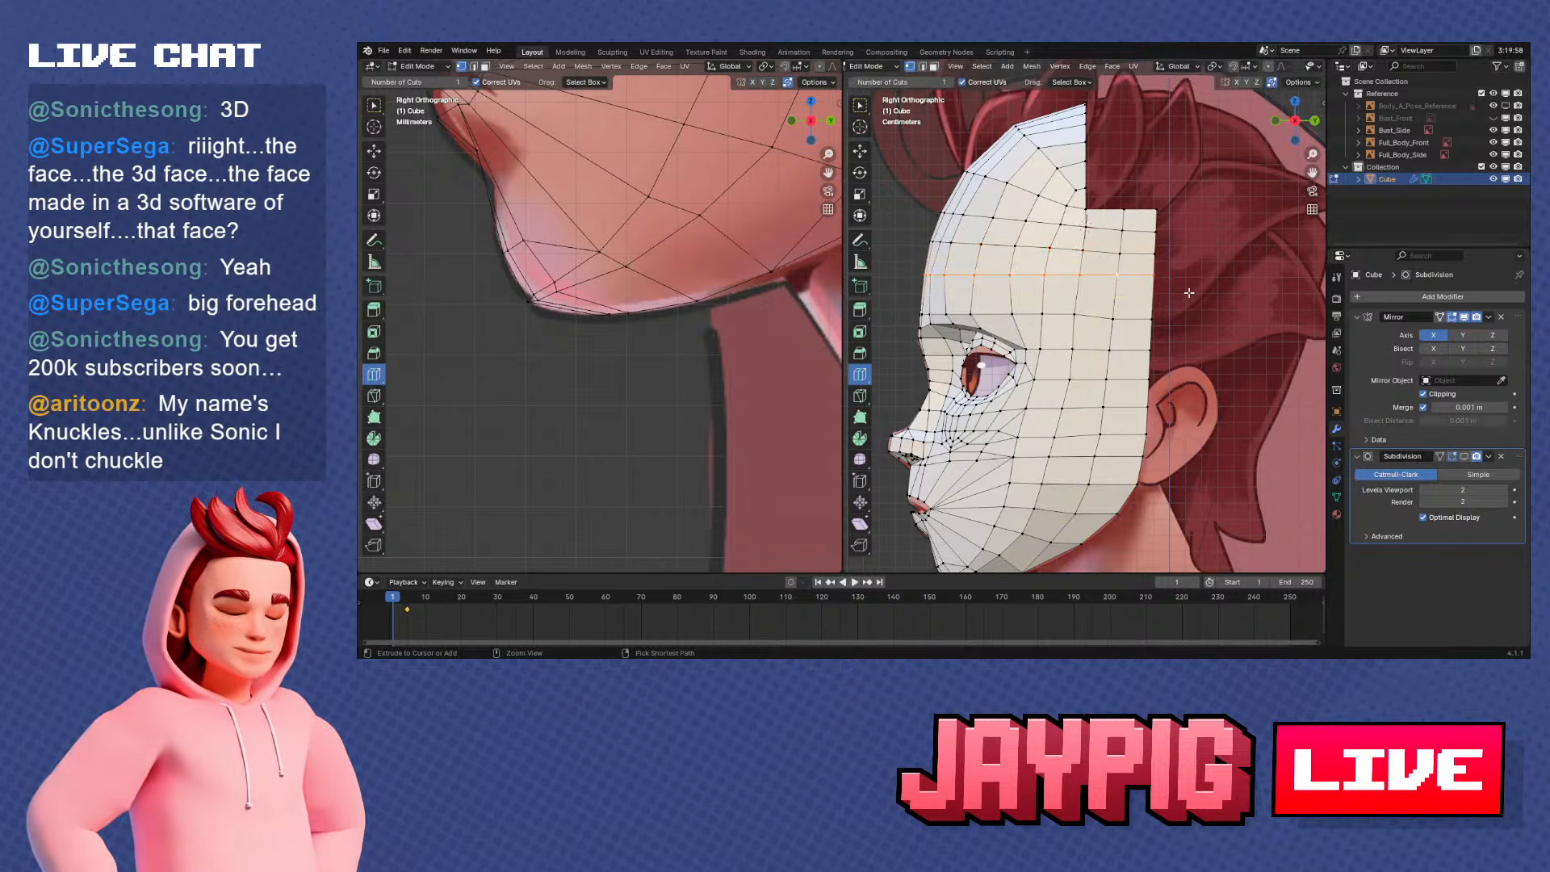
Apply Smooth Vertices to the vertex row across the middle of the forehead and to the row directly above it
click(1054, 67)
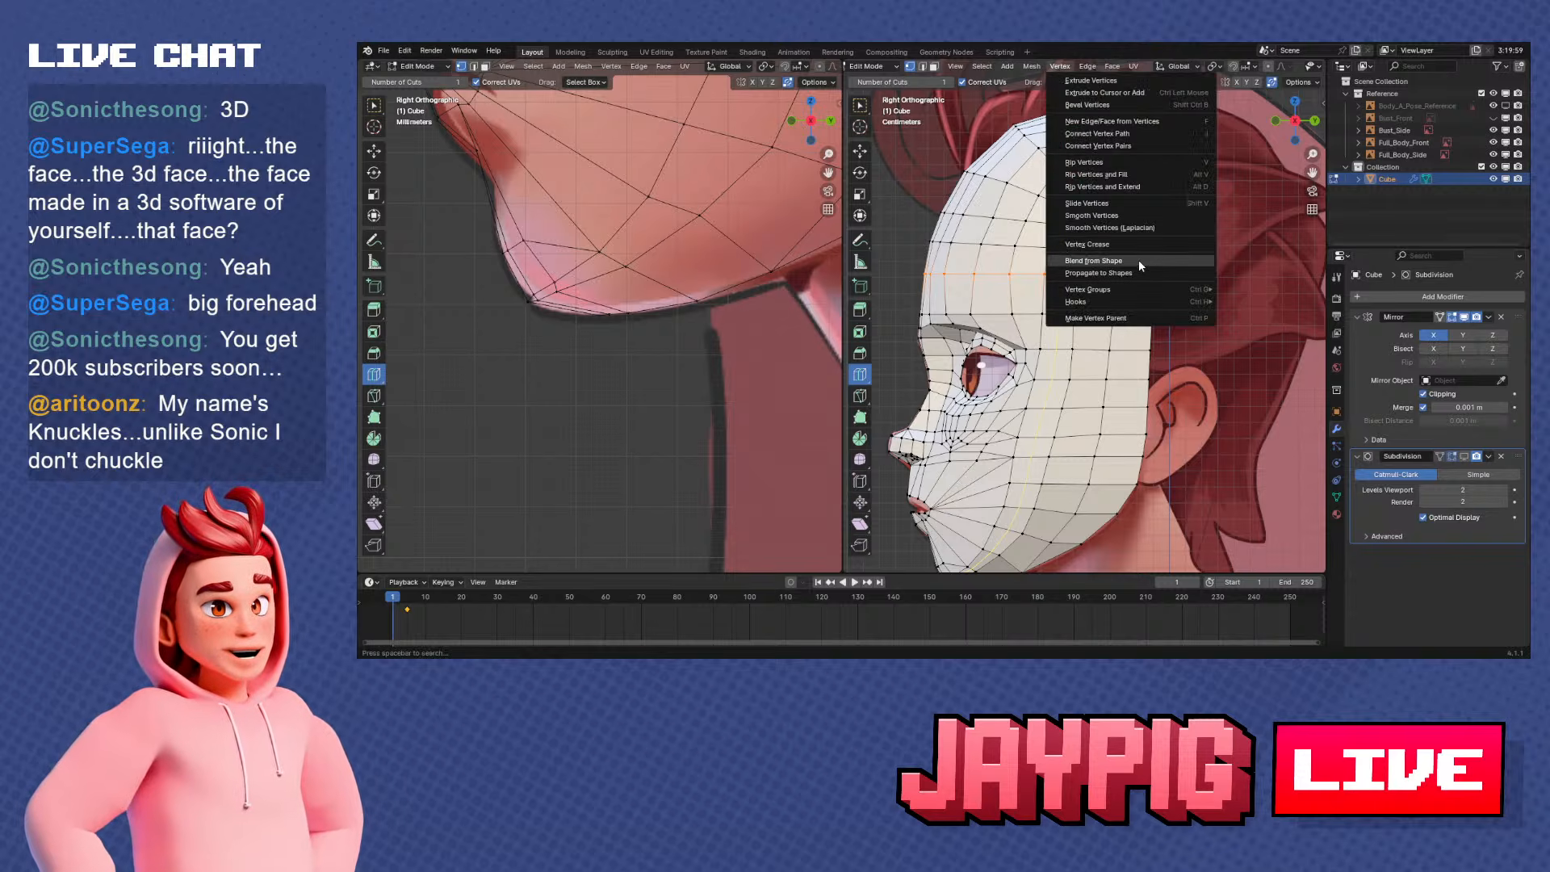
click(1118, 216)
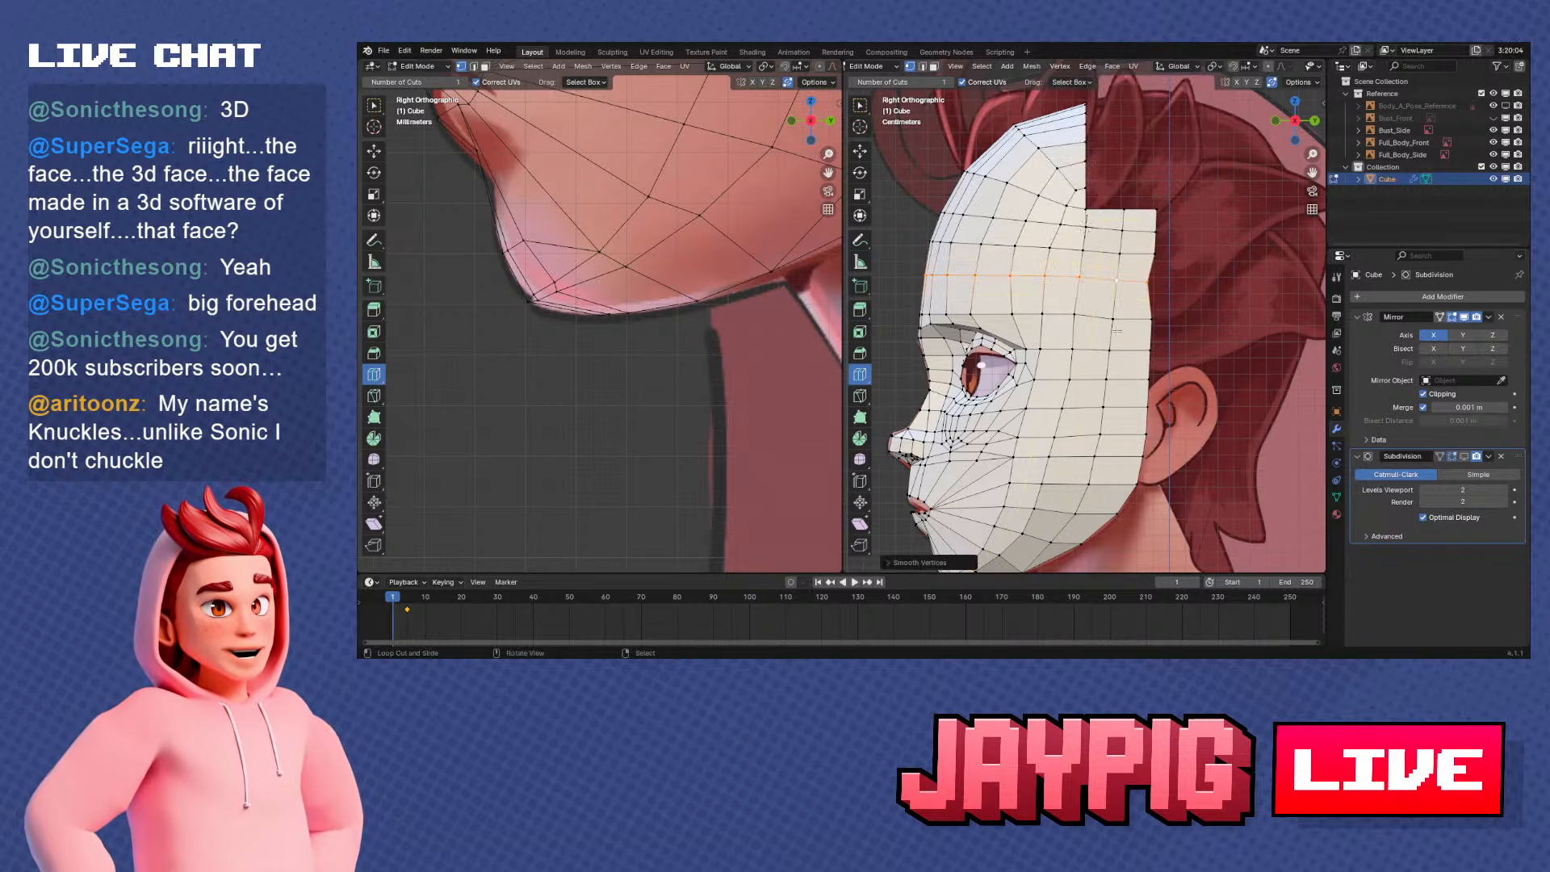
middle_drag(1117, 331, 1017, 224)
click(1059, 66)
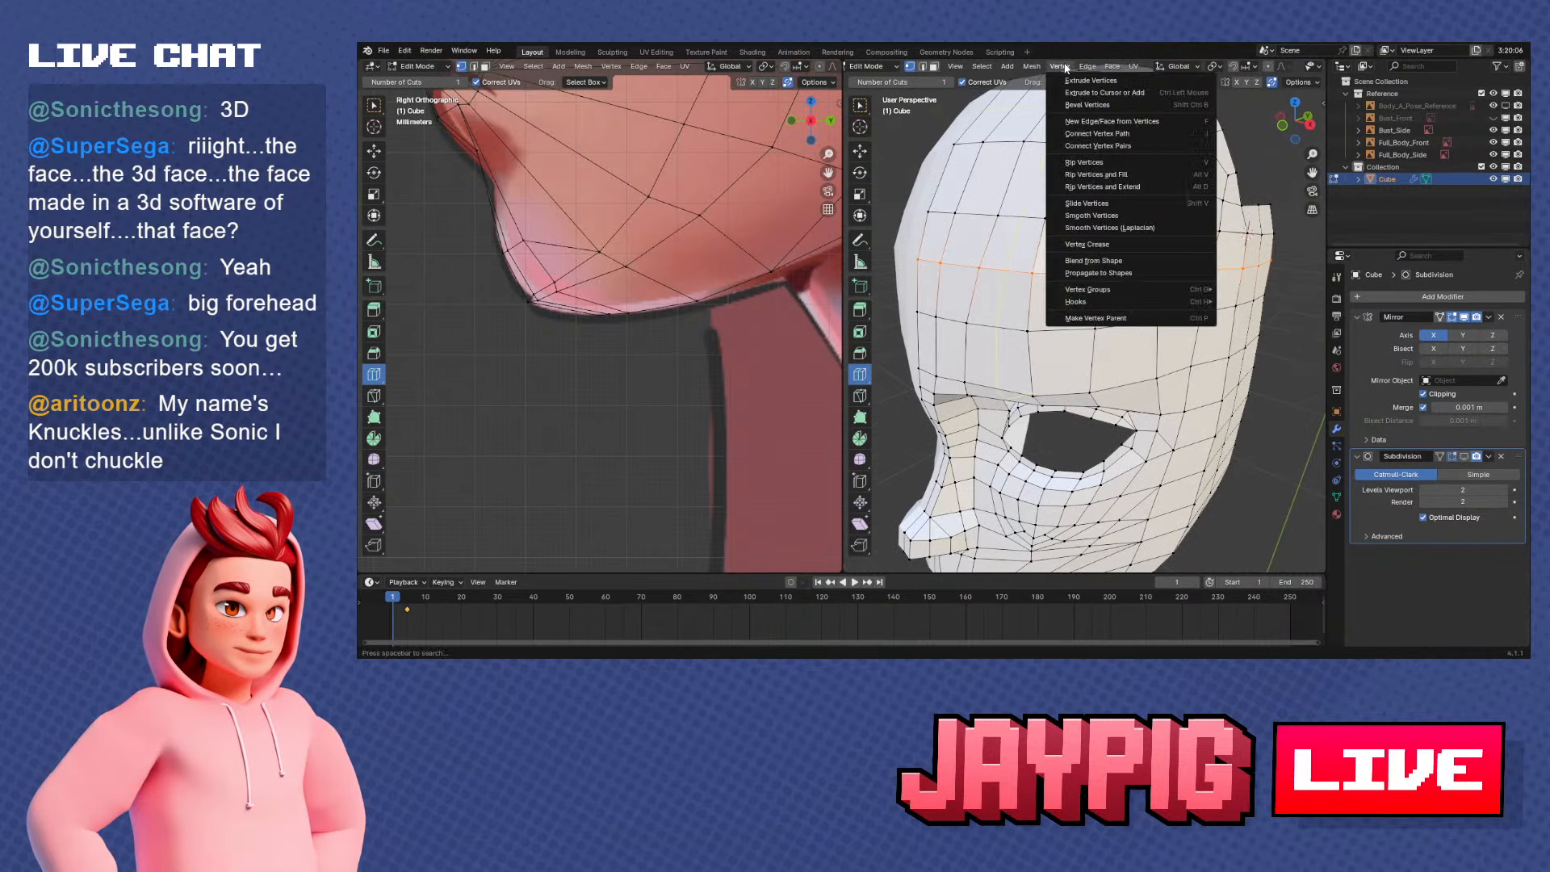
click(1123, 220)
middle_drag(1191, 311, 1145, 350)
key(KP_1)
key(KP_3)
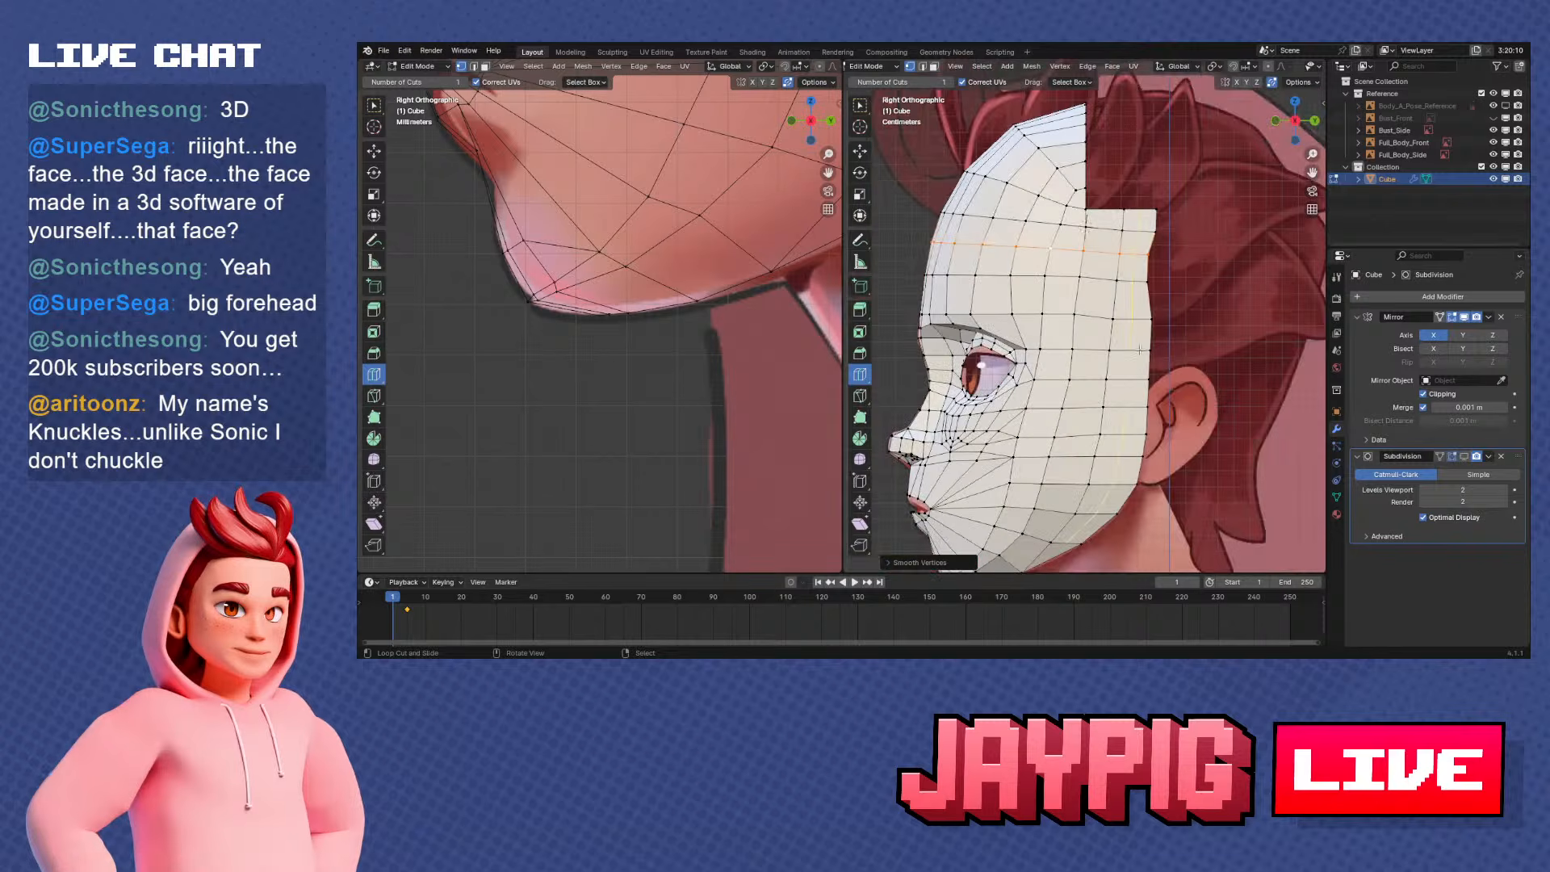
Select the forehead vertex row just below the side strip's top edge and smooth it with Smooth Vertices
key(KP_1)
key(KP_3)
alt+click(1051, 223)
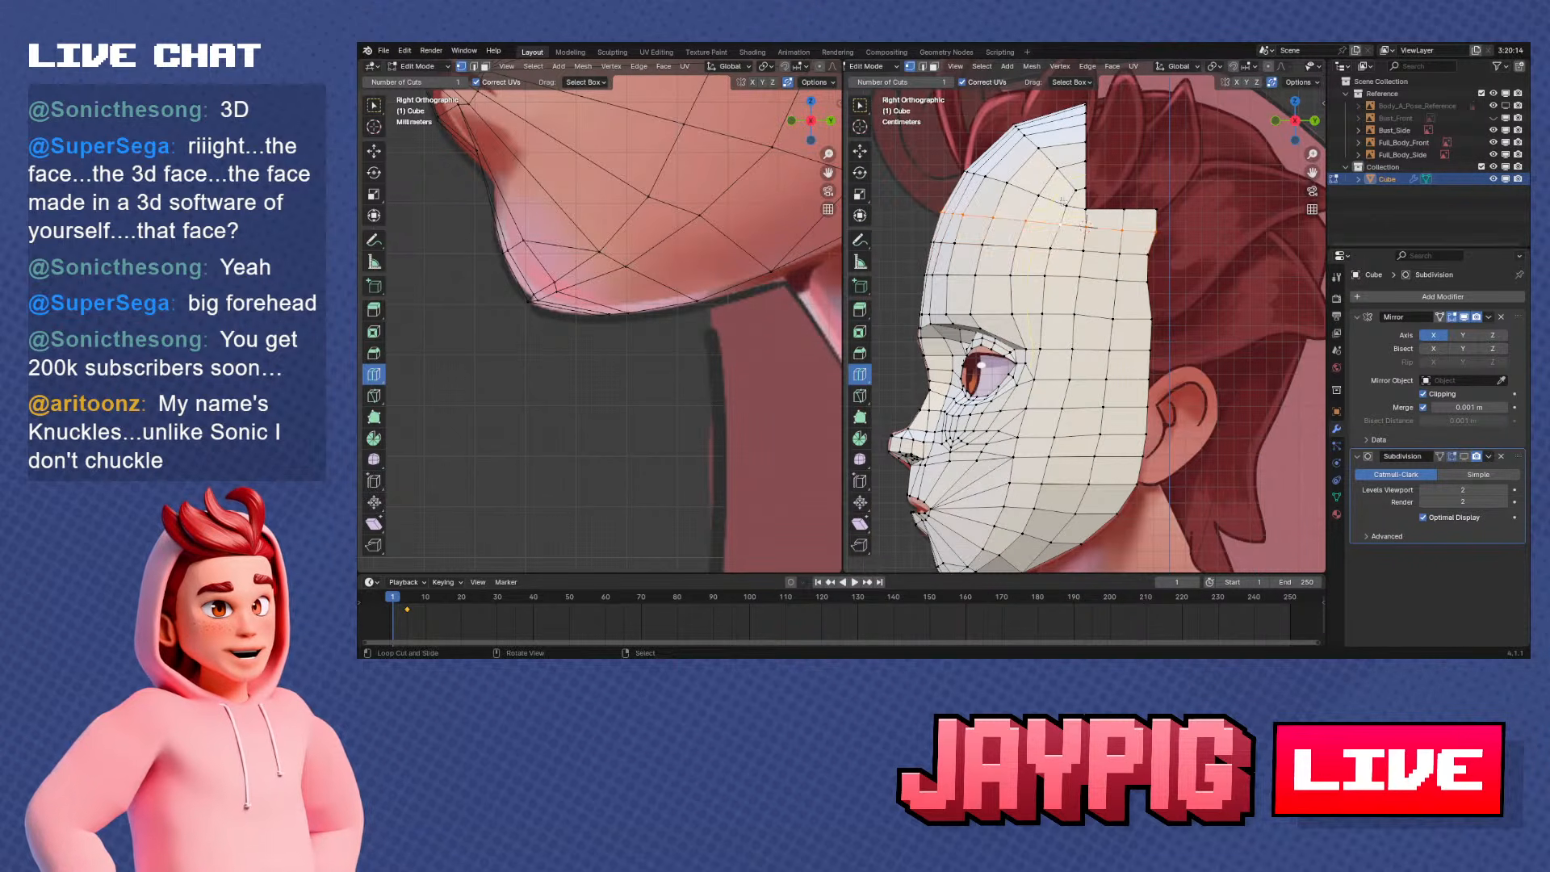
click(1059, 66)
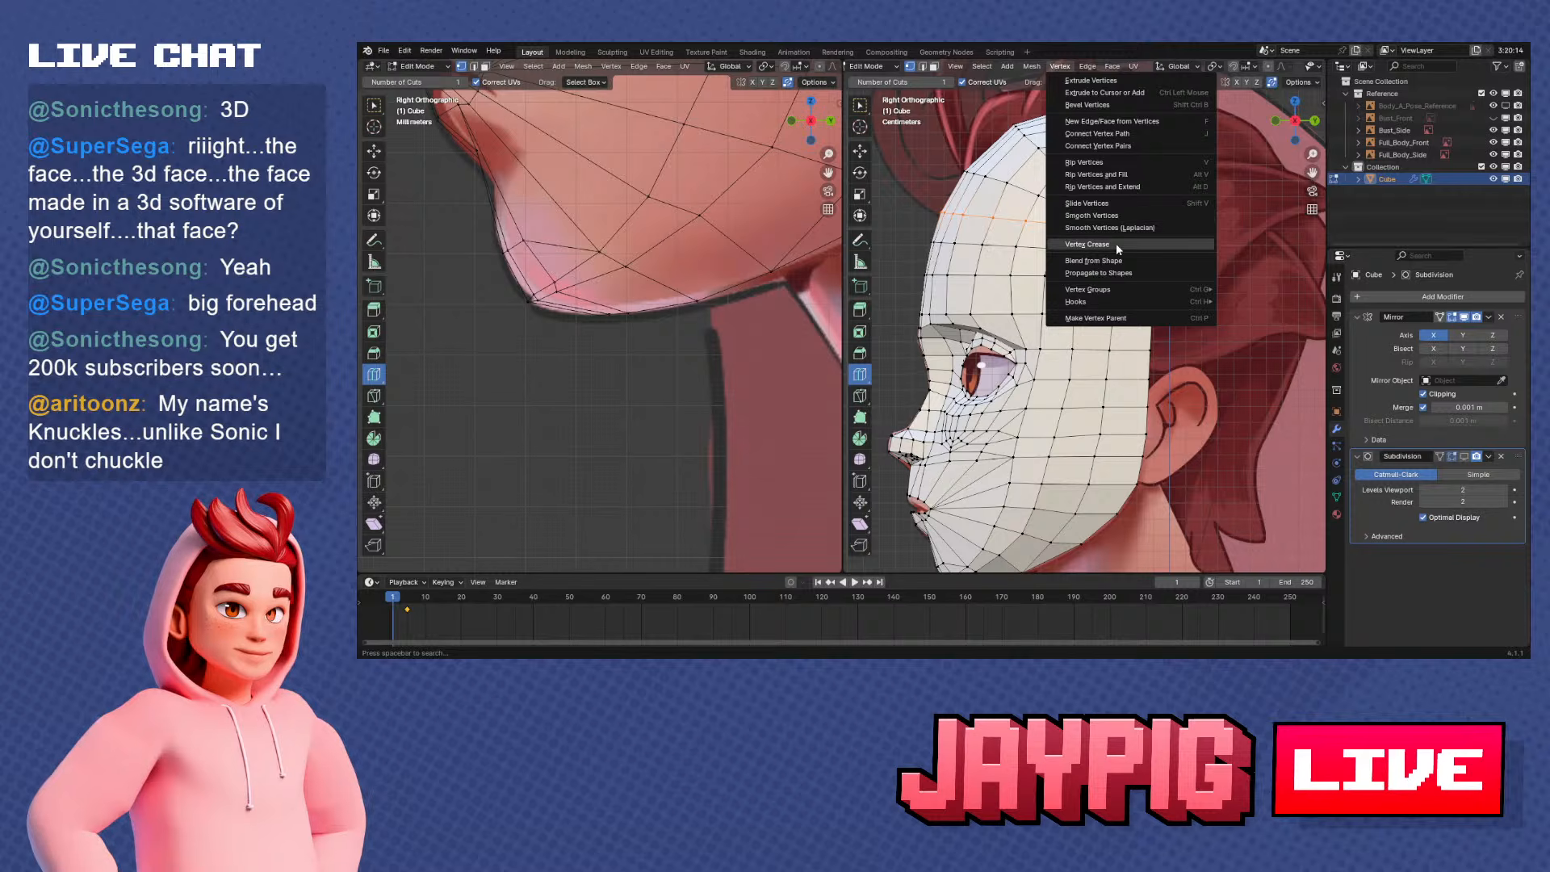
click(1112, 216)
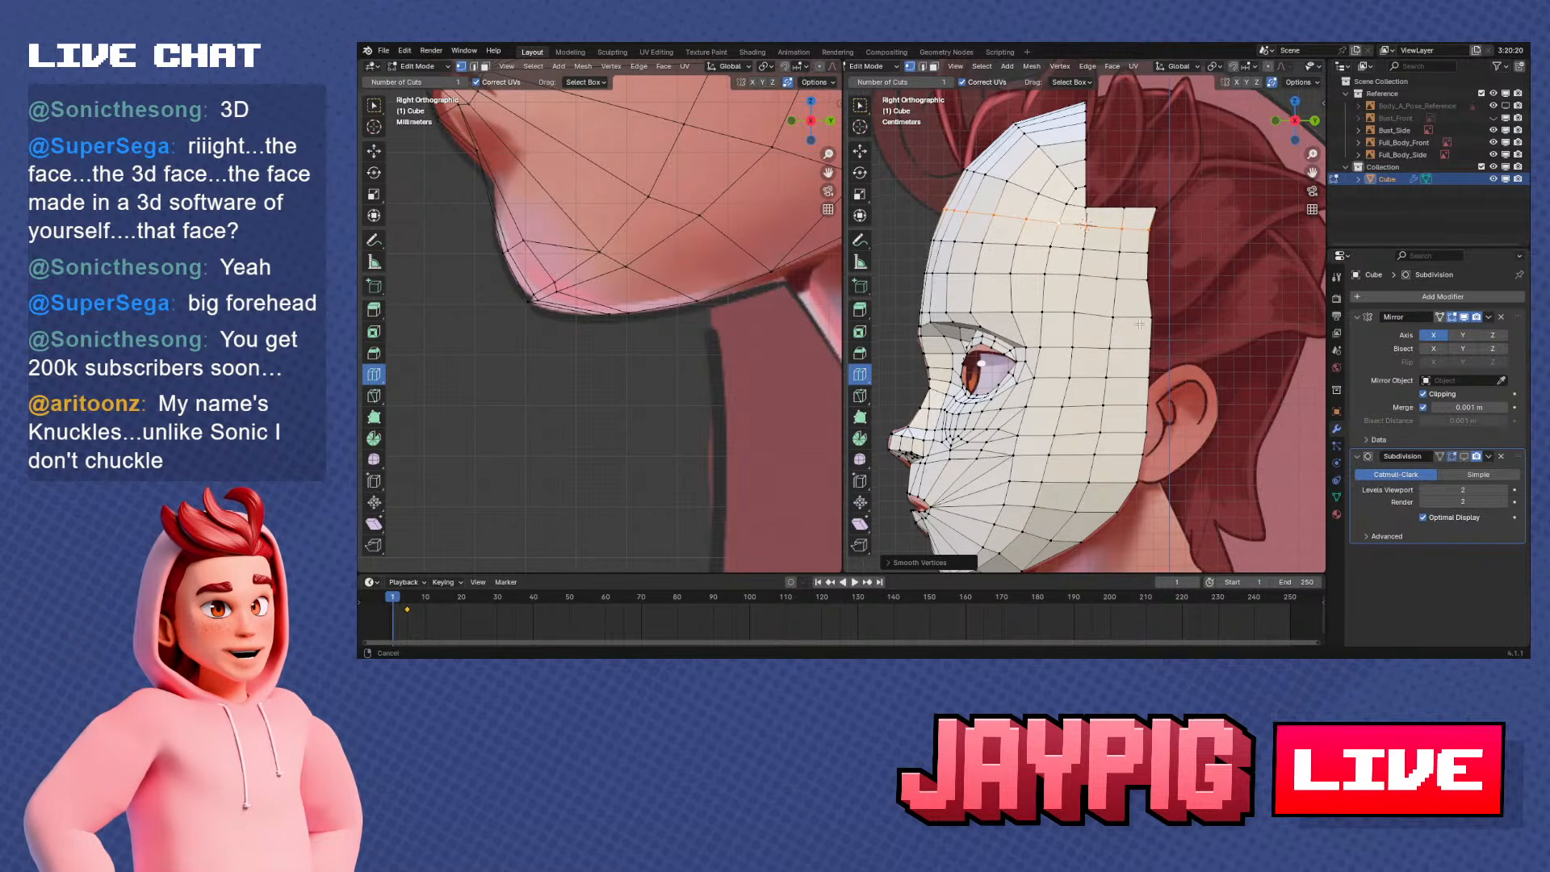
scroll(1148, 314, down, 1)
Select the vertex path from the side strip's top edge across the upper forehead to the centre line and apply Smooth Vertices
alt+click(1121, 219)
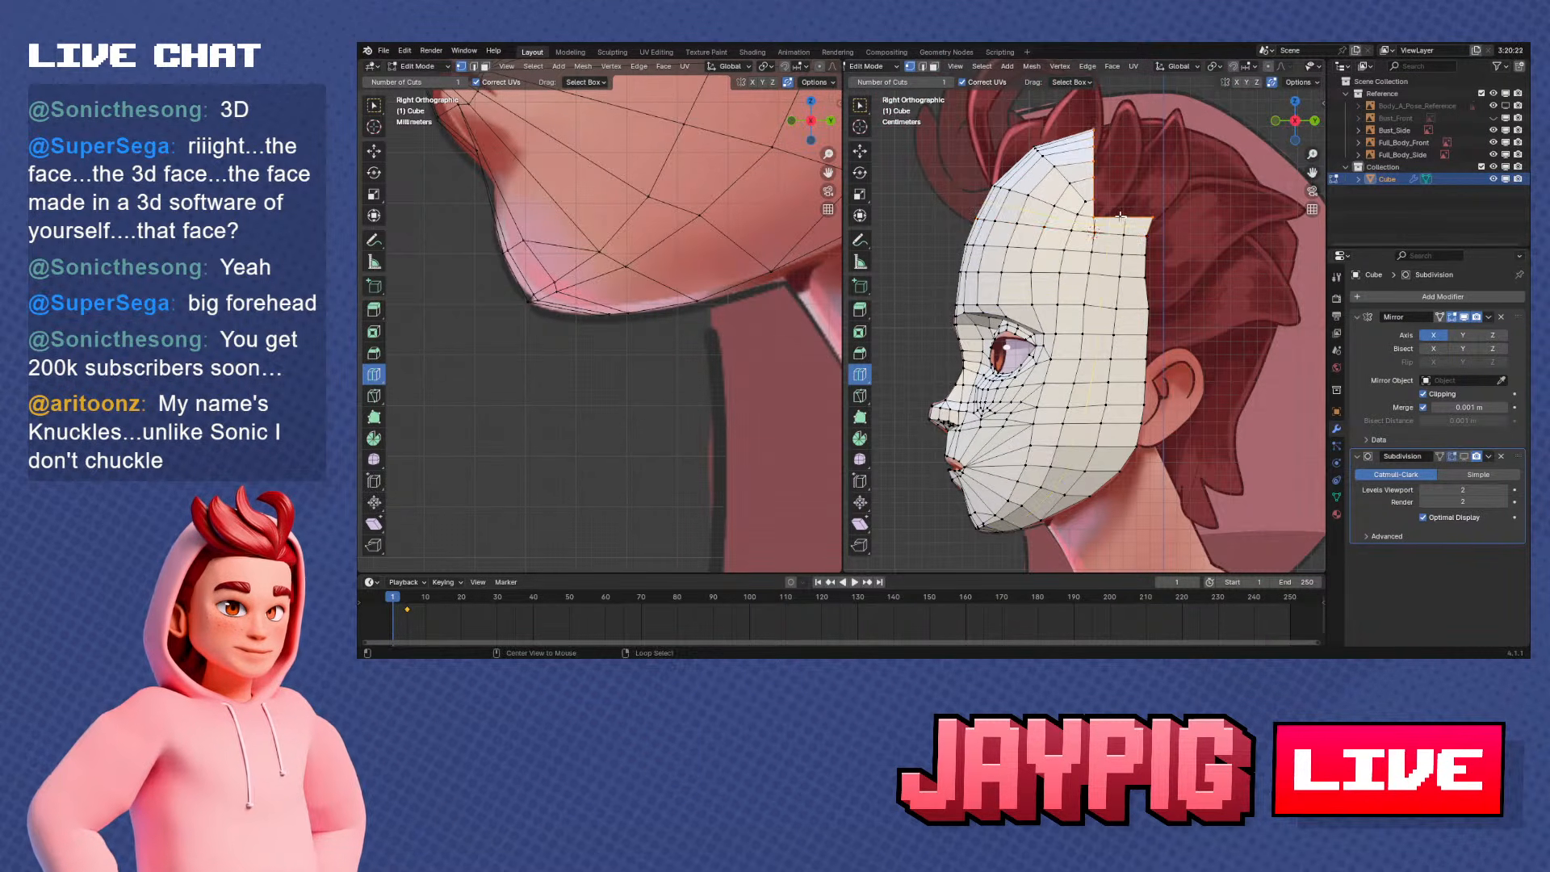
right_click(1155, 219)
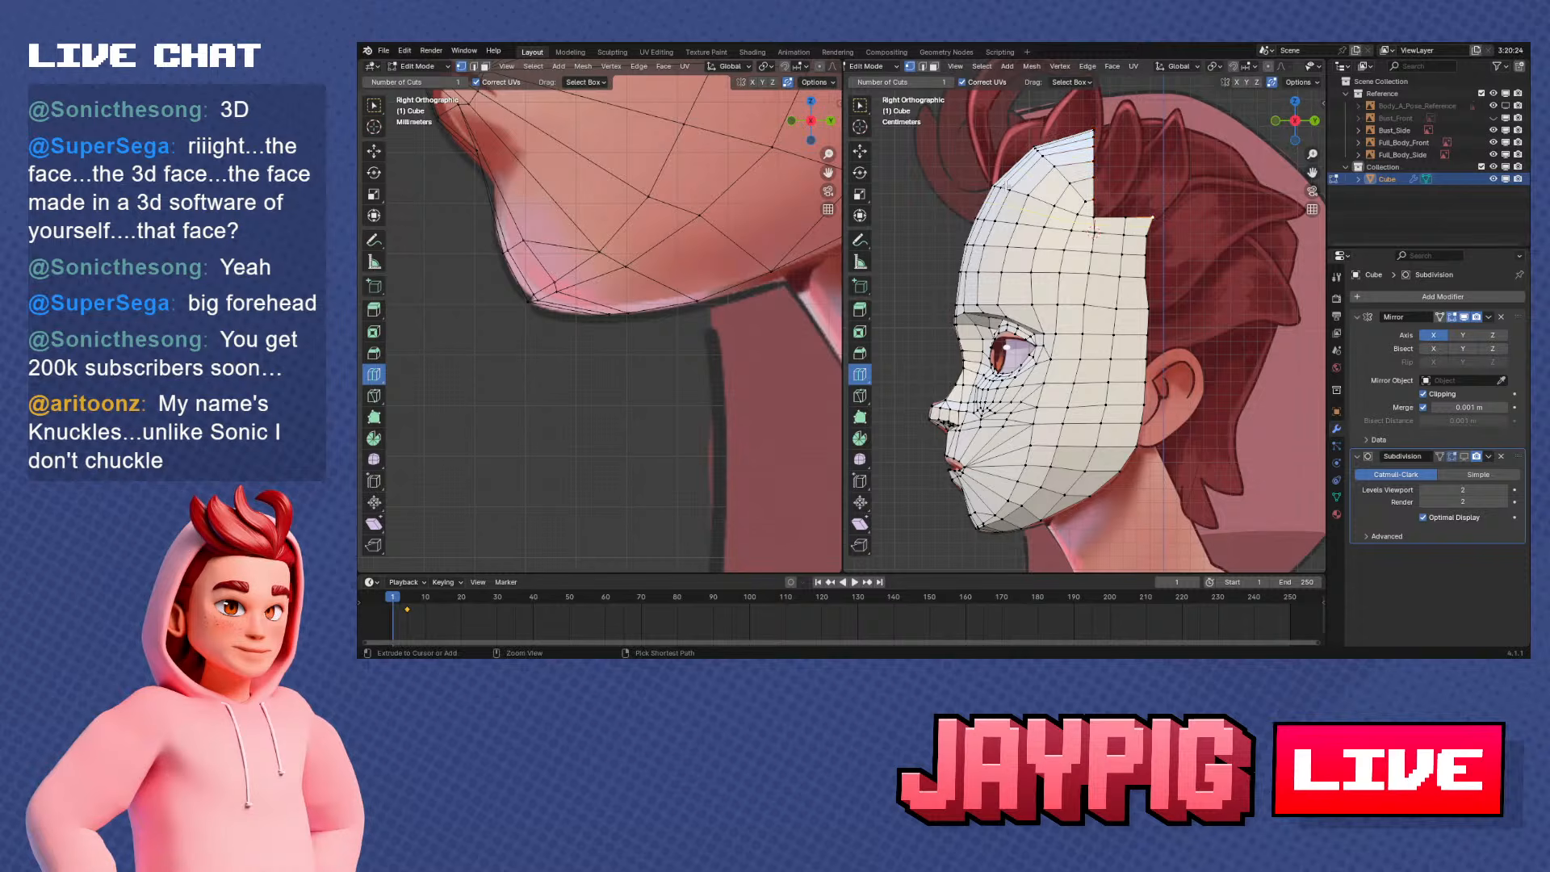
ctrl+right_click(1095, 218)
middle_drag(1096, 220, 1163, 240)
ctrl+right_click(1006, 166)
middle_drag(1056, 203, 1049, 194)
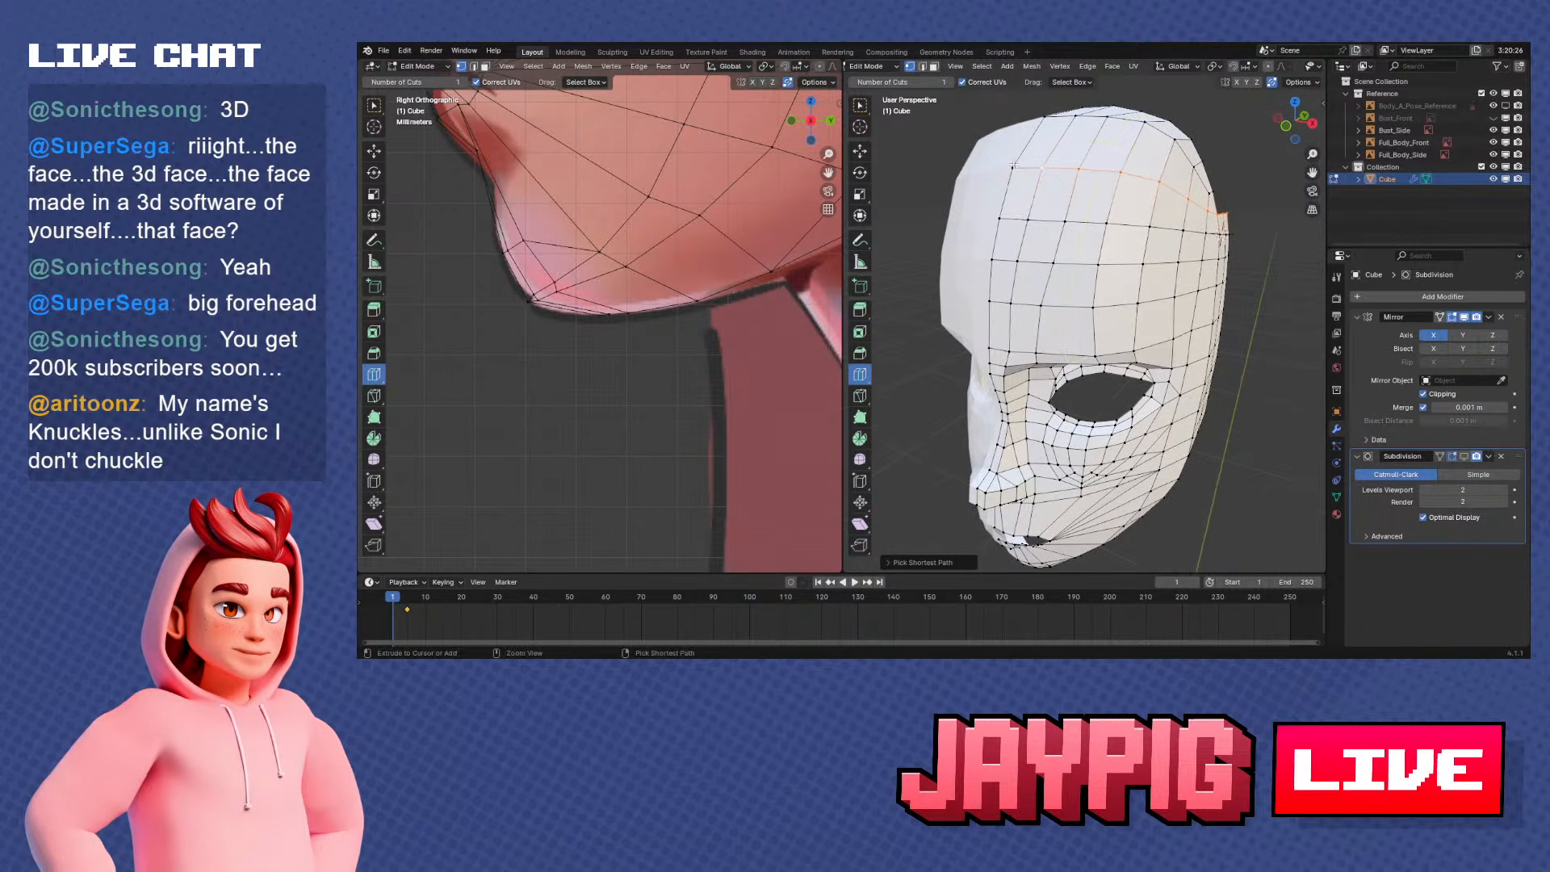
key(KP_3)
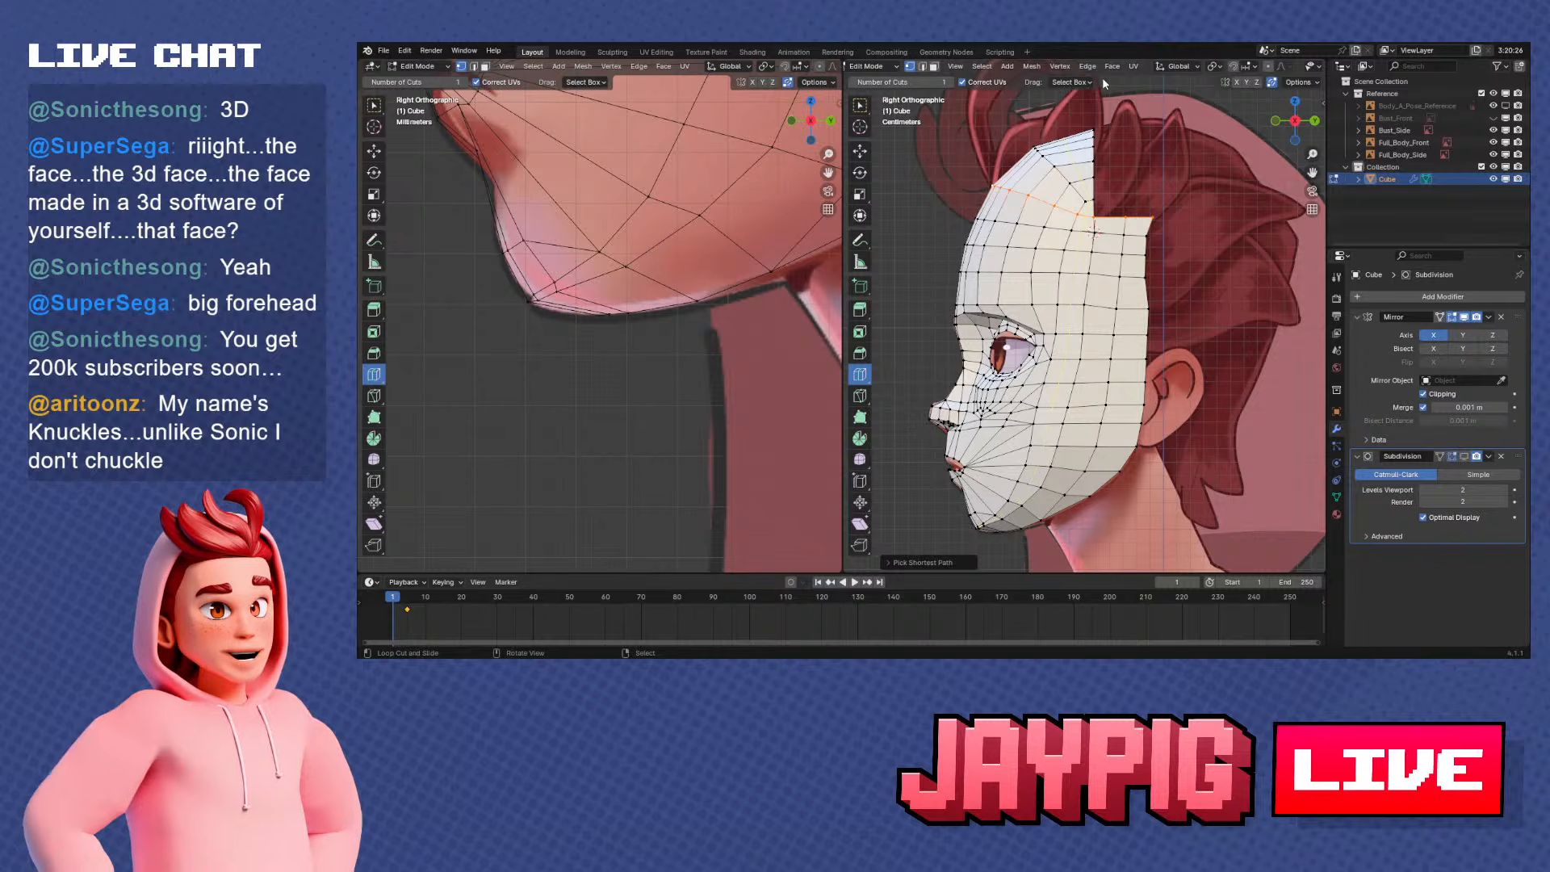
scroll(1111, 165, up, 1)
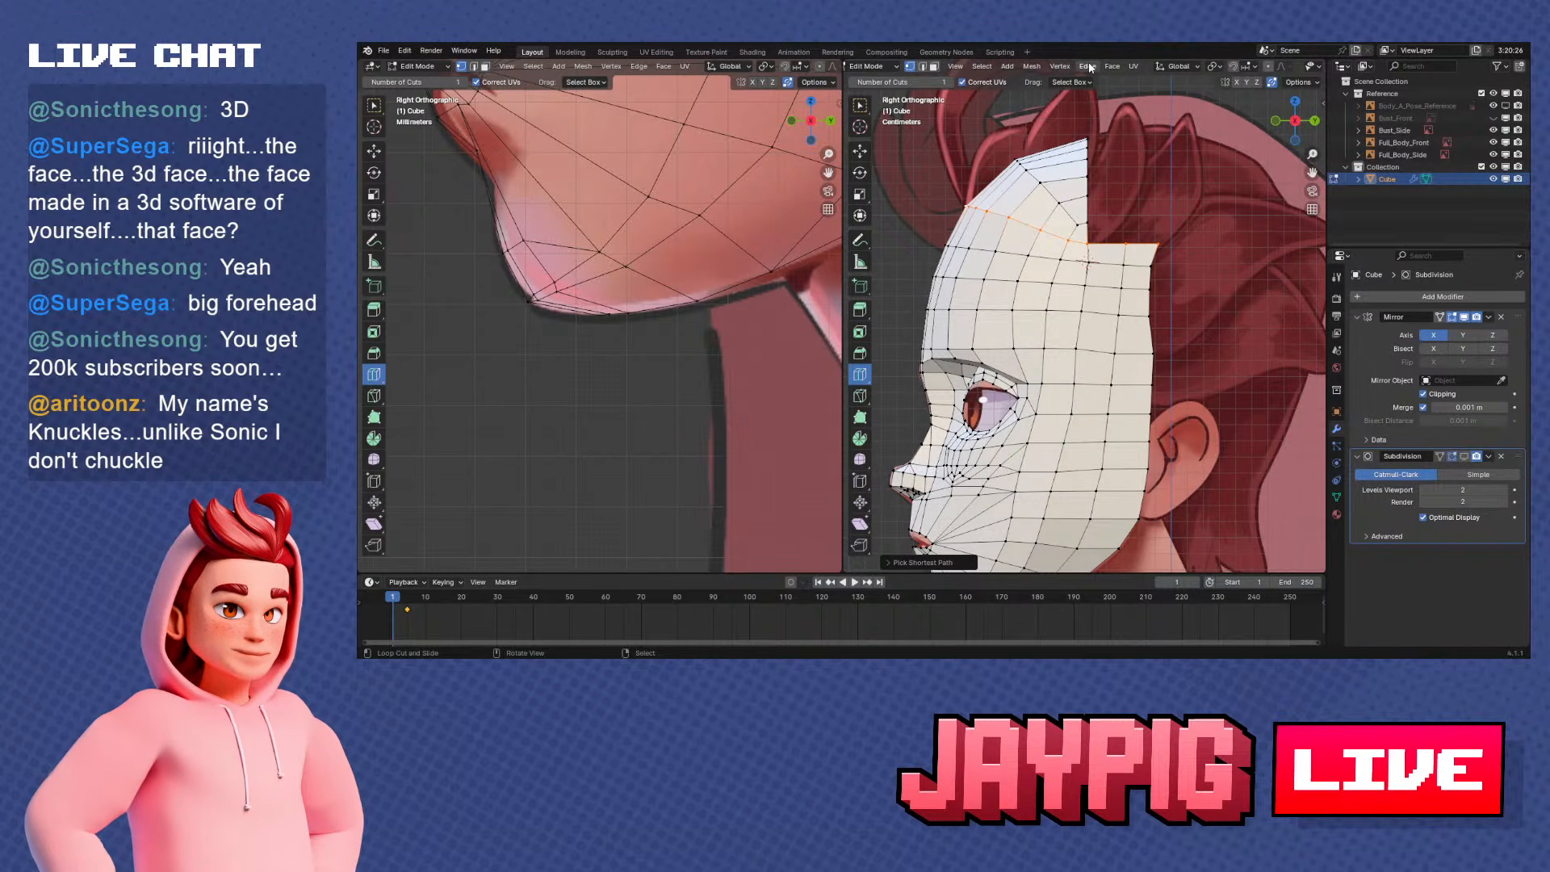
click(1060, 66)
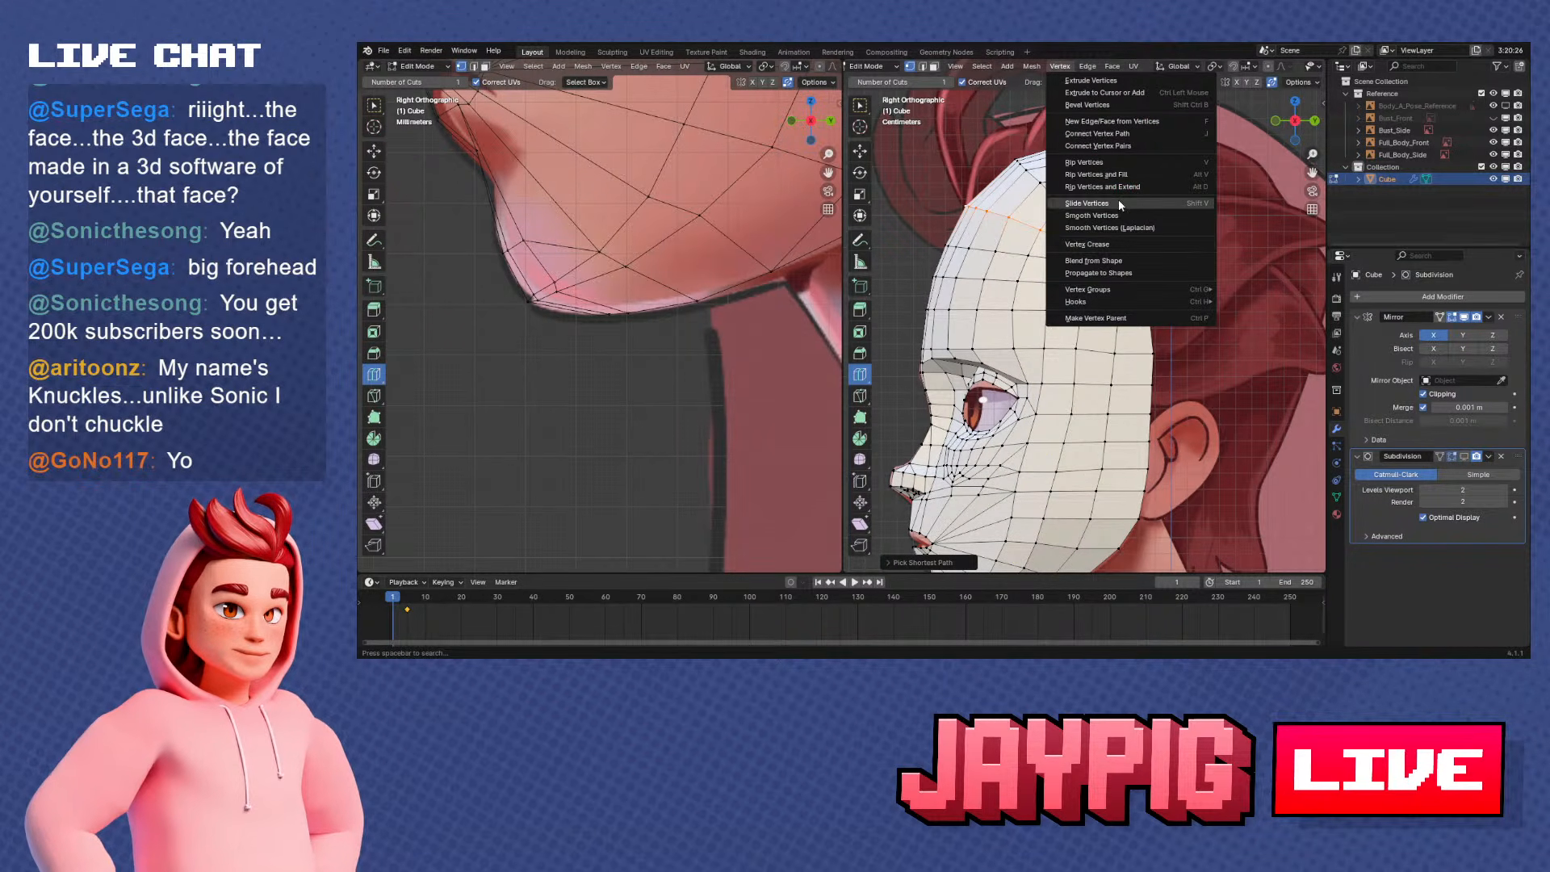
click(1092, 216)
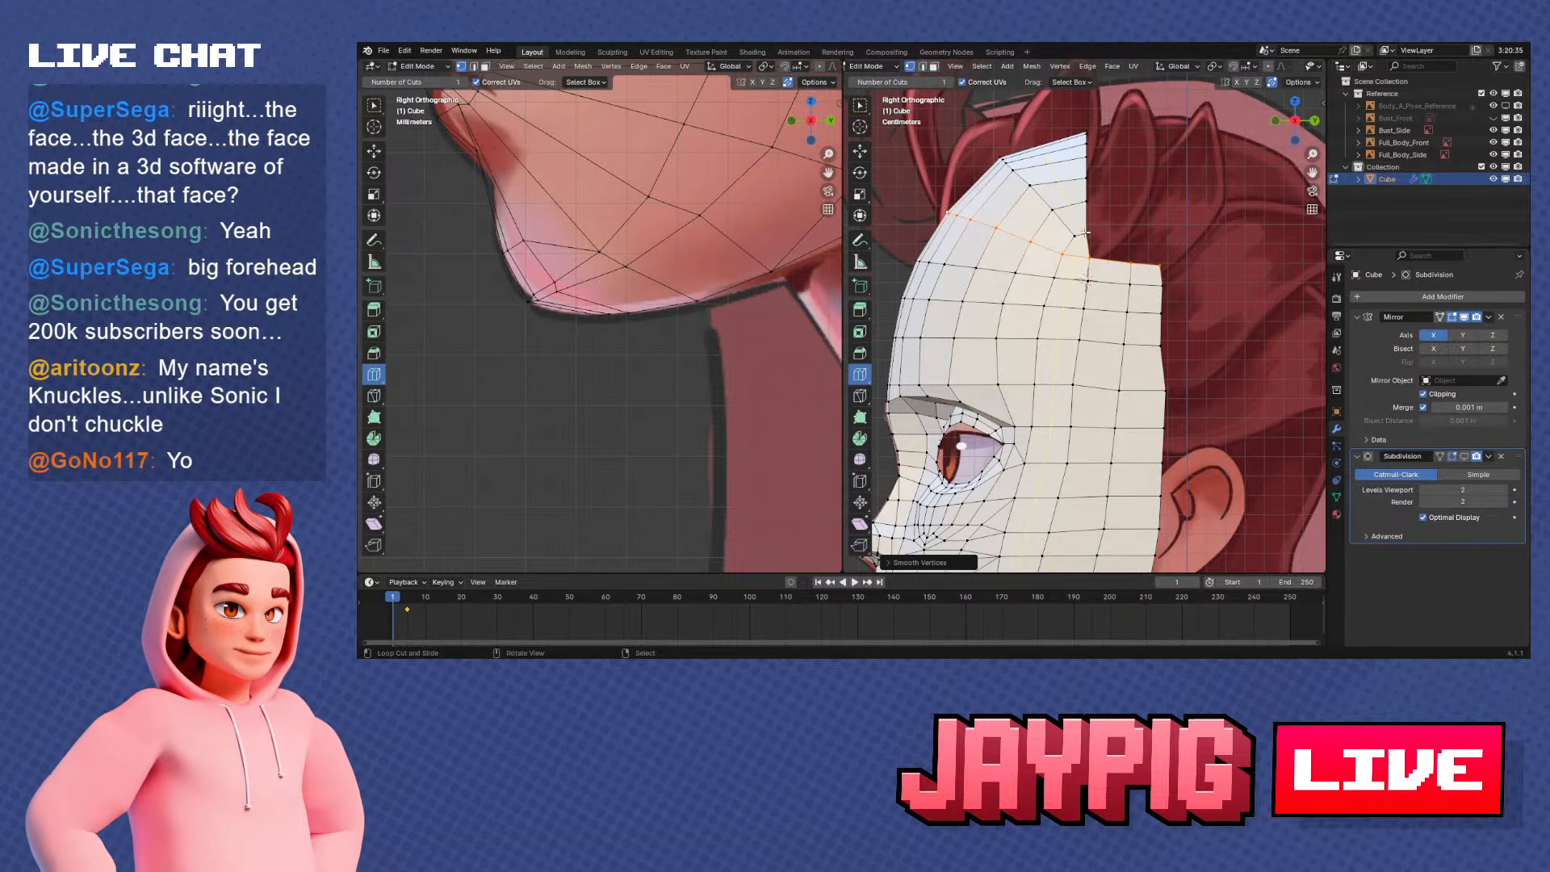
Select the next vertex row up, from the open back edge to the centre line near the crown, and apply Smooth Vertices
right_click(1077, 235)
middle_drag(1078, 235, 1130, 270)
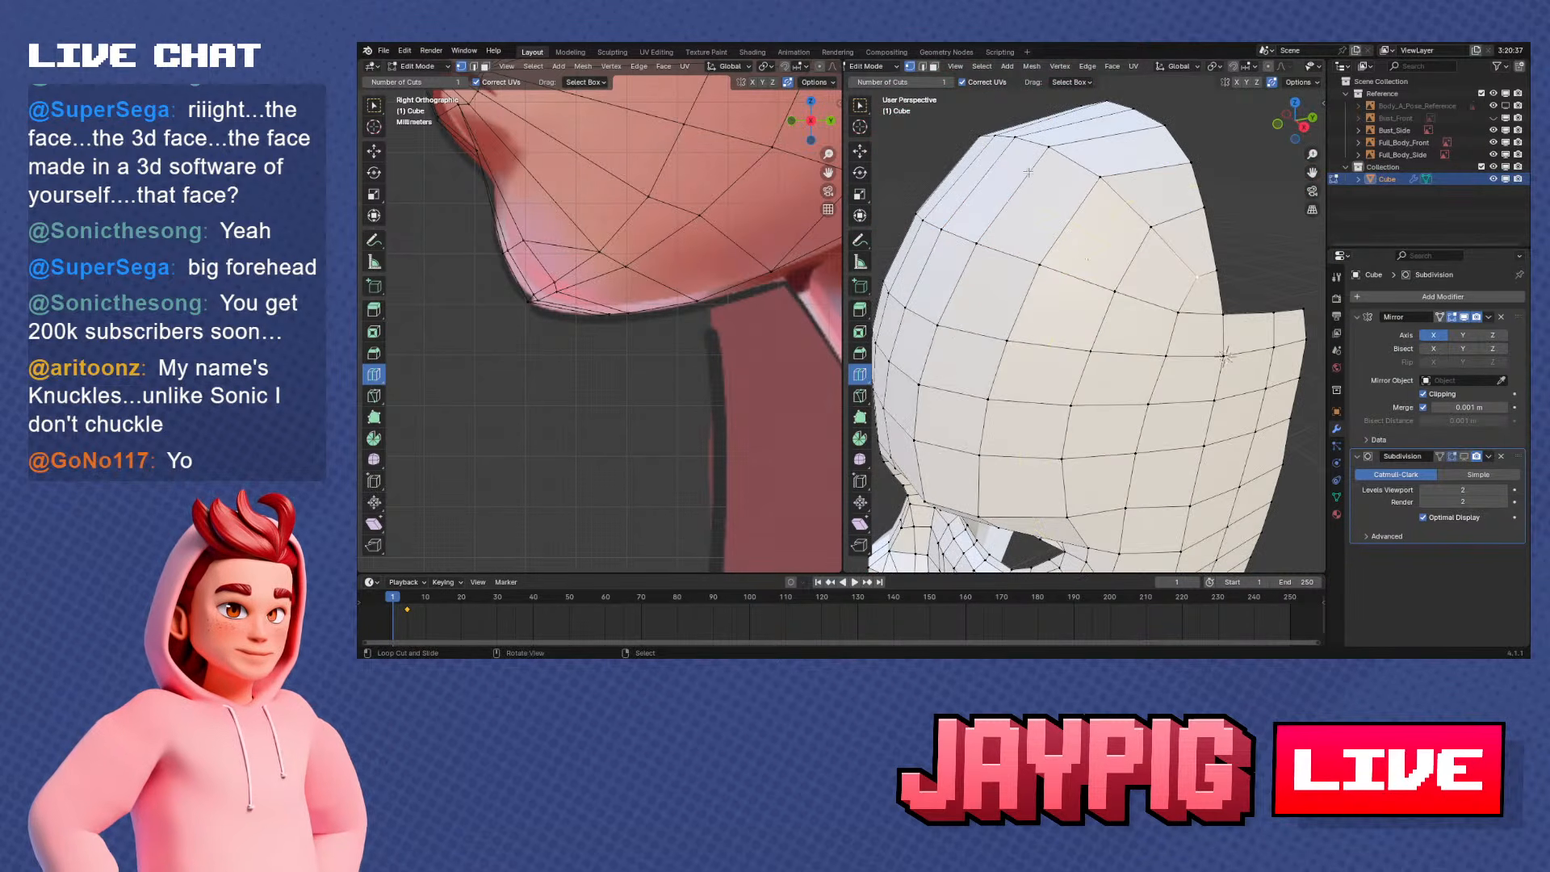
ctrl+right_click(994, 138)
middle_drag(994, 138, 987, 154)
key(KP_1)
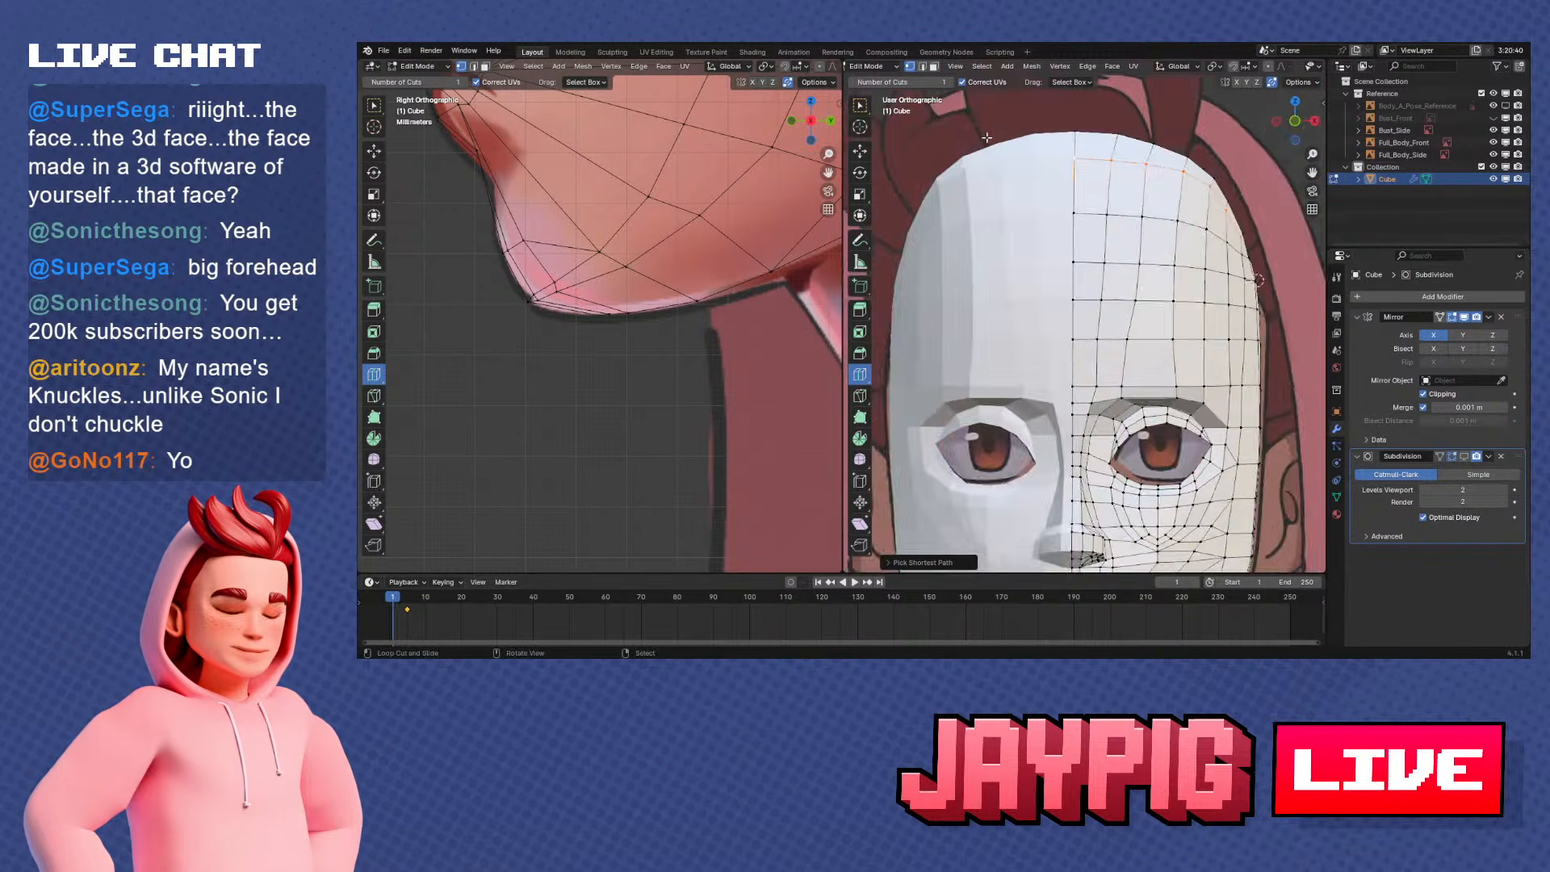
key(KP_3)
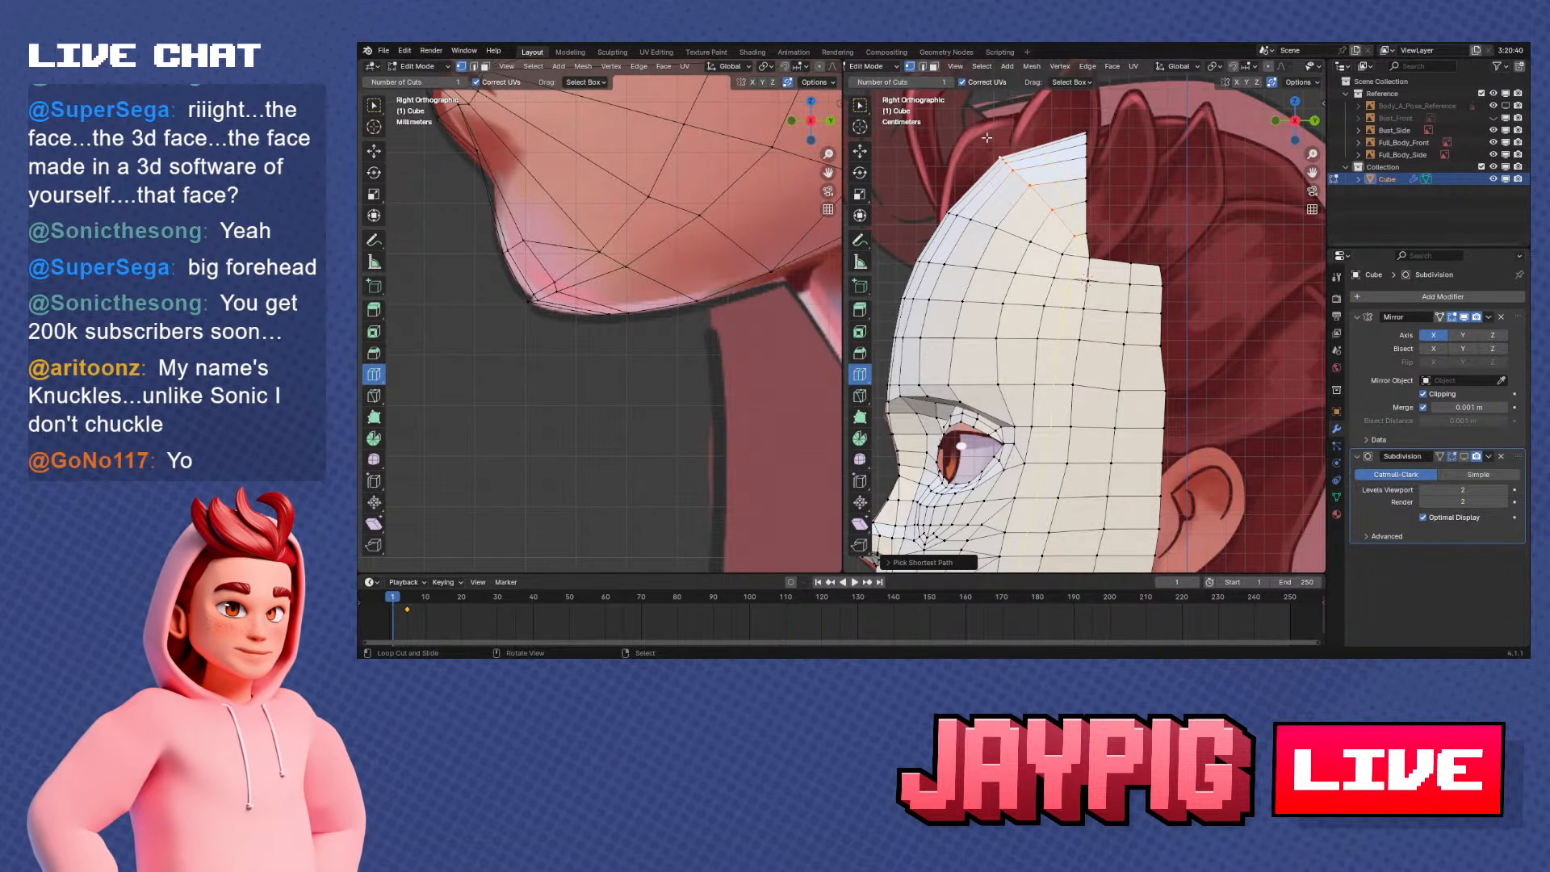
click(1070, 68)
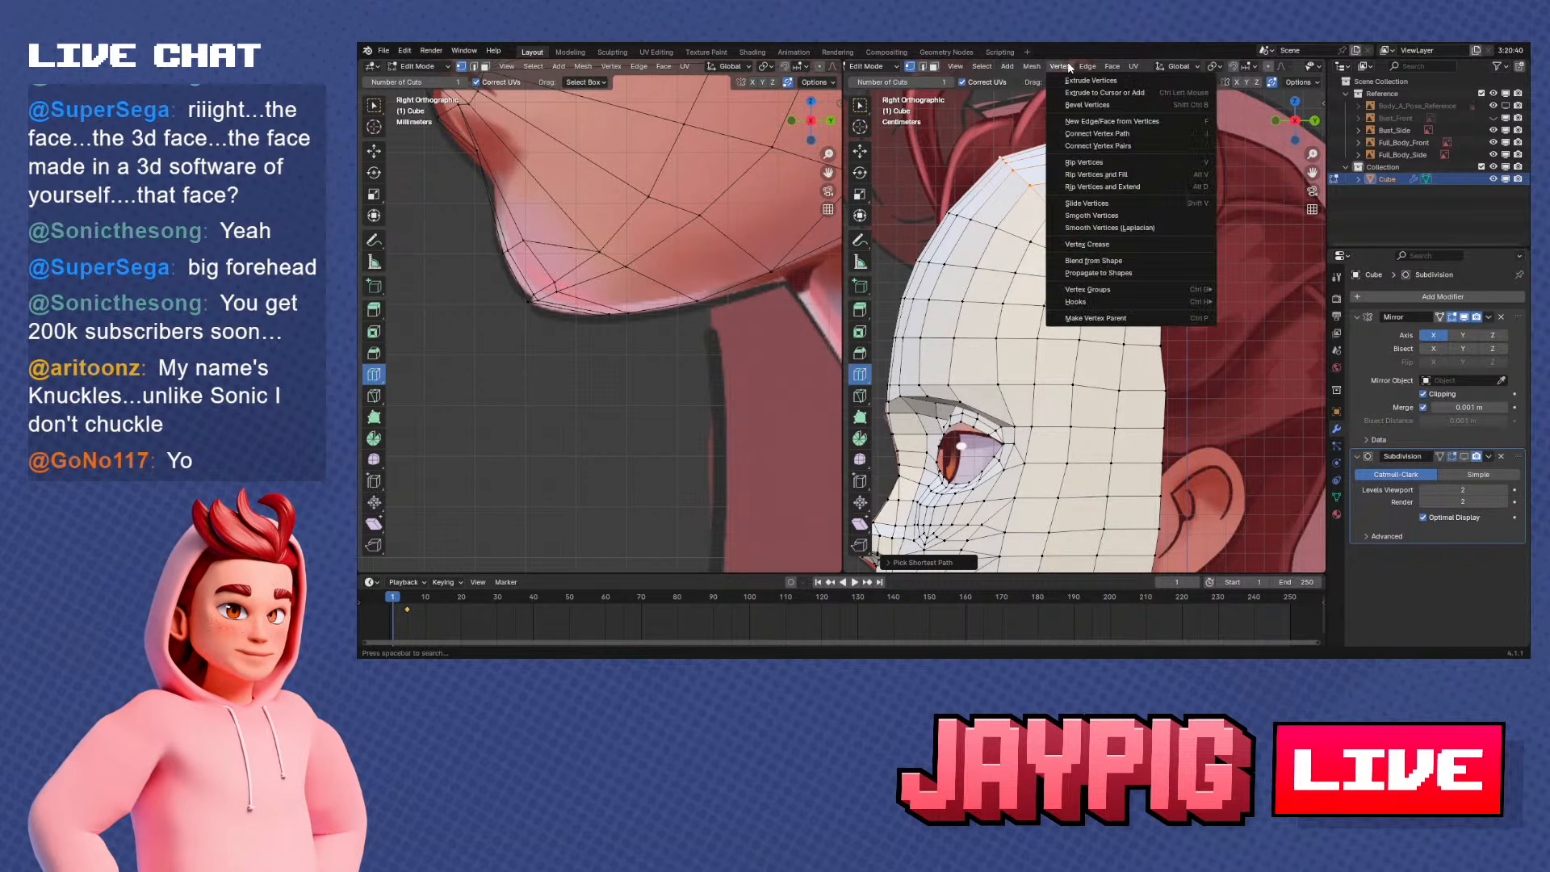
click(1088, 223)
Select the open back edge from the crown down to the side strip, apply Smooth Vertices and compare the shape with and without it
middle_drag(1088, 223, 1108, 112)
ctrl+click(1096, 214)
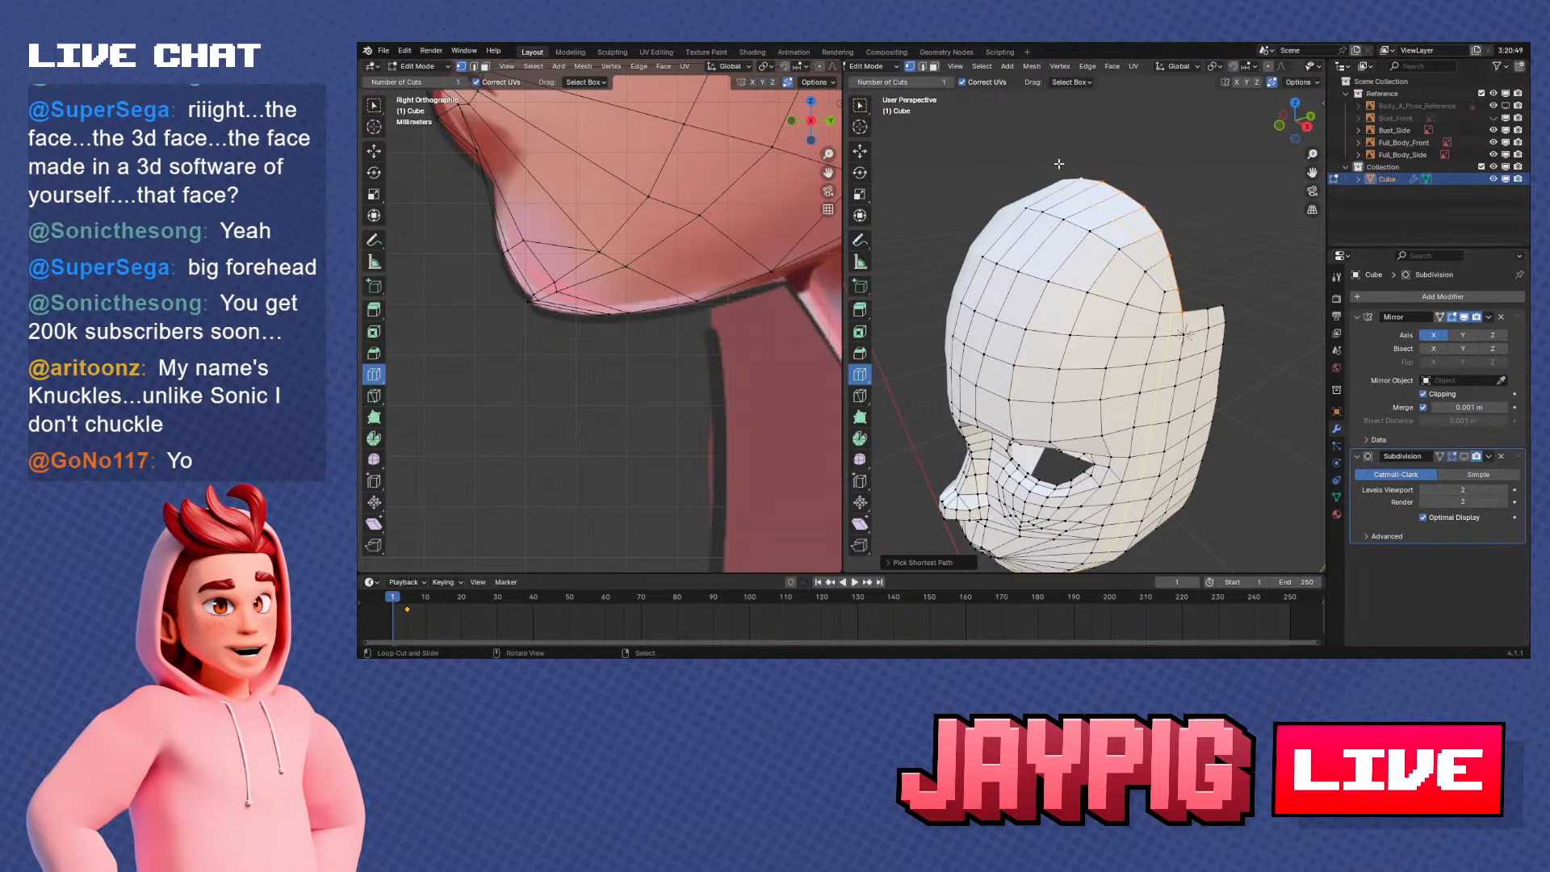
click(1051, 66)
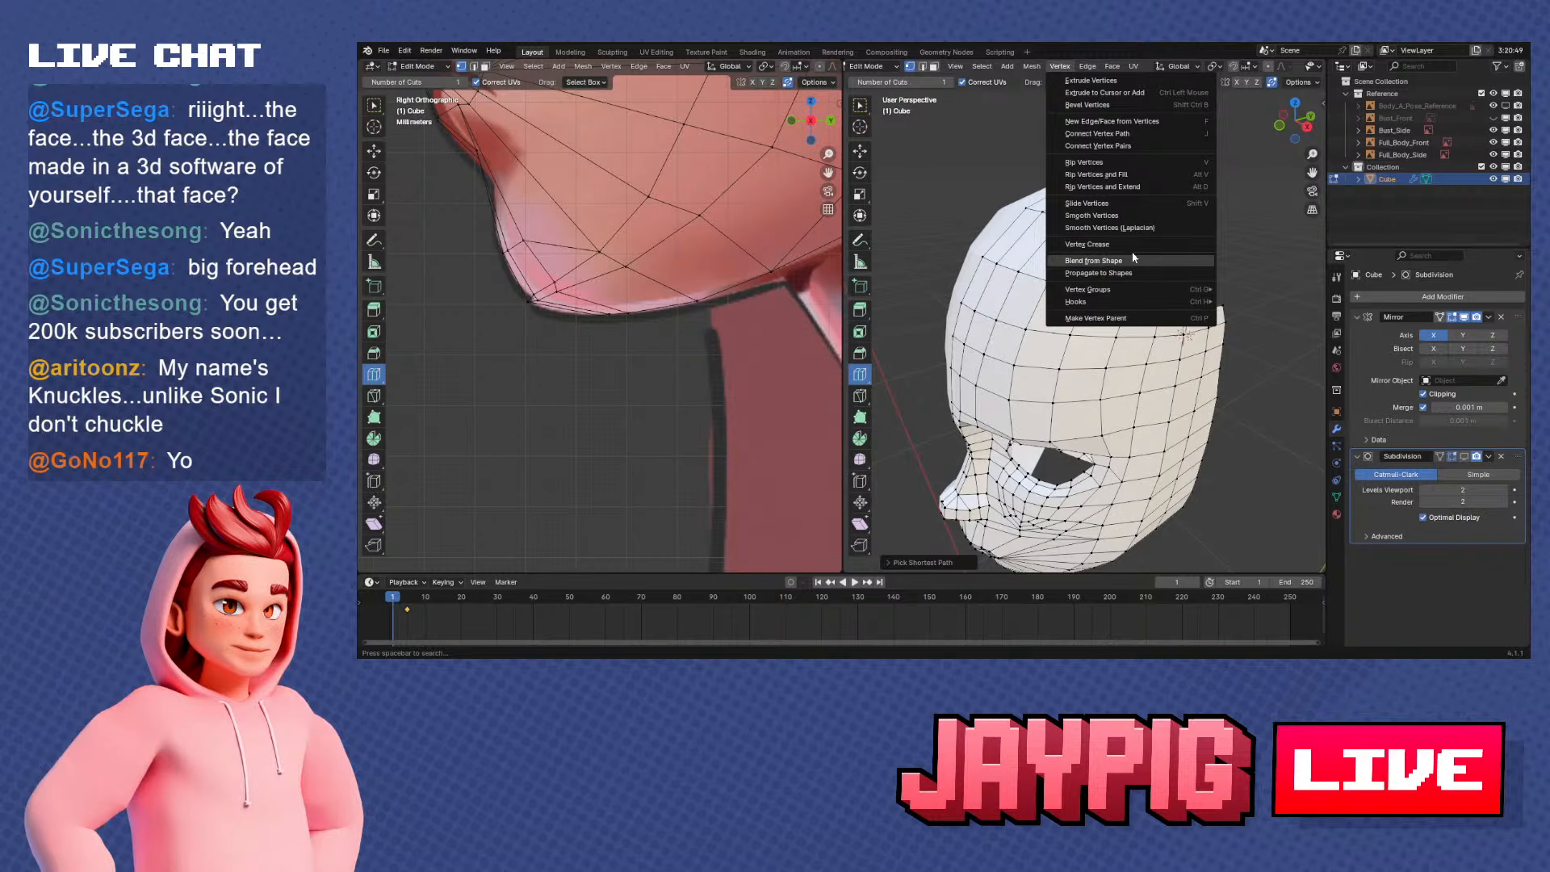
click(1092, 214)
middle_drag(1091, 215, 1126, 299)
key(ctrl+z)
key(ctrl+shift+z)
key(KP_1)
key(KP_3)
scroll(1120, 280, up, 1)
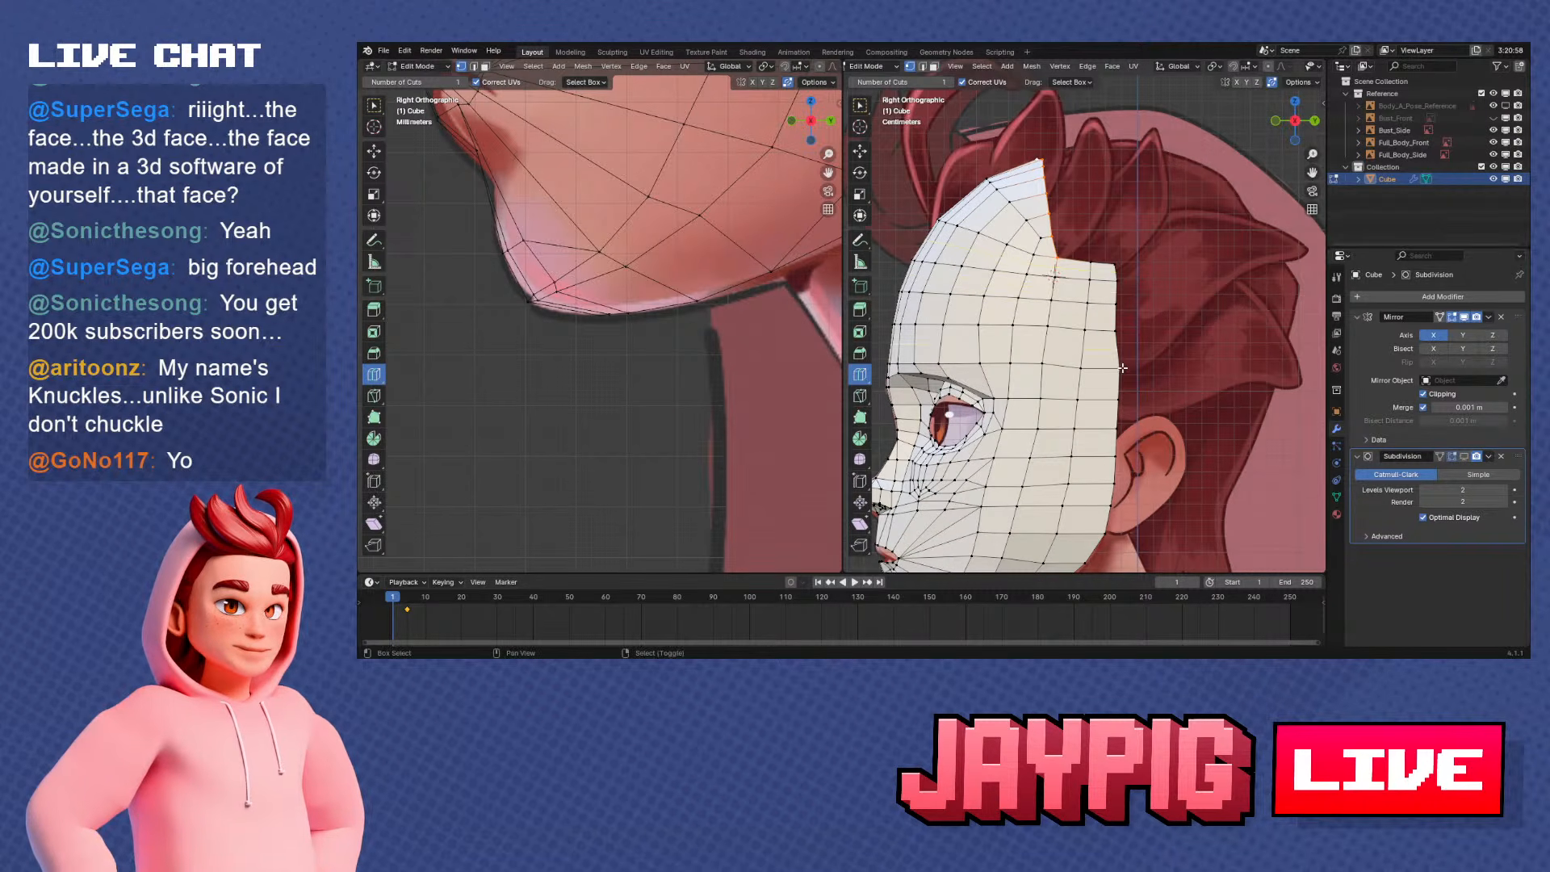
shift+middle_drag(1122, 368, 1121, 365)
scroll(1115, 291, up, 1)
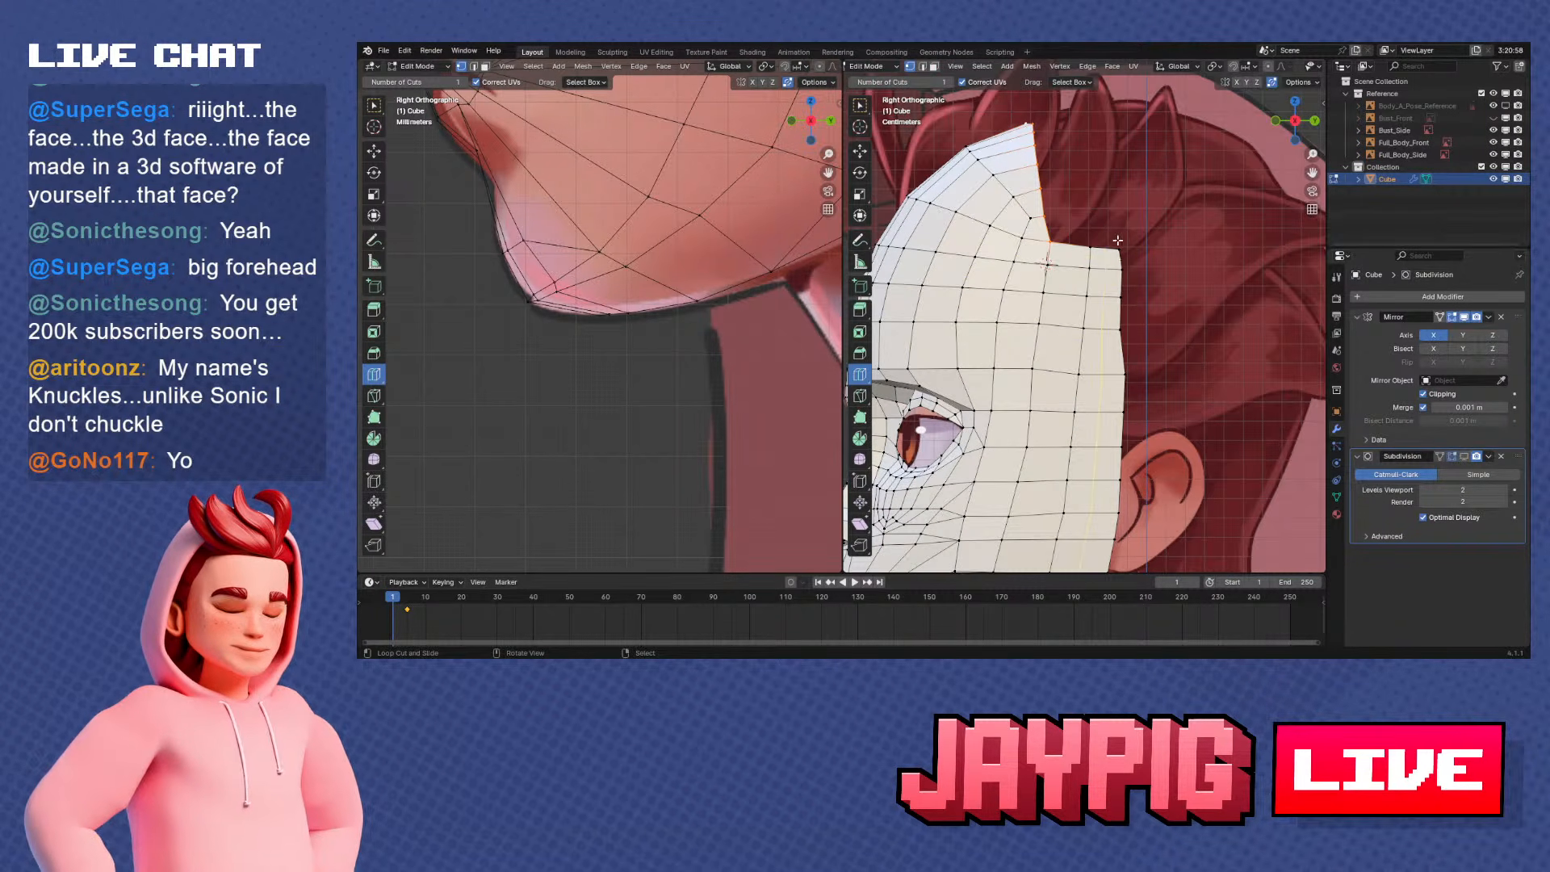
scroll(1117, 240, down, 5)
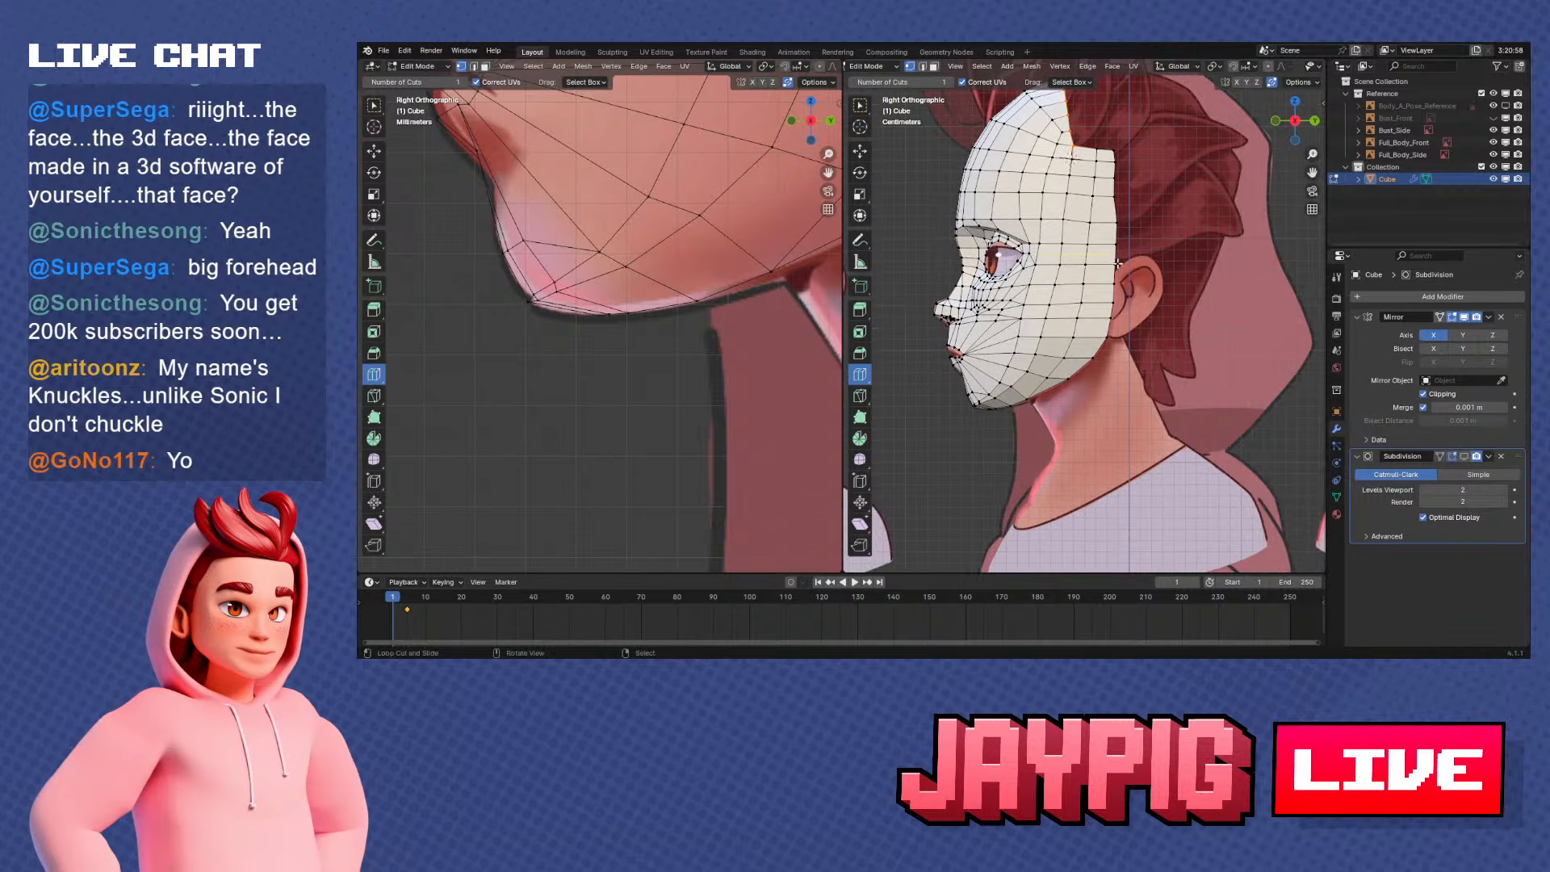
scroll(1125, 436, up, 1)
scroll(1055, 244, up, 2)
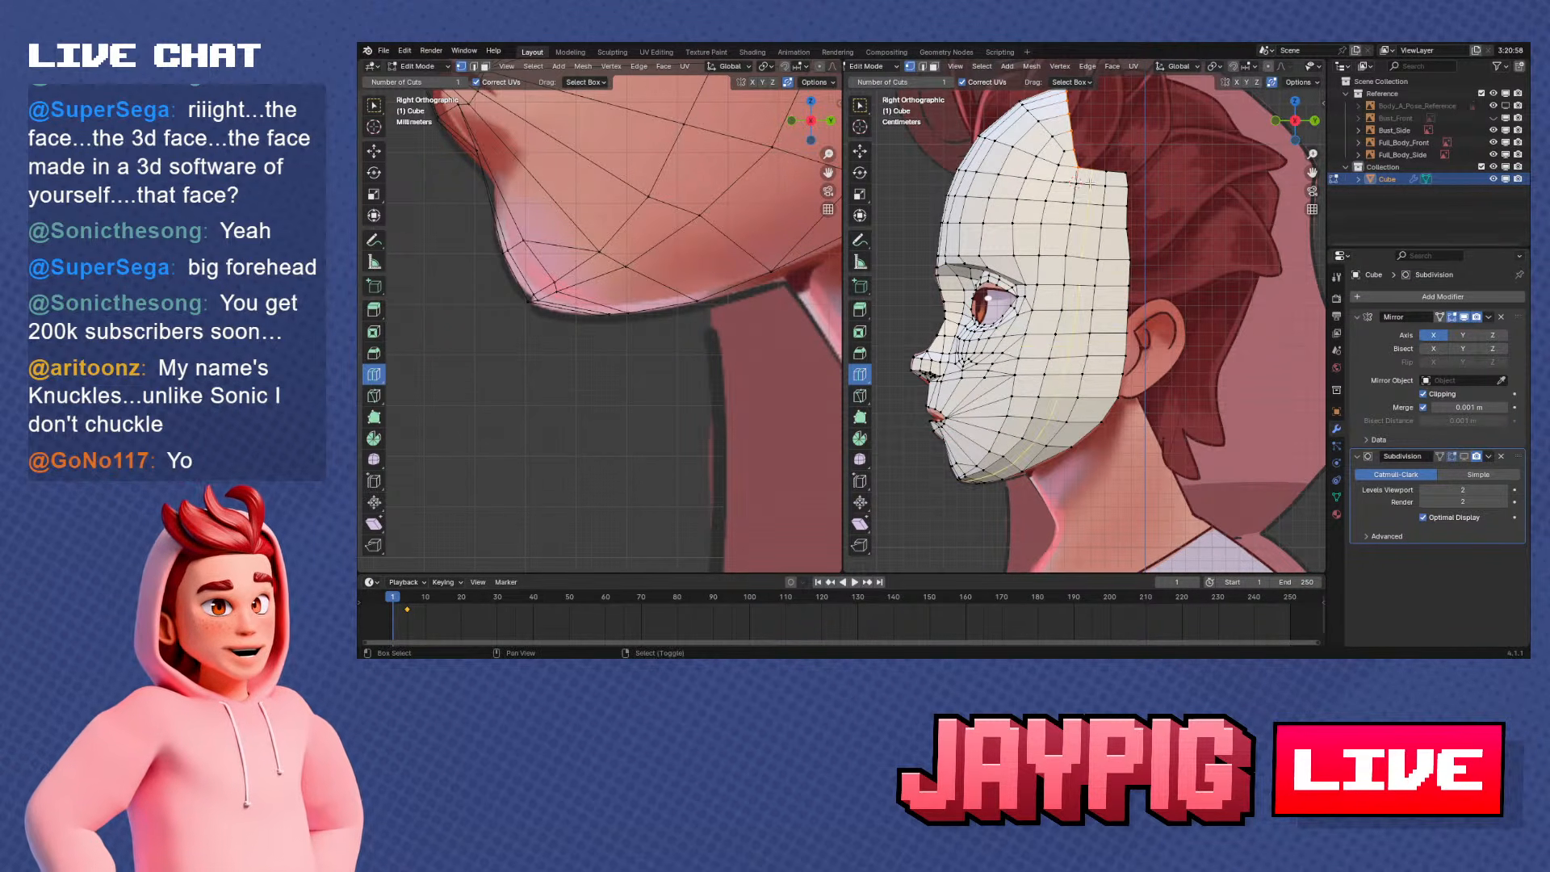
scroll(1096, 325, up, 2)
Try to align the crown's open back edge by selecting its vertices and scaling them to 0 along Y
middle_drag(1082, 256, 1089, 426)
right_click(1077, 368)
ctrl+right_click(1056, 299)
middle_drag(1171, 351, 1177, 302)
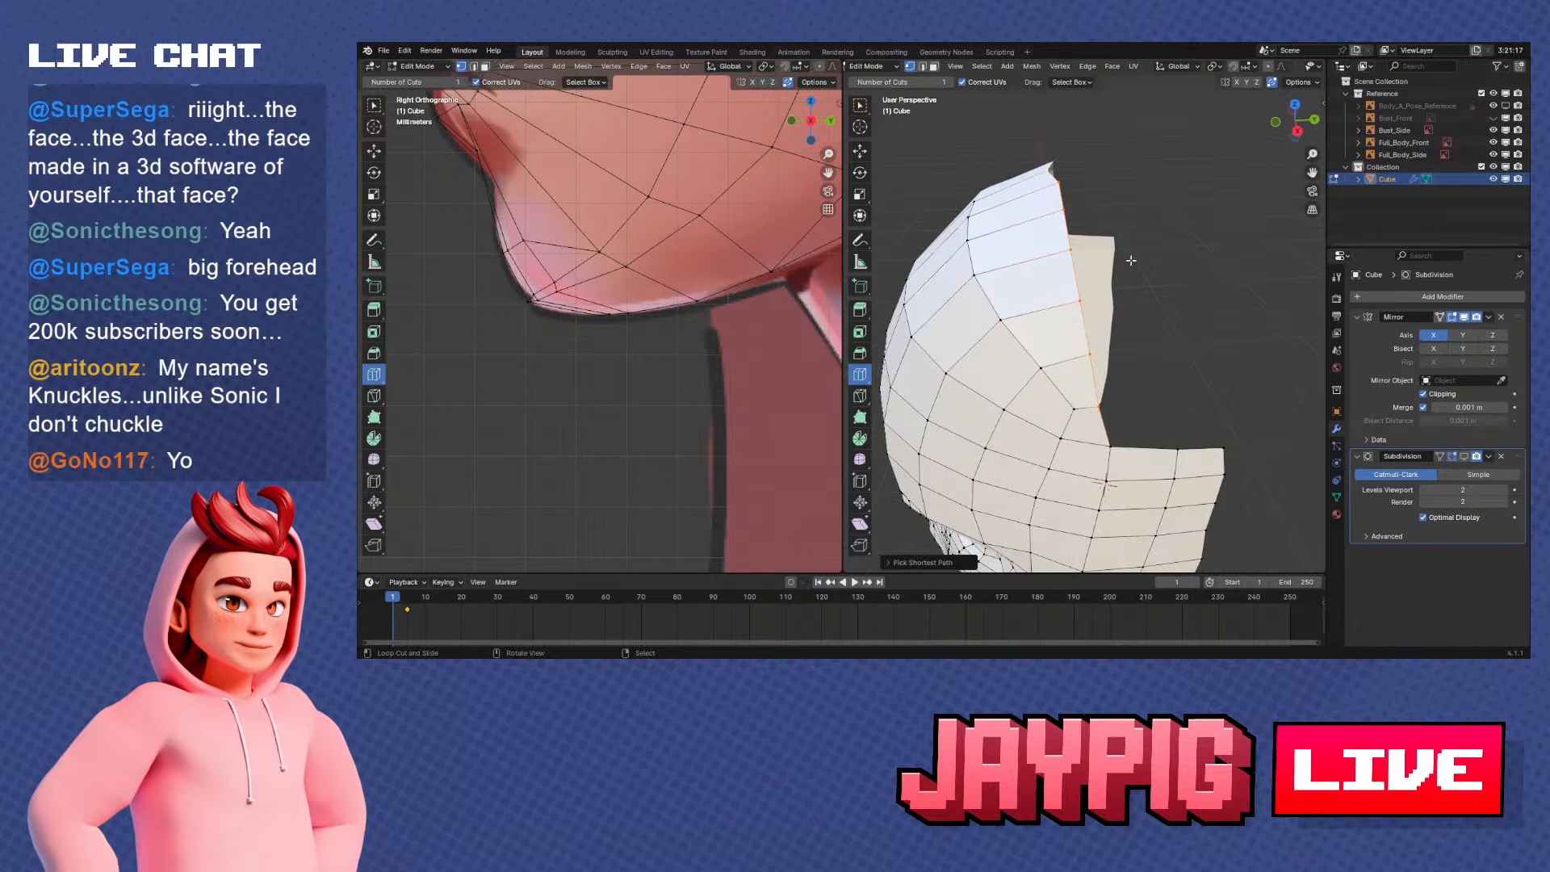
key(s)
key(y)
key(0)
key(Return)
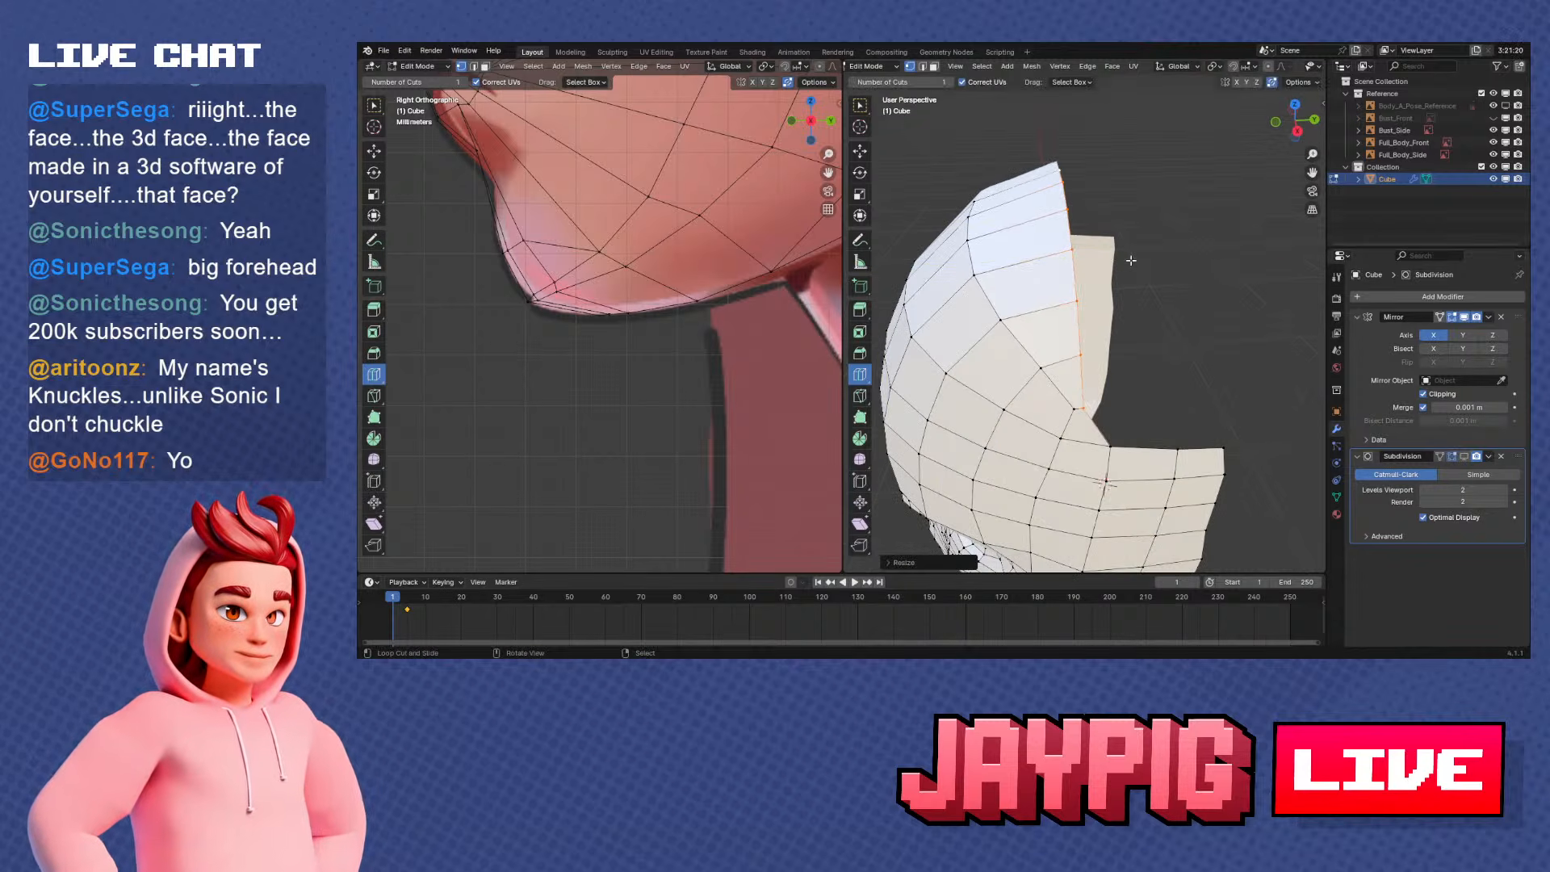
key(ctrl+z)
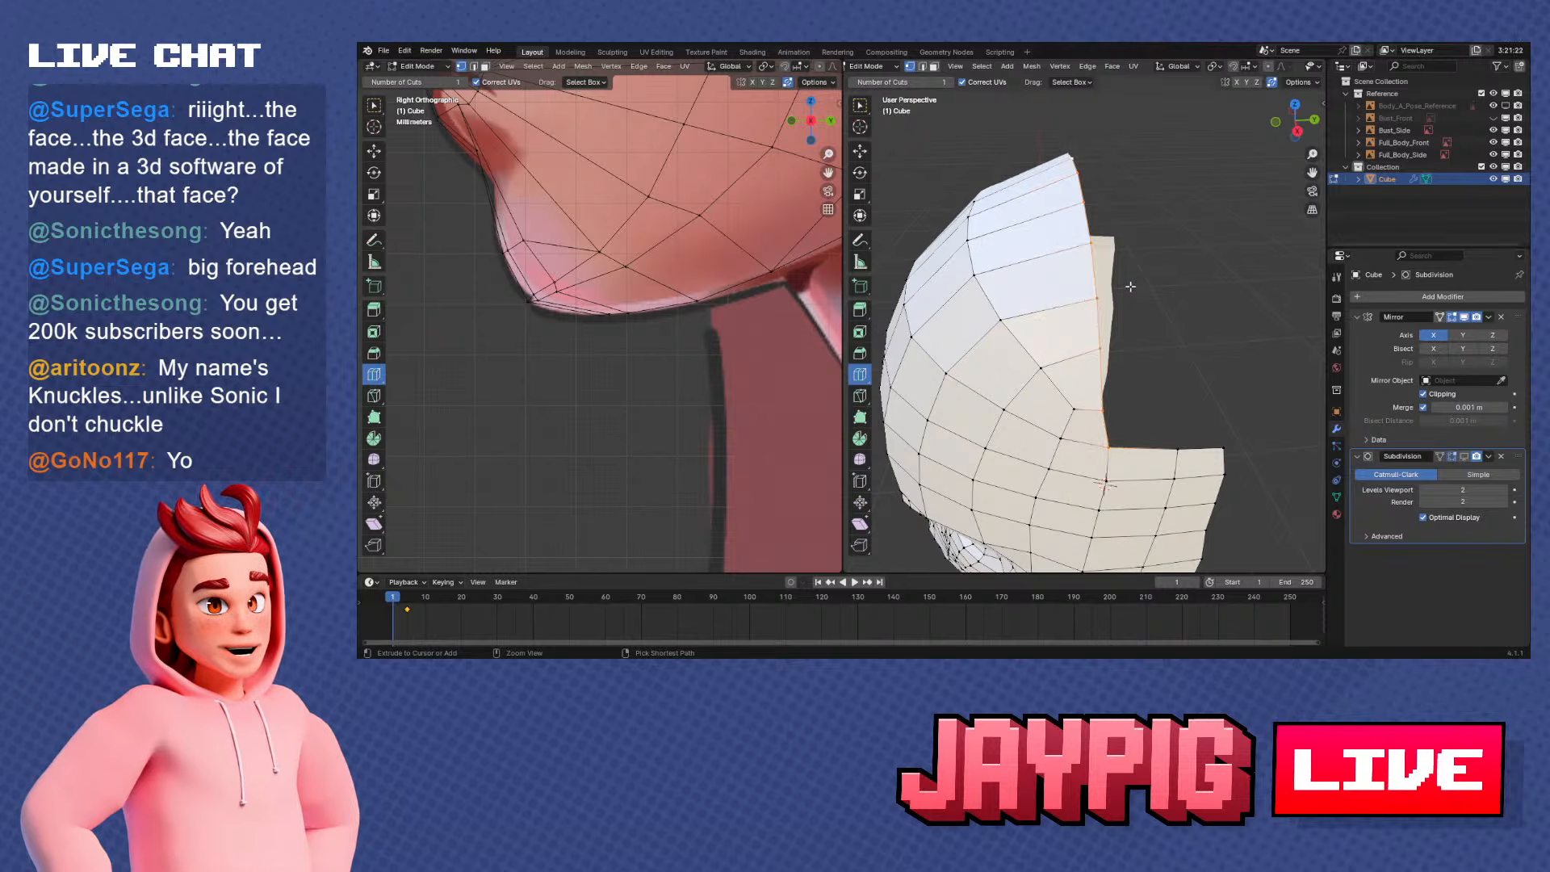
Reselect the crown's open back edge down to the side strip and align its vertices to one Y position in side view
key(alt+a)
key(KP_3)
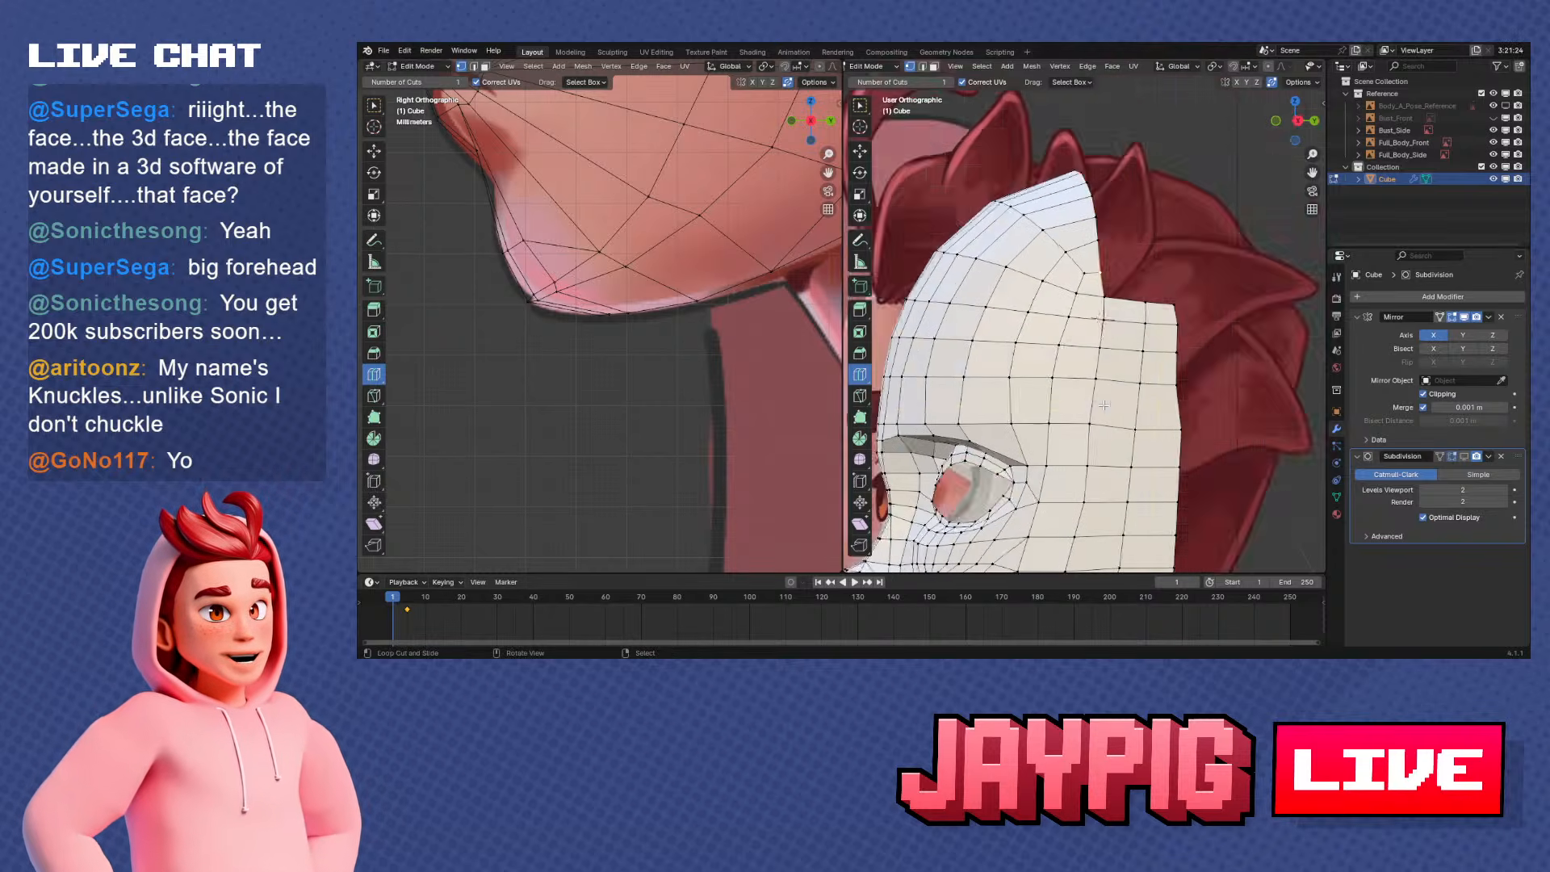
middle_drag(1084, 333, 1116, 380)
right_click(1154, 401)
ctrl+right_click(1085, 205)
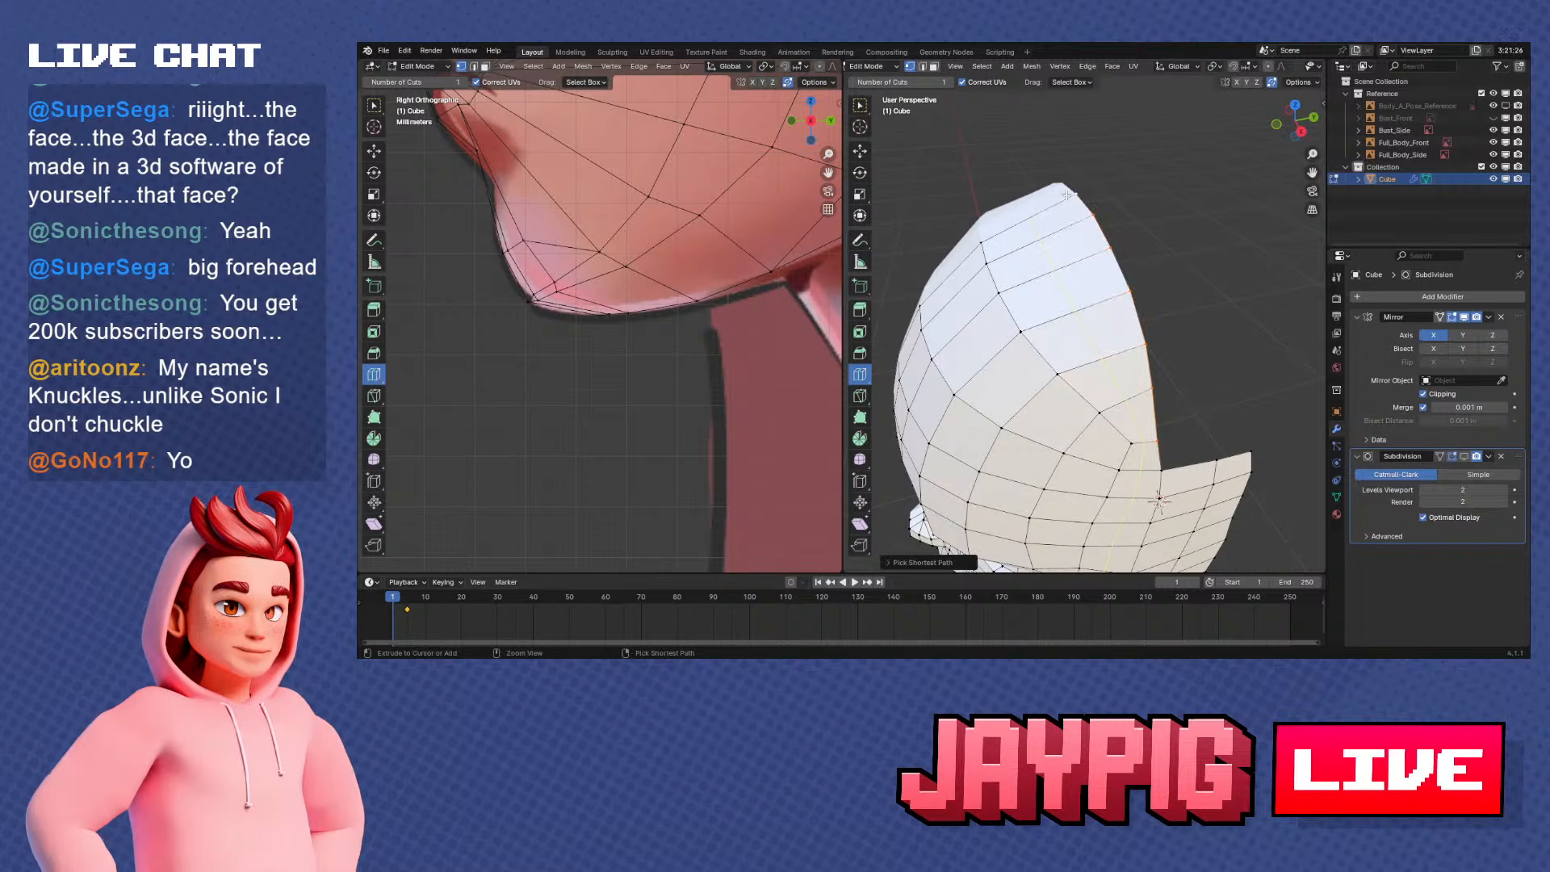
middle_drag(1199, 329, 1166, 284)
key(KP_1)
key(KP_3)
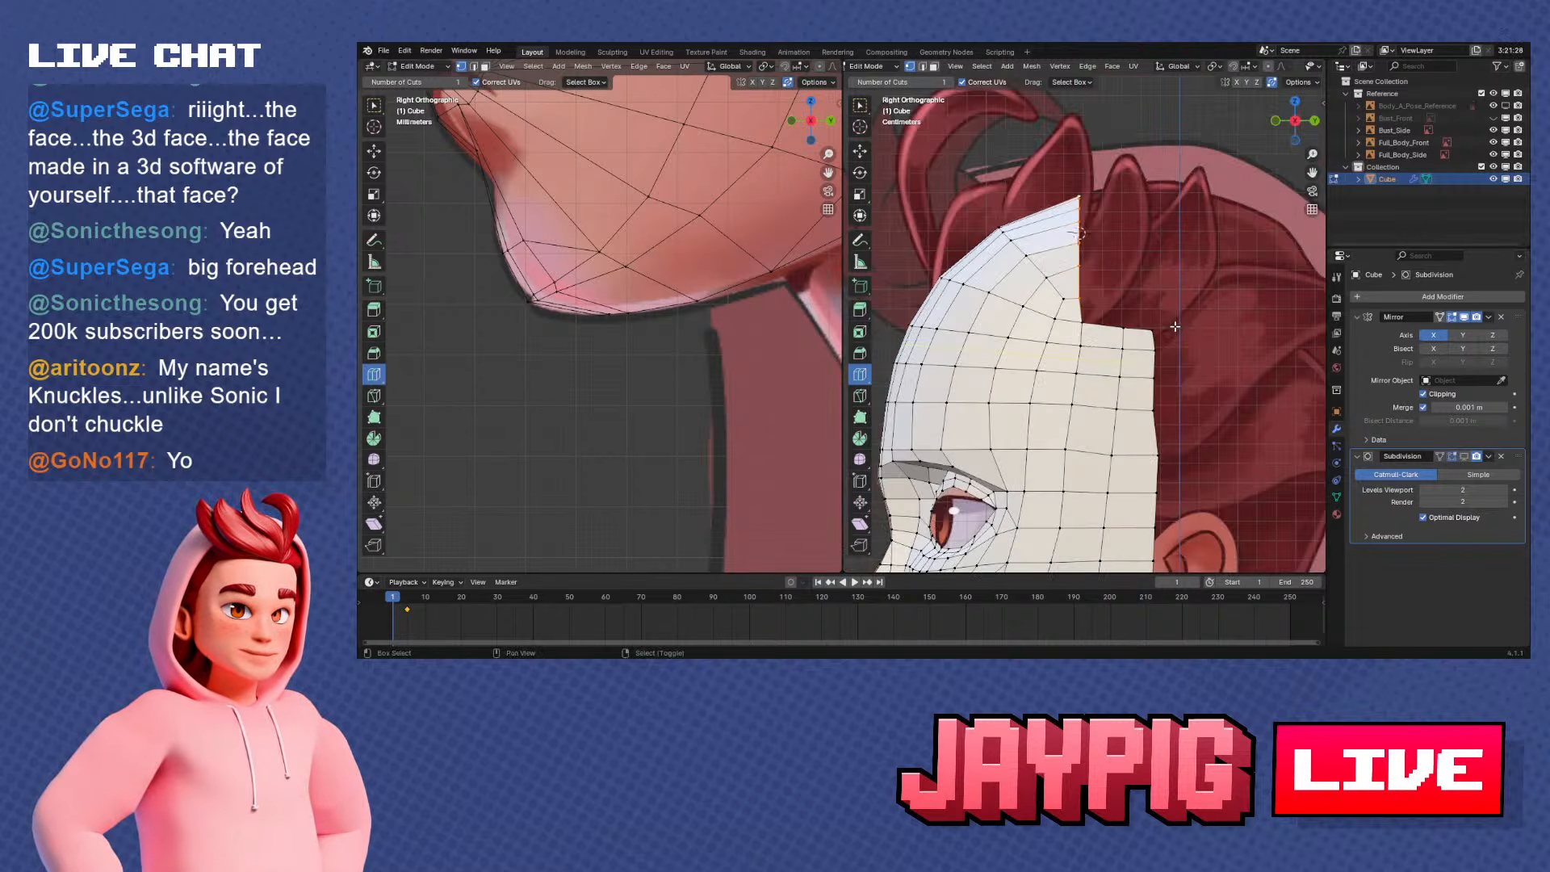
Select the crown's open back edge, set the pivot to 3D Cursor and rotate the edge forward about 8° in side view
scroll(1151, 434, up, 2)
middle_drag(1096, 332, 1163, 387)
scroll(1162, 387, down, 2)
right_click(1167, 376)
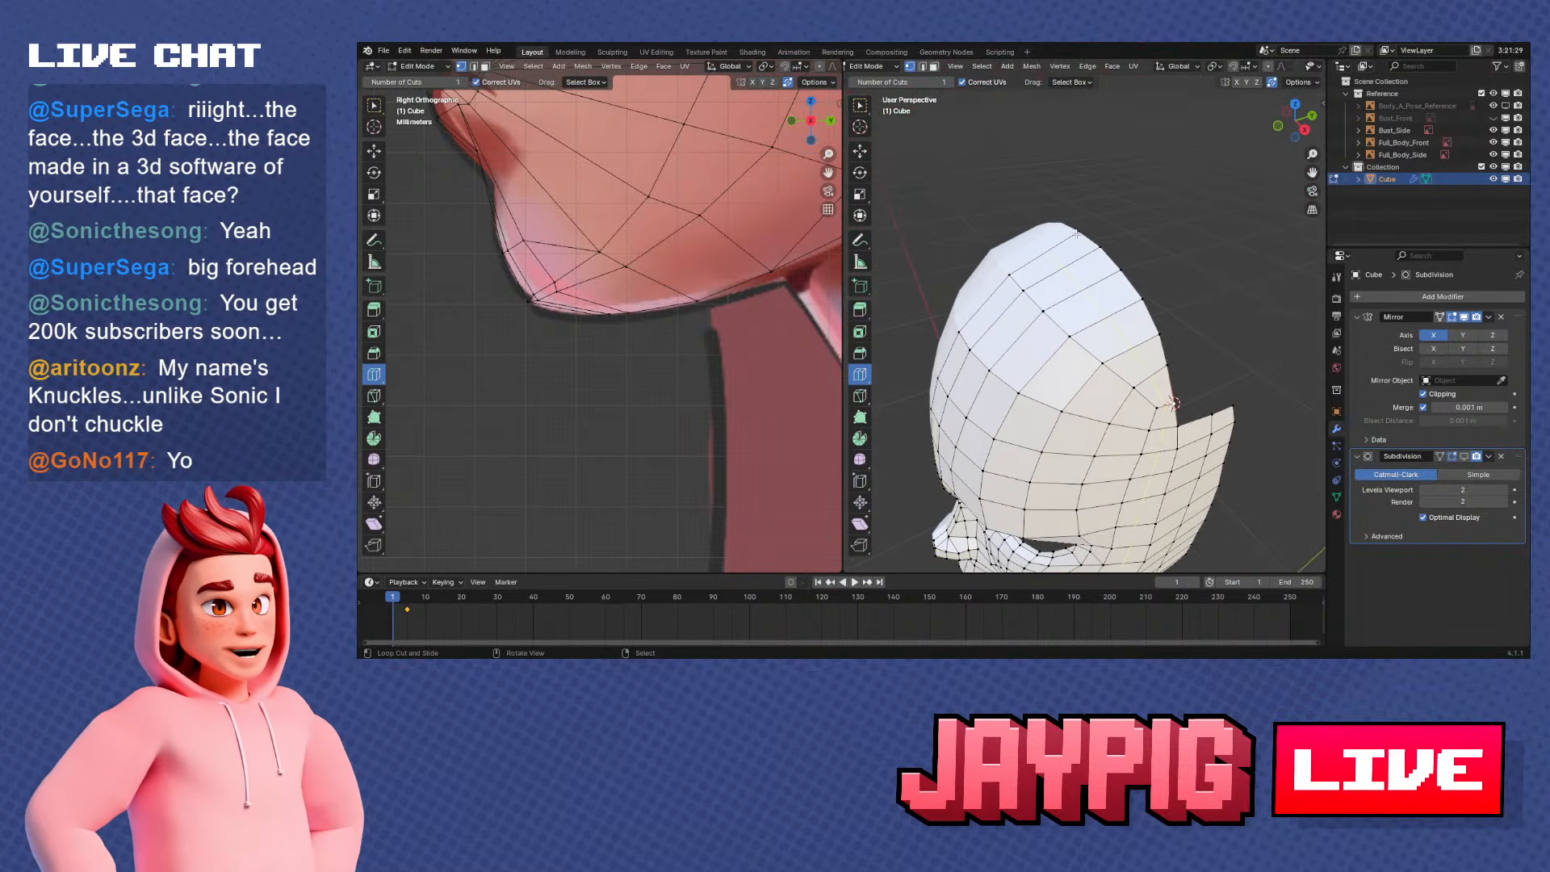
ctrl+right_click(1061, 229)
middle_drag(1154, 294, 1118, 232)
key(KP_3)
scroll(1106, 214, up, 2)
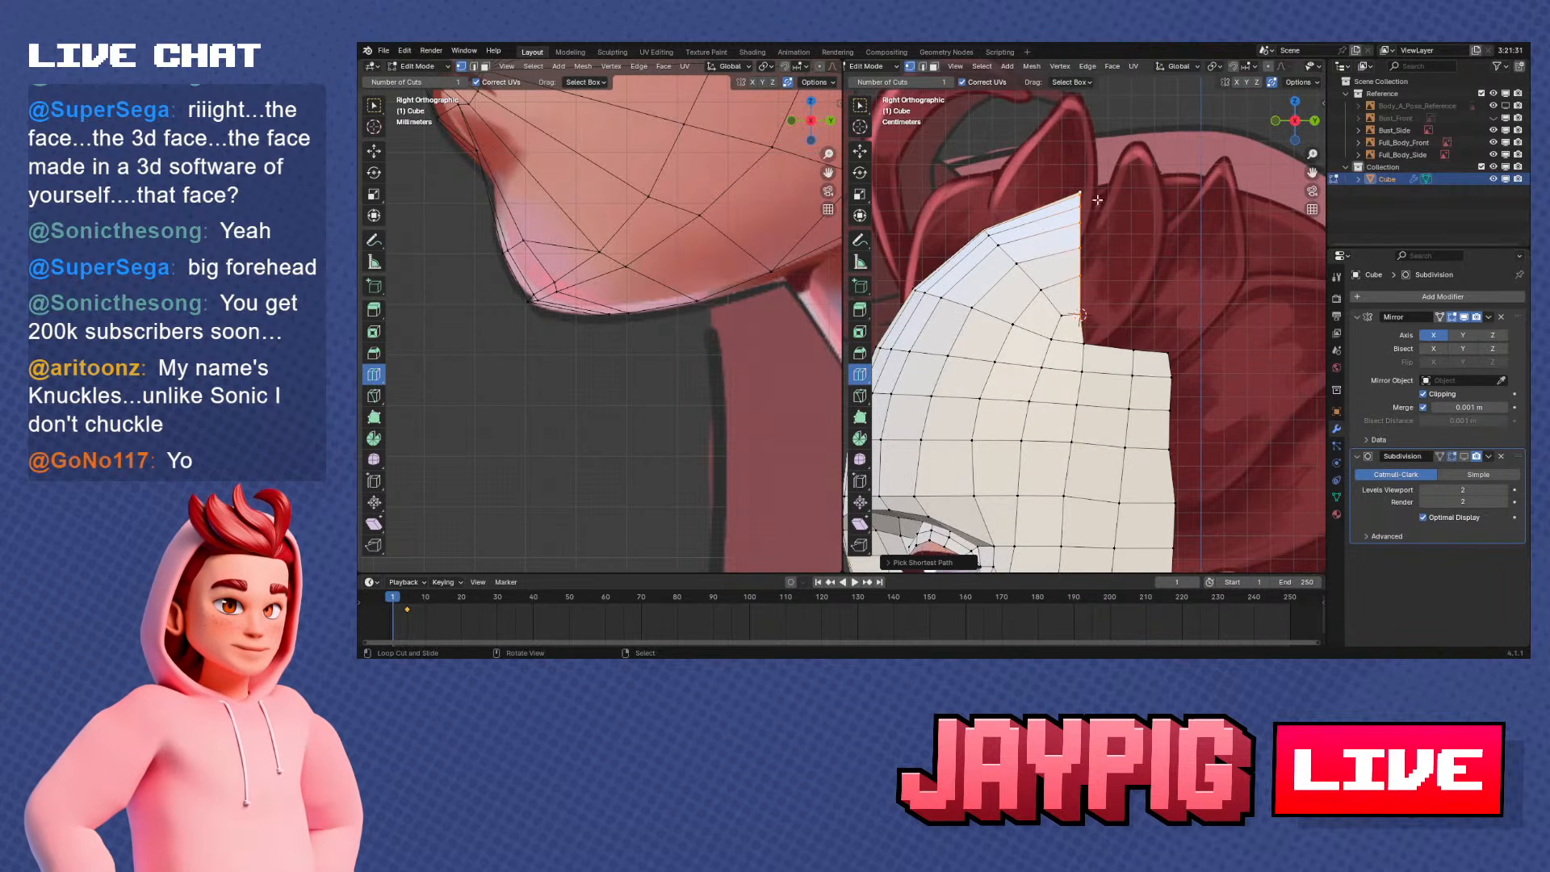
click(1213, 67)
click(1220, 109)
key(r)
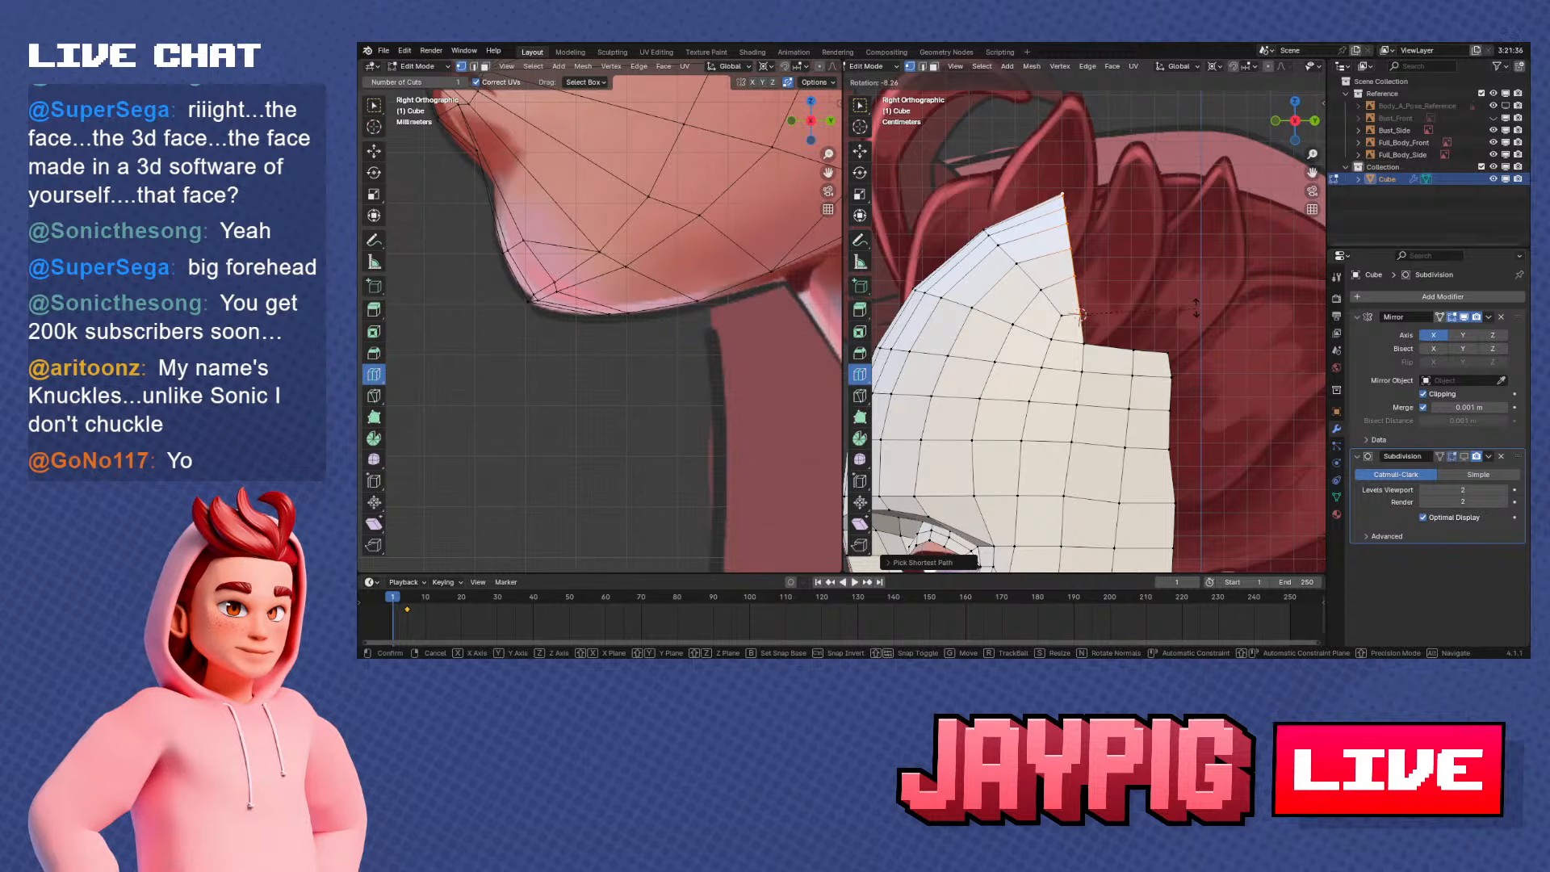
click(1196, 305)
Extrude the crown's open back edge backward along Y and narrow the new edge slightly along X
scroll(1138, 289, down, 1)
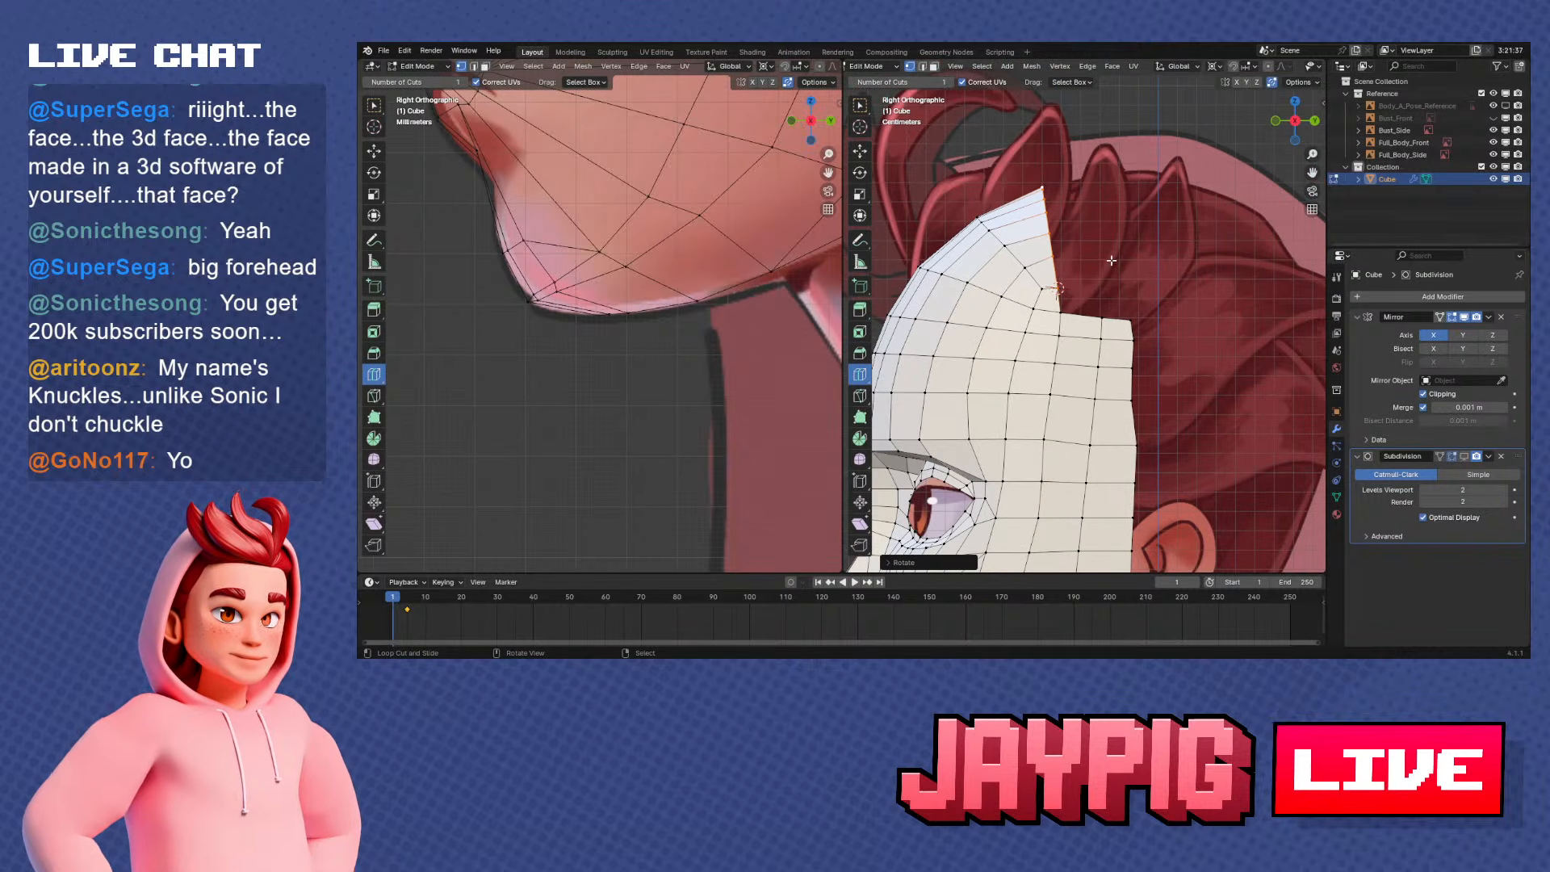
key(e)
key(y)
click(1159, 260)
key(s)
key(x)
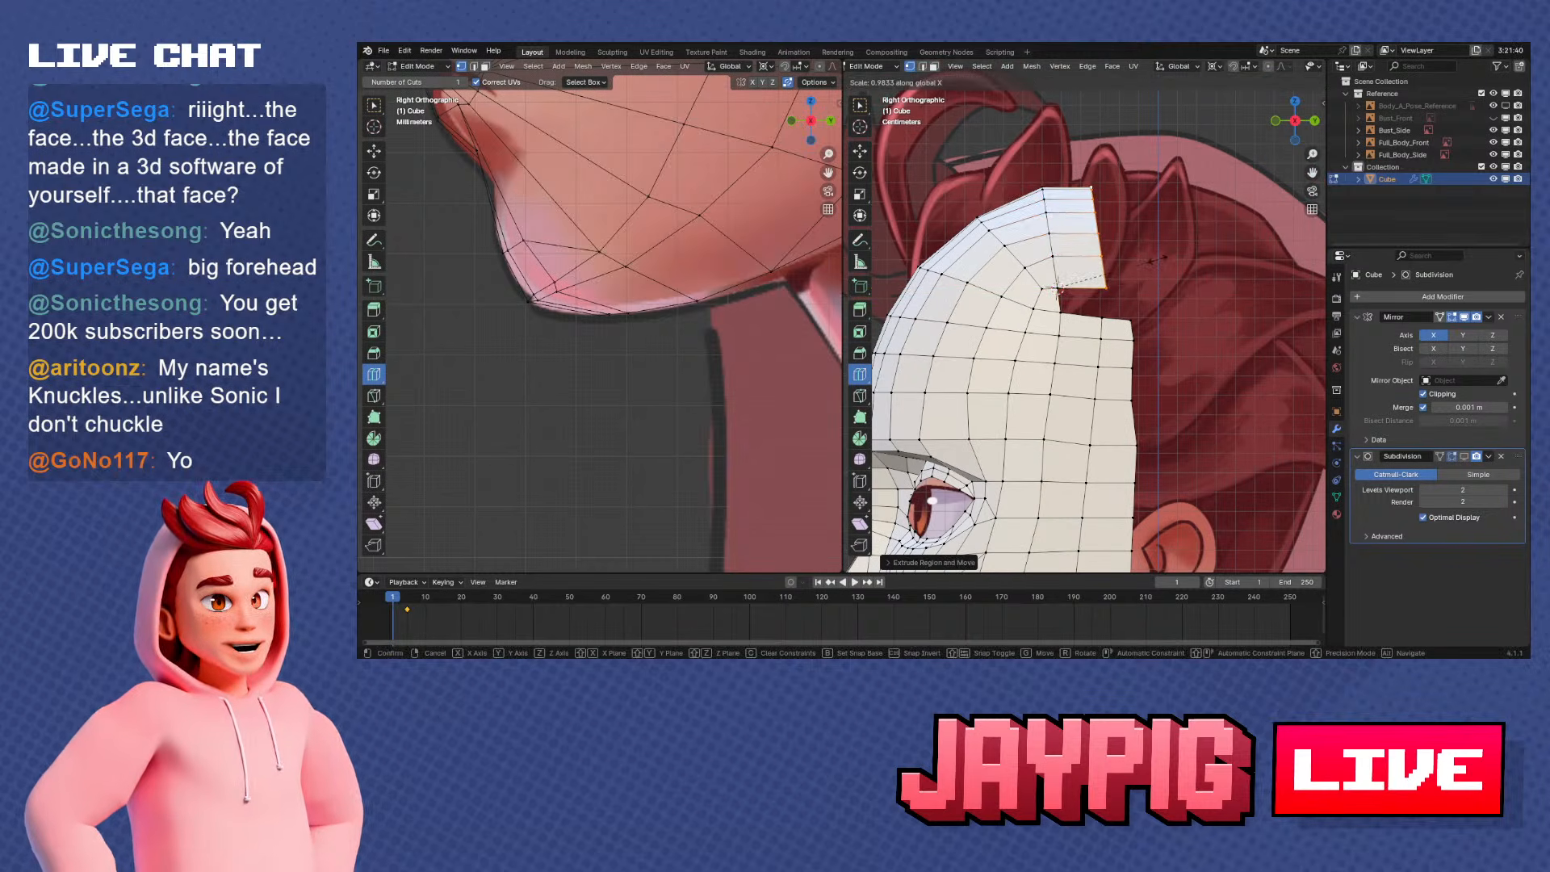
click(1156, 260)
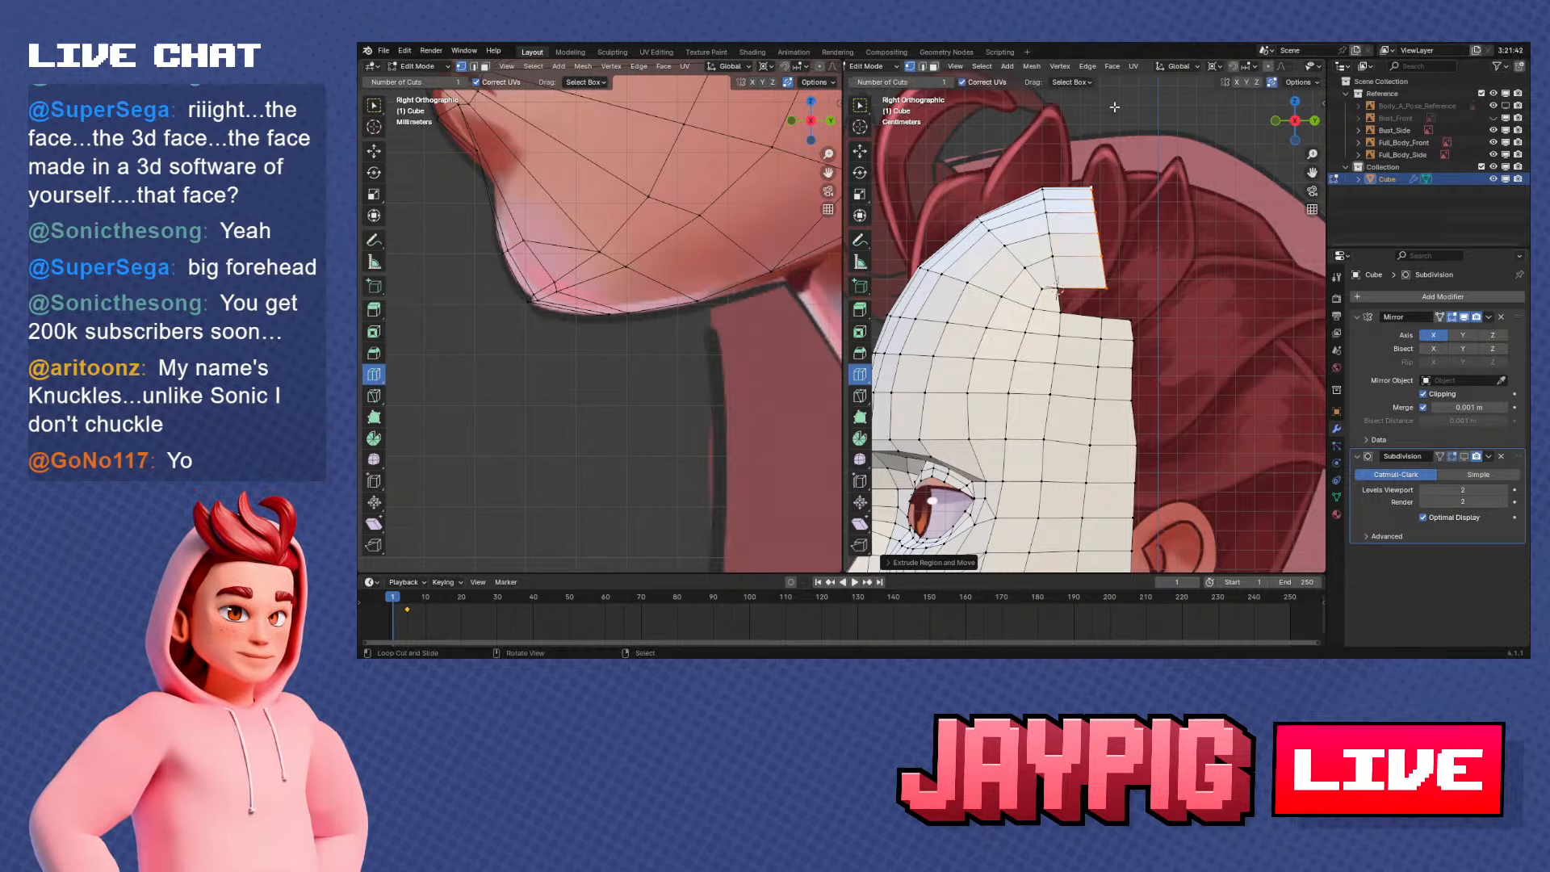
Set the pivot to Median Point, flatten the extruded edge to 0 along Y and move it slightly backward along Y
click(1213, 67)
click(1232, 135)
key(s)
key(y)
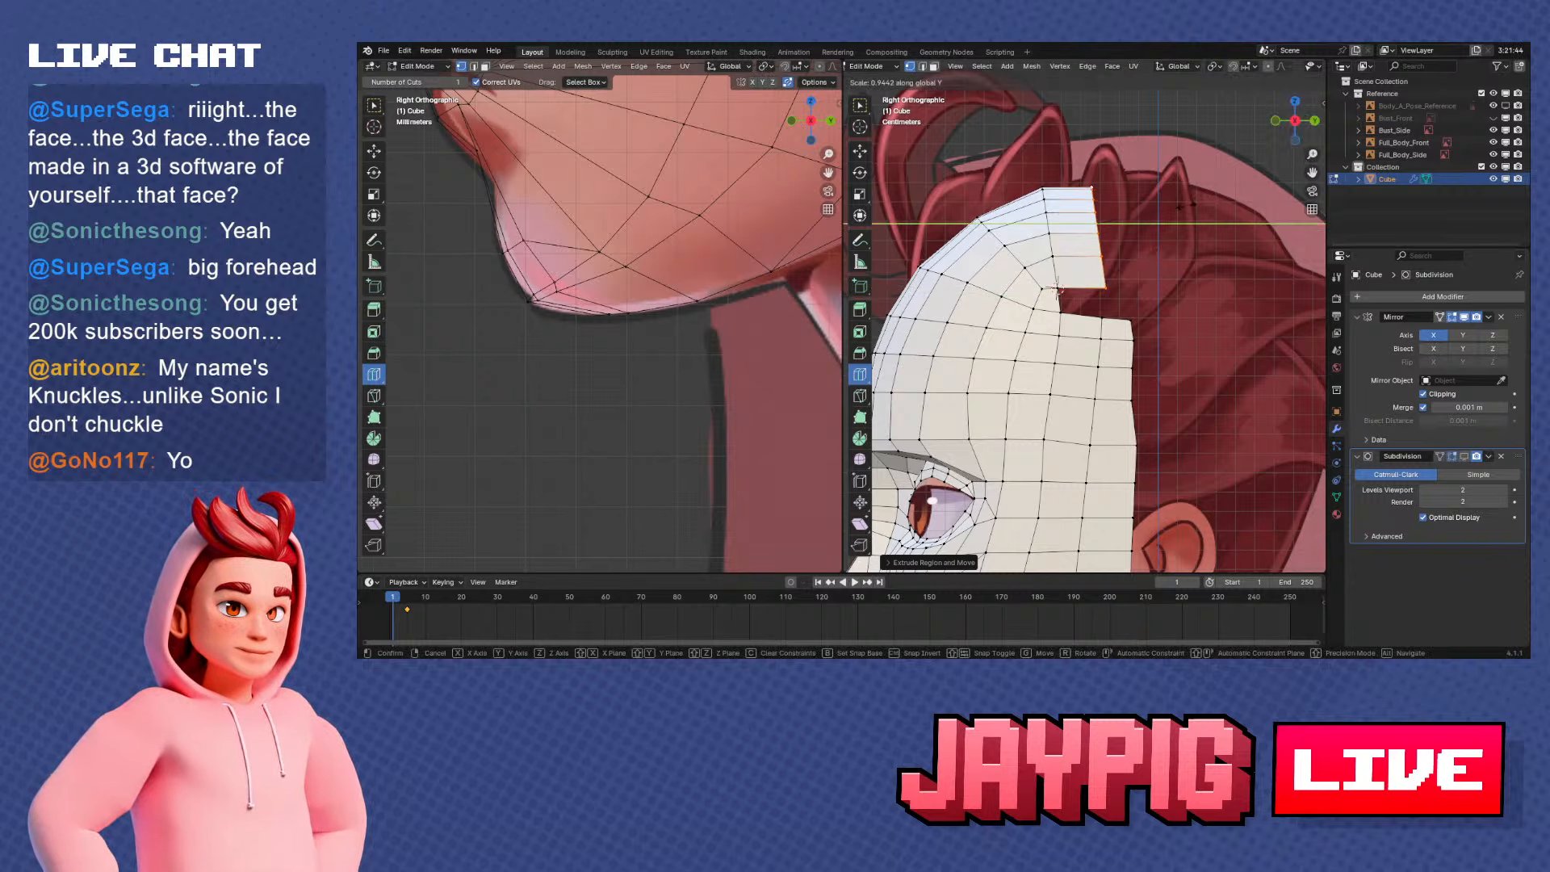
key(0)
key(Return)
scroll(1169, 221, up, 2)
key(g)
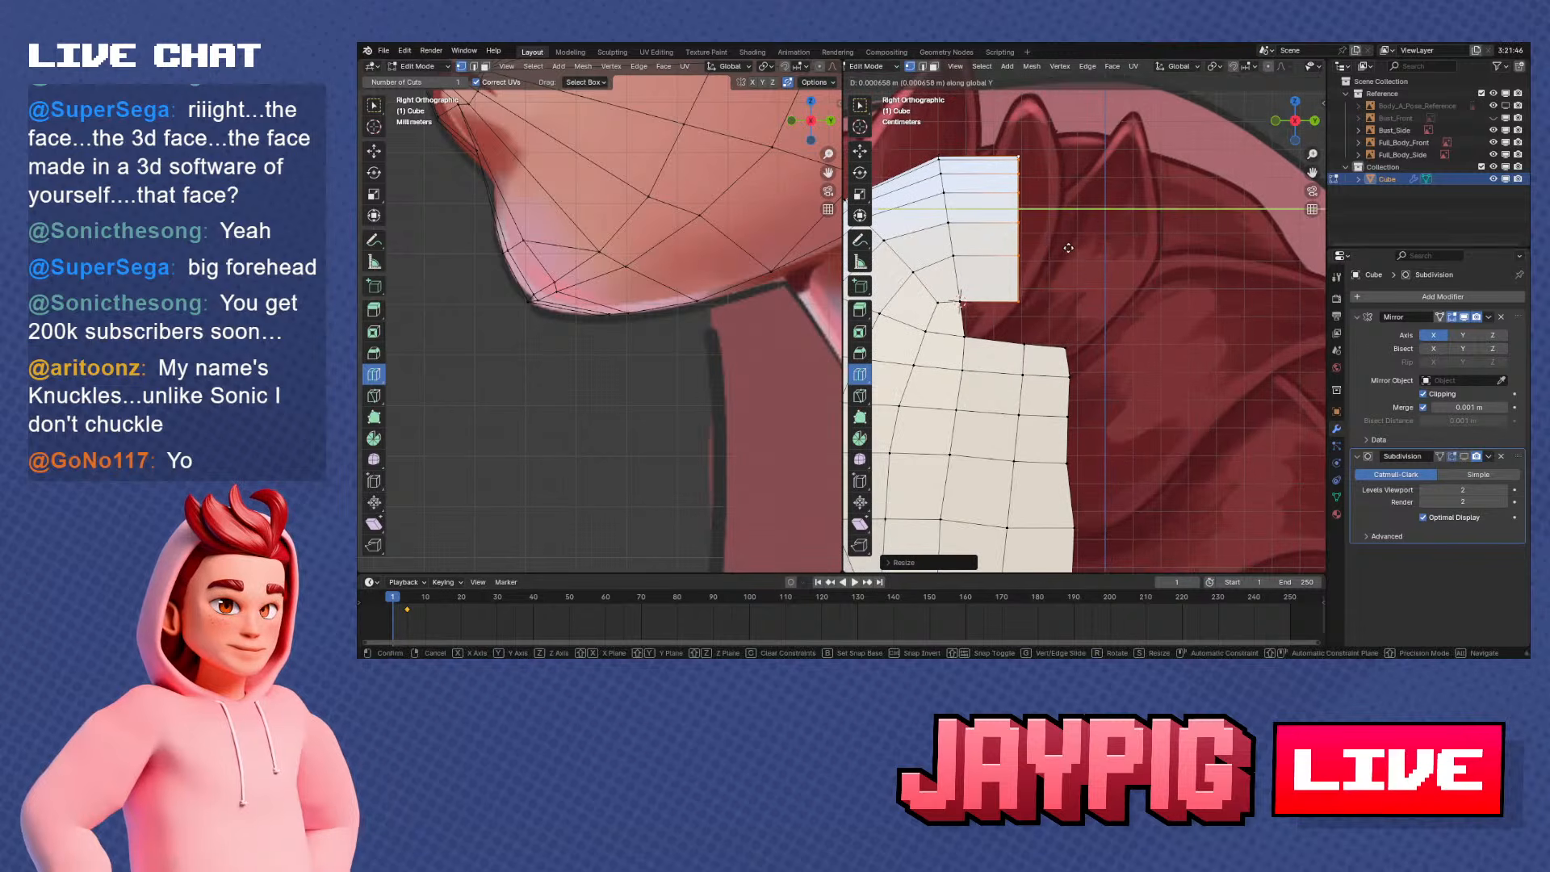
click(1079, 250)
Fill the gap between the extruded crown strip and the top of the side strip with a face
click(1042, 334)
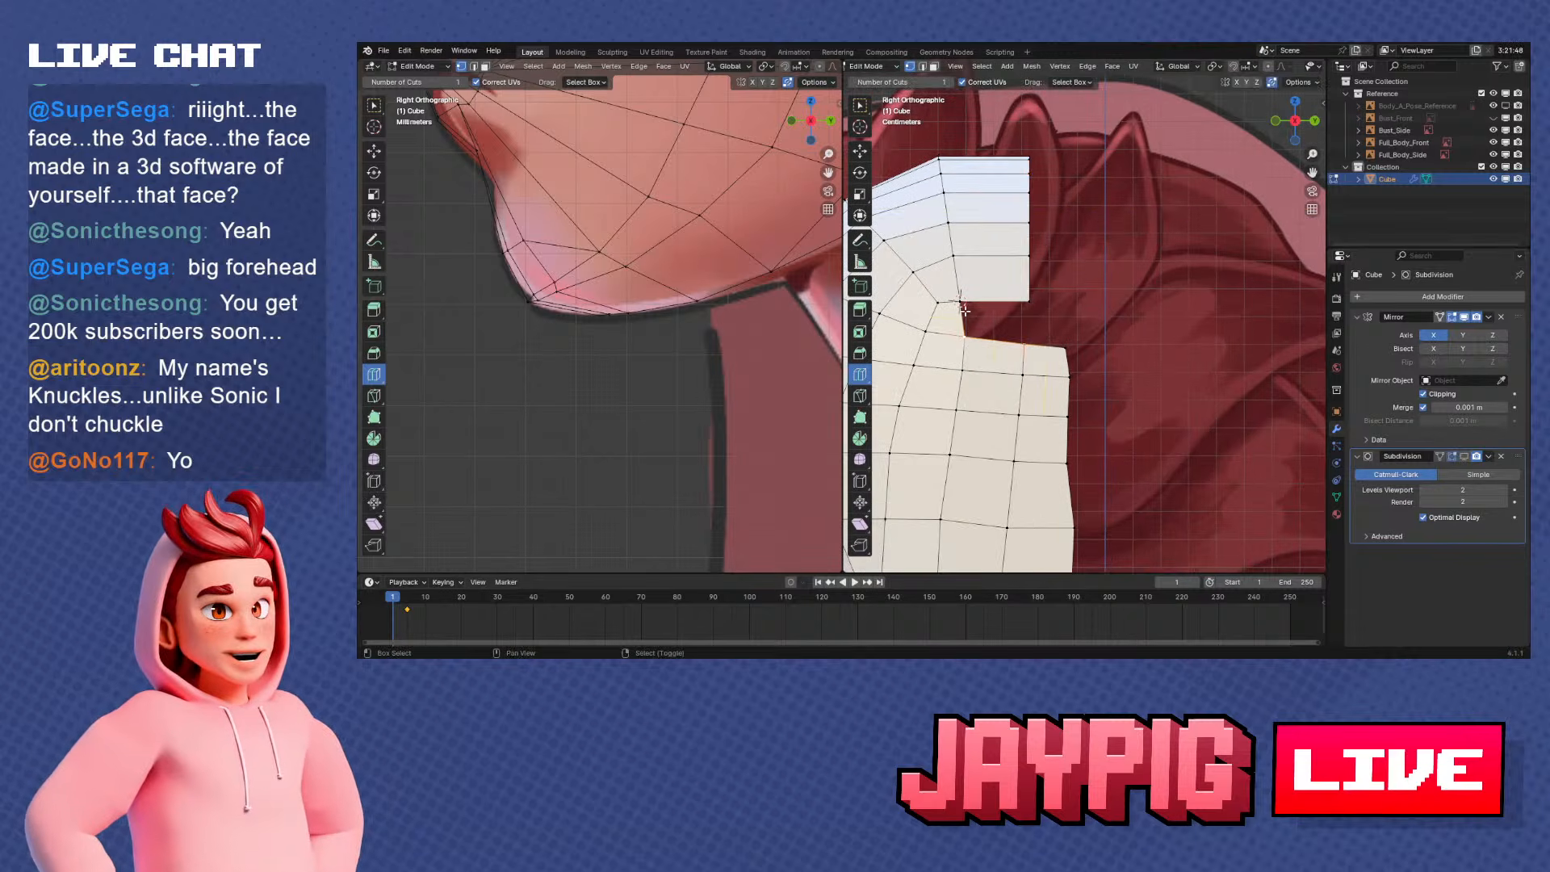
key(f)
scroll(1045, 296, down, 1)
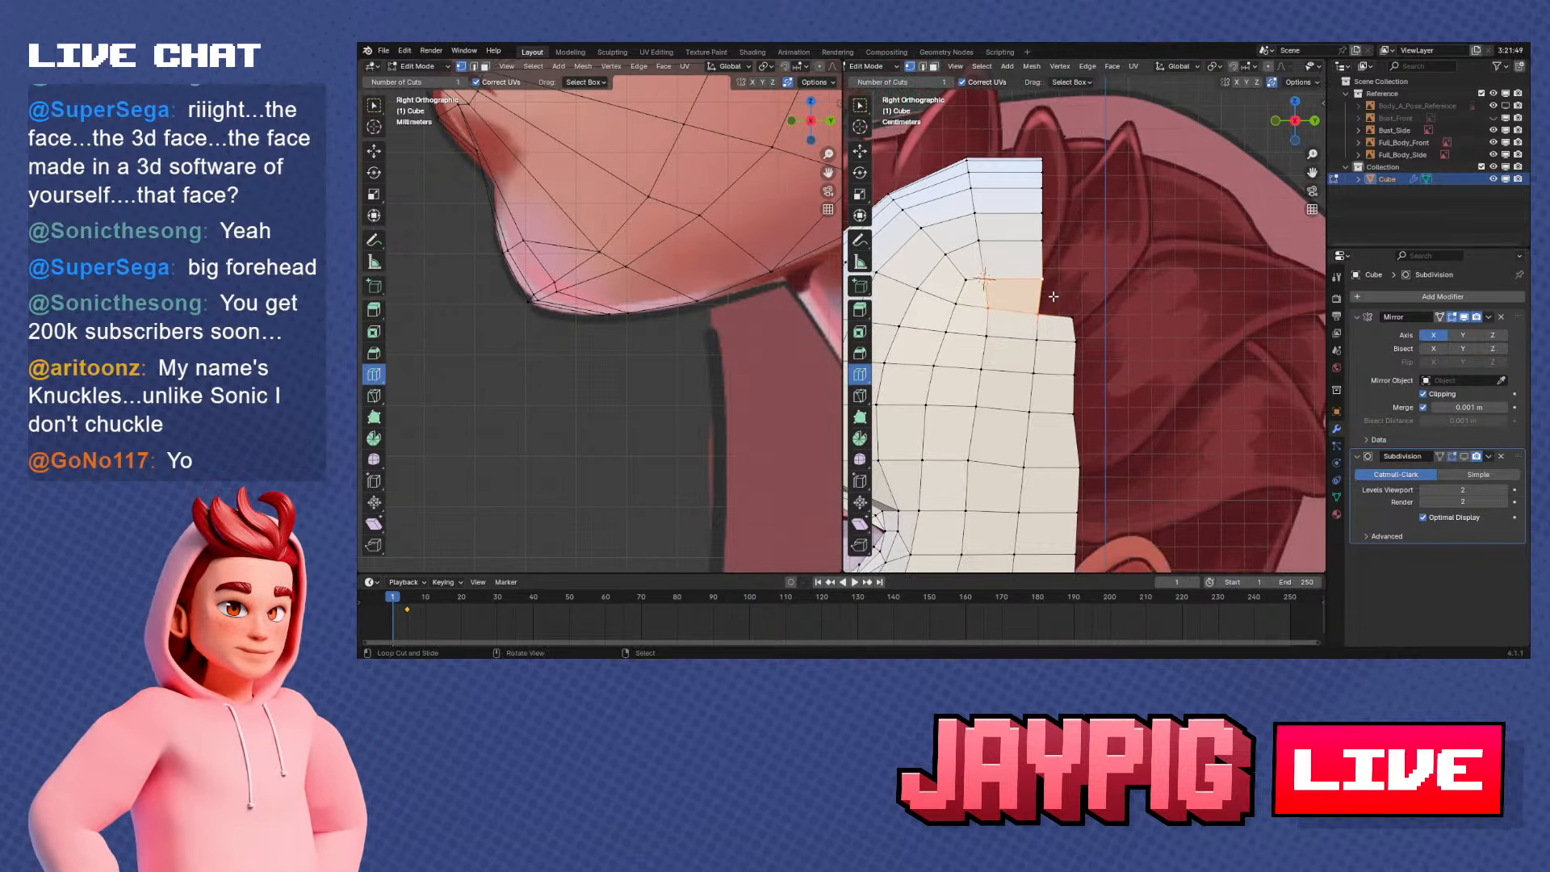
scroll(1045, 279, down, 2)
Select the crown's new back edge up to the centre line and extrude it backward along Y, level with the side strip's edge
alt+click(1051, 327)
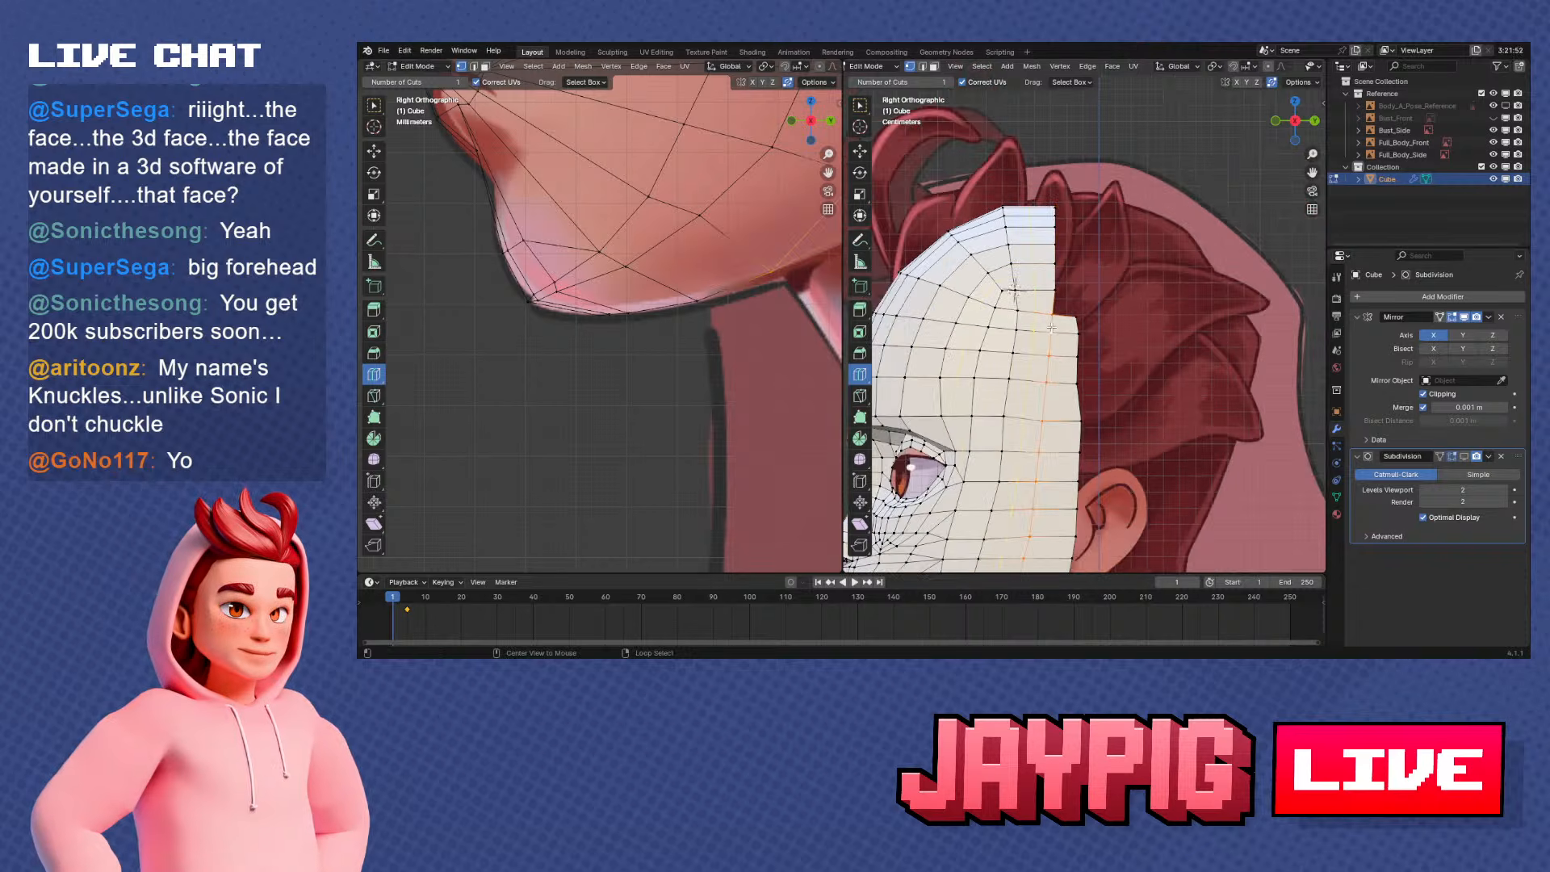
scroll(1045, 295, up, 1)
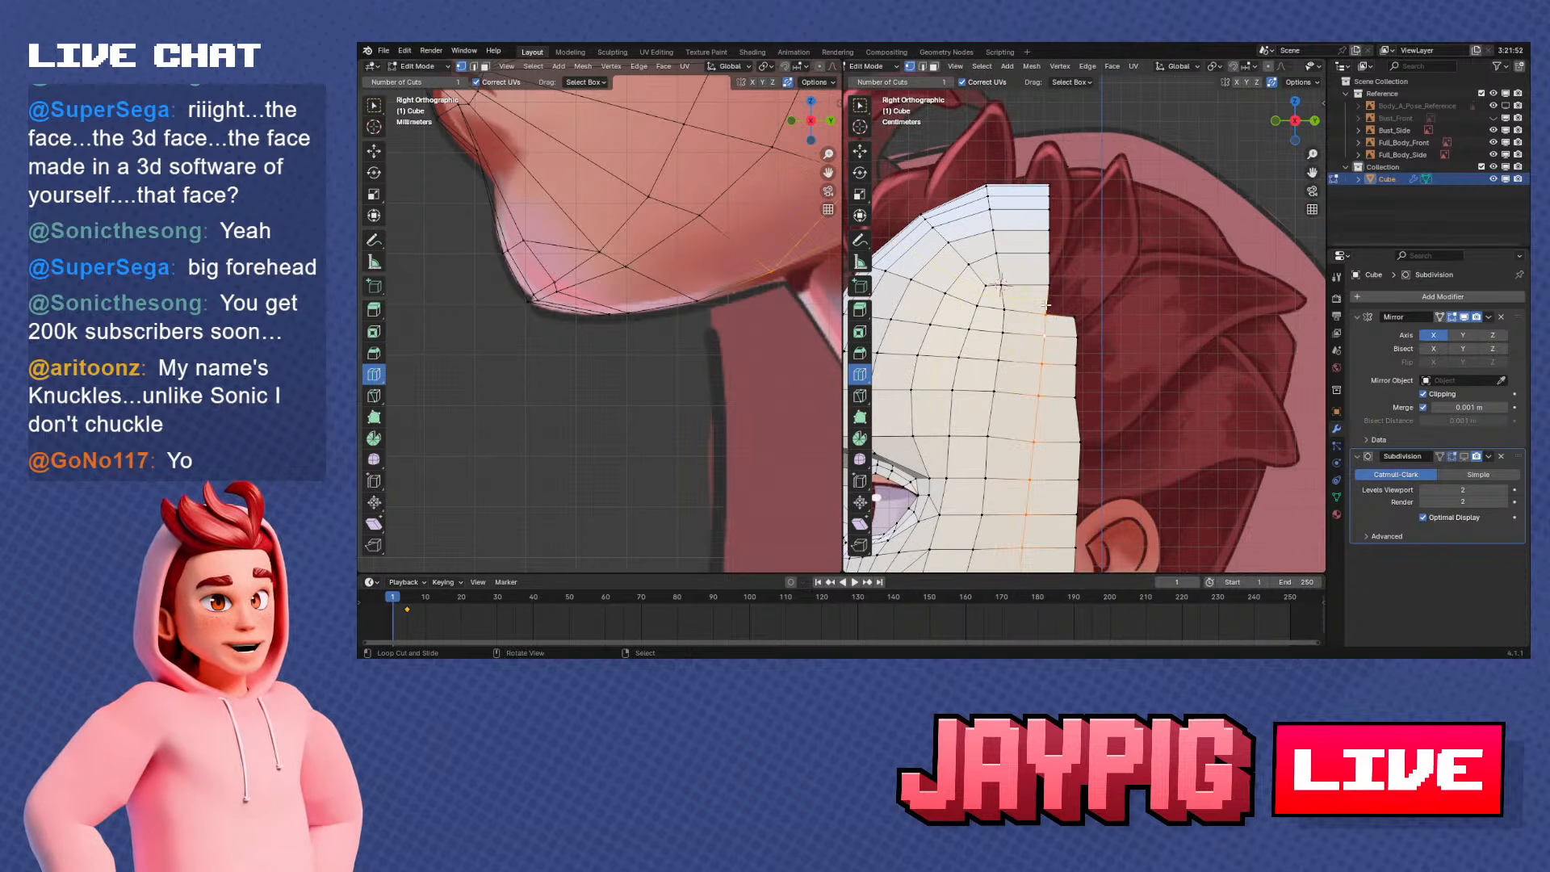
middle_drag(1045, 305, 1044, 183)
ctrl+click(1043, 183)
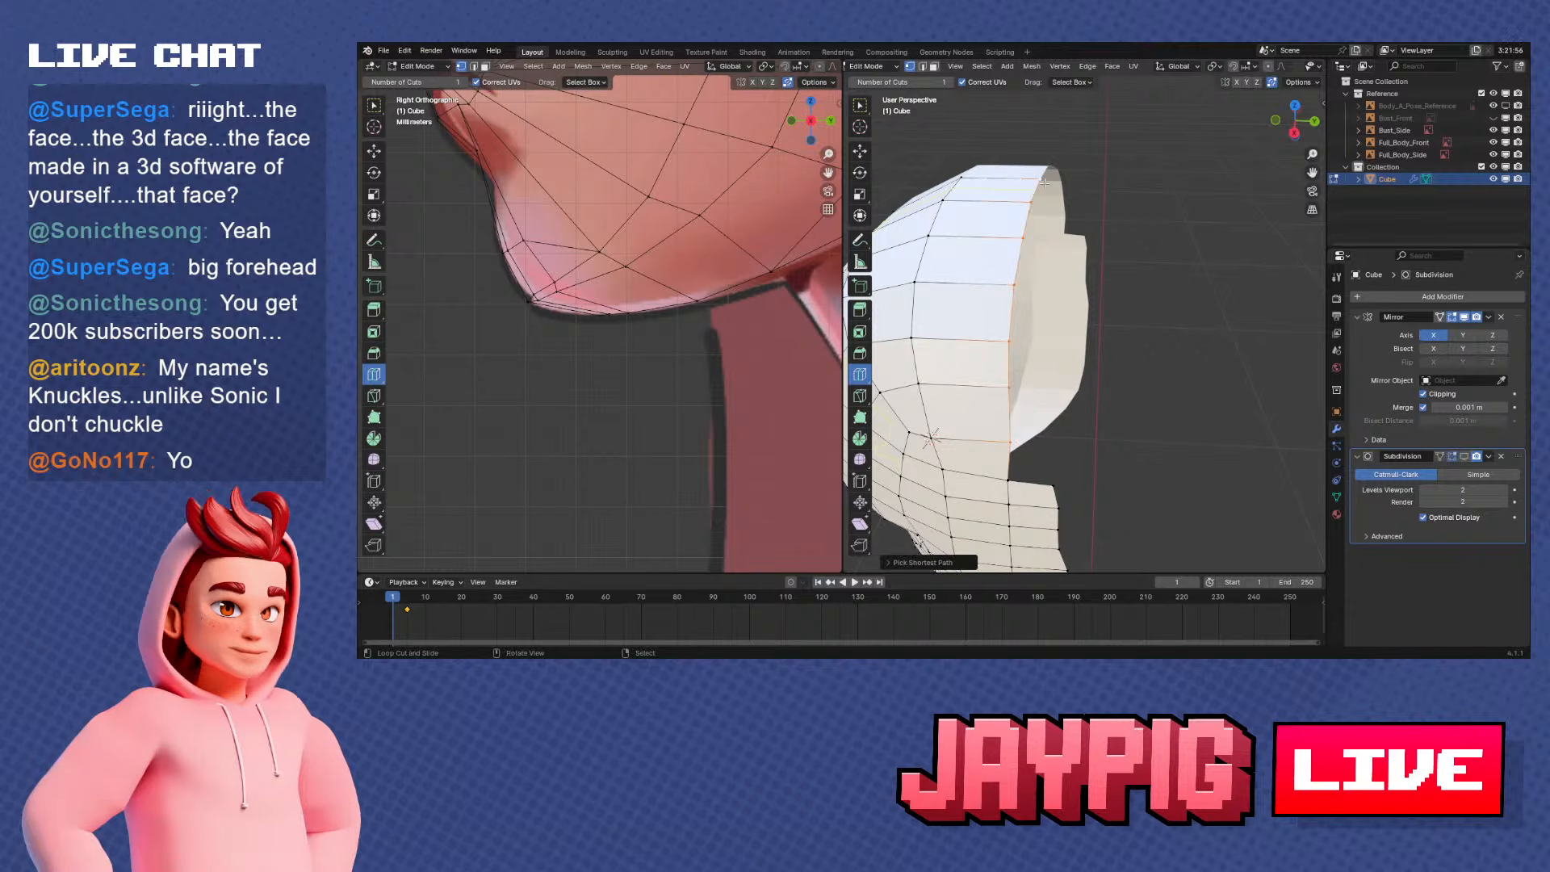
key(KP_1)
key(KP_3)
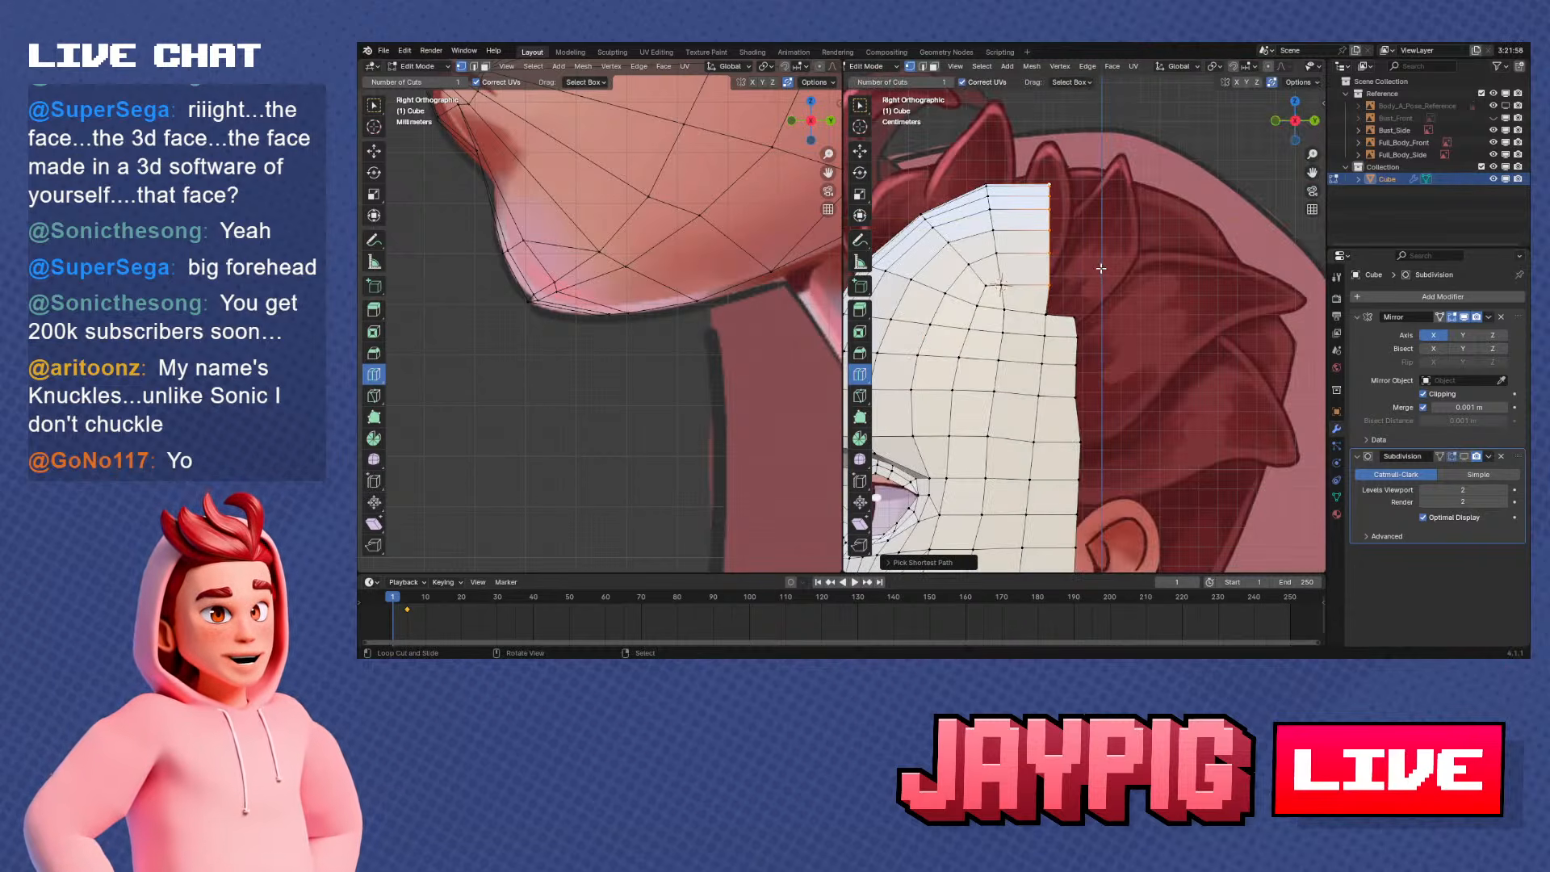
key(e)
key(y)
click(1127, 272)
Fill the remaining gap below the newest crown strip with a face and check the head from several angles
right_click(1076, 315)
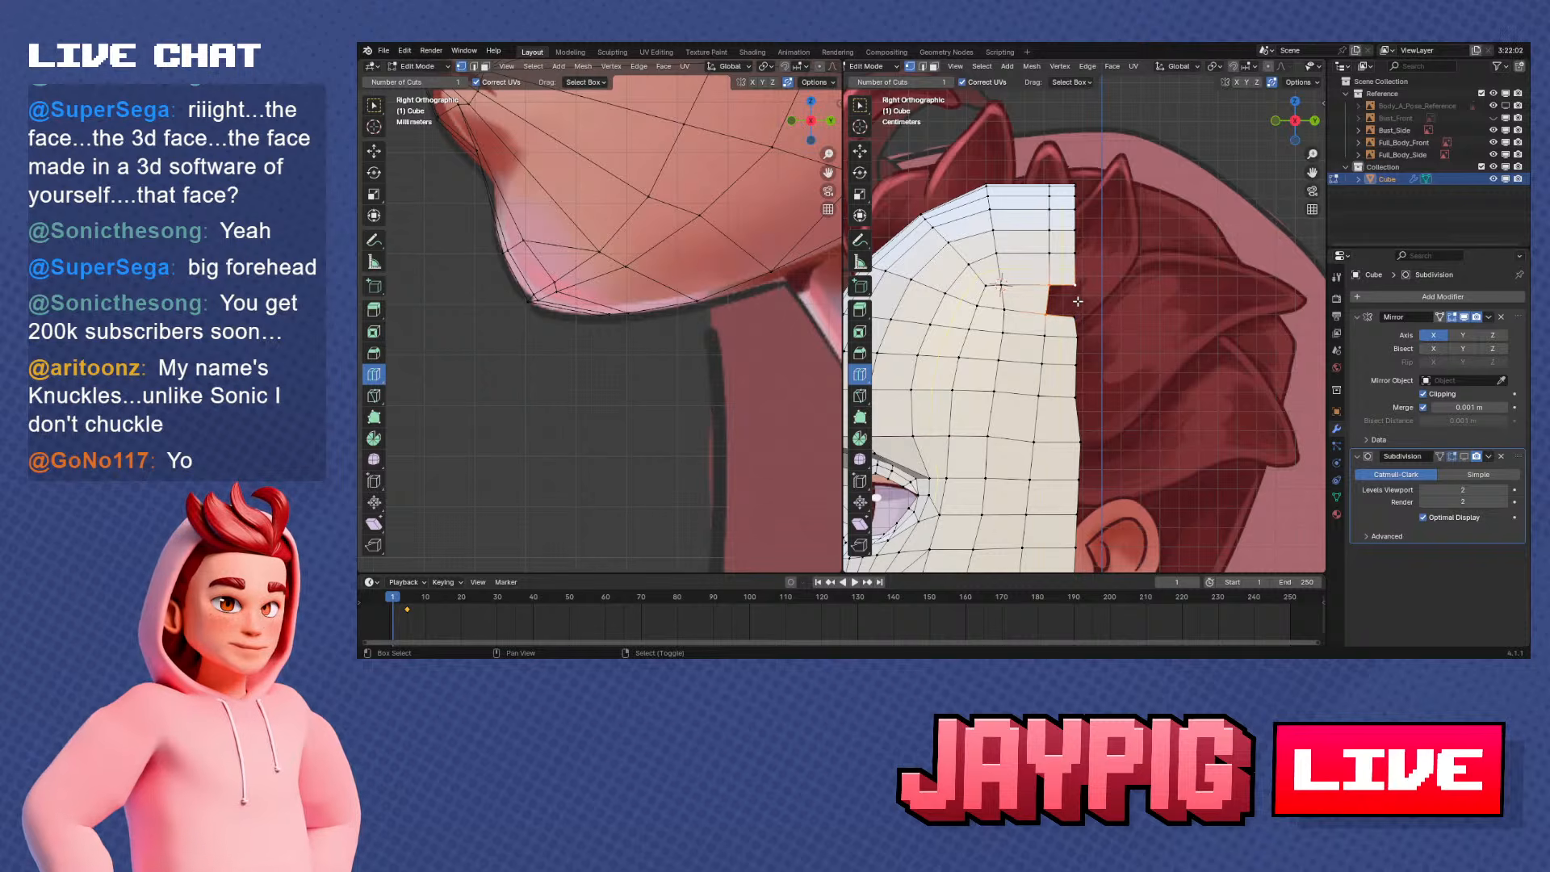
scroll(1095, 319, down, 3)
middle_drag(1095, 320, 1122, 396)
key(KP_1)
key(KP_3)
scroll(1091, 299, up, 4)
scroll(1086, 294, down, 5)
scroll(1131, 303, down, 3)
key(alt+a)
scroll(1121, 396, up, 3)
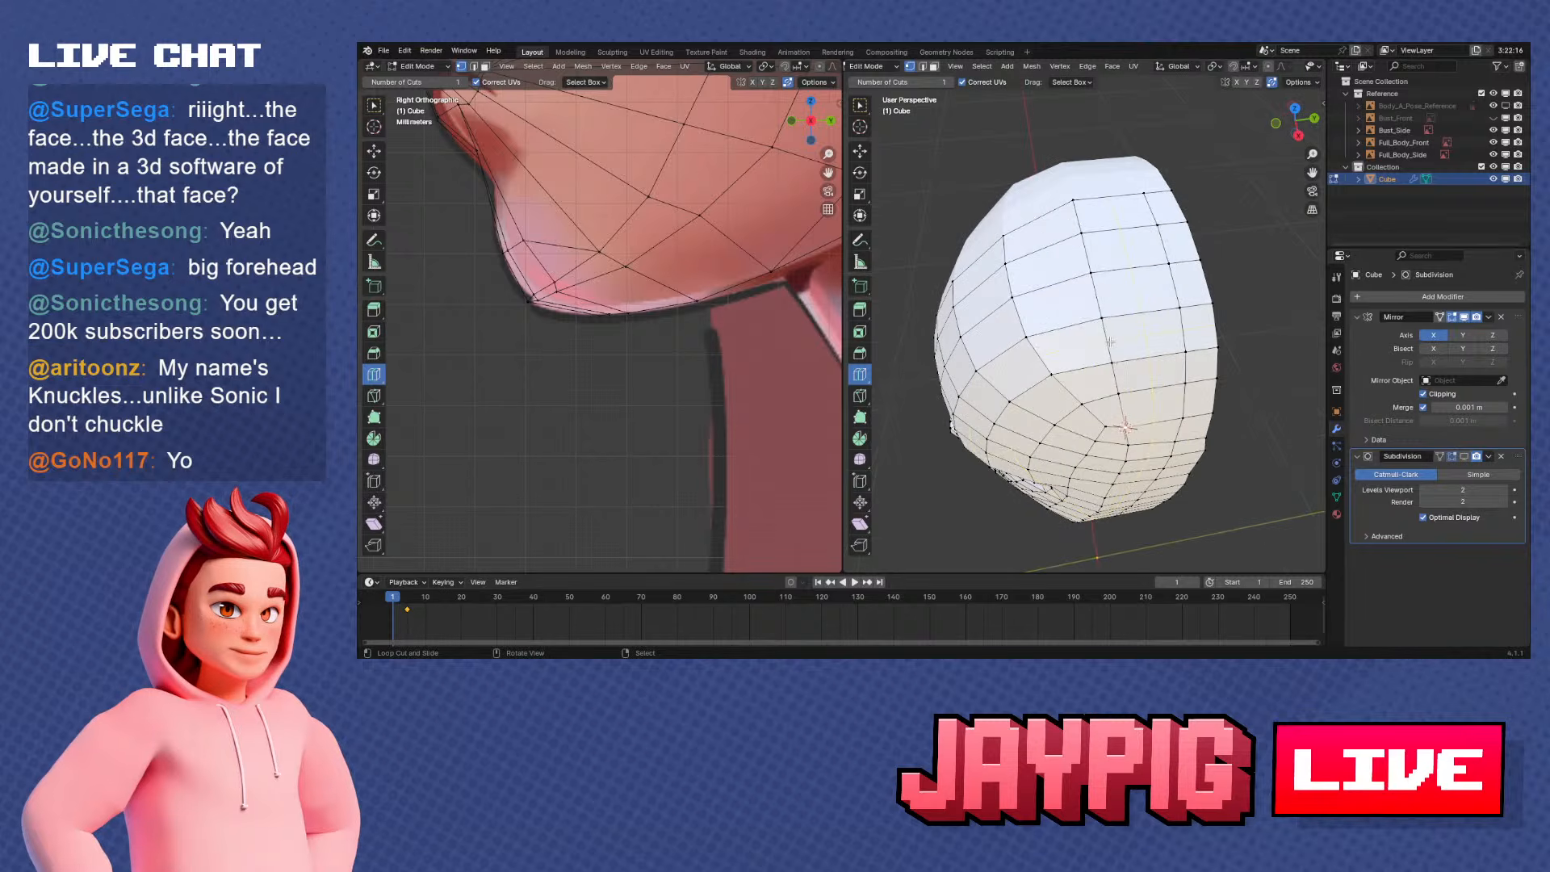
Select the vertex path from the side of the head up to the crown's centre line and apply Smooth Vertices
ctrl+right_click(1070, 211)
middle_drag(1070, 211, 1064, 169)
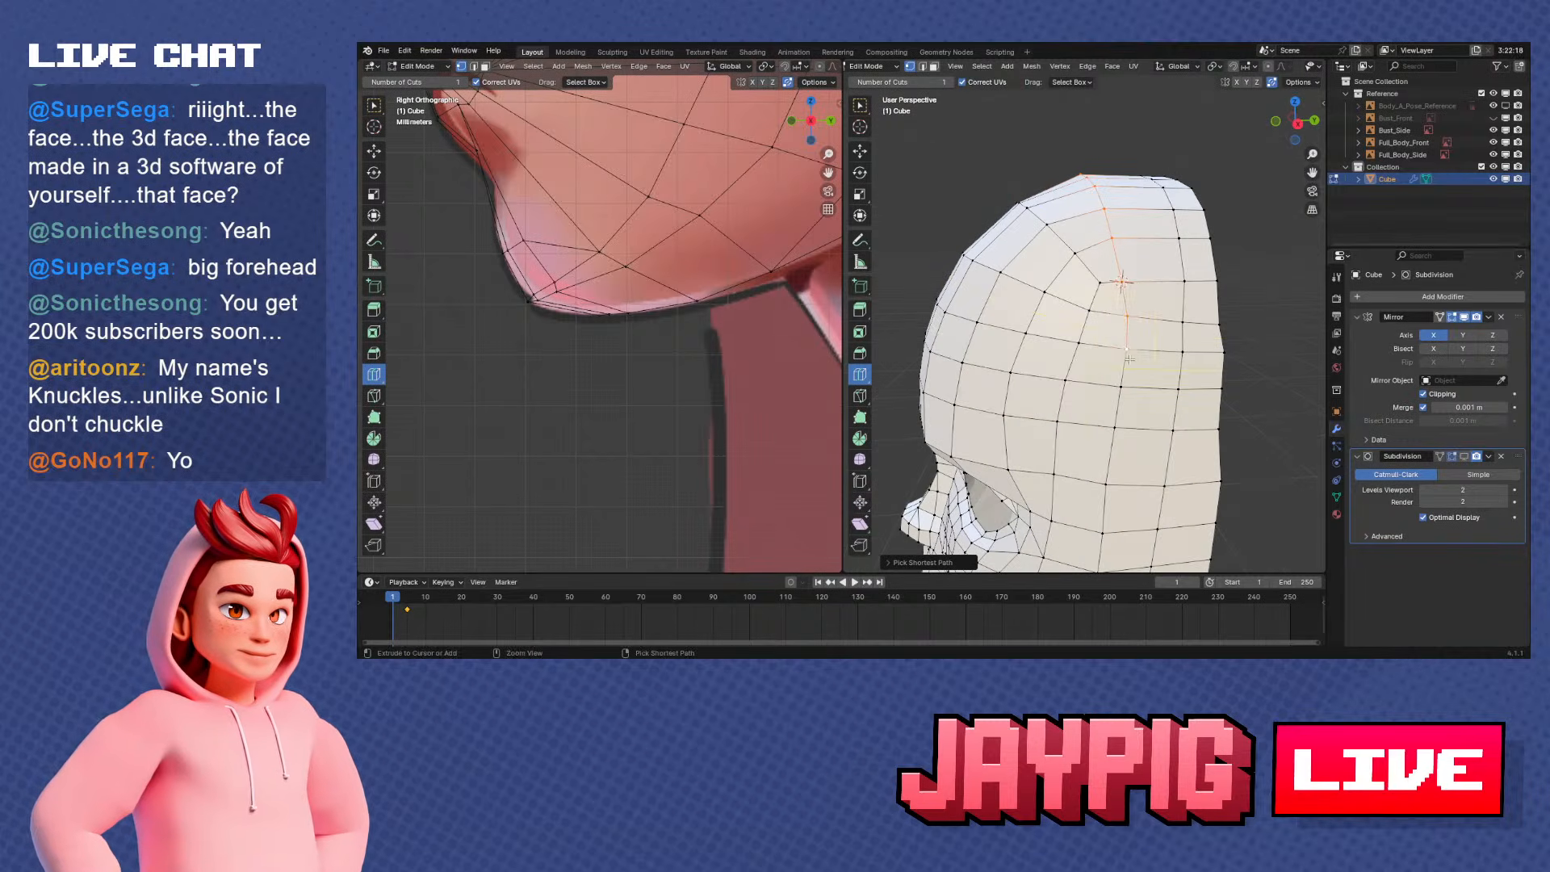
click(1066, 67)
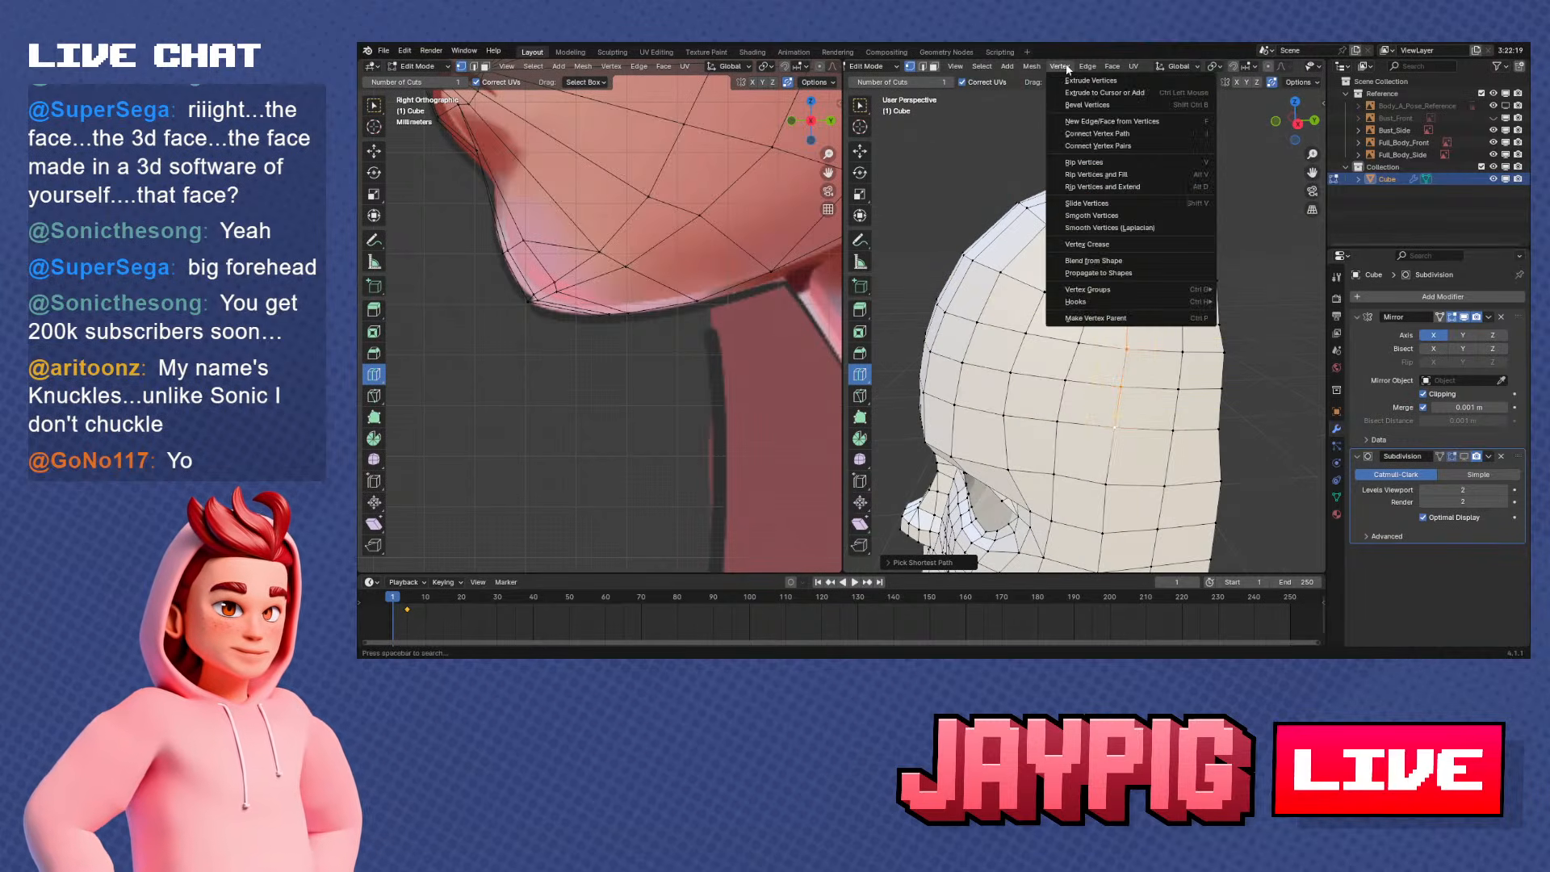
click(1111, 217)
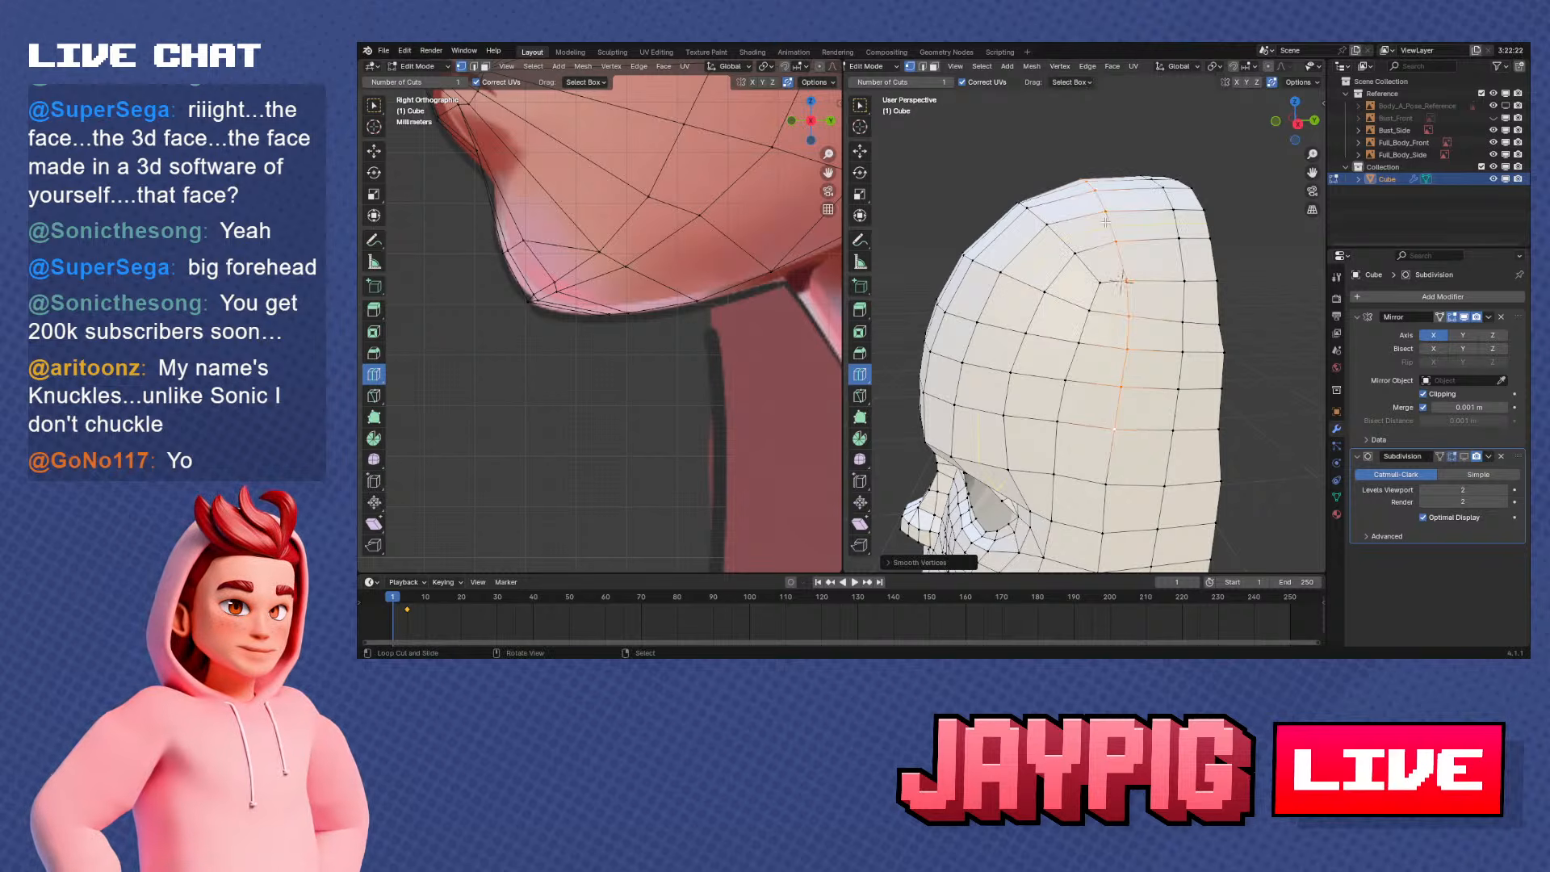
Select the crown section of that vertex path and slide its vertices slightly backward in side view
middle_drag(1111, 216, 1051, 204)
ctrl+click(1049, 198)
key(KP_3)
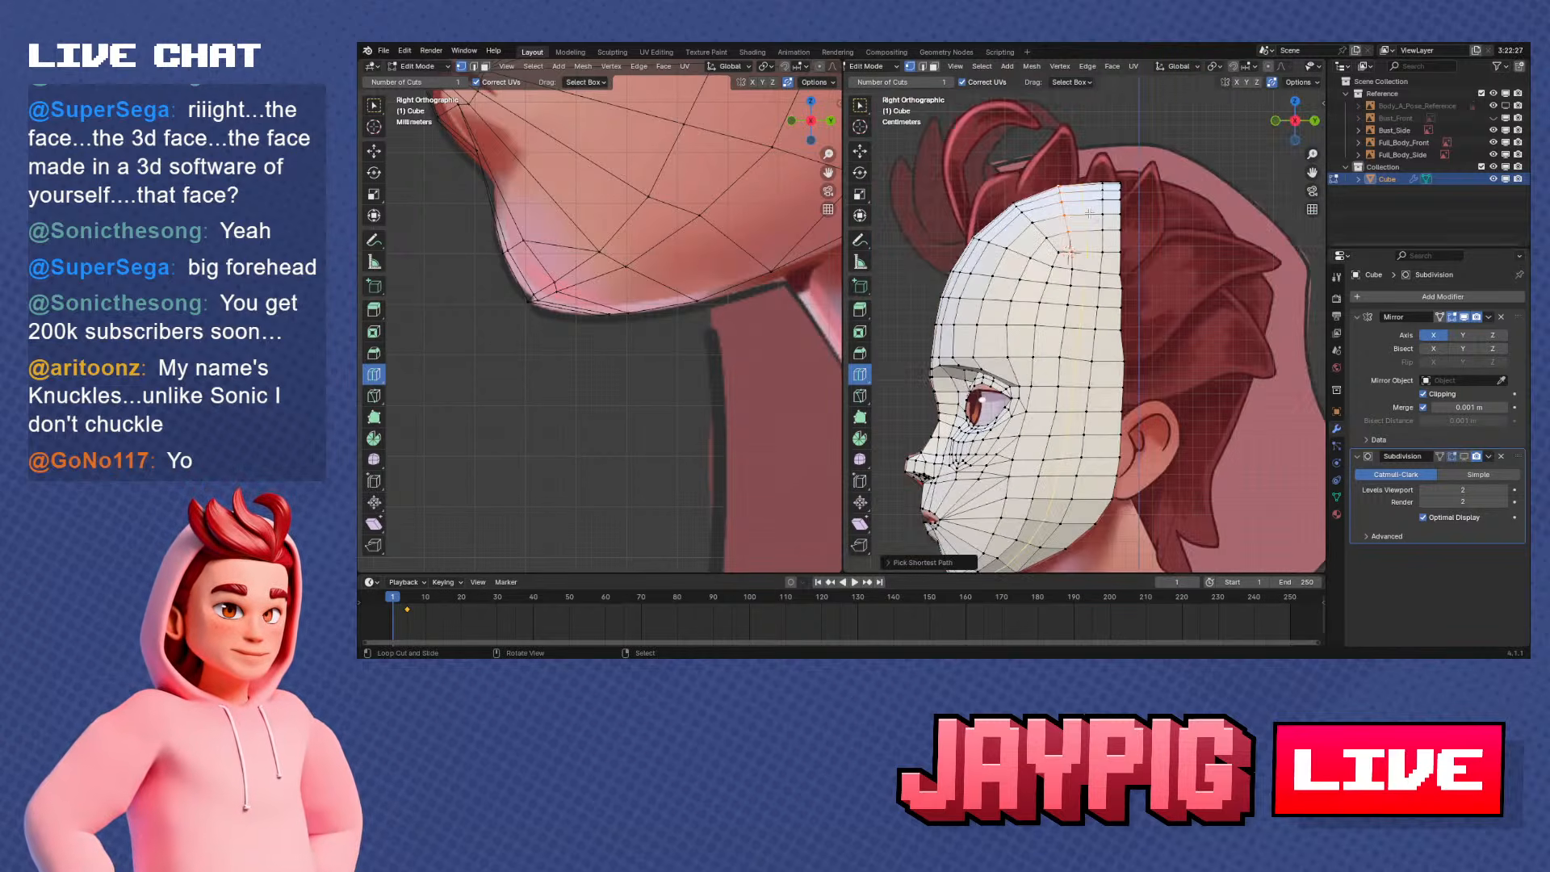
key(shift+v)
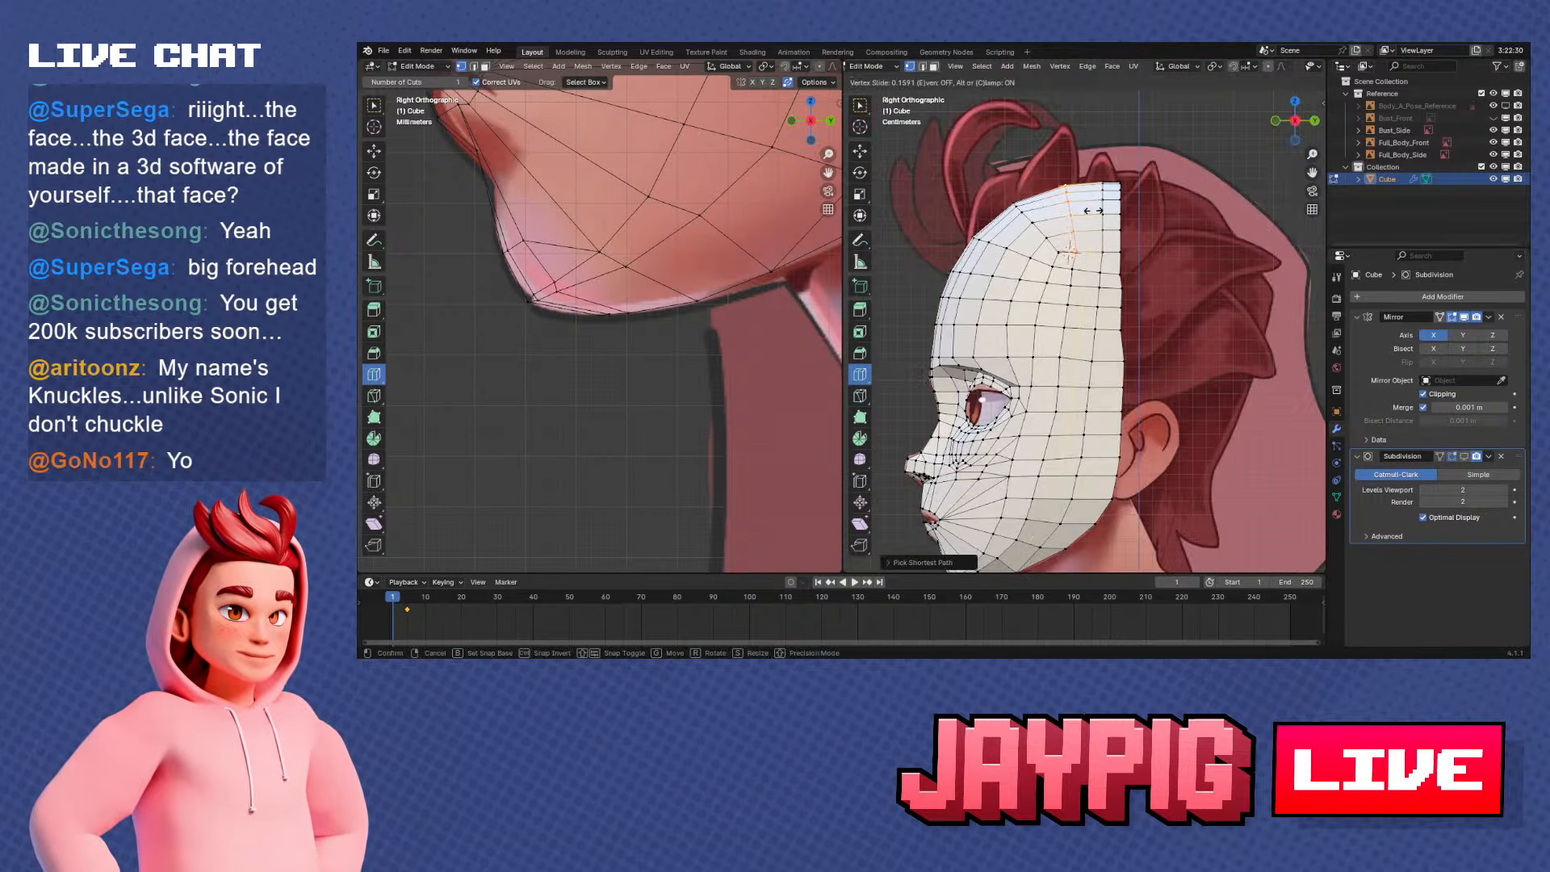
click(1093, 210)
Reselect the crown vertex path and rotate it about 4° around the 3D cursor in side view
scroll(1097, 223, up, 2)
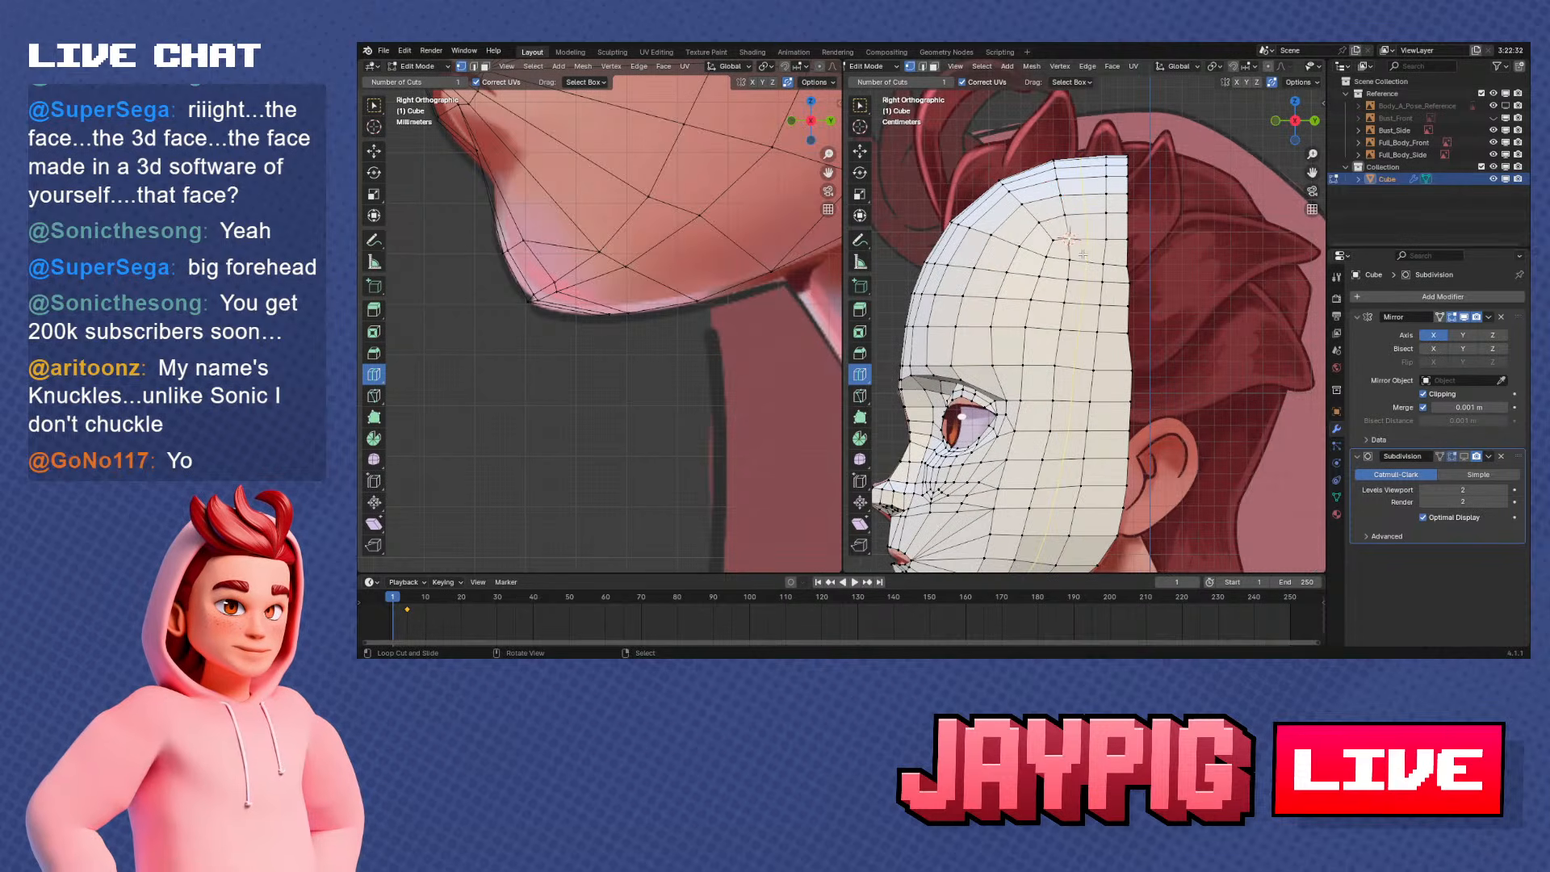
middle_drag(1077, 235, 1086, 277)
scroll(1077, 250, down, 3)
key(KP_3)
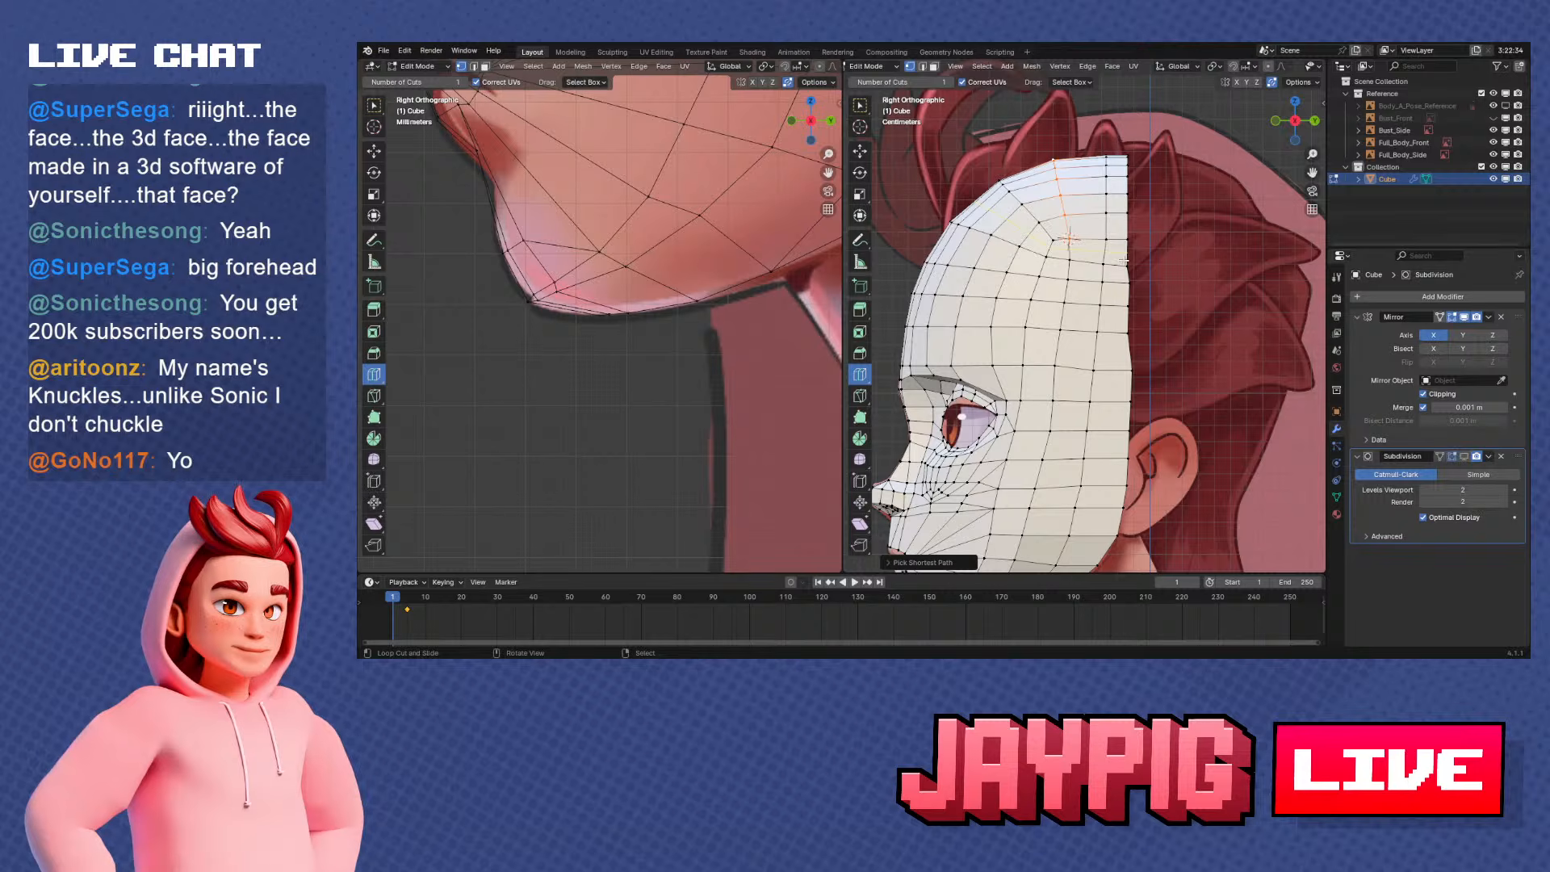
key(shift+v)
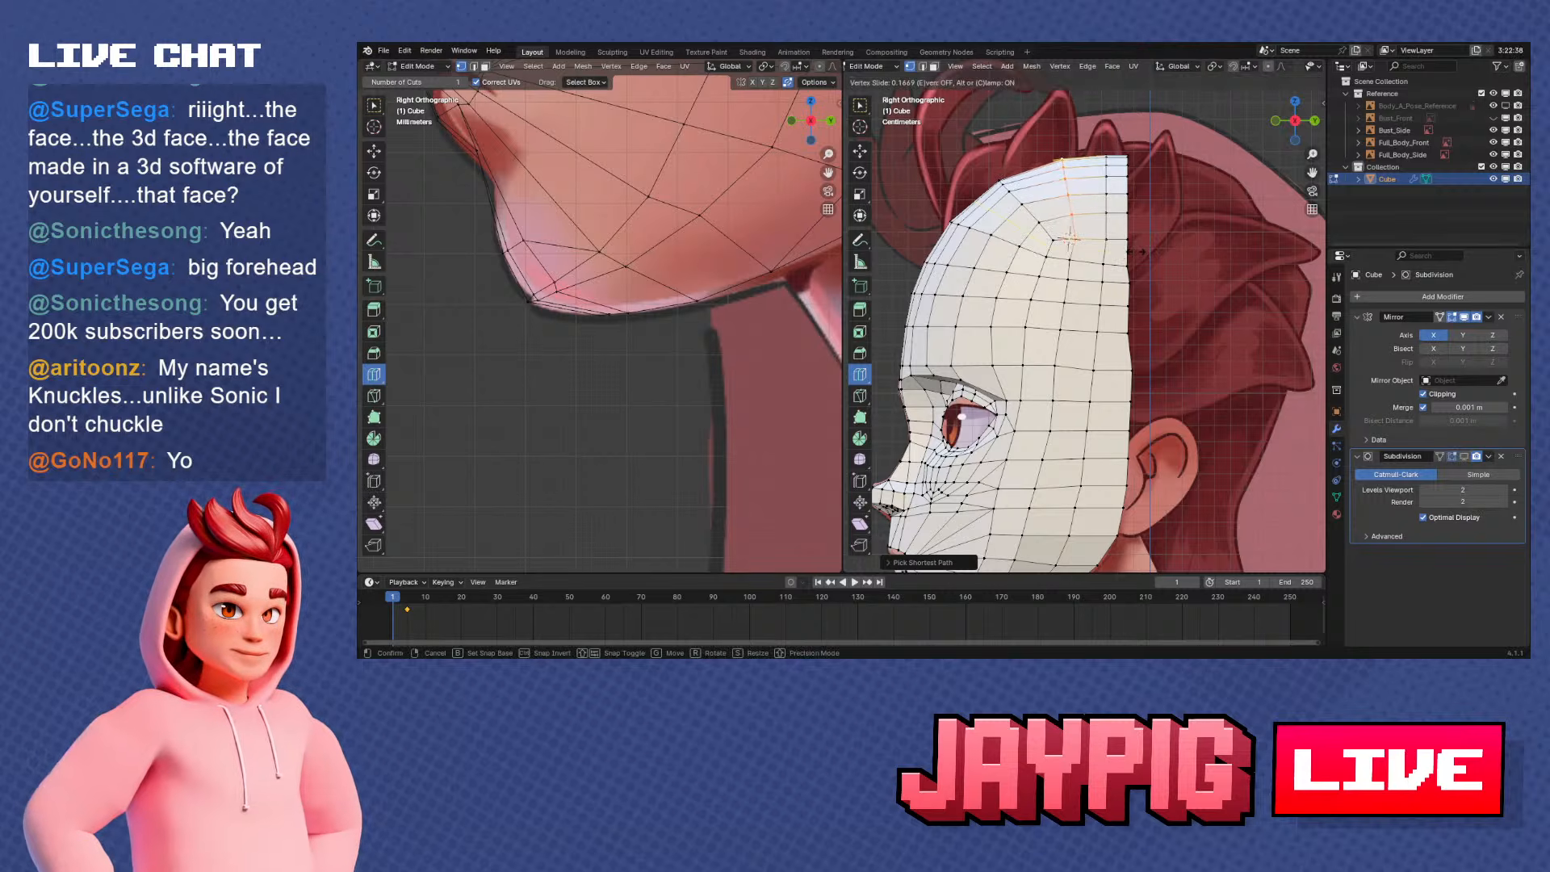
click(1138, 252)
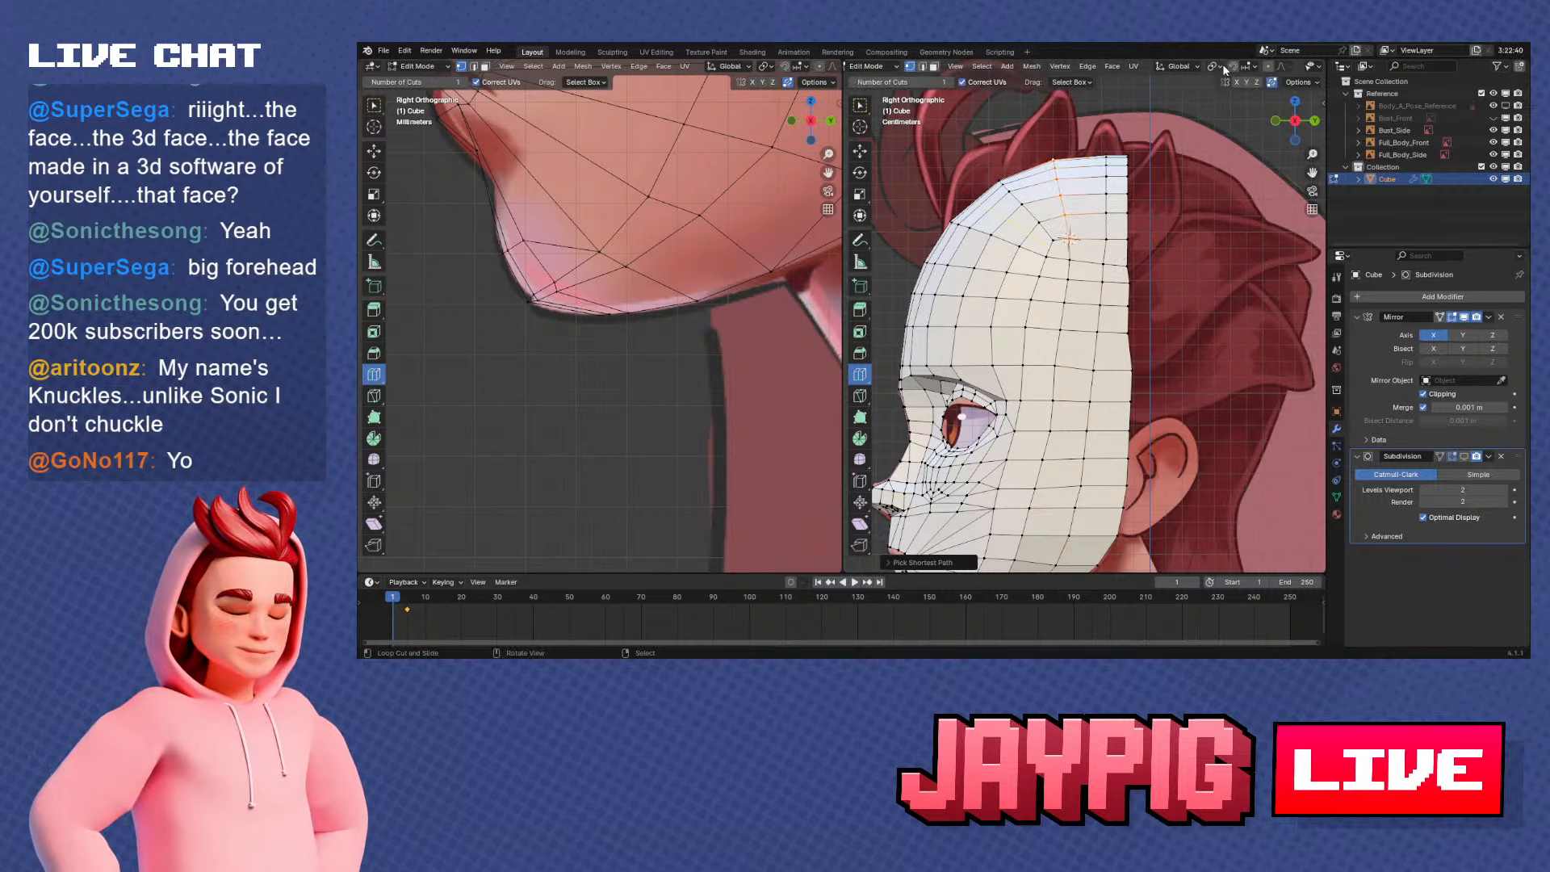
key(r)
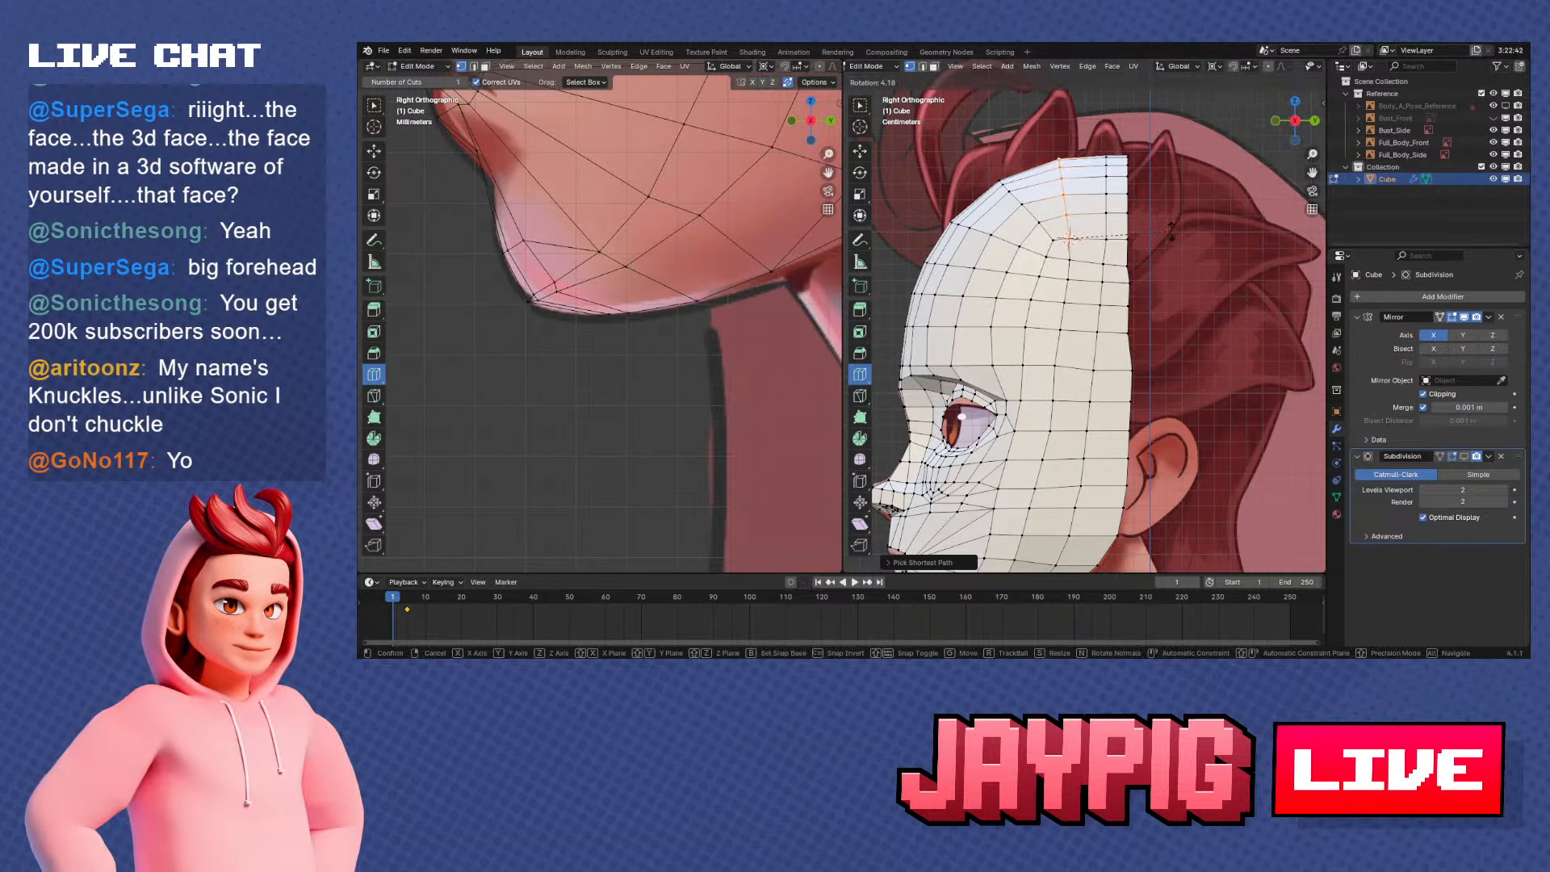
click(1181, 239)
Slide the rotated crown path's vertices slightly toward the open back edge and clear the selection
key(g)
key(g)
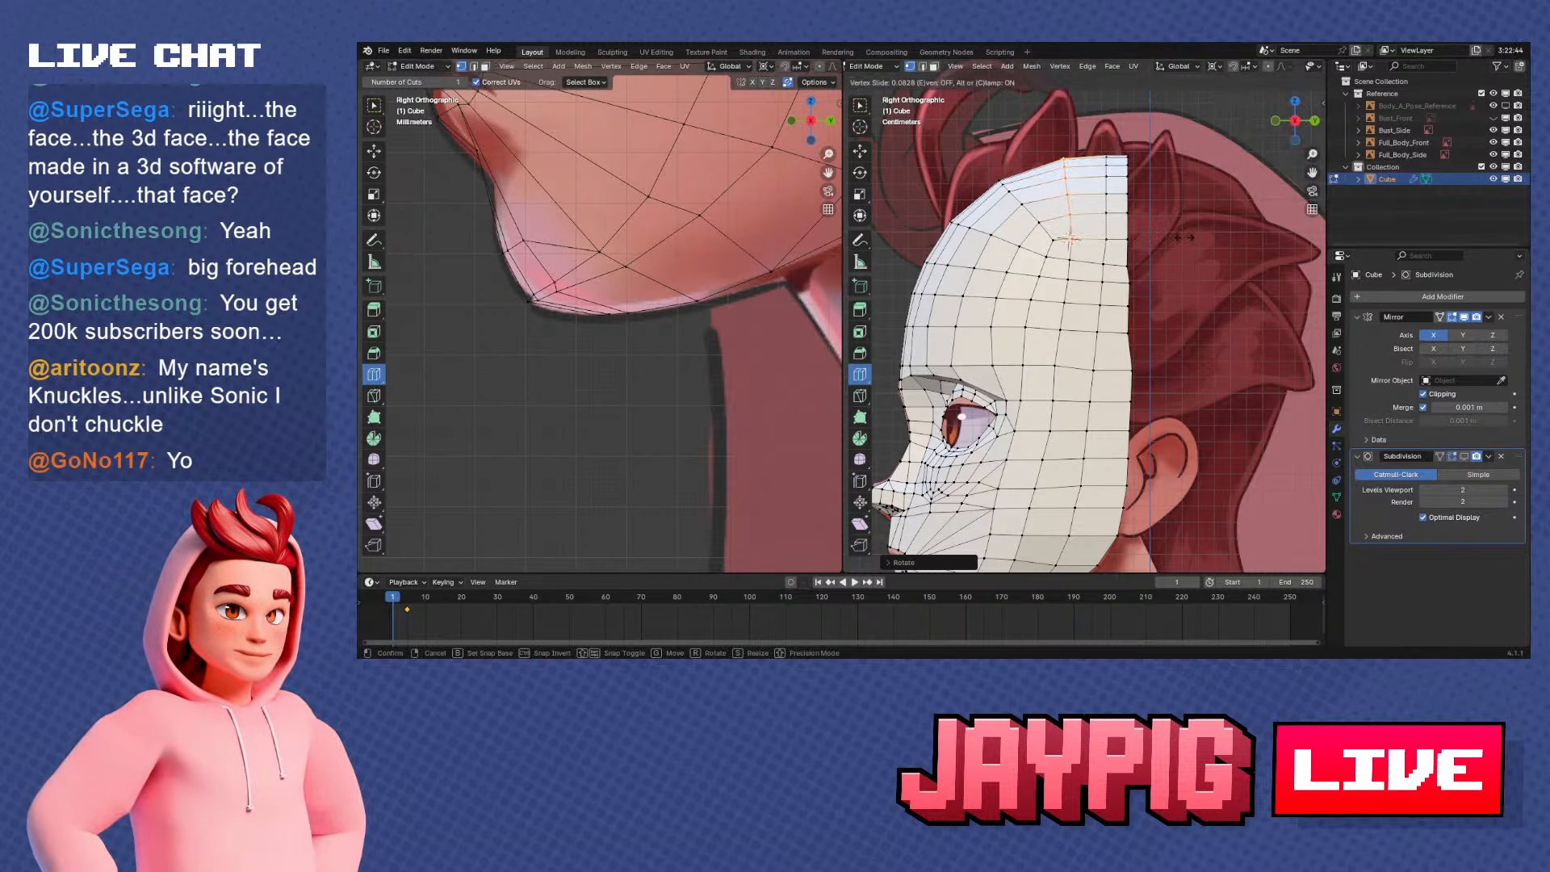
click(1184, 239)
key(alt+a)
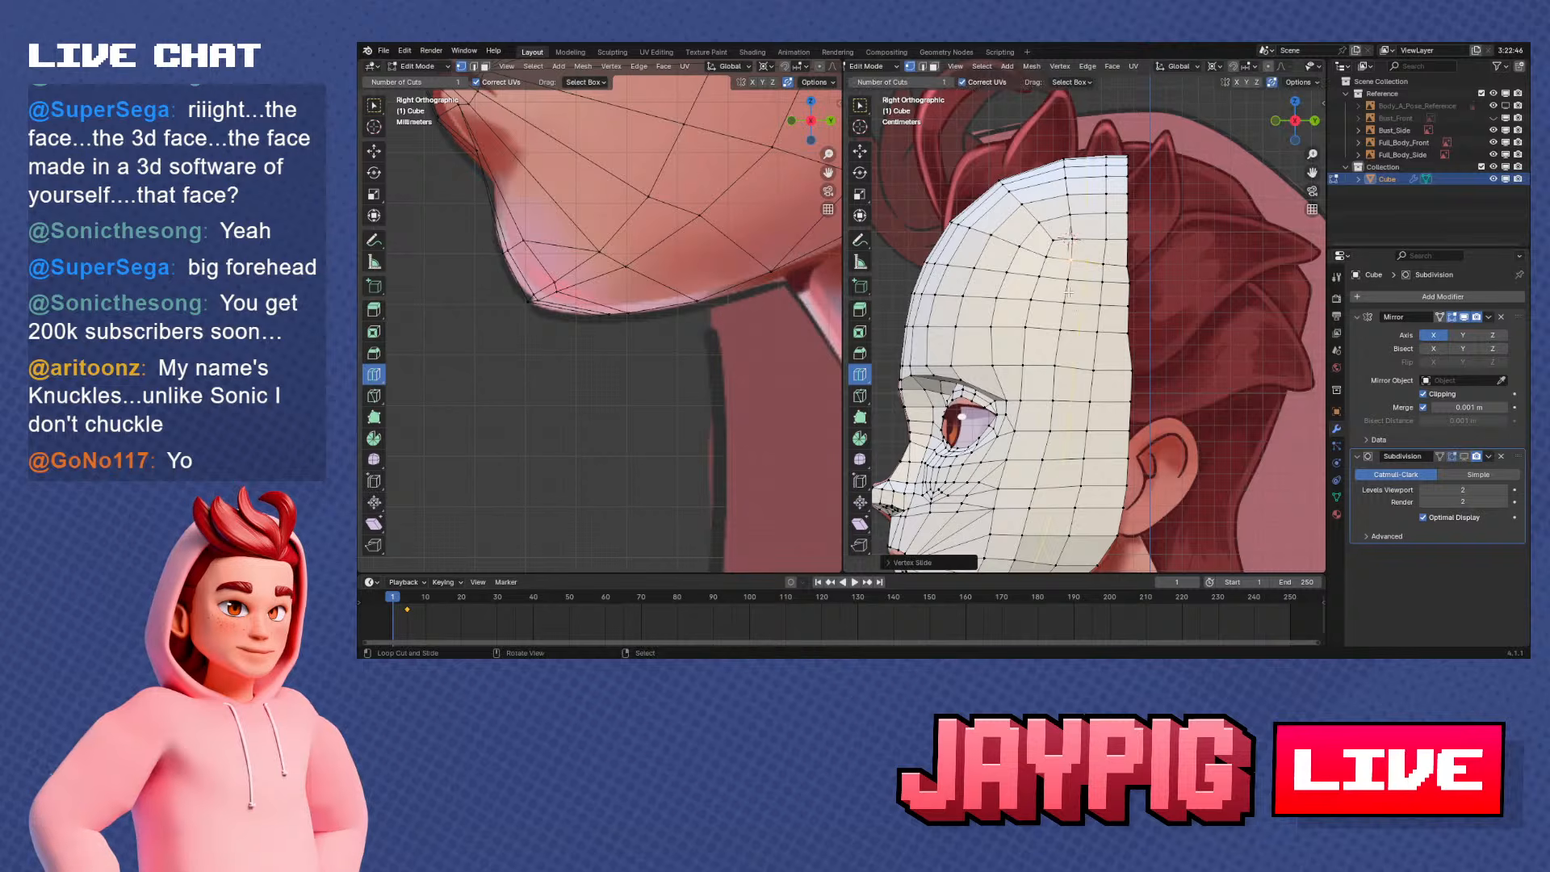
Select the vertex path along the crown's open back edge and move it along the Y axis in side view
click(1068, 299)
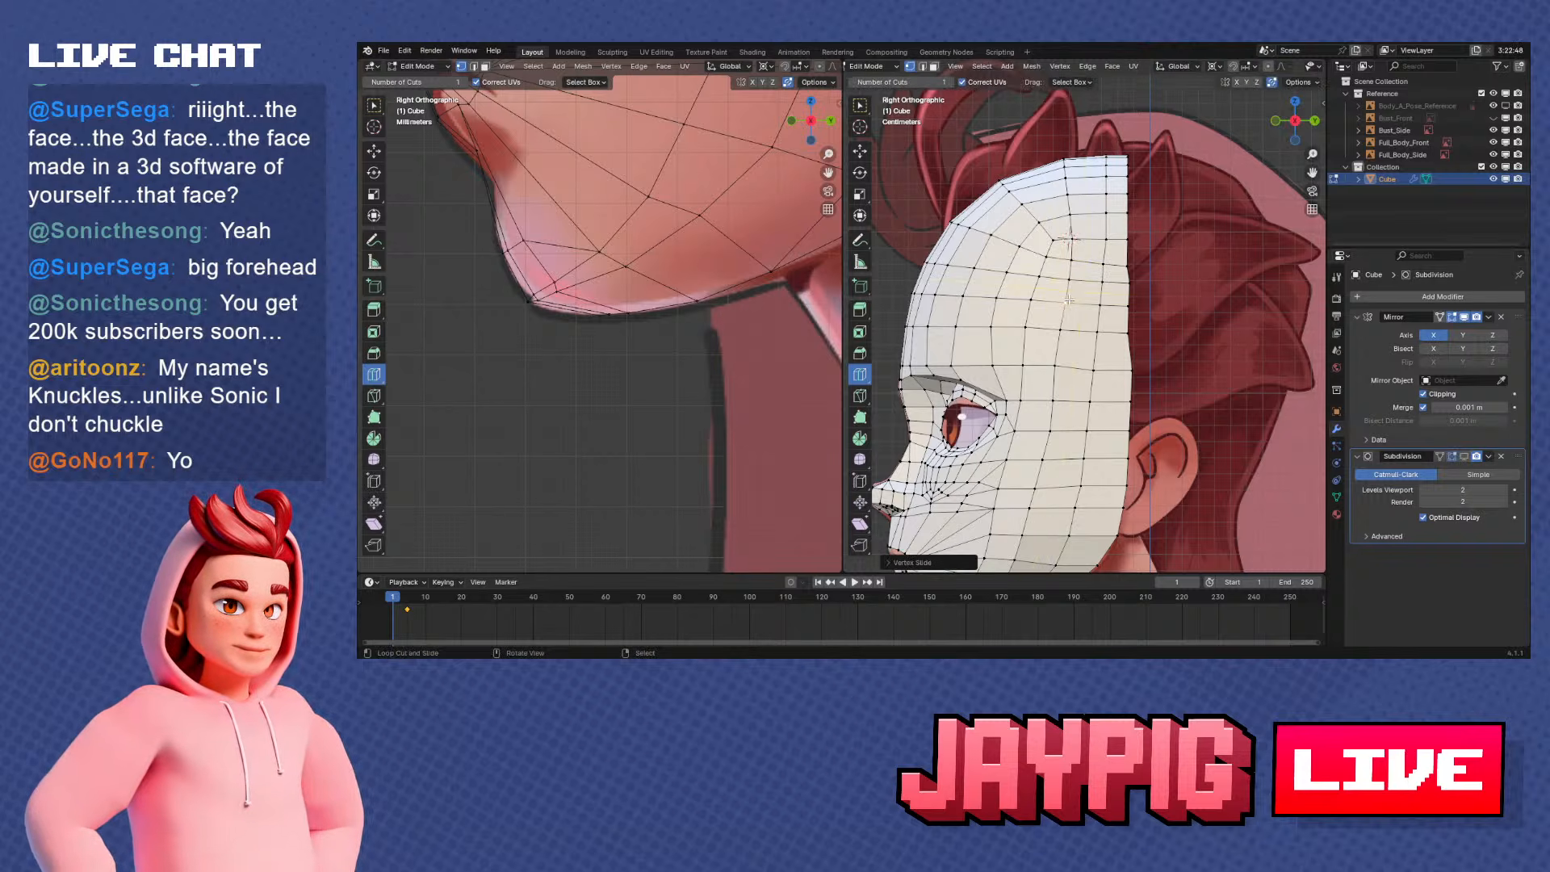
scroll(1082, 299, down, 2)
scroll(1127, 307, up, 2)
scroll(1147, 295, down, 1)
scroll(1155, 357, up, 2)
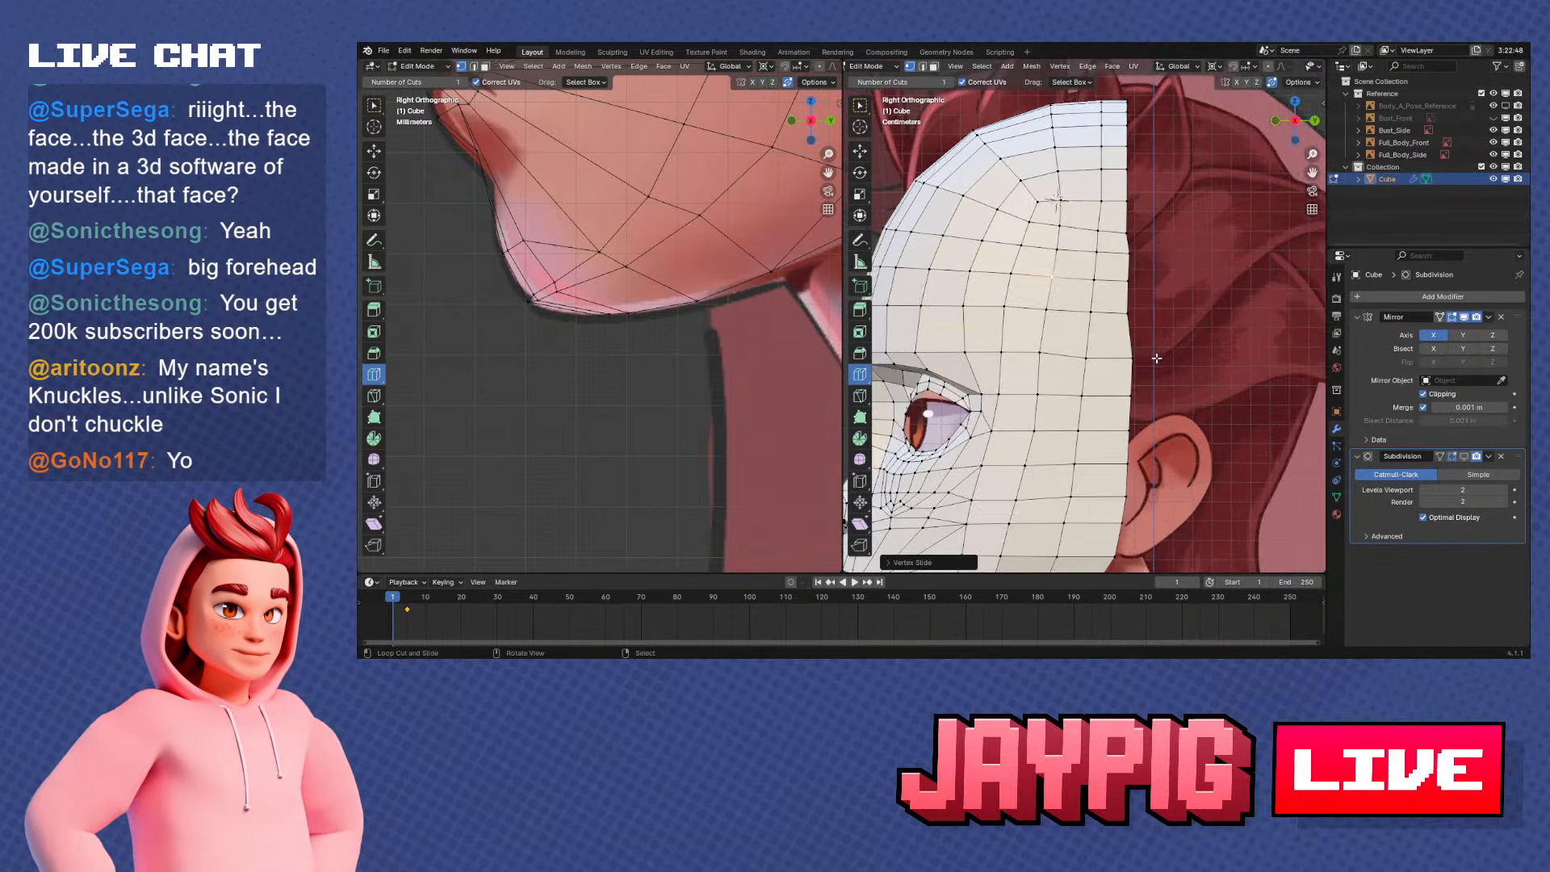
right_click(1131, 312)
shift+middle_drag(1131, 311, 1107, 353)
middle_drag(1118, 213, 1105, 270)
ctrl+right_click(1104, 270)
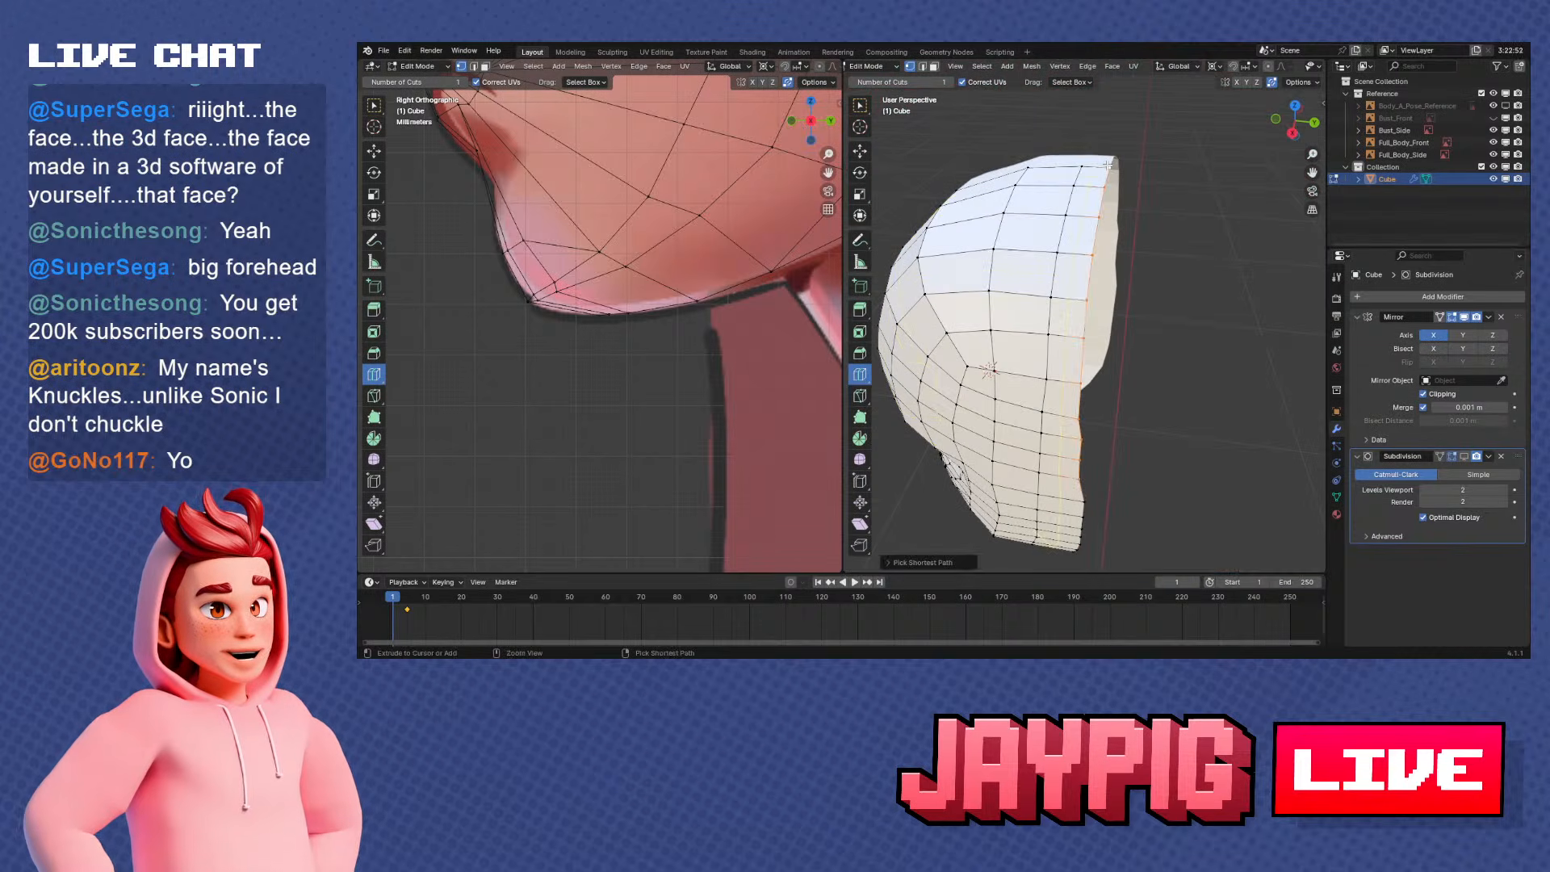
key(KP_3)
key(g)
key(y)
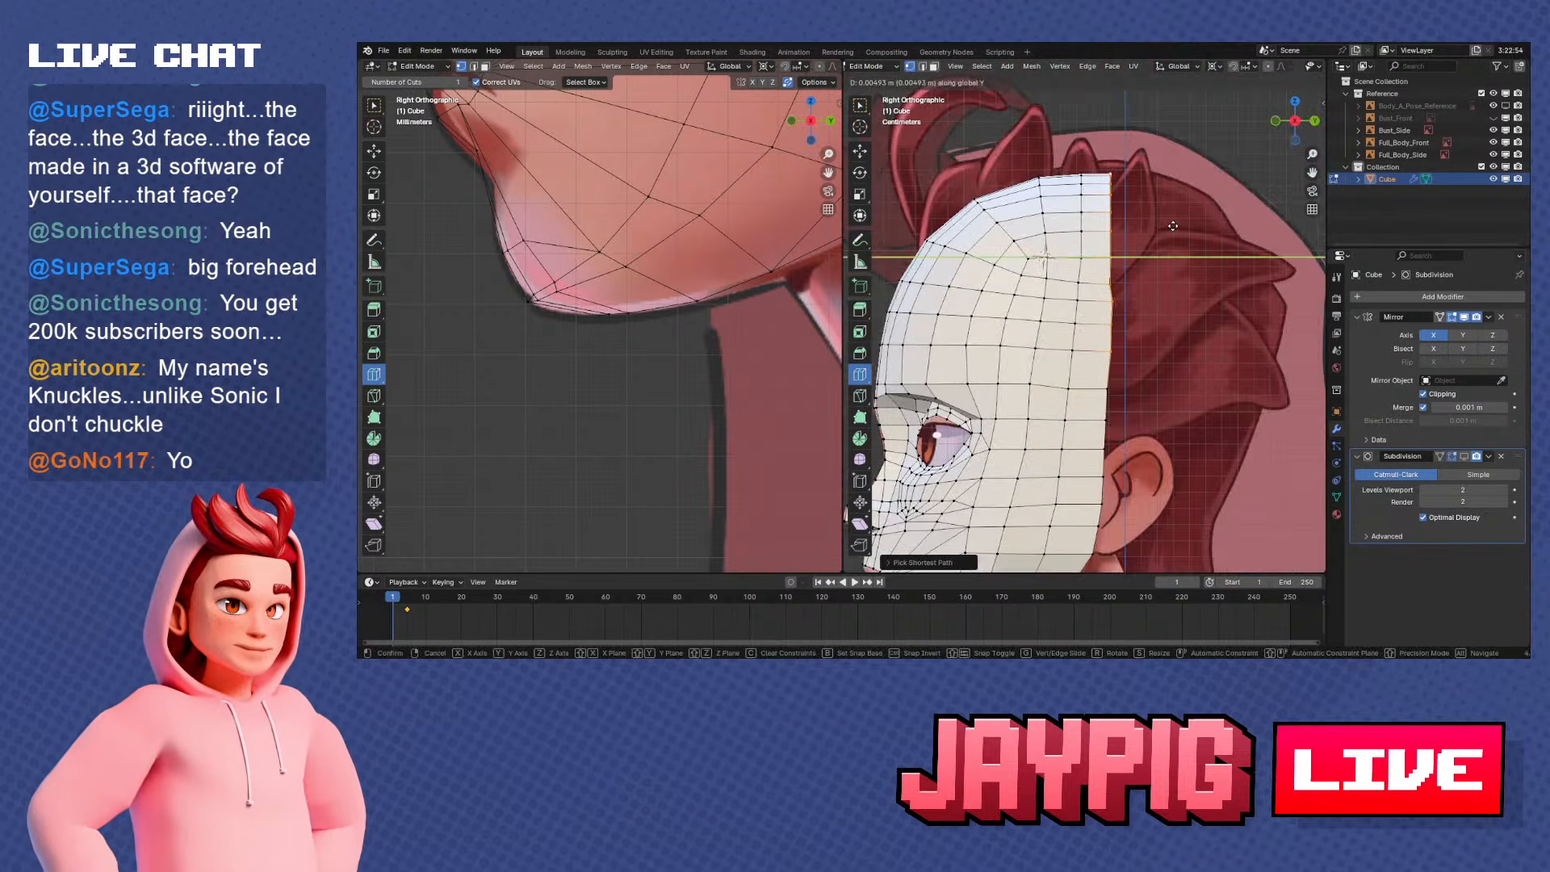
click(1173, 226)
key(s)
key(y)
key(0)
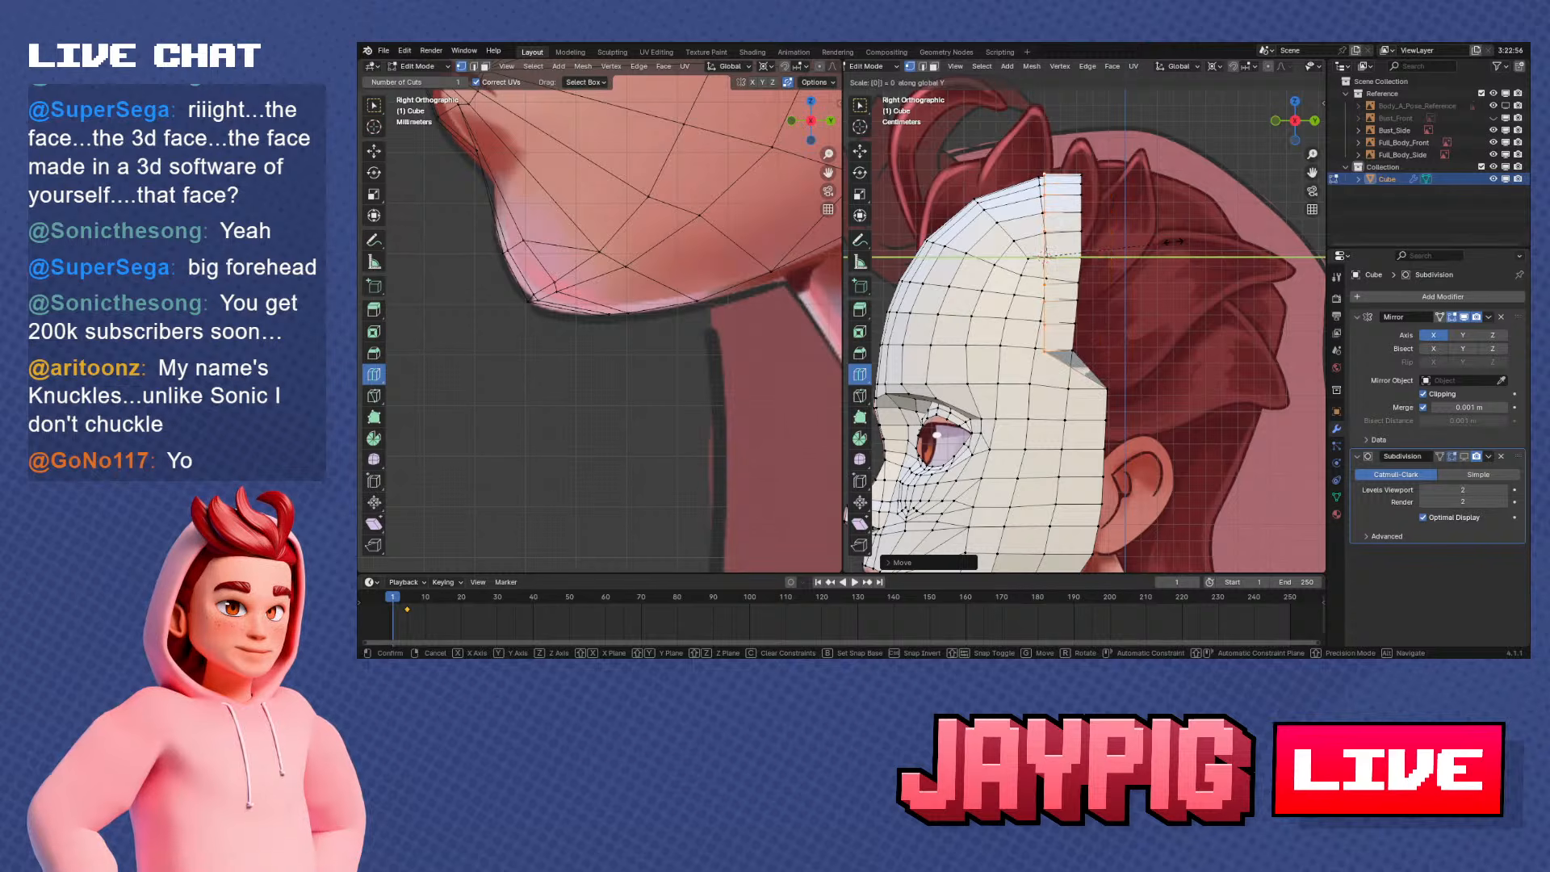
right_click(1173, 242)
Change the pivot point from the 3D cursor, flatten the crown's back edge with Y scale 0, and move it about 0.002 m forward
click(1213, 67)
click(1232, 132)
key(s)
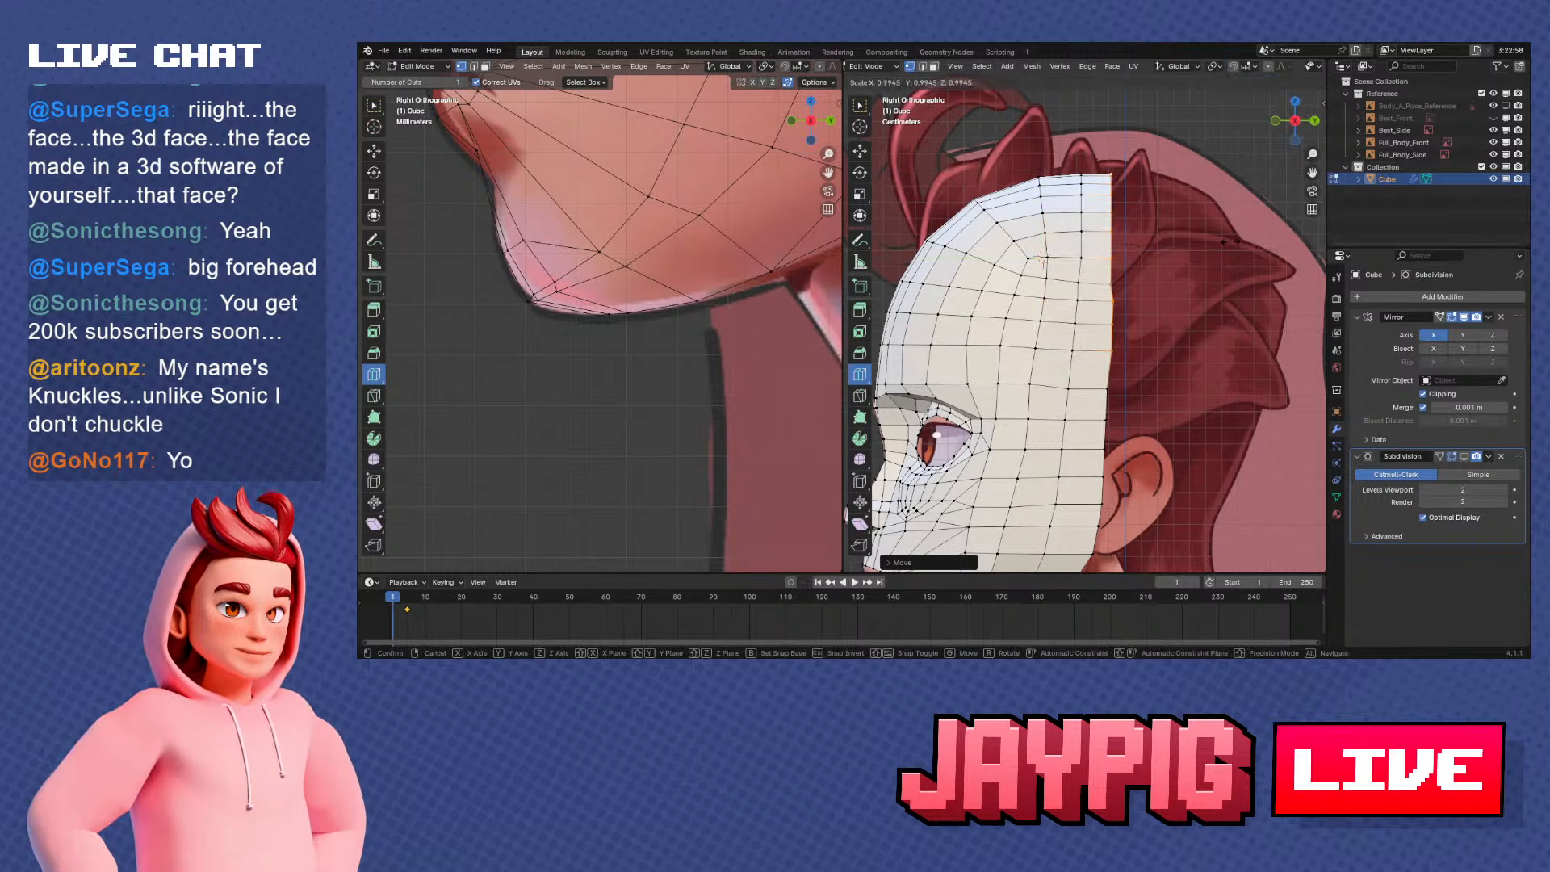
key(y)
key(0)
click(1224, 242)
key(g)
key(y)
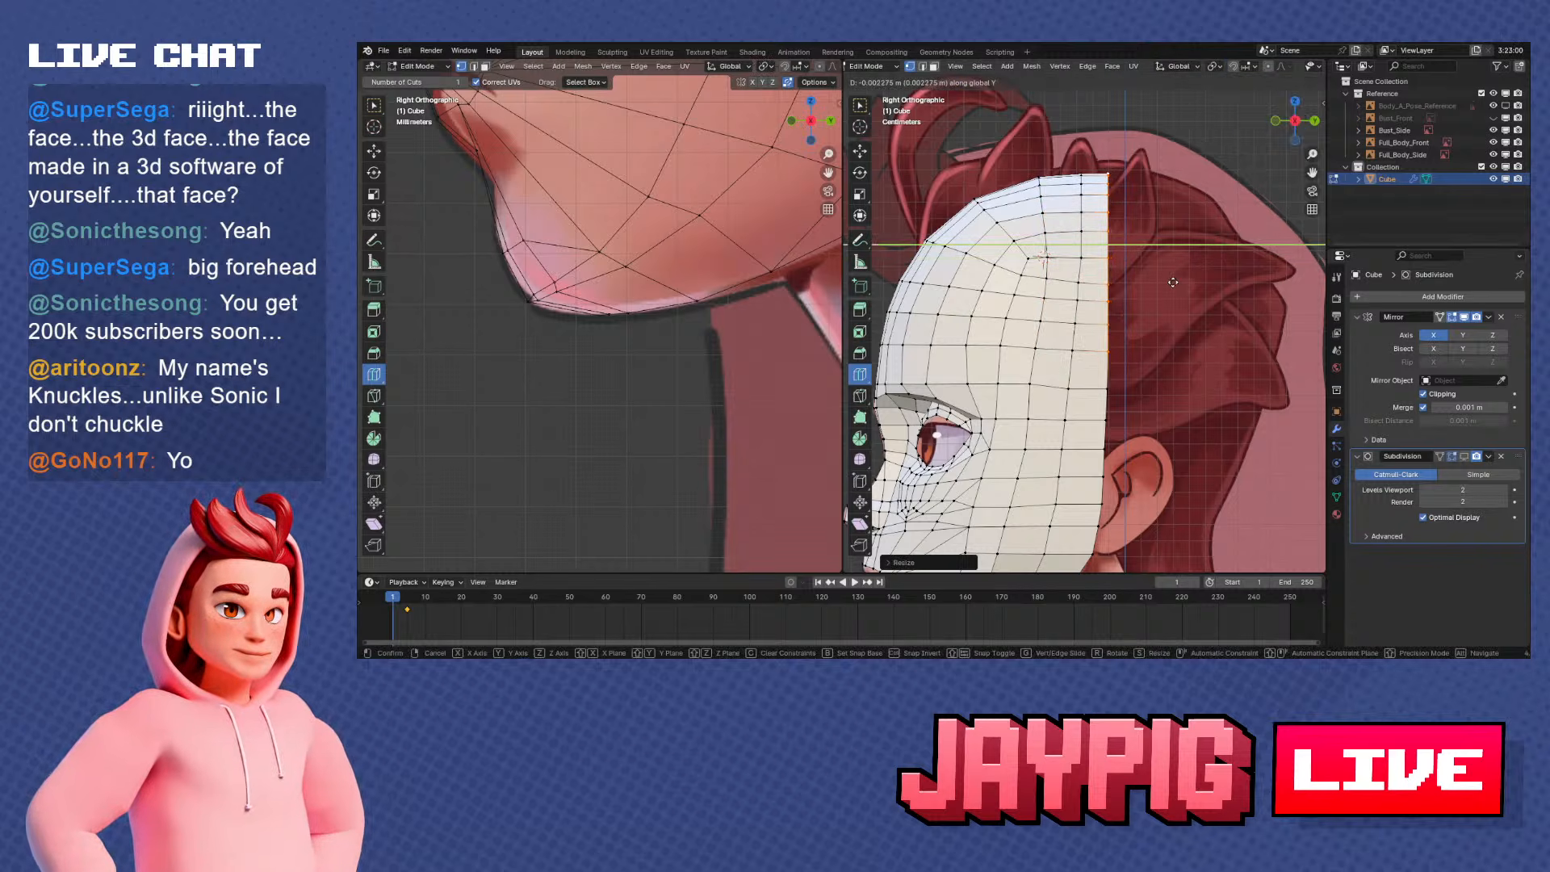
click(1173, 281)
Examine the head shape from several angles, in and out of Edit Mode and in front and side view
scroll(1146, 242, down, 1)
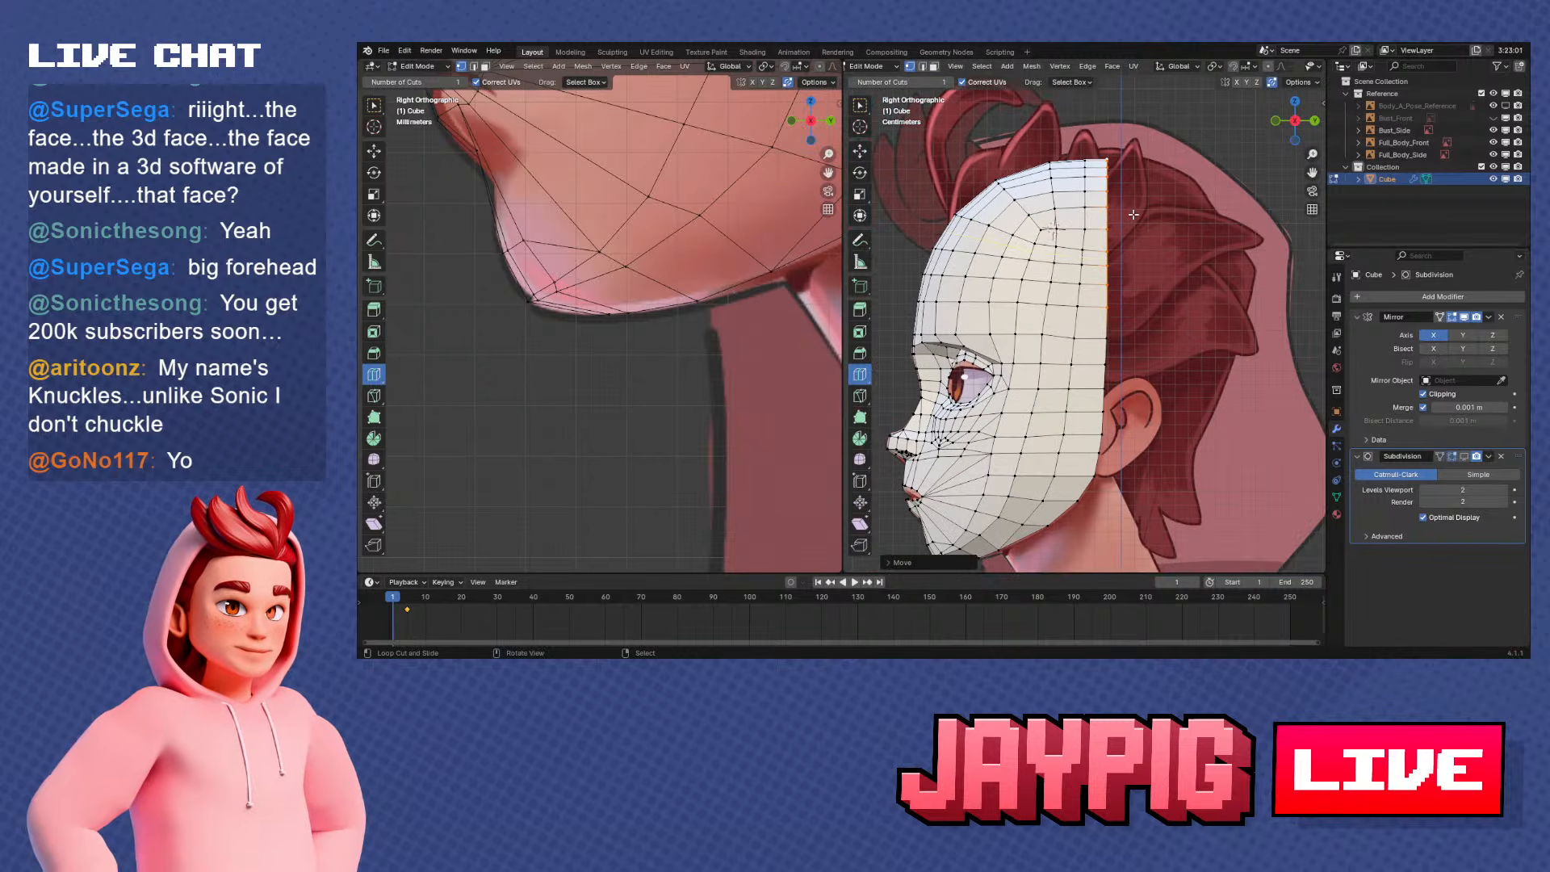
scroll(1133, 215, down, 1)
shift+middle_drag(1133, 217, 1152, 174)
shift+middle_drag(1146, 258, 1151, 165)
shift+middle_drag(1151, 314, 1135, 355)
scroll(1153, 393, down, 1)
key(Tab)
key(Tab)
key(KP_1)
key(KP_3)
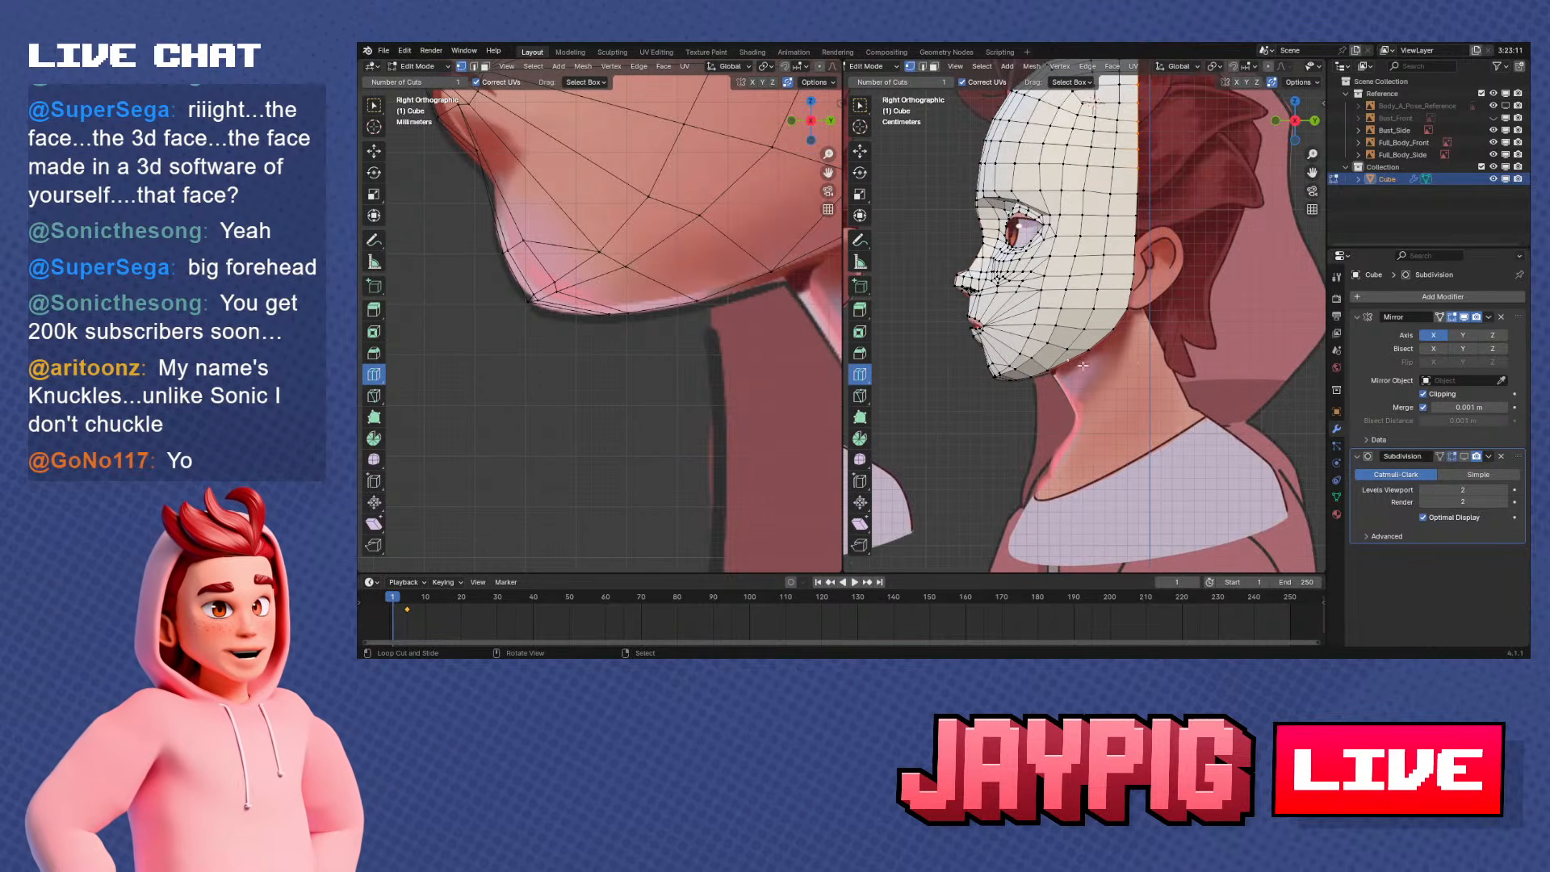
Try to extrude a vertex path on the jaw's lower edge along X toward the head's centre line
scroll(1085, 371, up, 2)
scroll(807, 375, down, 2)
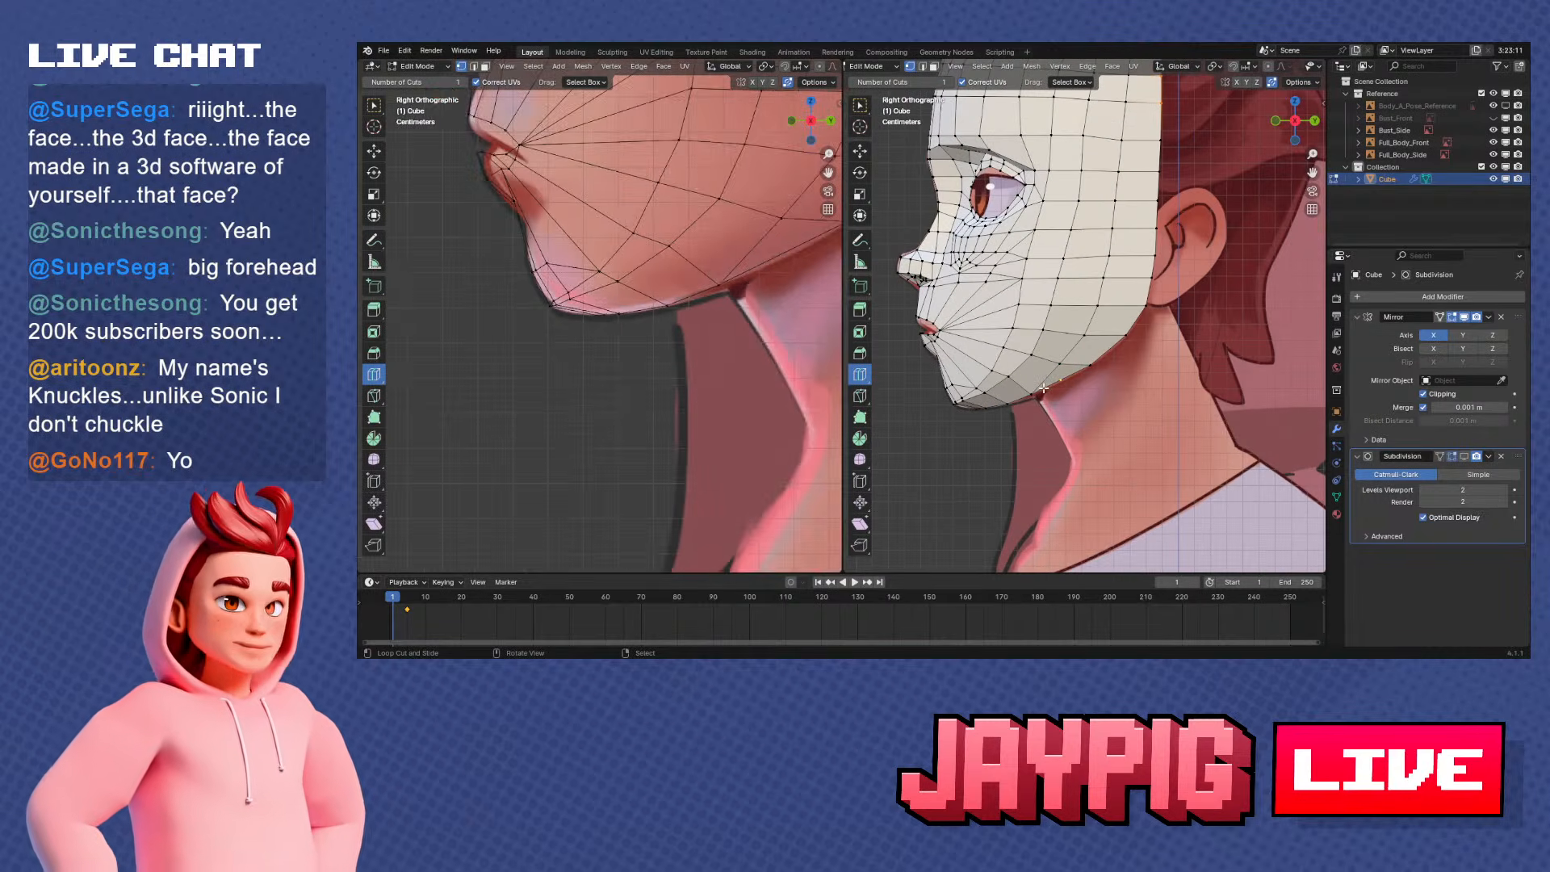
middle_drag(1055, 394, 1059, 289)
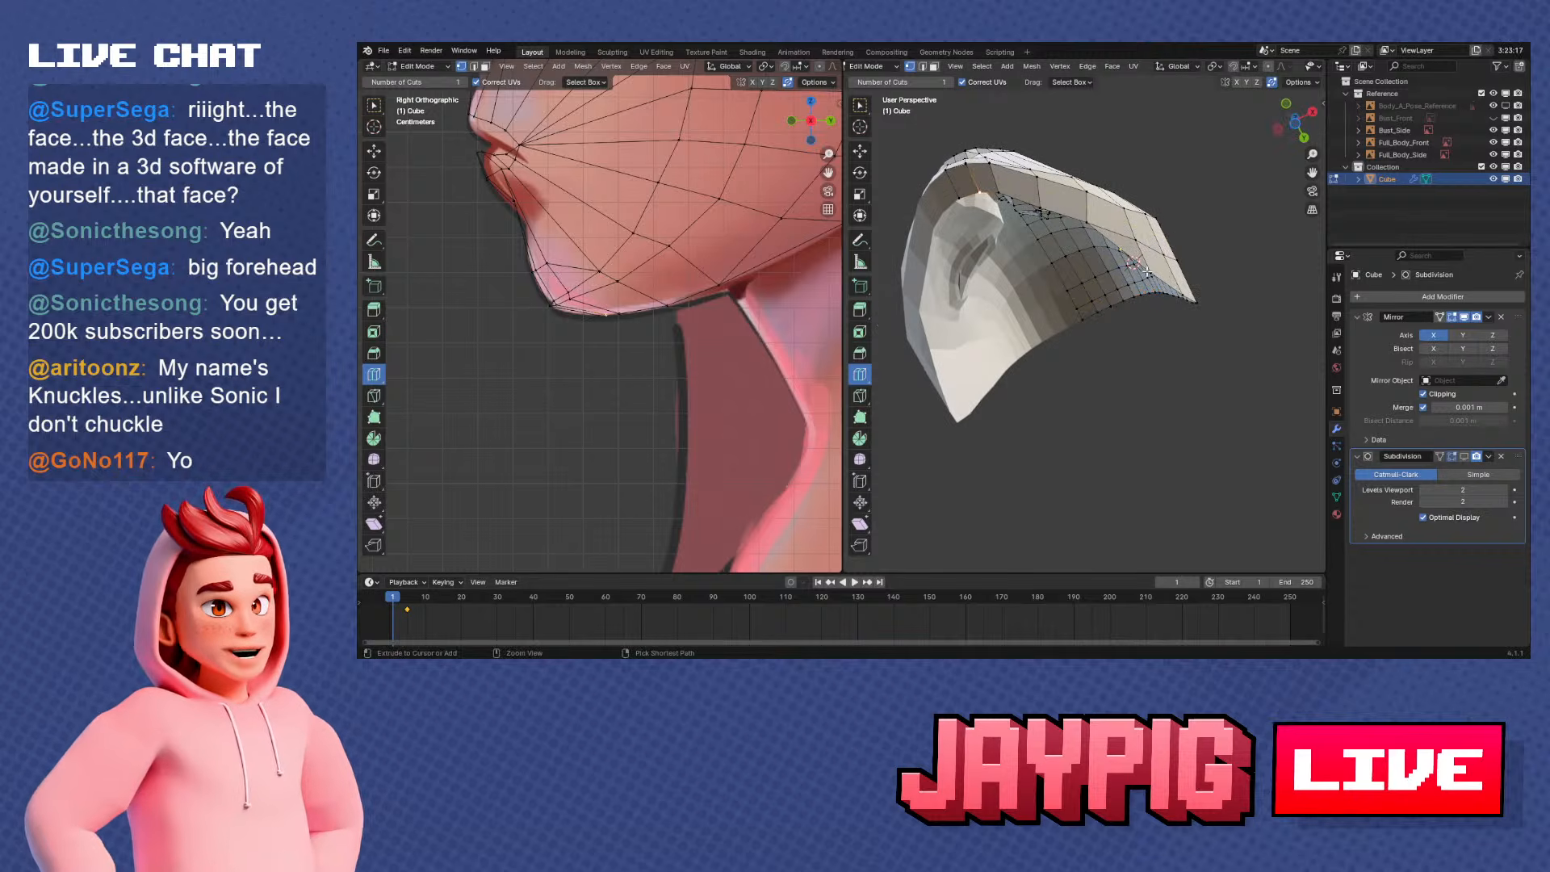
ctrl+right_click(1147, 272)
key(e)
key(x)
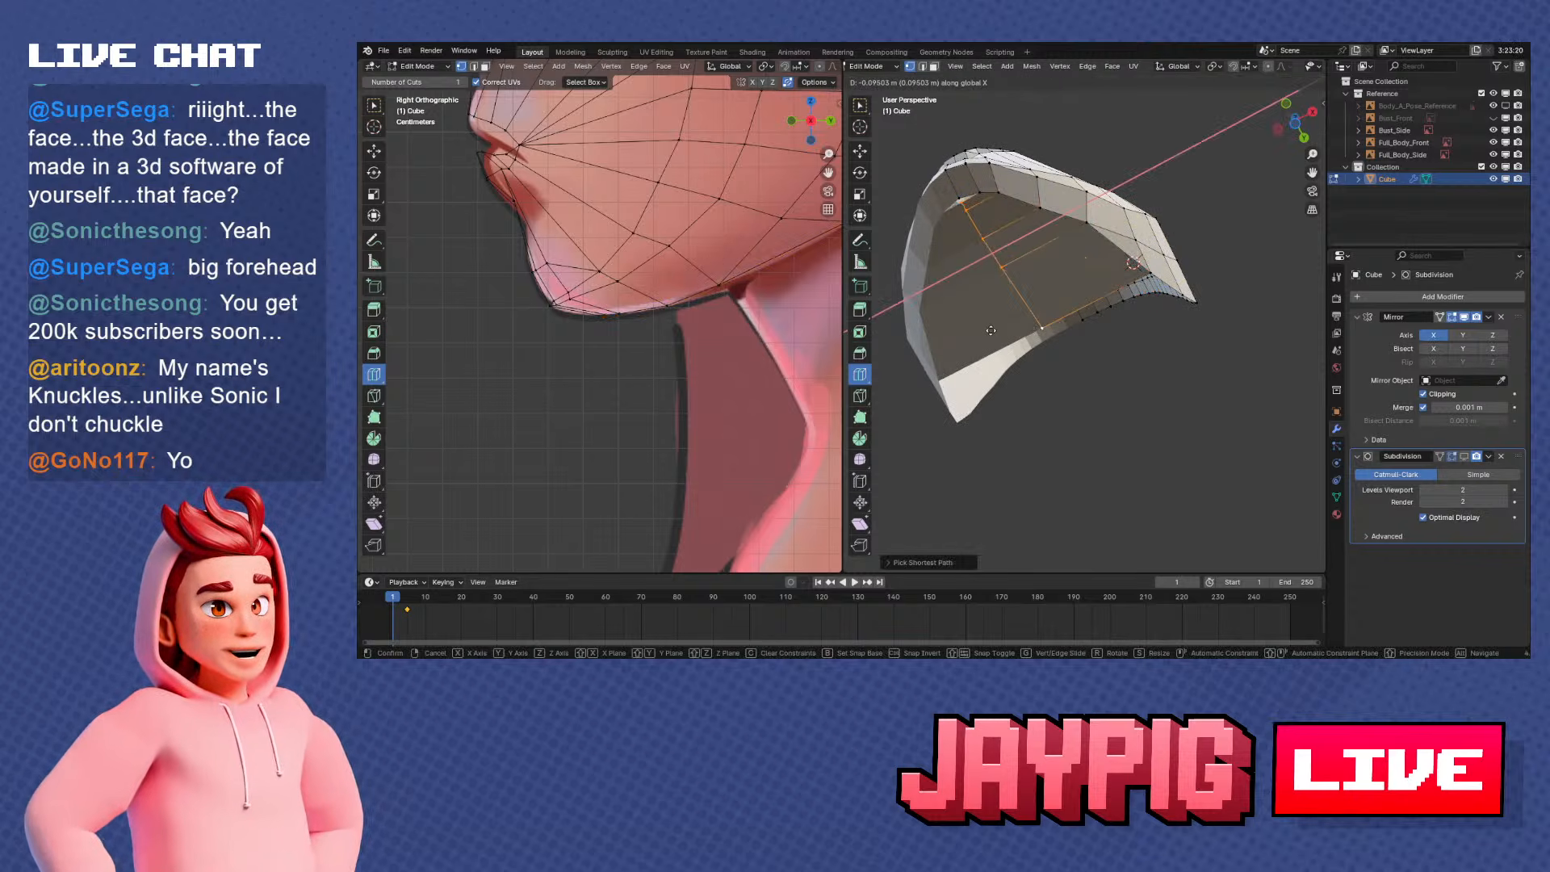
click(991, 330)
Try a lengthwise loop cut through the faces extruded under the jaw
middle_drag(991, 330, 1036, 389)
scroll(1098, 367, up, 2)
scroll(1163, 374, up, 1)
scroll(1078, 387, up, 2)
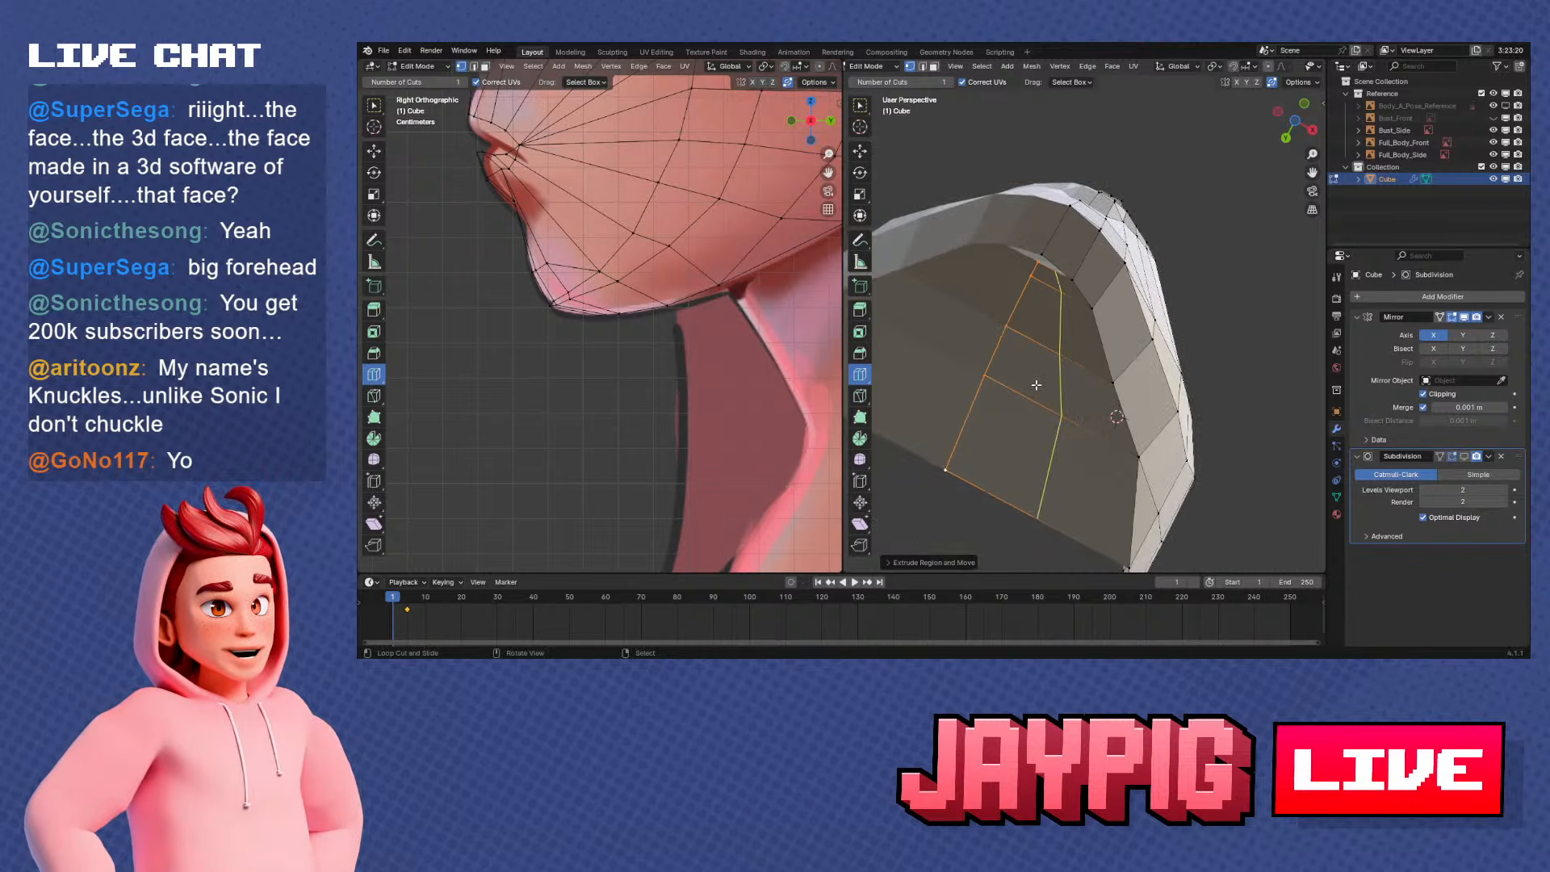
mouse_move(1076, 368)
middle_down()
mouse_move(1202, 320)
mouse_move(1098, 344)
mouse_move(1054, 324)
mouse_move(1106, 391)
mouse_move(1129, 297)
mouse_move(1068, 363)
middle_up()
scroll(1055, 329, down, 2)
click(1105, 390)
Select the lower jaw edge's vertex path from the chin to the neck line and extrude it inward to the centre line
key(KP_1)
key(KP_3)
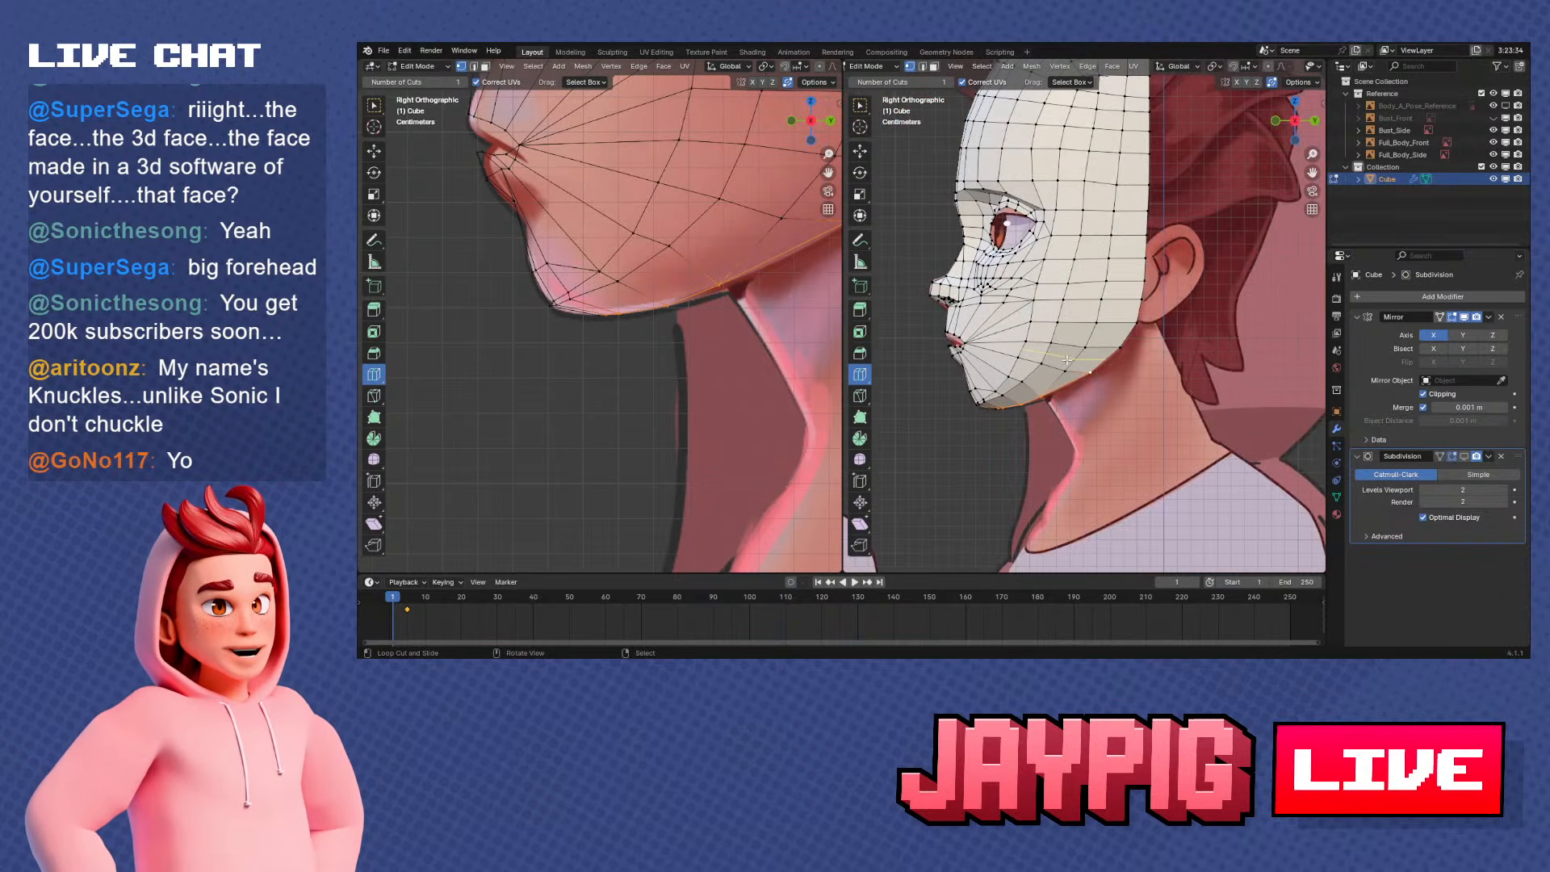
scroll(1069, 388, up, 3)
shift+middle_drag(1069, 452, 1070, 384)
scroll(1070, 384, up, 1)
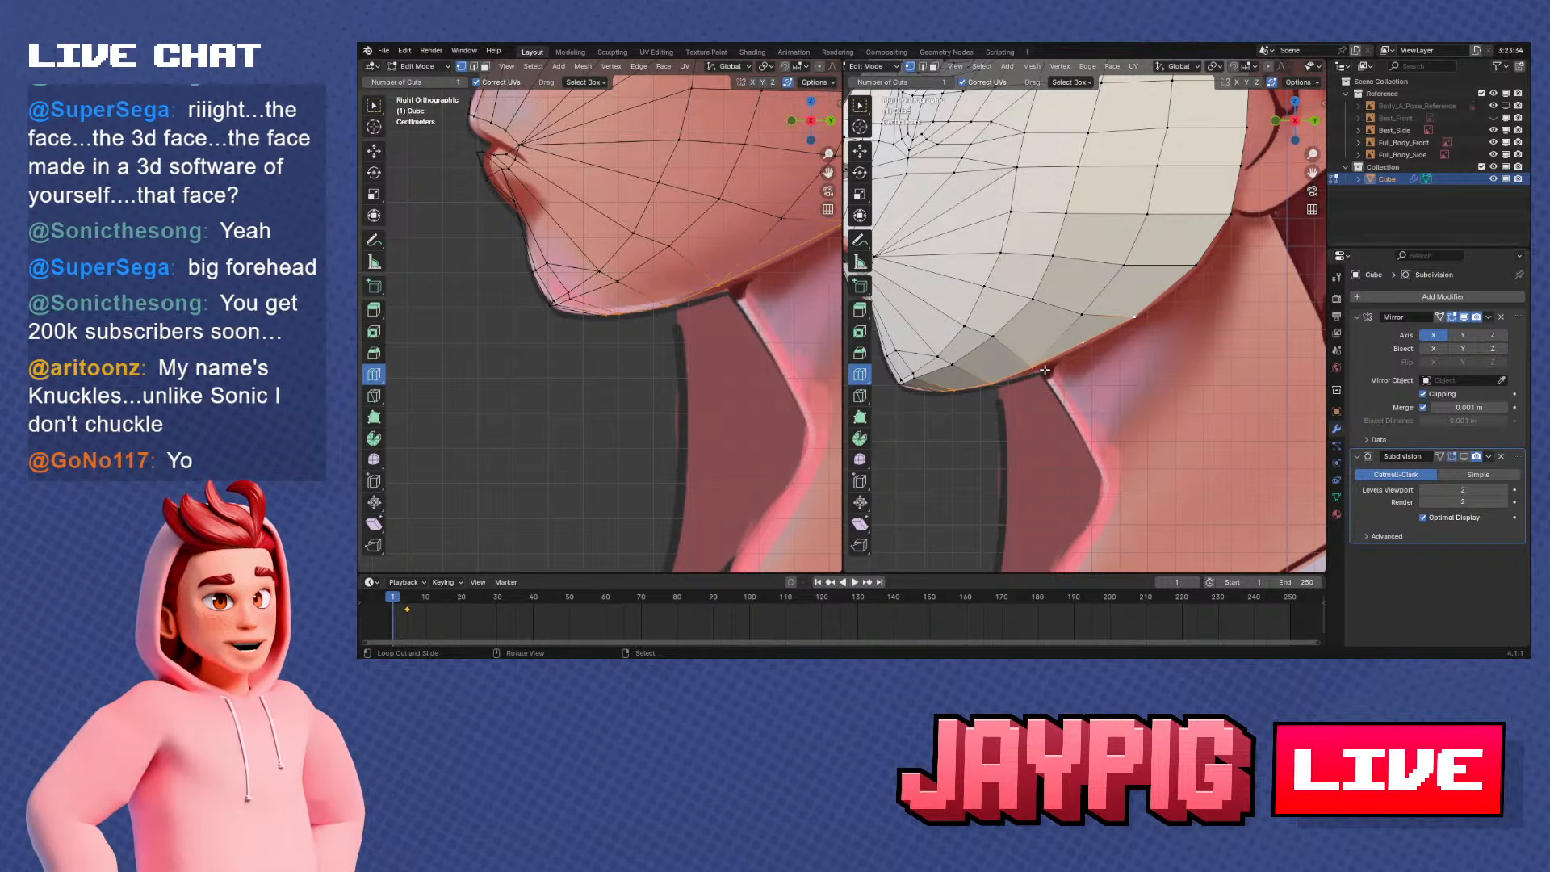
scroll(1045, 369, down, 1)
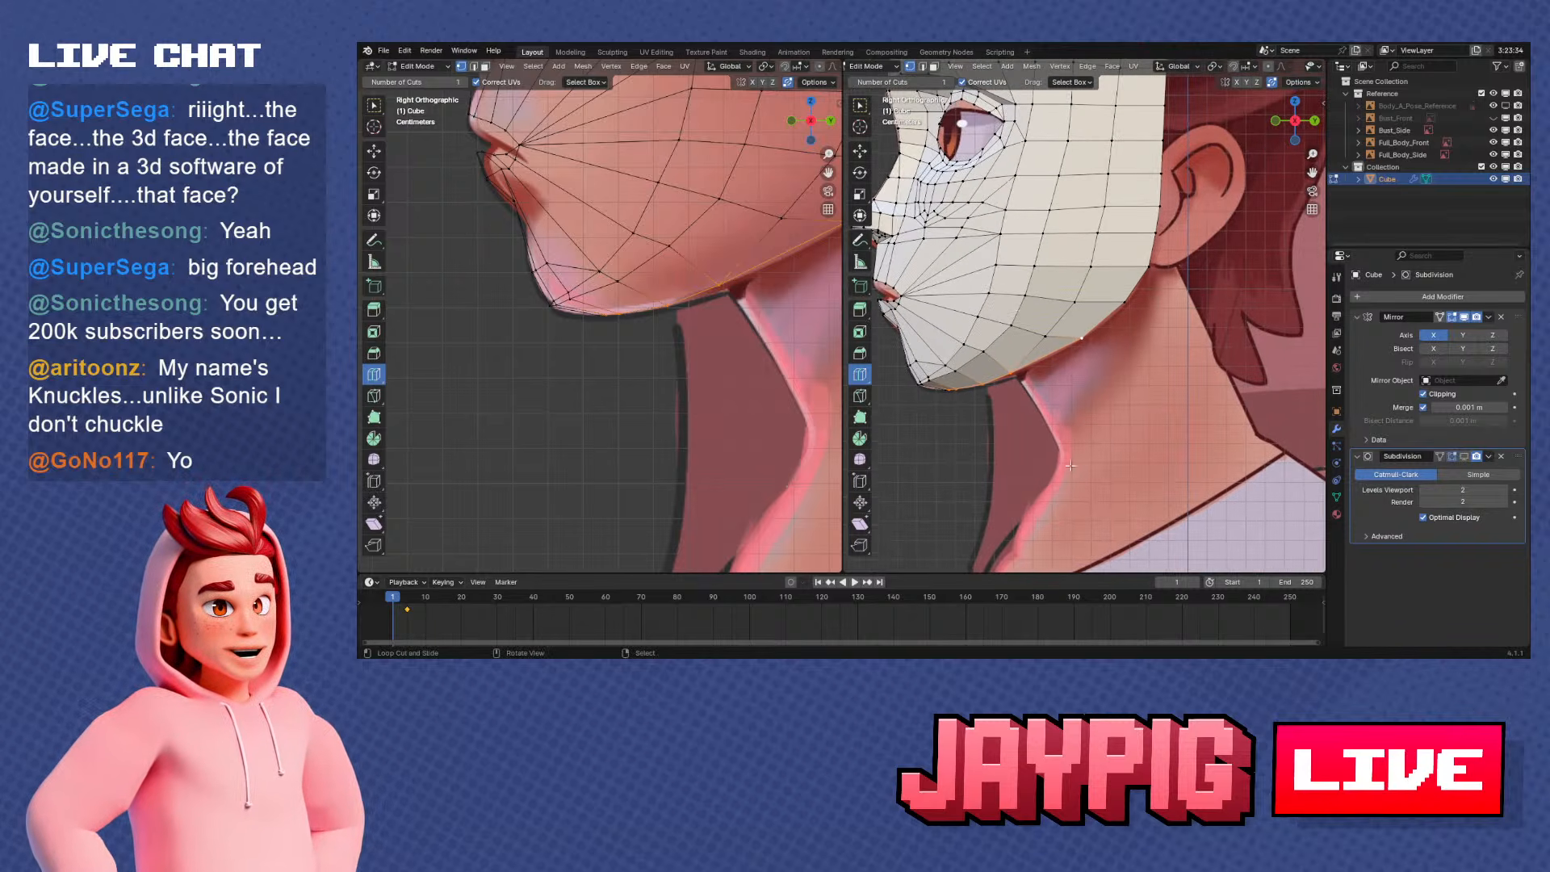
ctrl+click(949, 393)
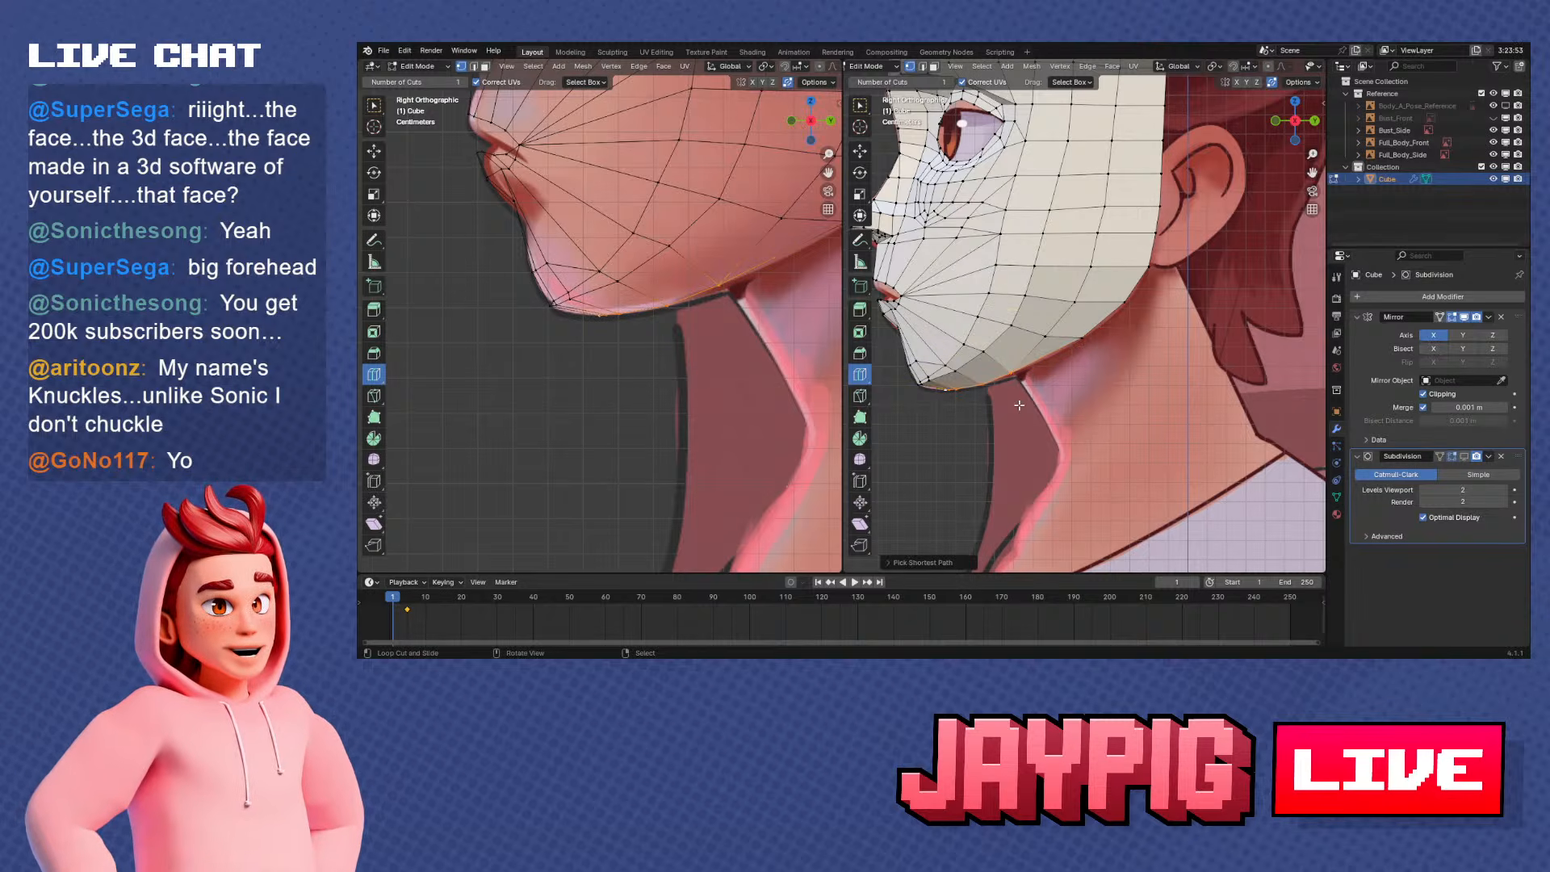
middle_drag(1019, 405, 1078, 277)
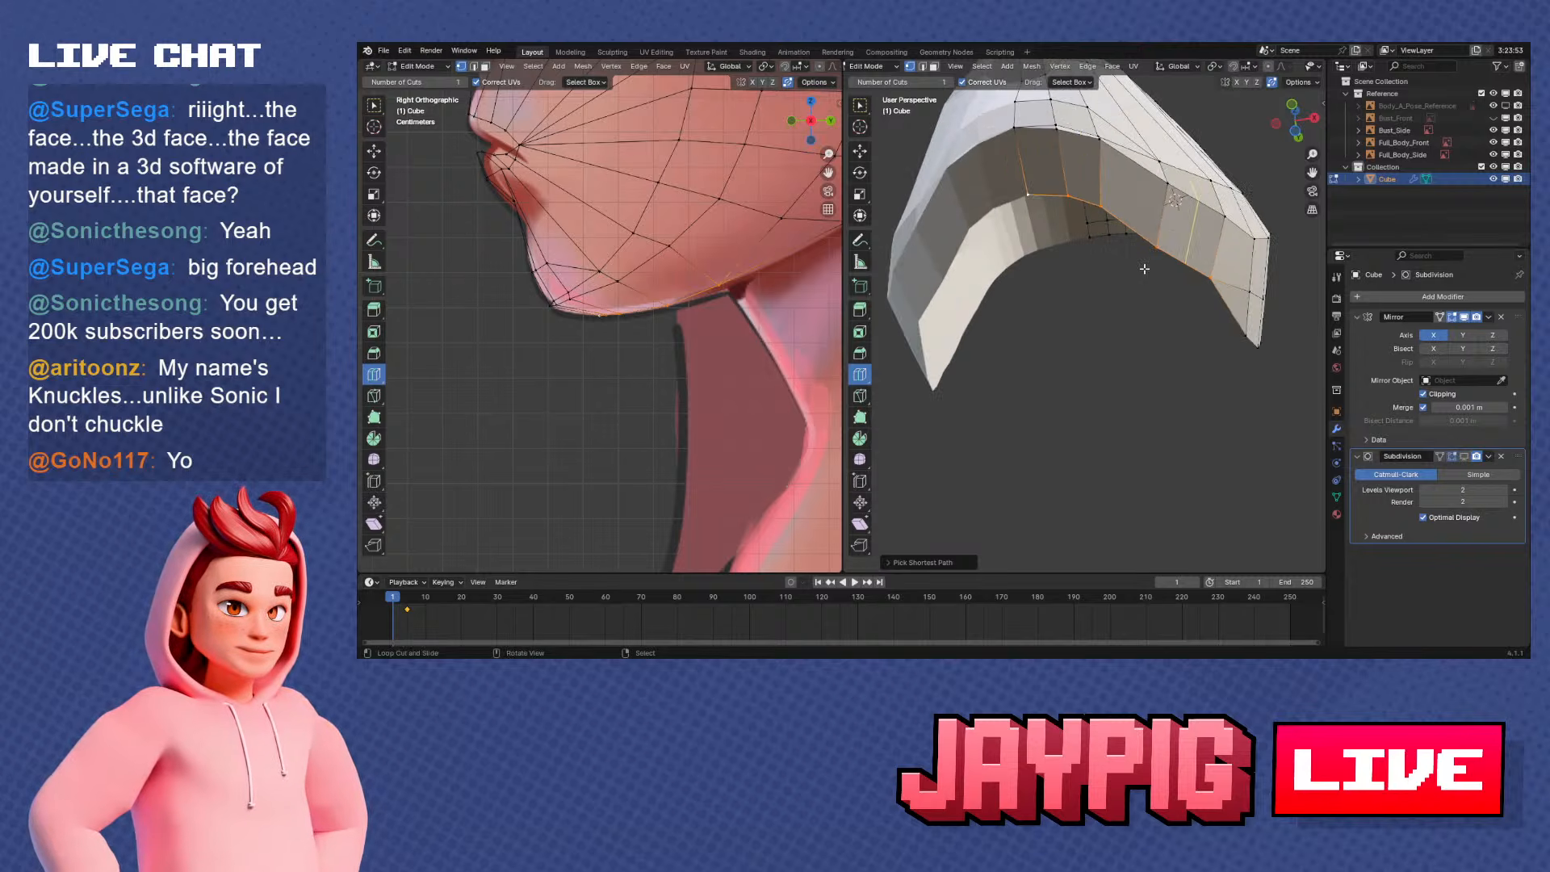
key(e)
click(938, 315)
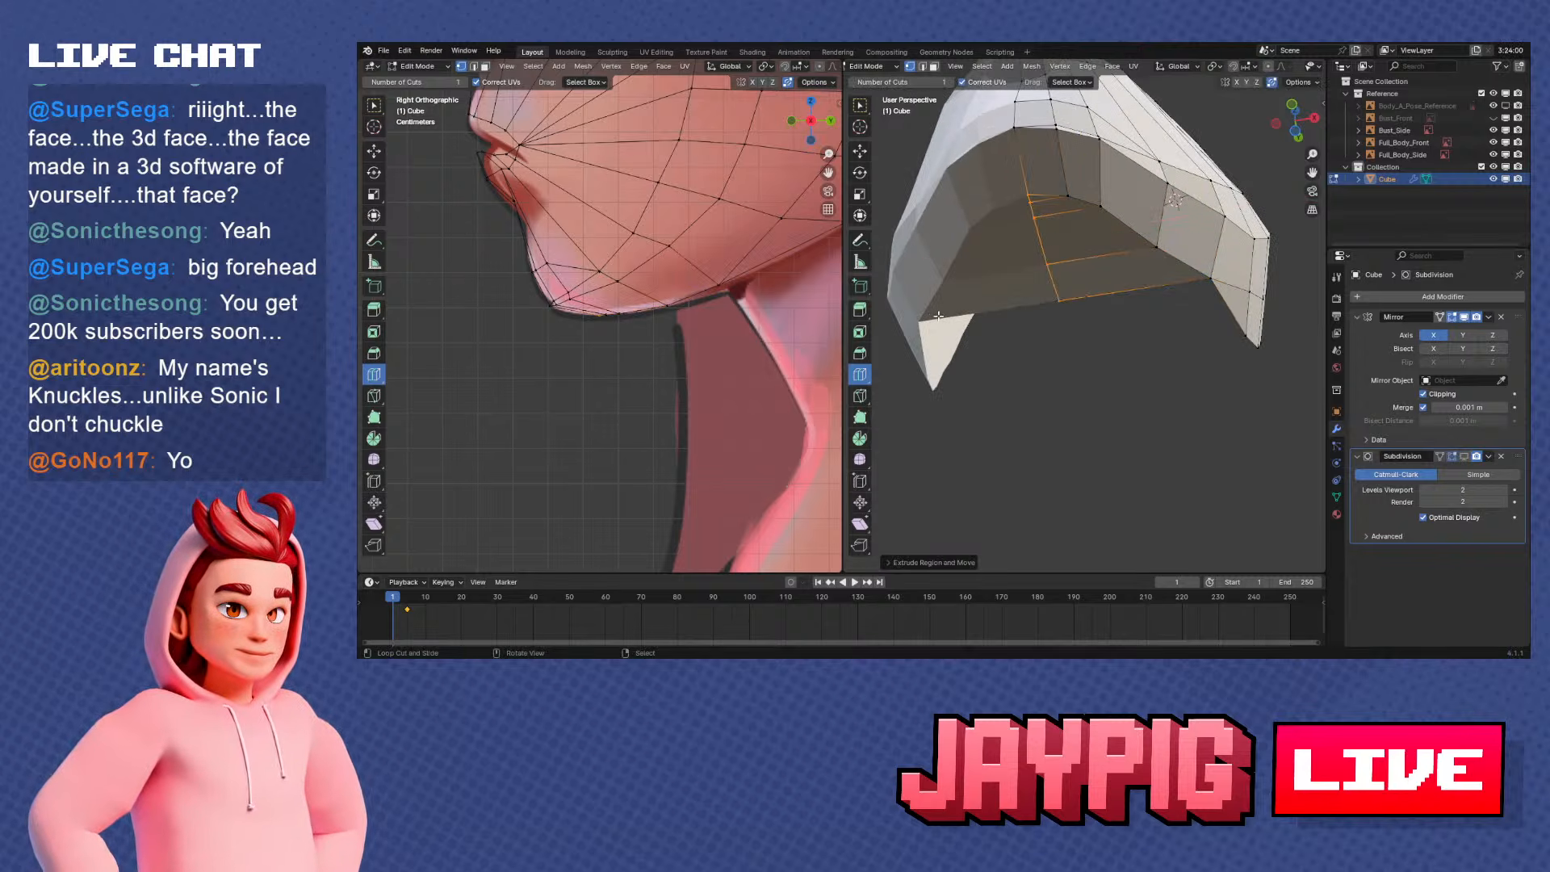
Knife-cut a line across the new underside faces from the chin corner to the jaw edge
middle_drag(939, 315, 1076, 291)
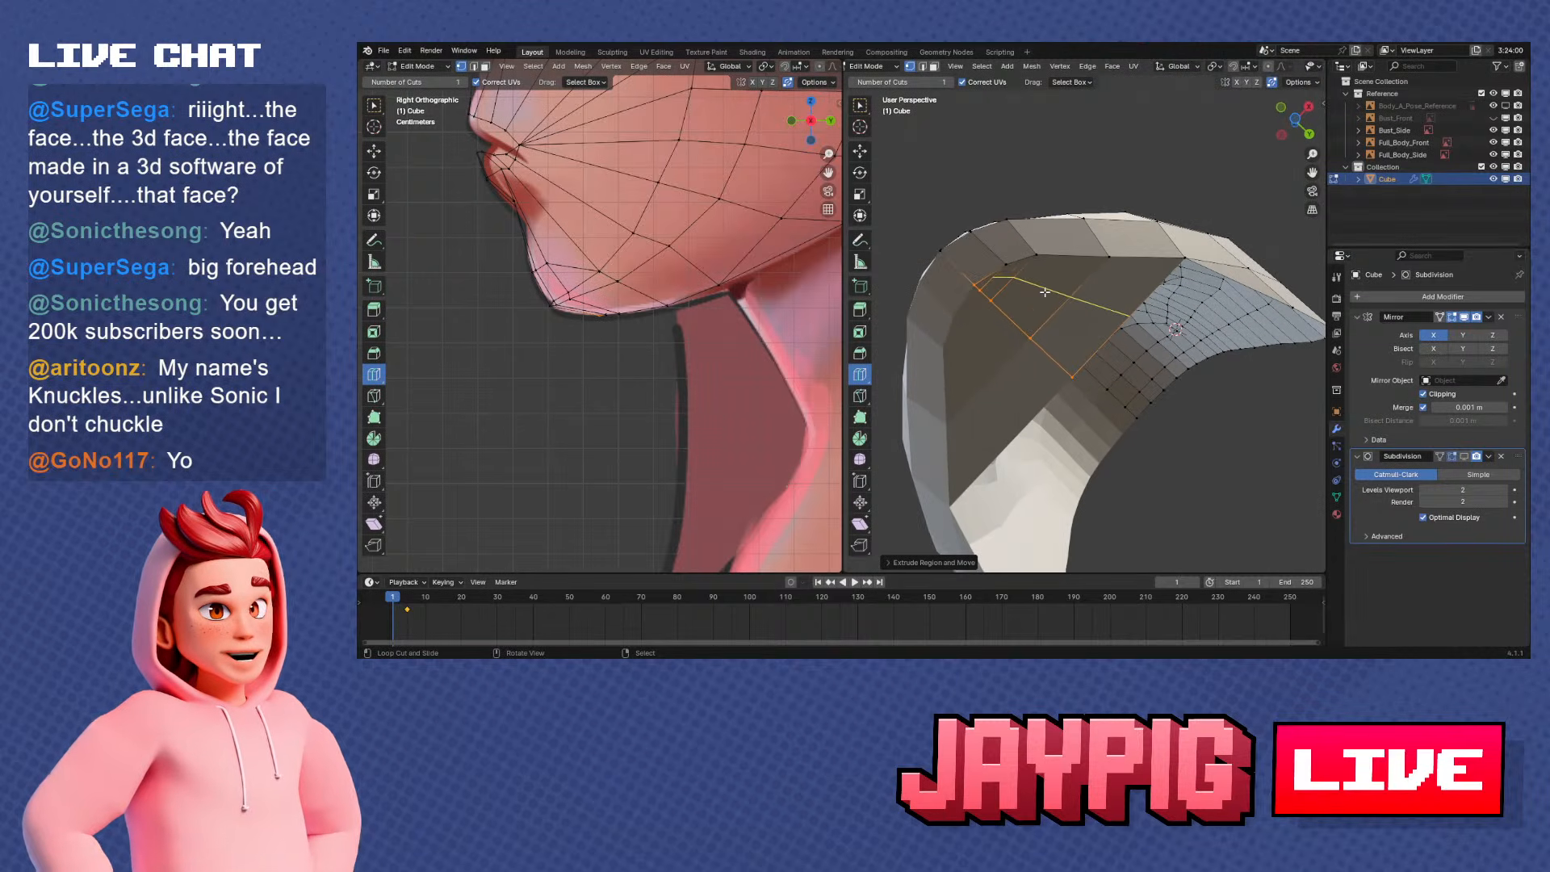
key(k)
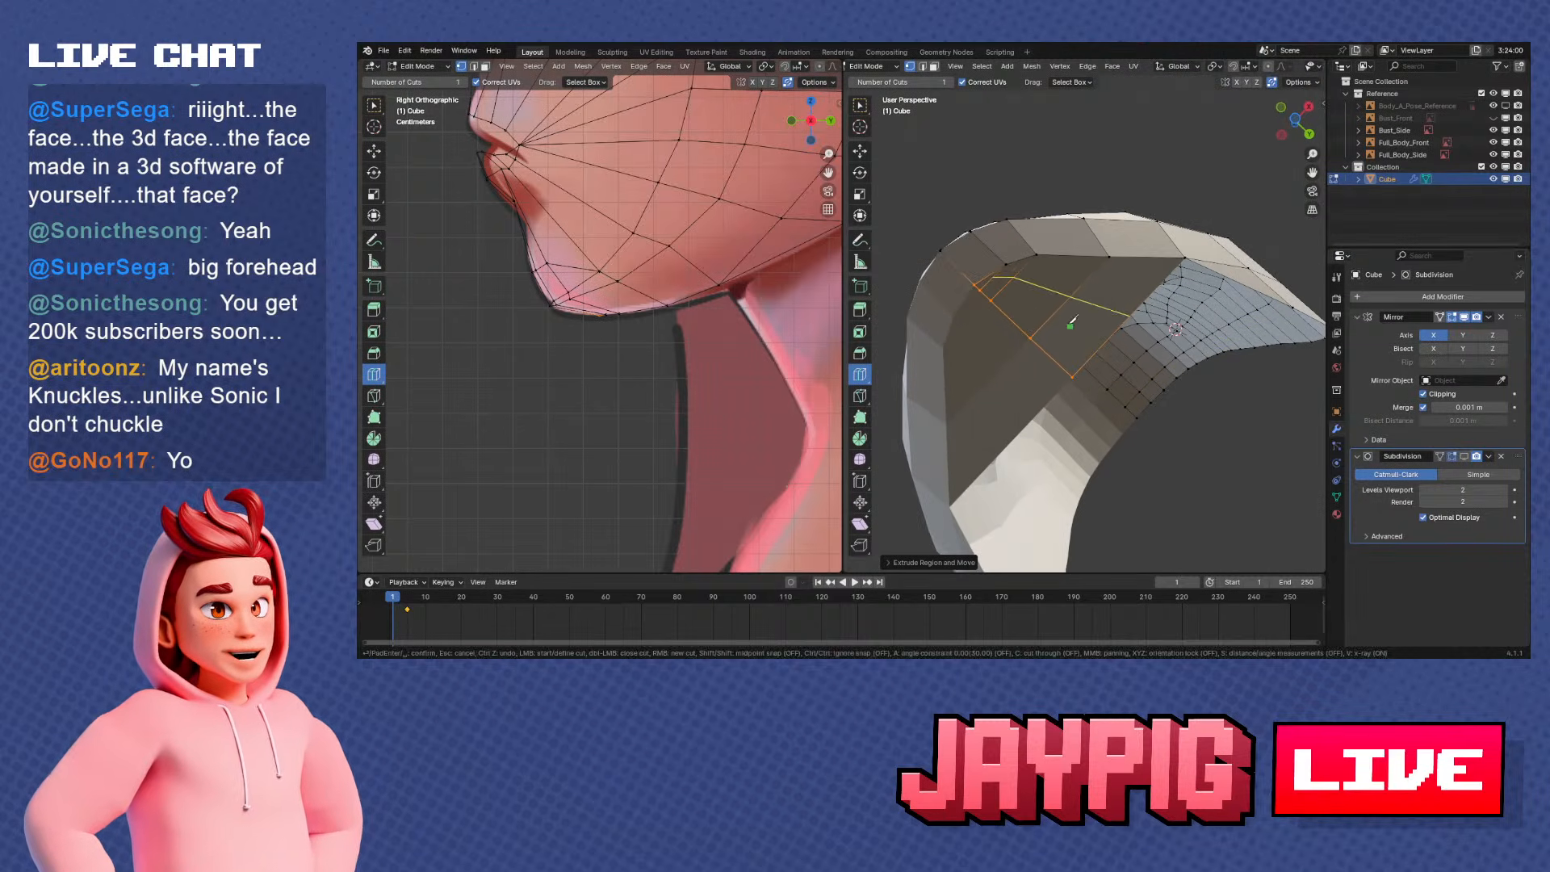
click(1006, 263)
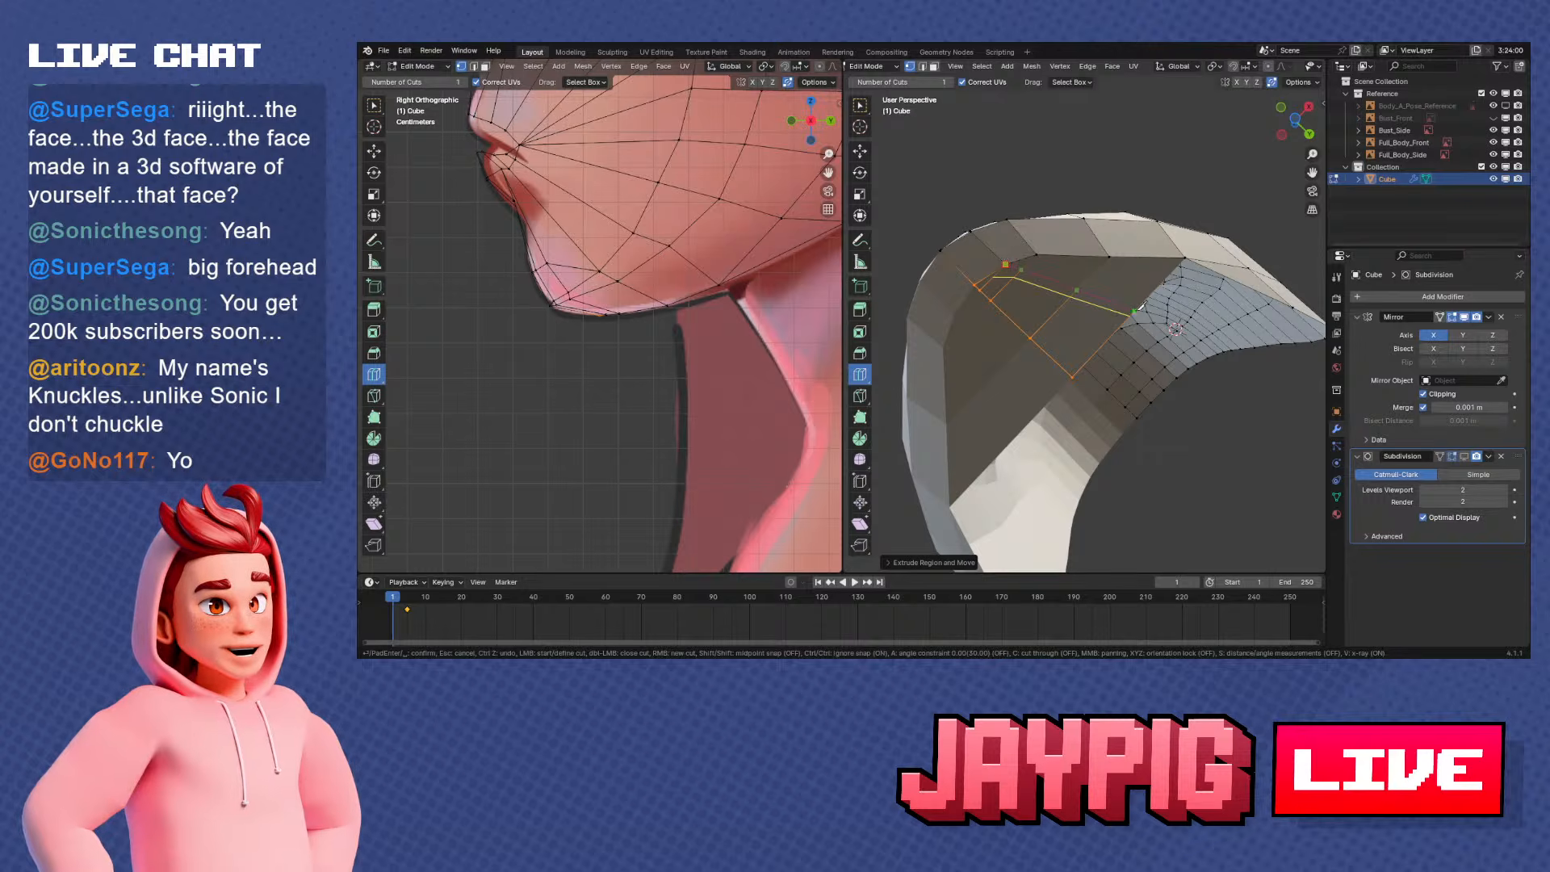
click(1137, 311)
key(Return)
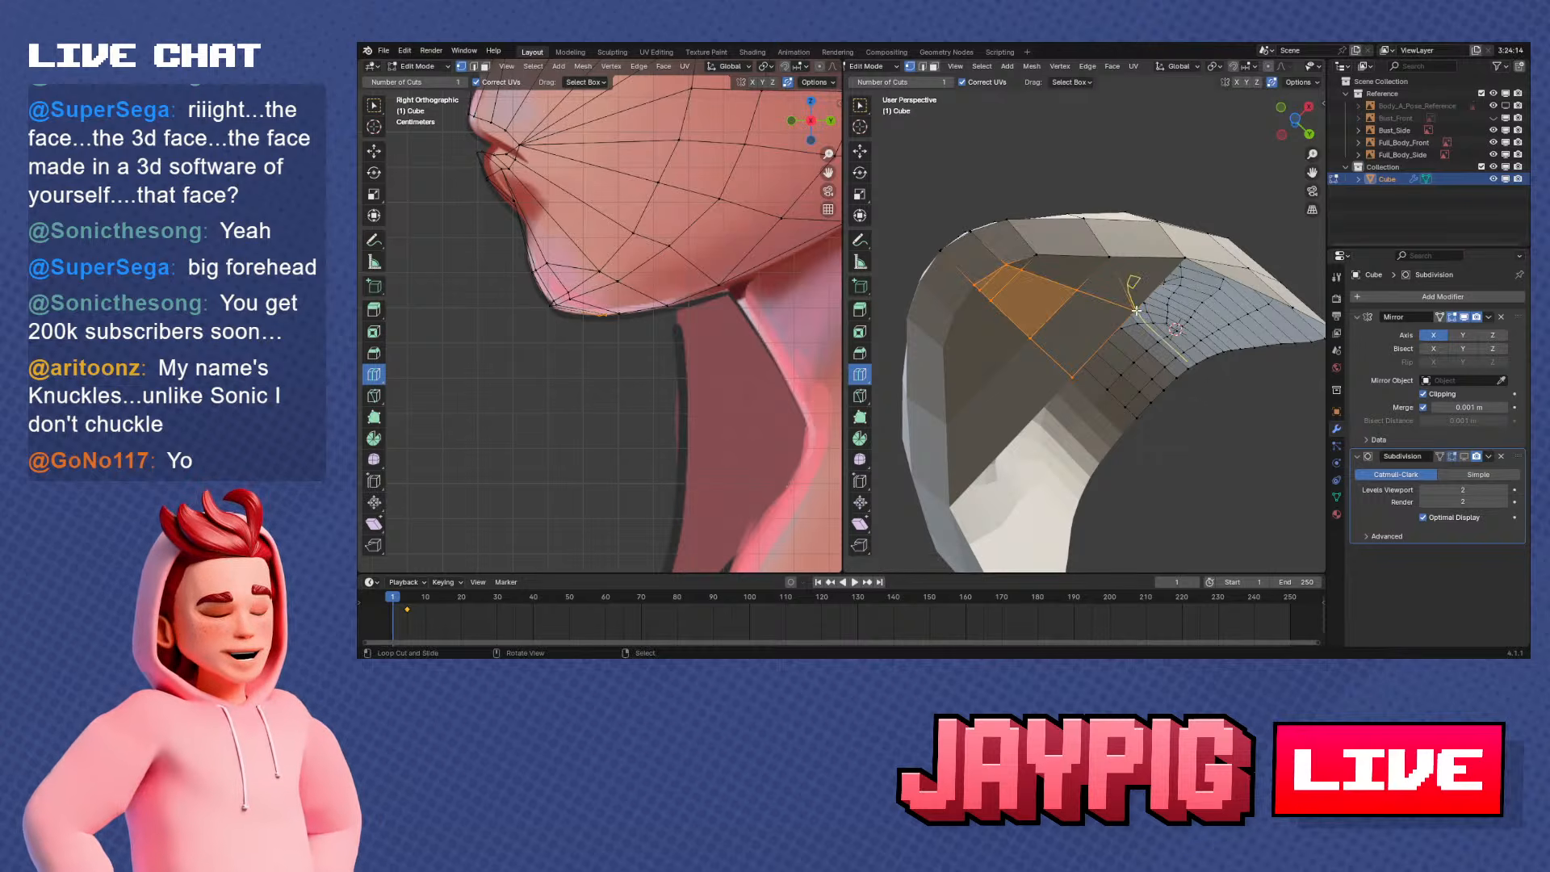
Clear the selection and add a lengthwise loop cut through the faces under the jaw
middle_drag(1149, 301, 1112, 220)
key(alt+a)
click(1123, 273)
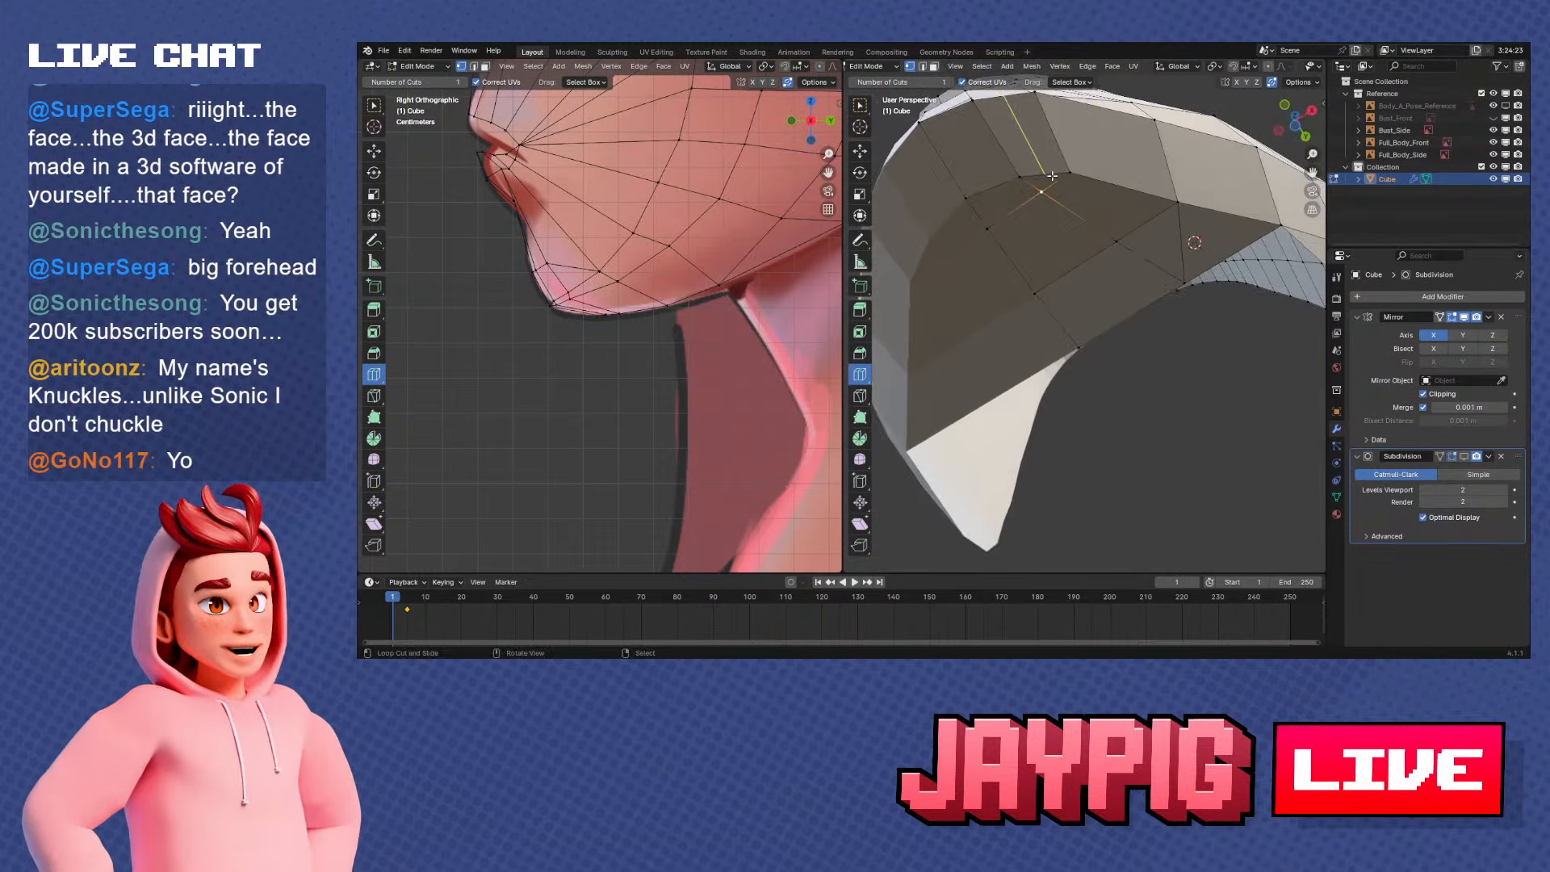
drag(1052, 175, 1086, 226)
click(1084, 229)
middle_drag(1083, 229, 1001, 230)
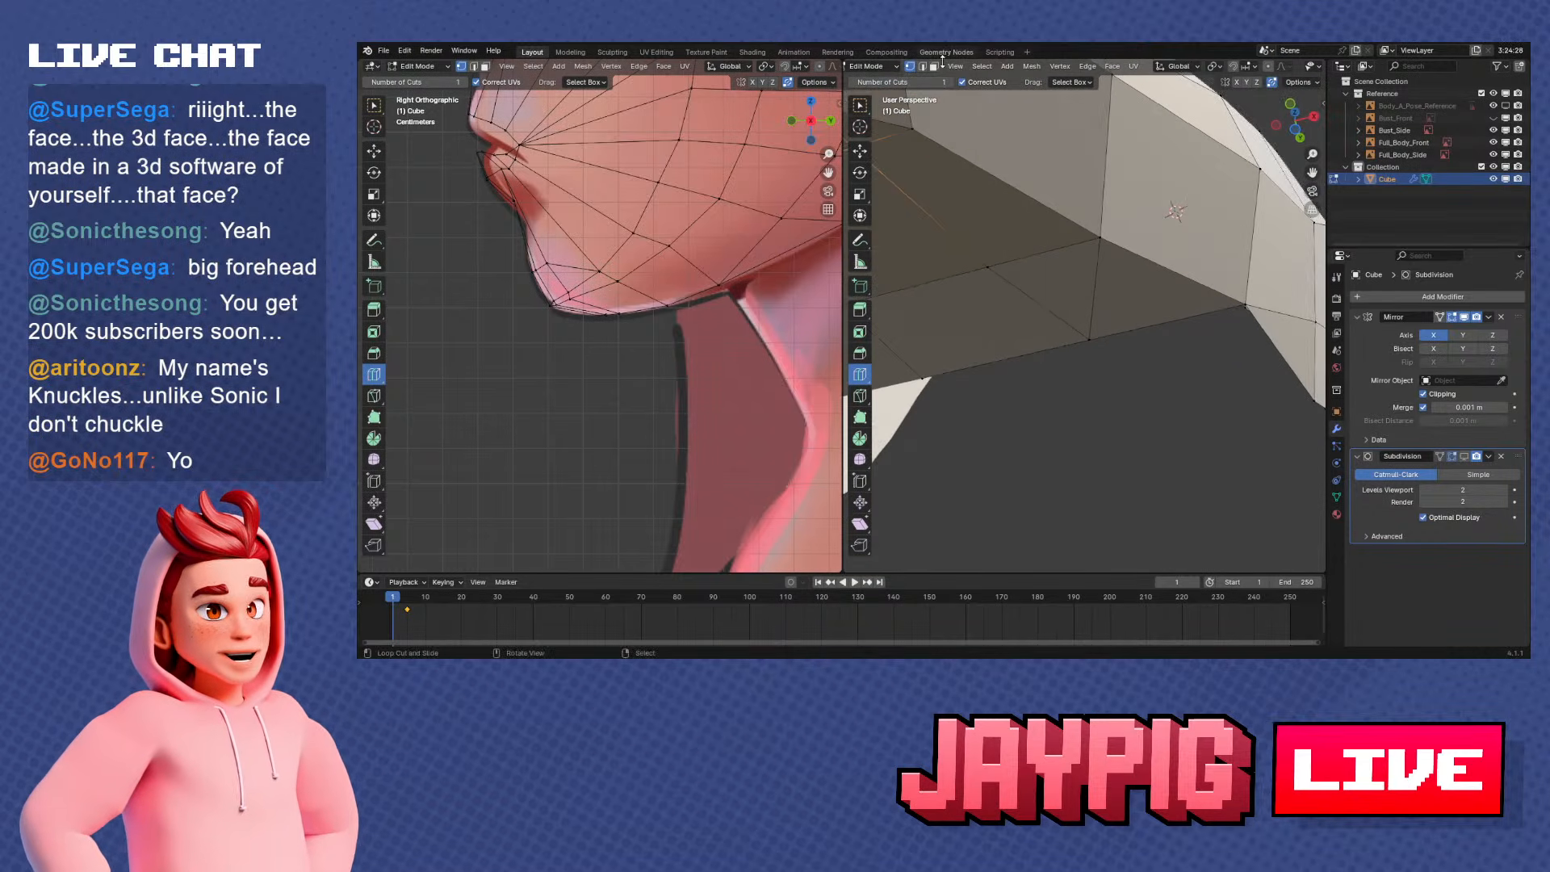
middle_drag(1090, 274, 1090, 248)
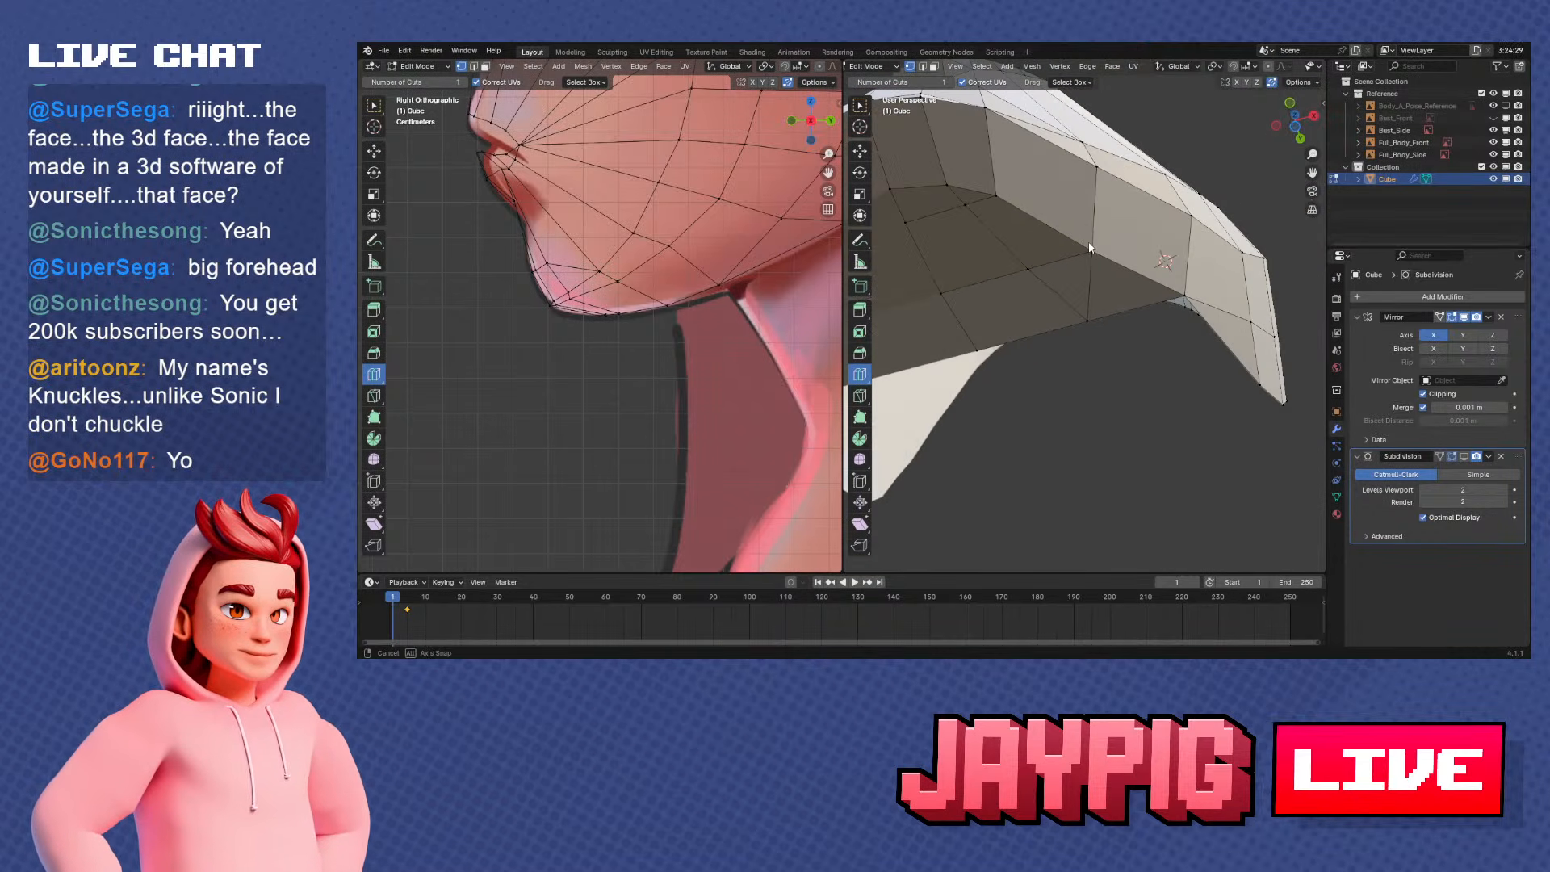
Switch to face selection, pick the triangular face beside the jaw edge and try to move it
click(934, 67)
right_click(1072, 283)
shift+right_click(1135, 294)
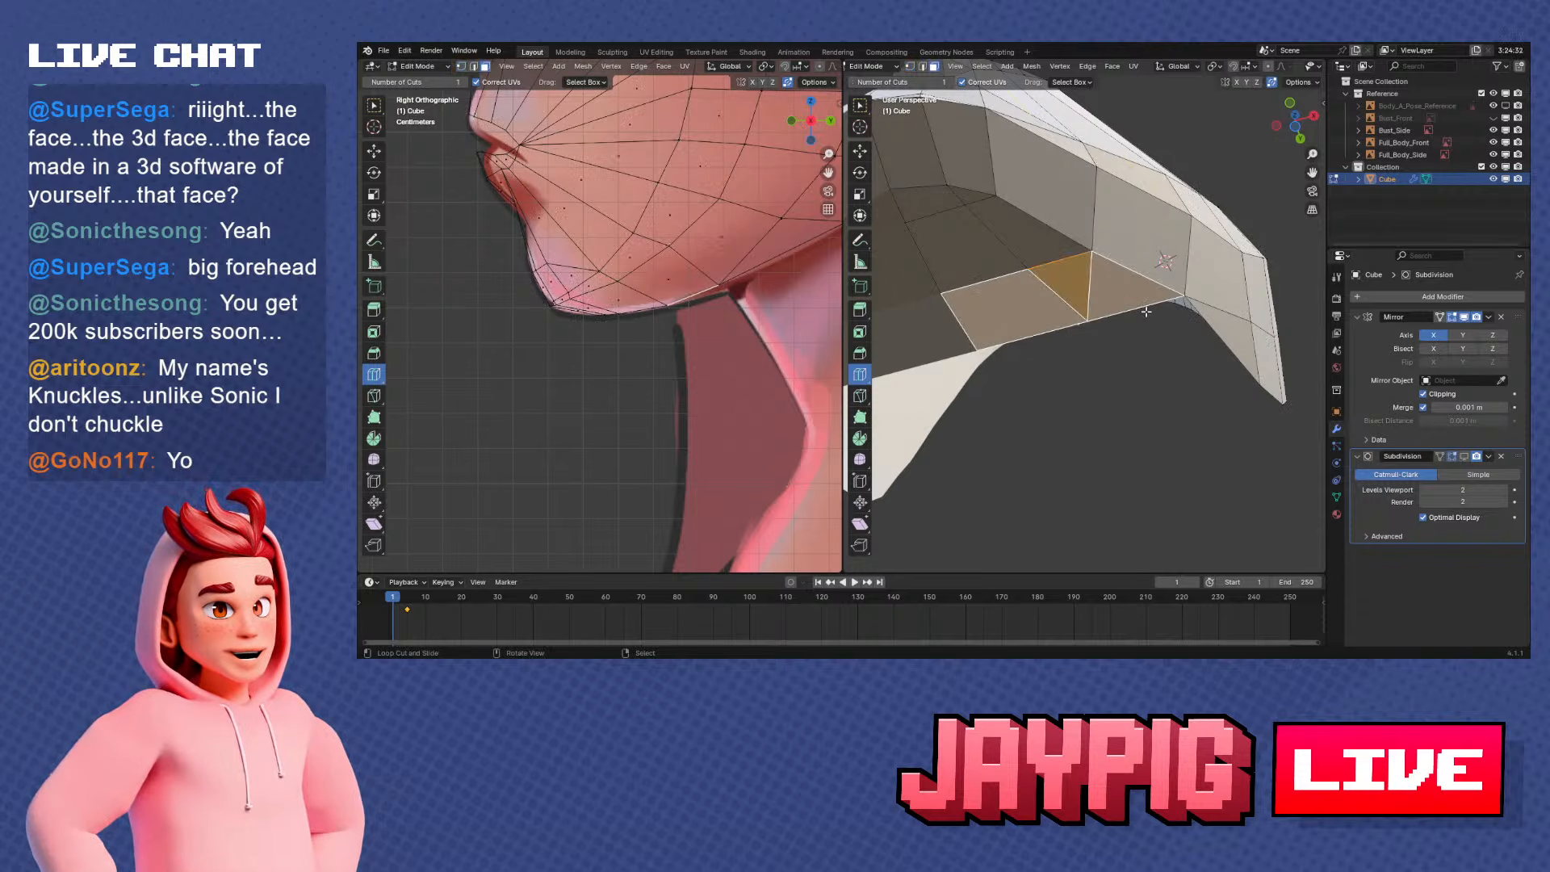
middle_drag(1102, 302, 1063, 275)
right_click(1063, 276)
key(g)
right_click(1066, 213)
middle_drag(1065, 213, 1177, 339)
right_click(1121, 249)
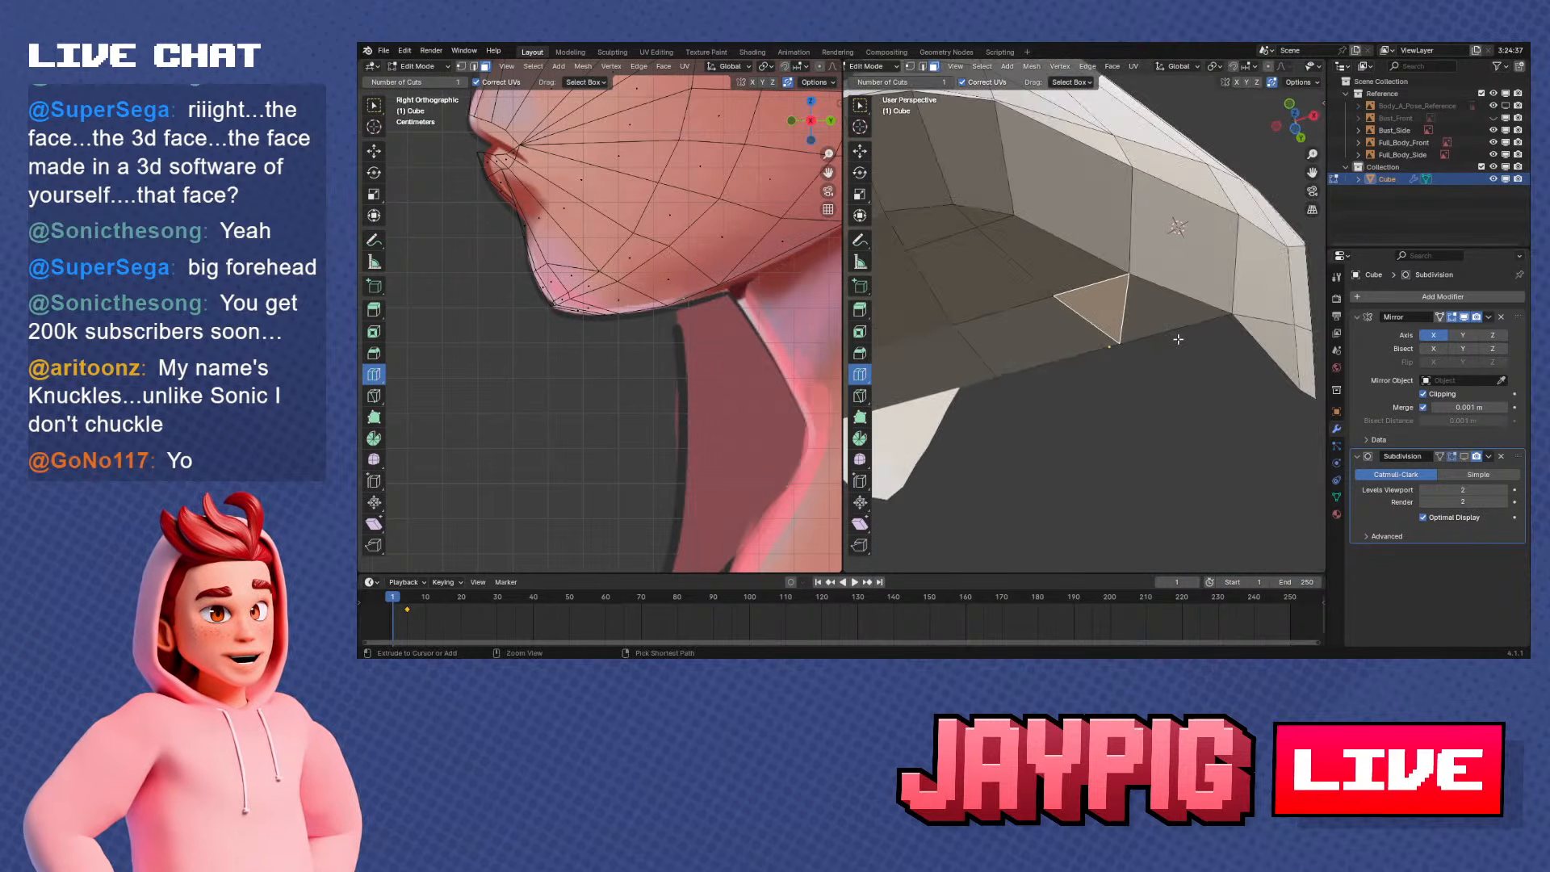
Undo the face selections, the loop cut and the knife cut under the jaw
key(ctrl+z)
key(ctrl+z)
key(ctrl+z)
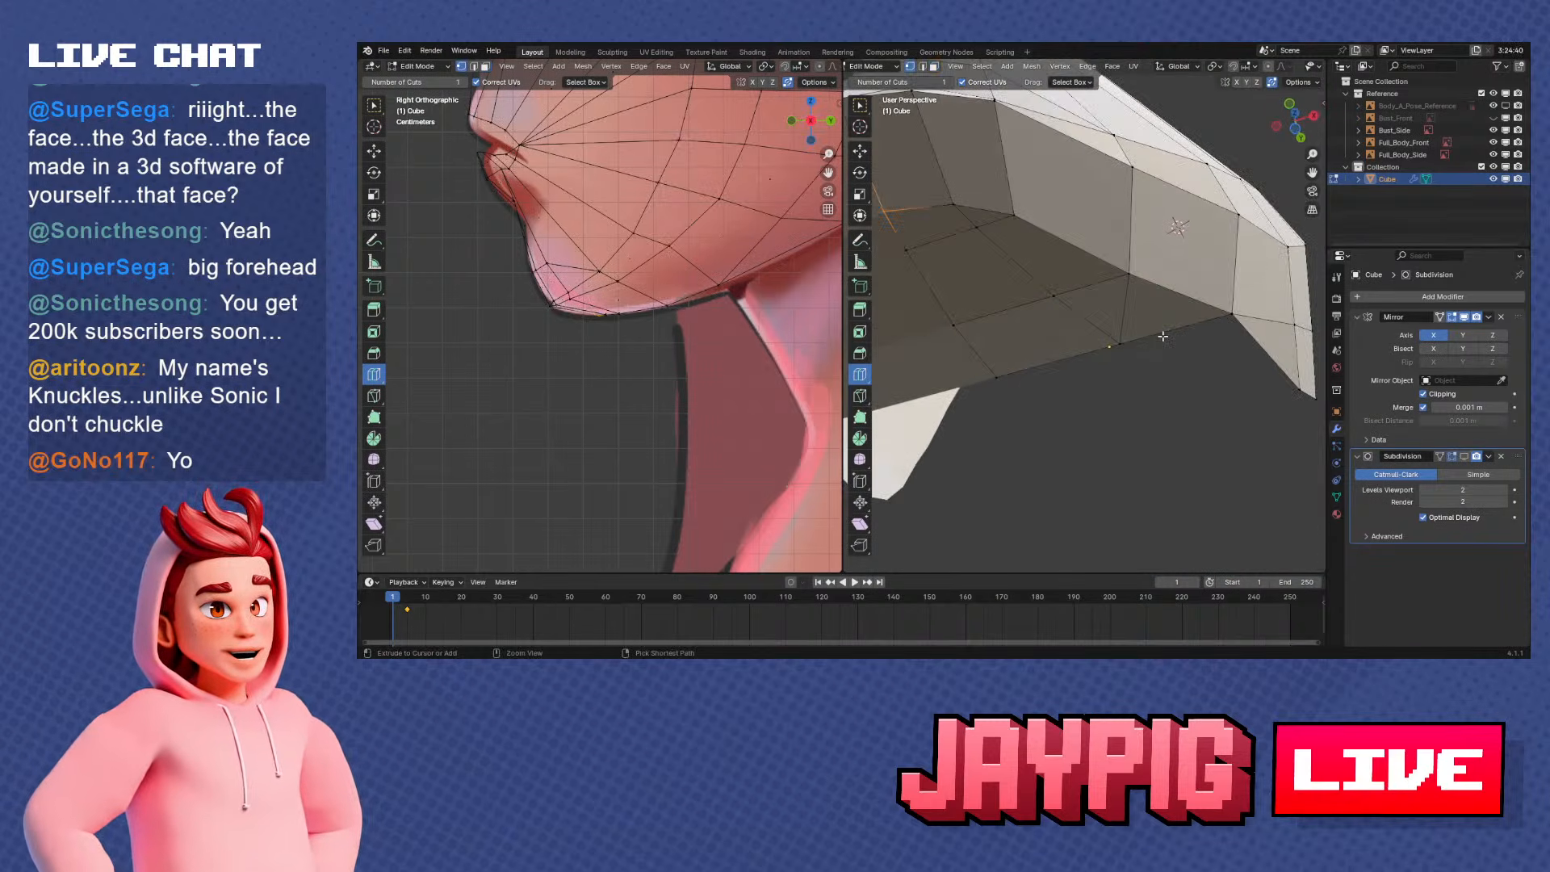
key(ctrl+z)
key(ctrl+z)
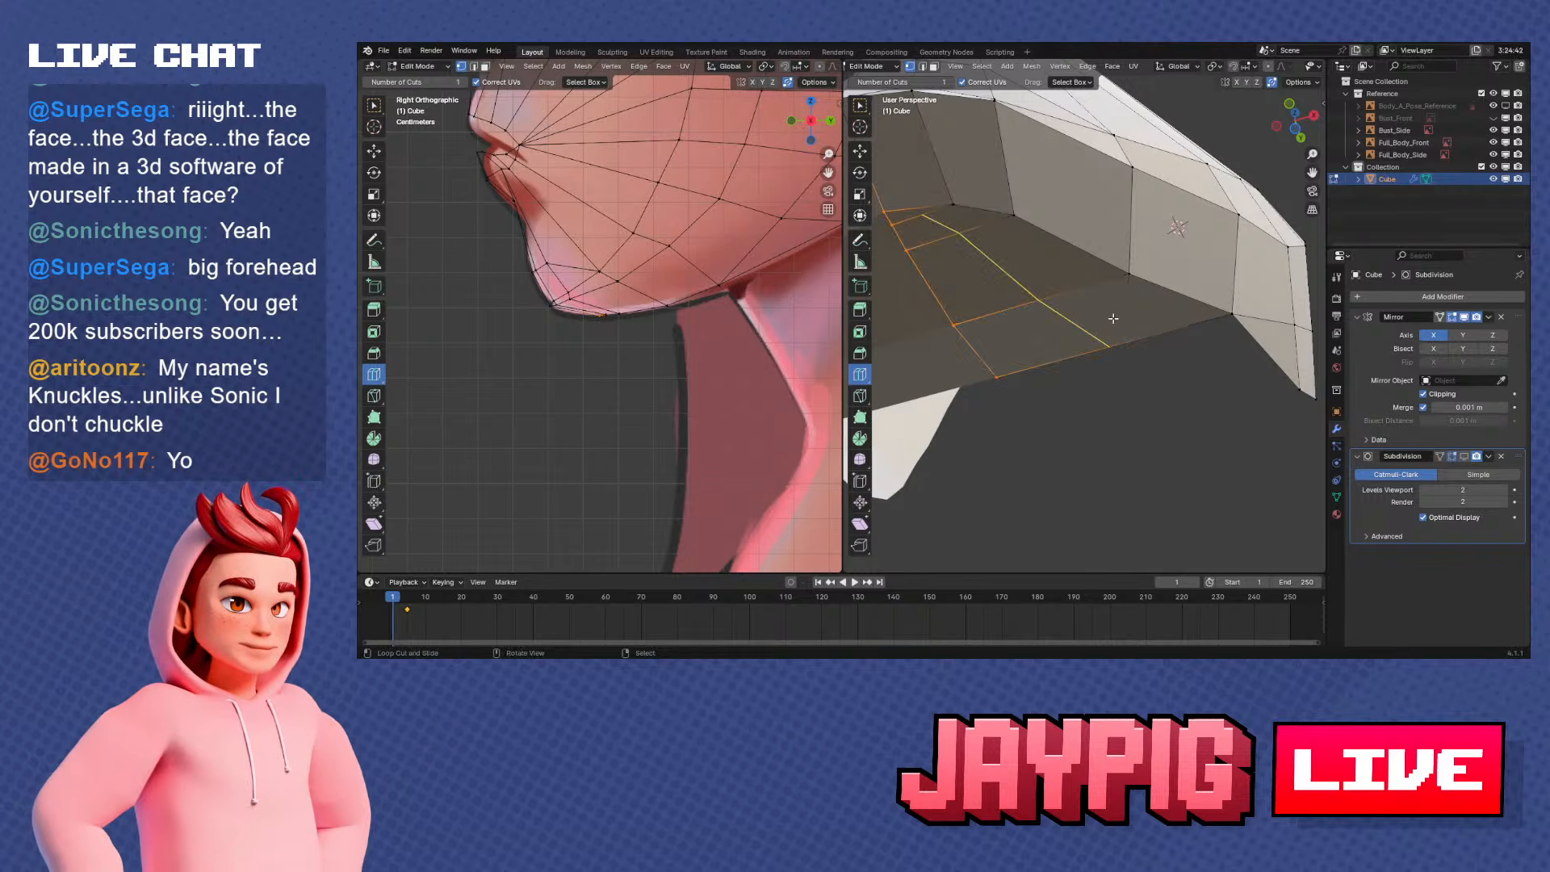
Add a lengthwise loop cut between the jaw edge and centre line under the jaw, and switch to the Select Box tool
middle_drag(1113, 318, 1103, 281)
click(1084, 283)
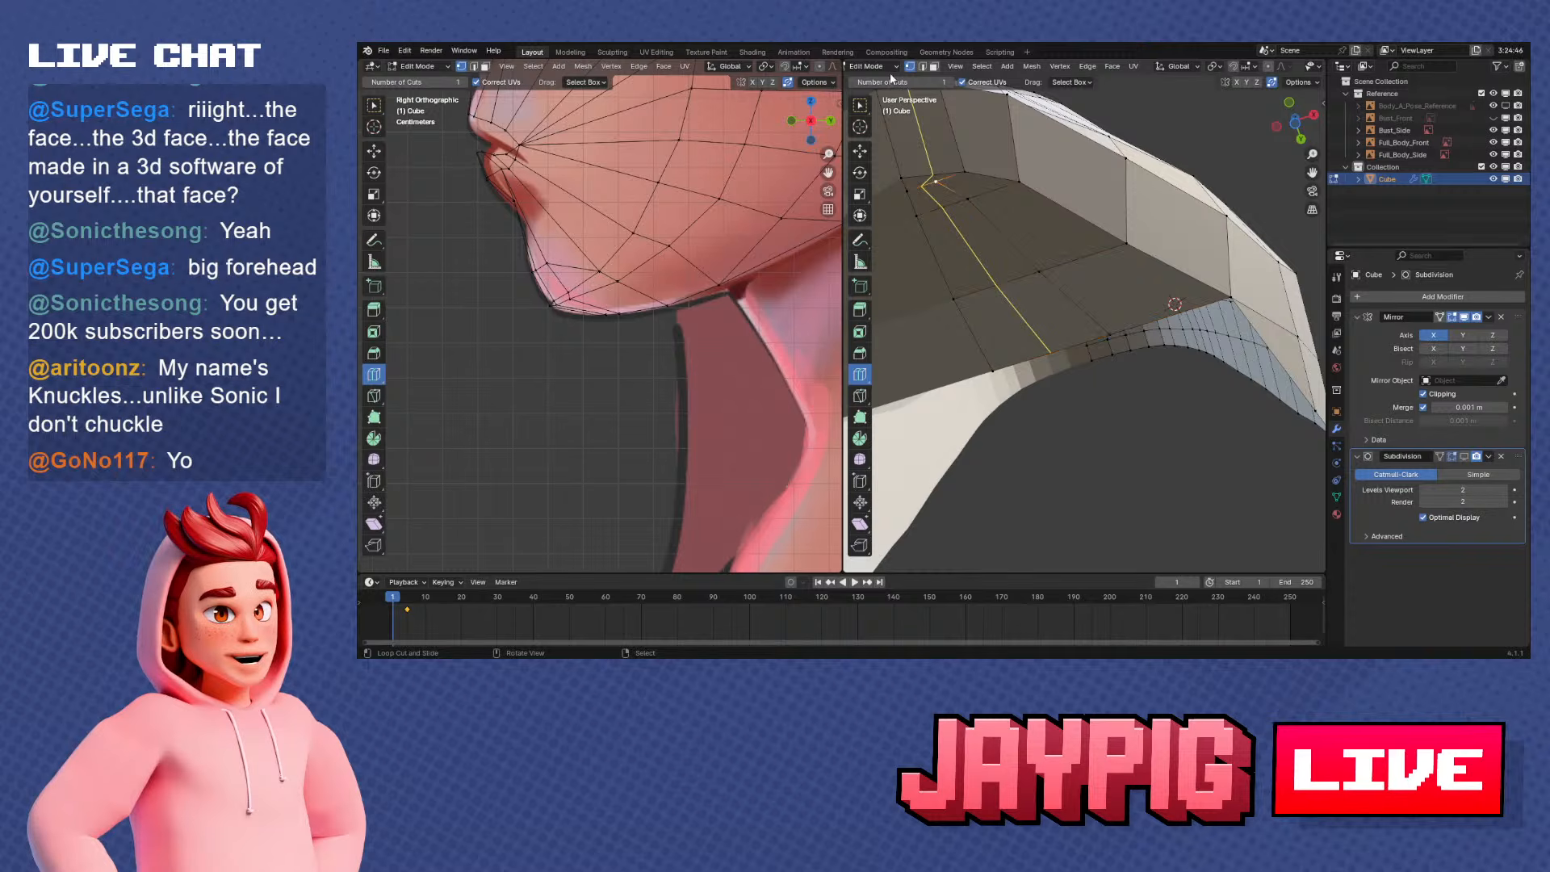
click(860, 106)
Slide the front corner vertices of the underside, near the chin, along their edges
key(g)
key(g)
click(1055, 226)
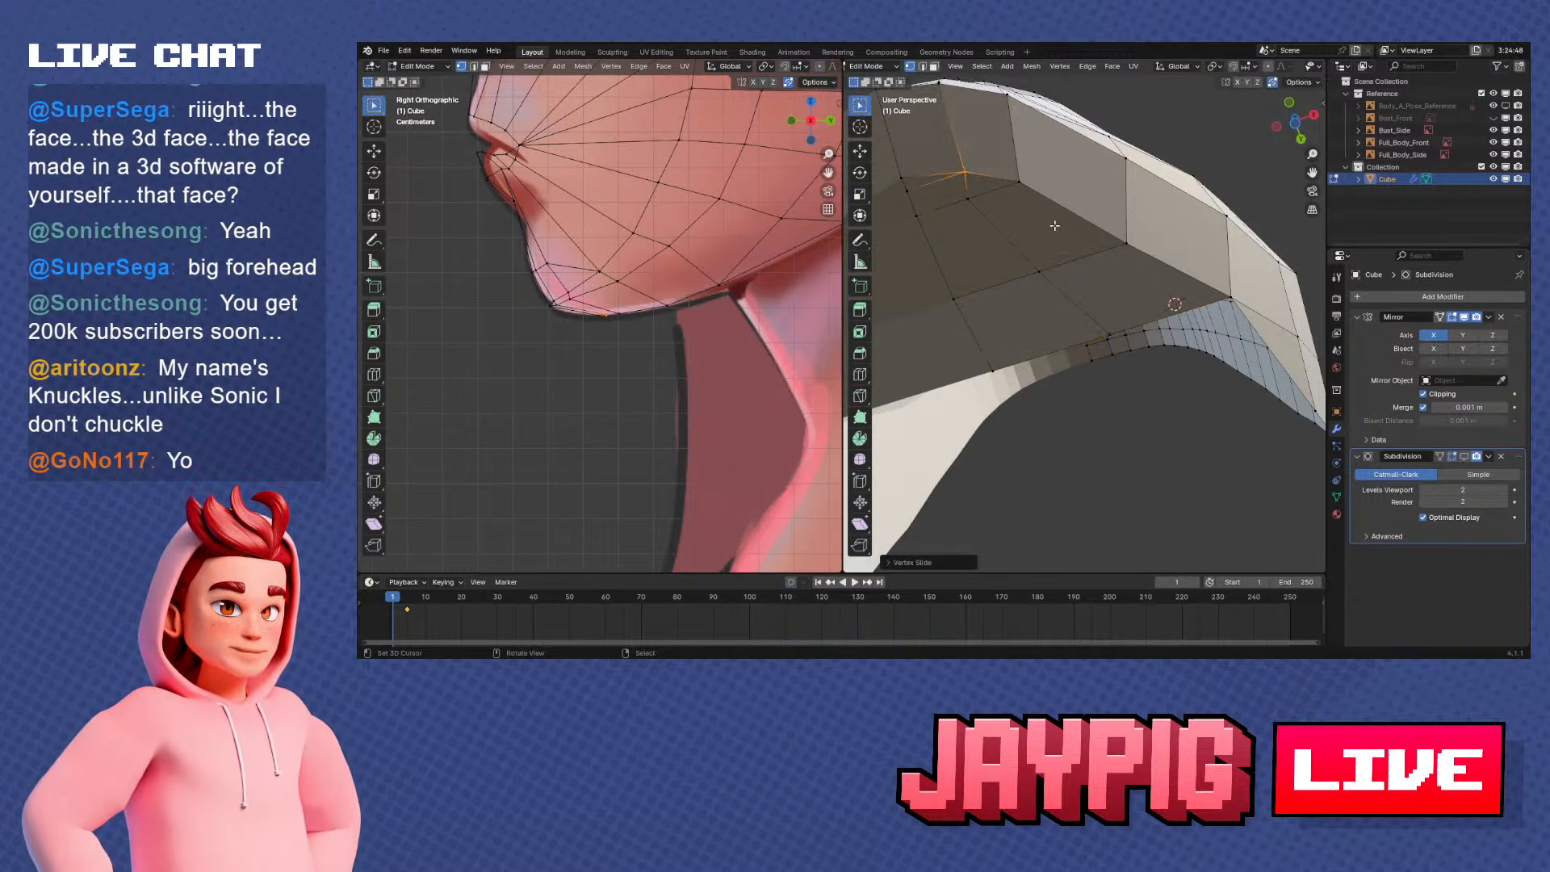
key(g)
key(g)
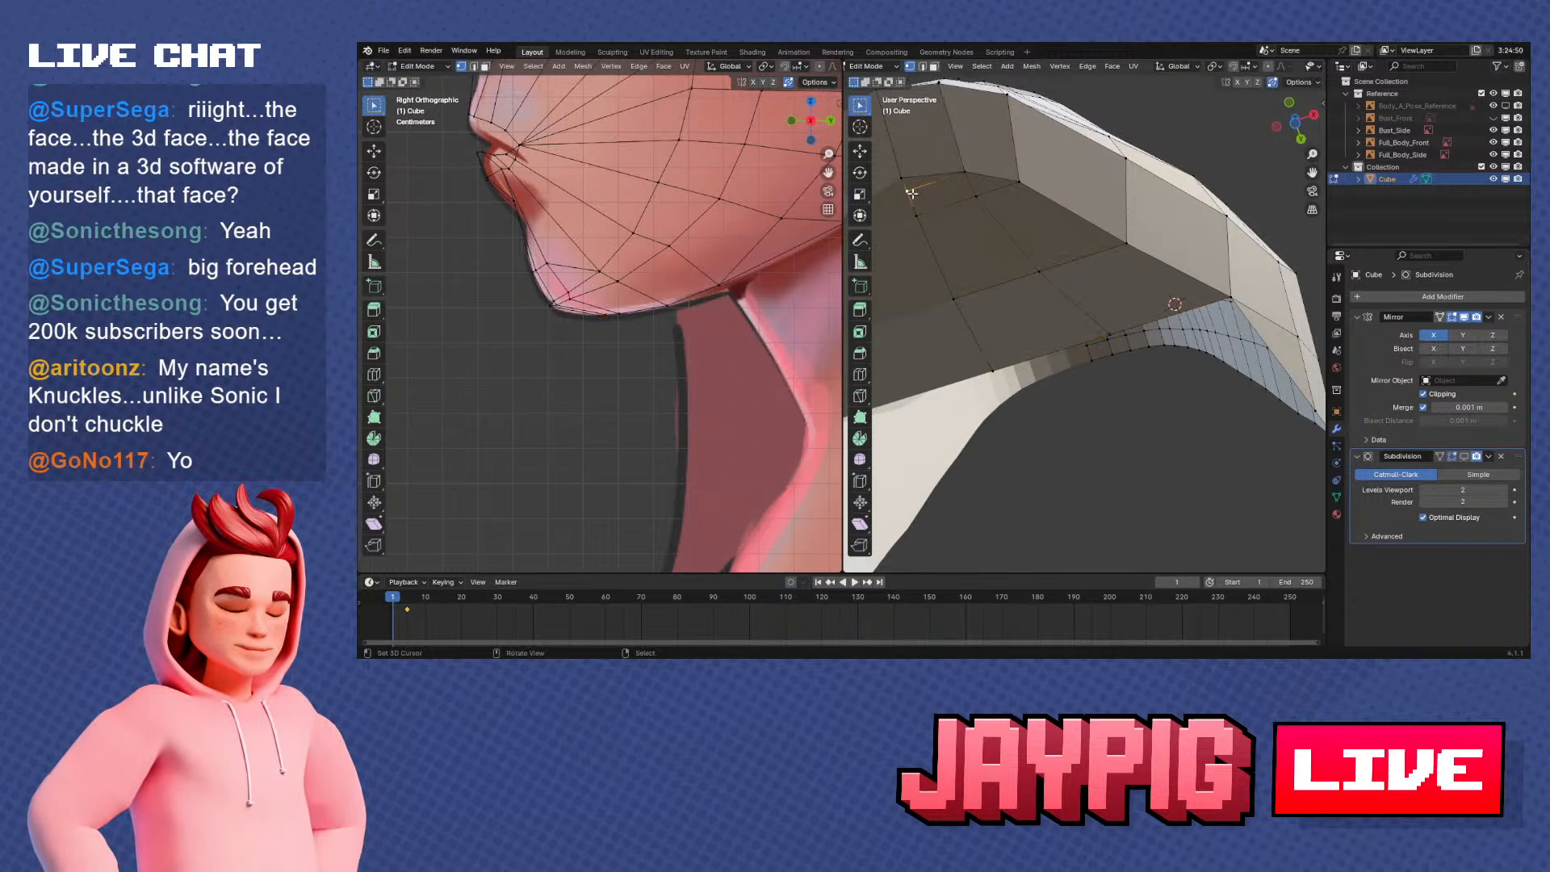
click(1079, 274)
Slide two vertices of the new underside loop along their cross edges to even the spacing
key(g)
key(g)
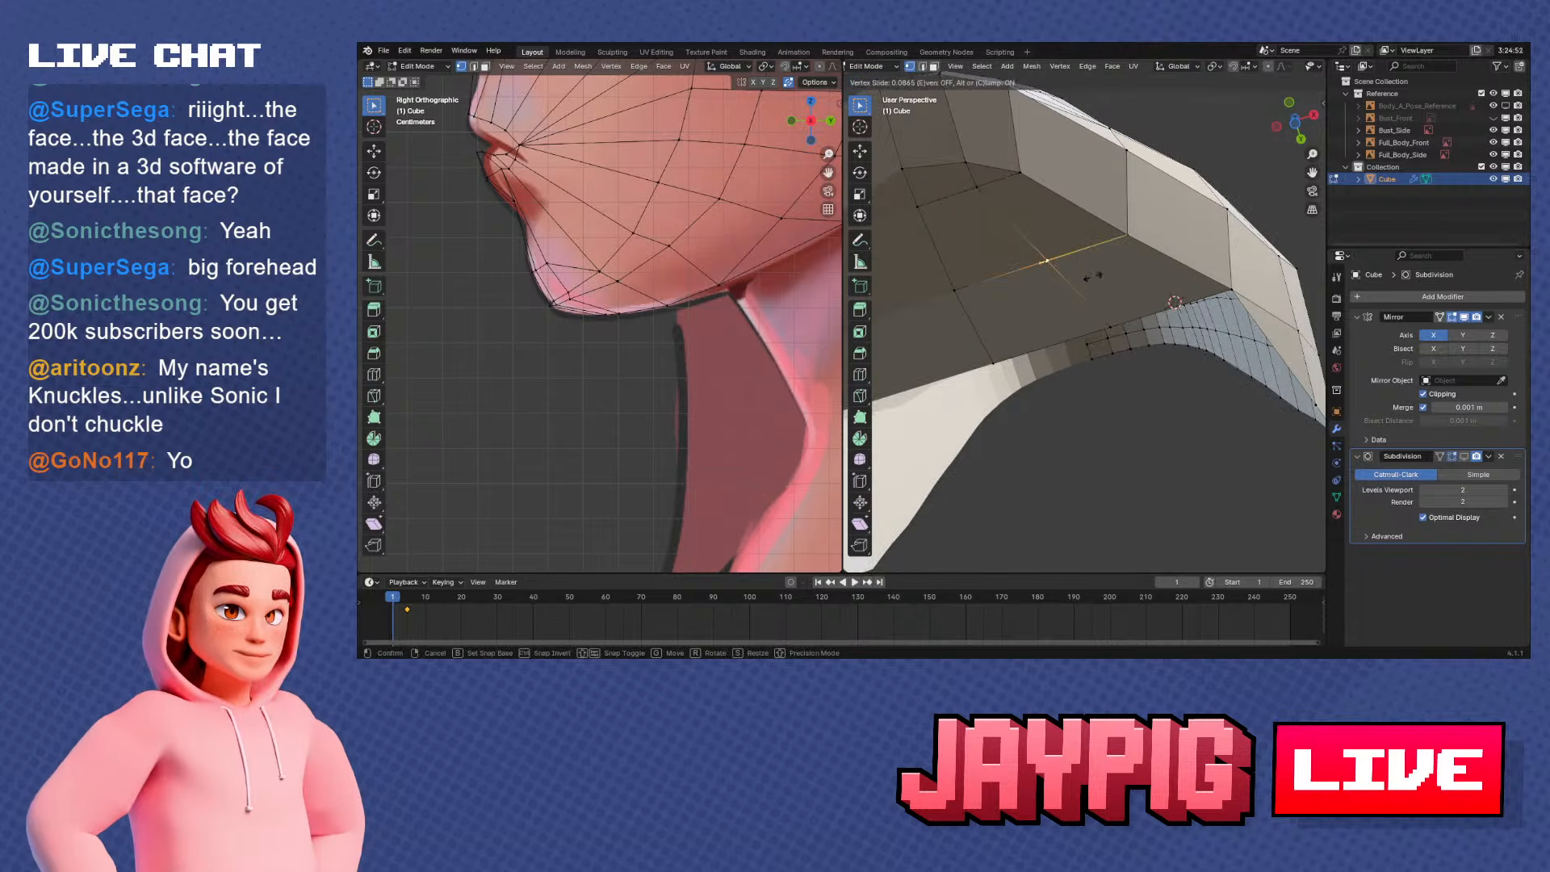
click(1091, 276)
right_click(989, 196)
key(g)
key(g)
click(992, 191)
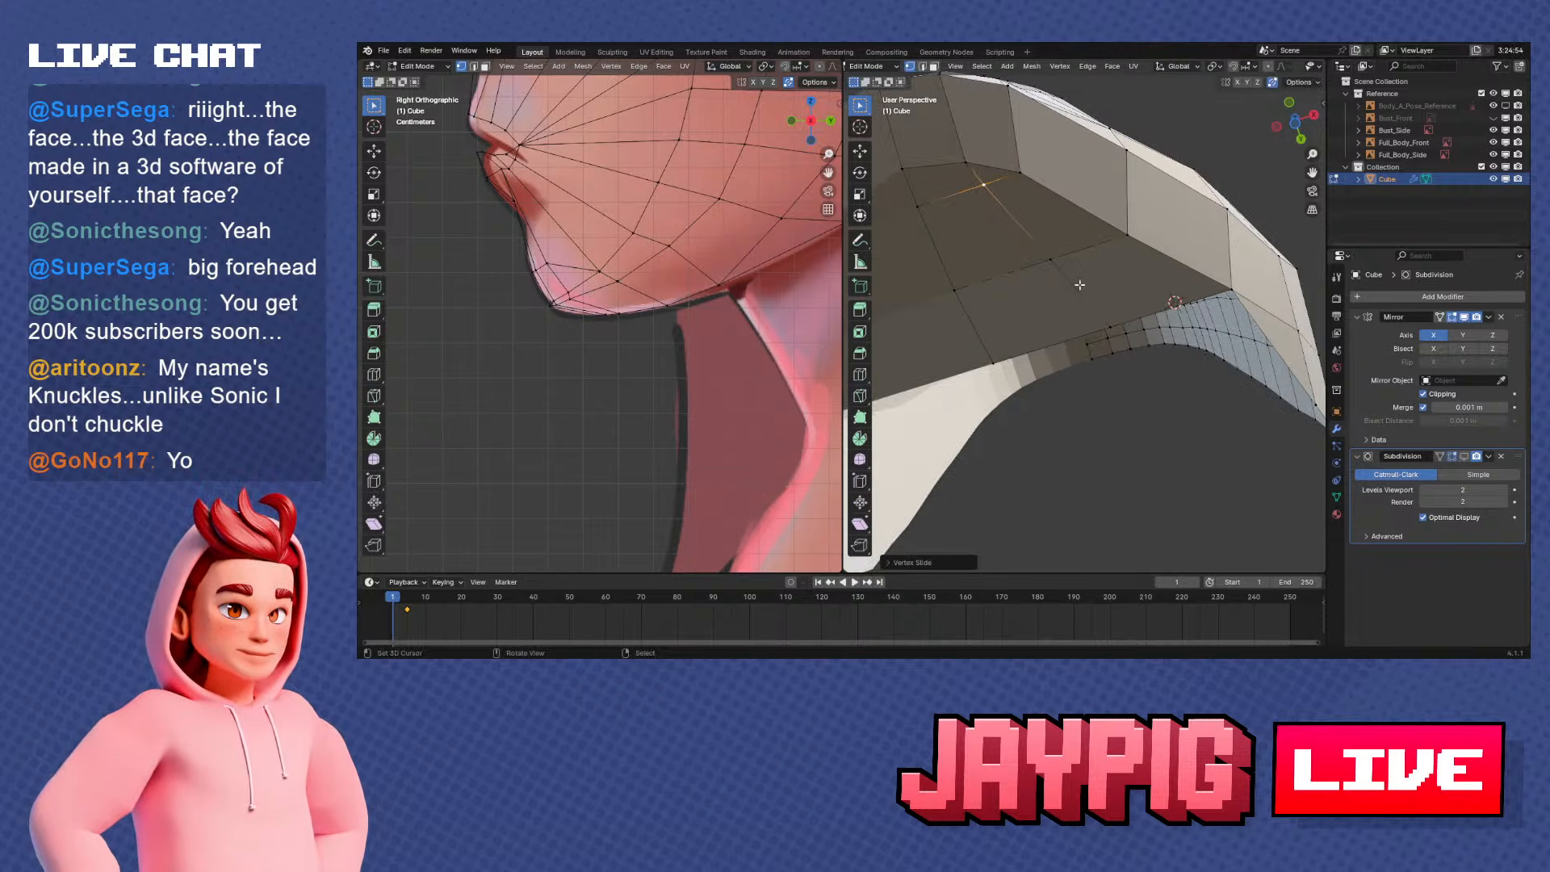
Slide the middle vertex of the lengthwise loop under the jaw along its cross edge
right_click(1095, 300)
right_click(1065, 265)
key(g)
key(g)
click(1069, 260)
Select the lengthwise vertex row between the jaw edge and centre line of the underside, and adjust its height along Z
middle_drag(1070, 265, 1124, 238)
ctrl+right_click(1181, 292)
key(g)
key(z)
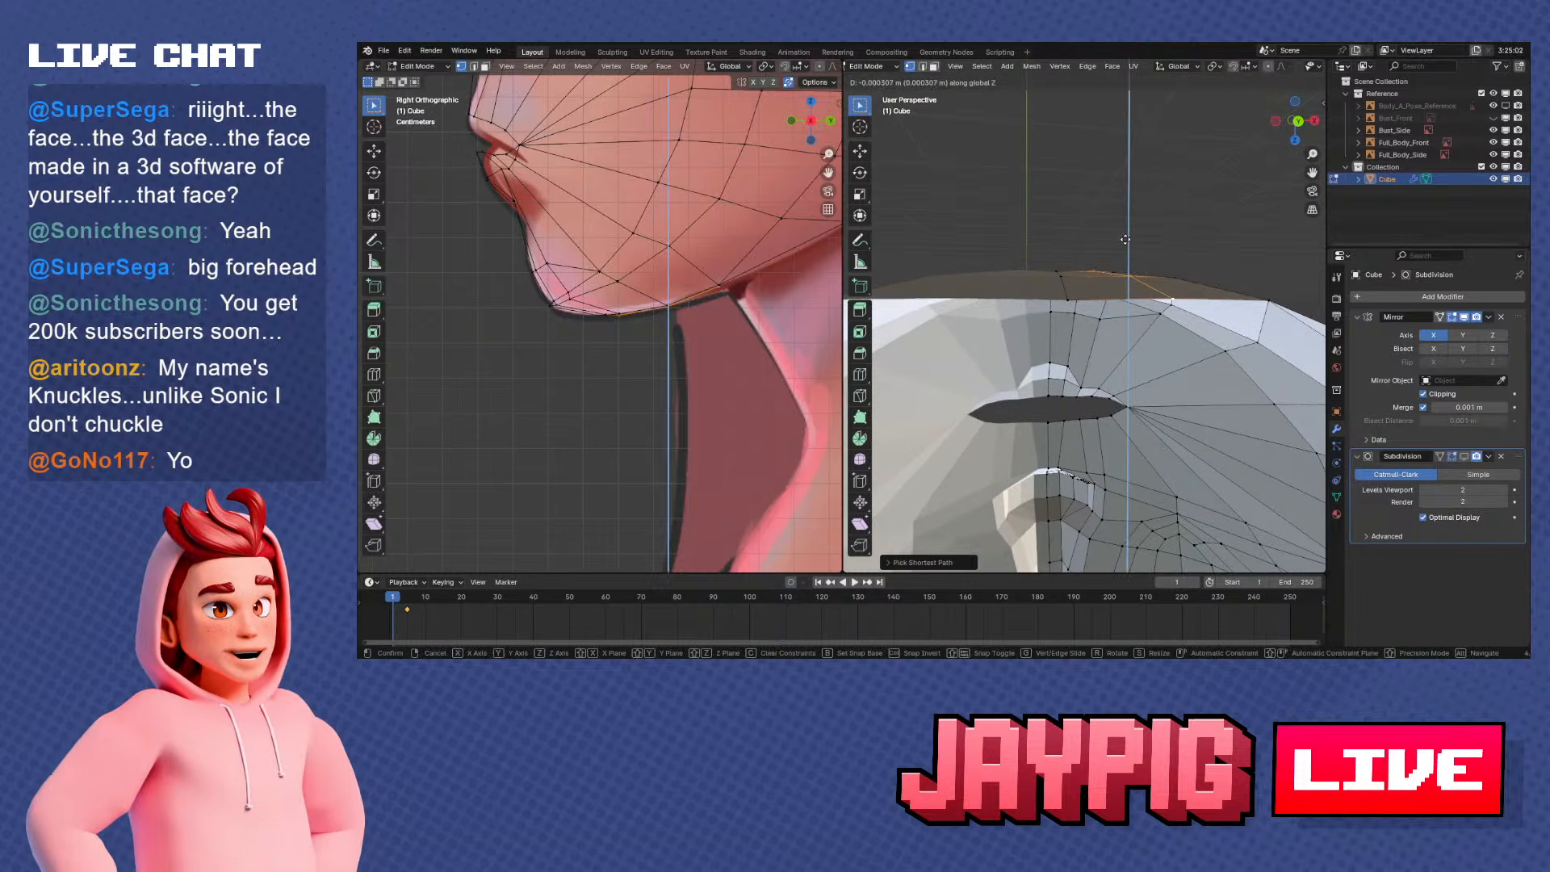
click(1123, 246)
middle_drag(1123, 247, 1060, 319)
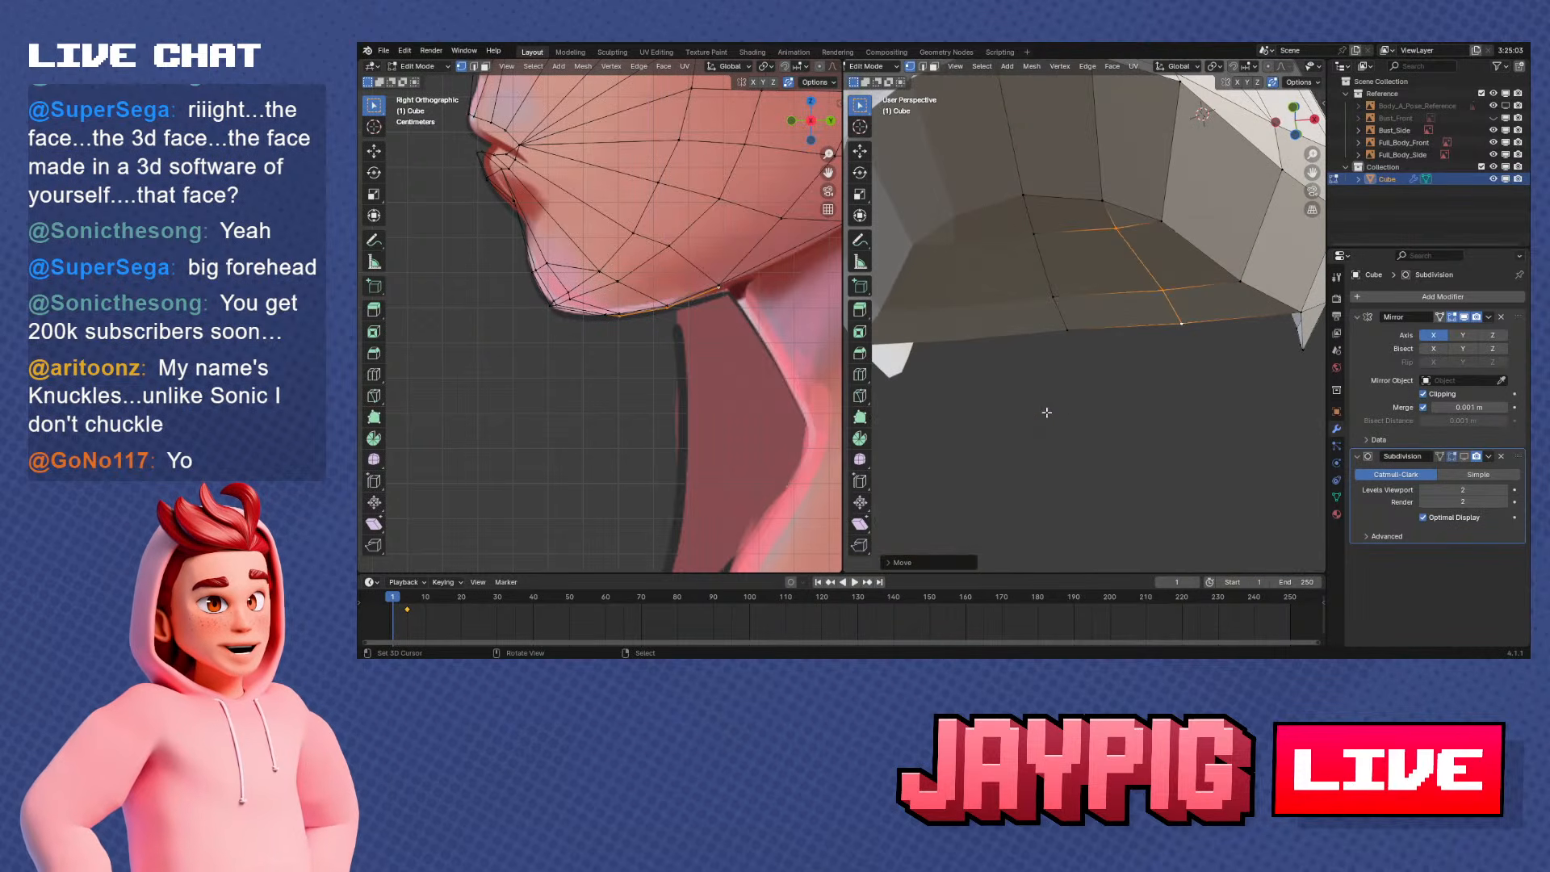
Select a connected path of underside vertices and adjust its height along Z against the side reference
ctrl+right_click(1057, 317)
key(KP_3)
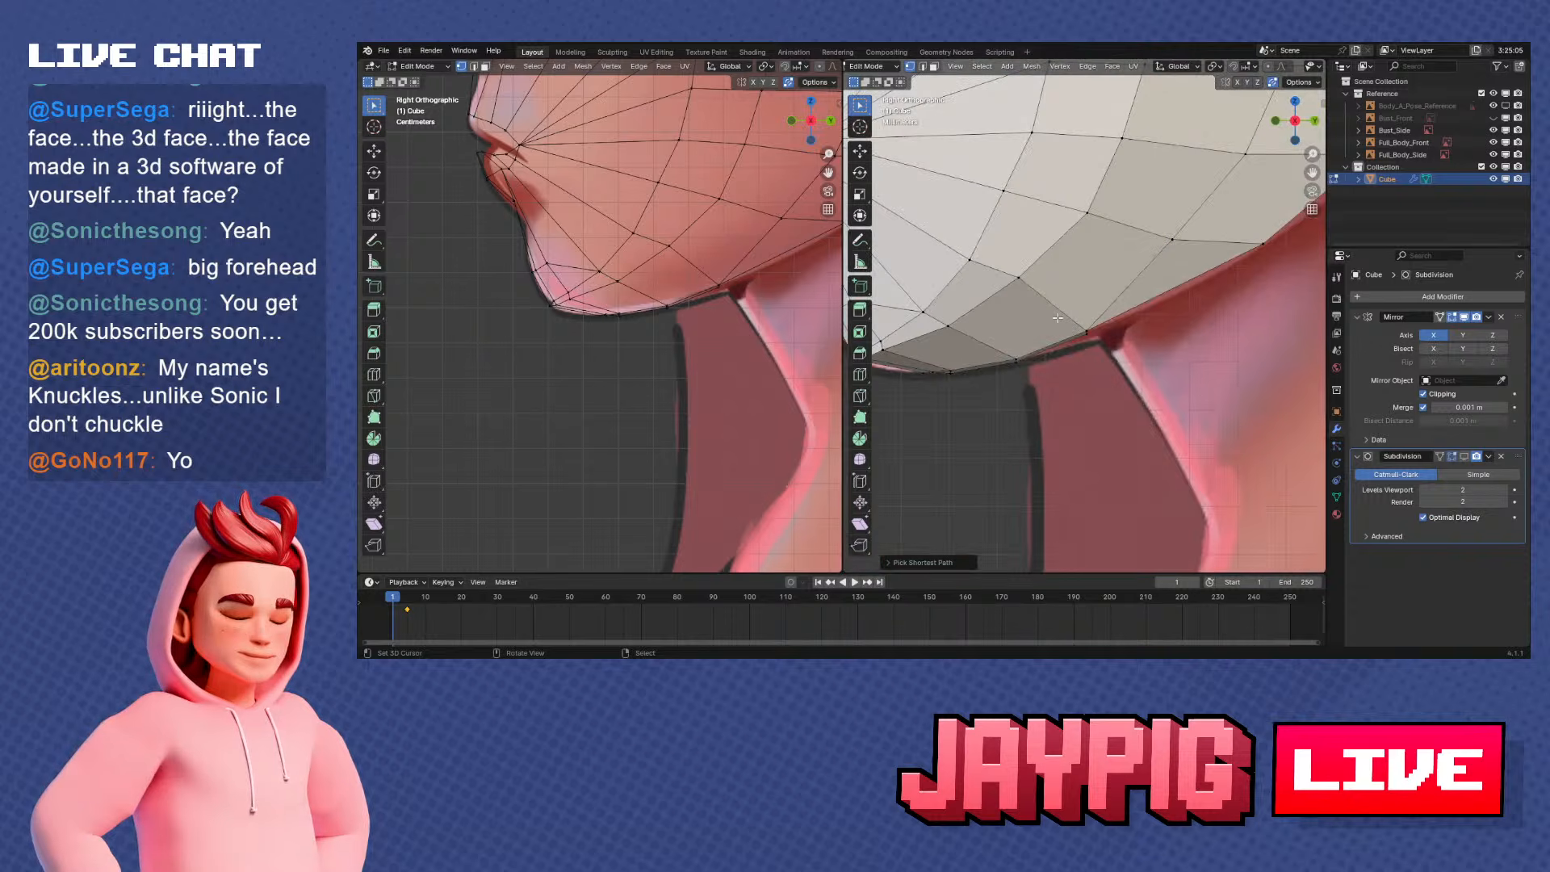
key(g)
key(z)
click(1063, 322)
Slide the front vertex of the underside's lengthwise loop, near the chin, along its edge
middle_drag(1063, 321, 1017, 239)
key(Tab)
key(Tab)
click(1017, 235)
key(shift+v)
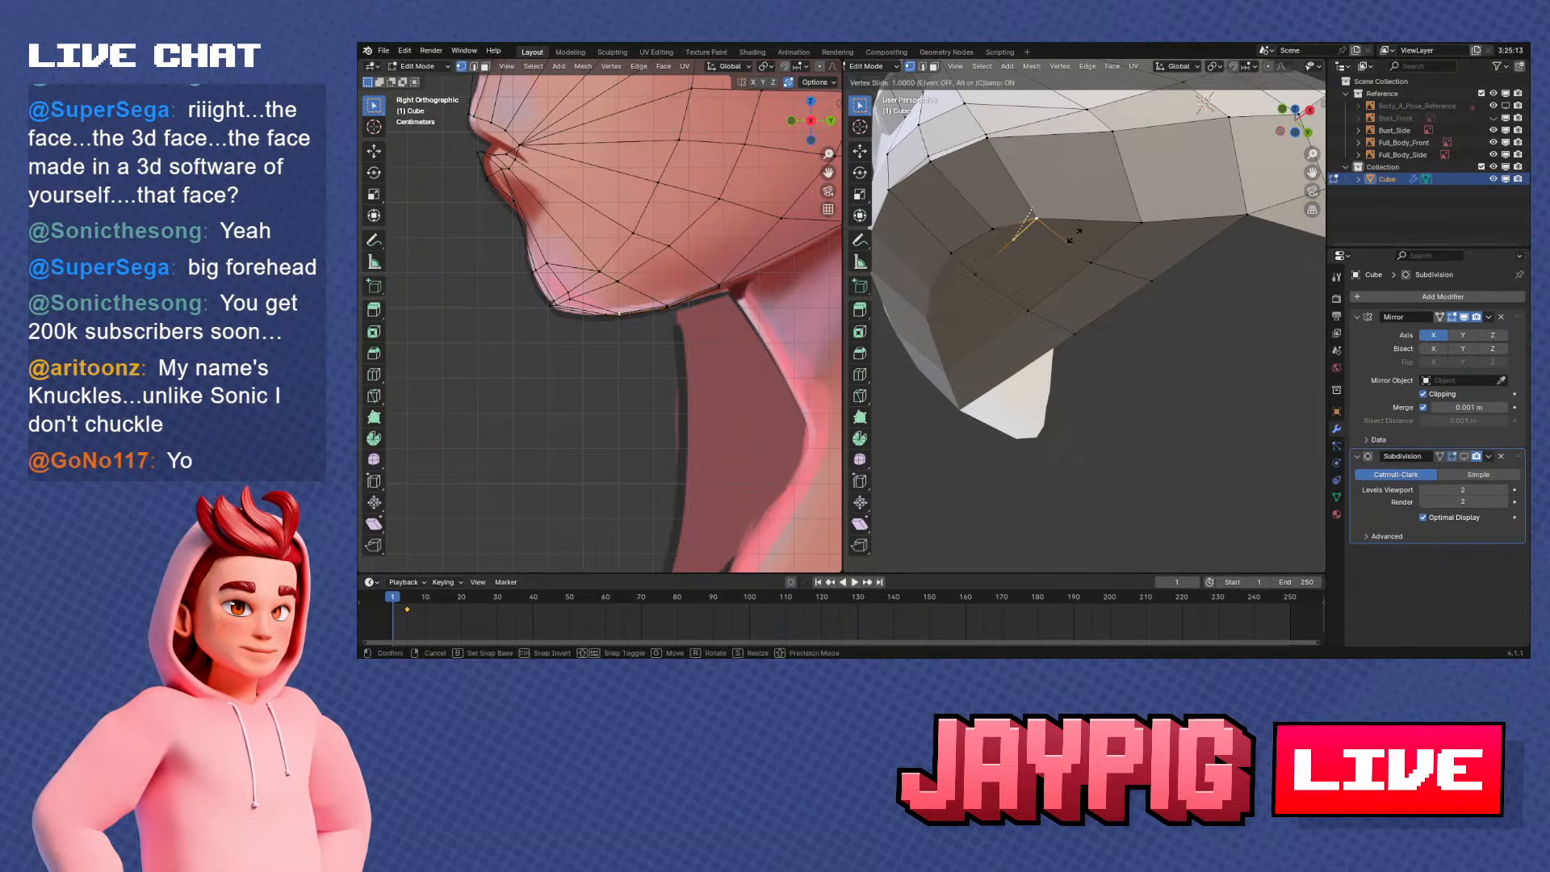
click(1075, 235)
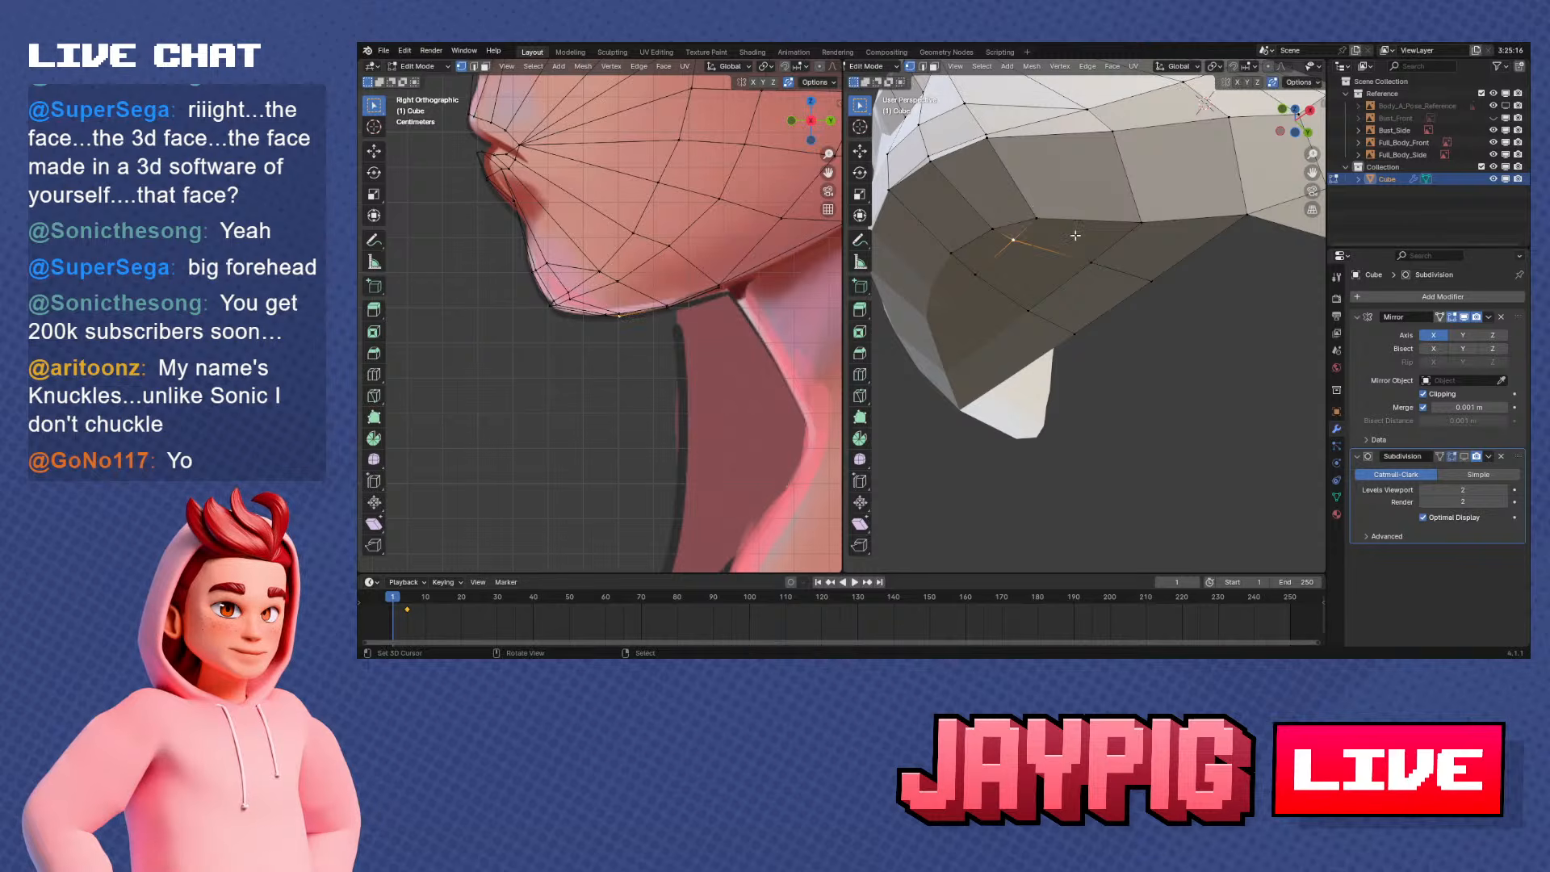
middle_drag(1075, 235, 1089, 241)
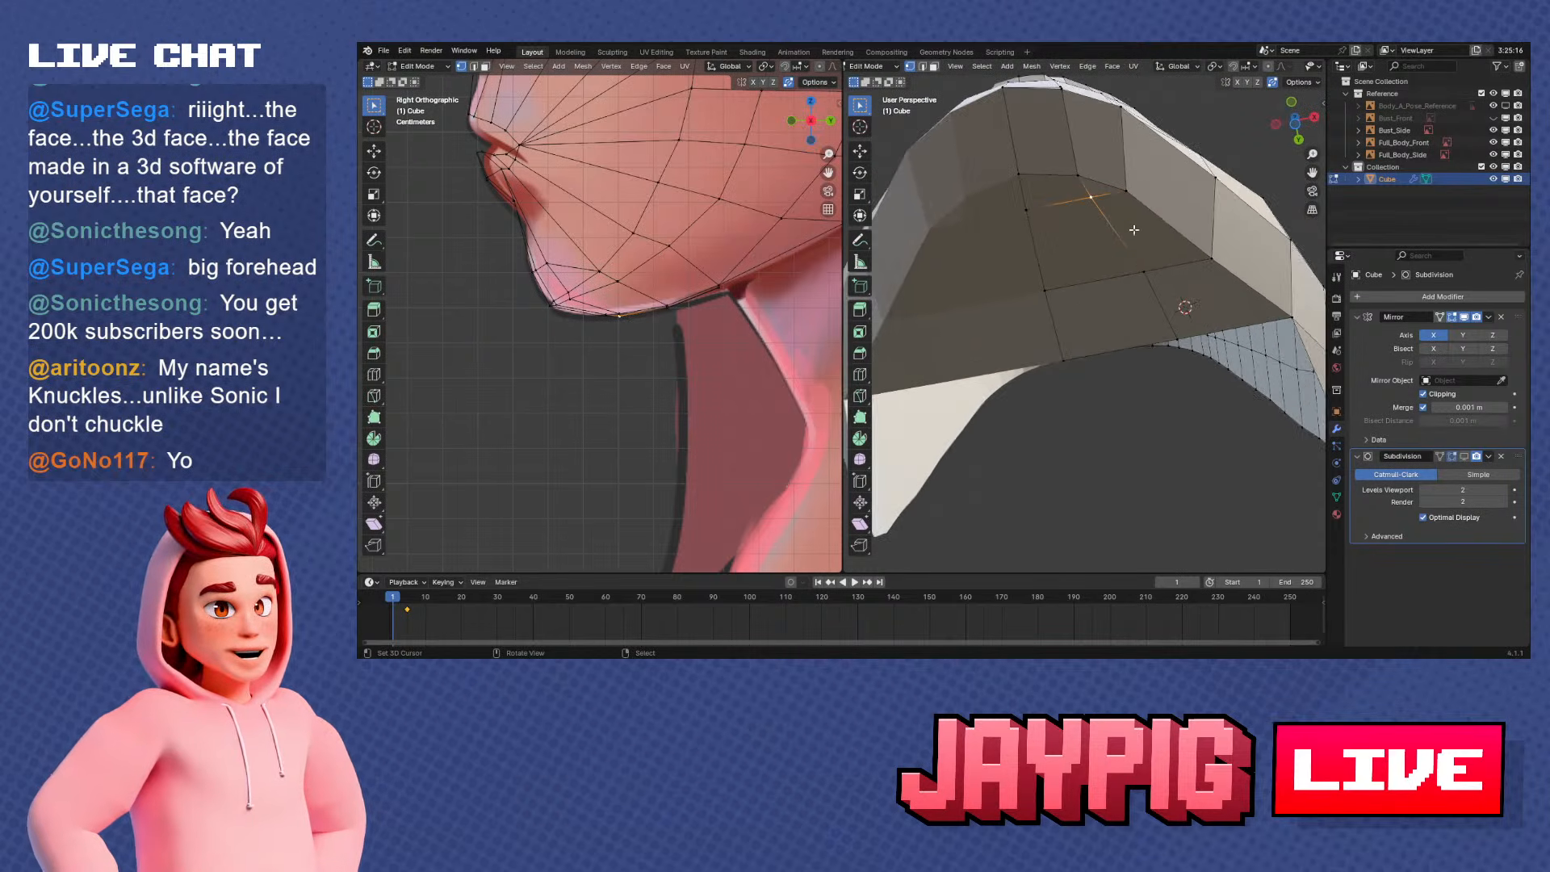
Slide the middle and rear vertices of the underside's lengthwise loop slightly toward the centre line
right_click(1151, 274)
key(g)
key(g)
click(1137, 276)
right_click(1181, 342)
key(g)
key(g)
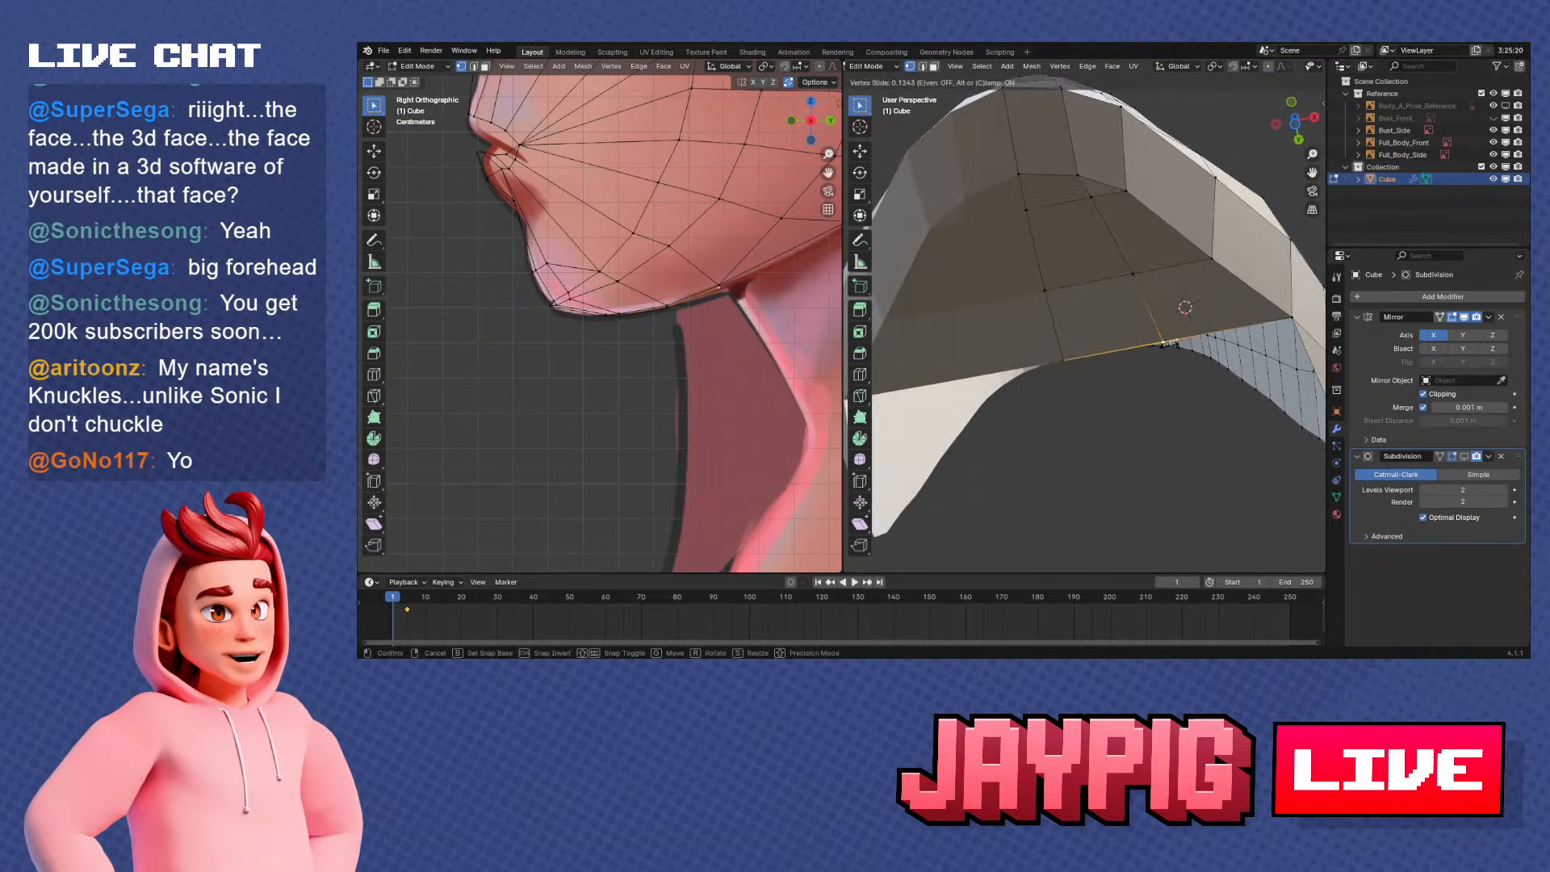
click(1163, 345)
Slide the middle and rear vertices of the underside's lengthwise loop slightly back out toward the jaw edge
middle_drag(1163, 345, 1167, 302)
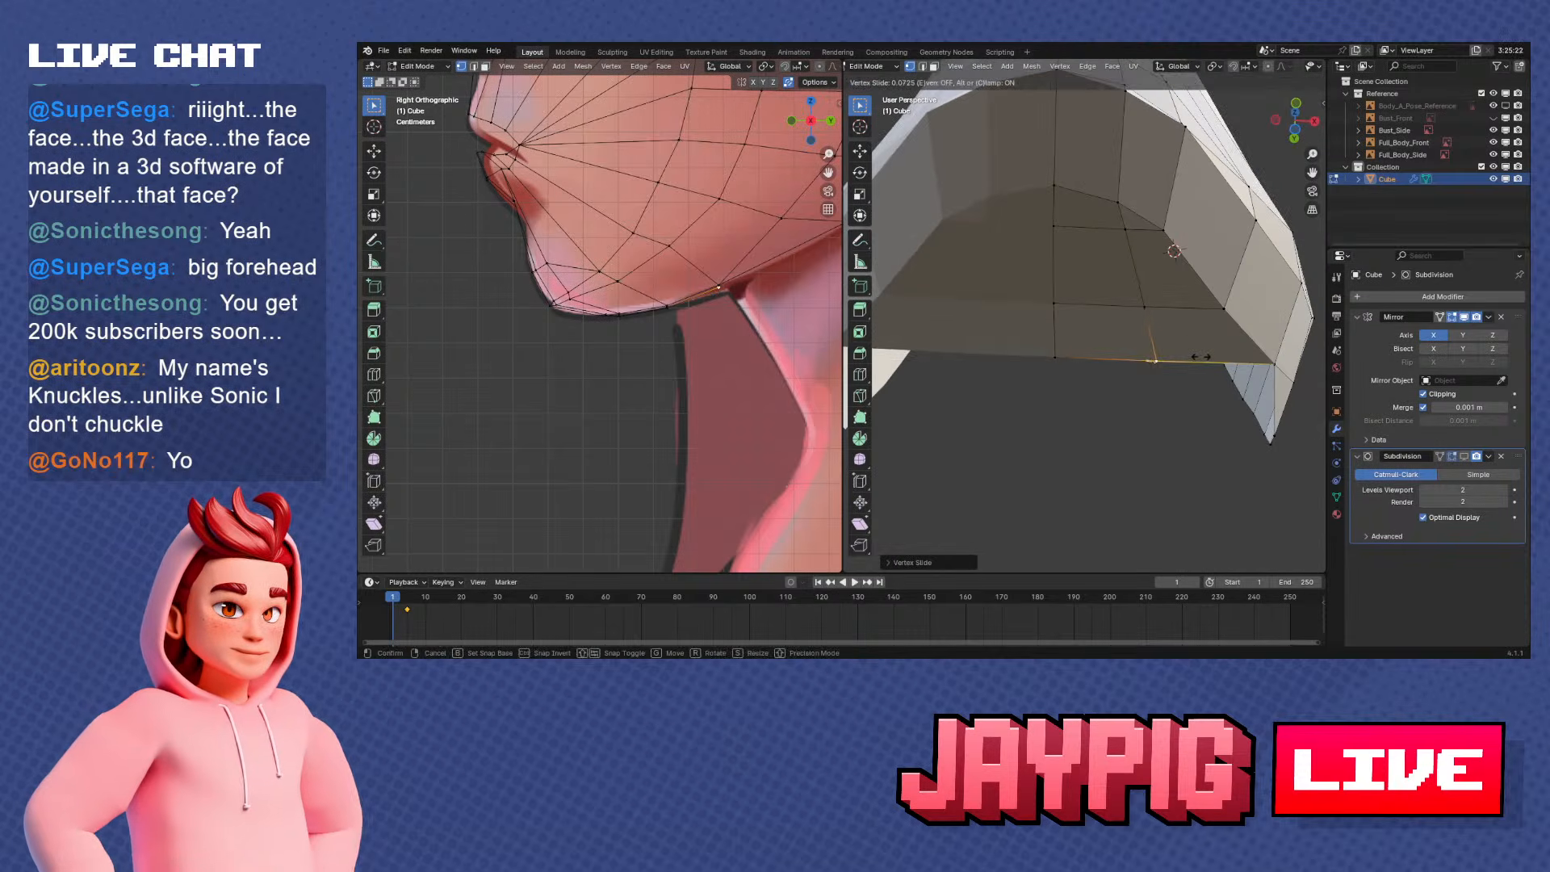
right_click(1154, 305)
key(g)
key(g)
click(1162, 305)
right_click(1160, 356)
key(g)
key(g)
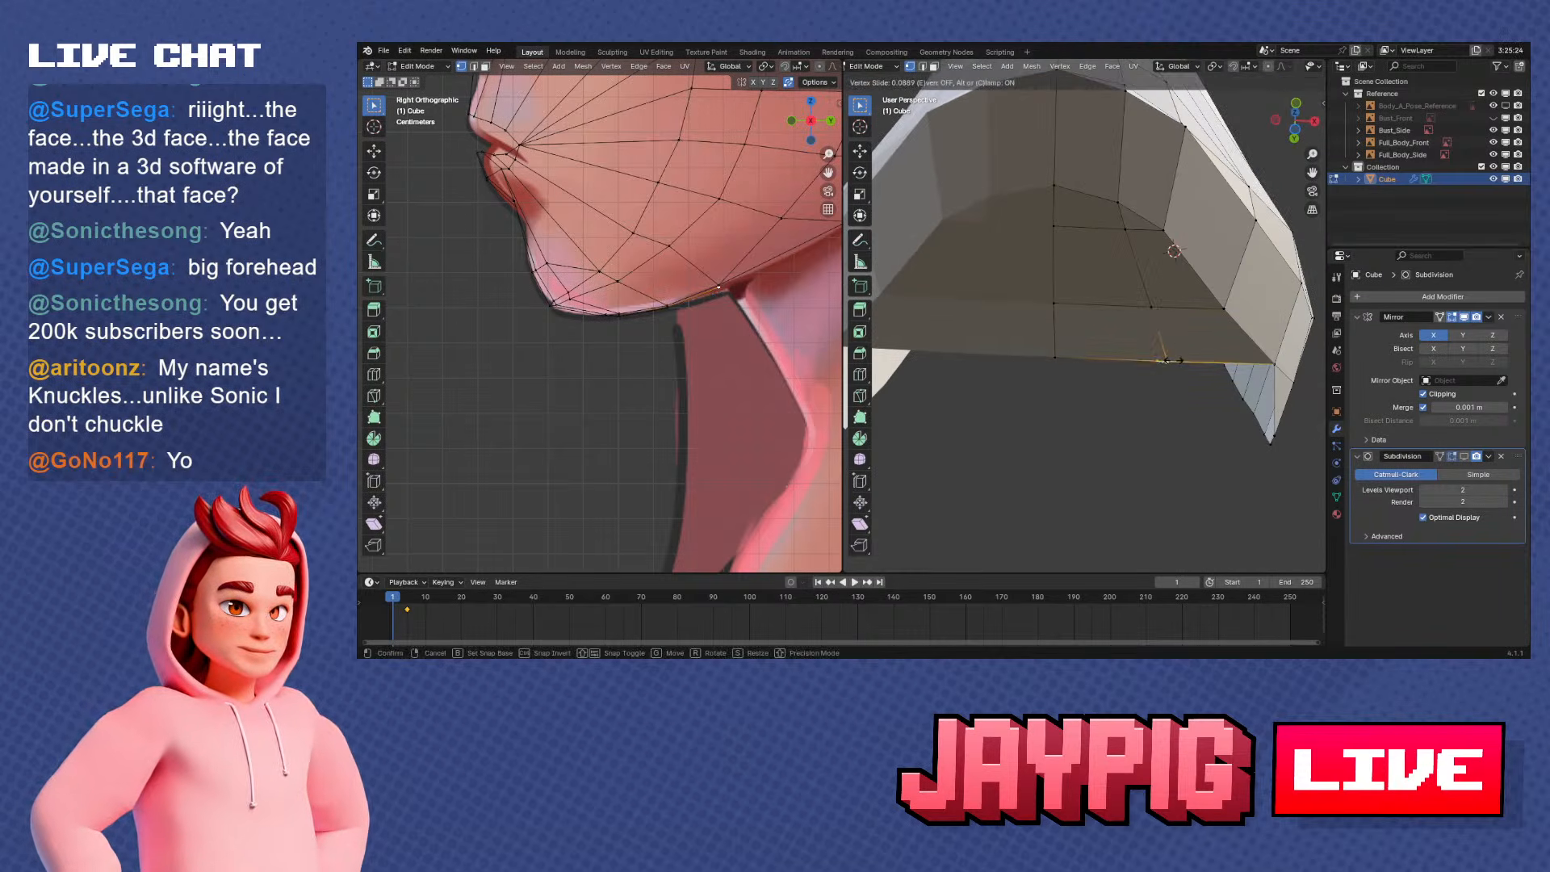
click(1170, 357)
Examine the shape of the jaw's underside in Object Mode, and return to Edit Mode with the whole head in view
right_click(1118, 237)
middle_drag(1117, 237, 1004, 284)
key(Tab)
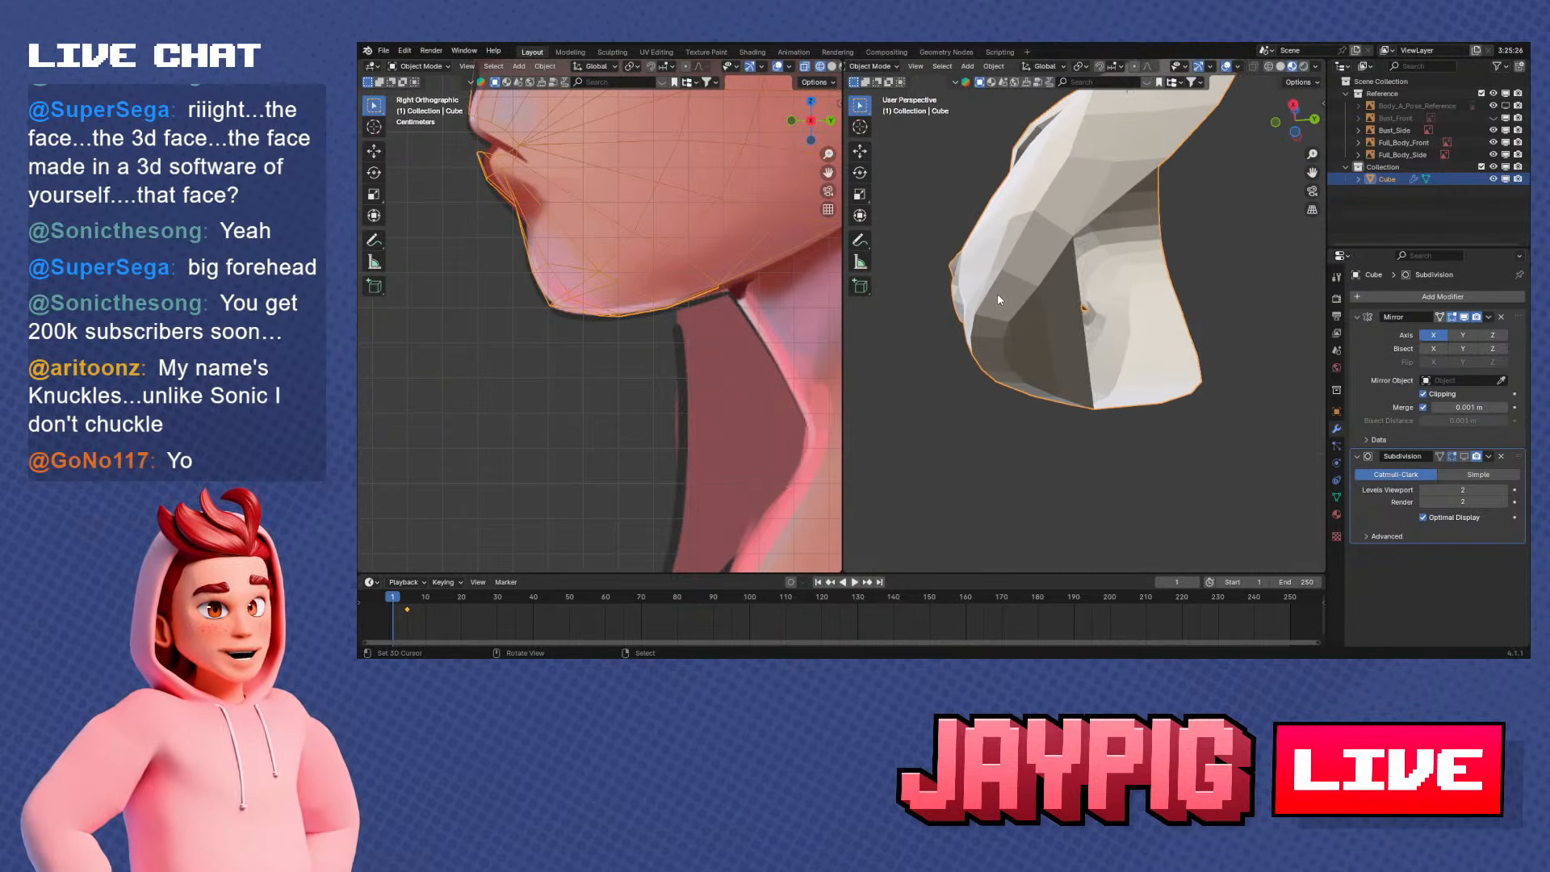
middle_drag(1094, 341, 1044, 325)
key(Tab)
scroll(684, 373, down, 6)
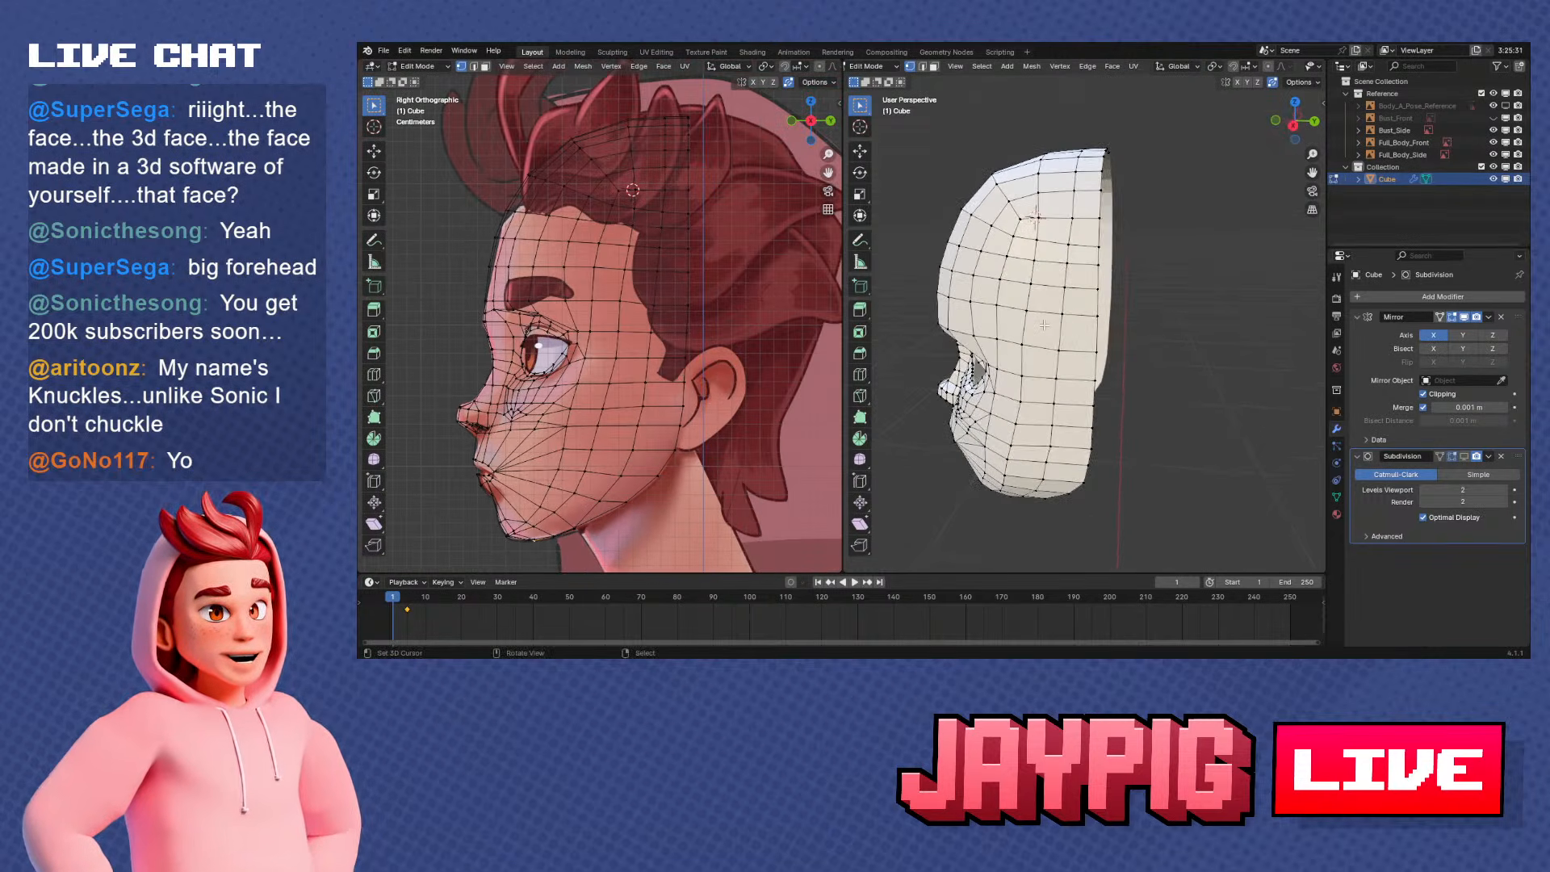
Select the vertices along the upper back edge of the crown and show them against the right-side reference
middle_drag(1091, 219, 1092, 262)
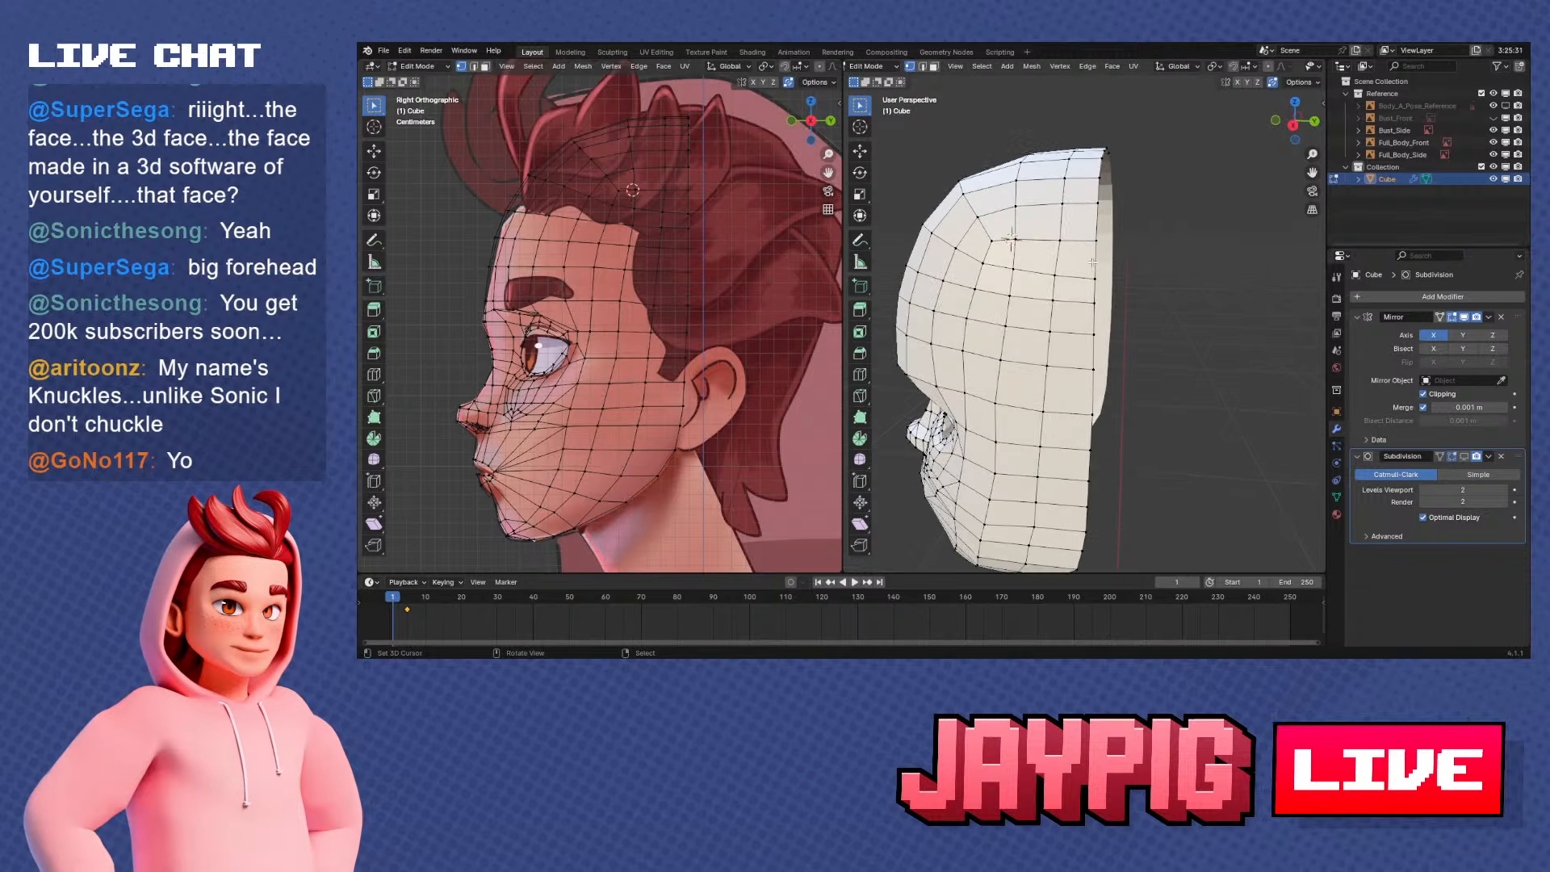
middle_drag(1126, 206, 1110, 296)
ctrl+right_click(1083, 161)
key(KP_1)
key(KP_3)
scroll(1110, 296, up, 1)
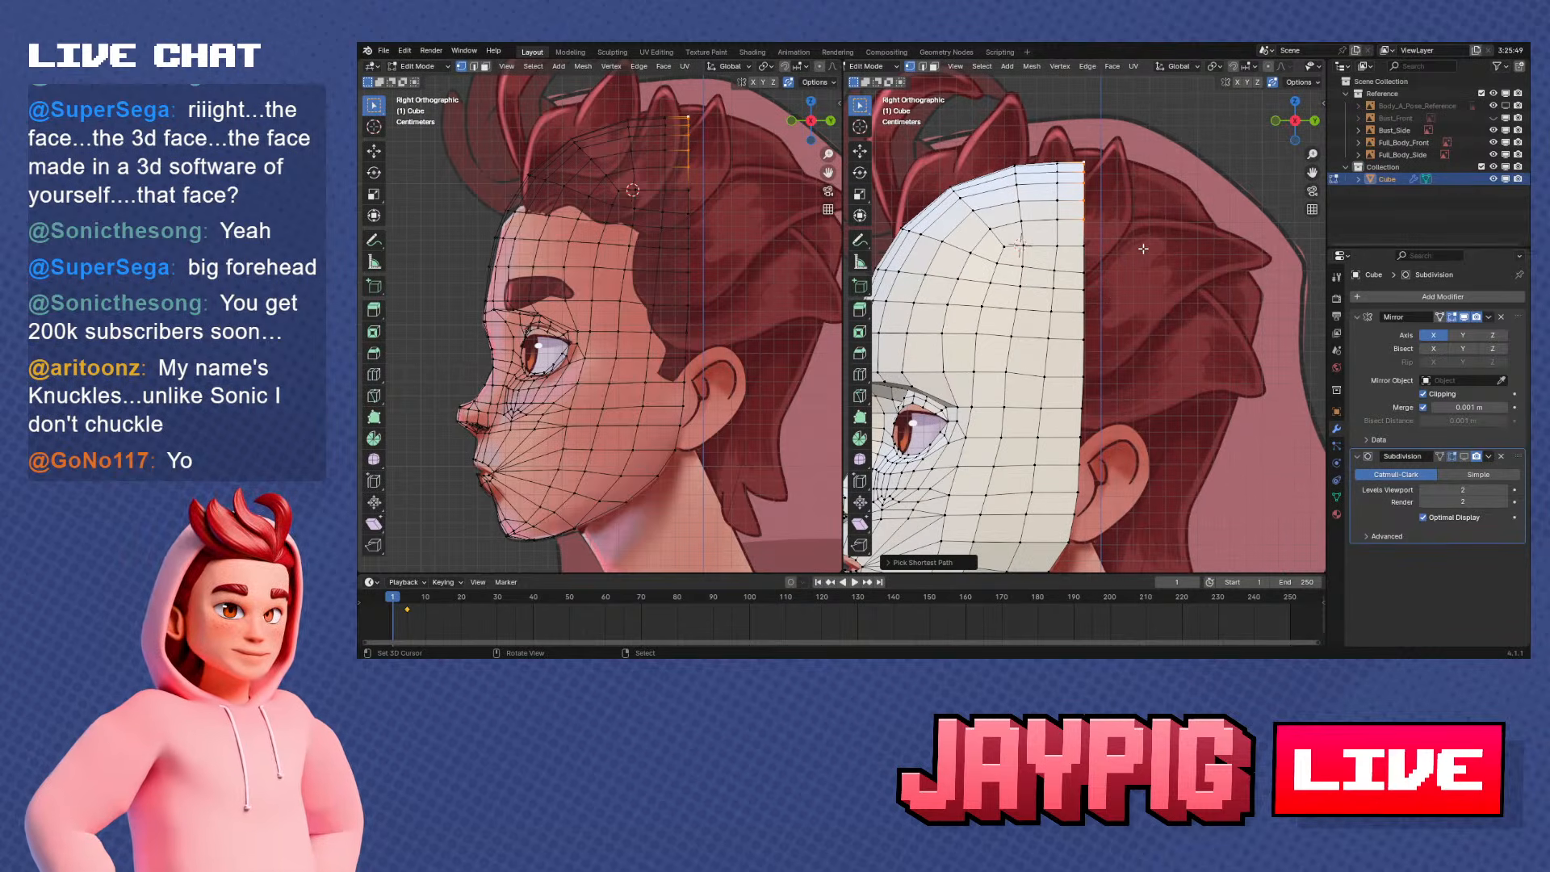
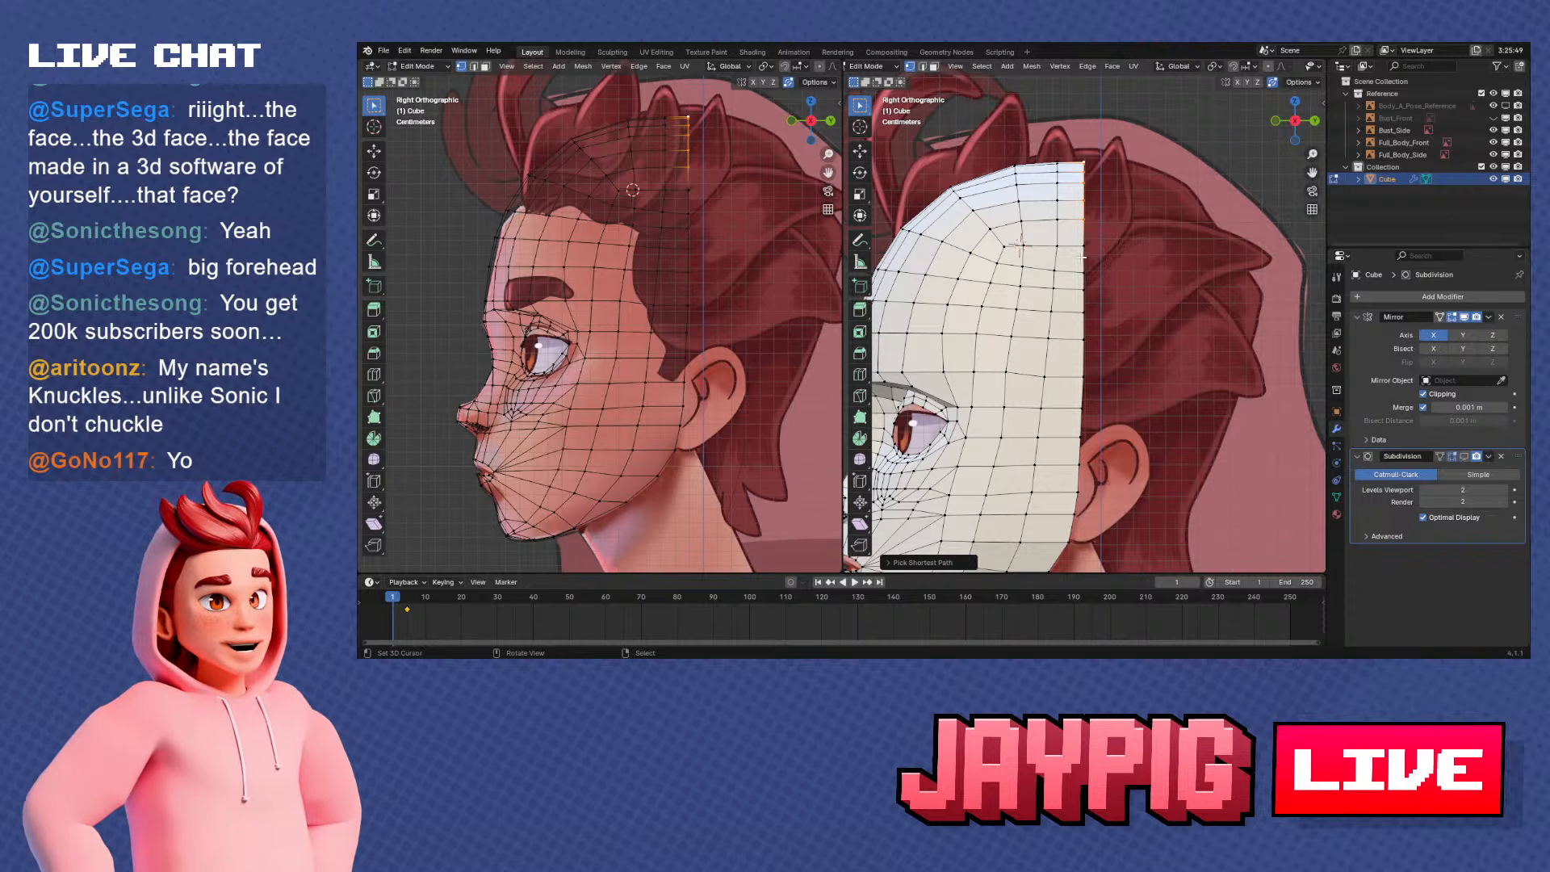
Try to extrude the crown's top back vertex around the back of the skull along the side reference, and undo it
middle_drag(1052, 270, 1175, 205)
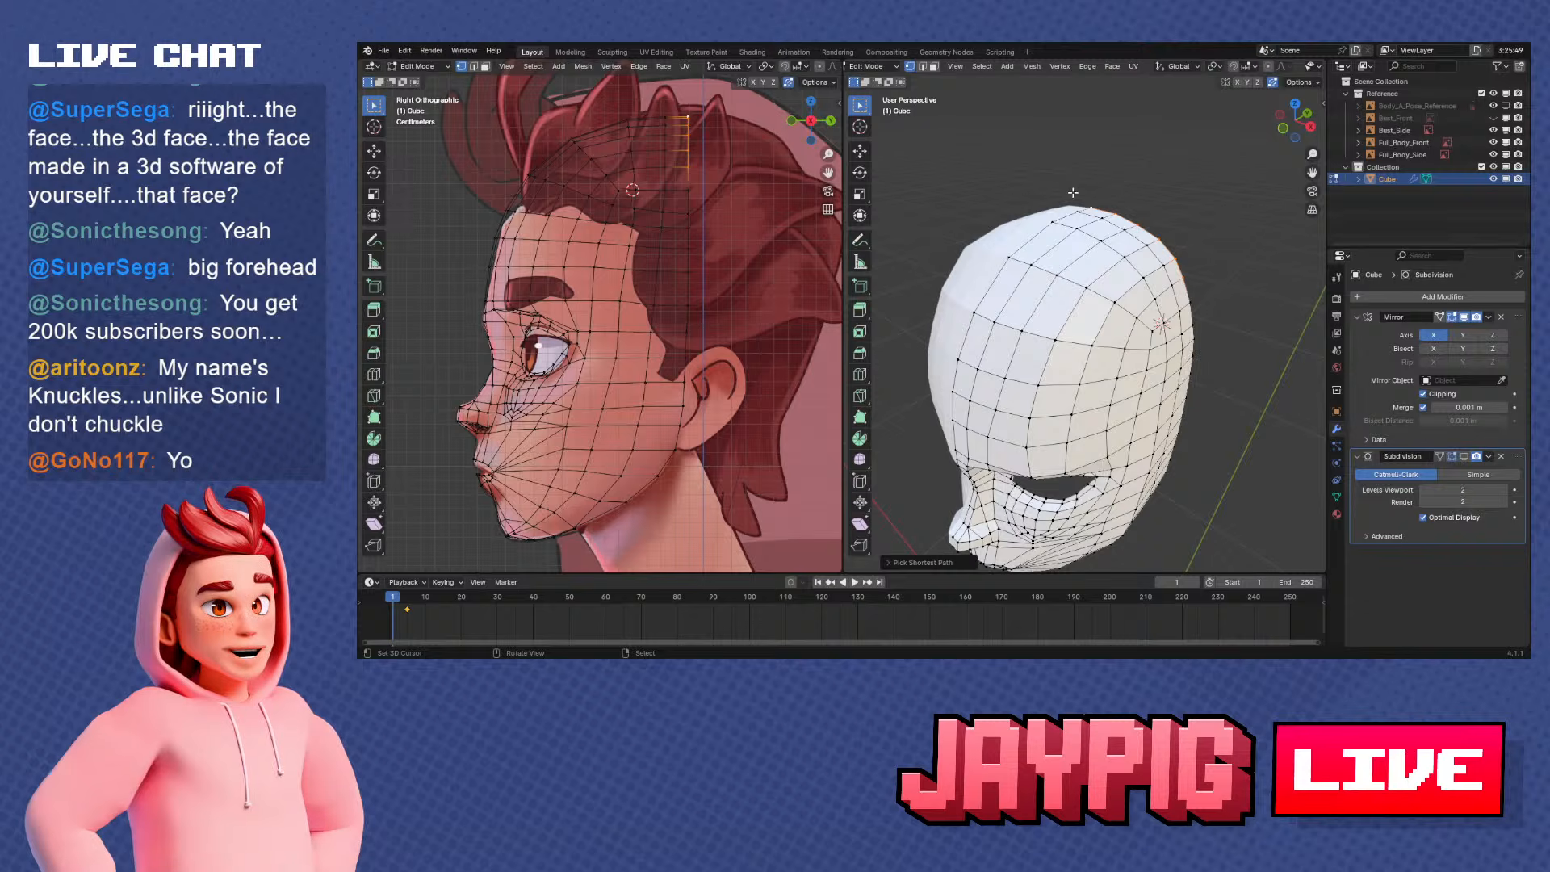
middle_drag(1181, 301, 1122, 270)
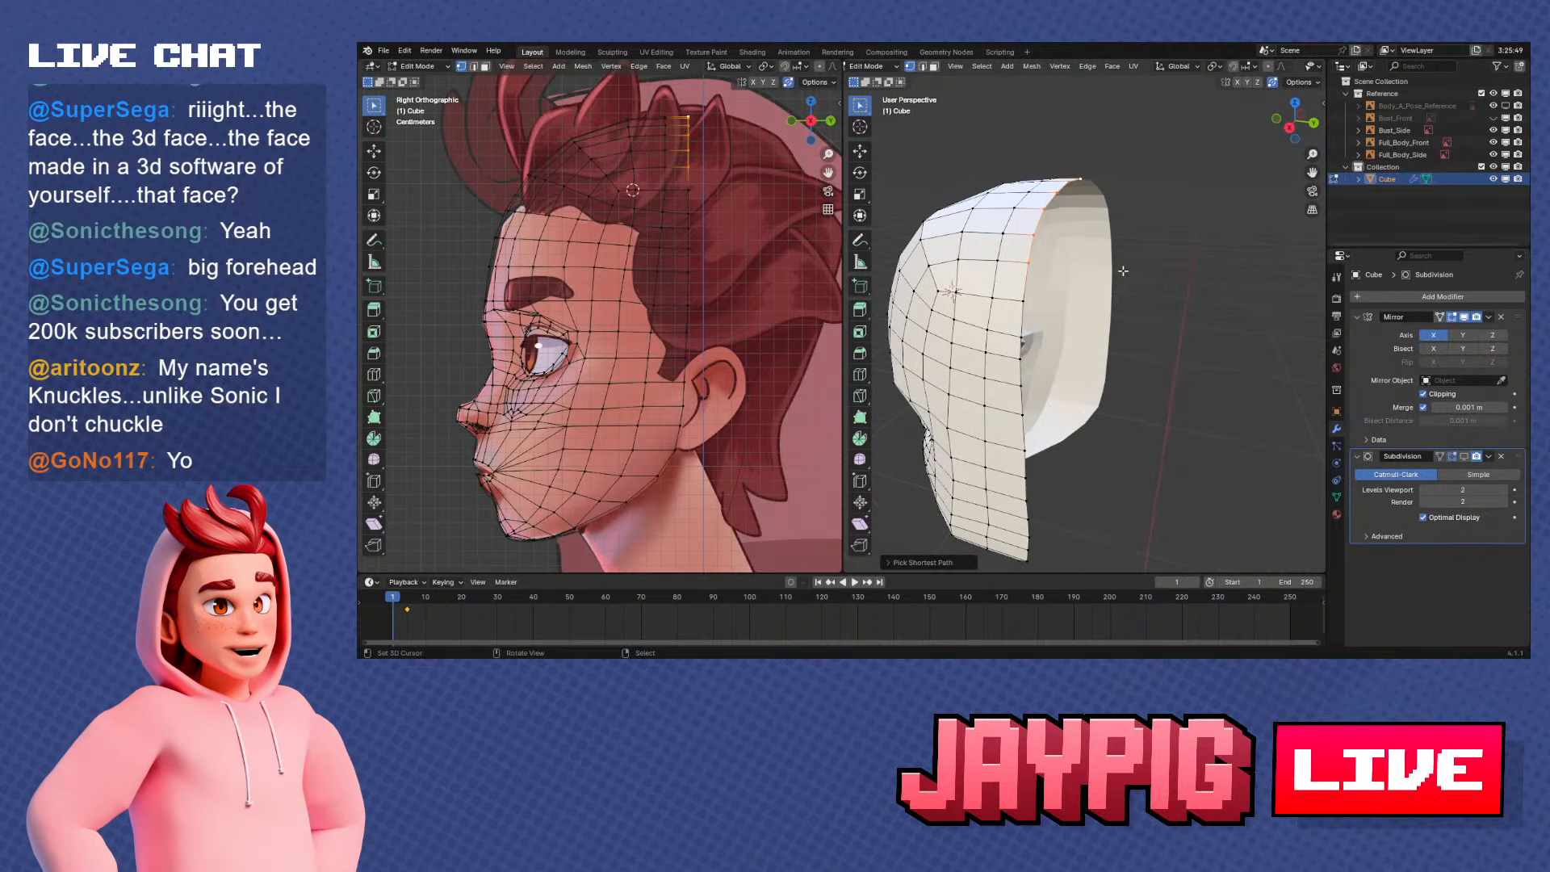
key(KP_3)
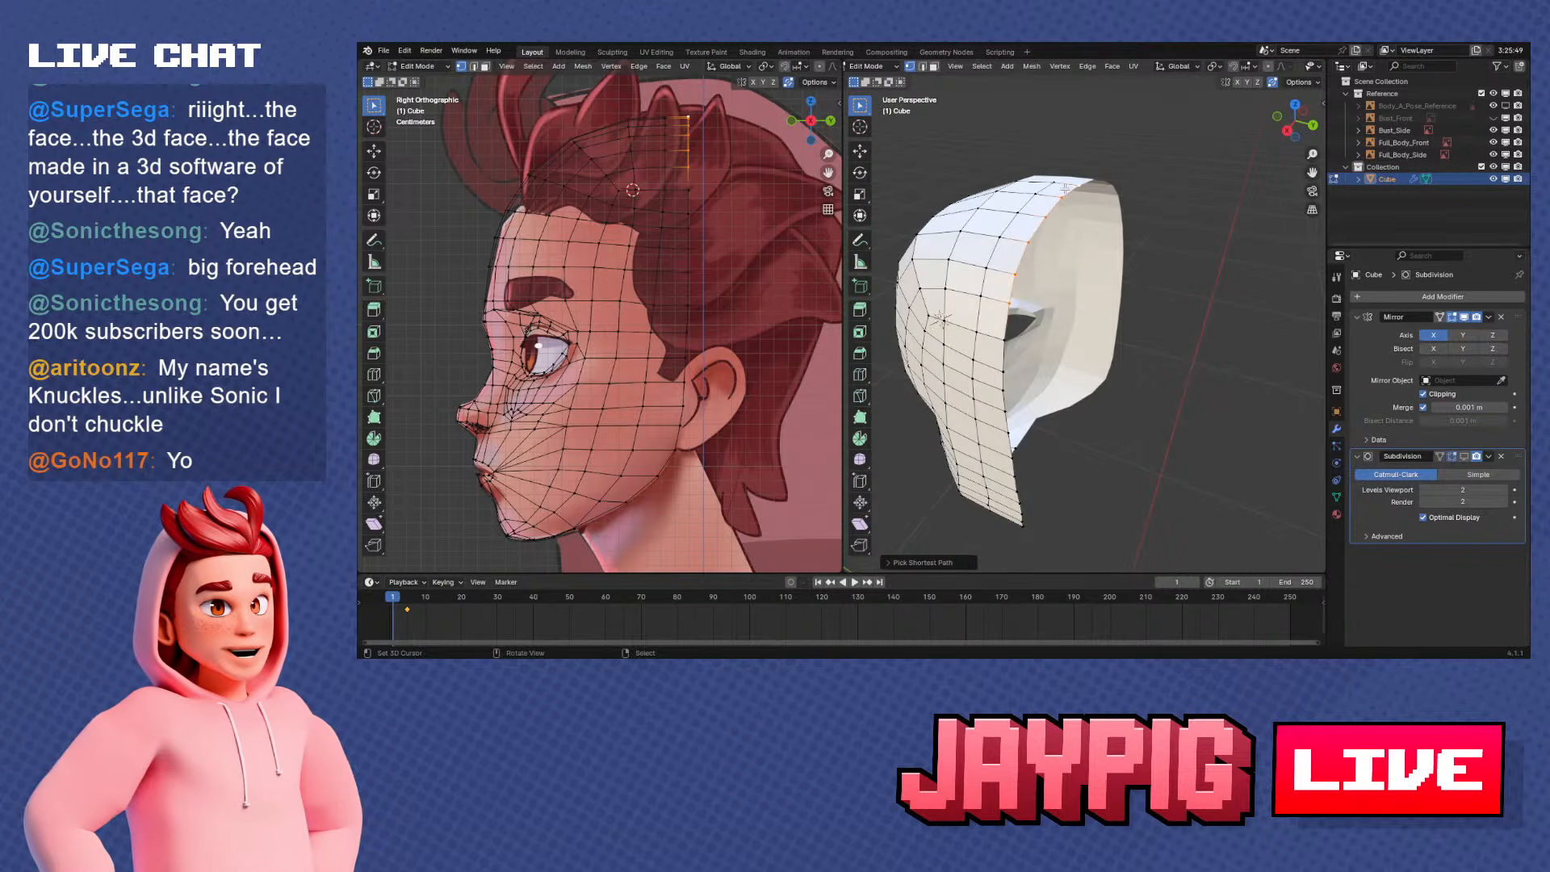
middle_drag(1106, 210, 1150, 219)
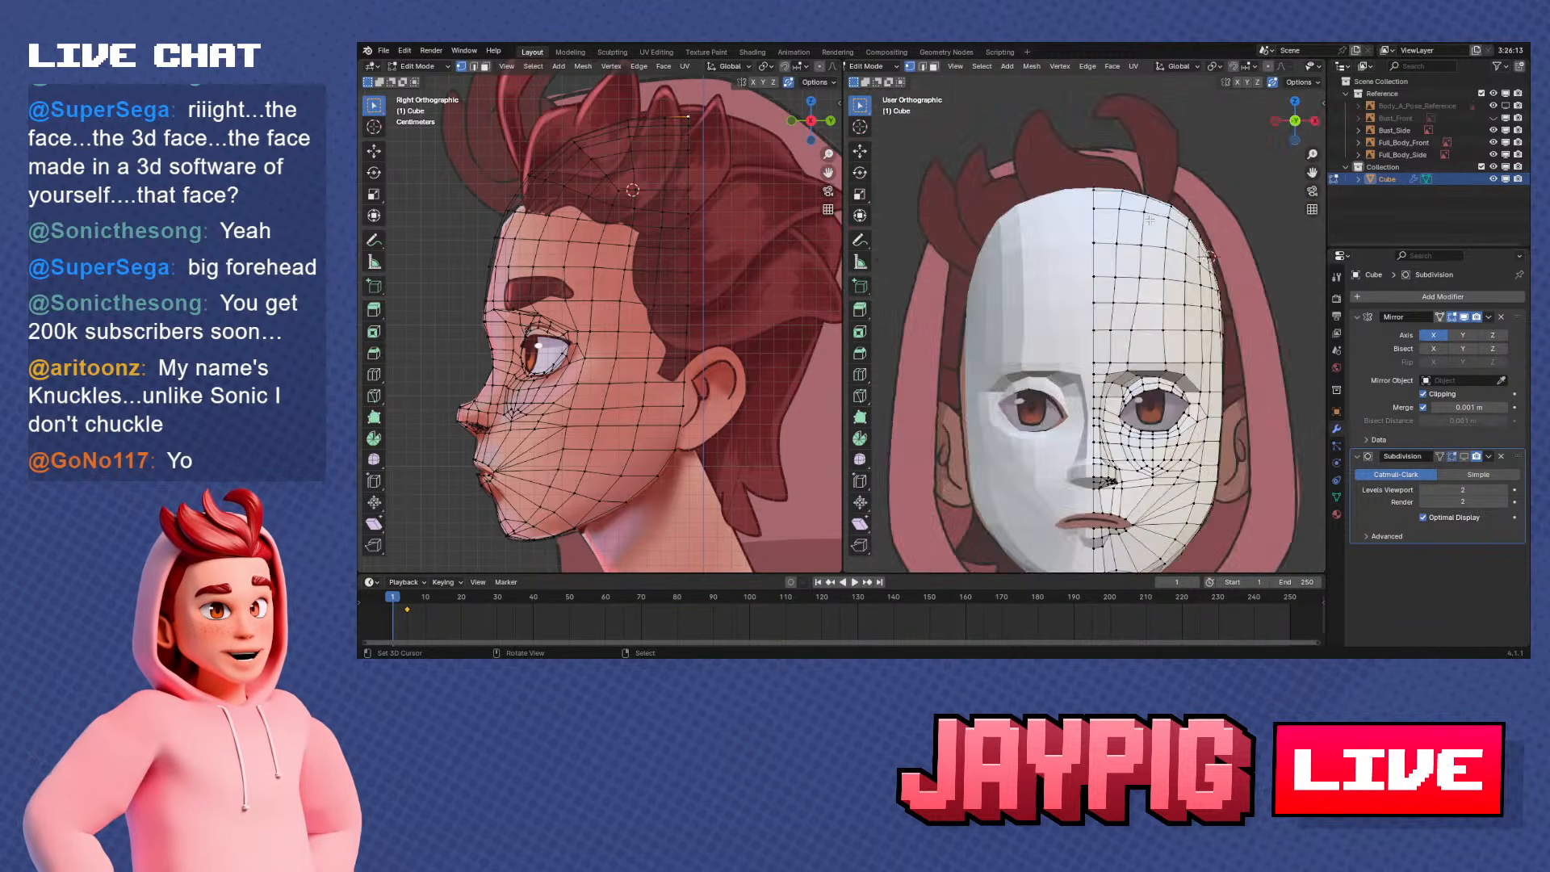
key(KP_3)
key(e)
click(1147, 212)
key(e)
click(1219, 270)
key(e)
click(1252, 326)
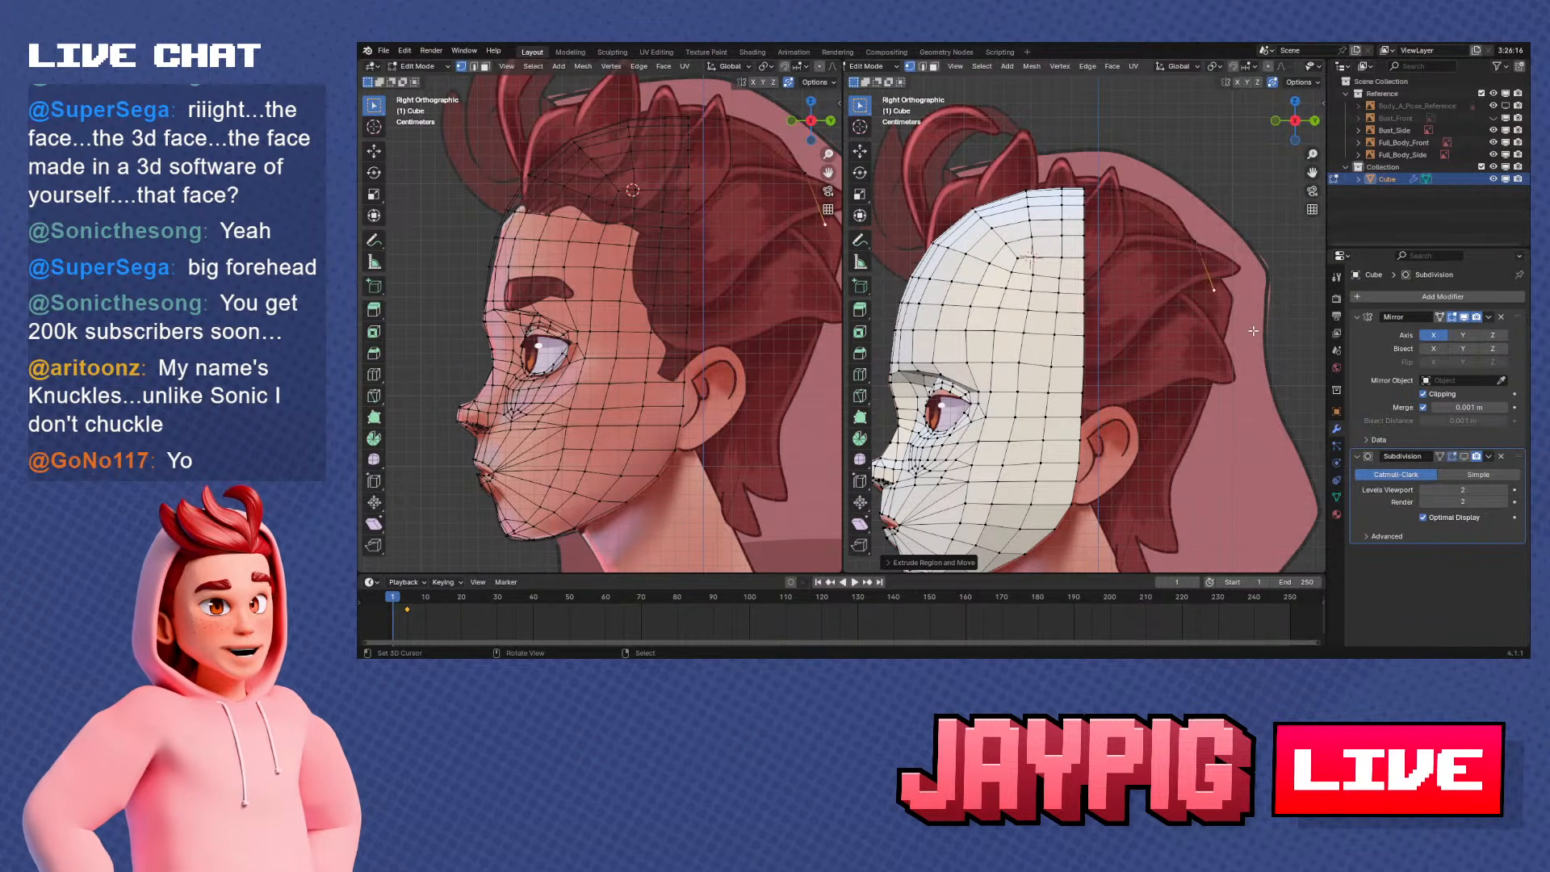
key(e)
click(1243, 358)
key(ctrl+z)
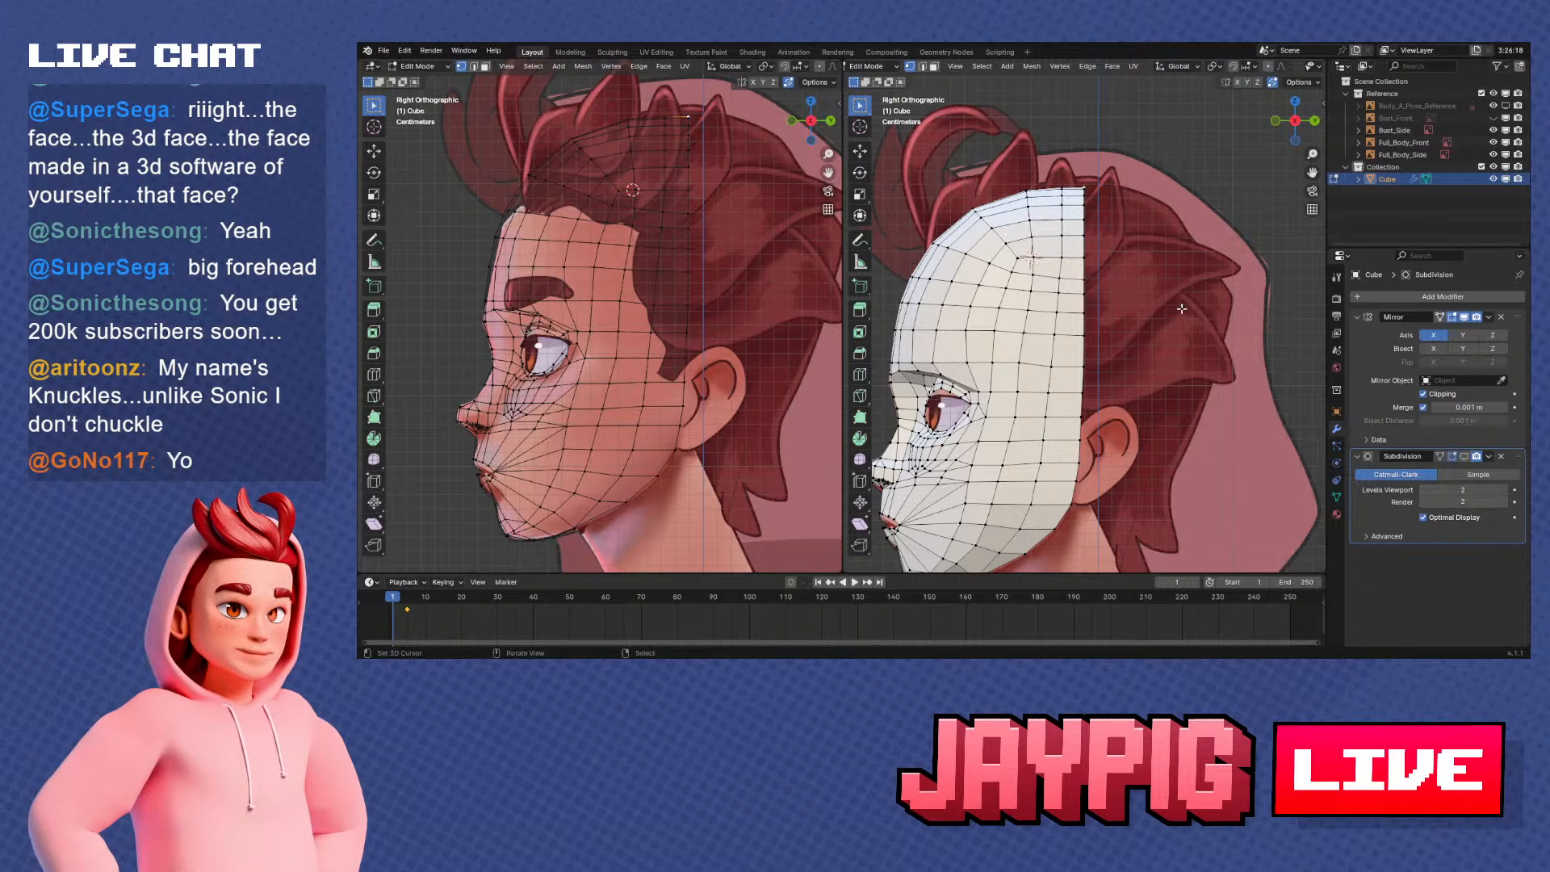
Examine the mask's open back edge and jaw underside from the front, the right side and below
middle_drag(1181, 308, 1130, 306)
key(KP_1)
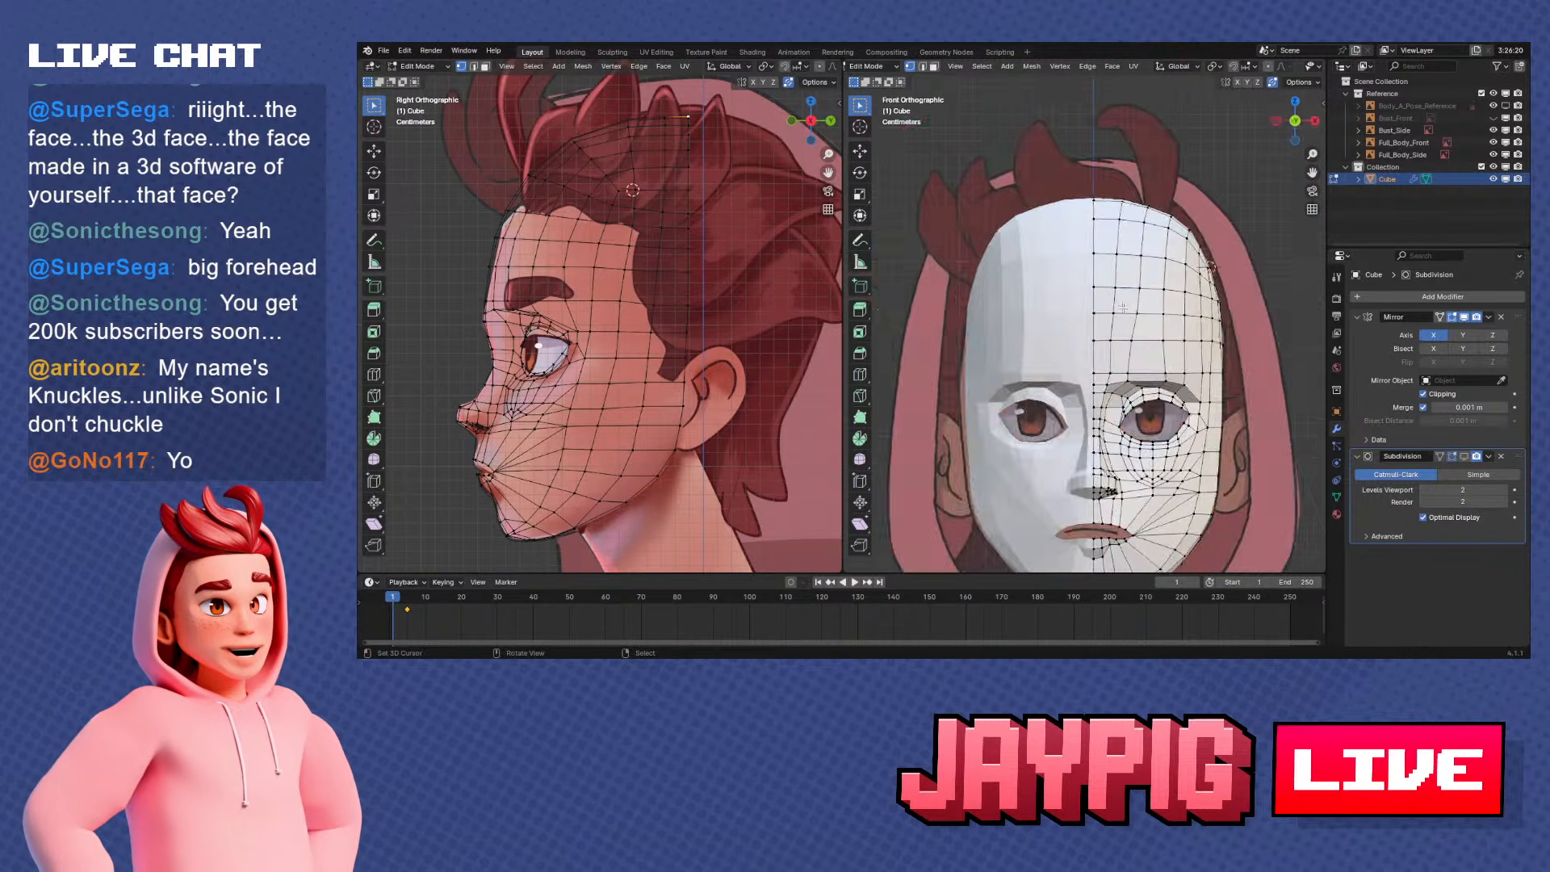
key(KP_3)
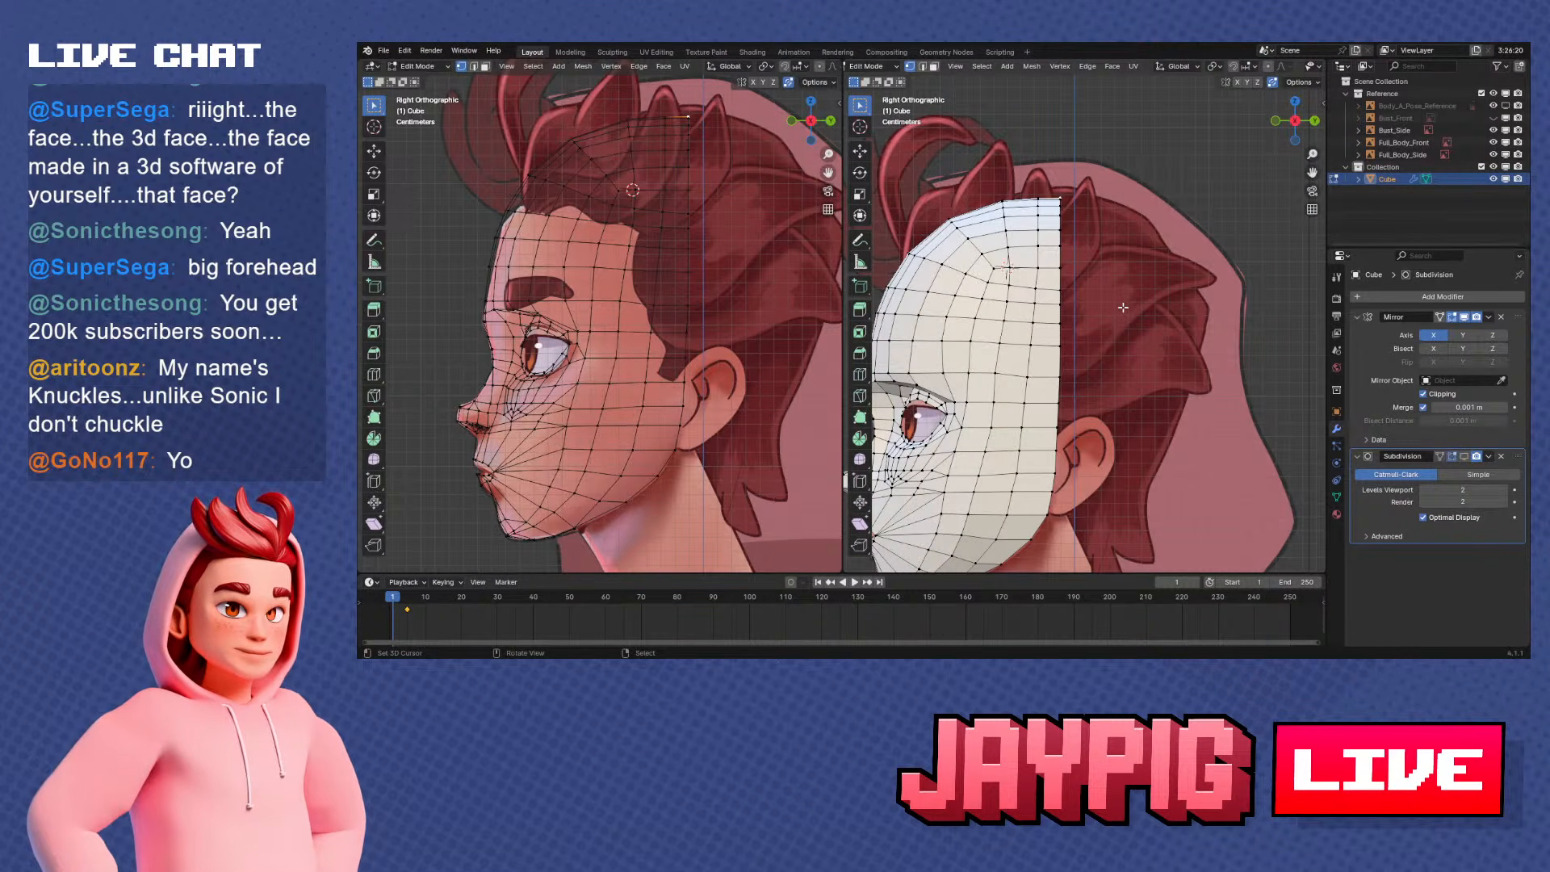
scroll(1123, 307, down, 2)
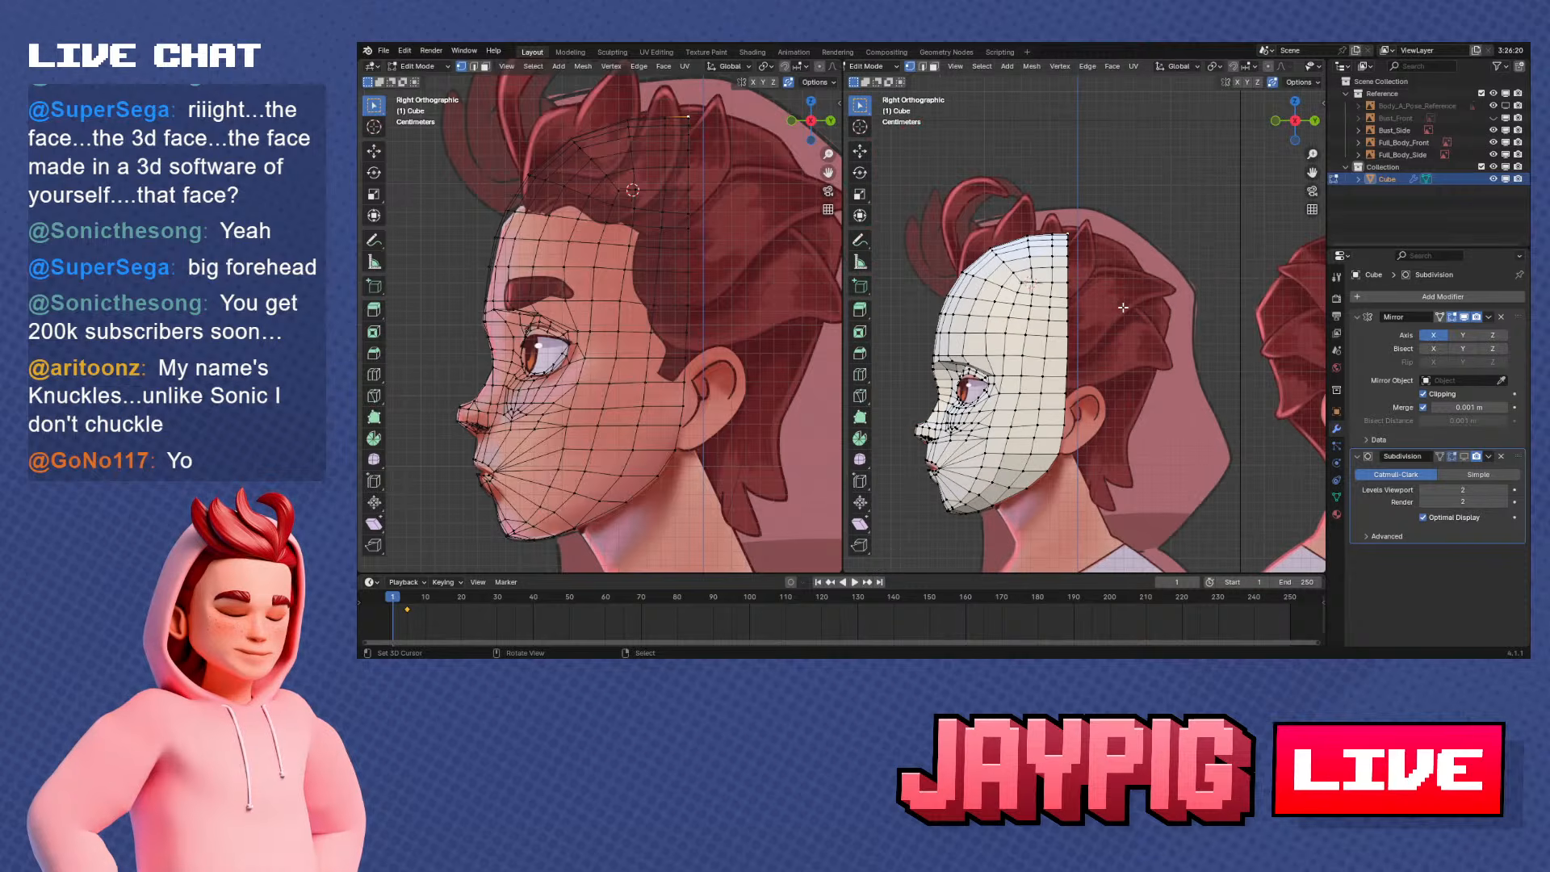
scroll(1112, 447, up, 2)
shift+middle_drag(1112, 447, 1068, 242)
middle_drag(976, 258, 1022, 290)
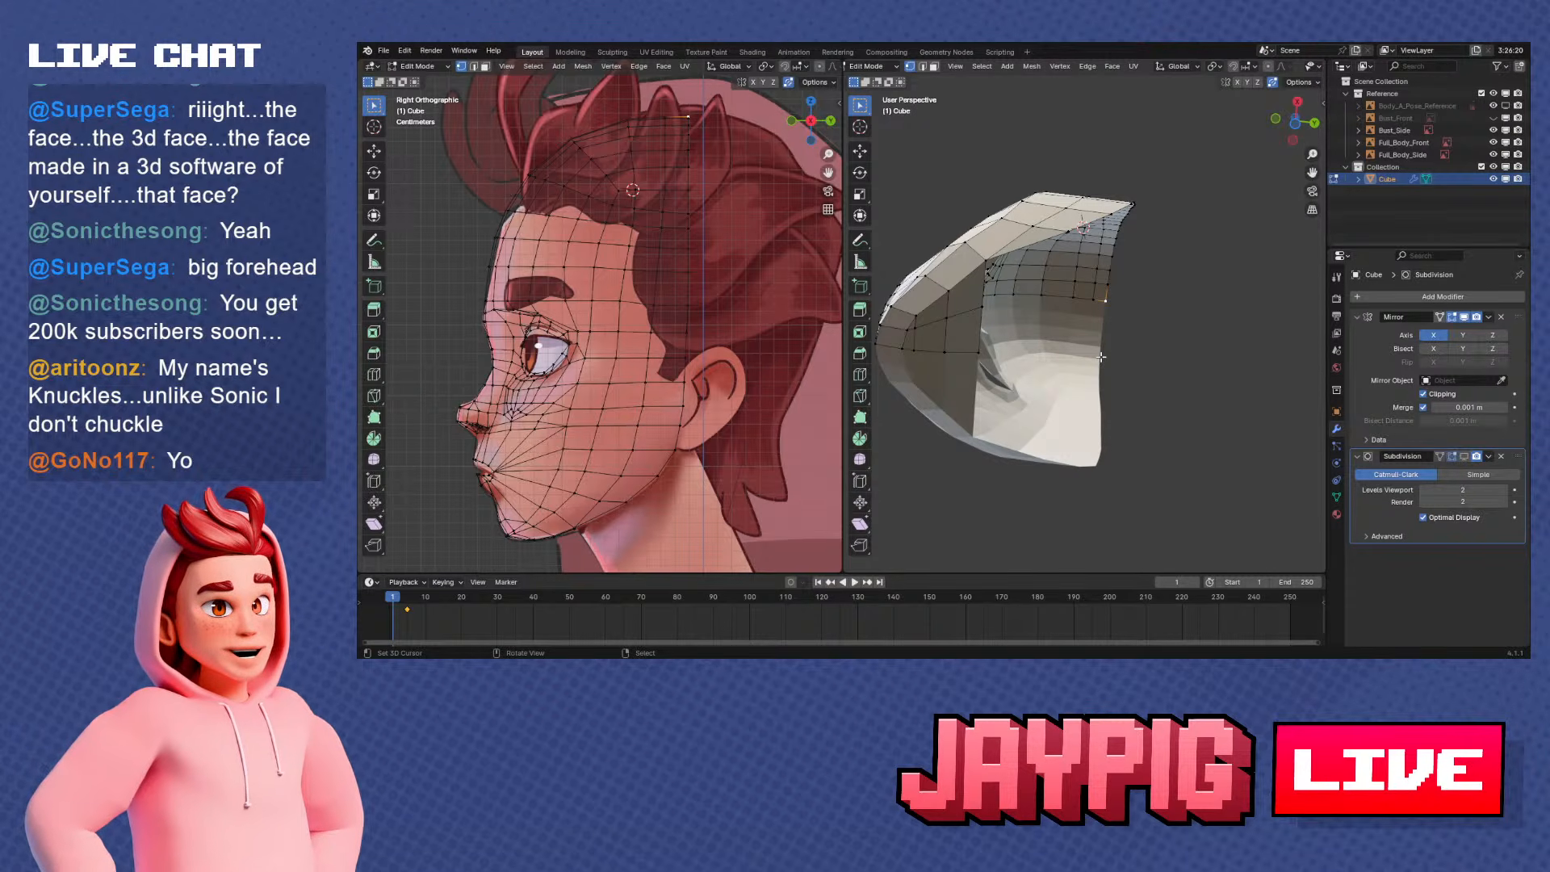
key(KP_1)
key(KP_3)
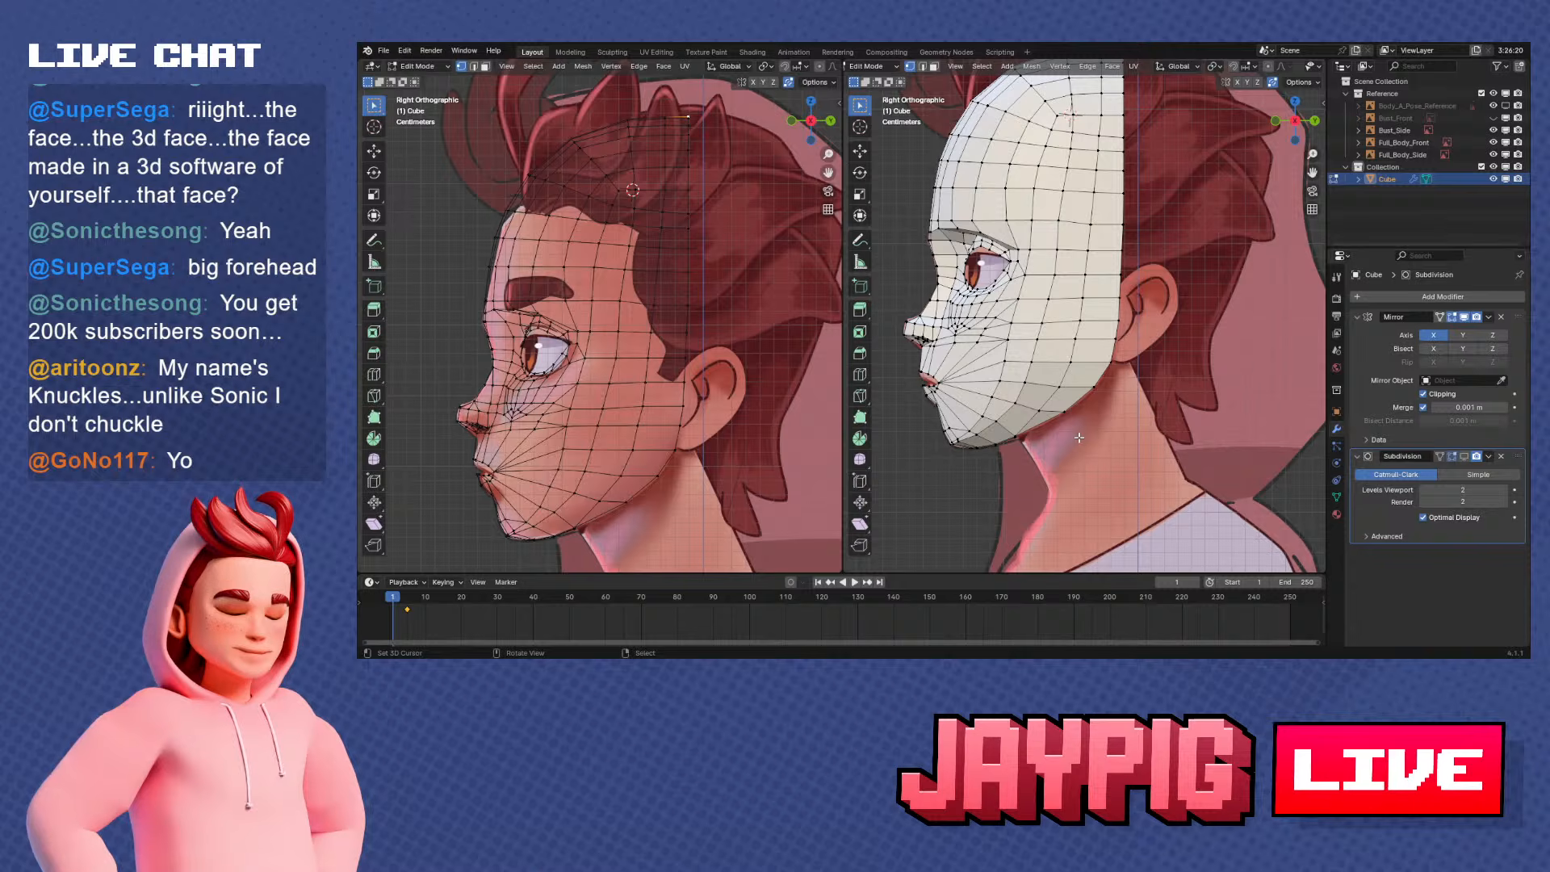
Switch to Object Mode, view the face mask from the front, and save the file
key(Tab)
middle_drag(1074, 414, 1128, 365)
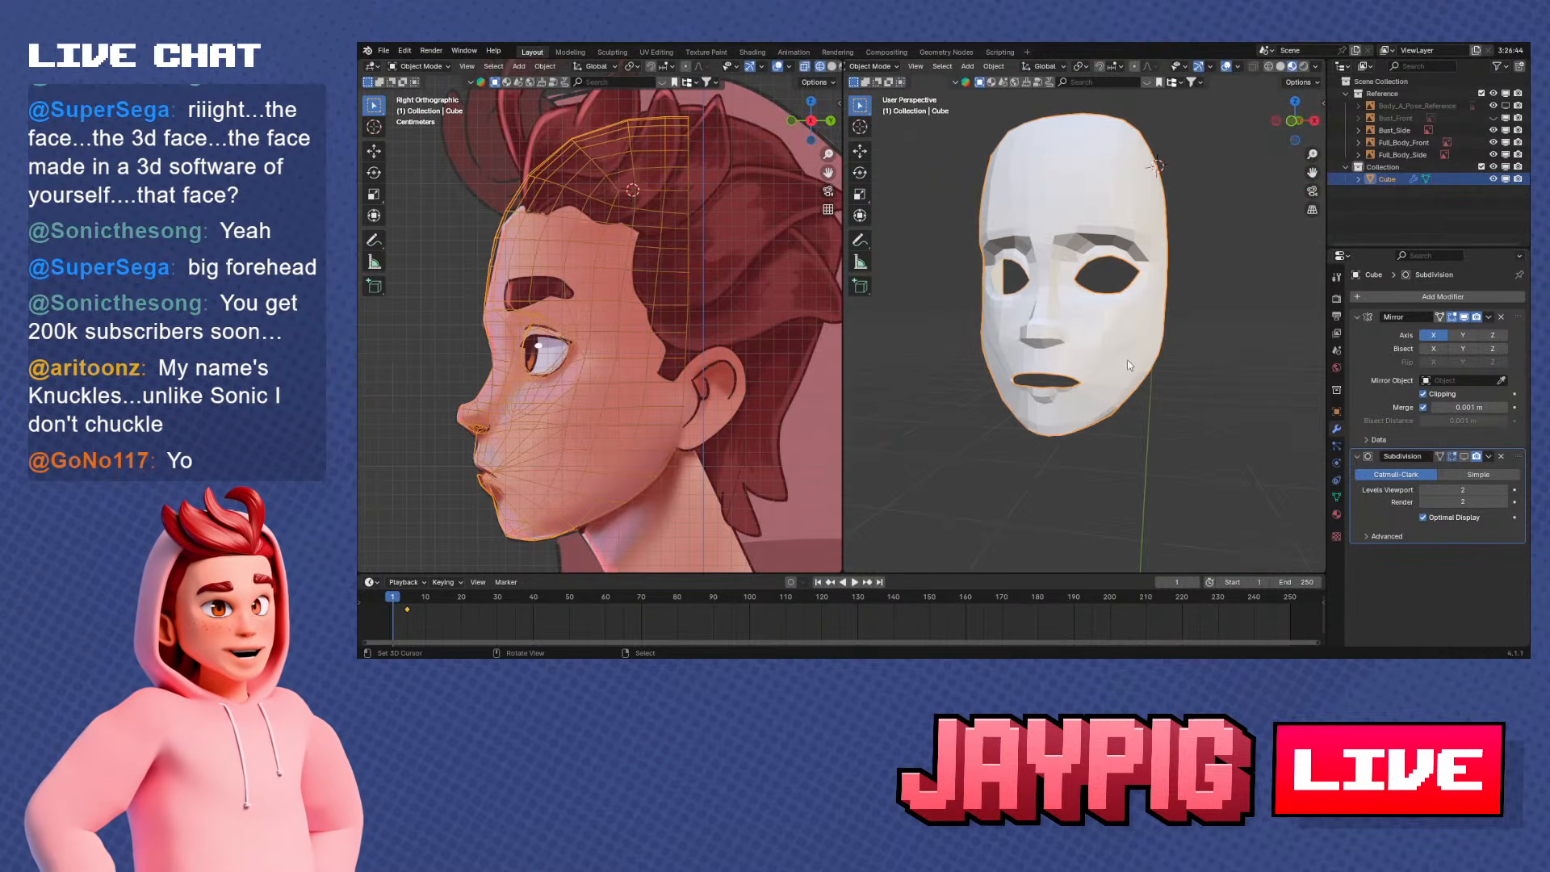
key(ctrl+s)
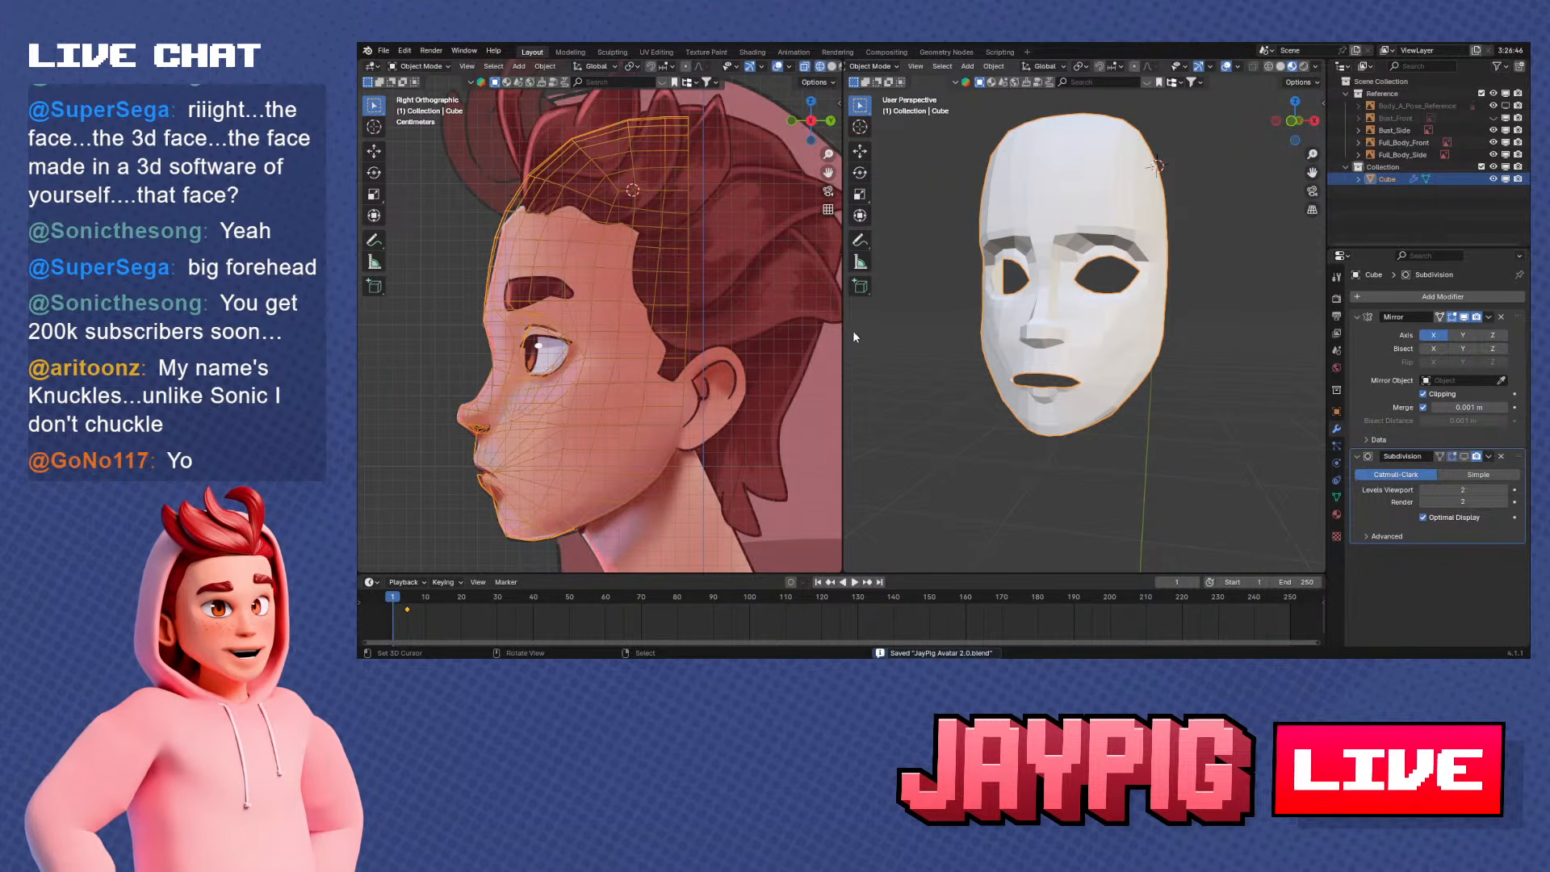
Open the recent file Chai.blend and bring the character's face and neck into close view
click(390, 55)
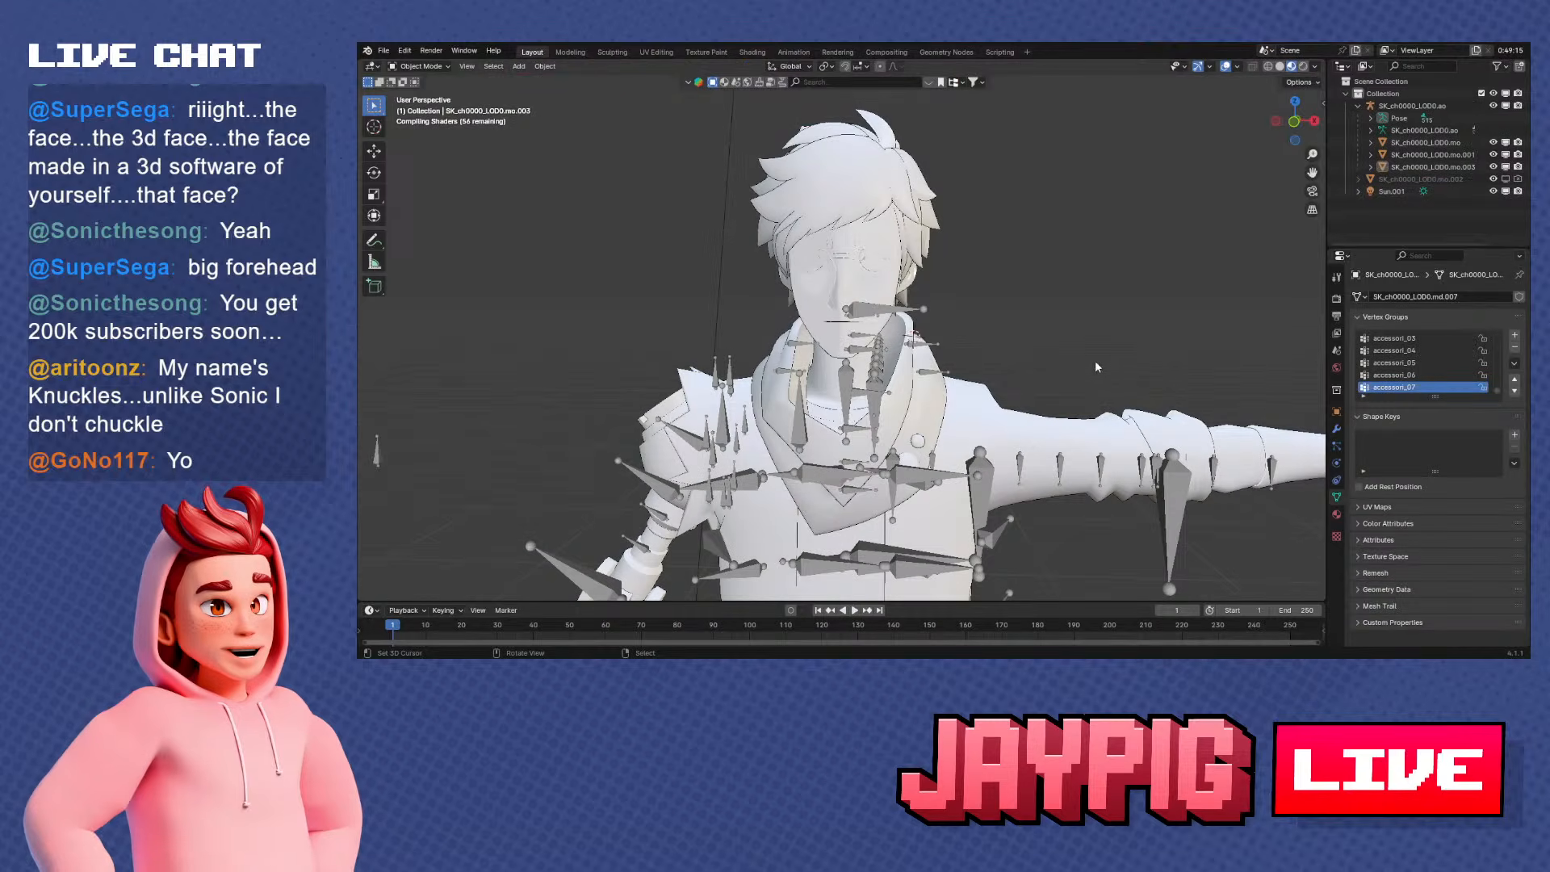
scroll(1095, 360, up, 5)
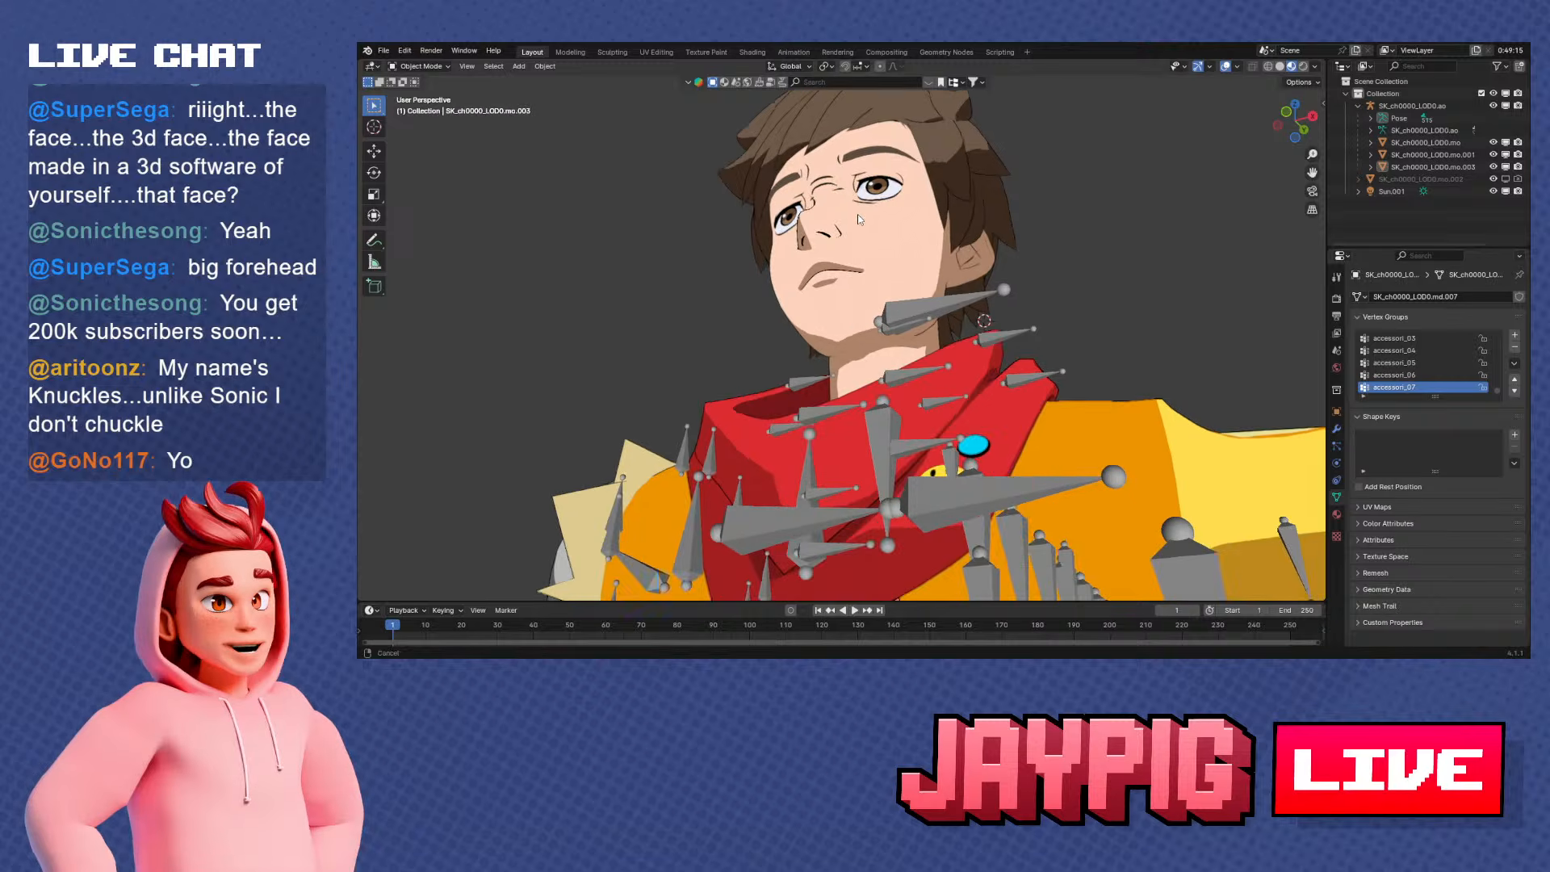
scroll(857, 215, up, 5)
Isolate the character's face mesh and examine its jaw and underside topology in Edit Mode
click(883, 261)
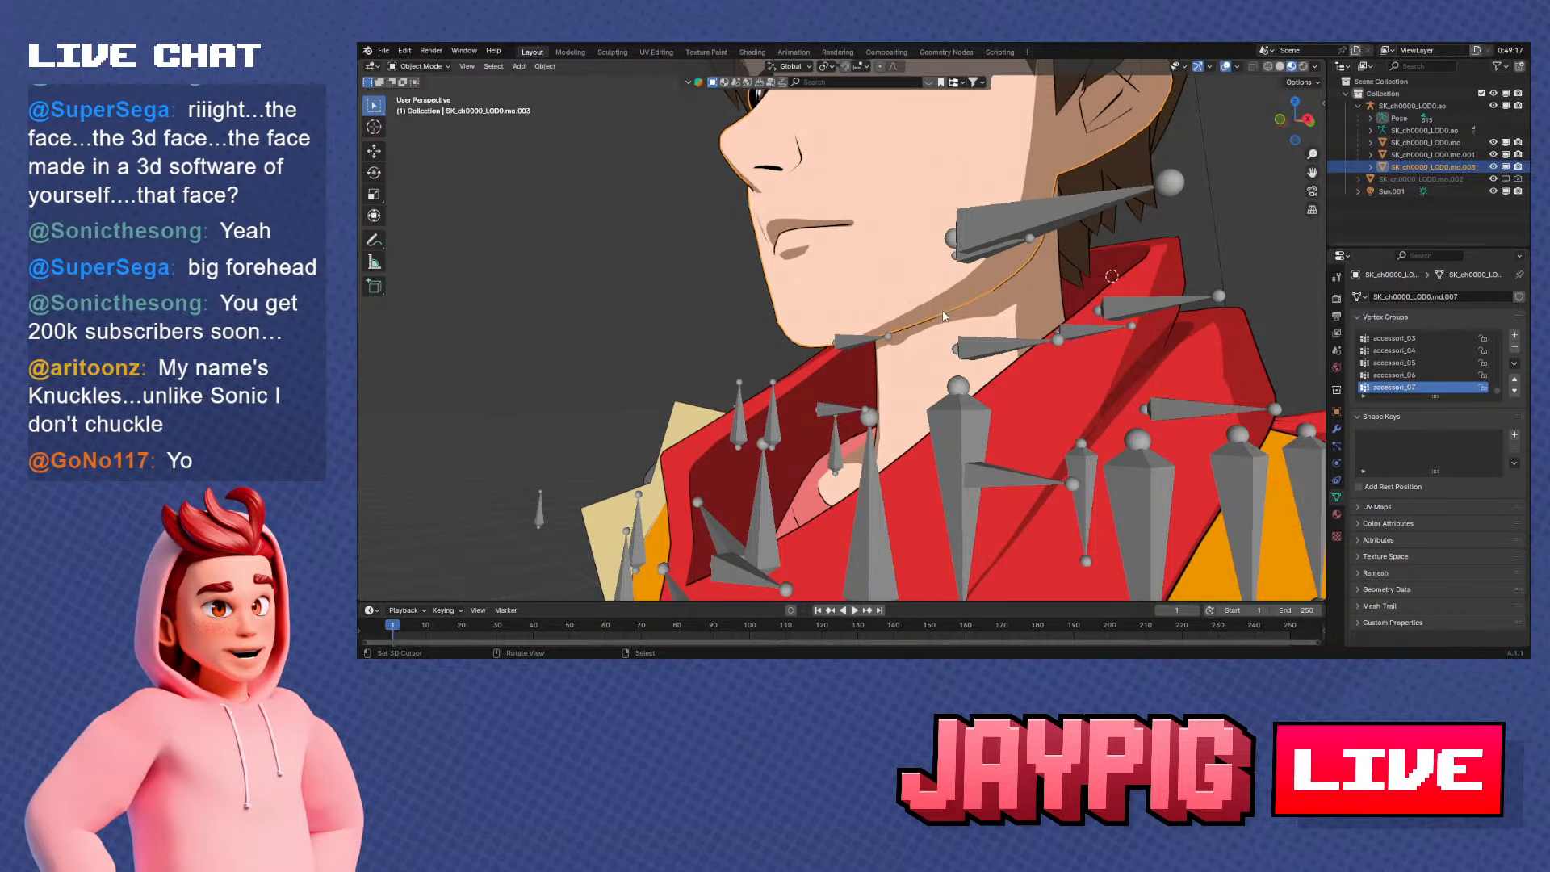
key(slash)
middle_drag(960, 360, 877, 341)
key(Tab)
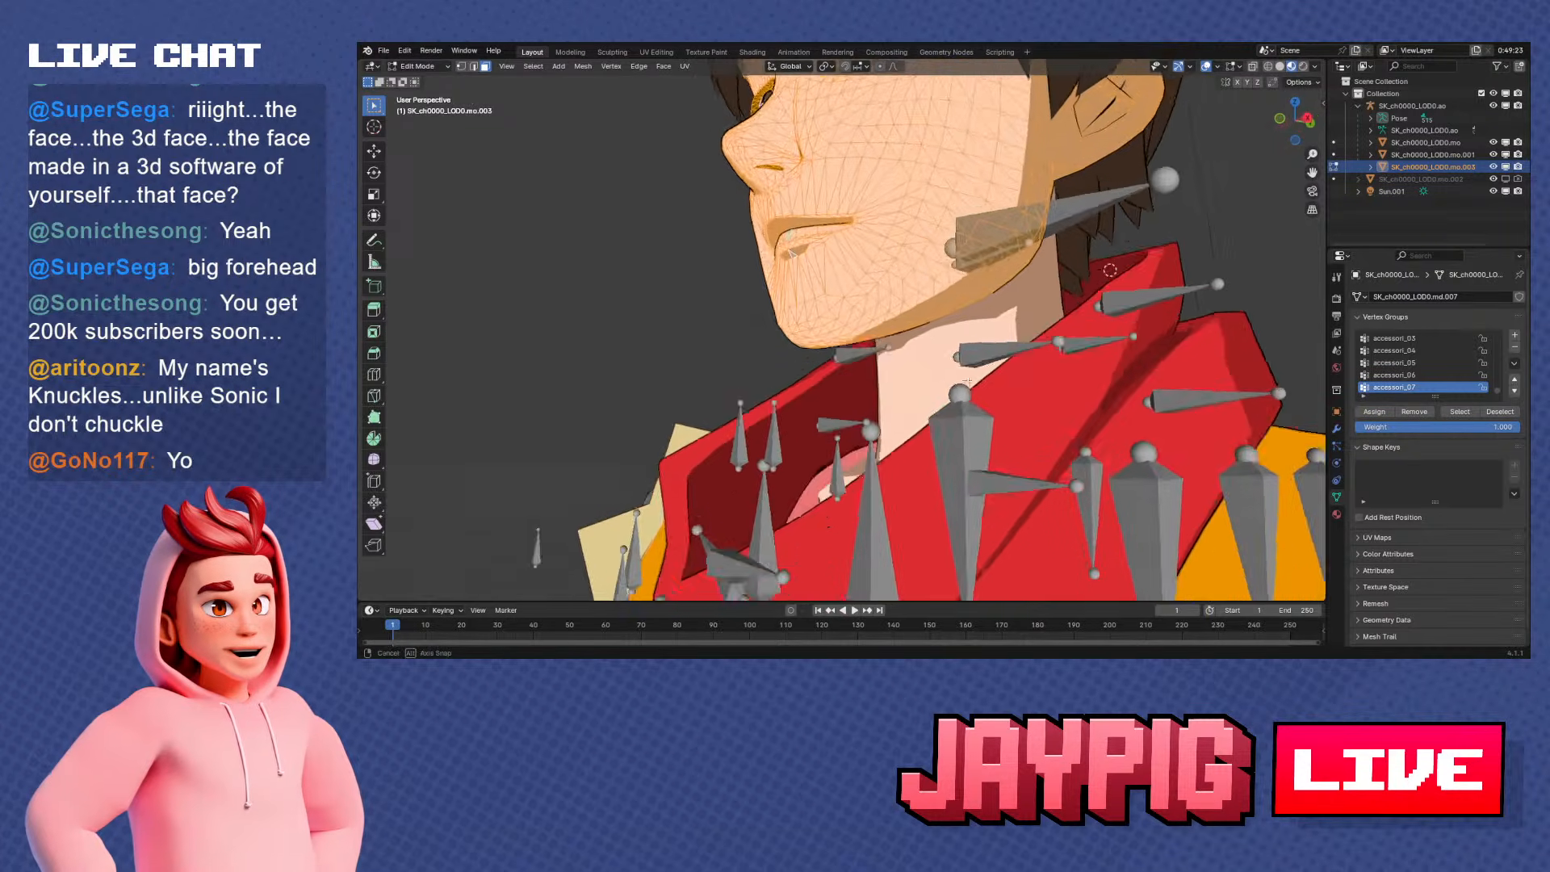
middle_drag(912, 339, 893, 377)
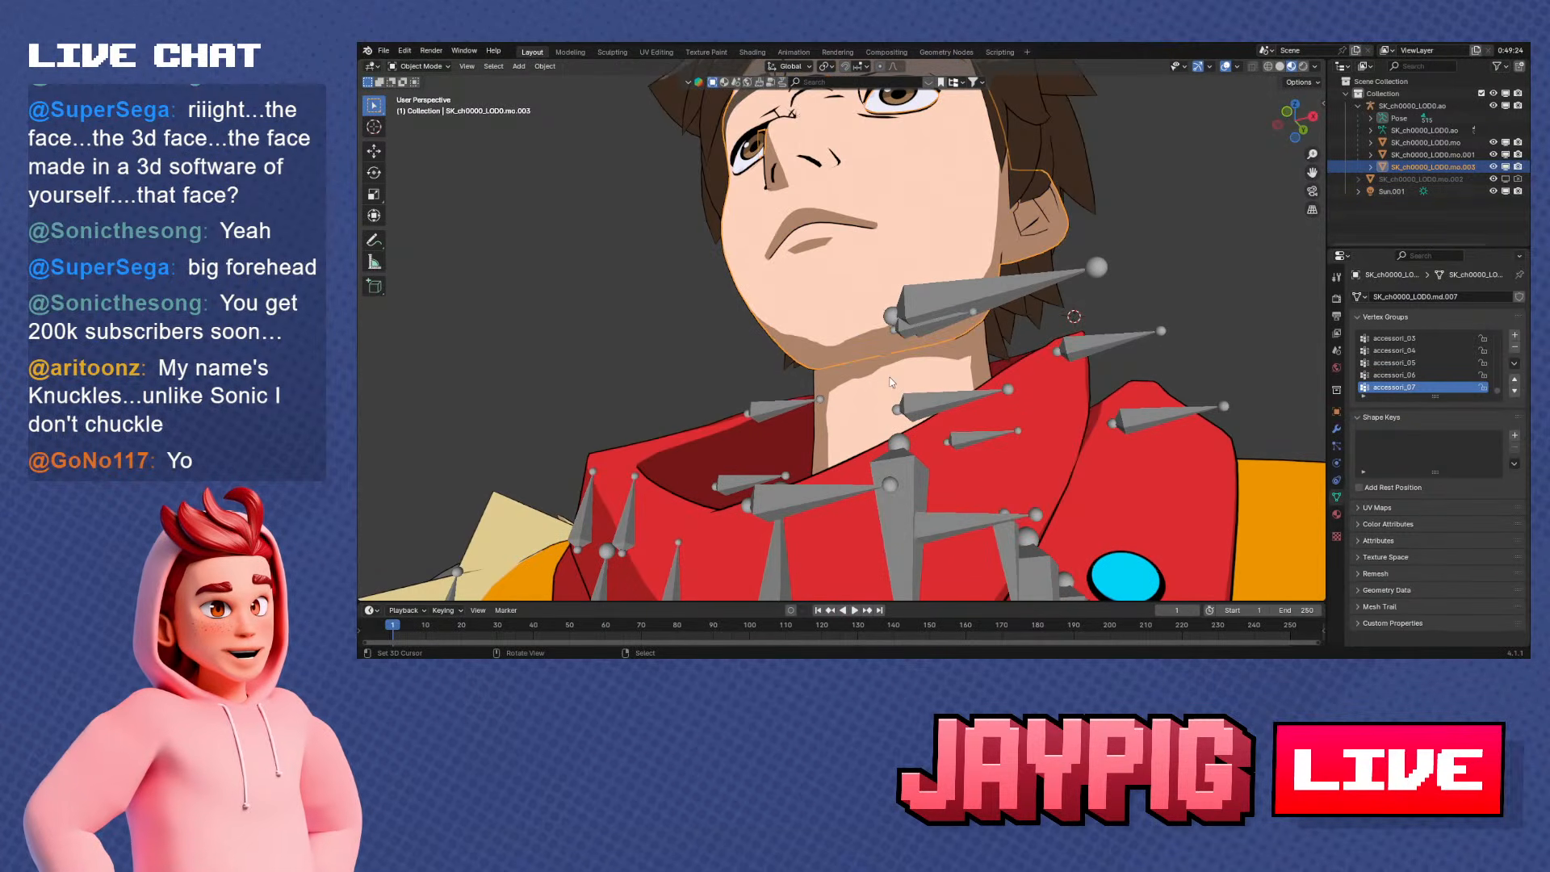
Isolate the character's face and body meshes together and examine how the jaw meets the neck
shift+click(893, 378)
click(893, 374)
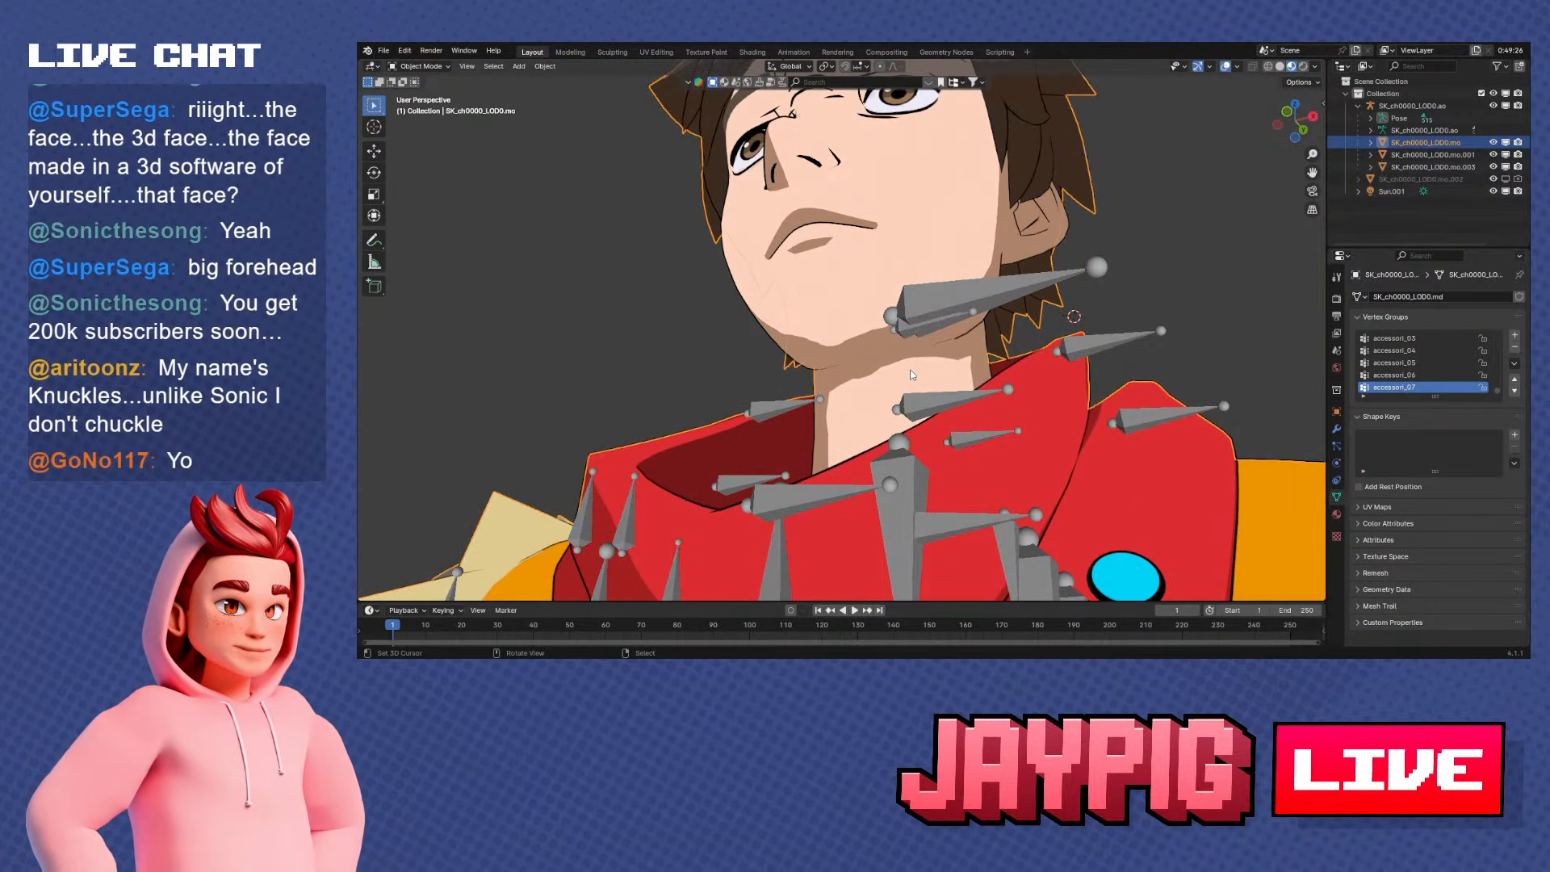
click(958, 201)
shift+click(1098, 238)
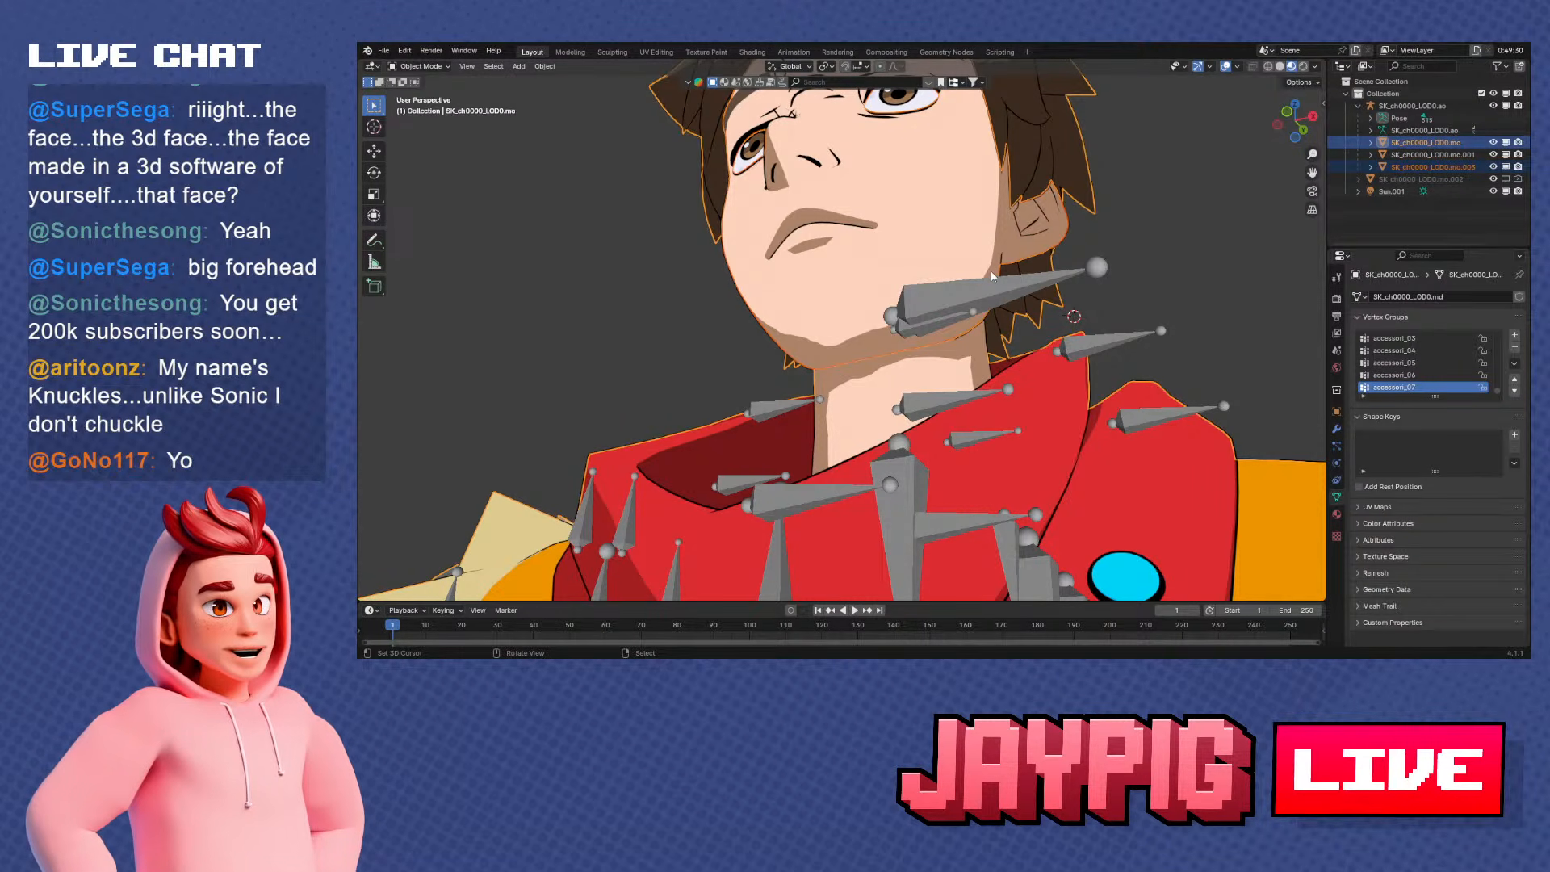
key(KP_Divide)
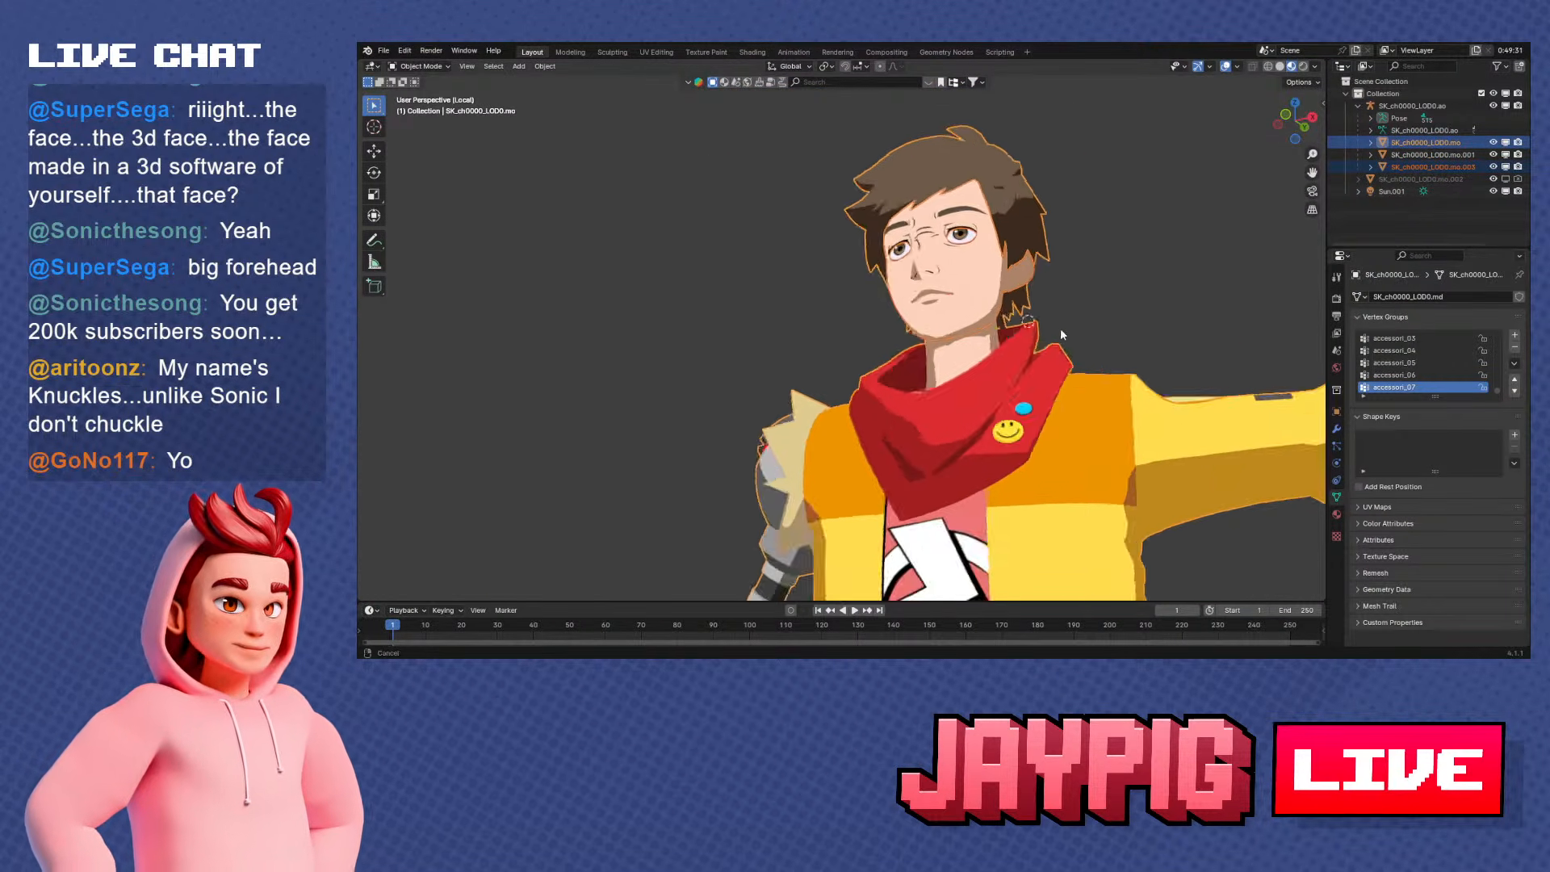
scroll(1169, 329, up, 5)
shift+middle_drag(1061, 329, 956, 234)
Isolate the face mesh alone and show its wireframe in Edit Mode
right_click(918, 267)
key(KP_Decimal)
key(KP_Divide)
key(KP_Divide)
key(Tab)
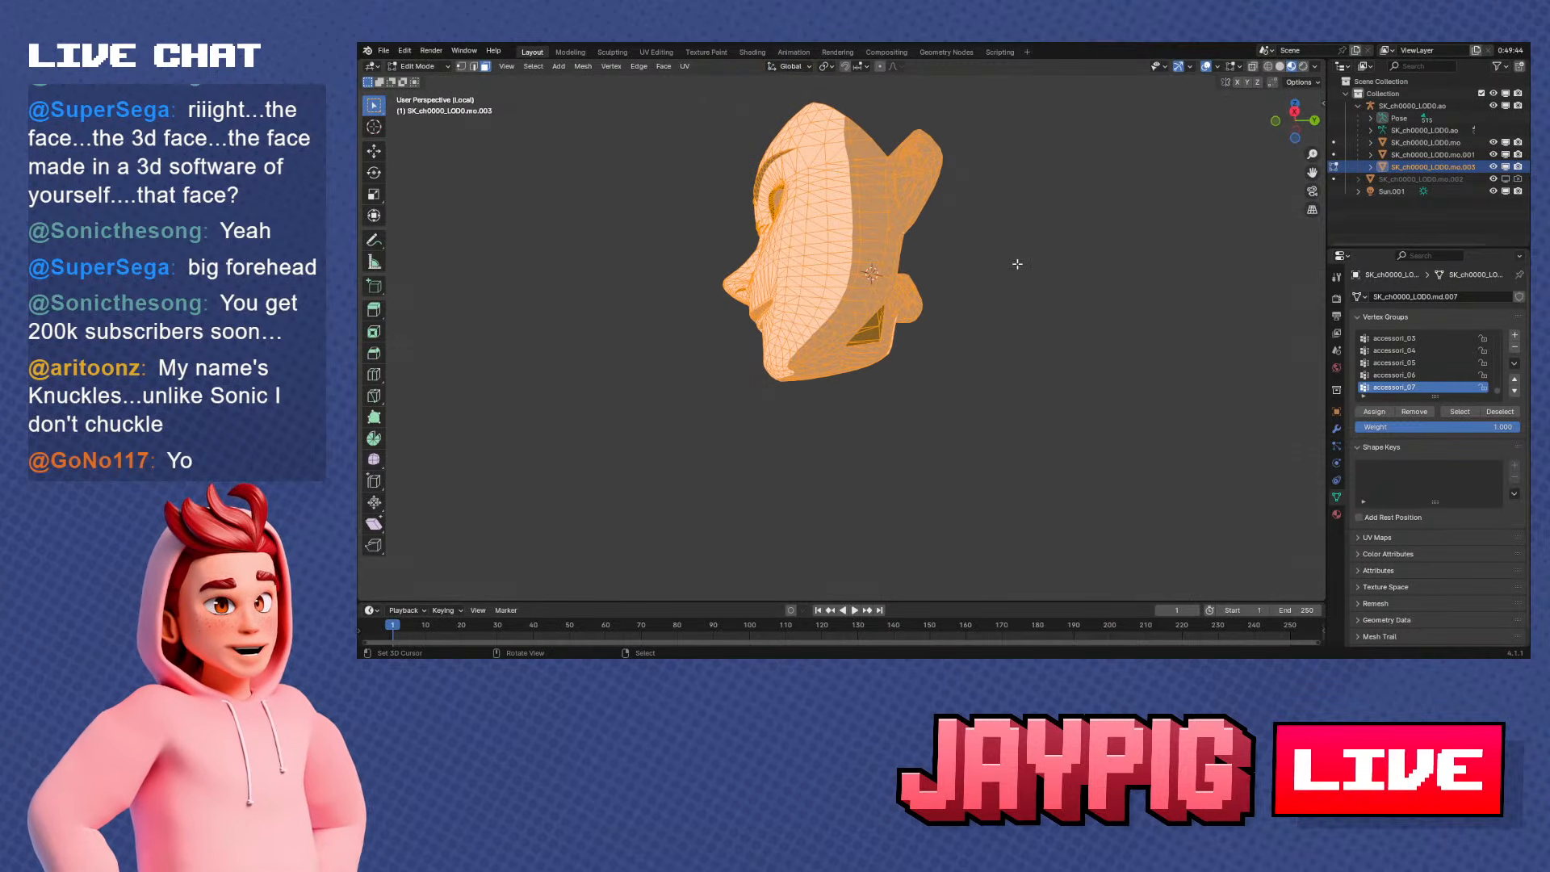
Convert the face mesh's triangles to quads, and clear the selection to expose the face flow under the jaw
scroll(963, 302, up, 3)
middle_drag(1014, 310, 925, 318)
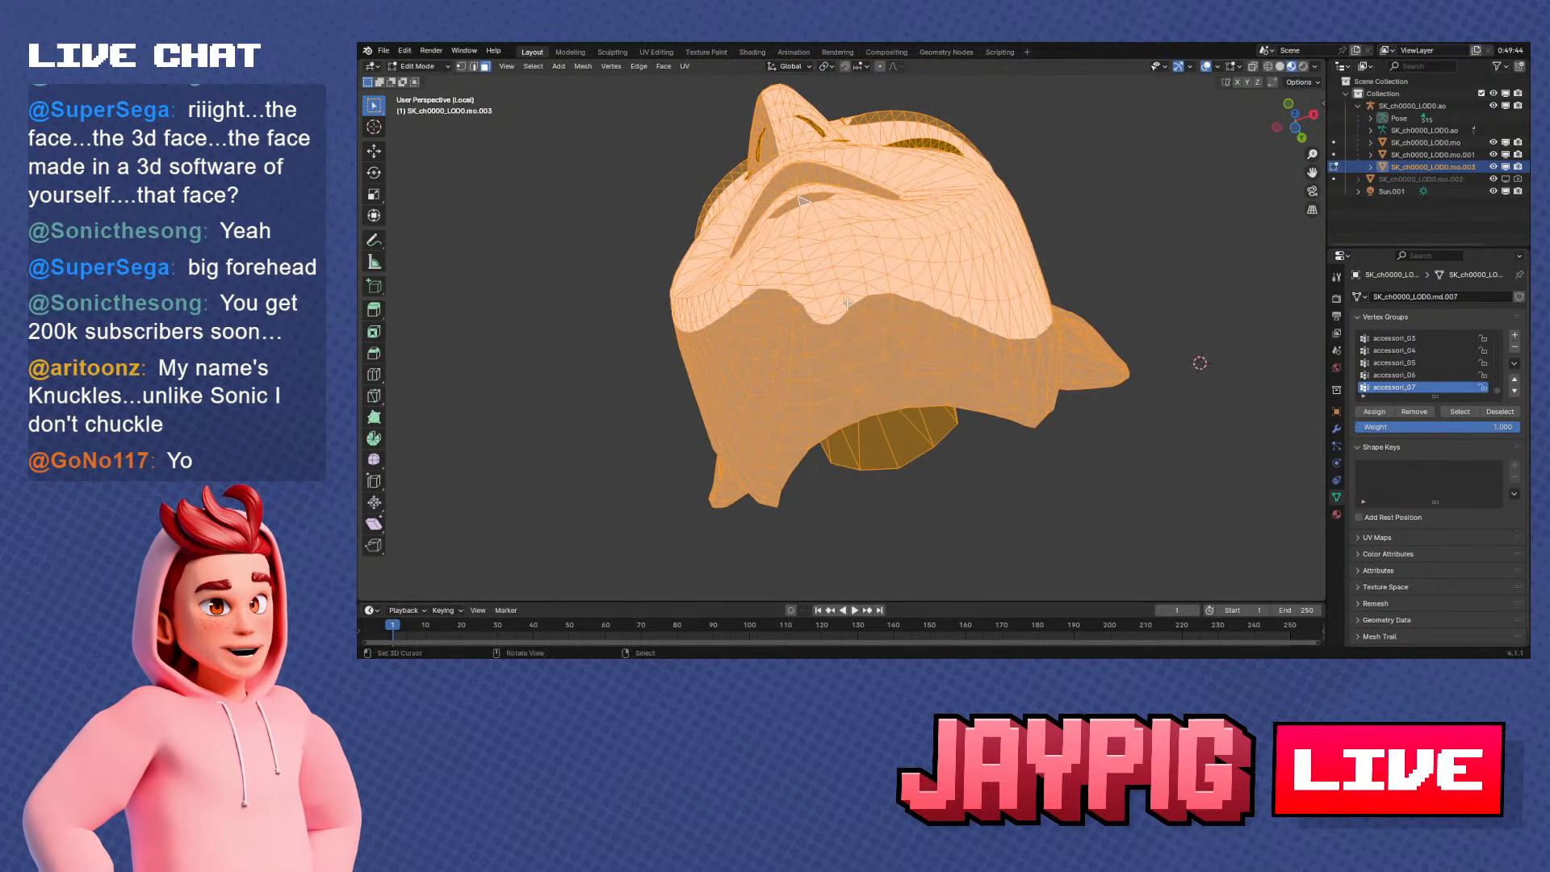
key(alt+j)
middle_drag(1056, 314, 881, 322)
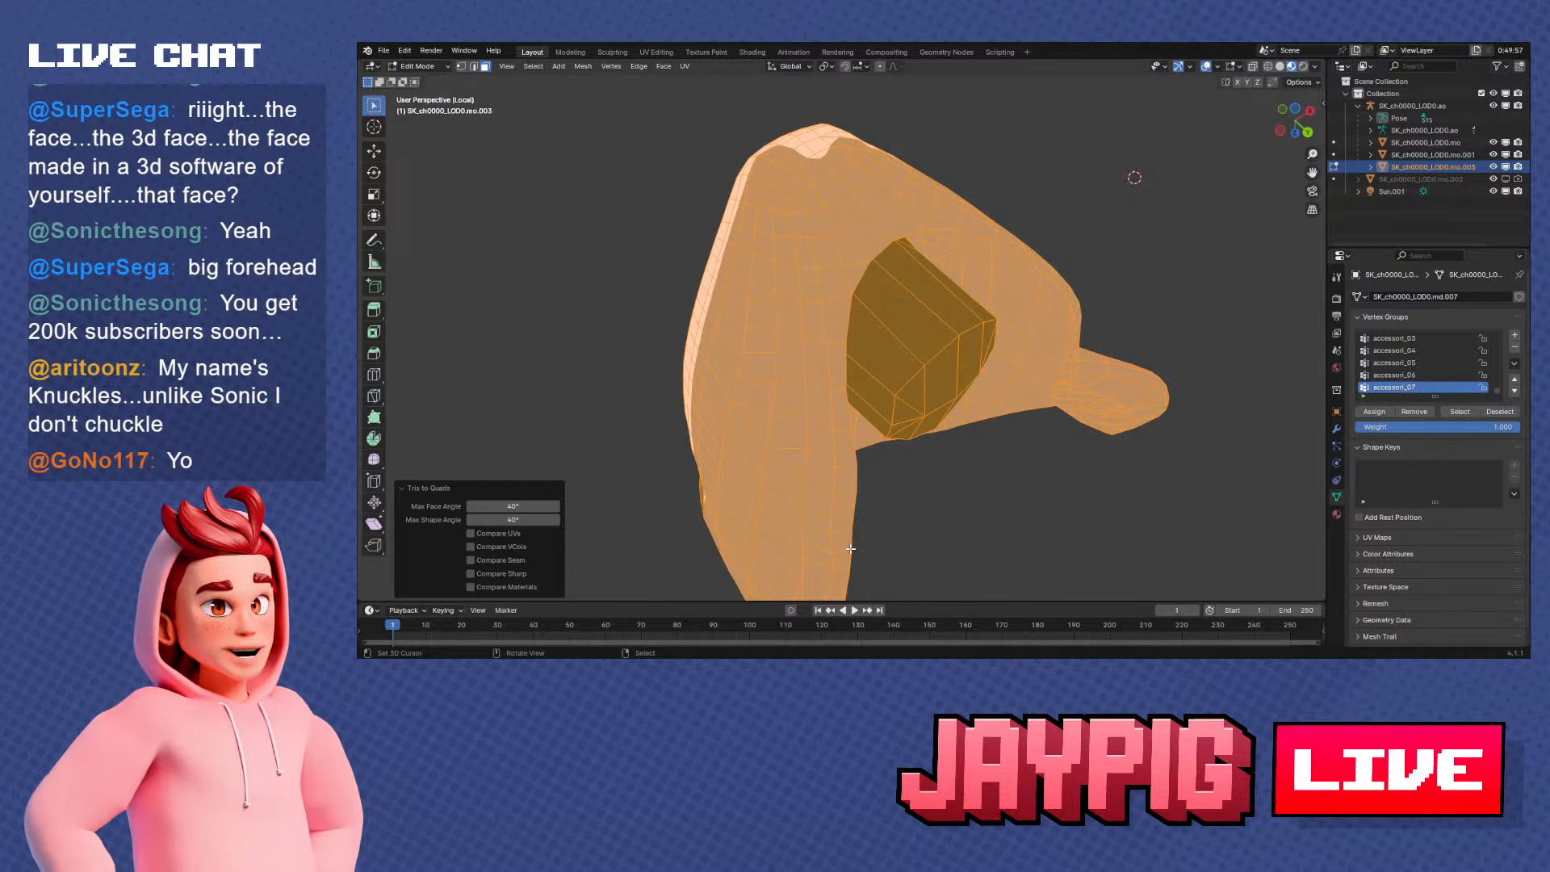
mouse_move(851, 549)
middle_down()
mouse_move(873, 373)
mouse_move(833, 570)
middle_up()
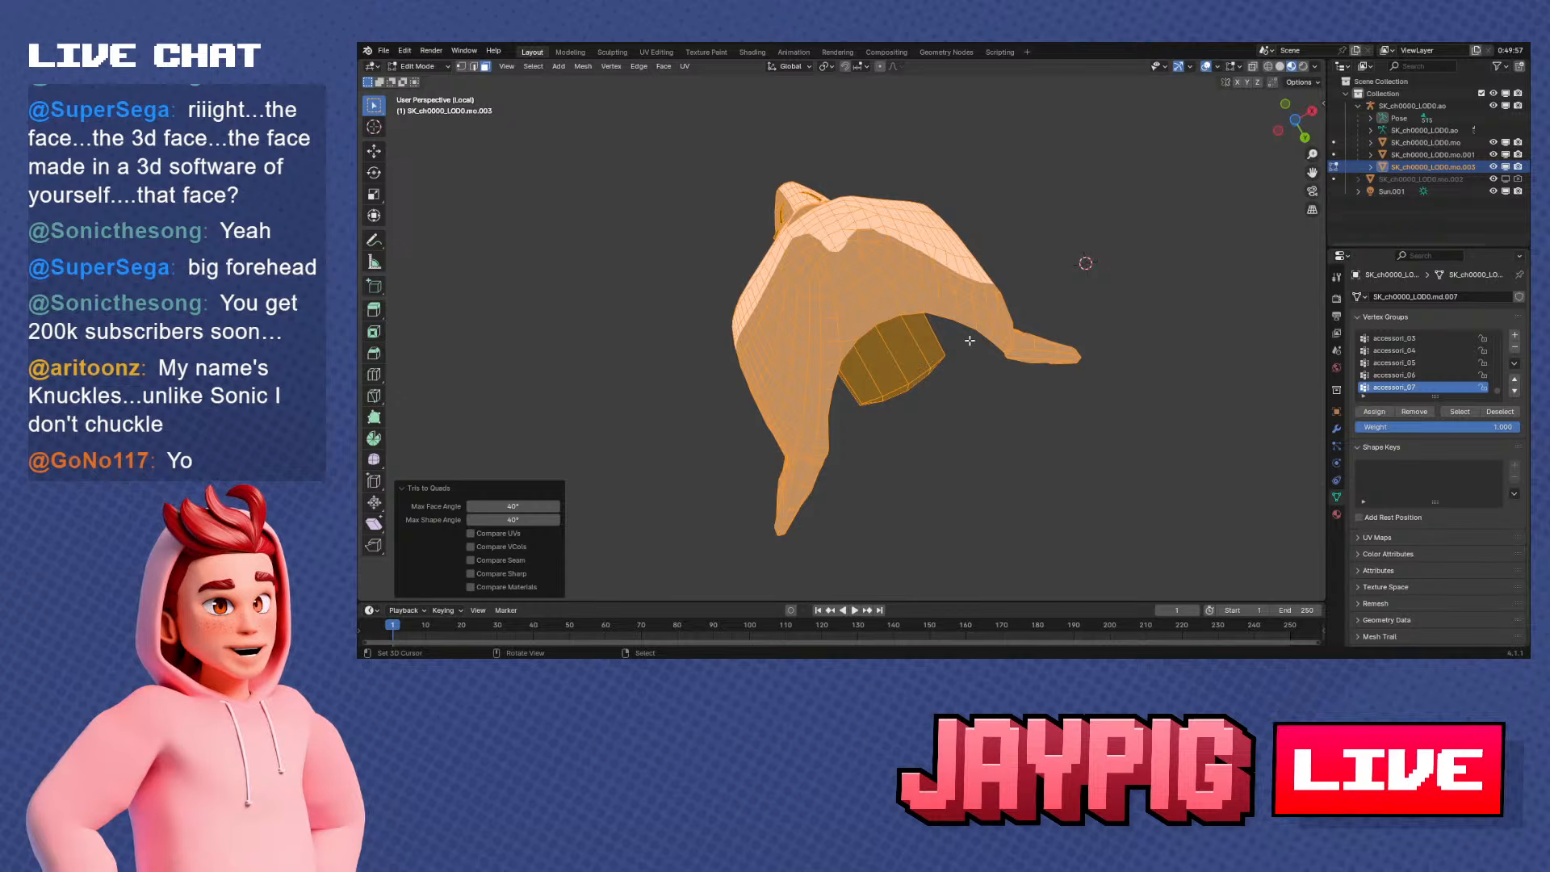
middle_drag(951, 285, 778, 387)
key(alt+a)
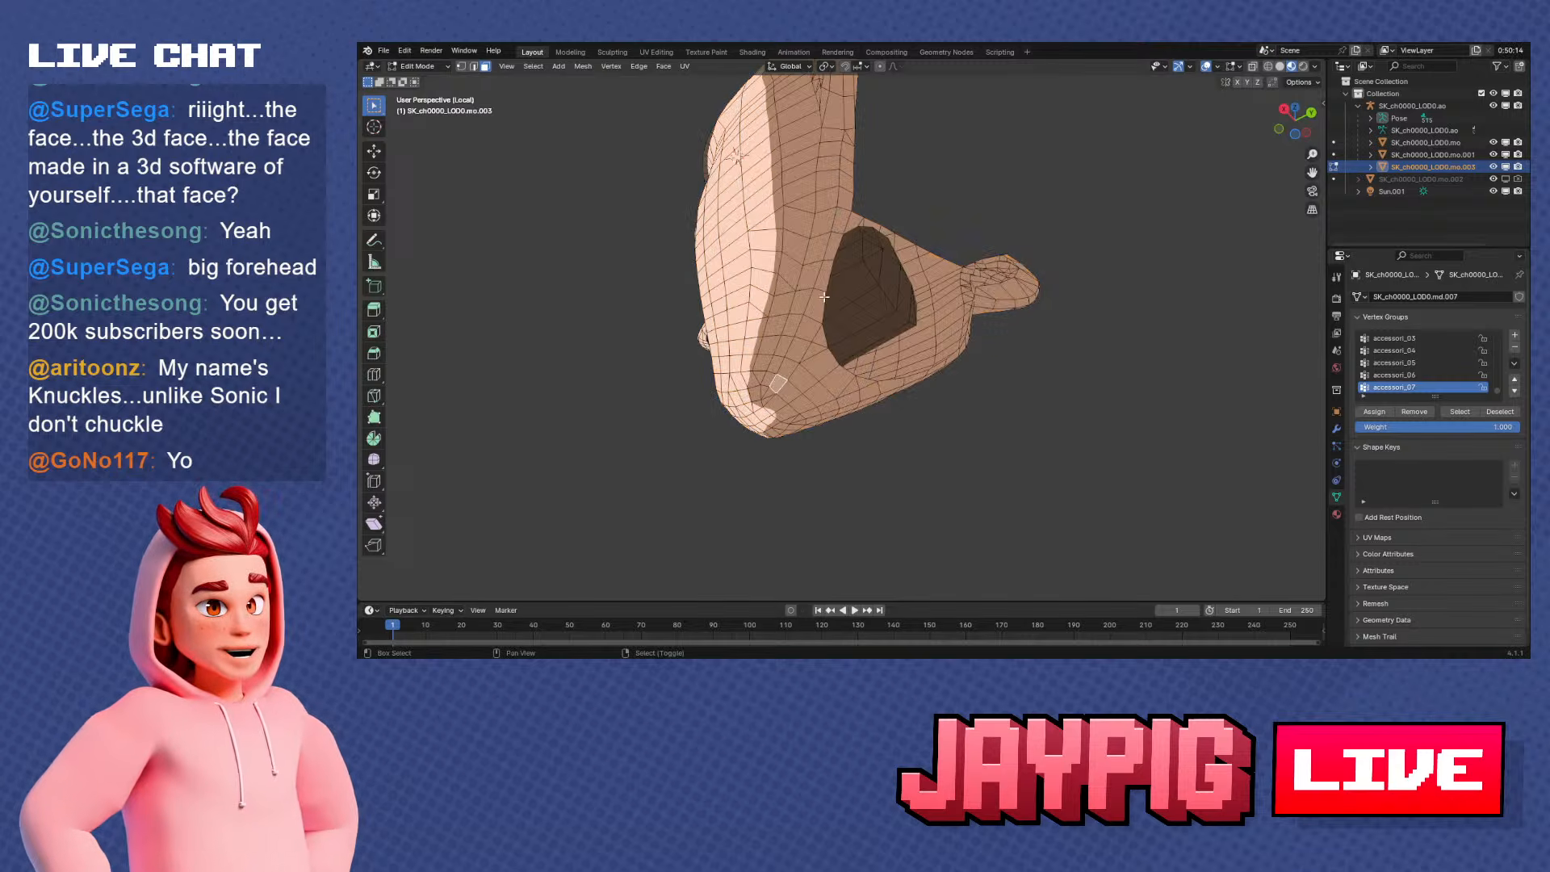
Select the path of faces running along the jaw's underside from chin to ear, and examine its flow
middle_drag(824, 296, 801, 274)
ctrl+click(838, 231)
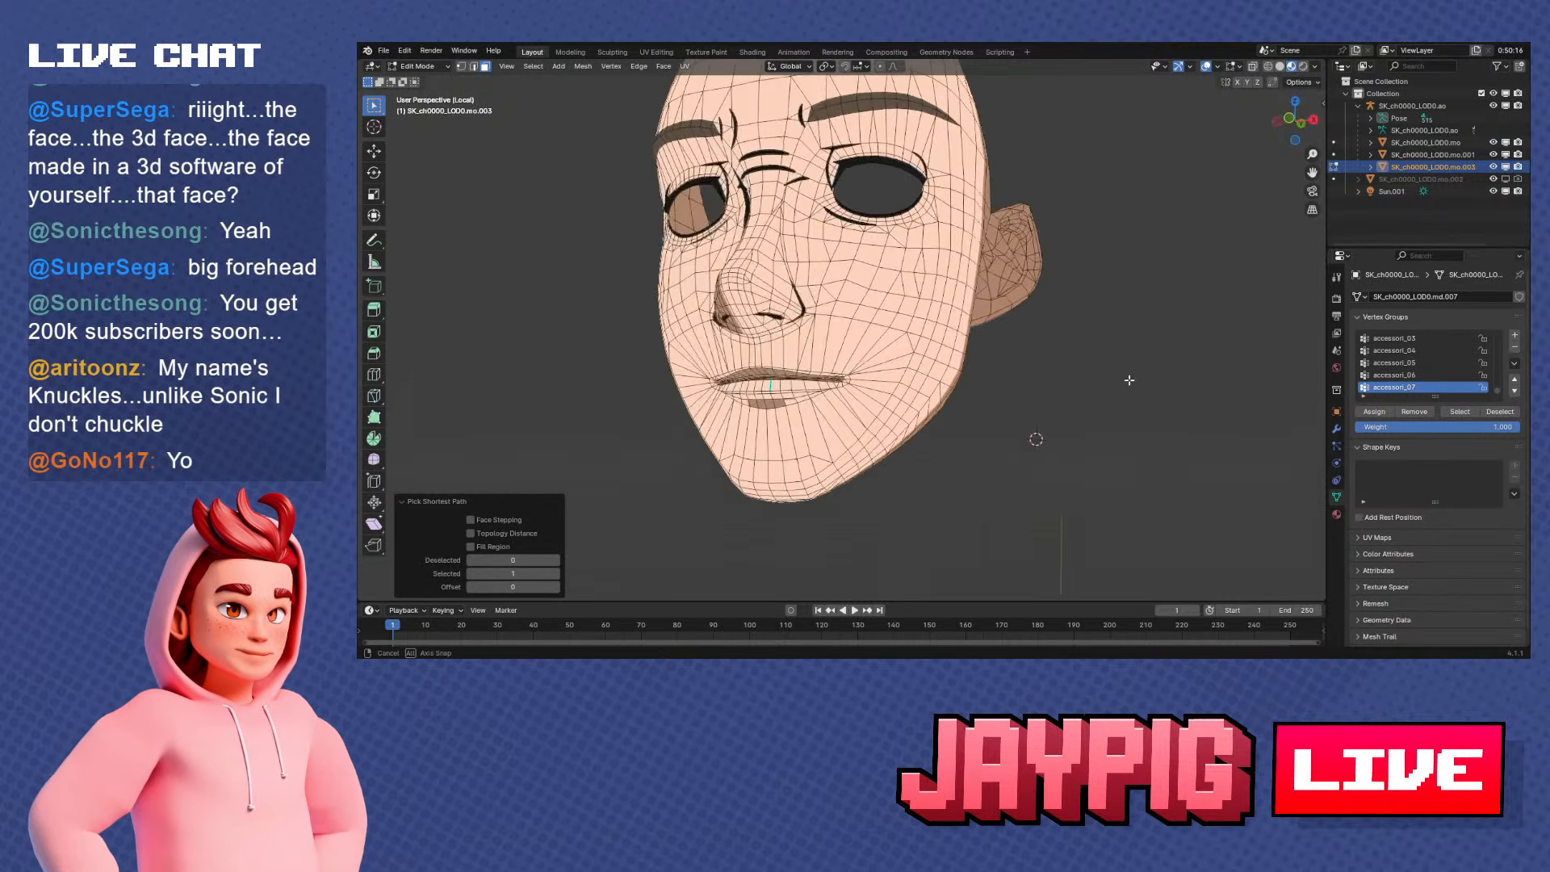
middle_drag(581, 194, 558, 157)
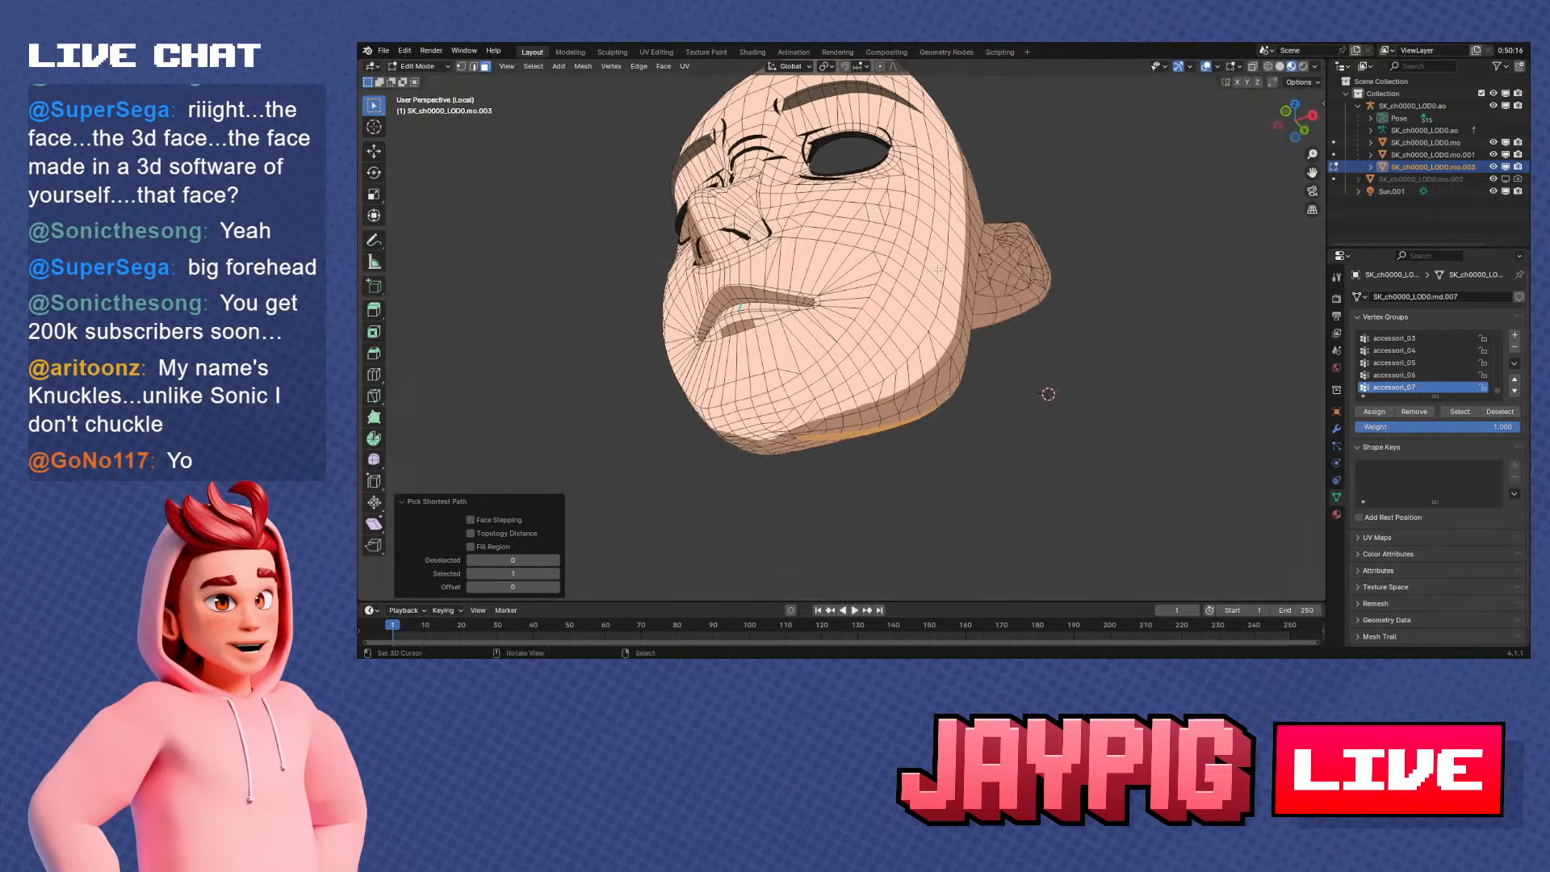
Leave Edit Mode and reopen JayPig Avatar 2.0.blend without saving the changes to Chai.blend
key(Tab)
click(385, 51)
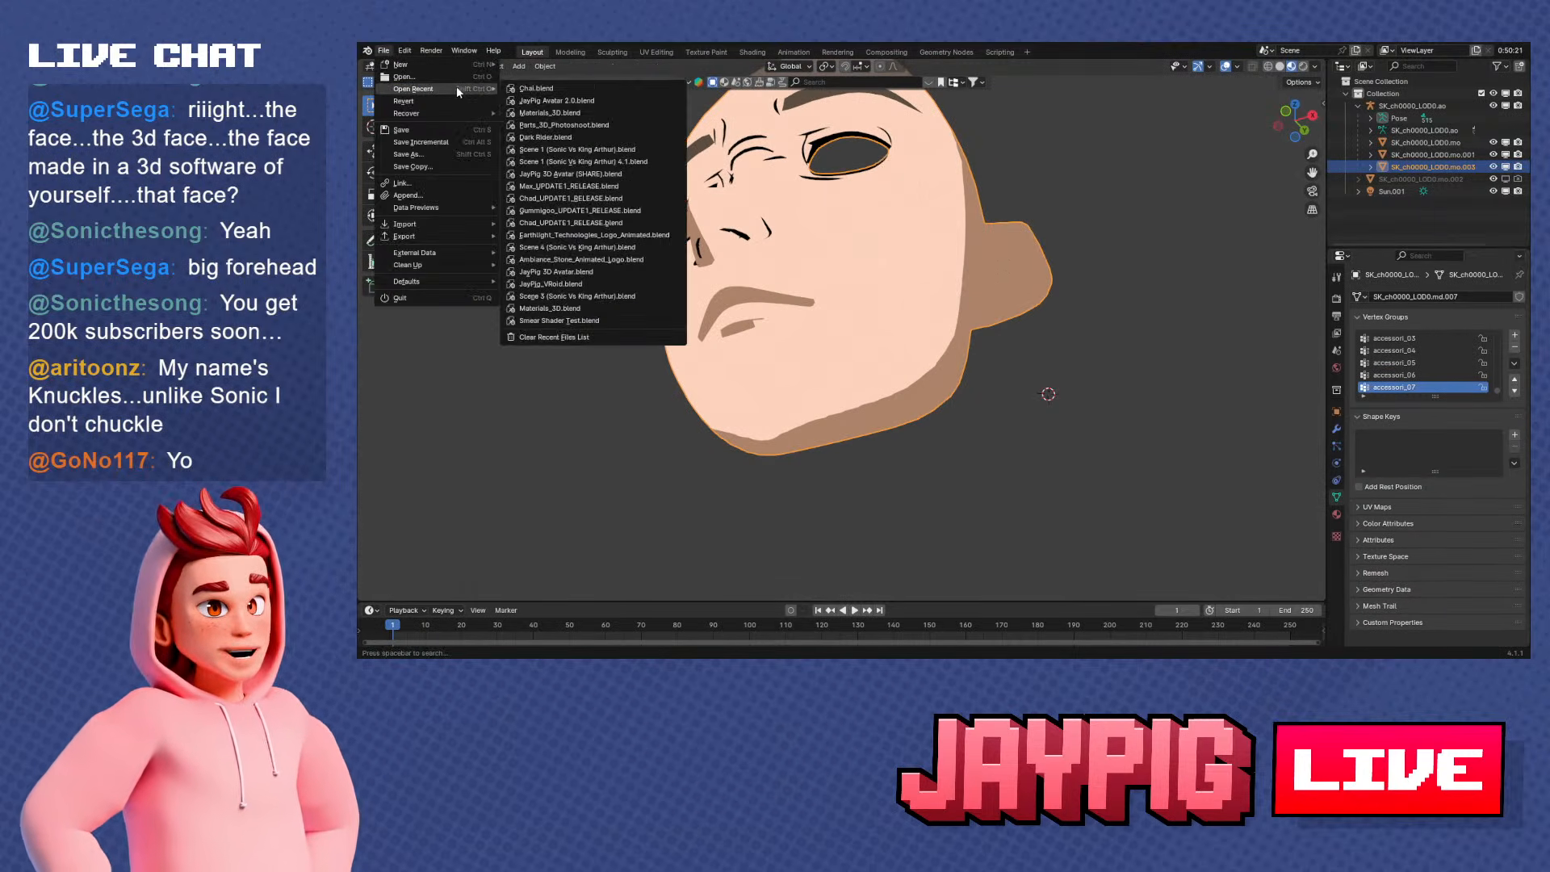
click(408, 80)
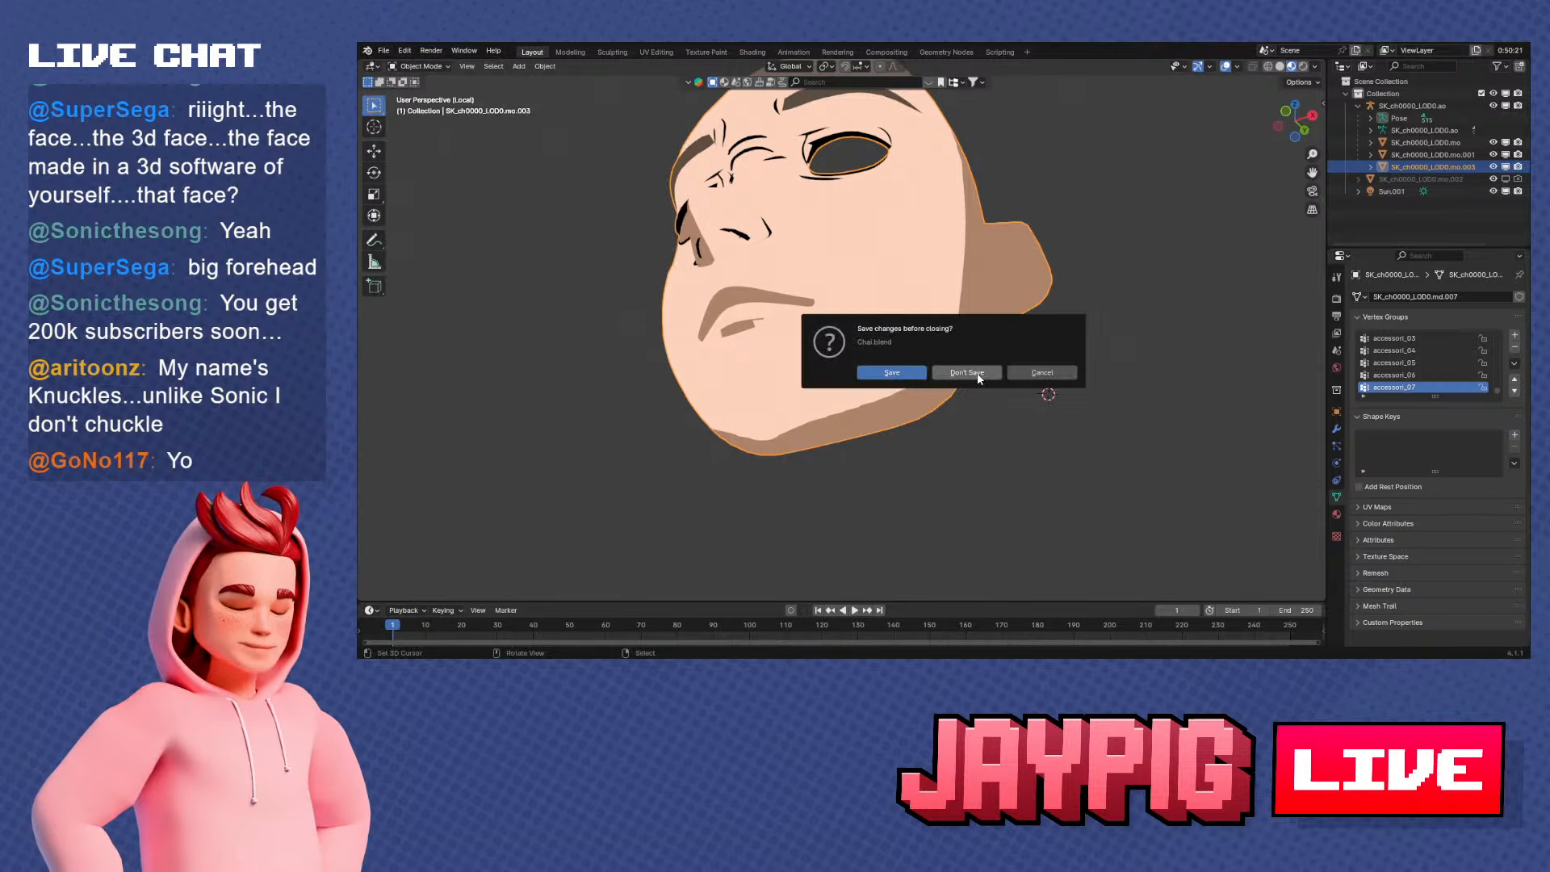
click(980, 385)
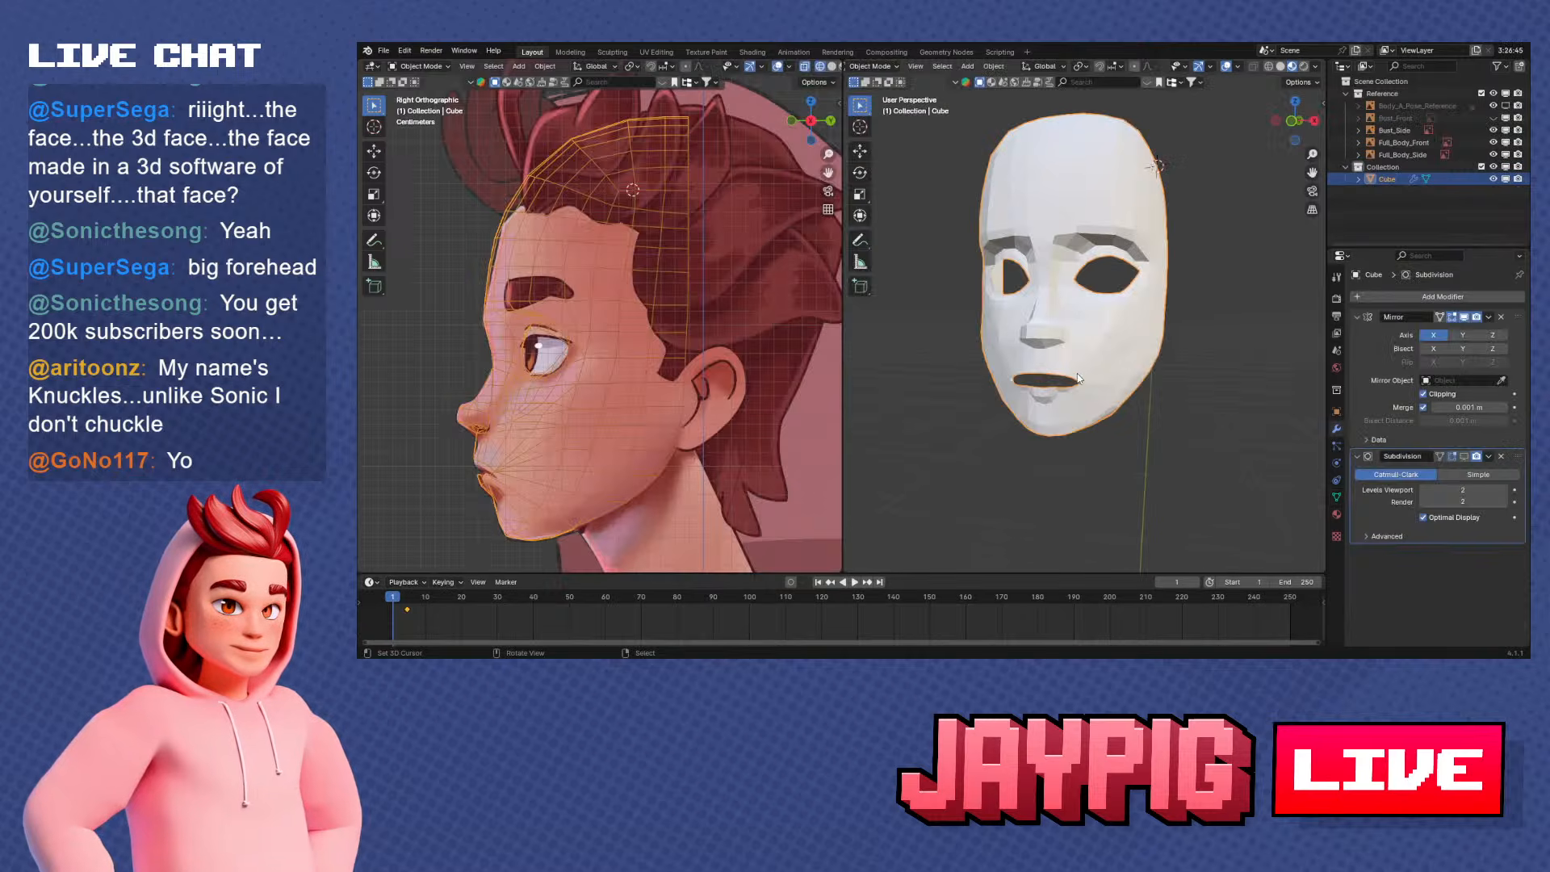
In Edit Mode, fill a face across the gap between the jaw's rear edge and the underside's back vertices
middle_drag(929, 323, 1017, 321)
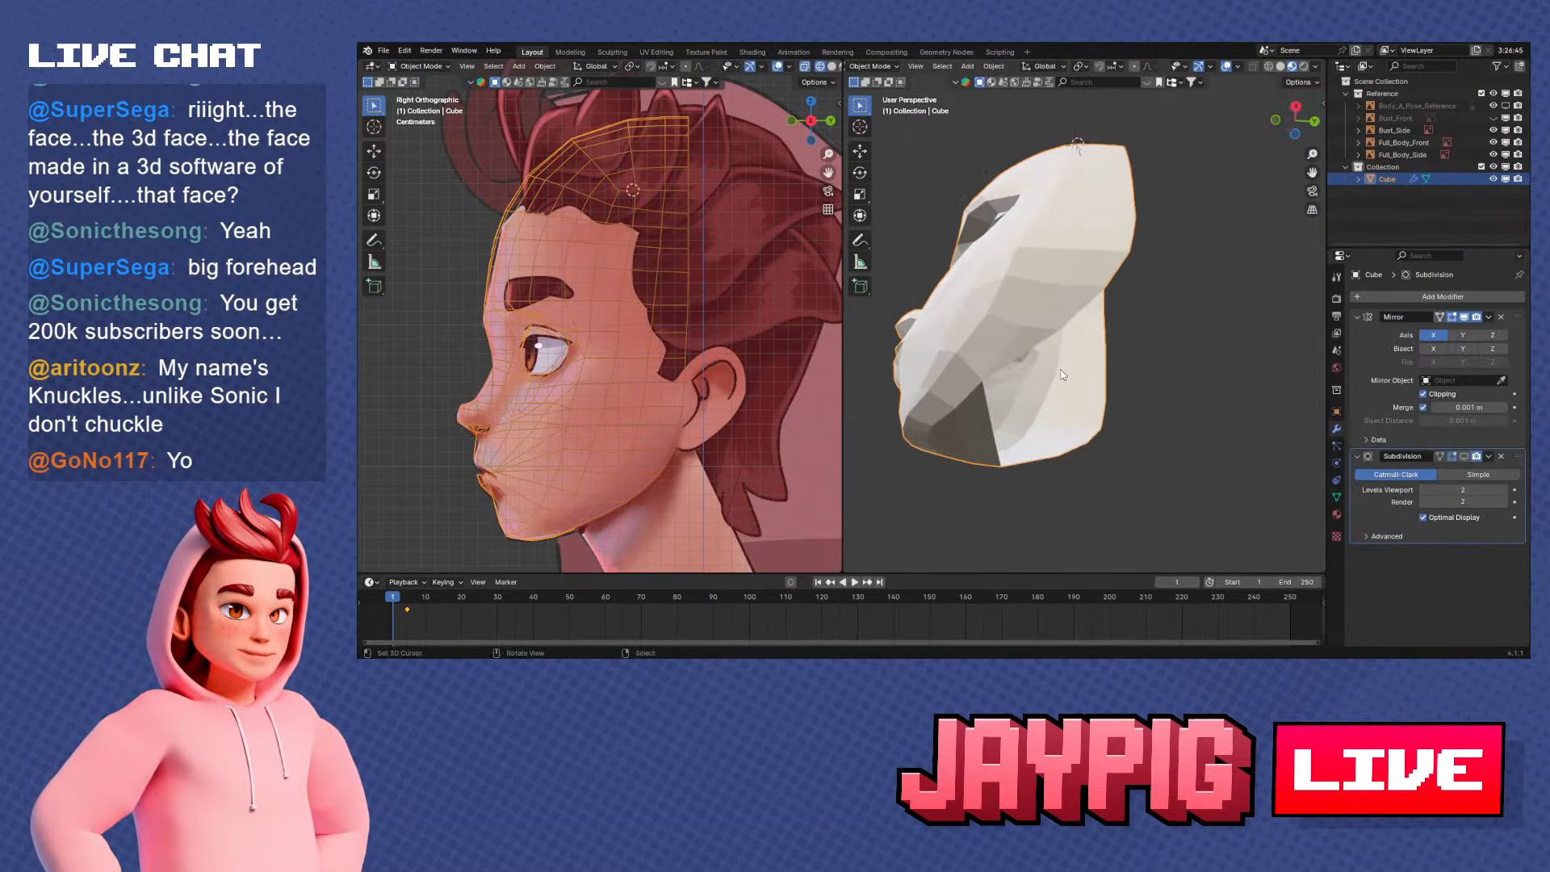
middle_drag(1063, 375, 1065, 310)
key(Tab)
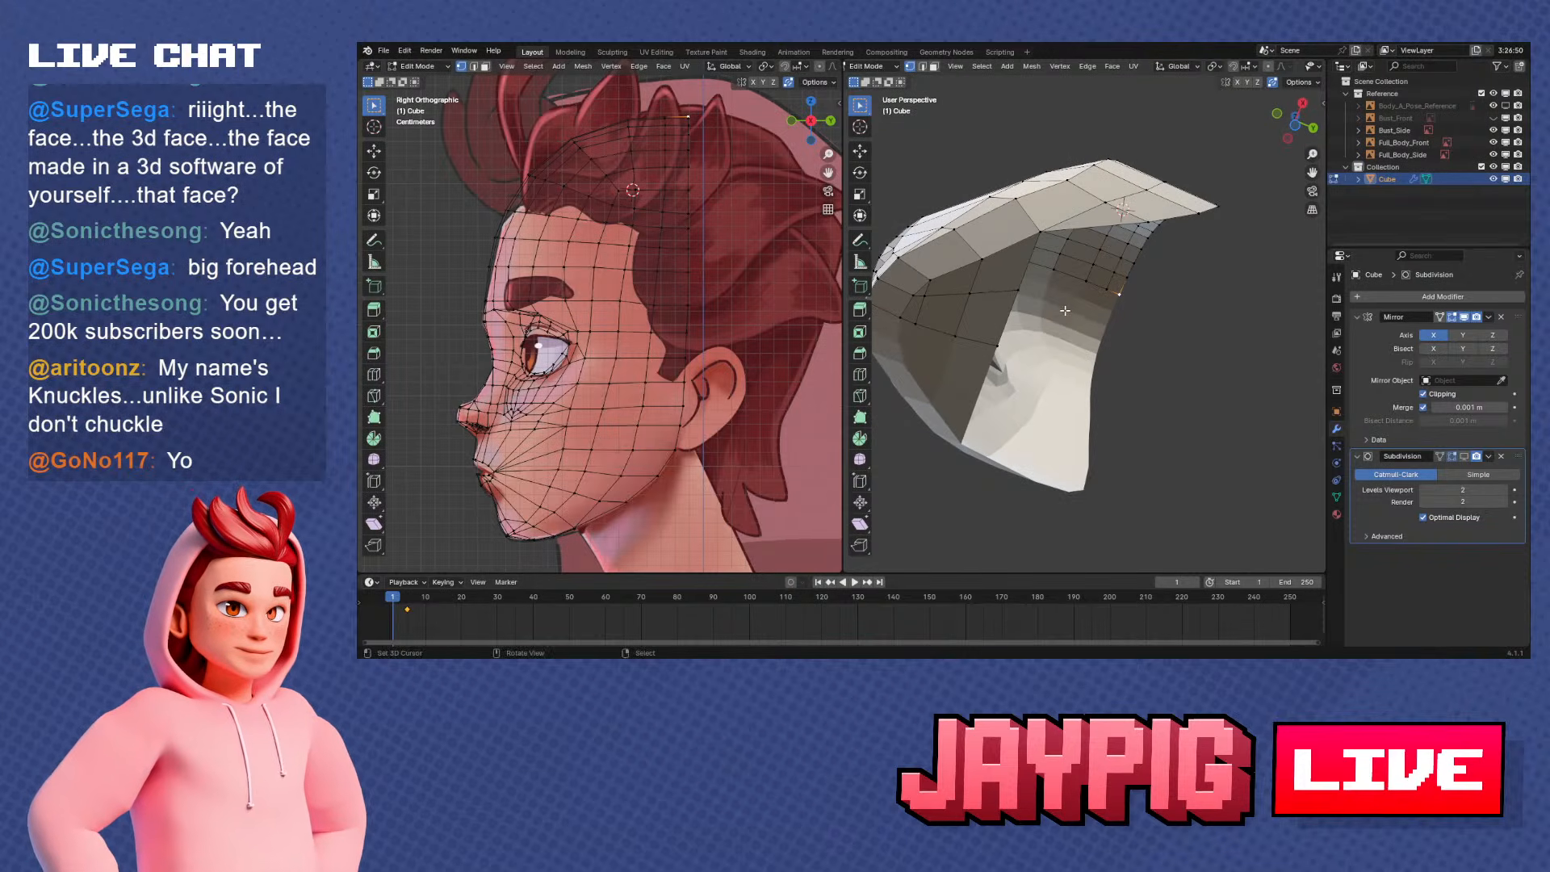
middle_drag(1141, 241, 1146, 236)
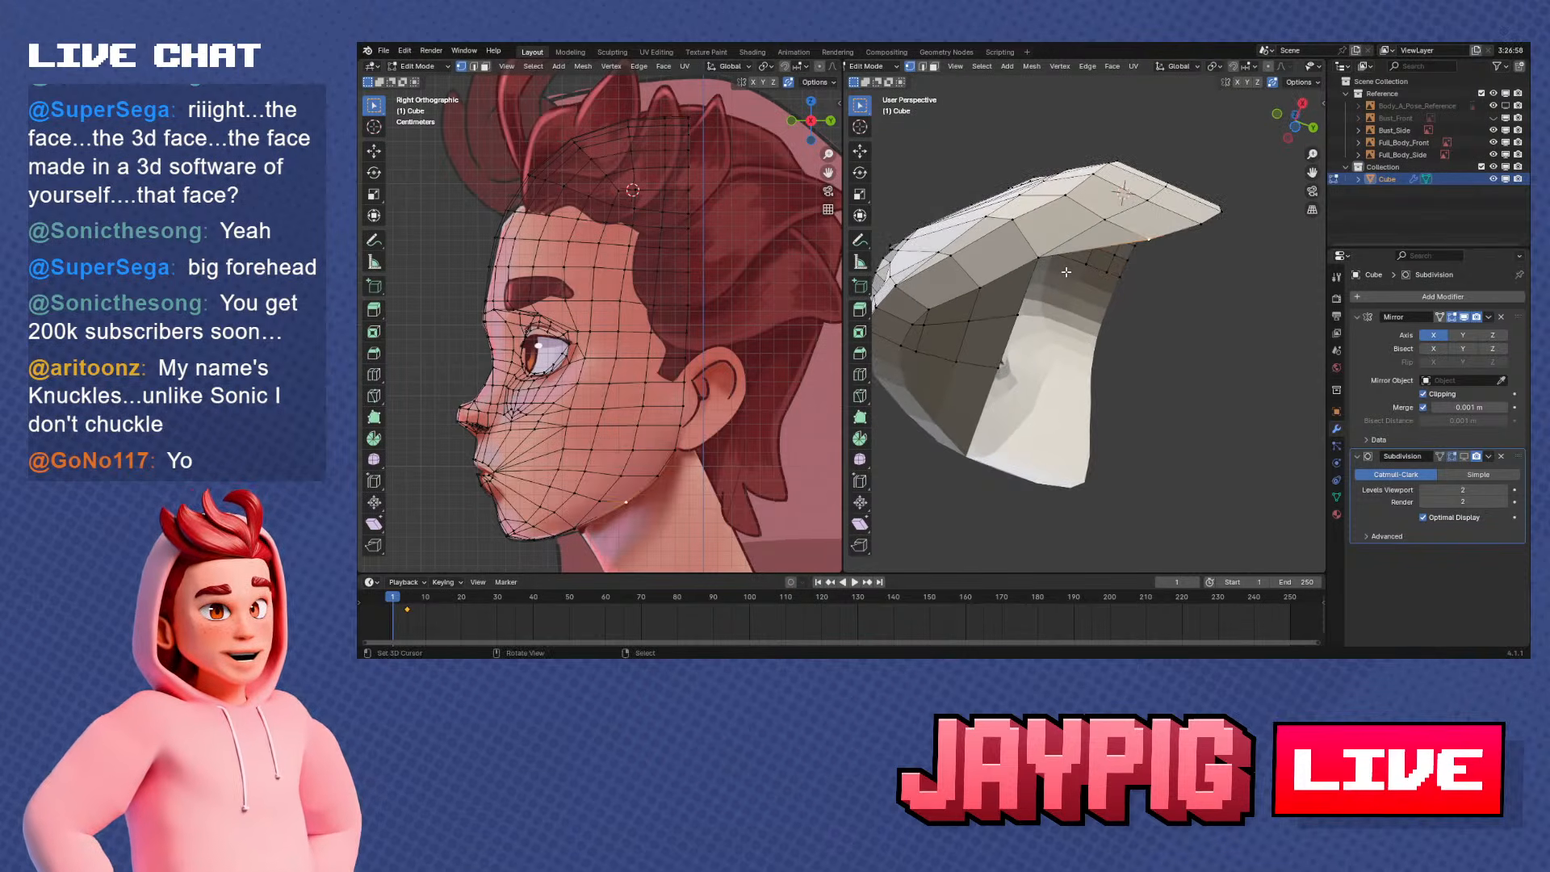
shift+click(1037, 260)
key(f)
middle_drag(1085, 304, 1104, 332)
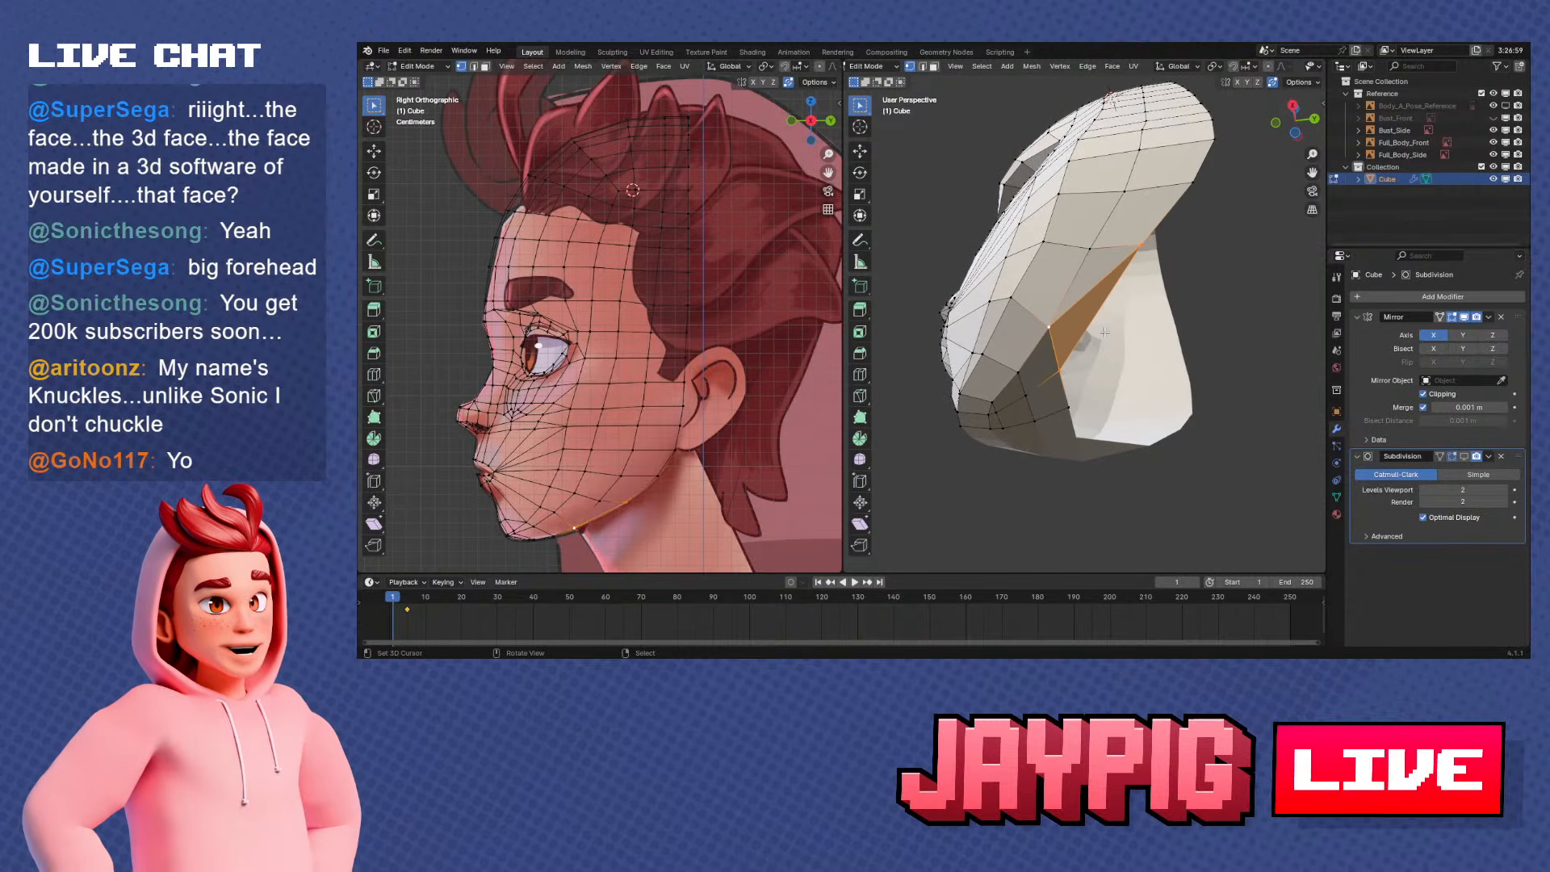
Apply flat shading to the face mesh in Object Mode and return to Edit Mode
click(922, 67)
key(x)
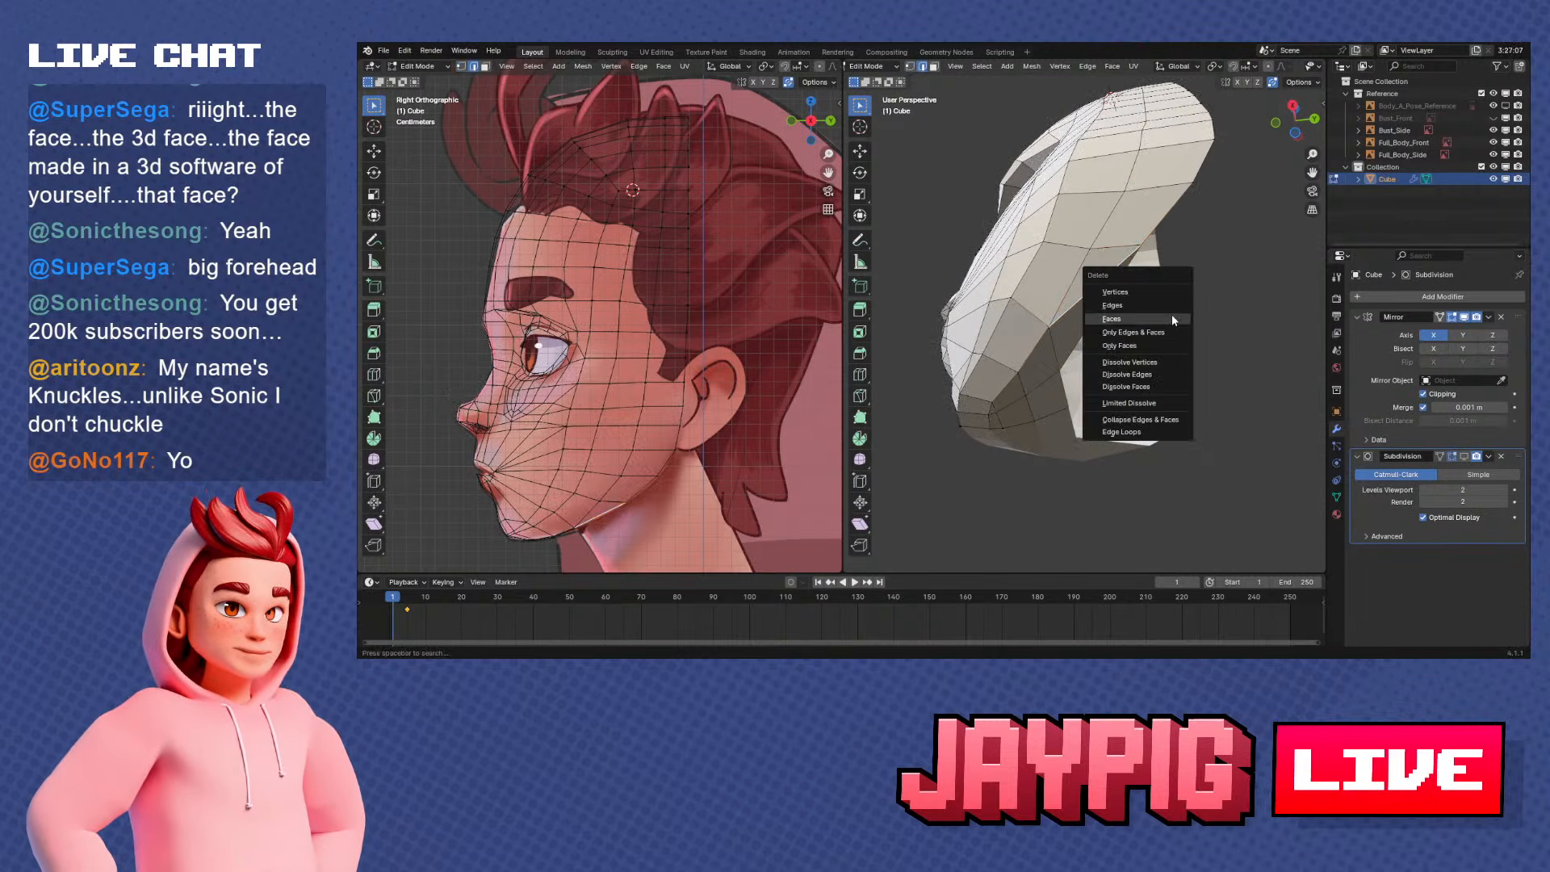
click(1159, 374)
middle_drag(1159, 375, 1116, 353)
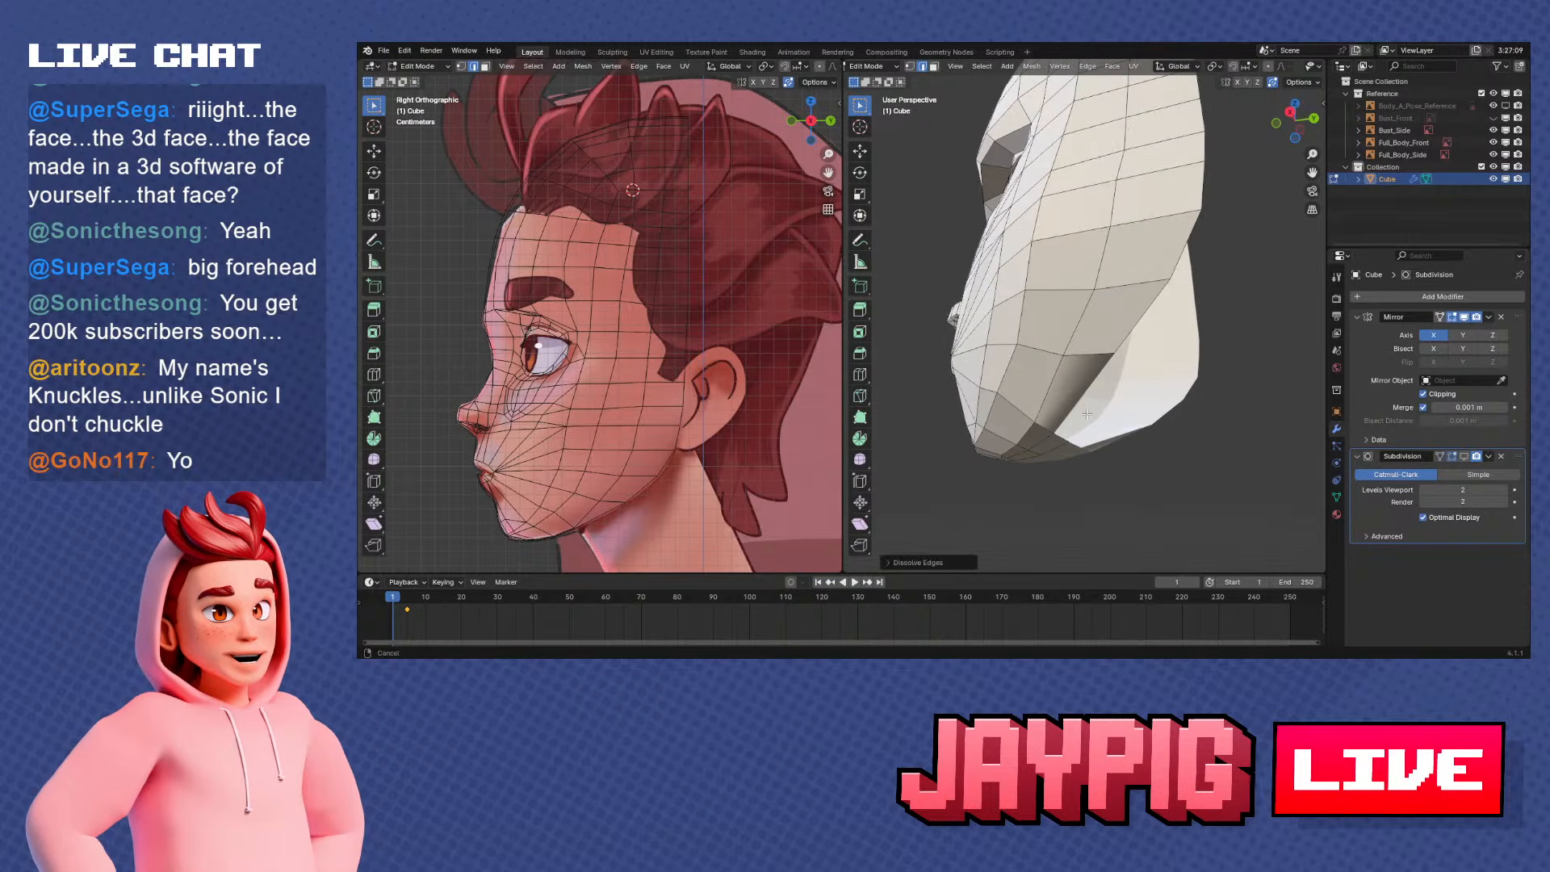
scroll(1086, 414, up, 2)
key(Tab)
right_click(1148, 352)
click(1143, 375)
key(Tab)
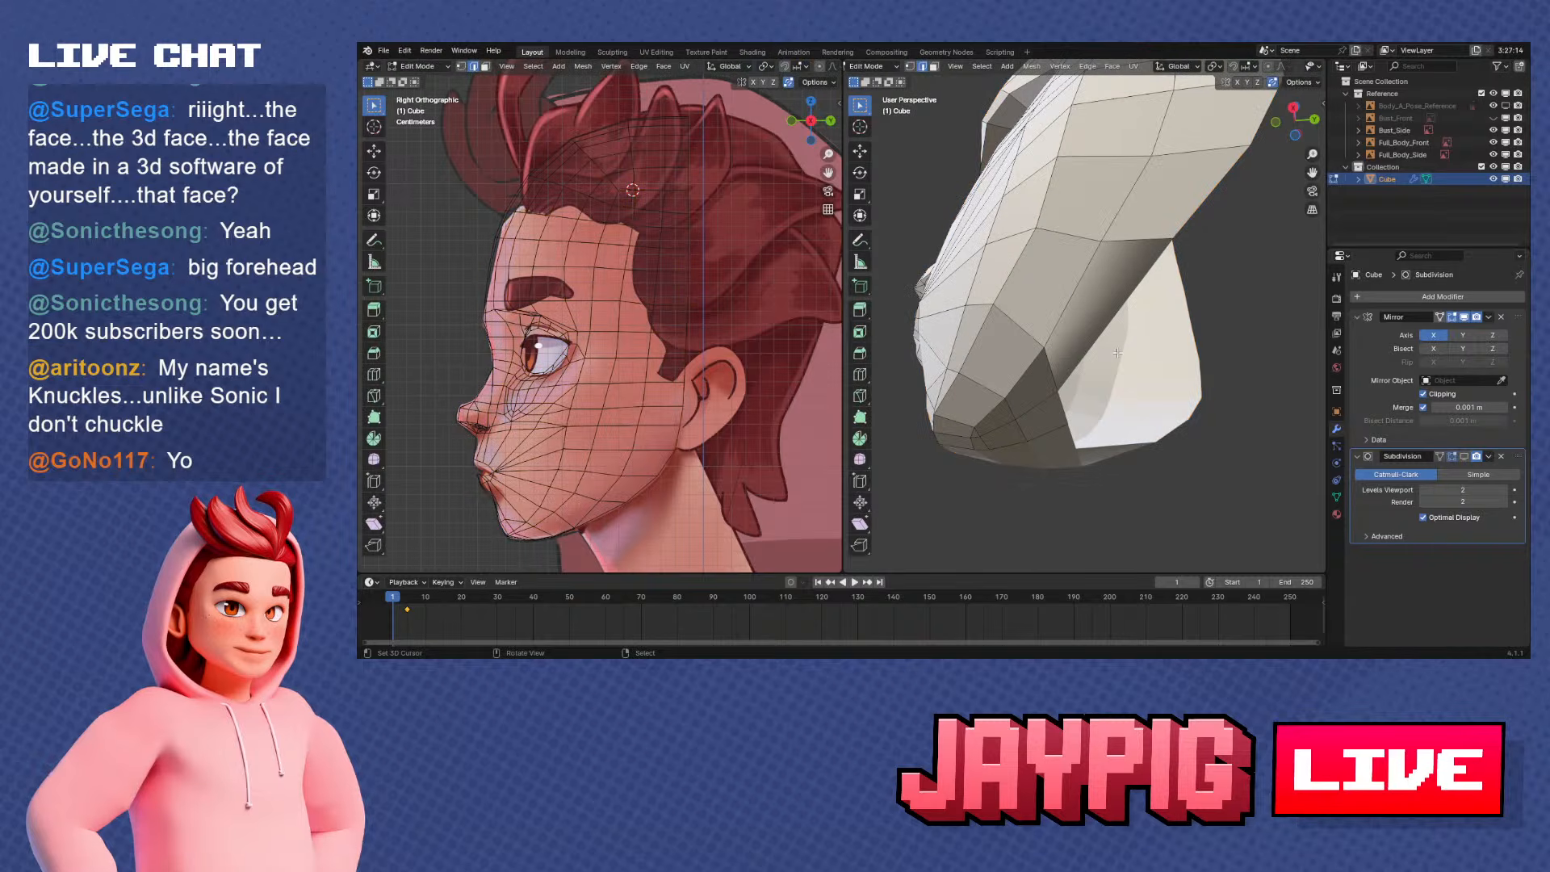
Move the vertex at the rear corner of the jaw's underside along Z
click(911, 67)
right_click(1060, 394)
key(g)
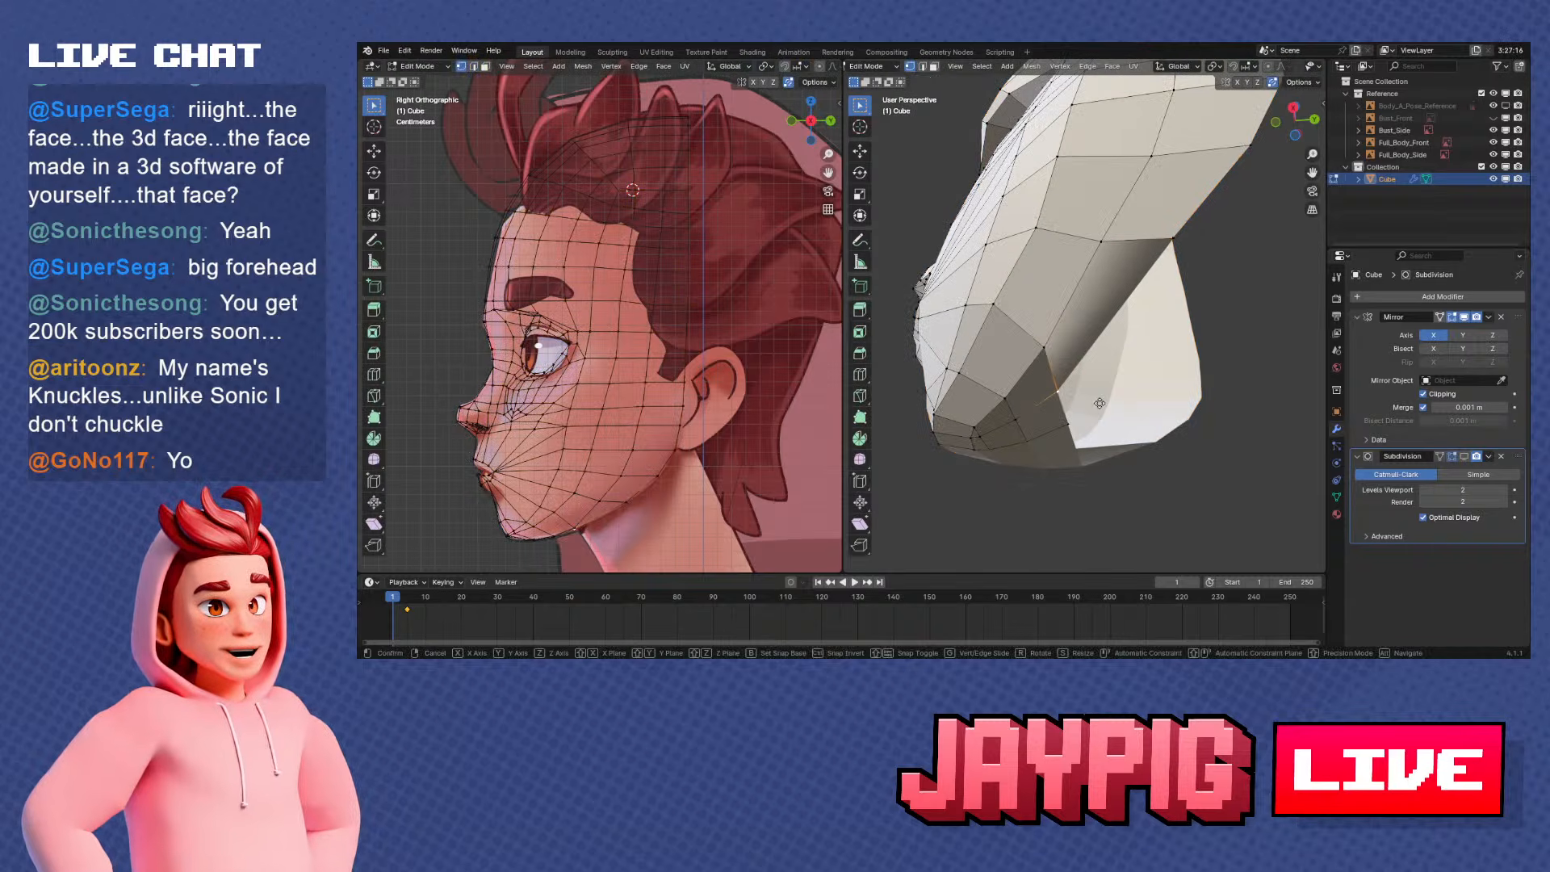
key(z)
click(1114, 370)
key(a)
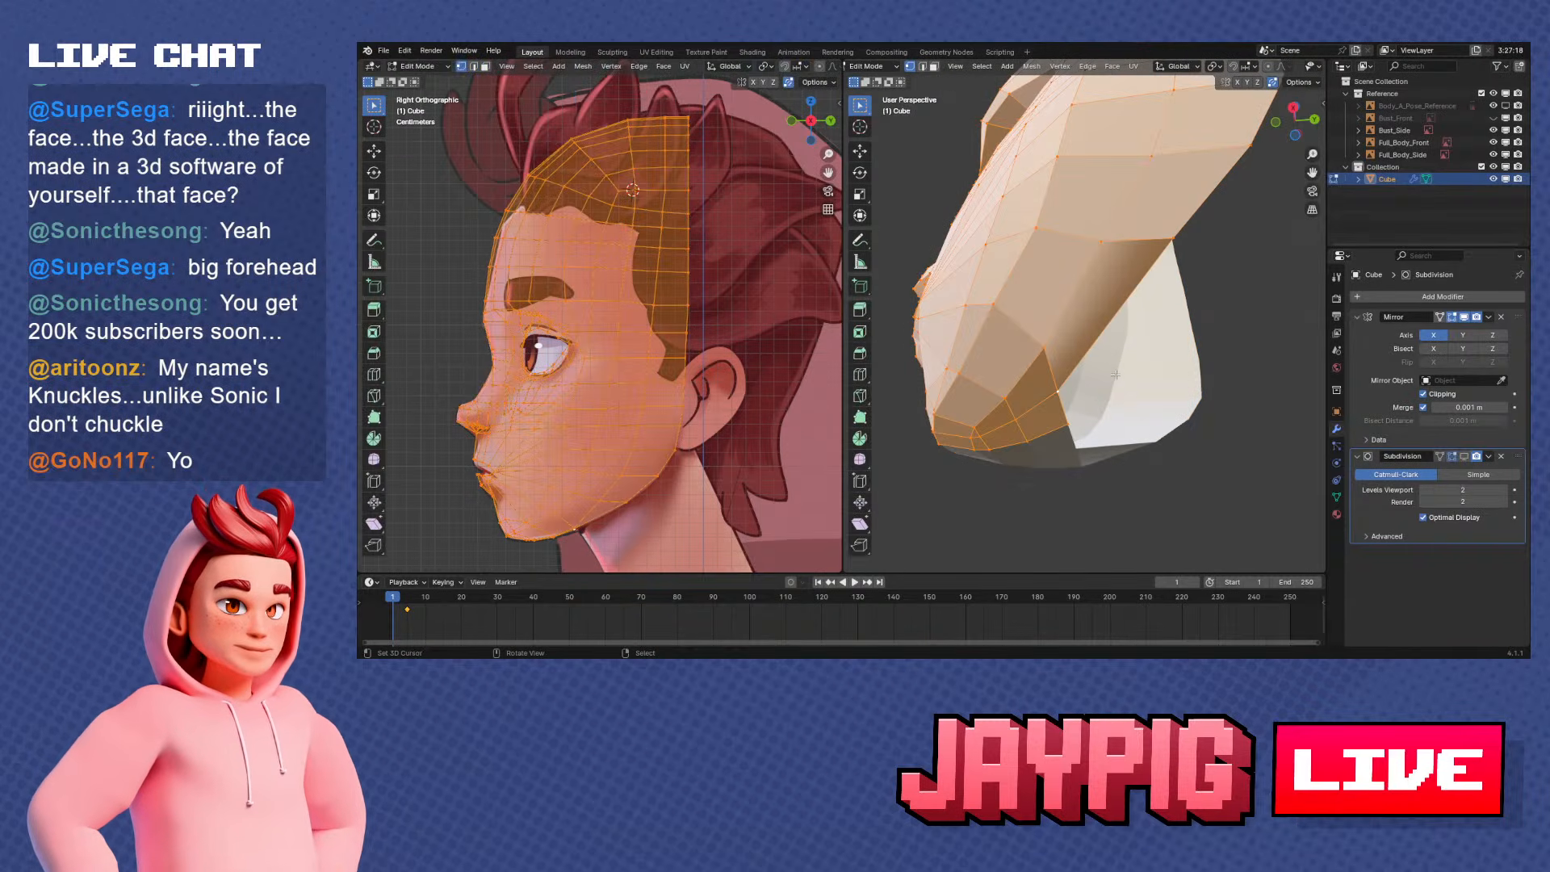
right_click(1133, 337)
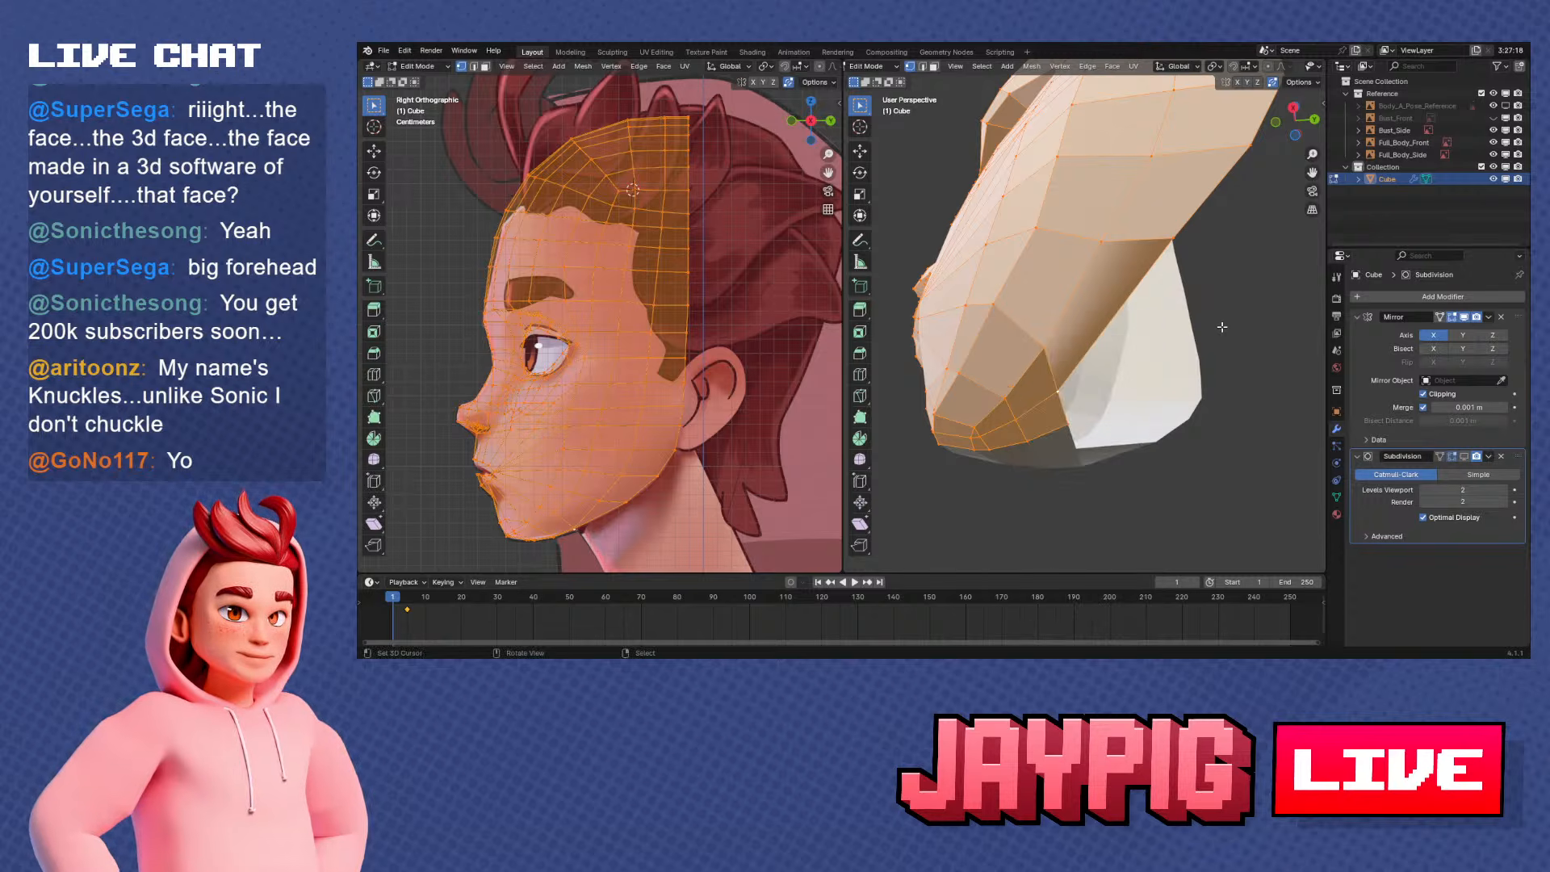
key(ctrl+e)
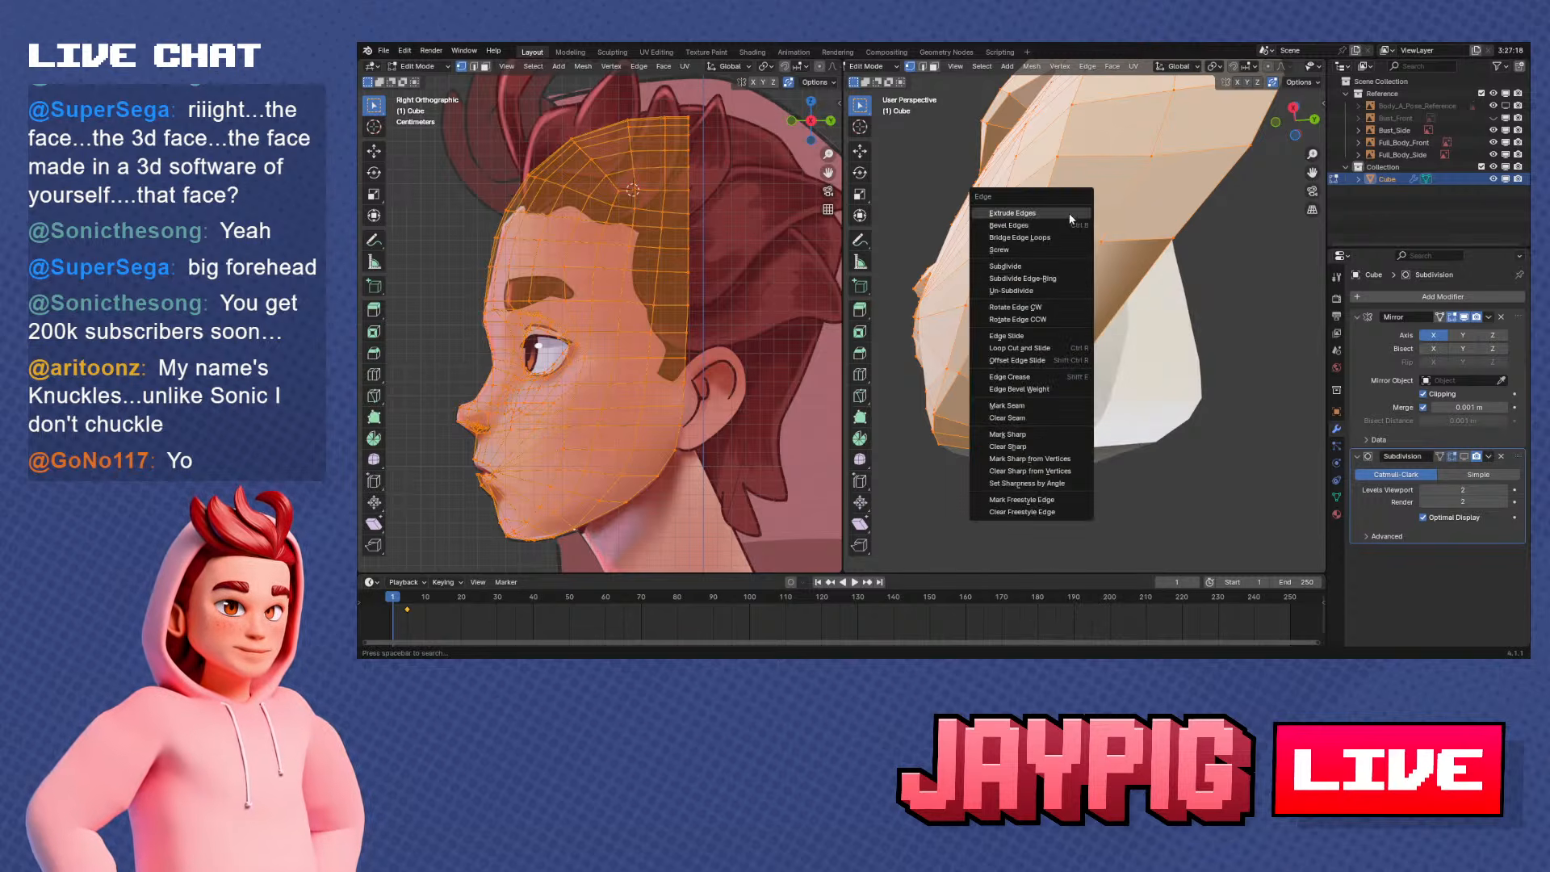
click(1042, 405)
Try smooth shading on the whole face mesh, and look through its normals options in Edit Mode
key(Tab)
right_click(1119, 264)
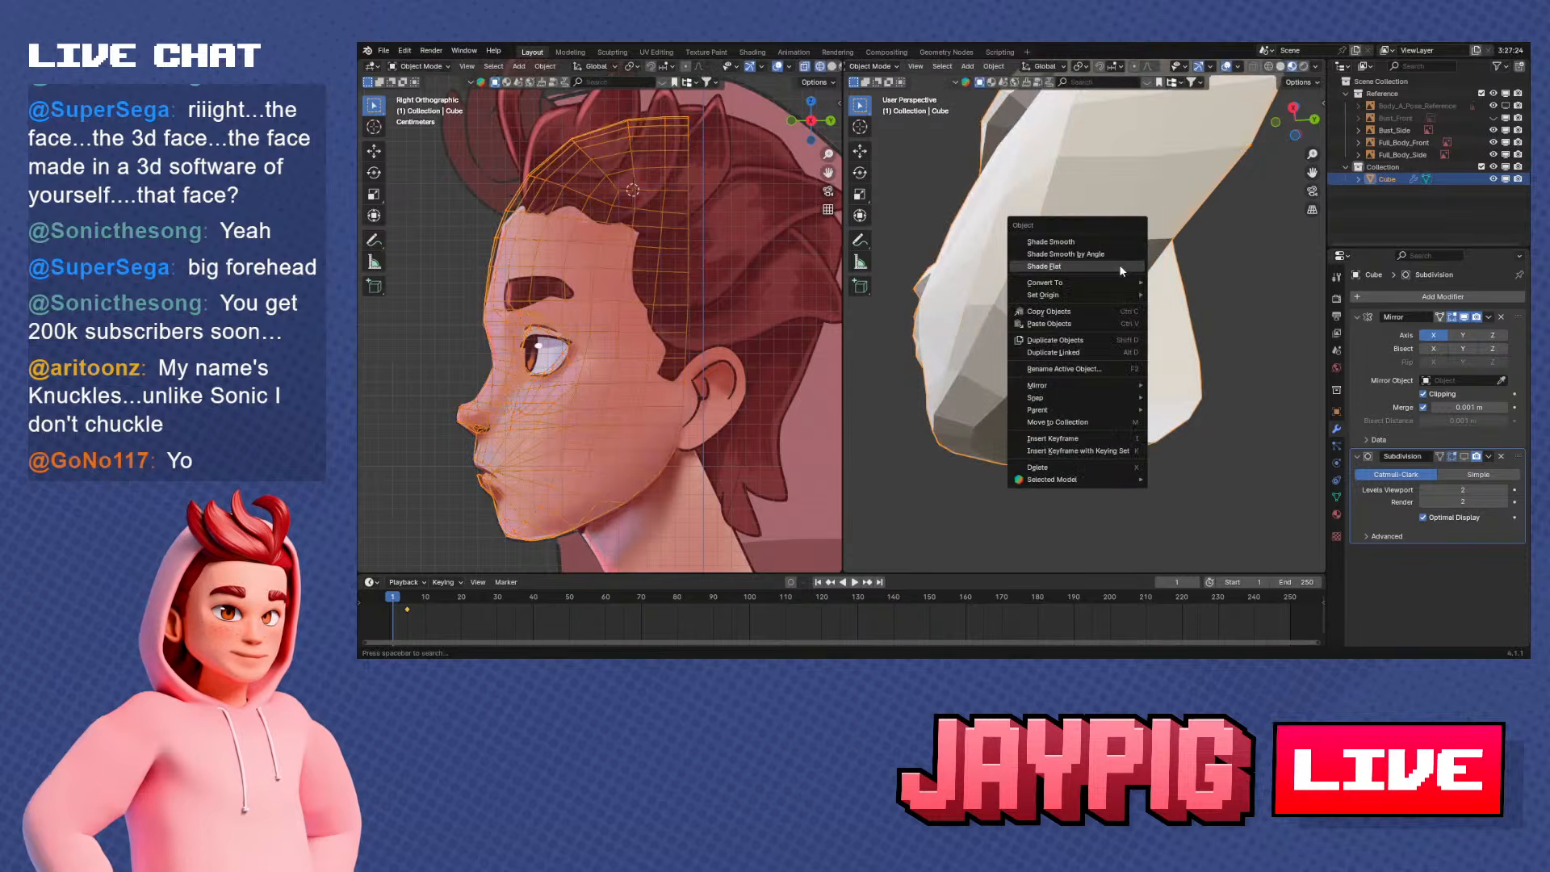
click(1110, 239)
click(970, 68)
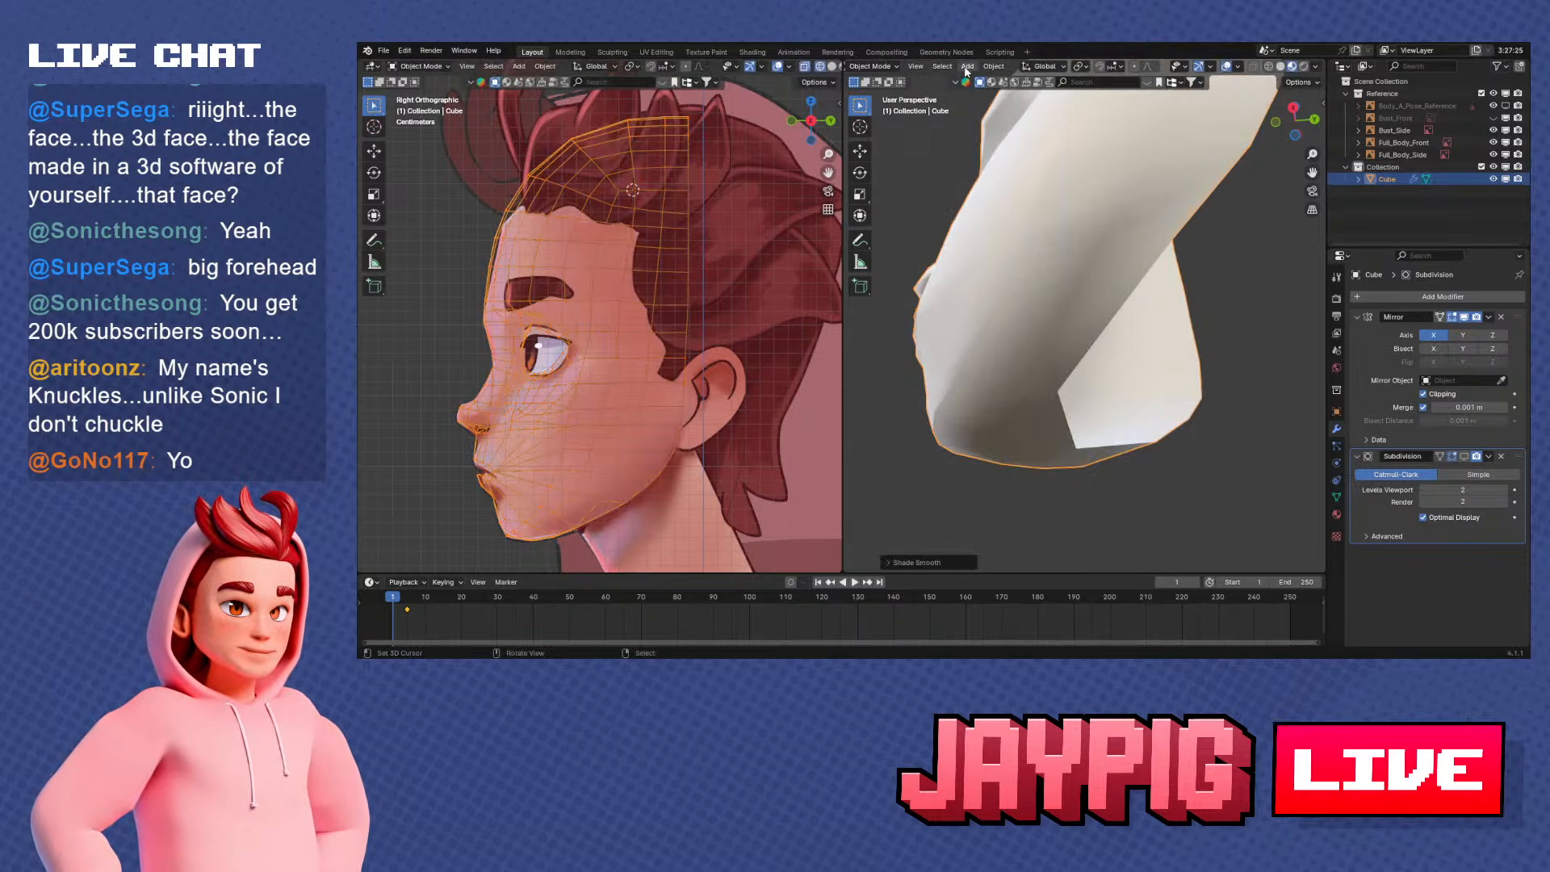
key(Tab)
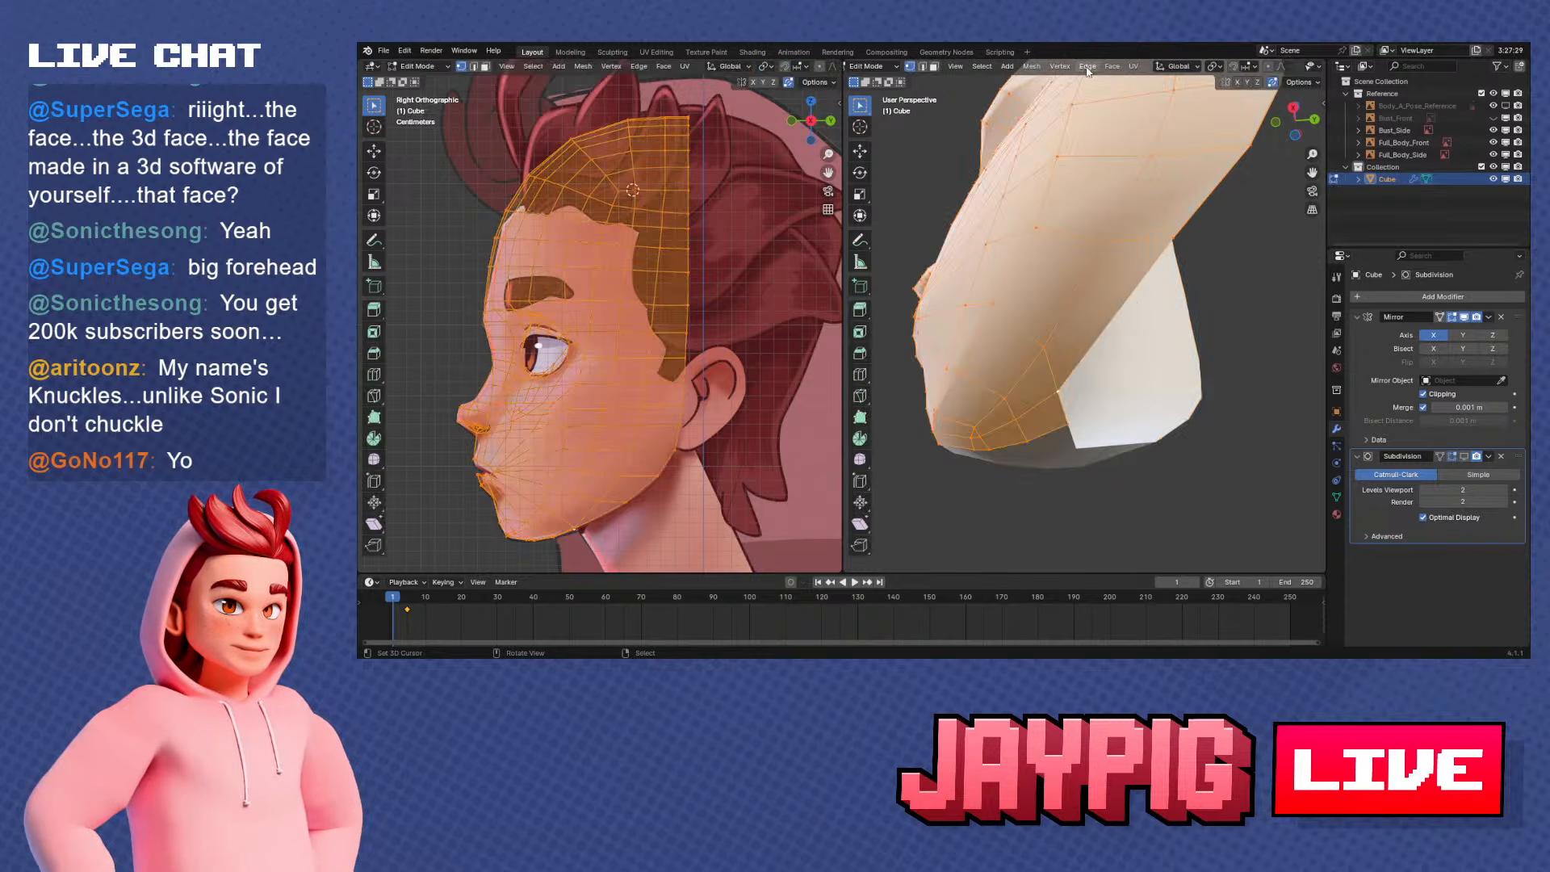
click(1042, 68)
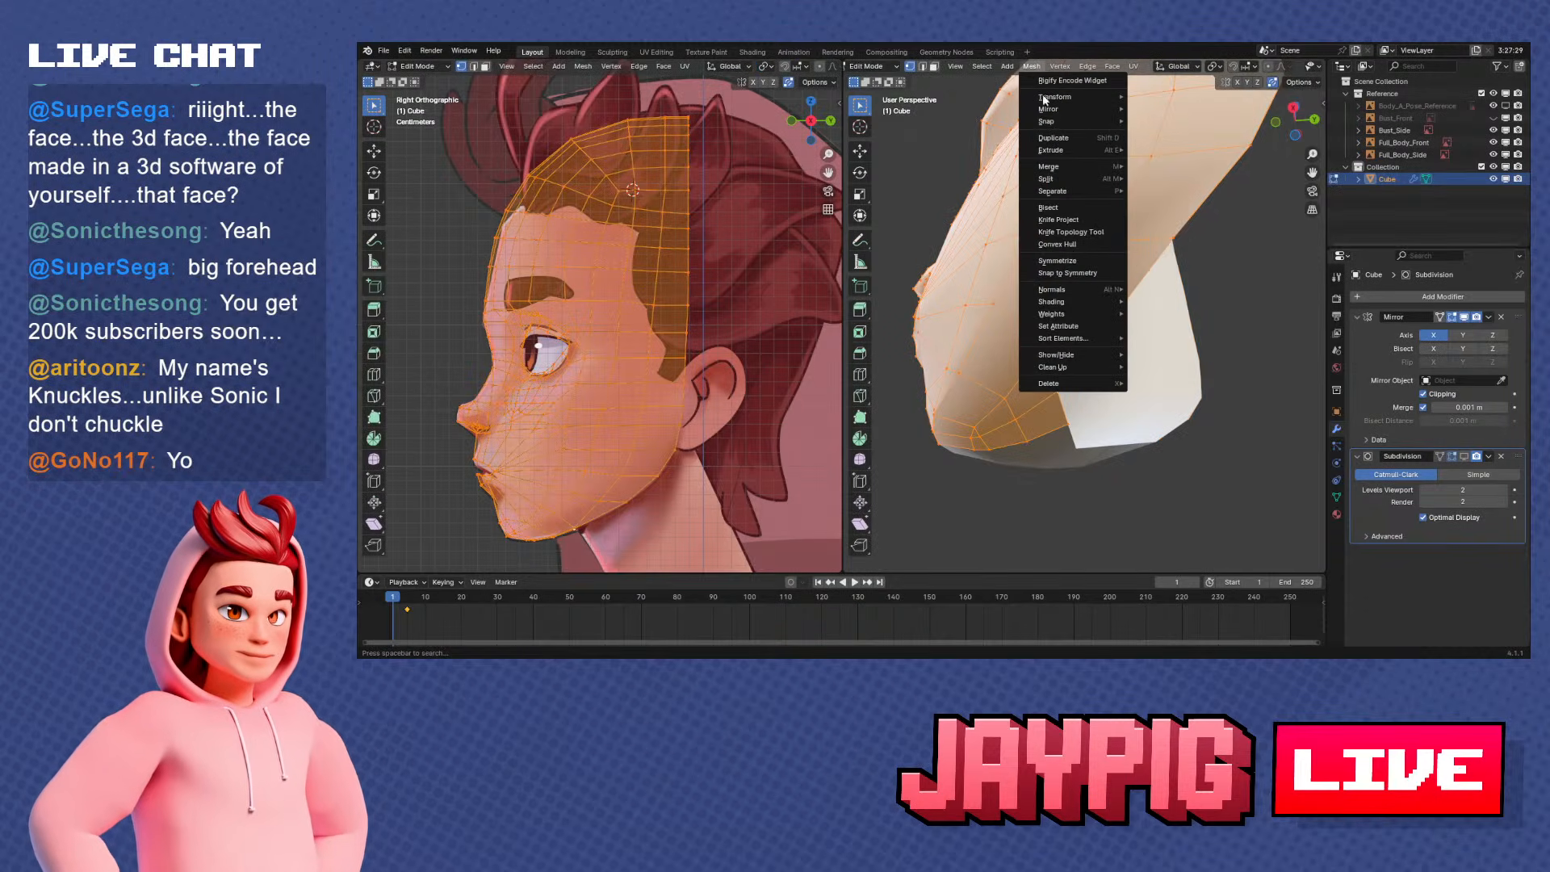
mouse_move(1052, 289)
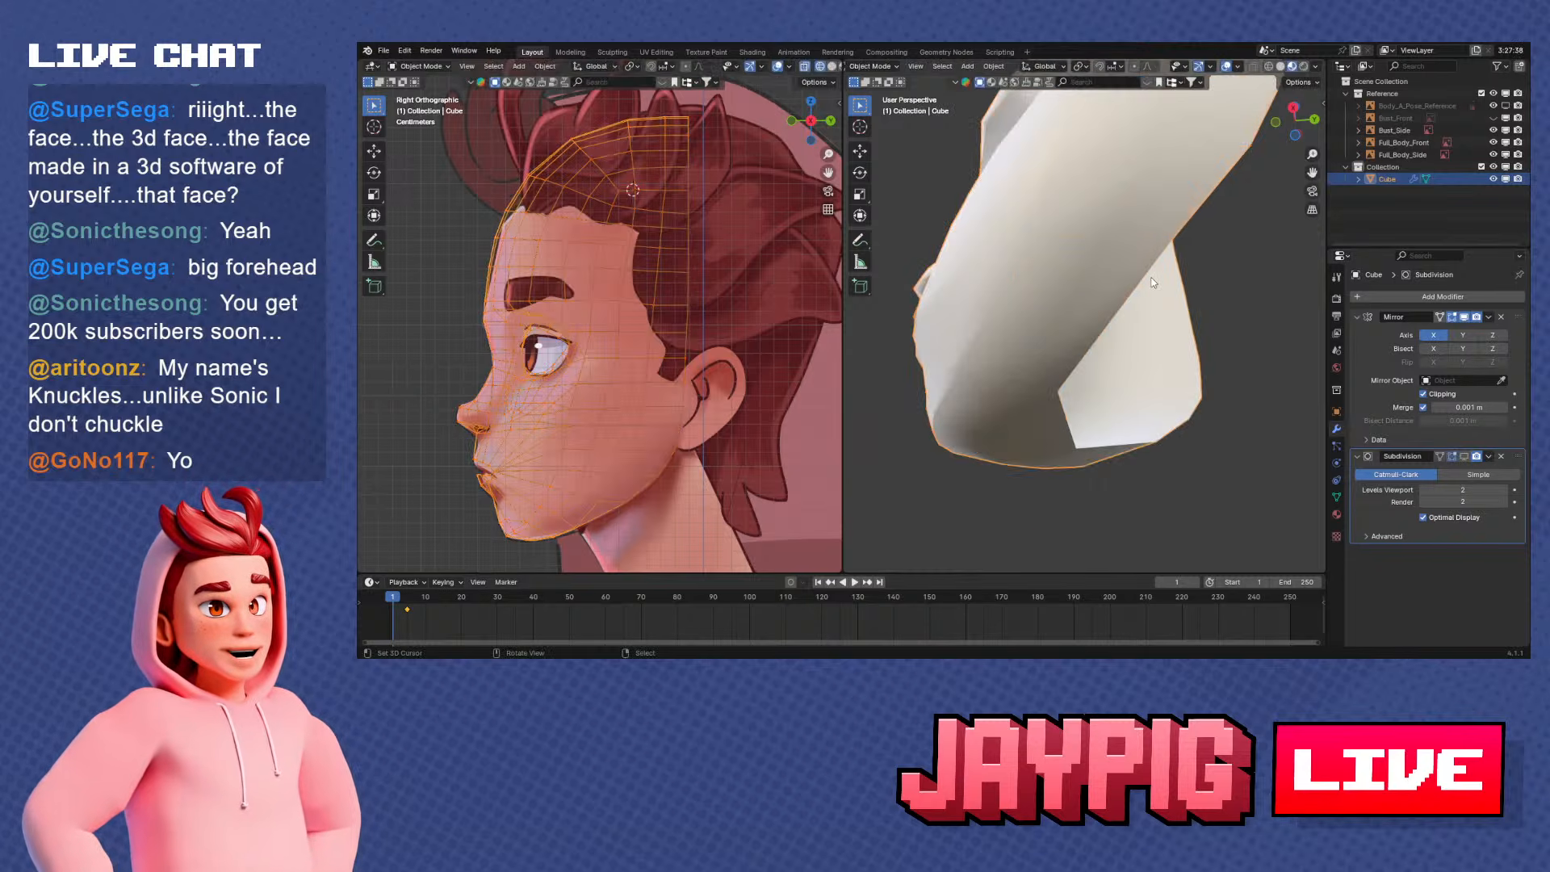
Set the whole face mesh to flat shading, and clear the vertex selection in Edit Mode
right_click(1153, 289)
click(1142, 305)
middle_drag(1142, 309, 1060, 398)
key(Tab)
key(alt+a)
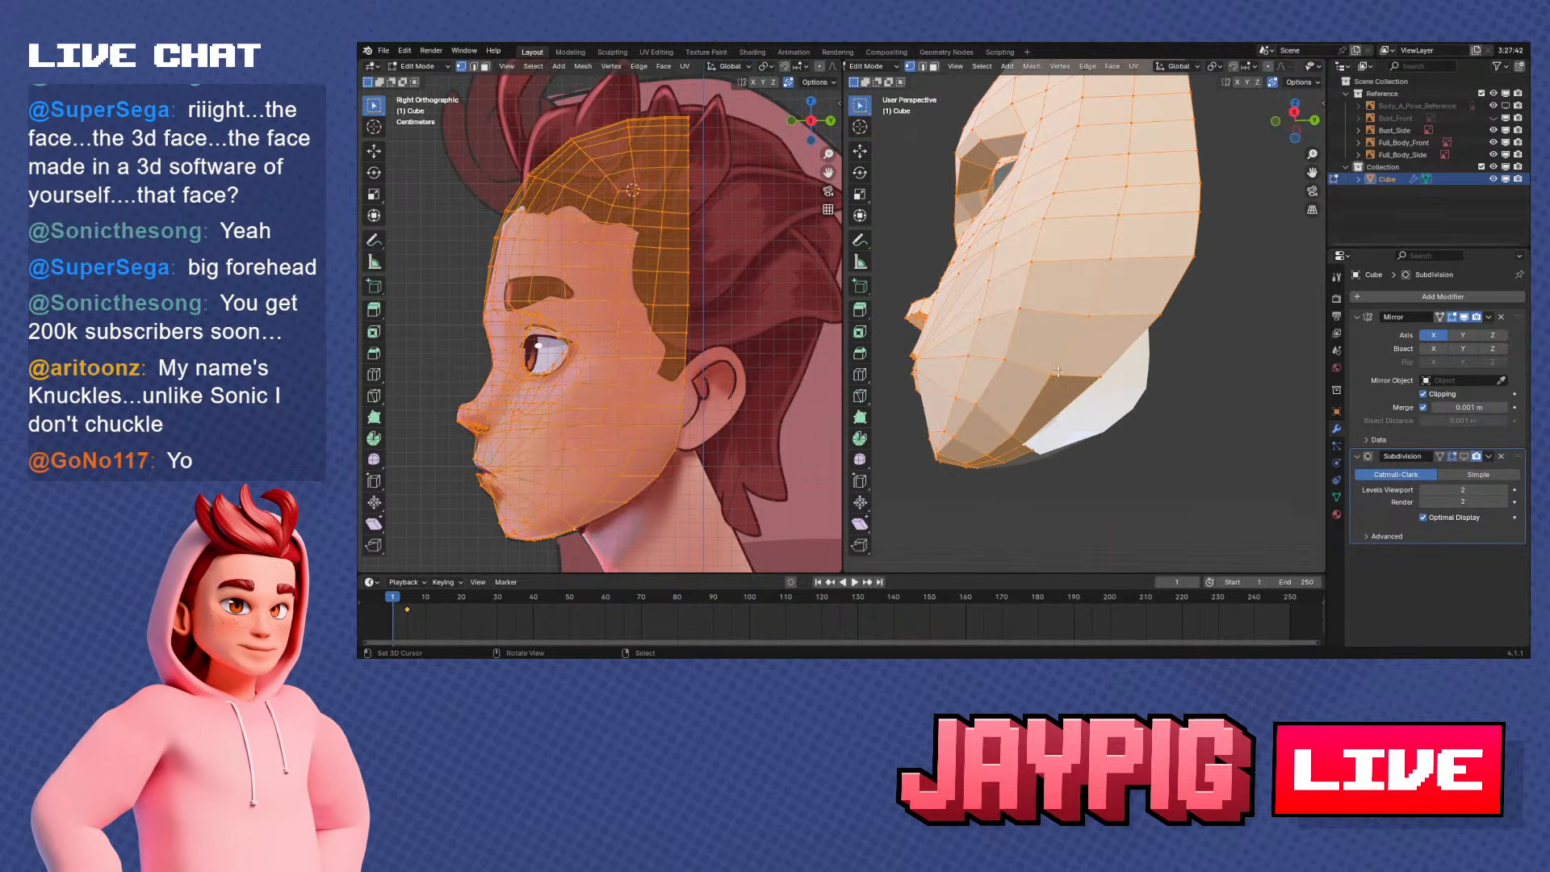
Slide the underside's rear vertex along its connected edges to even out the jaw's lower faces
key(KP_3)
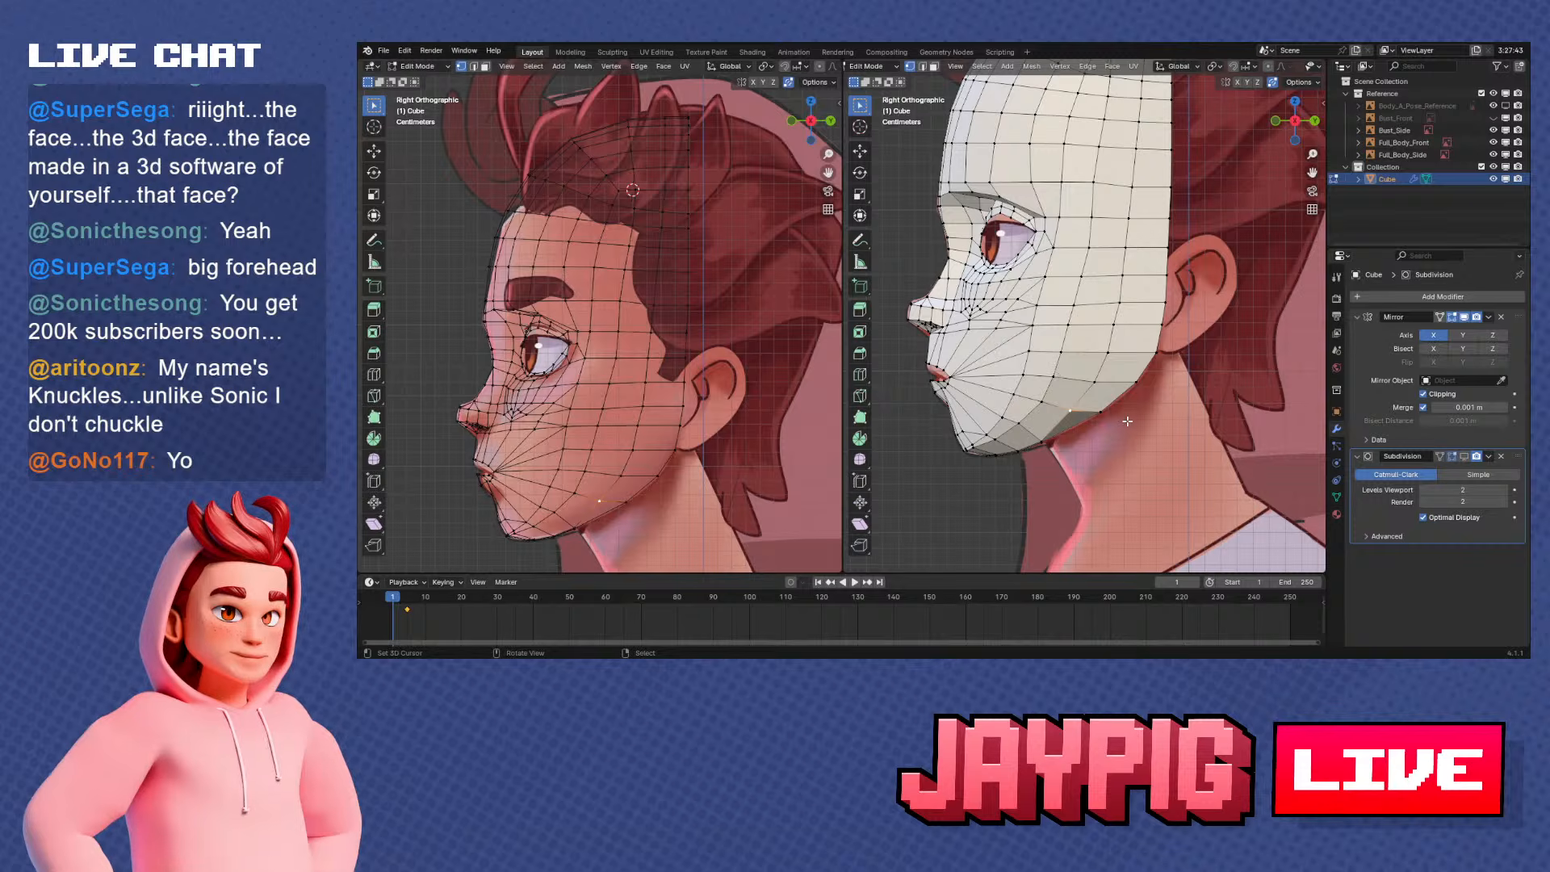
key(shift+v)
click(1129, 417)
middle_drag(1122, 420, 1165, 420)
key(shift+v)
click(1063, 287)
Move the underside's rear vertex along Y in side view to meet the reference's chin-to-neck corner
scroll(1064, 398, up, 3)
key(g)
key(z)
right_click(1103, 421)
key(KP_3)
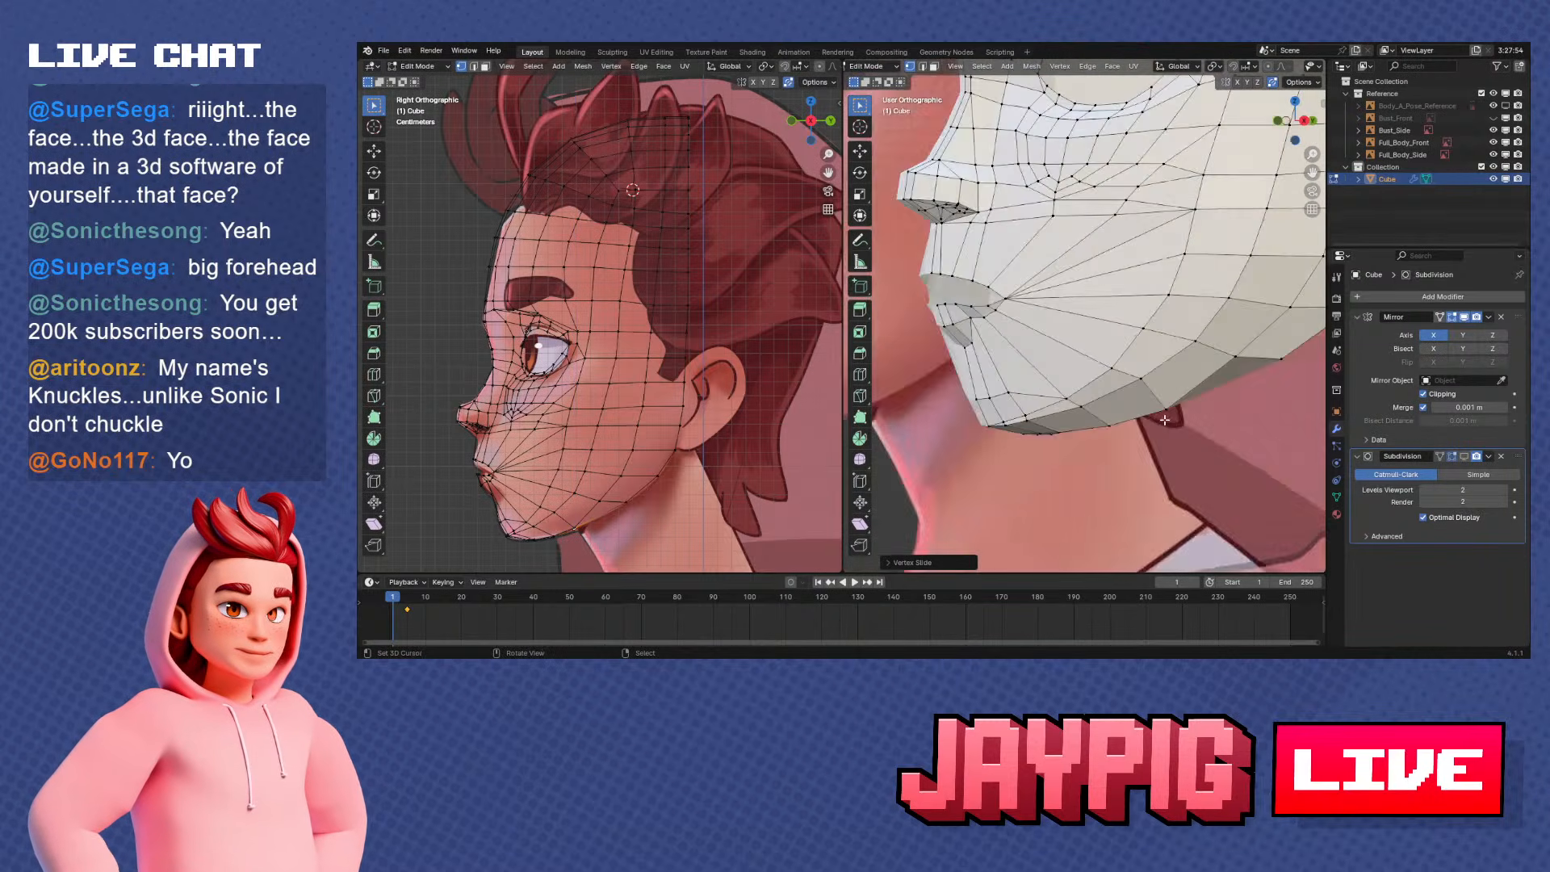
key(g)
key(y)
click(1181, 426)
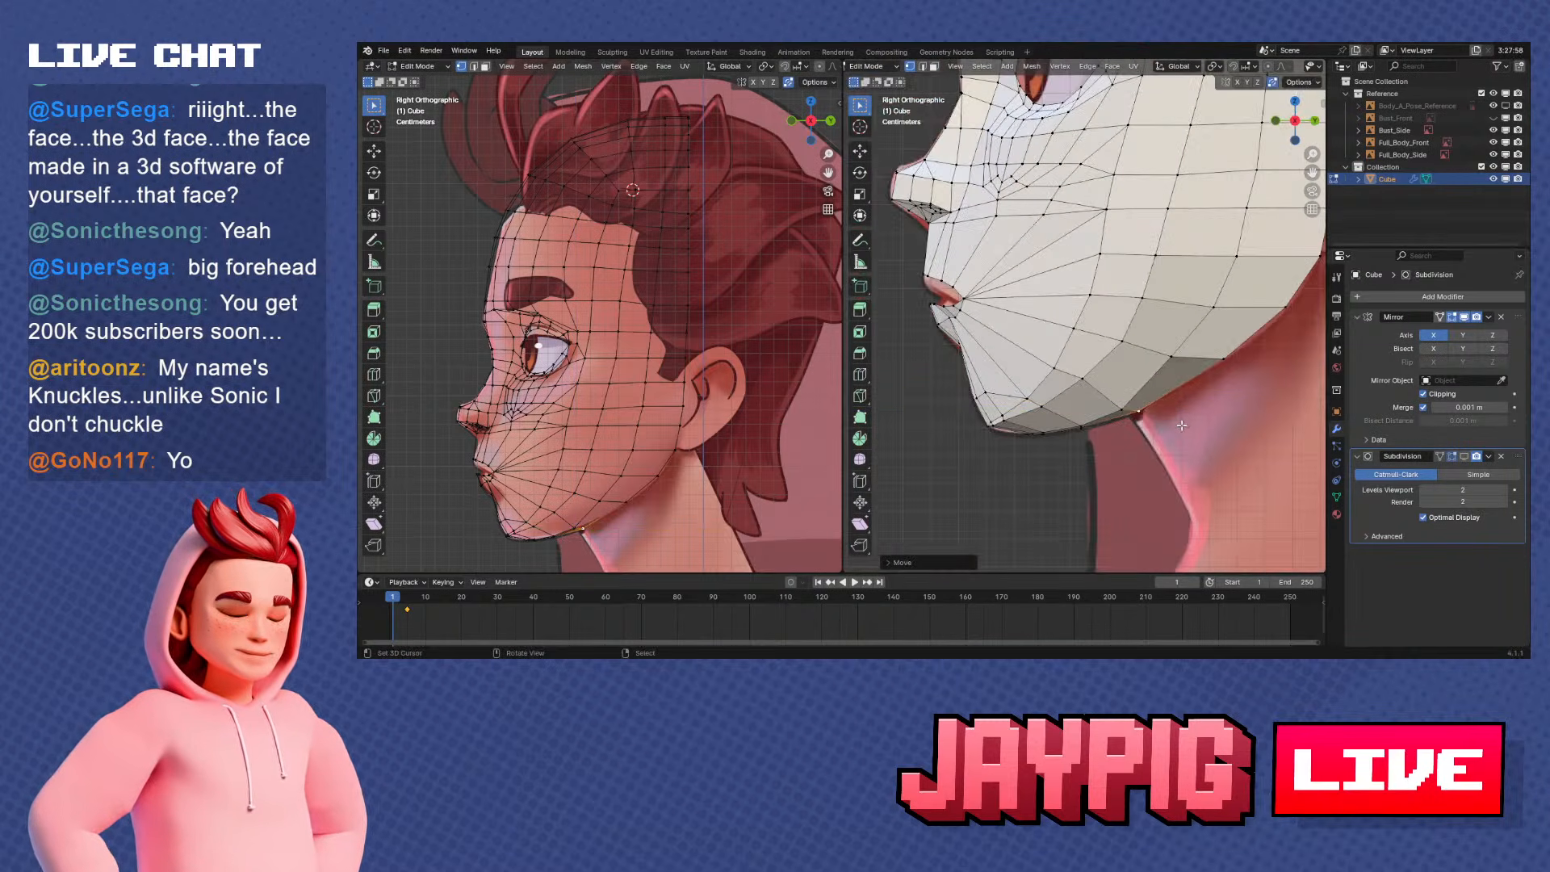
Vertex-slide at the rear of the jaw's underside and adjust the height along Z for a smoother underside
middle_drag(1181, 425, 1100, 334)
middle_drag(1089, 350, 1159, 394)
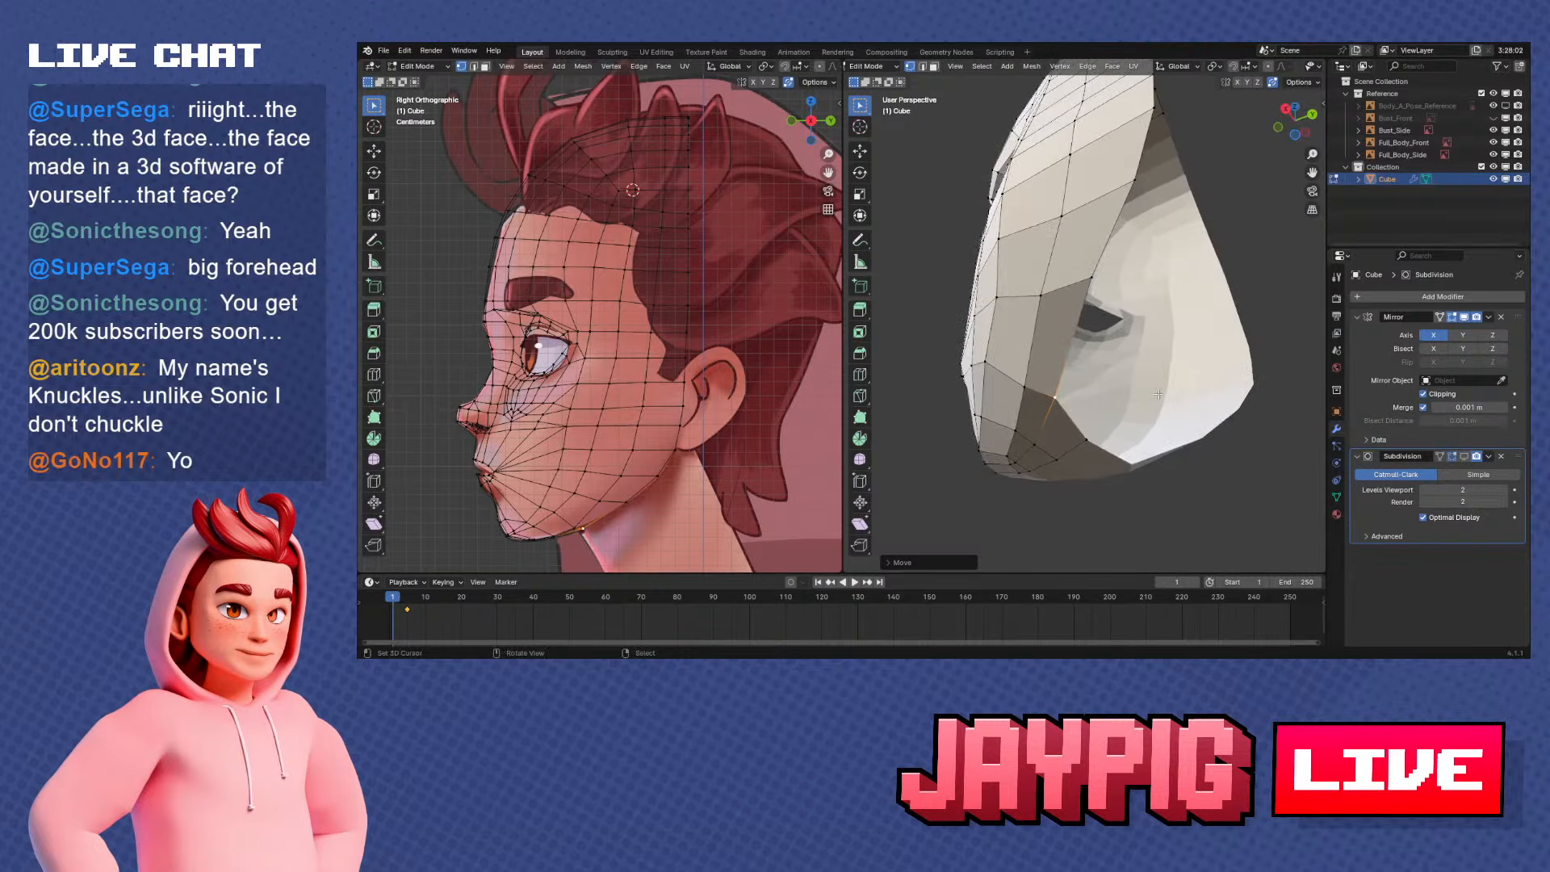
middle_drag(1096, 268, 1169, 446)
key(shift+v)
click(1175, 329)
key(shift+v)
click(1058, 305)
key(g)
key(z)
click(1166, 391)
Examine the mask's shape and open rear edge from several angles and against the side reference, in Object Mode and Edit Mode
middle_drag(1166, 391, 1115, 331)
key(Tab)
key(Tab)
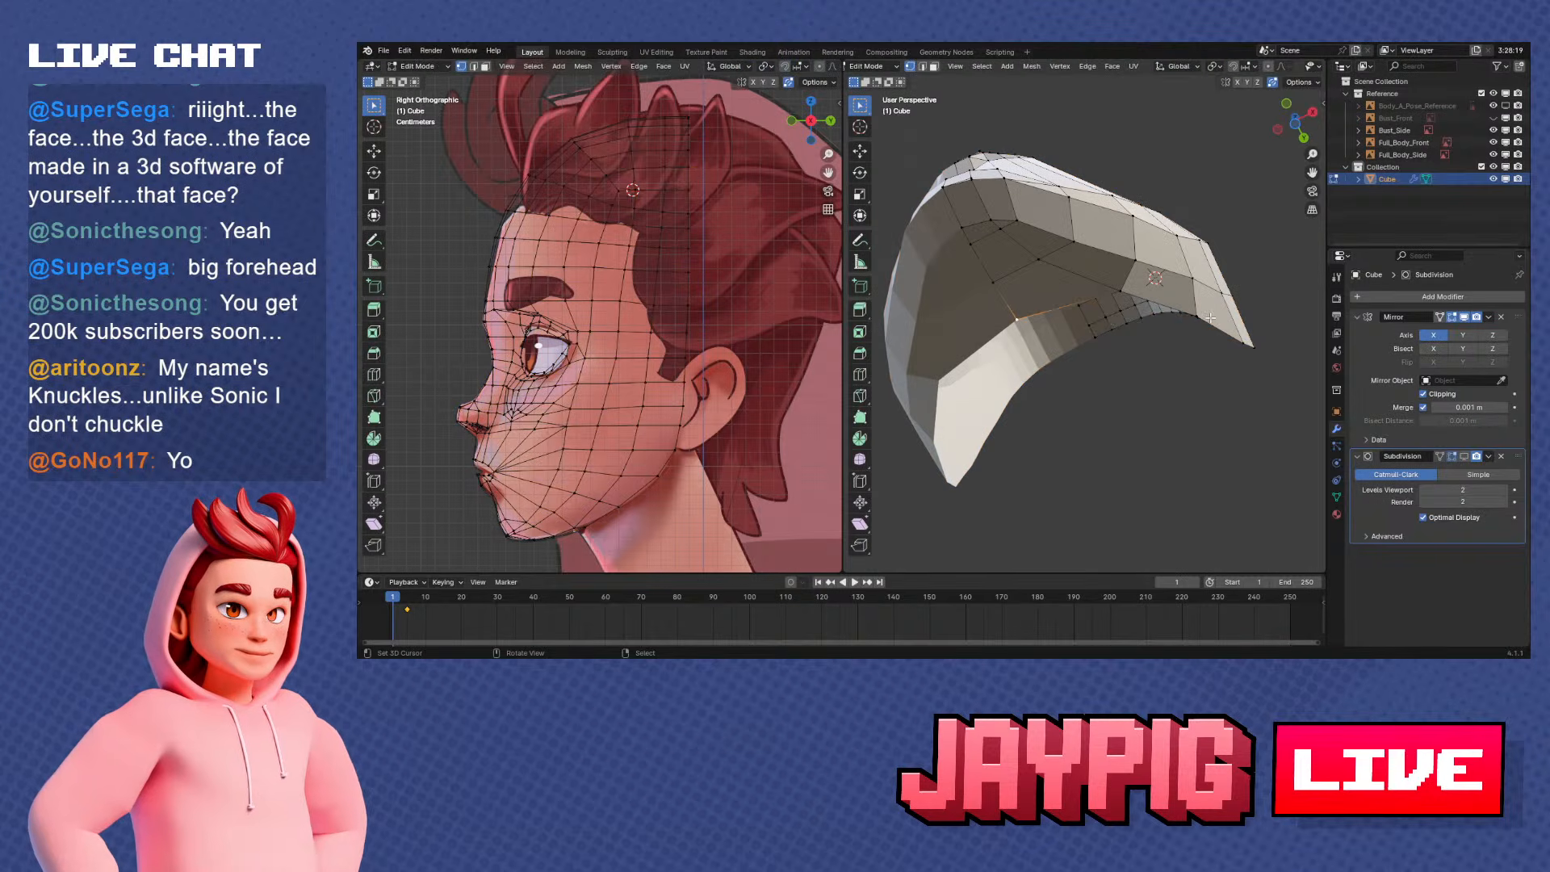
middle_drag(1210, 318, 1169, 399)
key(Tab)
scroll(1170, 399, down, 2)
key(KP_1)
key(KP_3)
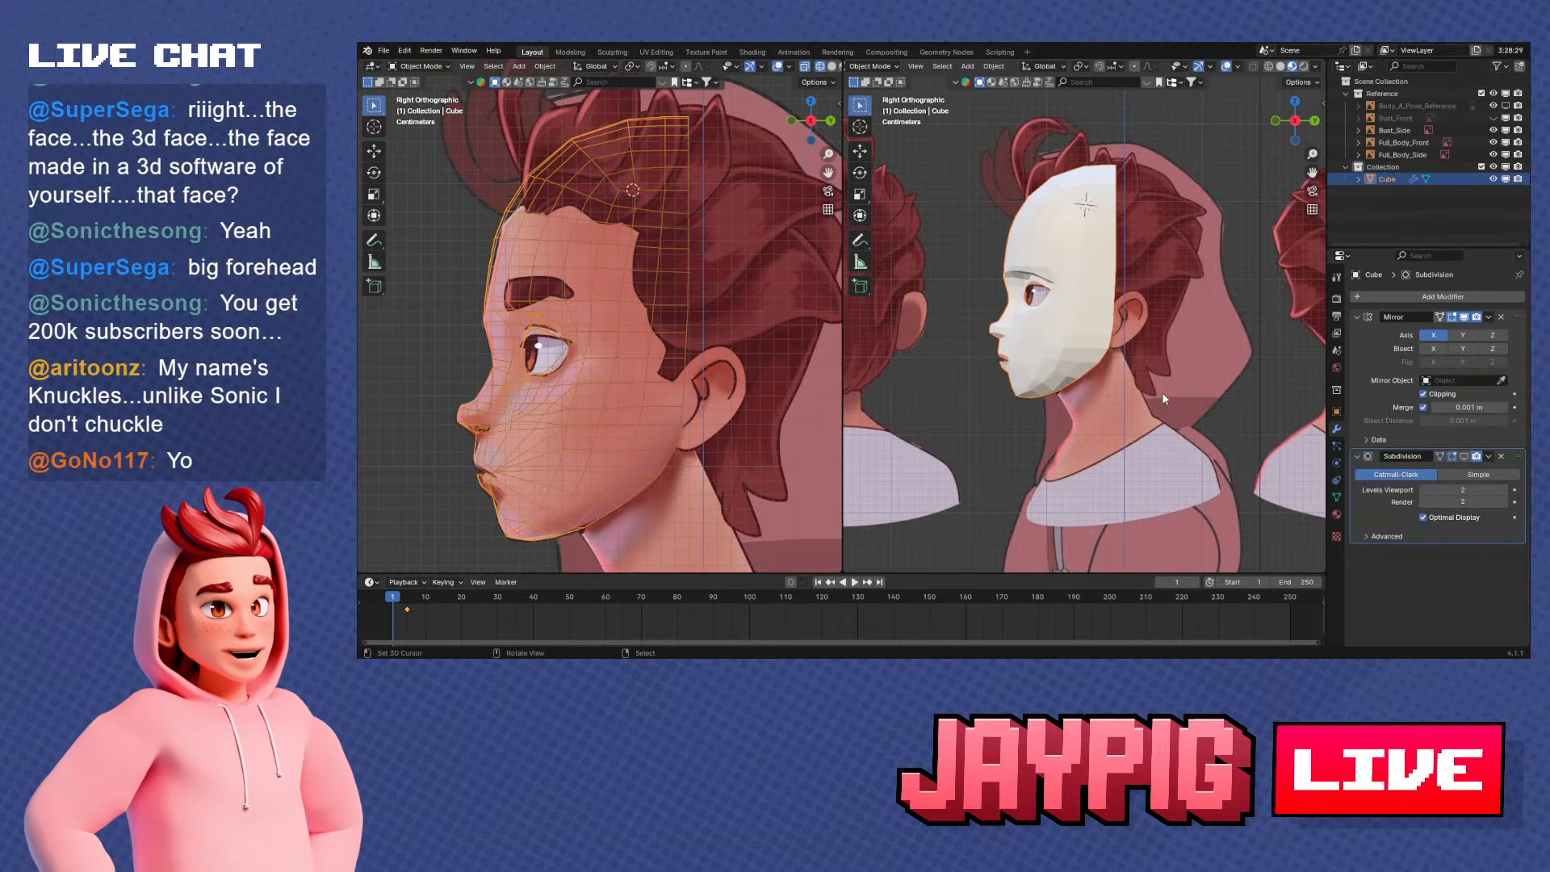
scroll(1155, 366, up, 2)
key(Tab)
scroll(1120, 299, up, 2)
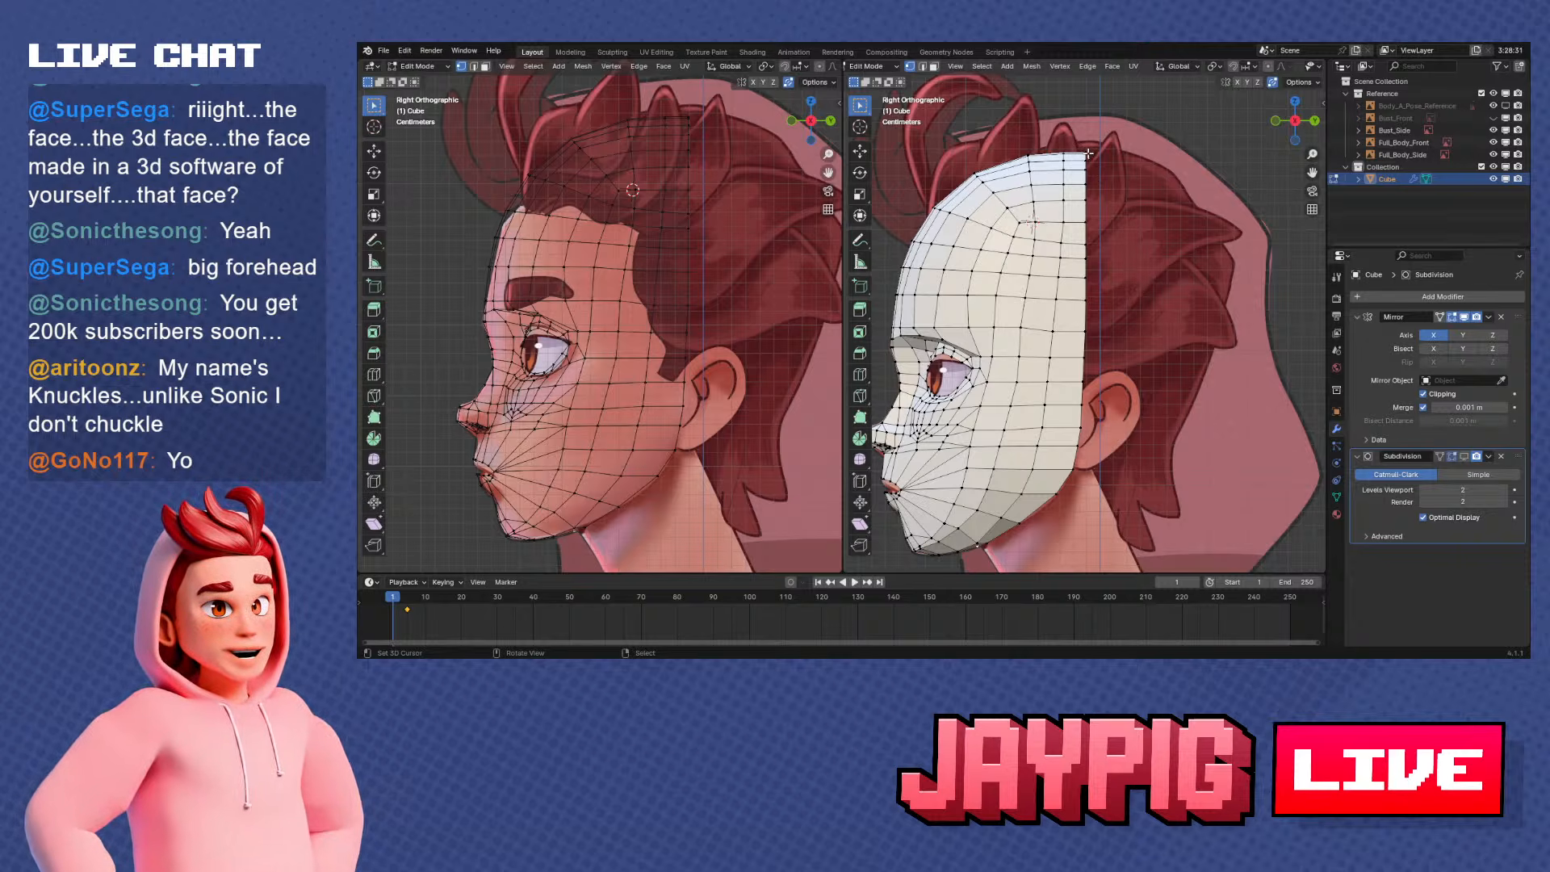
middle_drag(1100, 159, 1089, 186)
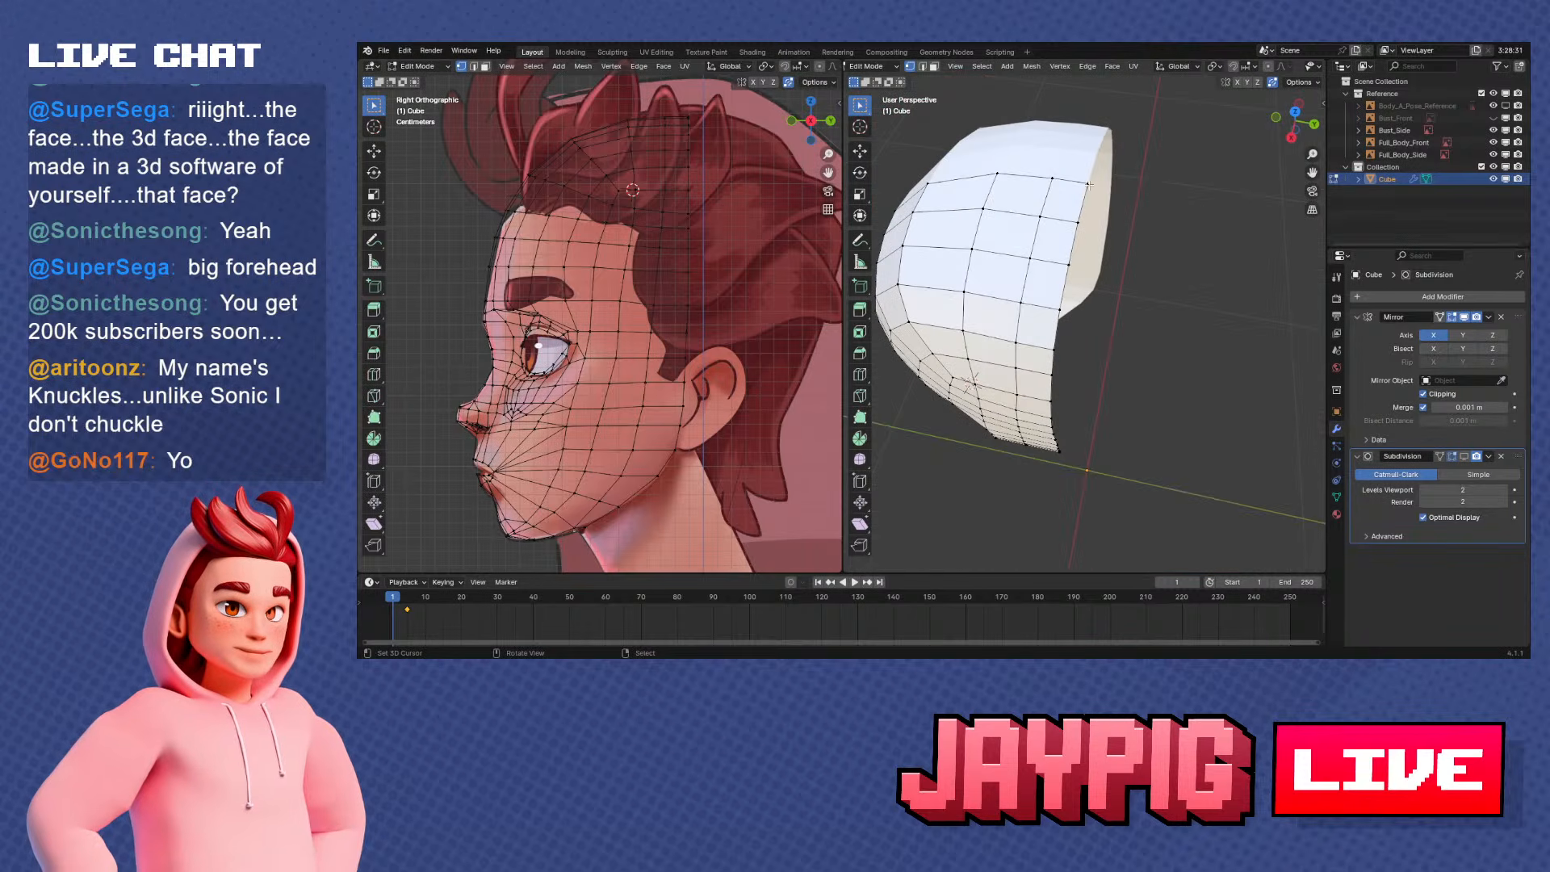
key(KP_3)
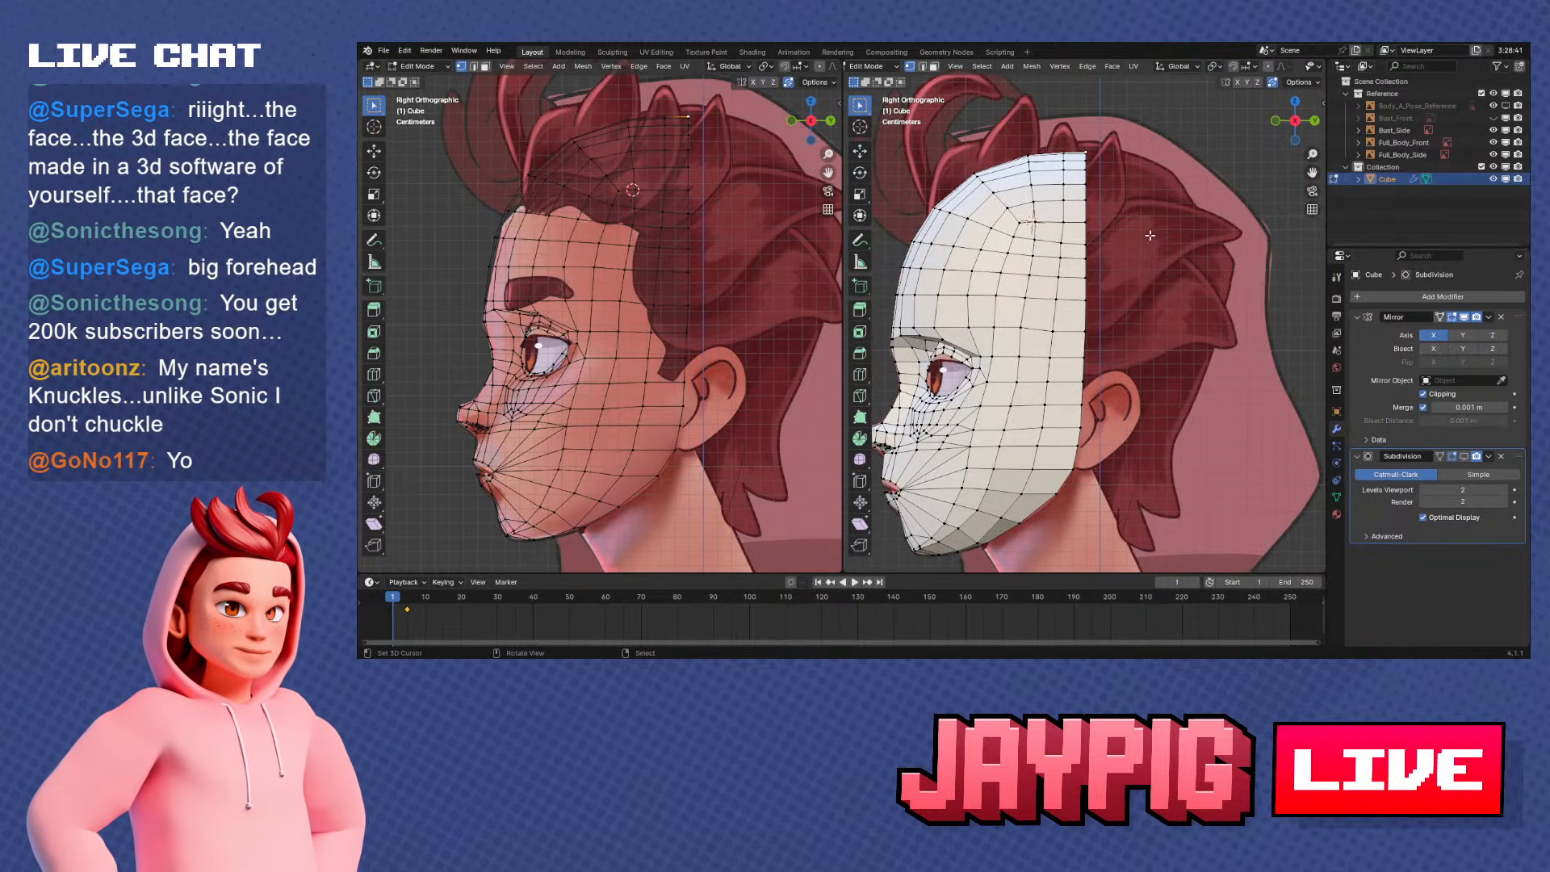
Select the mask's rear edge vertices from the jaw corner up toward the crown and extrude them backward along Y
shift+middle_drag(1132, 442, 1115, 349)
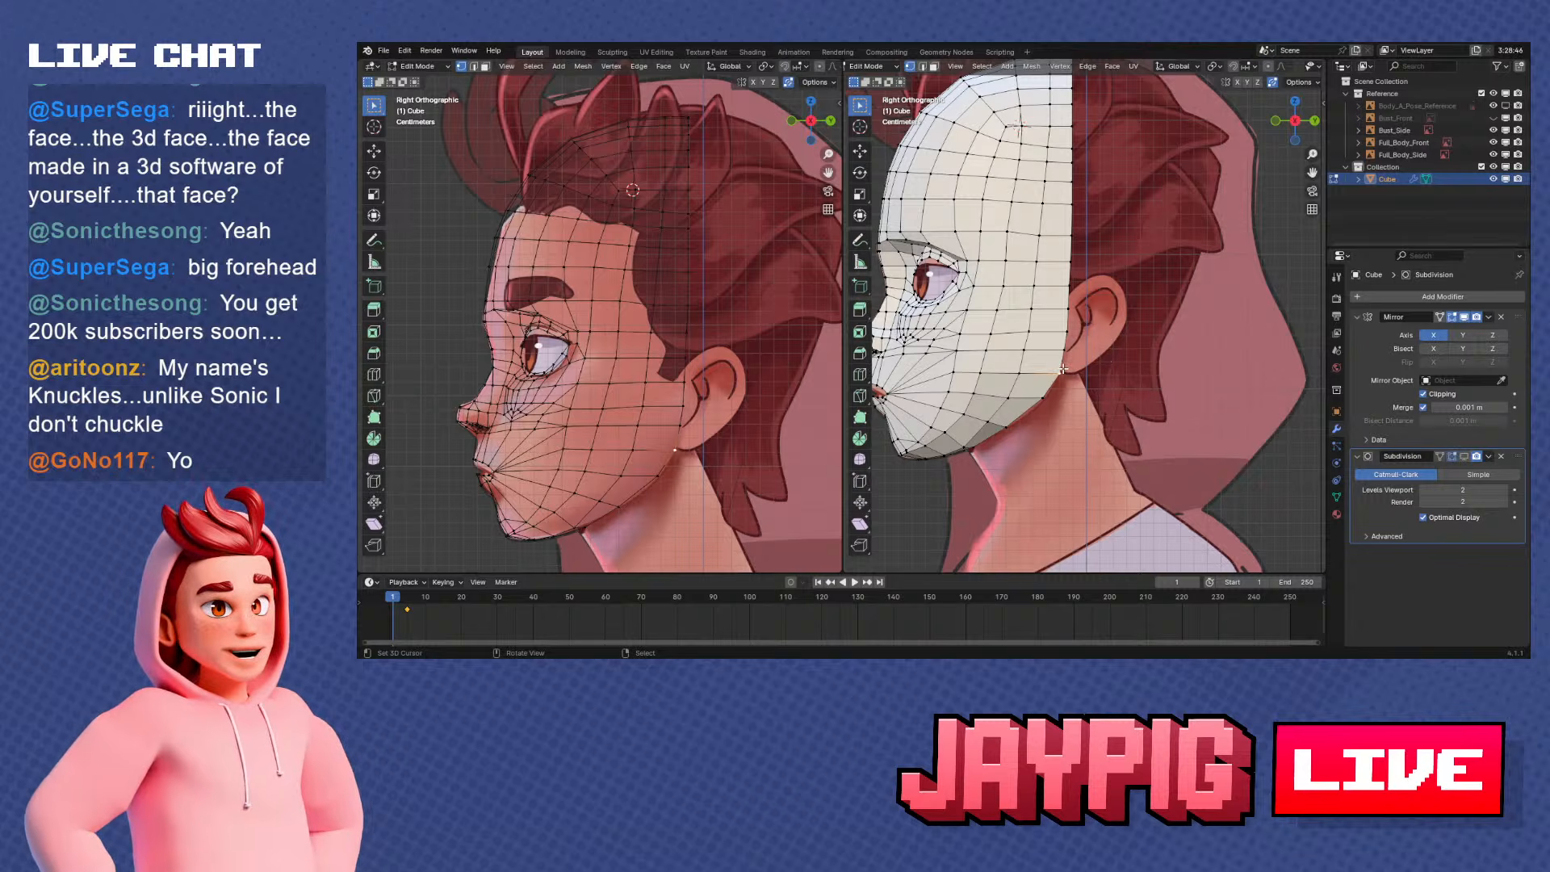
scroll(1070, 366, down, 3)
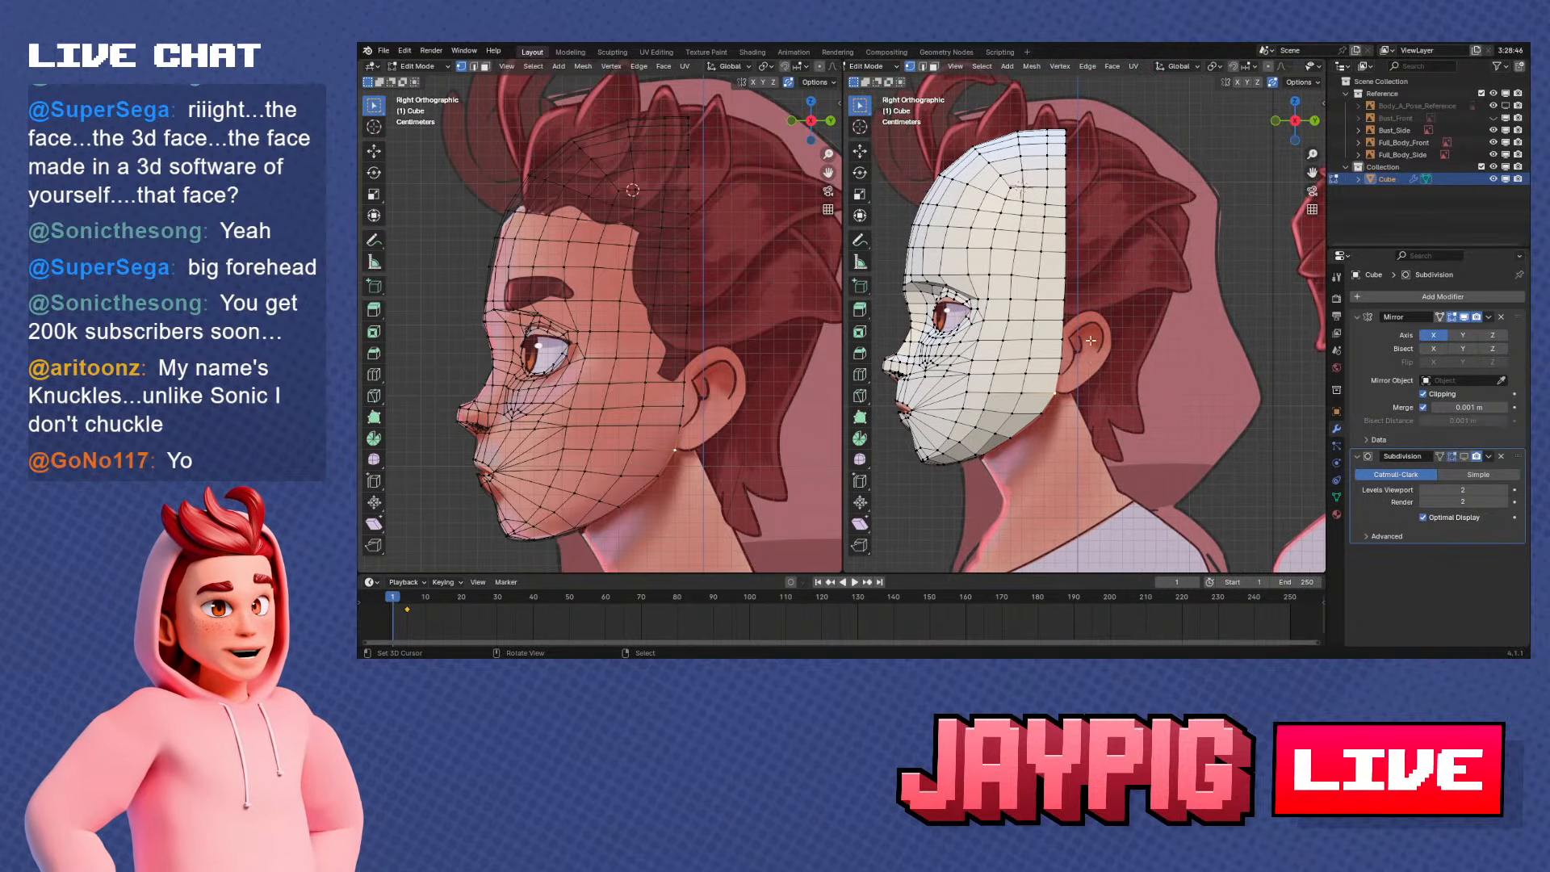
ctrl+click(1071, 192)
key(g)
key(x)
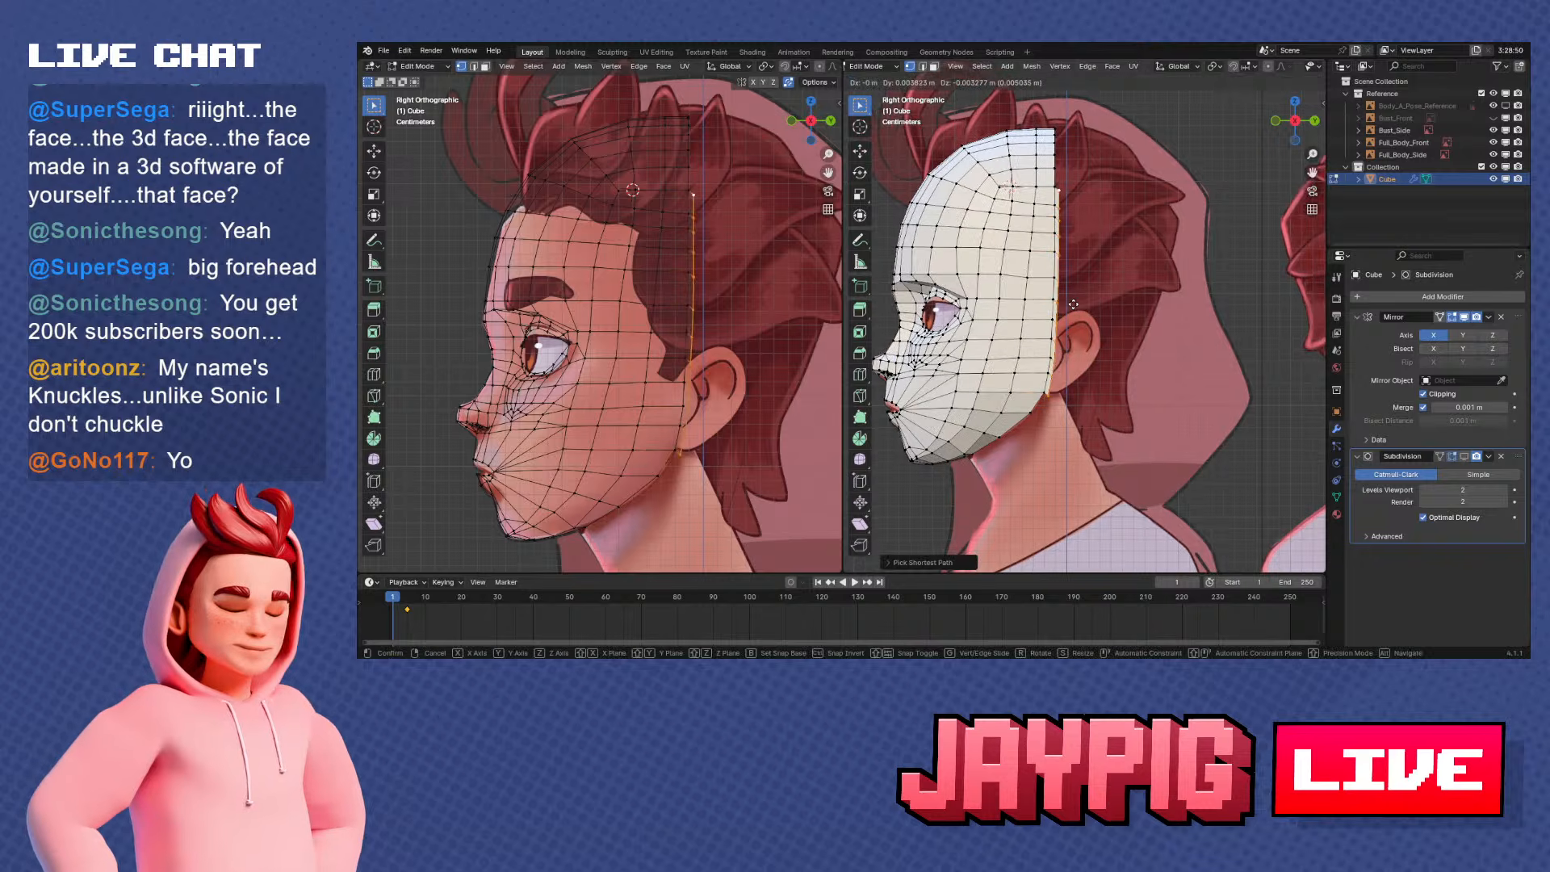
key(Escape)
key(e)
key(y)
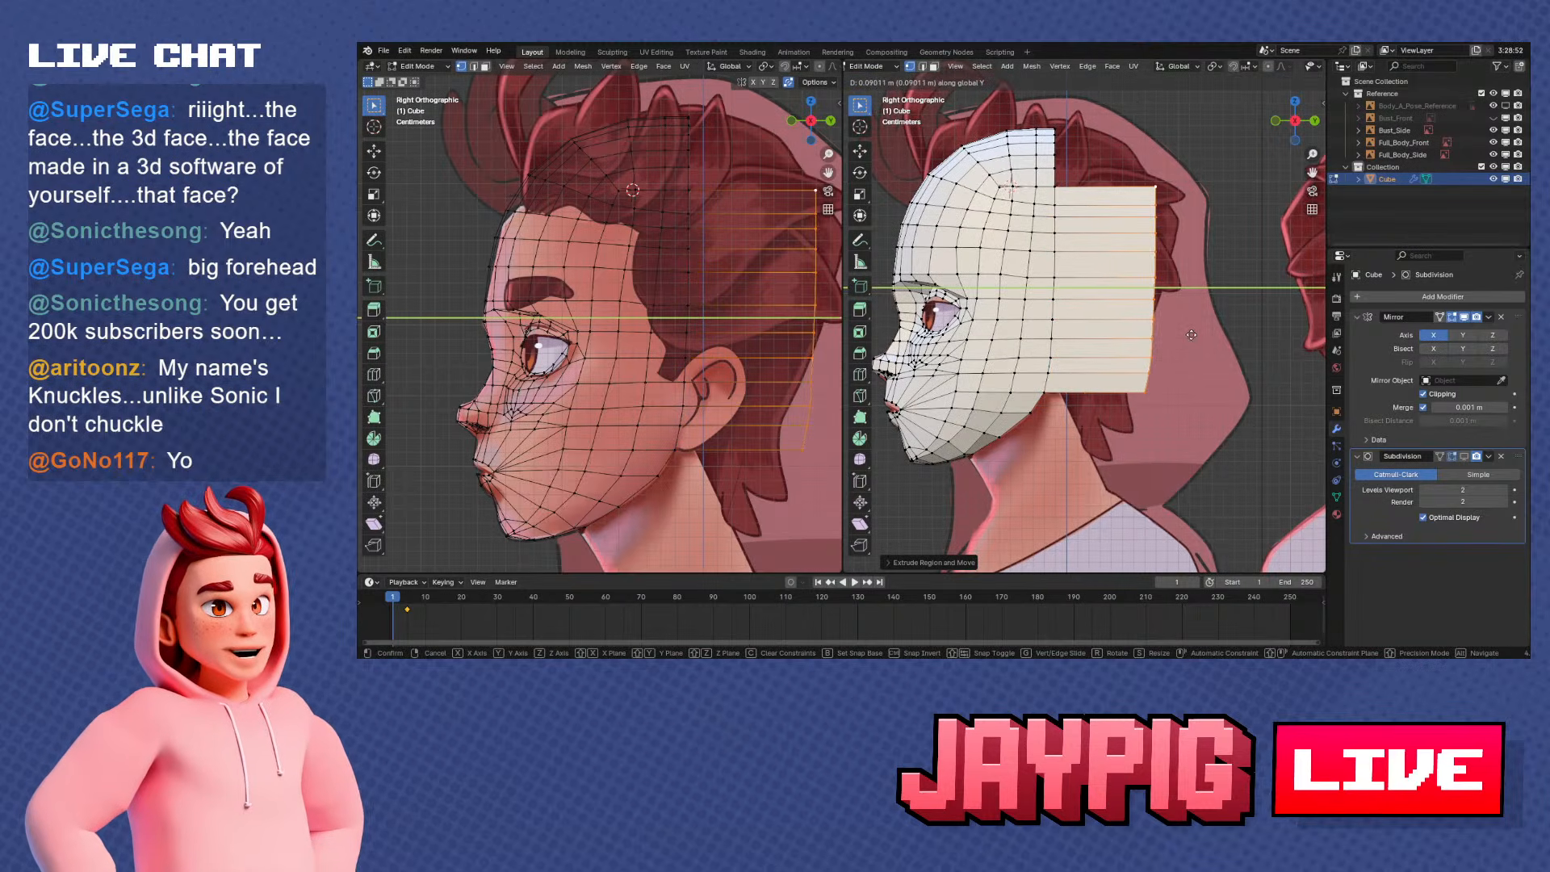
click(1211, 344)
Rotate the extruded rear edge about 20°, and scale and move it to fit the back of the reference head
key(r)
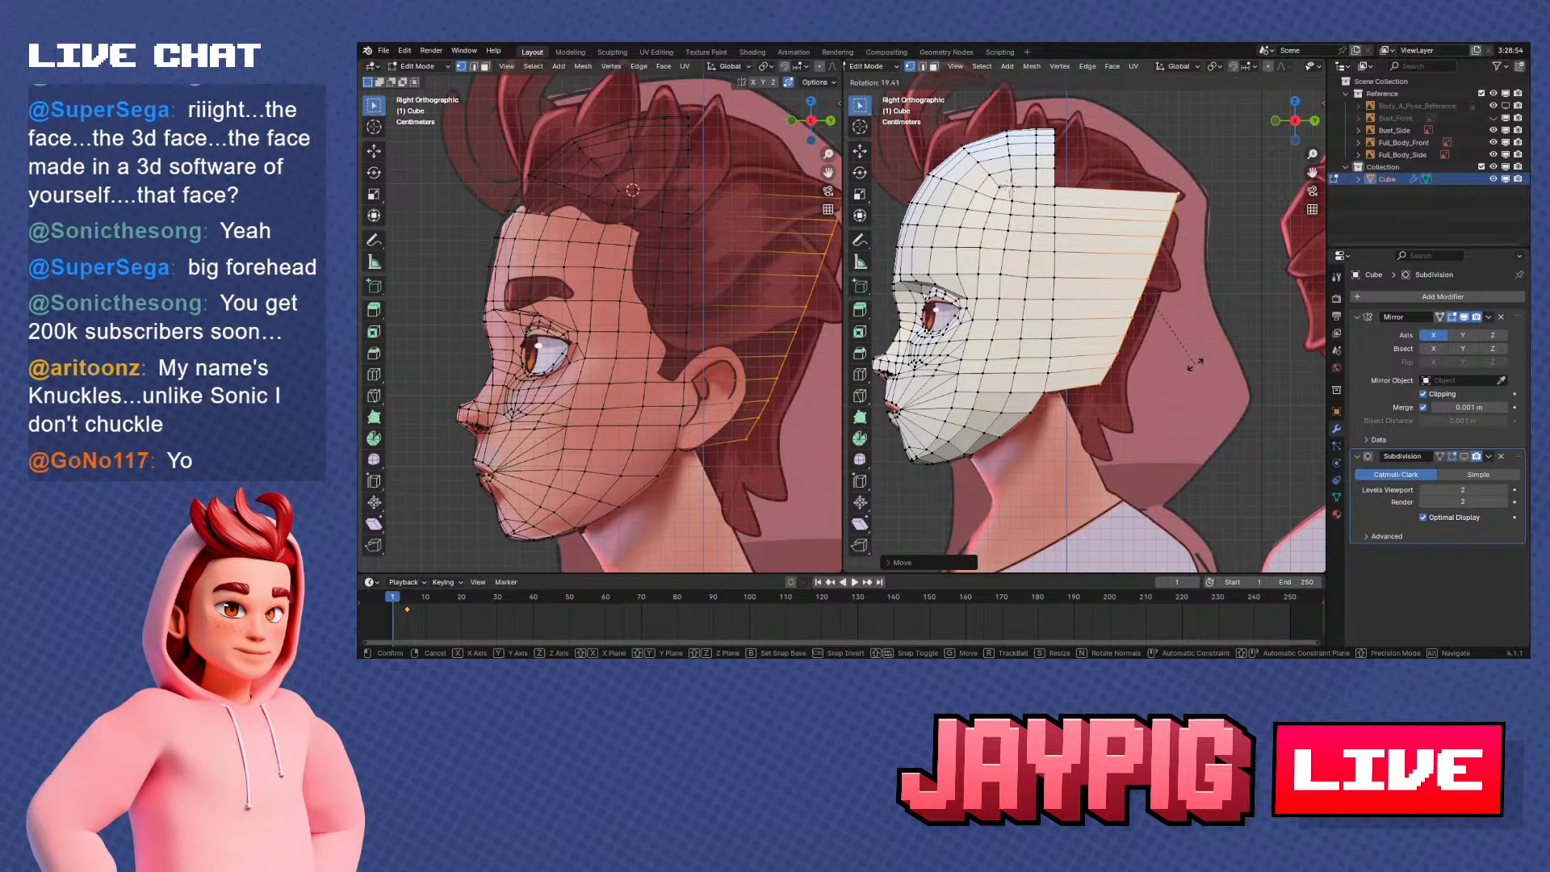
click(1195, 364)
key(g)
key(z)
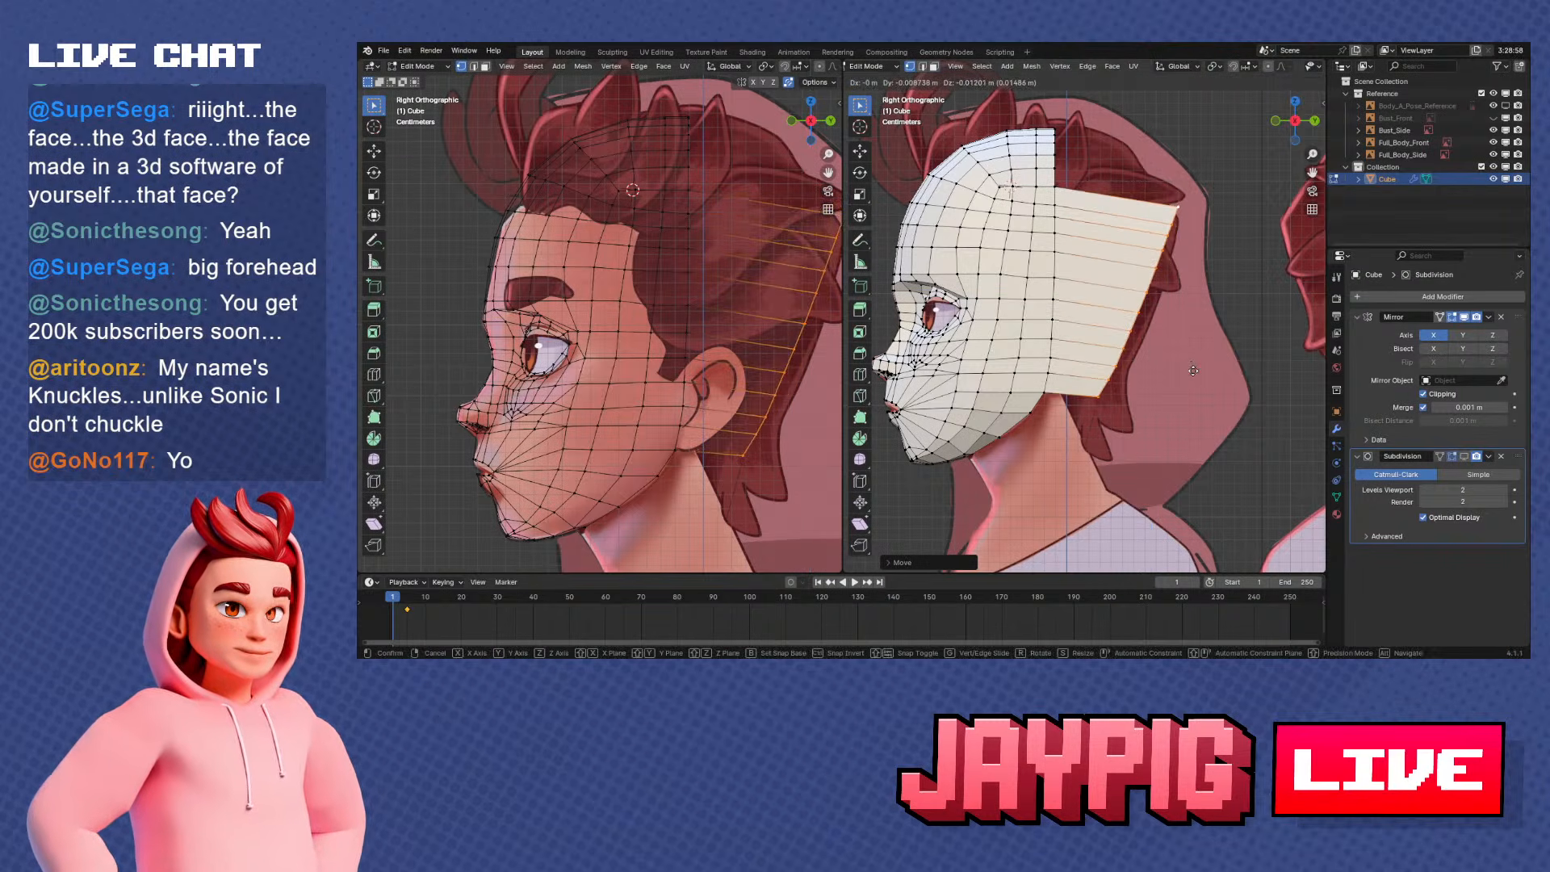
key(s)
click(1200, 370)
key(g)
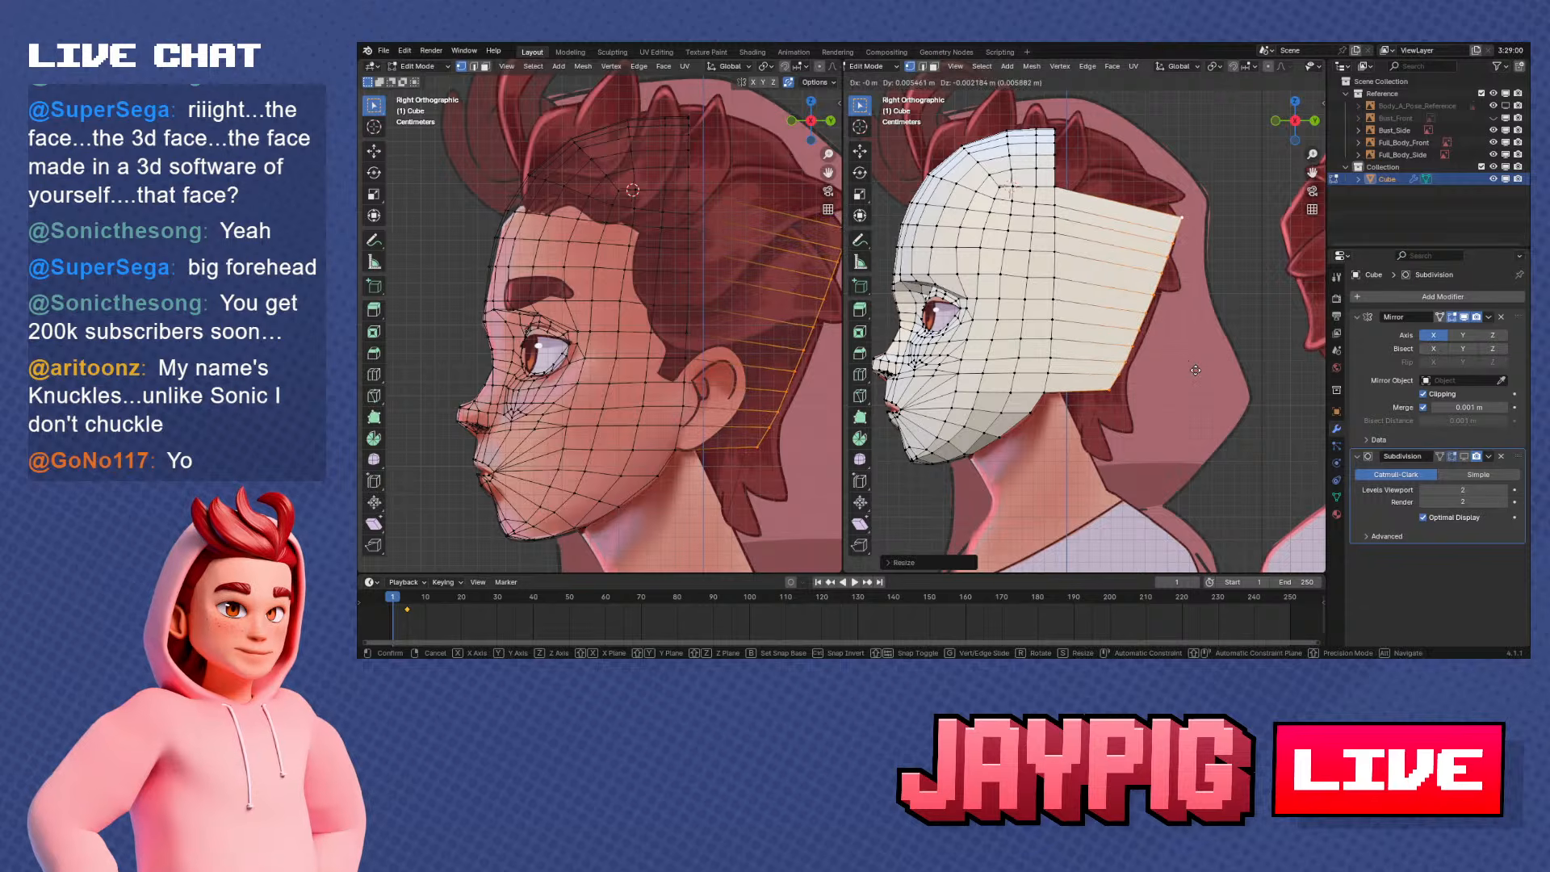
click(1200, 369)
middle_drag(1200, 370, 1115, 368)
key(KP_1)
key(KP_3)
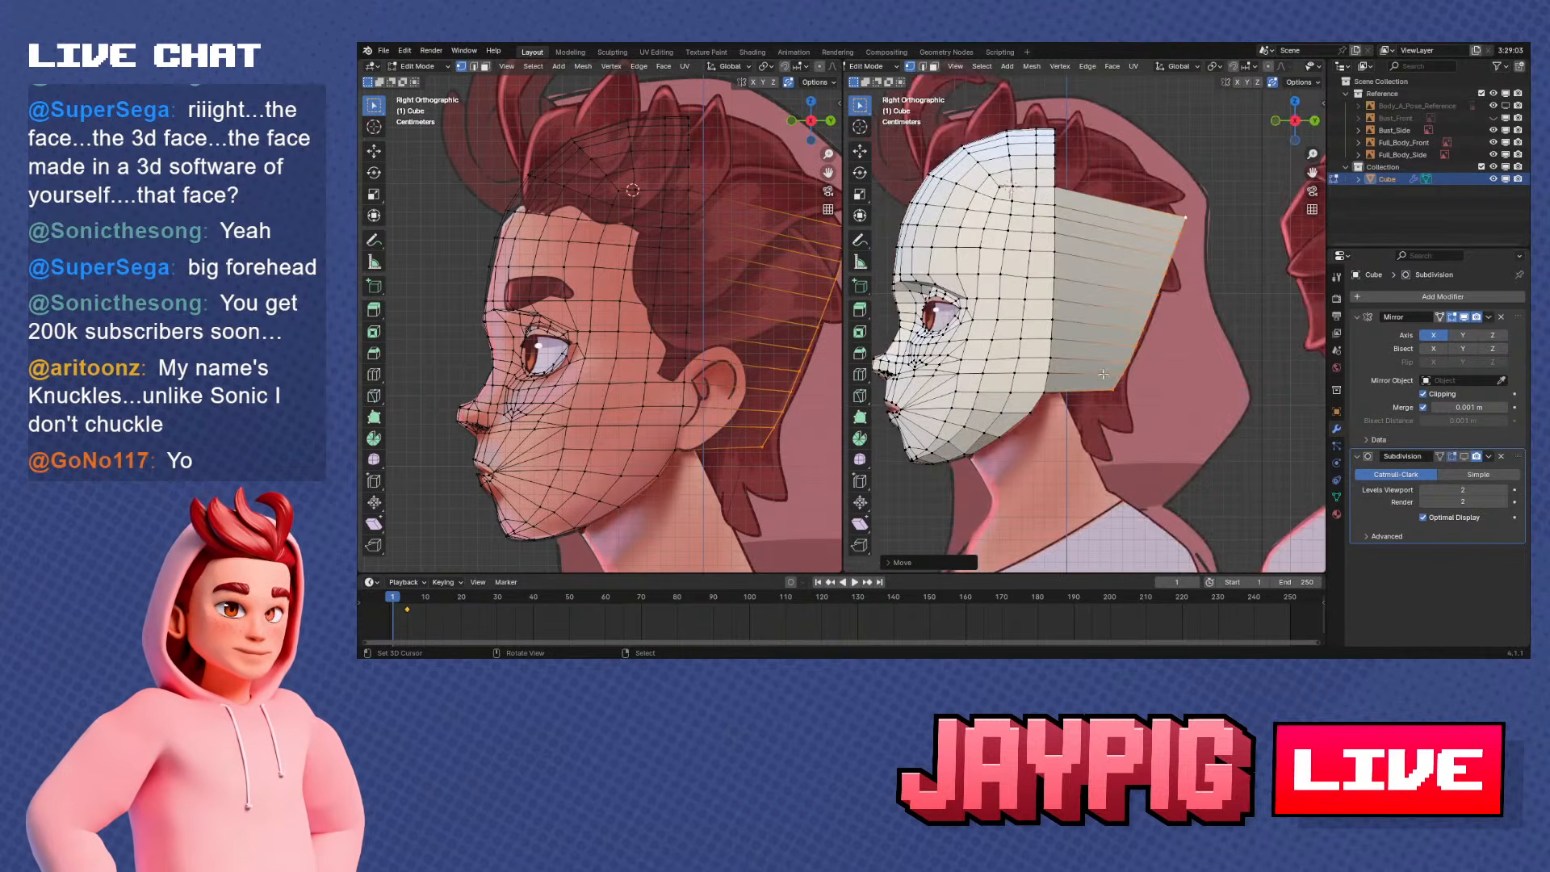
Try to reposition the lowest vertices of the extruded rear edge individually, and undo the move
scroll(1122, 398, up, 3)
right_click(1127, 425)
shift+middle_drag(1167, 395, 1153, 401)
key(g)
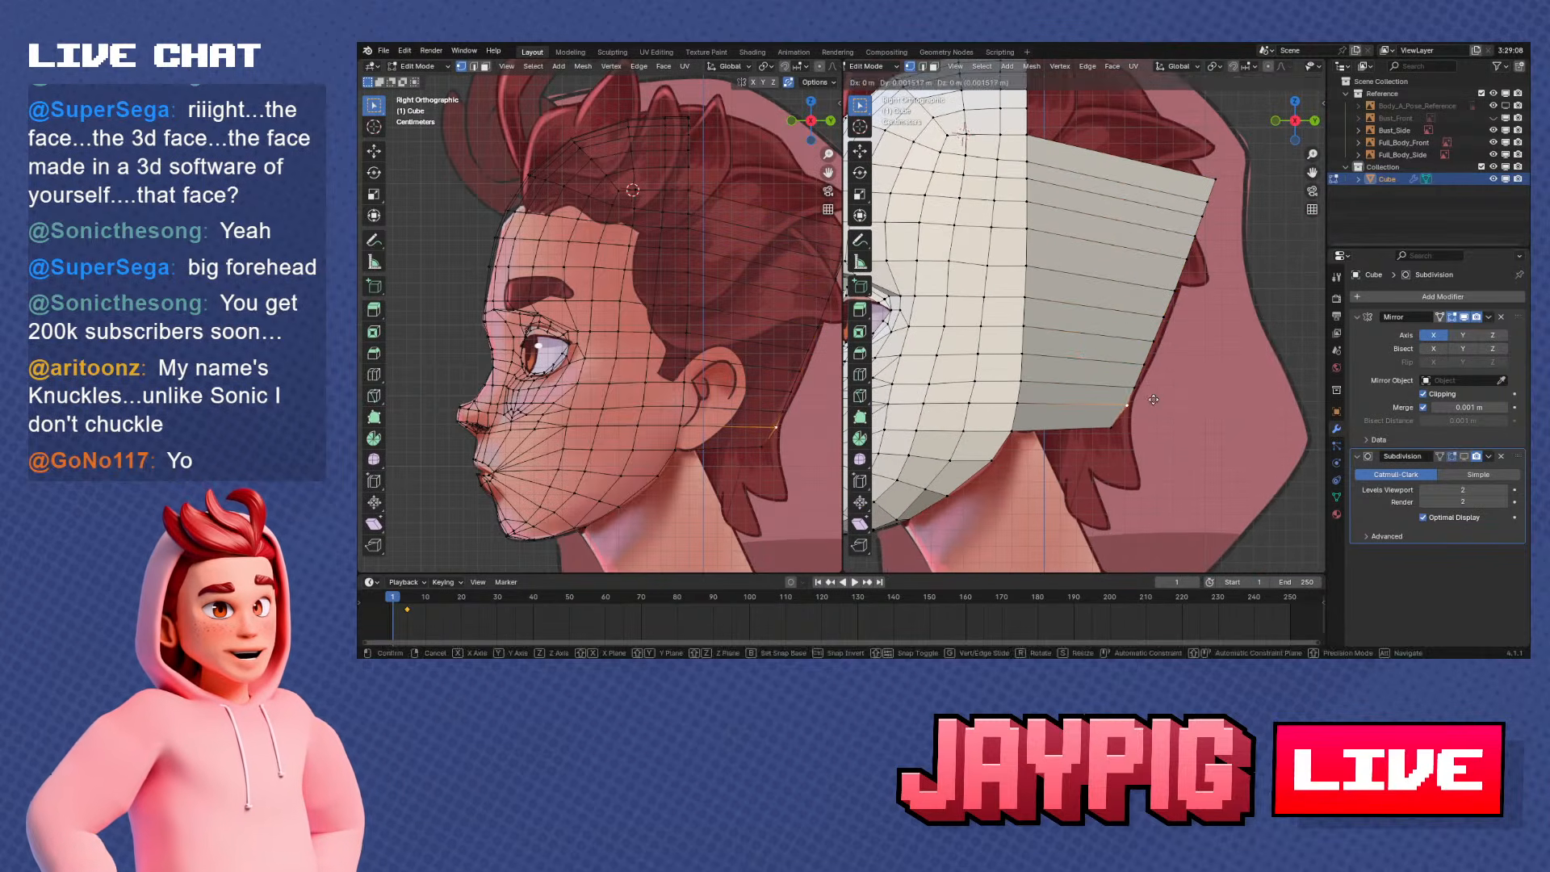
click(1155, 400)
right_click(1141, 388)
key(g)
click(1142, 387)
key(ctrl+z)
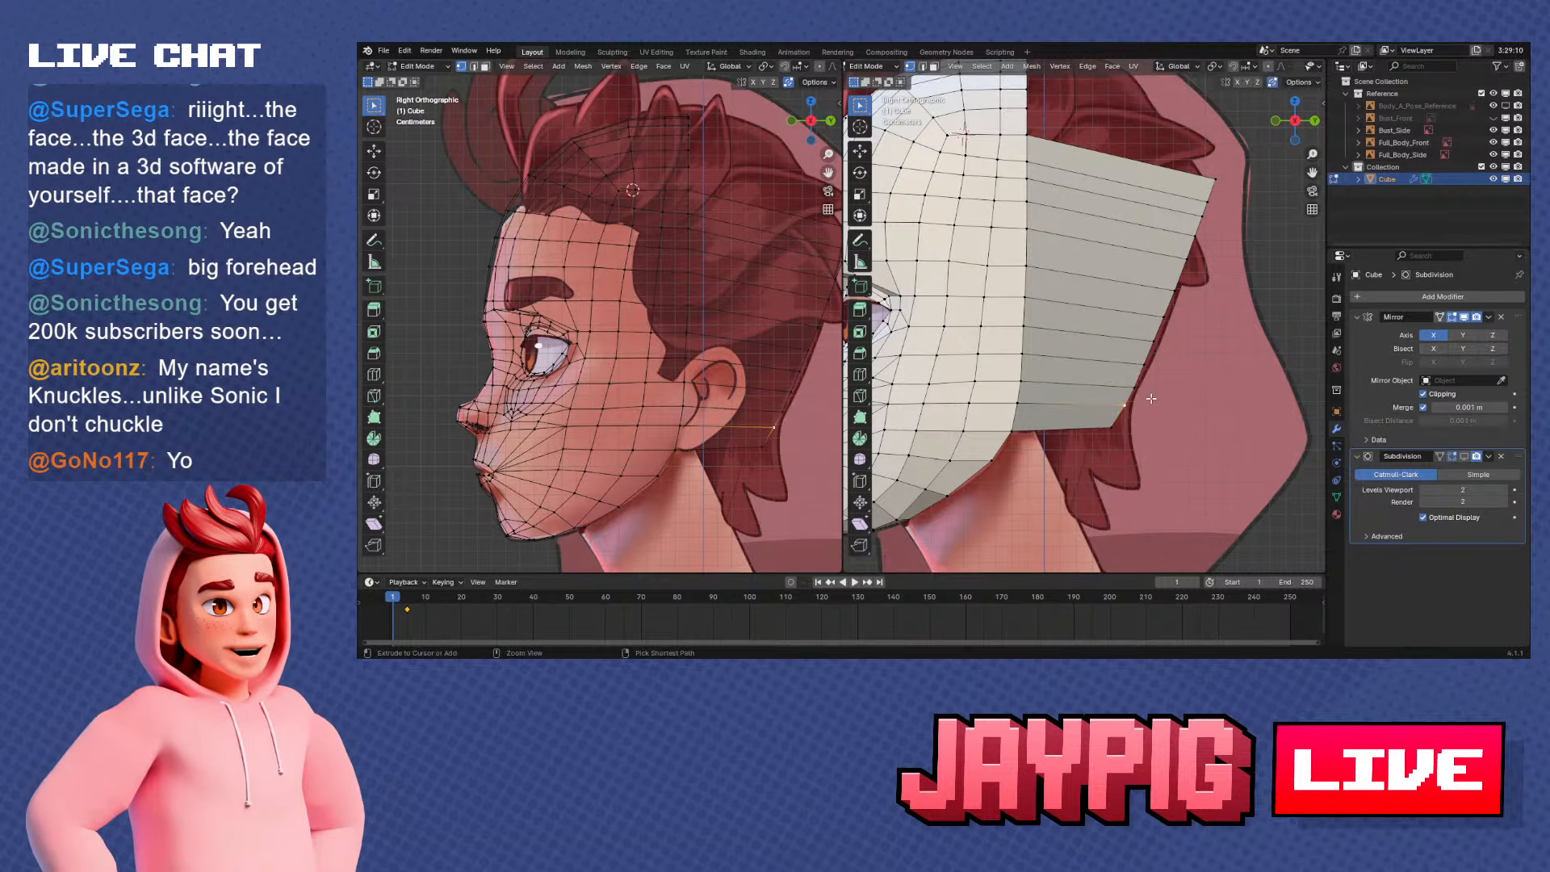
Nudge the lower vertices of the extruded rear edge one by one, mainly along Y, to follow the reference head's back outline
right_click(1139, 392)
key(g)
click(1136, 390)
right_click(1136, 360)
key(g)
key(y)
click(1136, 350)
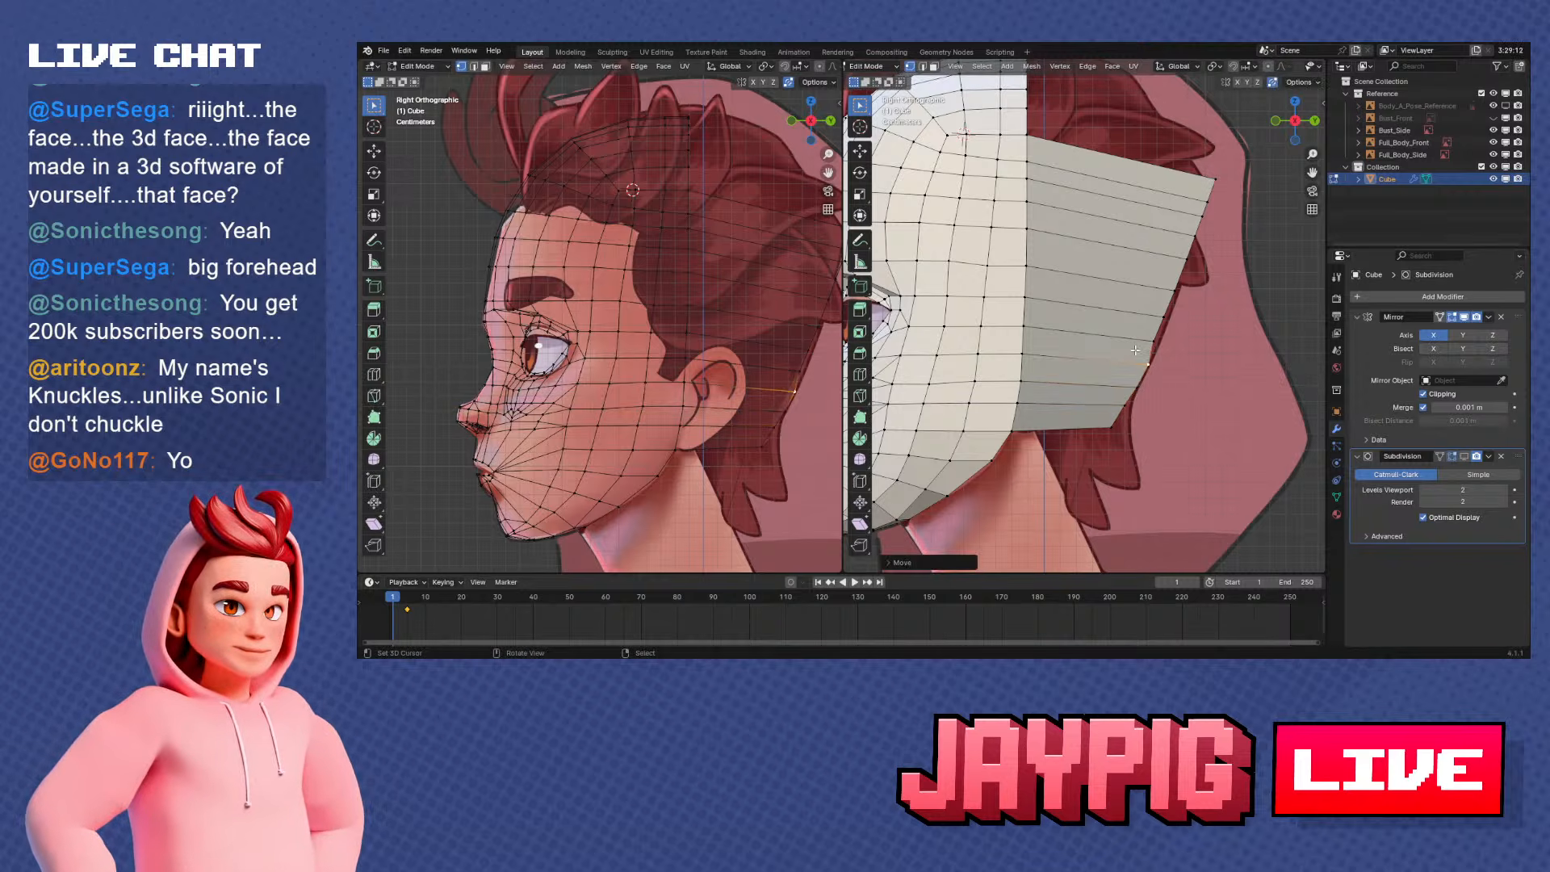
right_click(1169, 346)
key(g)
key(y)
click(1185, 348)
right_click(1187, 328)
key(g)
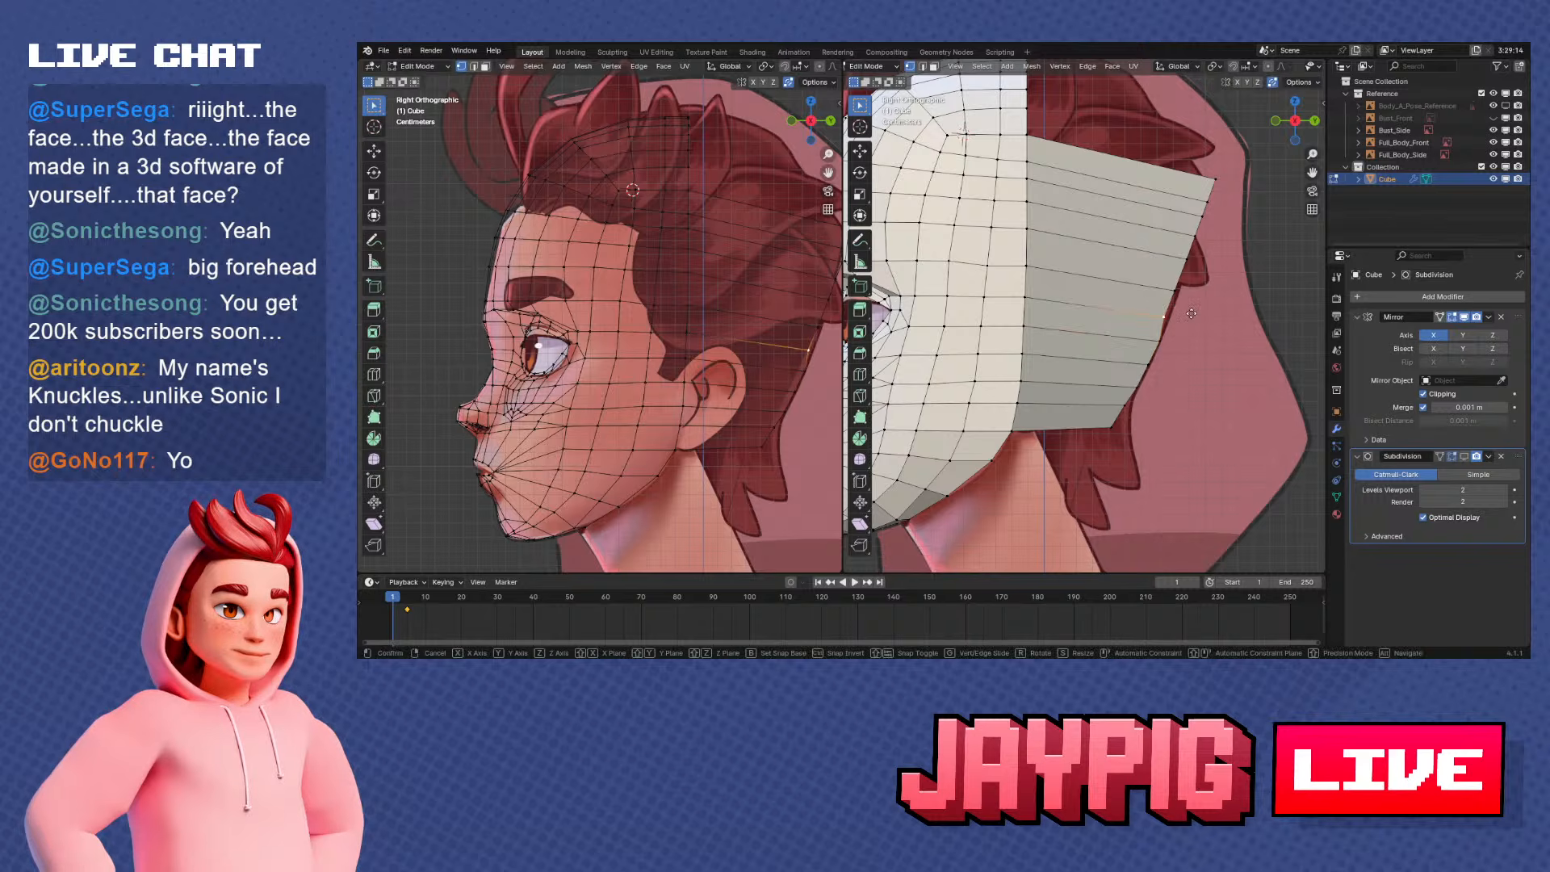
key(y)
right_click(1188, 334)
key(ctrl+z)
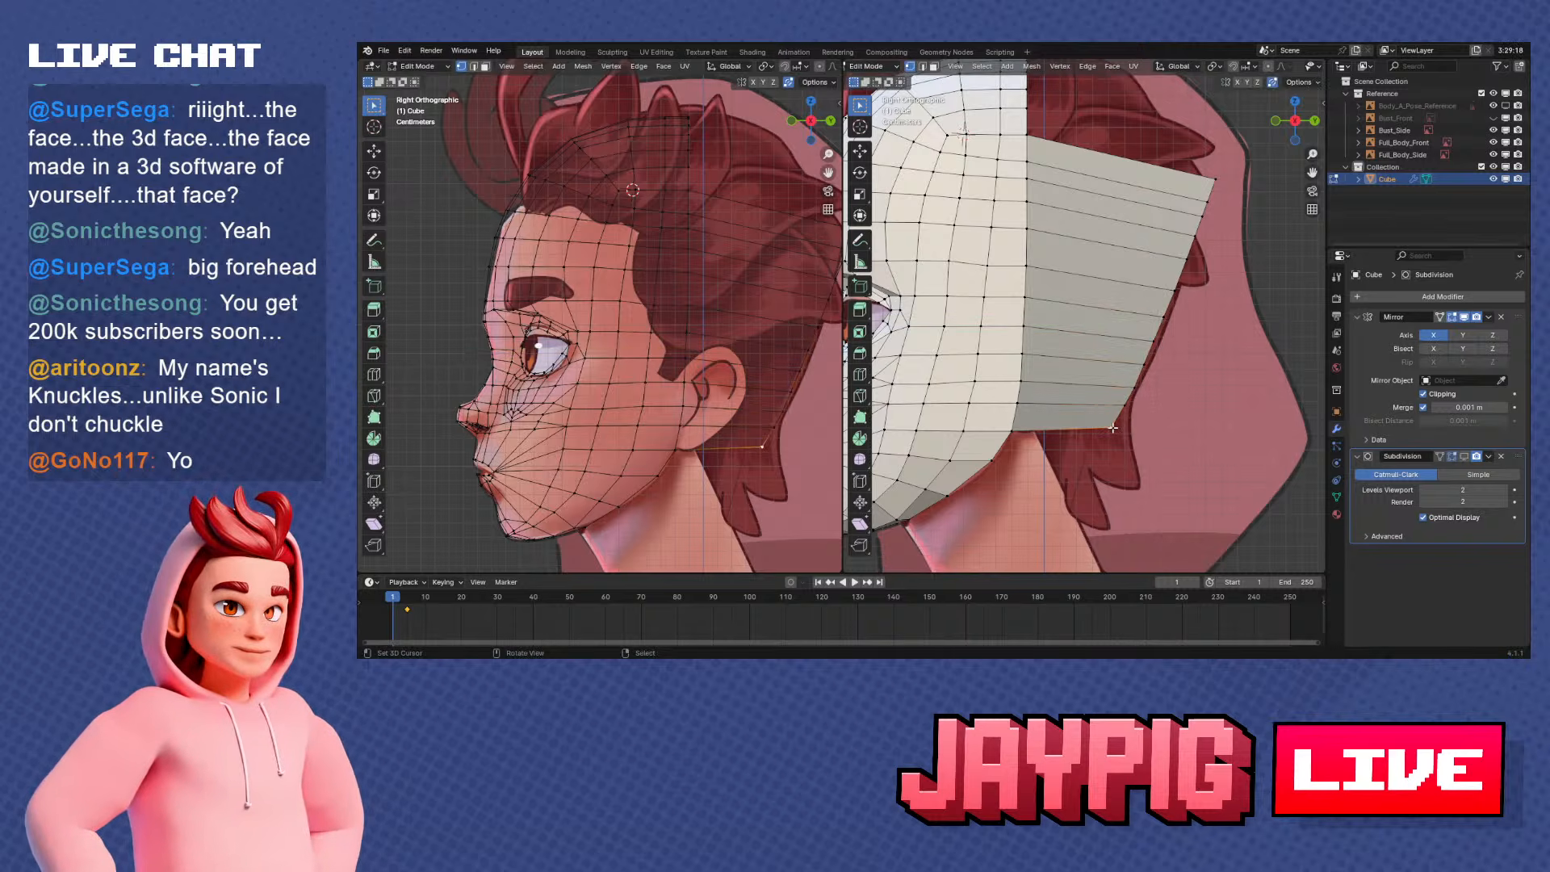
Move the lowest vertices of the extruded rear edge forward along Y, one by one, to round off the nape corner
key(g)
key(y)
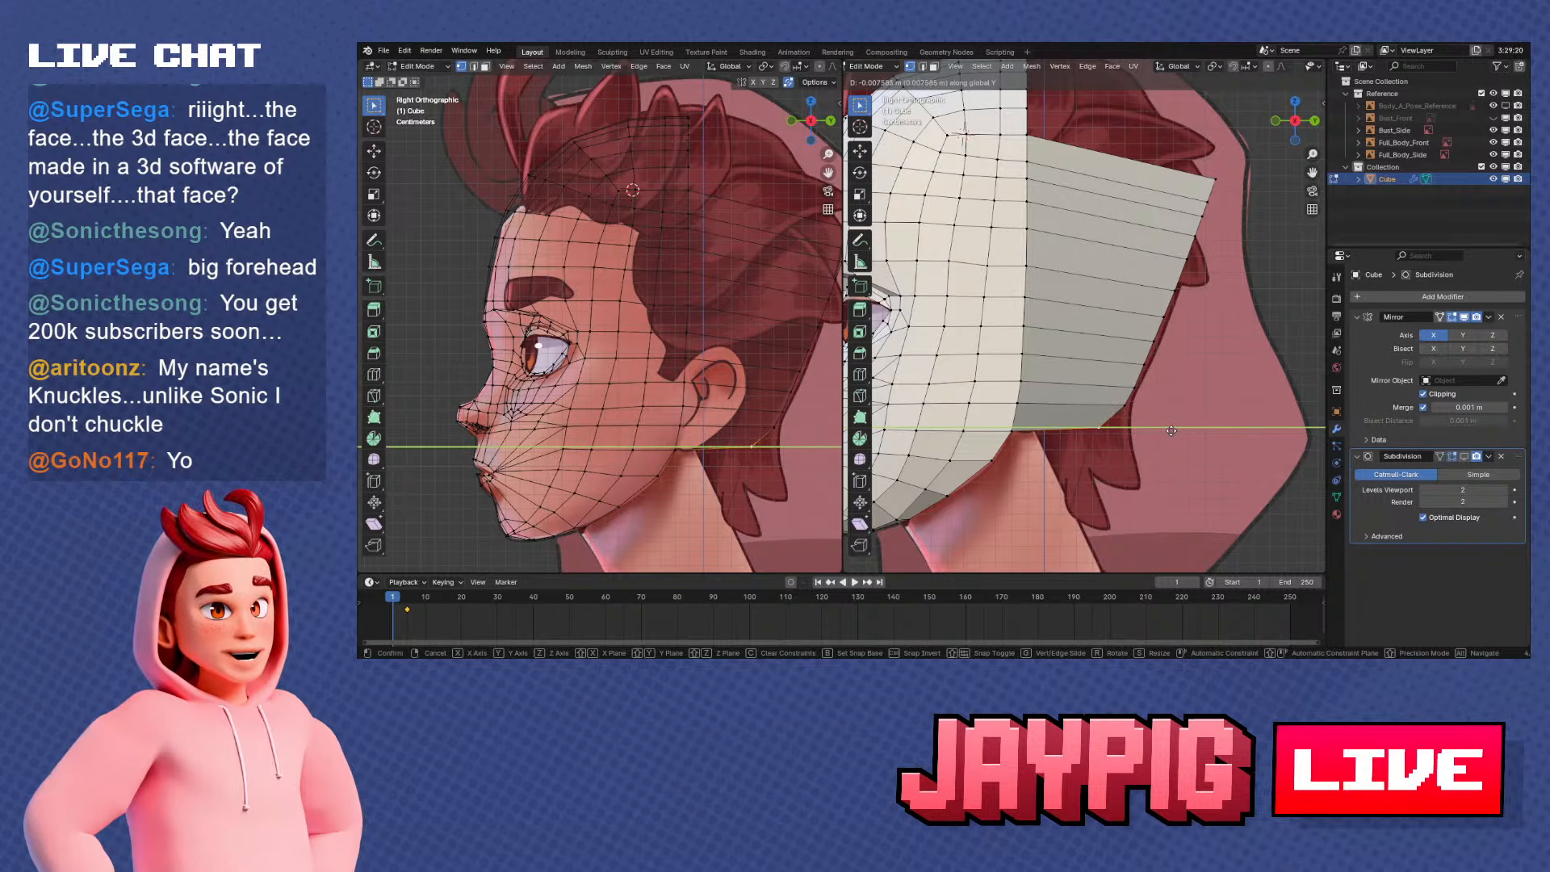
click(1162, 429)
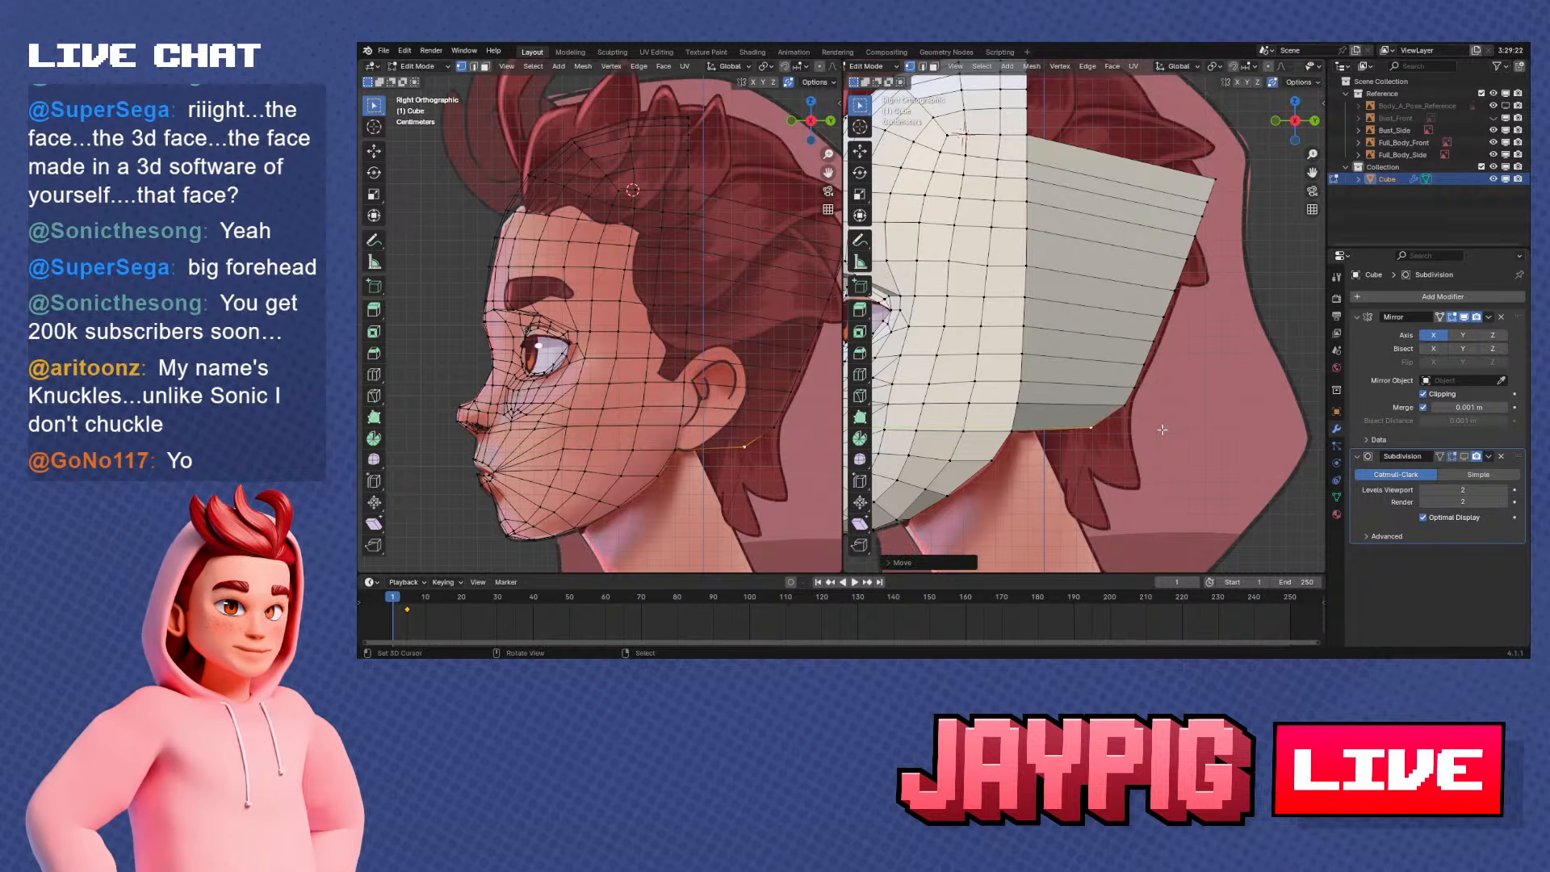
right_click(1163, 416)
key(g)
key(y)
click(1156, 412)
right_click(1168, 396)
key(g)
key(y)
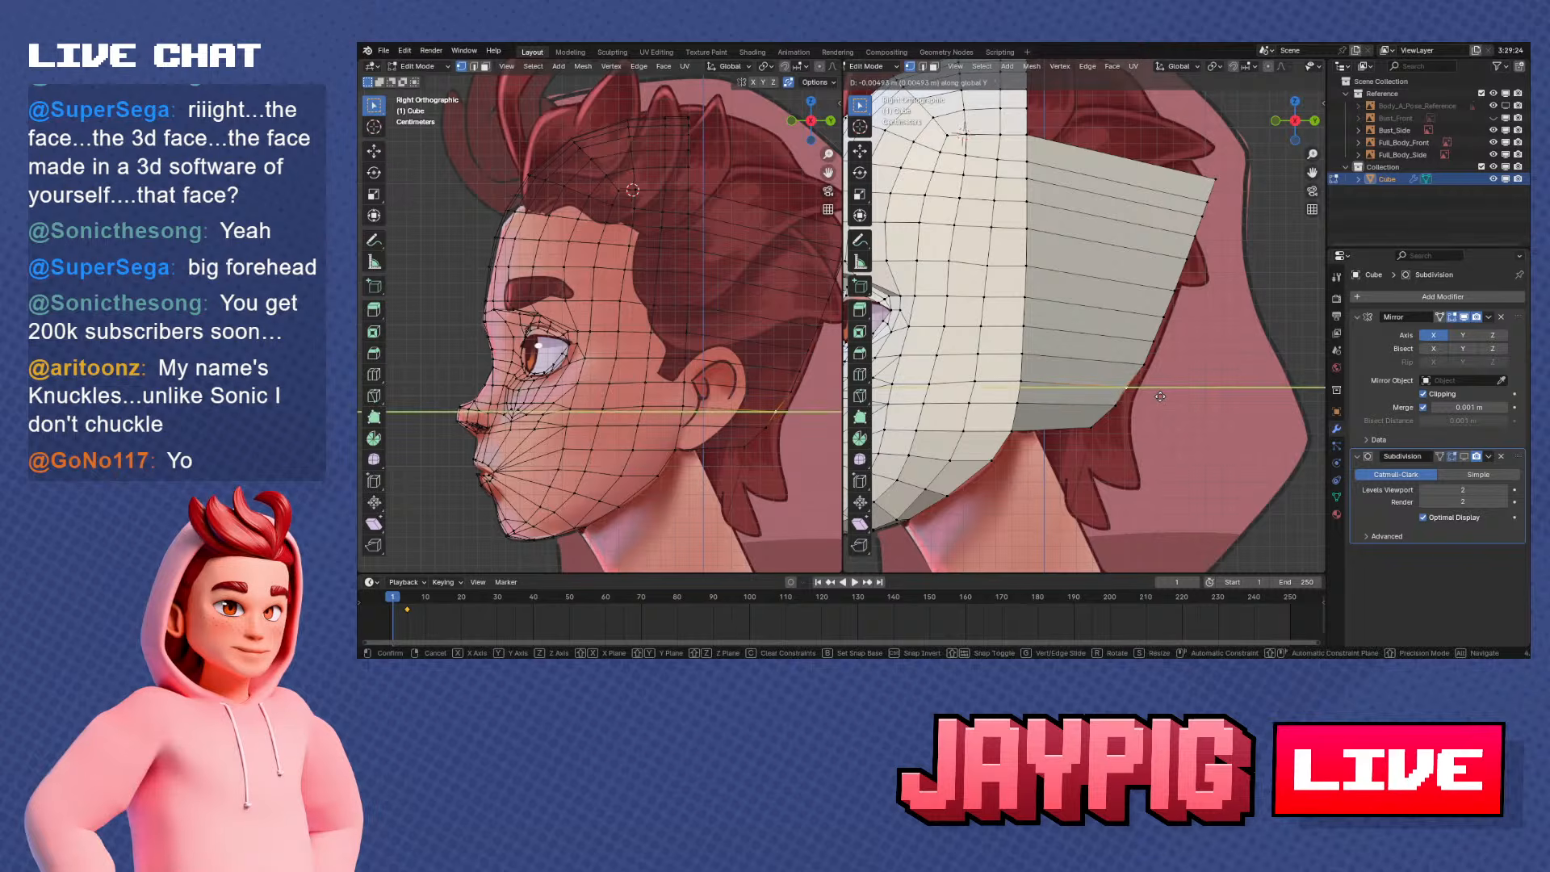
click(1160, 396)
key(g)
key(y)
click(1141, 387)
Adjust the second-lowest rear-edge vertex along Y, and fit a vertex higher up to the reference outline
right_click(1114, 412)
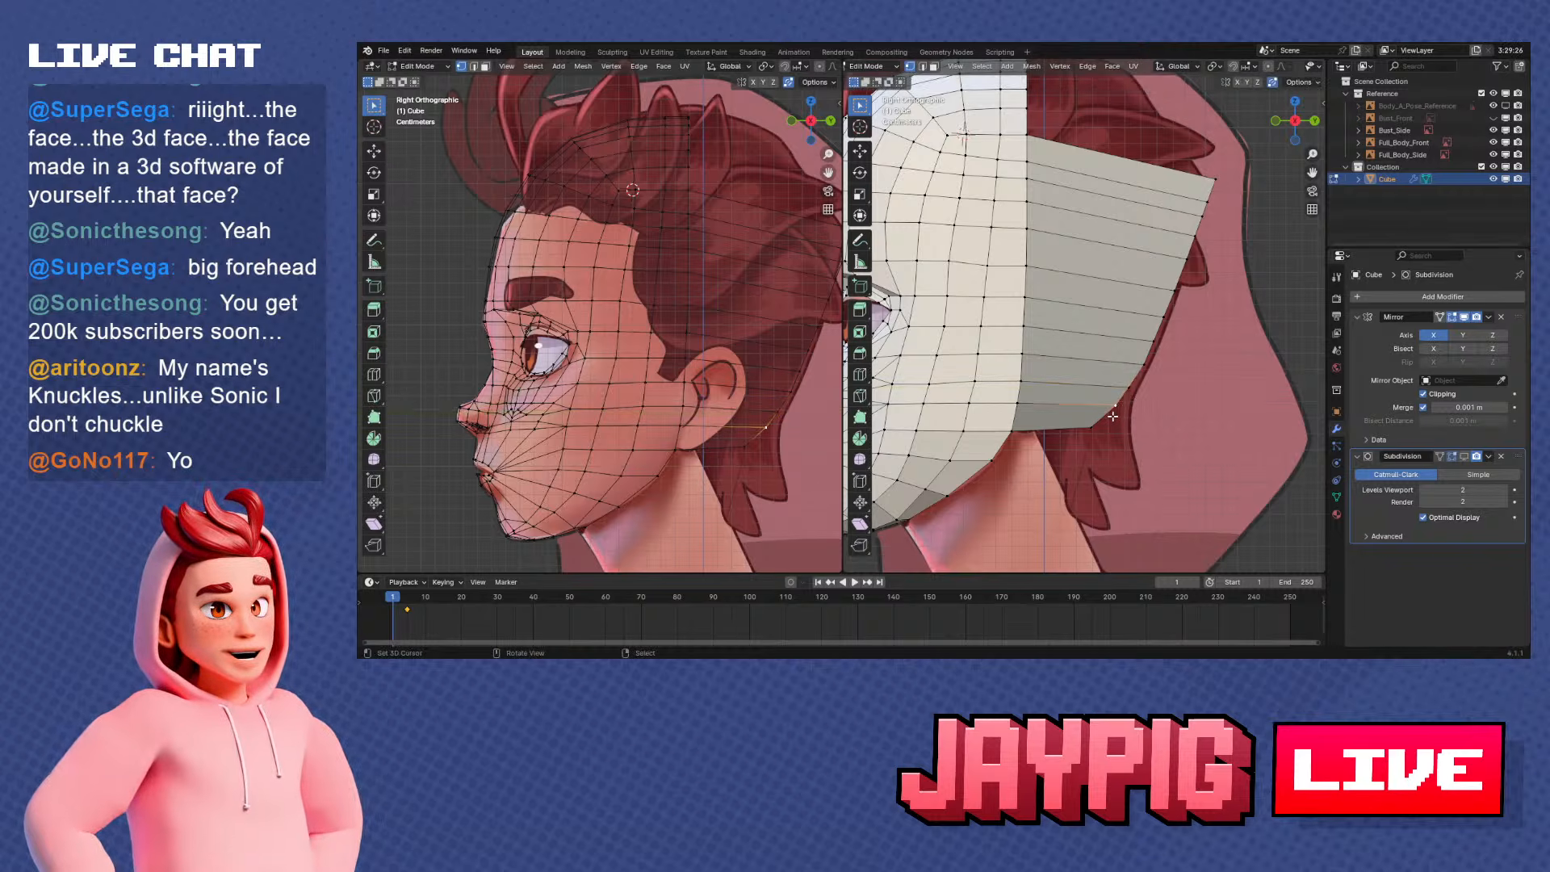
key(g)
key(y)
click(1115, 410)
right_click(1144, 374)
key(g)
key(y)
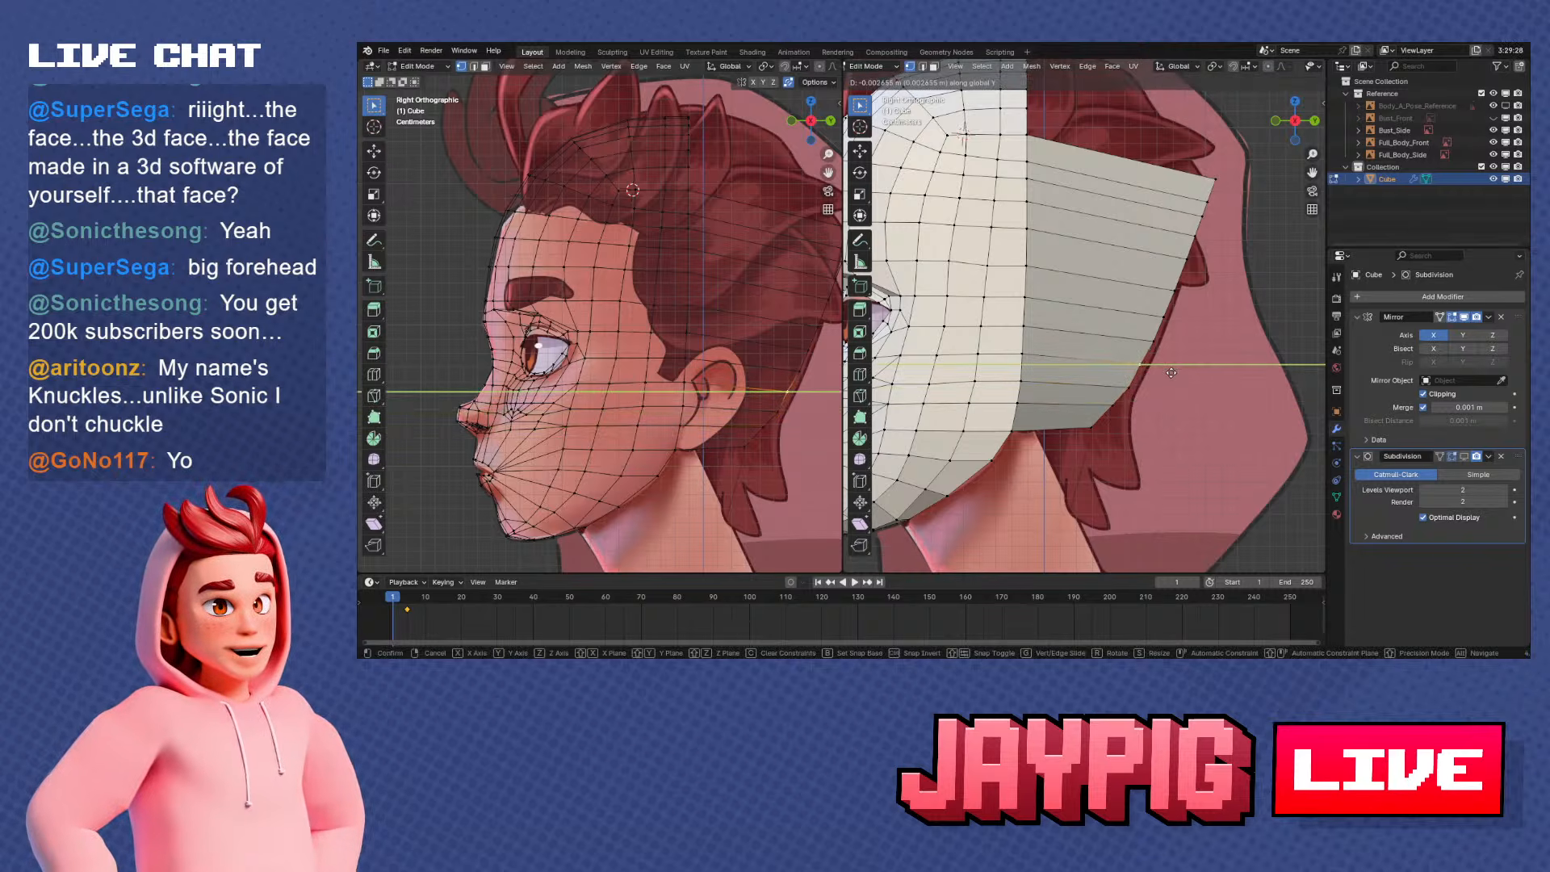
click(1172, 373)
Nudge the lower-middle vertices of the rear edge along Y to smooth the curve above the nape
shift+middle_drag(1134, 382, 1106, 410)
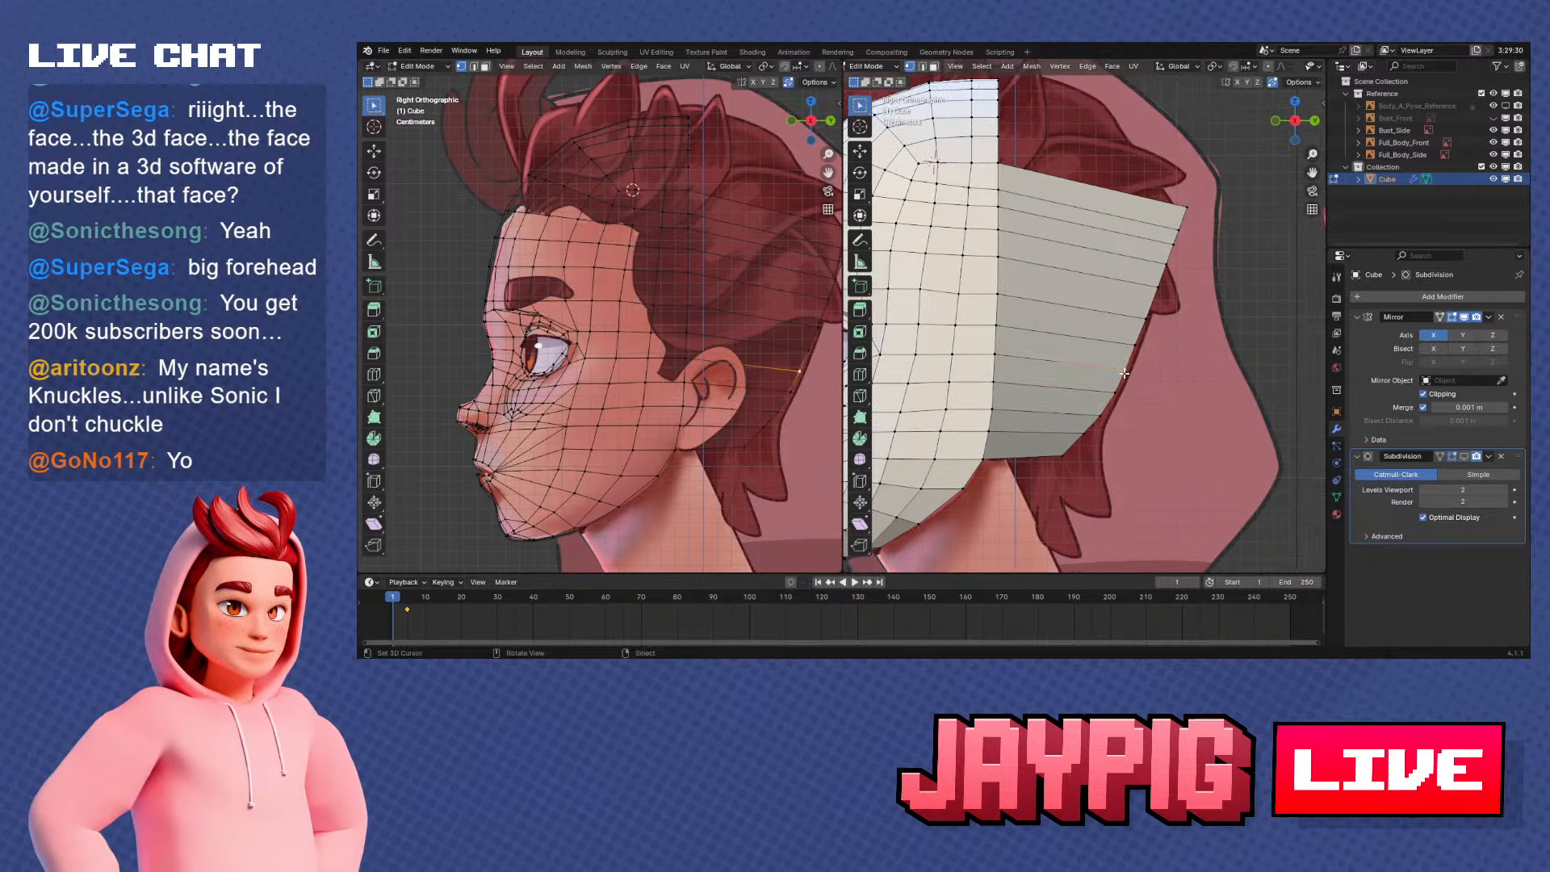
key(g)
key(y)
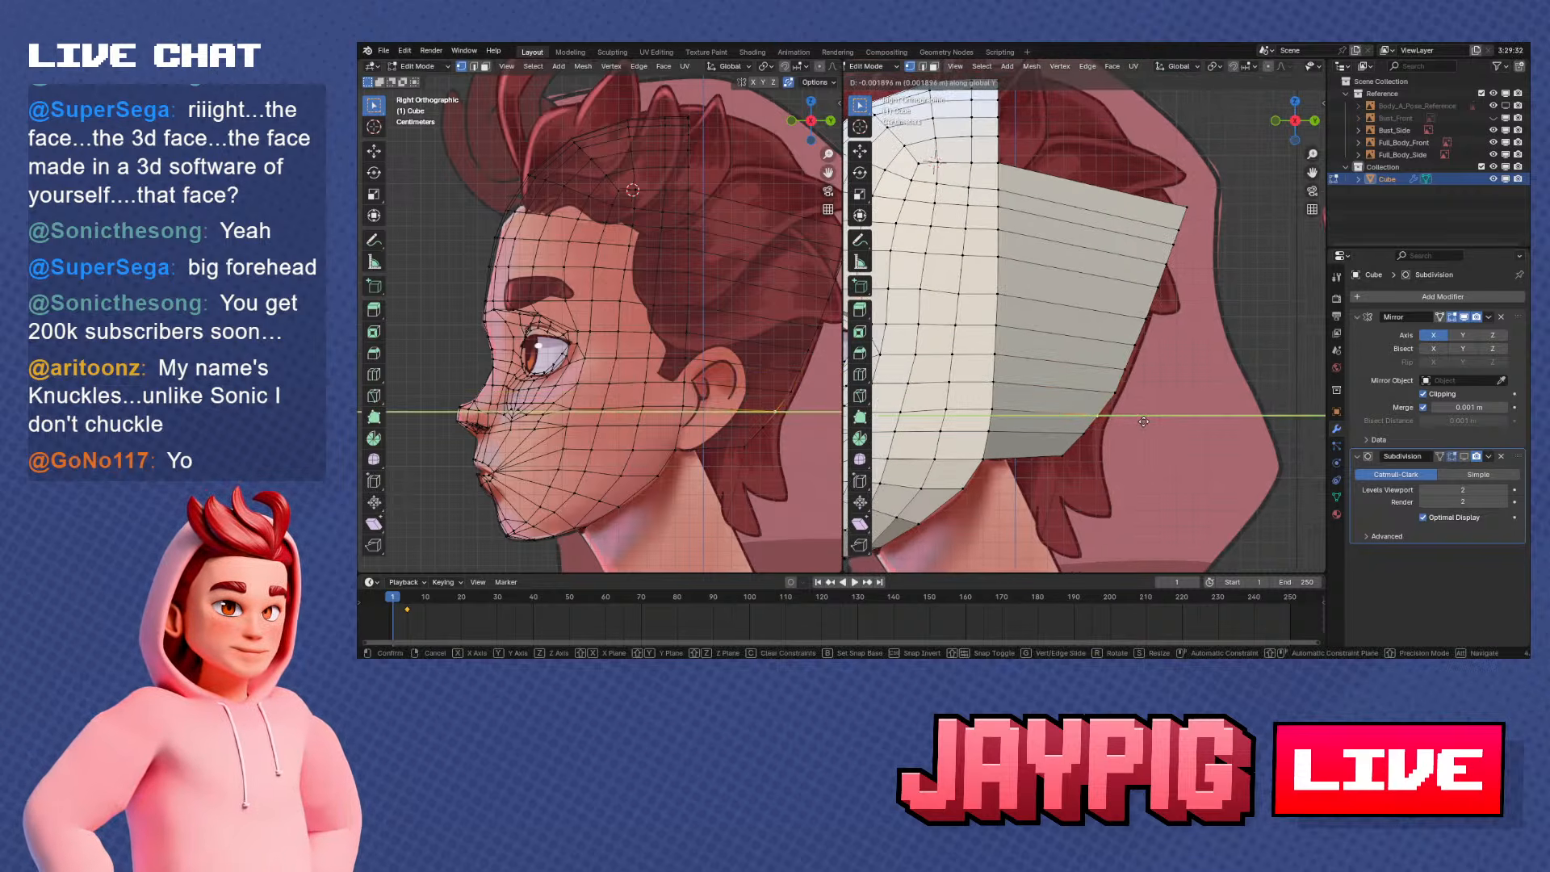
click(1142, 422)
right_click(1116, 394)
key(g)
key(y)
click(1141, 389)
right_click(1143, 375)
key(g)
key(y)
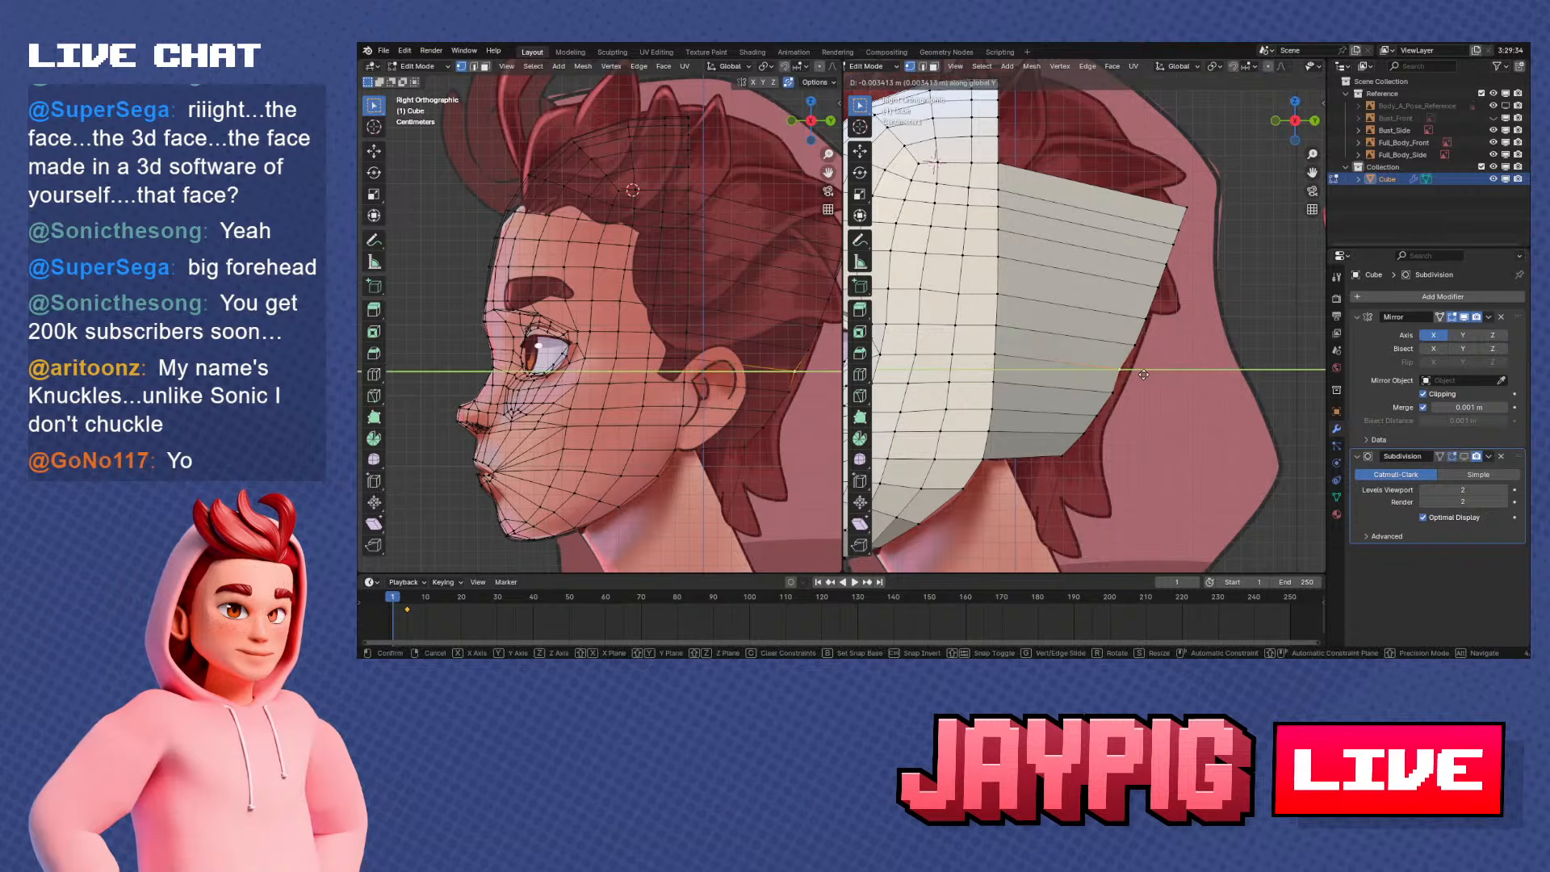
click(1147, 374)
Shift the middle vertices of the rear edge along Y, working upward, to continue the back-of-head curve
right_click(1149, 347)
key(g)
key(y)
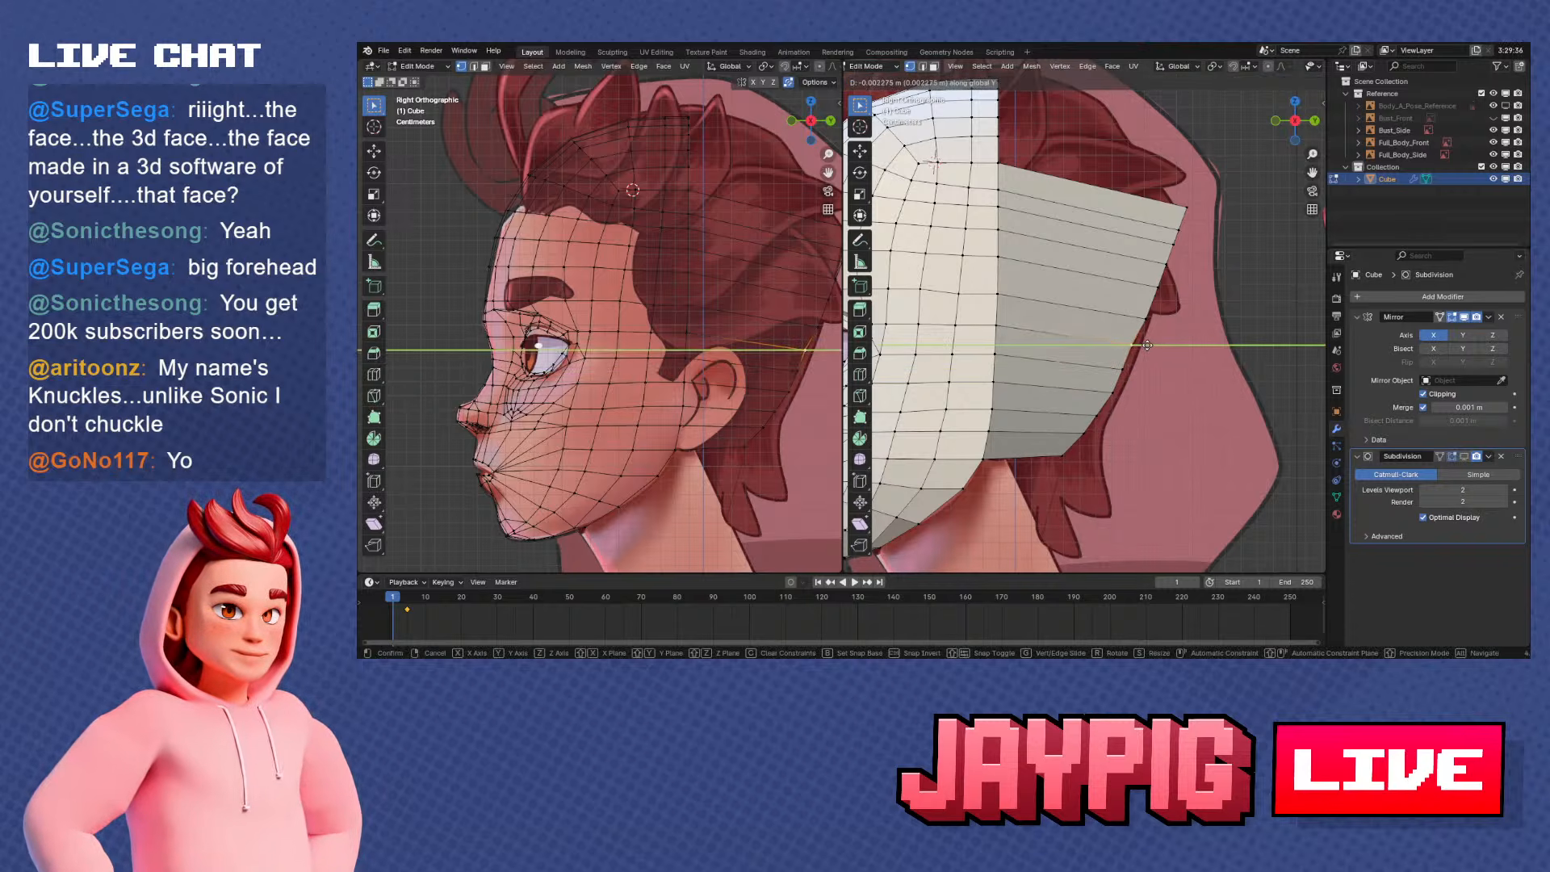
click(1146, 345)
right_click(1161, 323)
key(g)
key(y)
click(1156, 322)
right_click(1187, 295)
key(g)
key(y)
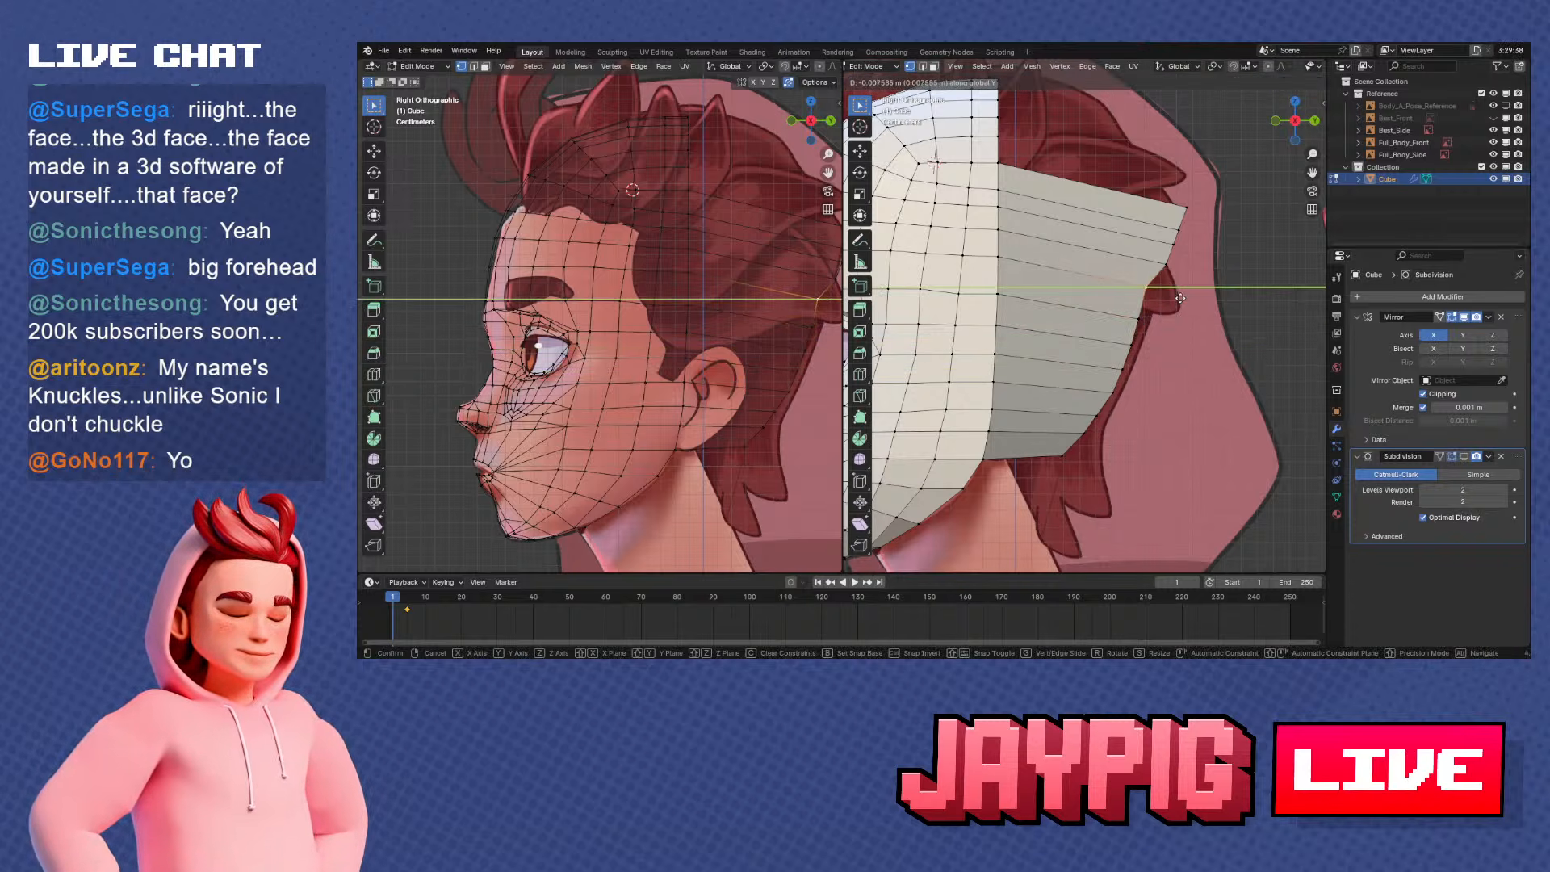
click(1181, 297)
Pull the upper rear-edge vertices, including the top corner, forward along Y to line up with the curve below
right_click(1193, 276)
key(g)
key(y)
click(1183, 276)
right_click(1201, 255)
key(g)
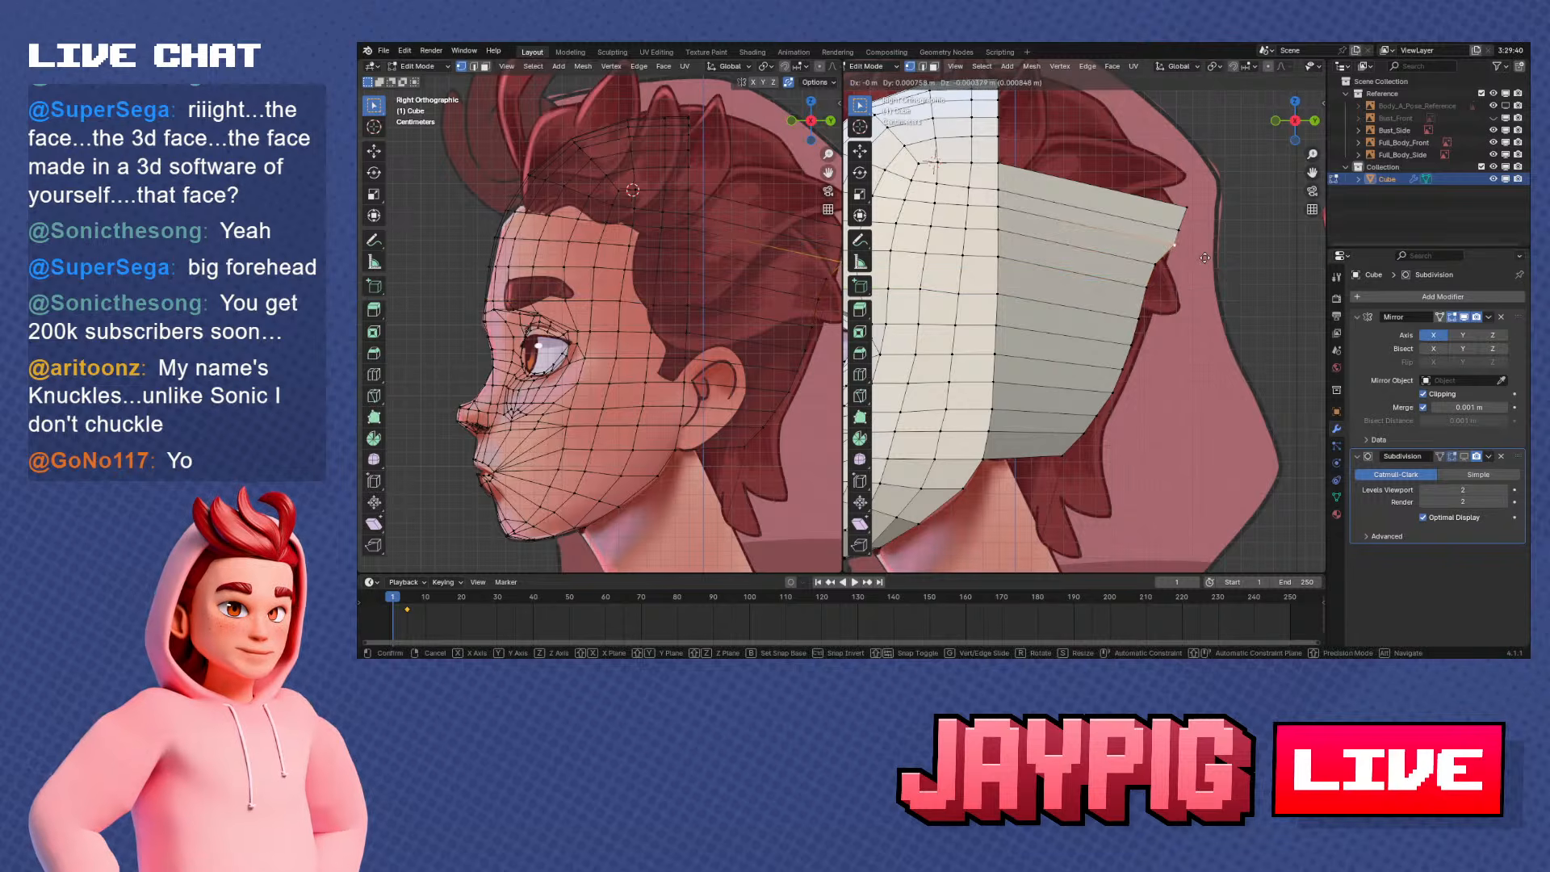
key(y)
click(1189, 256)
right_click(1185, 213)
key(g)
key(y)
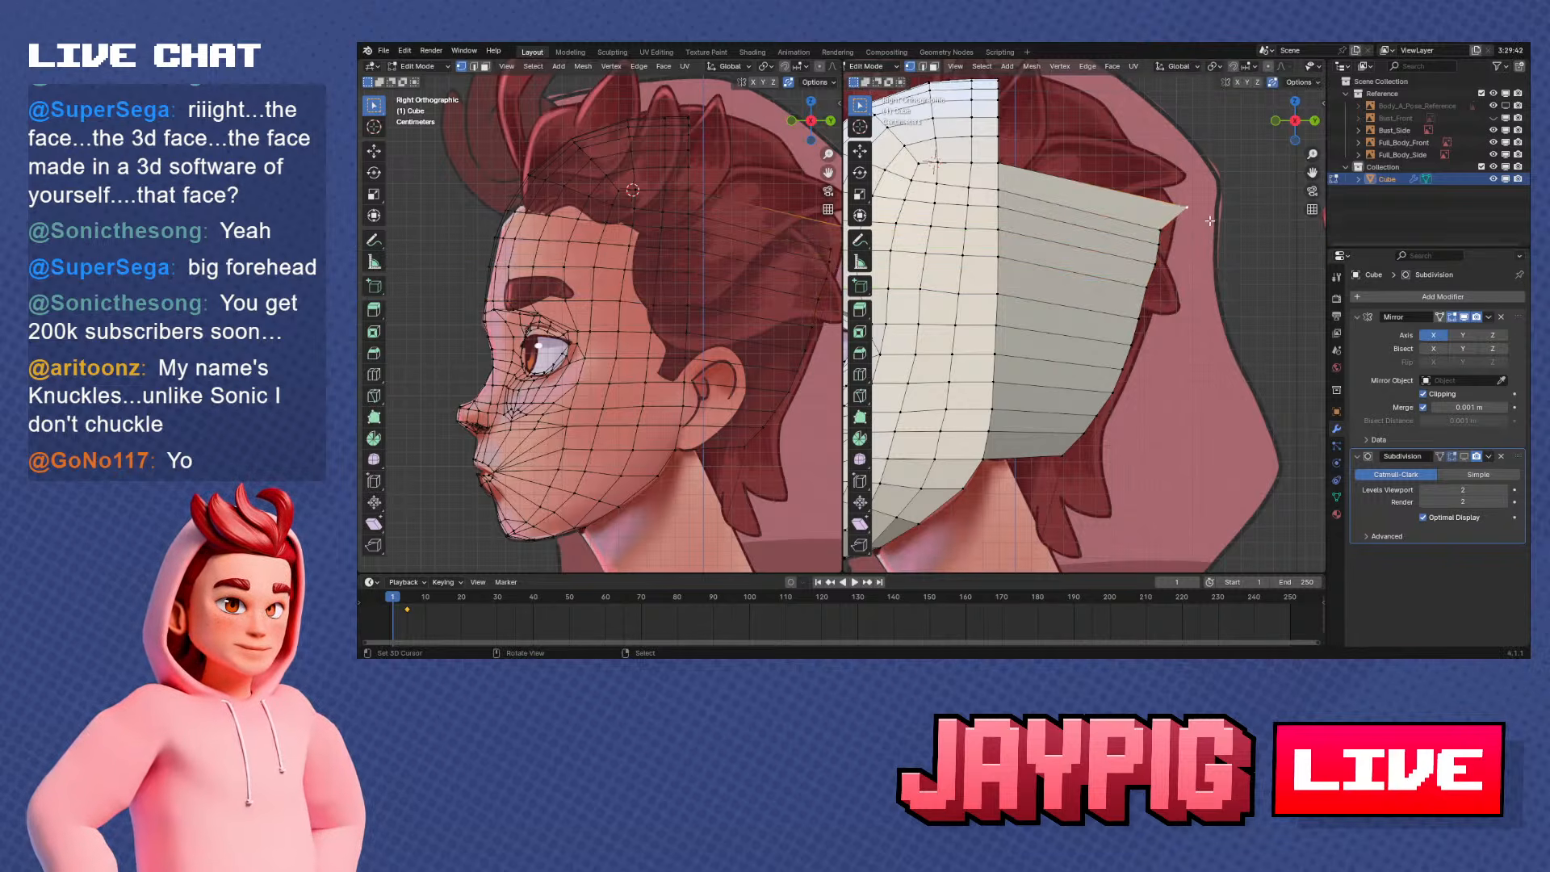
click(1184, 220)
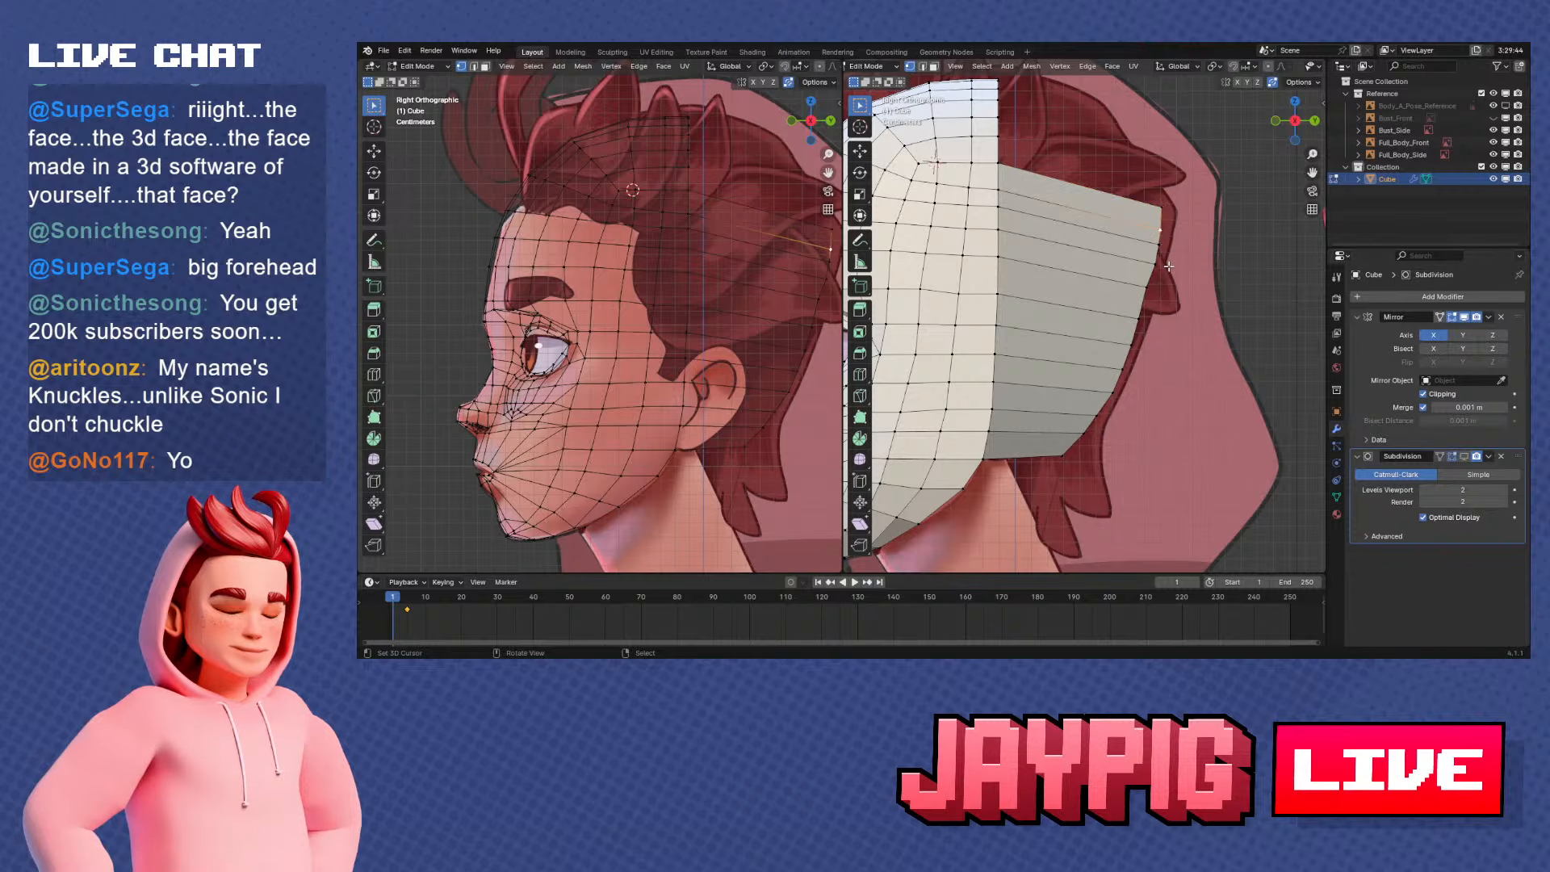
Refine the Y position of the vertices just below the rear edge's top corner to even out the upper curve
right_click(1164, 230)
key(g)
key(y)
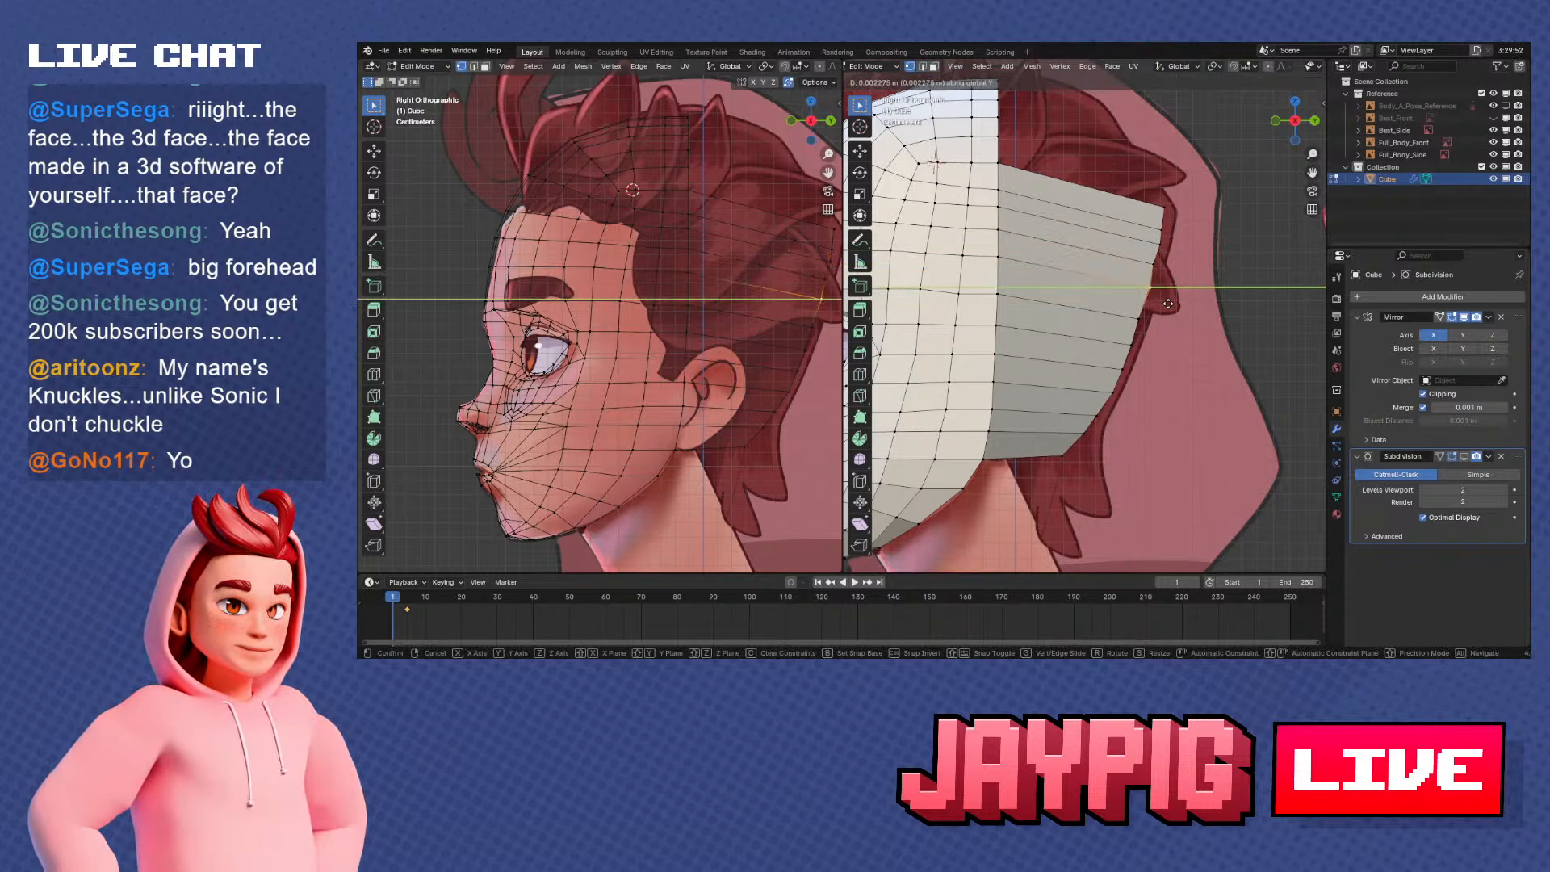
click(1152, 263)
key(g)
key(y)
click(1156, 265)
Slide two mid-height rear-edge vertices along their edges to smooth the back outline
mouse_move(1264, 357)
shift+middle_down()
mouse_move(1280, 378)
mouse_move(1275, 345)
shift+middle_up()
right_click(1153, 299)
key(g)
key(g)
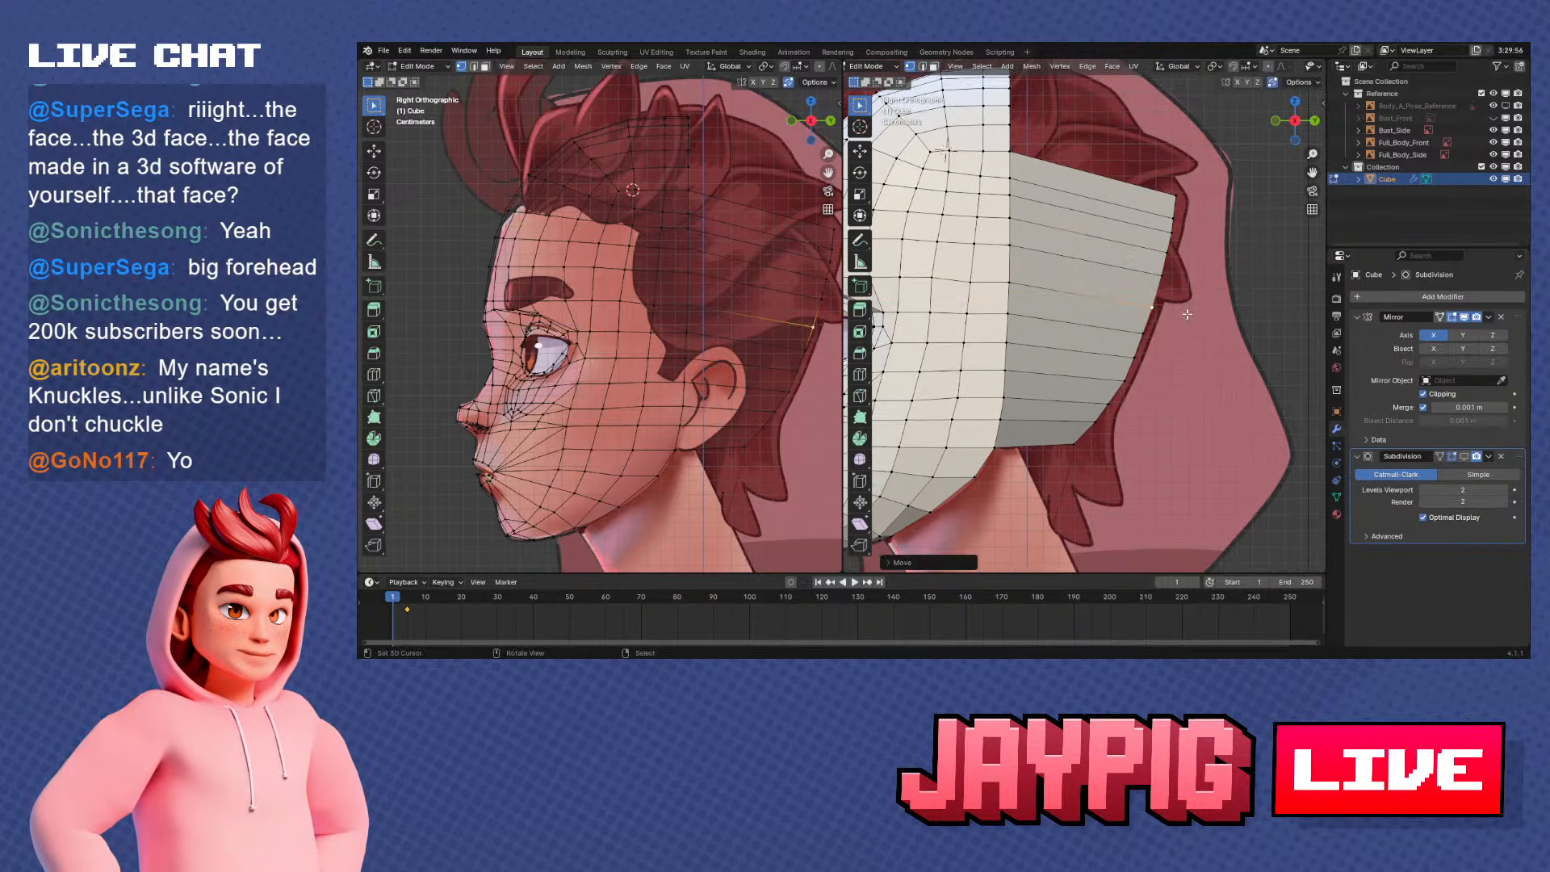
click(1188, 310)
right_click(1149, 333)
key(g)
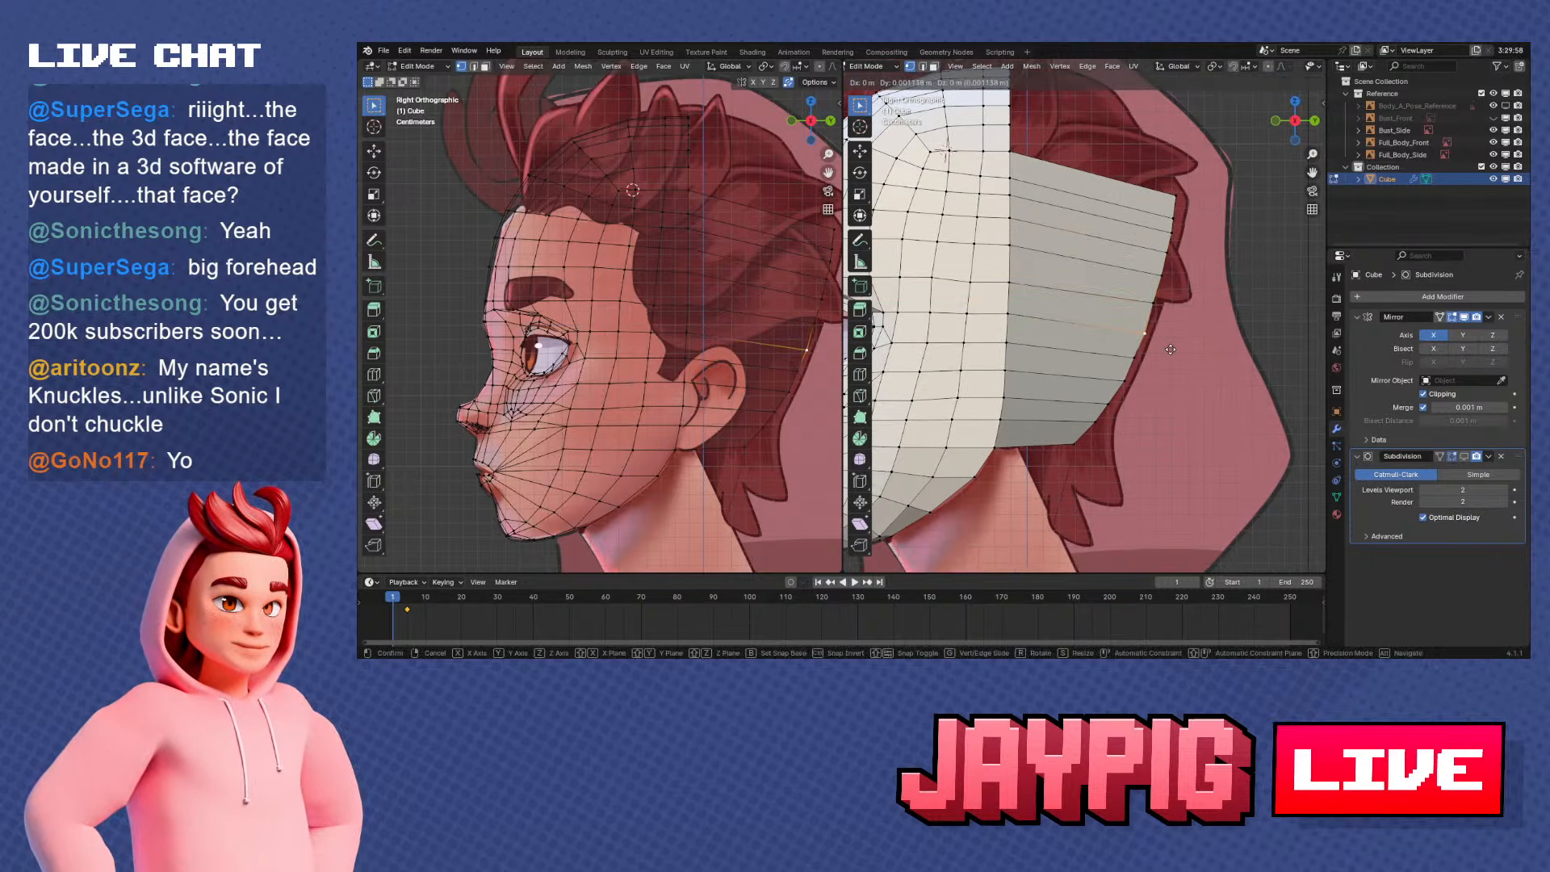
right_click(1159, 337)
key(g)
key(g)
click(1163, 340)
Fine-tune the vertices below the middle of the rear edge along Y to even out the back profile
right_click(1137, 355)
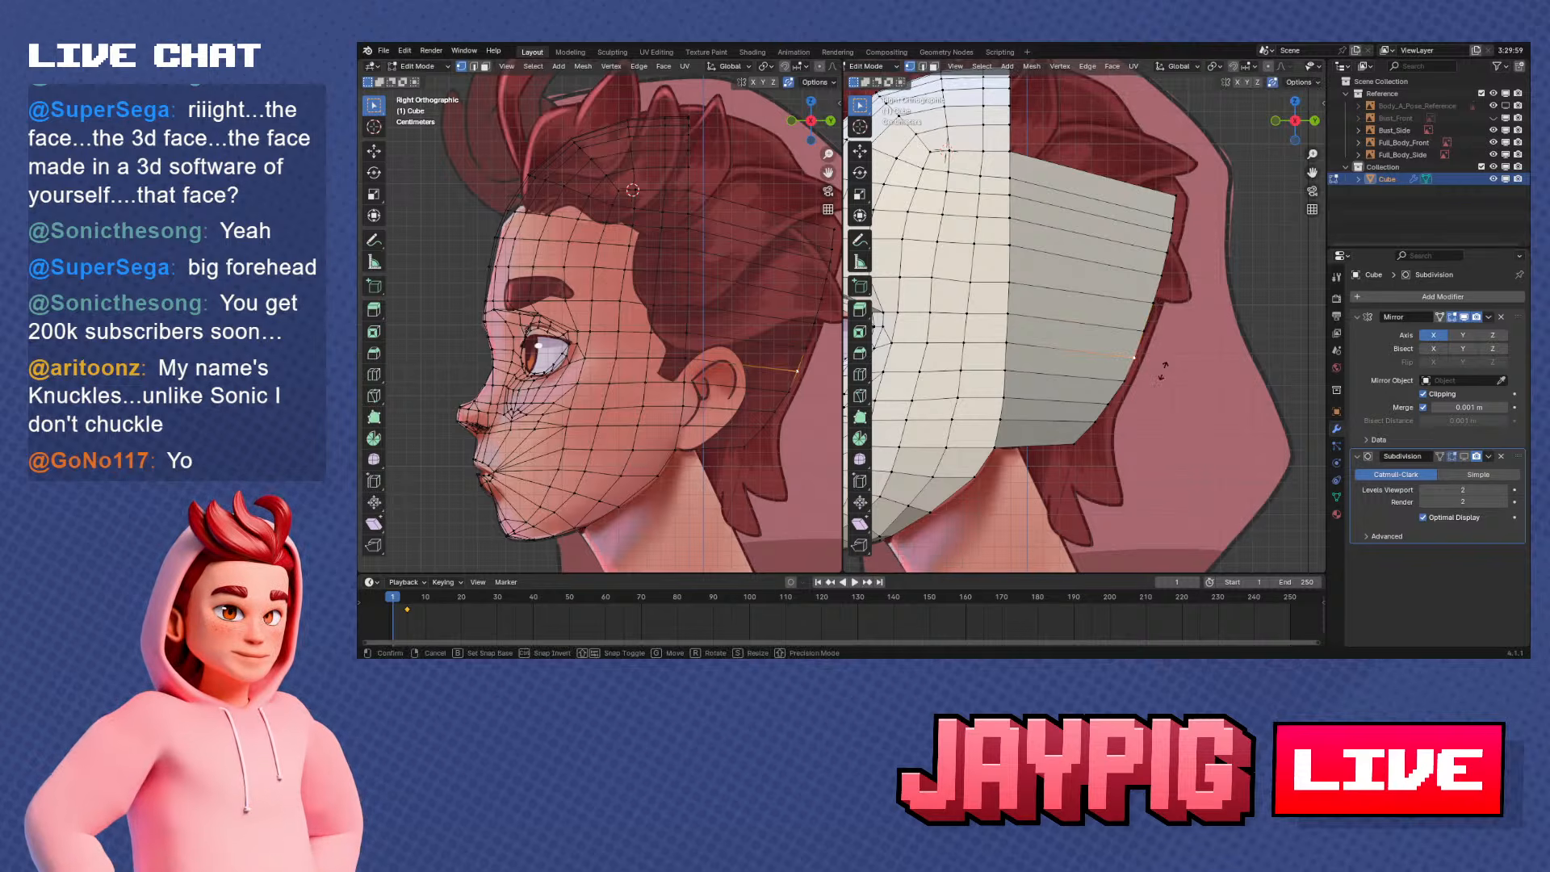
key(g)
key(y)
click(1167, 369)
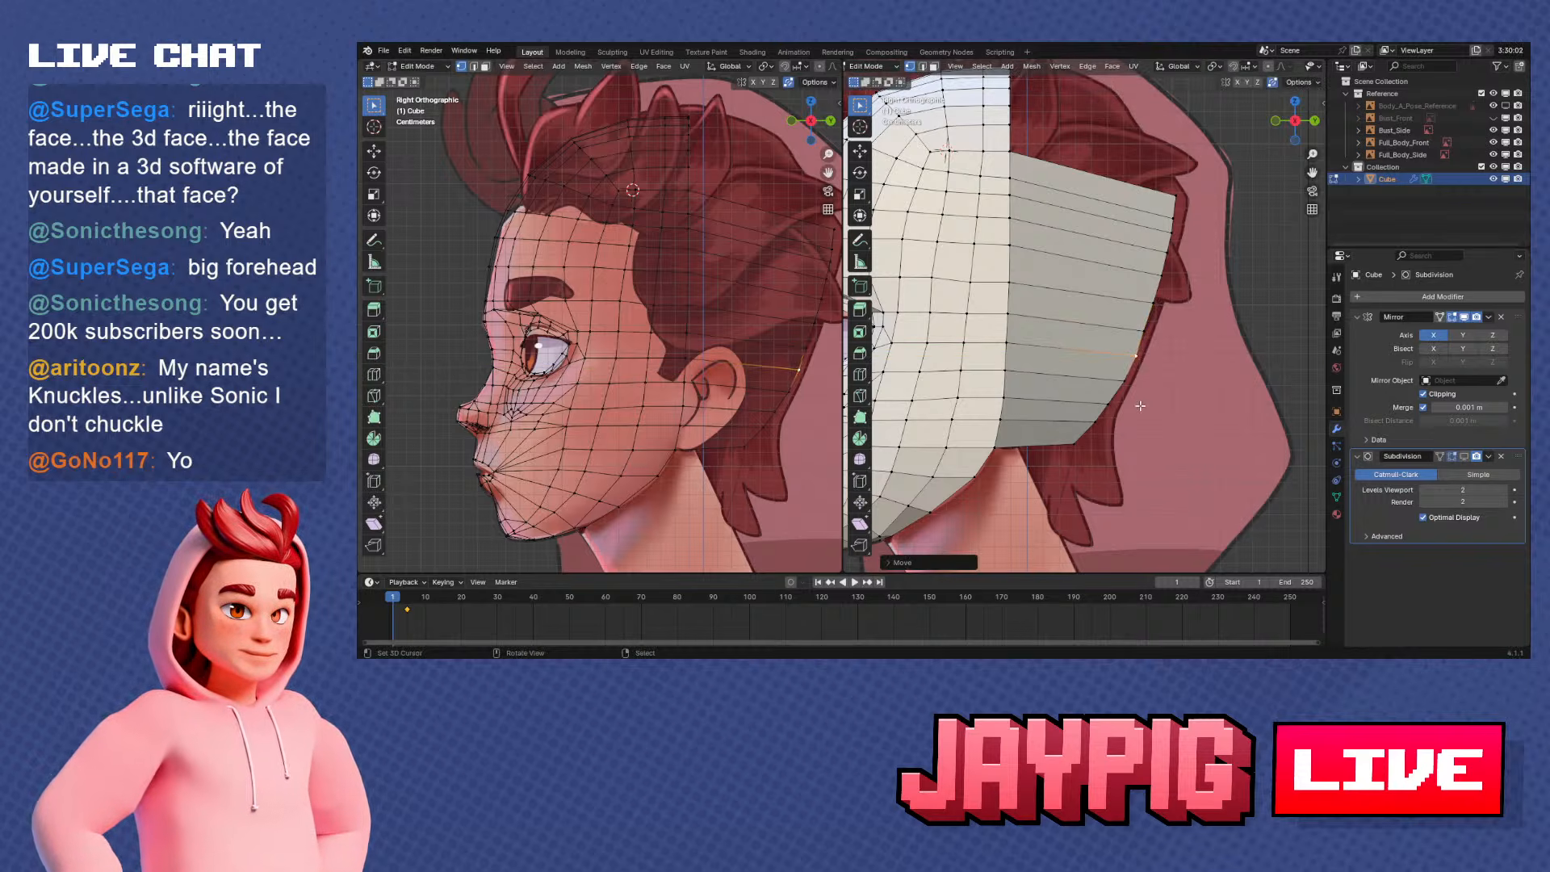
scroll(1139, 405, down, 2)
shift+middle_drag(1174, 355, 1180, 398)
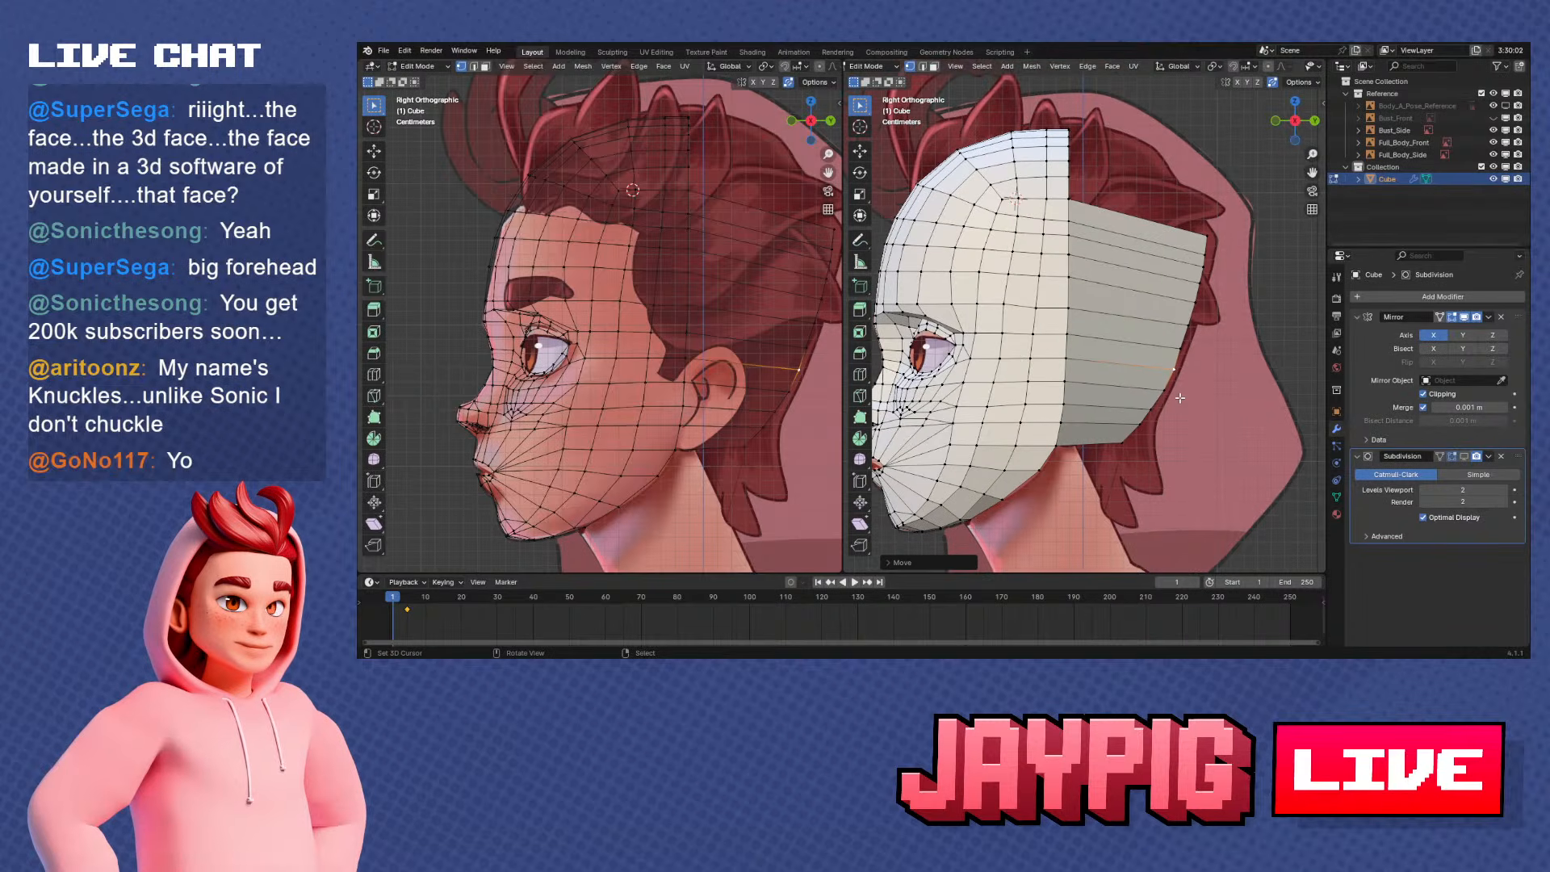
key(g)
key(y)
click(1208, 371)
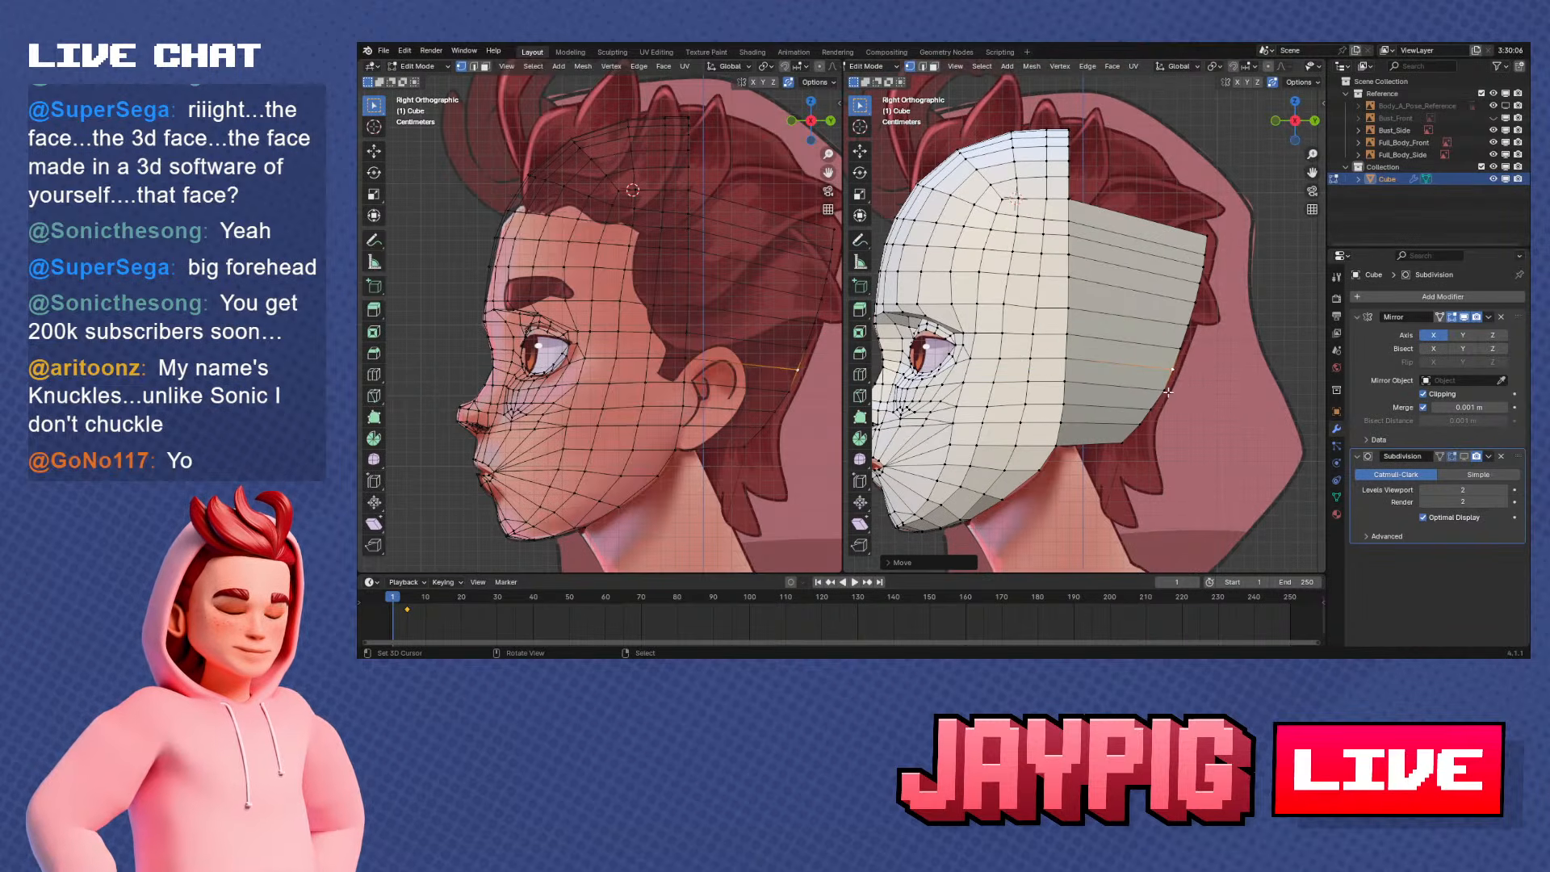
click(1215, 410)
key(g)
key(y)
click(1215, 416)
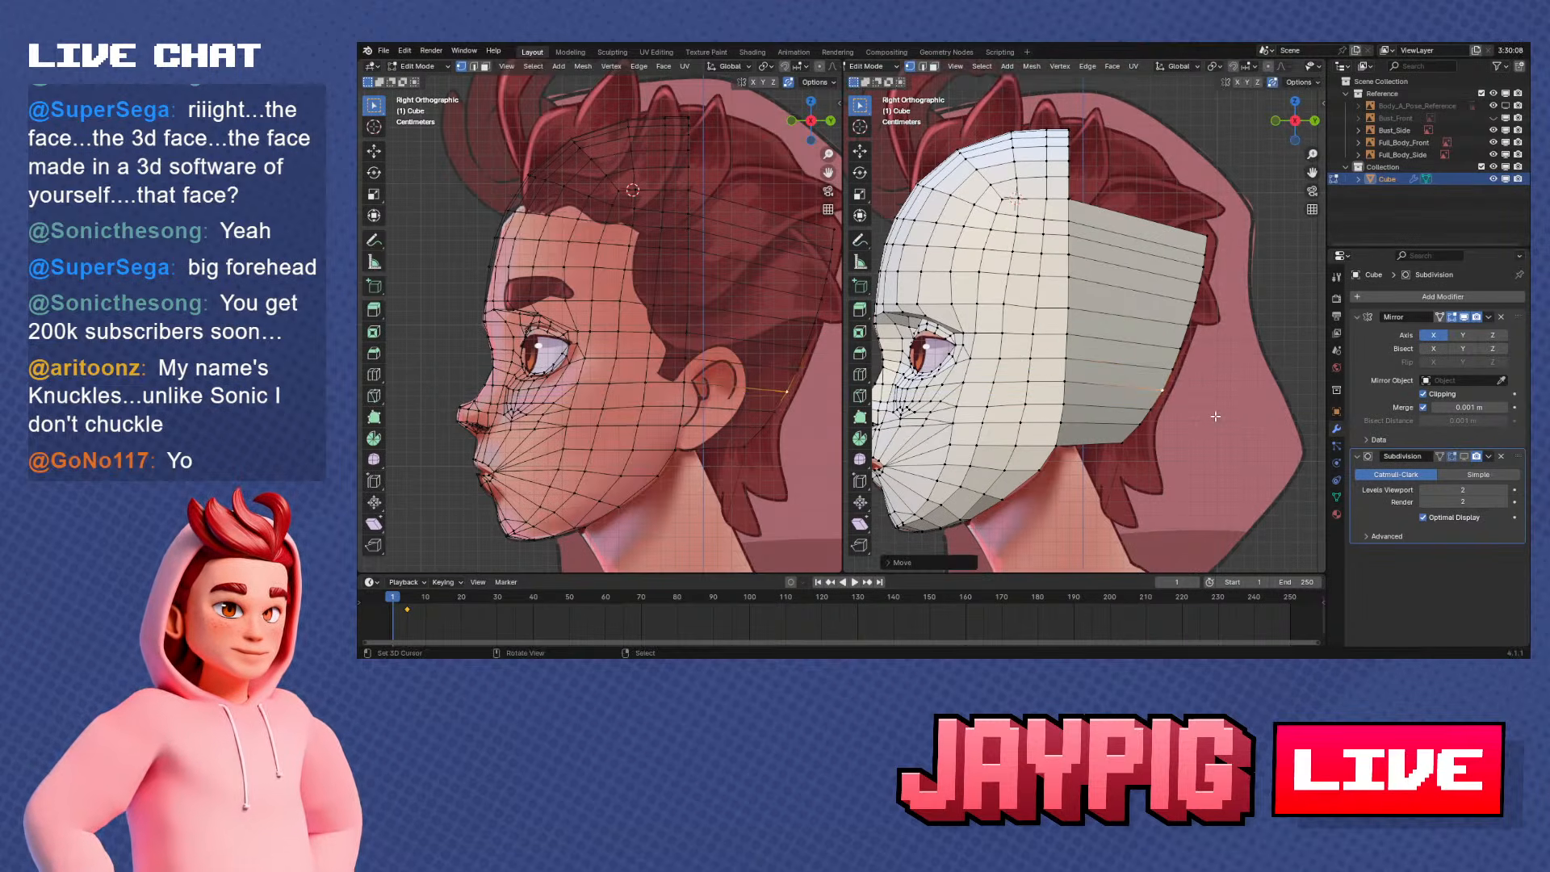
Add a vertical loop cut through the extruded back section and set the number of cuts to 6
scroll(1171, 400, down, 2)
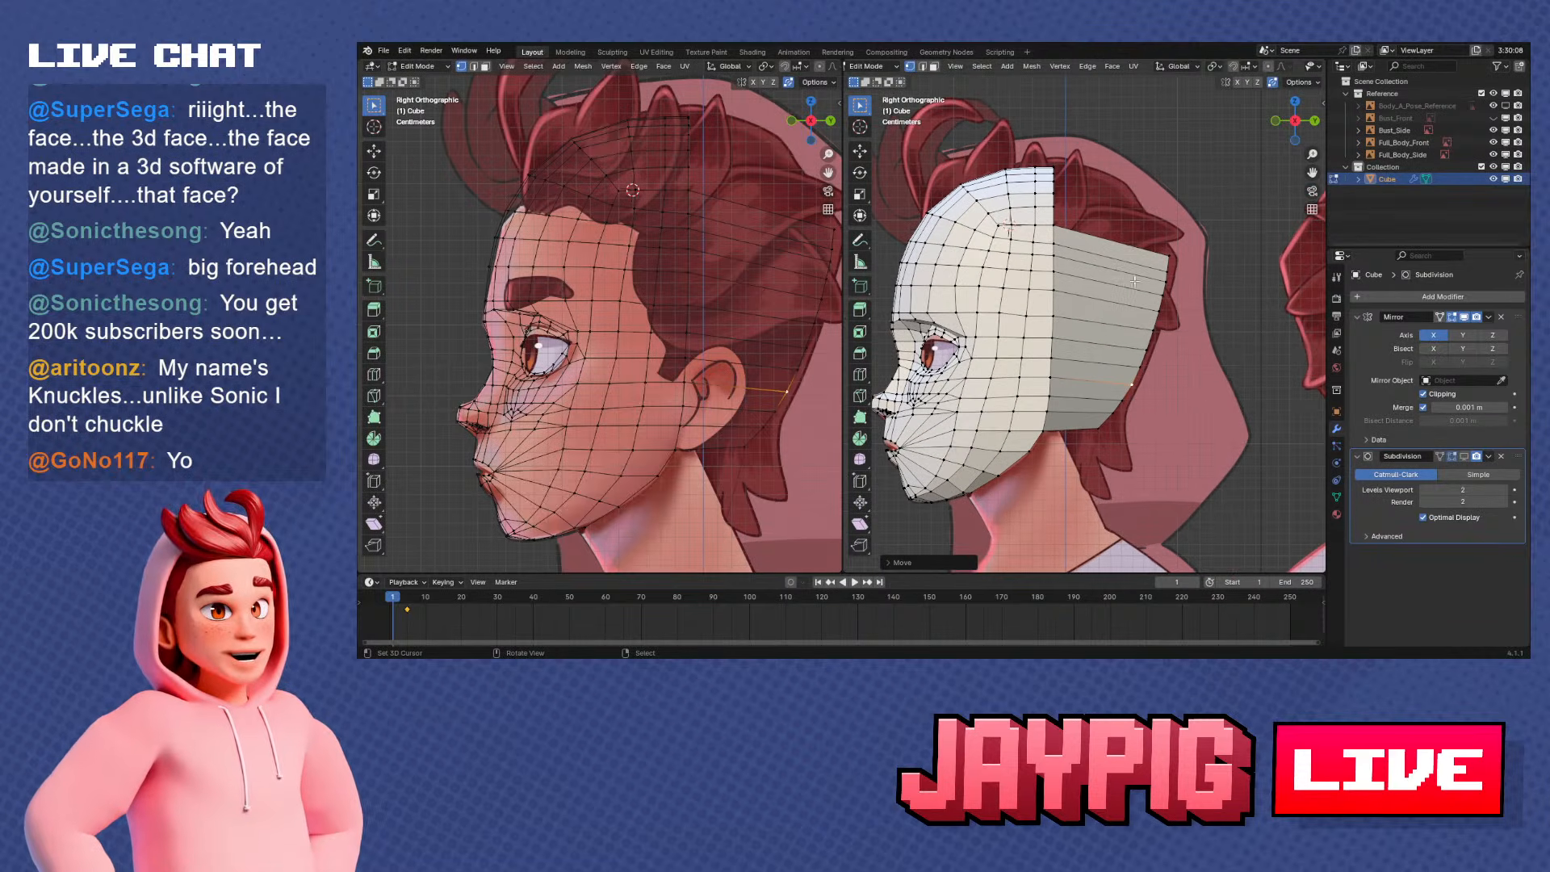
scroll(1041, 182, up, 1)
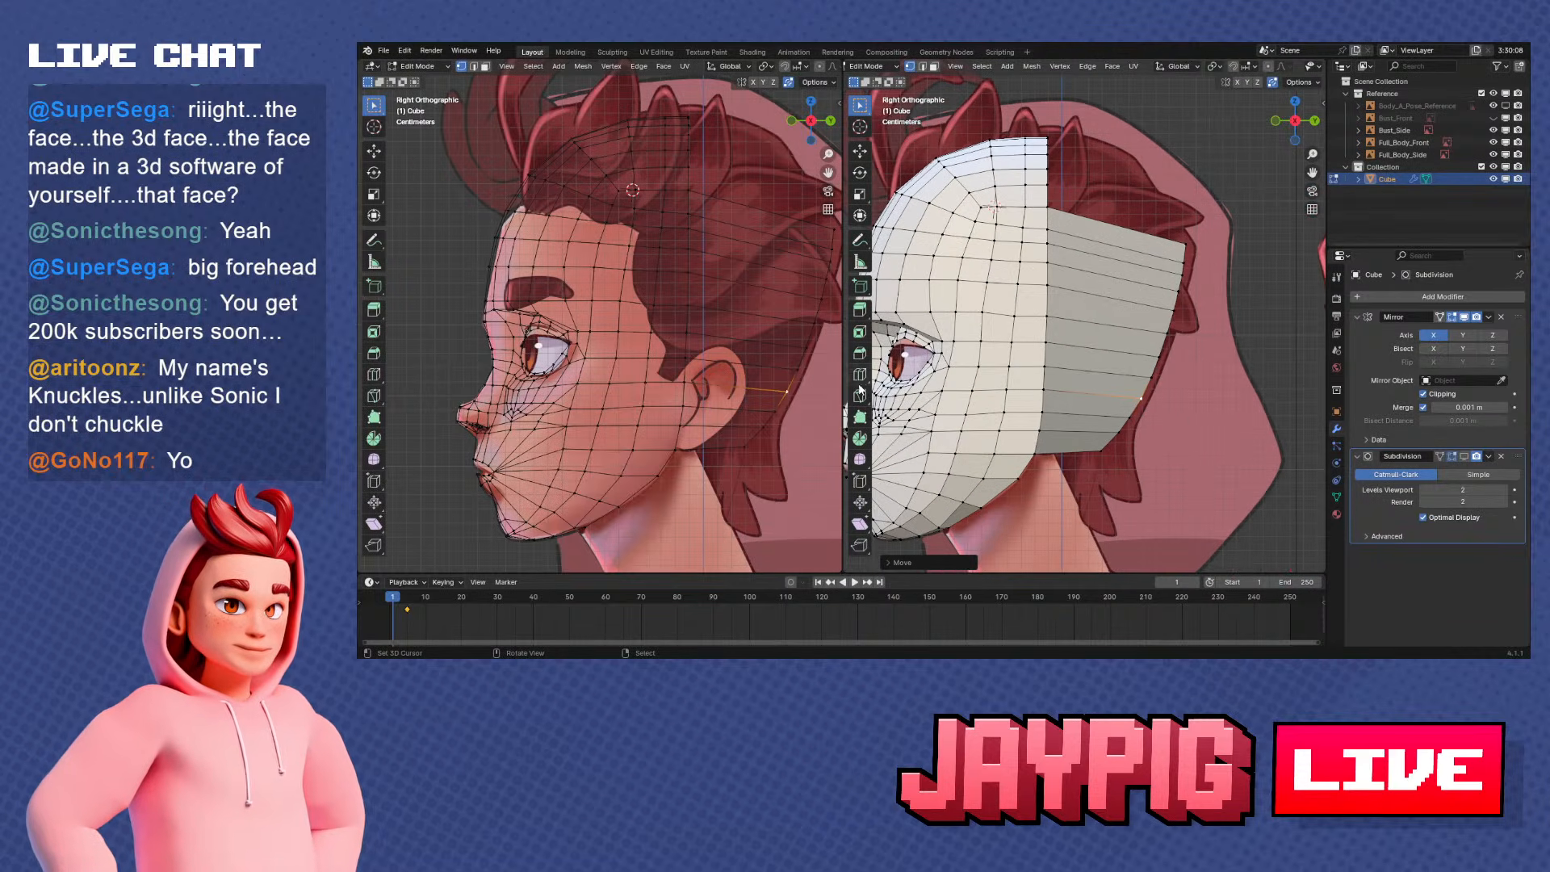
shift+middle_drag(1197, 233, 1173, 301)
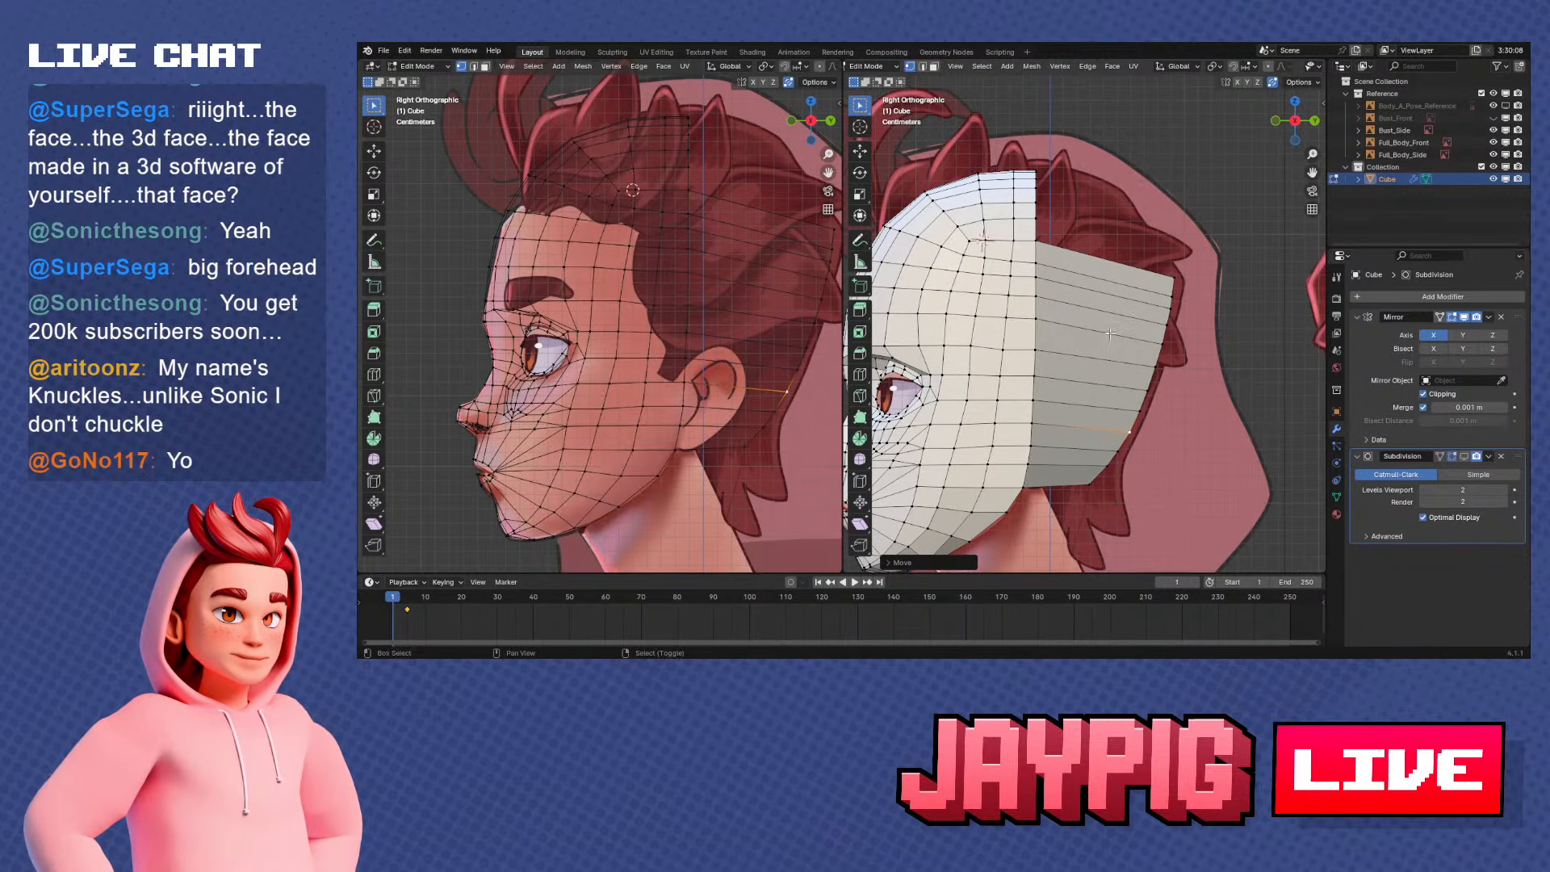
shift+middle_drag(1004, 366, 1001, 297)
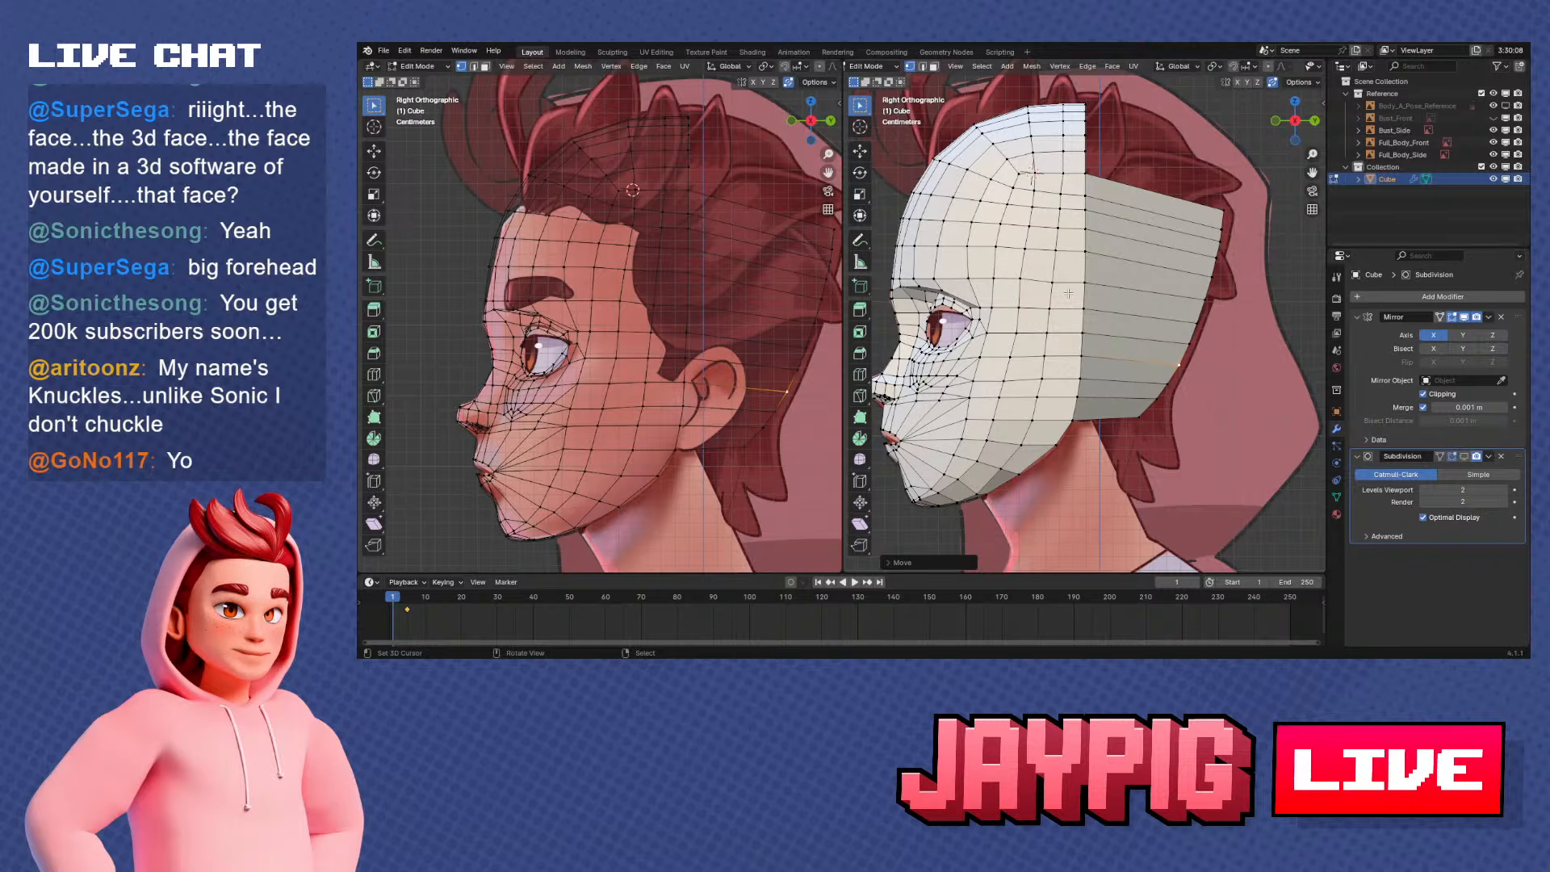
click(860, 374)
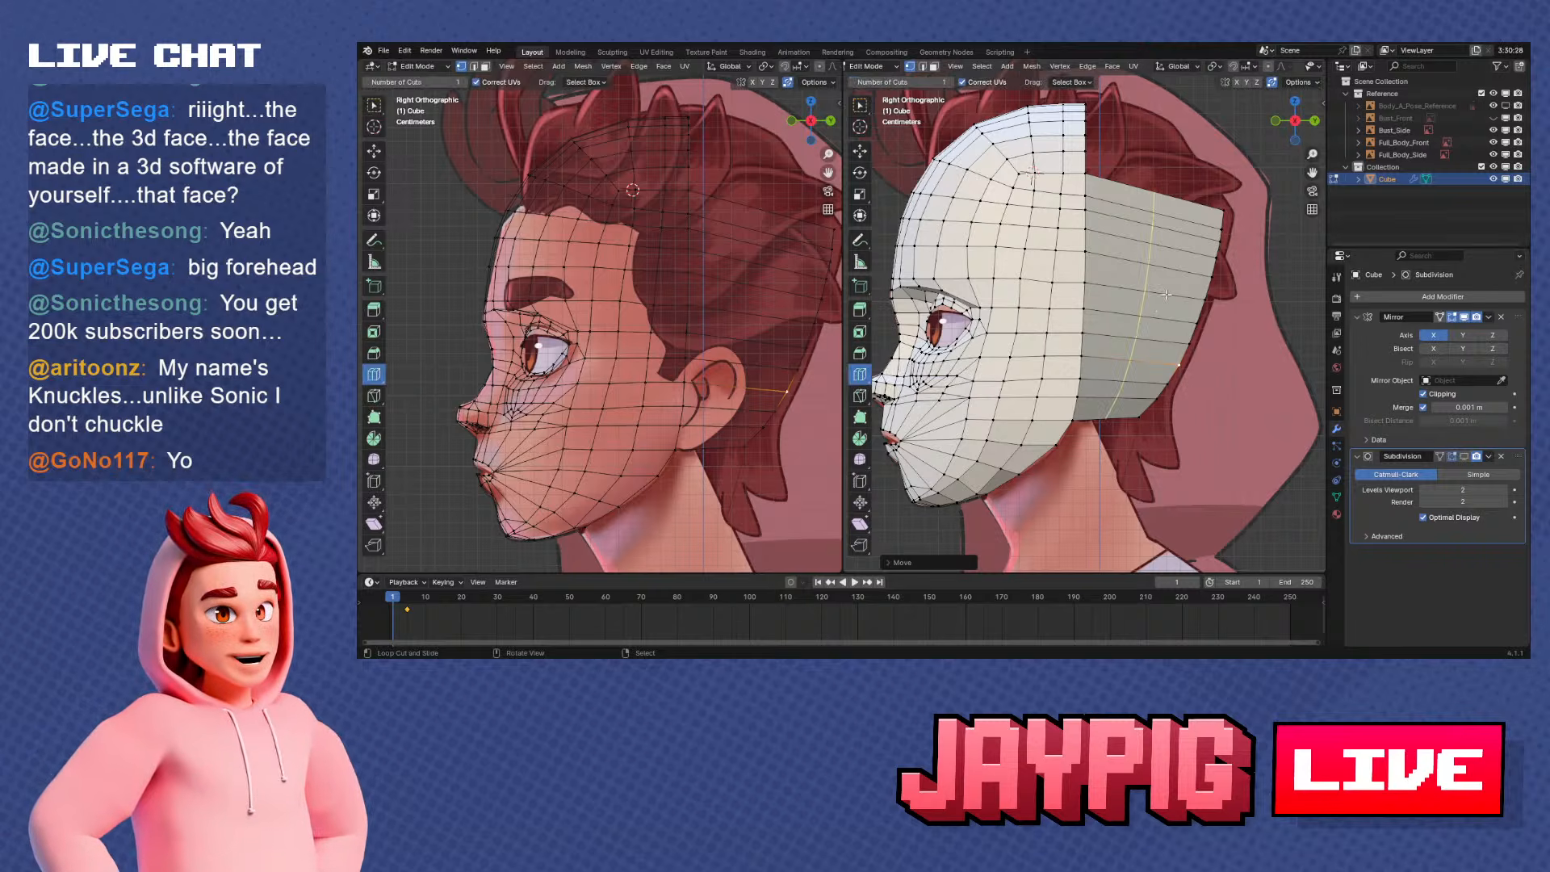
click(1165, 295)
click(919, 562)
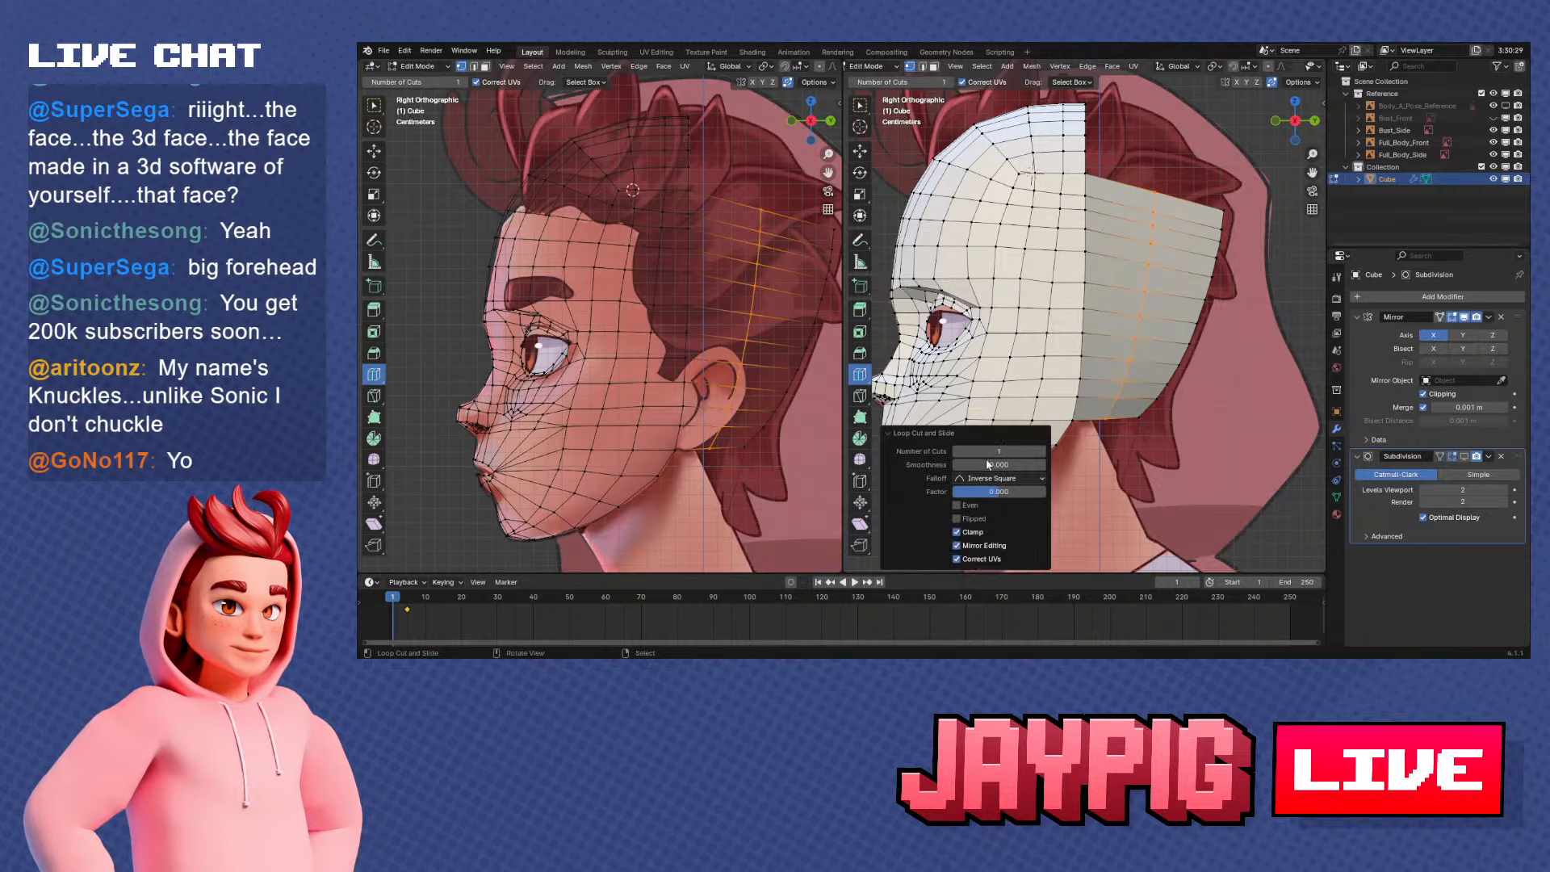
click(1041, 452)
click(1042, 452)
click(1042, 452)
click(1042, 452)
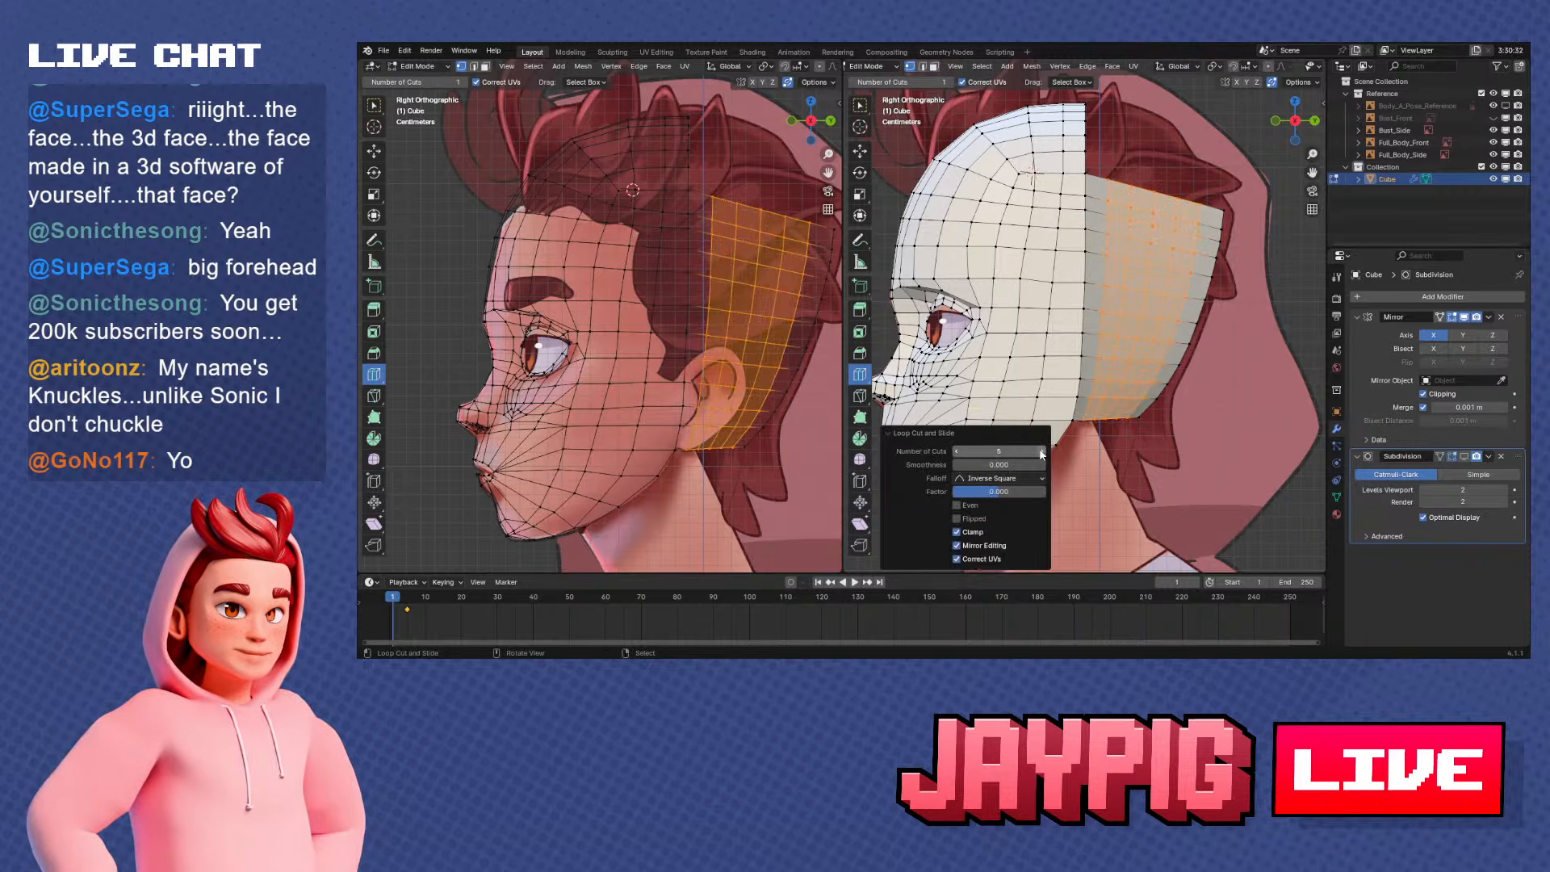
click(1041, 451)
middle_drag(1073, 295, 1109, 306)
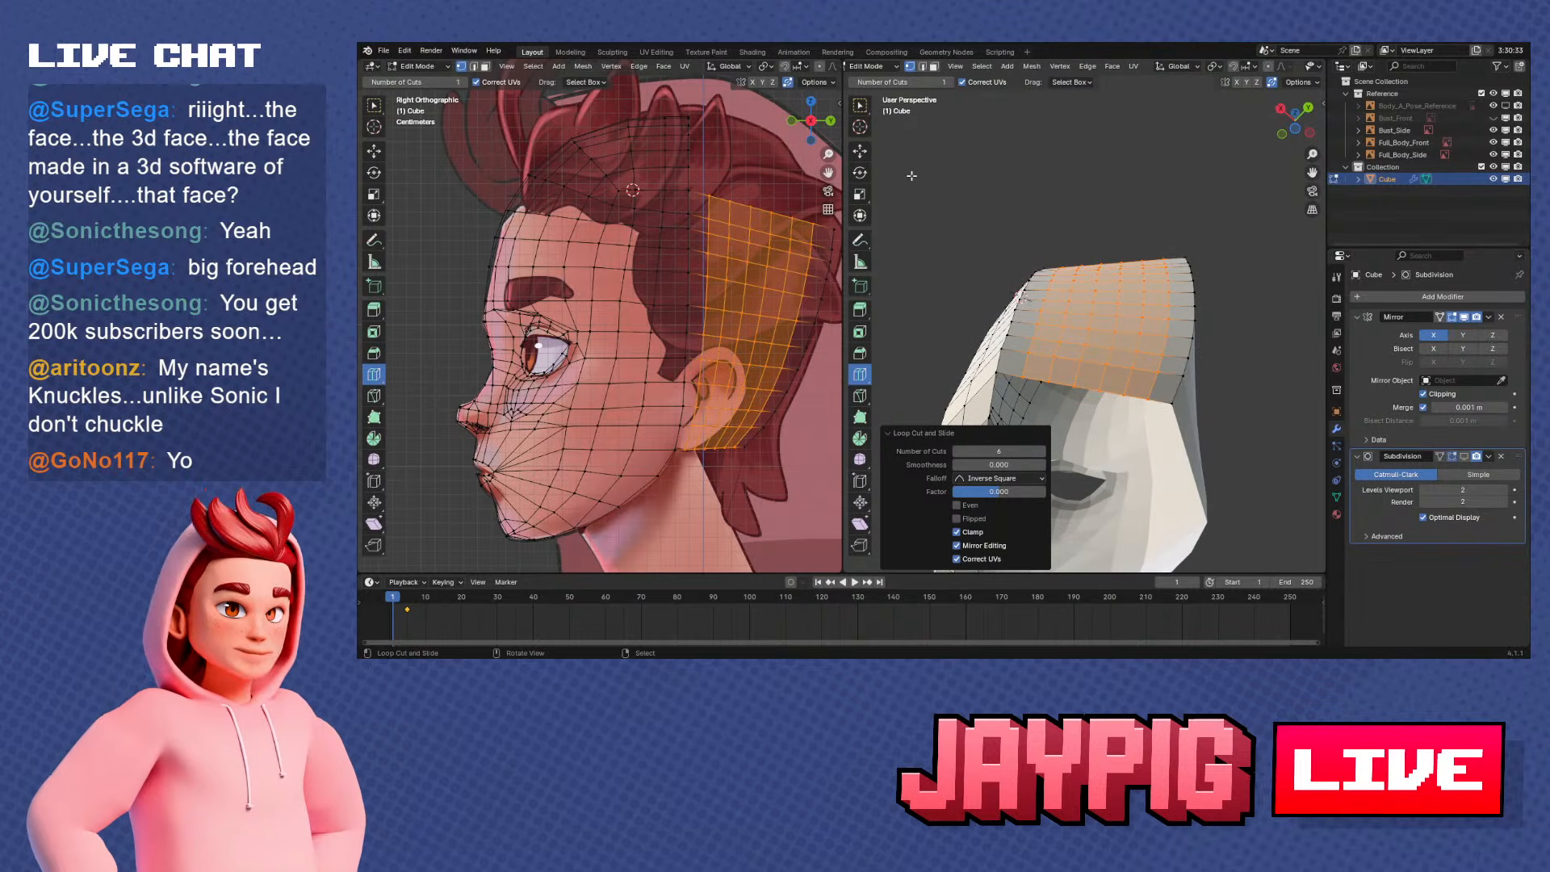
Try selecting vertices on the subdivided back section, and undo back to before the loop cuts
key(w)
middle_drag(1053, 366, 1087, 311)
click(1093, 374)
ctrl+click(1123, 230)
middle_drag(1124, 231, 1143, 301)
key(ctrl+z)
key(ctrl+z)
key(ctrl+z)
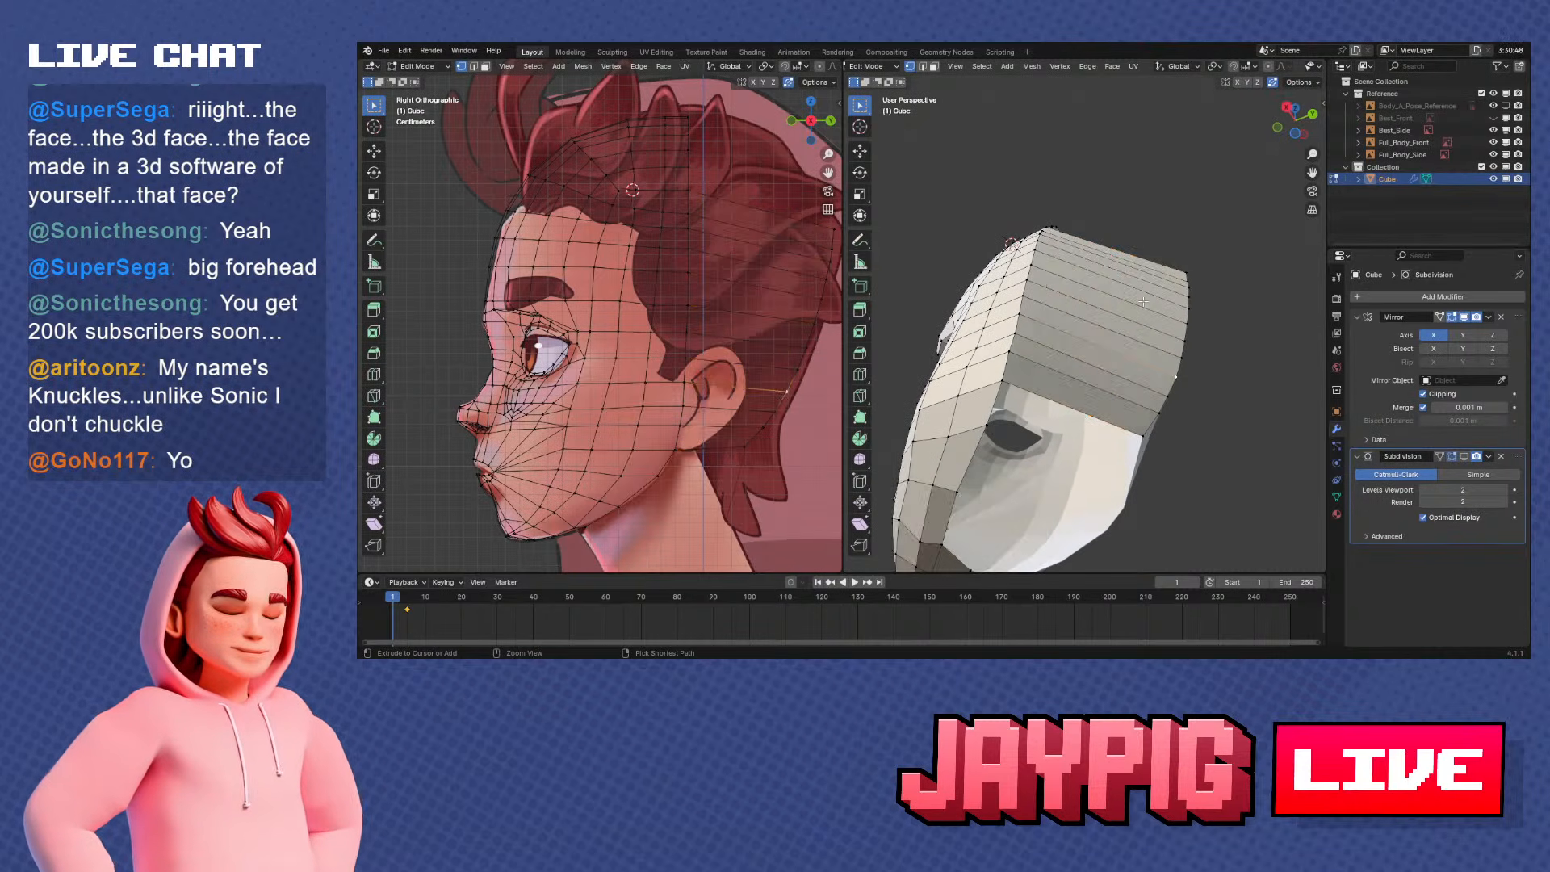
Add vertical loop cuts through the extruded back section with the number of cuts set to 5
click(861, 376)
click(1075, 328)
text(5)
key(Return)
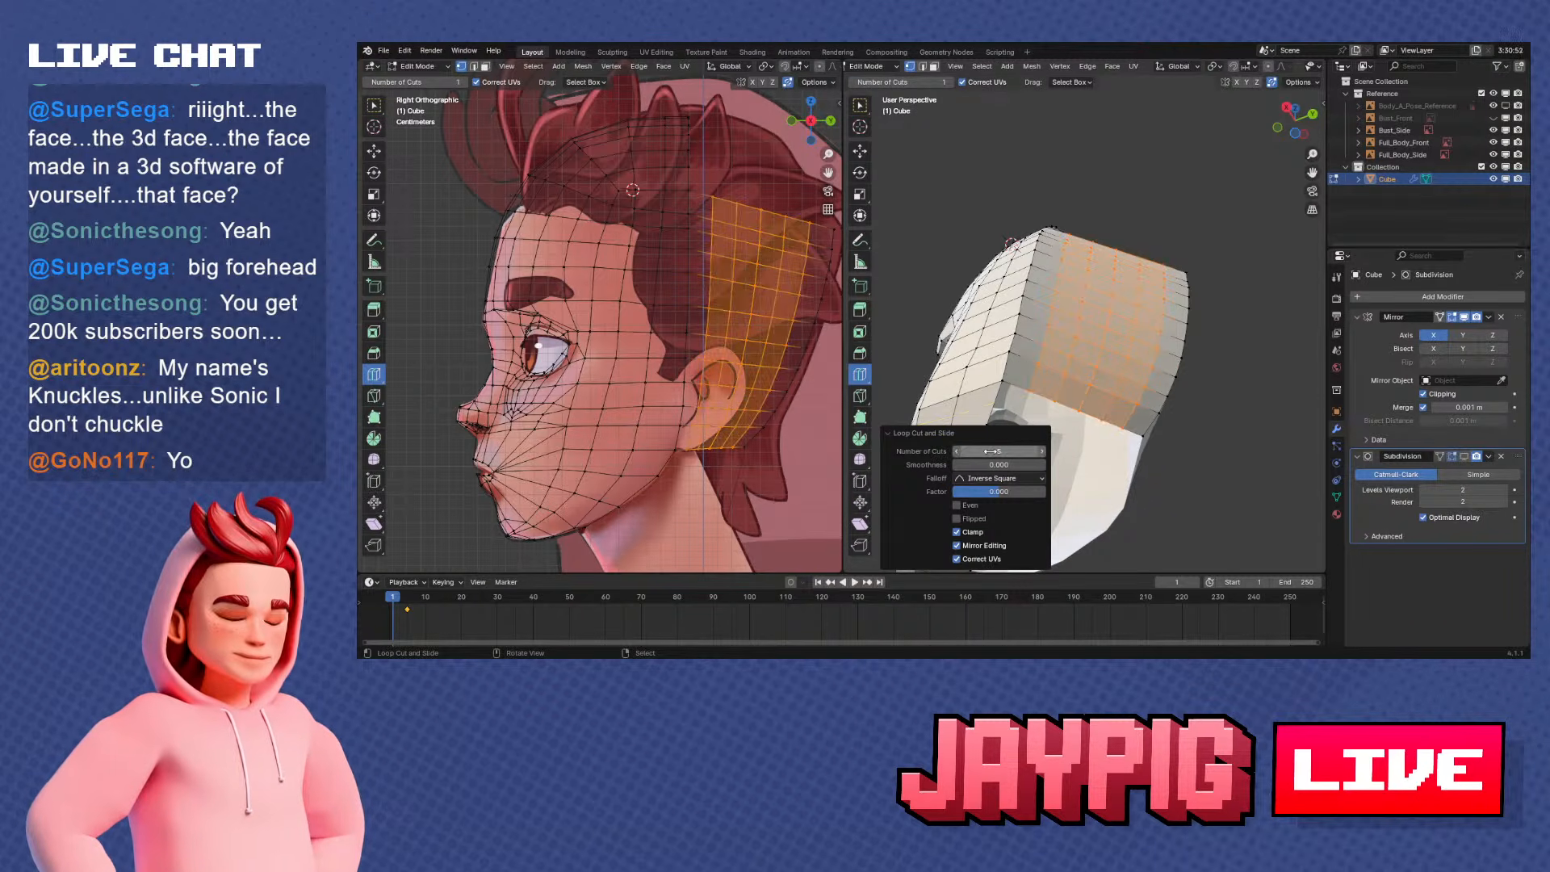
Select the middle vertical loop of the new cuts from top to bottom and move it outward about 0.04 m along X
key(alt+a)
middle_drag(1089, 399, 1139, 274)
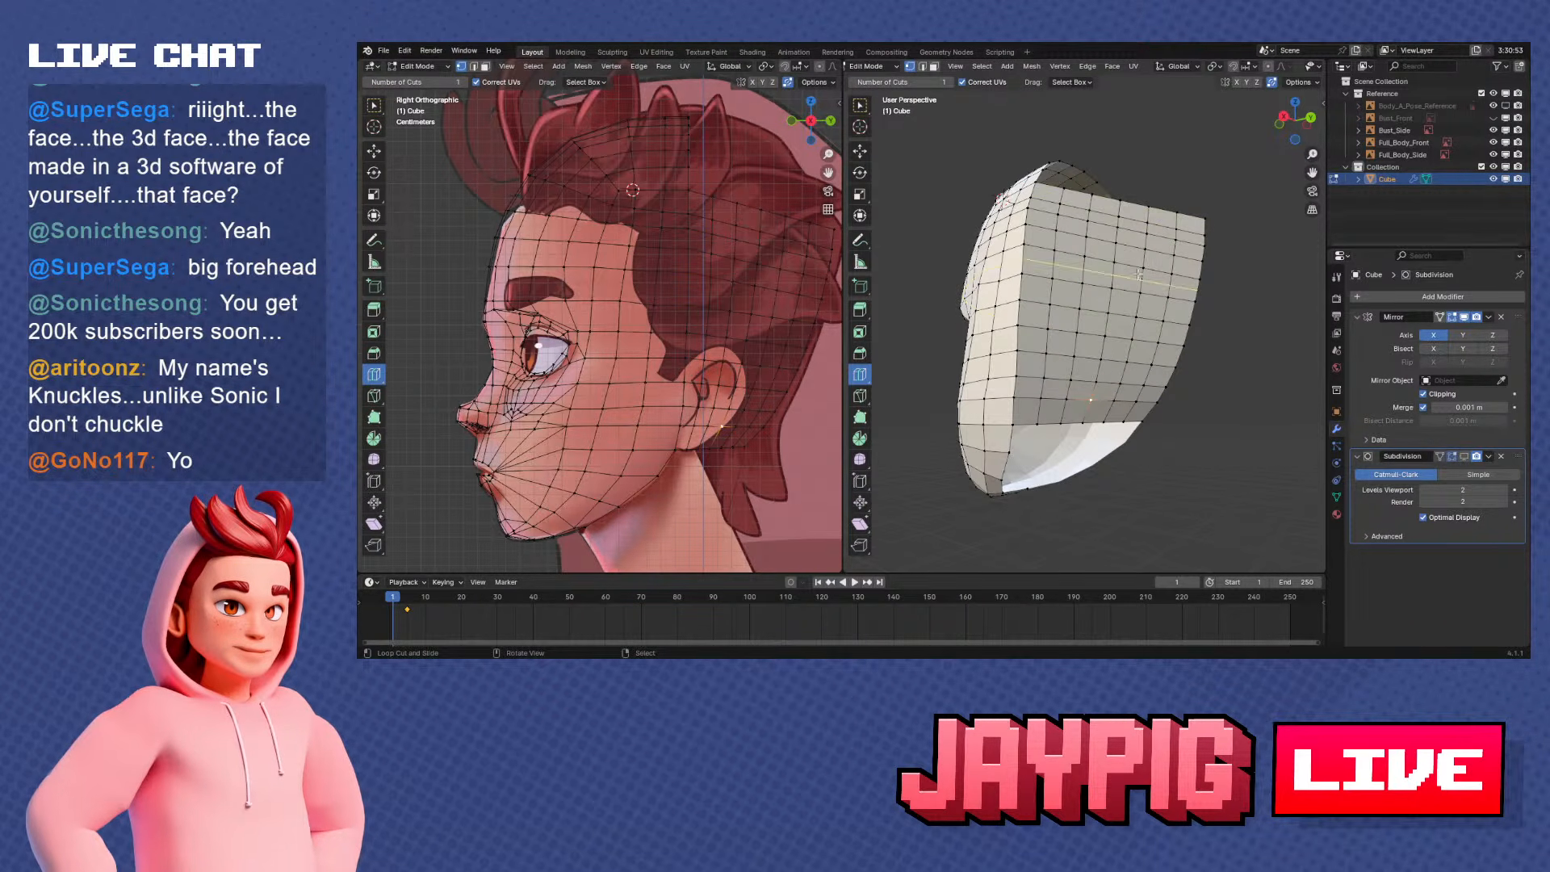
right_click(1119, 203)
mouse_move(1119, 203)
middle_down()
mouse_move(1120, 252)
mouse_move(1140, 257)
mouse_move(1143, 189)
middle_up()
ctrl+right_click(1091, 414)
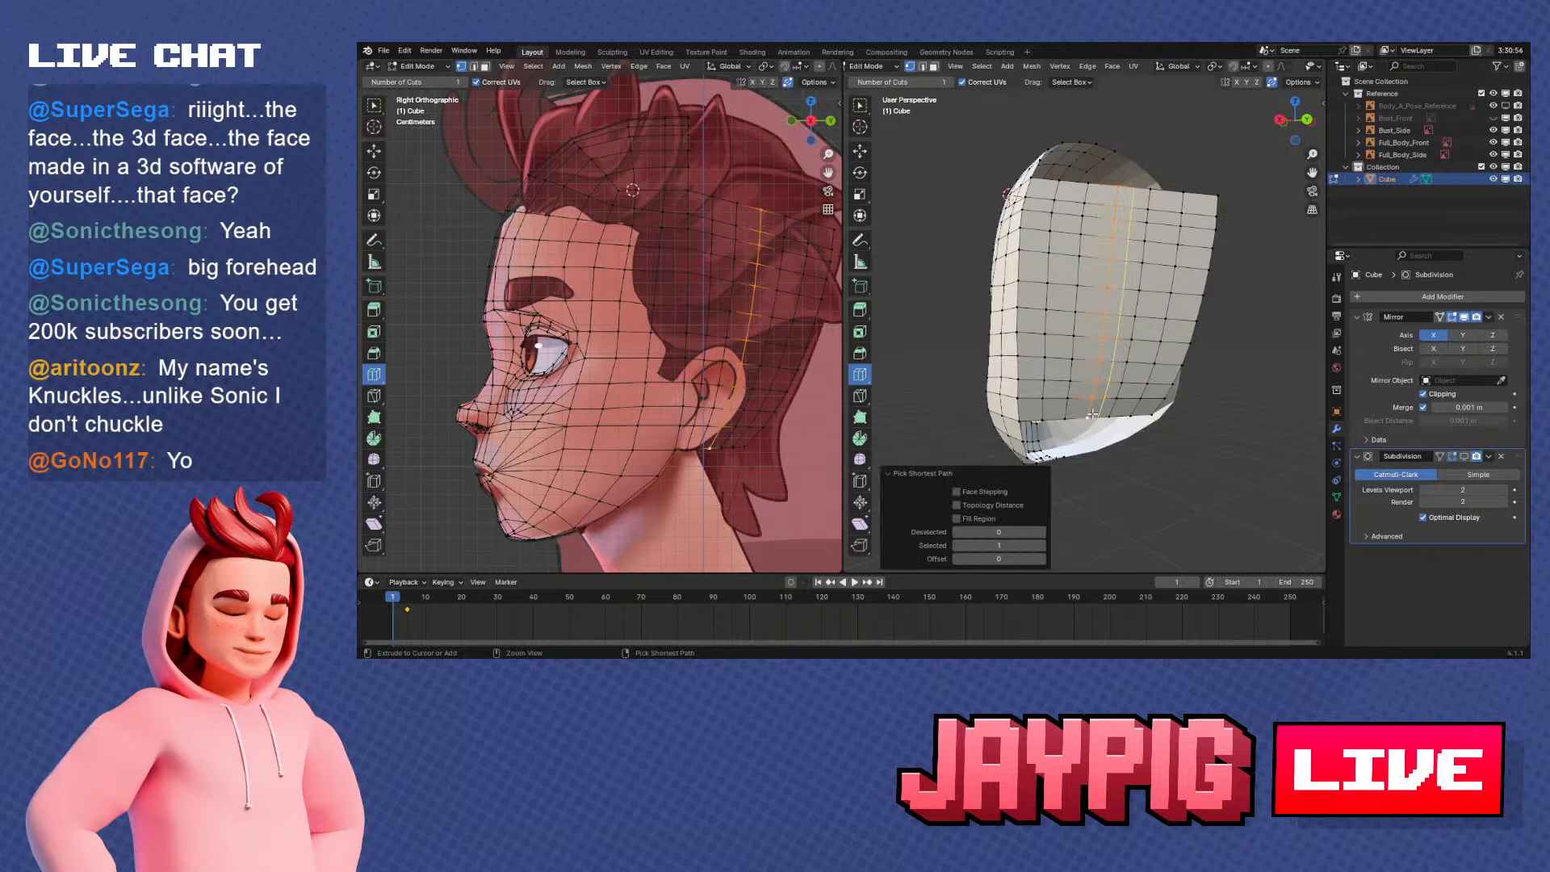
middle_drag(1091, 414, 1100, 368)
key(g)
key(x)
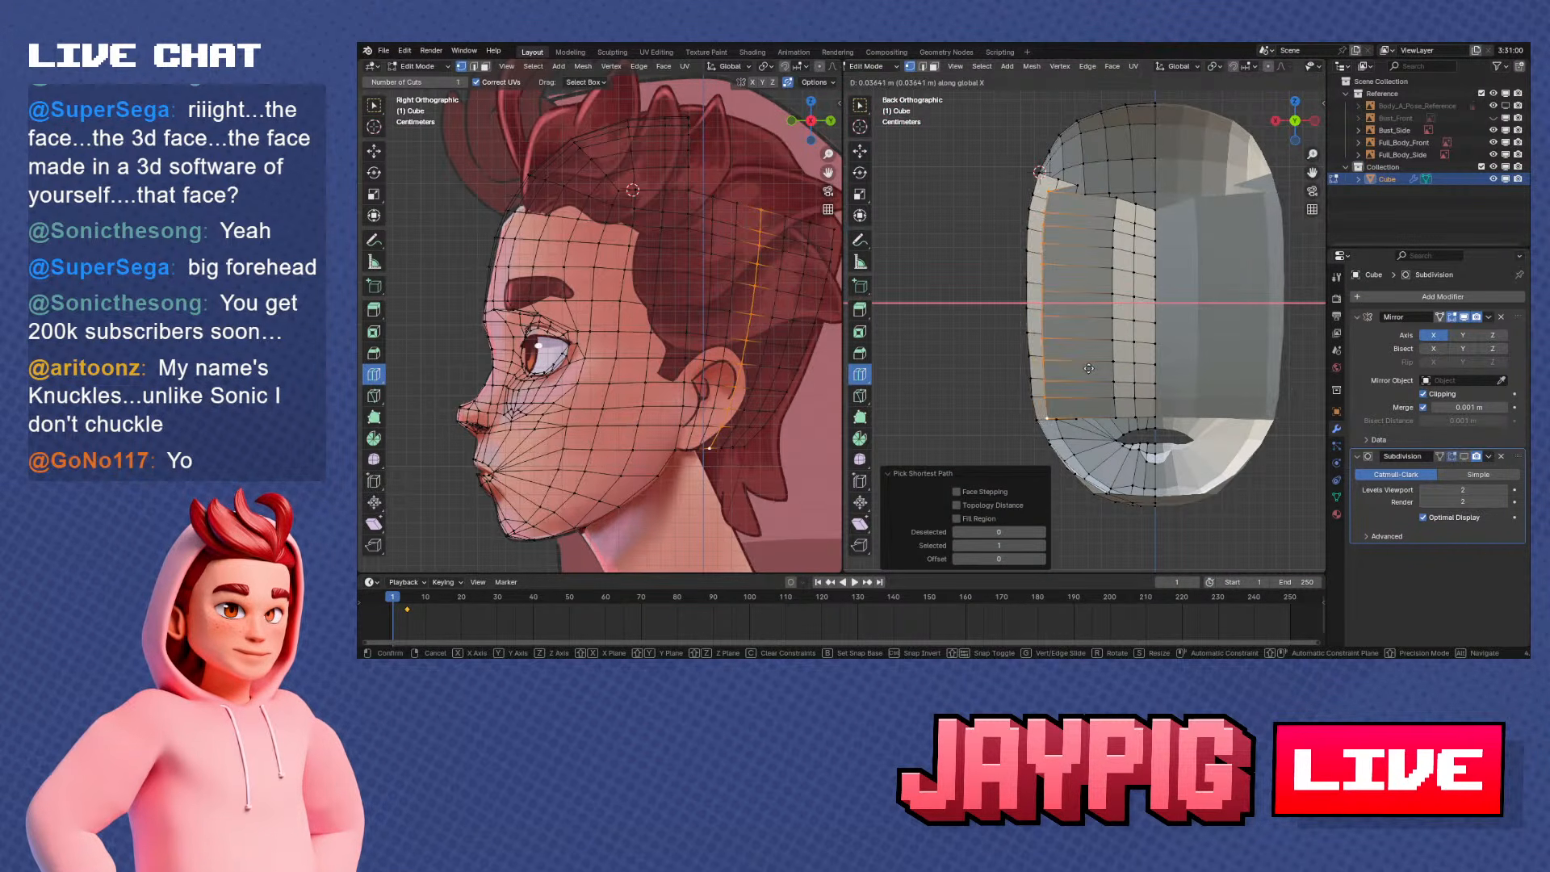
click(1079, 369)
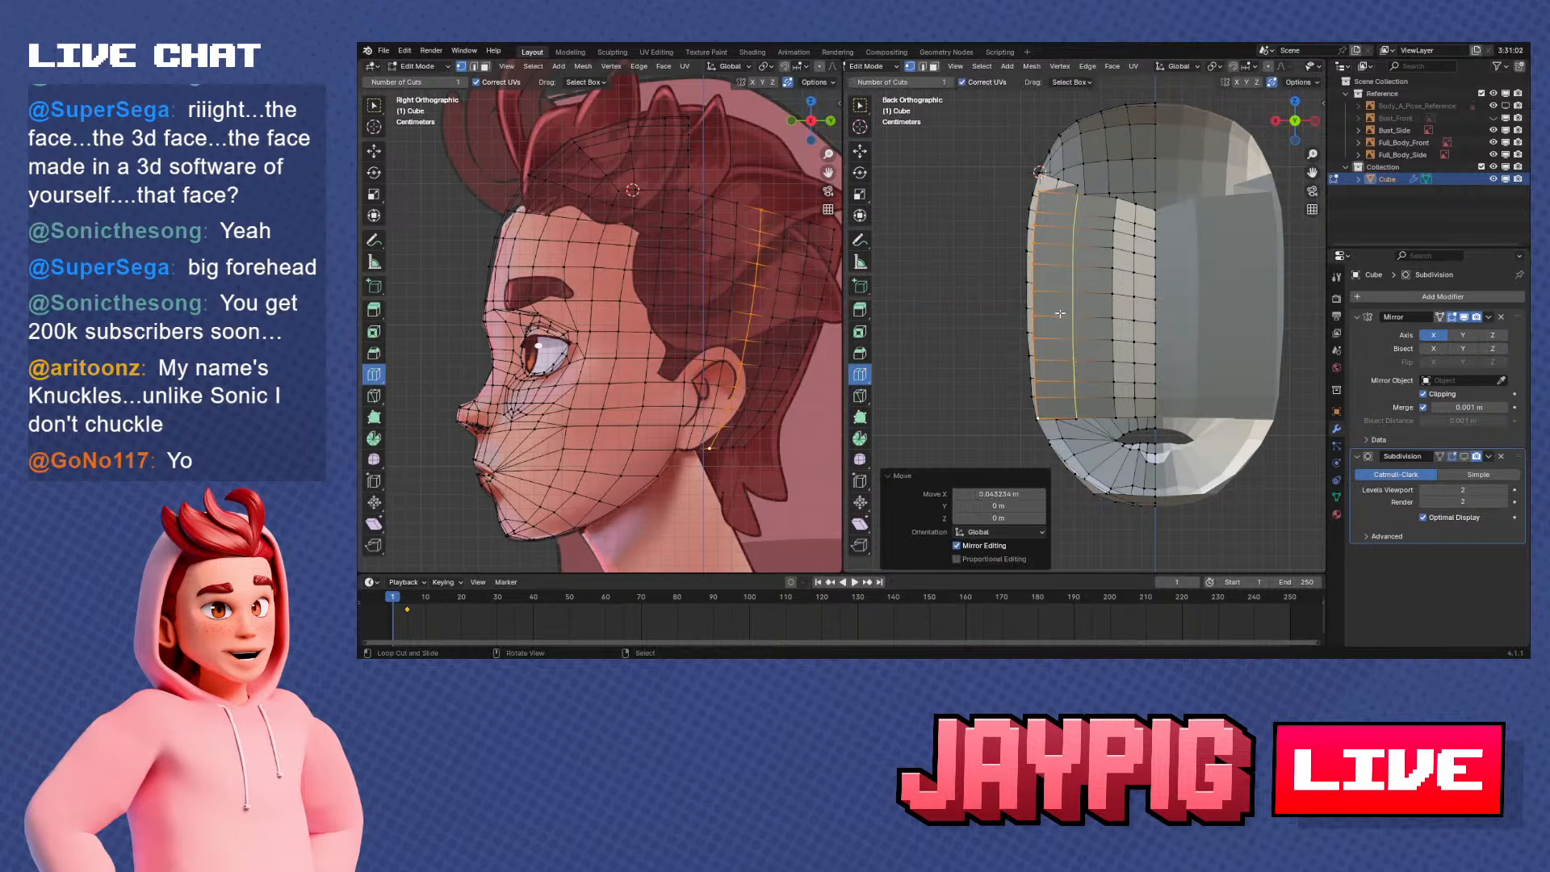
Select the vertical loop just in front of the middle one and move it outward about 0.03 m along X
middle_drag(1080, 369, 1068, 330)
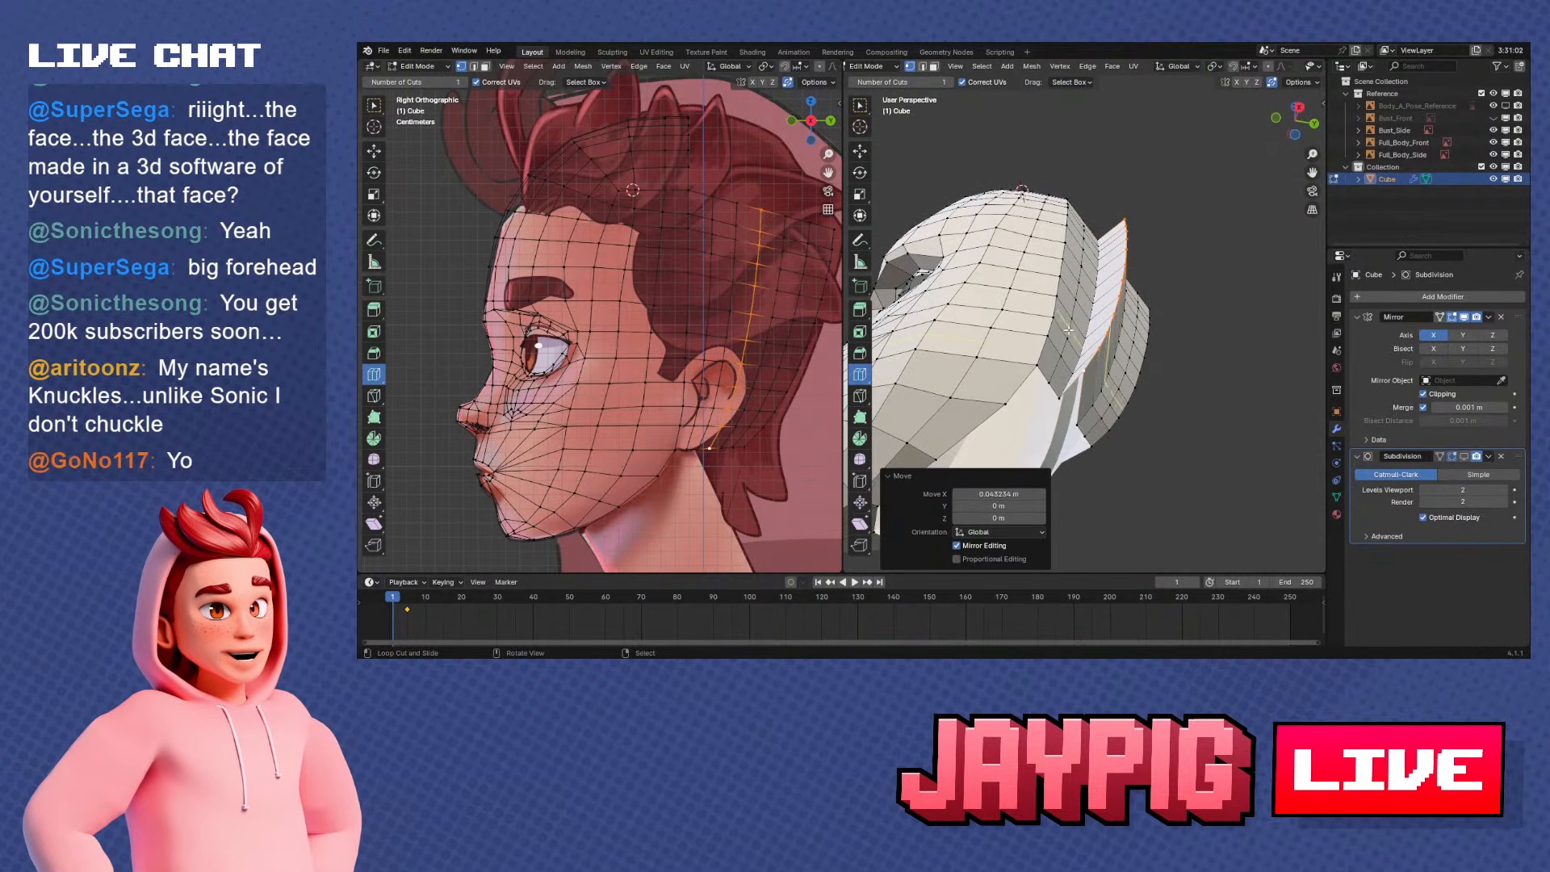
right_click(1060, 391)
middle_drag(1059, 391, 1070, 456)
ctrl+right_click(1103, 179)
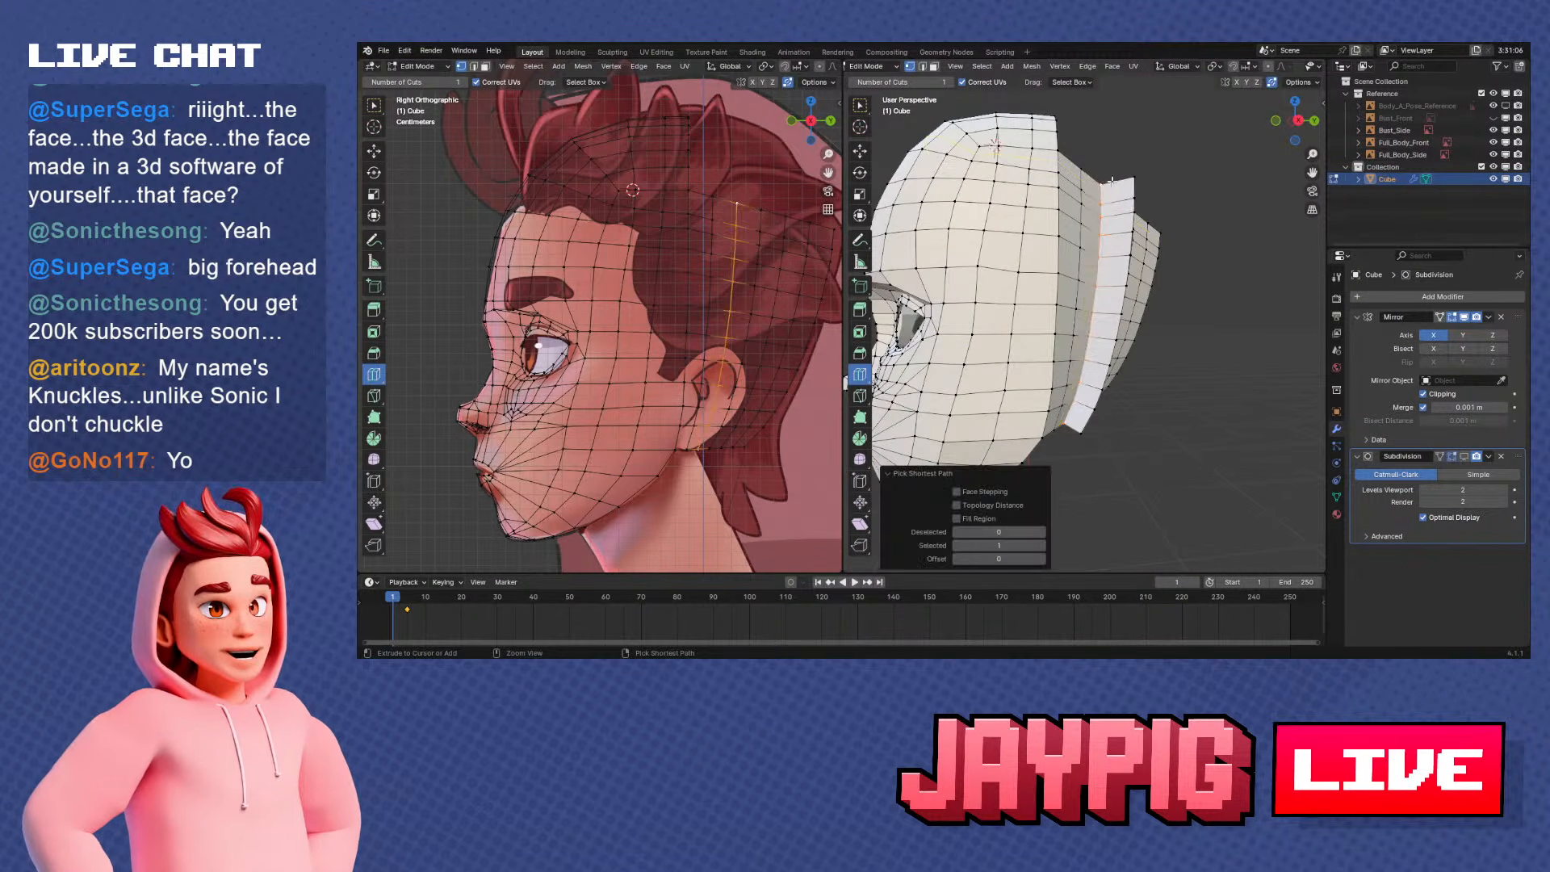
middle_drag(1102, 181, 1133, 292)
key(KP_3)
key(KP_1)
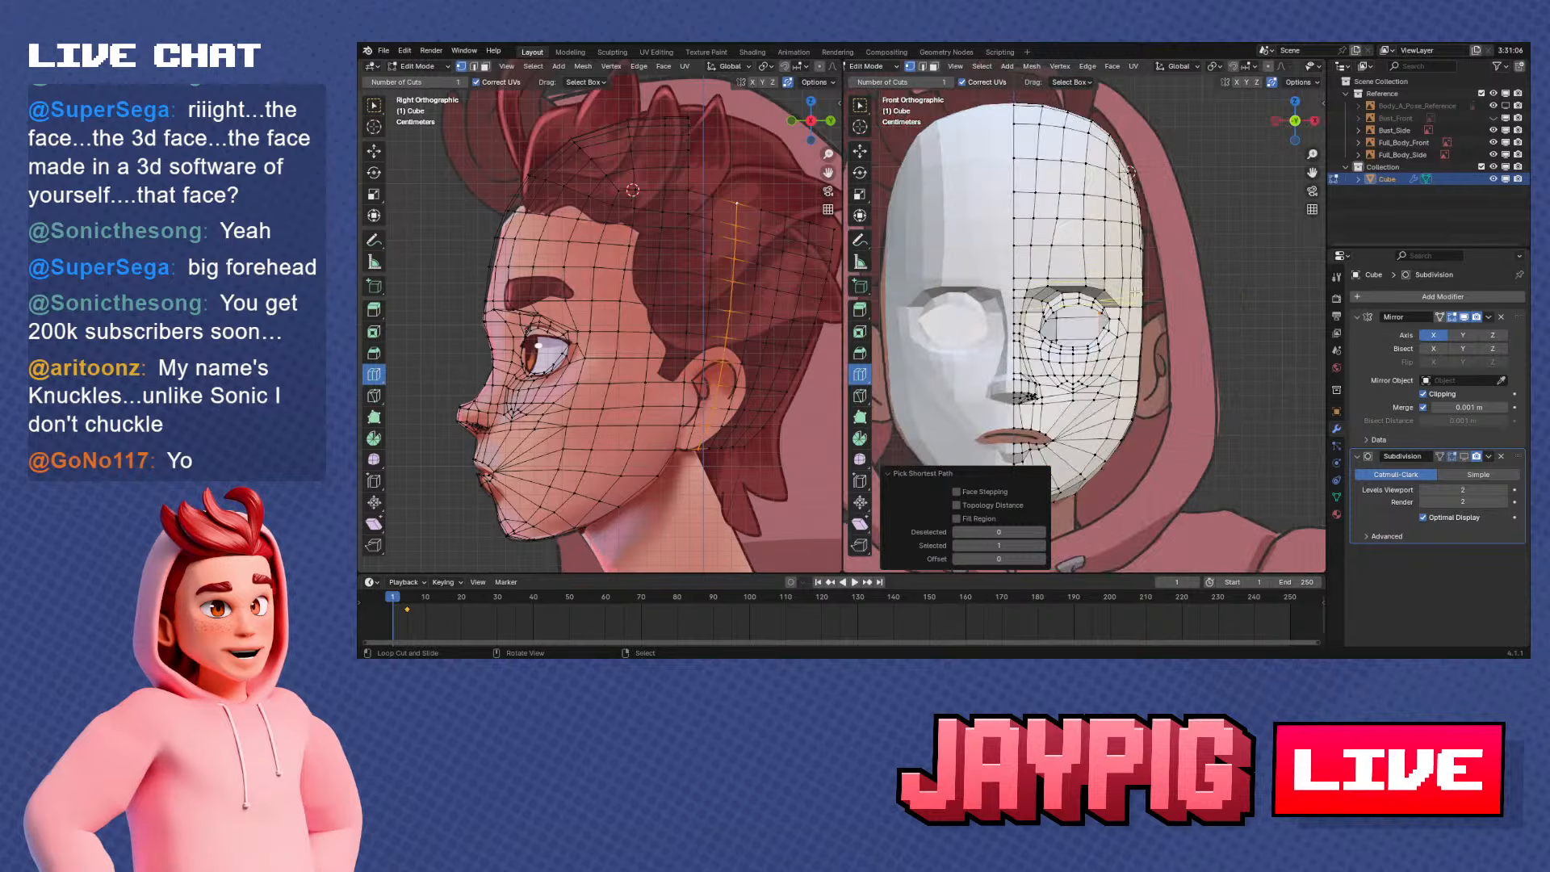
key(ctrl+KP_1)
key(g)
key(x)
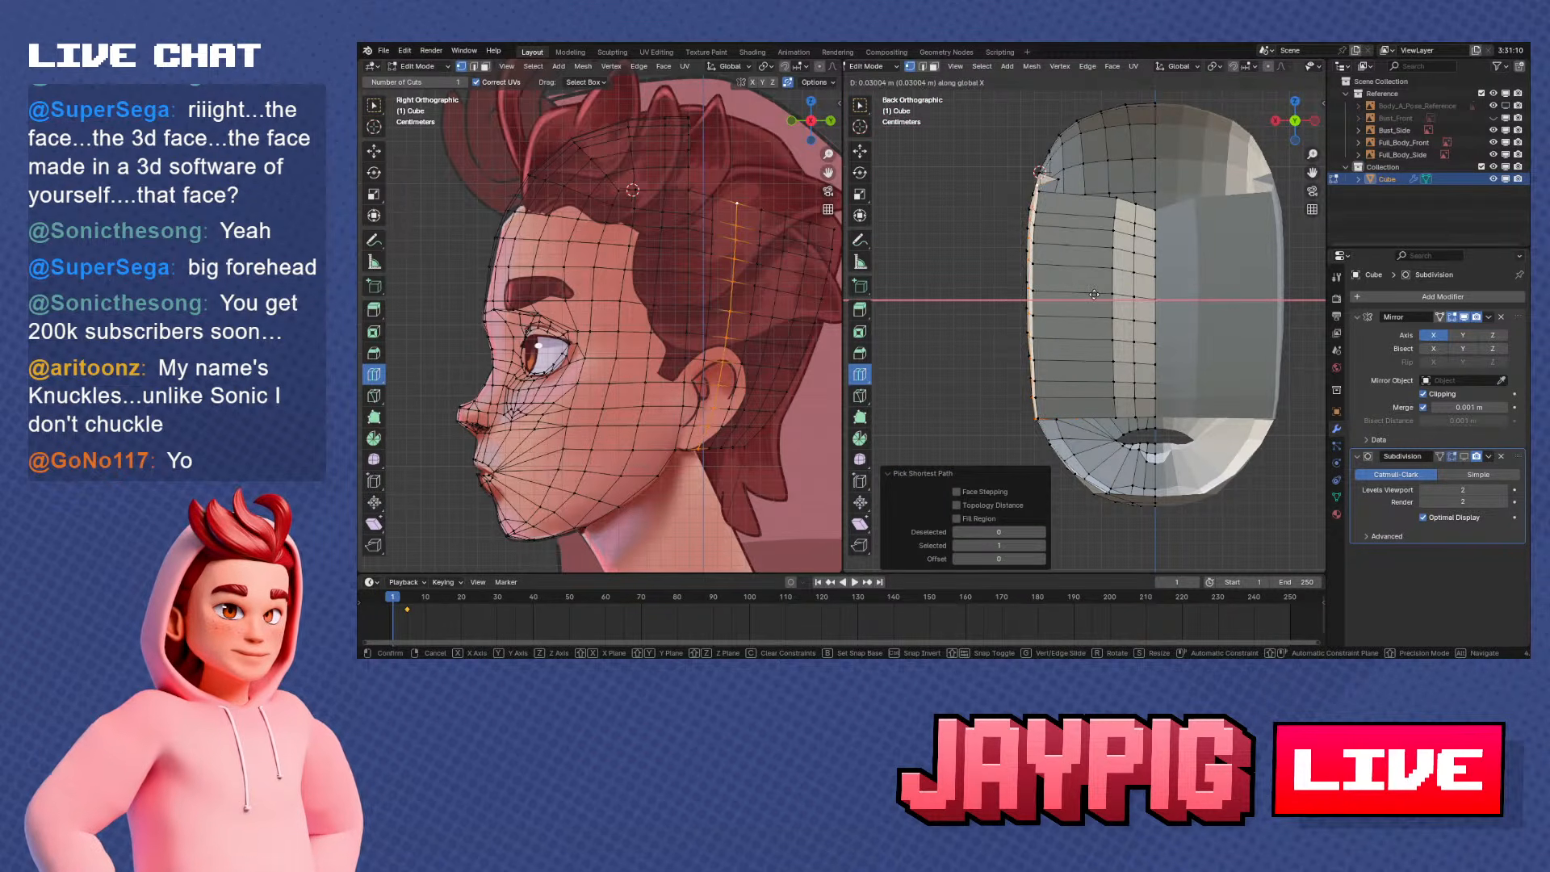
click(1094, 294)
Select the frontmost vertical loop of the back section and move it outward about 0.02 m along X
middle_drag(1094, 294, 1175, 225)
right_click(995, 149)
middle_drag(995, 149, 1064, 192)
ctrl+right_click(1059, 392)
key(KP_3)
key(KP_1)
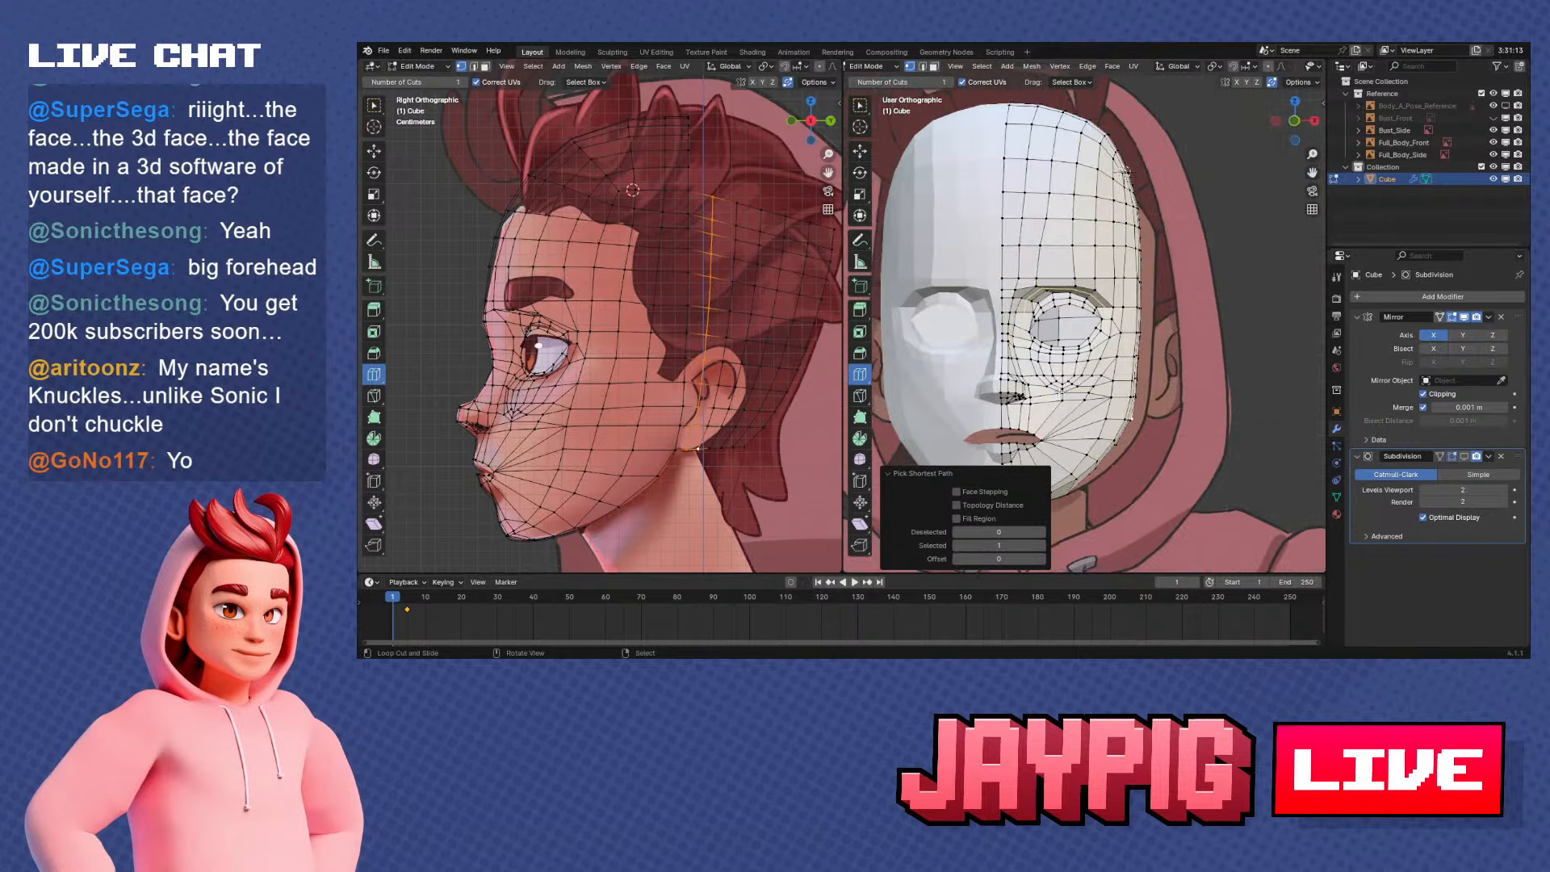
key(ctrl+KP_1)
key(g)
key(x)
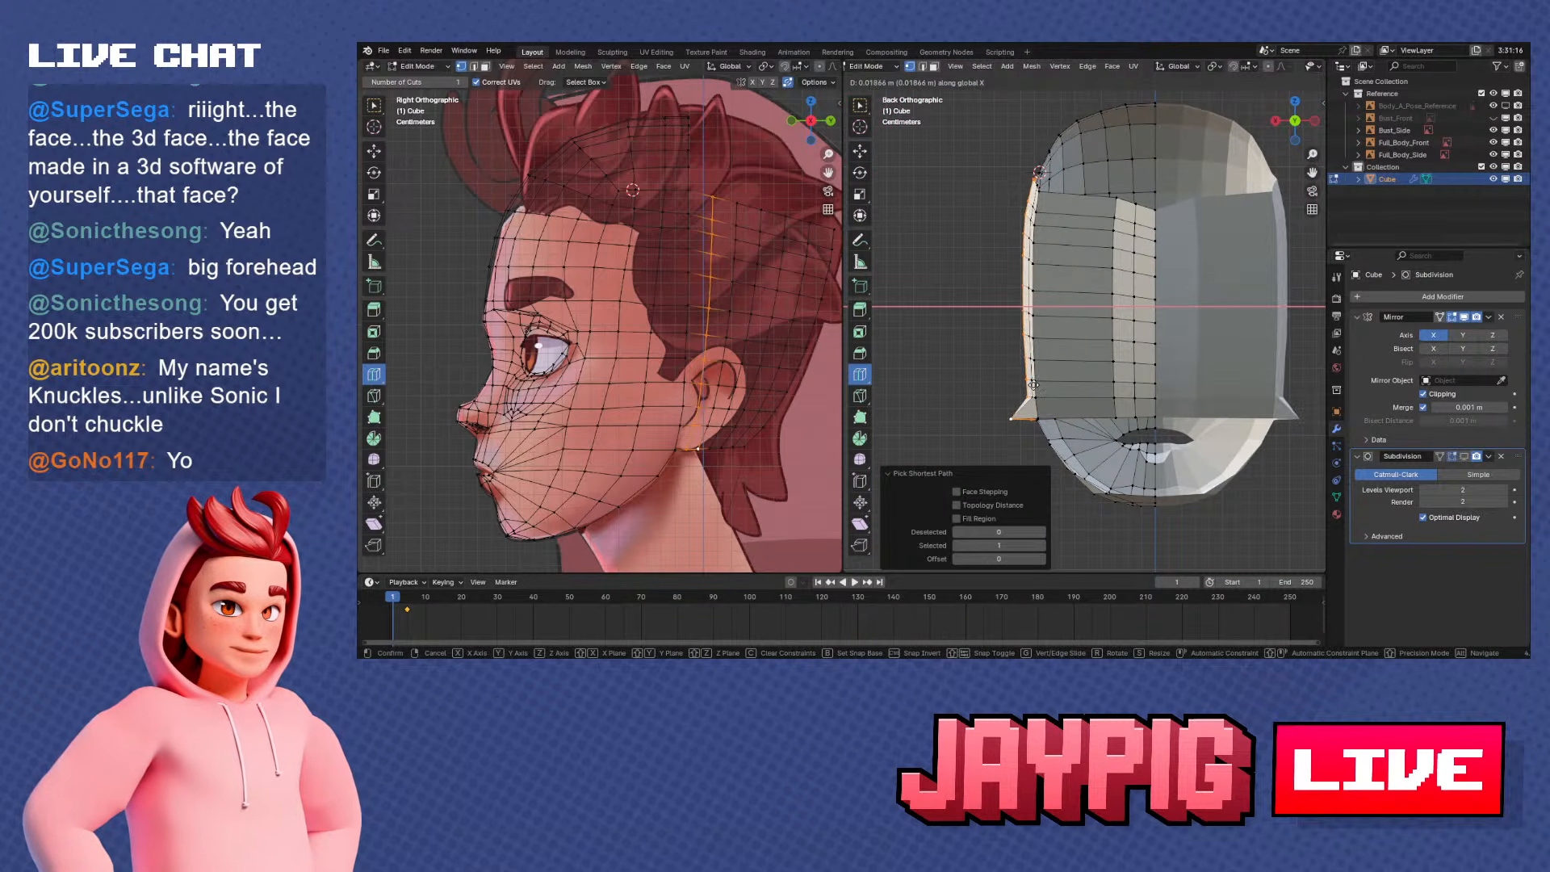
click(1033, 386)
Move the frontmost loop about 0.019 m further outward along X and fine-tune its X position
middle_drag(1033, 386, 1190, 316)
middle_drag(1060, 339, 1146, 420)
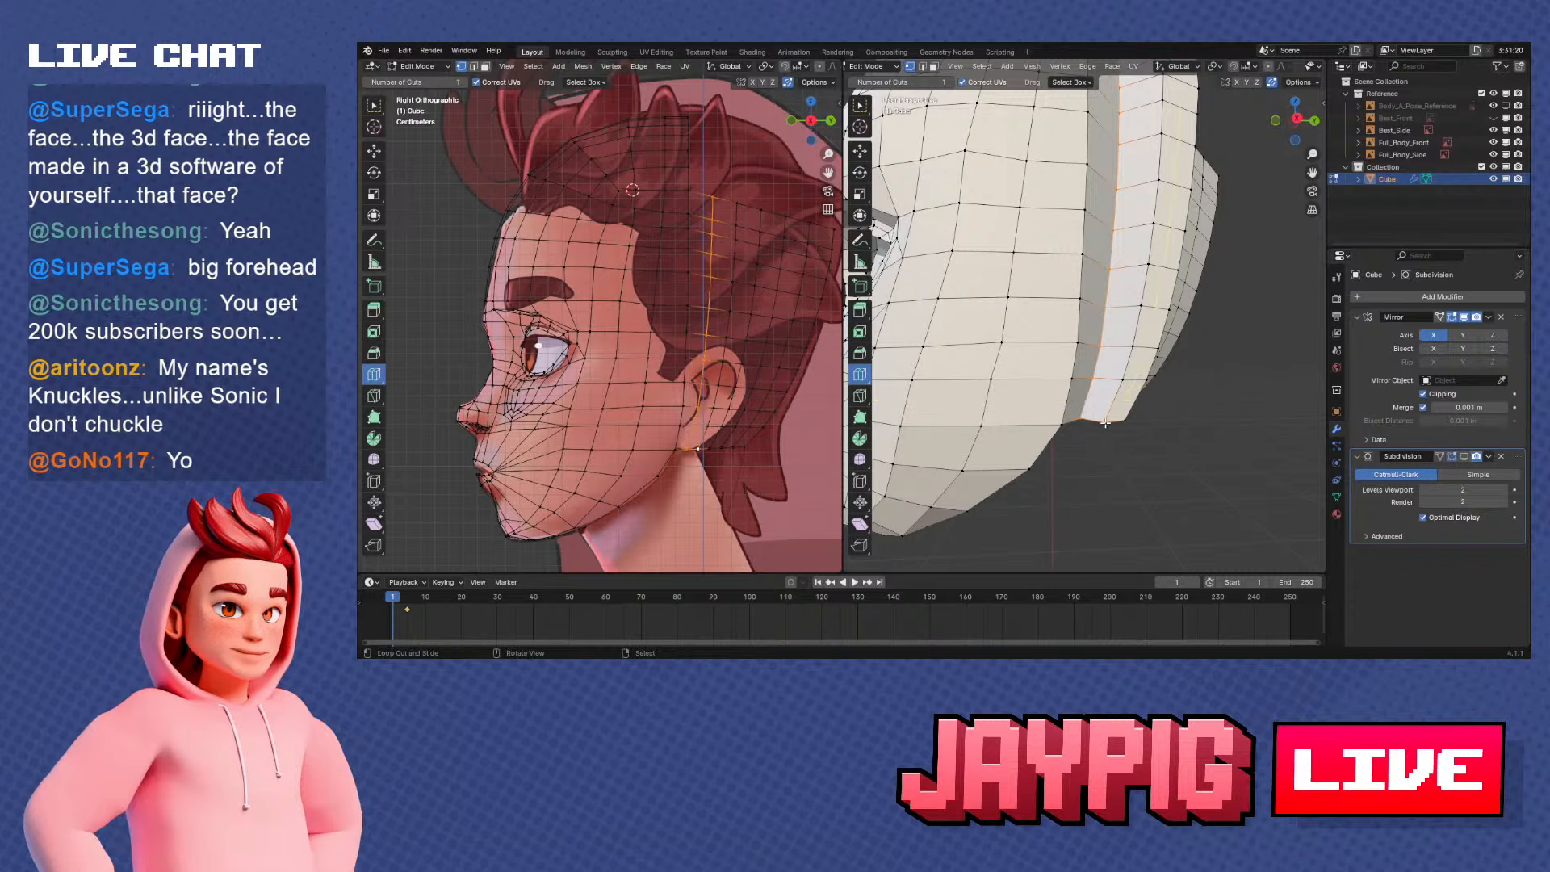
scroll(1123, 432, down, 2)
key(g)
key(x)
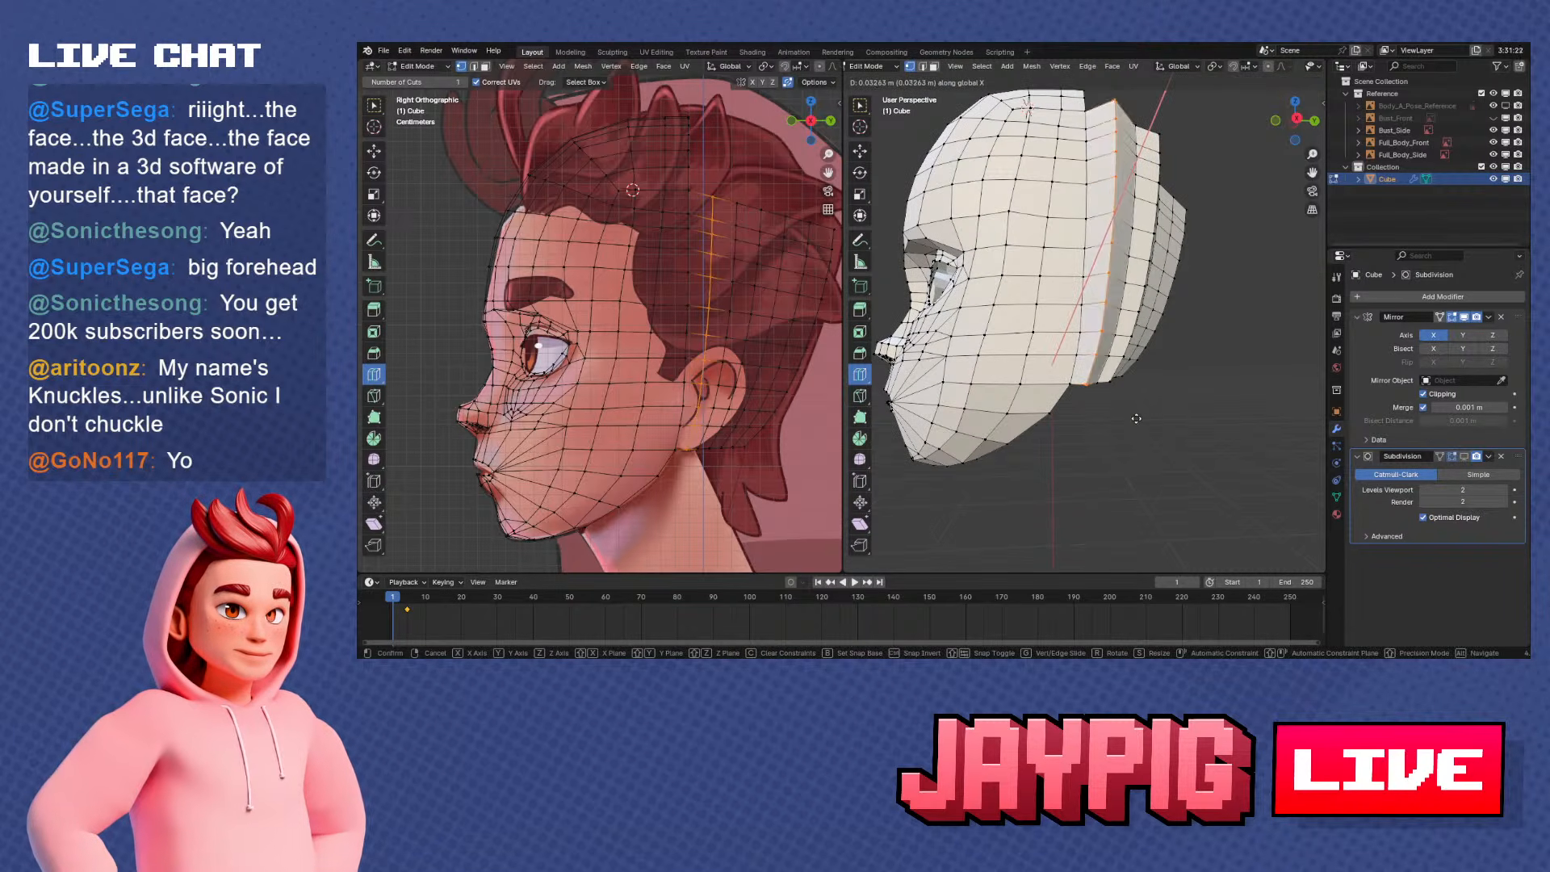
click(1133, 422)
middle_drag(1134, 423, 1119, 428)
key(g)
key(x)
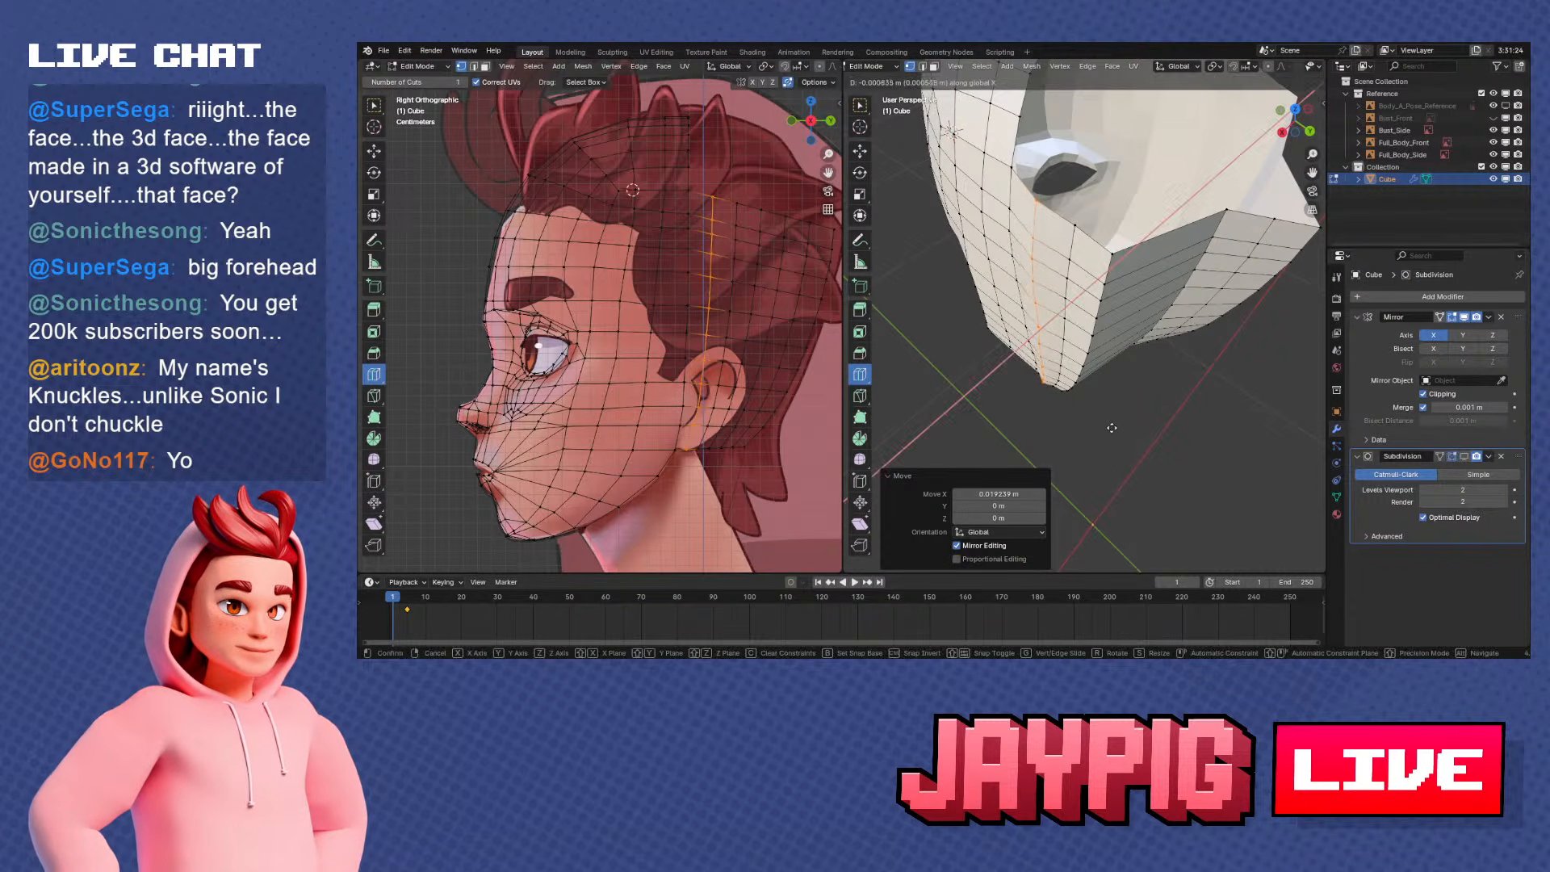
click(1109, 427)
Nudge the second vertical loop of the back section inward about 0.002 m along X
middle_drag(1073, 436, 1182, 302)
scroll(1141, 293, up, 2)
key(g)
key(x)
click(1137, 316)
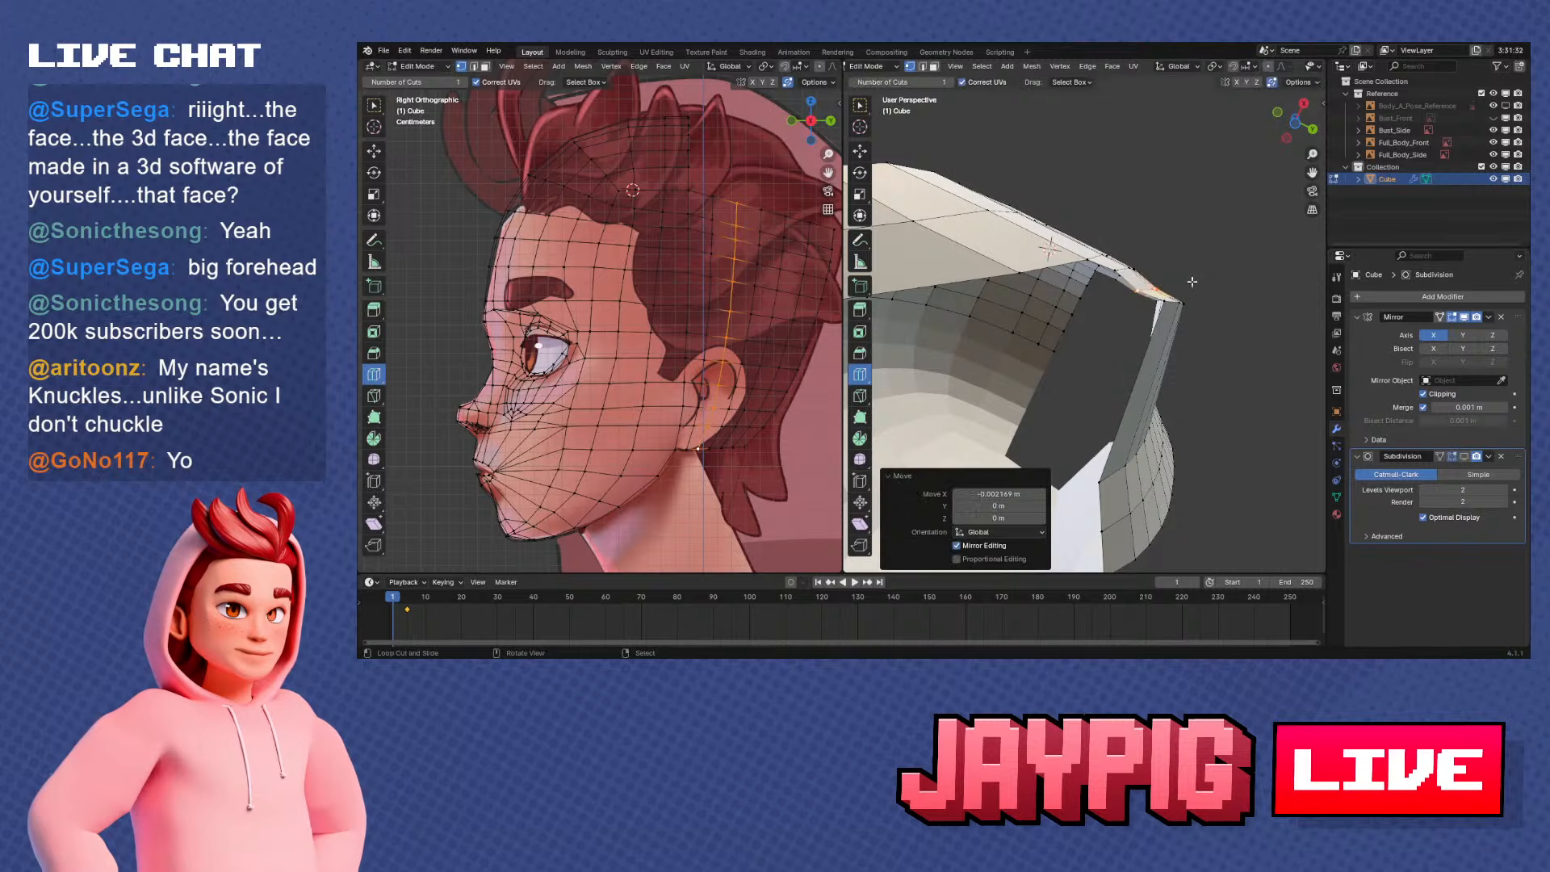
Select the middle vertical loop and move it inward about 0.006 m along X
alt+click(1183, 303)
alt+click(1174, 301)
key(g)
key(x)
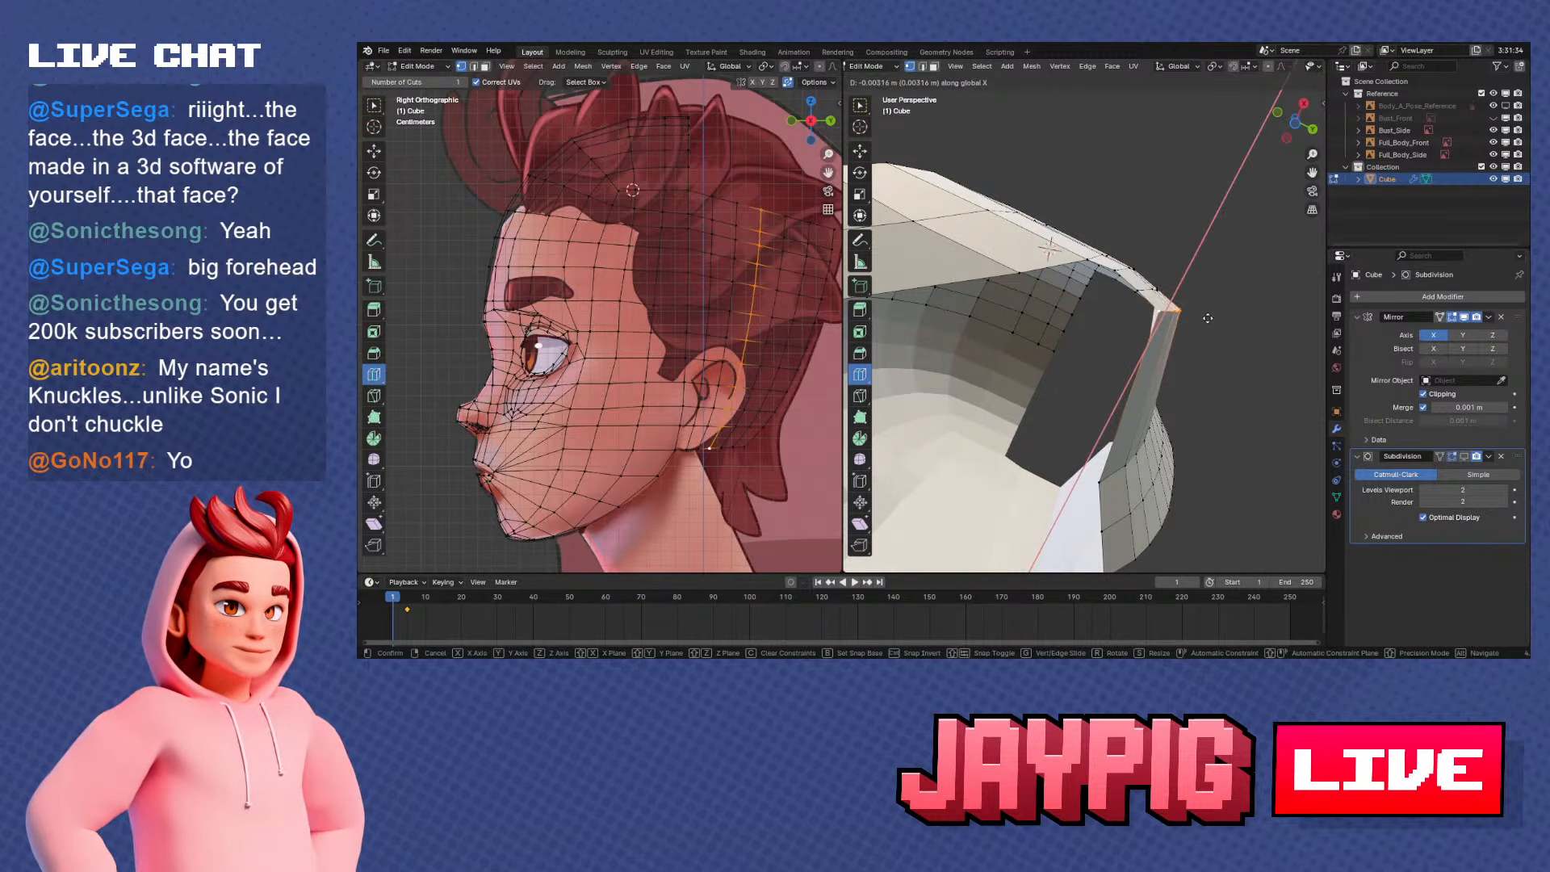
click(1204, 323)
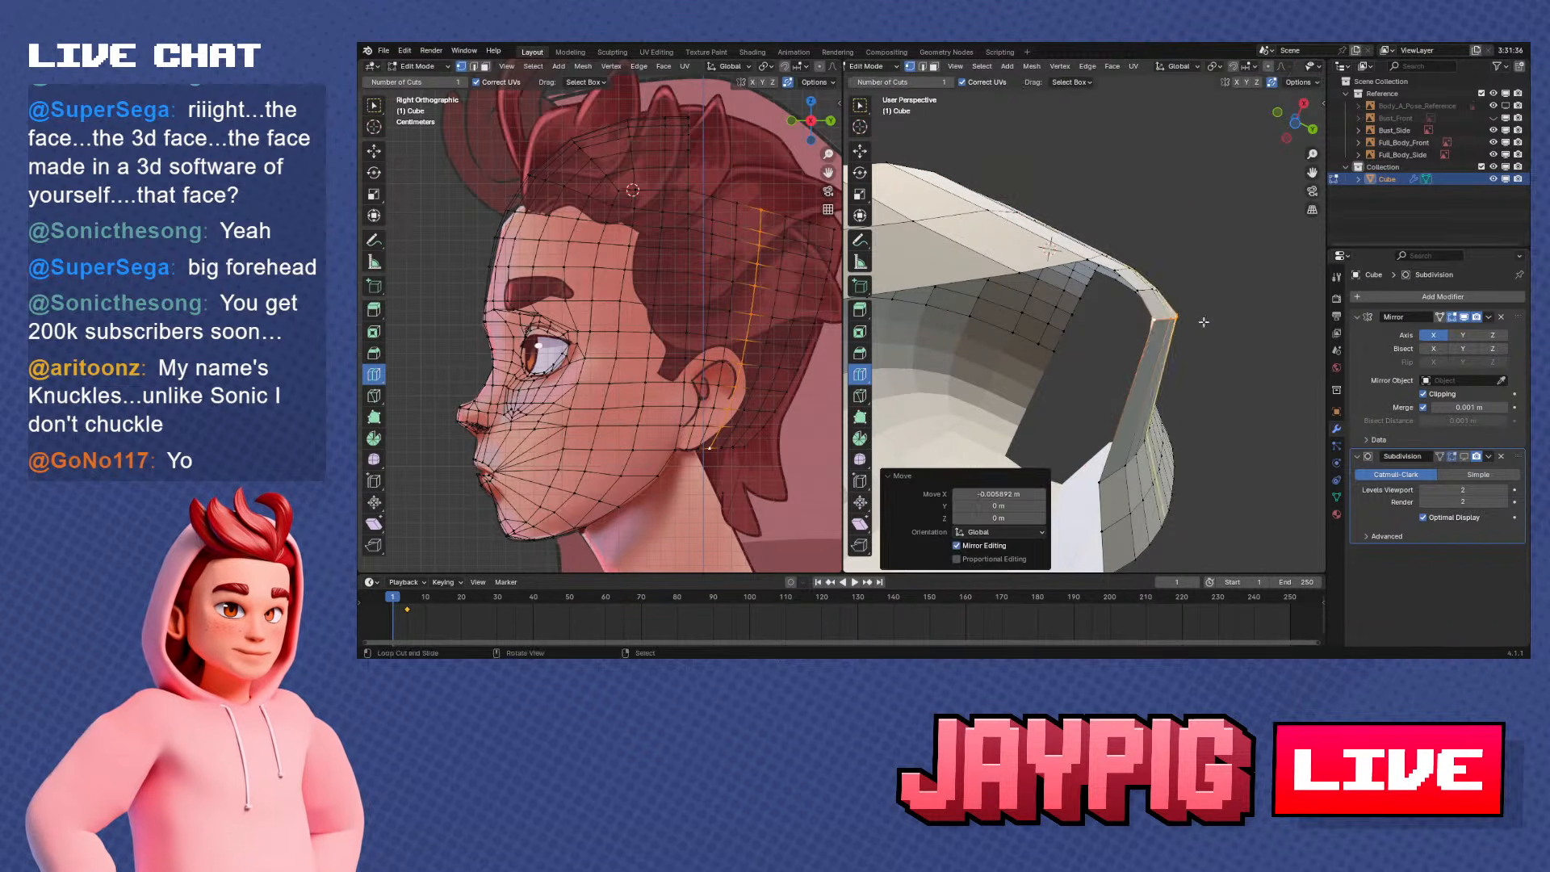
Dissolve the edges of the frontmost vertical loop and slide the next loop forward to even the spacing
middle_drag(1204, 323, 1170, 266)
scroll(1134, 408, down, 3)
middle_drag(1131, 412, 1120, 449)
key(KP_1)
key(KP_3)
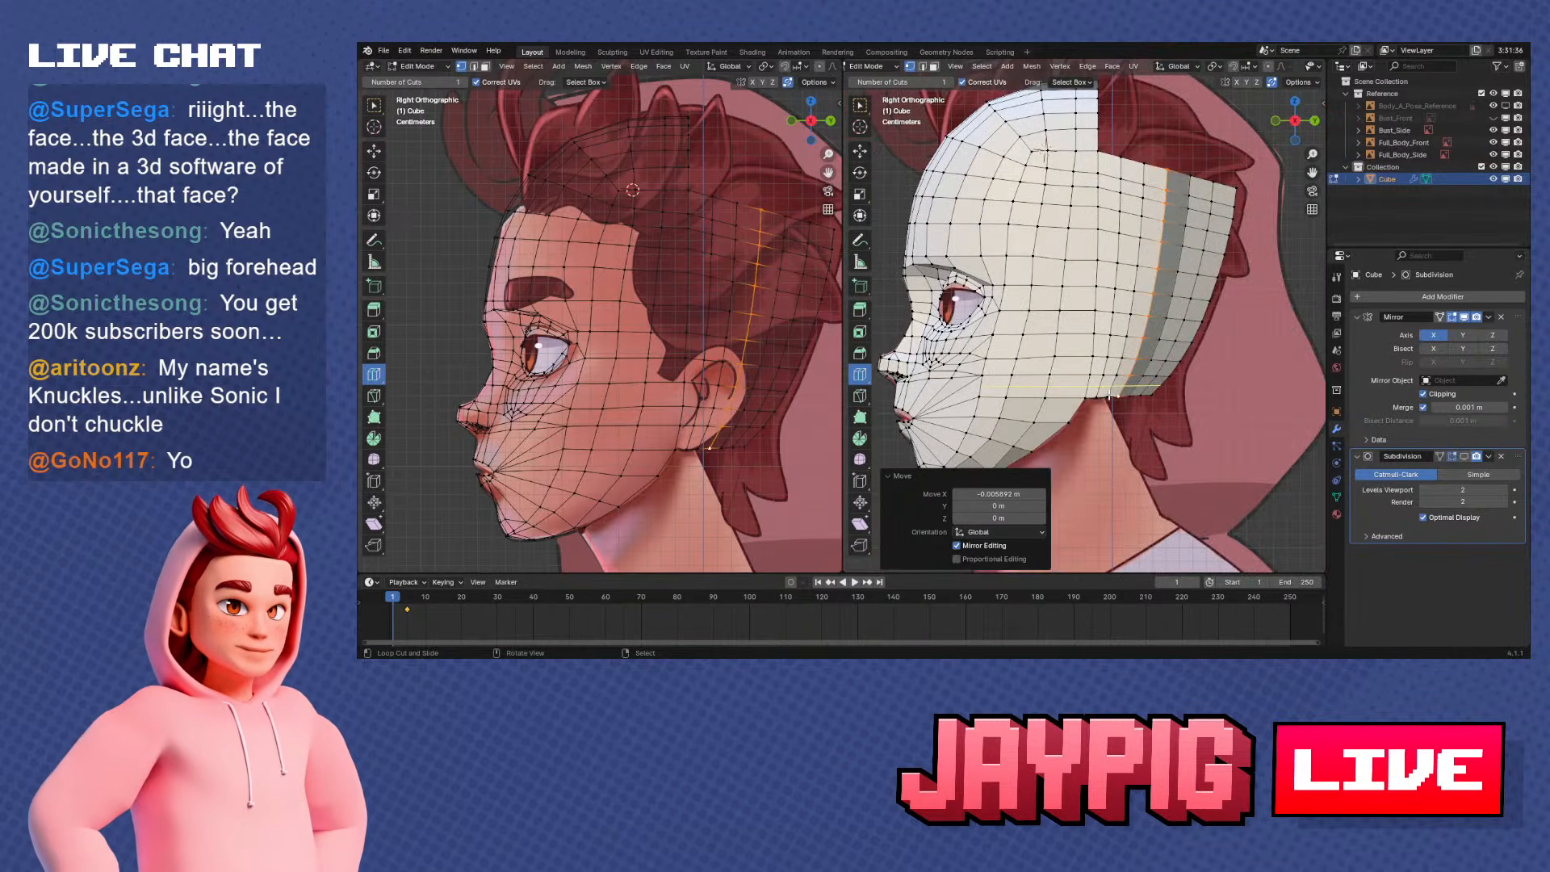
scroll(1118, 404, up, 4)
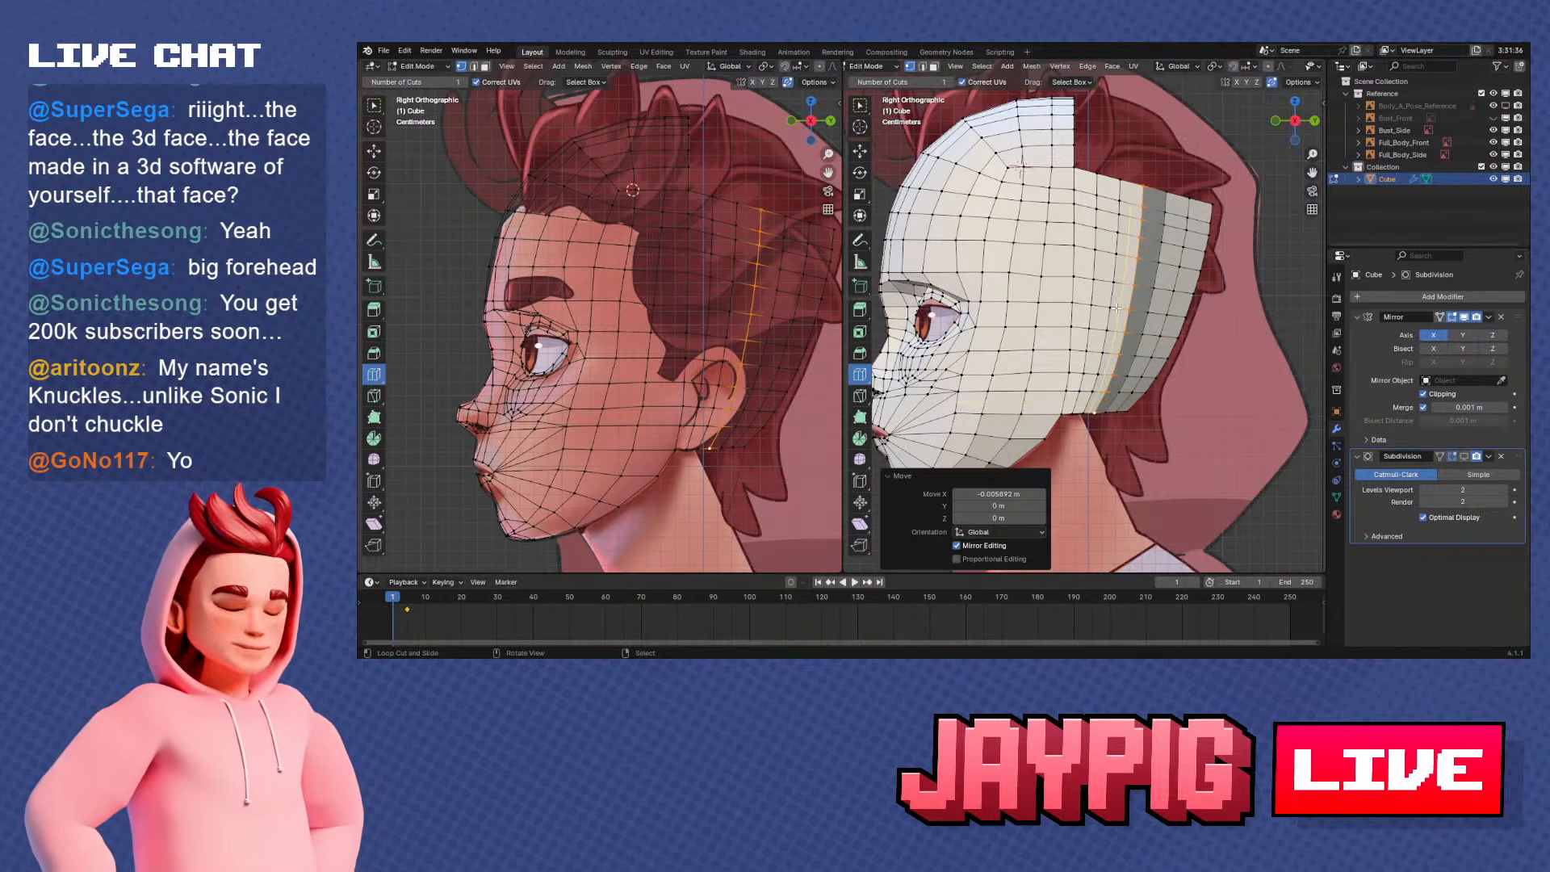
key(x)
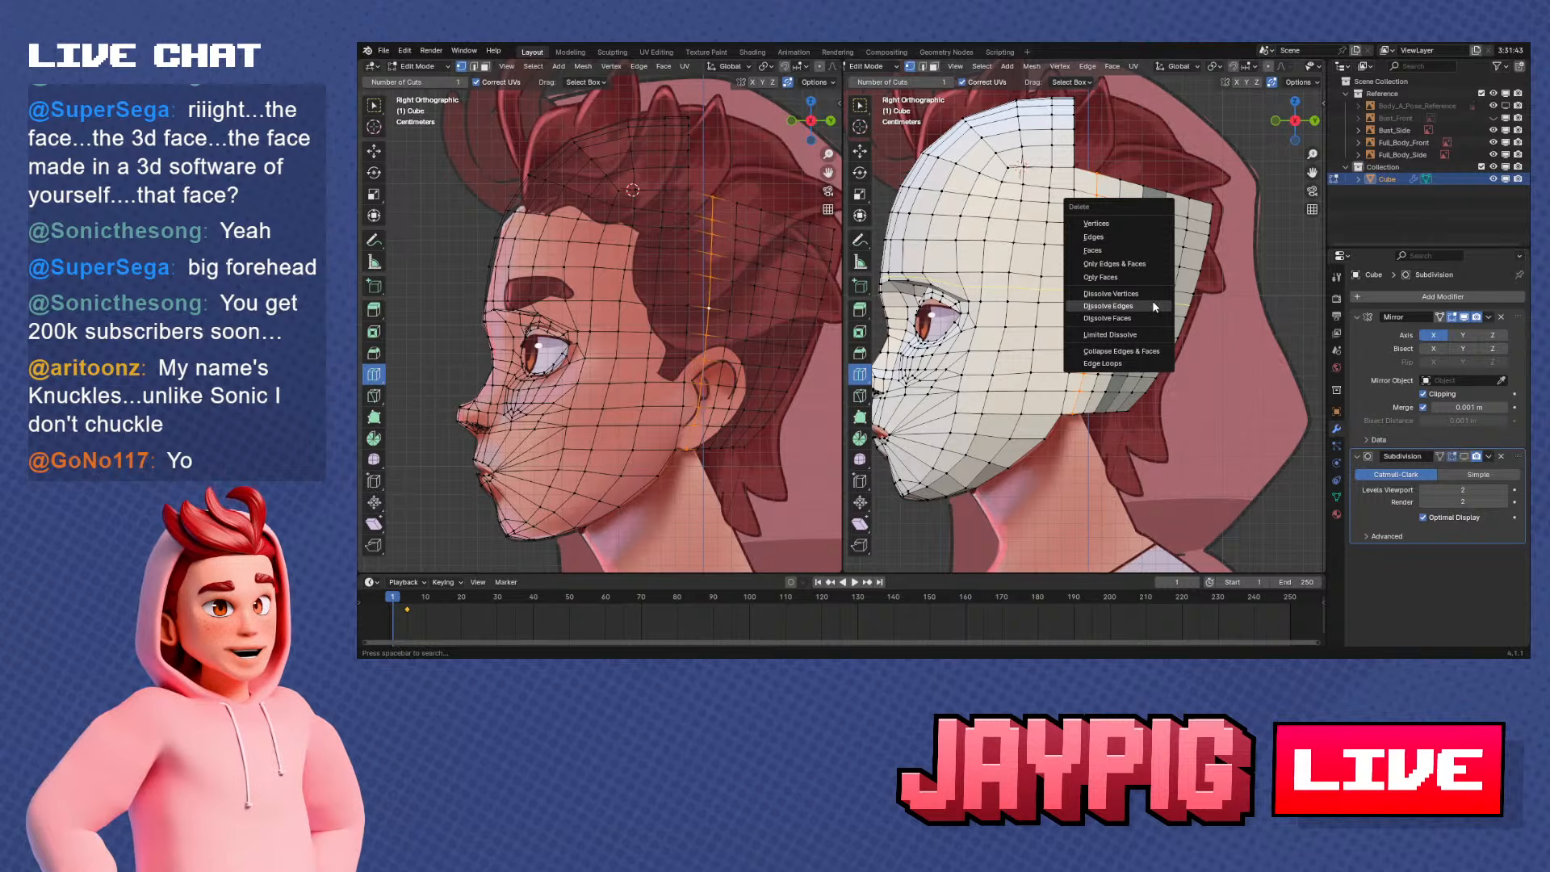
click(1151, 300)
drag(1110, 352, 1187, 358)
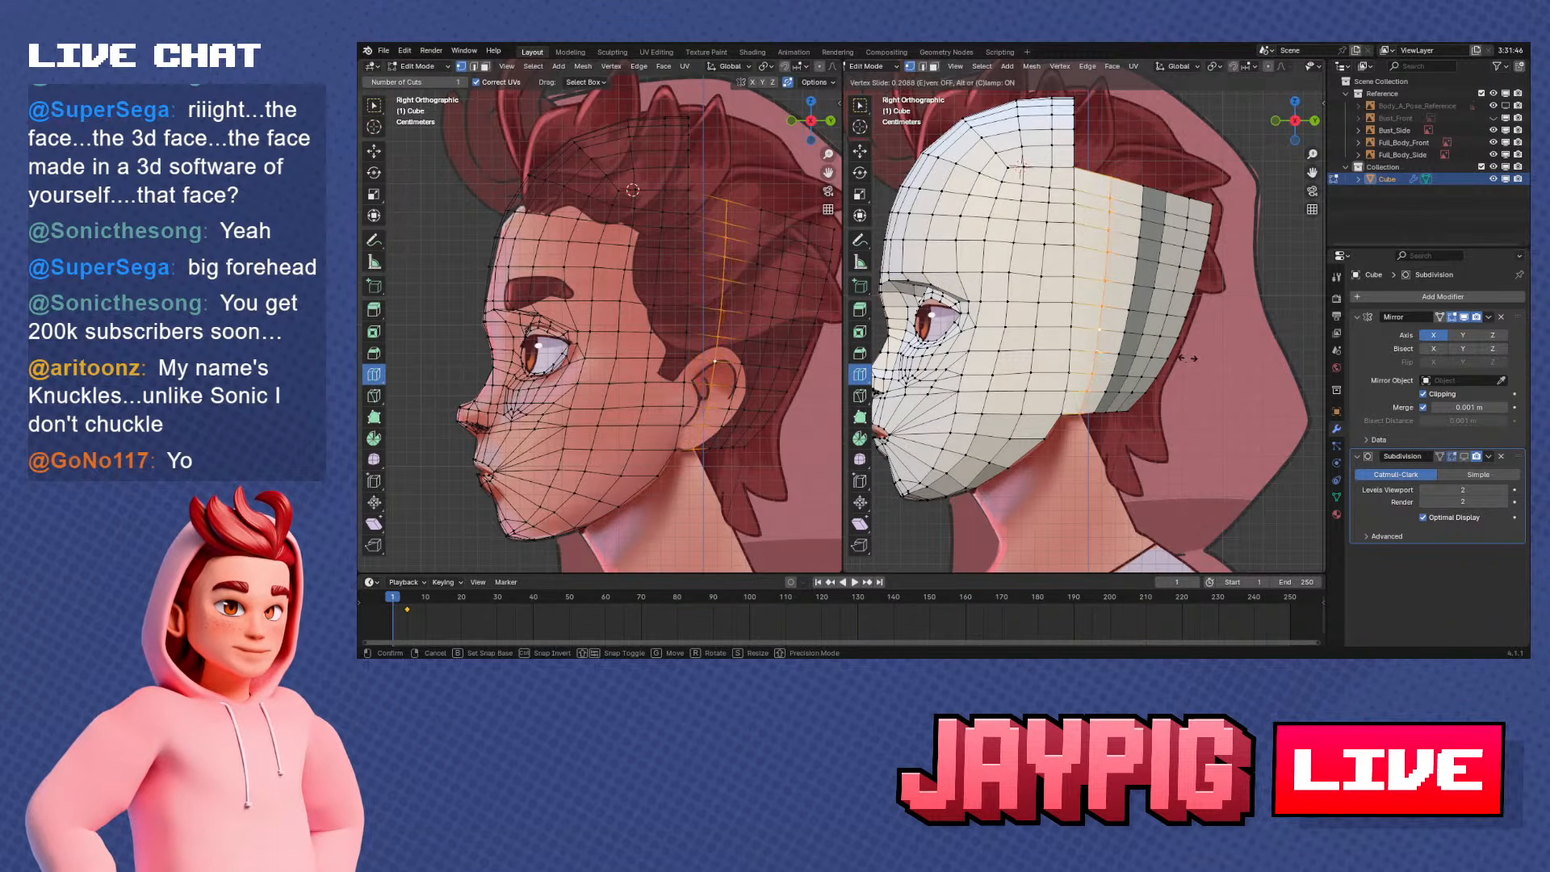
click(1186, 358)
Select the vertical loop just behind the middle one and move it outward about 0.03 m along X
middle_drag(1147, 347, 1160, 310)
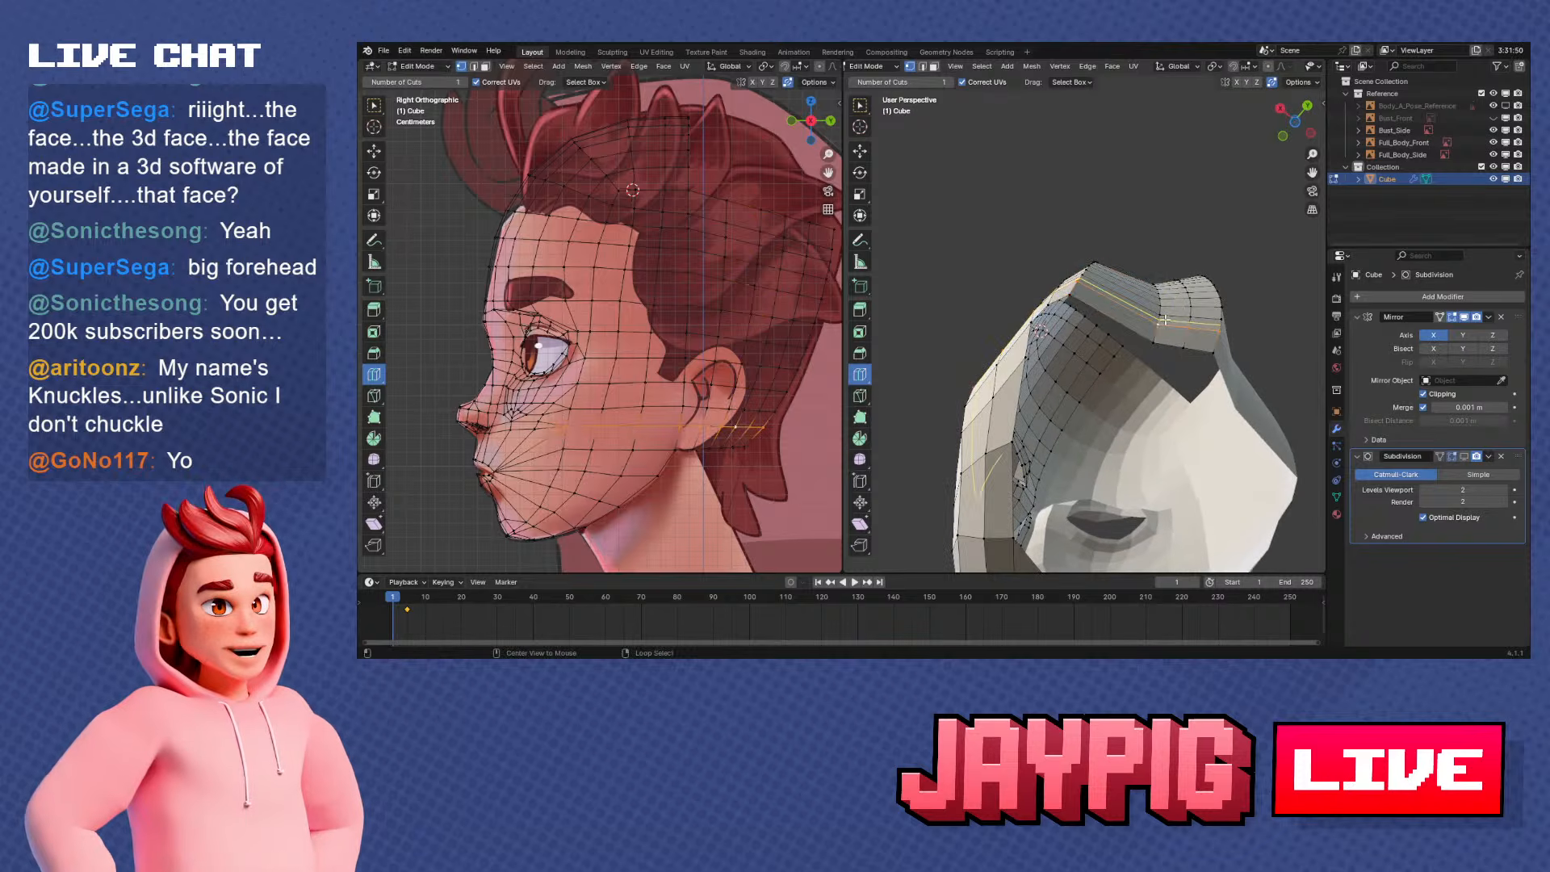
click(1160, 310)
key(g)
key(x)
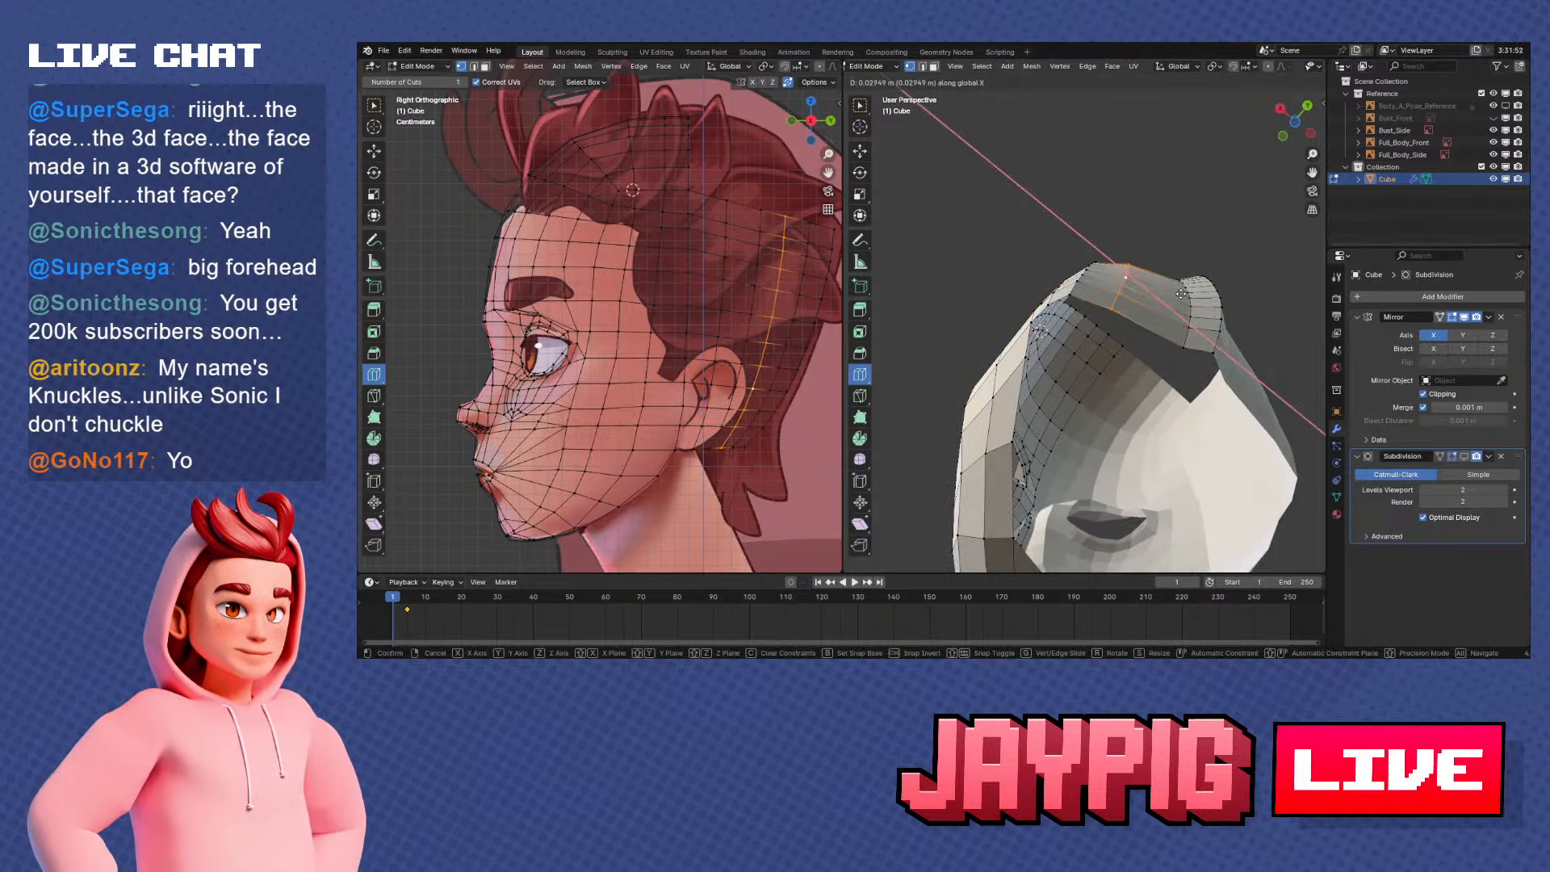
click(1173, 289)
Select the last vertical loop before the head's centre line and move it outward along X and back along Y
click(1191, 302)
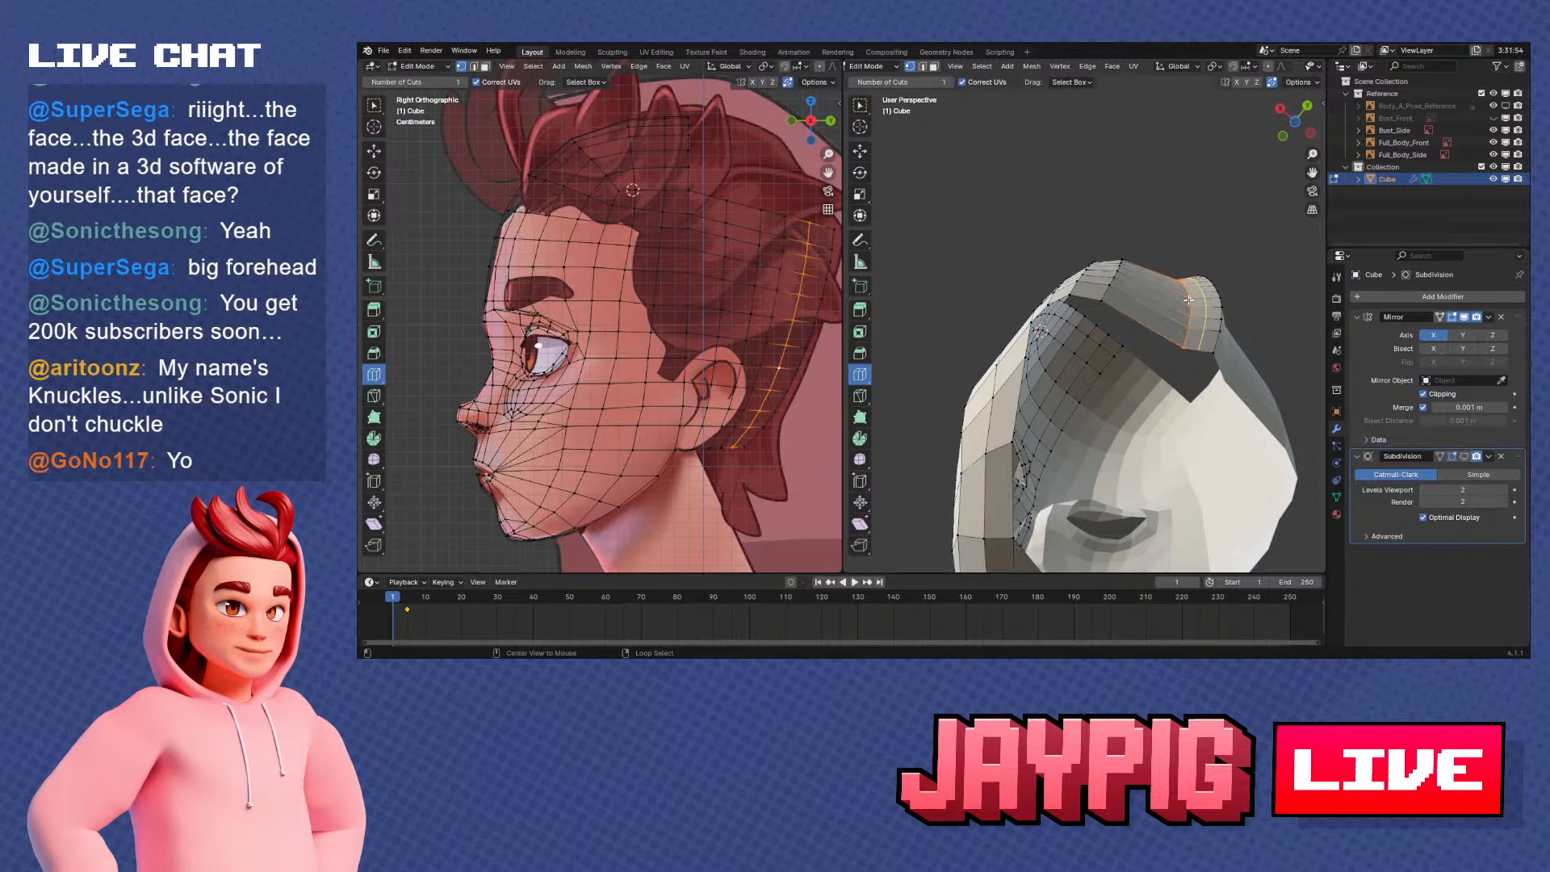
key(g)
key(x)
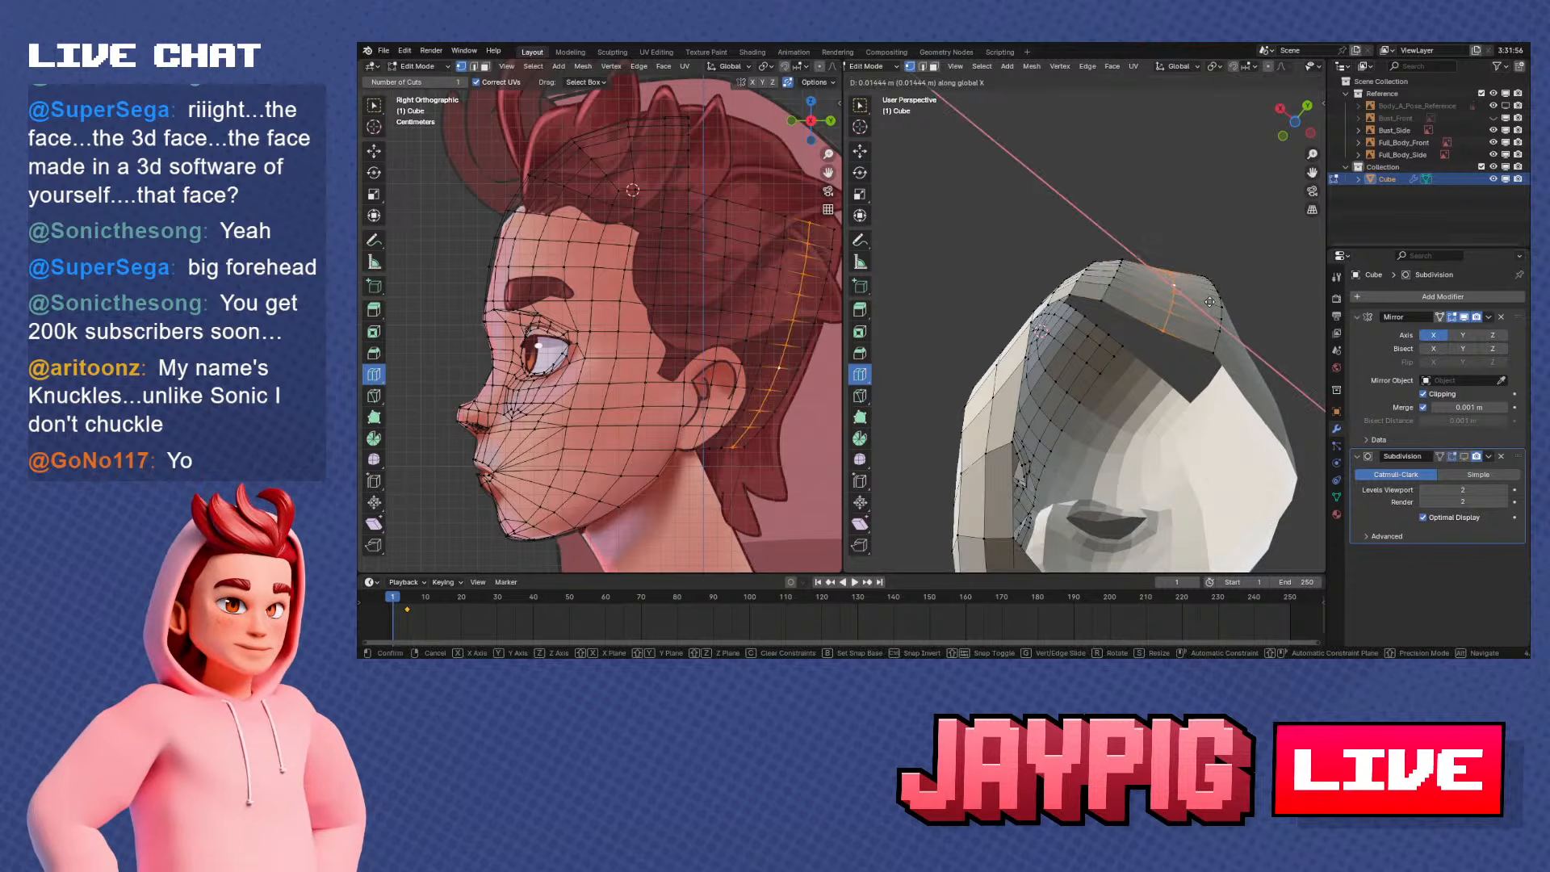
click(1200, 299)
key(g)
key(y)
click(1208, 305)
Refine the last loop's X position and move it about 0.005 m further back along Y
middle_drag(1208, 309, 1139, 418)
key(g)
key(x)
click(1172, 380)
key(g)
key(y)
click(1152, 335)
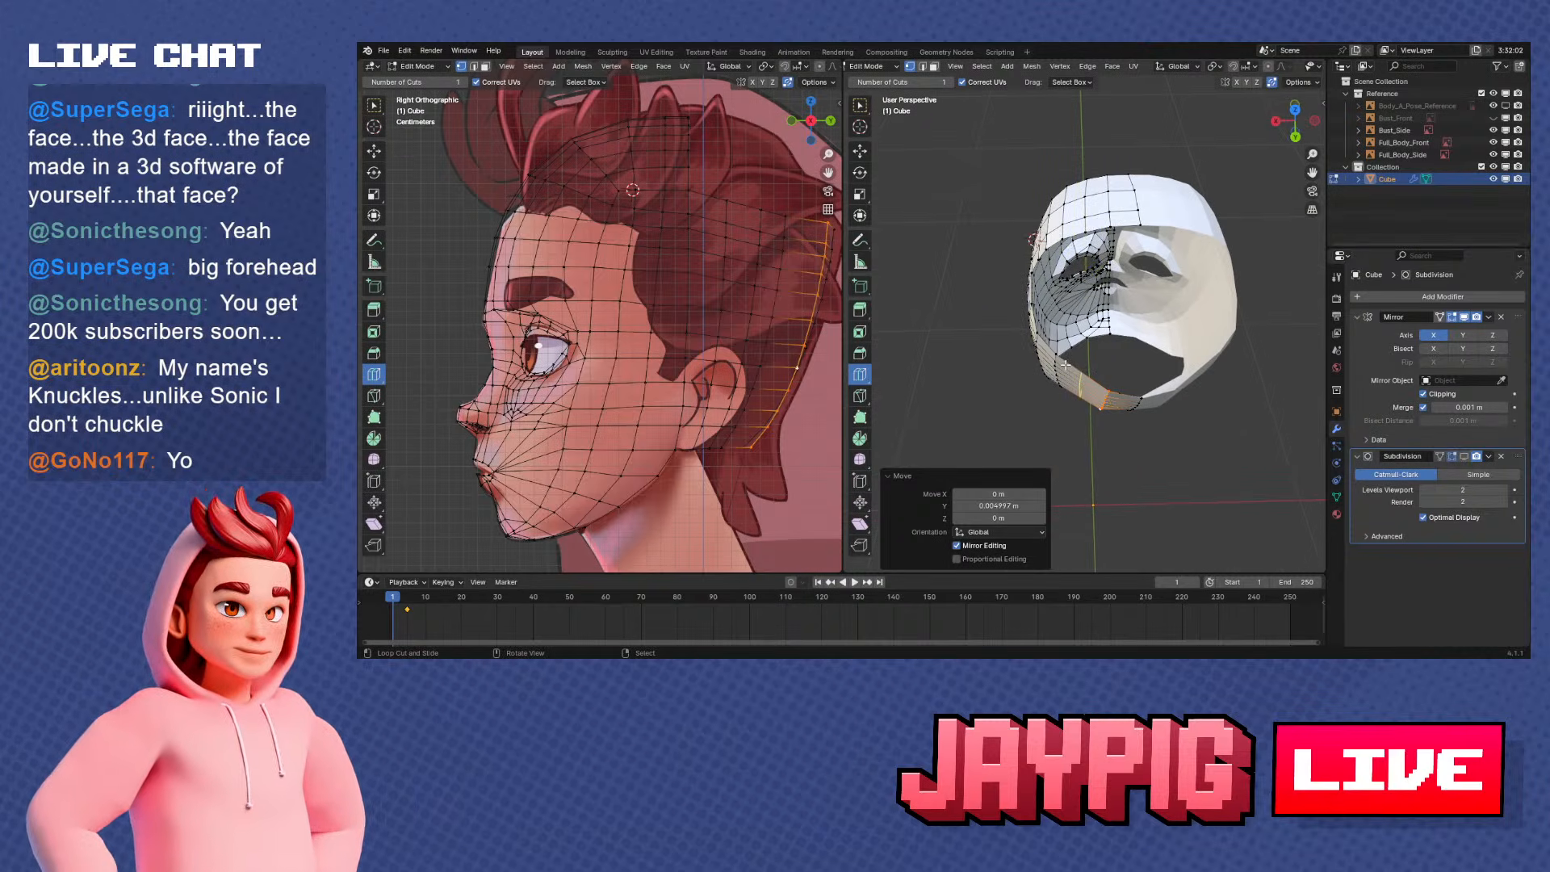
Add one vertical loop cut at the rear of the head and move it back about 0.005 m along Y
key(g)
key(y)
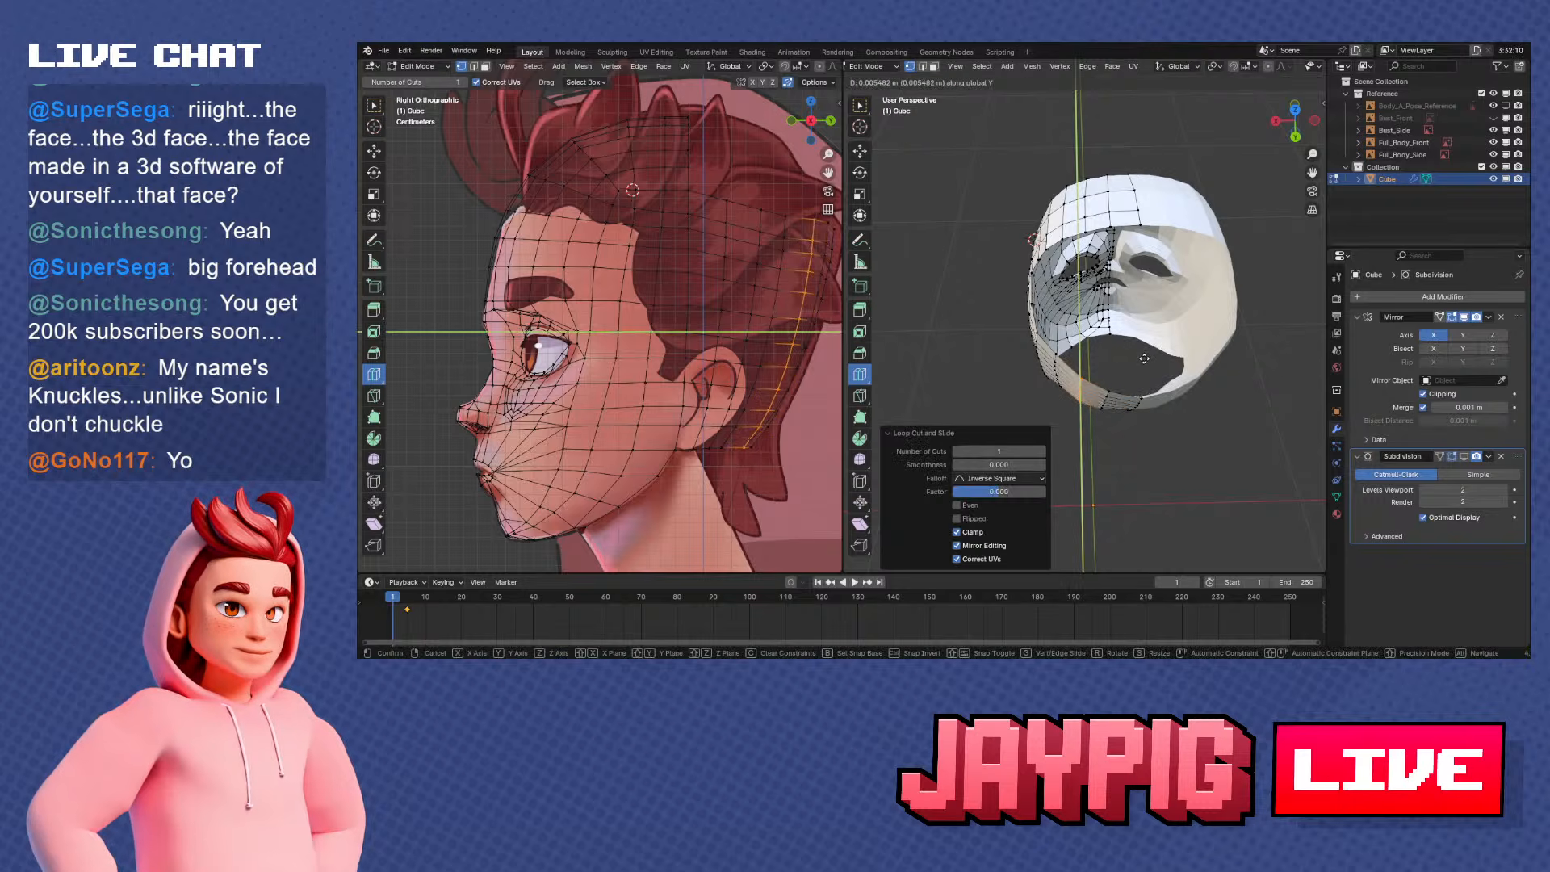
click(1120, 339)
middle_drag(1121, 339, 1259, 232)
scroll(1259, 232, up, 2)
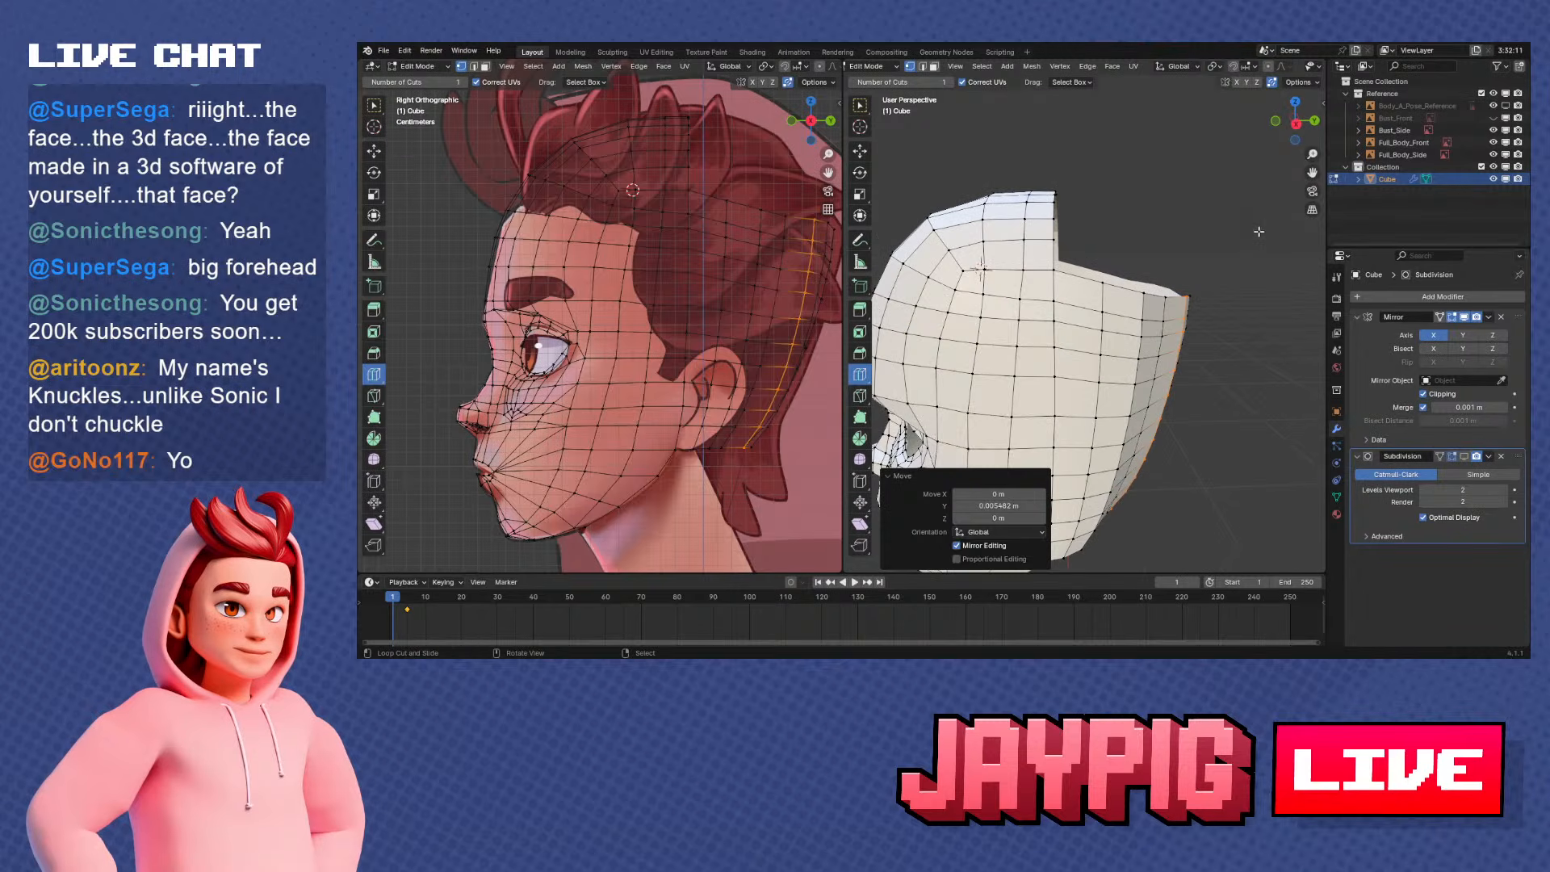
Extrude the top centre vertex of the mask backward in two segments along the crown in the side reference
middle_drag(1094, 307, 1254, 351)
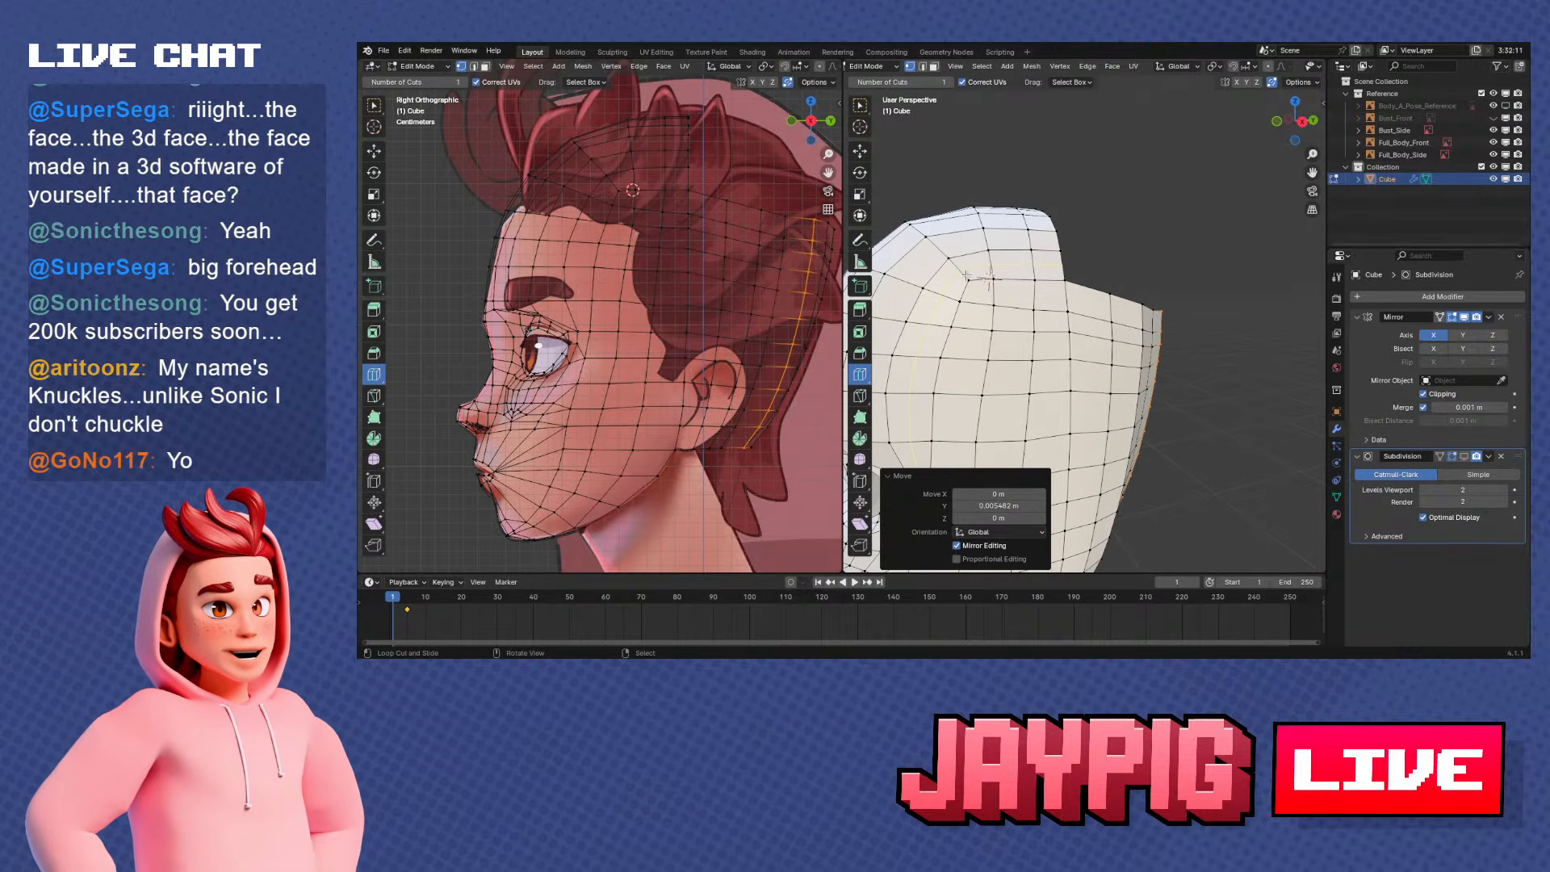
middle_drag(1078, 277, 1127, 319)
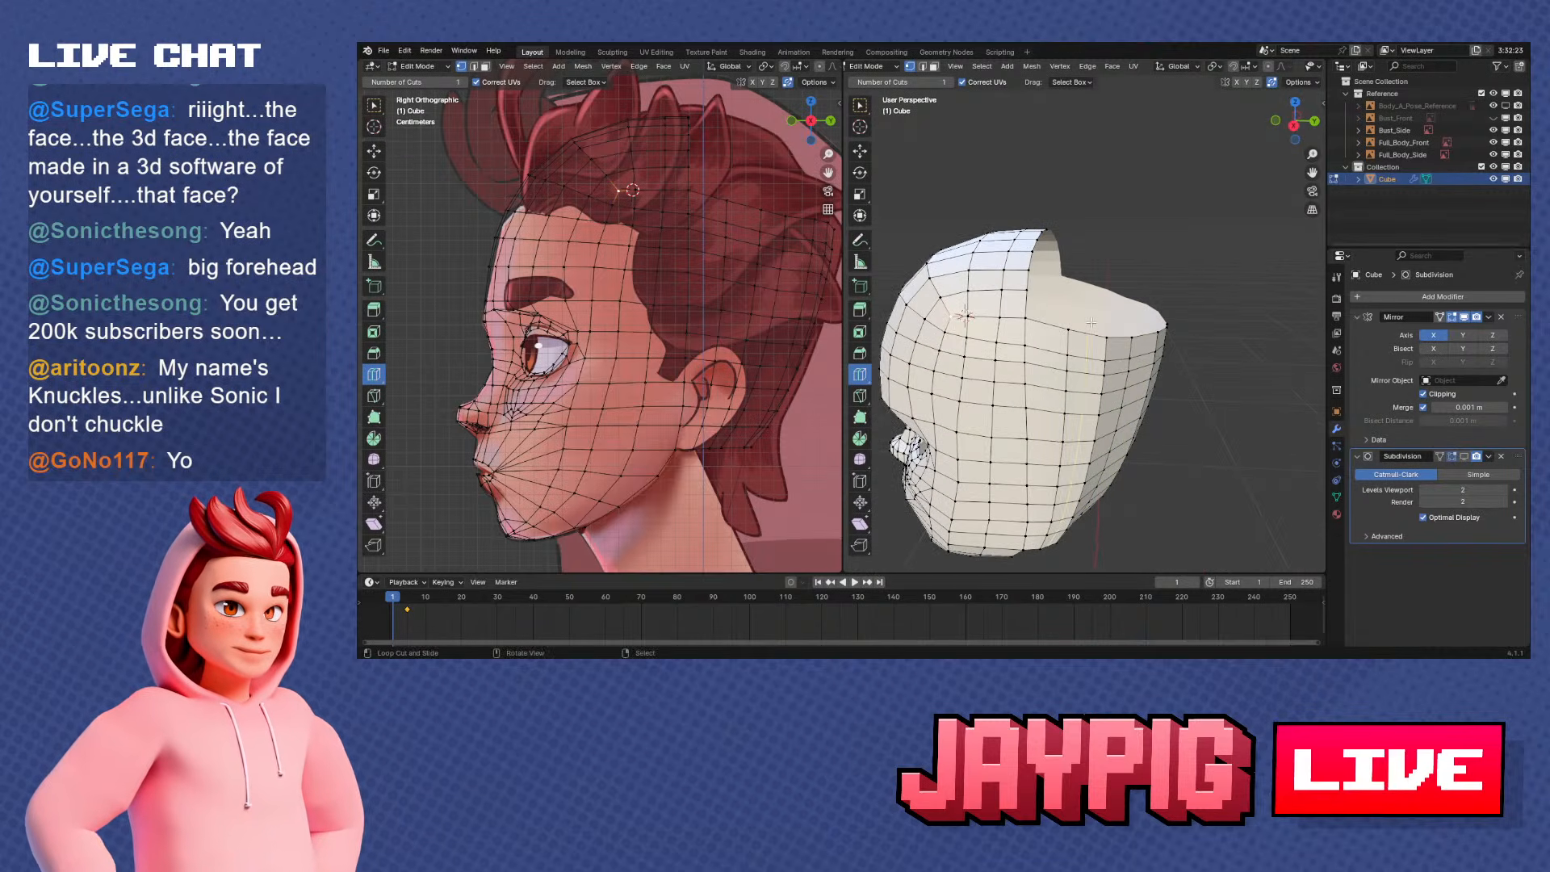
middle_drag(1115, 248, 1178, 243)
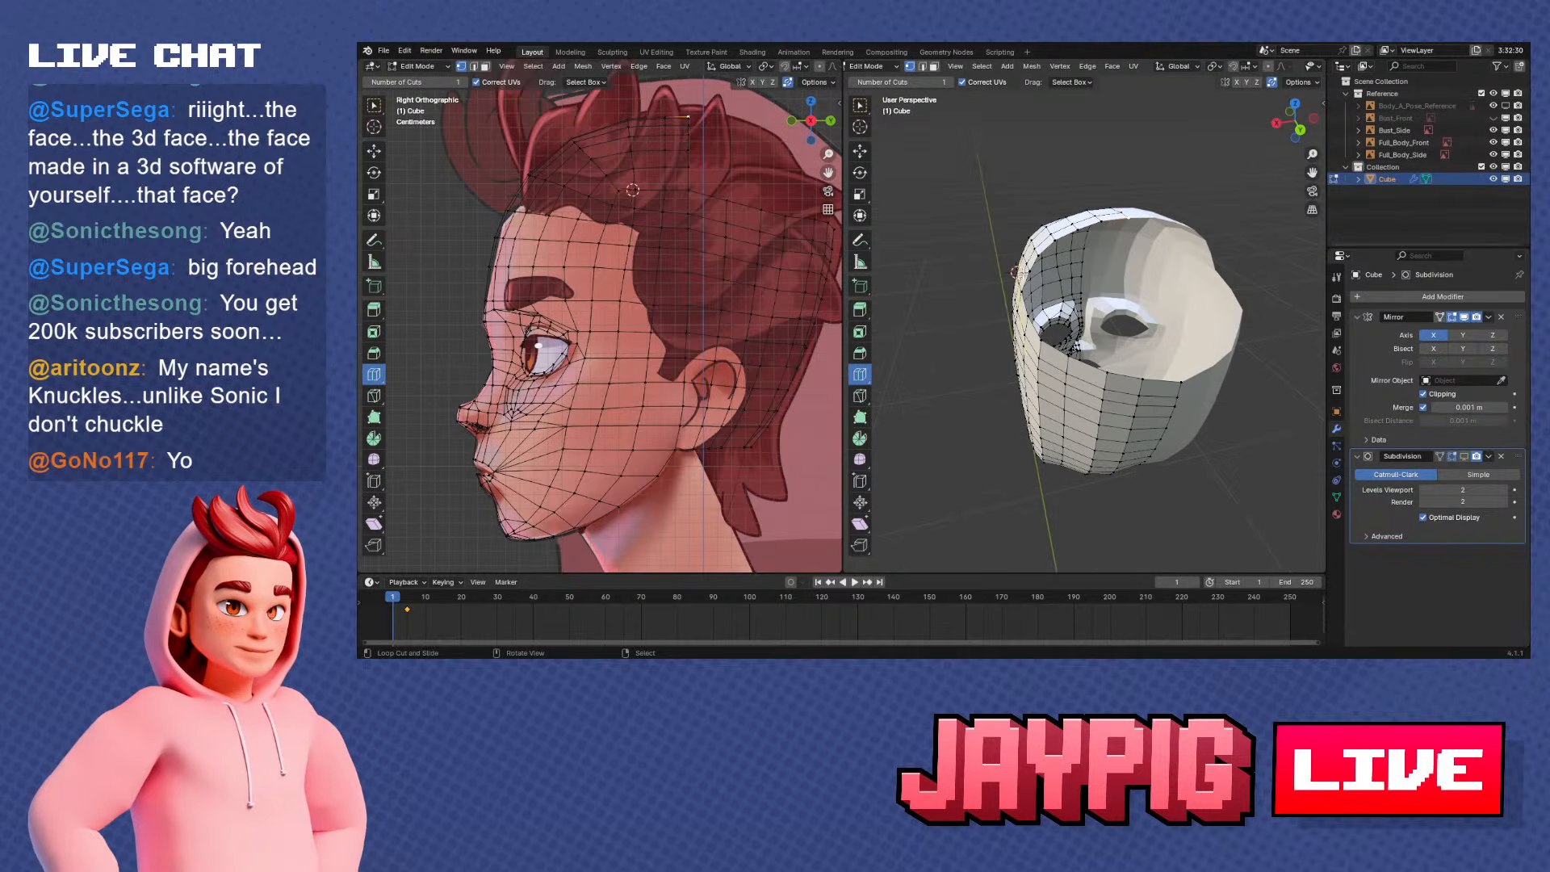
key(KP_3)
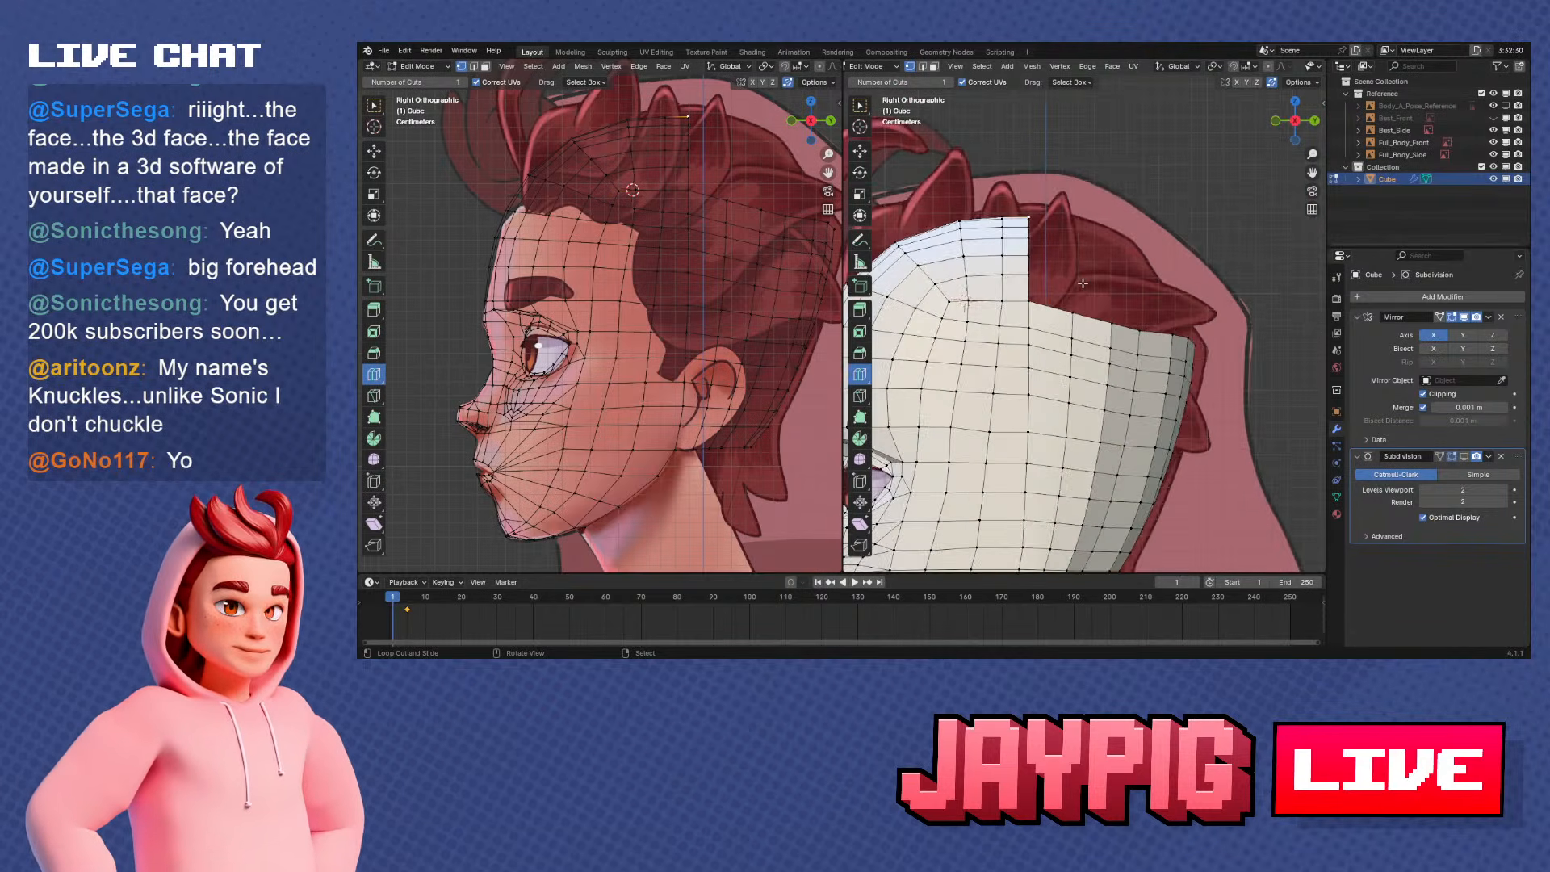
key(g)
click(1082, 247)
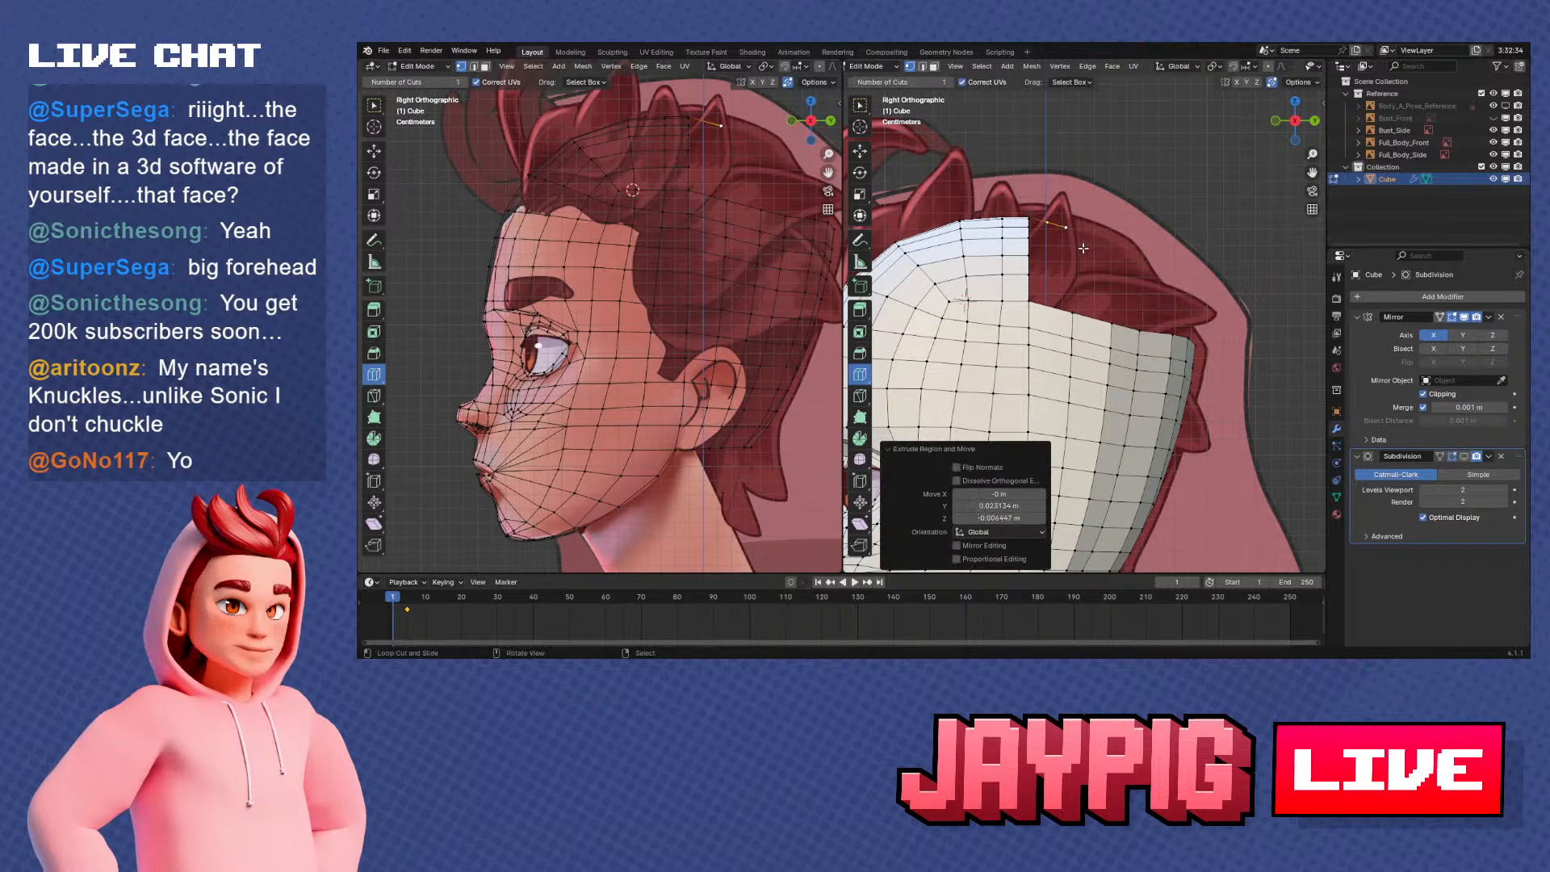
key(g)
click(1084, 247)
key(e)
click(1148, 266)
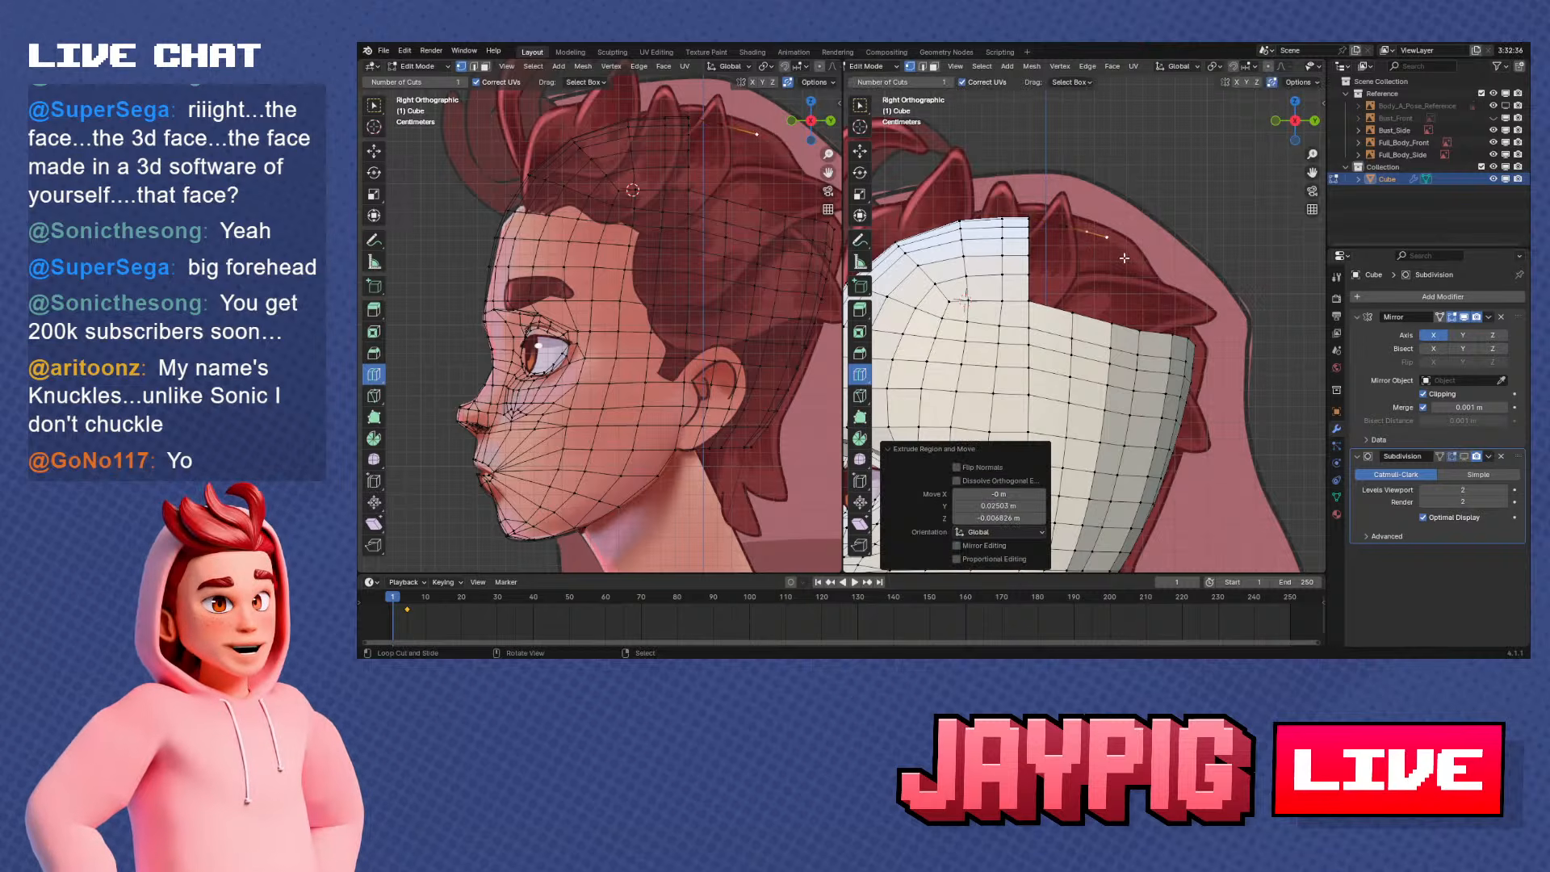
Extrude further vertices from the crown line down along the back of the skull toward the back section
key(e)
click(1164, 266)
key(e)
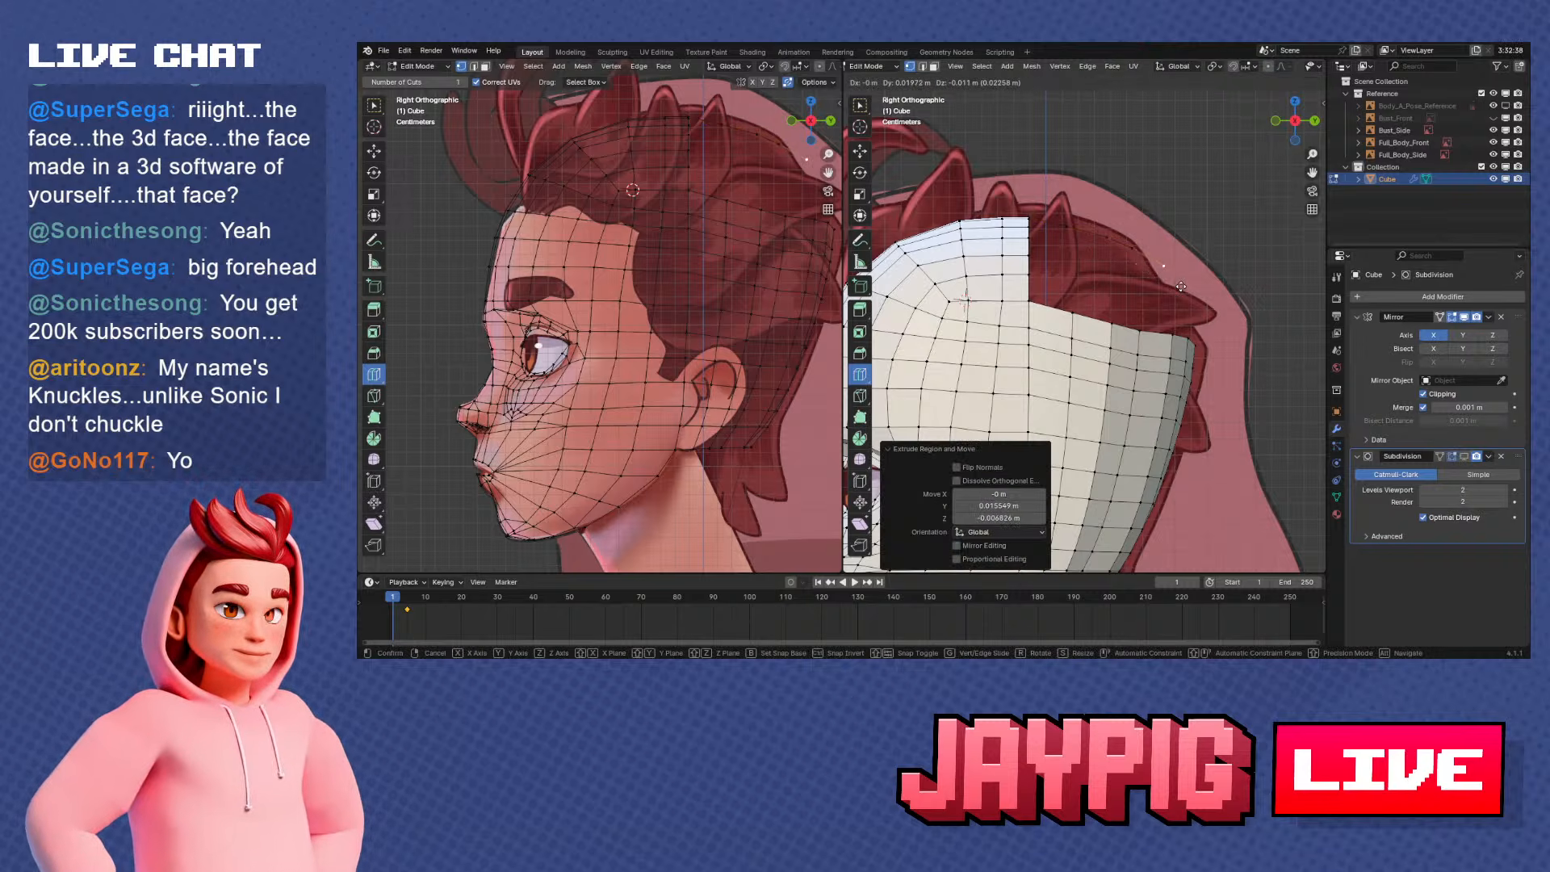
click(1184, 281)
key(e)
alt+middle_drag(1206, 305, 1226, 364)
click(1228, 372)
Snap the last extruded vertex onto the upper centre corner of the back section using the 3D cursor
right_click(1228, 353)
key(shift+s)
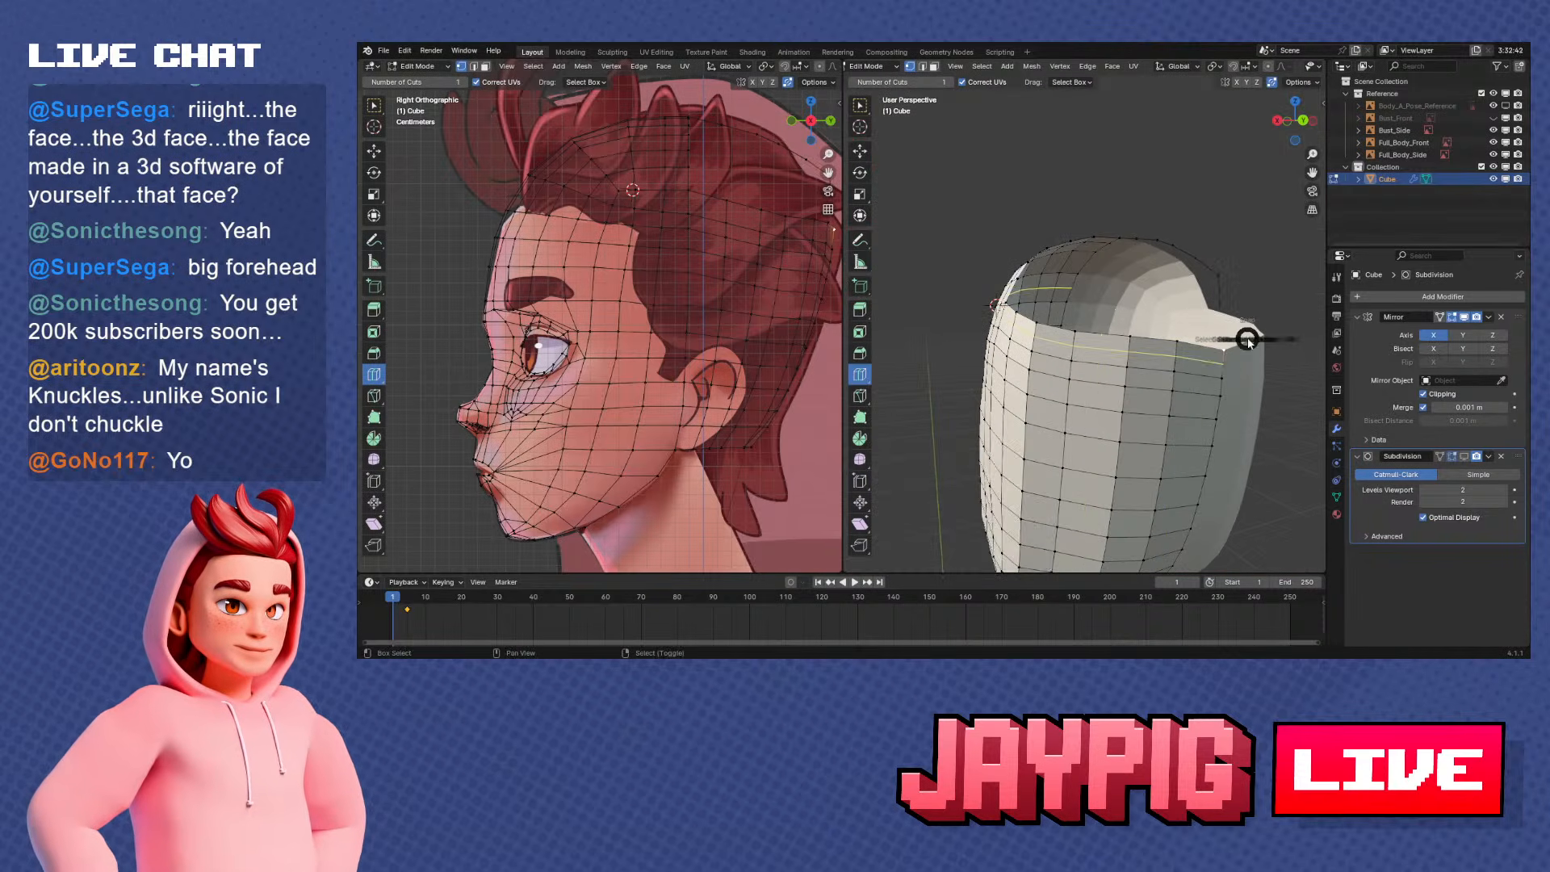
key(shift+s)
click(1239, 280)
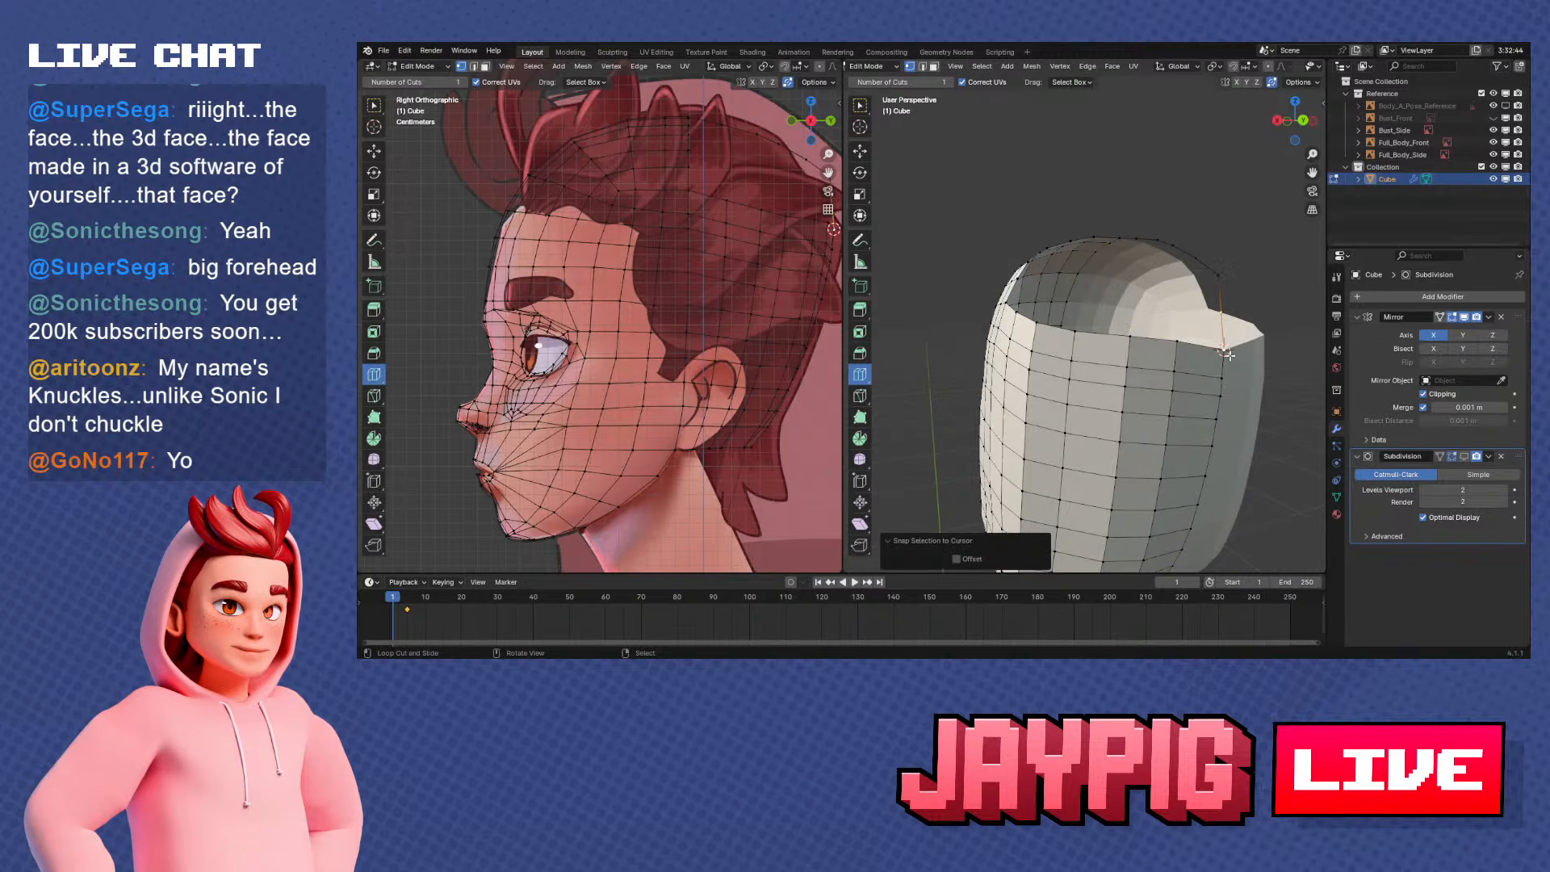
Slide the profile vertex above the back section's upper centre corner along its edge by a factor of about 0.33
key(g)
click(1245, 339)
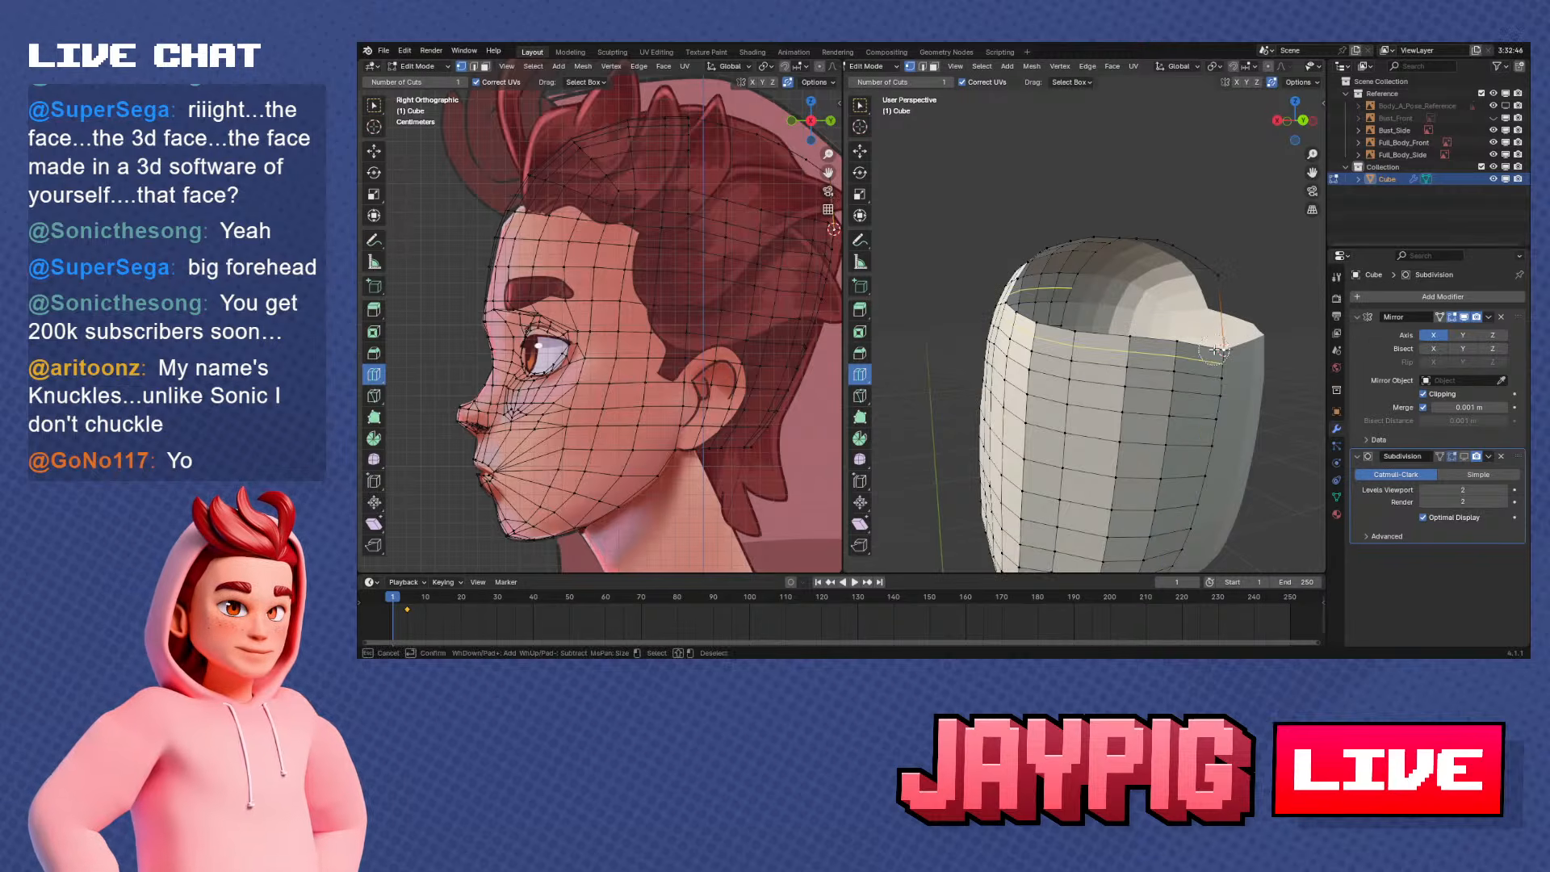
middle_drag(1239, 346, 1179, 327)
key(g)
click(1184, 313)
scroll(1146, 316, up, 2)
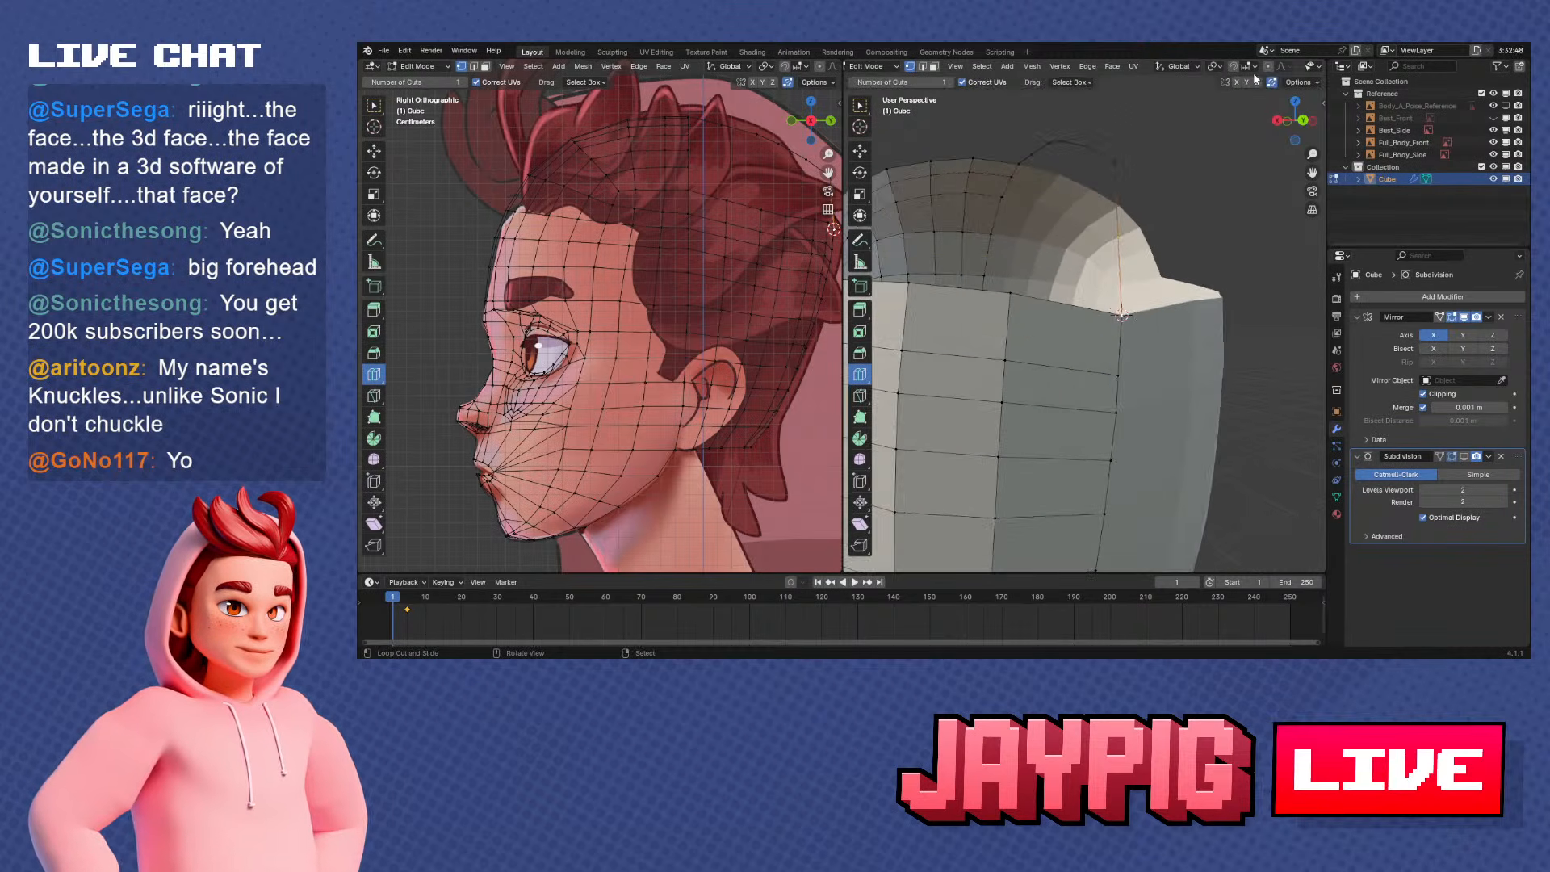
scroll(1256, 71, down, 3)
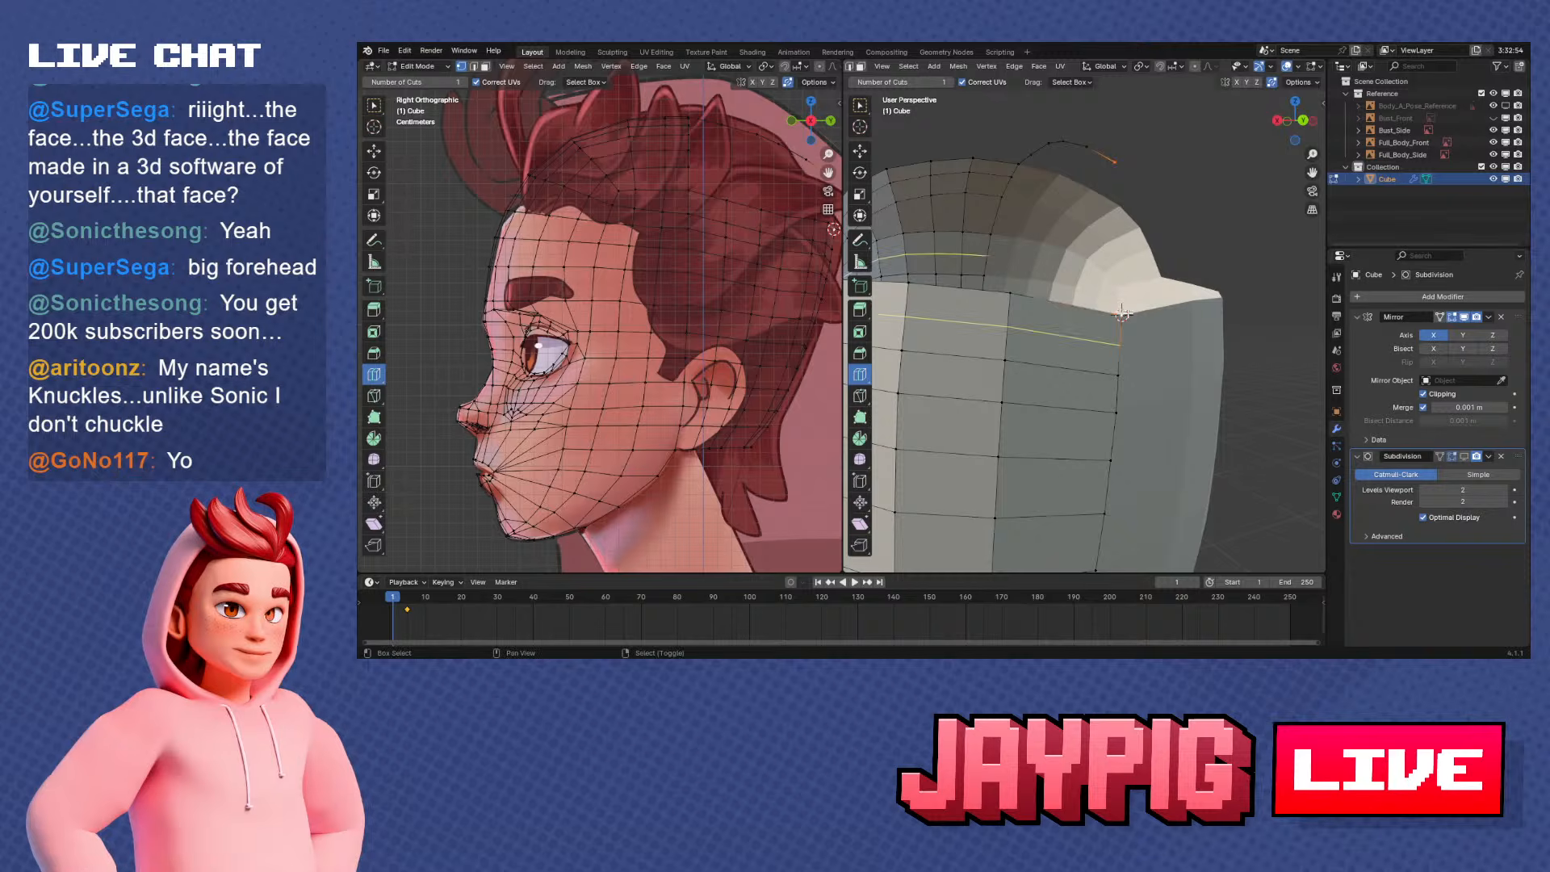
middle_drag(1124, 208, 1172, 345)
key(shift+v)
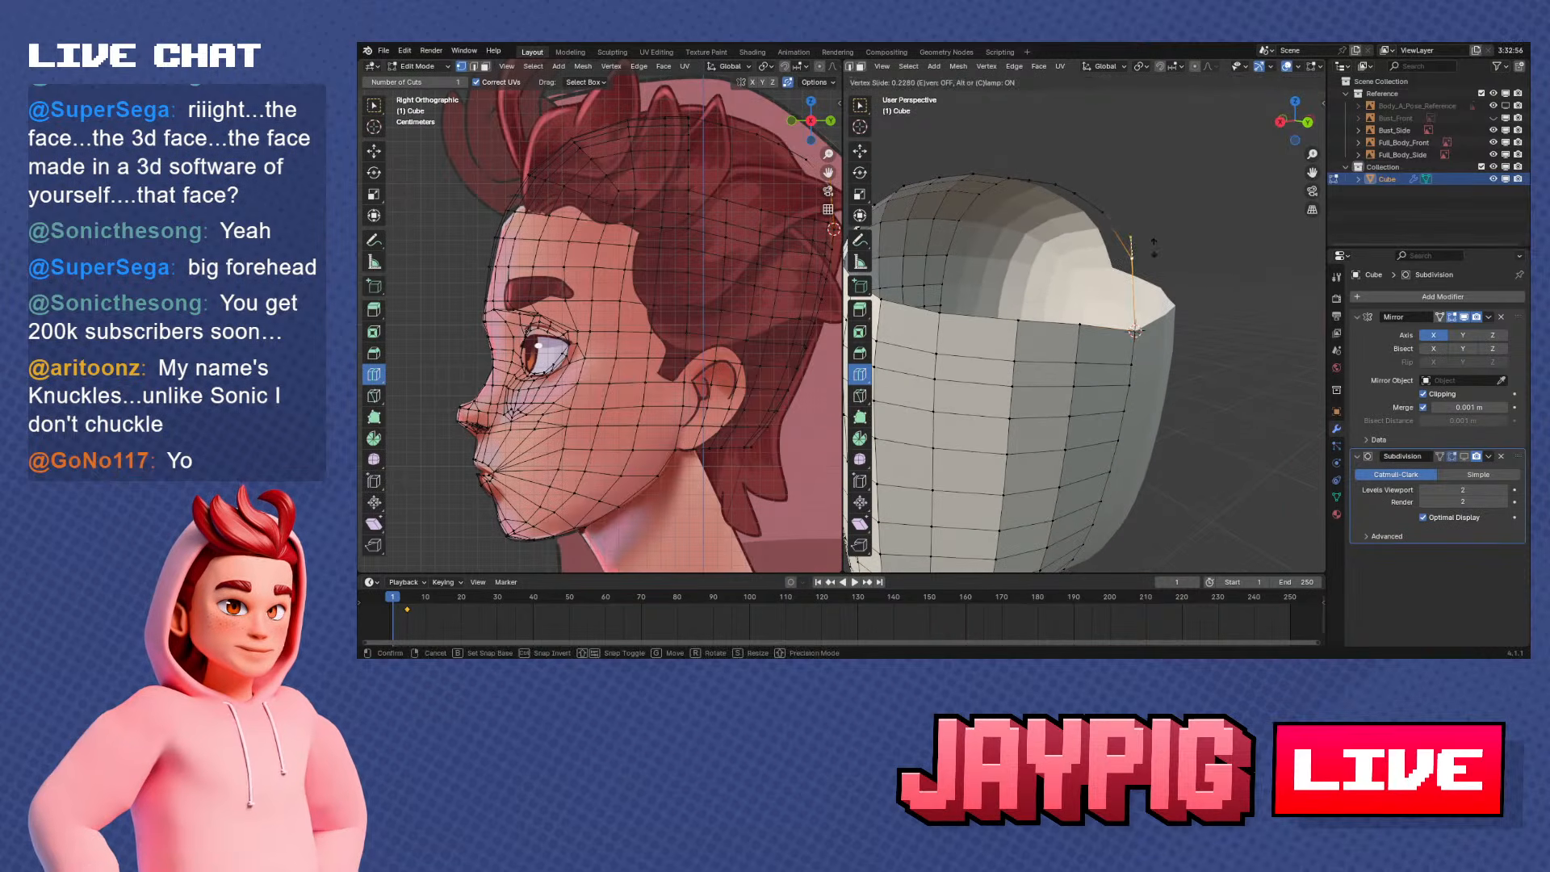
click(1155, 257)
key(KP_3)
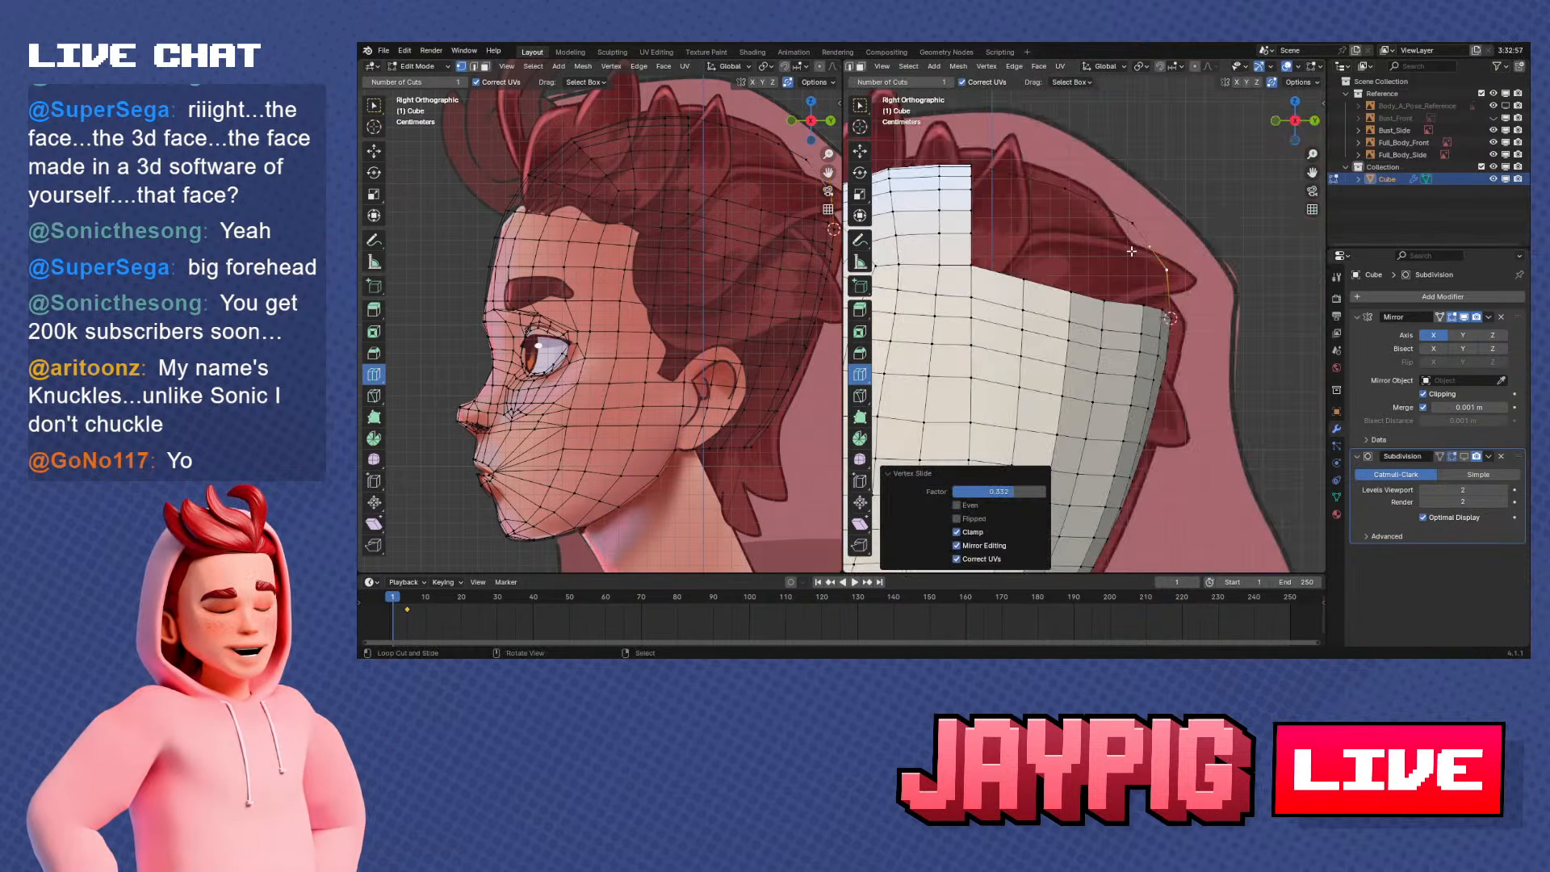
Move a crown profile vertex vertically so the line follows the skull curve in the side reference
middle_drag(1131, 251, 1005, 343)
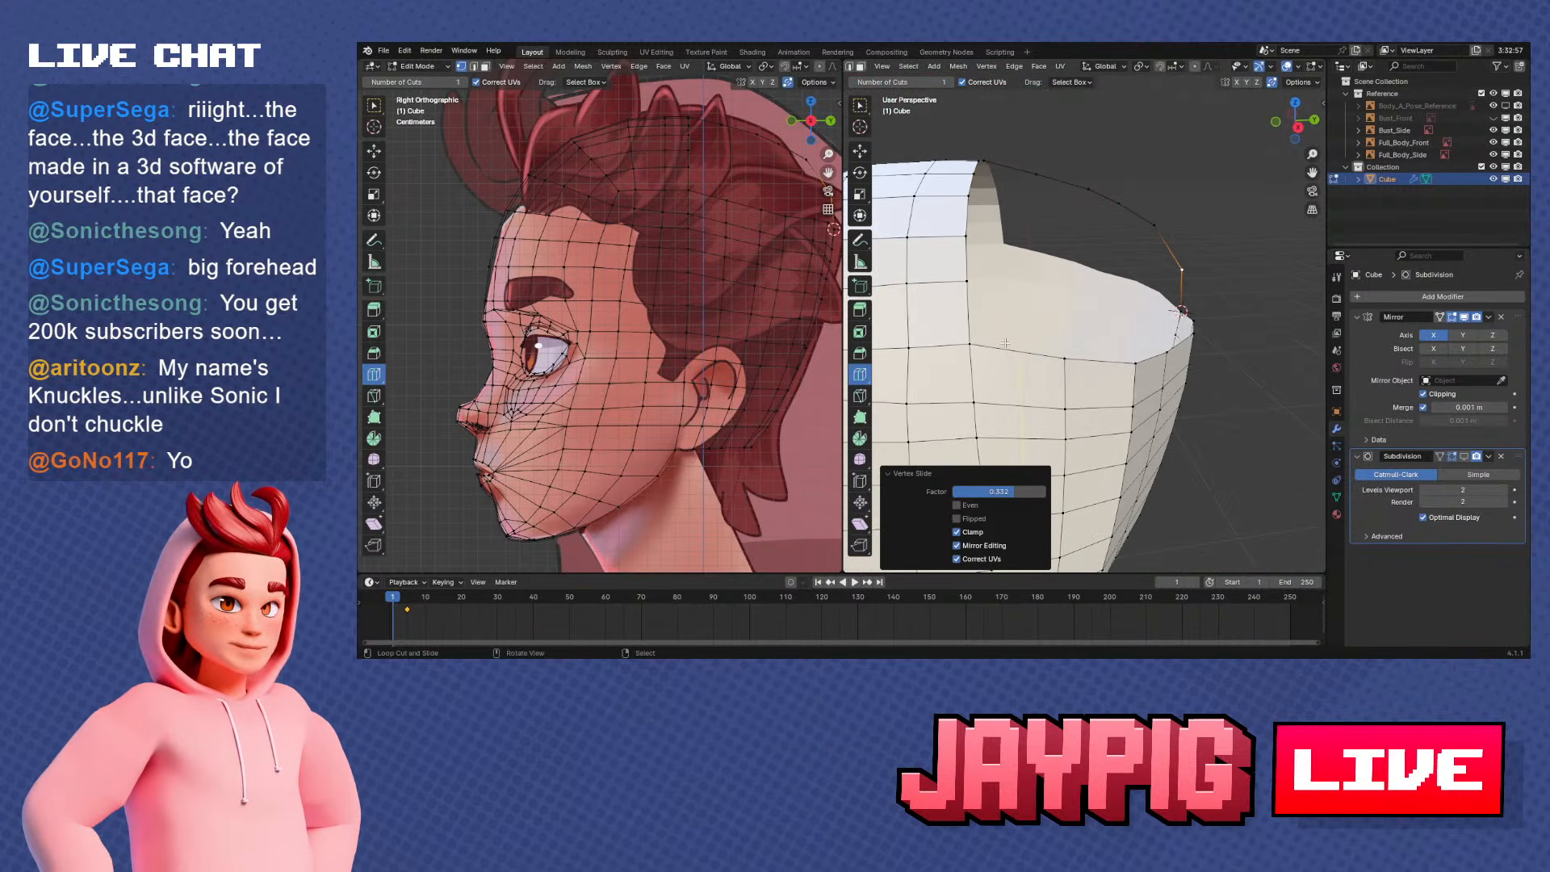
right_click(968, 279)
mouse_move(968, 279)
middle_down()
mouse_move(1009, 351)
mouse_move(981, 290)
middle_up()
shift+middle_drag(1090, 341, 1094, 180)
key(KP_3)
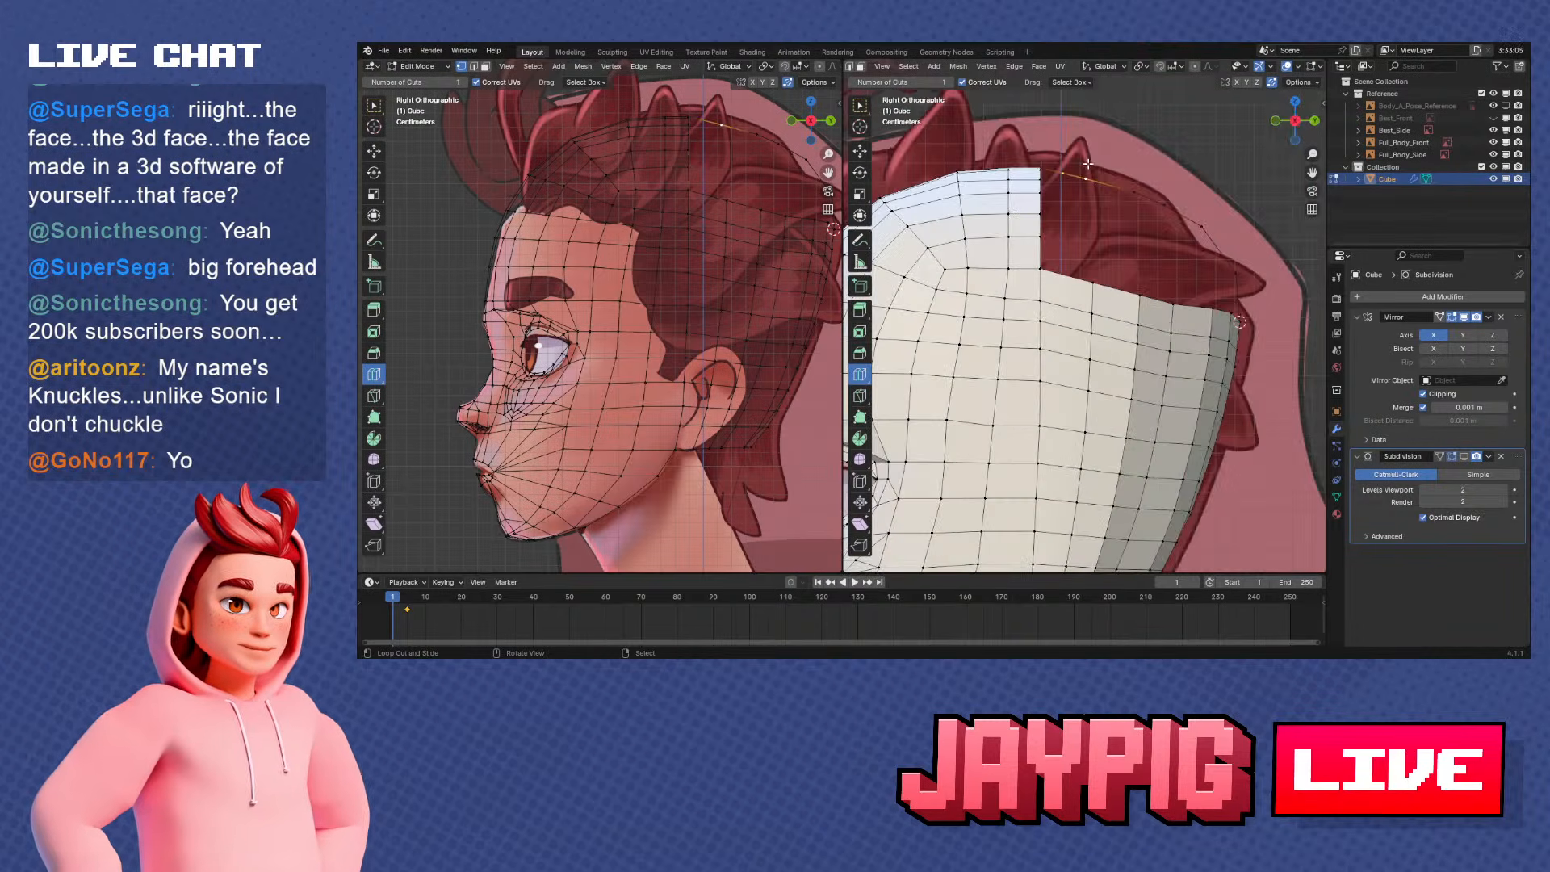
key(g)
key(z)
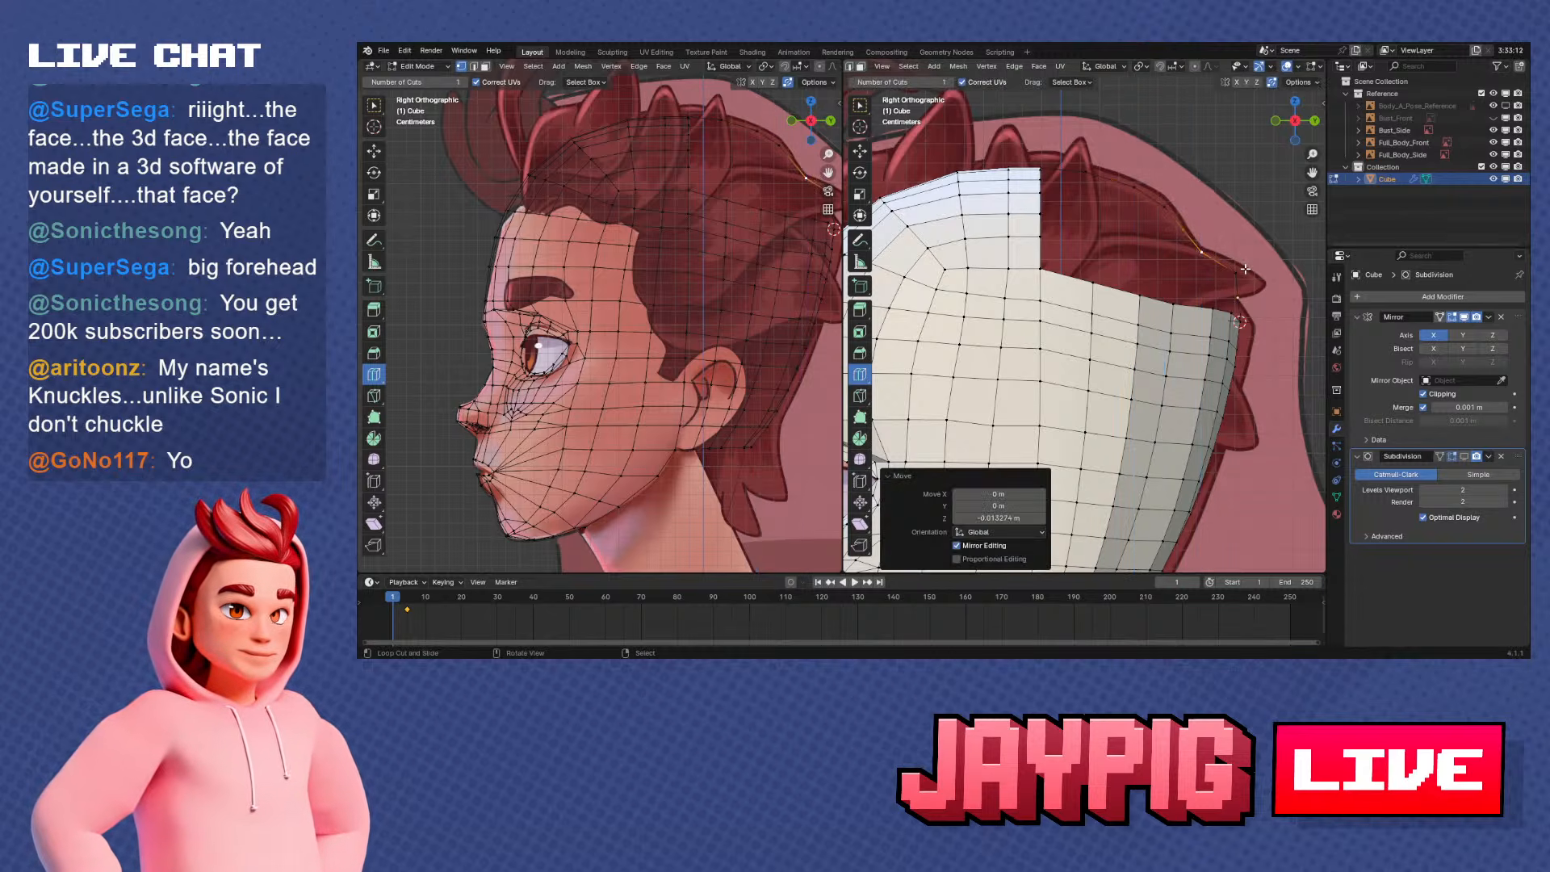
Slide and nudge the rear profile vertices to even out the curve down to the back section
key(g)
click(1231, 296)
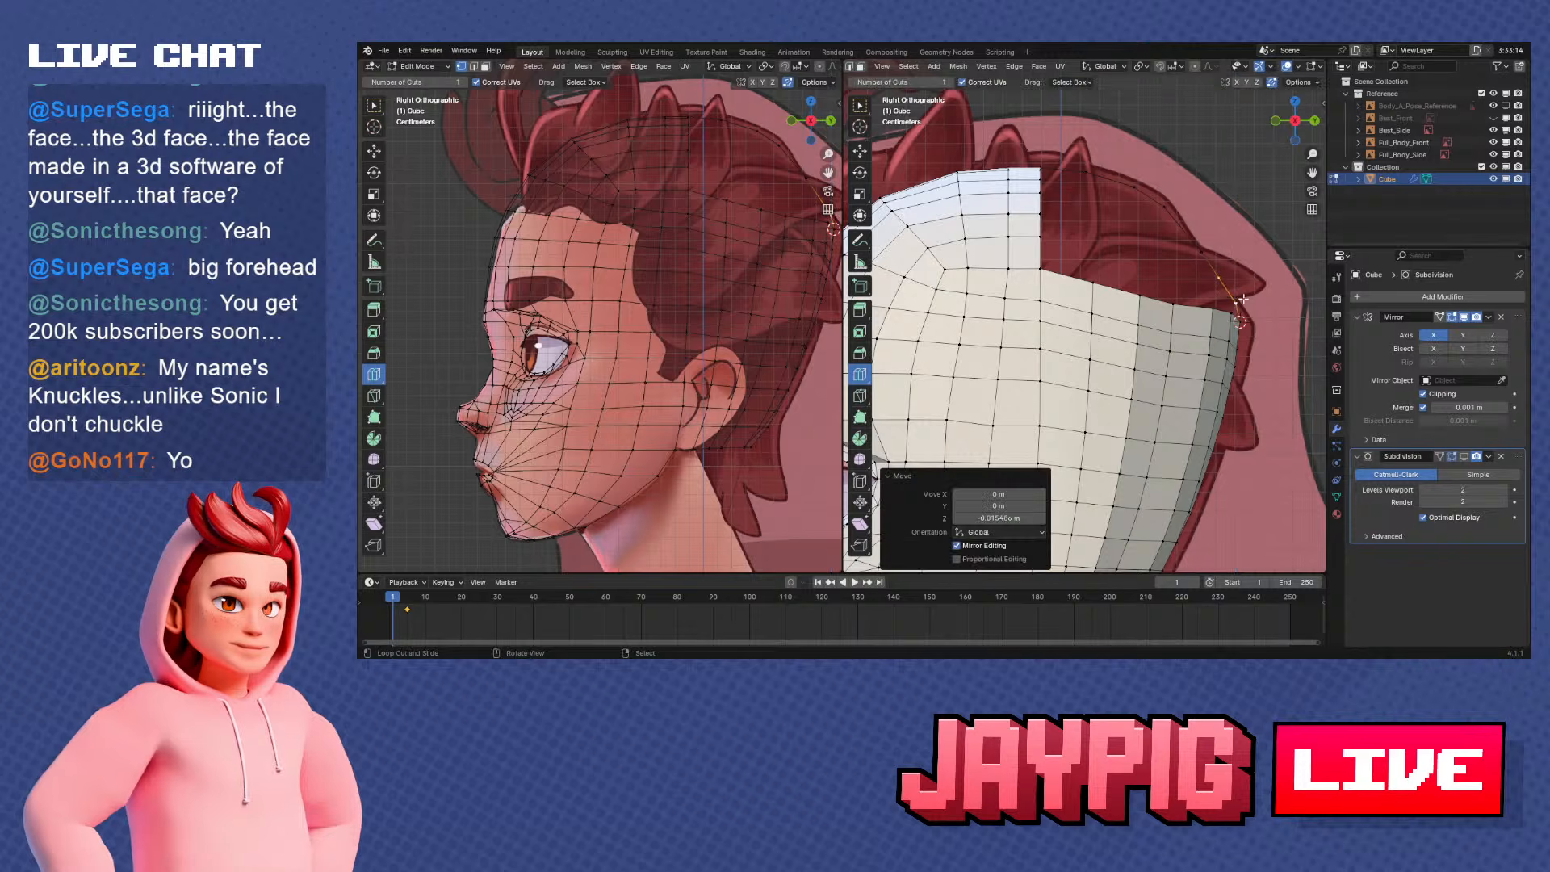
key(g)
key(z)
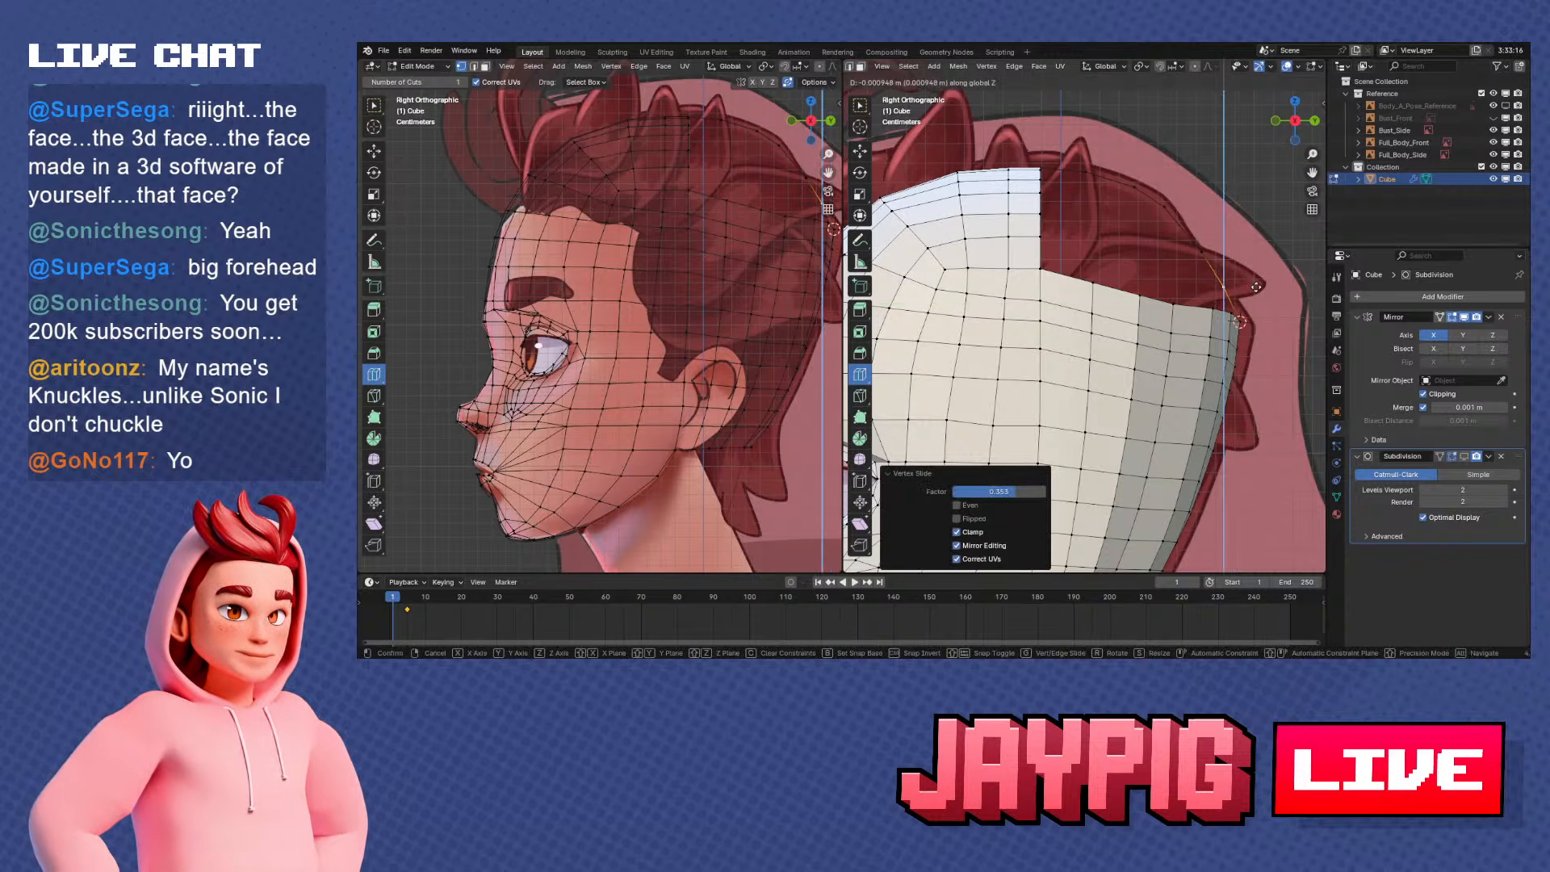
click(1256, 282)
right_click(1205, 253)
key(g)
key(g)
click(1211, 262)
shift+middle_drag(1222, 285, 1088, 332)
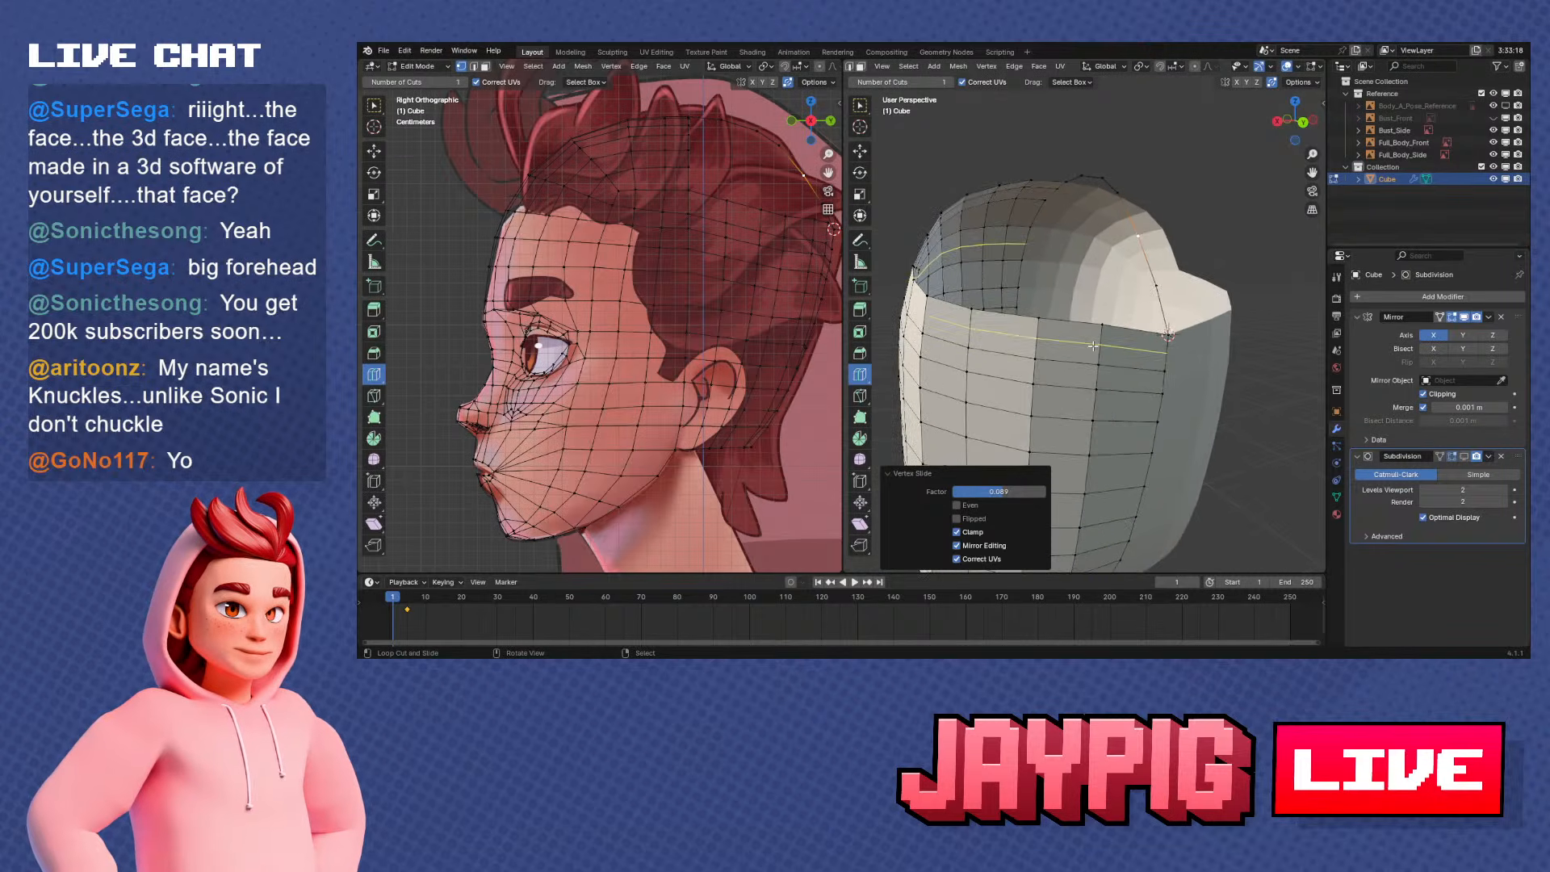
right_click(1172, 331)
middle_drag(1190, 336, 1110, 357)
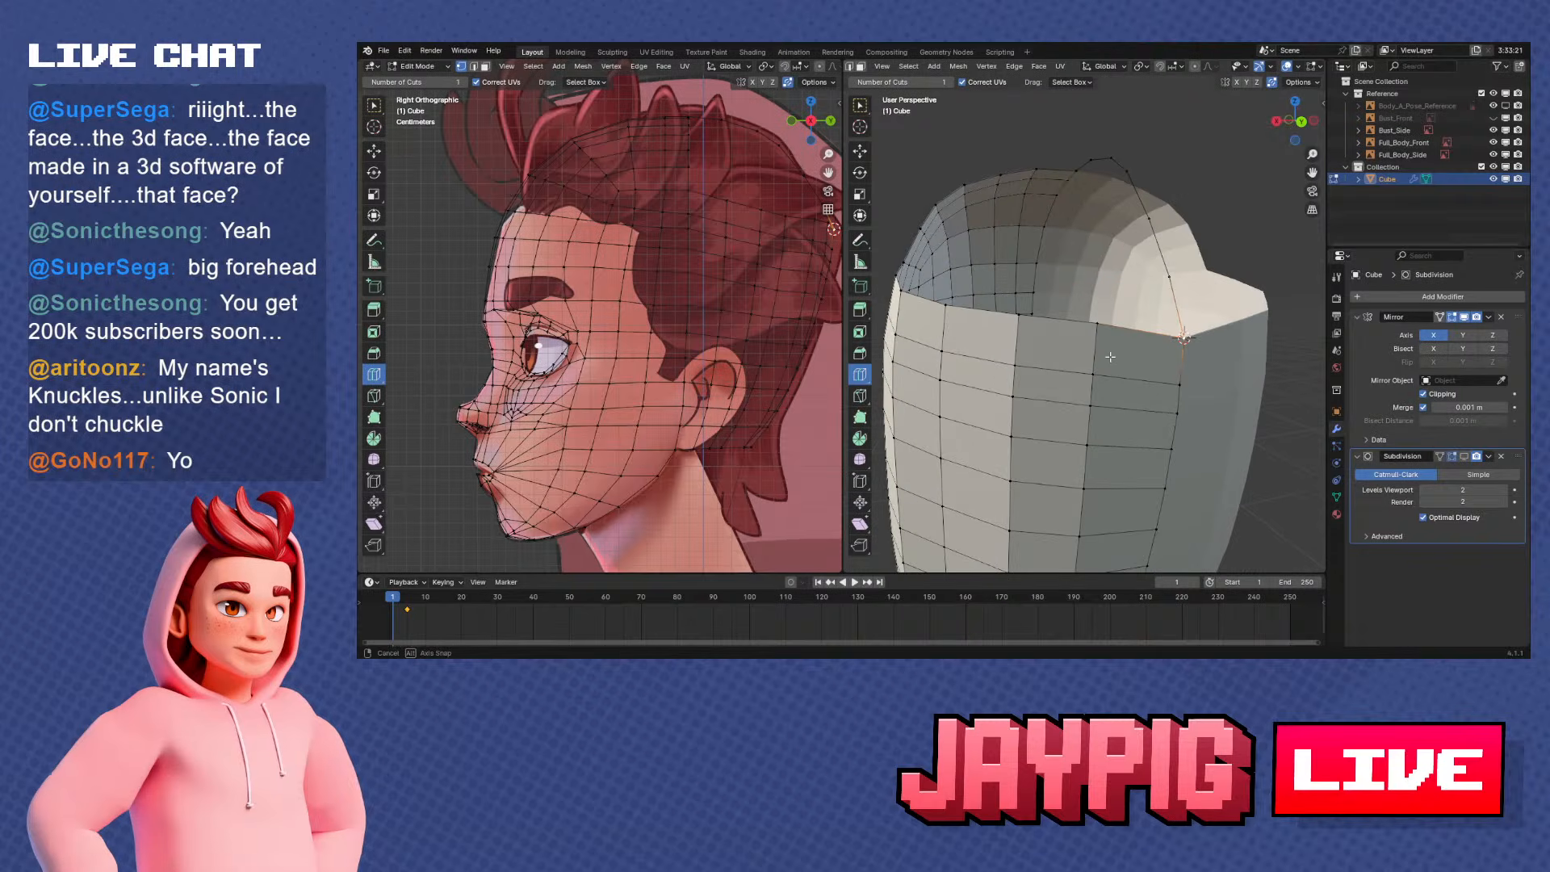
key(g)
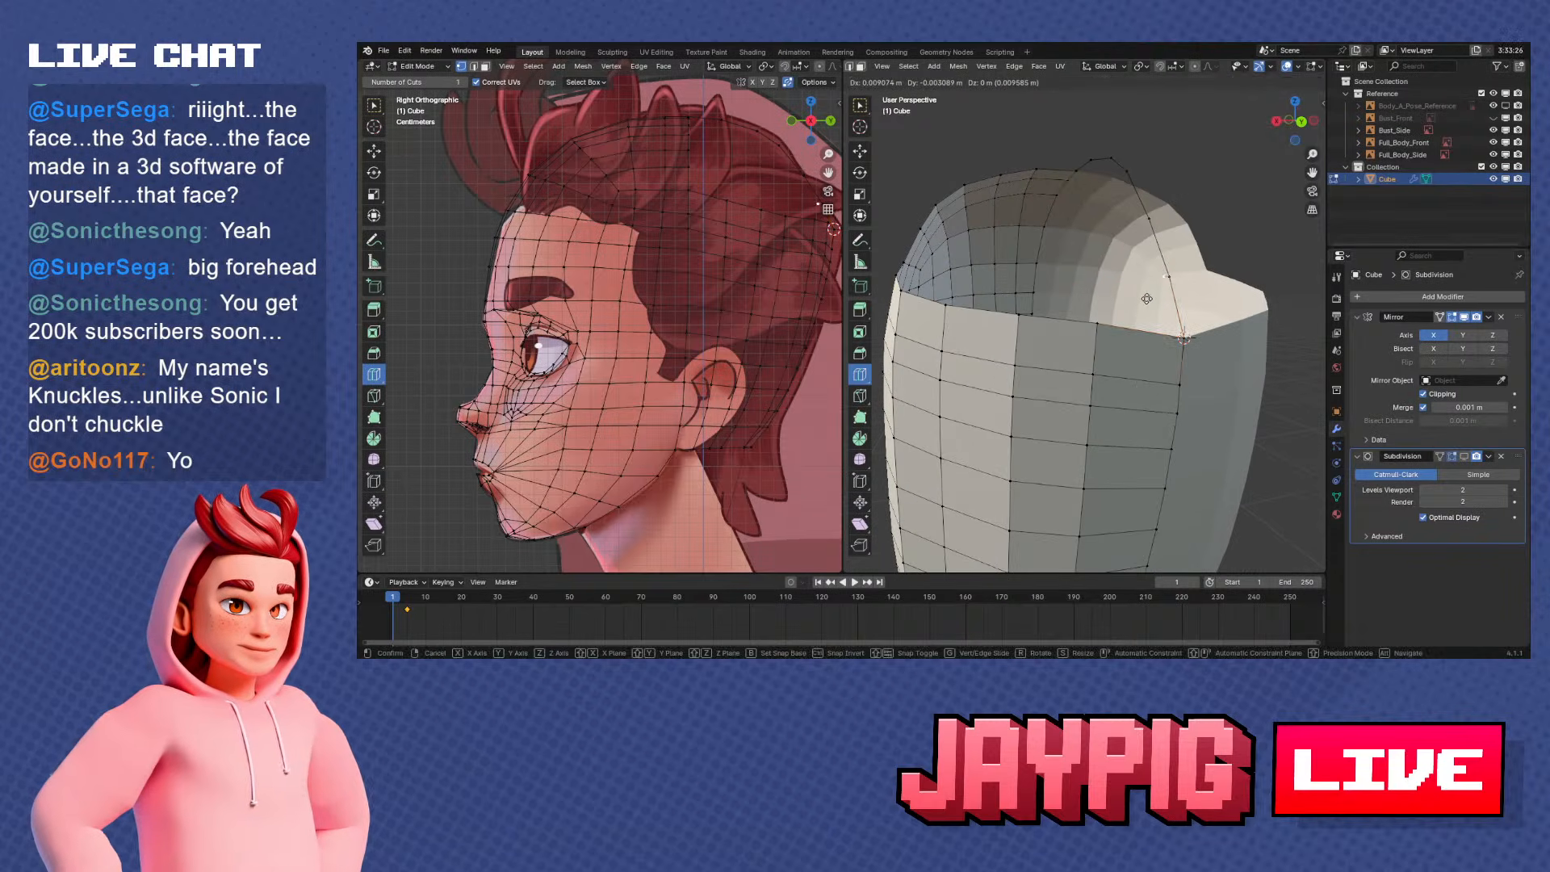
click(1147, 299)
middle_drag(1146, 299, 1156, 367)
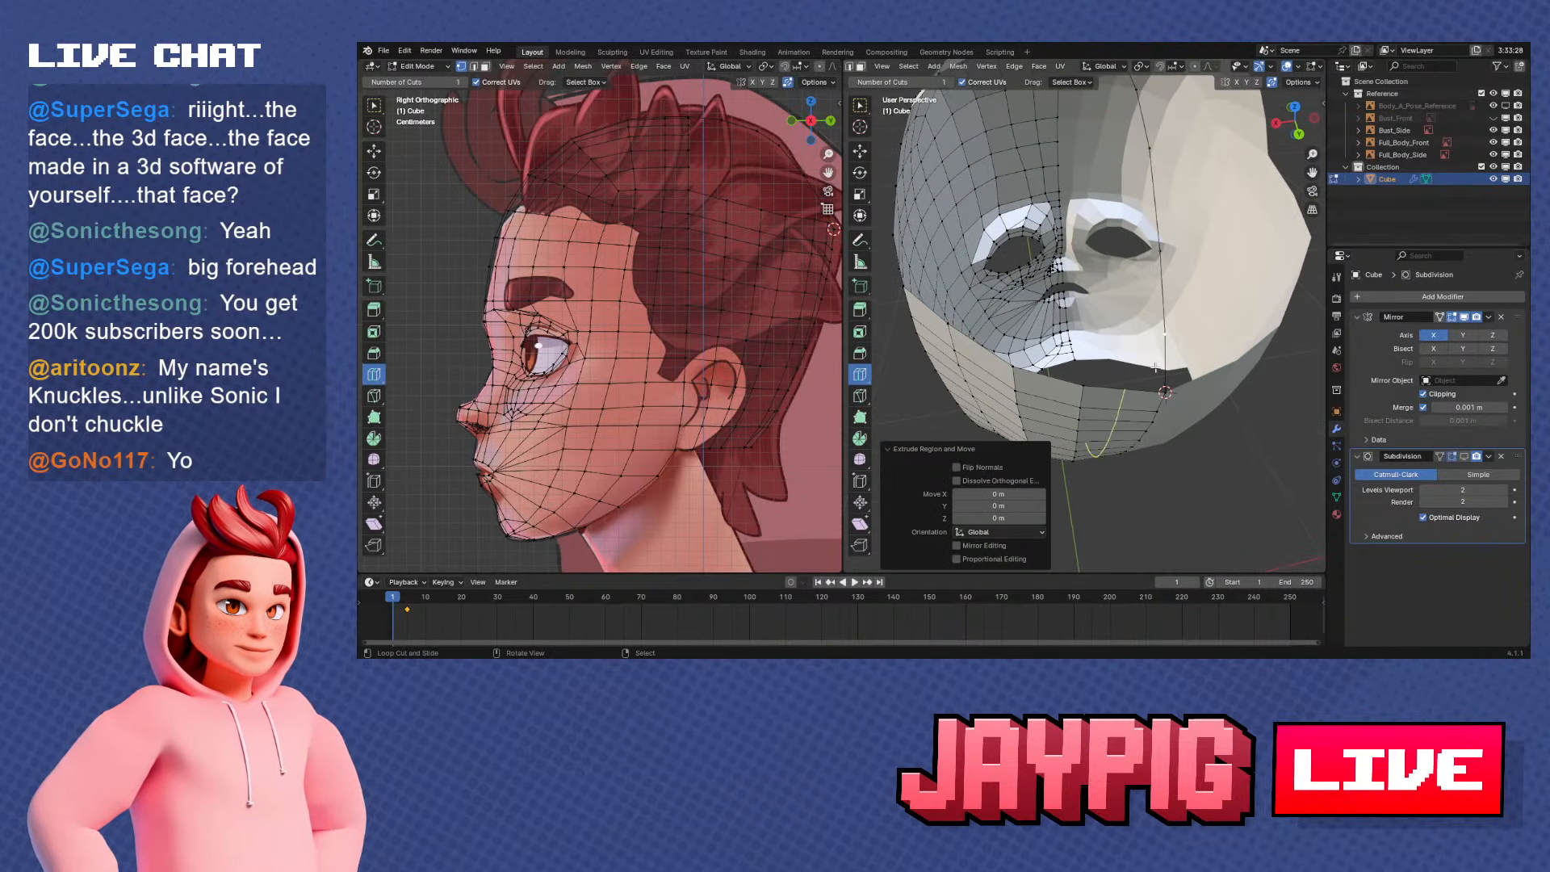
key(g)
key(x)
click(1072, 375)
click(1174, 355)
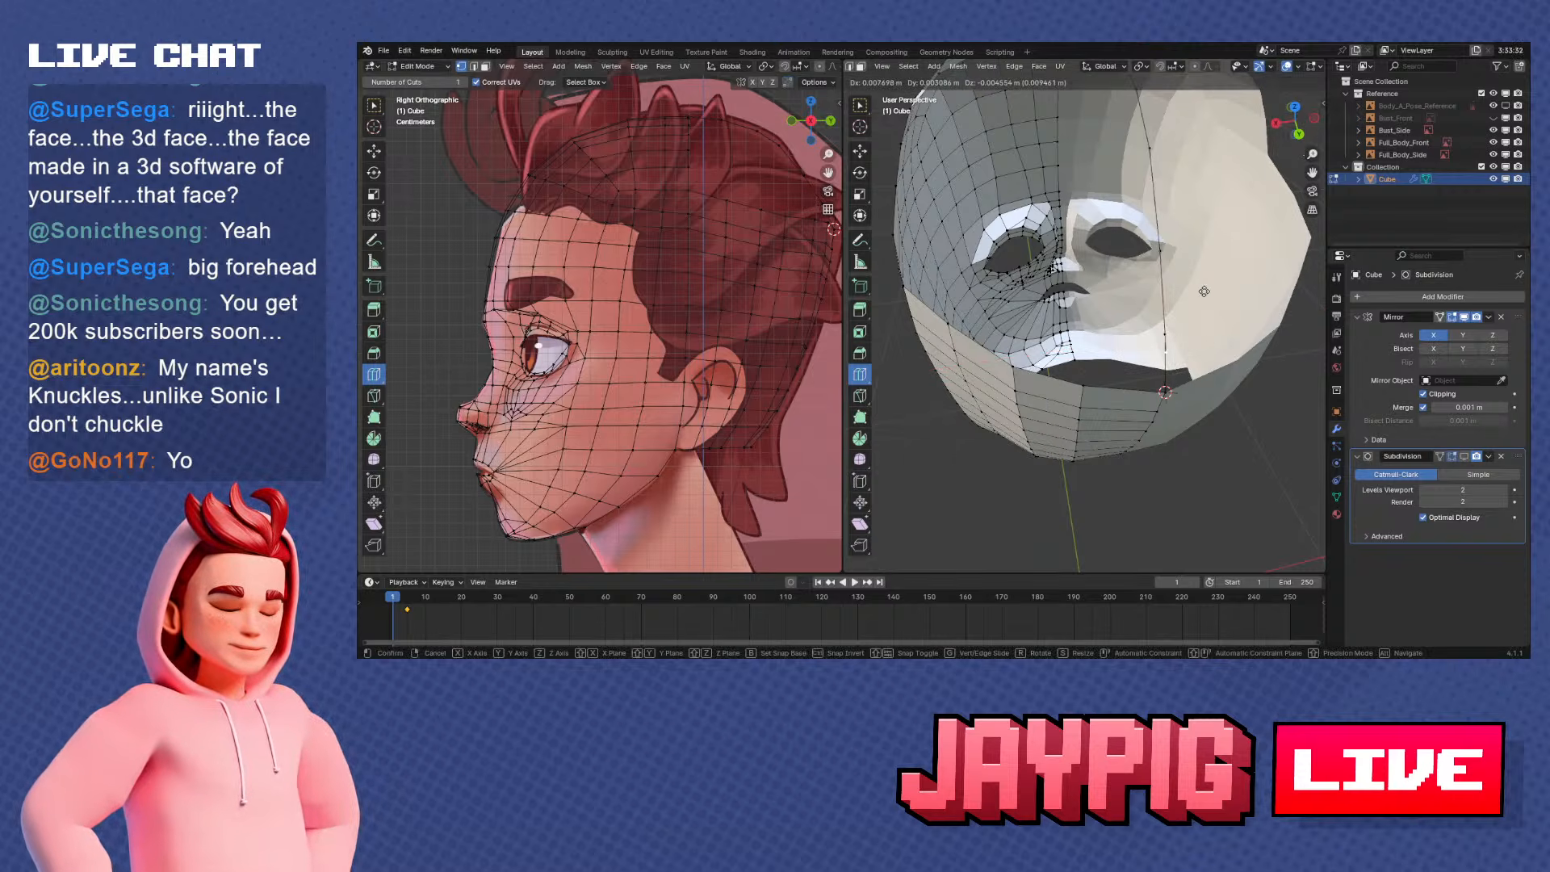
key(g)
right_click(1195, 315)
key(e)
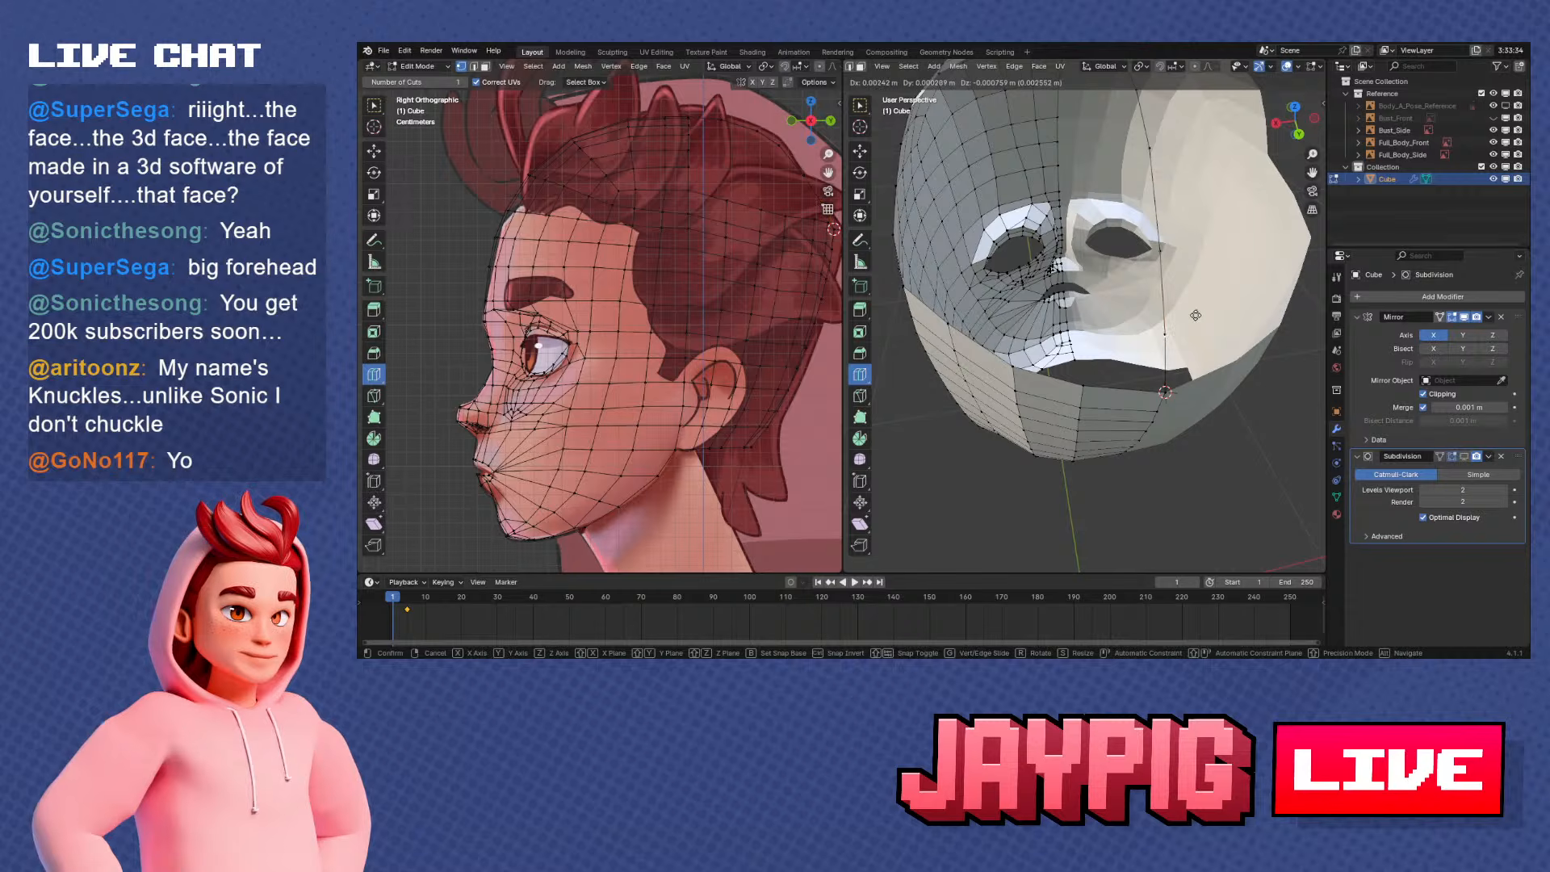
key(x)
right_click(1135, 329)
key(ctrl+z)
Extrude the back section's upper edge vertex beside the centre upward and fill a face against the centre profile
right_click(1081, 385)
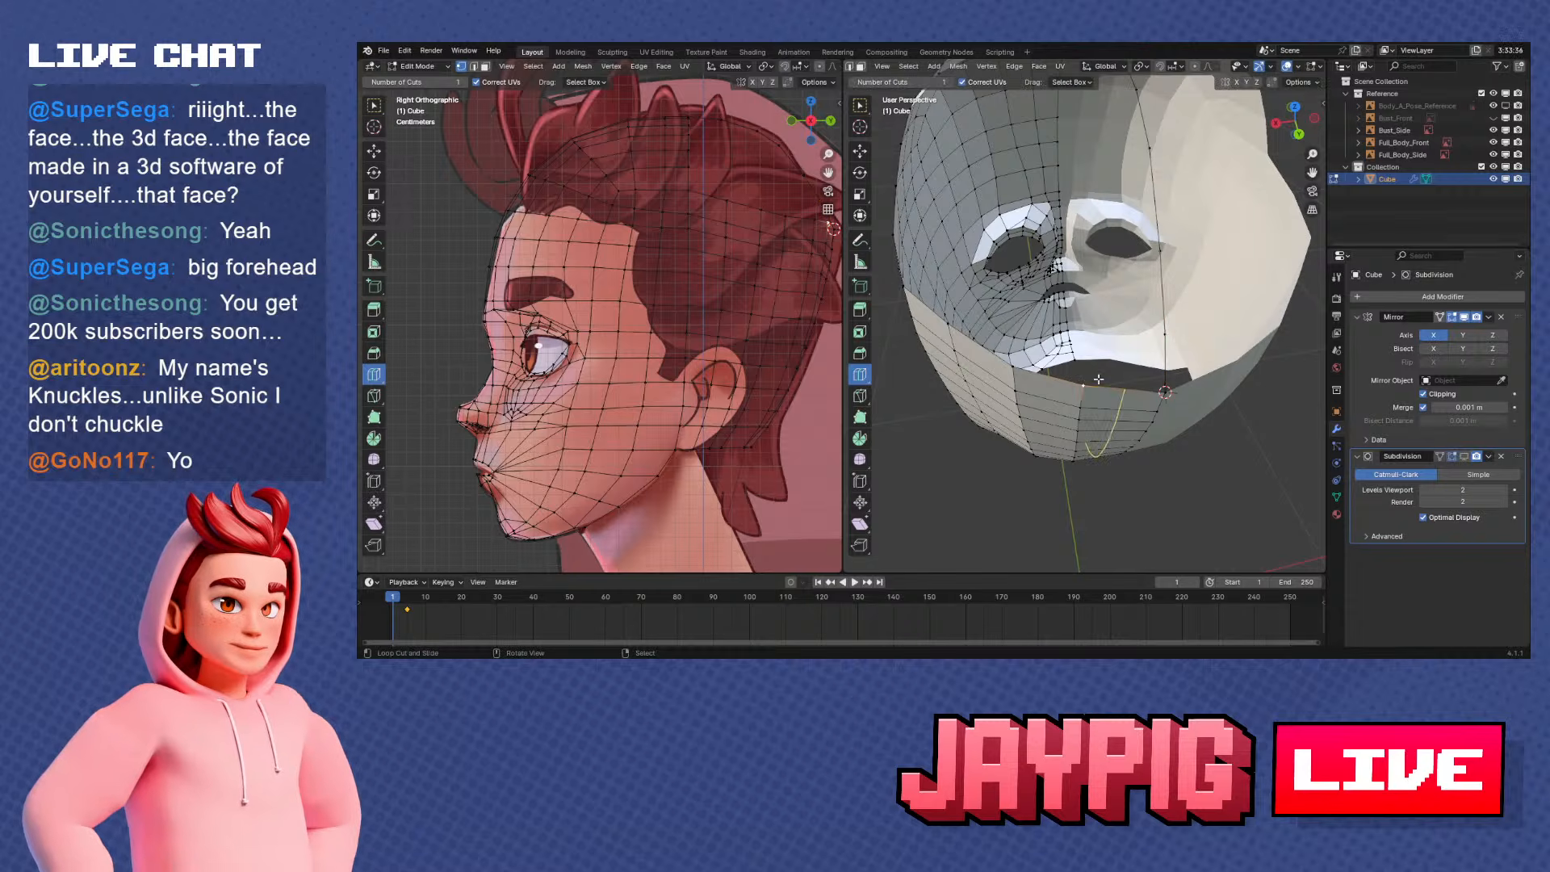
middle_drag(1114, 383, 1177, 347)
key(e)
click(1199, 269)
shift+right_click(1163, 278)
shift+right_click(1199, 326)
key(f)
key(ctrl+z)
shift+right_click(1125, 356)
key(f)
Move the new face's outer corner about 0.0048 m along Y and -0.0011 m along Z, and slide it toward the centre
key(KP_3)
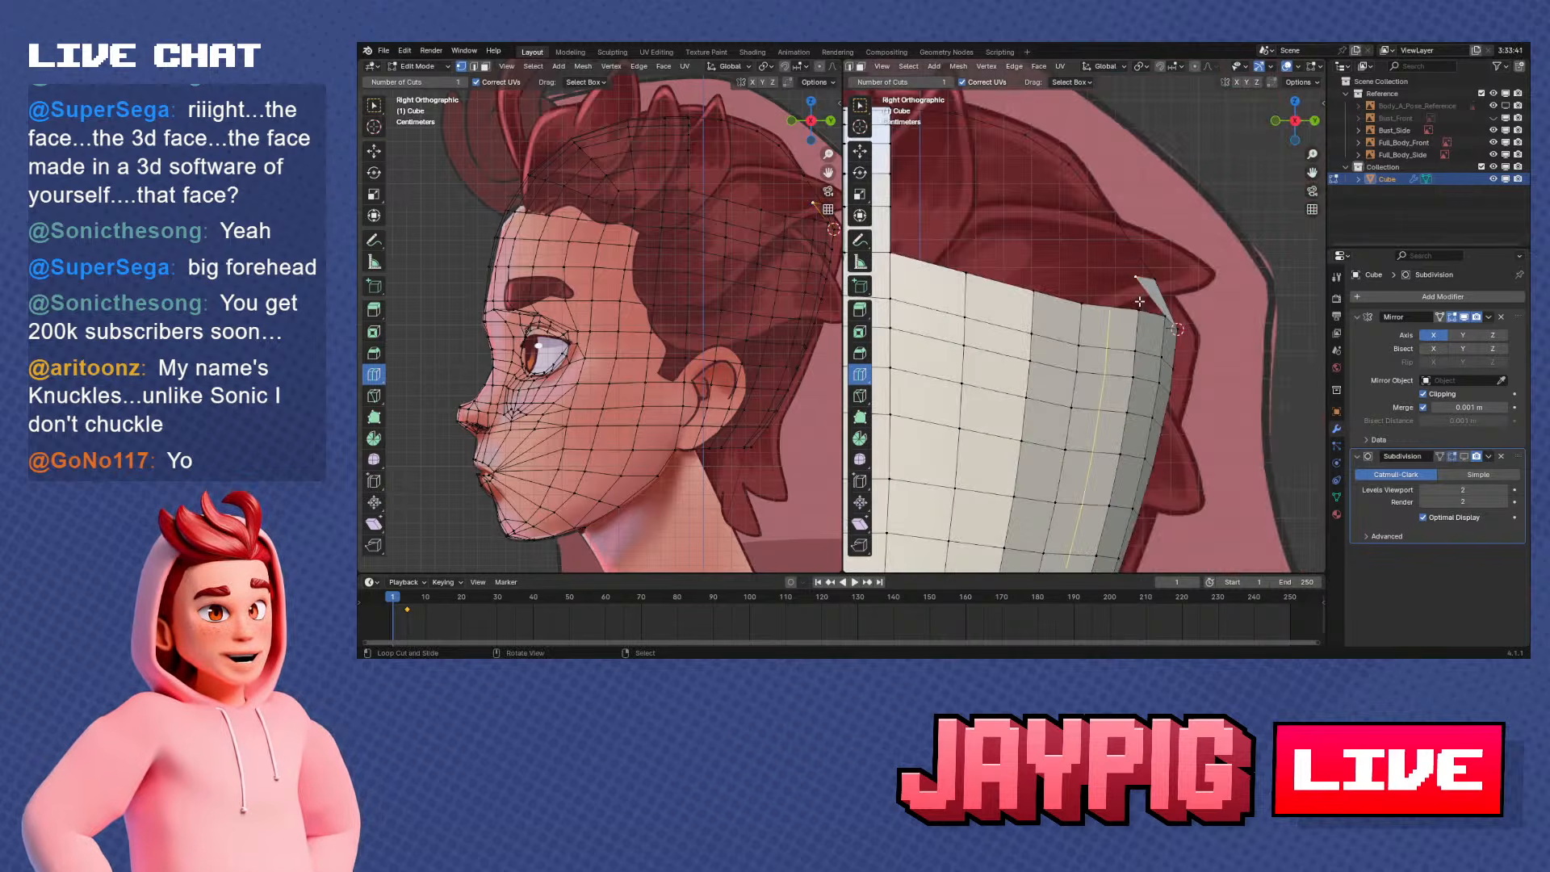
key(g)
click(1121, 300)
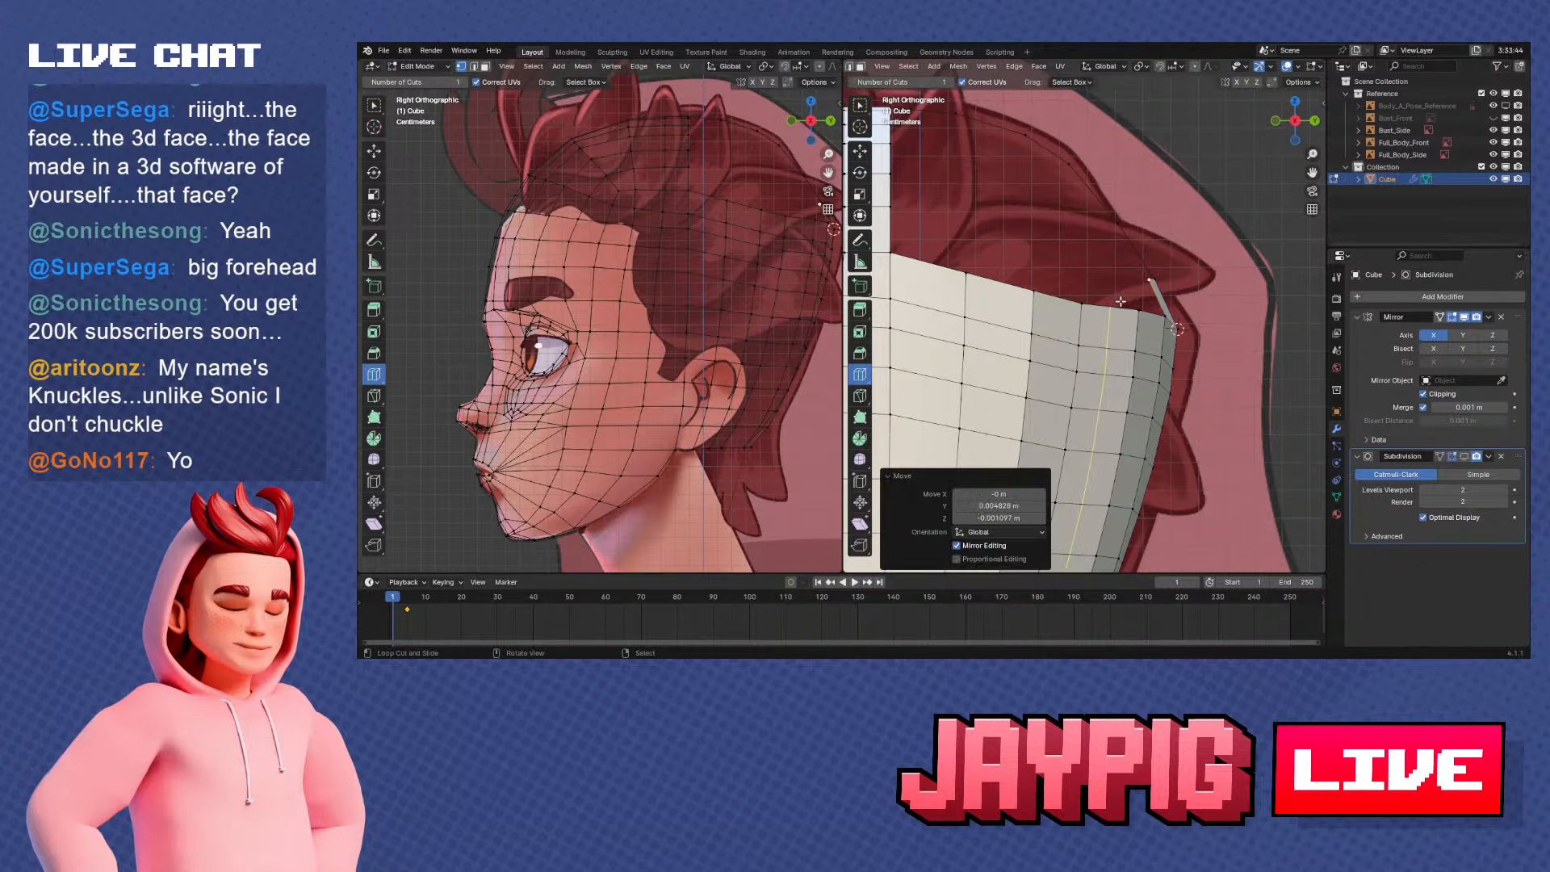
middle_drag(1121, 299, 1090, 323)
key(ctrl+r)
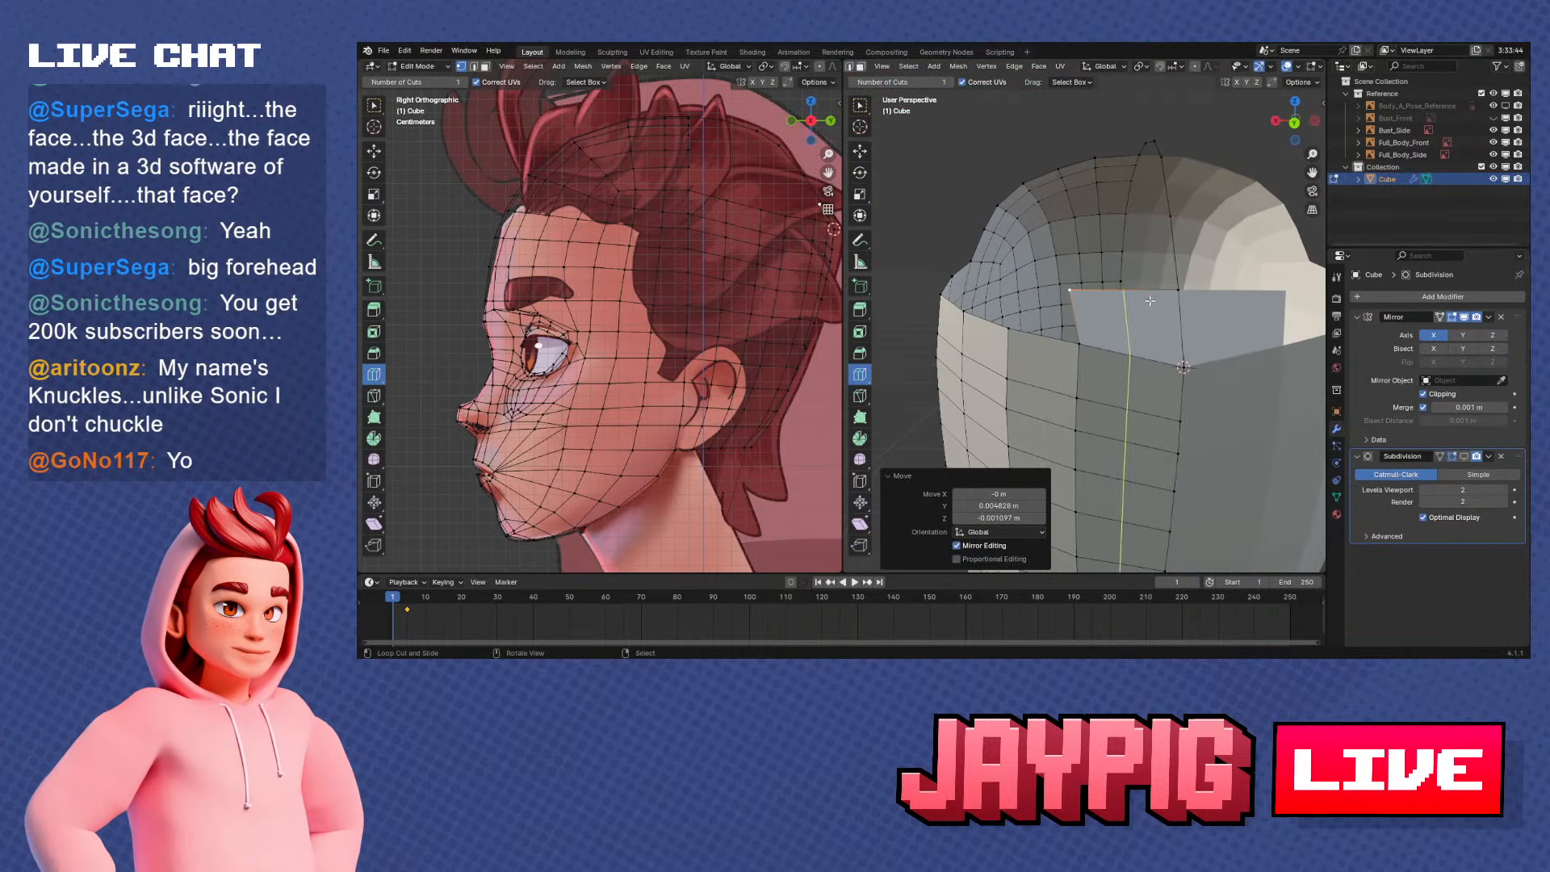
key(ctrl+KP_1)
click(1168, 298)
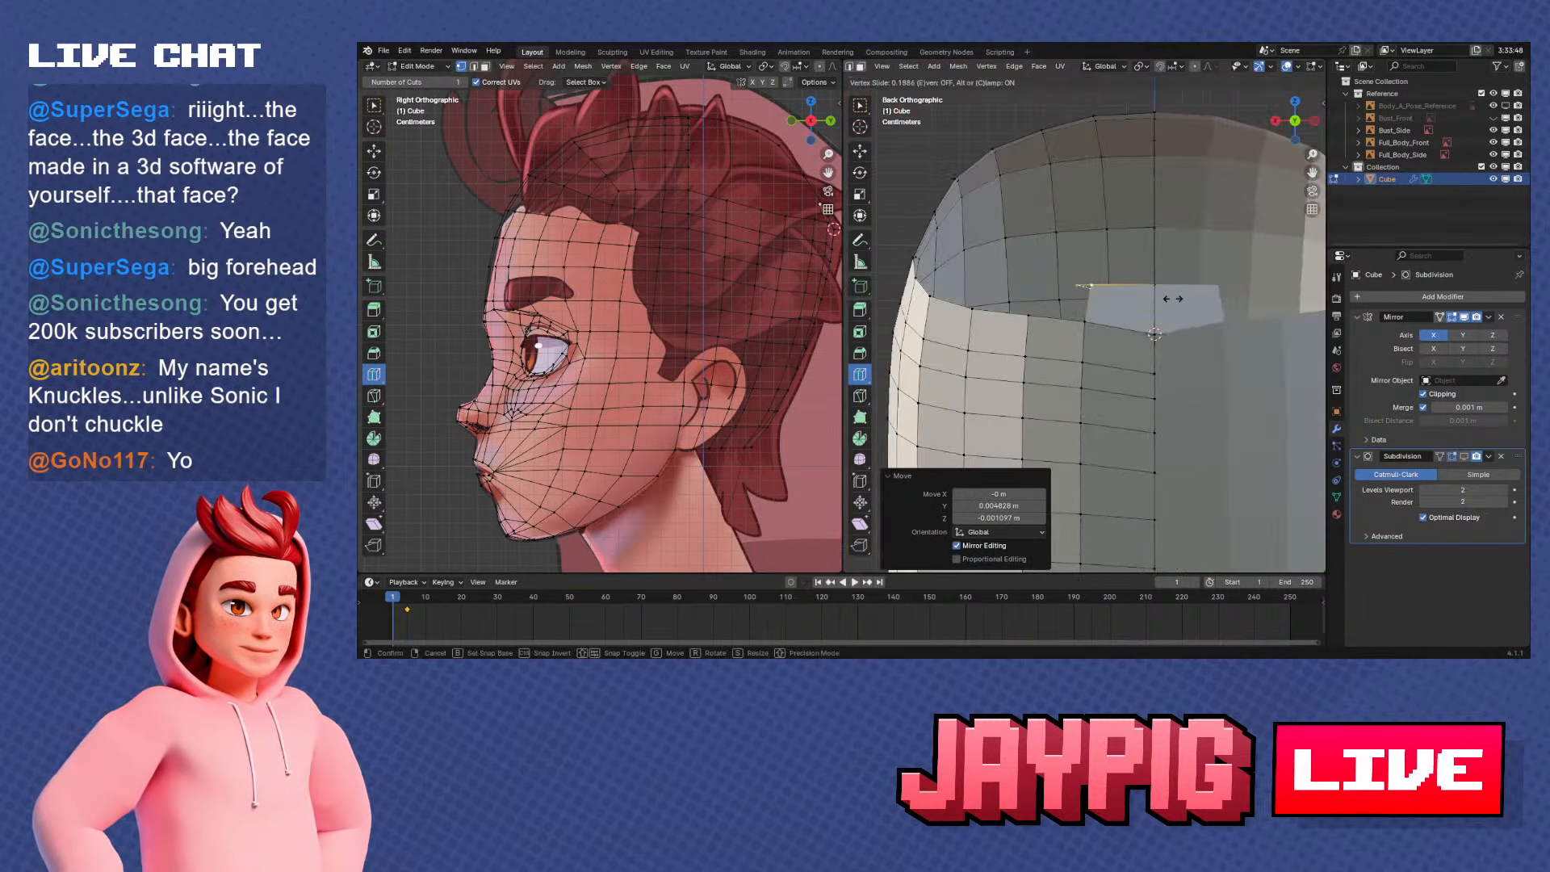
click(1180, 298)
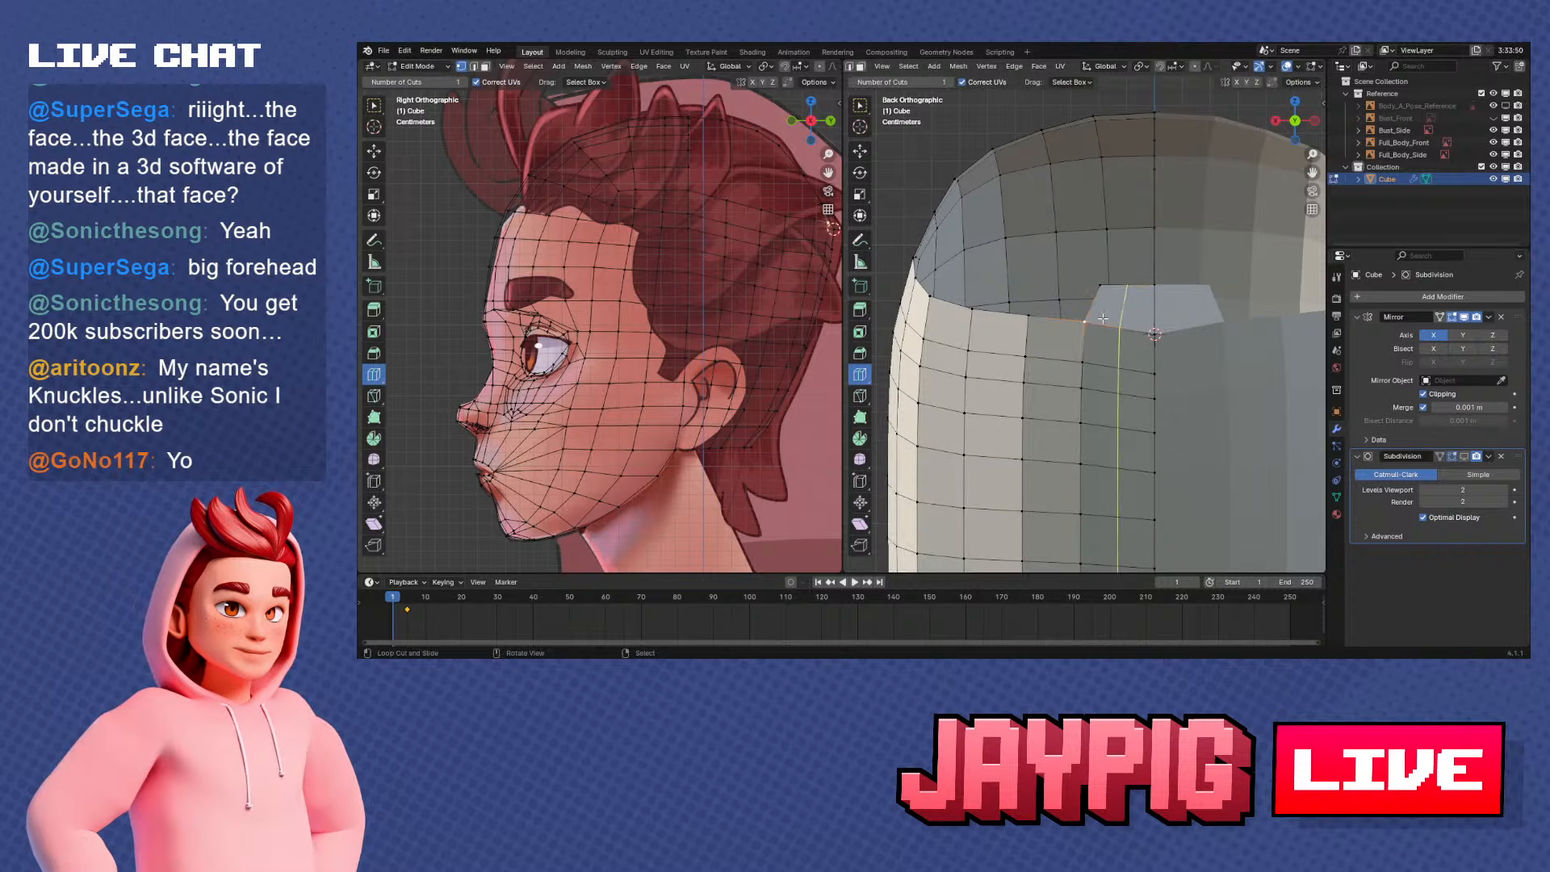
Slide the vertical vertex loop beside the centre line of the back section slightly toward the centre
scroll(1112, 355, down, 3)
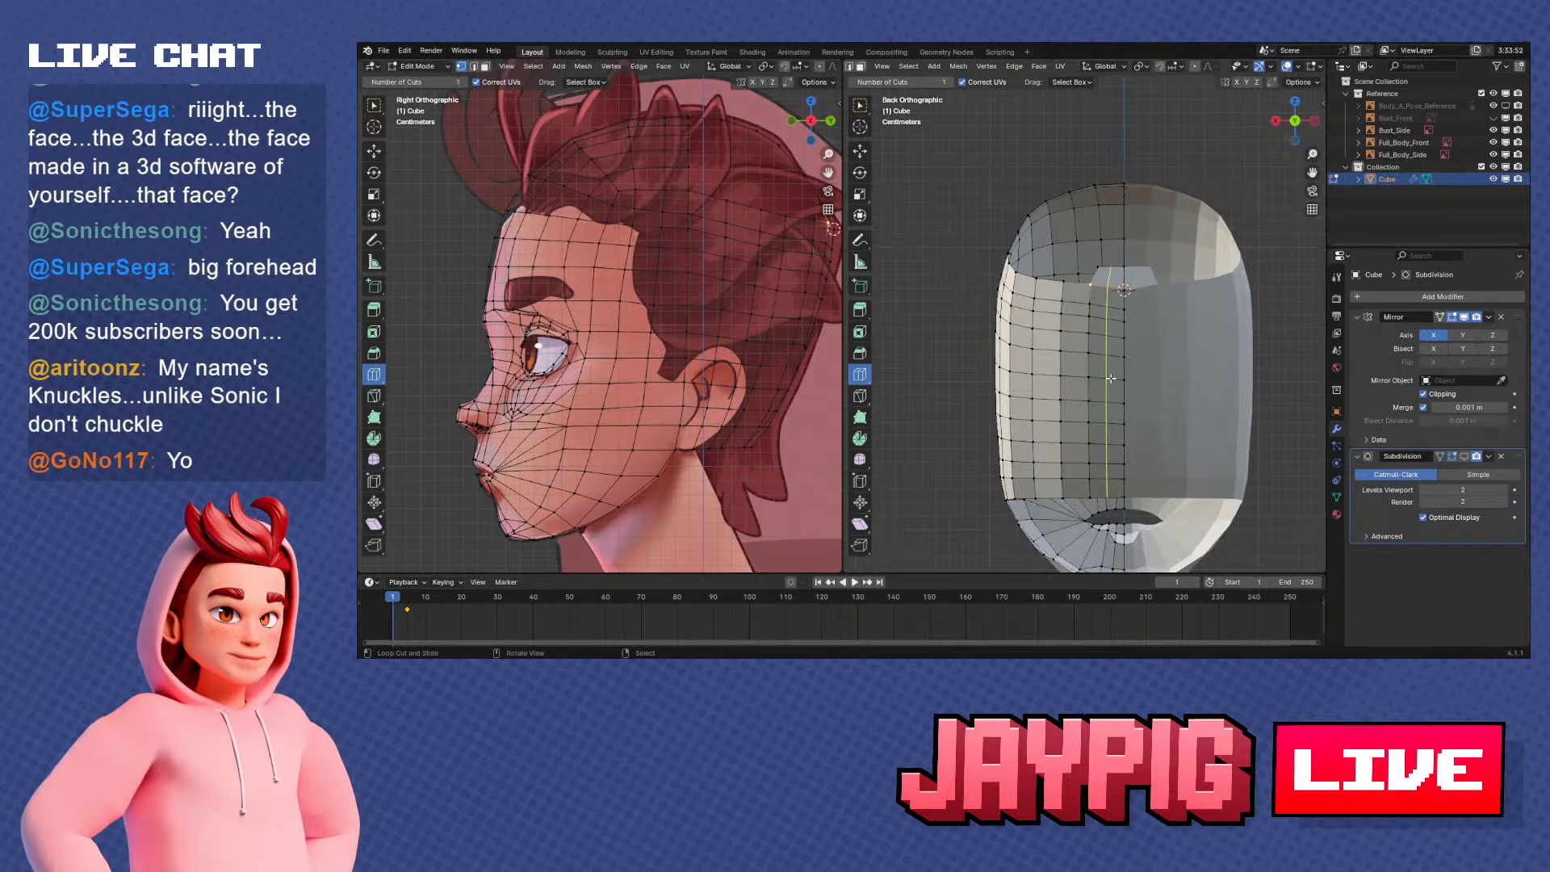
click(1090, 385)
scroll(1129, 313, up, 2)
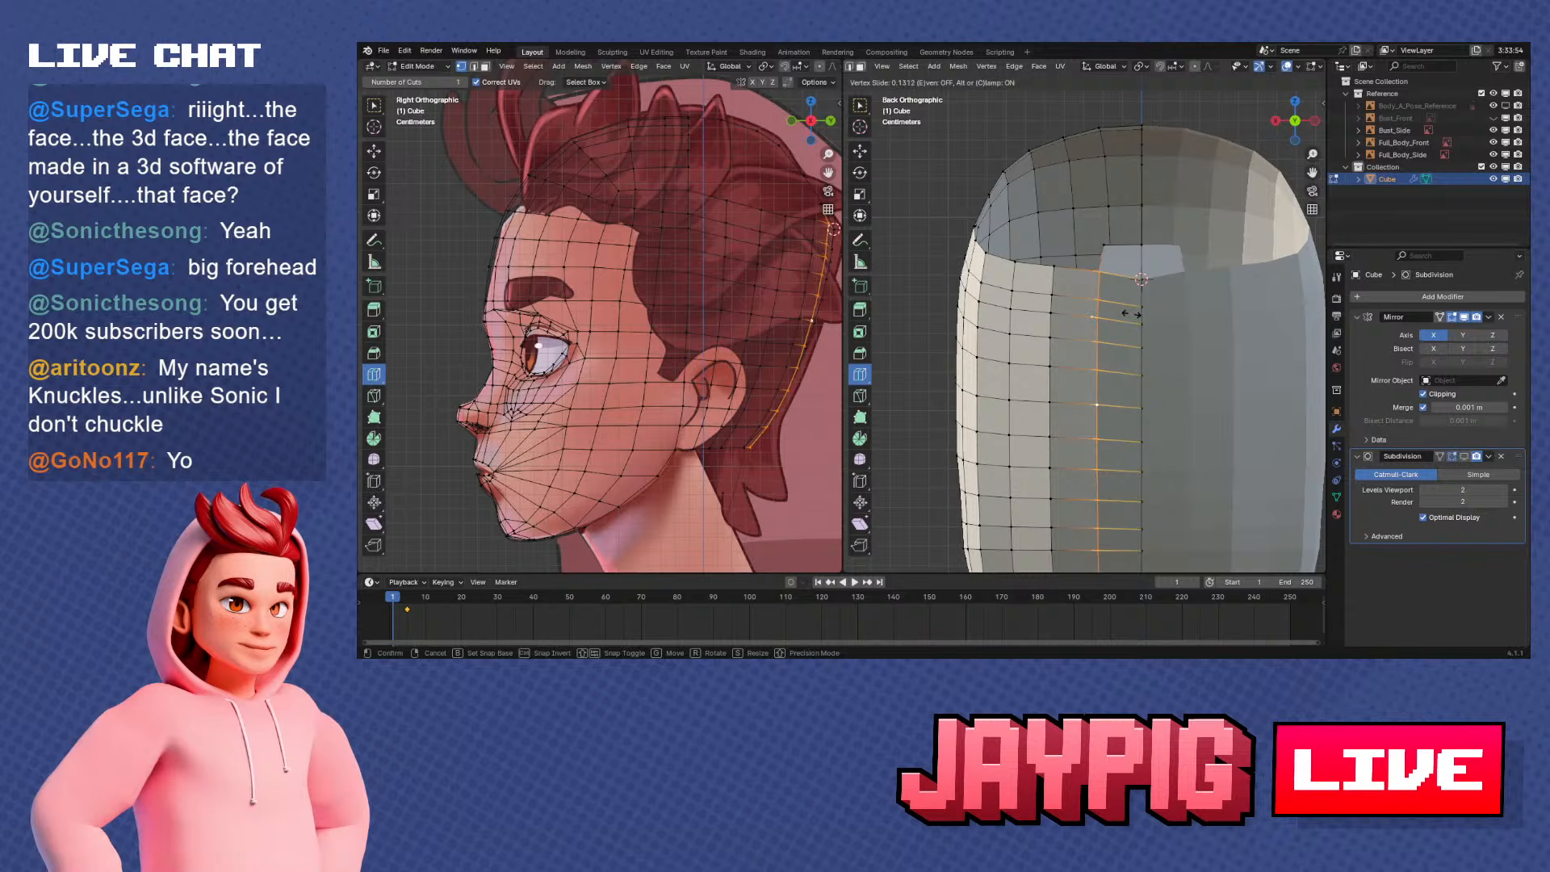
click(1130, 313)
middle_drag(1131, 315, 1204, 317)
middle_drag(1147, 261, 1125, 269)
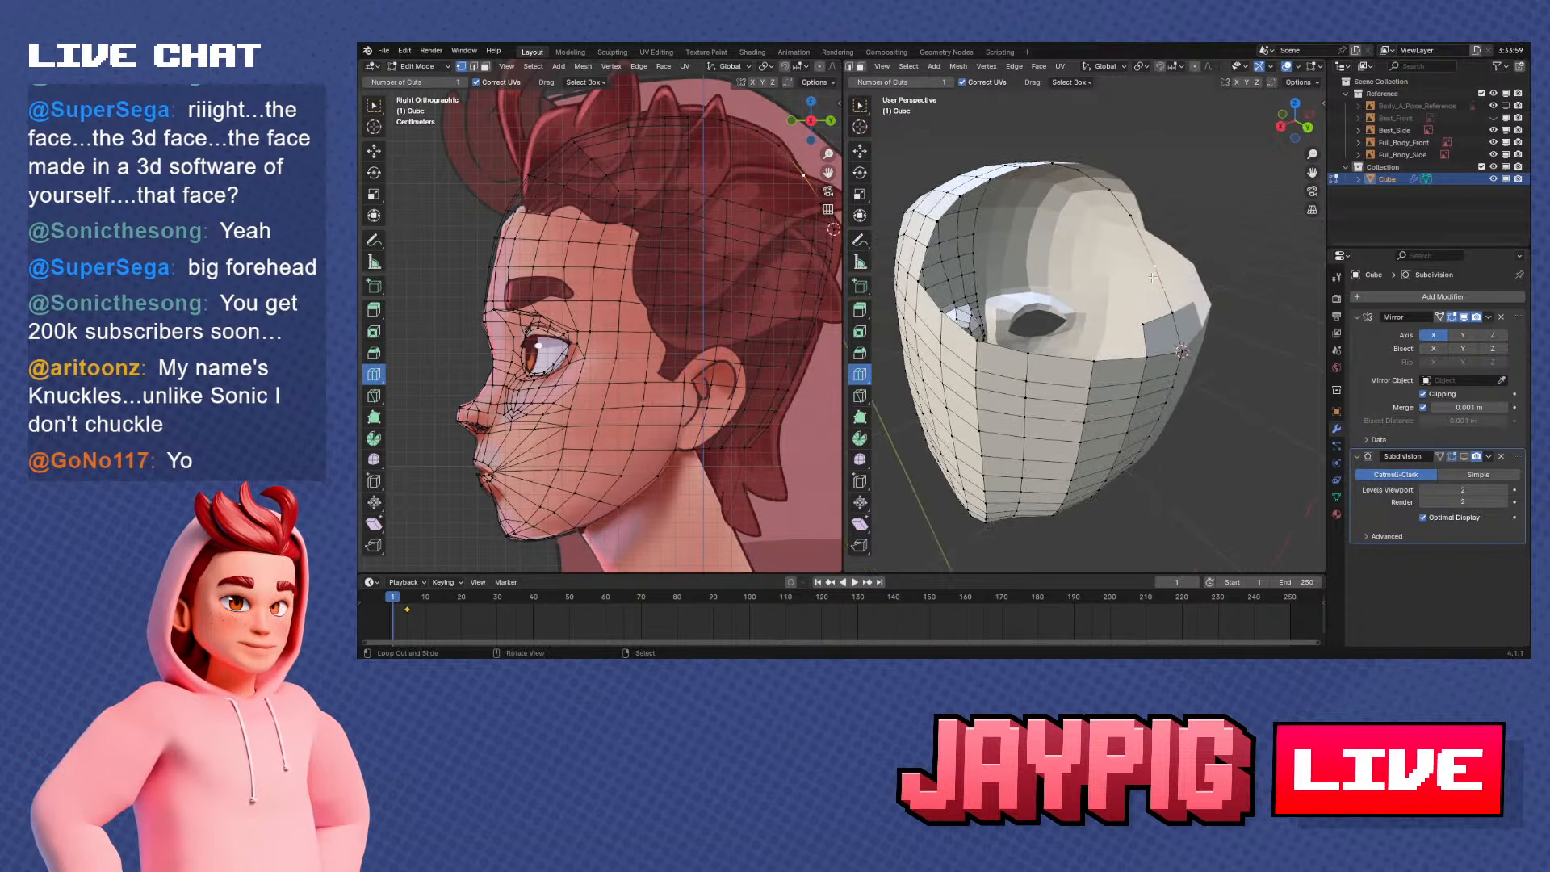
key(KP_3)
key(ctrl+KP_1)
key(g)
key(x)
right_click(1152, 277)
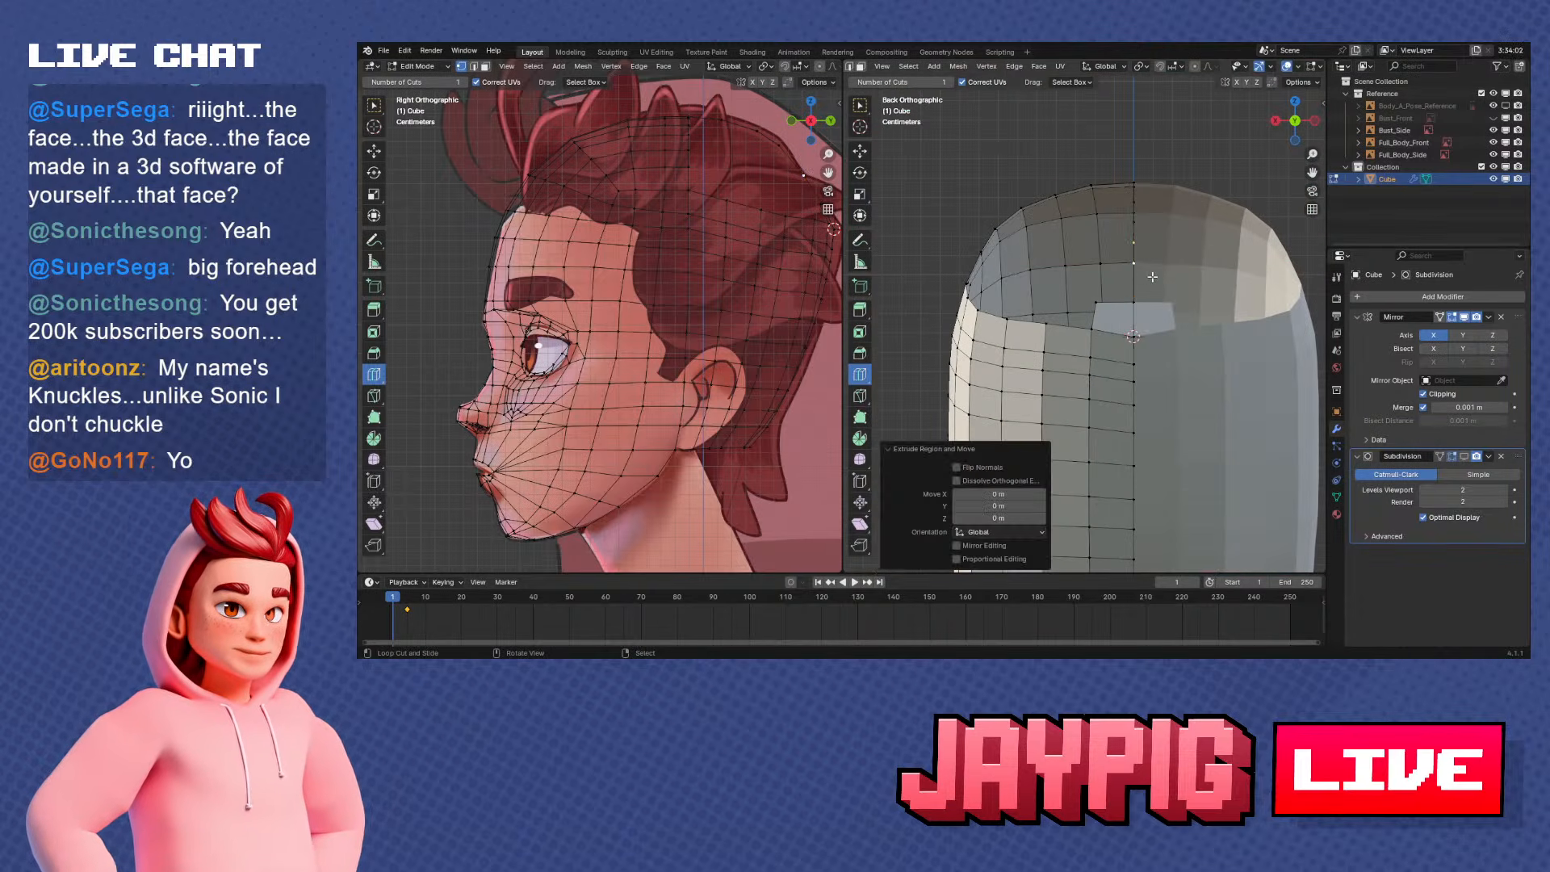
key(ctrl+z)
Extrude the first face's outer upper corner upward and fill a second face against the centre profile
key(g)
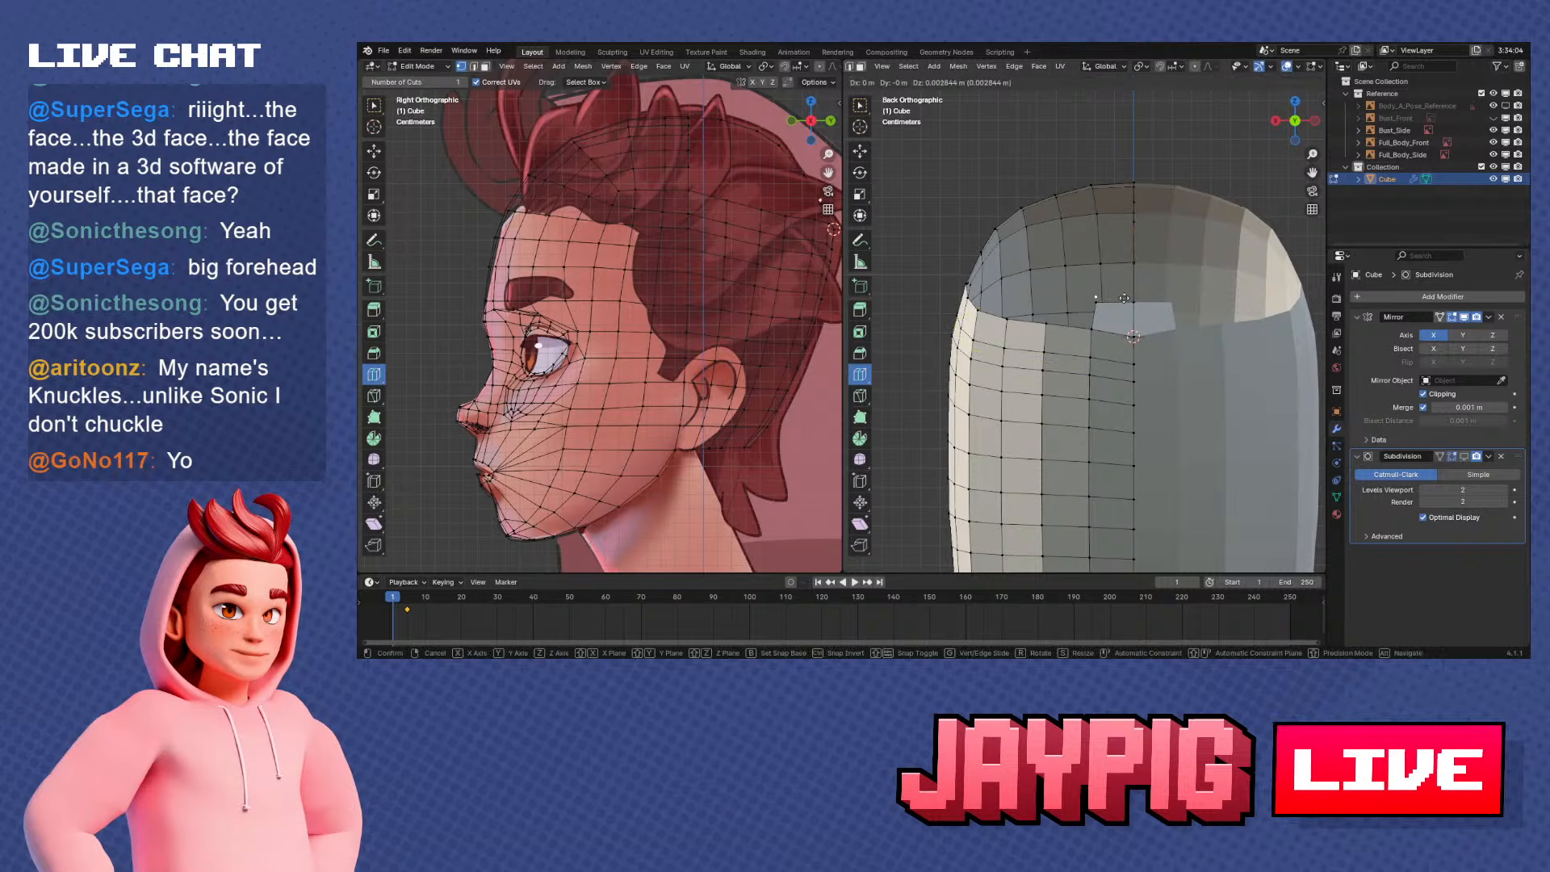
click(1127, 266)
shift+right_click(1133, 266)
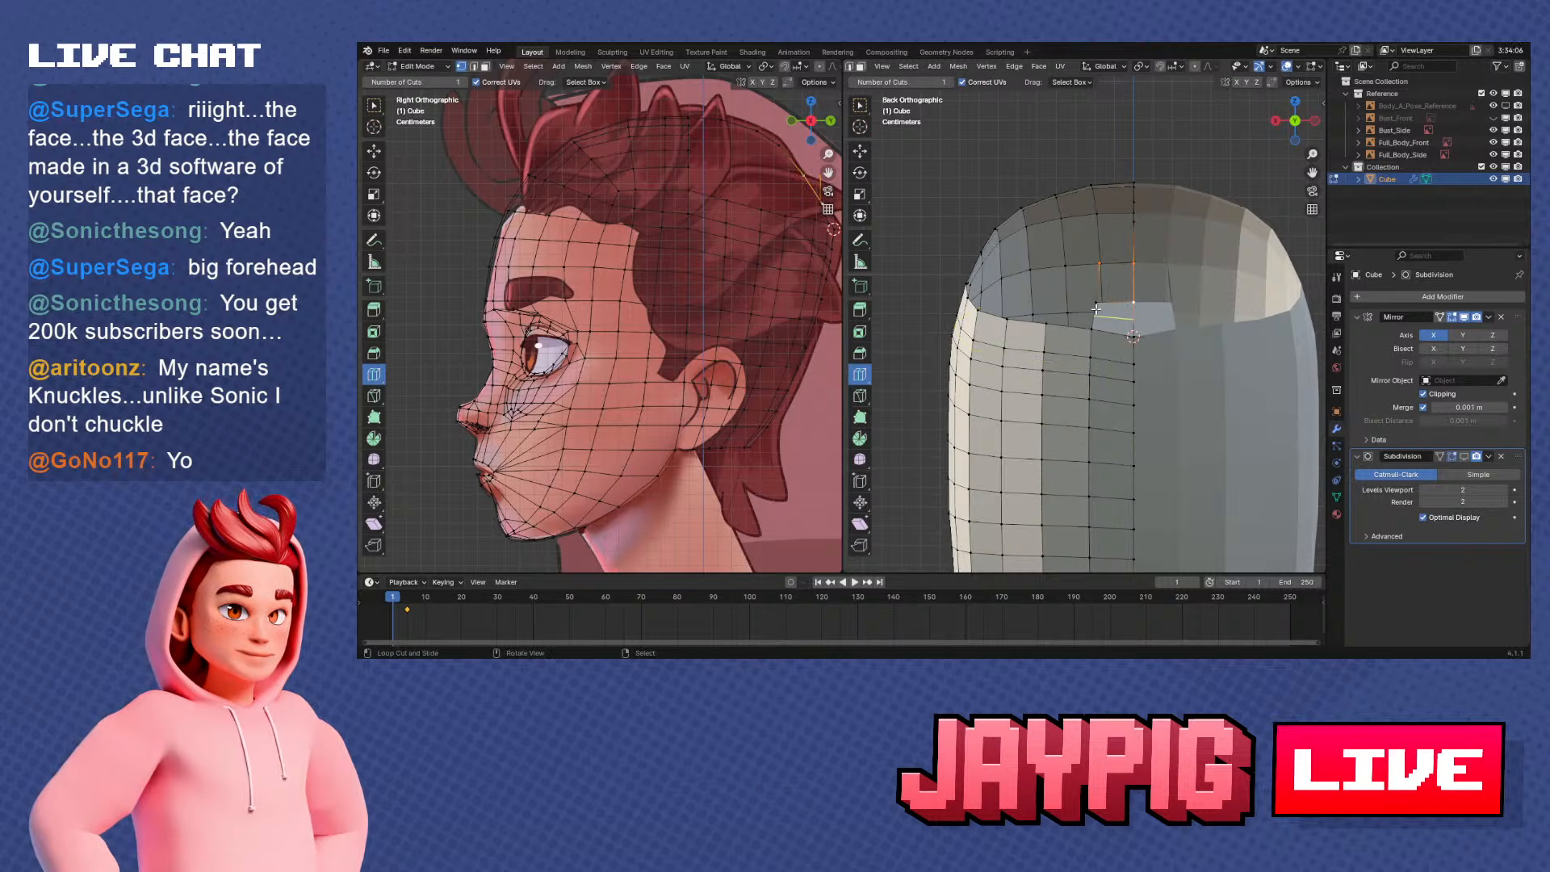
key(f)
shift+middle_drag(1095, 306, 1097, 371)
scroll(1096, 370, up, 2)
right_click(1106, 331)
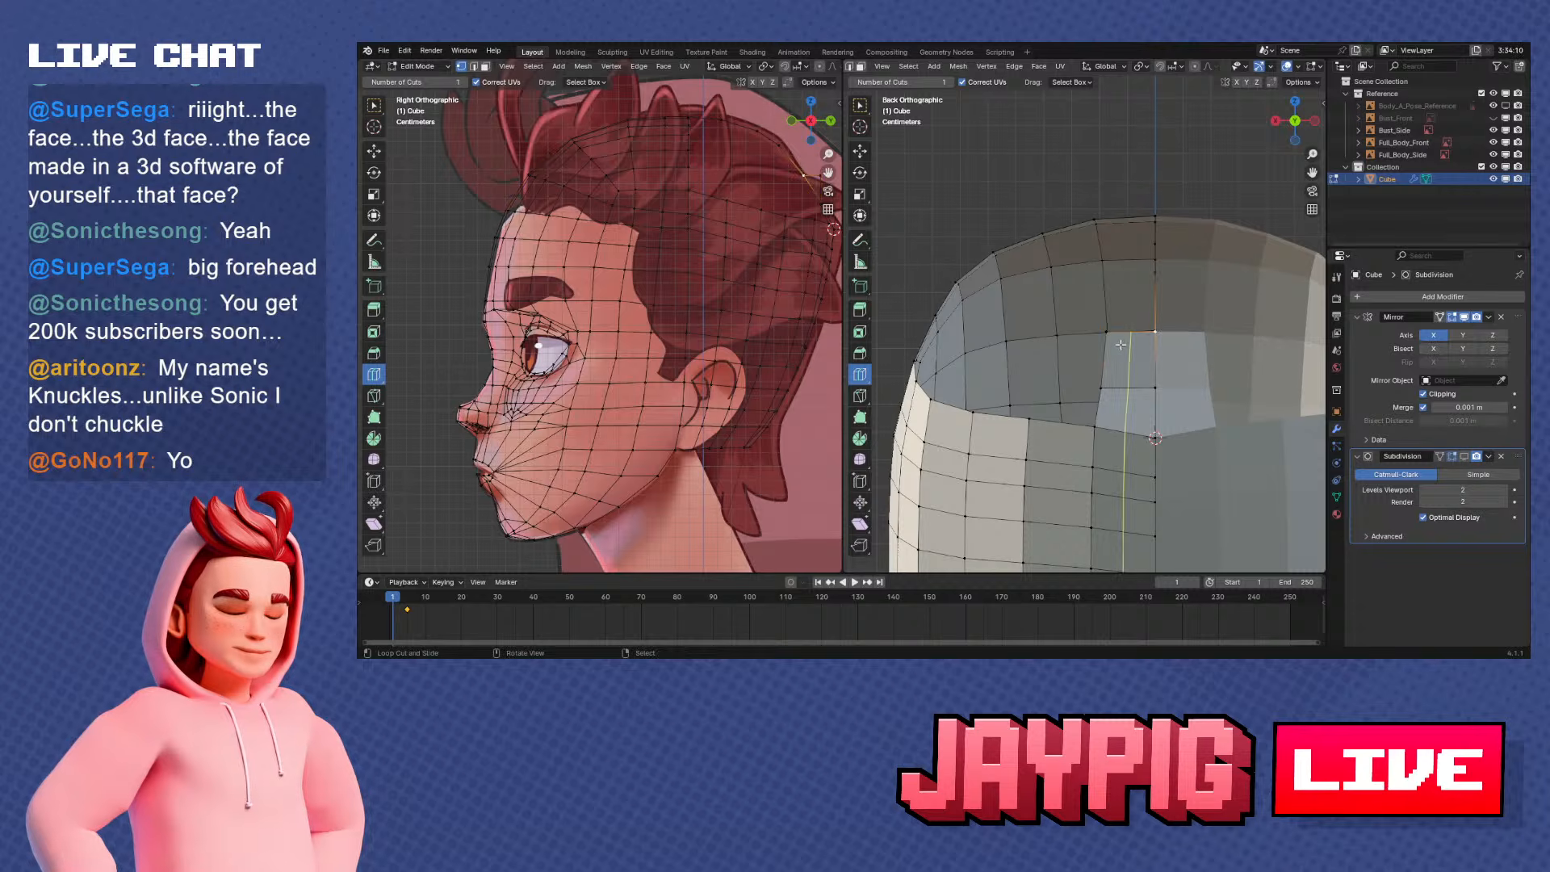
key(g)
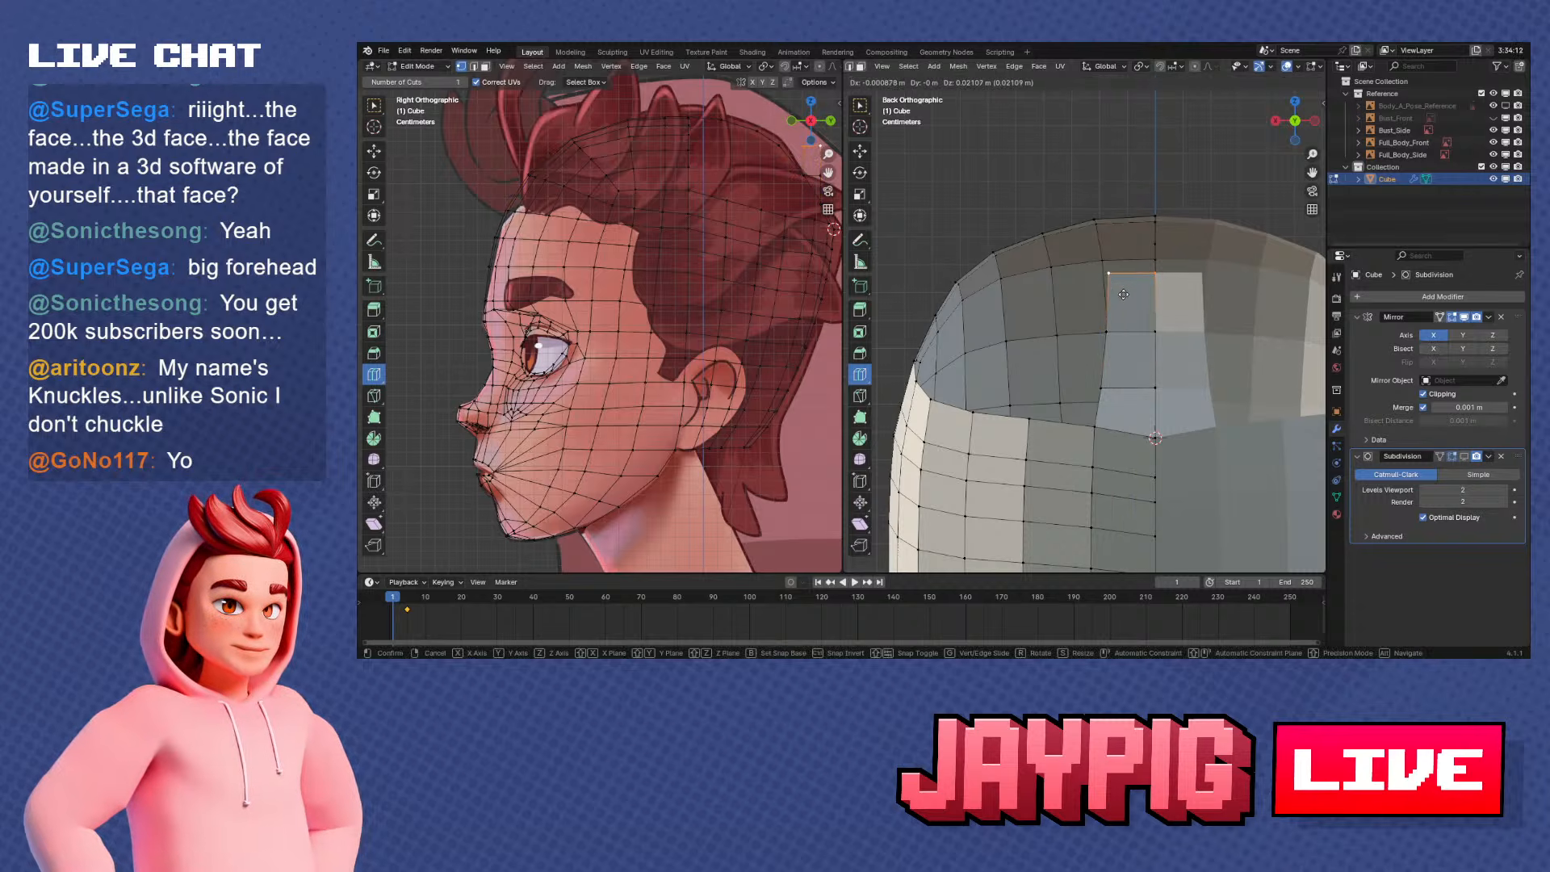
right_click(1124, 311)
key(ctrl+z)
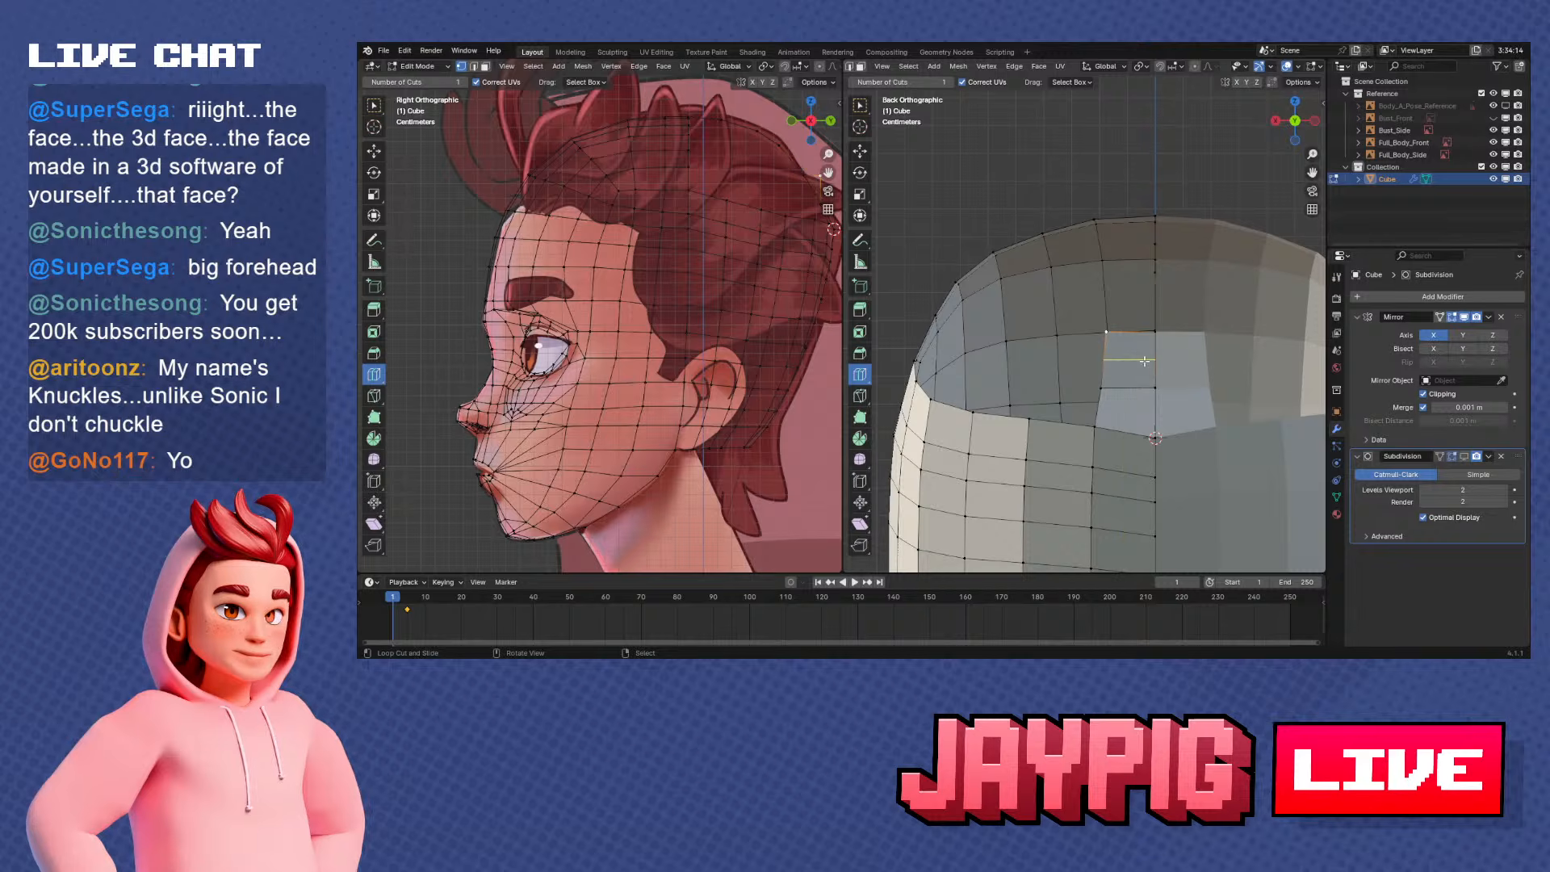
Extrude the second face's outer corner upward and fill a third face against the centre profile
key(g)
click(1138, 306)
key(ctrl+z)
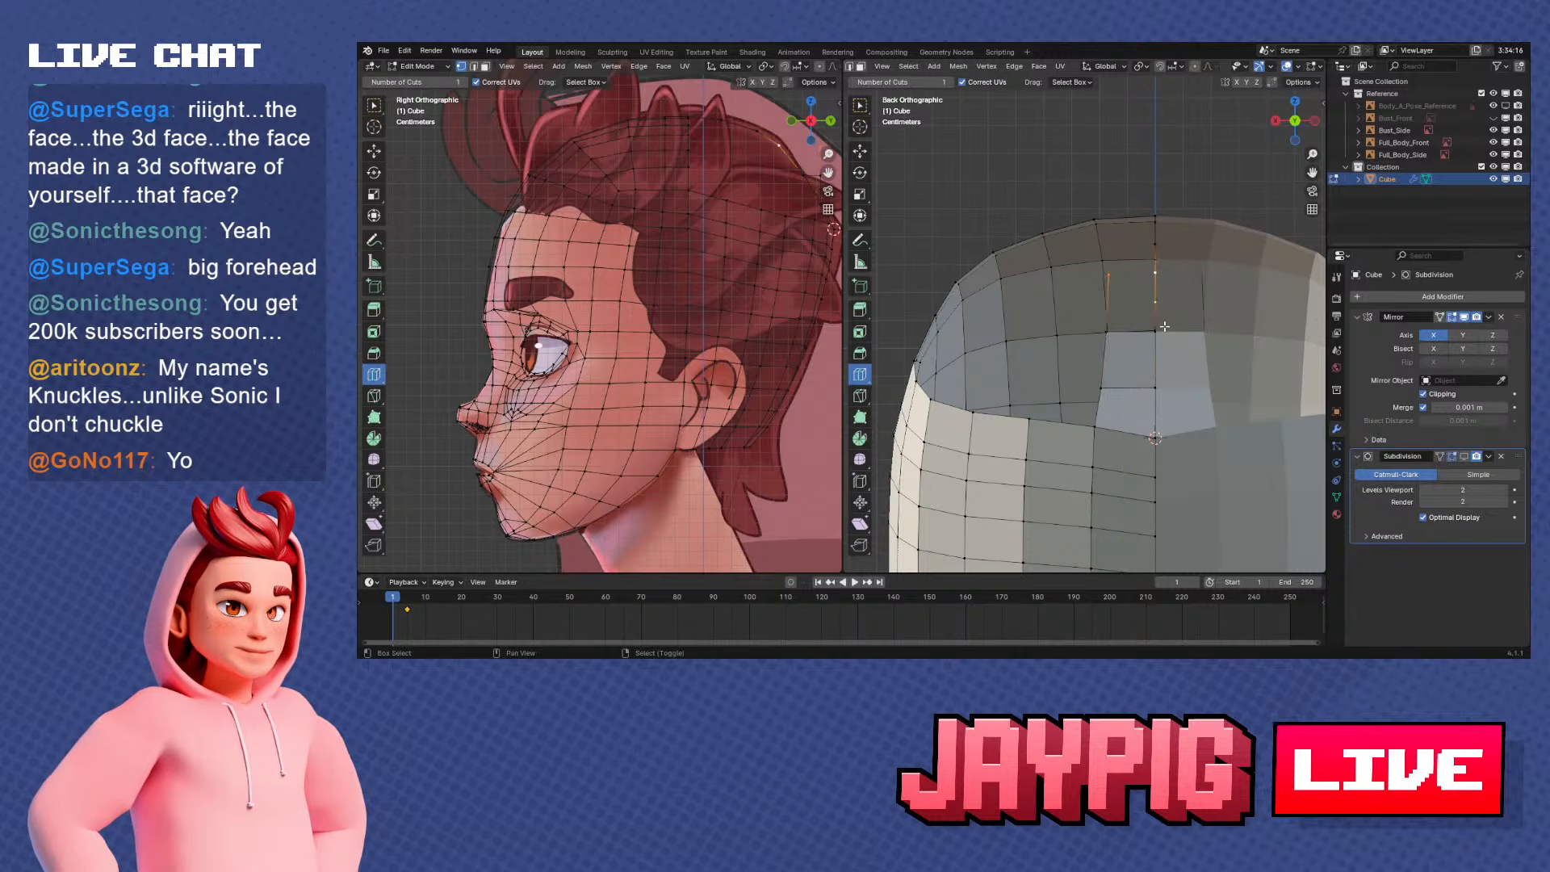
middle_drag(1163, 356, 1186, 296)
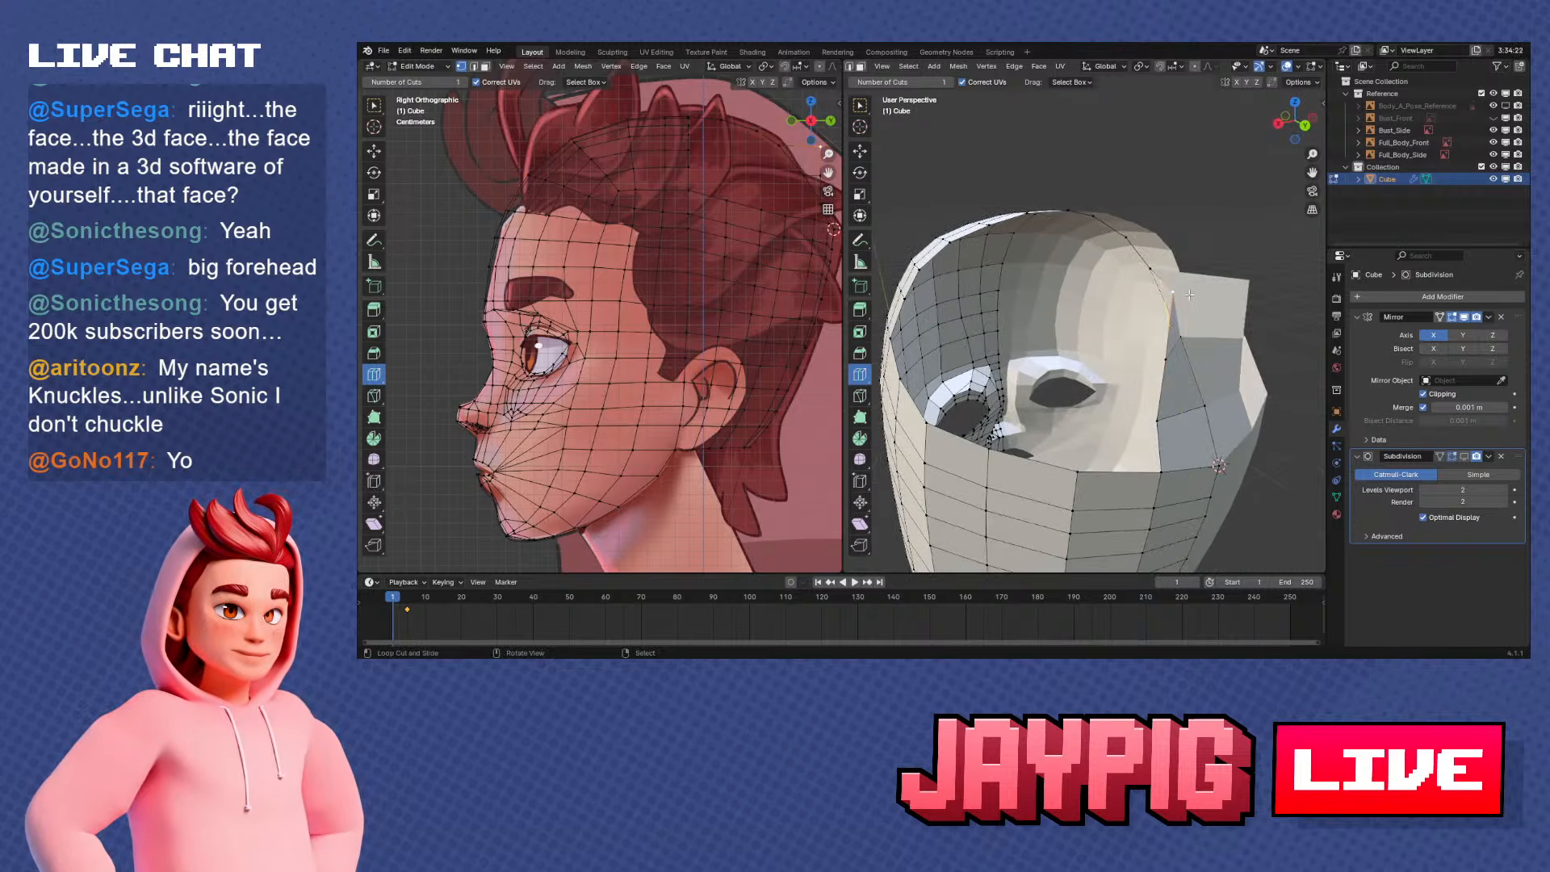
Move the face strip's outer vertex in side view to line up with the centre profile of the skull
key(KP_3)
key(g)
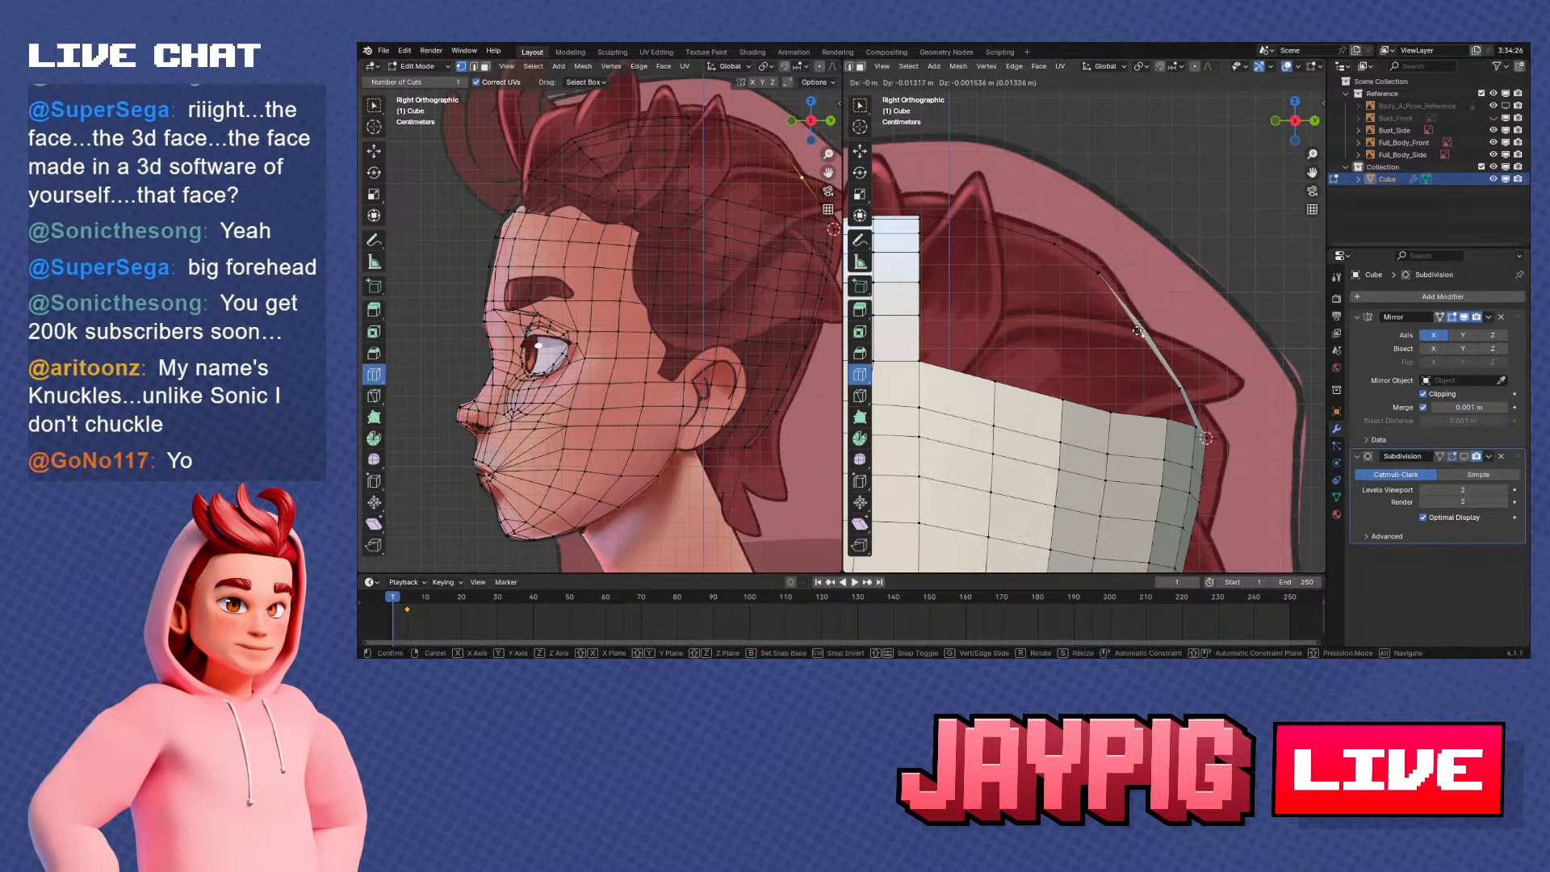
click(1141, 327)
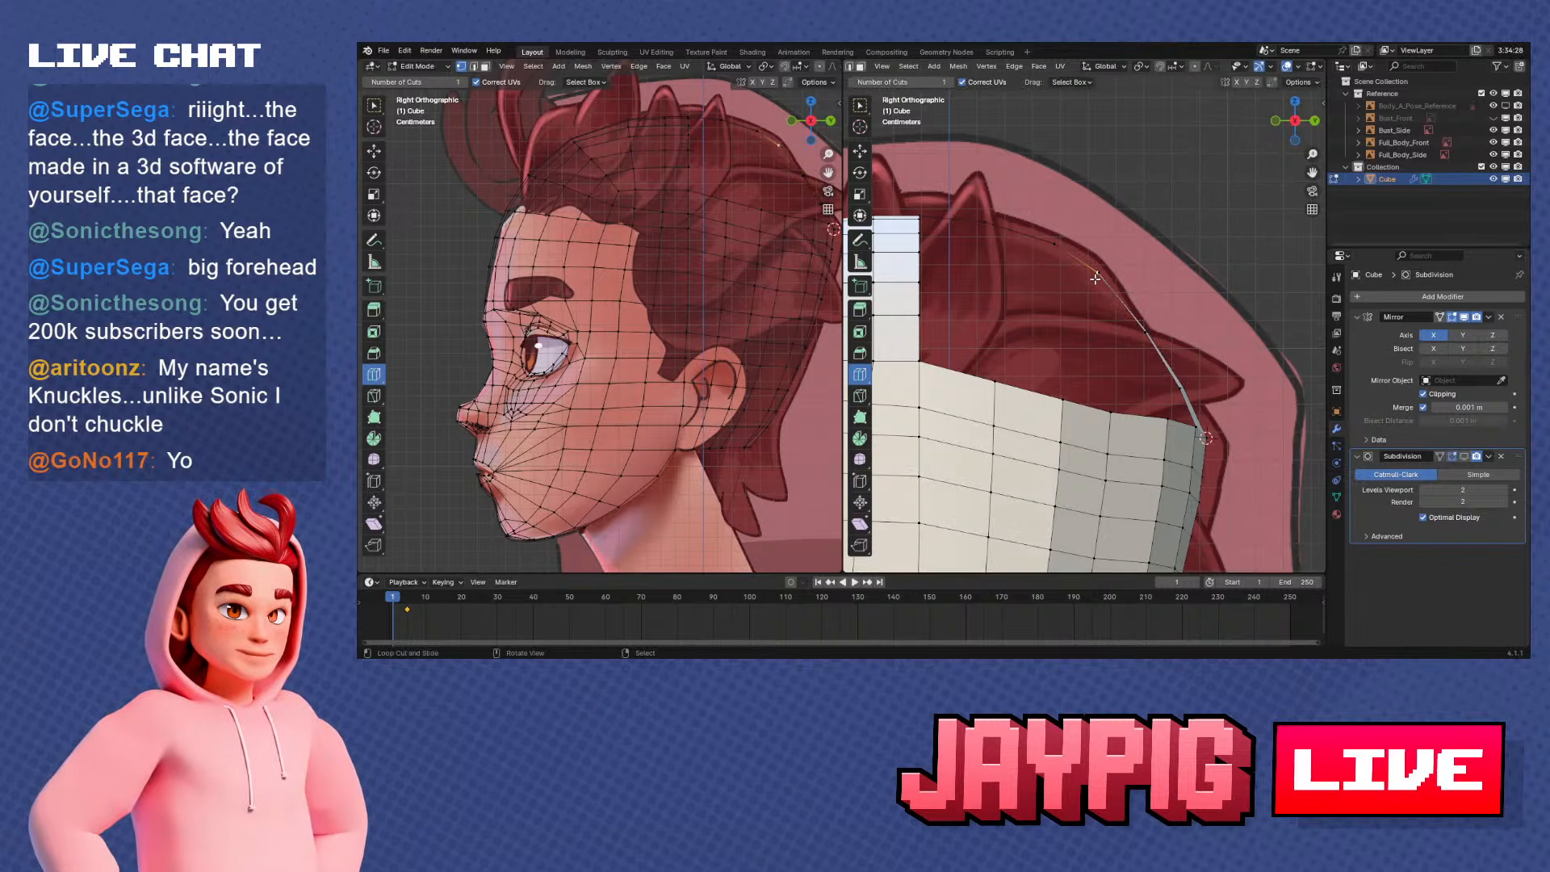
Reposition the strip's end vertex in side view so its edge follows the centre profile of the skull
key(g)
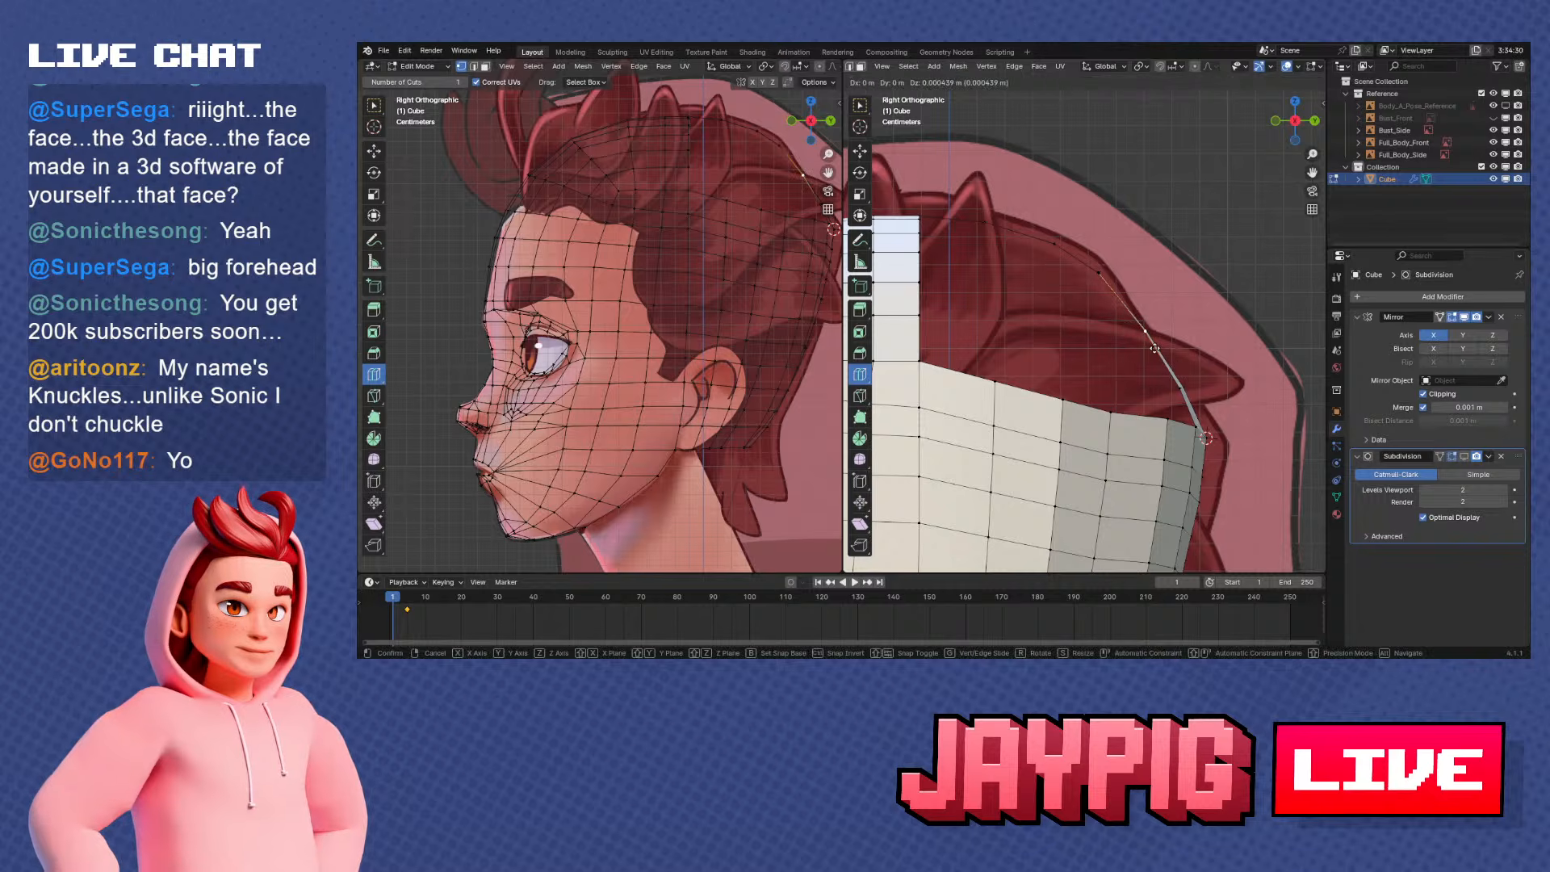
click(1182, 389)
mouse_move(1182, 389)
middle_down()
mouse_move(1088, 437)
mouse_move(1152, 310)
mouse_move(1203, 401)
middle_up()
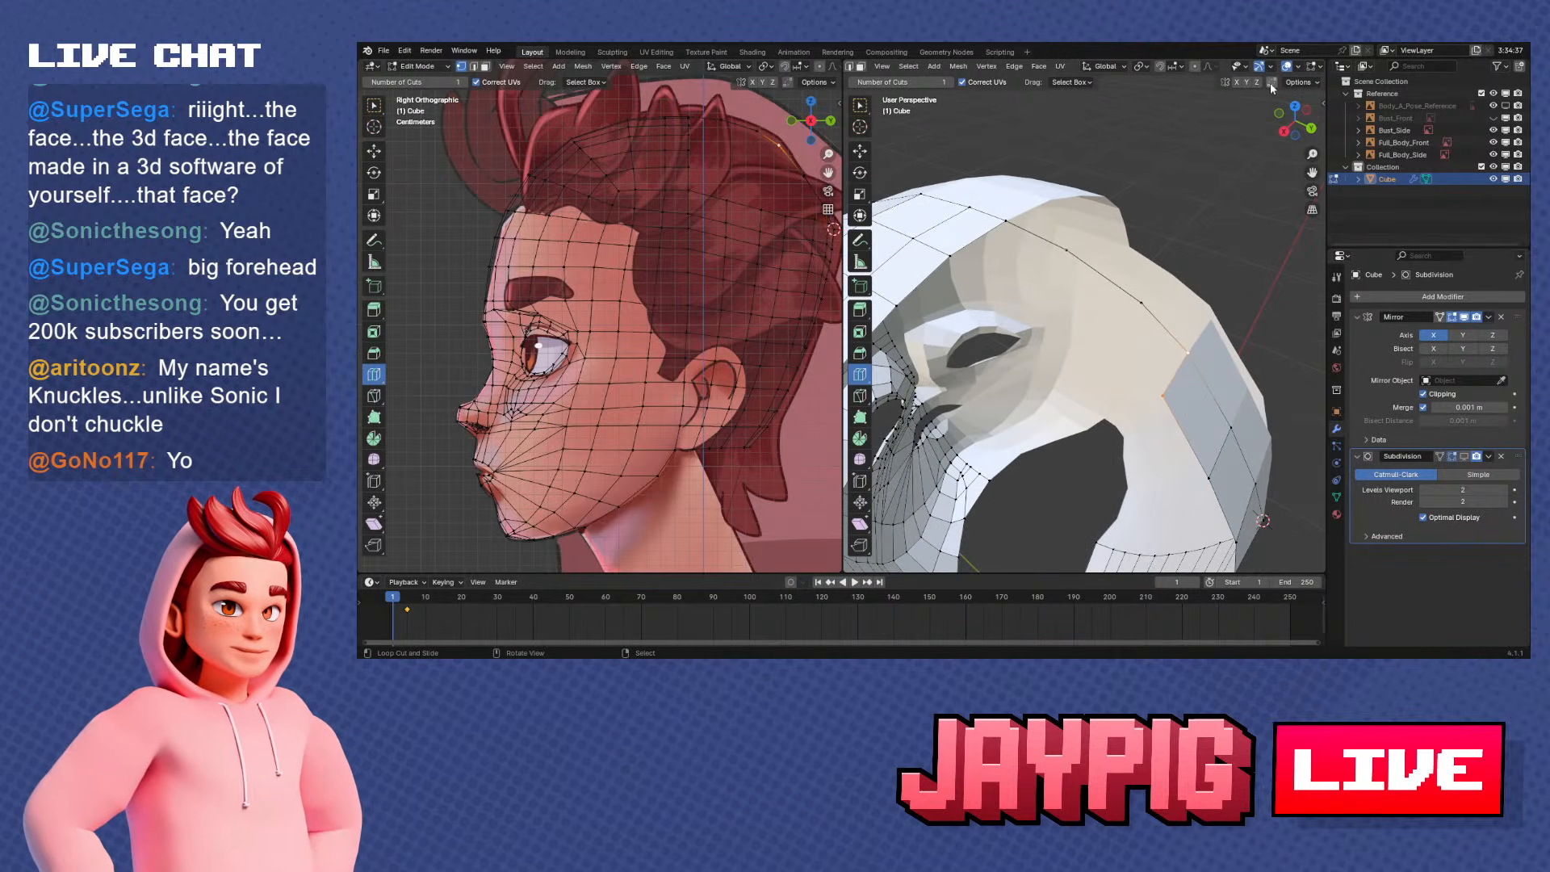
Extrude the centre strip's end edge twice toward the crown, following the curve of the back of the head
key(g)
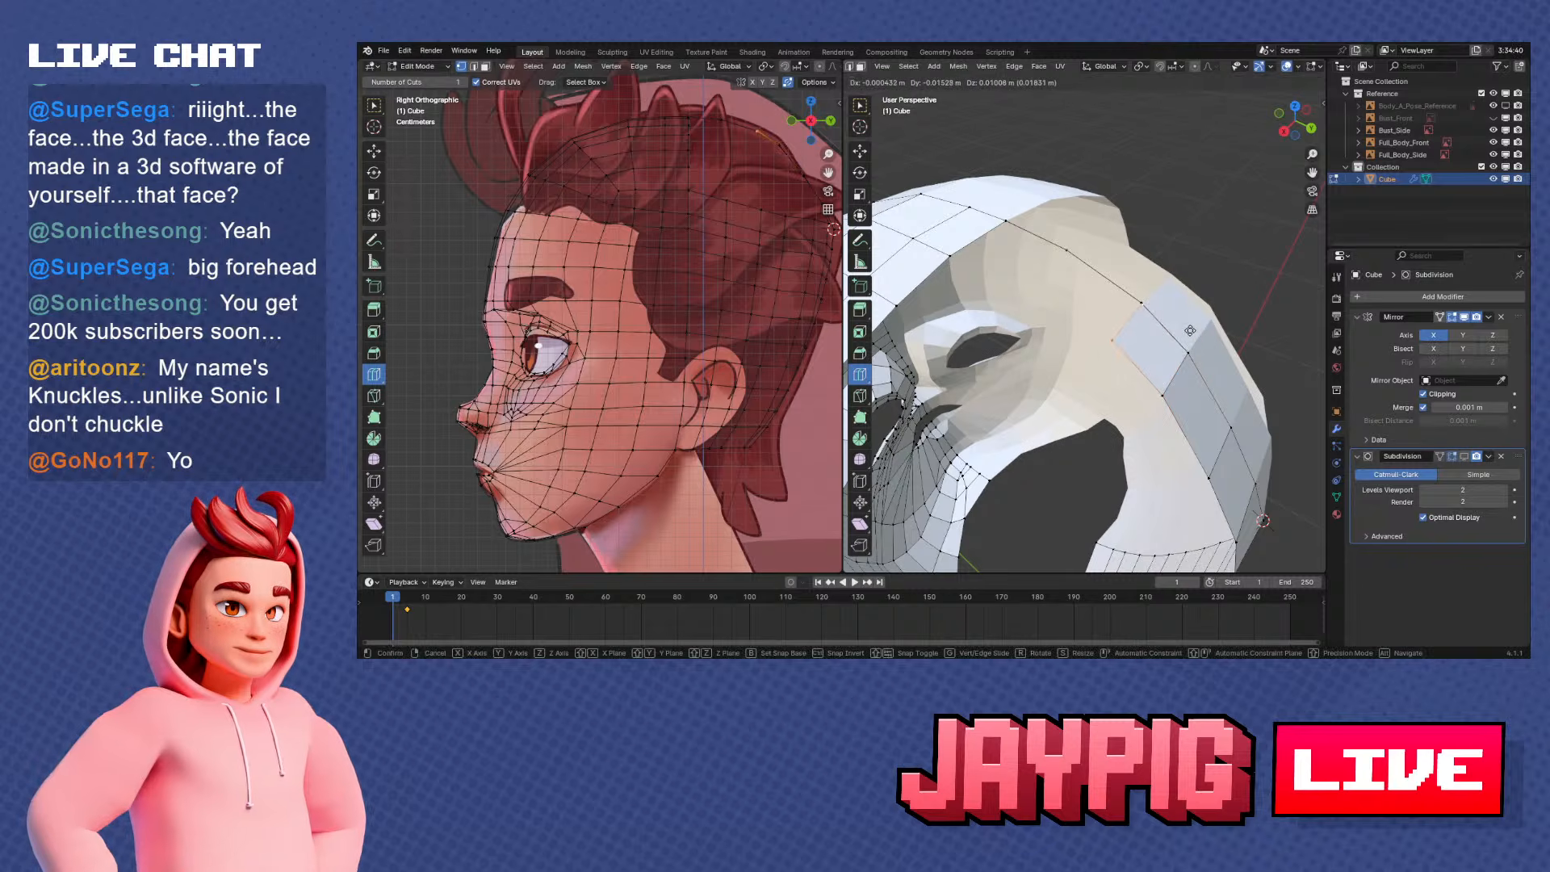
click(1190, 331)
right_click(1120, 361)
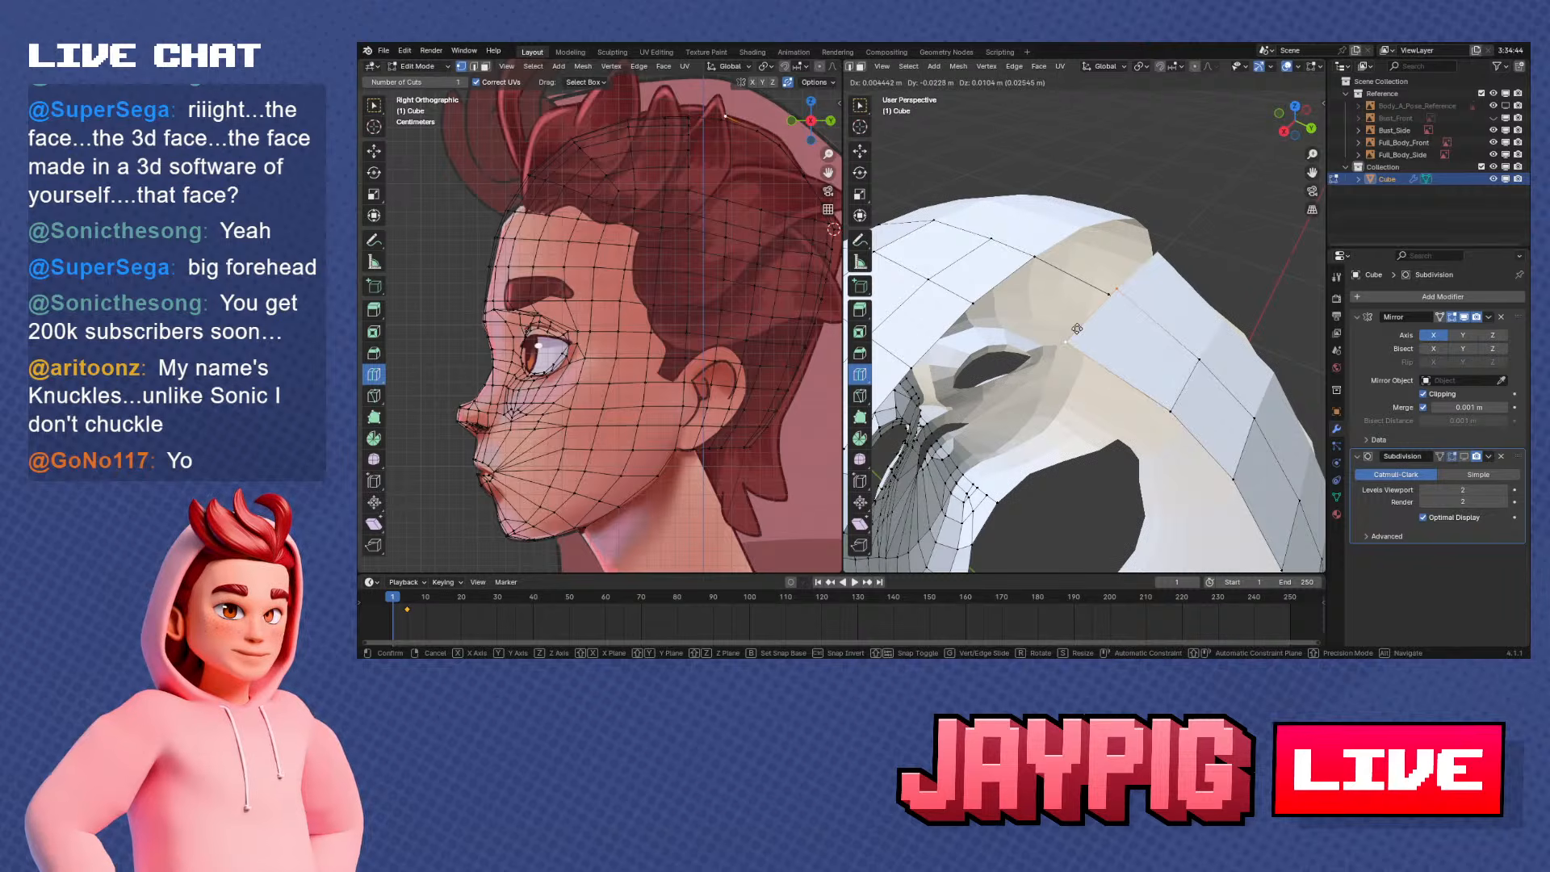
right_click(1112, 341)
In side view, extrude the strip's end edge about 0.025 m forward and 0.008 m up along the skull outline
middle_drag(1112, 341, 1185, 298)
key(KP_1)
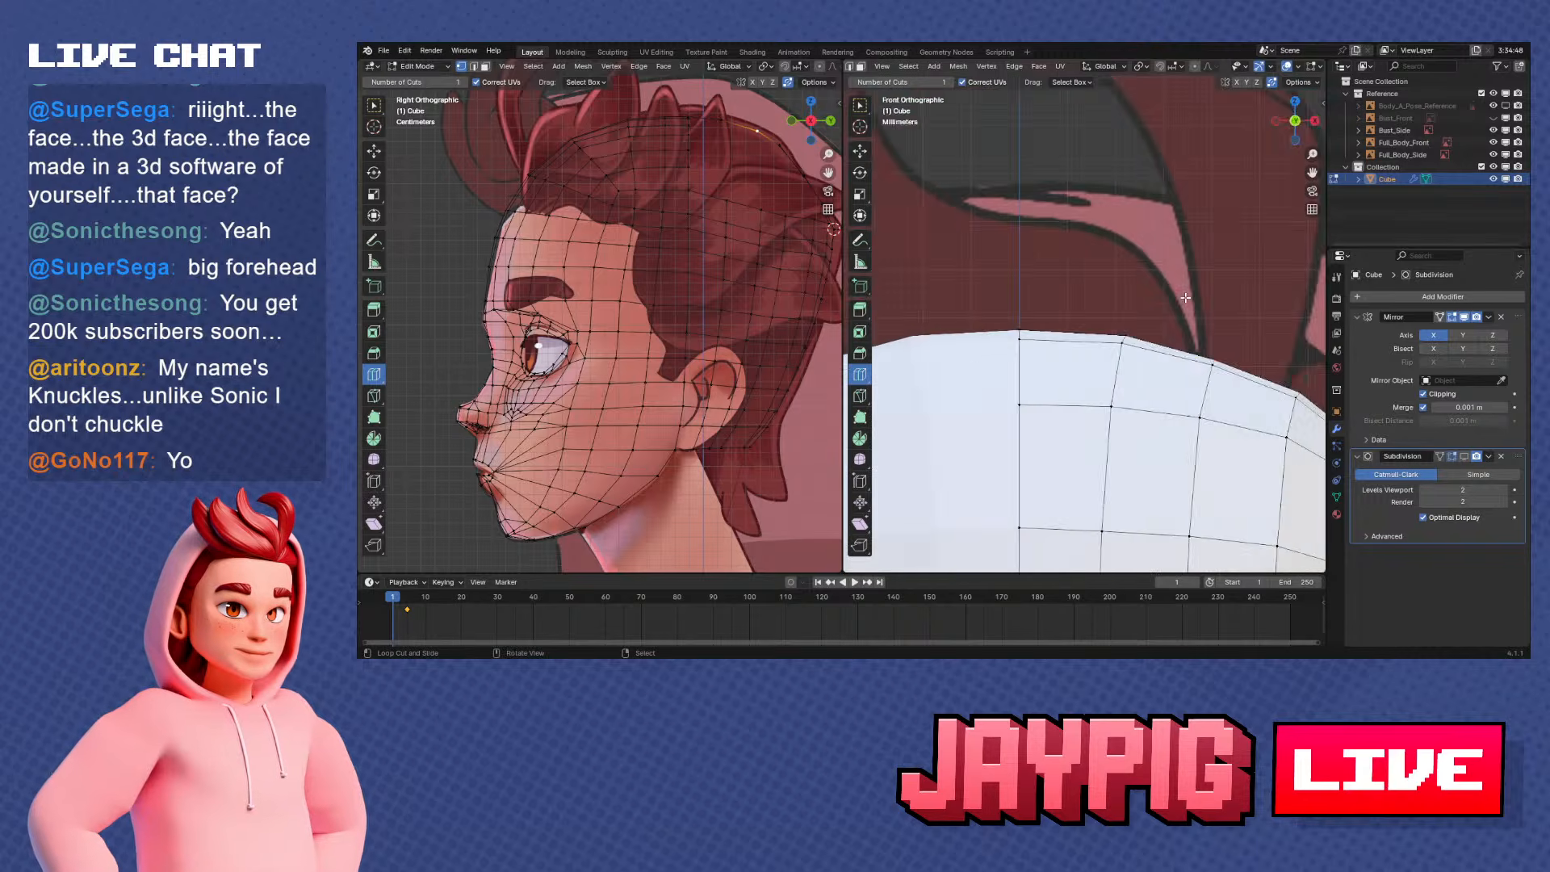
key(KP_3)
key(g)
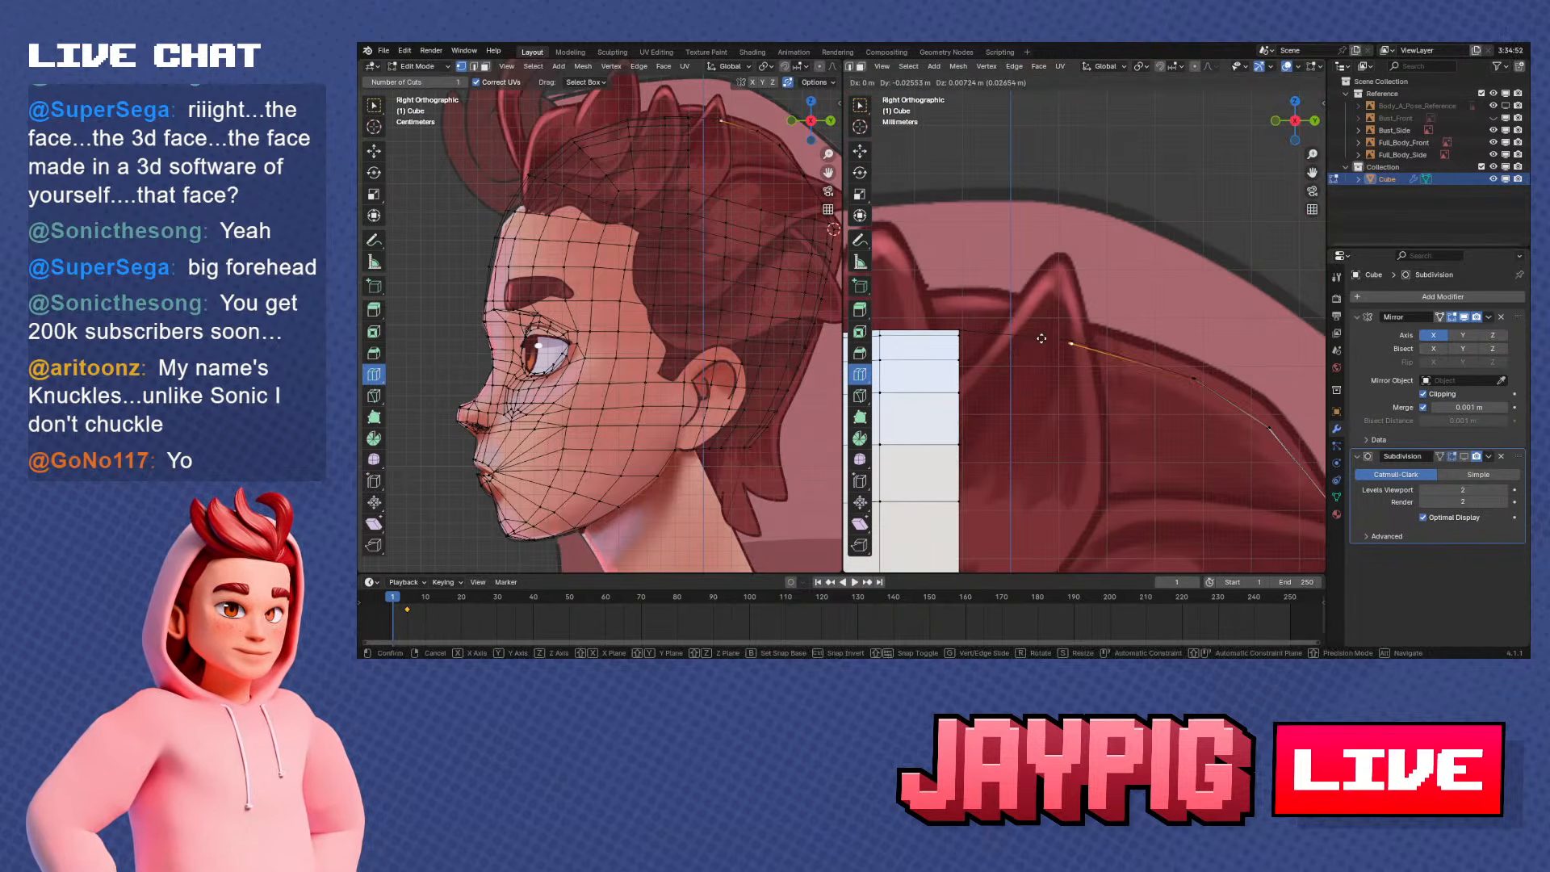
click(1044, 336)
middle_drag(1044, 337, 1051, 400)
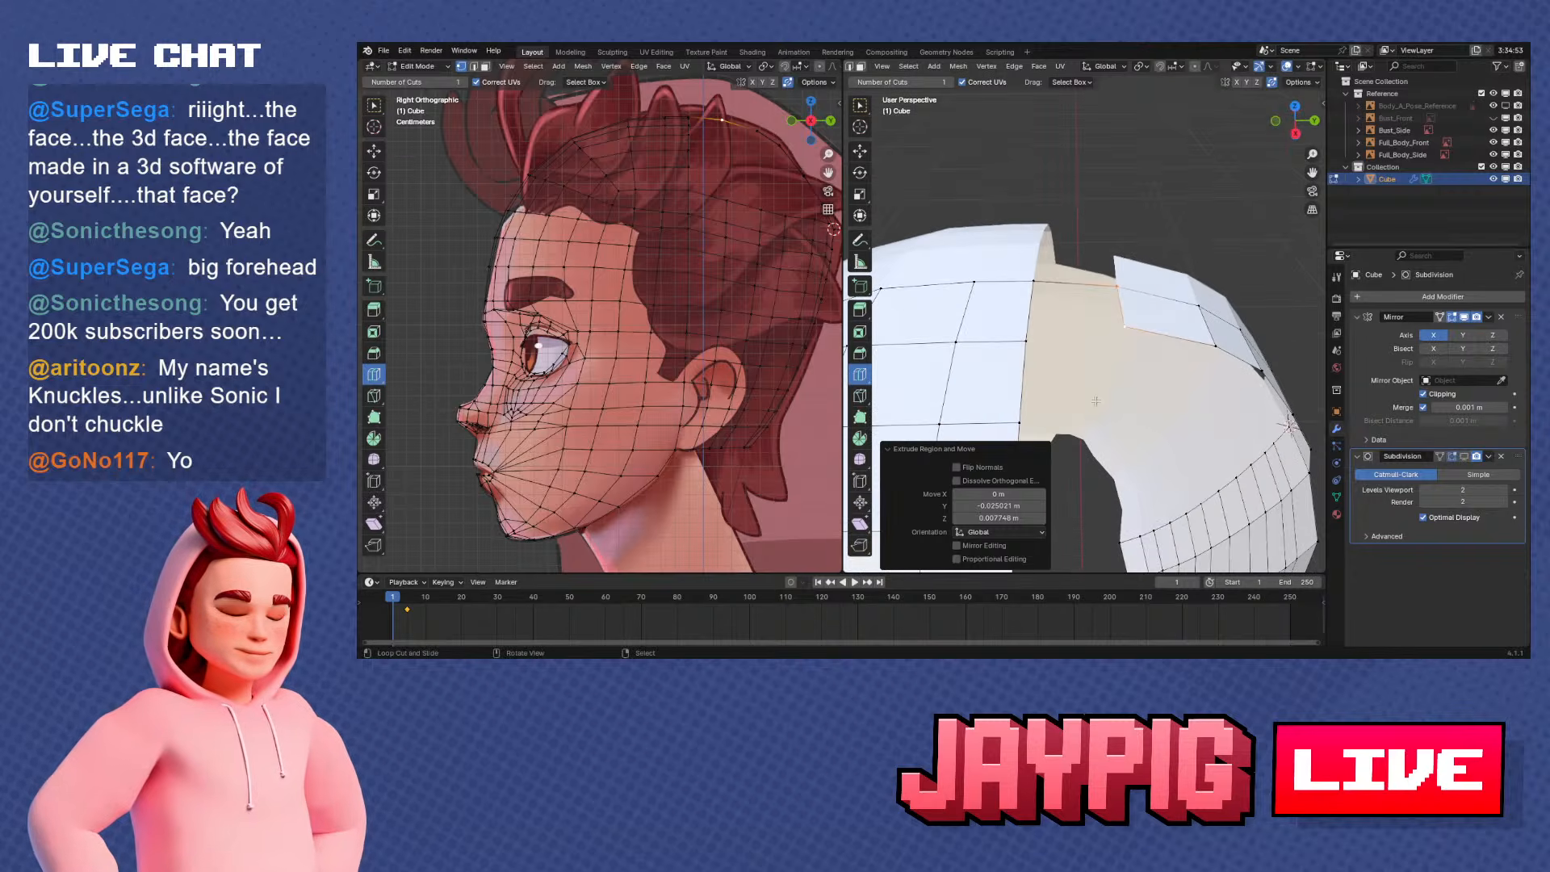
Fill the remaining gap between the centre strip's end and the front crown section with a face
right_click(1029, 335)
shift+right_click(1115, 290)
shift+right_click(1037, 284)
key(f)
middle_drag(1050, 294, 913, 263)
right_click(1081, 354)
scroll(1083, 355, down, 2)
middle_drag(1083, 354, 1102, 388)
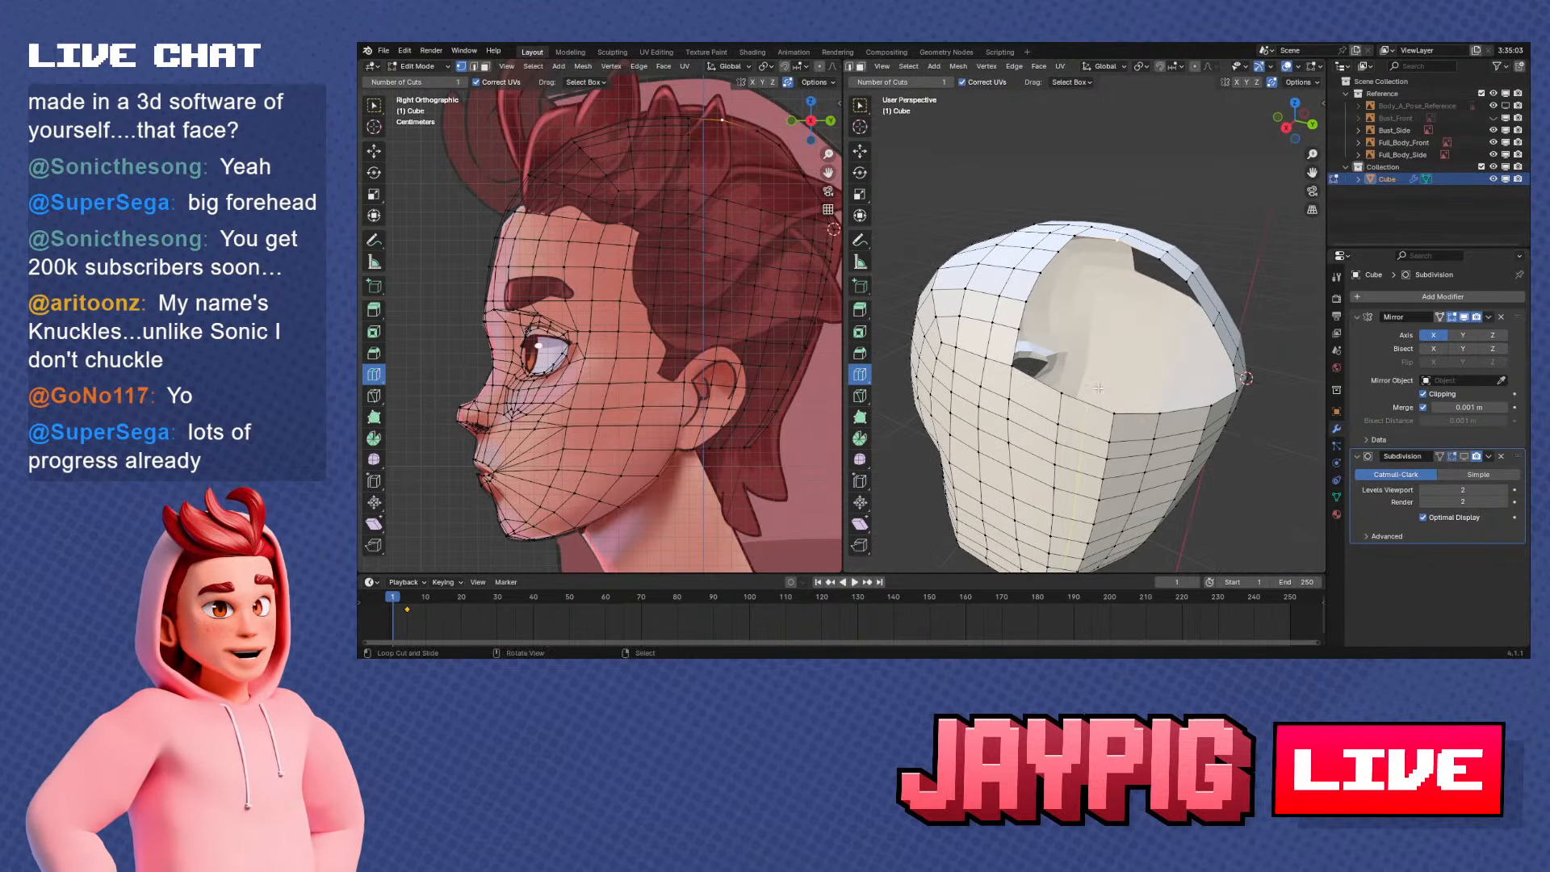
Raise the first two vertices behind the front section on the side opening's lower border along Z to smooth the curve
scroll(1098, 388, up, 2)
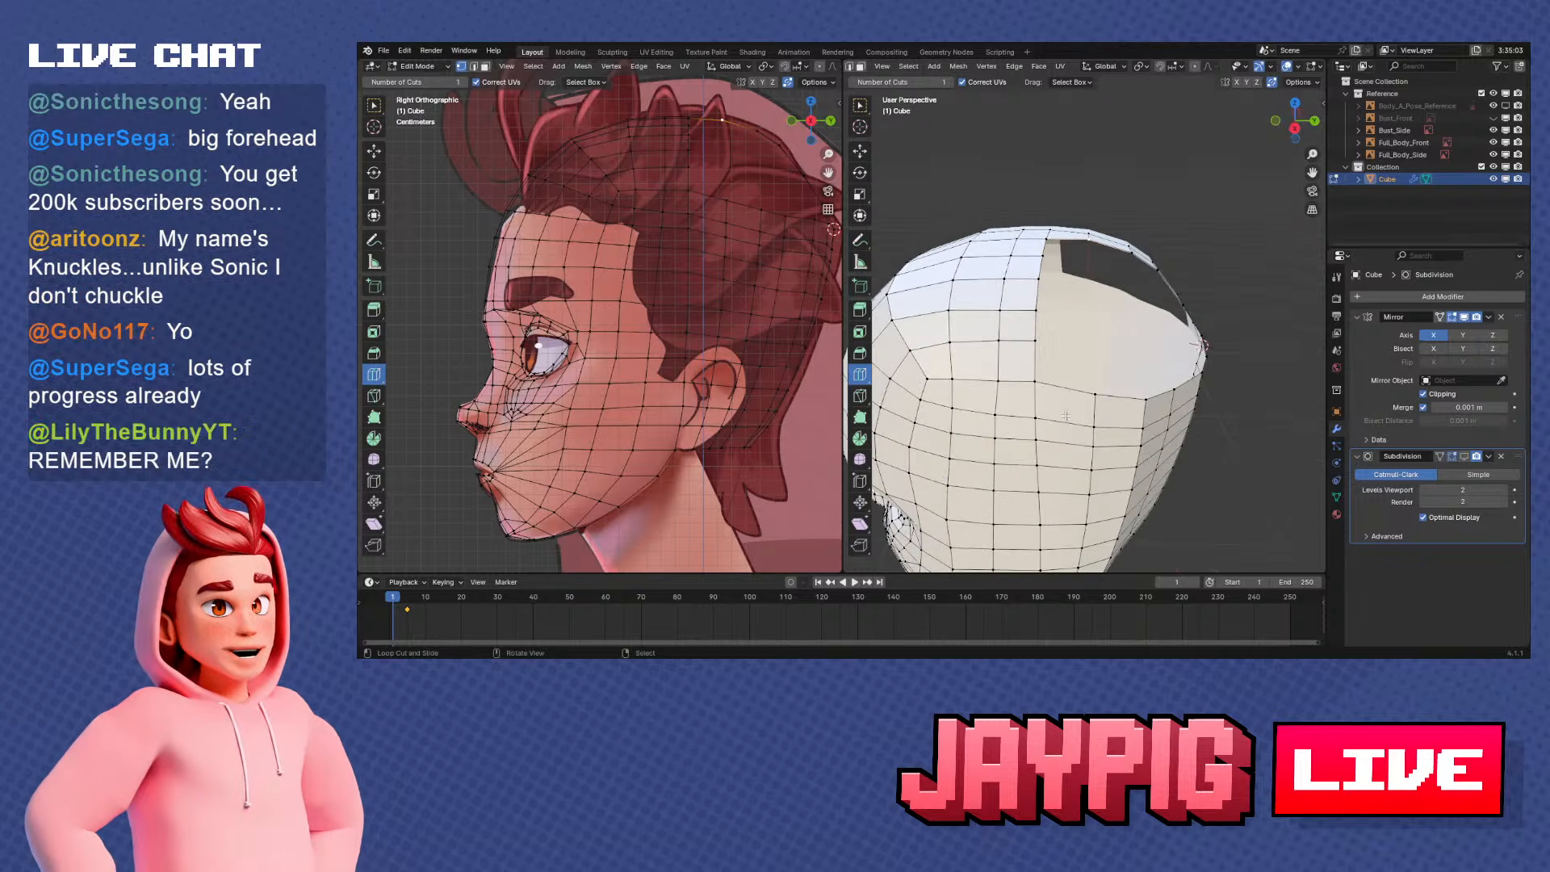
middle_drag(1099, 379, 1111, 339)
key(KP_3)
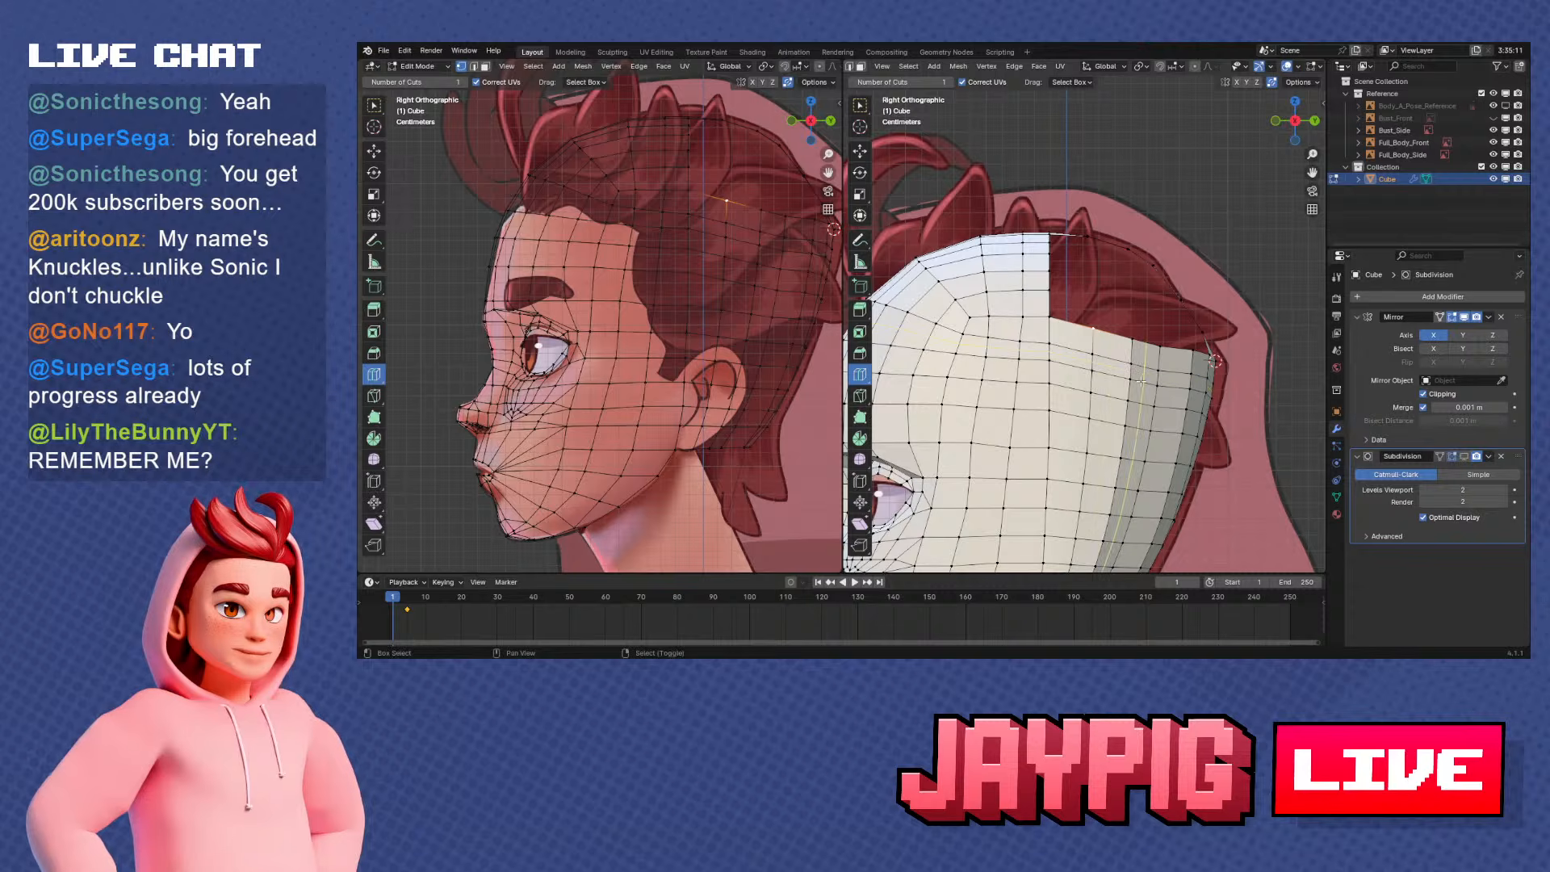
shift+middle_drag(1162, 429, 1142, 357)
click(1142, 357)
click(1144, 347)
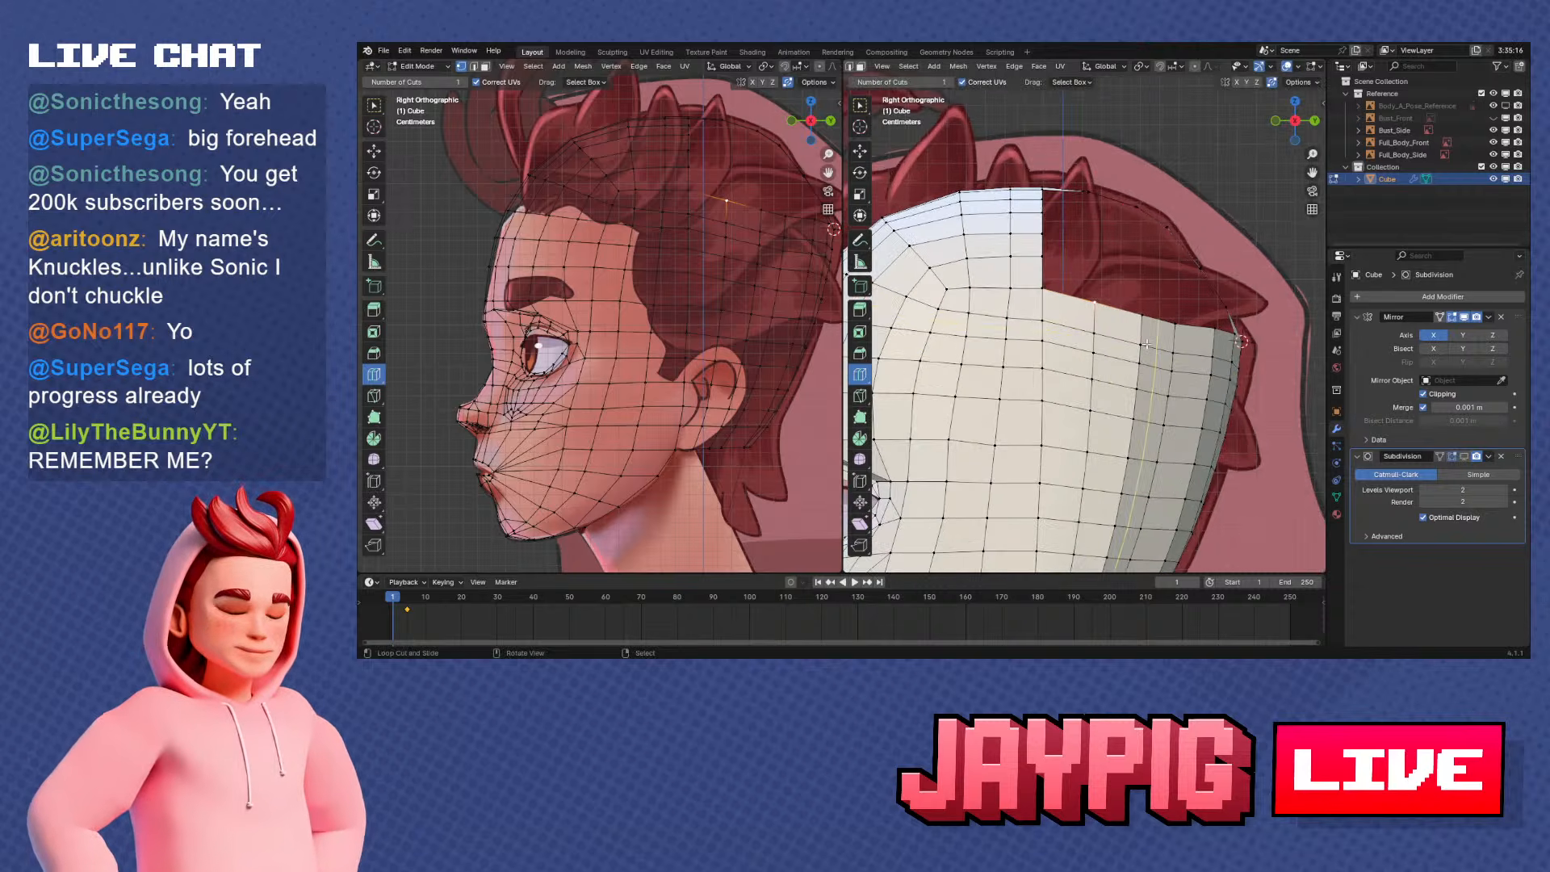
shift+middle_drag(1103, 324, 1101, 317)
key(g)
key(z)
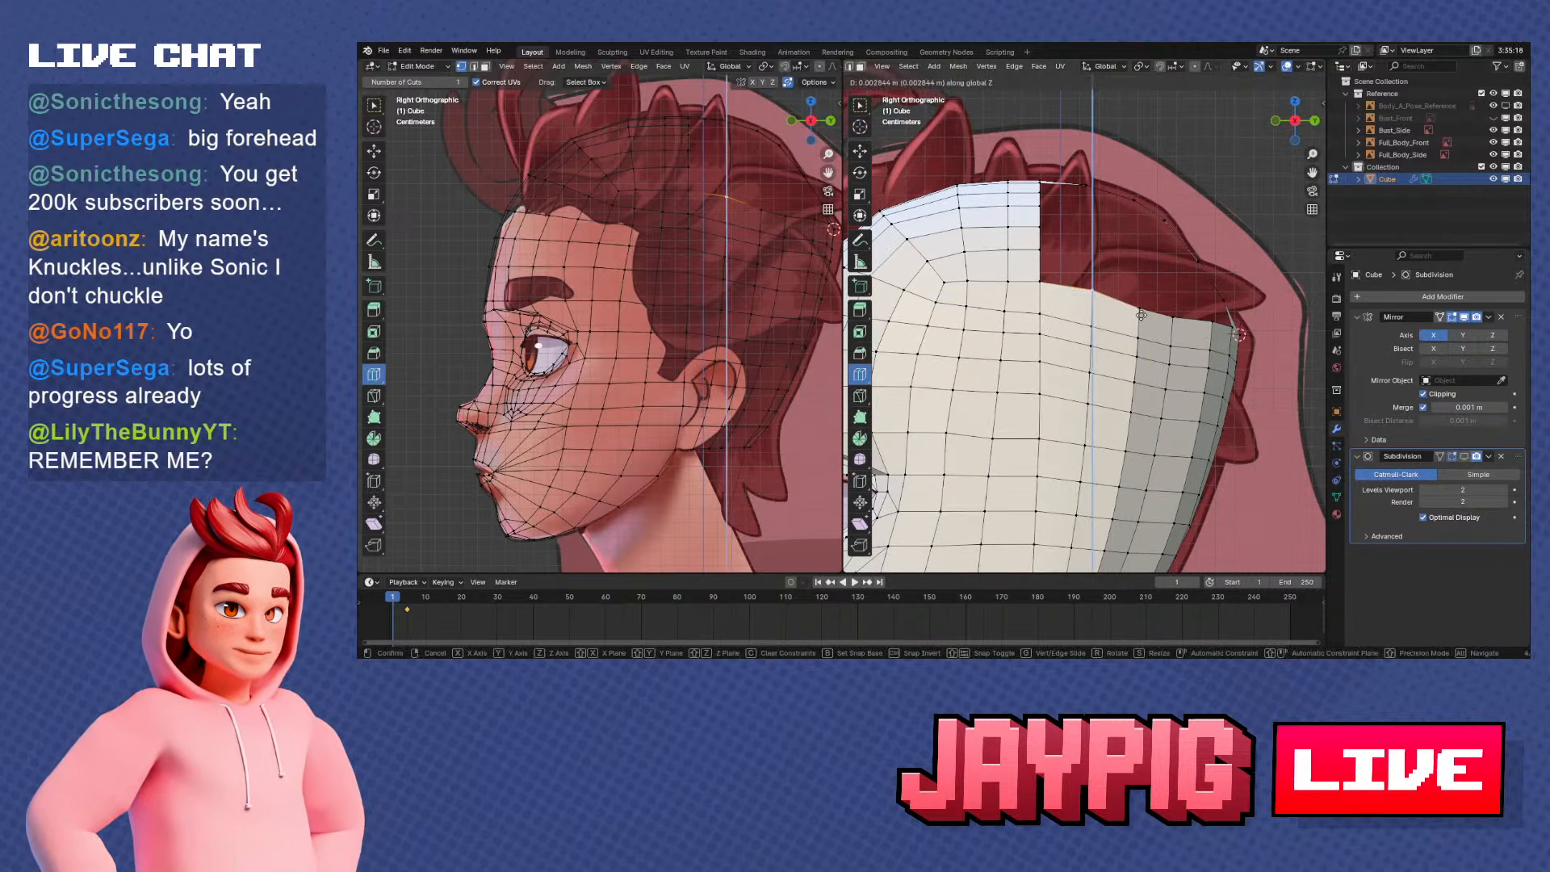
click(1100, 309)
right_click(1147, 308)
key(g)
key(z)
click(1164, 298)
Raise the next two border vertices toward the back of the head along Z to continue the smooth arc
right_click(1179, 316)
key(g)
key(z)
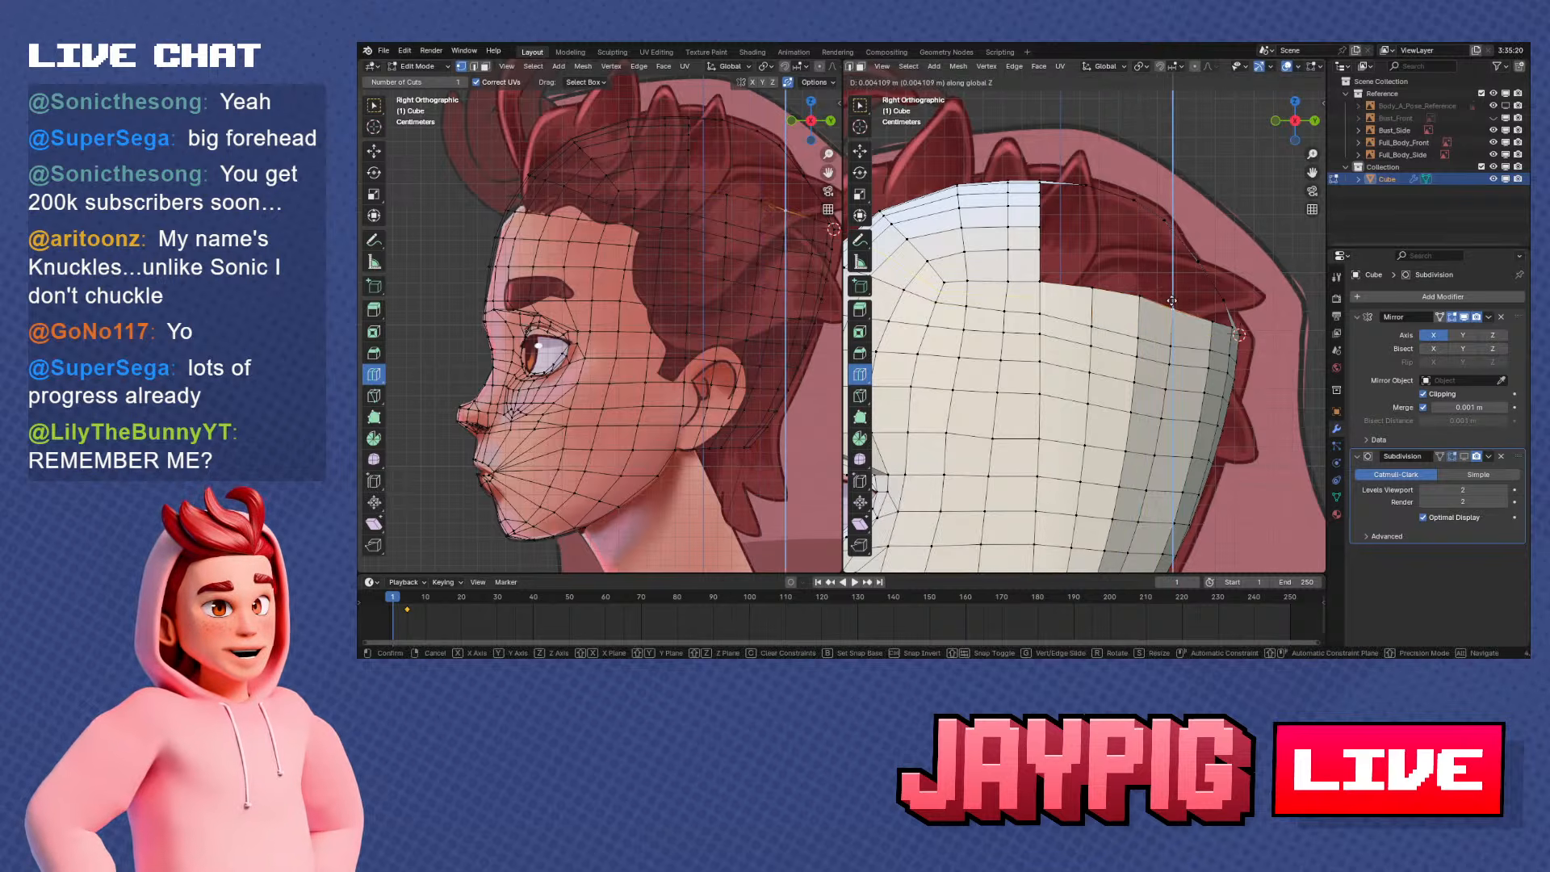
click(1193, 307)
right_click(1218, 321)
key(g)
key(z)
click(1228, 318)
shift+middle_drag(1211, 314, 1240, 375)
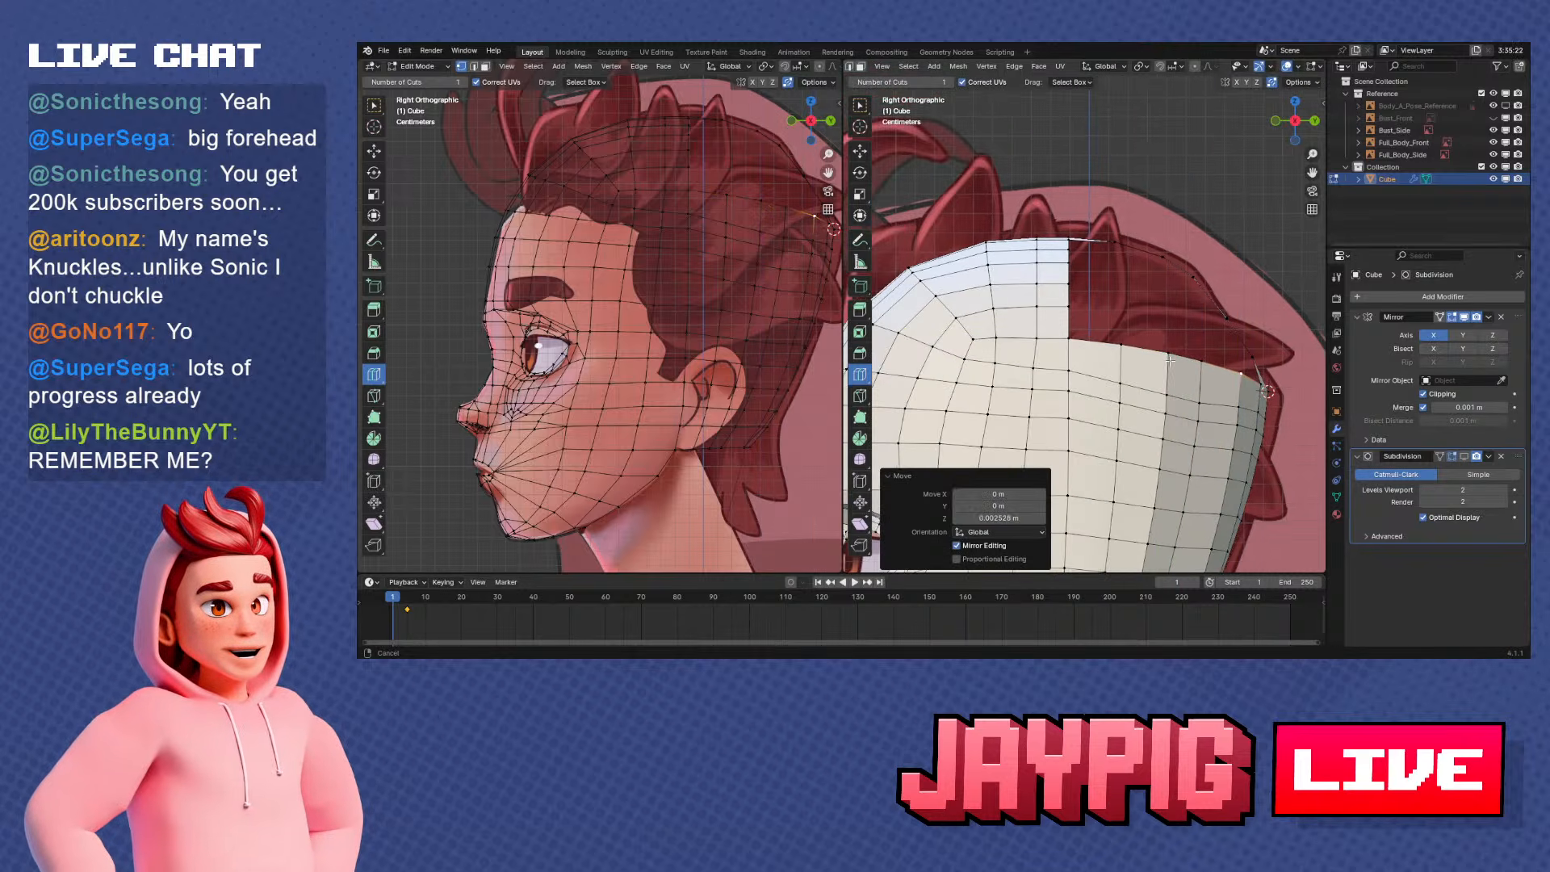
Extrude the border edge next to the front section upward and align the new edge with the front section's vertices
scroll(1195, 363, up, 1)
right_click(1132, 354)
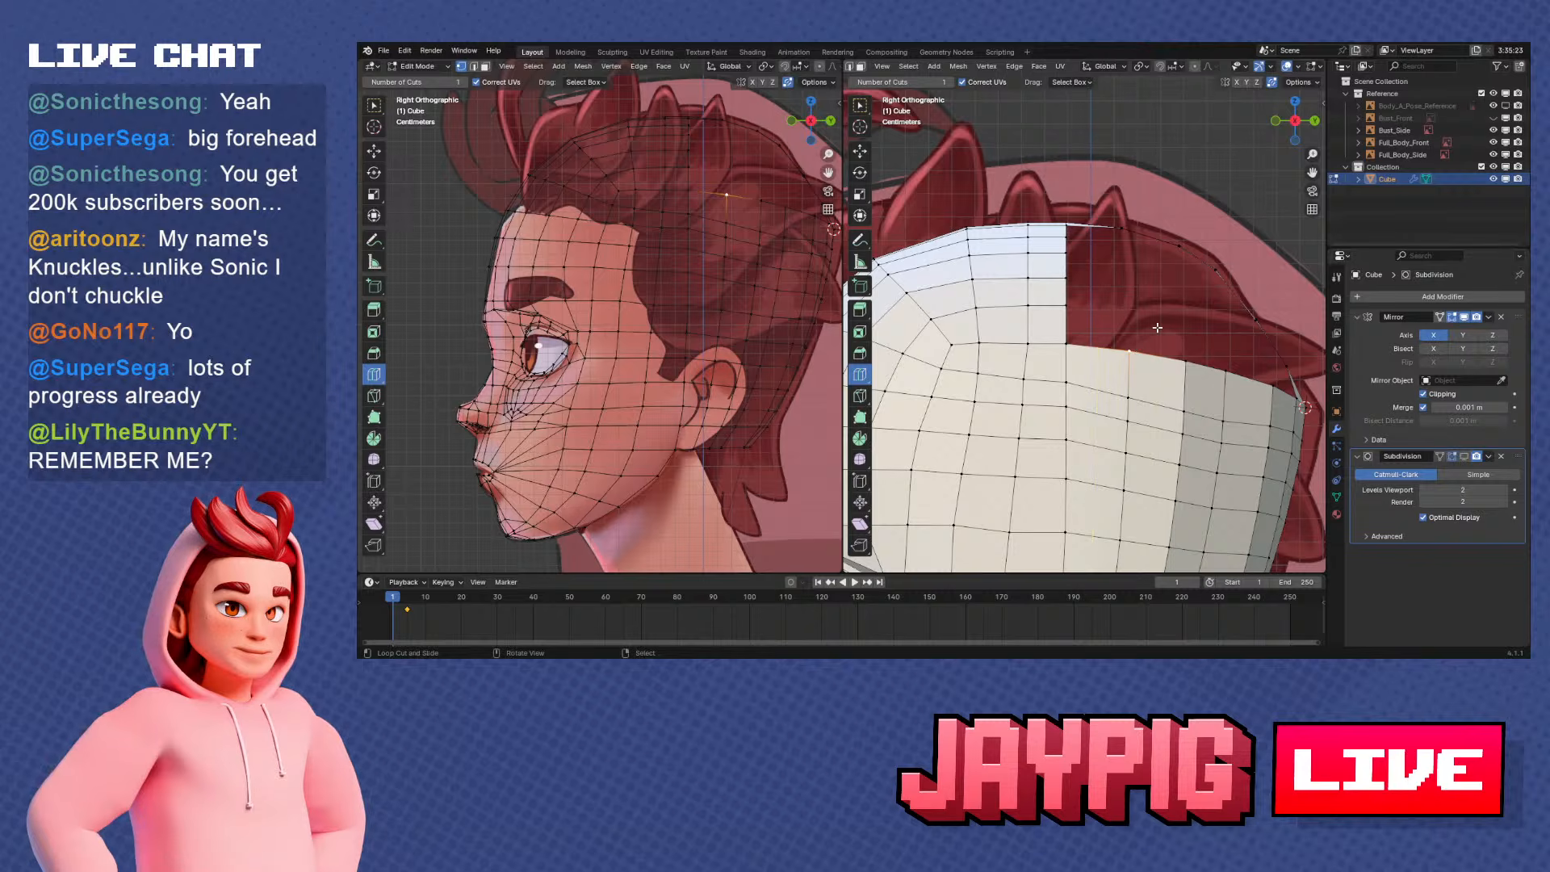
middle_drag(1131, 343, 1019, 353)
shift+right_click(1018, 354)
mouse_move(1140, 345)
middle_down()
mouse_move(1108, 362)
mouse_move(1129, 367)
mouse_move(1108, 349)
mouse_move(1124, 332)
mouse_move(1155, 342)
middle_up()
key(e)
click(1093, 322)
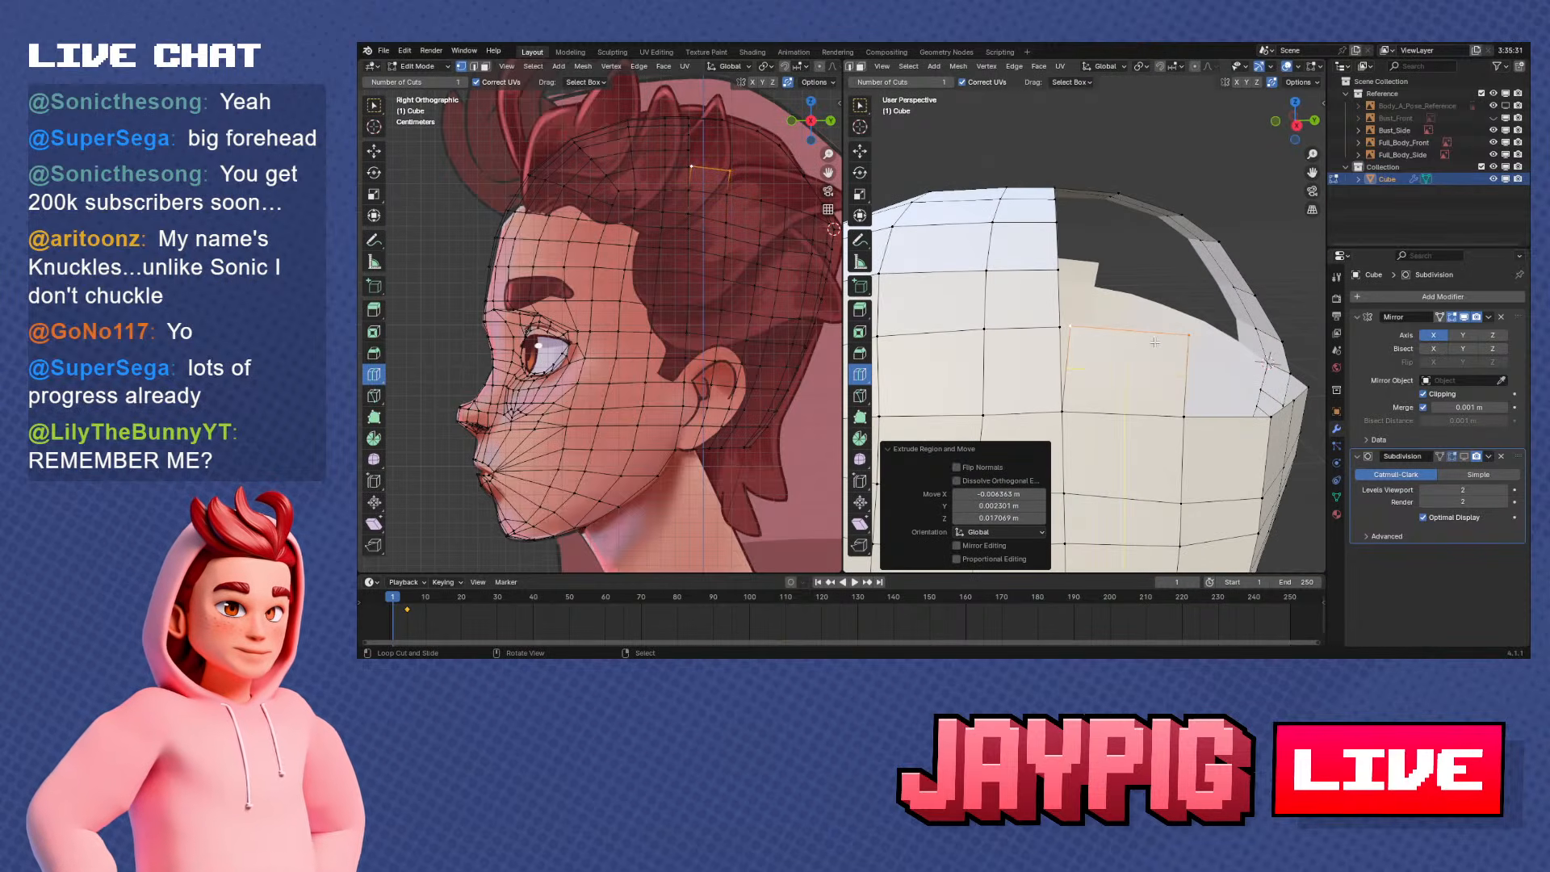
key(g)
click(1135, 344)
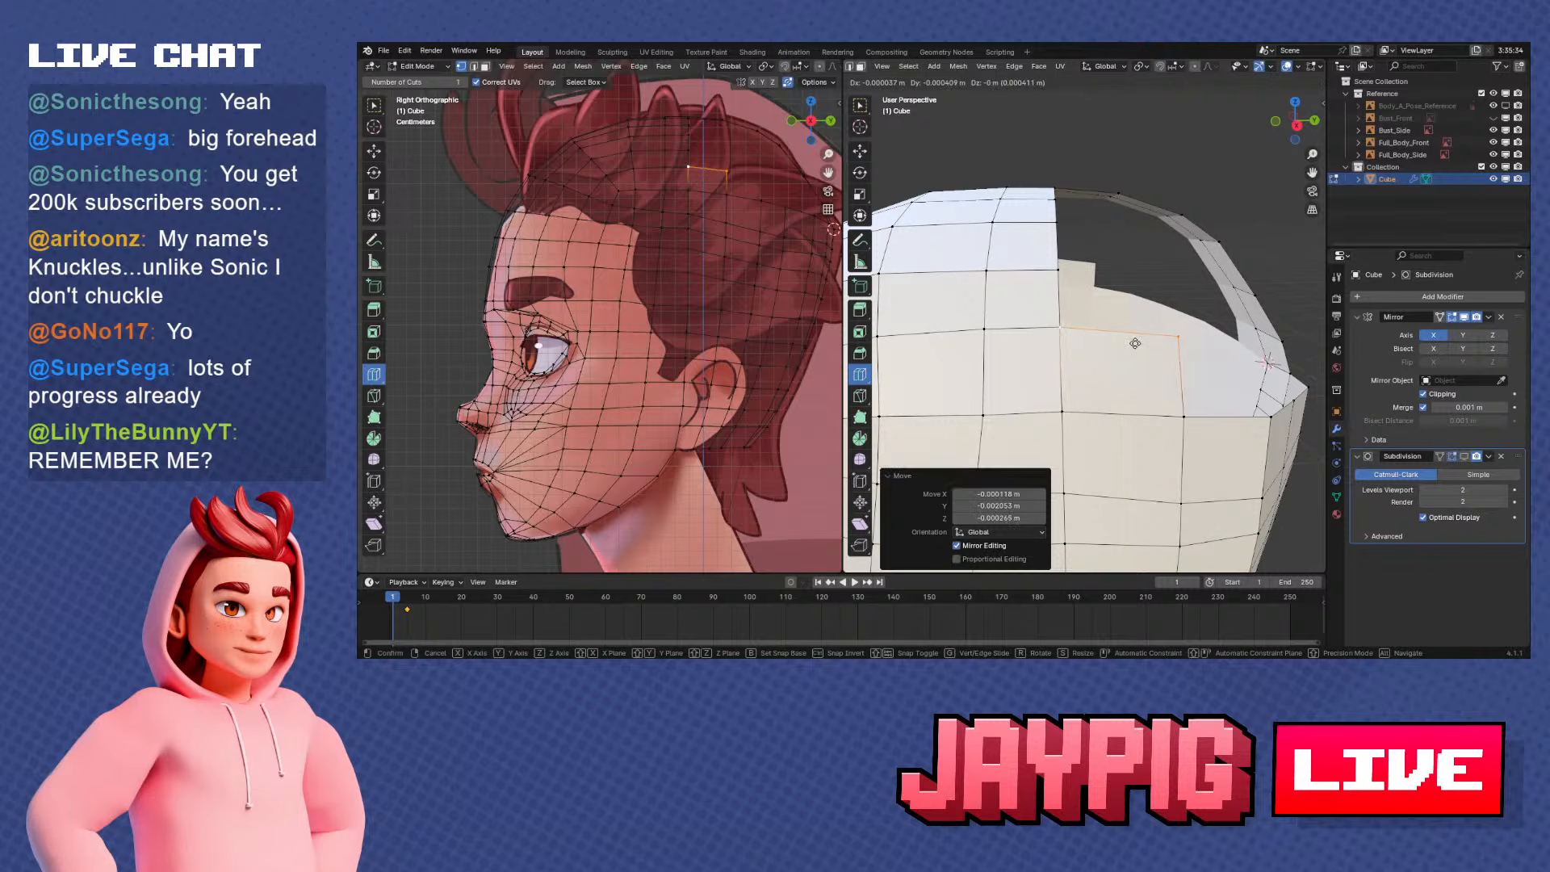
key(g)
click(1136, 343)
Shift the newly extruded edge about 0.001 m along negative X to follow the side curvature of the skull
middle_drag(1137, 342, 1072, 353)
key(g)
key(x)
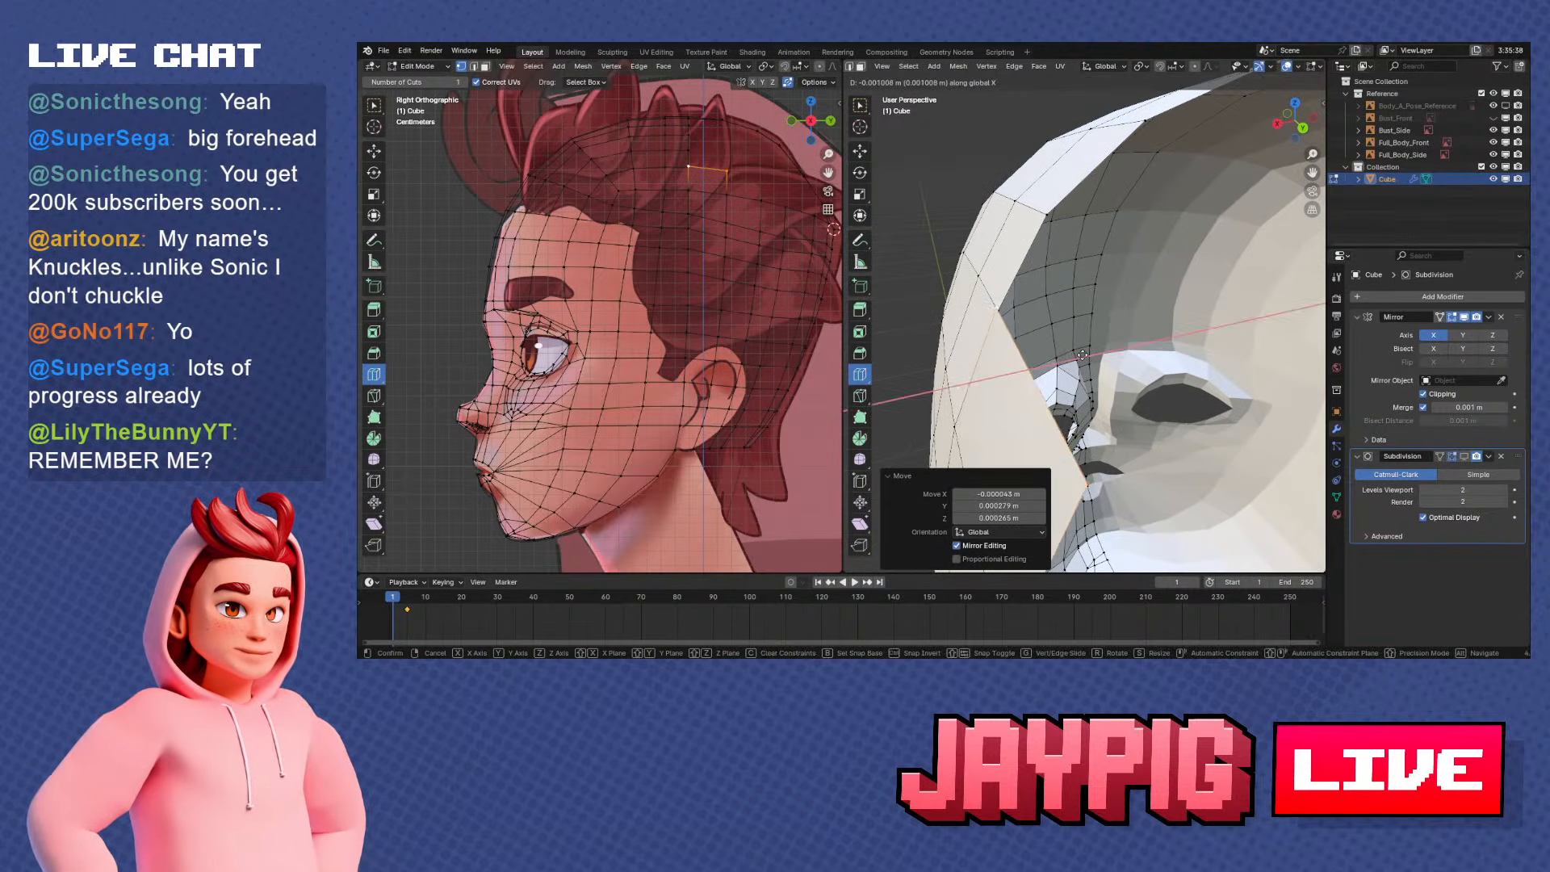
click(1142, 333)
In back view, extrude the new edge twice more up the side of the skull, following the front section's contour
scroll(1145, 329, down, 3)
shift+right_click(1134, 357)
middle_drag(1135, 357, 1086, 358)
key(KP_1)
key(KP_3)
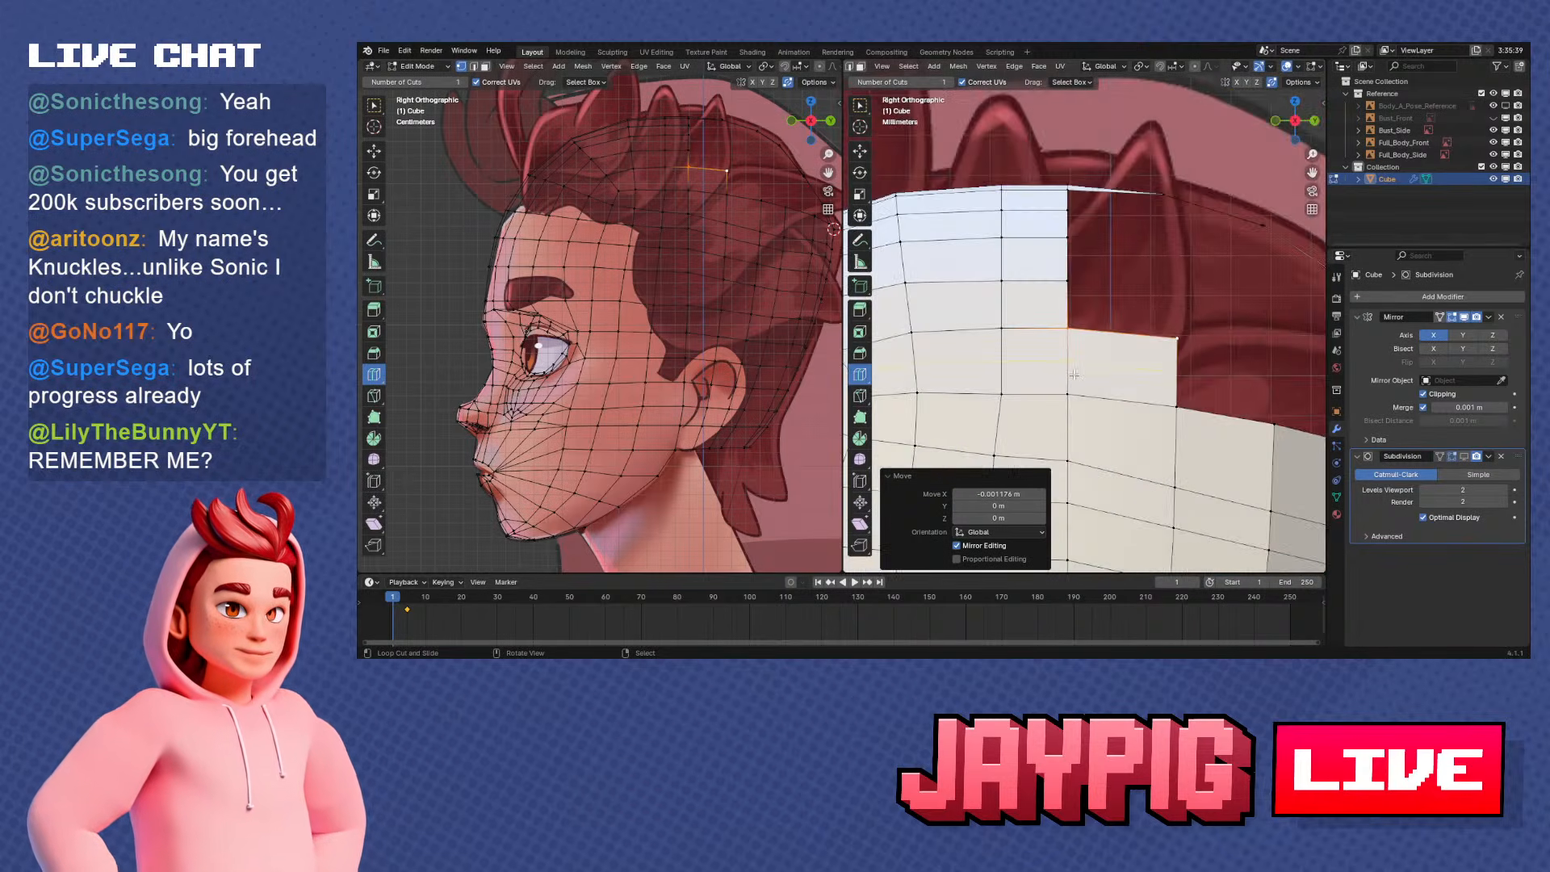
key(KP_1)
key(ctrl+KP_1)
key(g)
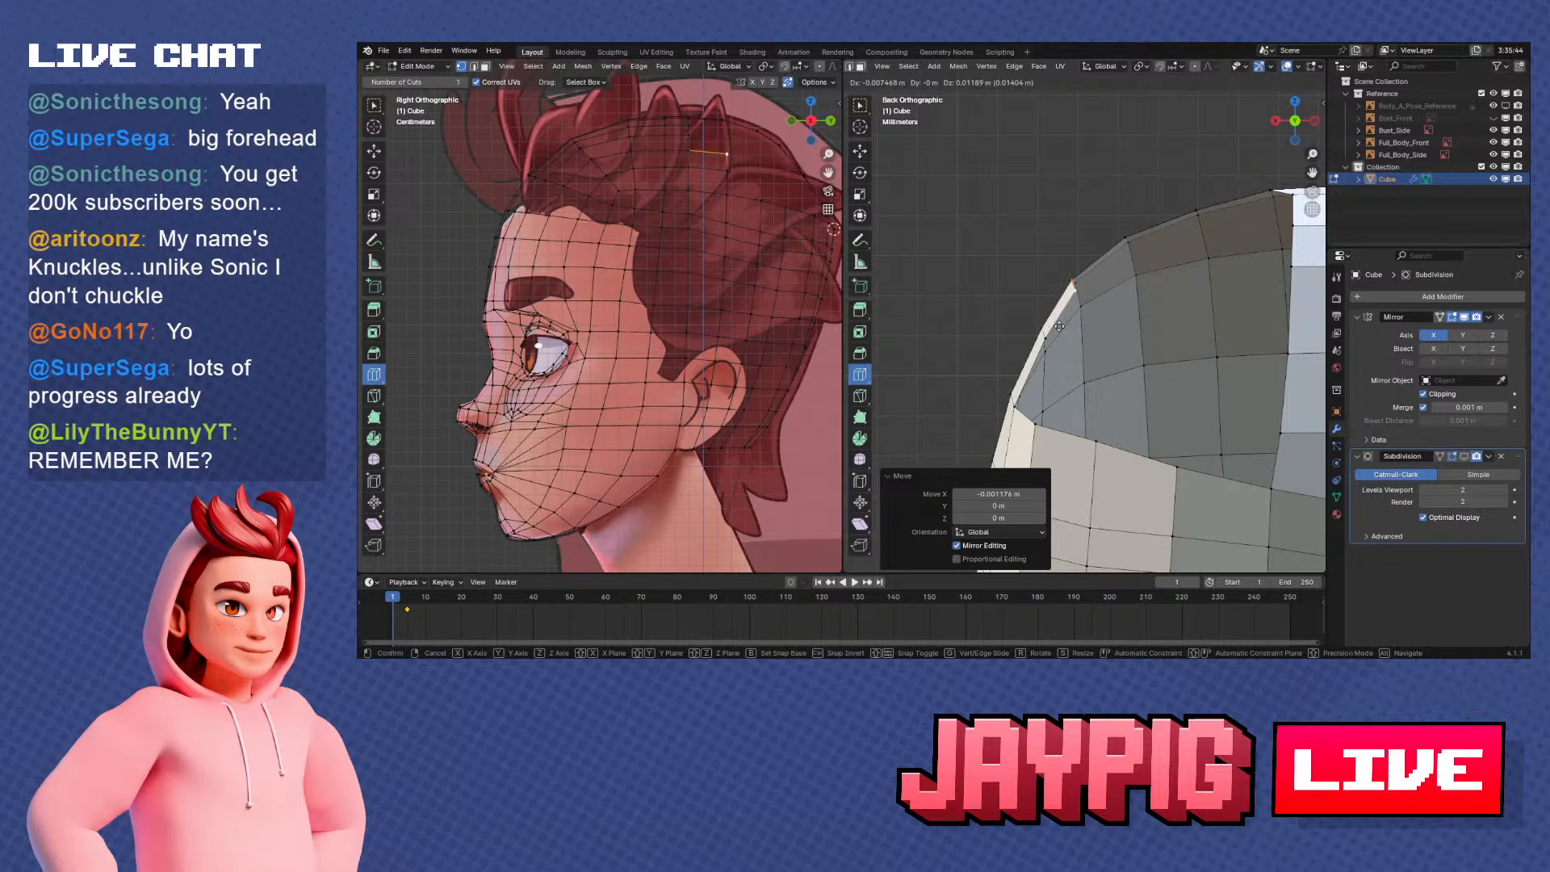
click(1059, 327)
shift+middle_drag(1103, 318, 1096, 358)
scroll(1096, 357, up, 1)
key(e)
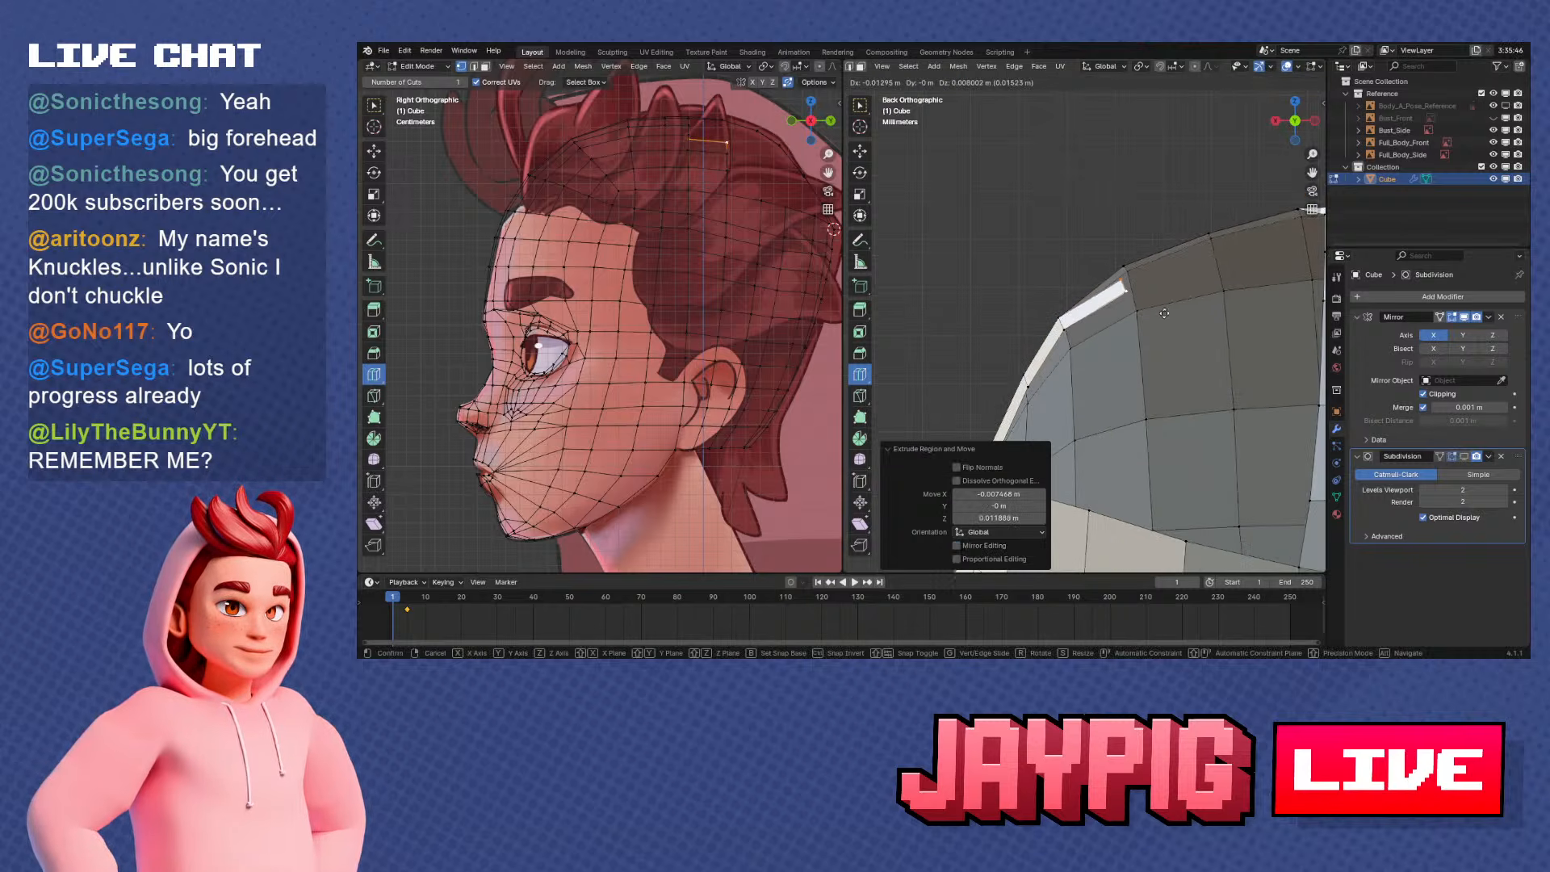
click(1165, 303)
Extrude the row's end edge twice more over the top of the head toward the centre strip
shift+middle_drag(1167, 307, 1118, 355)
key(e)
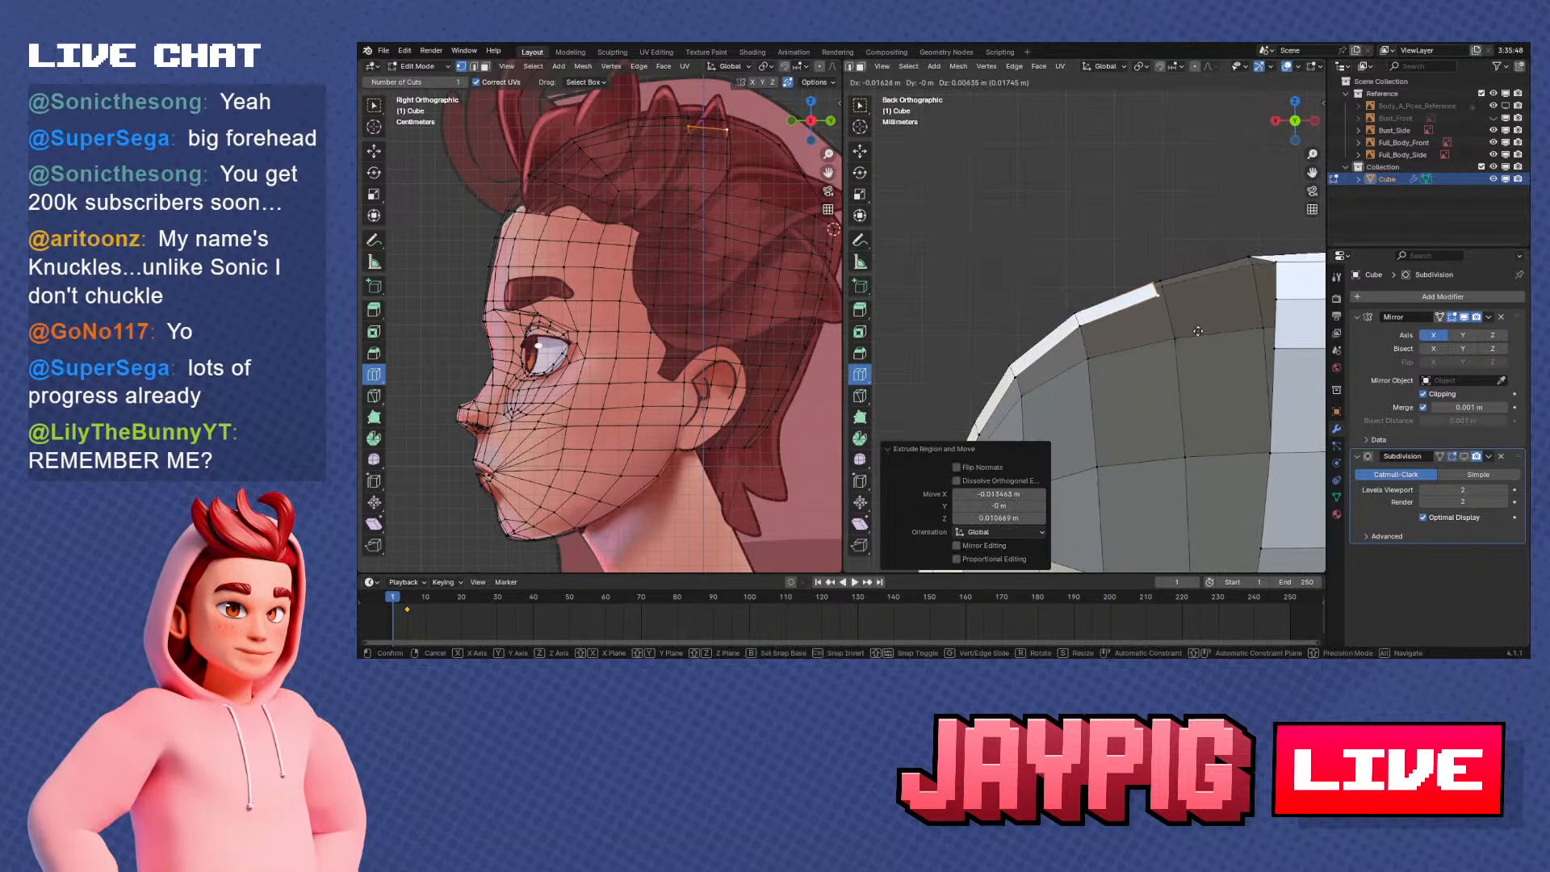
click(1205, 331)
shift+middle_drag(1244, 323, 1151, 367)
key(e)
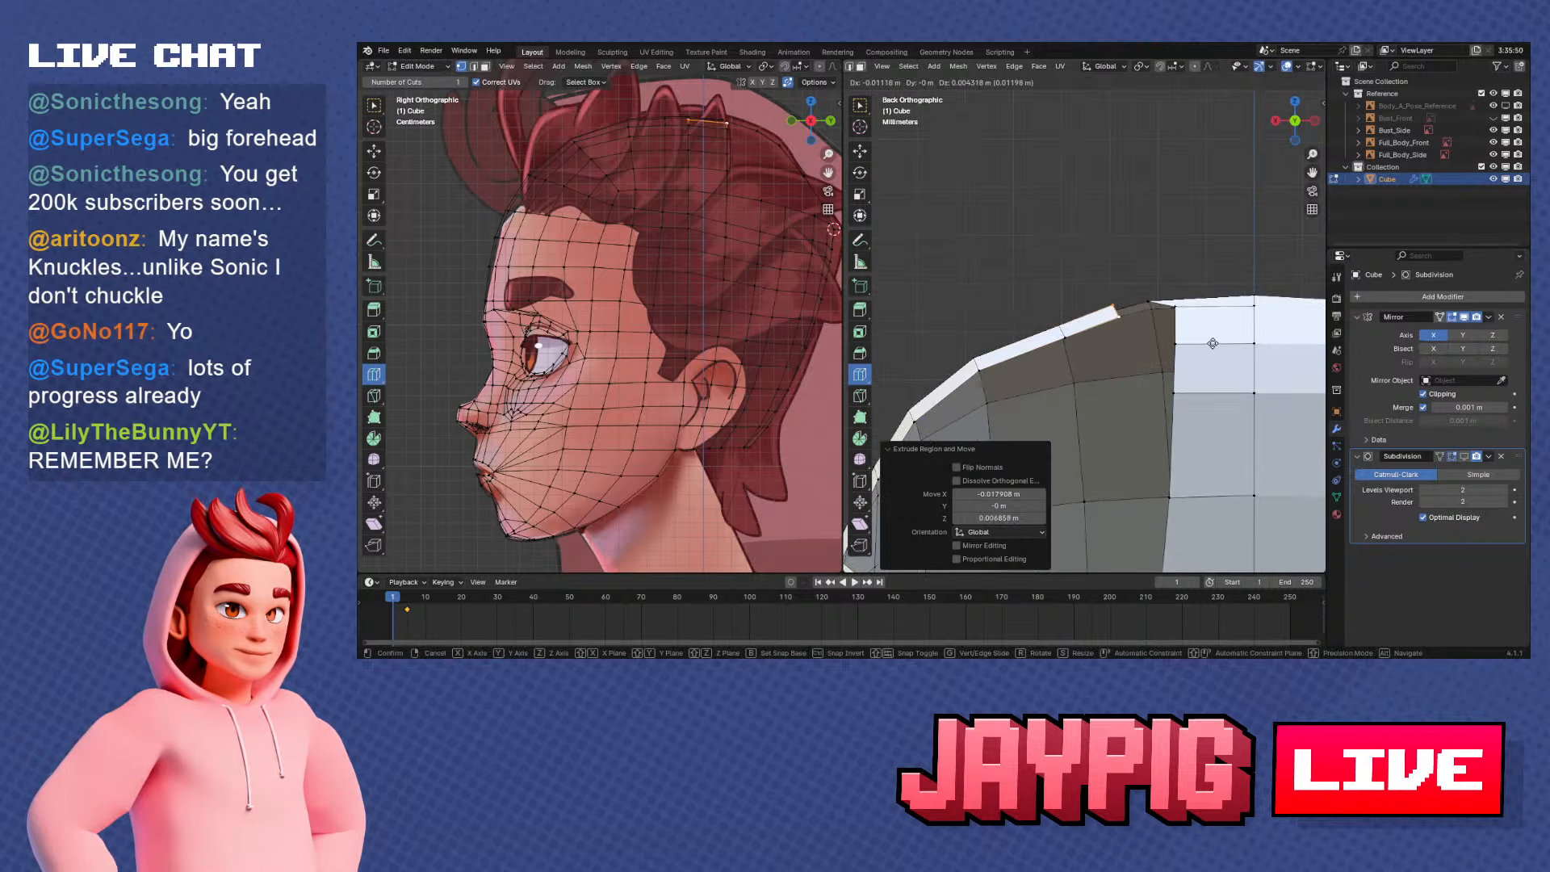
click(1247, 340)
middle_drag(1248, 340, 1082, 436)
Reposition the first row's vertices to join the front section and centre strip and even out its faces
key(g)
click(1236, 326)
key(g)
key(y)
key(z)
click(1150, 334)
key(g)
click(1138, 349)
key(g)
click(1179, 424)
key(g)
click(1180, 419)
key(g)
click(1215, 340)
Activate the Select Box tool and examine the extended head against the side reference
click(861, 106)
middle_drag(1065, 355, 1093, 383)
key(KP_1)
key(KP_3)
scroll(1167, 352, up, 3)
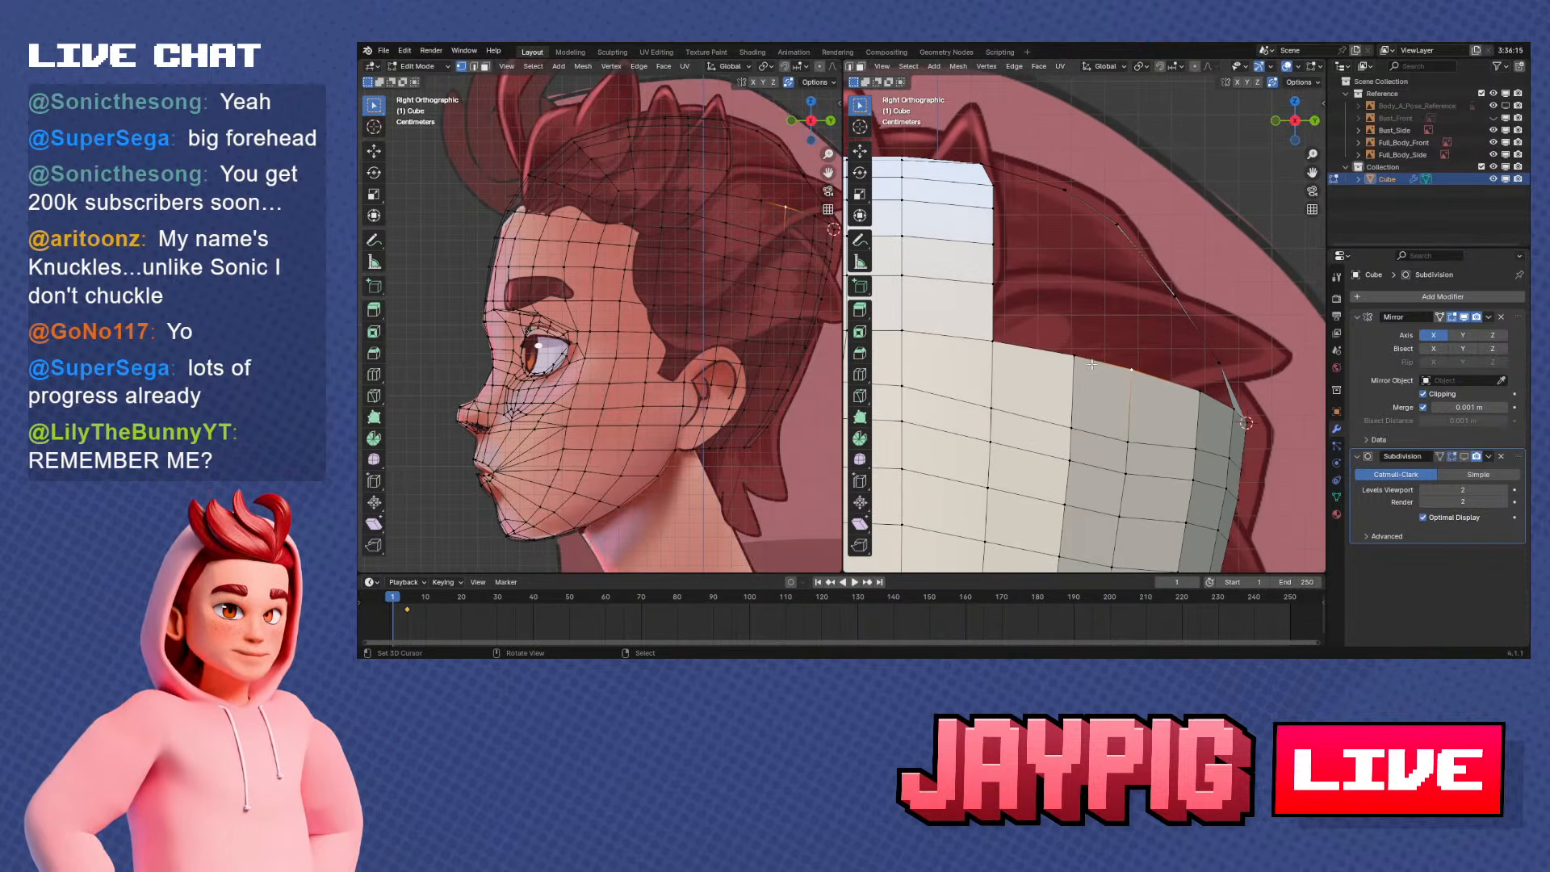
scroll(1091, 365, down, 1)
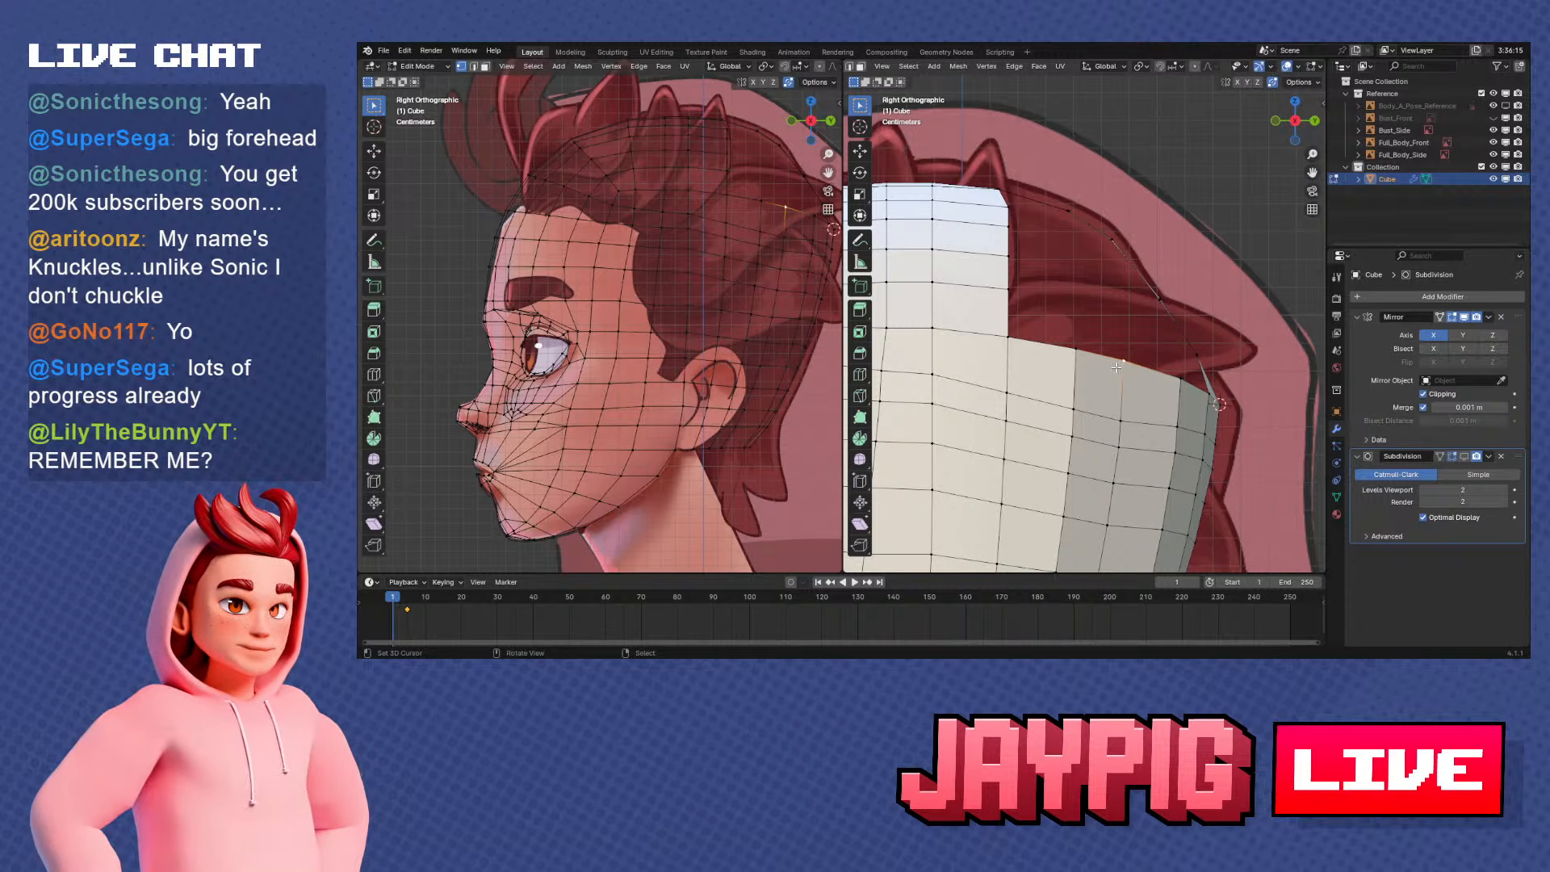
scroll(1083, 352, down, 3)
shift+middle_drag(1010, 392, 1138, 393)
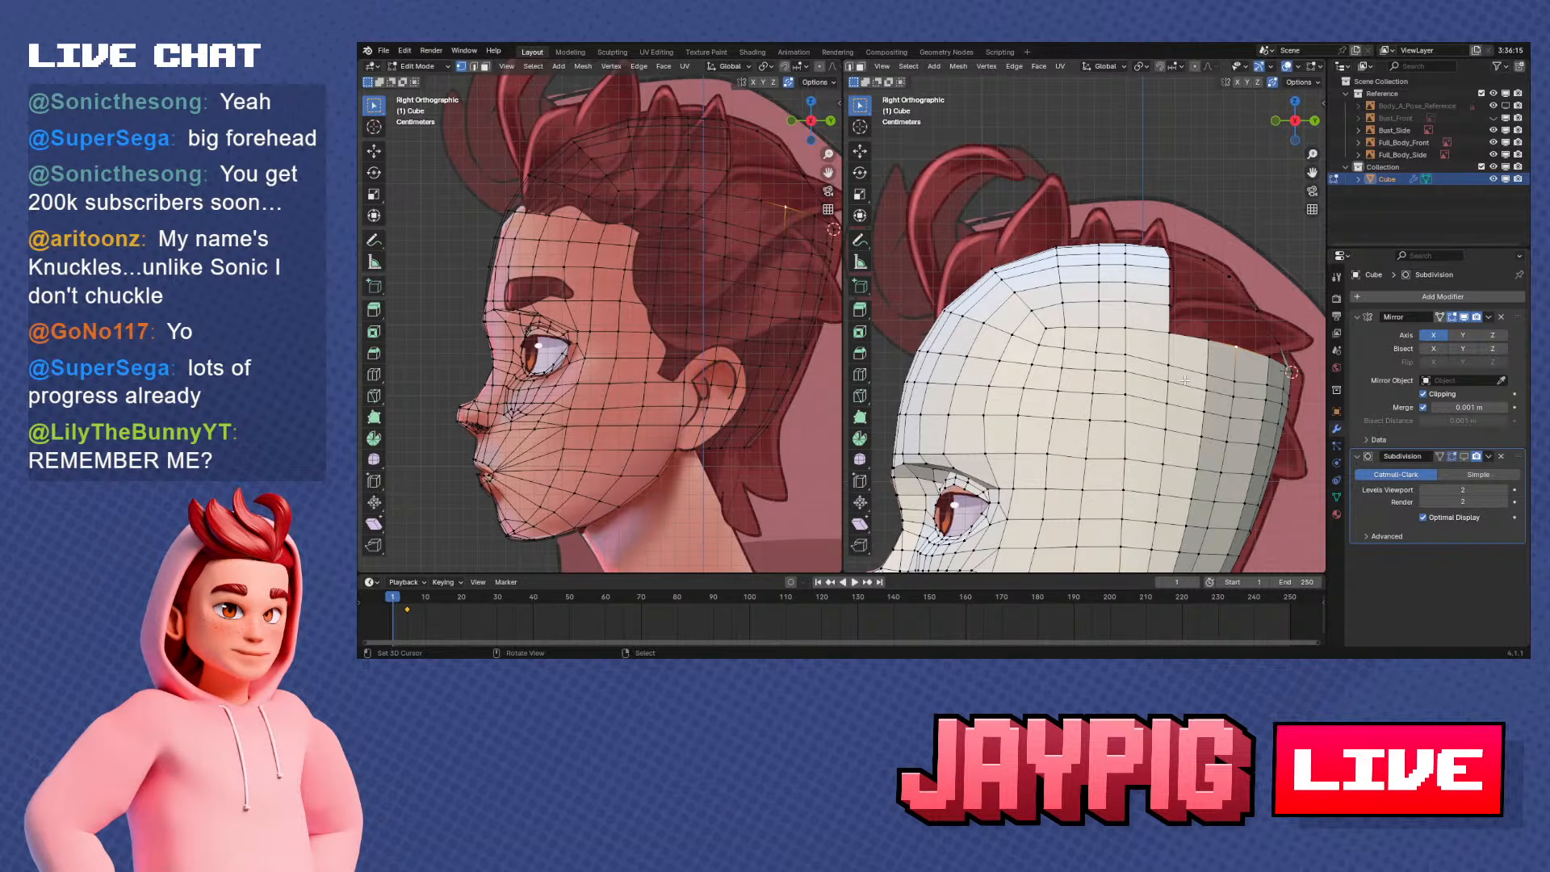
scroll(1195, 376, up, 2)
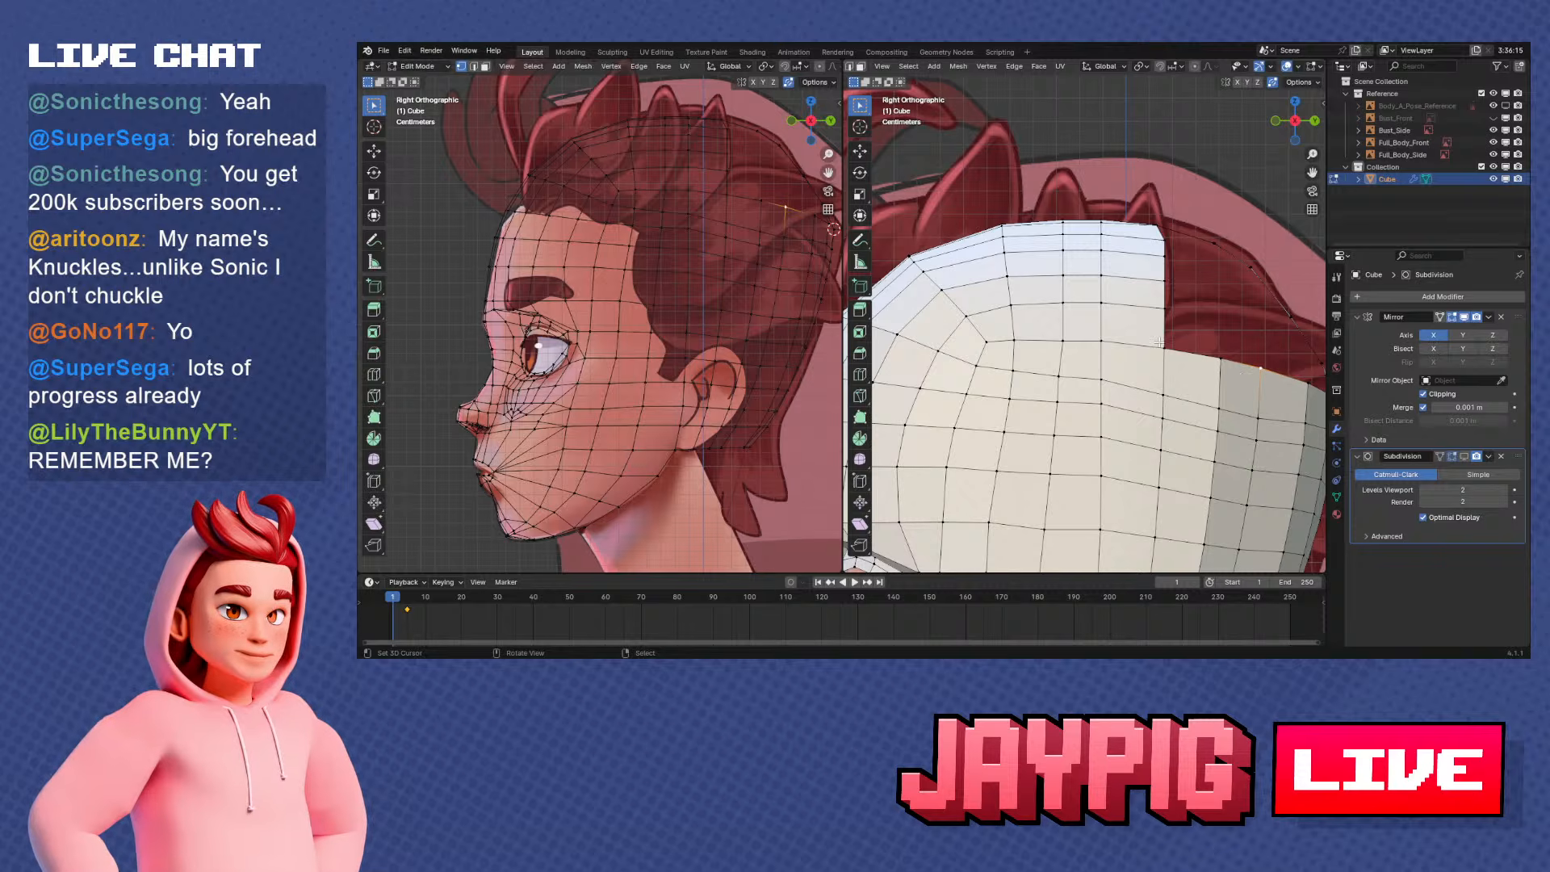
Select the next border edge behind the first row and extrude it twice up the skull's side in back view
right_click(1219, 355)
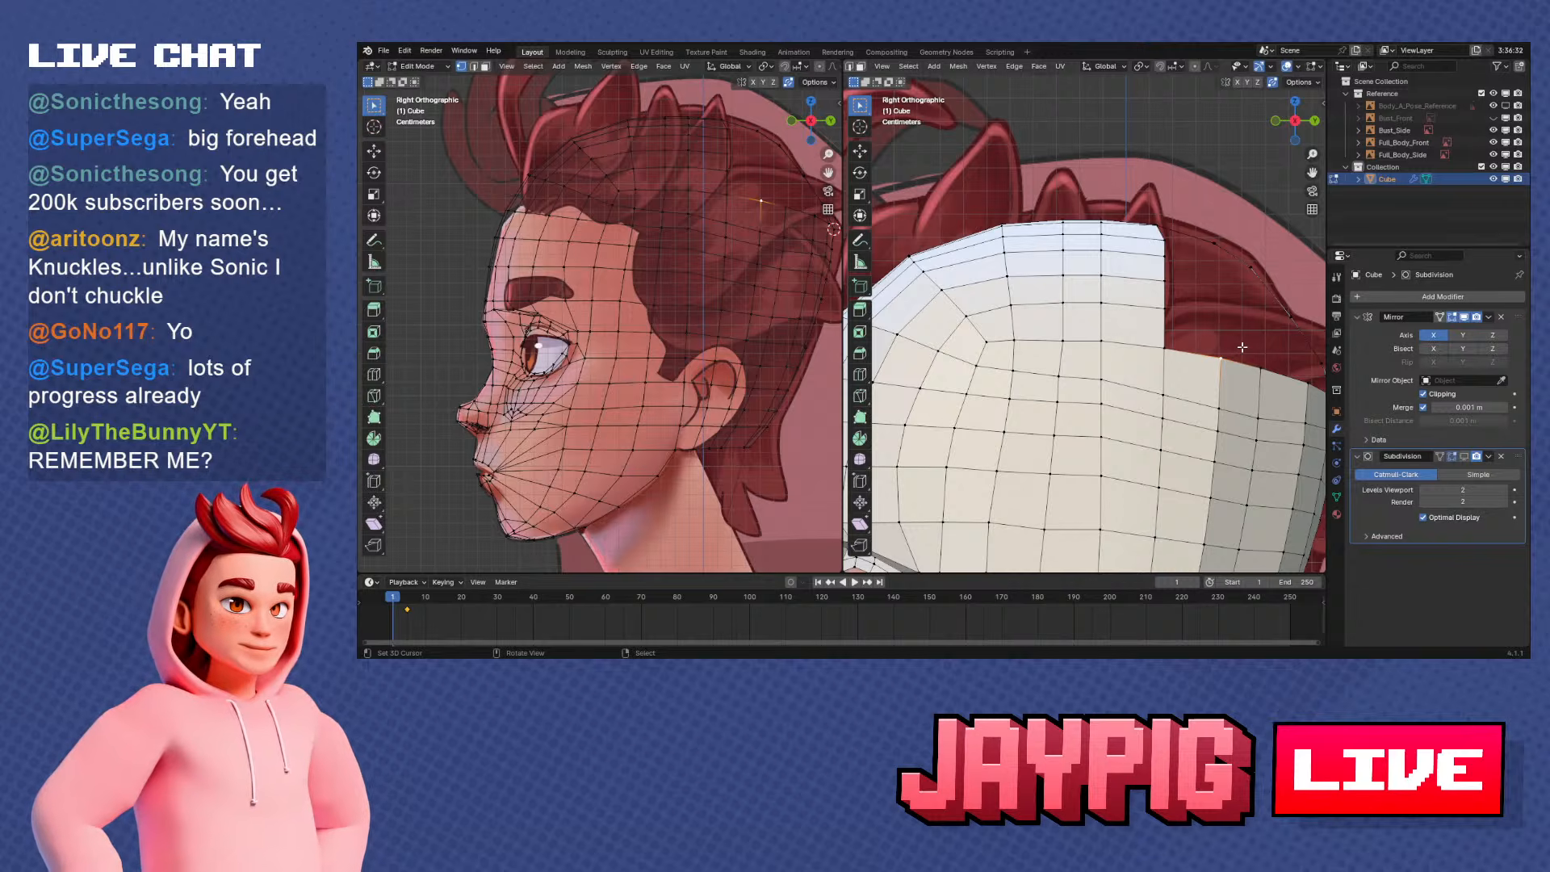
scroll(1242, 347, down, 2)
middle_drag(1241, 347, 1000, 359)
shift+right_click(1155, 347)
scroll(1033, 356, up, 2)
key(e)
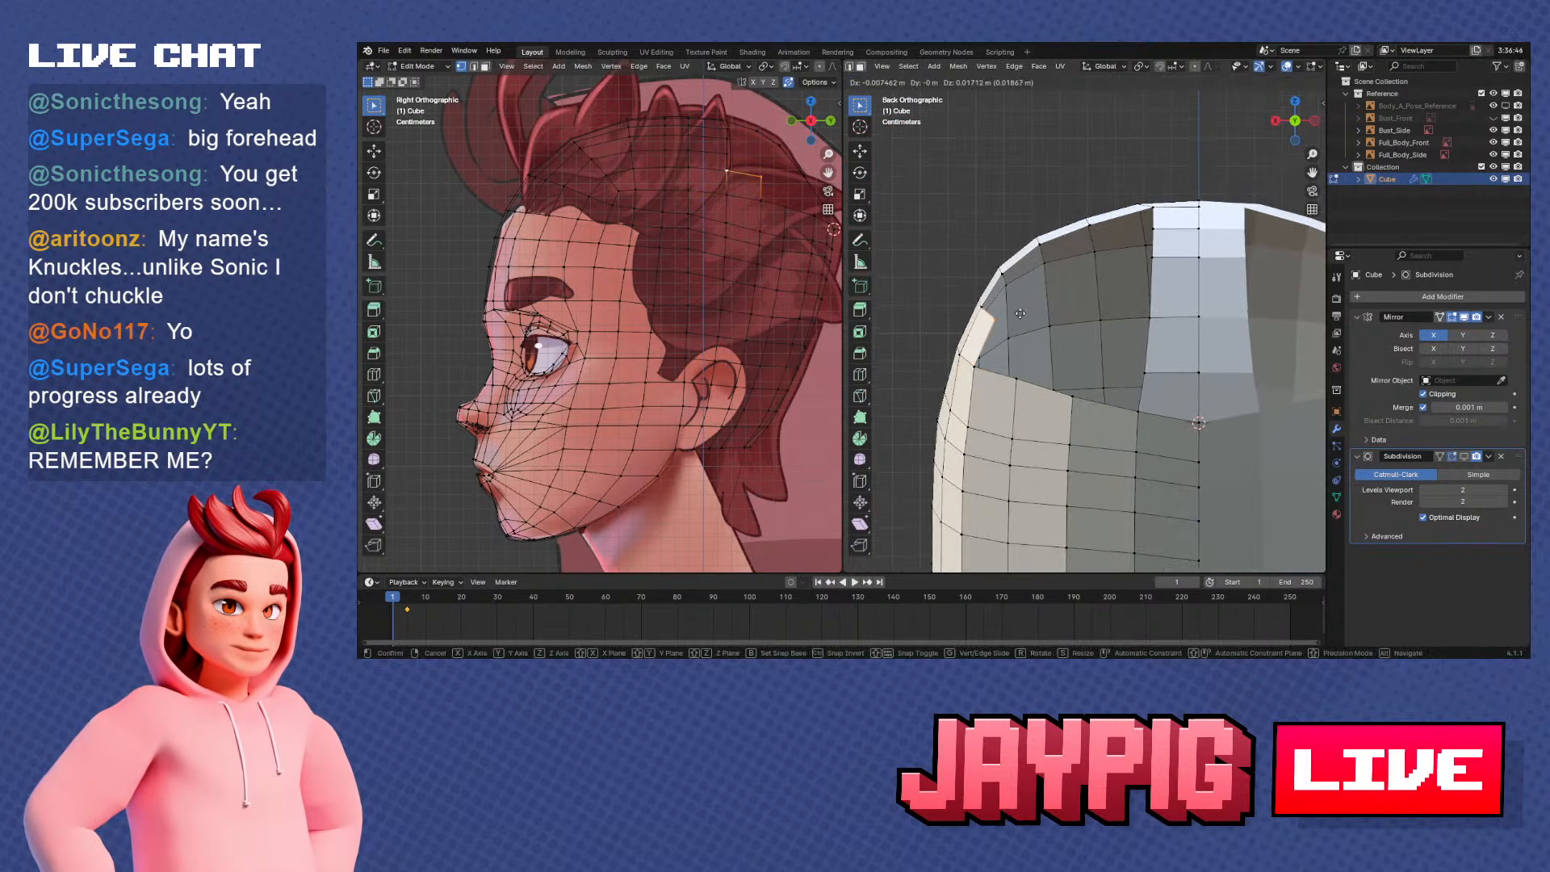
click(1021, 312)
key(e)
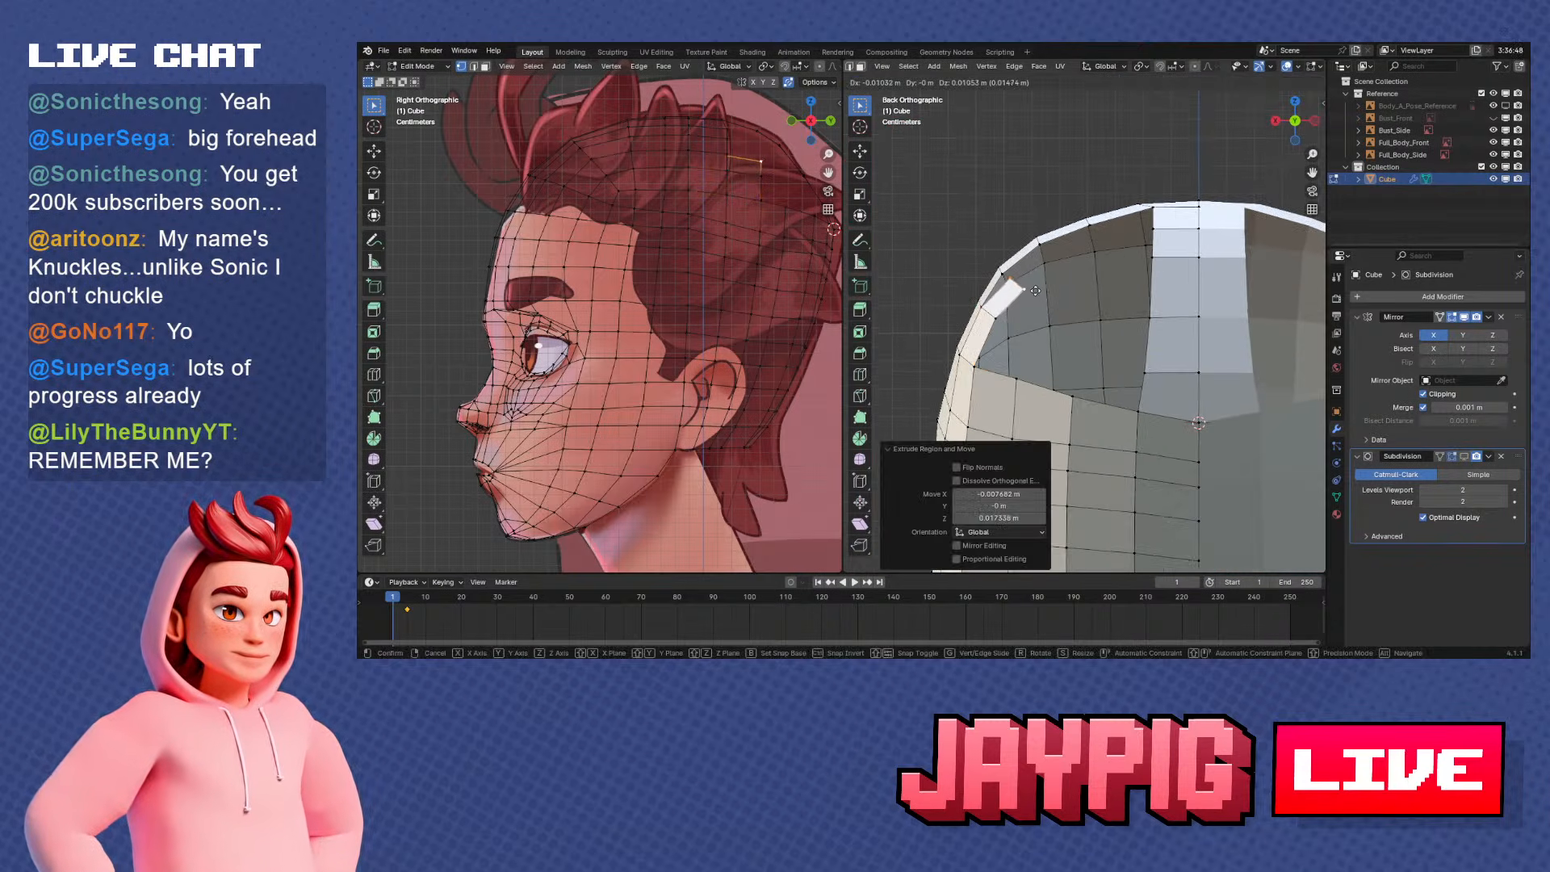
click(1022, 289)
Extrude the second row's end edge two more times over the head, following the first row's curve
shift+middle_drag(1043, 302, 1046, 348)
key(e)
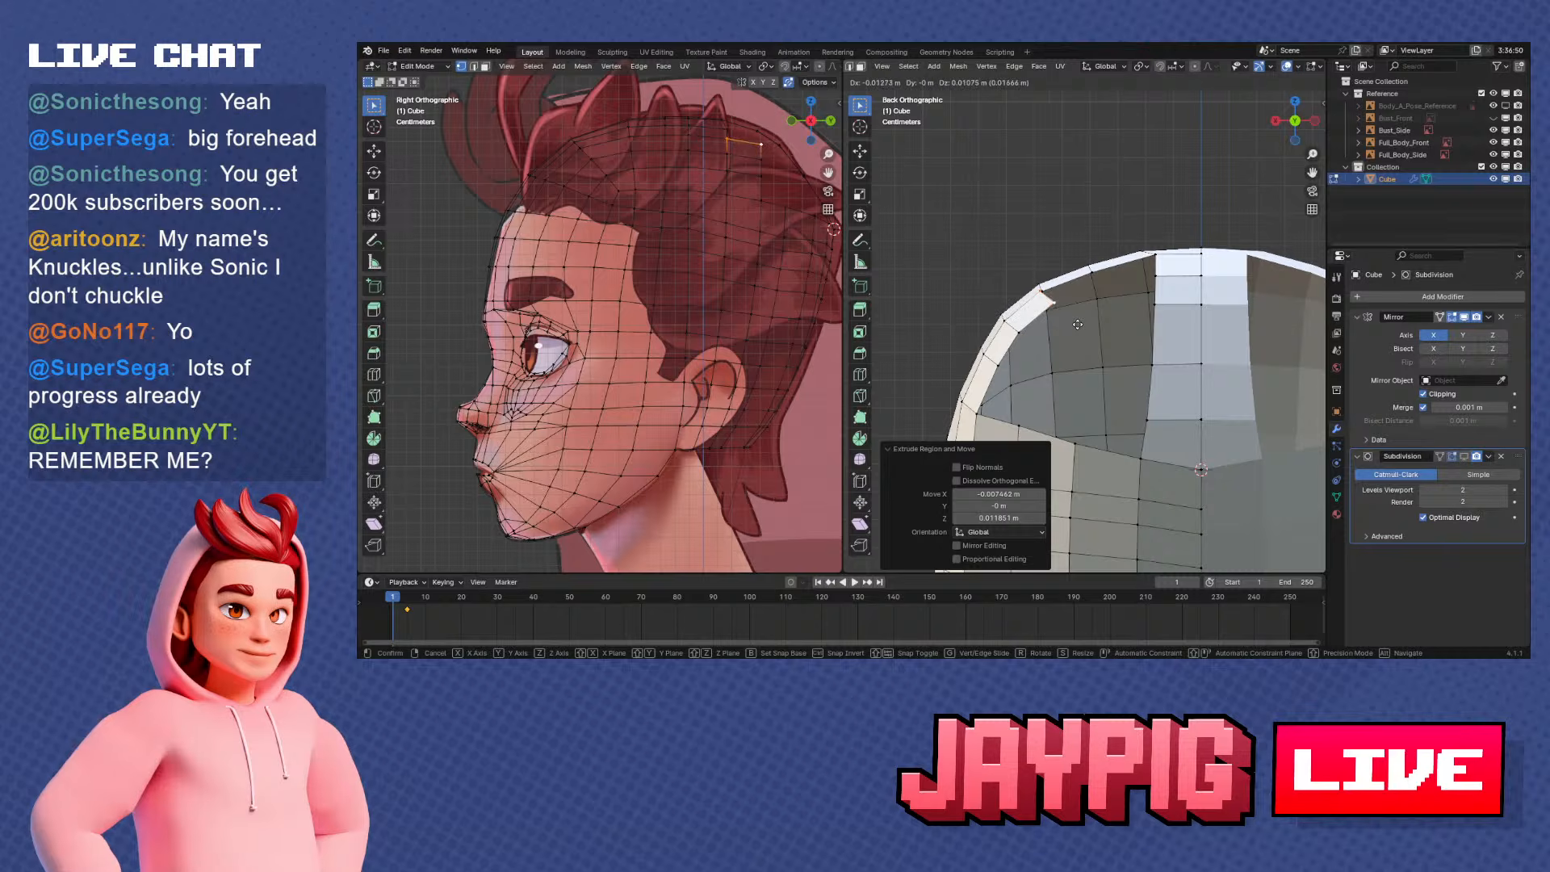
click(1079, 324)
key(e)
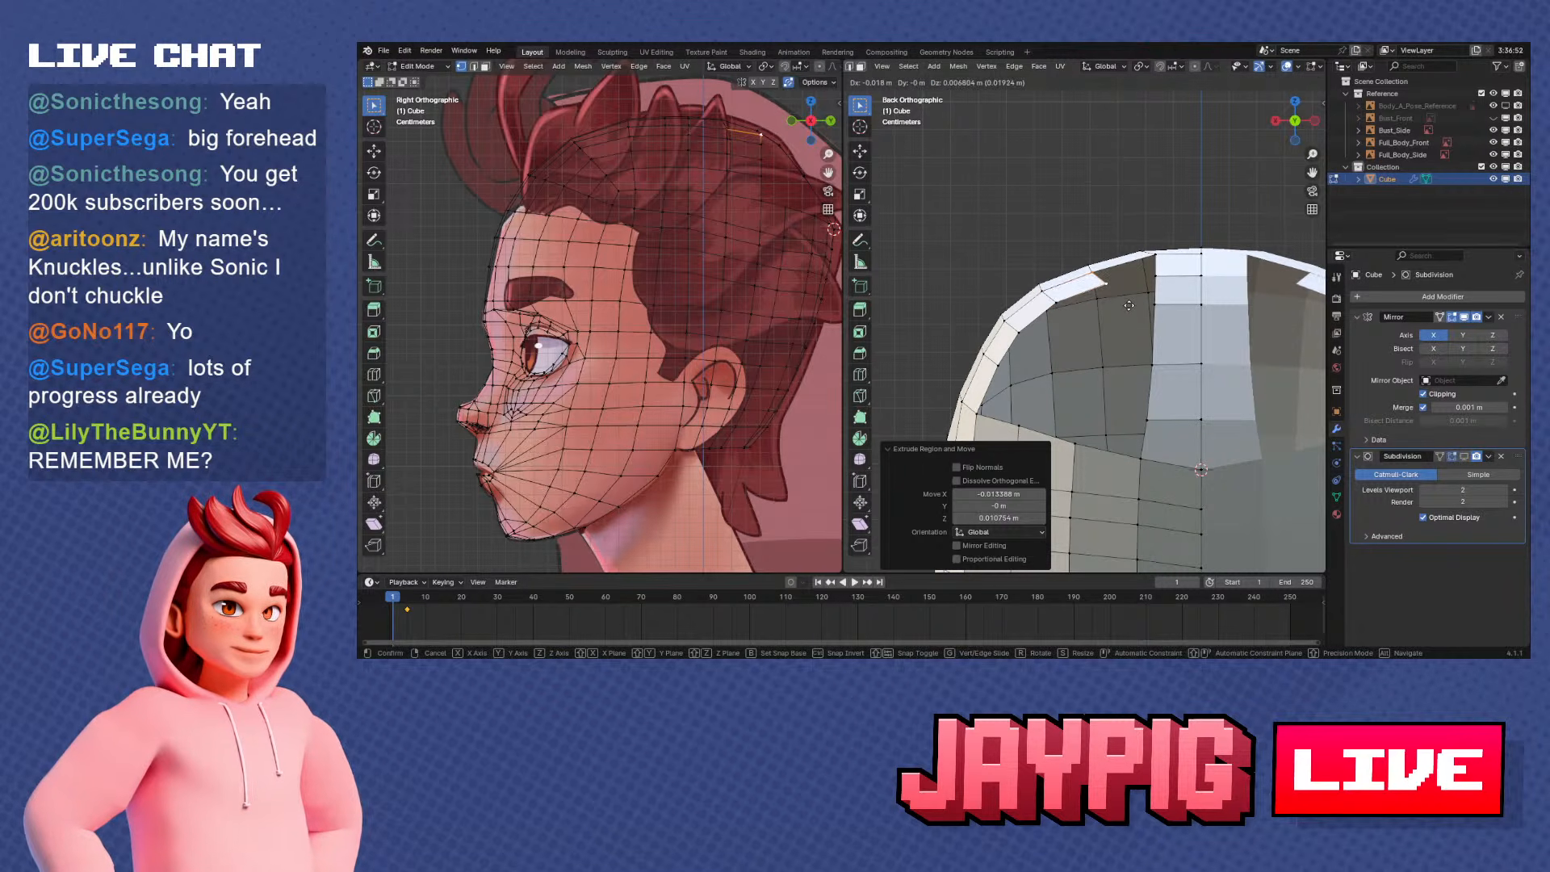
click(1125, 303)
shift+middle_drag(1125, 303, 1105, 345)
key(e)
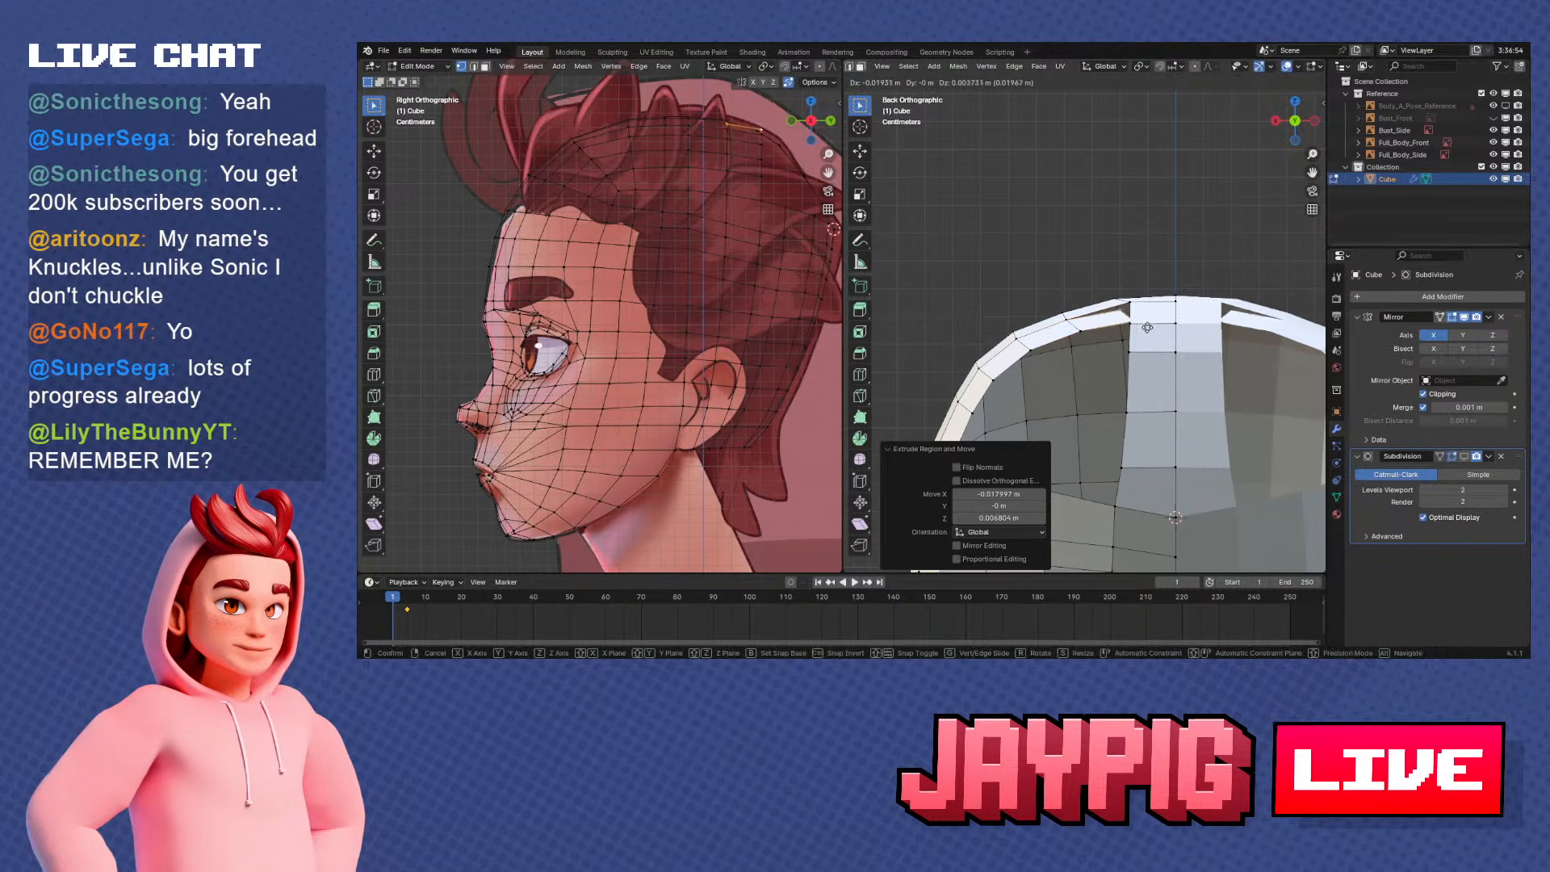
right_click(1105, 334)
key(ctrl+z)
Select the second row's end vertices and the facing centre strip vertices, closing the gap between them
right_click(1087, 332)
shift+right_click(1071, 318)
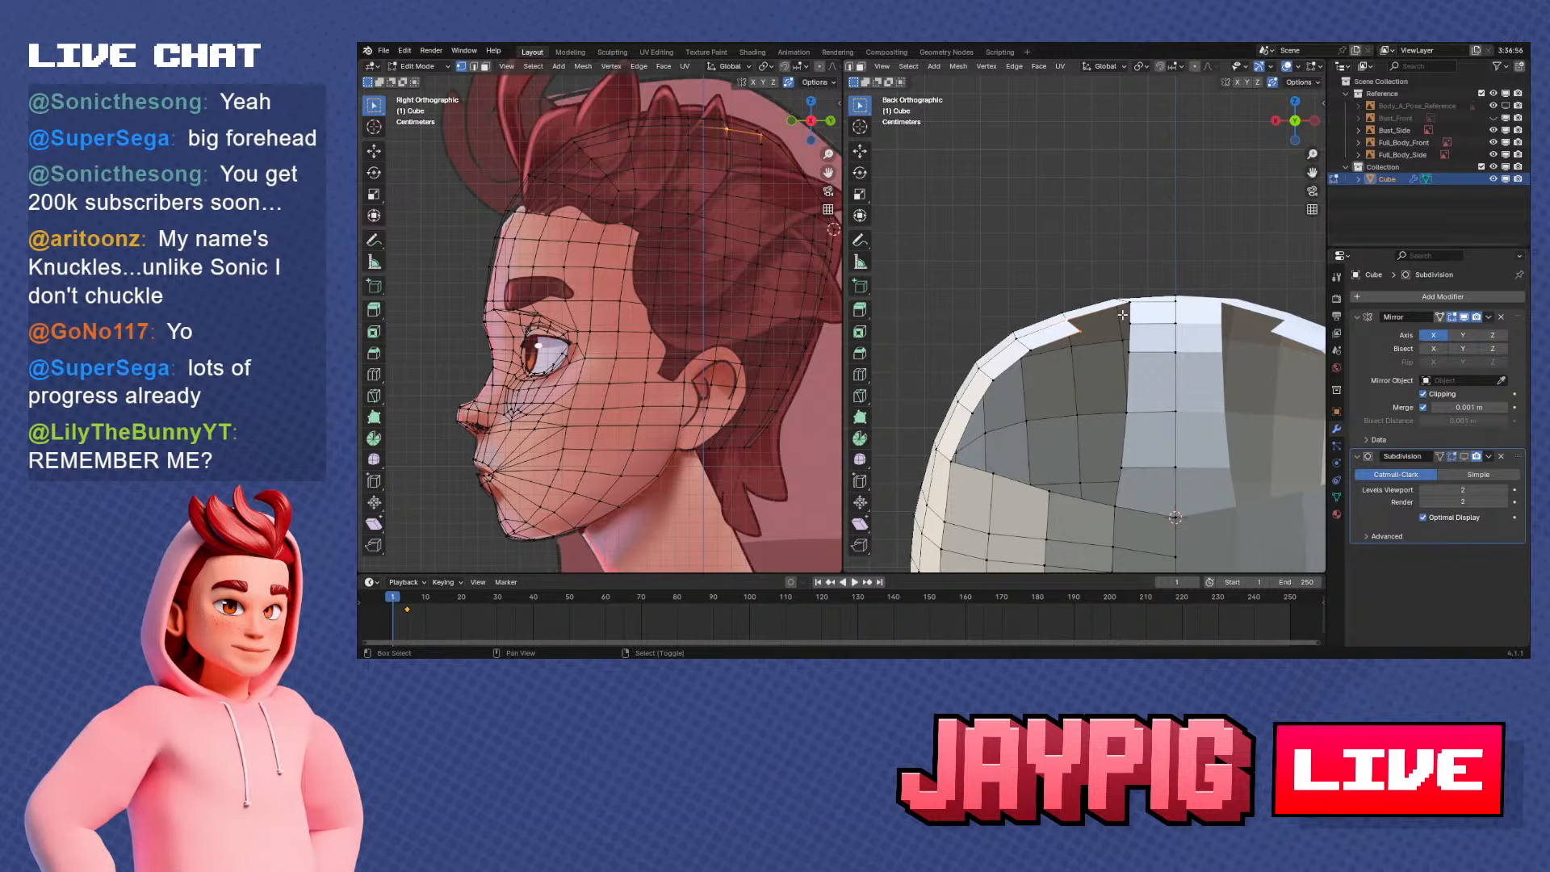
middle_drag(1127, 302, 1193, 383)
scroll(1105, 373, up, 1)
right_click(1121, 393)
scroll(1170, 371, down, 2)
key(KP_1)
key(KP_3)
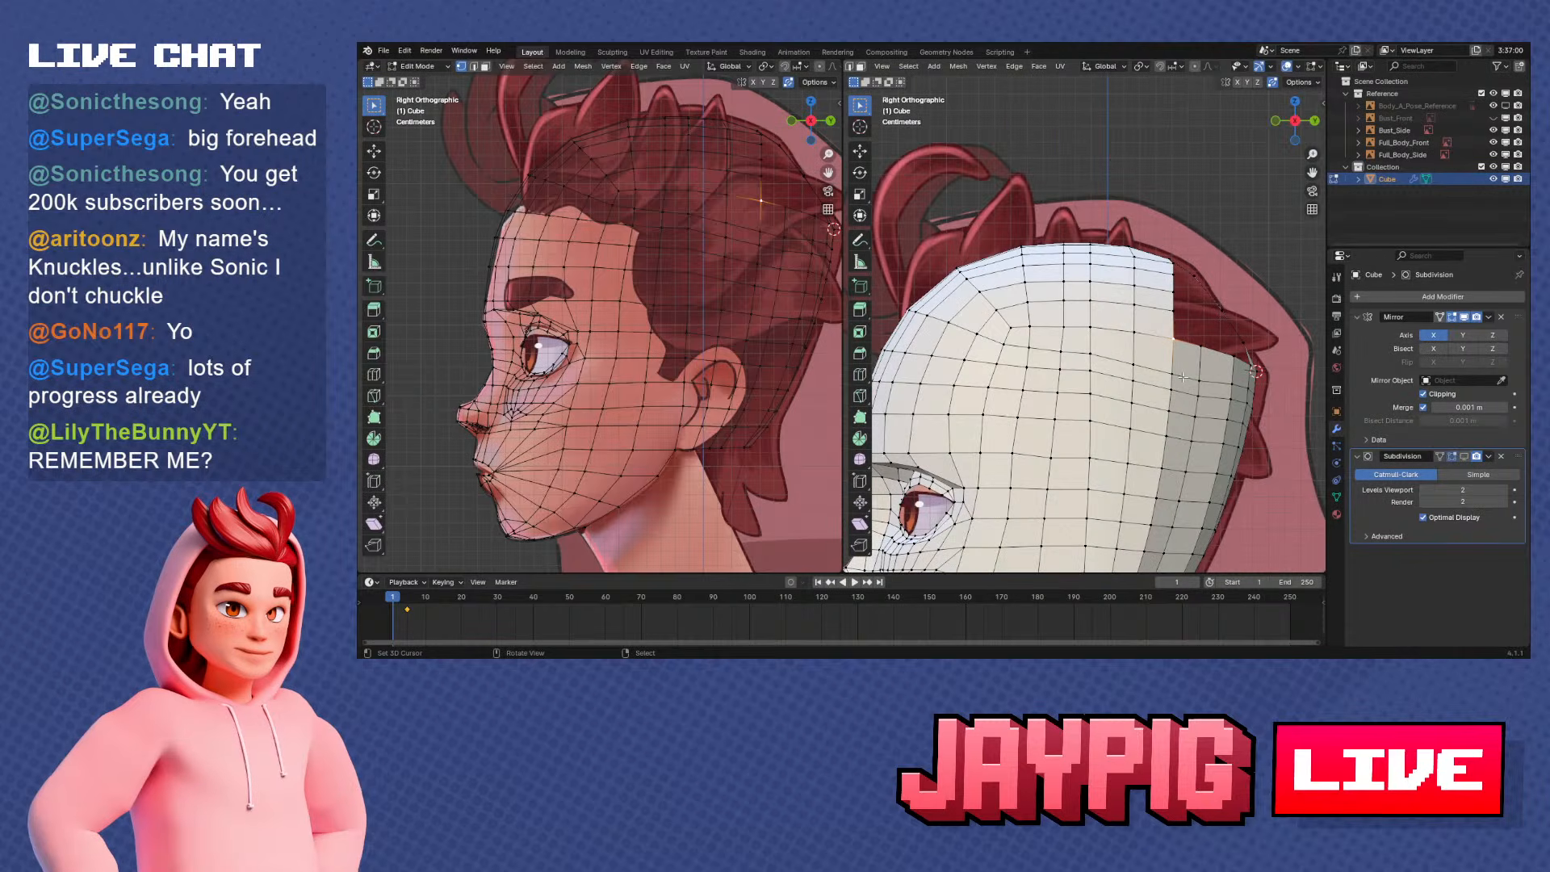
shift+middle_drag(1181, 370, 1155, 406)
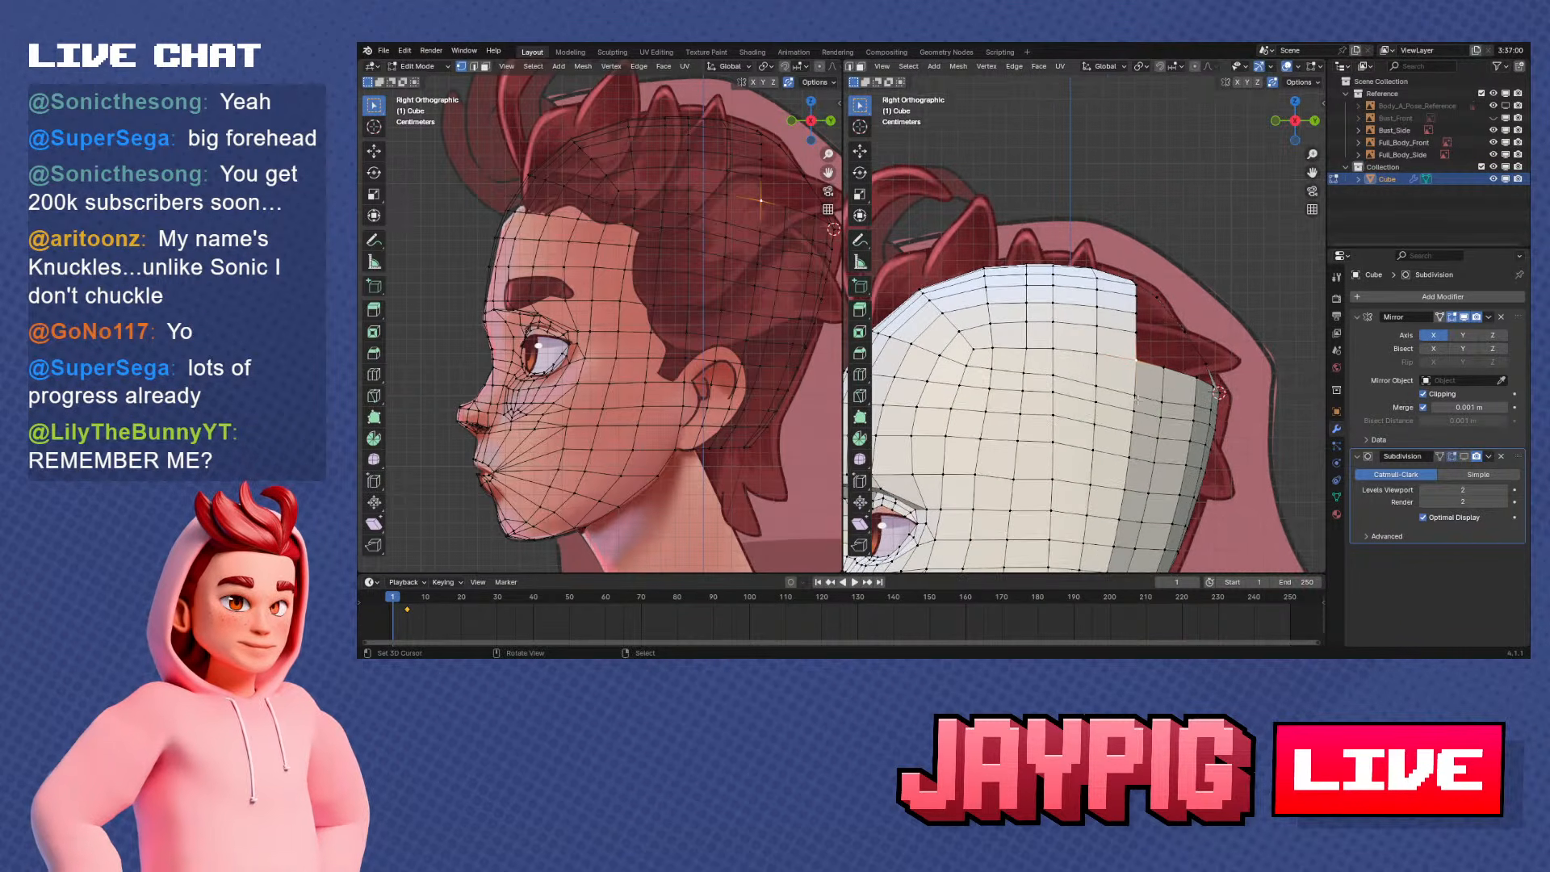
scroll(1155, 406, up, 1)
key(g)
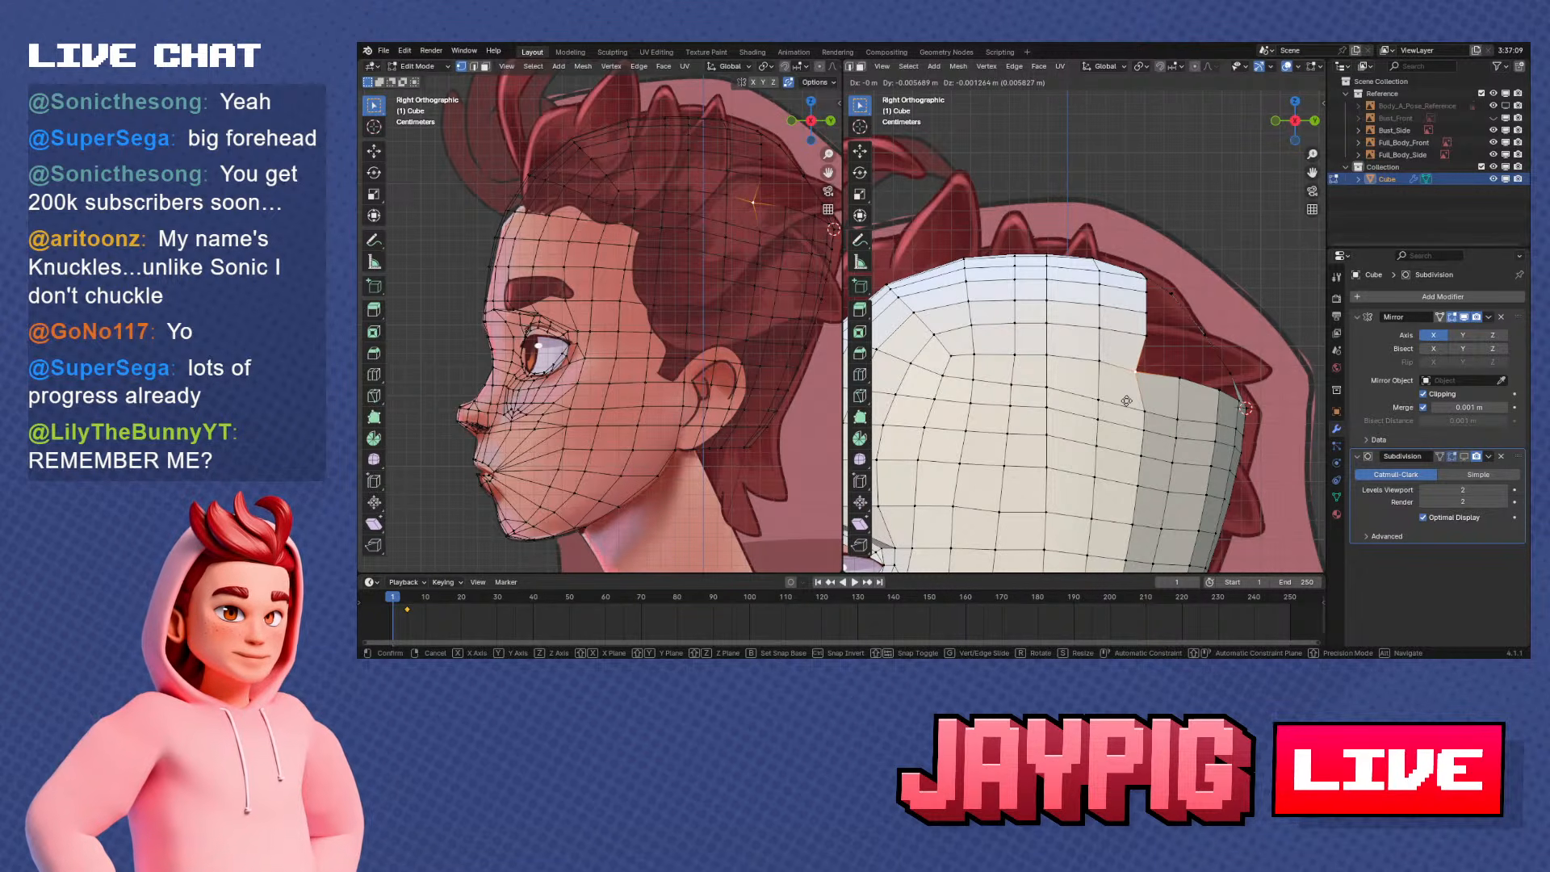
click(1136, 399)
shift+middle_drag(1136, 399, 1179, 390)
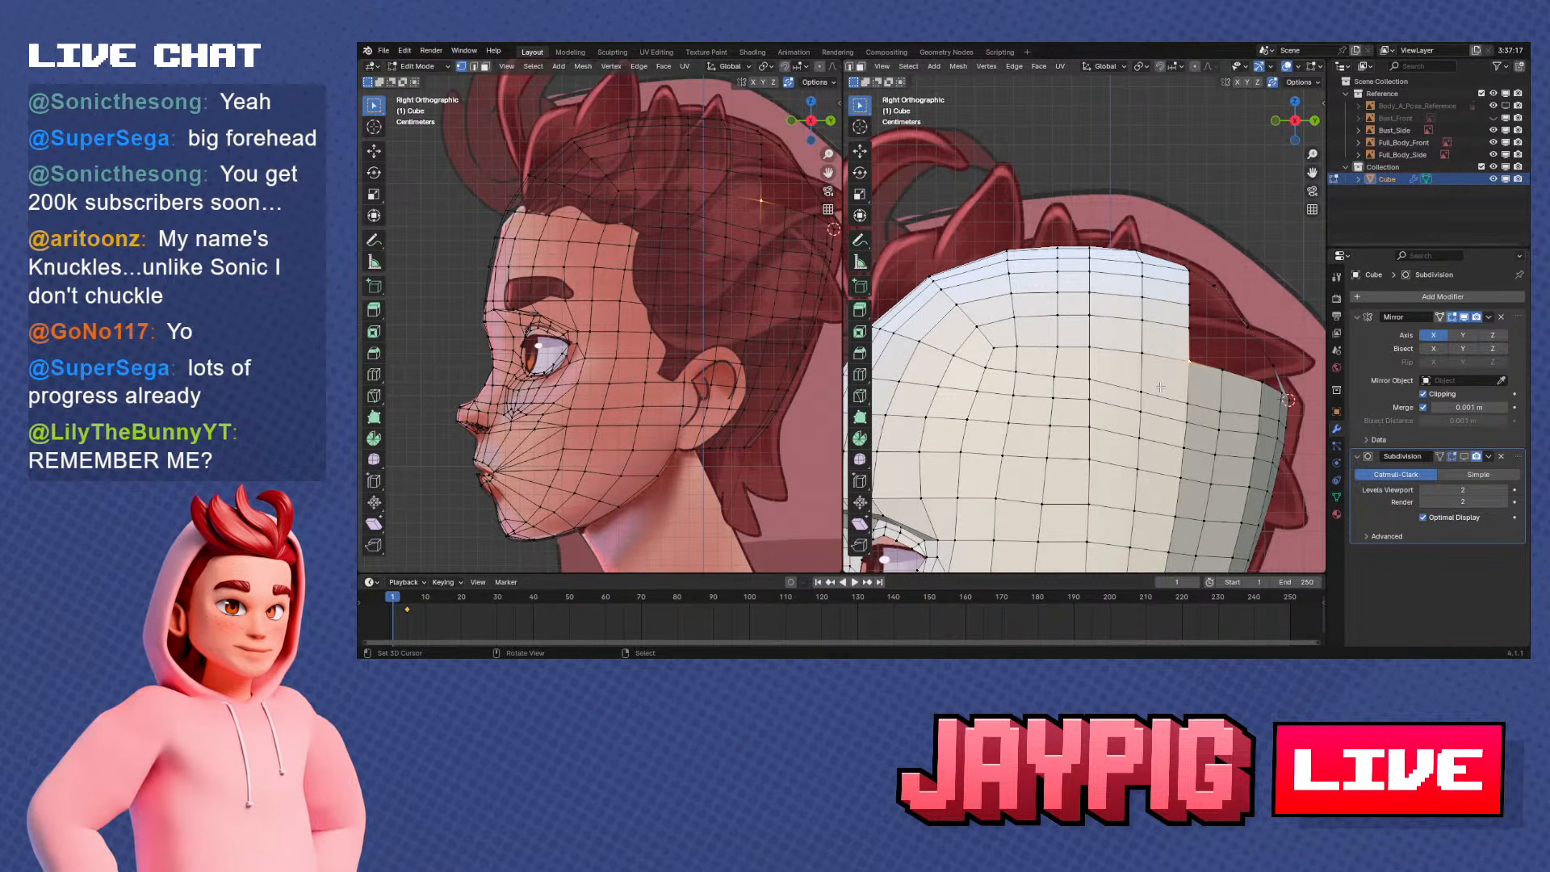
scroll(1163, 363, up, 2)
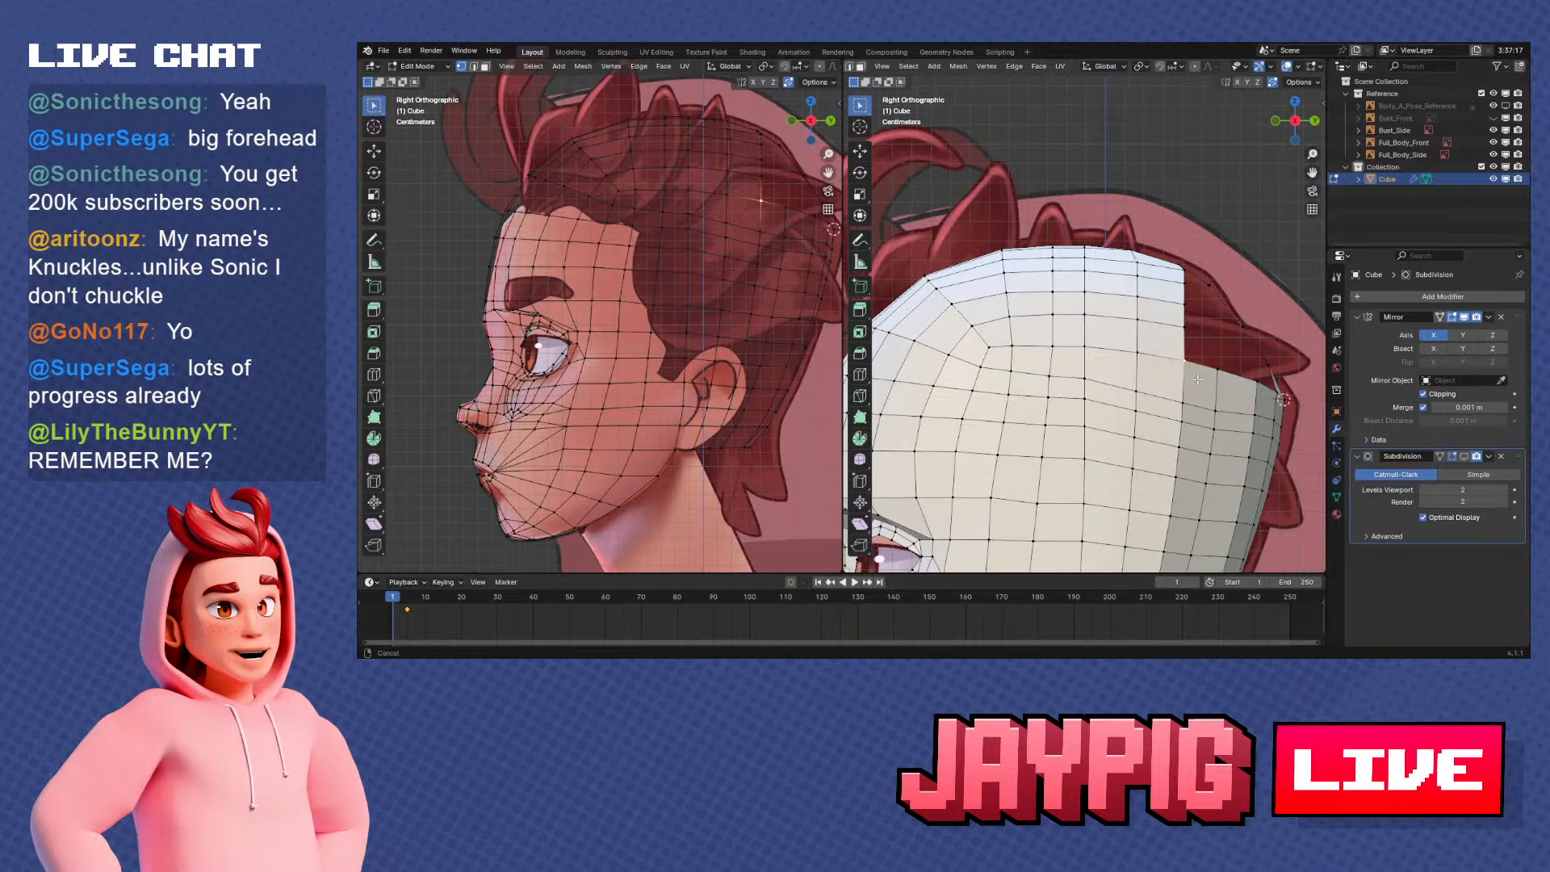
Fill the corner between the centre strip's side edge and the adjoining skull border with a triangular face
click(1155, 314)
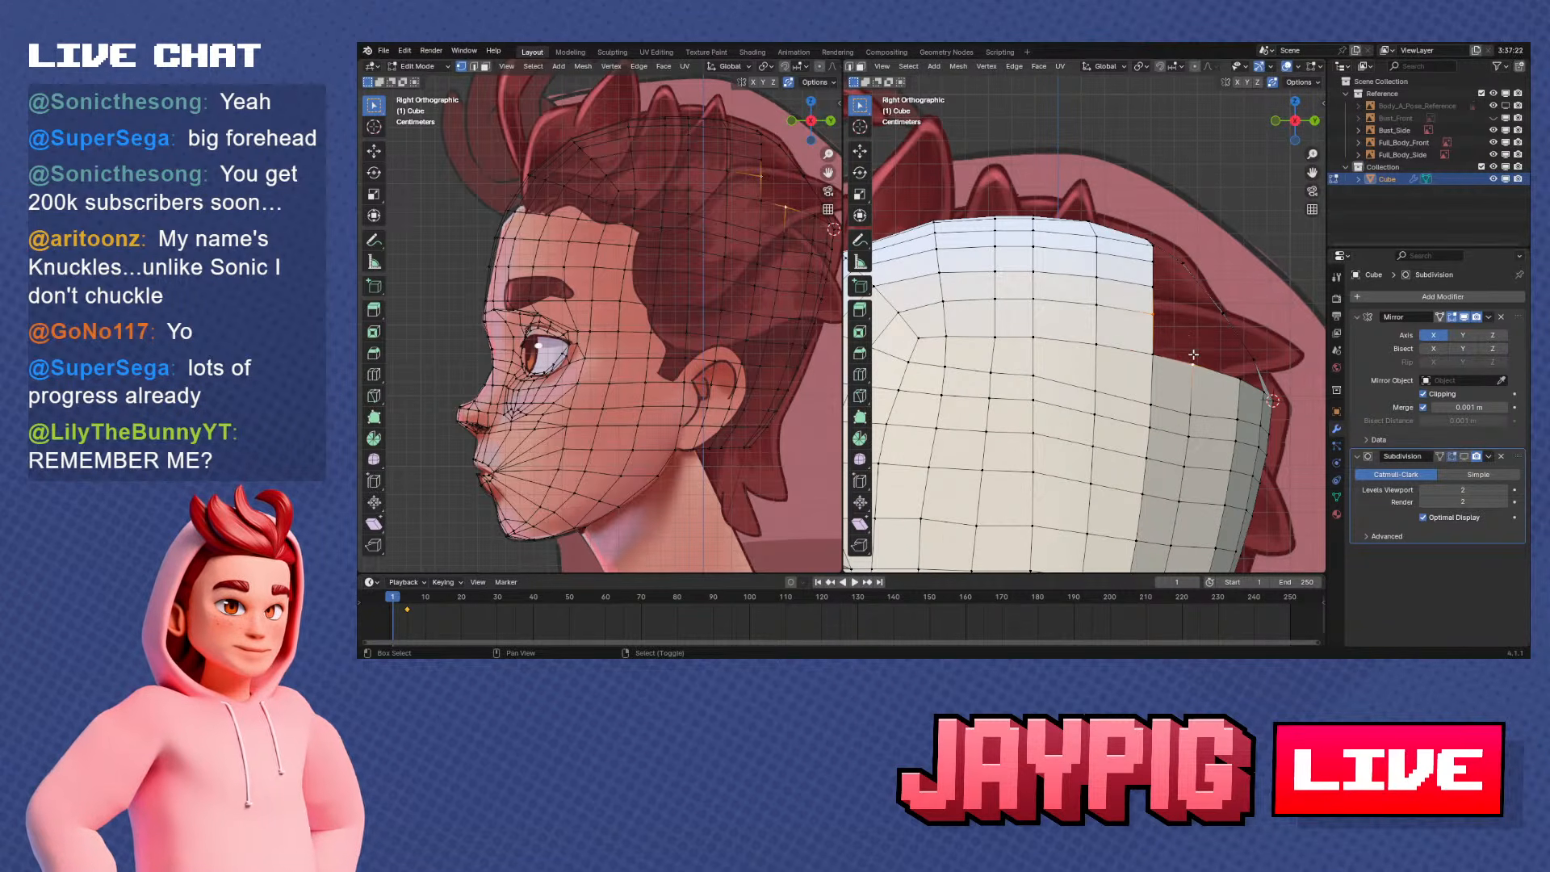
shift+click(1158, 354)
shift+middle_drag(1196, 357, 1143, 352)
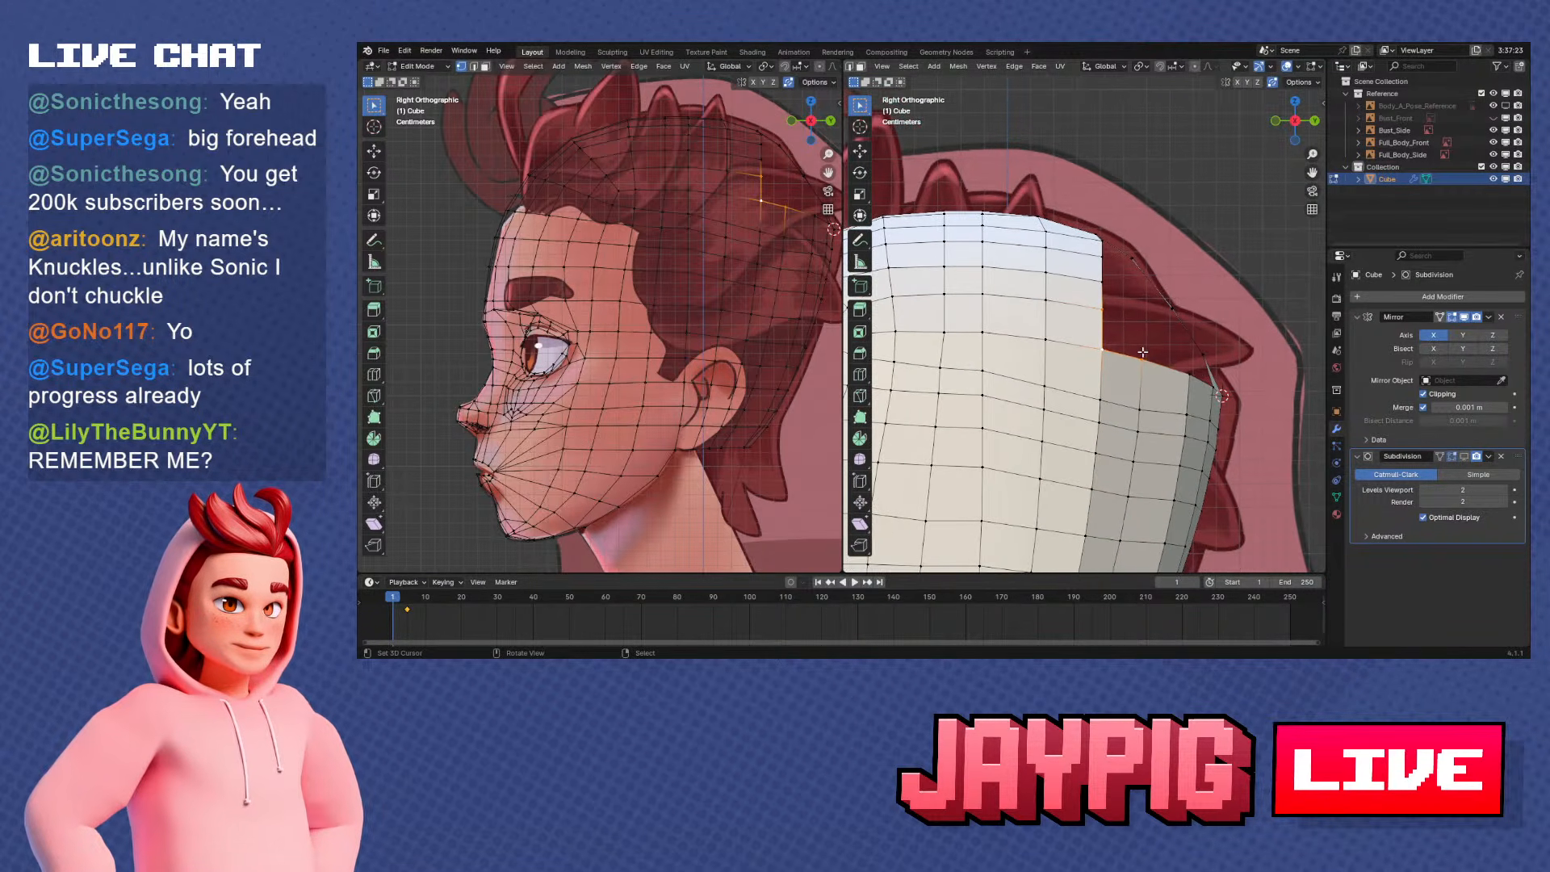
key(f)
Subdivide the corner face's diagonal edge and move its midpoint vertex outward to square off the face
right_click(1122, 318)
shift+right_click(1143, 347)
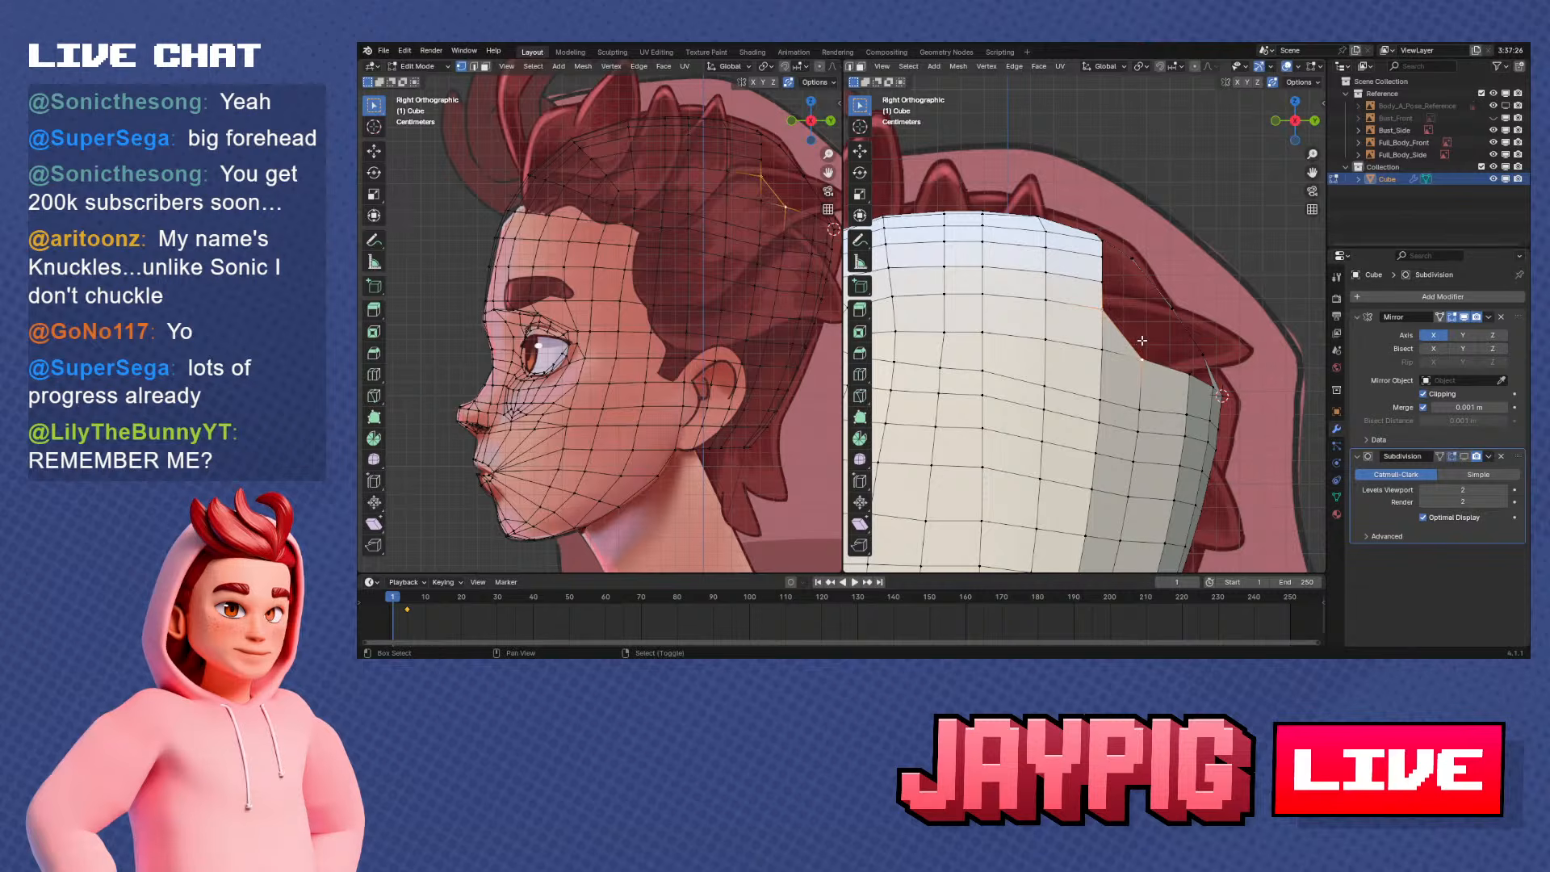
key(w)
click(1144, 332)
key(g)
click(1144, 331)
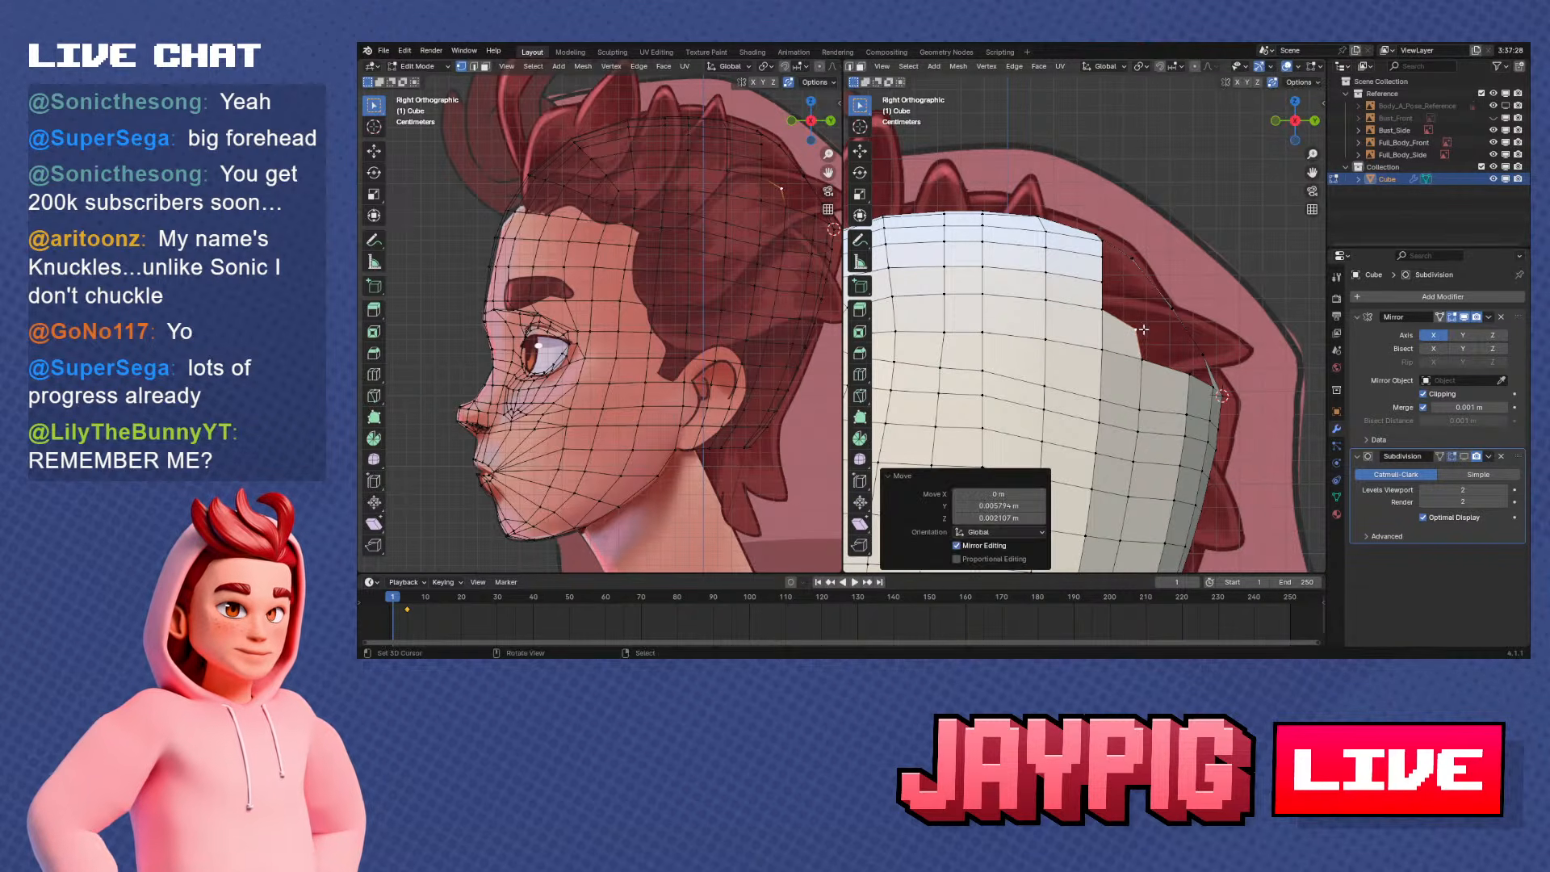
Extrude the open border edge beside the new corner face inward across the gap in the crown
middle_drag(1145, 331, 1045, 294)
click(1047, 297)
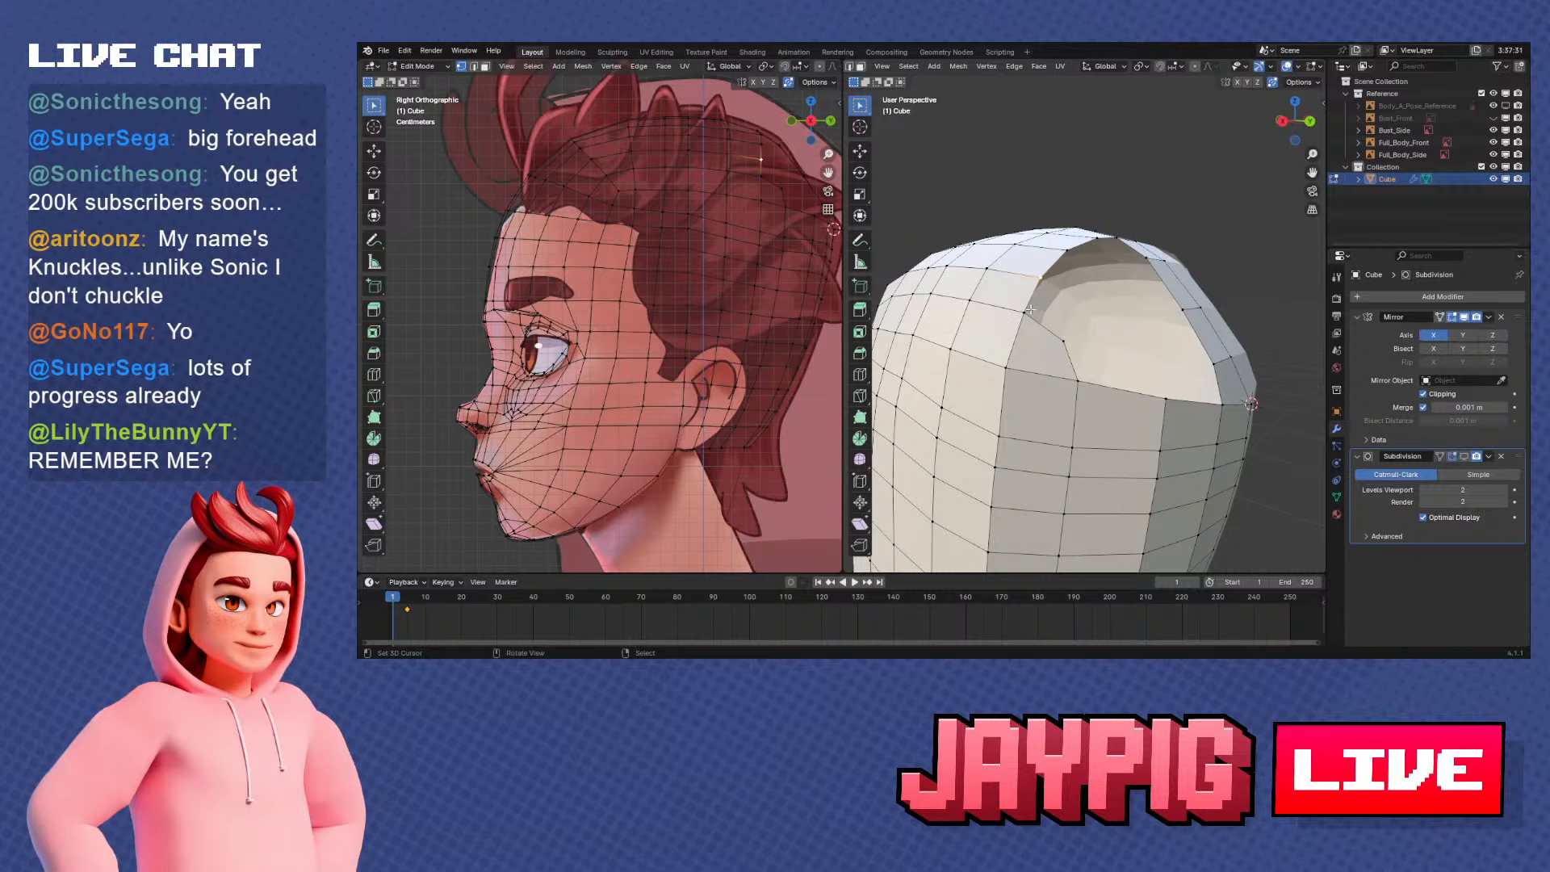
shift+click(1030, 309)
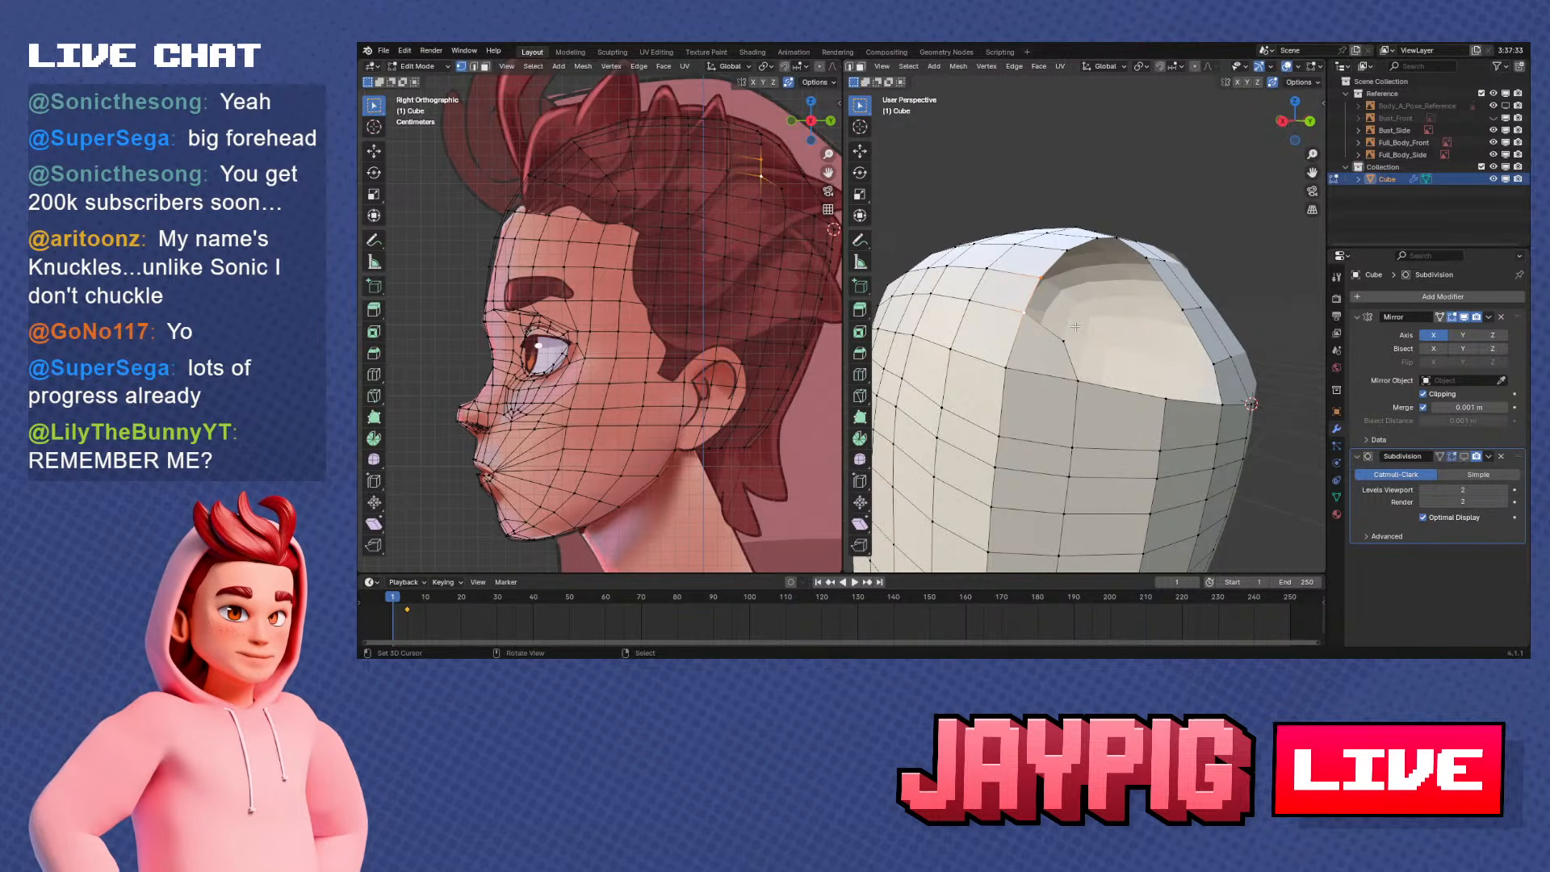
key(e)
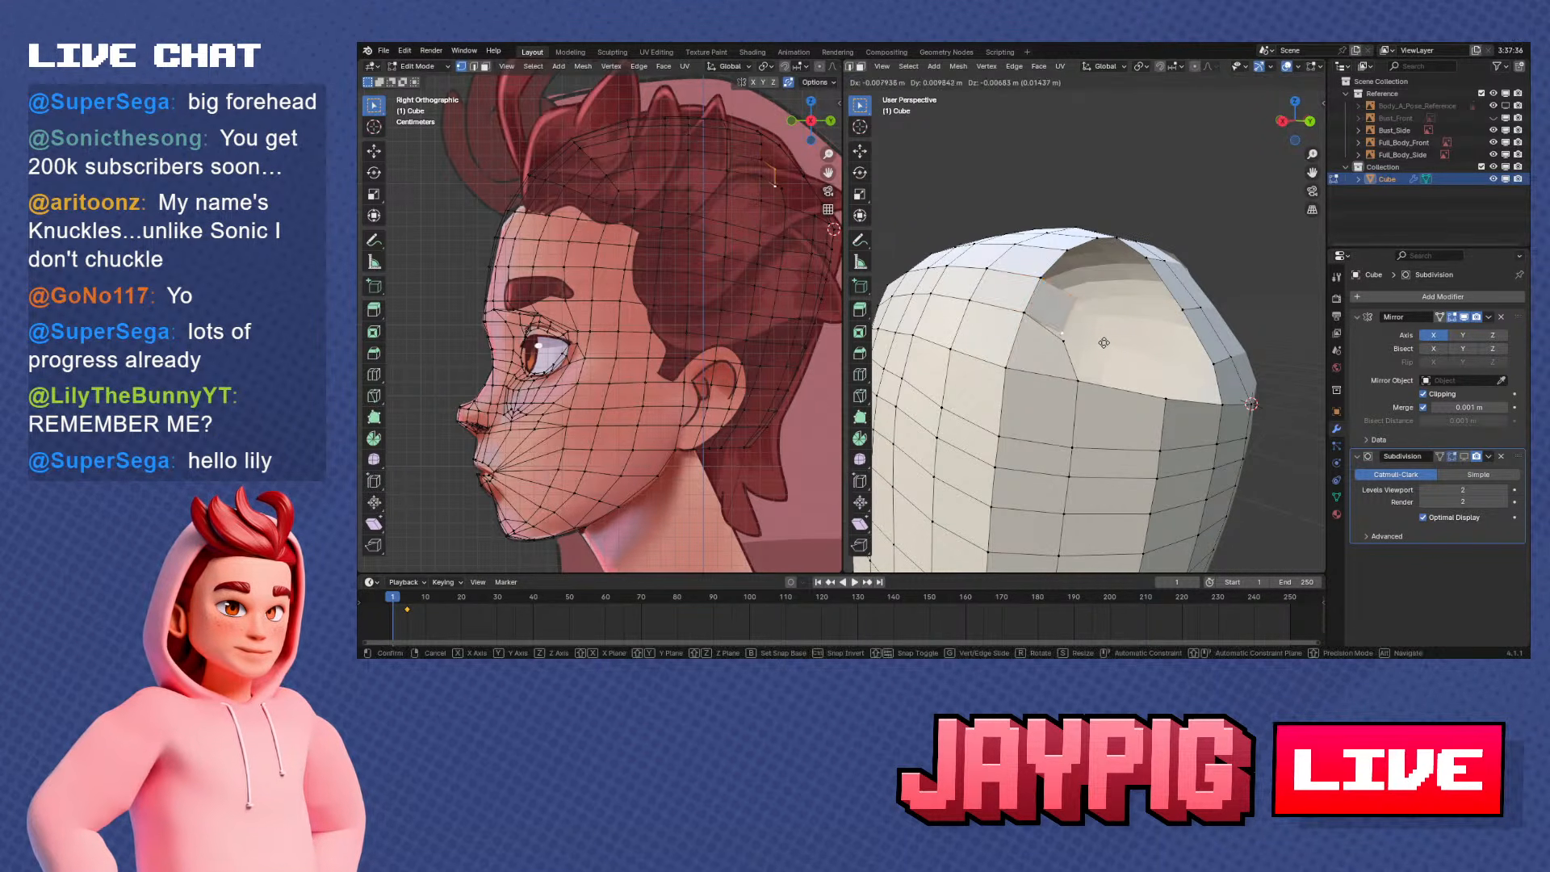
click(1086, 342)
middle_drag(1085, 342, 1150, 366)
scroll(1013, 353, up, 1)
Reposition the extruded edge's vertices and fill the gap between that edge and the neighbouring rear skull border
key(g)
click(1018, 356)
key(g)
click(1191, 343)
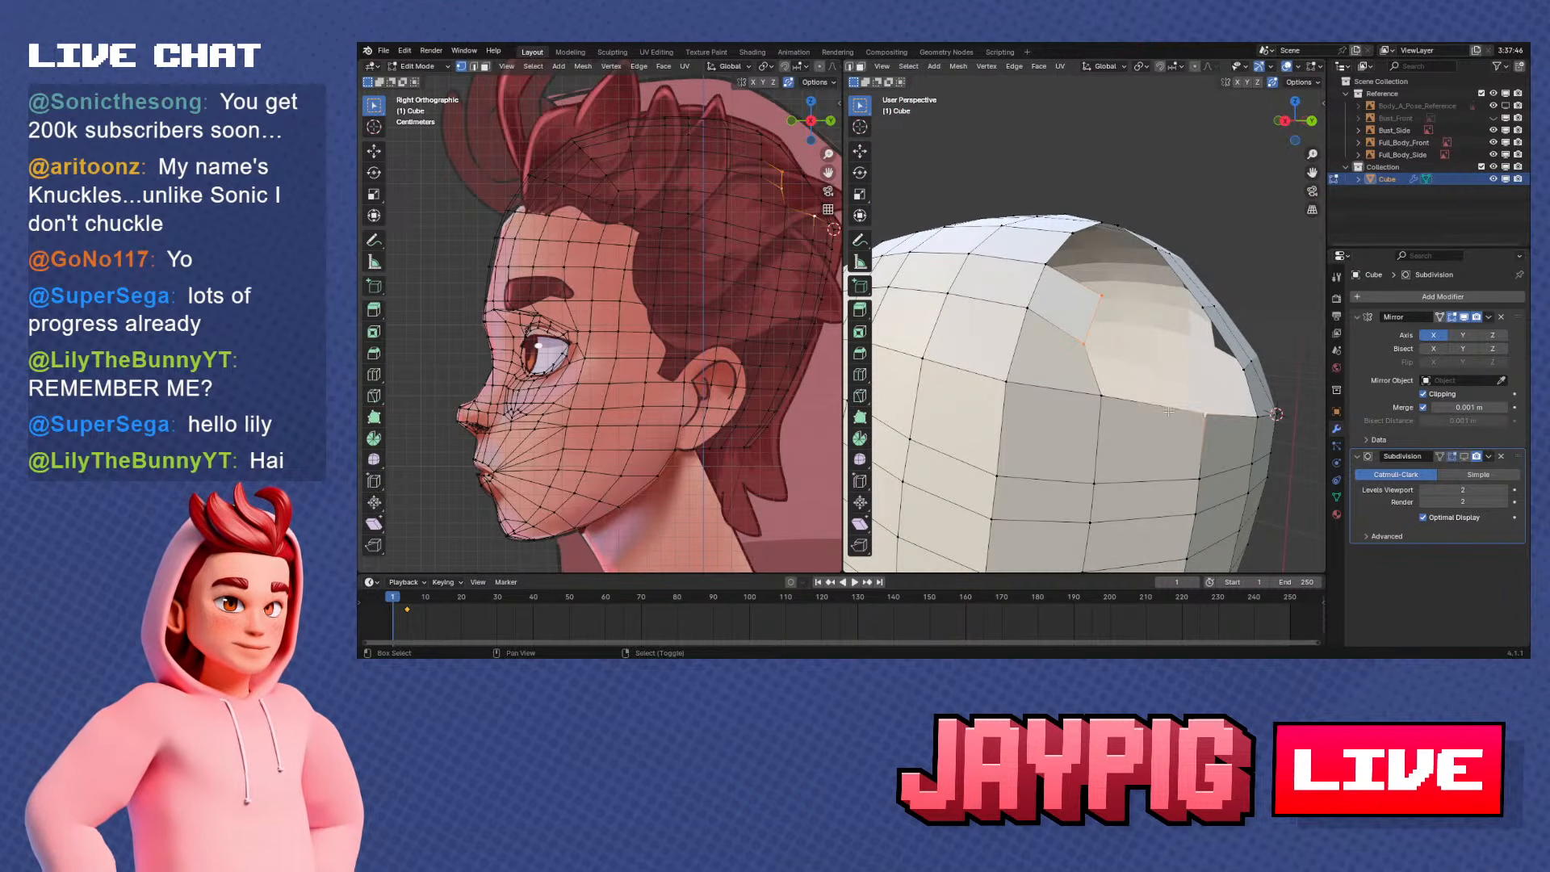
middle_drag(1102, 403, 1149, 338)
key(KP_3)
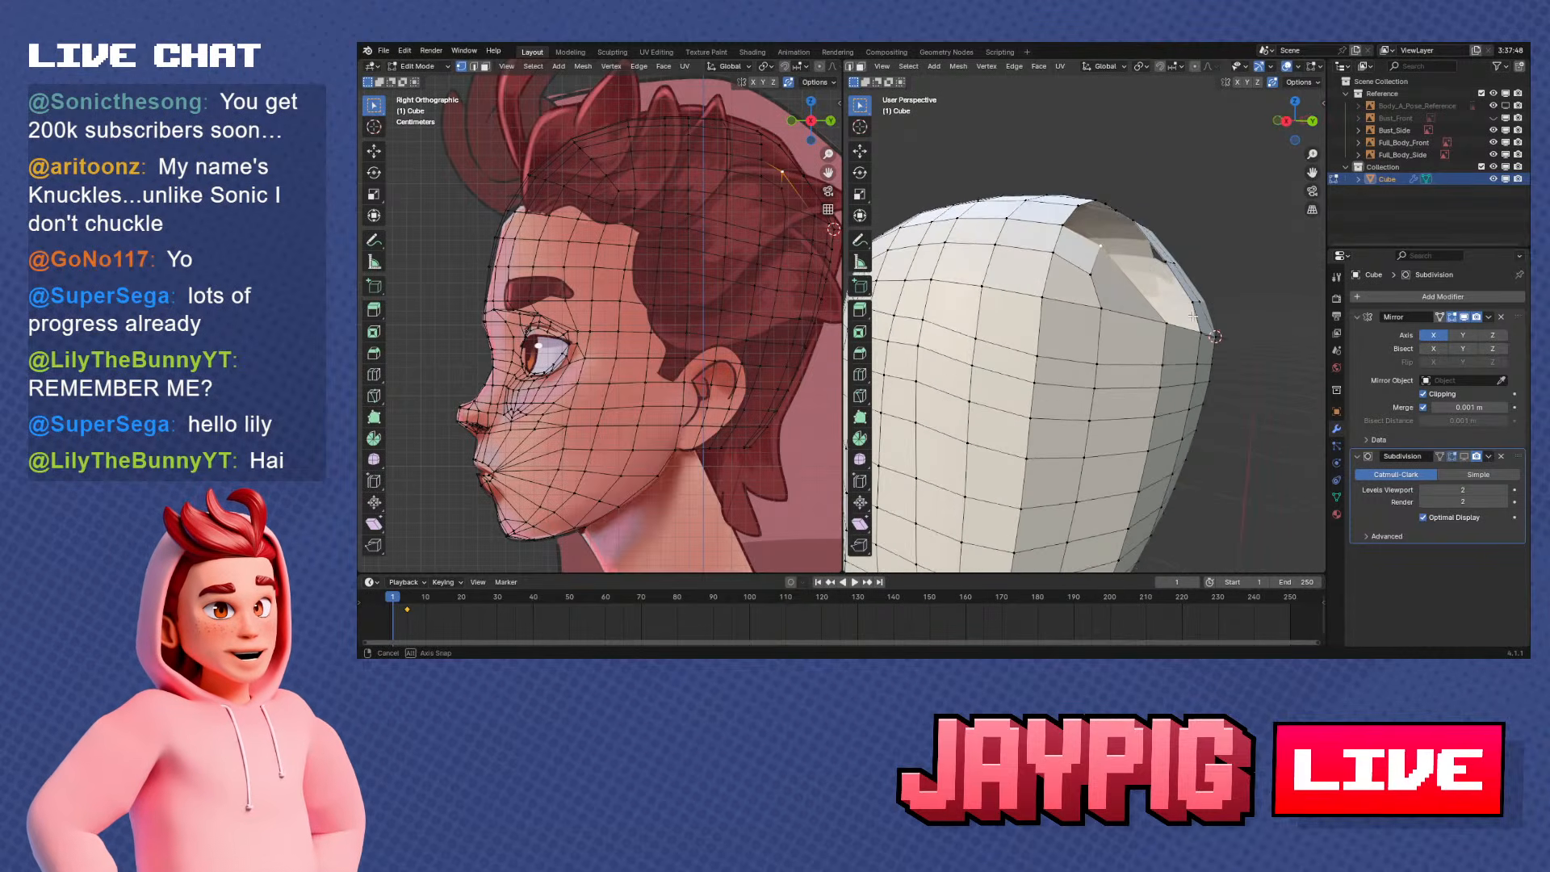
middle_drag(1176, 313, 1133, 307)
scroll(1090, 311, down, 2)
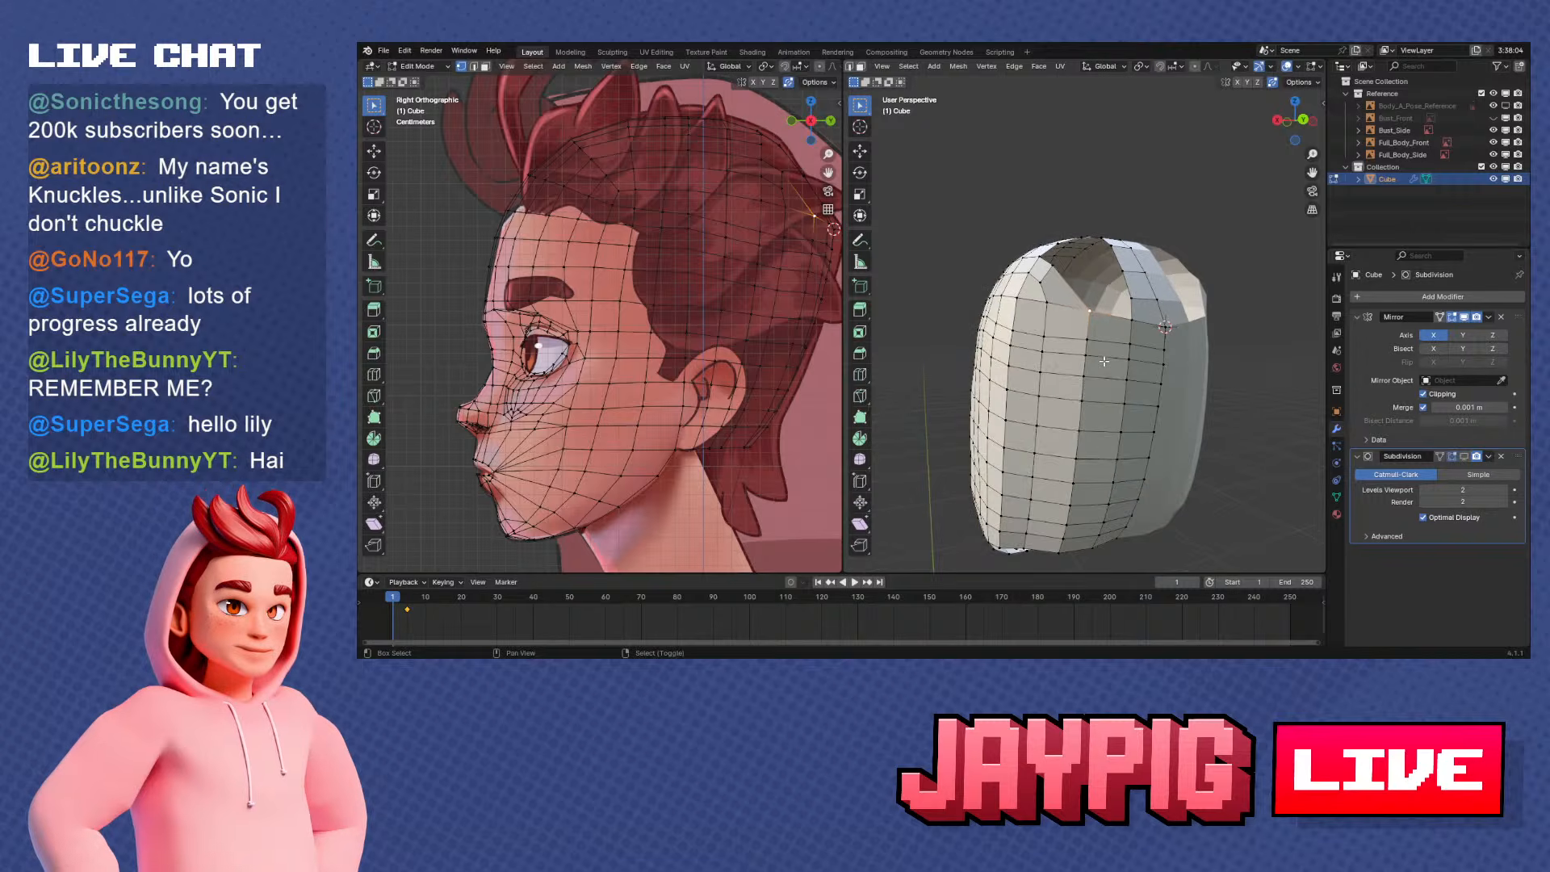
Select the vertical edge loop down the back side of the head and vertex-slide it toward the ear side
scroll(1092, 347, up, 1)
middle_drag(1096, 323, 1112, 368)
scroll(1089, 375, down, 1)
alt+click(1112, 355)
alt+click(1116, 373)
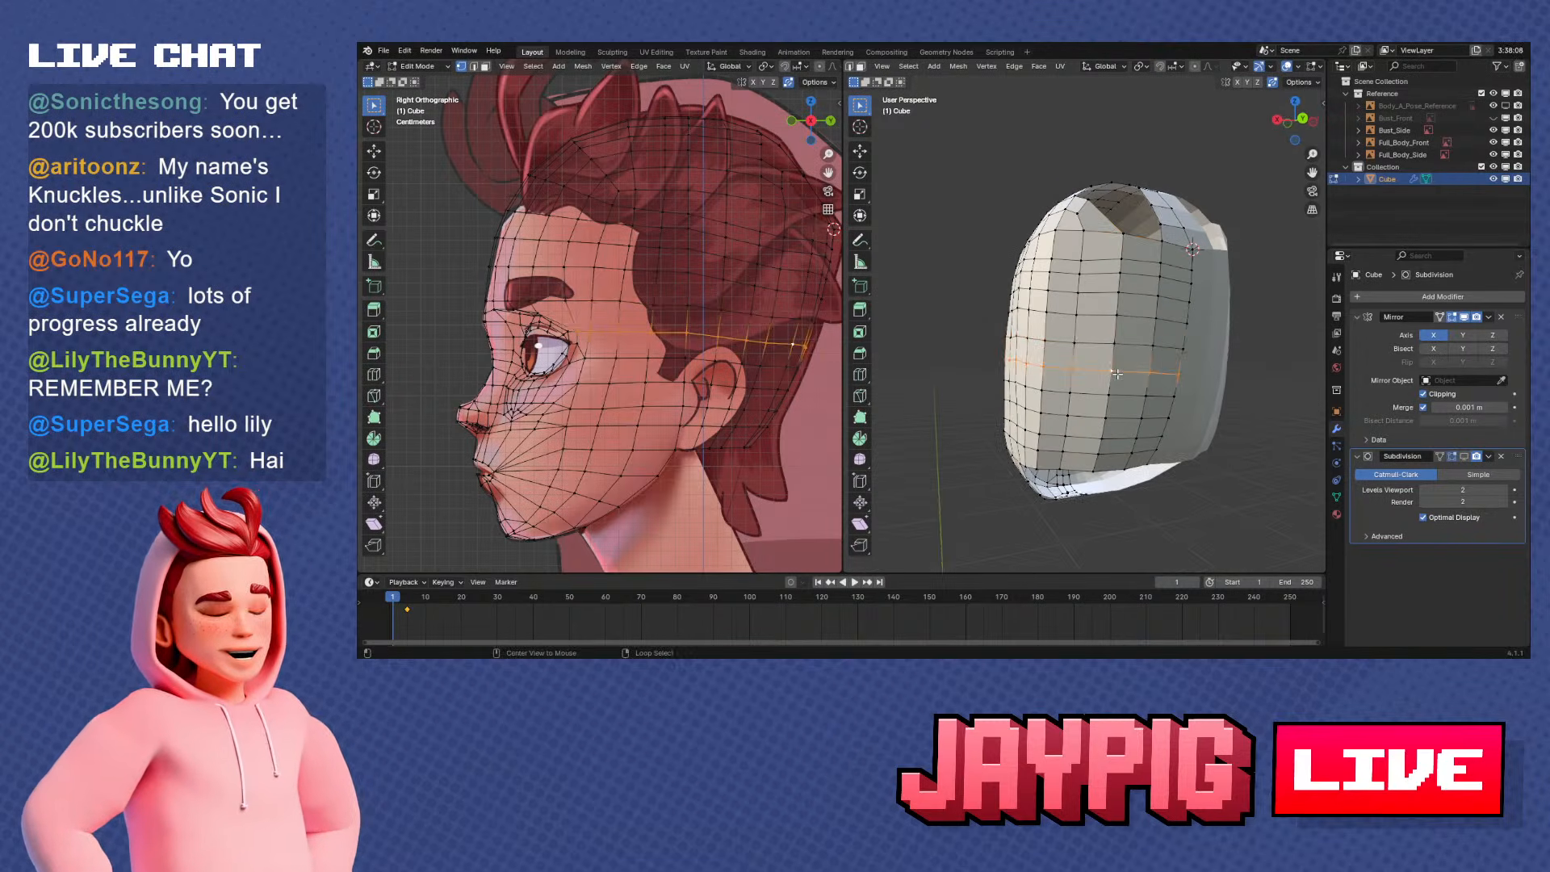
alt+click(1117, 359)
key(shift+v)
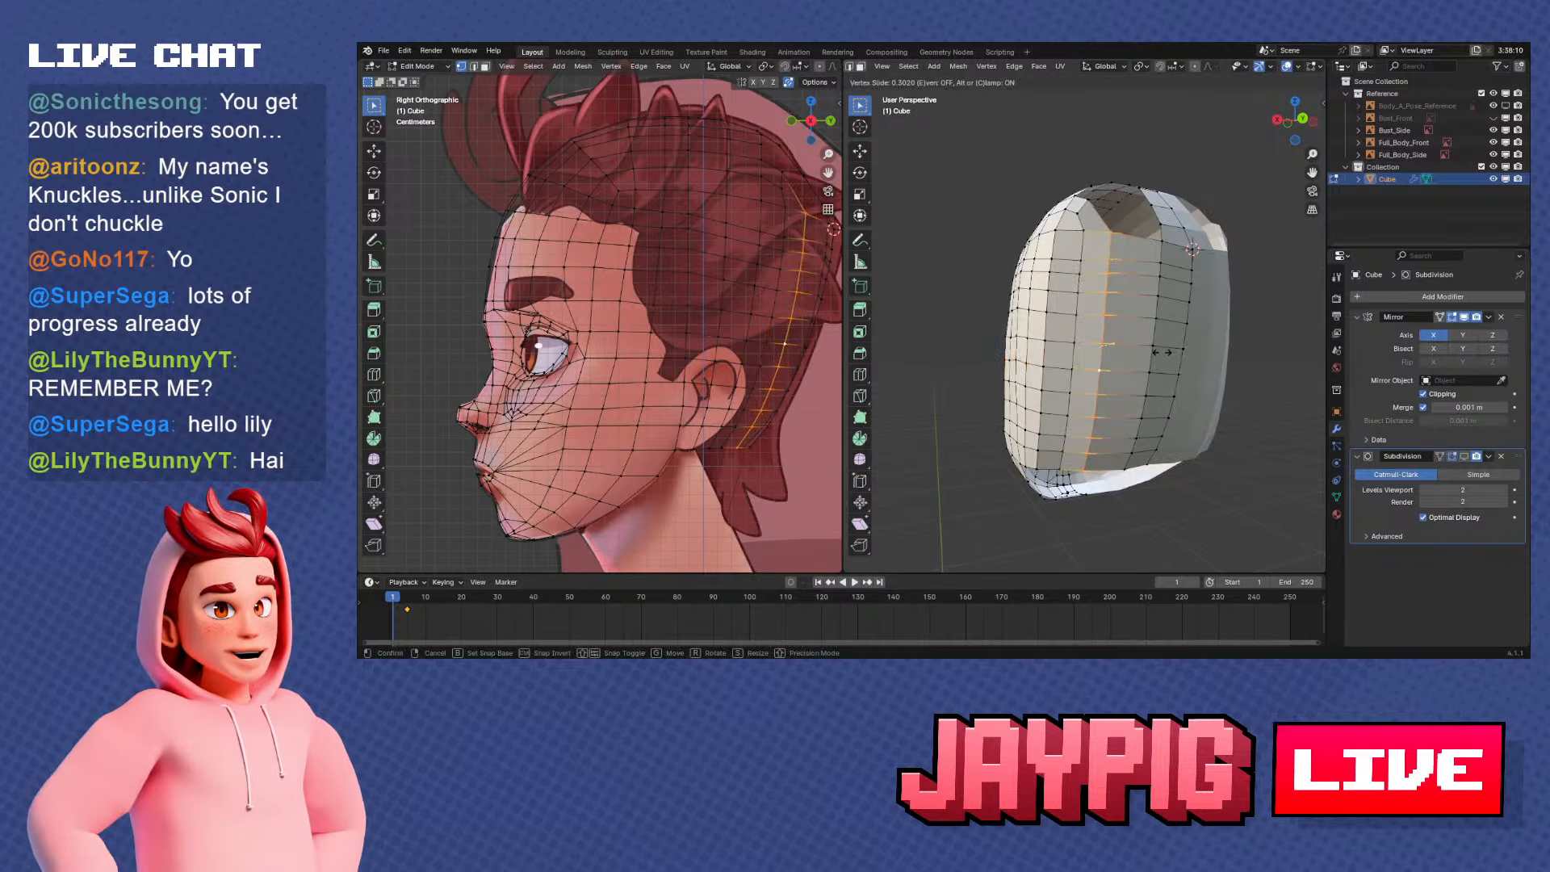
click(1158, 353)
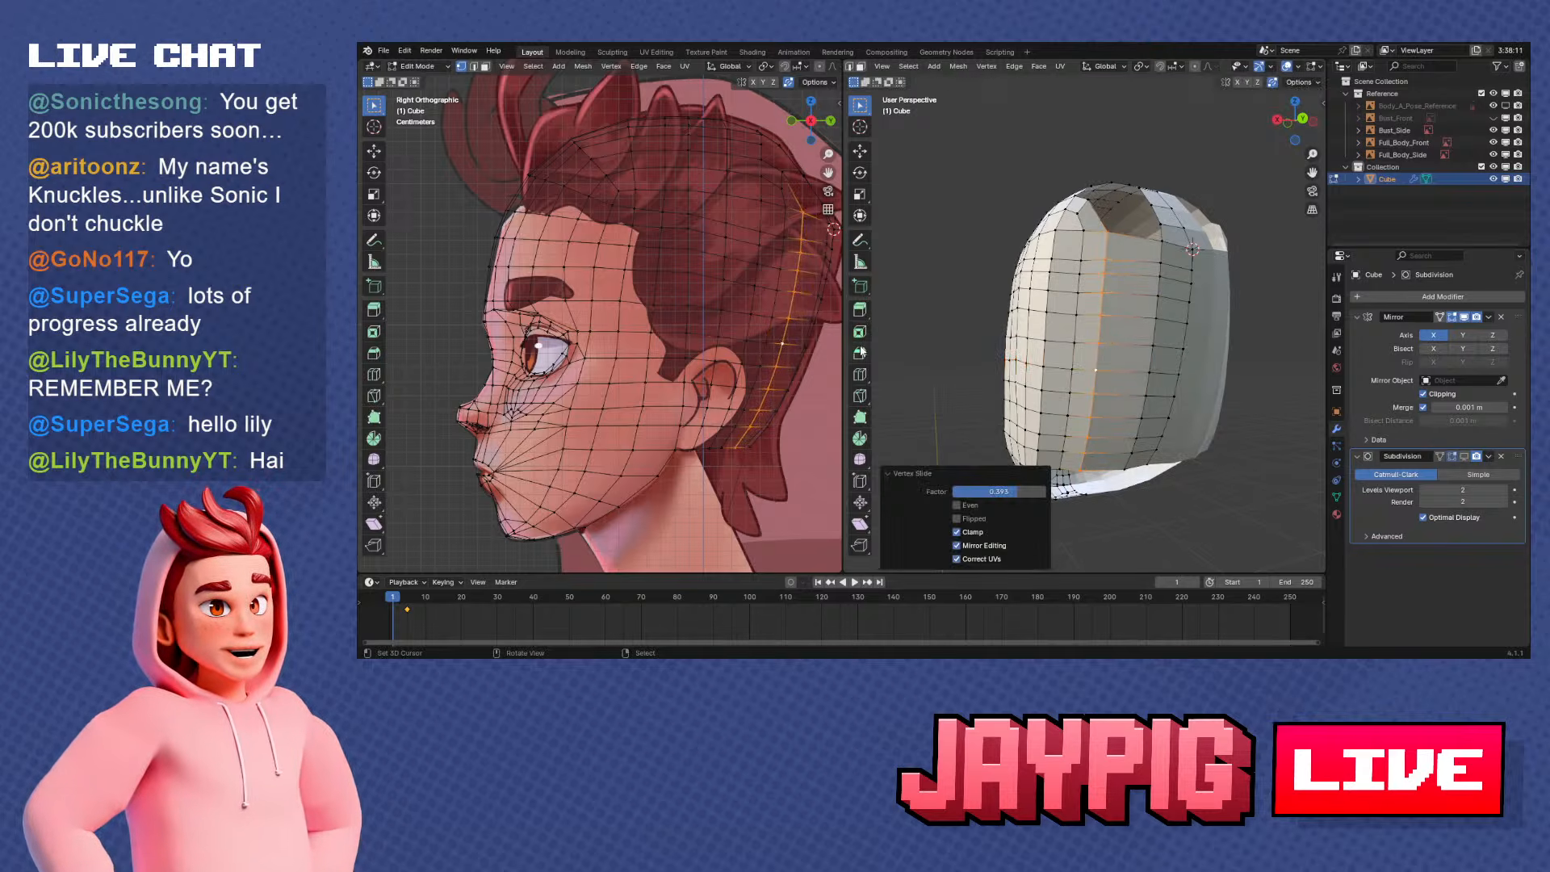
Add one centred vertical loop cut through the wide face column at the back of the head
click(860, 373)
click(1128, 262)
middle_drag(1128, 252, 1096, 301)
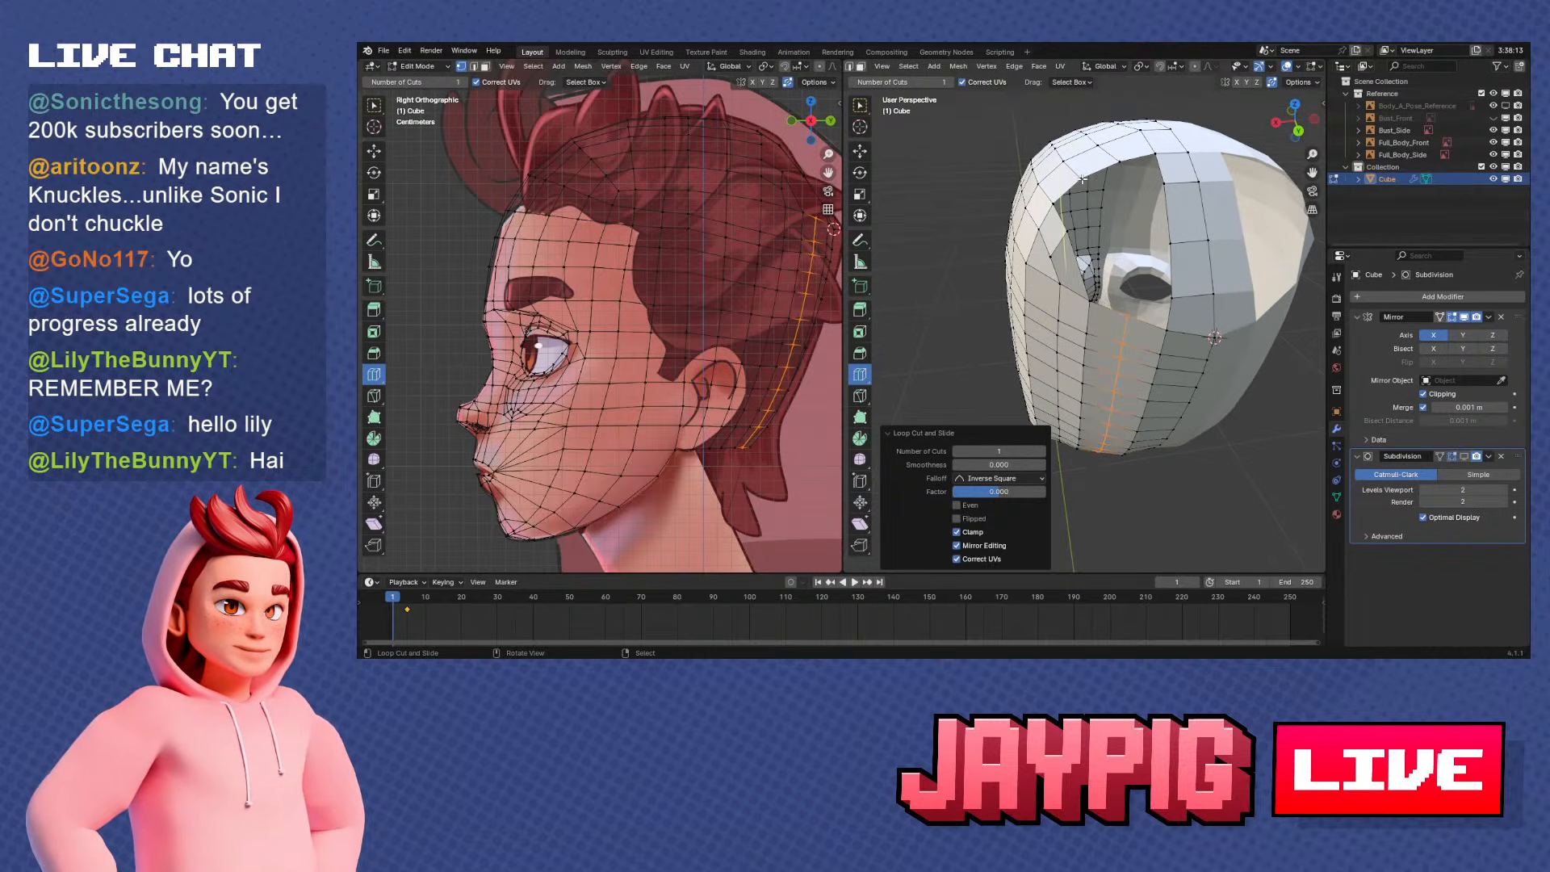
Try to vertex-slide the new rear loop sideways across its face column, and undo the slide
middle_drag(1138, 235, 1162, 353)
key(ctrl+z)
key(ctrl+z)
key(shift+v)
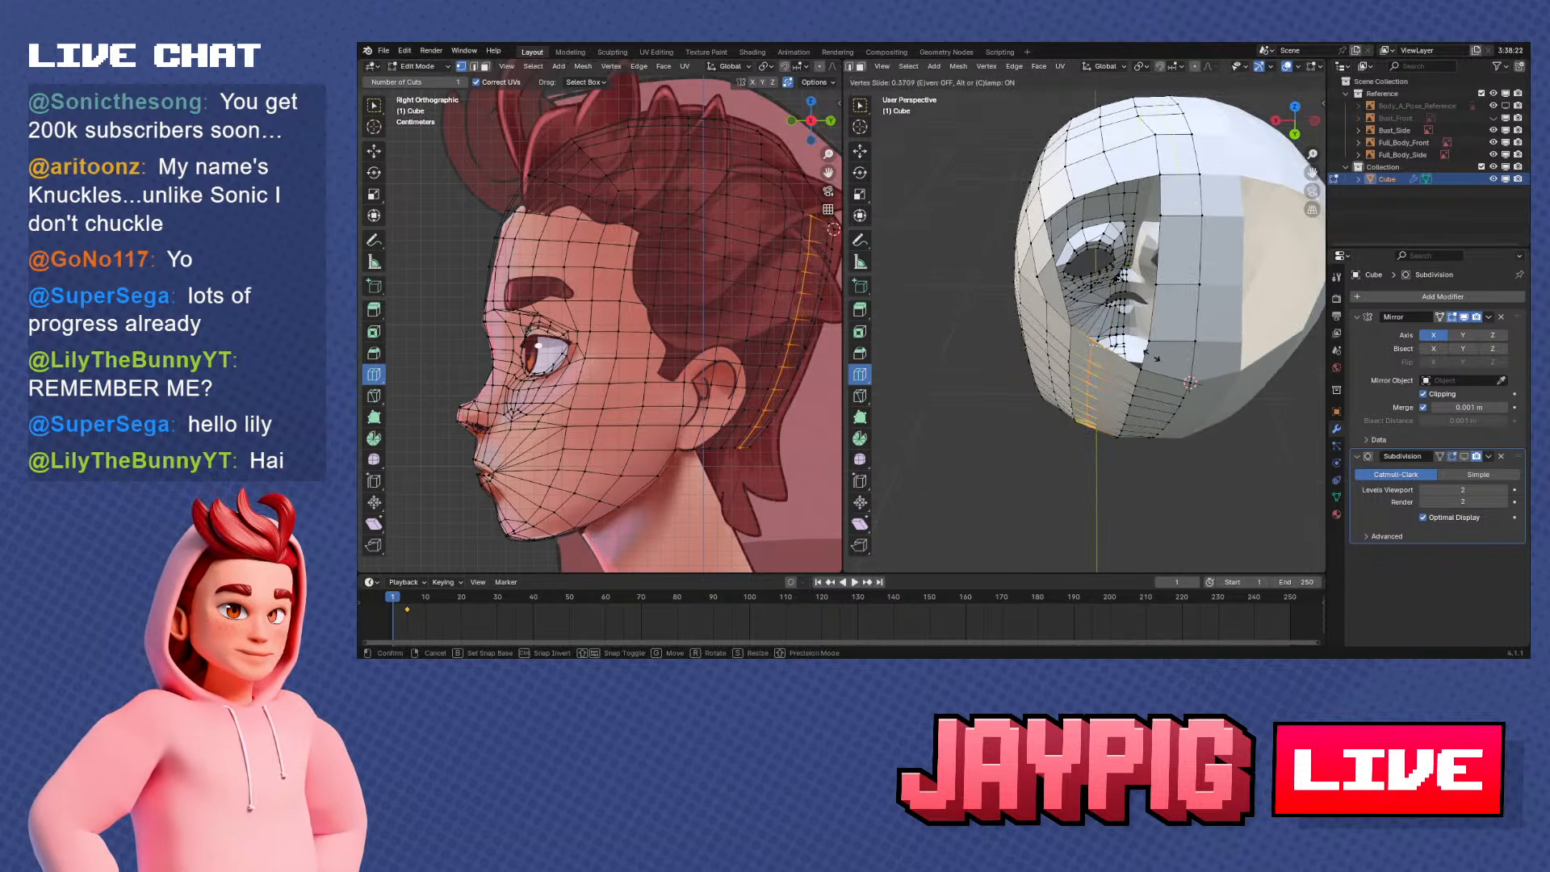
click(1157, 358)
key(ctrl+z)
middle_drag(1110, 370, 1117, 333)
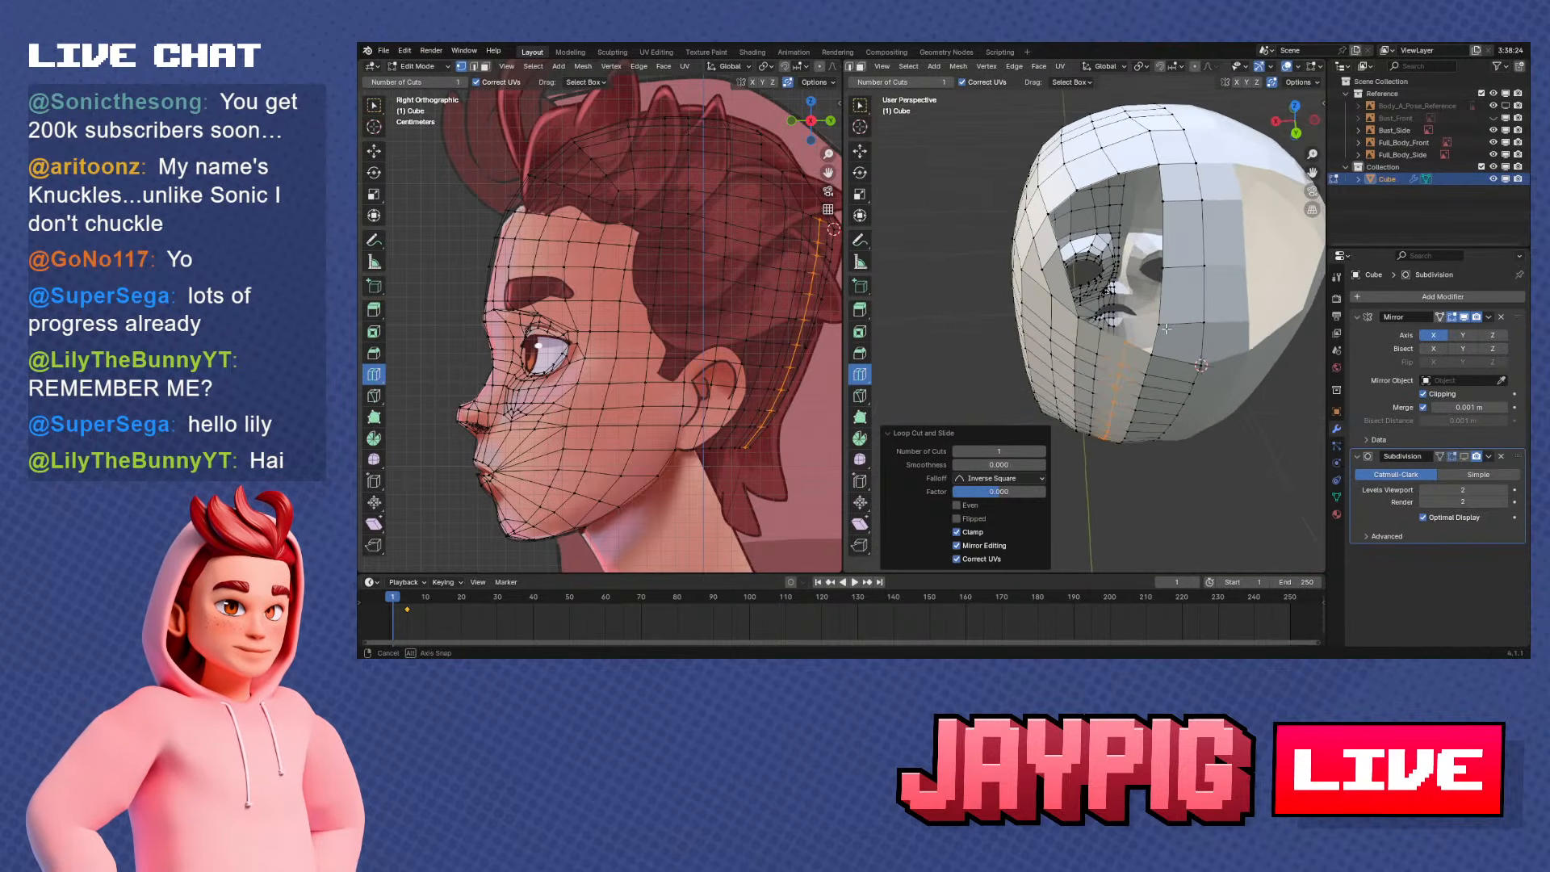
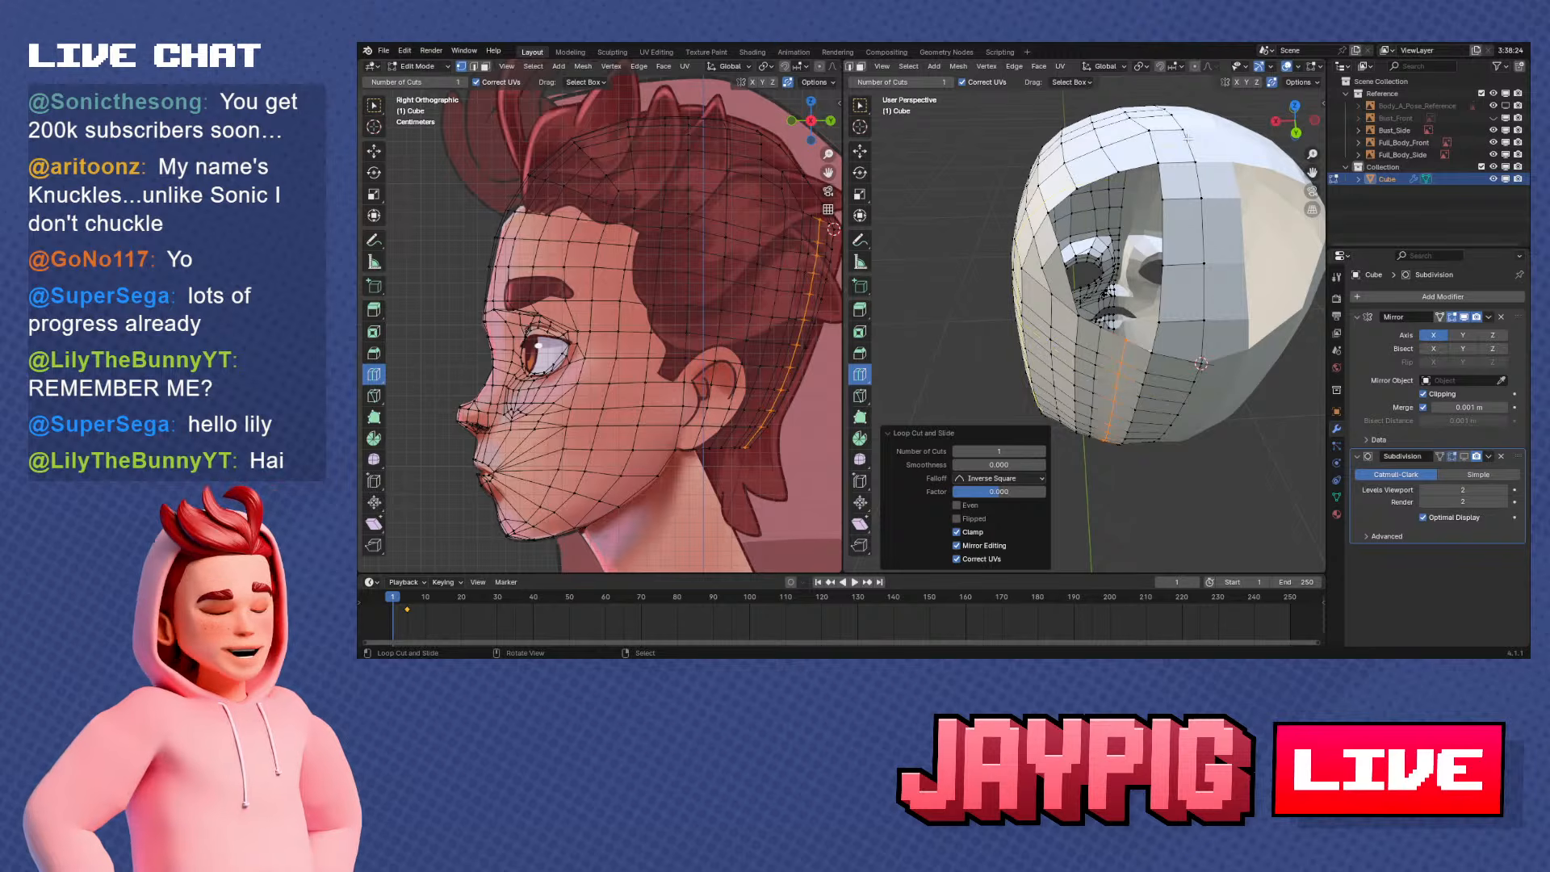
Vertex-slide the top vertex of the rear vertical loop where it meets the crown opening, working in the side view
middle_drag(1188, 138, 1211, 260)
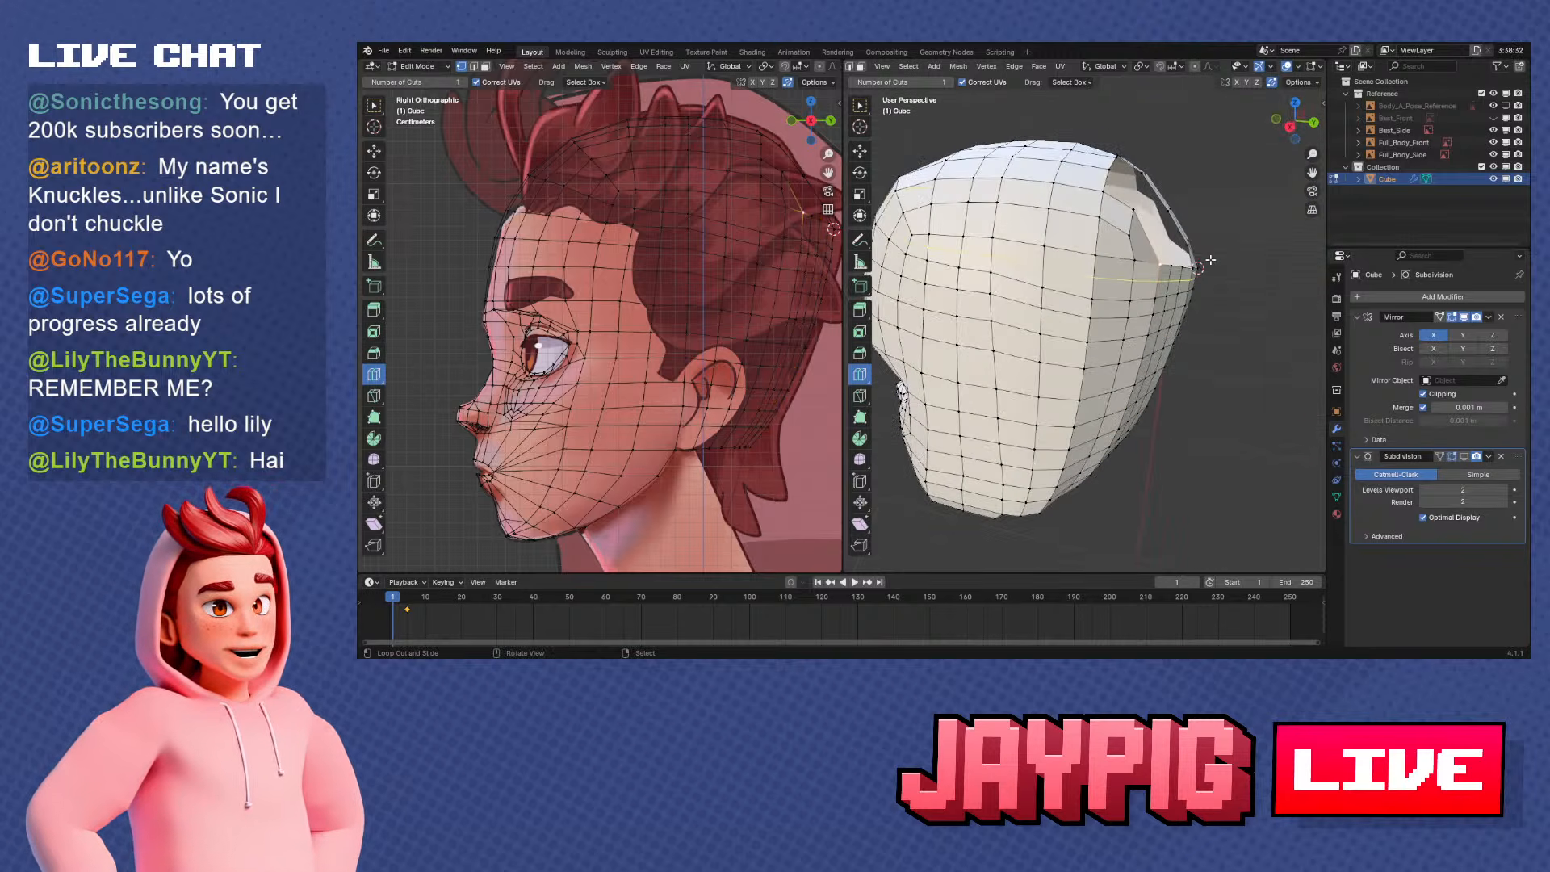
key(KP_3)
key(g)
key(g)
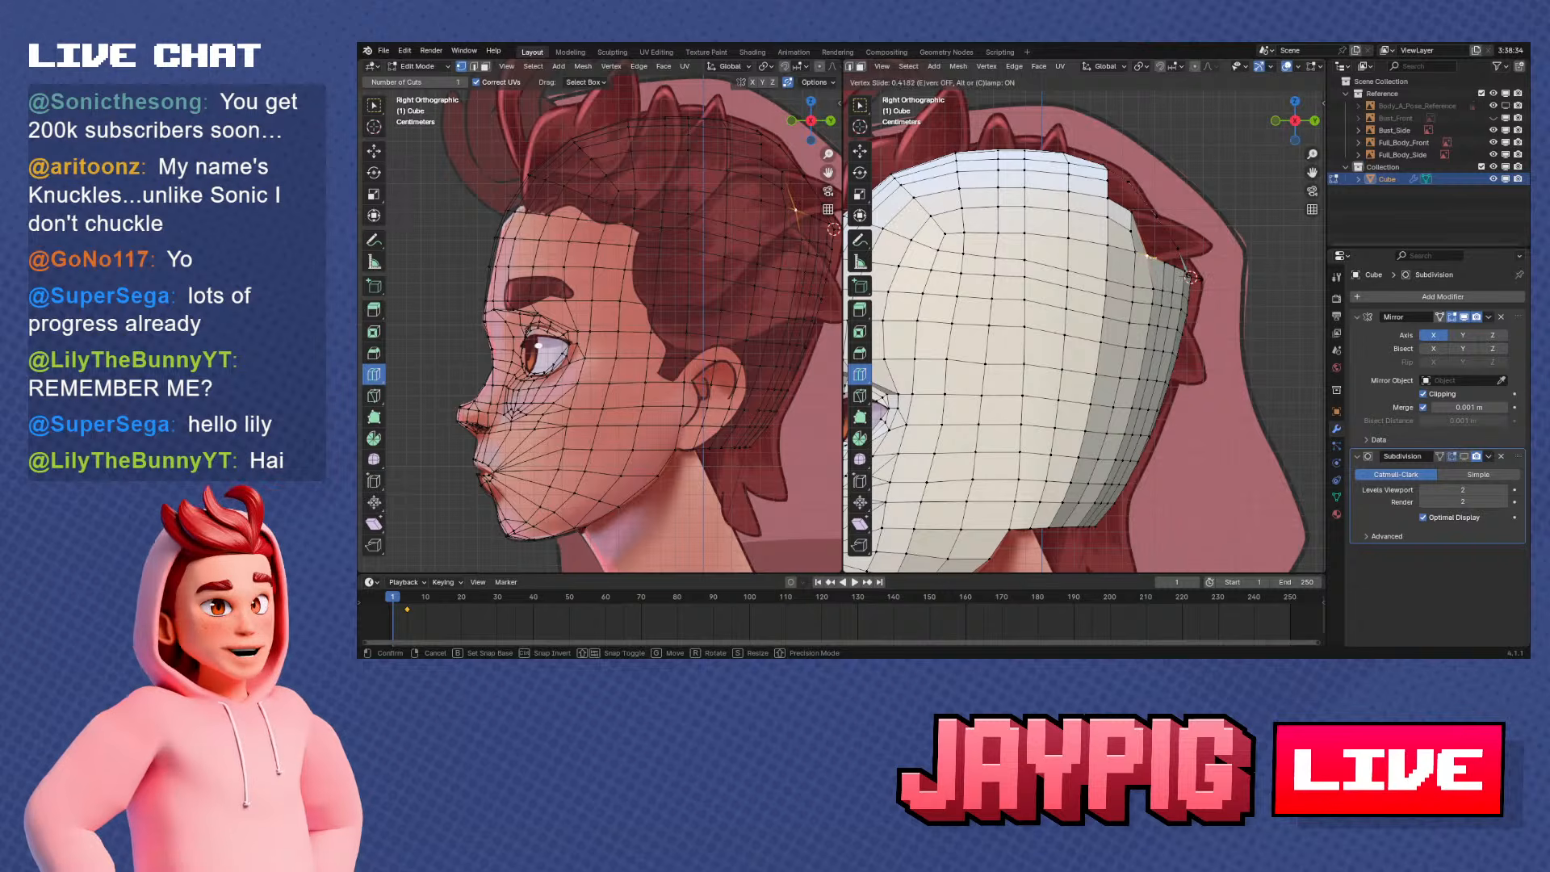
click(1153, 311)
Select that rear loop from its top vertex down to the lower edge and shift it along Y and X
shift+middle_drag(1121, 395, 1140, 349)
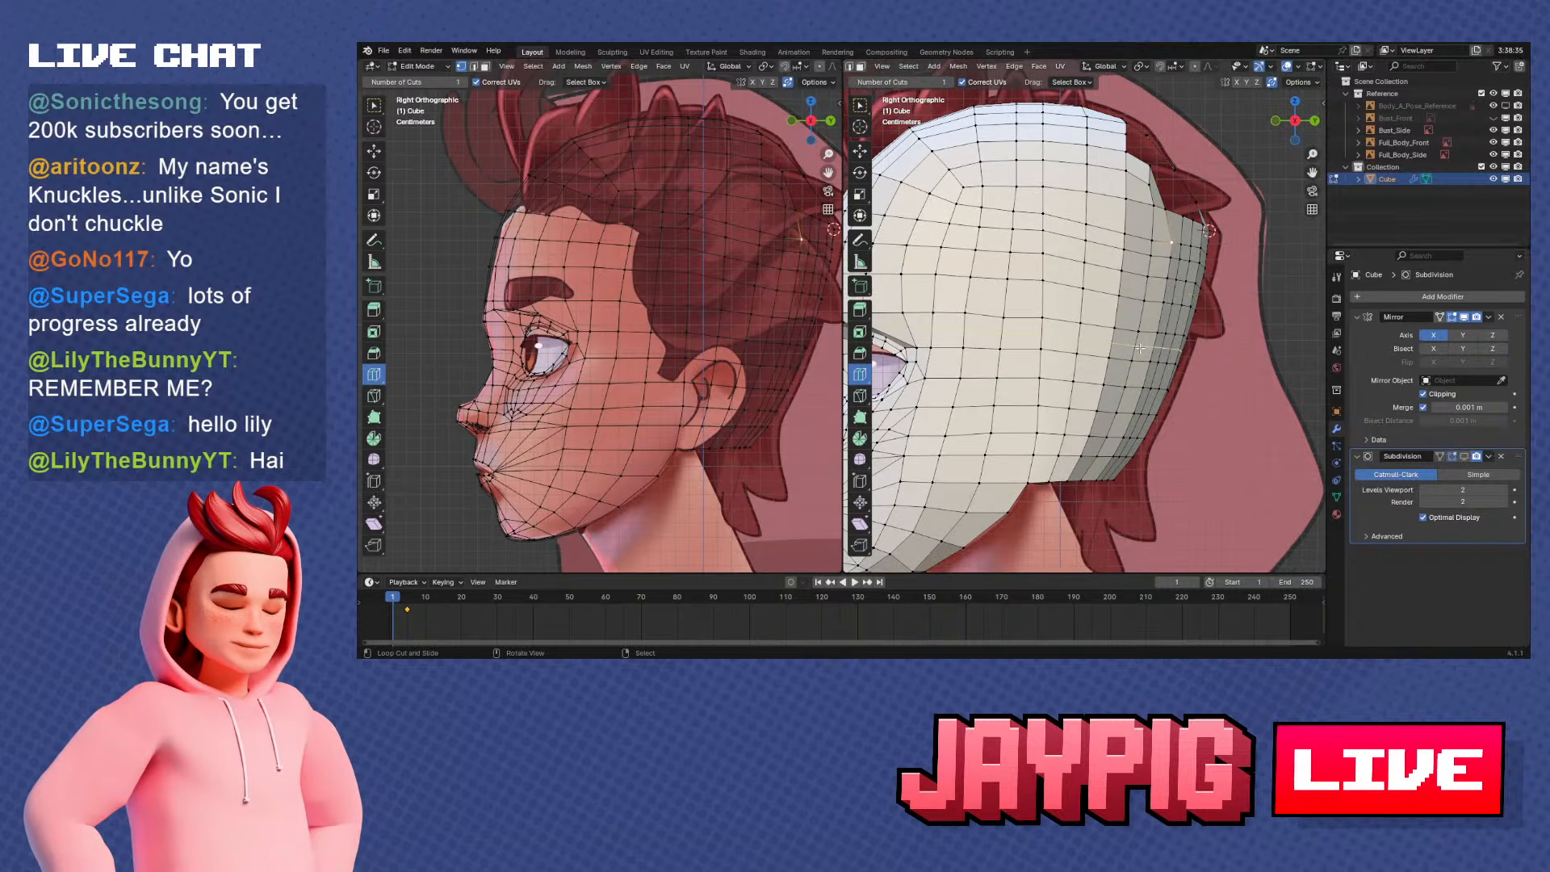
ctrl+click(1100, 479)
key(g)
key(y)
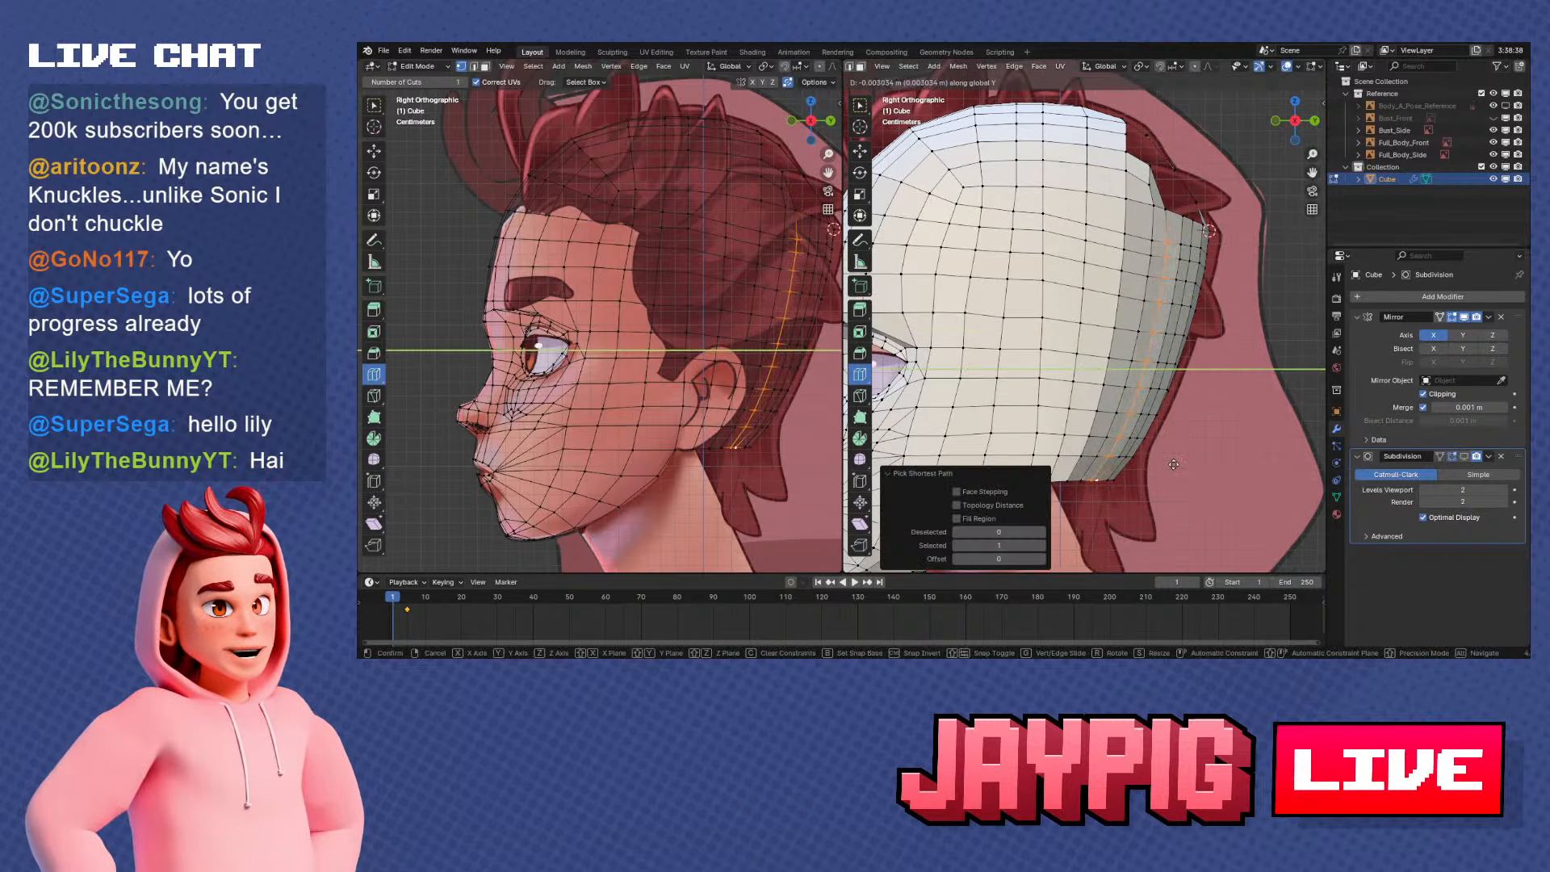
click(1172, 464)
middle_drag(1172, 464, 1064, 391)
key(g)
key(x)
click(1092, 341)
Select a vertical vertex column down the back of the head and move it along X
right_click(1069, 356)
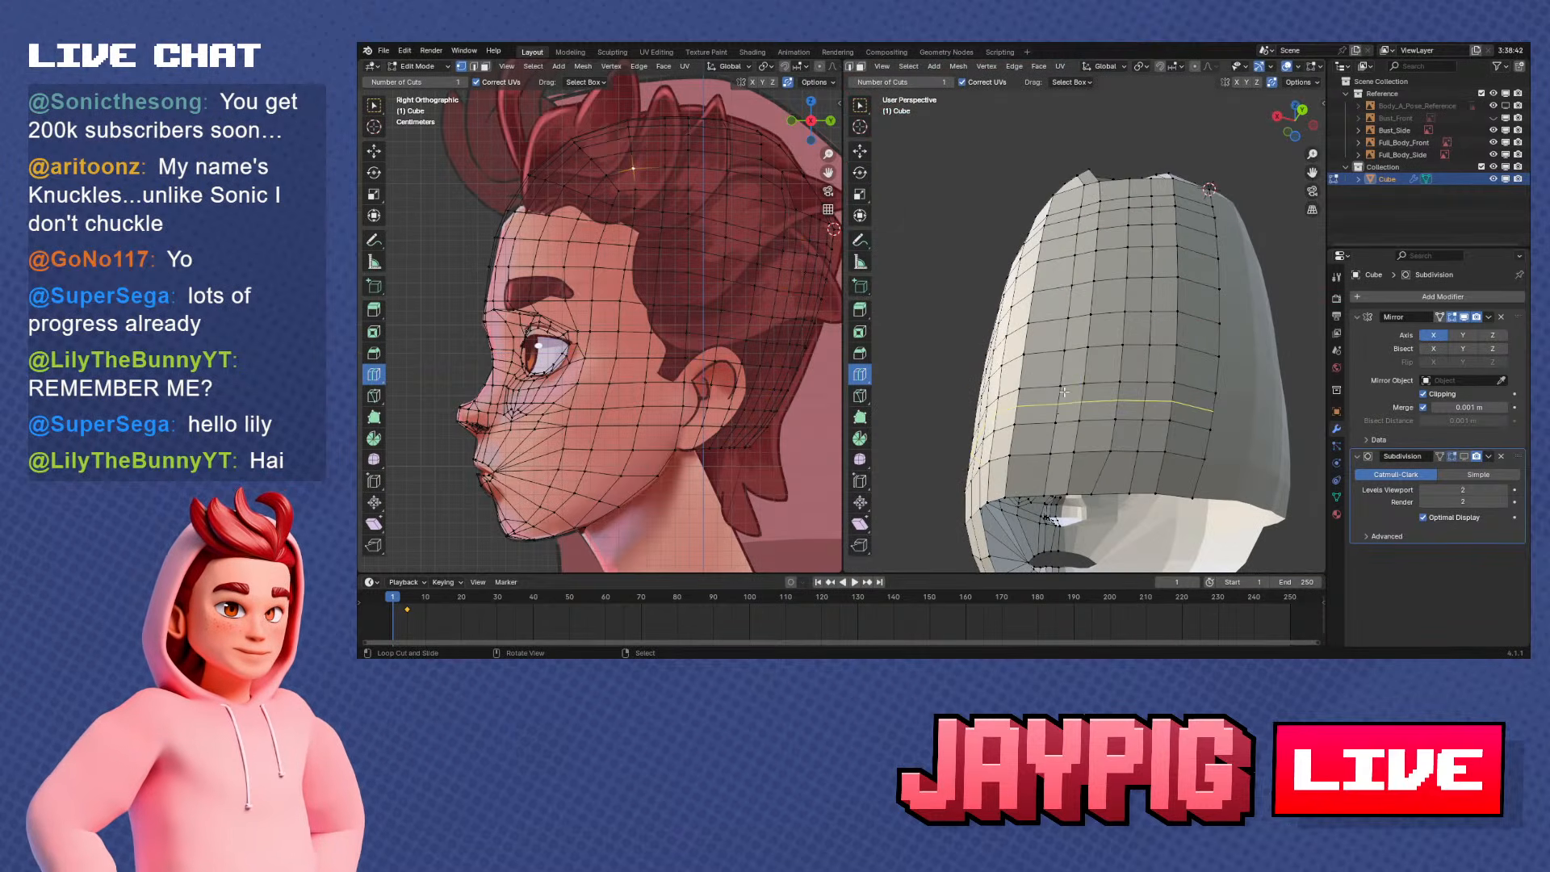
right_click(1084, 184)
ctrl+right_click(1045, 493)
middle_drag(1106, 440, 1094, 327)
key(g)
key(x)
click(1113, 359)
Select the vertical loop near the side of the back, move it along Y, and shift it 0.00142 m along X
ctrl+right_click(1069, 353)
key(g)
key(y)
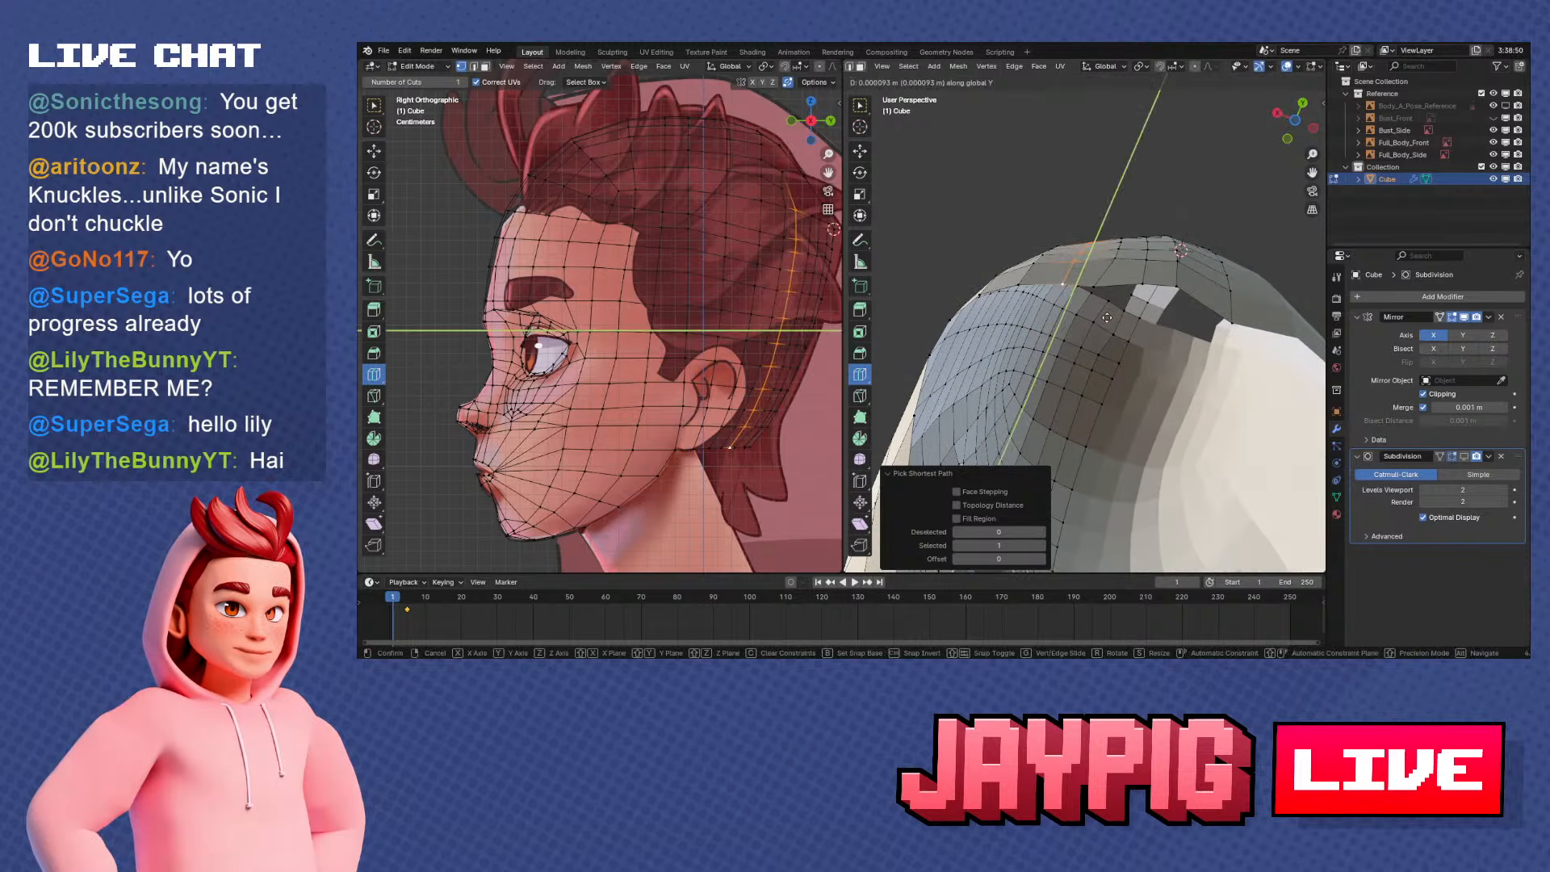
click(1107, 315)
key(g)
key(x)
click(1102, 315)
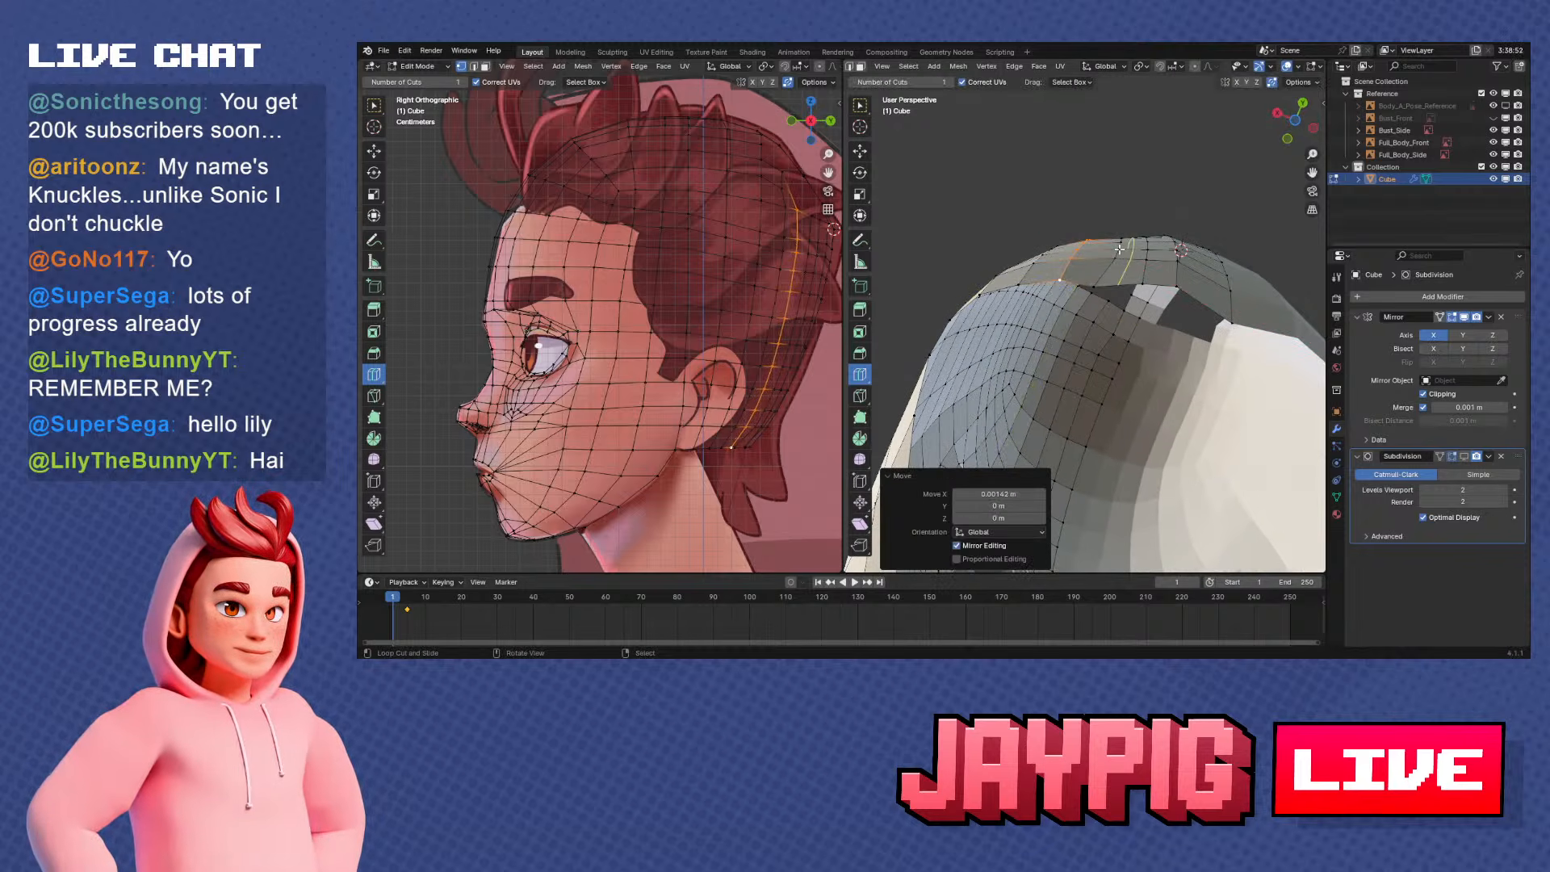
Select the neighbouring vertical loop nearer the centre of the back and round it out by moving it along X and Y
middle_drag(1104, 254, 1252, 415)
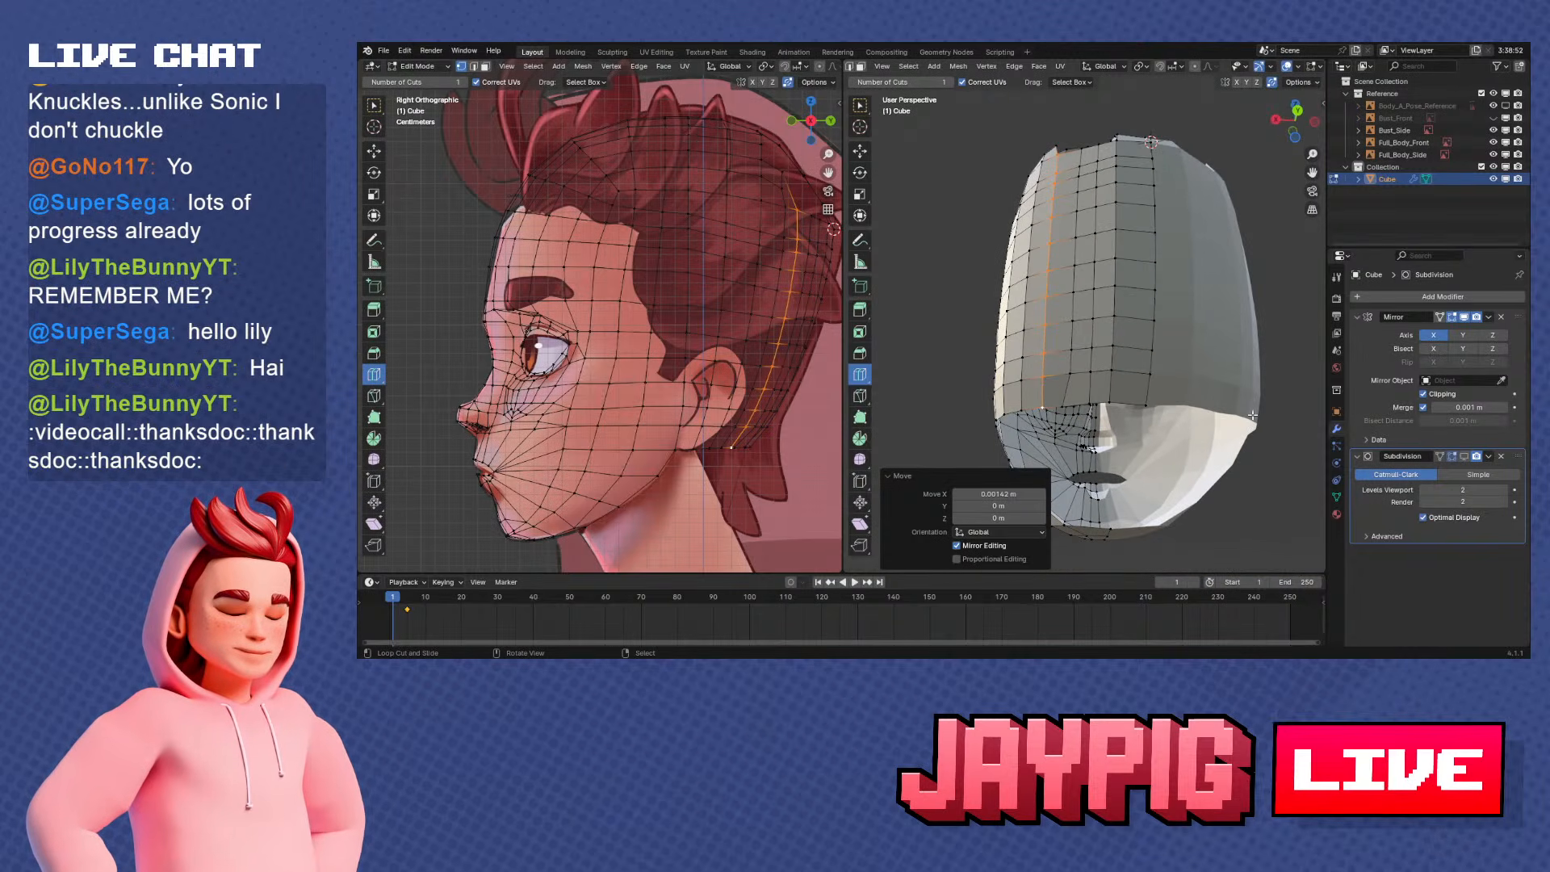
right_click(1066, 405)
middle_drag(1102, 283, 1098, 355)
ctrl+right_click(1068, 234)
middle_drag(1086, 250, 1129, 318)
scroll(1125, 331, up, 2)
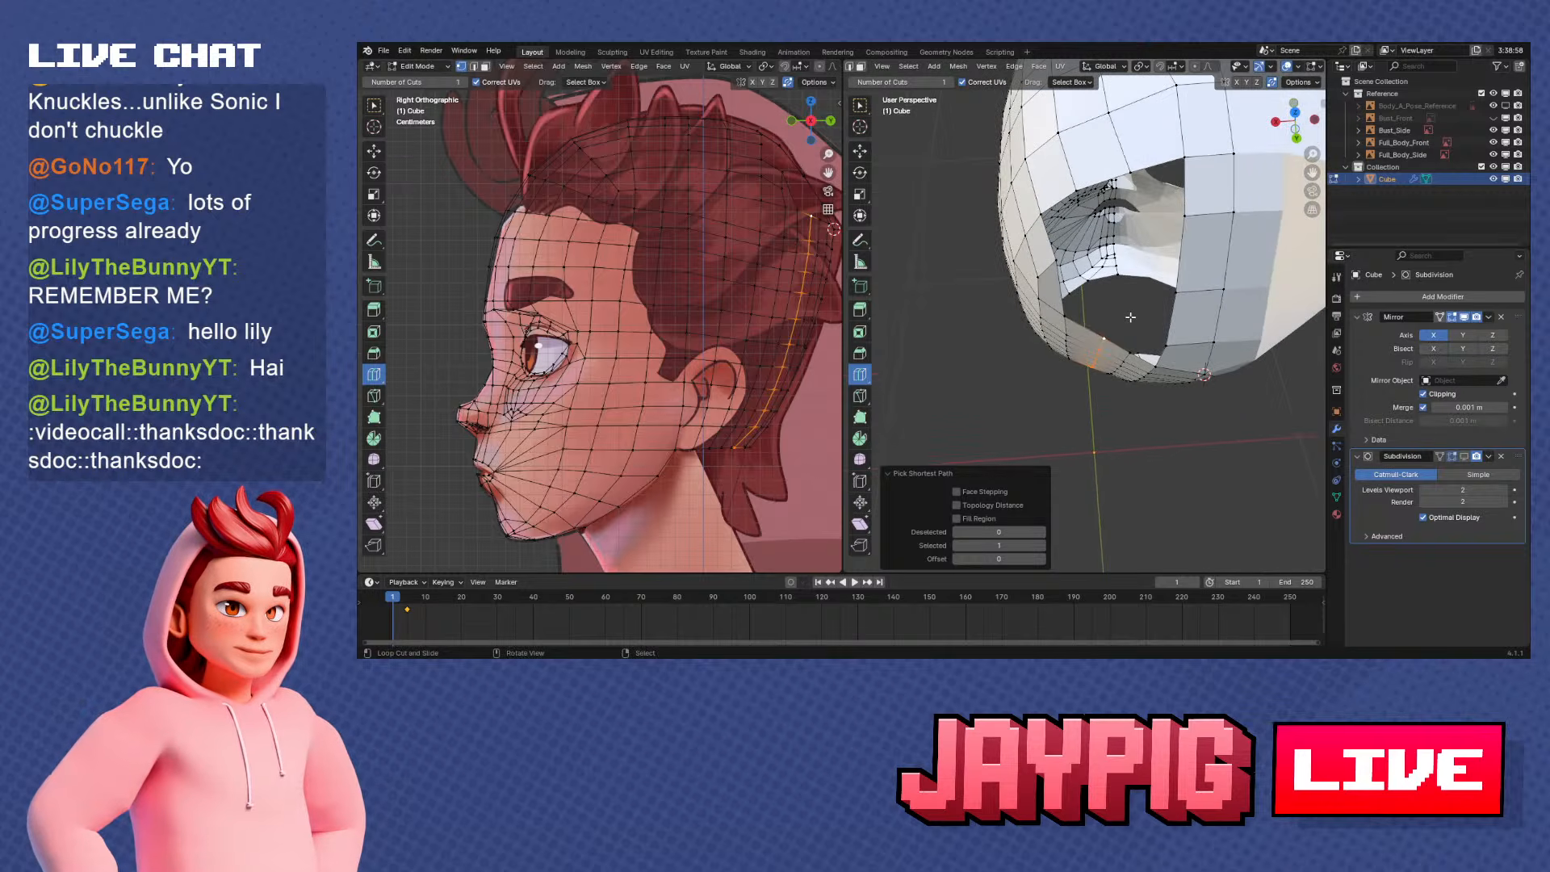
scroll(1129, 318, up, 2)
key(g)
key(x)
click(1187, 318)
key(g)
key(y)
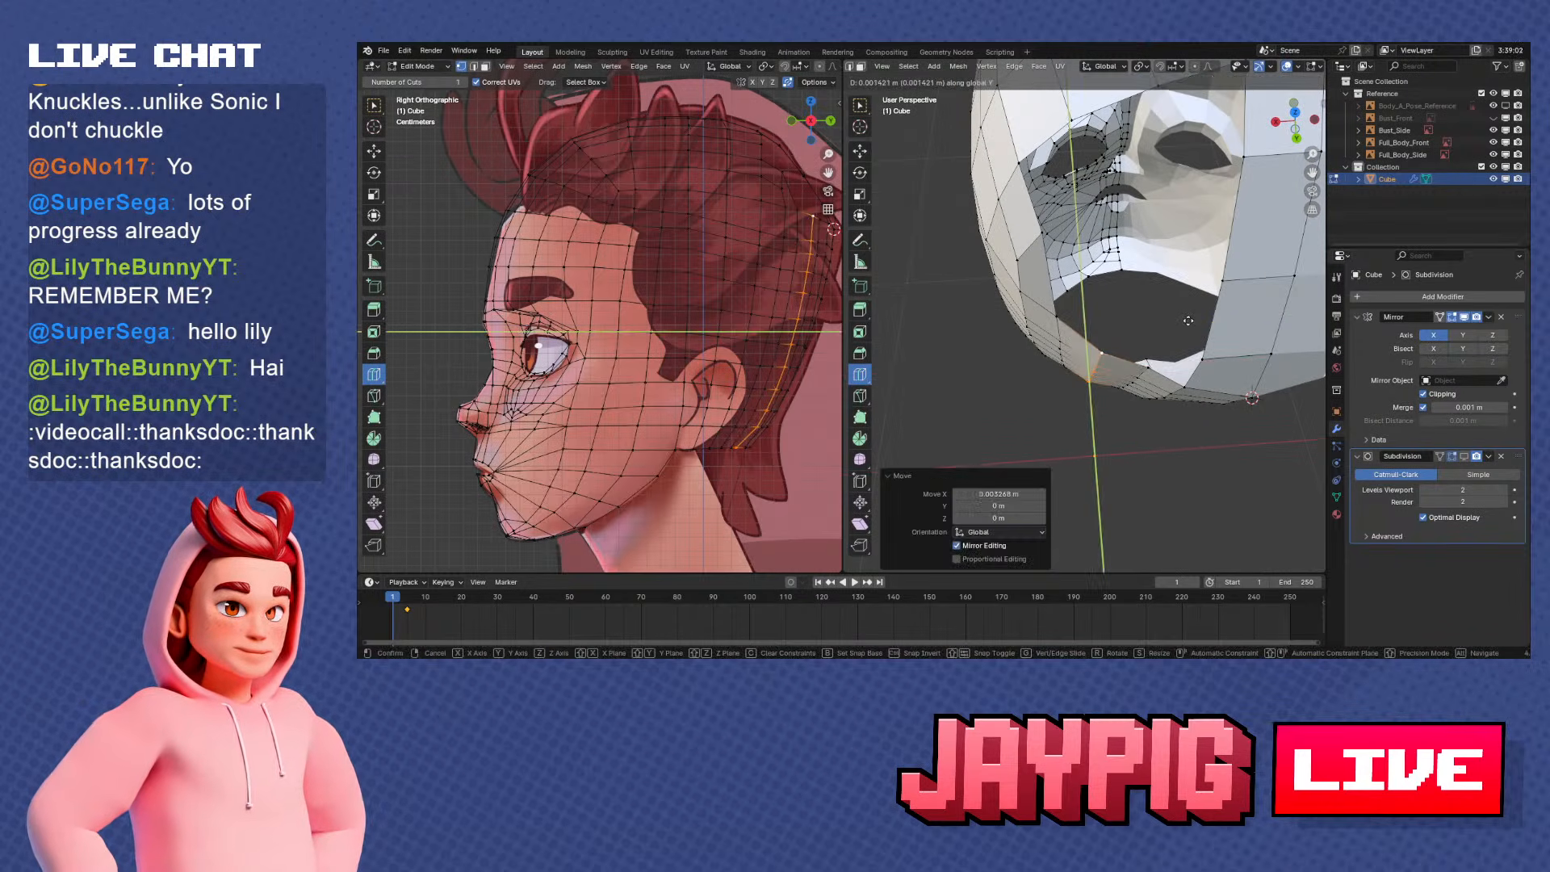
click(1187, 318)
Vertex-slide the vertices on the crown opening's border to even out their spacing
middle_drag(1187, 318, 1246, 302)
middle_drag(1101, 265, 1128, 308)
key(shift+v)
click(1178, 222)
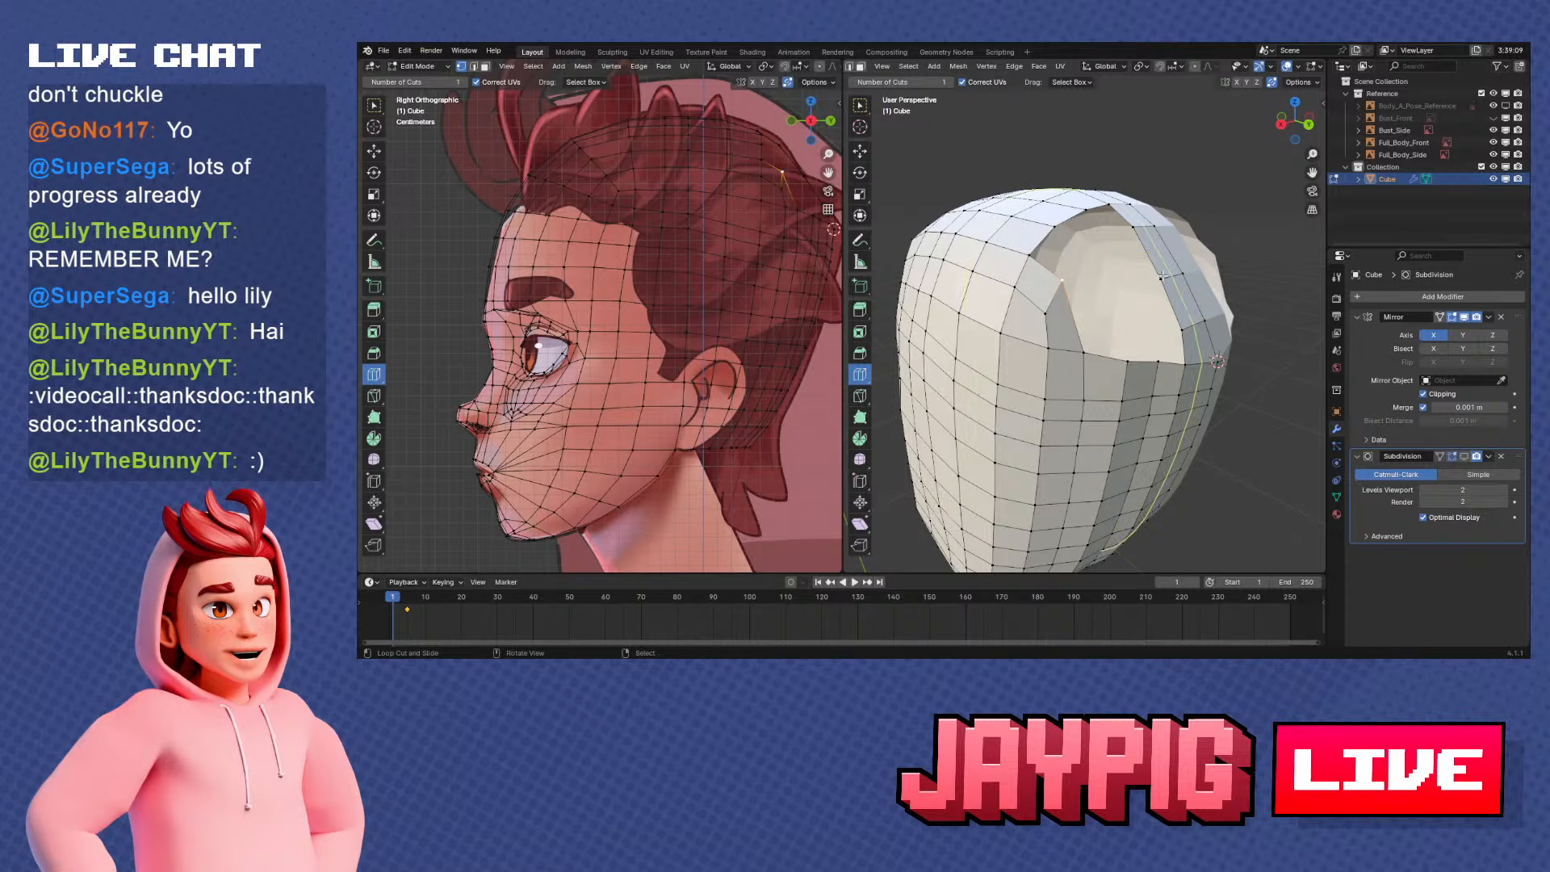
middle_drag(1133, 273, 1176, 287)
key(shift+v)
click(1072, 301)
Dissolve the surplus edges crossing the centre strip that spans the crown opening
alt+click(1182, 294)
key(x)
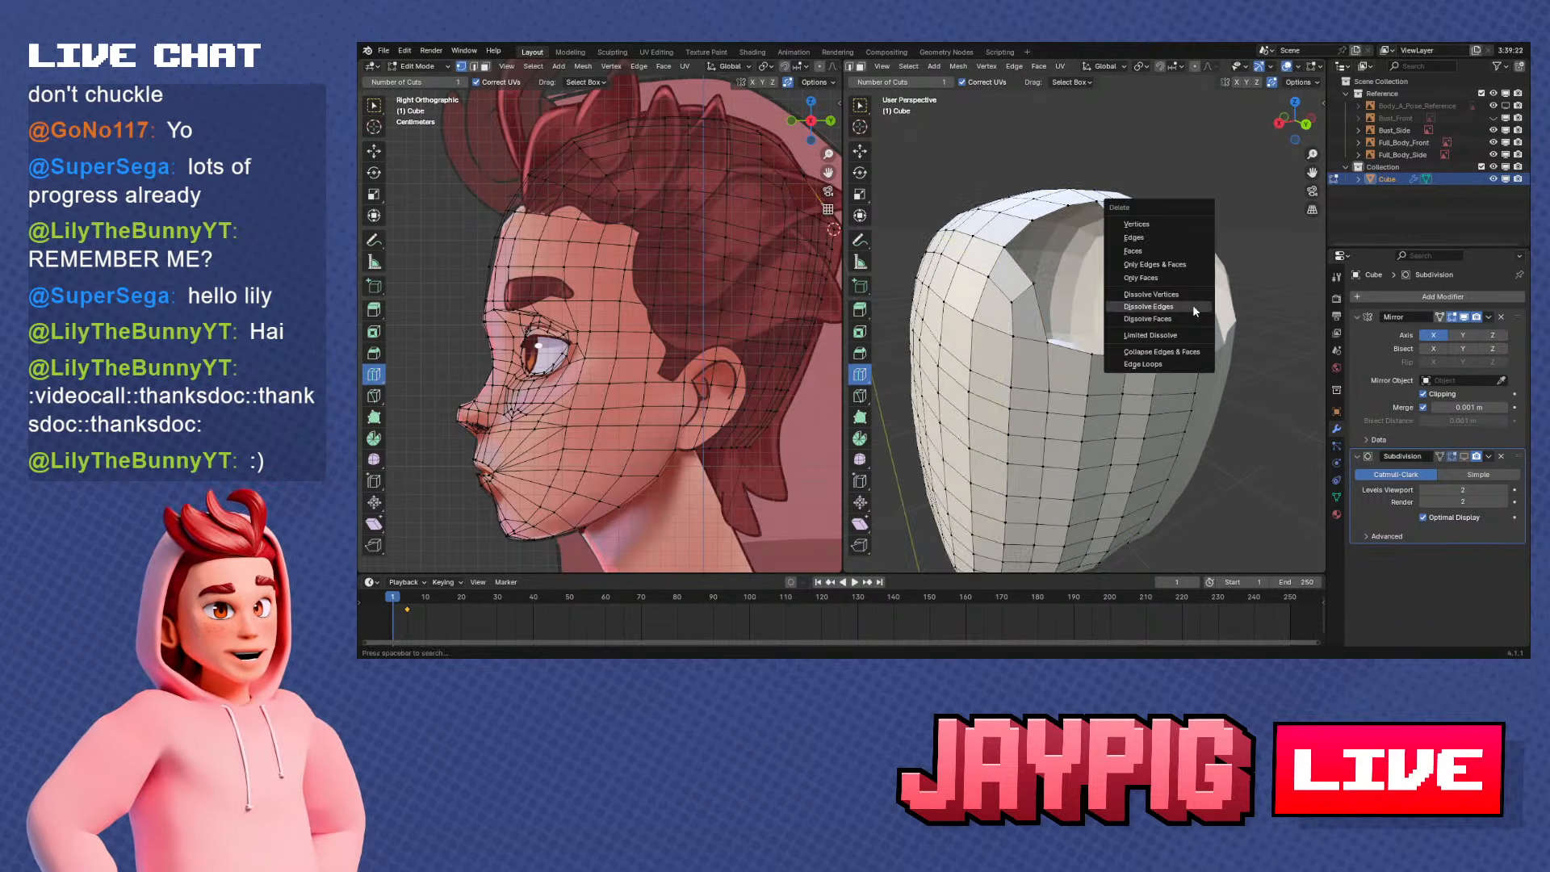
click(1193, 304)
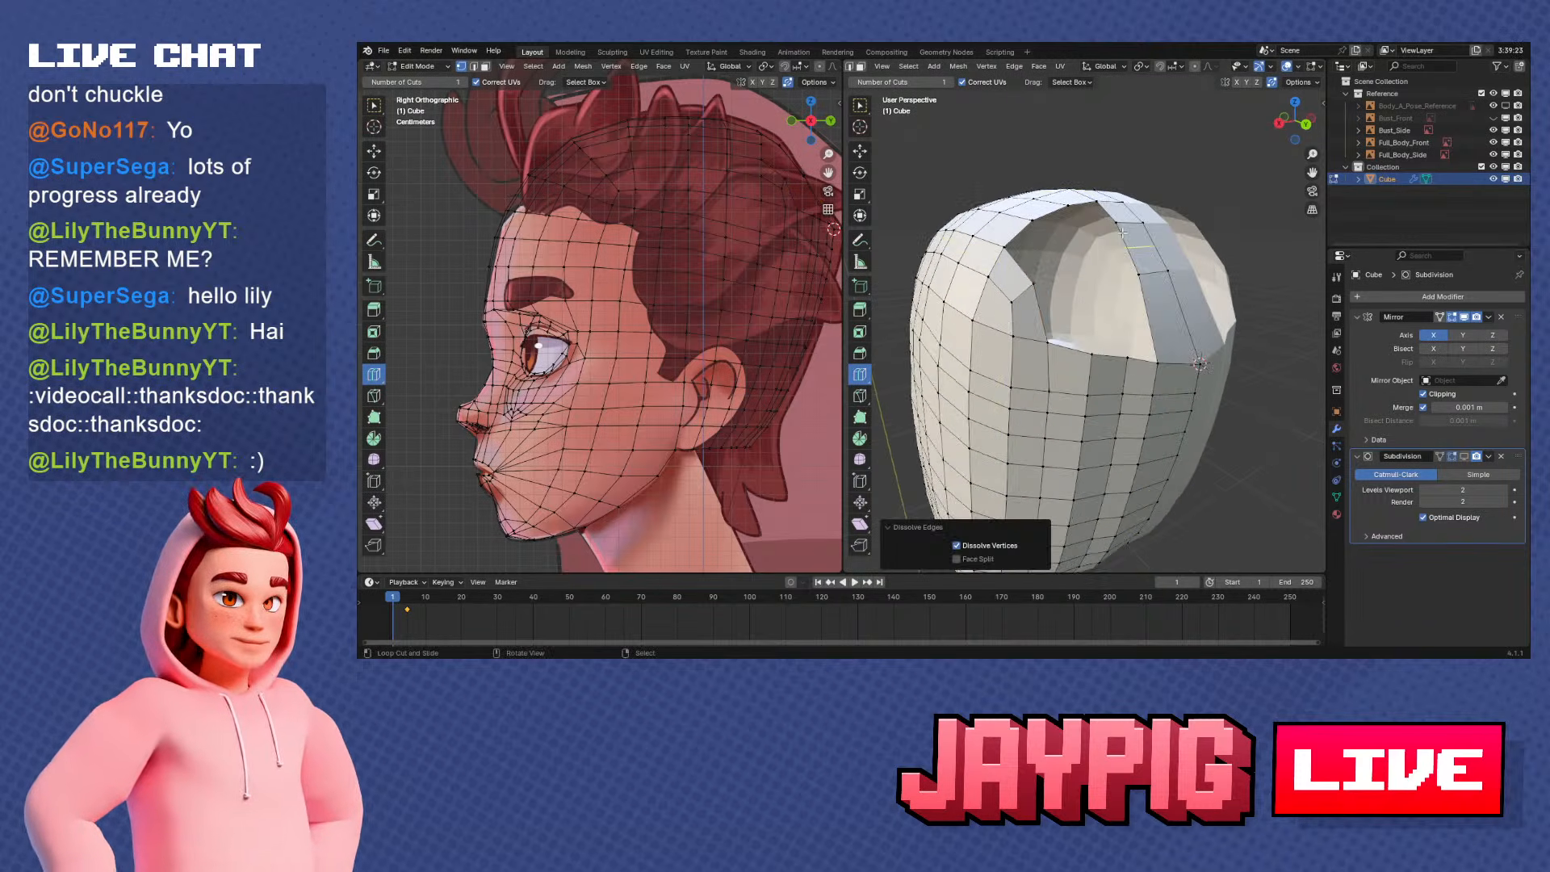
right_click(1122, 231)
key(x)
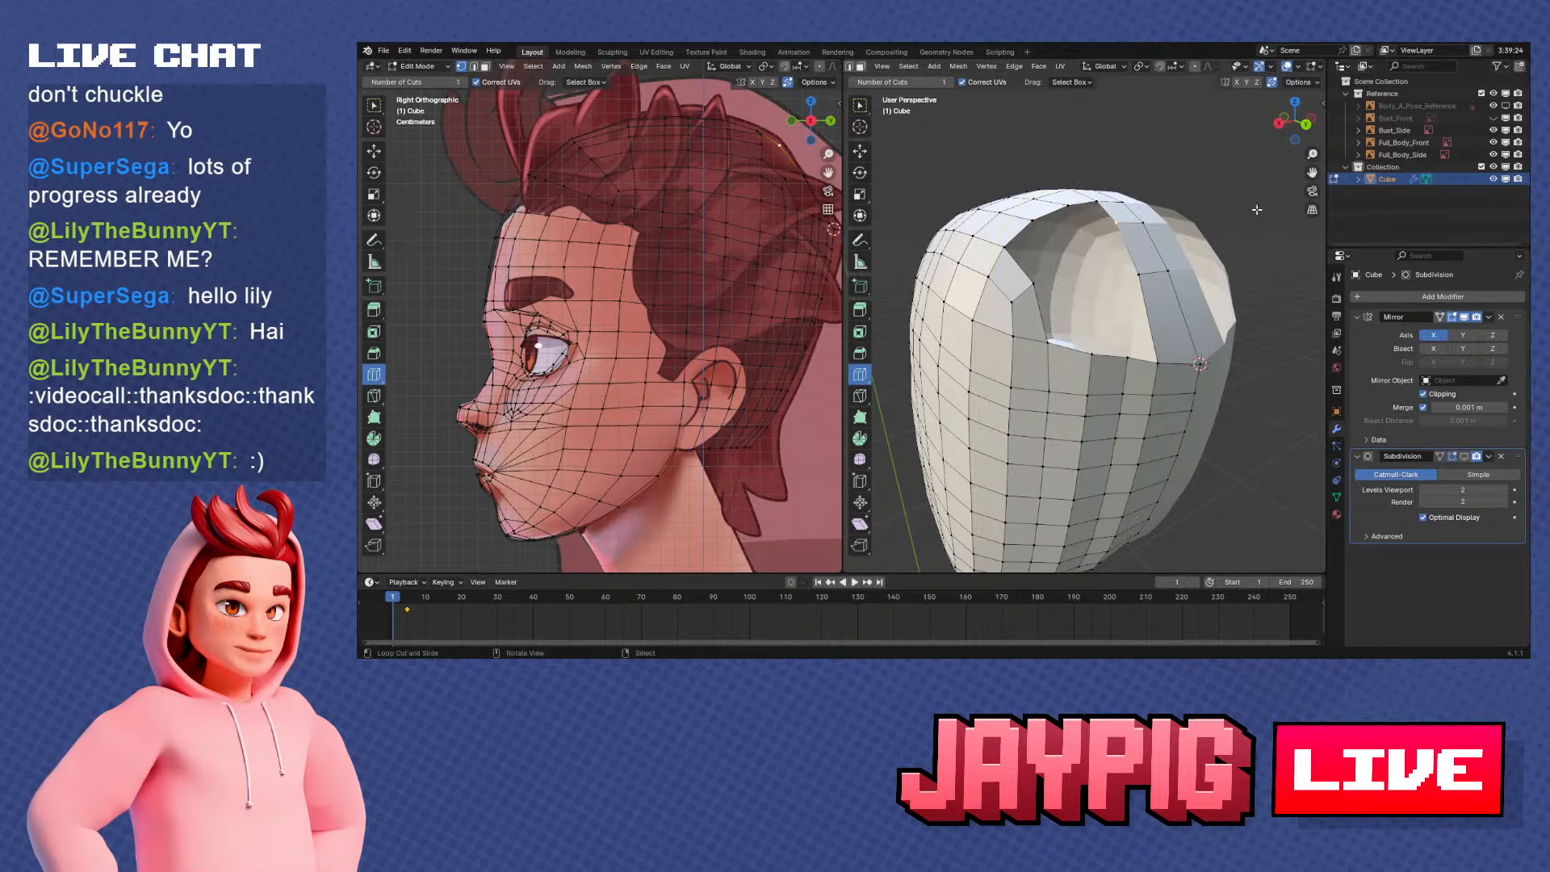
key(x)
click(1138, 219)
Vertex-slide the remaining cross edge of the centre strip by a factor of 0.231 and nudge it to the skull curve in side view
middle_drag(1139, 221, 1169, 226)
right_click(1182, 277)
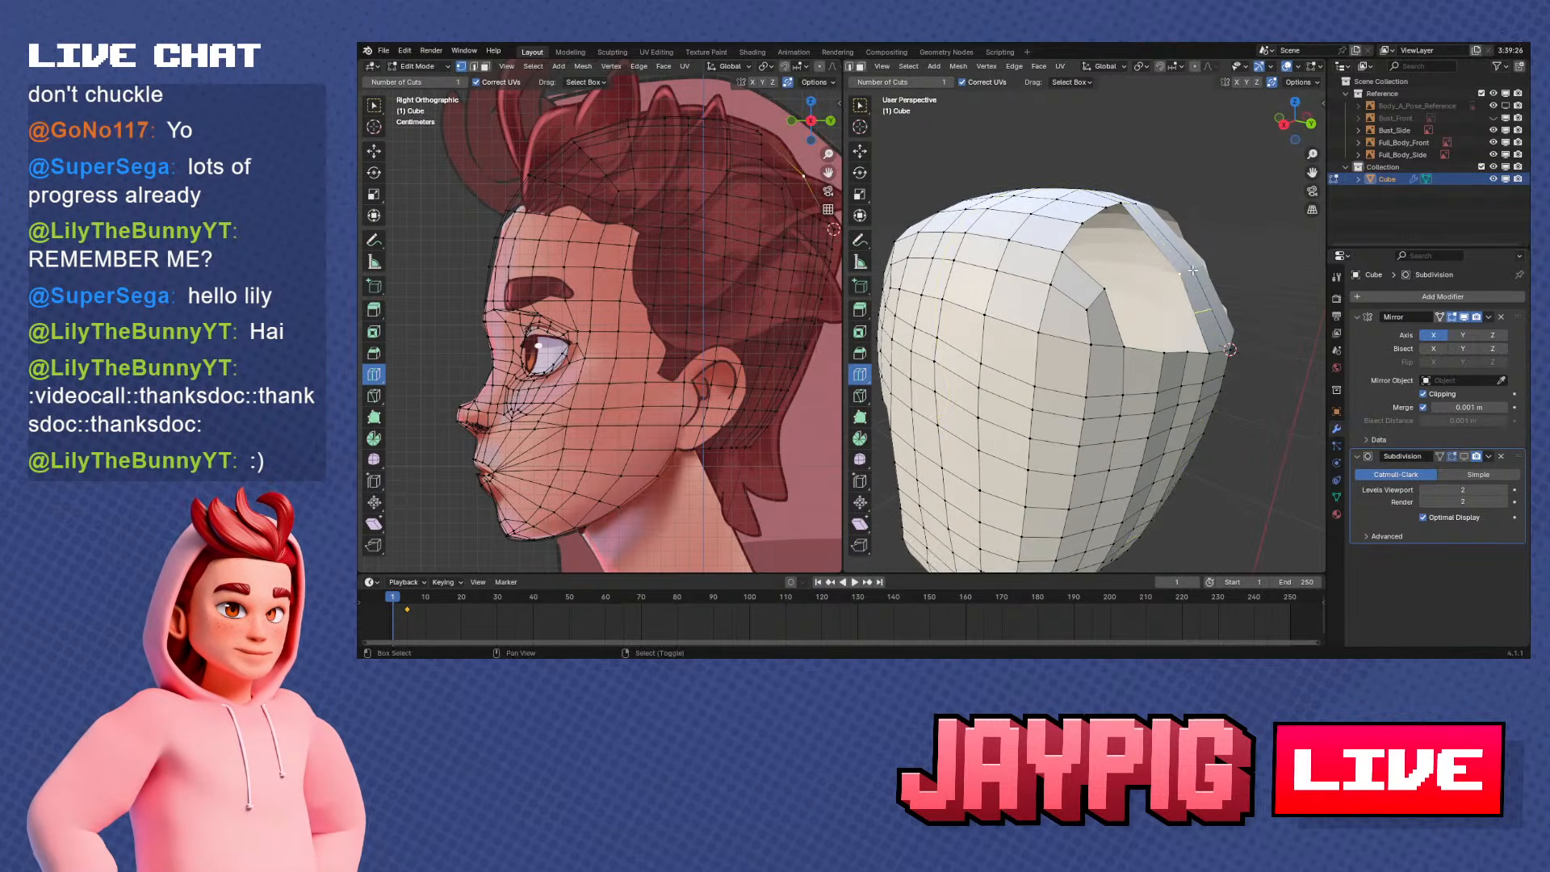
key(shift+v)
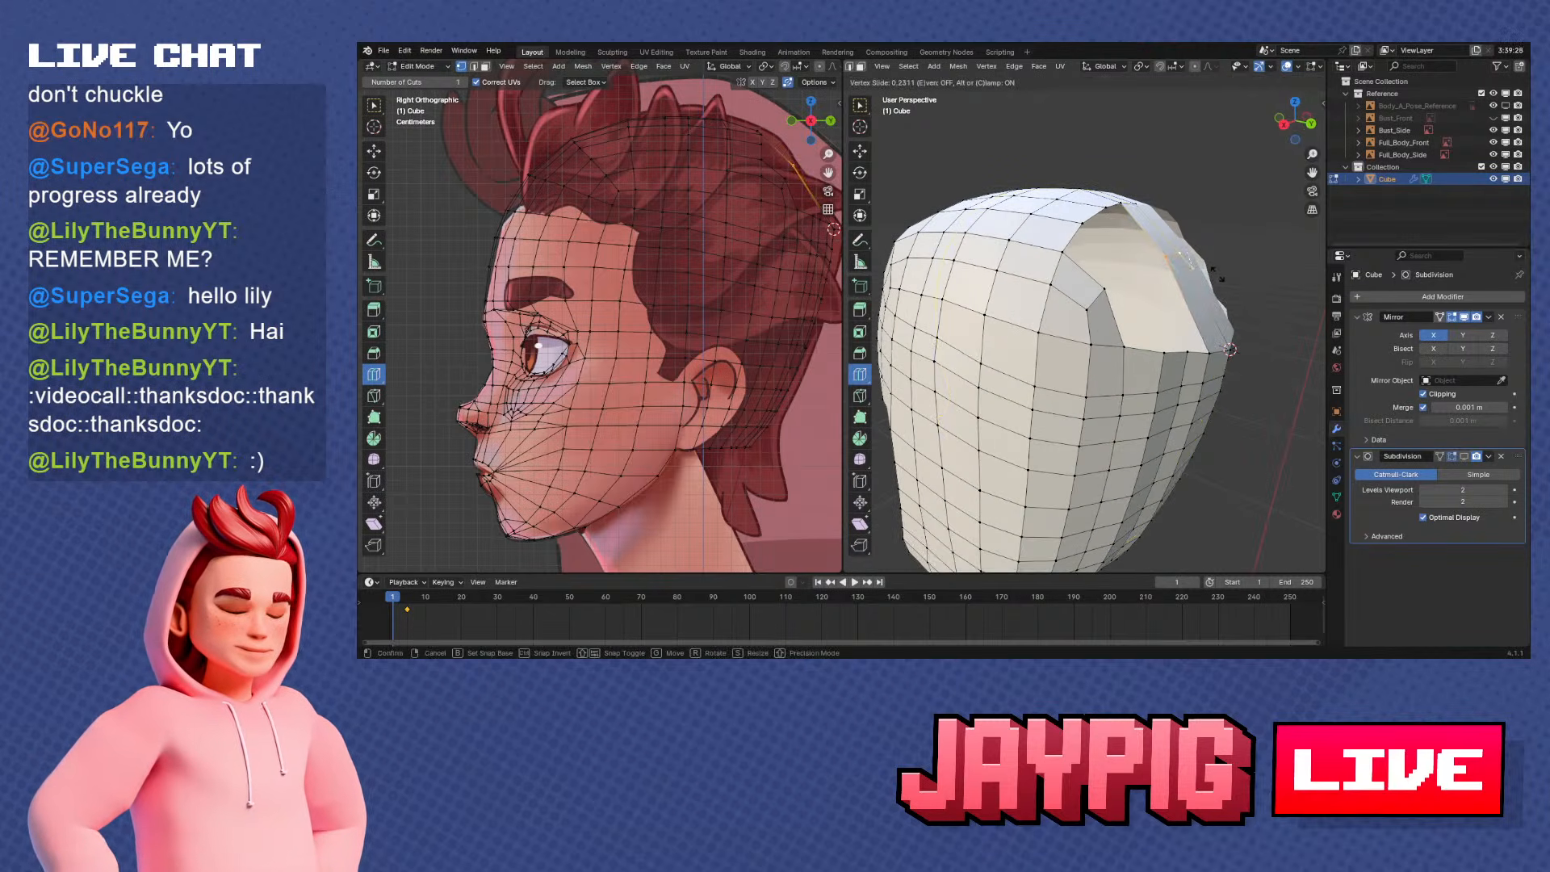
click(1215, 275)
key(KP_3)
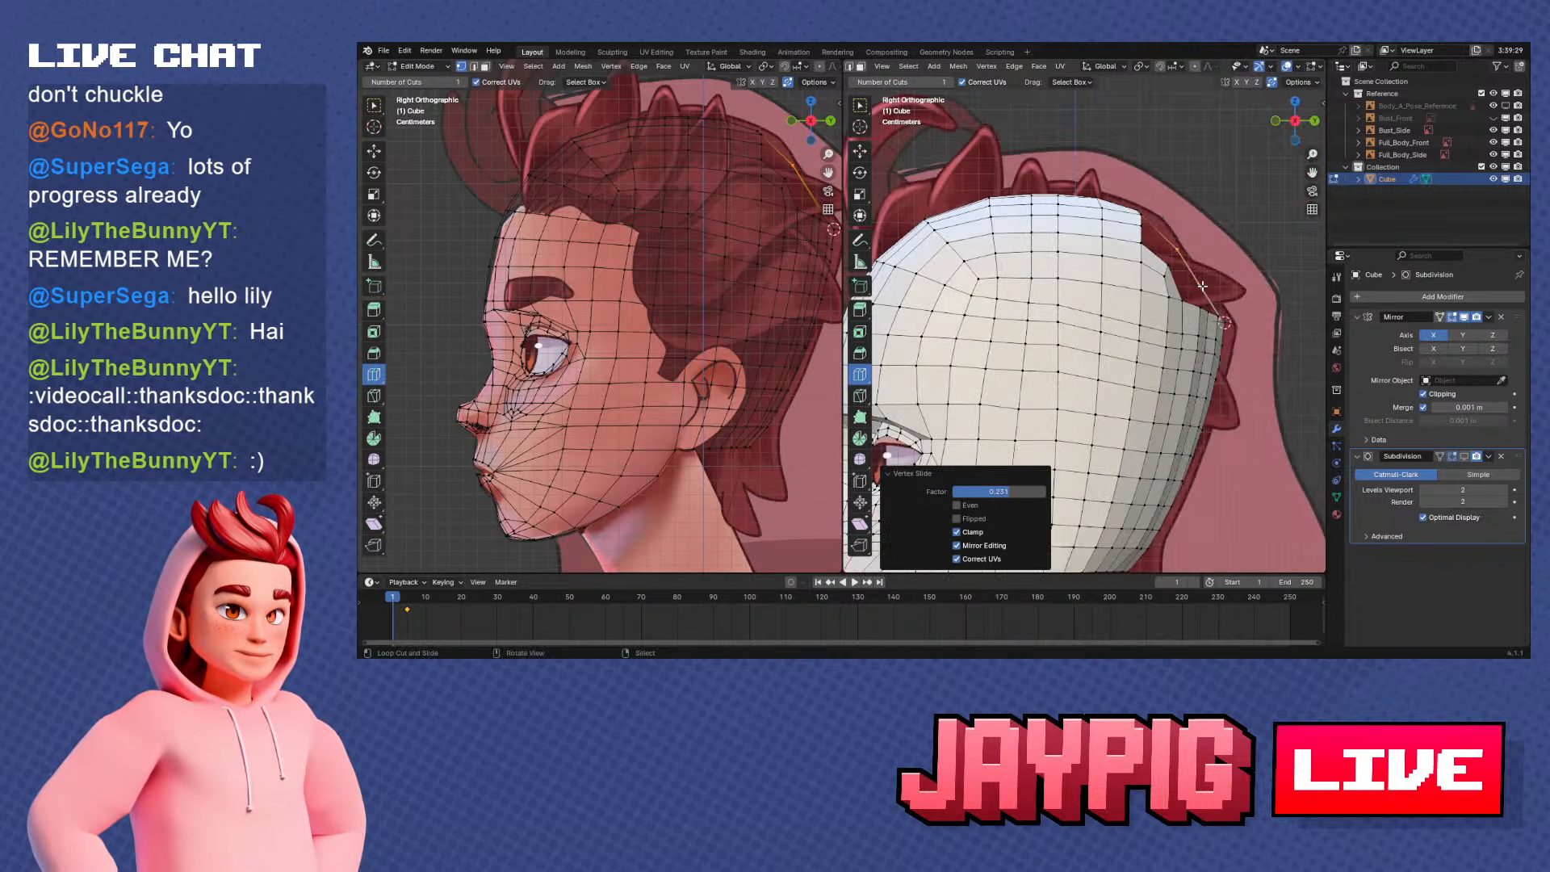
key(g)
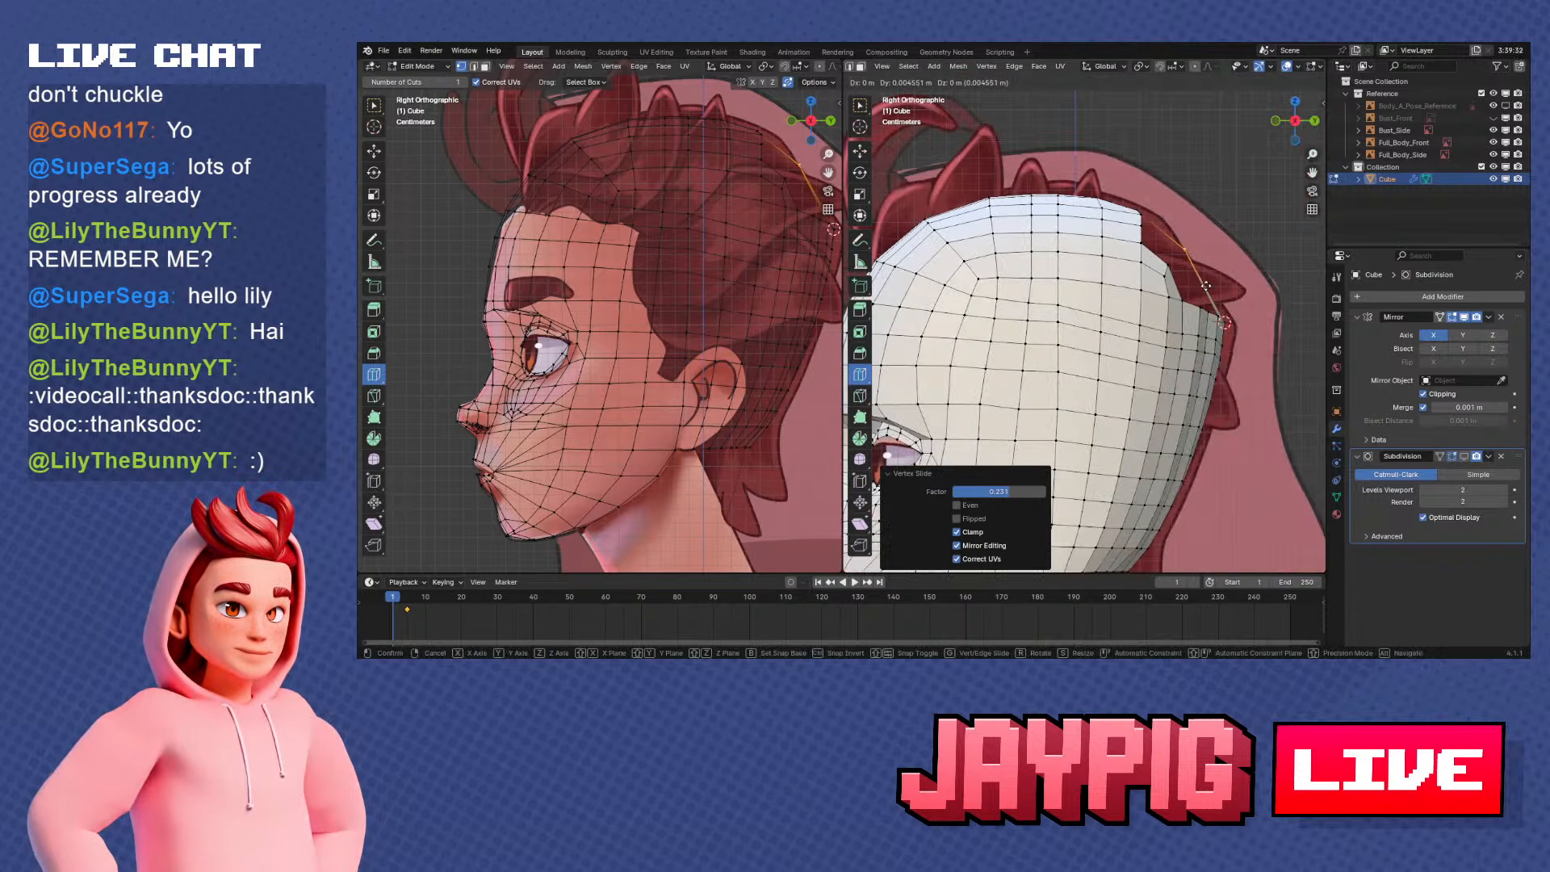
click(1206, 288)
middle_drag(1217, 289, 1057, 282)
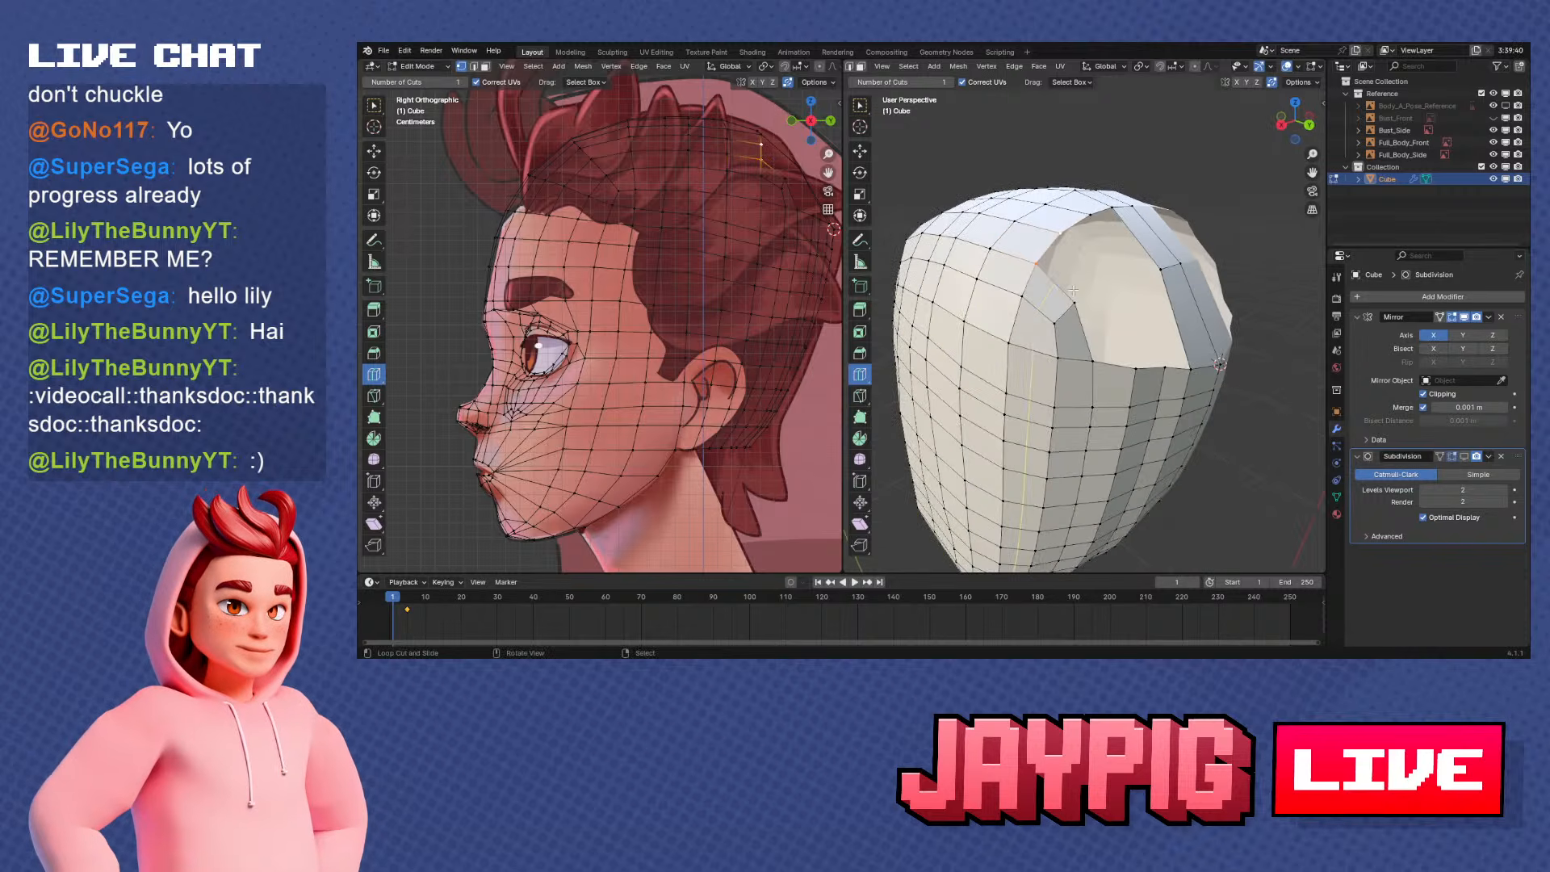
key(g)
right_click(1119, 335)
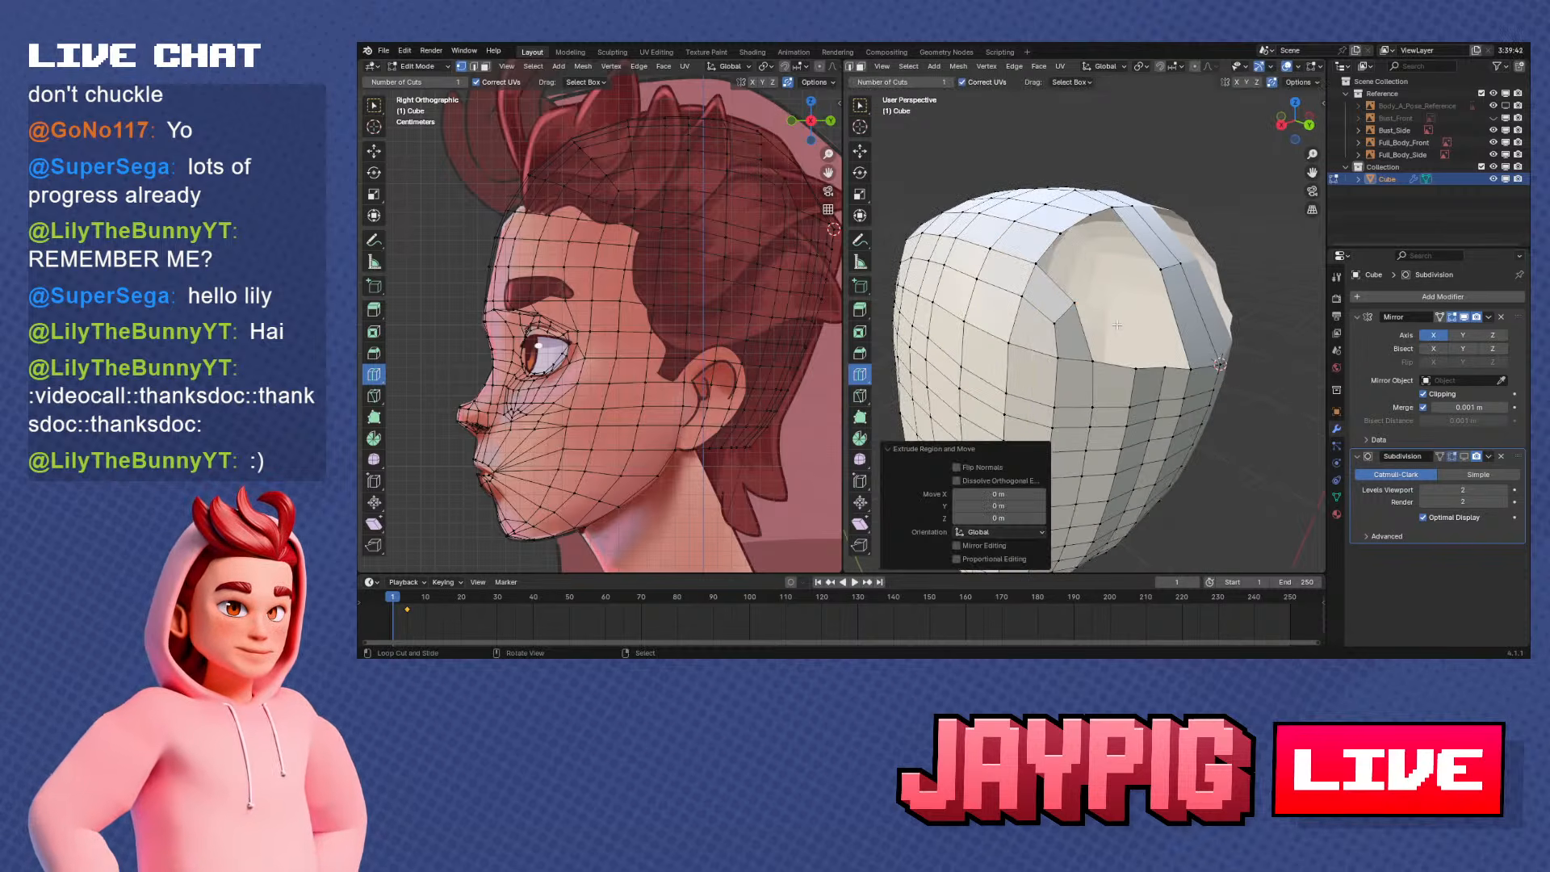
key(ctrl+z)
middle_drag(1092, 252, 1118, 263)
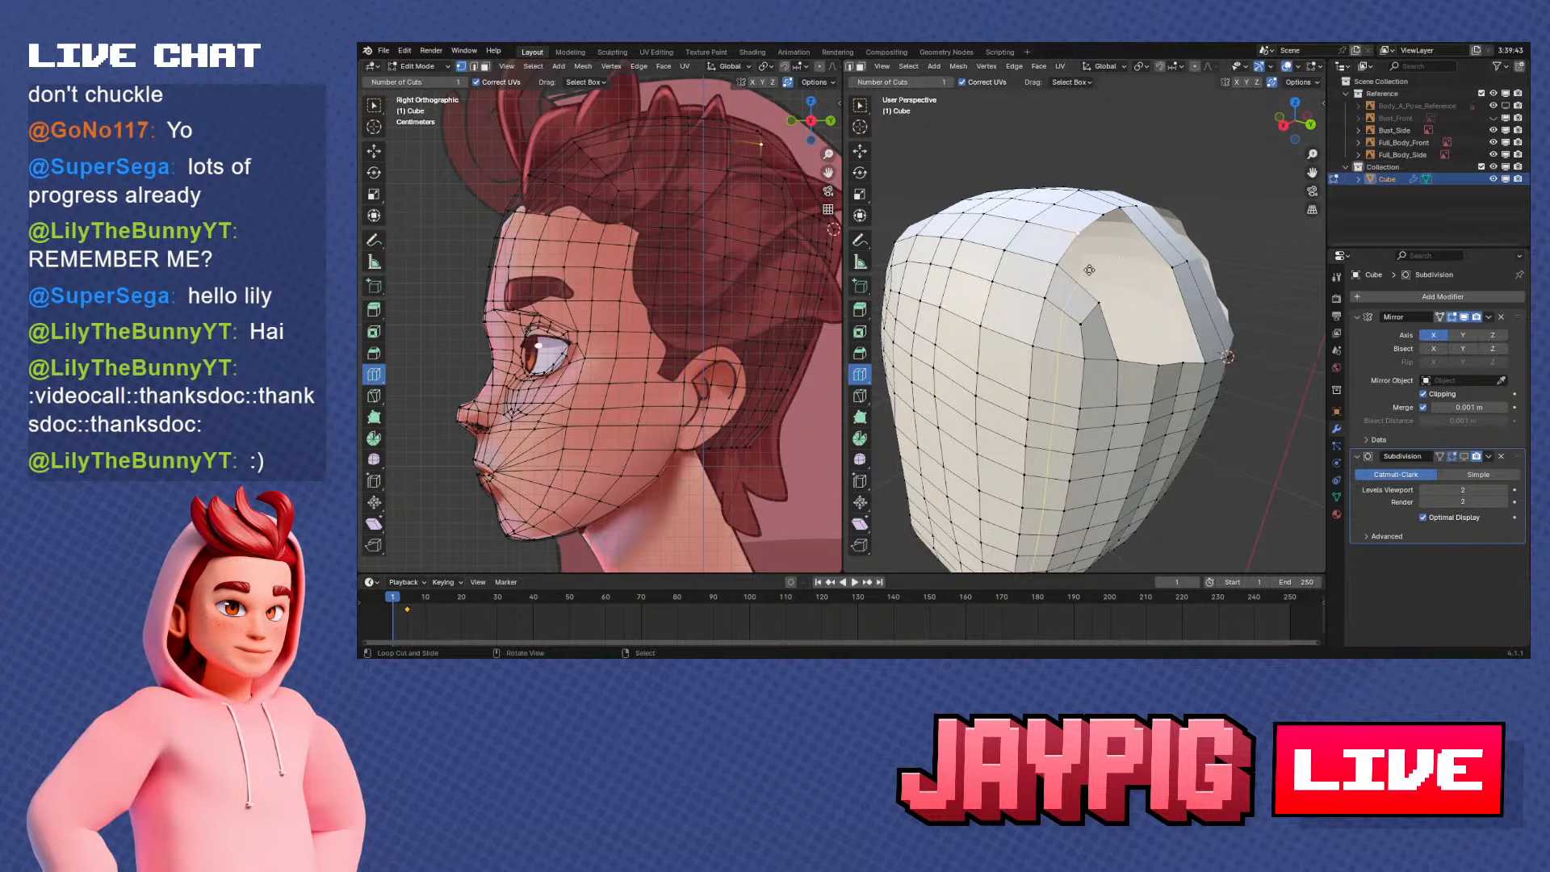
key(g)
right_click(1103, 279)
Extrude the upper border vertex into the crown opening, then try filling from it and undo that fill
key(e)
click(1140, 308)
shift+right_click(1100, 303)
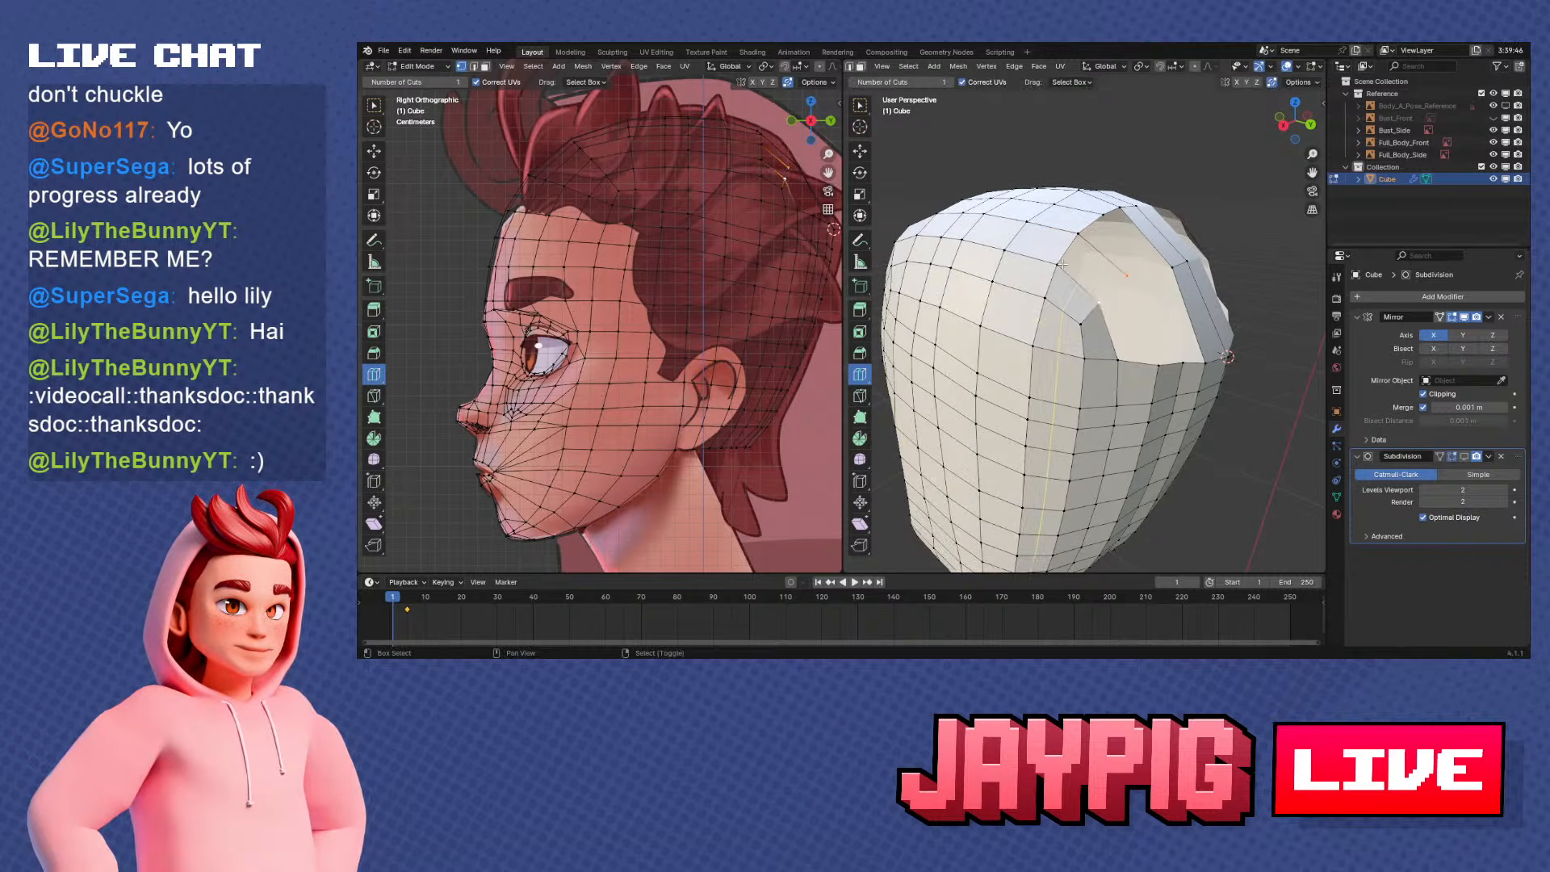
shift+right_click(1058, 264)
key(f)
key(ctrl+z)
Fill the lower side of the crown opening from the extruded vertex and bridge across to the centre strip
shift+right_click(1079, 235)
key(f)
middle_drag(1118, 271, 1080, 301)
key(alt+a)
key(f)
Vertex-slide the vertices around the new fill along their edges to even out the face shapes
right_click(1103, 258)
key(g)
key(g)
click(1091, 274)
key(g)
key(g)
click(1092, 304)
Subdivide the edge spanning the crown opening with one cut
right_click(1091, 304)
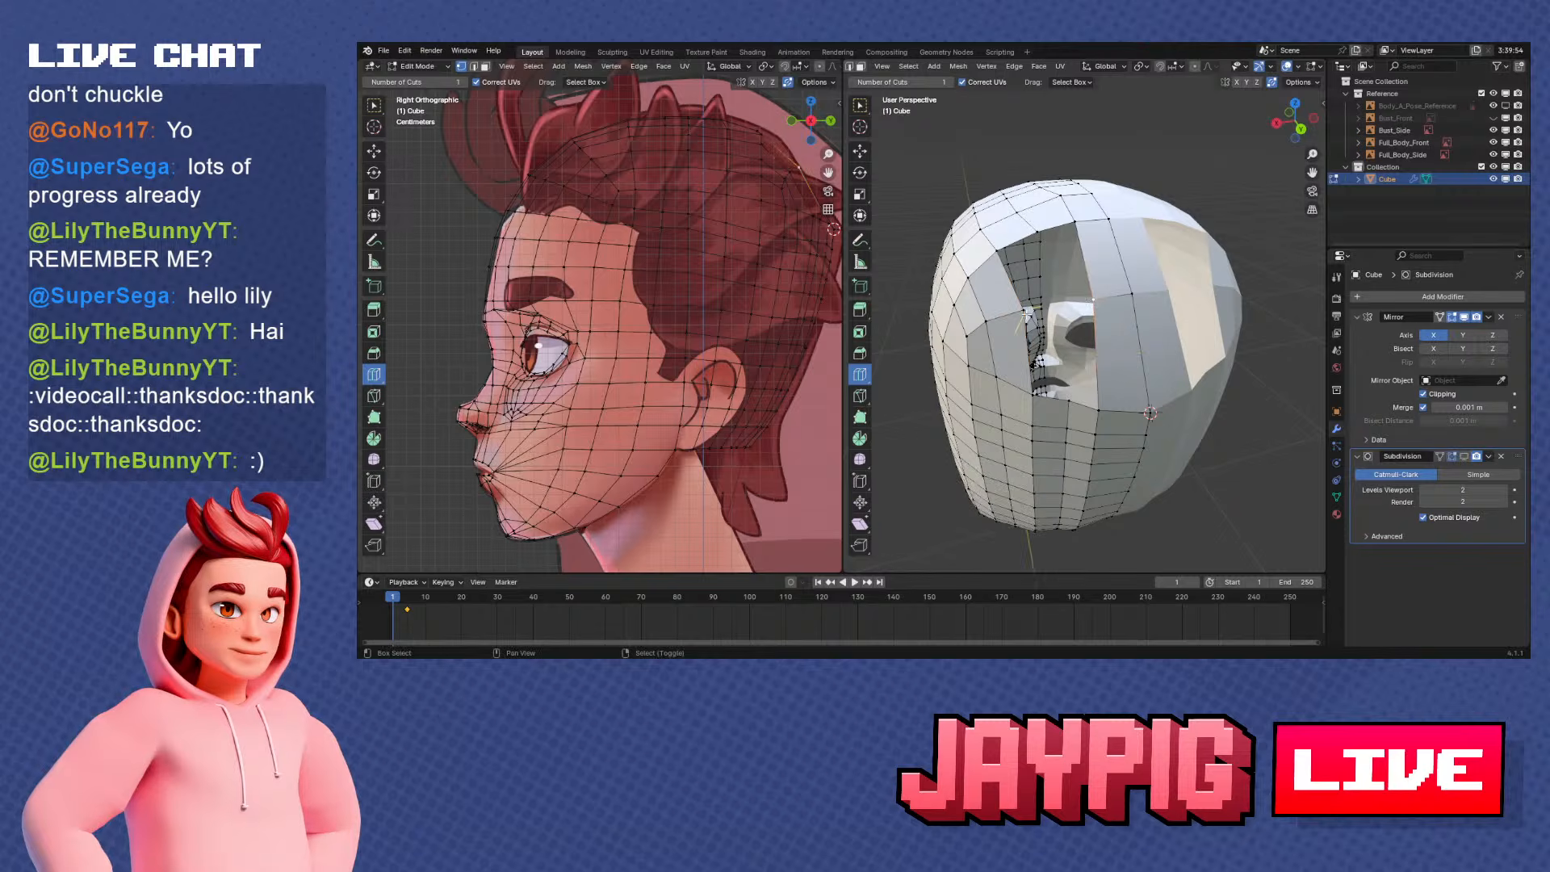
key(w)
click(1072, 309)
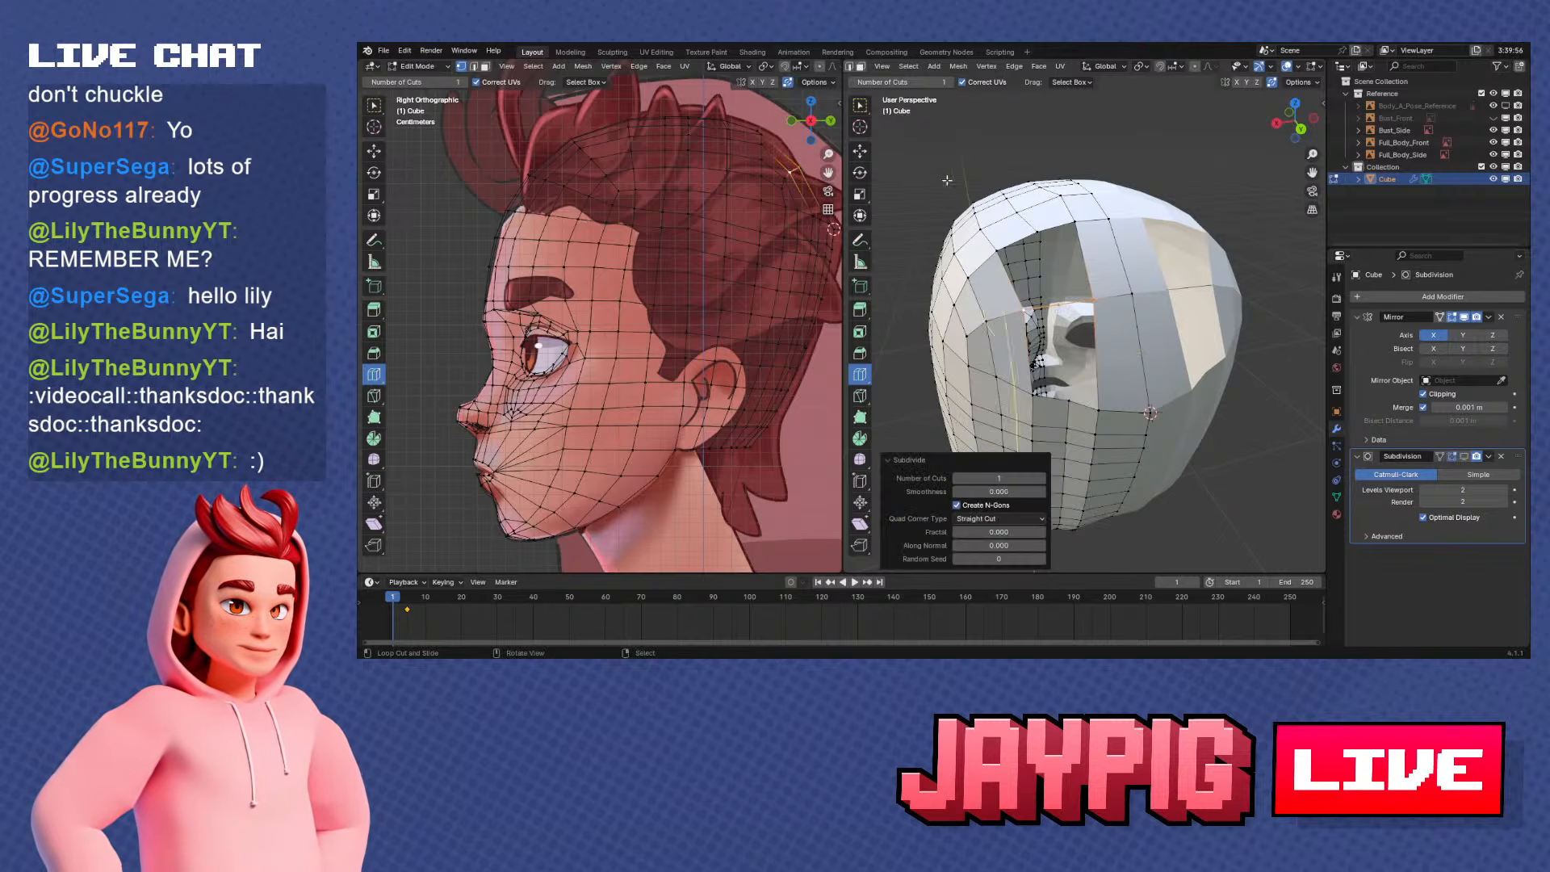
Switch to the selection tool and fill the two upper quads of the crown opening above the subdivided edge
click(860, 106)
right_click(1038, 240)
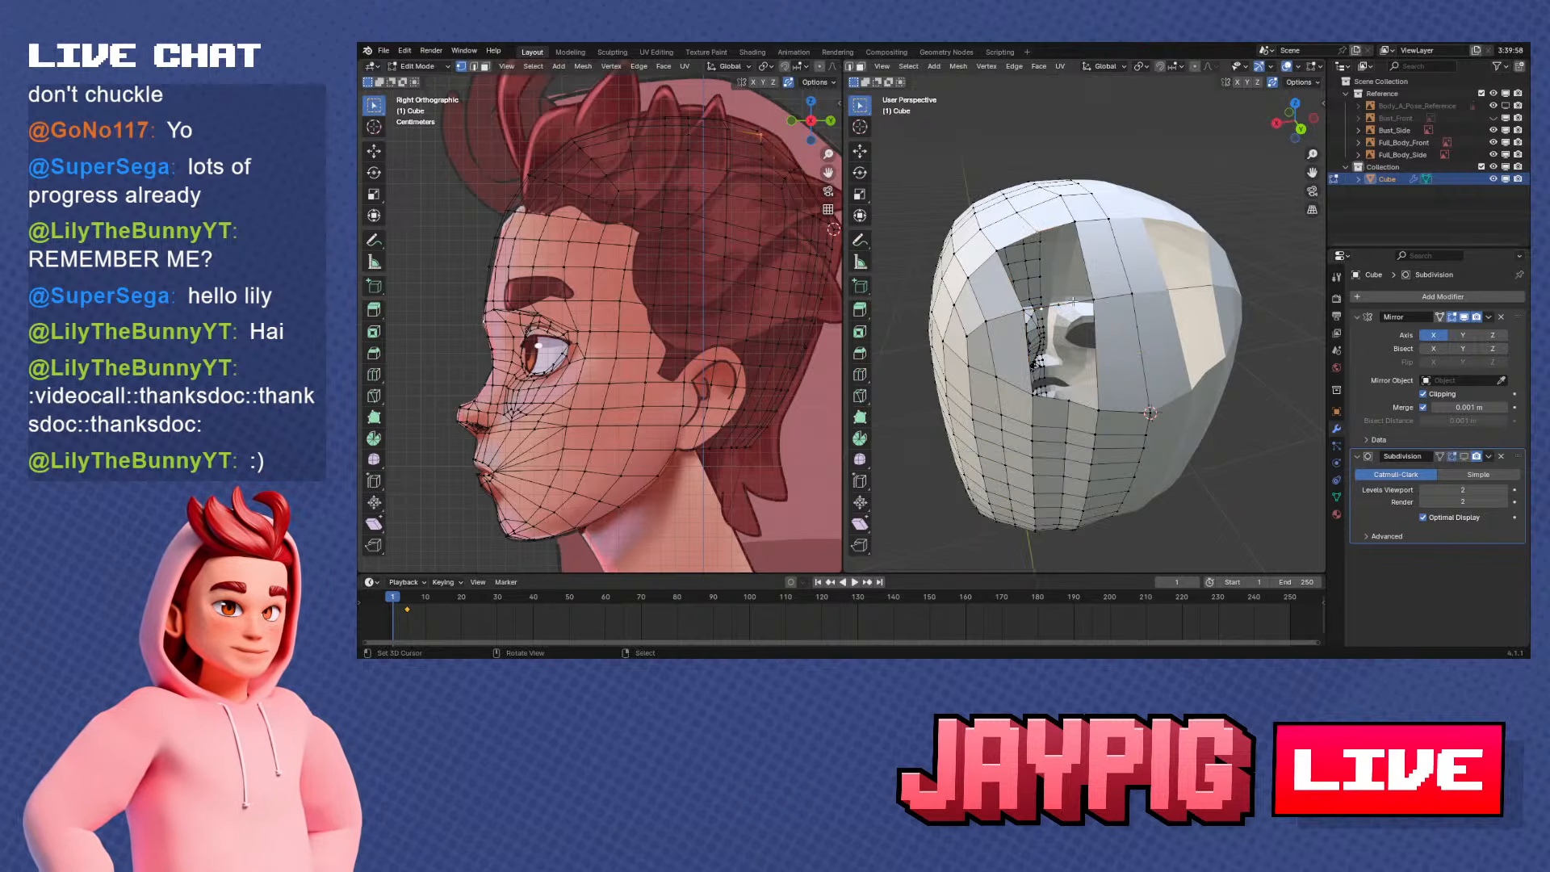
key(f)
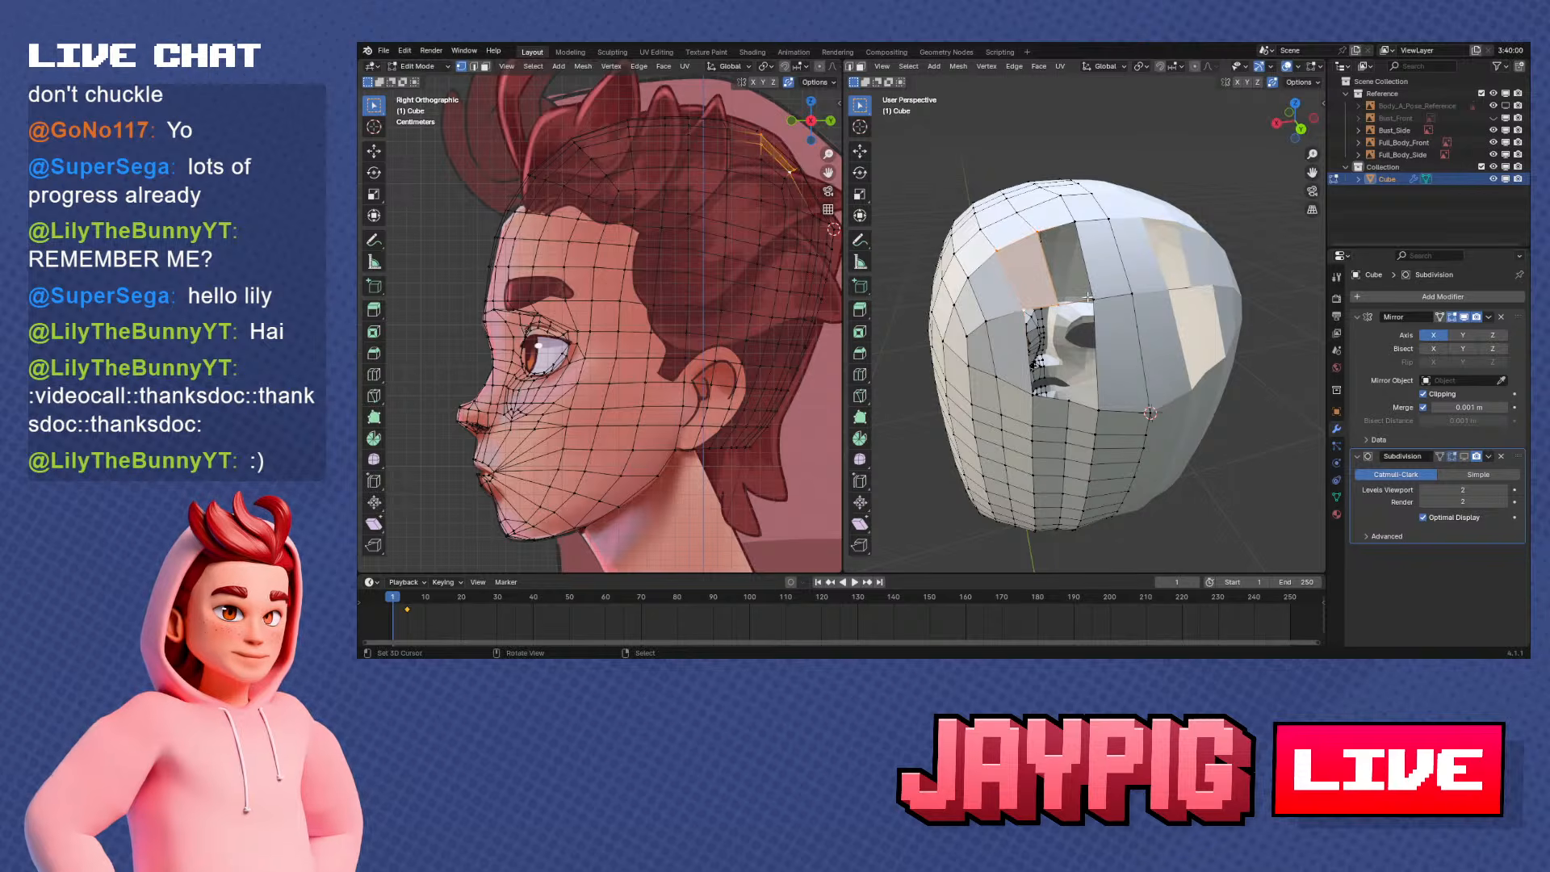
right_click(1090, 297)
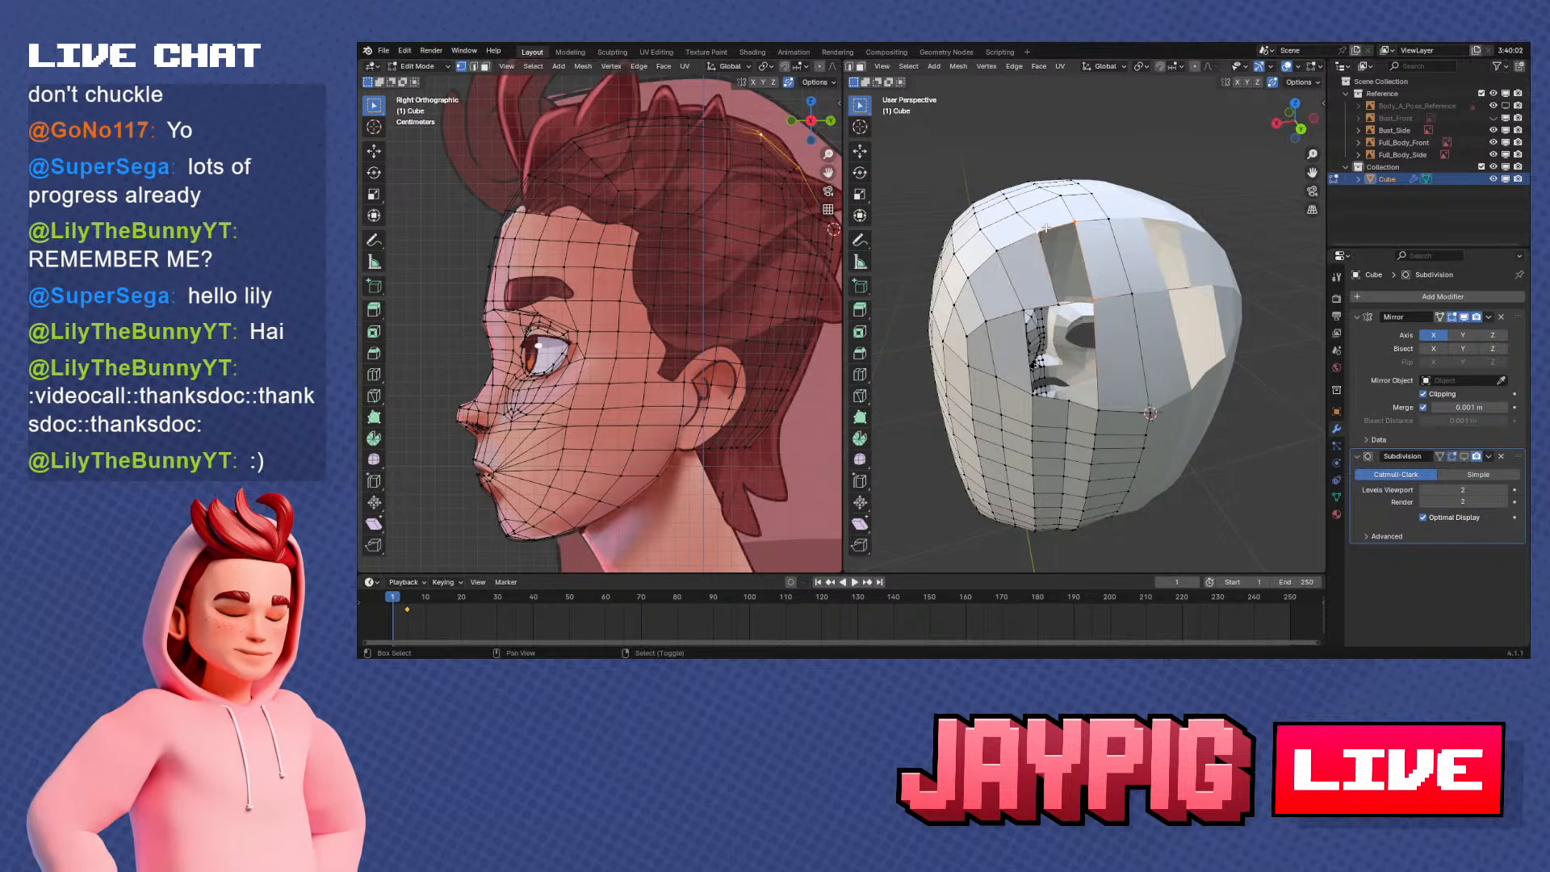
shift+right_click(1056, 300)
middle_drag(1056, 301, 1067, 322)
Fill the two remaining quads of the crown opening down to the rear skull border
click(1055, 340)
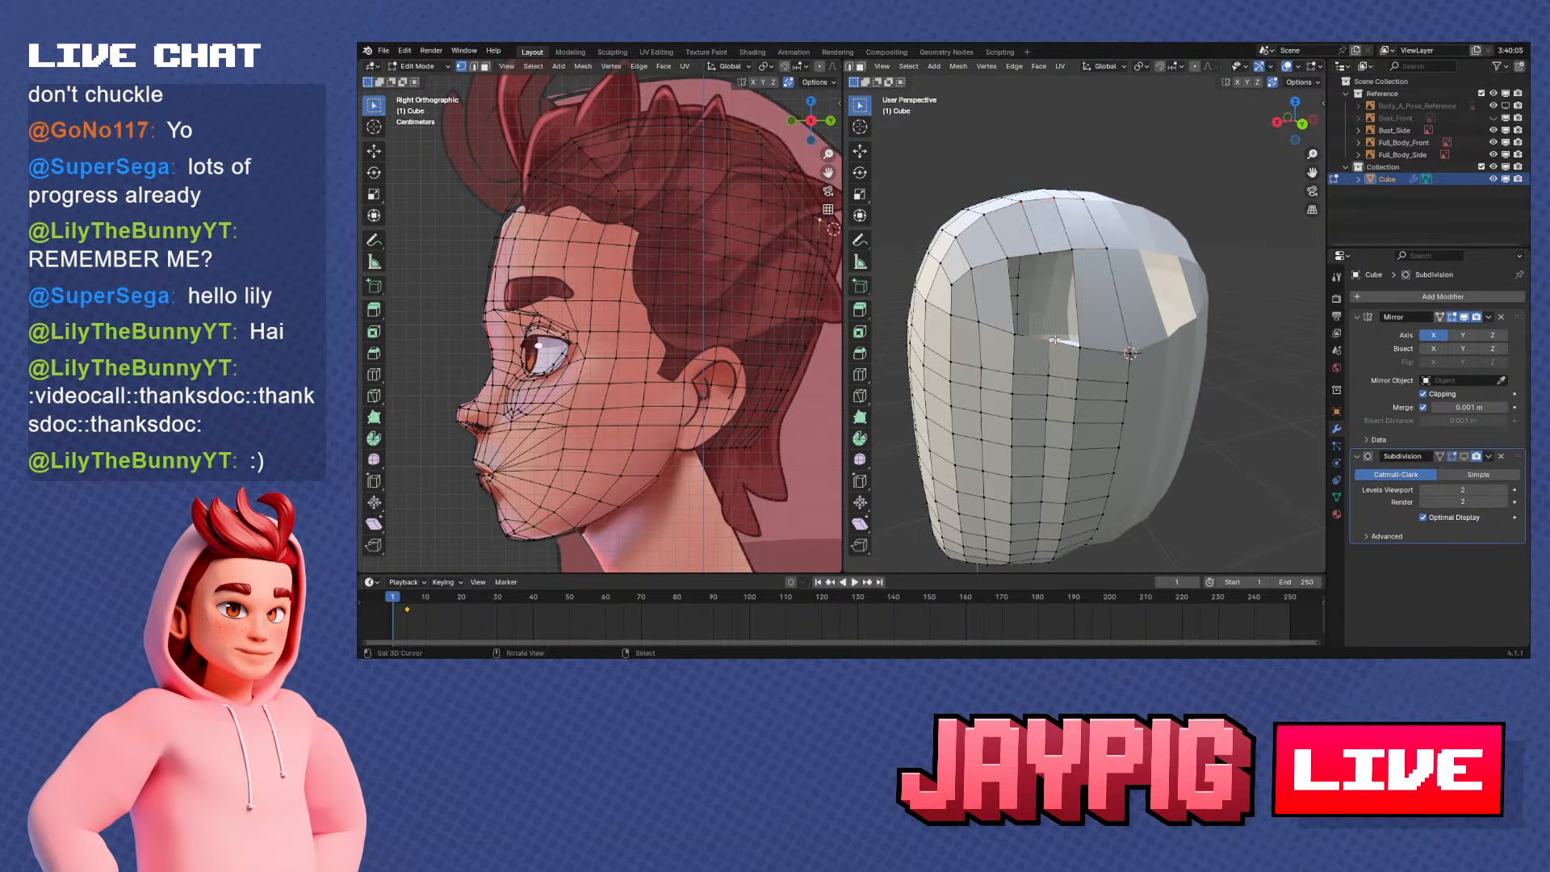
shift+right_click(1040, 251)
key(f)
right_click(1015, 333)
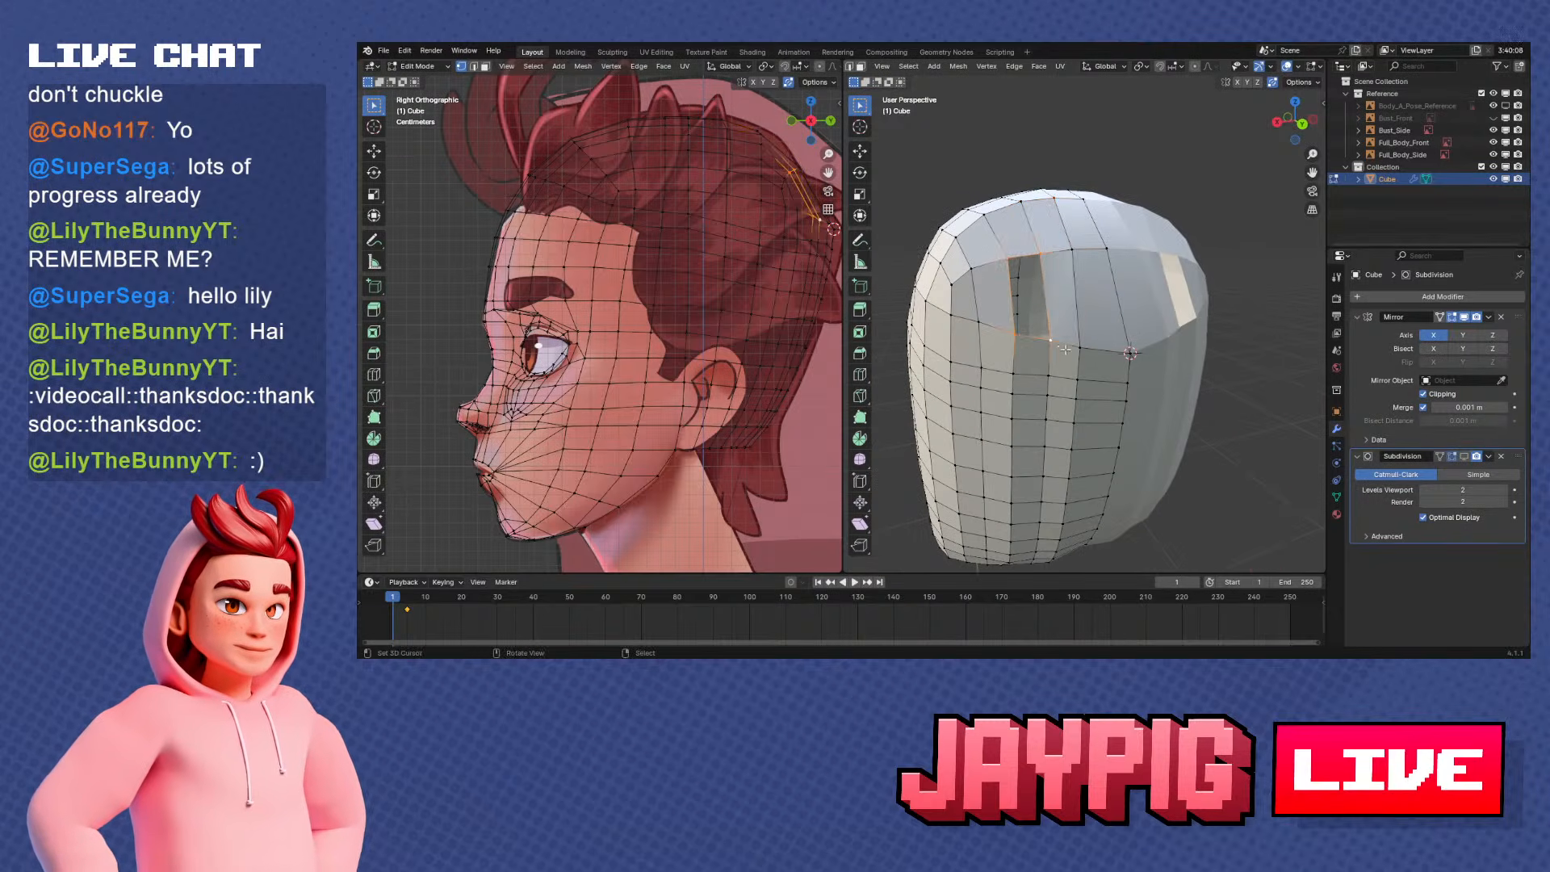
key(f)
scroll(1156, 365, up, 2)
Snap the 3D cursor to the side corner vertex of the new fill and select the horizontal vertex row across the back
middle_drag(1084, 378, 1142, 362)
right_click(1066, 287)
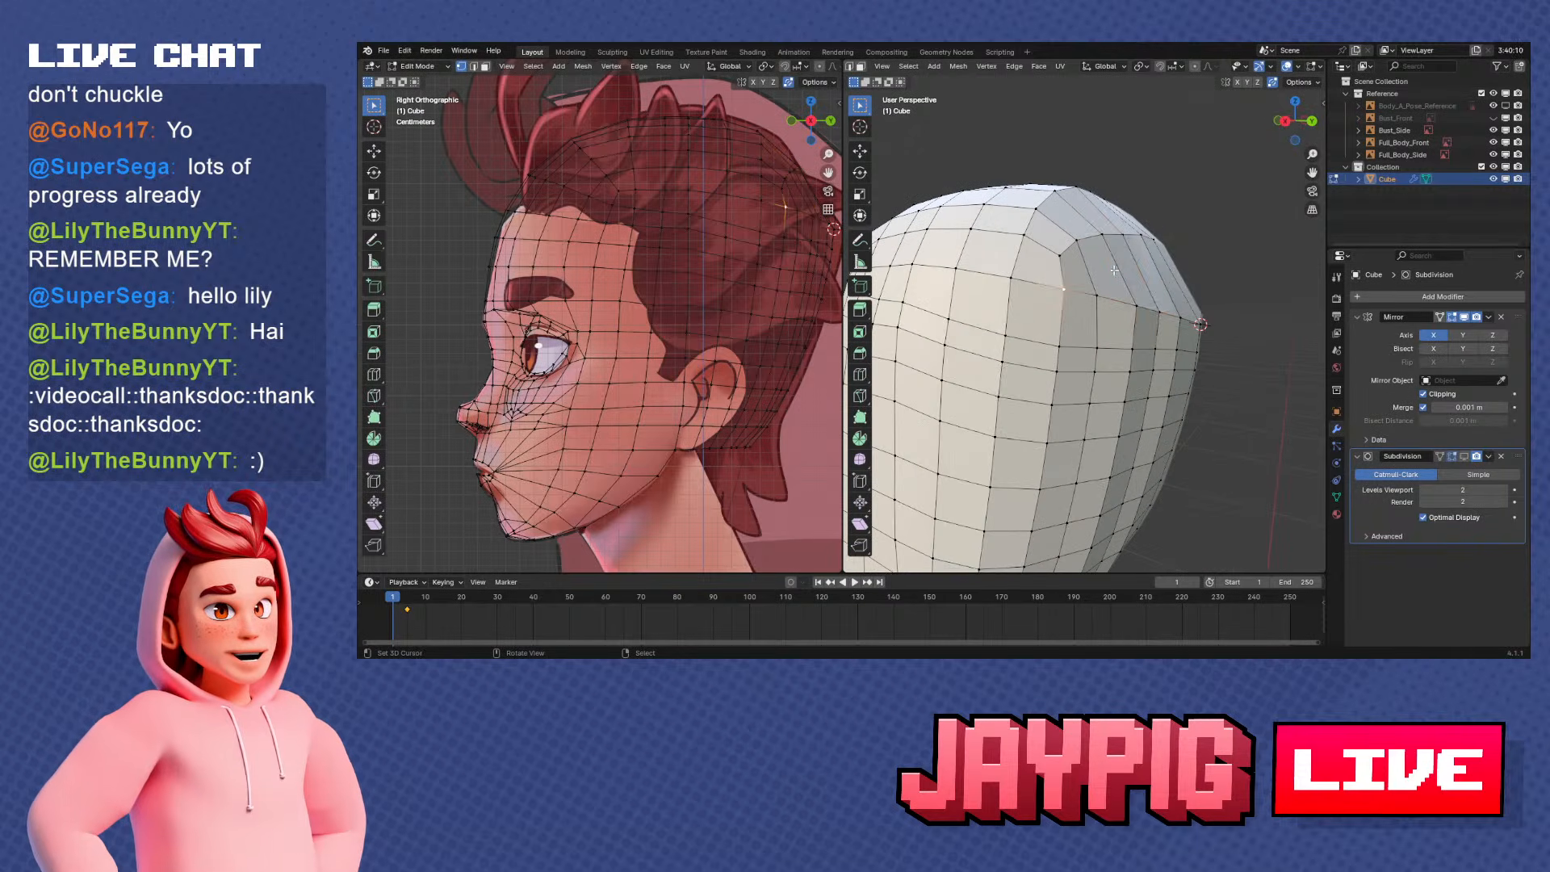
middle_drag(1114, 271, 1074, 284)
key(shift+s)
ctrl+right_click(1183, 334)
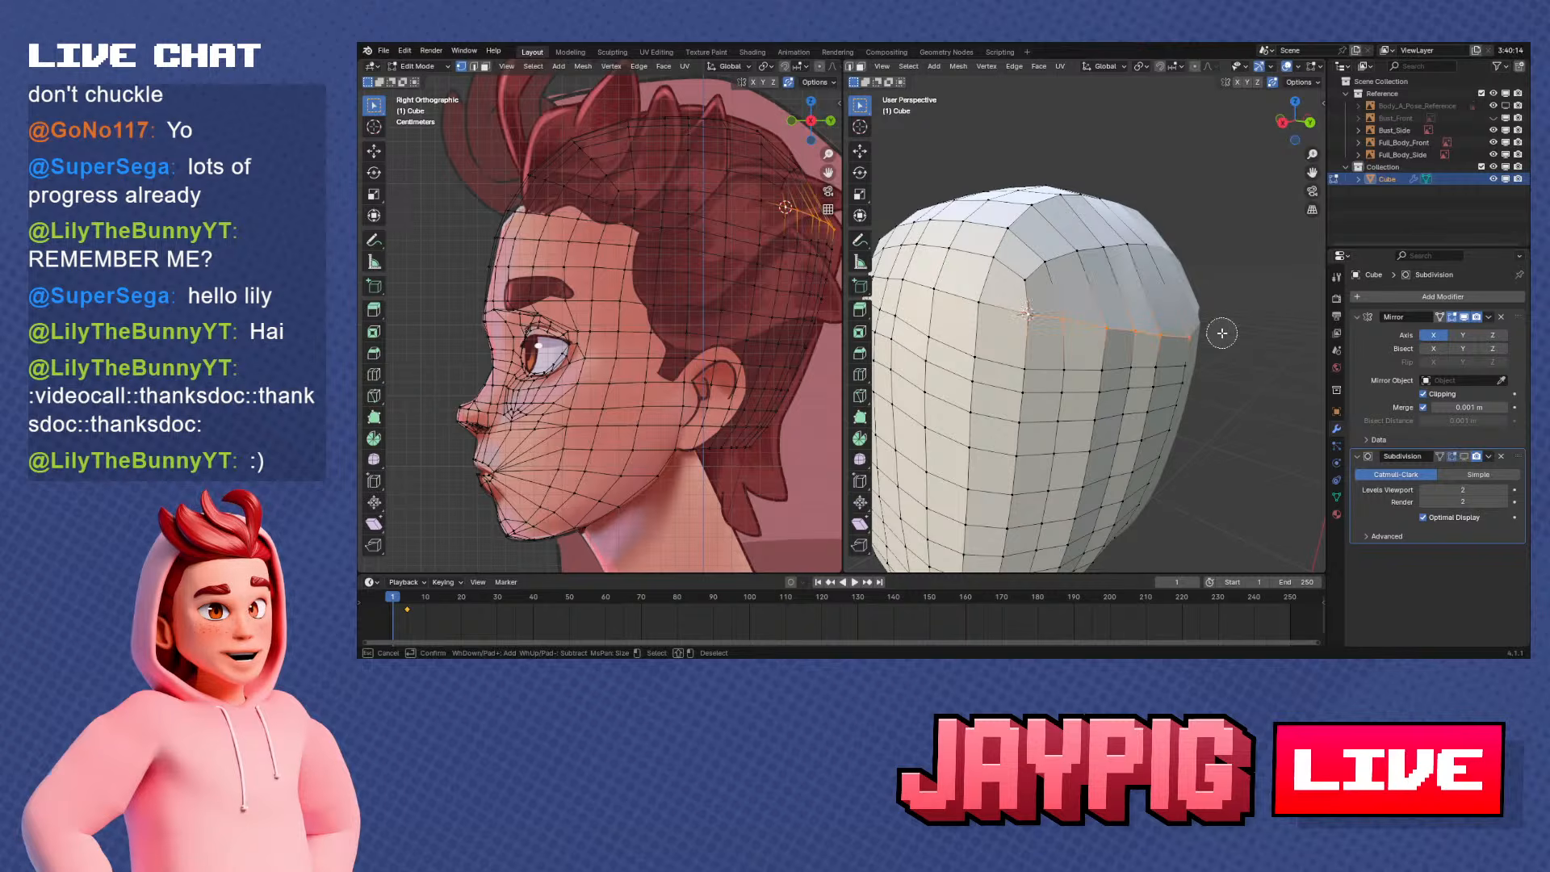
Set the transform pivot to 3D Cursor and rotate the selected row upward about it in the side view
key(KP_3)
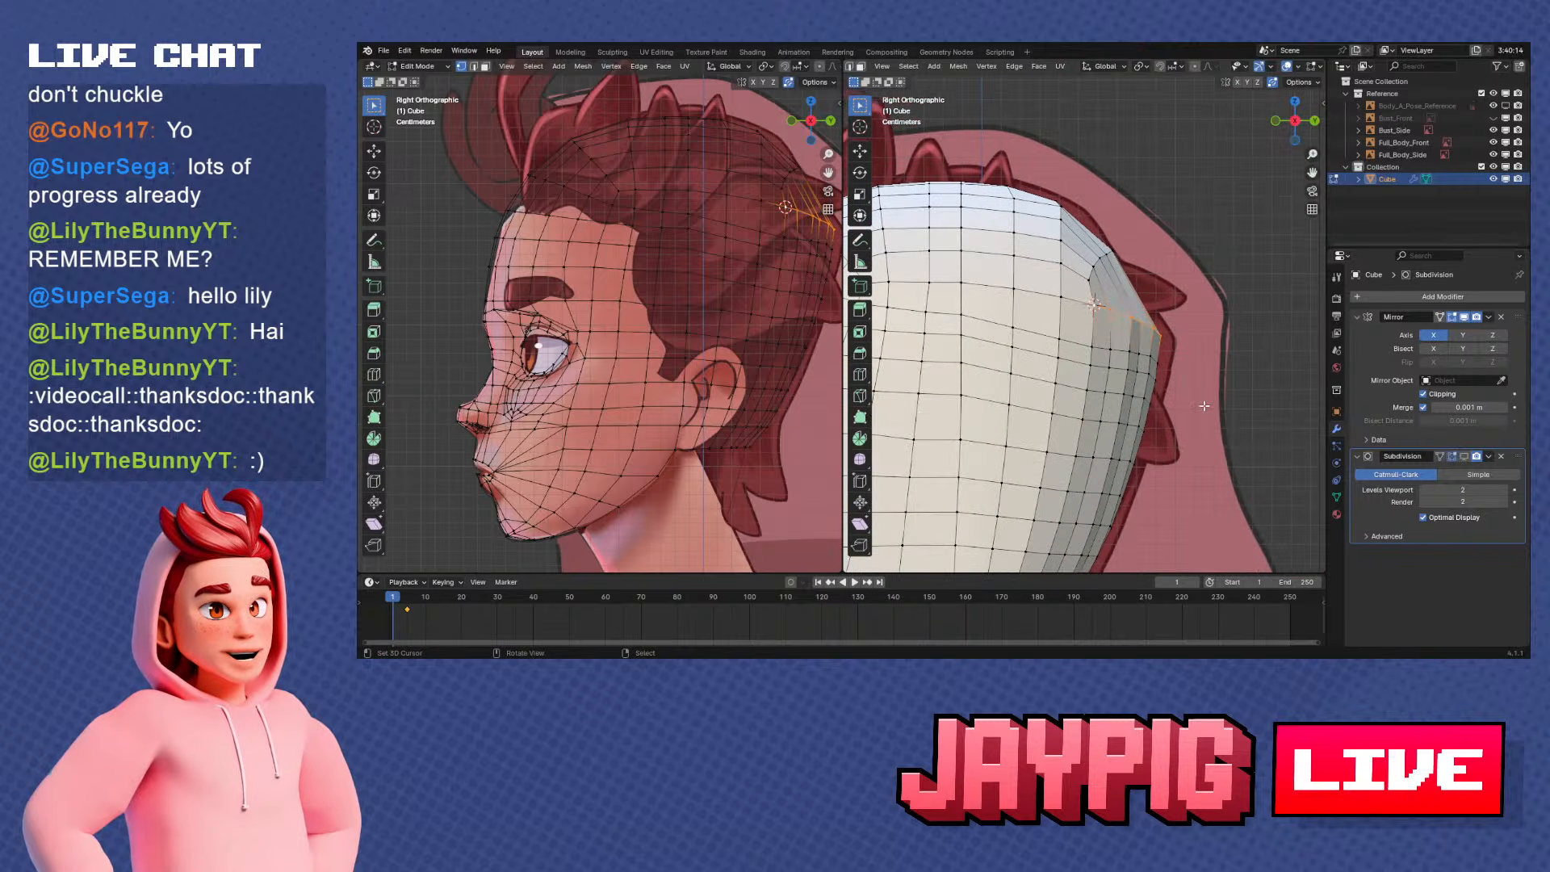
shift+middle_drag(1186, 361, 1173, 365)
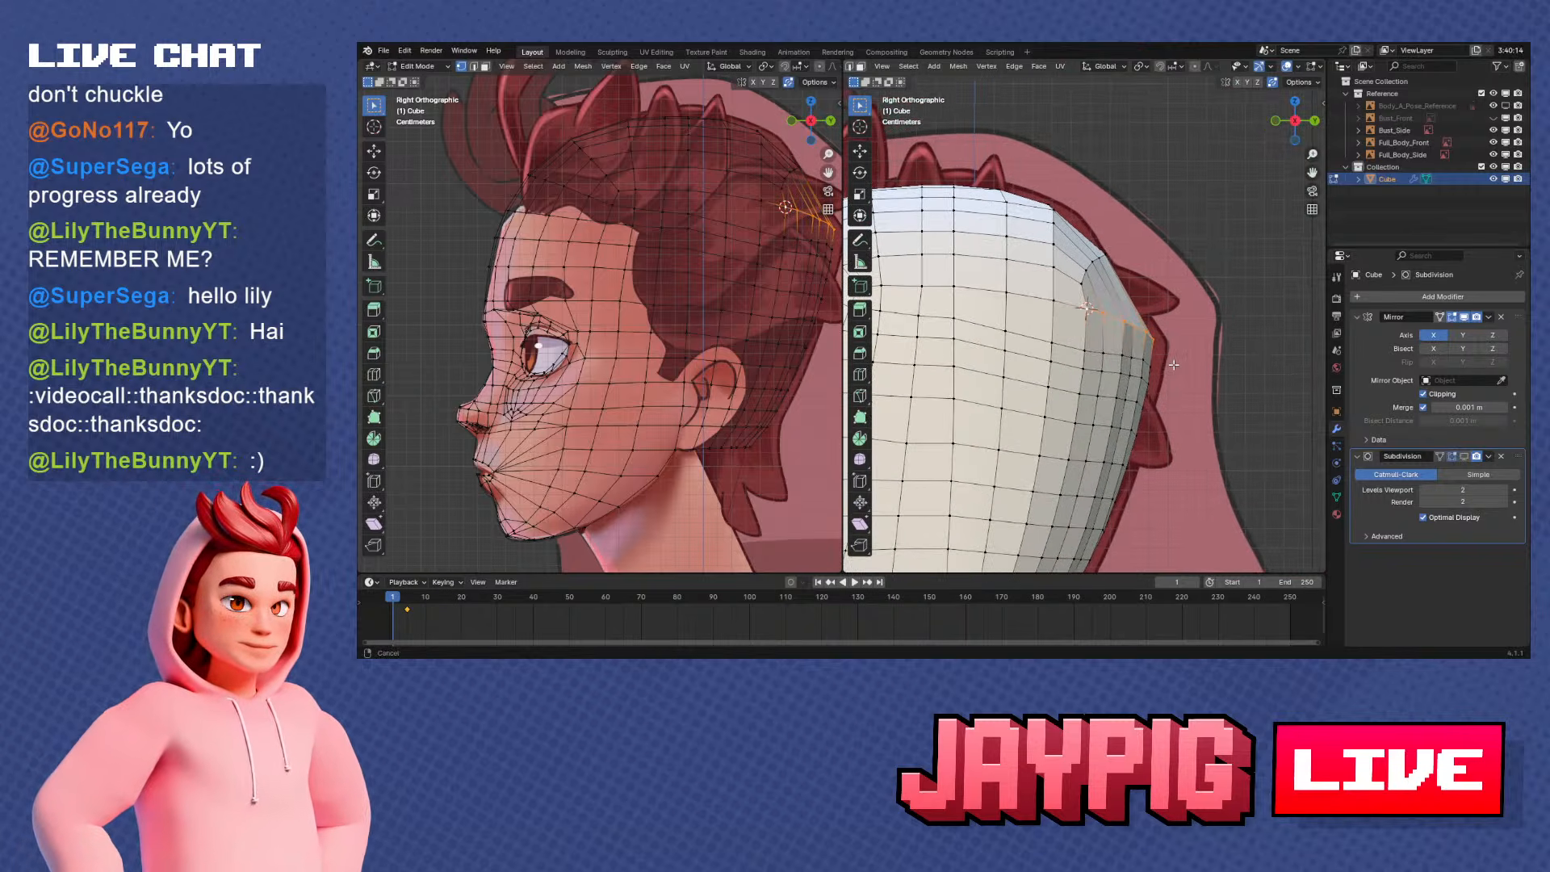
click(1203, 66)
click(1145, 67)
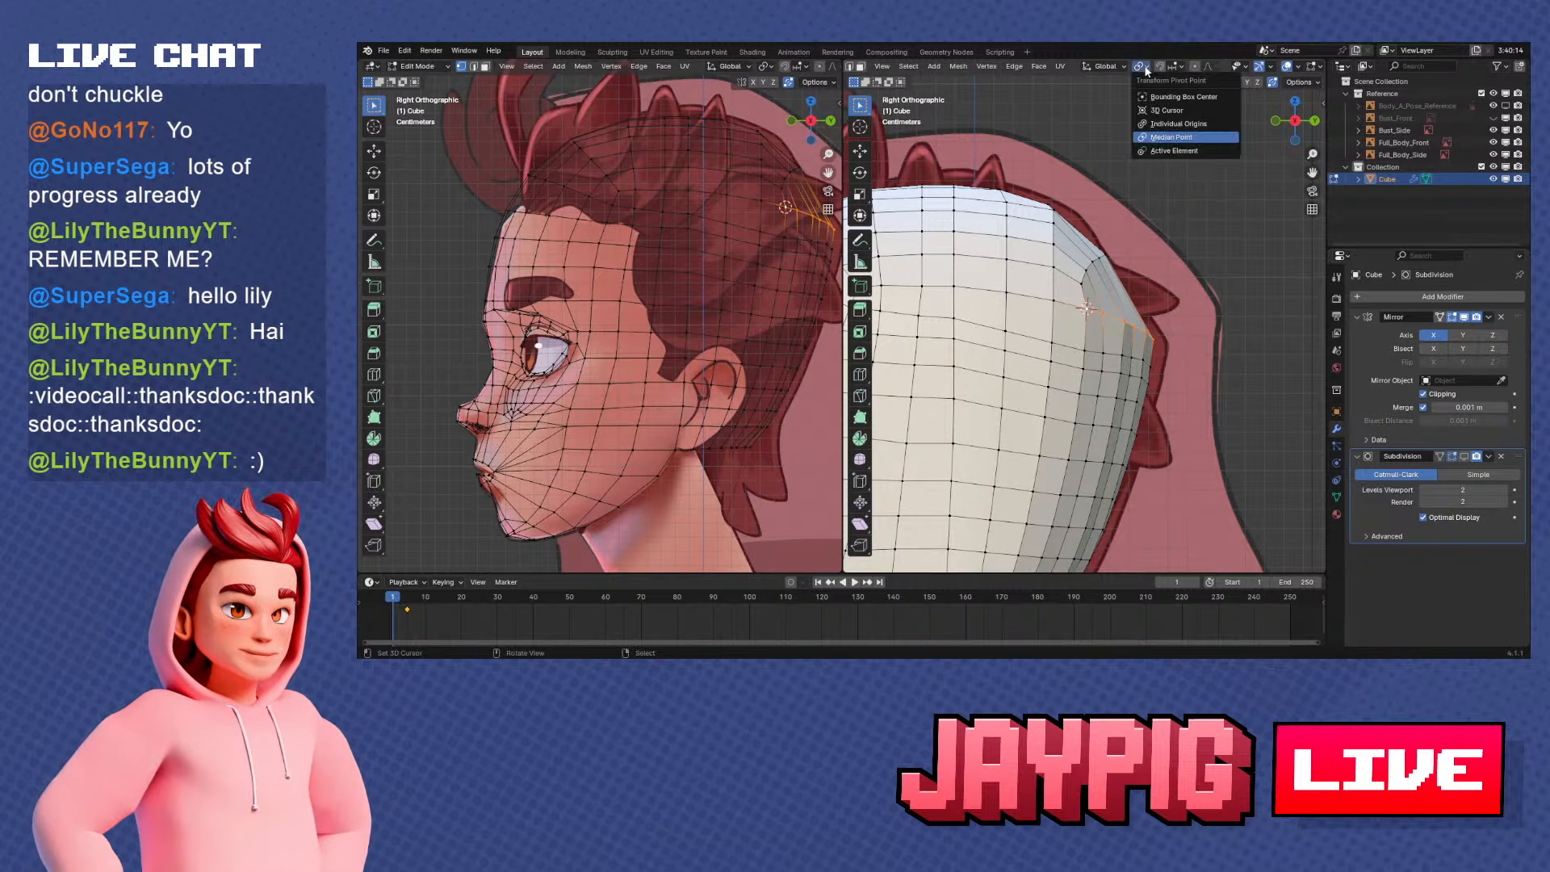
click(1166, 110)
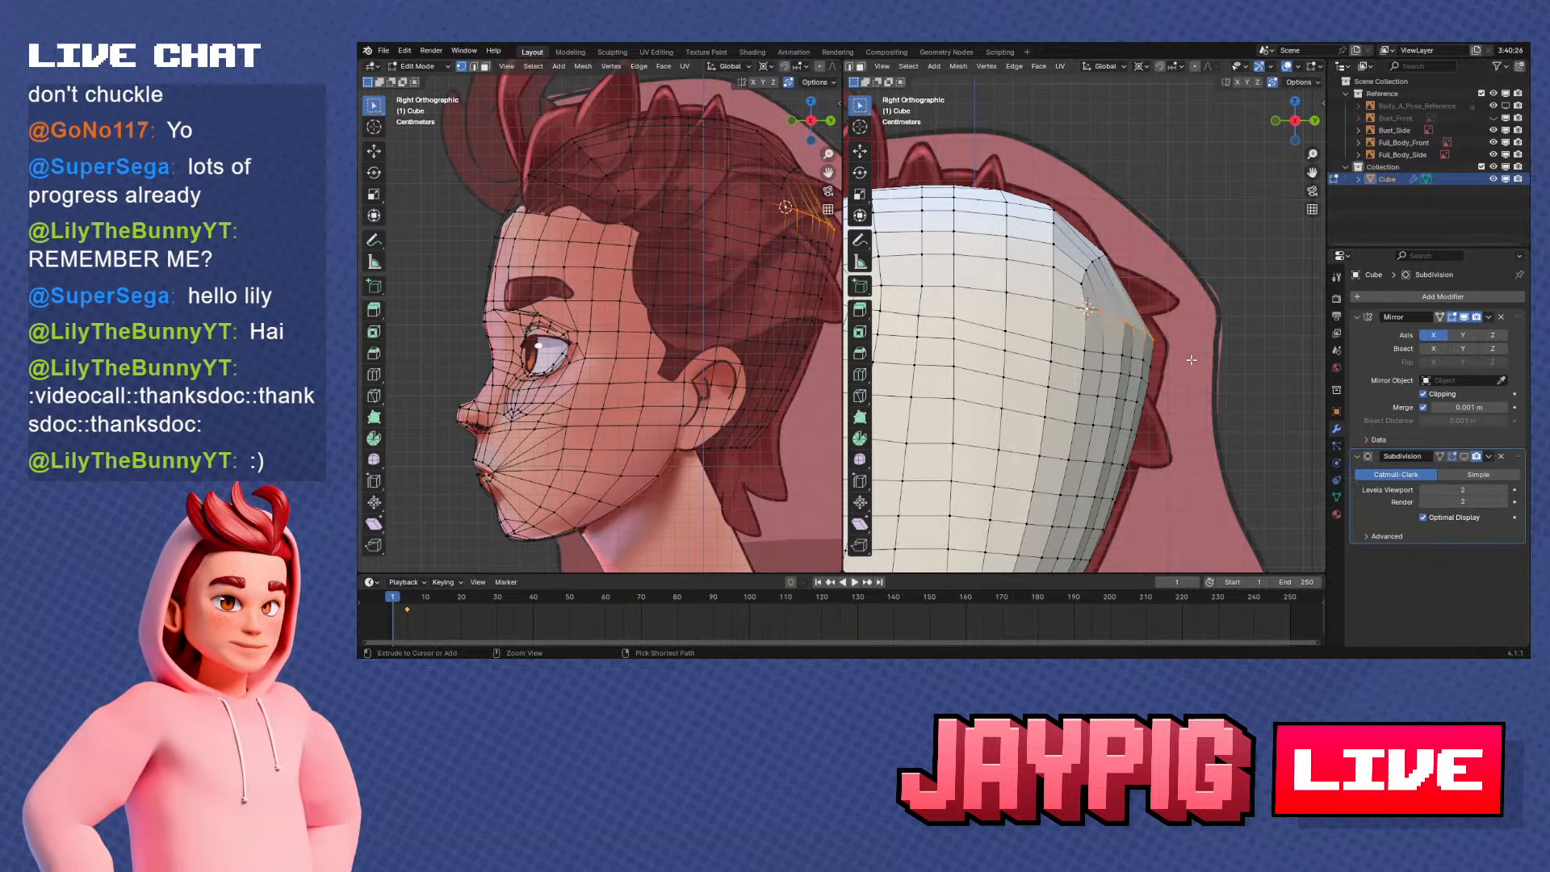
scroll(1189, 372, up, 1)
key(r)
click(1187, 347)
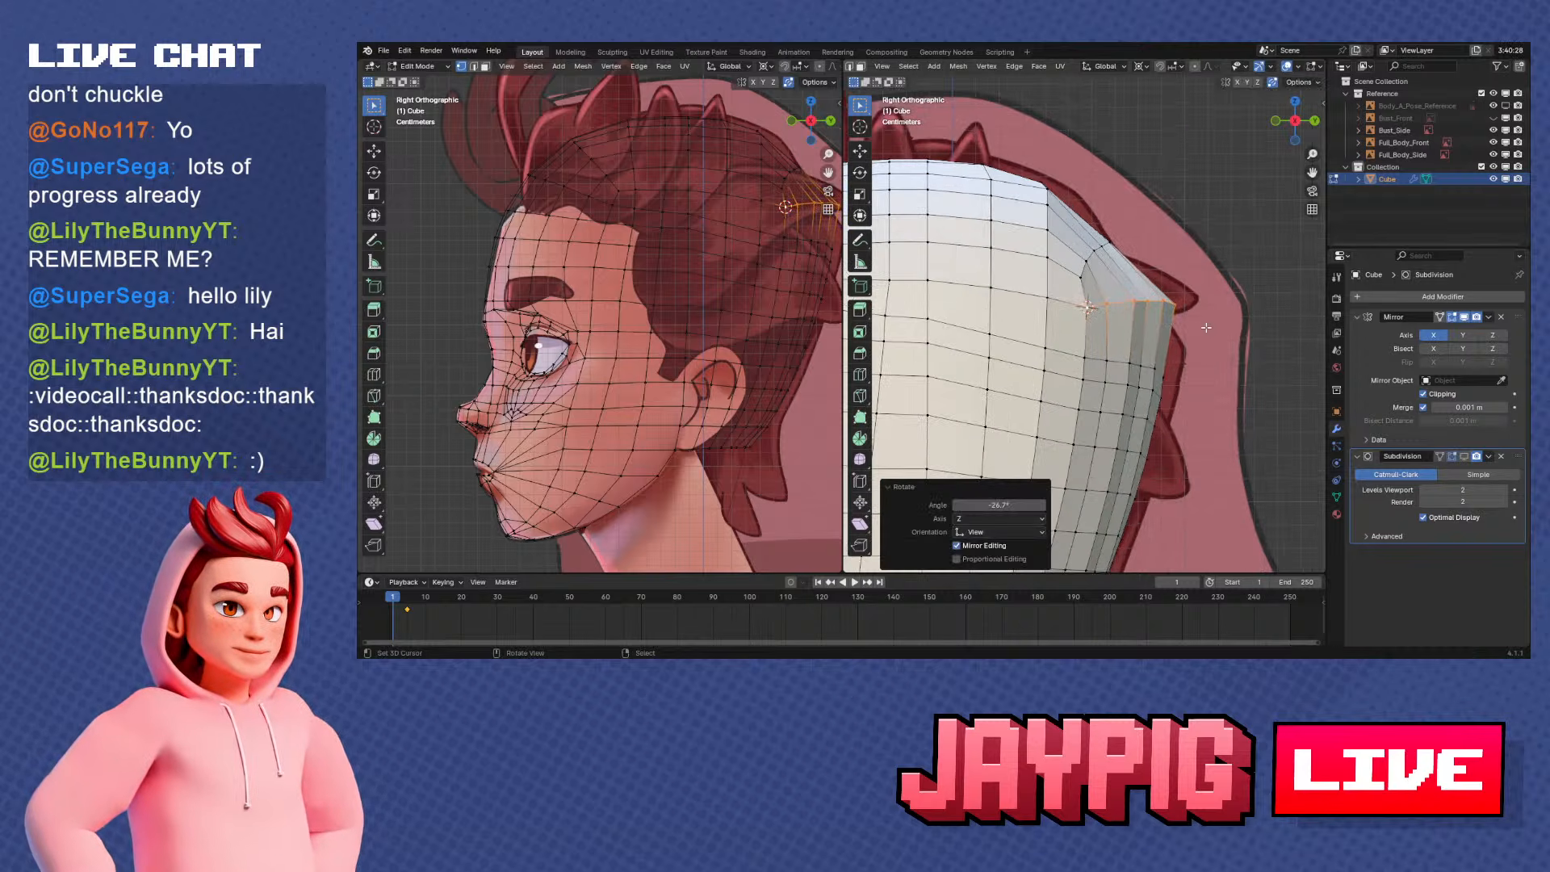
Scale the rotated vertex row to 0.724 about the 3D cursor and smooth its vertices once at 0.500
key(s)
click(1172, 324)
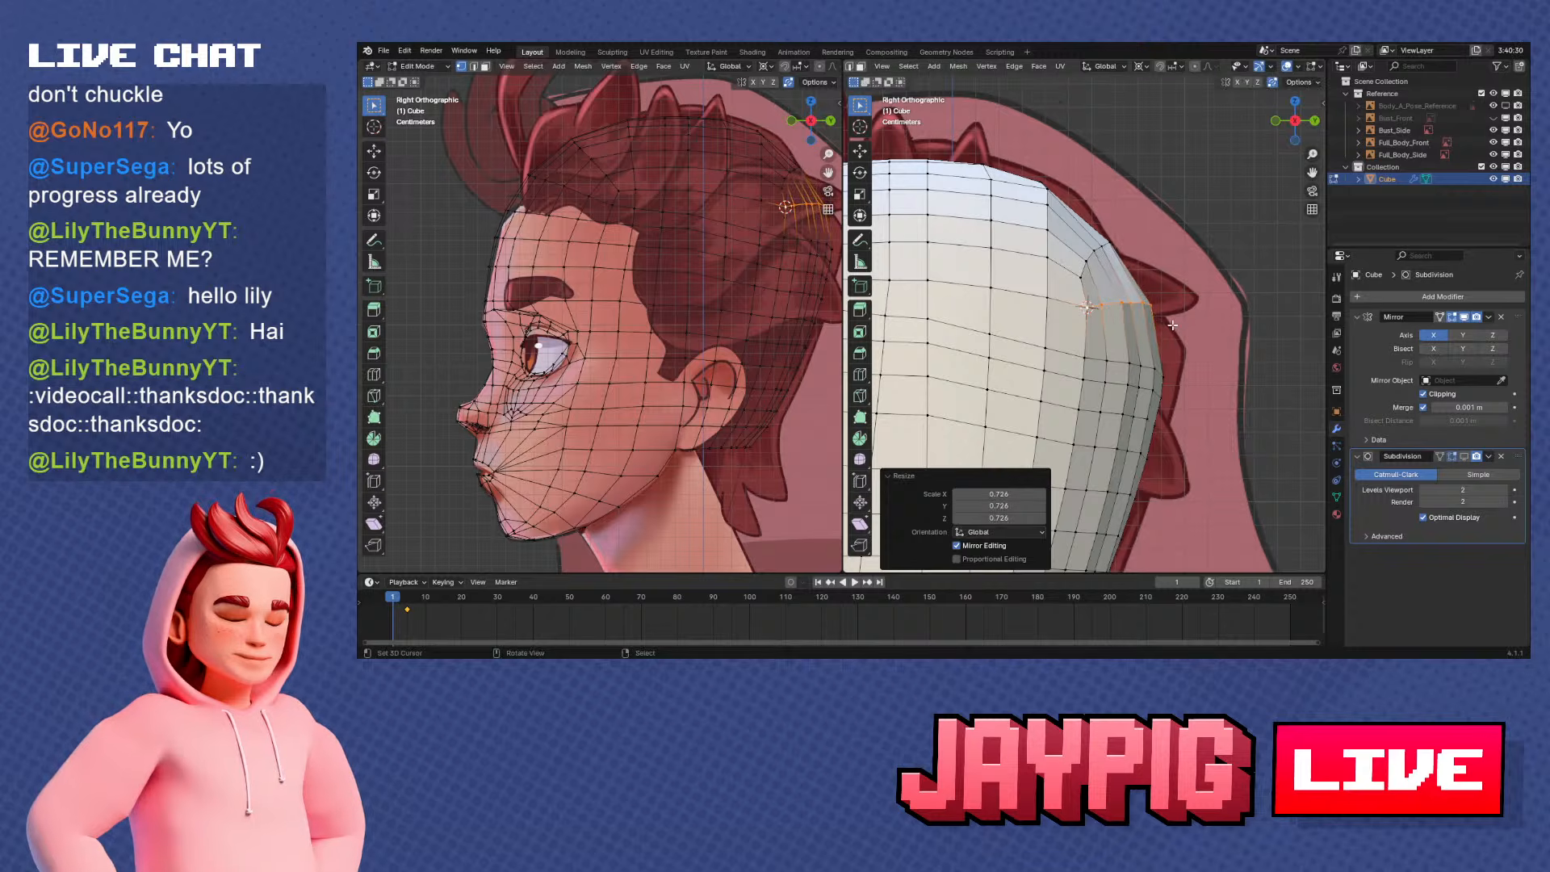
click(986, 66)
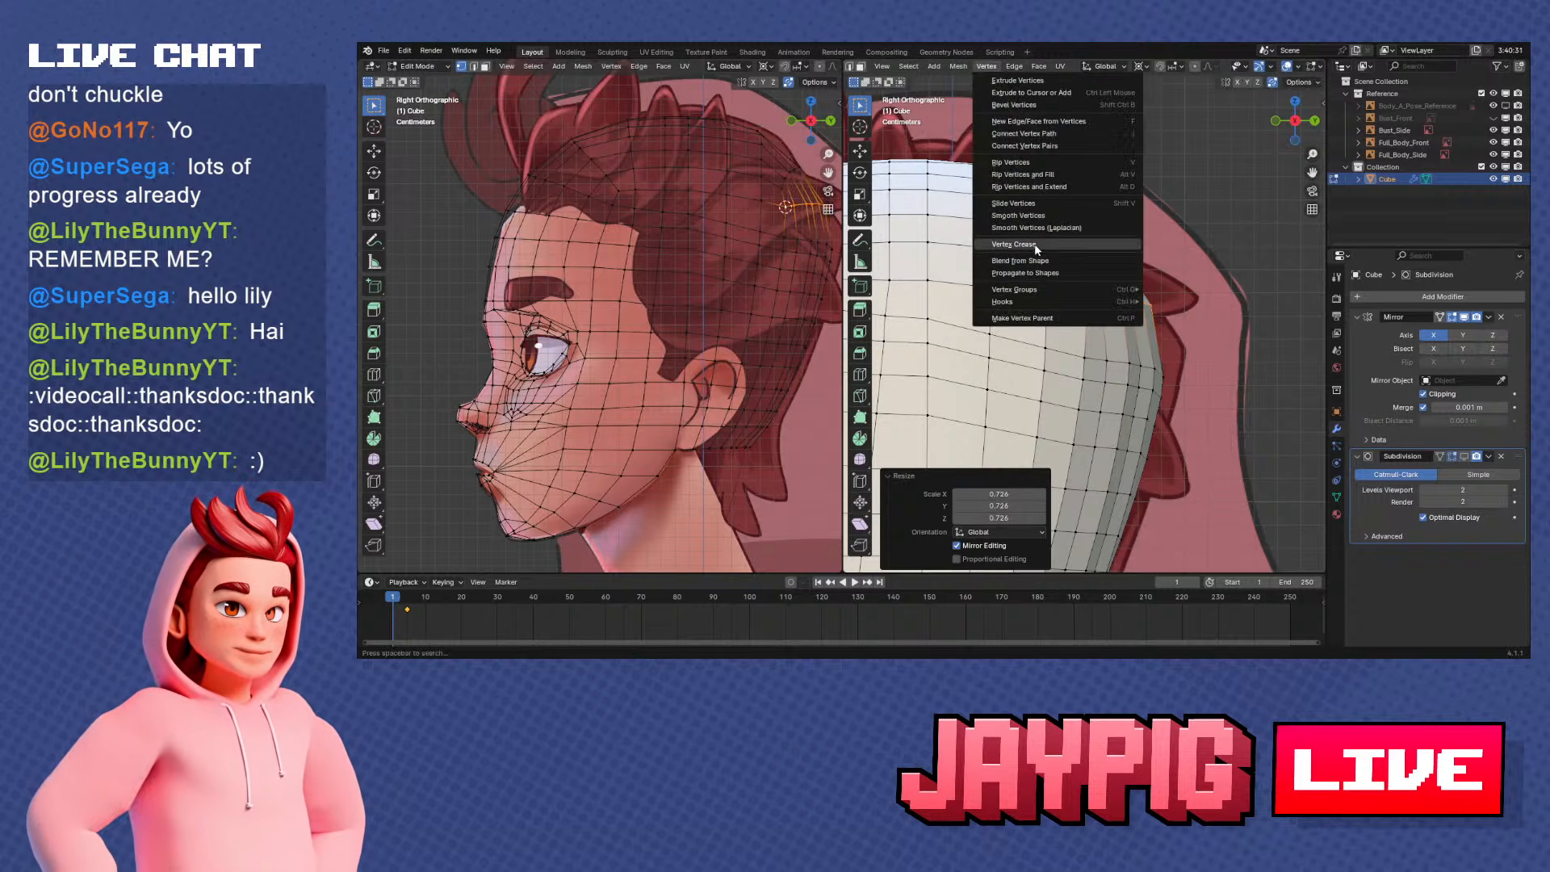
click(1019, 215)
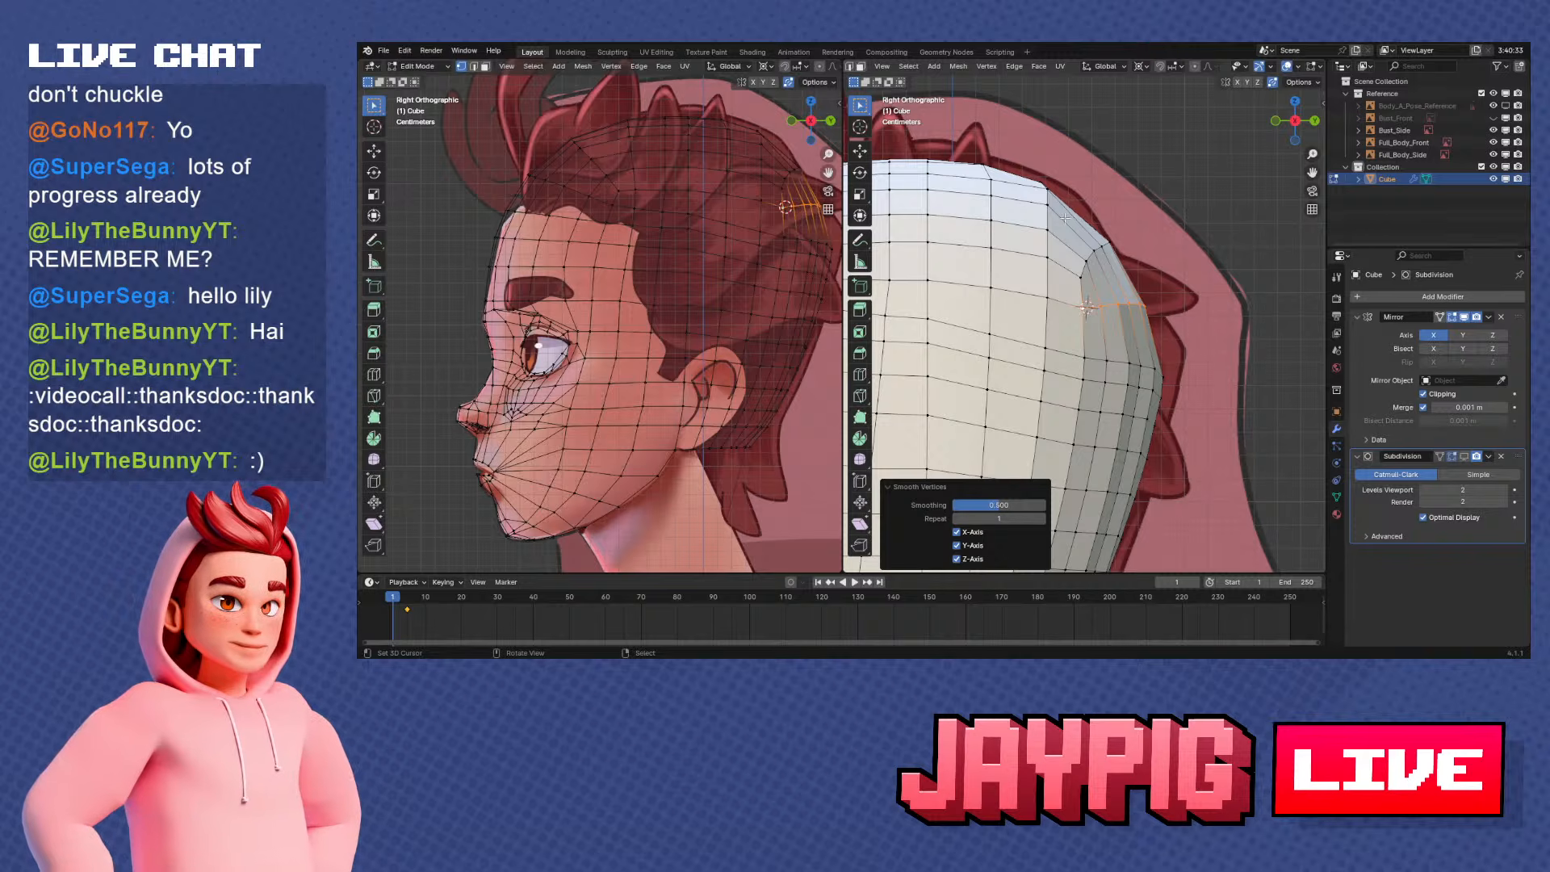
scroll(1051, 251, down, 3)
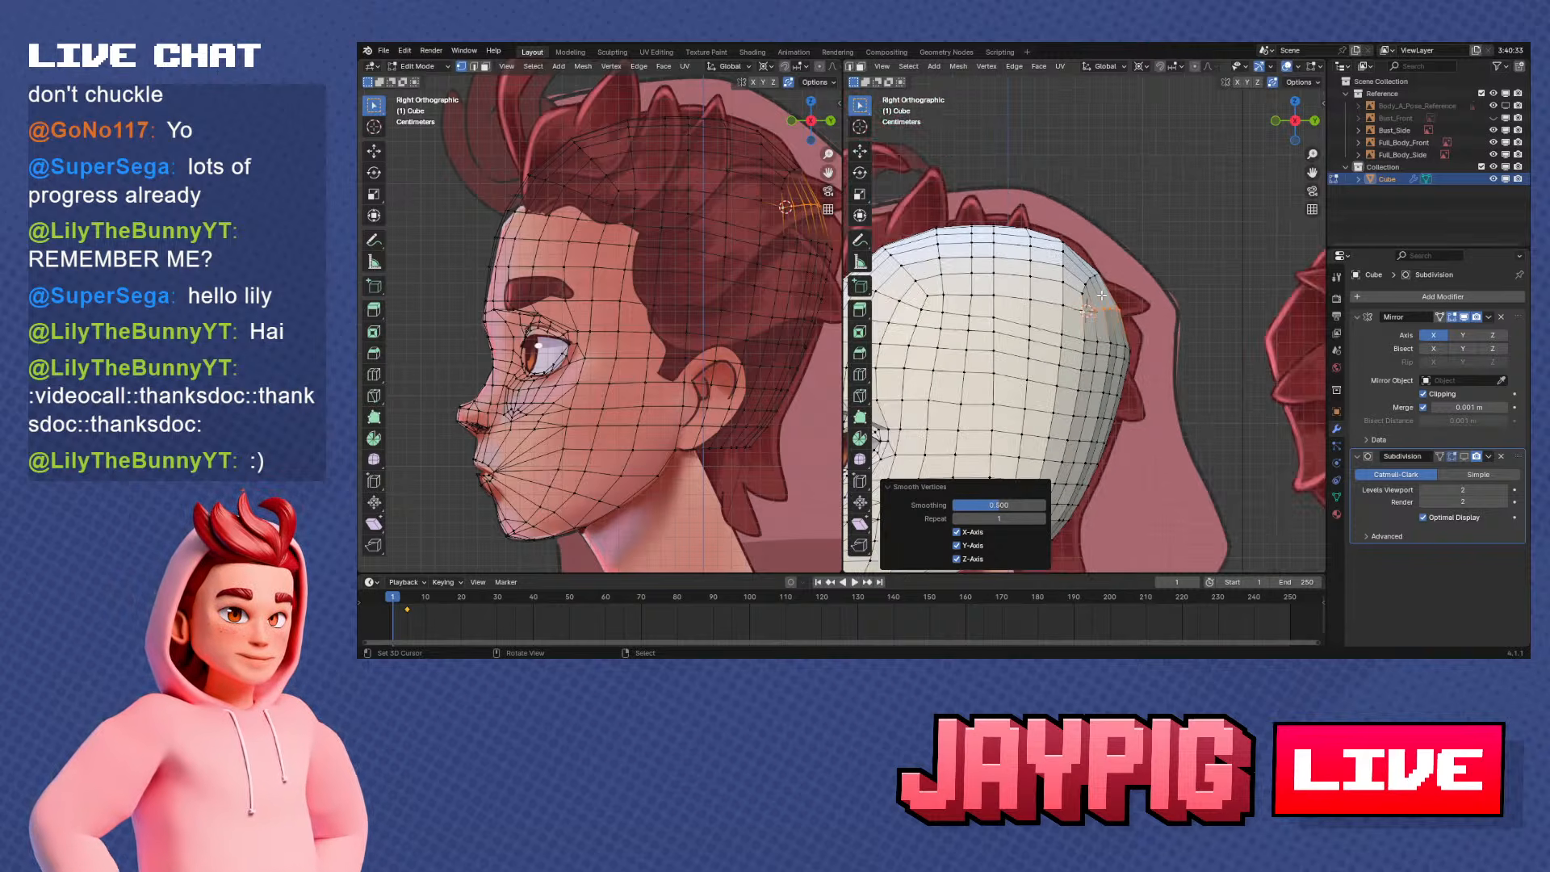
scroll(1104, 295, up, 3)
scroll(1044, 325, down, 3)
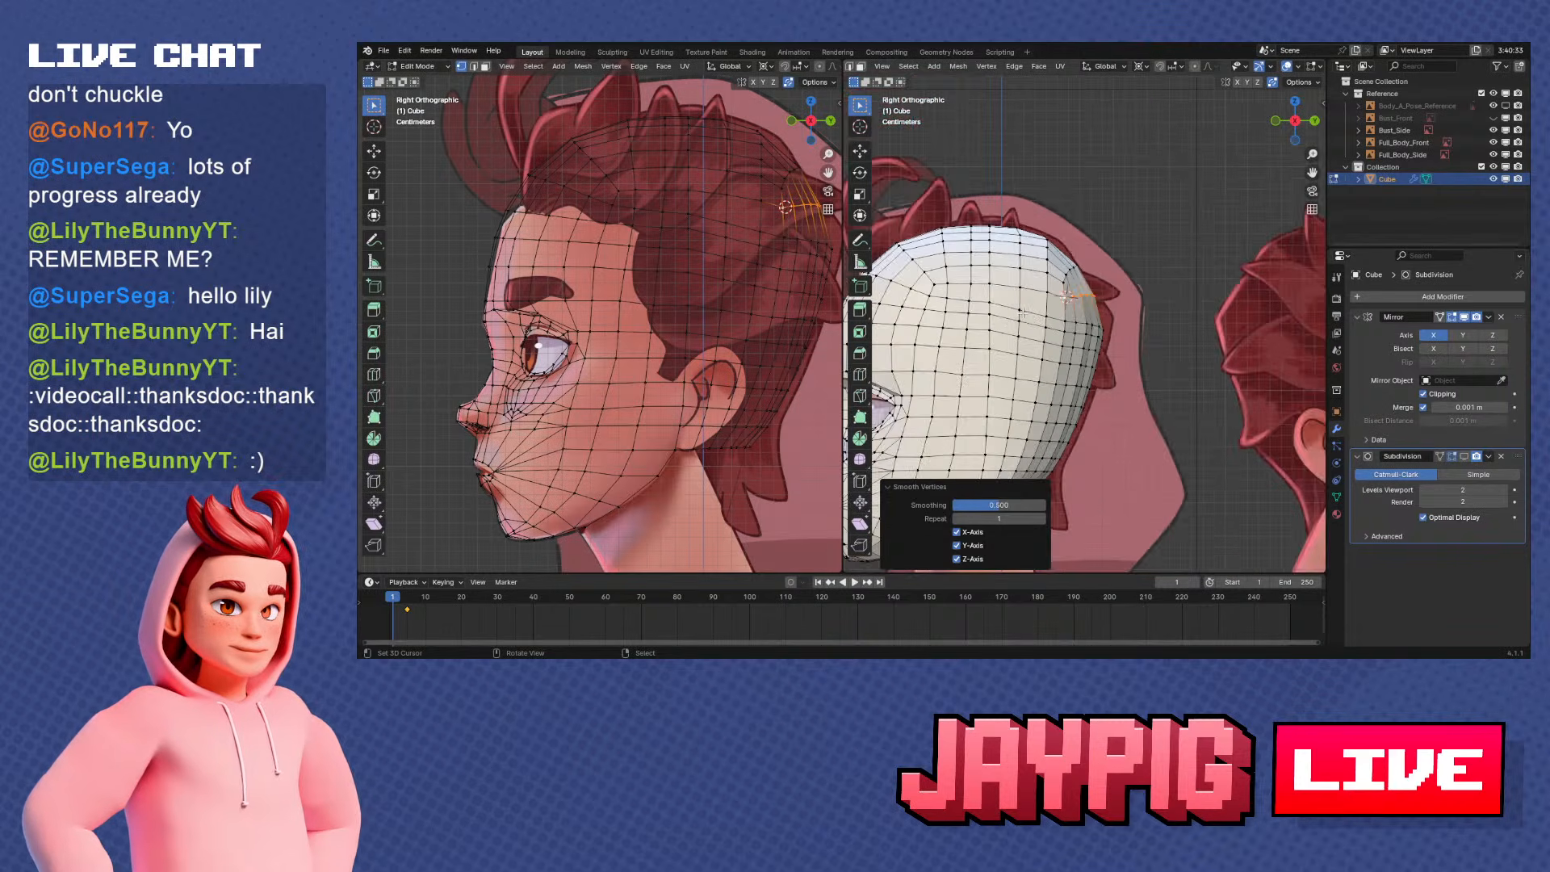
Snap the 3D cursor to the side vertex of the next row down and select that row across the back
alt+click(1034, 316)
scroll(1115, 341, up, 5)
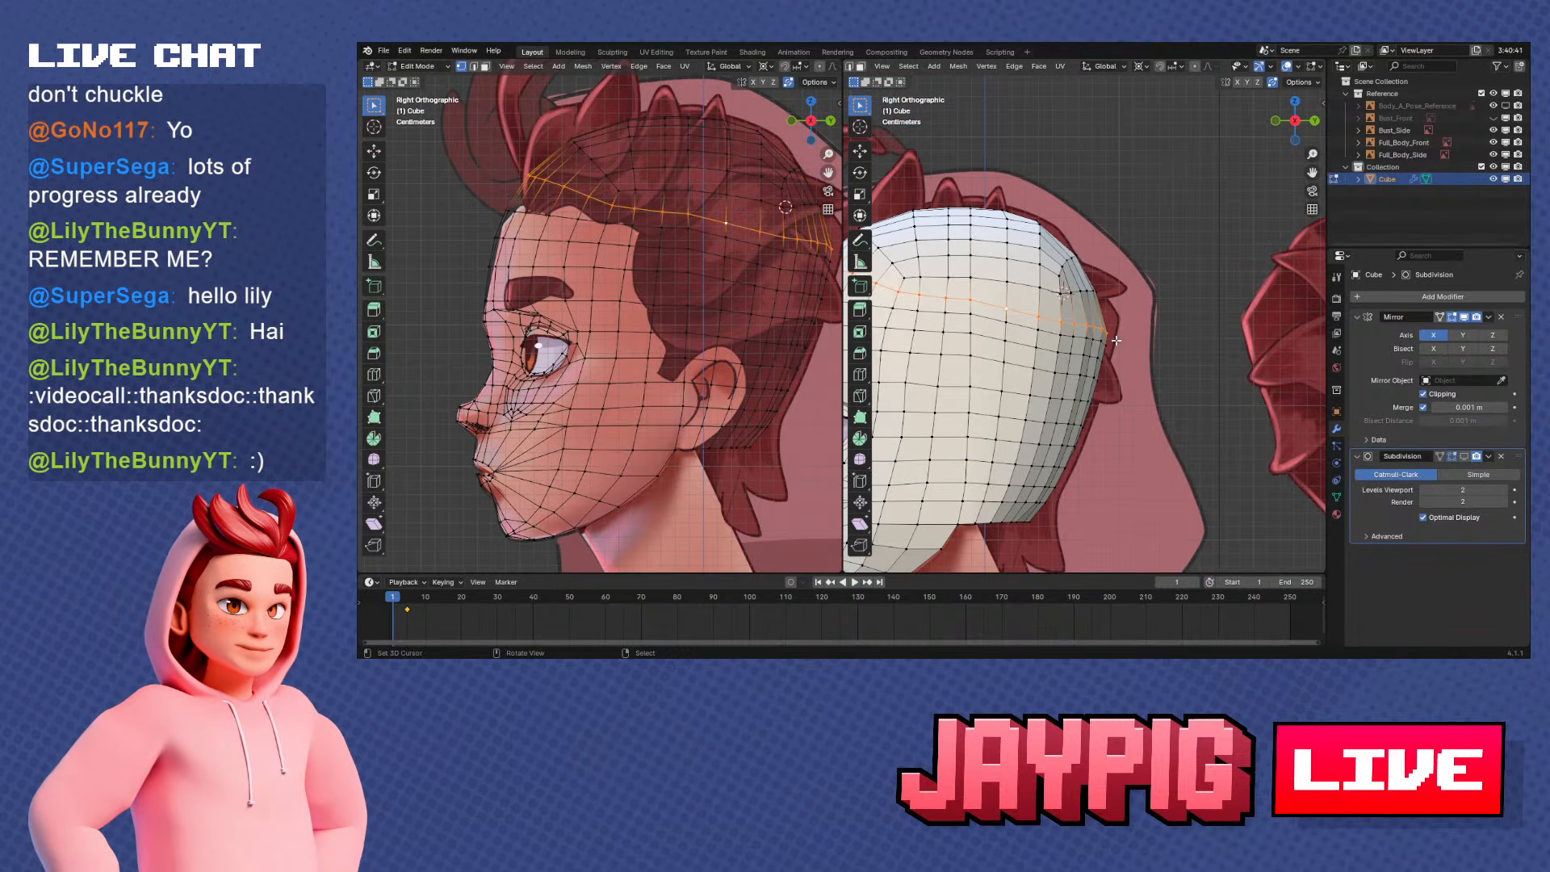
click(1057, 325)
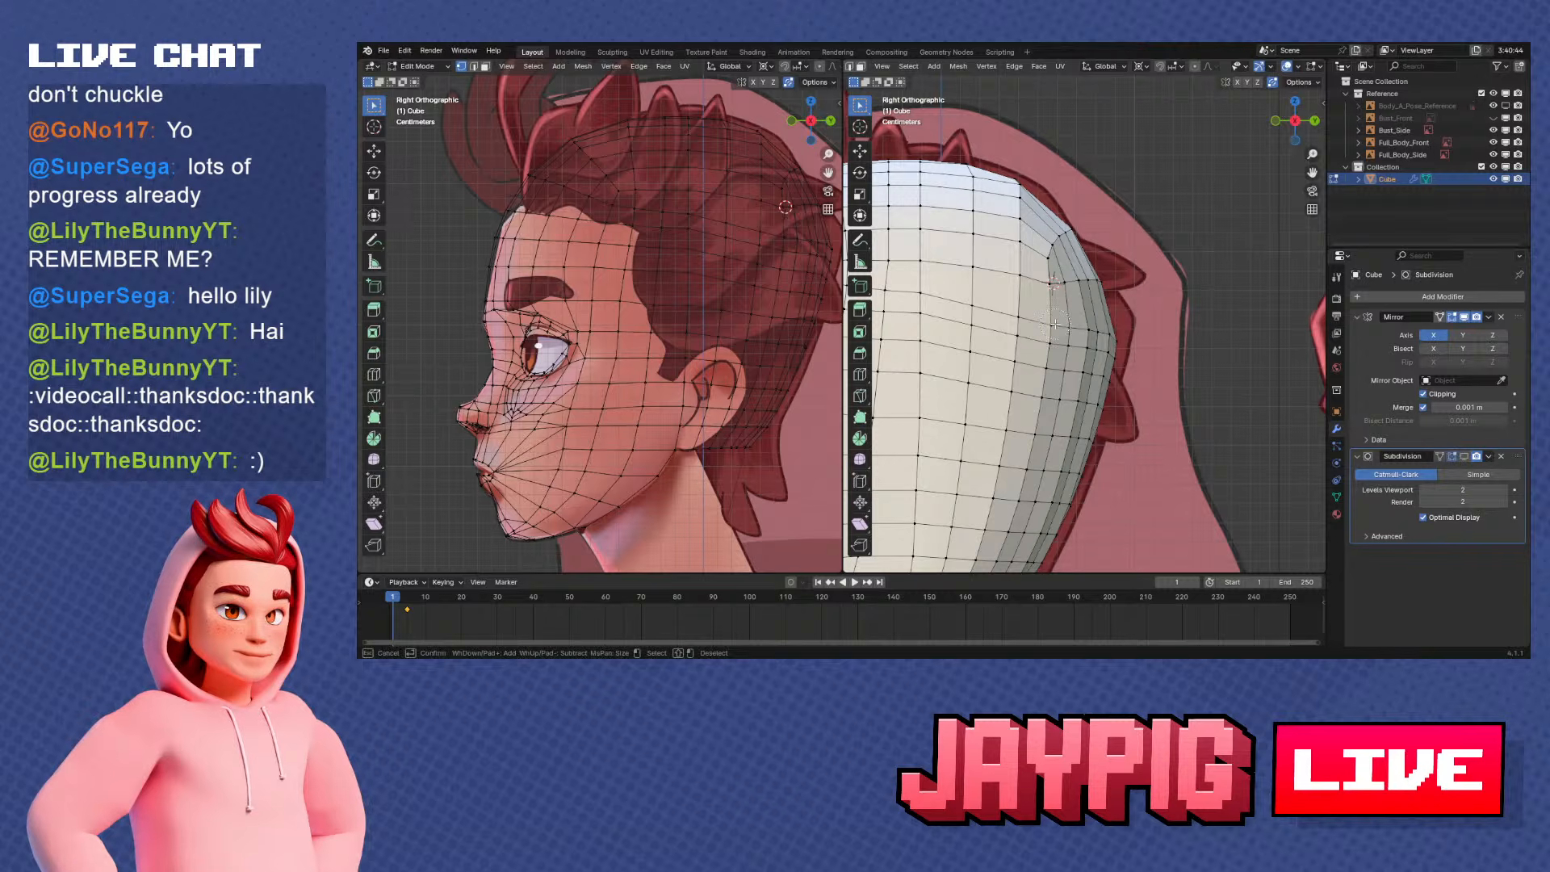
alt+click(1086, 323)
mouse_move(1130, 331)
middle_down()
mouse_move(1144, 353)
mouse_move(1129, 355)
middle_up()
click(1066, 326)
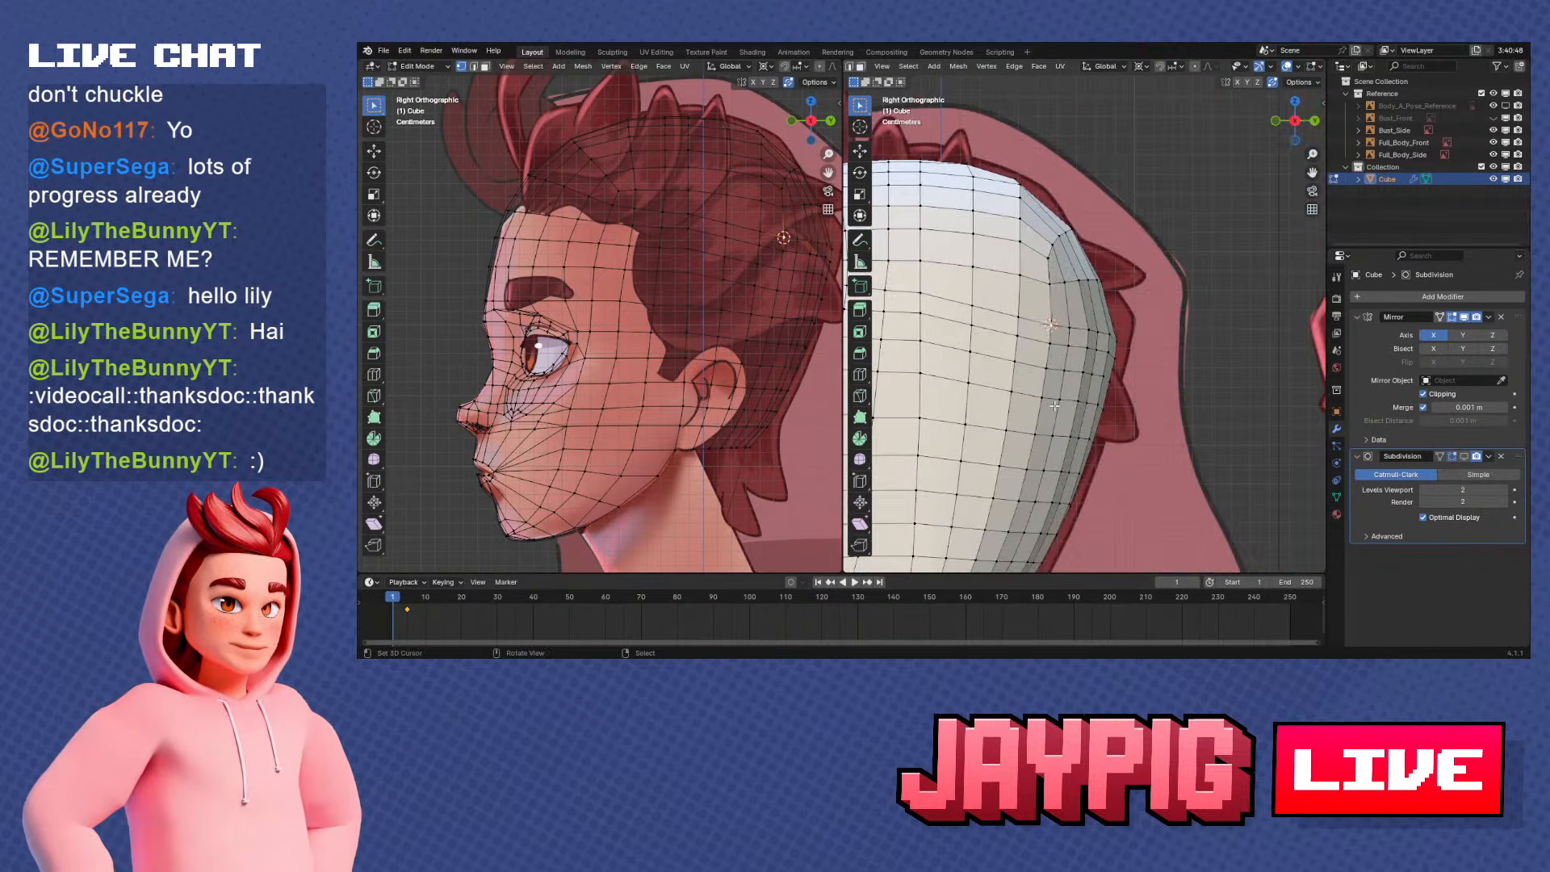
key(c)
drag(1076, 322, 1136, 334)
right_click(1140, 335)
key(e)
right_click(1145, 377)
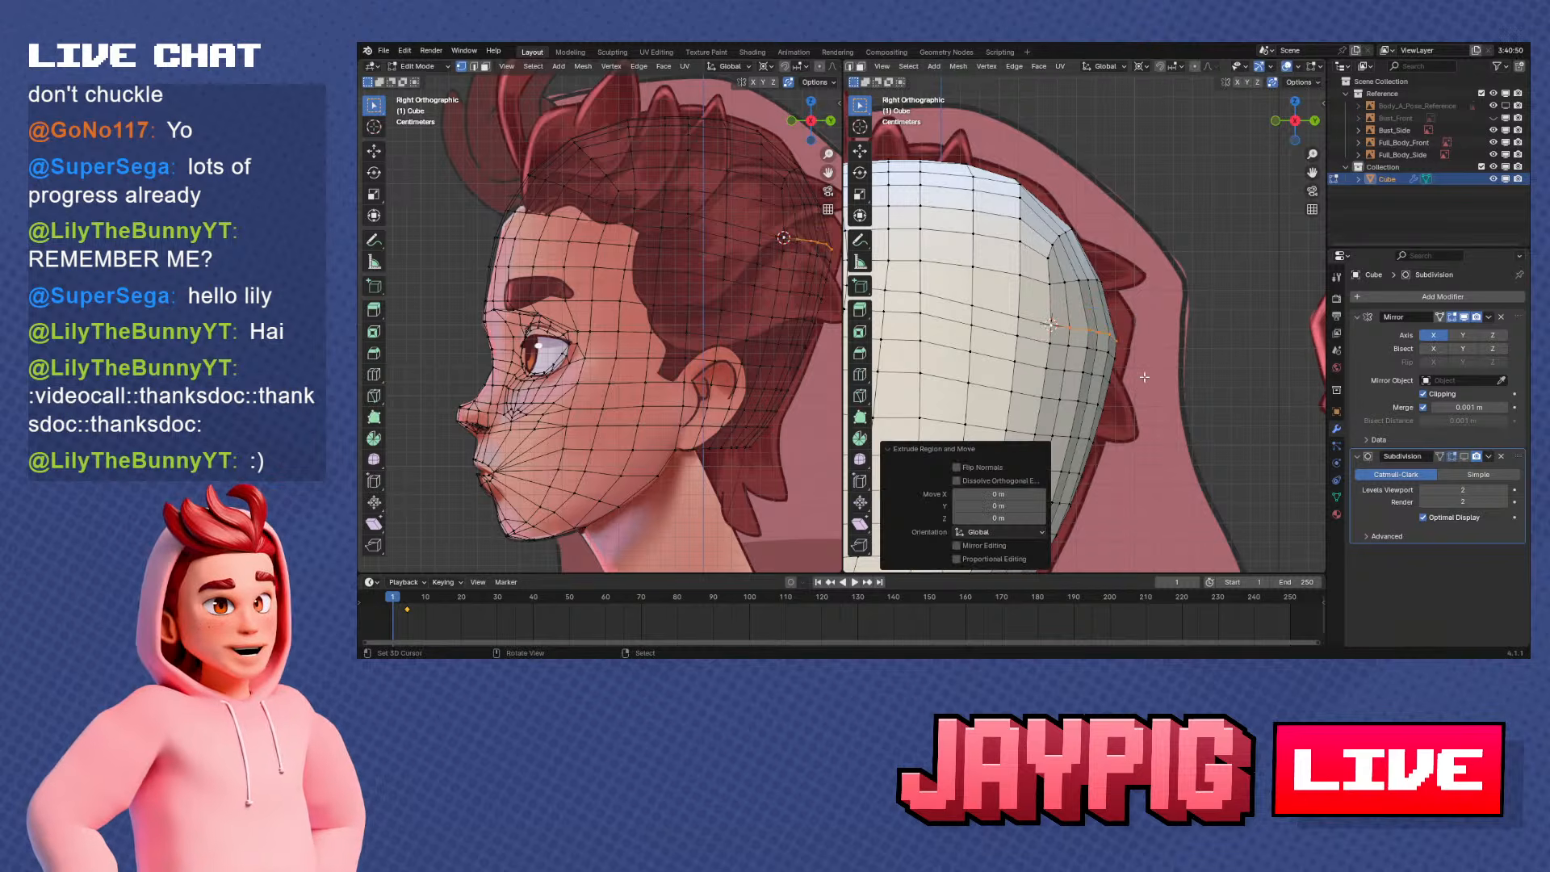
key(ctrl+z)
Rotate the selected row upward about 15 degrees around the 3D cursor and scale it by 1.160
key(r)
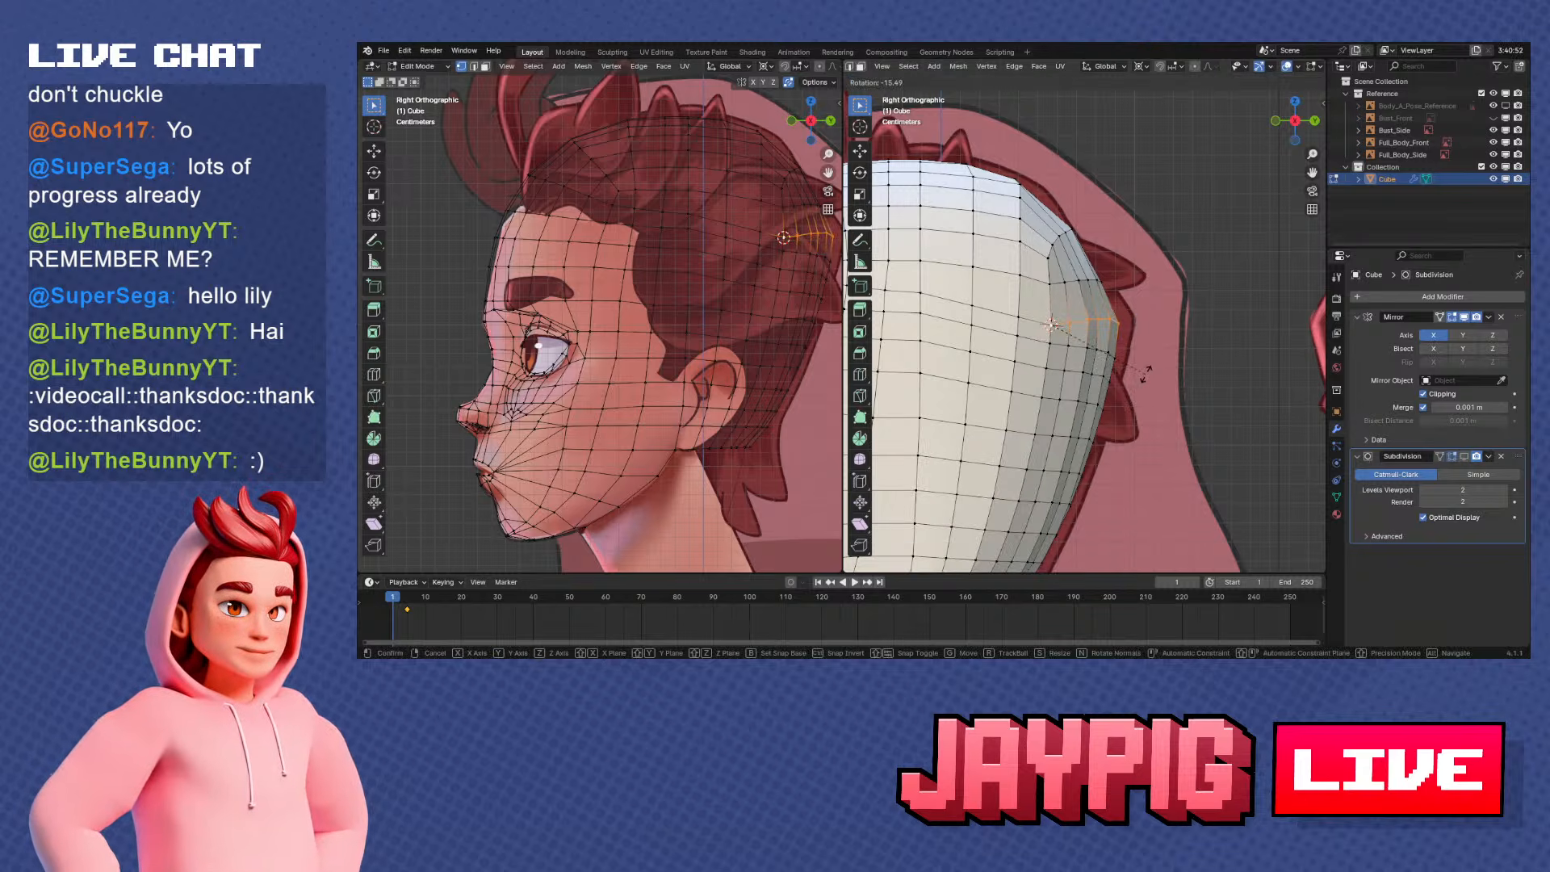
click(1145, 373)
key(s)
click(1164, 373)
Smooth the selected row's vertices and enlarge the row slightly about the 3D cursor in the side view
middle_drag(1164, 373, 1070, 420)
click(984, 67)
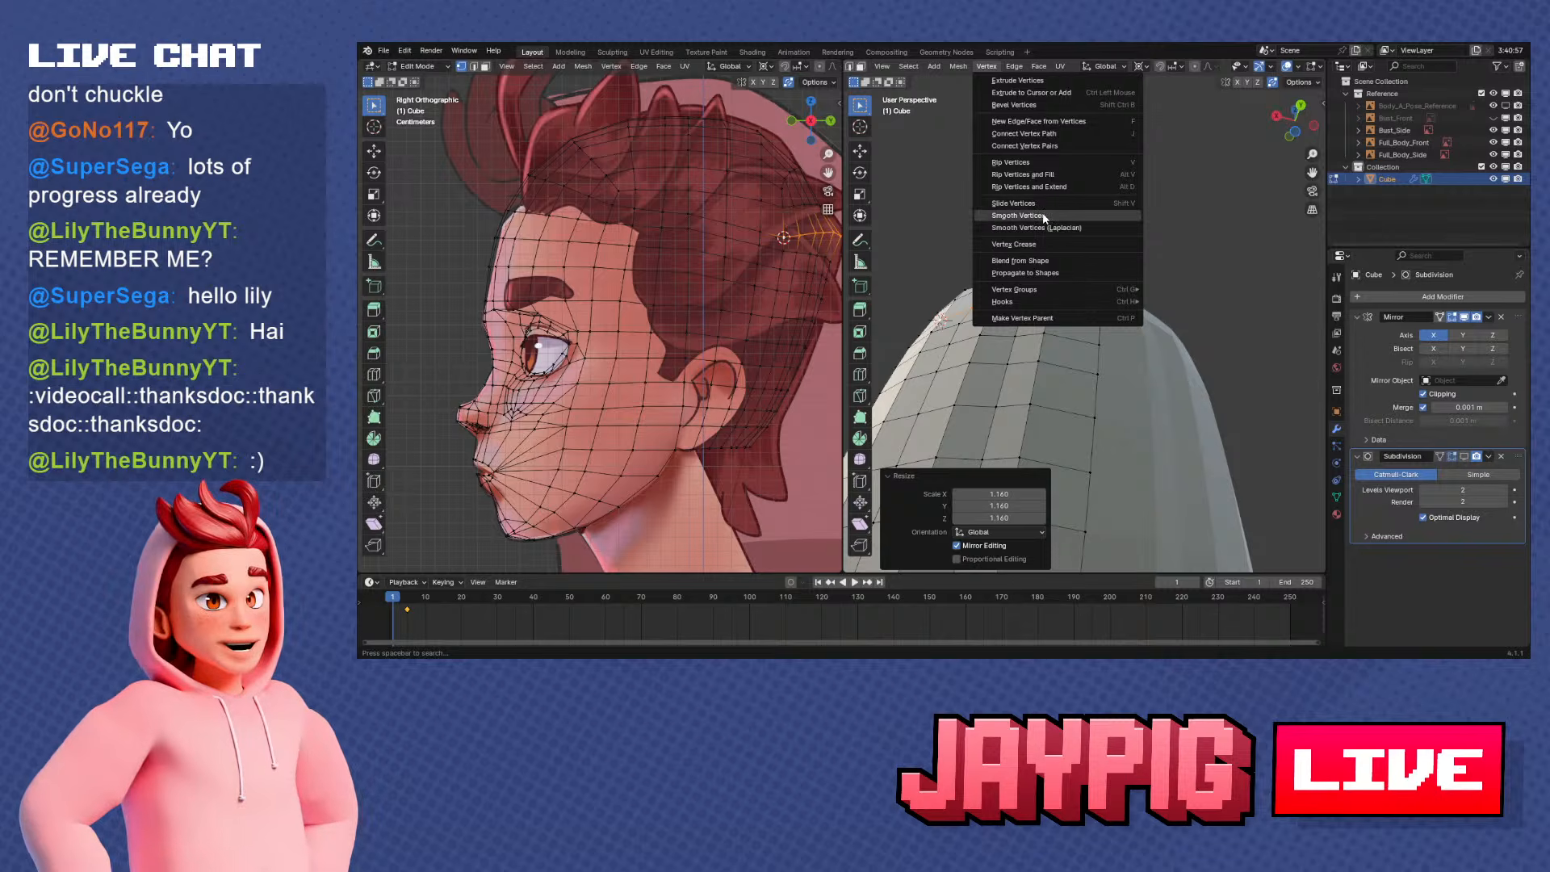
click(1041, 215)
middle_drag(1057, 339, 1131, 352)
key(ctrl+z)
key(ctrl+shift+z)
key(KP_3)
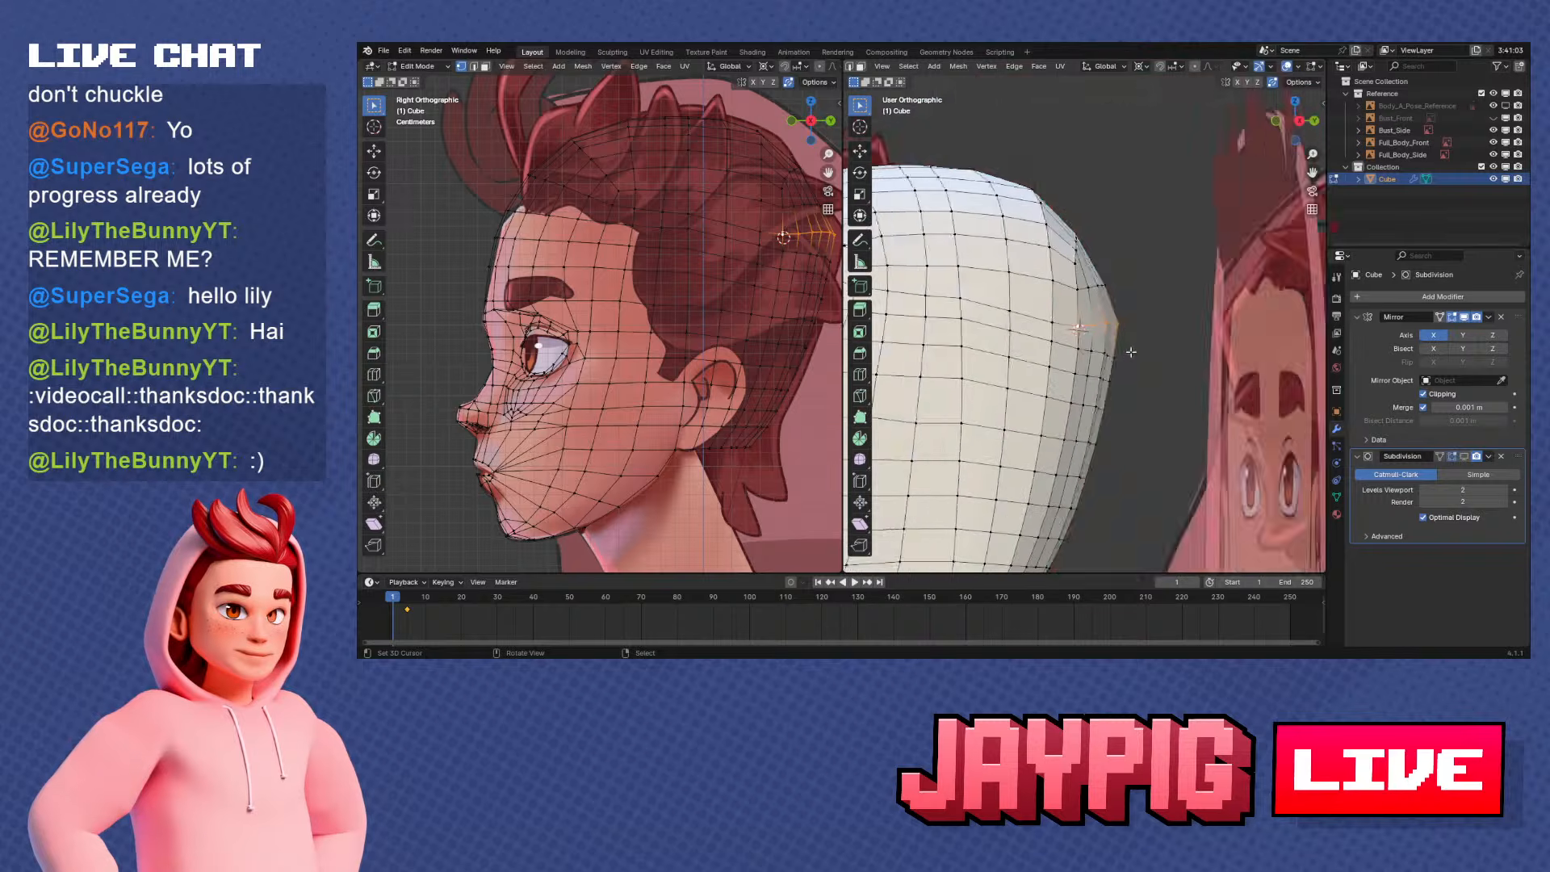
key(s)
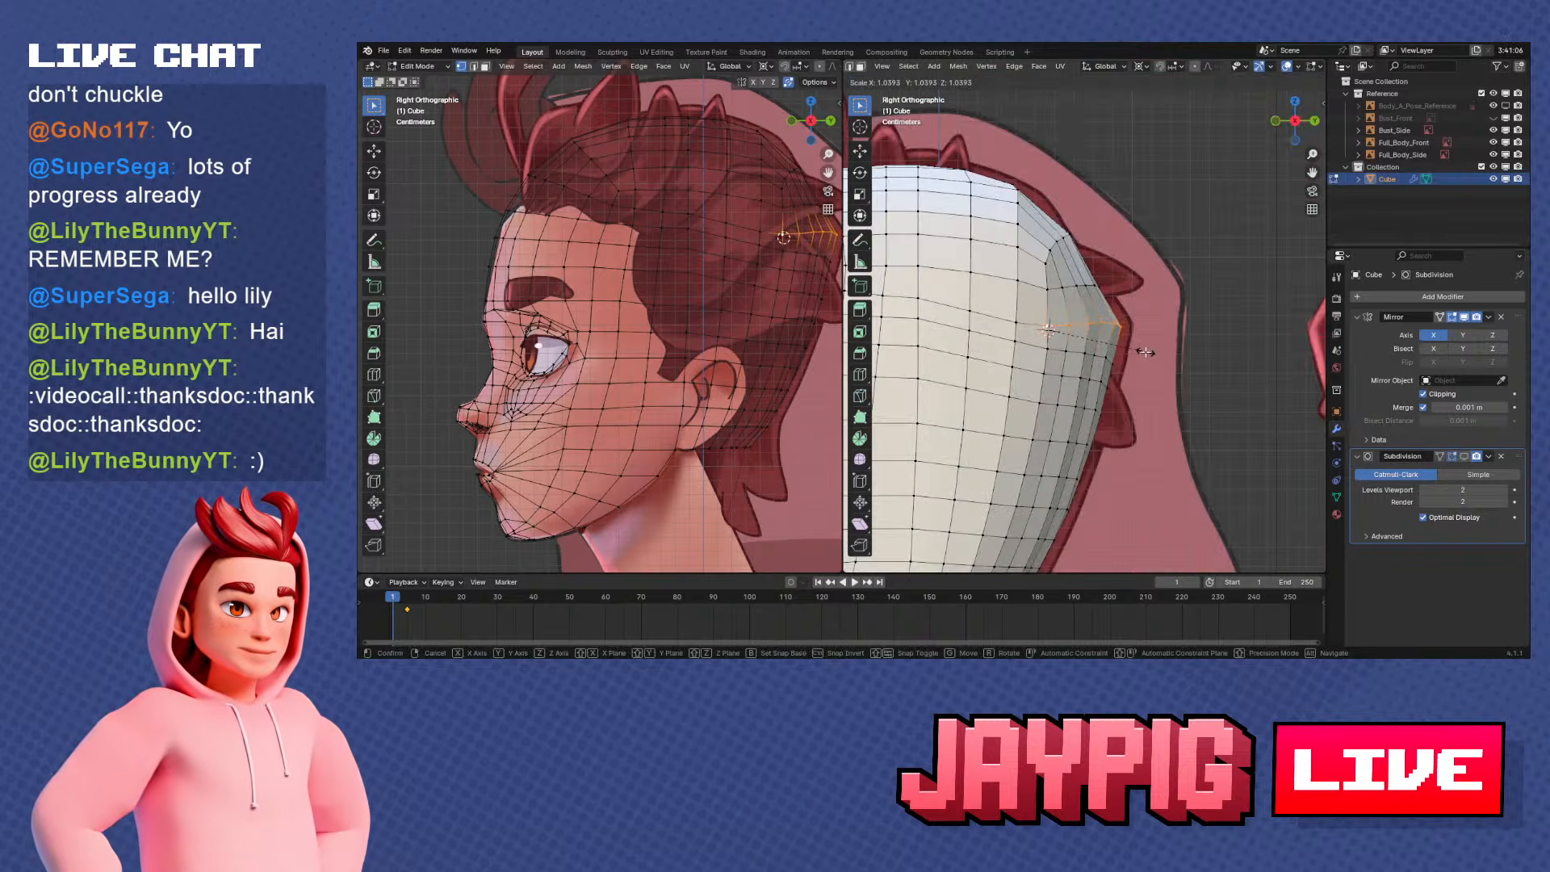
click(1145, 352)
Adjust the row's spacing by sliding the vertex just in front of the side corner slightly along its edge
scroll(1089, 331, up, 1)
right_click(1023, 328)
key(g)
key(g)
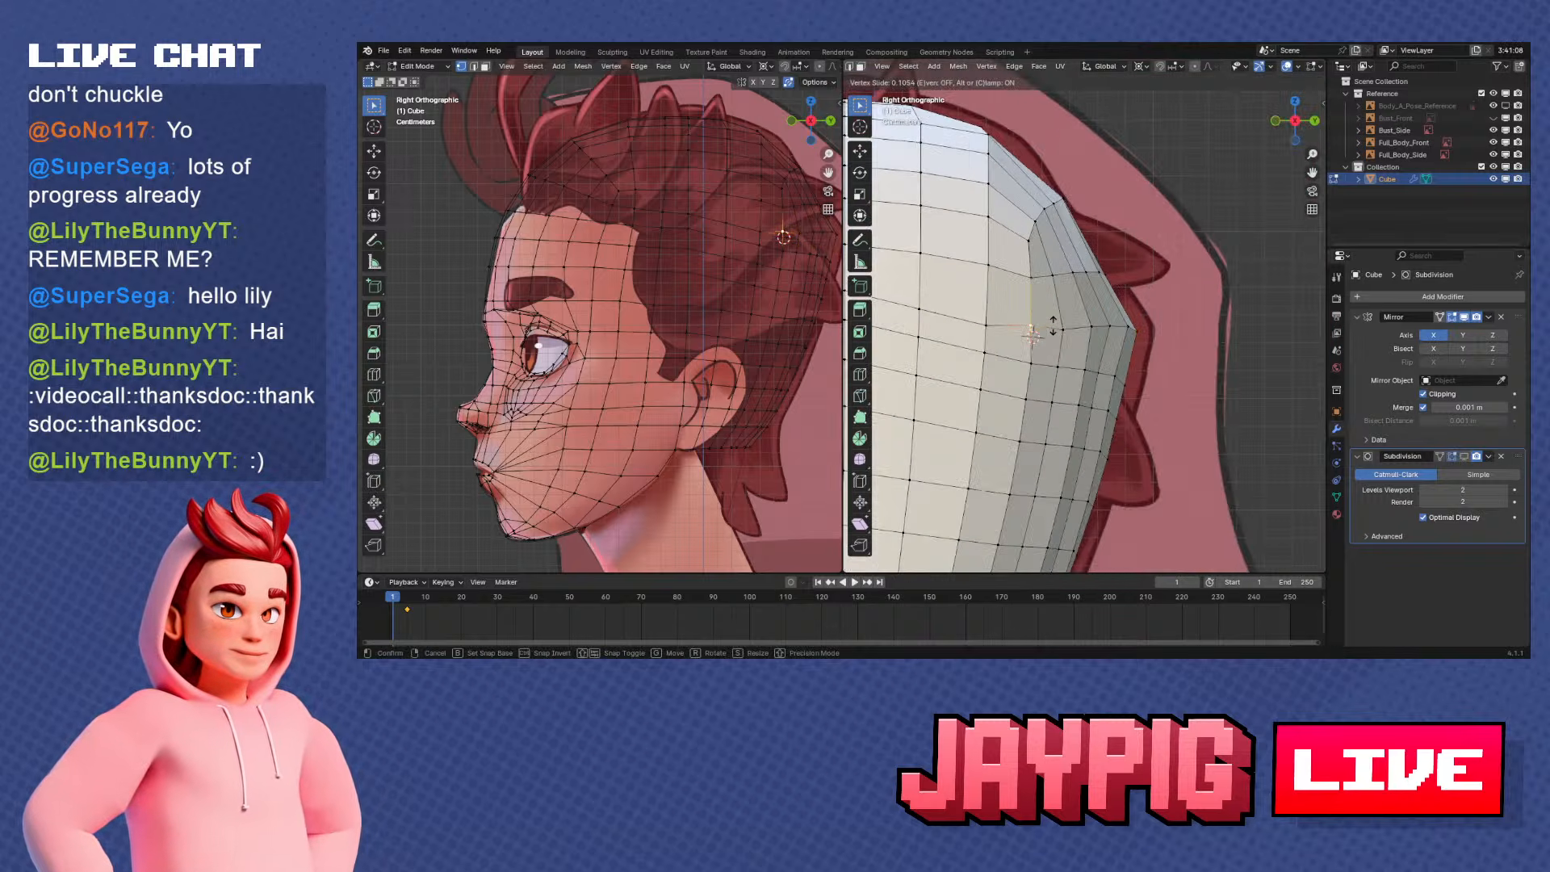
right_click(1053, 328)
scroll(1056, 330, down, 1)
right_click(1008, 323)
key(g)
key(g)
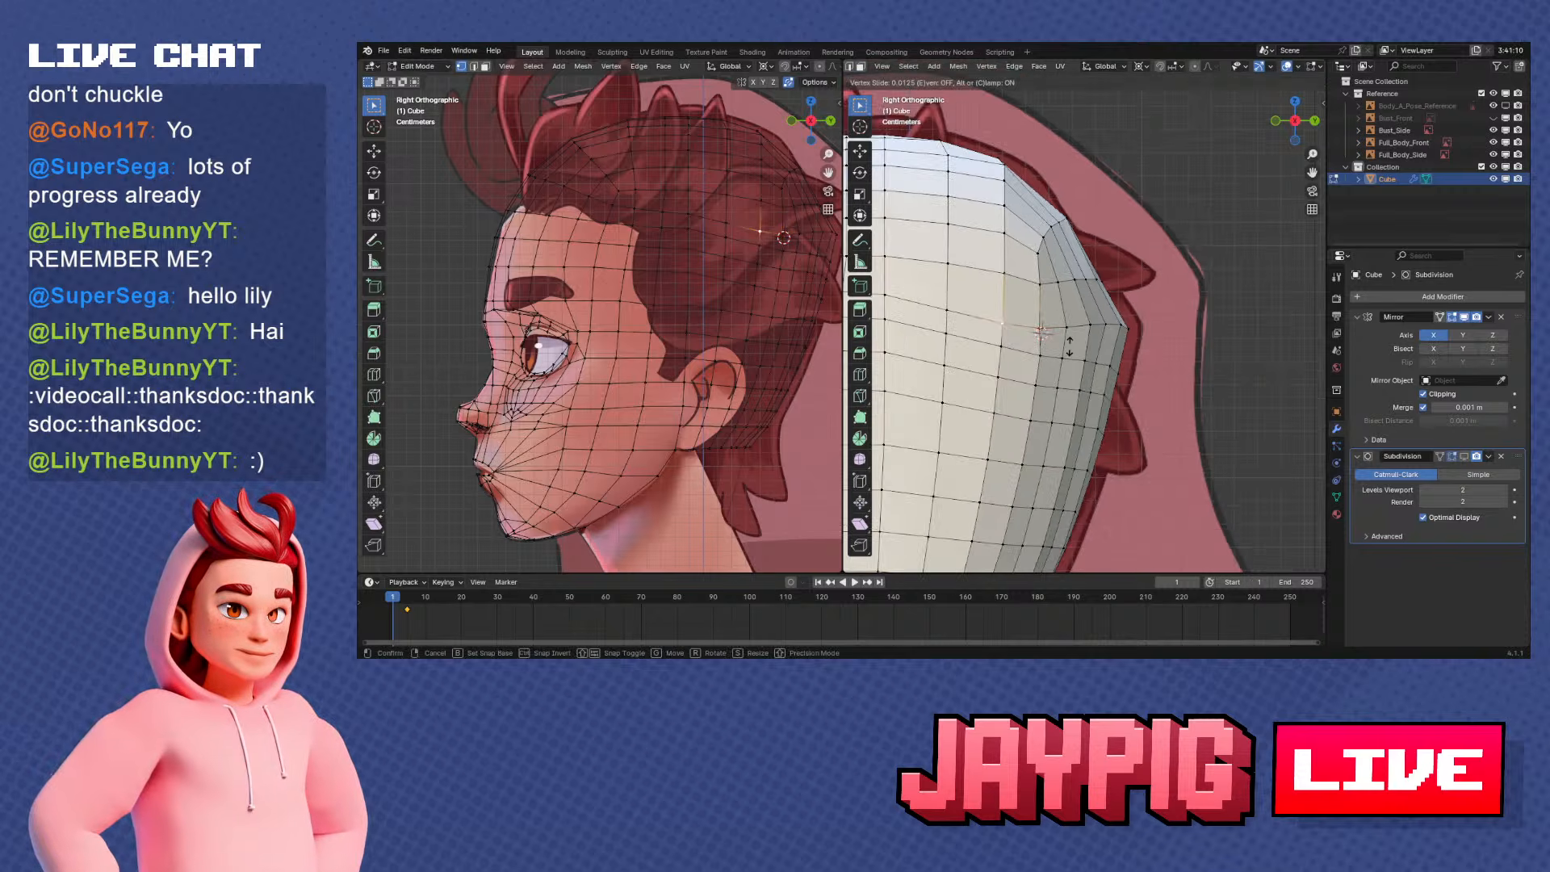
click(1067, 340)
Slide the row's side corner vertex and the vertex just behind it to even out their spacing
right_click(1043, 328)
key(g)
key(g)
click(1069, 327)
right_click(1068, 326)
key(g)
key(g)
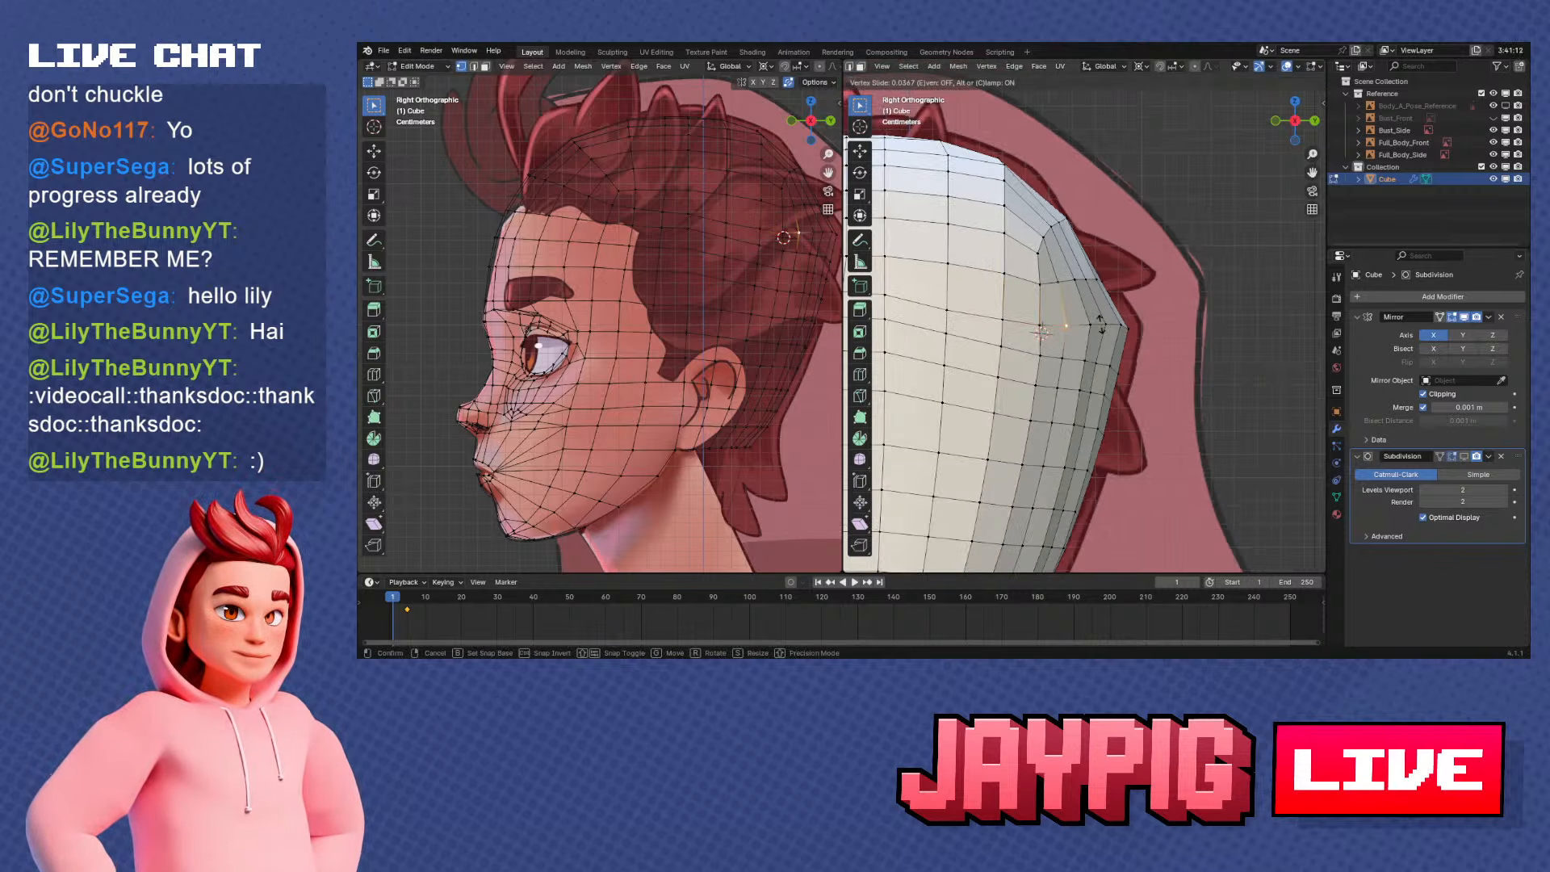
click(1100, 324)
Slide the row's remaining rear vertices one by one along their edges, out to the vertices nearest the back outline
right_click(1096, 325)
key(g)
key(g)
click(1122, 332)
right_click(1112, 326)
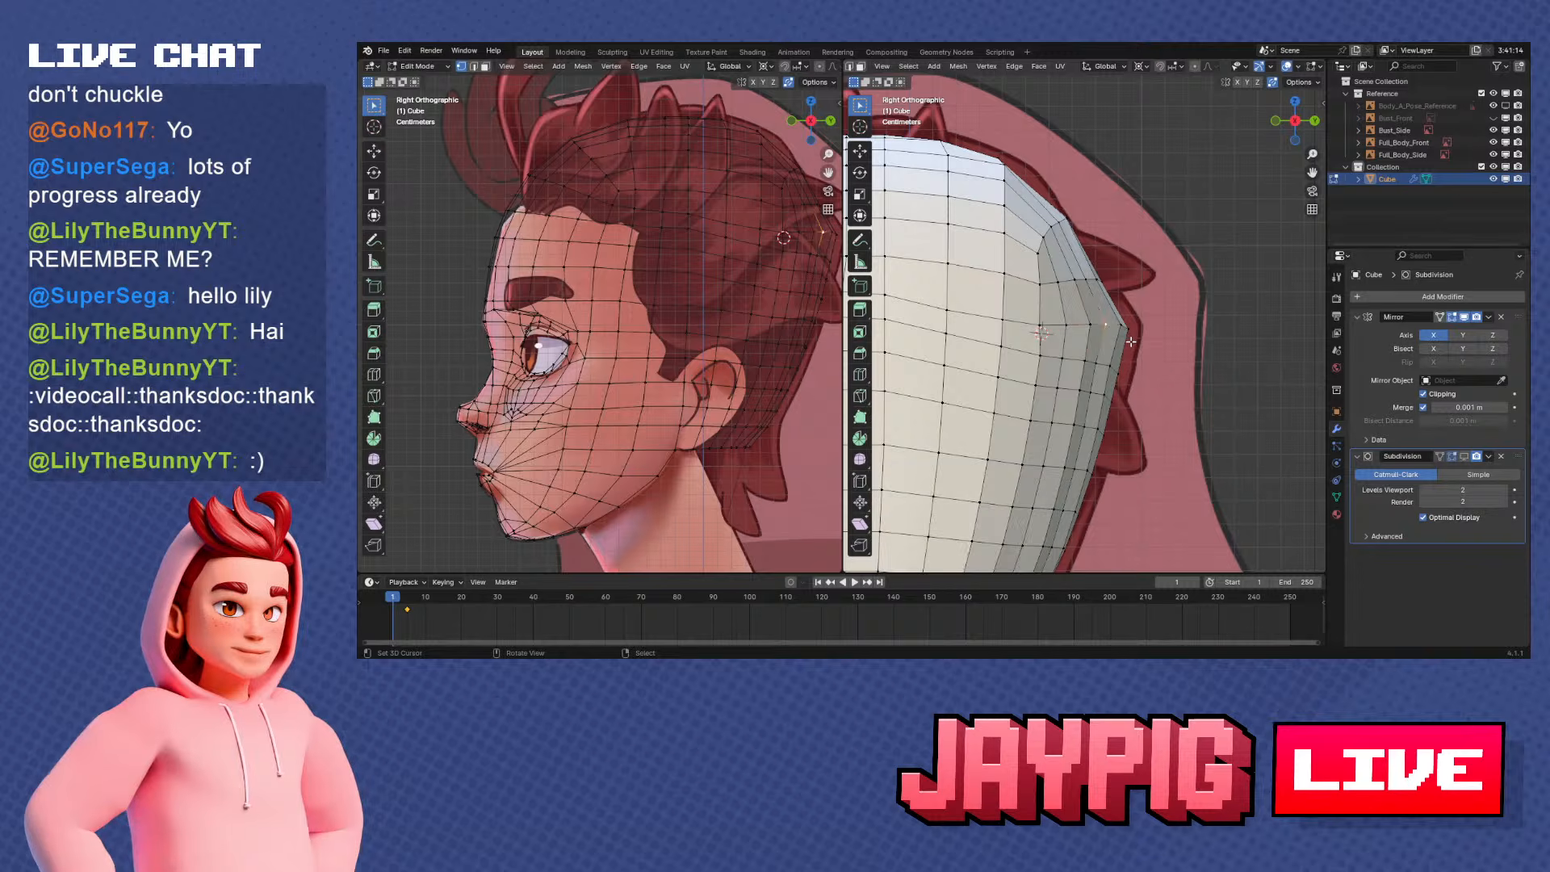
key(g)
key(g)
click(1122, 325)
key(shift+v)
click(1134, 329)
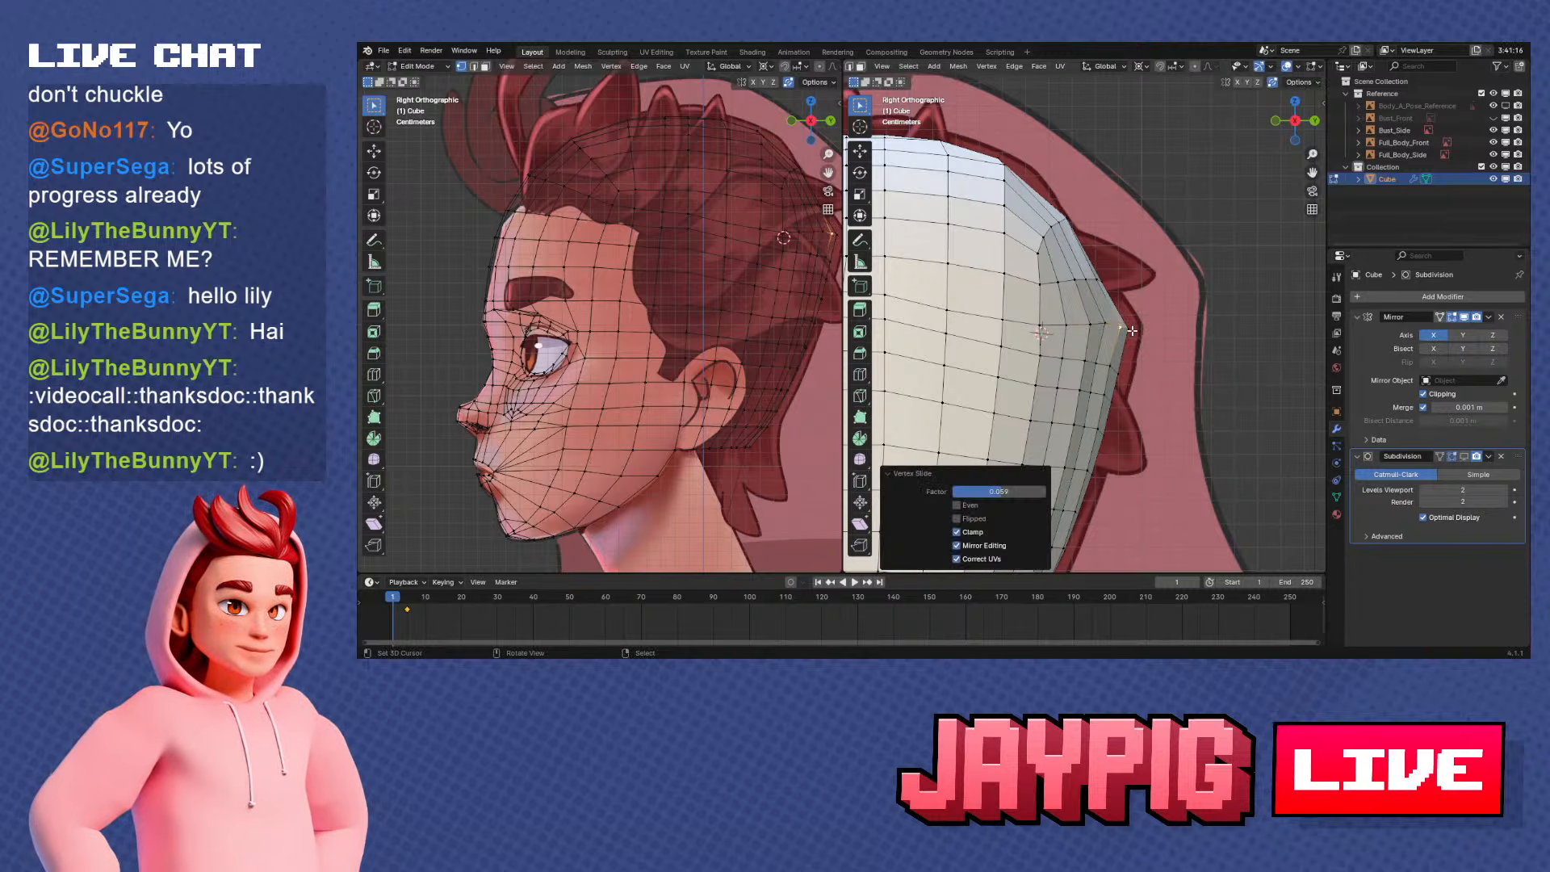
right_click(1110, 327)
key(shift+v)
click(1114, 331)
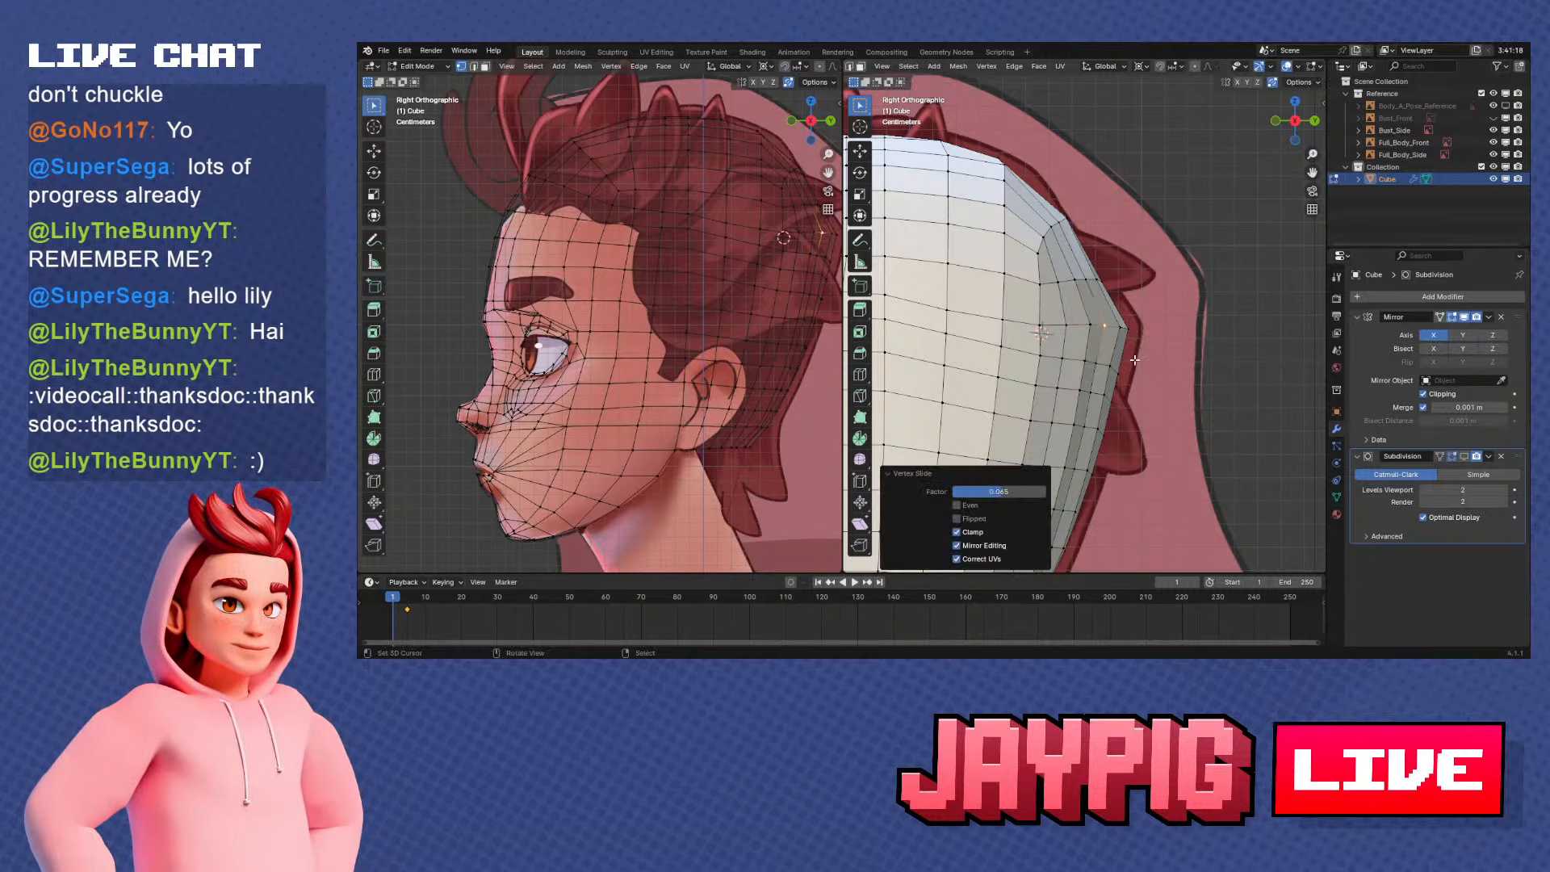
In the back view, slide the two upper vertices beside the mirror line sideways to straighten their column
middle_drag(1114, 331, 1093, 313)
key(KP_1)
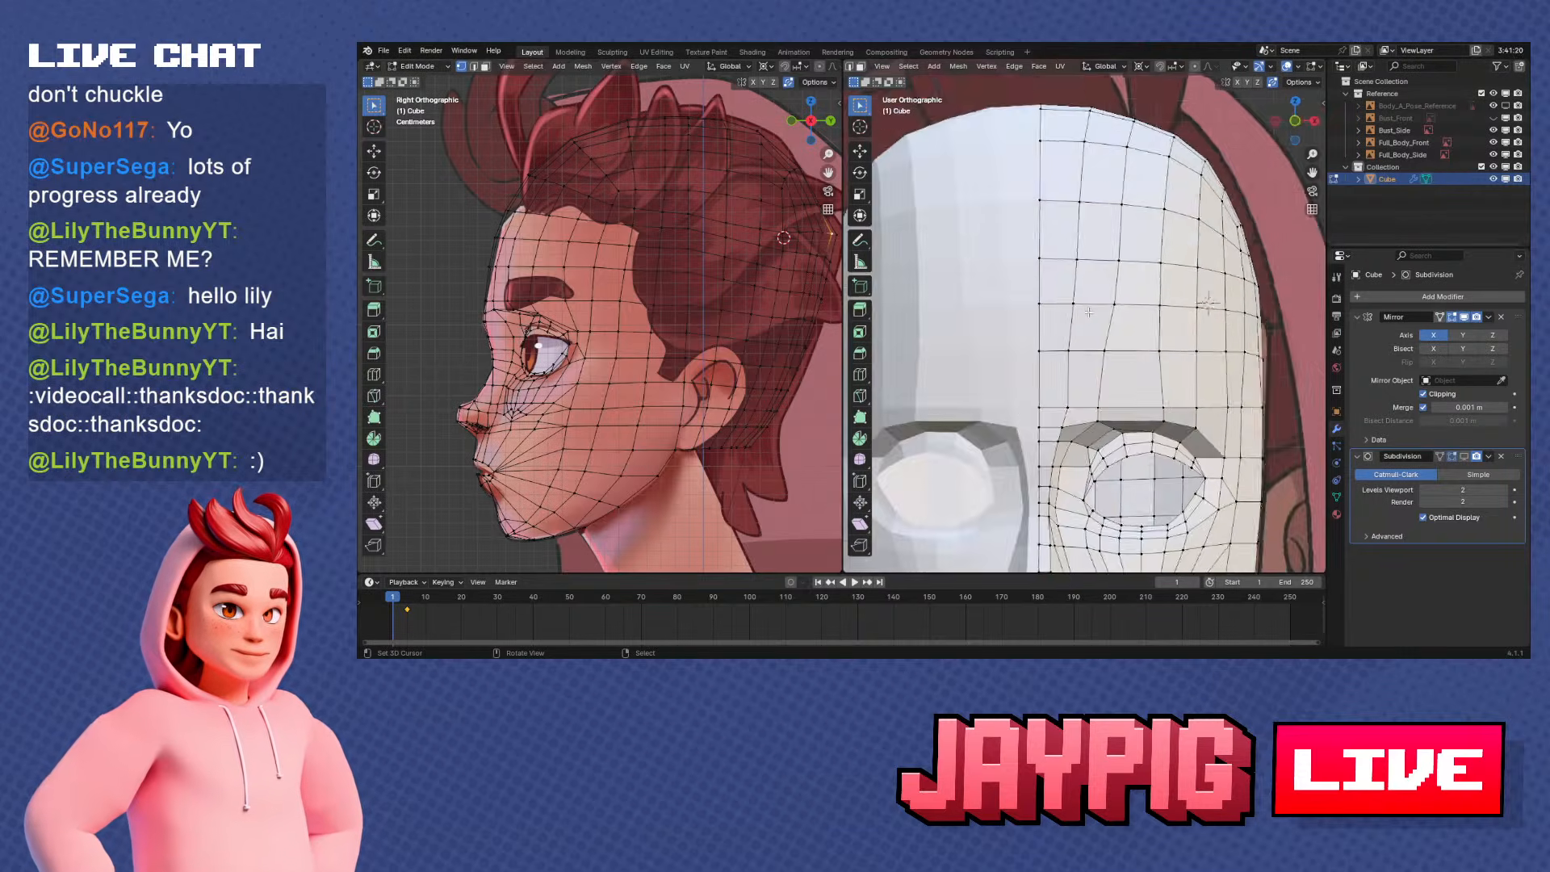
key(KP_3)
key(KP_1)
key(ctrl+KP_1)
scroll(1087, 311, down, 3)
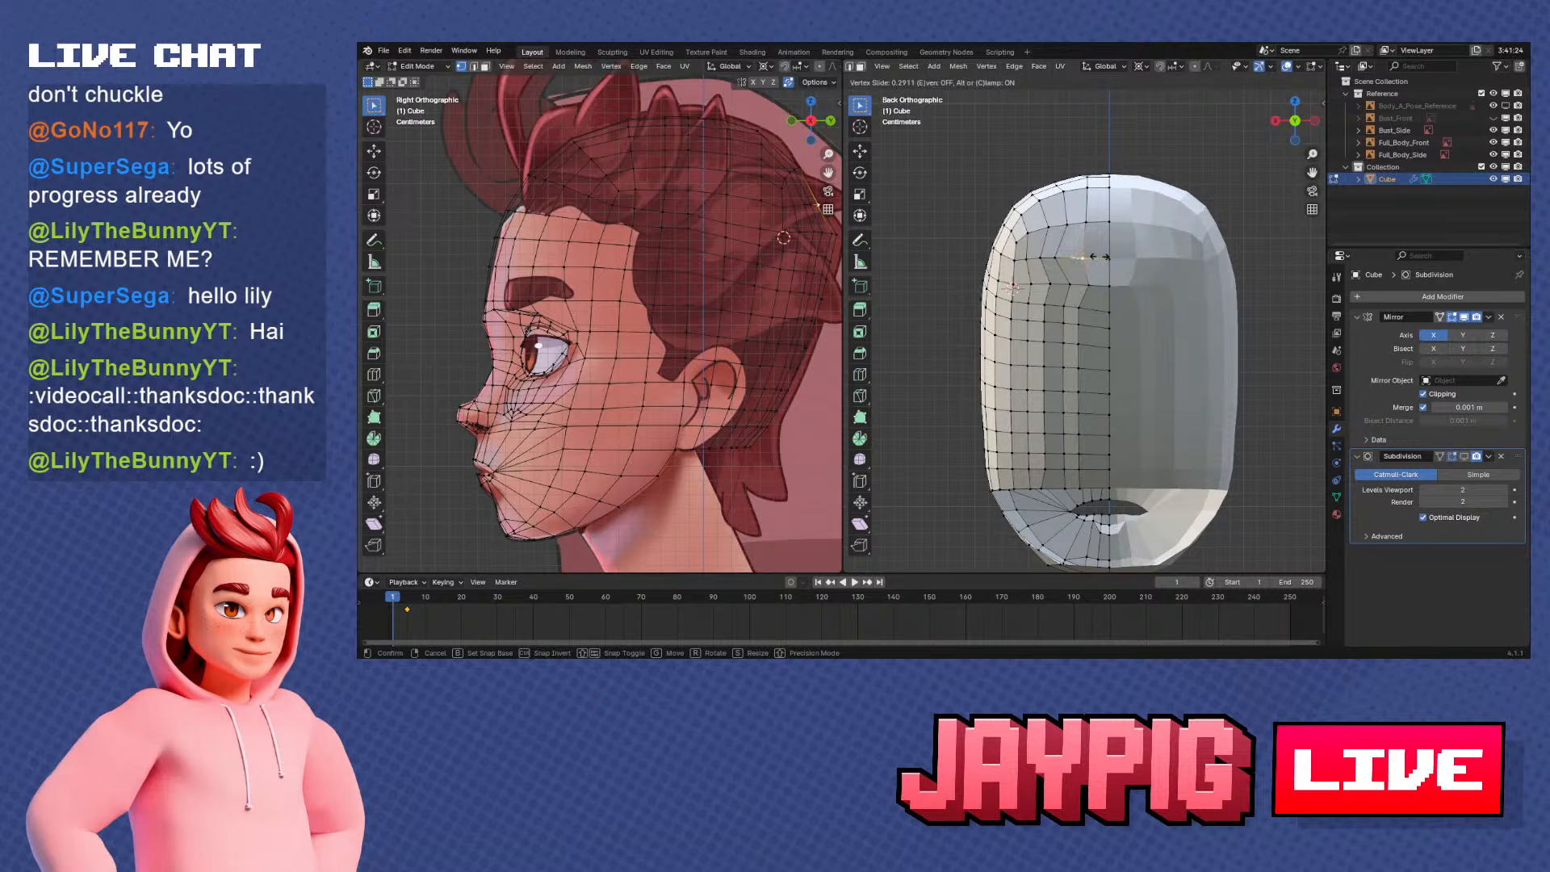
click(1101, 257)
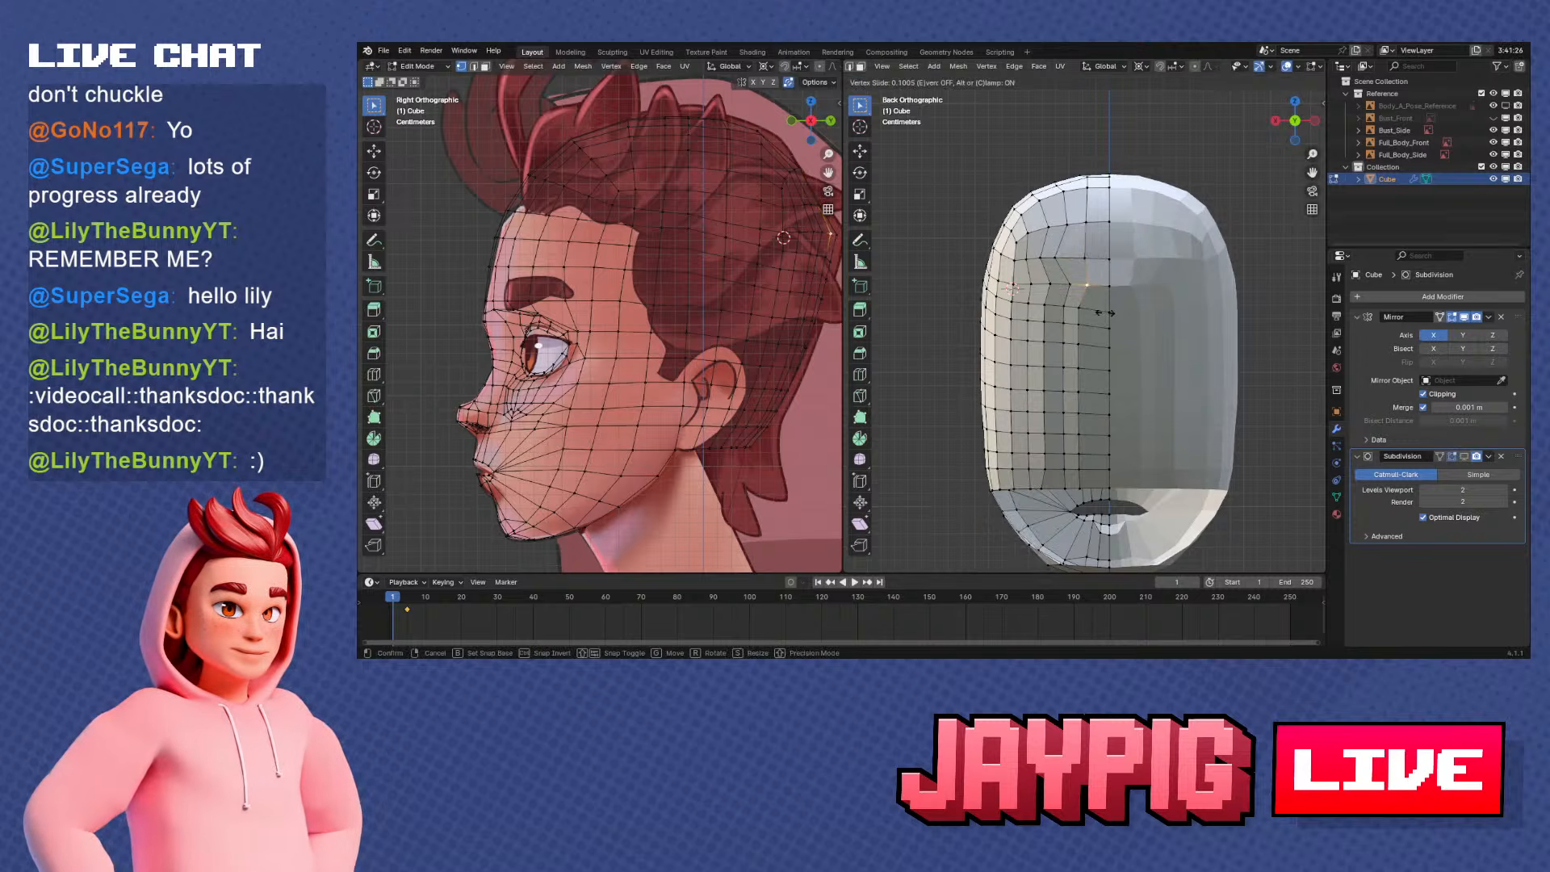
click(1105, 313)
Select the vertical vertex column beside the mirror line from the crown down to the rear skull border
right_click(1086, 187)
shift+middle_drag(1088, 367, 1096, 331)
ctrl+right_click(1092, 446)
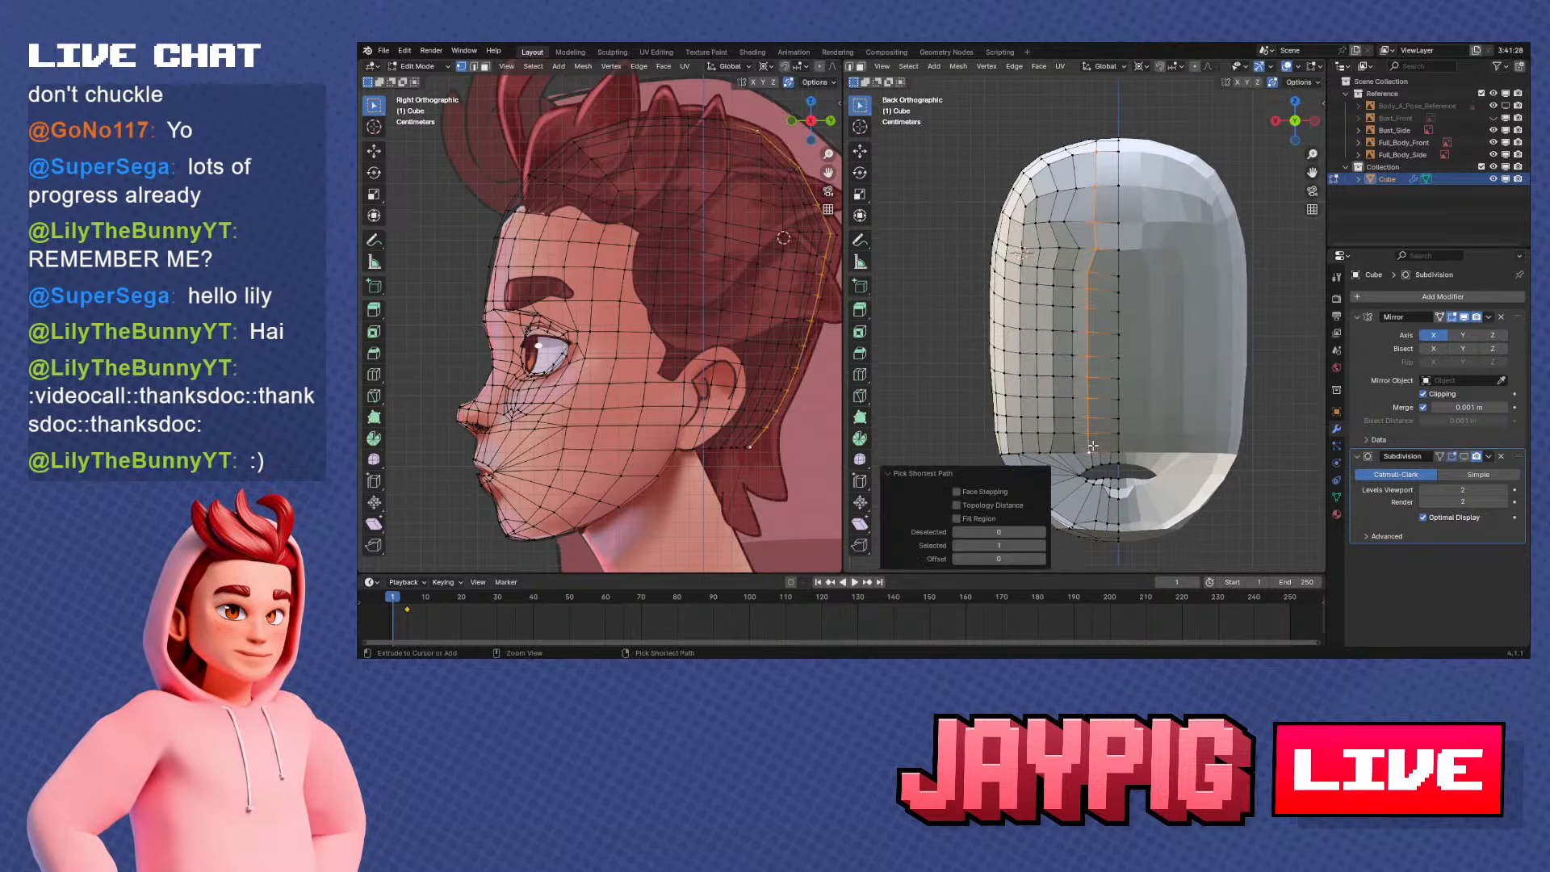
key(s)
key(x)
key(0)
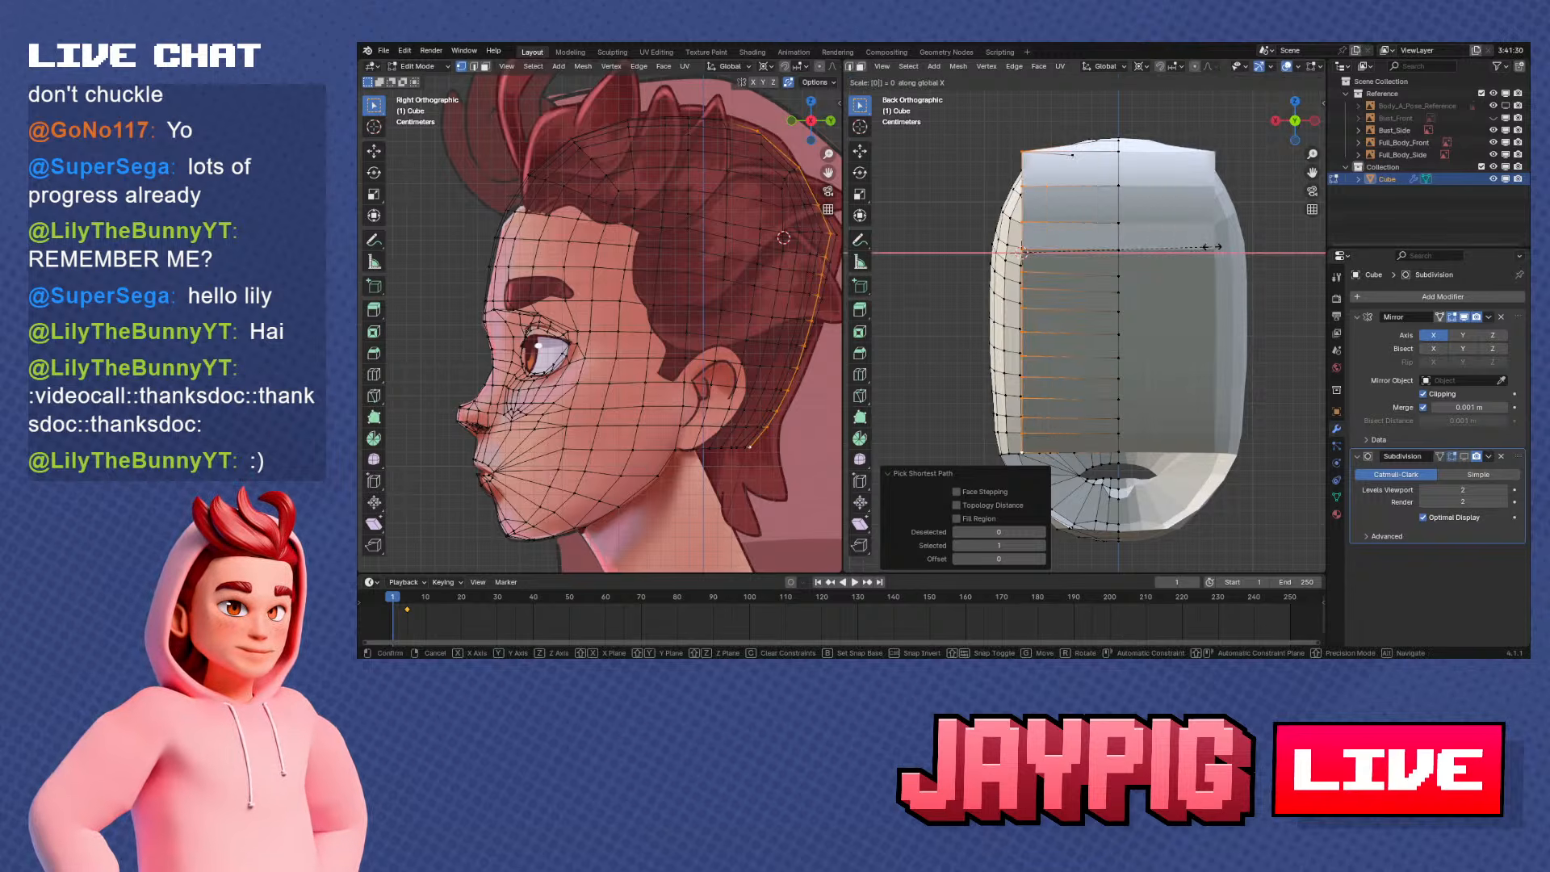
key(Escape)
Switch the pivot from the 3D cursor to the selection's centre and flatten the column by scaling X to 0
click(1173, 140)
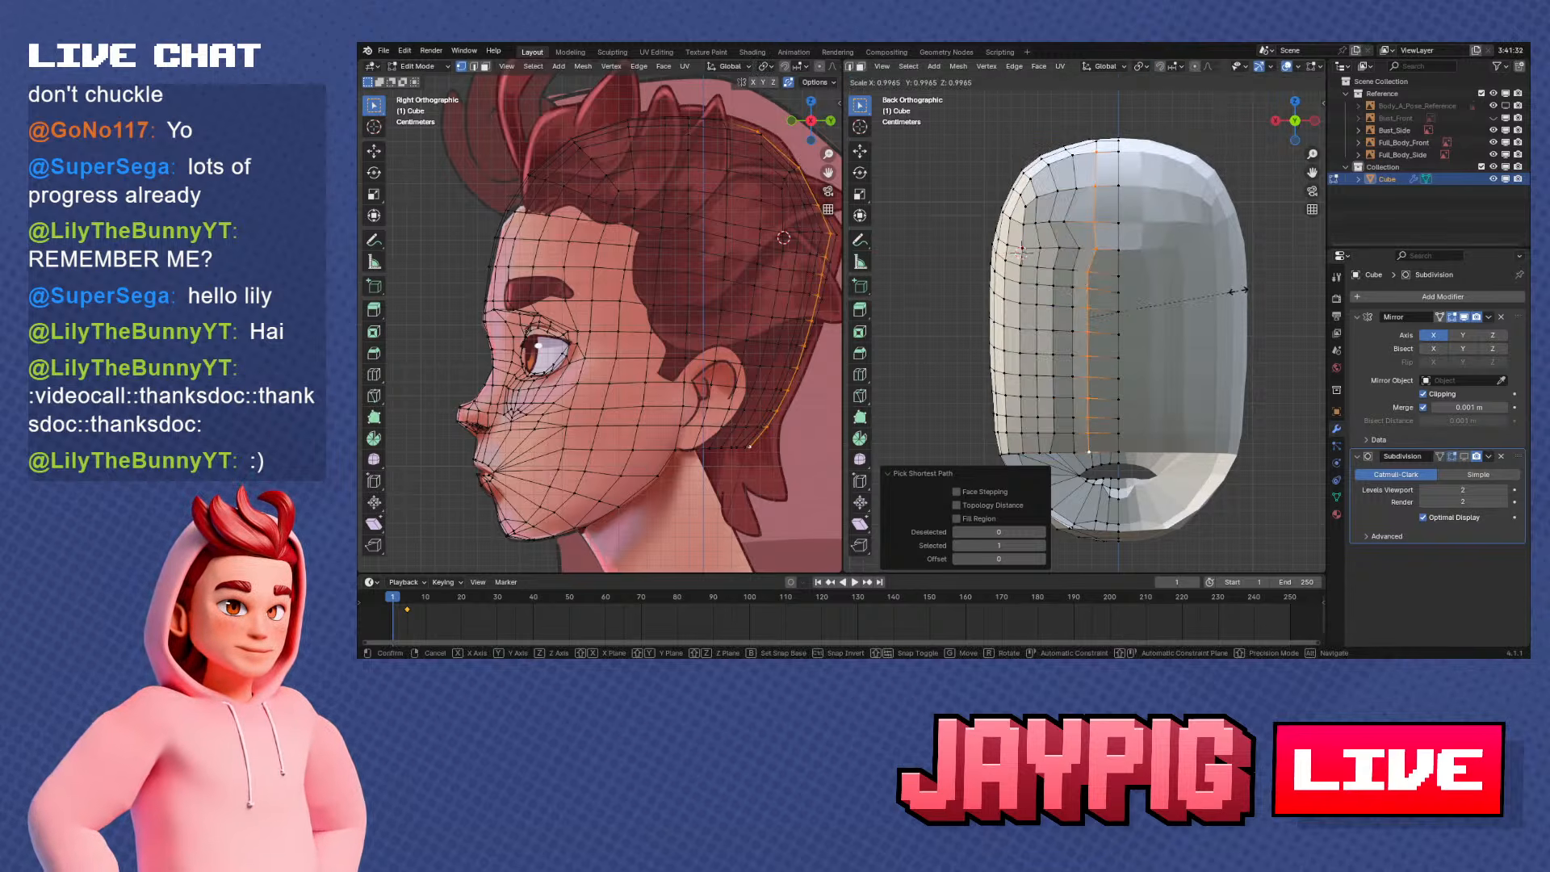
key(s)
key(x)
key(0)
key(Return)
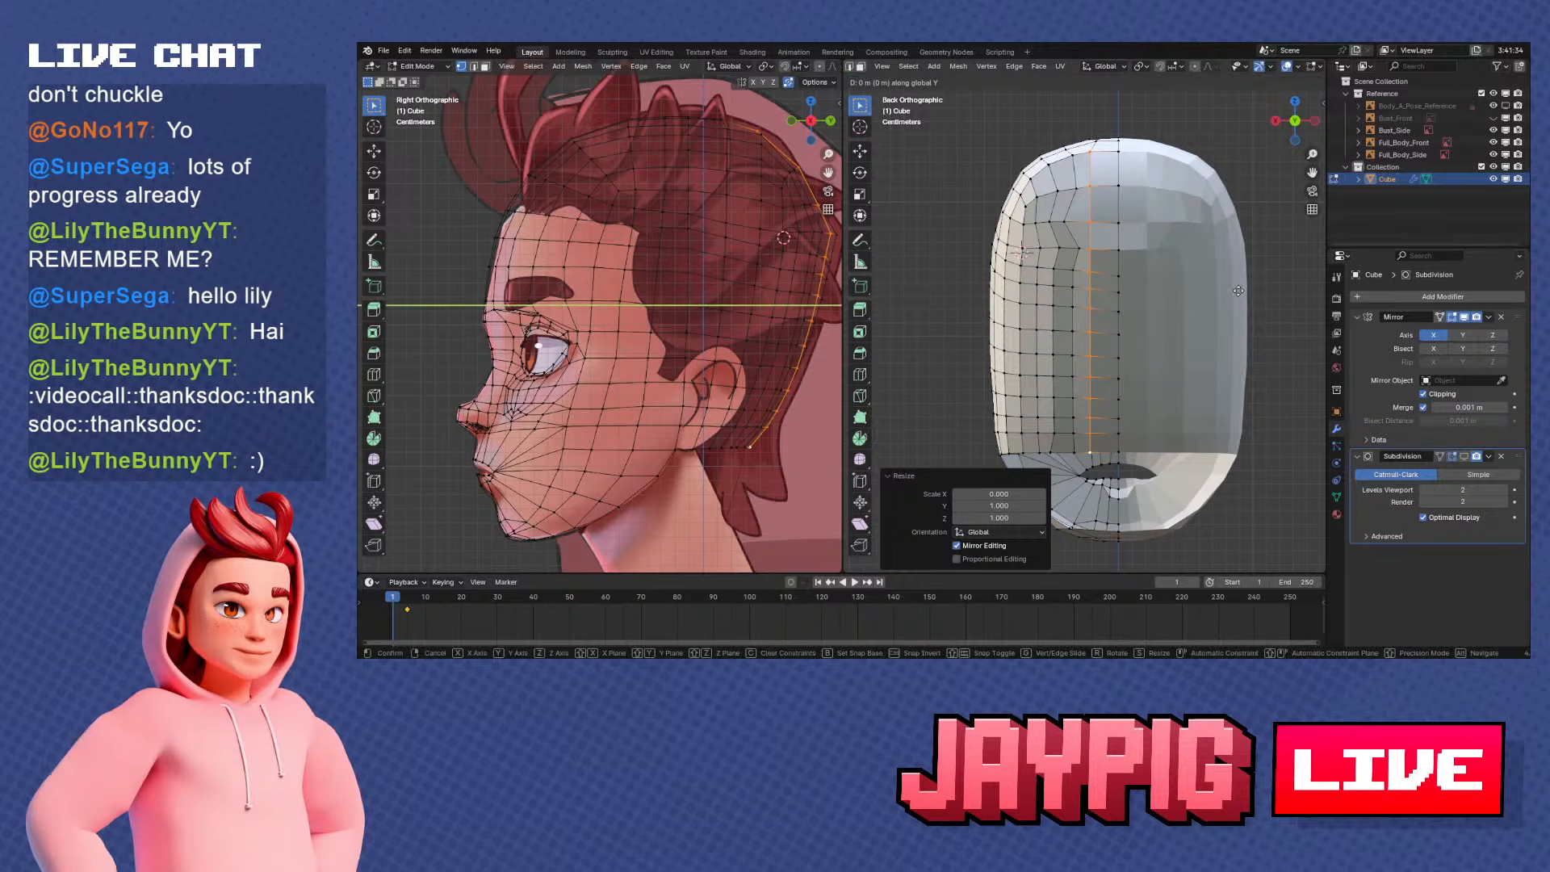
right_click(1175, 276)
key(g)
key(y)
right_click(1175, 275)
Move the flattened column about 0.005 m along X toward the mirror line
key(g)
key(x)
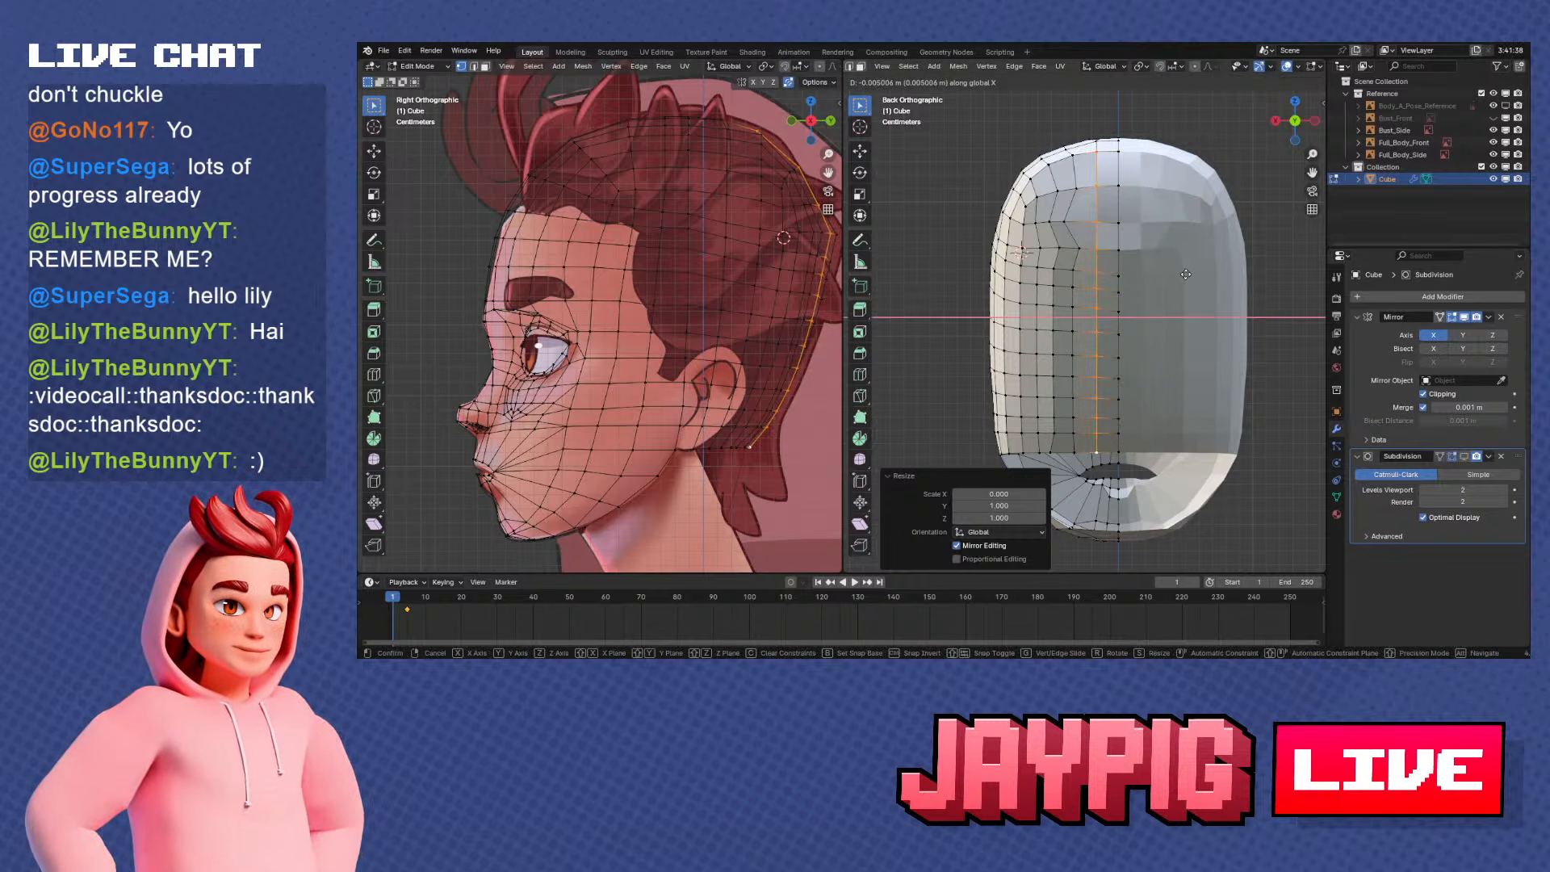
click(1185, 275)
Select the next vertical vertex column outward on the back of the head and flatten it by scaling X to 0
middle_drag(1185, 274, 1114, 212)
right_click(1091, 163)
shift+middle_drag(1084, 416, 1103, 380)
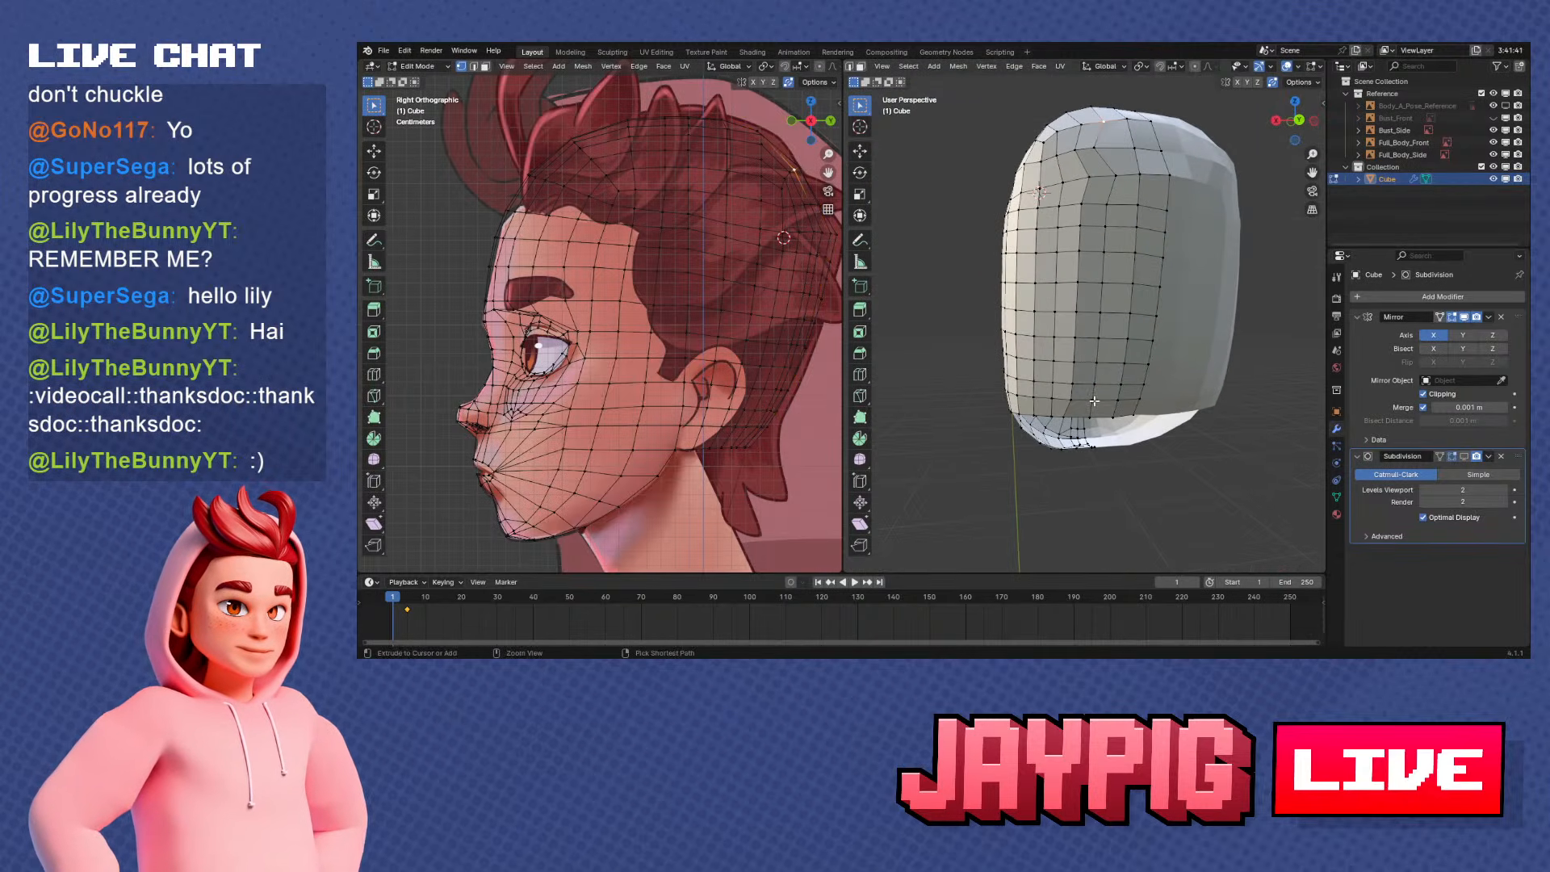
ctrl+right_click(1094, 401)
key(s)
key(x)
key(Return)
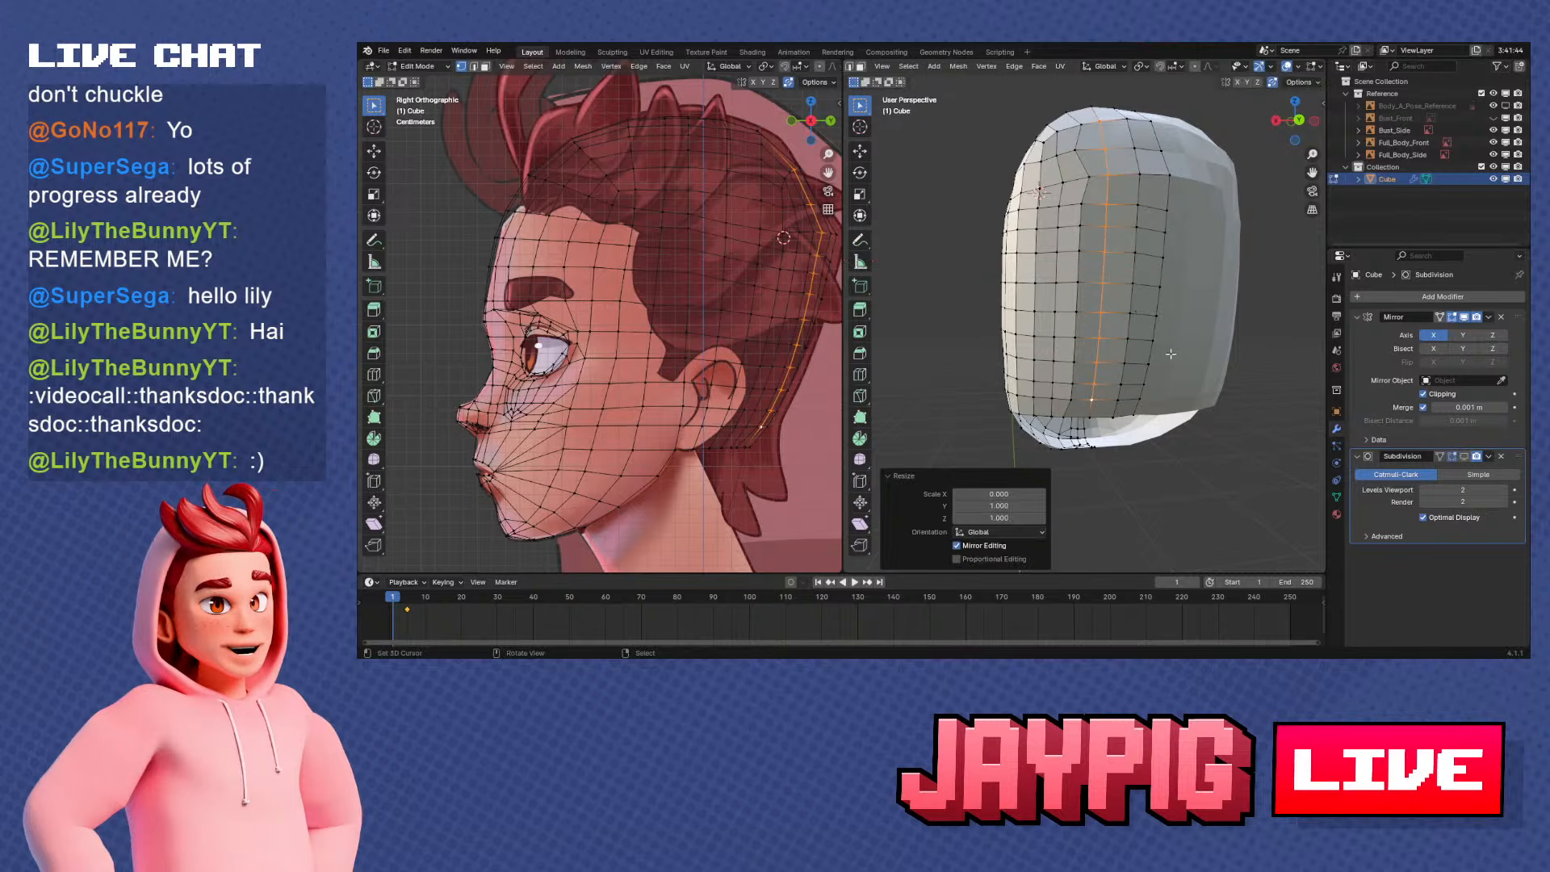
Move the second column -0.002275 m along X in the back view and 0.002413 m along Y in the side view
key(ctrl+KP_1)
key(g)
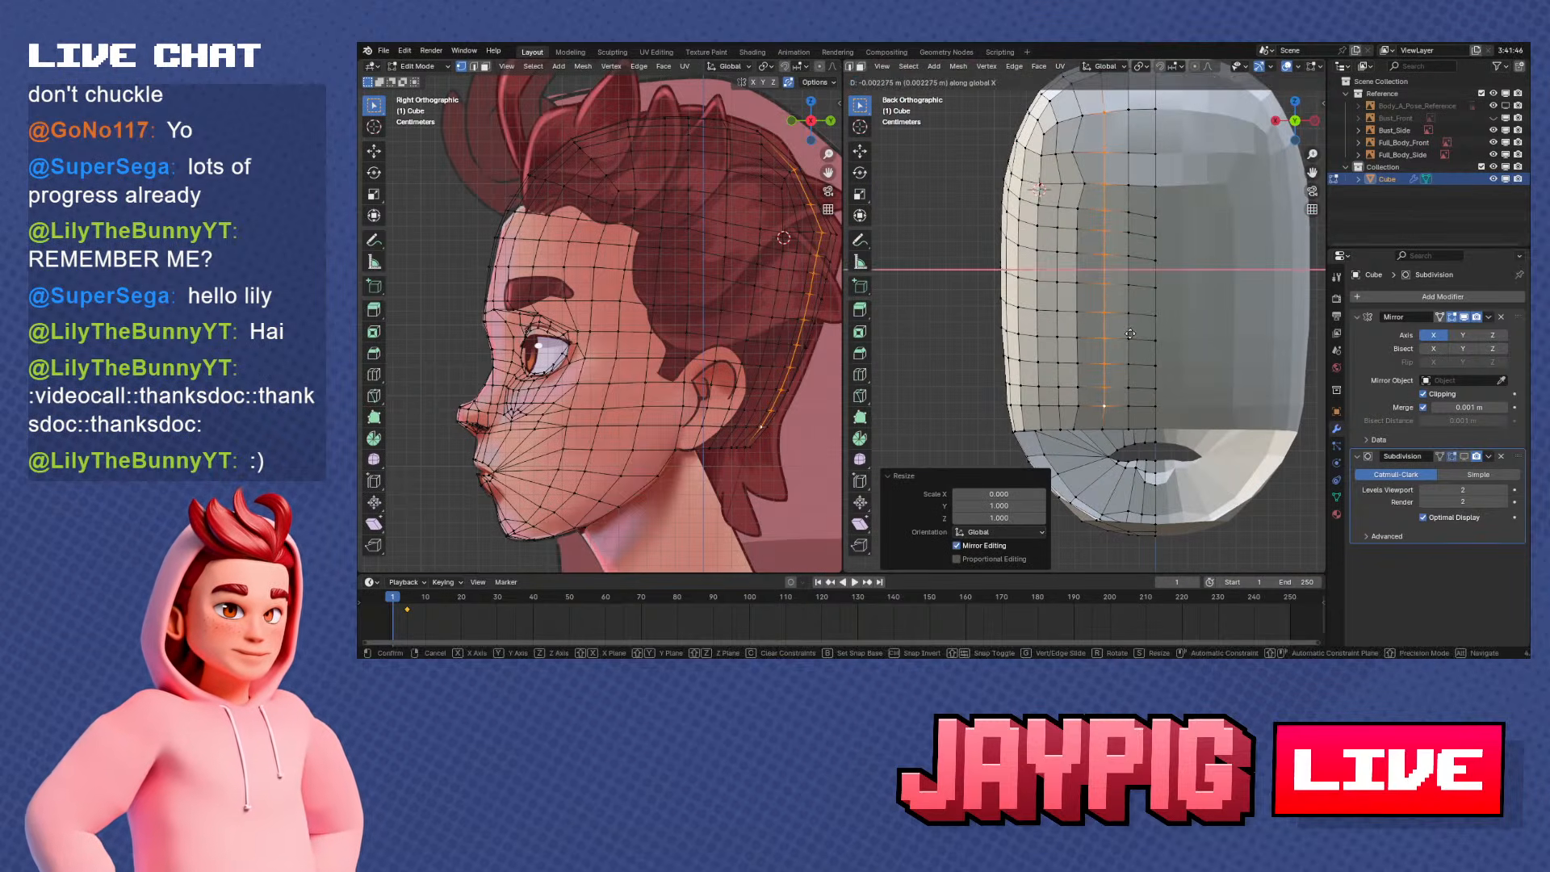
key(x)
key(Return)
key(KP_3)
key(g)
key(y)
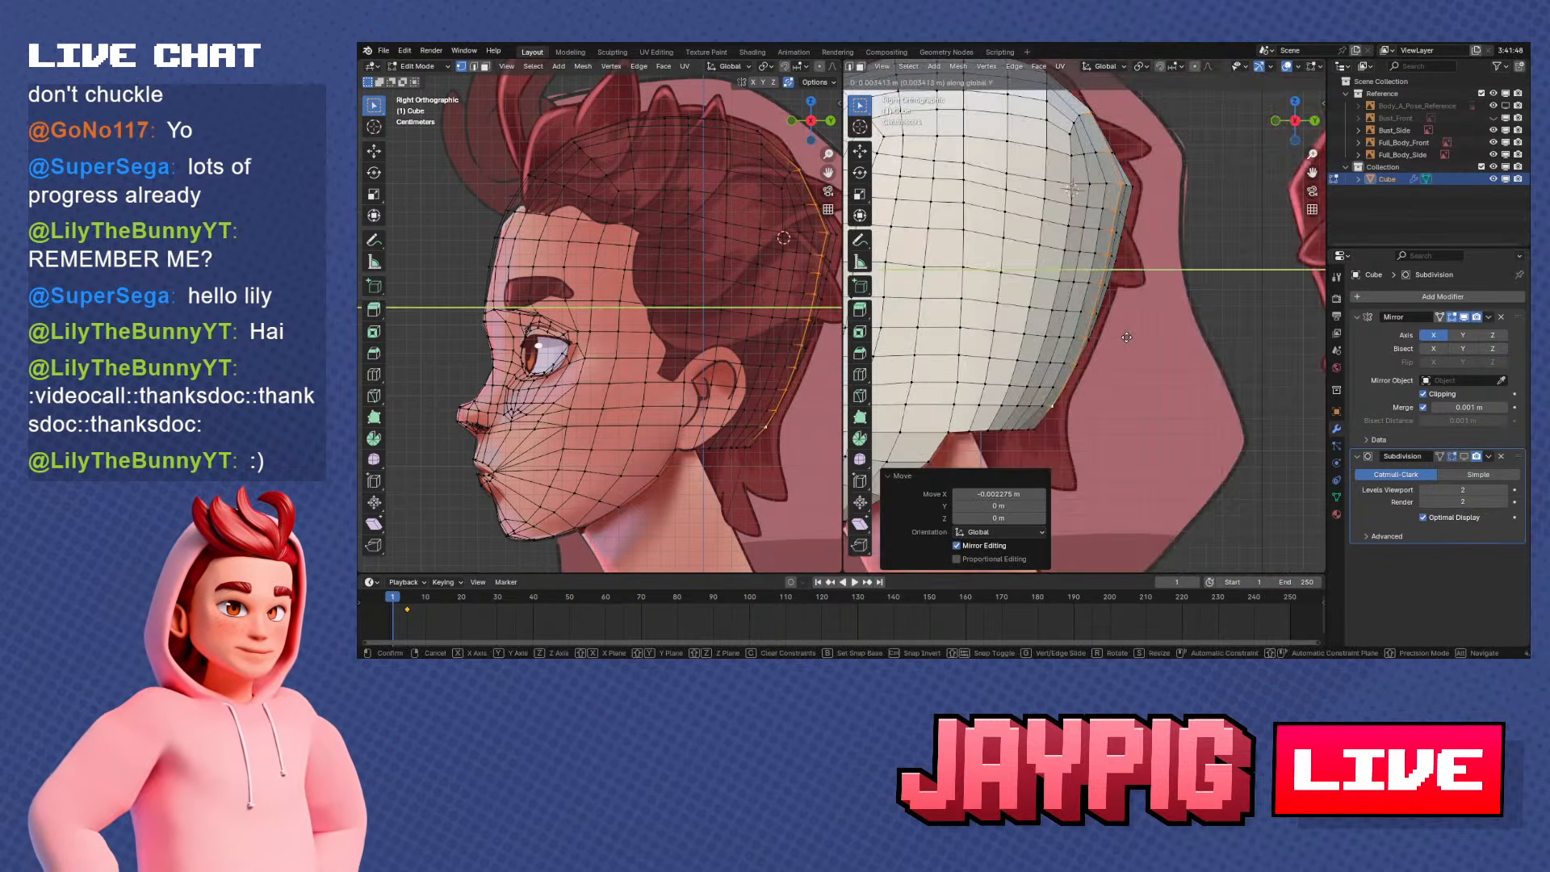
click(1127, 337)
Reselect the vertical column beside the mirror line down to the rear border and move it 0.001896 m along Y
middle_drag(1118, 295, 1059, 316)
middle_drag(1171, 143, 1110, 156)
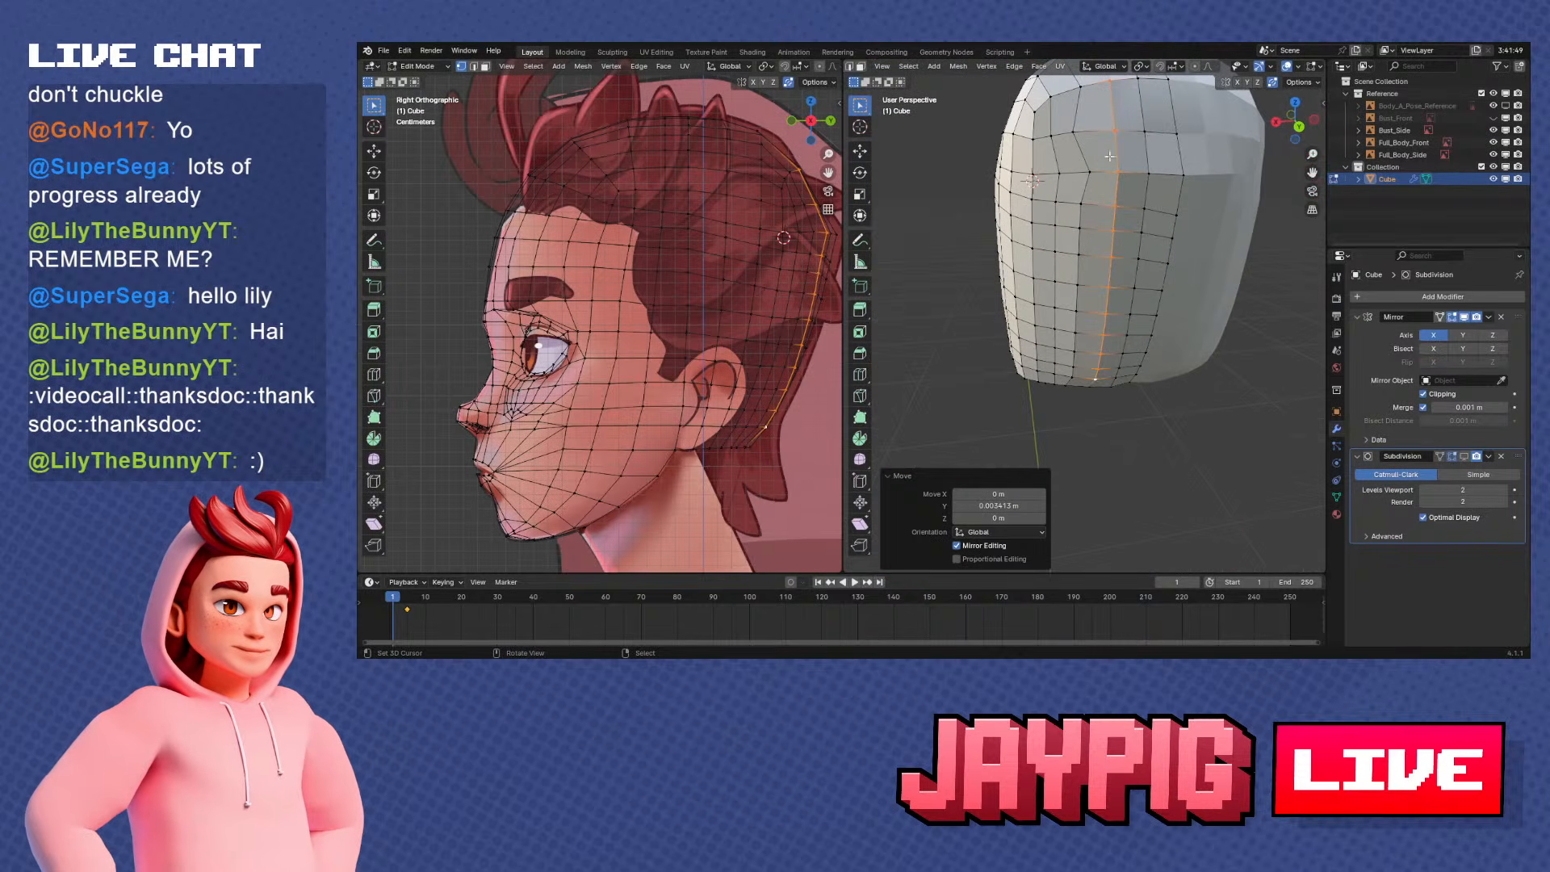
right_click(1137, 79)
middle_drag(1127, 484, 1123, 424)
ctrl+right_click(1123, 424)
key(KP_3)
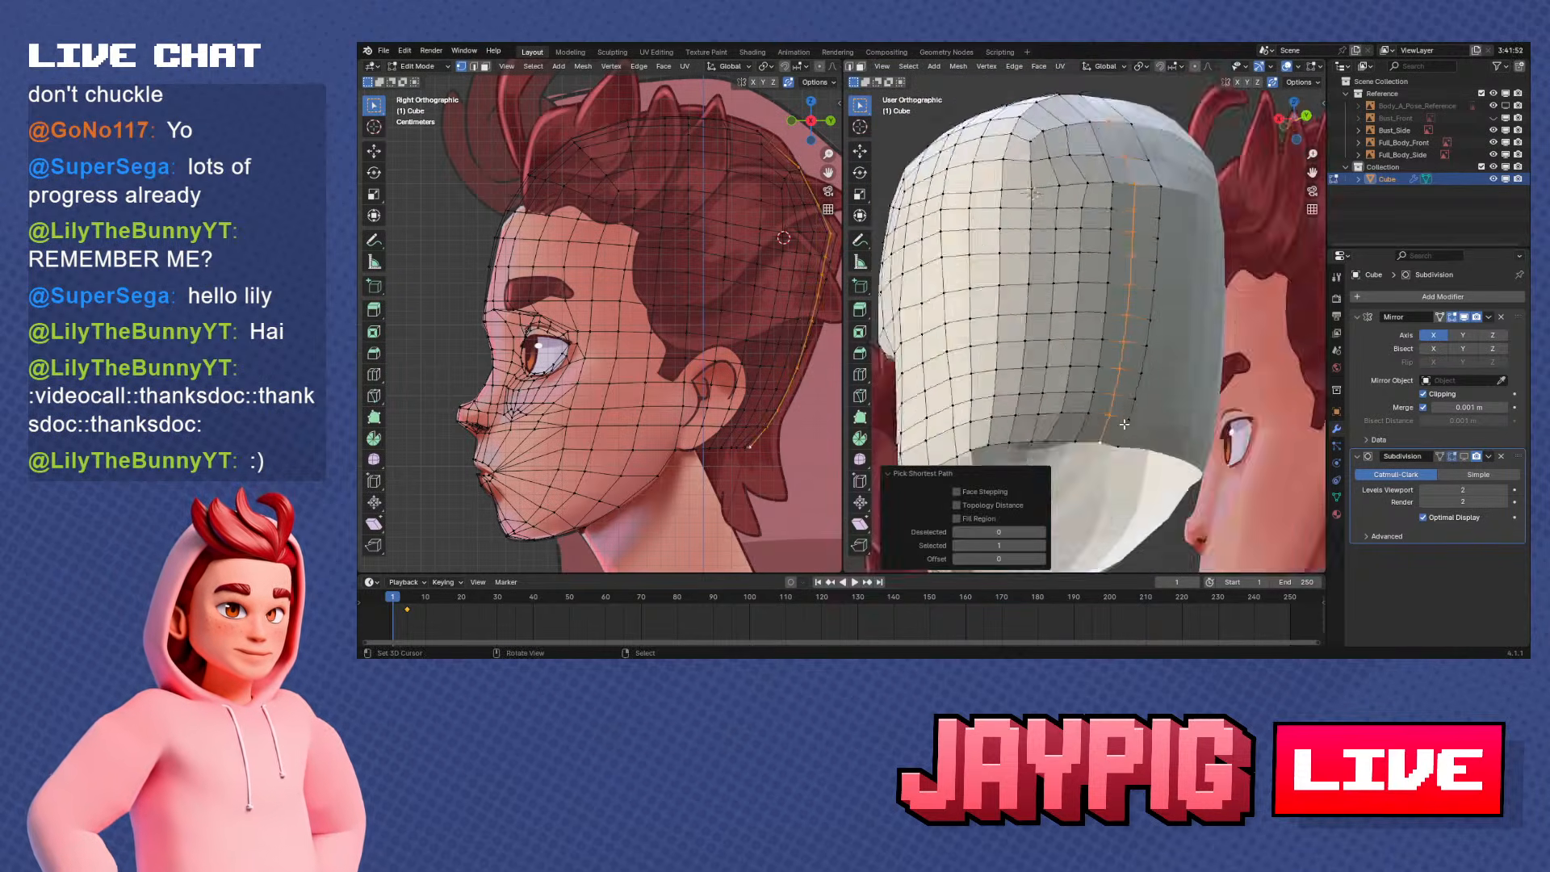
key(g)
key(y)
click(1126, 424)
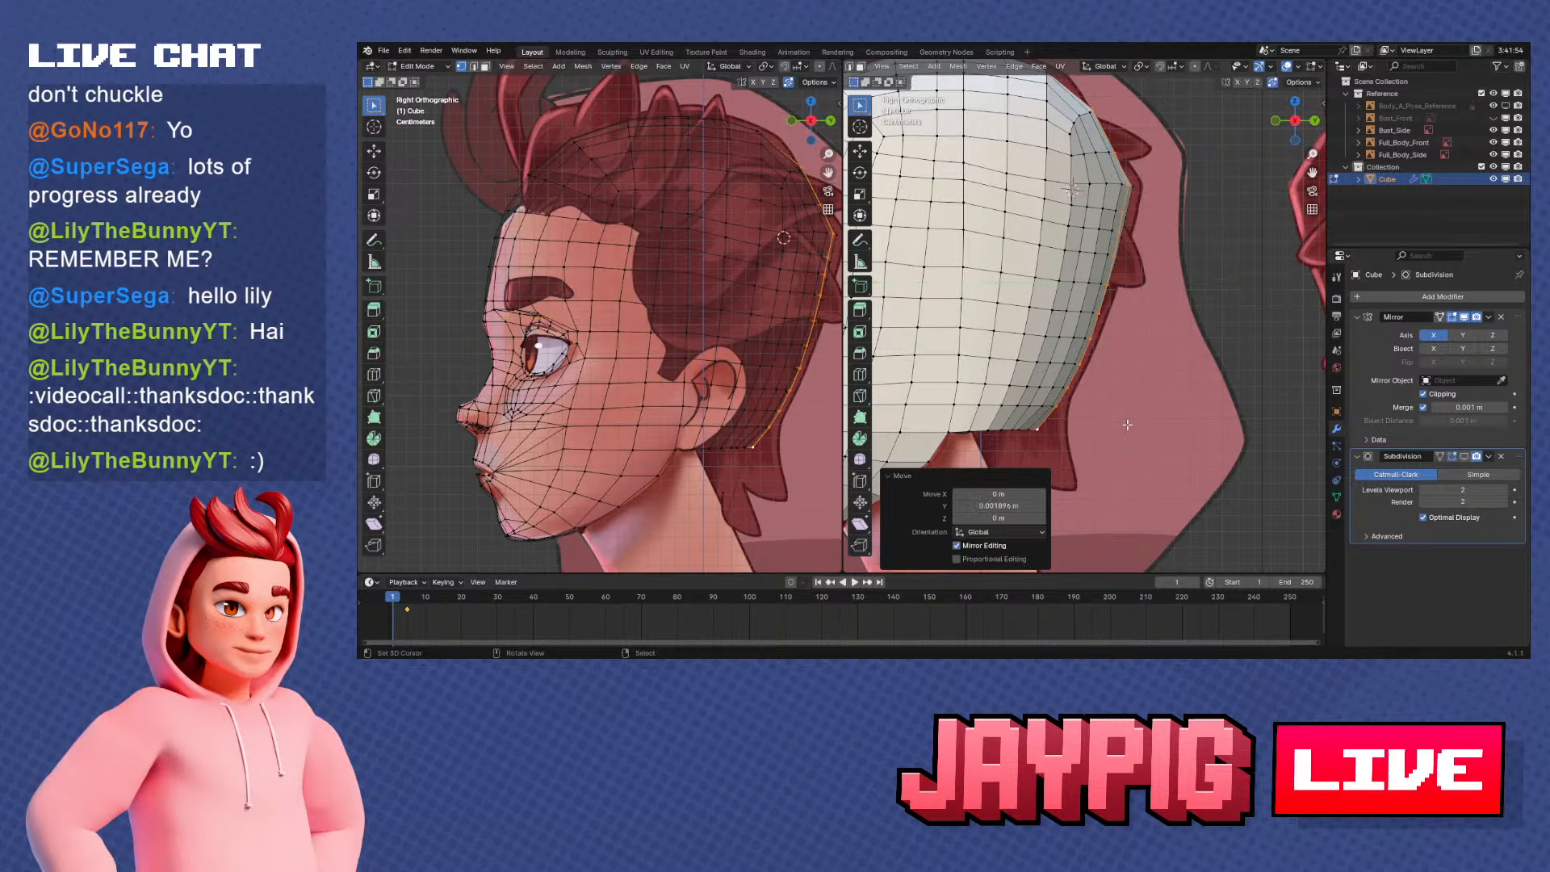
scroll(1154, 412, down, 4)
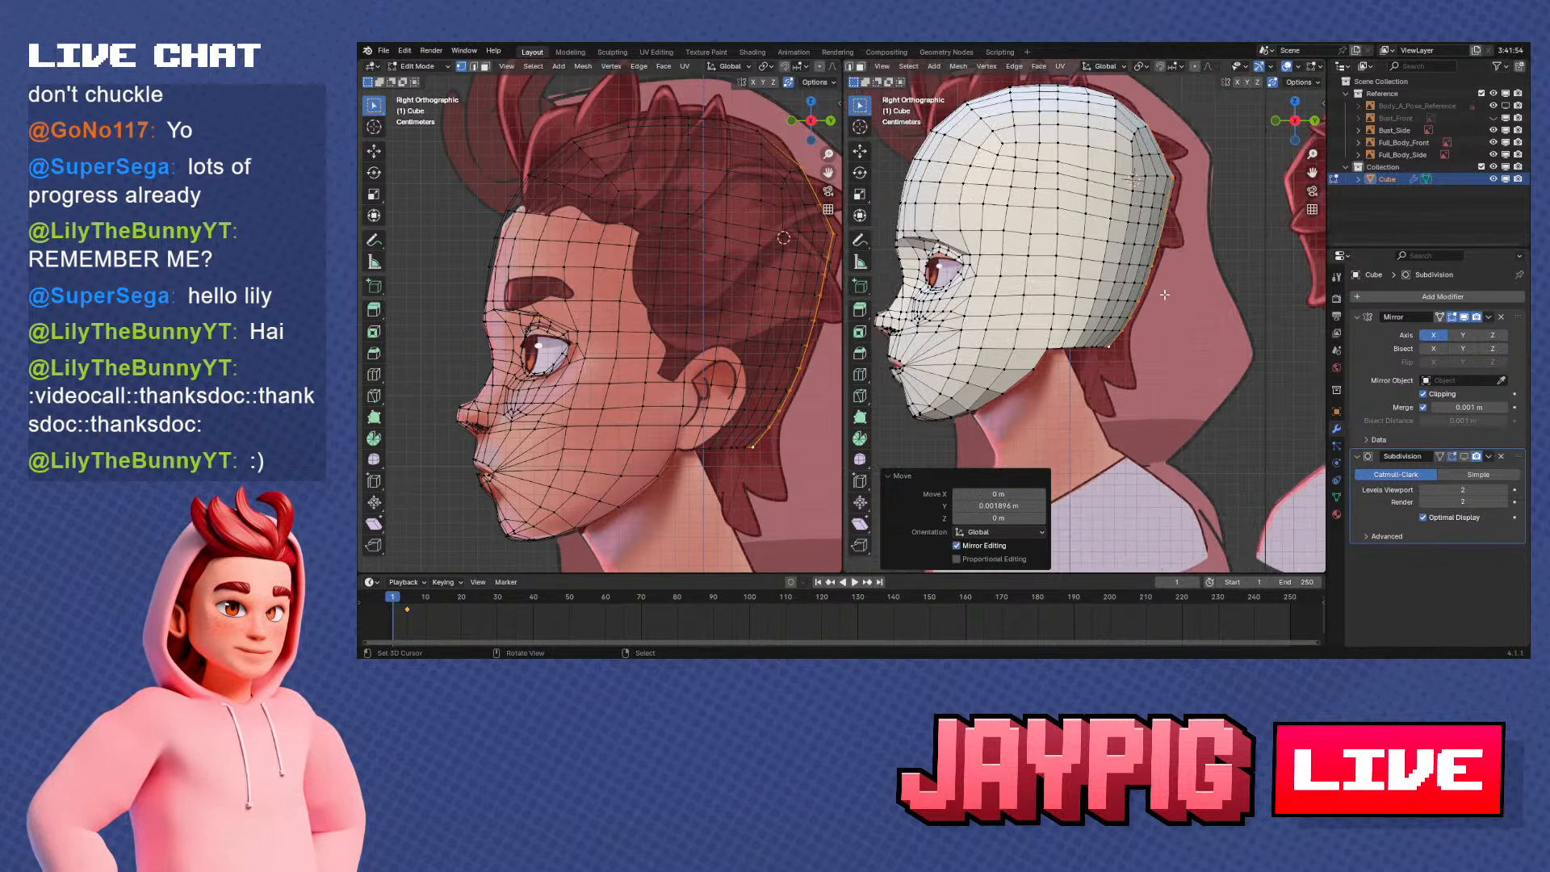
Slide a vertex of the upper rear row along its edge in the side view to even the spacing
shift+middle_drag(1165, 285, 1182, 348)
scroll(1182, 294, up, 1)
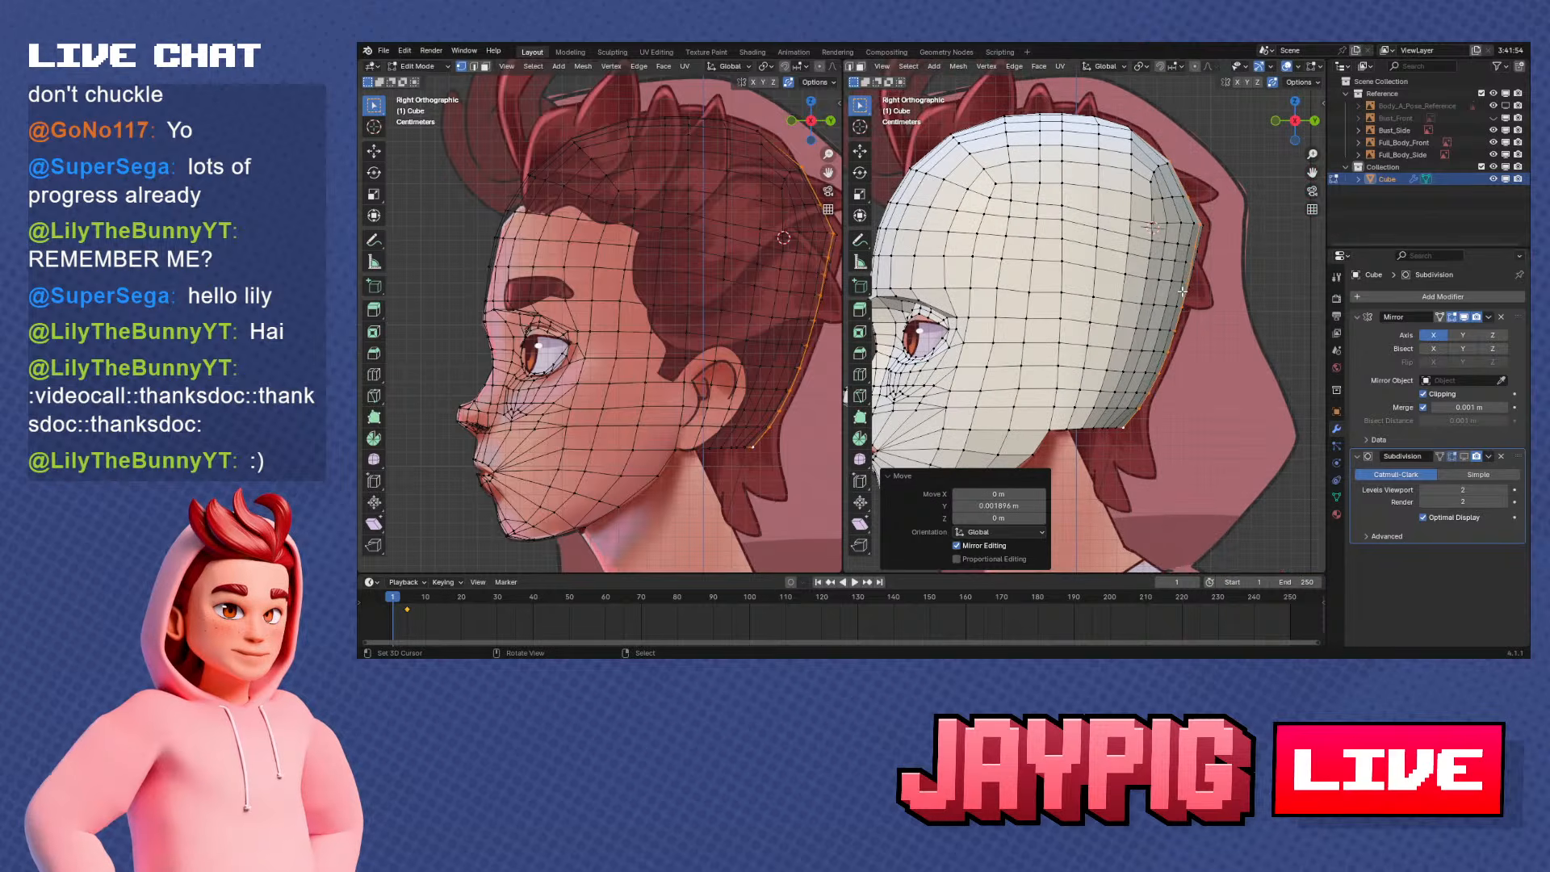
right_click(1099, 223)
key(g)
key(g)
click(1111, 224)
Slide the next two vertices of that upper row along their edges toward the back of the head
right_click(1134, 220)
key(g)
key(g)
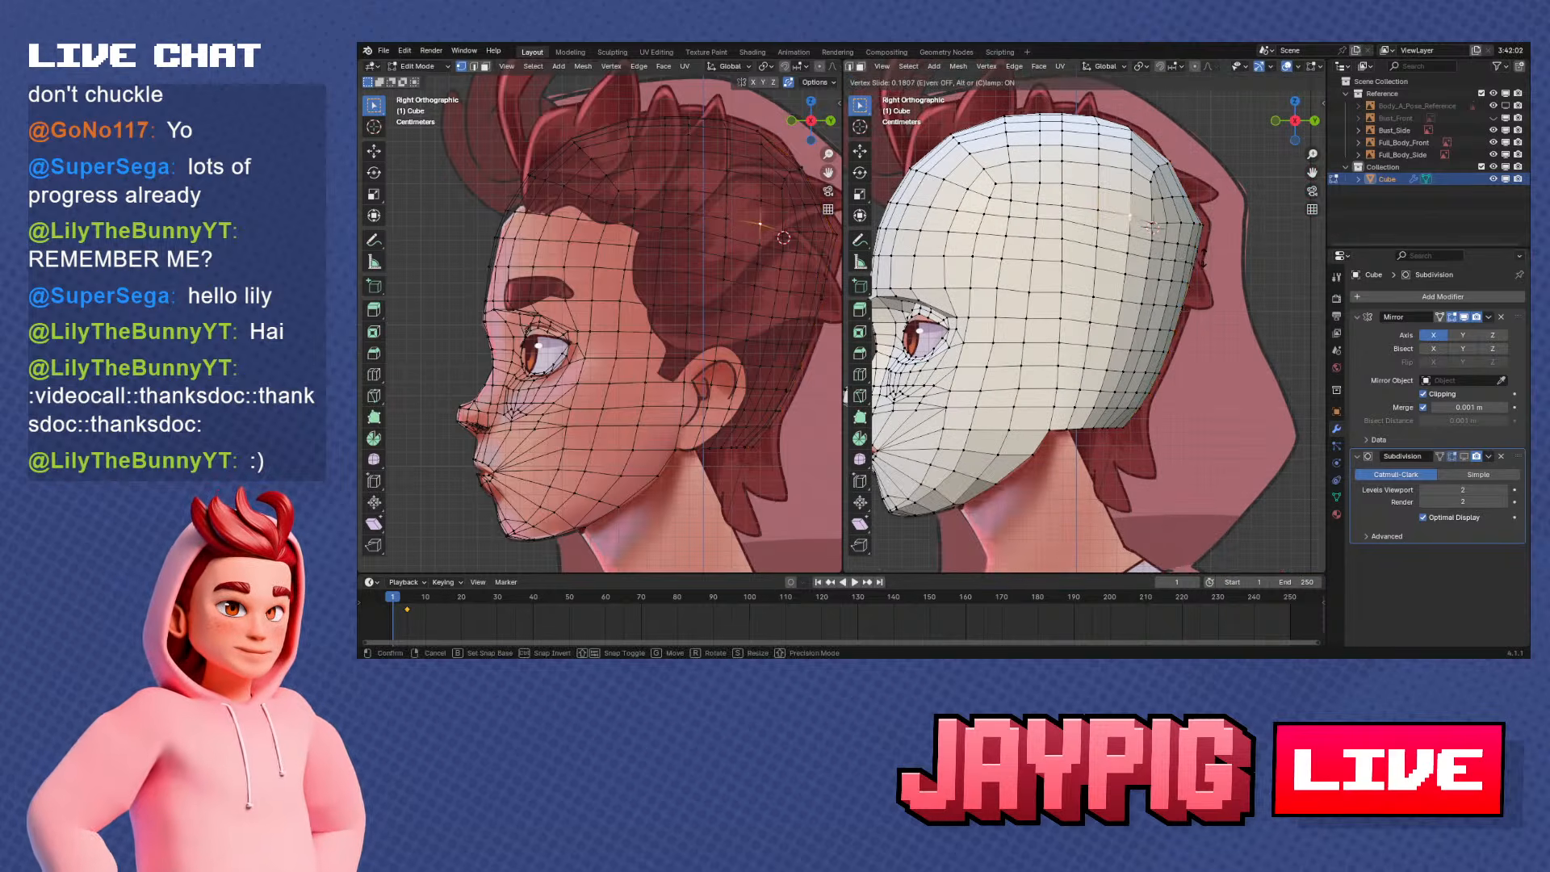
click(1154, 228)
right_click(1153, 226)
key(g)
key(g)
click(1172, 237)
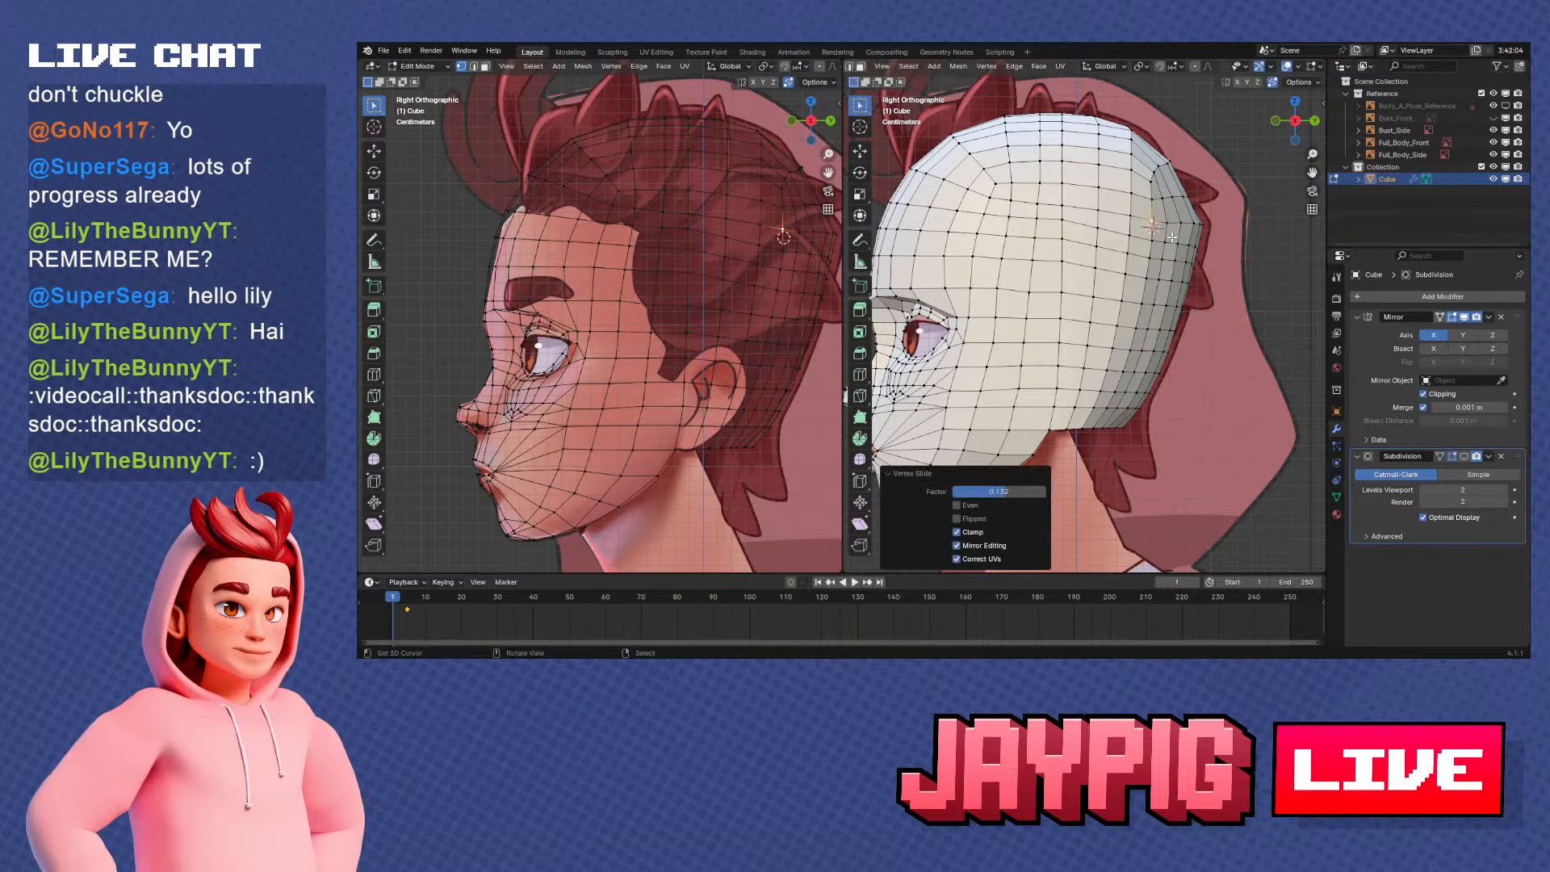
From behind, slide an upper back vertex and the one above it along their edges toward even spacing
middle_drag(1224, 298, 1097, 433)
right_click(1108, 355)
middle_drag(1110, 355, 1180, 307)
key(g)
key(g)
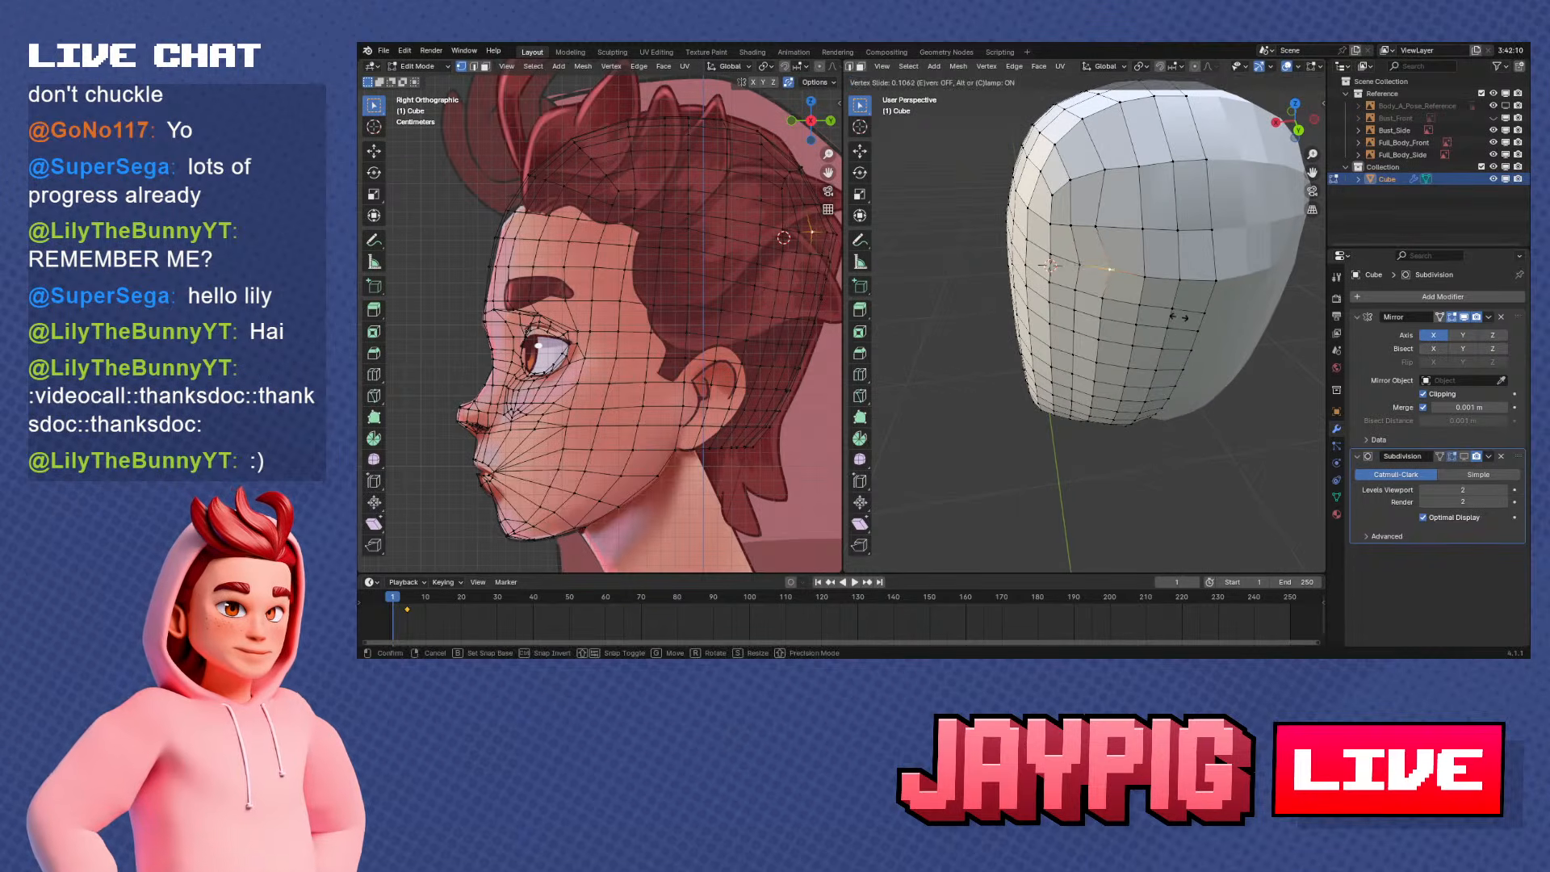
click(1101, 210)
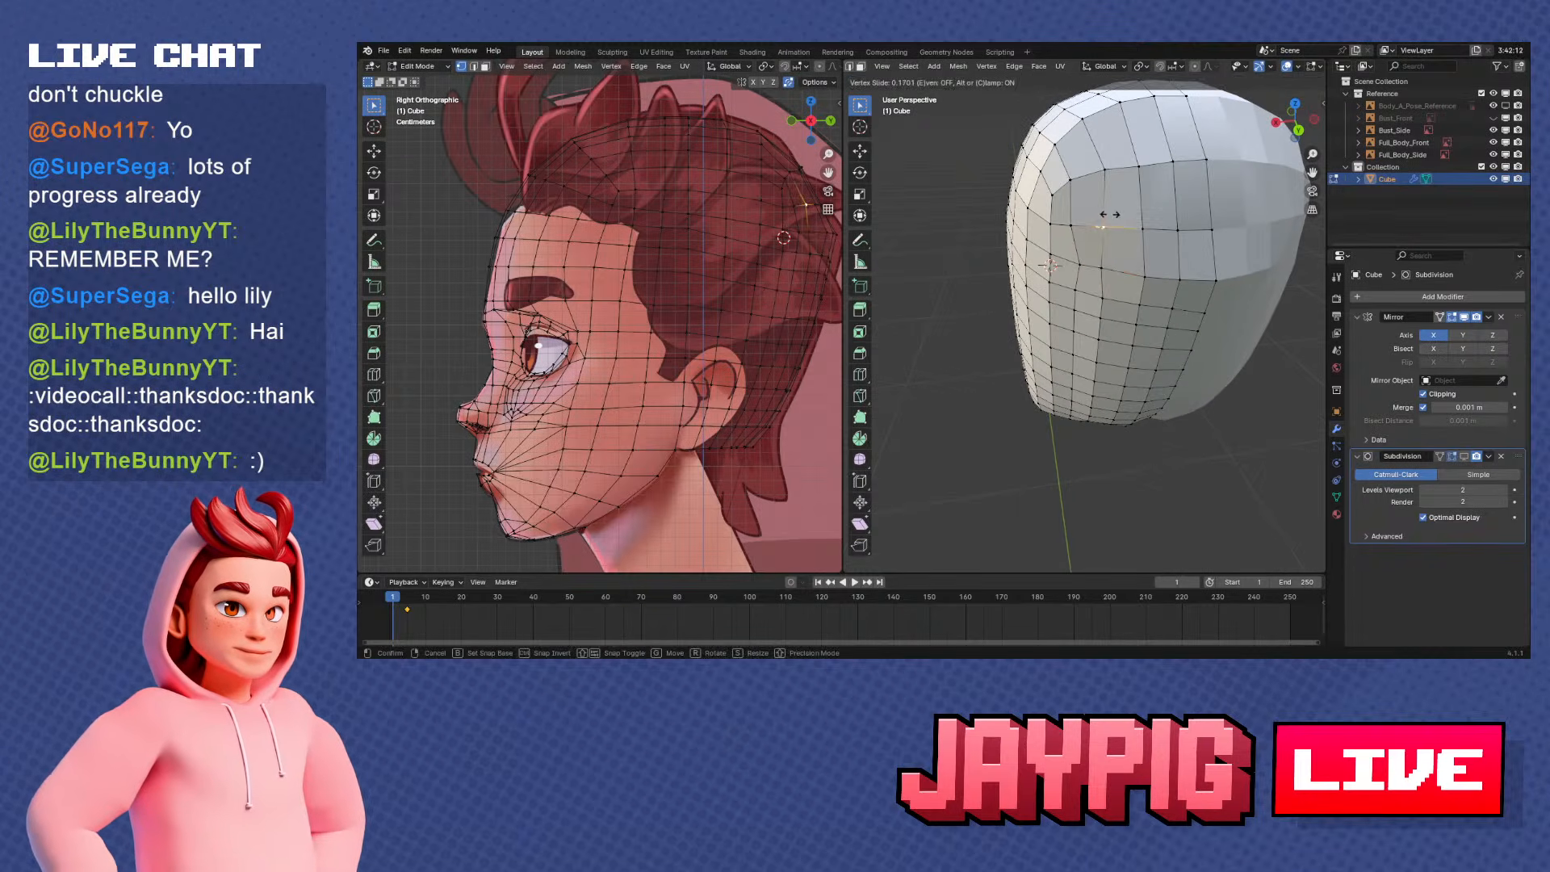
click(1116, 215)
Slide the upper back vertex and its outer neighbour sideways along their row to even the columns
click(1111, 270)
key(g)
key(g)
click(1082, 259)
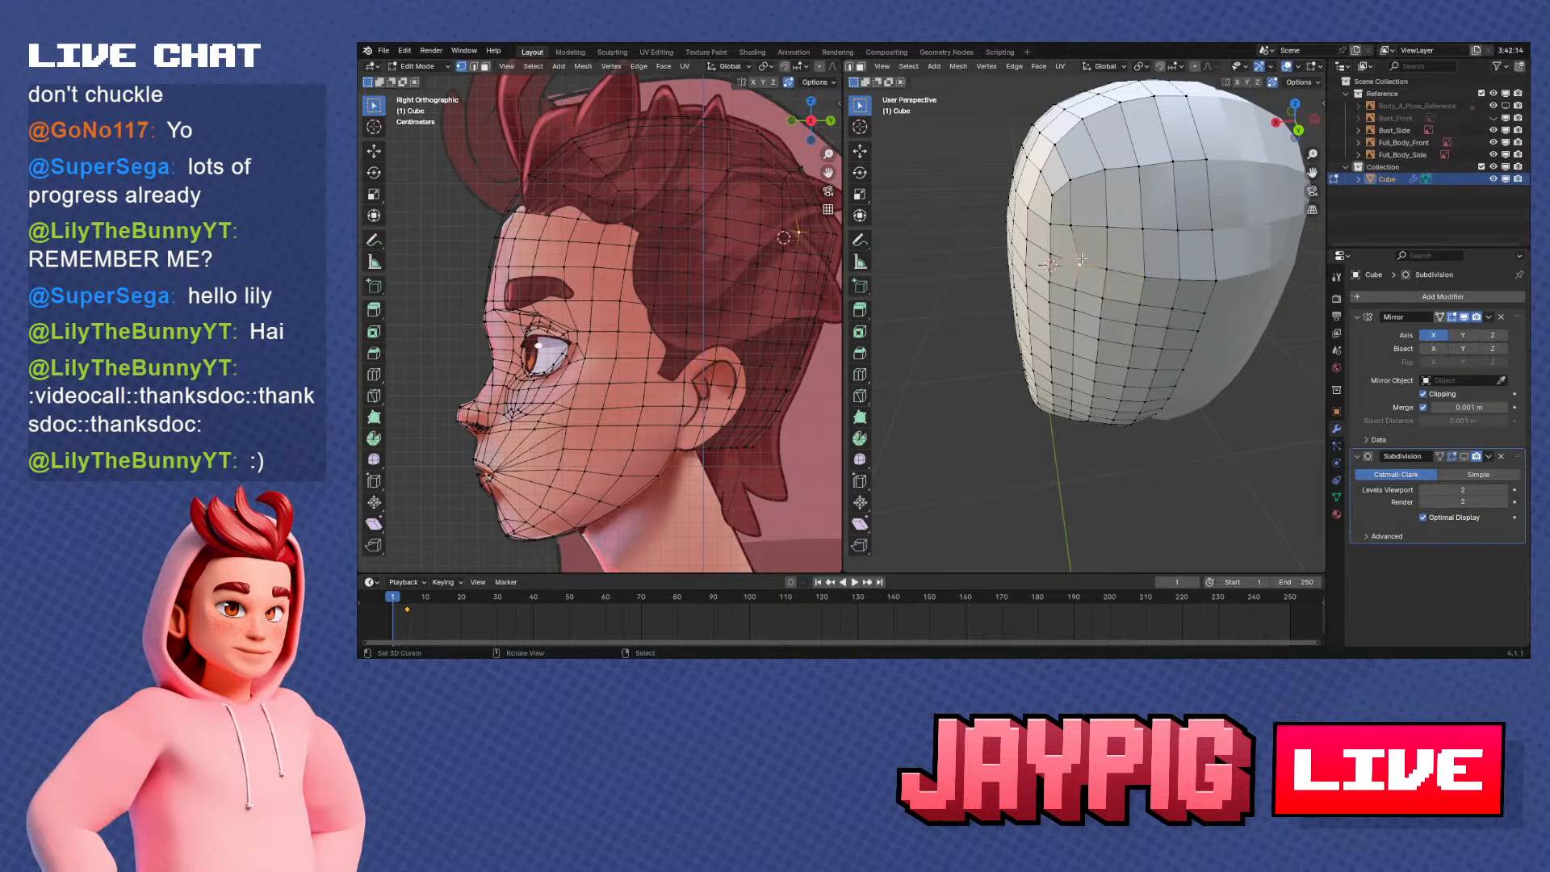
click(1049, 264)
Move the adjusted outer vertex about 0.0013 m along Y in the side view
key(KP_3)
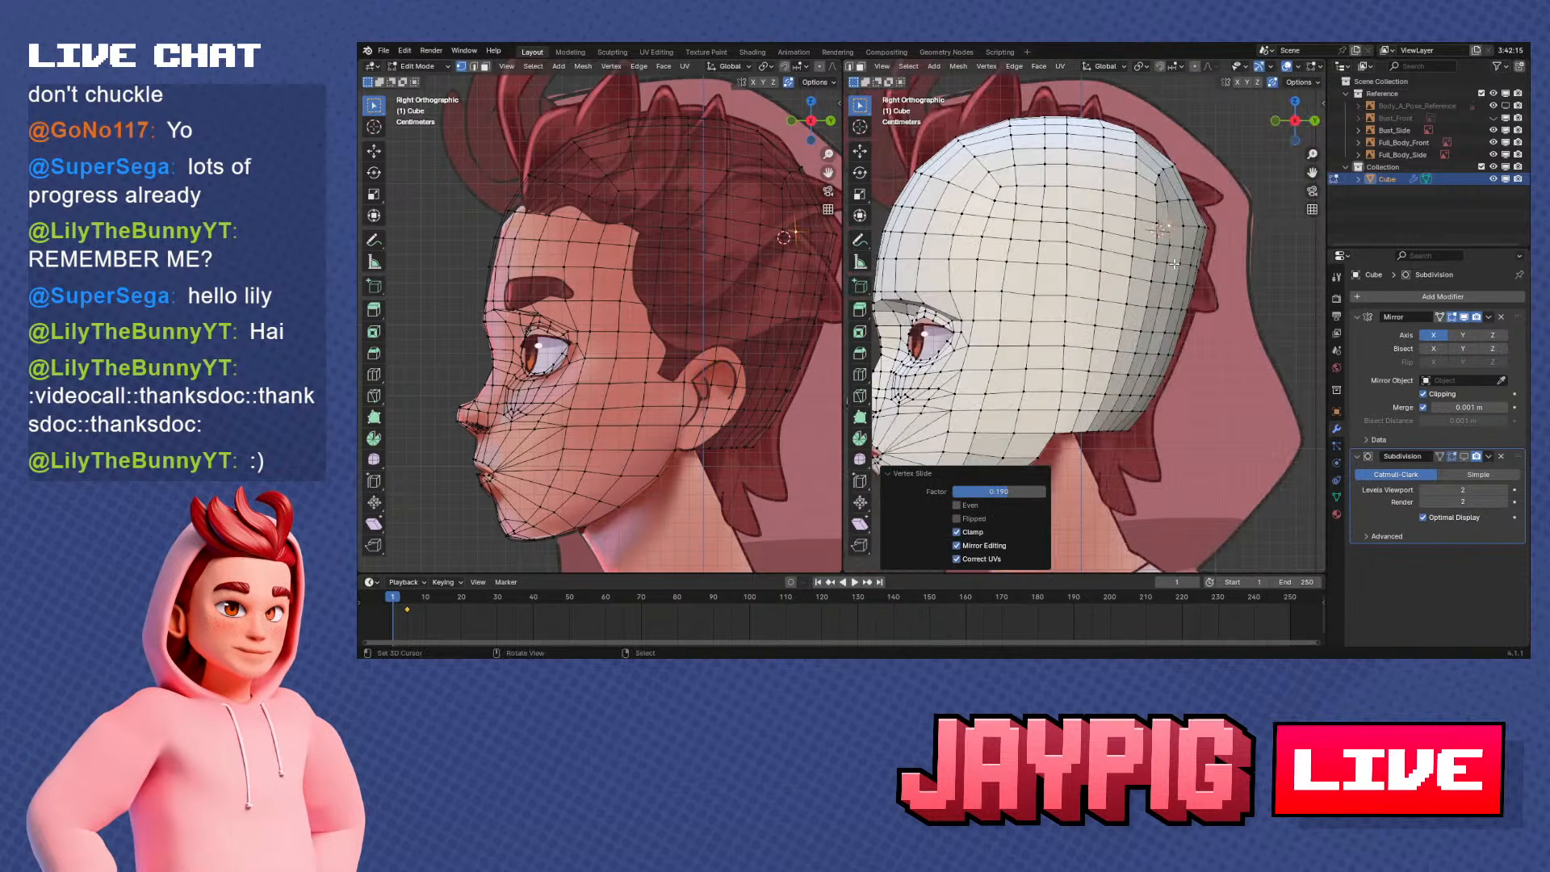
key(g)
key(y)
click(1177, 264)
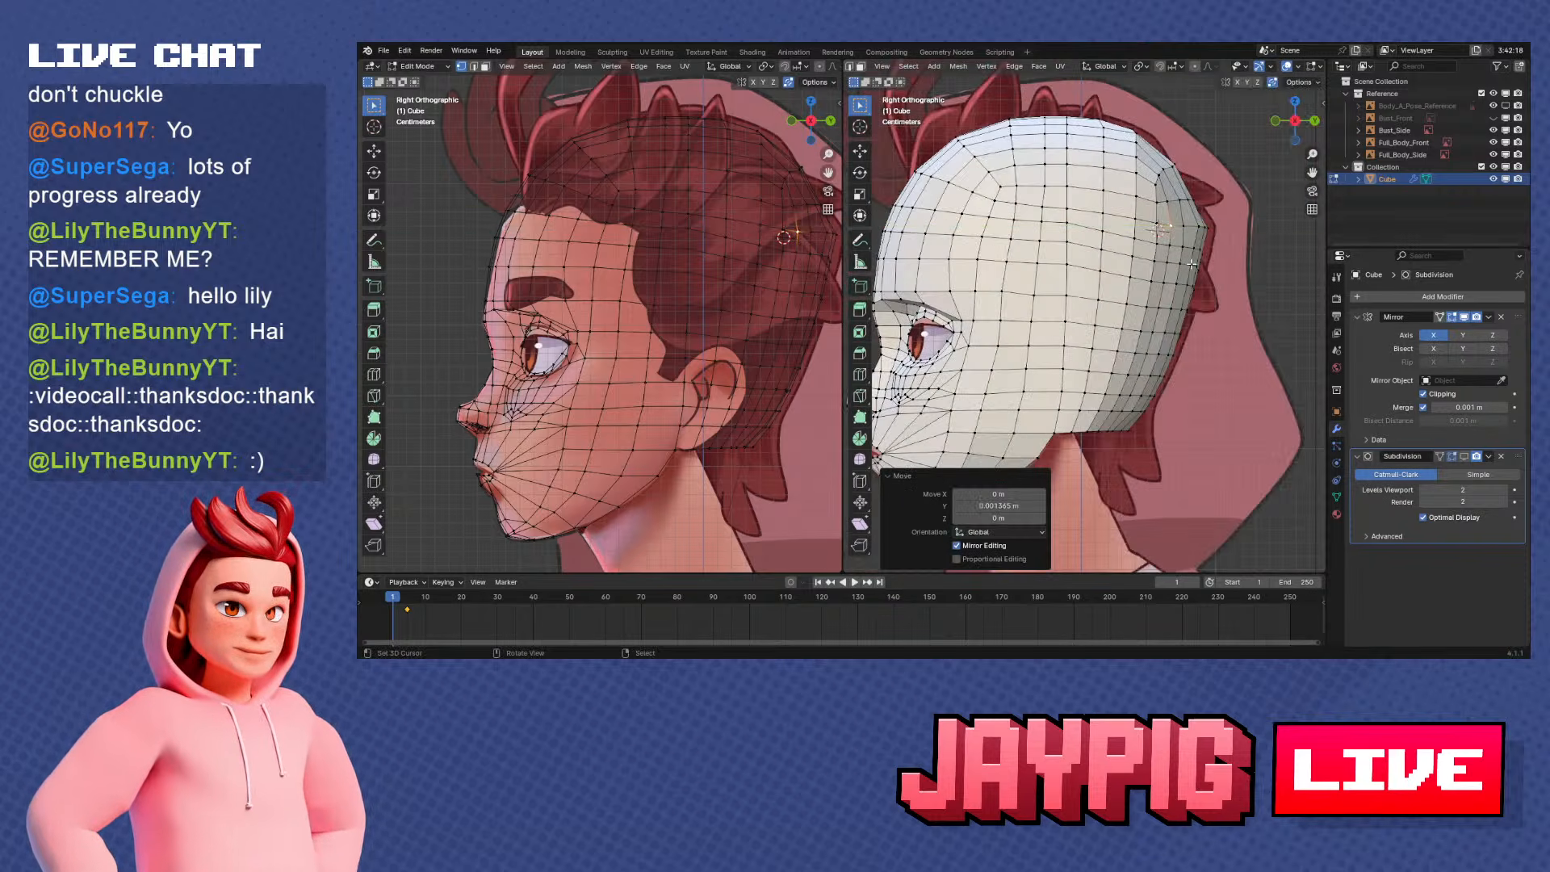
Move two vertices of the row above along Y, the rearmost one by 0.002276 m
shift+middle_drag(1184, 261, 1183, 296)
scroll(1182, 297, up, 1)
right_click(1154, 206)
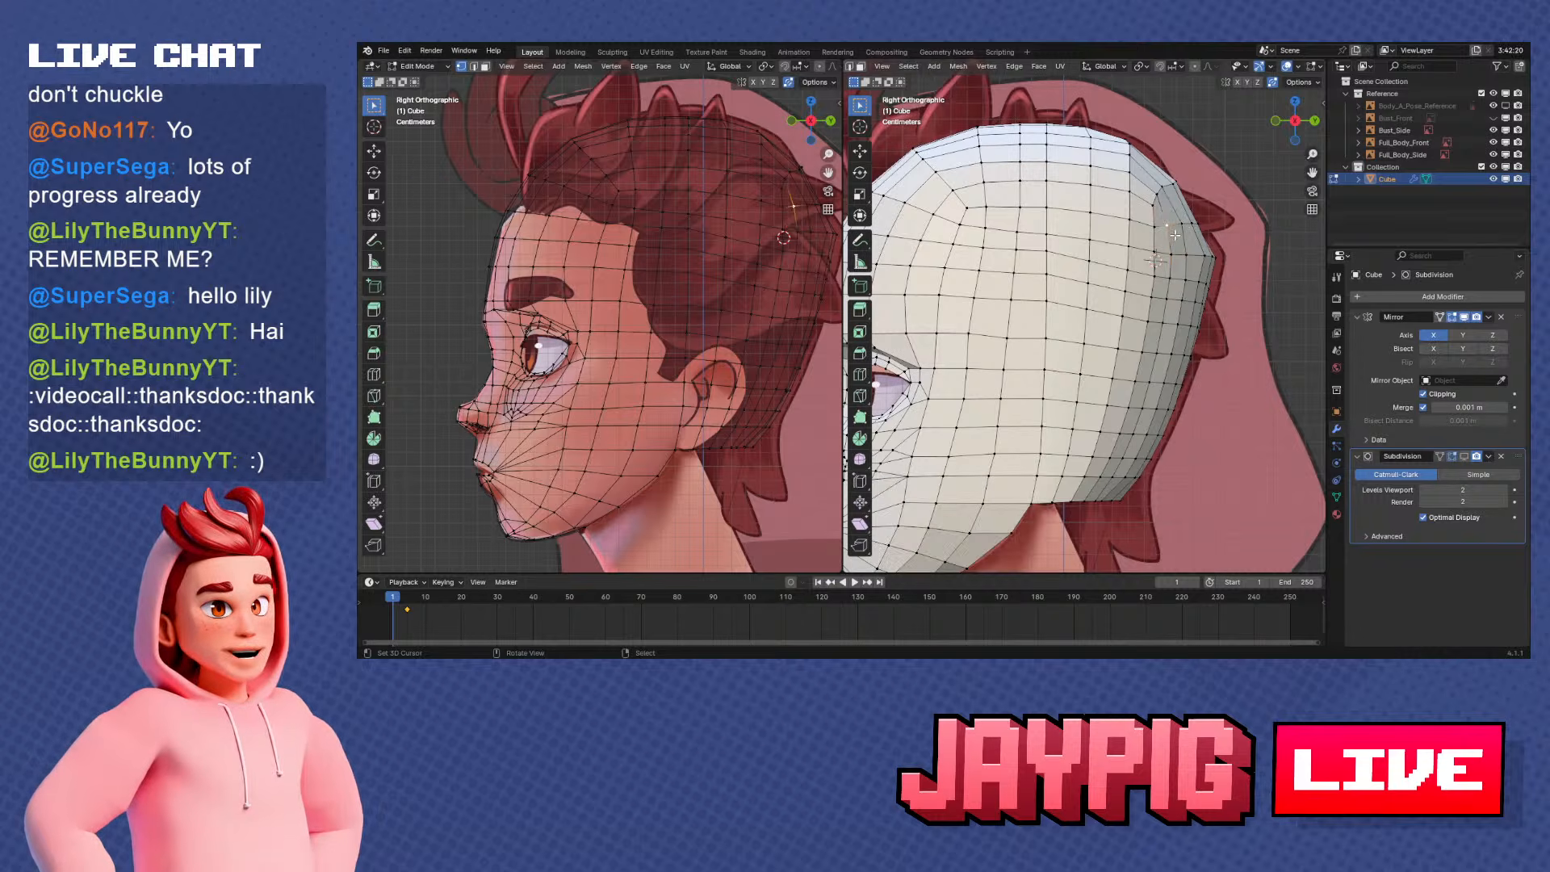
key(g)
key(y)
click(1180, 235)
right_click(1190, 232)
key(g)
key(y)
click(1204, 237)
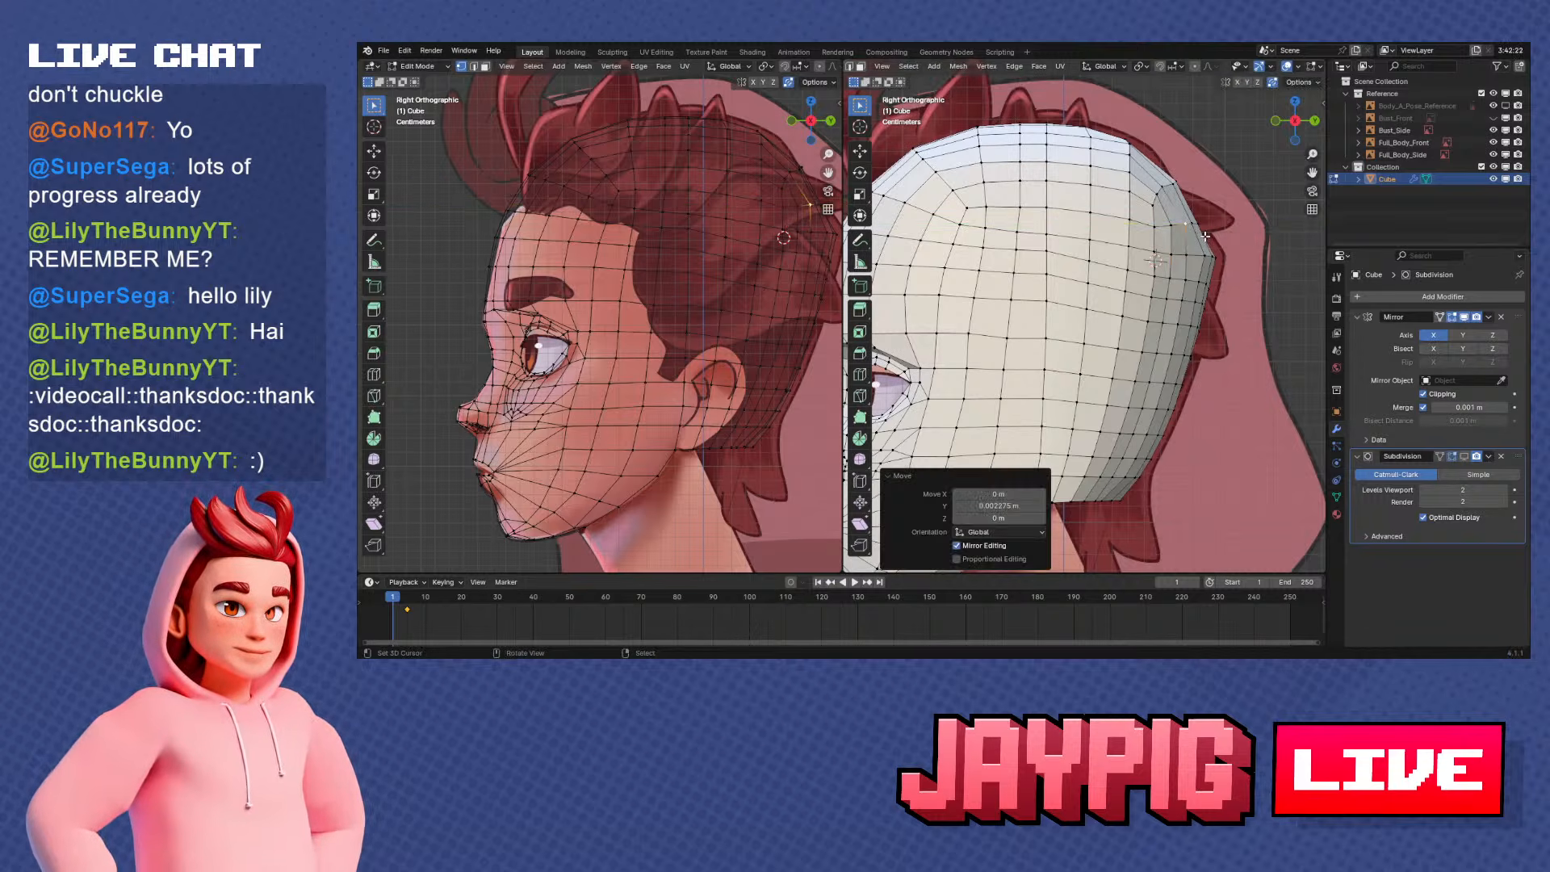
Move the rear vertex one row further down along Y toward the back outline of the head
right_click(1202, 254)
key(g)
key(y)
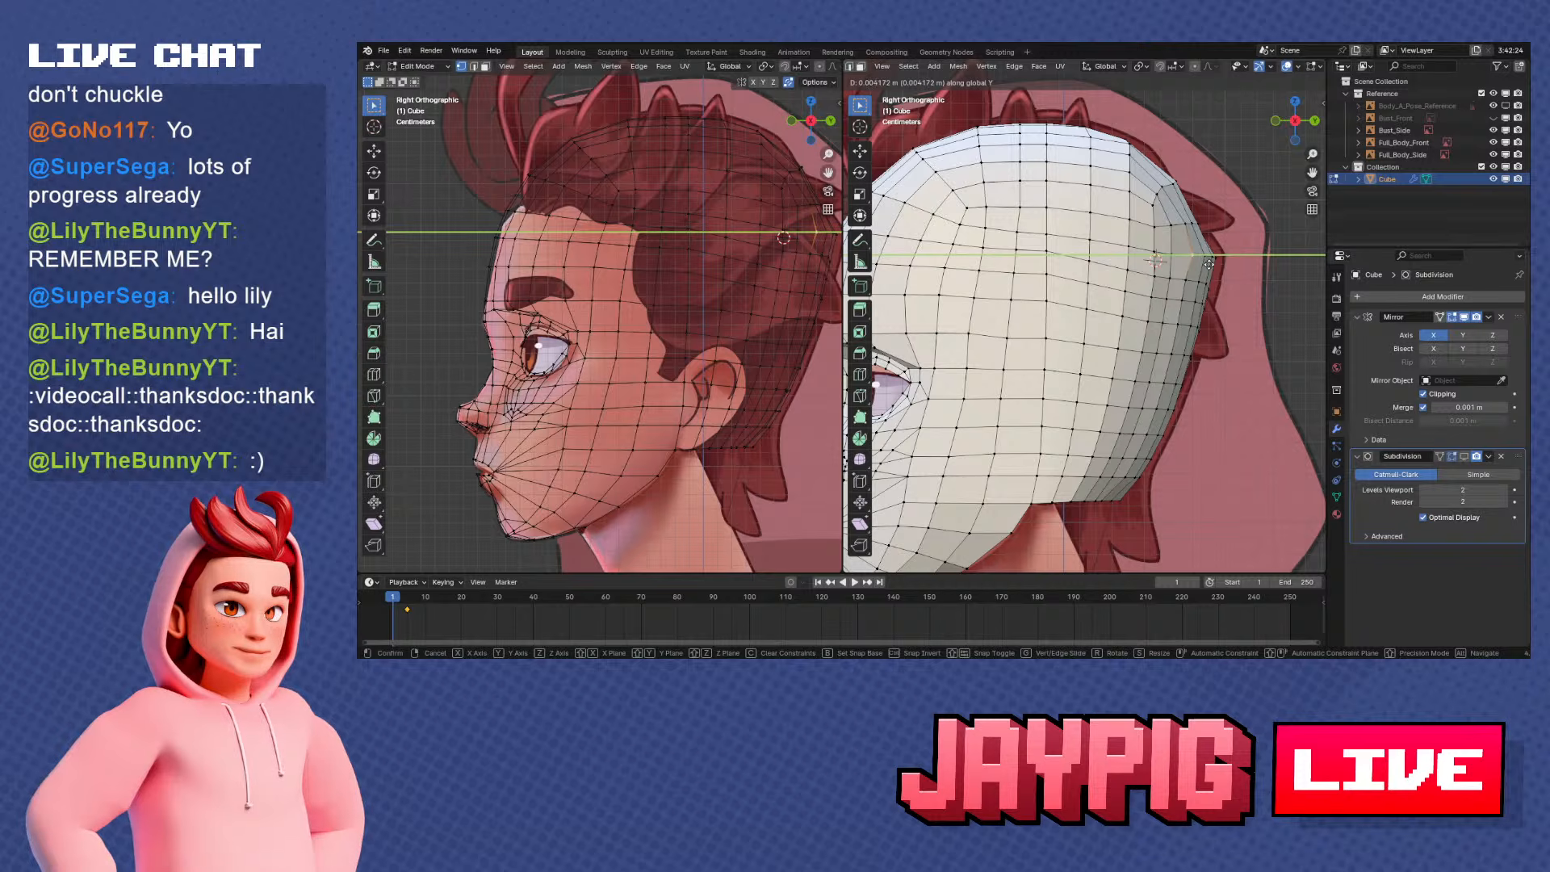
click(1209, 265)
Move the neighbouring vertex further forward in the same row along Y to smooth the rear curve
right_click(1176, 257)
key(shift+g)
key(Escape)
shift+middle_drag(1207, 273, 1212, 265)
scroll(1211, 264, up, 2)
key(g)
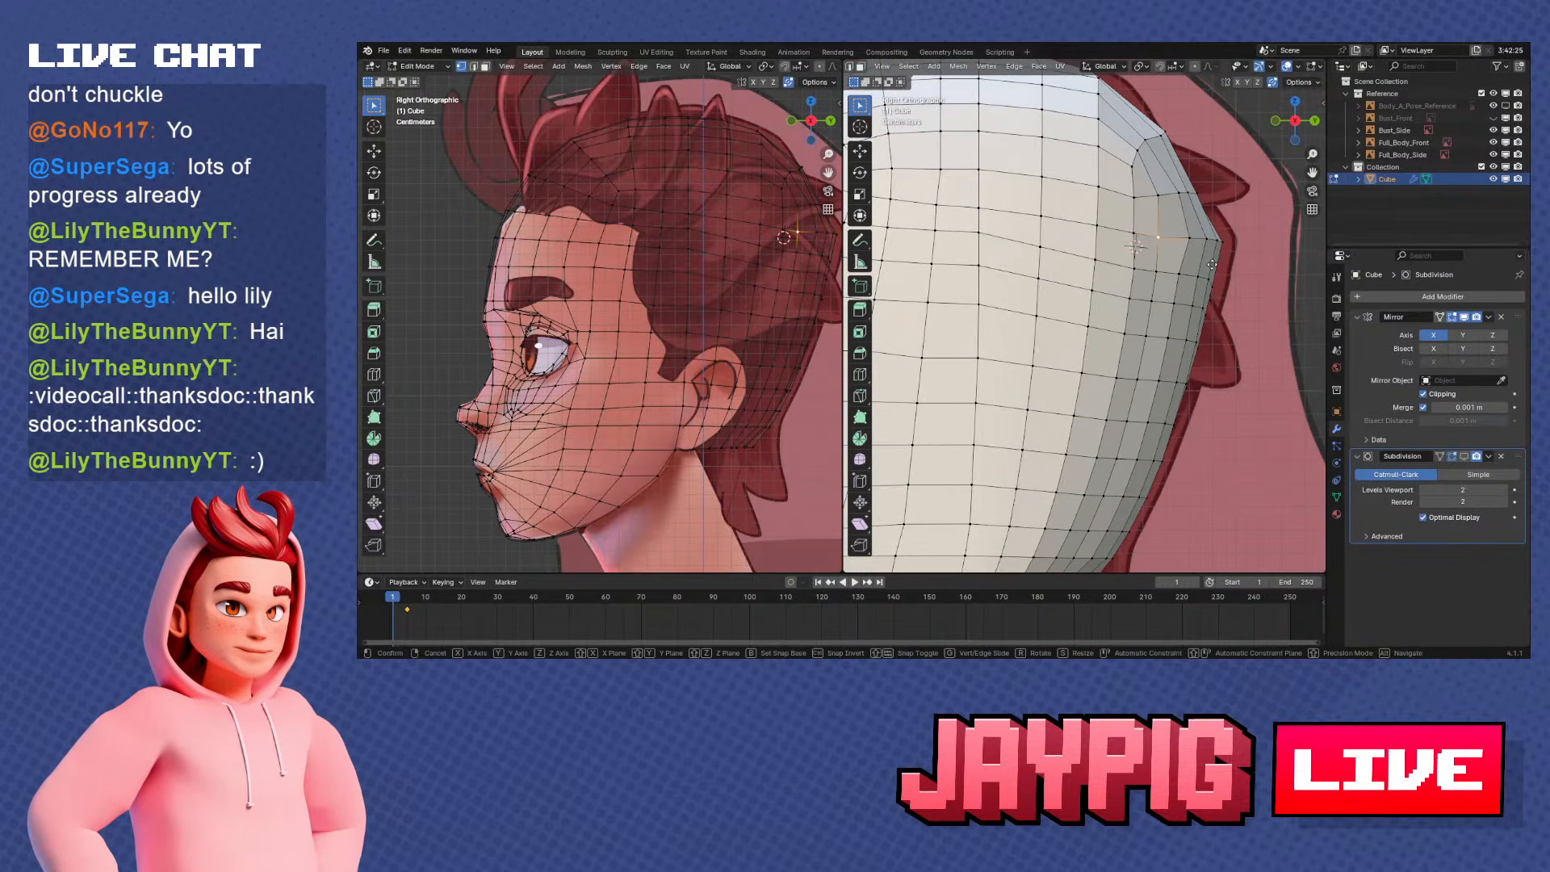
key(y)
click(1217, 266)
Move the rear side vertices on the next two rows down along Y, the first by 0.001844 m
right_click(1183, 282)
key(g)
key(y)
click(1188, 295)
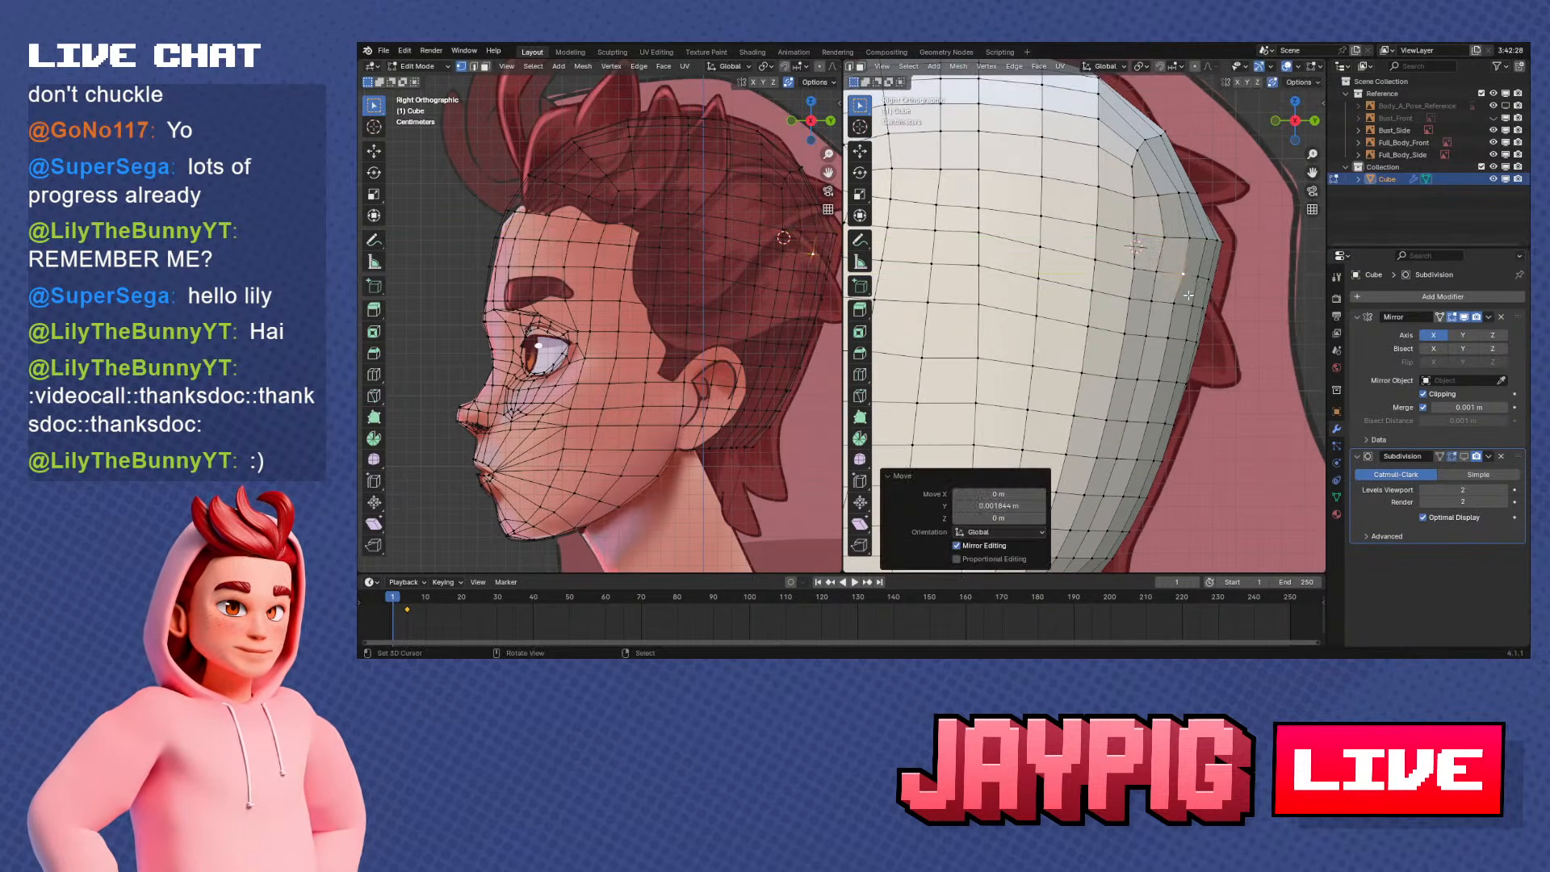
right_click(1179, 306)
key(g)
key(y)
click(1201, 311)
Move the vertex on the following lower row along Y to continue the smooth rear column
right_click(1170, 338)
shift+middle_drag(1204, 364, 1197, 314)
key(g)
key(y)
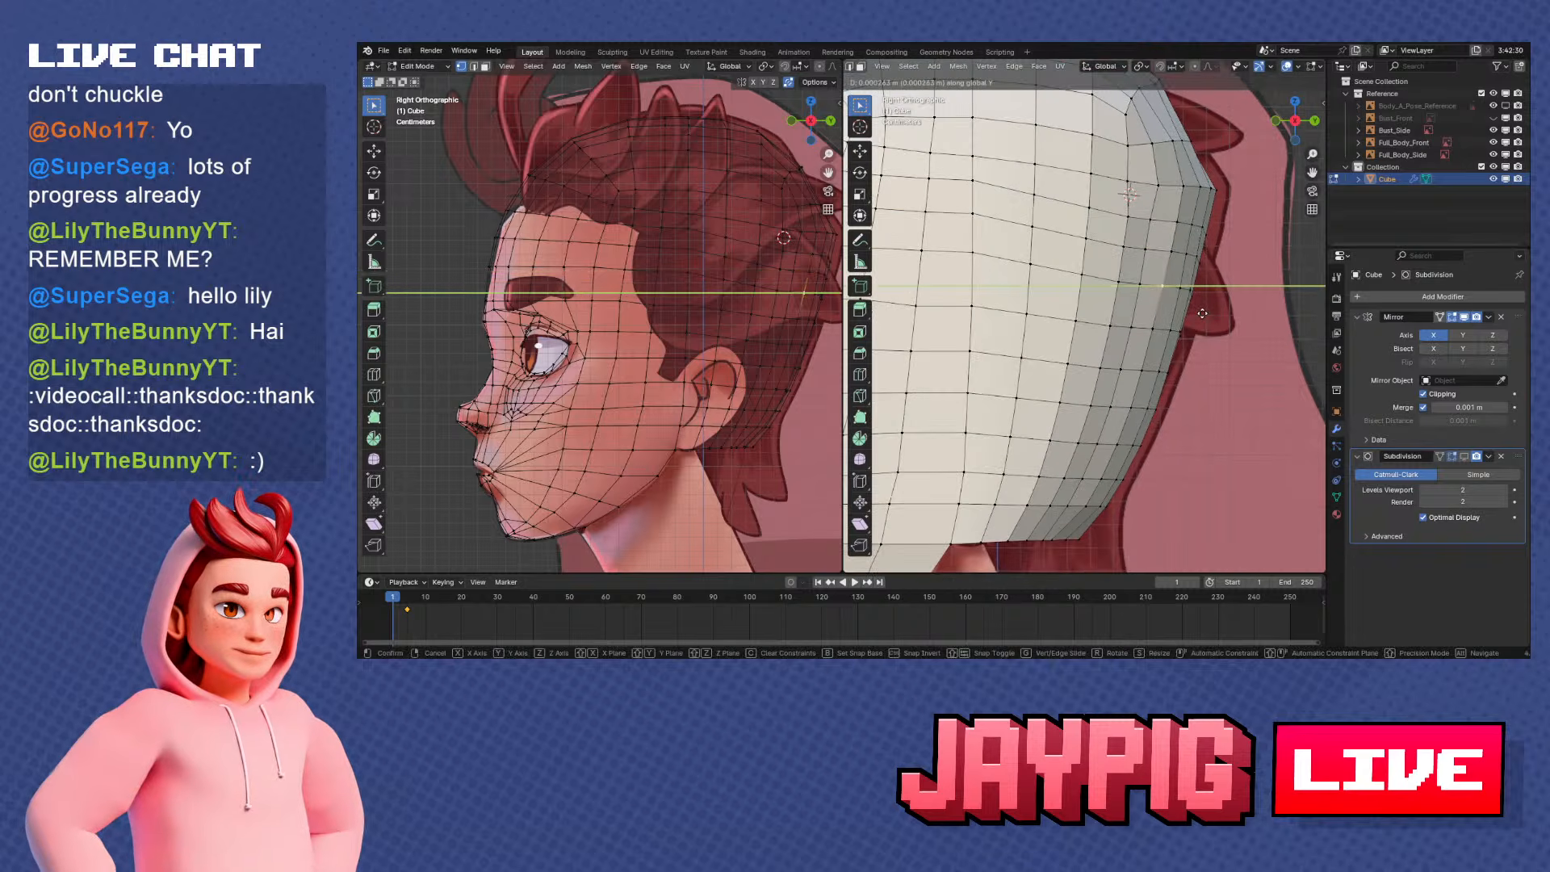
click(1203, 312)
Move two vertices of the column nearer the back outline along Y, working downward from the upper row
right_click(1196, 222)
shift+middle_drag(1214, 234, 1193, 260)
scroll(1193, 260, up, 1)
key(g)
key(y)
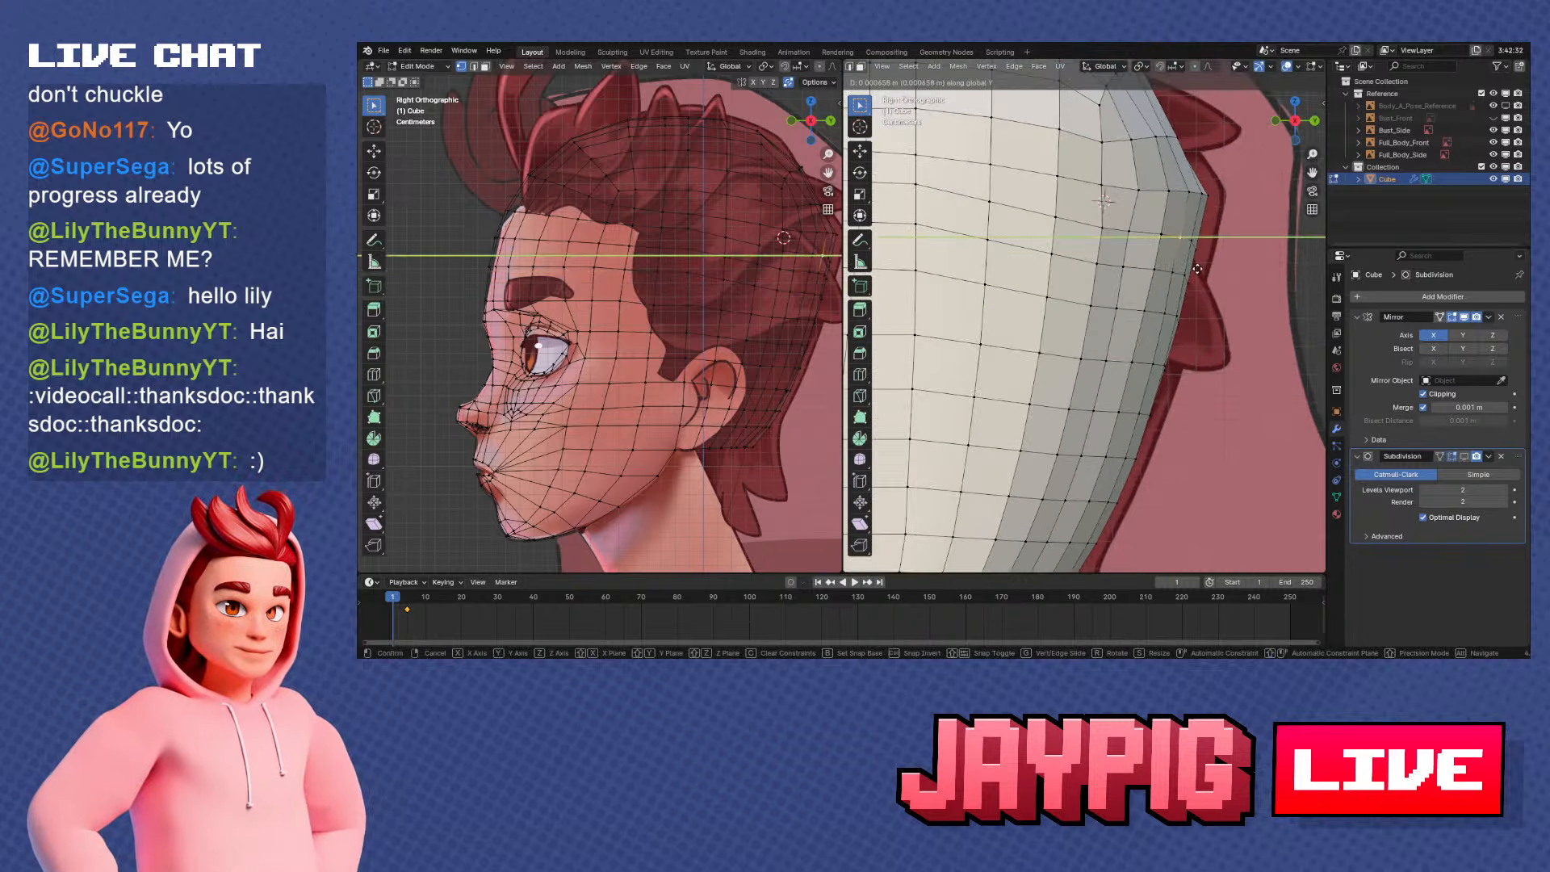
click(1199, 269)
right_click(1175, 273)
key(g)
key(y)
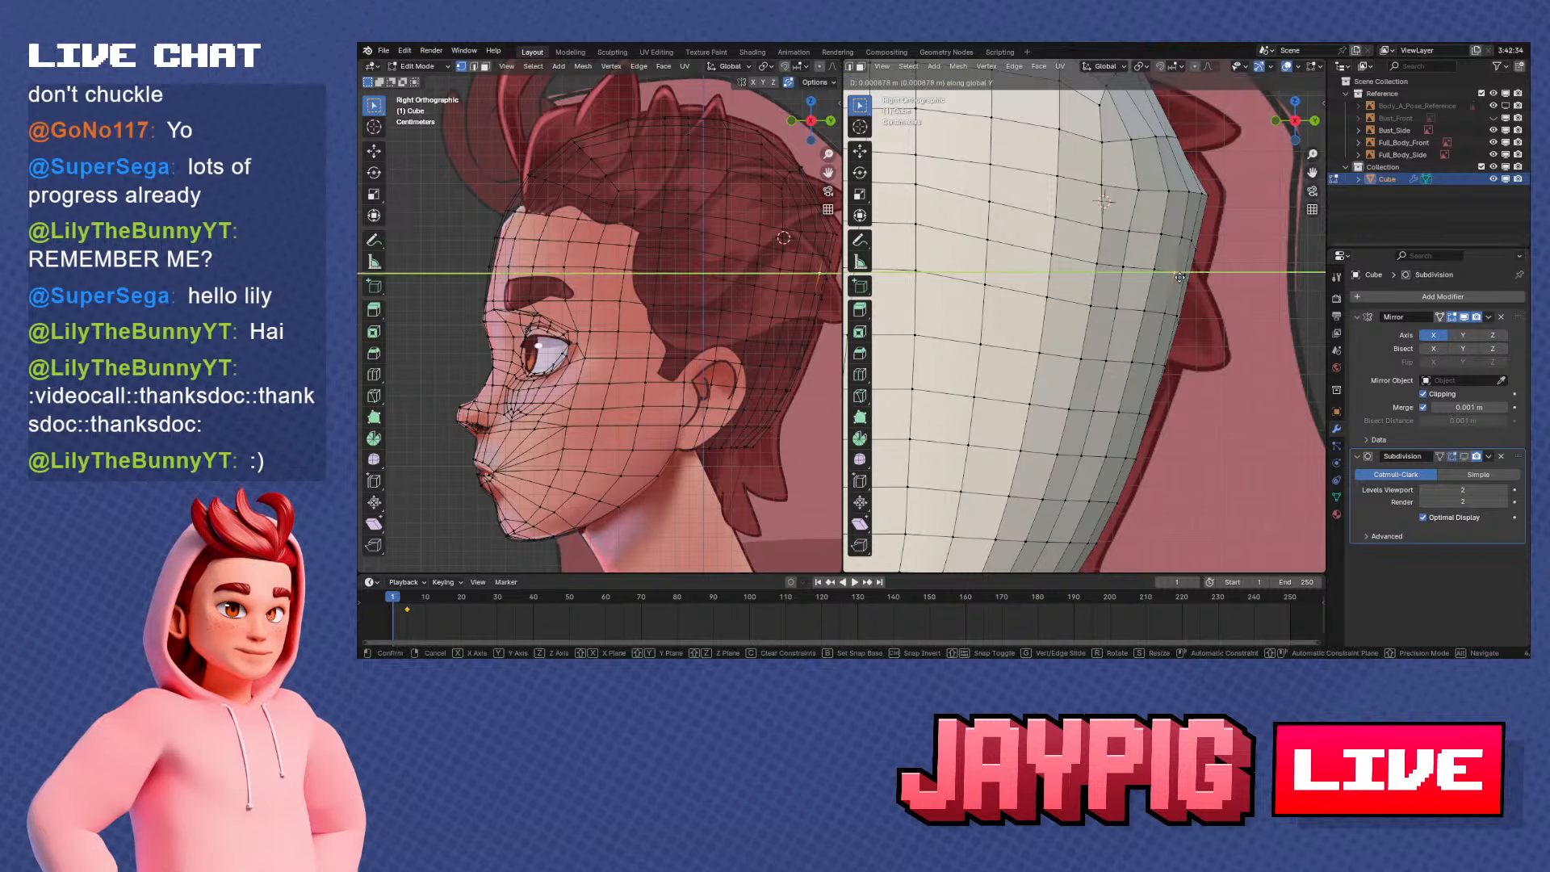
click(1167, 307)
Fine-tune the second vertex of this rear column with a 0.000439 m move along Y
right_click(1165, 311)
key(g)
key(g)
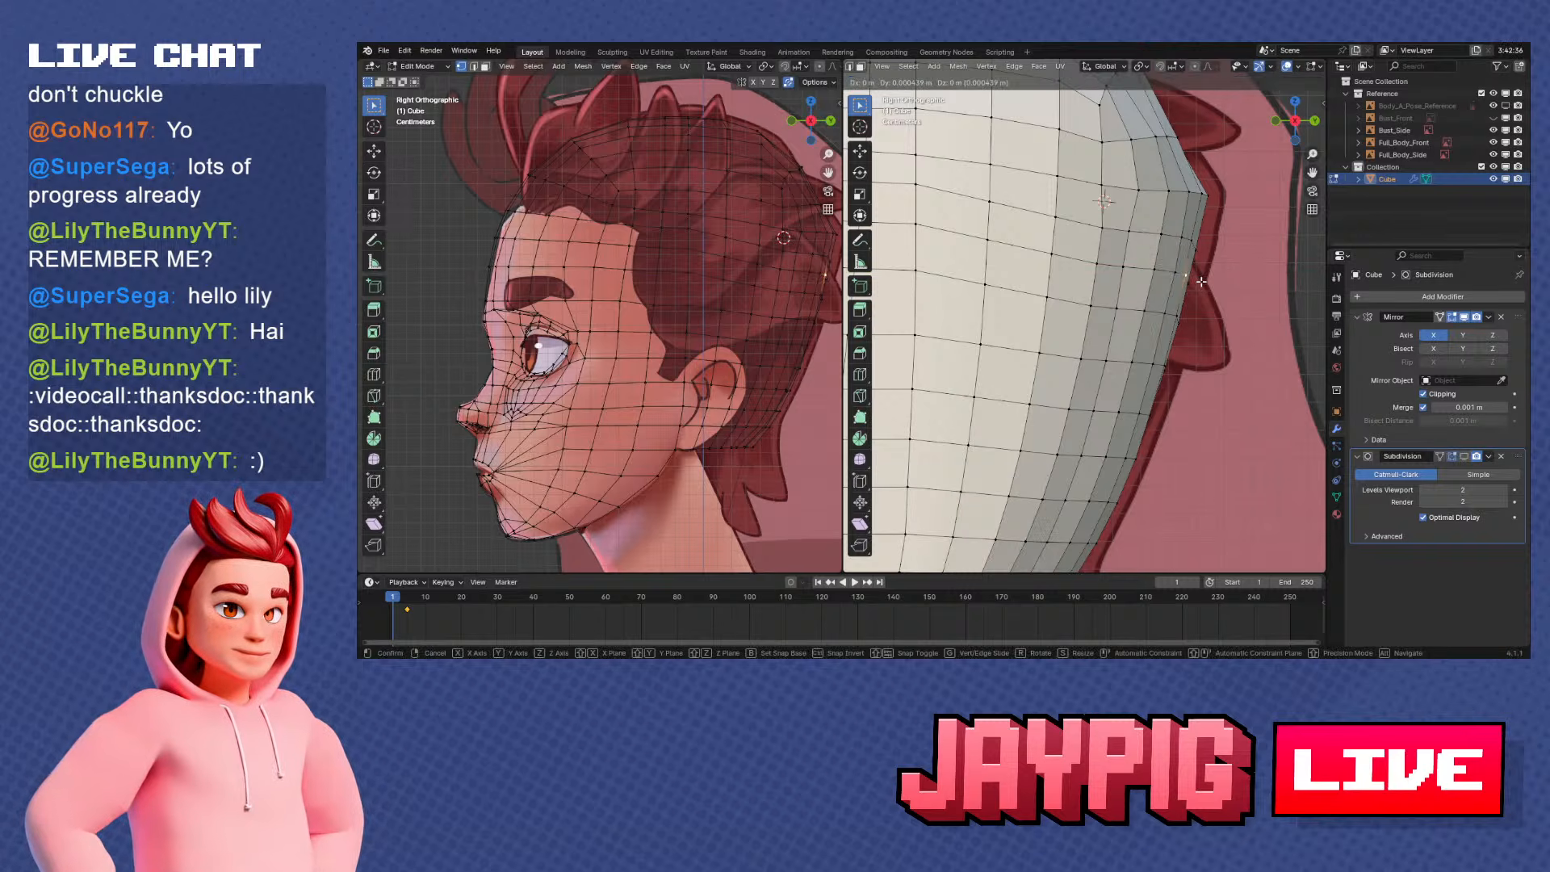
click(1203, 290)
key(g)
key(y)
click(1204, 287)
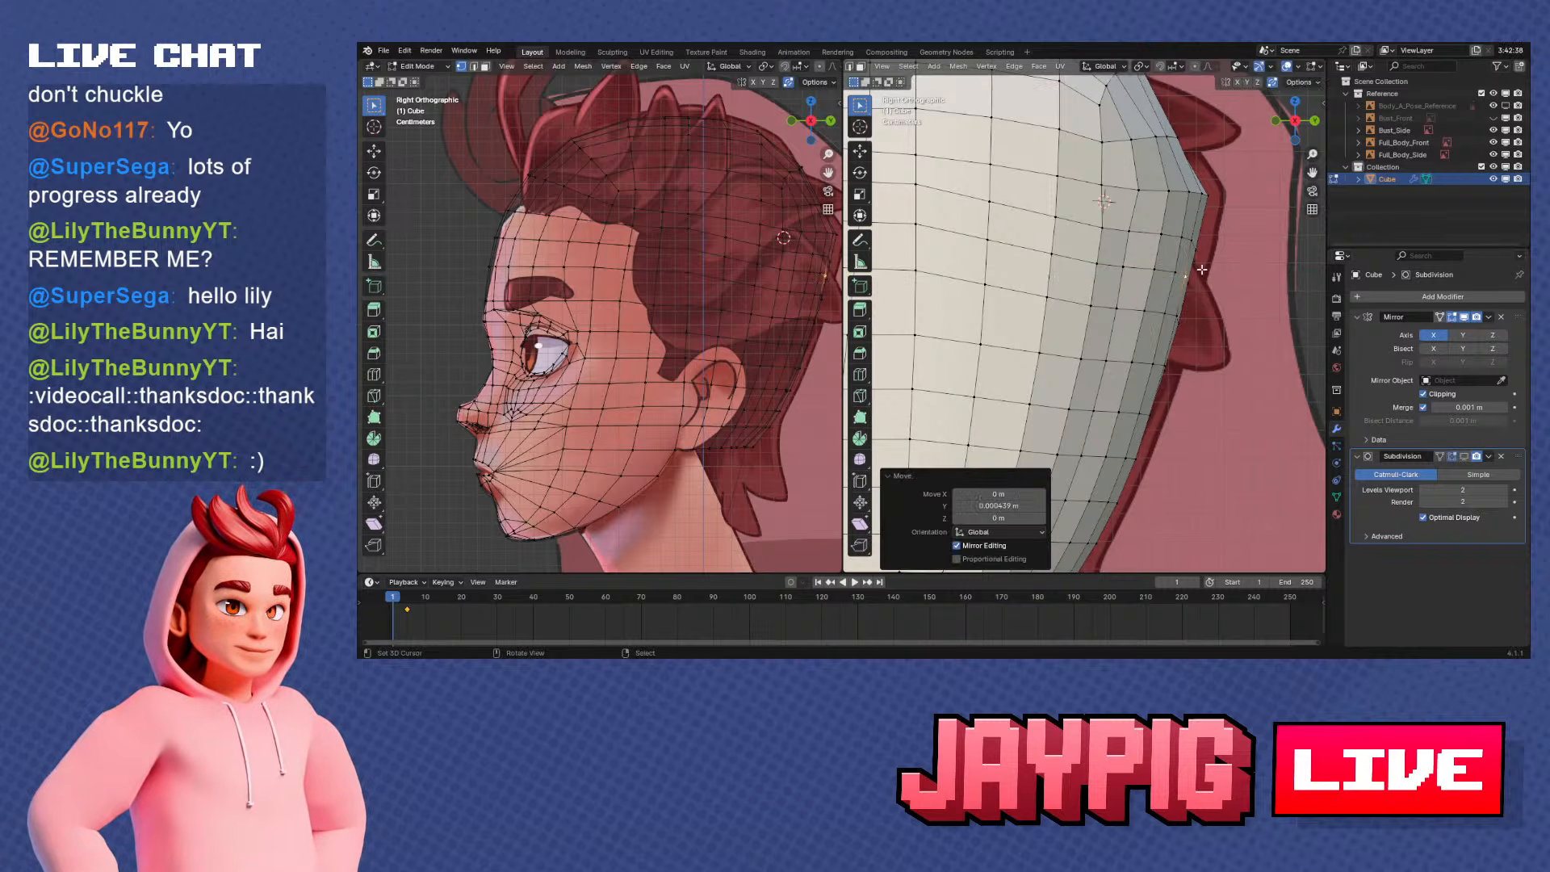
Adjust the vertices directly above and below the fine-tuned one along Y to keep the rear column smooth
right_click(1196, 242)
key(g)
key(y)
click(1211, 243)
right_click(1180, 316)
key(g)
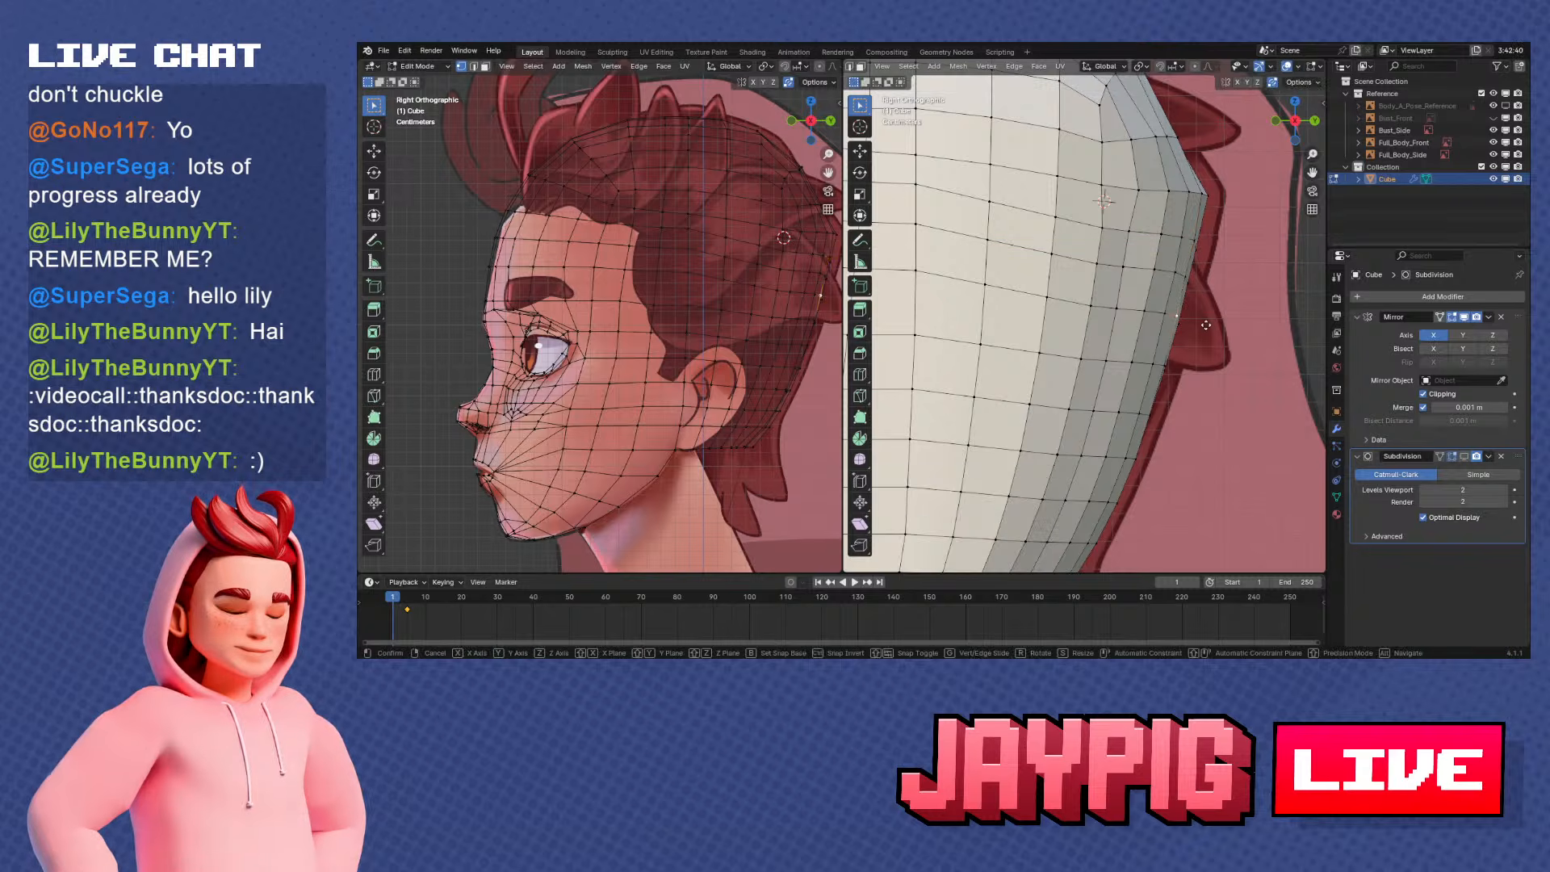
key(y)
click(1182, 316)
Select the outer upper vertex at the back corner and vertex-slide it by a factor of 0.153 in the back view
middle_drag(1188, 313, 1113, 230)
right_click(1066, 249)
key(KP_3)
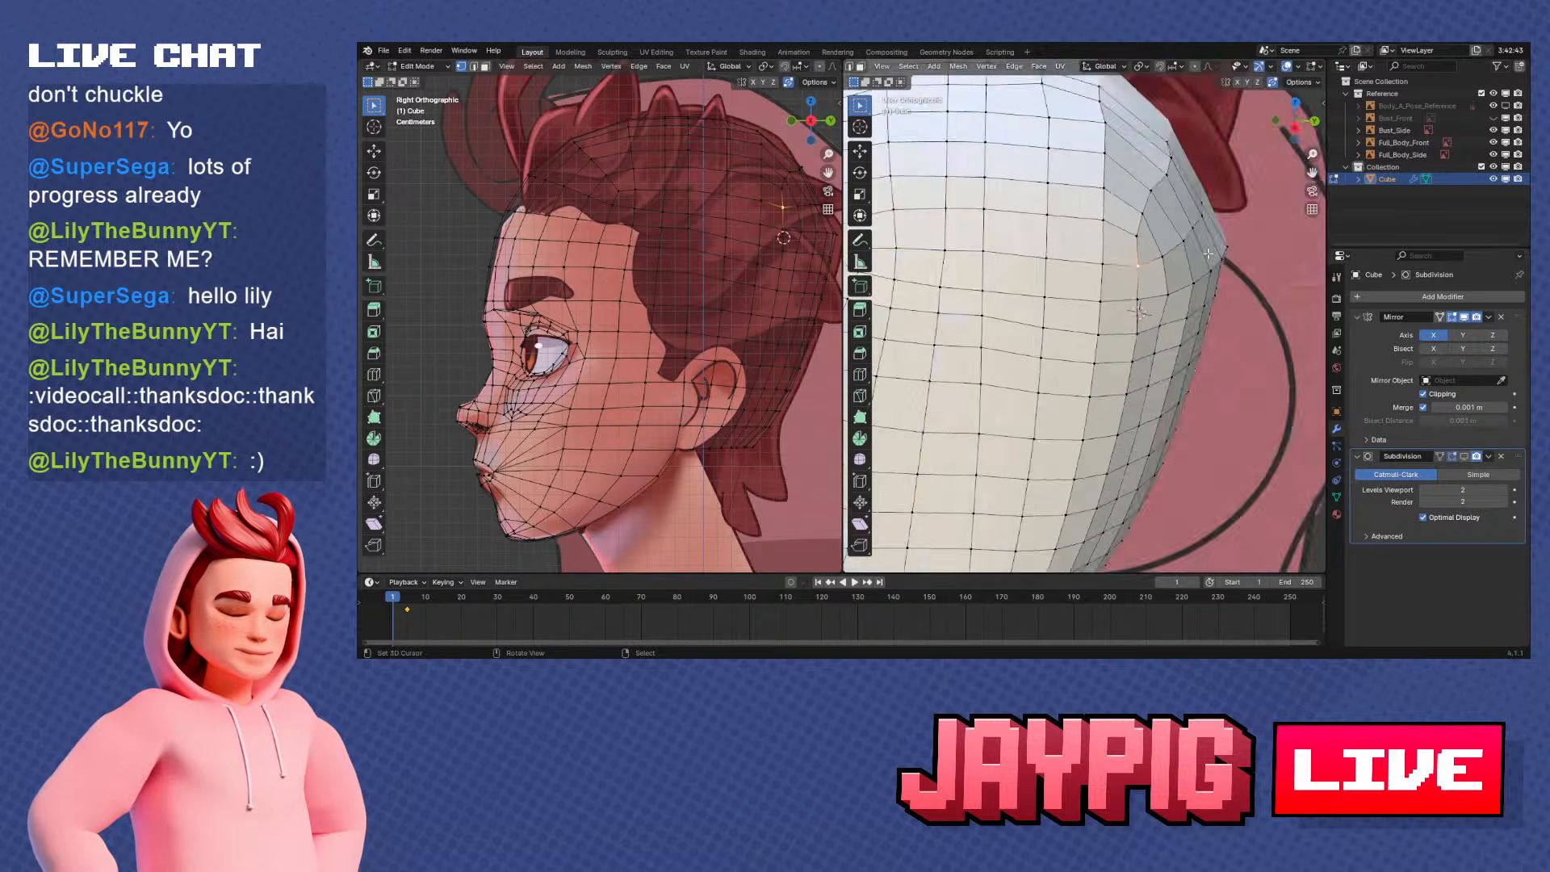
key(ctrl+KP_1)
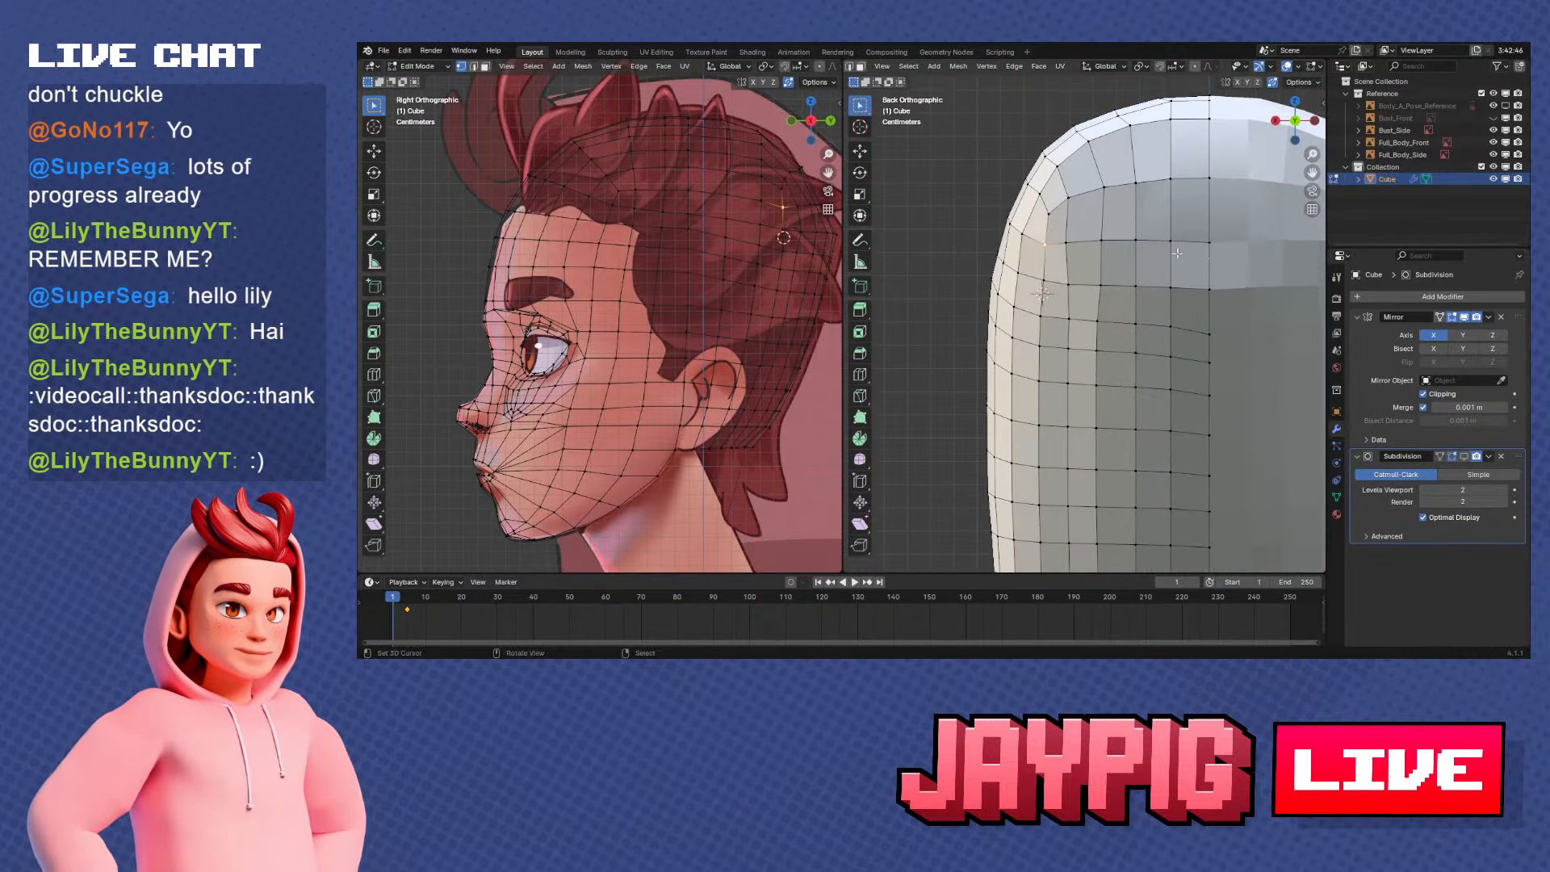
key(shift+v)
click(1173, 246)
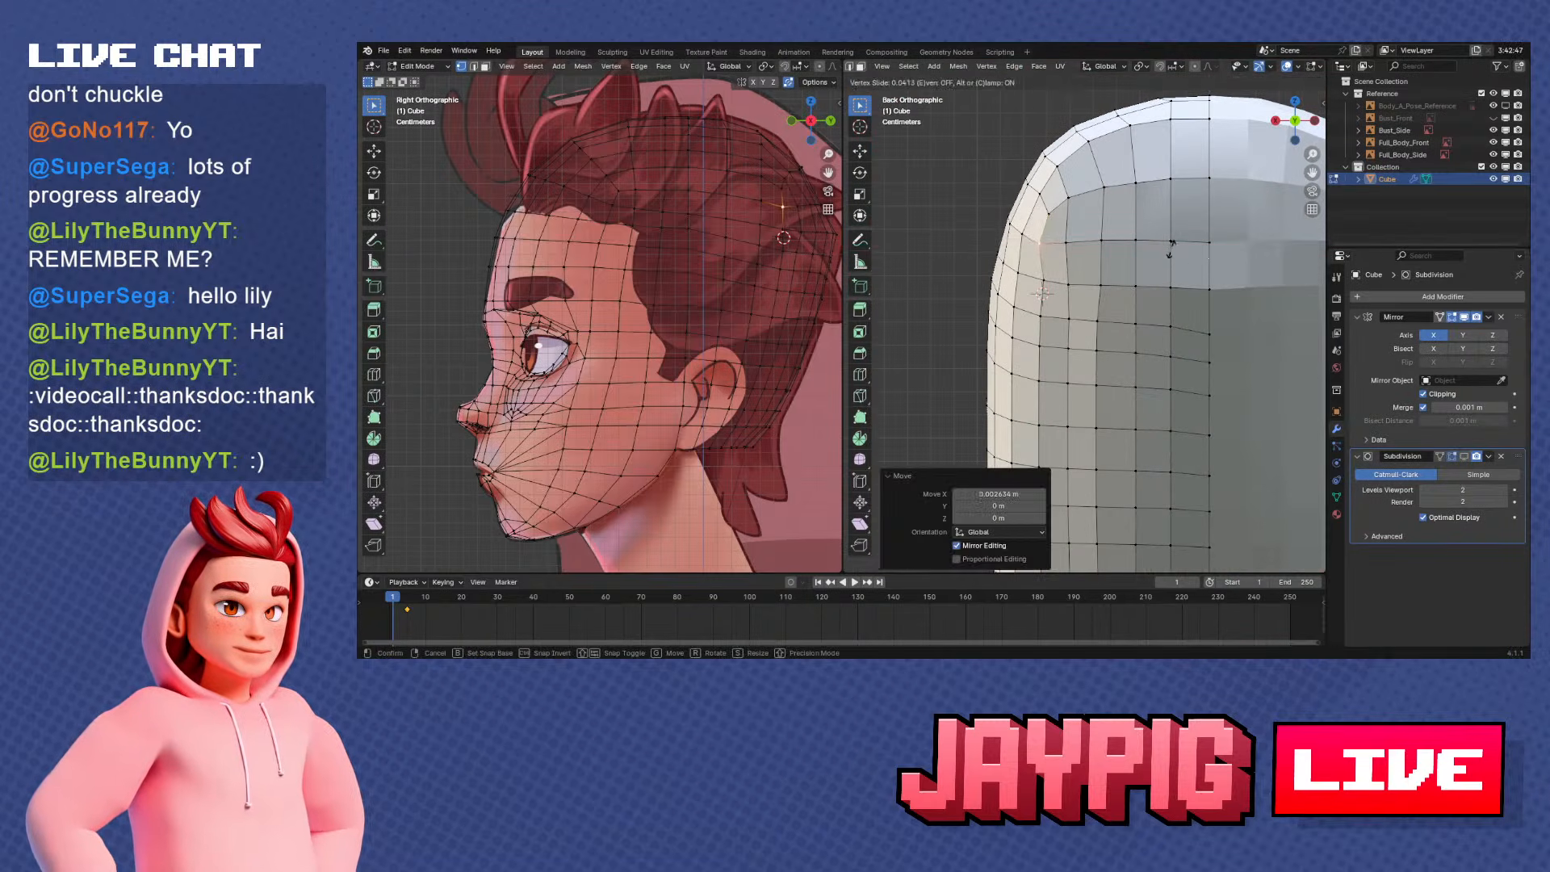
Move the next vertices down the outer back column along X, the lower one by 0.004741 m
click(1061, 277)
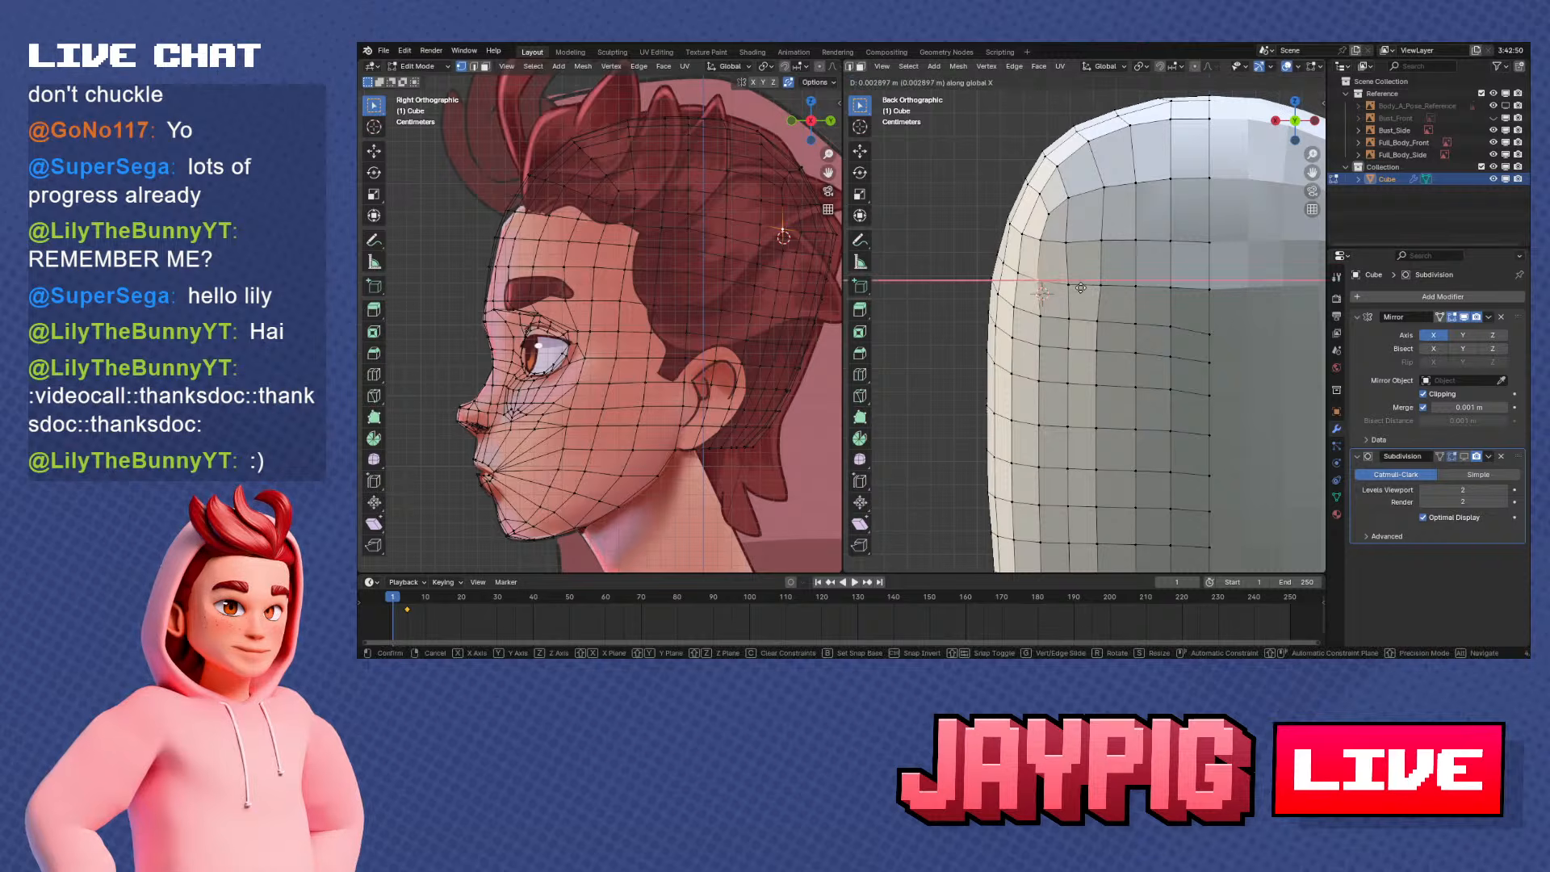
click(1042, 286)
key(g)
key(x)
click(1085, 329)
shift+middle_drag(1078, 351, 1094, 279)
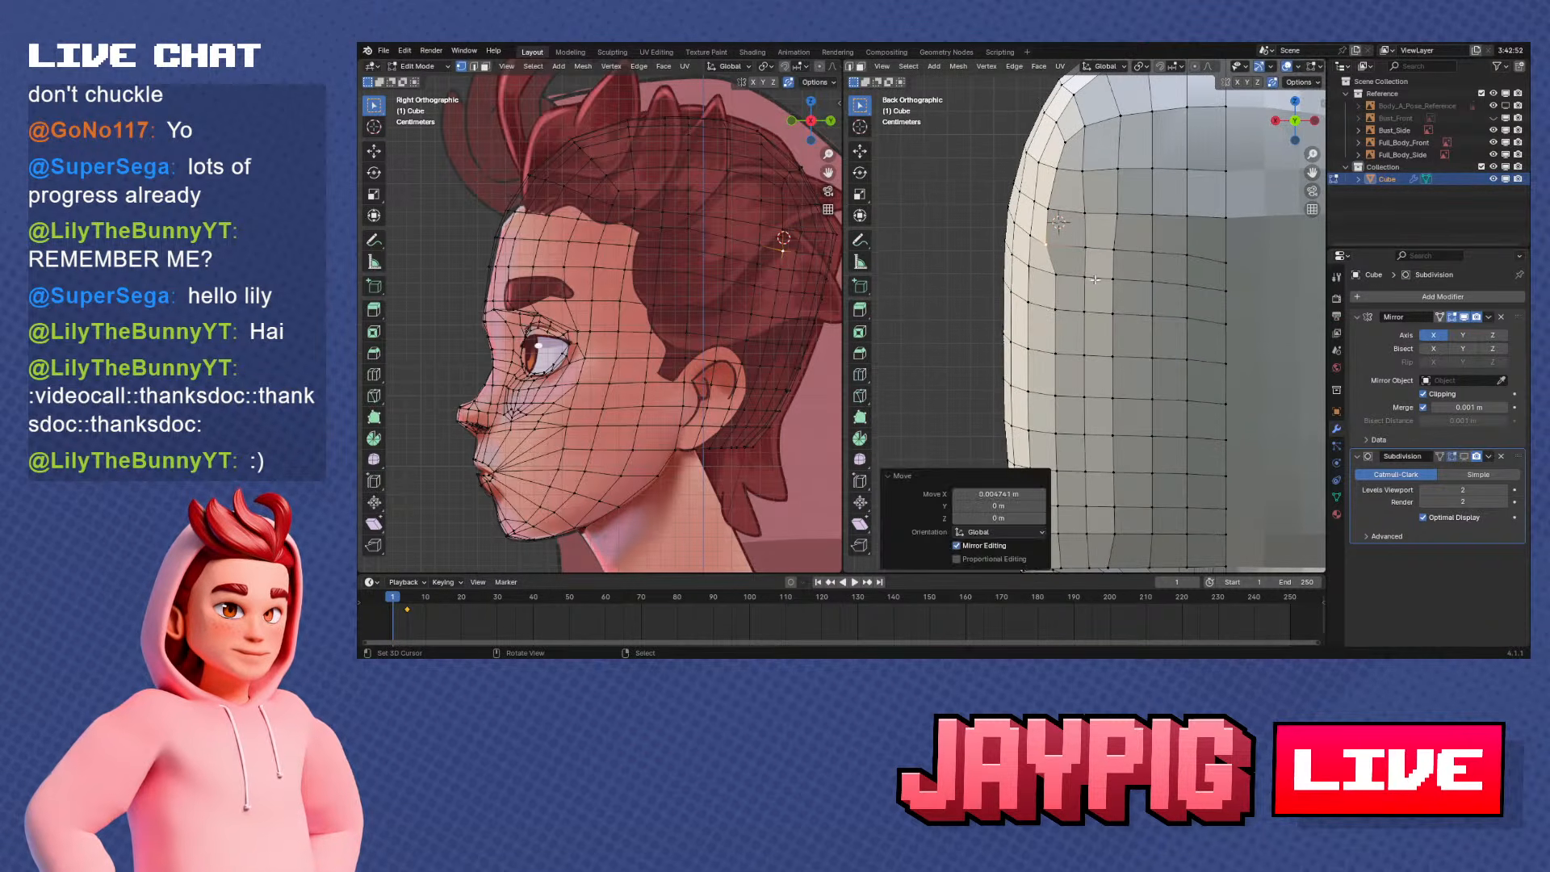
Move the outer column's vertices on the following two rows down along X to straighten the column
right_click(1058, 276)
key(g)
key(x)
click(1086, 295)
right_click(1061, 306)
key(g)
key(x)
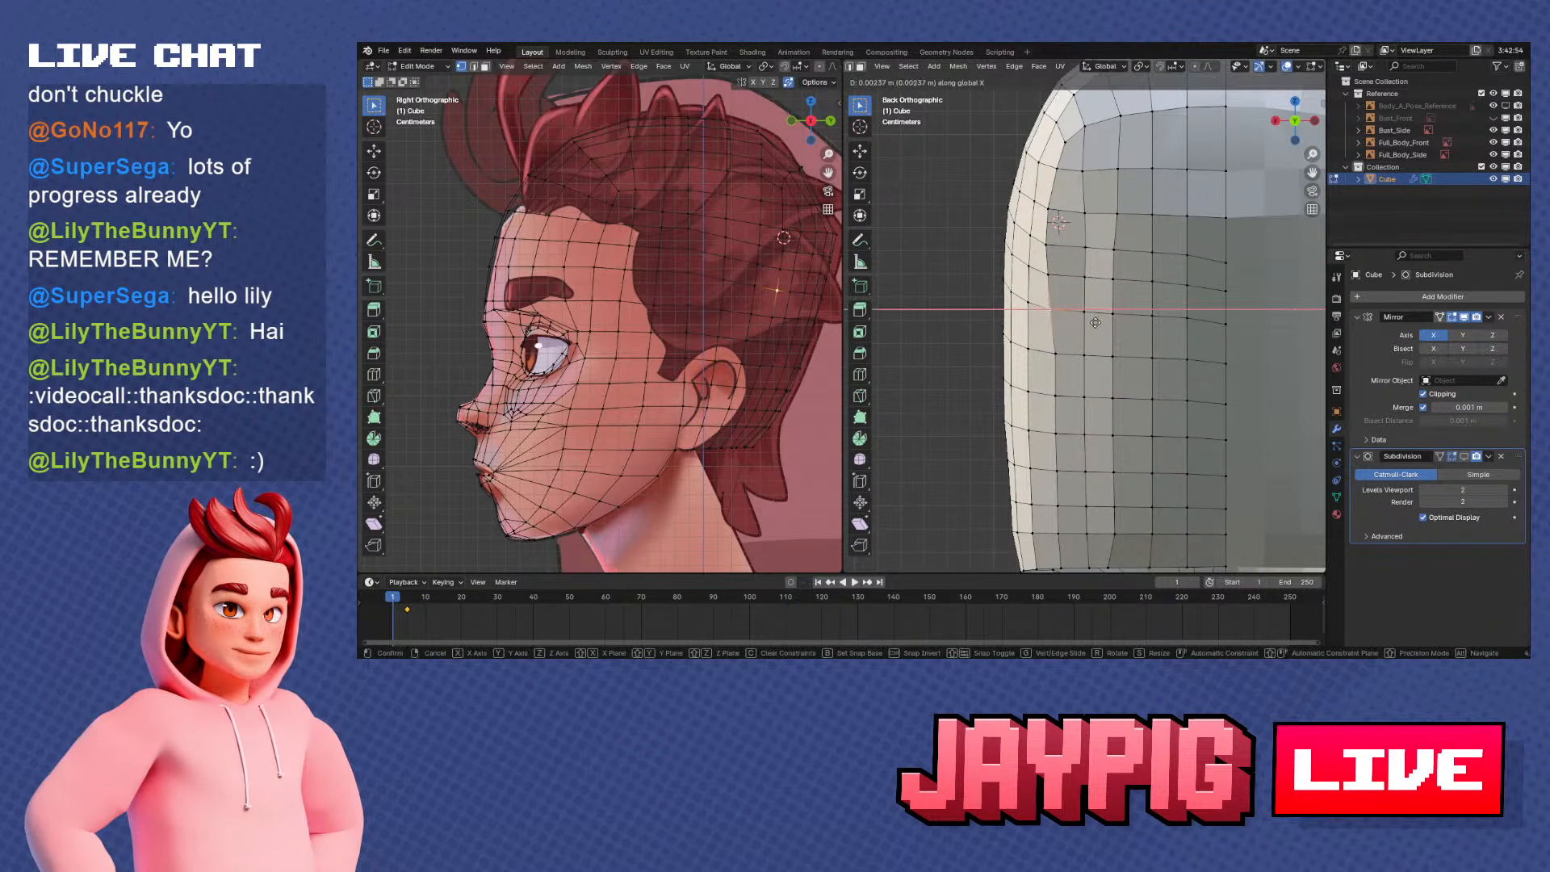
click(1094, 322)
Continue down the outer back column, moving two mid-height vertices along X into line
shift+middle_drag(1053, 389, 1065, 321)
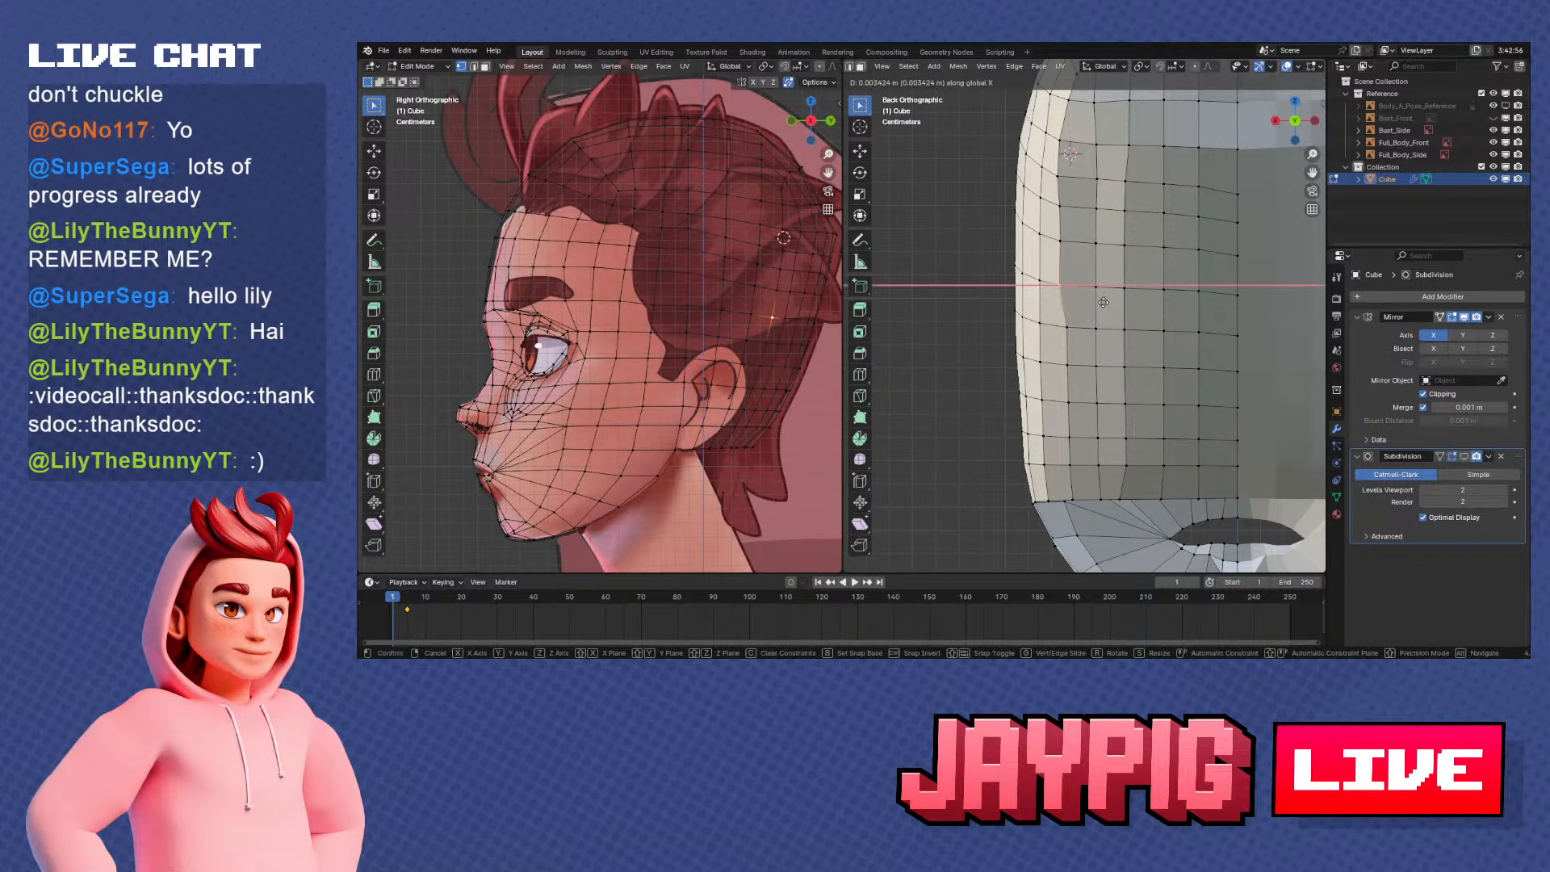
key(g)
key(x)
click(1095, 341)
right_click(1067, 365)
key(g)
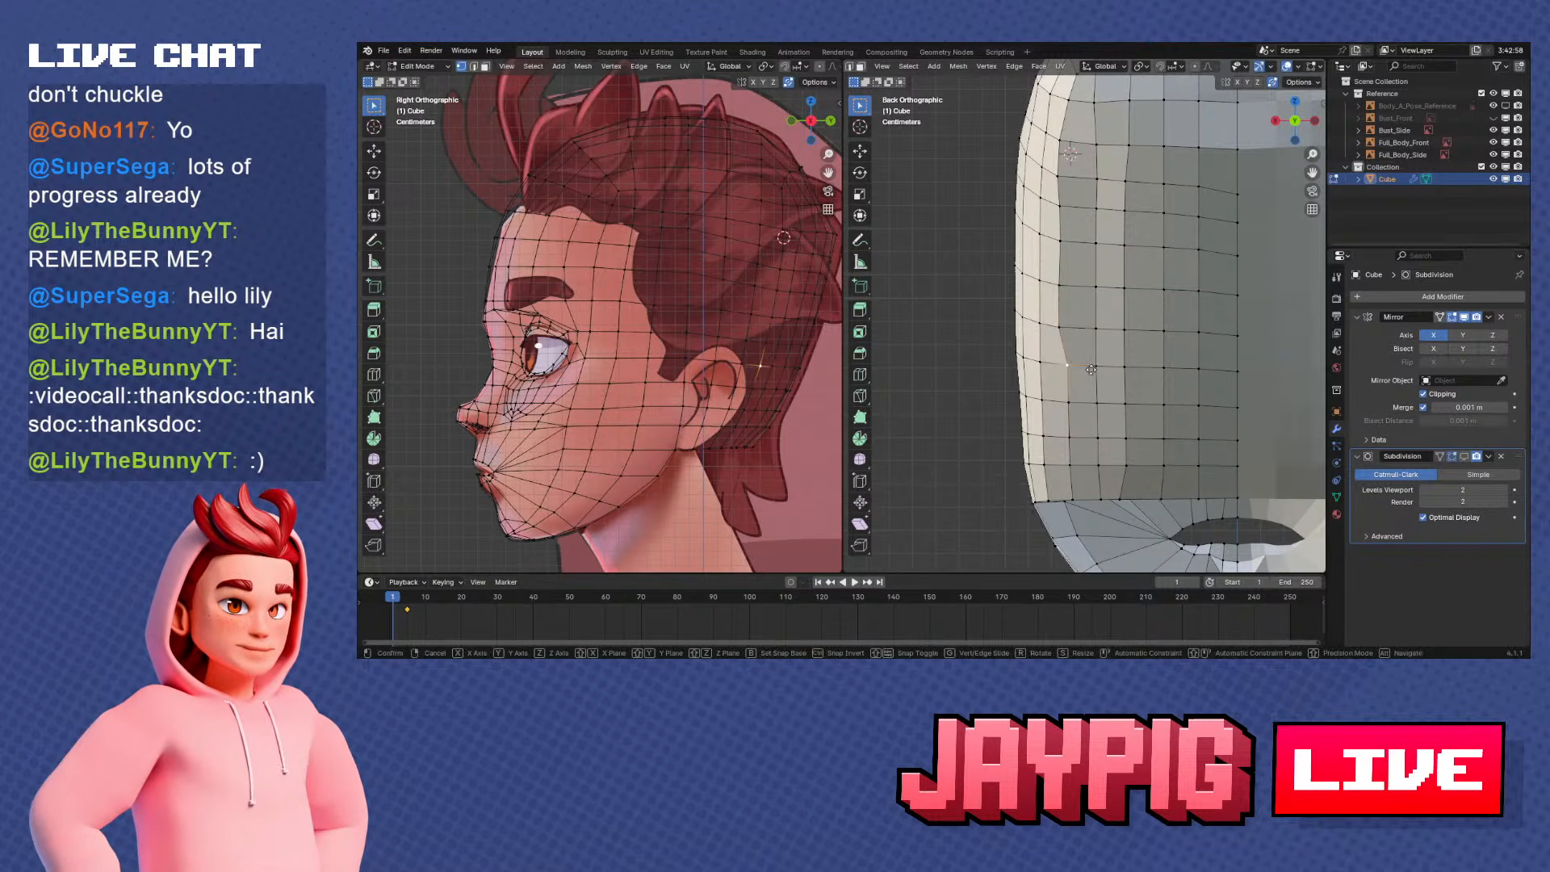
key(x)
click(1084, 371)
Move the outer column's vertex on the next lower row 0.00158 m along X
right_click(1071, 403)
key(g)
key(x)
click(1079, 408)
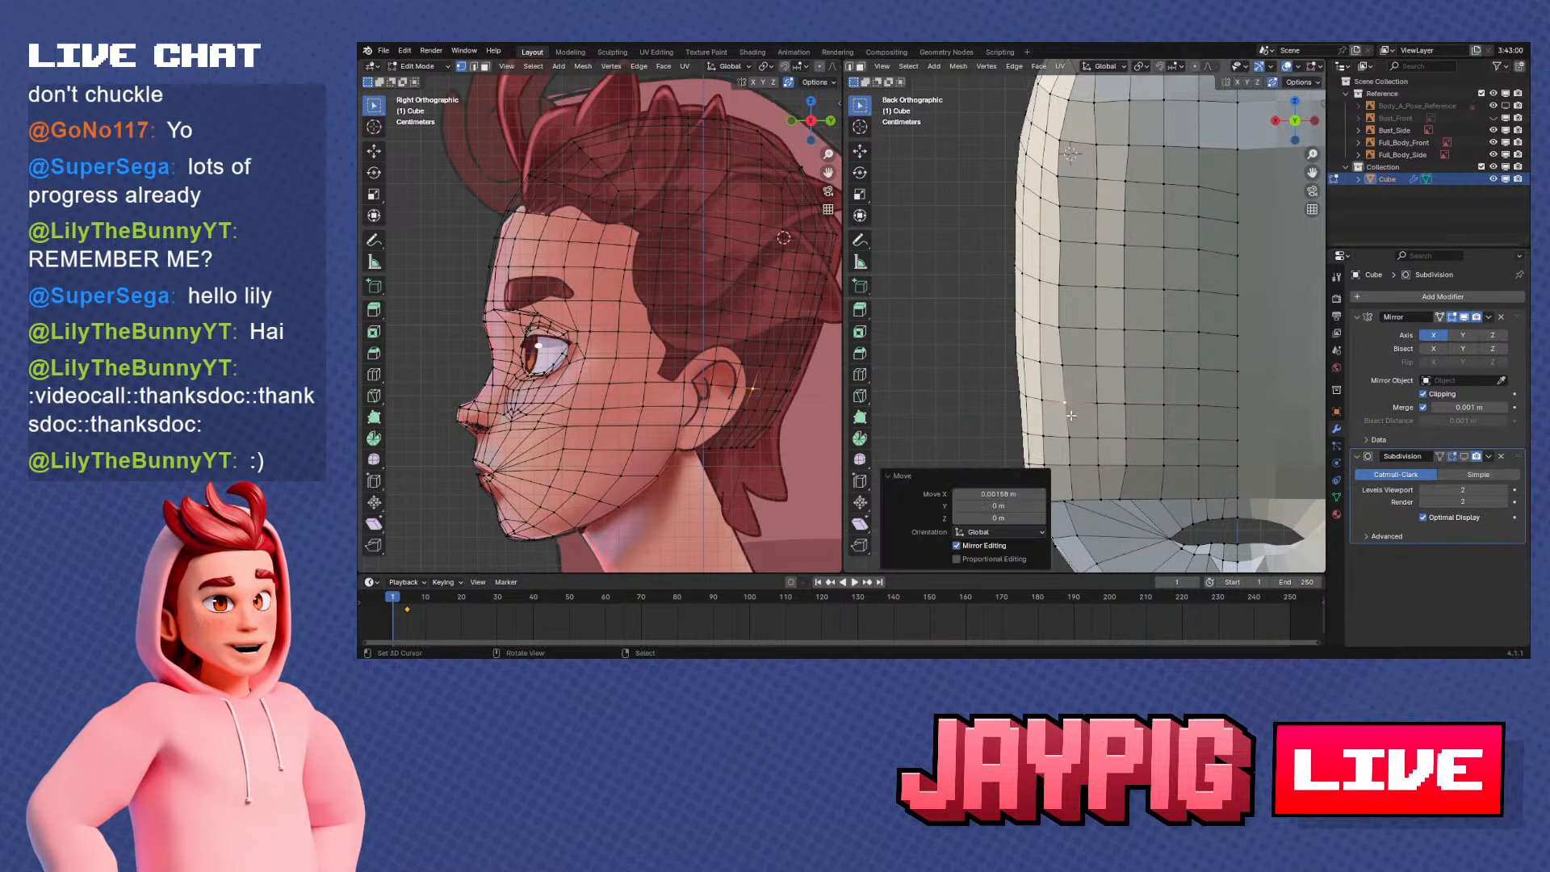
Vertex-slide a vertex on the lower border of the back by a factor of 0.174
right_click(1072, 439)
right_click(1130, 497)
key(shift+v)
click(1139, 495)
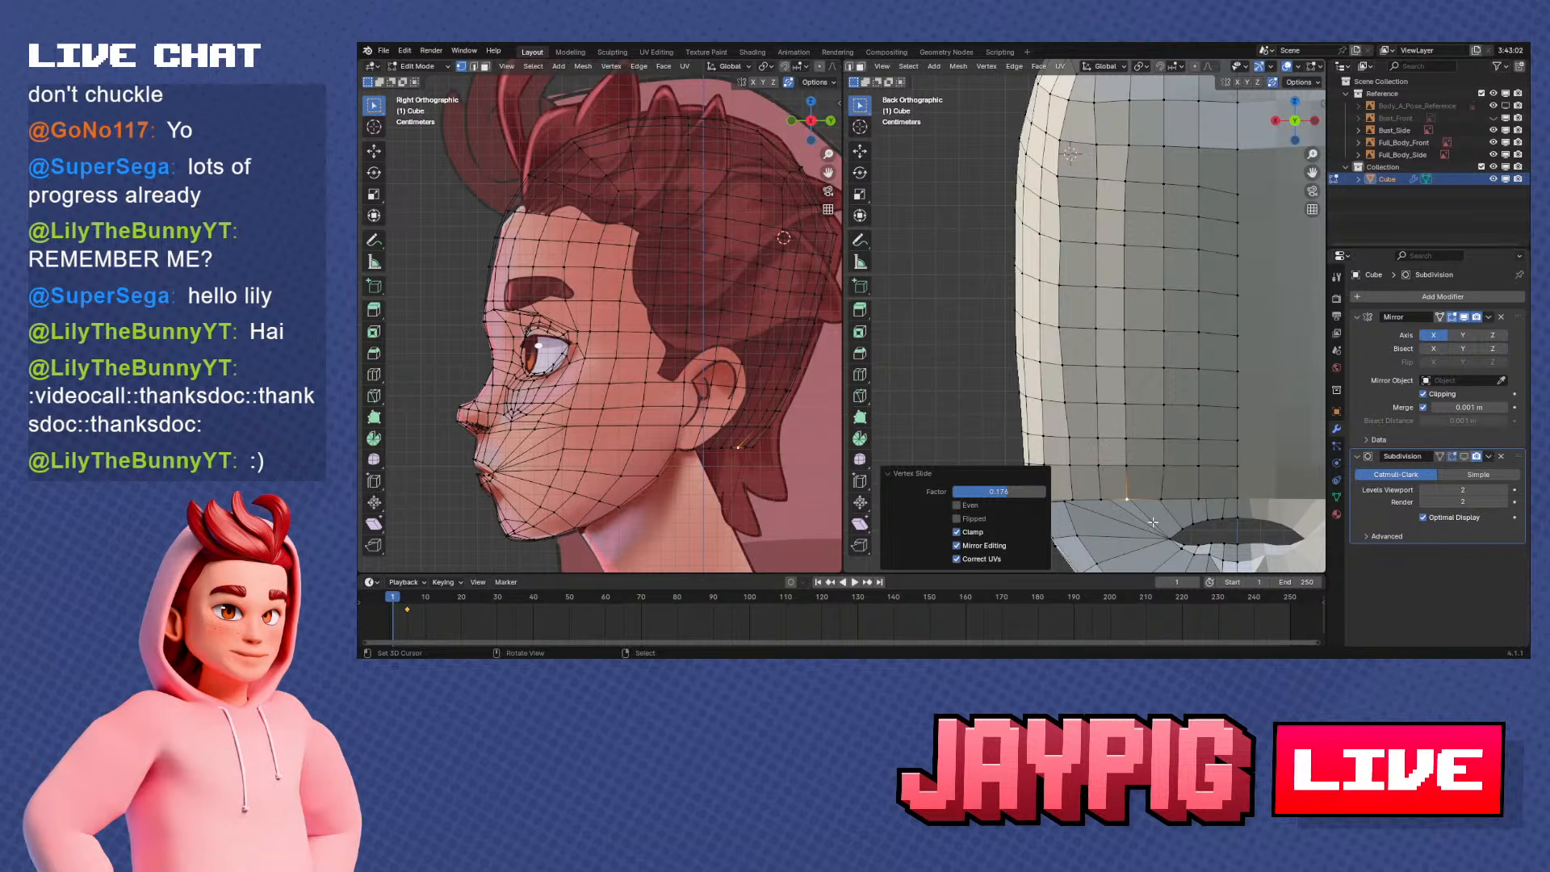
Readjust a mid-height vertex of the outer back column along X to align it with its neighbours
shift+middle_drag(1153, 523, 1169, 420)
right_click(1088, 330)
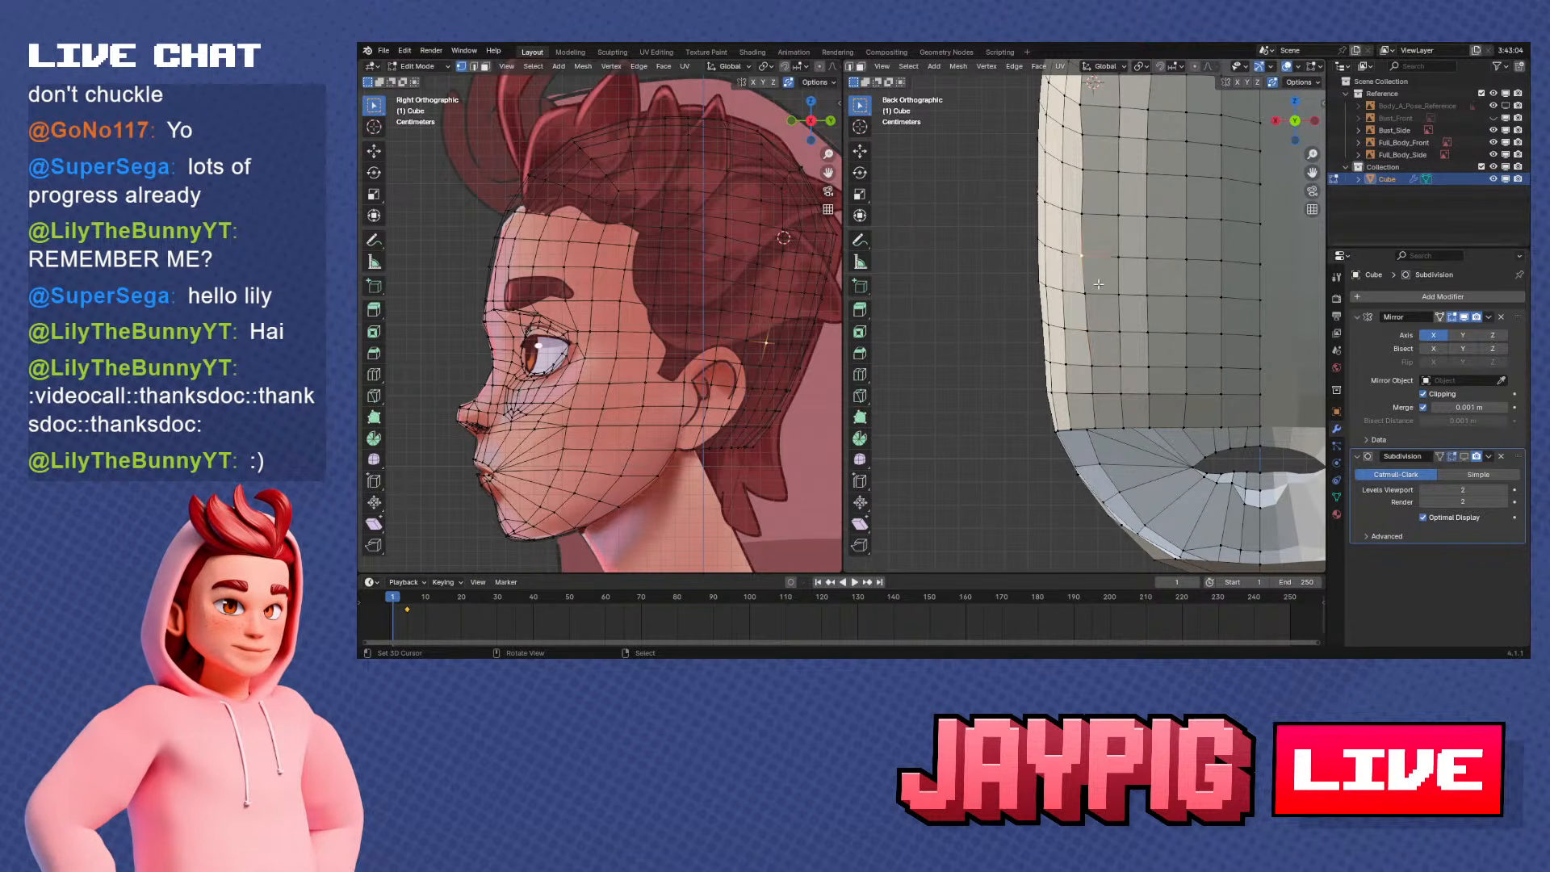
key(g)
key(x)
click(1118, 297)
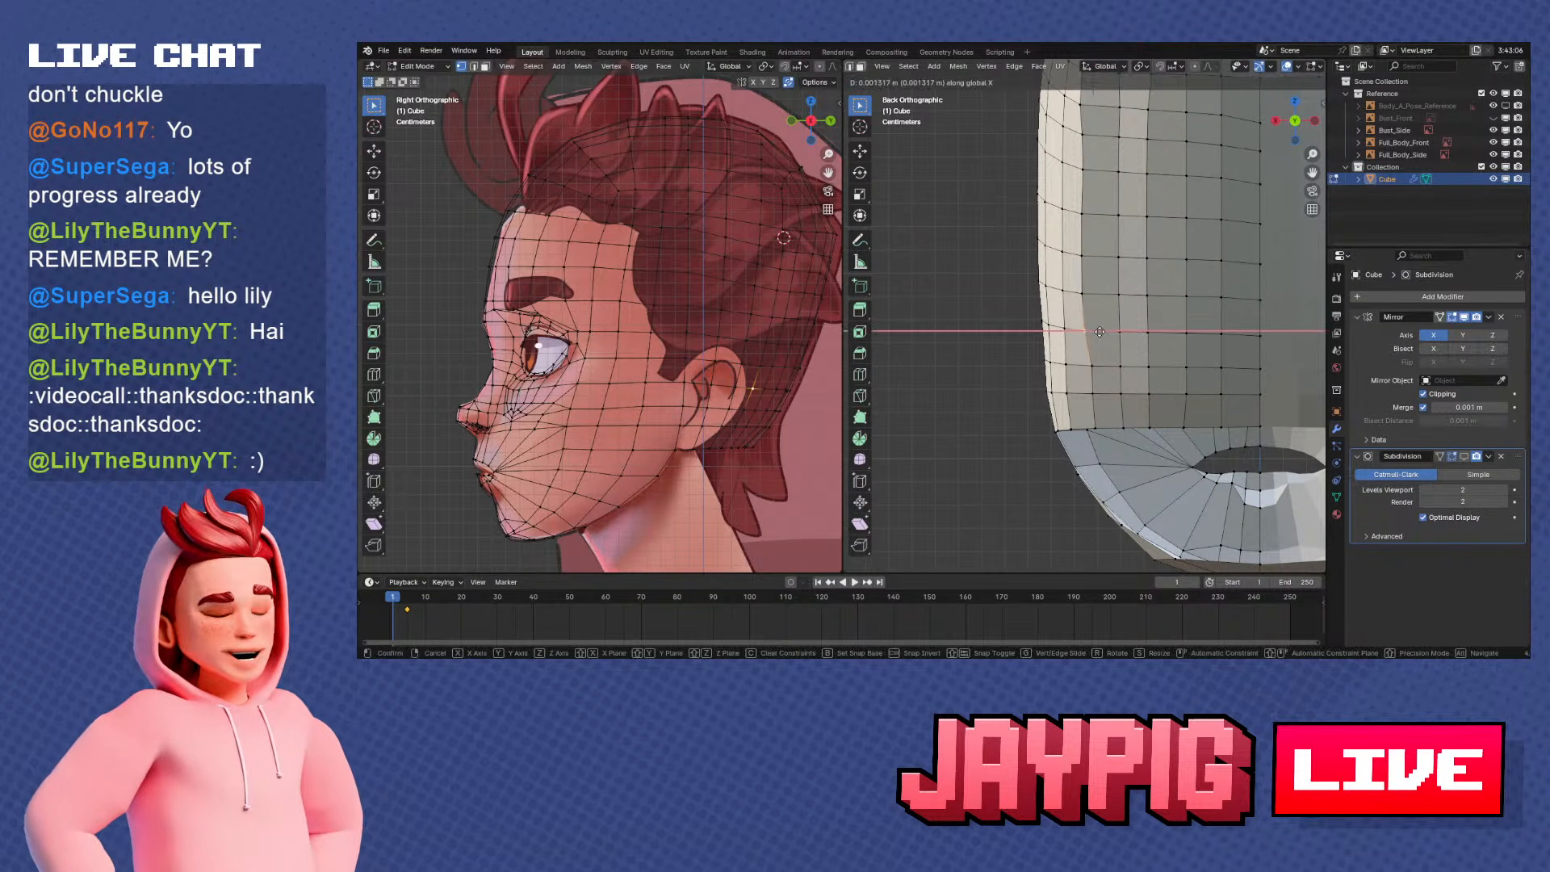
Shift the lowest vertices of the outer back column along X down to the rear border
scroll(1120, 389, up, 1)
key(g)
key(x)
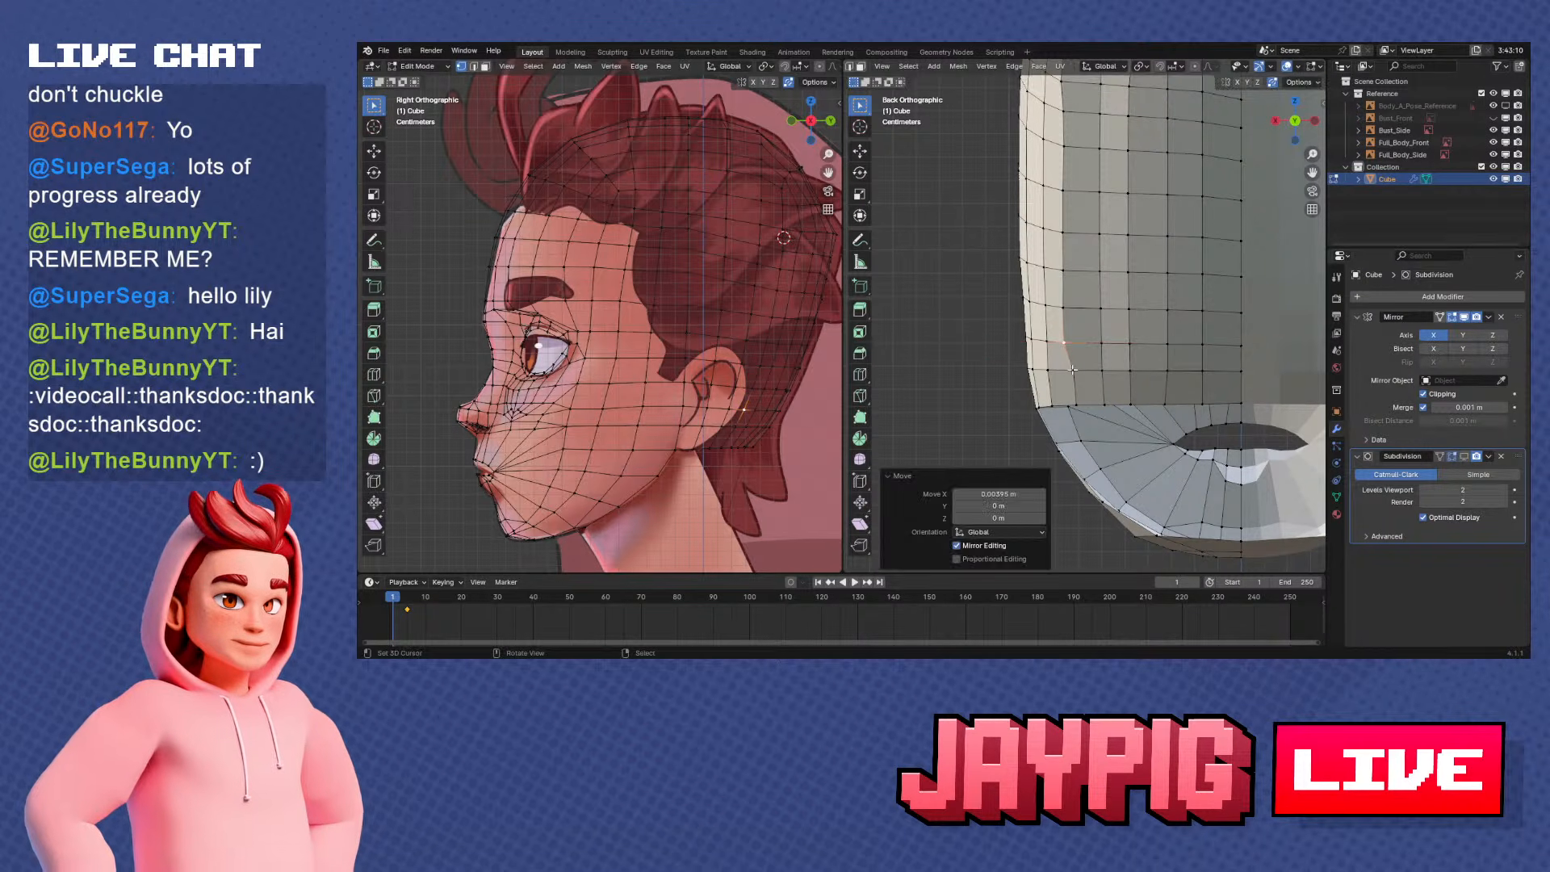
click(1123, 393)
click(1098, 402)
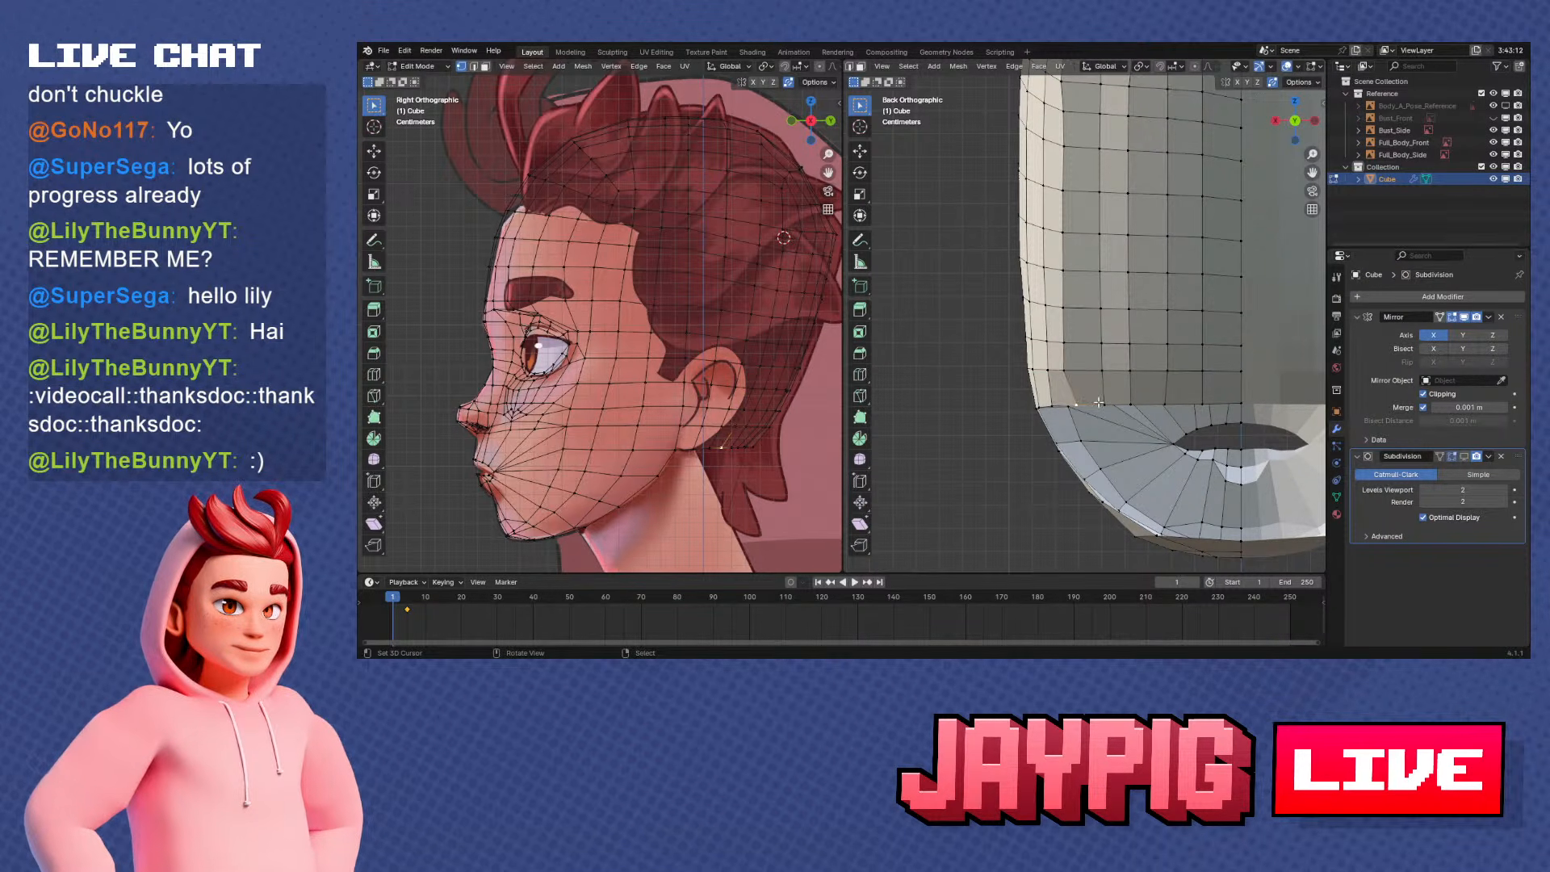
Select the back column inward of the outer one from the rear border up, and move it along Y
middle_drag(1067, 371, 1083, 339)
middle_drag(1112, 286, 1097, 412)
scroll(1098, 355, down, 1)
ctrl+right_click(1114, 208)
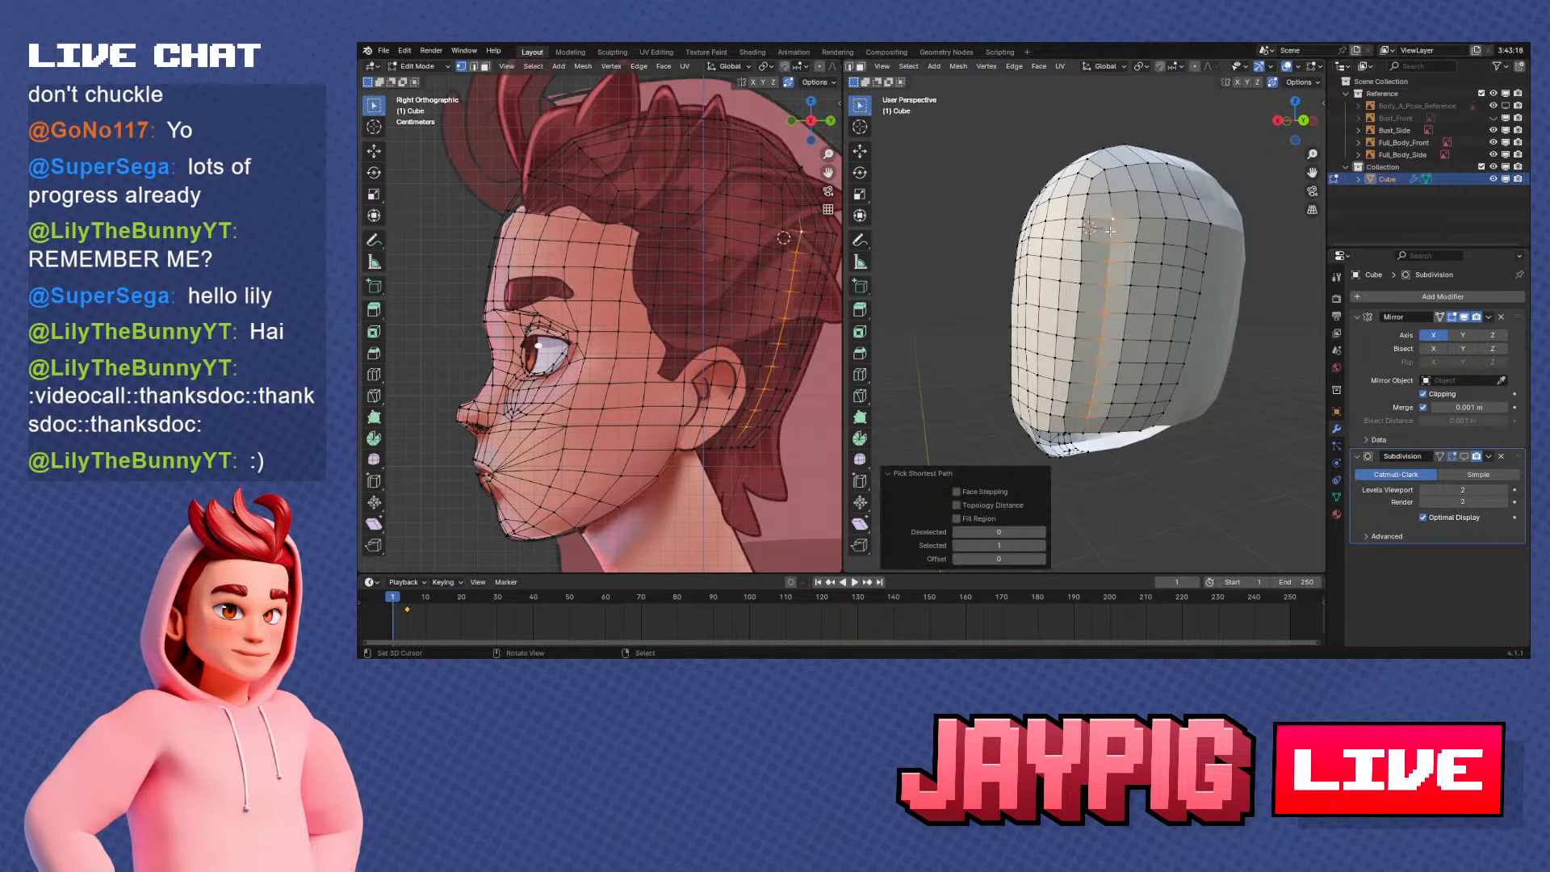
middle_drag(1114, 210, 1167, 327)
key(KP_3)
key(g)
key(y)
click(1174, 254)
Move the selected inner back column along X, readjust it along Y, and select a single vertex on the back
scroll(1194, 327, up, 2)
key(g)
key(x)
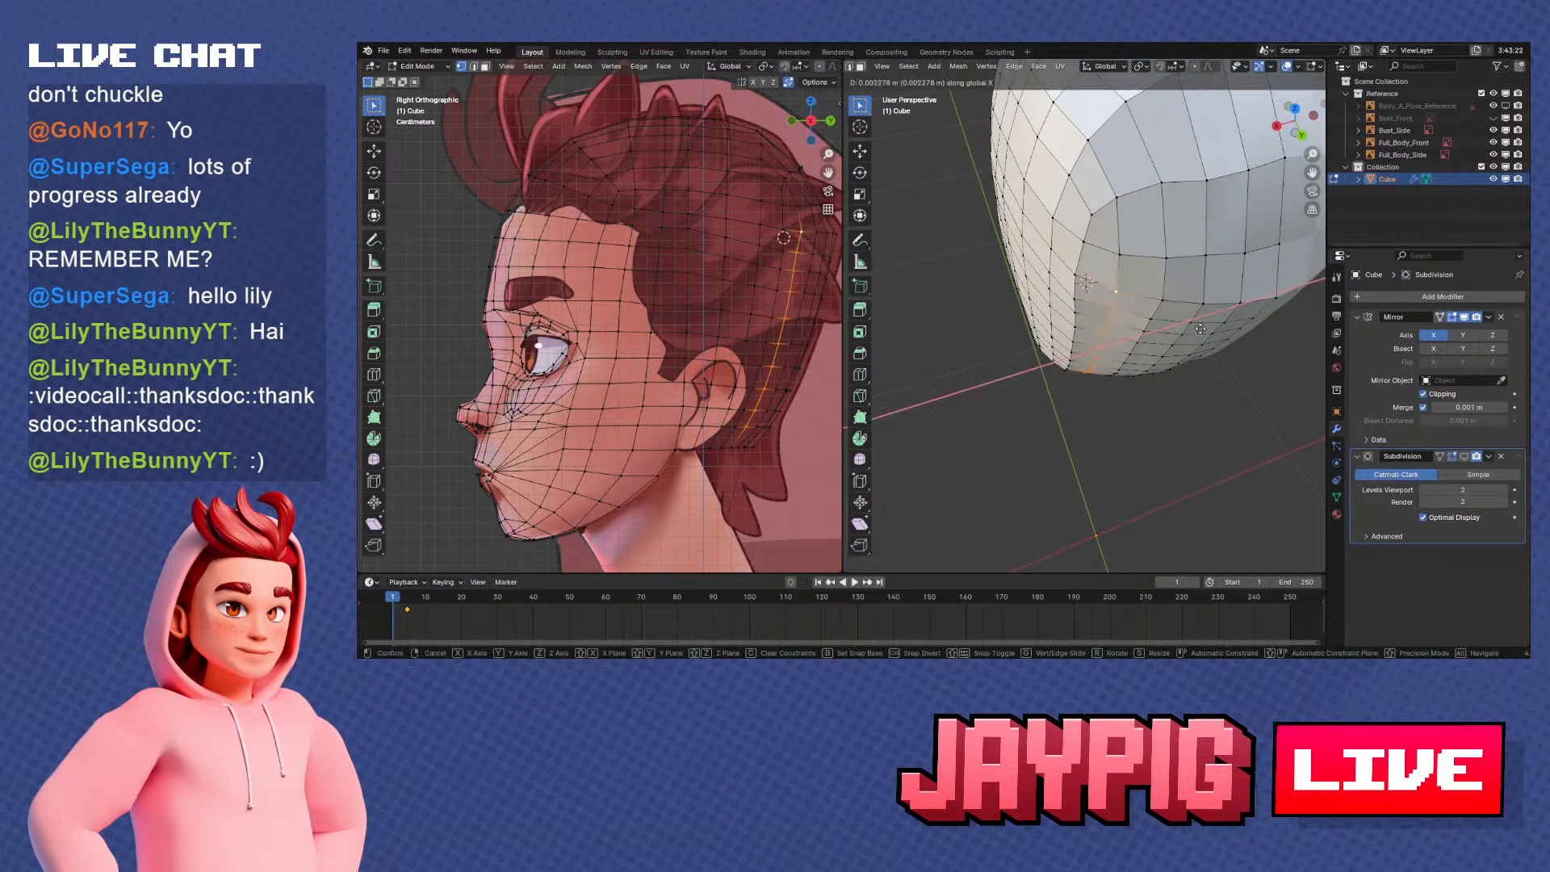
click(1201, 328)
key(g)
key(y)
click(1200, 331)
middle_drag(1201, 332, 1152, 343)
click(1152, 343)
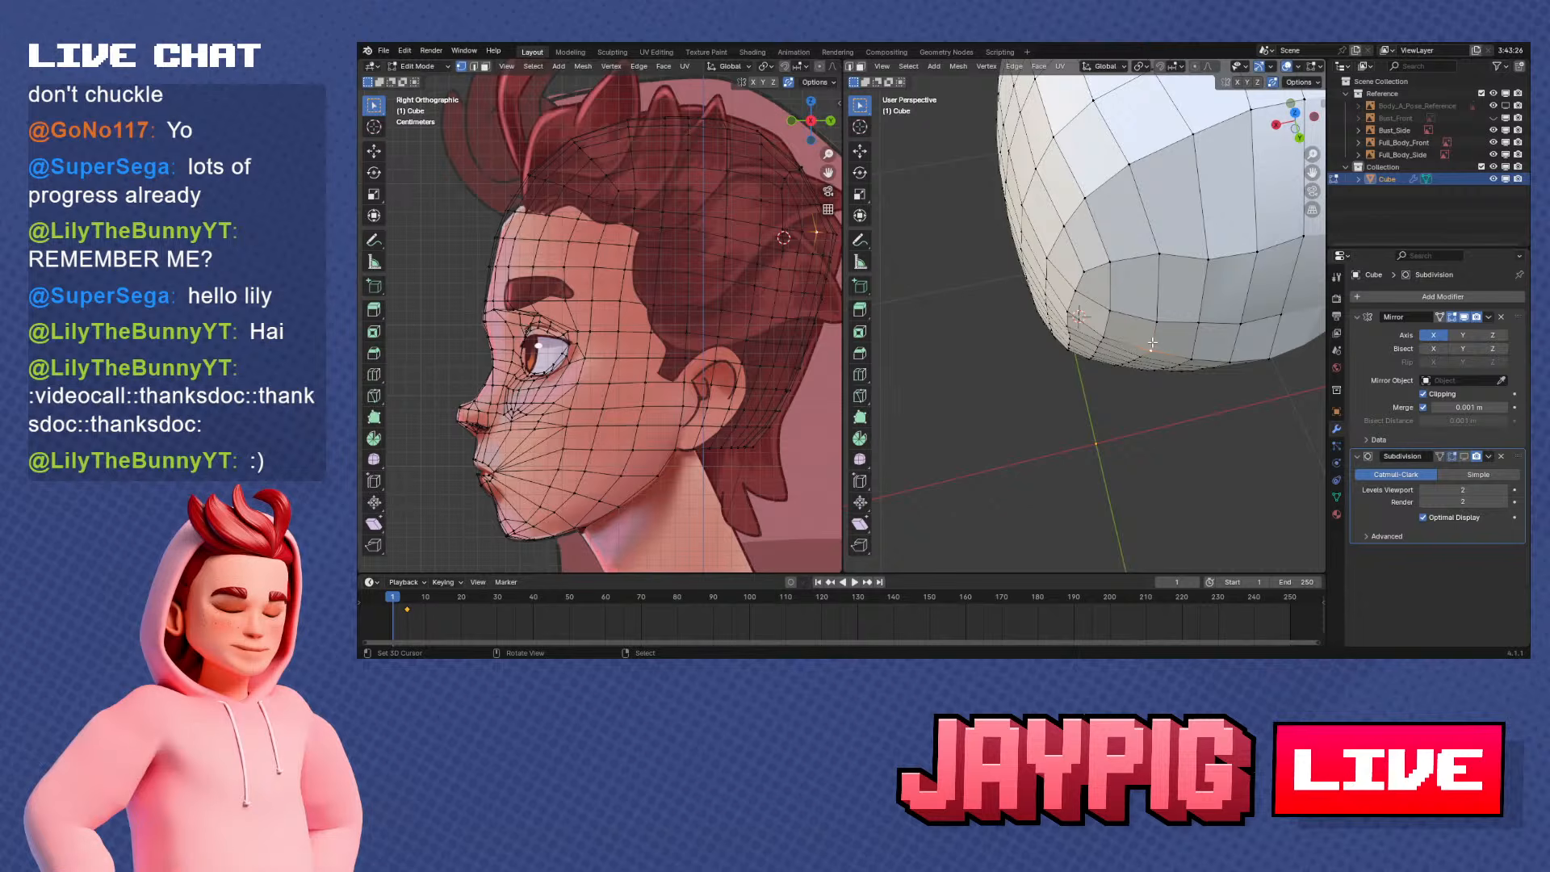
In the top view, vertex-slide the vertices nearest the centreline in the third row from the back outline
key(KP_7)
shift+middle_drag(1110, 271, 1051, 333)
scroll(1100, 366, up, 3)
scroll(1067, 375, up, 1)
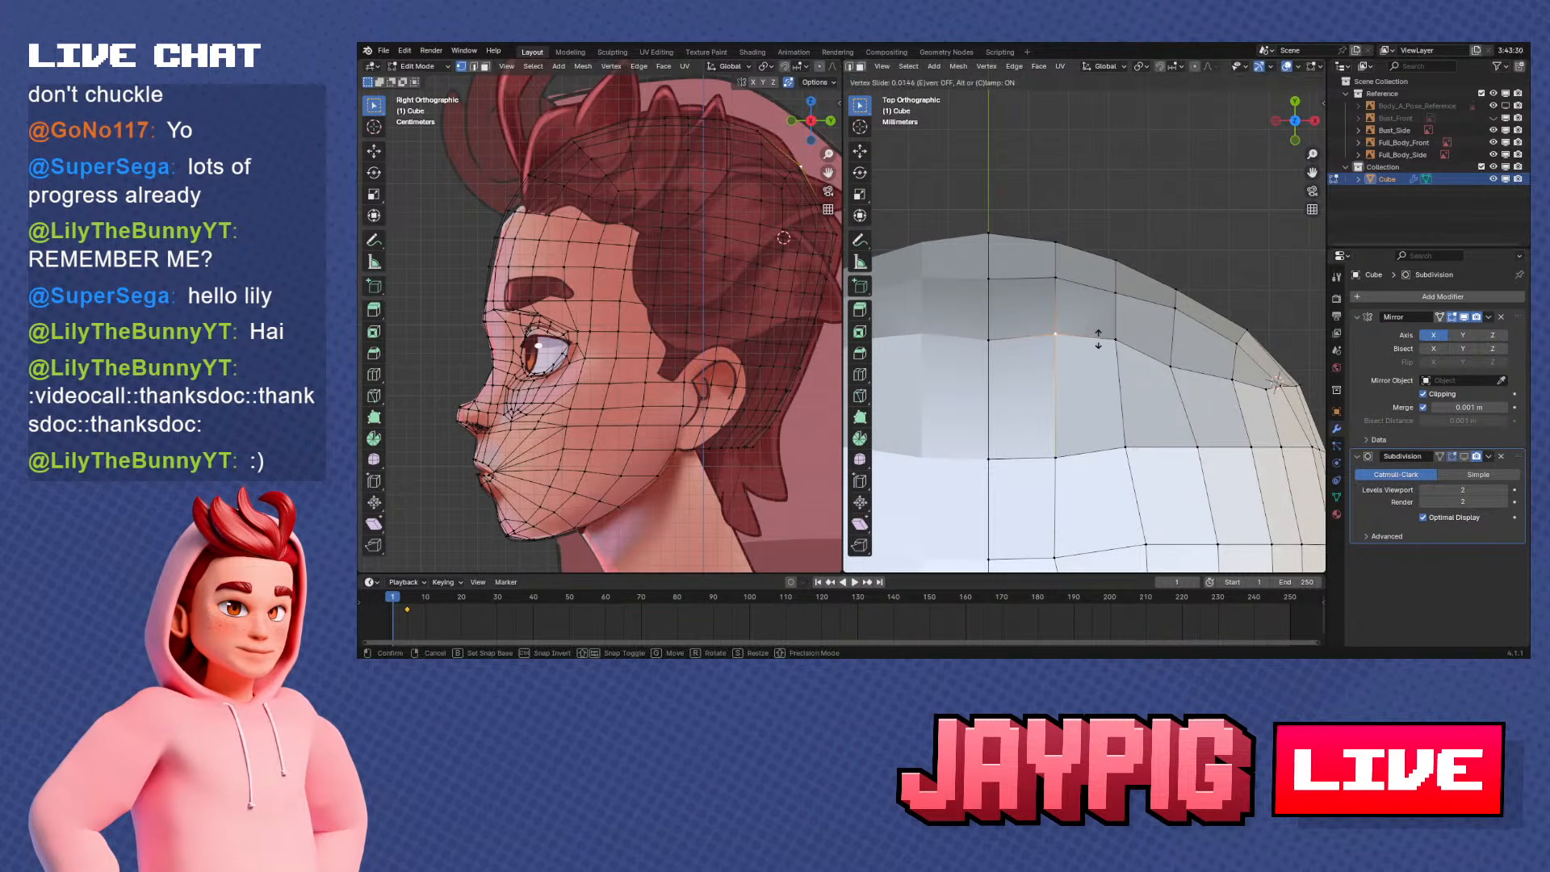
click(1098, 339)
key(ctrl+z)
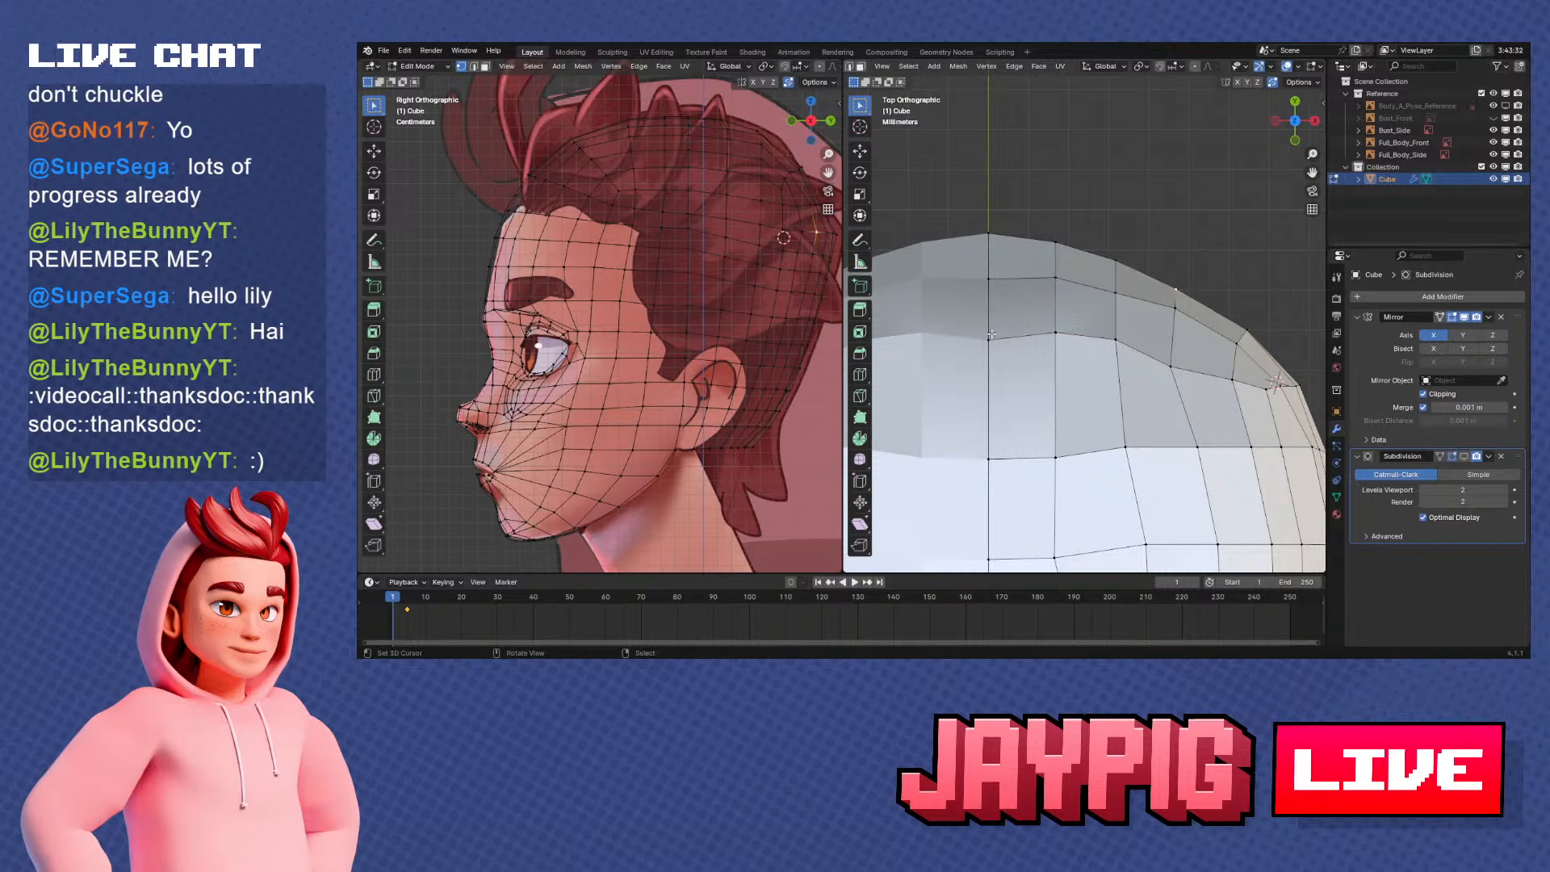
click(1027, 334)
Vertex-slide the remaining vertices of that third row toward the side so the row follows an even curve
right_click(1123, 340)
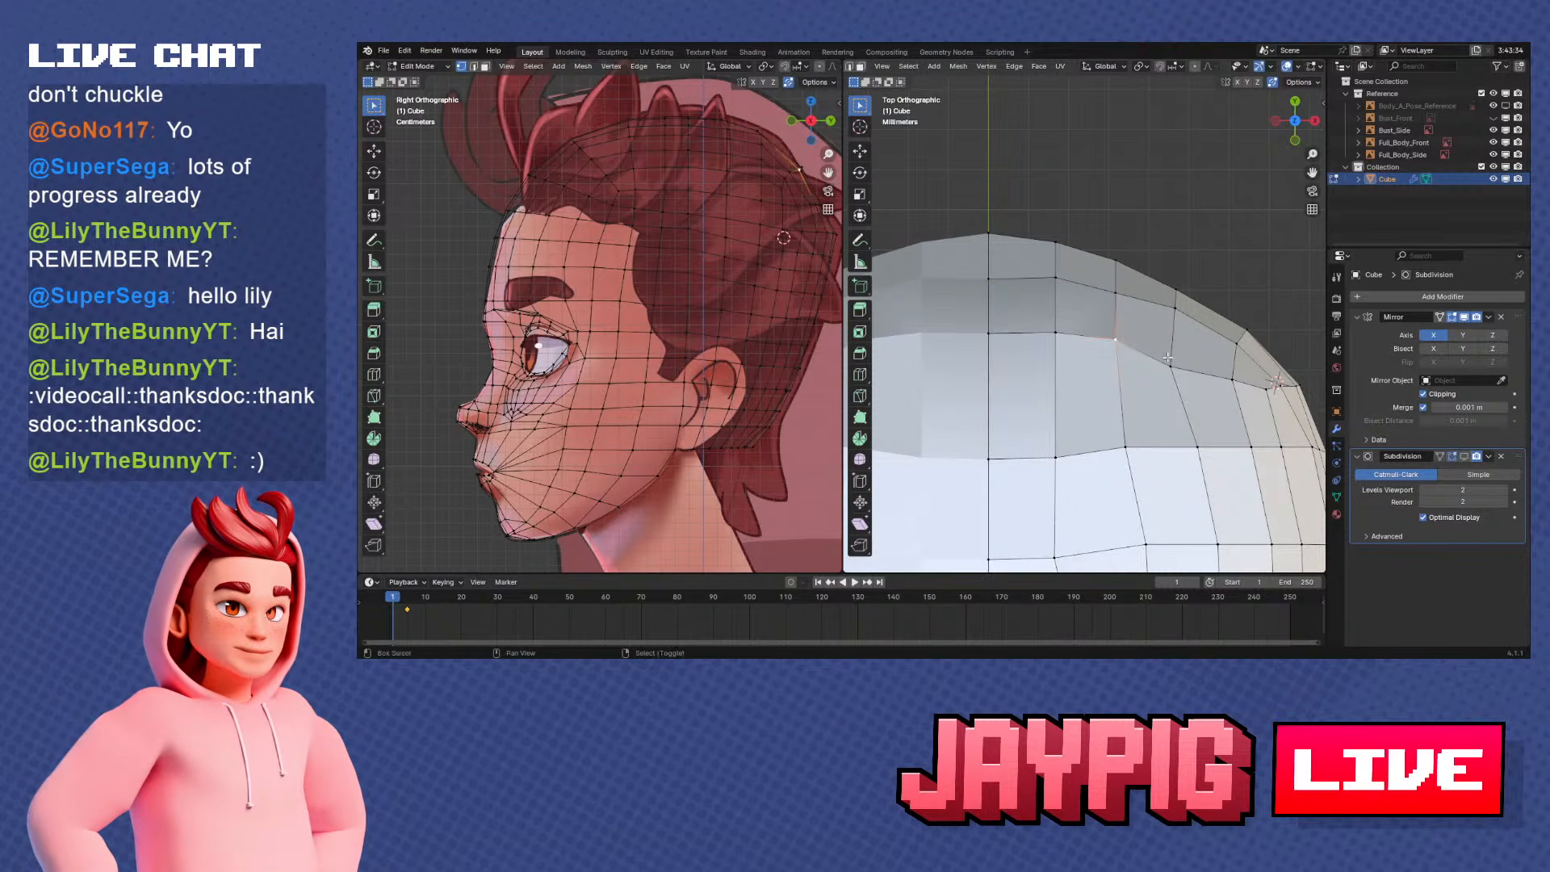
key(shift+v)
click(1122, 343)
right_click(1180, 365)
key(shift+v)
click(1186, 357)
right_click(1232, 369)
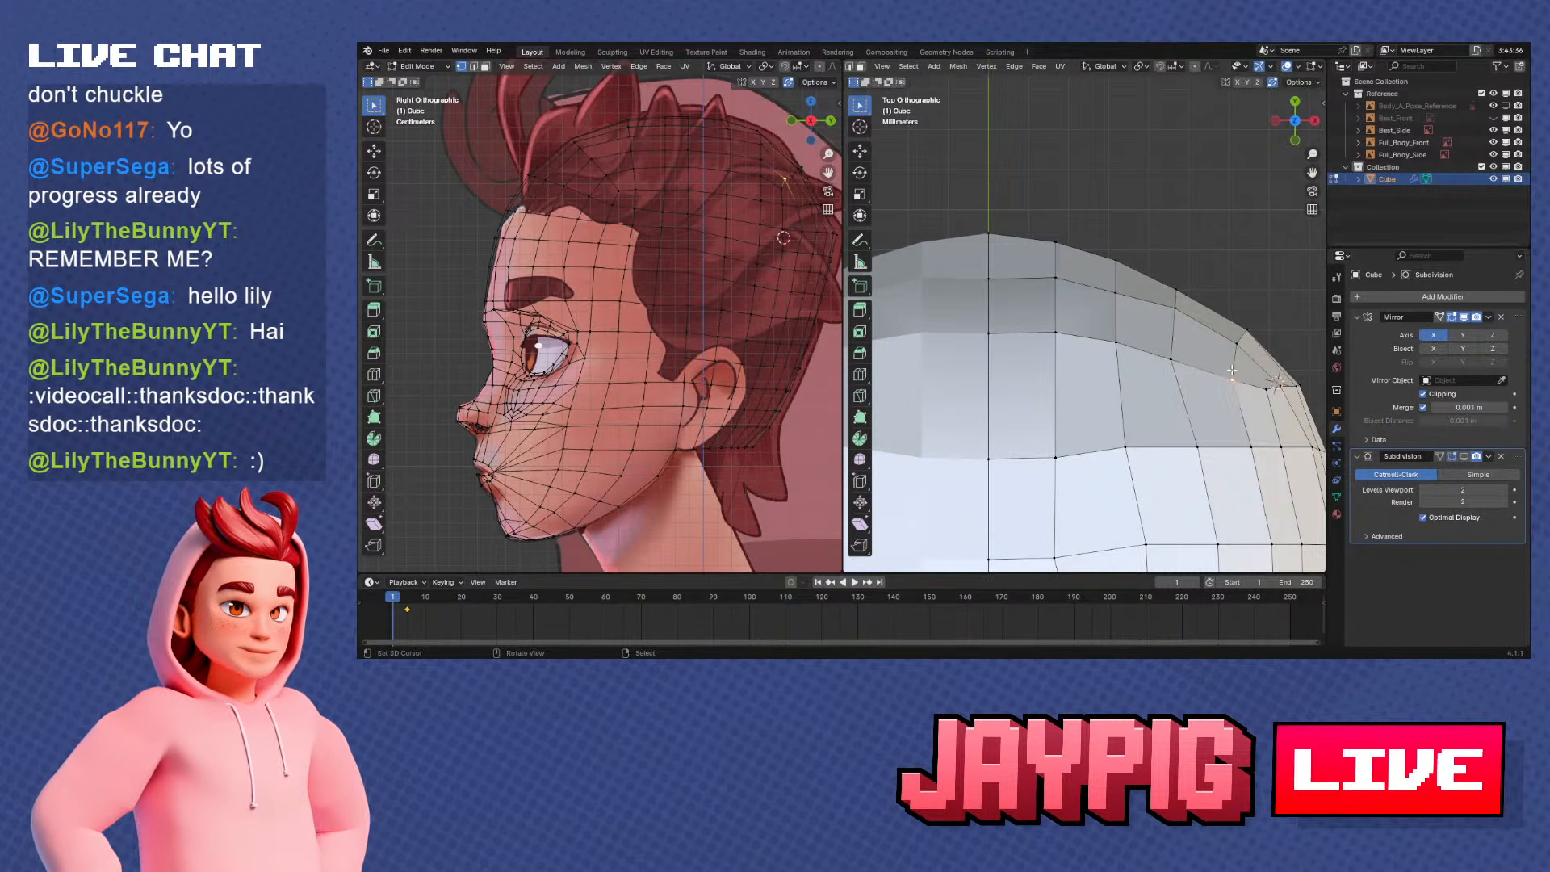
click(1278, 402)
Vertex-slide the vertices of the second row from the back outline, from the centreline outward, to even its curve
middle_drag(1268, 388, 1195, 323)
key(KP_7)
right_click(983, 267)
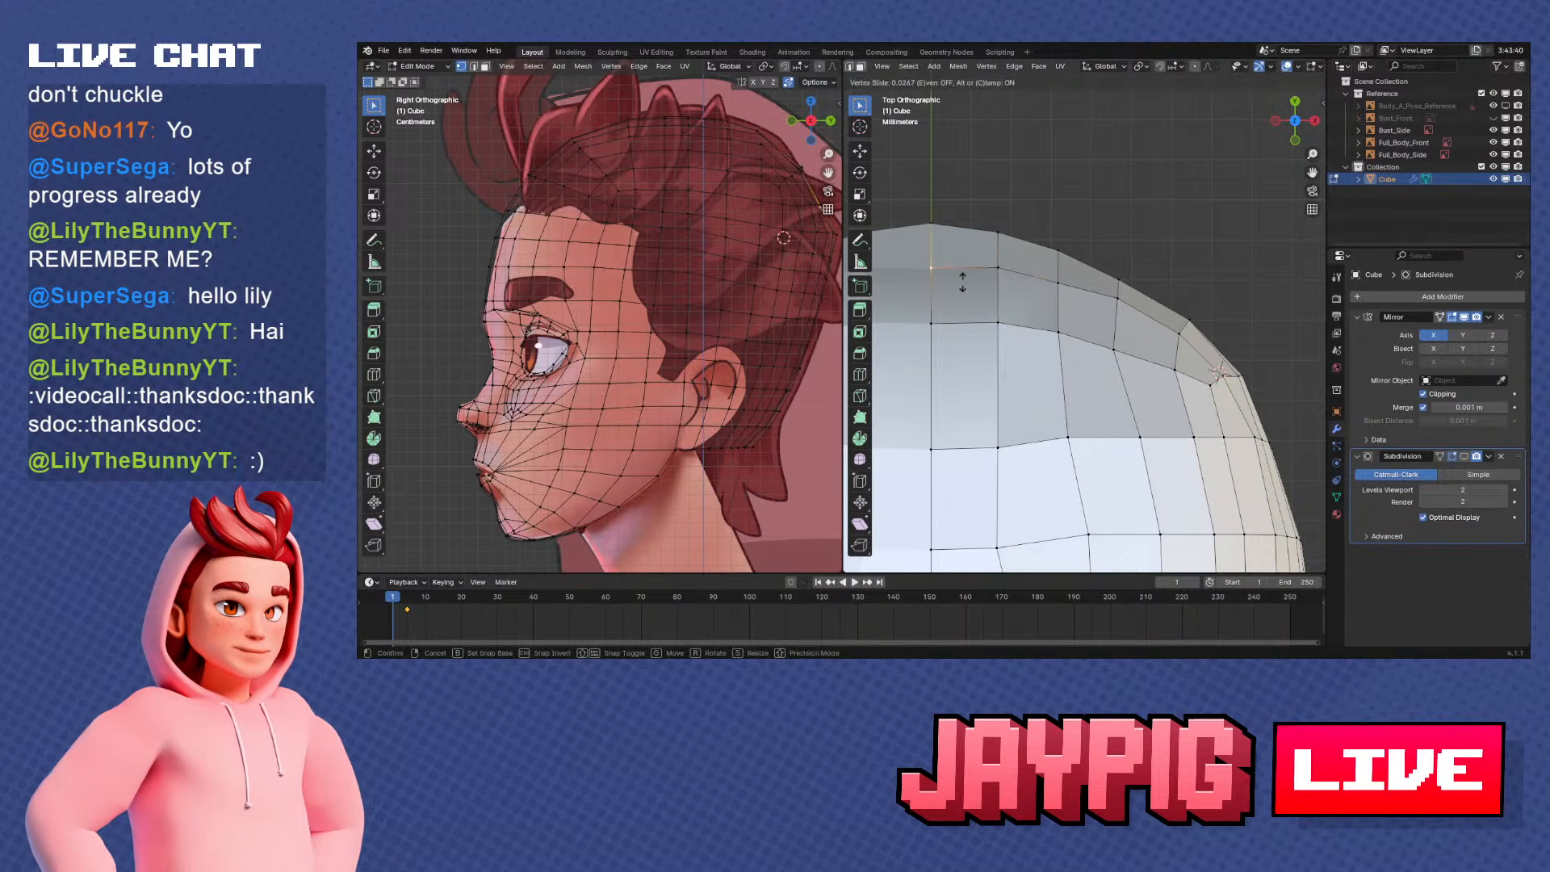
click(963, 275)
right_click(1078, 287)
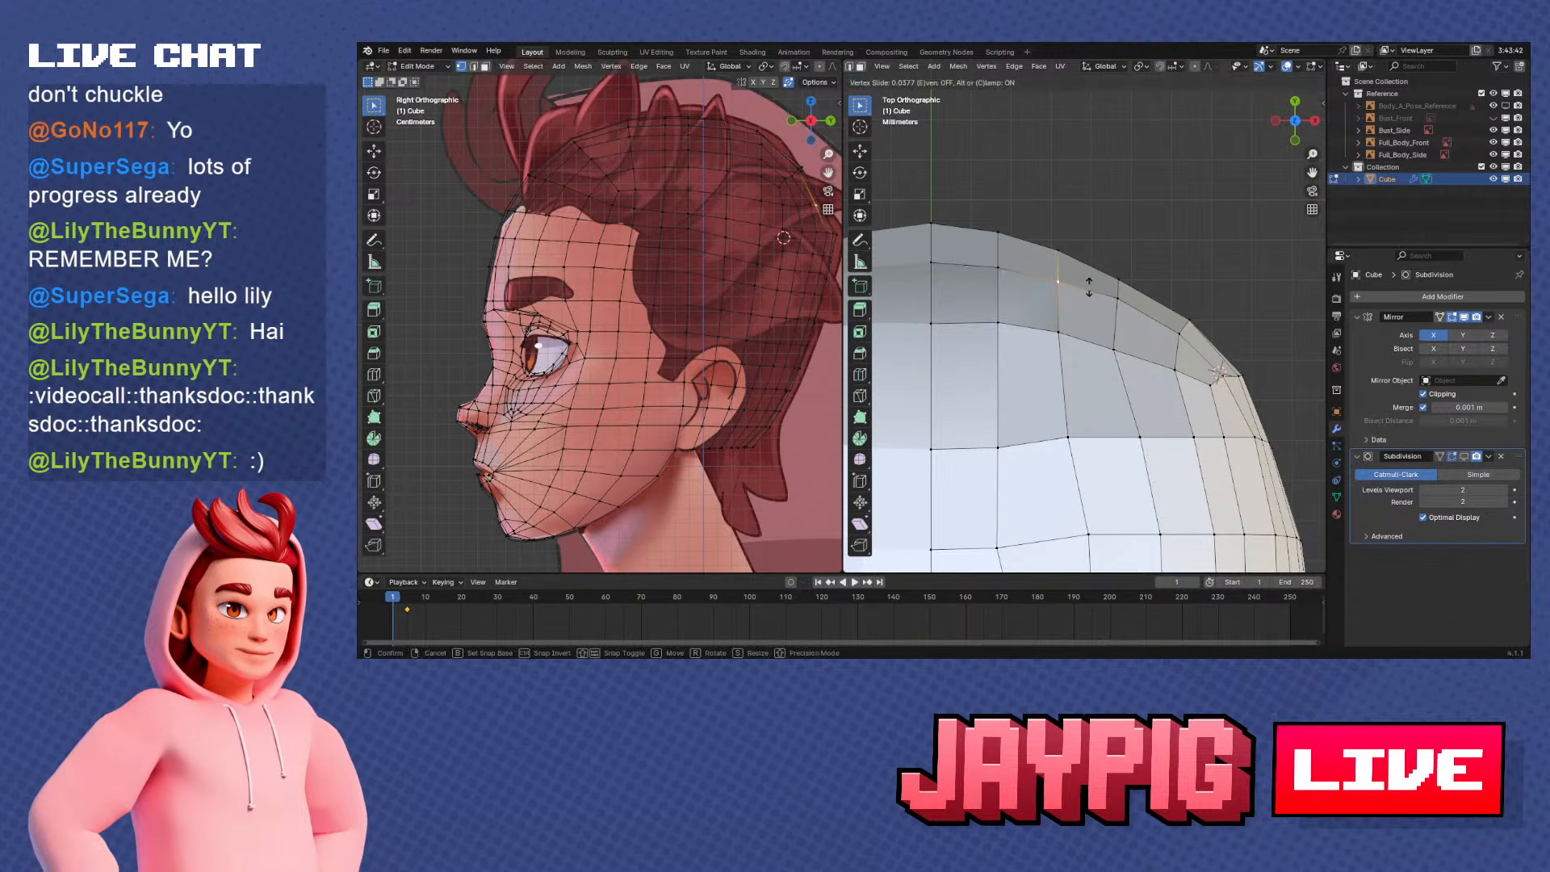
click(1090, 286)
right_click(1140, 304)
click(1144, 306)
right_click(1185, 335)
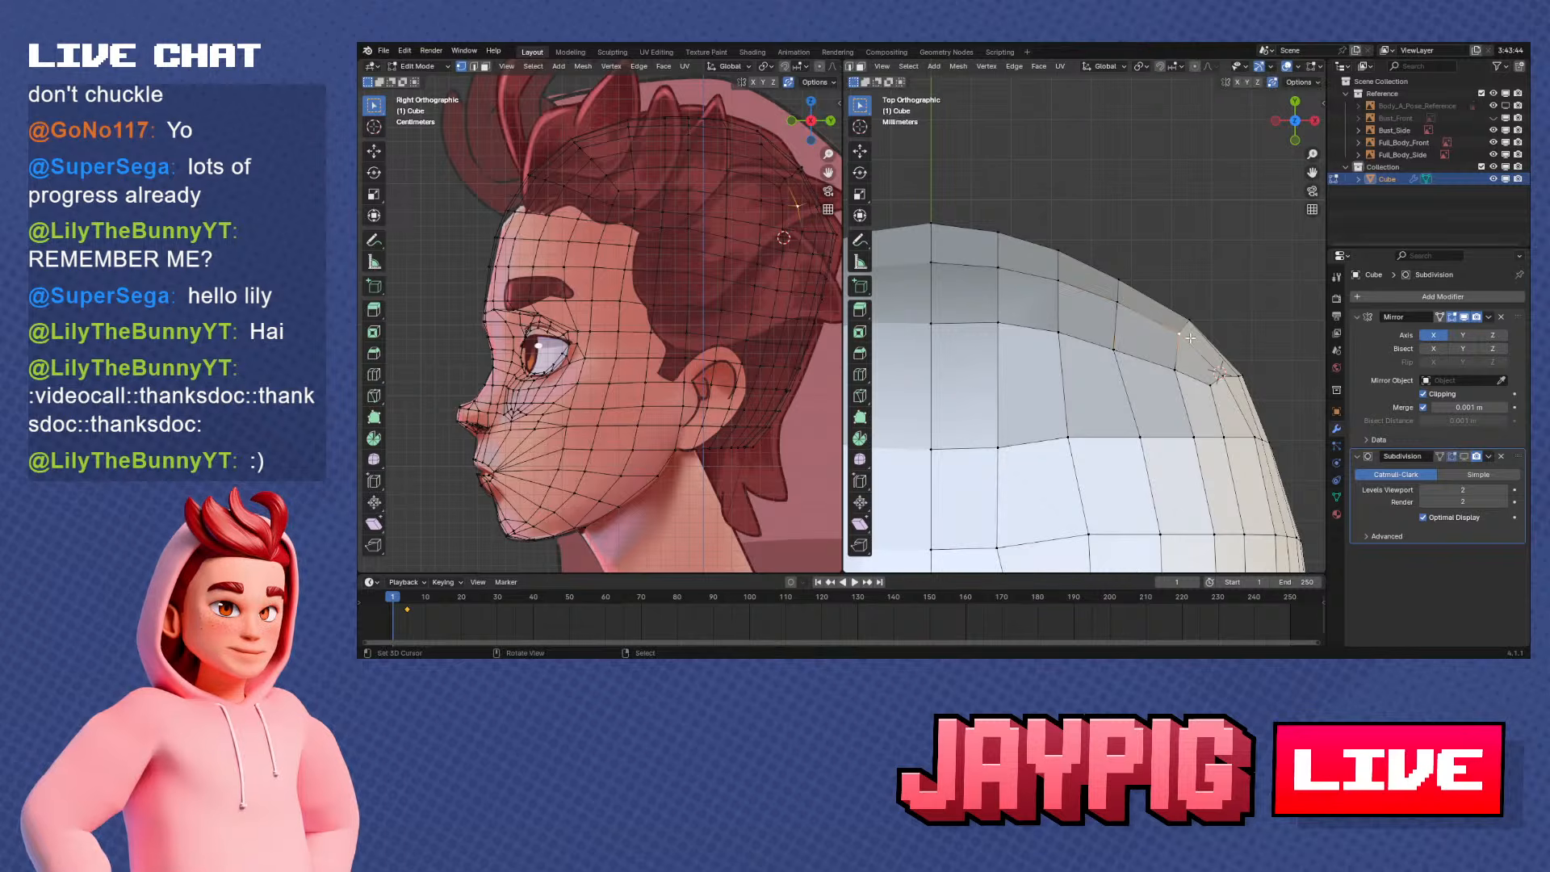
click(1208, 353)
Move the centreline vertex of the second row along Y to fit the curve of the back
middle_drag(1208, 353, 1114, 353)
click(1124, 363)
key(KP_7)
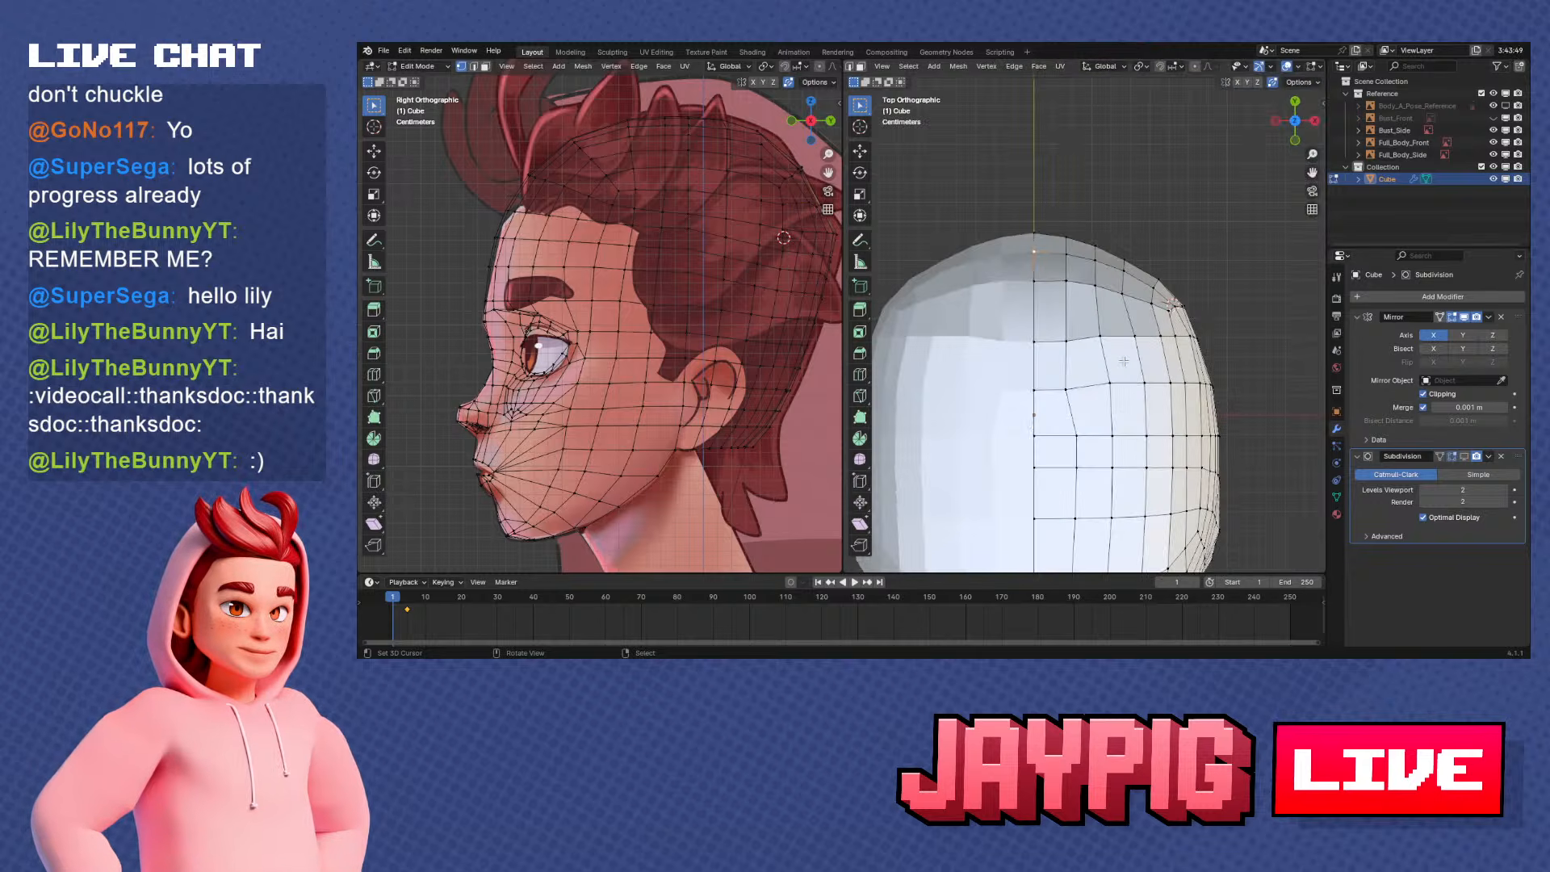
scroll(1124, 361, up, 4)
key(g)
key(y)
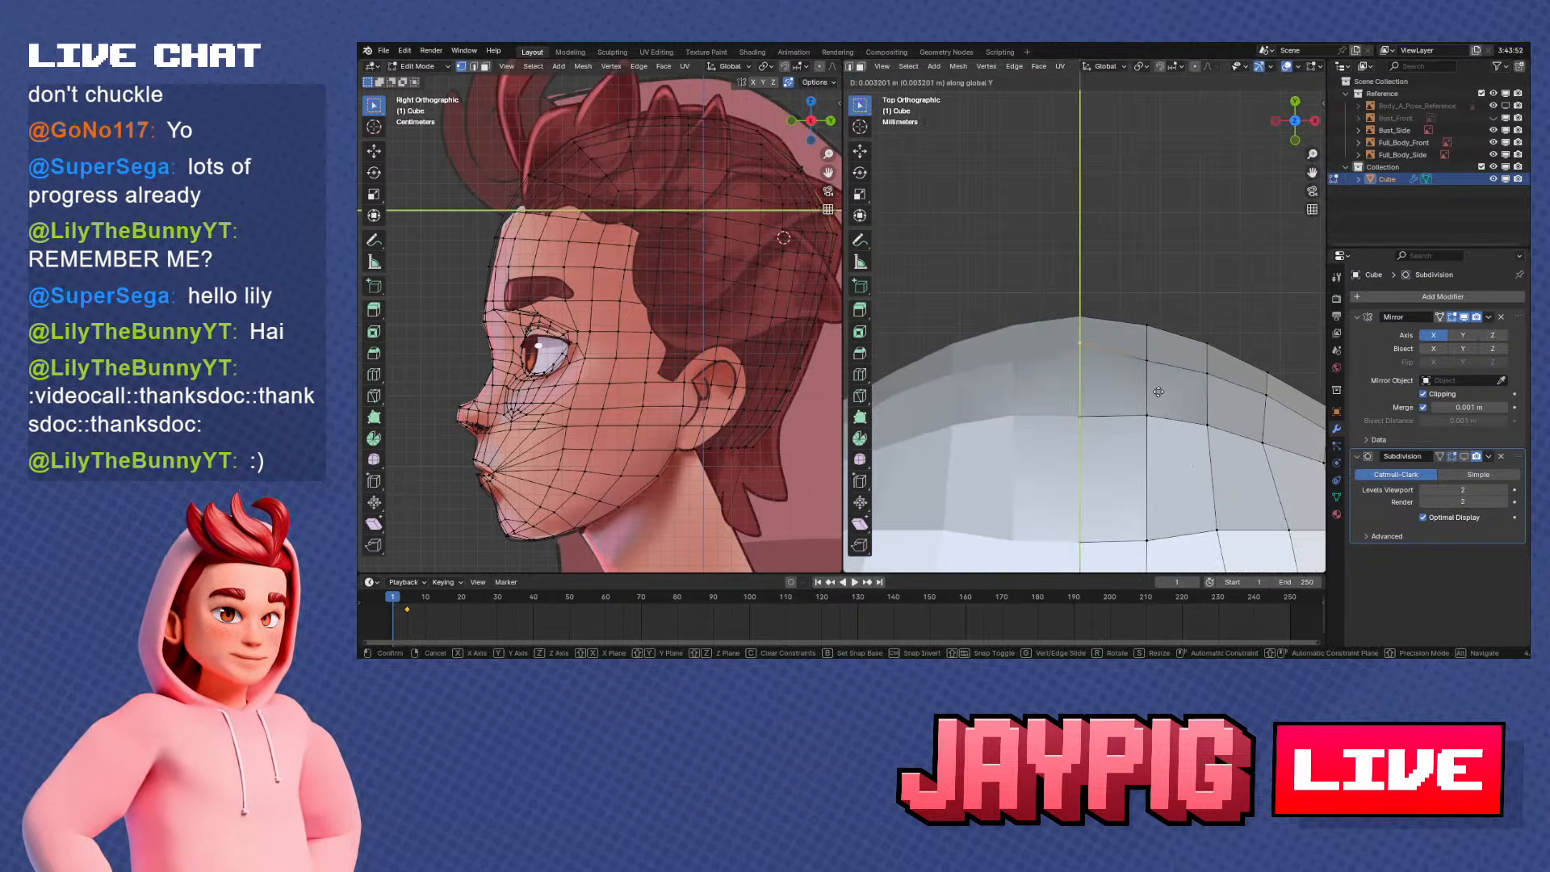
click(1159, 391)
scroll(825, 356, up, 8)
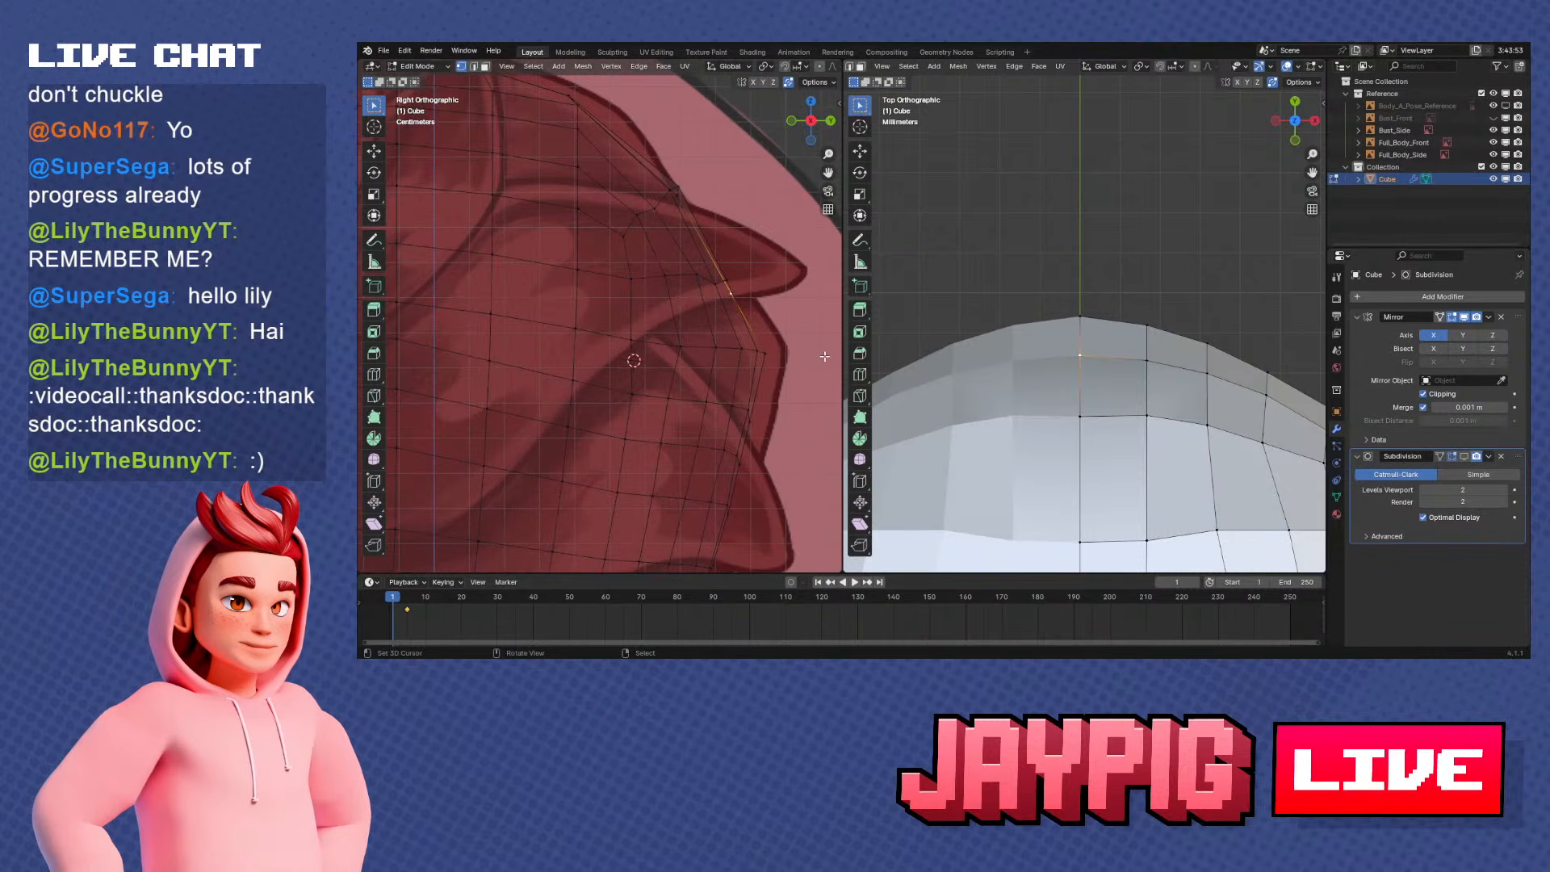
key(g)
key(y)
click(1038, 419)
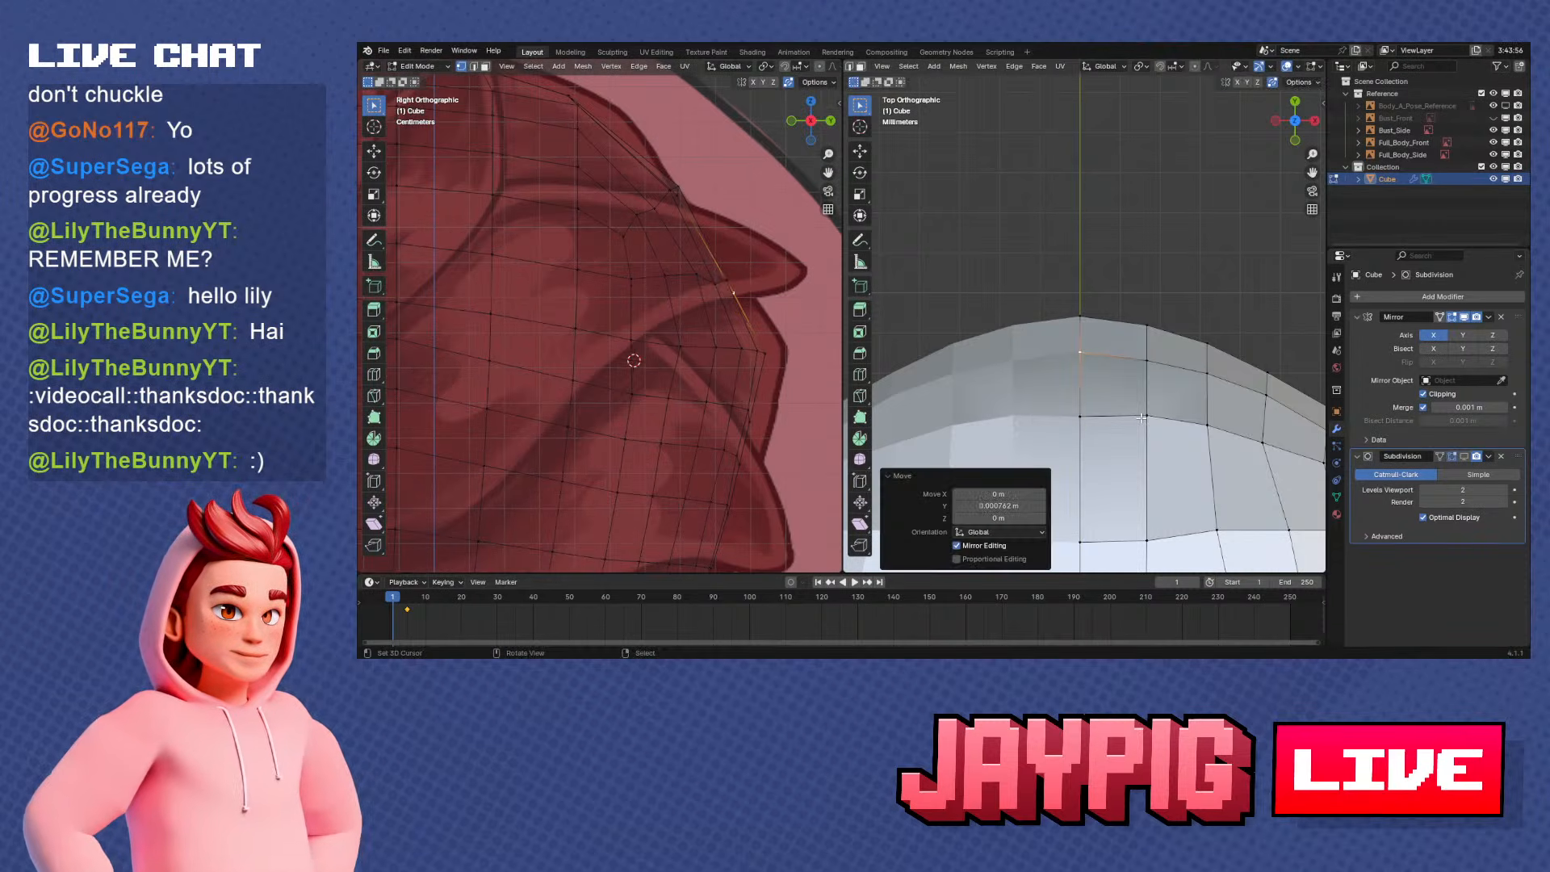
Move the centreline vertex of the third row and its nearest neighbour along Y to line them up with the row
right_click(1156, 372)
shift+middle_drag(1171, 386, 1121, 375)
key(g)
key(y)
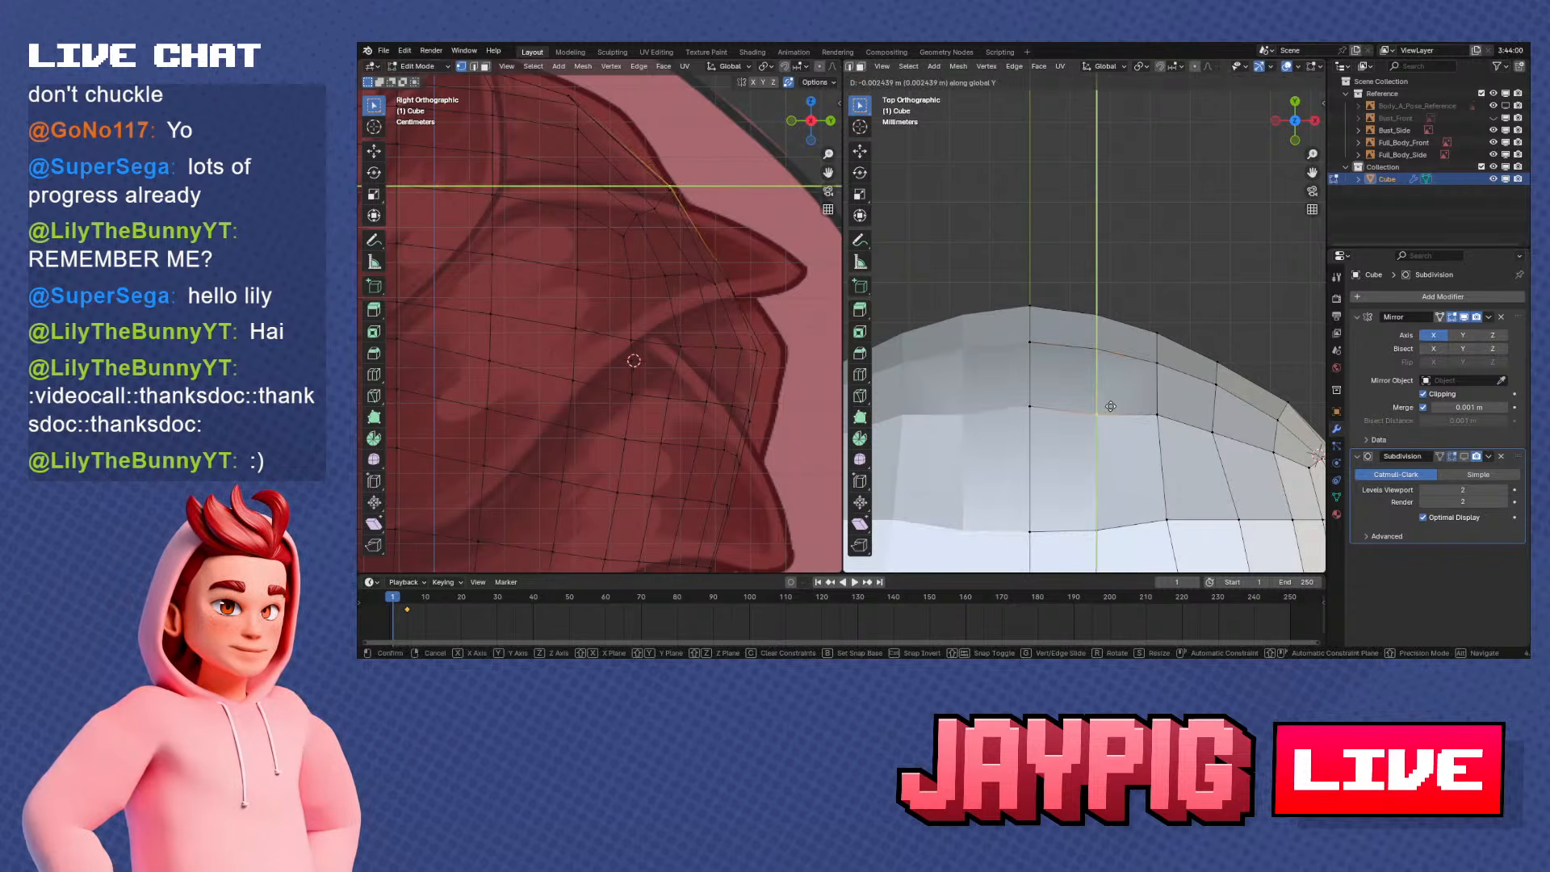
click(1111, 407)
click(1054, 410)
key(g)
key(y)
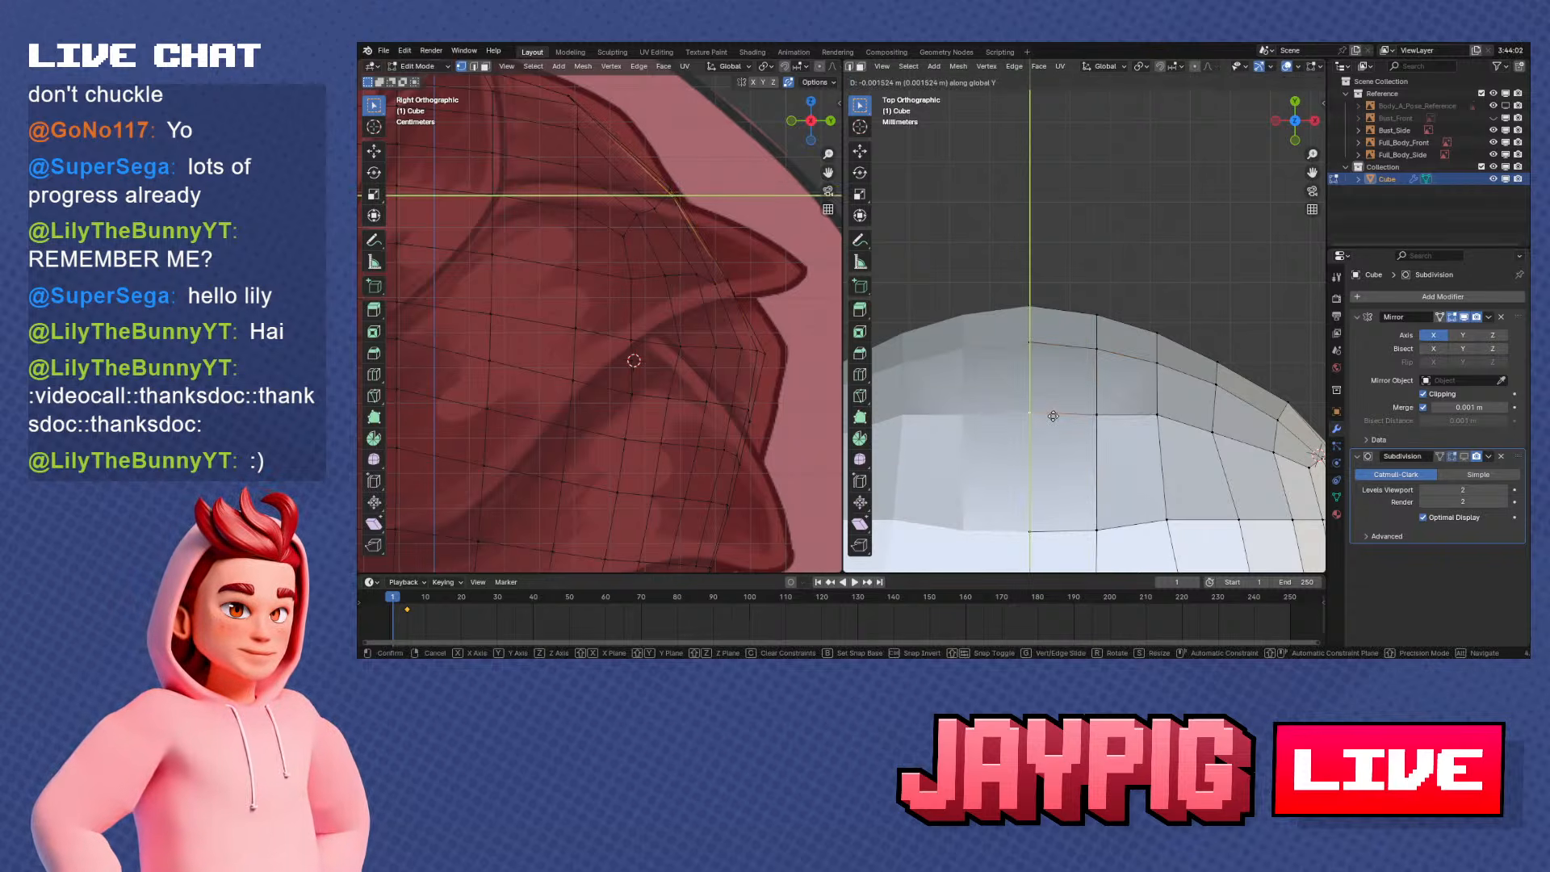
click(1053, 416)
Adjust the next two vertices outward in the third row, moving the first along Y and sliding the second
right_click(1164, 419)
shift+middle_drag(1183, 425, 1124, 377)
key(g)
key(y)
click(1124, 386)
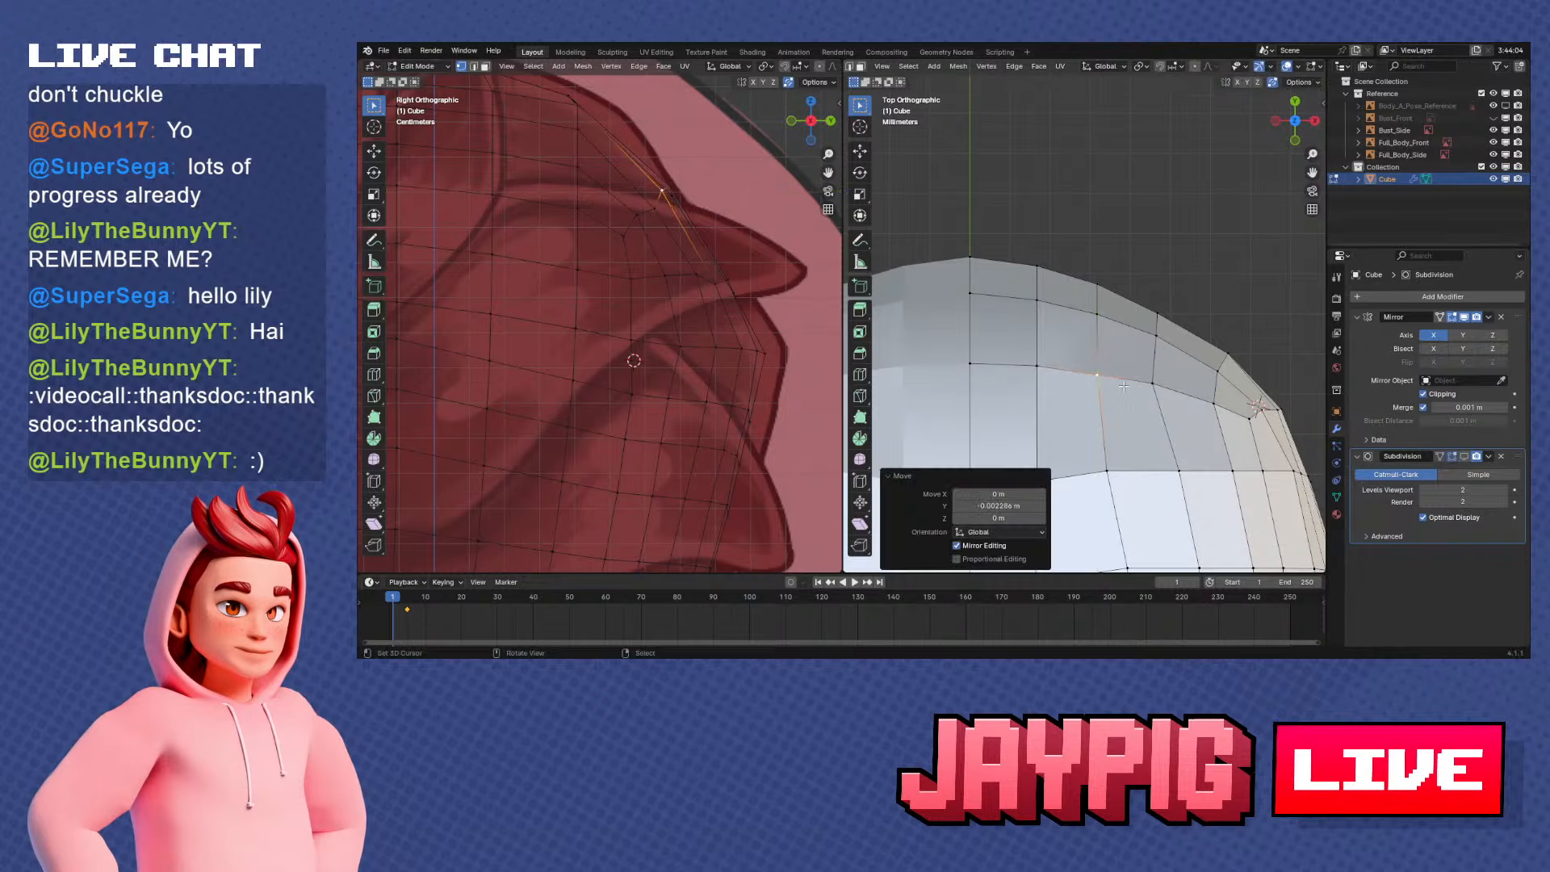
click(1152, 383)
key(g)
key(y)
click(1174, 389)
click(1182, 391)
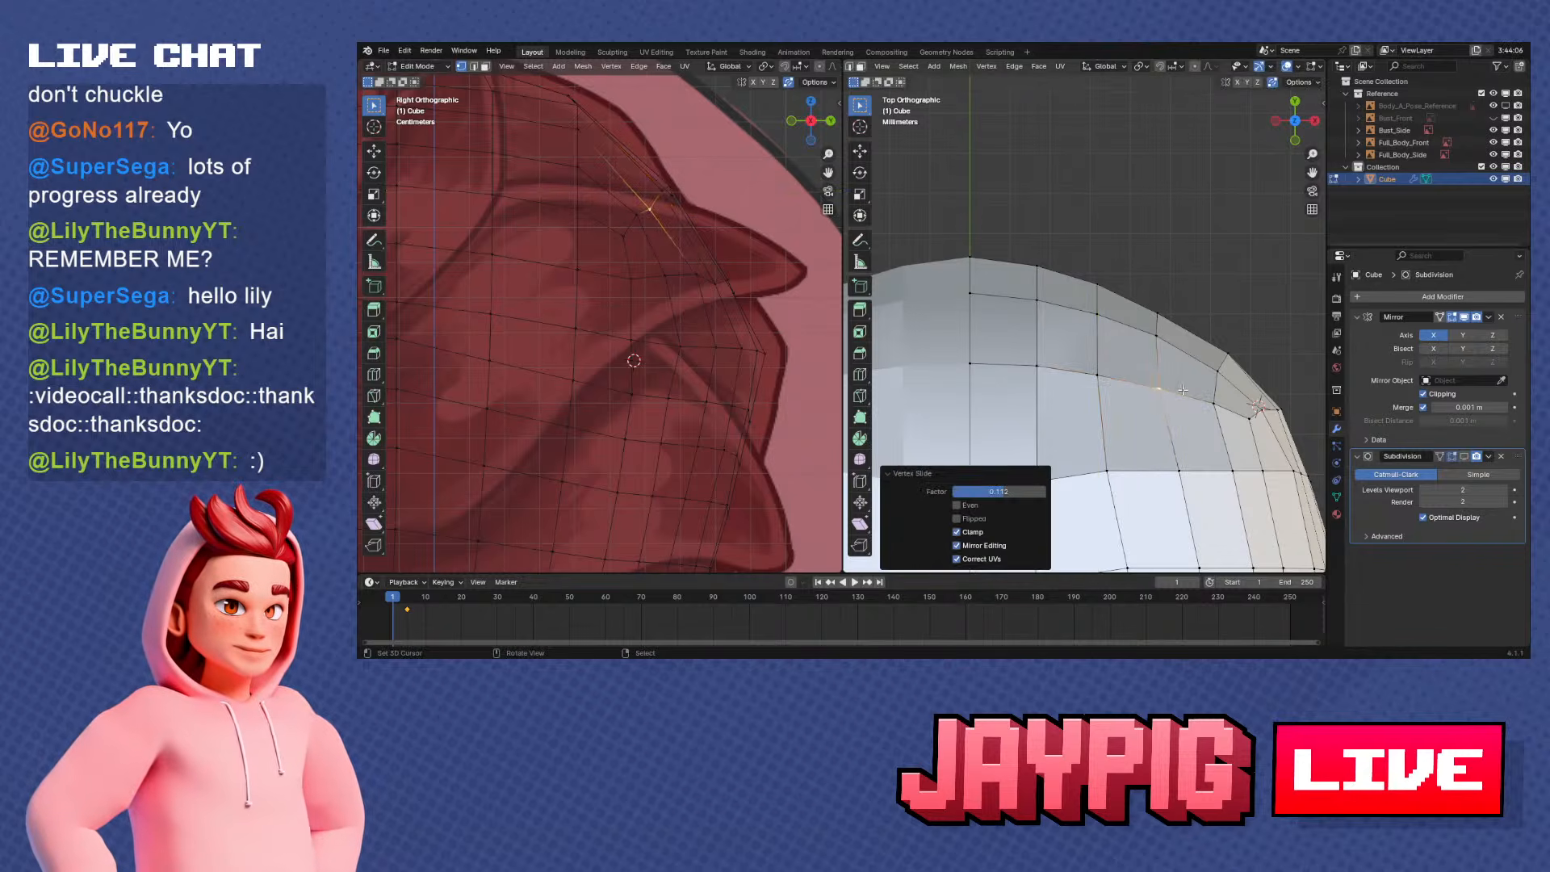
Move the vertex near the outer end of the second row along Y to follow the rounded back corner
shift+middle_drag(1209, 403, 1154, 375)
right_click(1155, 376)
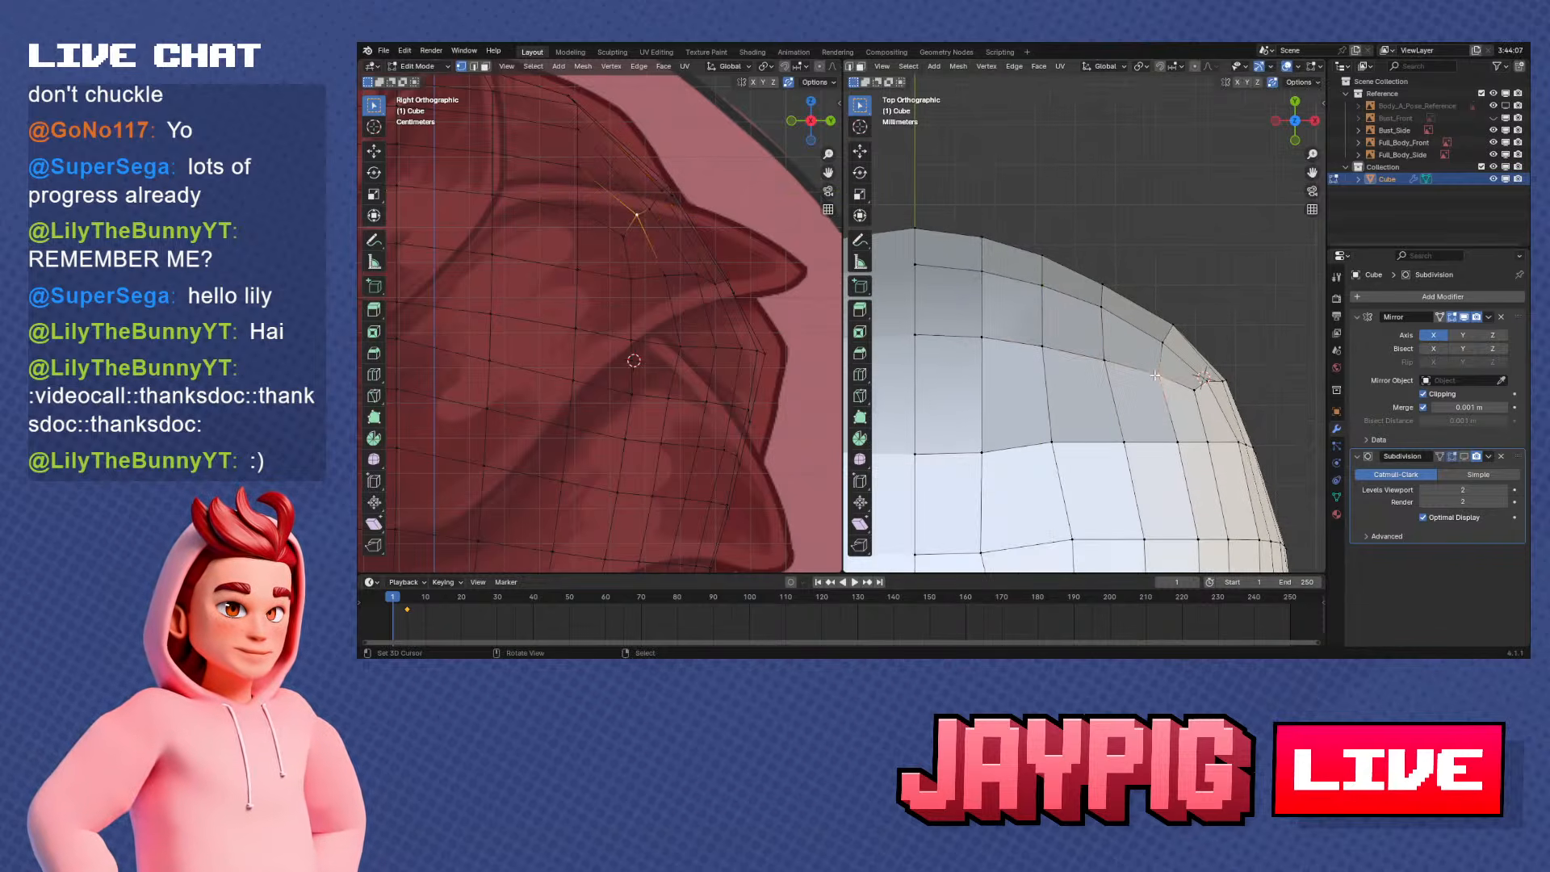
key(g)
key(y)
click(1155, 325)
shift+middle_drag(1157, 326, 1065, 234)
right_click(1184, 334)
scroll(1182, 343, down, 3)
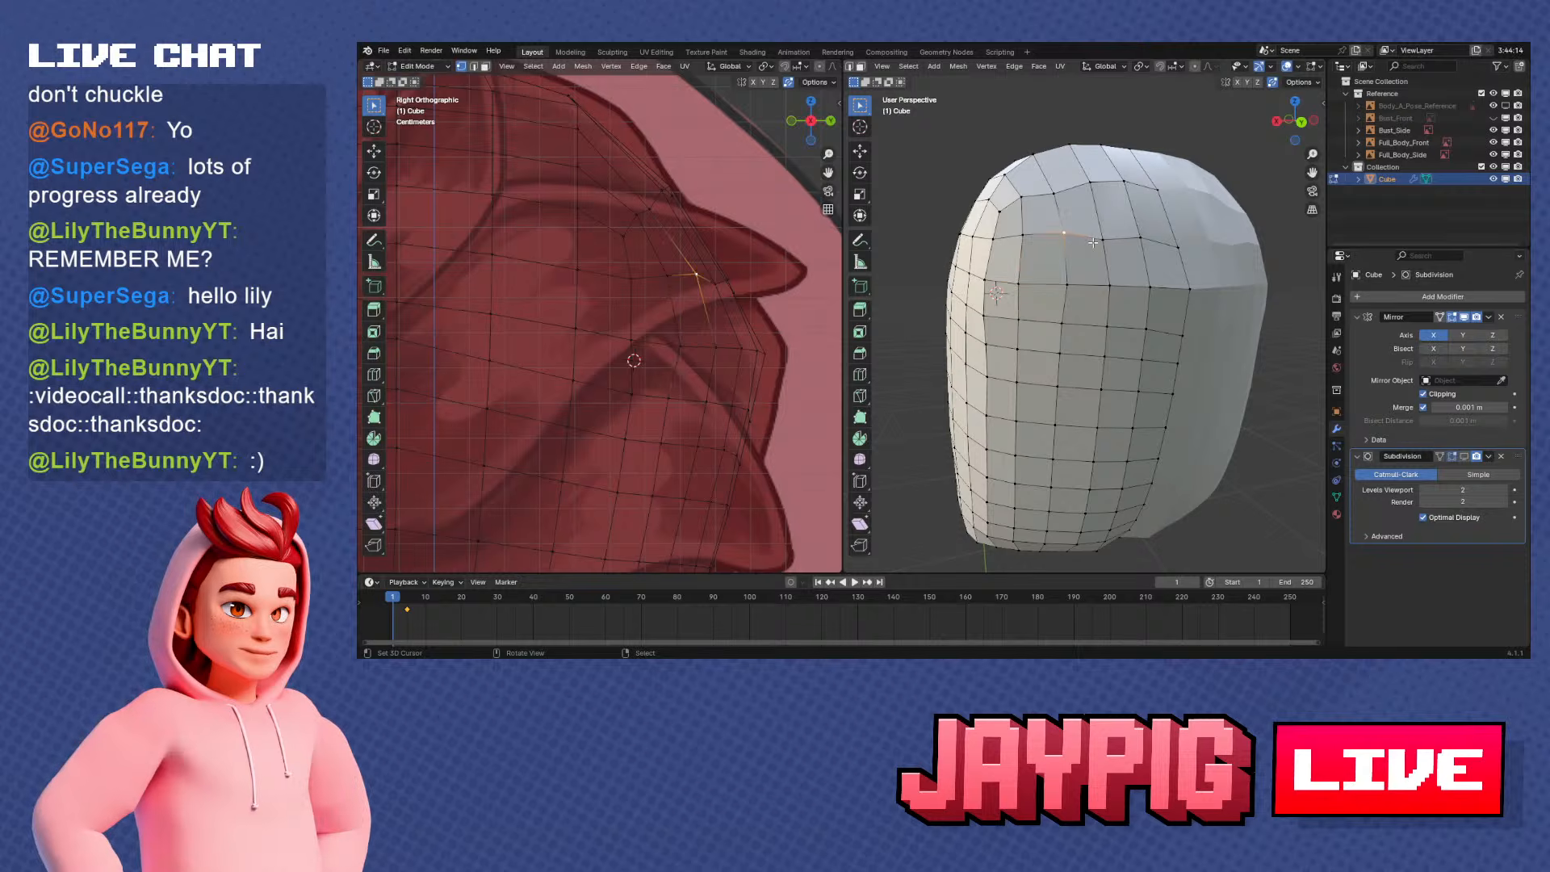
In the back view, shift two middle vertices of the row above the regular back grid along Z
key(ctrl+KP_1)
key(g)
key(z)
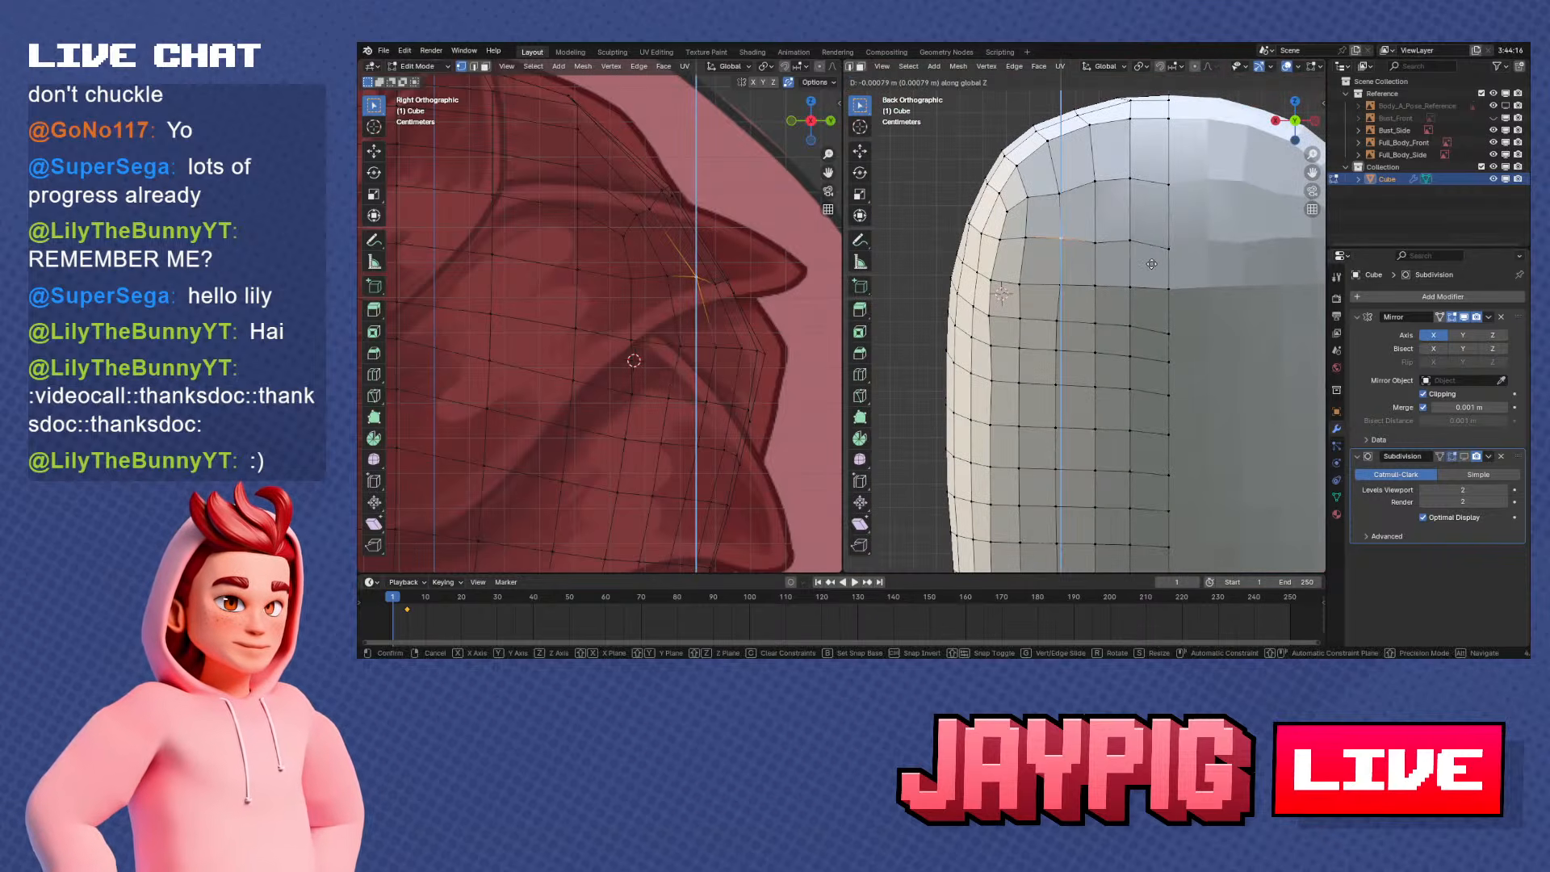
click(1152, 265)
right_click(1099, 245)
key(g)
key(z)
click(1131, 248)
Shift the vertex beside the centreline in the same back row along Z to level it with its neighbours
right_click(1133, 247)
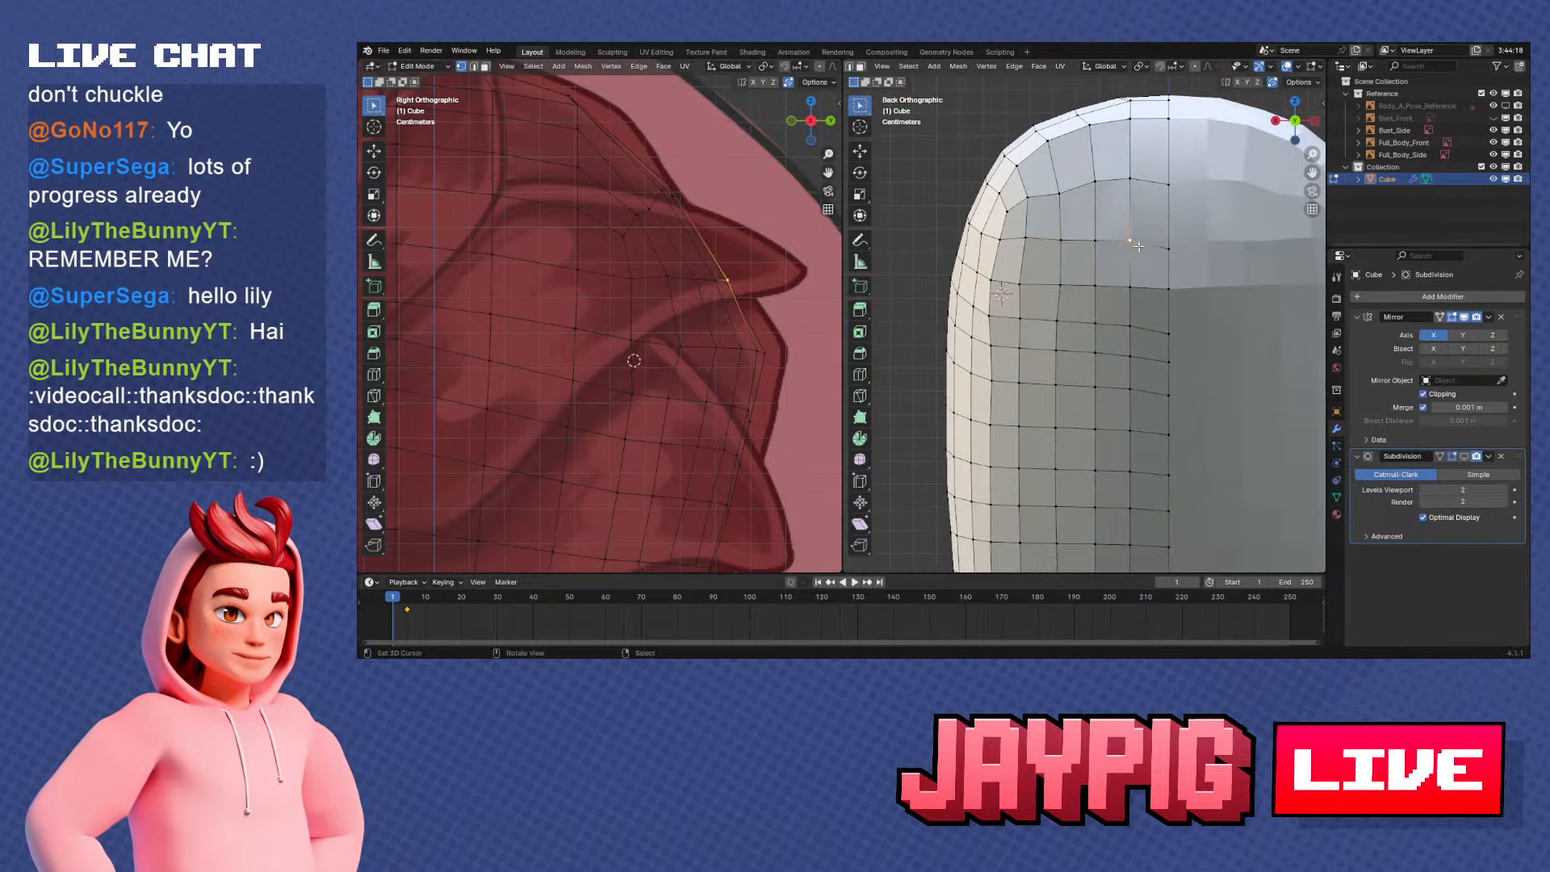
key(g)
key(z)
click(1171, 251)
key(g)
key(z)
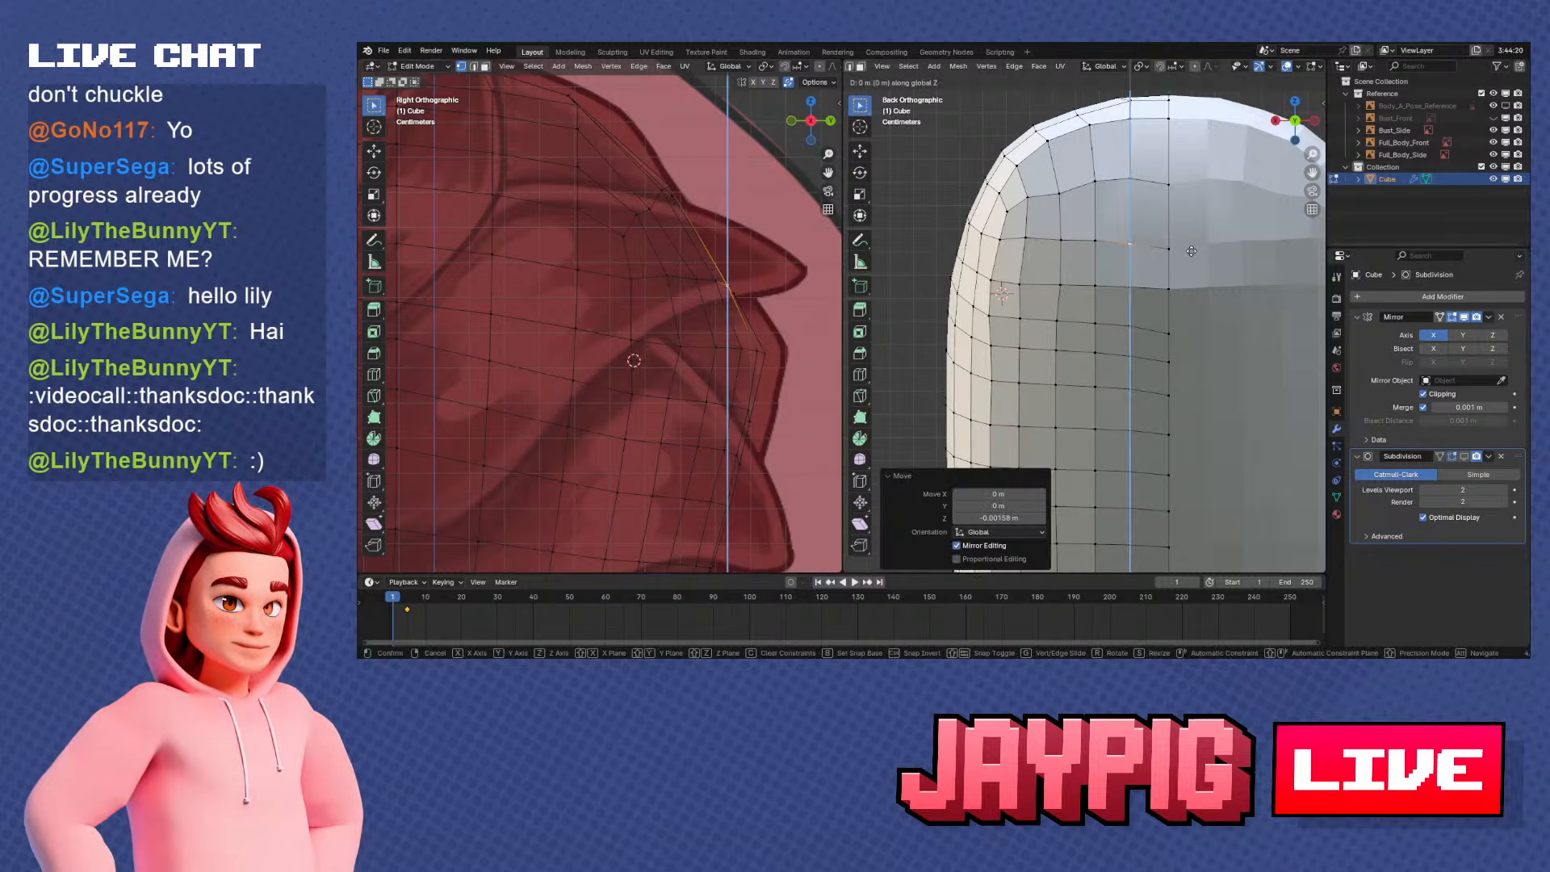
click(1191, 252)
Readjust the second vertex out from the centreline in that row along Z
right_click(1097, 241)
key(g)
key(z)
click(1094, 245)
key(g)
key(z)
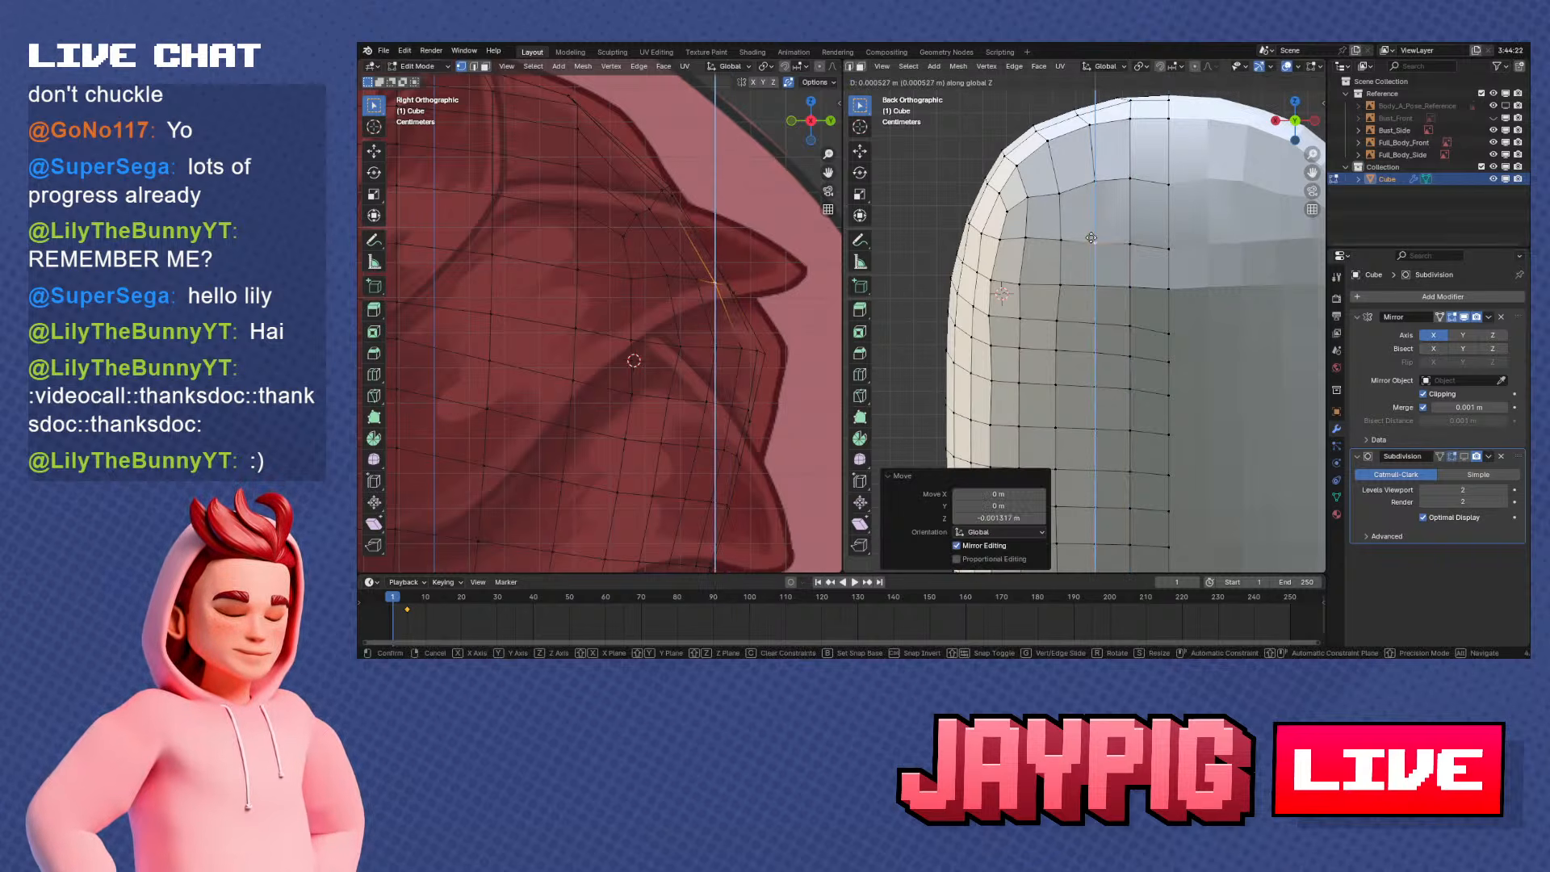
click(1091, 238)
Level the two vertices toward the outer end of that row by moving each along Z
right_click(1060, 239)
key(g)
key(z)
click(1058, 242)
right_click(1026, 236)
key(g)
key(z)
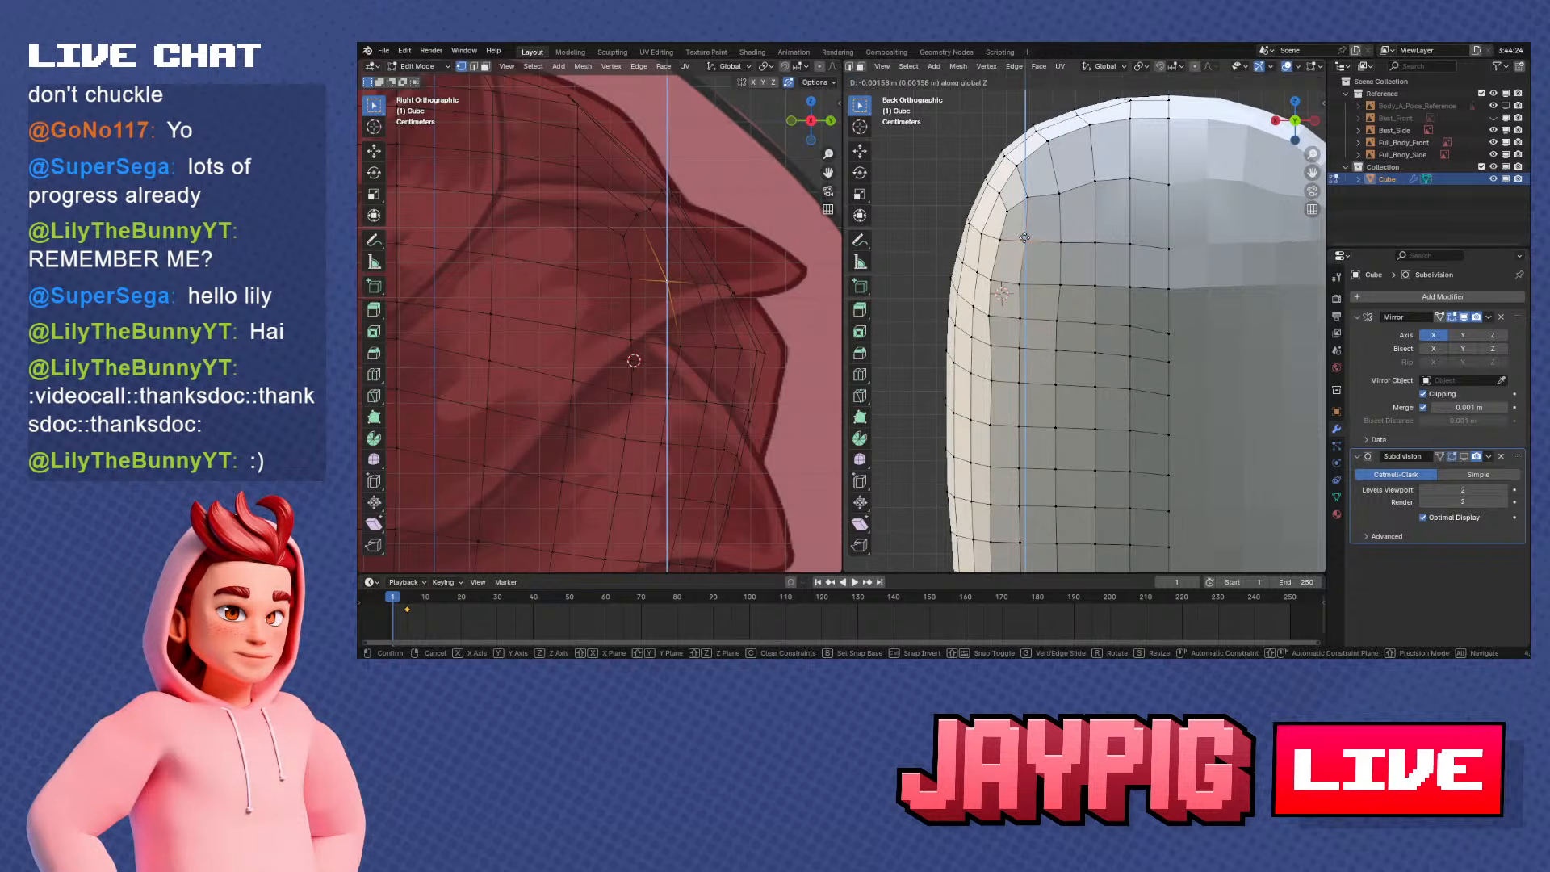
click(1024, 238)
right_click(997, 236)
shift+middle_drag(1081, 204, 1080, 243)
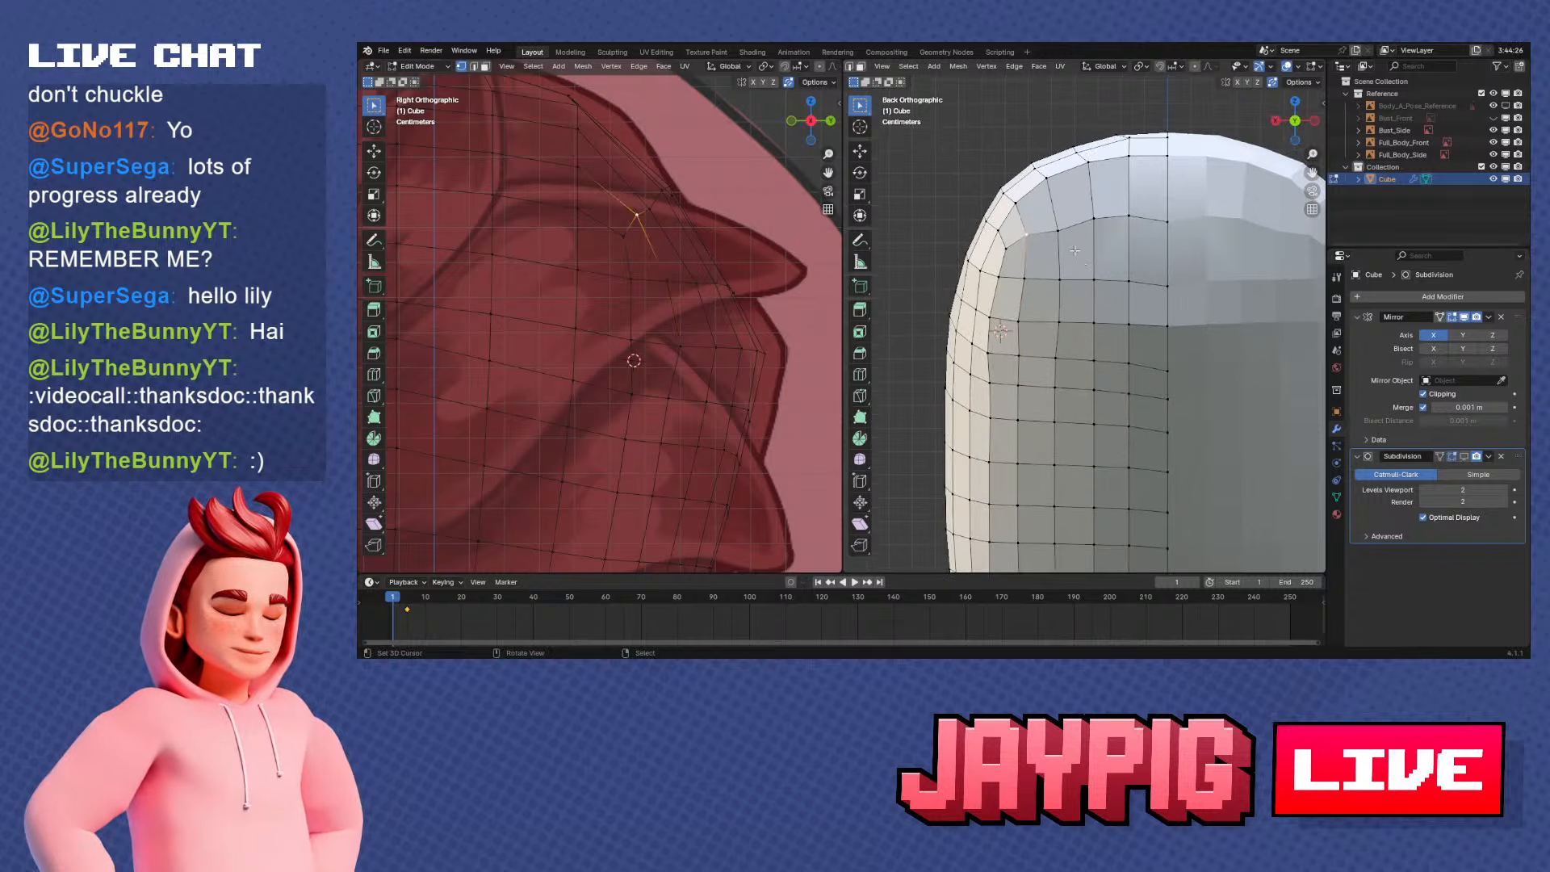
Smooth the next row up toward the crown by moving an off-centre vertex and the centreline vertex along Z
right_click(1061, 231)
key(g)
key(z)
click(1073, 223)
right_click(1168, 218)
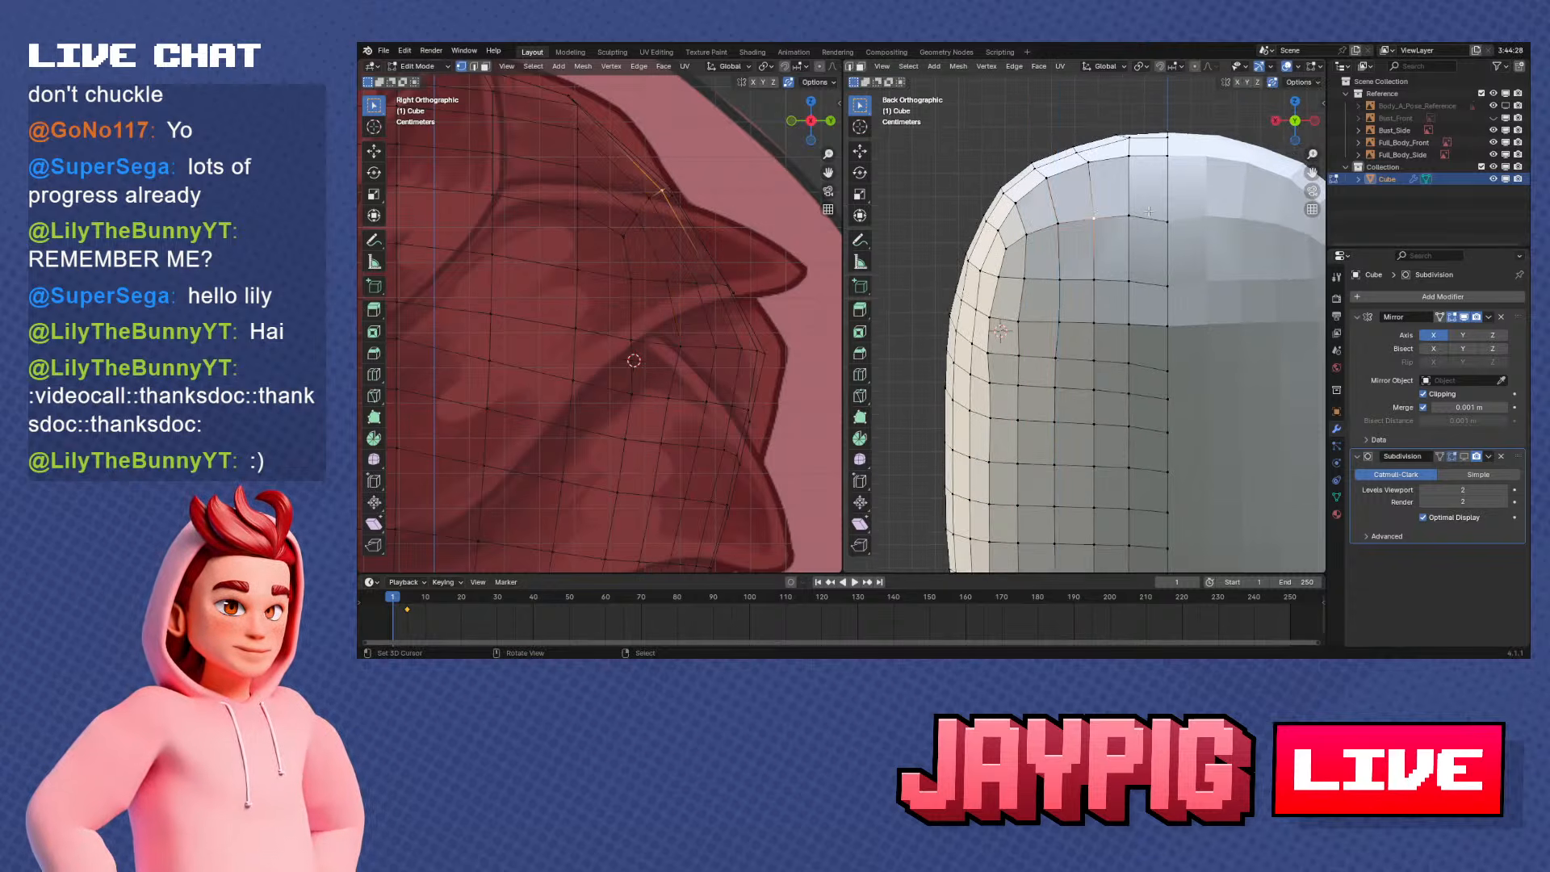
key(g)
key(z)
click(1172, 207)
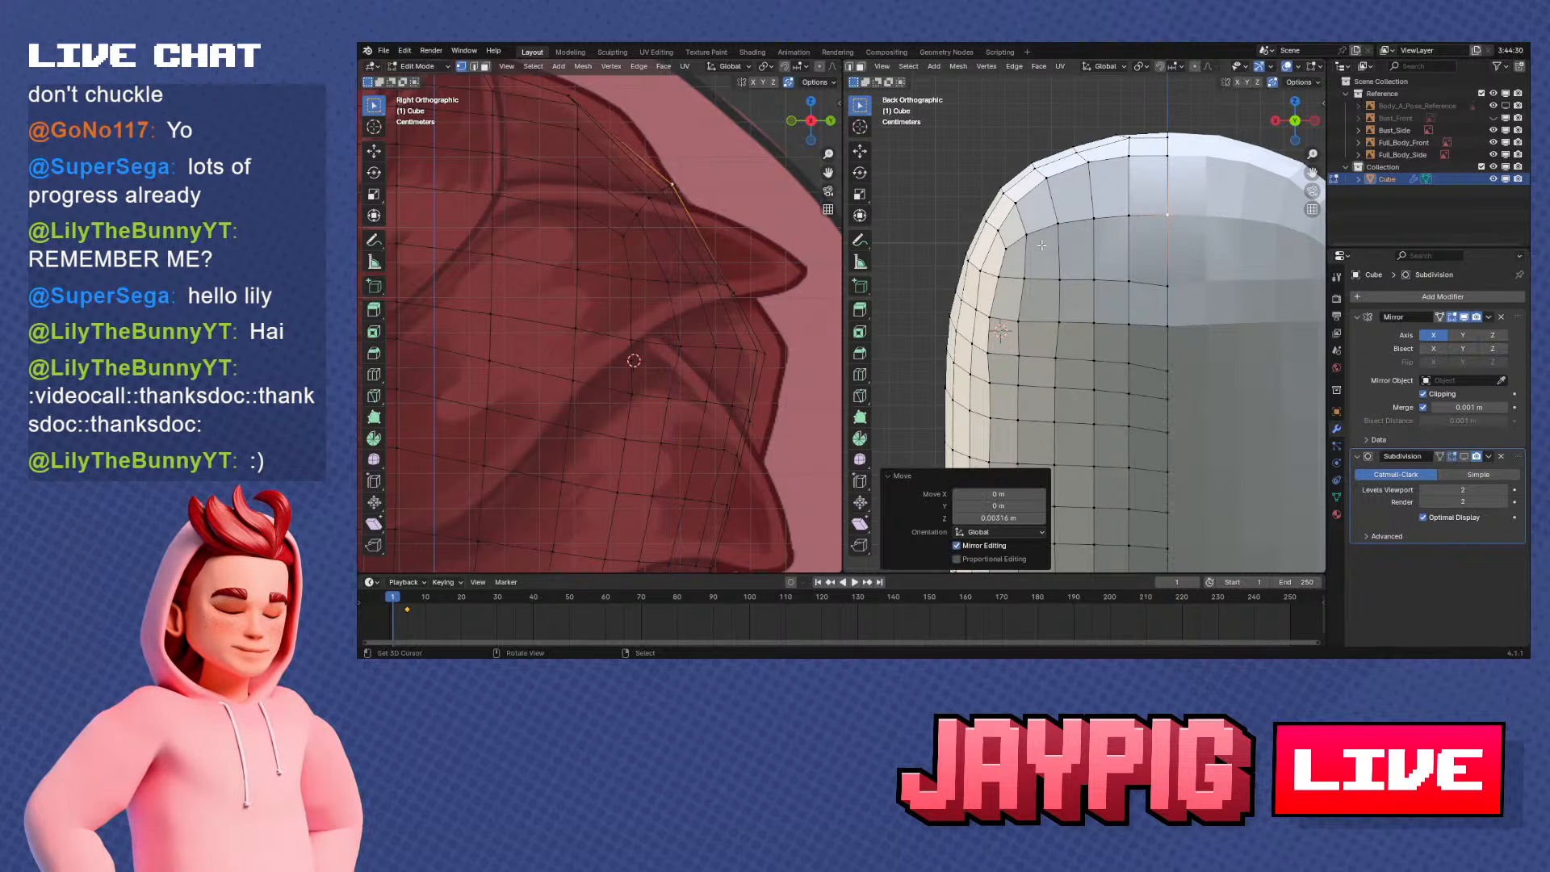
Shift two upper vertices of the outer back column along X to align them with the column
right_click(988, 316)
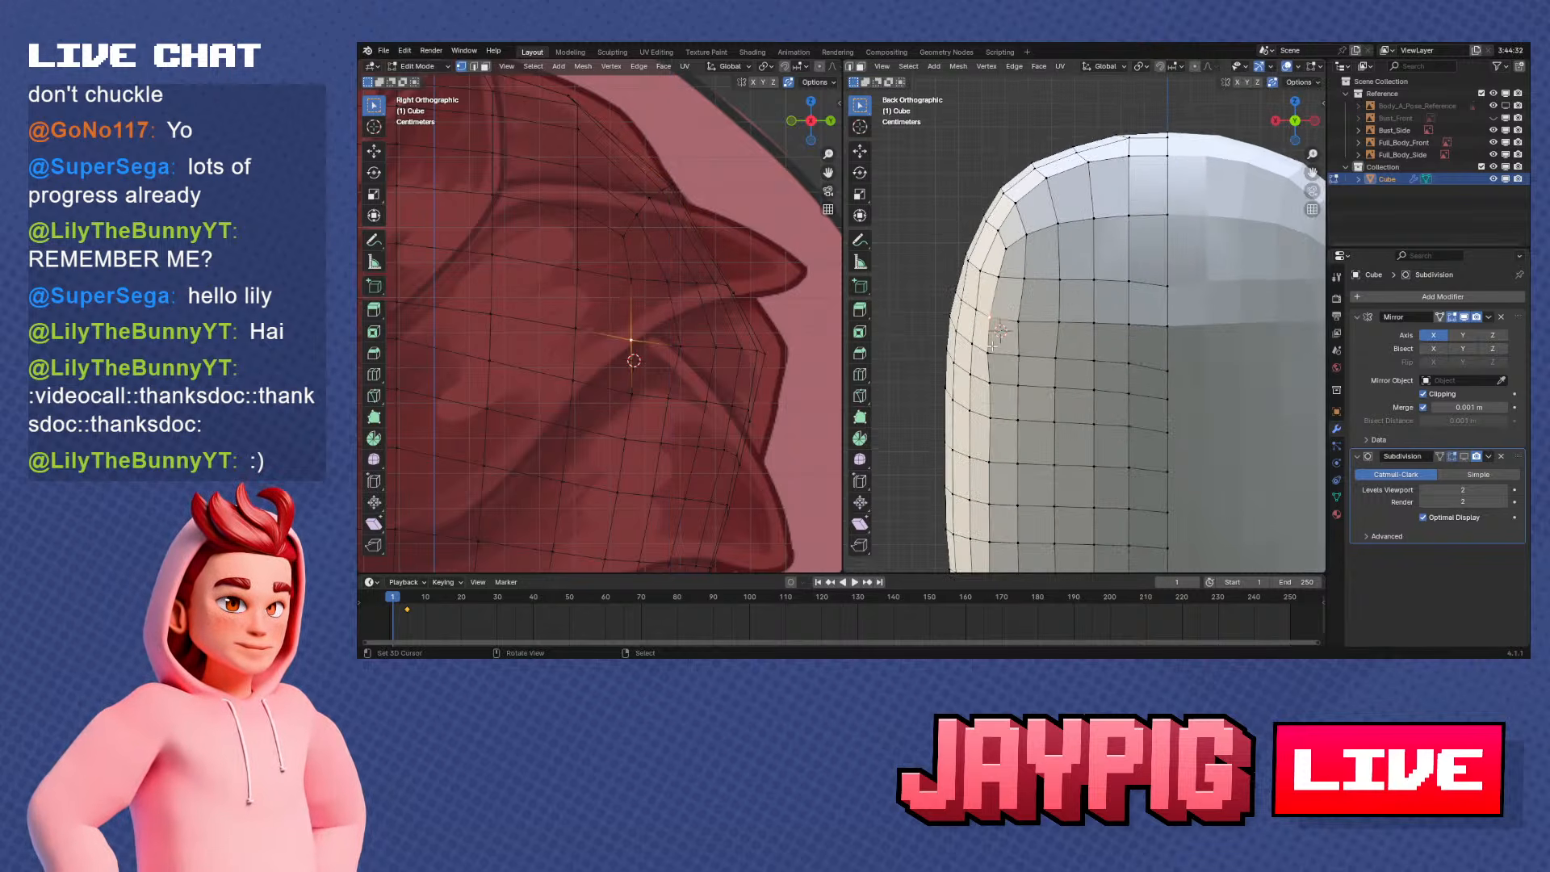
key(g)
key(x)
click(1022, 355)
right_click(993, 354)
key(g)
key(x)
shift+middle_drag(1016, 346, 1089, 222)
click(1059, 315)
Shift an upper vertex of the adjacent side column, just forward of the outer back column, along X
scroll(1088, 222, down, 1)
right_click(1052, 226)
key(g)
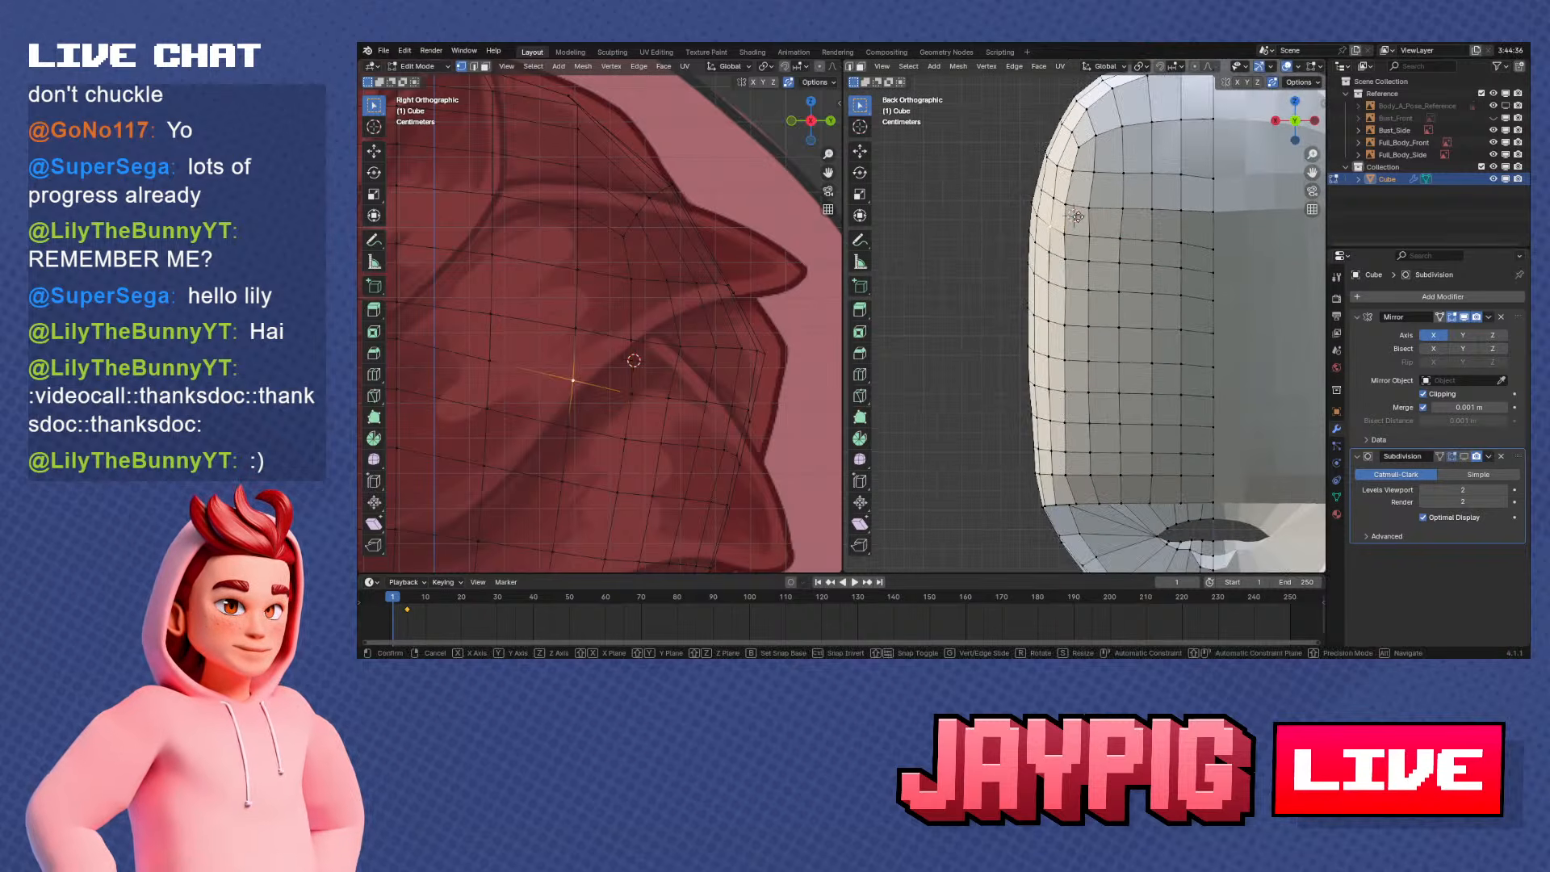
key(x)
click(1075, 216)
right_click(1073, 214)
shift+middle_drag(1073, 213, 1077, 278)
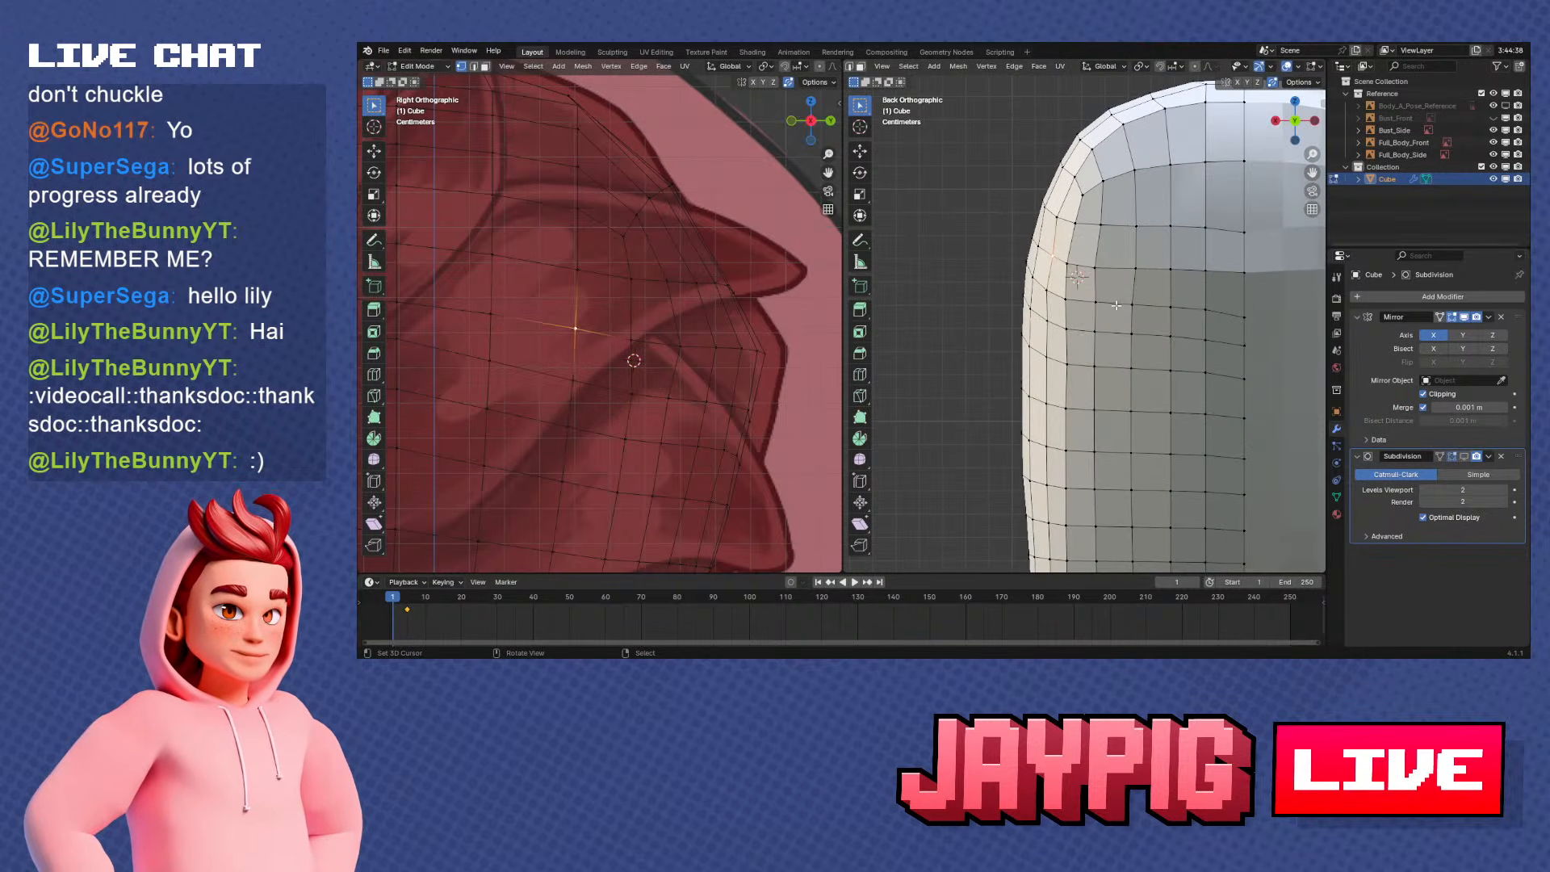
Inspect the overall head shape in Object Mode from several angles
right_click(1064, 217)
scroll(1064, 218, down, 2)
shift+middle_drag(1064, 218, 1121, 317)
scroll(1103, 161, down, 2)
key(Tab)
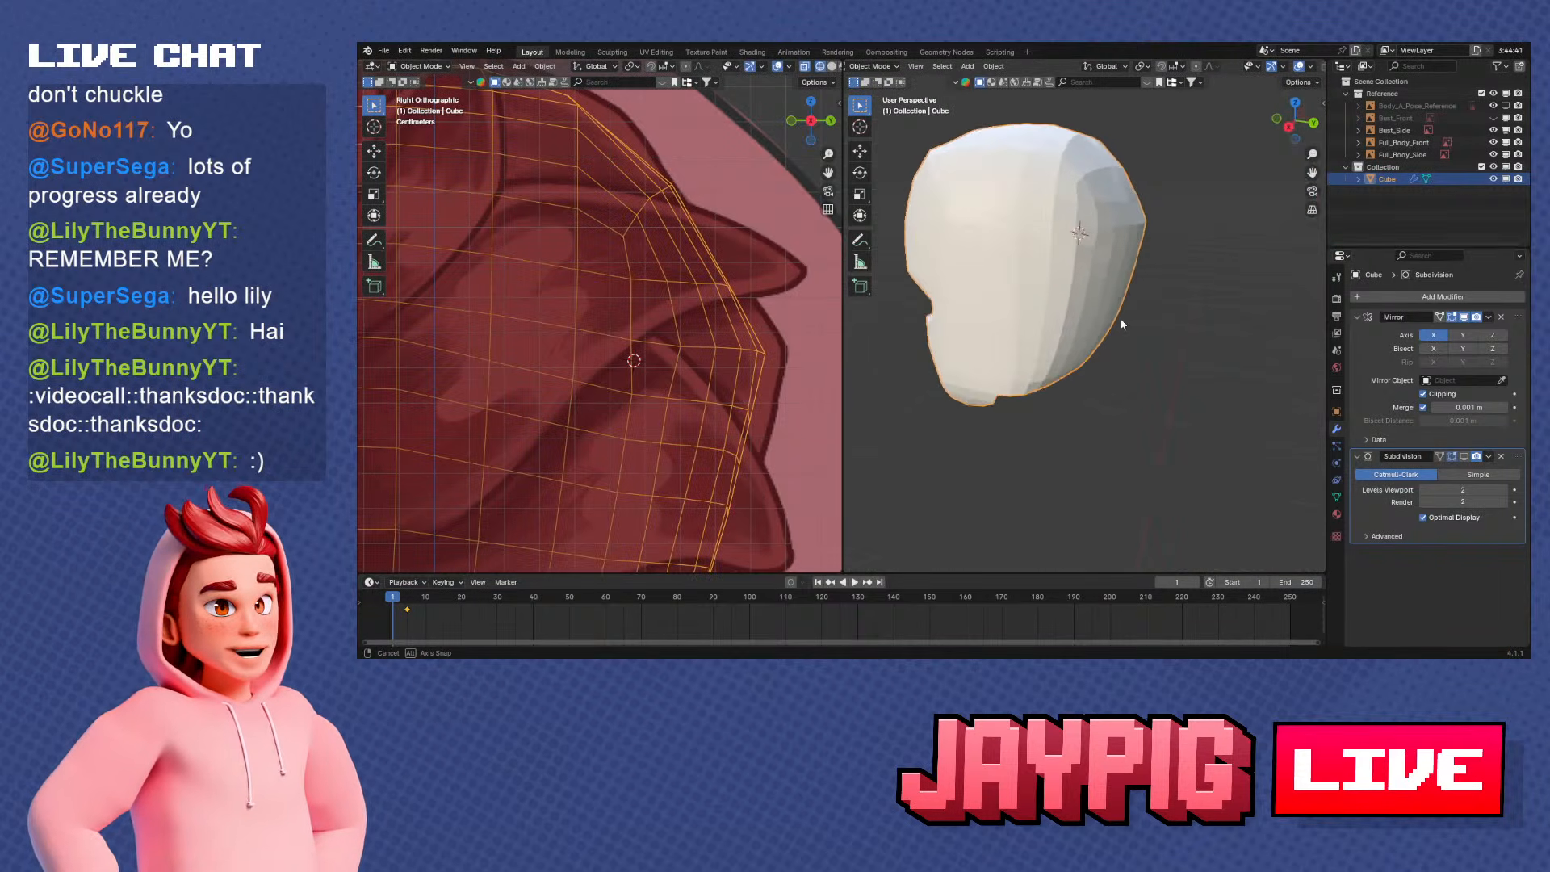
key(Tab)
key(Tab)
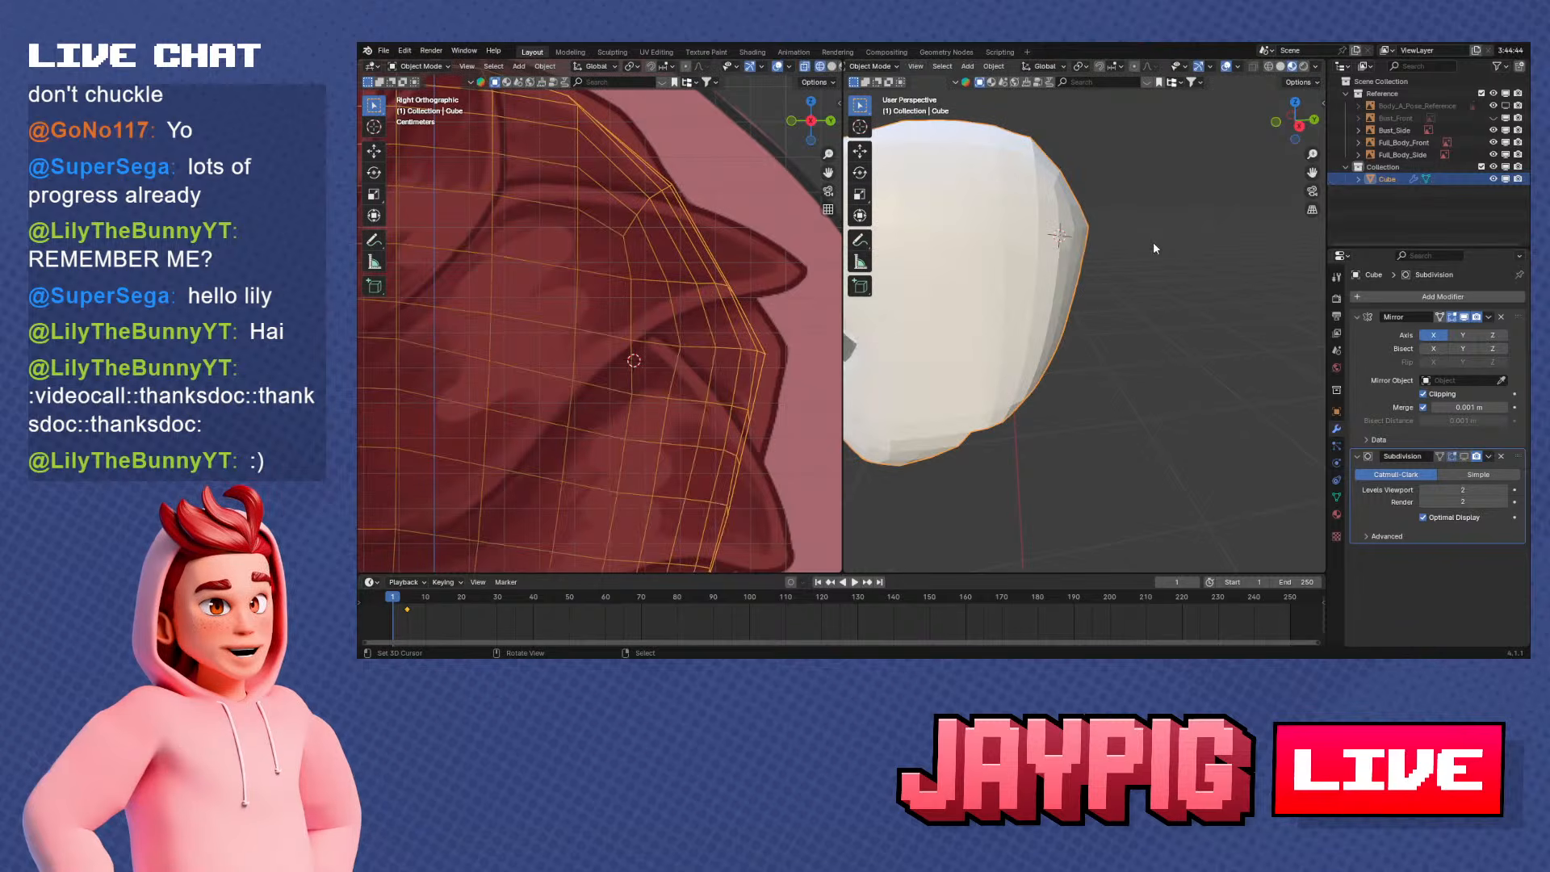
key(KP_3)
key(Tab)
key(Tab)
mouse_move(1155, 222)
shift+middle_down()
mouse_move(1153, 269)
mouse_move(1067, 302)
mouse_move(1010, 352)
mouse_move(1108, 313)
mouse_move(1169, 312)
mouse_move(1029, 338)
mouse_move(1091, 346)
mouse_move(1046, 341)
mouse_move(1076, 329)
shift+middle_up()
right_click(1107, 312)
click(1102, 289)
key(ctrl+z)
Select the whole mesh, apply Shade Smooth to the head in Object Mode, and return to Edit Mode
key(Tab)
scroll(1075, 282, up, 1)
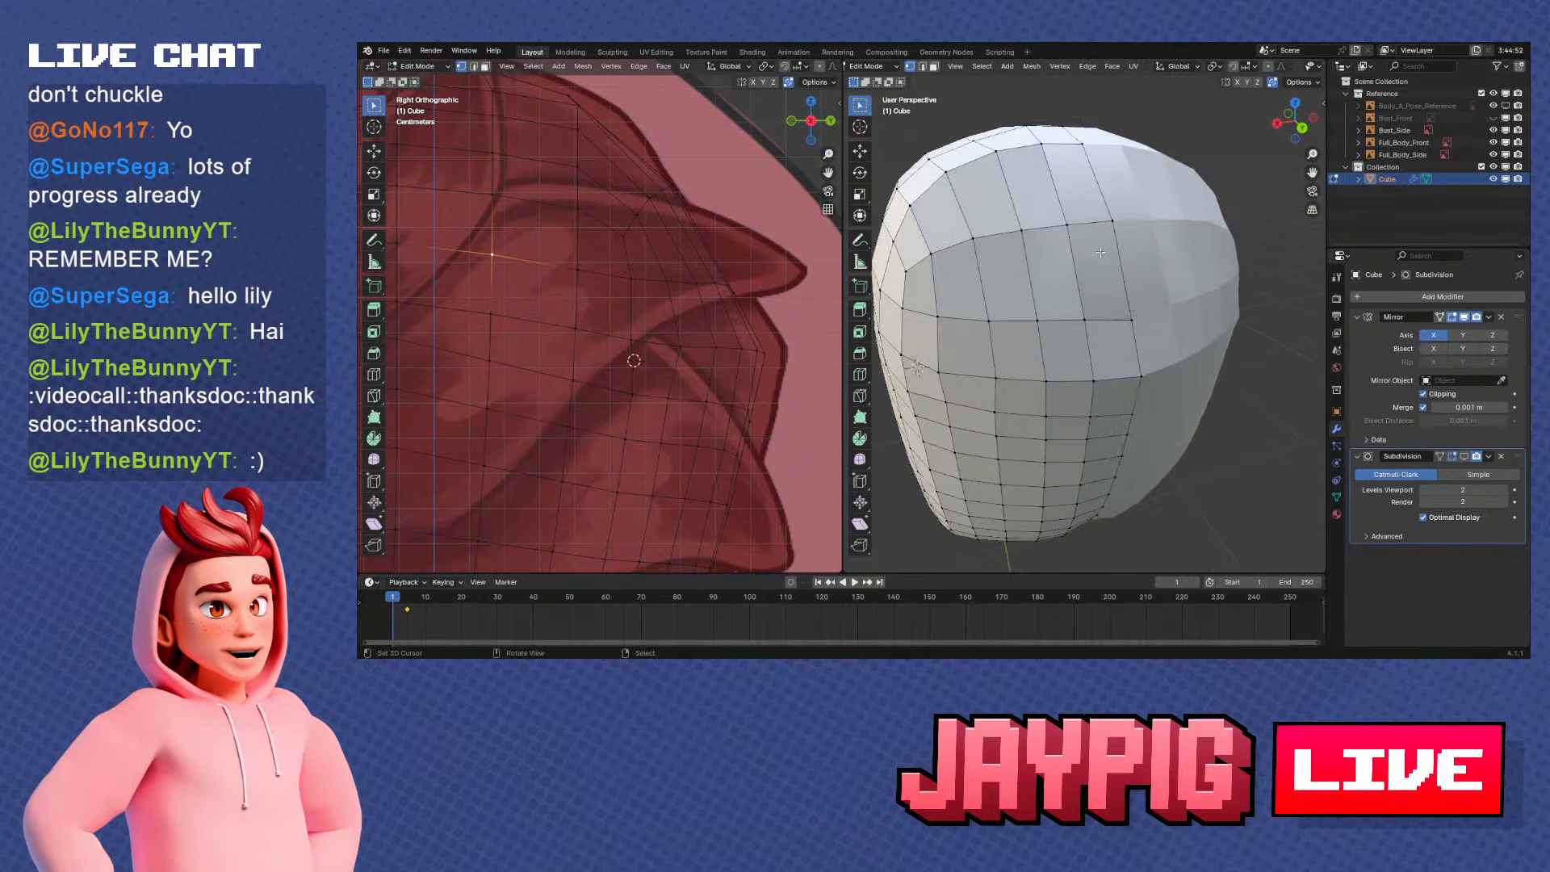
right_click(1081, 234)
key(g)
right_click(1088, 269)
key(a)
key(Tab)
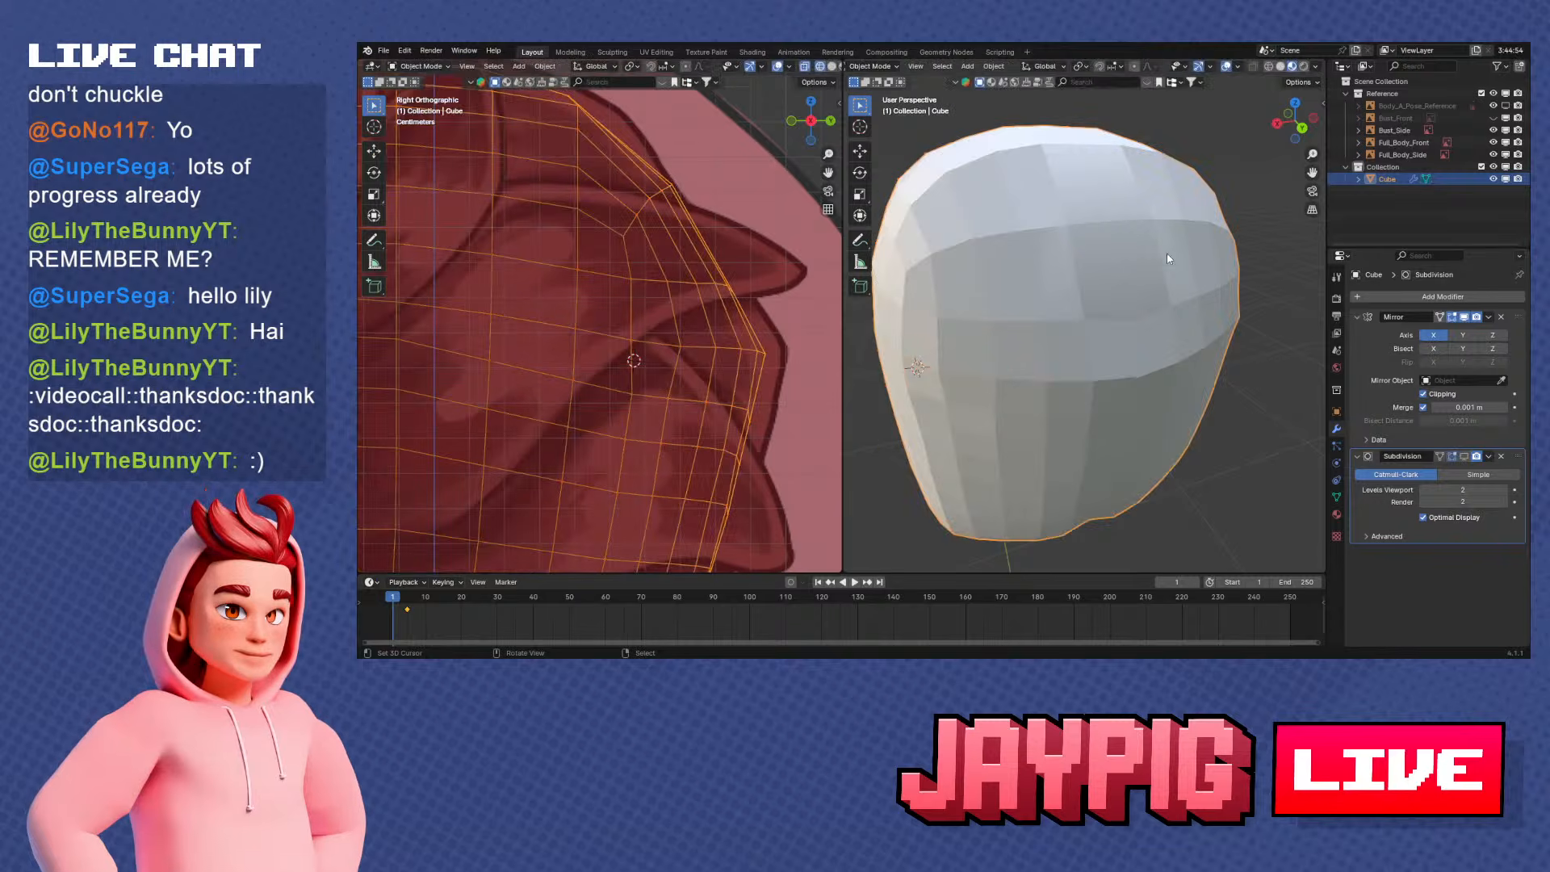
key(w)
click(1168, 252)
key(Tab)
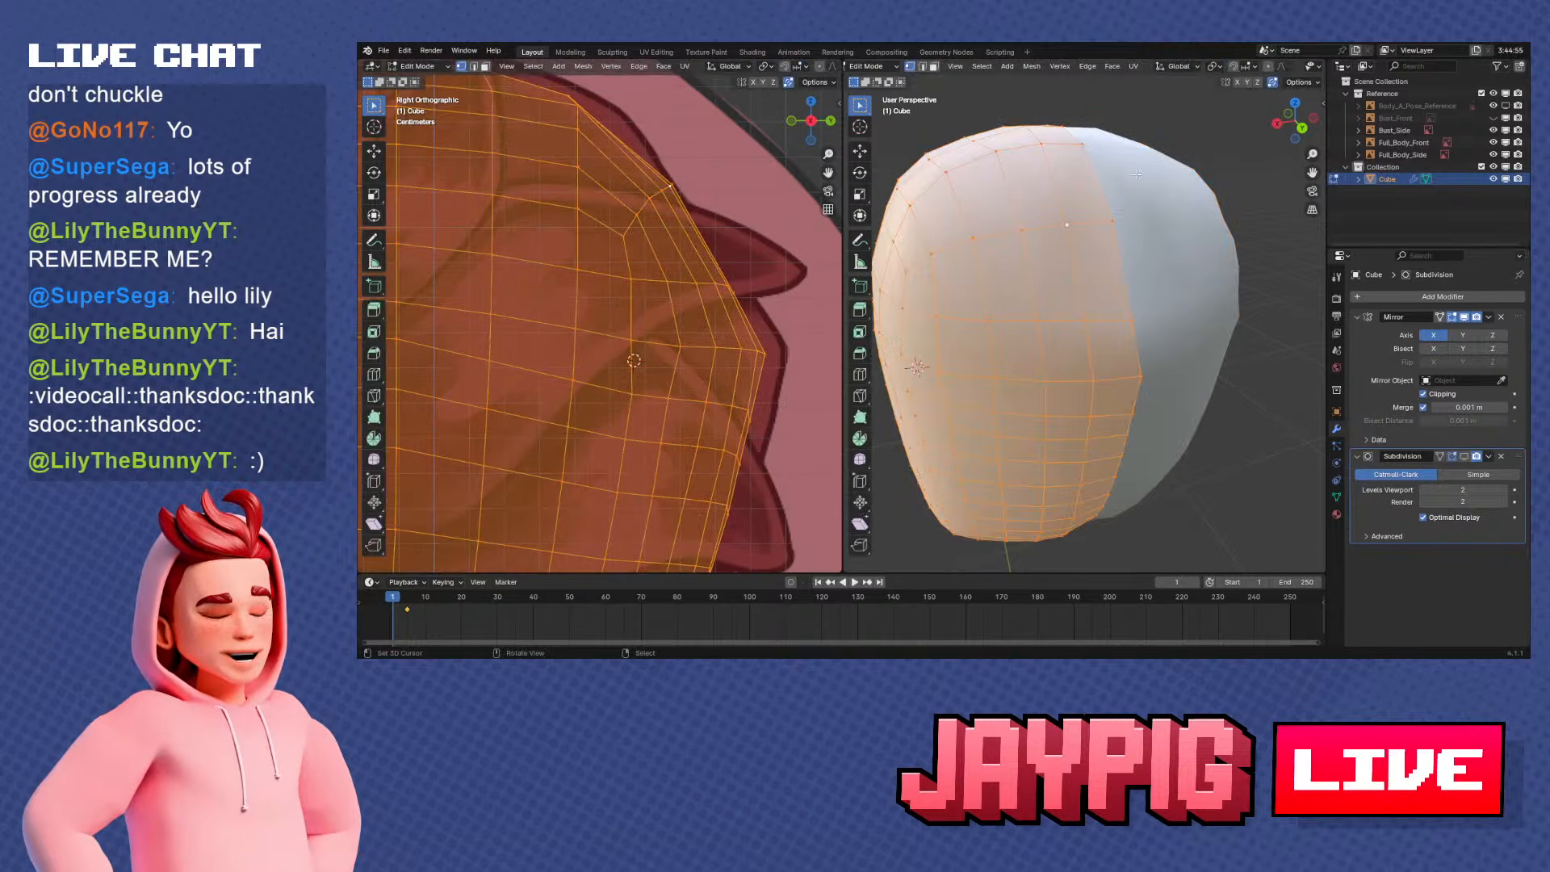
Set the whole mesh's normals from faces, inspect the shading in Object Mode, and return to Edit Mode
click(1060, 66)
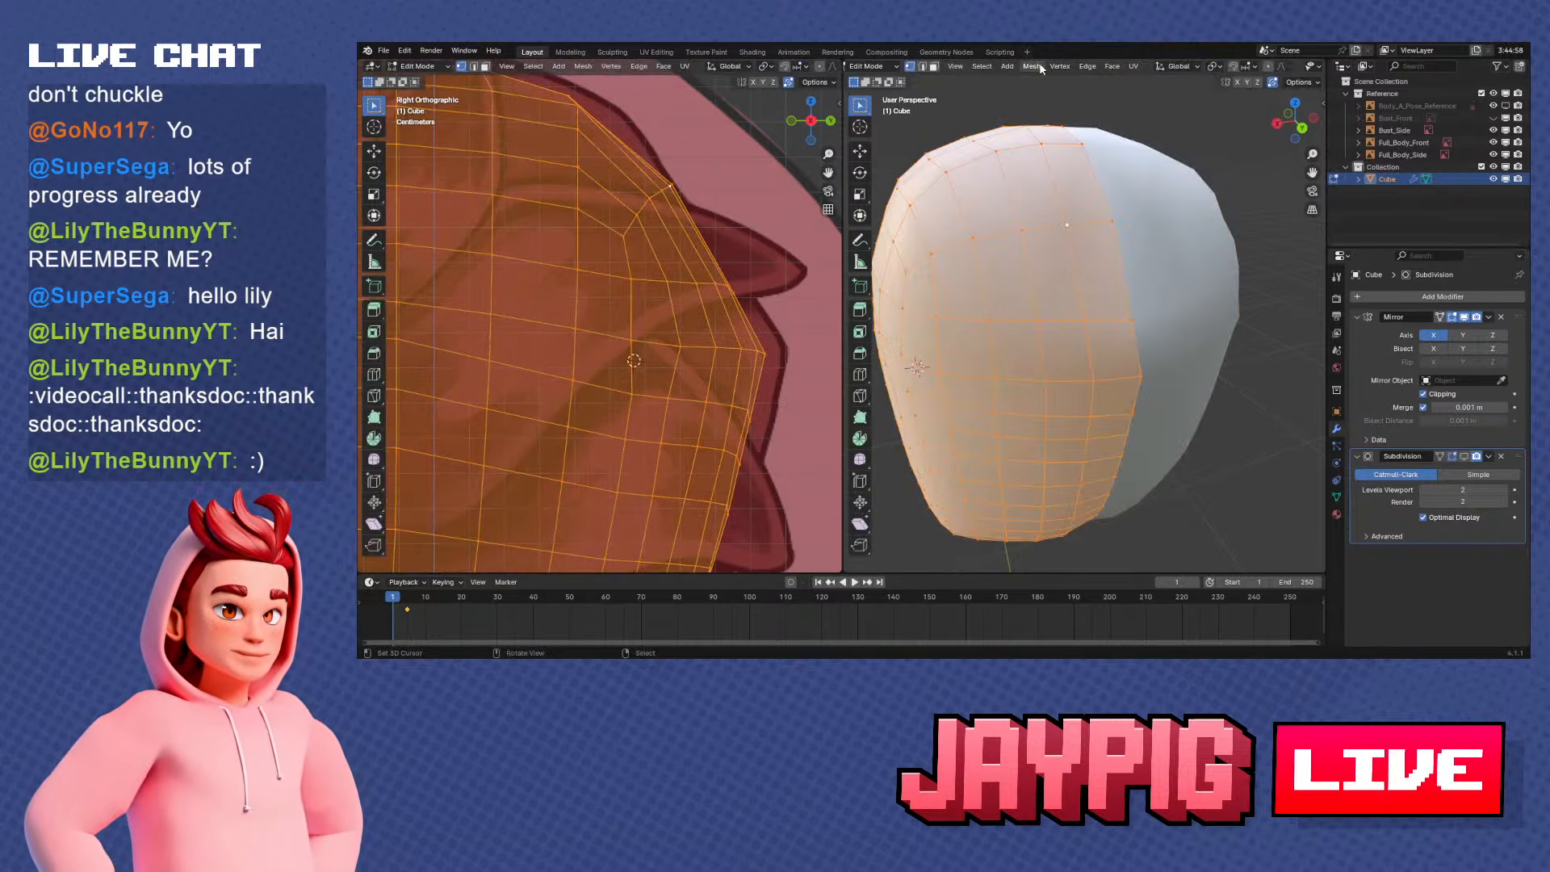
click(1033, 66)
mouse_move(1054, 292)
key(Escape)
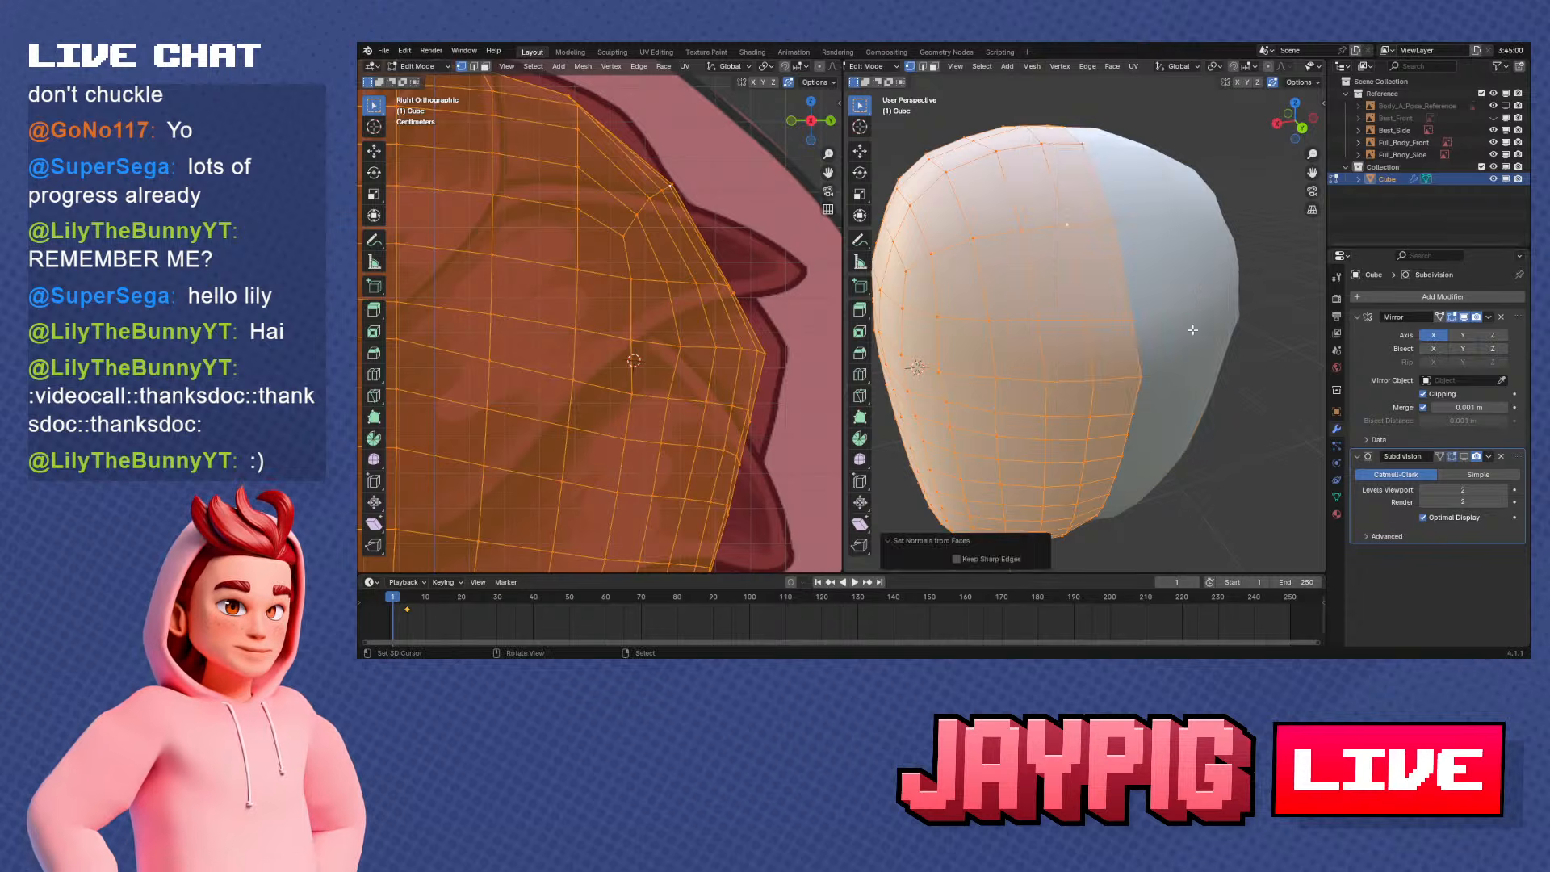
key(Tab)
key(w)
click(1155, 278)
middle_drag(1150, 283, 1109, 280)
key(Tab)
Adjust the centre-line vertices at the upper back of the head, plus a neighbouring vertex below them, along Z in back view
right_click(1083, 227)
middle_drag(1098, 222, 1114, 312)
scroll(1113, 312, up, 3)
key(g)
key(z)
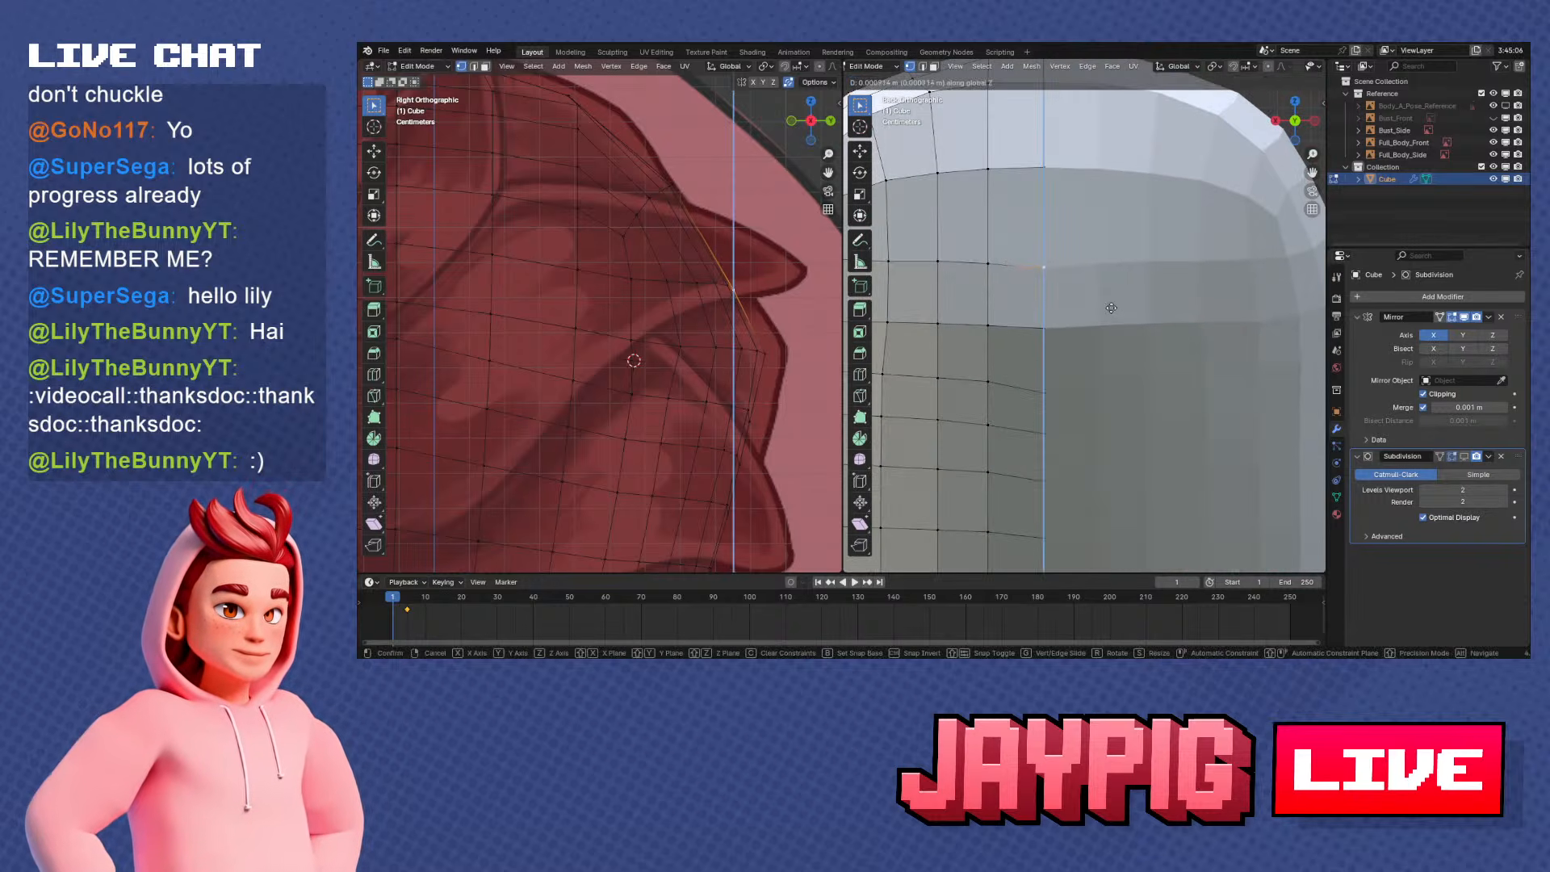
click(1111, 304)
scroll(1082, 294, down, 3)
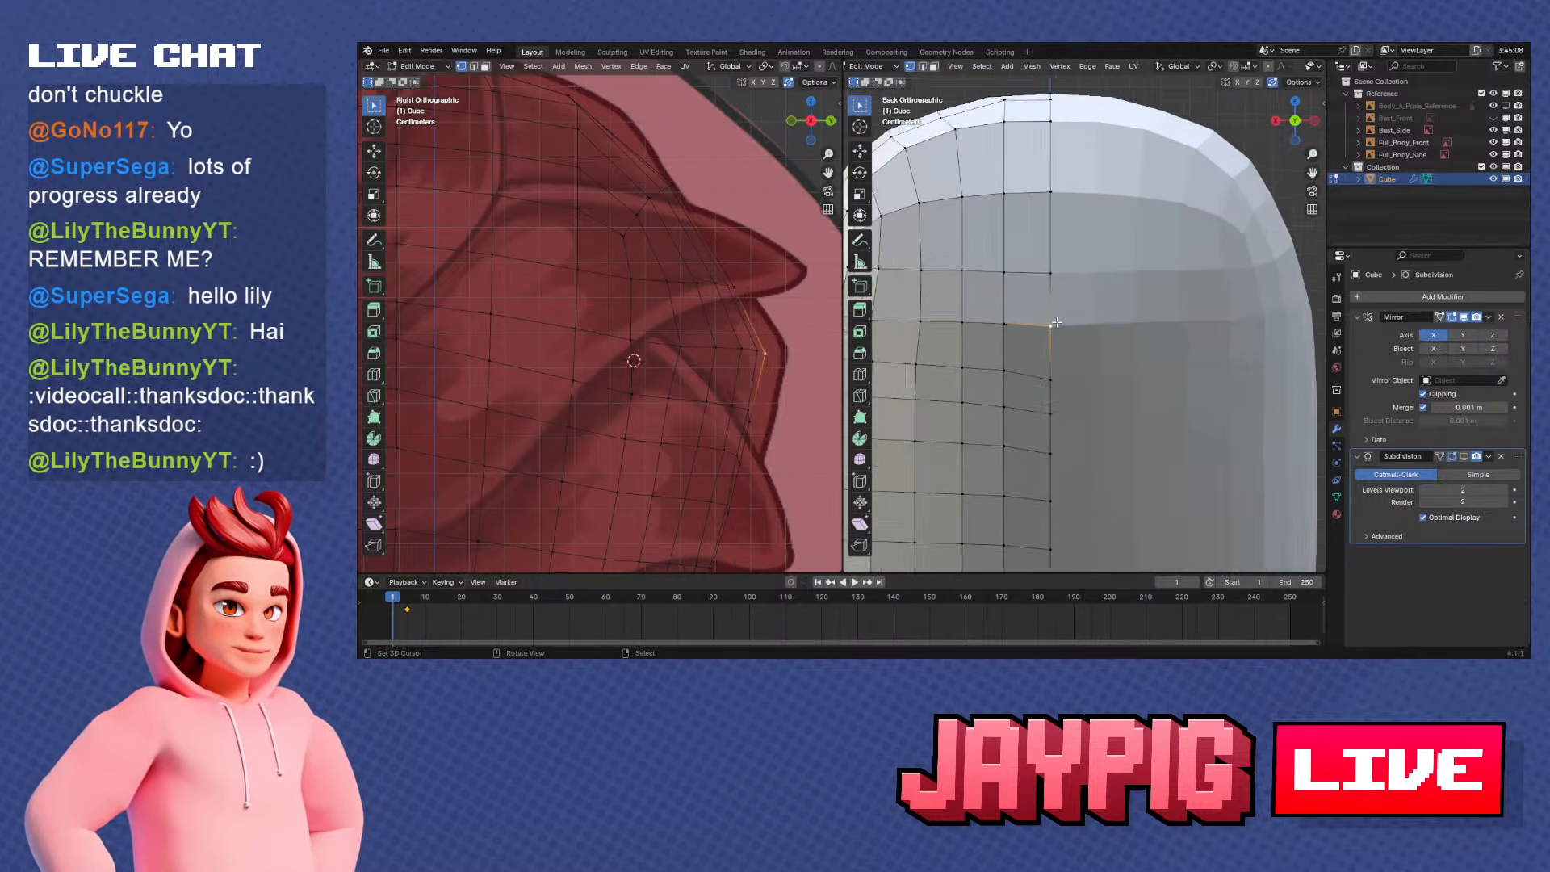
click(1047, 282)
scroll(1049, 285, down, 3)
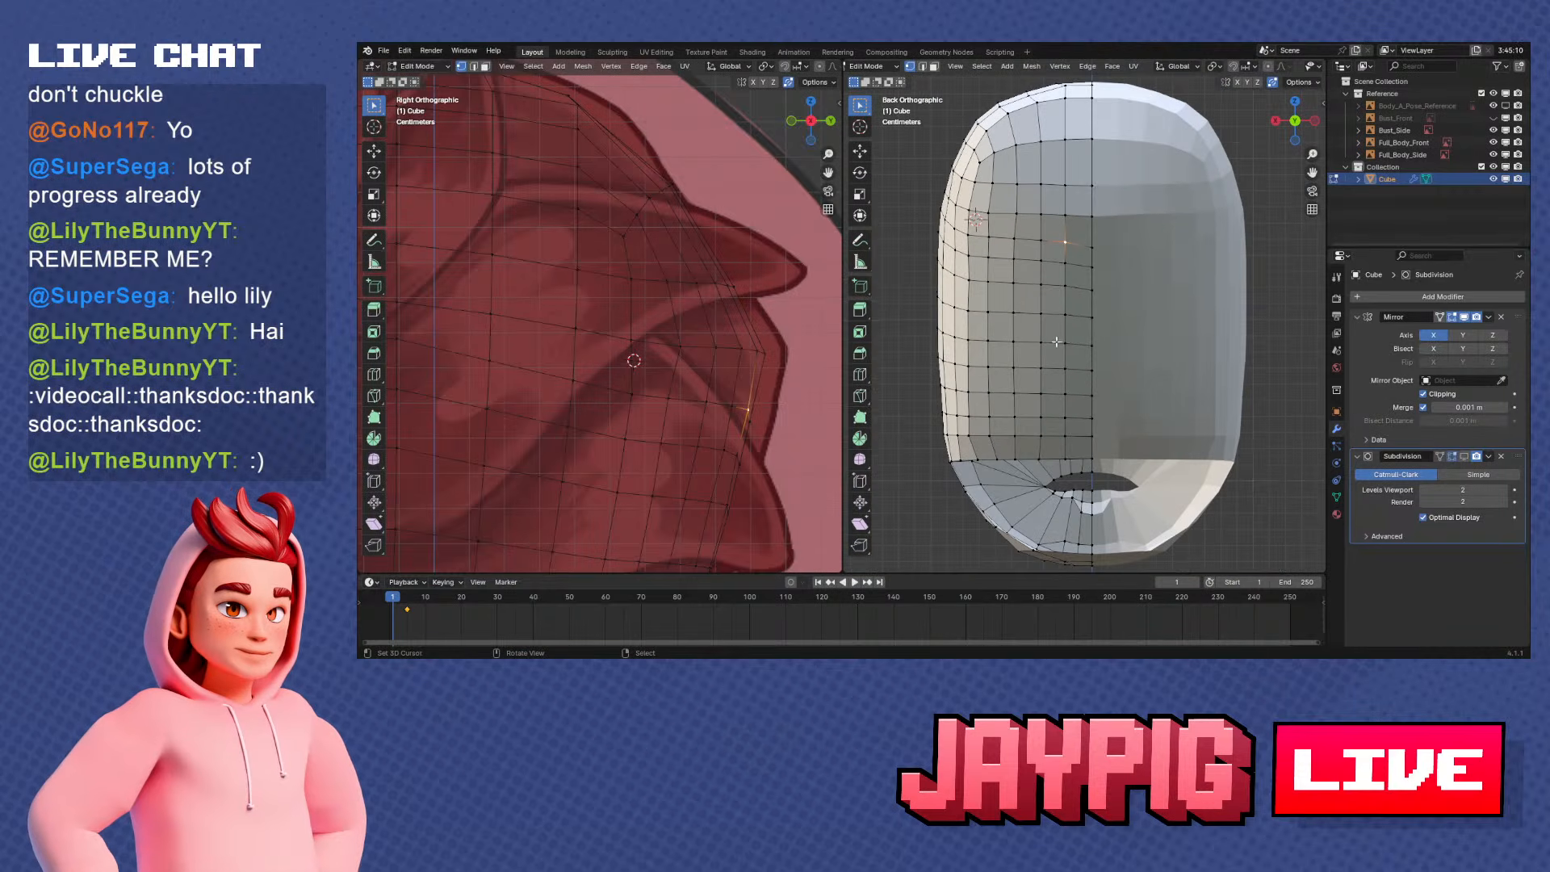
scroll(1082, 299, up, 1)
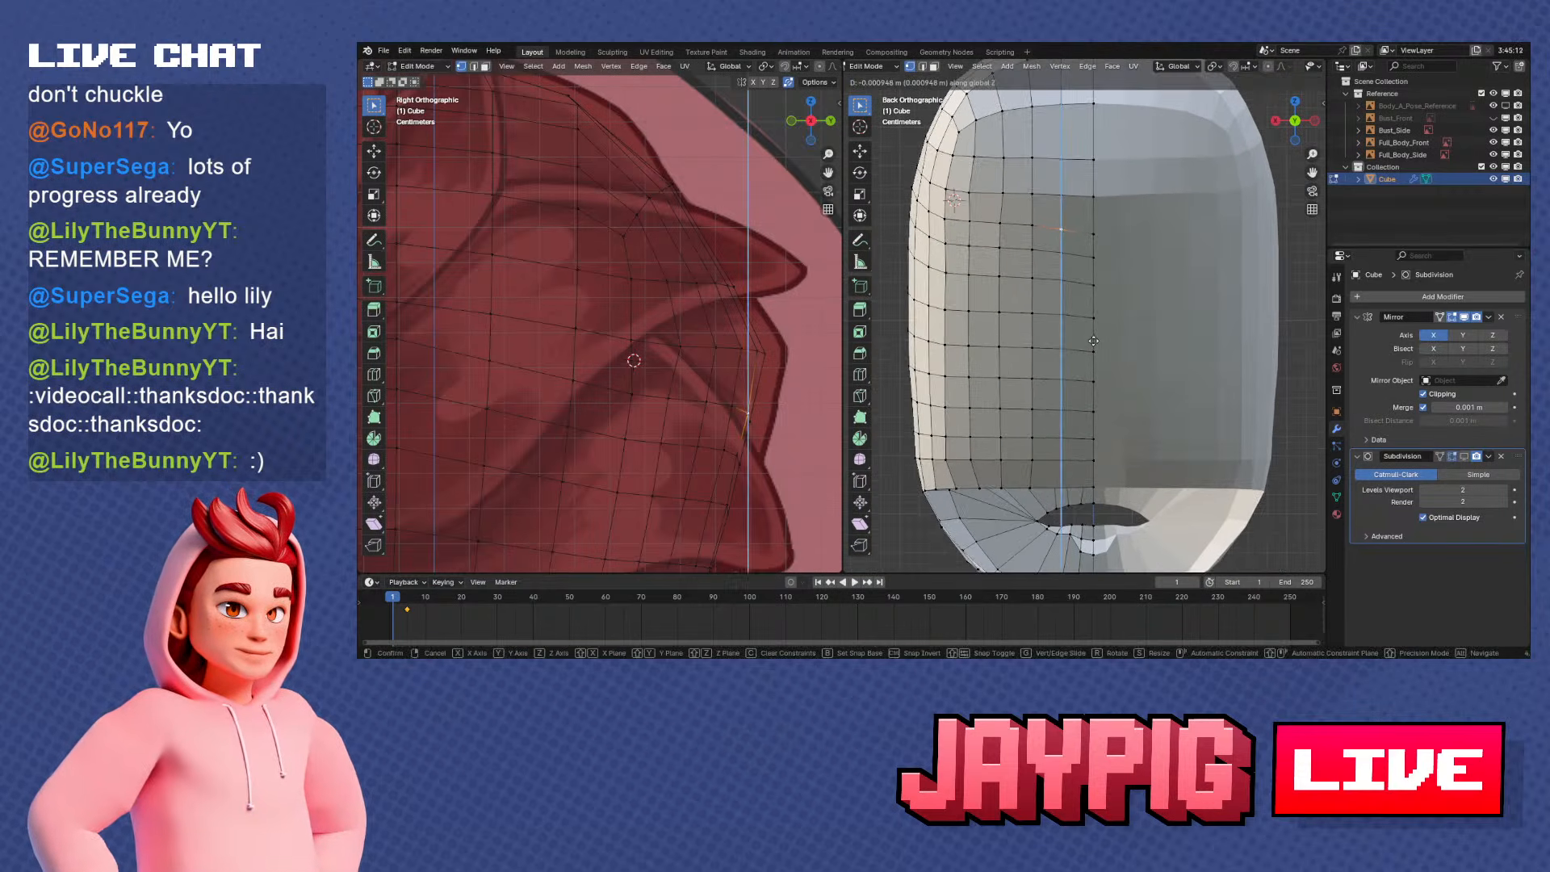
Select the back row just below the crown, flatten it along Z with scale 0, and rotate it about 5.39°
ctrl+click(952, 222)
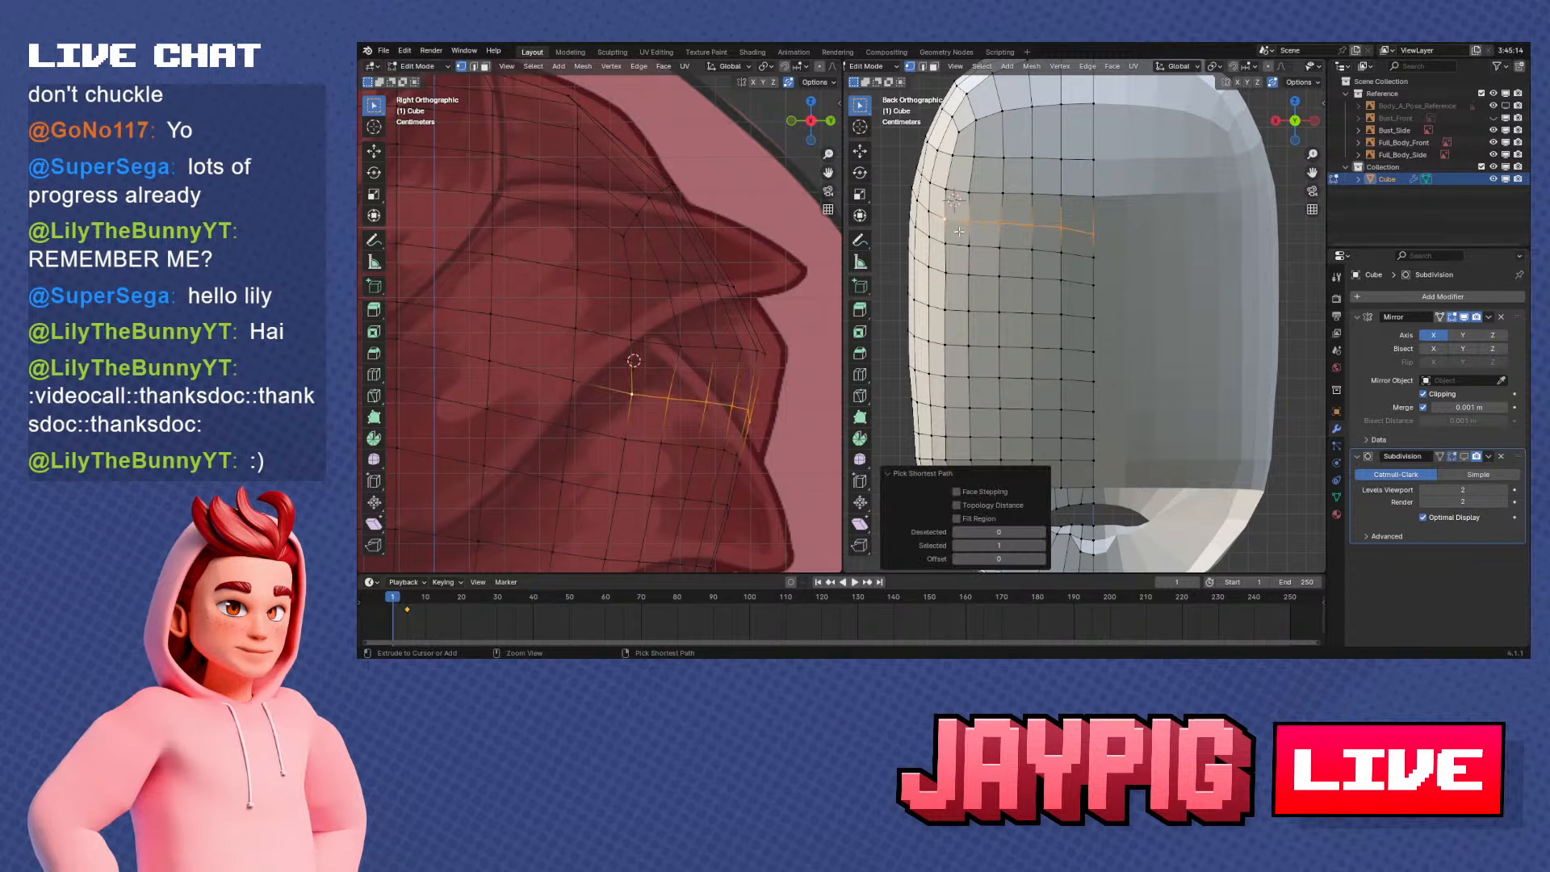
click(1039, 67)
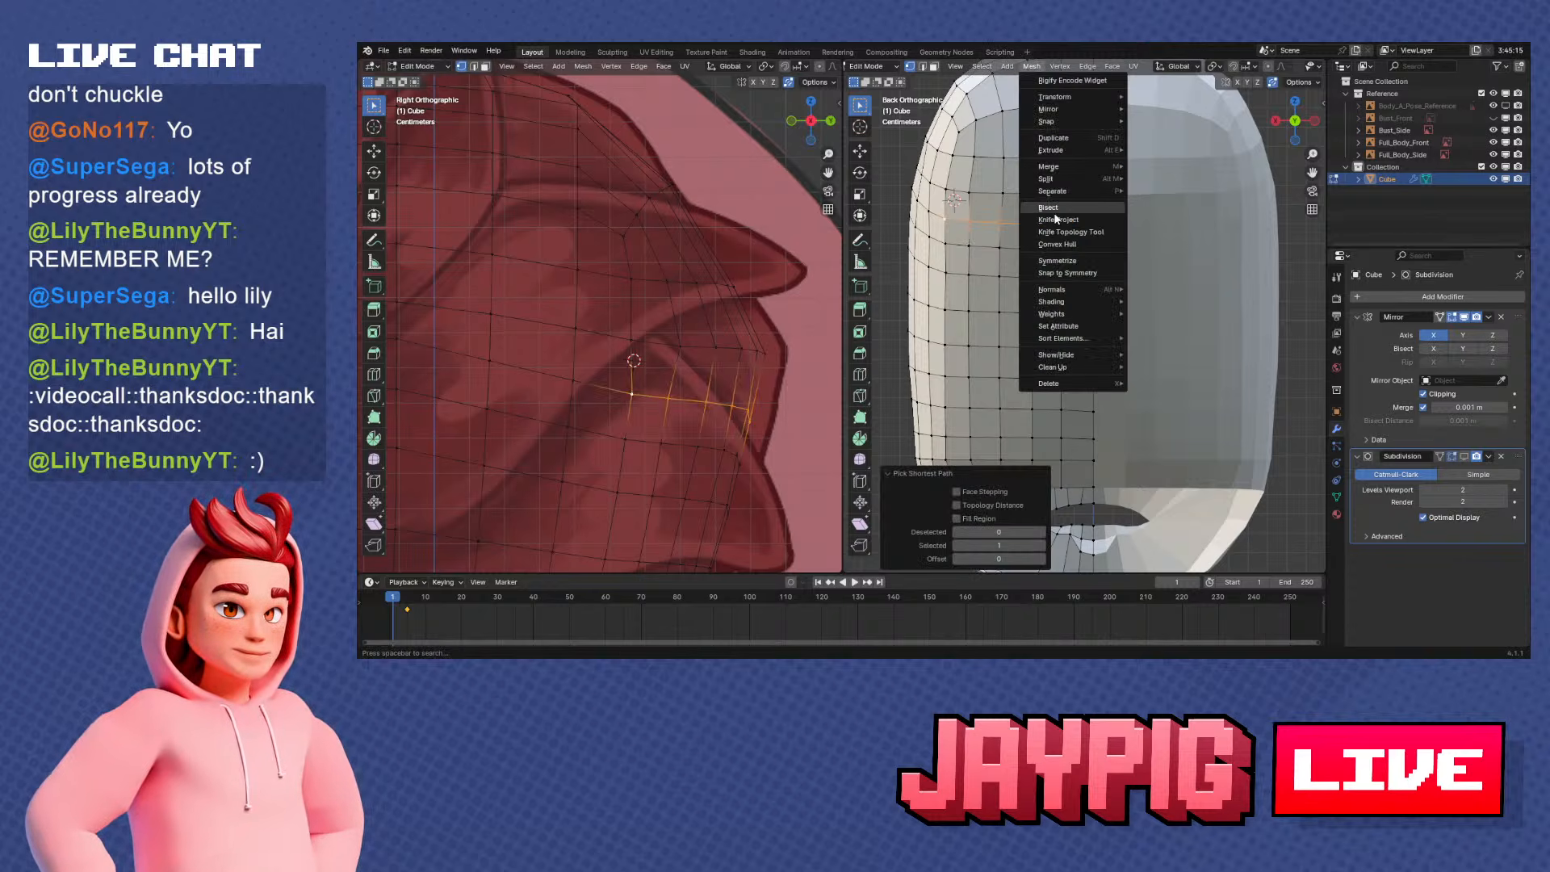
click(1060, 66)
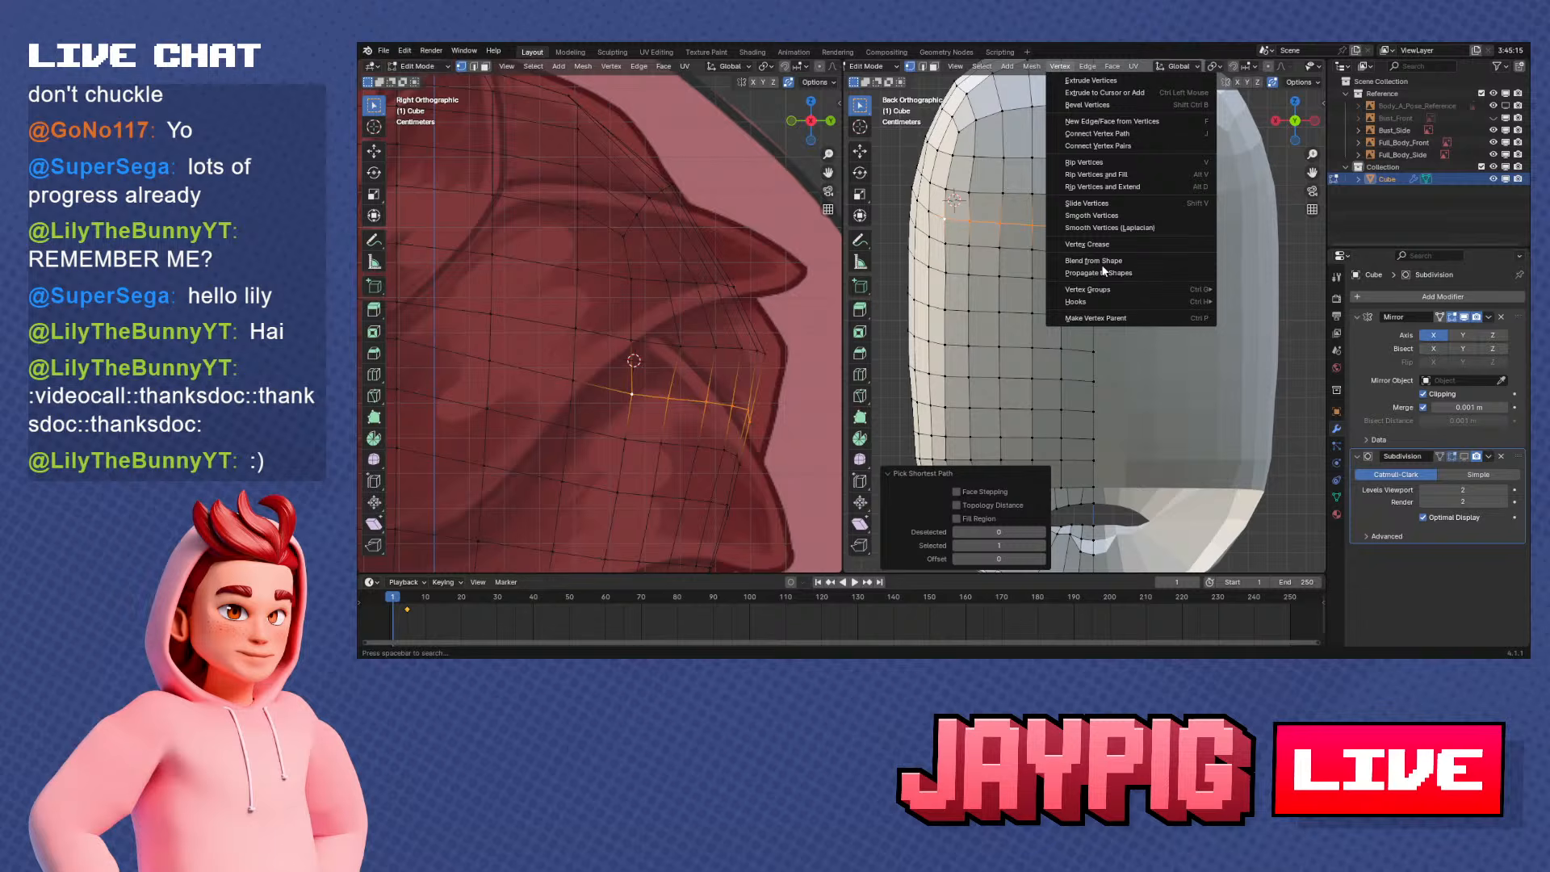
click(1126, 214)
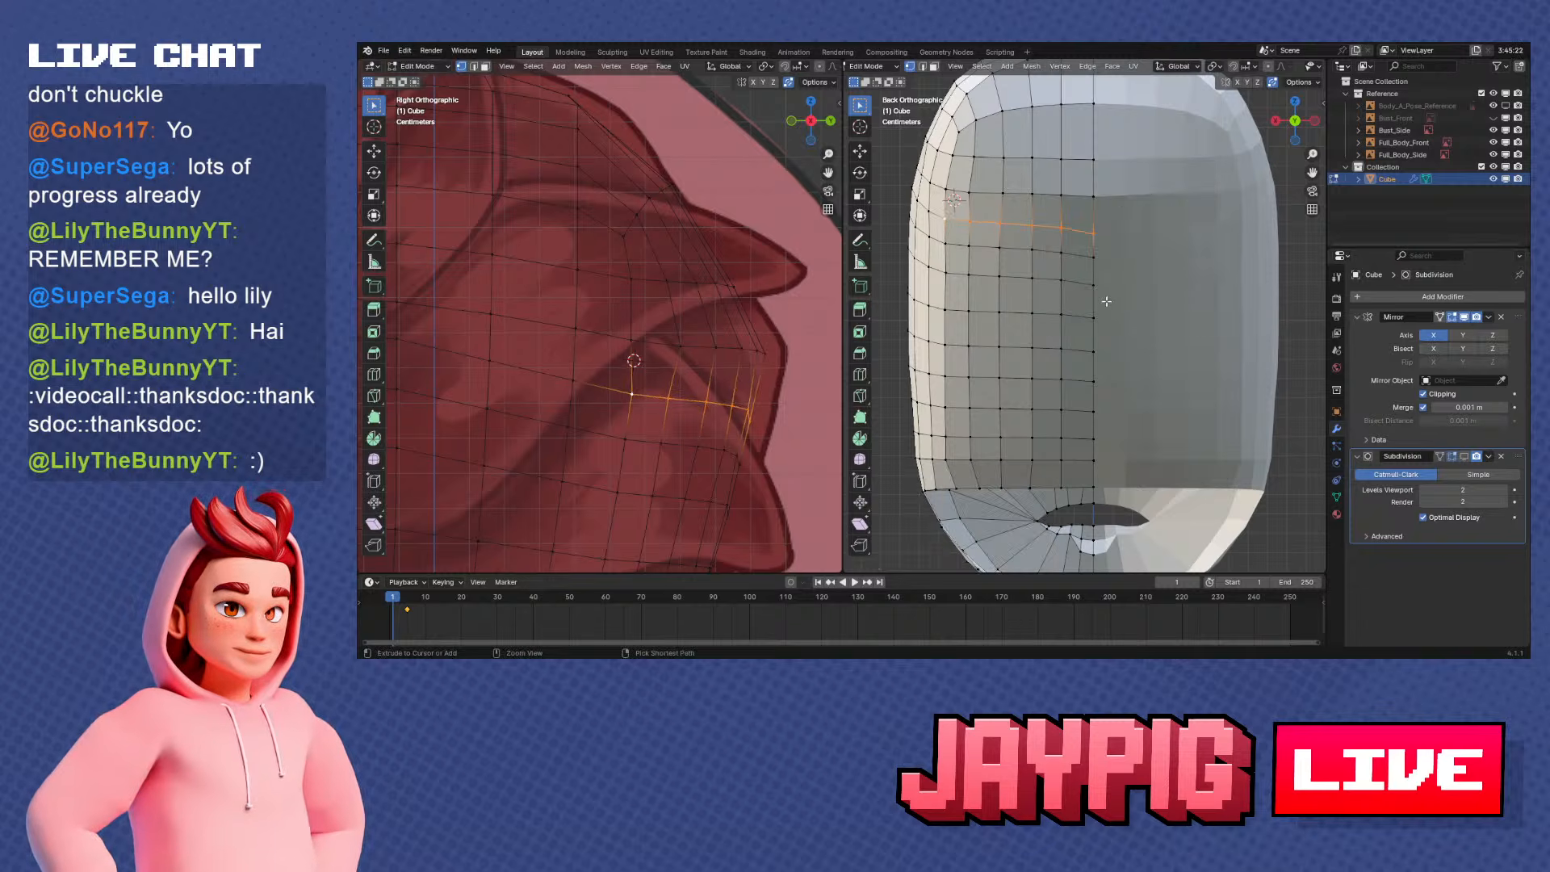
mouse_move(1019, 298)
middle_down()
mouse_move(1142, 300)
mouse_move(1023, 295)
middle_up()
scroll(1020, 298, down, 2)
scroll(1135, 252, up, 2)
key(s)
key(z)
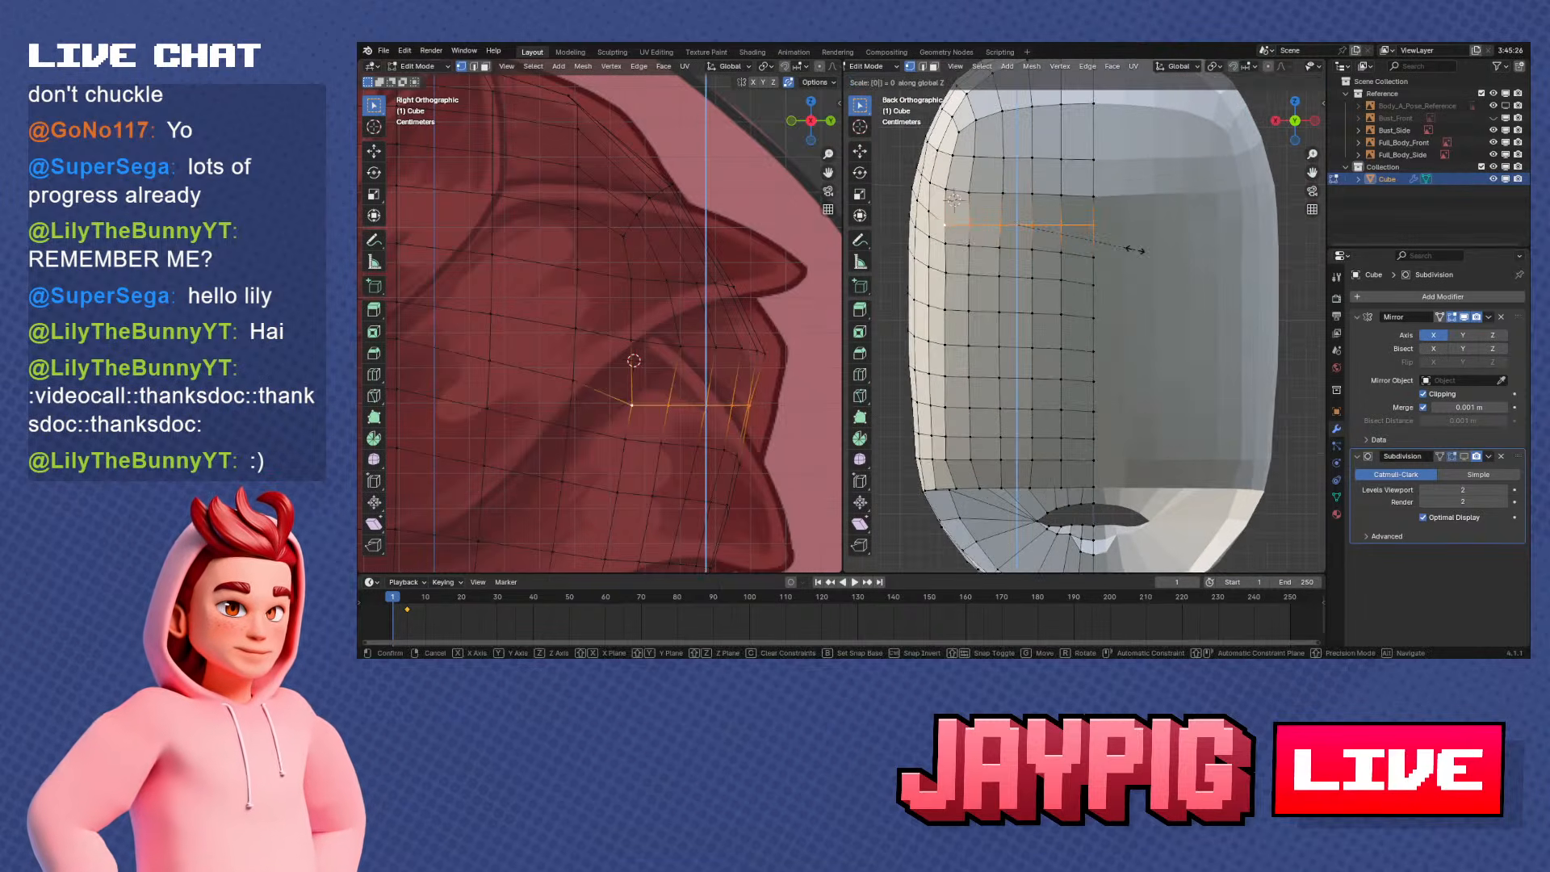
key(Return)
key(r)
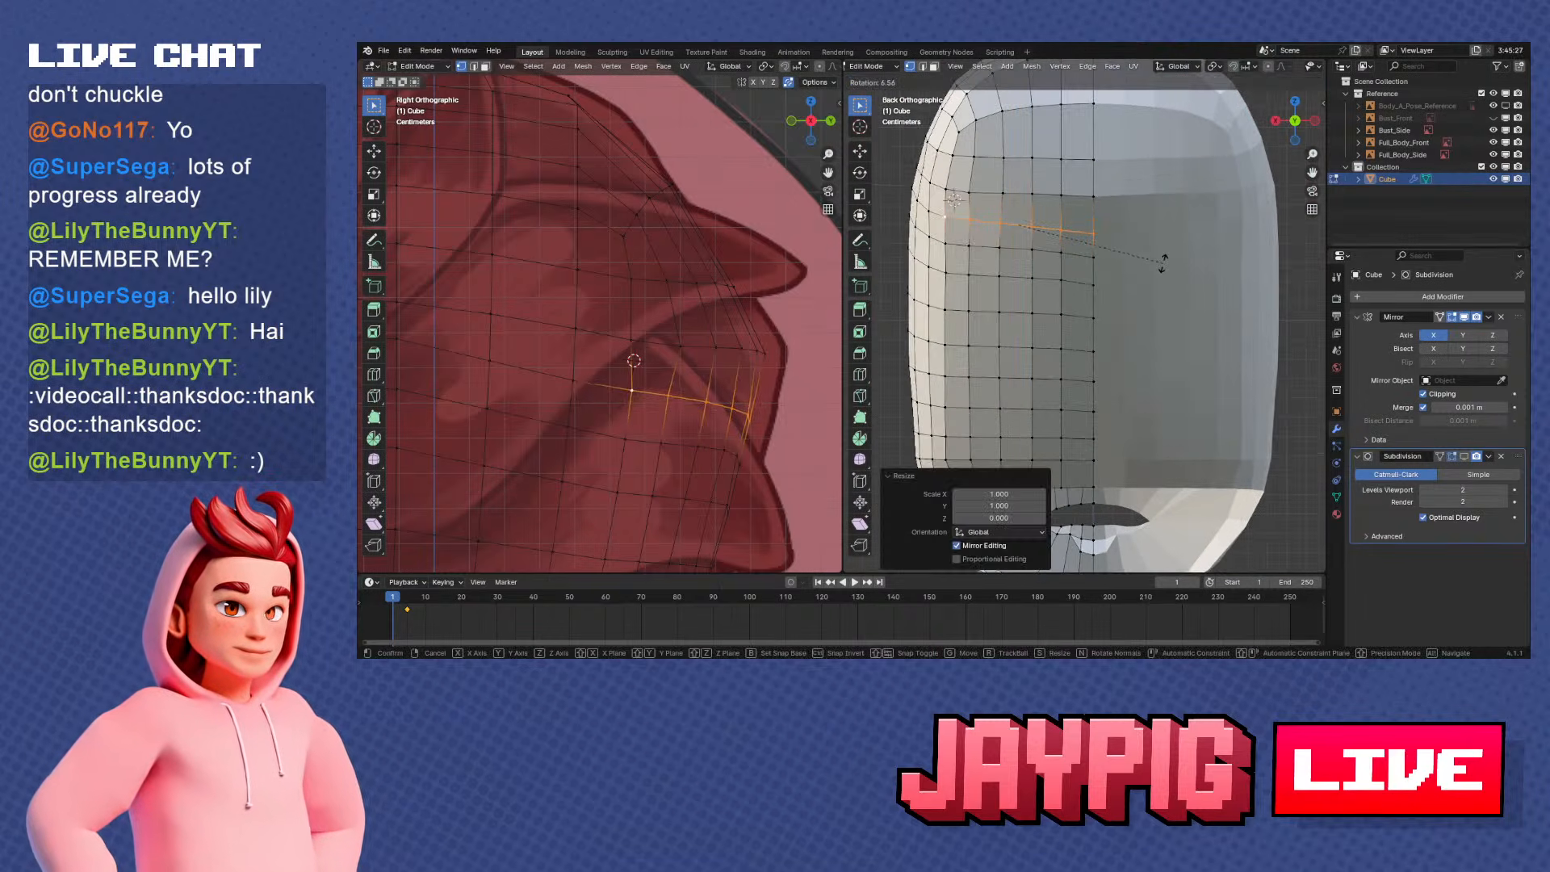
click(1164, 260)
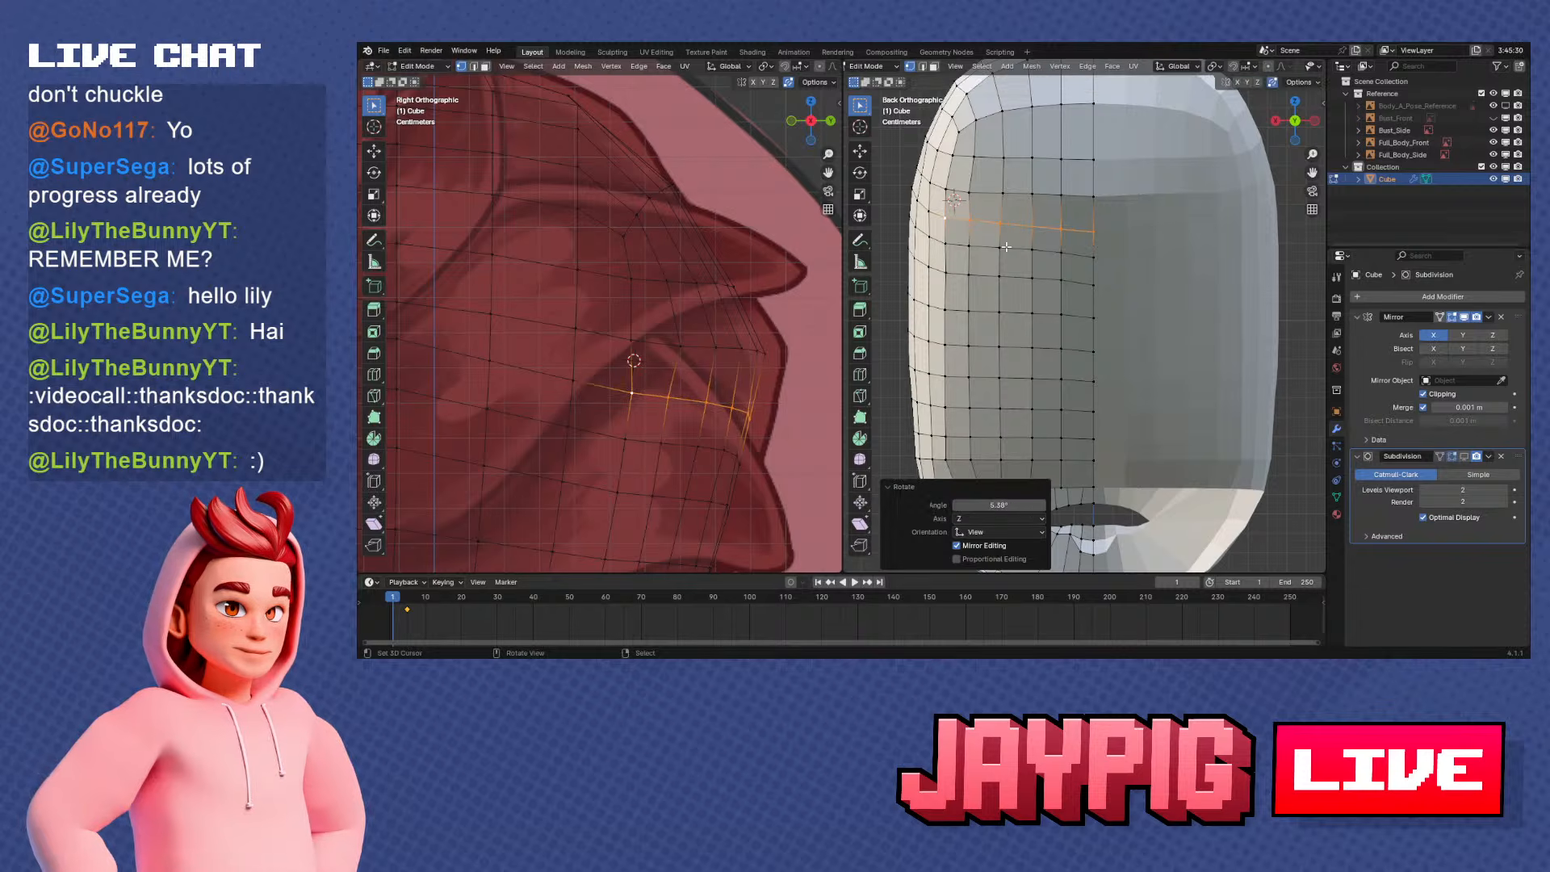
Select the next back row down, flatten it along Z with scale 0, and rotate it about 8.15°
click(945, 242)
ctrl+click(1061, 253)
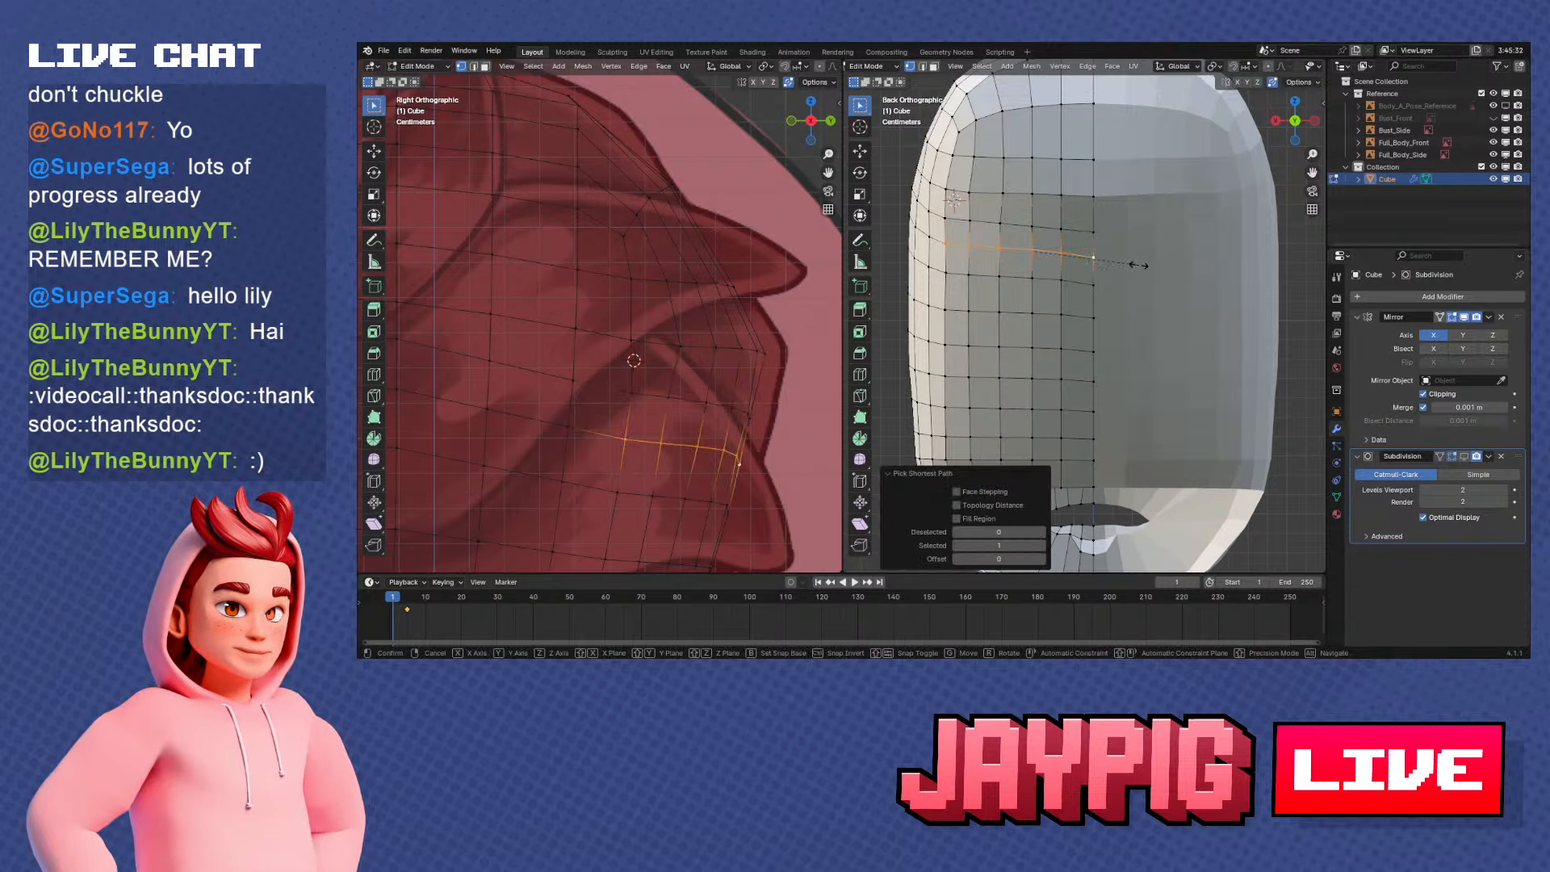
key(s)
key(z)
key(0)
key(Return)
key(r)
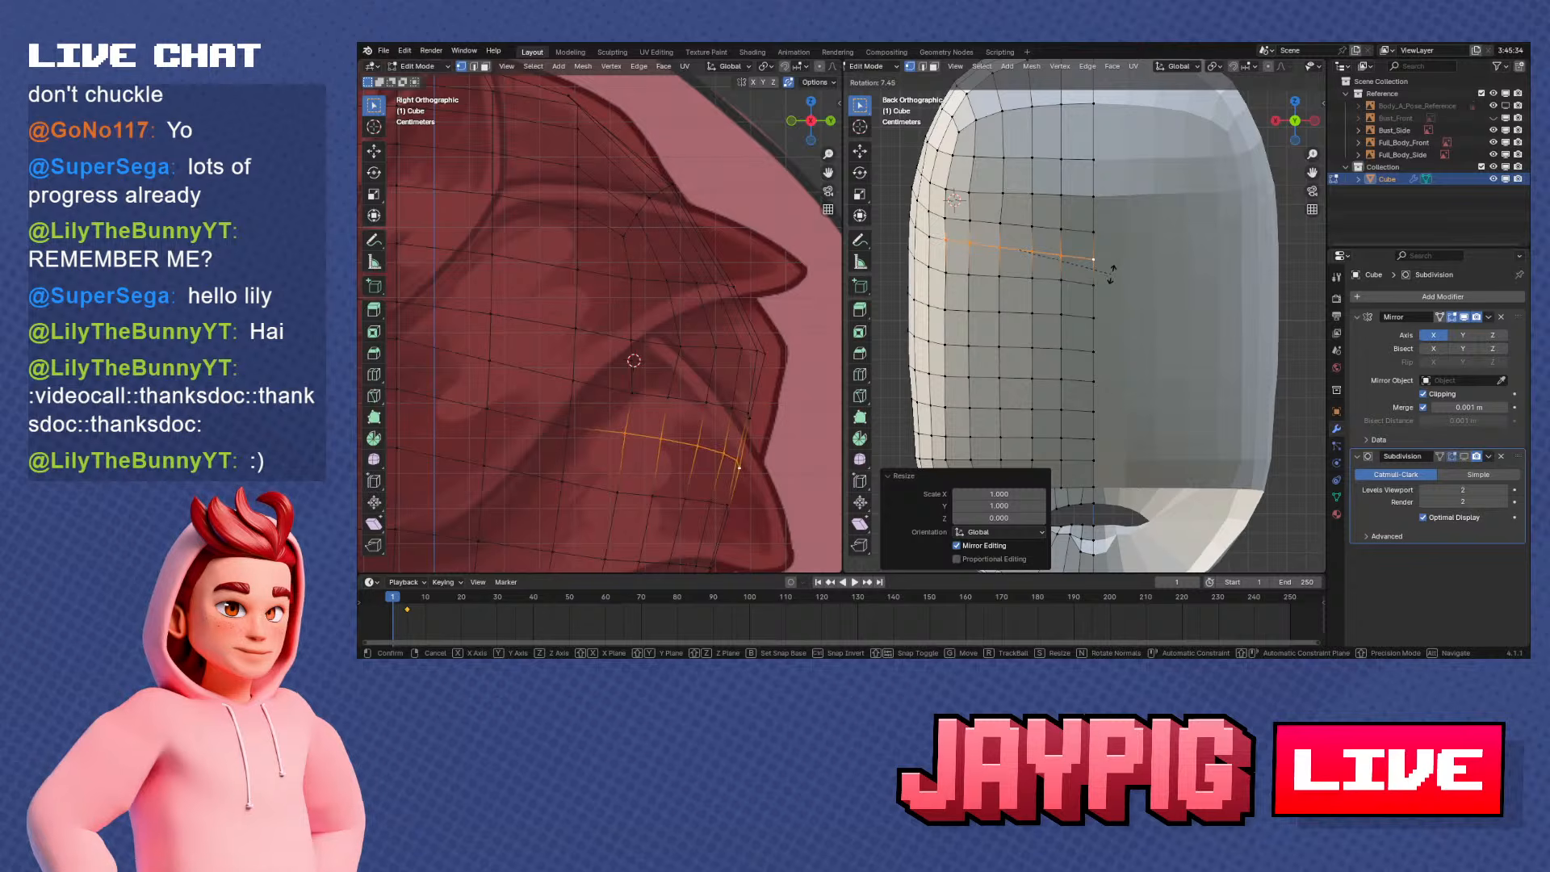
click(1111, 275)
Fine-tune the flattened second row's height along Z and its tilt to match the neighbouring rows
key(g)
key(z)
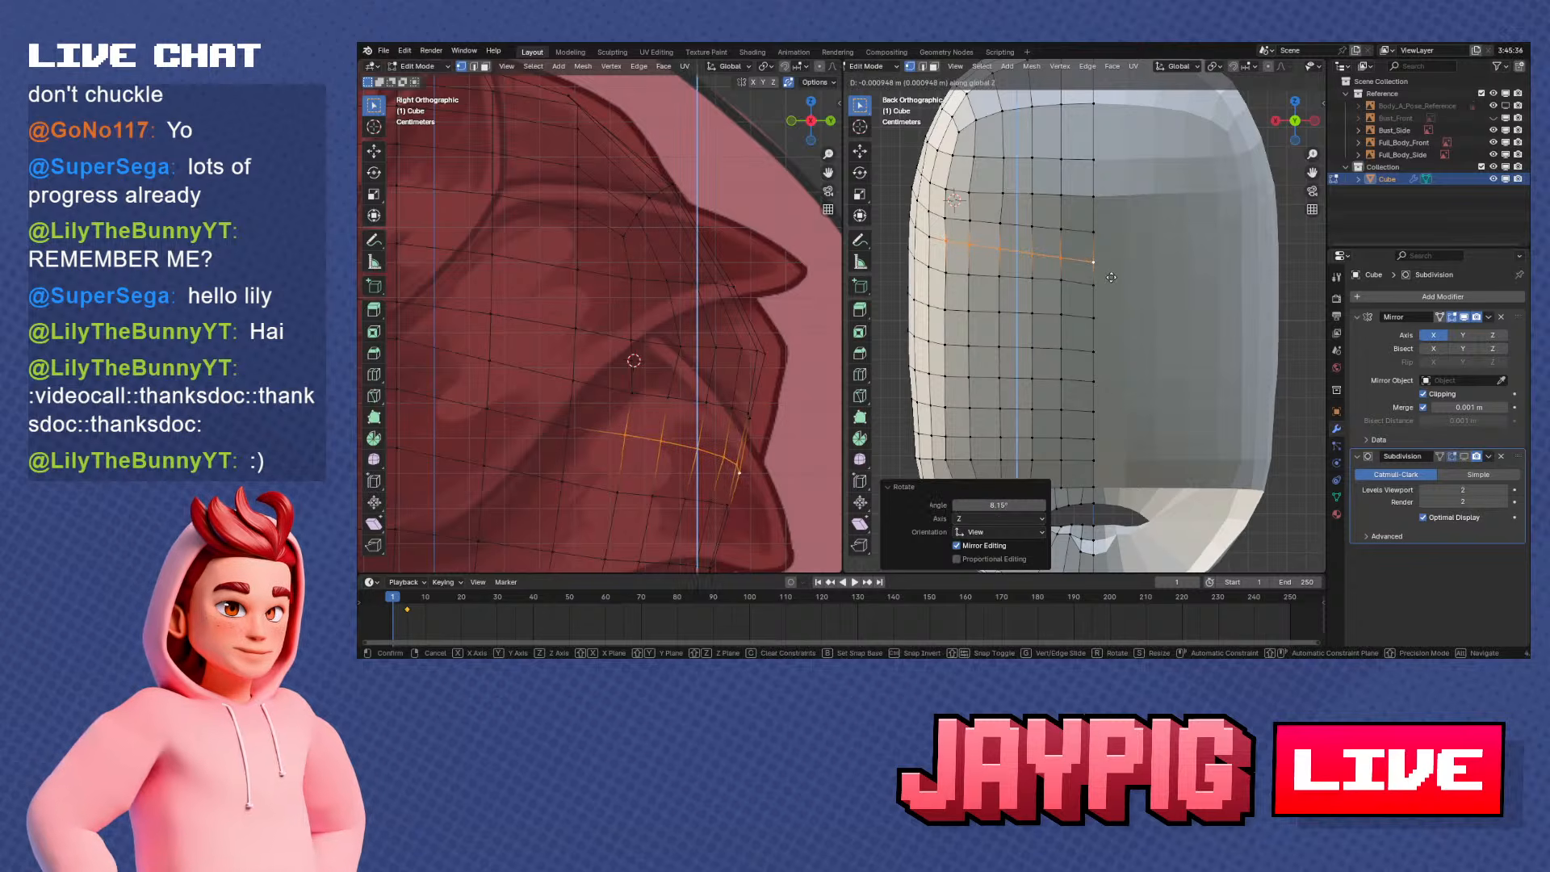
click(1111, 277)
key(r)
click(1112, 272)
key(g)
key(z)
click(1106, 273)
Shift a vertex on the lower rear rim of the head opening along Y
mouse_move(1069, 289)
shift+middle_down()
mouse_move(1156, 283)
mouse_move(1183, 301)
mouse_move(1107, 304)
mouse_move(1067, 266)
shift+middle_up()
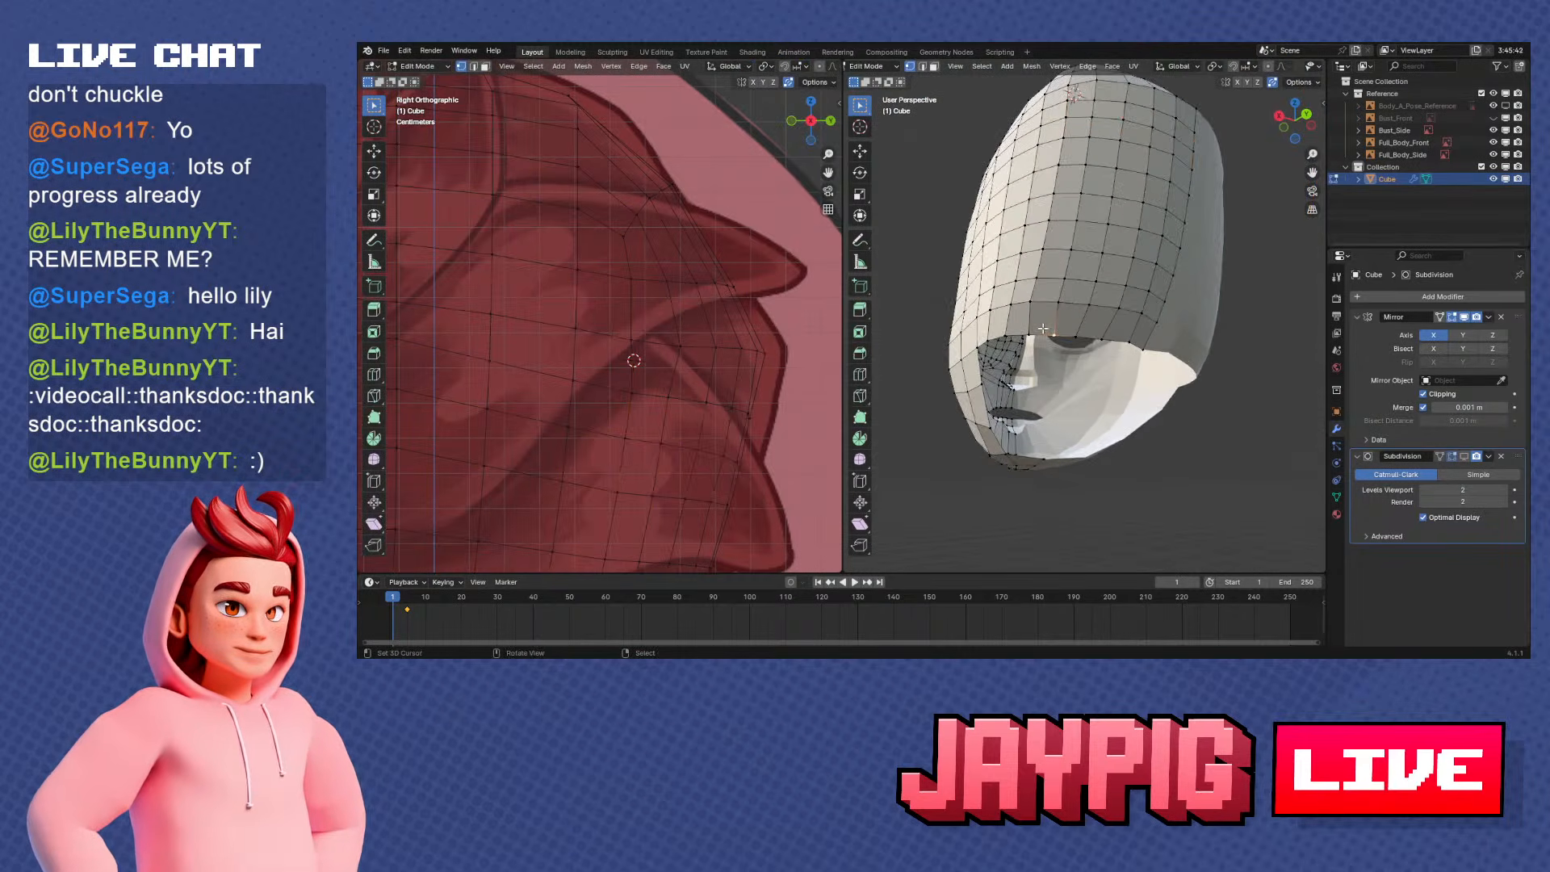
middle_drag(1043, 328, 1115, 302)
key(KP_1)
key(KP_3)
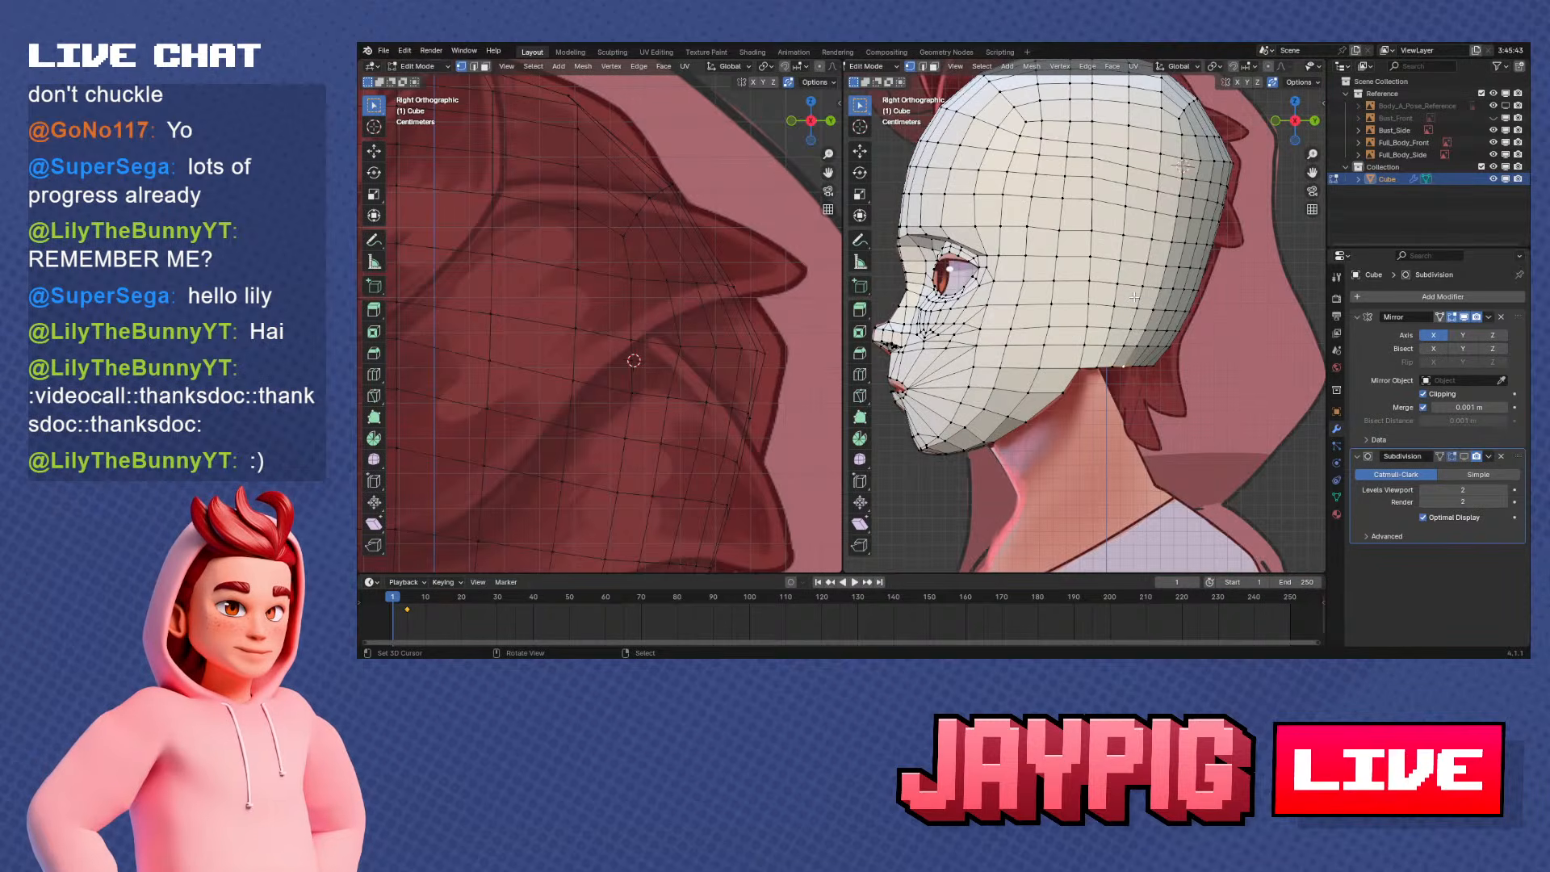
scroll(1190, 422, up, 3)
middle_drag(1156, 419, 1087, 274)
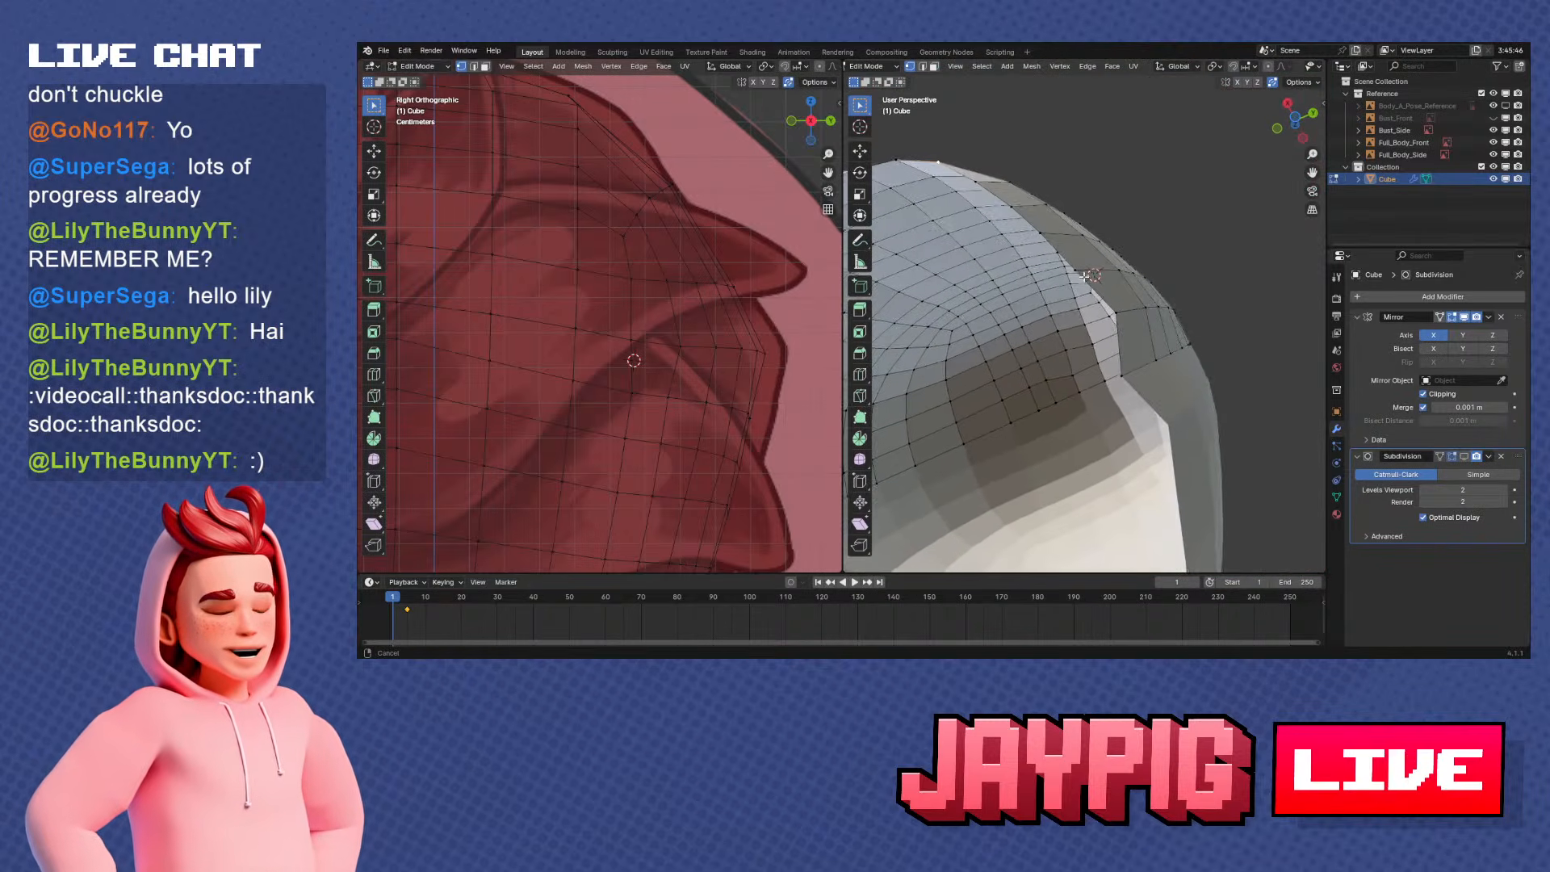
key(g)
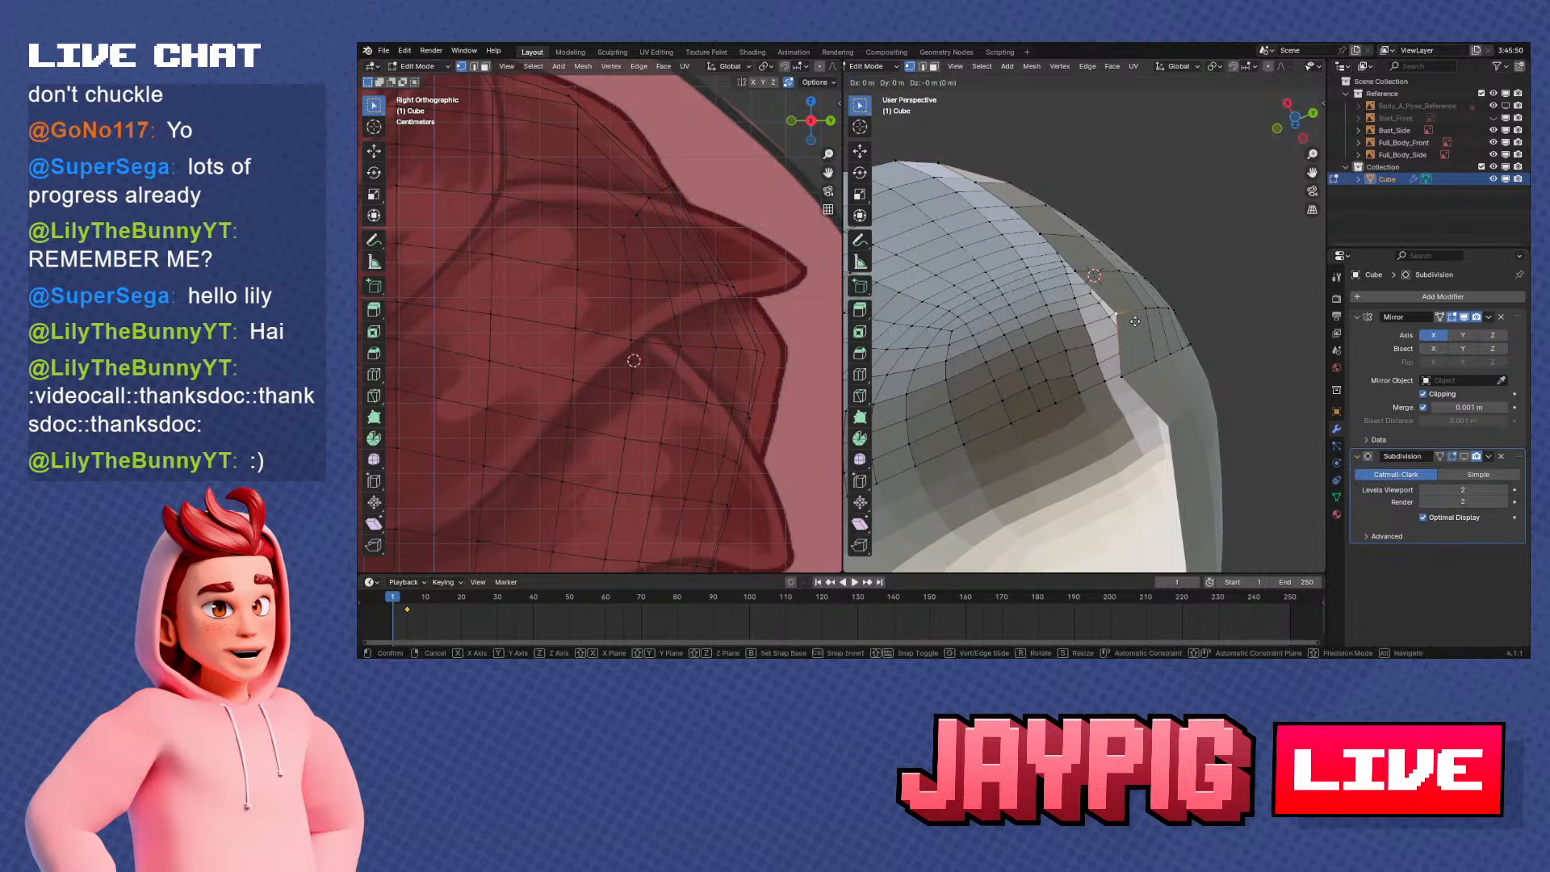
key(y)
click(1074, 280)
shift+middle_drag(1073, 280, 1166, 319)
Shift the adjacent lower rear rim vertices along Y to even out the opening's curve
click(1108, 260)
key(g)
key(y)
click(1106, 257)
click(1111, 245)
key(g)
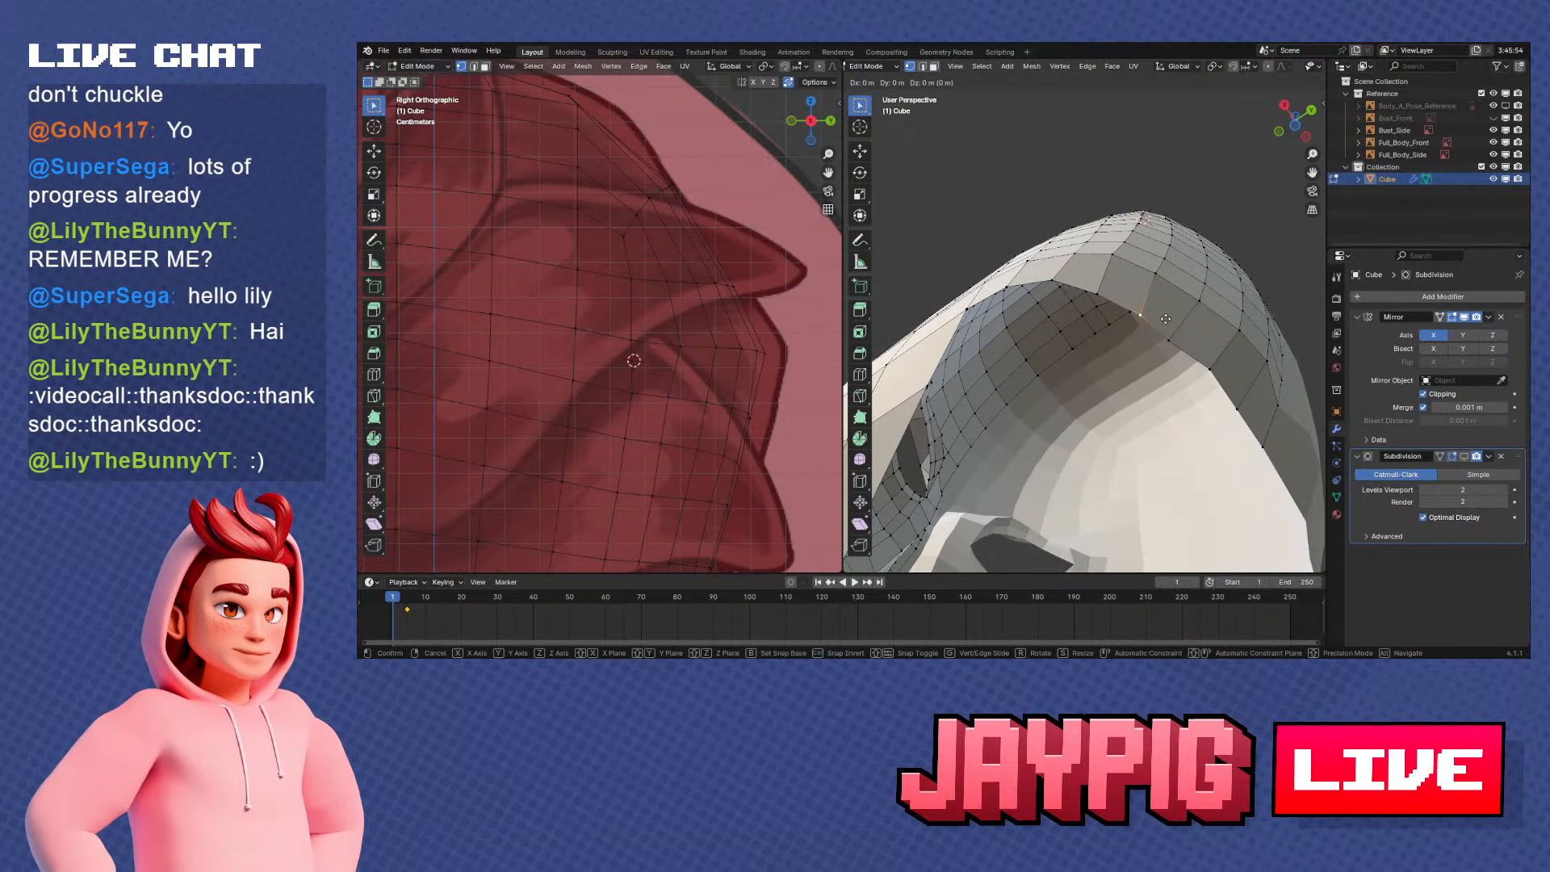
click(1157, 321)
Move two rim vertices further toward the side along Y, by about -0.0018 m and -0.0028 m
click(1091, 296)
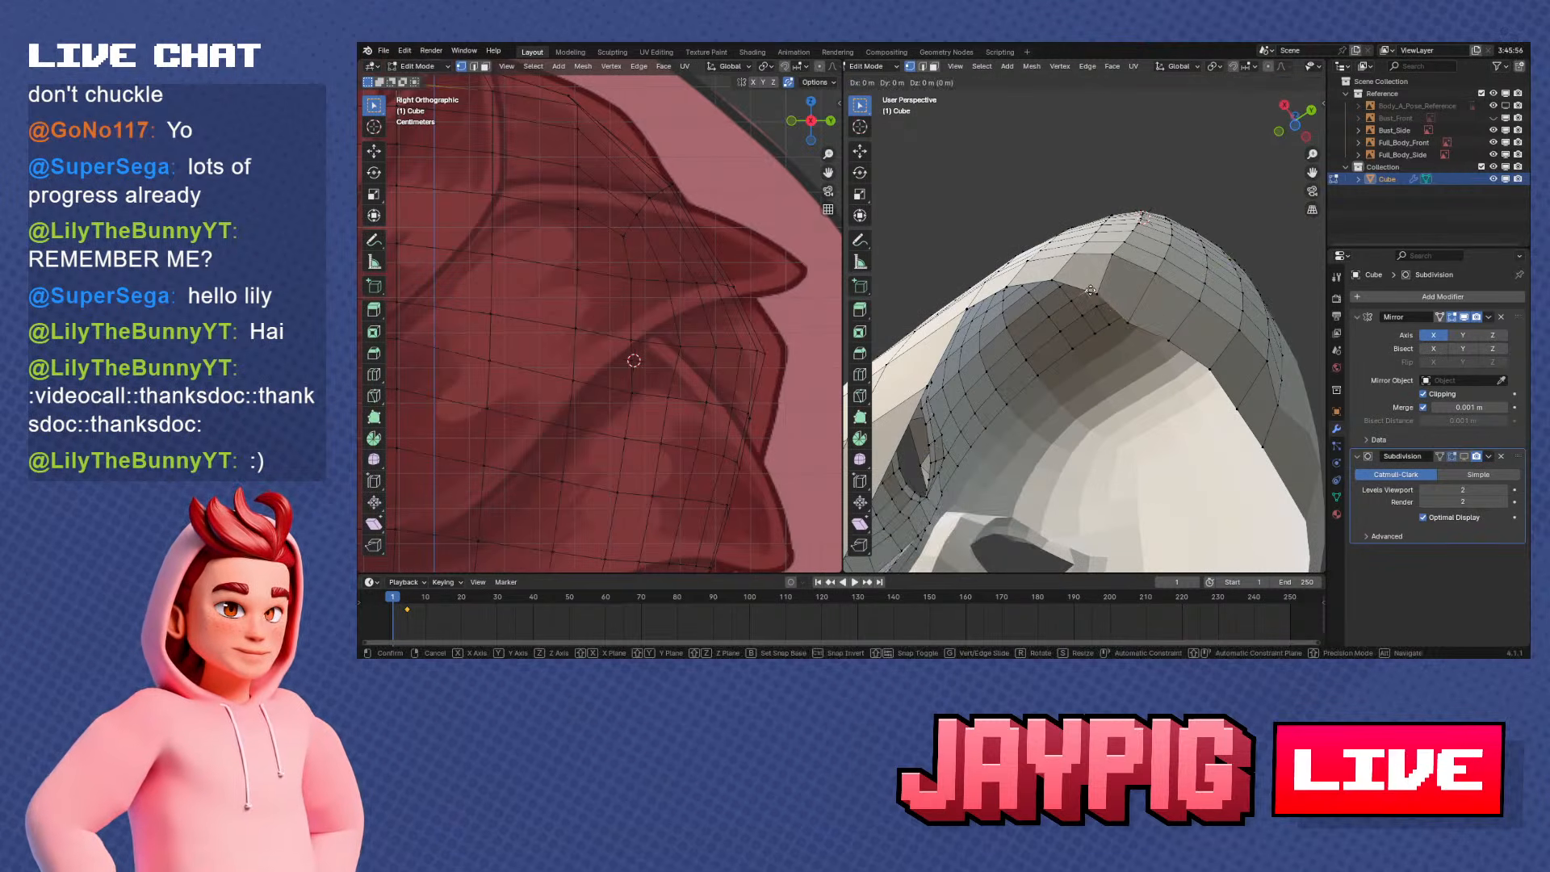
key(g)
key(y)
click(1090, 287)
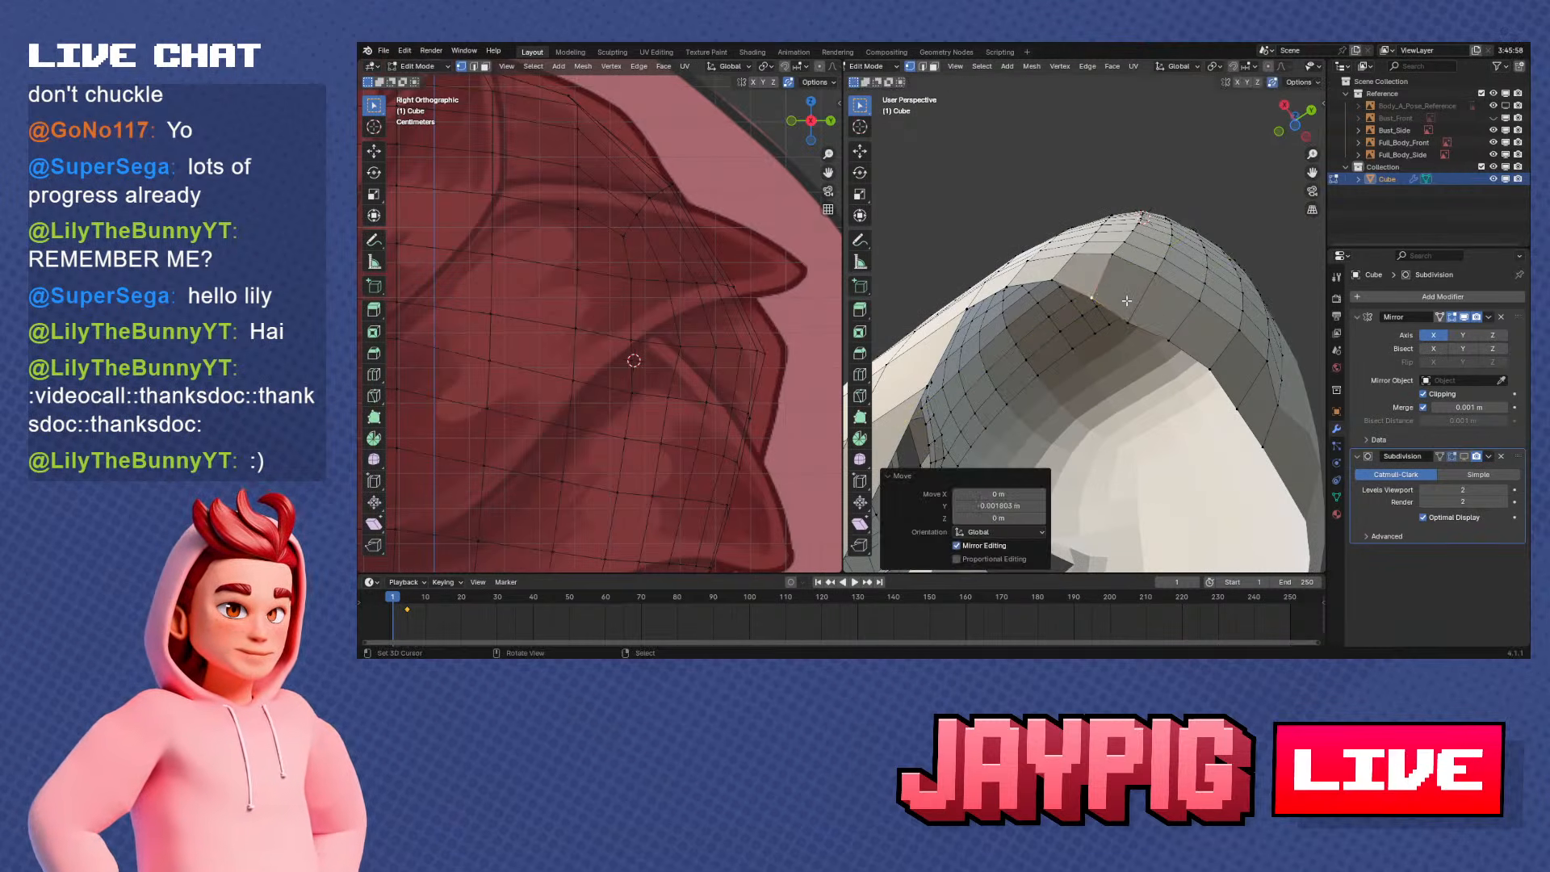
click(1059, 277)
key(g)
key(y)
click(1050, 282)
Shift the last adjusted rim vertex and its outer neighbour slightly along X to round the opening's side corner
key(g)
key(x)
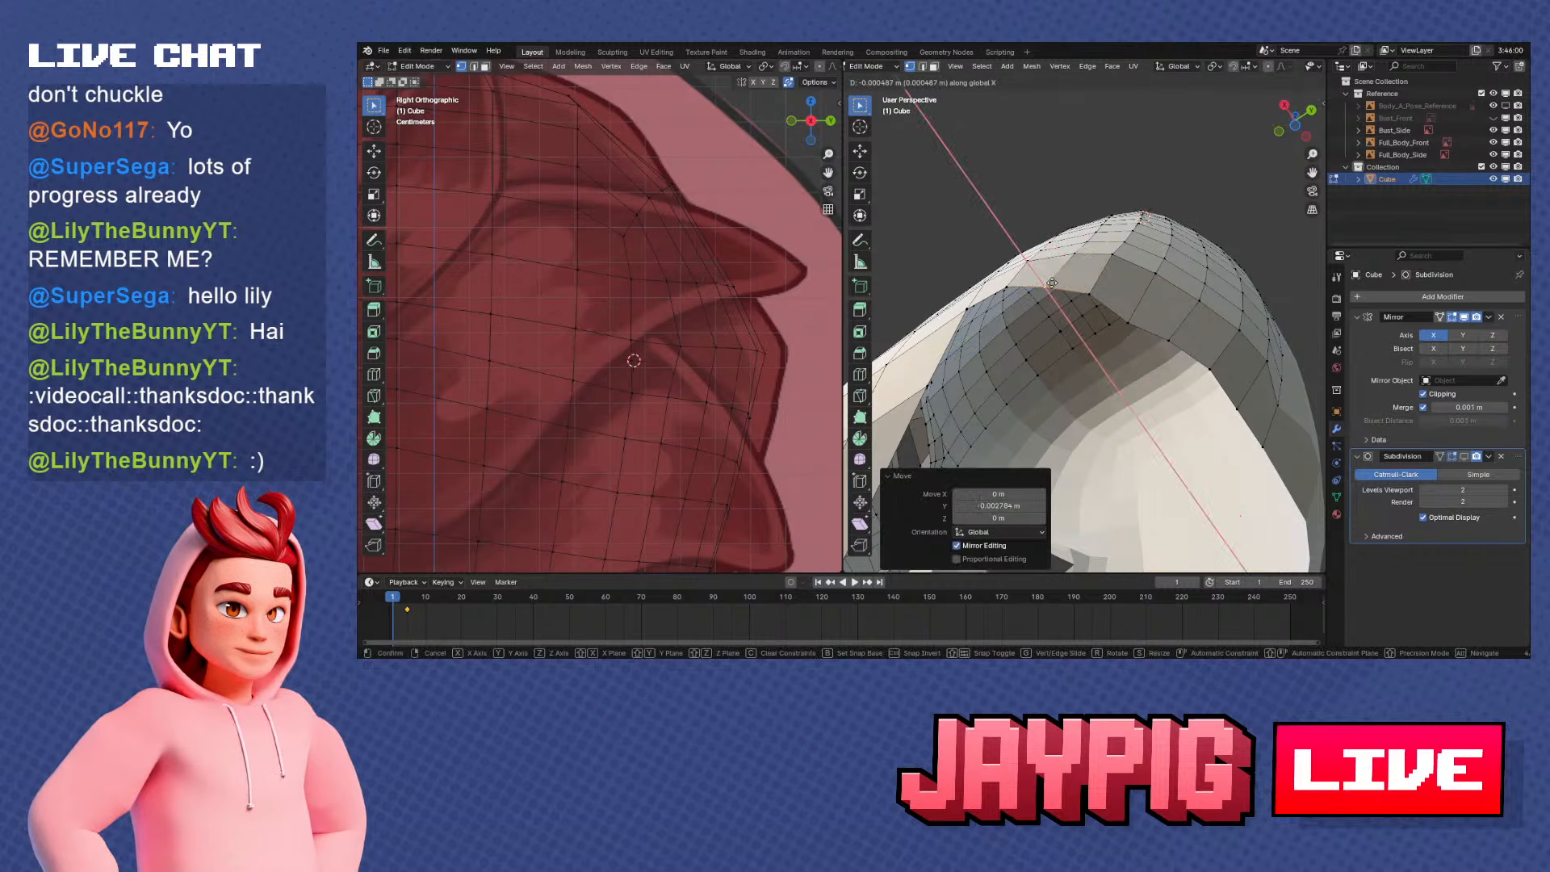
click(1052, 284)
click(1009, 285)
key(g)
key(x)
click(1008, 285)
Shift two more vertices of the opening's rear rim along Y, the second by about -0.001 m
middle_drag(1009, 285, 1048, 238)
click(1159, 168)
shift+middle_drag(1162, 168, 1056, 292)
key(g)
key(y)
click(1133, 240)
click(1175, 271)
key(g)
key(y)
click(1178, 271)
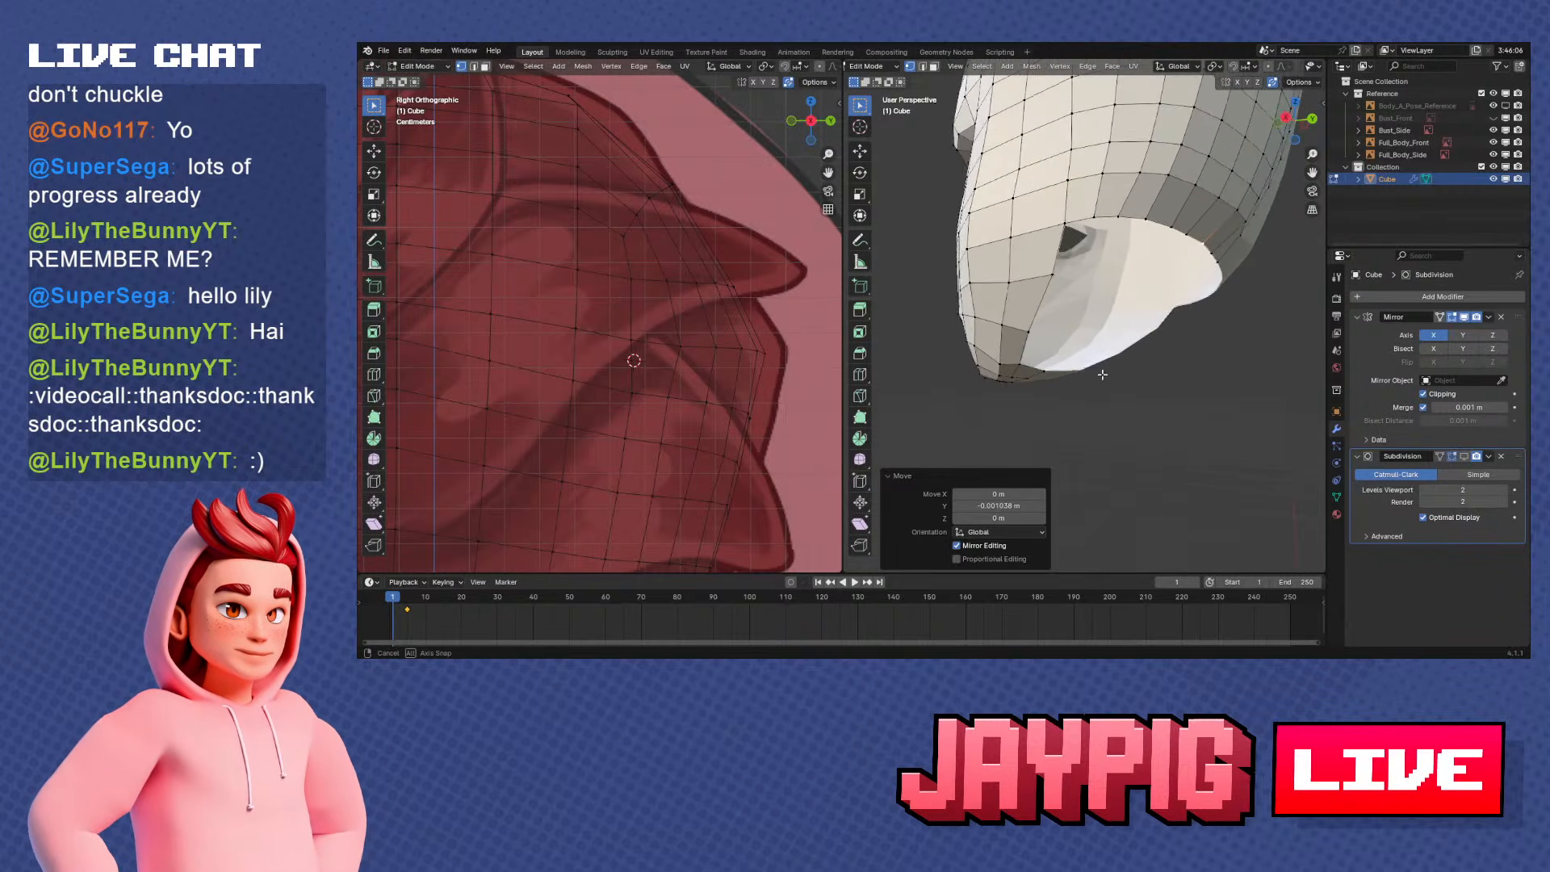
Select the vertex path around the side corner of the crown and slide it along its edges
middle_drag(1101, 375, 1148, 374)
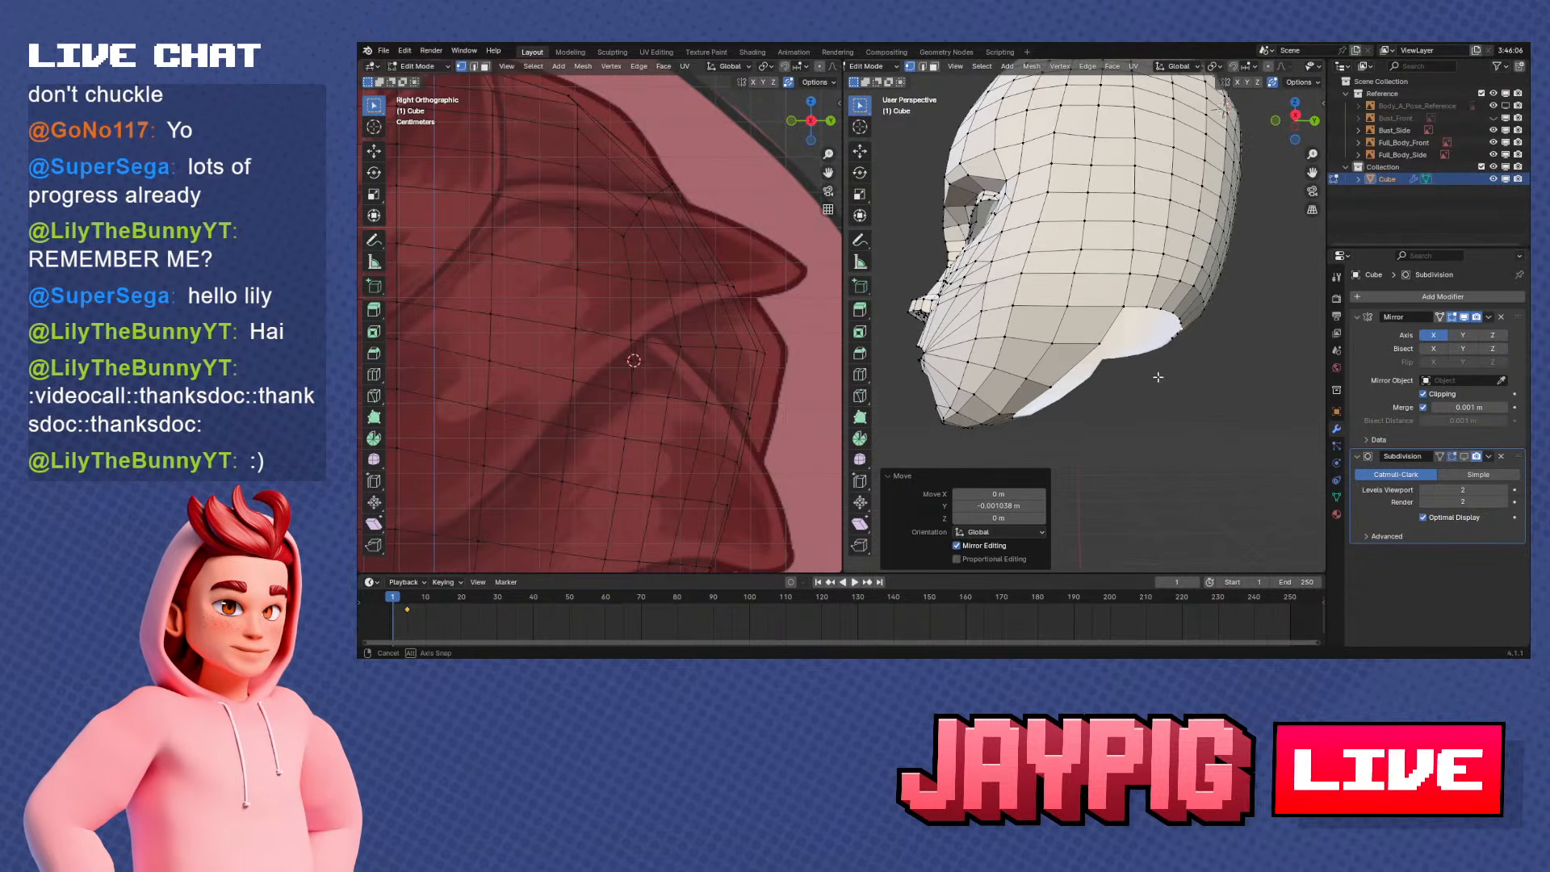
middle_drag(1076, 353, 1139, 377)
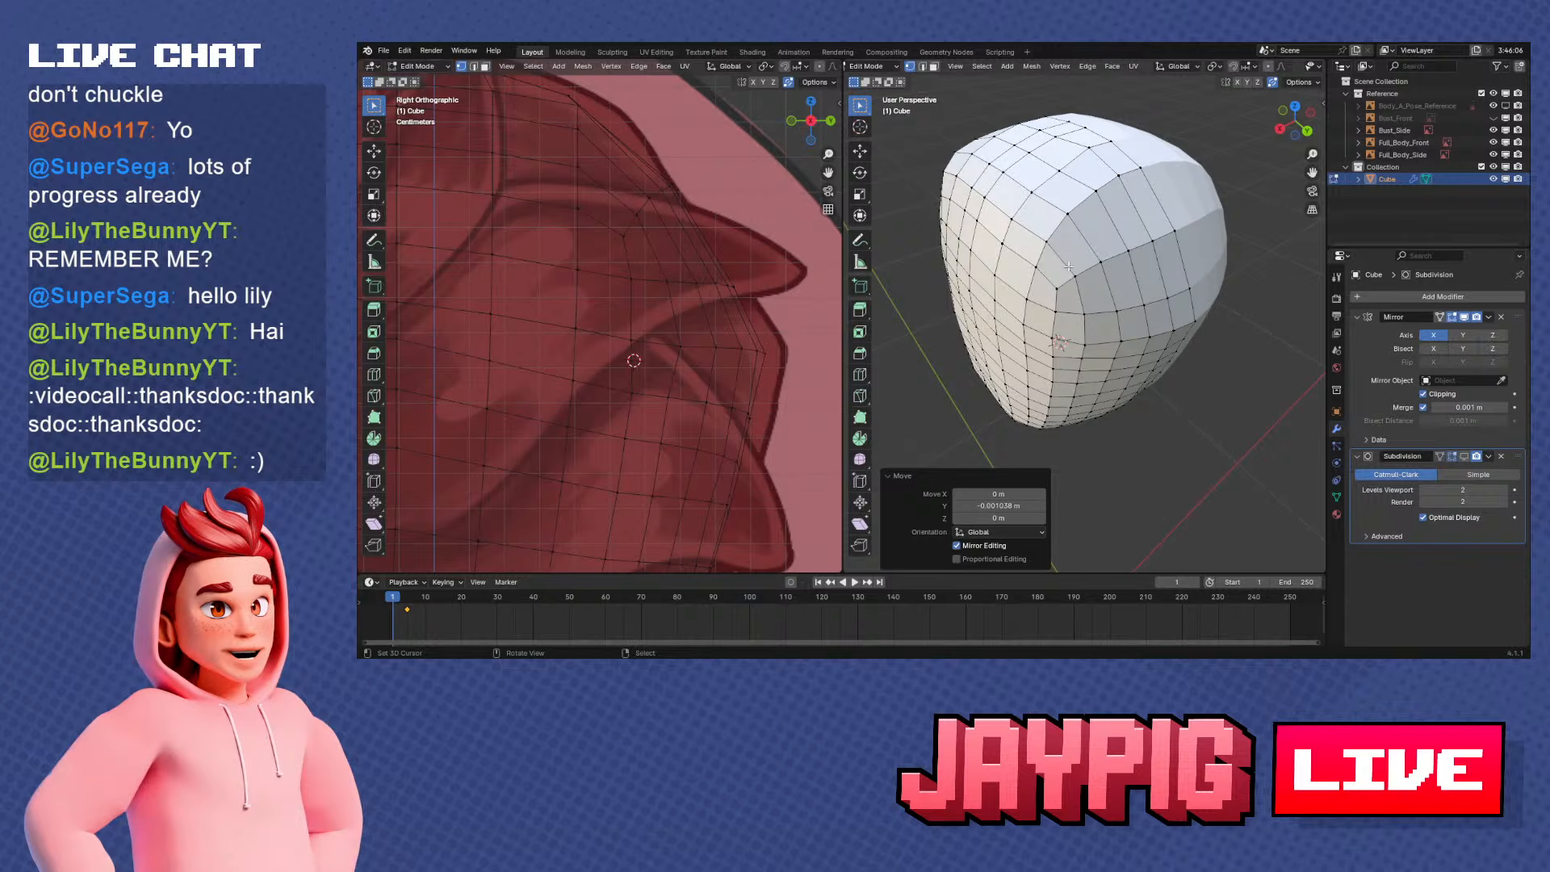
middle_drag(1068, 266, 1086, 237)
click(1000, 205)
ctrl+click(1082, 319)
key(g)
key(g)
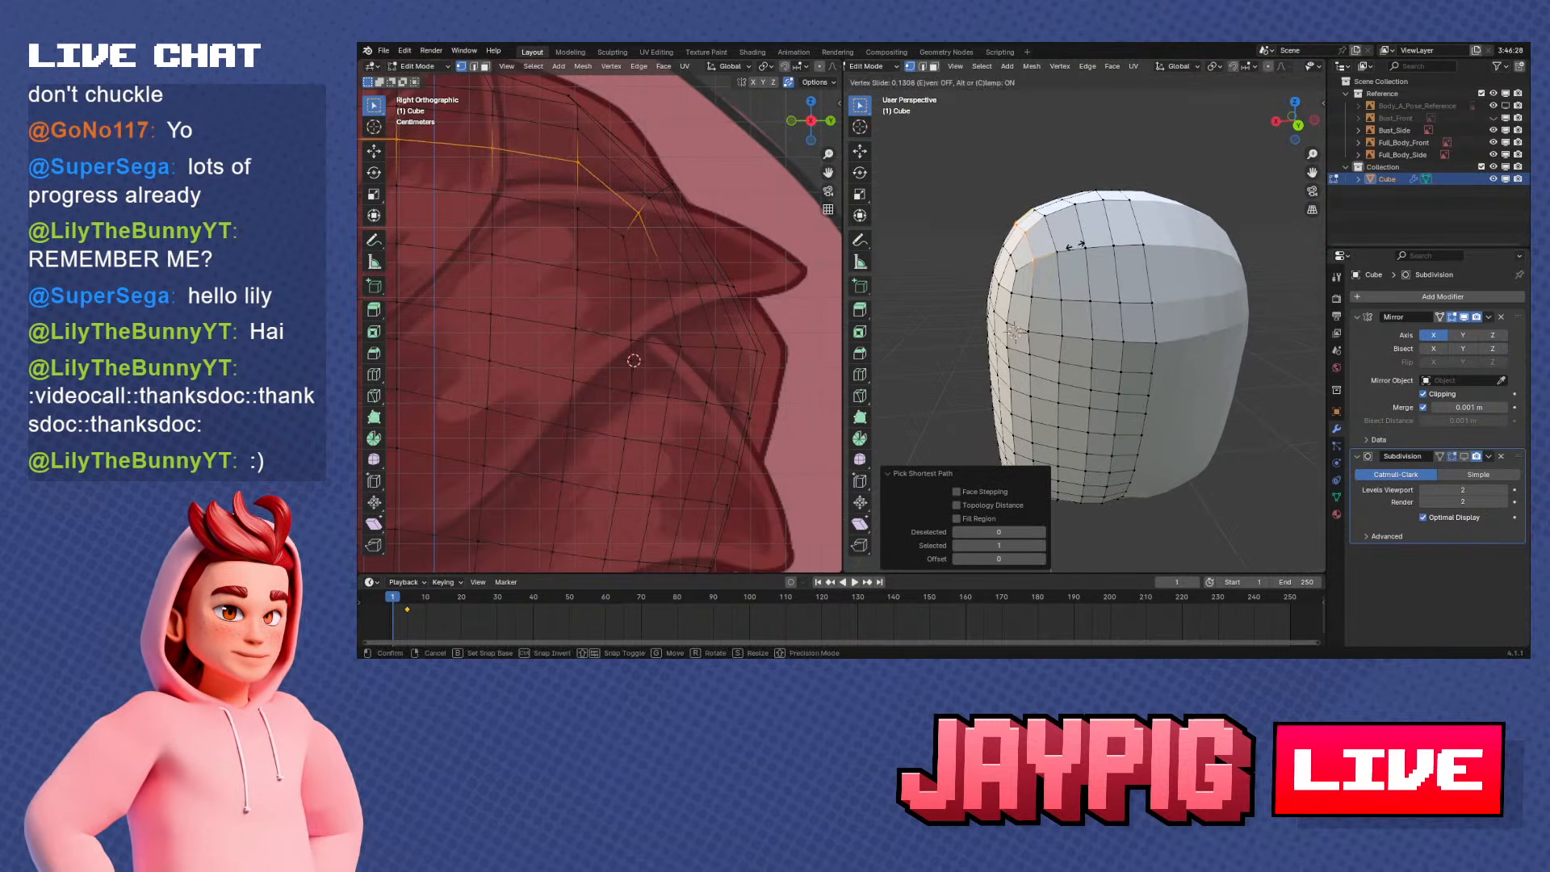
click(1079, 245)
Slide the vertex below the crown's side corner along its edge to even the column spacing
click(1094, 235)
click(1058, 297)
key(g)
key(g)
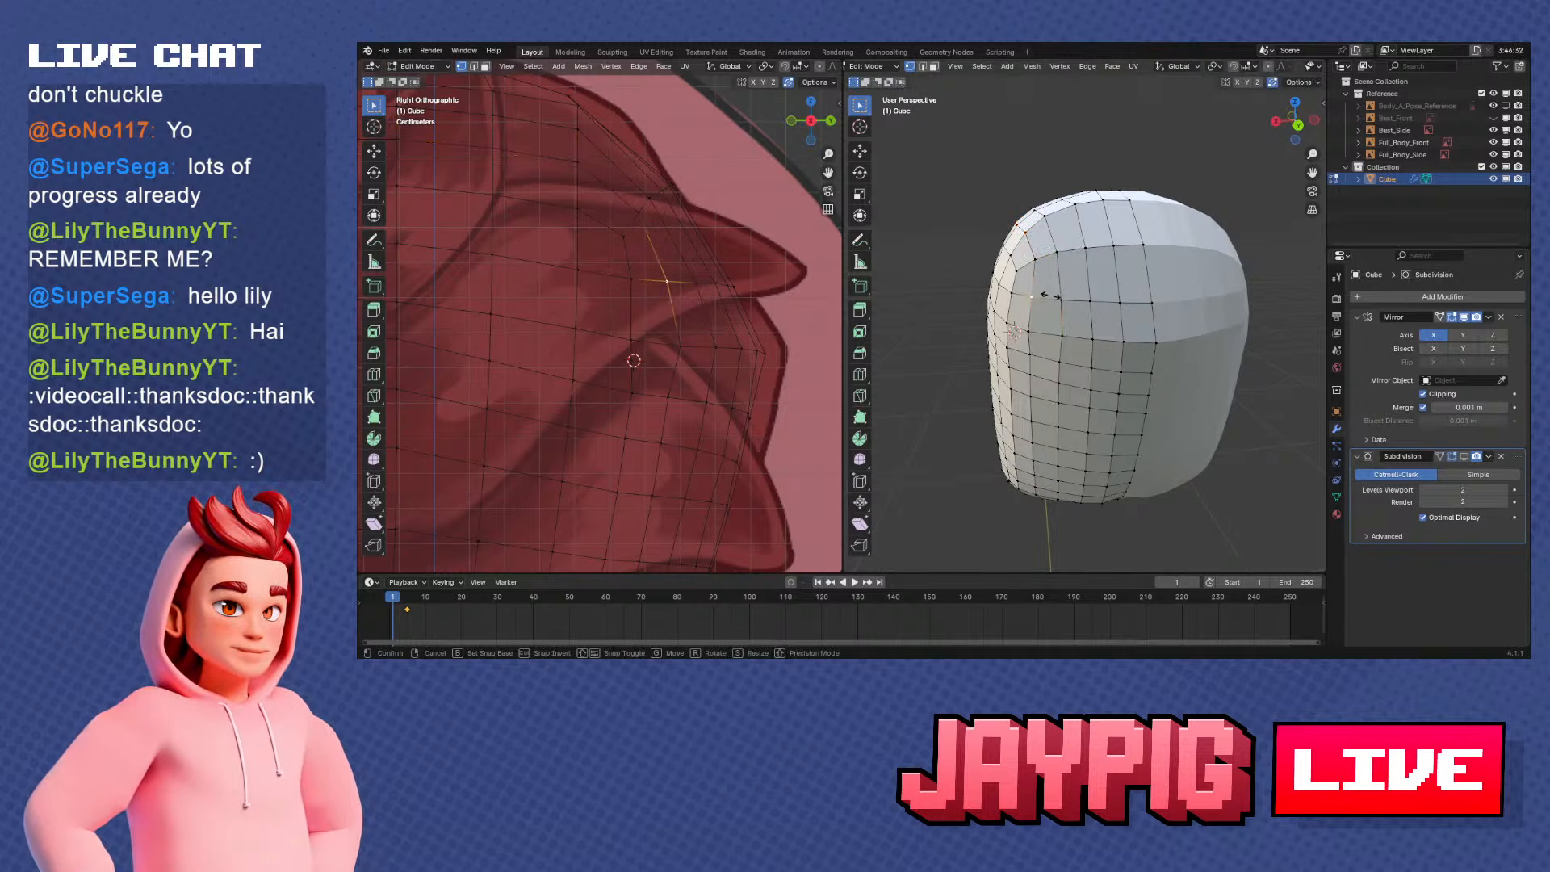
click(1049, 298)
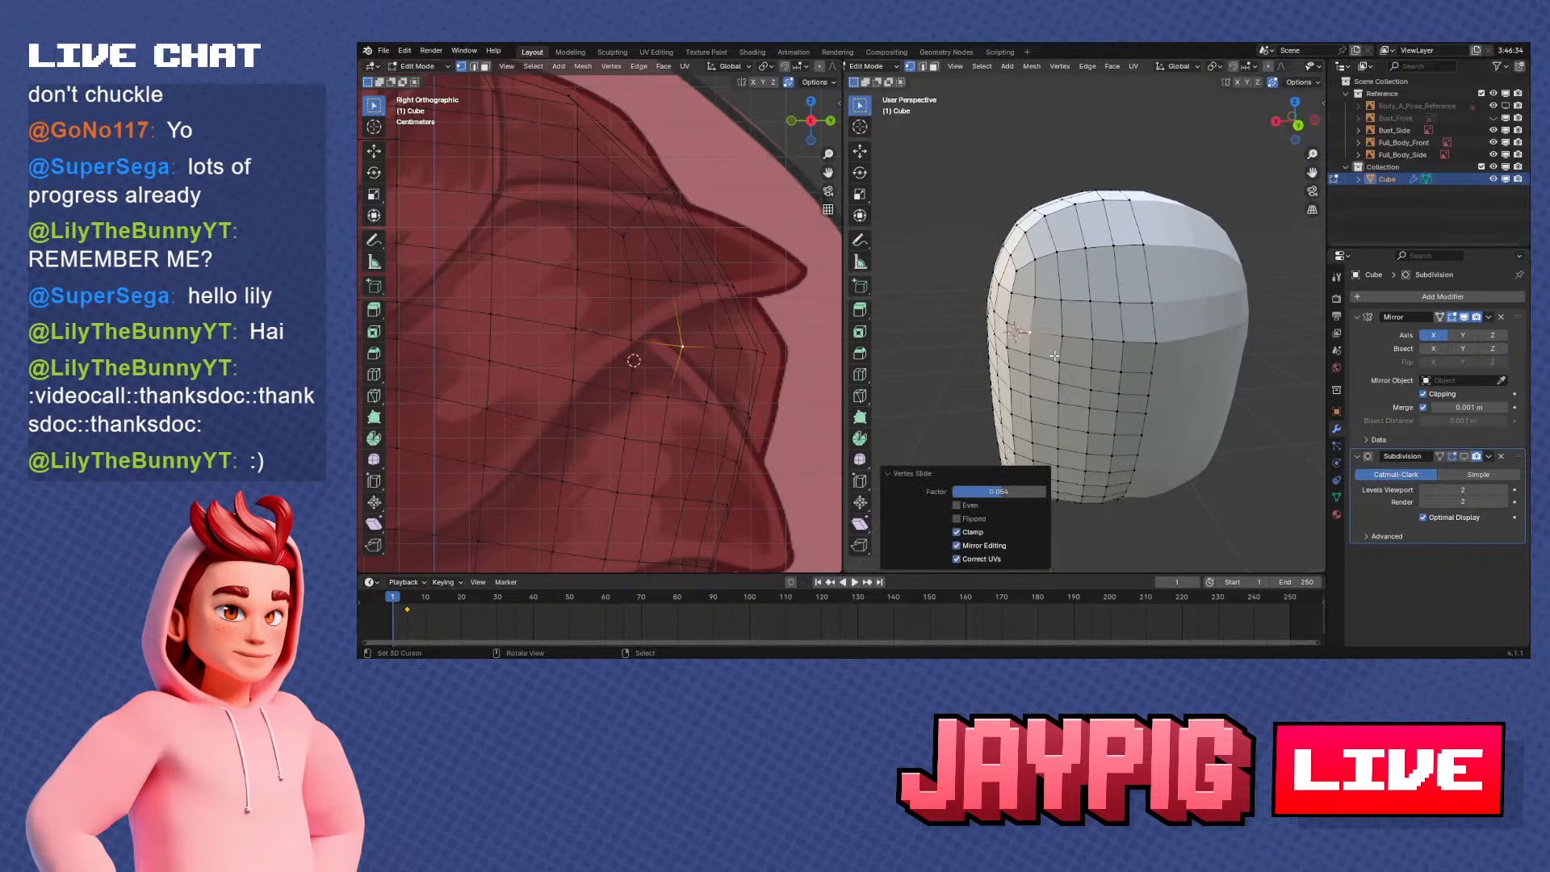
Move the next vertex down that side column by about -0.0019 m along Y in side view
middle_drag(1050, 297, 1149, 330)
key(KP_1)
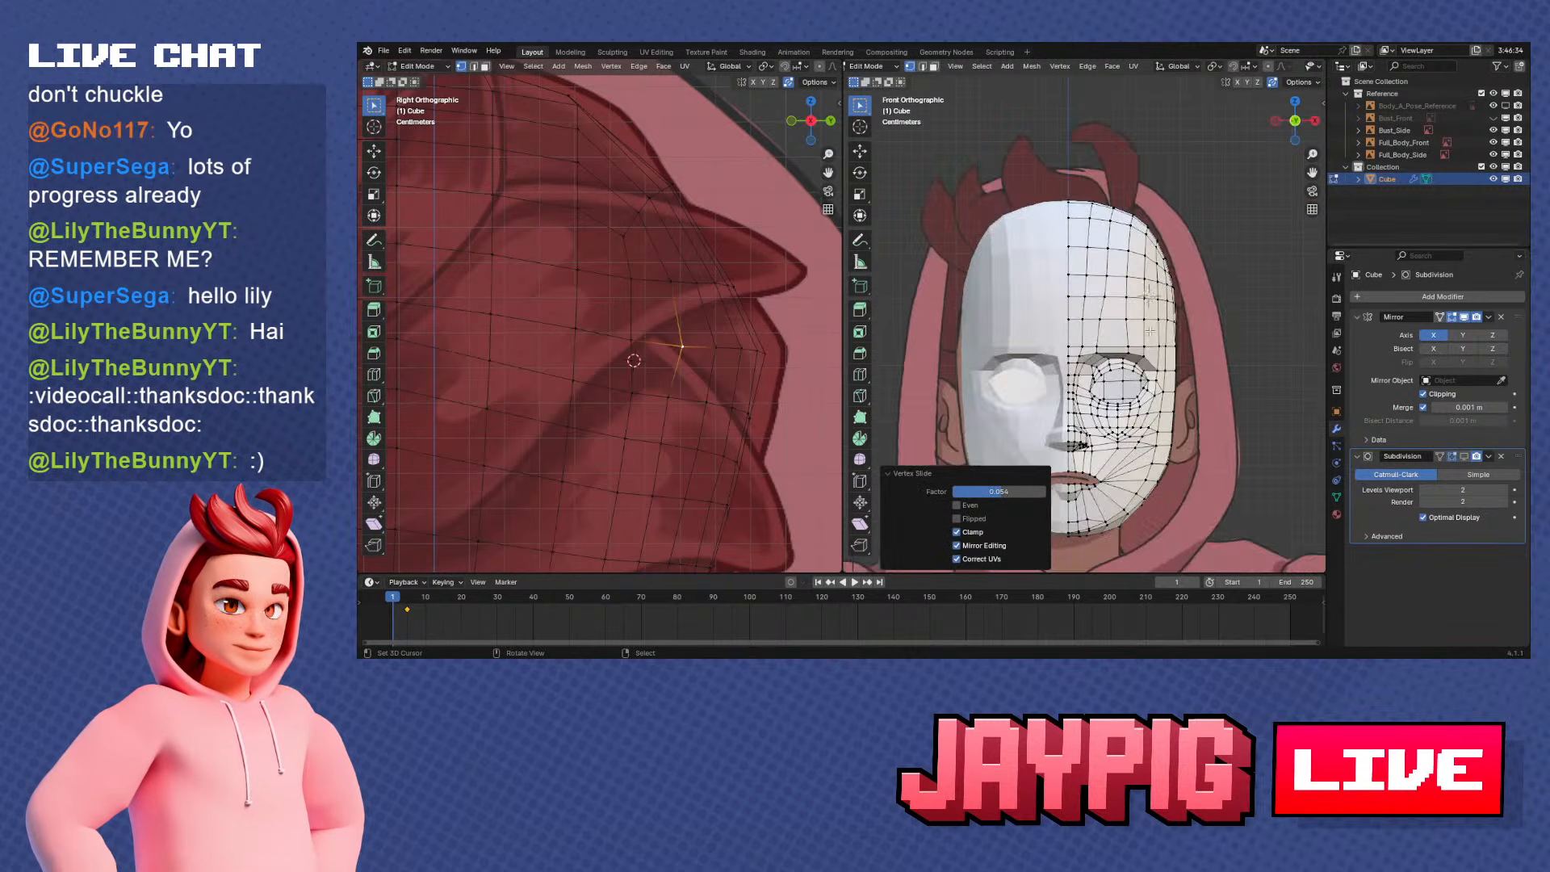
key(KP_3)
scroll(1149, 330, up, 4)
key(g)
key(y)
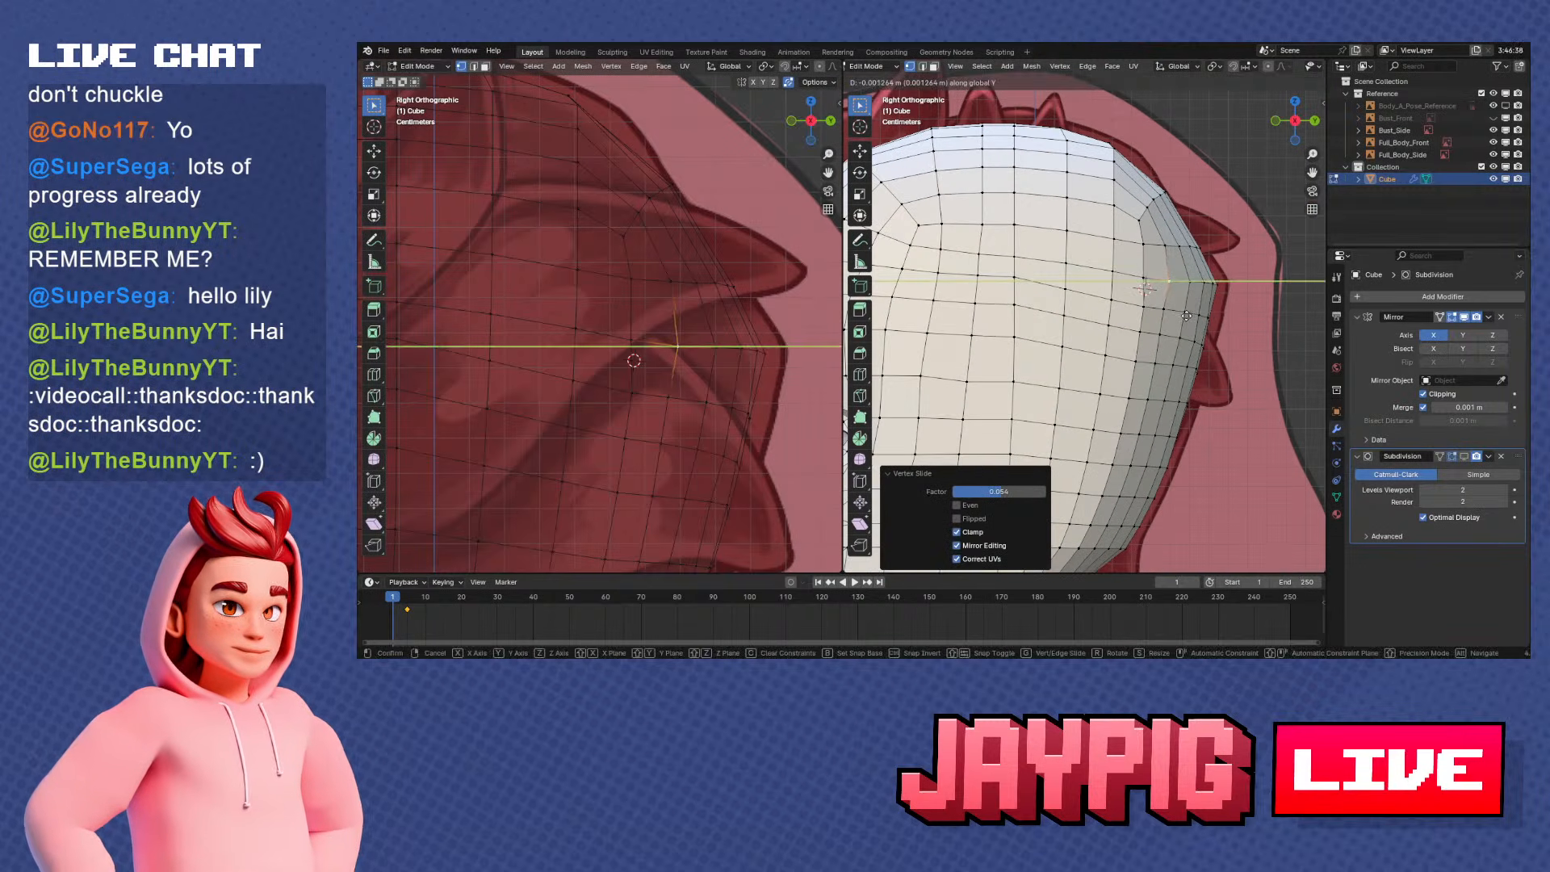
click(1185, 315)
Select the vertex path along the lower opening's rear rim and compare it with the reference in side view
middle_drag(1185, 314, 1101, 221)
middle_drag(1123, 288, 1162, 240)
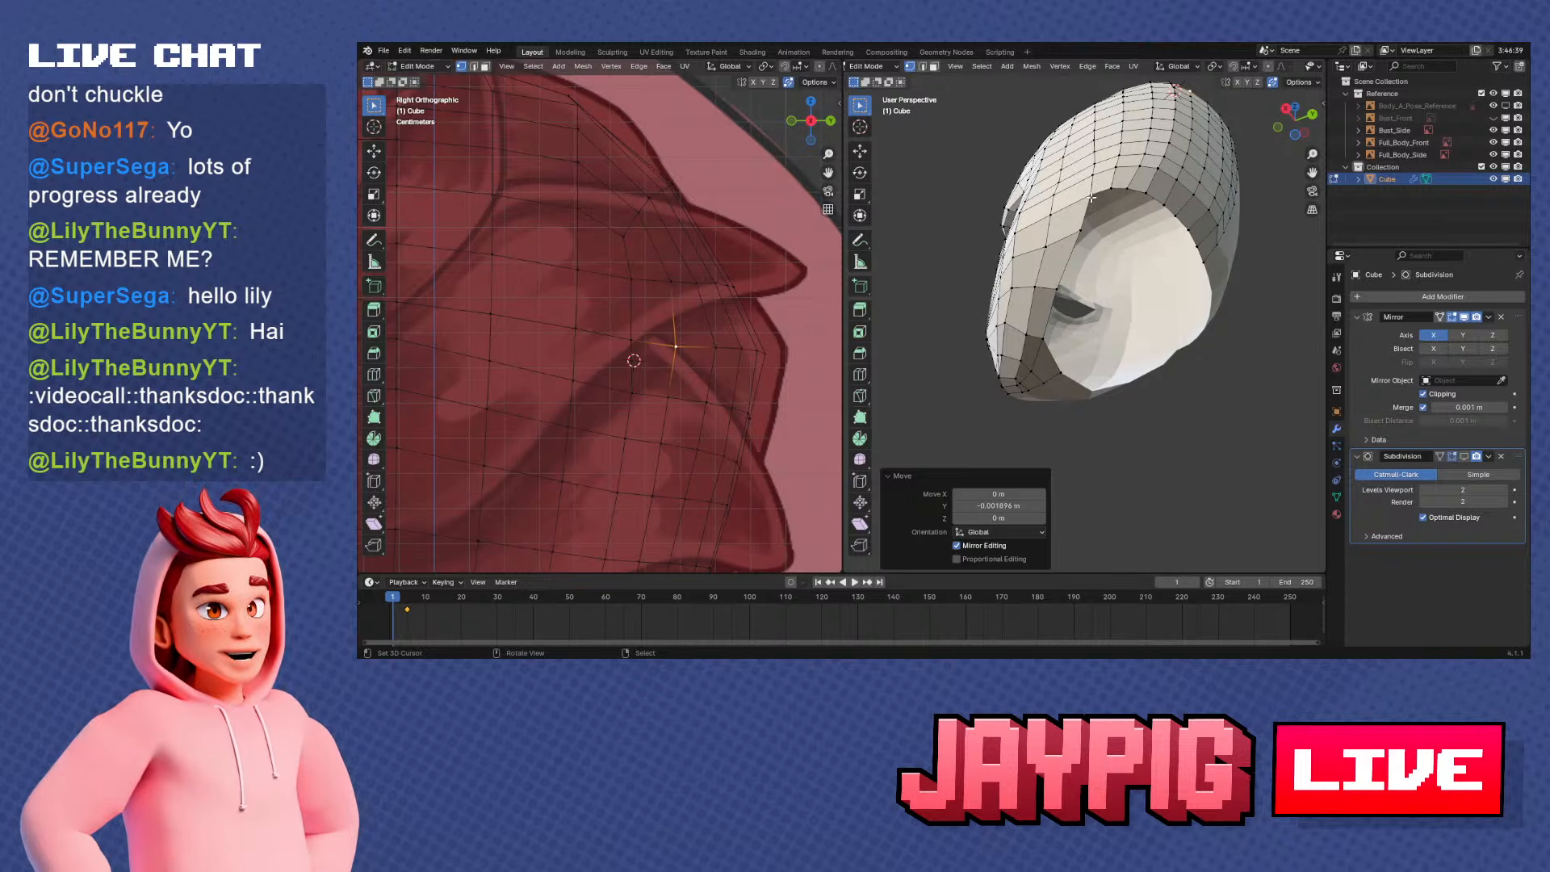
ctrl+click(1051, 331)
click(1113, 185)
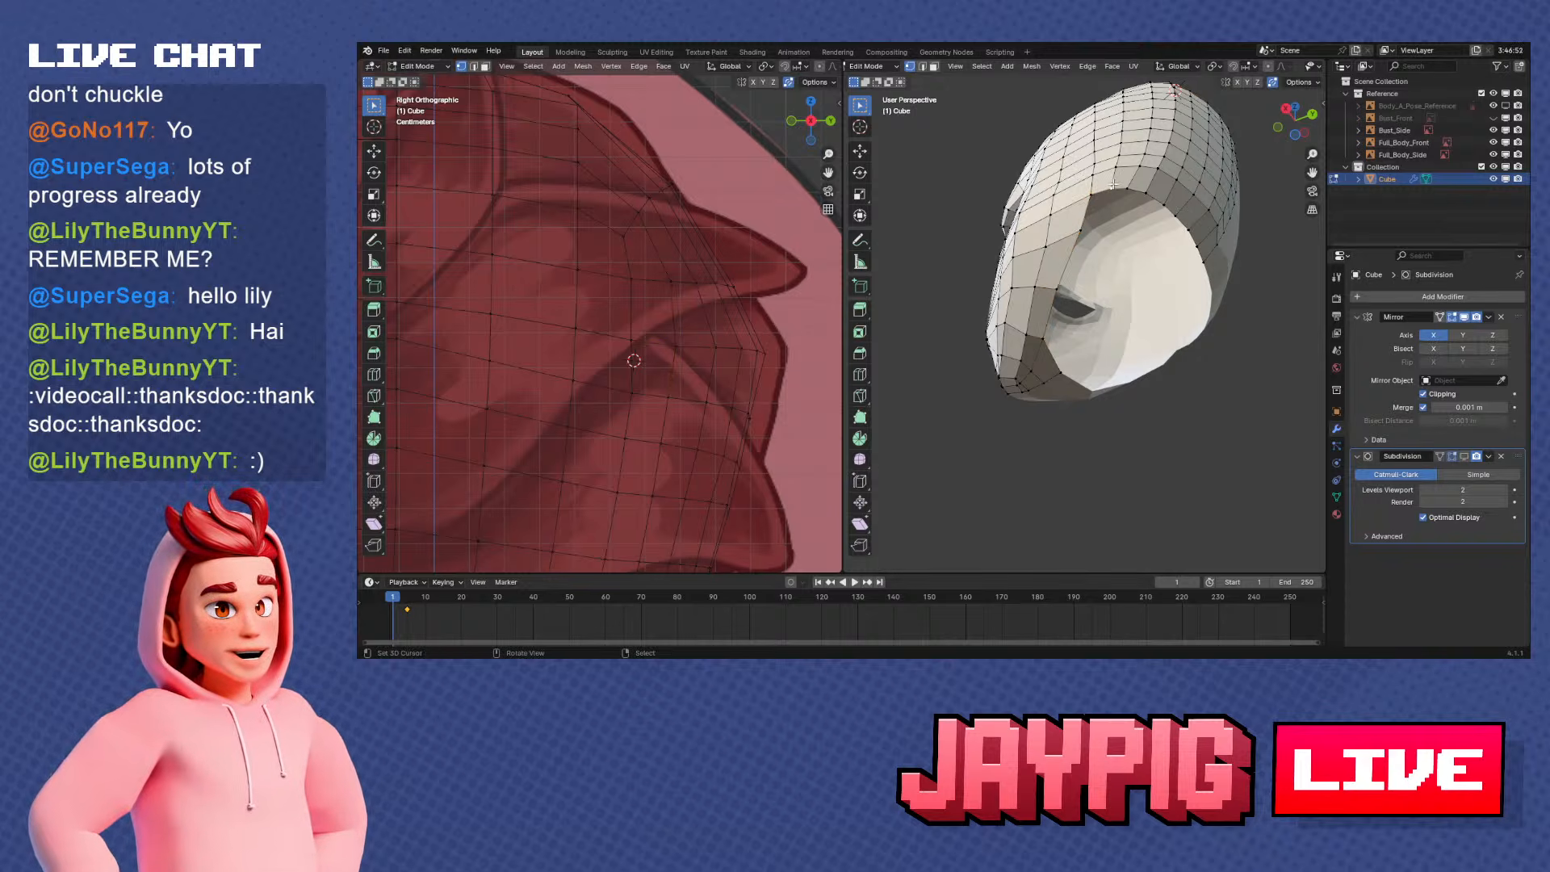
ctrl+click(1203, 258)
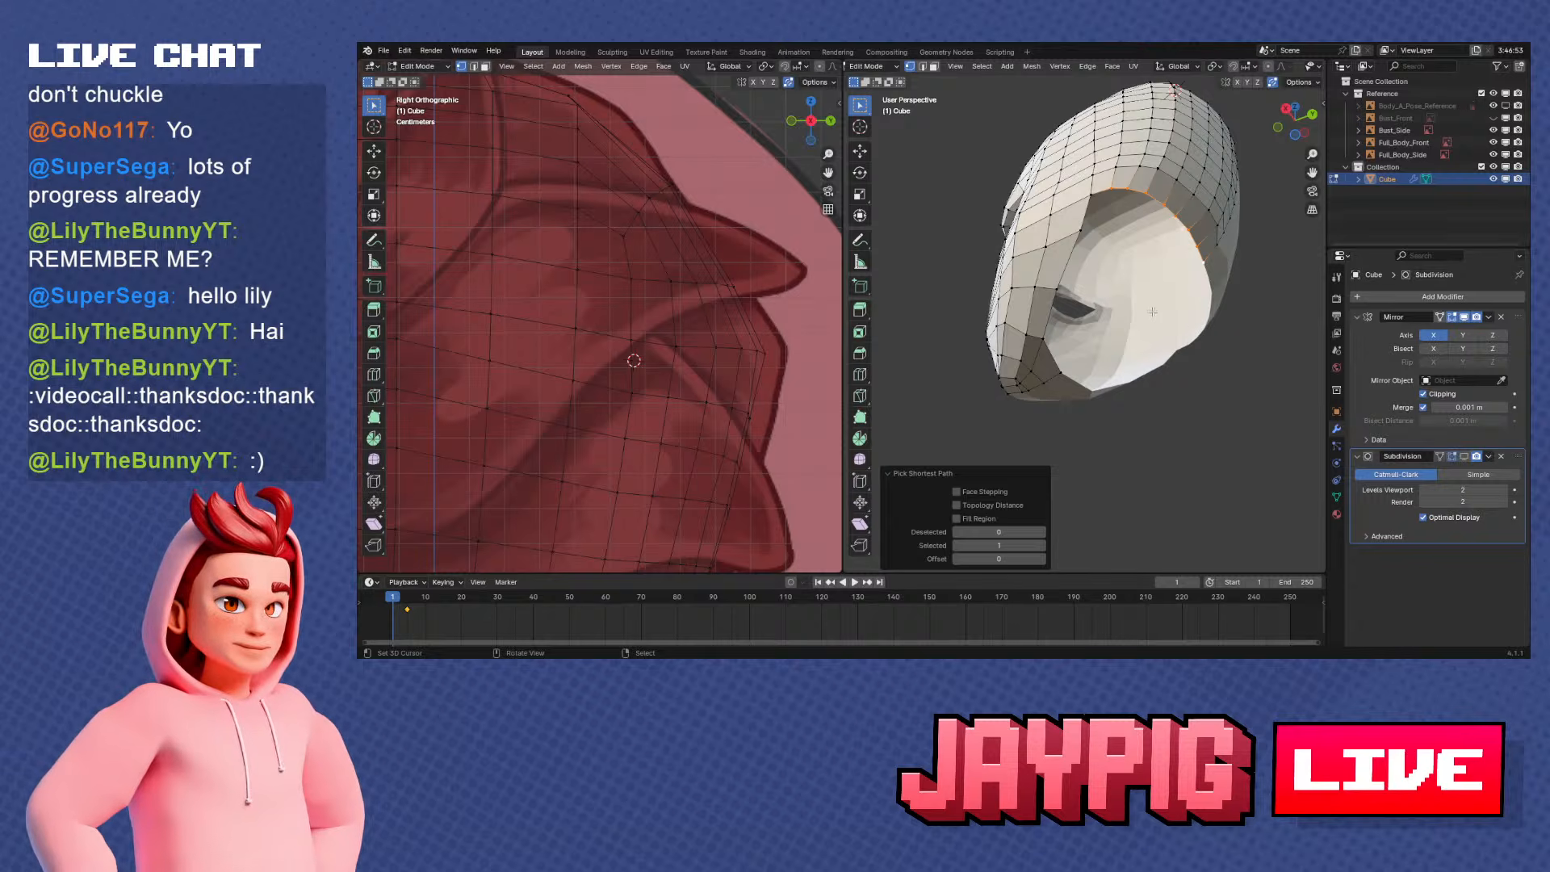
middle_drag(1152, 312, 1127, 346)
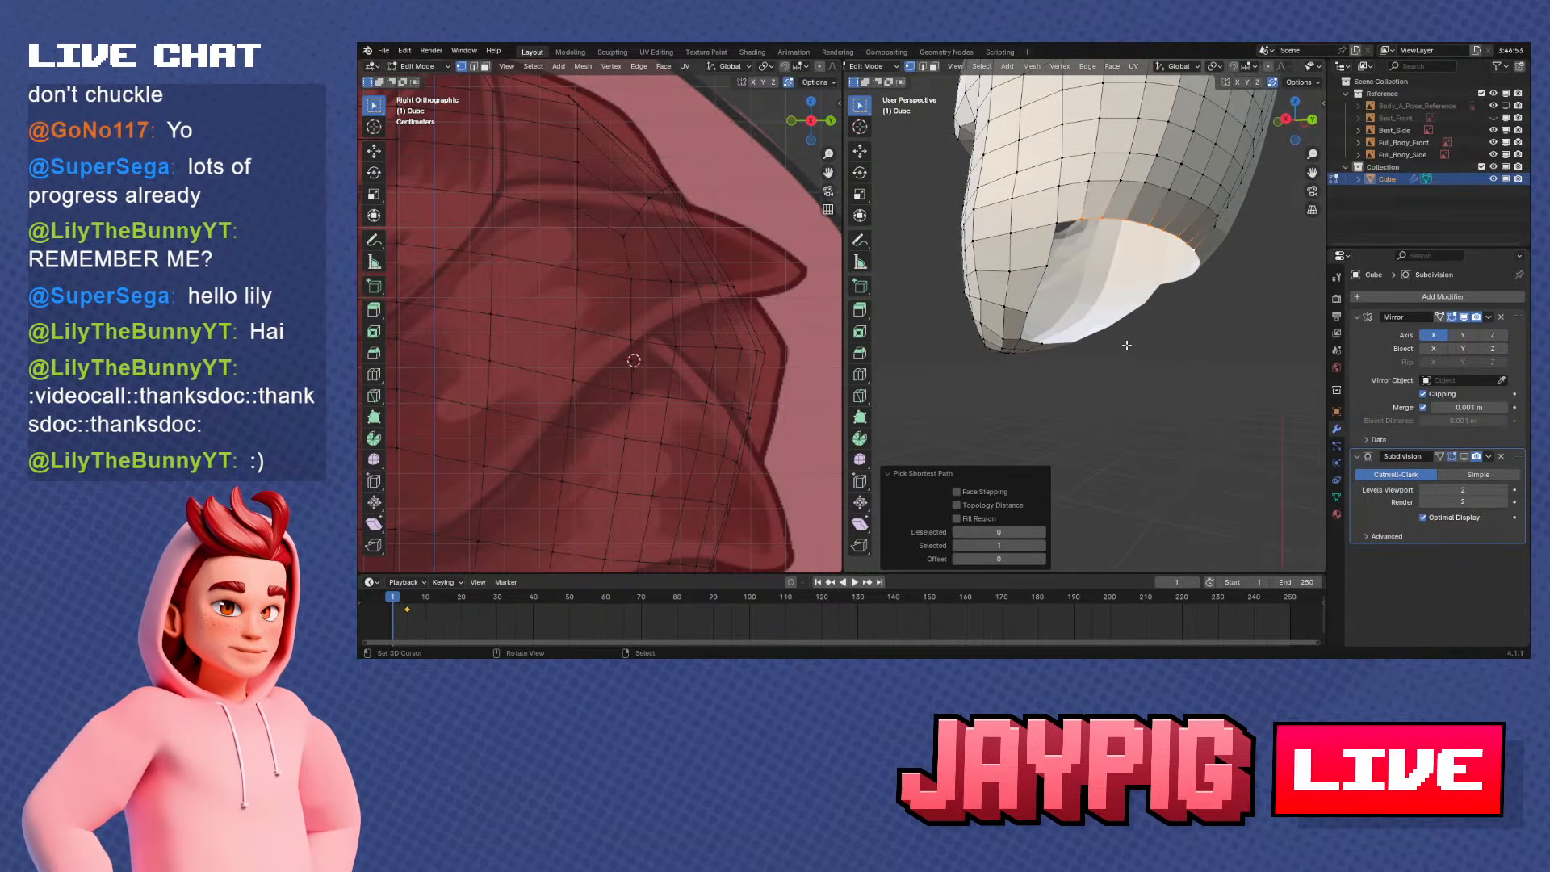
key(KP_1)
key(KP_3)
scroll(1141, 338, down, 3)
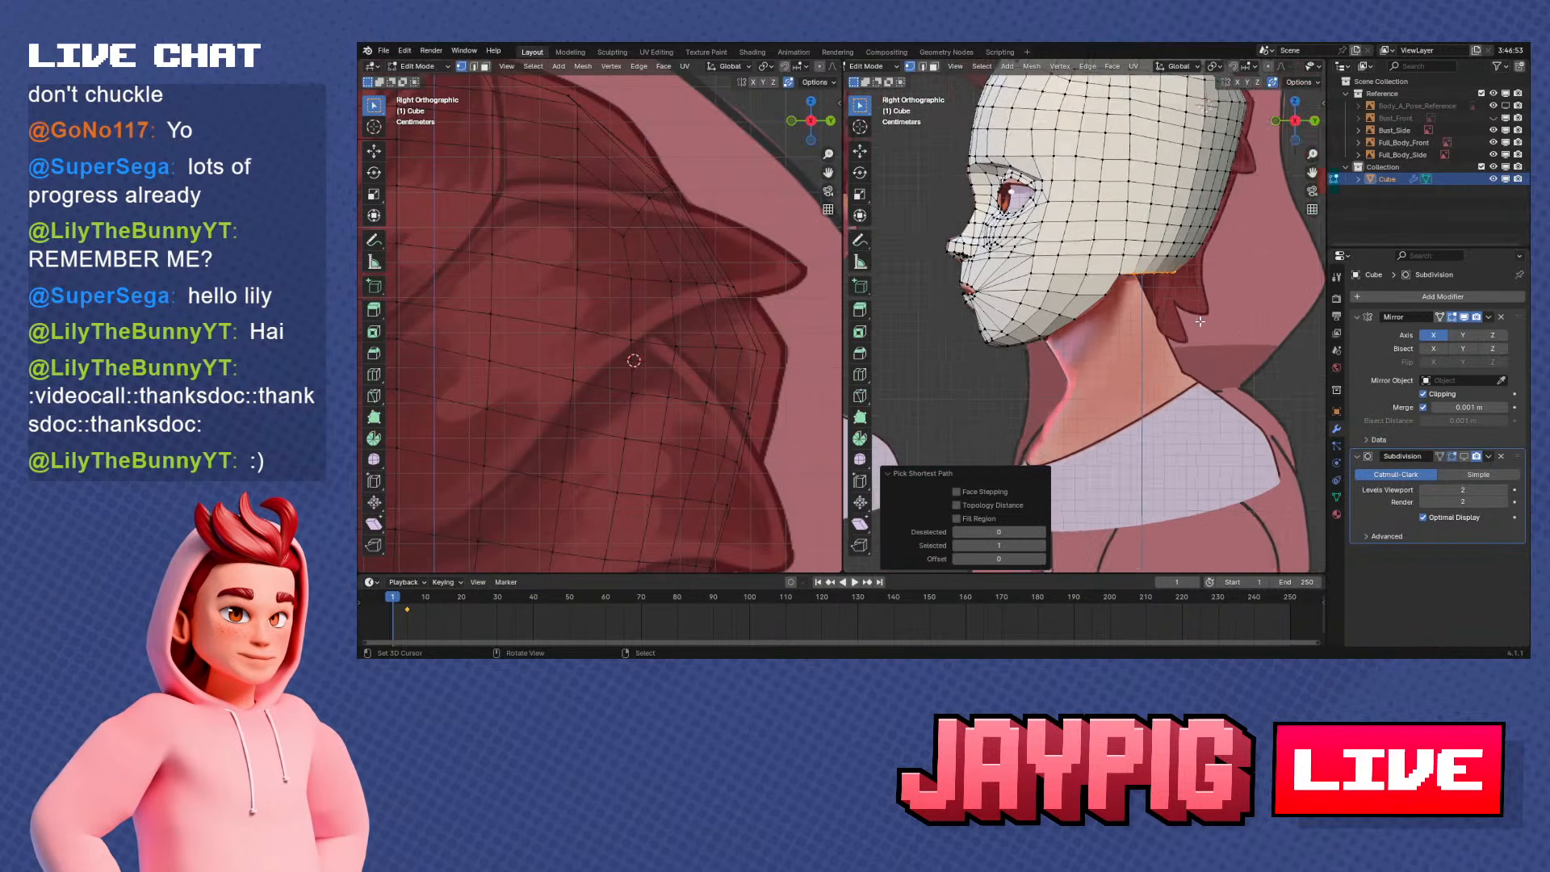
scroll(1155, 328, up, 4)
scroll(1155, 328, up, 2)
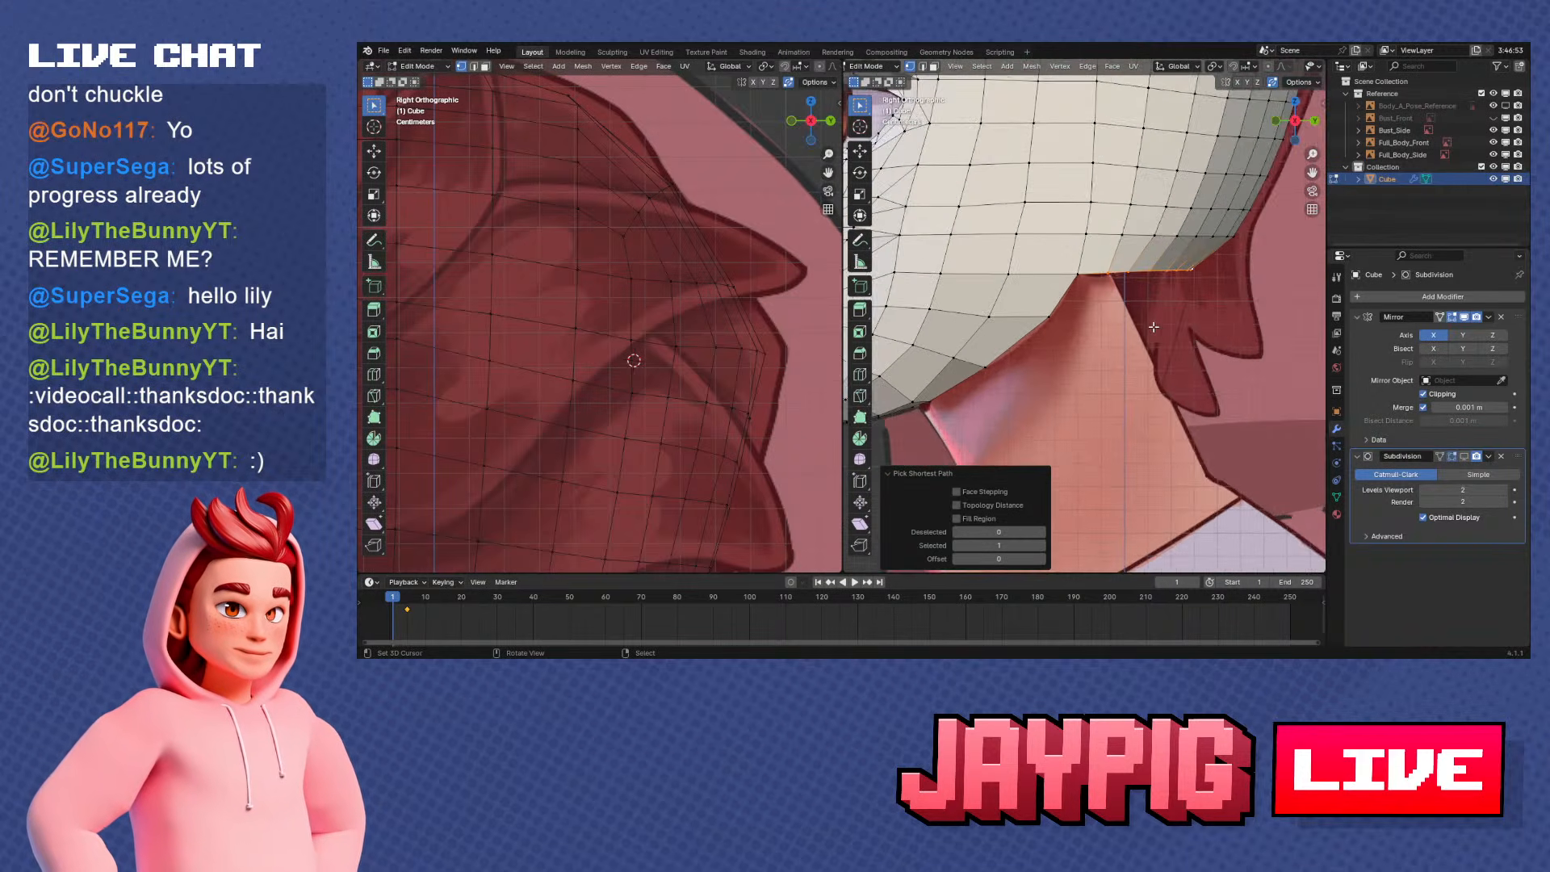
Slide the front corner vertex of the opening's rear rim along its edge with a factor of 1.000
shift+middle_drag(1135, 290, 1098, 283)
key(shift+v)
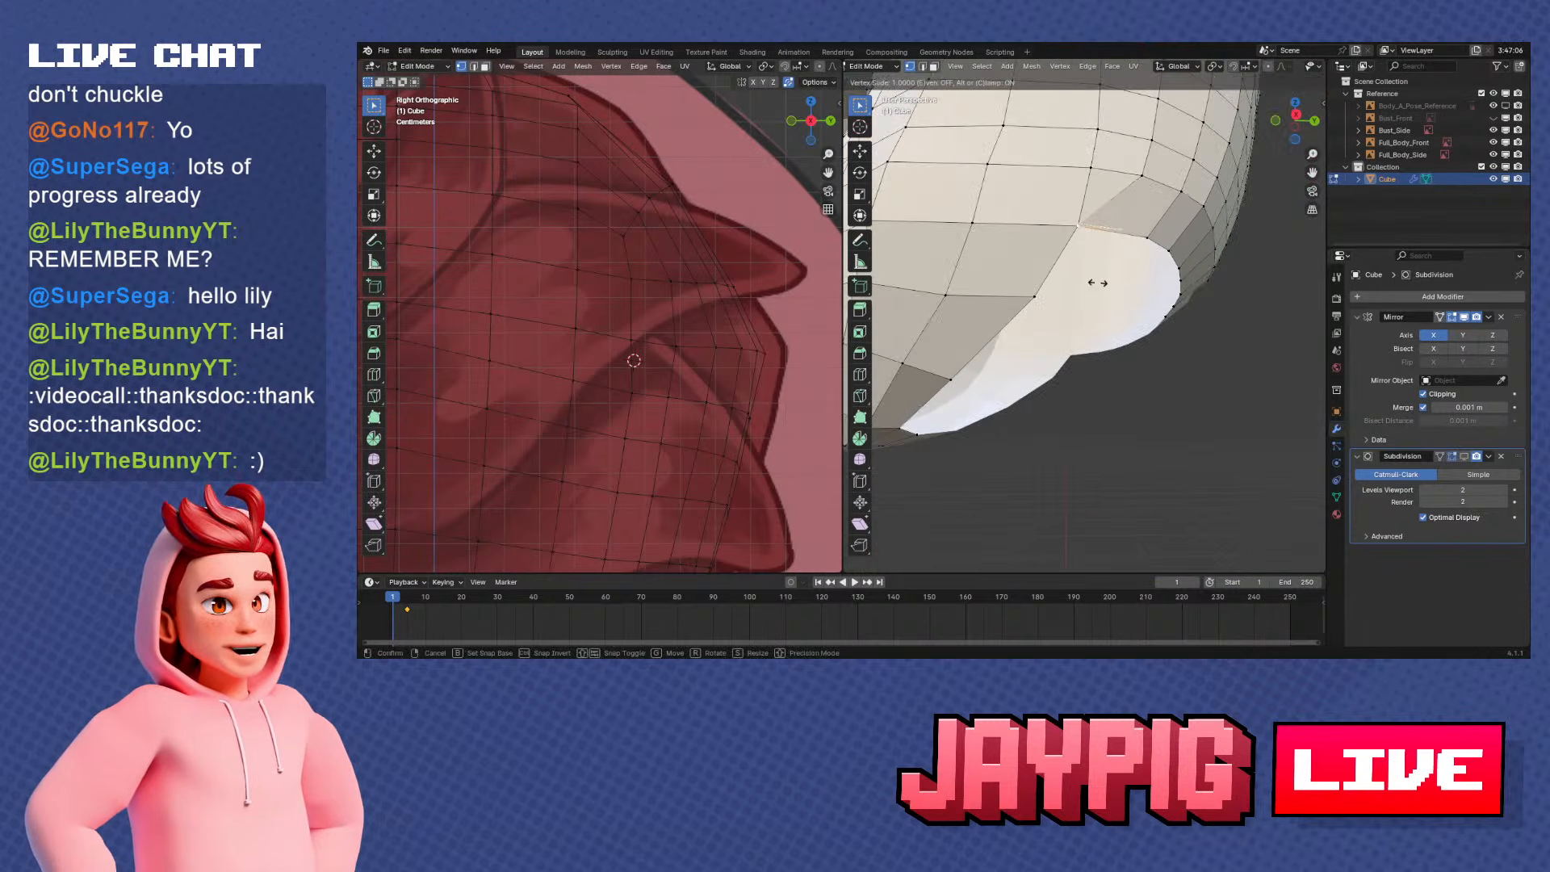
click(1089, 281)
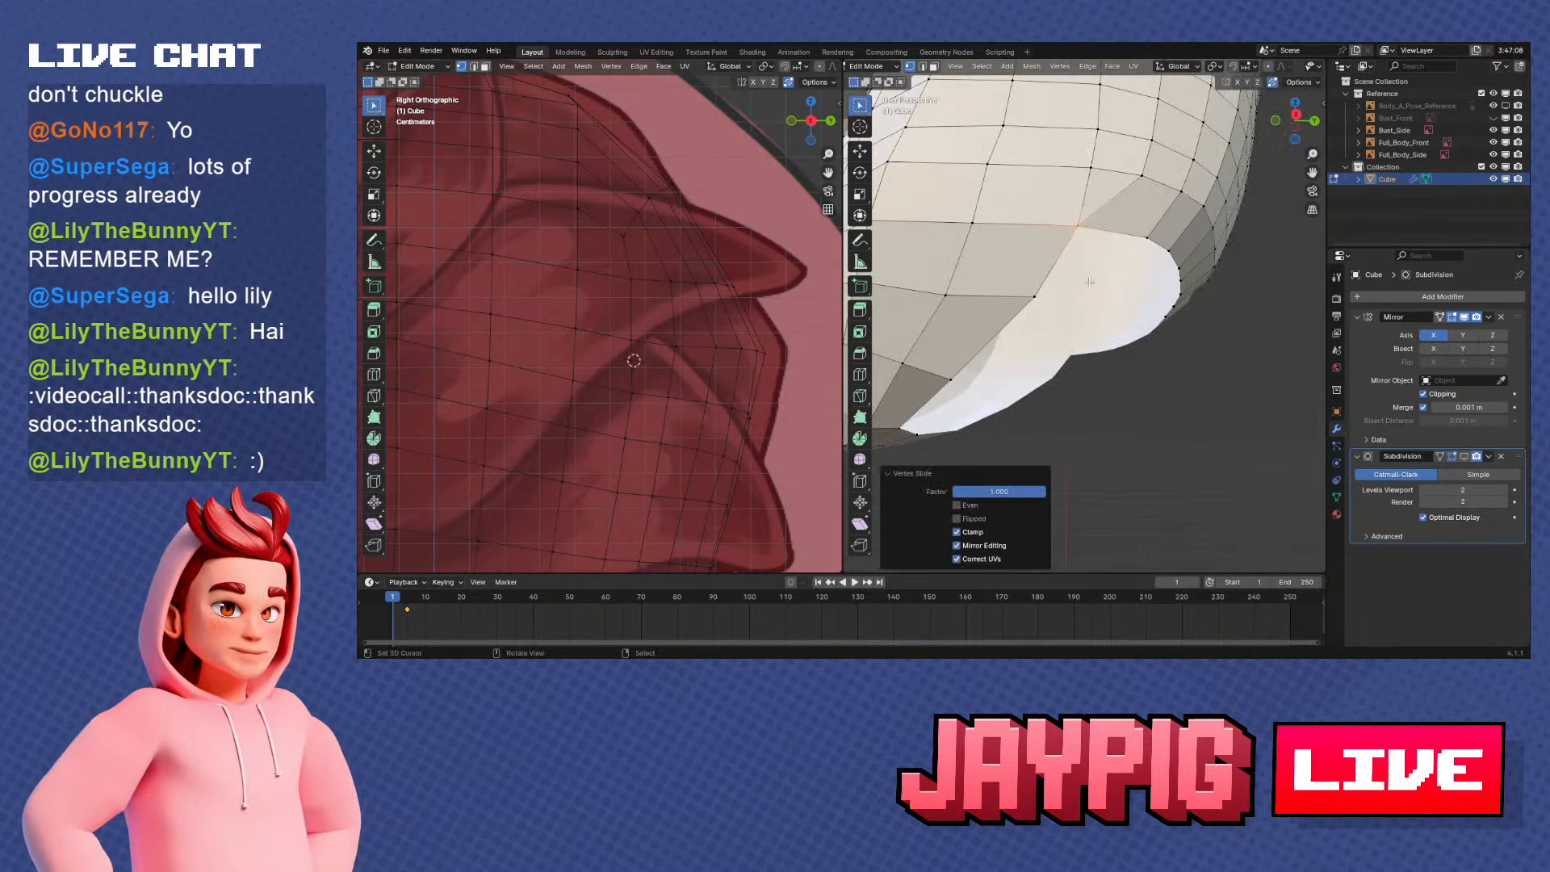
Shift the rim vertex next to that corner along Y in side view
right_click(1142, 232)
key(KP_1)
key(KP_3)
scroll(1186, 341, up, 2)
key(g)
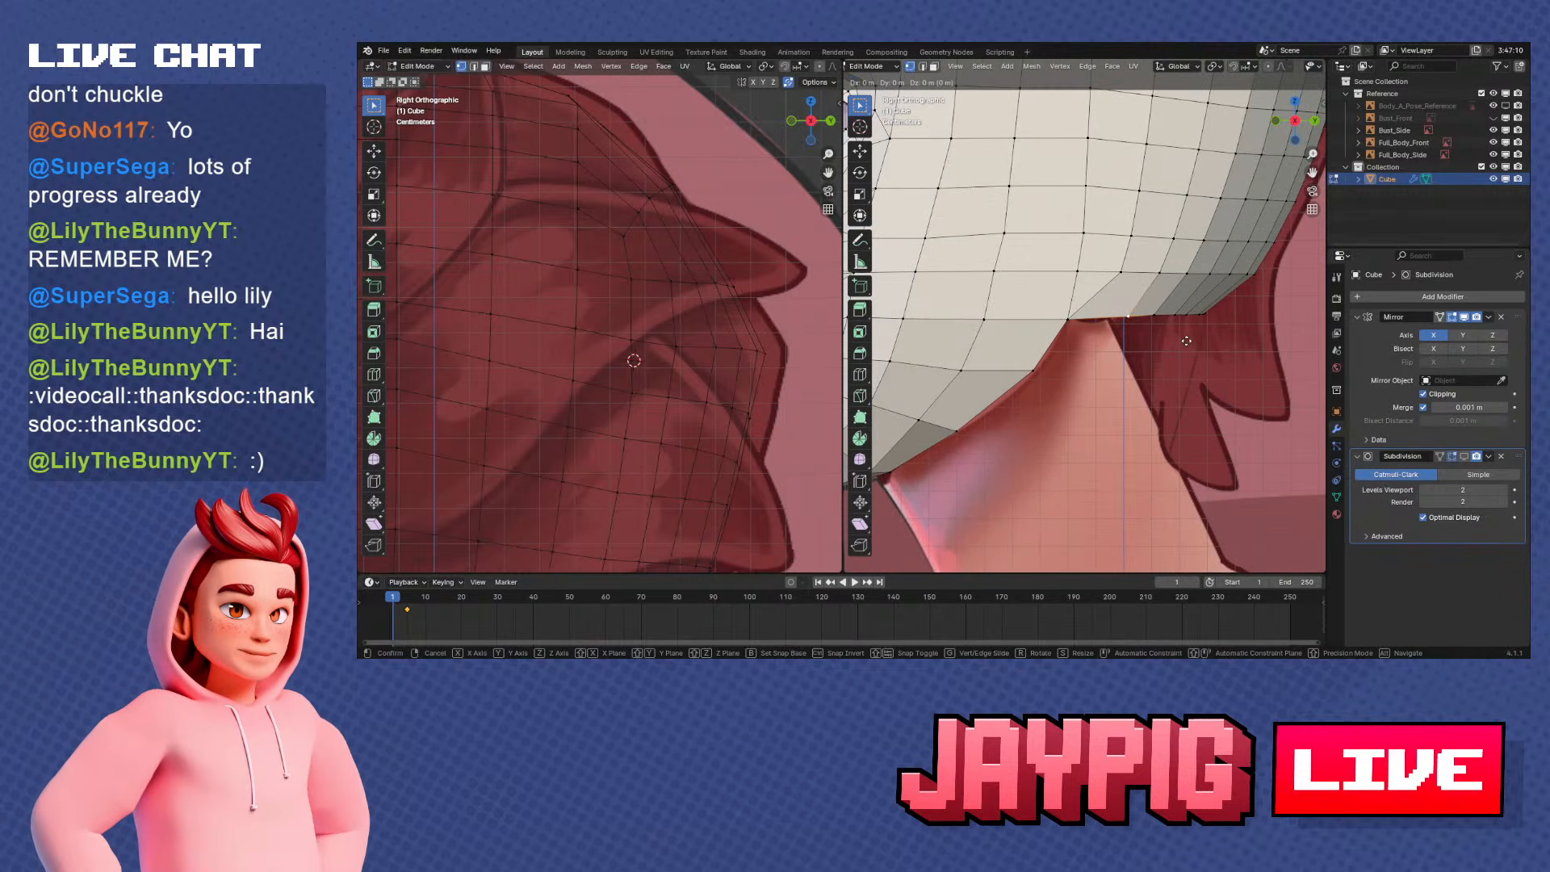
key(y)
click(1157, 340)
Shift the next two vertices toward the back of the opening's rim along Y to even their spacing
right_click(1159, 320)
key(g)
key(y)
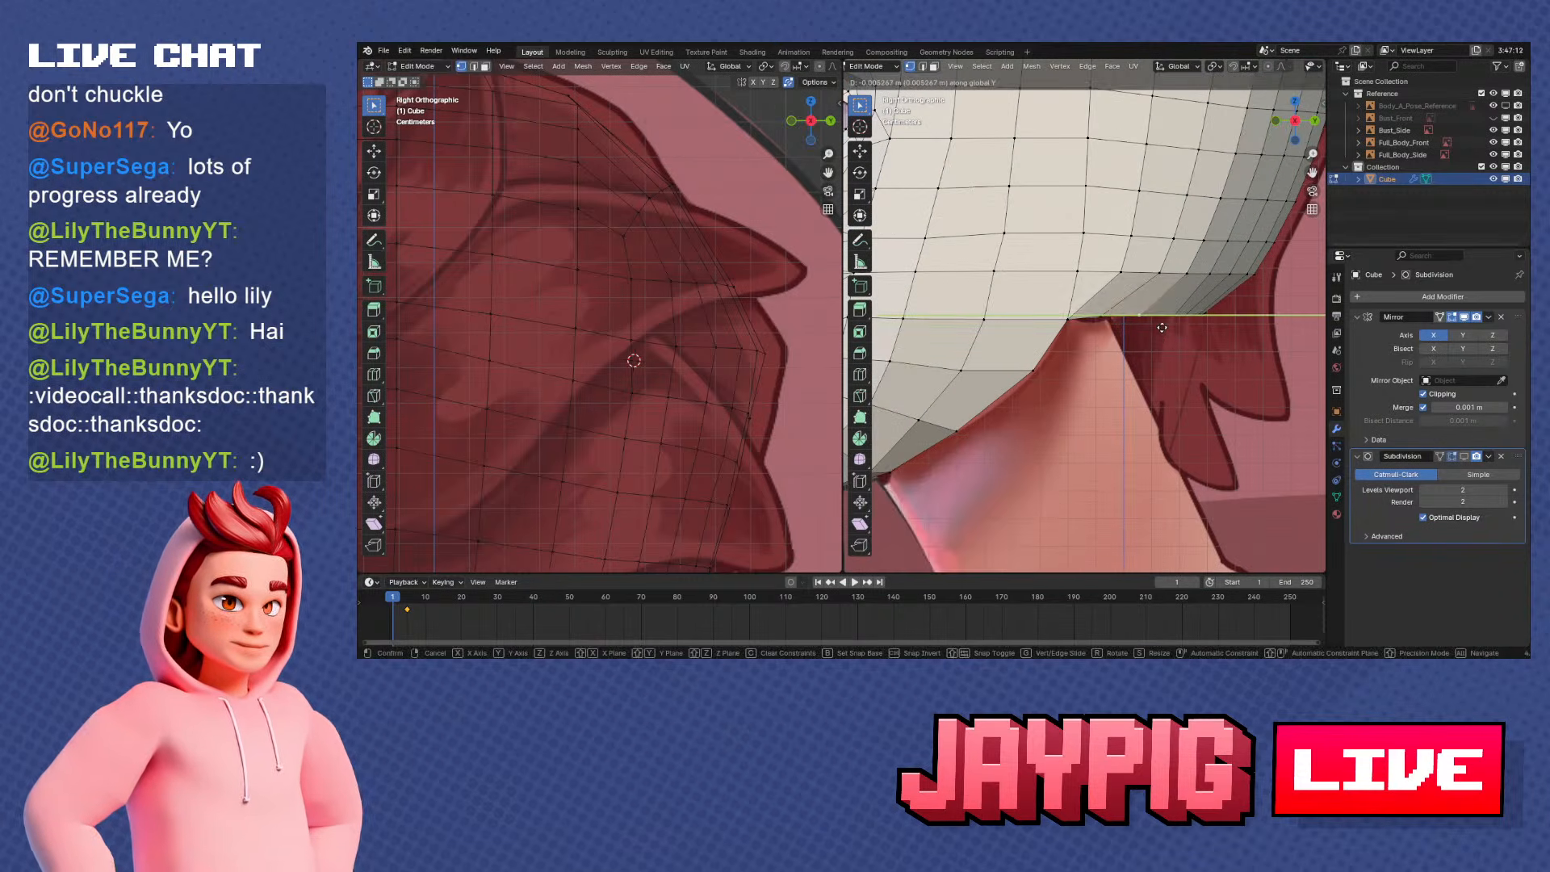
click(1149, 328)
right_click(1176, 318)
key(g)
key(y)
click(1168, 325)
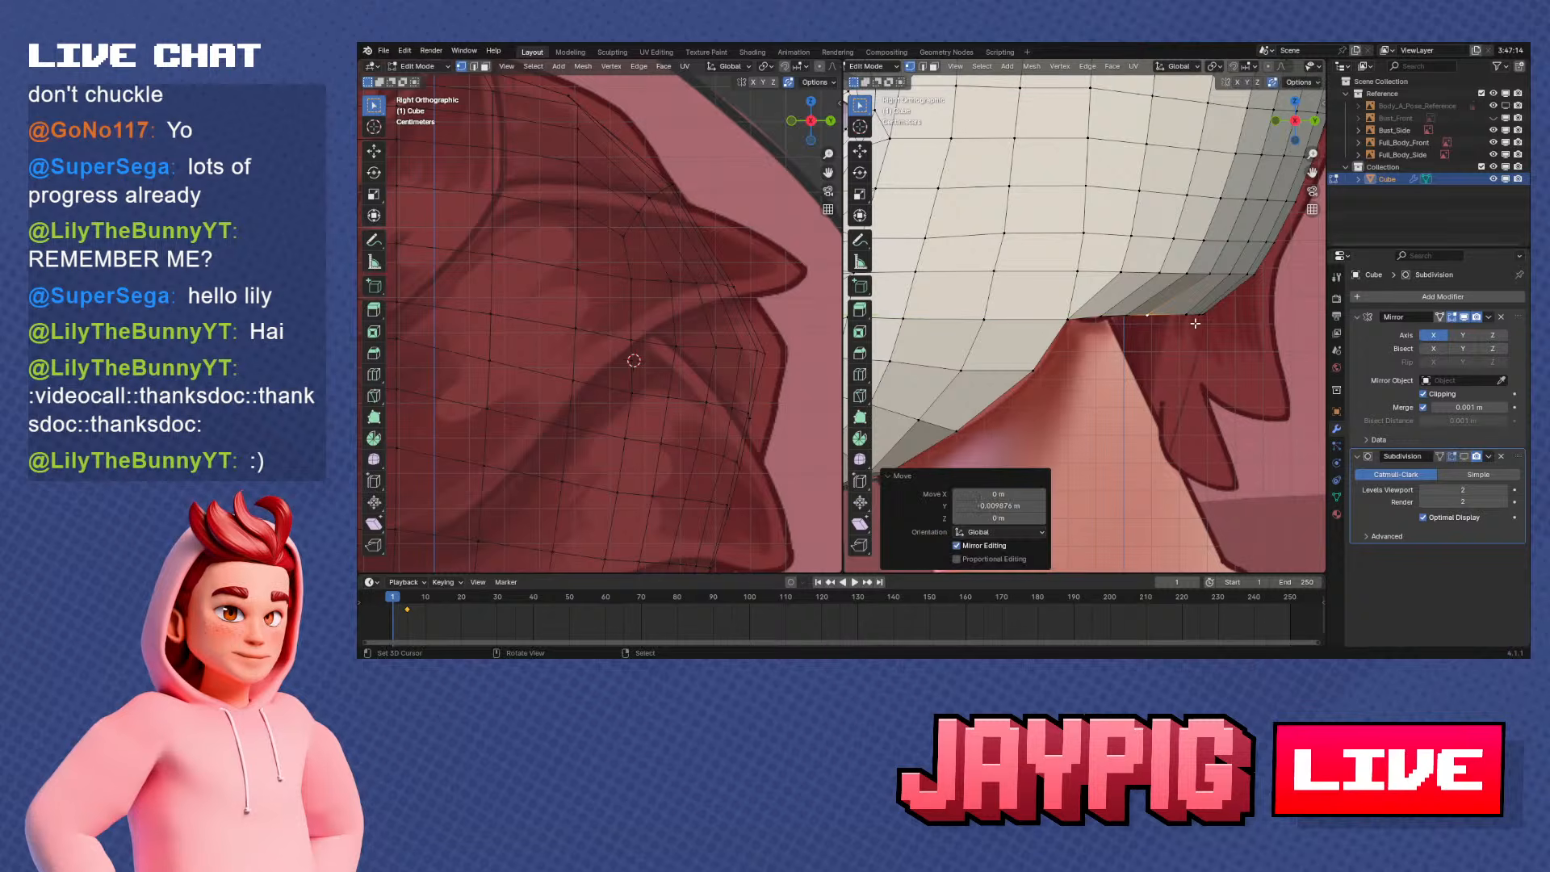
Shift the following rim vertex near the back of the head along Y, working from underneath
right_click(1194, 320)
middle_drag(1220, 328, 1097, 203)
key(g)
key(y)
click(1096, 227)
Shift two neighbouring rear rim vertices along Y to even out the curve of the opening
right_click(1113, 239)
key(g)
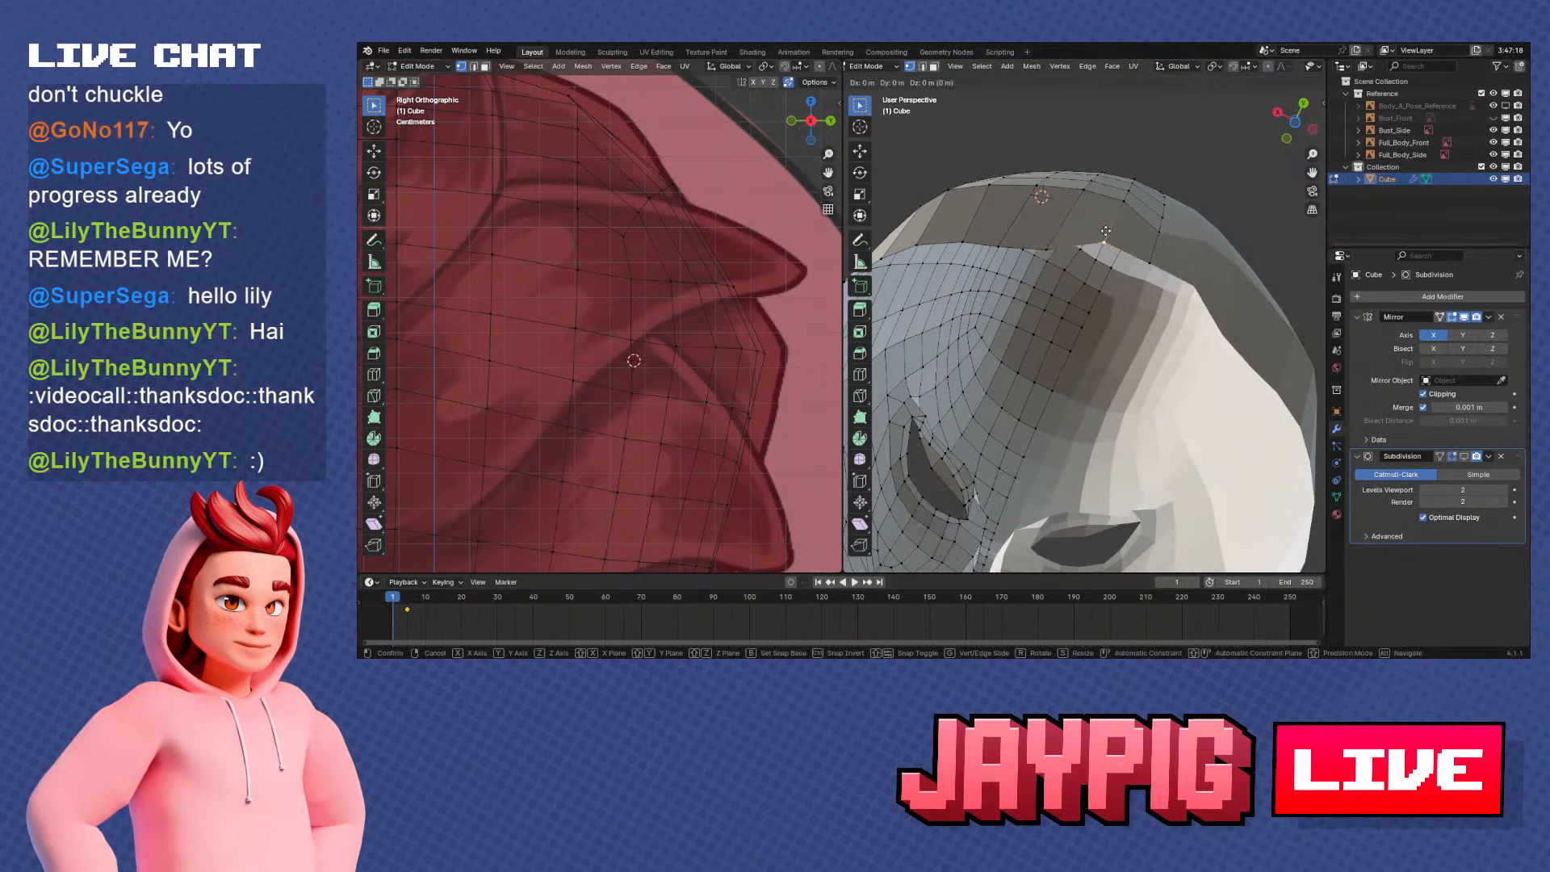
key(y)
click(1109, 251)
right_click(1161, 258)
key(g)
key(y)
click(1158, 267)
Shift two vertices near the rear centre of the opening along Y, viewing the head from below
right_click(1155, 232)
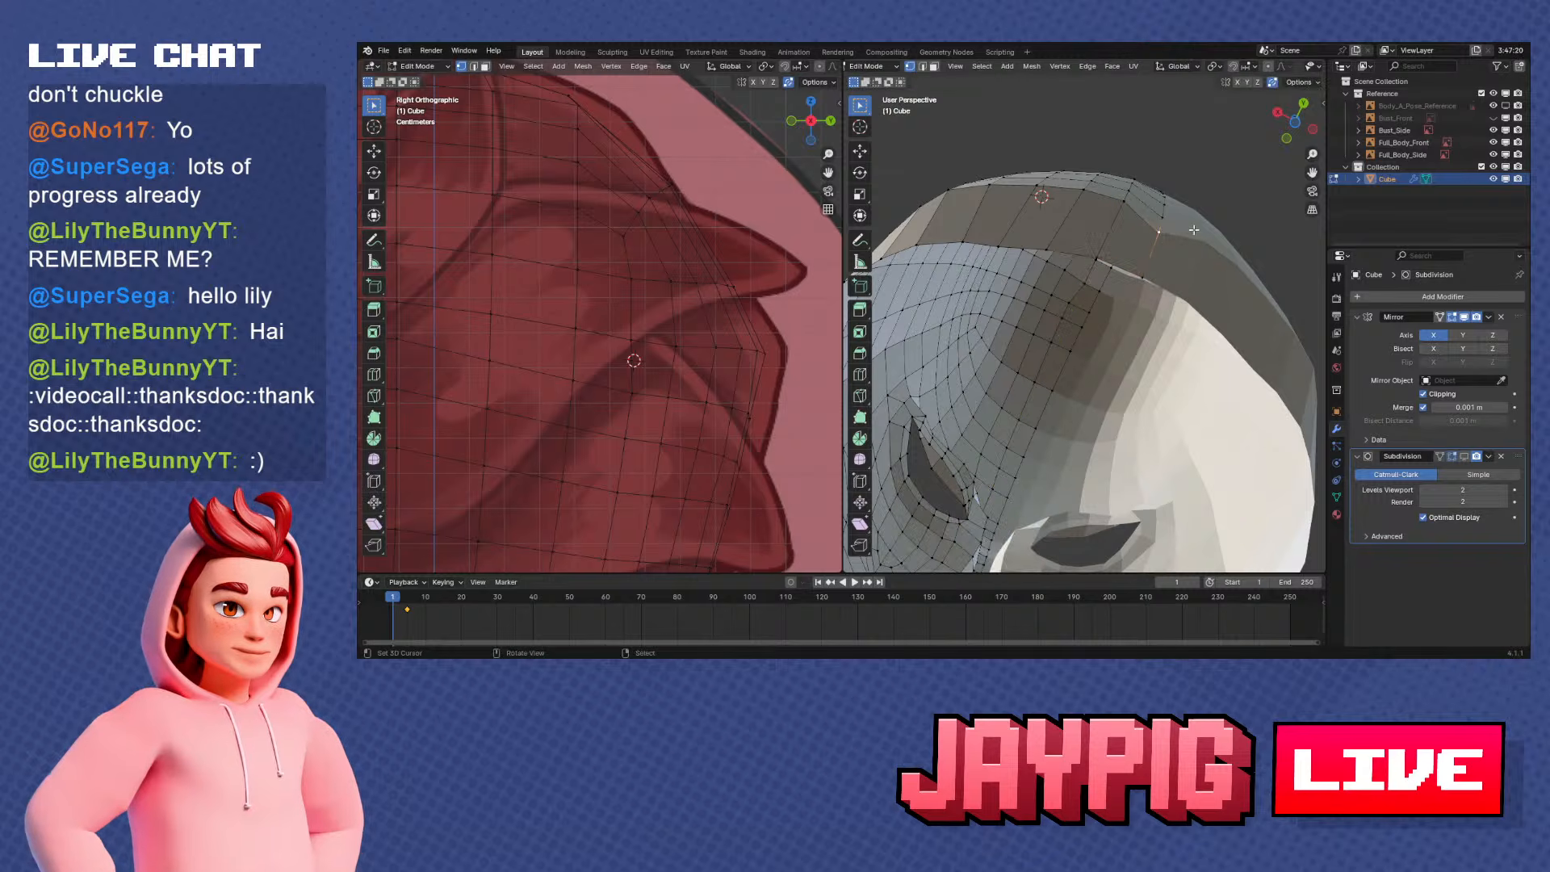
middle_drag(1155, 232, 1110, 190)
key(g)
key(y)
click(1131, 190)
right_click(1110, 191)
key(g)
key(y)
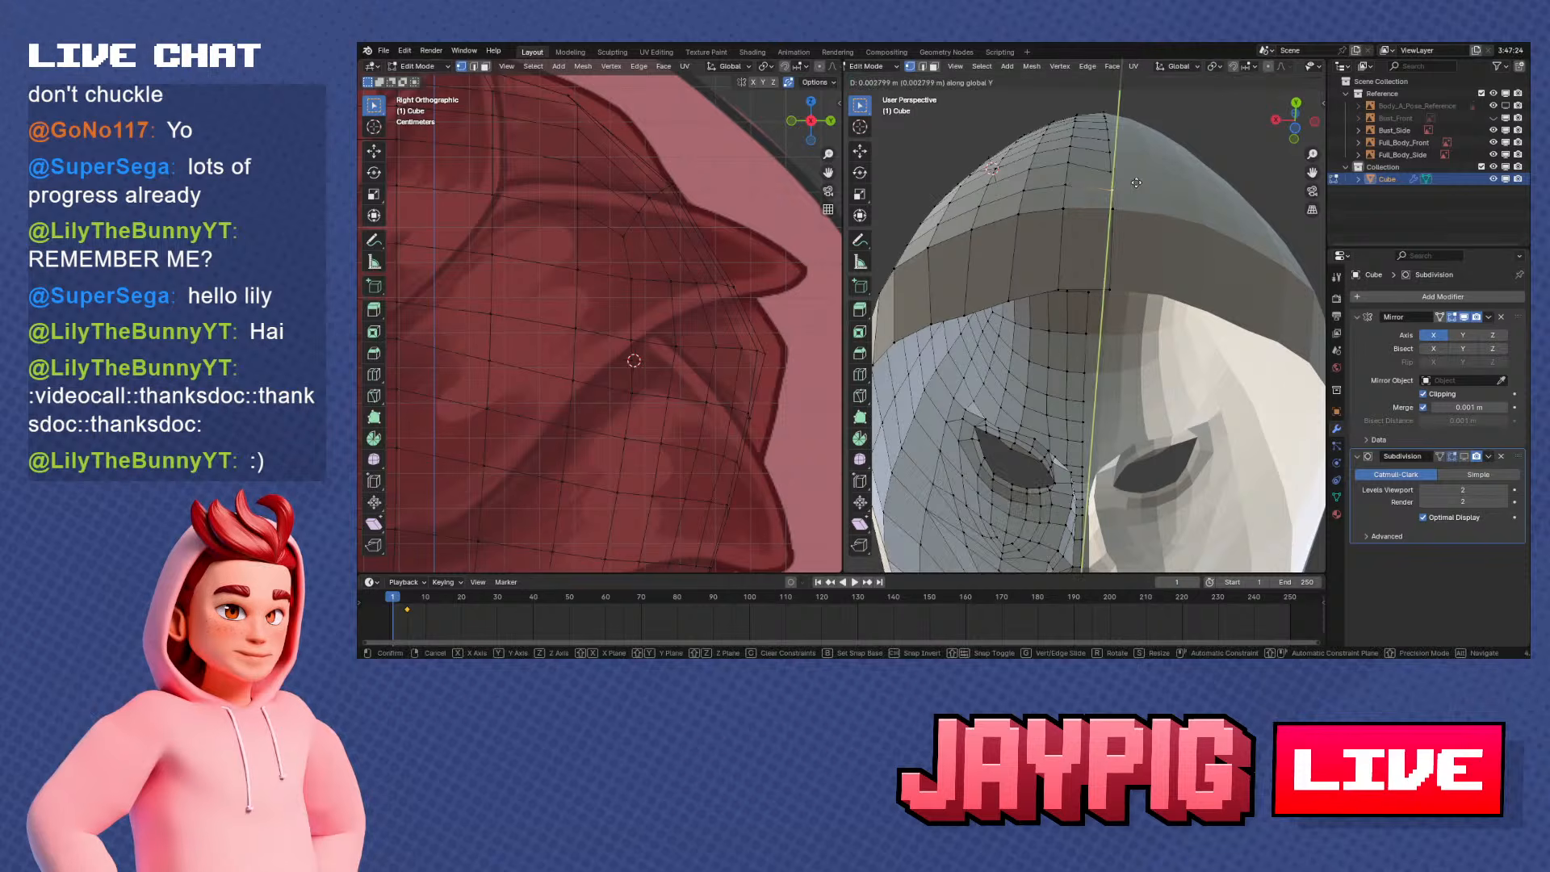
click(1136, 182)
Move one more vertex near the rear centre by about 0.002 m along Y and check the side view
right_click(1114, 175)
key(g)
key(y)
click(1144, 183)
key(KP_3)
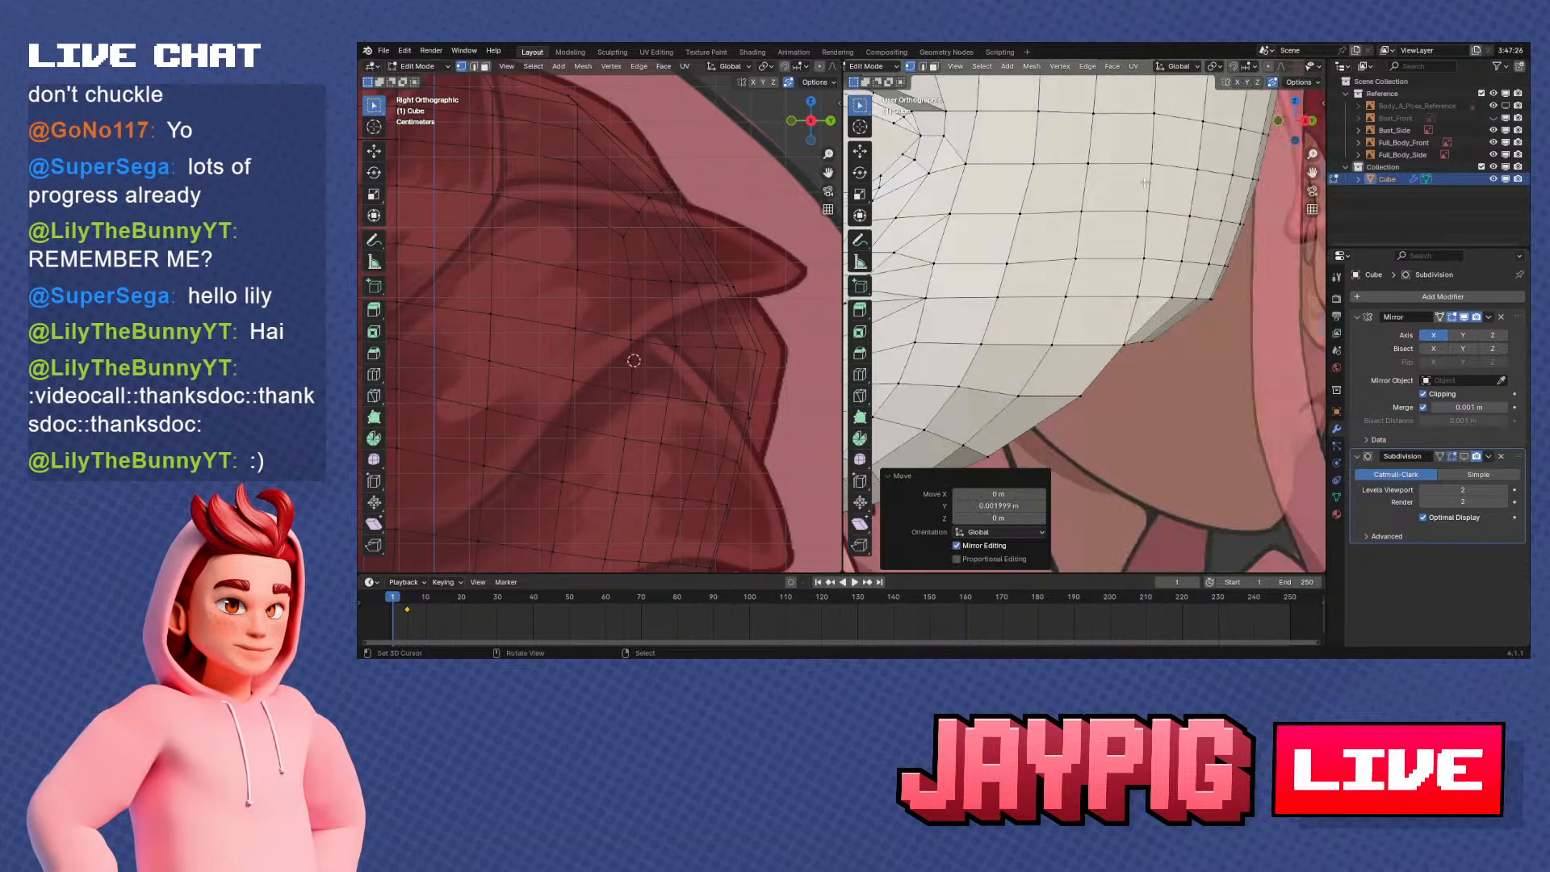
Reposition a vertex on the rear side column, first along Y and once more freely, to smooth the silhouette
middle_drag(1257, 258, 1154, 293)
key(g)
key(y)
click(1050, 321)
scroll(1154, 293, up, 5)
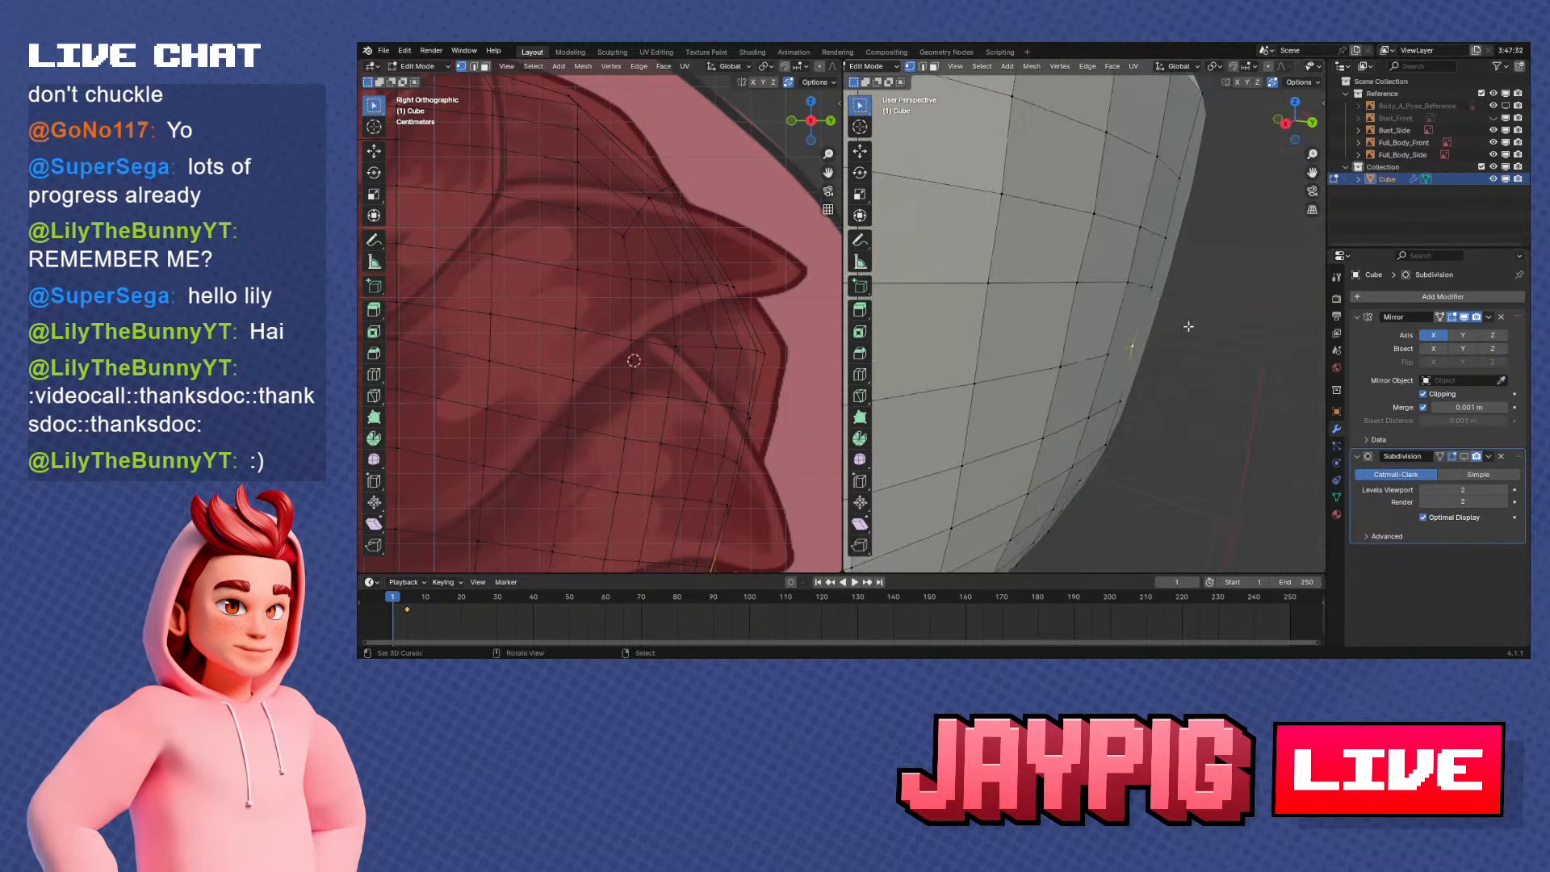
key(g)
click(1161, 290)
Shift a higher vertex on the rear side column along Y
click(1168, 238)
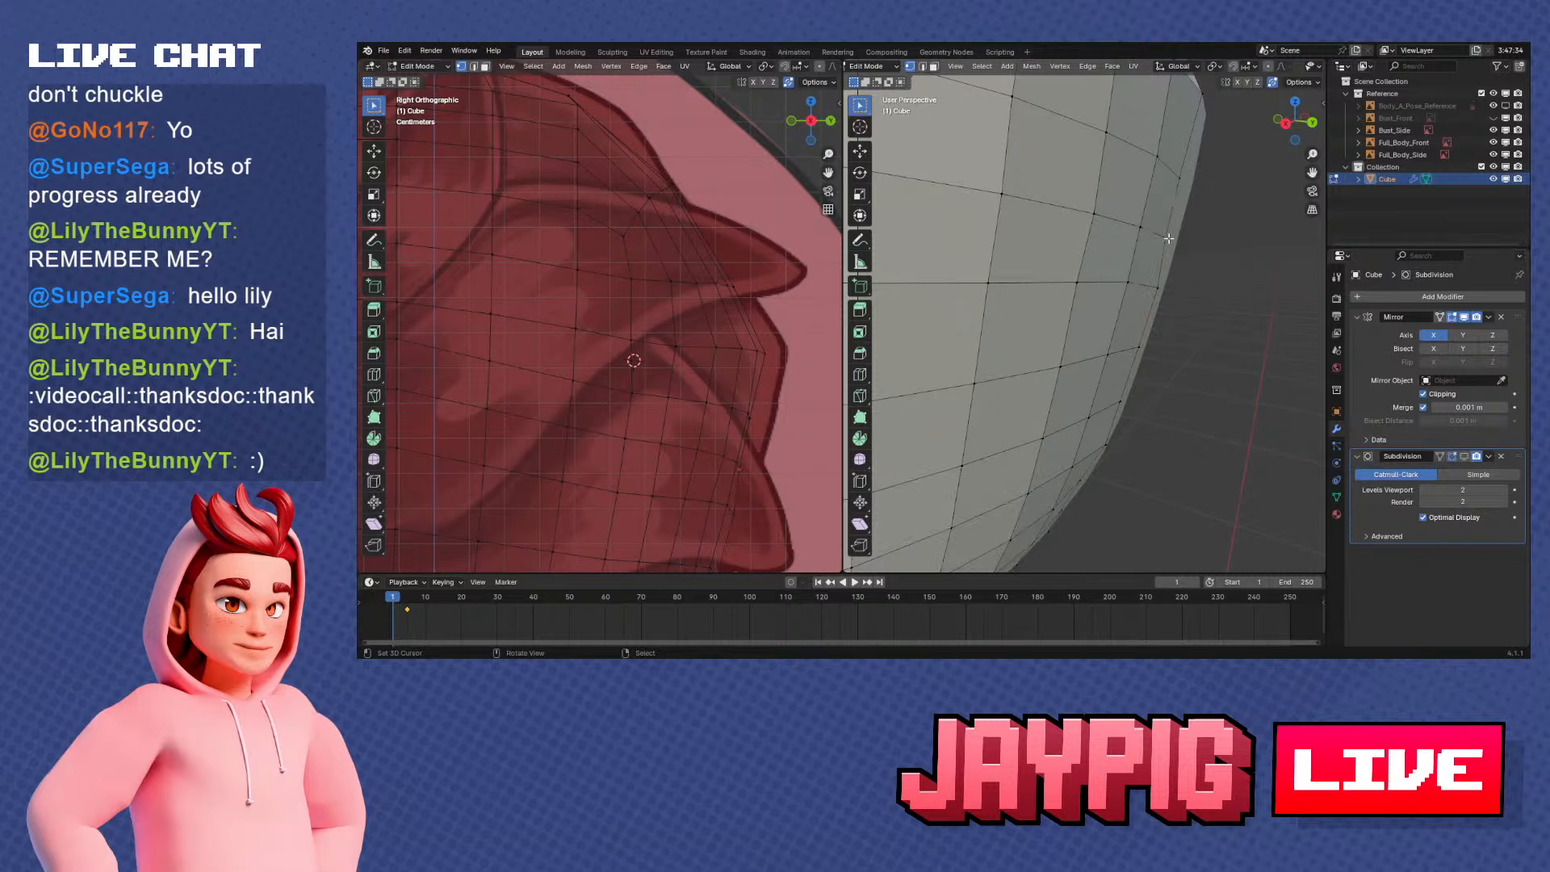
key(g)
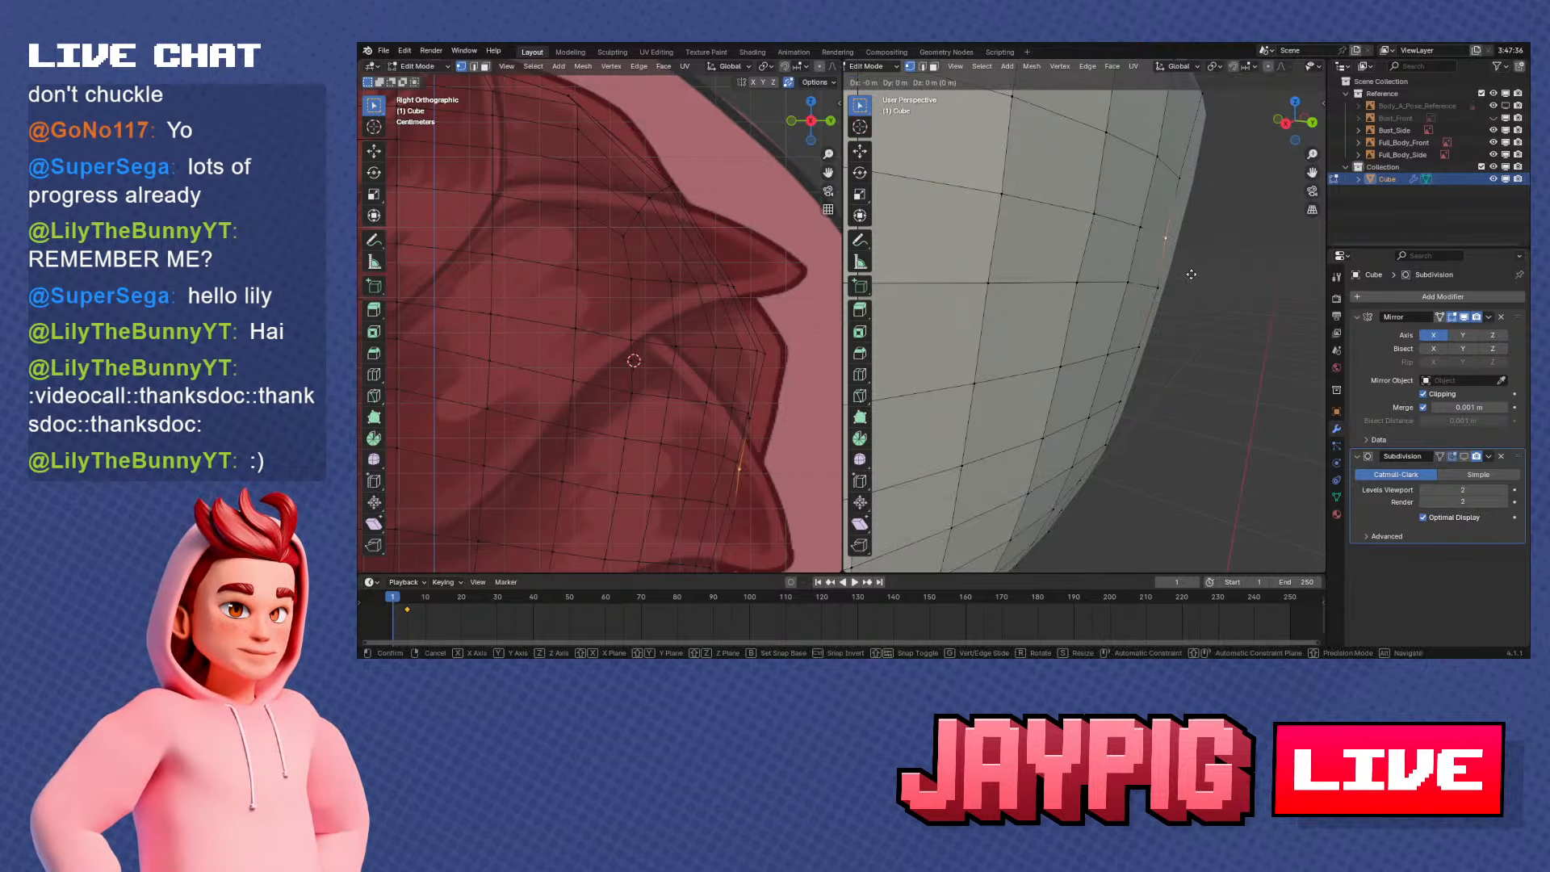
key(y)
click(1198, 266)
Try to shift the next vertex up the rear side column along Y
right_click(1185, 180)
key(g)
key(y)
click(1215, 191)
middle_drag(1214, 191, 1031, 384)
scroll(1146, 218, down, 4)
key(ctrl+z)
Merge three pairs of neighbouring vertices along the opening's rear rim at their centers
middle_drag(1099, 257, 1128, 307)
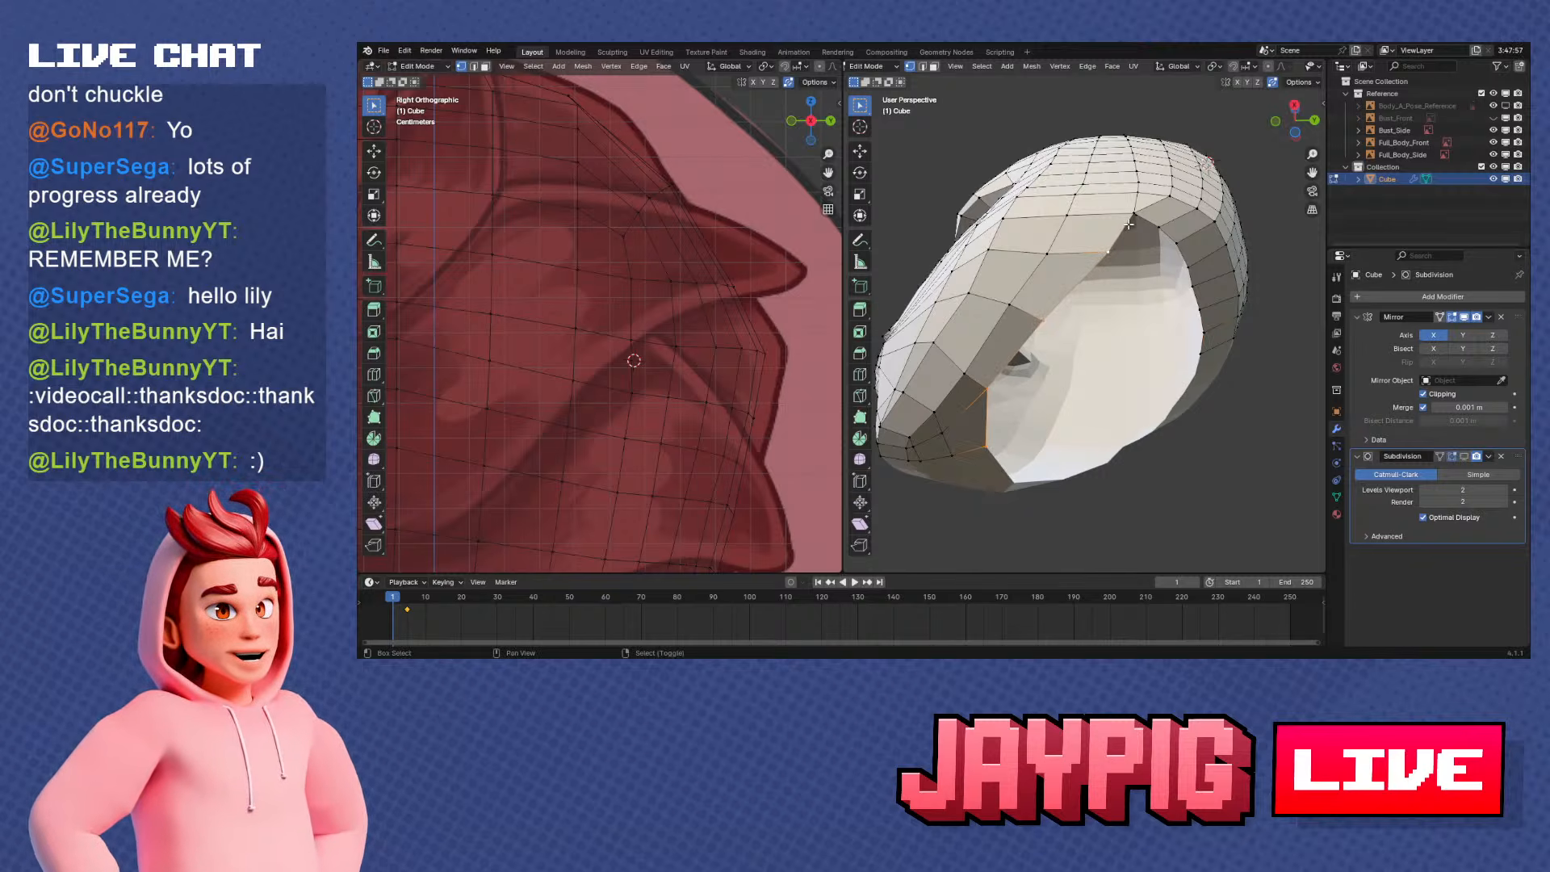
mouse_move(1129, 225)
middle_down()
mouse_move(1055, 303)
mouse_move(1146, 228)
middle_up()
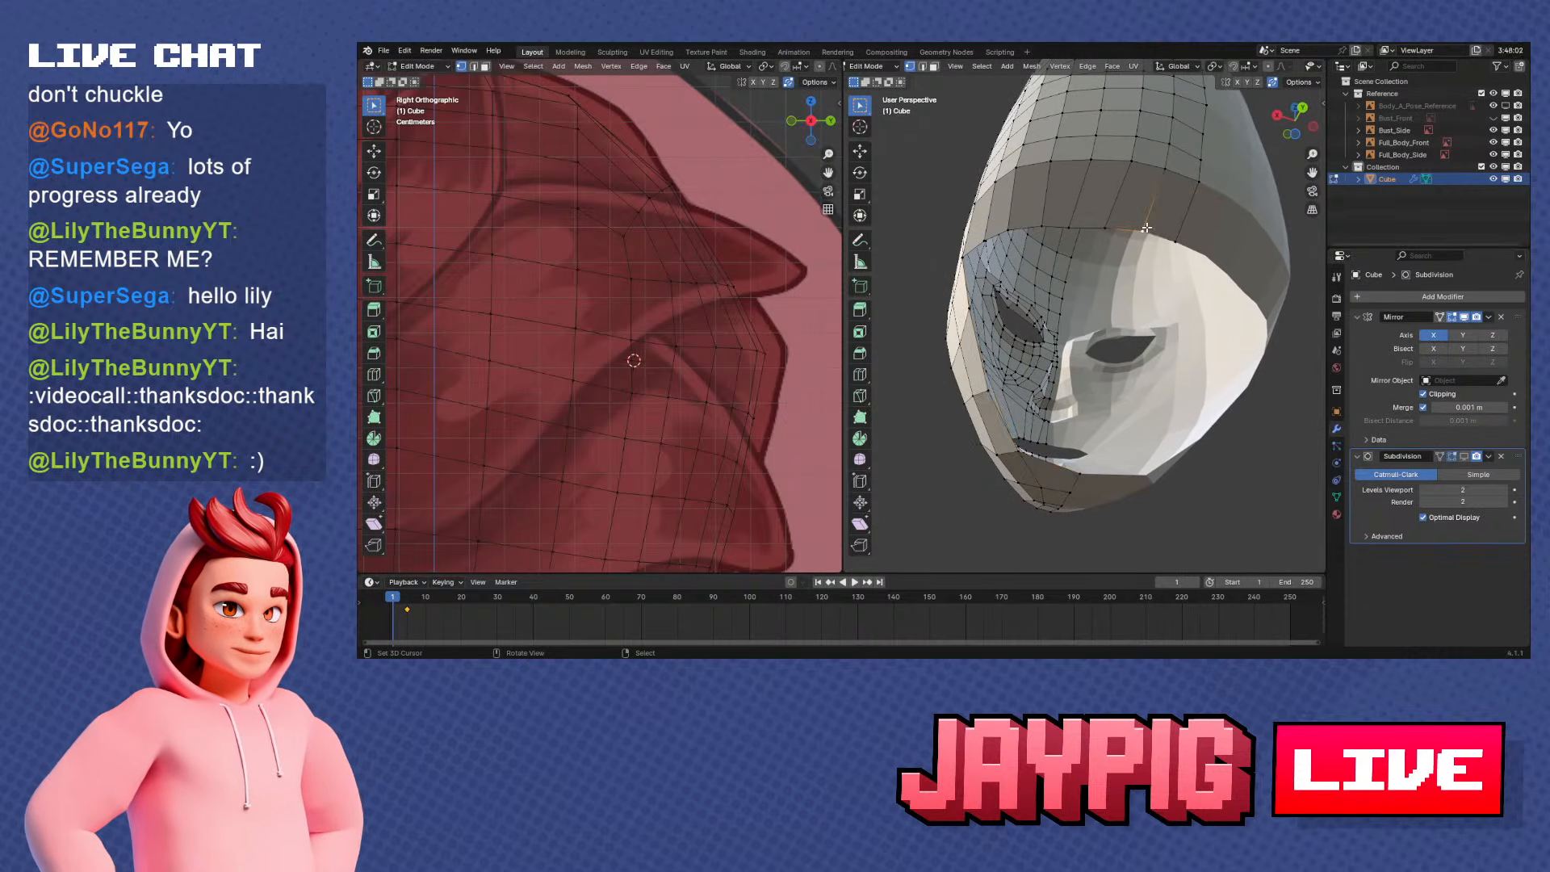
click(1119, 235)
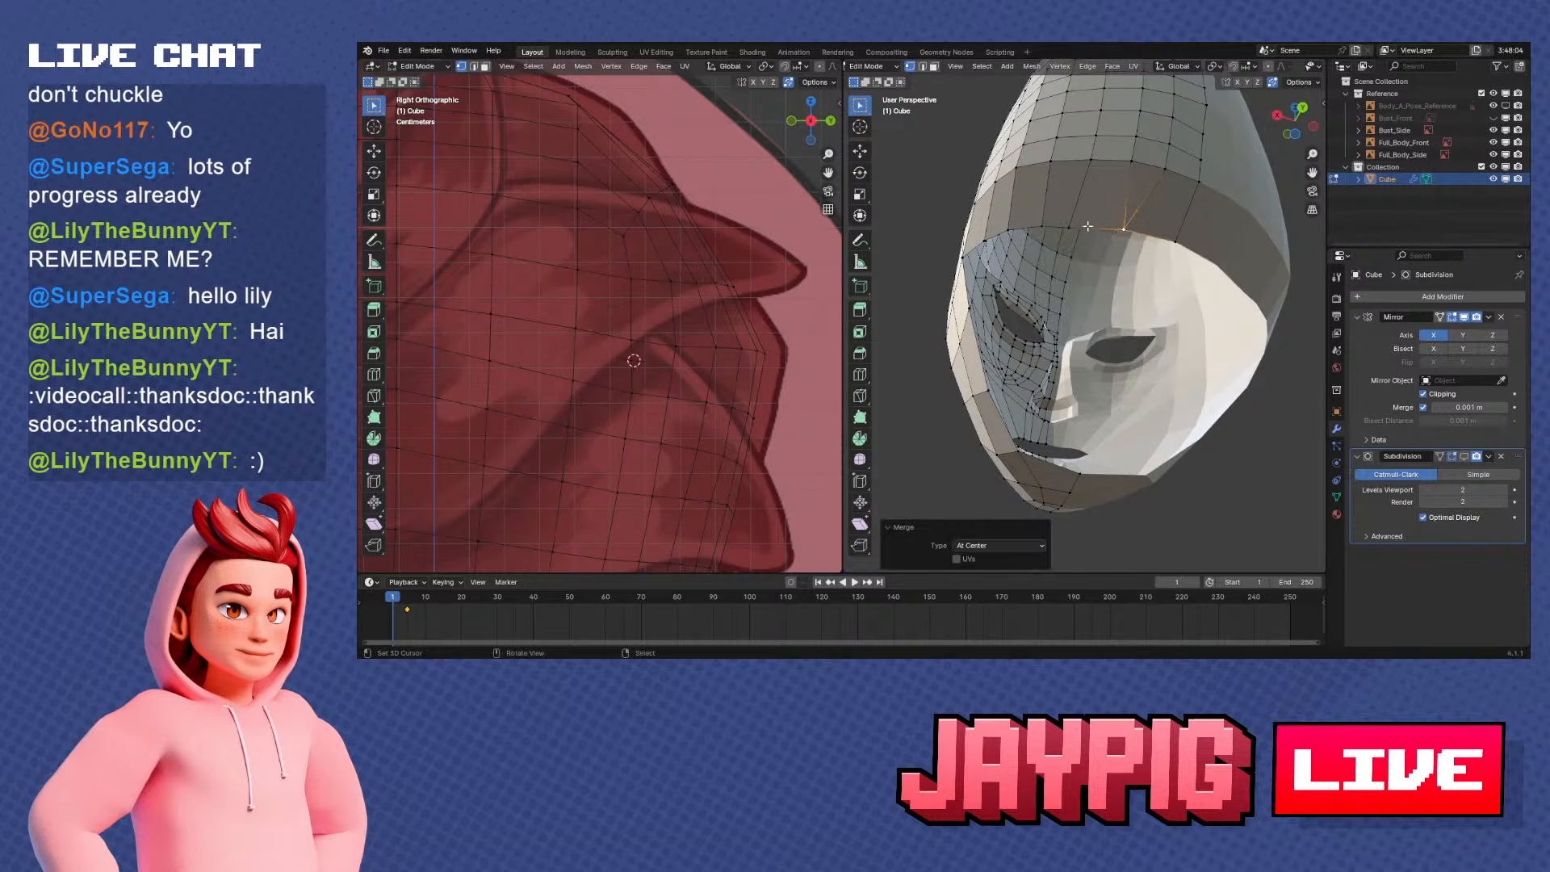
key(m)
click(1065, 227)
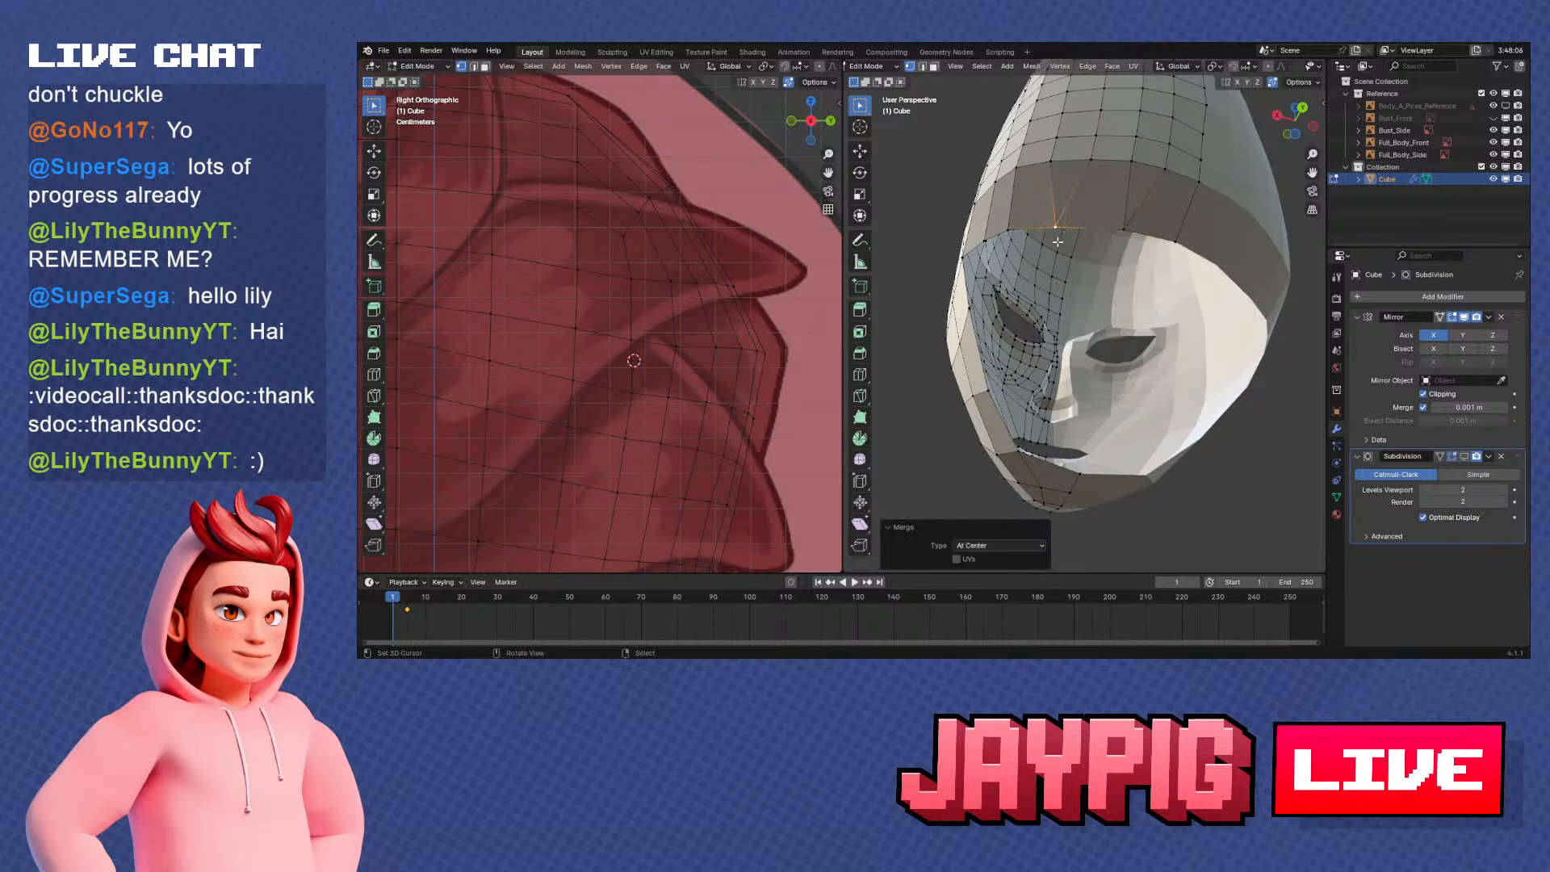
middle_drag(1064, 227, 1155, 325)
key(m)
click(1064, 248)
key(KP_1)
key(KP_3)
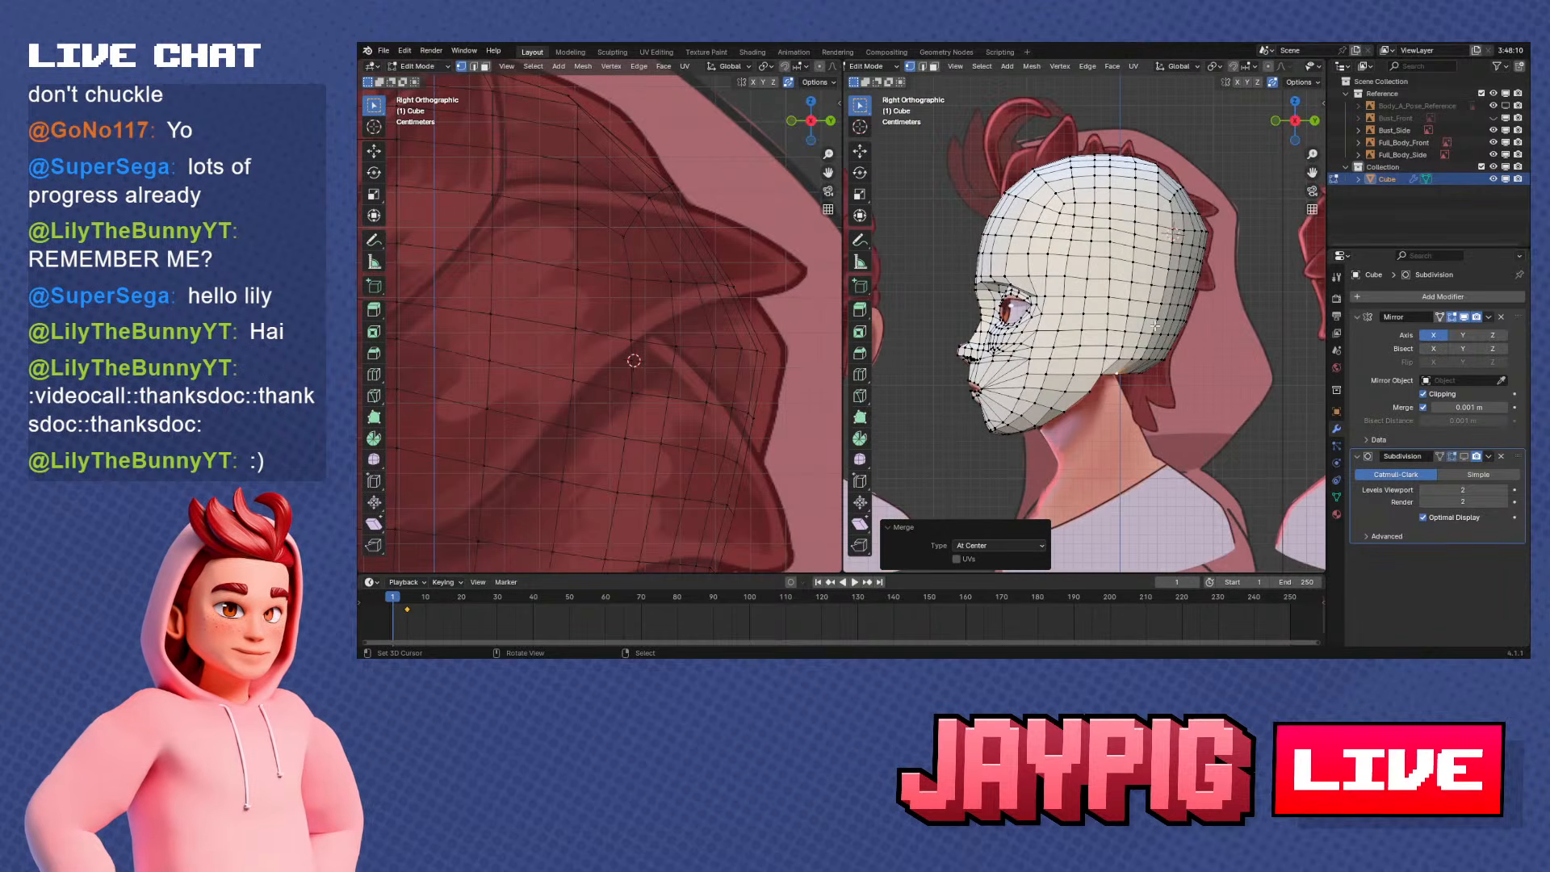
Try to shift two vertices in the row above the rear rim along Y in side view
scroll(1089, 323, up, 5)
right_click(1051, 291)
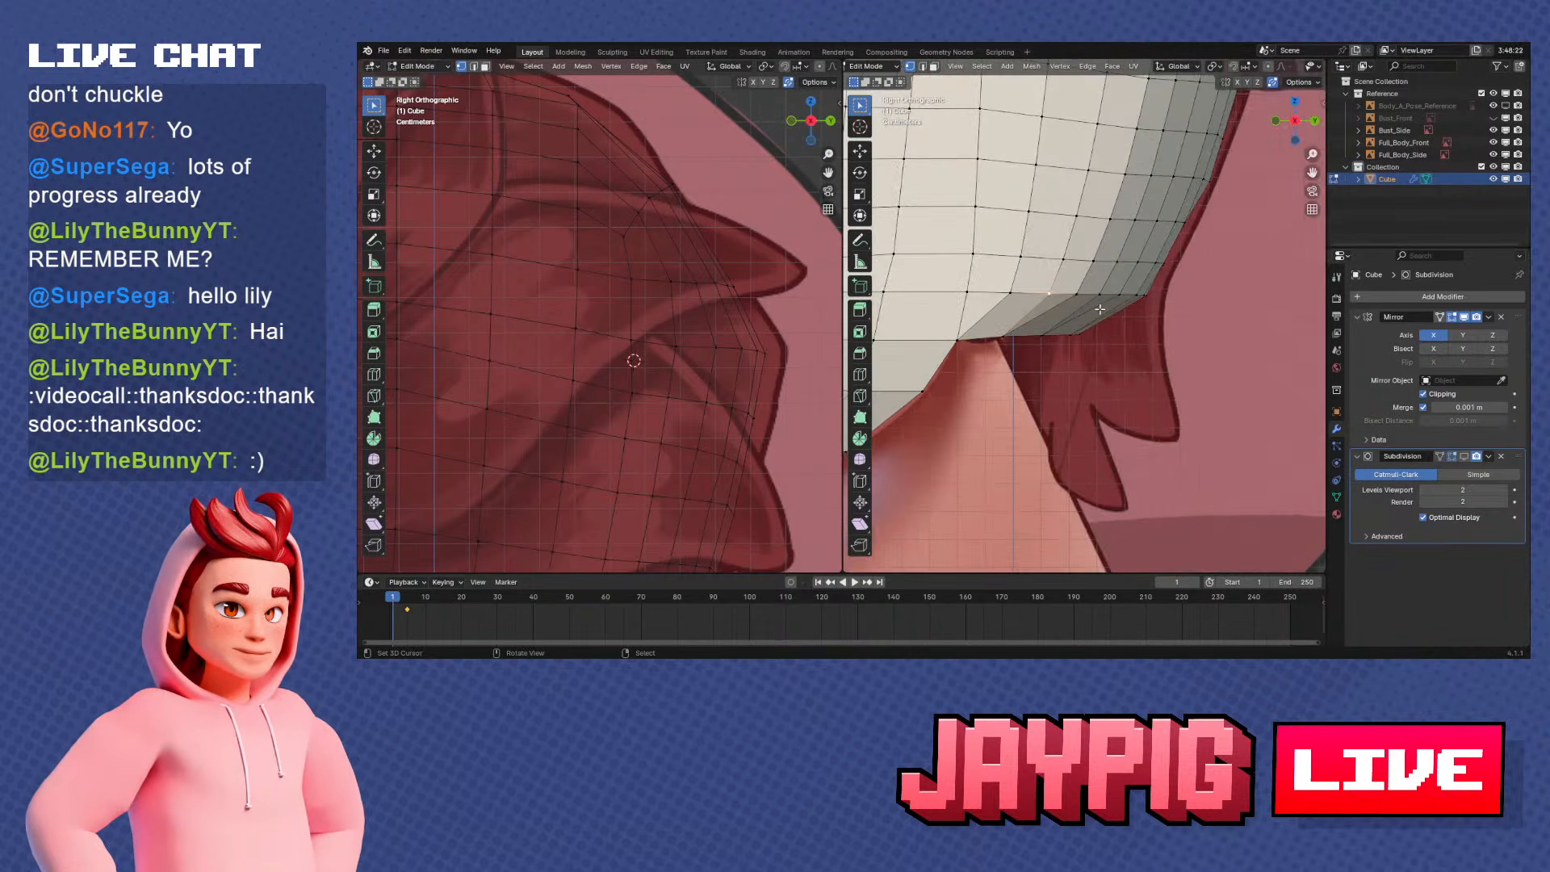
key(g)
key(y)
click(1079, 328)
right_click(1077, 295)
key(g)
key(y)
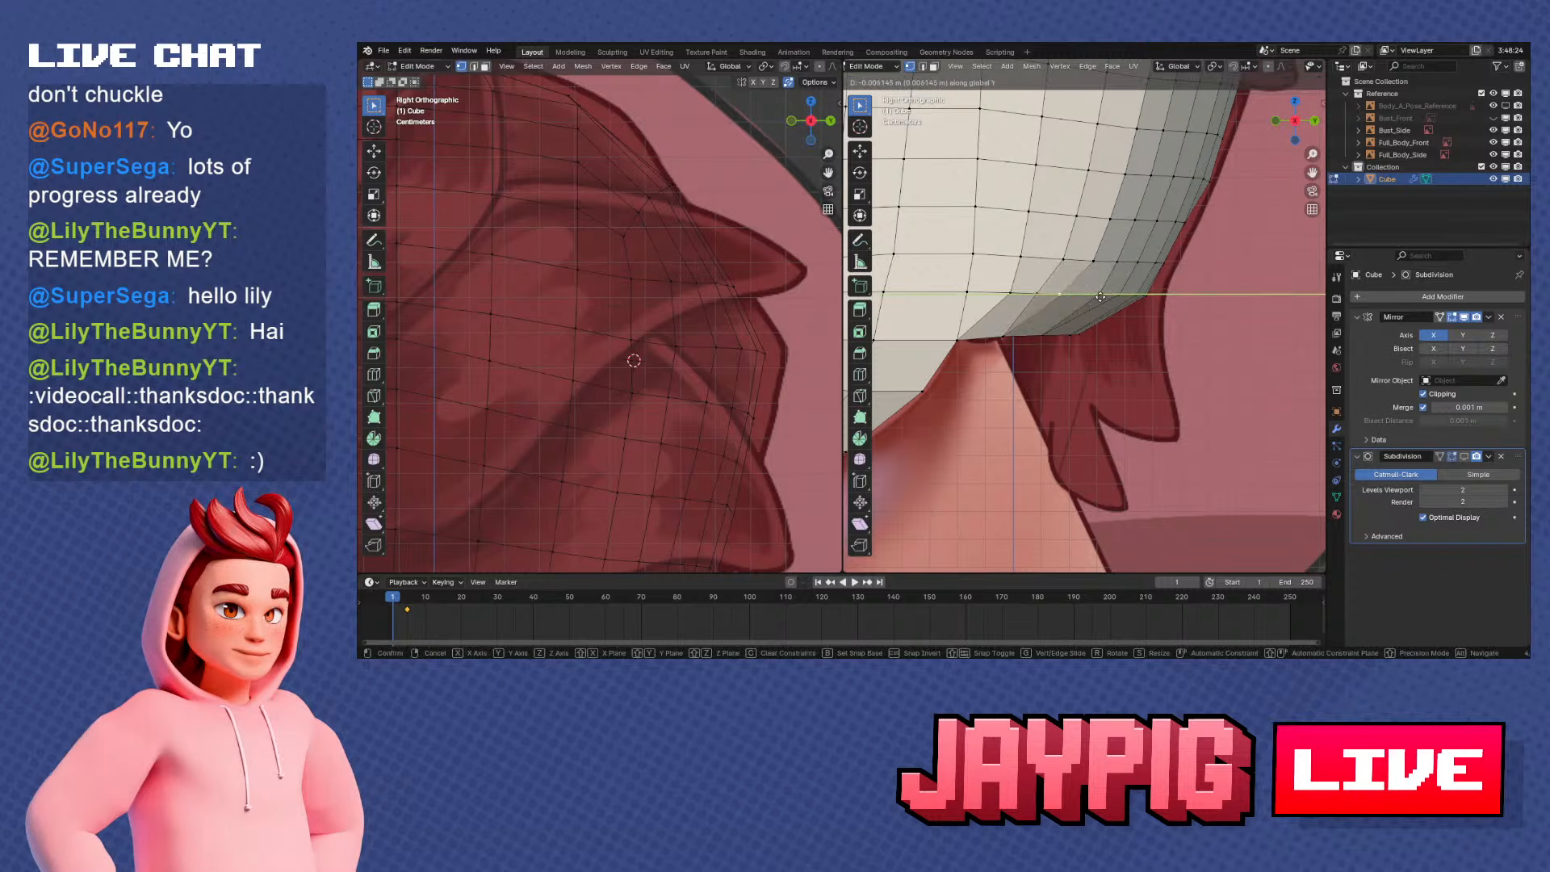
click(1137, 298)
key(ctrl+z)
key(ctrl+z)
key(ctrl+z)
Turn on proportional editing with the Smooth falloff
scroll(1138, 299, down, 4)
shift+middle_drag(1138, 299, 1119, 317)
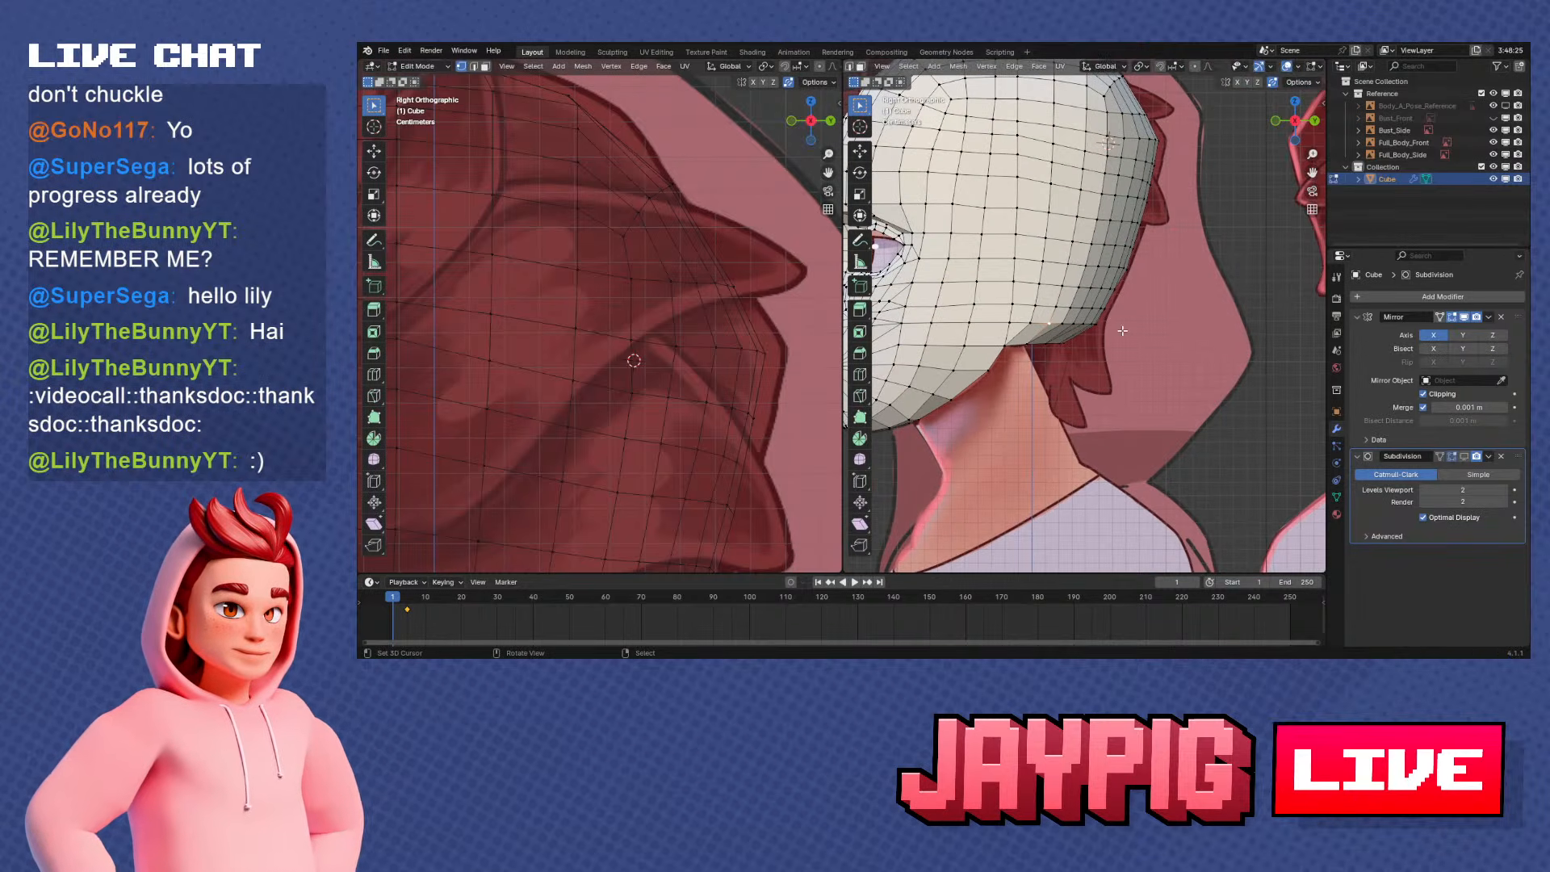
scroll(1122, 330, up, 1)
click(1209, 66)
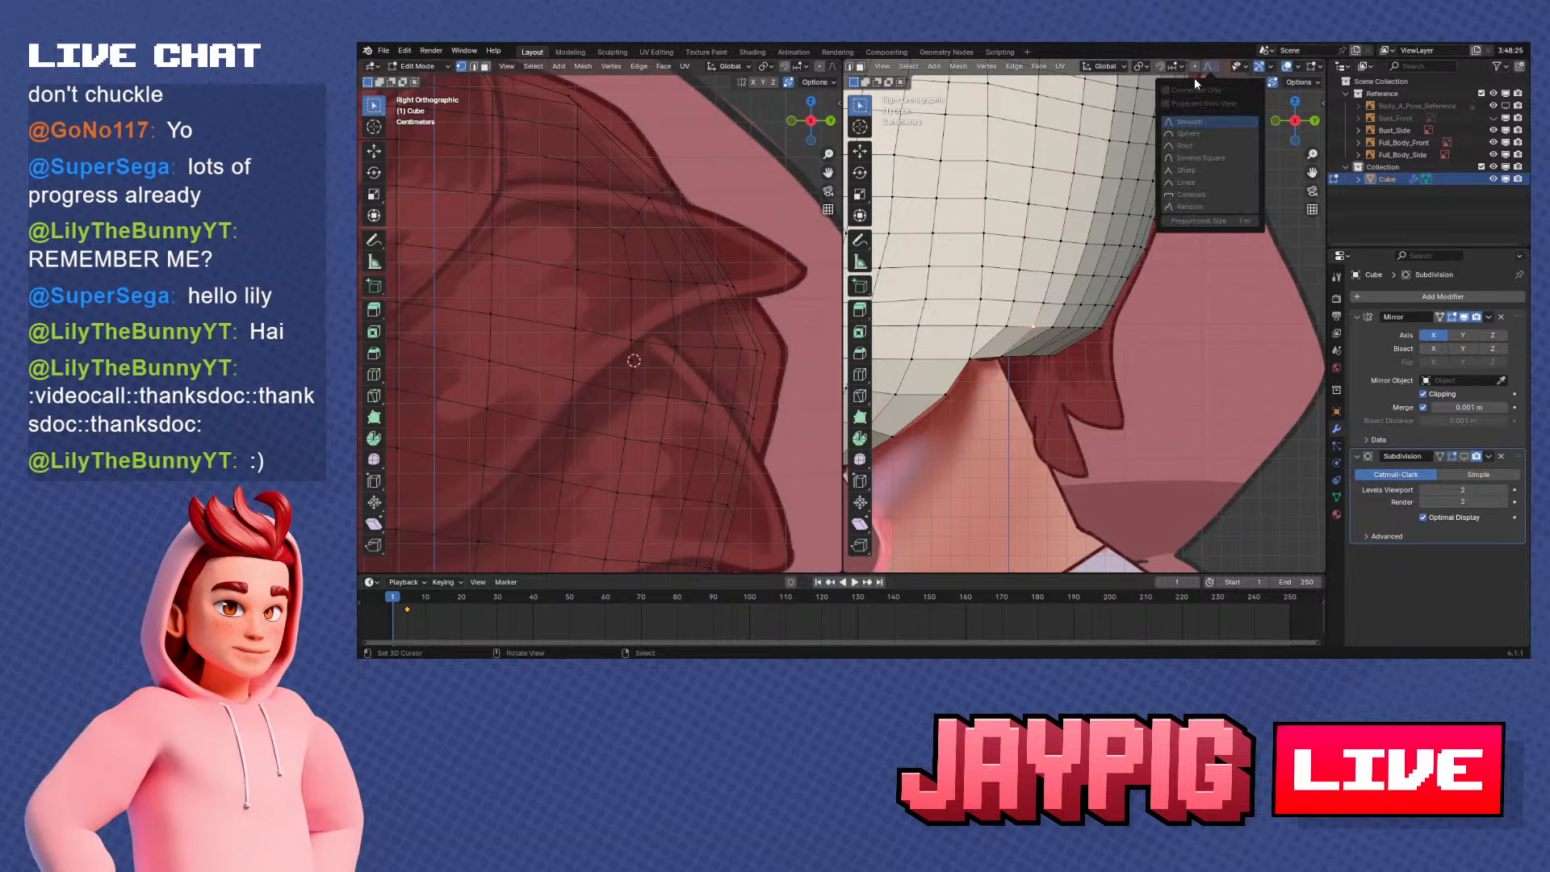
click(1195, 66)
click(1209, 66)
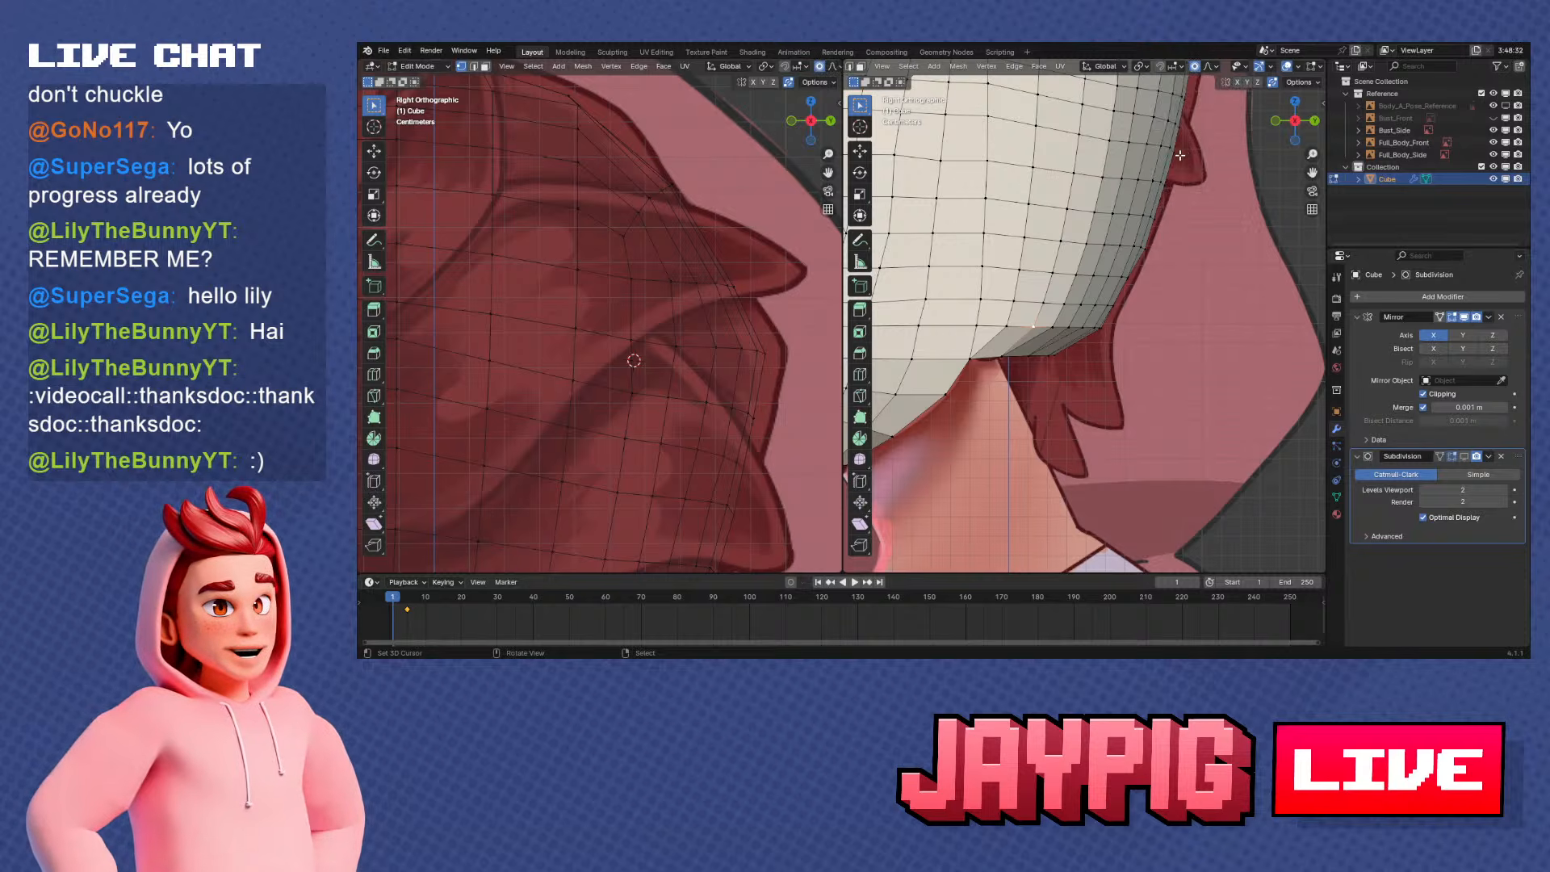
Try to pull the vertex row above the rear rim about -0.029 m along Y in side view, using proportional size 0.135
scroll(1049, 307, down, 4)
middle_drag(952, 300, 1055, 301)
scroll(1056, 312, up, 3)
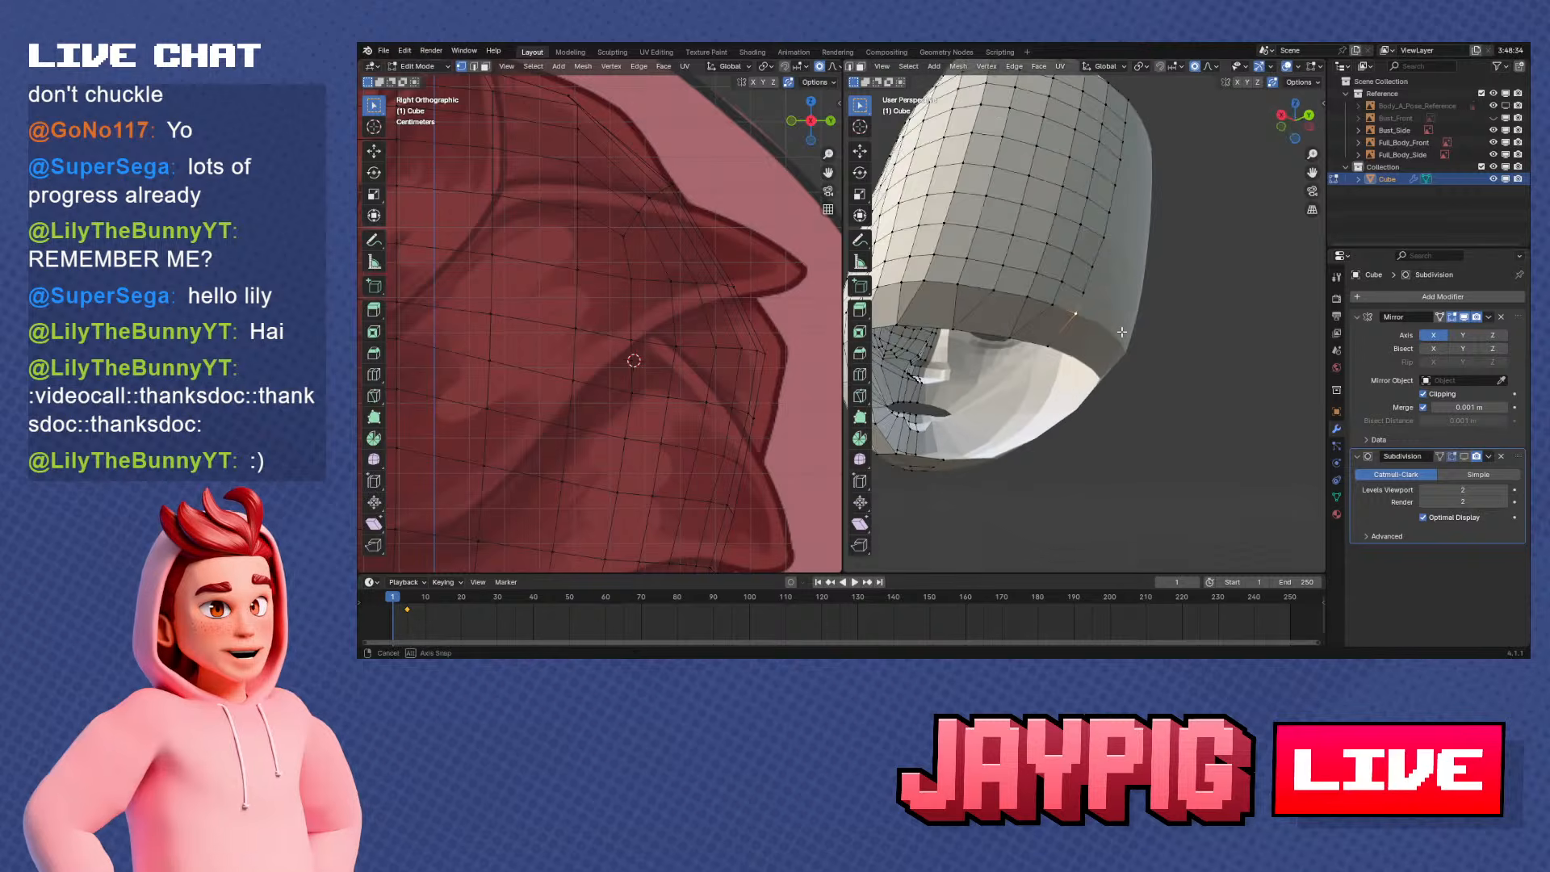
ctrl+click(943, 277)
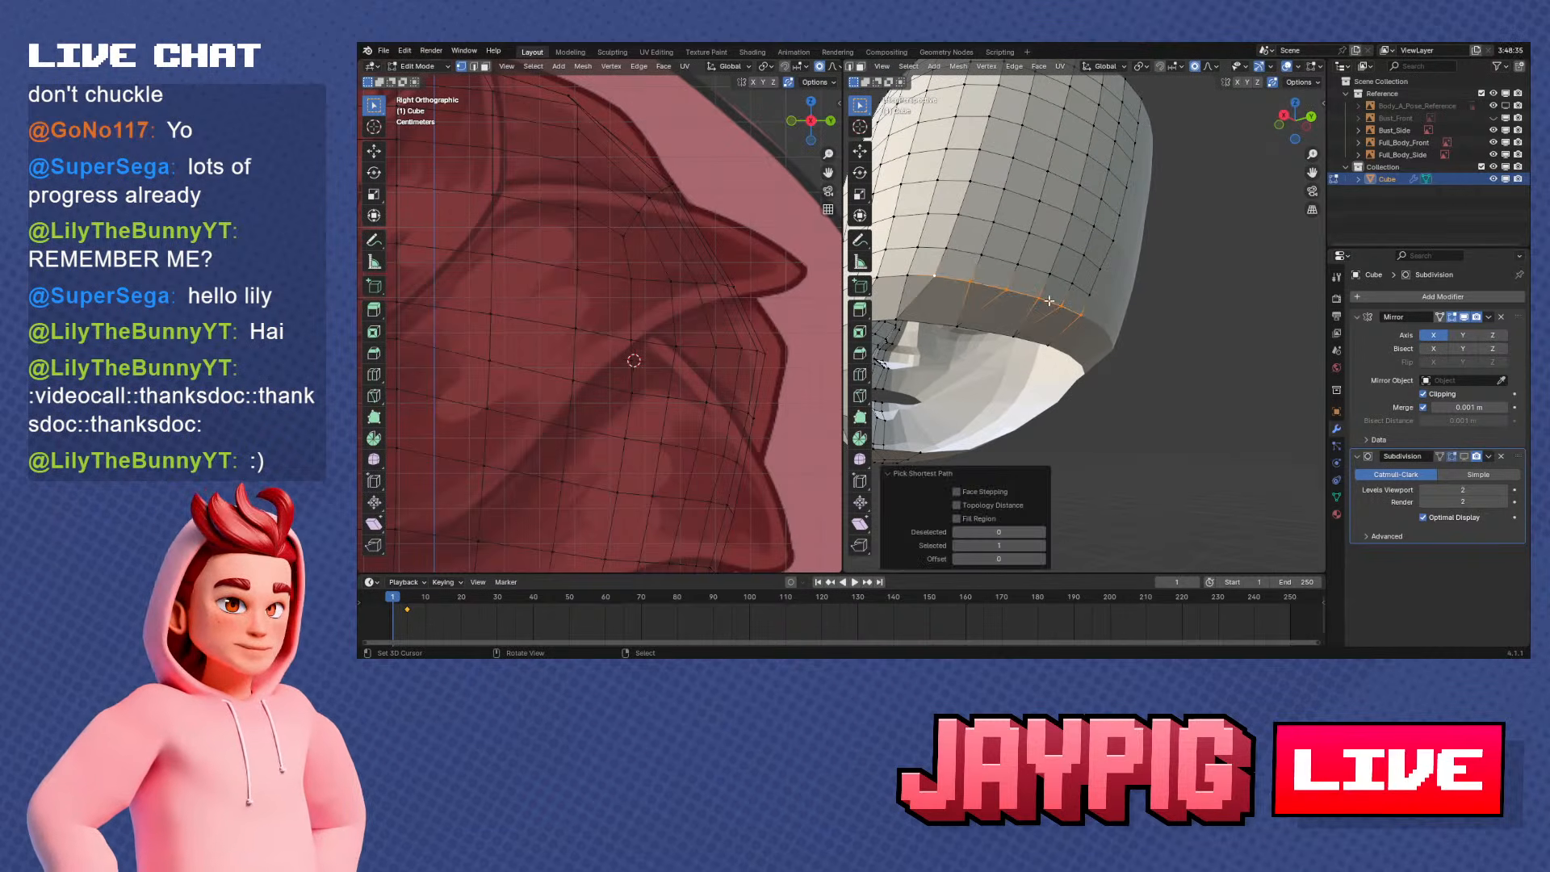
click(1082, 308)
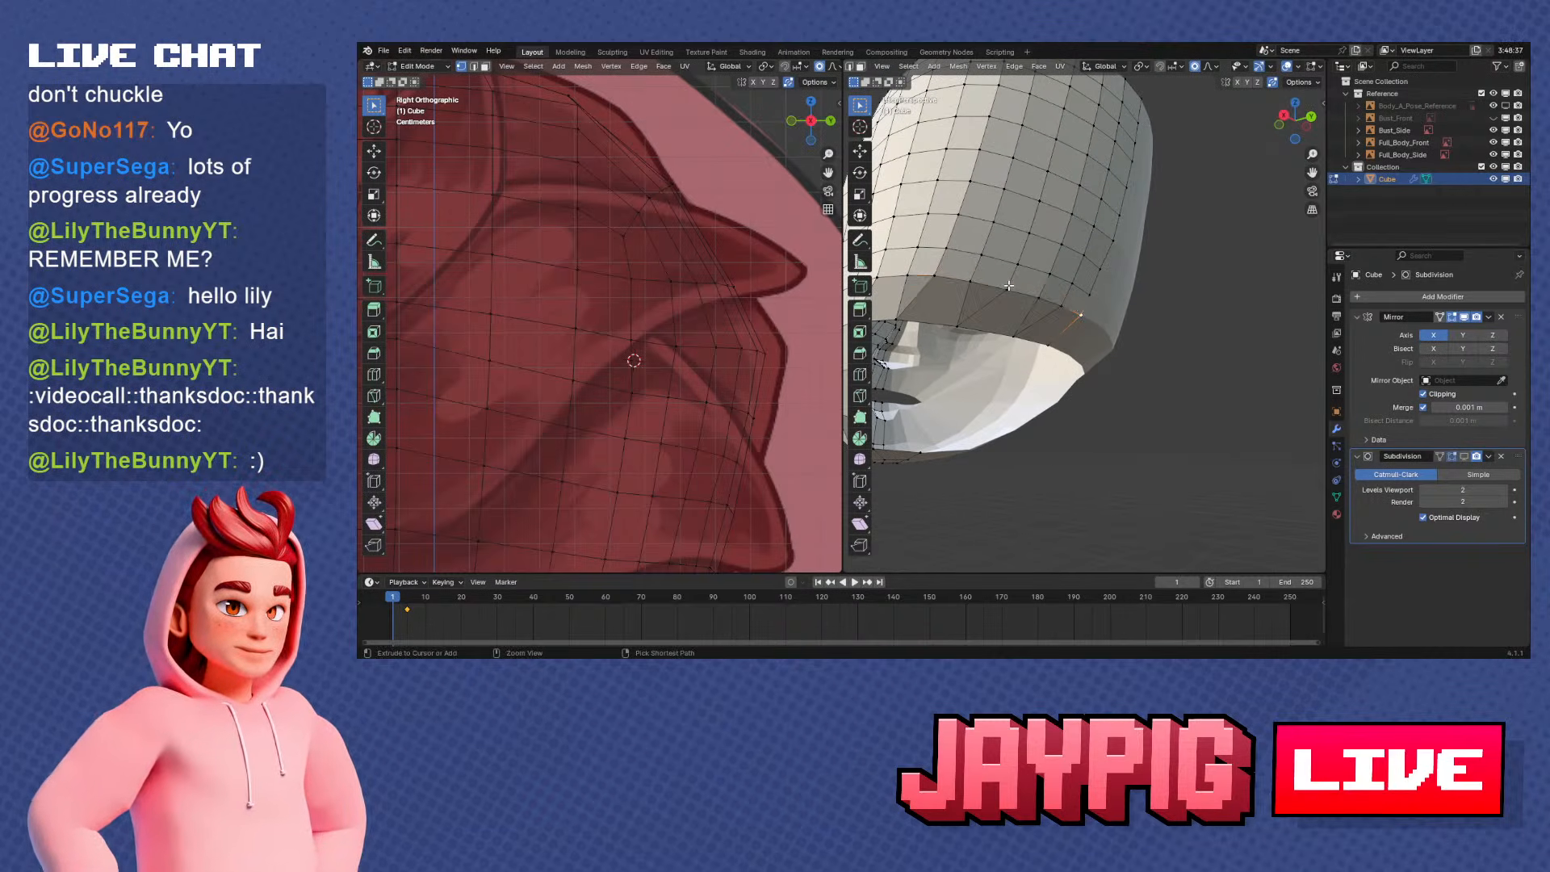
key(KP_1)
key(KP_3)
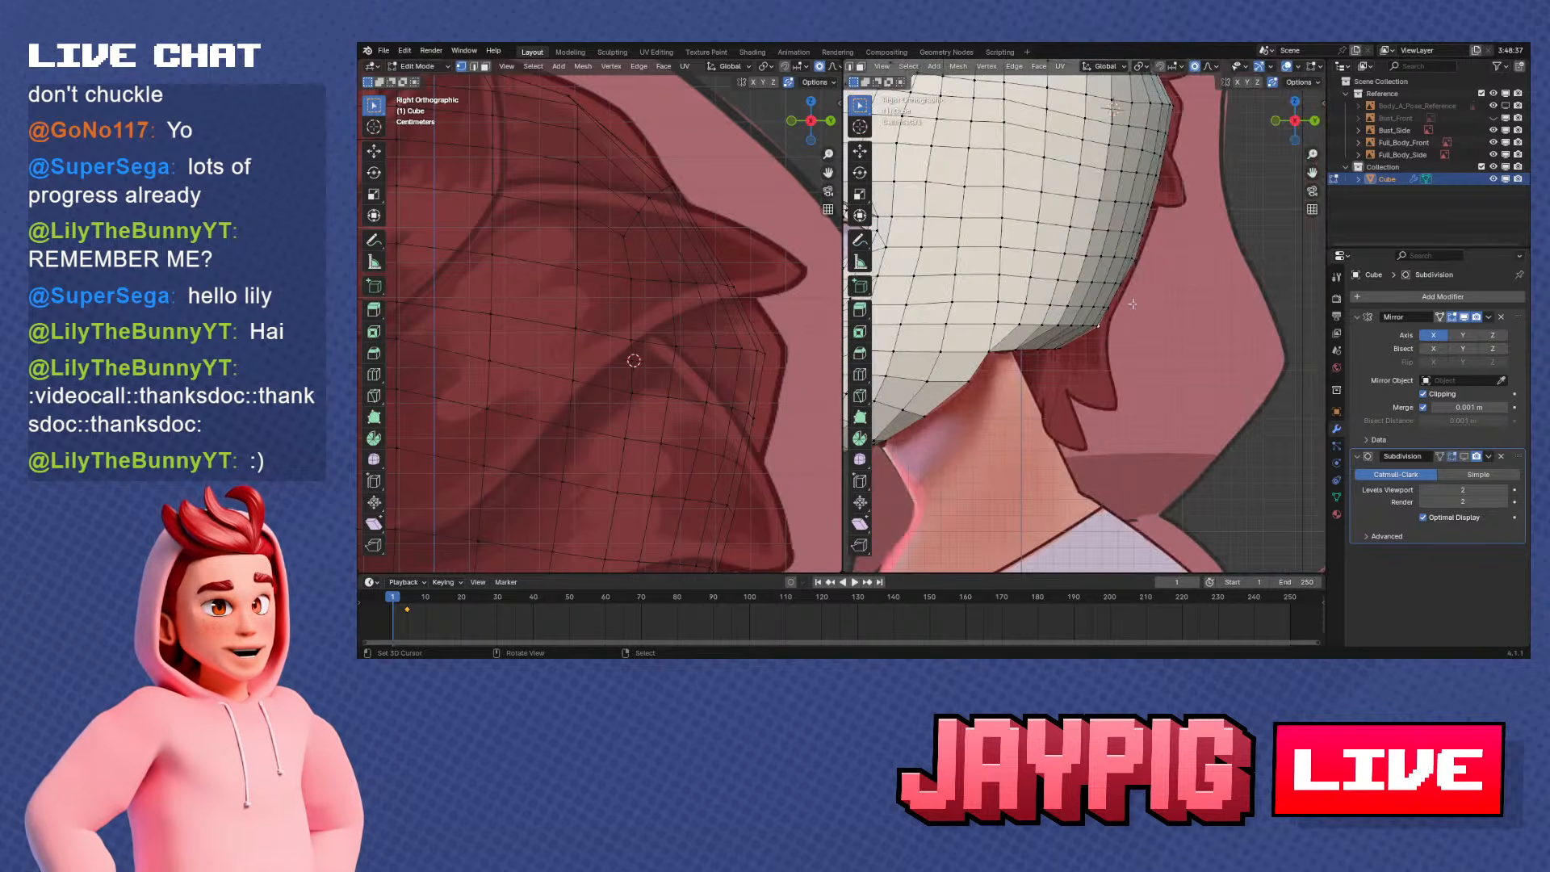
key(g)
key(y)
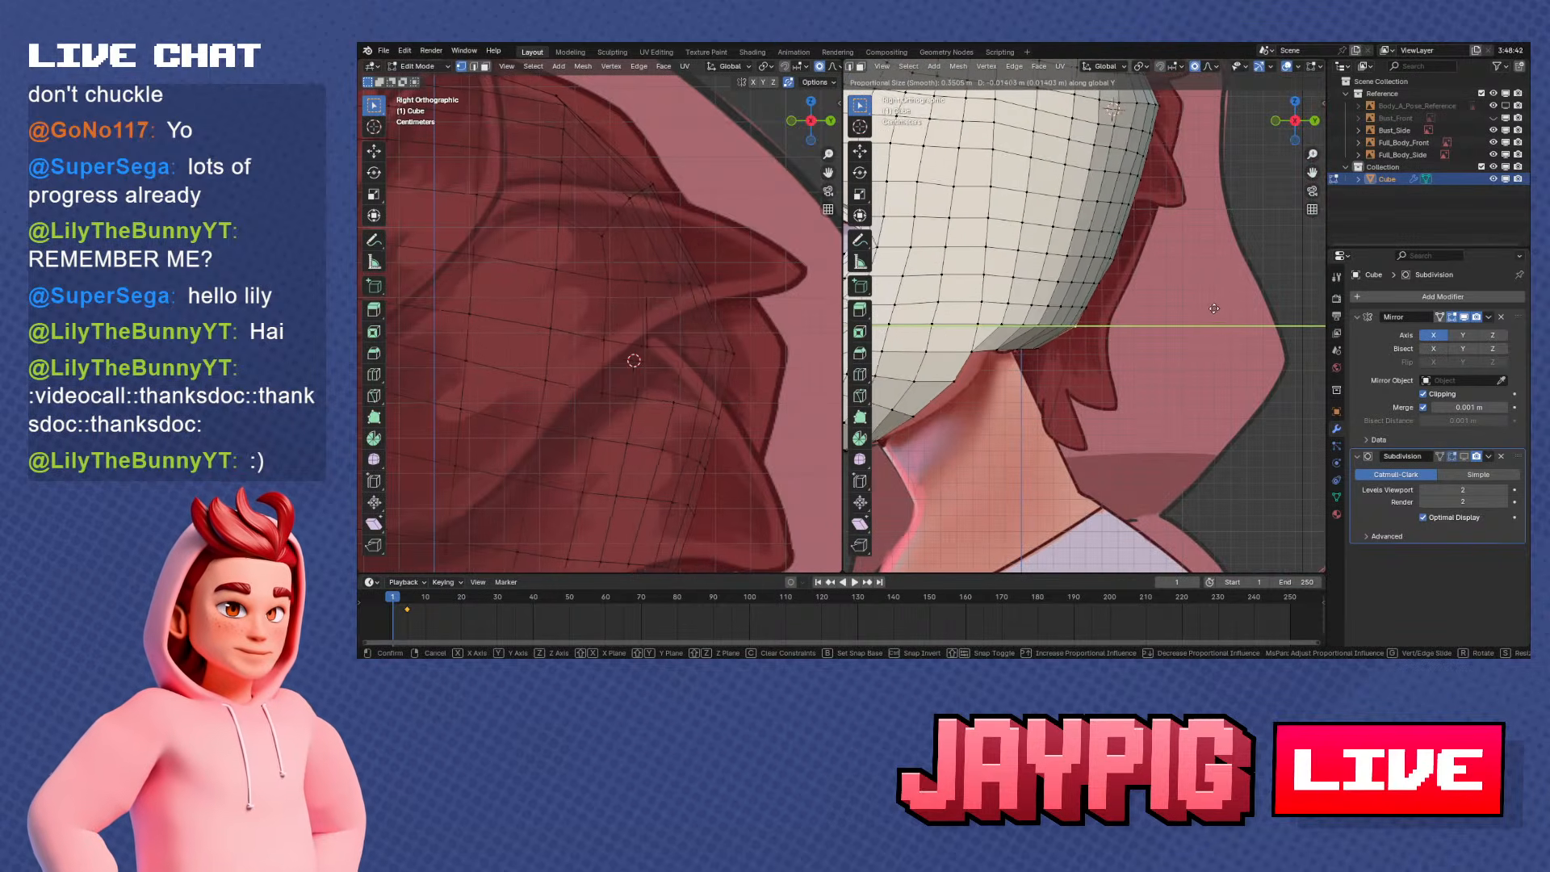
scroll(1171, 329, down, 3)
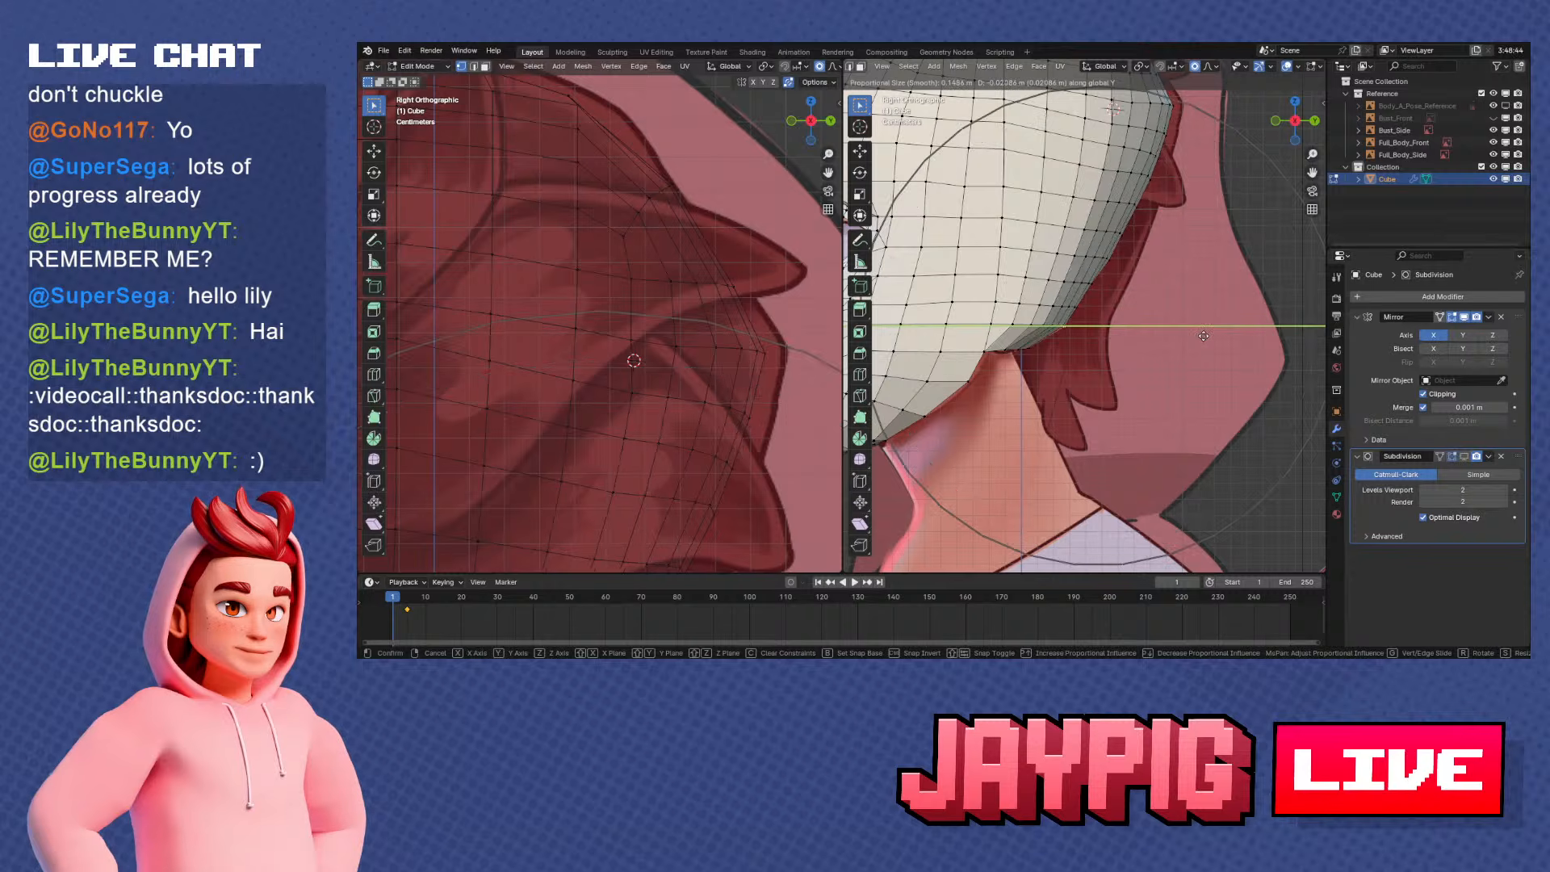
scroll(1157, 334, up, 1)
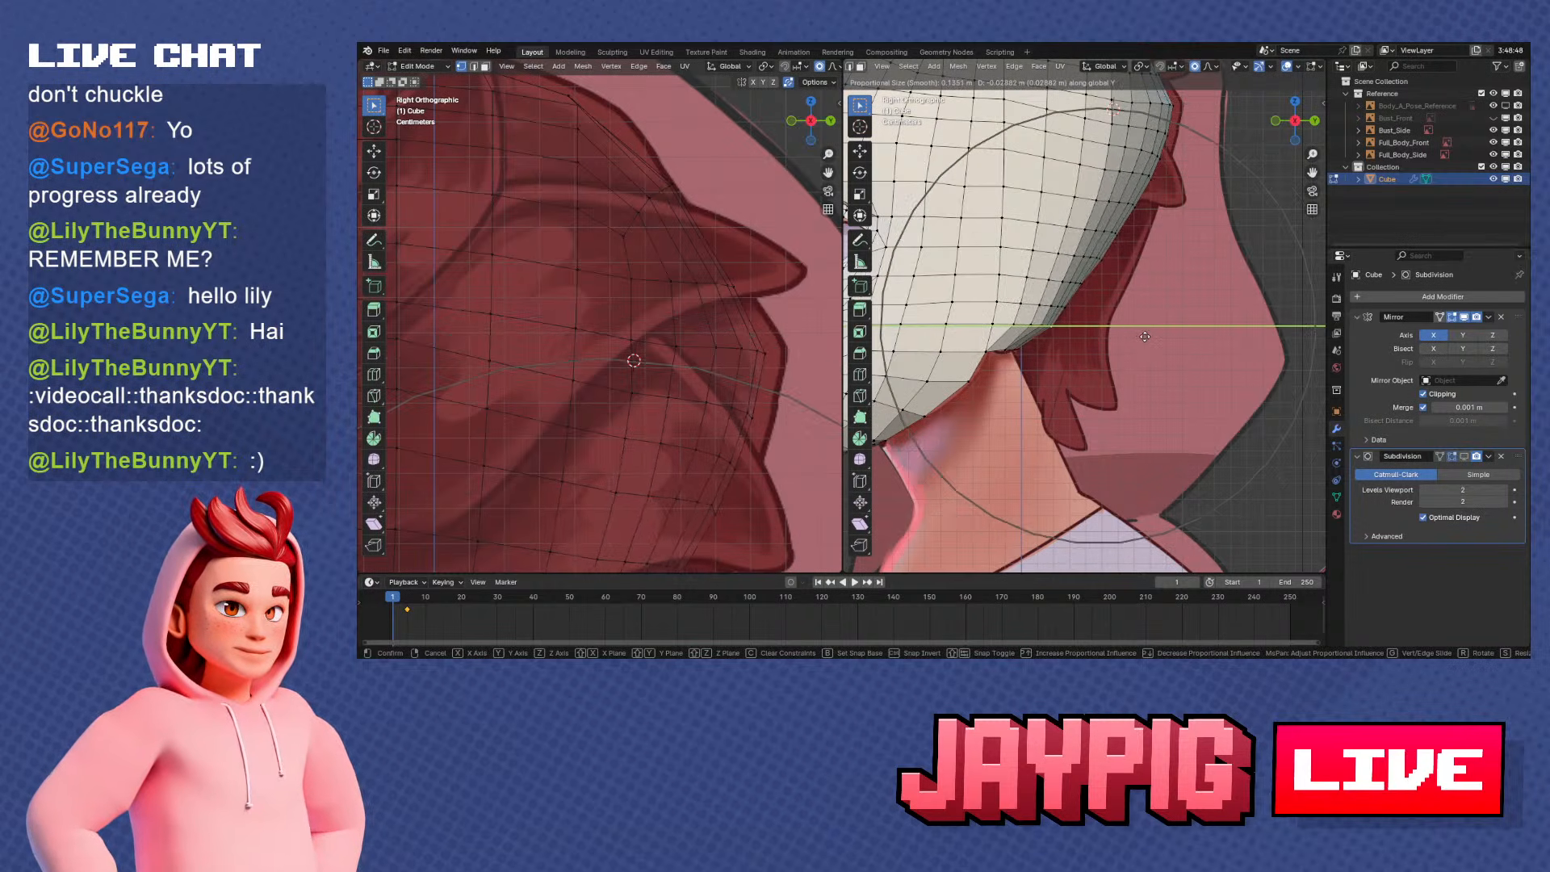
click(1144, 336)
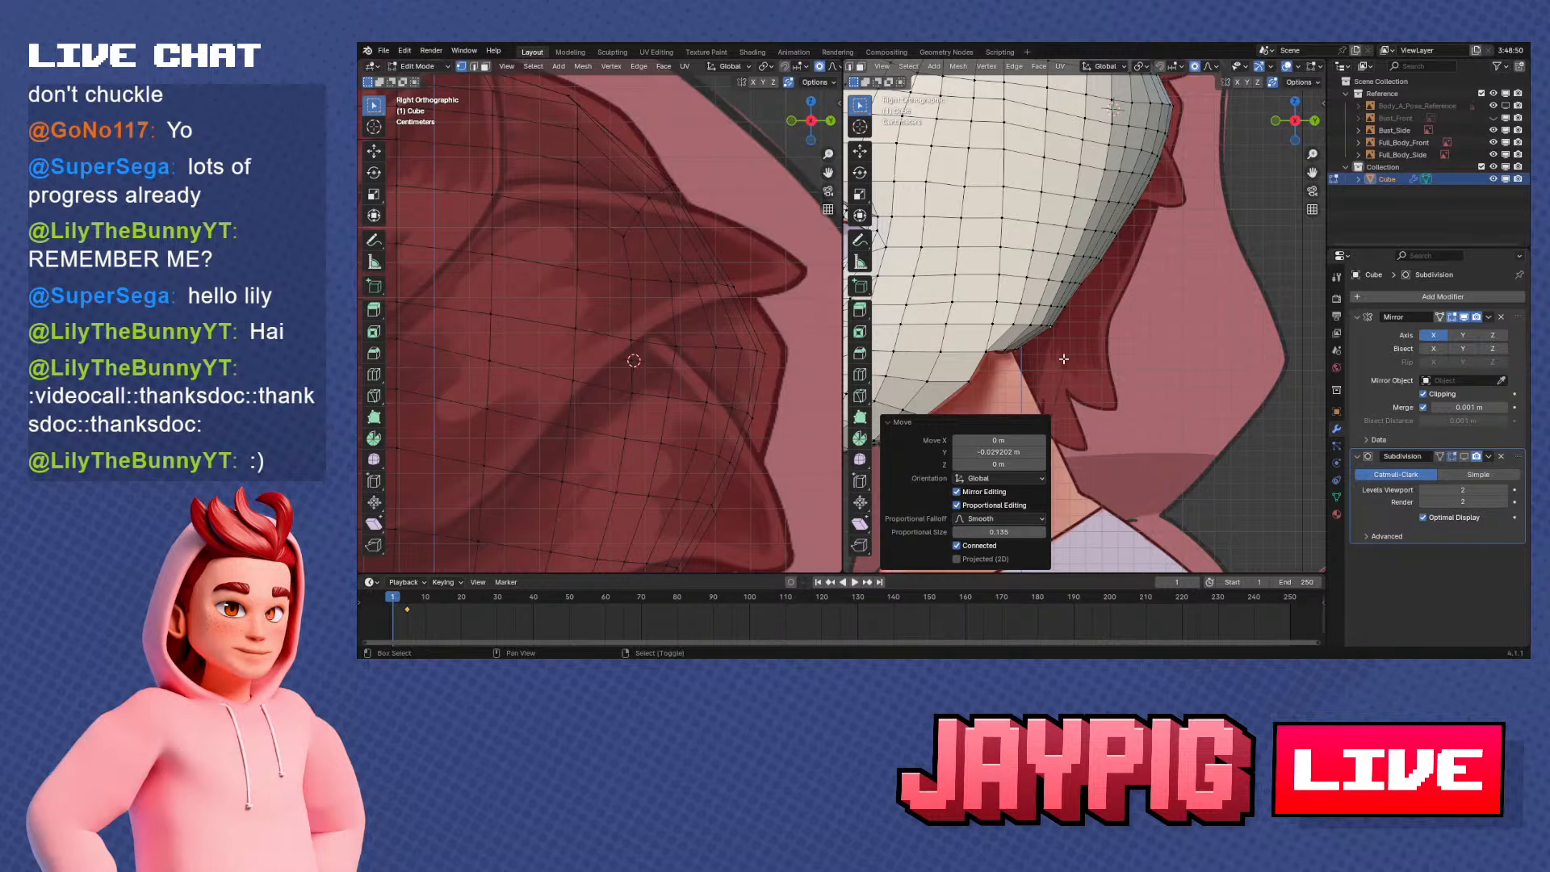
middle_drag(1064, 358, 1197, 332)
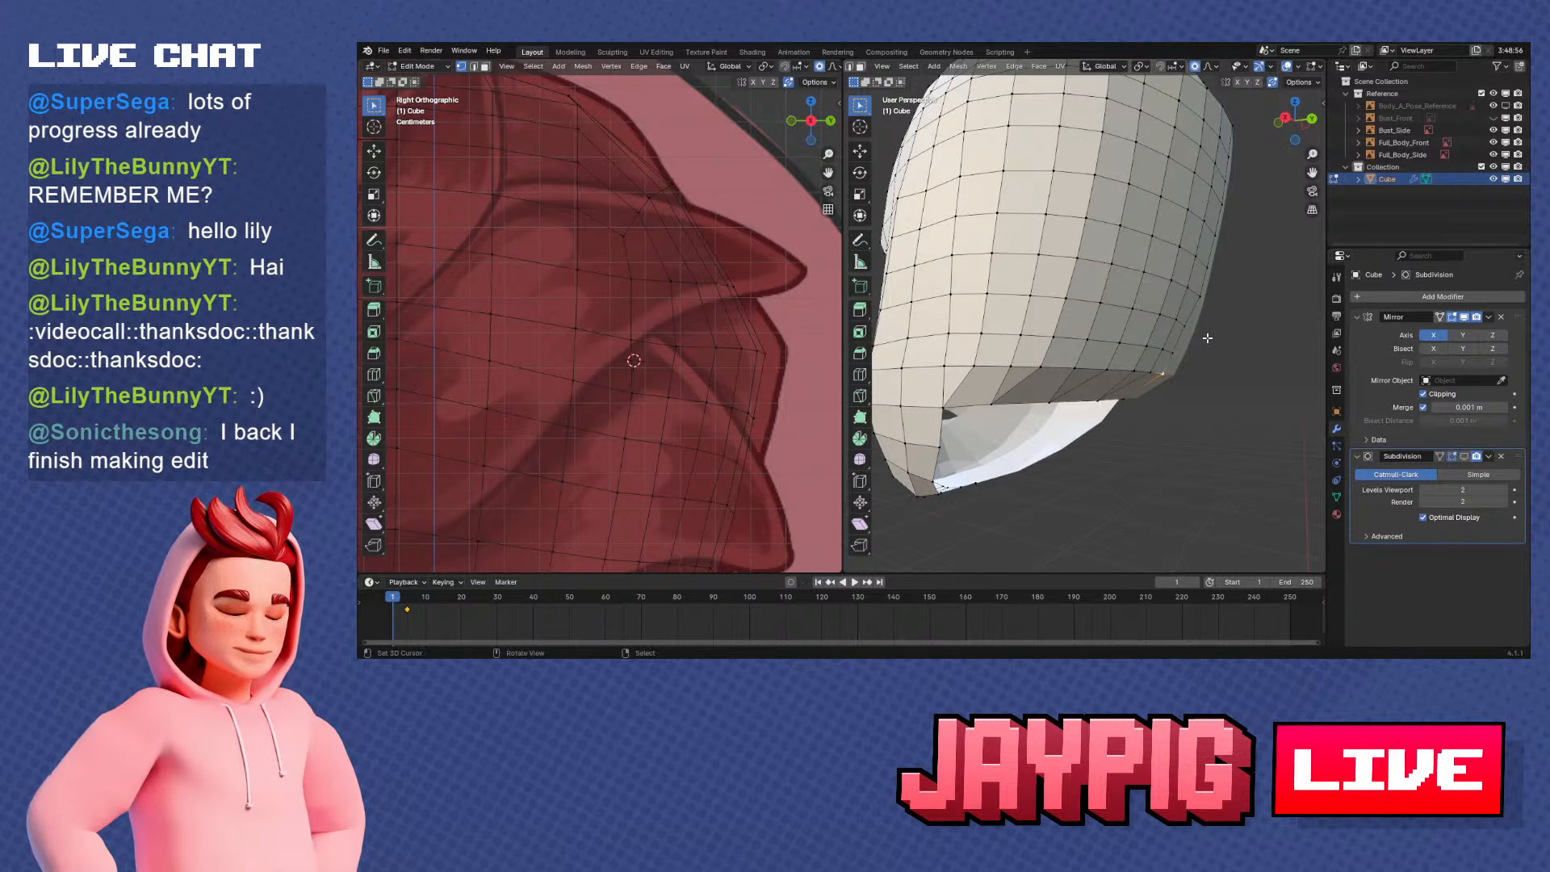
key(KP_3)
key(g)
key(y)
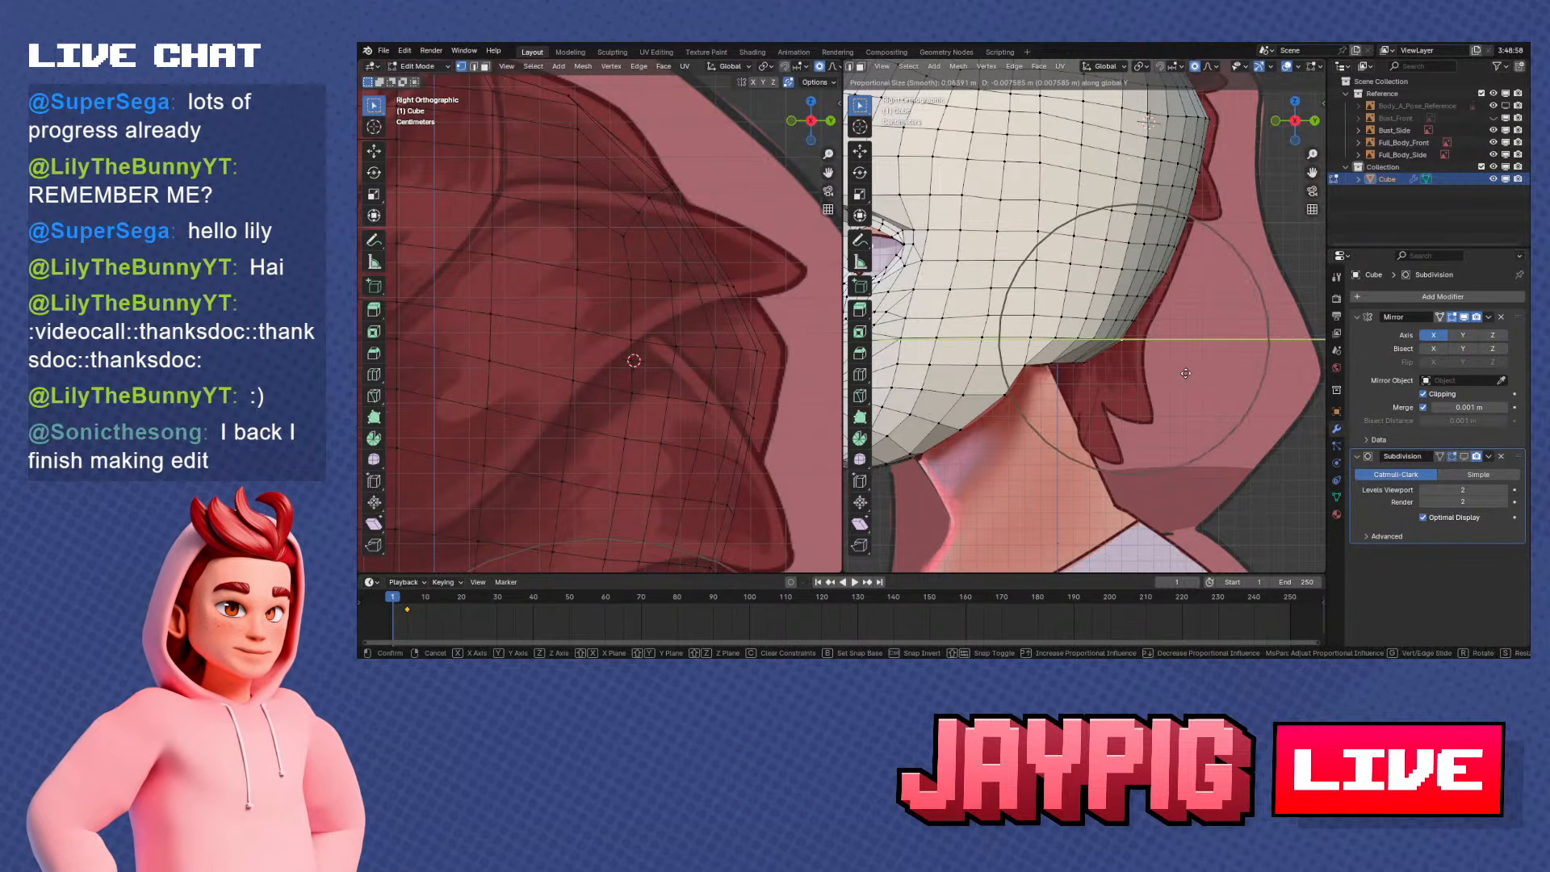
right_click(1177, 377)
Select the vertex row just above the rear rim and move it about -0.008 m along Y with proportional size 0.047
ctrl+click(1081, 343)
key(g)
key(y)
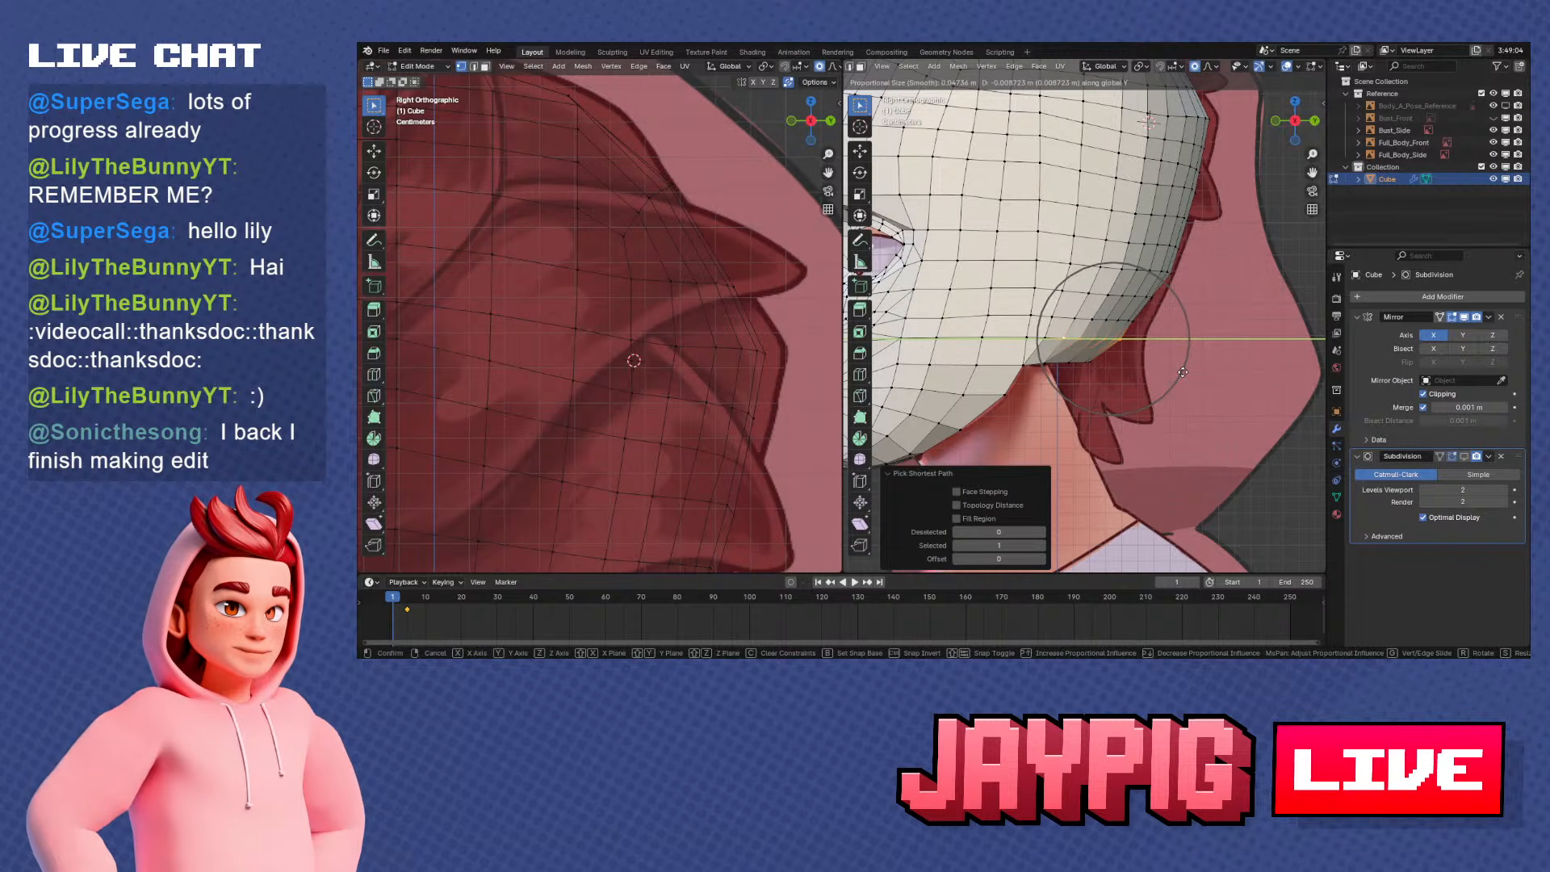
click(1184, 372)
scroll(1184, 372, up, 2)
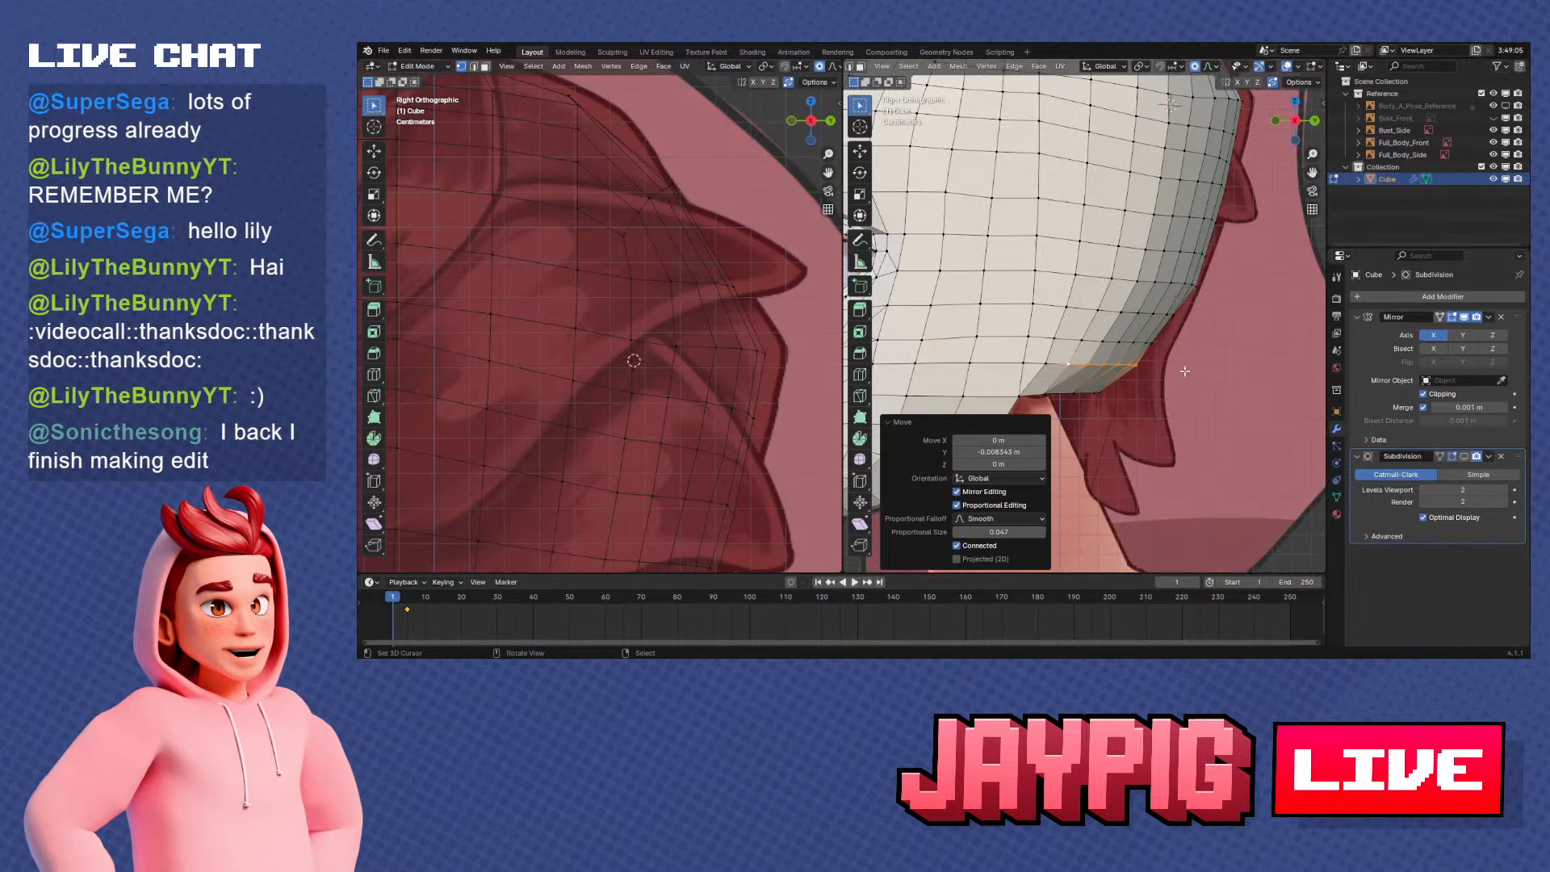
right_click(1158, 341)
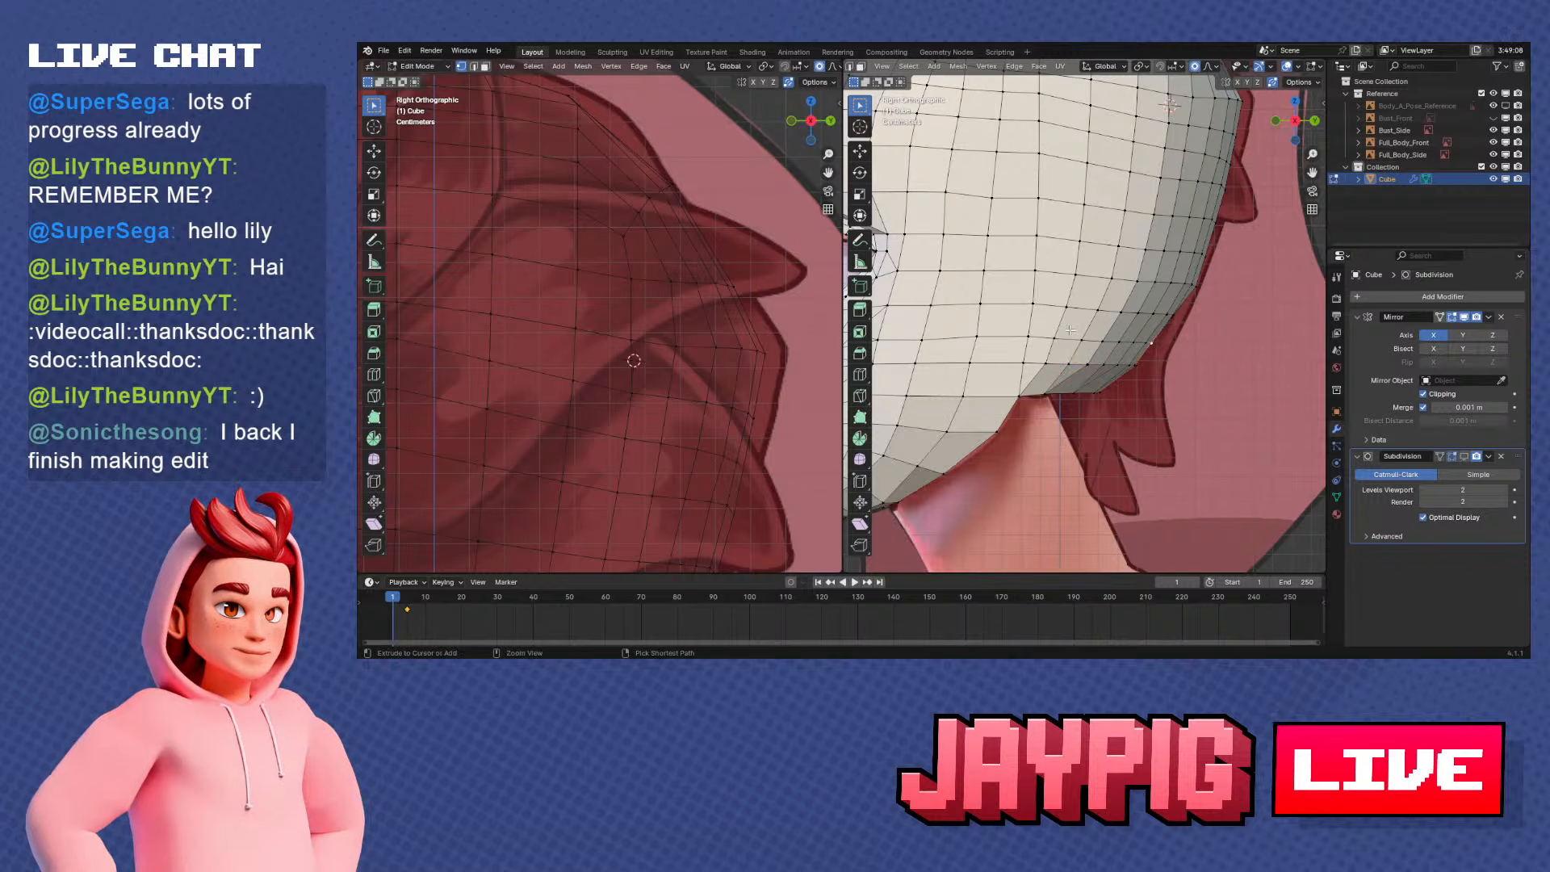
ctrl+right_click(1082, 342)
key(g)
key(y)
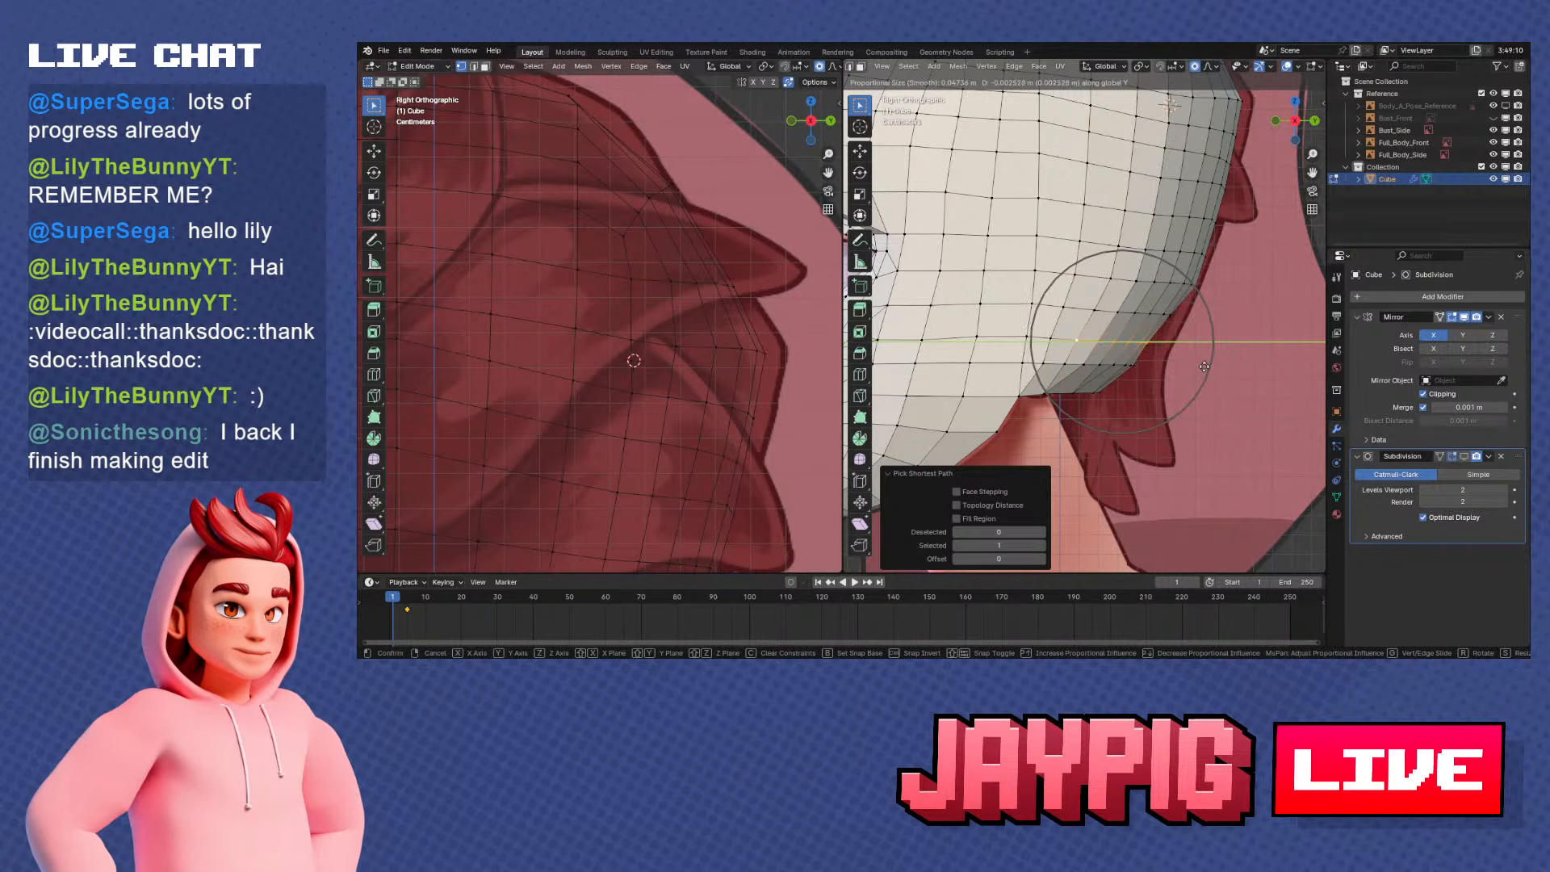
right_click(1205, 366)
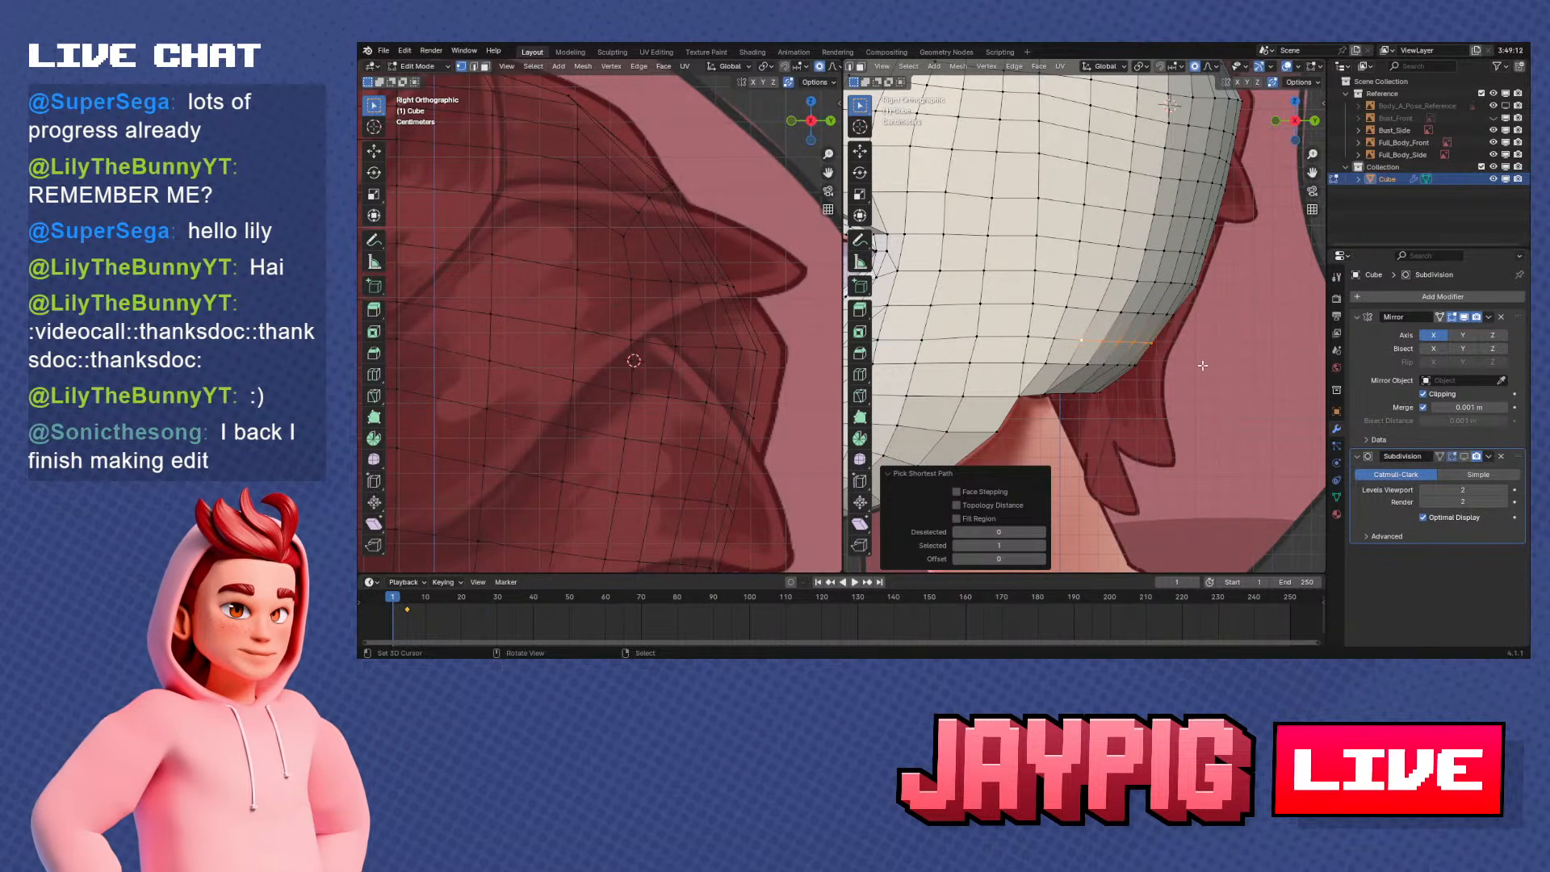
Turn off proportional editing and move a single vertex in the second row above the rim about 0.0016 m along Y
right_click(1054, 338)
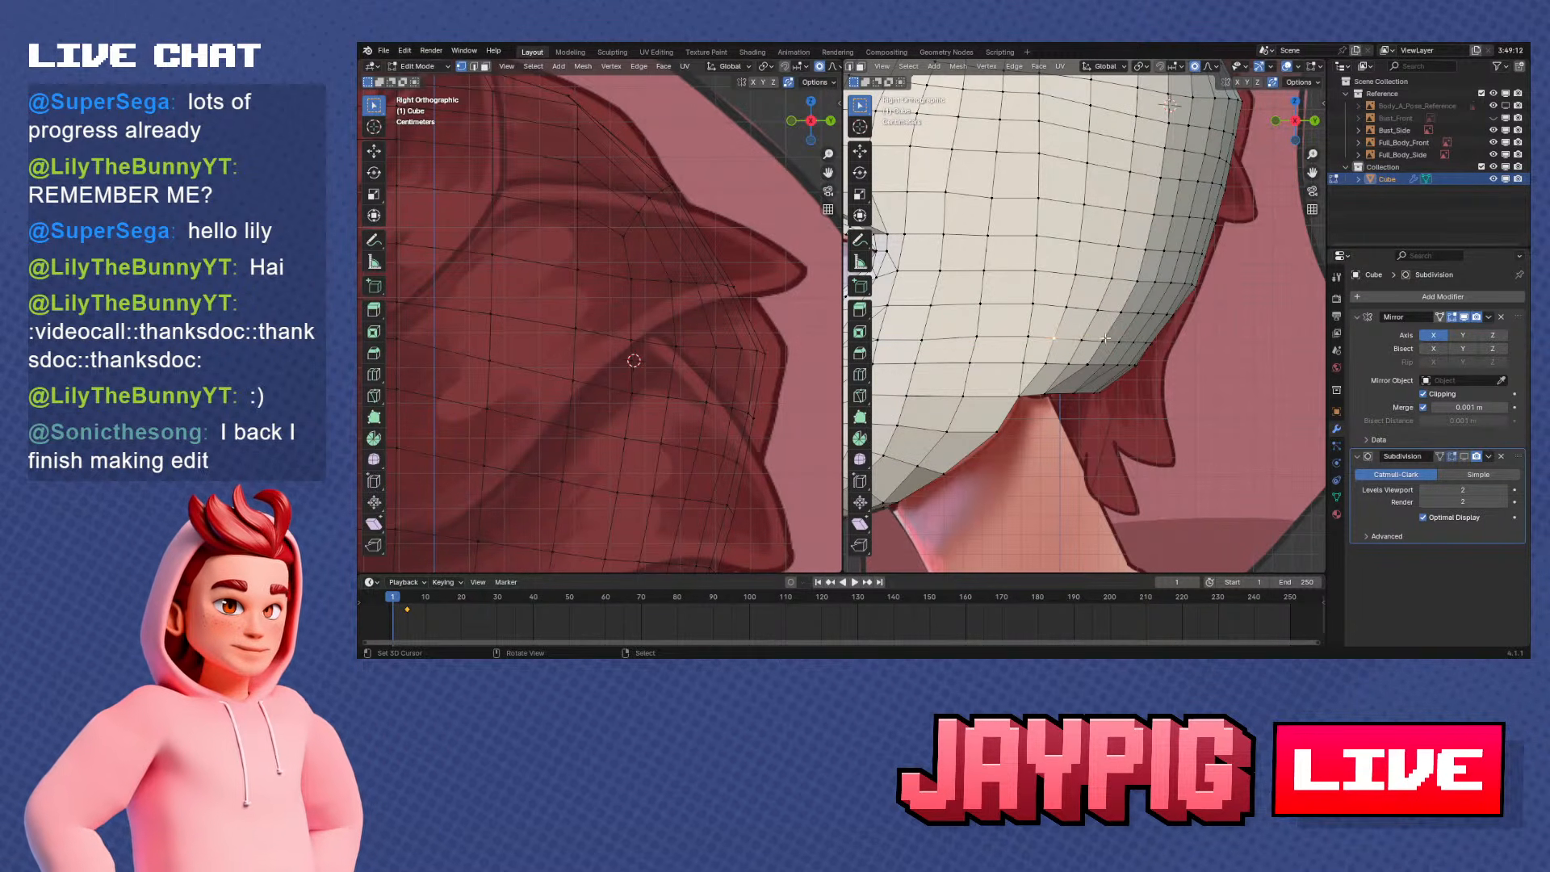
click(1196, 67)
key(g)
key(y)
click(1136, 234)
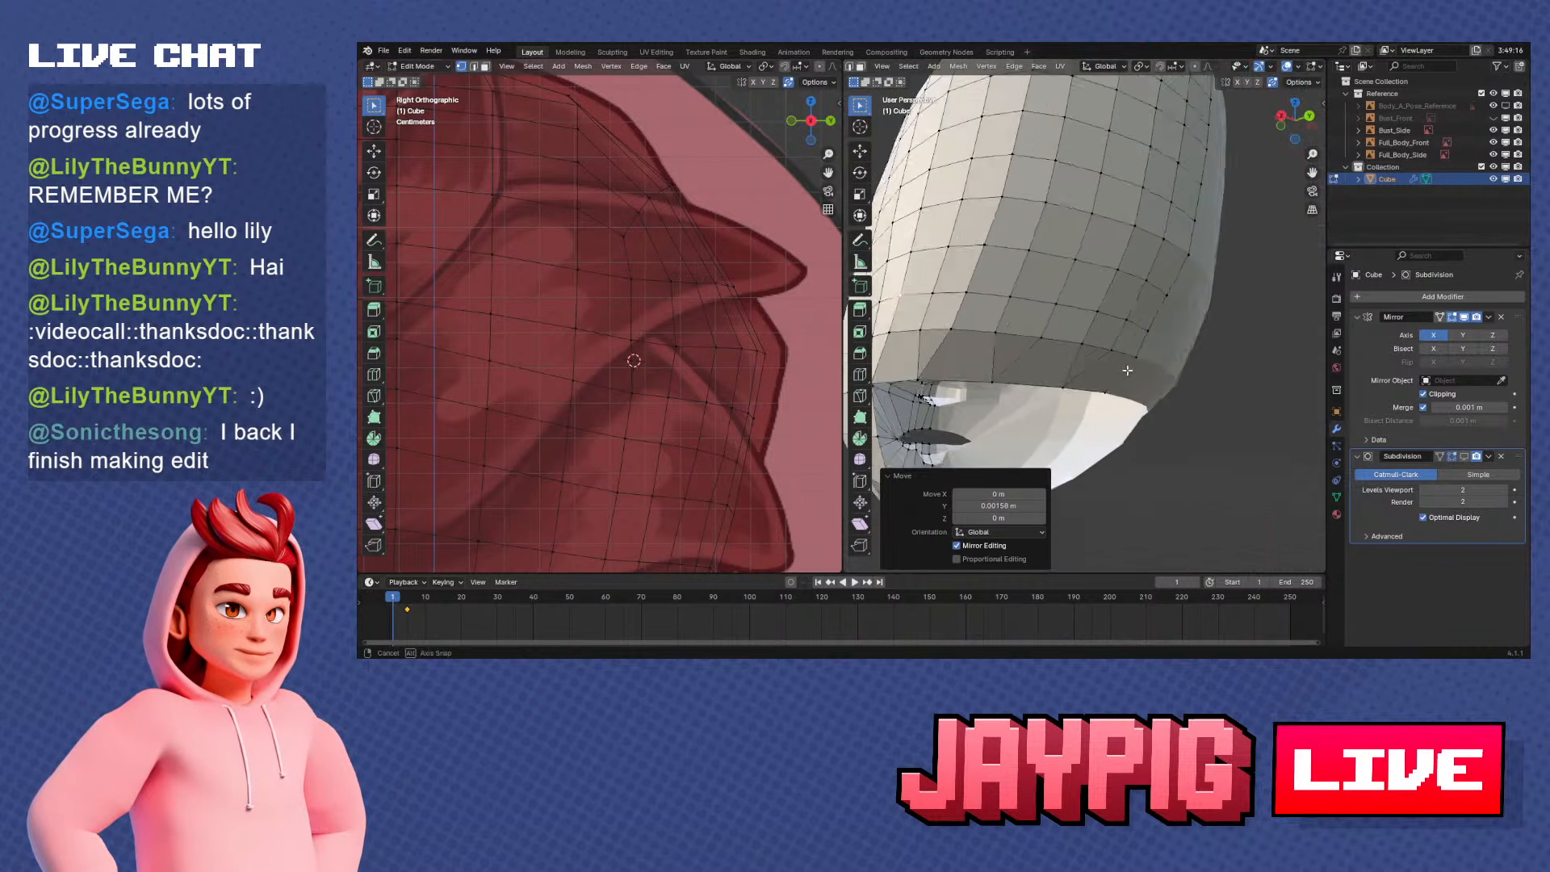
Shift a rear rim vertex behind the neck forward along Y in side view
scroll(1110, 377, down, 3)
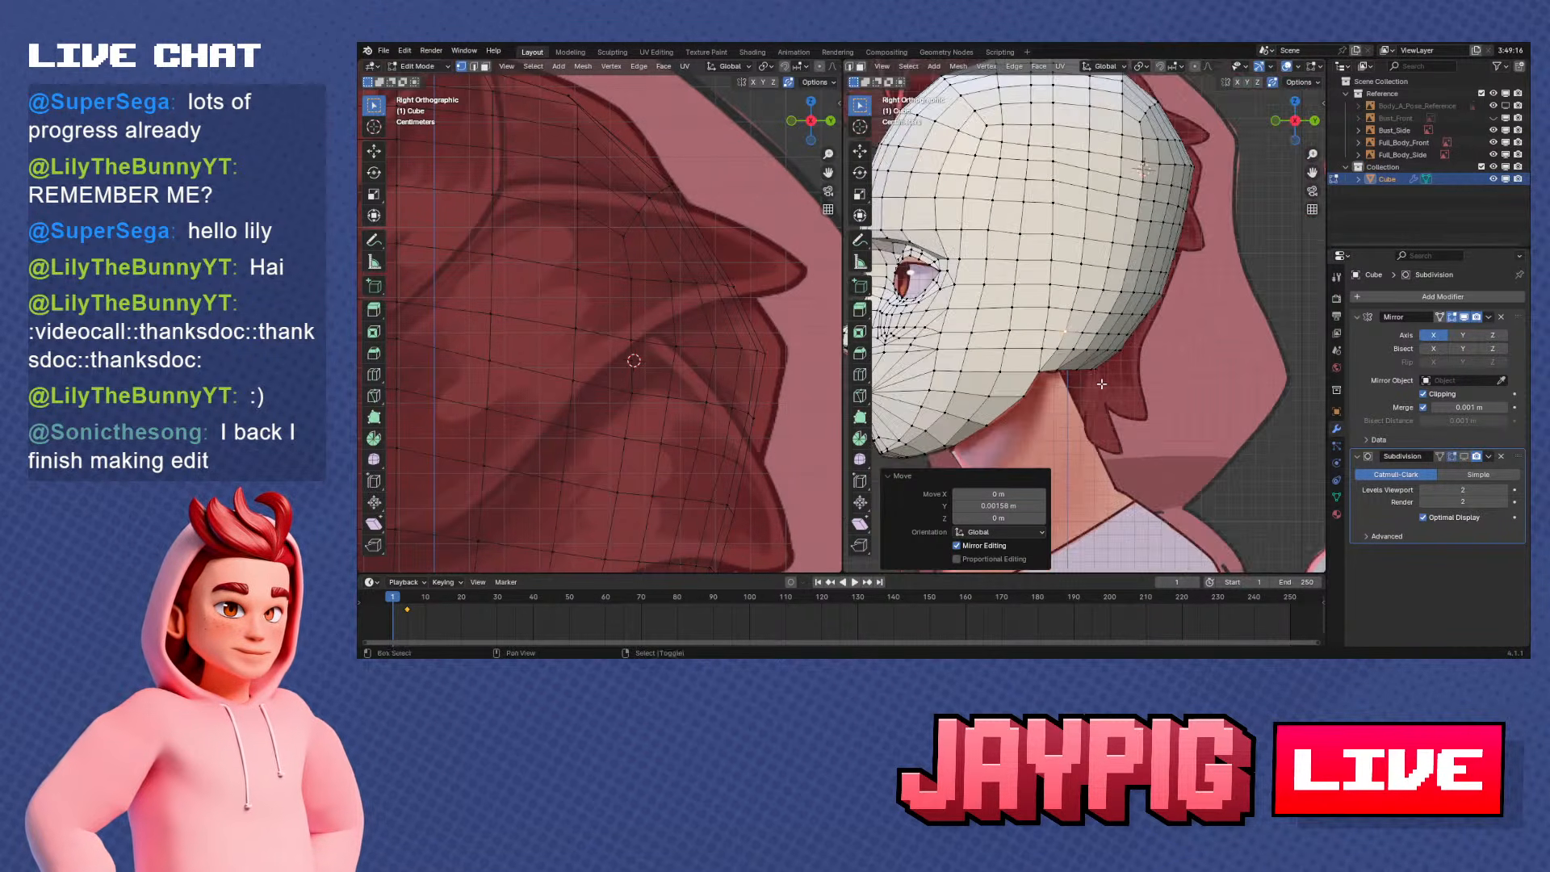
scroll(1090, 347, up, 4)
shift+middle_drag(1087, 347, 1134, 331)
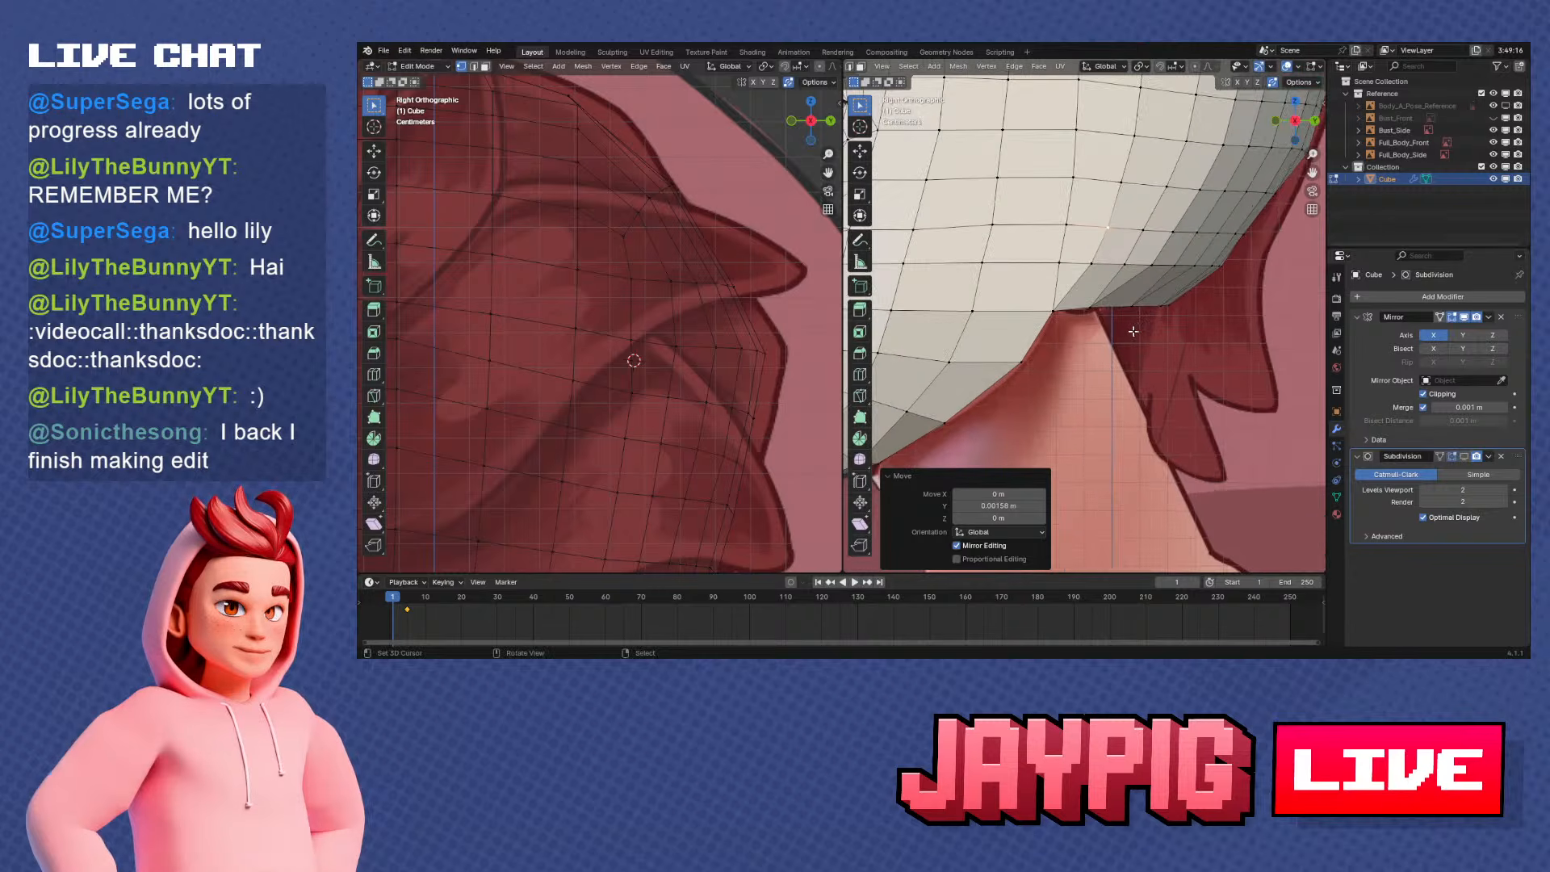
scroll(1102, 318, up, 2)
key(g)
key(y)
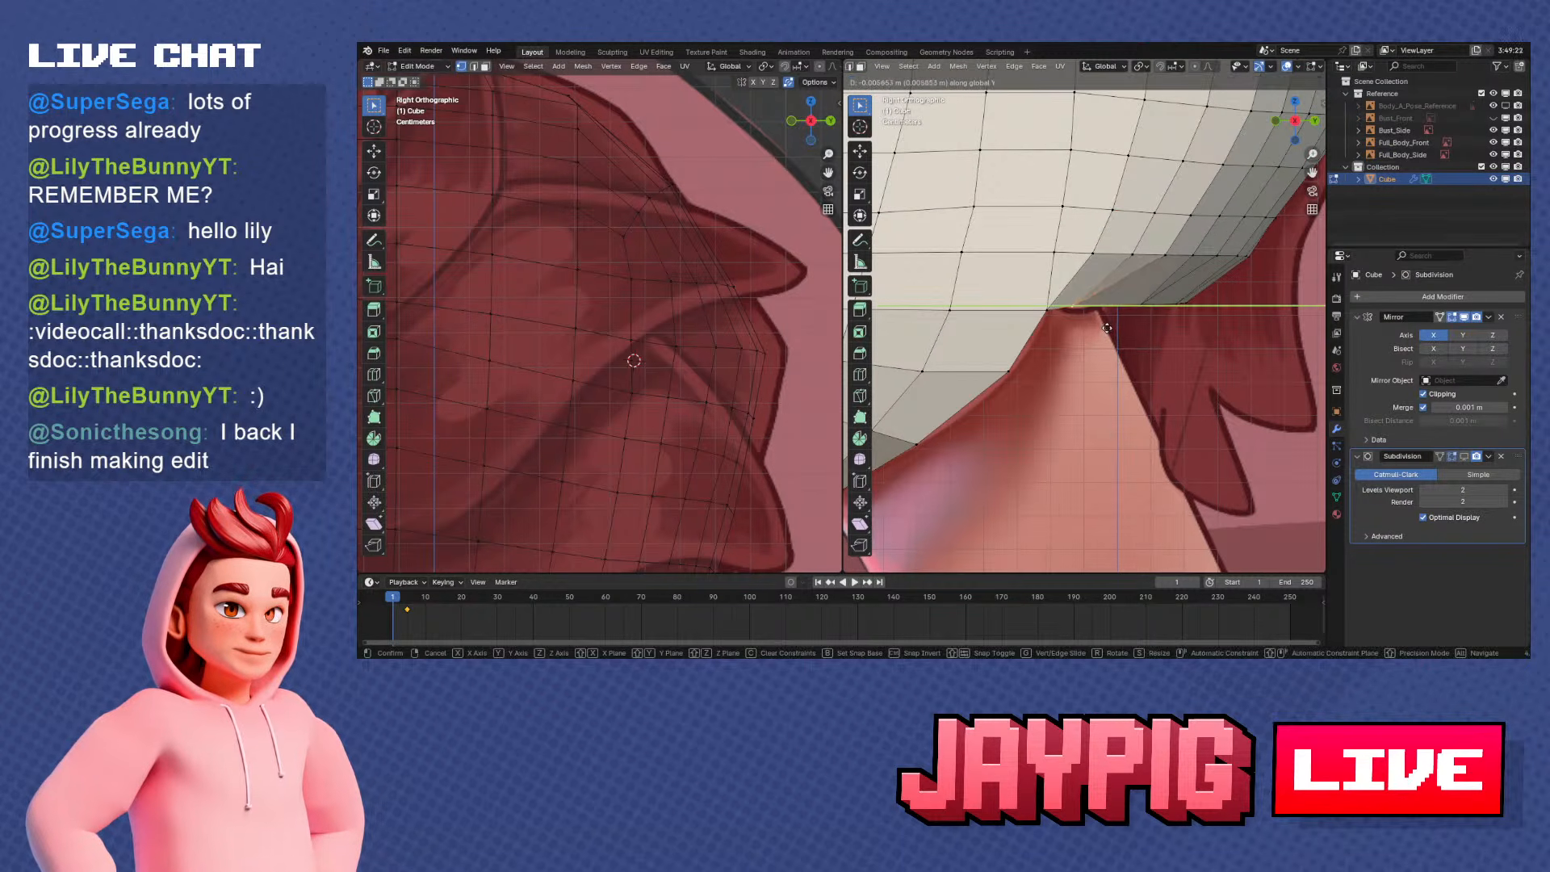
click(1124, 327)
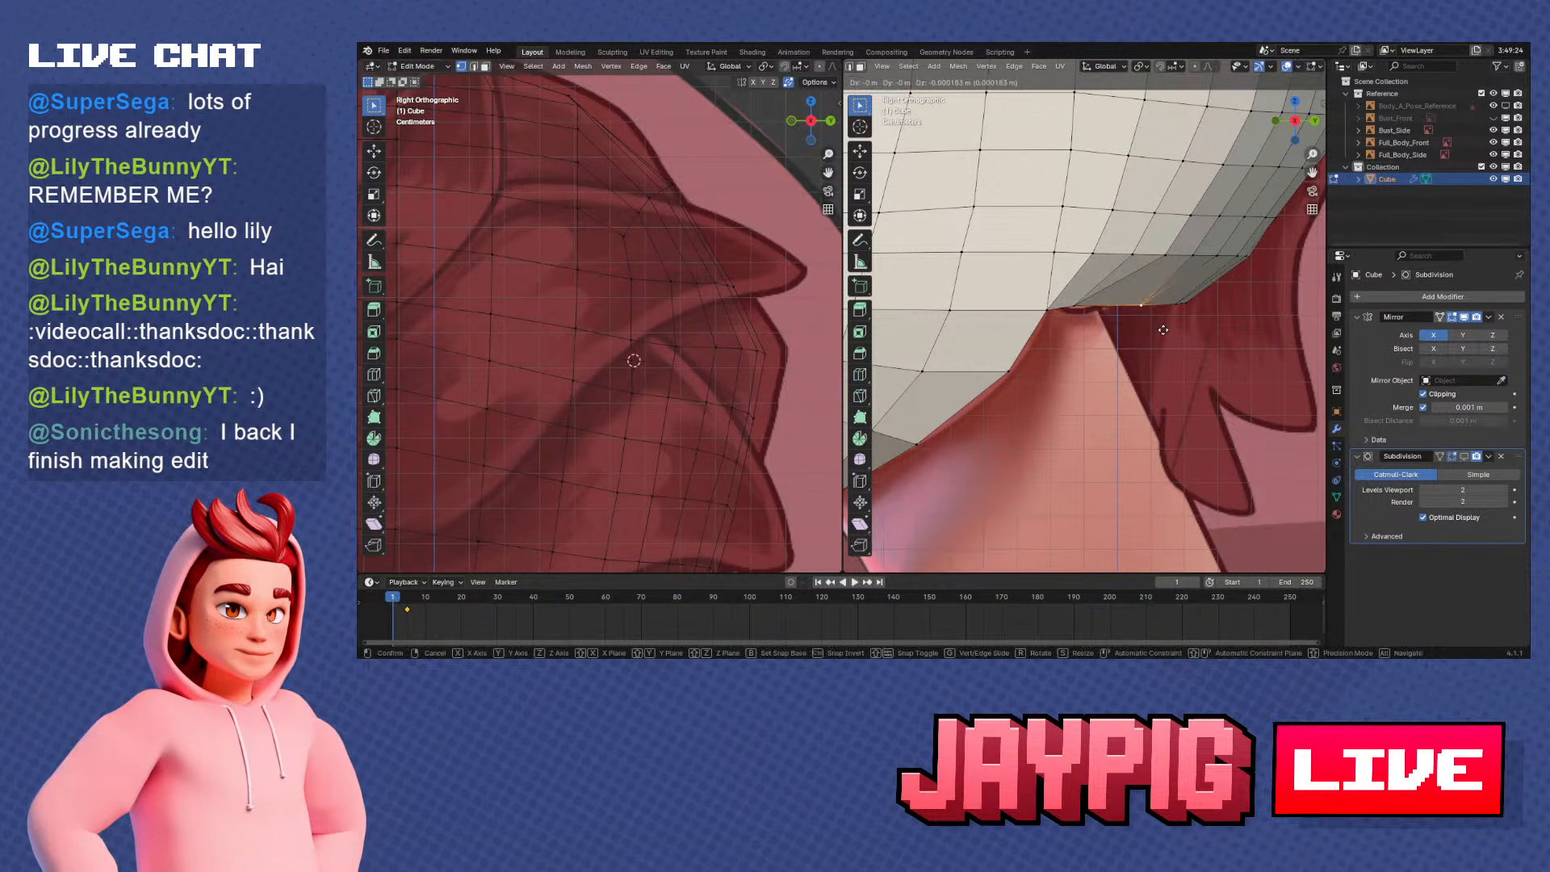
Shift the next two rear rim vertices forward along Y, the last one by about -0.022 m
key(g)
key(y)
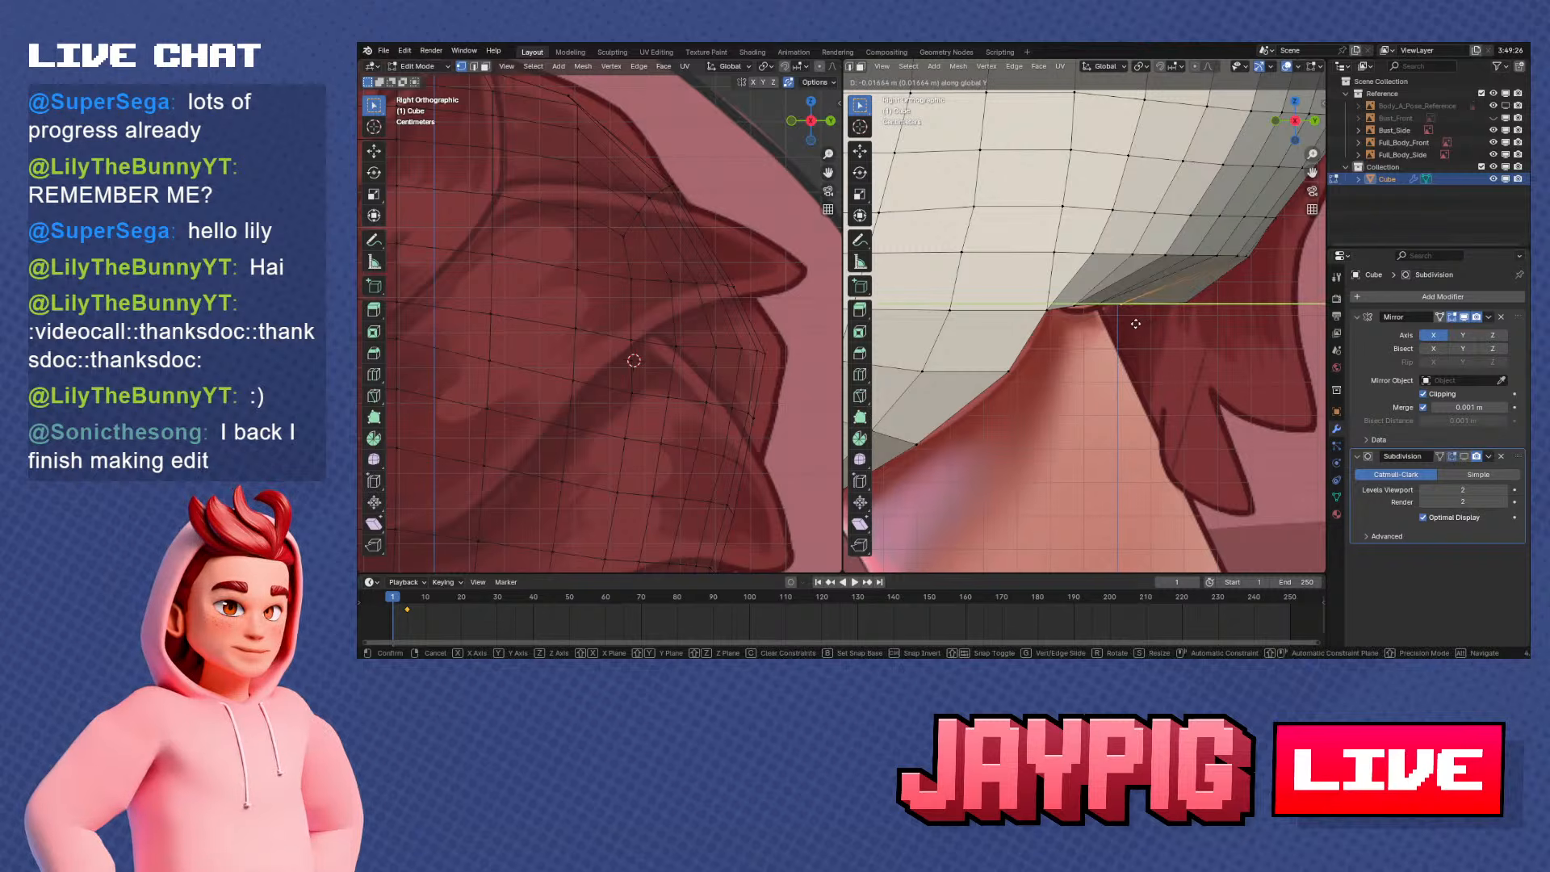
click(1125, 324)
key(g)
key(y)
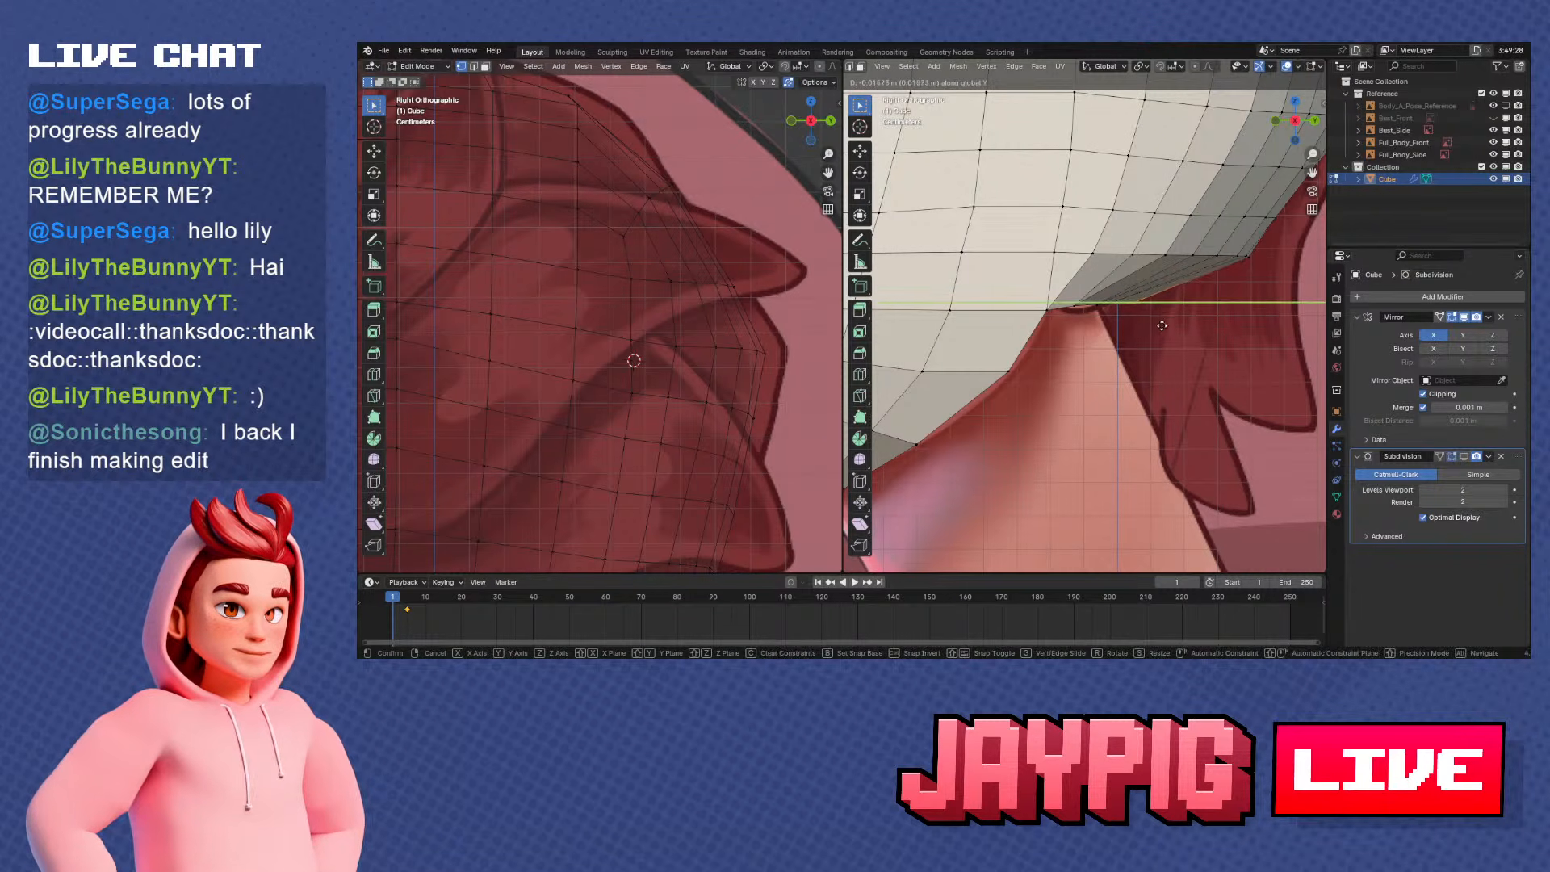
click(1144, 327)
Adjust the height of two neighbouring rim vertices at the top of the neck along Z in side view
middle_drag(1142, 327, 1098, 280)
scroll(1098, 283, down, 5)
scroll(1106, 283, up, 2)
scroll(1098, 279, up, 1)
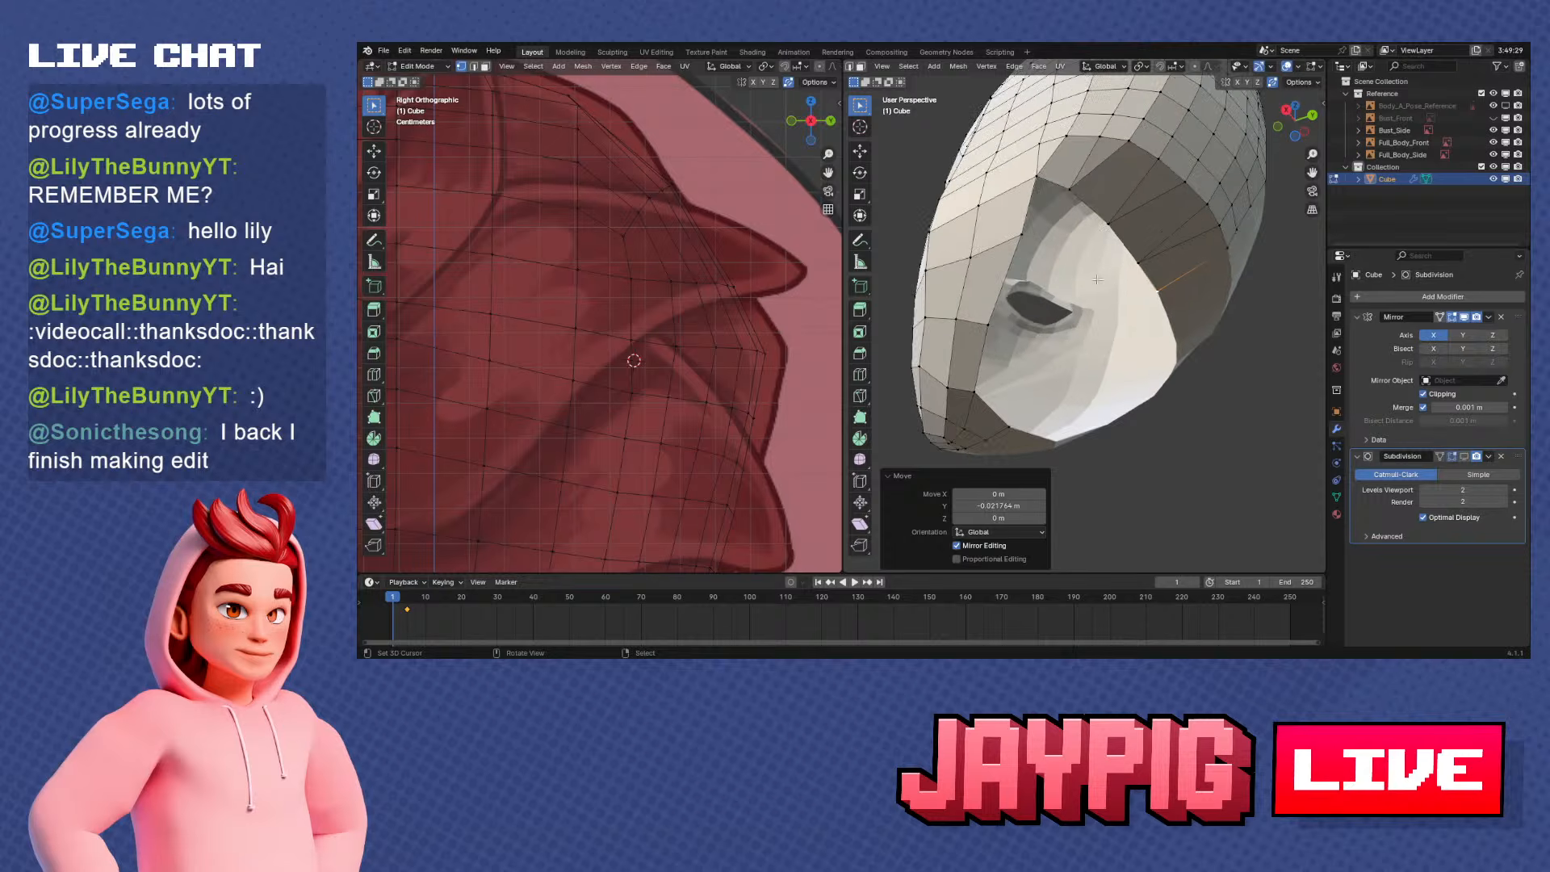
middle_drag(1071, 190, 1190, 356)
scroll(1190, 356, up, 4)
key(KP_1)
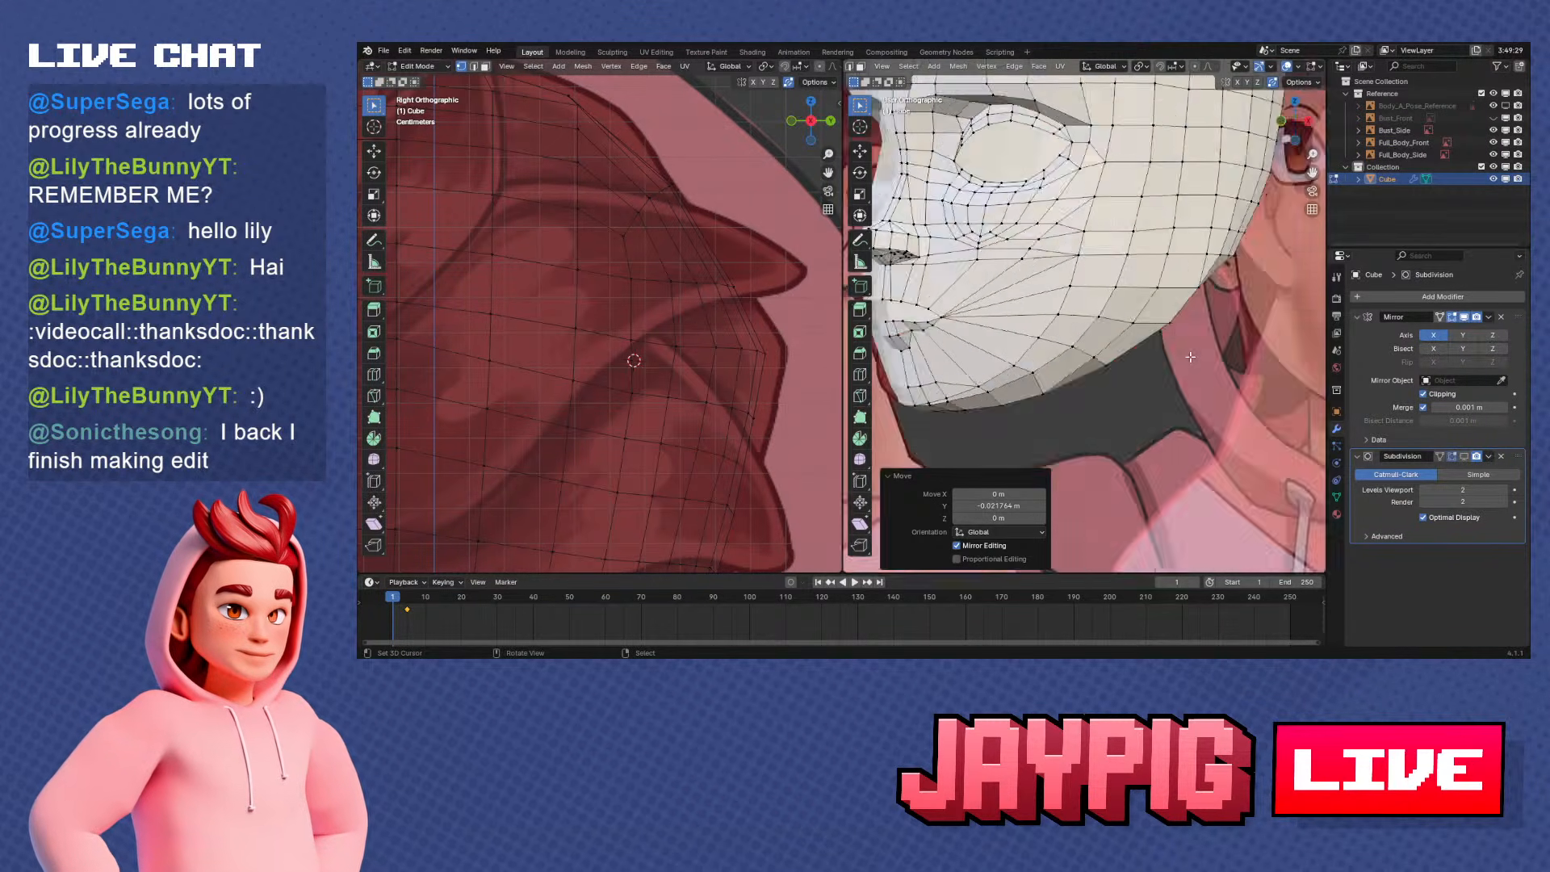
key(KP_3)
scroll(1183, 355, up, 6)
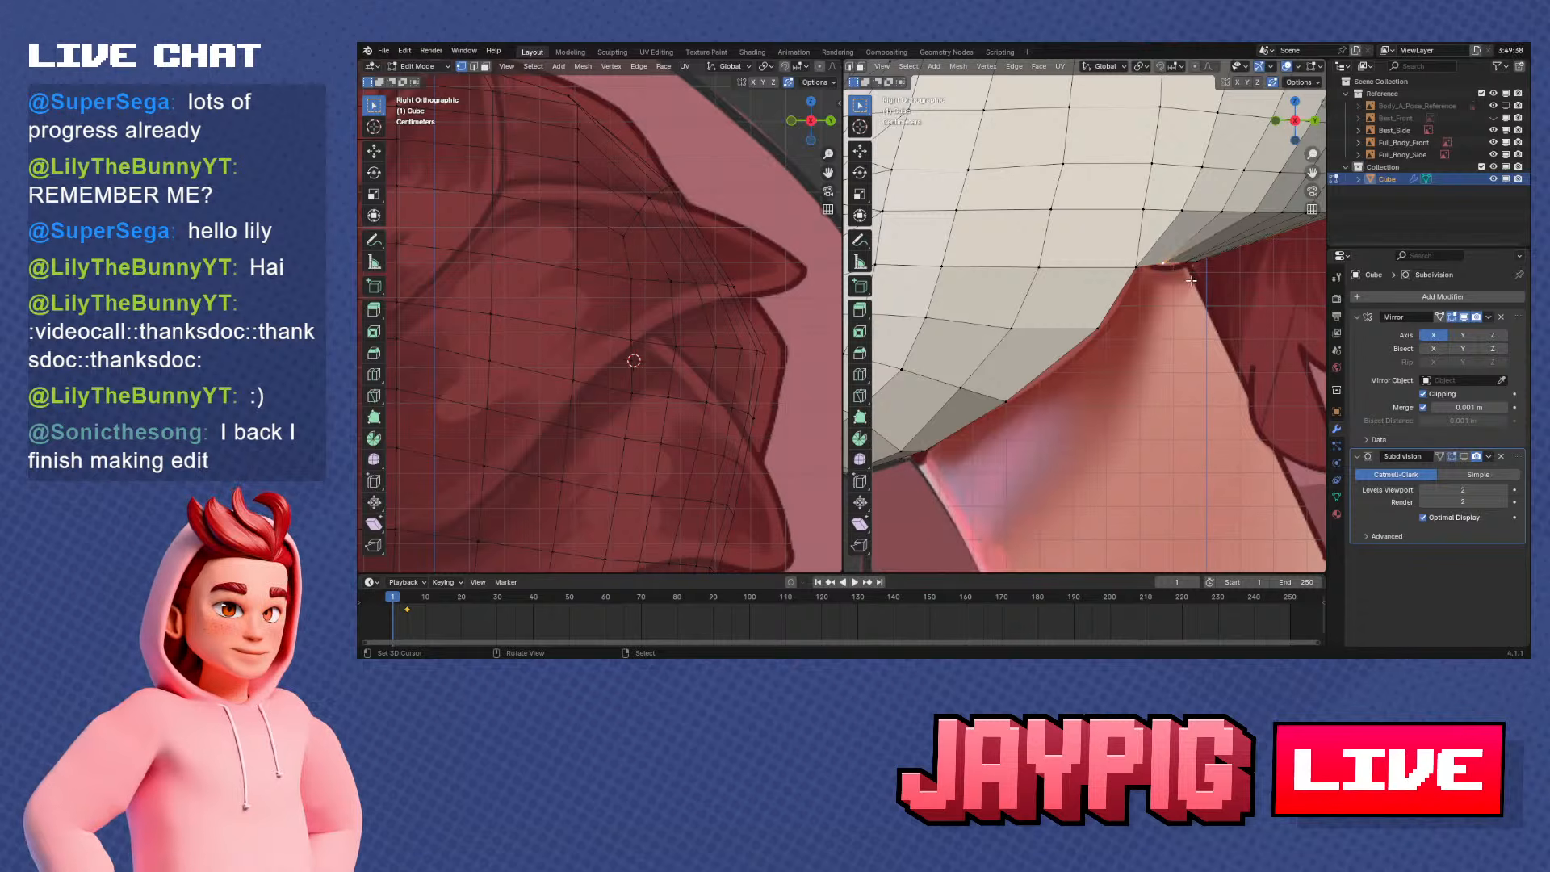
scroll(1157, 307, up, 2)
key(g)
key(z)
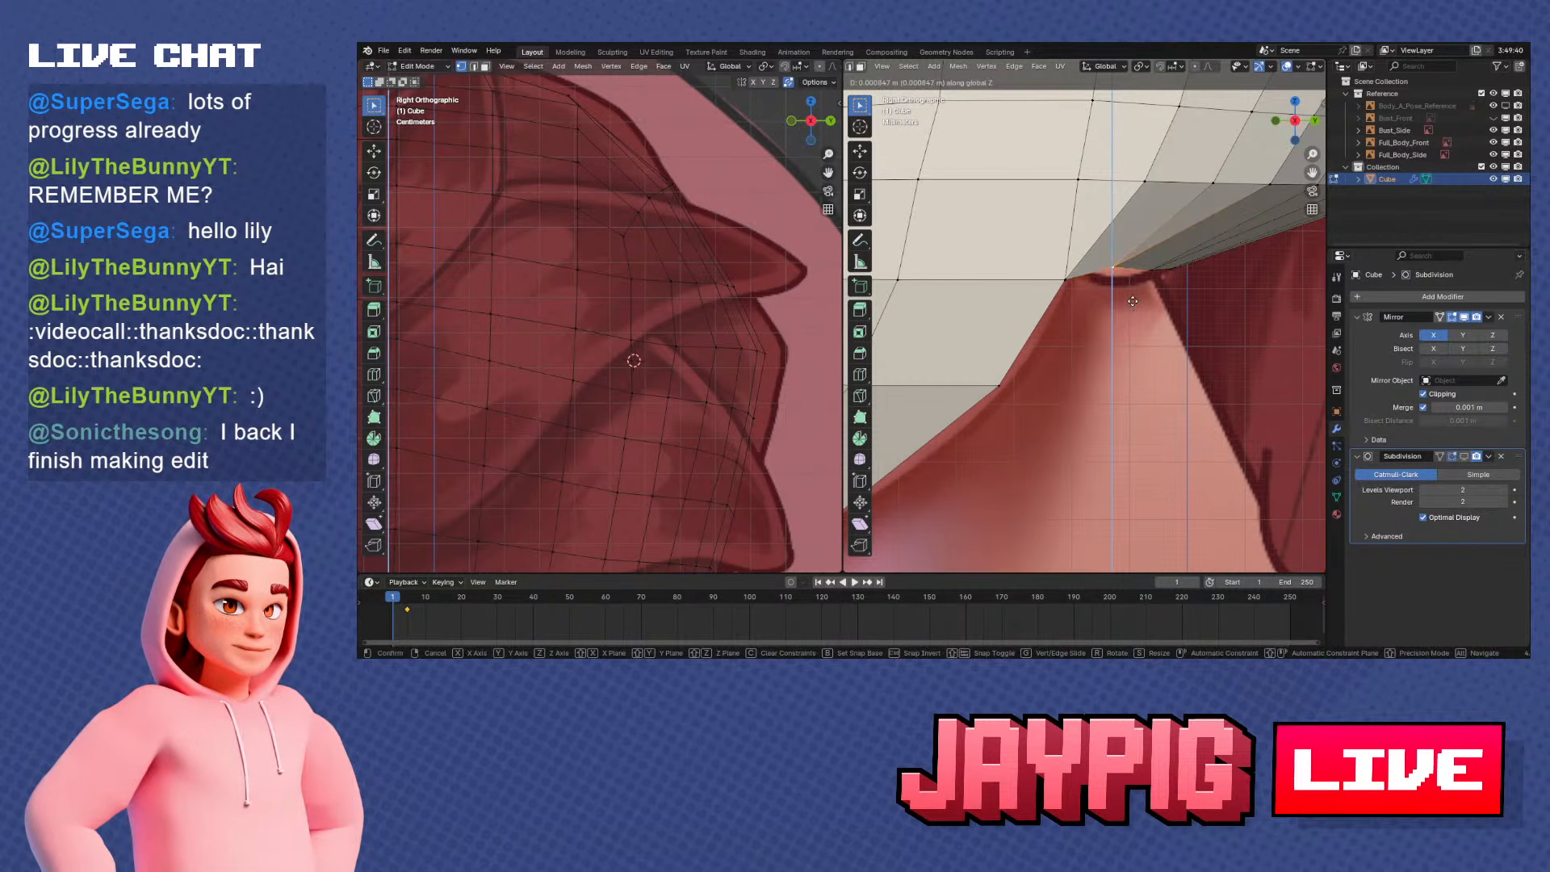
click(1182, 281)
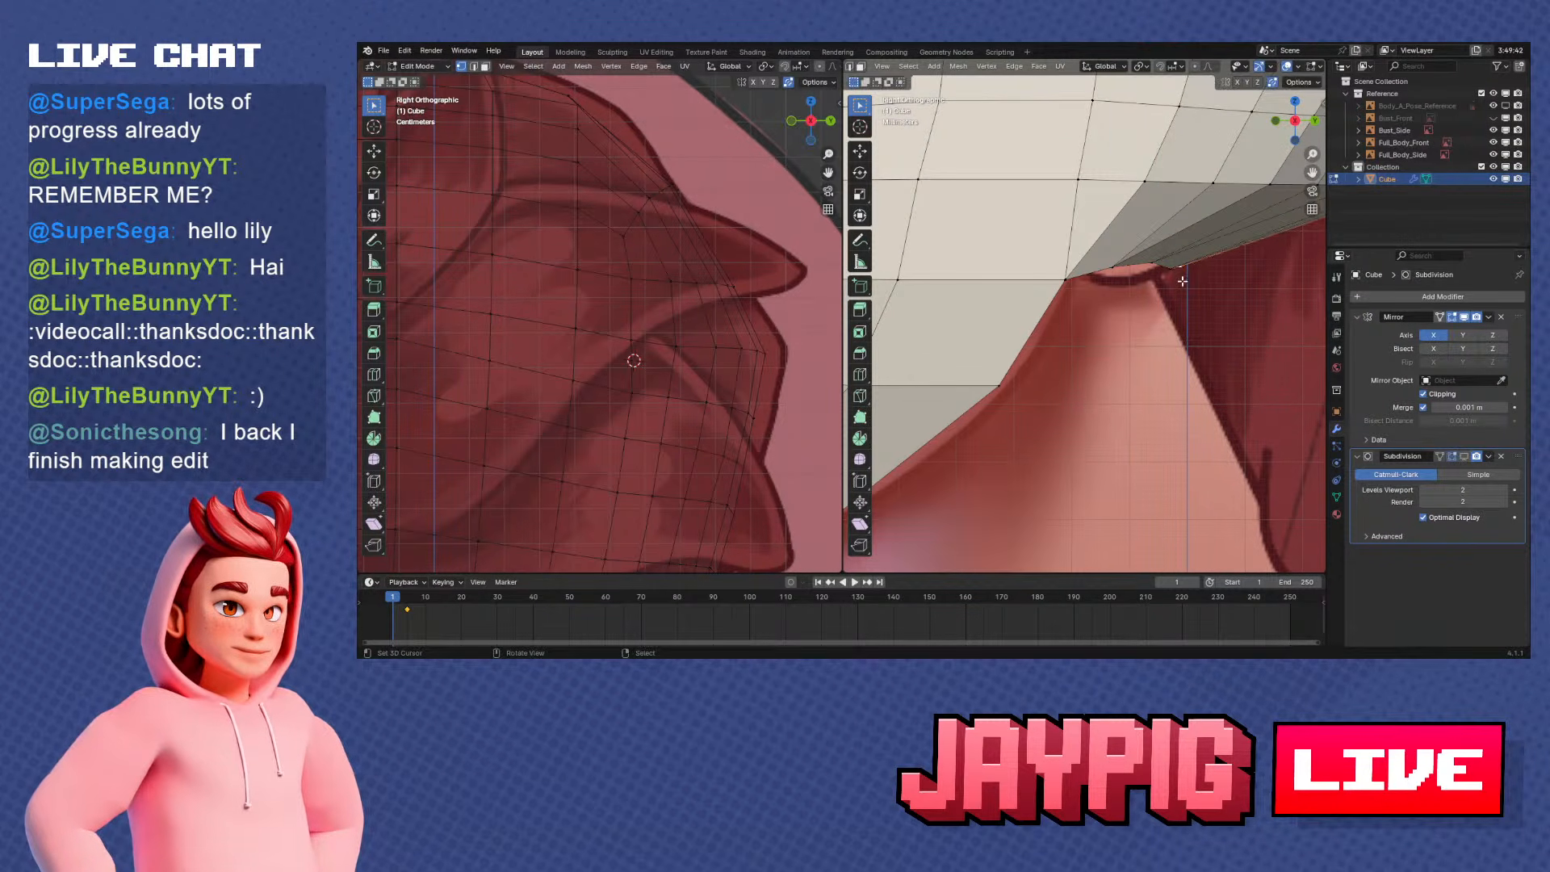
key(g)
key(z)
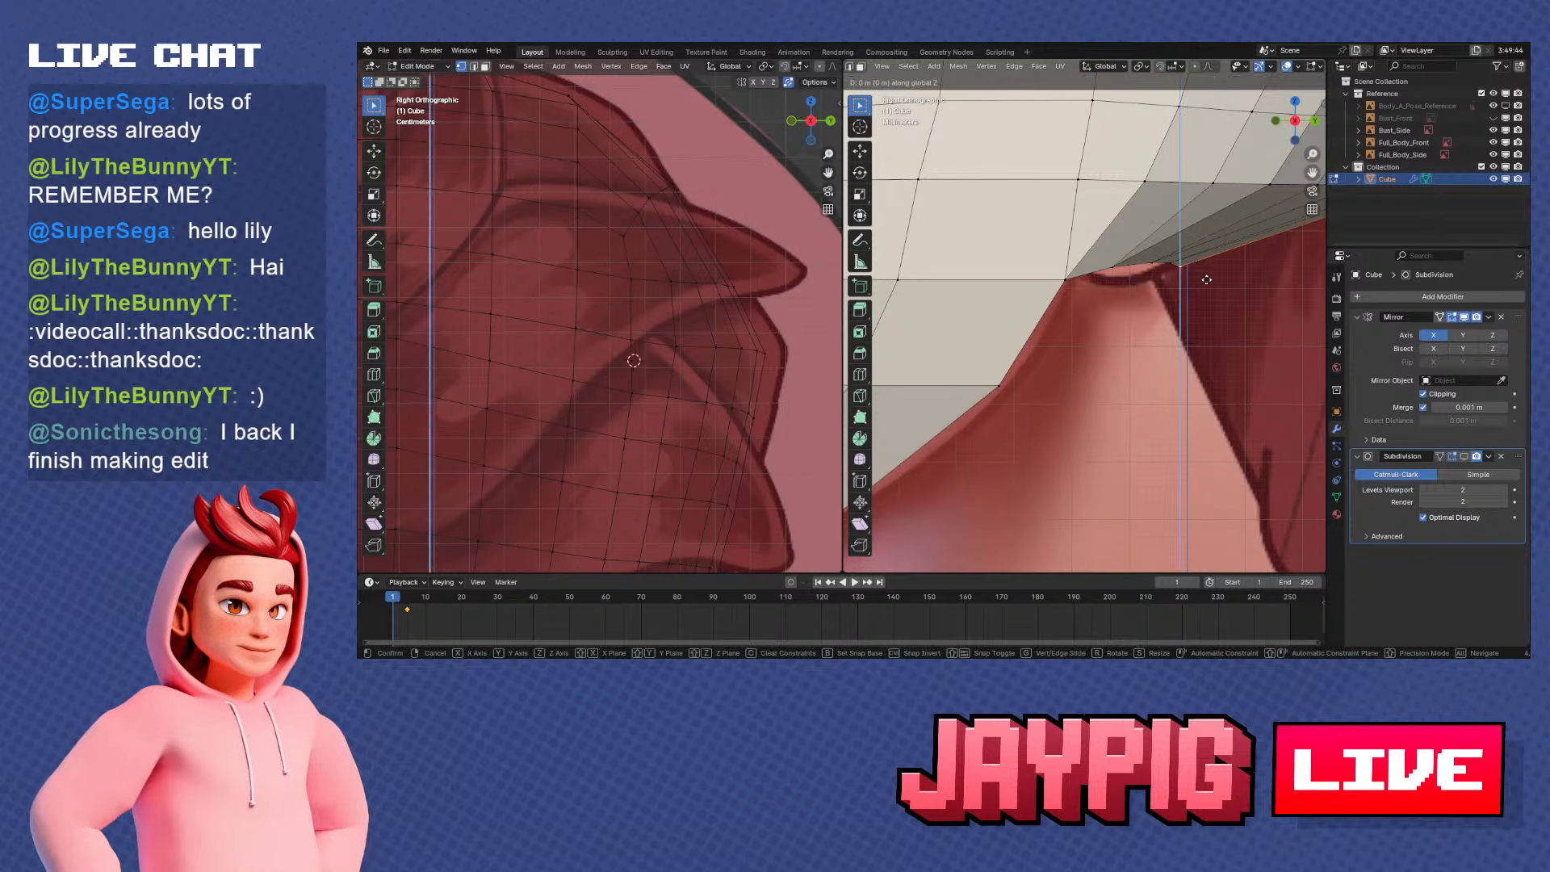
click(1207, 278)
Select the path of vertices along the lower back row just above the opening's rear rim
middle_drag(1206, 281, 1162, 371)
scroll(1140, 254, down, 4)
click(1051, 284)
middle_drag(1127, 304, 1091, 305)
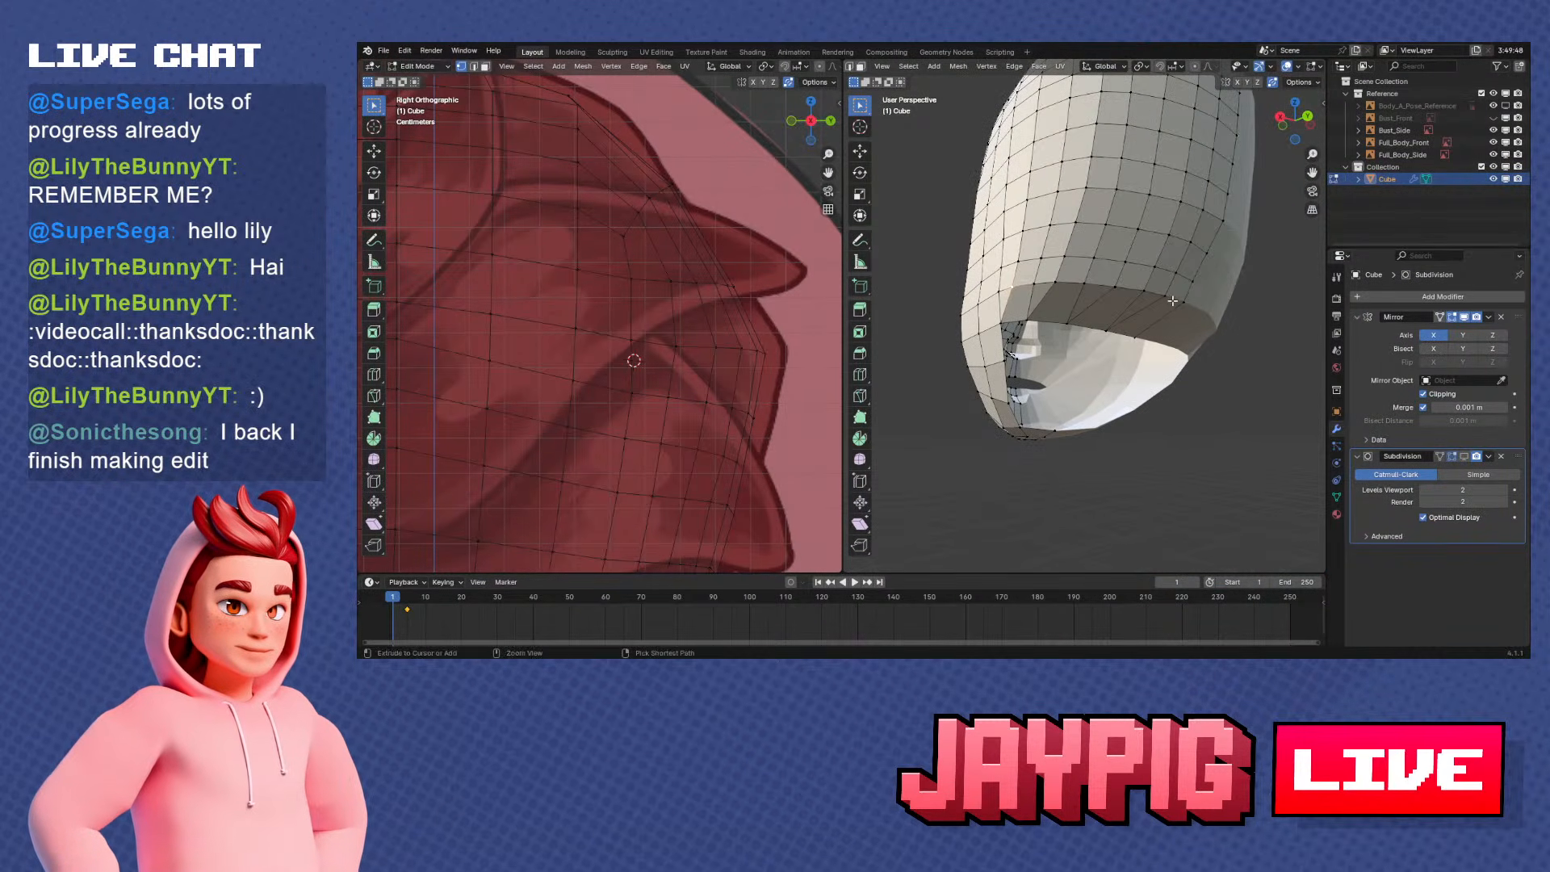
ctrl+right_click(1180, 302)
key(KP_1)
key(KP_3)
scroll(1219, 331, up, 2)
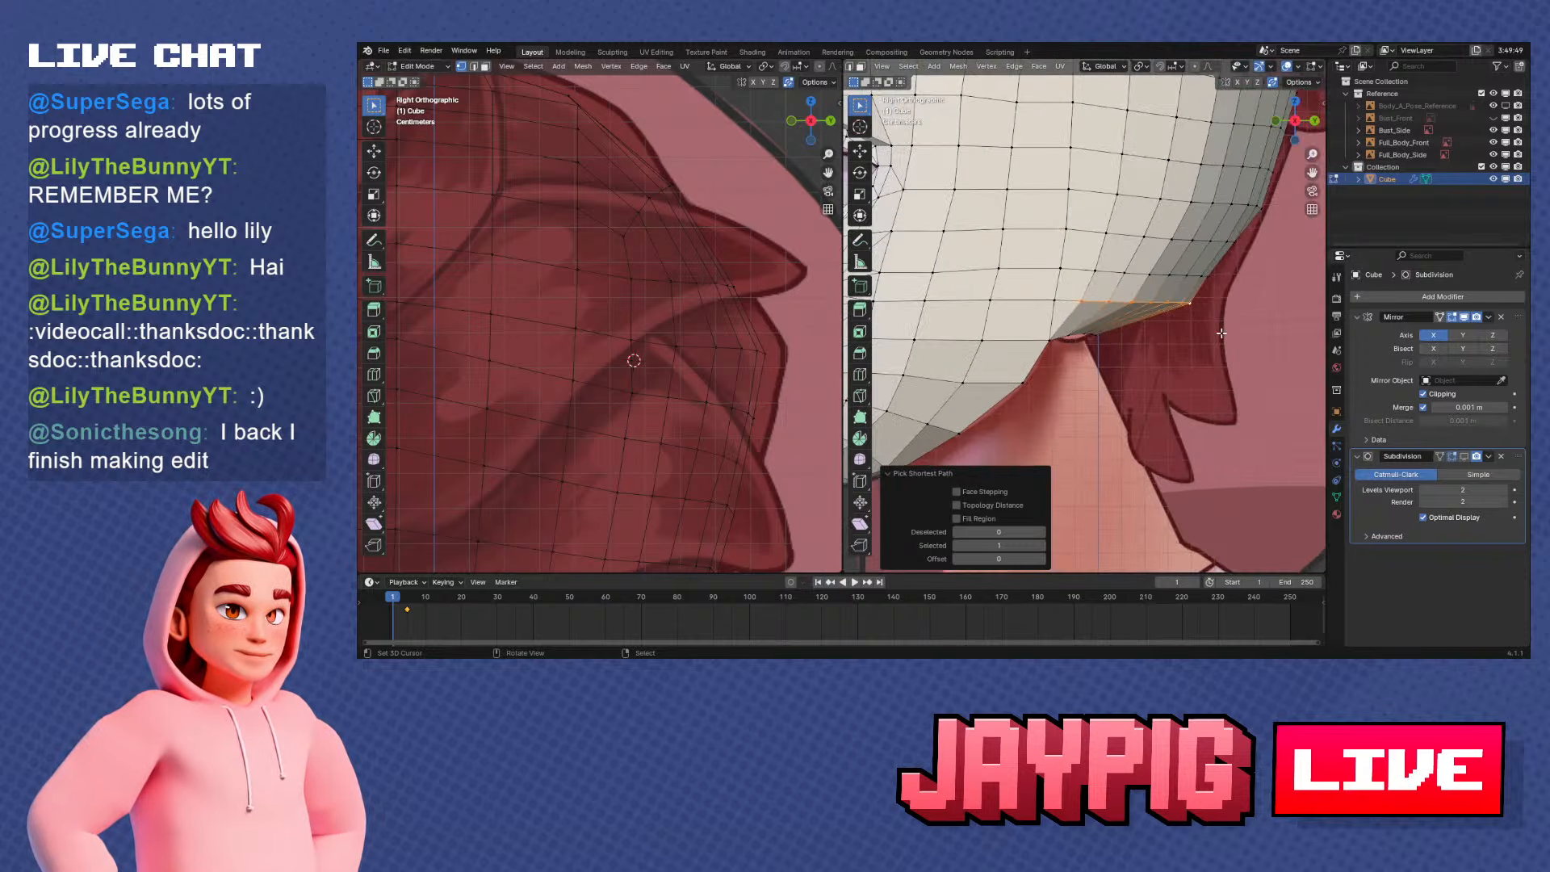
Try to move the selected row above the rear rim in side view, and undo the move
key(g)
click(1212, 339)
key(ctrl+z)
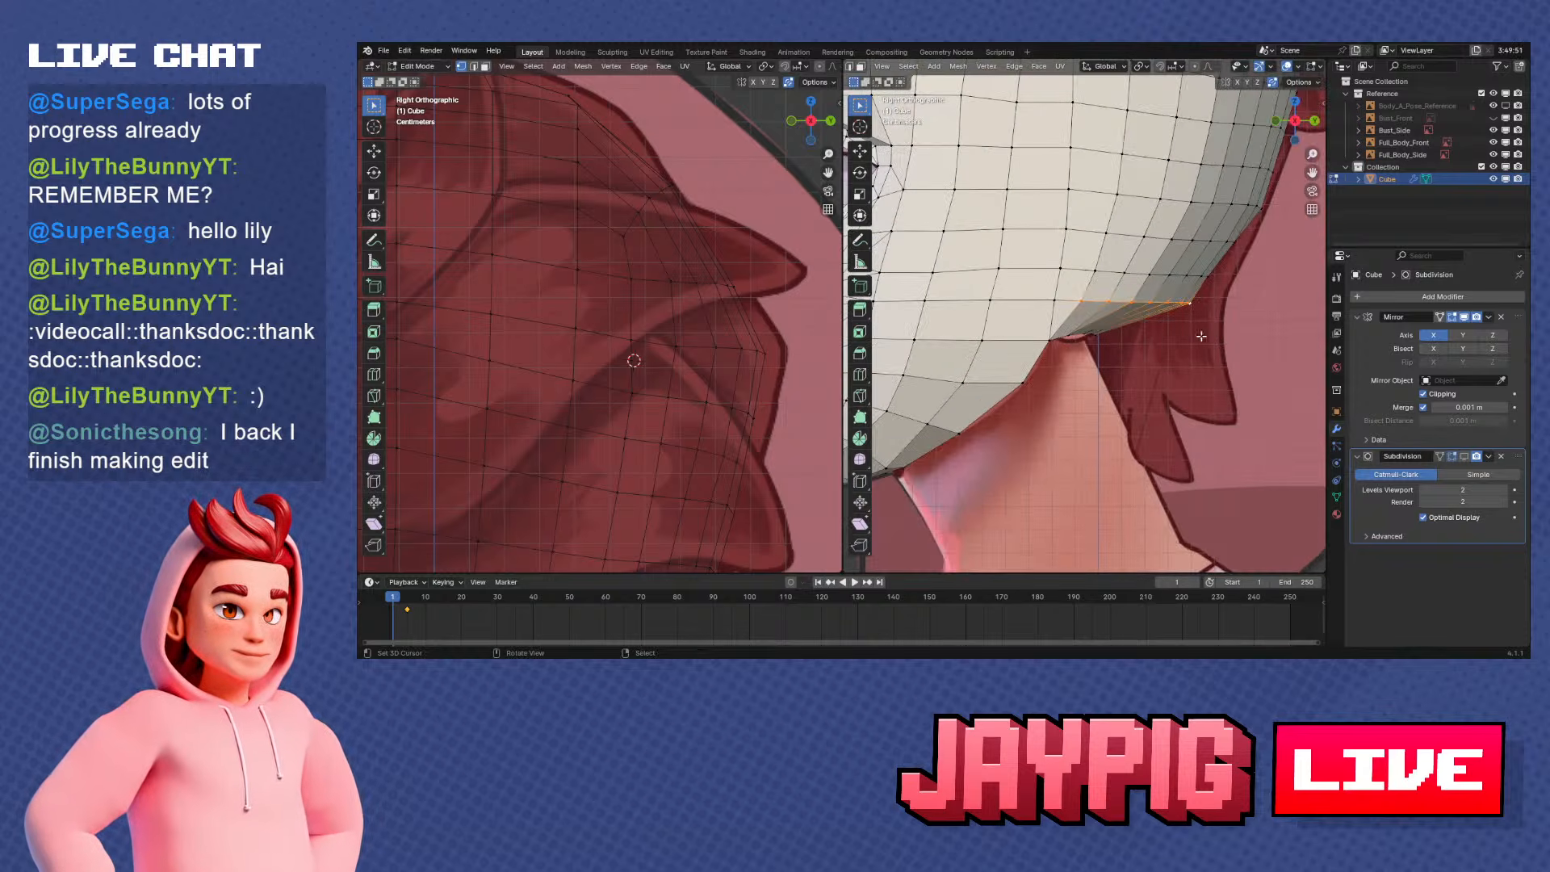
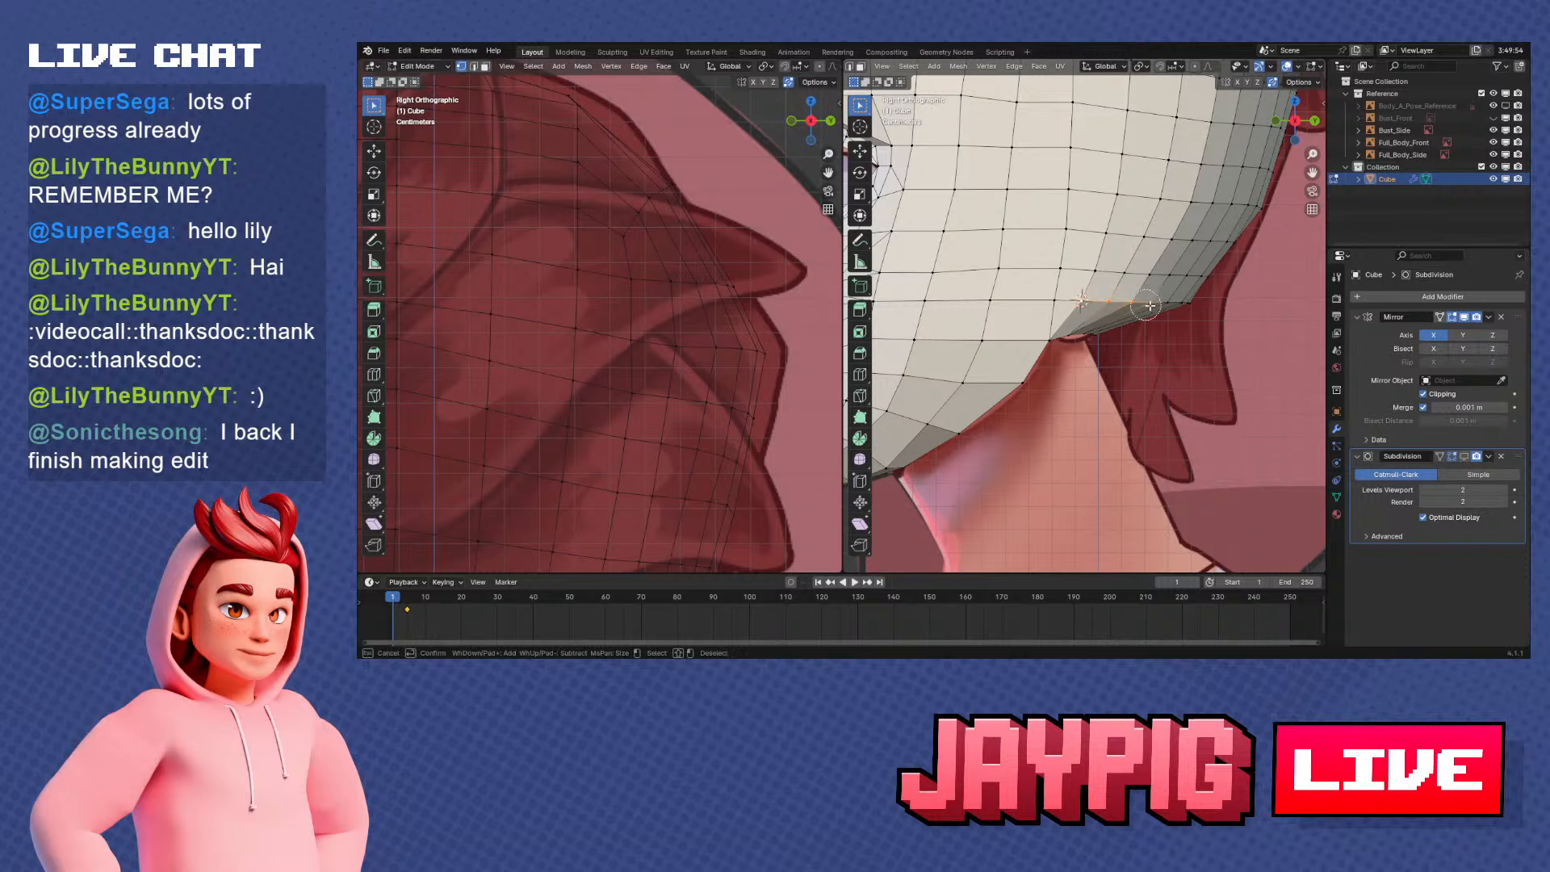
Rotate the lowest edge row at the back of the head by about 10.7° around the 3D Cursor pivot
middle_drag(1201, 310, 1140, 333)
key(g)
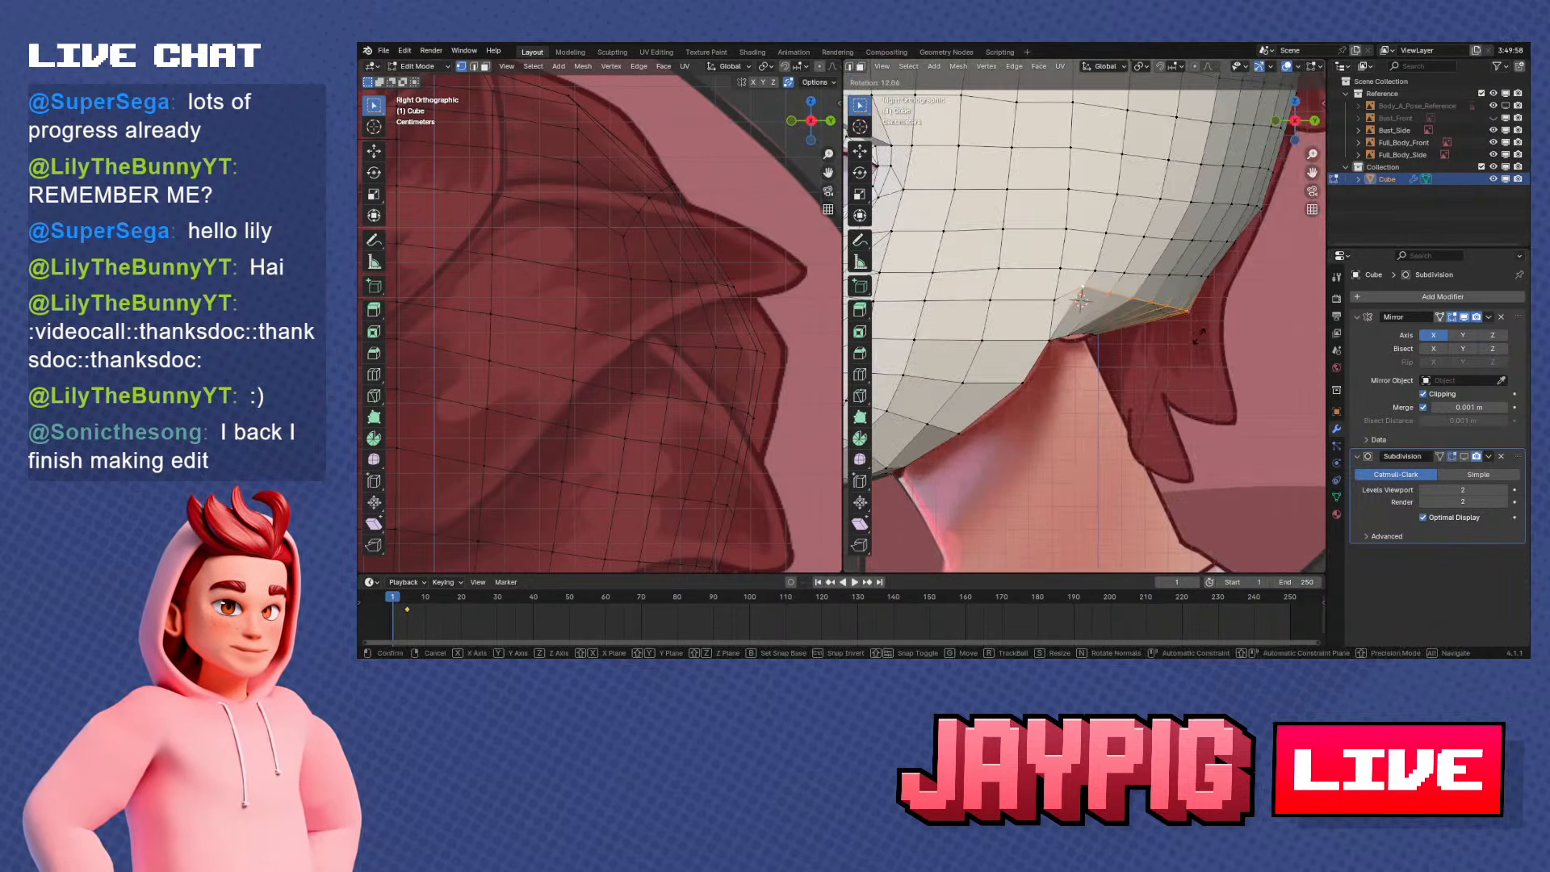
right_click(1106, 111)
click(1146, 68)
click(1151, 108)
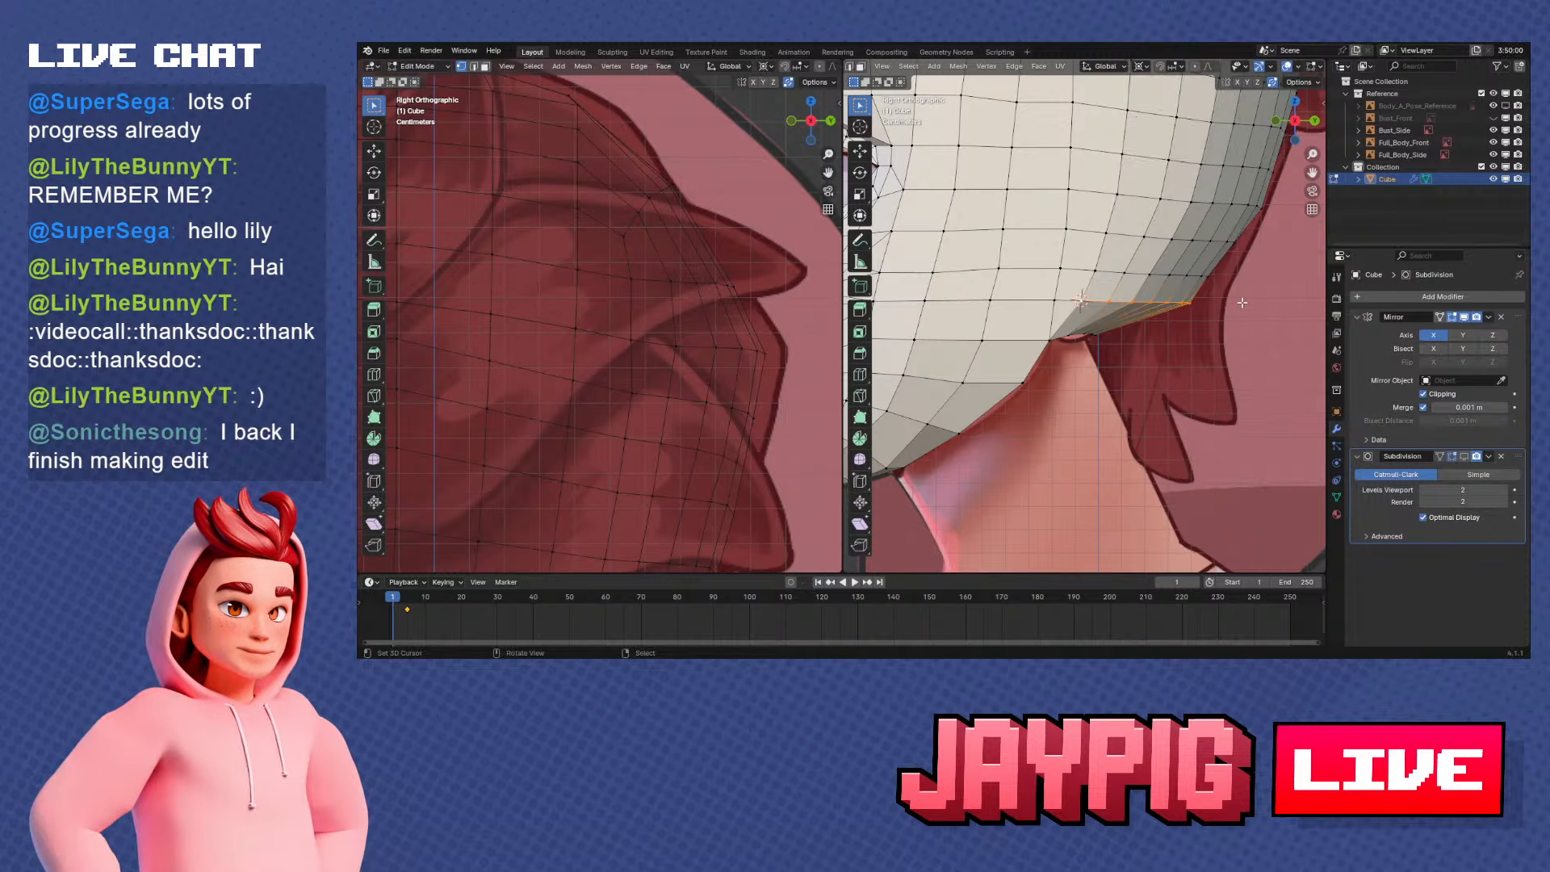
key(r)
click(1224, 331)
Scale the lowest back-of-head edge row to about 0.649 along Y and rotate it to fit the nape outline
key(s)
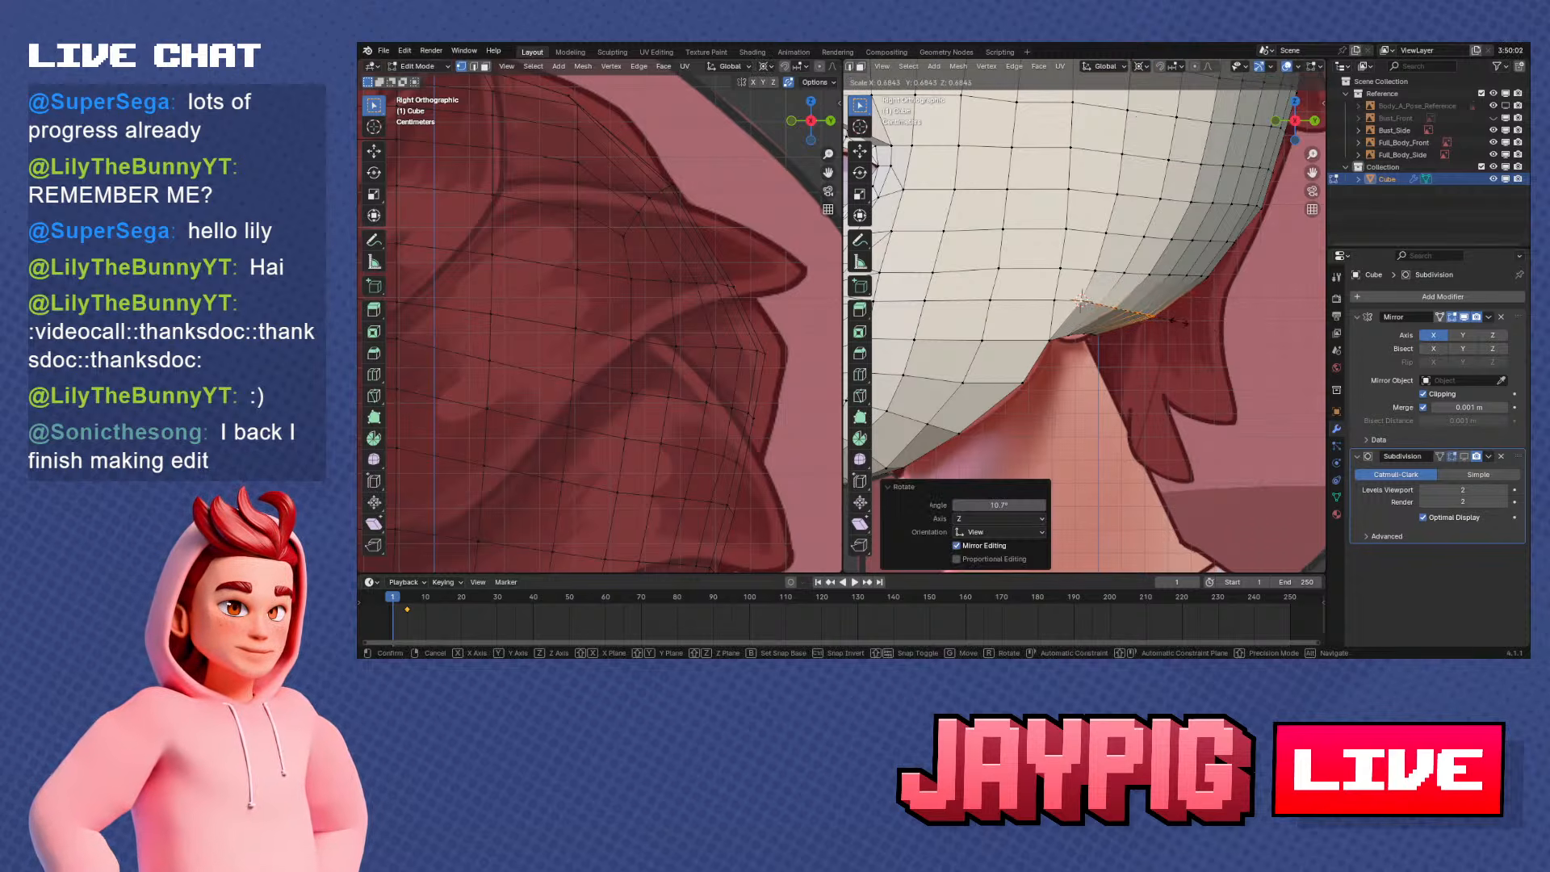
click(1079, 300)
middle_drag(1080, 300, 1210, 321)
key(KP_3)
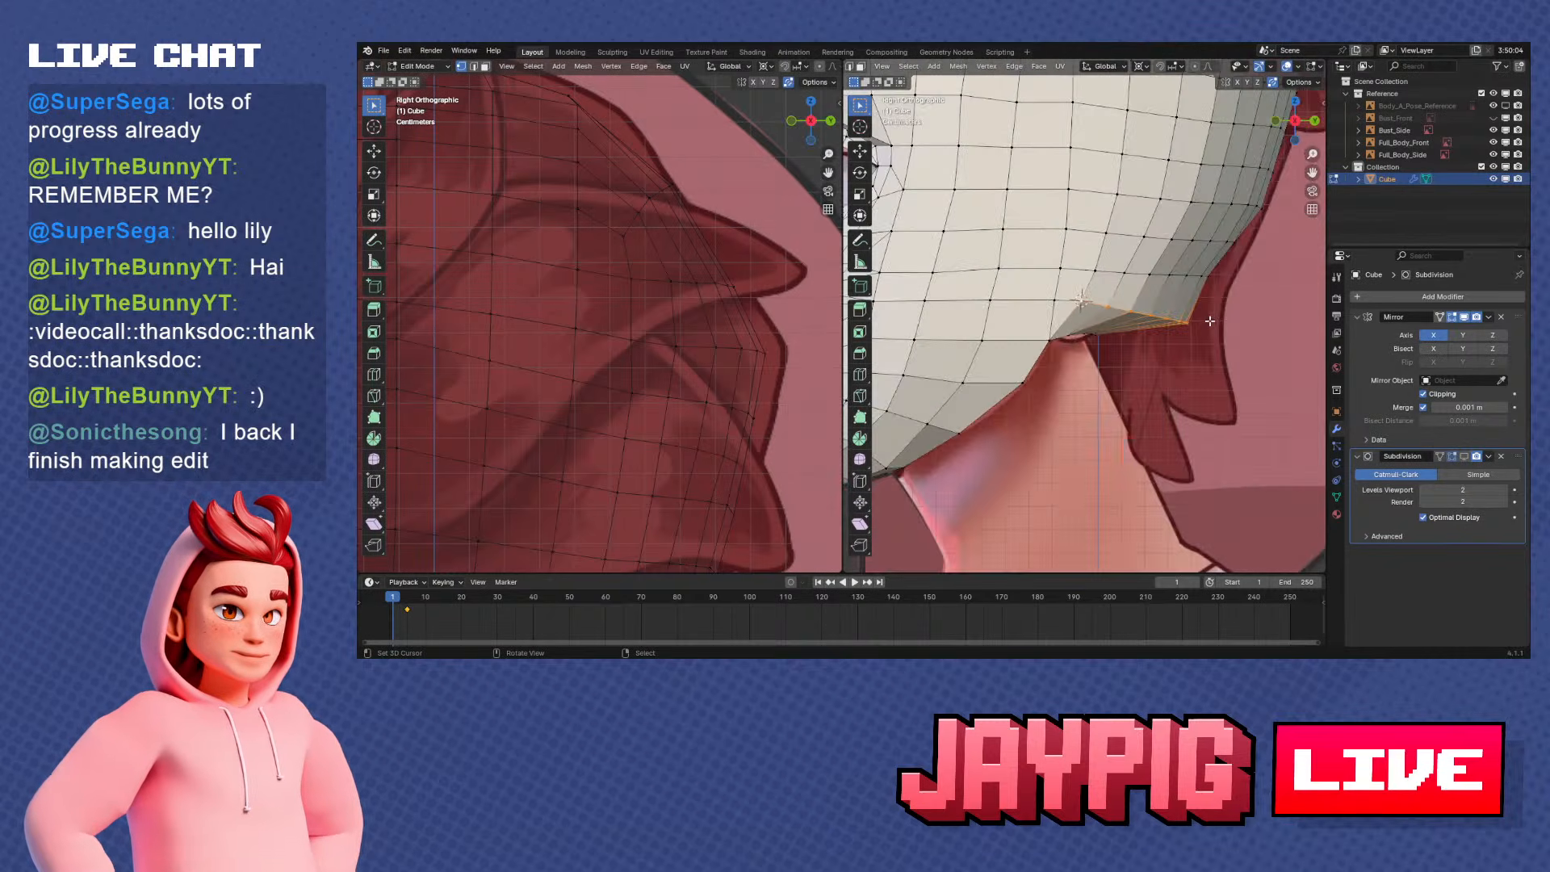
key(s)
key(y)
click(1183, 328)
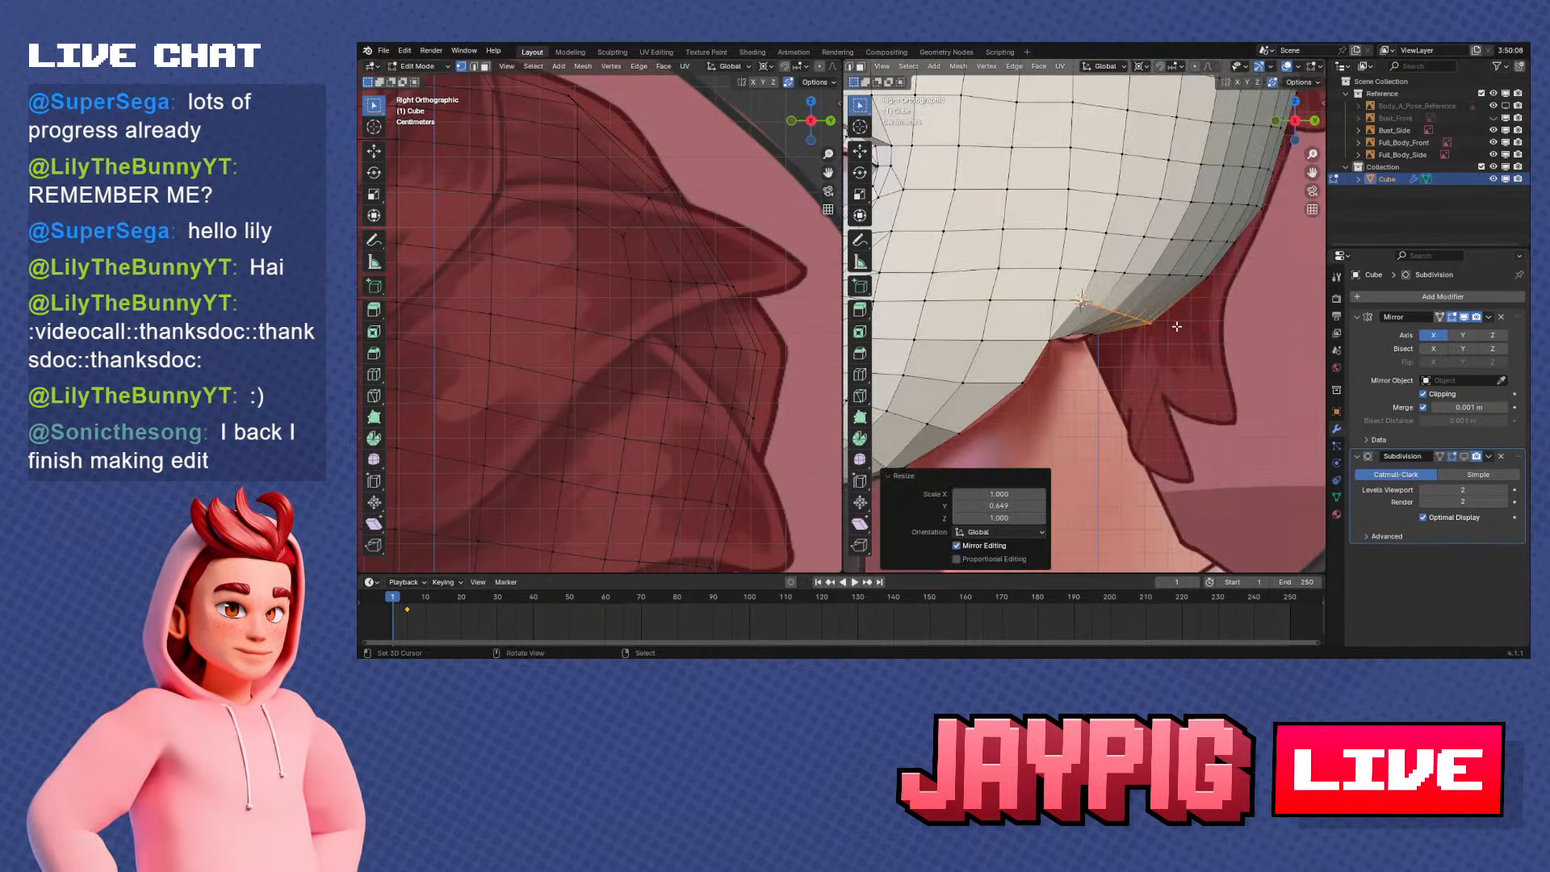
key(r)
click(1193, 321)
Rotate the next edge row up by about 7.76°, scale it along Y to the nape outline, and rotate it about -1.32°
middle_drag(1193, 322, 1103, 276)
key(KP_3)
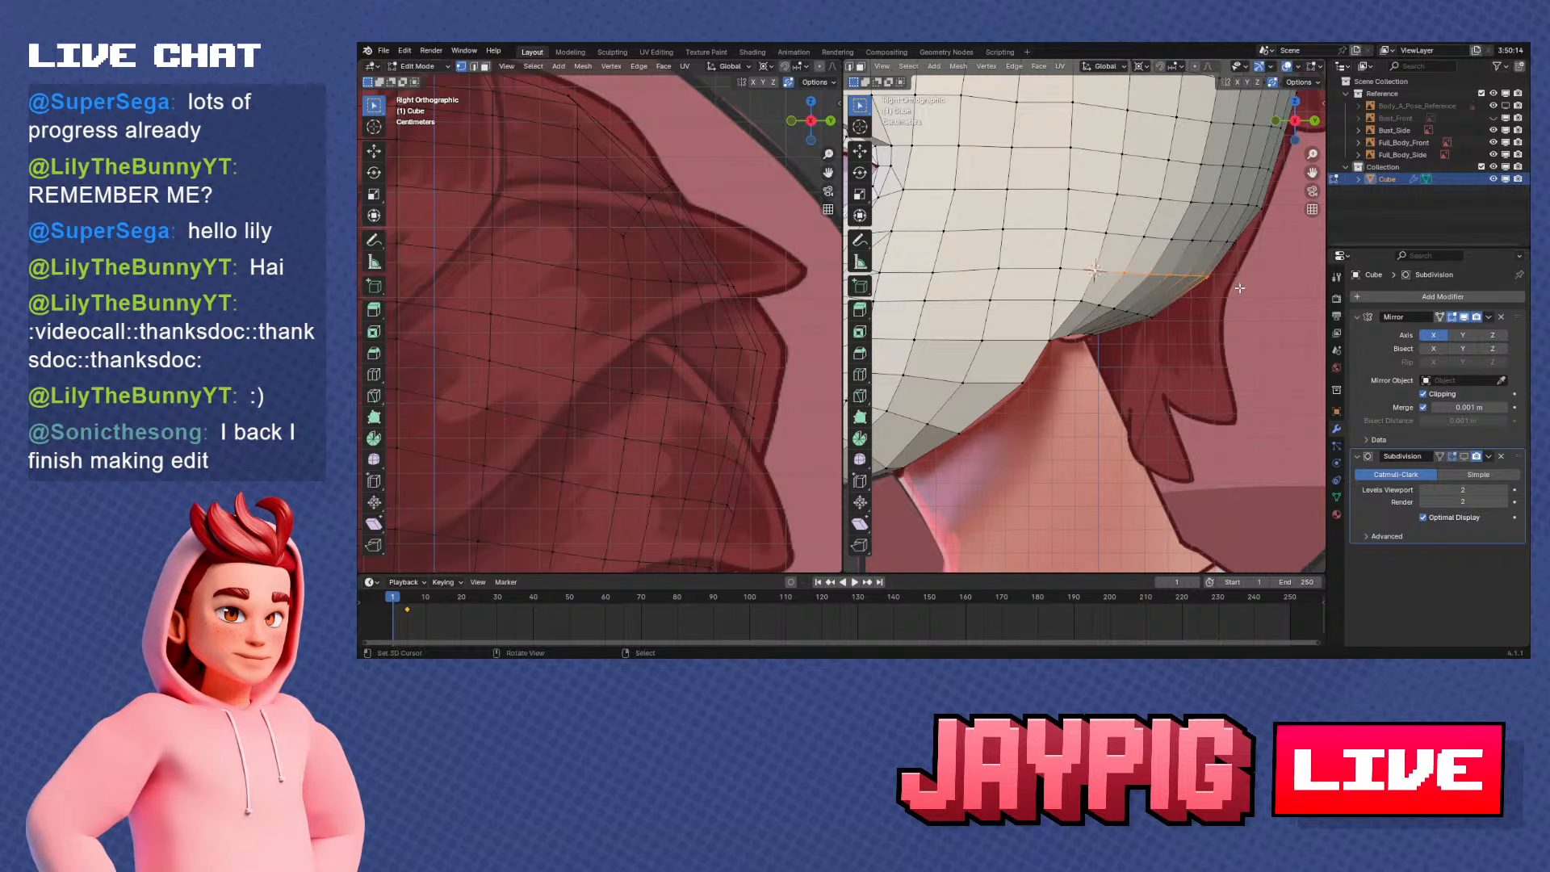
key(r)
click(1239, 326)
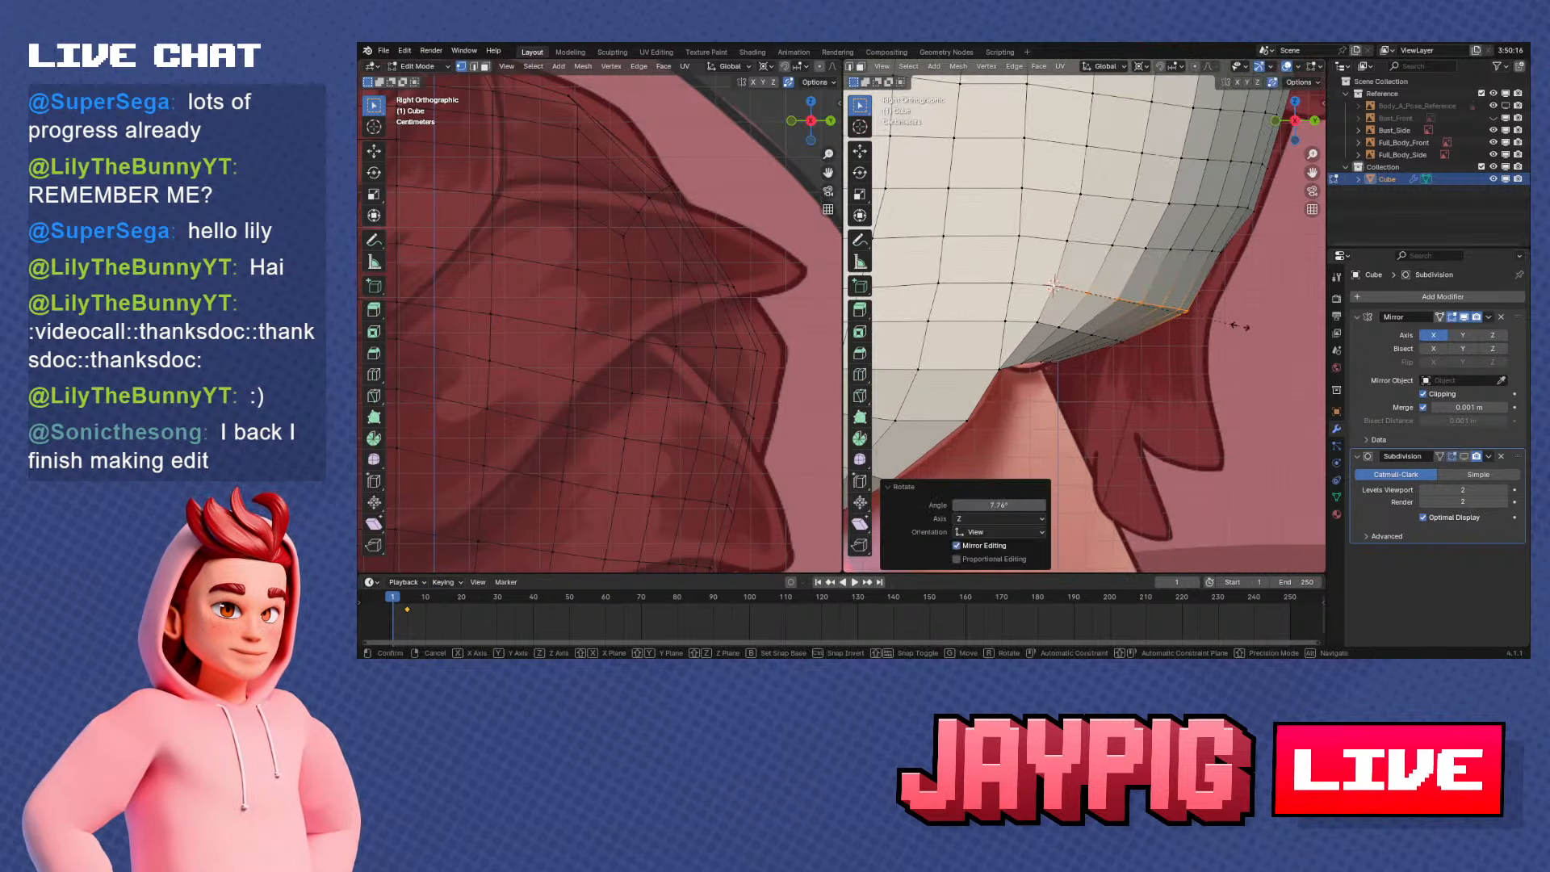
key(y)
click(1216, 321)
key(r)
click(1218, 315)
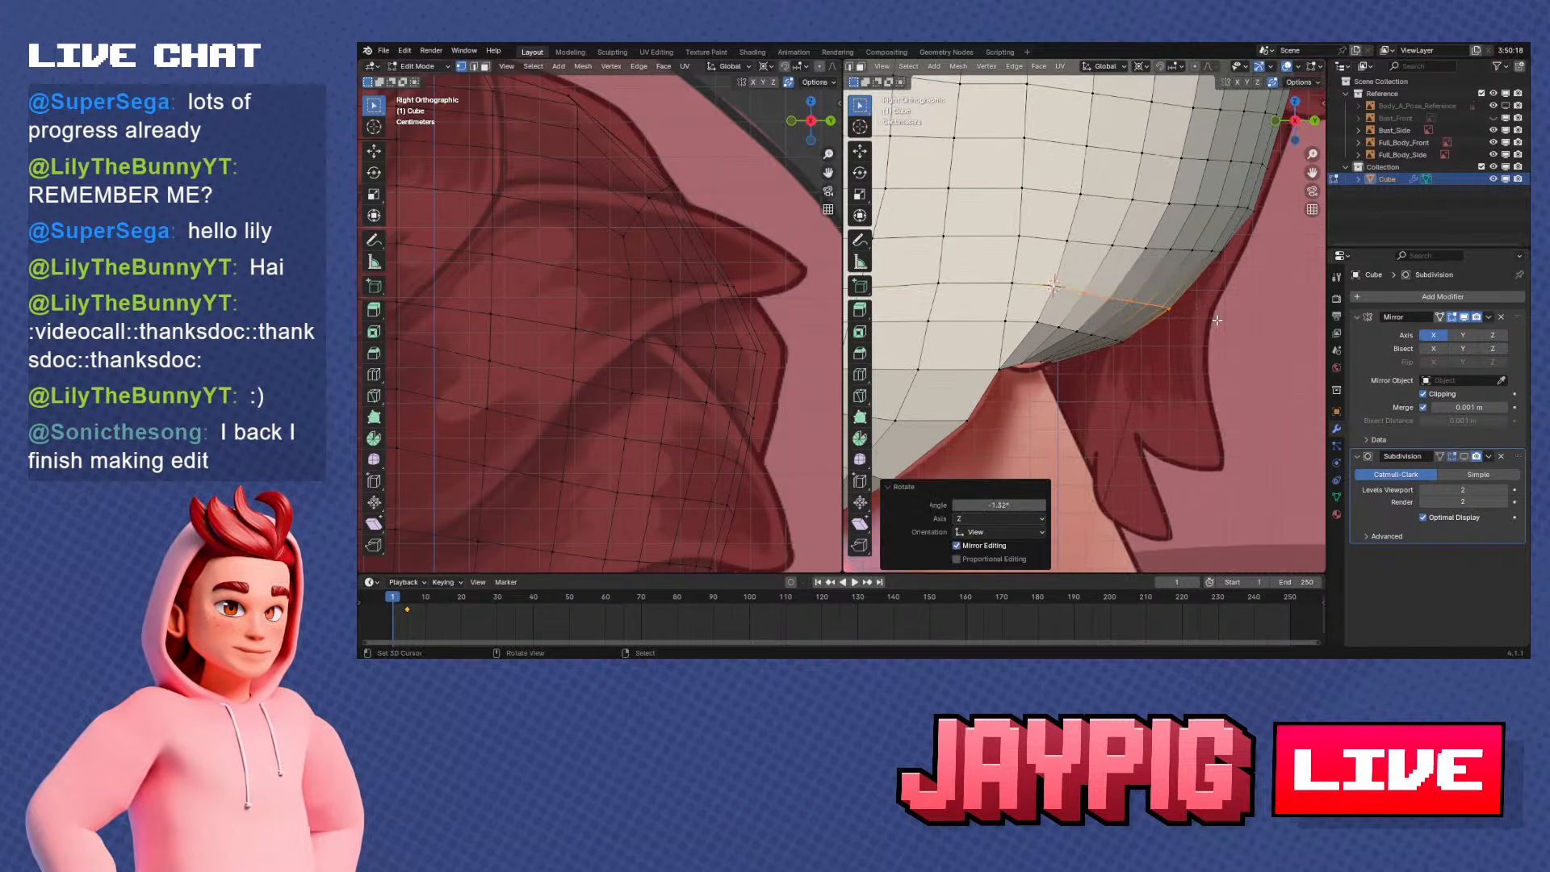
Examine the head's overall shape in Object Mode from below, the side and the back
scroll(1215, 317, down, 6)
key(Tab)
middle_drag(1200, 339, 1073, 275)
scroll(1113, 342, up, 4)
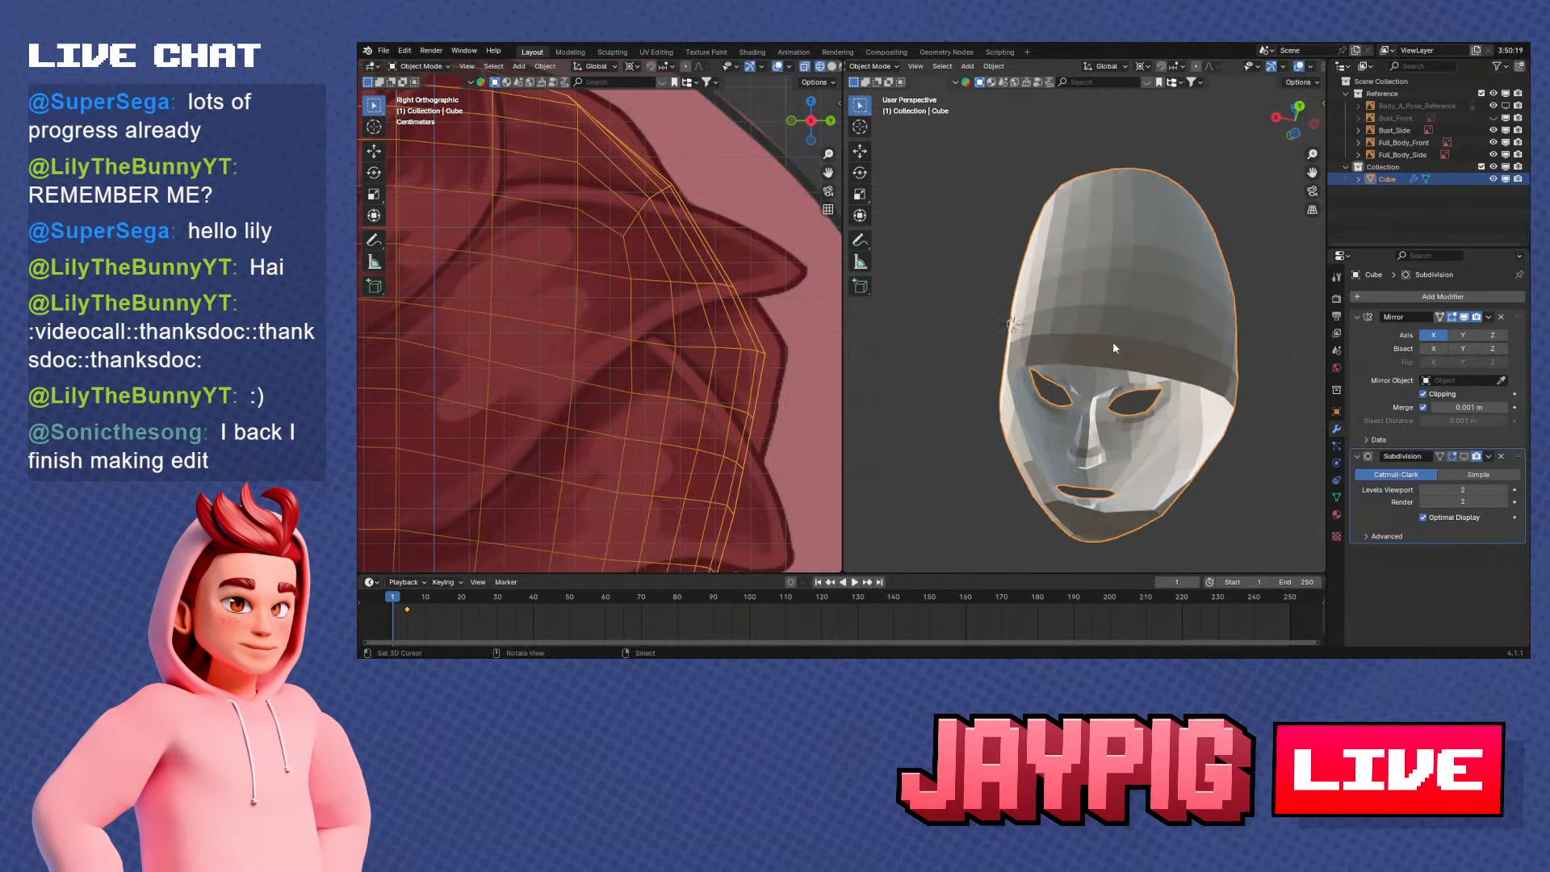
middle_drag(1087, 326, 1209, 431)
scroll(1208, 433, down, 2)
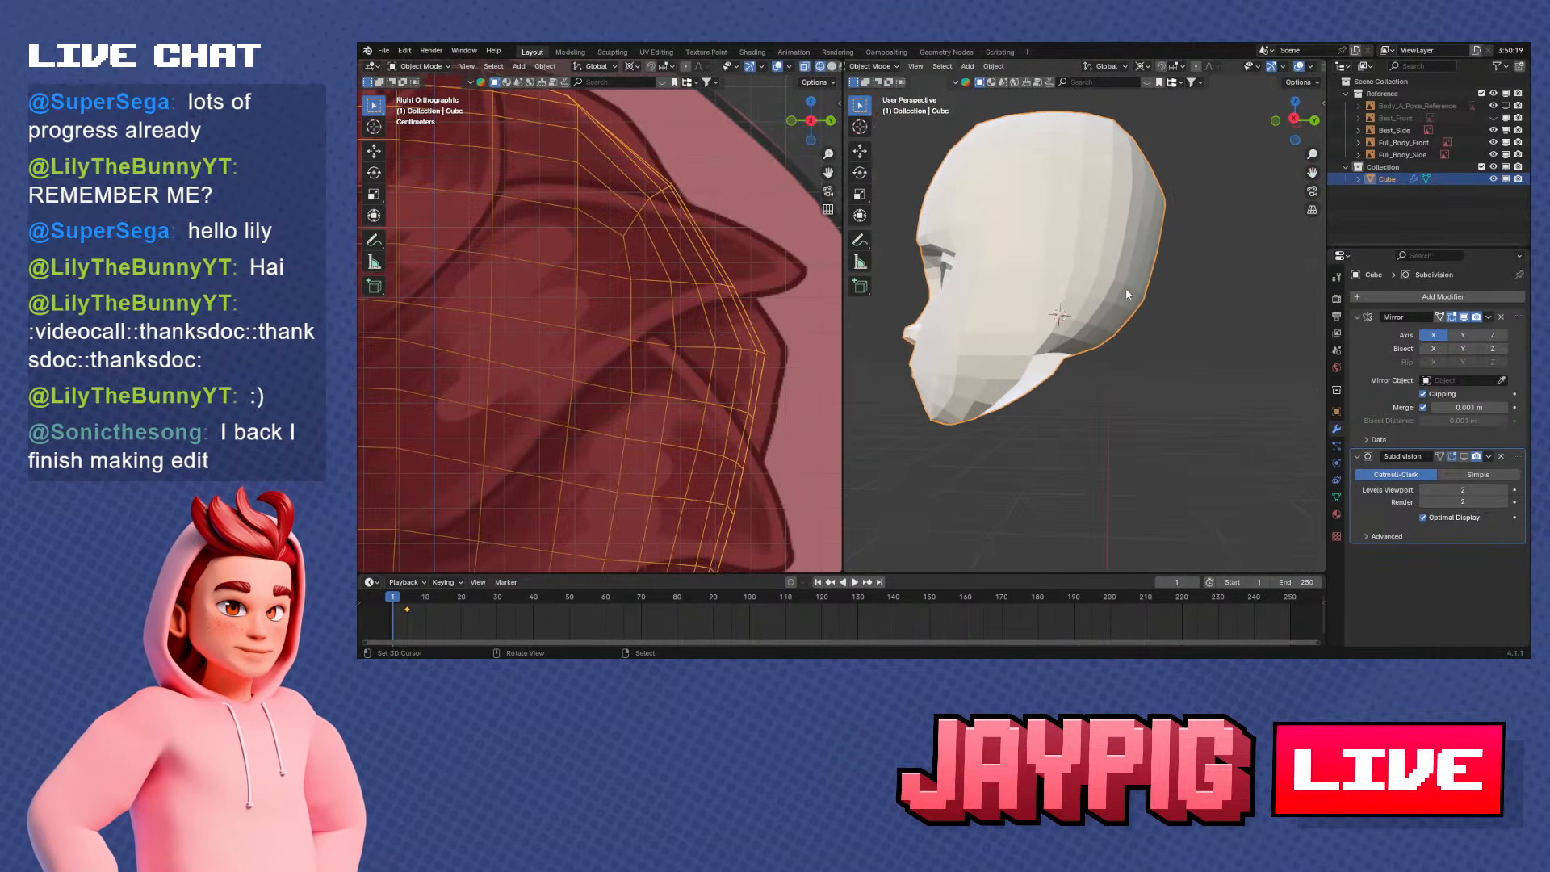
middle_drag(1125, 287, 1015, 305)
scroll(1125, 327, down, 2)
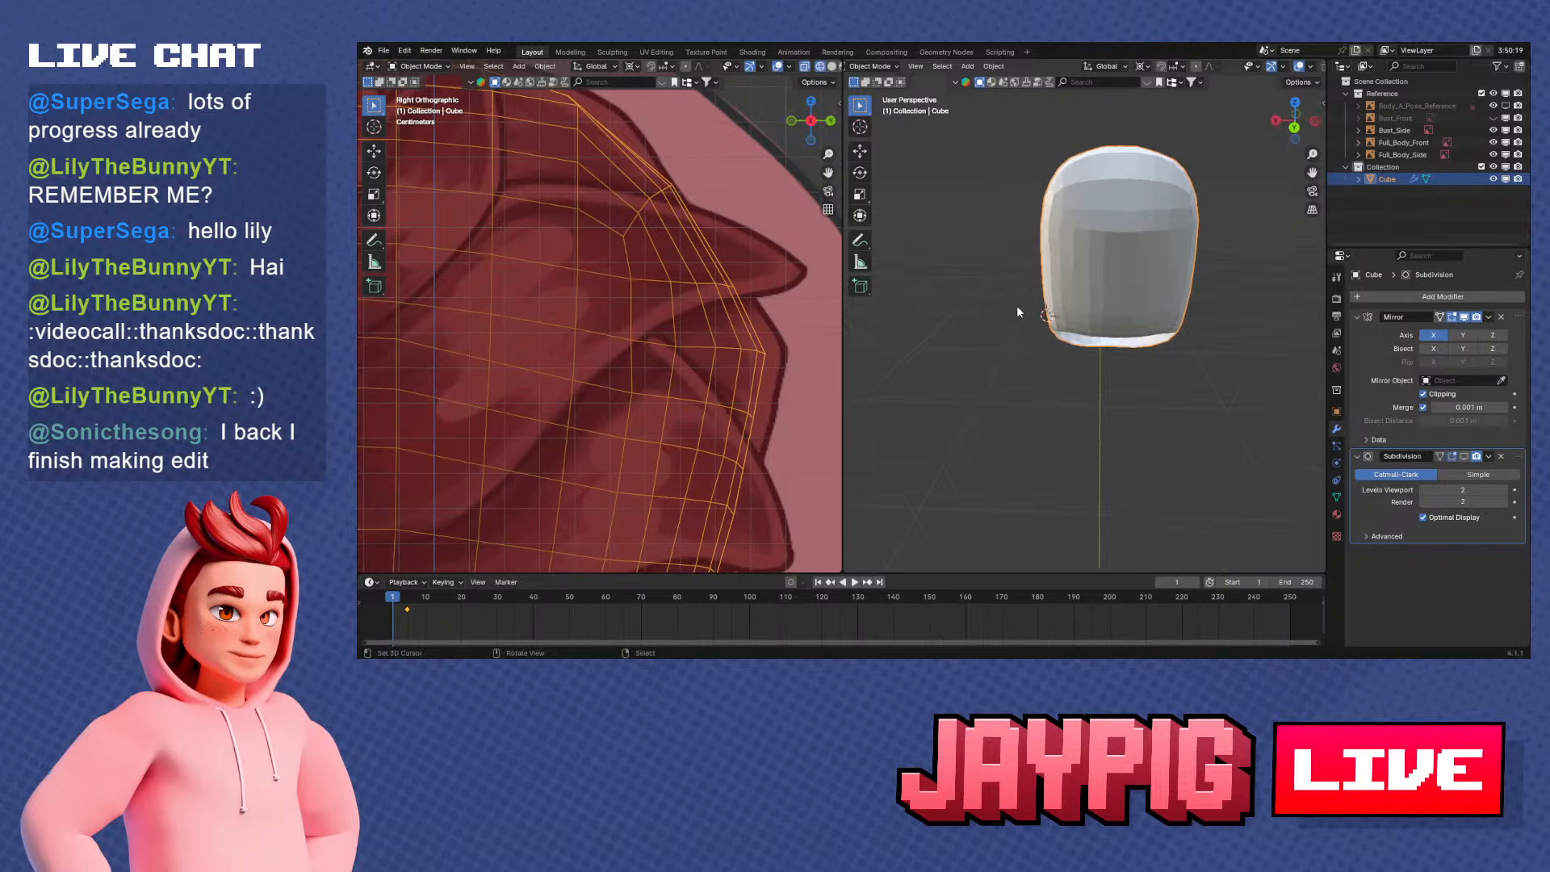
Move the centre-line vertex at the back of the head along Z in the back view
key(Tab)
key(ctrl+KP_3)
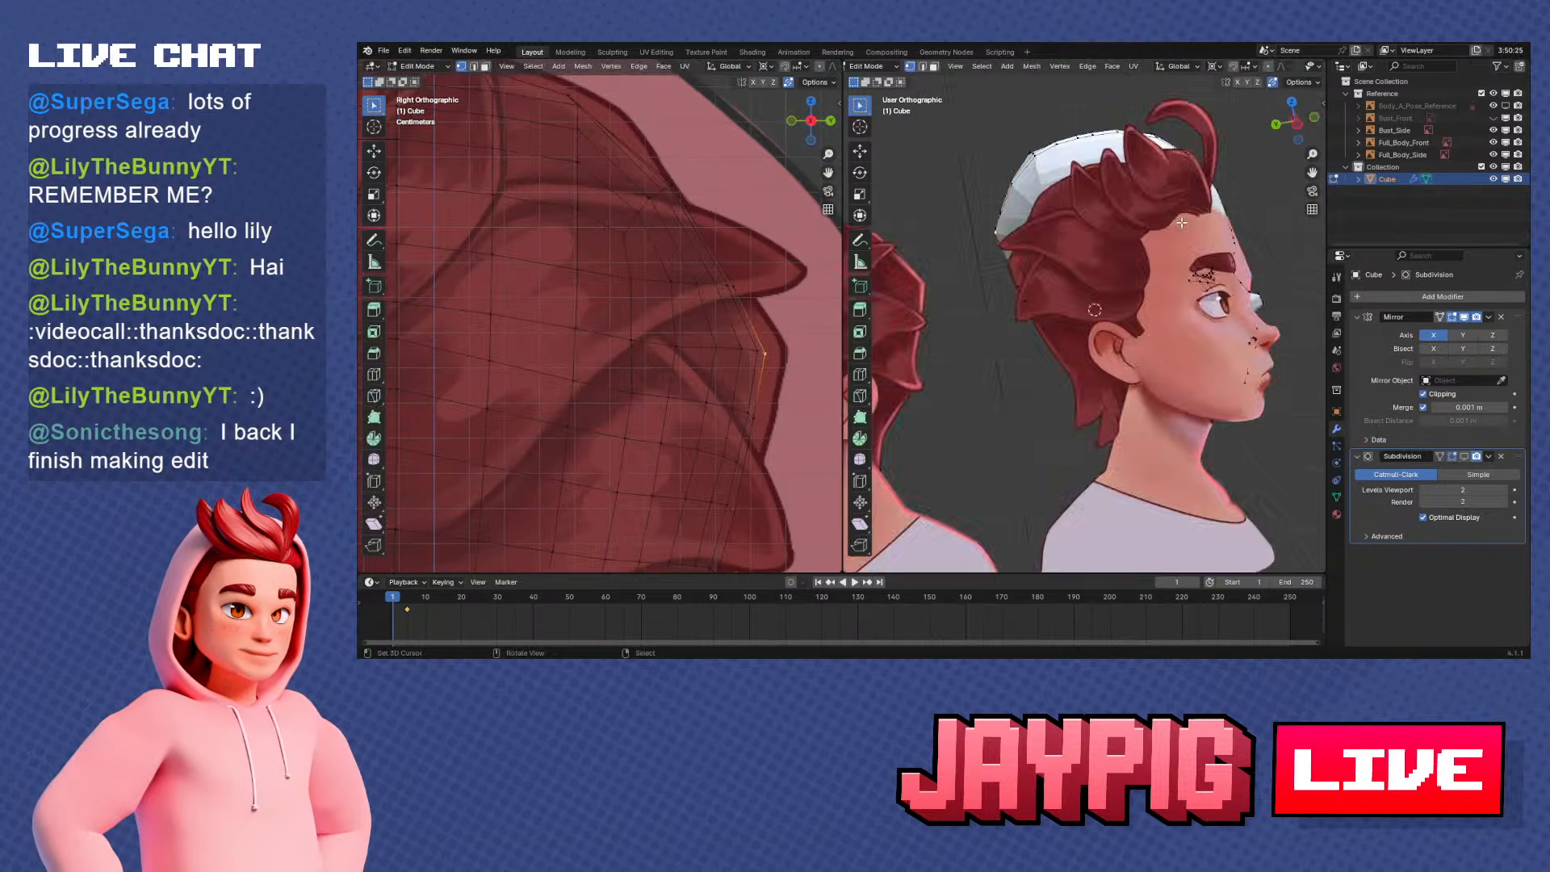
key(ctrl+KP_1)
key(KP_Decimal)
key(g)
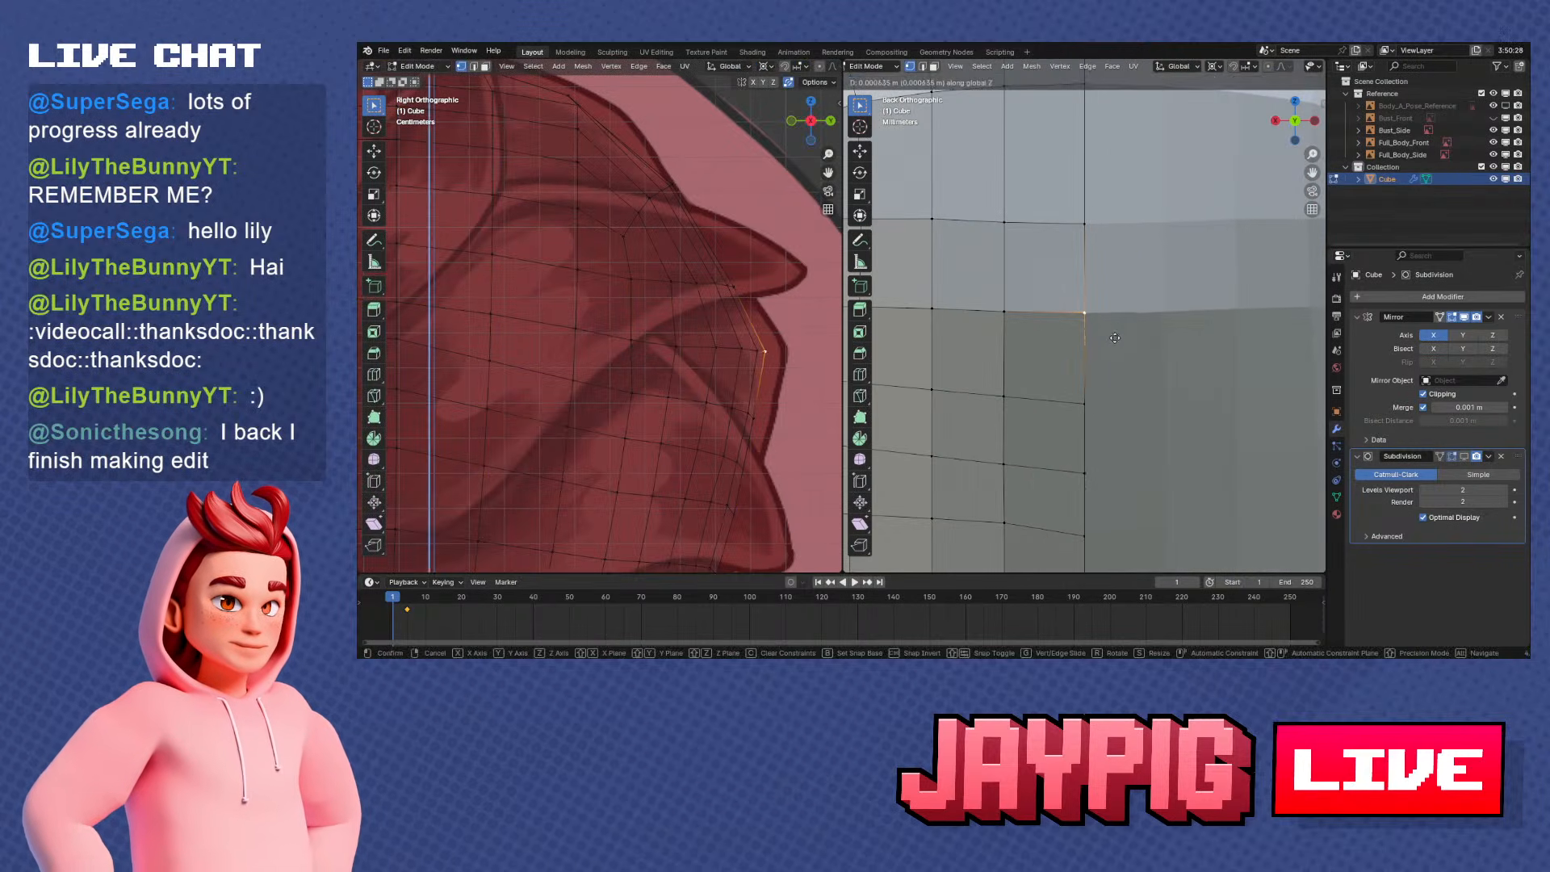
click(1114, 333)
Duplicate the edge loop around the head's neck opening in place and separate it into its own object
key(Tab)
key(KP_Decimal)
middle_drag(1090, 365, 1120, 275)
scroll(1122, 378, down, 2)
key(Tab)
key(shift+d)
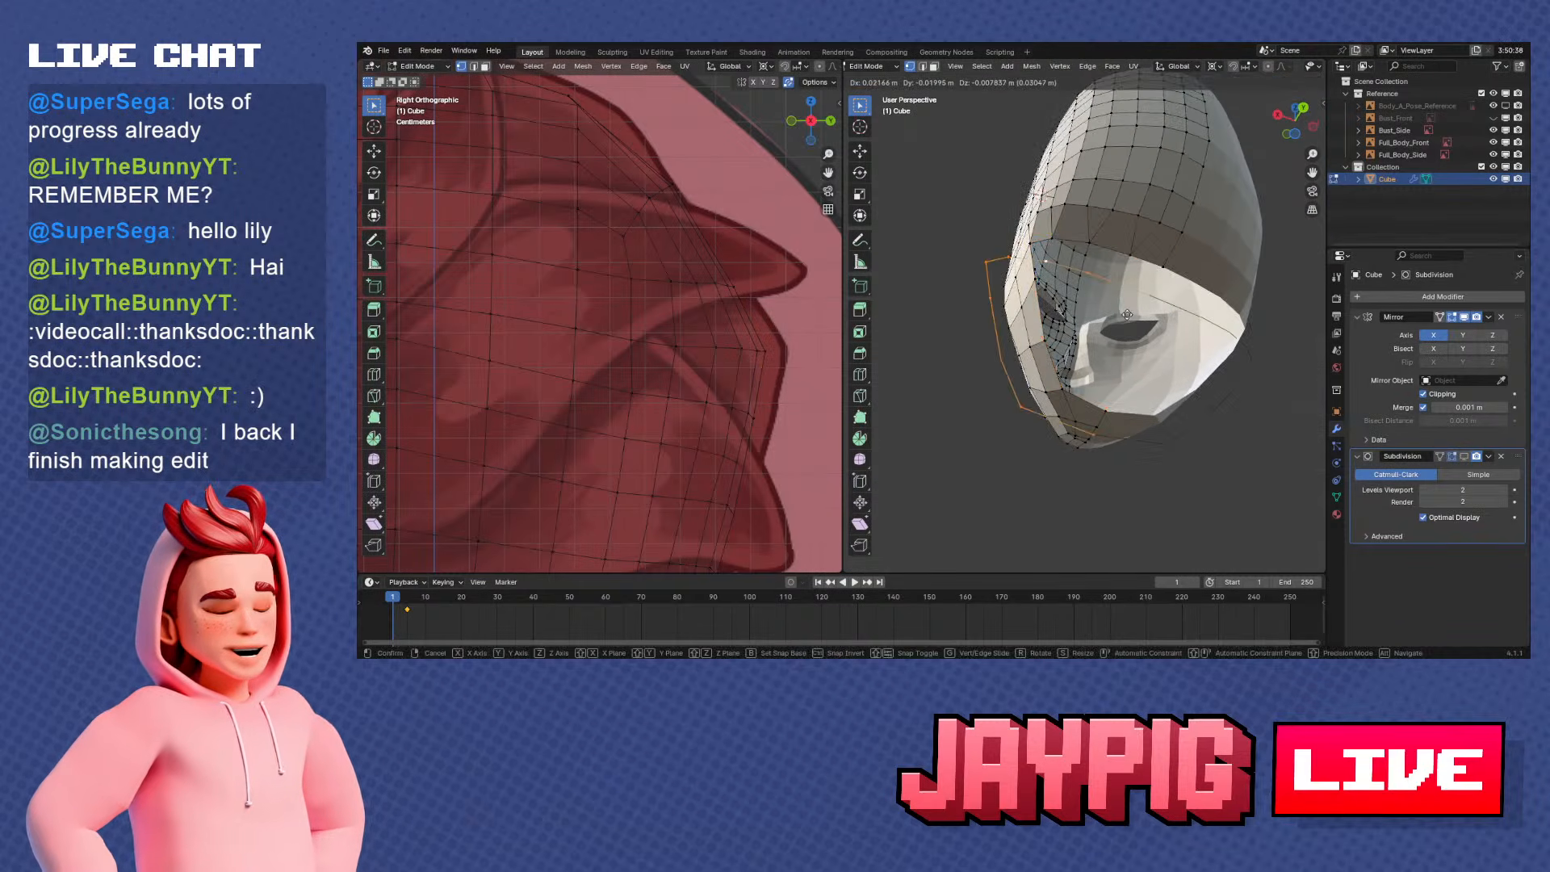
right_click(1171, 305)
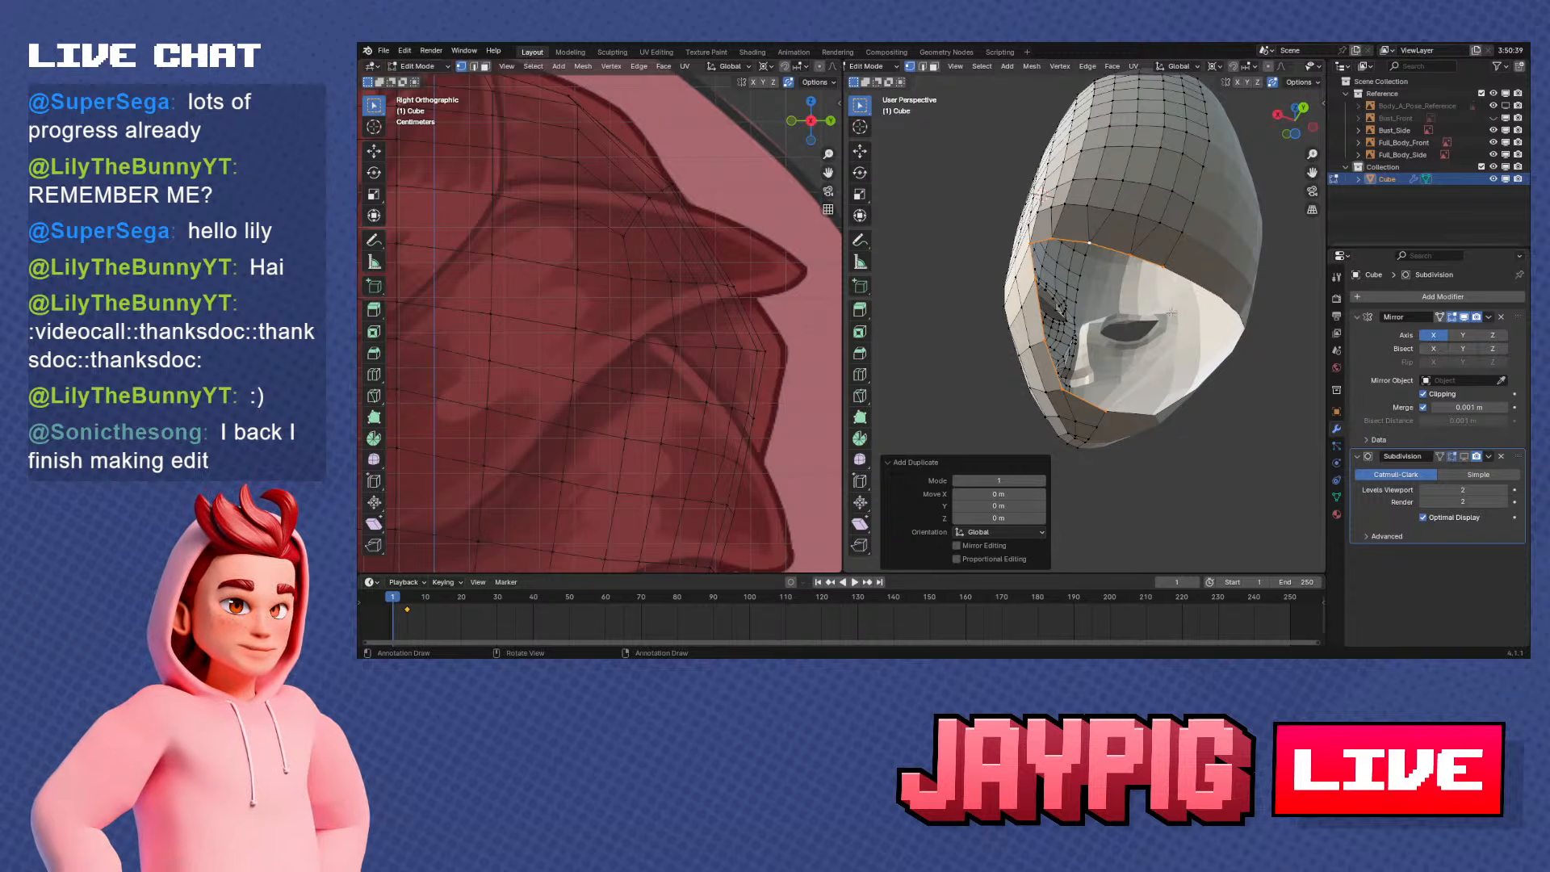
click(1168, 310)
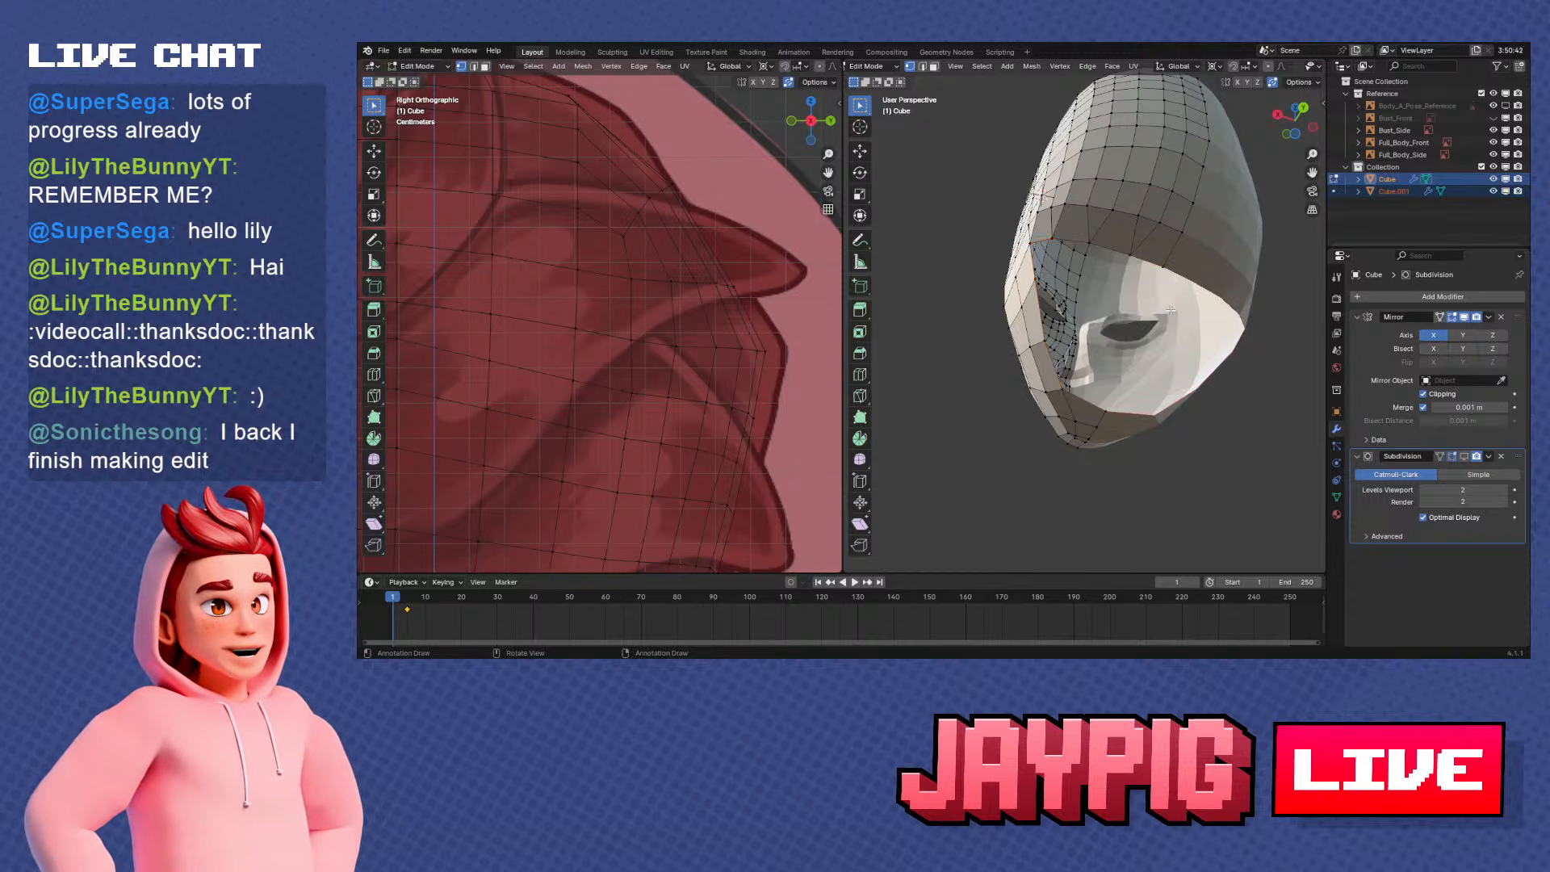
Isolate the separated neck loop in local view and apply its Mirror modifier
key(Tab)
click(1112, 245)
key(KP_Divide)
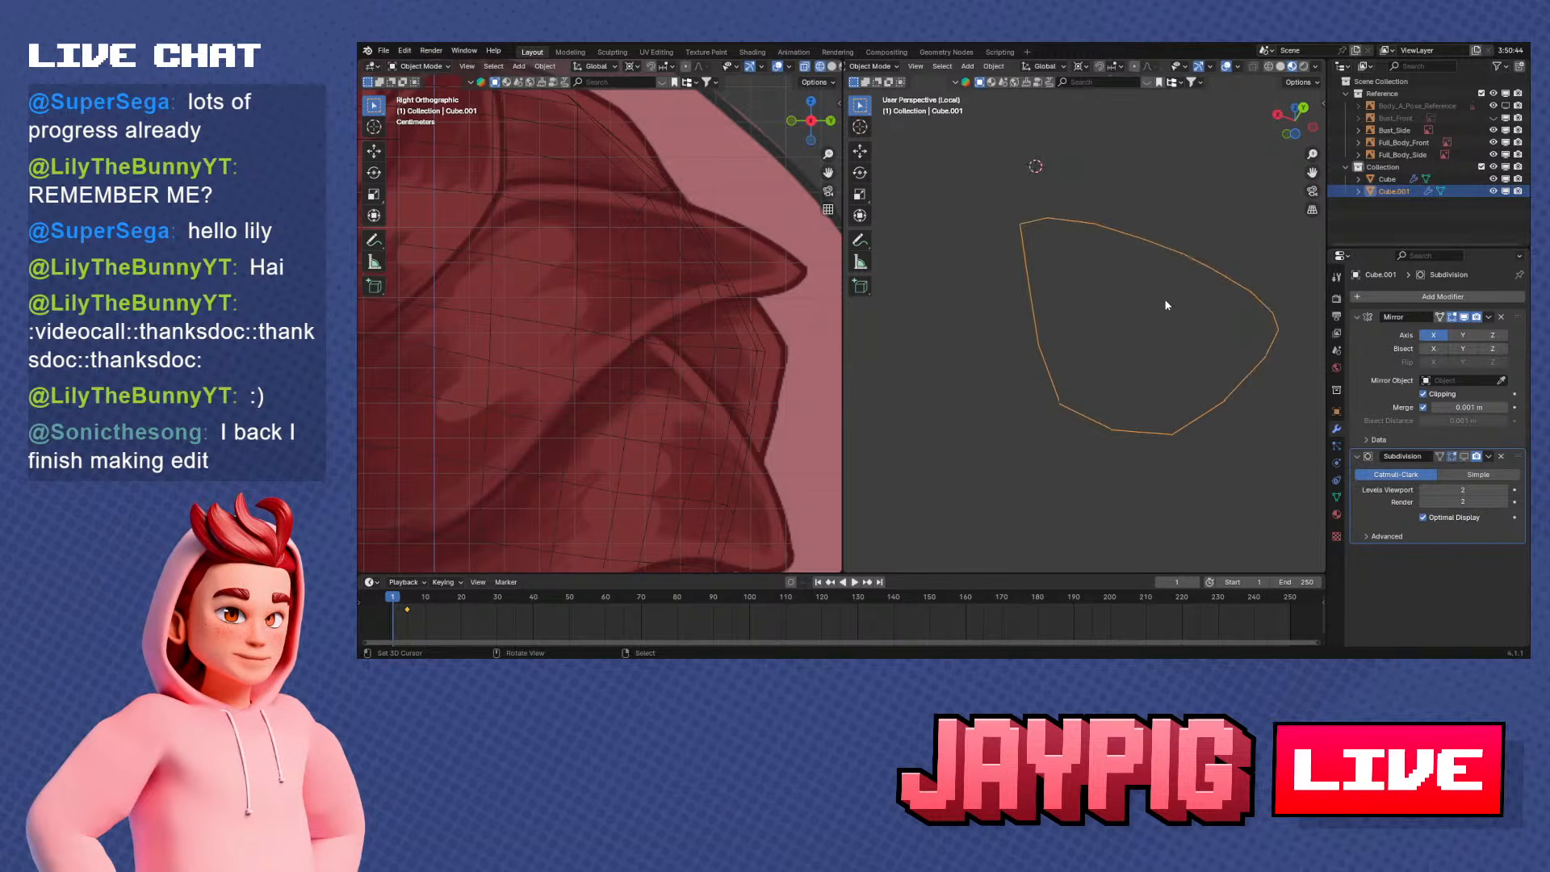
middle_drag(1166, 305, 1073, 360)
scroll(1073, 360, down, 2)
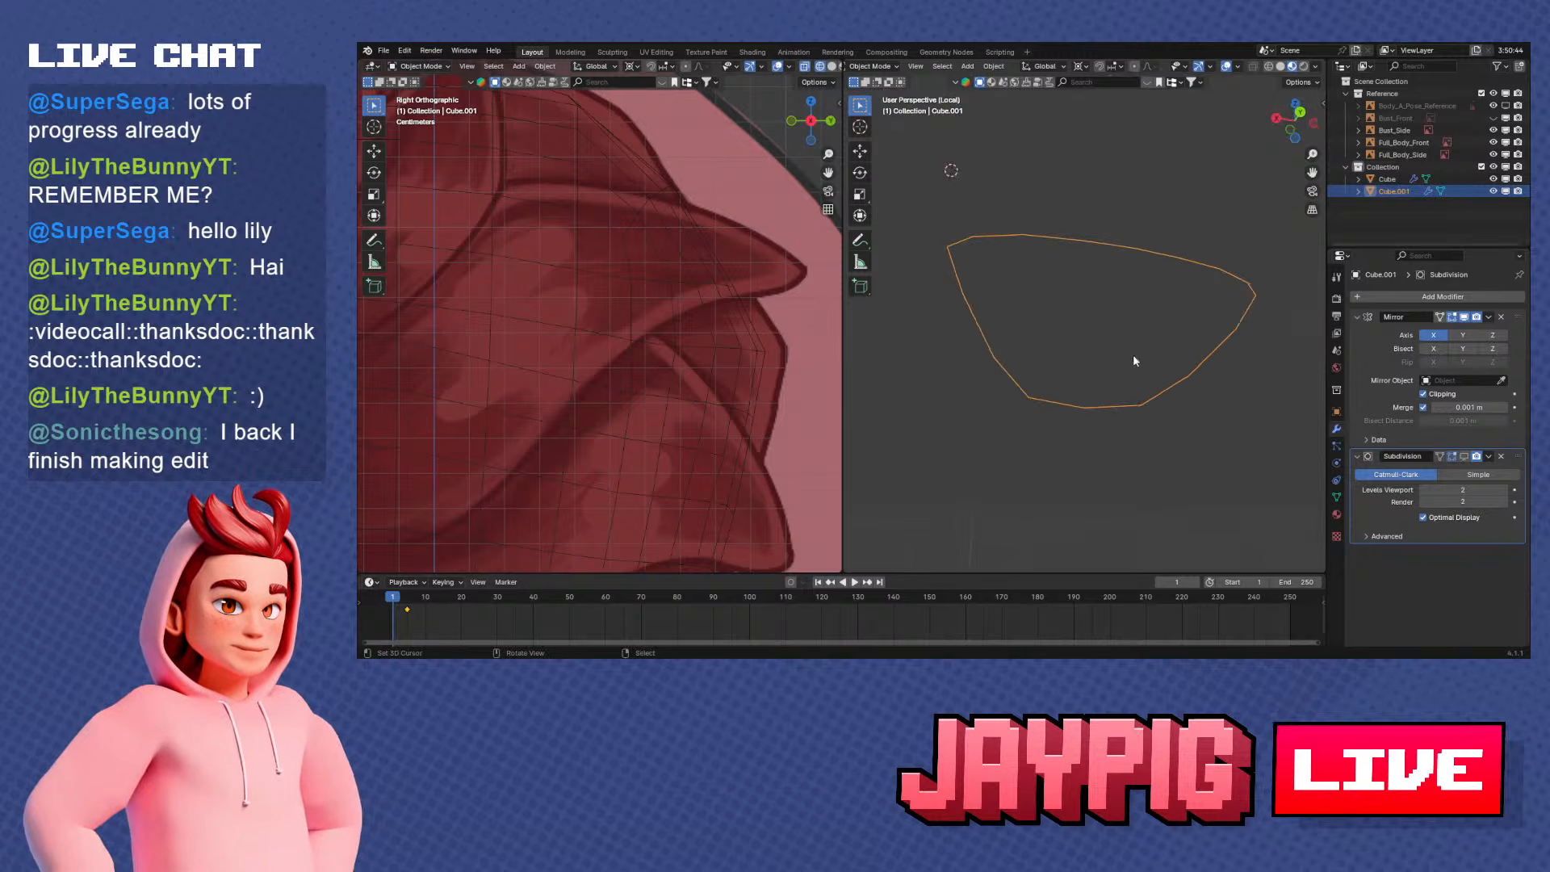
click(1488, 317)
click(1433, 324)
key(Tab)
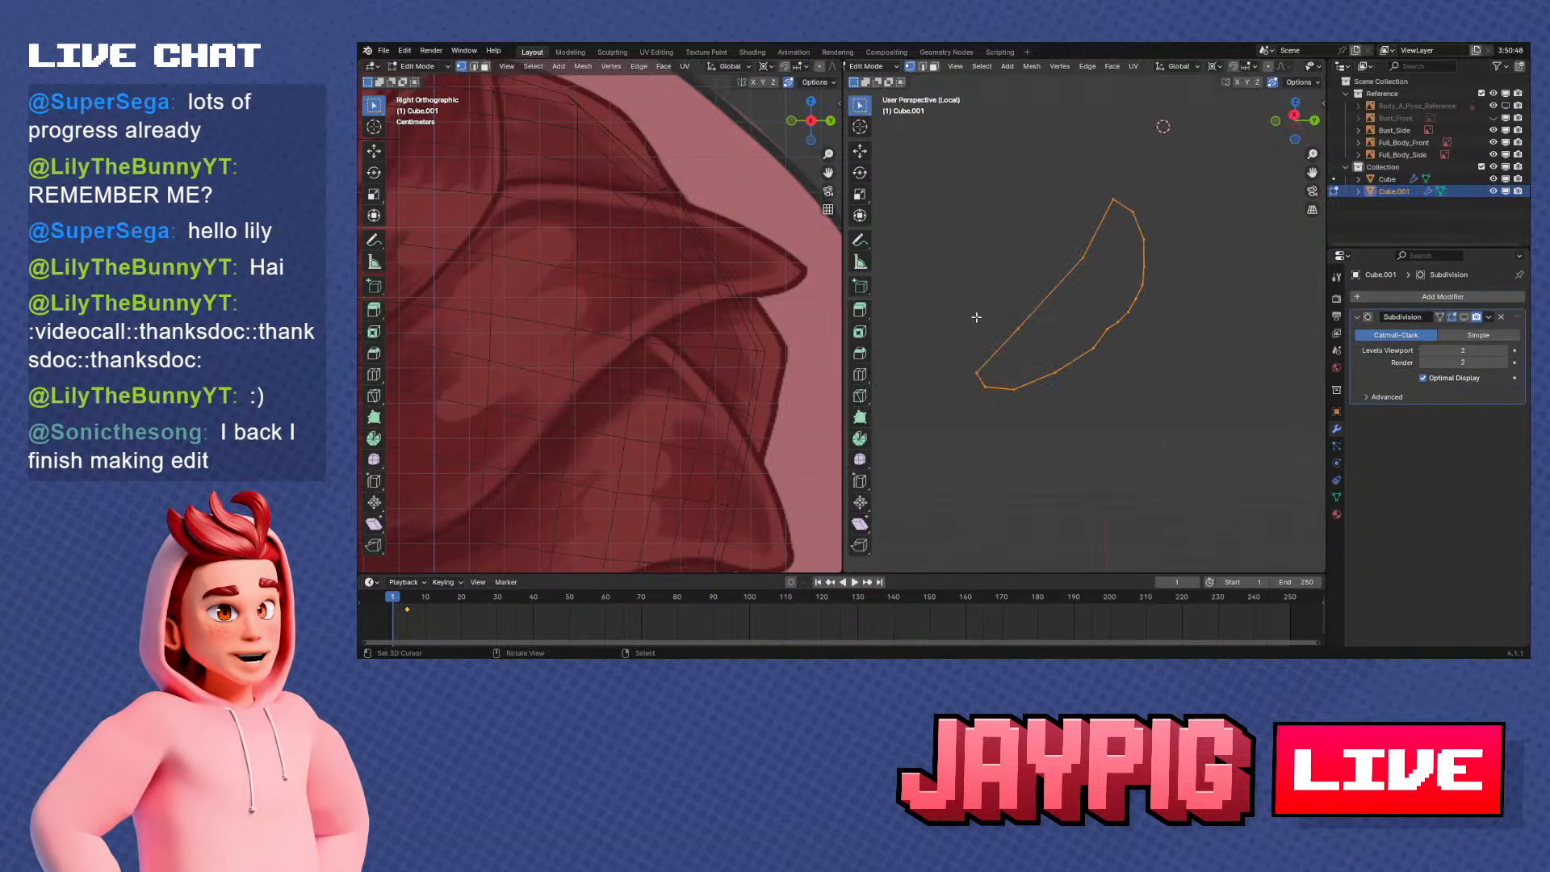
middle_drag(976, 317, 1122, 349)
key(shift+alt+s)
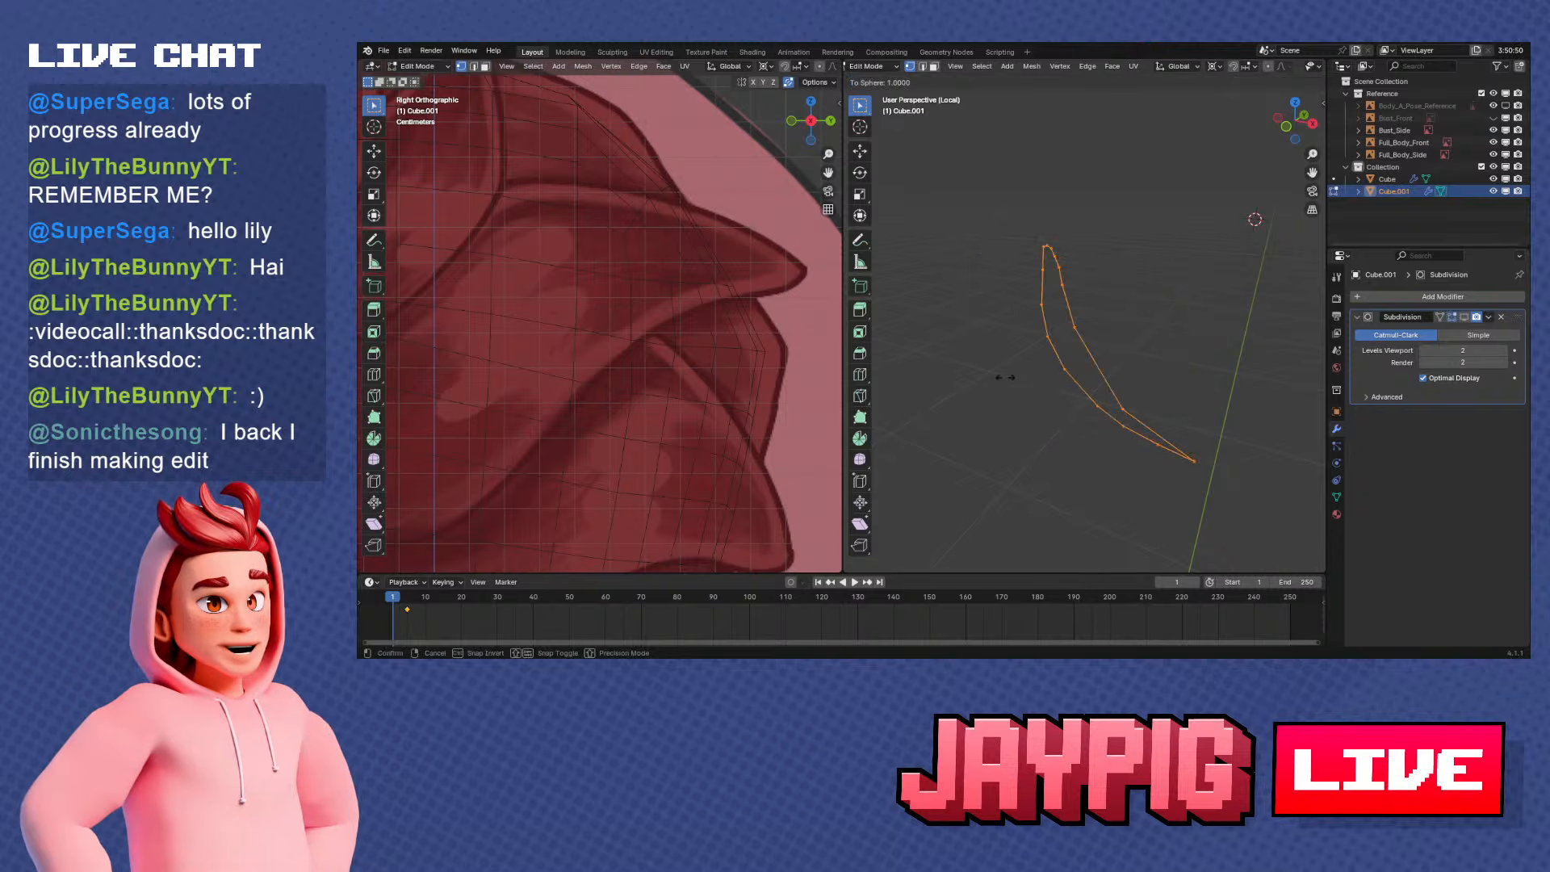
right_click(1003, 377)
middle_drag(1004, 377, 1098, 274)
key(shift+alt+s)
right_click(935, 314)
Set the neck loop's origin to the 3D cursor
key(Tab)
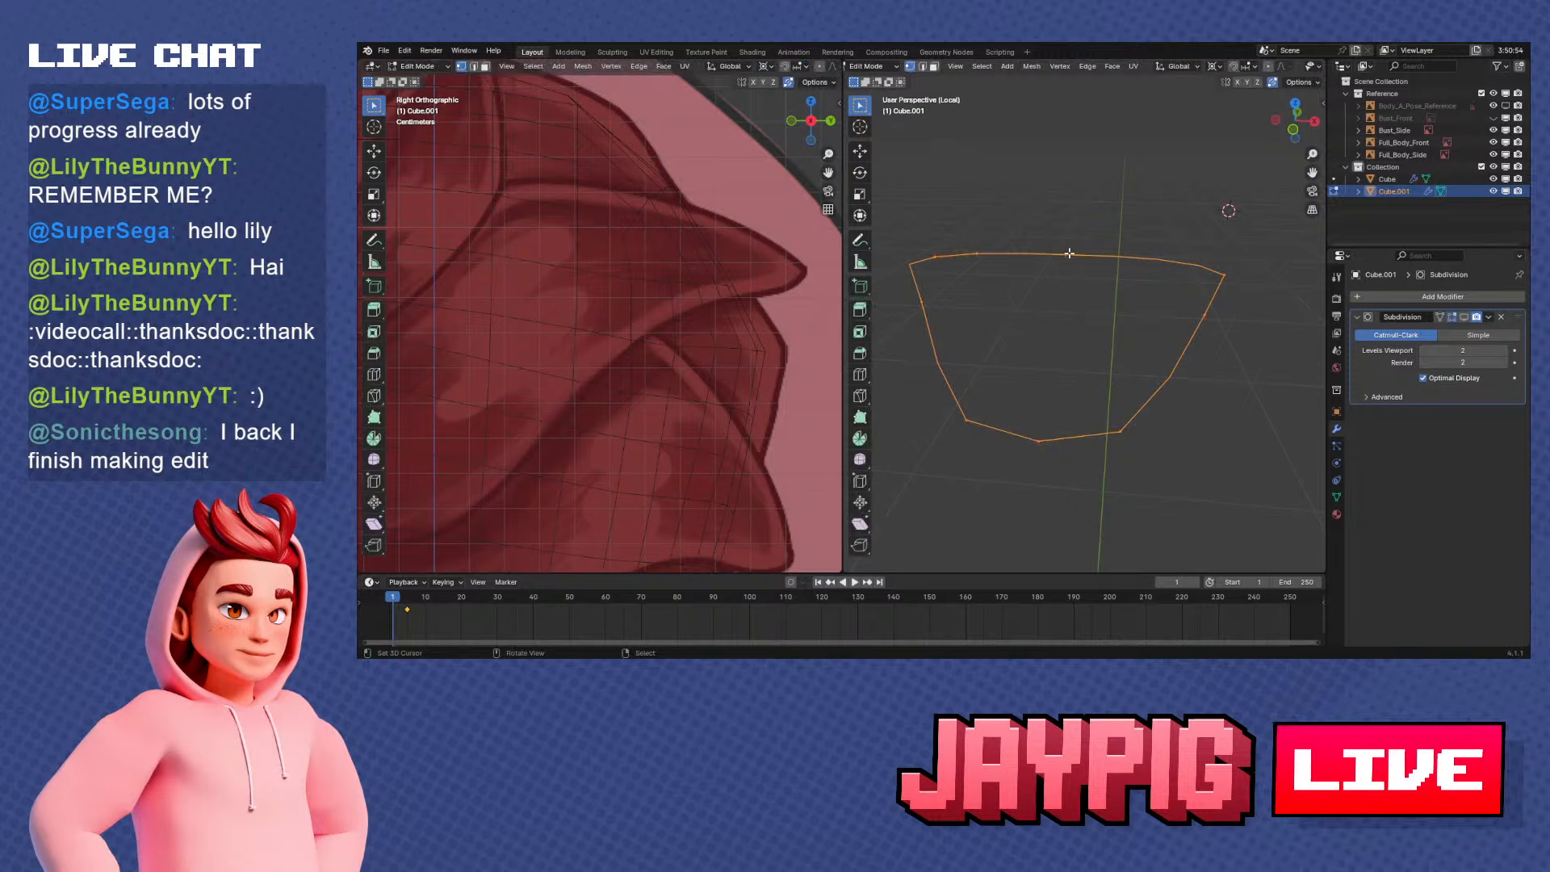
middle_drag(1085, 339, 1080, 358)
key(w)
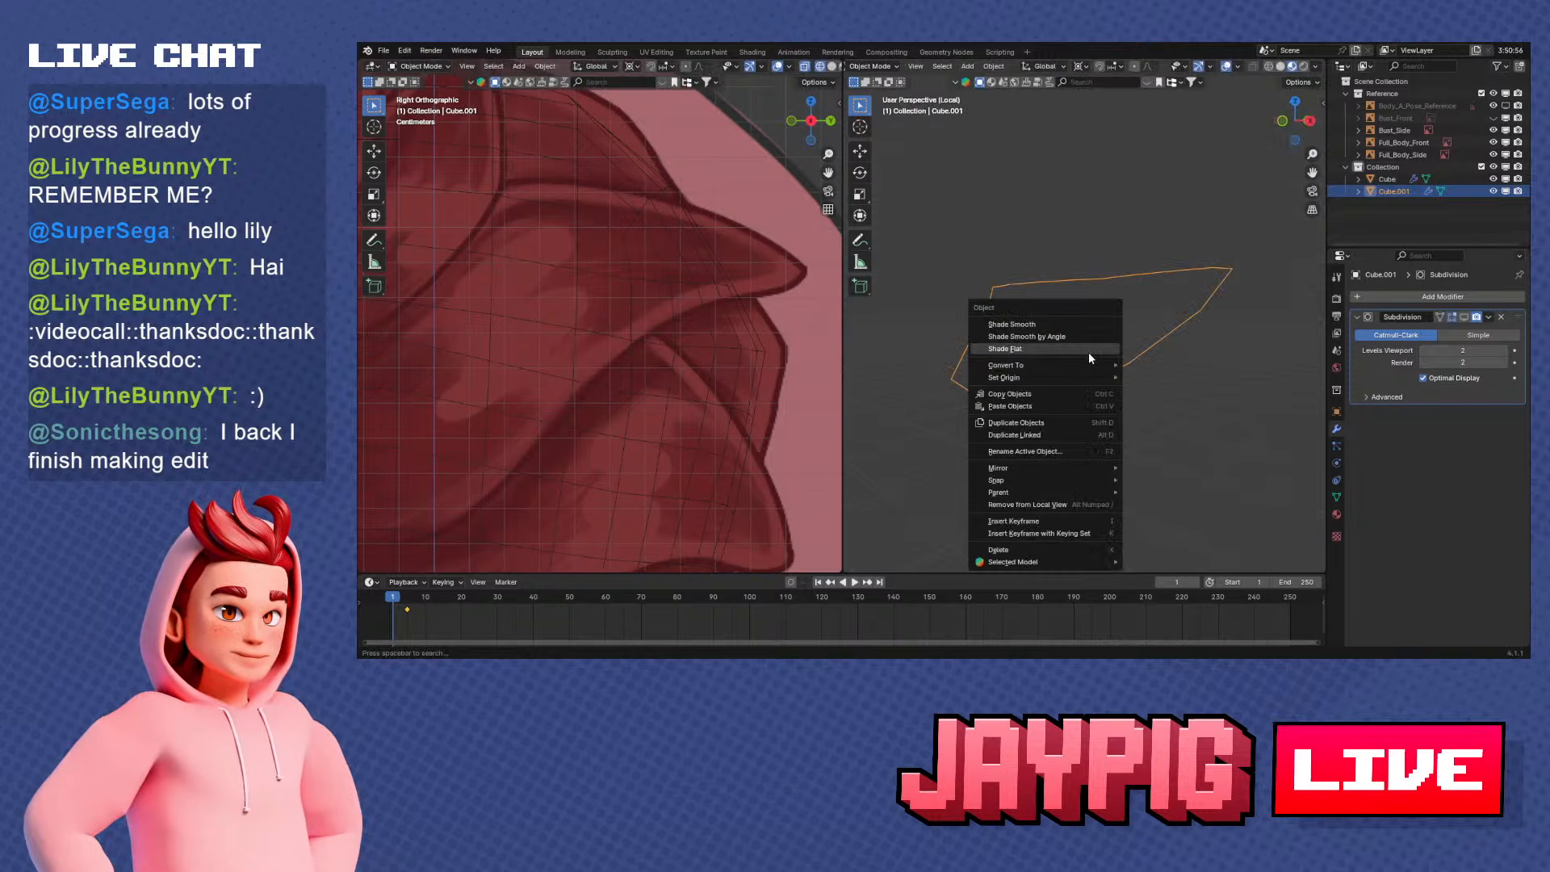
mouse_move(1089, 379)
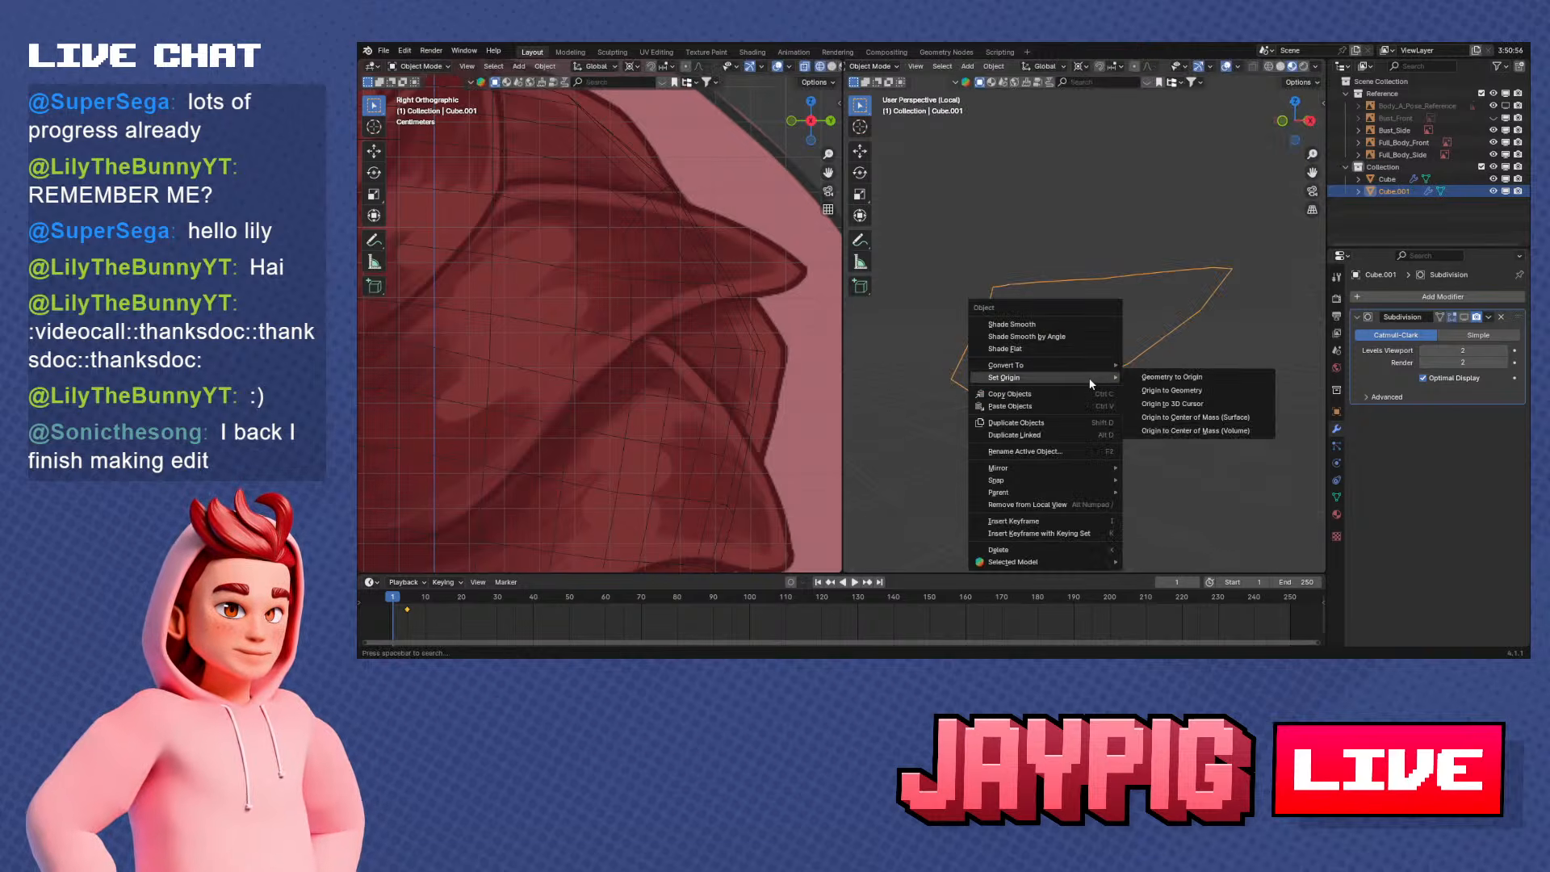
click(1167, 403)
Round the neck loop into a circle using To Sphere with a factor of 1.000
key(Tab)
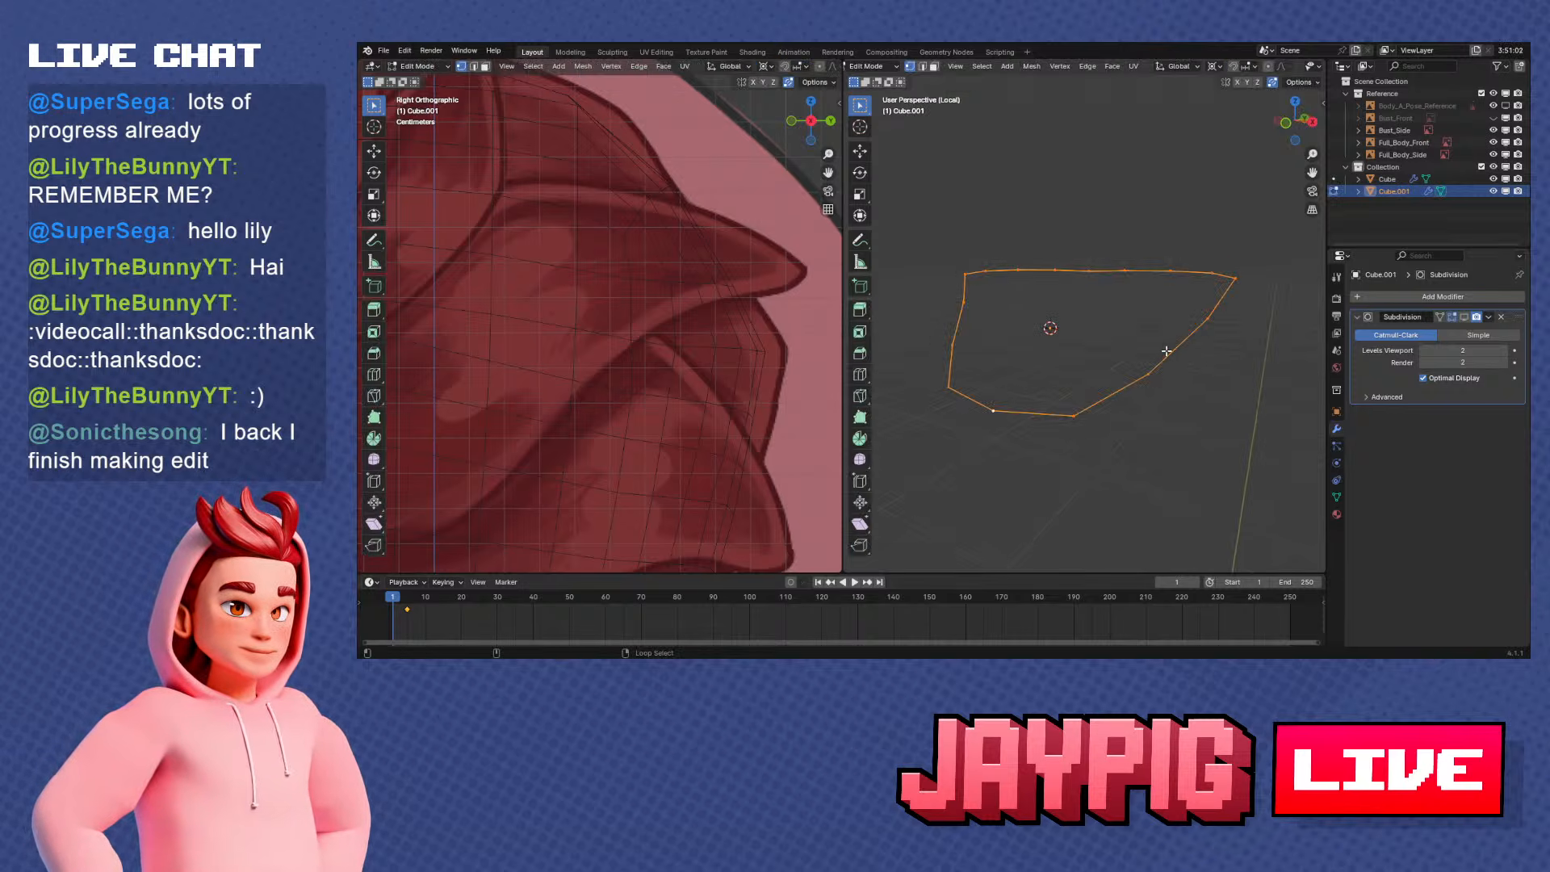
key(shift+alt+s)
key(Return)
middle_drag(1037, 361, 1044, 432)
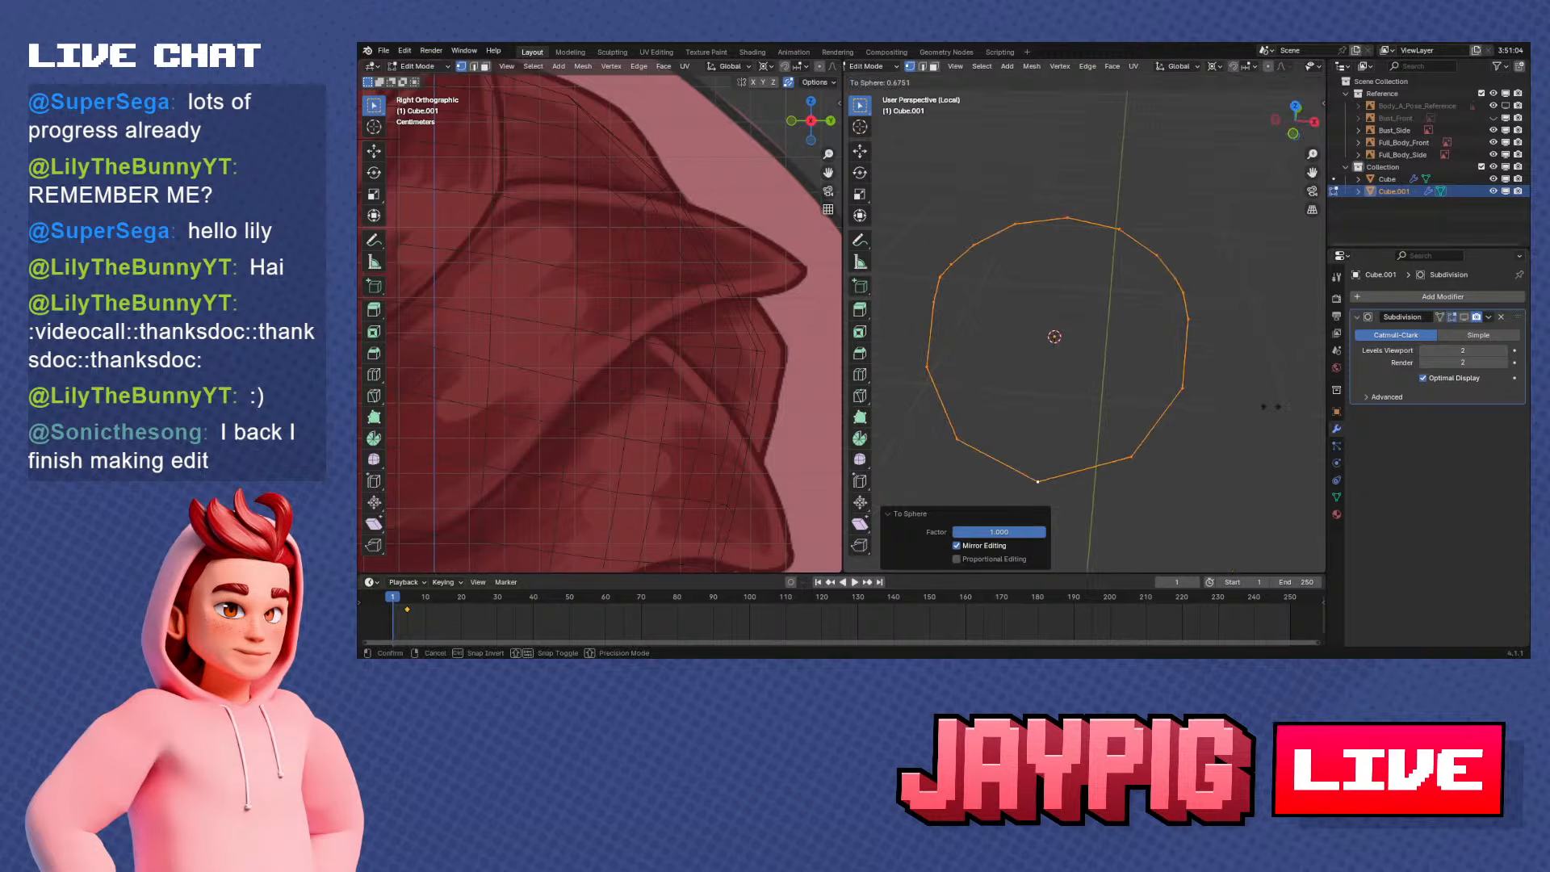
middle_drag(1147, 375, 1195, 364)
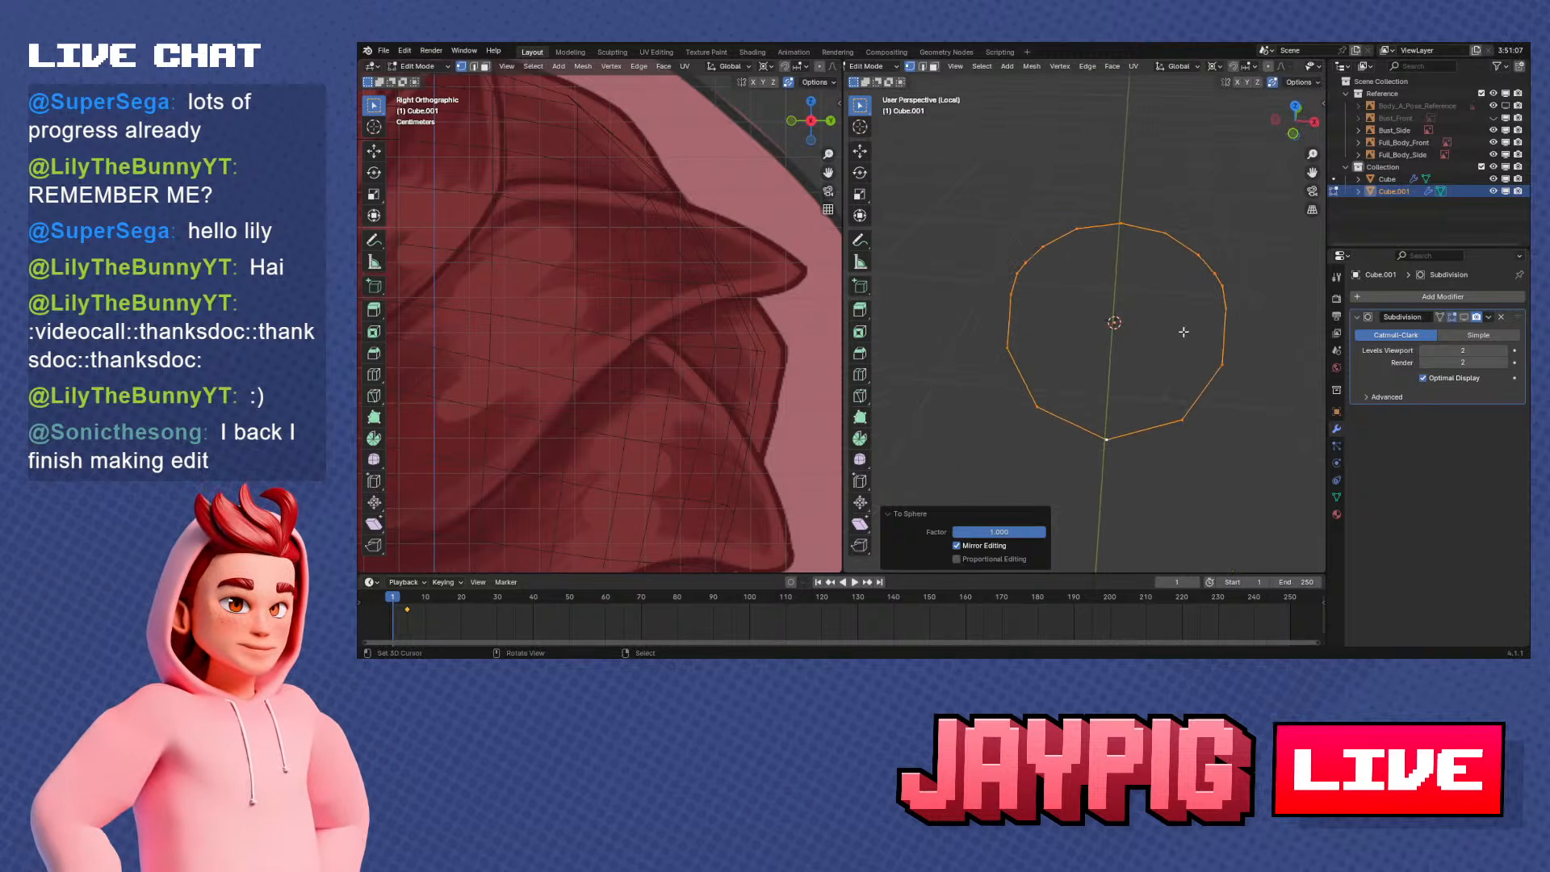
Bring the head back into view alongside the neck ring and scale the ring uniformly to about 0.745
key(slash)
middle_drag(1185, 332, 1163, 436)
key(s)
click(1220, 412)
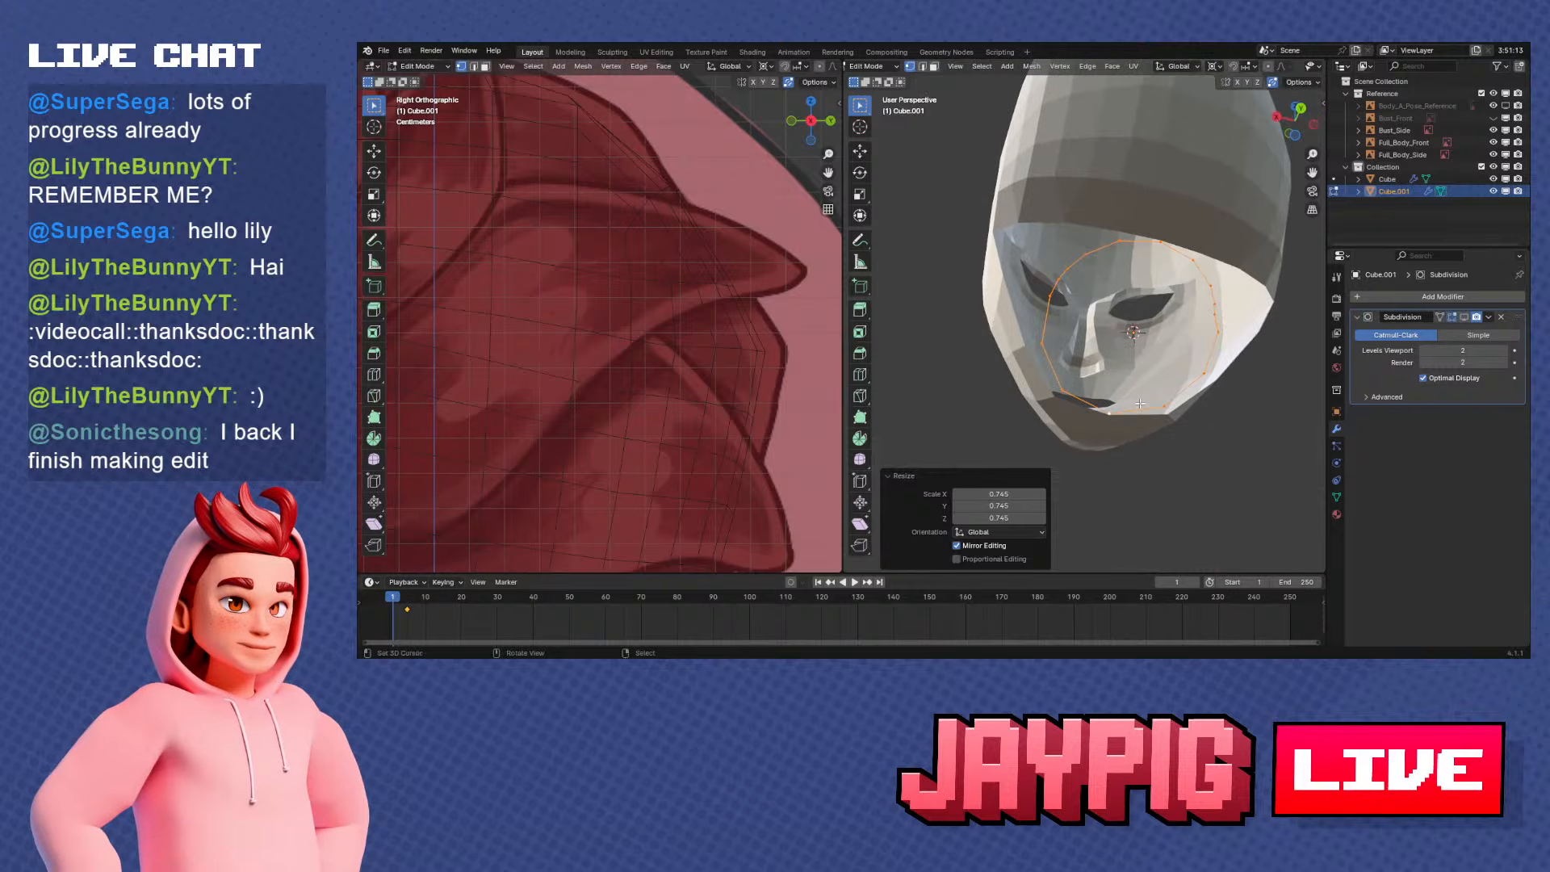
Compare the edge vertices around the head's neck opening with those of the neck ring
key(Tab)
click(986, 274)
key(Tab)
middle_drag(986, 275, 1106, 260)
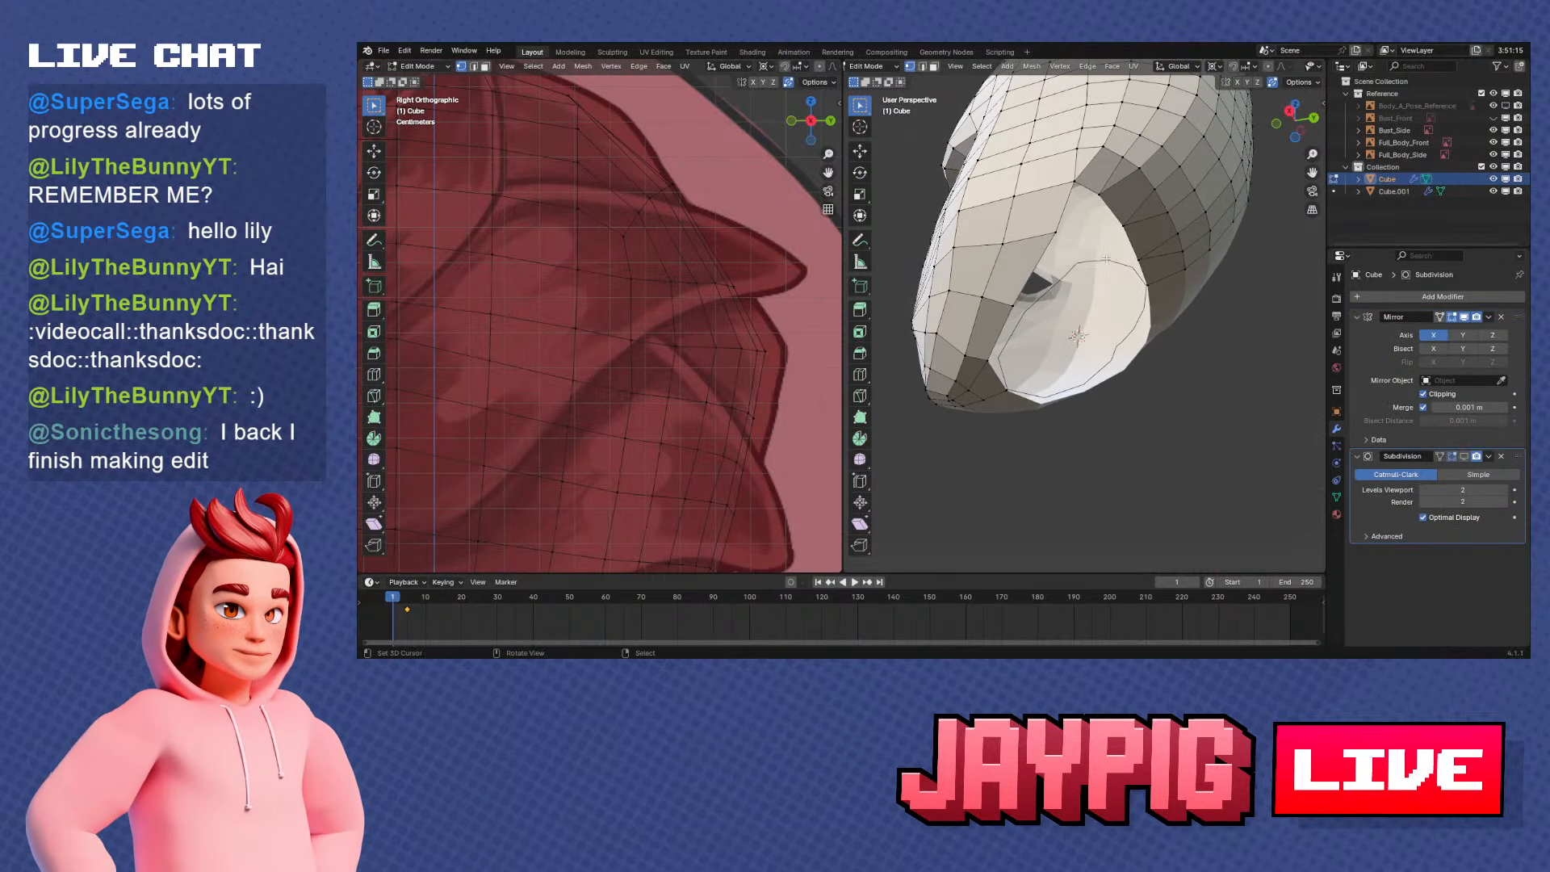
key(Tab)
right_click(1106, 259)
key(Tab)
middle_drag(1162, 307, 1000, 341)
key(Tab)
key(Tab)
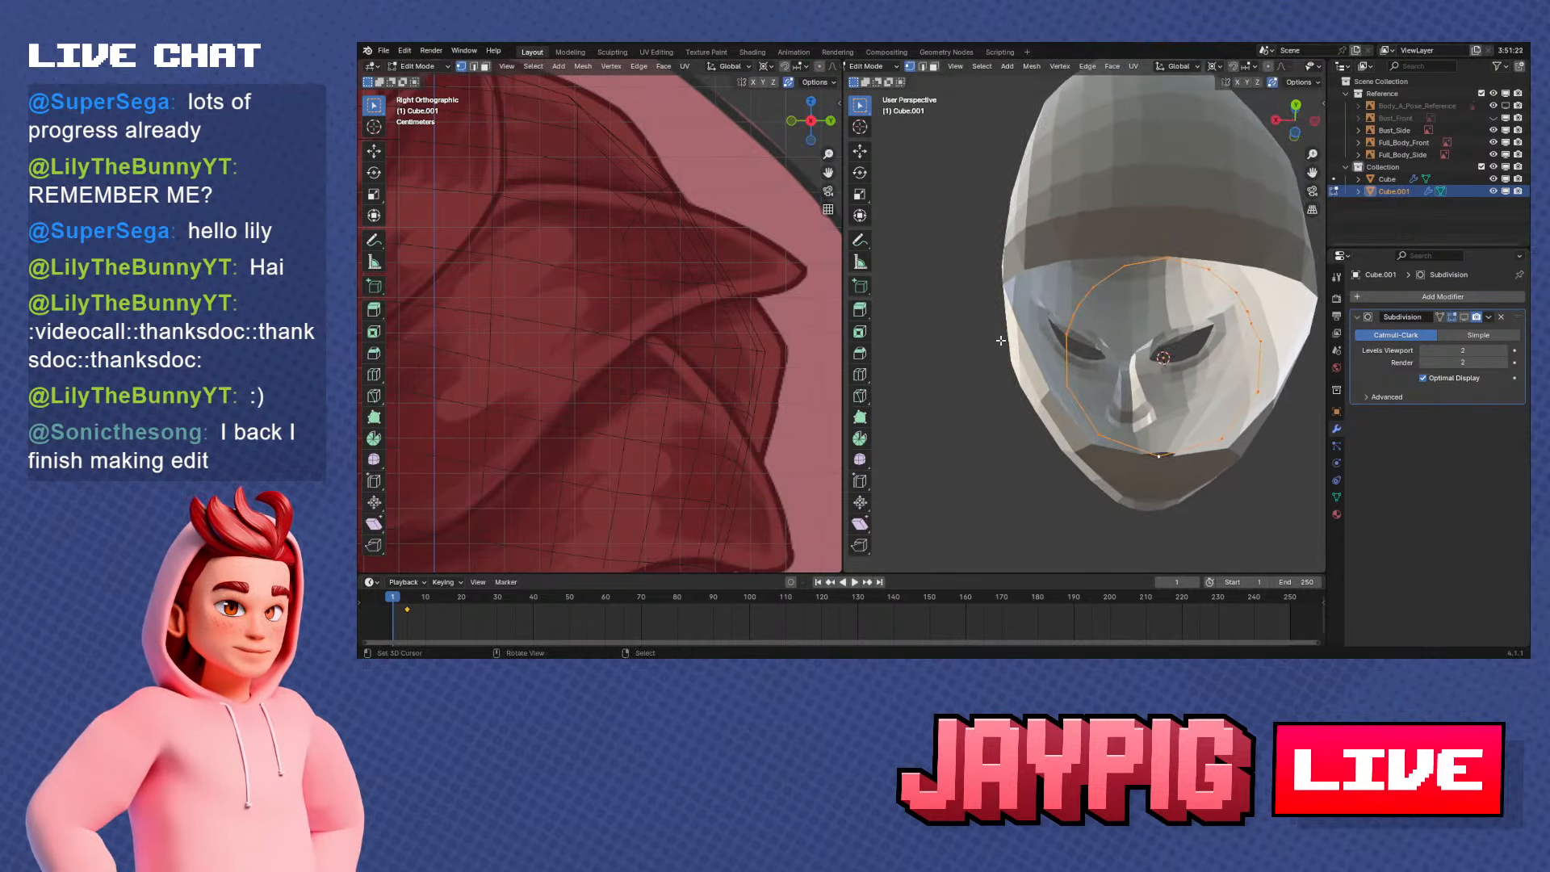
middle_drag(1120, 342, 1118, 345)
middle_drag(1075, 334, 1123, 311)
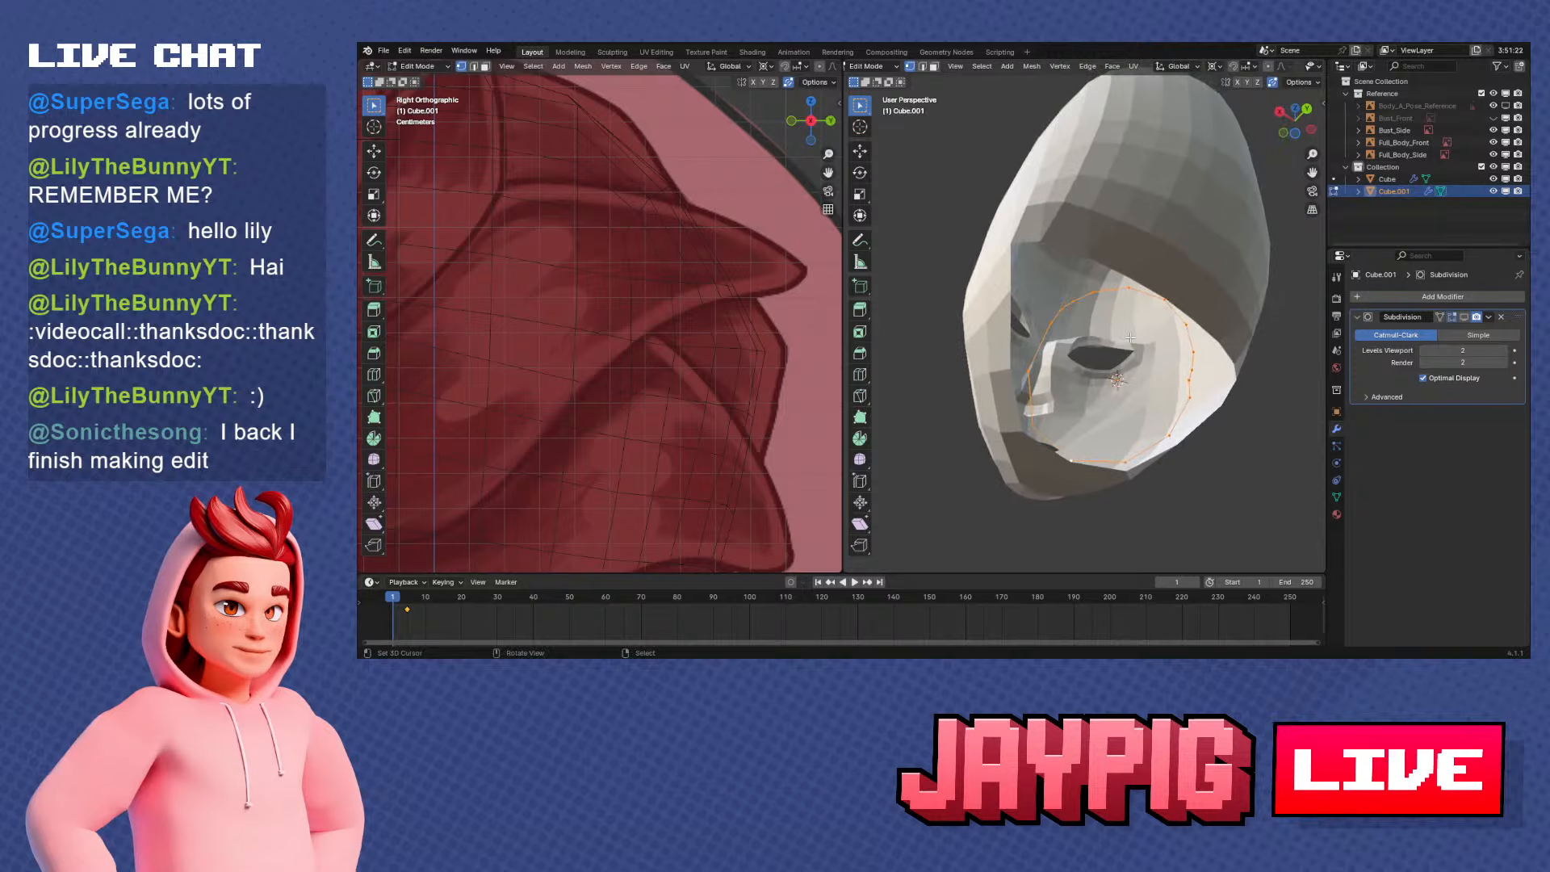
key(Tab)
right_click(1111, 220)
key(Tab)
middle_drag(1092, 245, 1138, 289)
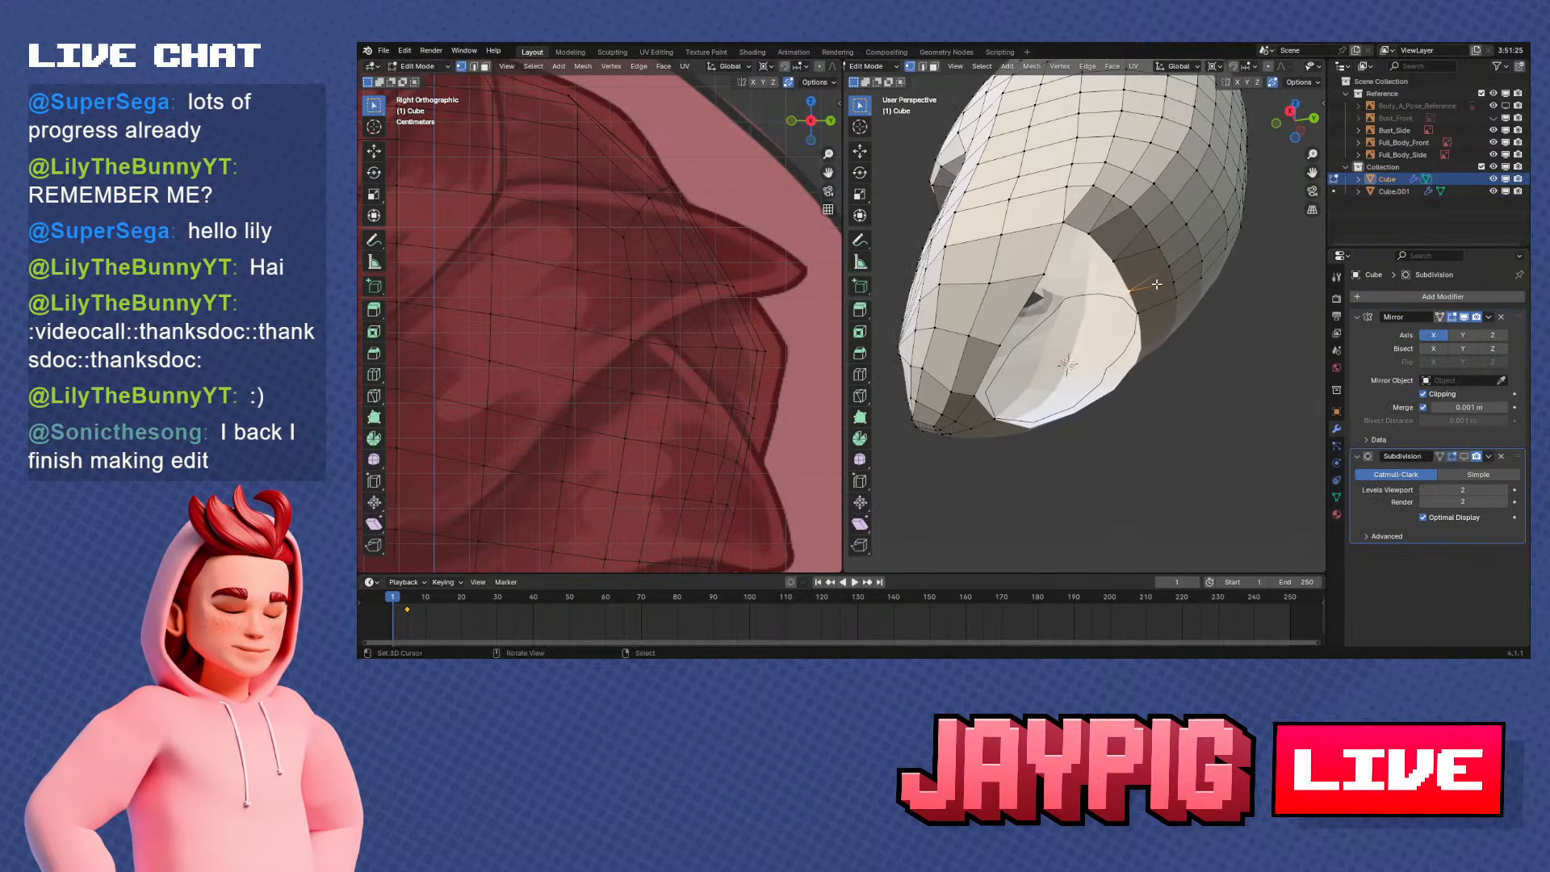
Dissolve surplus edges and vertices on the upper sides of the neck ring
key(Tab)
right_click(1043, 298)
key(Tab)
middle_drag(1040, 293, 1032, 342)
right_click(1180, 328)
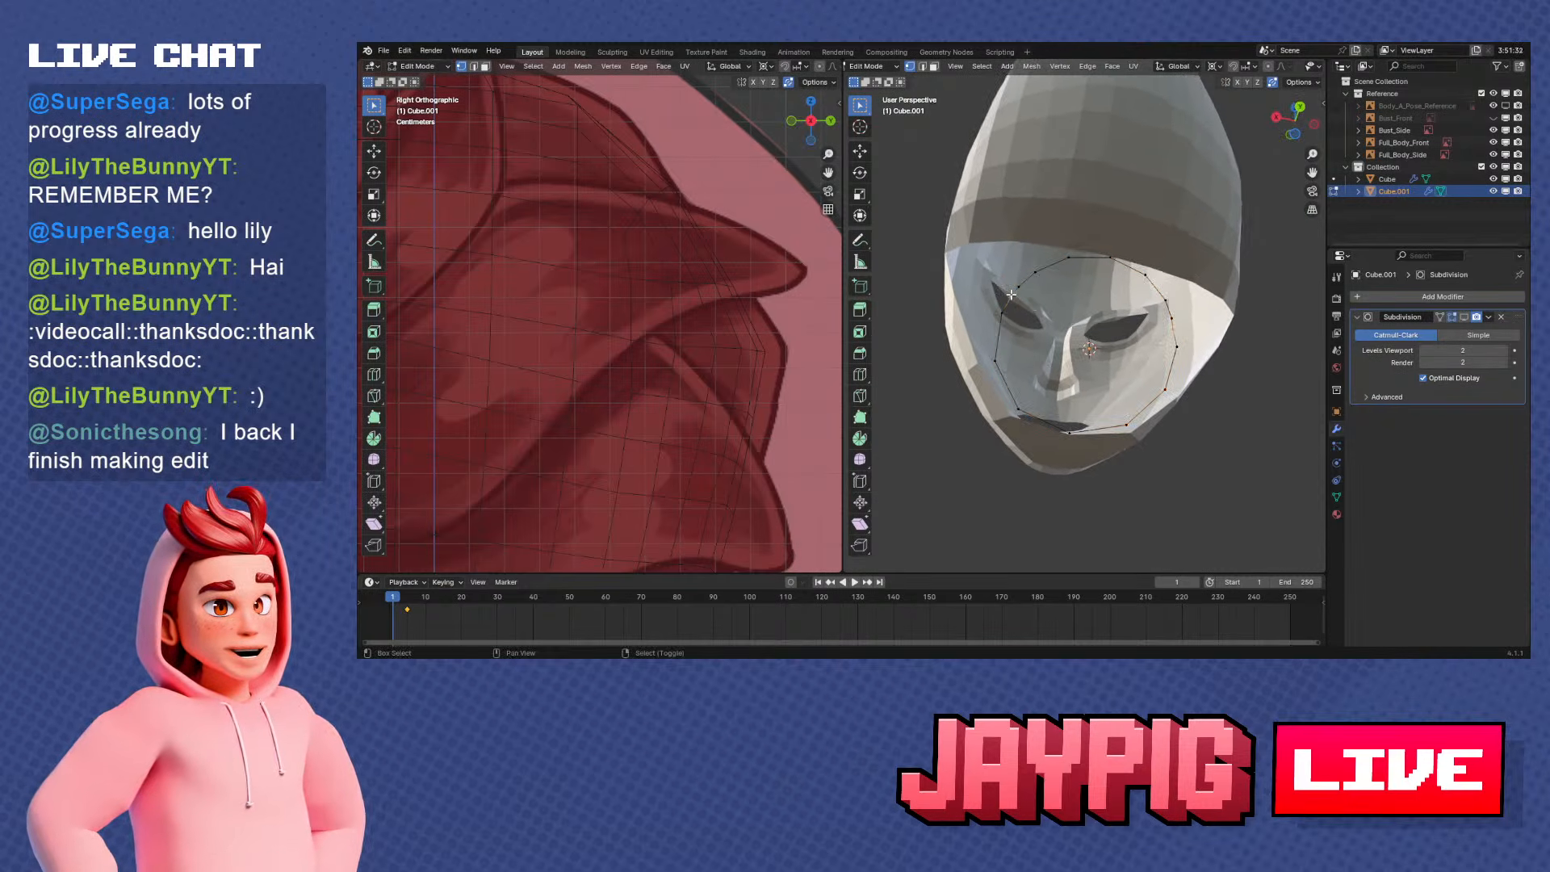
key(x)
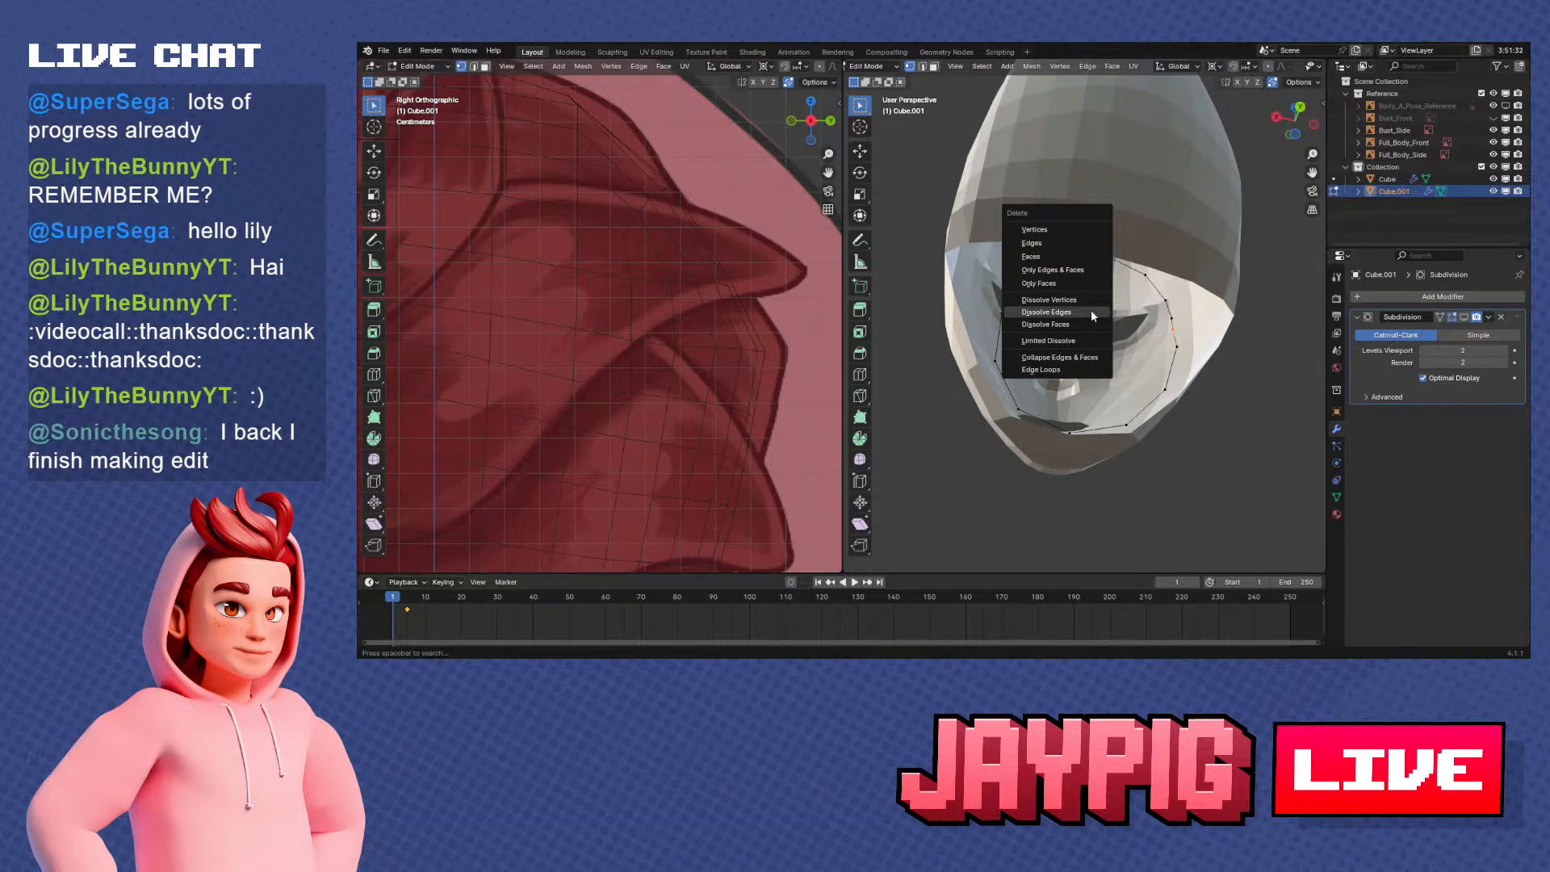
click(1091, 312)
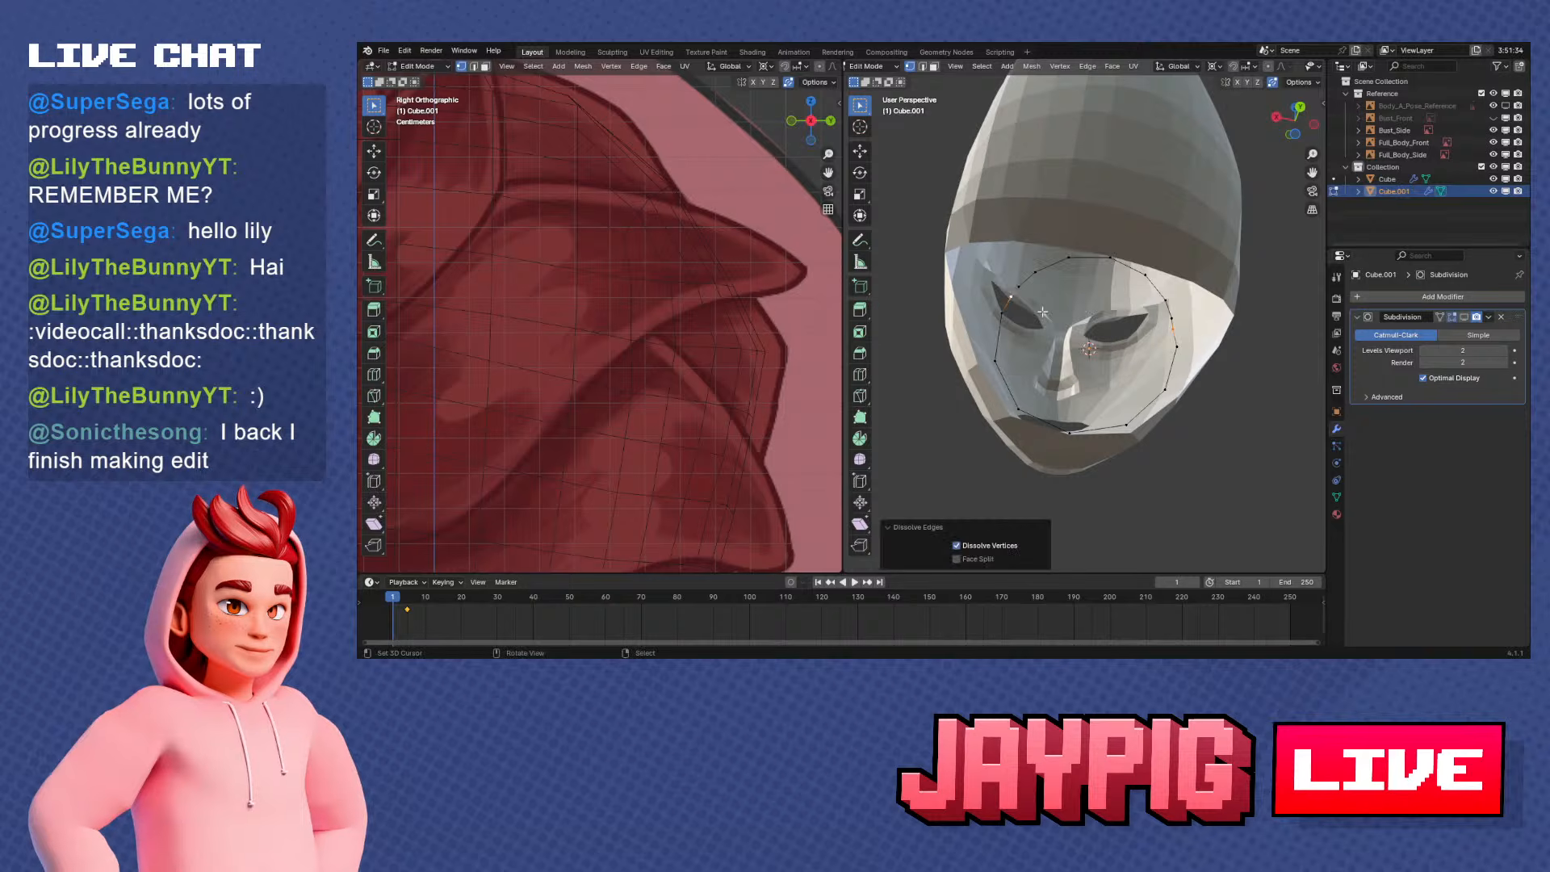
key(x)
click(1054, 292)
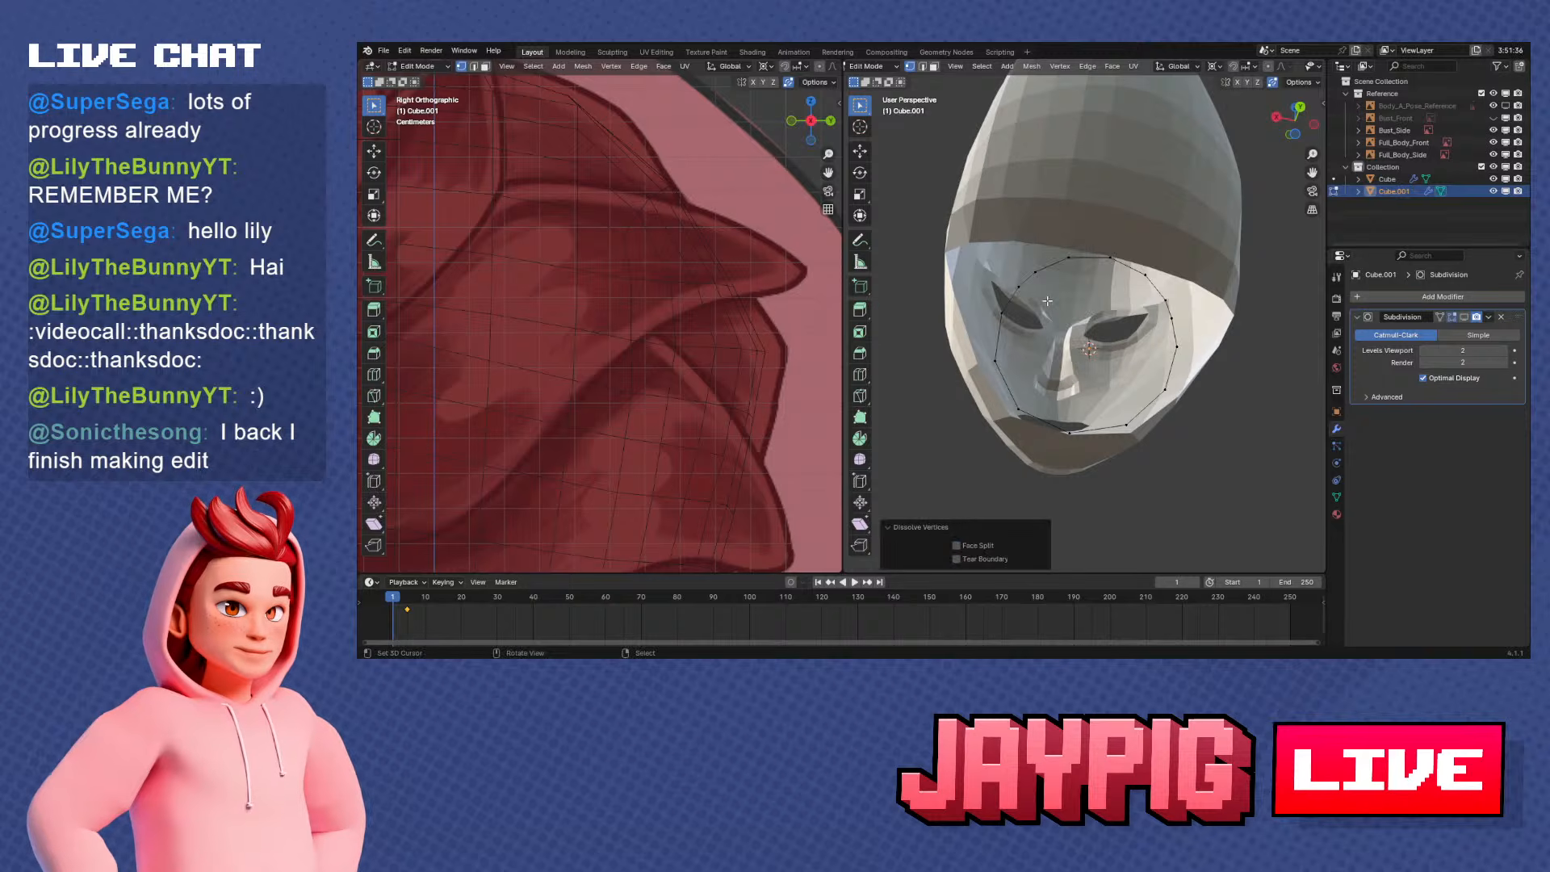
middle_drag(1047, 301, 1118, 295)
right_click(1039, 265)
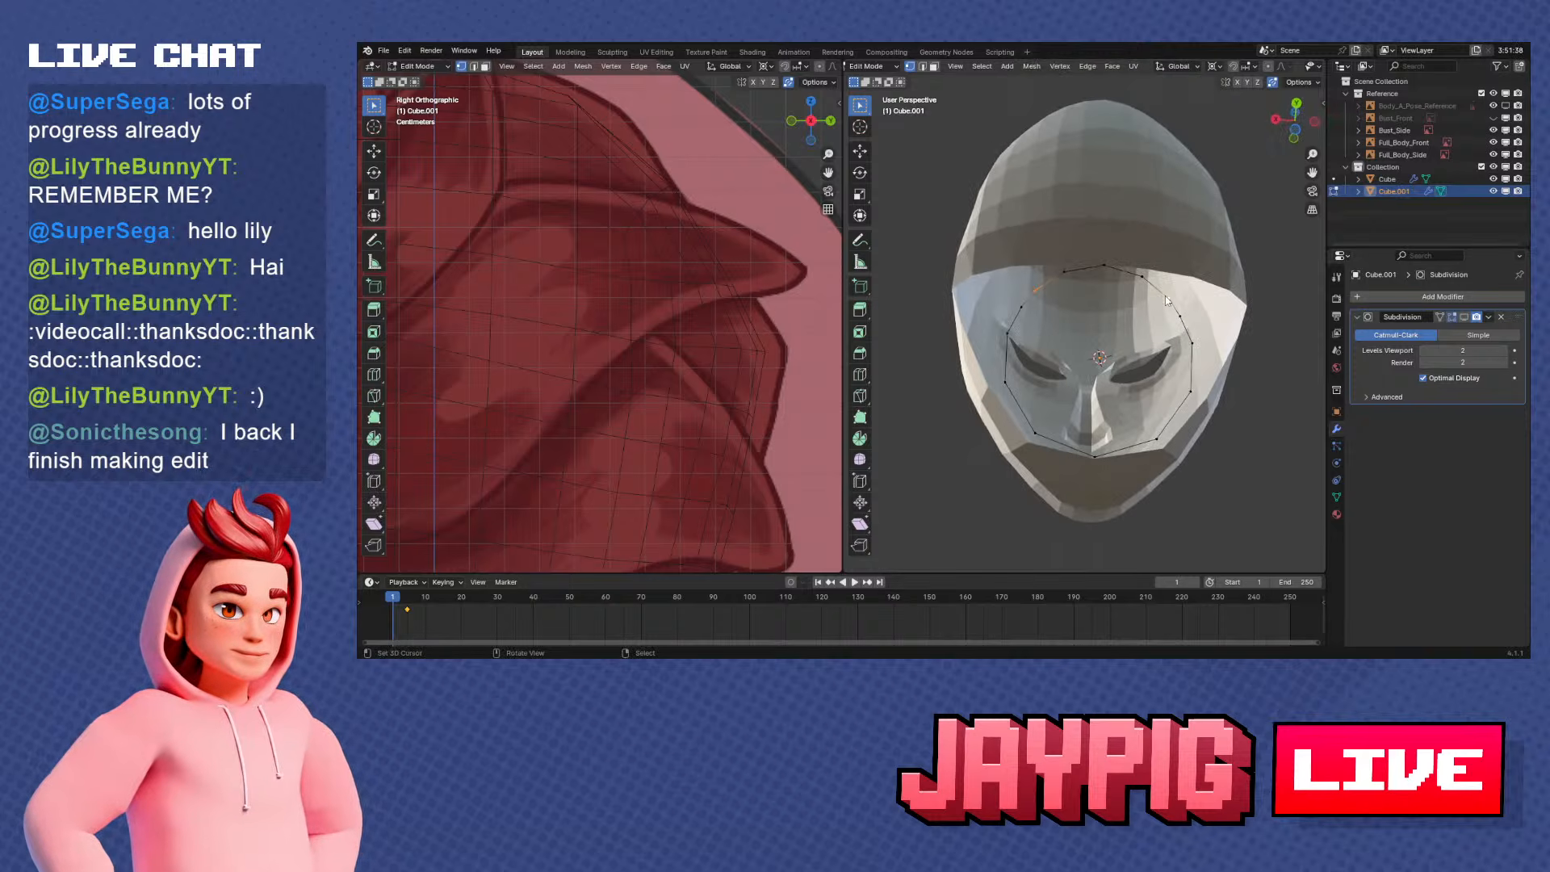
key(x)
click(1164, 293)
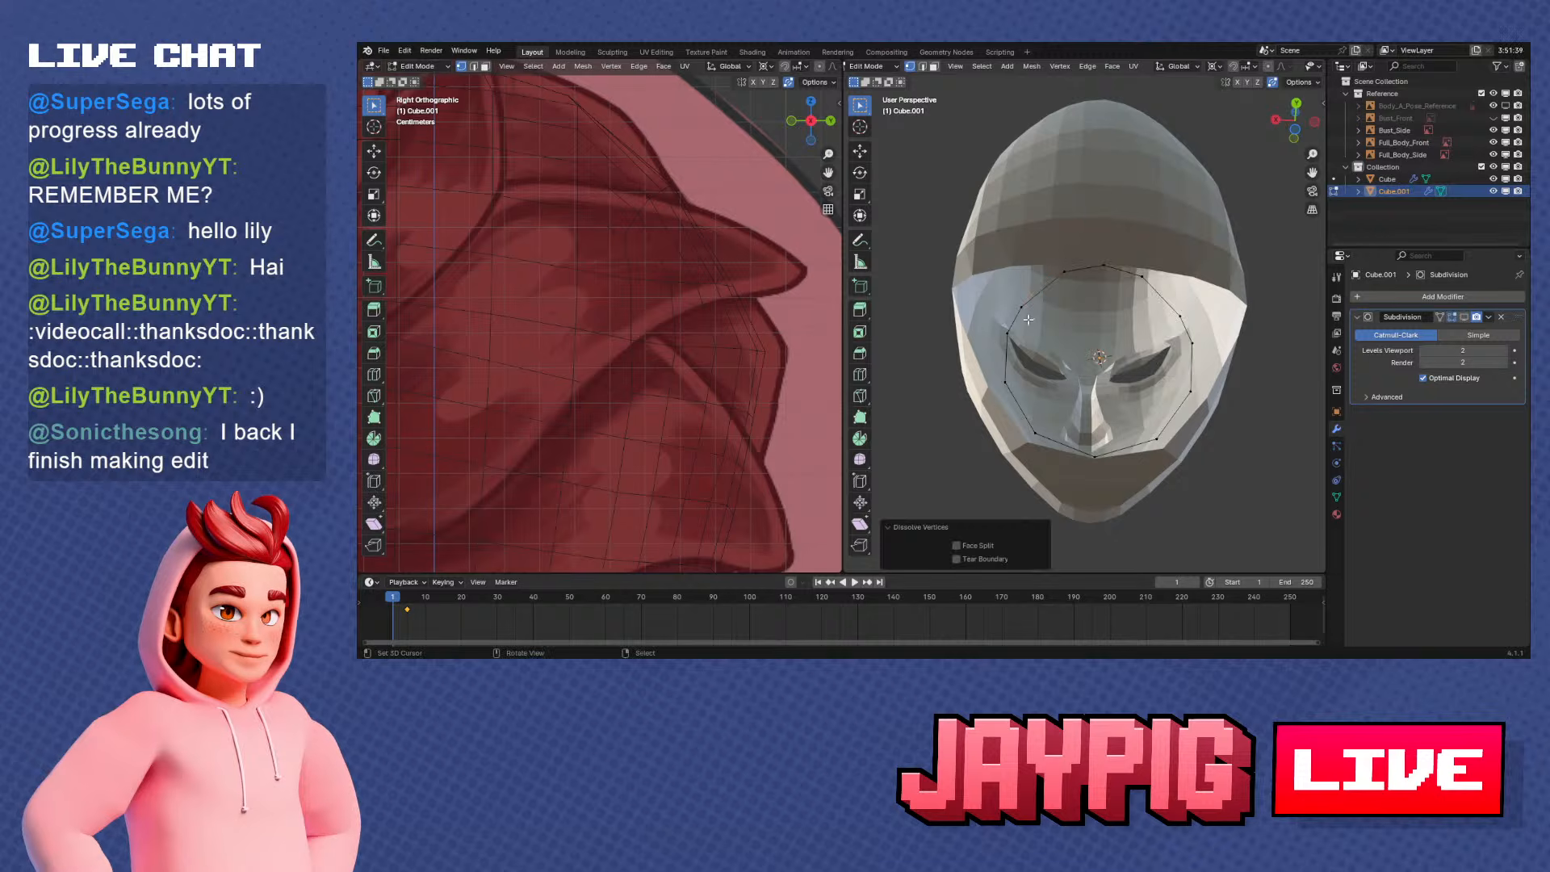
Slide the neck ring's upper side vertex along its edge and shift it about 0.005 m along X to even the spacing
alt+right_click(1169, 314)
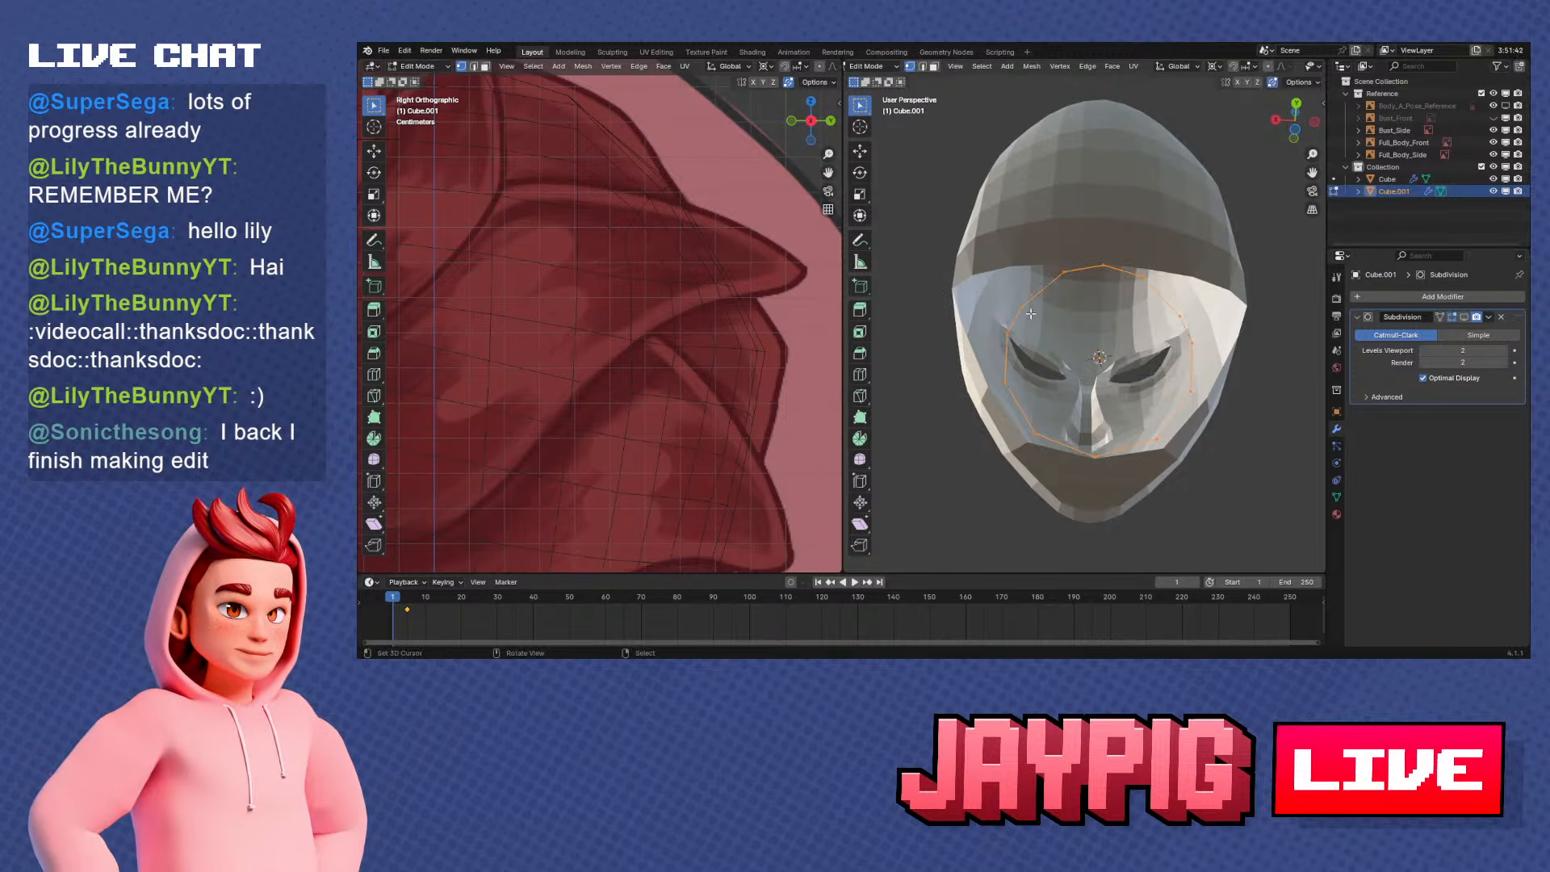
key(shift+v)
right_click(1097, 323)
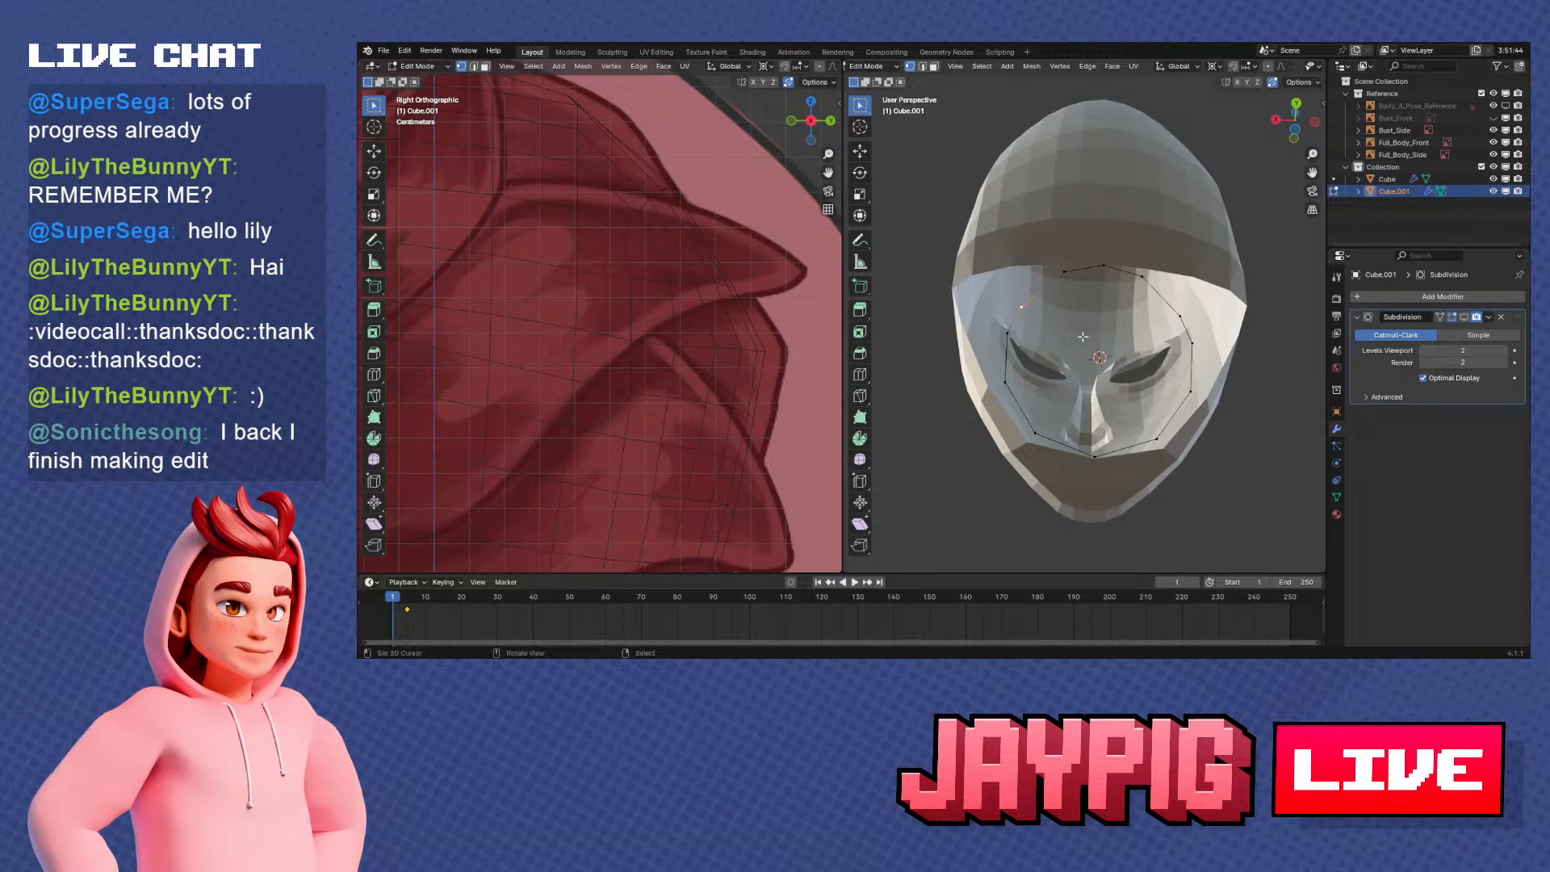
key(shift+v)
right_click(1087, 328)
key(shift+v)
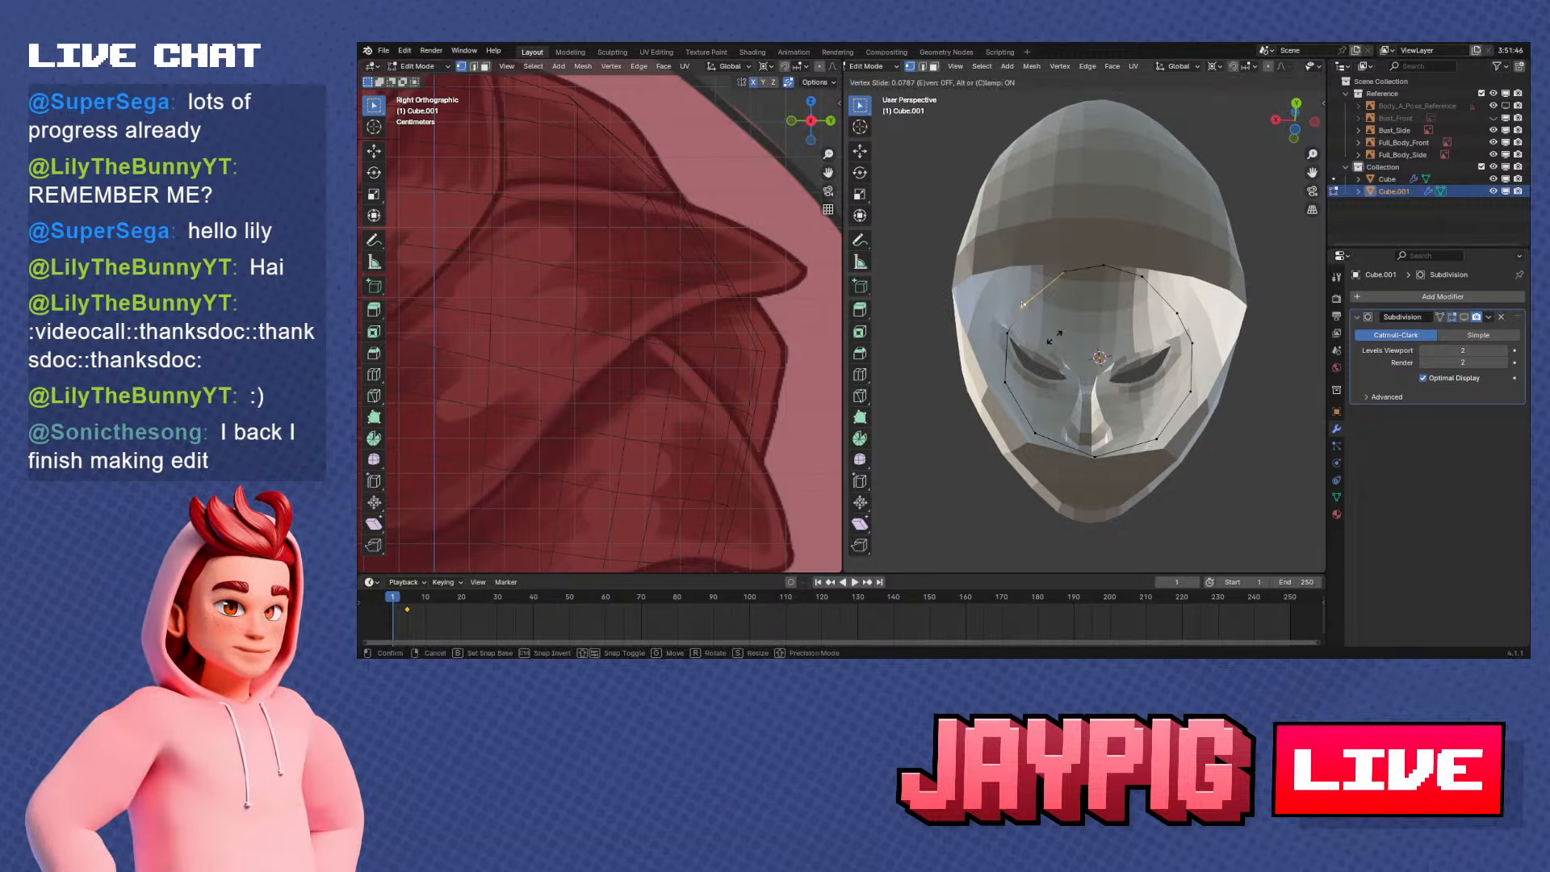
click(1058, 328)
key(g)
key(x)
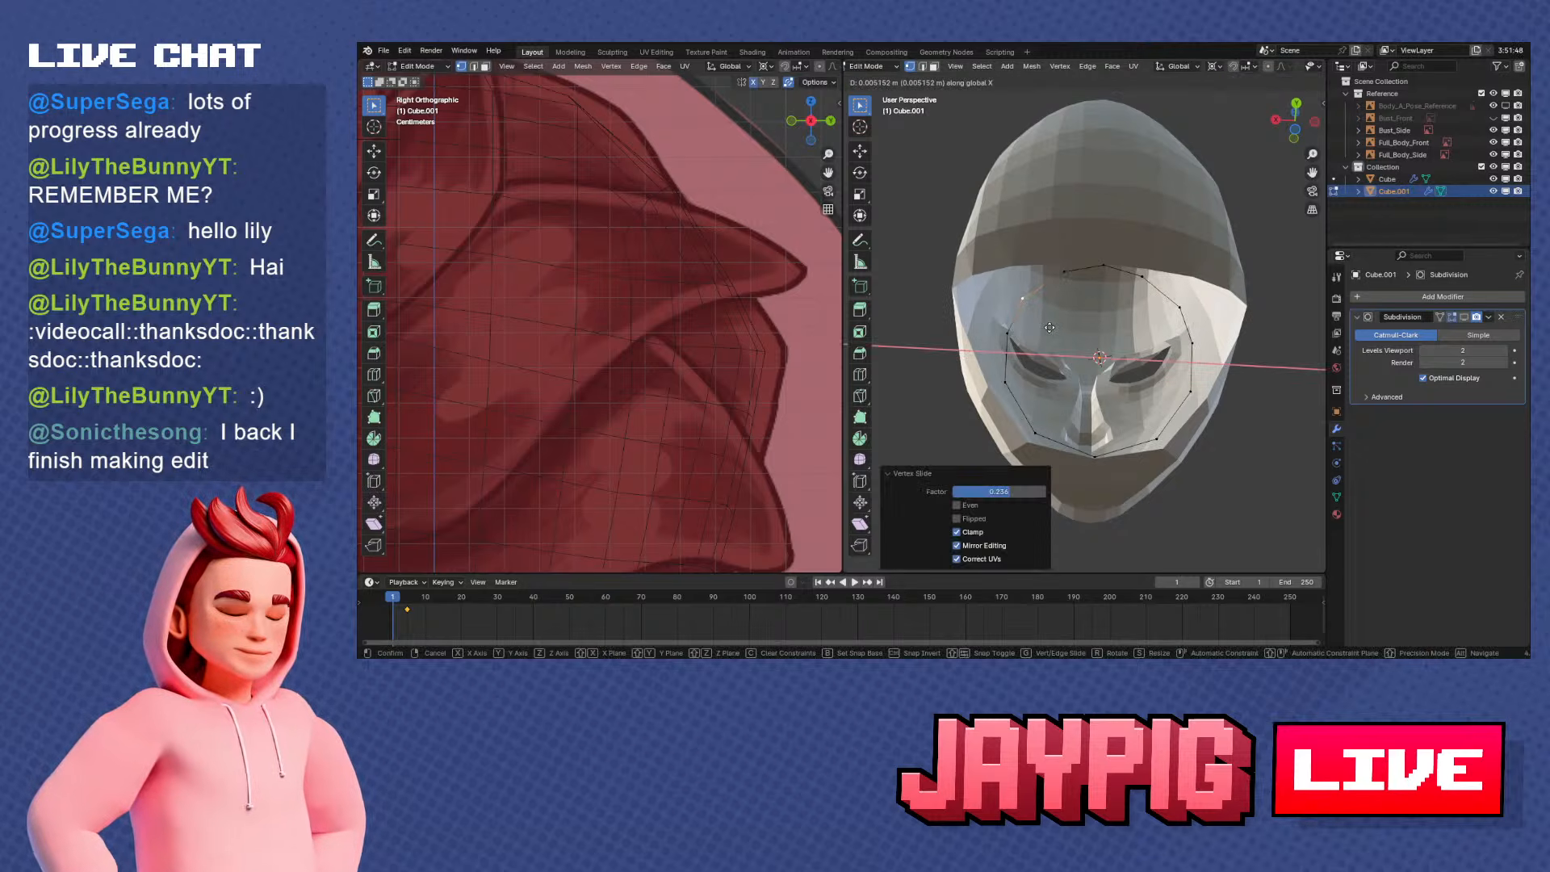
click(1048, 327)
key(shift+v)
click(1051, 322)
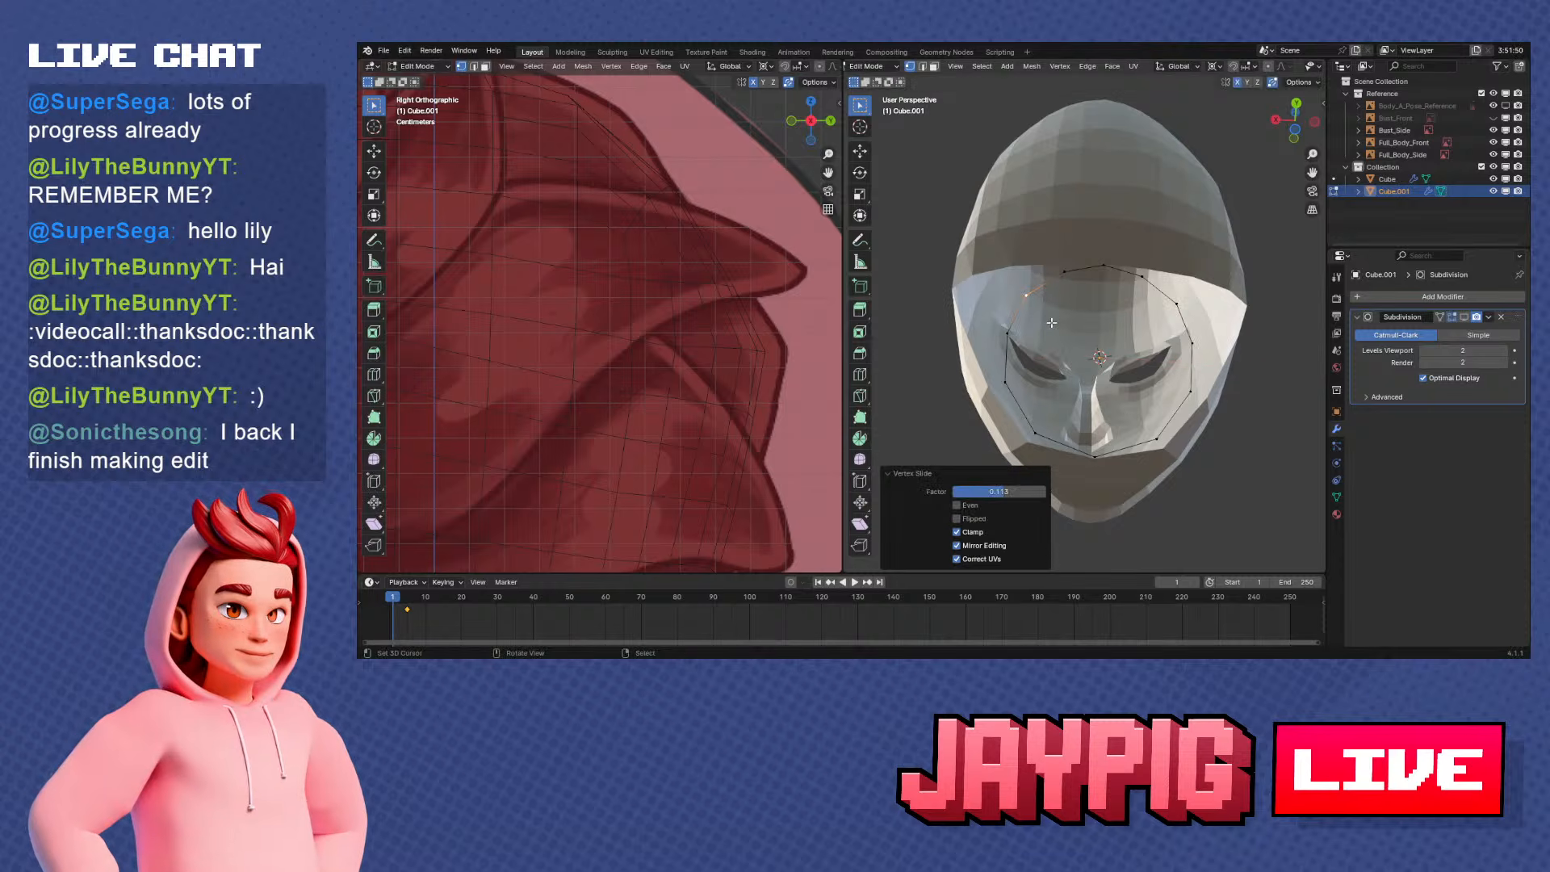
Slide the ring vertex beside the top centre slightly along its edge
click(1182, 379)
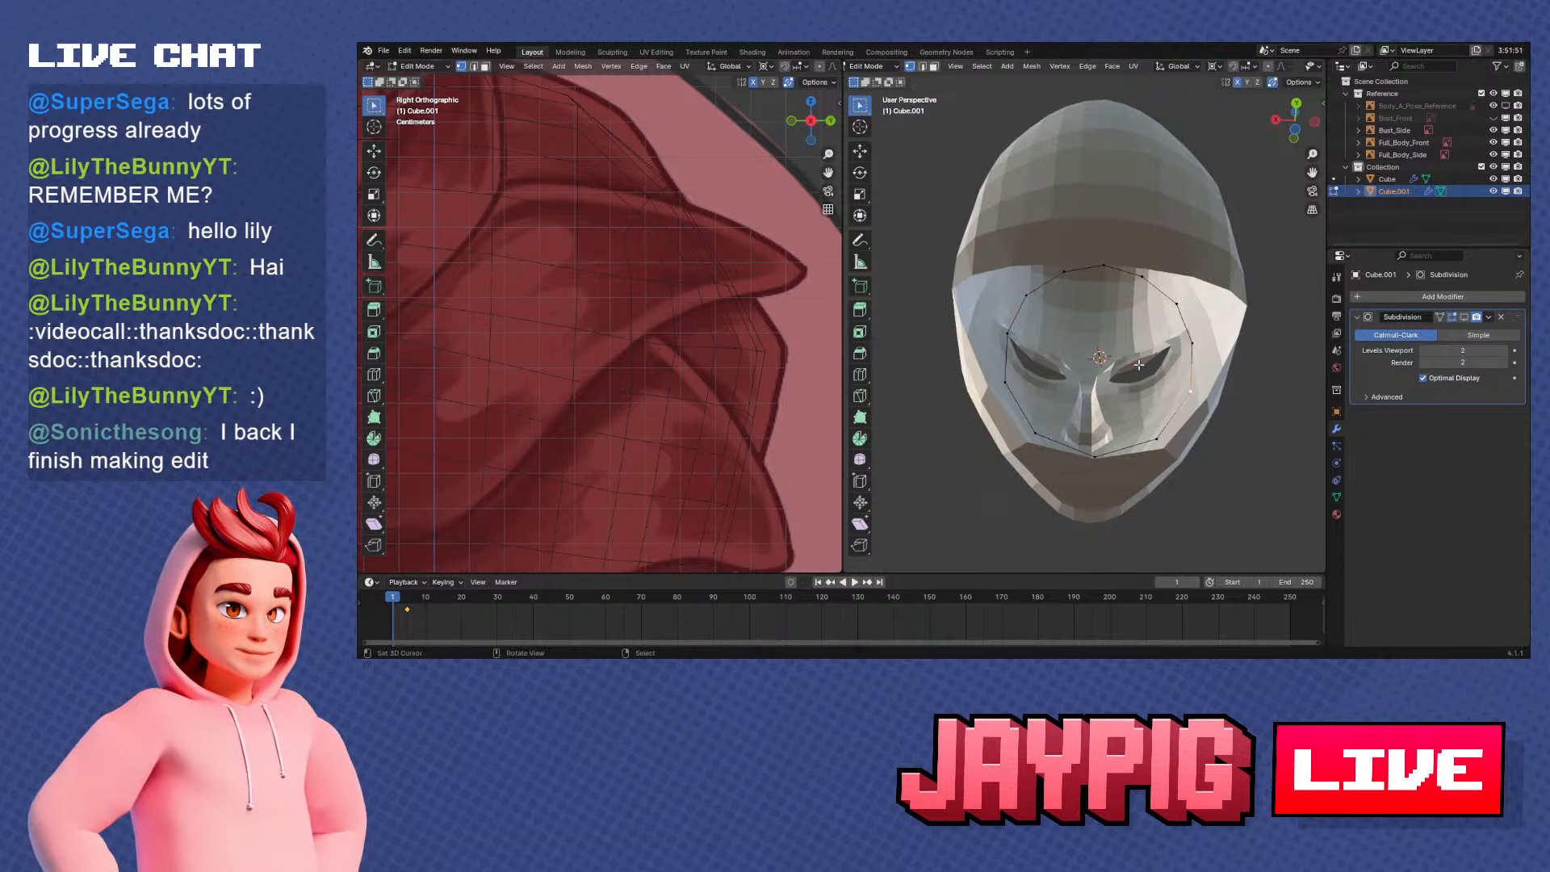
click(1153, 268)
key(shift+v)
click(1156, 292)
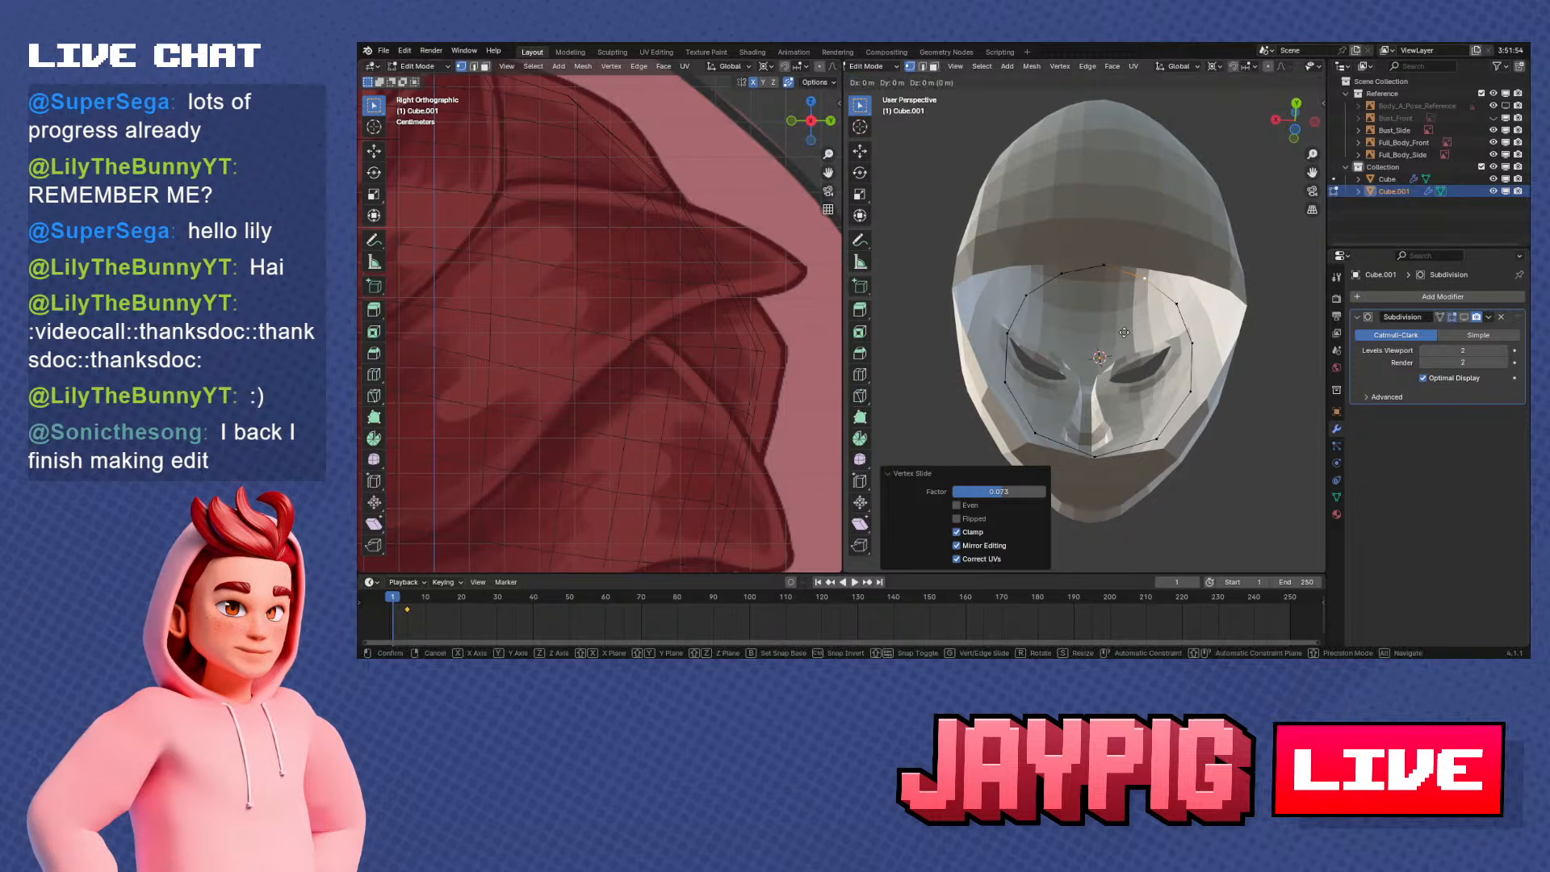
Round the whole neck ring with To Sphere at a factor of 1
key(a)
key(shift+alt+s)
text(1)
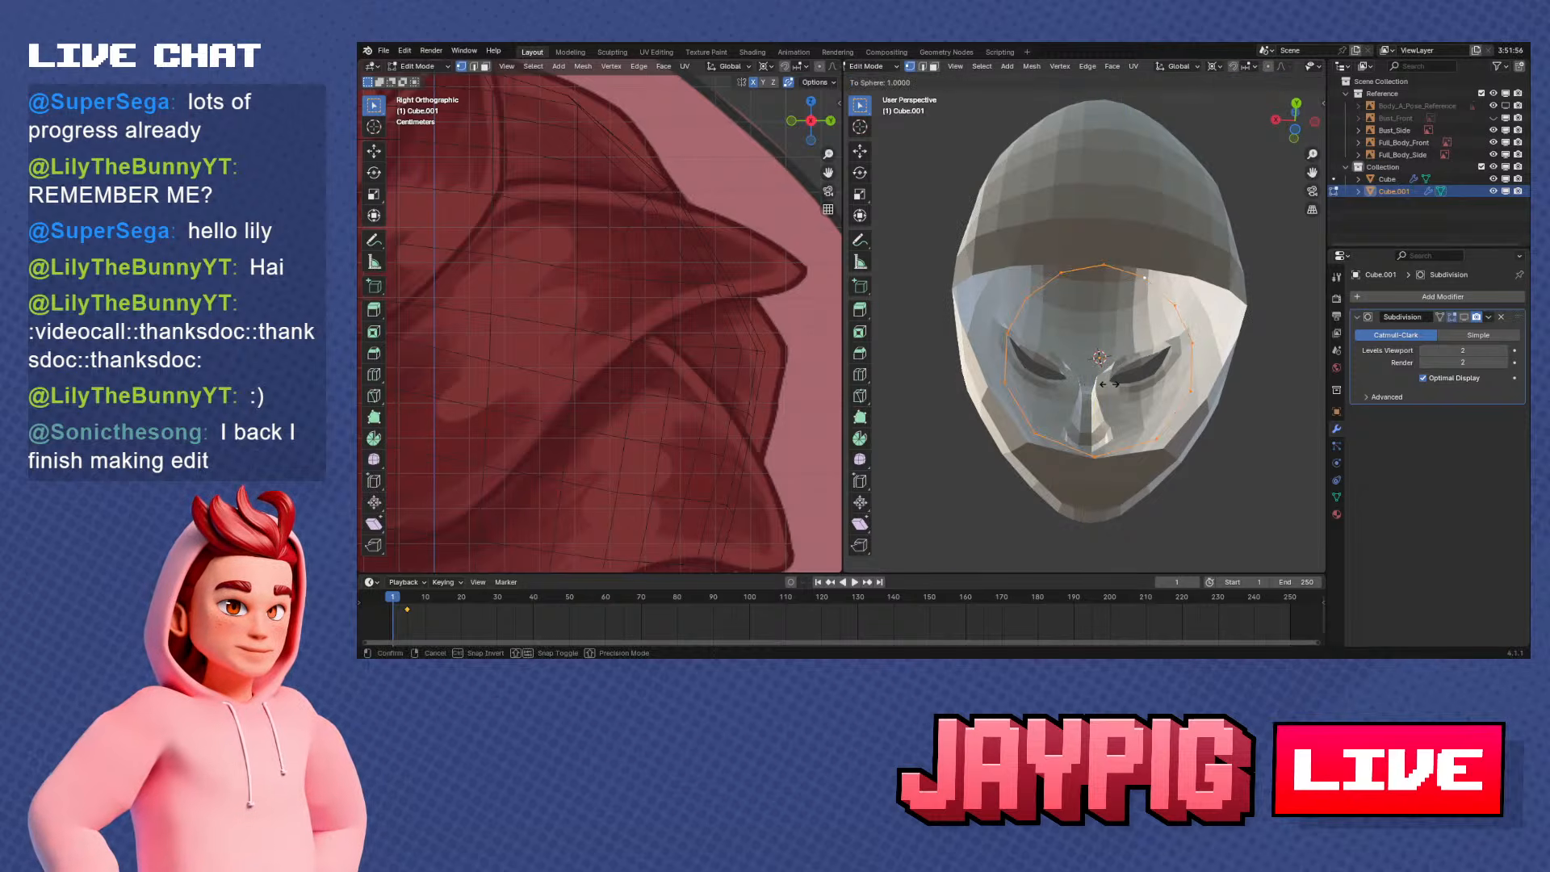
click(1134, 403)
middle_drag(1077, 430, 1197, 507)
scroll(1211, 481, up, 3)
key(KP_1)
key(KP_3)
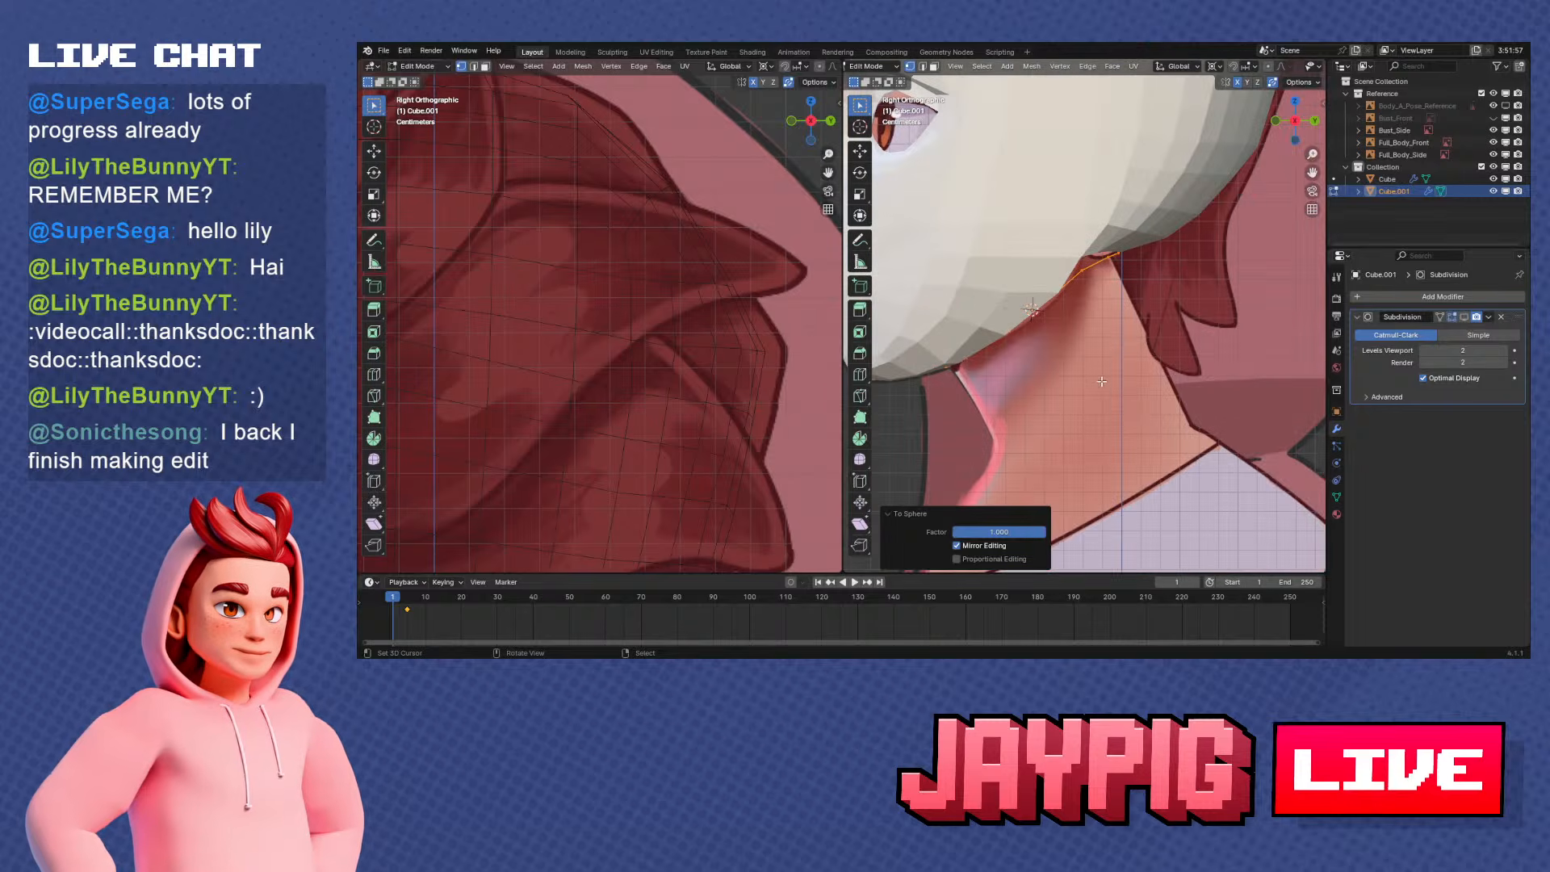
scroll(1101, 381, up, 1)
key(s)
key(y)
right_click(1141, 358)
key(ctrl+z)
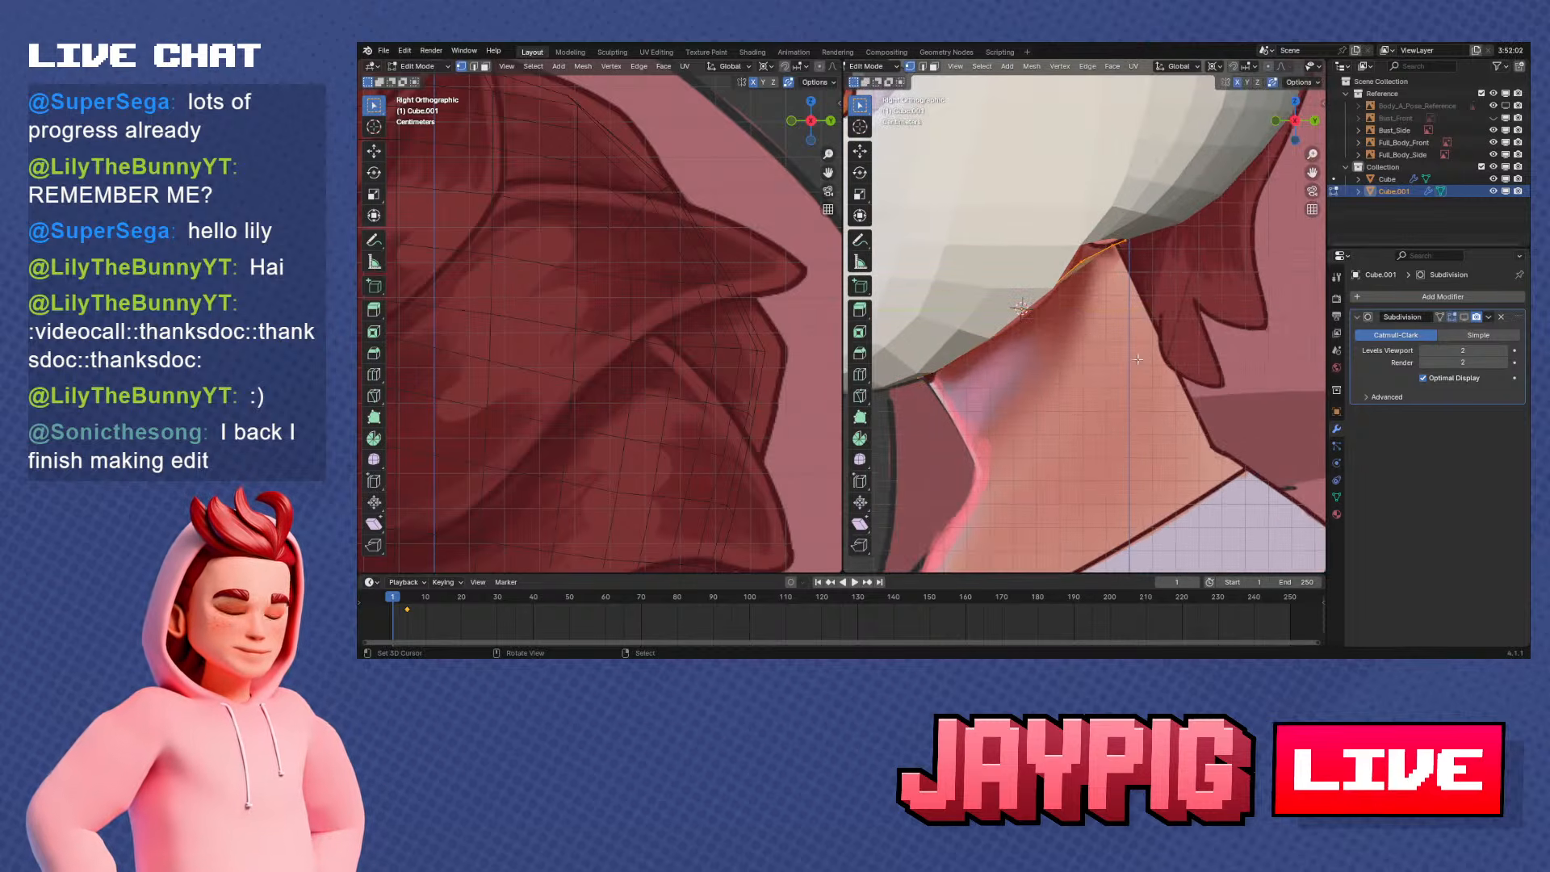
Fill the neck ring with a face and flatten it by scaling to 0 along Z in Normal orientation
middle_drag(1140, 355, 1169, 306)
click(1178, 67)
key(s)
right_click(1218, 336)
key(s)
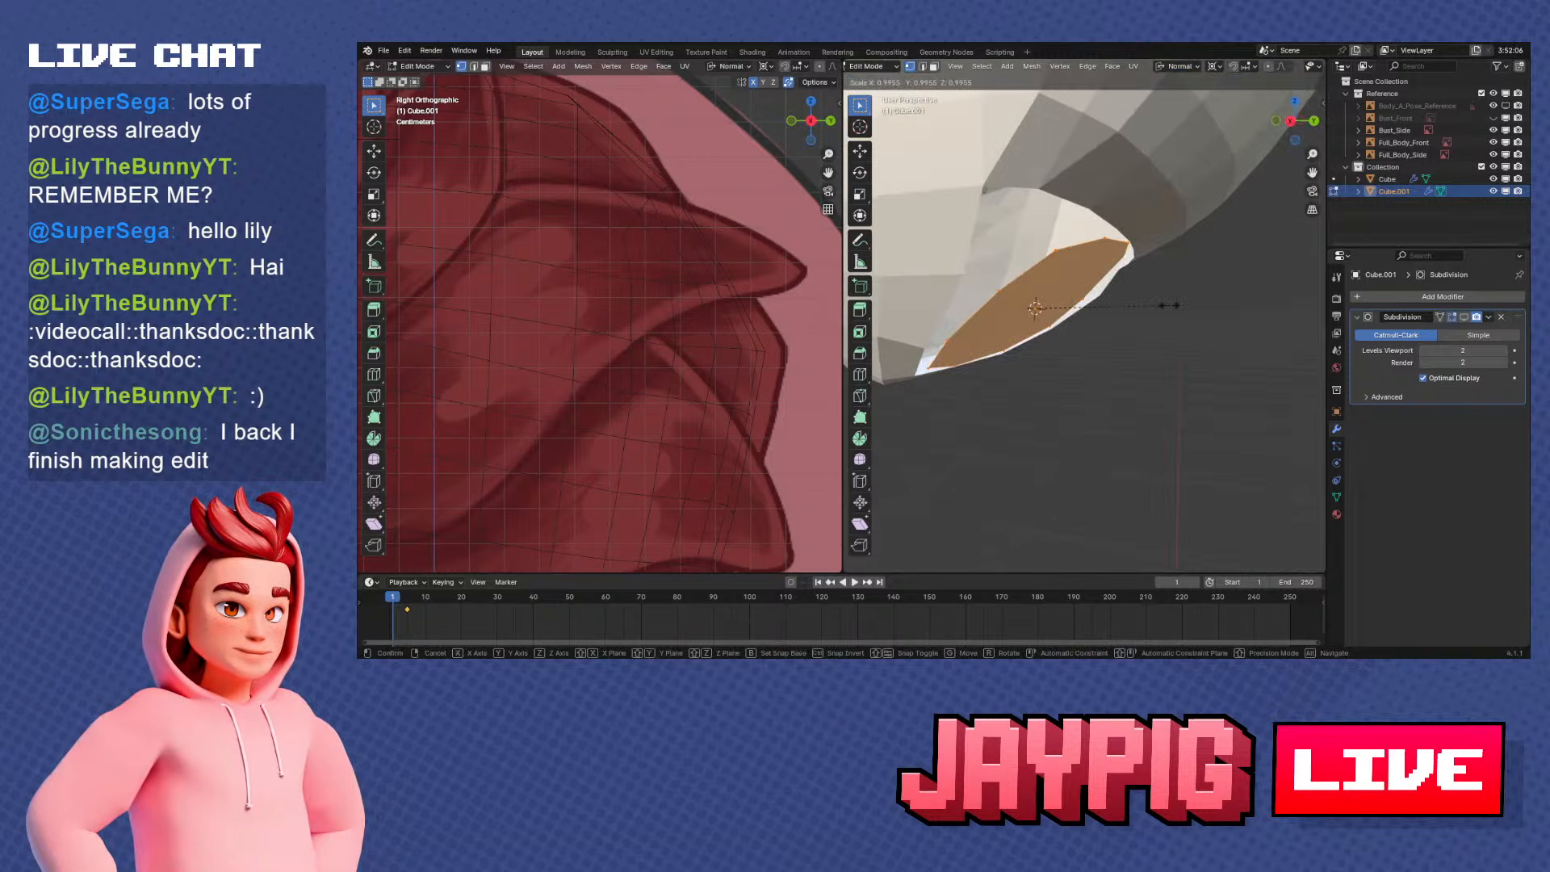
key(y)
key(z)
key(0)
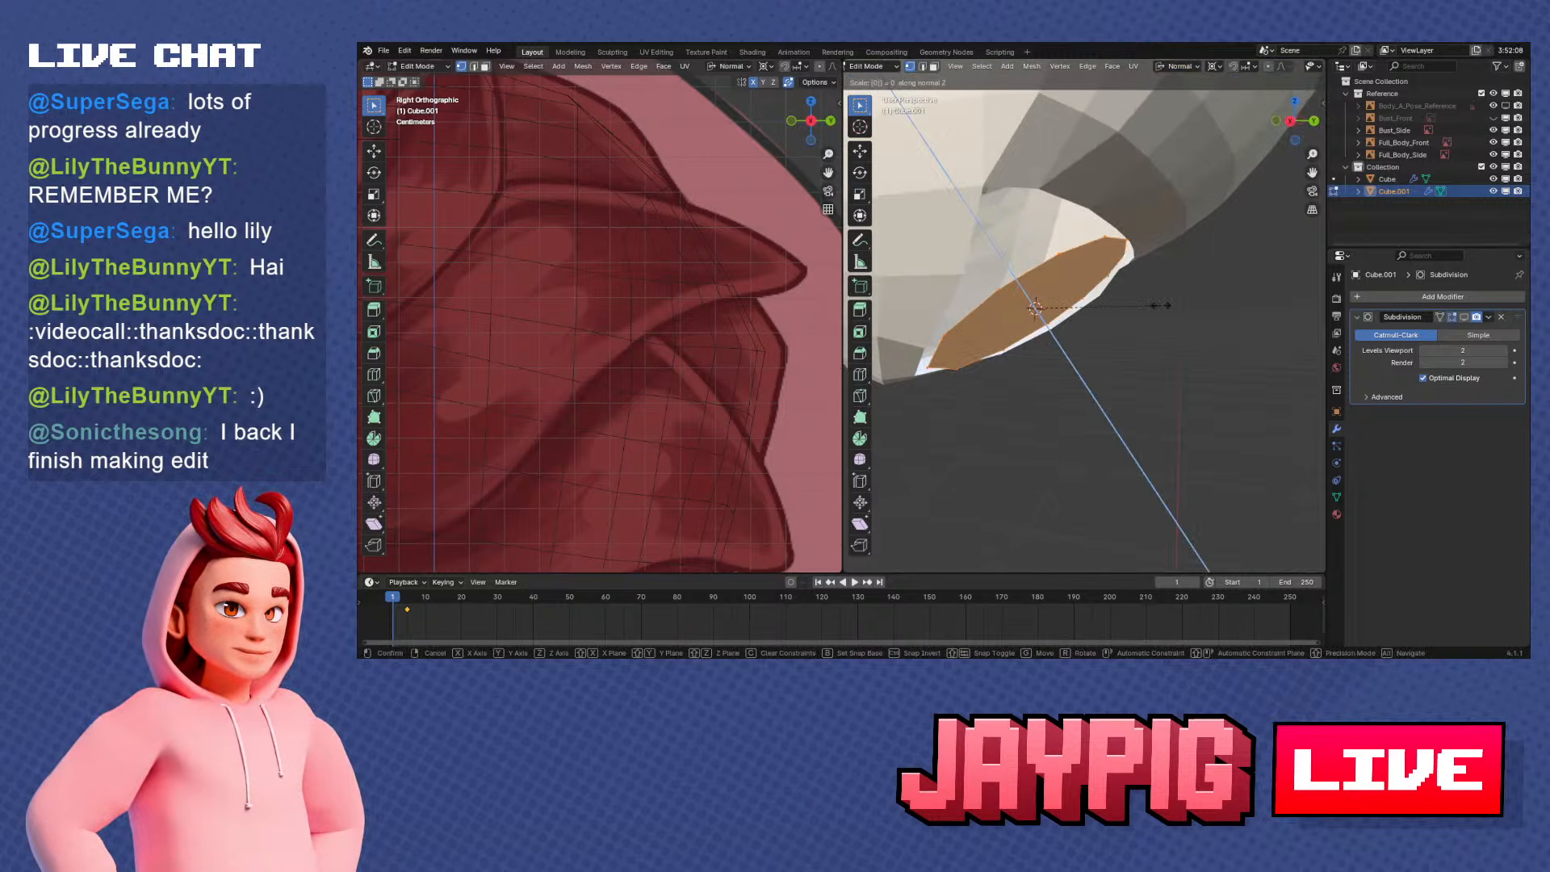
key(Return)
Round the flattened ring again with To Sphere and set the transform orientation back to Global
middle_drag(1105, 309, 1170, 307)
key(shift+alt+s)
click(1268, 299)
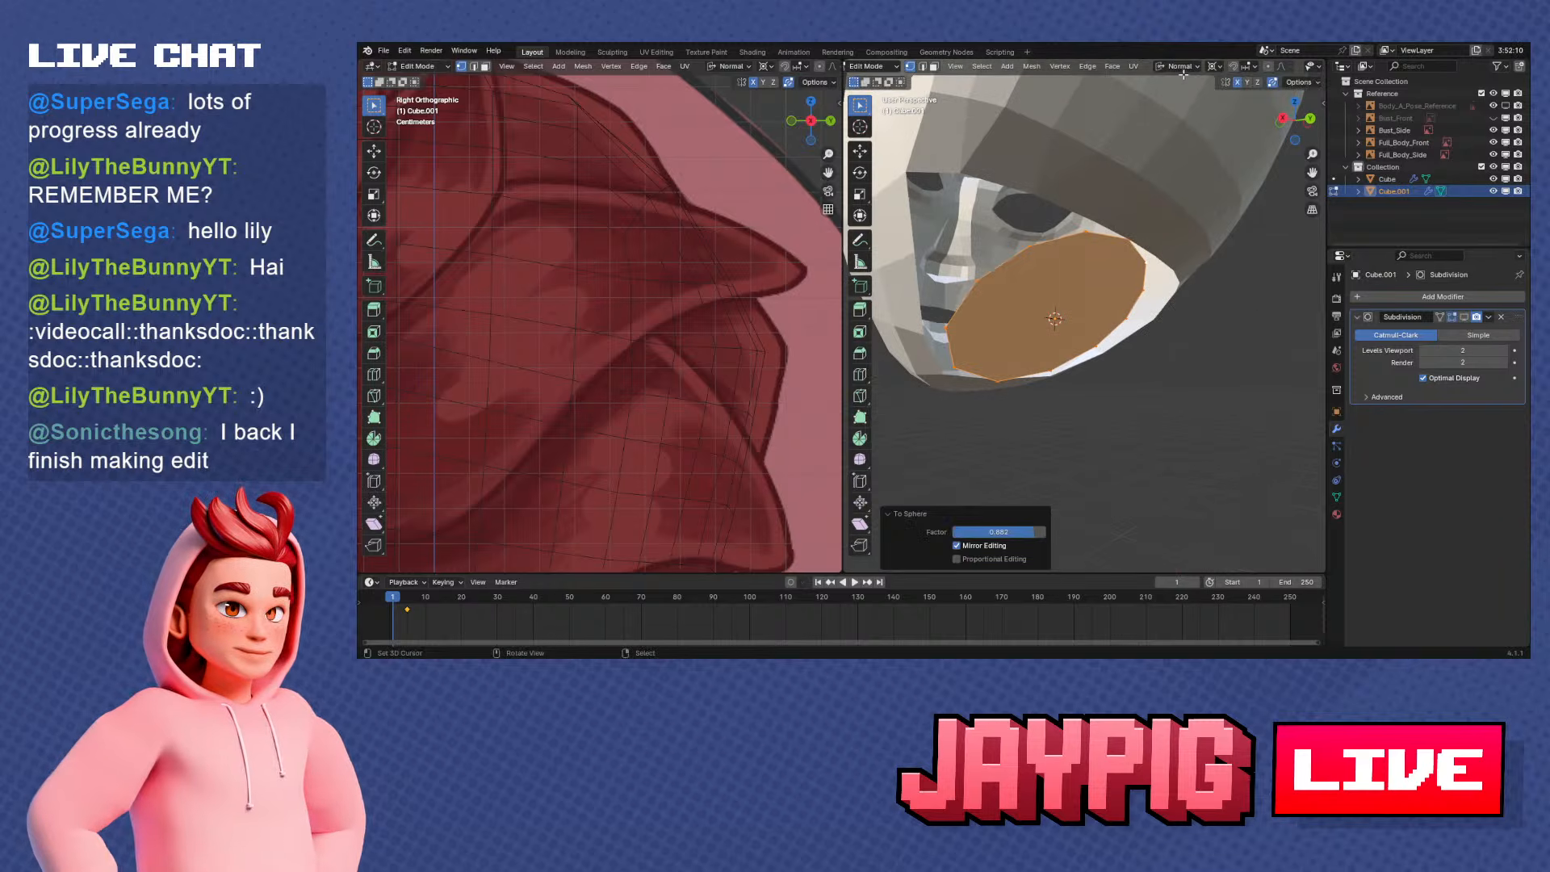
click(1182, 68)
click(1176, 106)
middle_drag(1175, 106, 1141, 305)
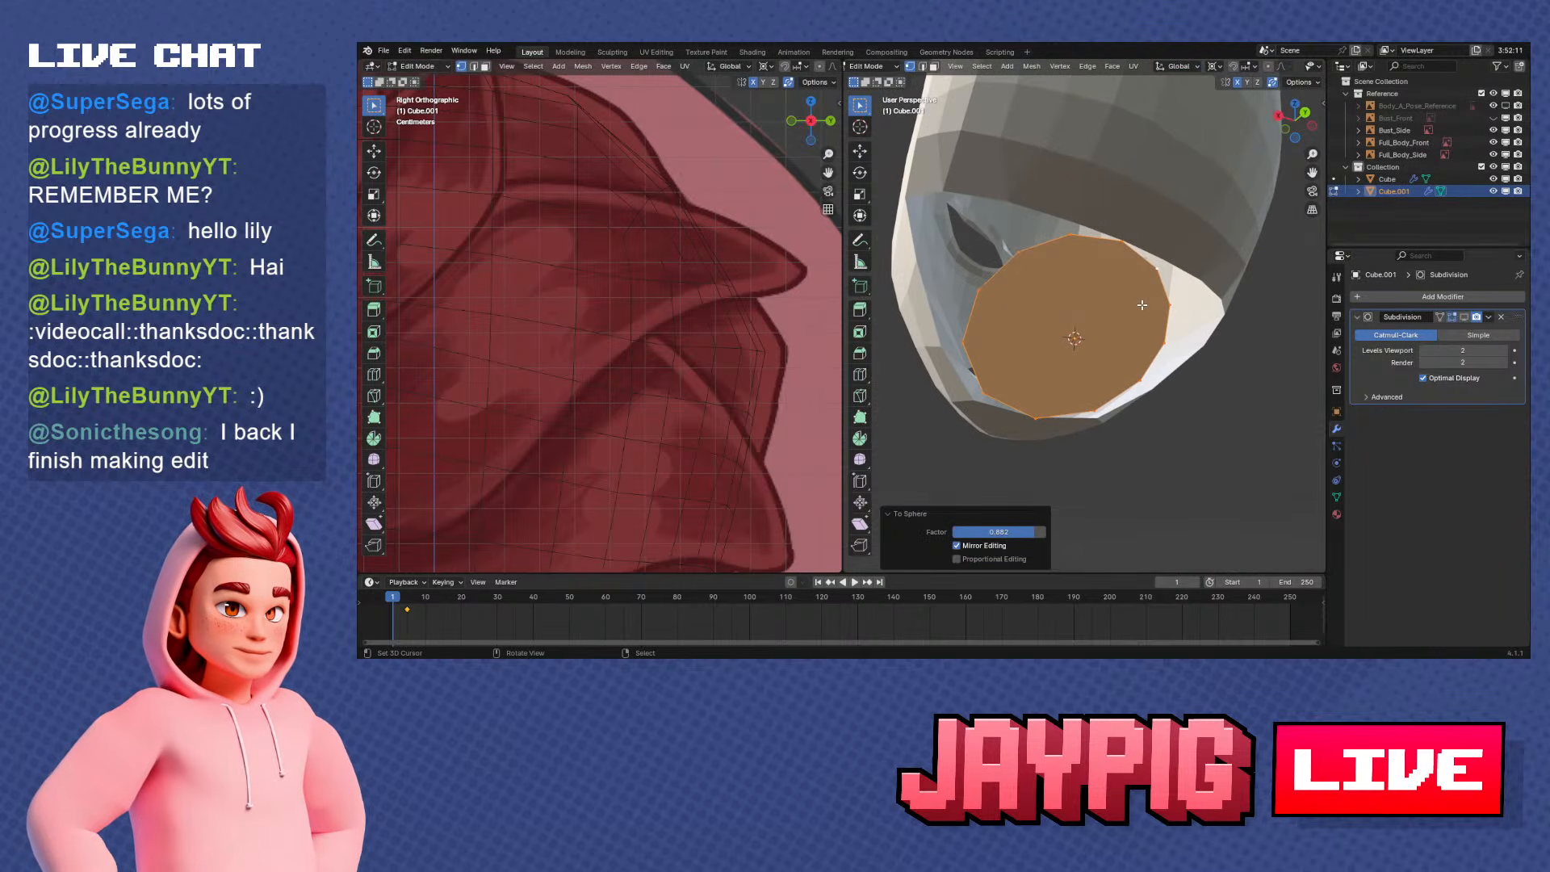
Delete only the face filling the neck ring, keeping its edges and vertices
key(x)
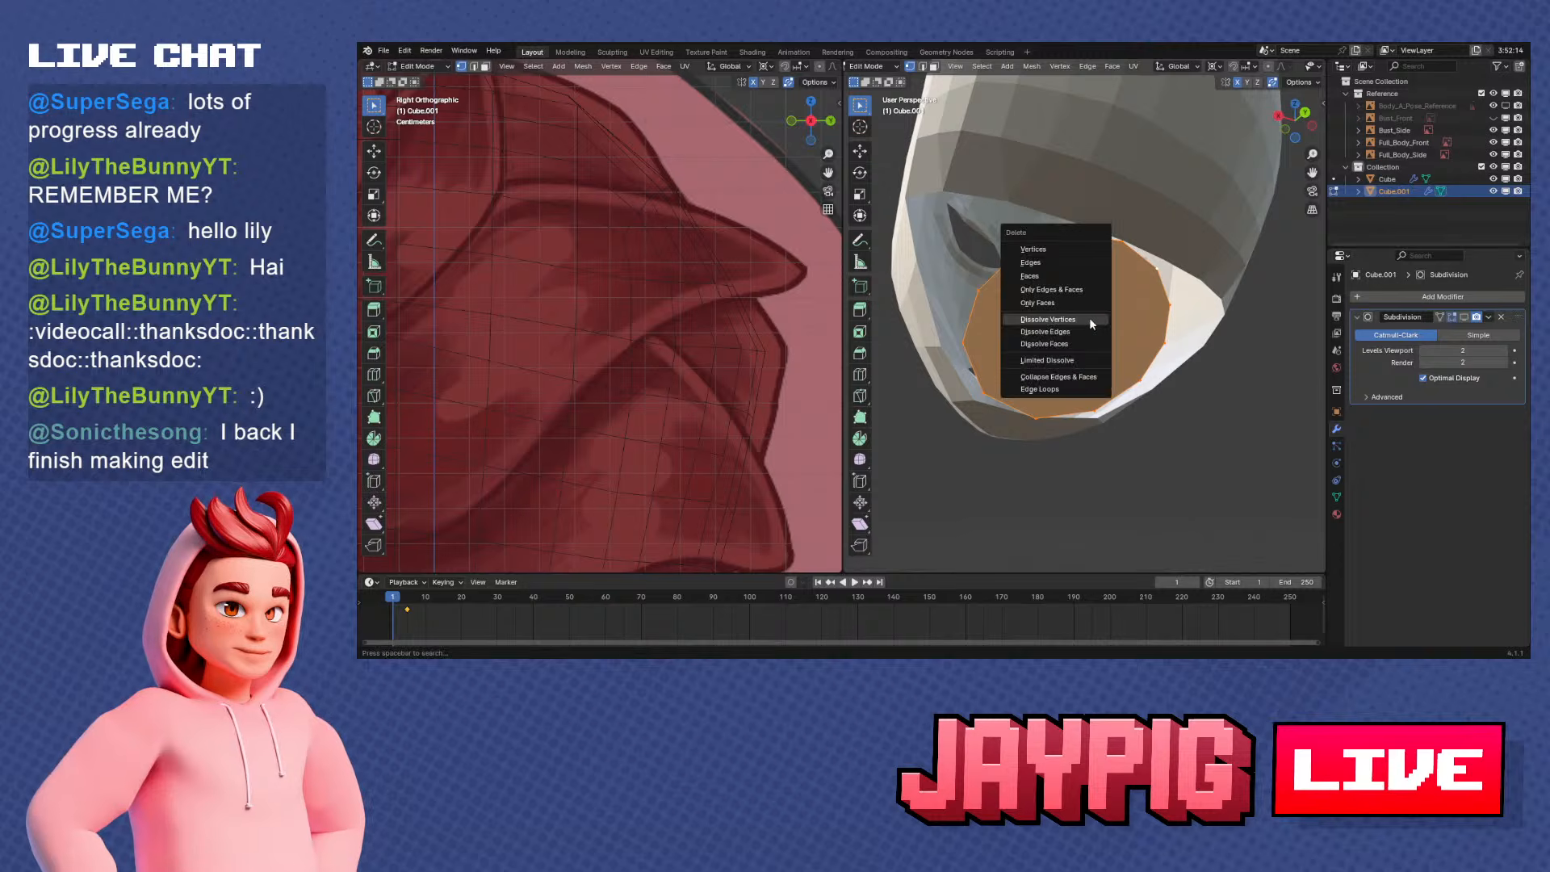
click(1061, 302)
middle_drag(1060, 302, 1075, 337)
Compare the flattened neck ring's vertices with the head's neck opening by editing each object in turn
key(Tab)
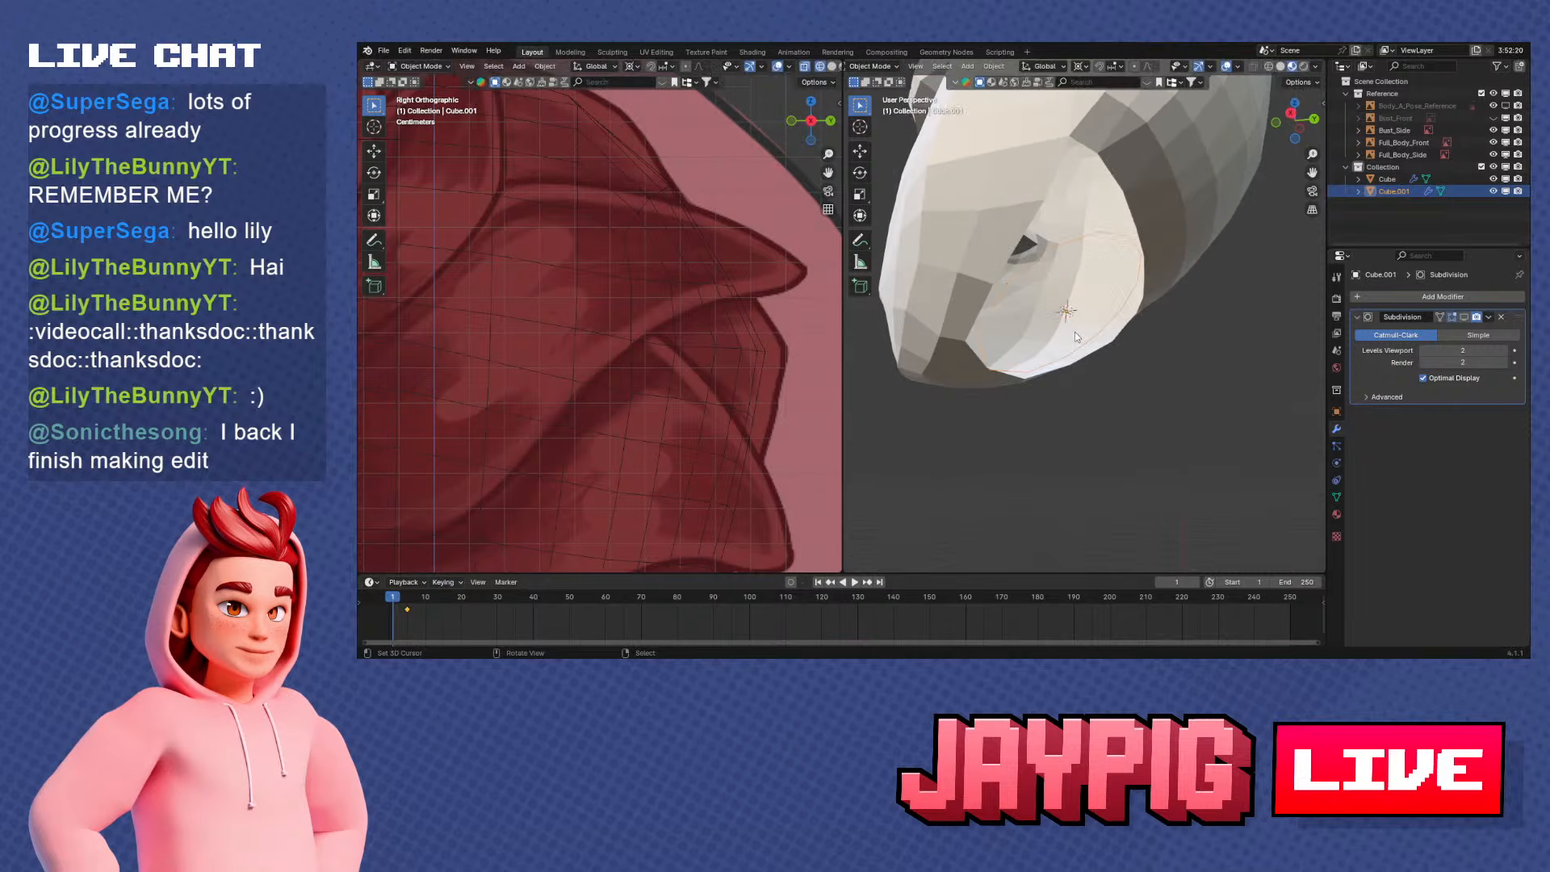
right_click(978, 227)
key(Tab)
middle_drag(1067, 427, 991, 324)
right_click(1001, 391)
key(Tab)
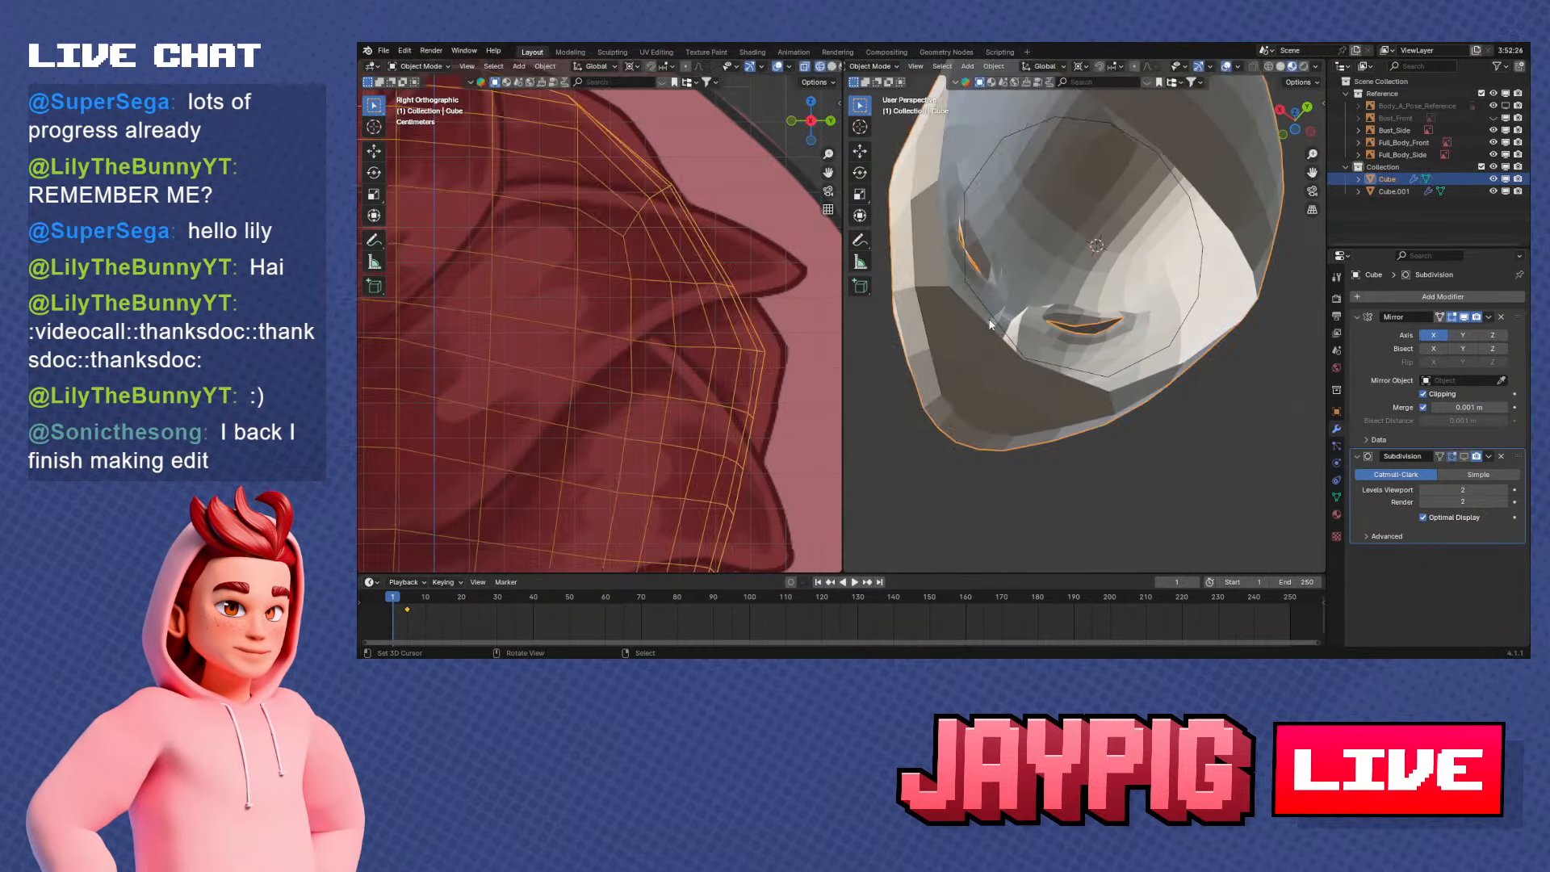
right_click(995, 322)
key(Tab)
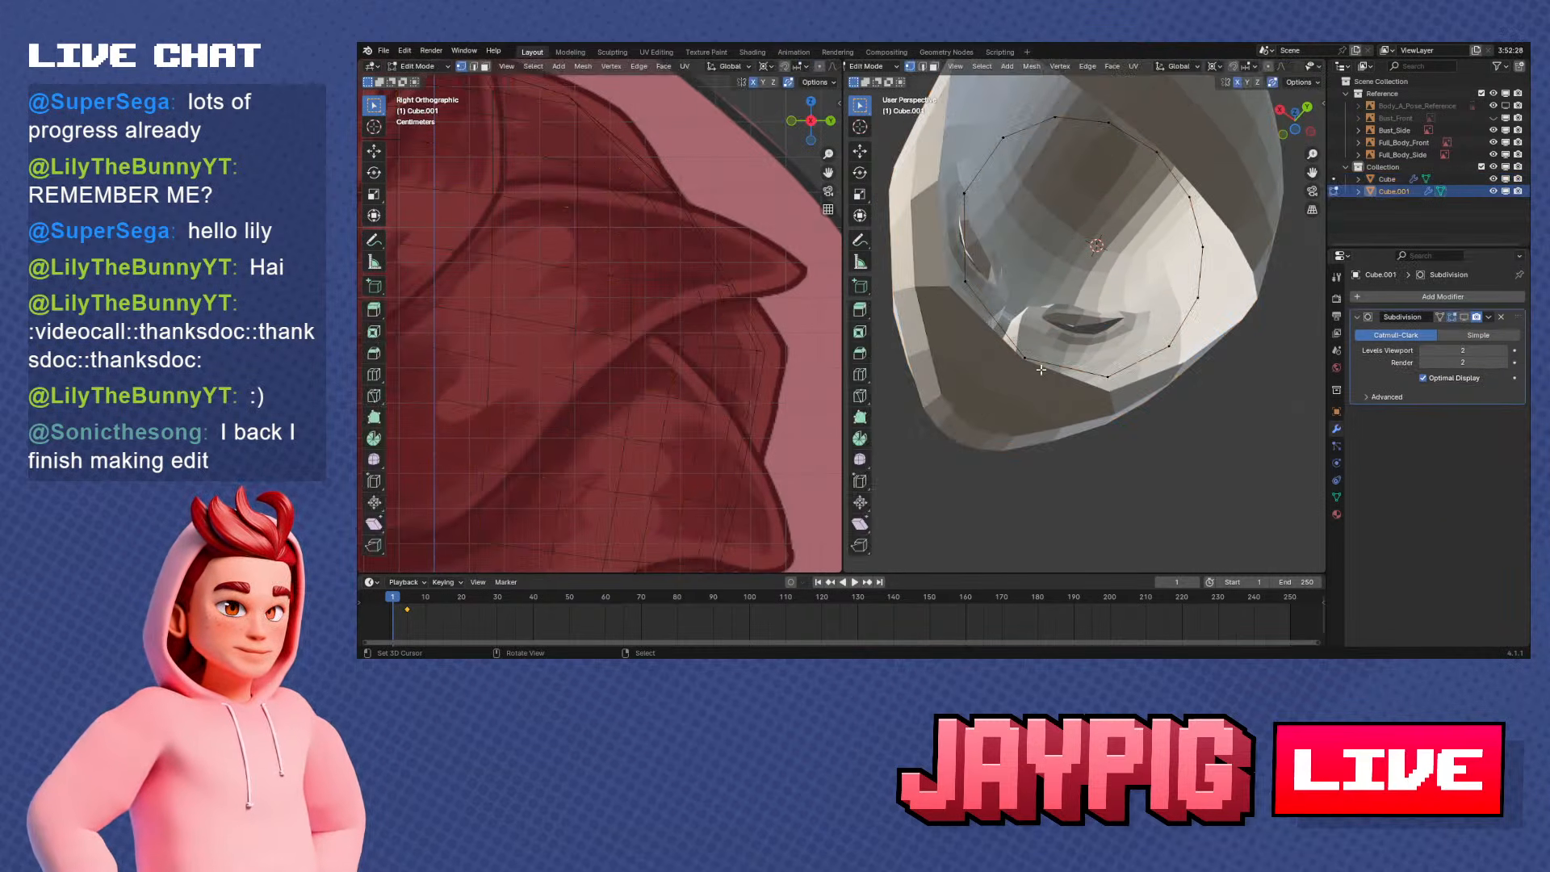
Scale the whole neck ring uniformly to about 0.887 so it sits inside the neck opening
middle_drag(1051, 358, 1071, 359)
scroll(1130, 367, down, 1)
key(a)
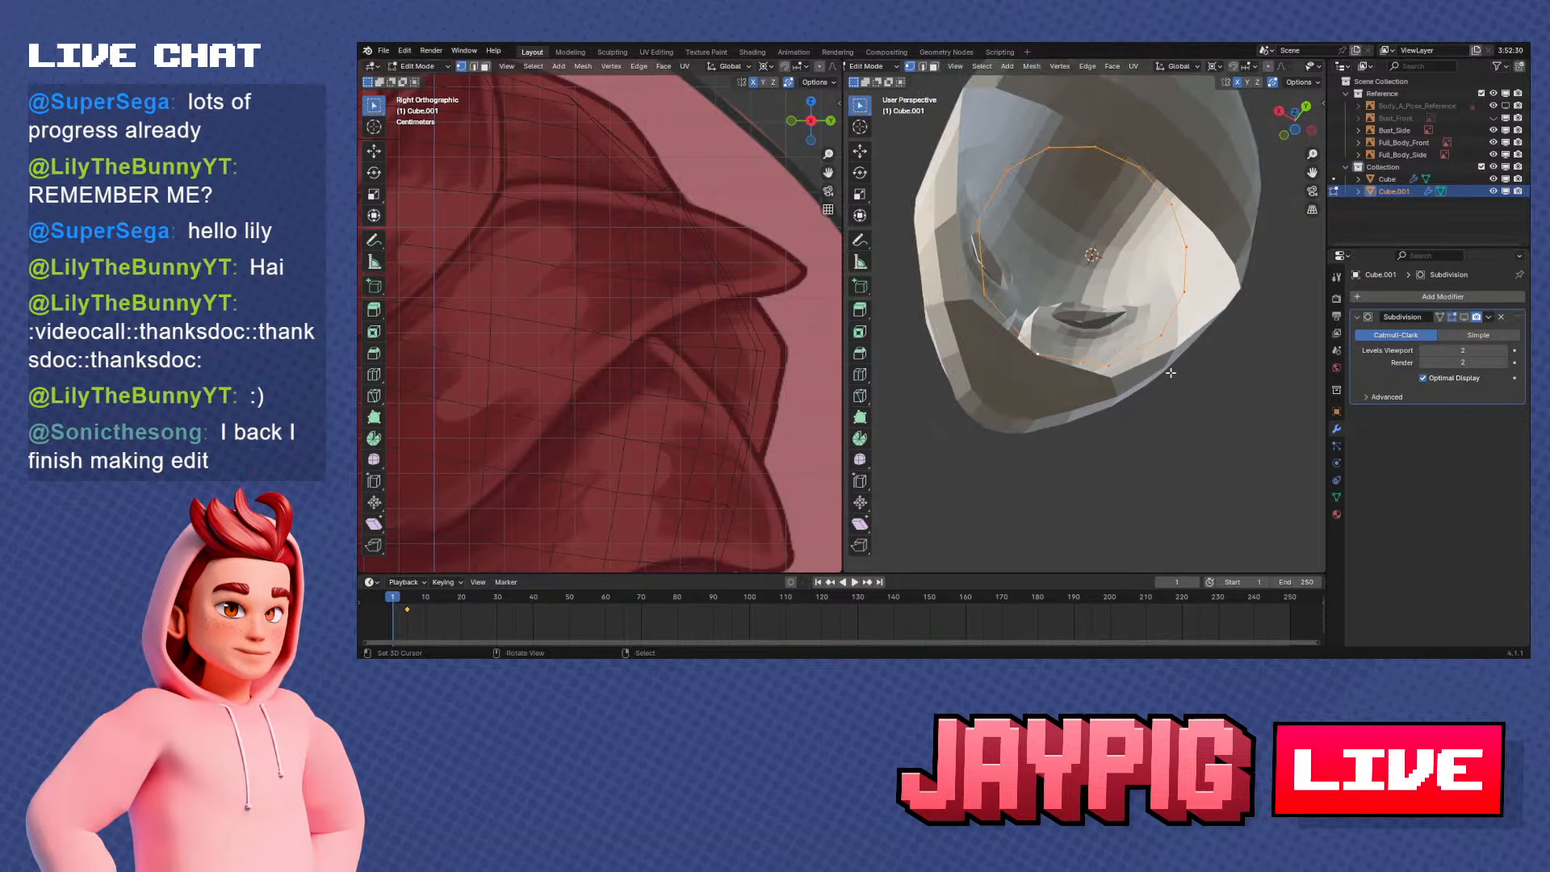
key(s)
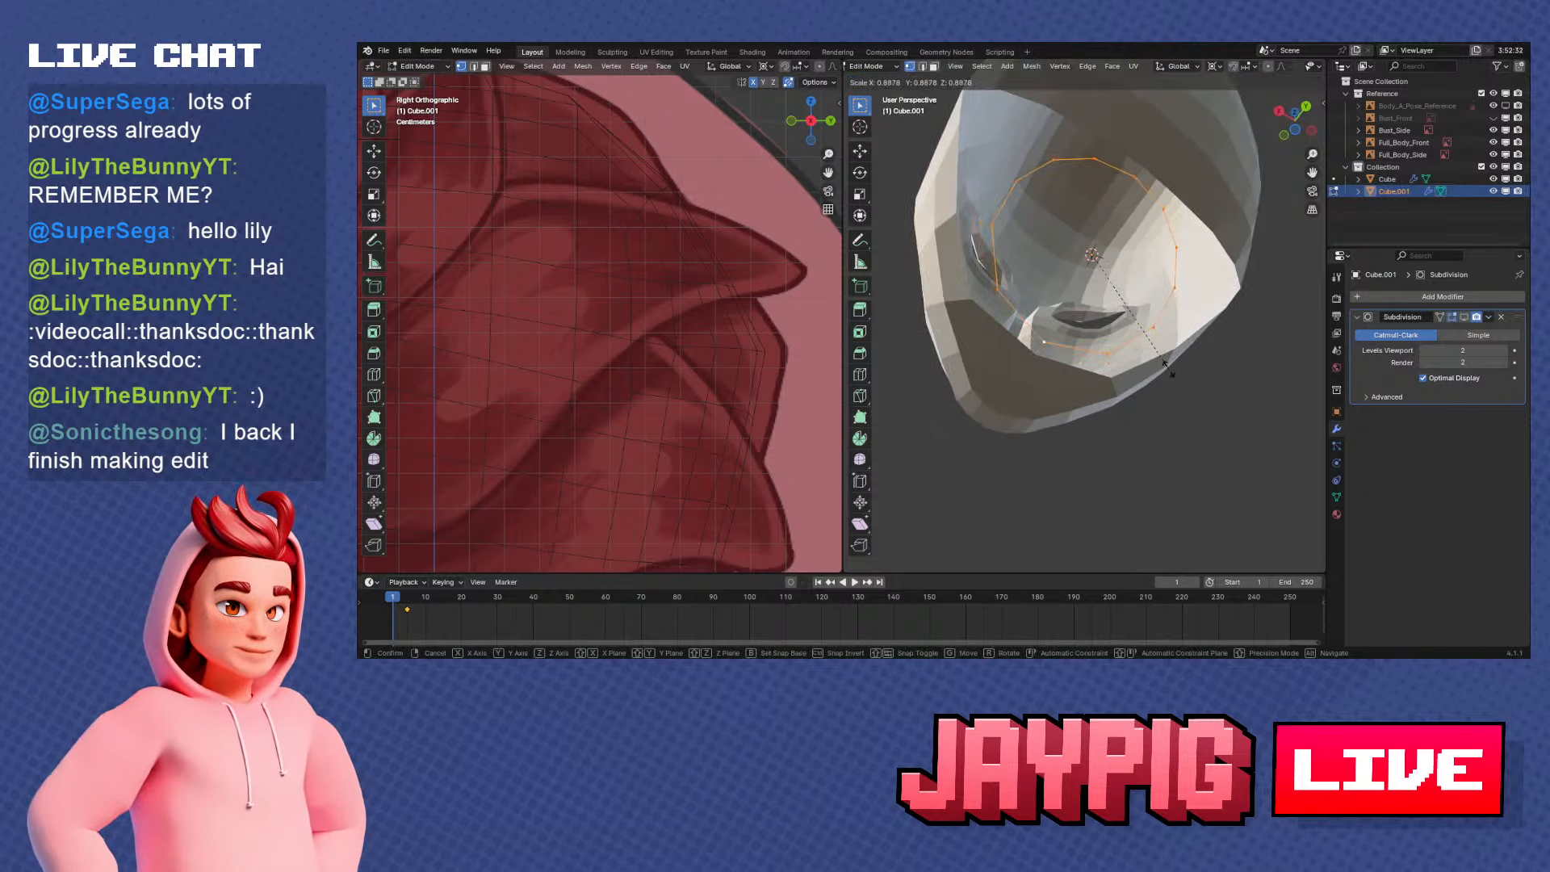
click(1169, 371)
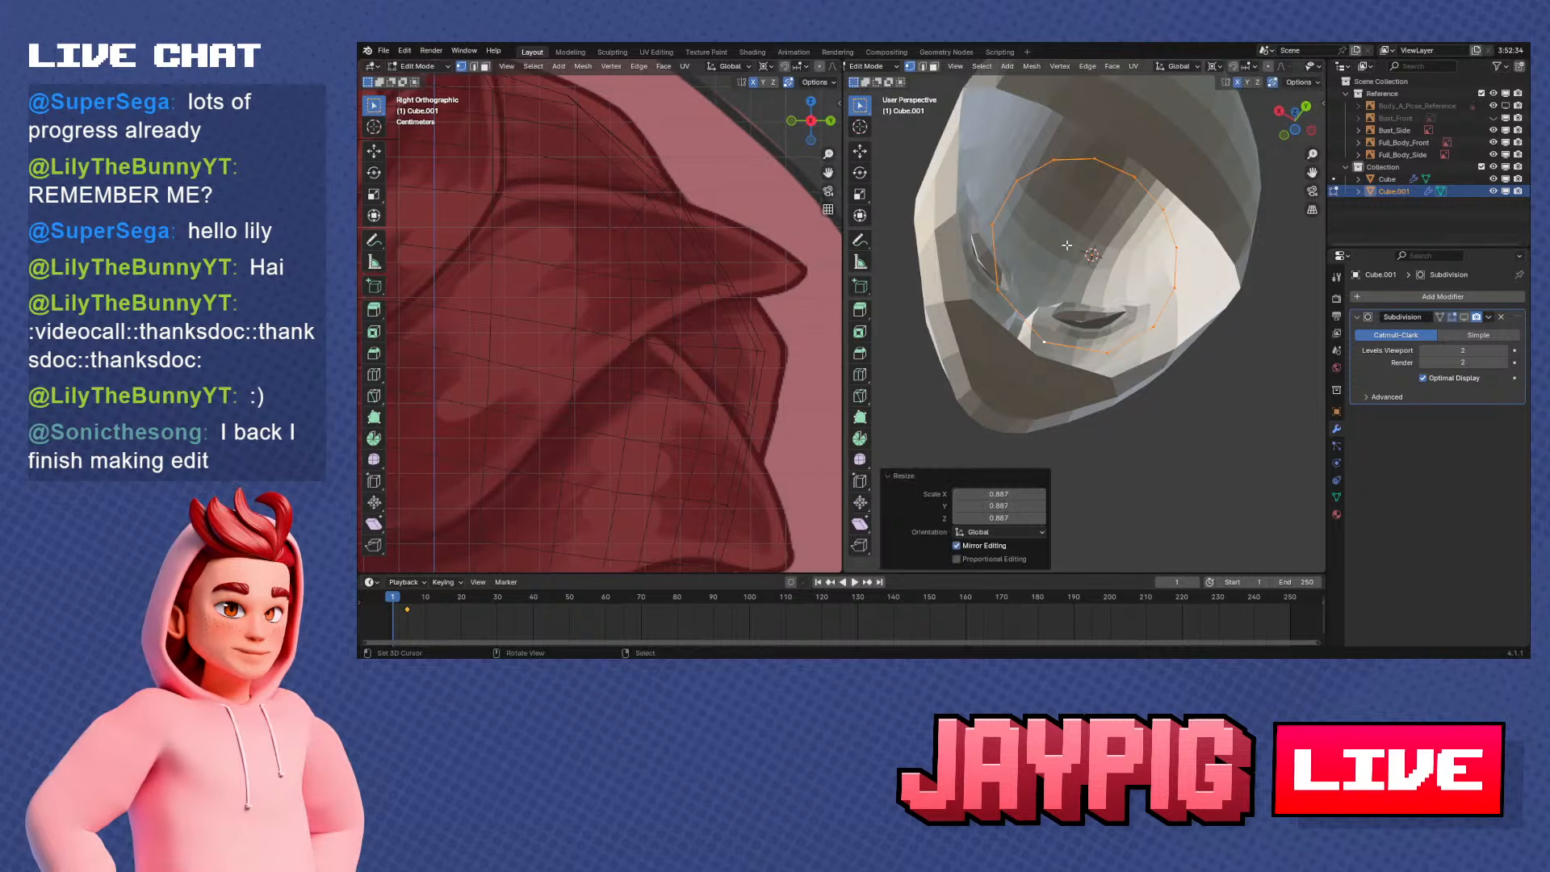
middle_drag(1169, 371, 1099, 396)
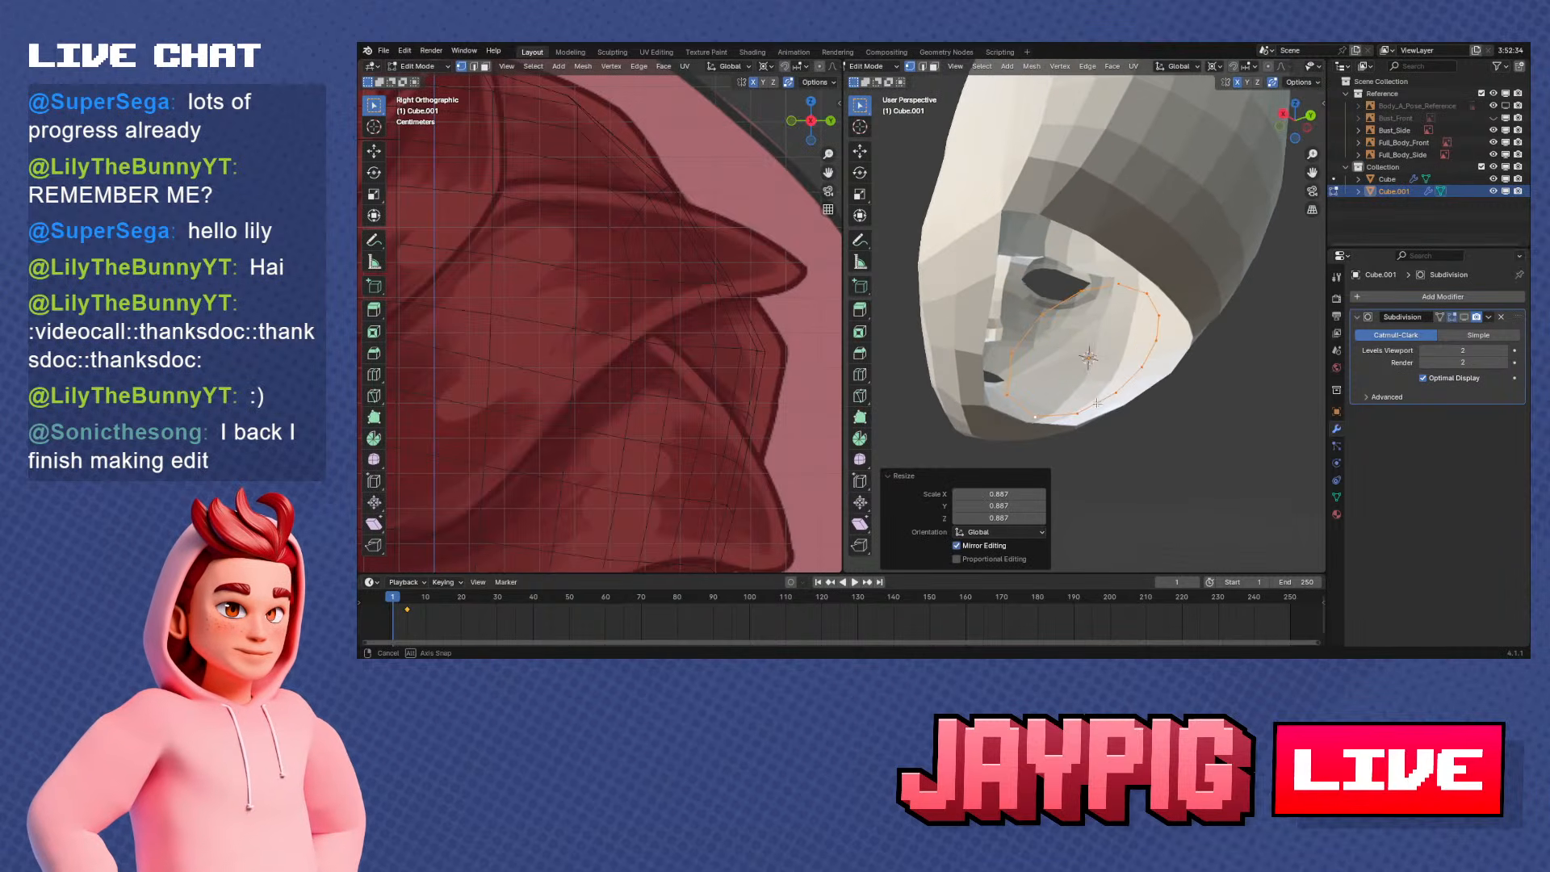
Delete the vertices on the mirrored side of the neck ring, keeping the half that matches the head's modelled side
key(Tab)
right_click(1152, 249)
mouse_move(1152, 250)
middle_down()
mouse_move(1211, 272)
mouse_move(1210, 317)
mouse_move(1146, 294)
mouse_move(1168, 273)
middle_up()
right_click(1114, 305)
key(Tab)
right_click(1167, 266)
ctrl+right_click(1179, 418)
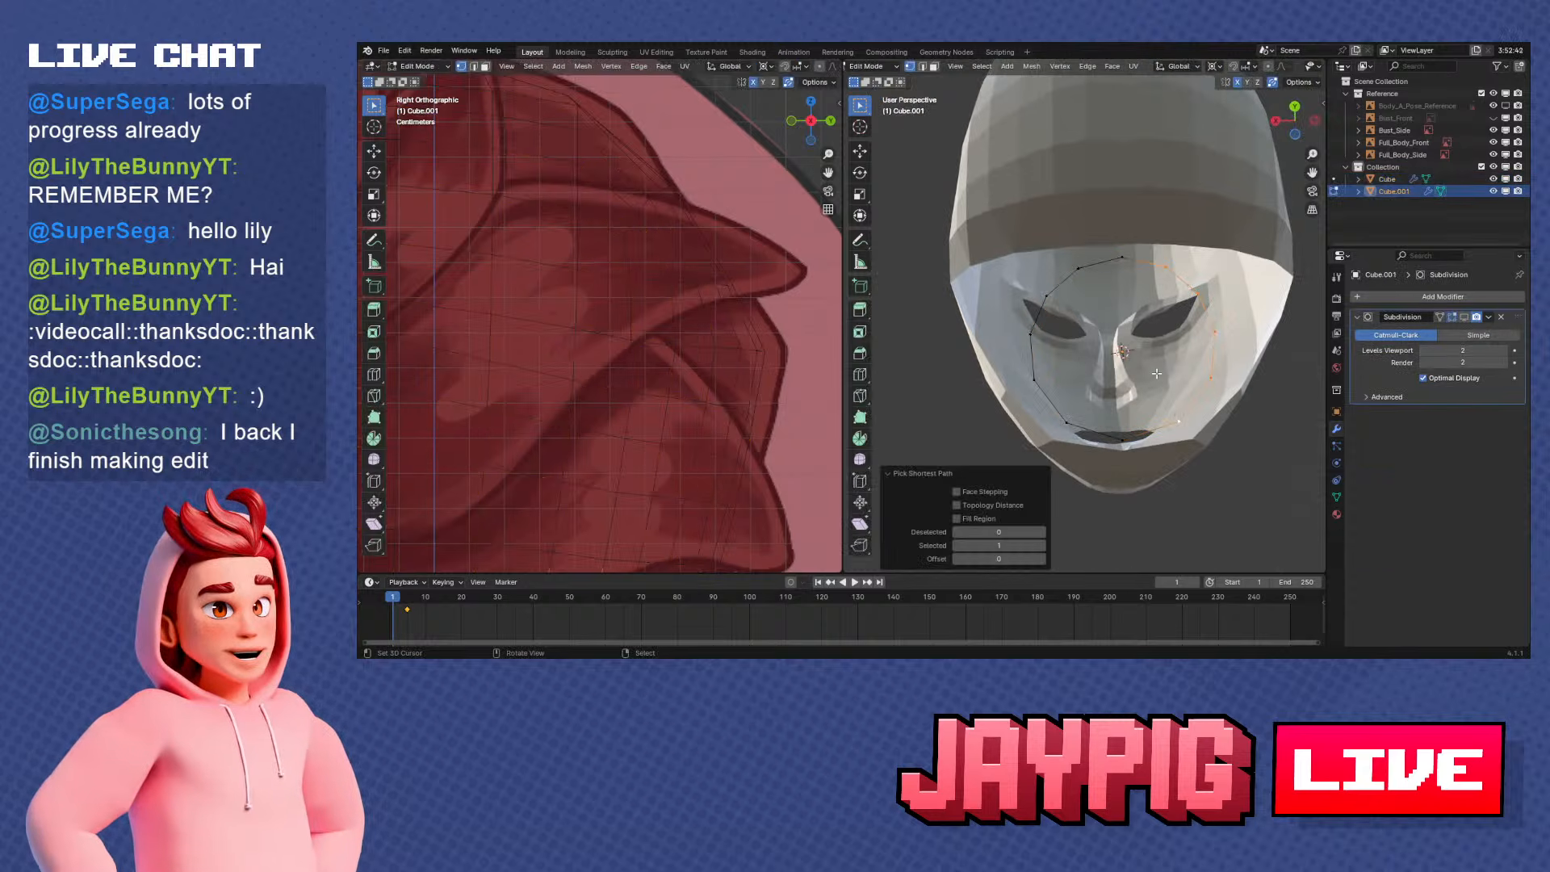
key(x)
click(1135, 301)
Join the half neck ring into the head object and open the combined mesh for editing
key(Tab)
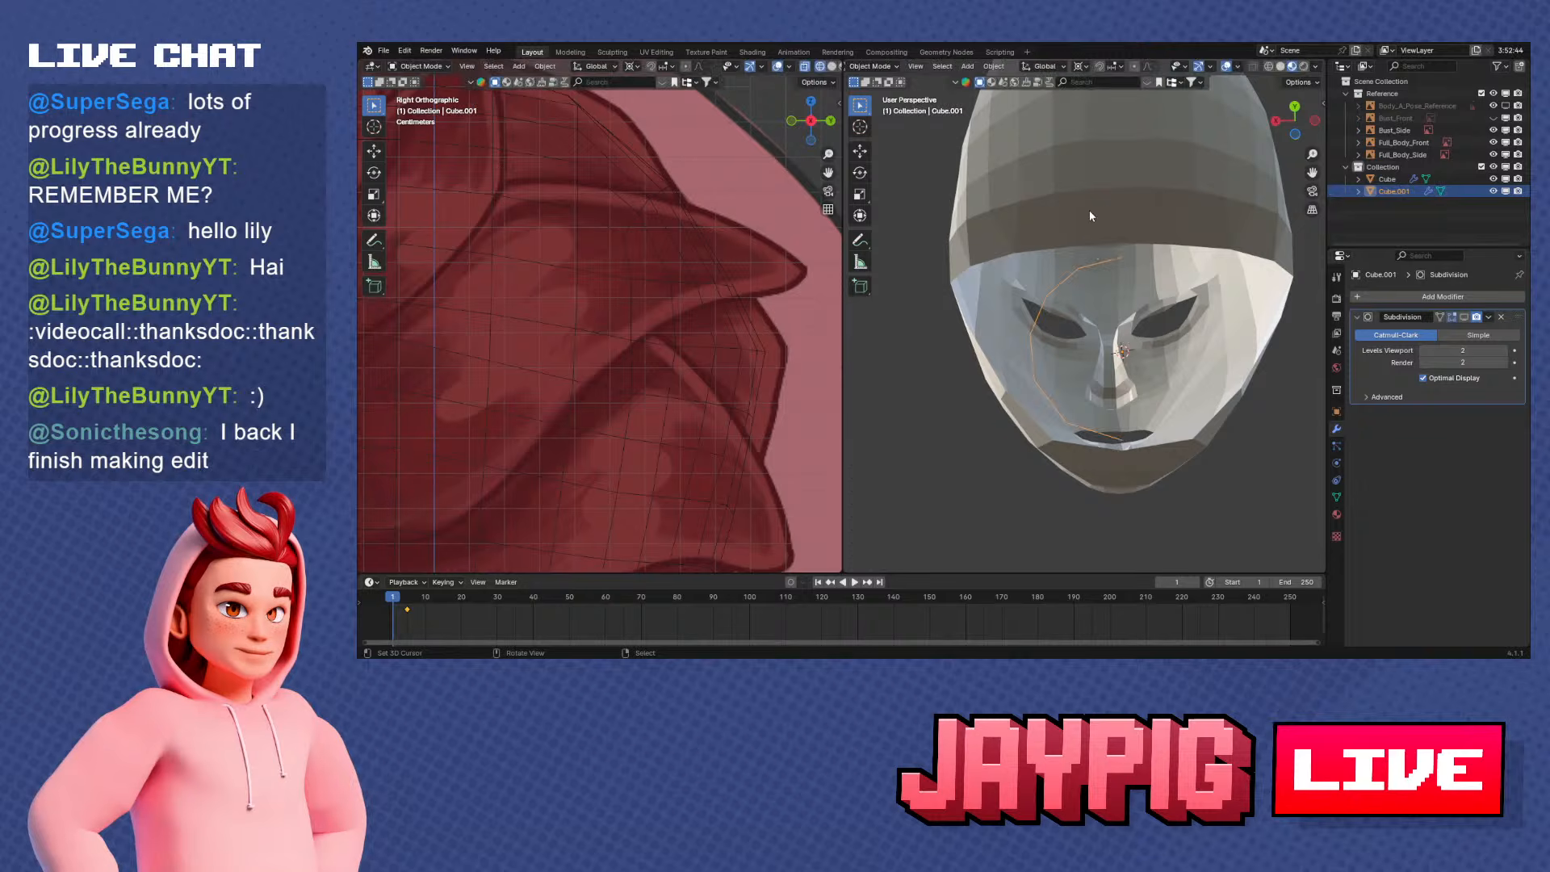
right_click(1088, 208)
key(ctrl+j)
key(Tab)
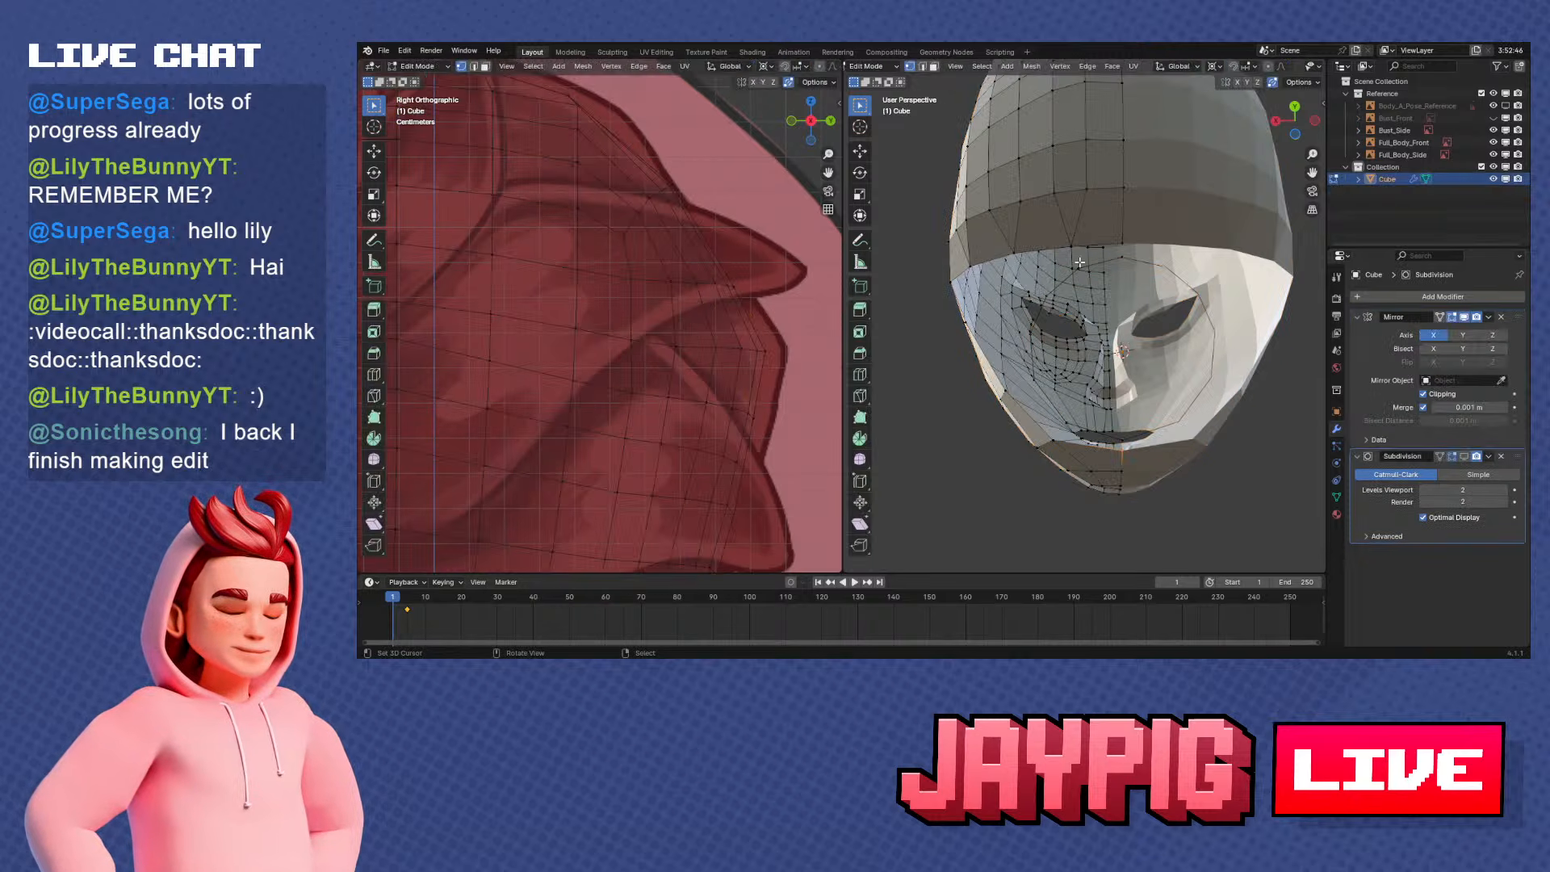
Fill a face between the ring's rear edge and the head's opening edge beside the centre line
middle_drag(1068, 262, 1071, 229)
right_click(1080, 264)
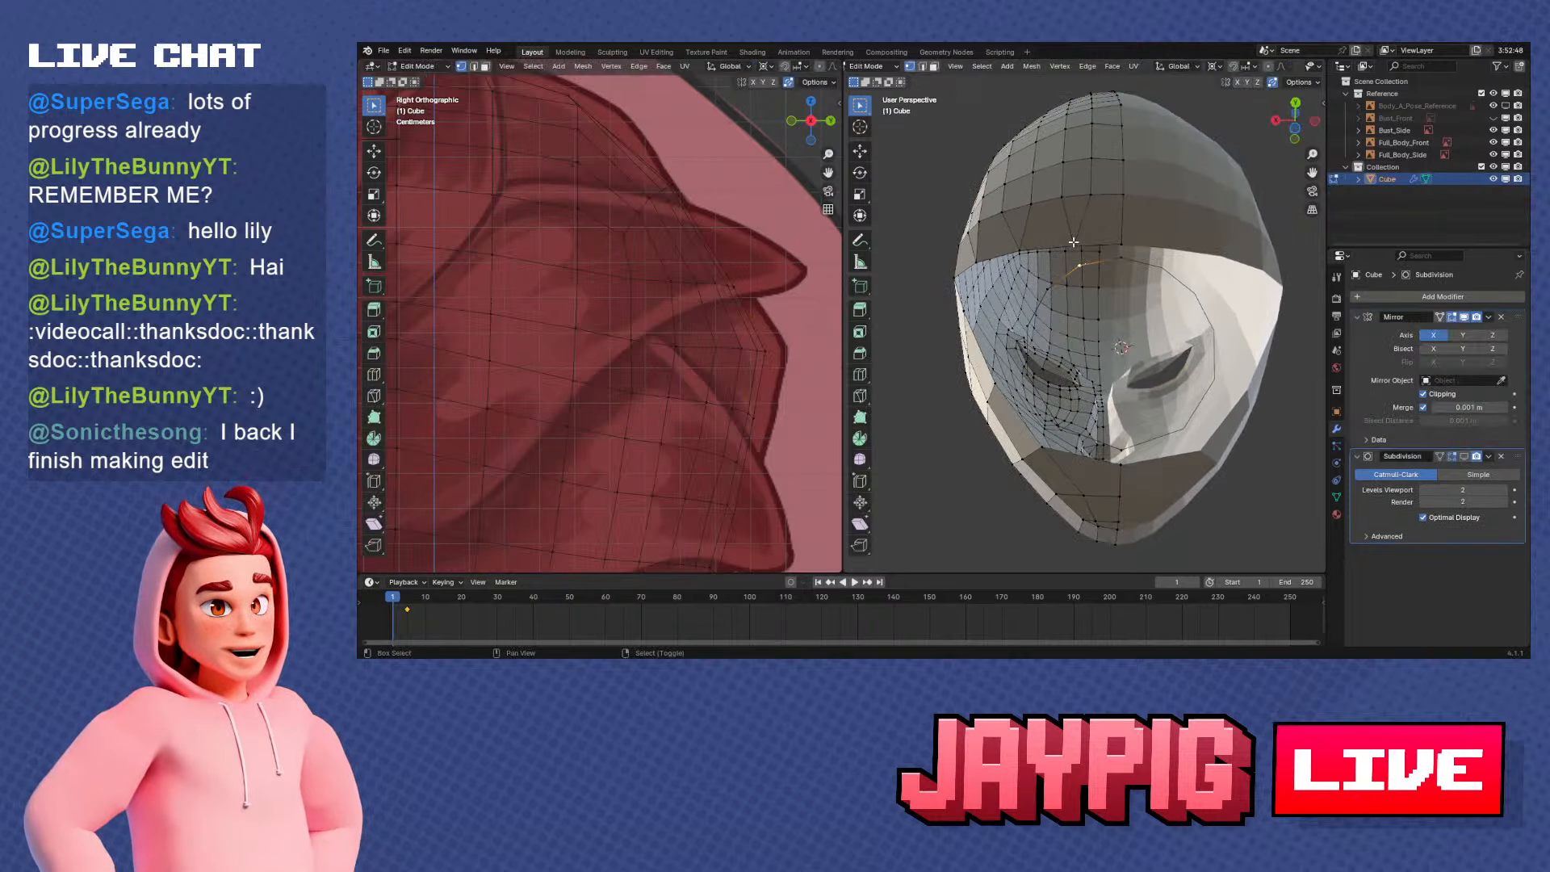
shift+right_click(1073, 247)
shift+right_click(1121, 246)
shift+right_click(1122, 259)
key(f)
shift+middle_drag(1123, 298, 1086, 284)
scroll(1134, 280, up, 1)
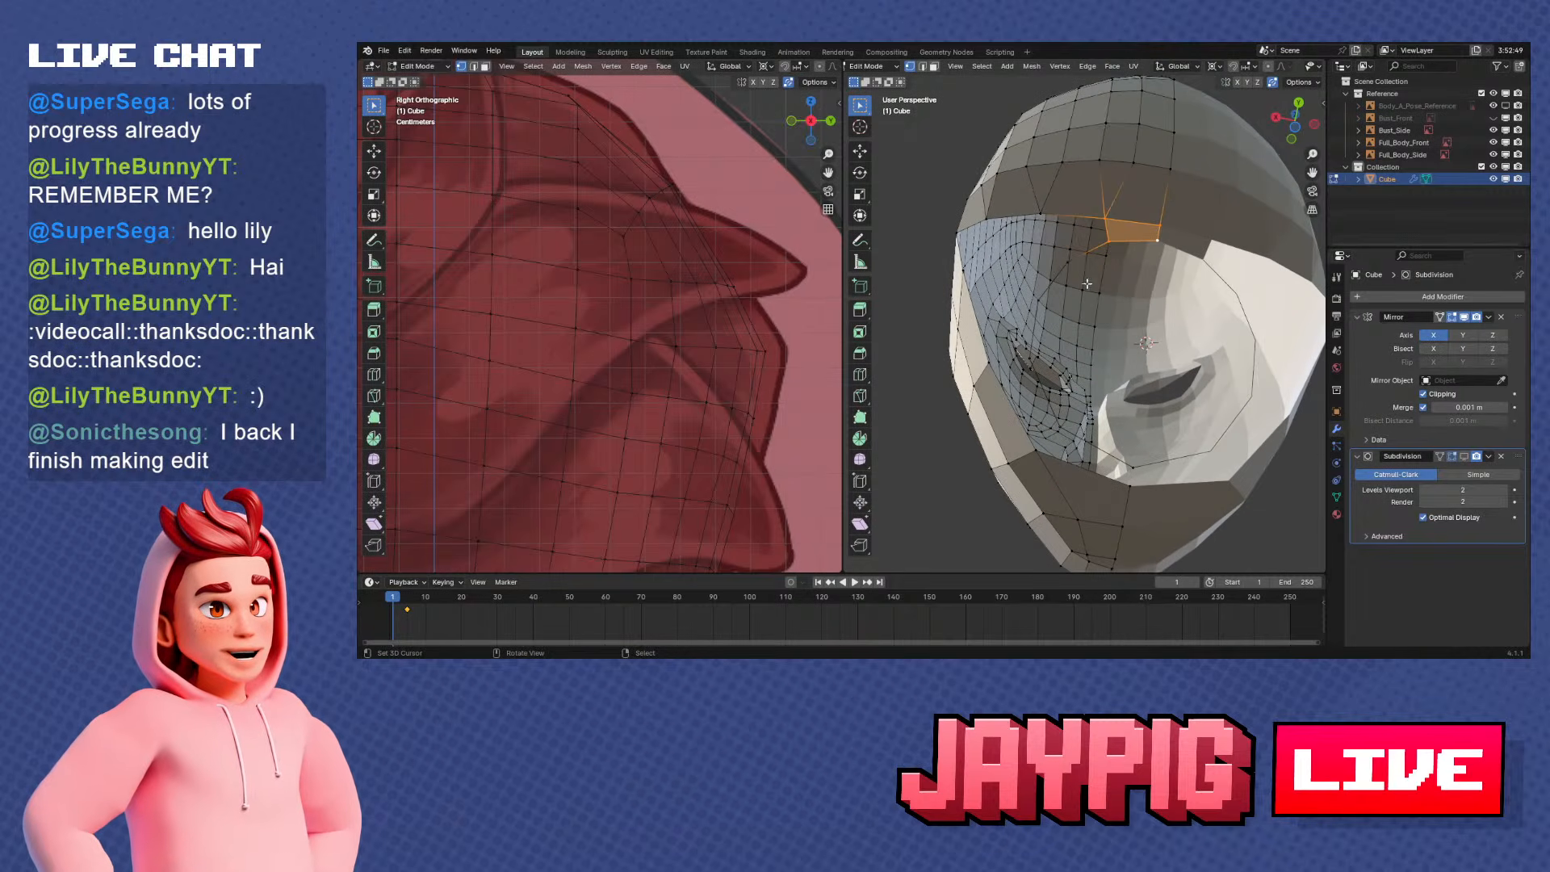
Fill the next gap between the rear side of the neck ring and the head's opening edge with faces
right_click(1067, 258)
shift+right_click(1048, 220)
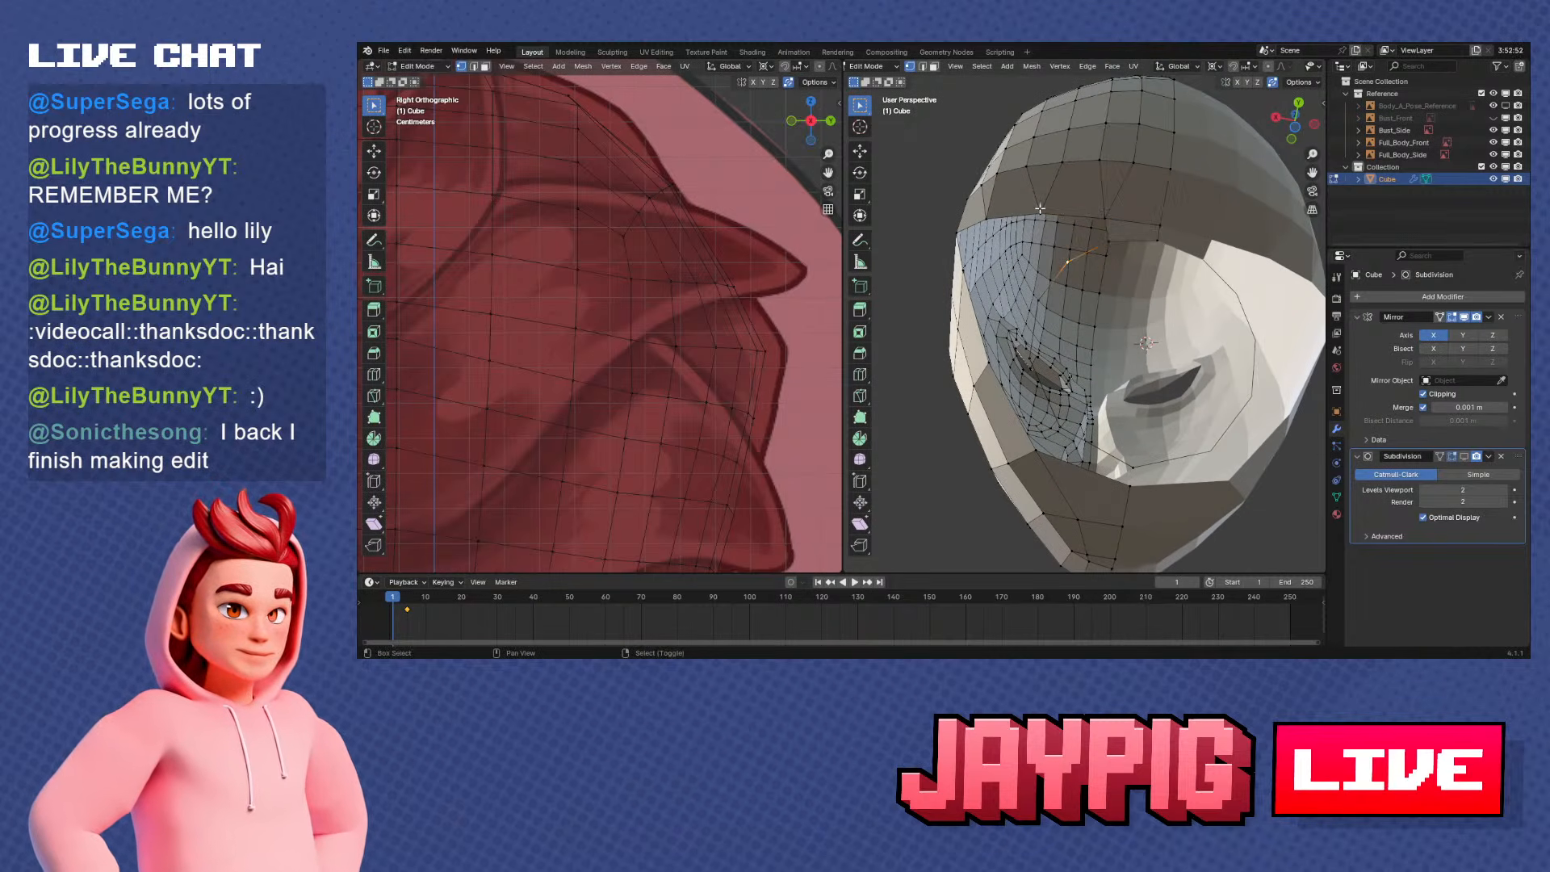
shift+right_click(1106, 223)
middle_drag(1110, 235, 1066, 313)
shift+right_click(1056, 168)
shift+right_click(1106, 202)
shift+right_click(1102, 260)
key(f)
key(alt+a)
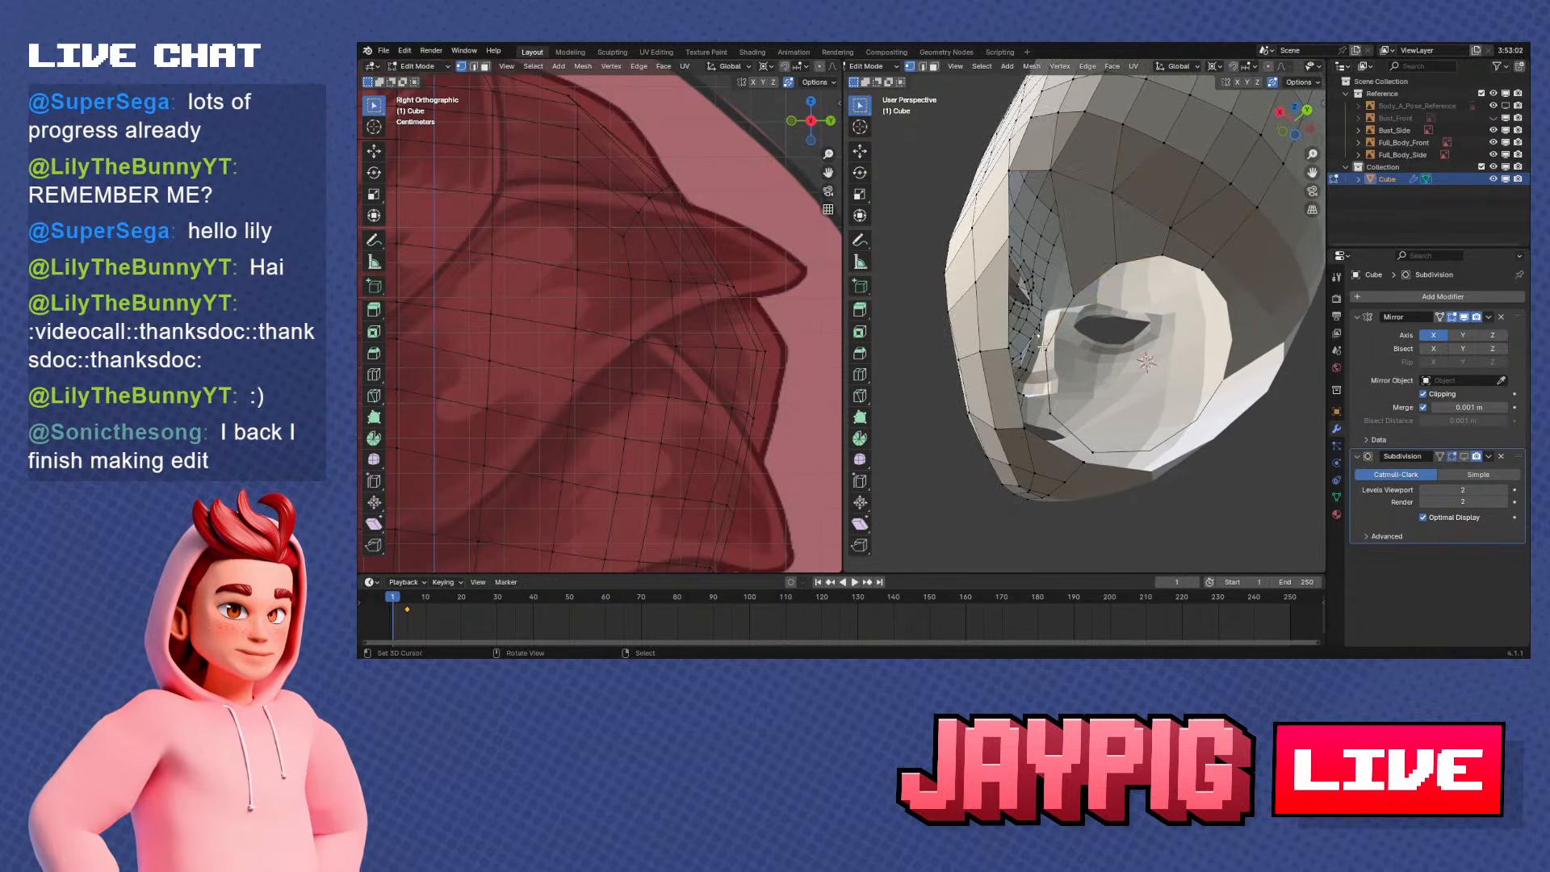
Fill a face between the side of the neck ring and the jaw edge
shift+right_click(1005, 344)
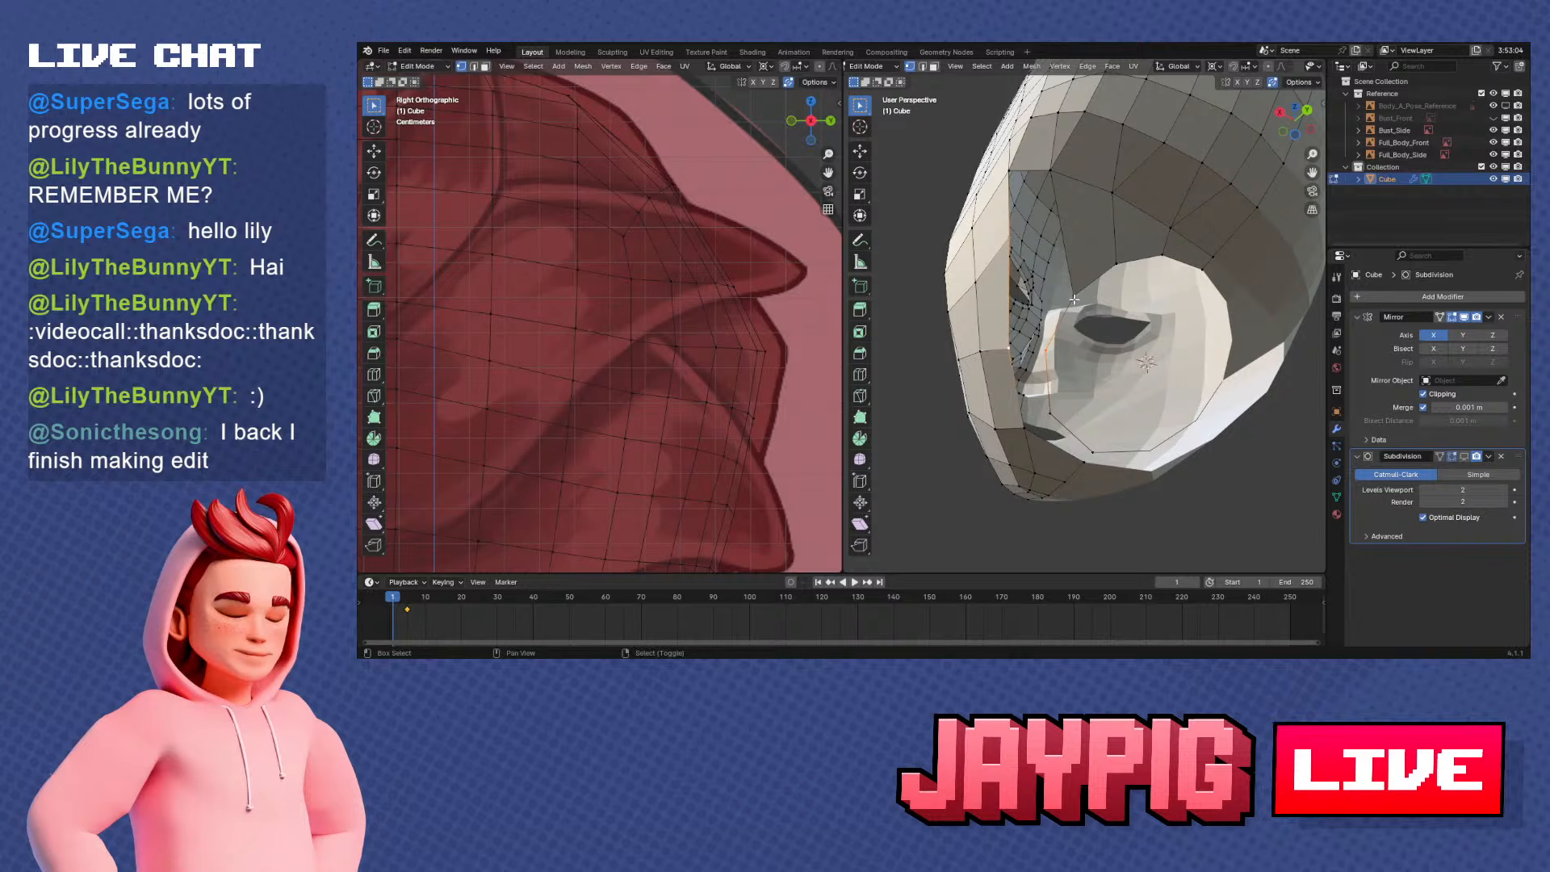
shift+right_click(1072, 296)
key(f)
mouse_move(1052, 330)
middle_down()
mouse_move(1067, 291)
mouse_move(1071, 328)
middle_up()
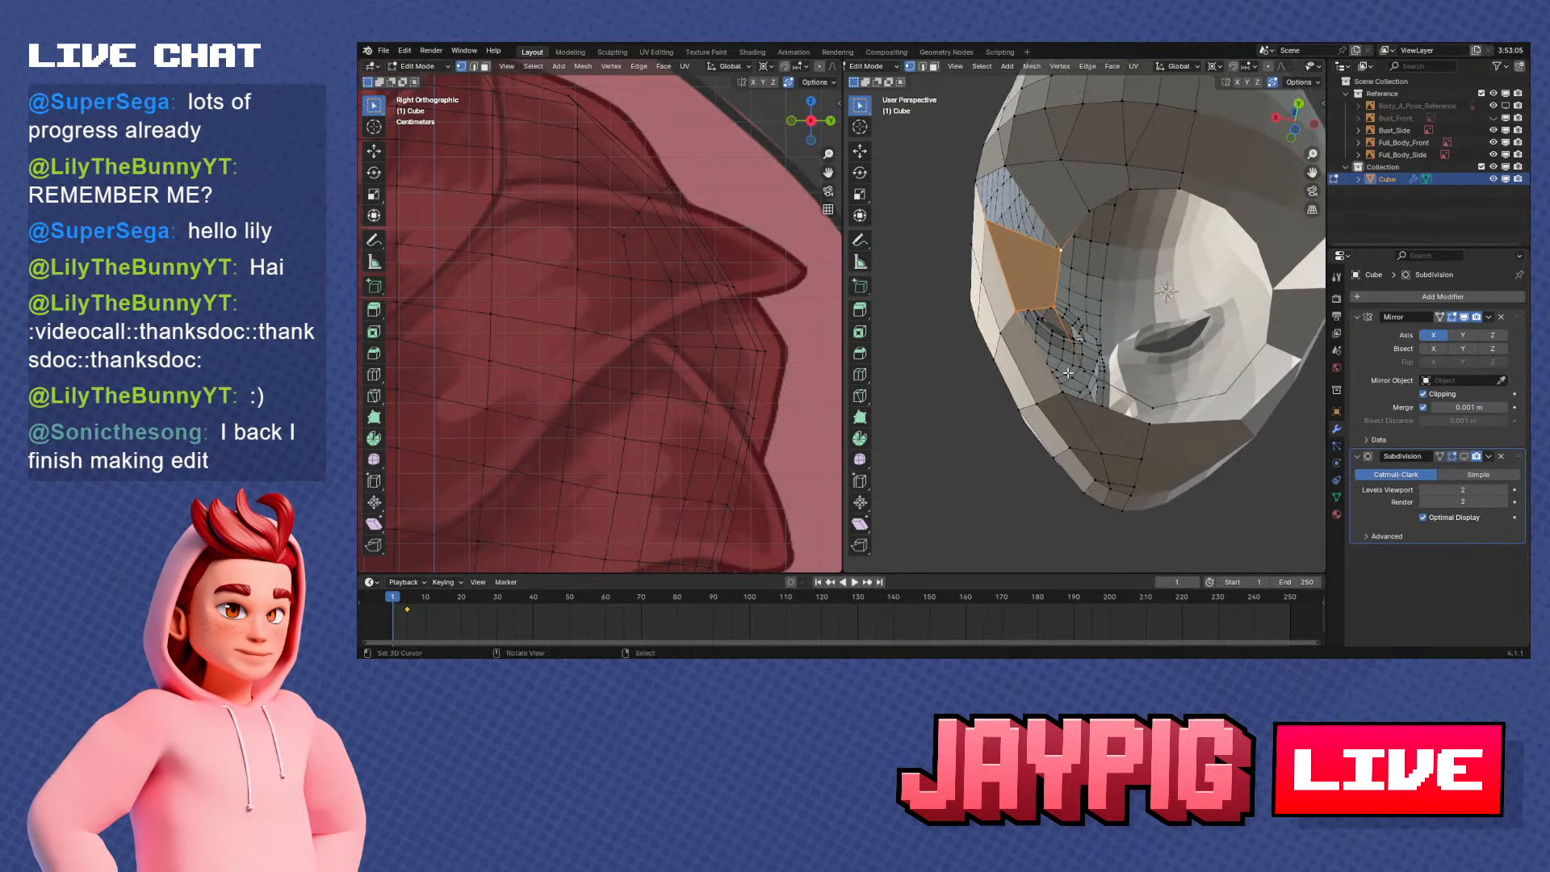
Fill the remaining gaps between the neck ring and the jaw's opening edge with faces on one side
right_click(1058, 394)
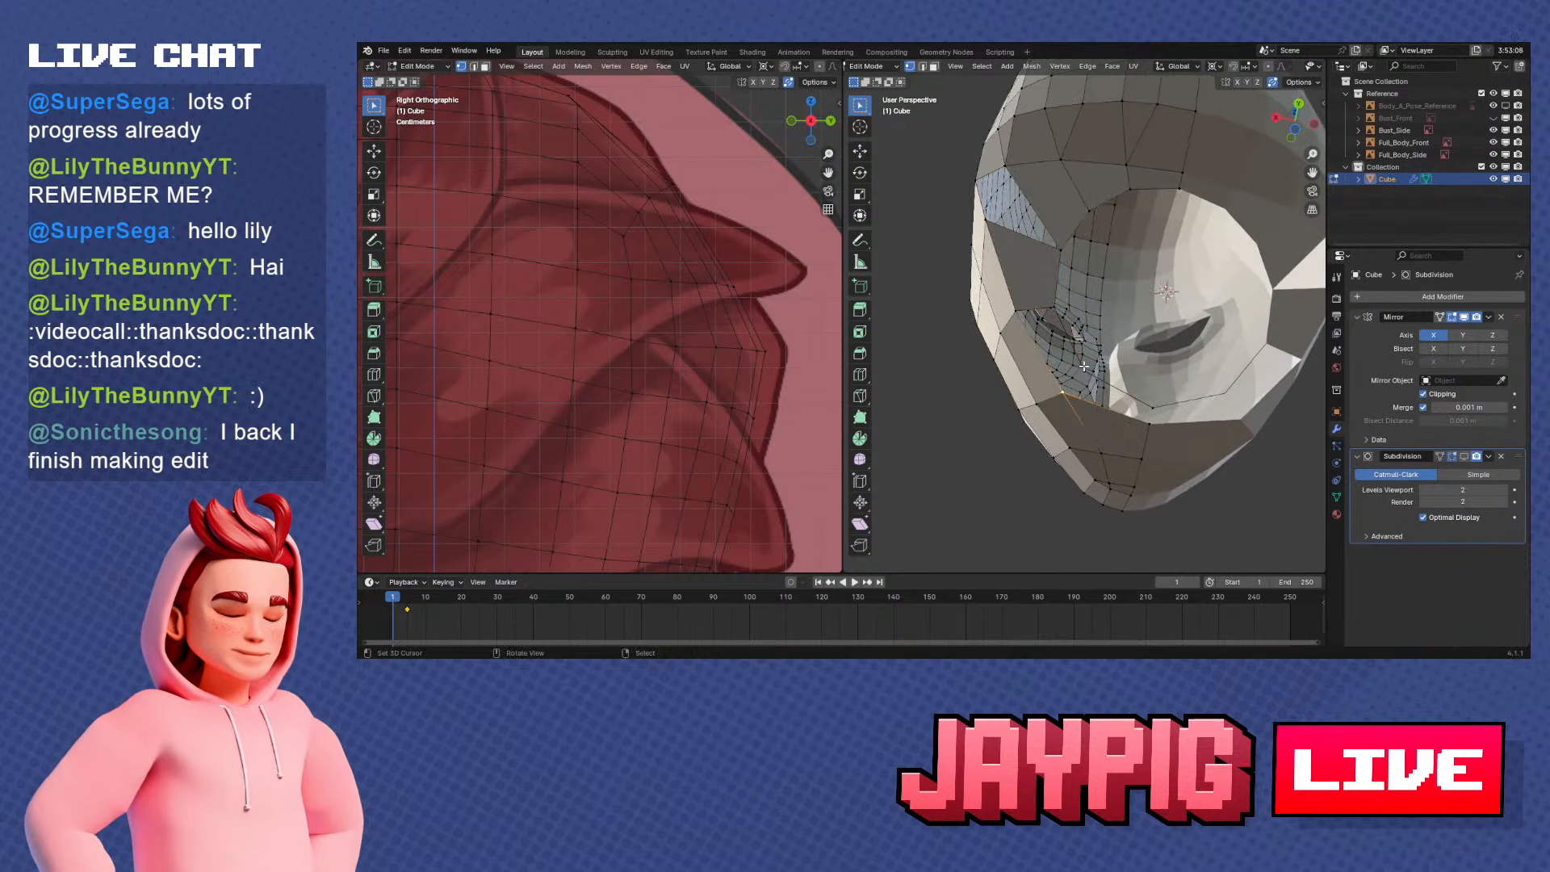
middle_drag(1089, 370, 1082, 378)
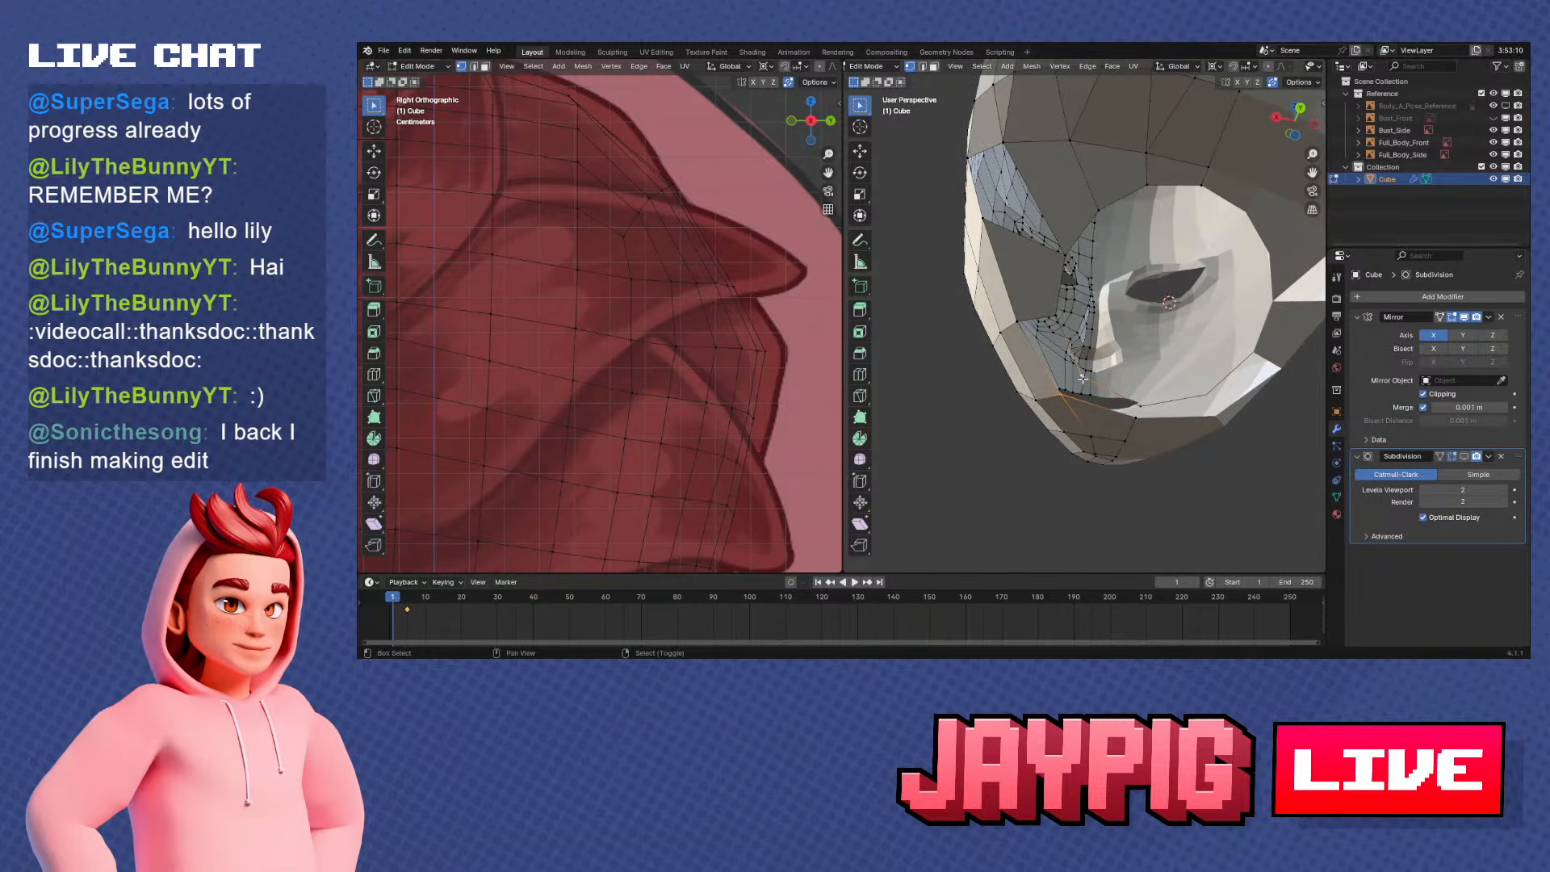
right_click(1137, 409)
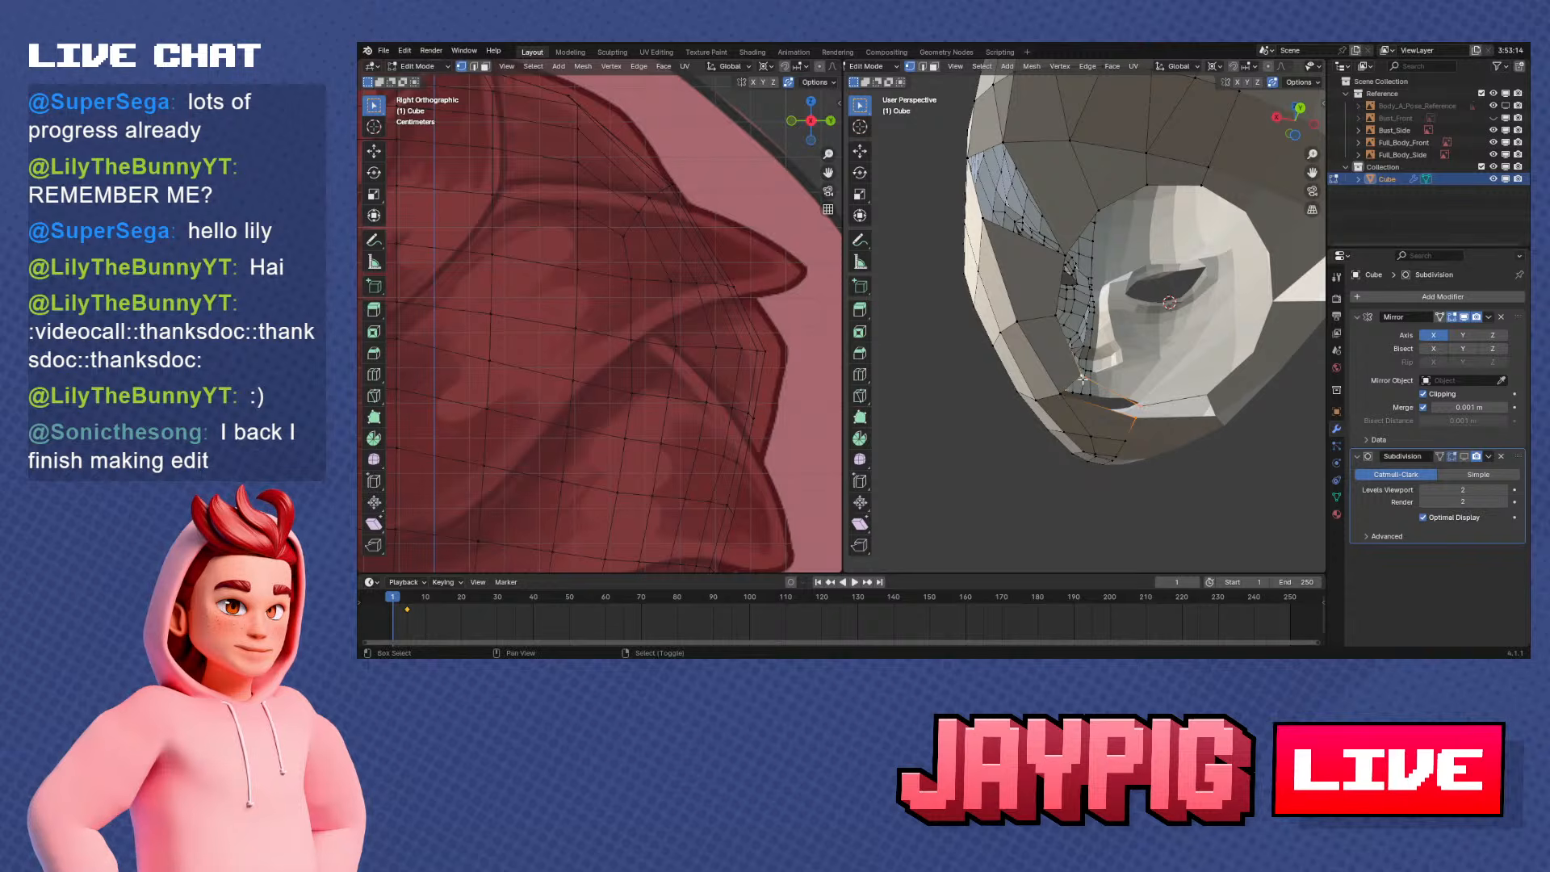
middle_drag(1082, 378, 1071, 345)
key(KP_3)
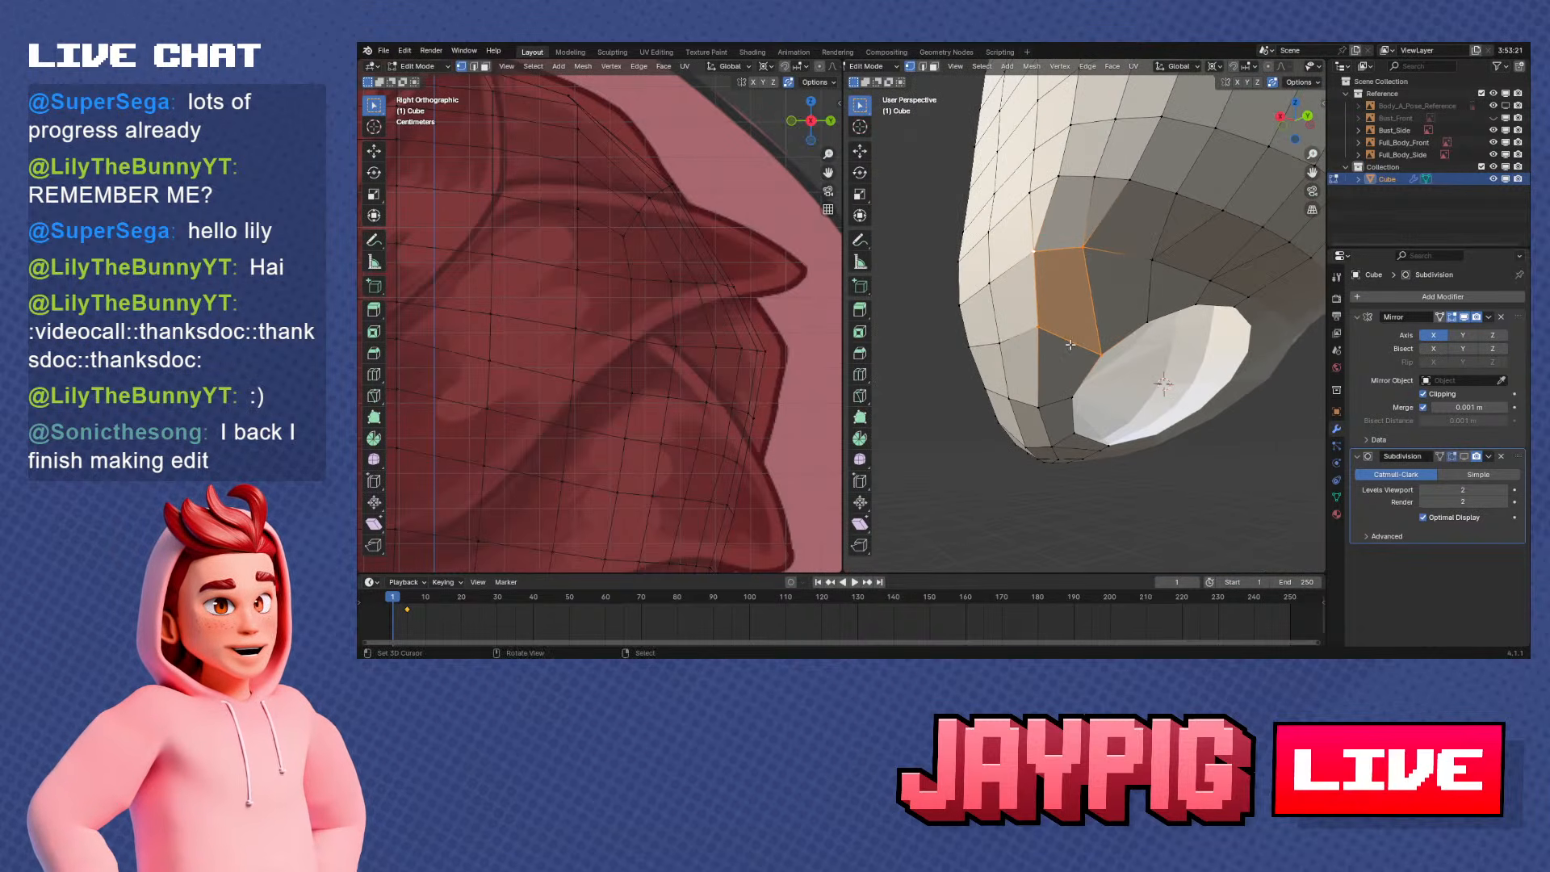
Cut the new side face diagonally from corner to corner with the Knife tool
key(k)
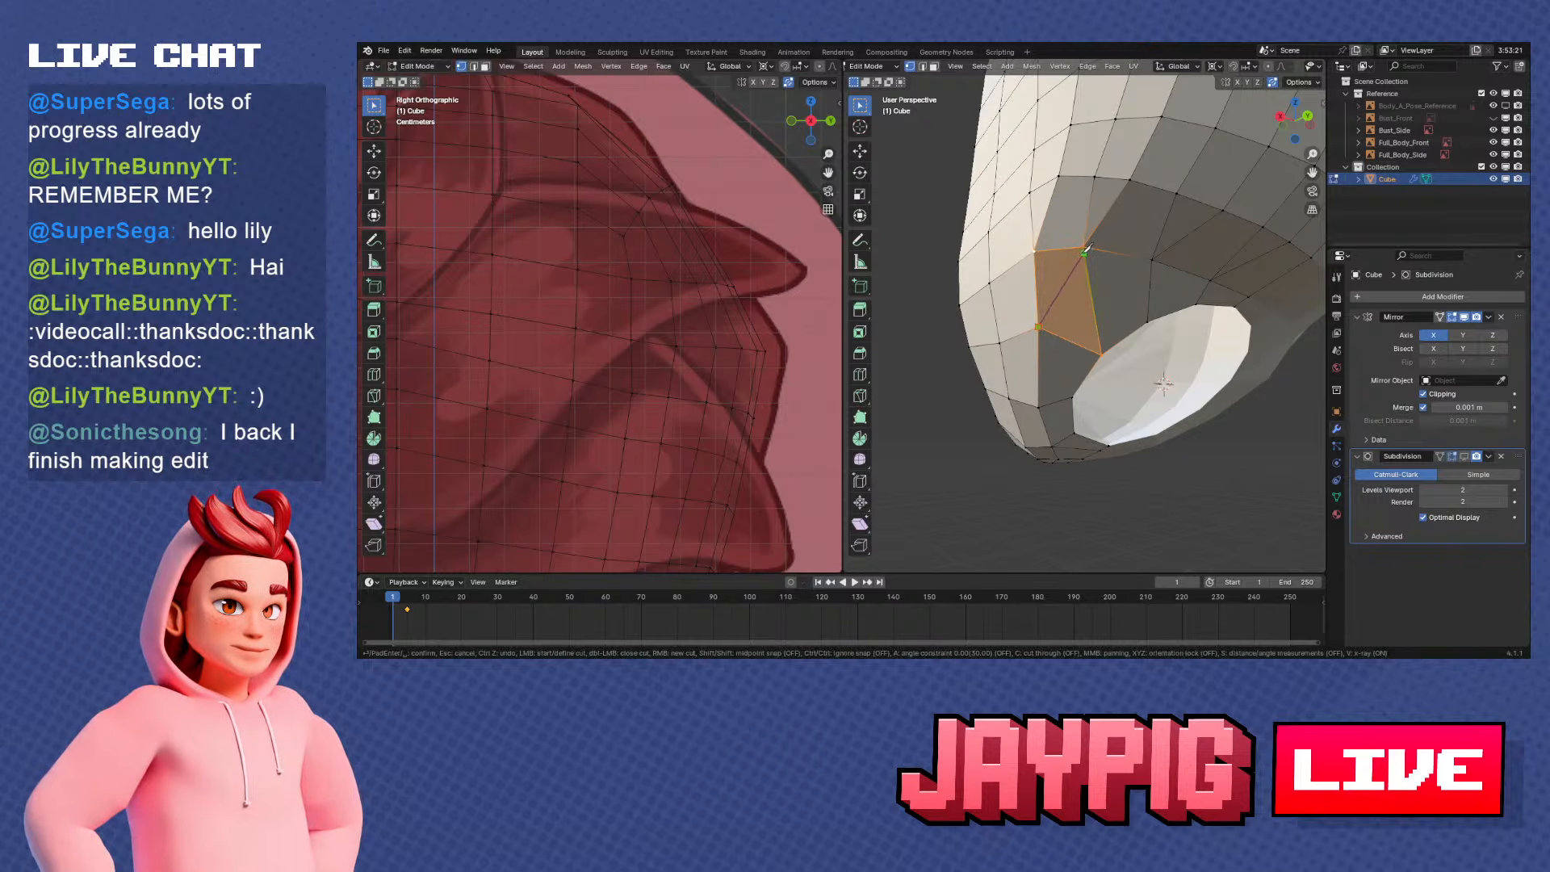
middle_drag(1087, 242, 1064, 292)
click(1061, 285)
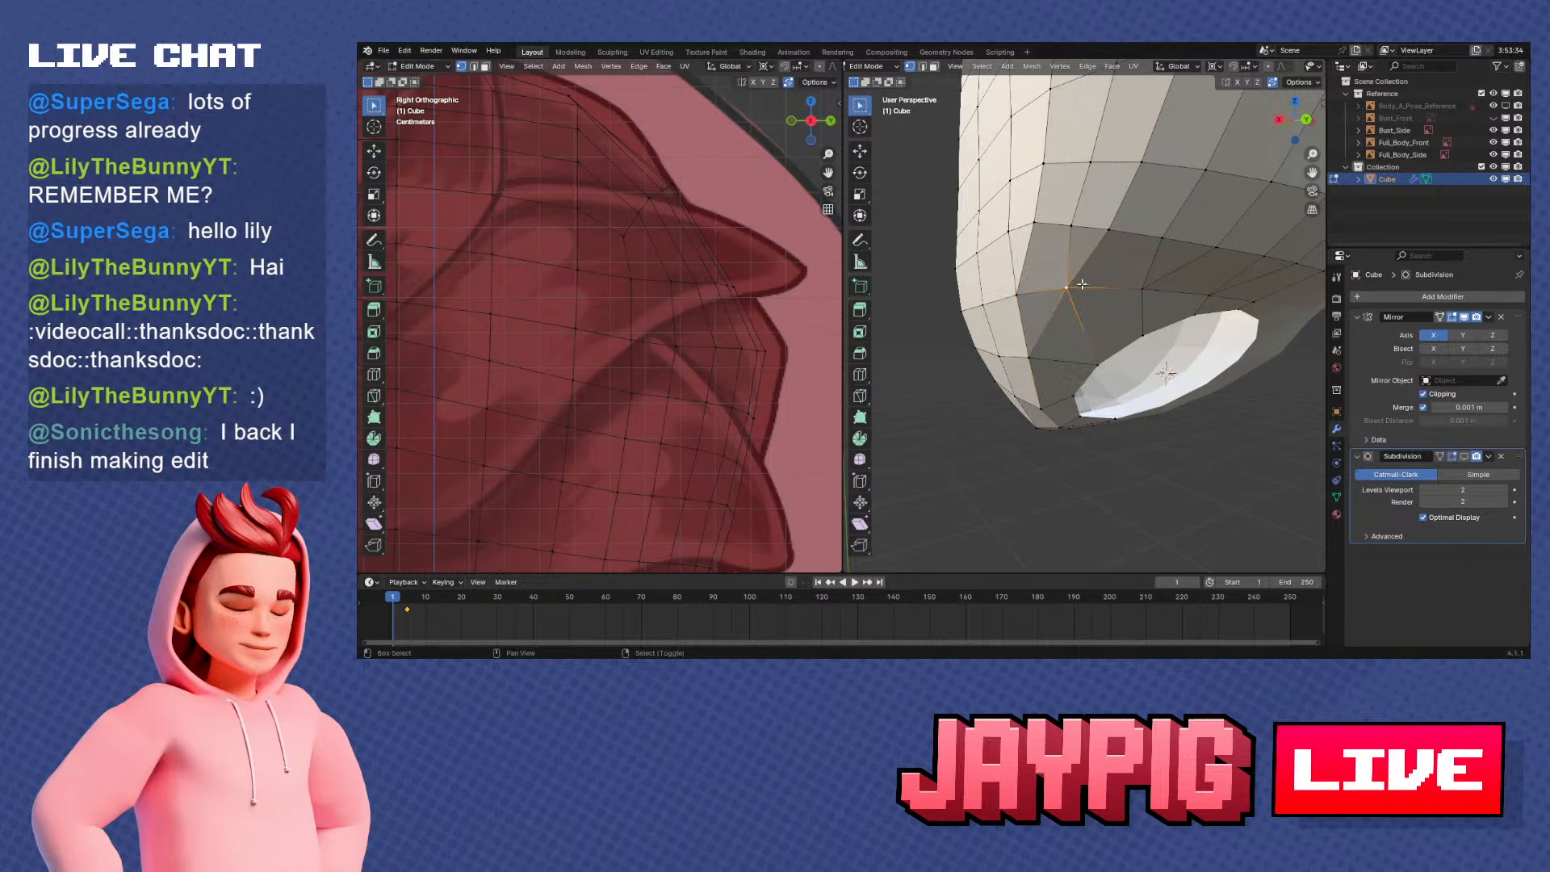
key(shift+v)
click(1061, 279)
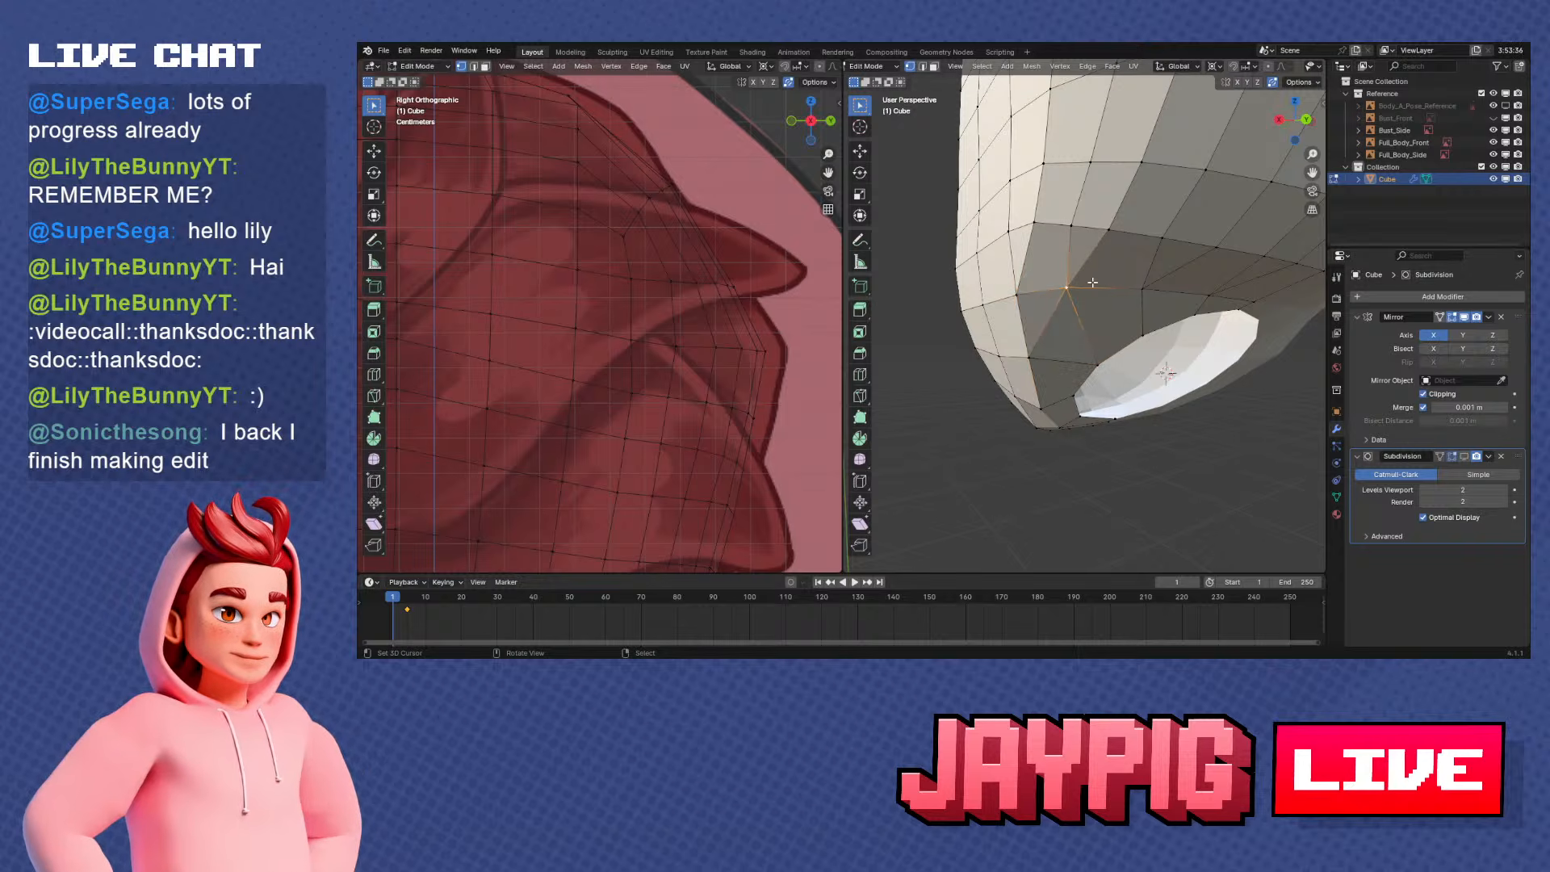
Try to slide the opening's side vertex along its edge, and undo the recent changes
middle_drag(1063, 279, 1100, 265)
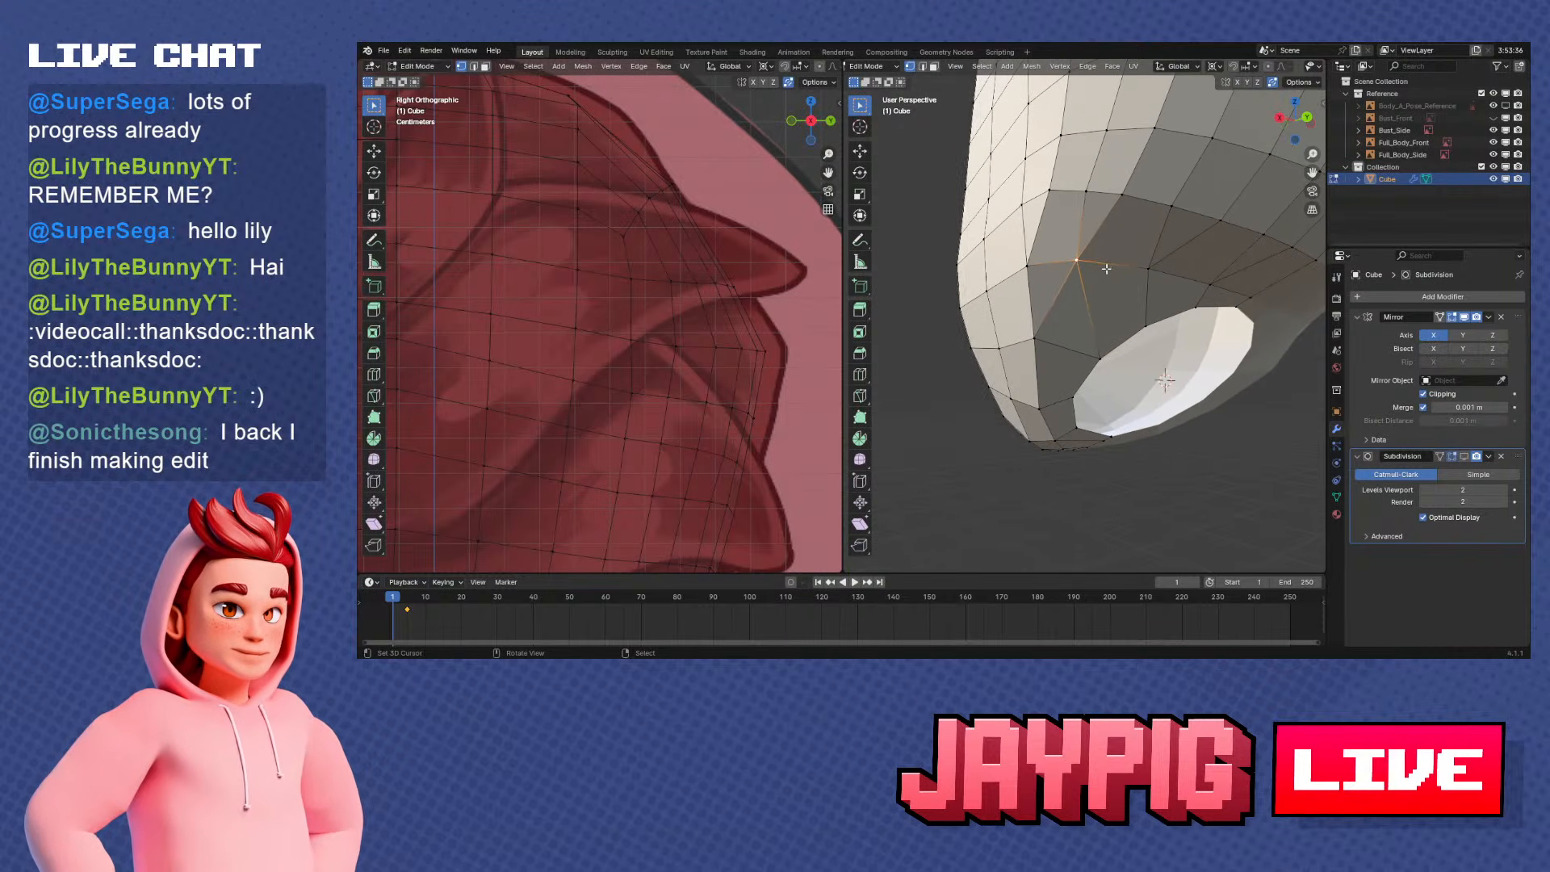
key(g)
key(g)
click(1091, 279)
key(ctrl+z)
key(ctrl+z)
key(ctrl+z)
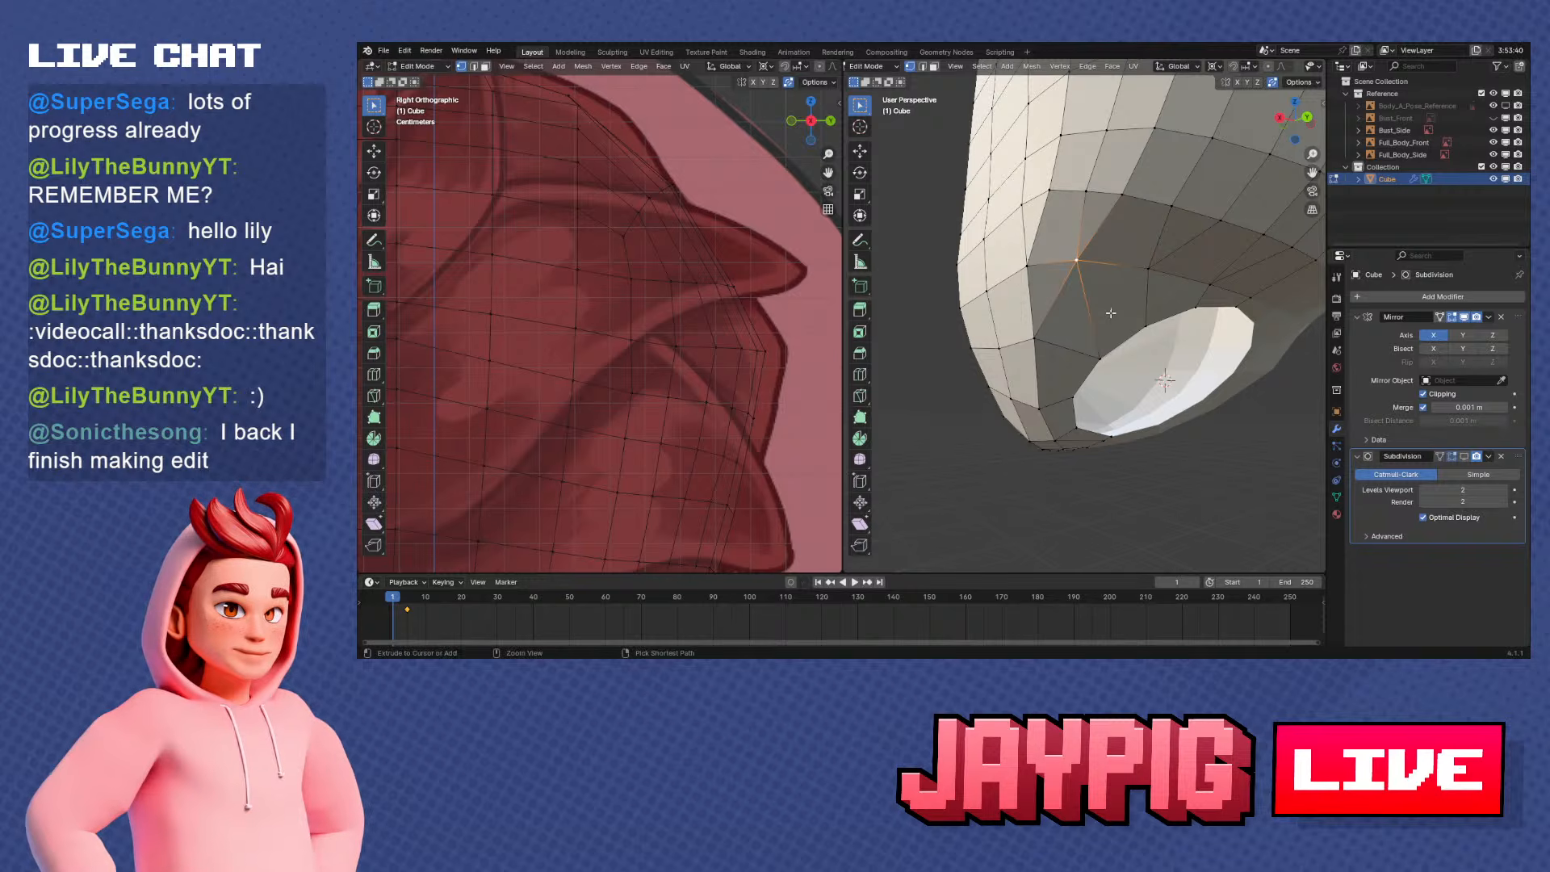
Delete only the large face between the side of the neck ring and the head's opening, keeping its edges
middle_drag(1113, 338, 1088, 299)
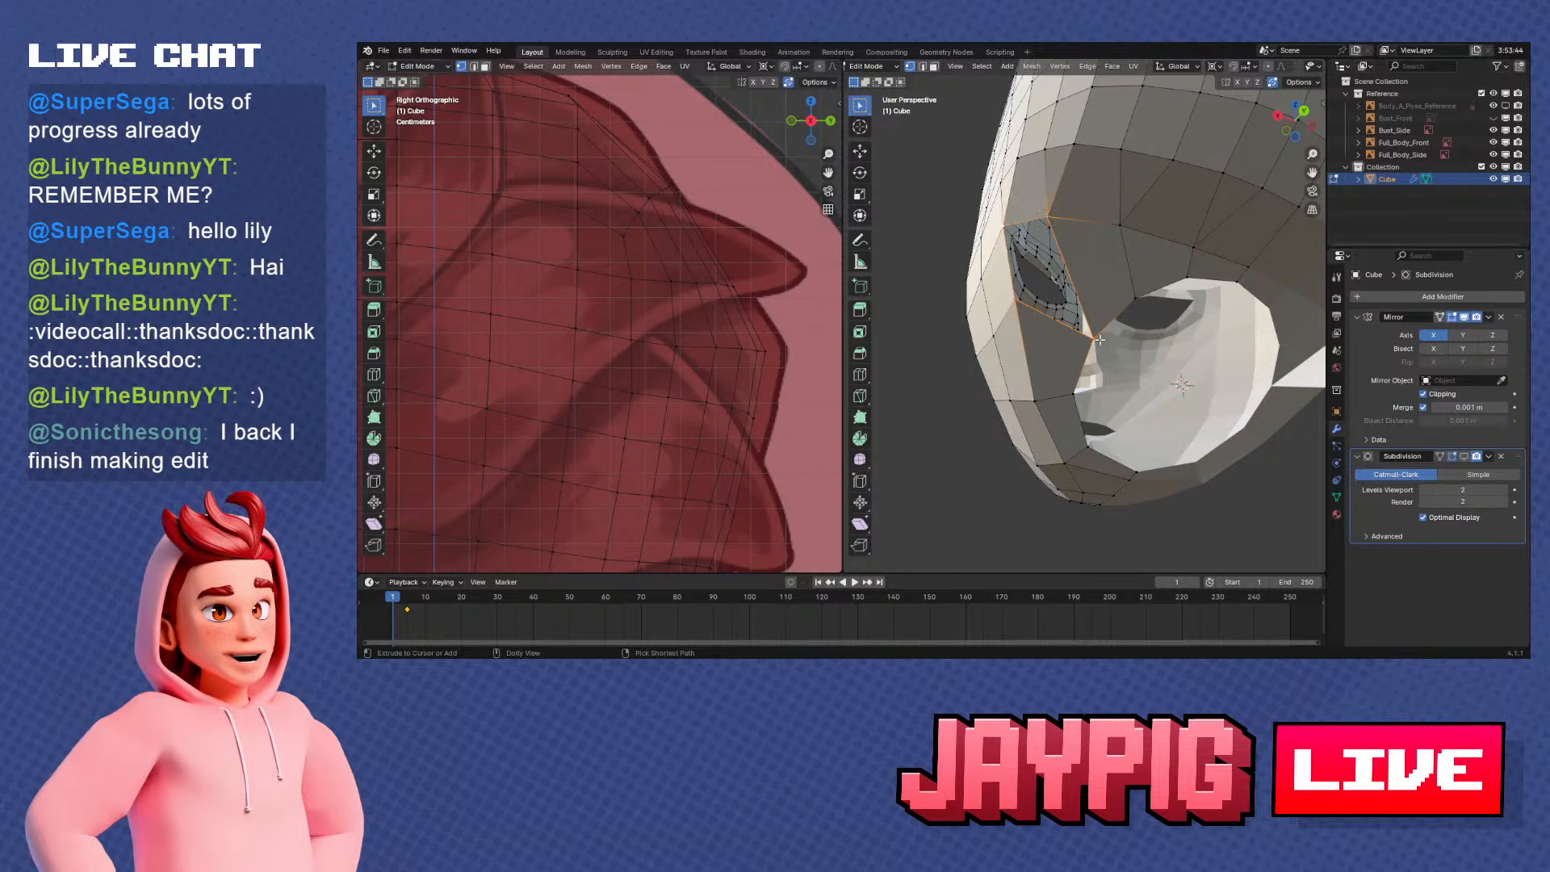
key(x)
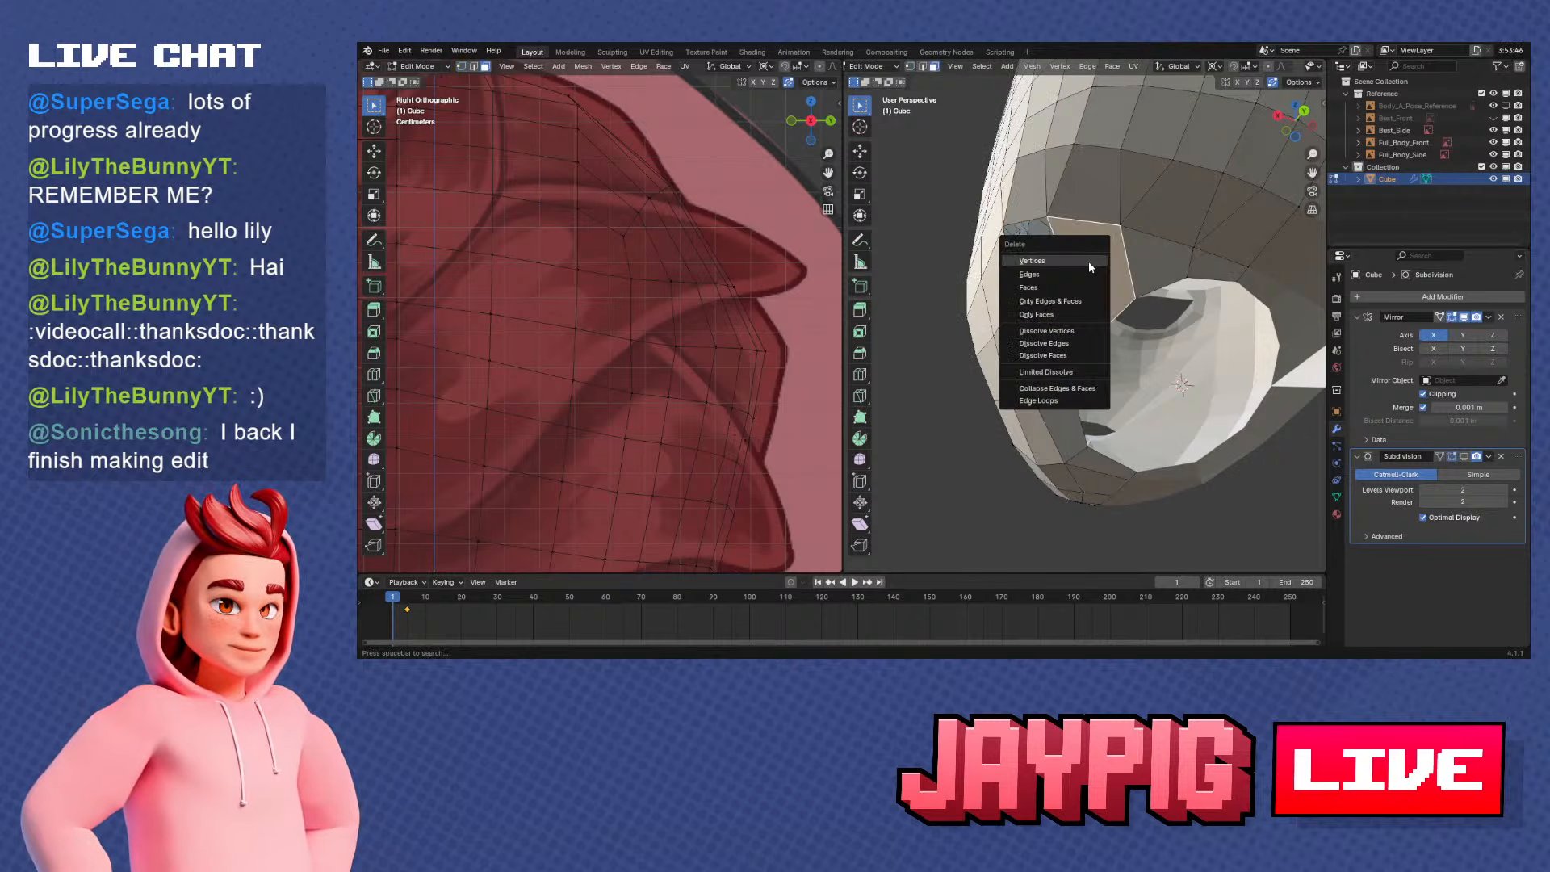
click(1080, 288)
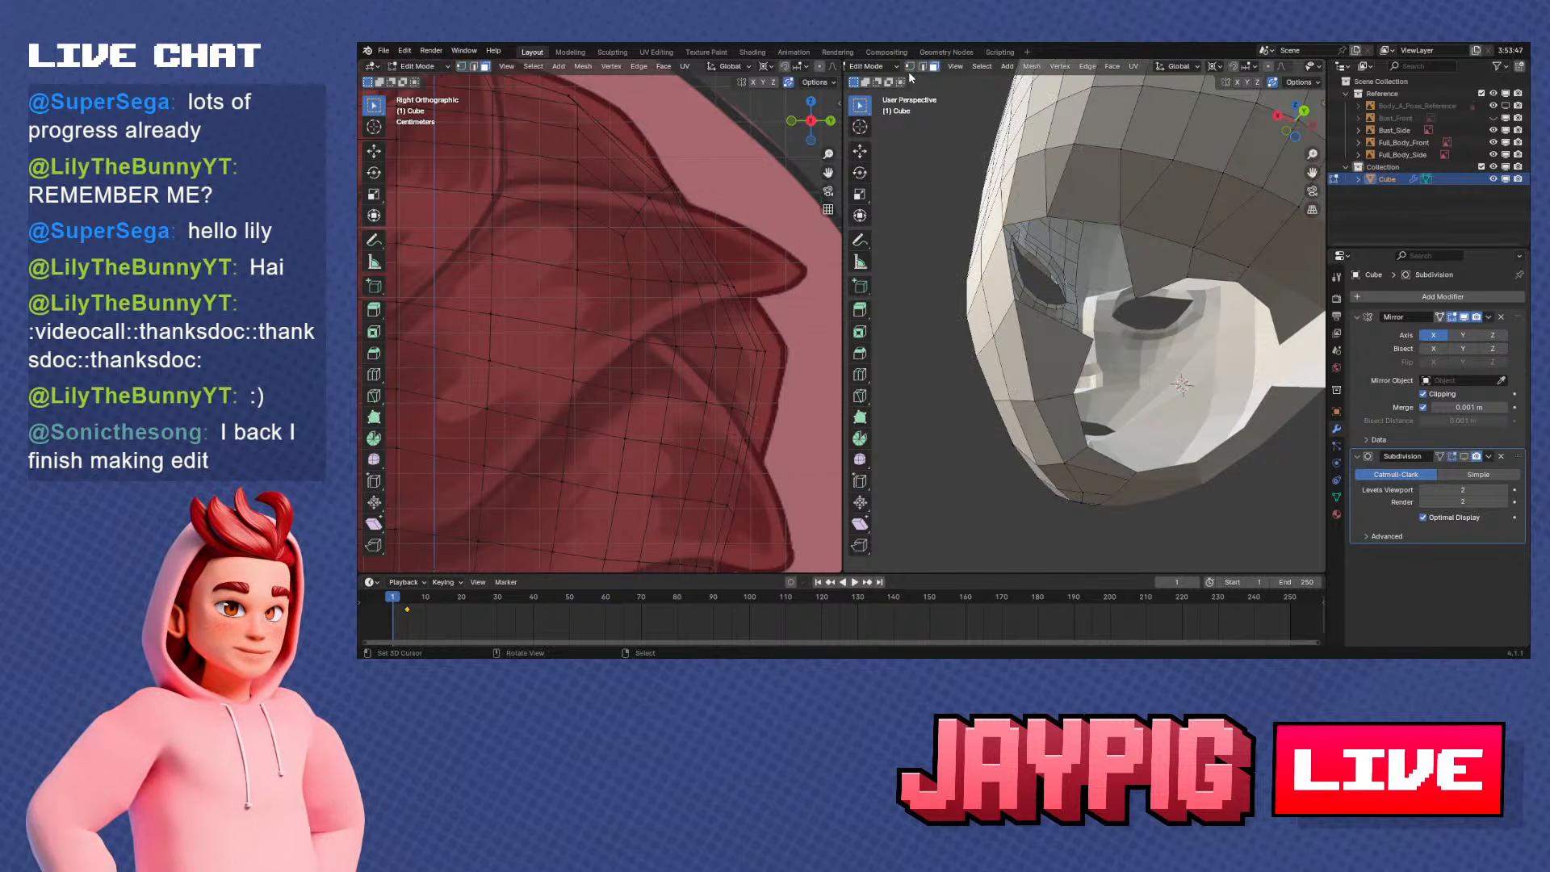
key(ctrl+z)
key(x)
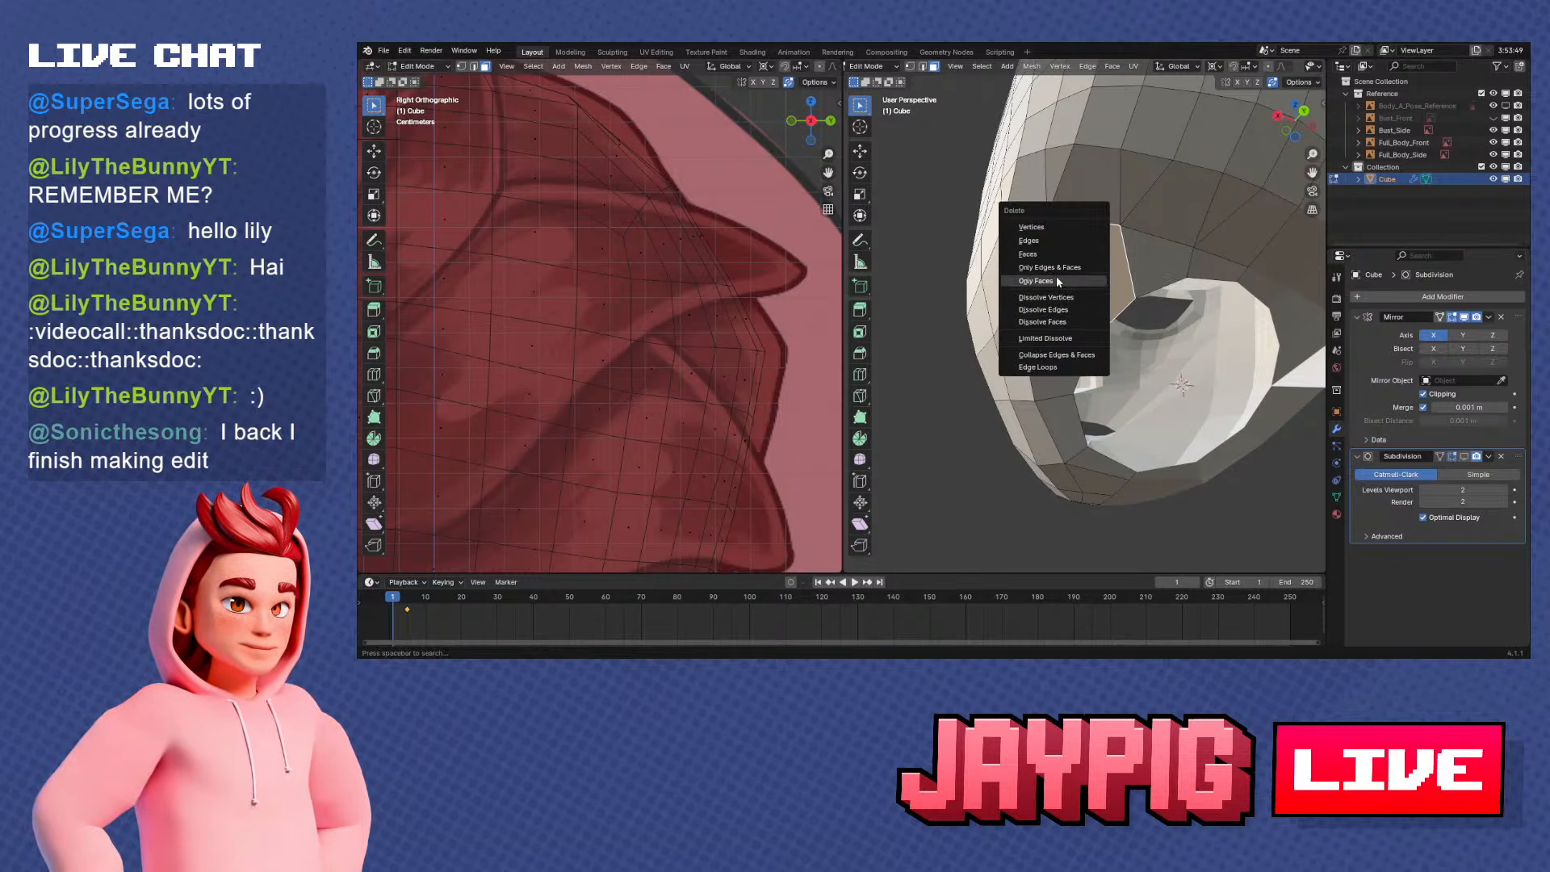
click(1067, 280)
Delete the leftover edge crossing the gap and return to vertex selection
click(923, 68)
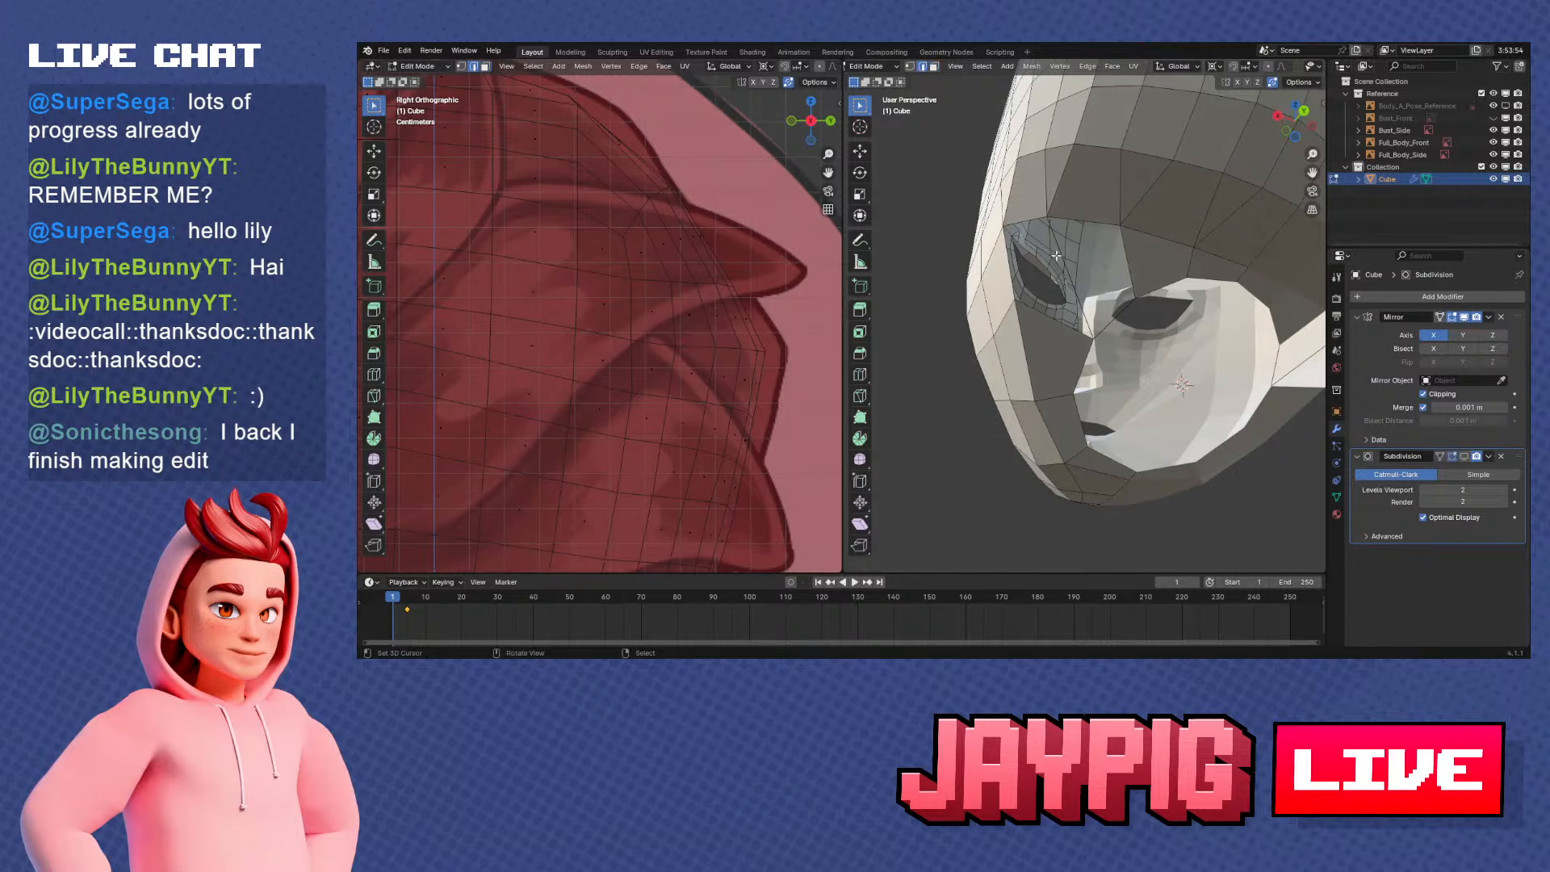
right_click(1067, 253)
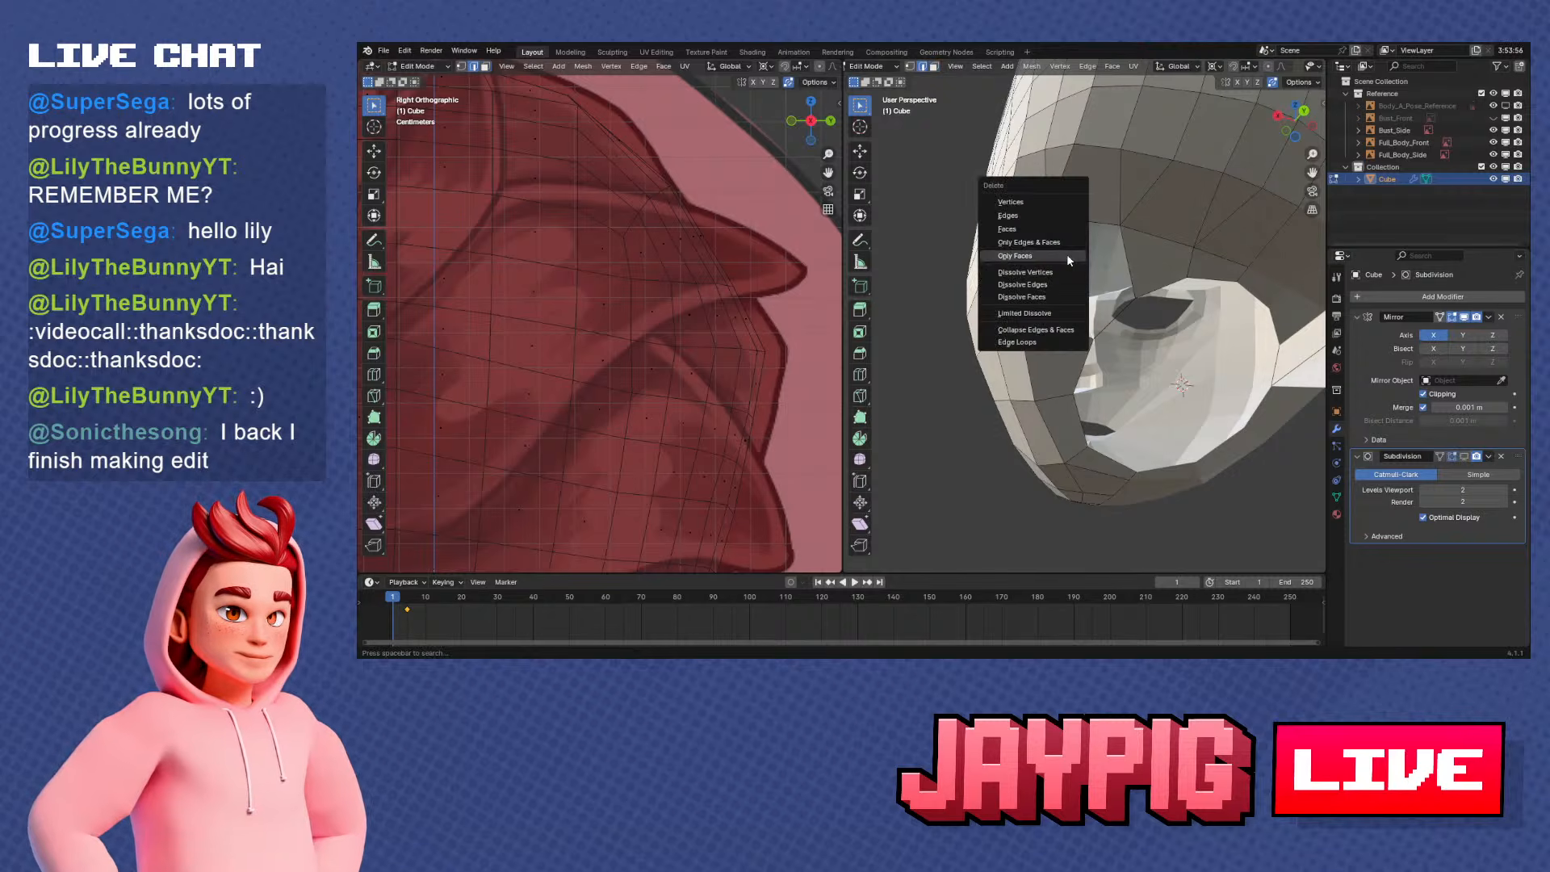
click(1049, 216)
middle_drag(1082, 257, 1091, 278)
click(910, 67)
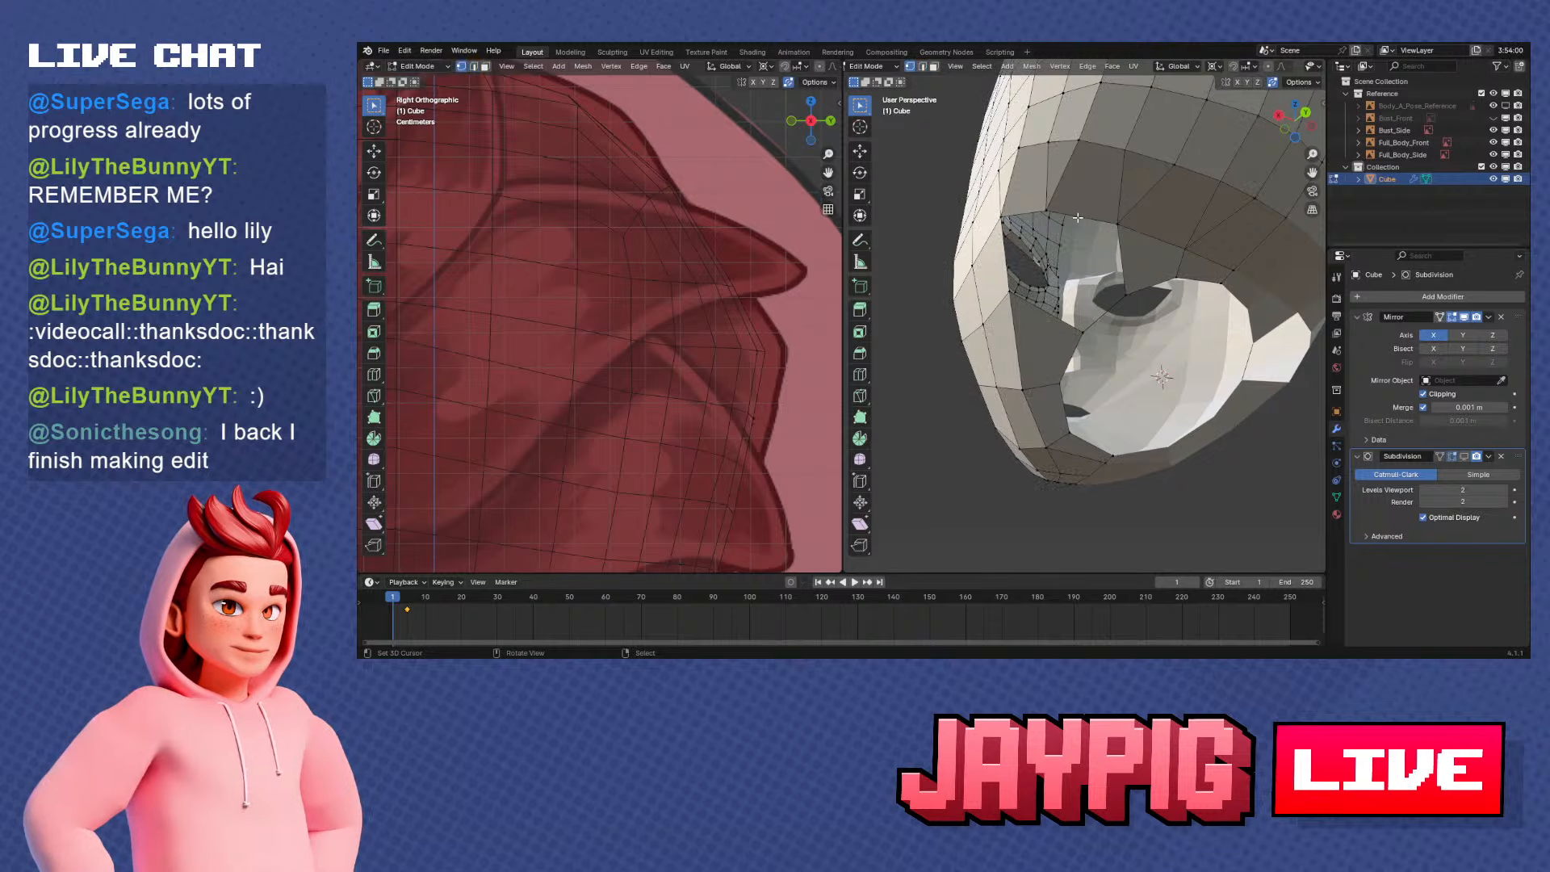
Try to slide a vertex along the head's opening edge and undo the move
middle_drag(1078, 218, 1085, 224)
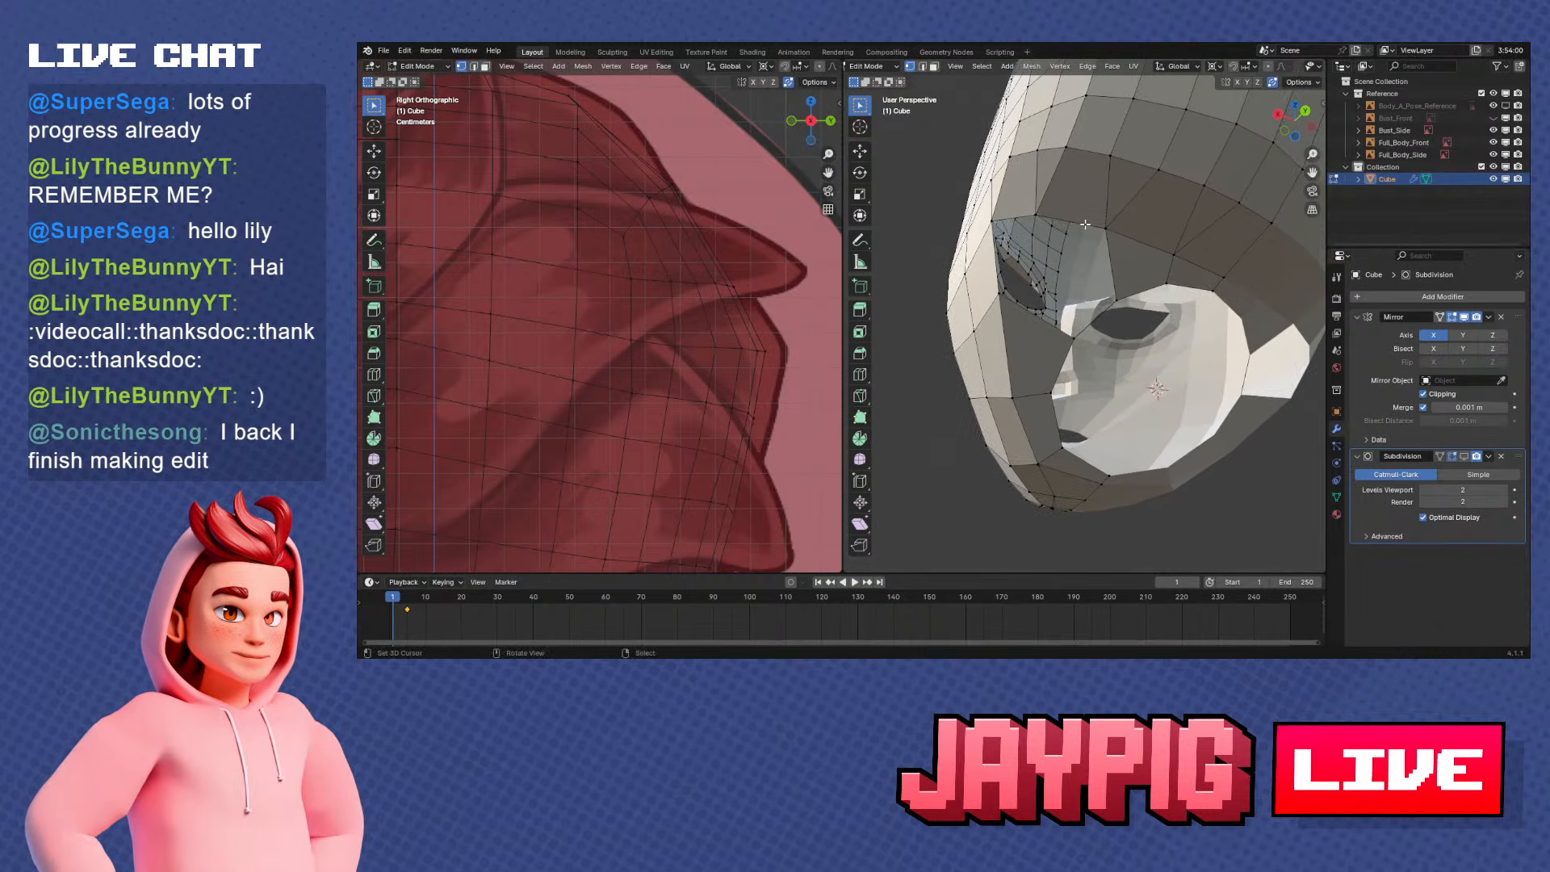
right_click(1042, 211)
mouse_move(1041, 211)
middle_down()
mouse_move(1071, 224)
mouse_move(1020, 215)
middle_up()
key(g)
key(g)
click(1017, 232)
key(ctrl+z)
Subdivide the head's opening edge above the gap to add a vertex
middle_drag(1096, 256, 1100, 271)
key(ctrl+v)
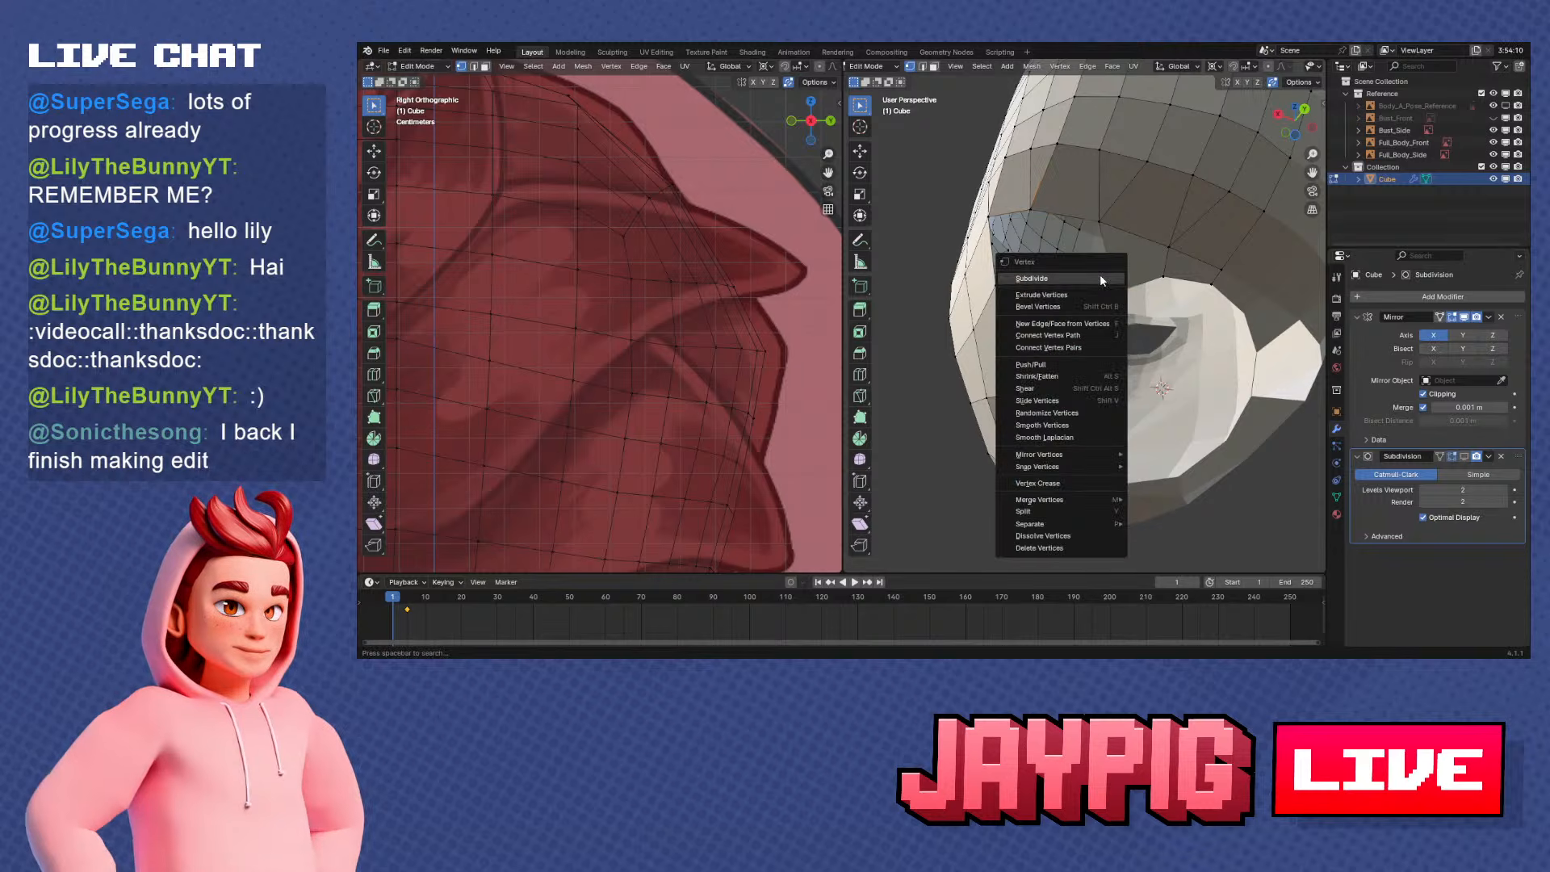
click(1101, 279)
Fill a face between the subdivided opening edge and the side of the neck ring
right_click(1076, 325)
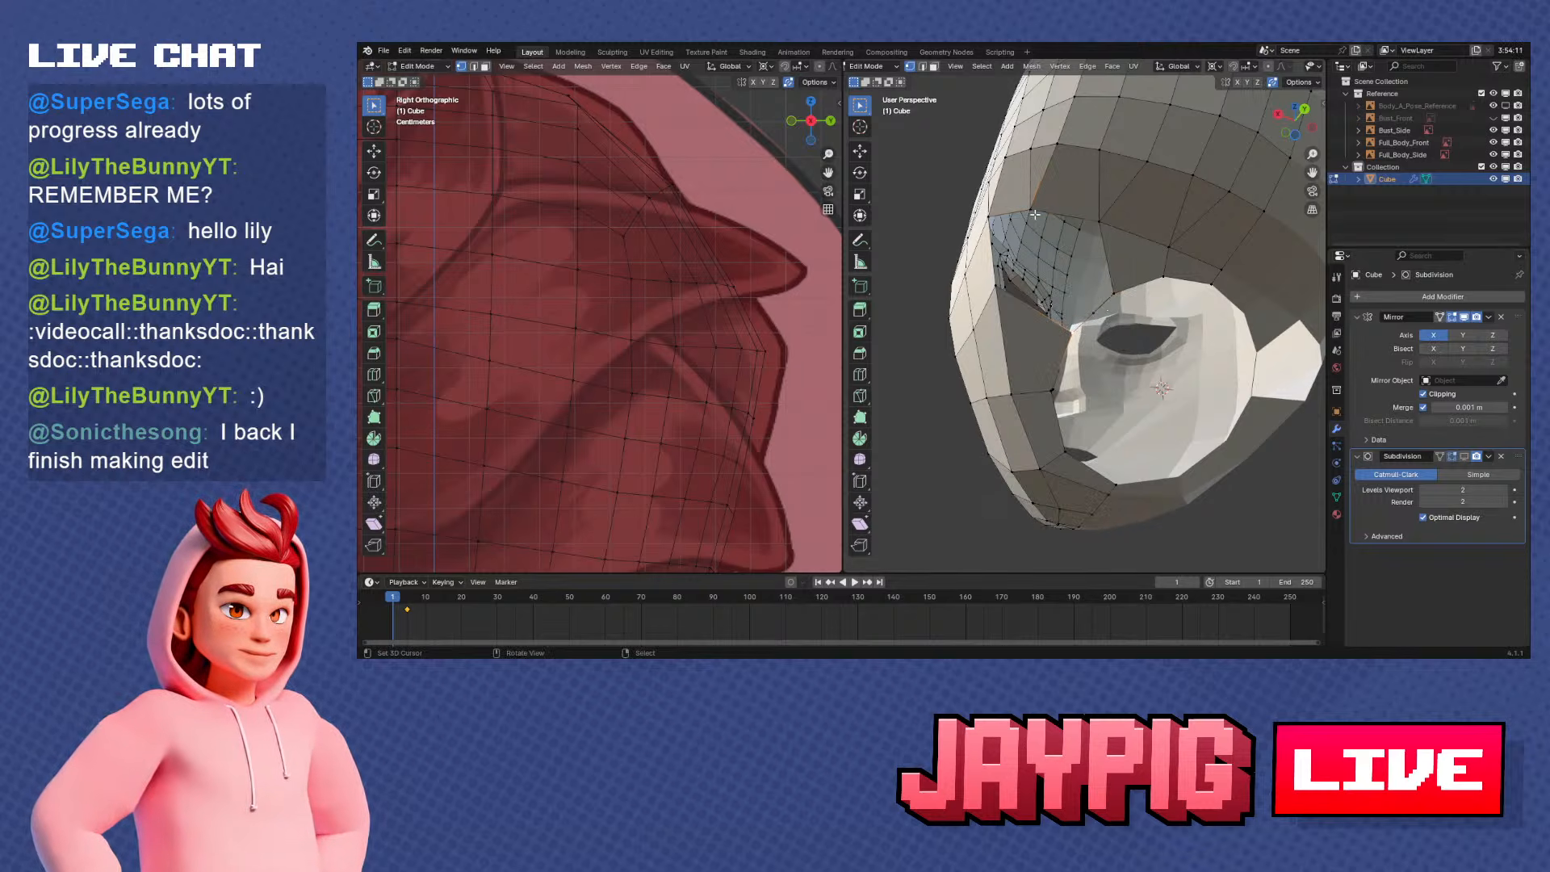
click(1033, 211)
shift+click(1099, 221)
shift+click(1090, 316)
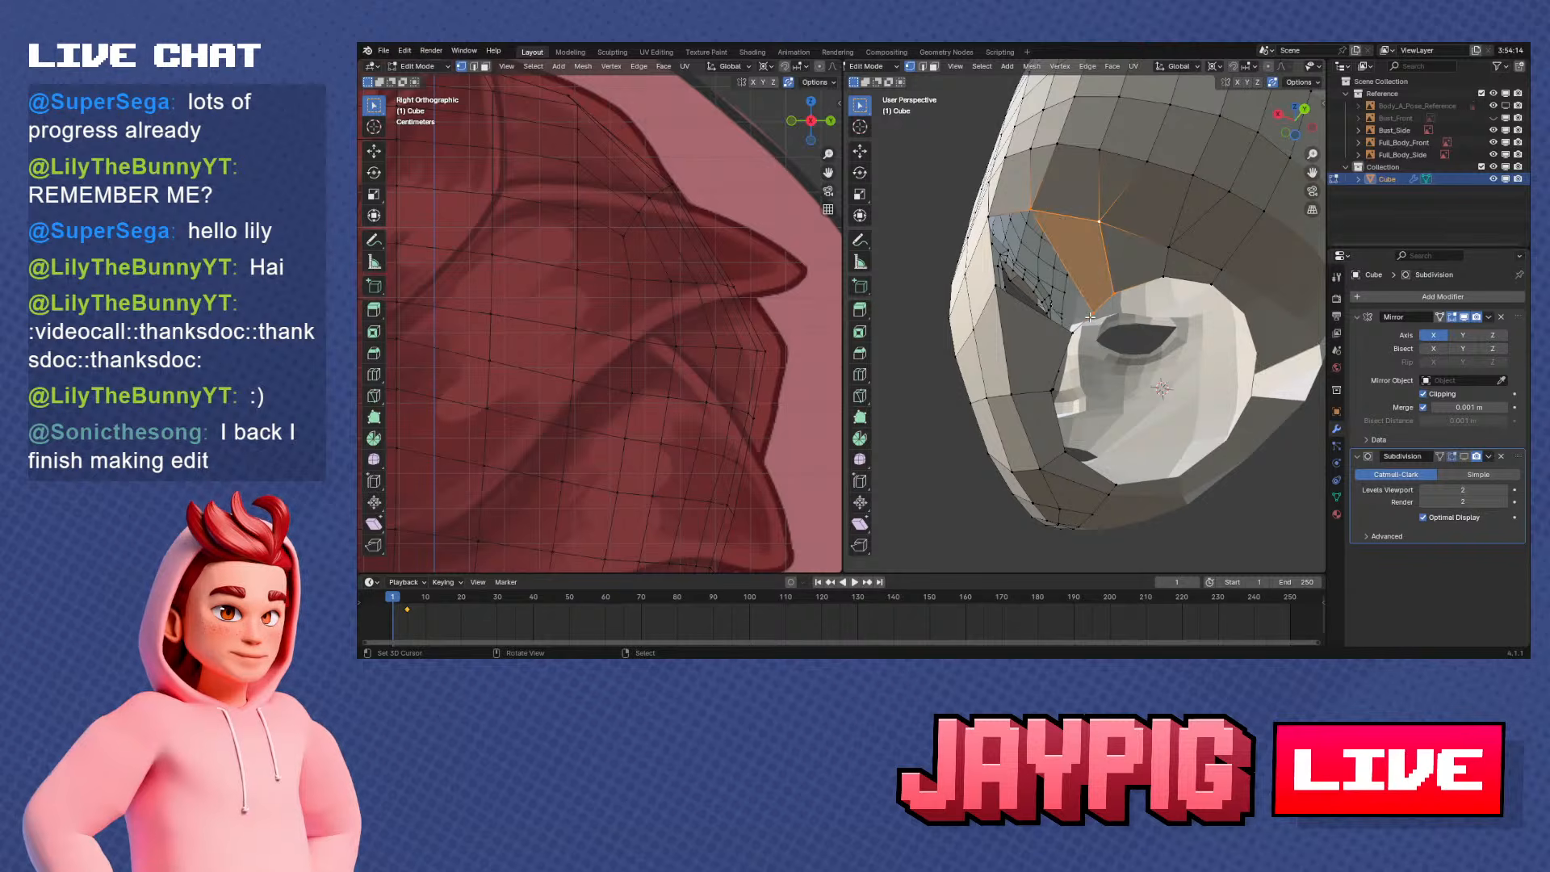
middle_drag(1091, 319, 1118, 342)
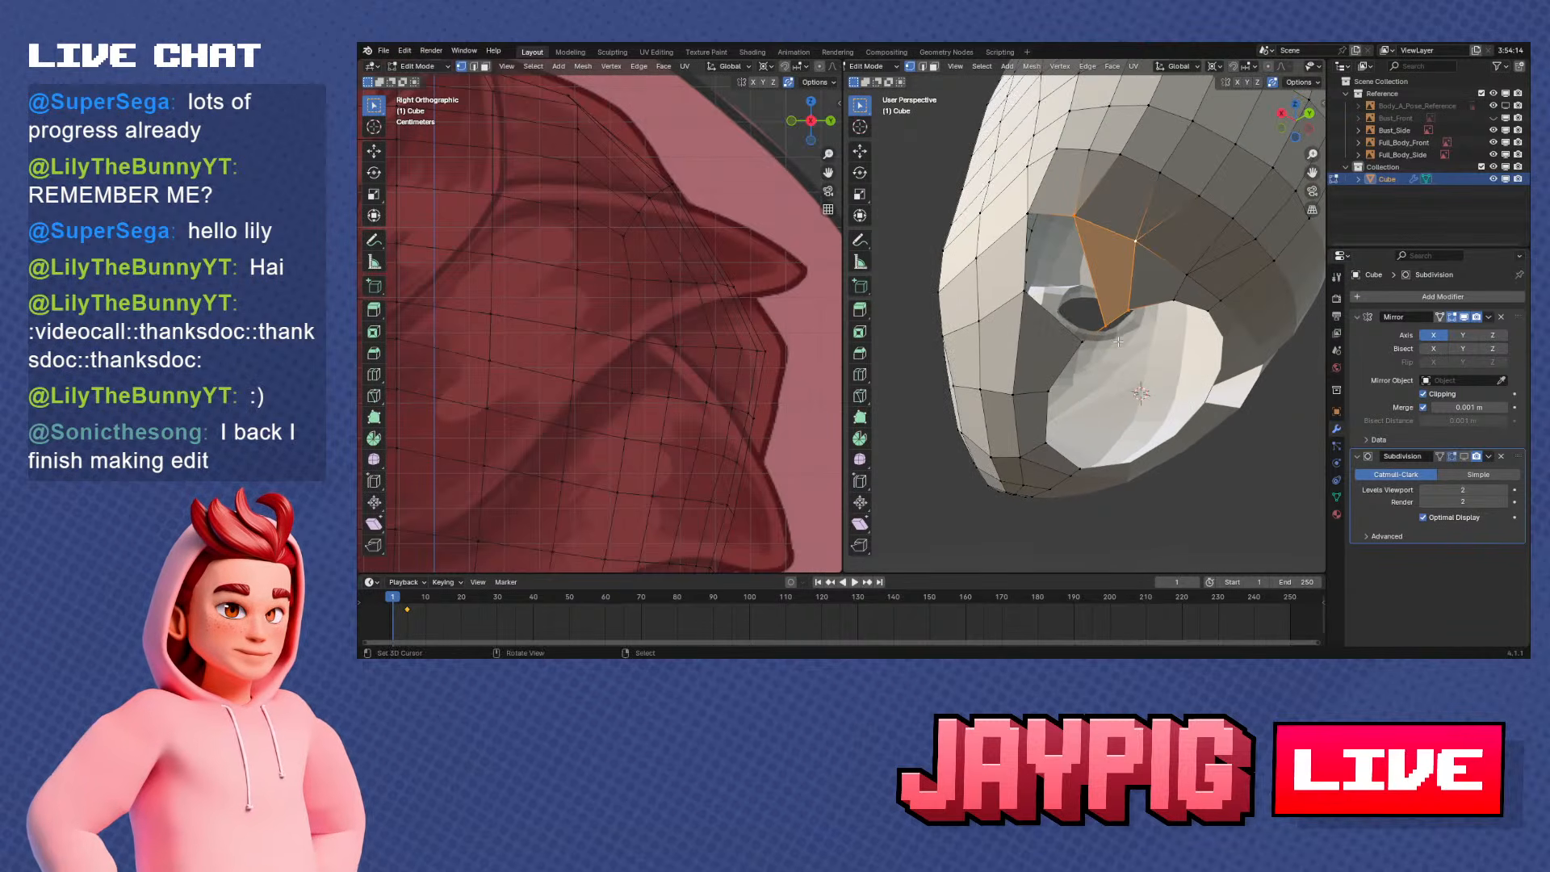
Subdivide the opening edge between the centre line and the newly filled face
right_click(1031, 215)
middle_drag(1033, 217, 1059, 251)
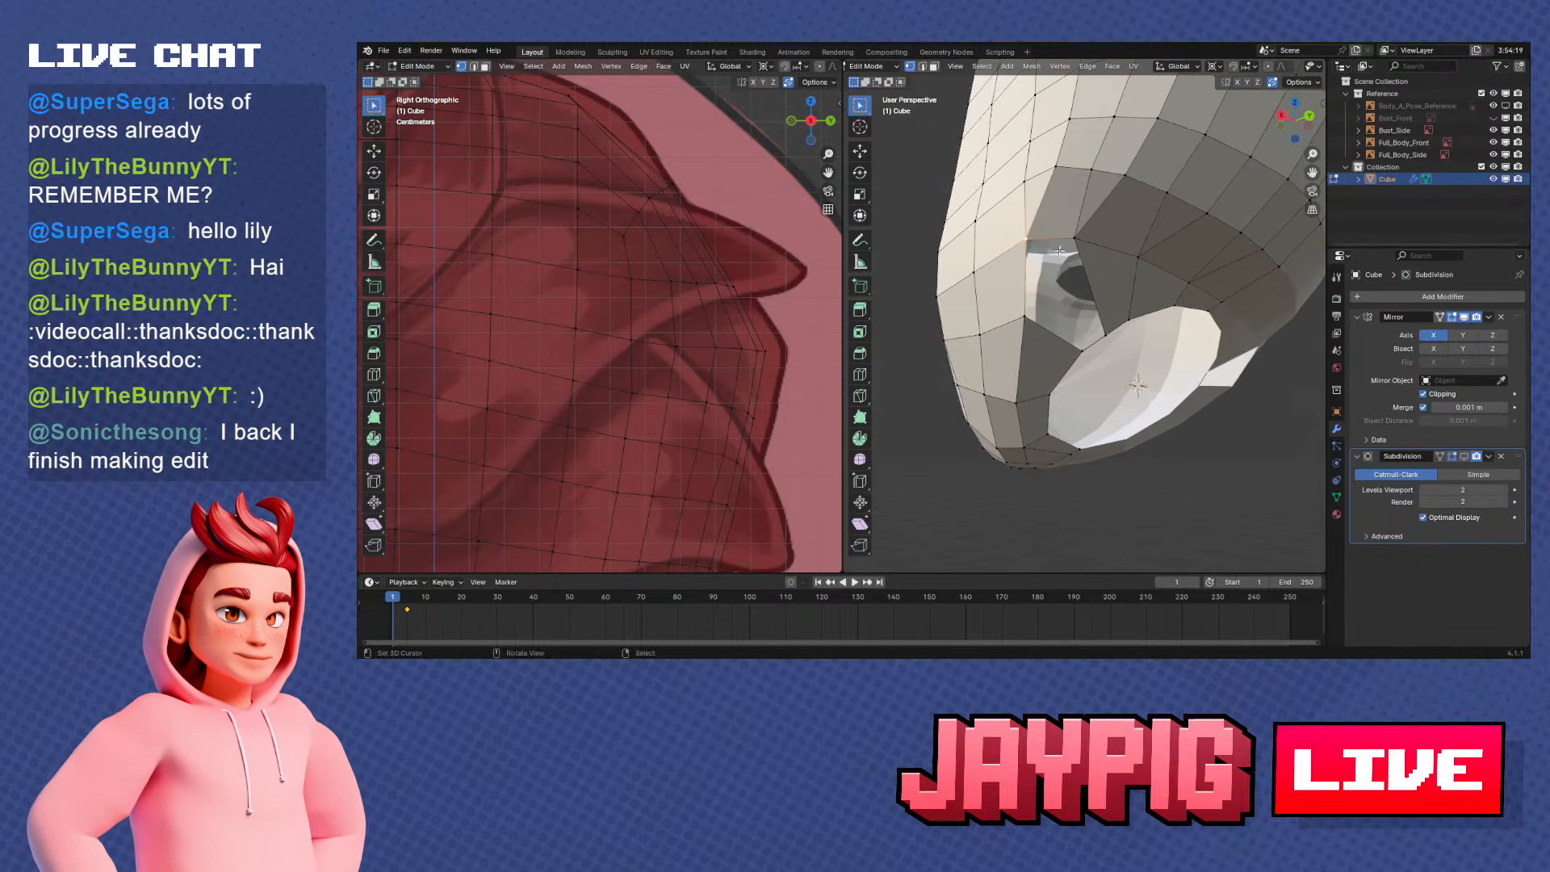
shift+right_click(1066, 232)
key(w)
click(1067, 229)
right_click(1047, 236)
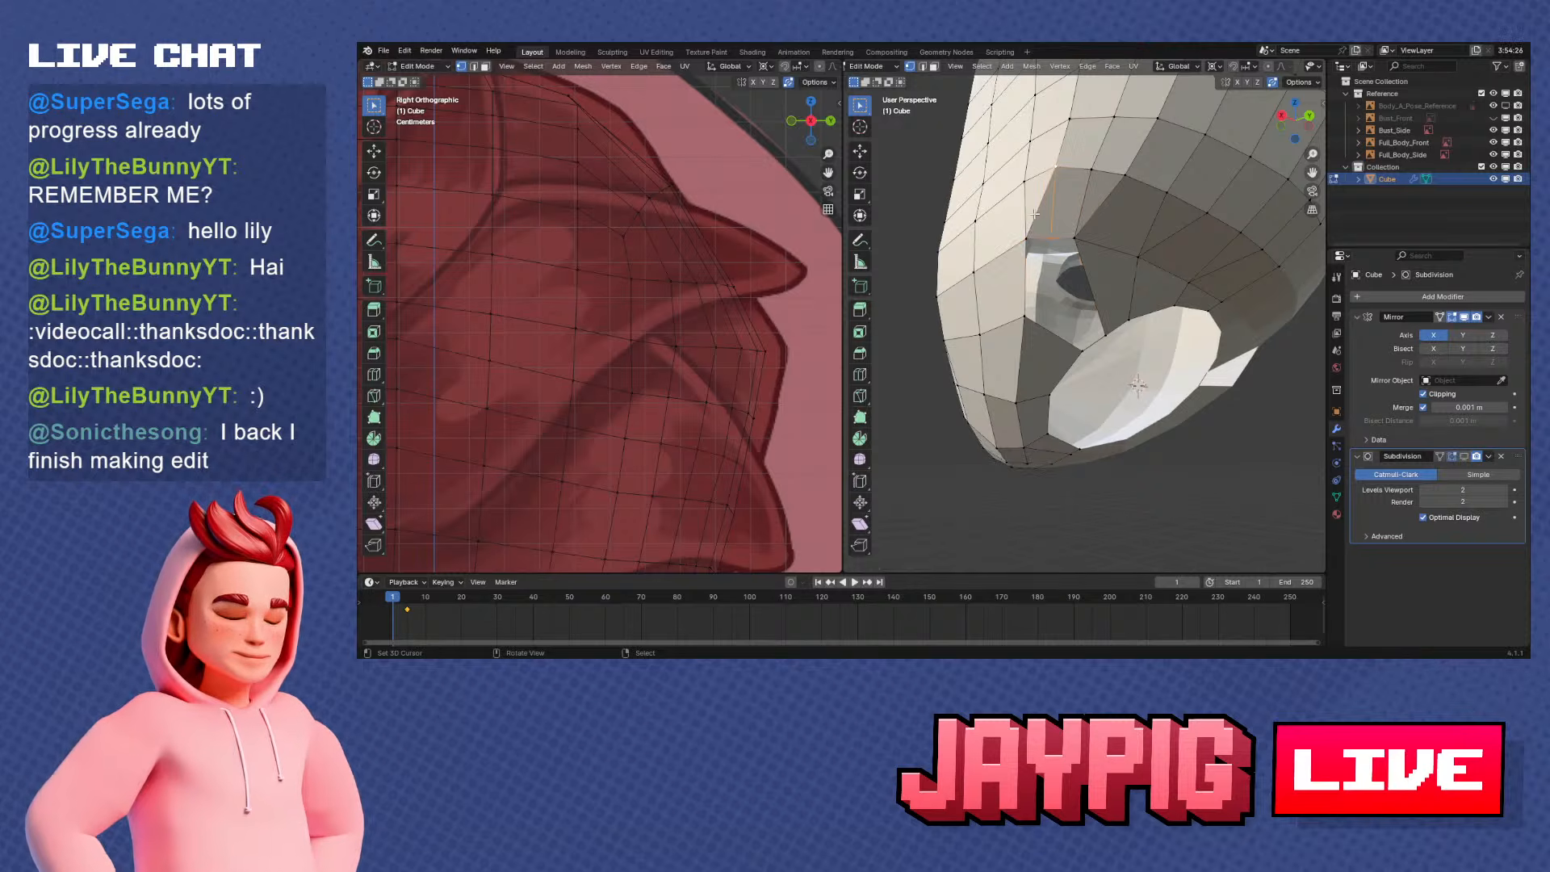
Dissolve the short edge running up from the opening beside the centre line and return to vertex selection
right_click(1035, 213)
key(2)
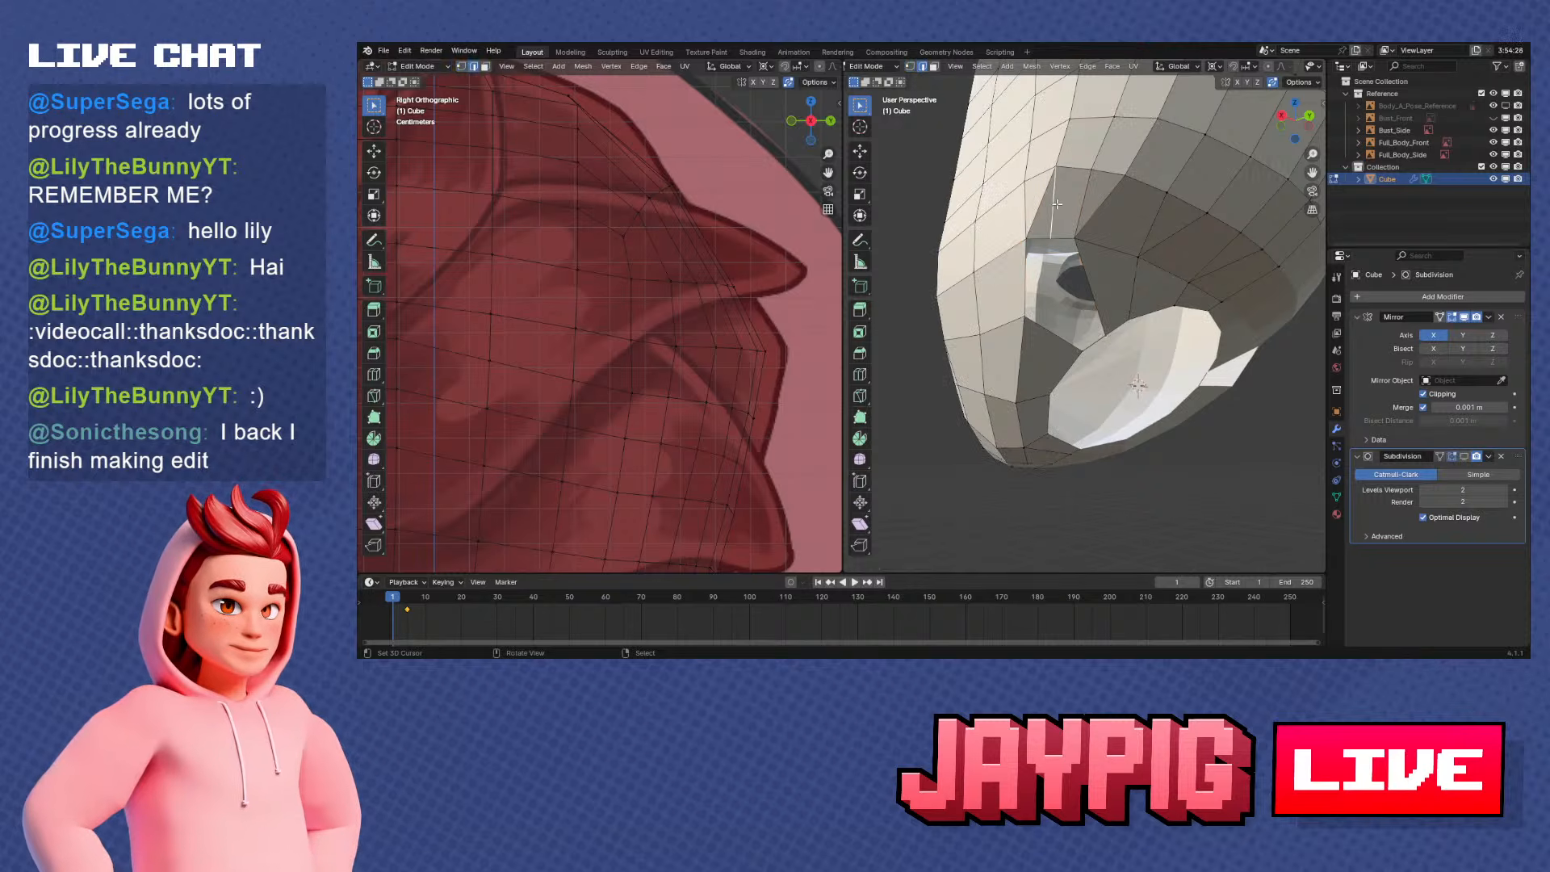
right_click(1048, 201)
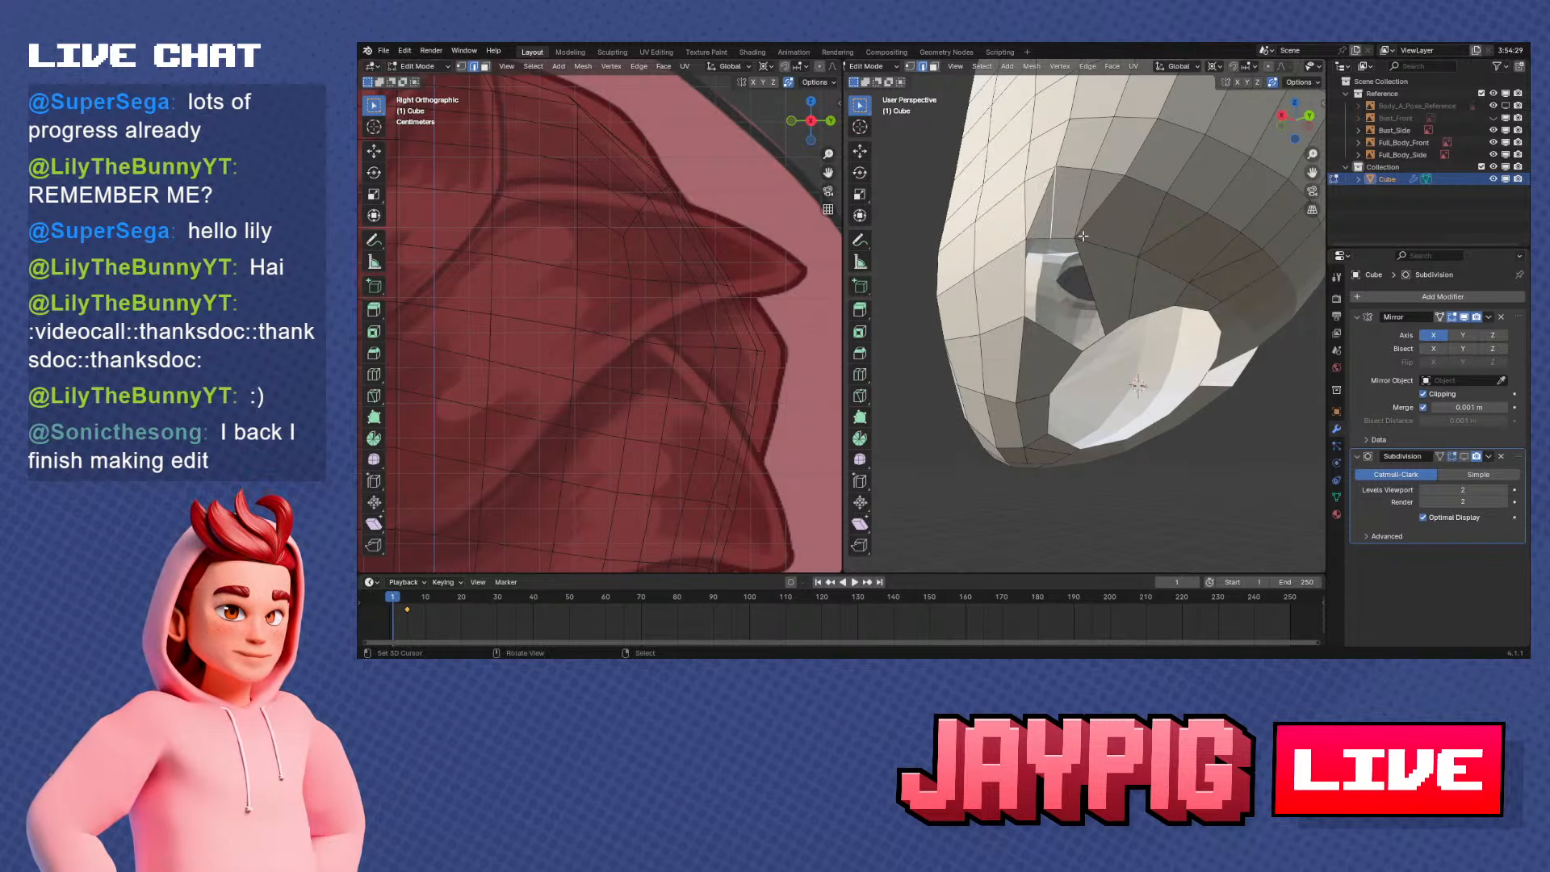
key(x)
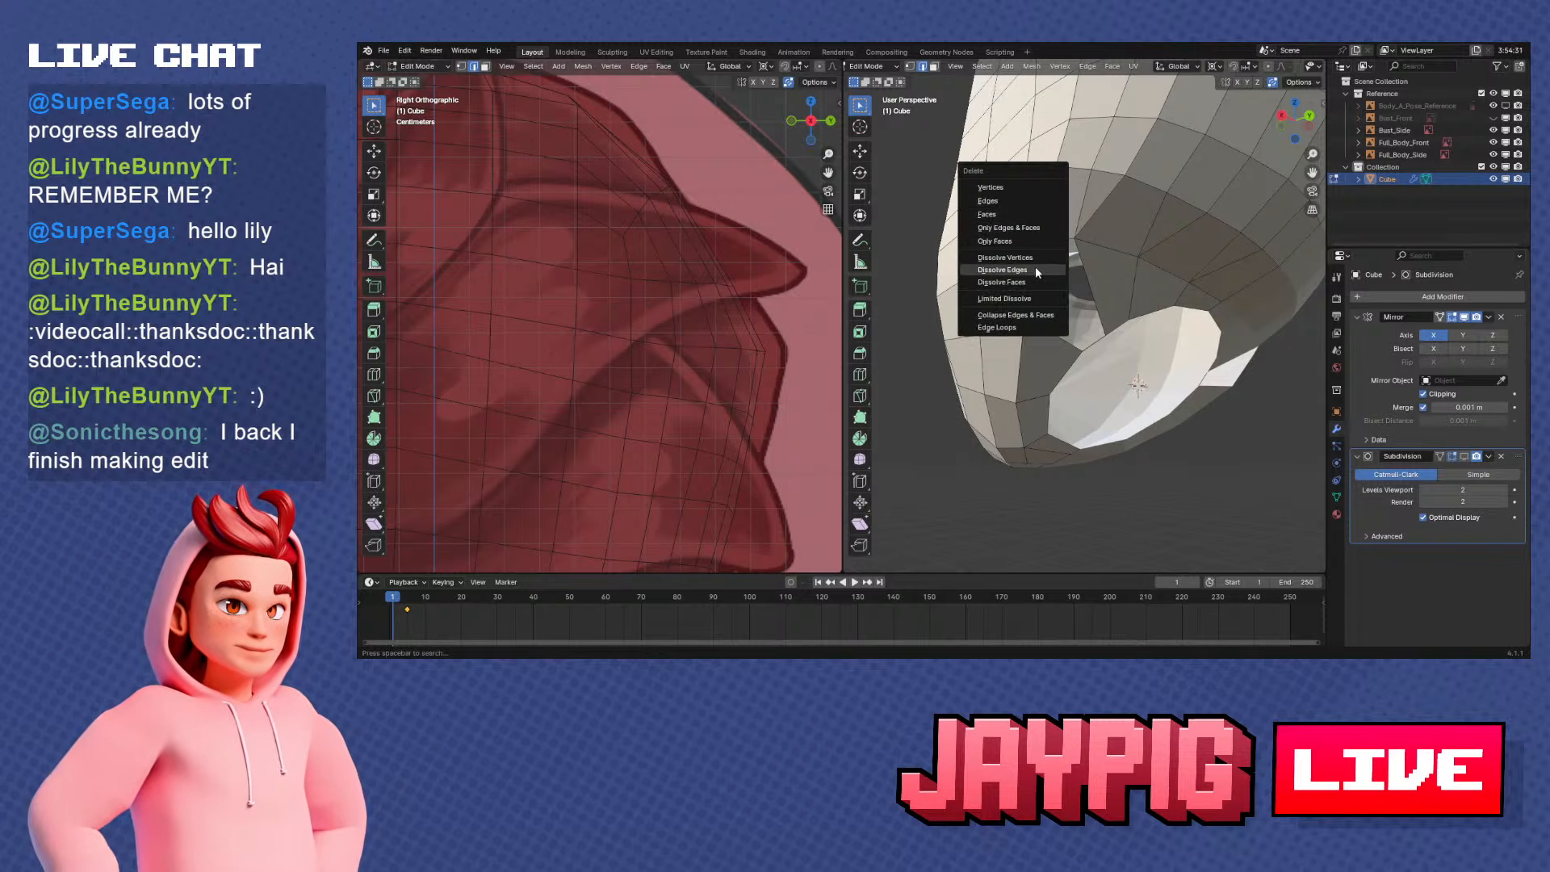
click(1036, 271)
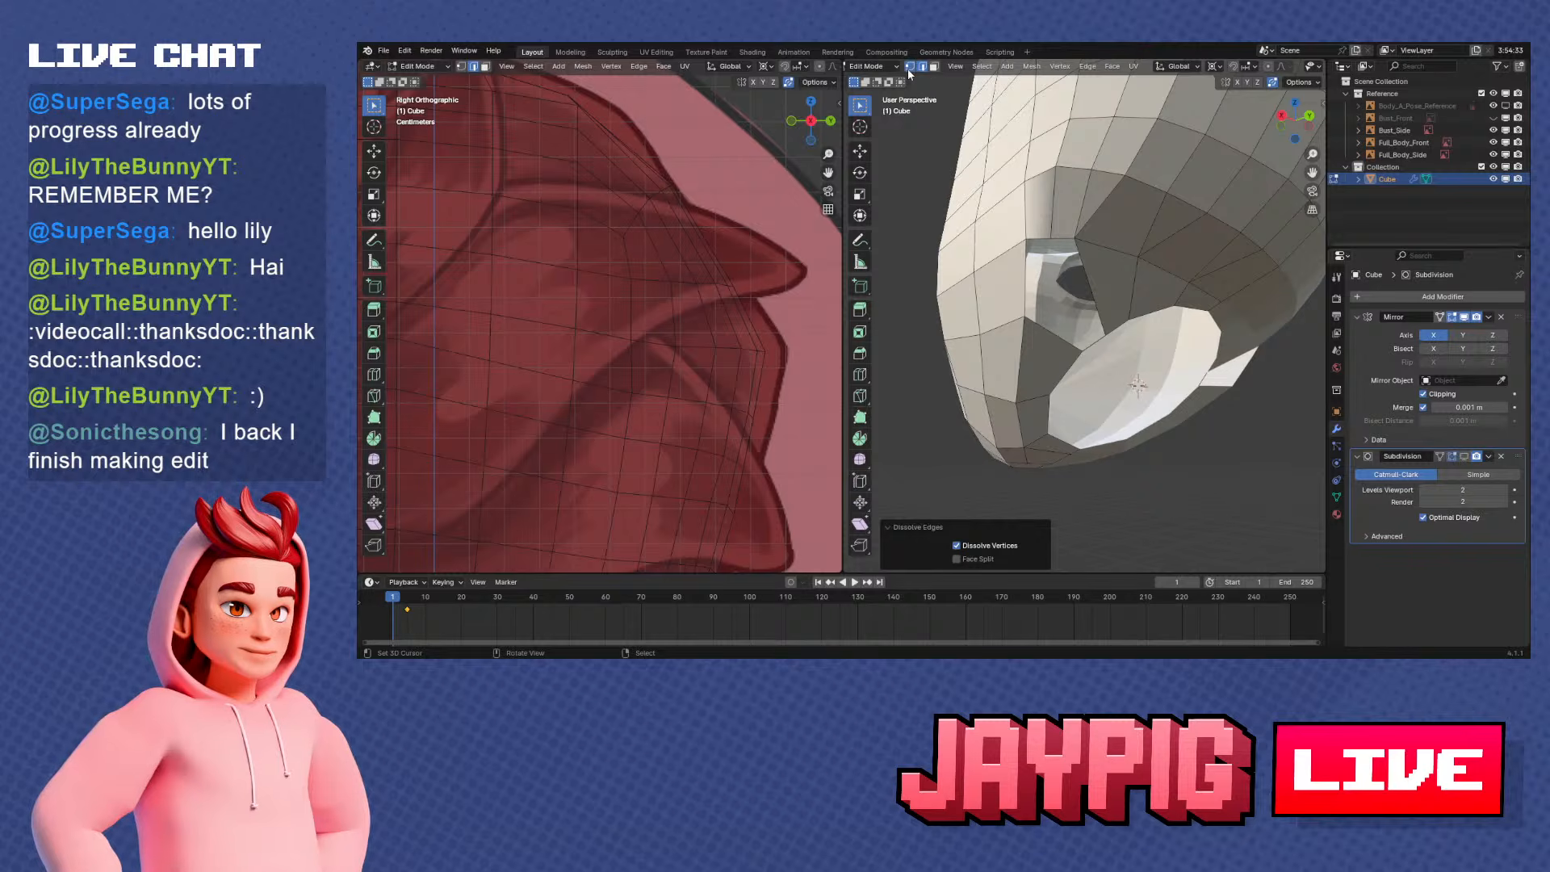
click(909, 67)
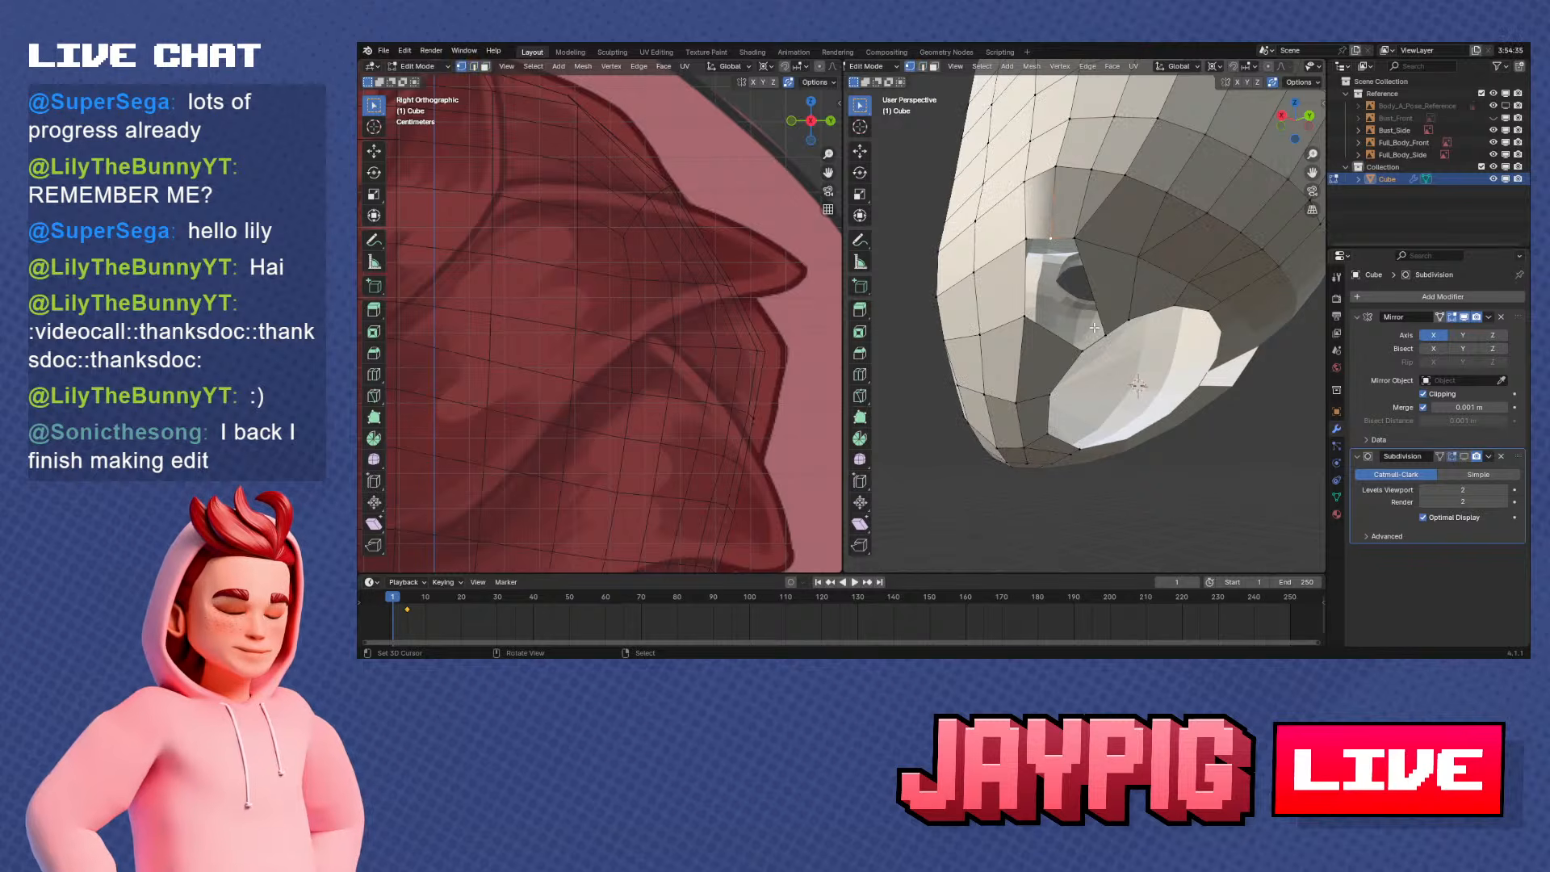
Move the underside vertex behind the jaw along the Y axis in the side view
mouse_move(1094, 327)
middle_down()
mouse_move(1085, 306)
mouse_move(1096, 334)
mouse_move(1115, 331)
middle_up()
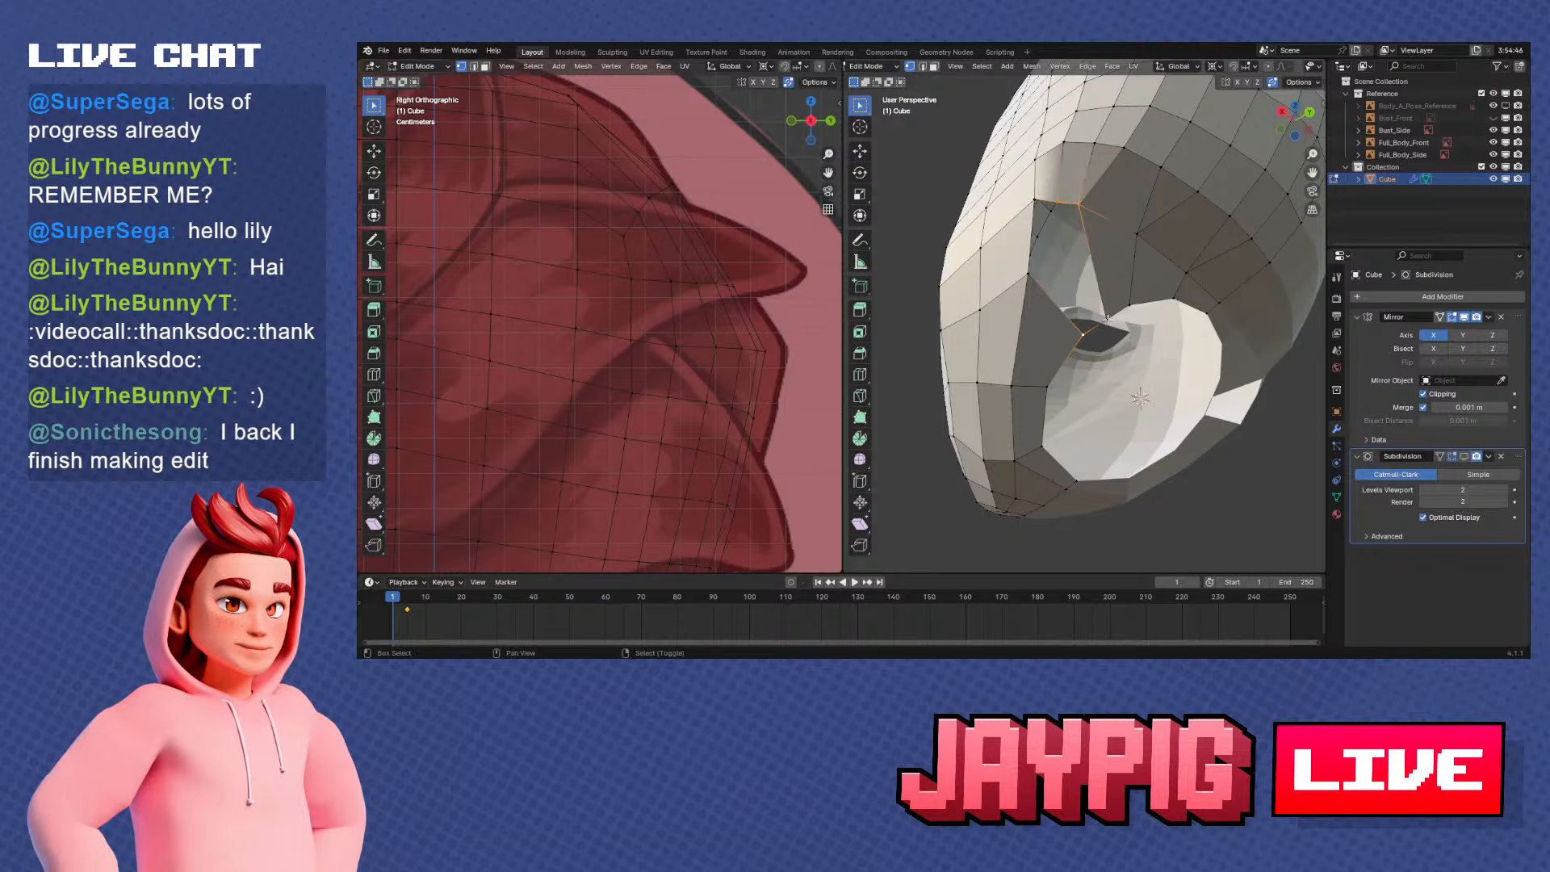
middle_drag(1110, 298, 1031, 291)
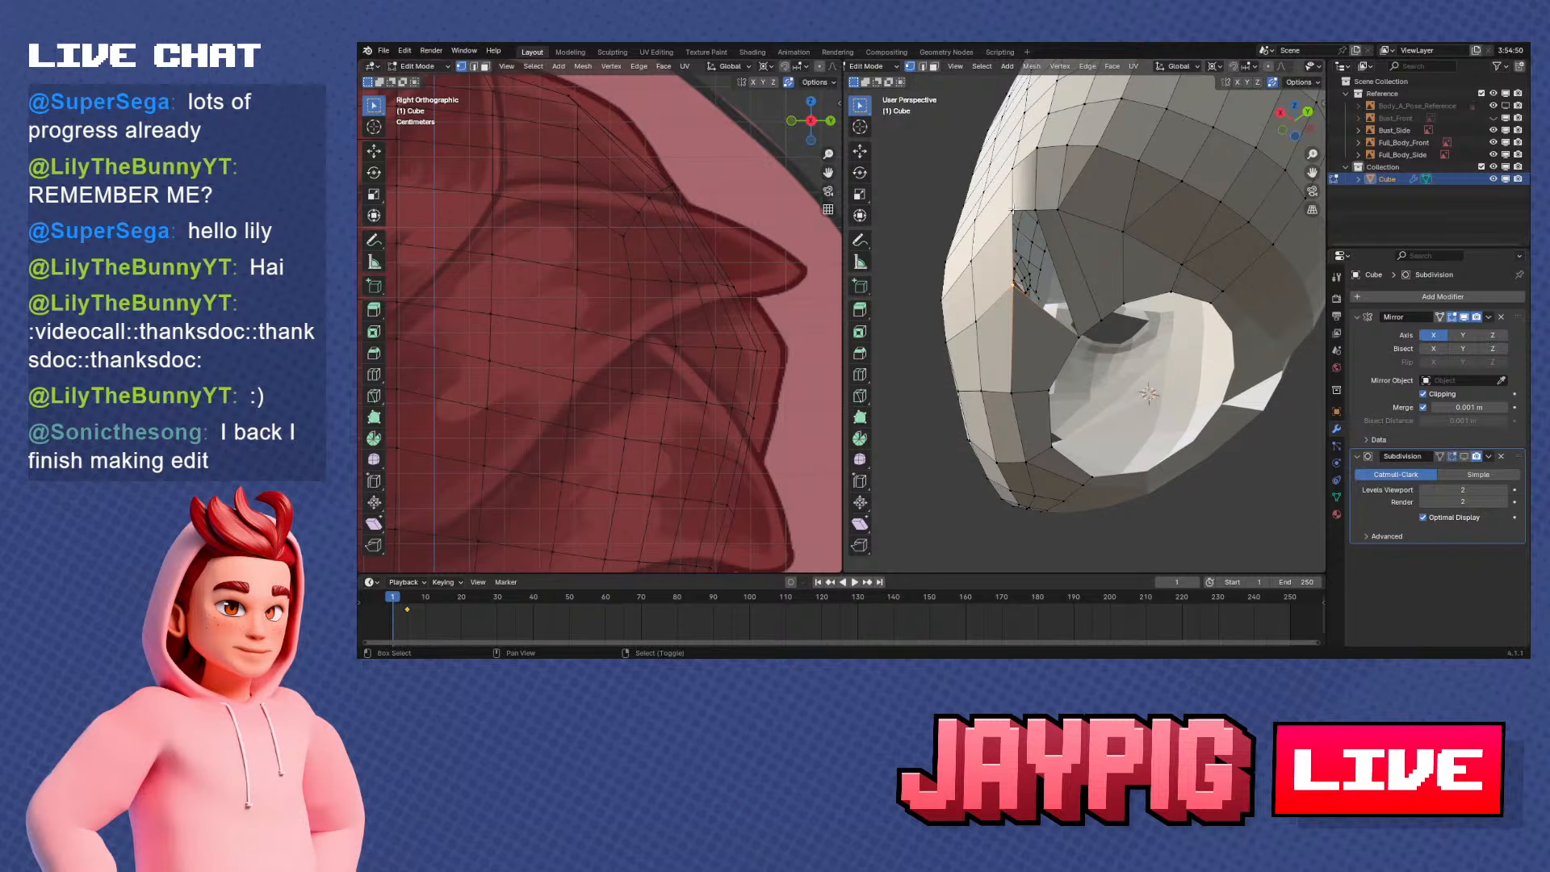
middle_drag(1079, 330, 1118, 367)
key(KP_3)
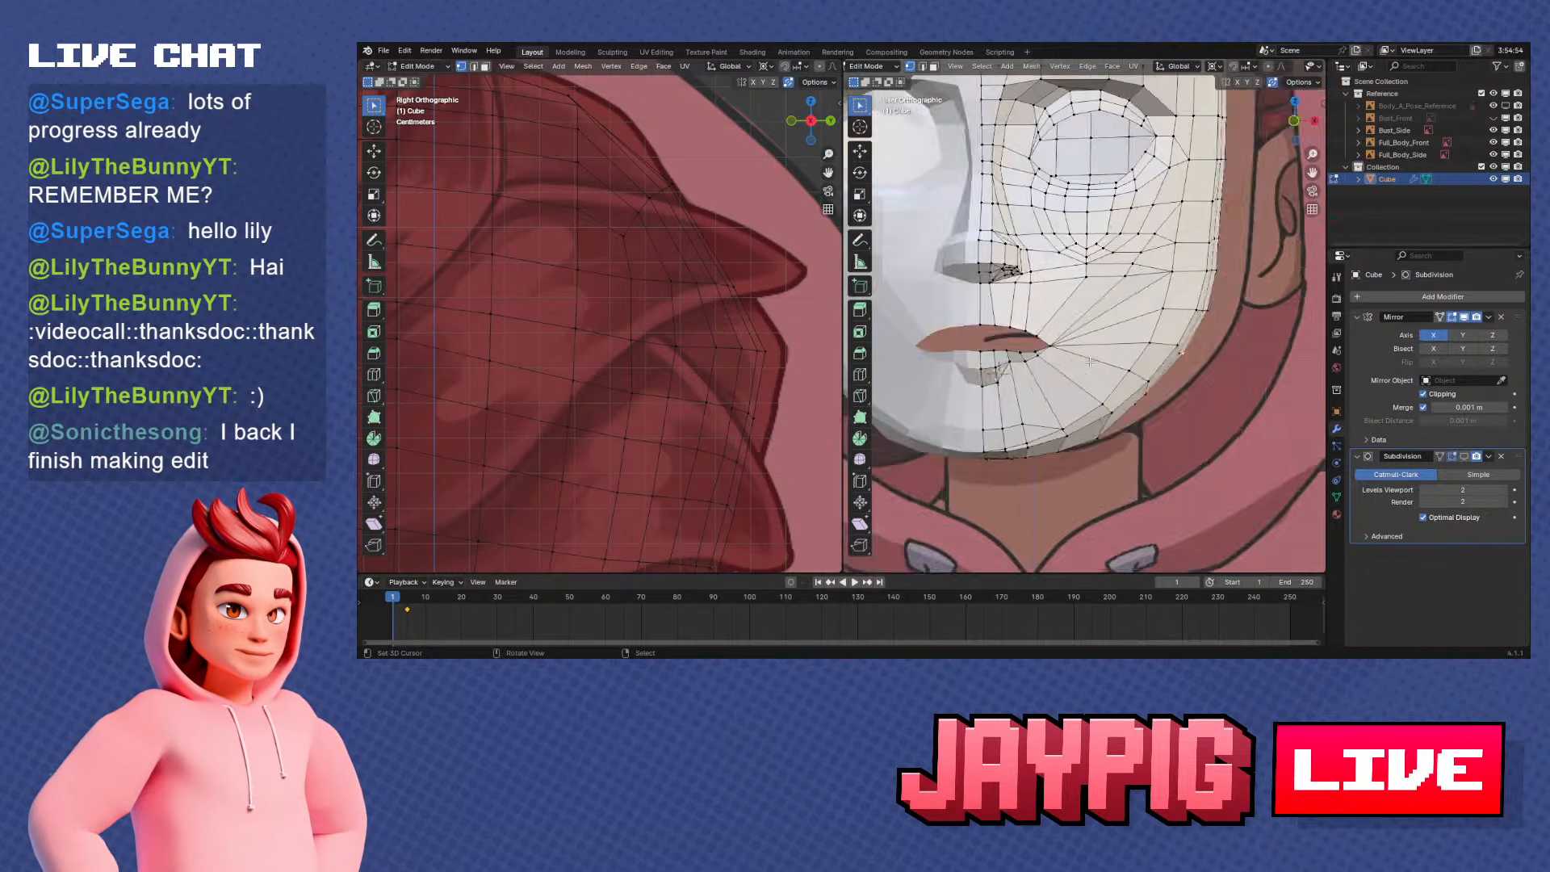
key(g)
key(y)
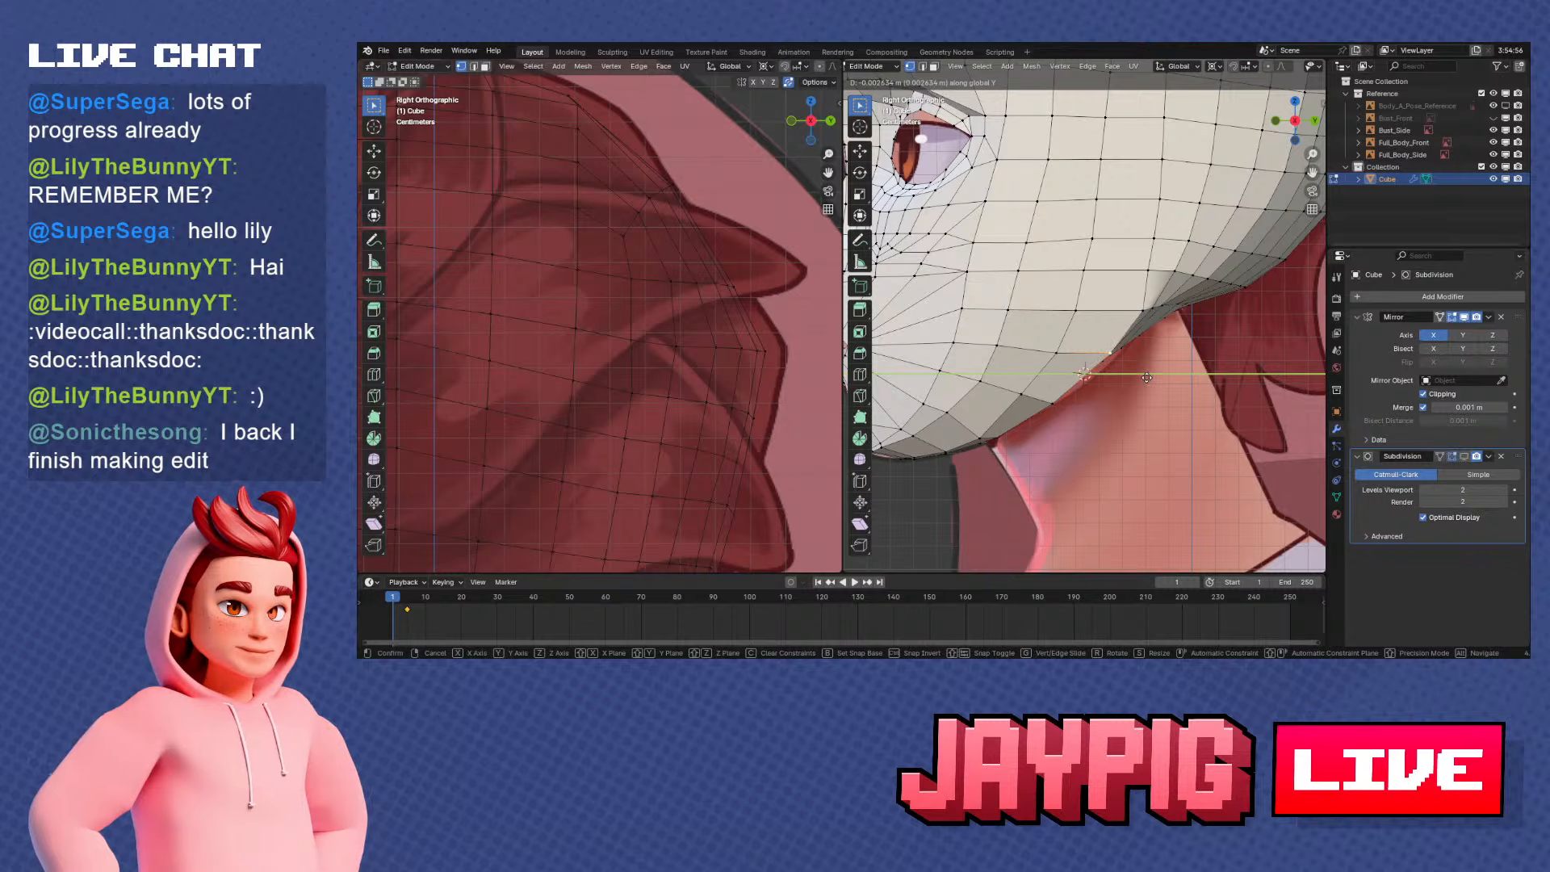
click(1179, 340)
Move the selected vertex on the underside behind the neck along the Y axis in the side view
middle_drag(1179, 340, 1077, 325)
ctrl+right_click(979, 241)
key(KP_3)
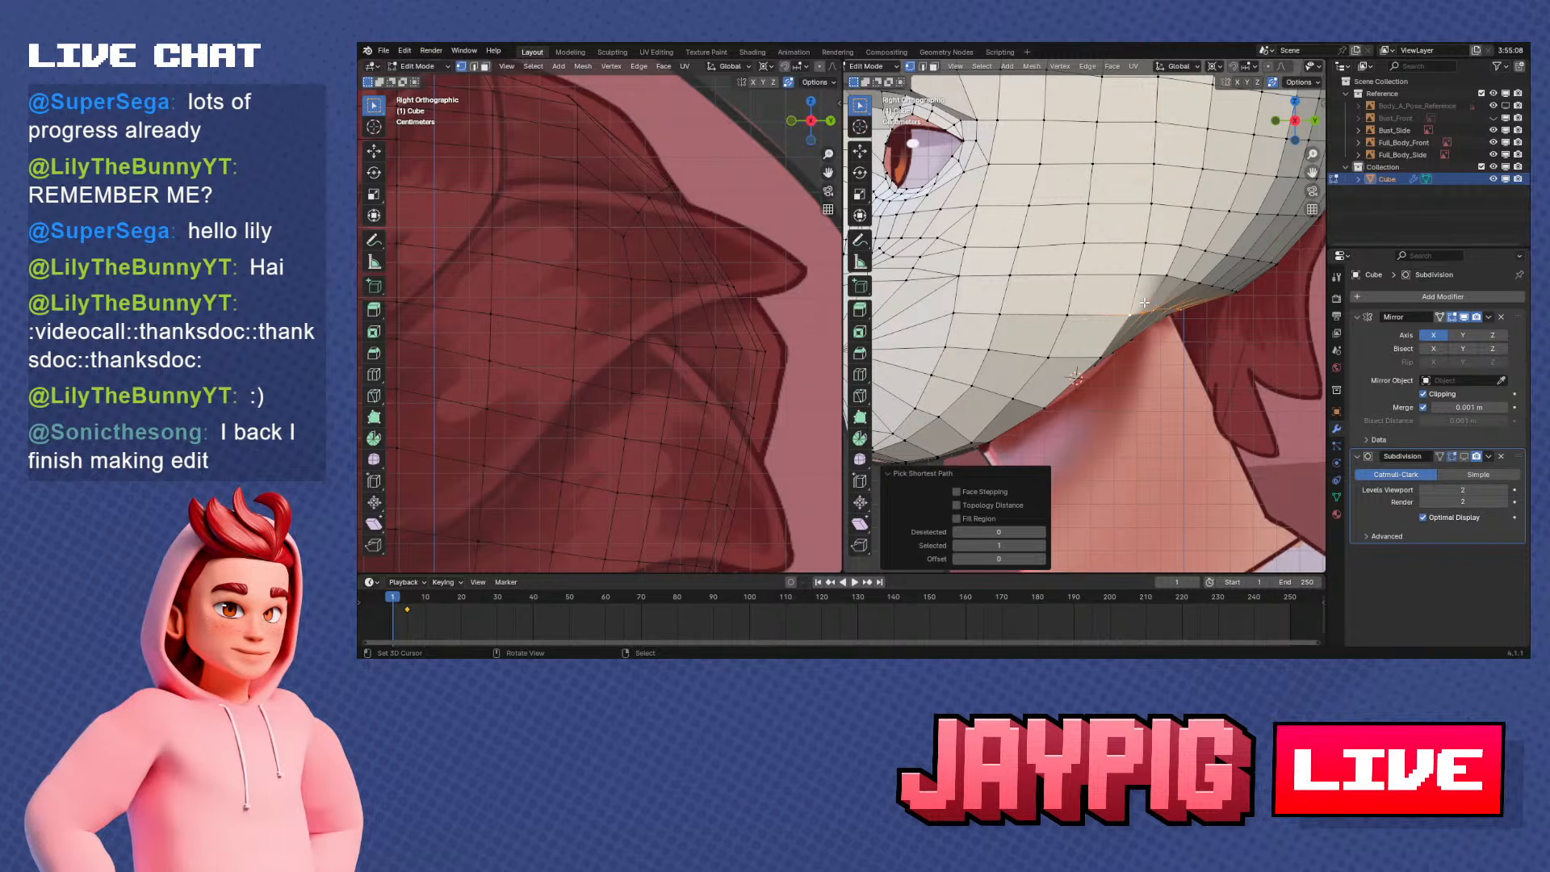
middle_drag(1144, 303, 1141, 402)
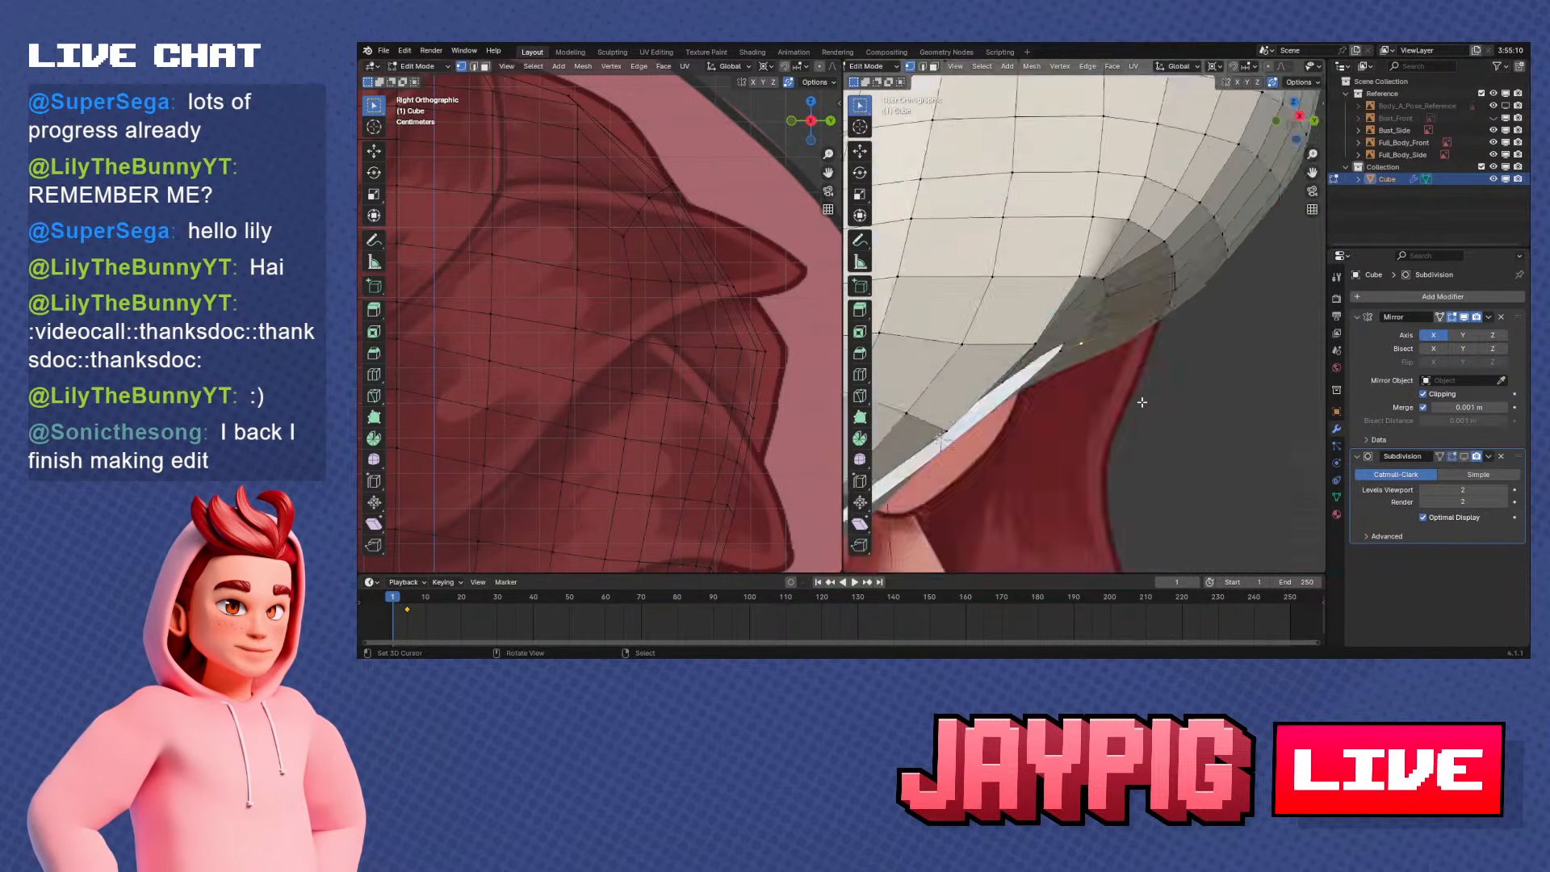
key(KP_3)
key(g)
key(y)
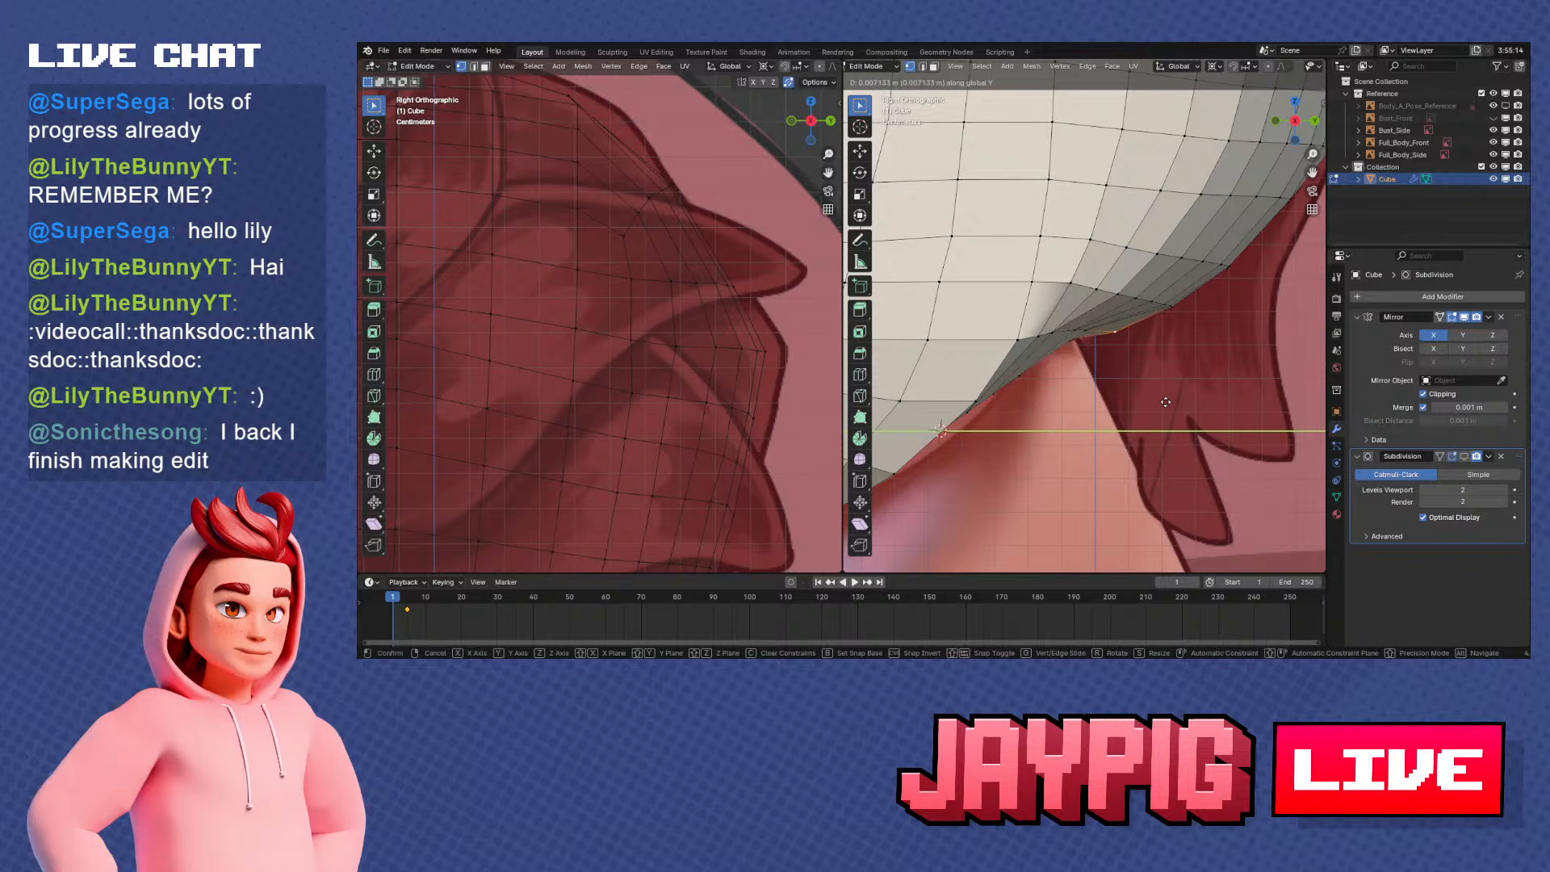
click(1118, 338)
Shift the neighbouring underside vertices near the back of the neck along the Y axis to even their spacing
key(g)
key(y)
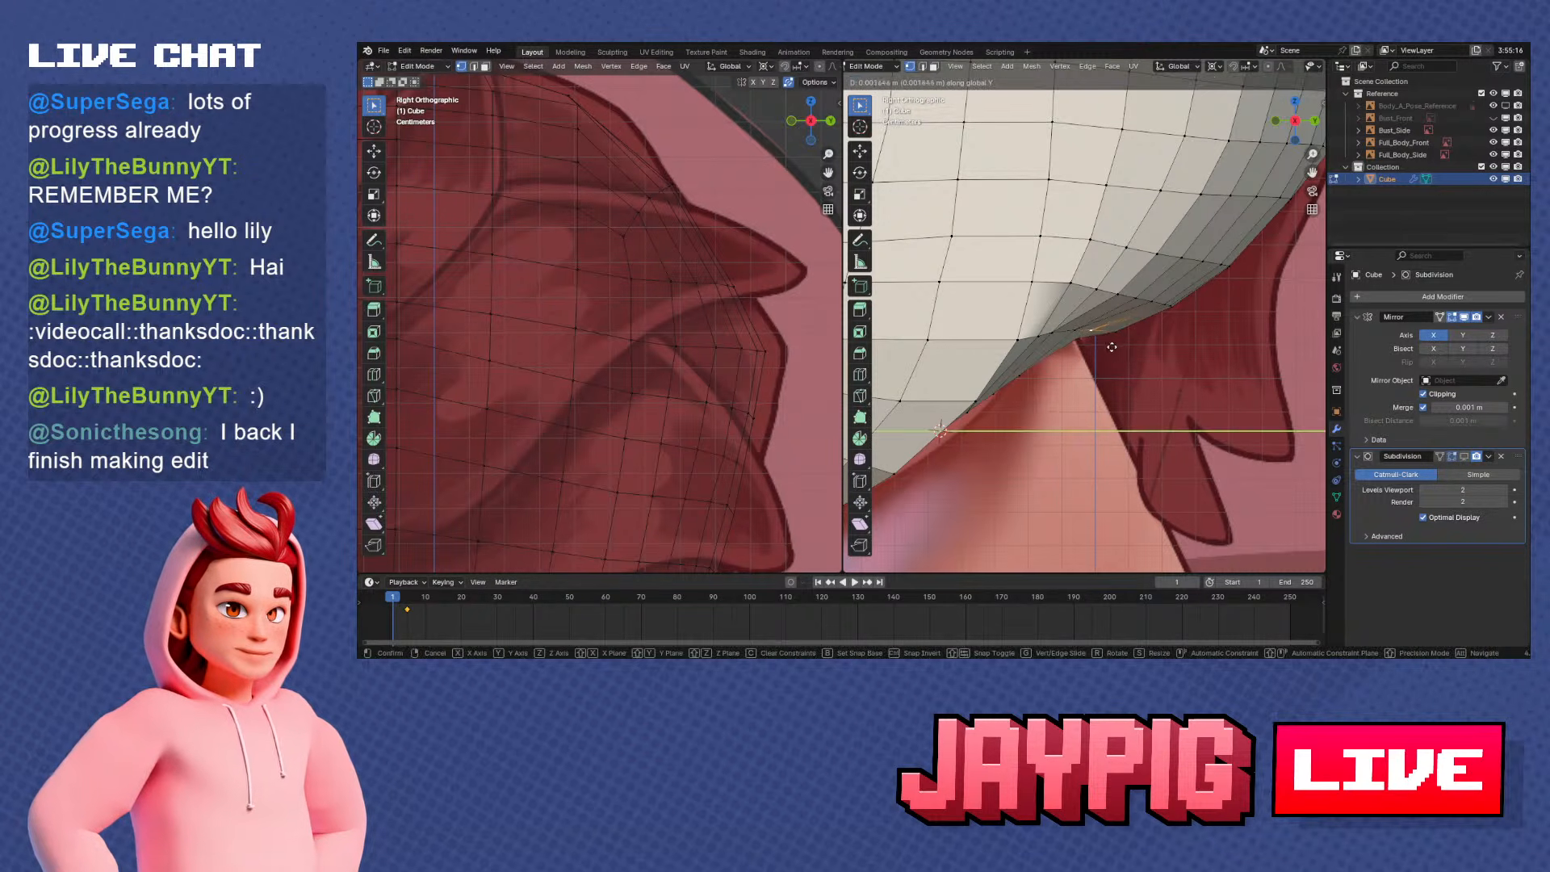
click(1124, 351)
key(g)
key(y)
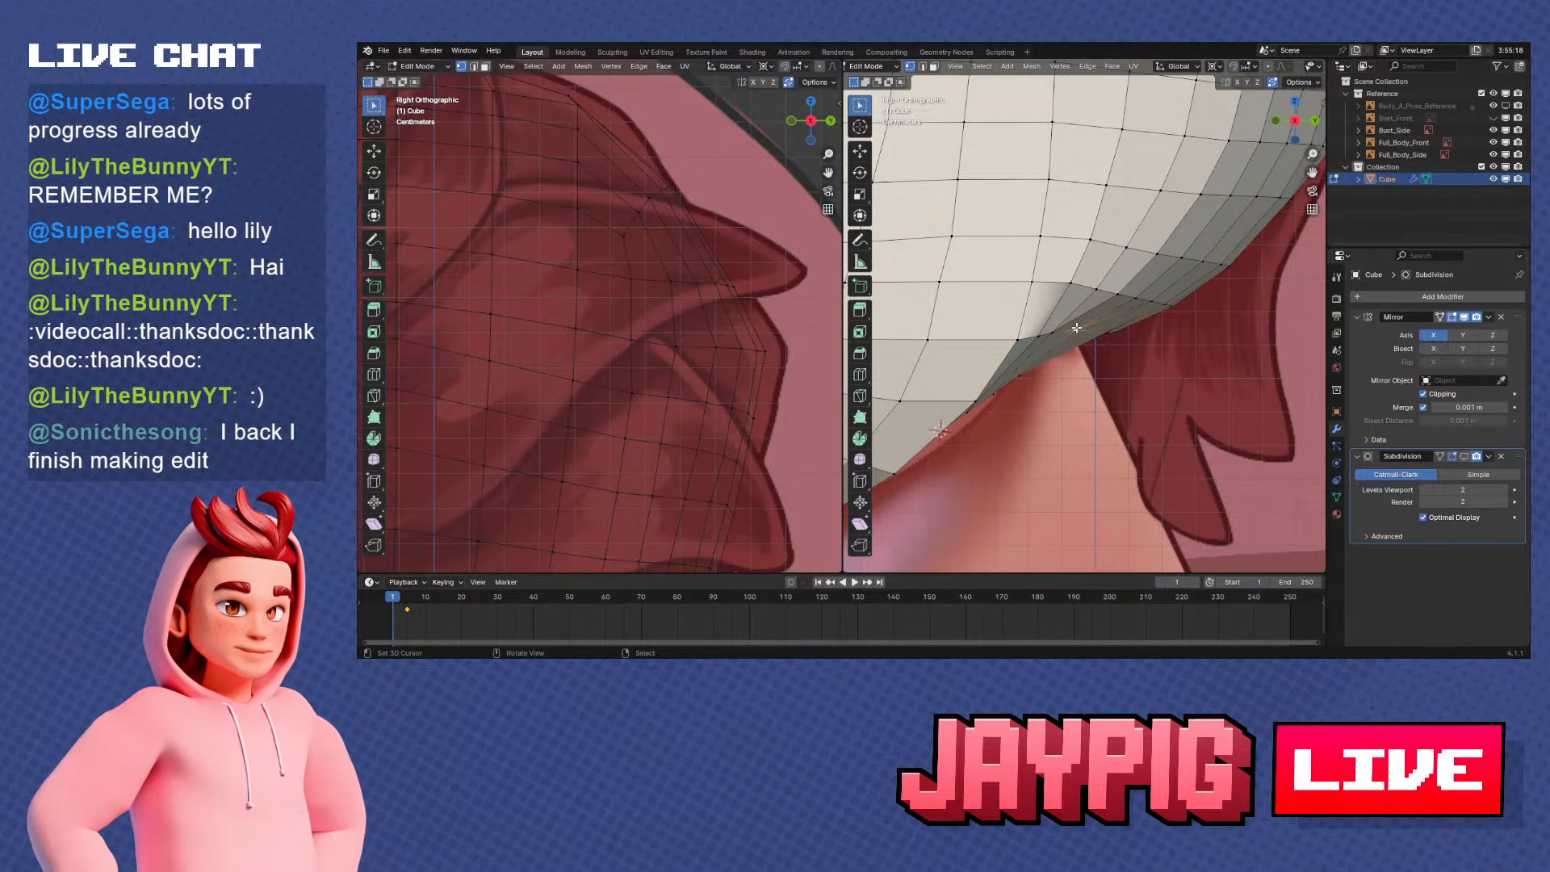
click(1118, 358)
Nudge the underside vertex at the back of the neck along Z and refine its position along Y
key(g)
key(z)
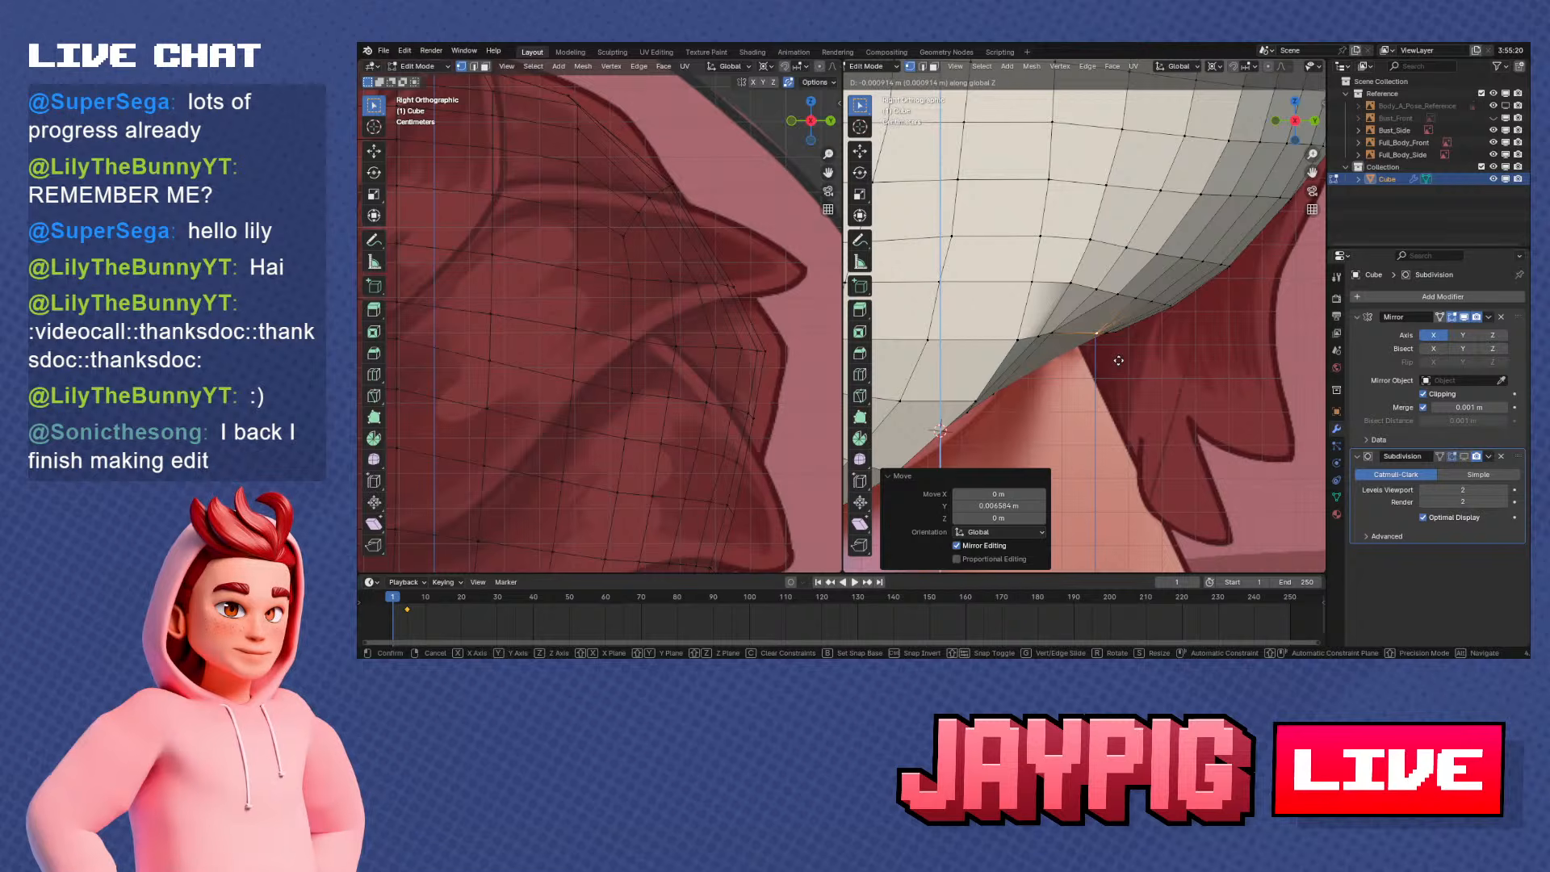
click(1118, 361)
key(g)
key(y)
click(1119, 361)
Move the next underside vertex towards the jaw along Y and adjust its height slightly
click(1050, 336)
key(g)
key(y)
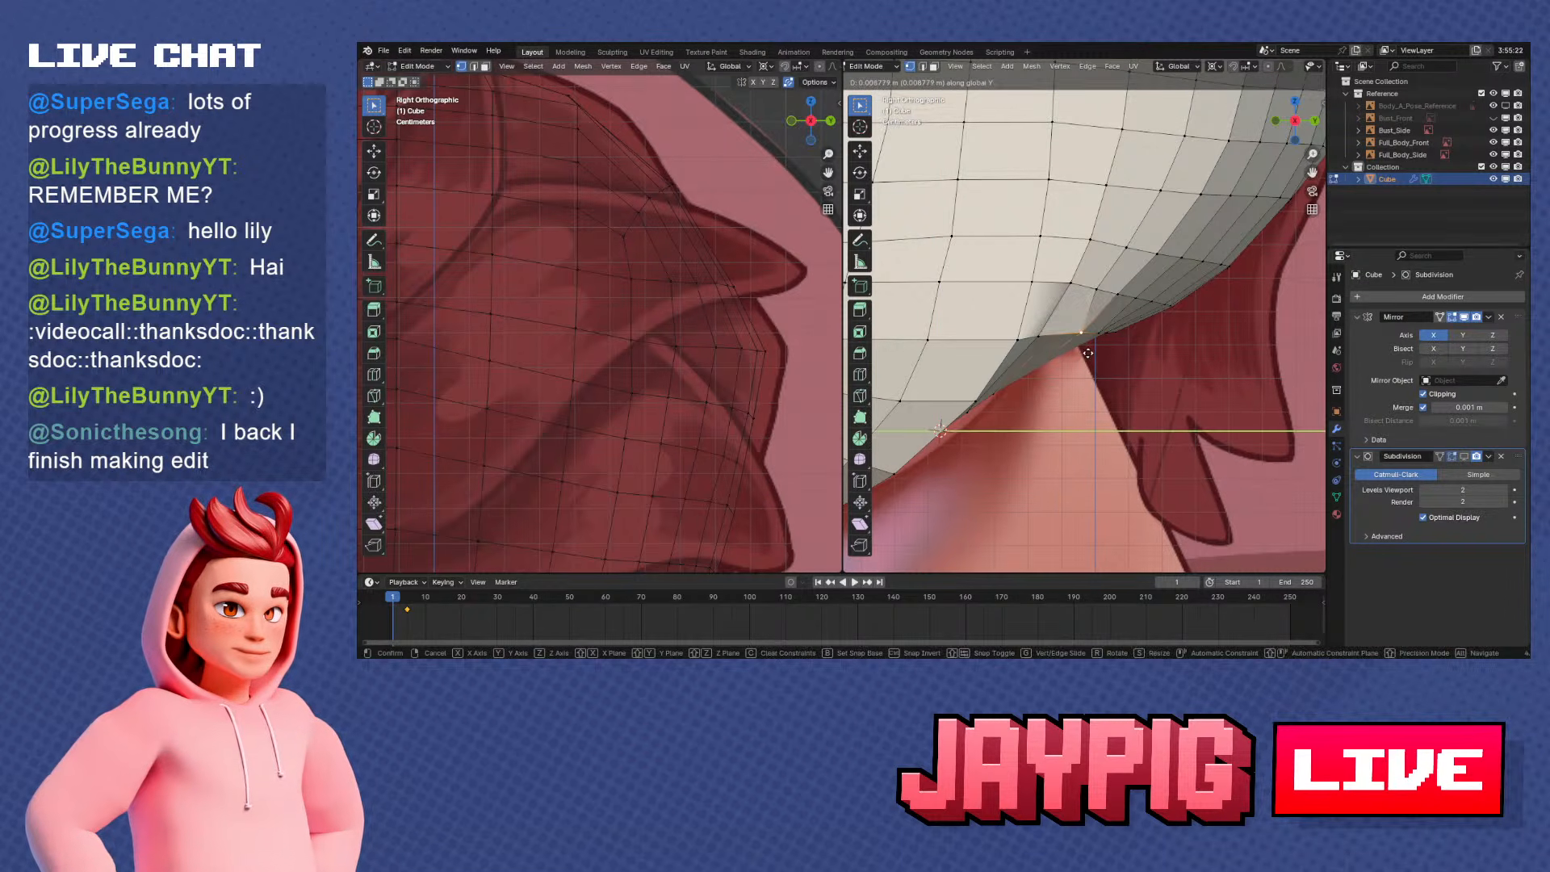
click(1082, 352)
key(g)
click(1080, 355)
Reposition the vertices just behind the jaw corner along the Y axis so the underside profile flows evenly
key(g)
key(y)
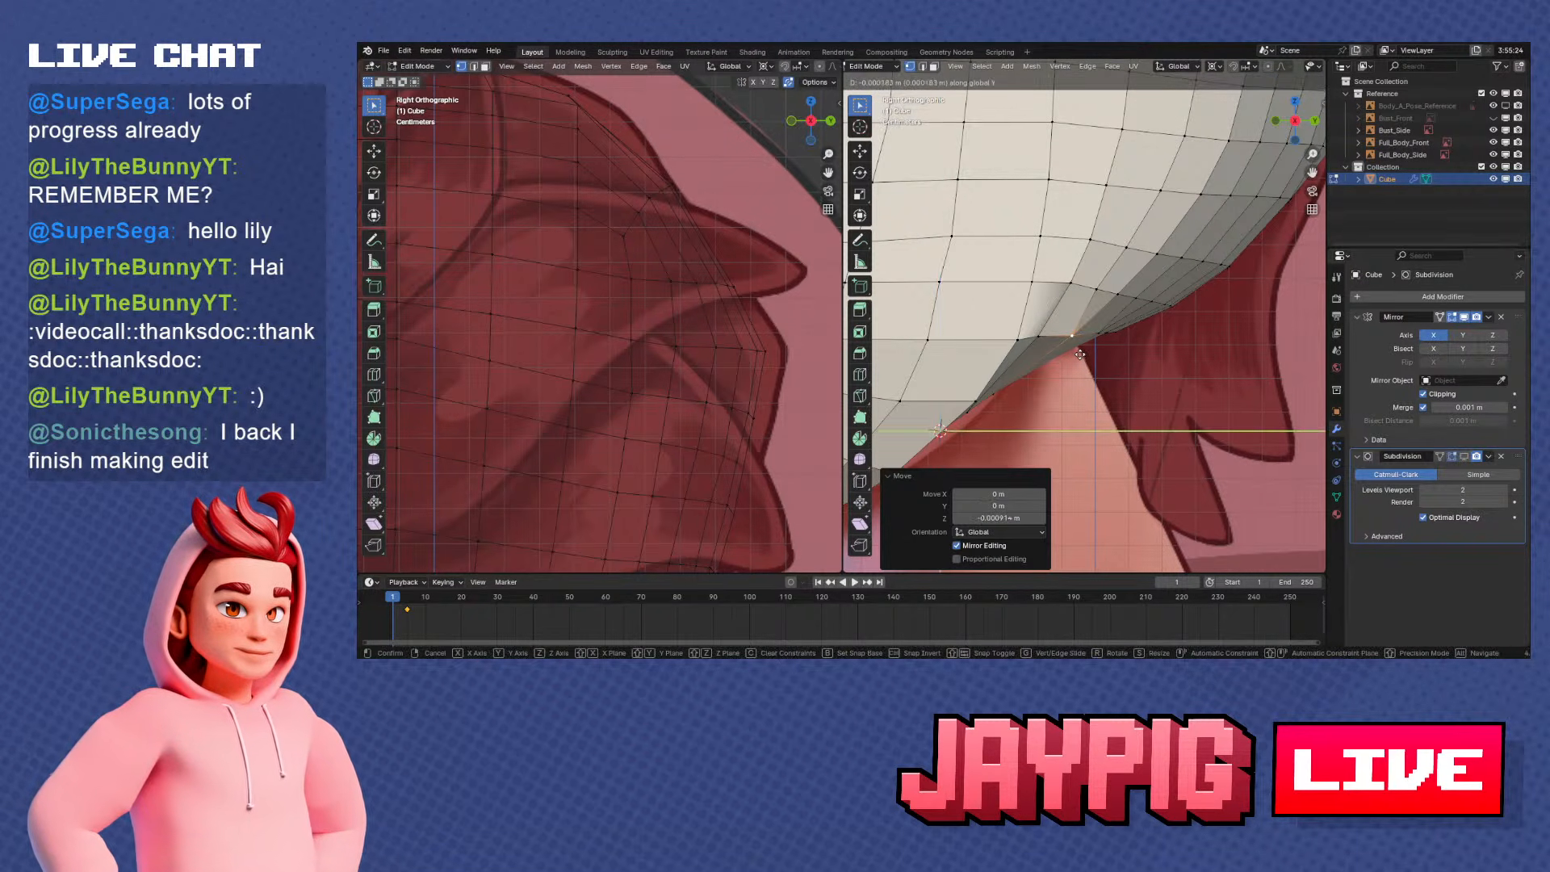
click(1073, 350)
key(g)
key(y)
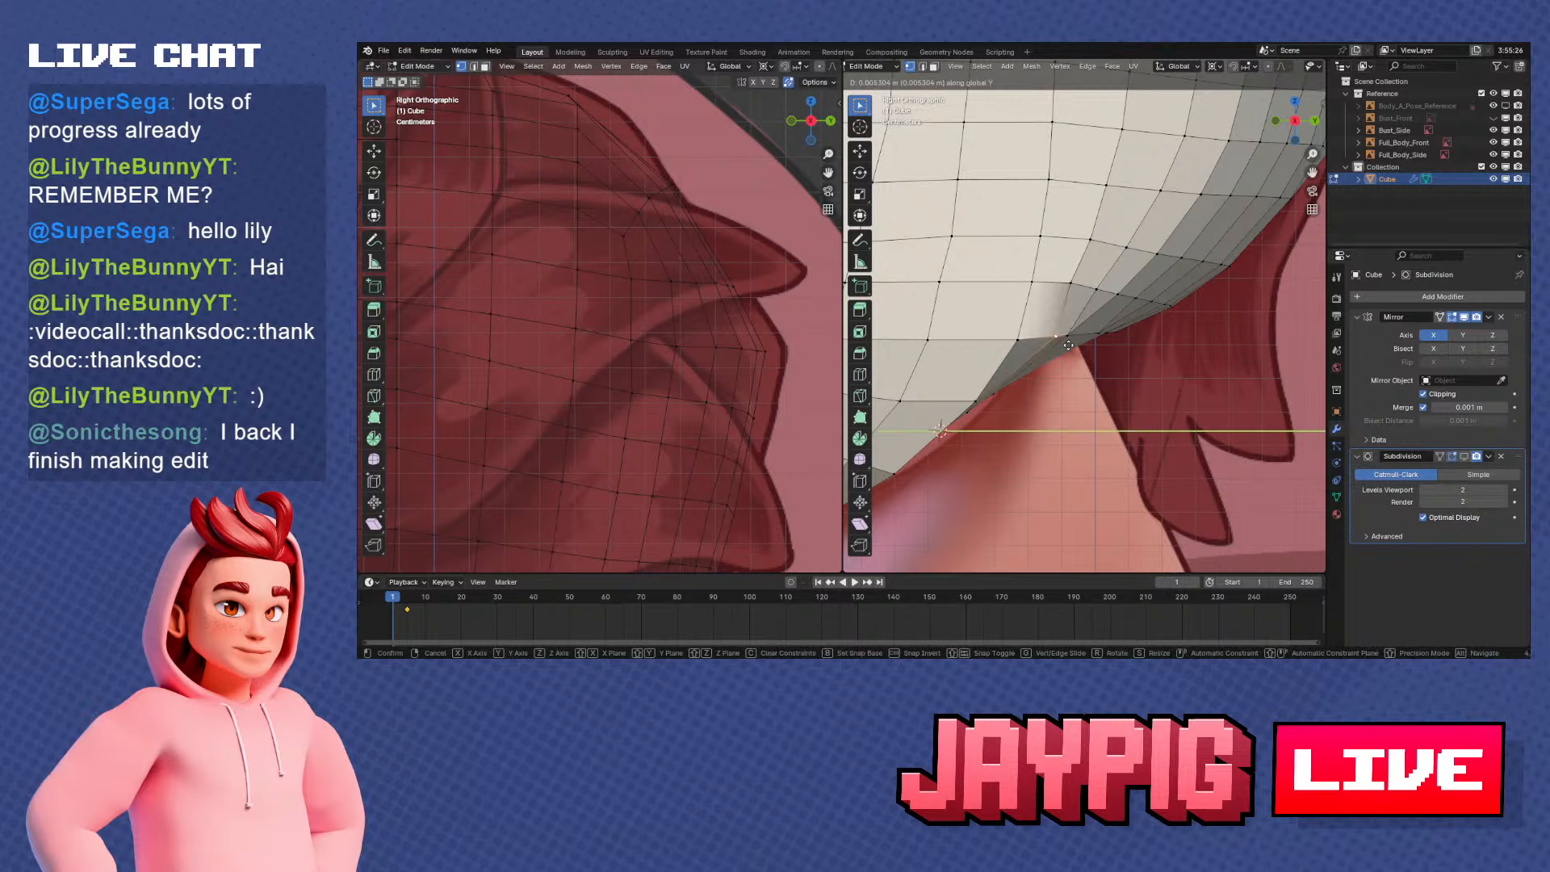
click(1062, 345)
Slide two vertices of the row behind the neck opening along their edges, viewed from below
middle_drag(1062, 345, 1056, 277)
right_click(1024, 286)
key(g)
key(g)
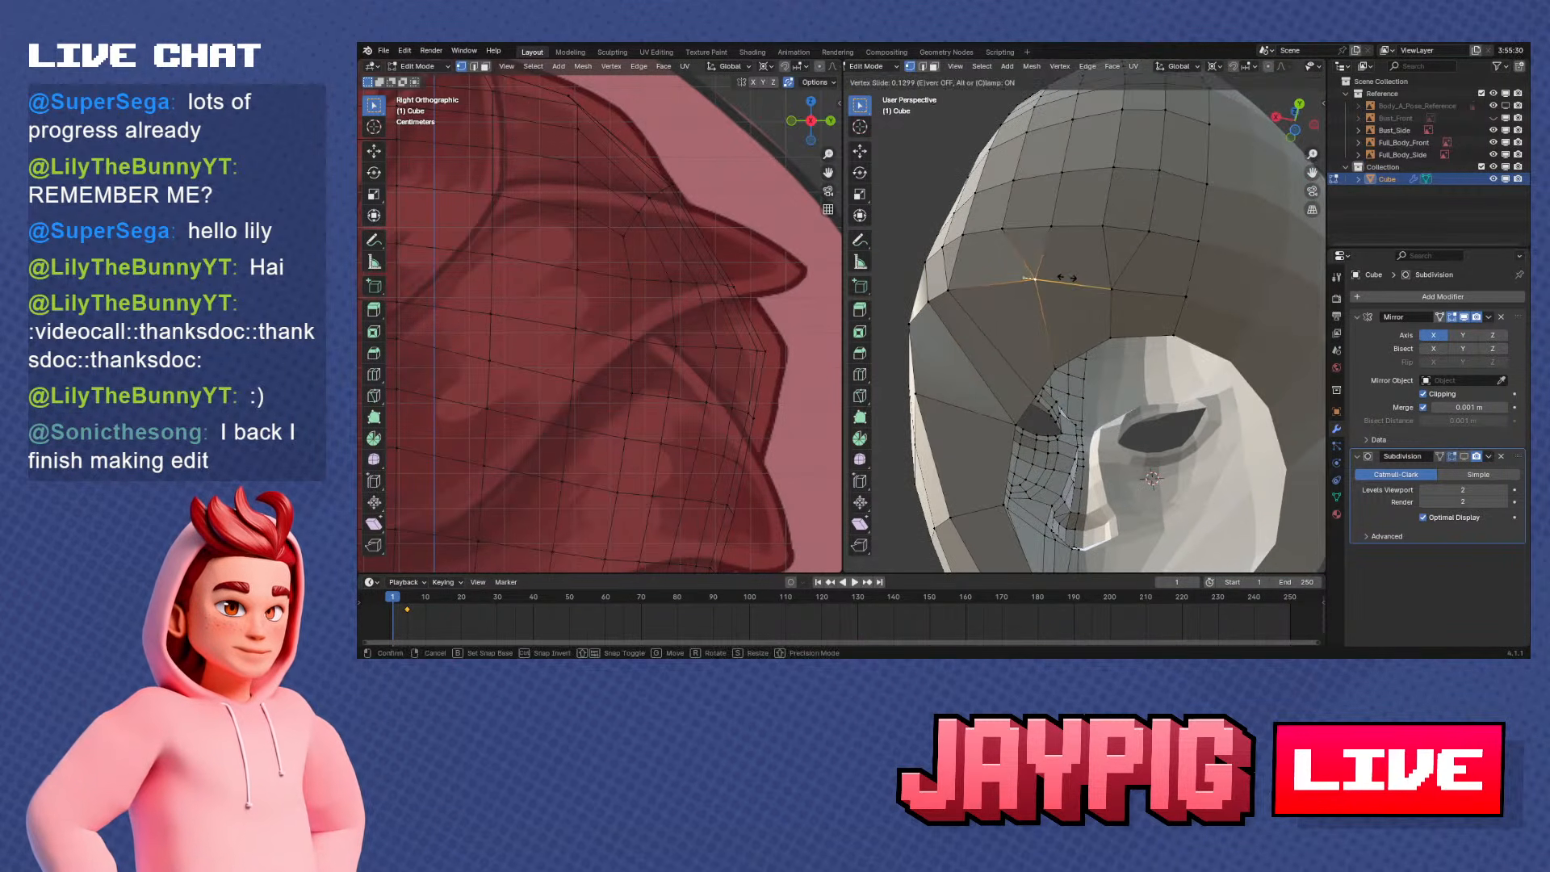
click(1058, 280)
key(g)
key(g)
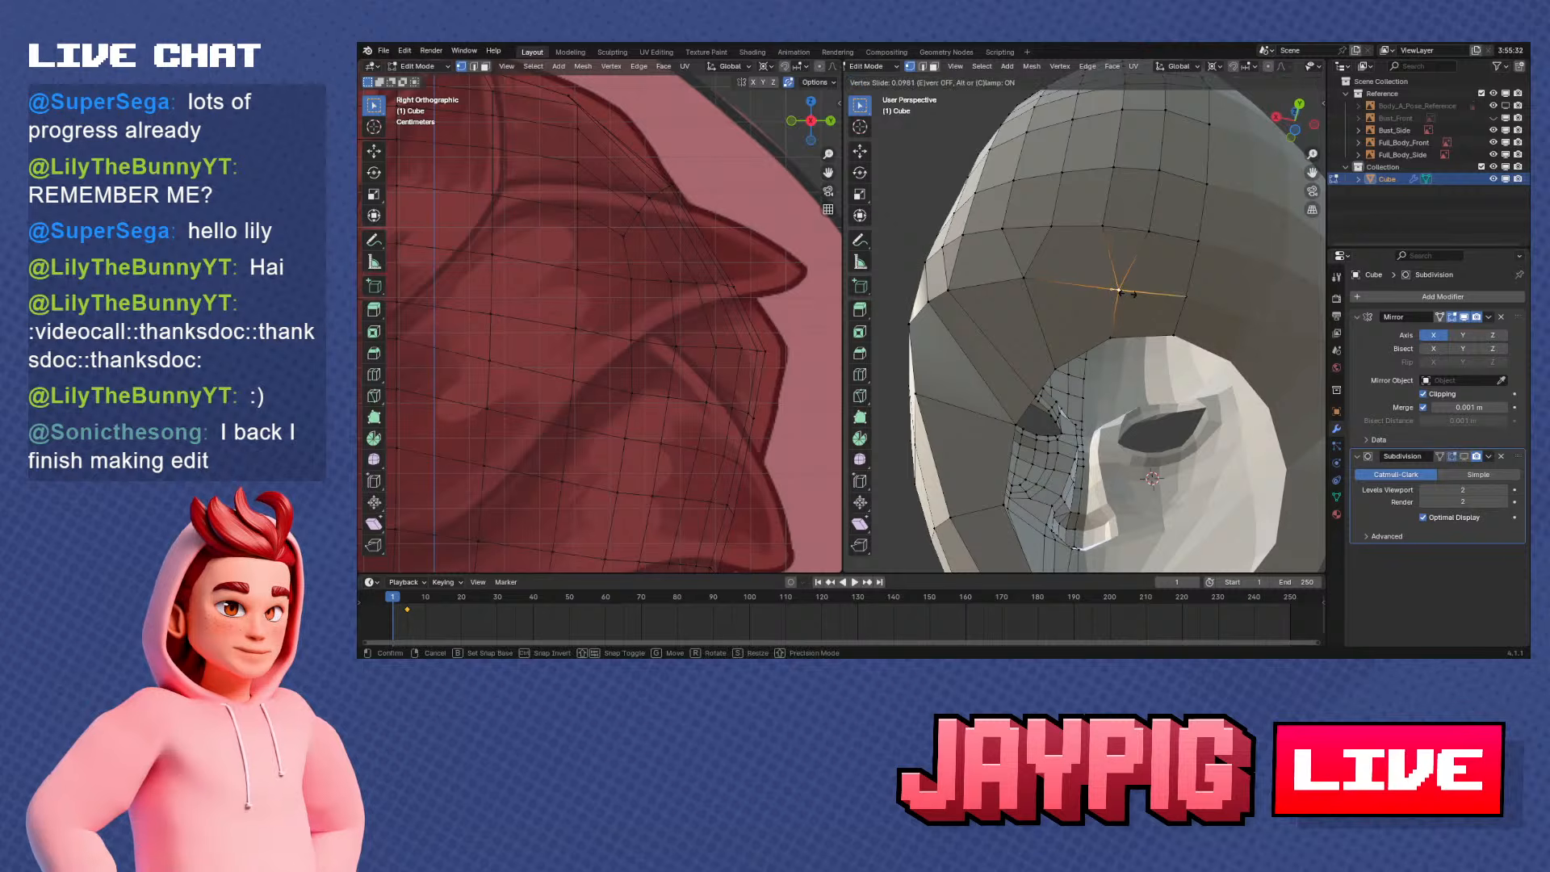
click(1119, 293)
Slide the vertex at the row's outer bend inwards along its edge and fine-tune its position
right_click(952, 290)
middle_drag(954, 291, 1014, 307)
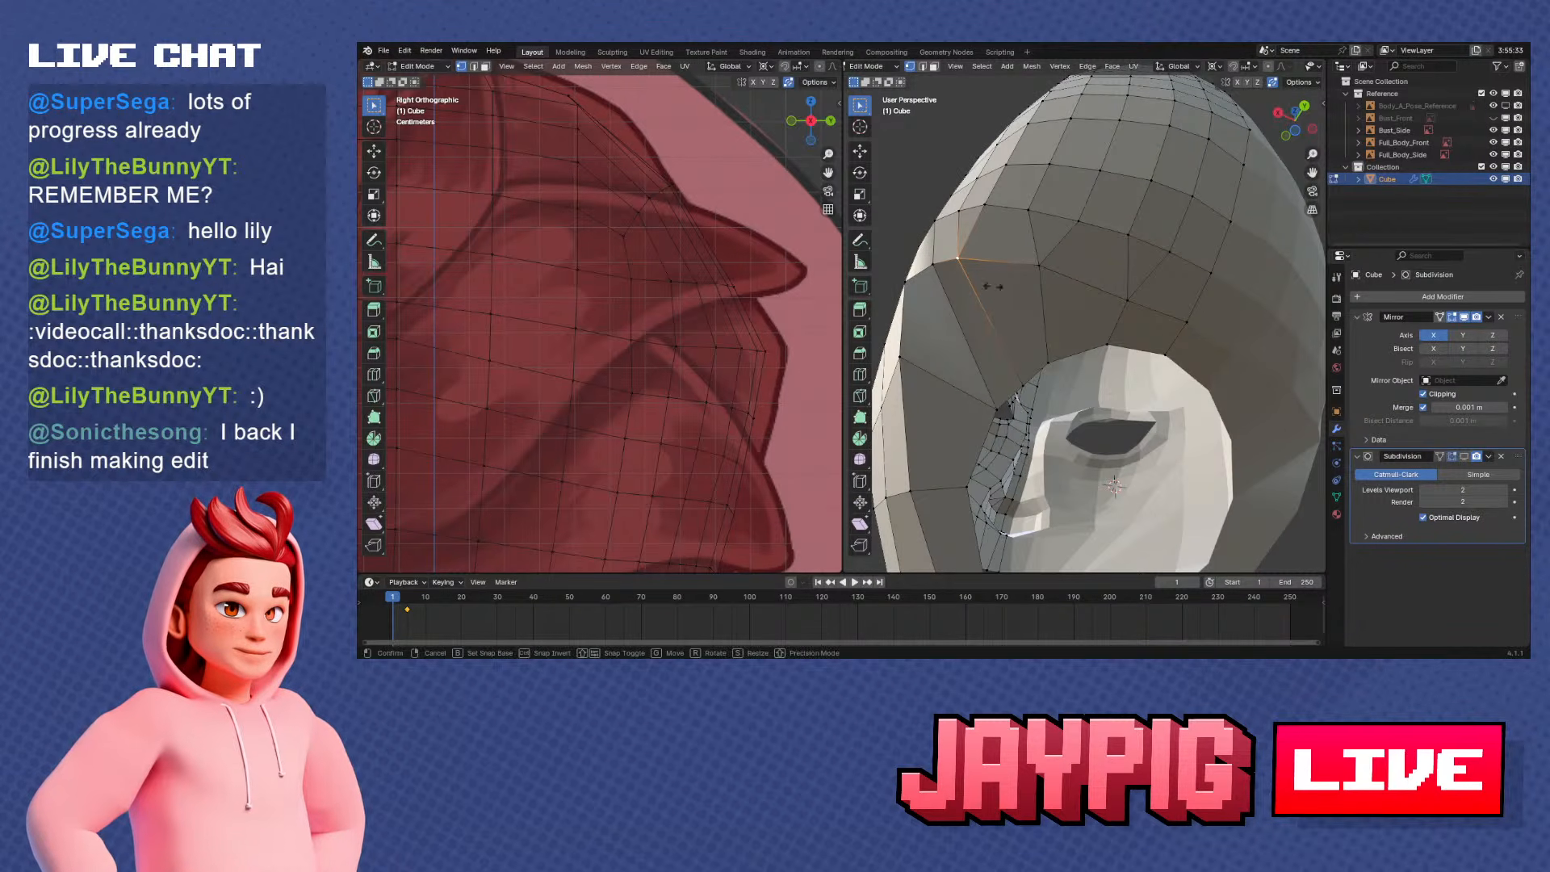
key(g)
click(1004, 315)
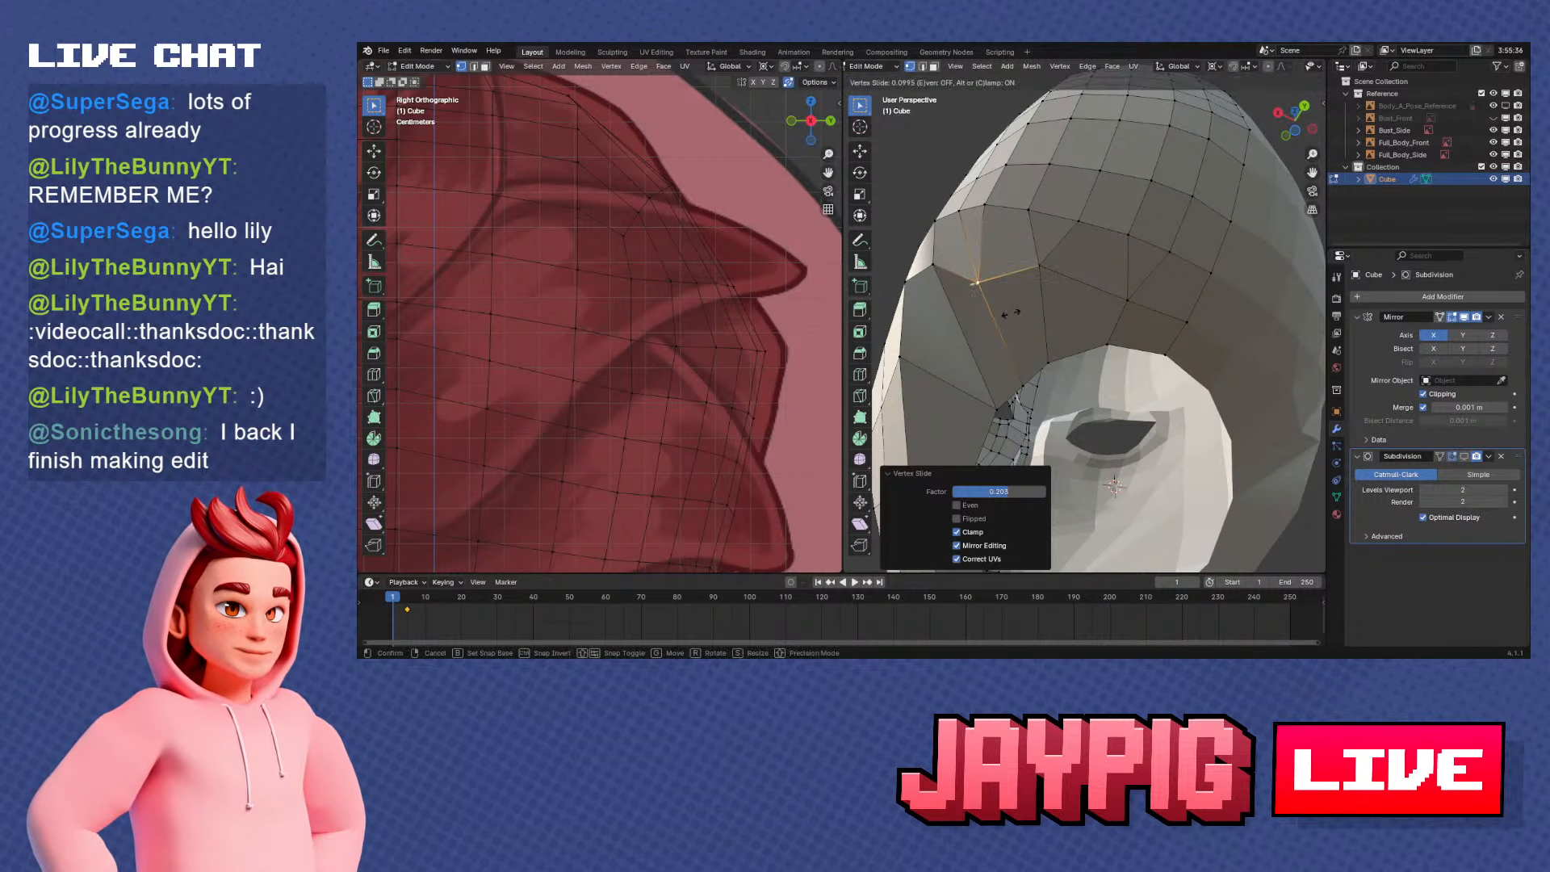
click(1010, 313)
Slide the neighbouring vertices on the outer side of the underside along their edges
click(932, 270)
key(g)
key(g)
click(946, 297)
click(910, 286)
shift+middle_drag(930, 305, 1064, 424)
key(g)
key(g)
click(1001, 380)
In the side view, slide the vertex behind the jaw along its edge and shift the one behind it along Y
key(KP_1)
key(KP_3)
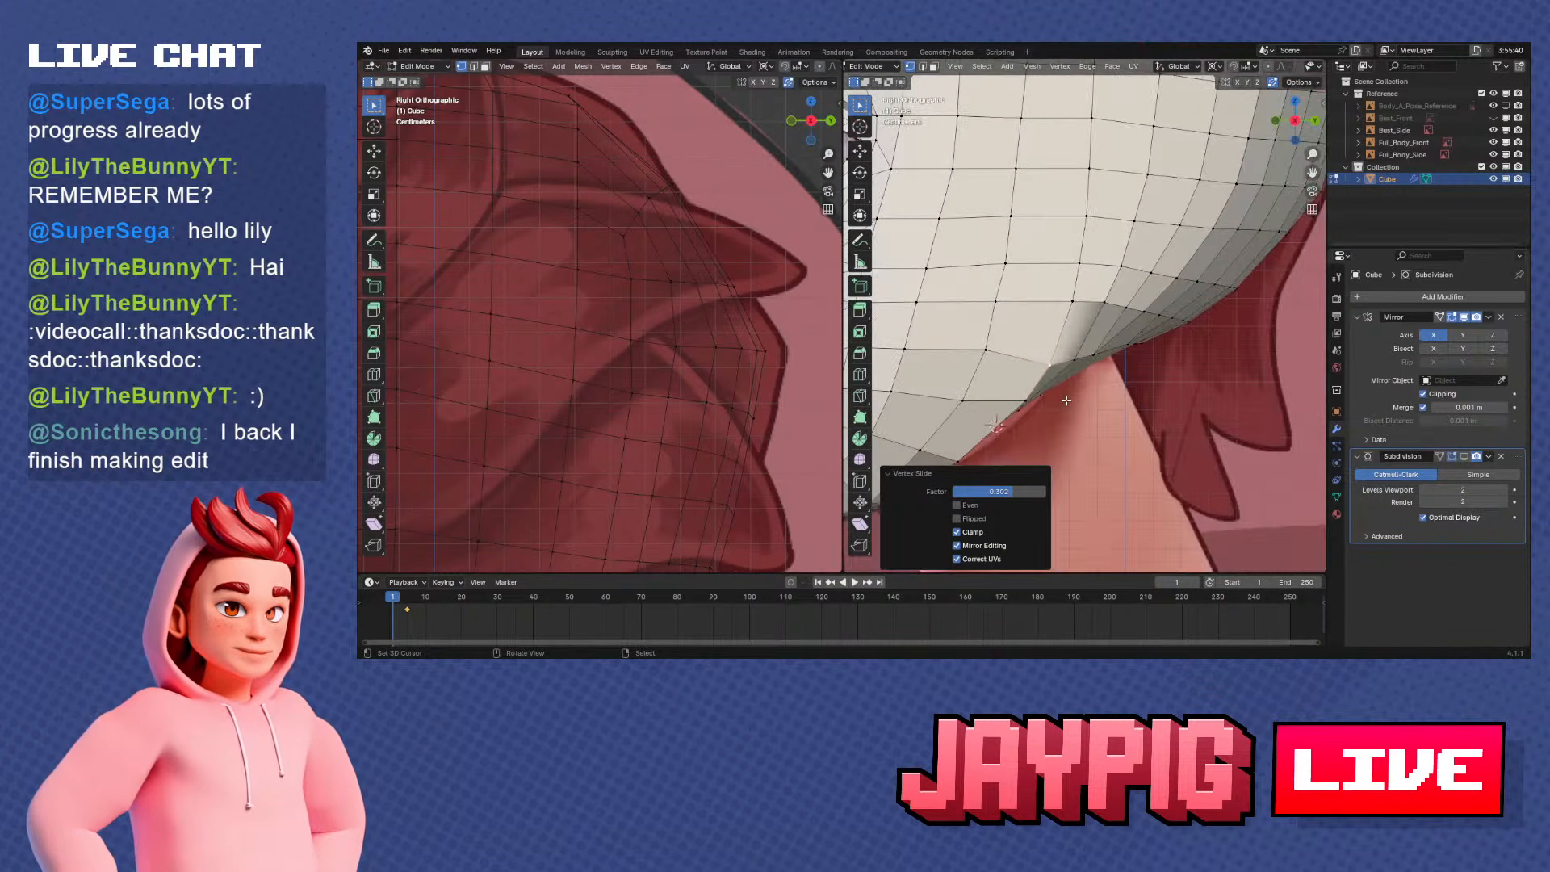
right_click(1075, 368)
key(g)
key(g)
click(1082, 361)
right_click(1089, 348)
key(g)
key(y)
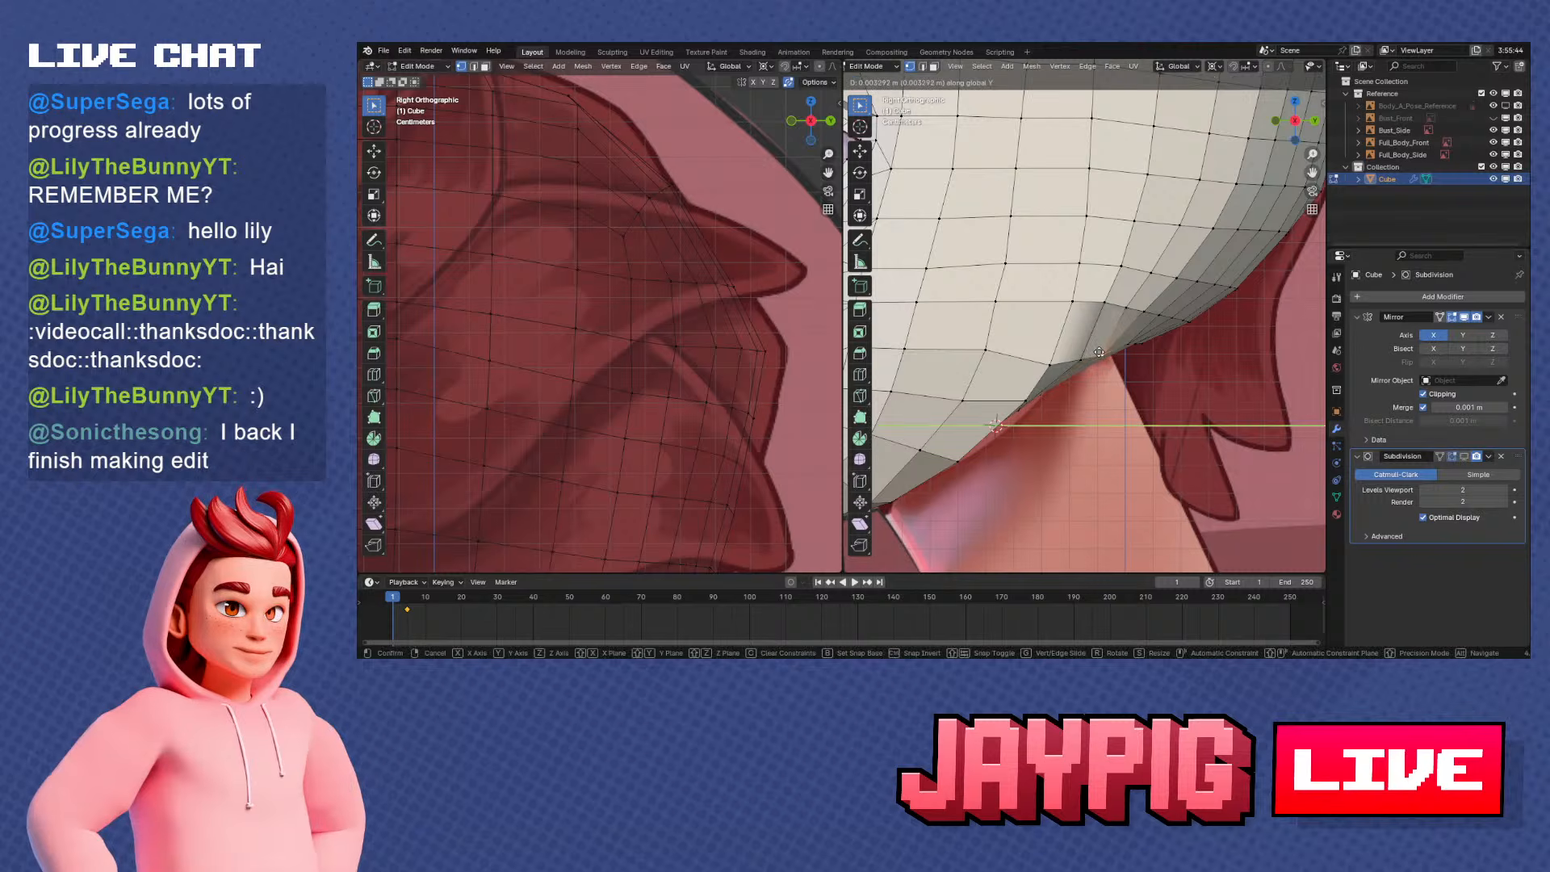
click(1108, 349)
Move the rear vertex of the underside row along the Y axis in the side view
right_click(1126, 341)
key(g)
key(y)
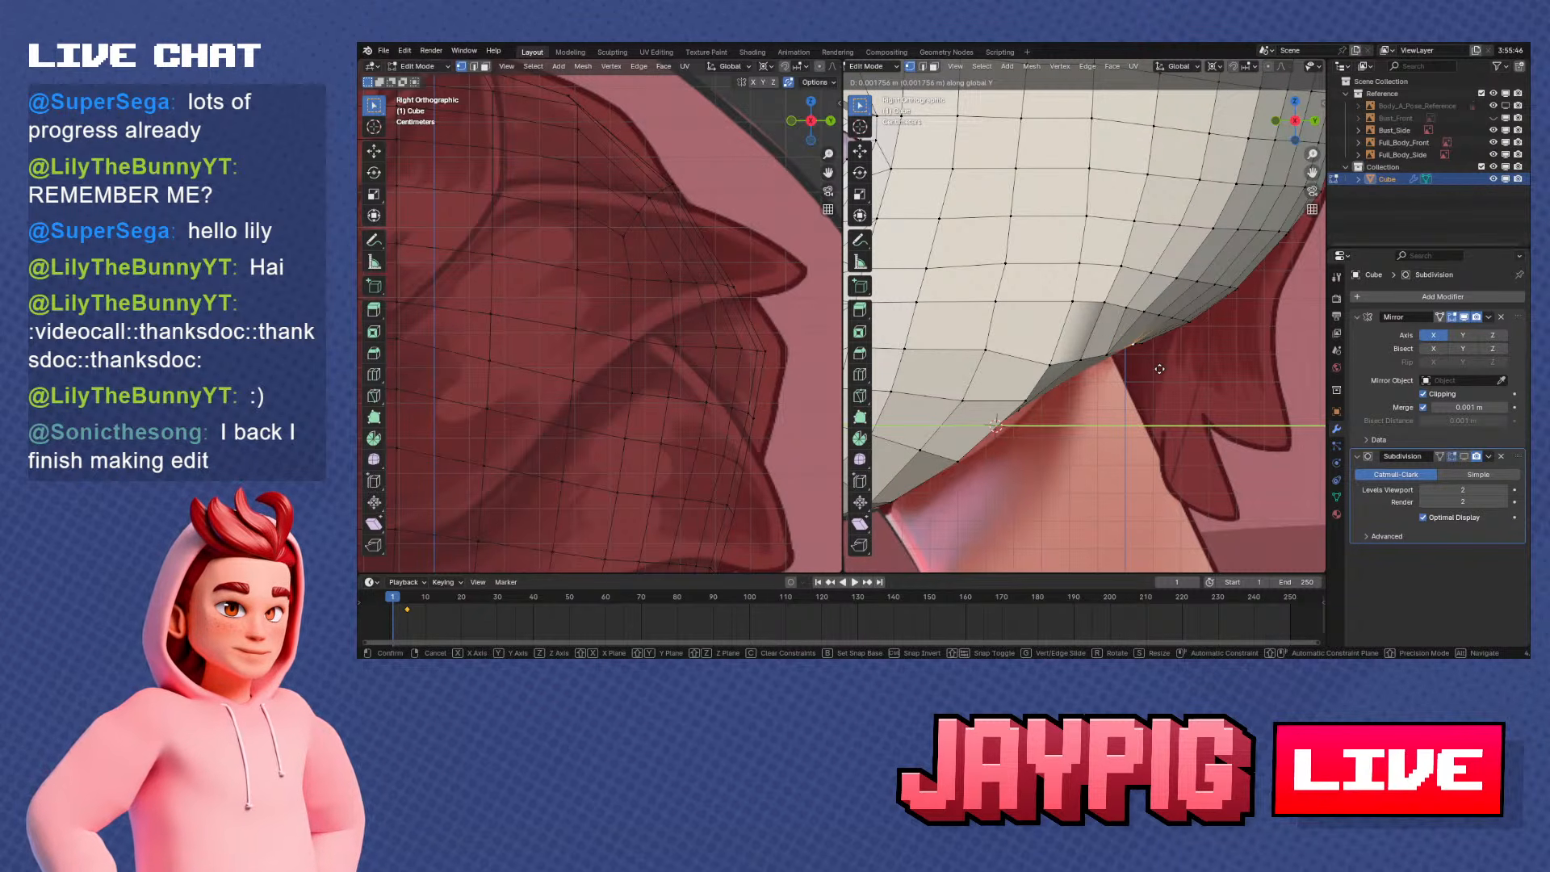
click(1159, 369)
key(g)
key(z)
right_click(1156, 372)
Slide two vertices on the rear side of the neck opening along the opening's edge, viewed from below
middle_drag(1156, 370, 1092, 327)
key(g)
key(g)
click(1099, 327)
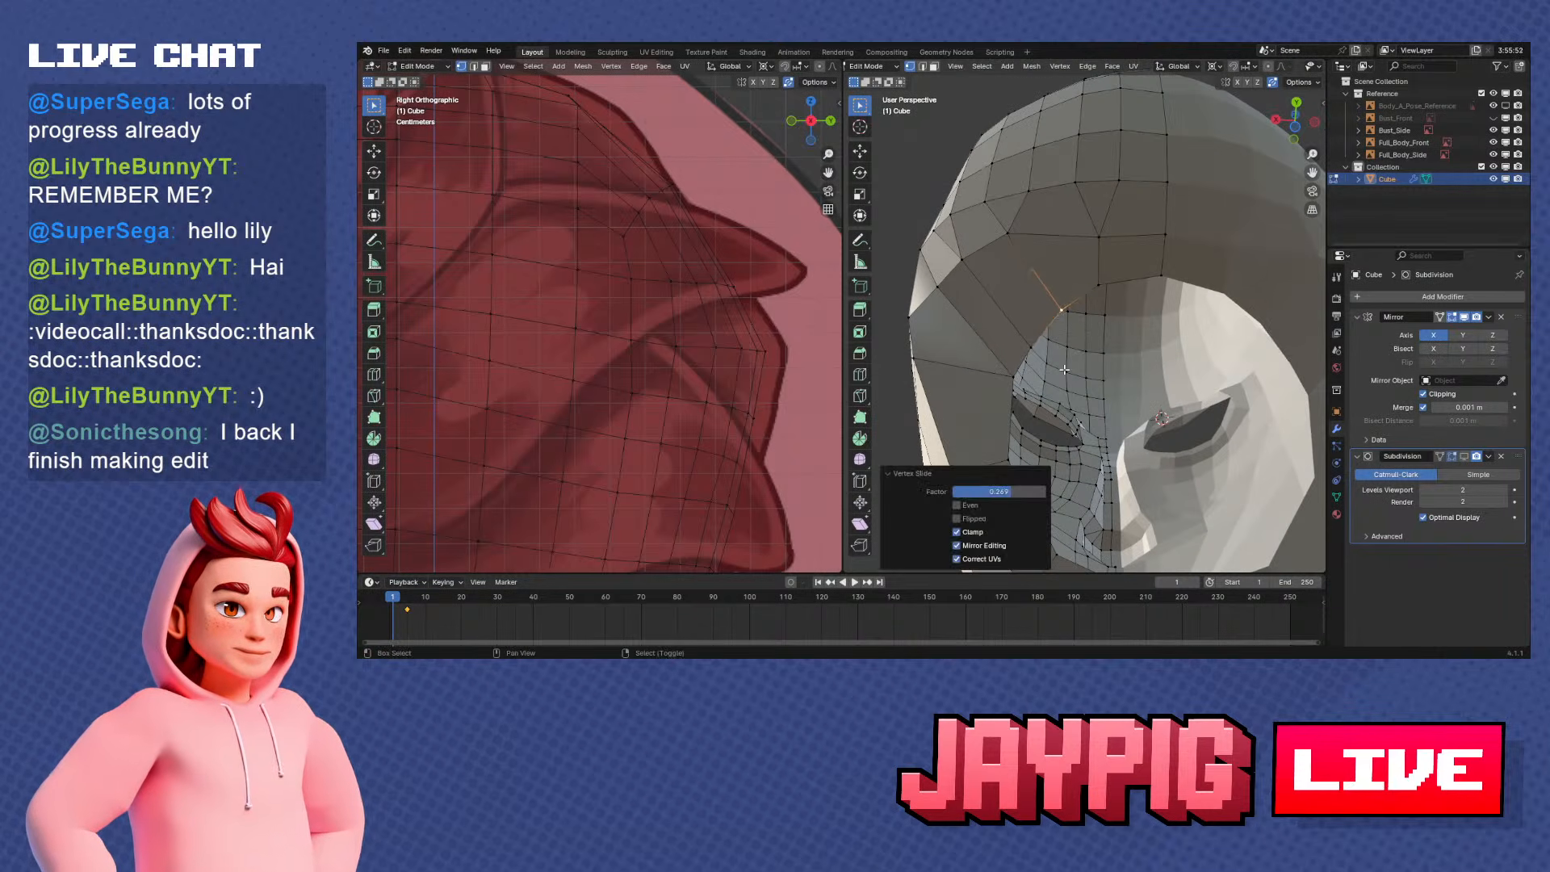
key(g)
key(g)
click(1045, 340)
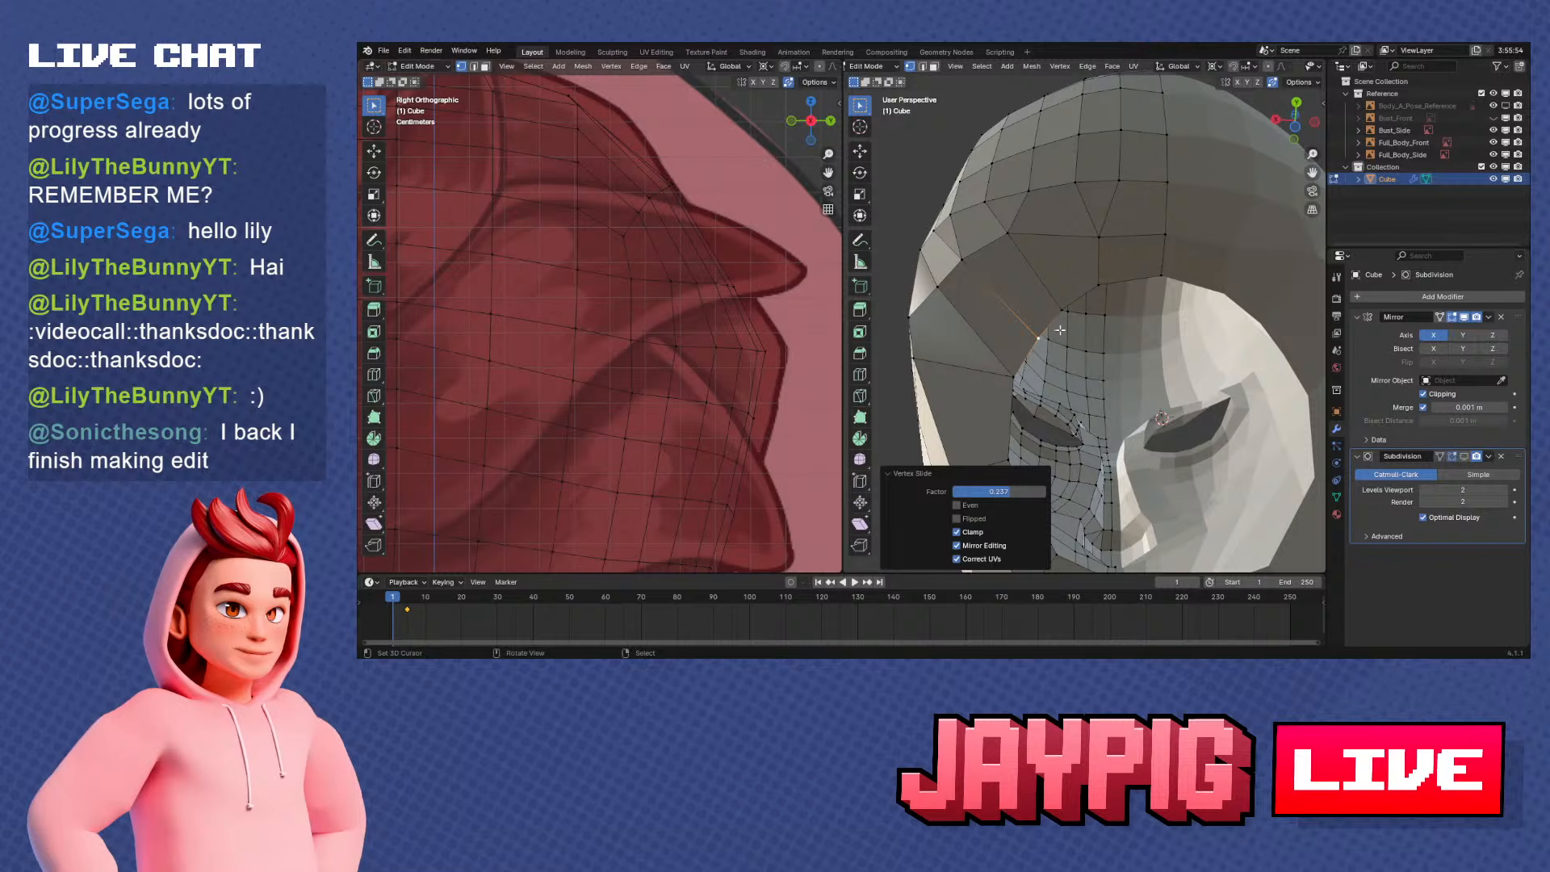
Slide the vertex on the side of the neck opening along its edge and shift it along X
mouse_move(1060, 329)
middle_down()
mouse_move(1046, 319)
mouse_move(1037, 348)
middle_up()
click(1027, 327)
key(g)
key(g)
click(1038, 352)
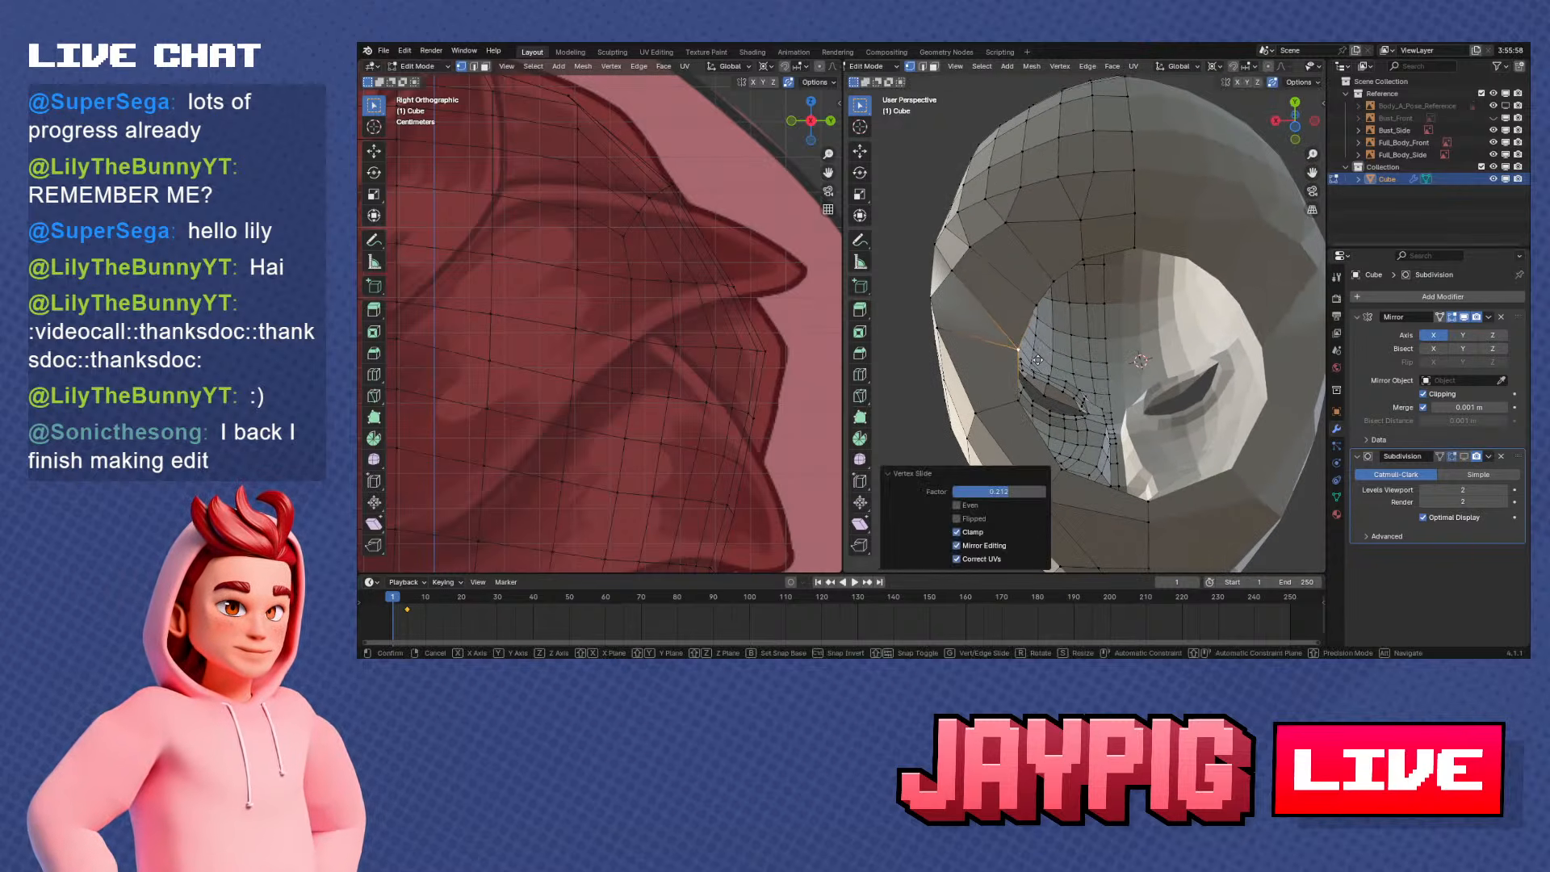
key(g)
key(x)
click(1032, 358)
Slide the opening vertex between the side and the back and adjust its position to round the opening
right_click(1053, 312)
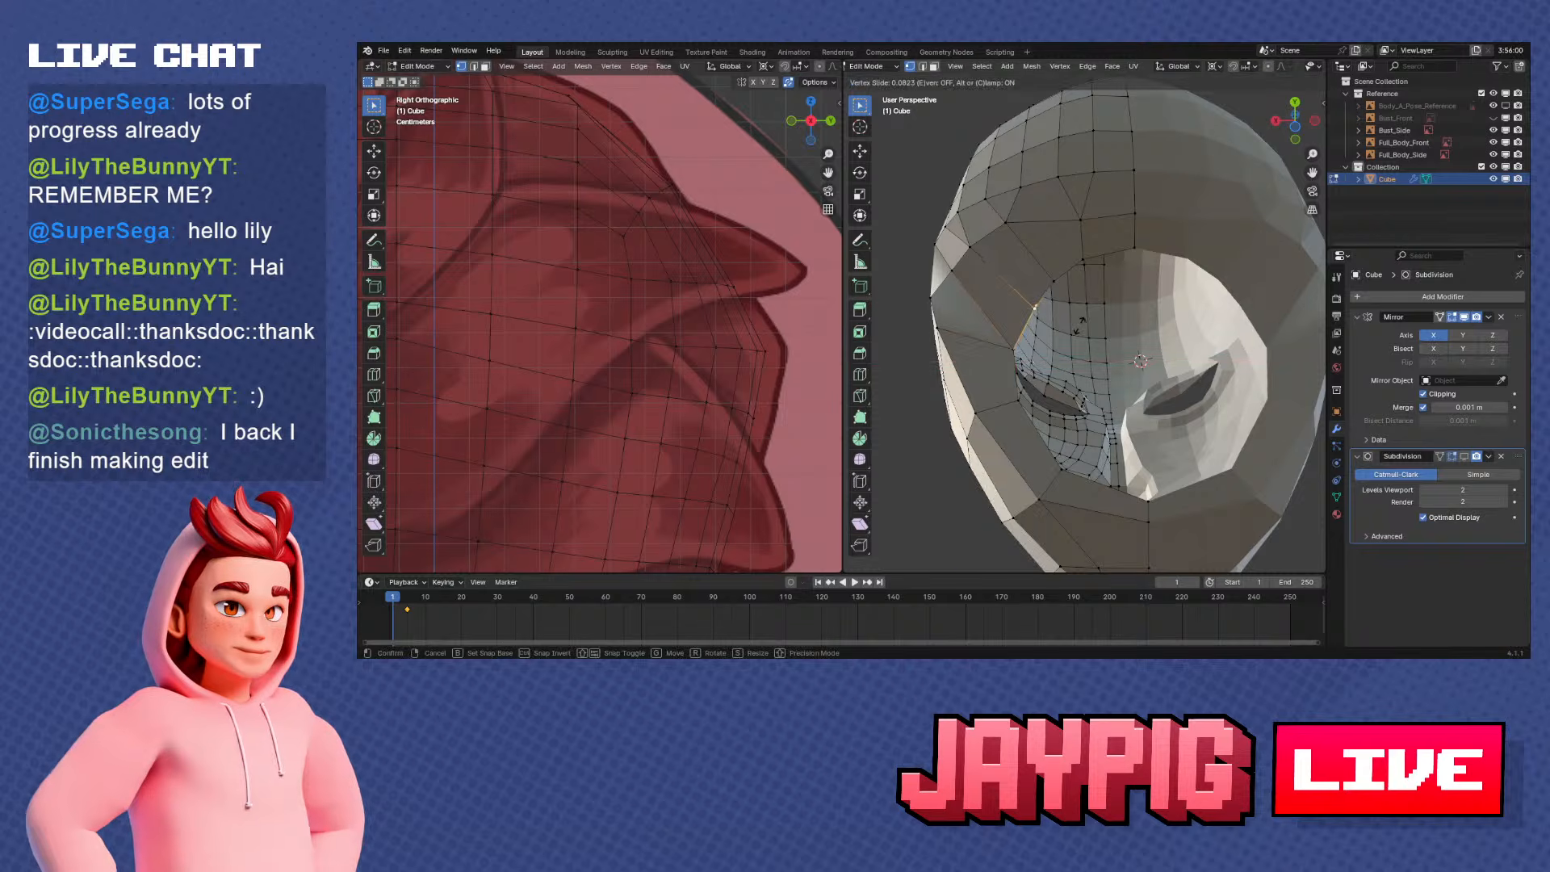
click(1079, 325)
key(g)
click(1074, 325)
click(1059, 286)
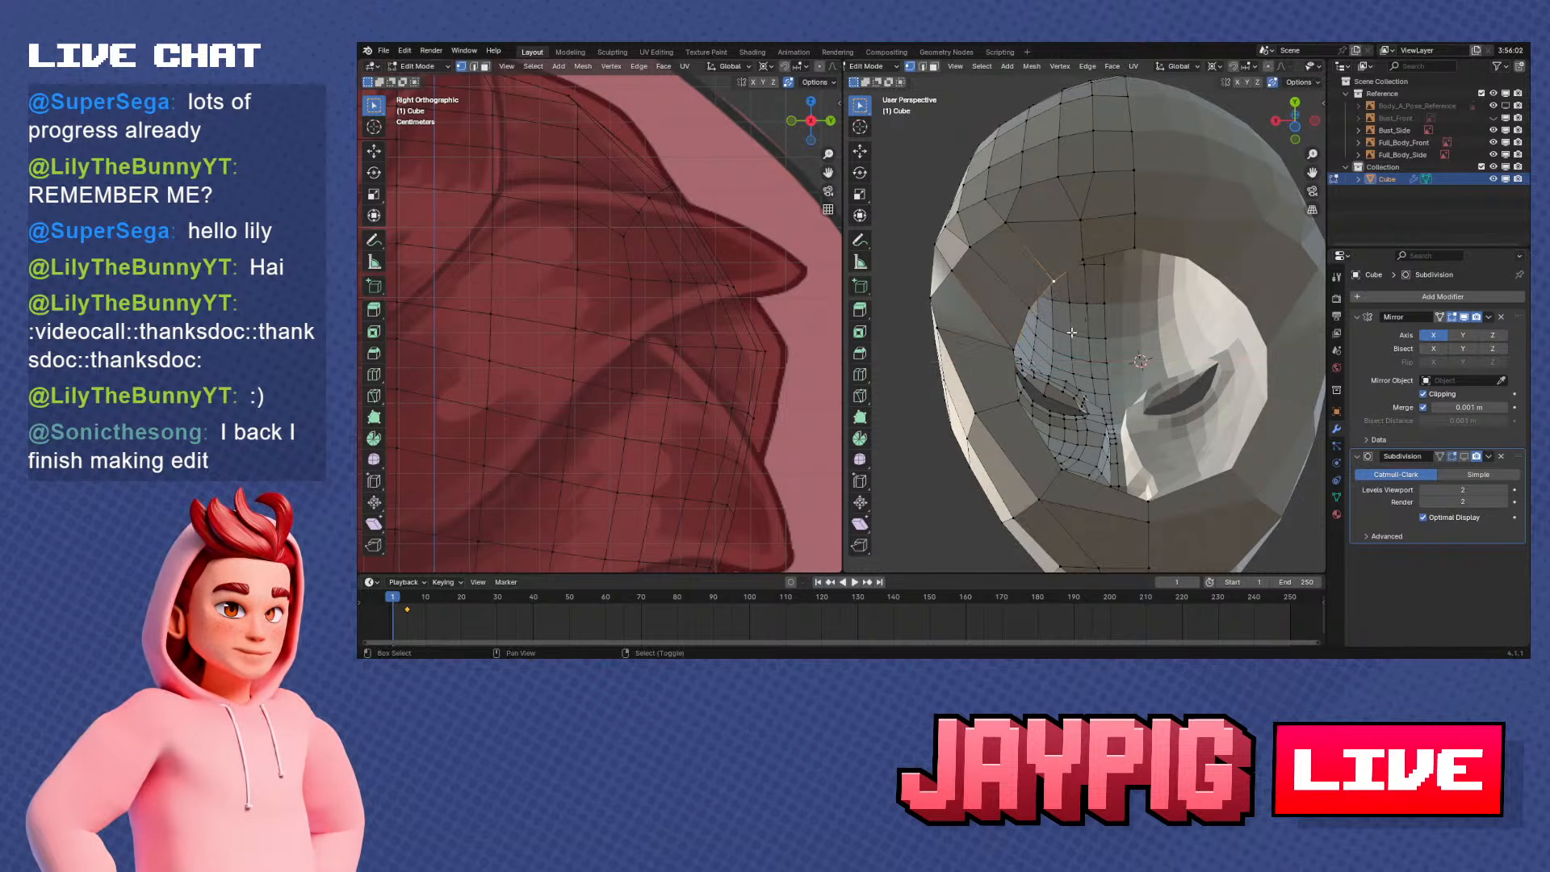
Slide the upper side vertex of the neck opening along its edge
shift+middle_drag(1032, 351, 1022, 332)
click(1013, 338)
key(g)
key(g)
click(1016, 350)
Slide the lower side vertex of the neck opening along its edge and nudge it into the curve
click(1012, 381)
key(g)
key(g)
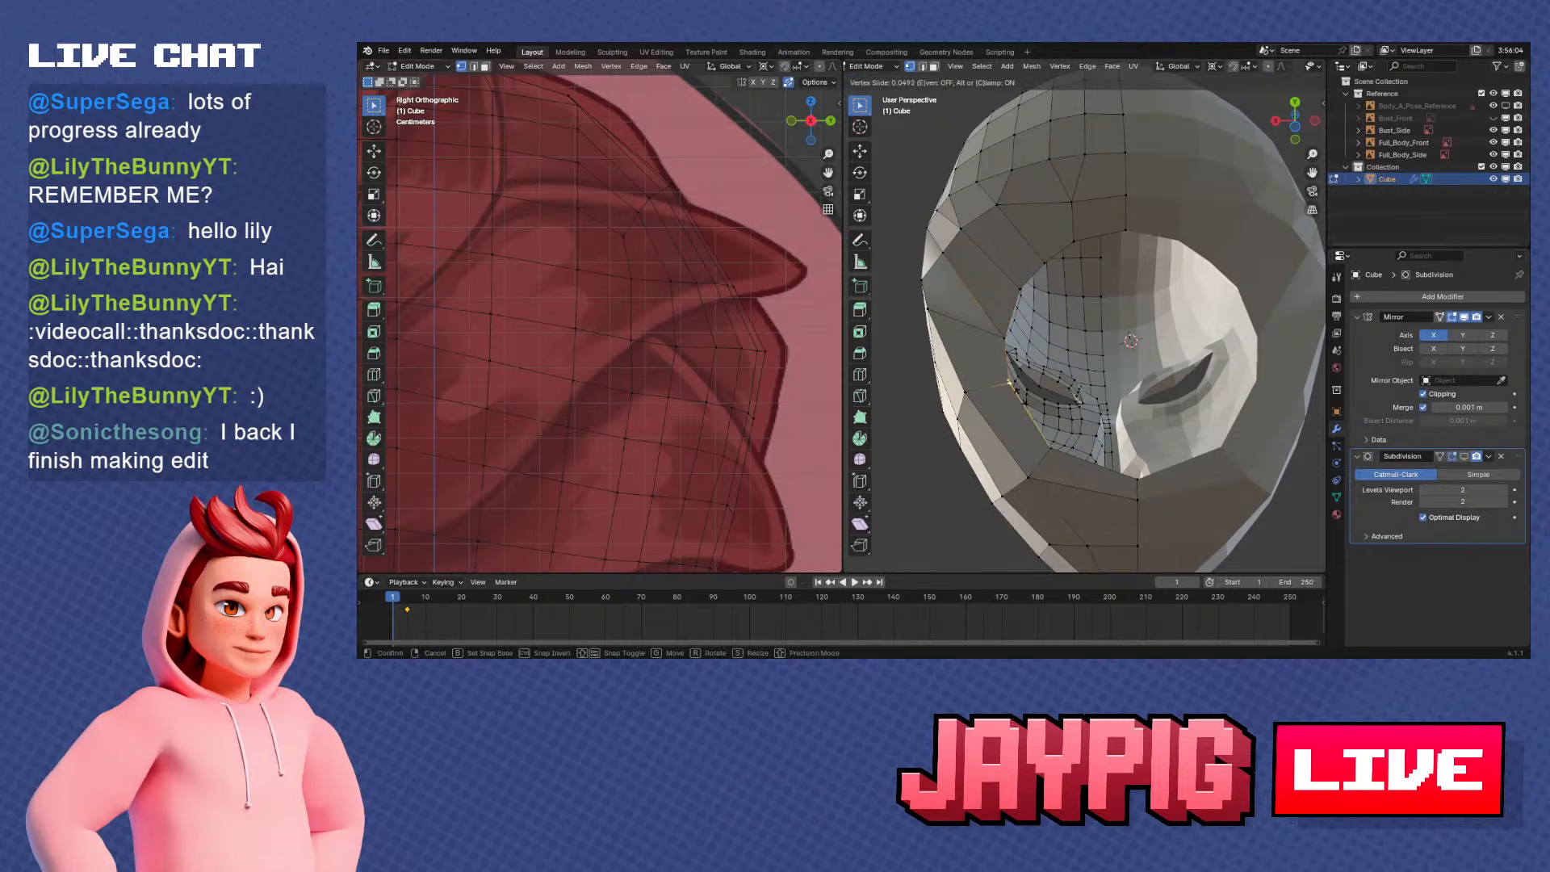
click(1025, 405)
key(g)
click(1022, 403)
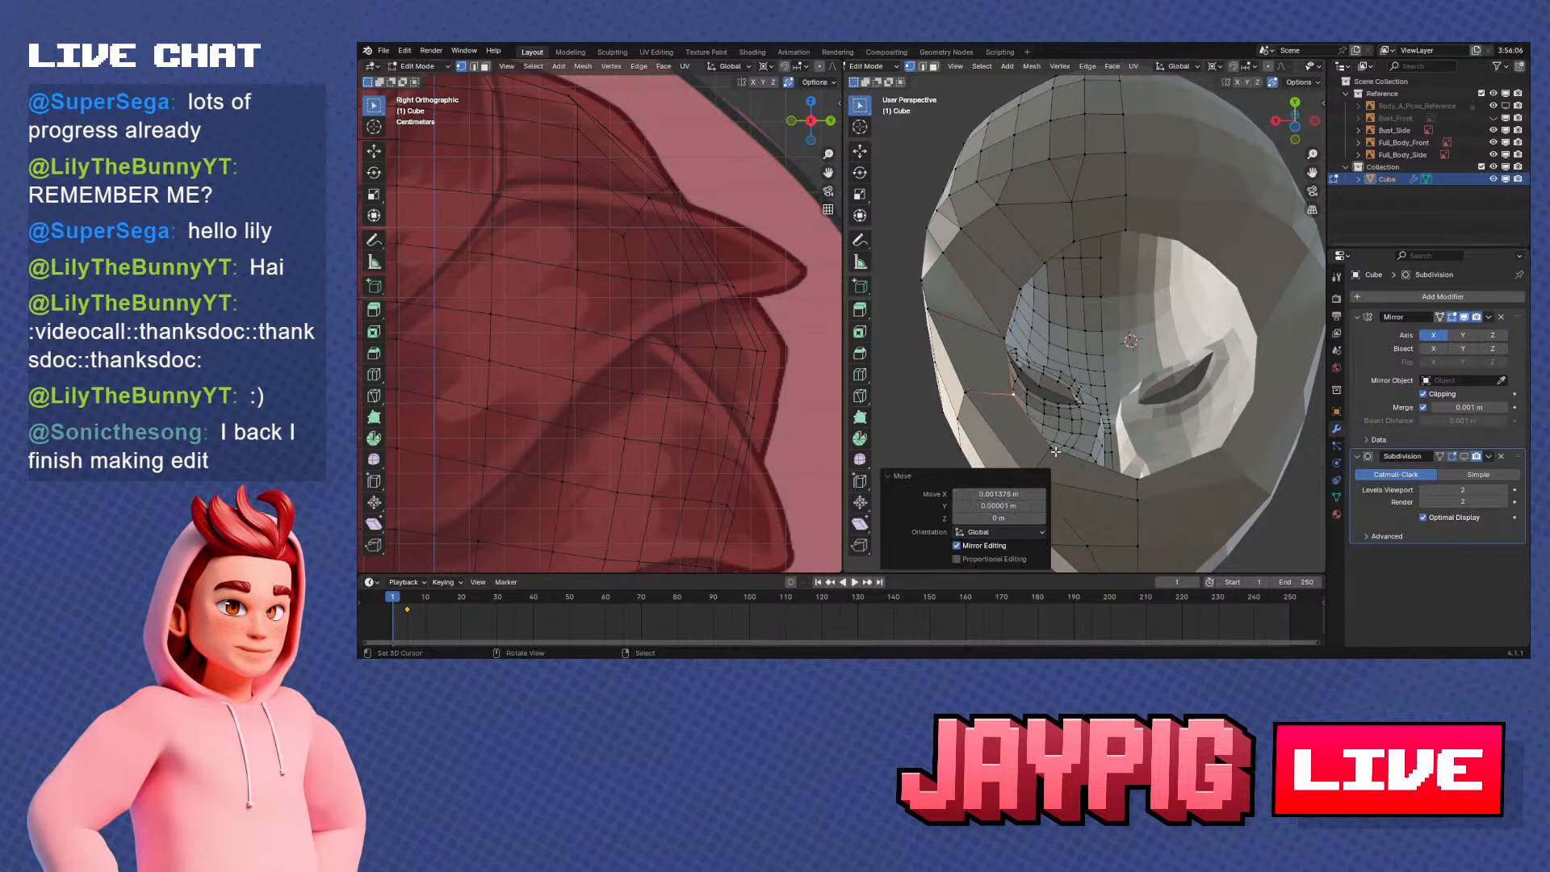
Slide the vertex at the front corner of the neck opening along its edge
click(1055, 450)
key(g)
key(g)
click(1075, 452)
Select the vertex path behind the neck opening from the centre line to the jaw side and smooth its vertices
right_click(1007, 339)
middle_drag(999, 286, 1053, 180)
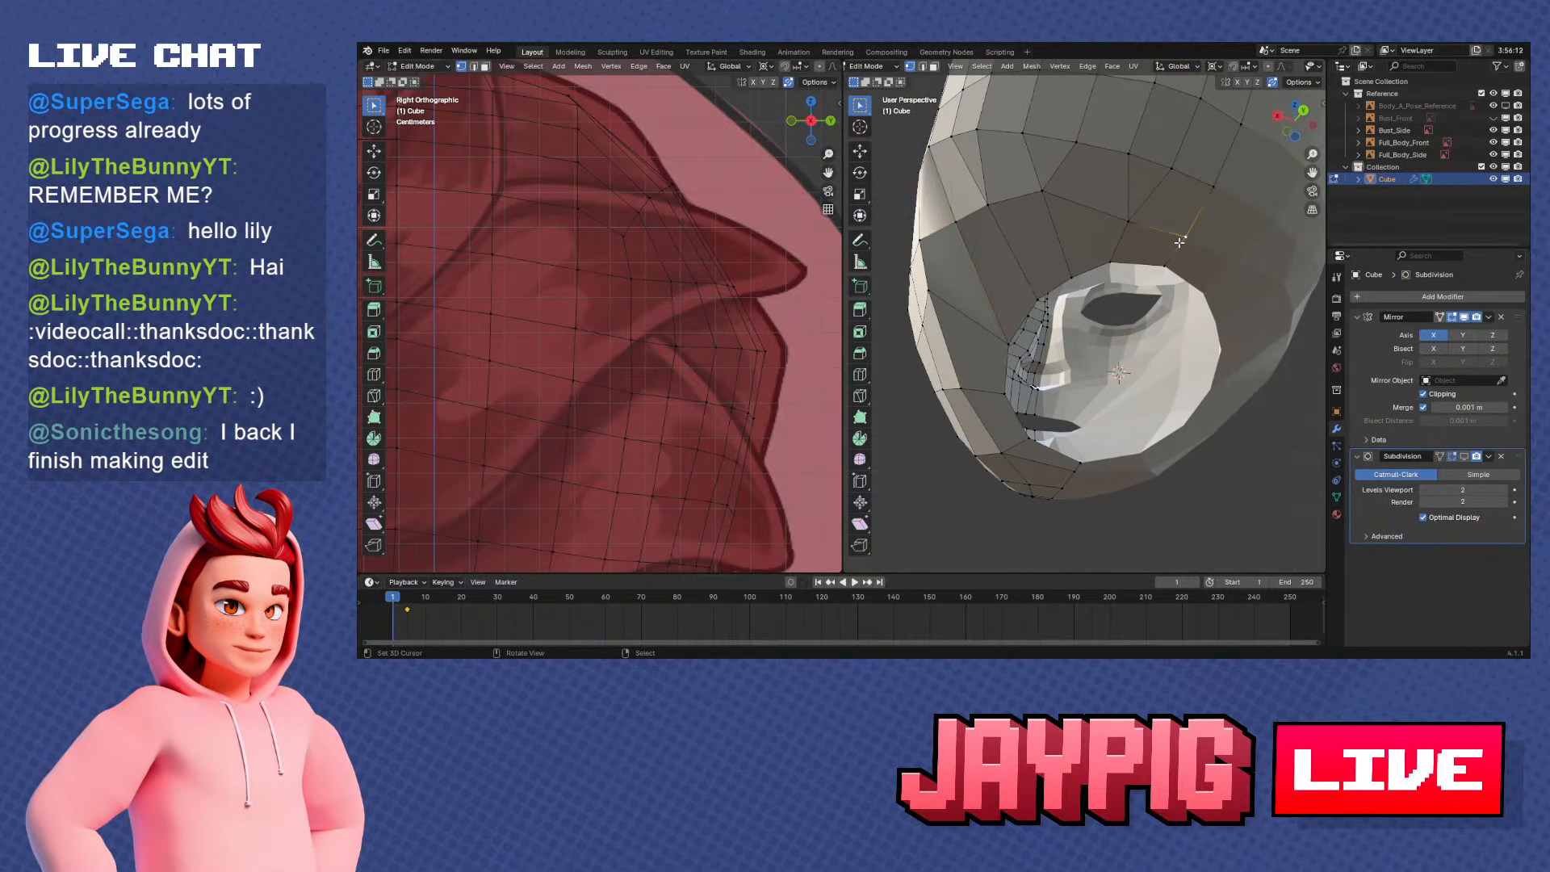
ctrl+right_click(936, 240)
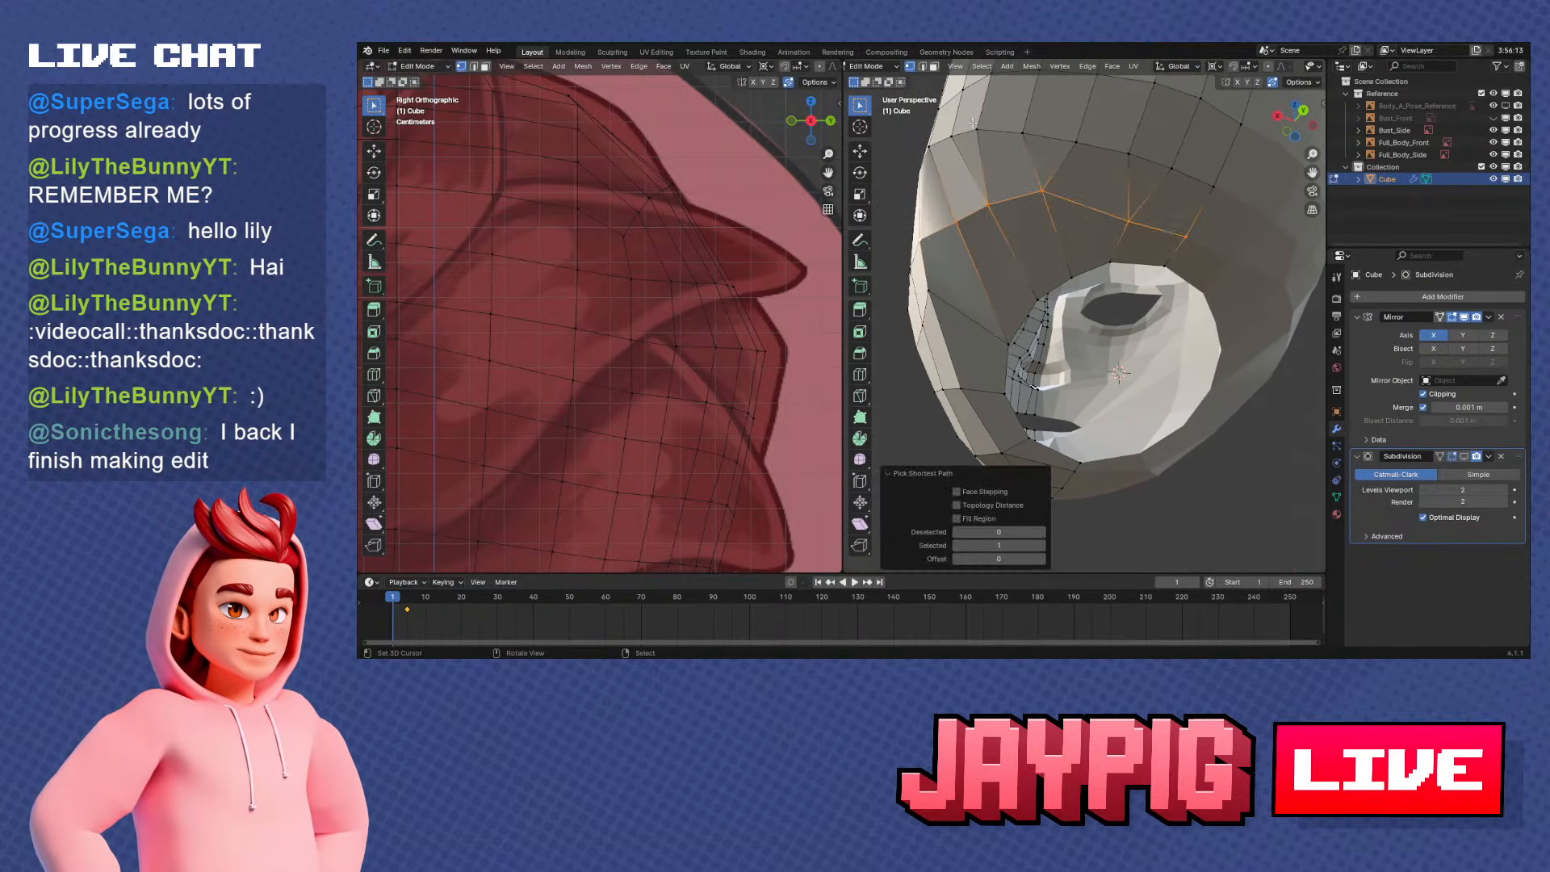
click(1059, 66)
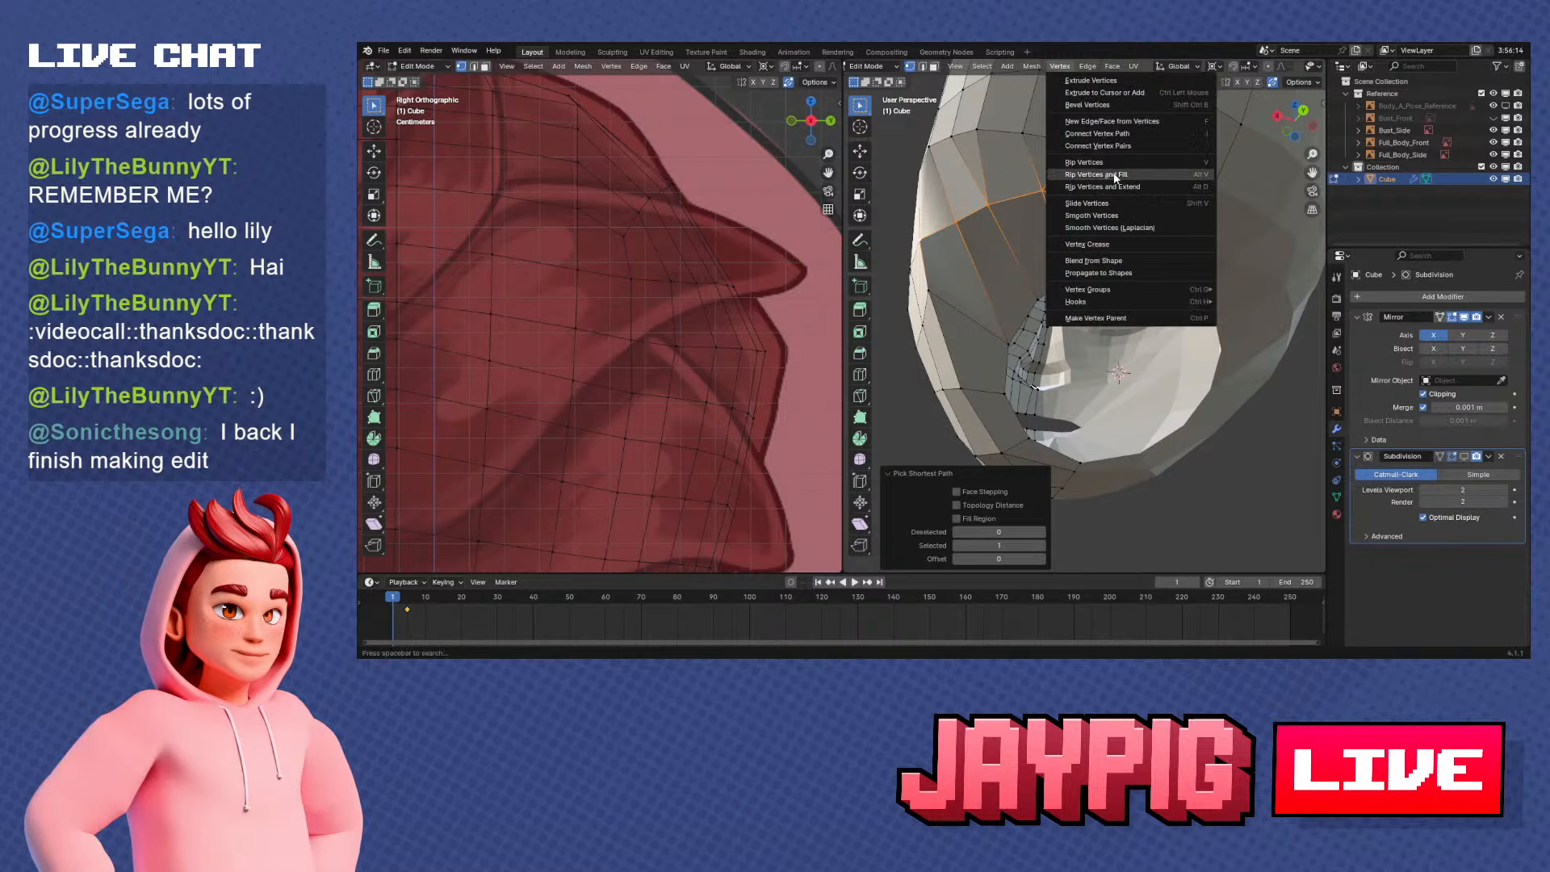
click(1101, 220)
middle_drag(1029, 231, 1084, 292)
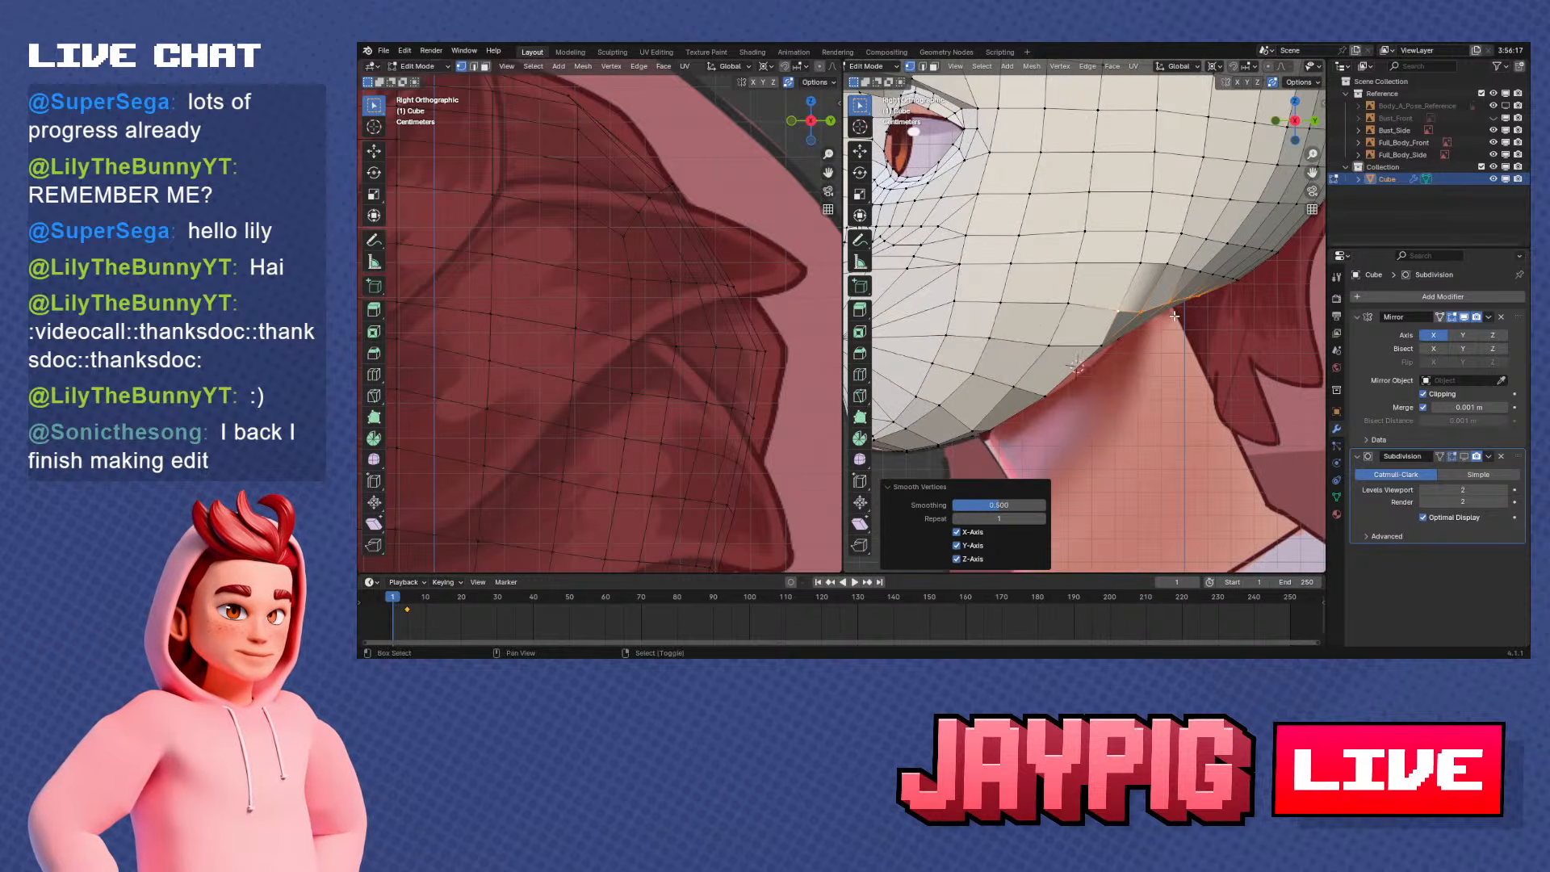
Slide the vertices above and at the jaw's back corner along their edges in the side view
shift+middle_drag(1175, 315, 1150, 342)
click(1121, 286)
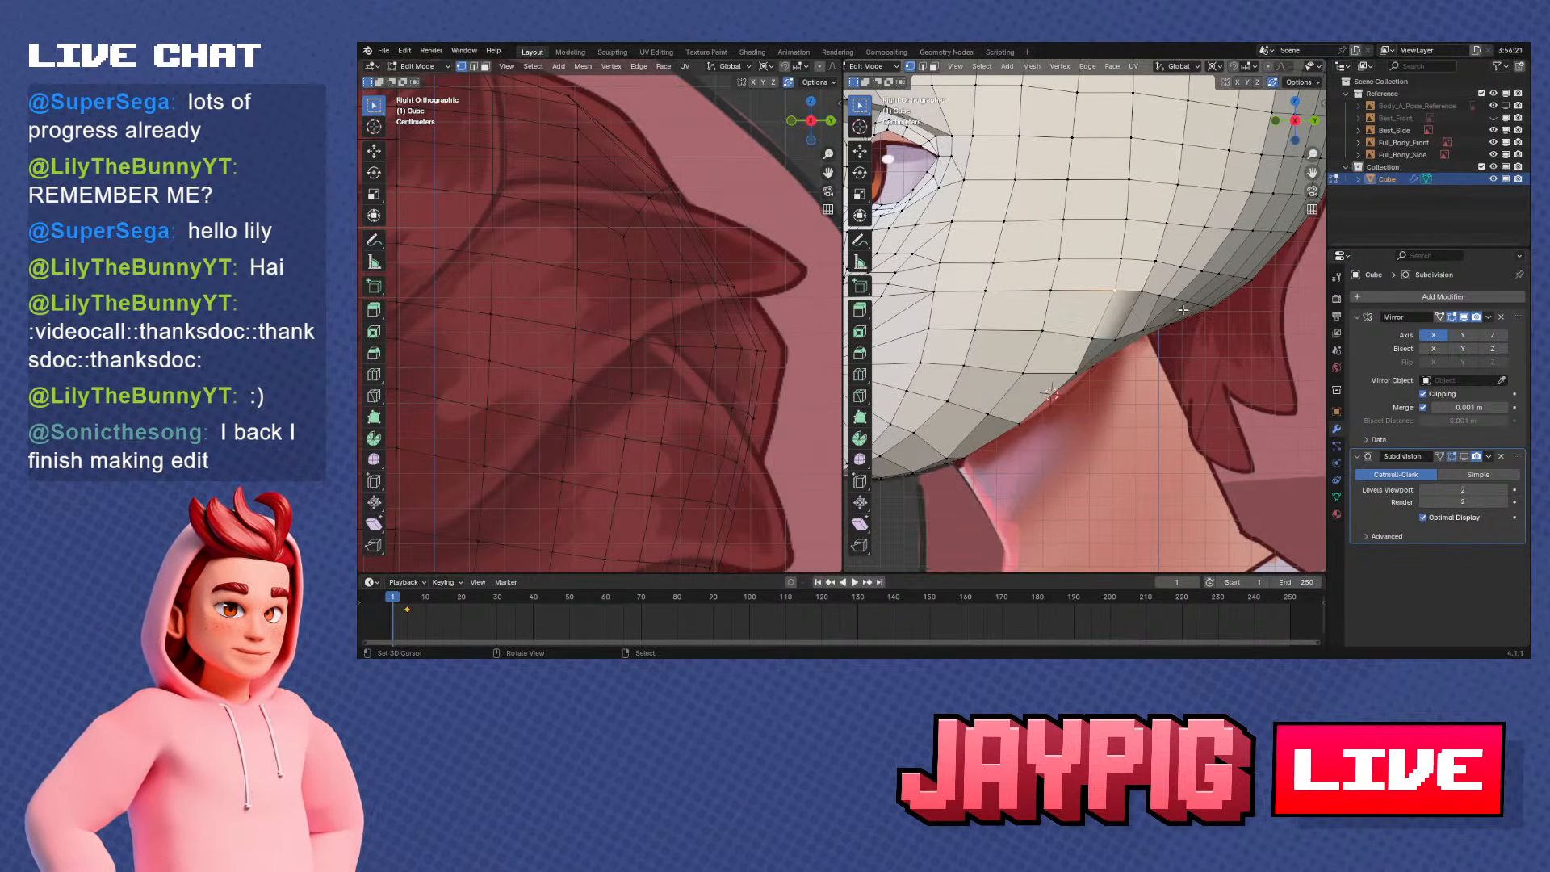
key(shift+v)
click(1156, 302)
key(shift+v)
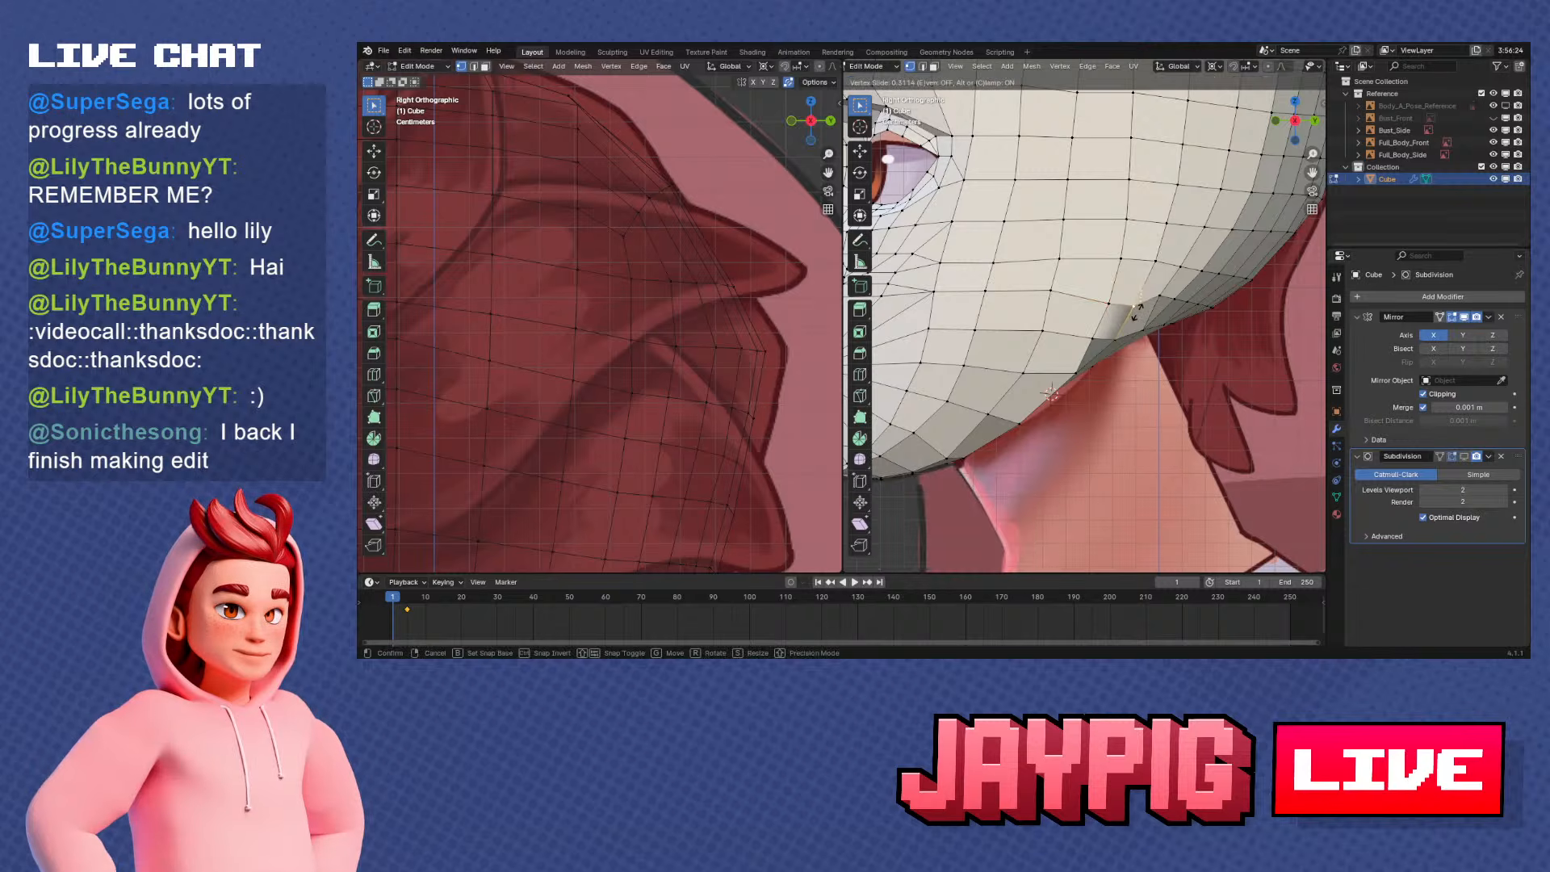
click(1157, 297)
Slide the next vertices towards the back of the head along their edges to even the spacing
key(shift+v)
click(1167, 303)
key(shift+v)
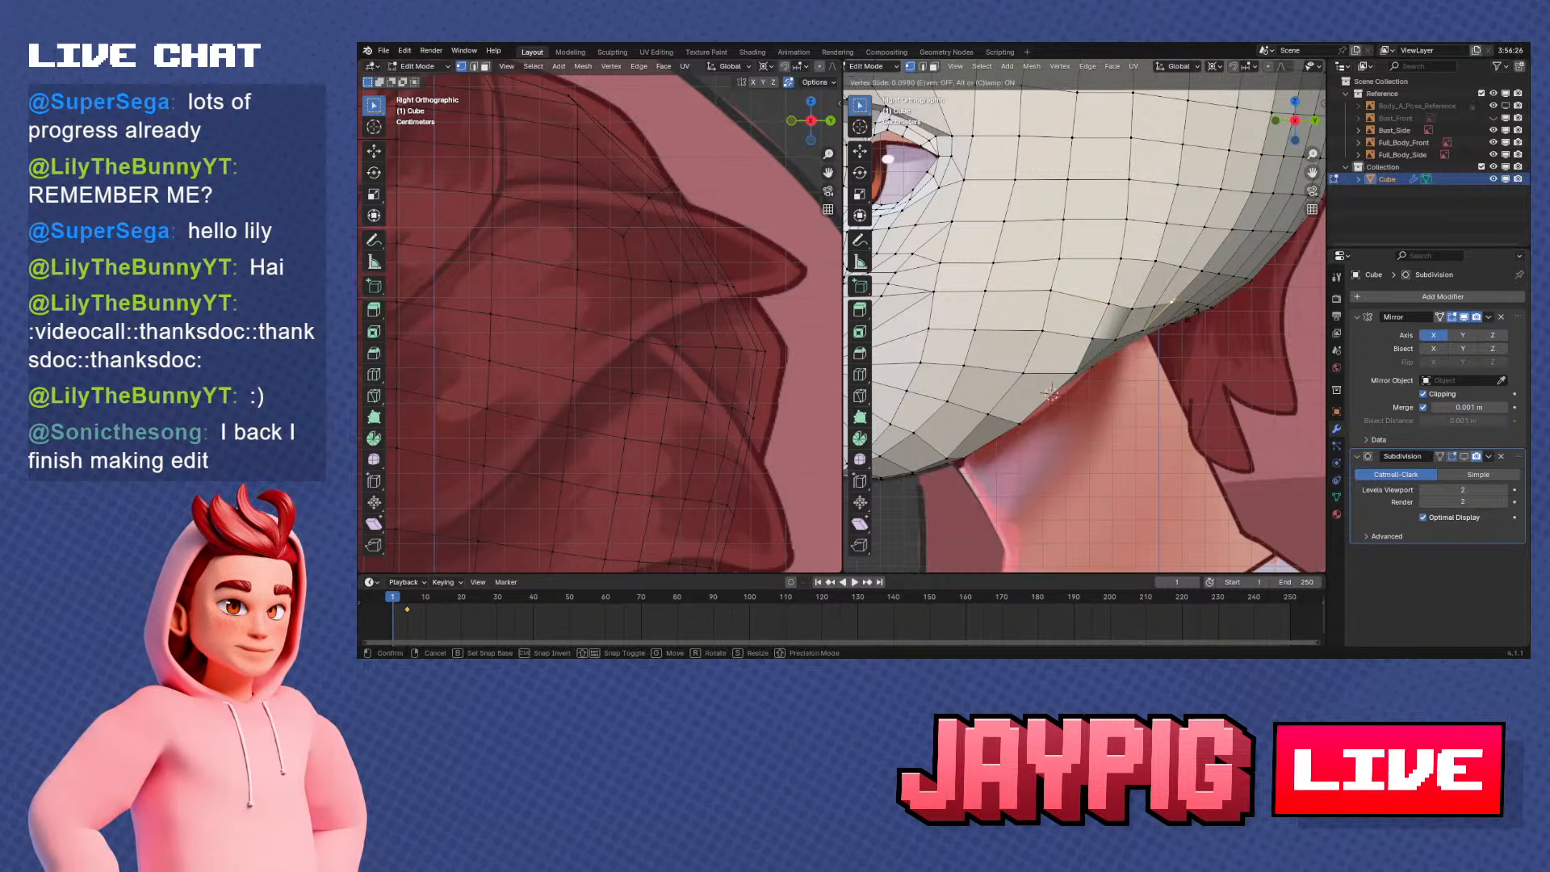
click(1189, 319)
click(1189, 304)
key(shift+v)
click(1193, 307)
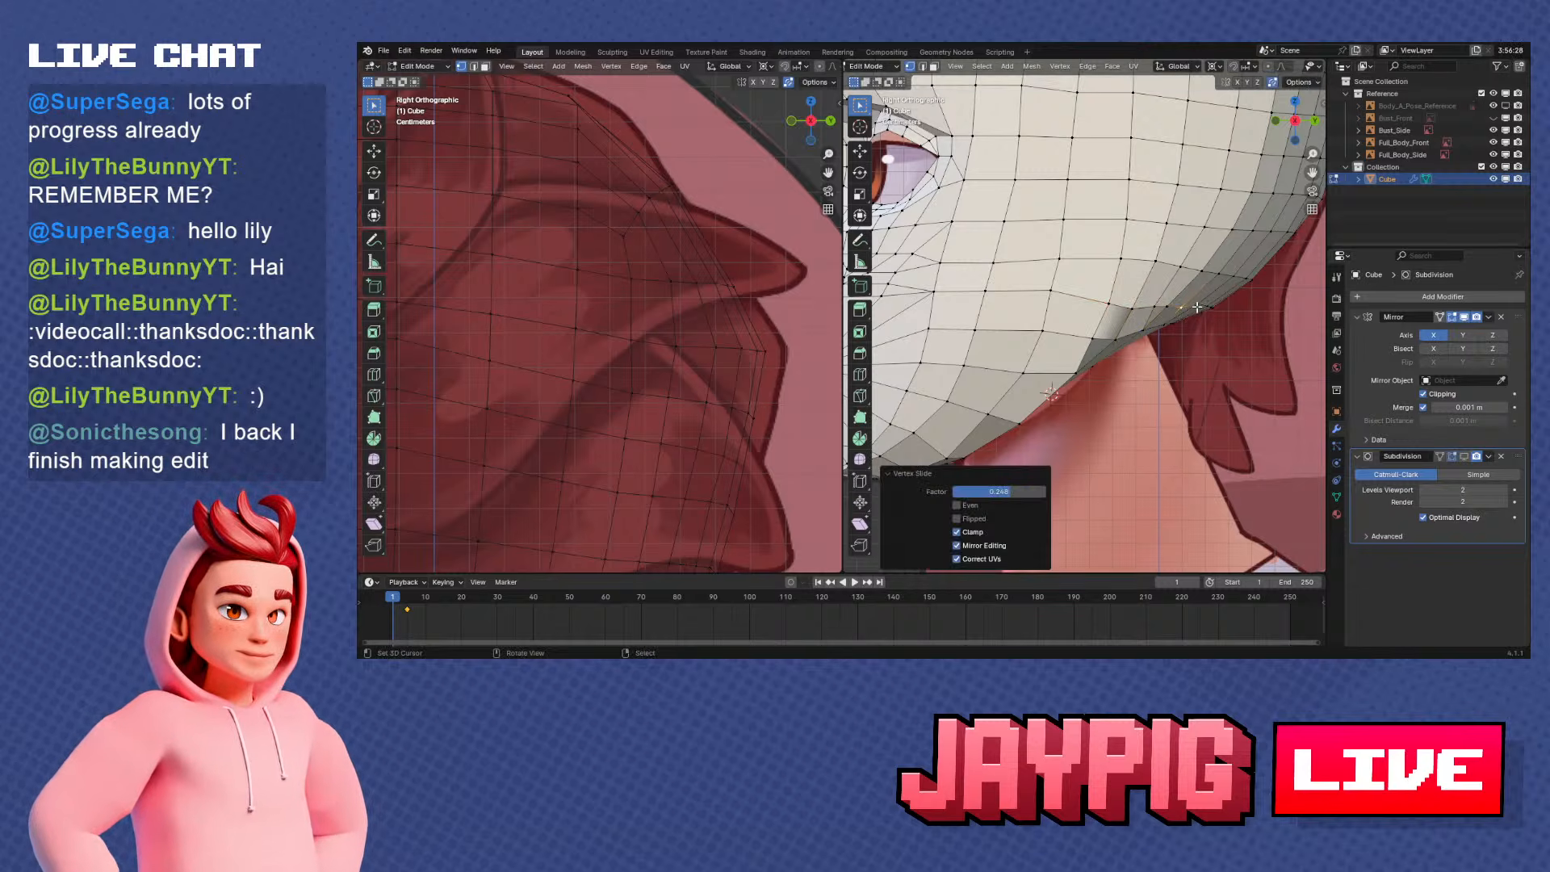
Slide the rearmost crowded vertex above the neck's back edge along its edge
click(1198, 306)
shift+middle_drag(1232, 338, 1221, 337)
scroll(1222, 337, up, 2)
key(shift+v)
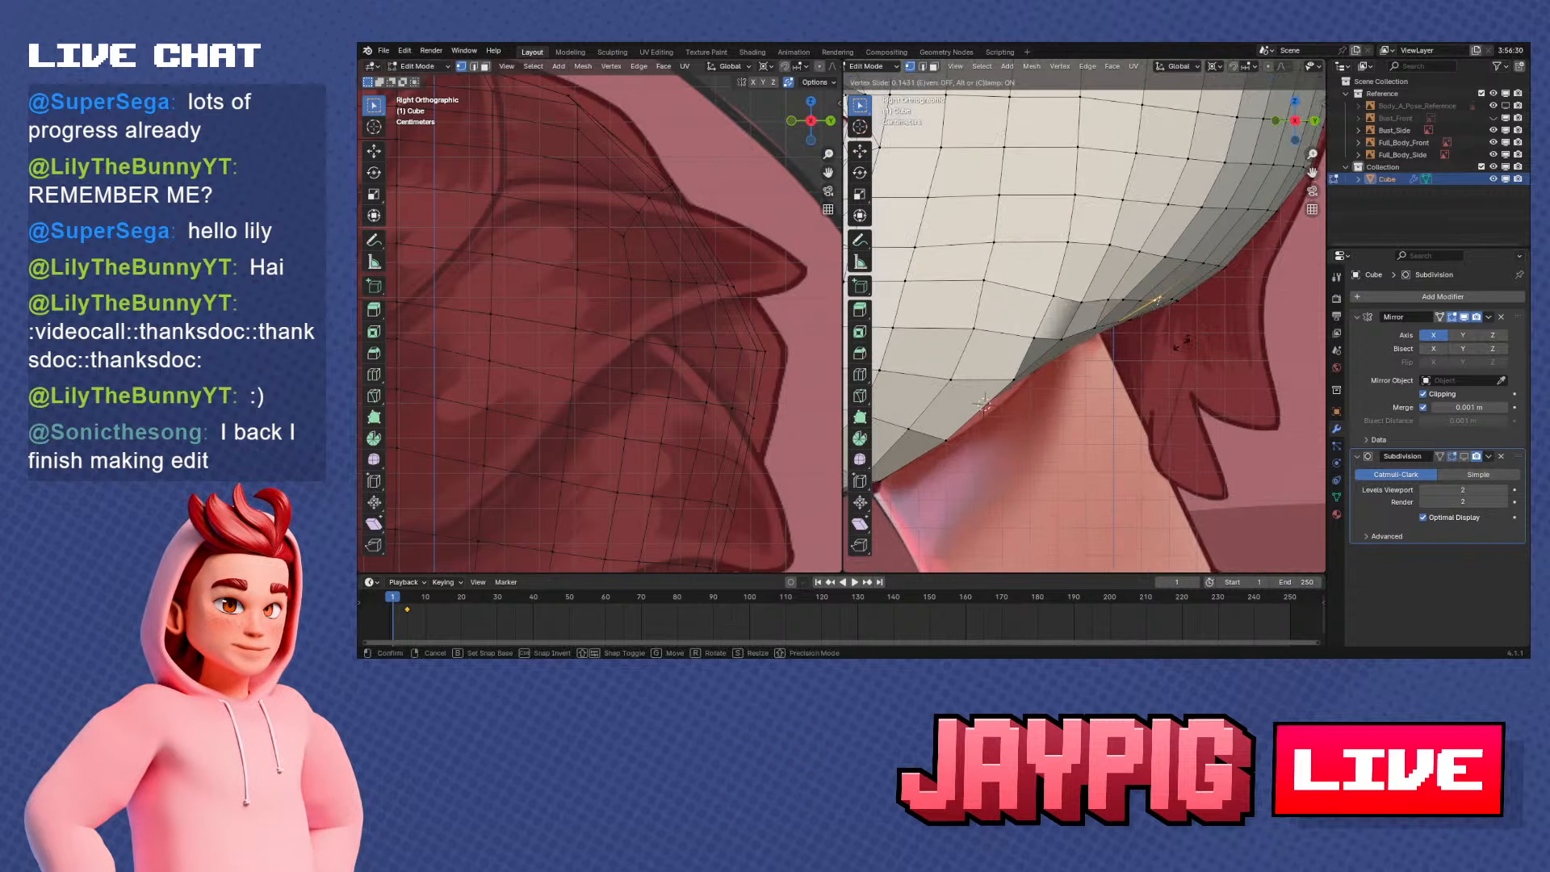
click(1182, 343)
Slide the vertex above the jaw corner and the one just behind it along their edges
click(1086, 302)
key(shift+v)
click(1090, 297)
click(1113, 296)
key(shift+v)
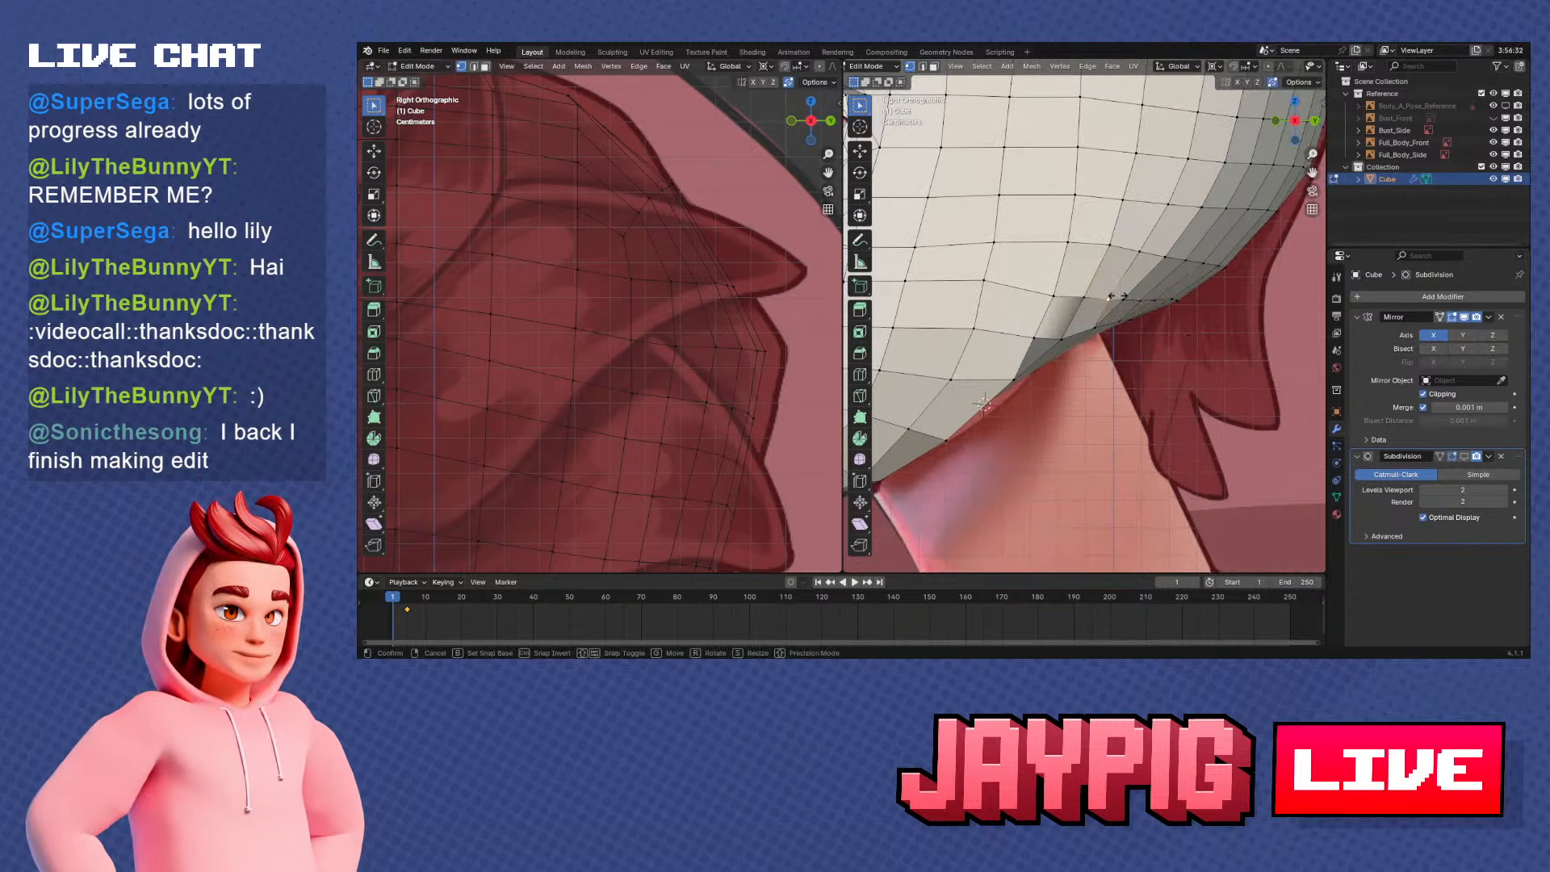
click(1151, 301)
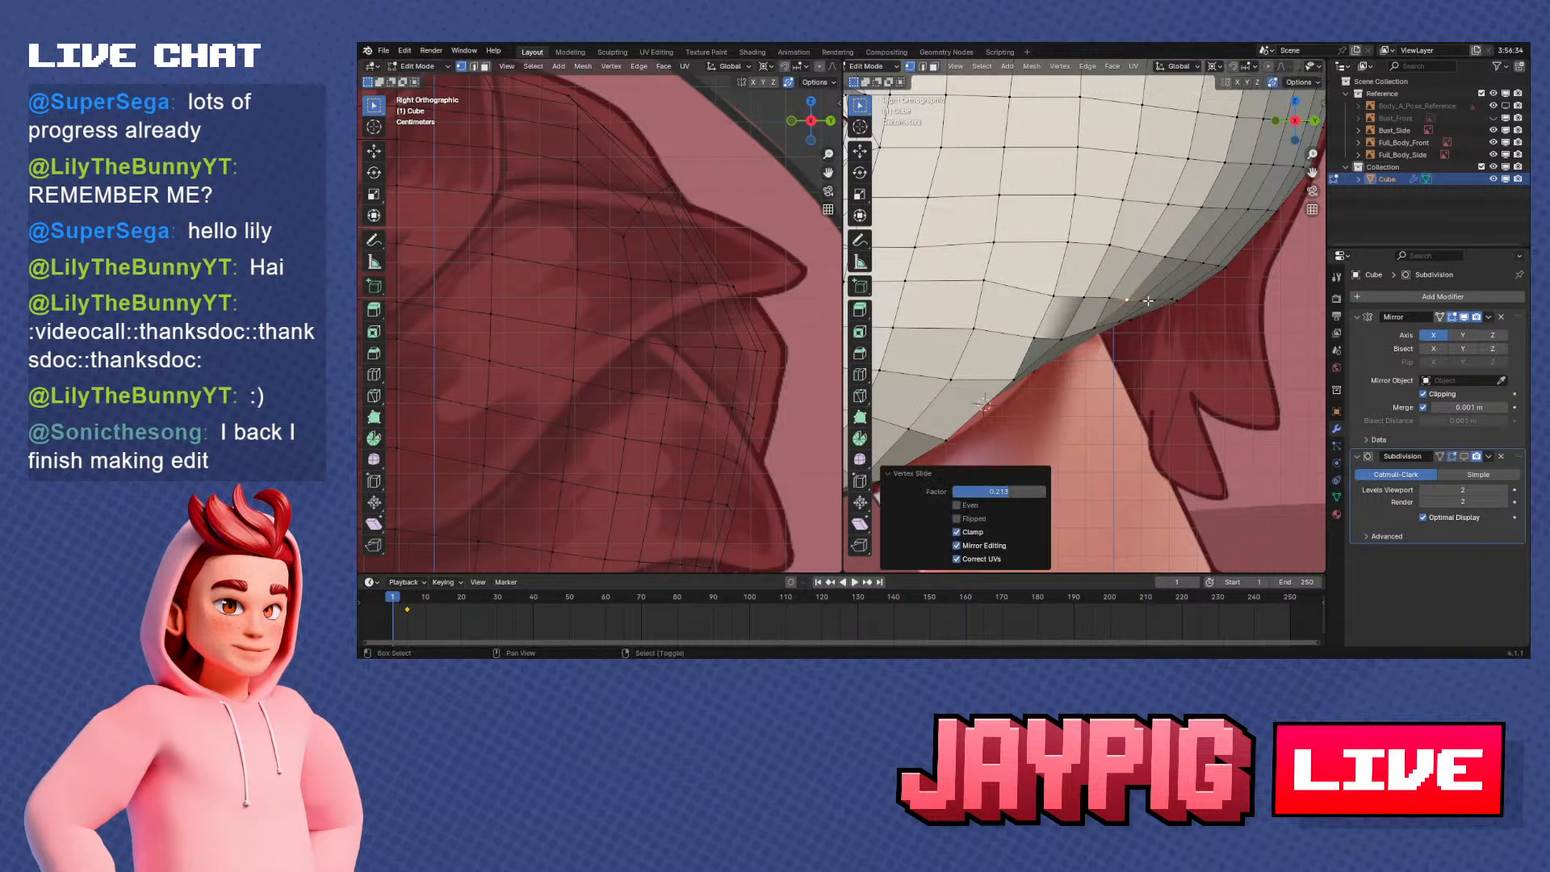
Slide the neighbouring underside vertices behind the neck's back edge along their edges to even the spacing in the side view
key(g)
key(g)
click(1152, 300)
click(1146, 297)
key(g)
key(g)
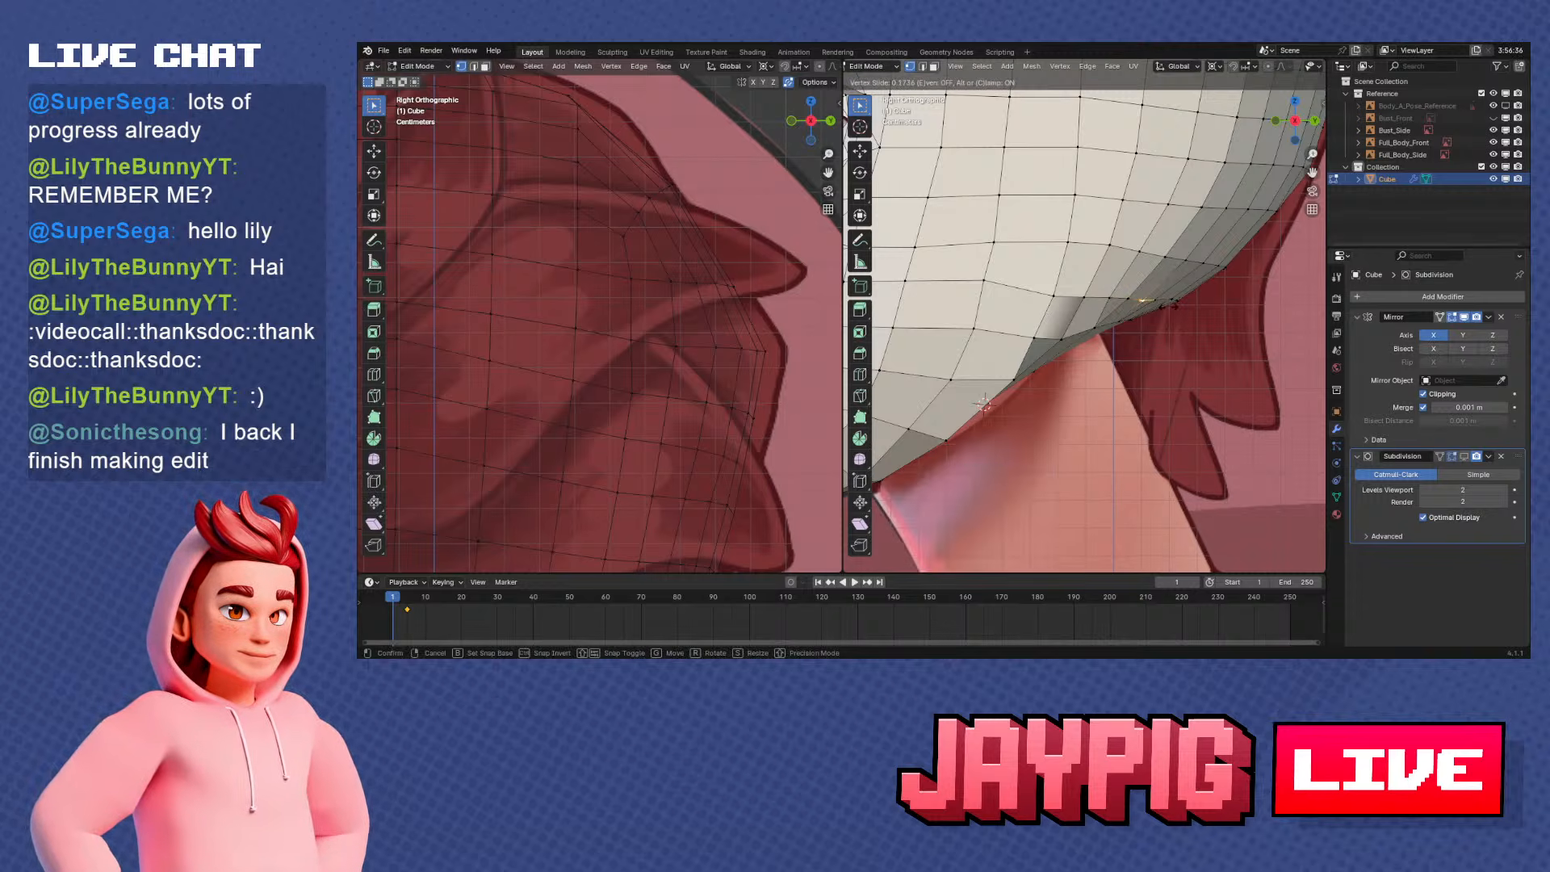
click(1194, 320)
right_click(1173, 299)
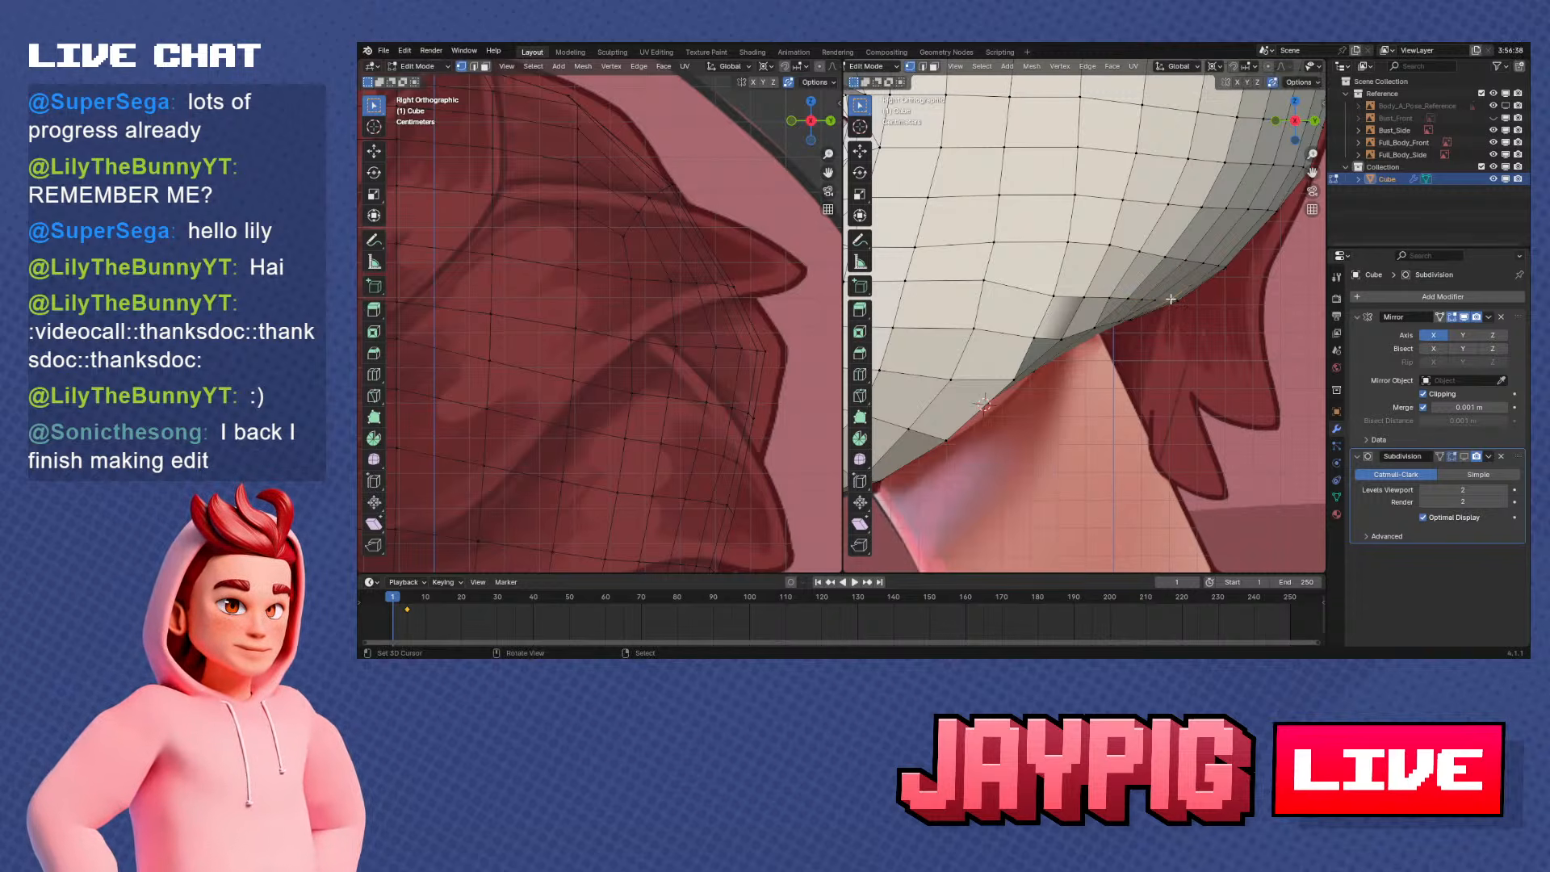
key(g)
key(g)
click(1201, 315)
Apply smooth shading to the head and examine the surface around the neck opening
middle_drag(1200, 314, 1087, 279)
key(Tab)
key(Tab)
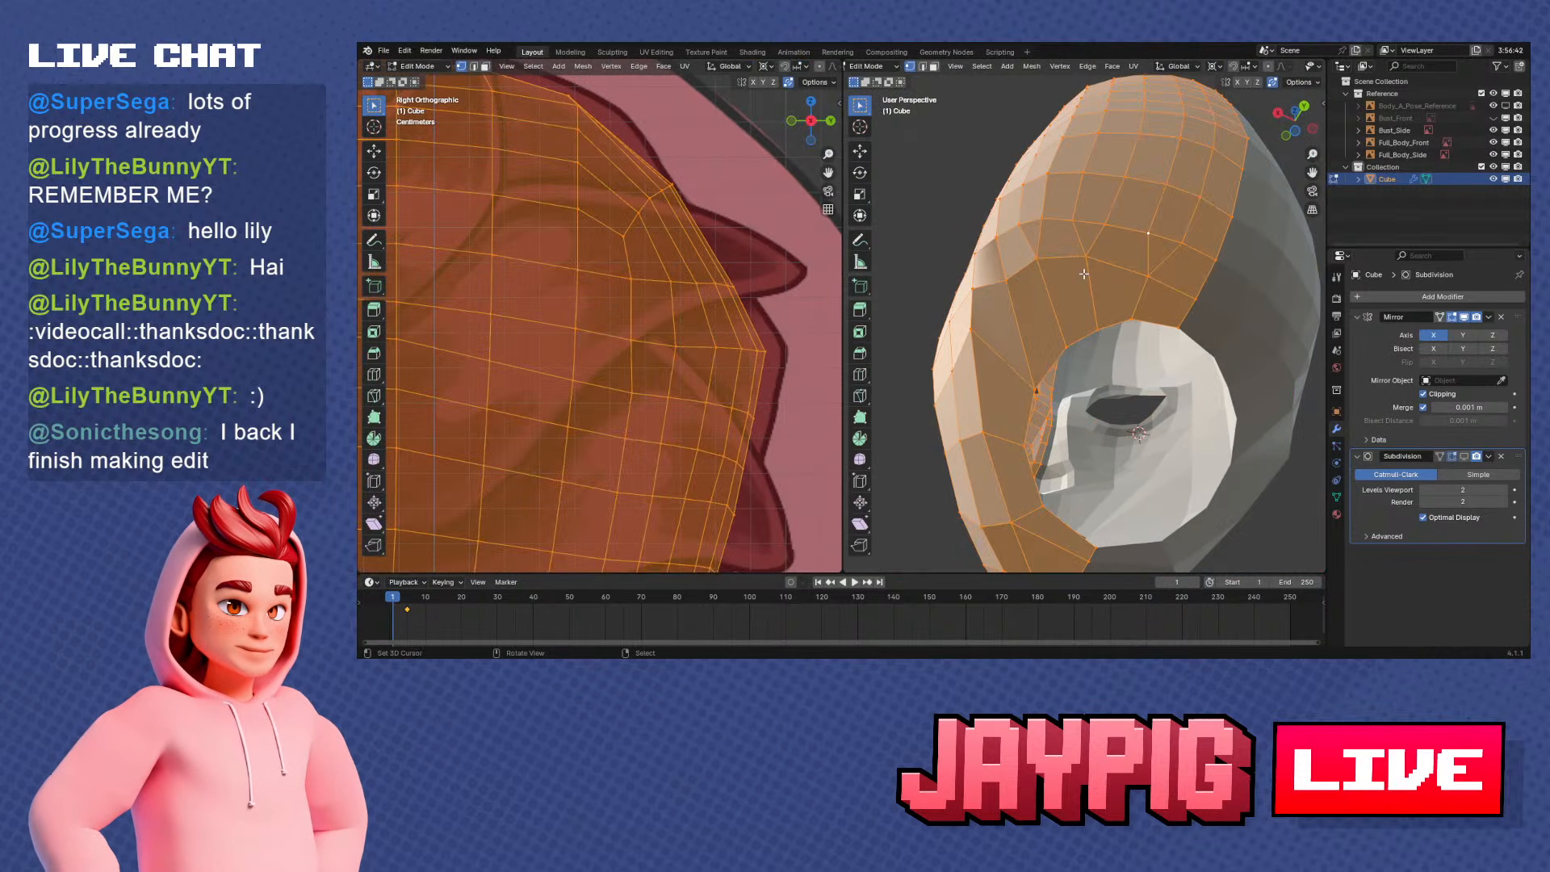
key(Tab)
key(w)
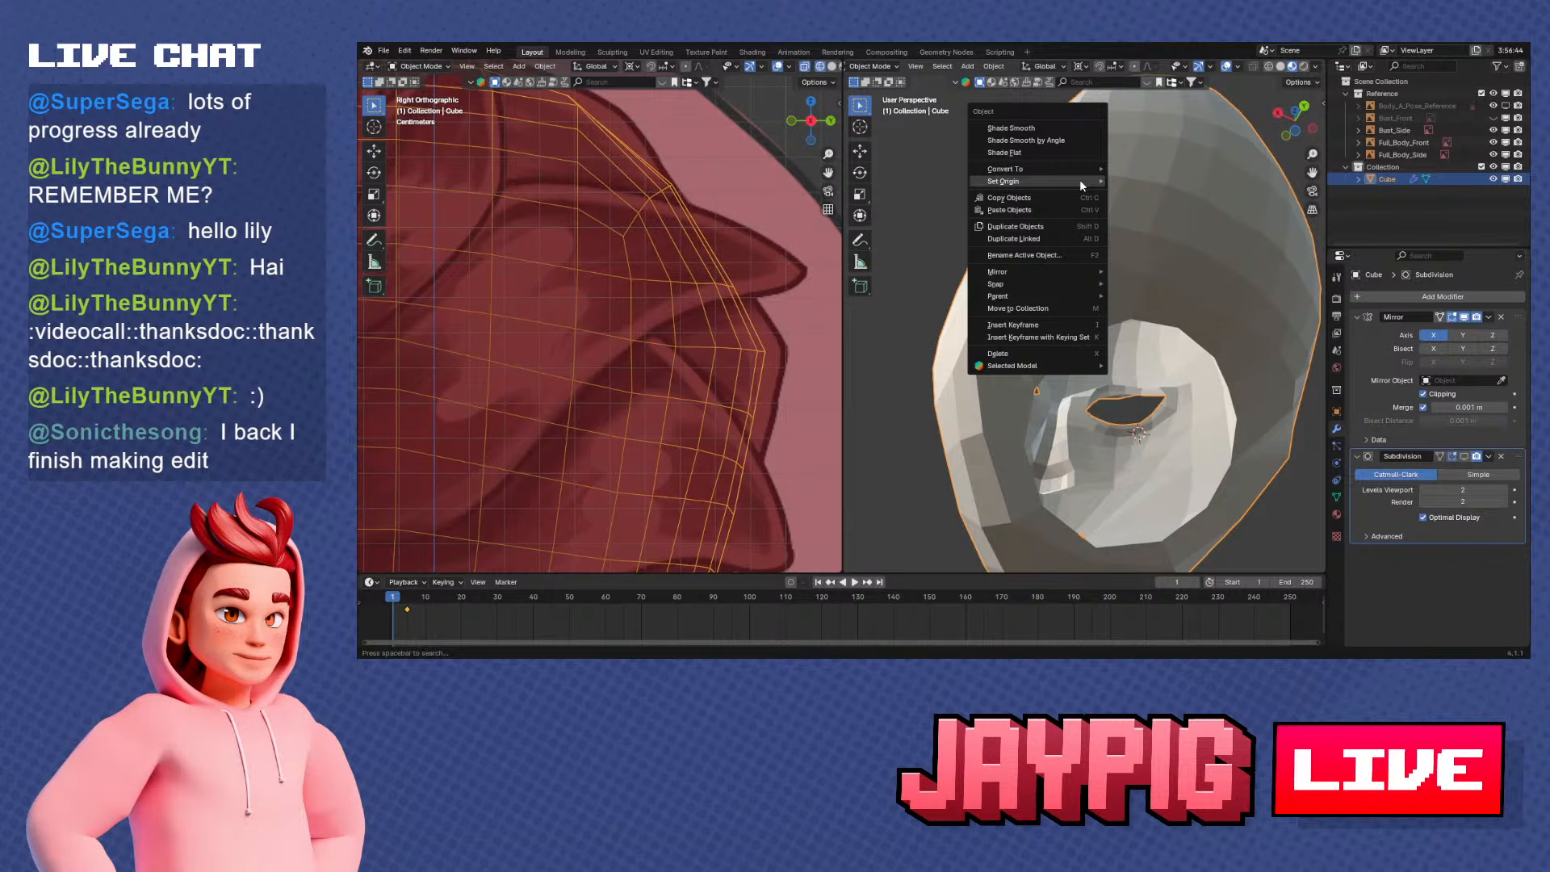
click(1059, 128)
key(Tab)
click(1031, 66)
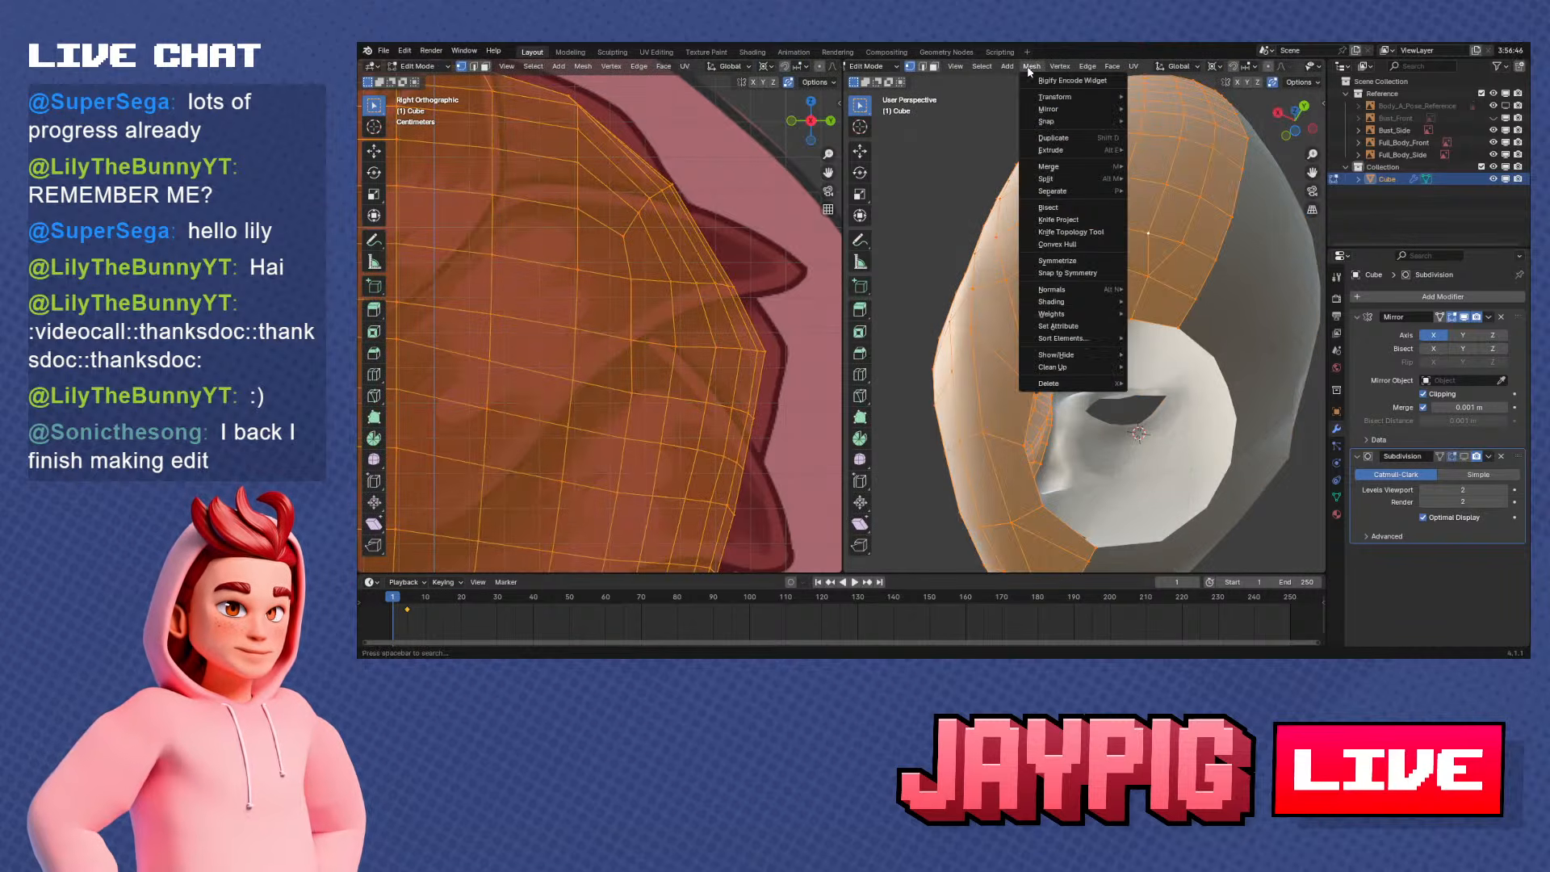
mouse_move(1091, 300)
click(1199, 323)
key(Tab)
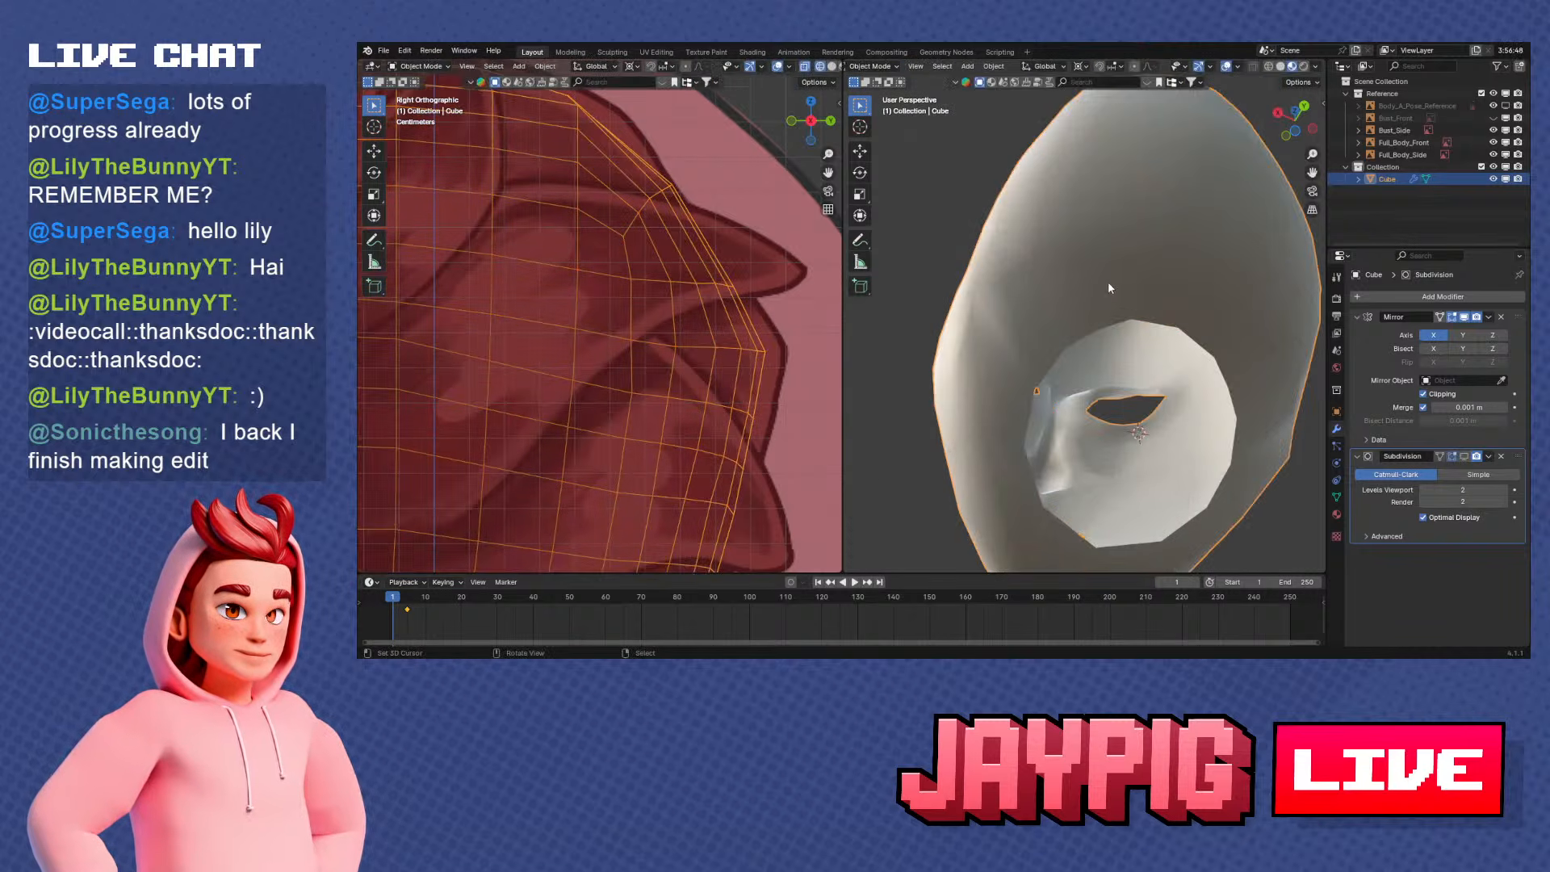
key(Tab)
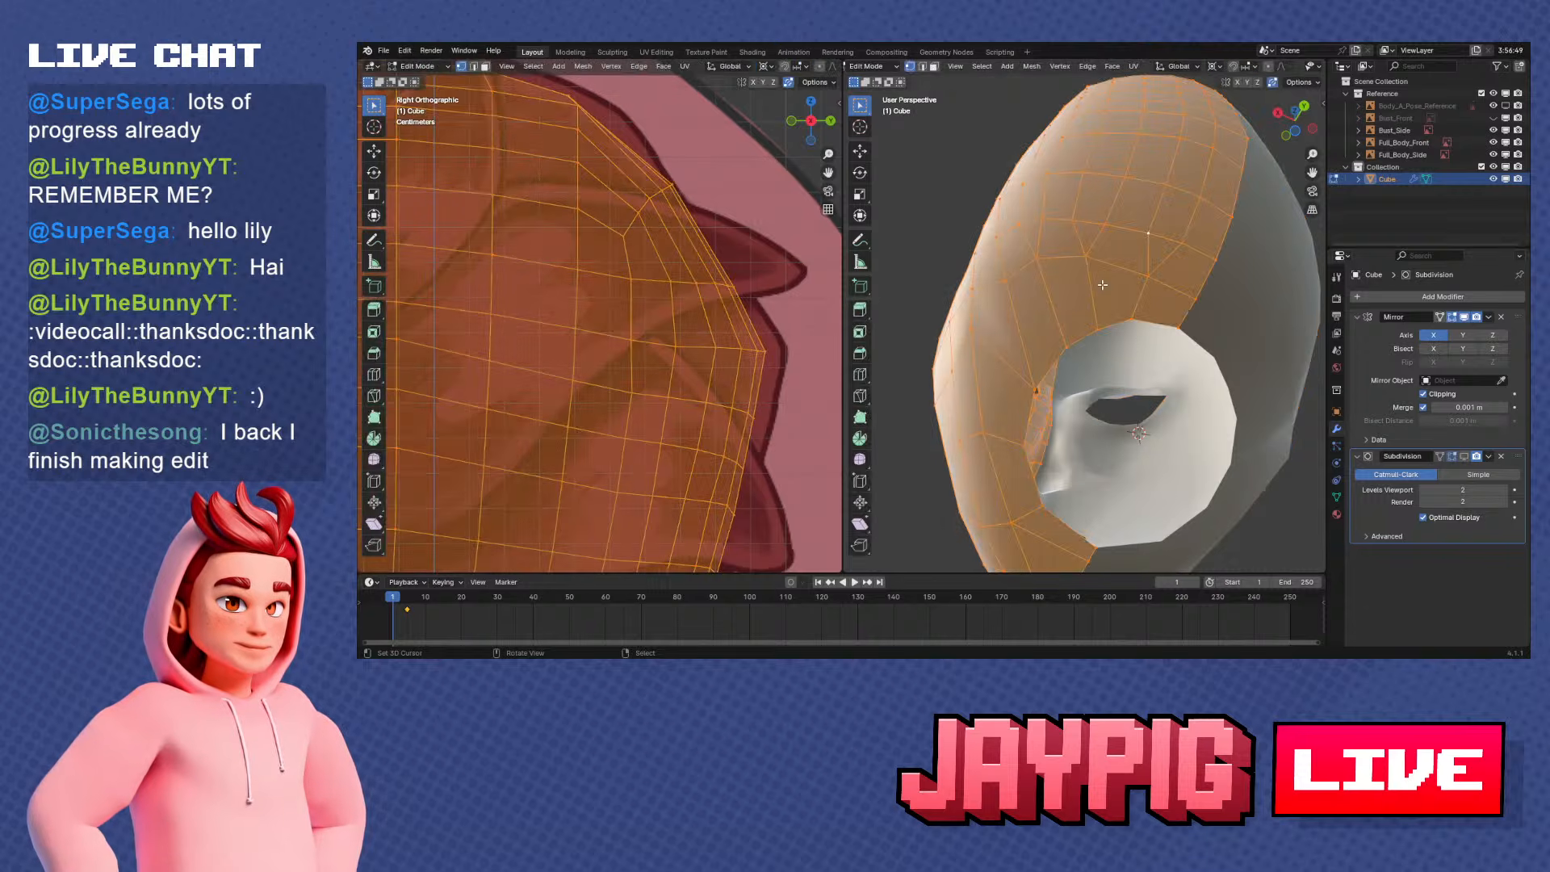
right_click(1076, 314)
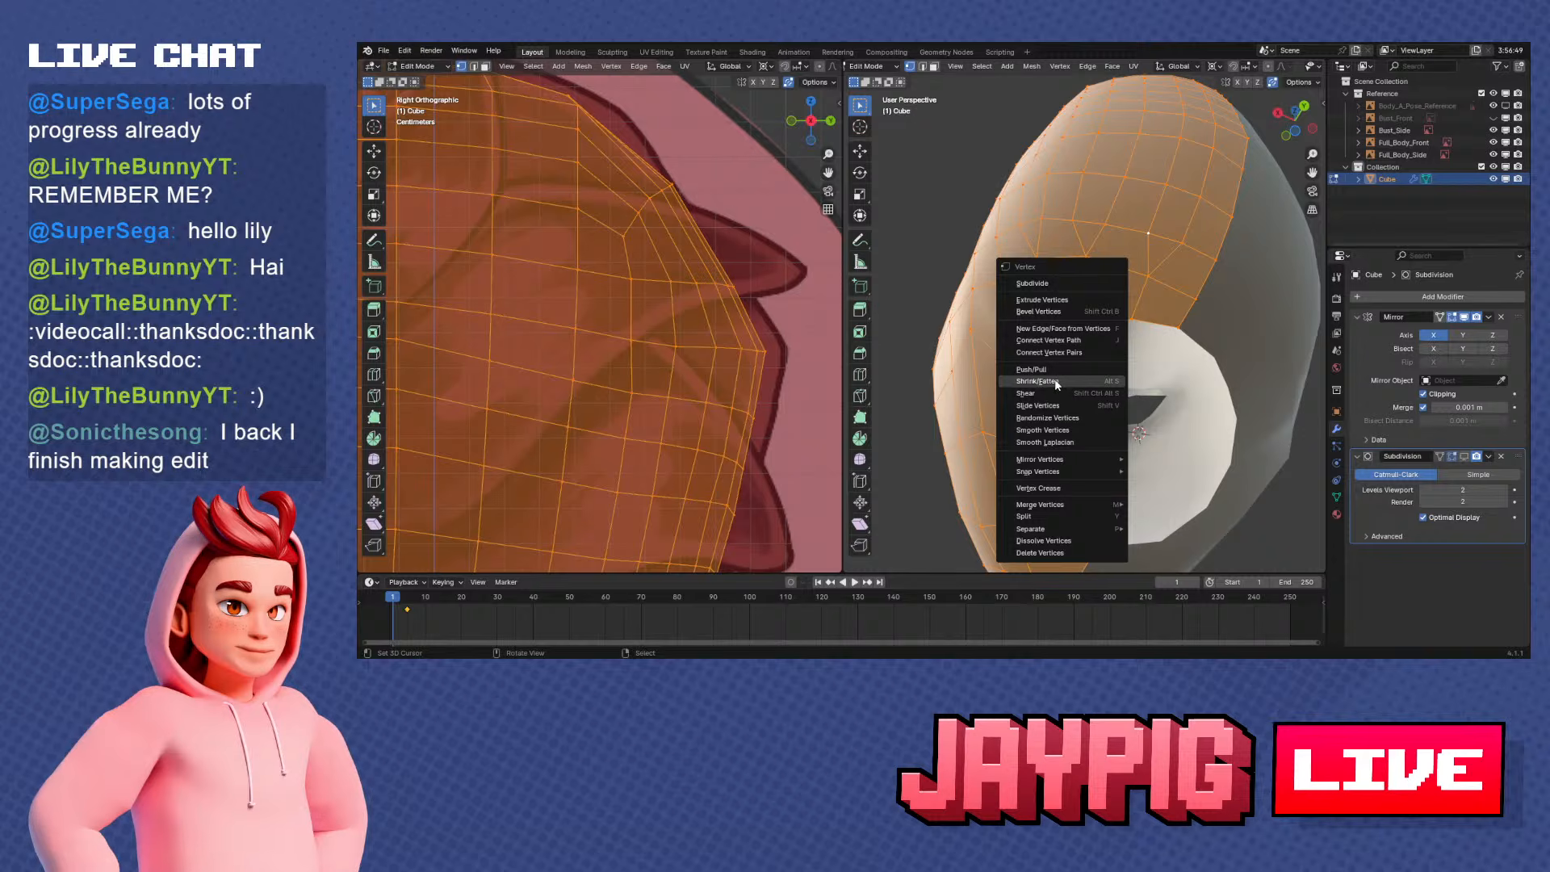
key(Tab)
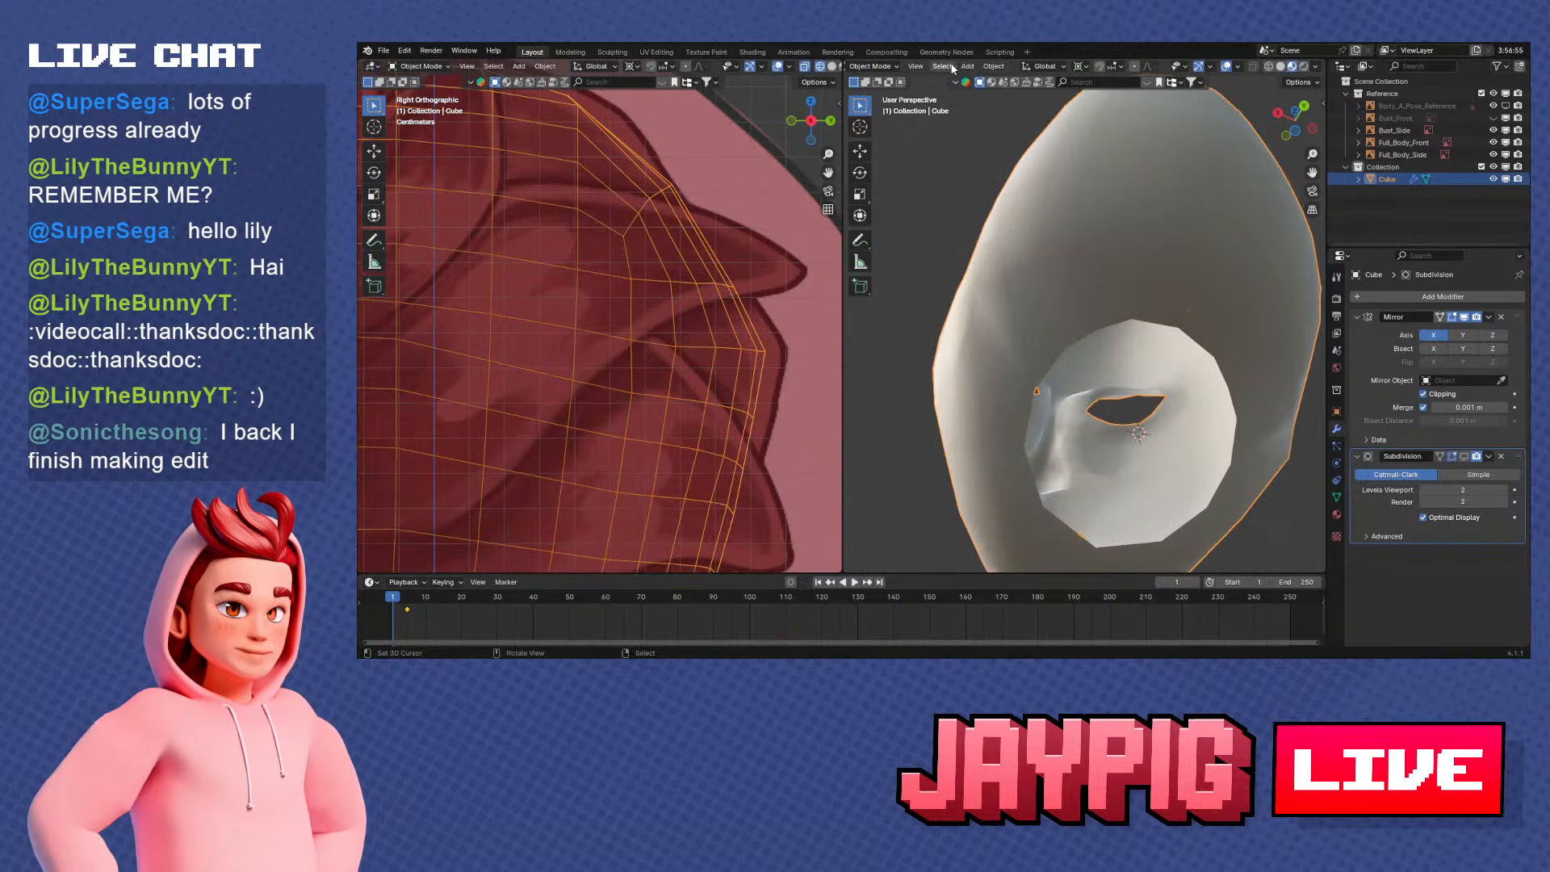
Set the head object back to flat shading
key(Tab)
Slide the vertices on the underside of the jaw beside the neck opening along their edges to even the rows
key(Tab)
right_click(1045, 163)
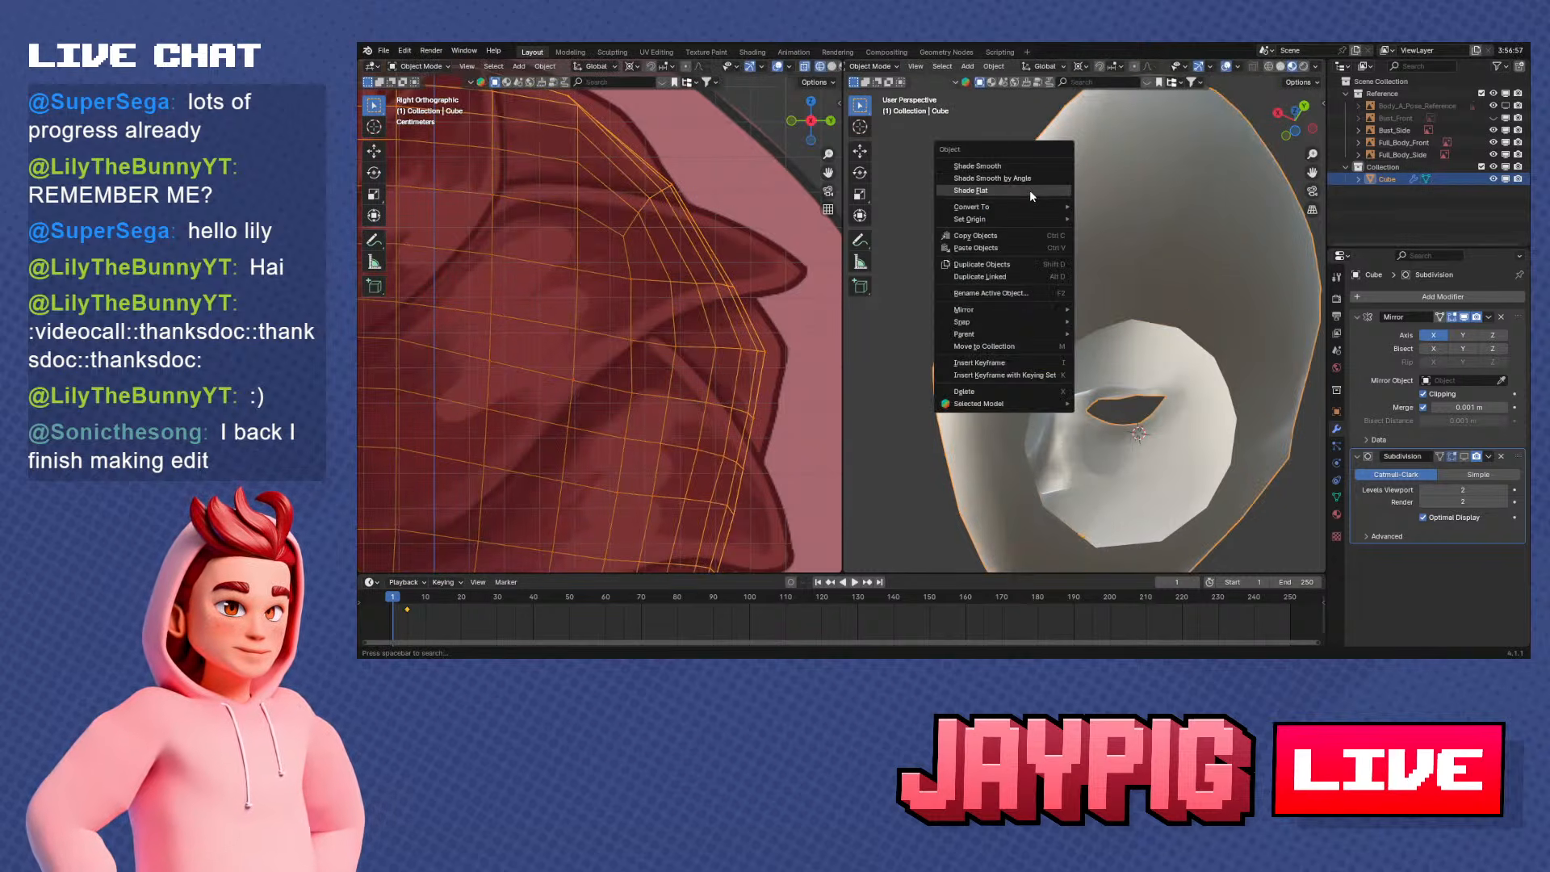
click(1029, 191)
middle_drag(1026, 295, 1036, 225)
key(Tab)
key(alt+a)
key(Tab)
key(Tab)
click(1004, 284)
right_click(1091, 255)
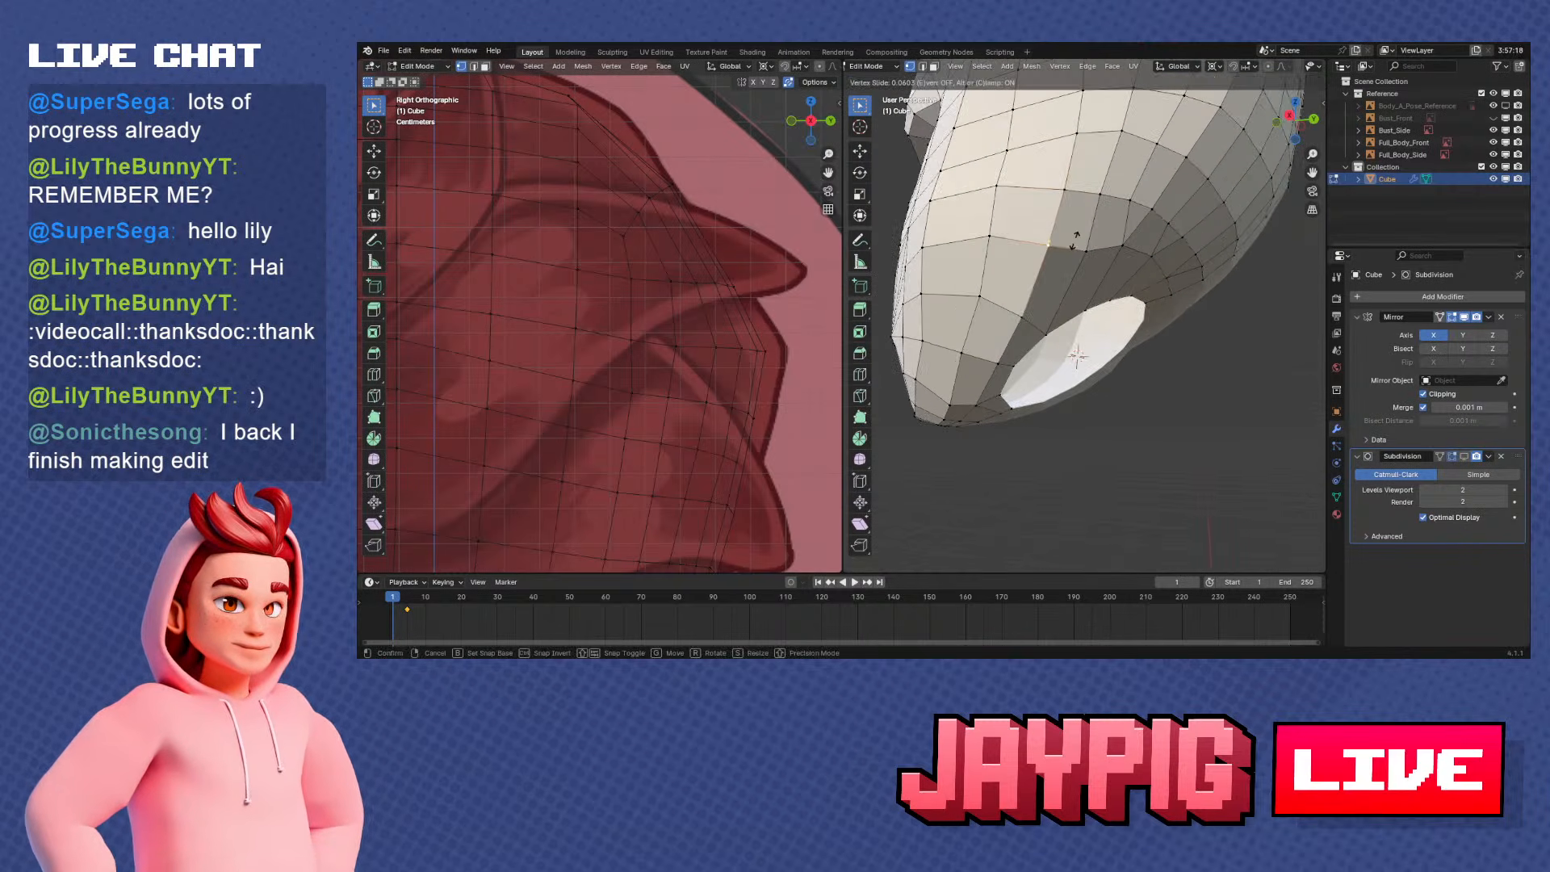
click(1069, 250)
click(999, 238)
key(g)
key(g)
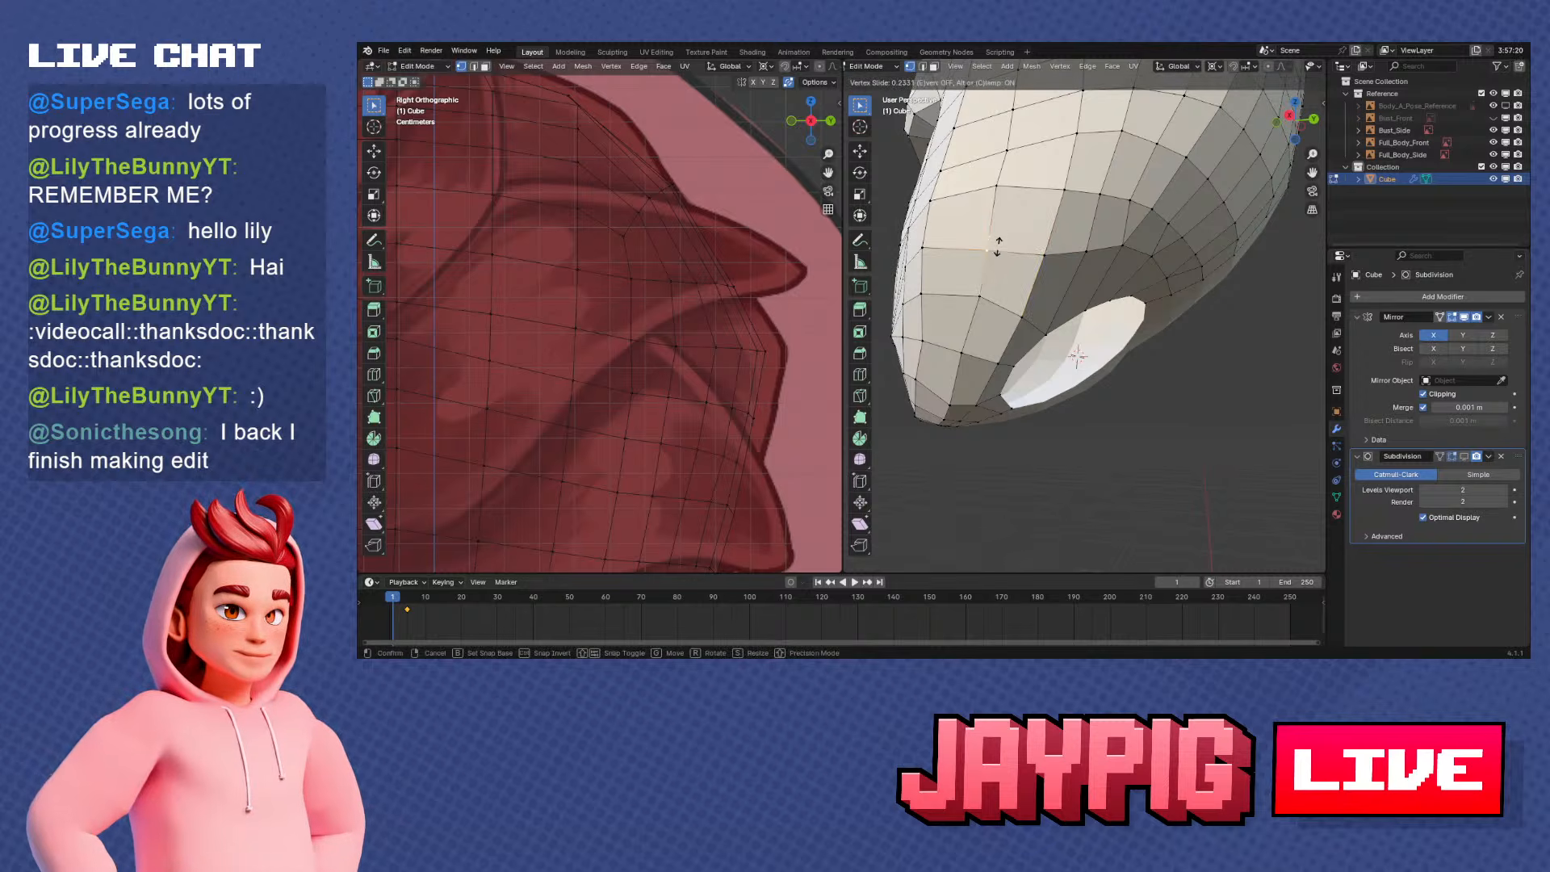
click(997, 249)
Examine the reworked underside and neck opening with and without the editing wireframe
middle_drag(997, 249, 1078, 266)
right_click(1027, 230)
right_click(1064, 254)
scroll(1049, 230, down, 5)
key(Tab)
scroll(1172, 281, down, 2)
key(Tab)
scroll(1090, 284, up, 3)
Extrude the neck opening's edge loop downwards along the reference neck in the right side view
alt+right_click(1088, 266)
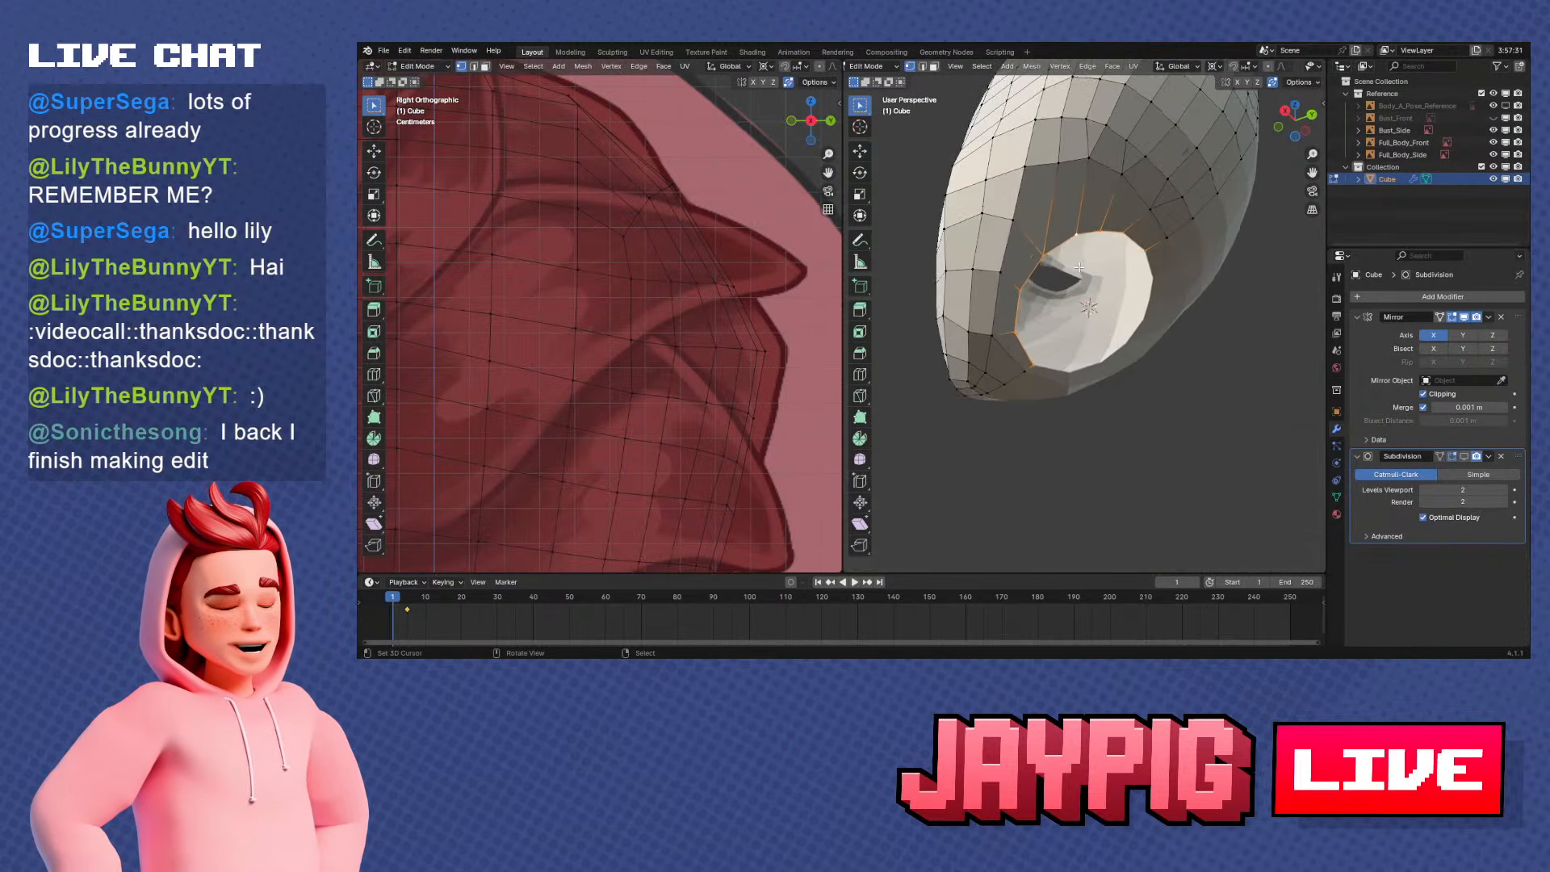
key(KP_3)
key(e)
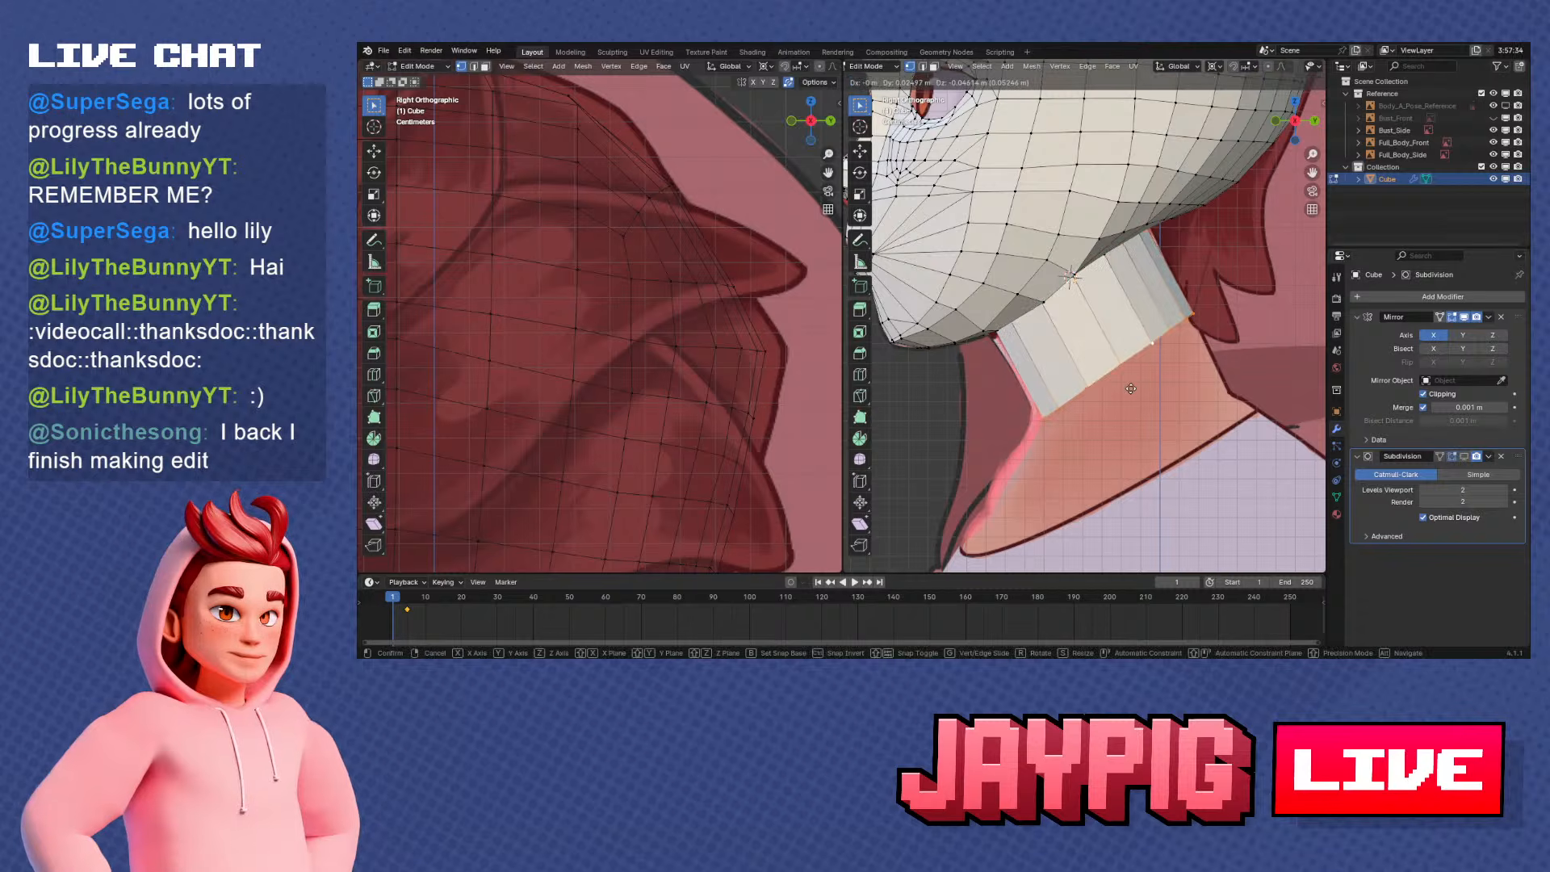
click(1126, 393)
key(e)
right_click(1154, 380)
key(ctrl+z)
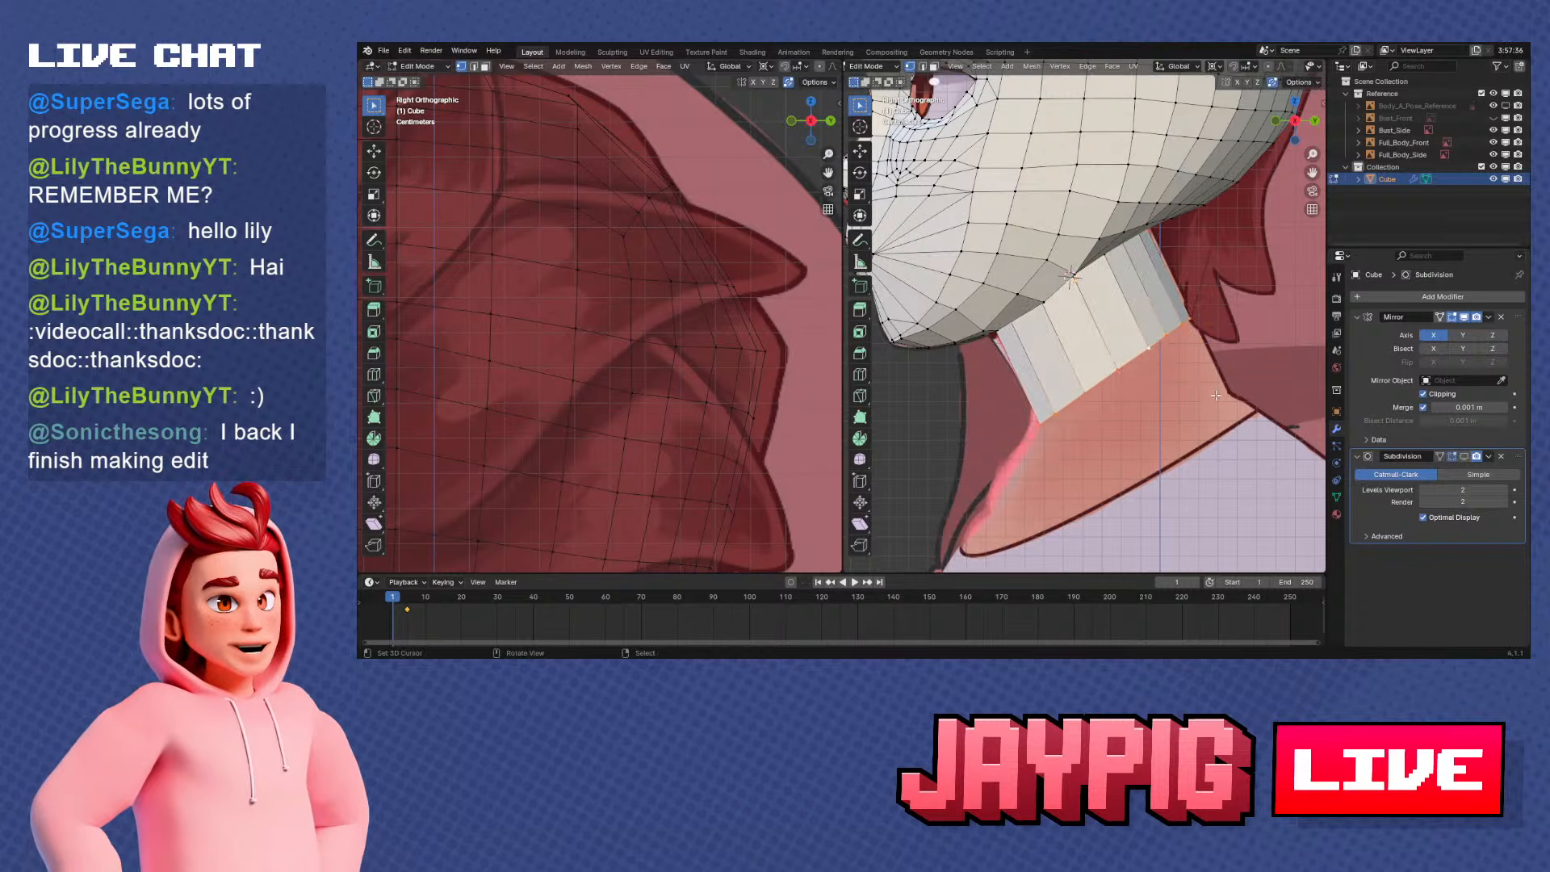
right_click(1235, 358)
key(Escape)
key(r)
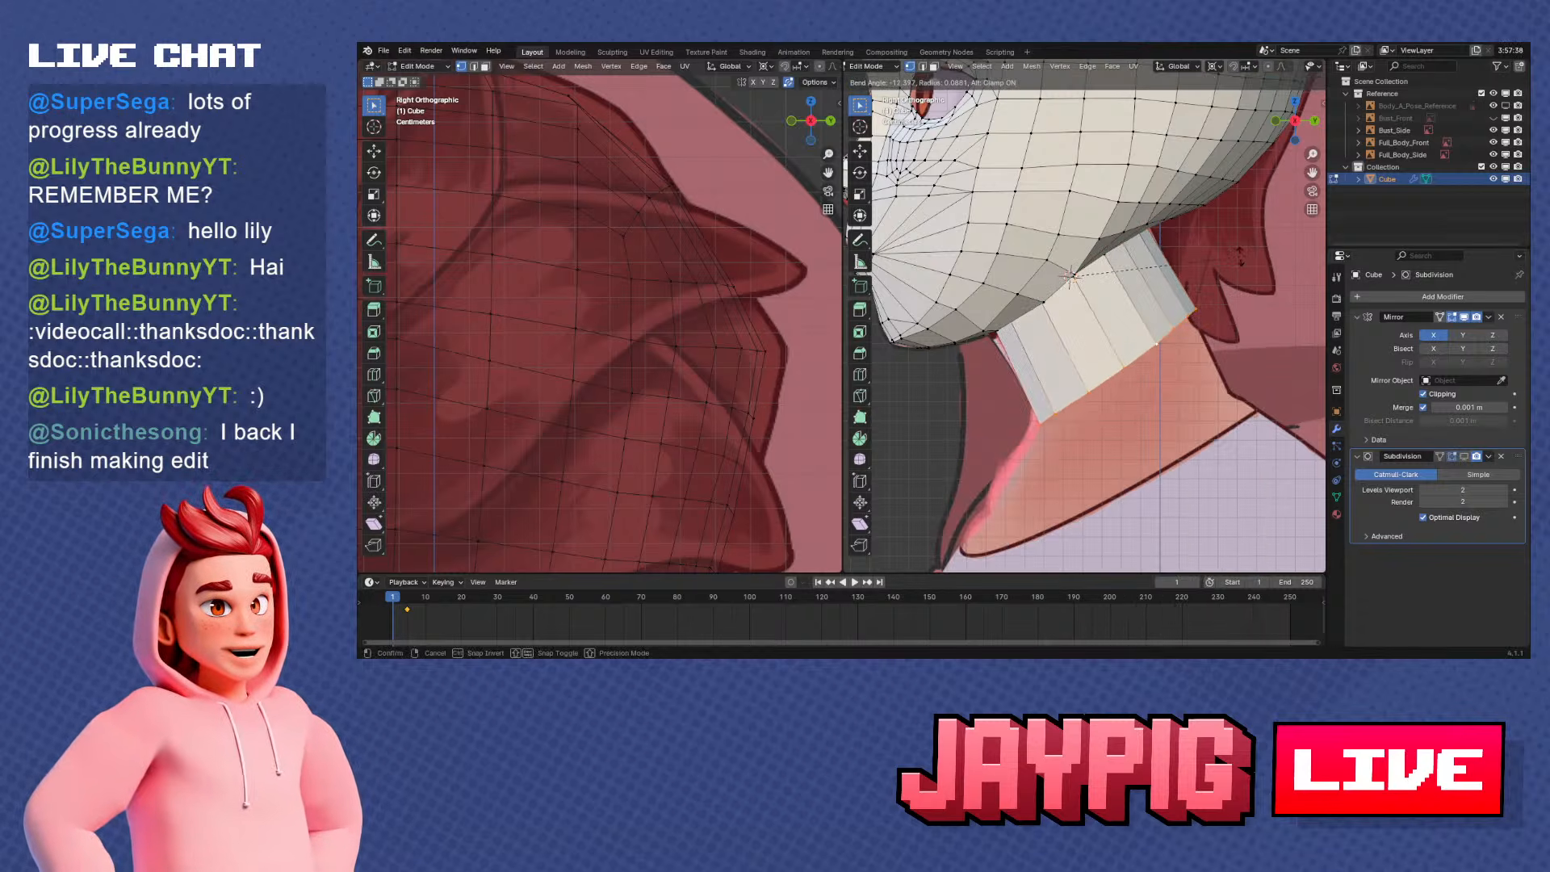
right_click(1226, 335)
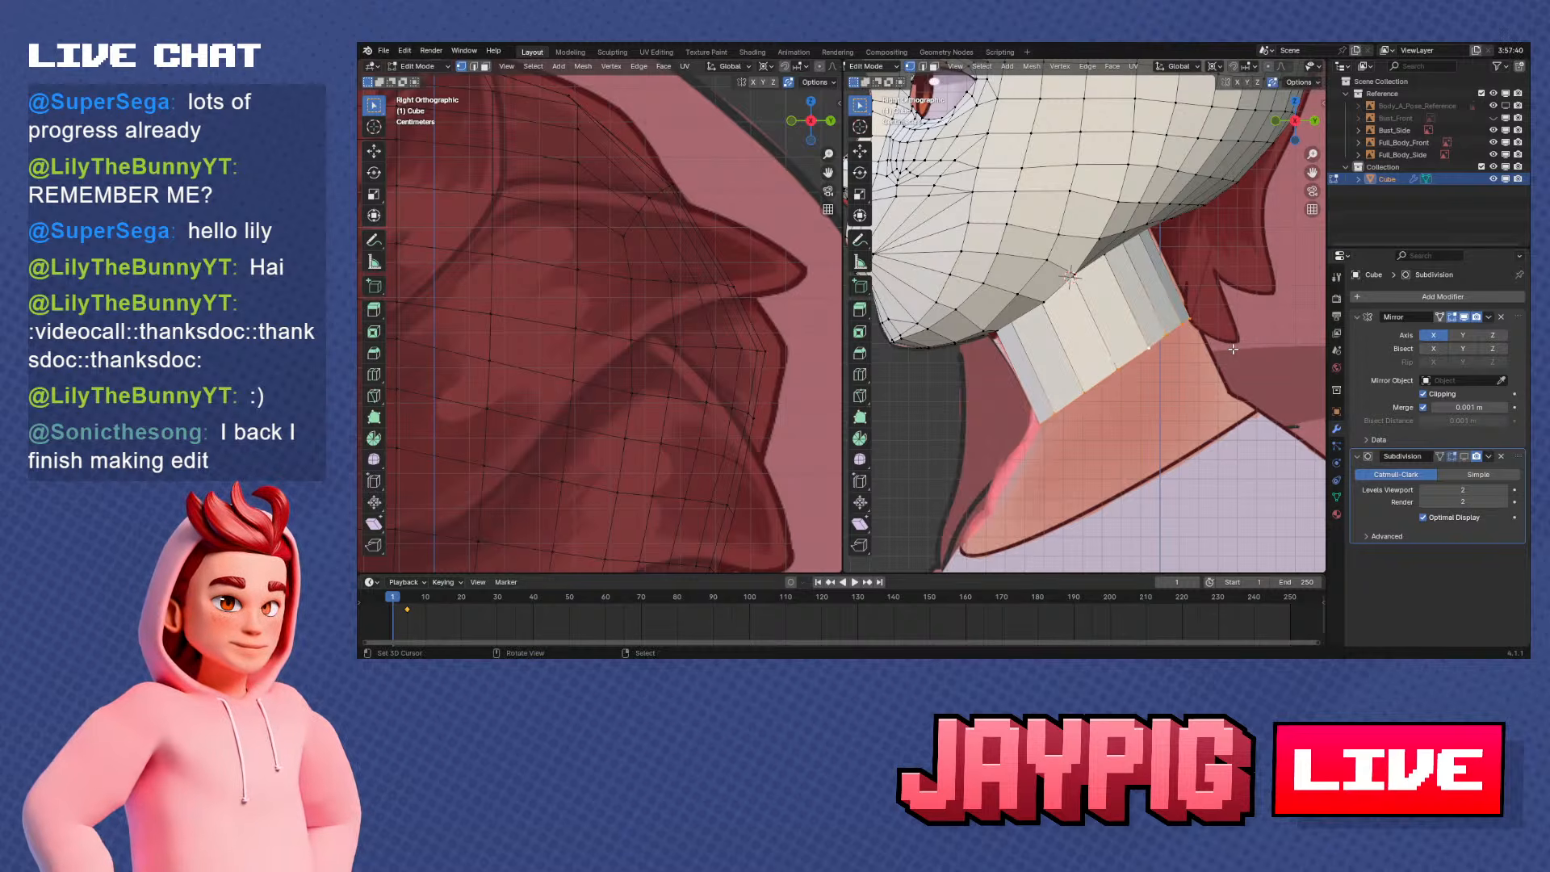
key(r)
click(1234, 305)
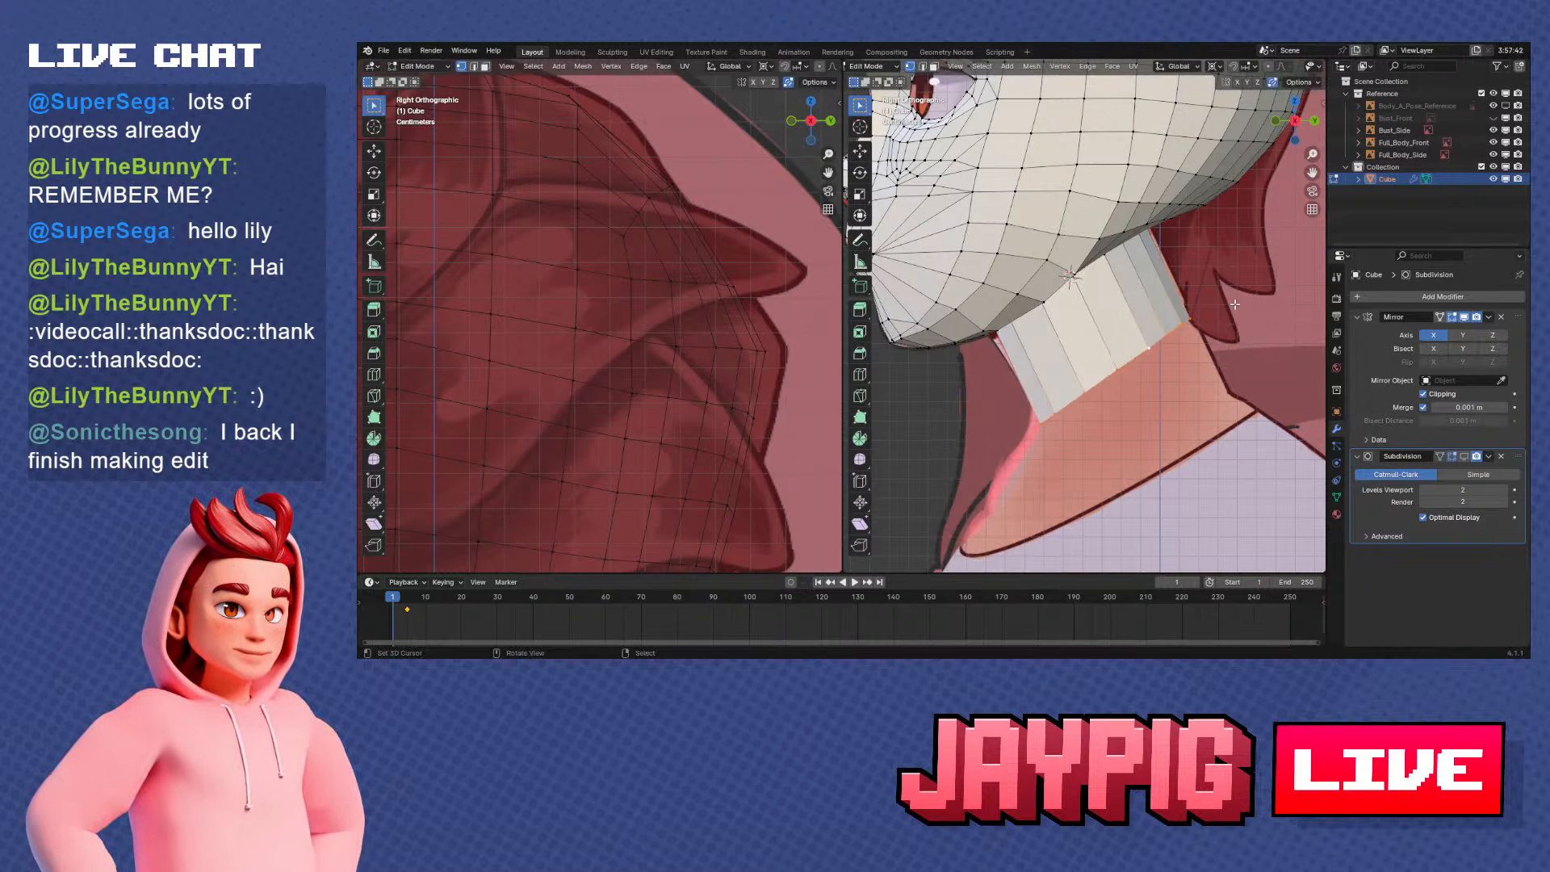
Set the transform pivot to Median Point, then rotate the neck's lower loop 15.2° and move it onto the reference outline
click(1212, 66)
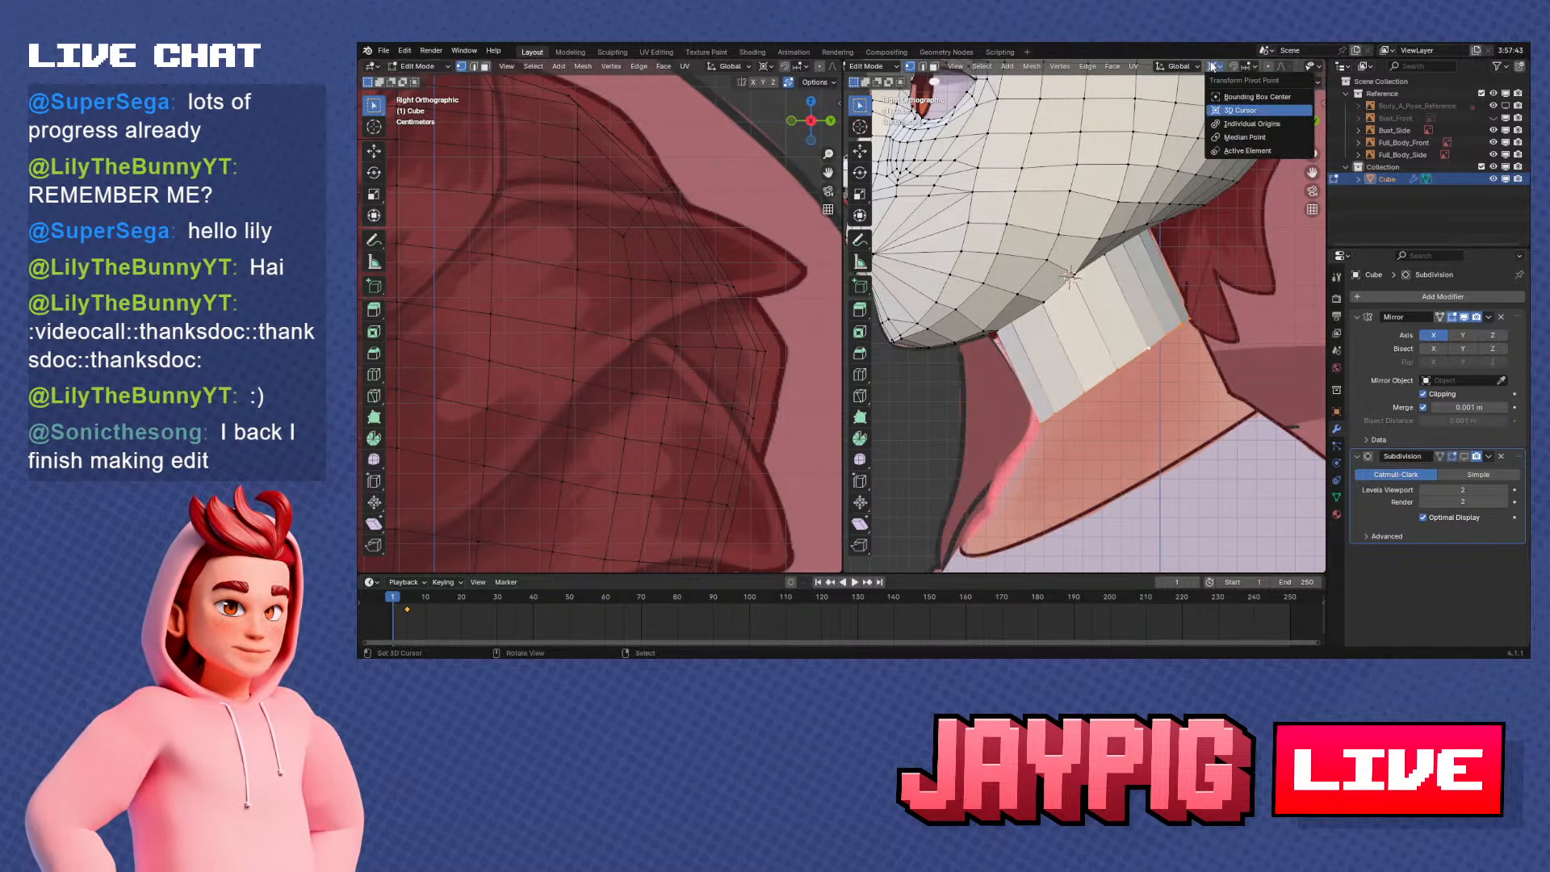
click(1244, 137)
key(r)
click(1249, 353)
key(g)
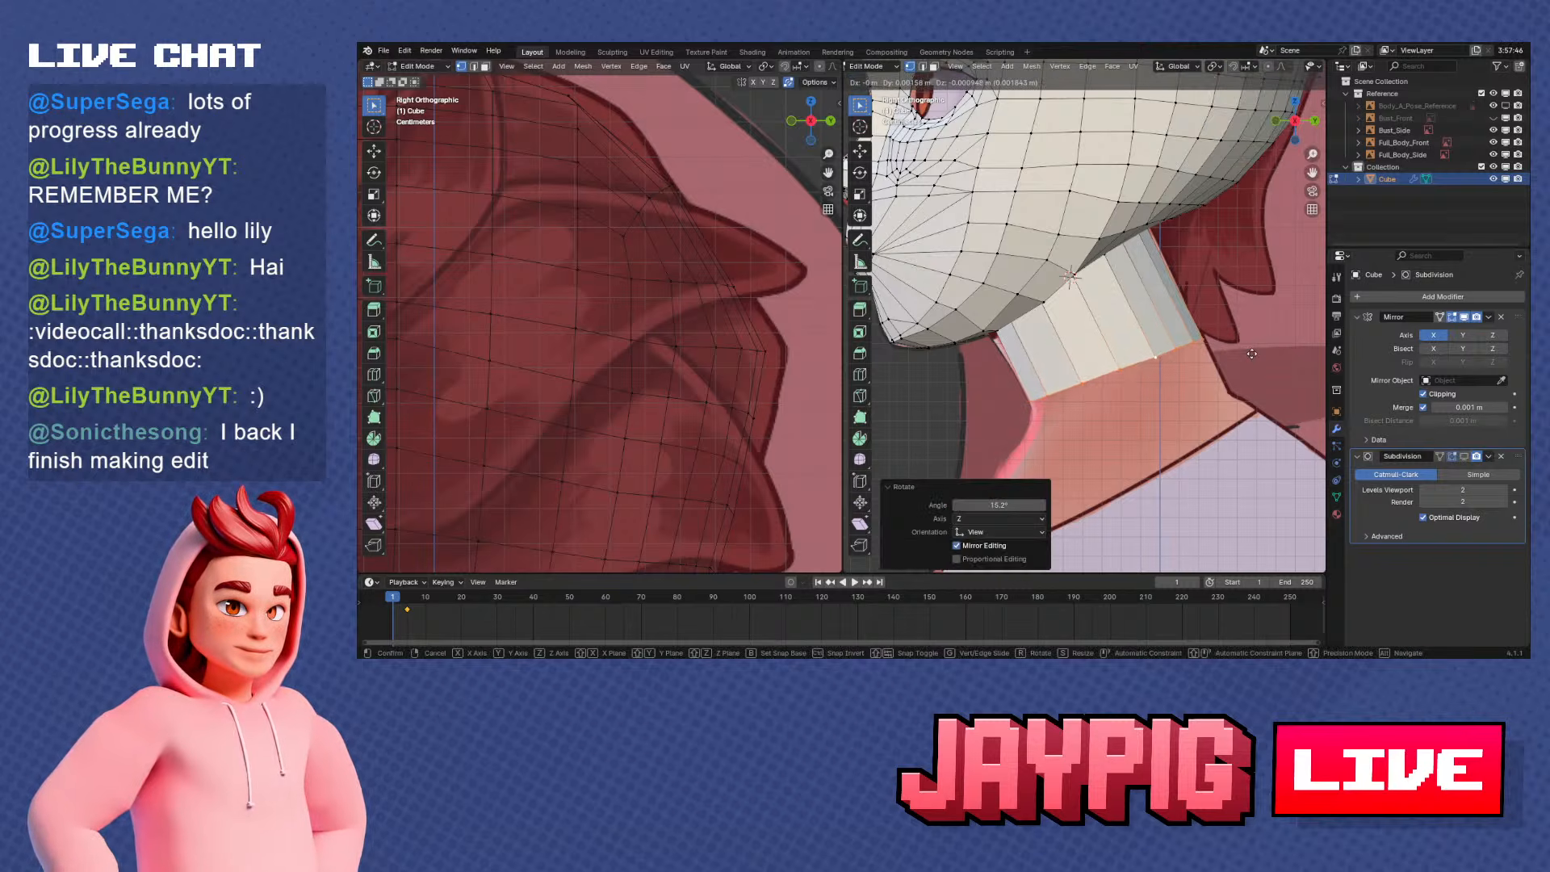
click(1252, 356)
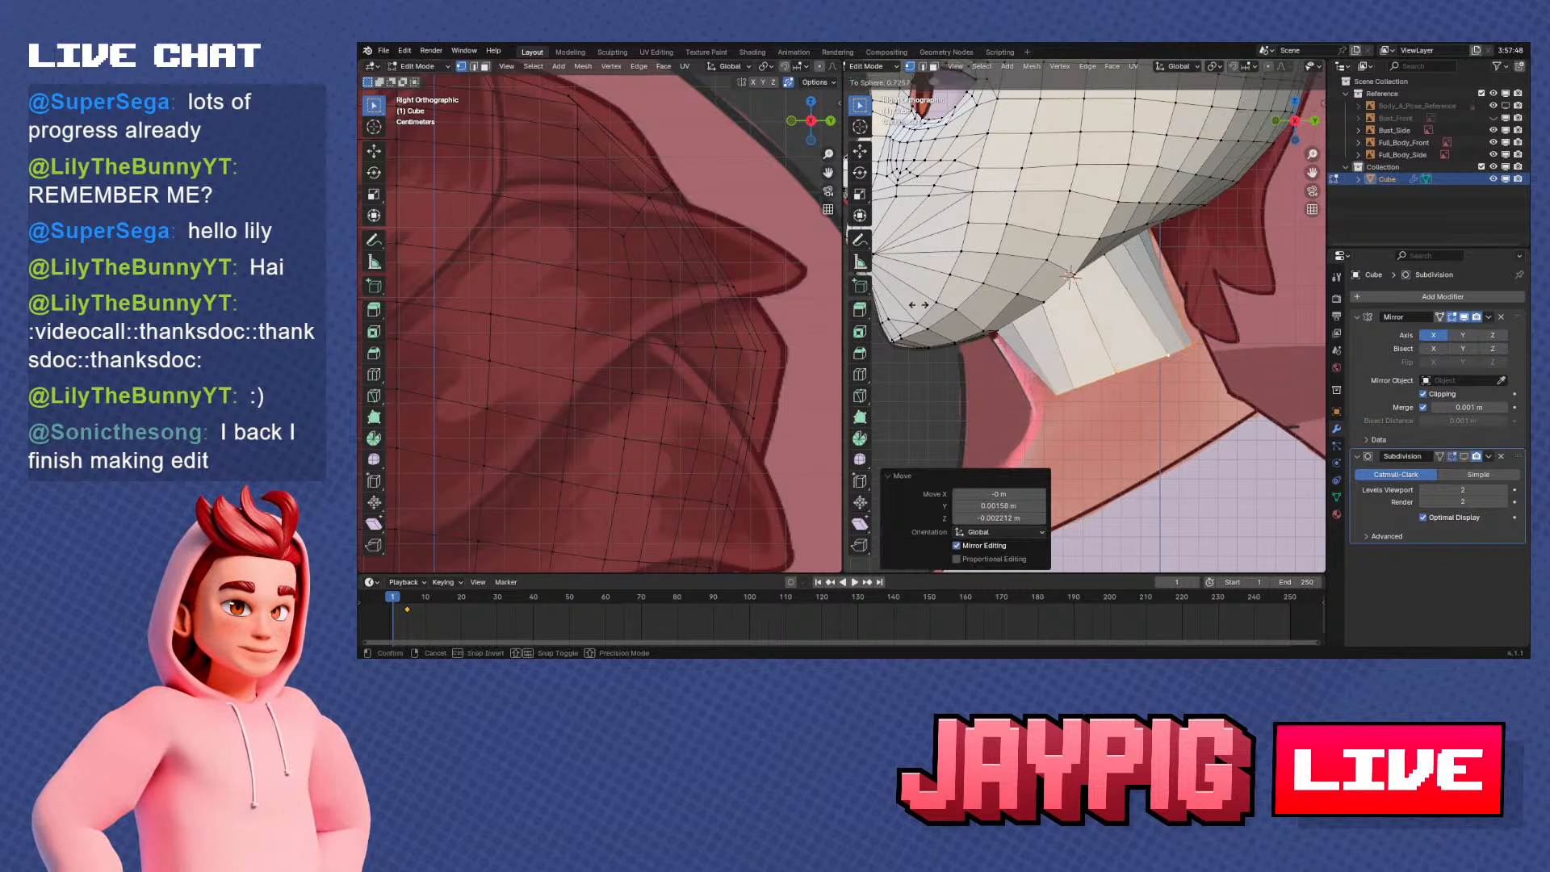
middle_drag(1251, 356, 1146, 356)
Extrude a second neck segment towards the collar, rotating its lower loop 14.2° and scaling it up about 1.19 times
key(KP_3)
scroll(1130, 377, up, 1)
key(e)
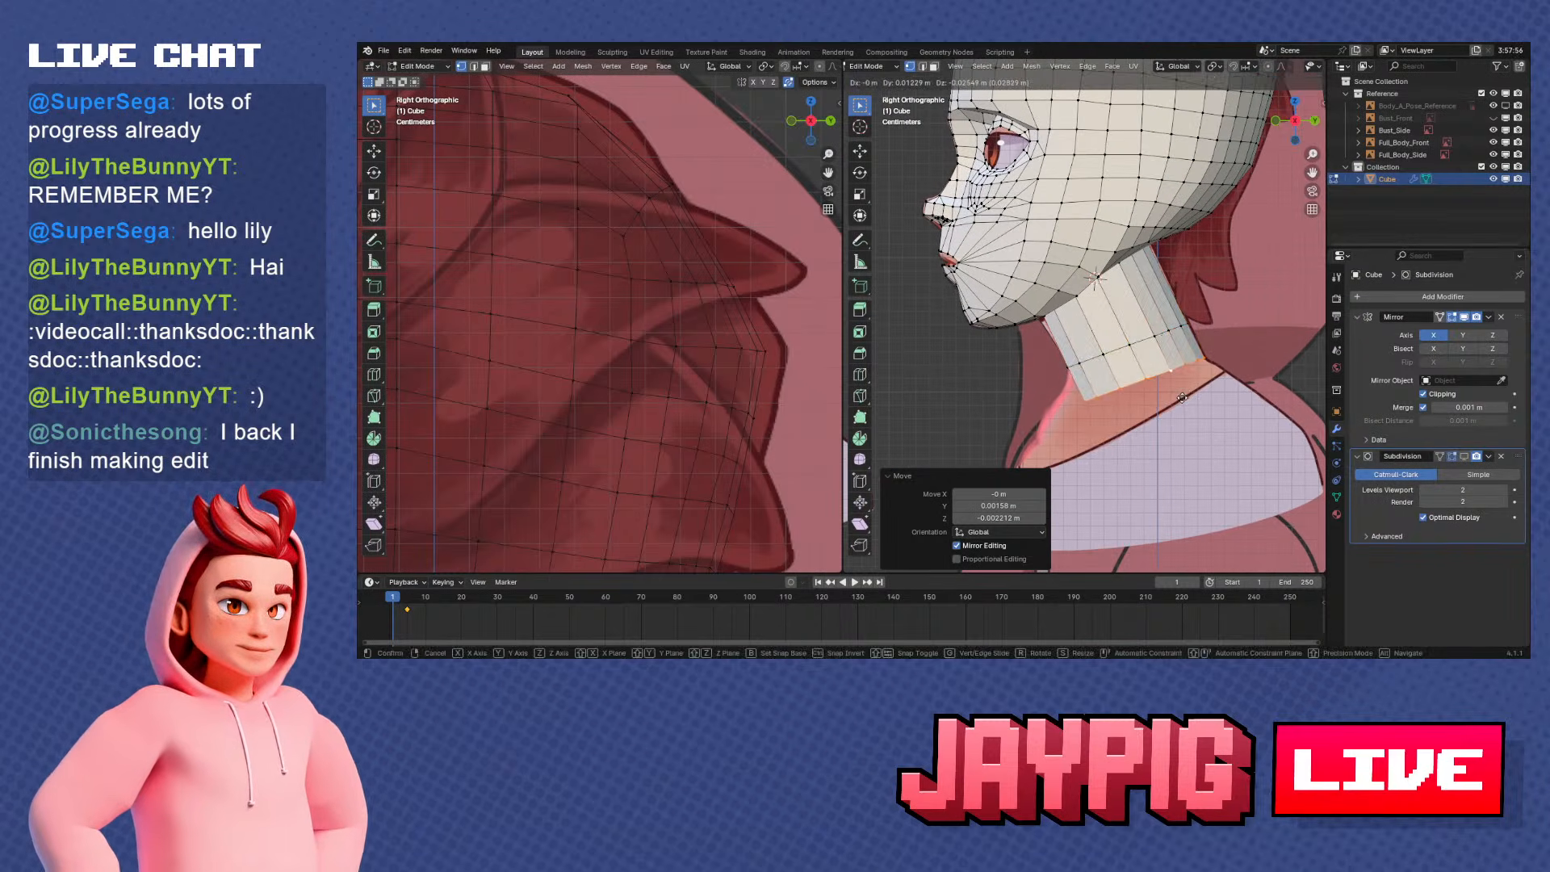
click(1182, 397)
key(r)
click(1197, 407)
key(s)
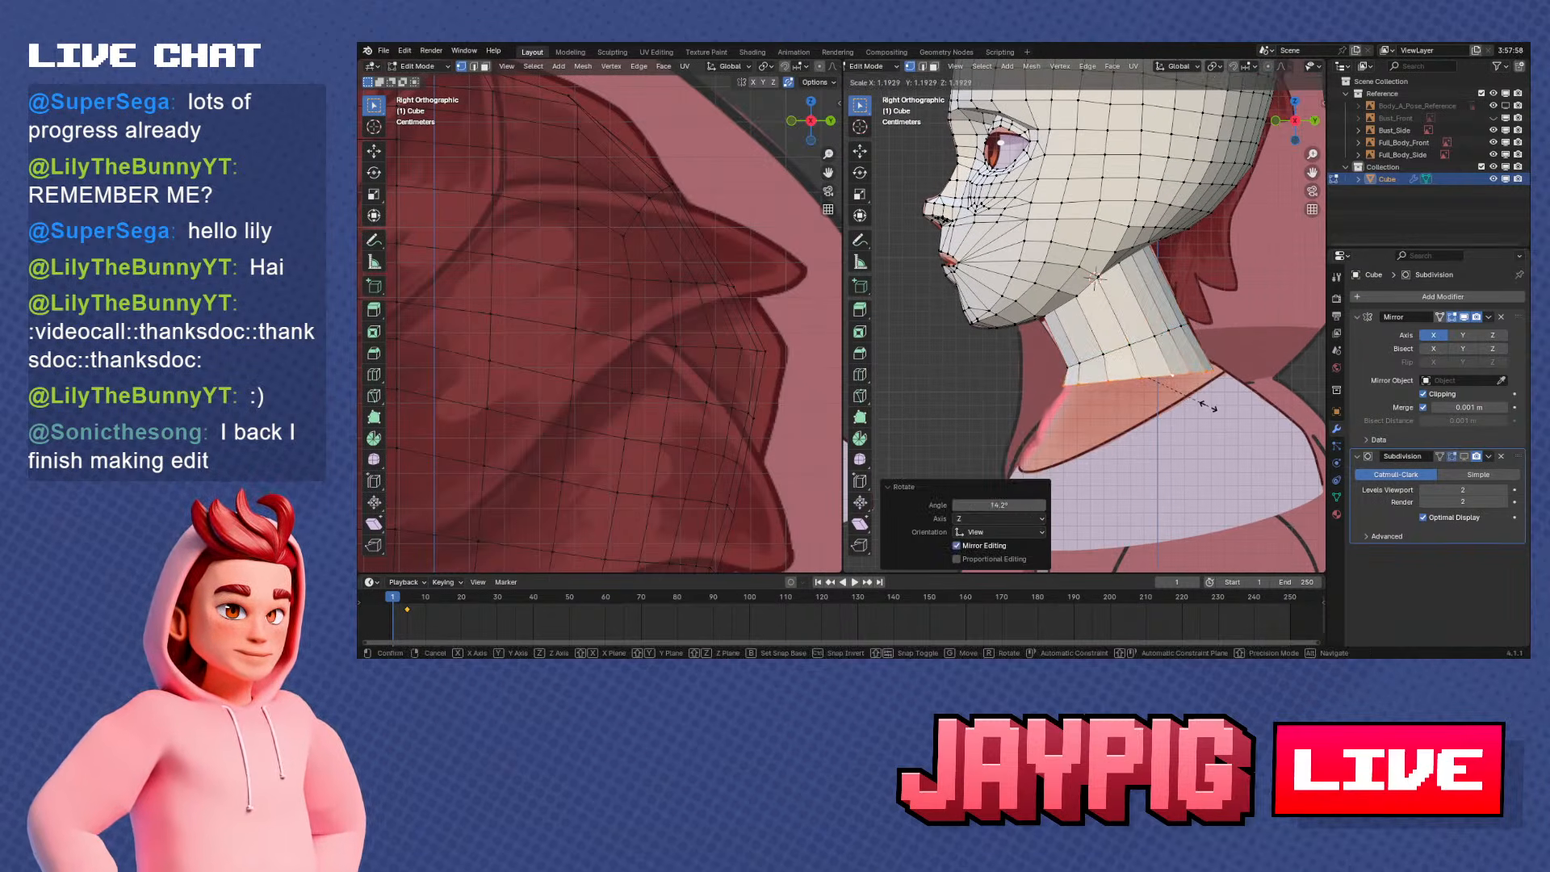
click(1206, 404)
Fit the neck's bottom loop to the reference width by moving and scaling it slightly and rotating it -4.32°
key(g)
click(1206, 398)
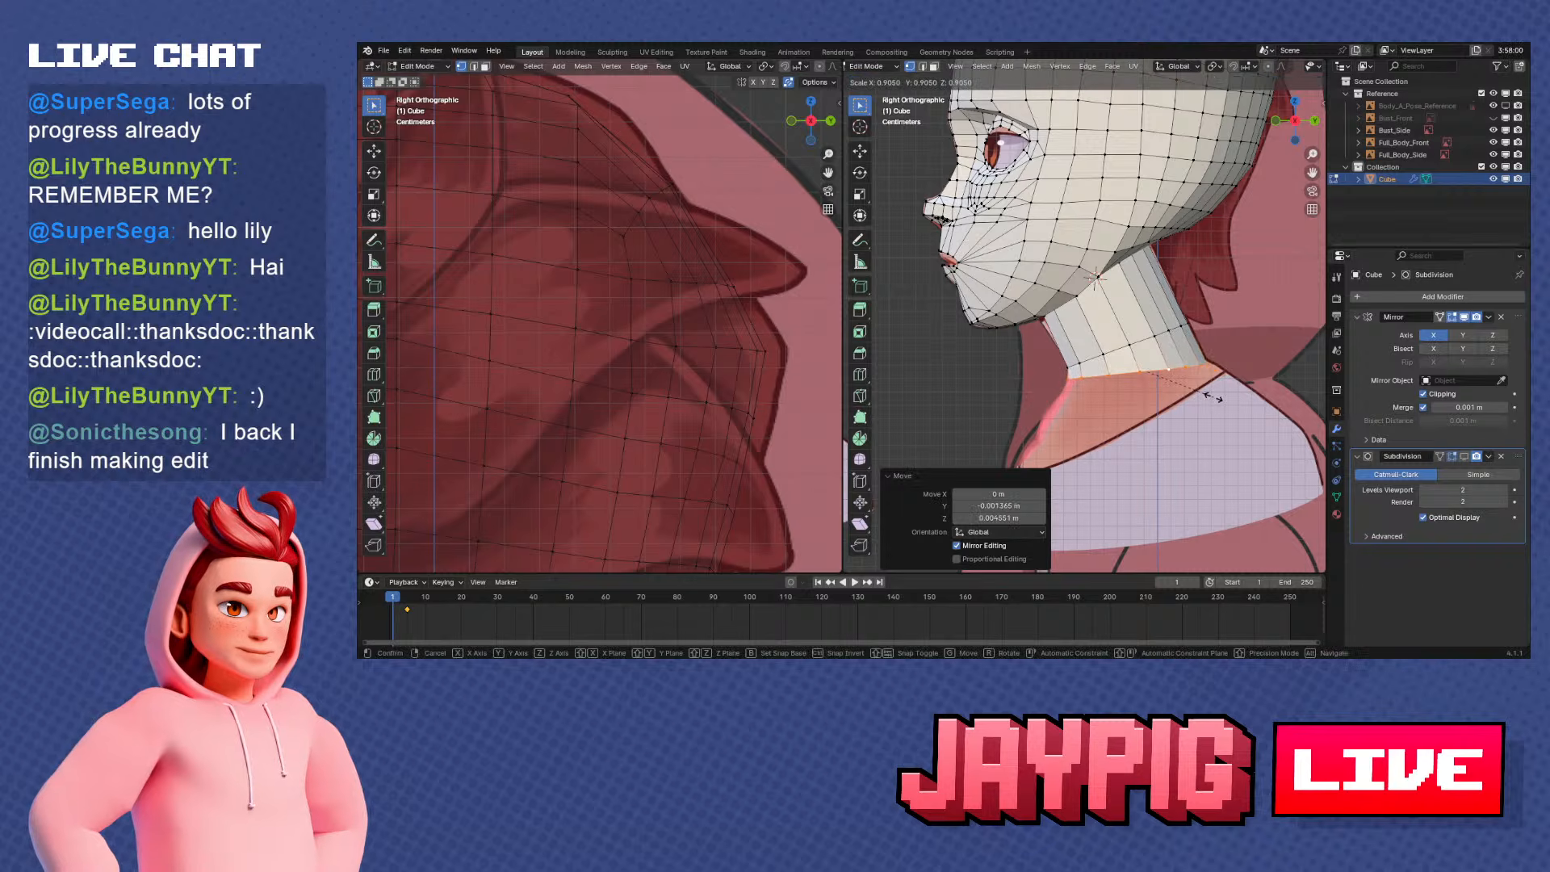
click(1212, 398)
key(r)
click(1217, 393)
key(g)
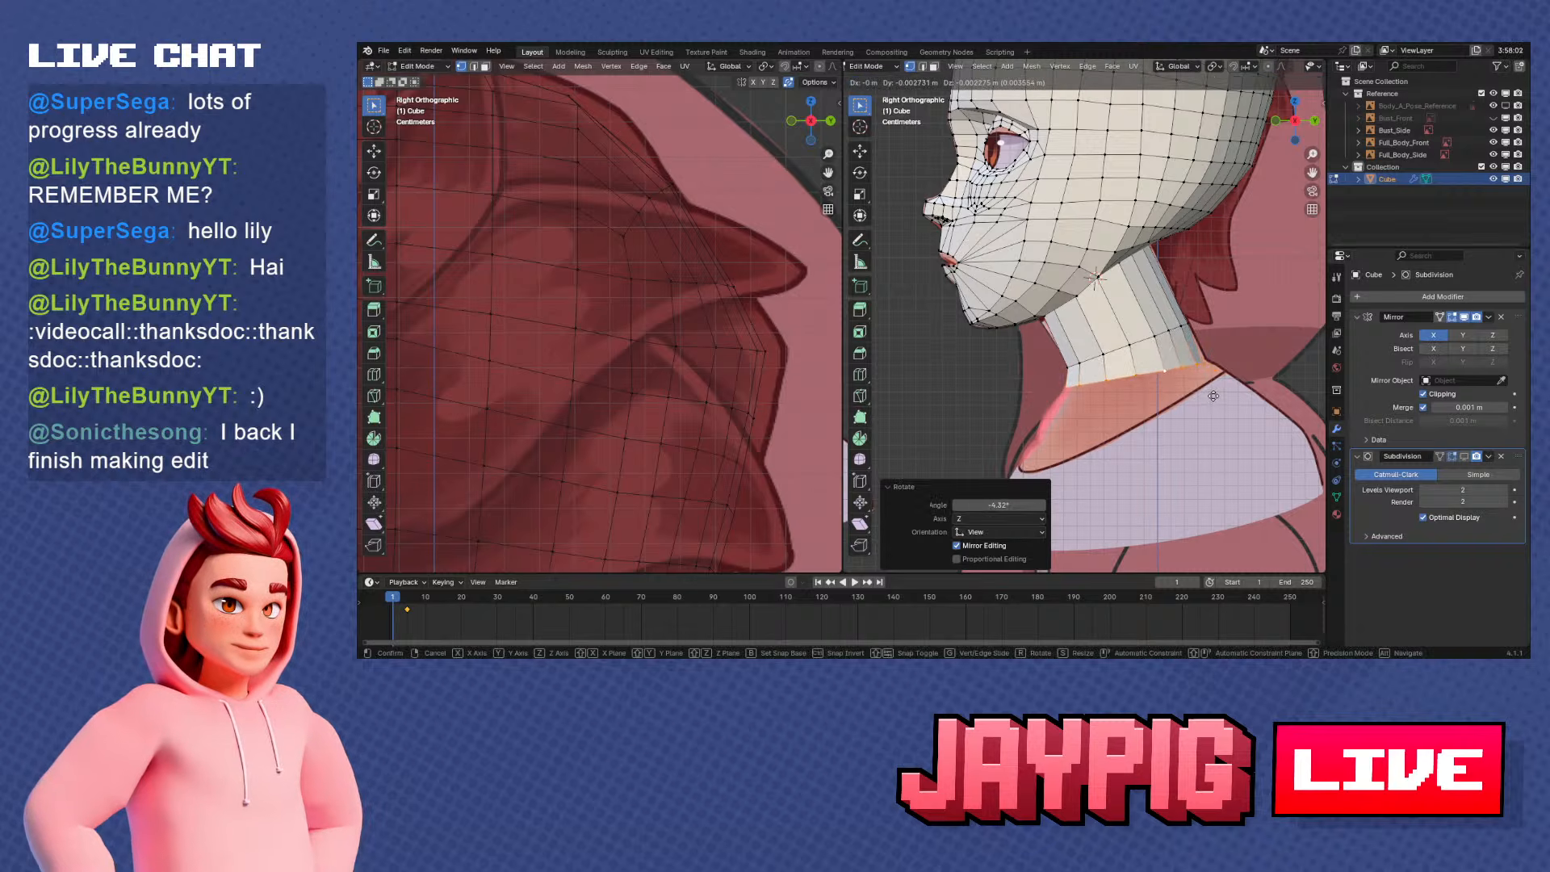
click(1212, 395)
Slide the vertex near the back of the neck's bottom edge along its edge
middle_drag(1198, 397, 1235, 362)
right_click(1197, 364)
key(g)
key(g)
click(1209, 370)
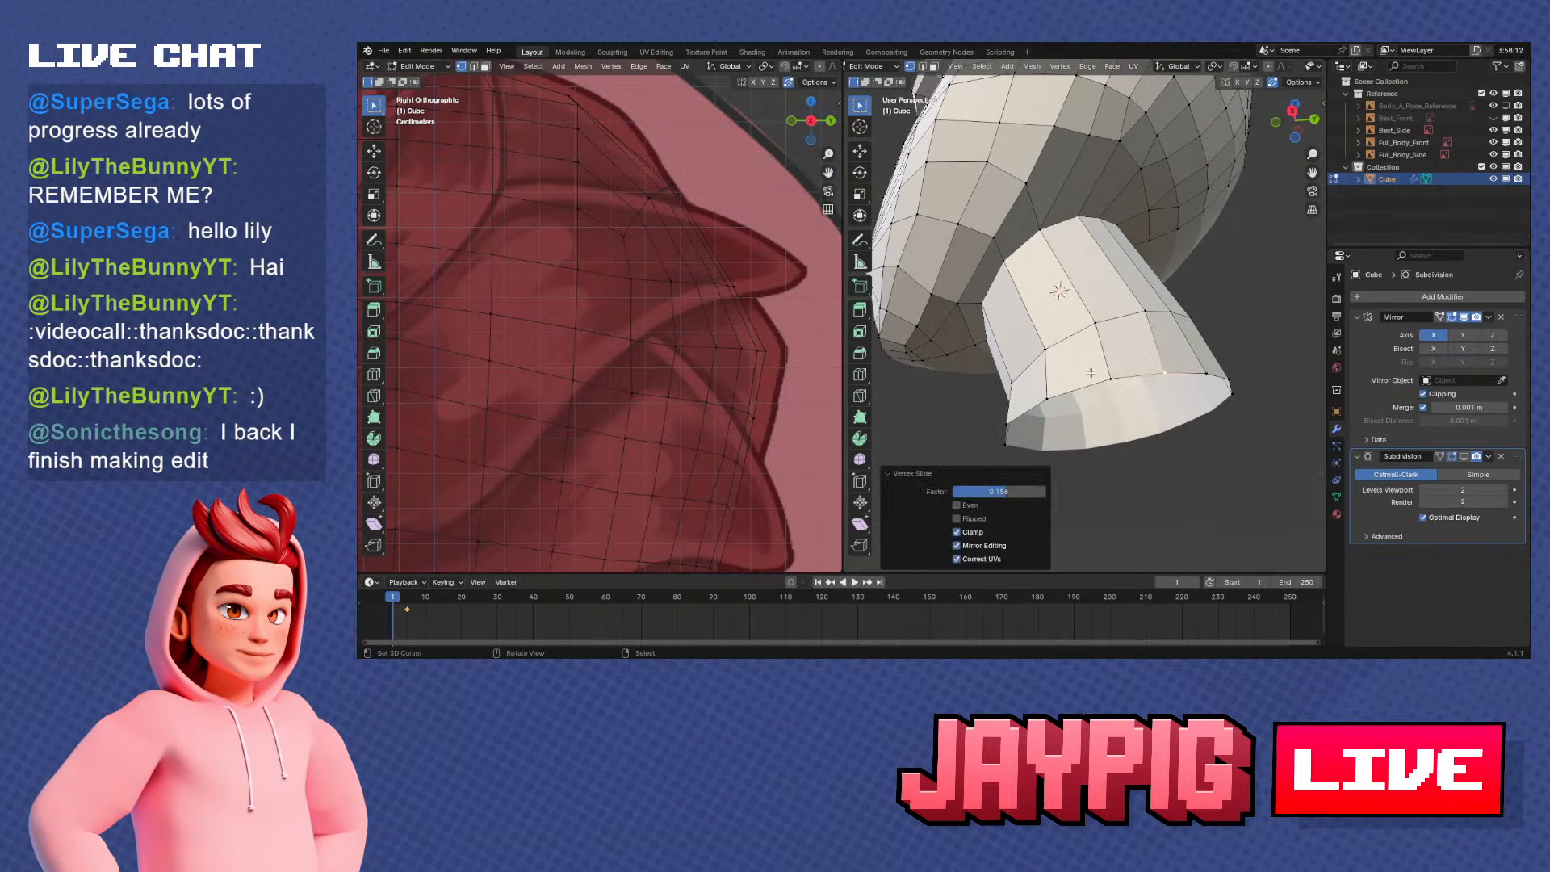
Slide the vertex on the rear part of the neck's bottom rim along its edge in a rotated view
middle_drag(1092, 372, 1052, 413)
right_click(1120, 423)
middle_drag(1172, 421, 1133, 421)
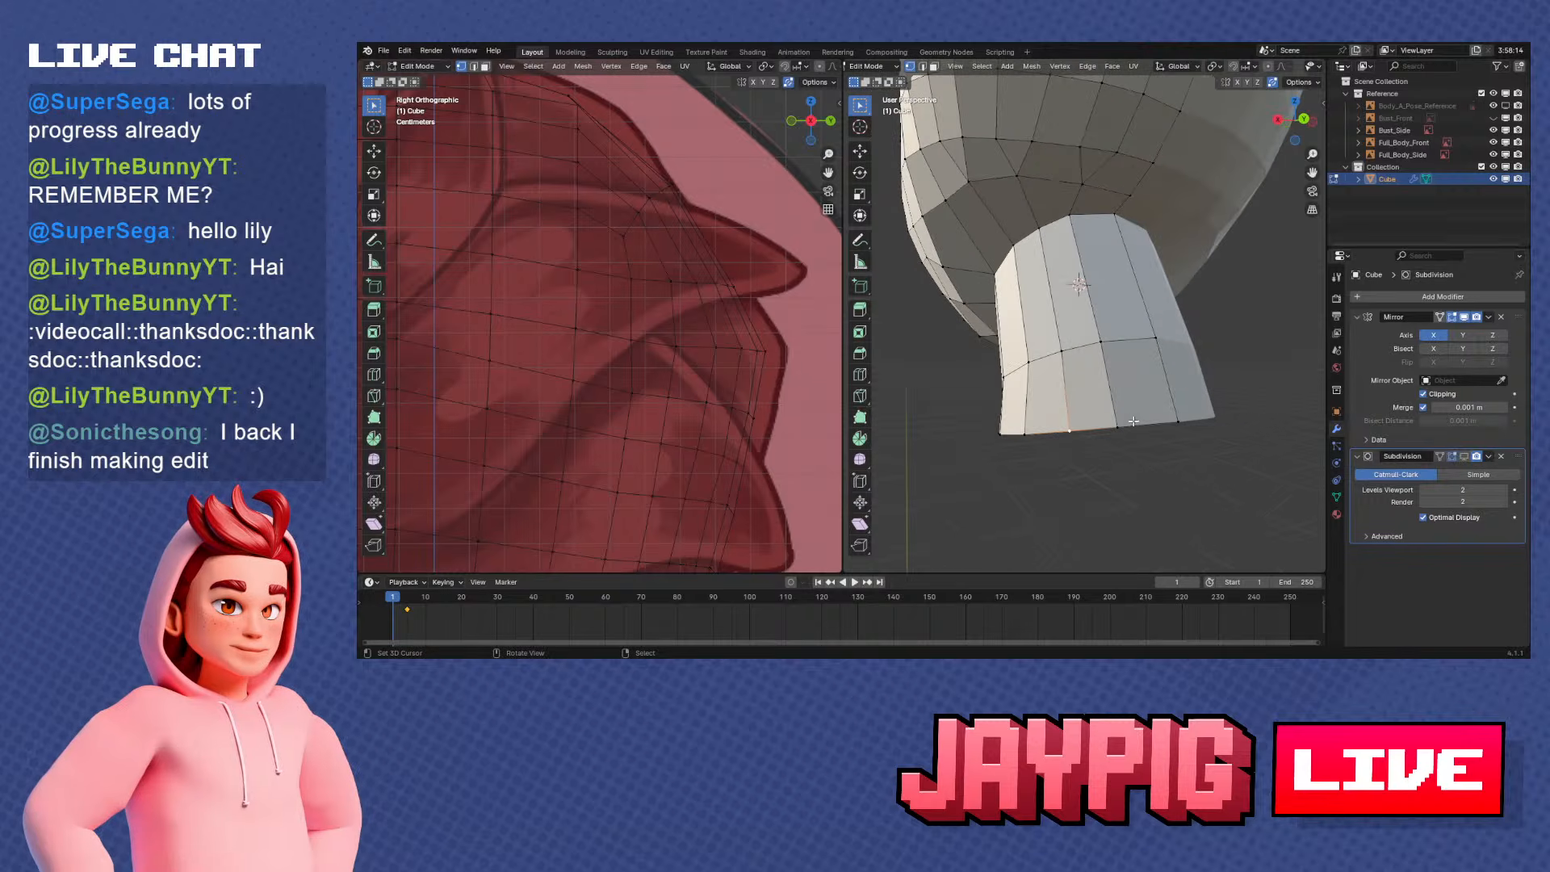
click(1131, 425)
right_click(1071, 429)
key(g)
key(g)
click(1080, 427)
Slide two more vertices of the neck's bottom rim along their edges to even out the ring
middle_drag(1029, 425, 1084, 300)
right_click(1104, 412)
key(g)
key(g)
click(1107, 408)
right_click(1078, 435)
key(g)
key(g)
click(1138, 417)
Examine the extended neck against the reference in Object Mode and from the side and front
scroll(1147, 404, down, 2)
key(Tab)
scroll(1022, 343, up, 3)
key(Tab)
key(KP_3)
scroll(1083, 300, down, 2)
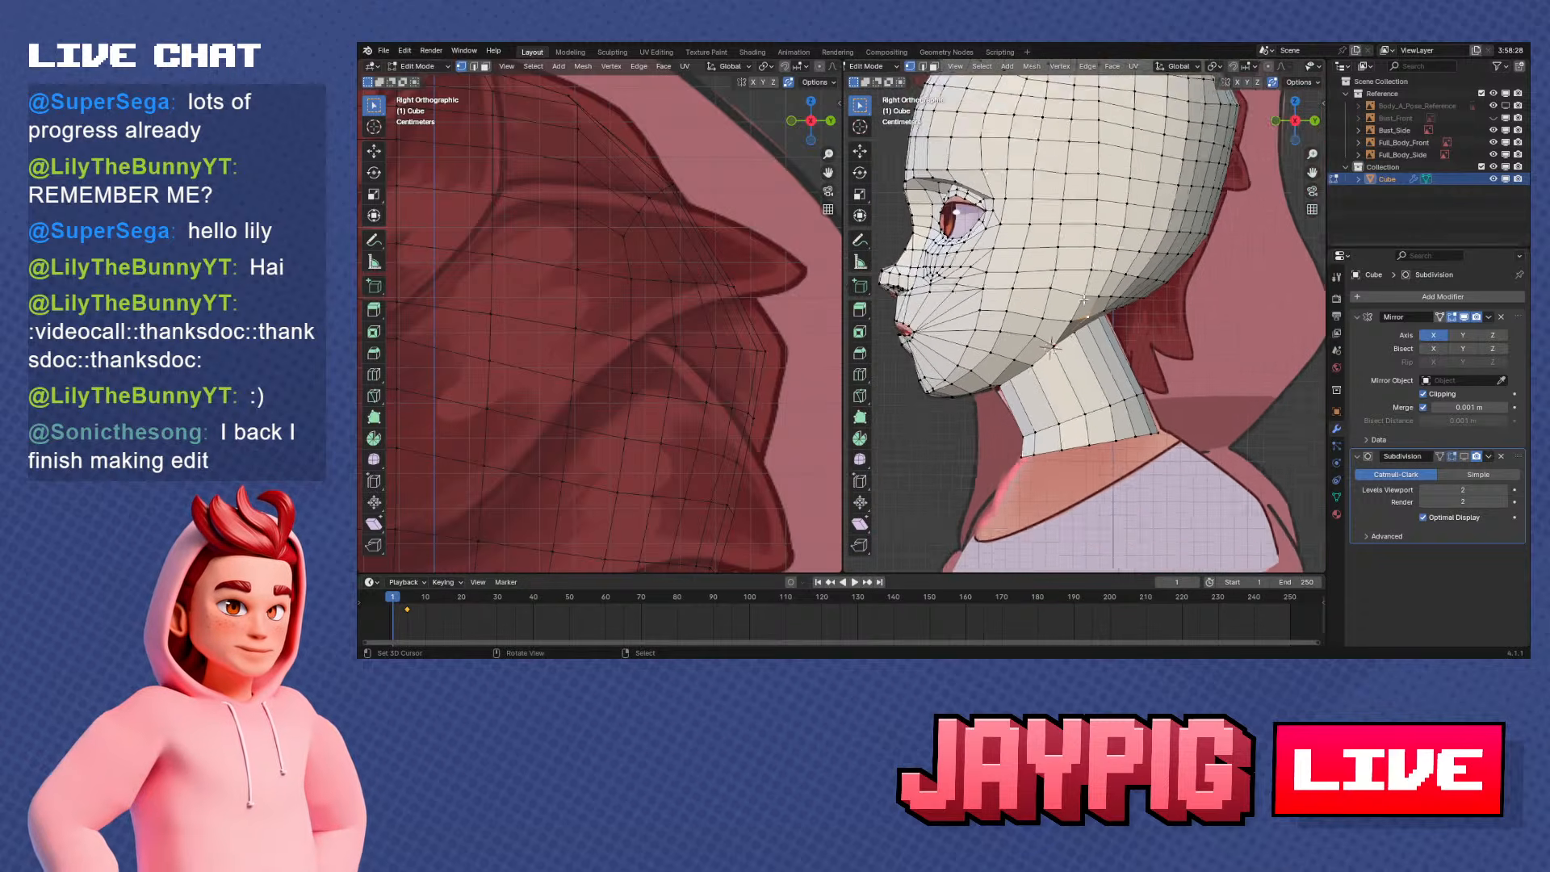
scroll(1084, 299, up, 3)
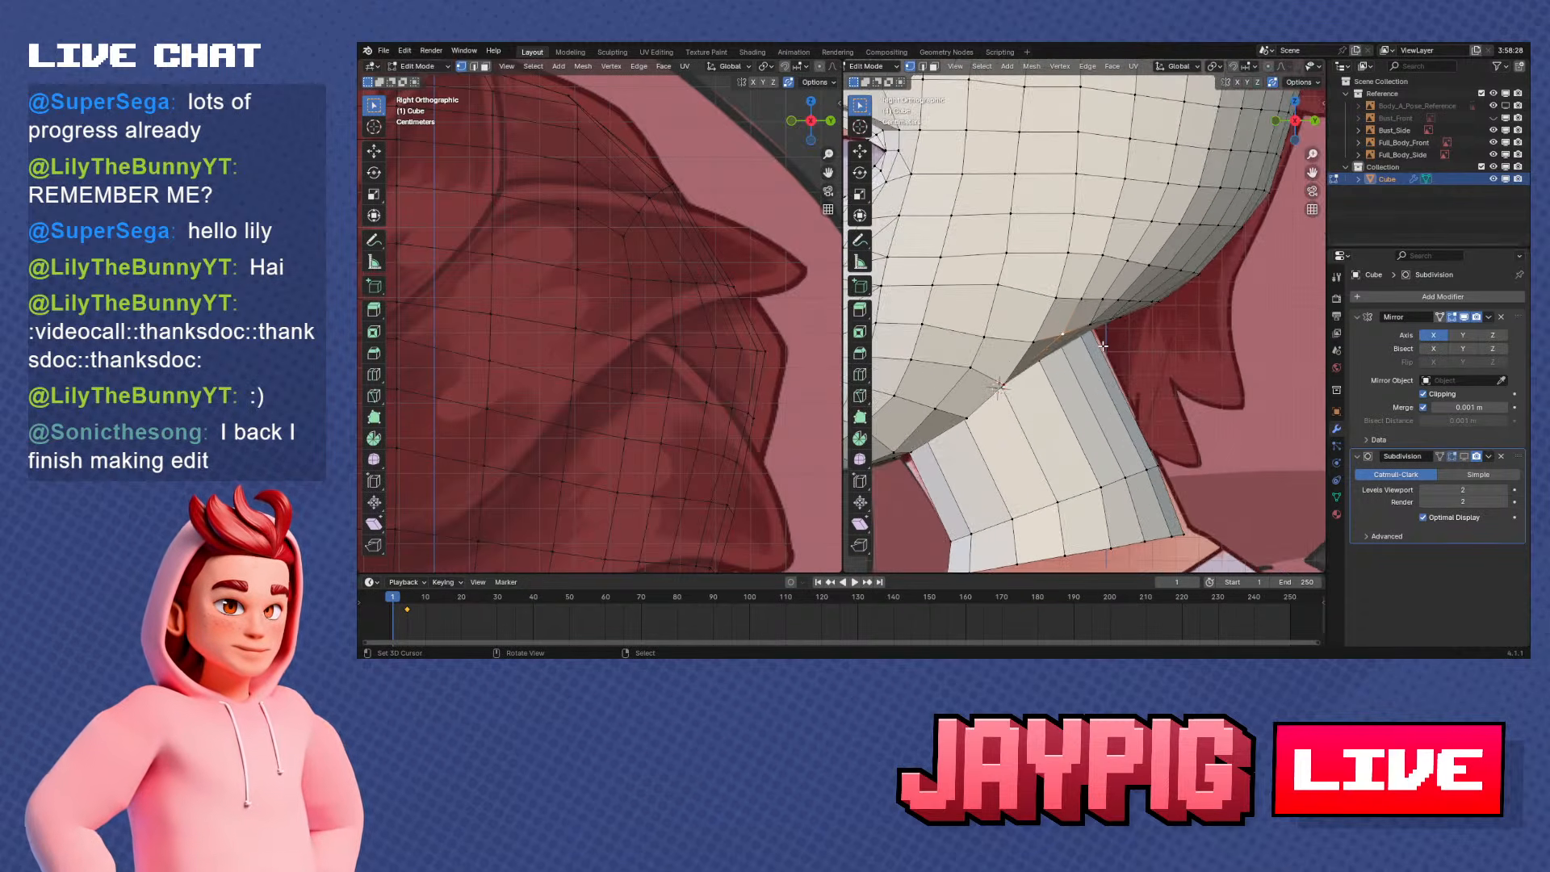
middle_drag(1185, 309, 1155, 334)
key(KP_3)
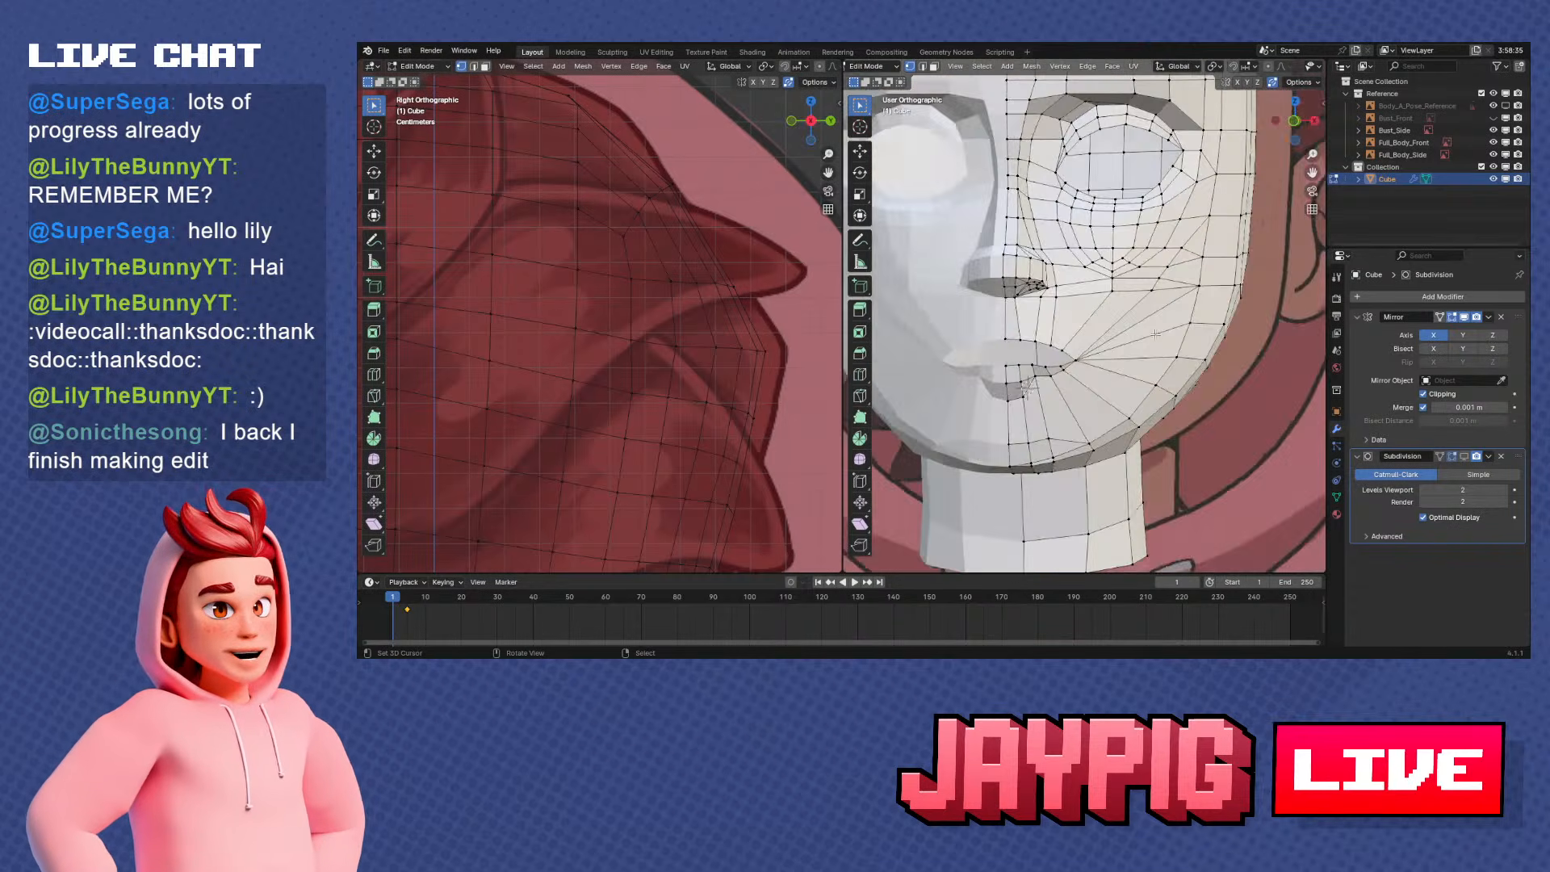
Move the underside vertex above the neck's back edge about 0.0037 m along the Y axis
scroll(1156, 334, up, 2)
key(g)
key(y)
scroll(1172, 339, up, 2)
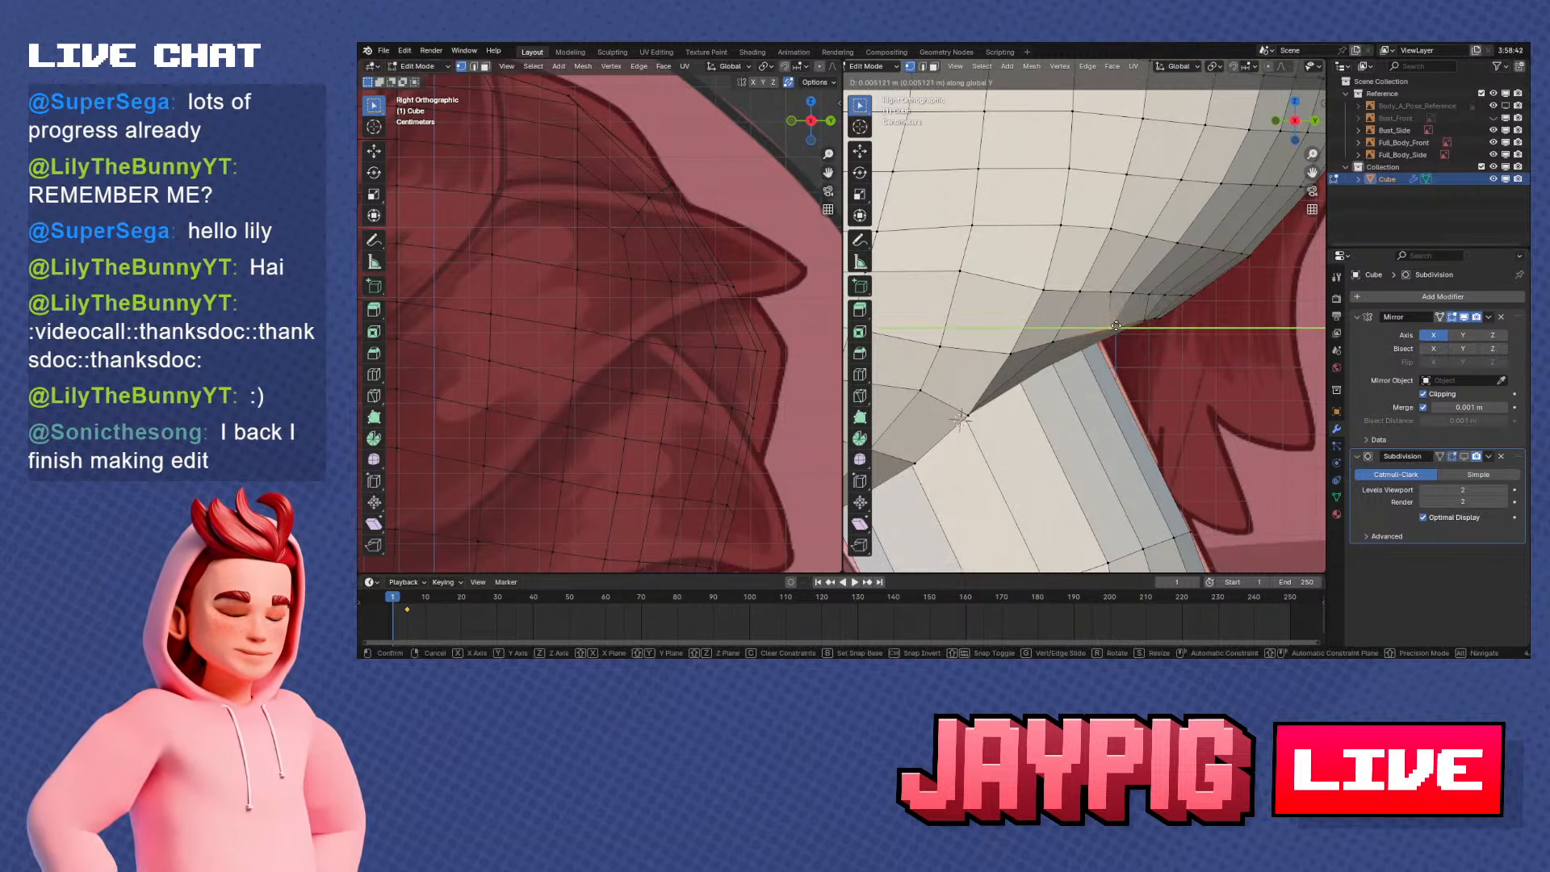
click(1075, 331)
Place the 3D cursor at the front end of the underside edge row above the neck's back and select the row's rear vertices
scroll(1077, 363, down, 1)
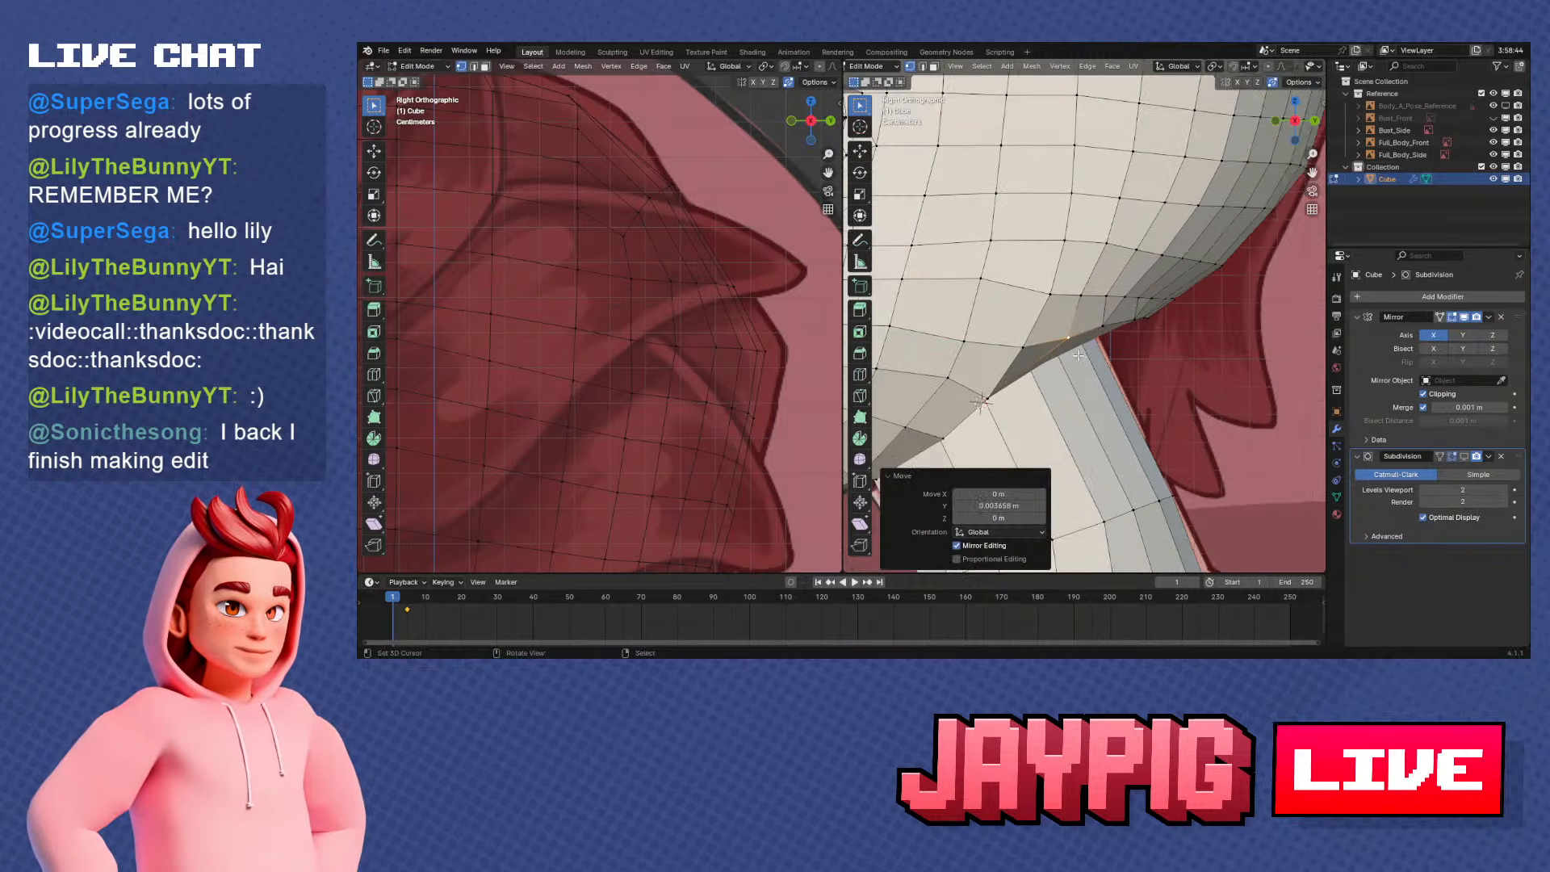
click(1023, 344)
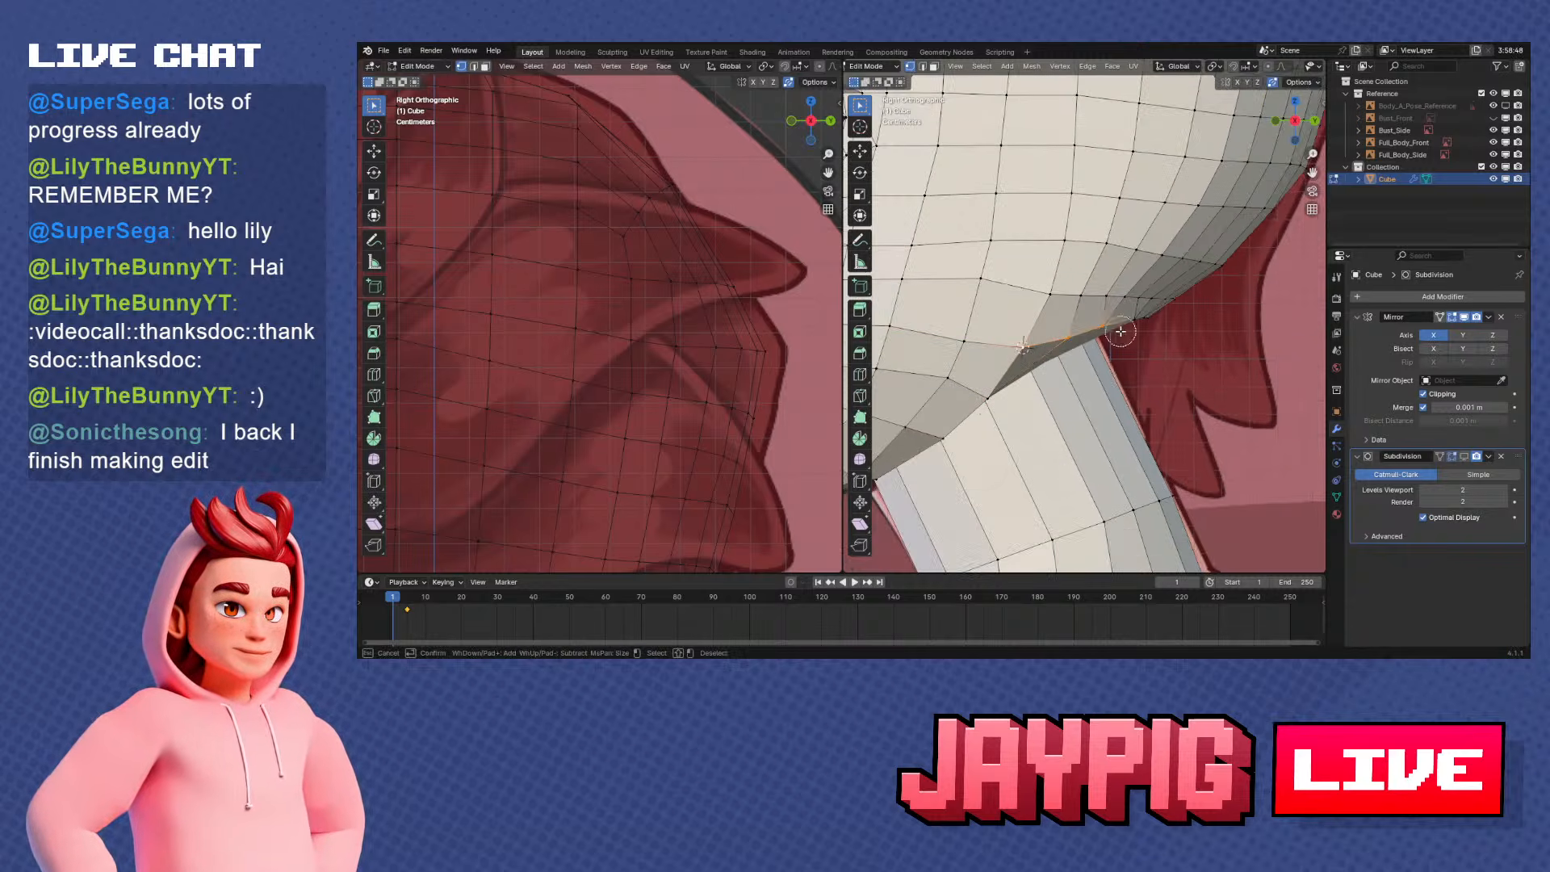
middle_drag(1191, 344, 1122, 329)
scroll(1122, 329, down, 3)
key(KP_1)
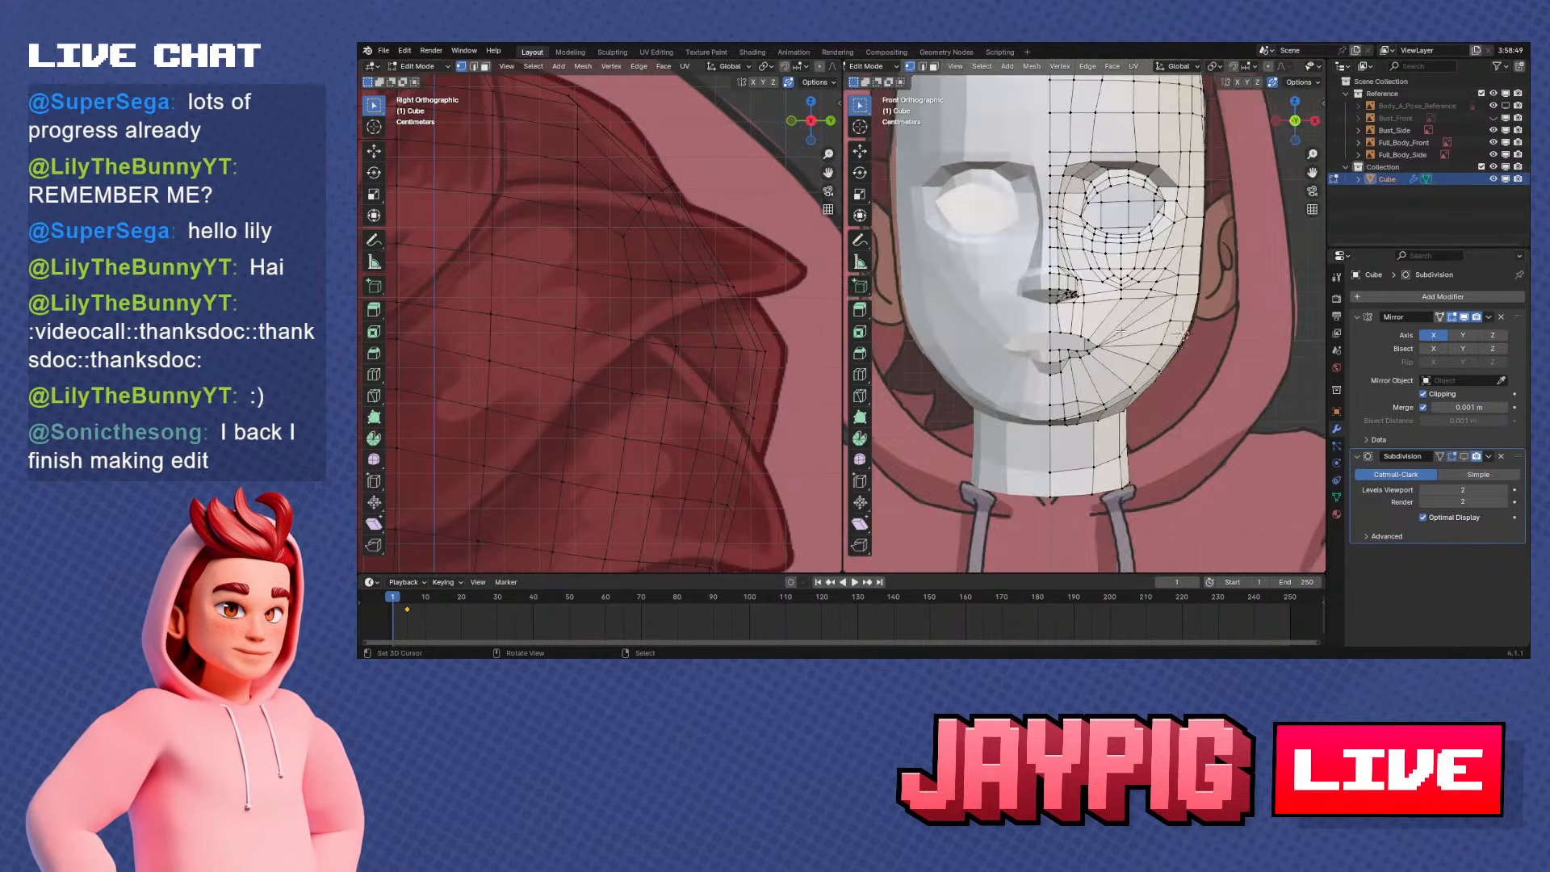
key(KP_3)
scroll(1120, 331, up, 4)
Set the transform pivot to 3D Cursor and flatten the selected underside row by scaling it to 0 along Z
click(1218, 71)
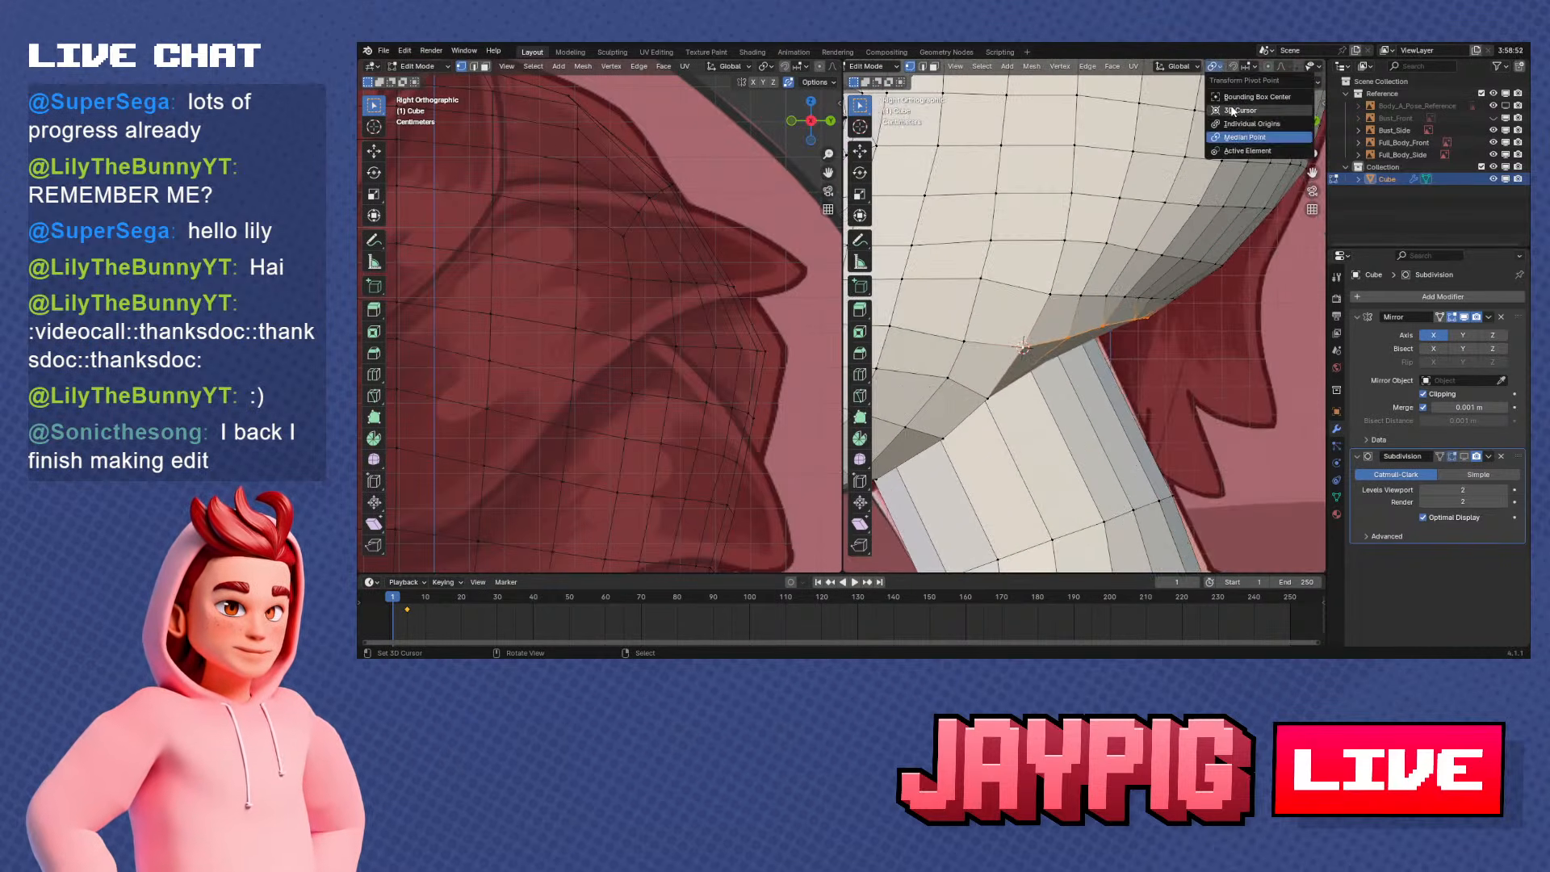
click(1243, 111)
key(s)
key(Return)
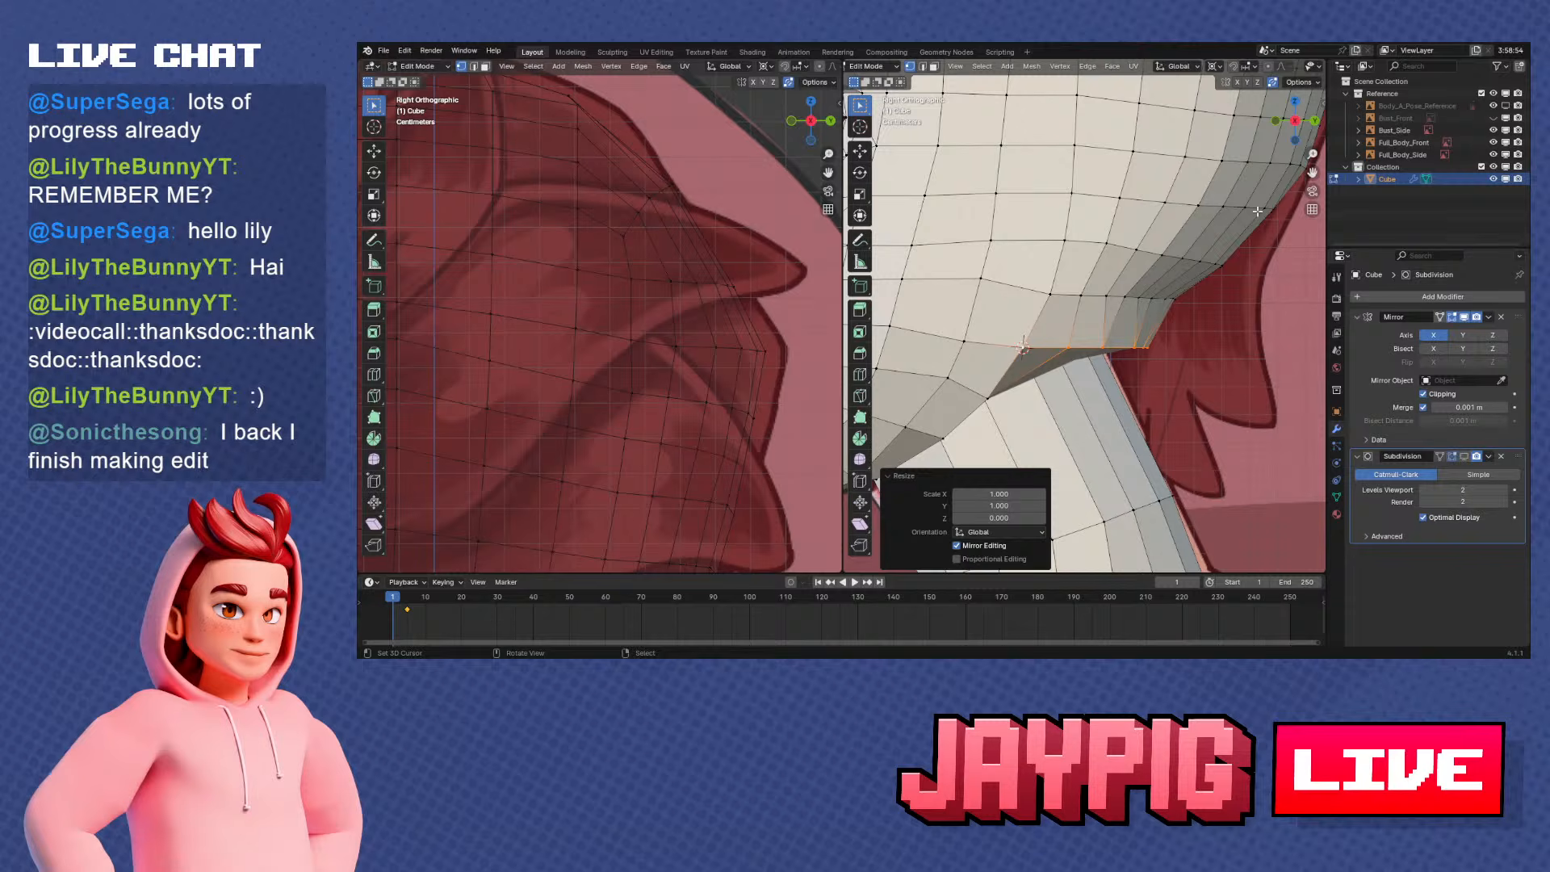
key(g)
key(x)
click(1160, 422)
key(shift+v)
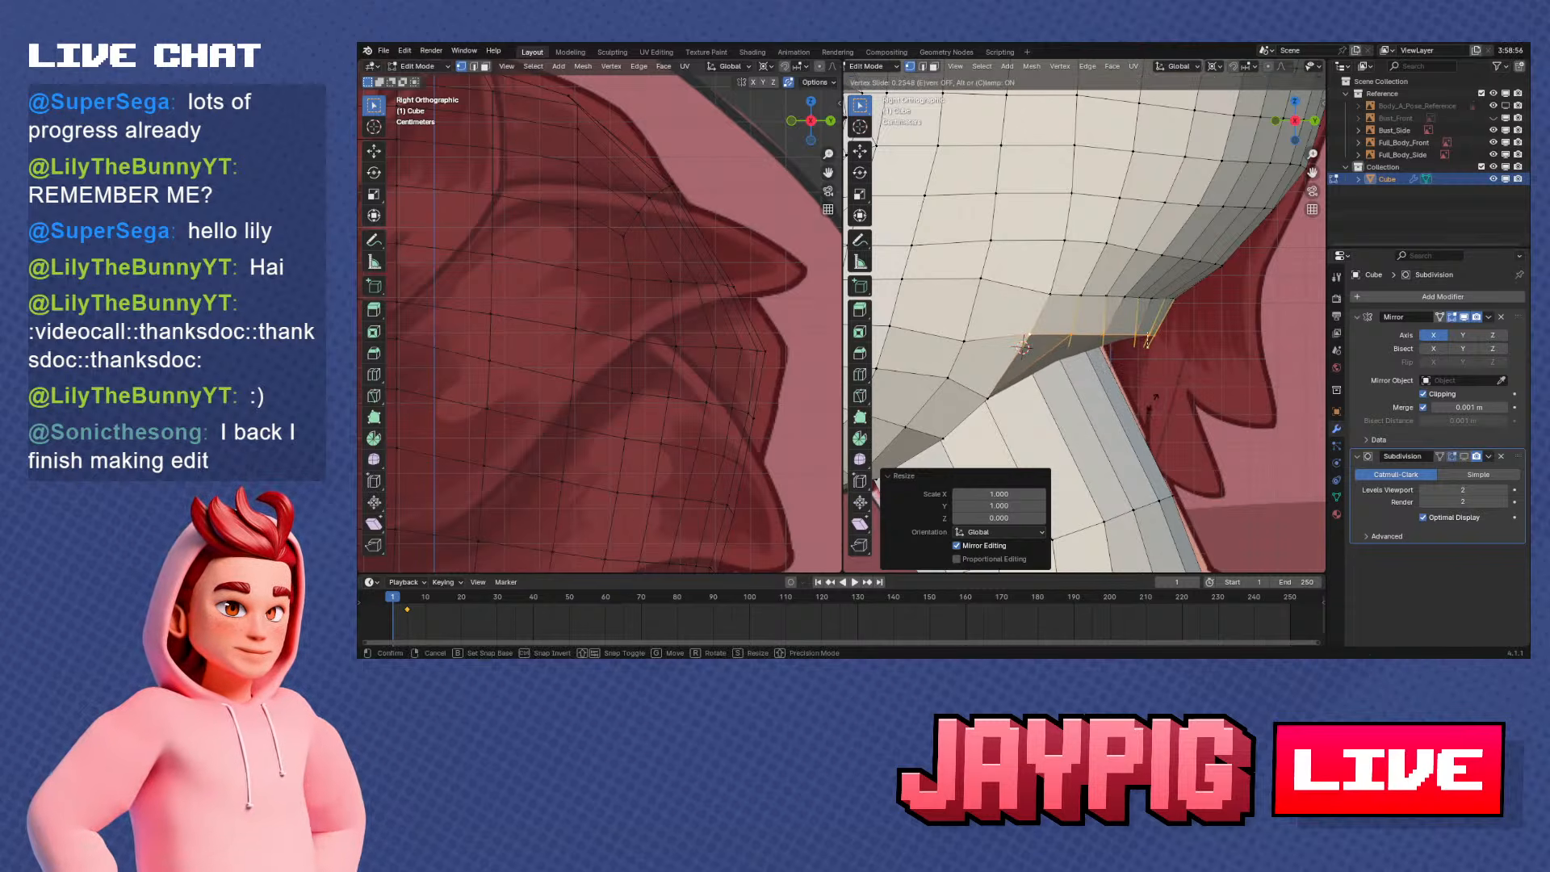
right_click(1160, 397)
key(r)
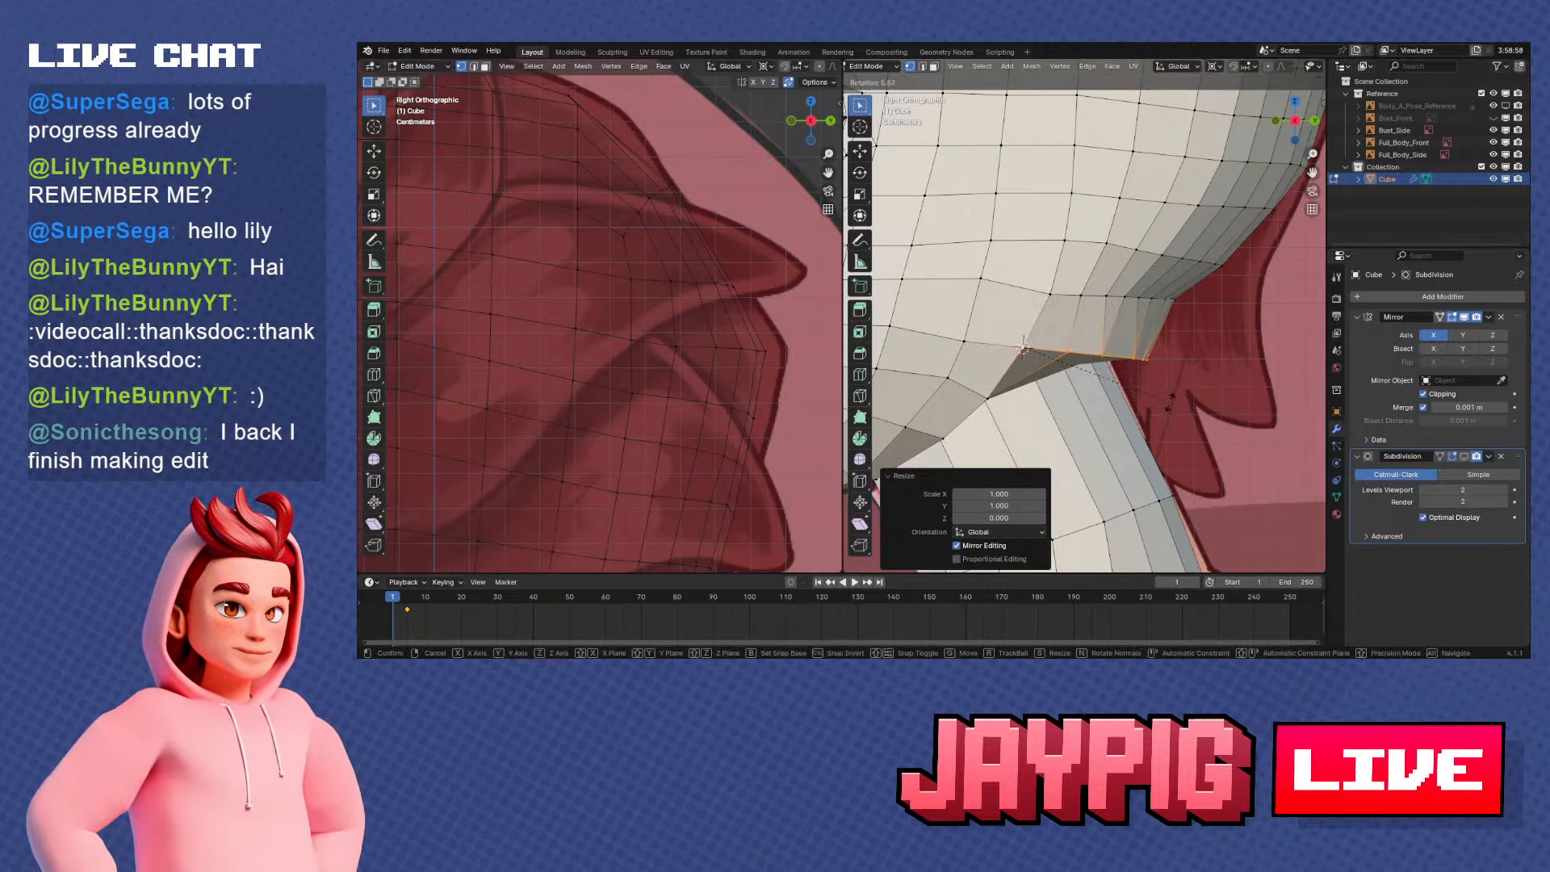
right_click(1170, 398)
key(s)
key(y)
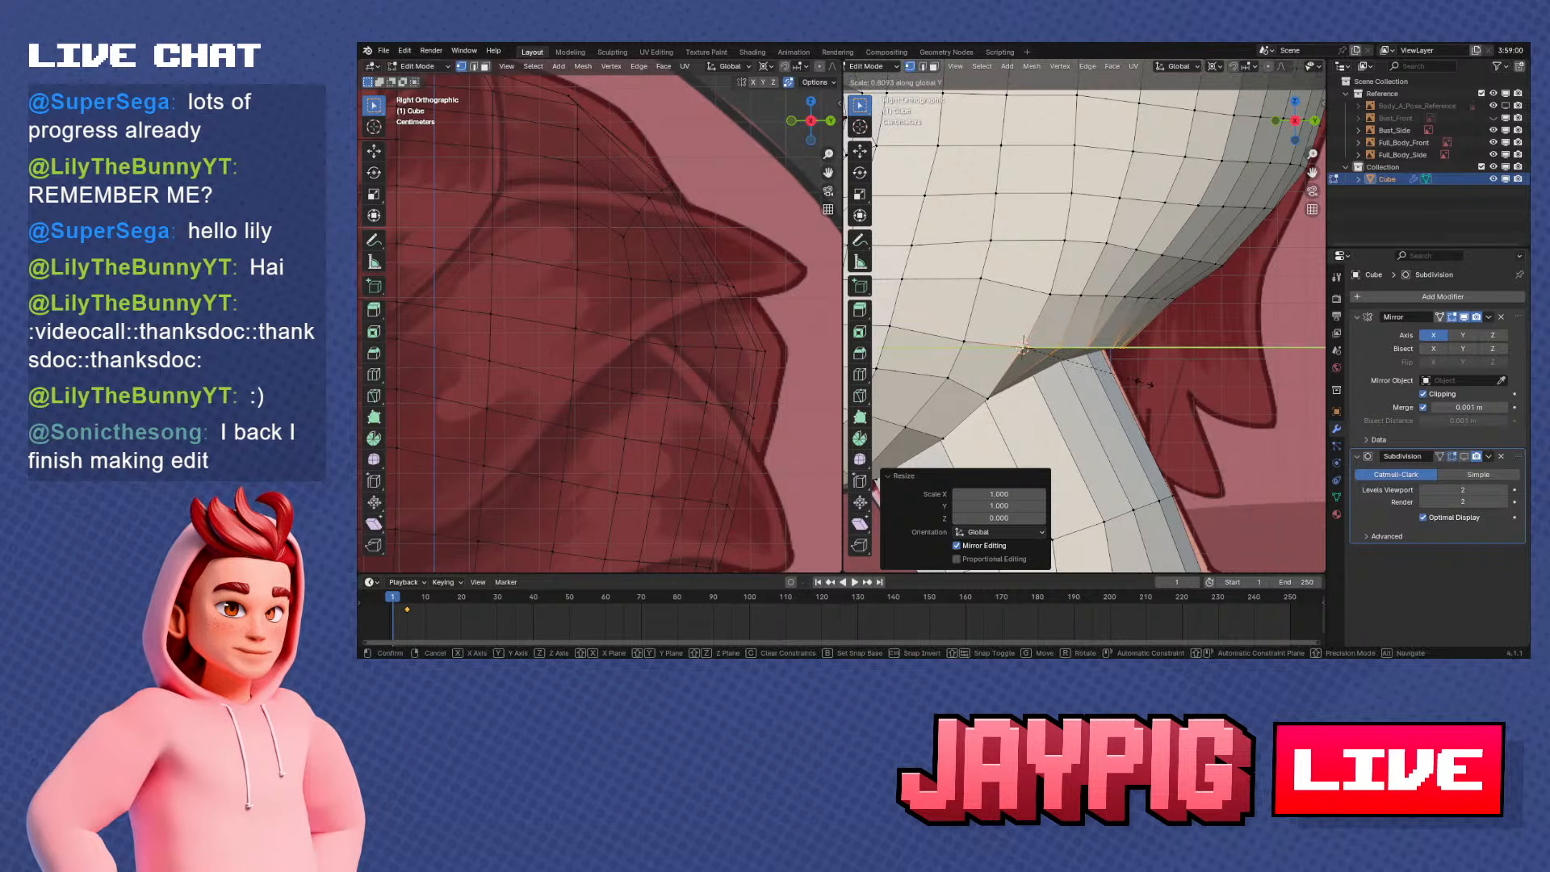
click(1145, 383)
middle_drag(1145, 382, 1106, 300)
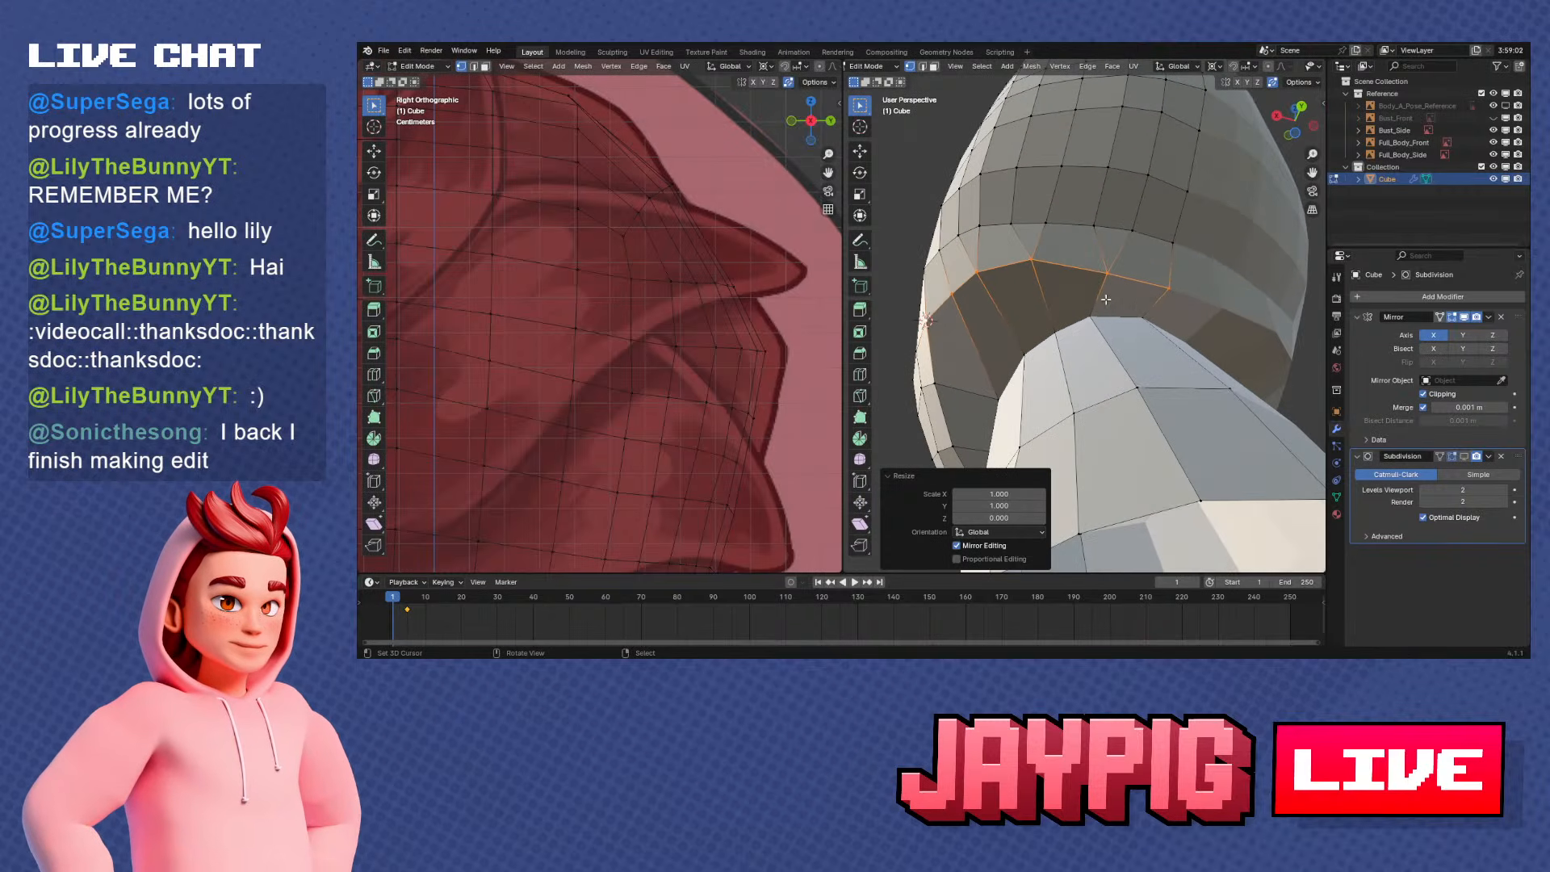
right_click(1214, 283)
Move two neighbouring vertices of the flattened underside row along Y by about 0.0058 m and 0.0081 m
click(1106, 260)
key(g)
key(y)
click(1145, 269)
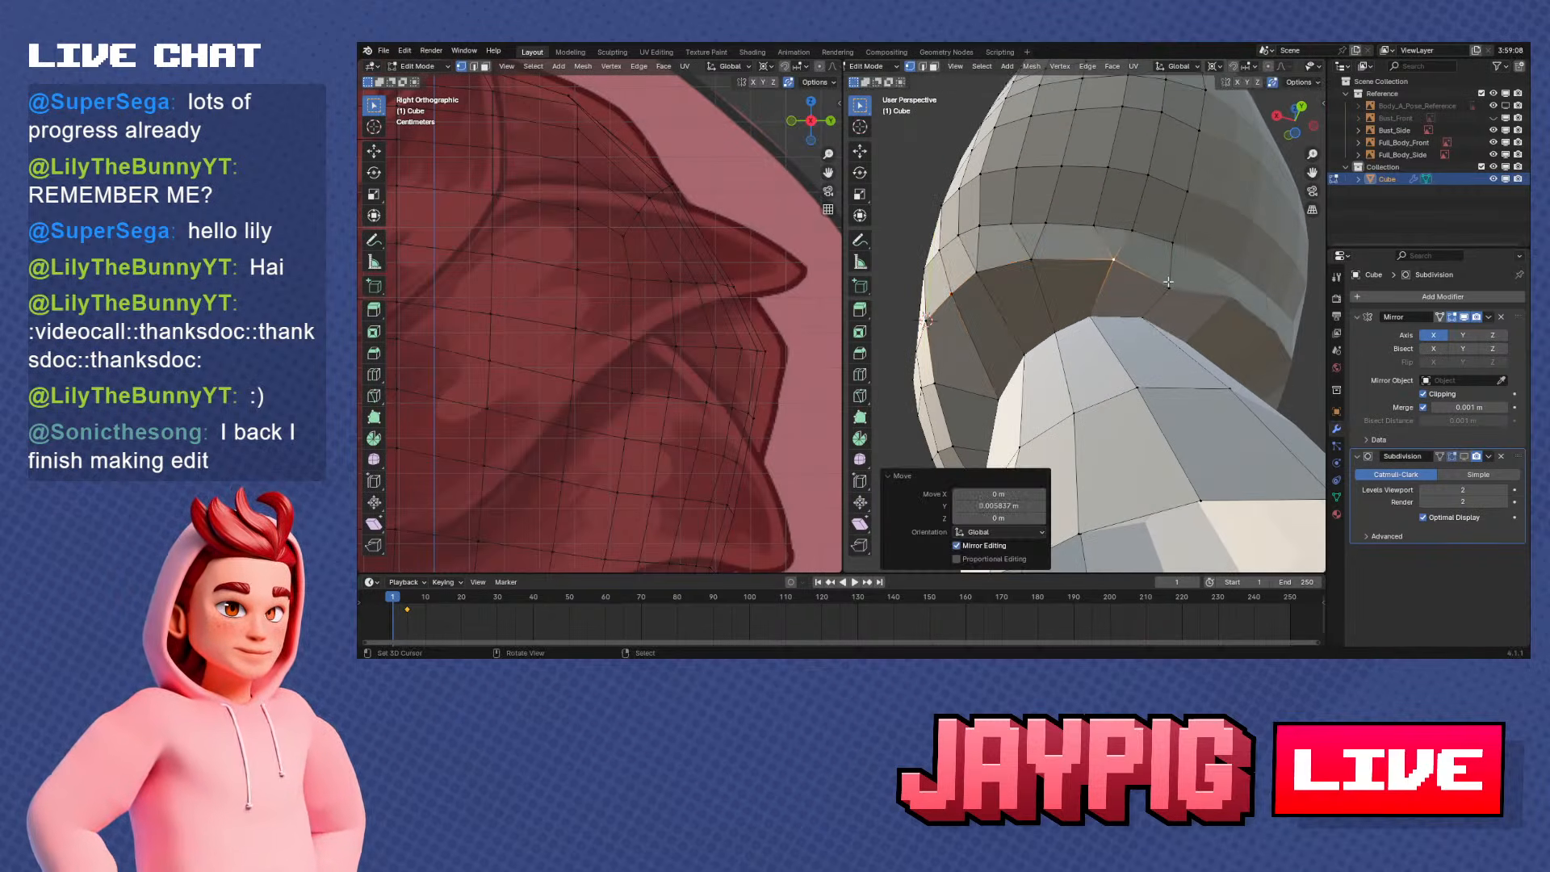
click(1169, 286)
key(g)
key(y)
click(1178, 268)
Scale the flattened underside row to about 0.816 along Y around the 3D cursor in side view
middle_drag(1179, 268, 1147, 365)
key(KP_3)
scroll(1173, 350, down, 2)
scroll(1173, 350, up, 2)
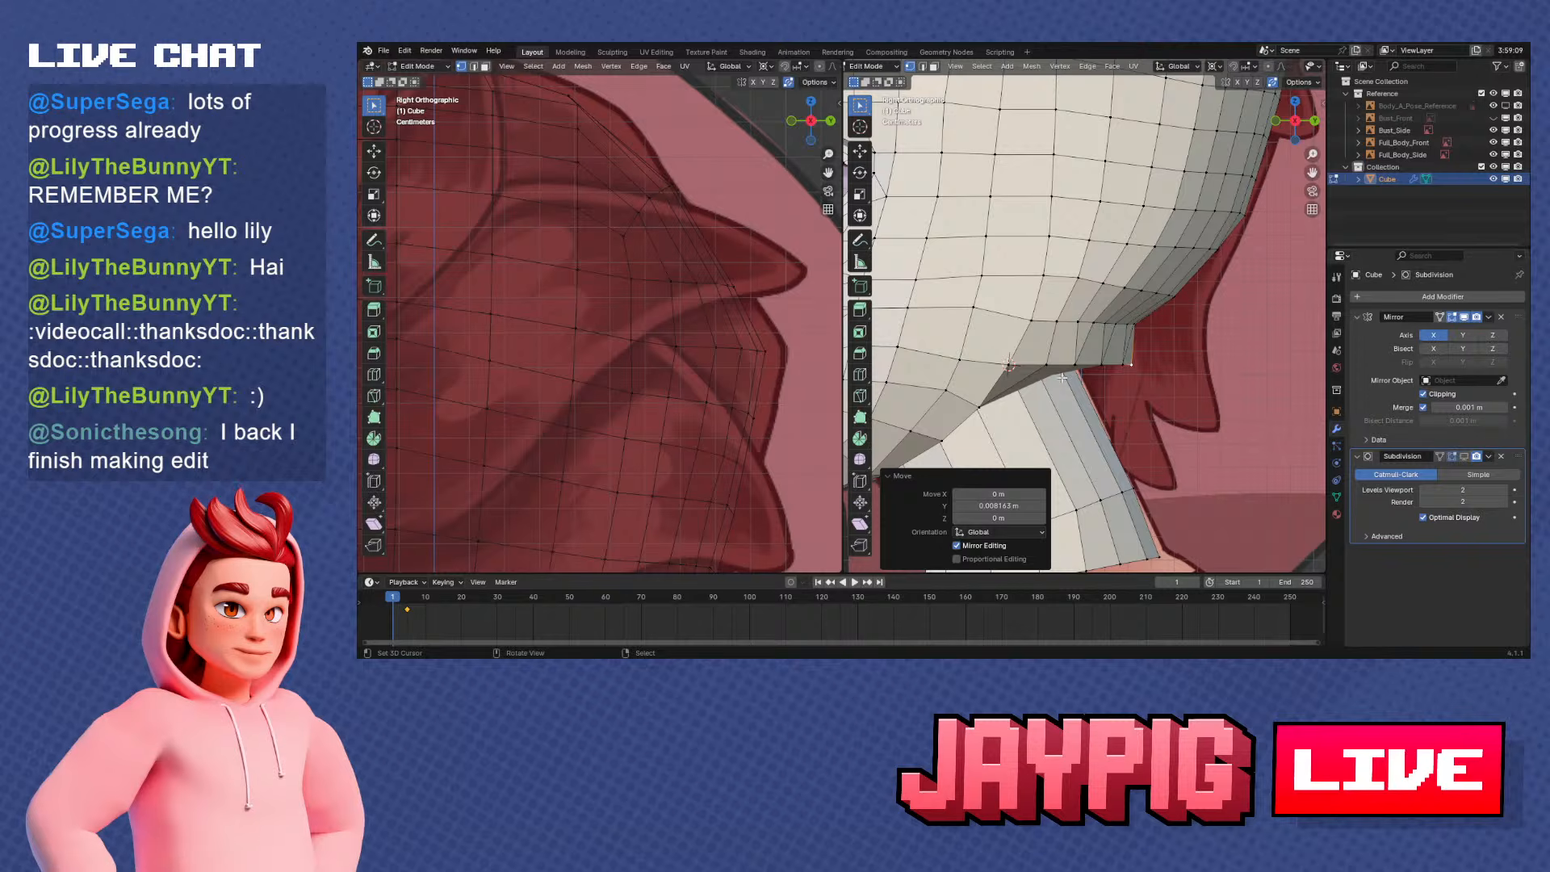
key(Escape)
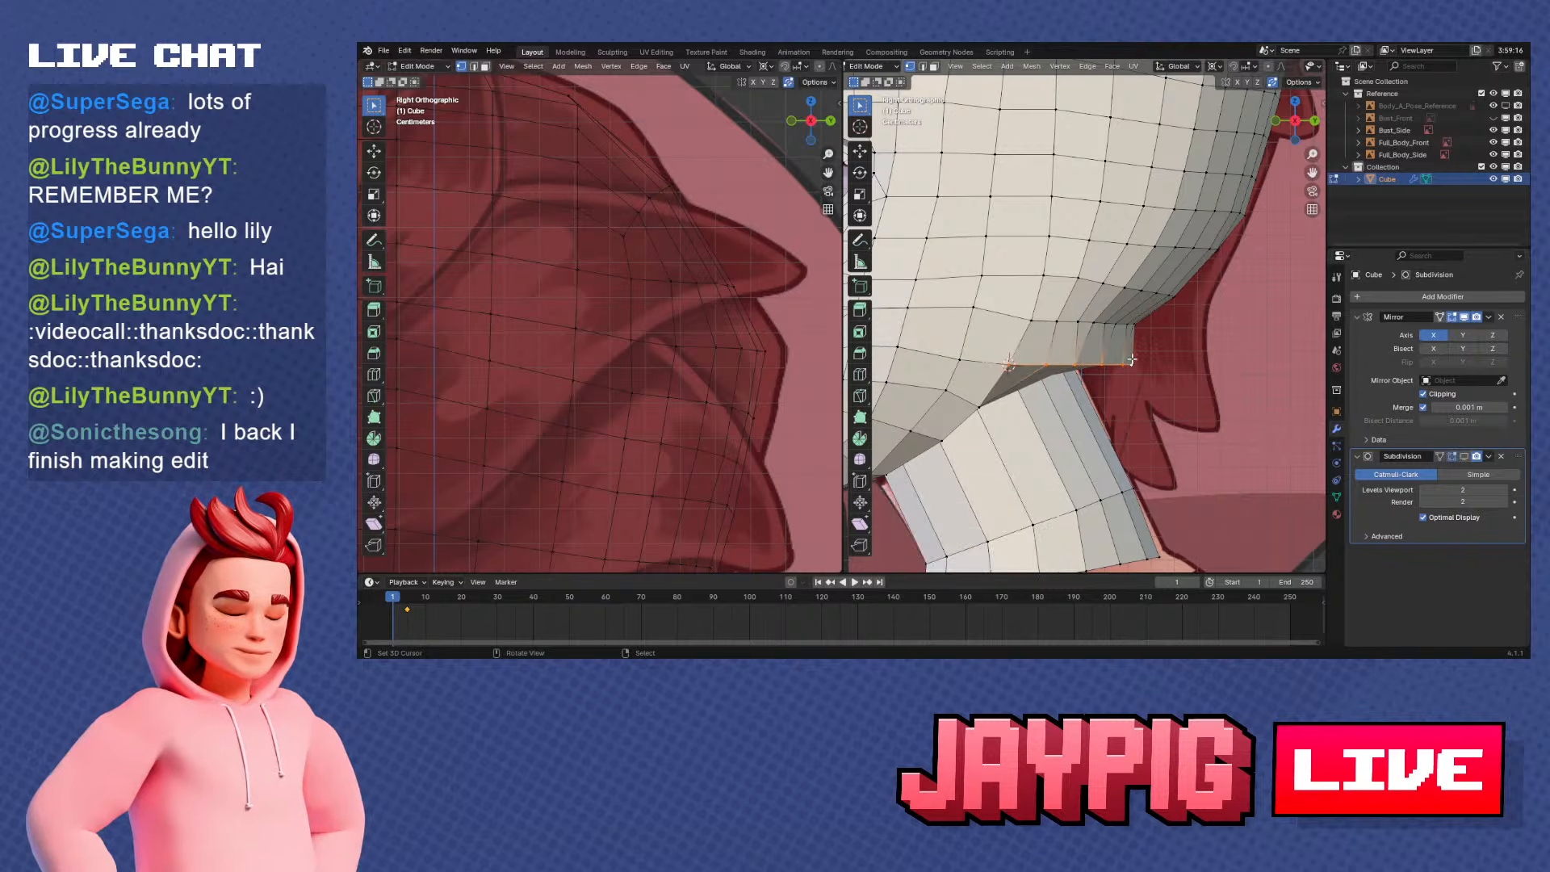
middle_drag(1065, 361, 1147, 341)
key(KP_3)
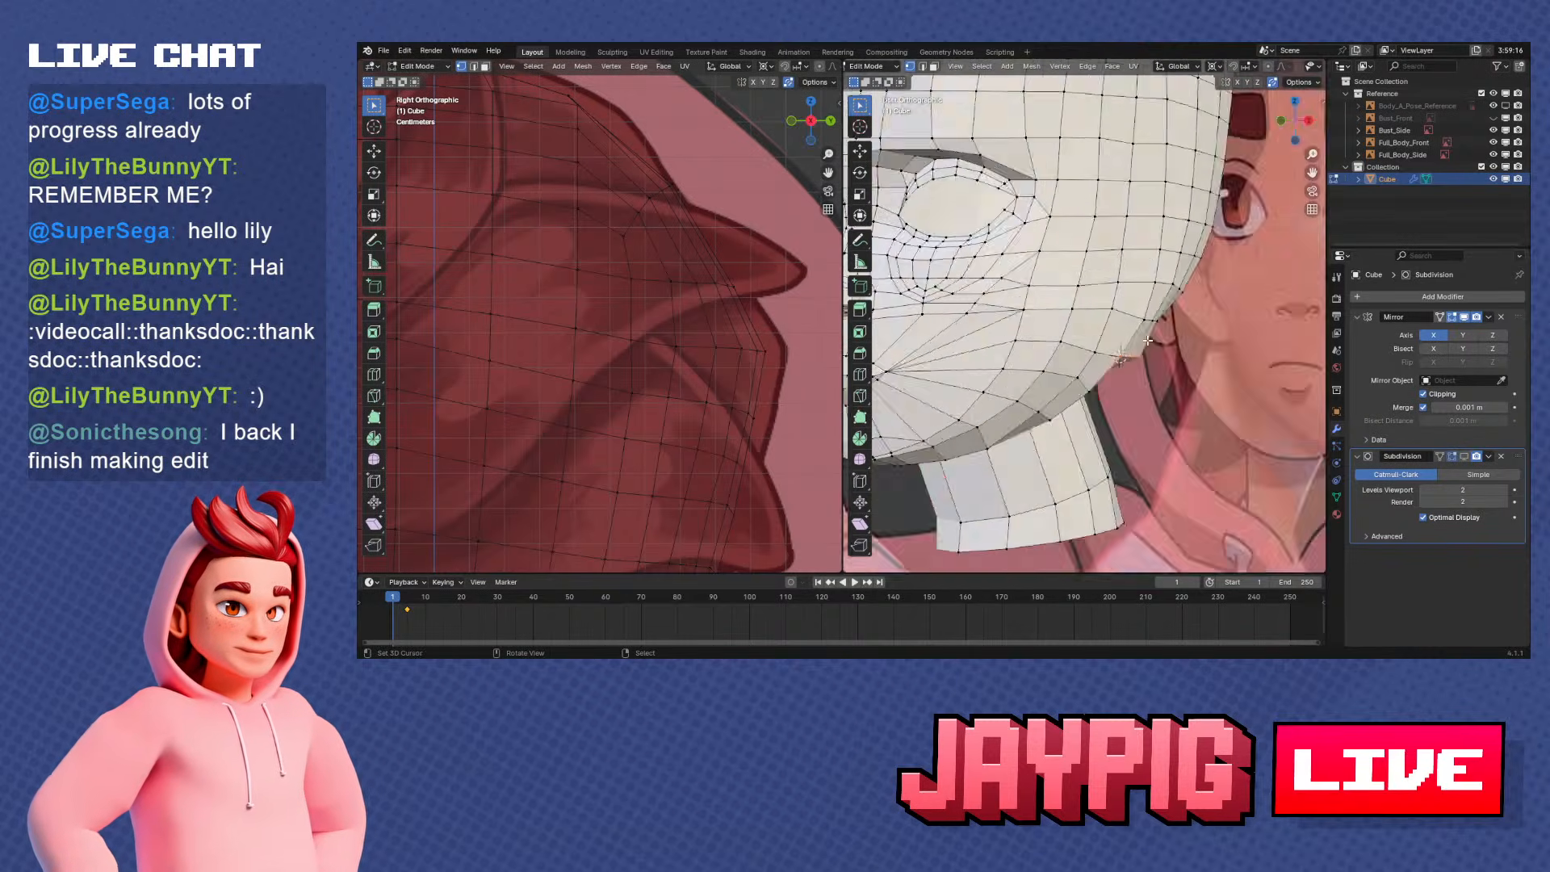
key(s)
key(y)
click(1151, 489)
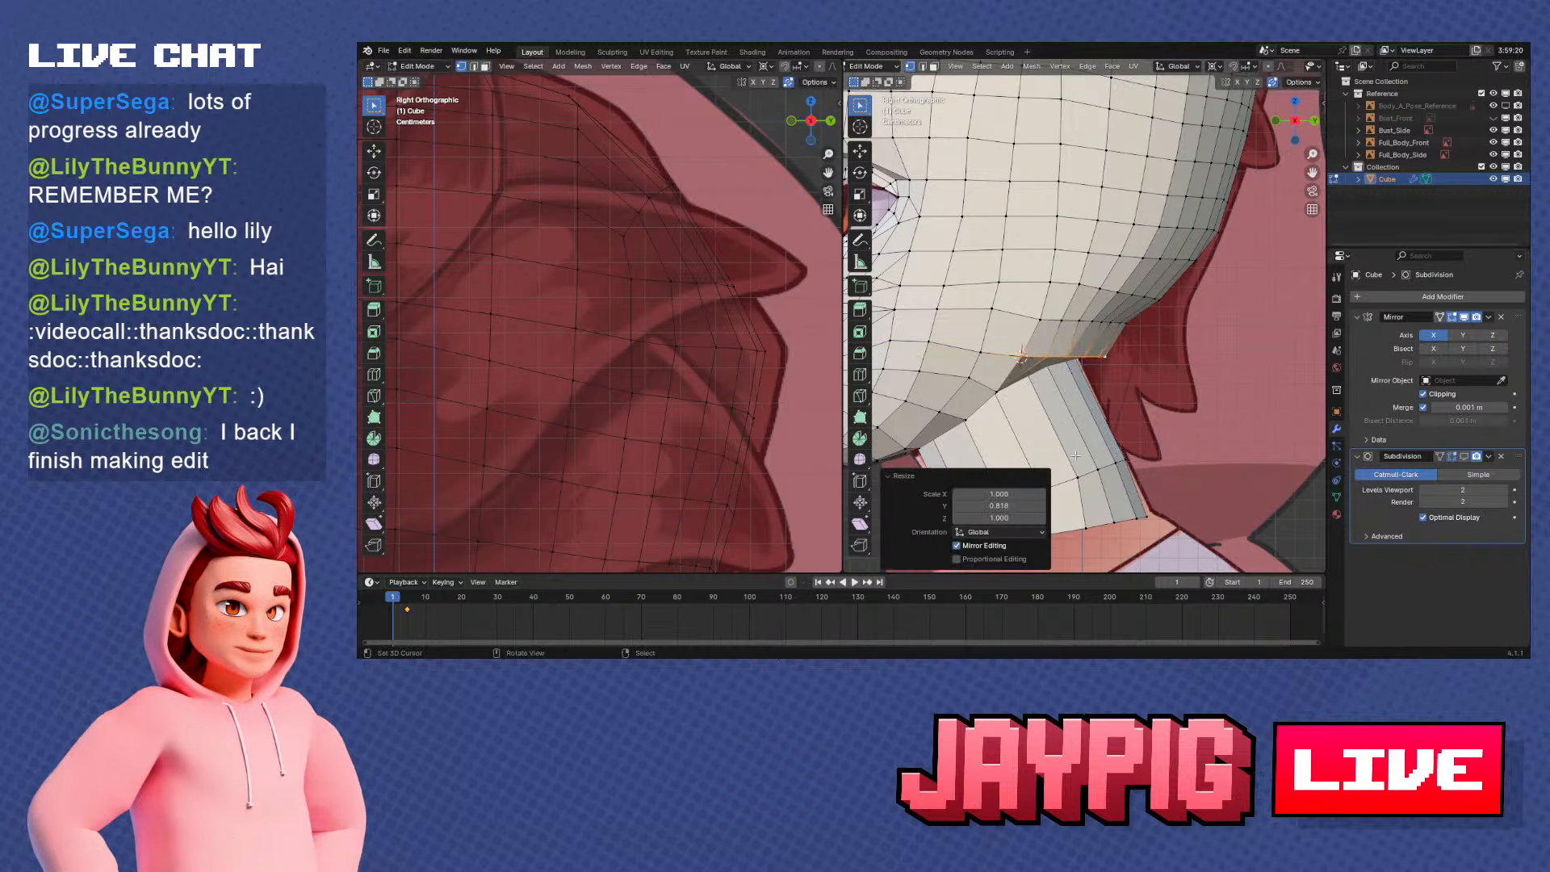
Move the flattened underside row about 0.0029 m along Y and 0.0068 m along Z
scroll(1065, 441, up, 1)
key(g)
click(1069, 429)
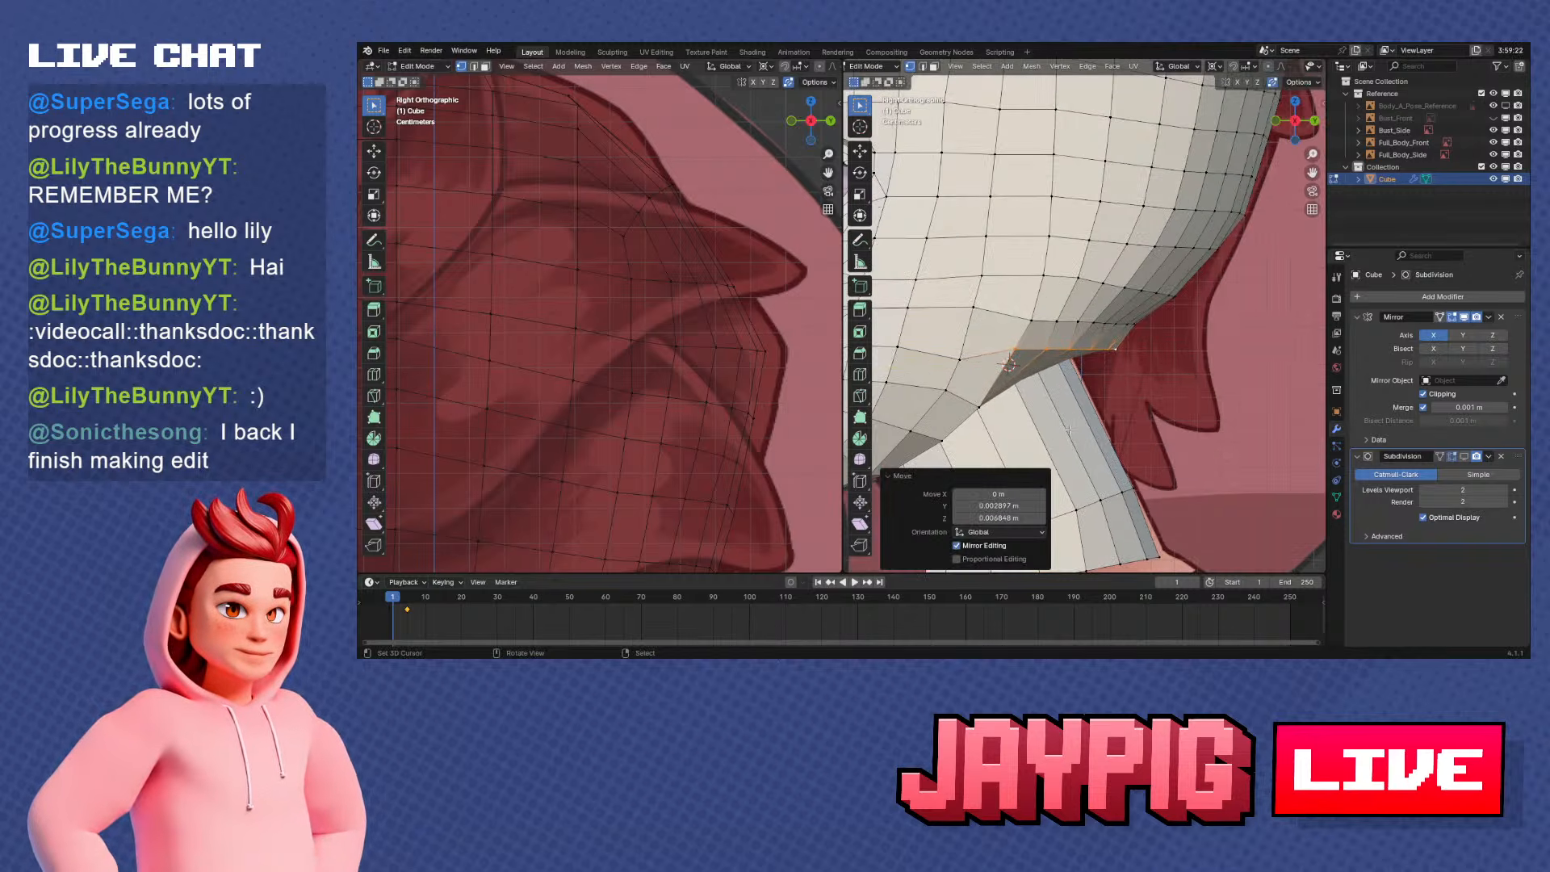
Place the 3D cursor at the underside row's front end and rotate the row about 10.2°, then about -4.3° around it
right_click(1019, 350)
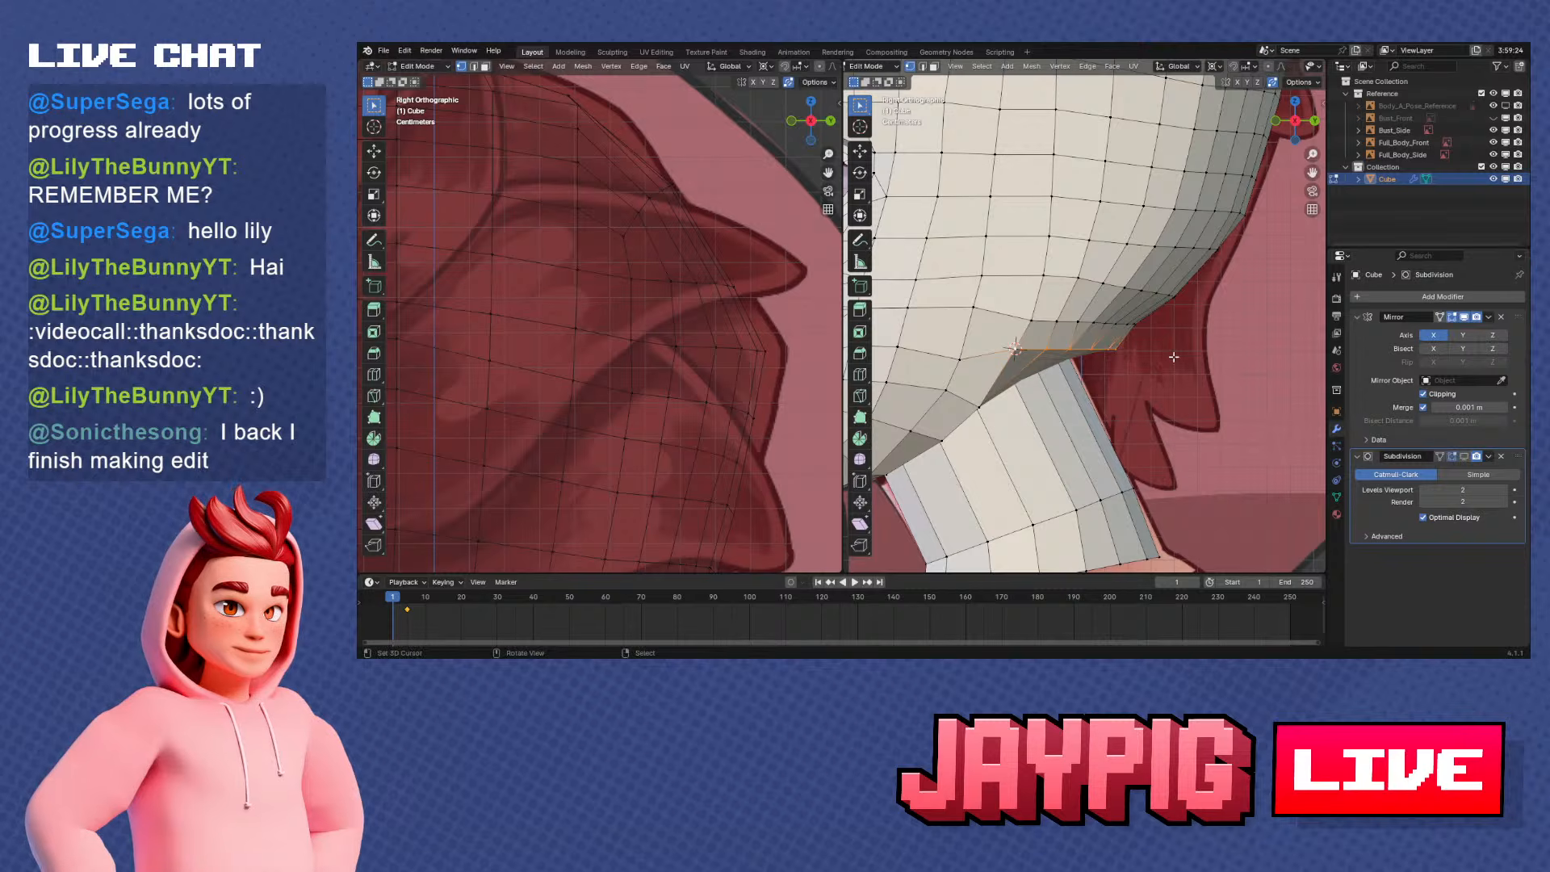
key(r)
click(1161, 378)
key(s)
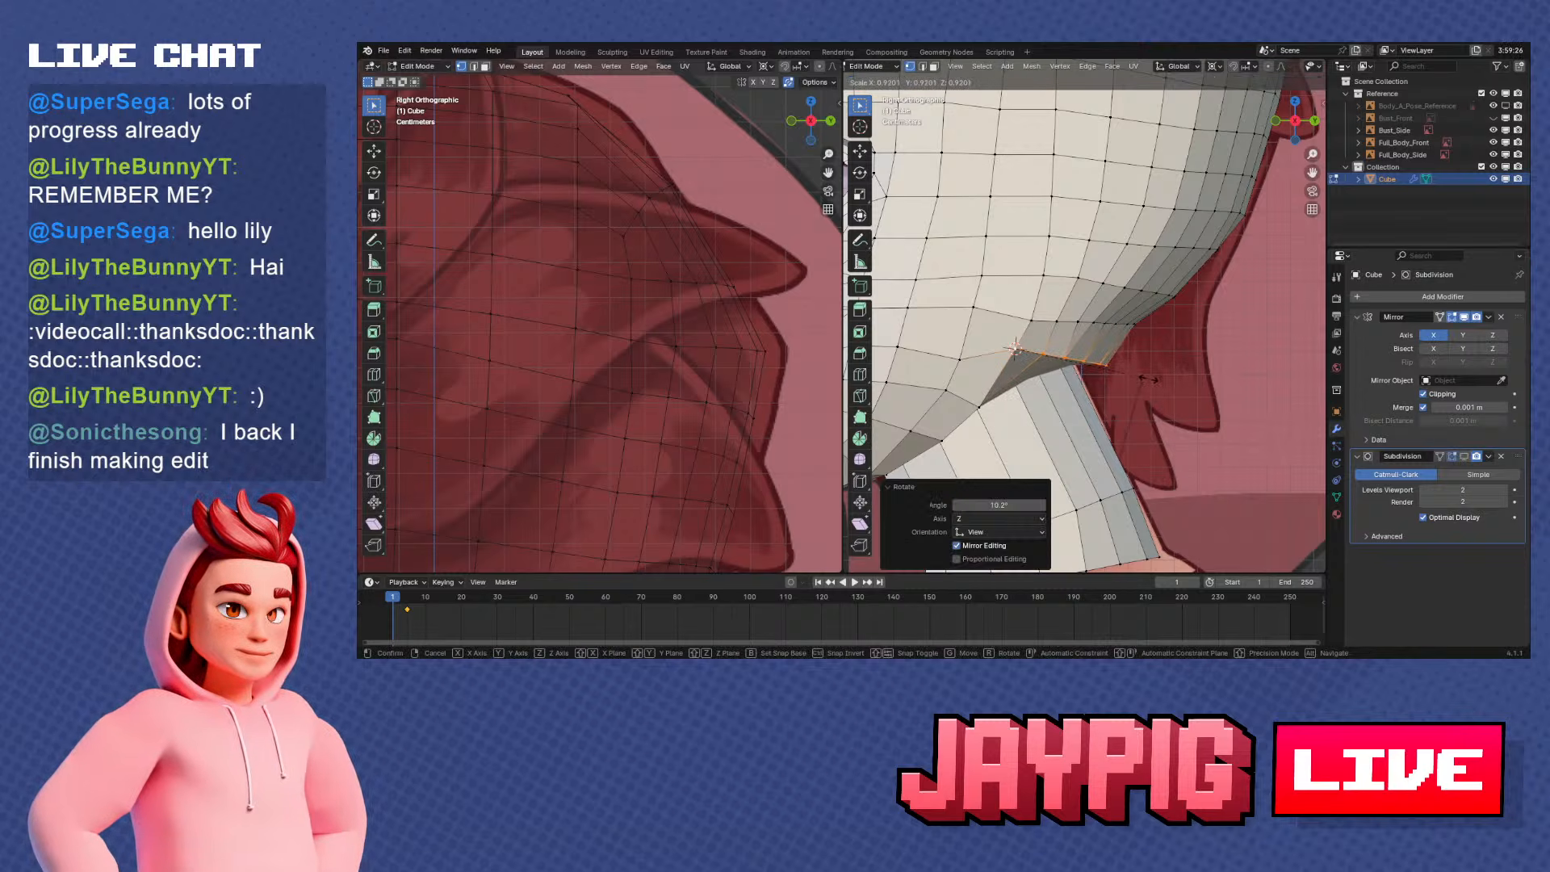
key(r)
click(1152, 388)
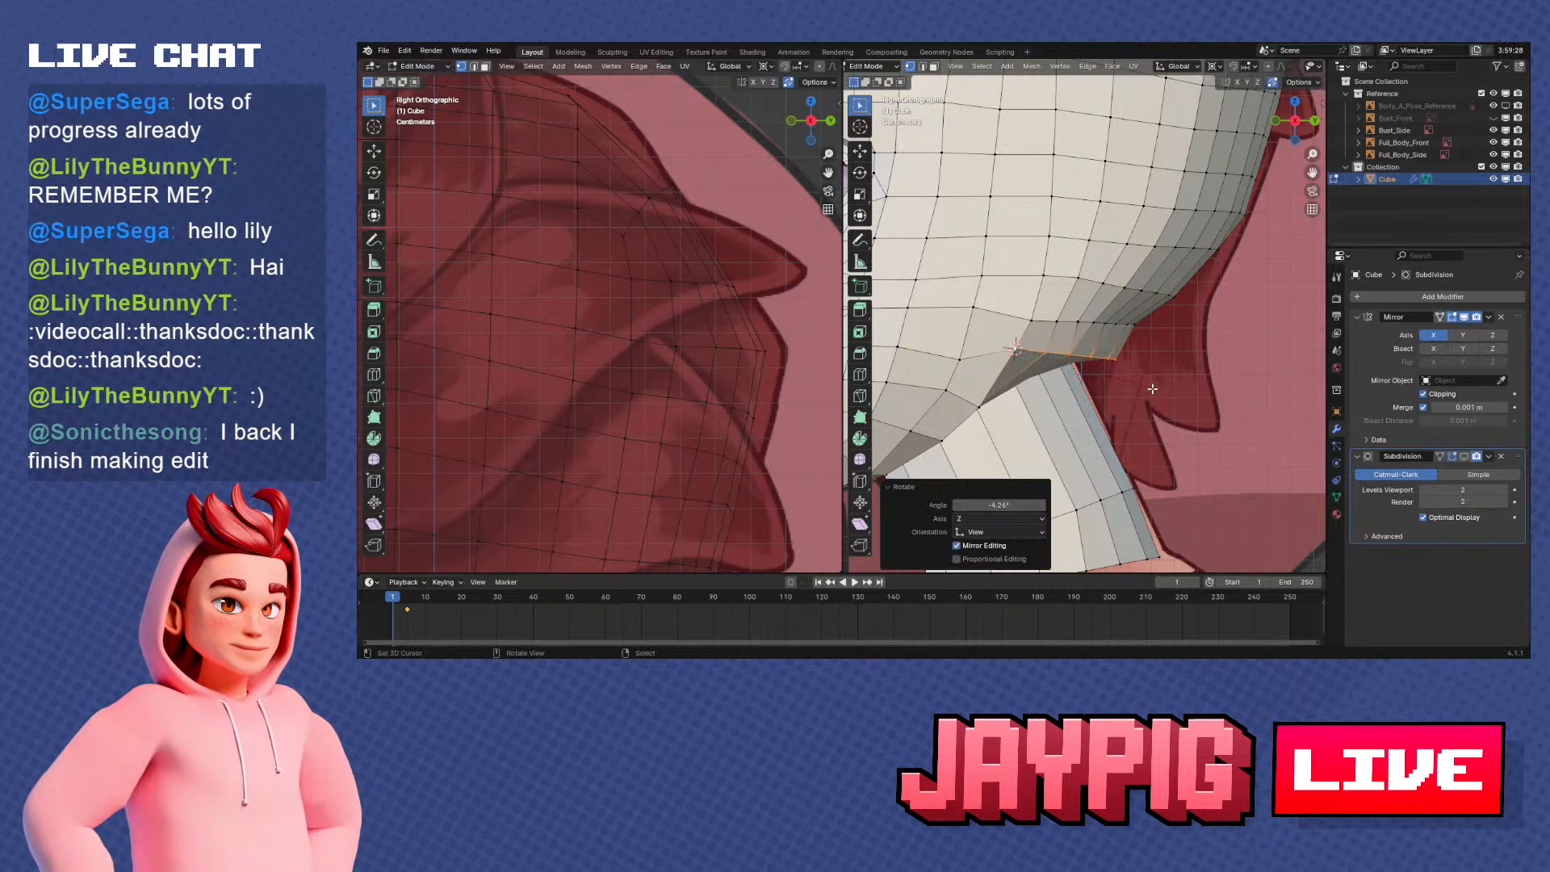
Stretch the row directly above to about 1.201 along Y around its front end and rotate it about 3°
click(1033, 319)
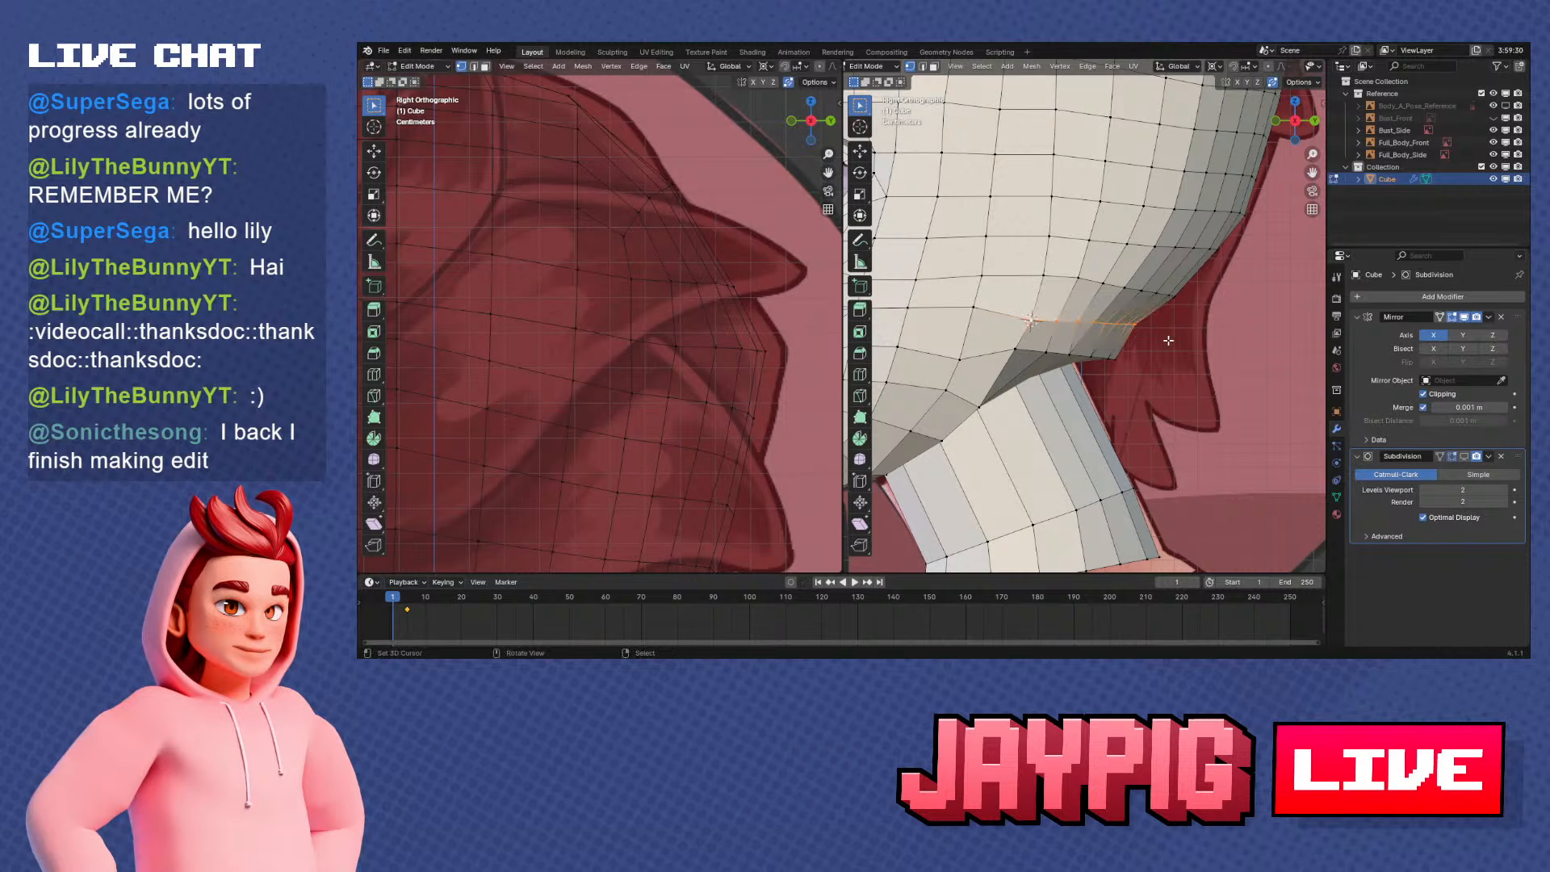
click(1235, 378)
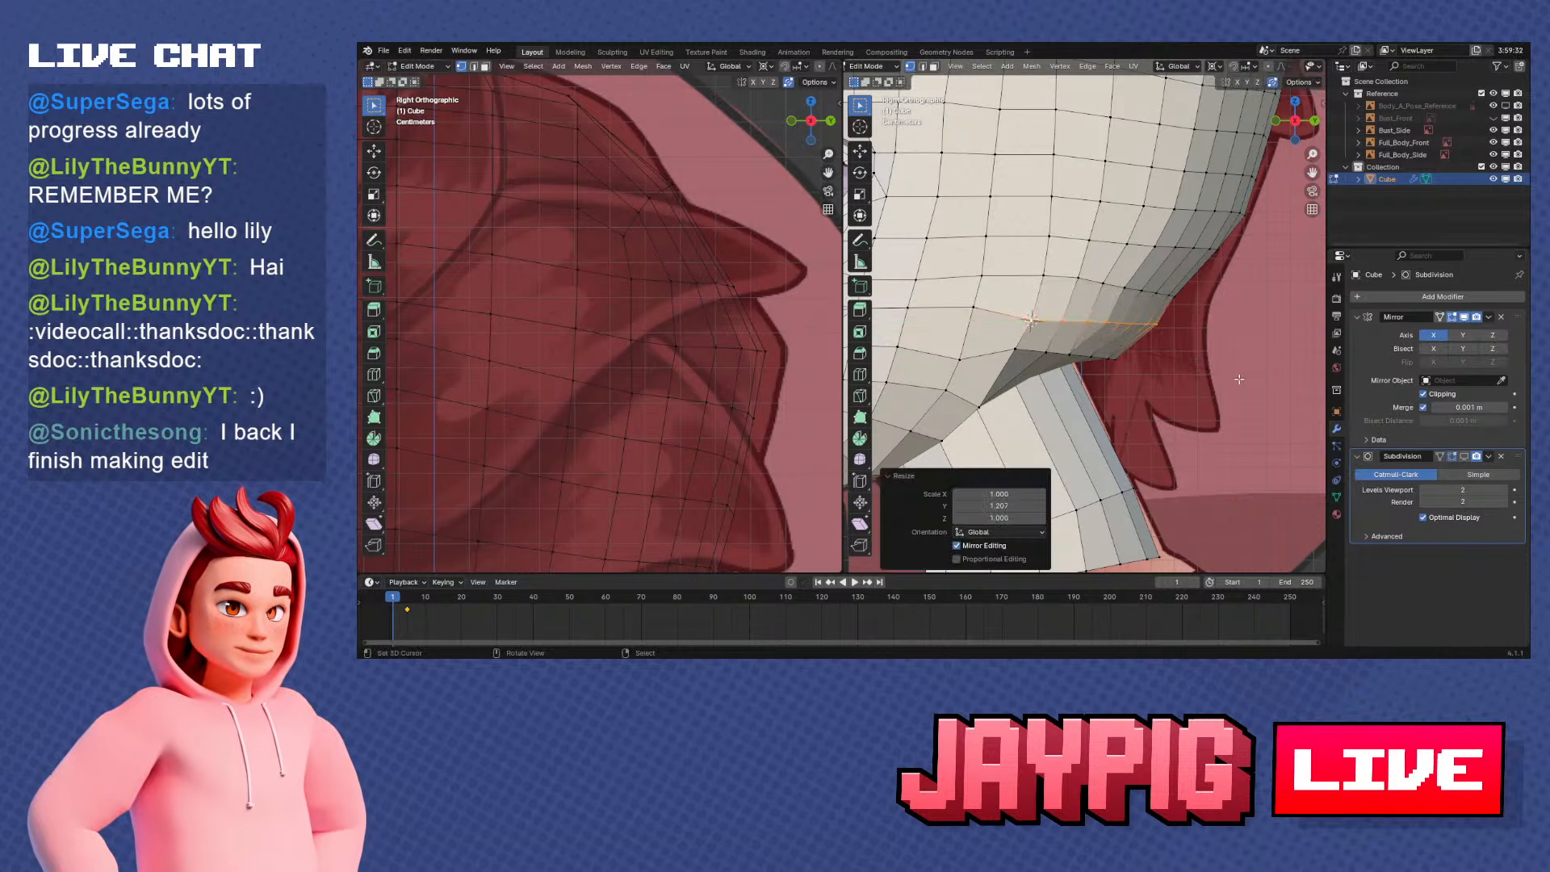
key(r)
click(1207, 381)
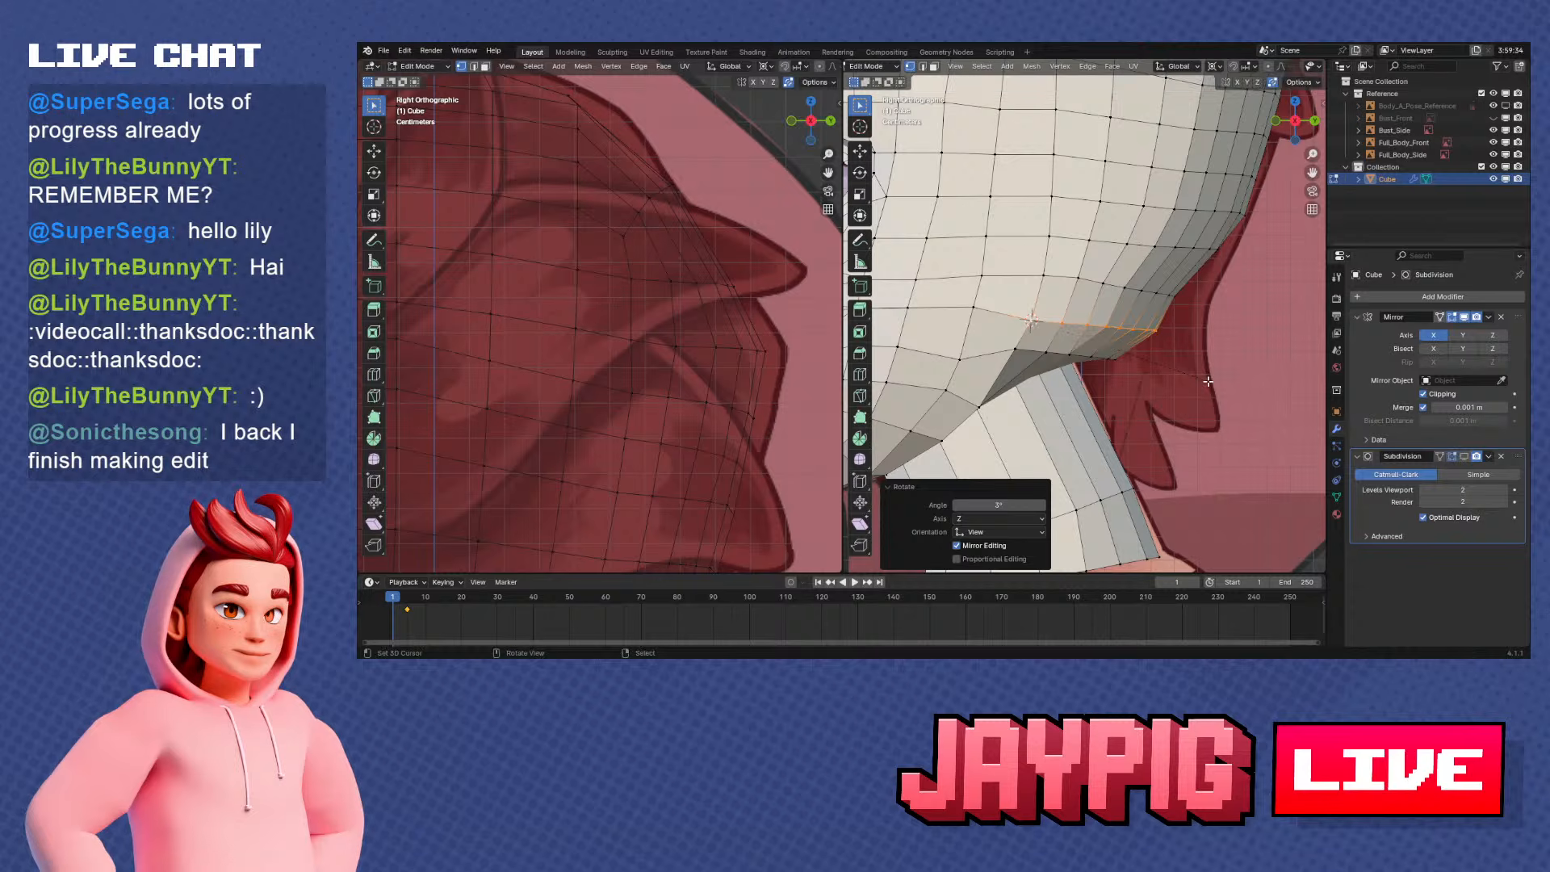
Adjust the height of two vertices on the lower rear rows along Z in a rotated view
middle_drag(1208, 381, 1124, 382)
right_click(1093, 333)
key(g)
key(z)
click(1190, 331)
right_click(1016, 336)
key(g)
key(z)
click(1016, 333)
Rotate the next lower-rear head row up about -2.97° around its front end and stretch it to about 1.106 along Y
right_click(1021, 311)
middle_drag(1059, 312, 1036, 313)
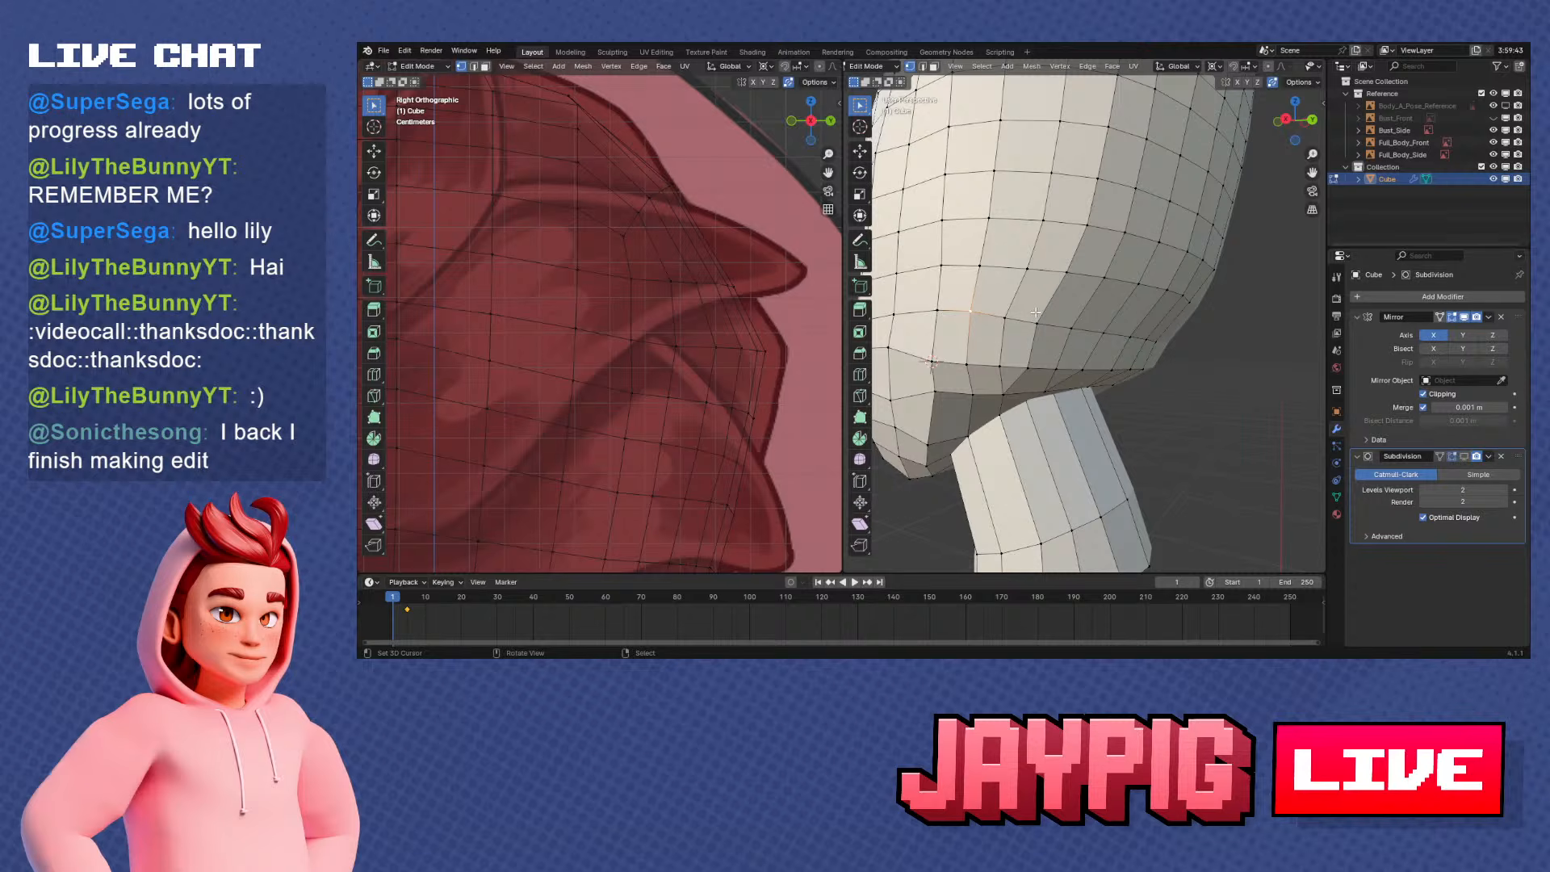
click(937, 311)
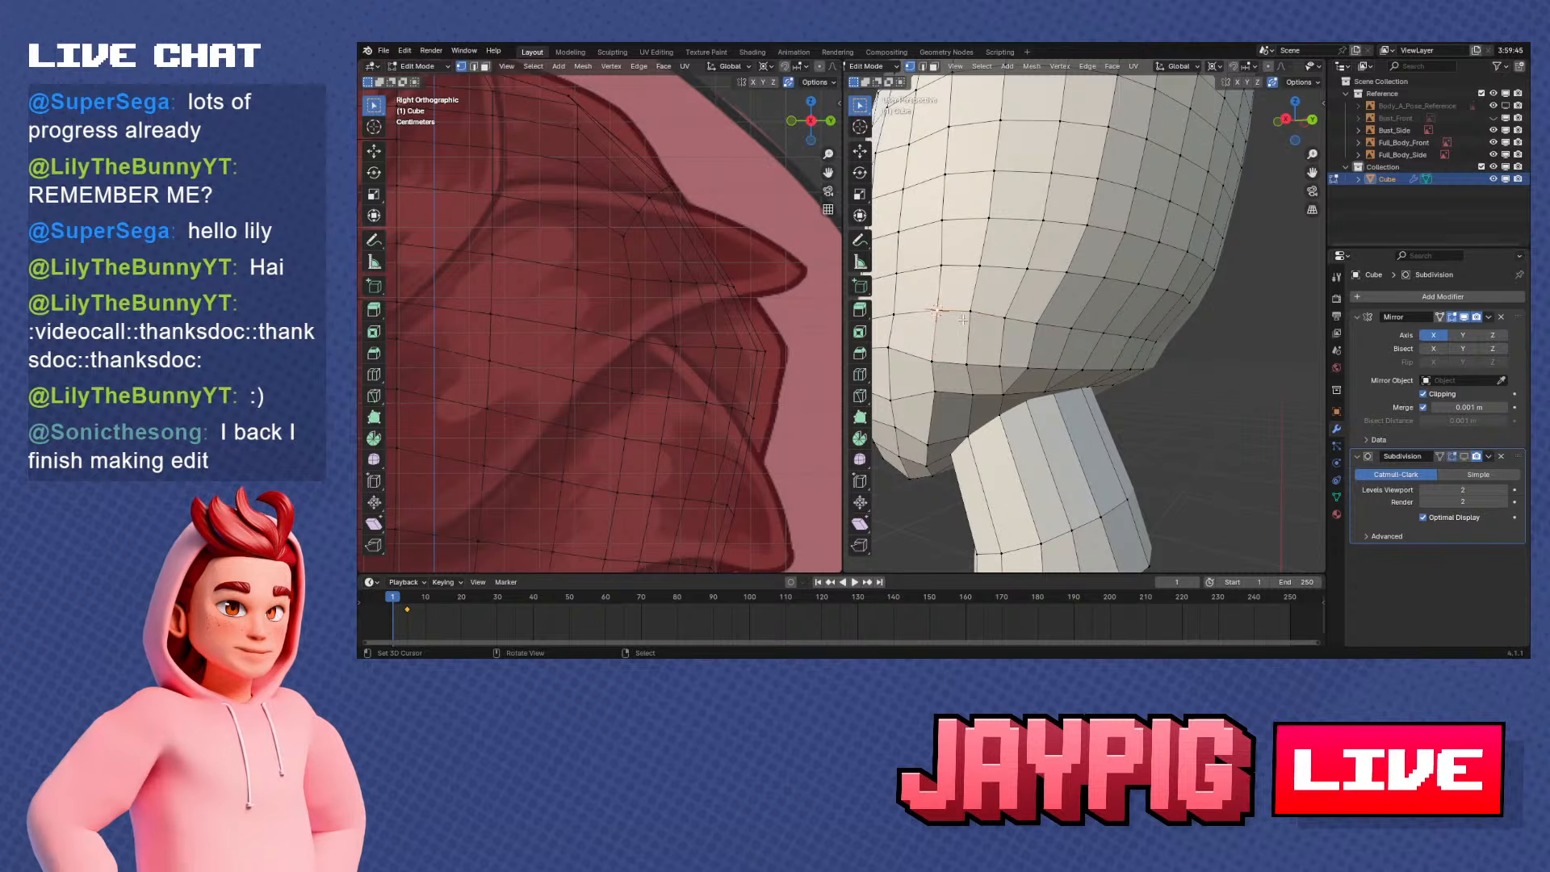
key(KP_3)
key(r)
click(1171, 369)
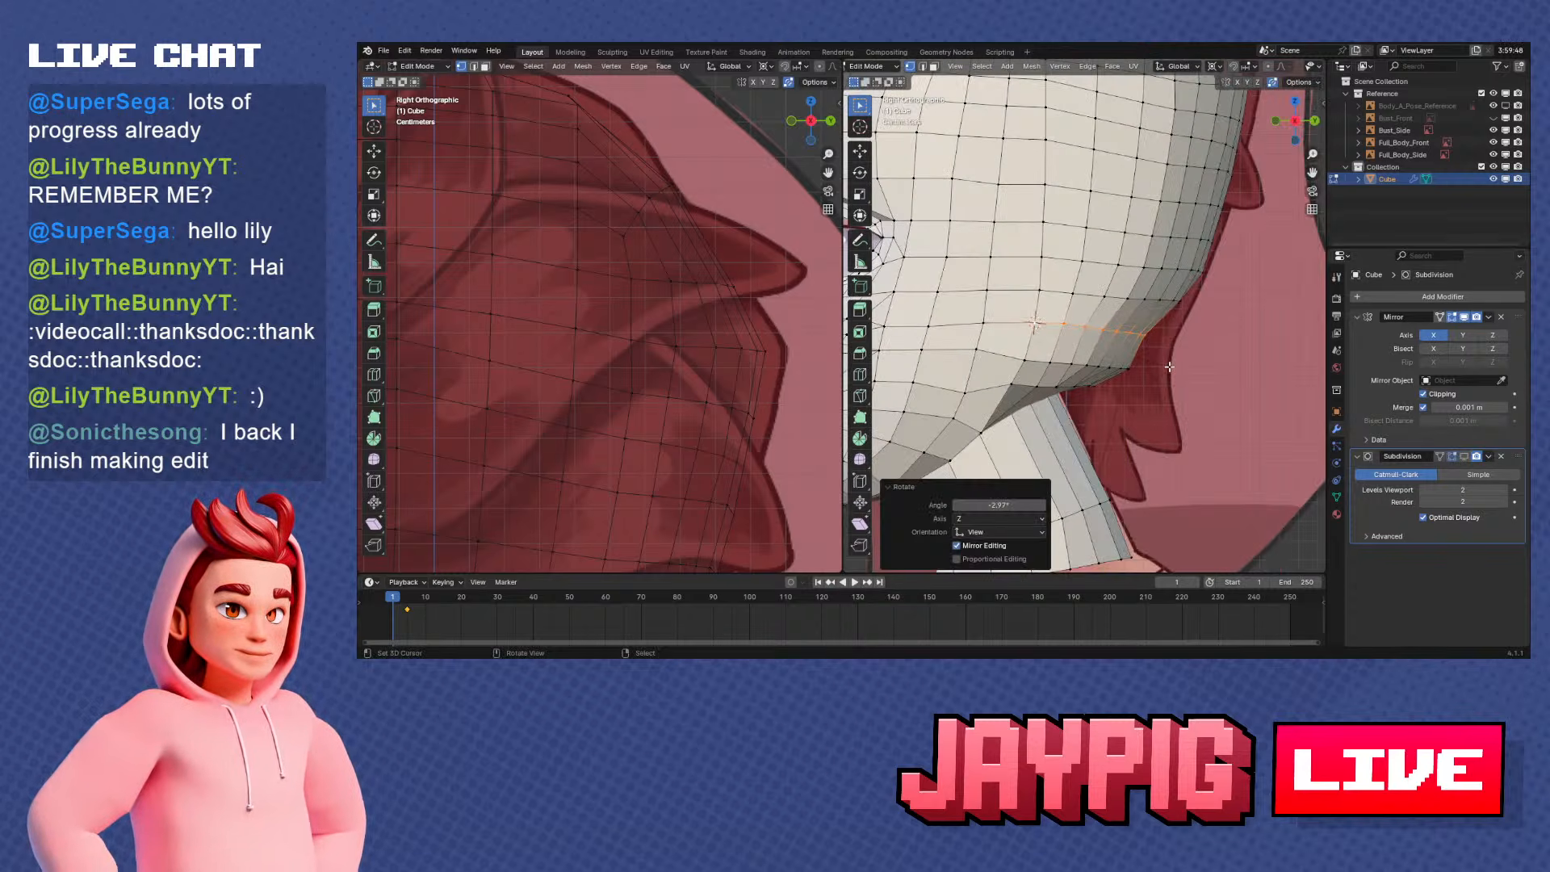
key(s)
key(y)
click(1183, 370)
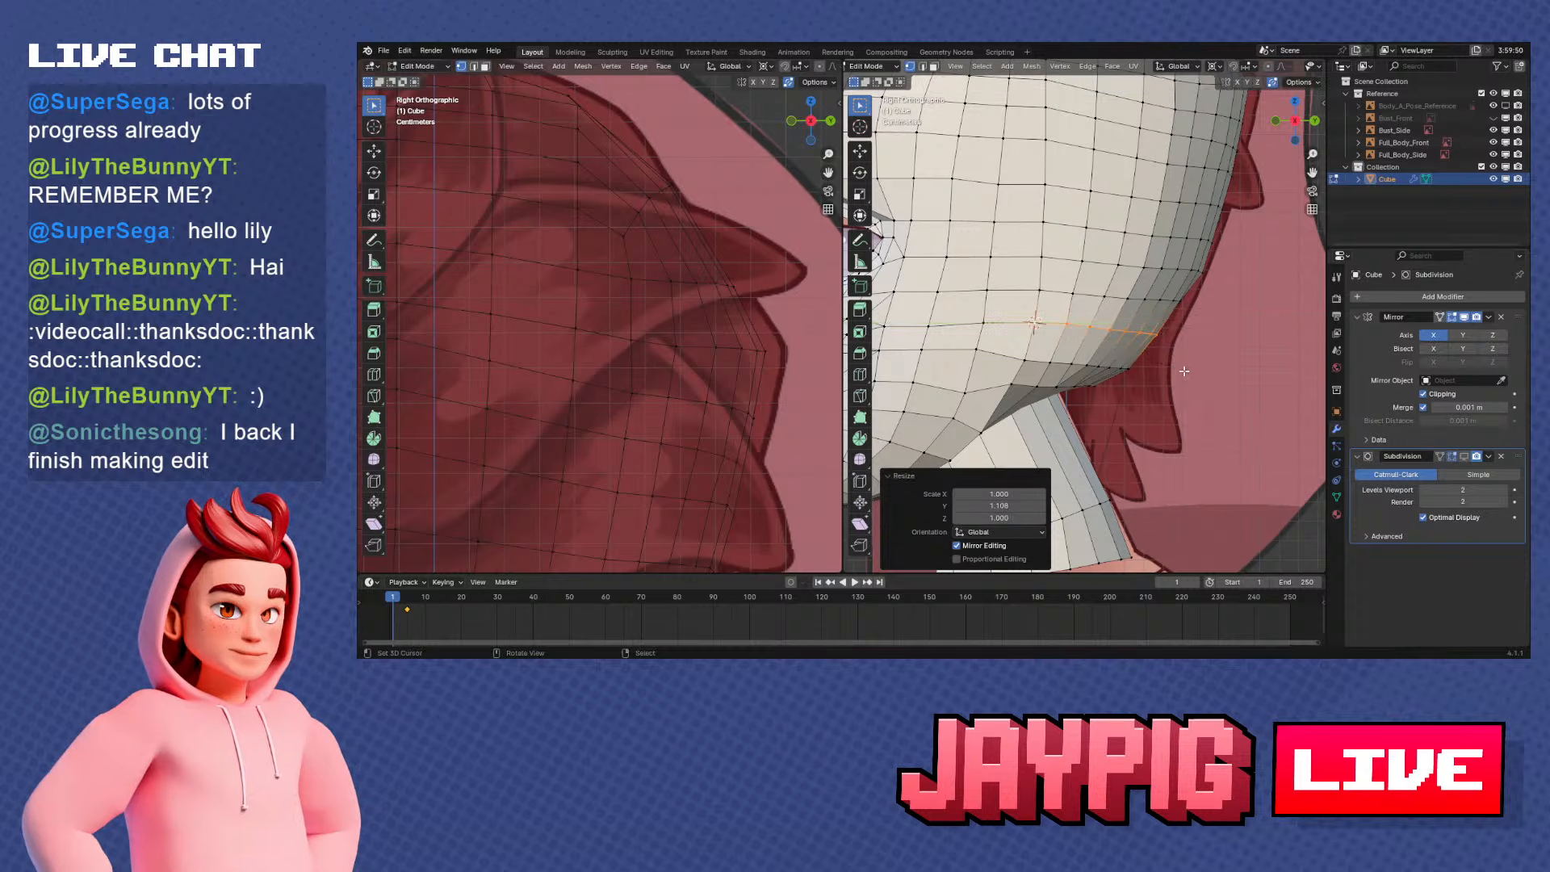
right_click(1144, 385)
Stretch the following row up on the back of the head slightly along Y around its front end
shift+middle_drag(1144, 385, 1133, 408)
key(a)
key(a)
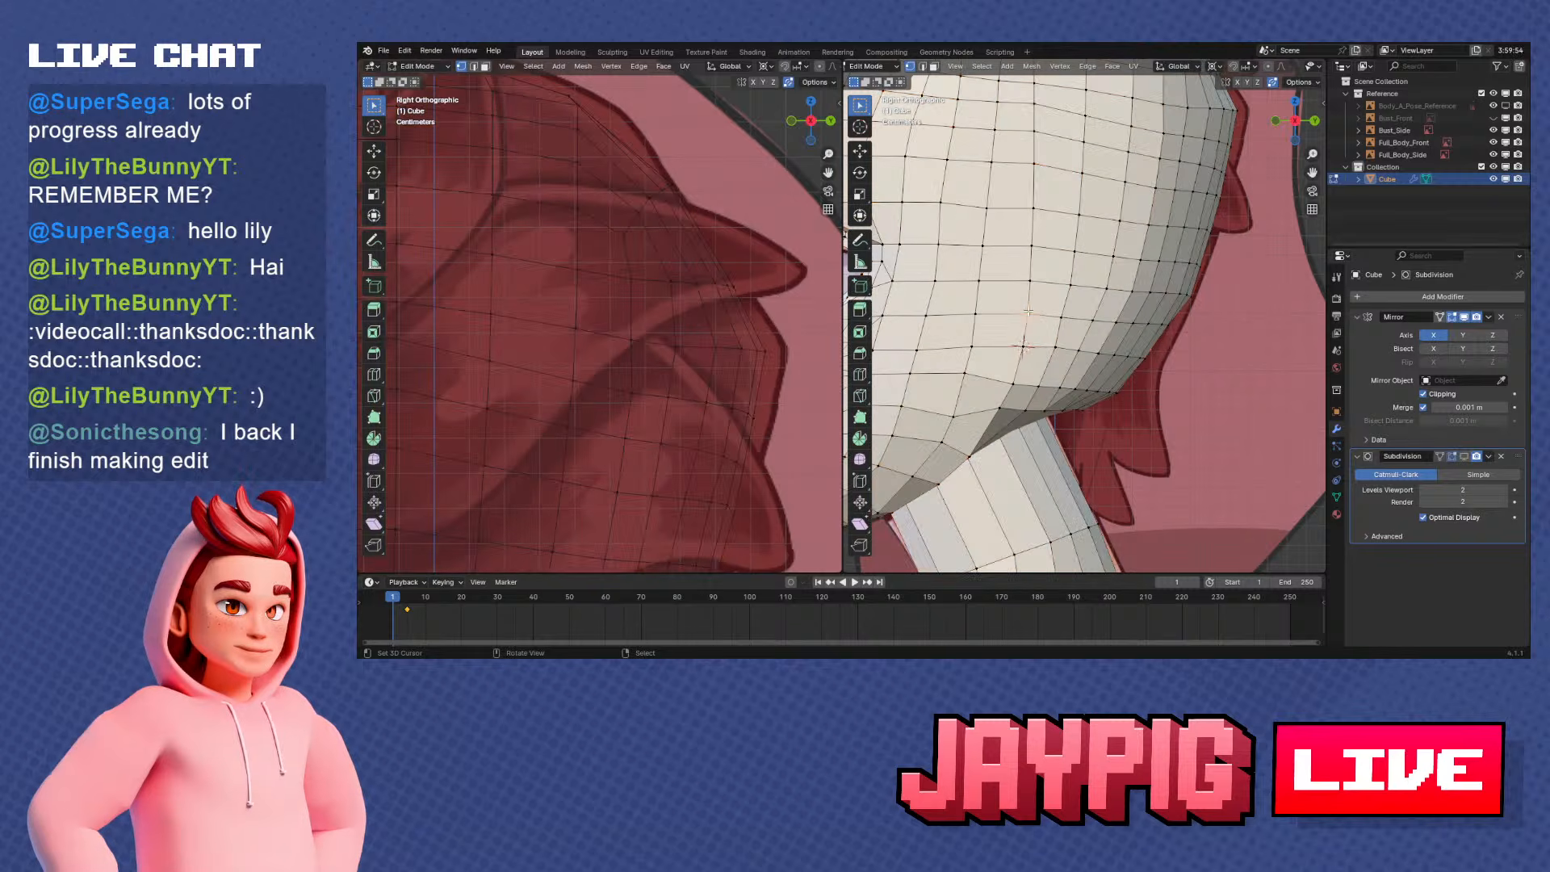
key(s)
key(y)
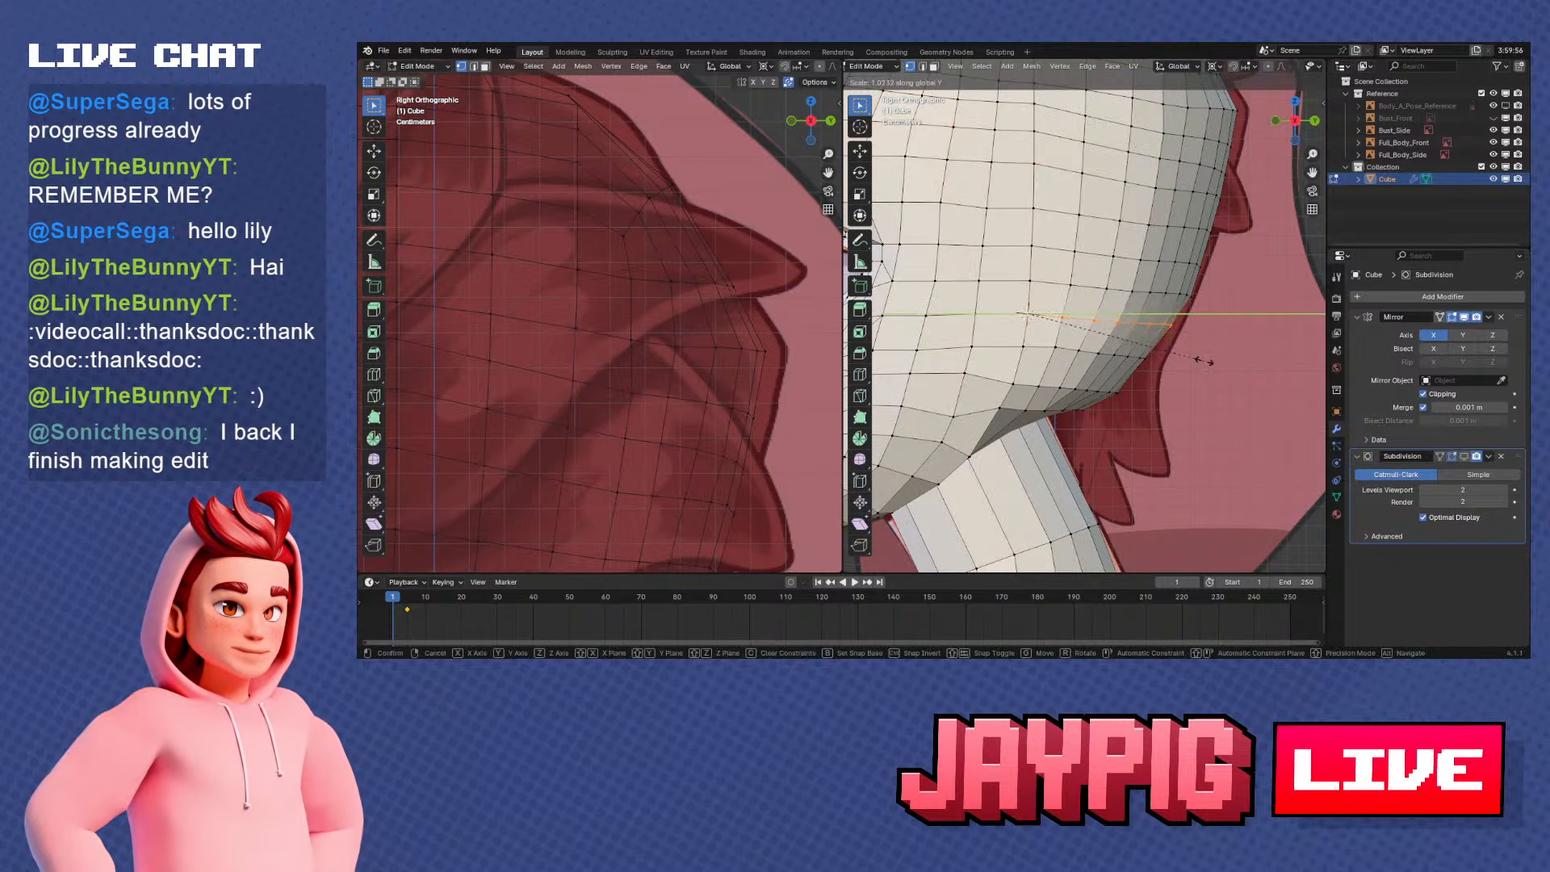
click(1207, 361)
Add a single loop cut around the middle of the neck with a slide factor of 0
click(1126, 391)
middle_drag(1130, 389, 1022, 404)
scroll(1024, 423, up, 3)
shift+middle_drag(1020, 477, 1167, 390)
key(Tab)
key(Tab)
click(1100, 367)
key(KP_1)
key(KP_3)
scroll(1144, 409, down, 1)
scroll(1106, 387, up, 1)
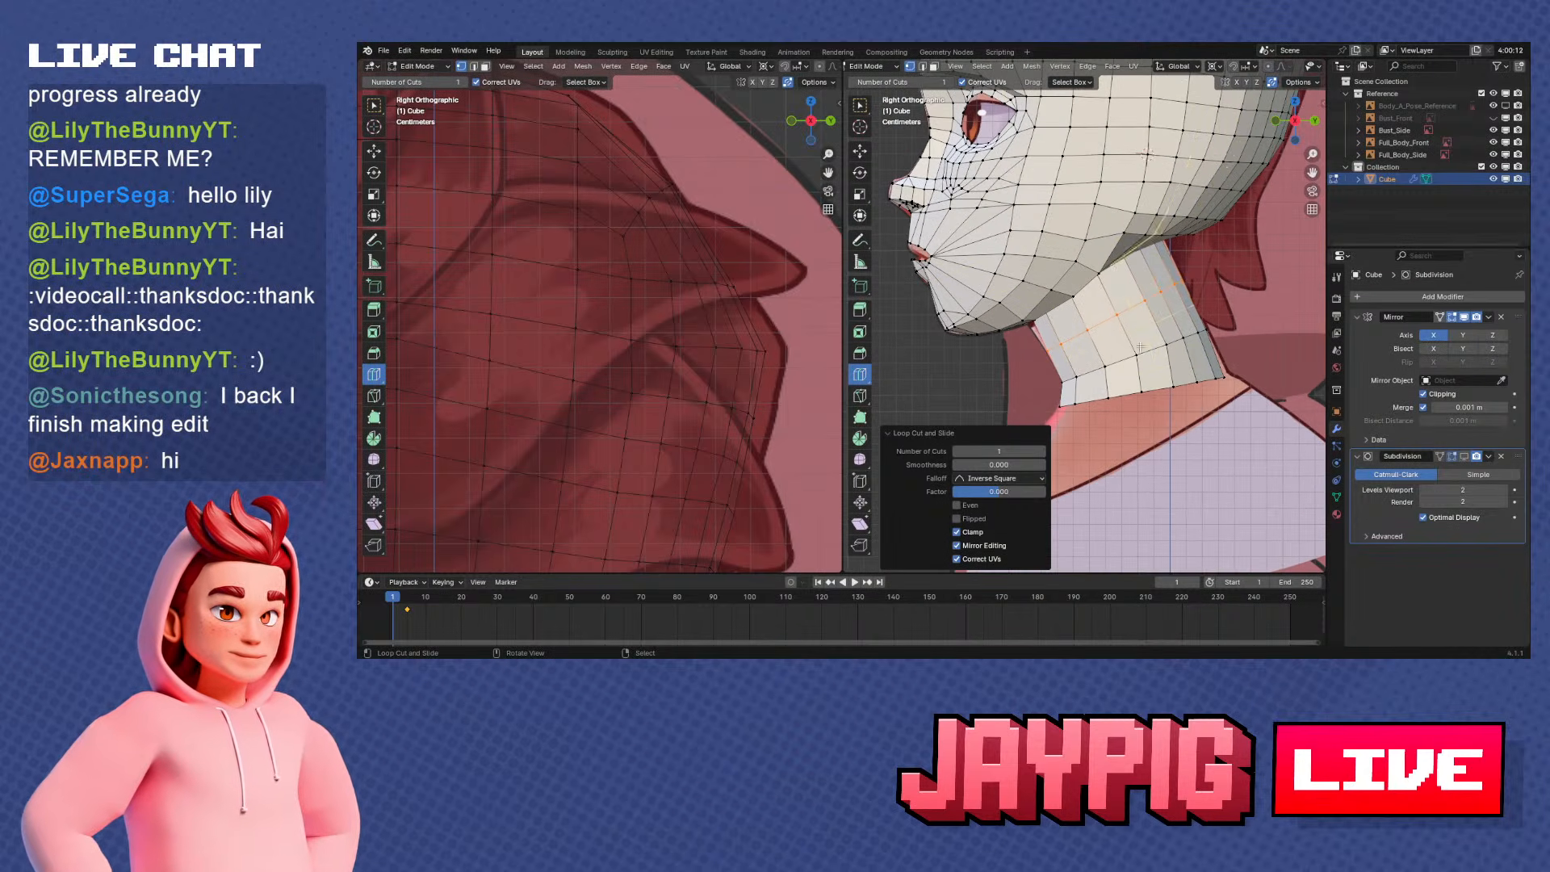
Move the neck's new middle loop slightly in side view to follow the reference neck
key(s)
click(1198, 344)
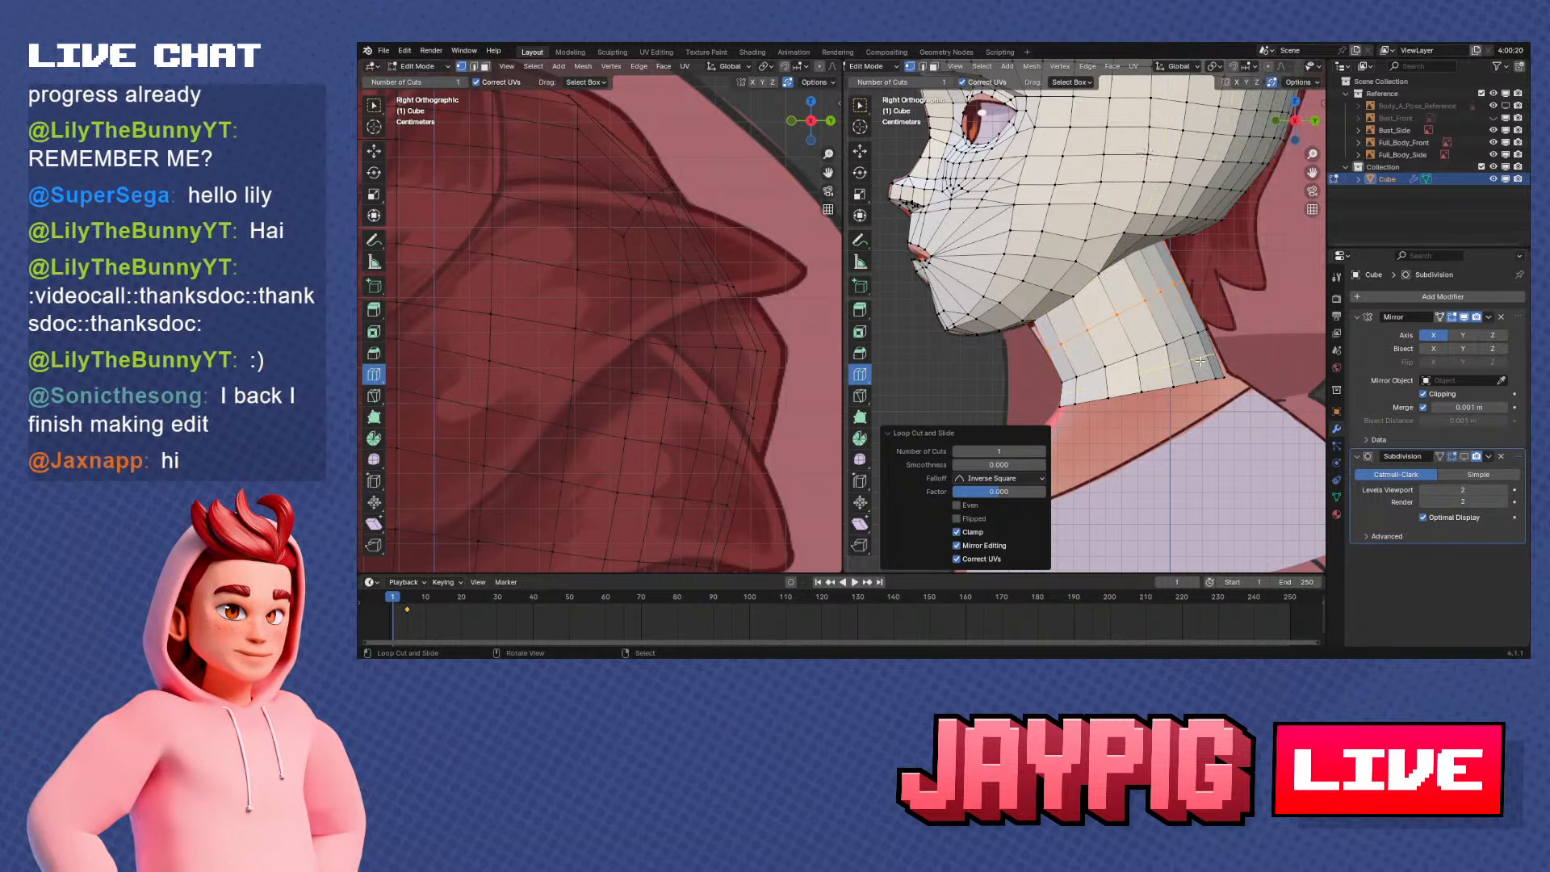
key(KP_1)
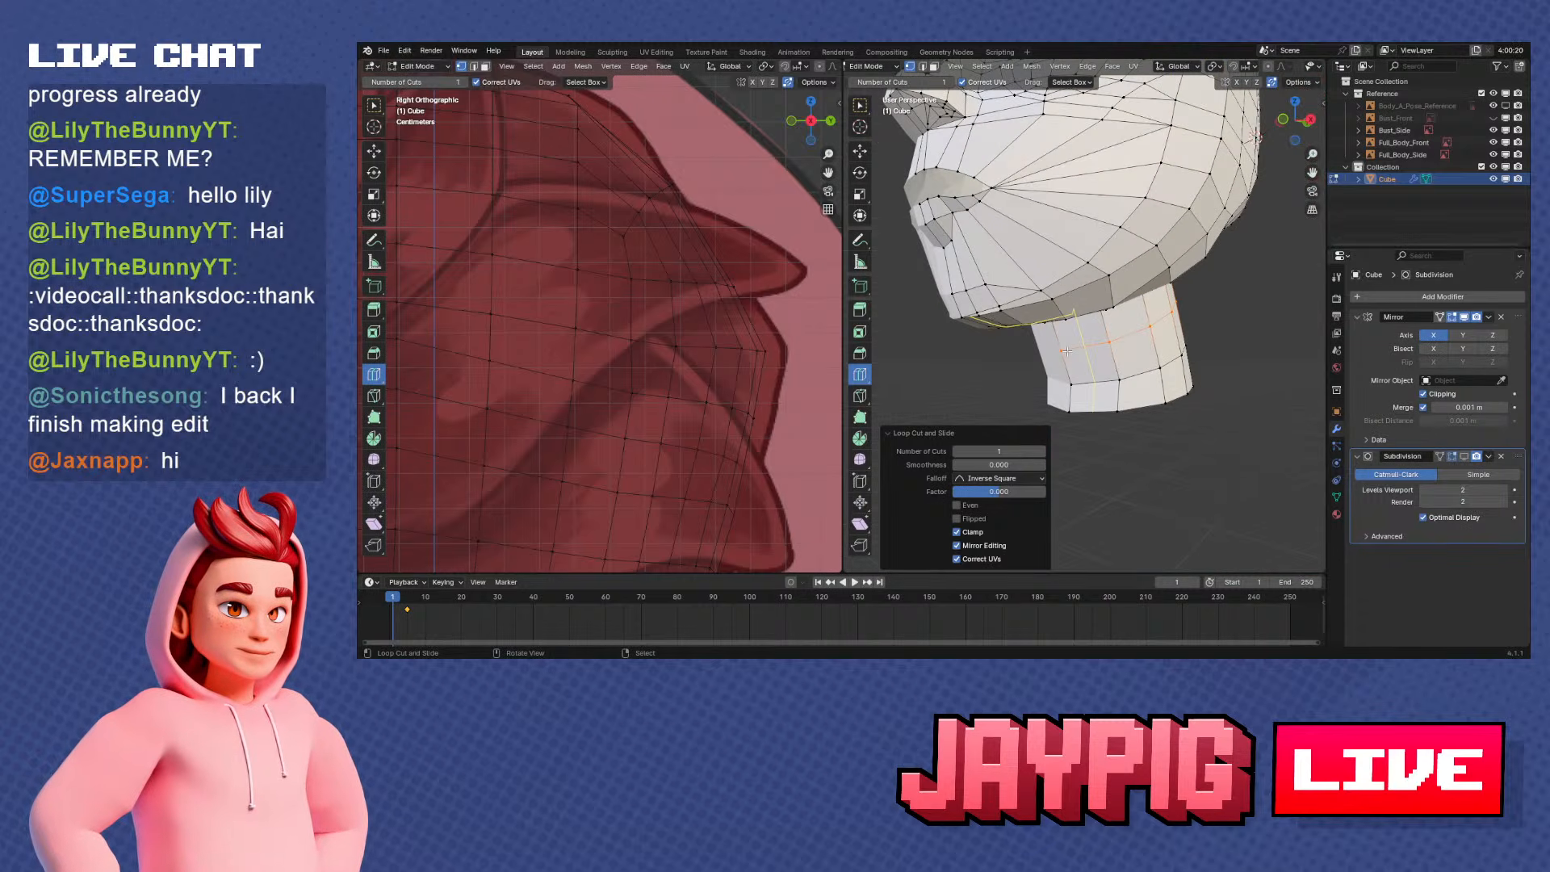
key(KP_3)
key(g)
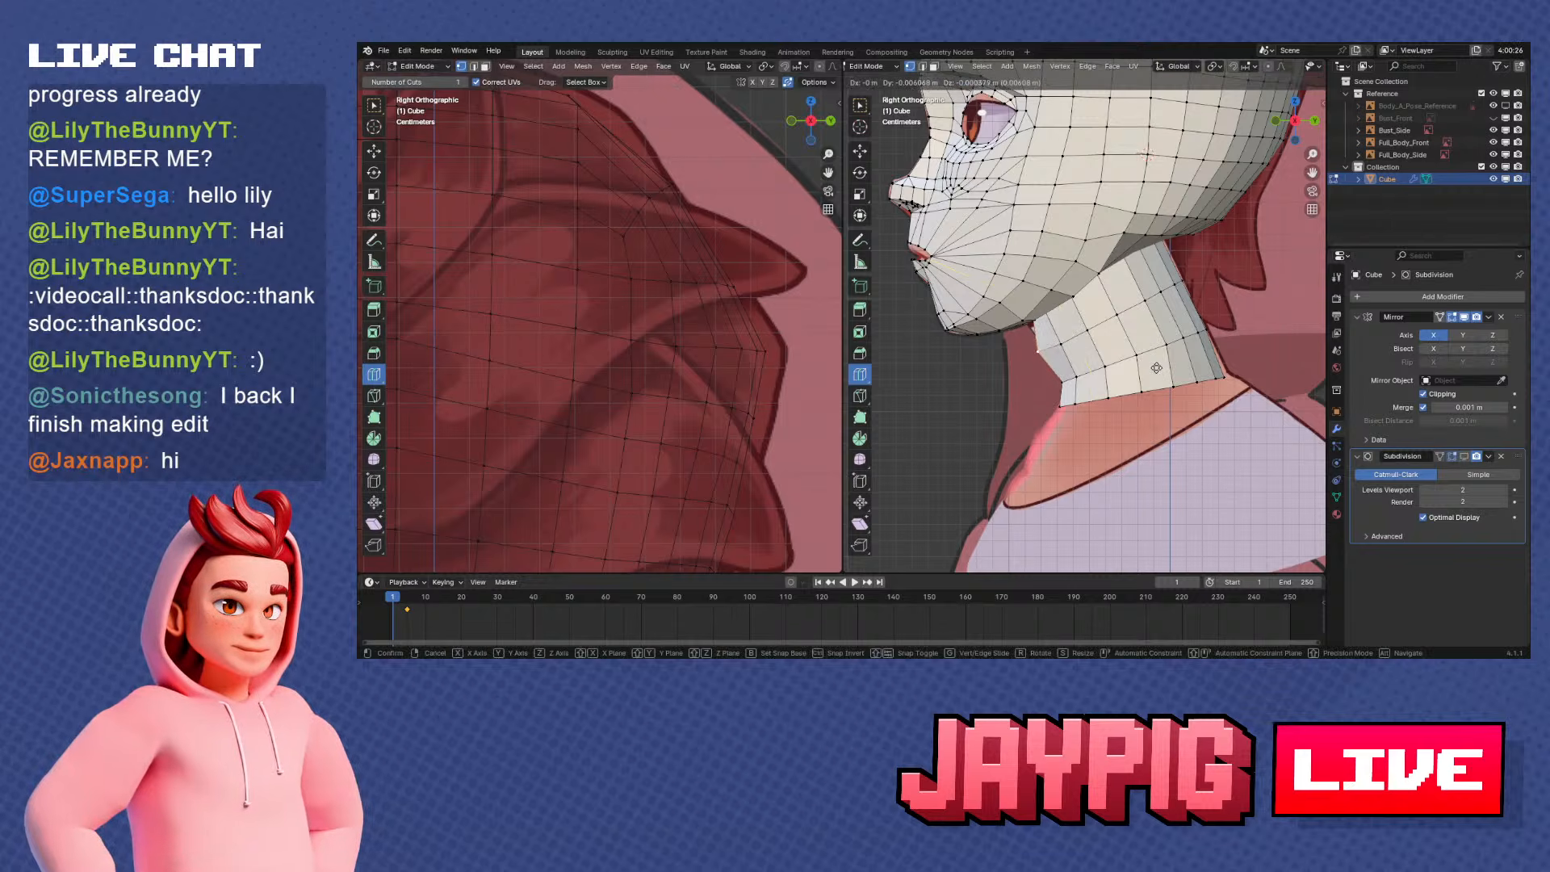
click(1156, 368)
Examine the head and neck from several angles, comparing the mesh in Object Mode and Edit Mode
middle_drag(1156, 368, 1211, 359)
key(Tab)
middle_drag(1106, 368, 1108, 409)
key(Tab)
key(Tab)
key(Tab)
key(Tab)
key(Tab)
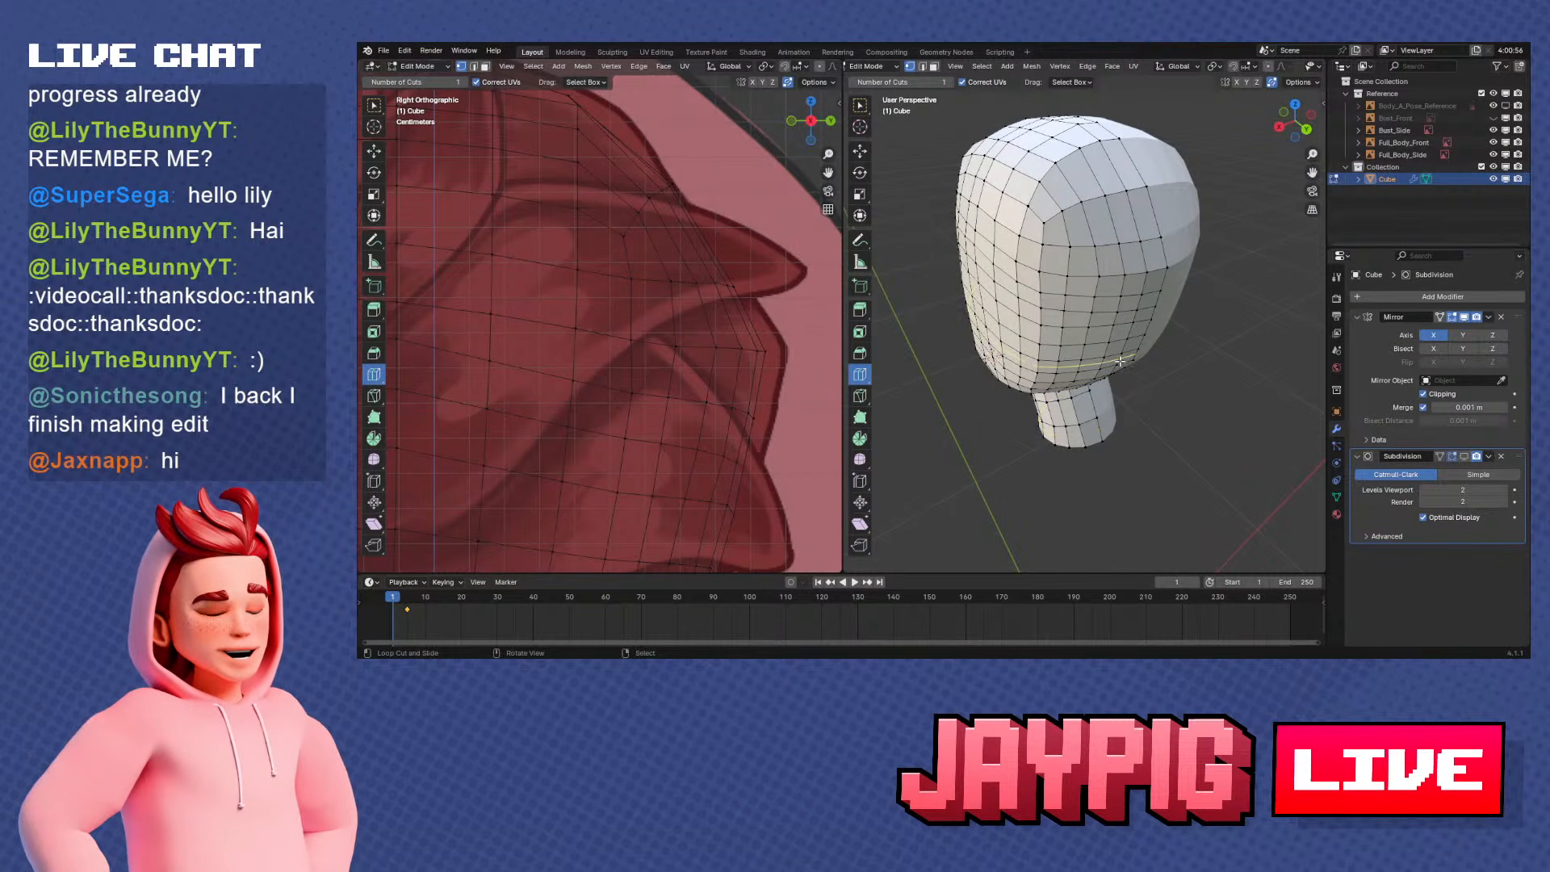
middle_drag(968, 373, 1050, 380)
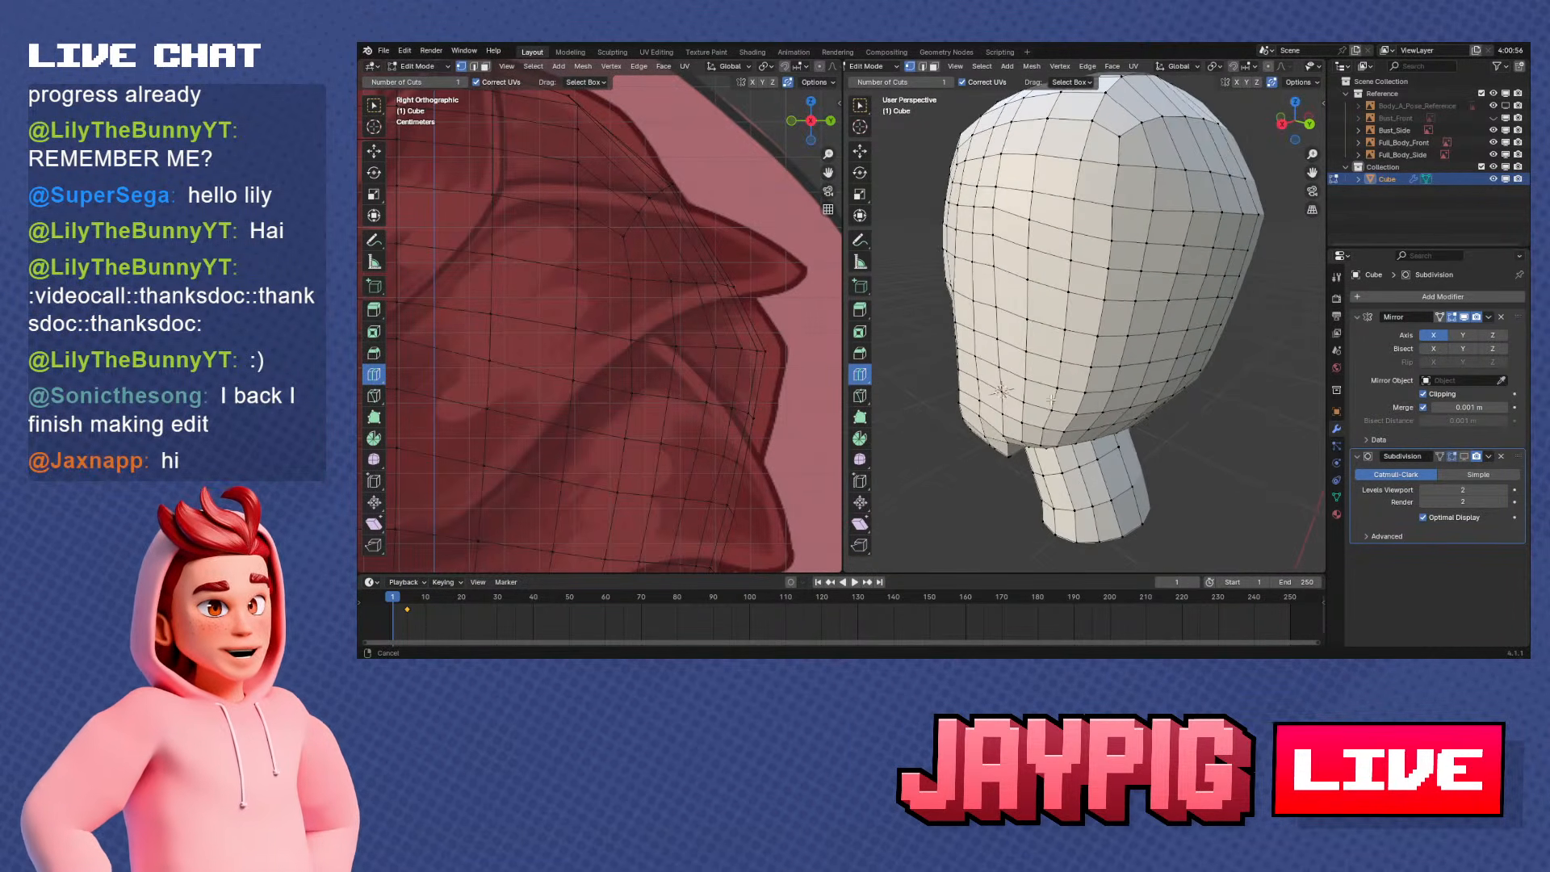
scroll(1054, 405, up, 3)
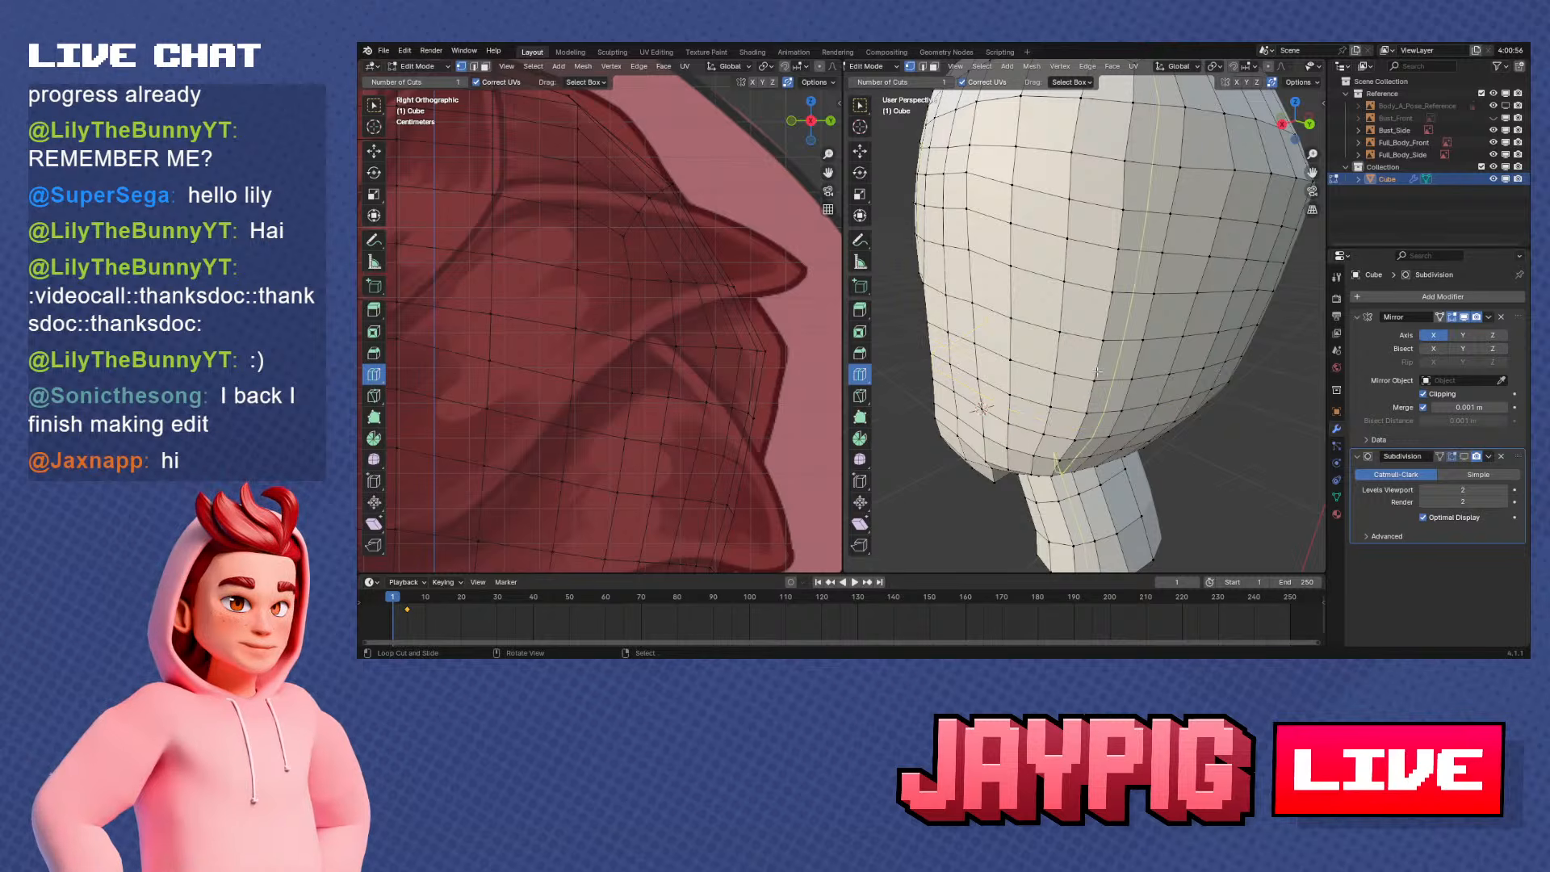
scroll(1097, 372, down, 5)
key(Tab)
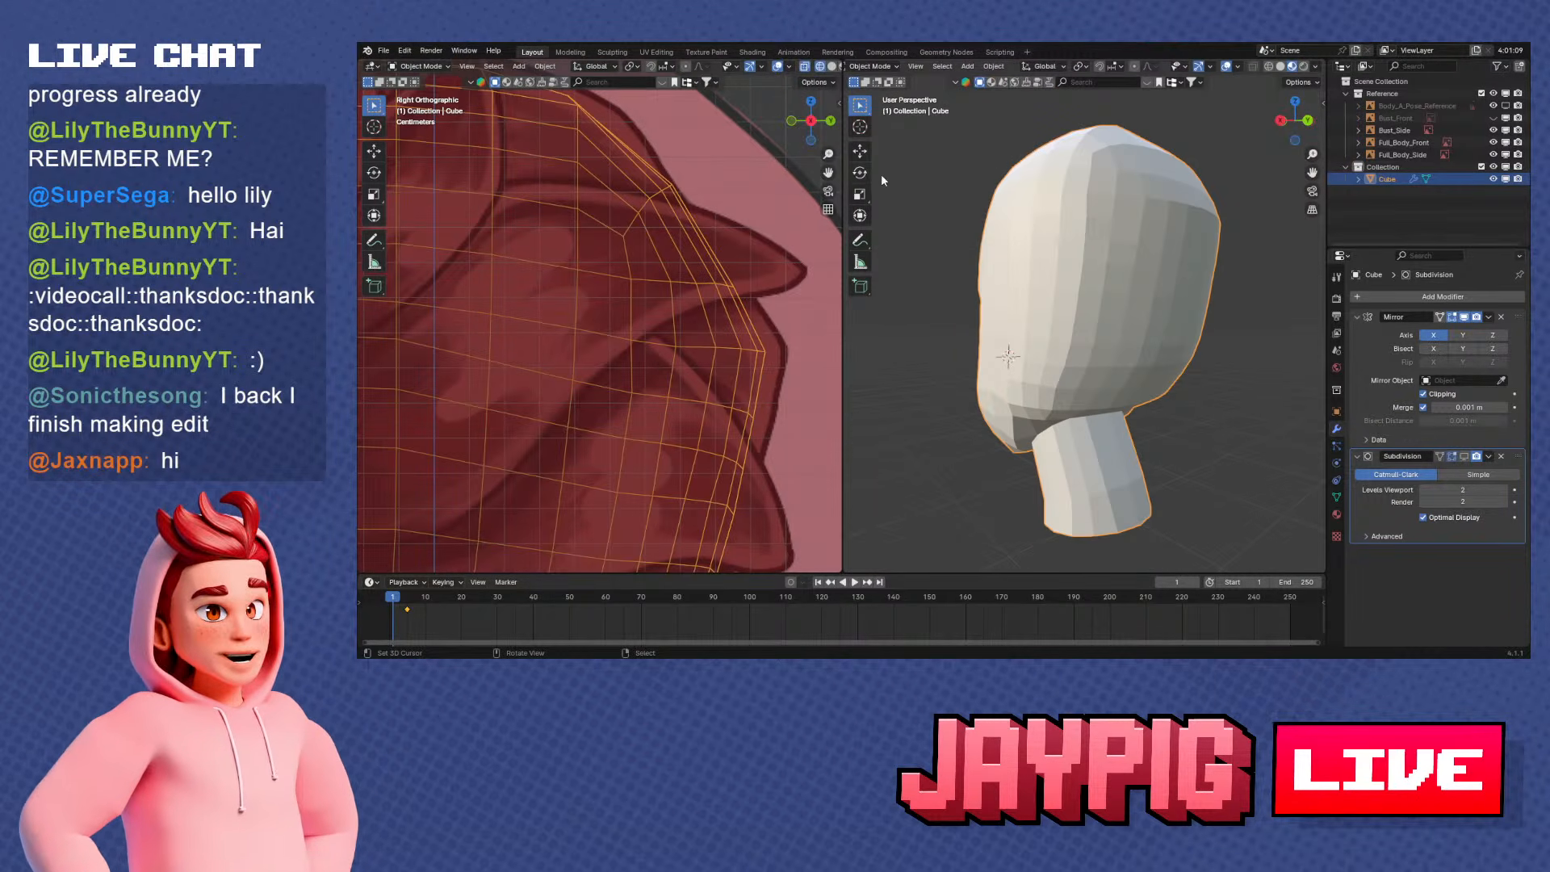
Save the file and switch the head mesh from Object Mode to Sculpt Mode
key(ctrl+s)
middle_drag(948, 179, 1037, 267)
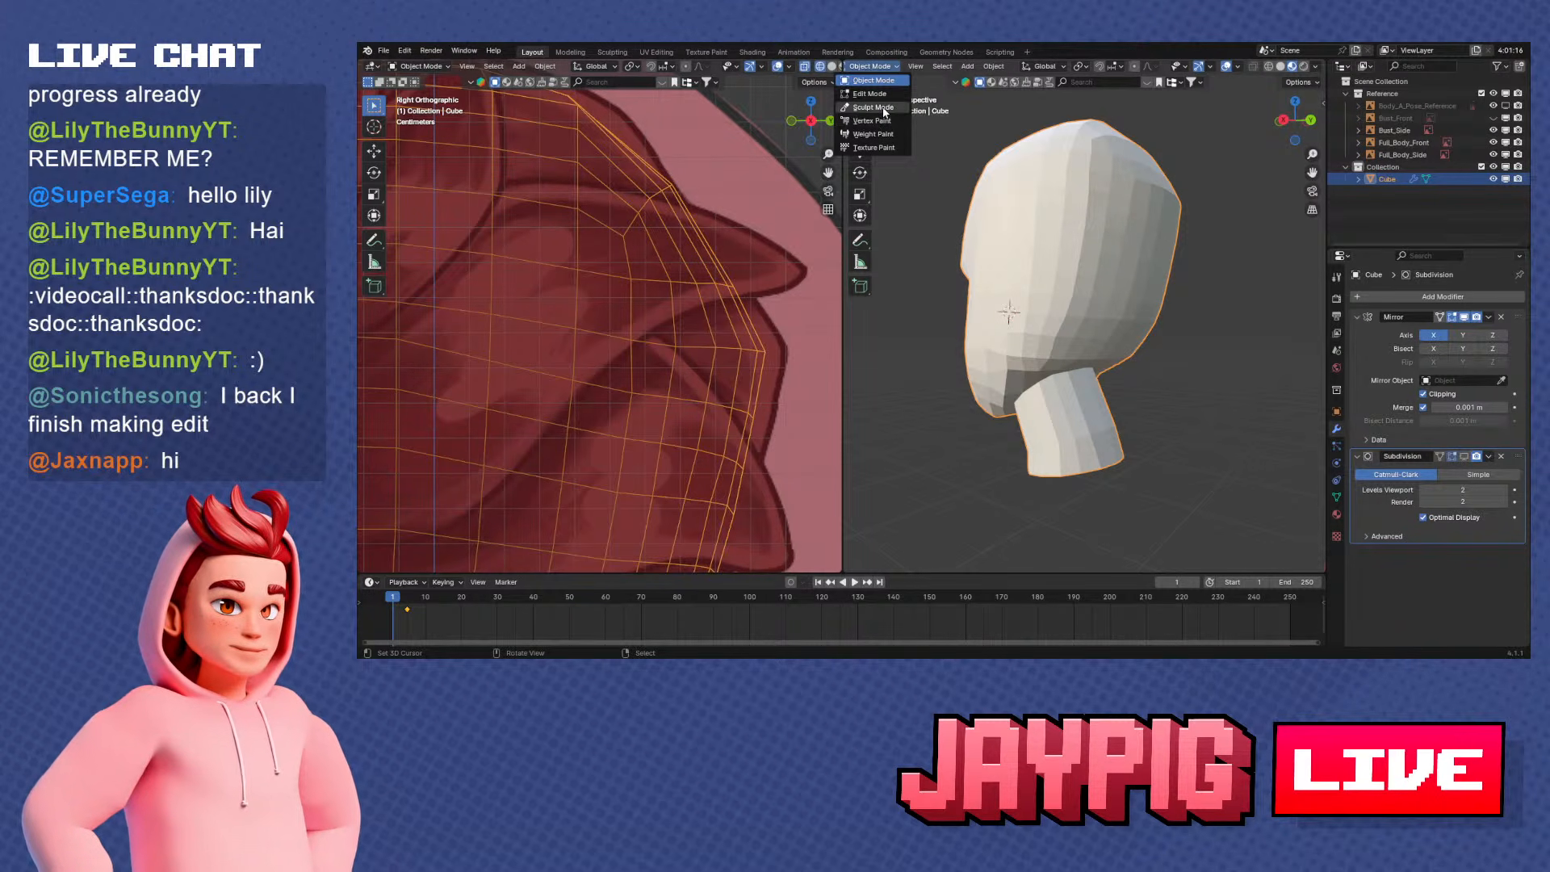
mouse_move(1084, 275)
middle_down()
mouse_move(1058, 348)
mouse_move(1048, 247)
middle_up()
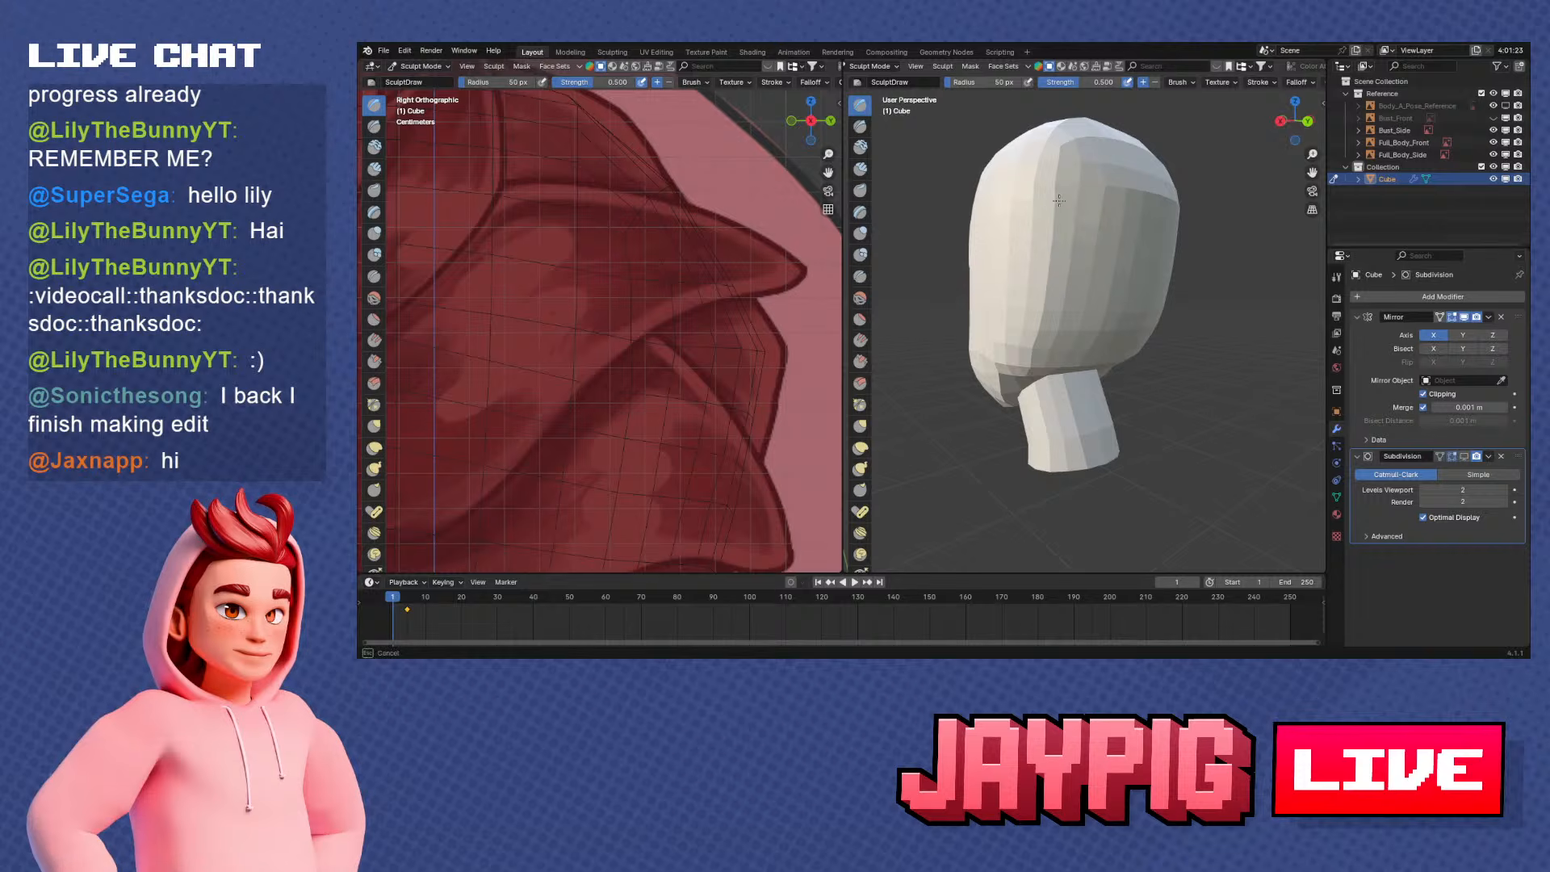
Try a Draw stroke and several Smooth strokes on the side of the head, and undo them
mouse_move(1060, 200)
mouse_down()
mouse_move(1062, 292)
mouse_move(1048, 291)
mouse_up()
key(ctrl+z)
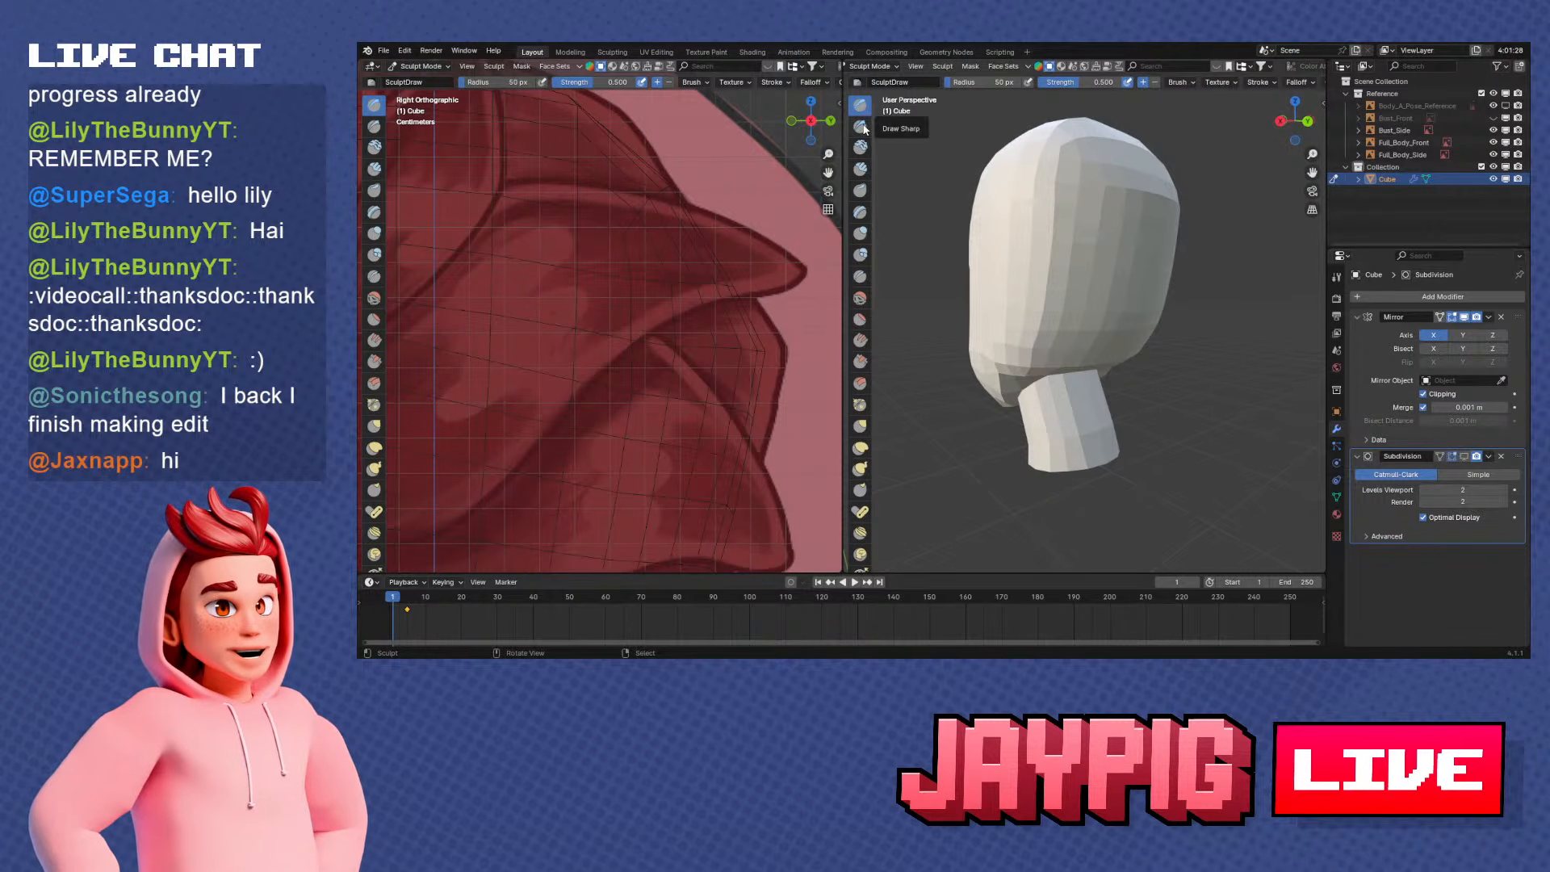
click(860, 298)
mouse_move(1041, 267)
mouse_down()
mouse_move(1052, 166)
mouse_move(1066, 323)
mouse_move(1131, 266)
mouse_move(1028, 297)
mouse_move(1070, 189)
mouse_up()
mouse_move(1076, 245)
middle_down()
mouse_move(1163, 251)
mouse_move(1102, 295)
mouse_move(1066, 299)
middle_up()
key(ctrl+z)
key(ctrl+z)
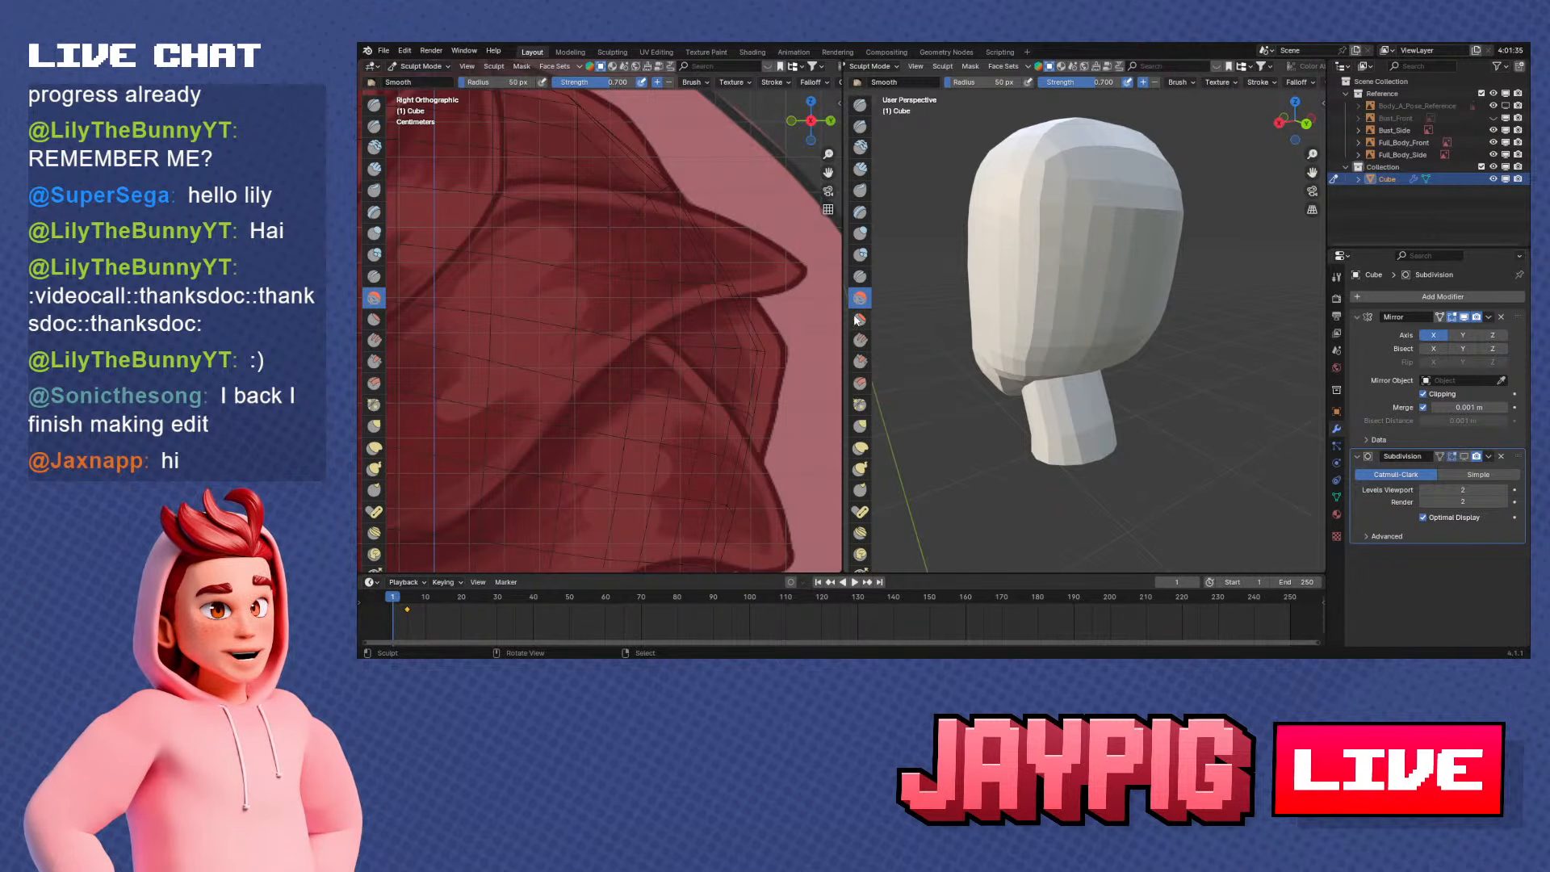
Sculpt the side of the head with the Inflate/Deflate brush, raising its radius to 245 px and strength to 1.000
scroll(860, 452, down, 5)
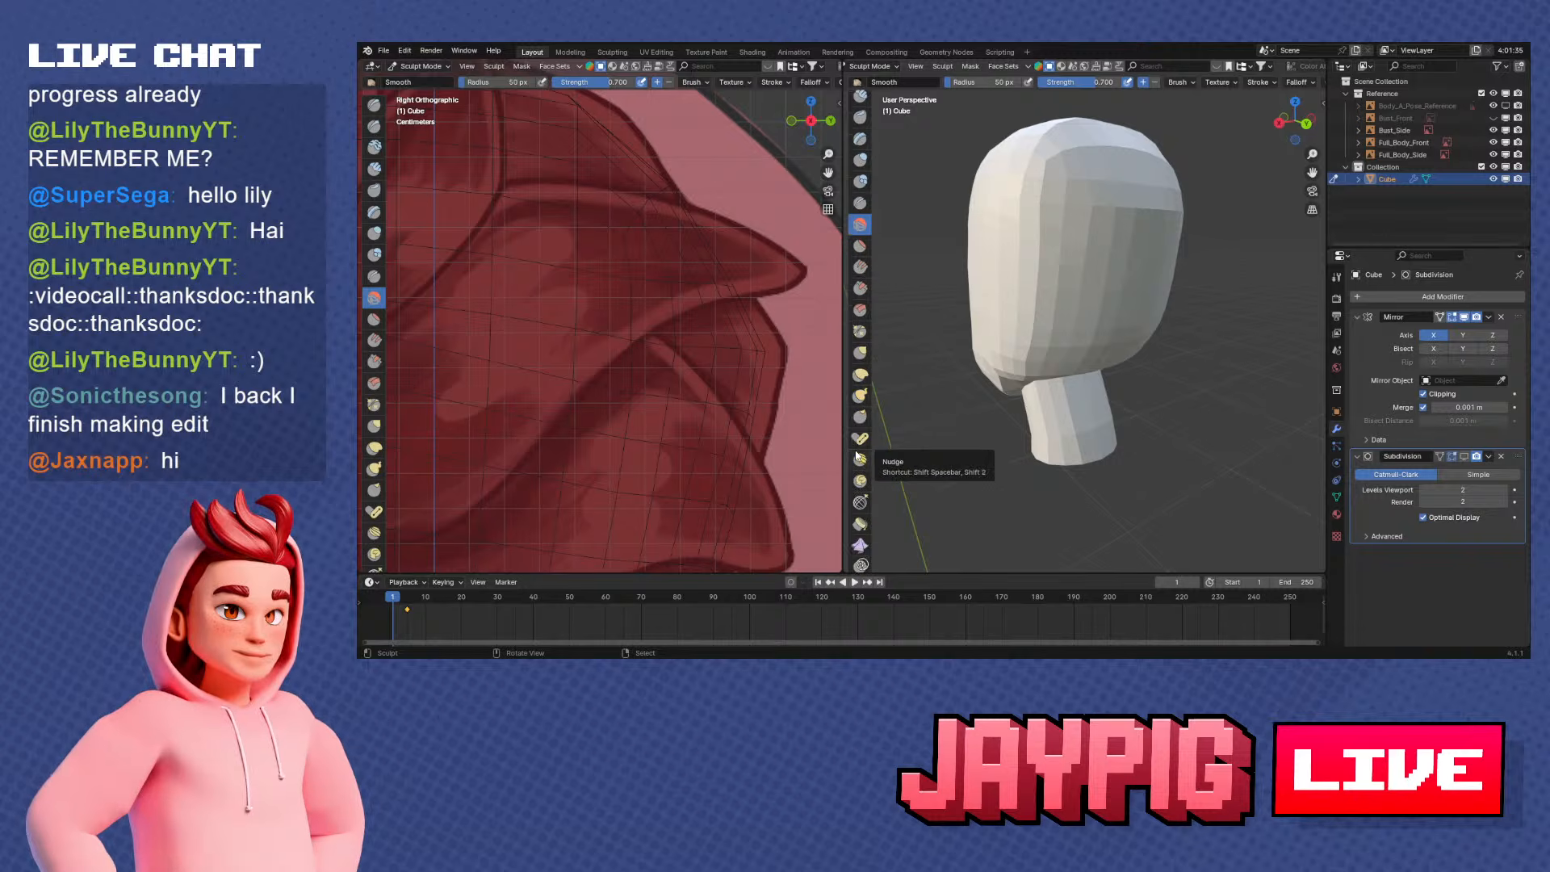
scroll(859, 493, down, 9)
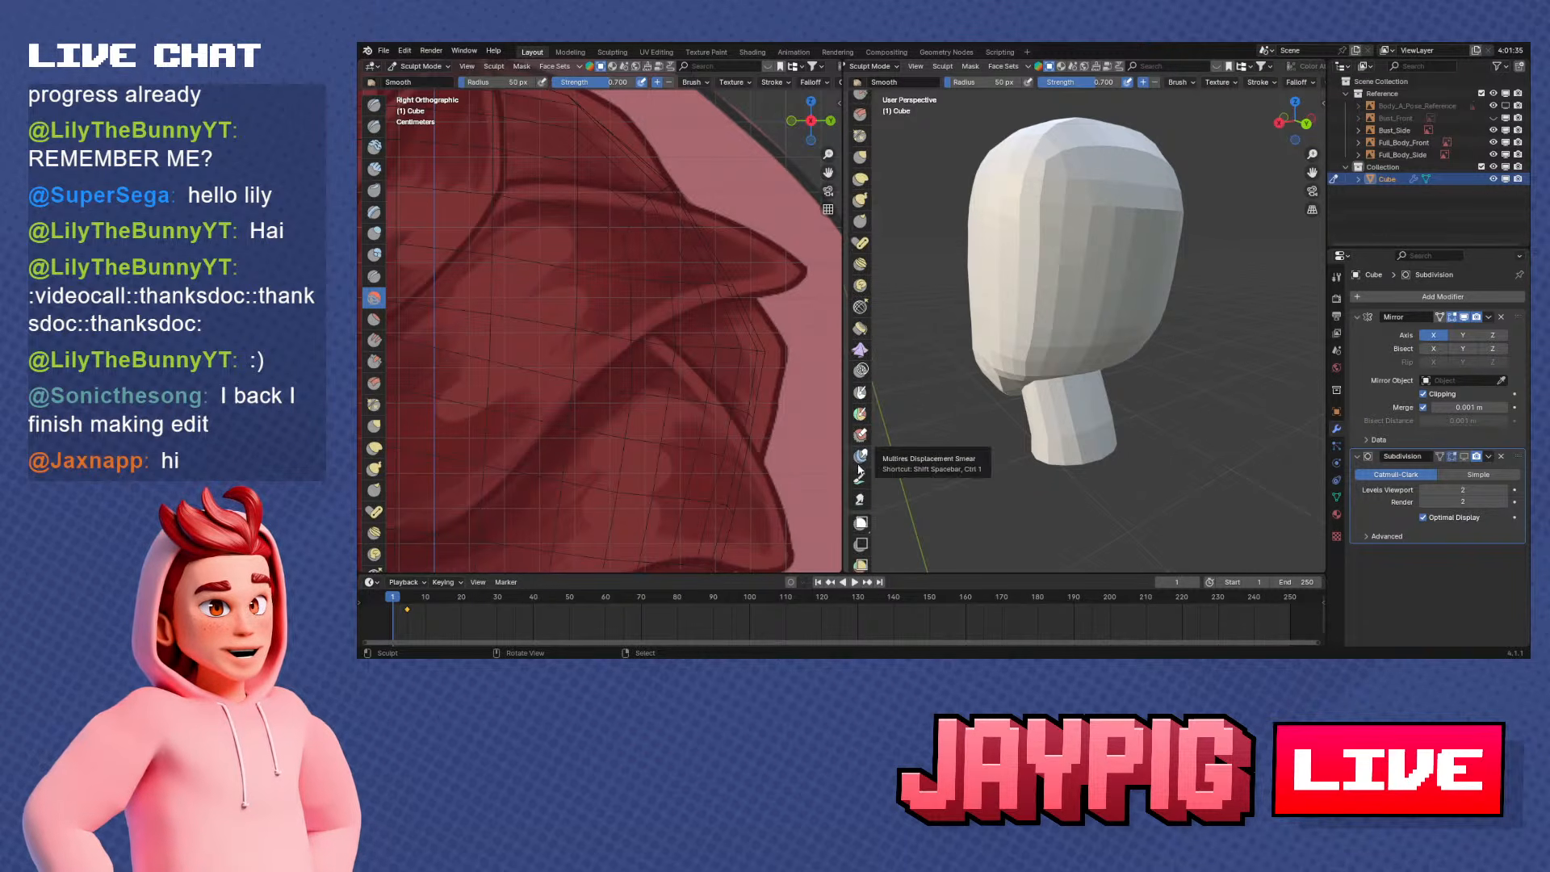
scroll(861, 484, down, 3)
scroll(860, 452, up, 14)
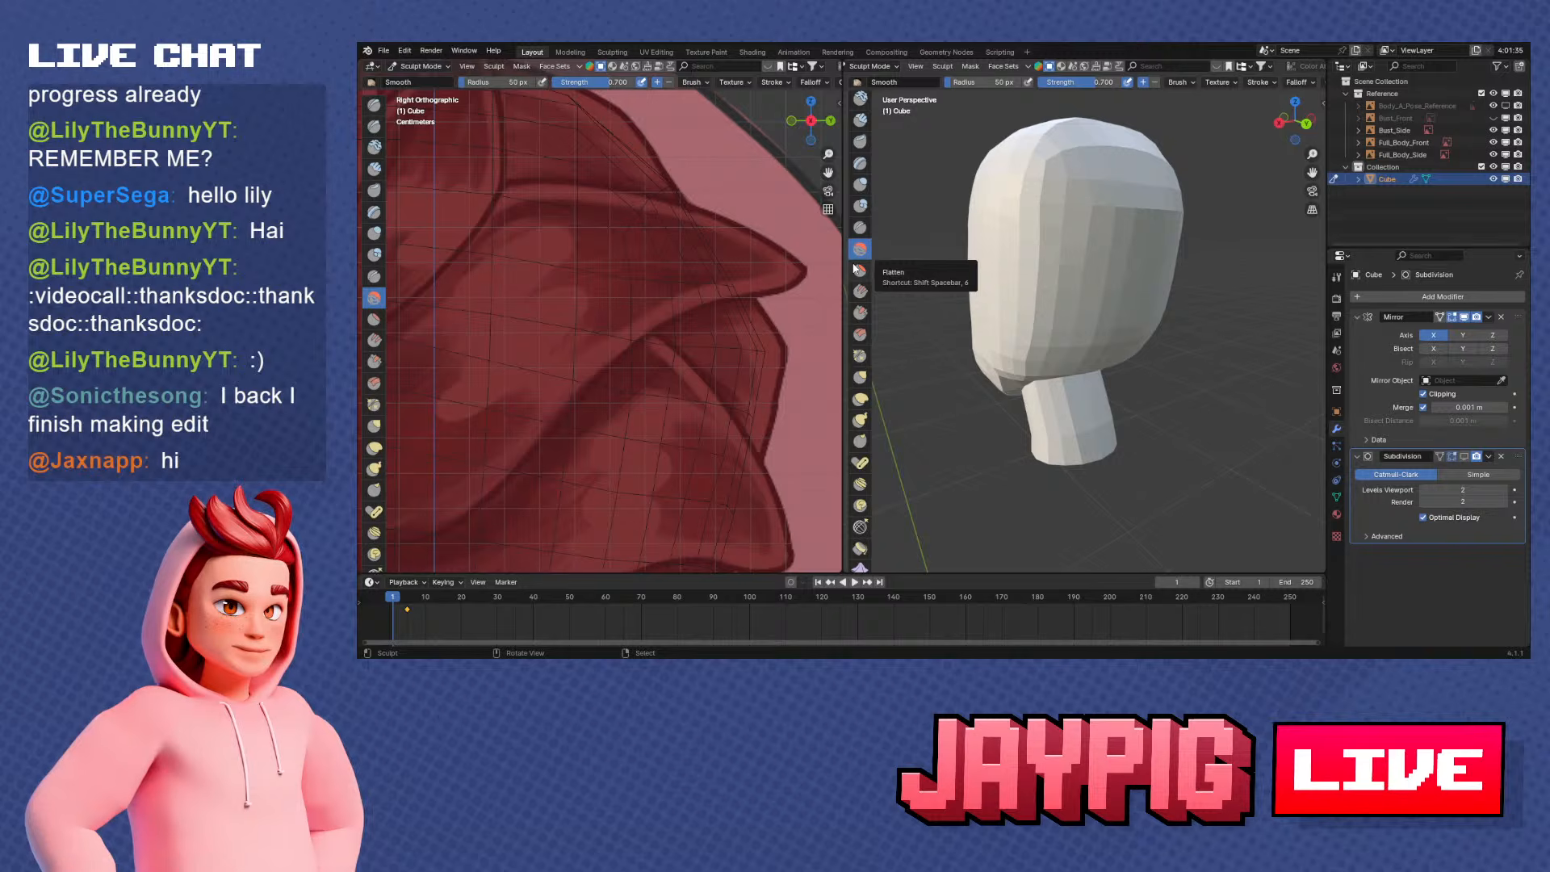
scroll(856, 258, up, 3)
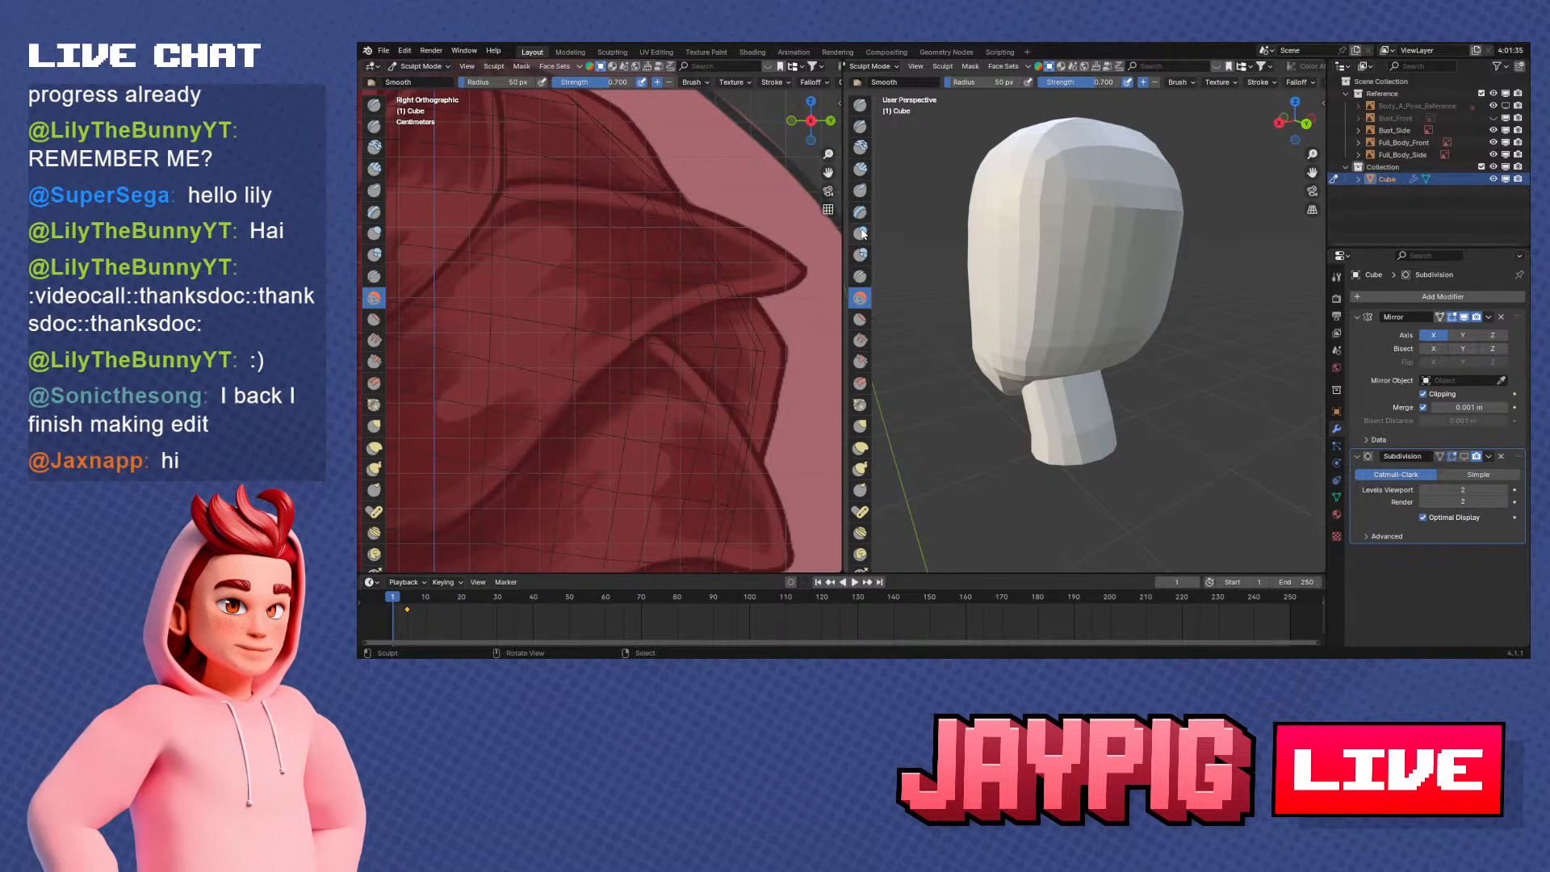
click(860, 233)
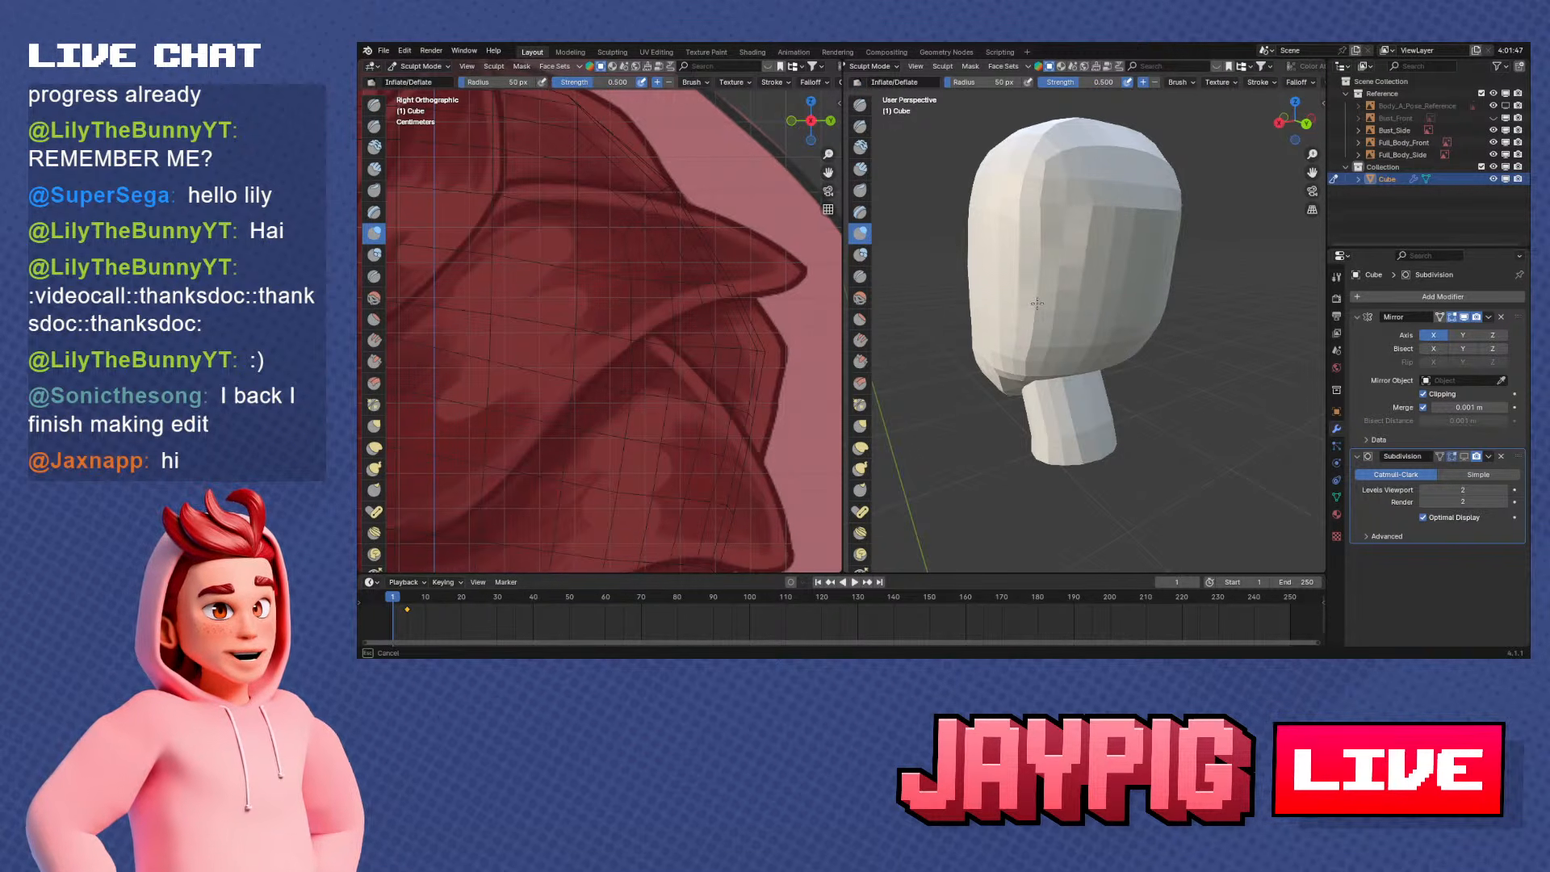
middle_drag(1047, 292, 1088, 167)
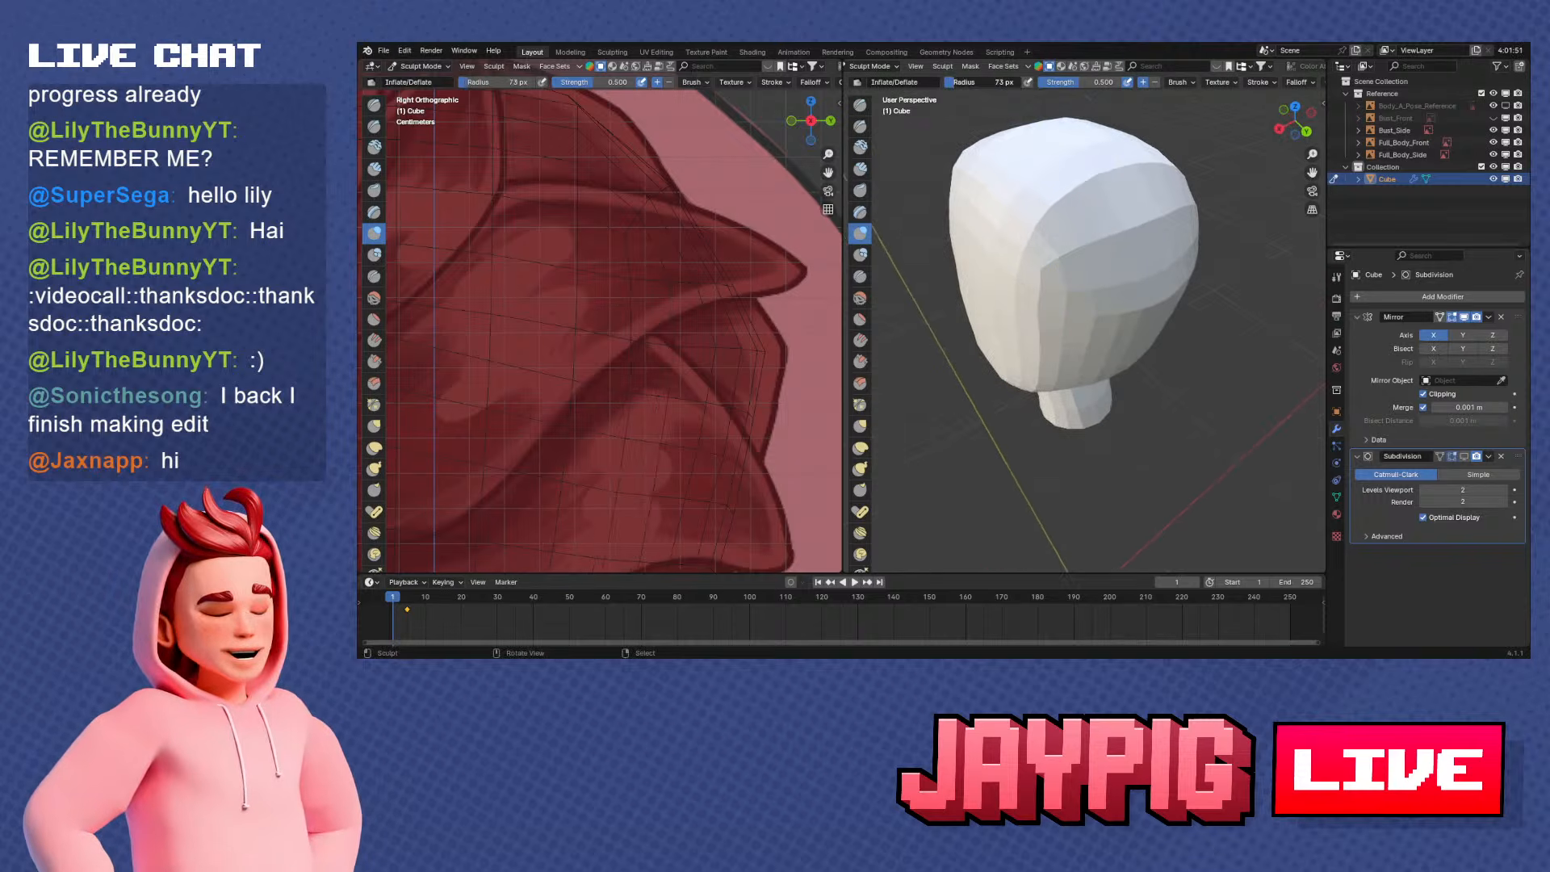
drag(1055, 340, 1070, 323)
middle_drag(1059, 313, 1067, 271)
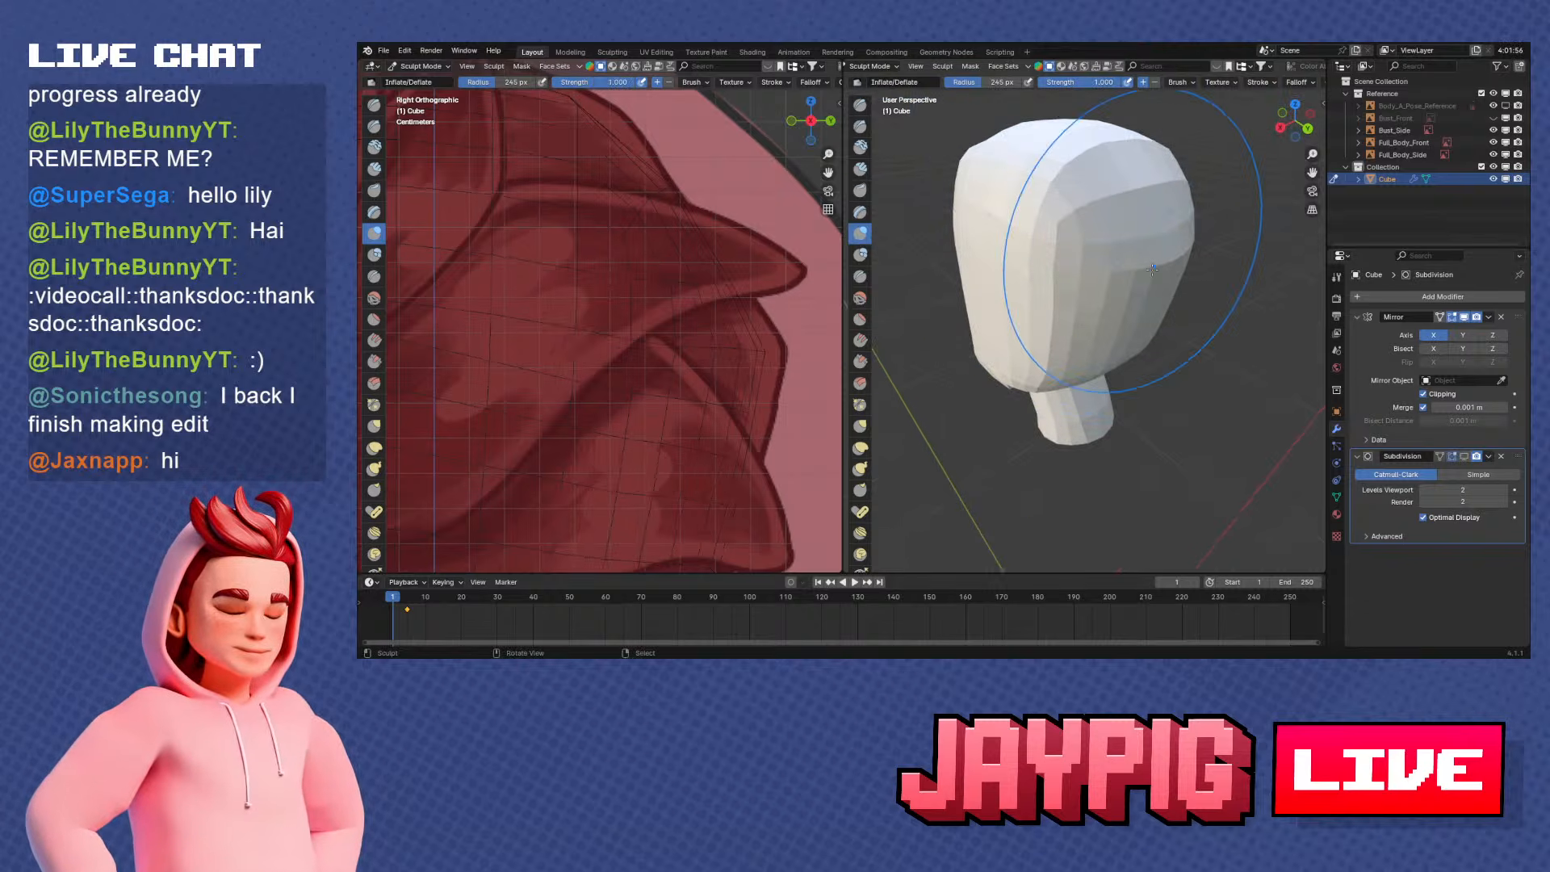
Try large Inflate/Deflate strokes over the side and back of the head, and undo them
drag(1056, 346, 1074, 326)
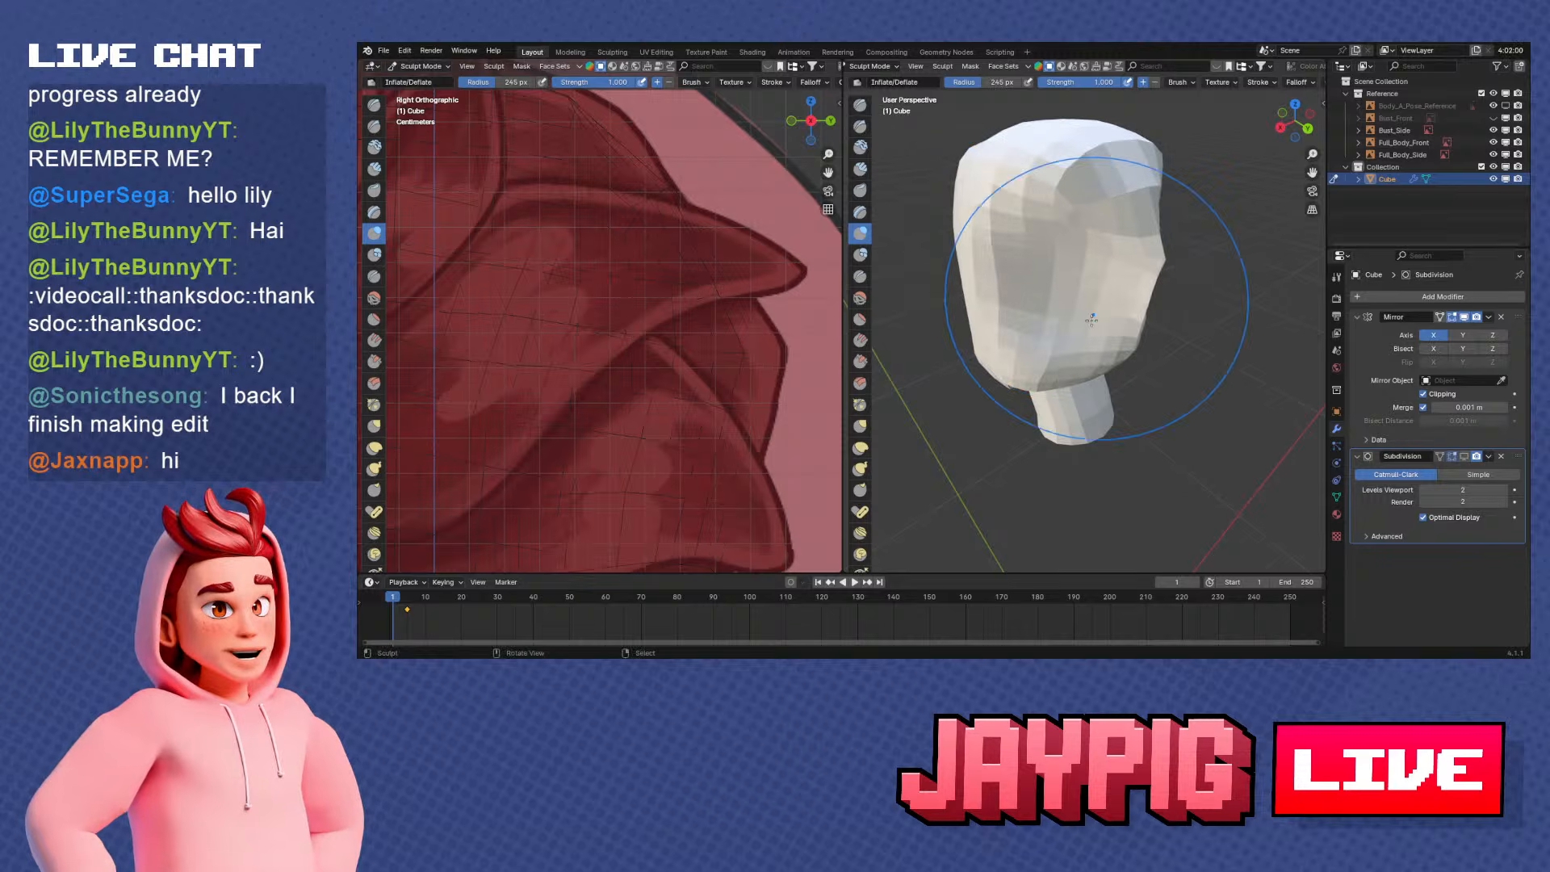
middle_drag(1082, 305, 1161, 318)
middle_drag(1072, 354, 1127, 311)
drag(1128, 299, 1146, 310)
key(ctrl+z)
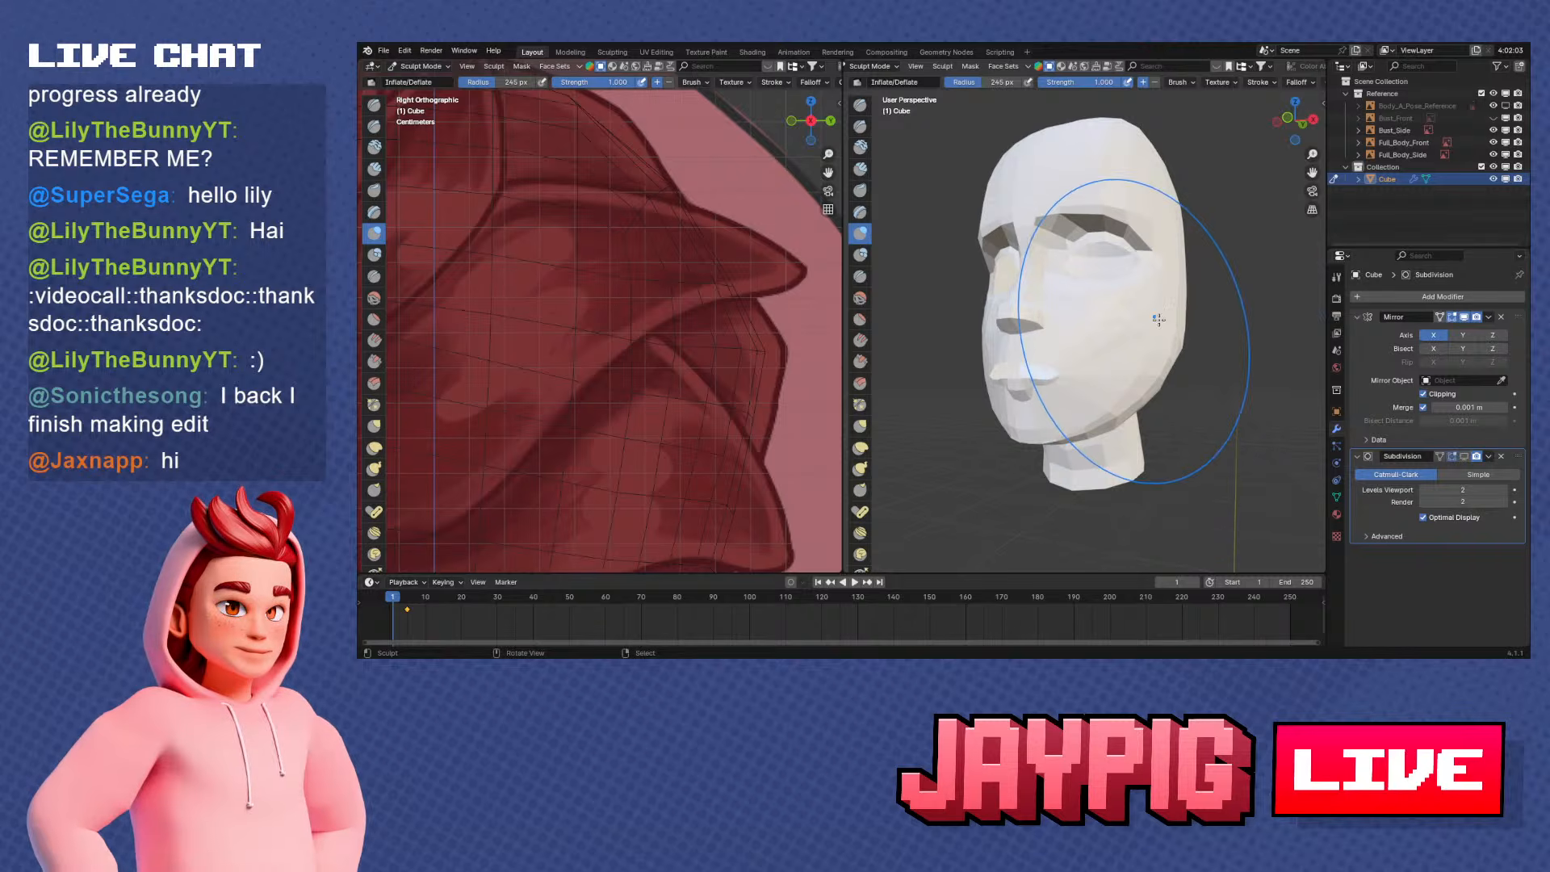
Inflate the sides of the skull from behind with the 245 px Inflate/Deflate brush, working down towards the jaw
mouse_move(1158, 320)
middle_down()
mouse_move(1092, 368)
mouse_move(1090, 336)
mouse_move(1065, 335)
middle_up()
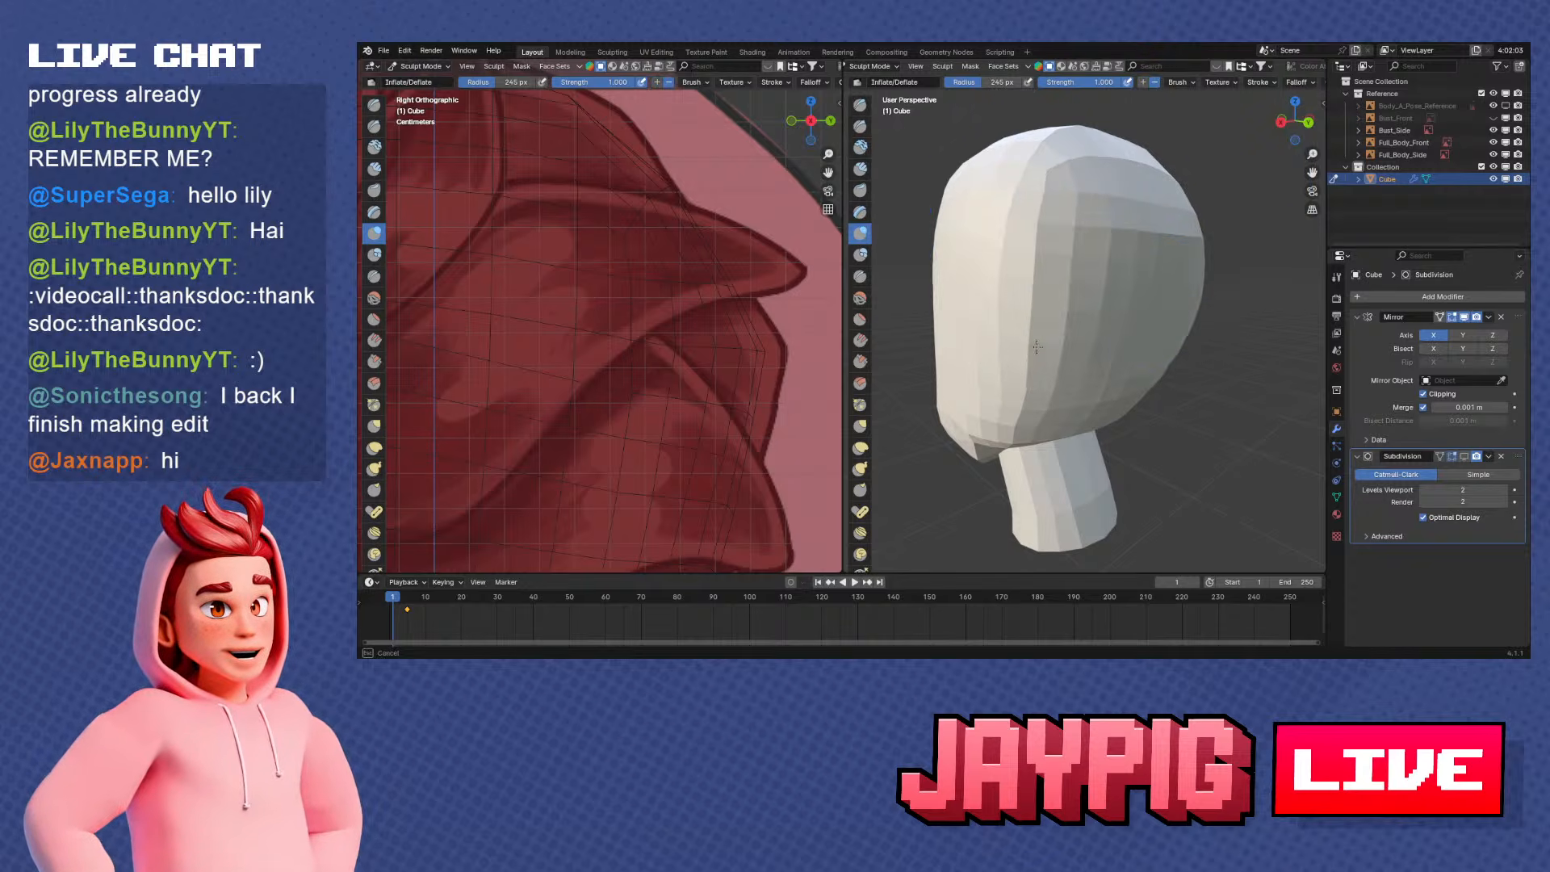
middle_drag(1037, 309, 1053, 315)
middle_drag(1027, 431, 1145, 312)
middle_drag(1115, 392, 1038, 299)
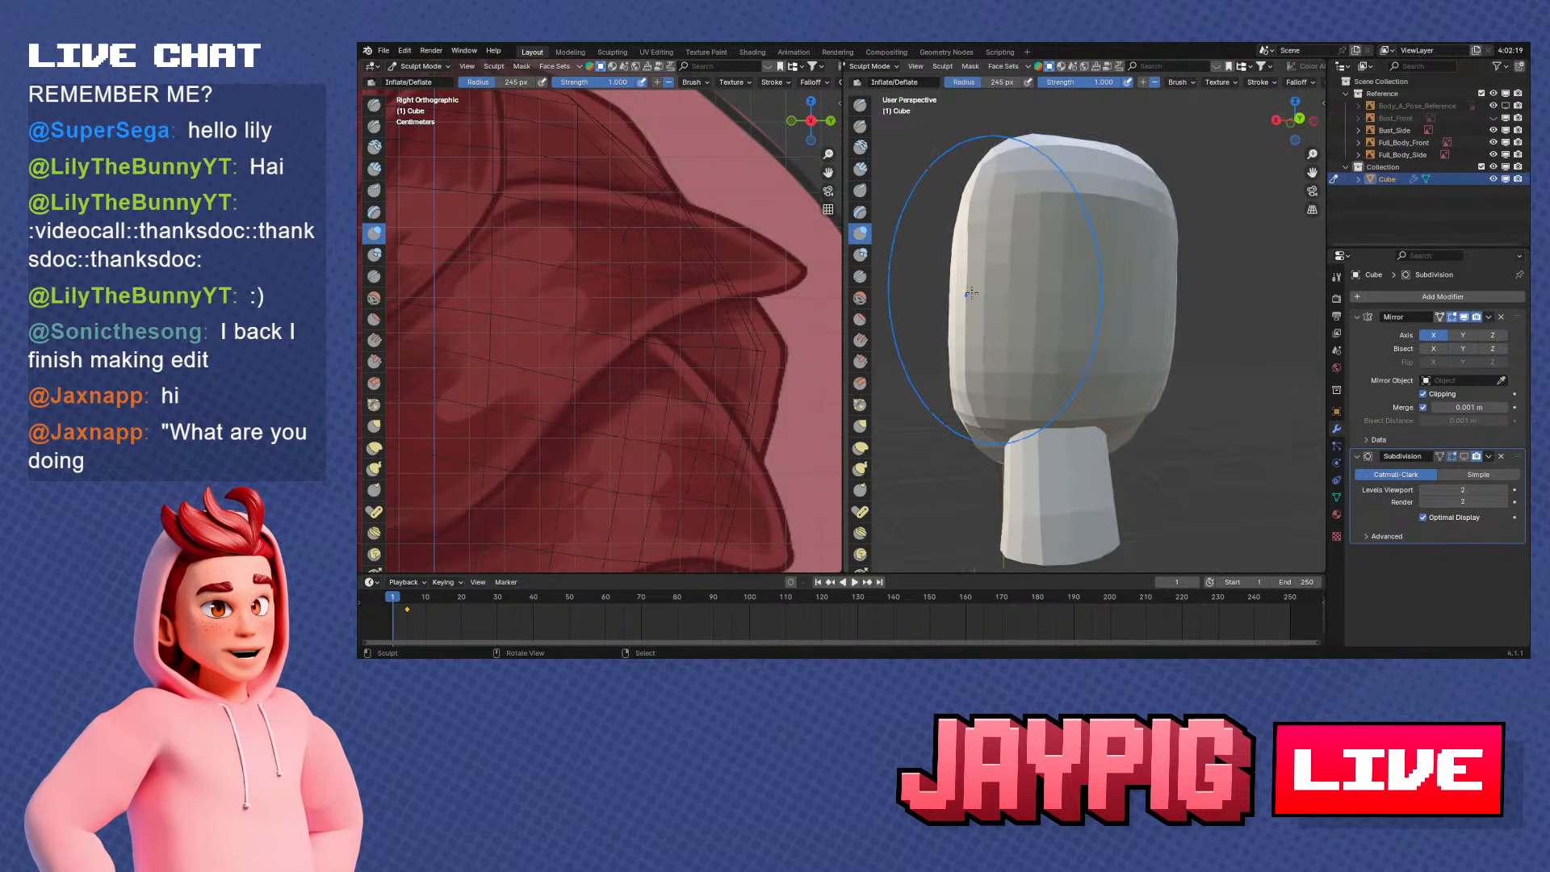
key(KP_1)
key(ctrl+KP_1)
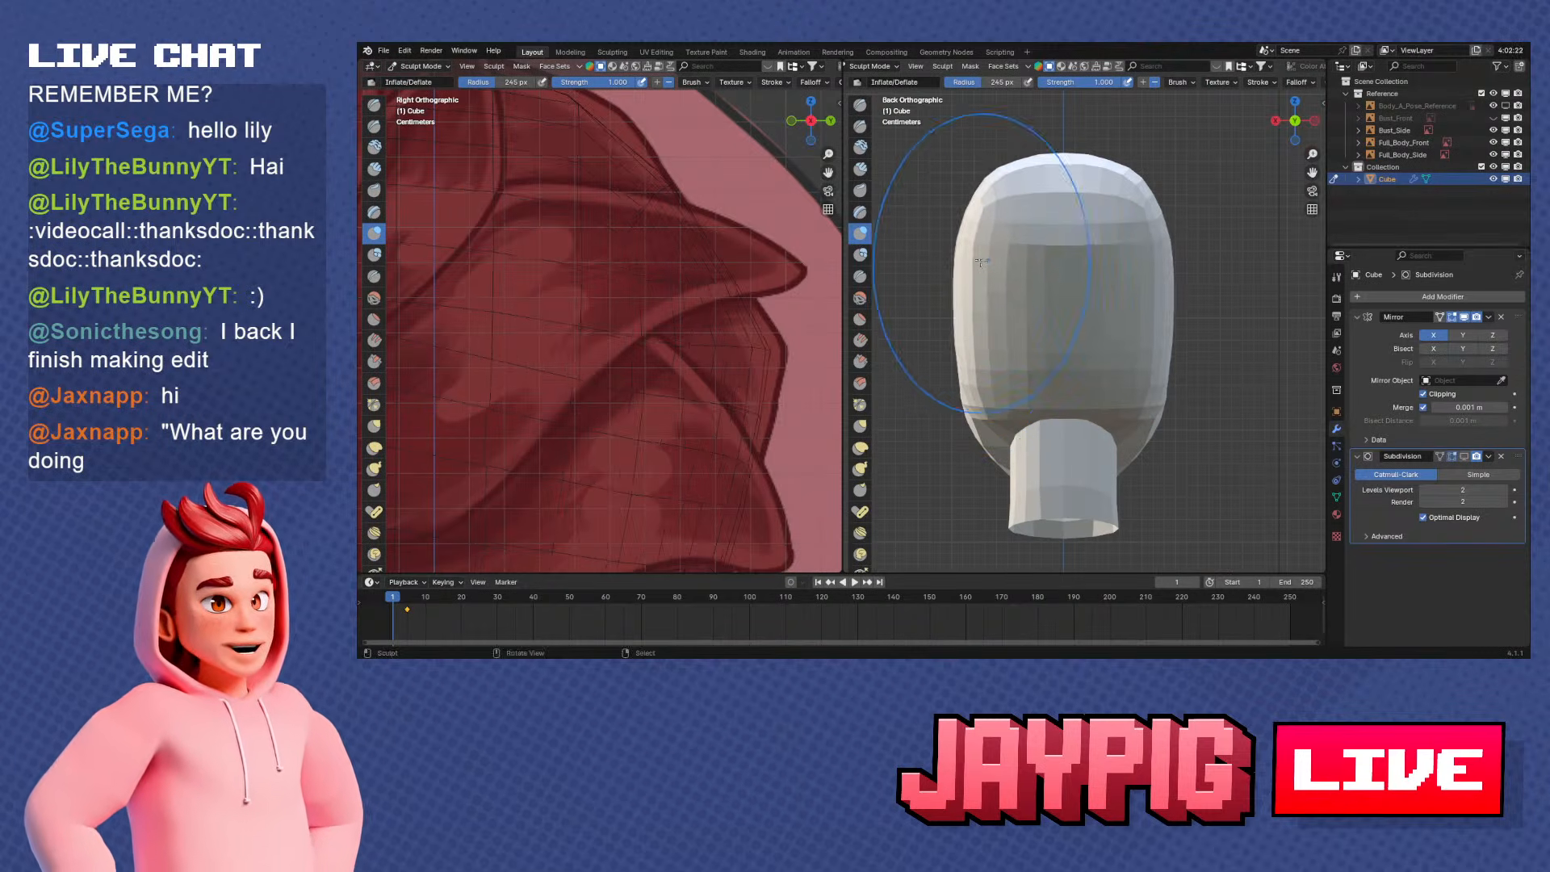
drag(980, 263, 983, 280)
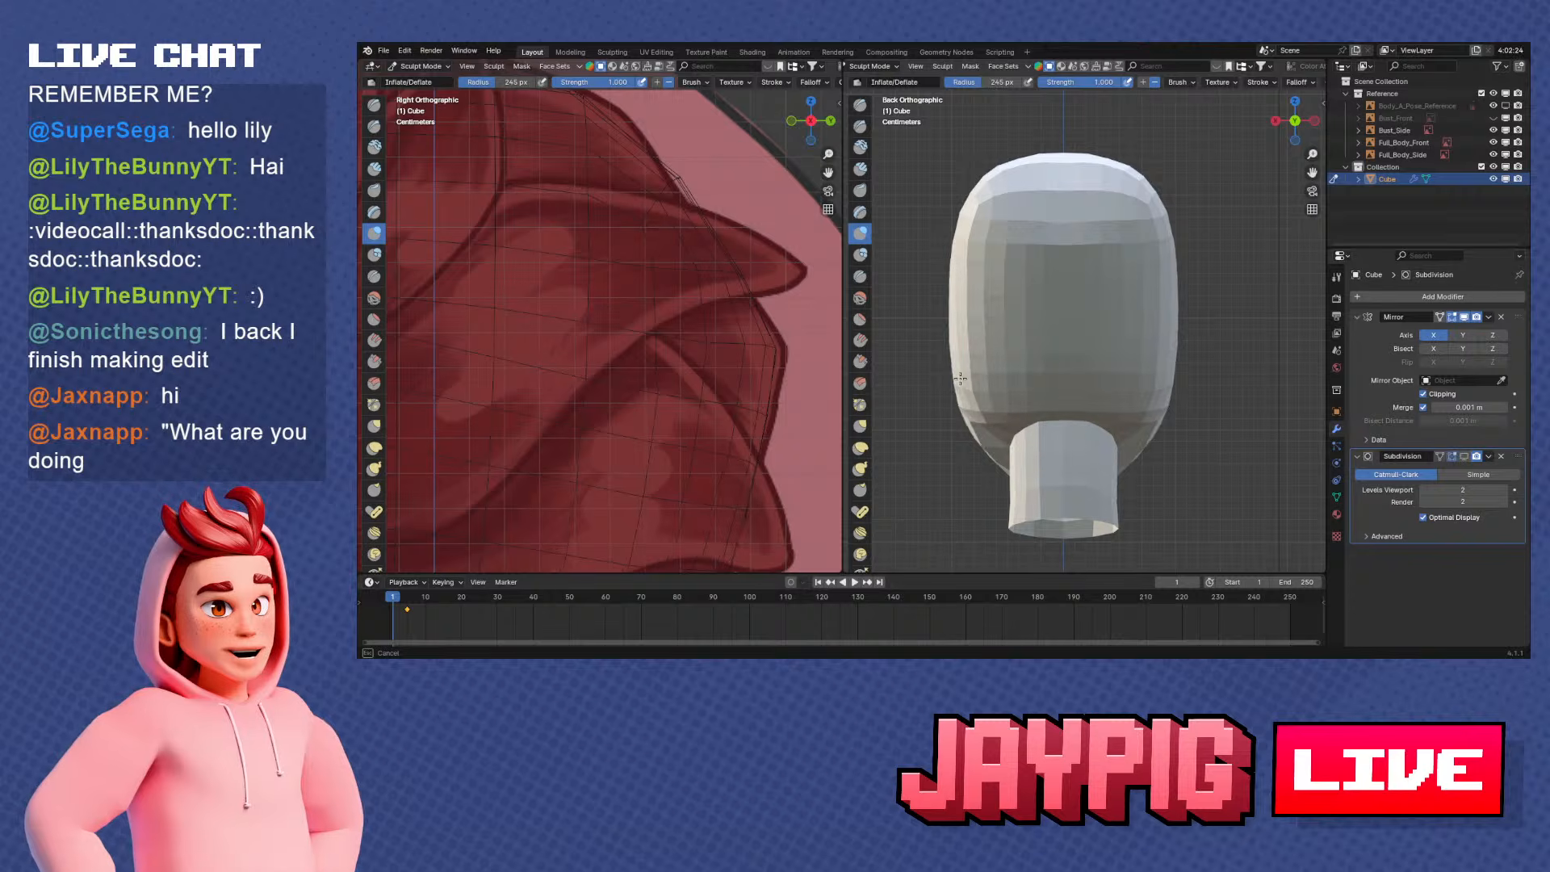
drag(960, 378, 962, 386)
mouse_move(965, 386)
middle_down()
mouse_move(1104, 387)
mouse_move(1062, 430)
middle_up()
Reduce the Inflate/Deflate brush radius to 150 px and inflate the rear side of the skull
key(KP_1)
mouse_move(943, 390)
middle_down()
mouse_move(1107, 346)
mouse_move(1148, 283)
mouse_move(1183, 319)
middle_up()
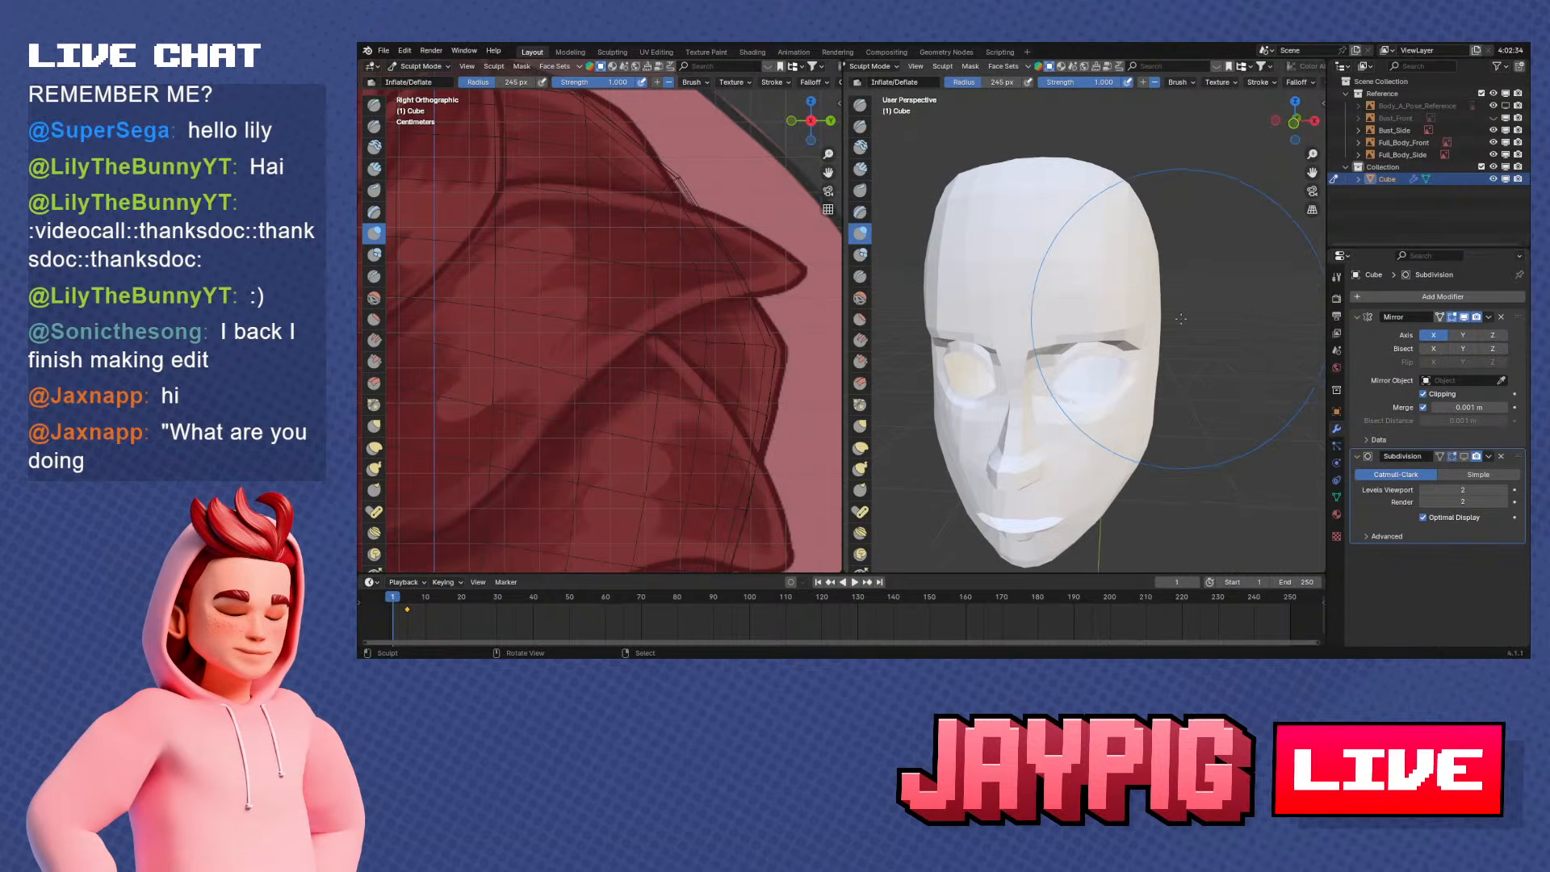
key(KP_1)
key(KP_3)
key(KP_1)
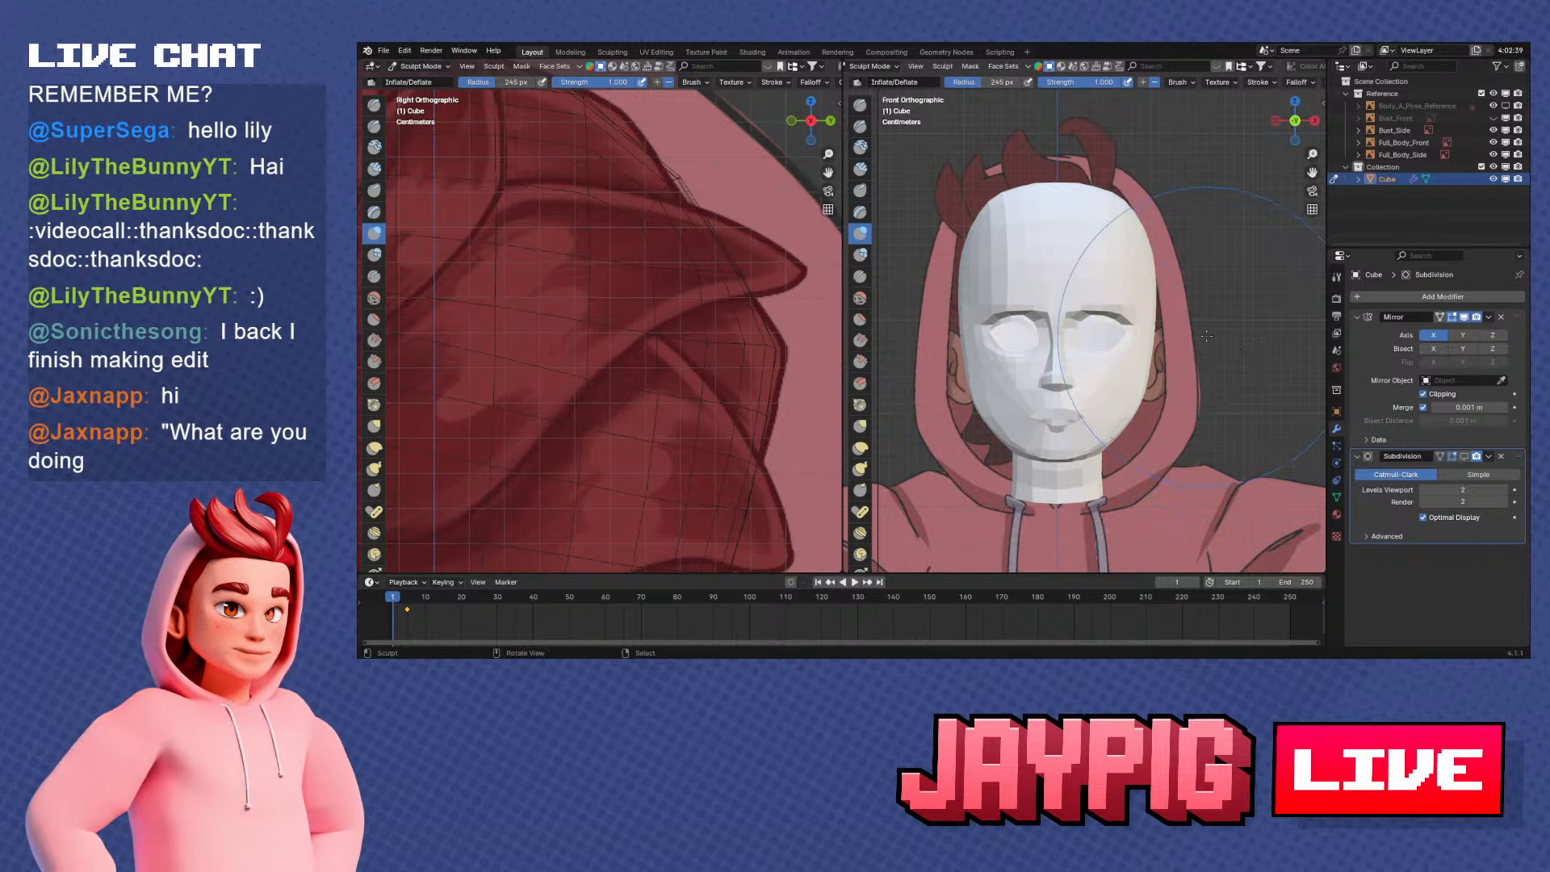
mouse_move(1206, 335)
middle_down()
mouse_move(994, 377)
mouse_move(1049, 339)
middle_up()
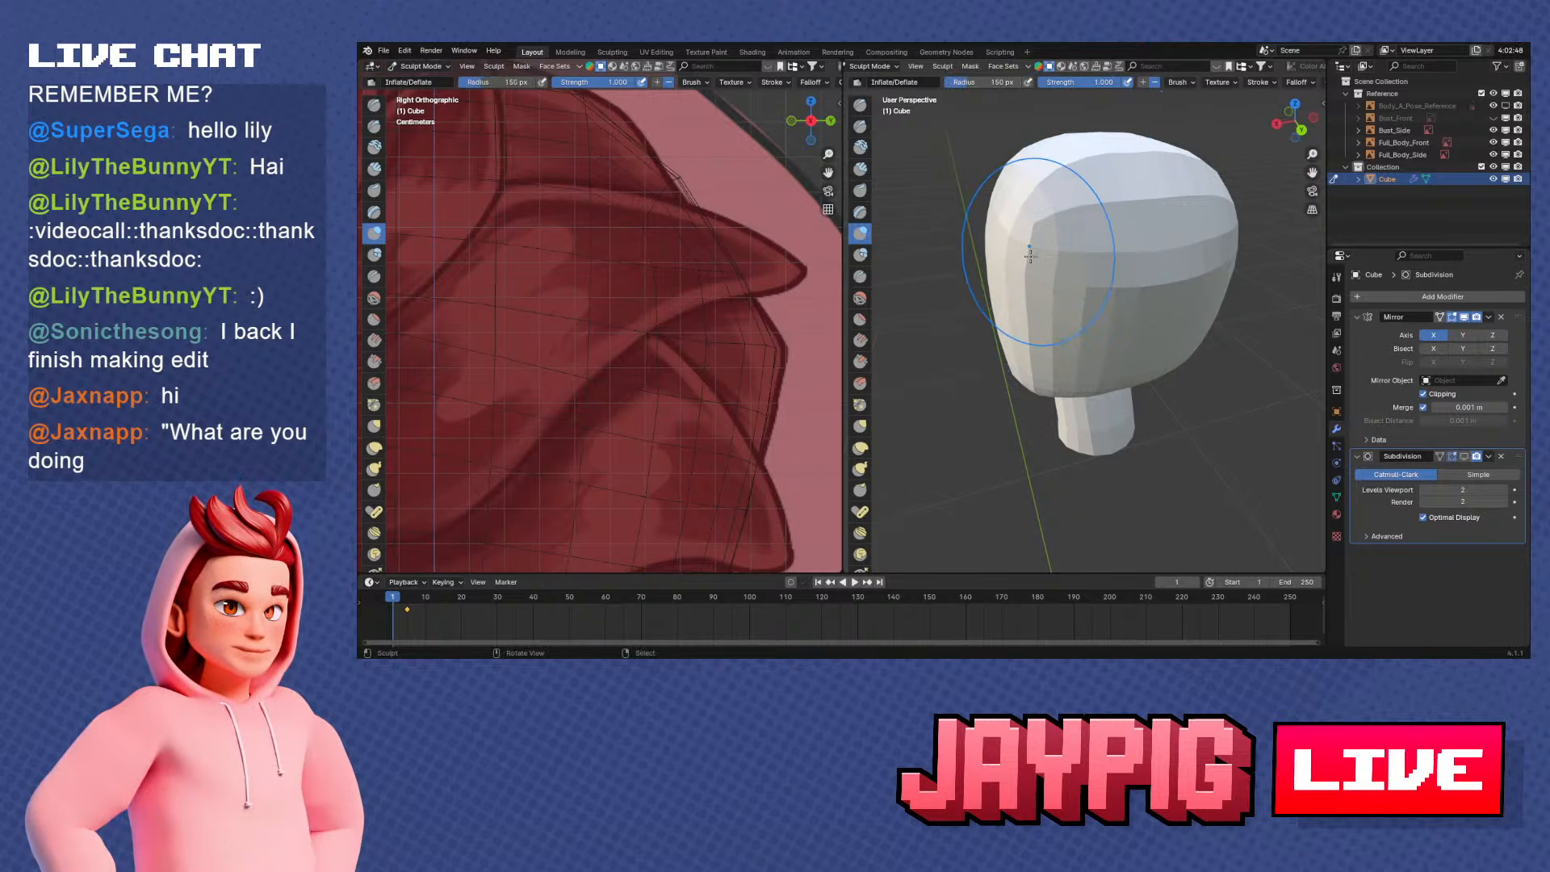
middle_drag(1030, 256, 1050, 234)
middle_drag(969, 270, 1143, 275)
middle_drag(1086, 345, 1108, 267)
middle_drag(1187, 305, 1142, 328)
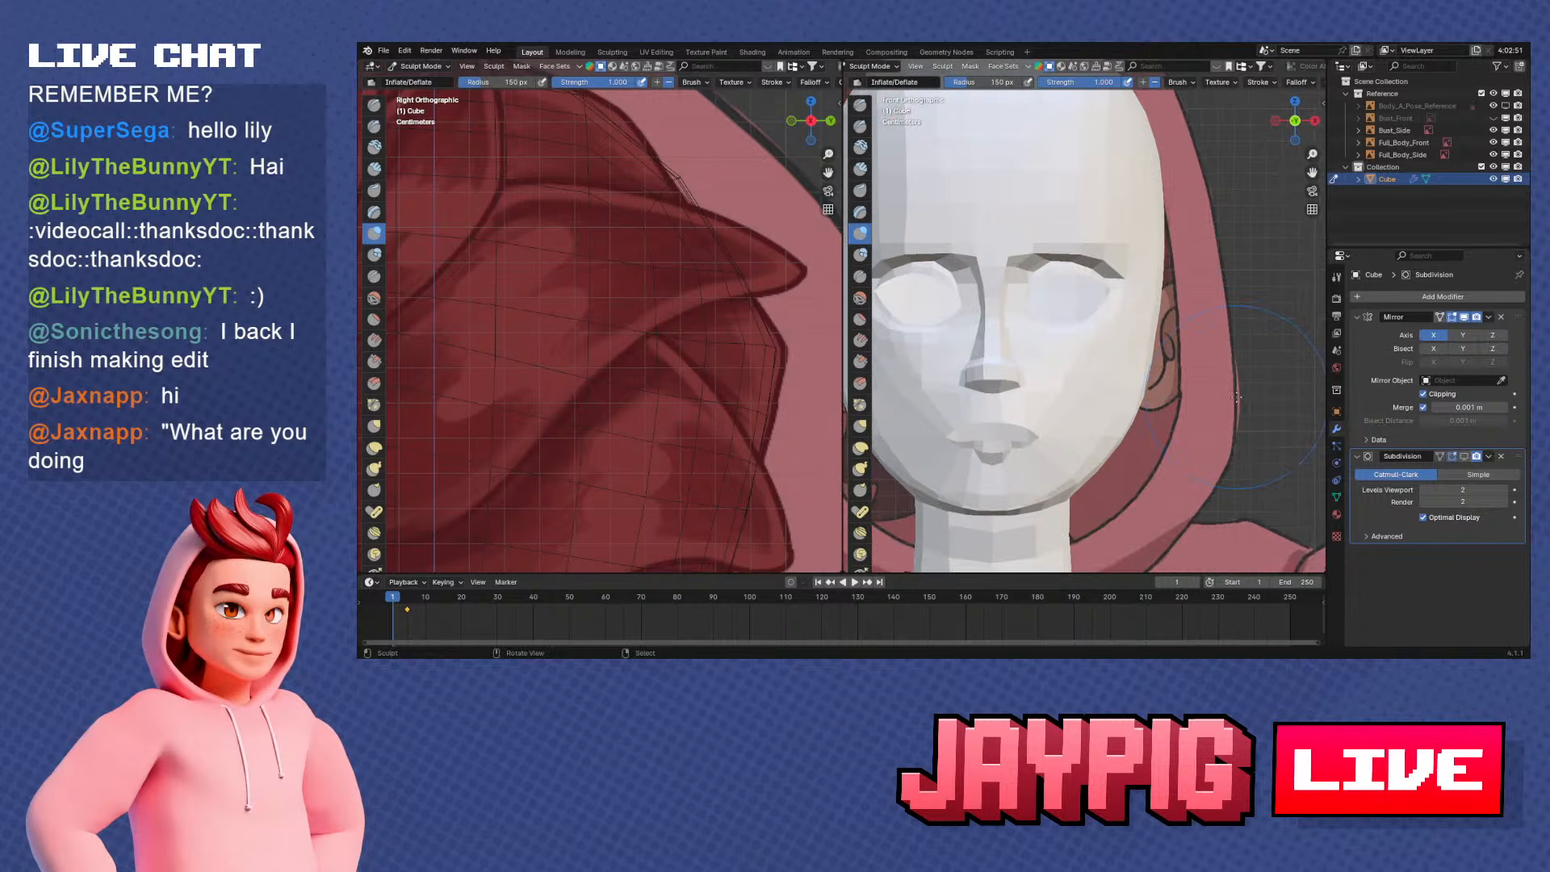
Enable viewport display of the Subdivision modifier and check the smoothed head from behind and against the side reference
scroll(1236, 396, up, 1)
scroll(1215, 415, down, 1)
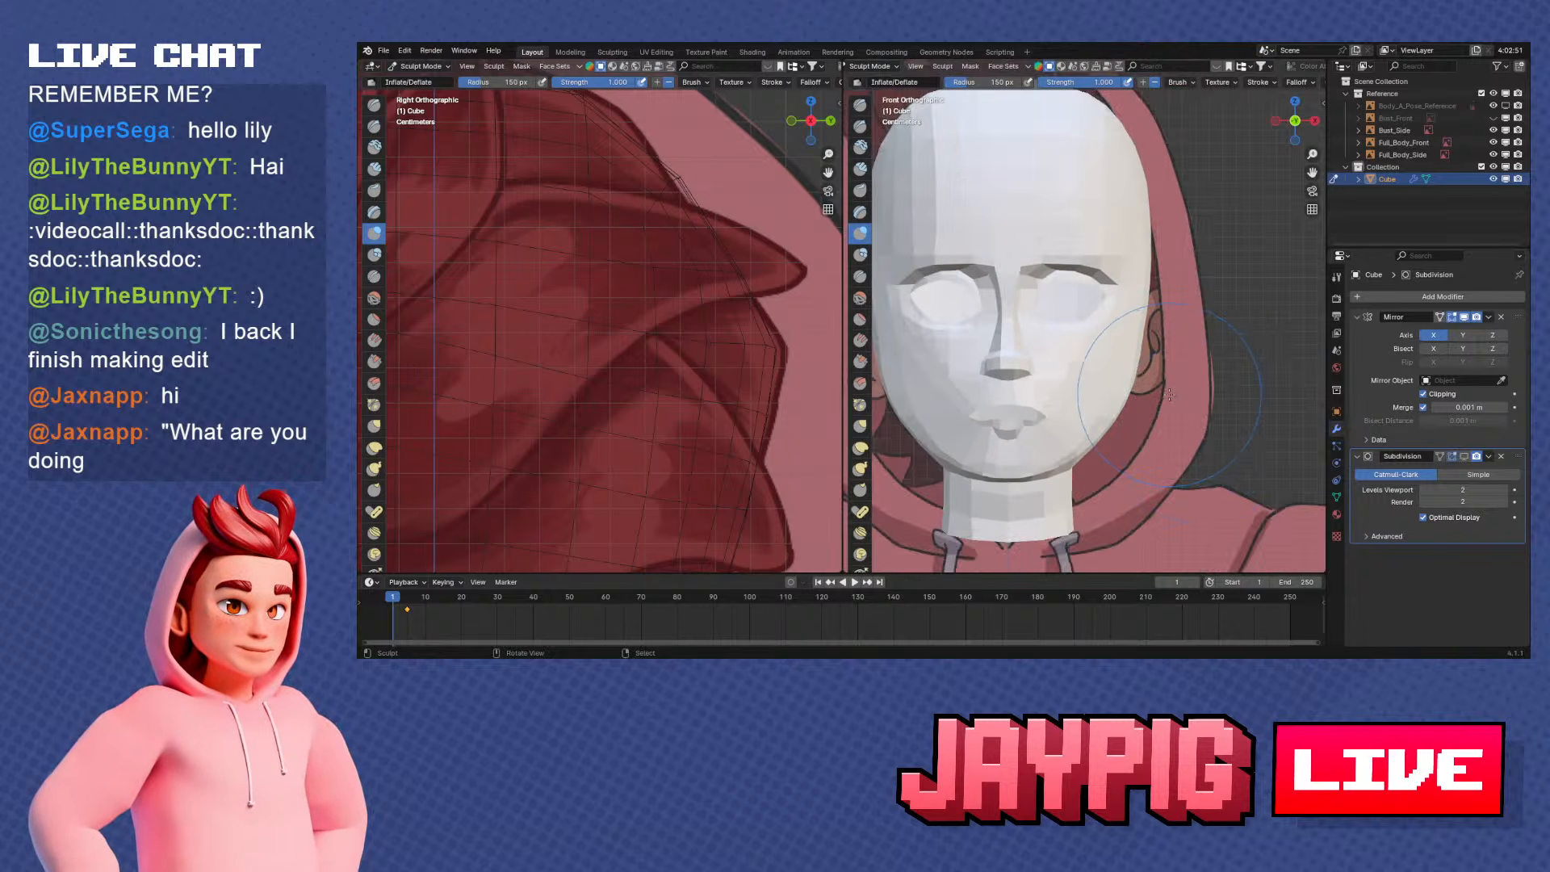
mouse_move(1170, 394)
middle_down()
mouse_move(1034, 393)
mouse_move(1161, 328)
mouse_move(1170, 278)
mouse_move(1138, 323)
mouse_move(1194, 395)
mouse_move(1054, 359)
middle_up()
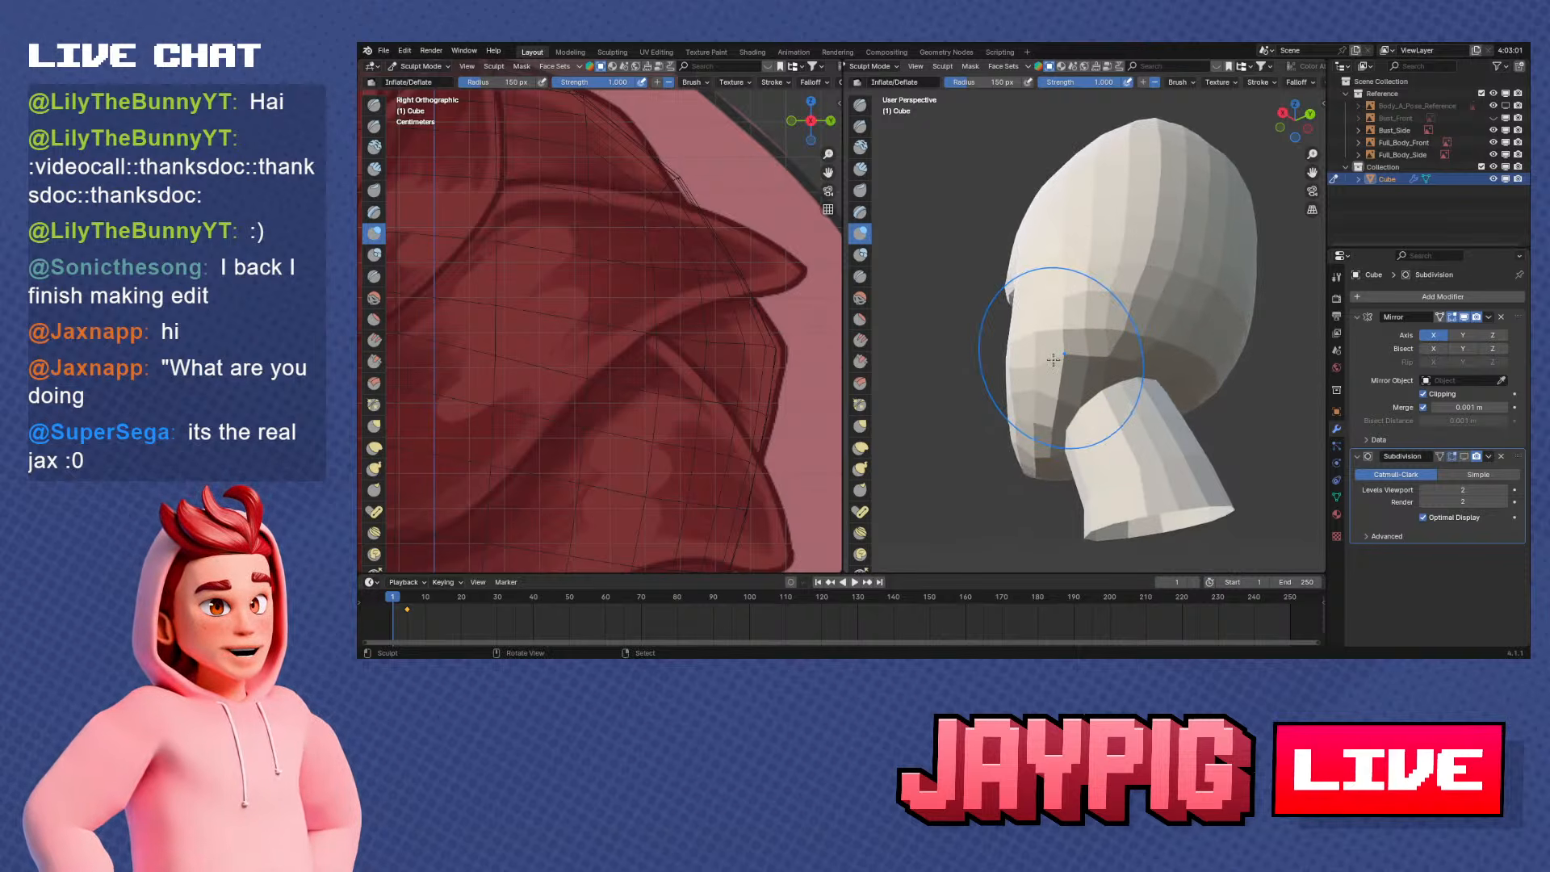
mouse_move(1053, 359)
middle_down()
mouse_move(1086, 403)
mouse_move(1148, 408)
mouse_move(1087, 390)
mouse_move(1217, 387)
mouse_move(1090, 327)
mouse_move(1045, 374)
mouse_move(1086, 376)
mouse_move(1062, 345)
mouse_move(1086, 321)
mouse_move(1057, 302)
mouse_move(998, 314)
mouse_move(1037, 289)
mouse_move(1010, 347)
mouse_move(1114, 371)
middle_up()
scroll(1114, 387, up, 4)
scroll(1131, 394, down, 2)
click(1464, 457)
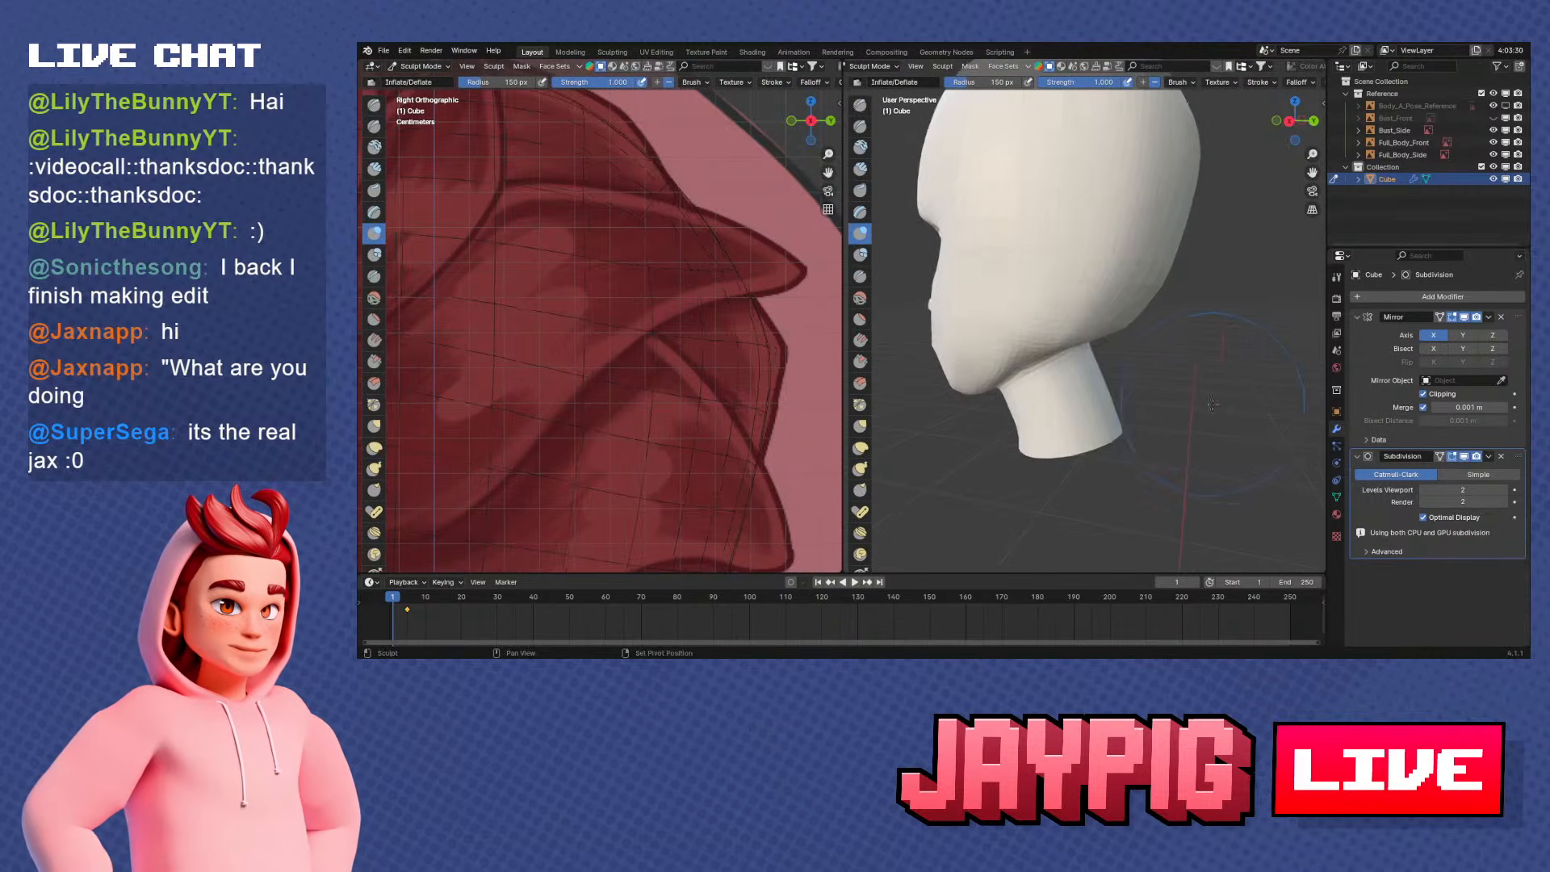
middle_drag(1167, 428, 1081, 457)
mouse_move(1010, 325)
middle_down()
mouse_move(1136, 232)
mouse_move(1219, 219)
middle_up()
key(KP_1)
key(KP_3)
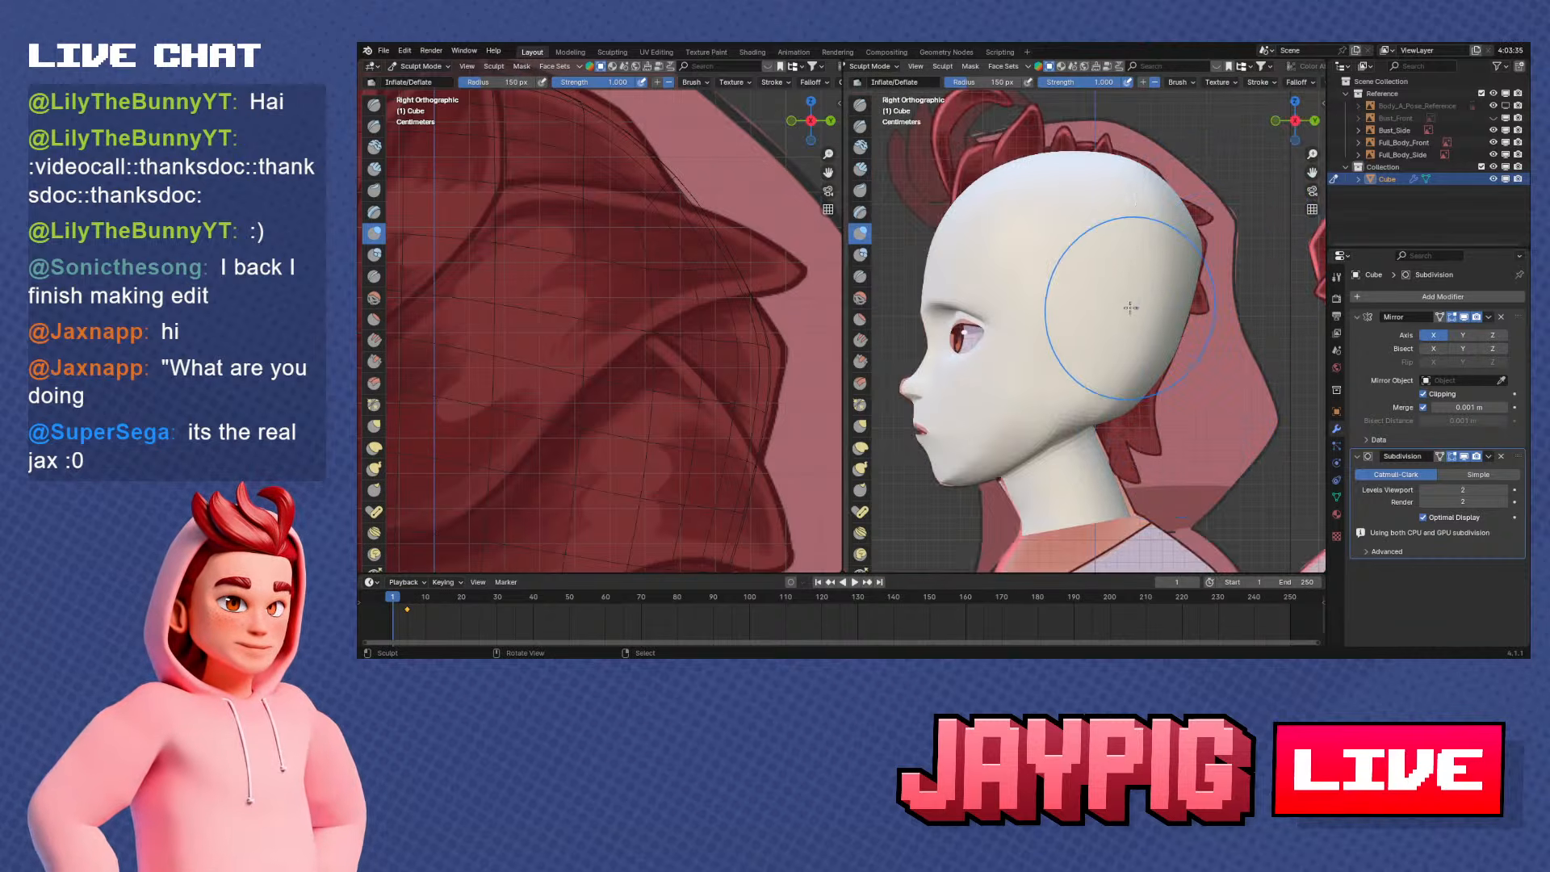
middle_drag(1141, 312, 1120, 275)
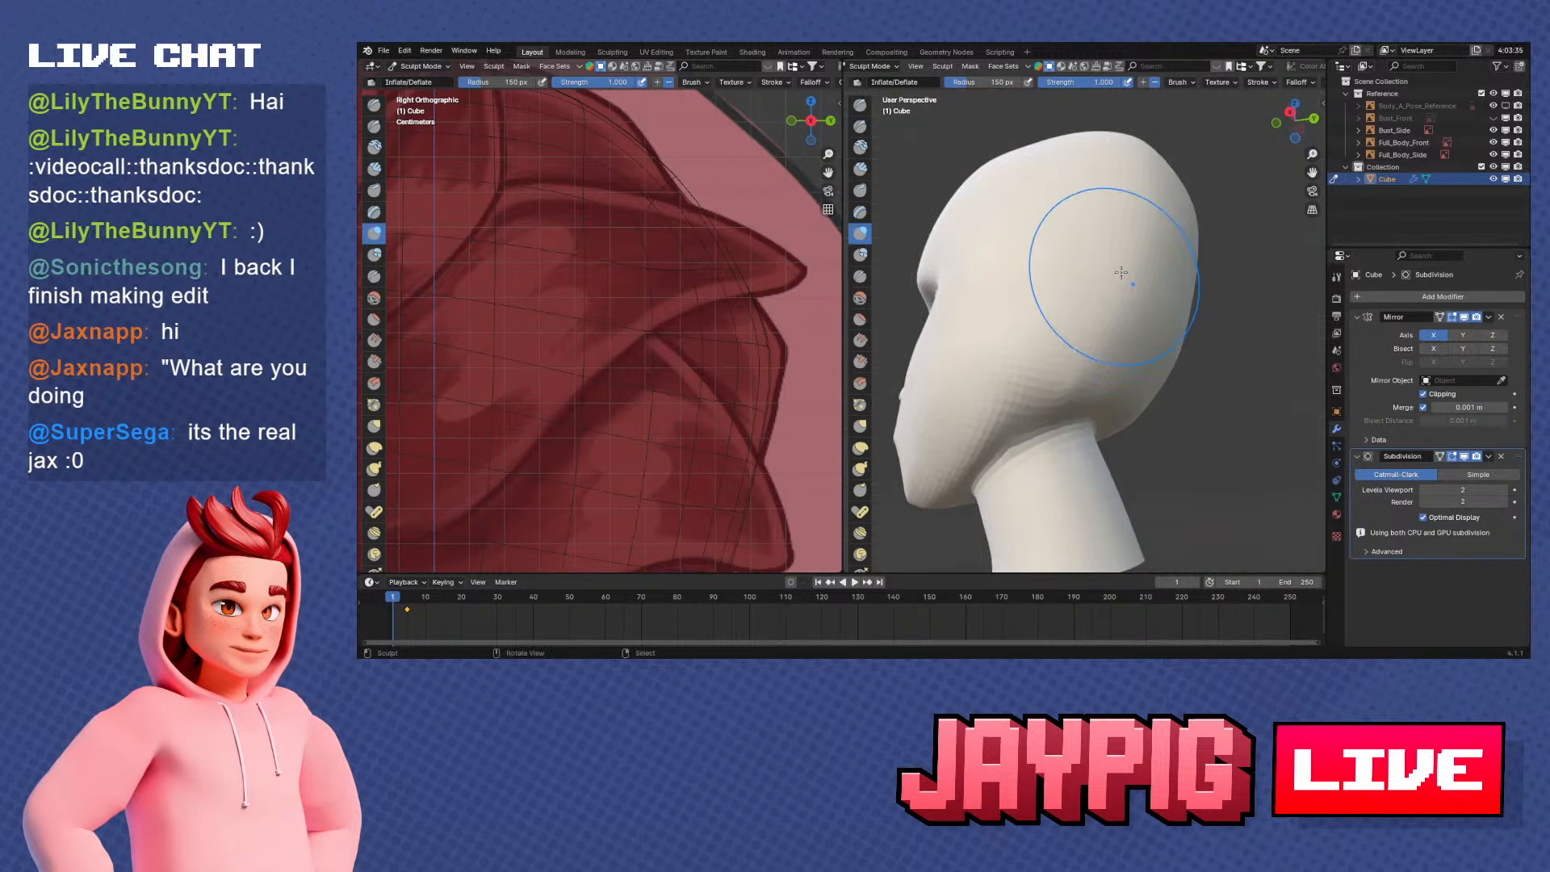
Round out the lower back and sides of the smoothed skull with the 150 px Inflate/Deflate brush
key(KP_1)
key(ctrl+KP_1)
scroll(1027, 281, up, 1)
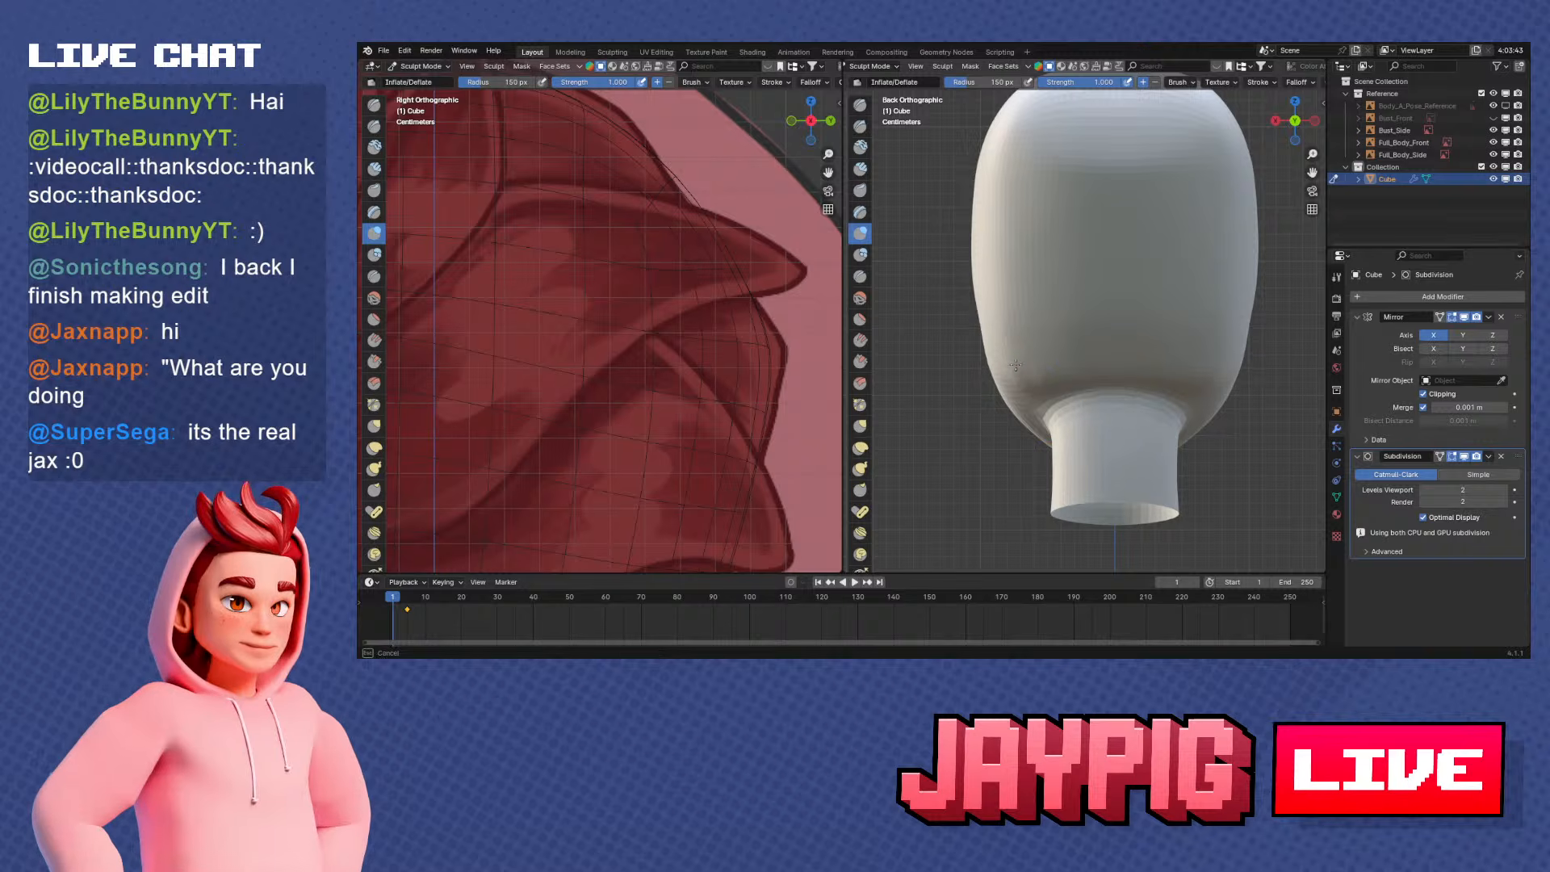
mouse_move(989, 345)
middle_down()
mouse_move(969, 329)
mouse_move(1178, 334)
mouse_move(1199, 287)
mouse_move(1040, 370)
middle_up()
shift+middle_drag(1037, 260, 1027, 331)
mouse_move(987, 287)
shift+mouse_down()
mouse_move(999, 155)
mouse_move(1075, 137)
shift+mouse_up()
shift+middle_drag(1077, 196, 1053, 241)
shift+drag(1001, 211, 1110, 159)
middle_drag(926, 237, 1087, 277)
Compare the skull with the side reference and examine its wireframe in Edit Mode, returning to Sculpt Mode
key(KP_1)
key(KP_3)
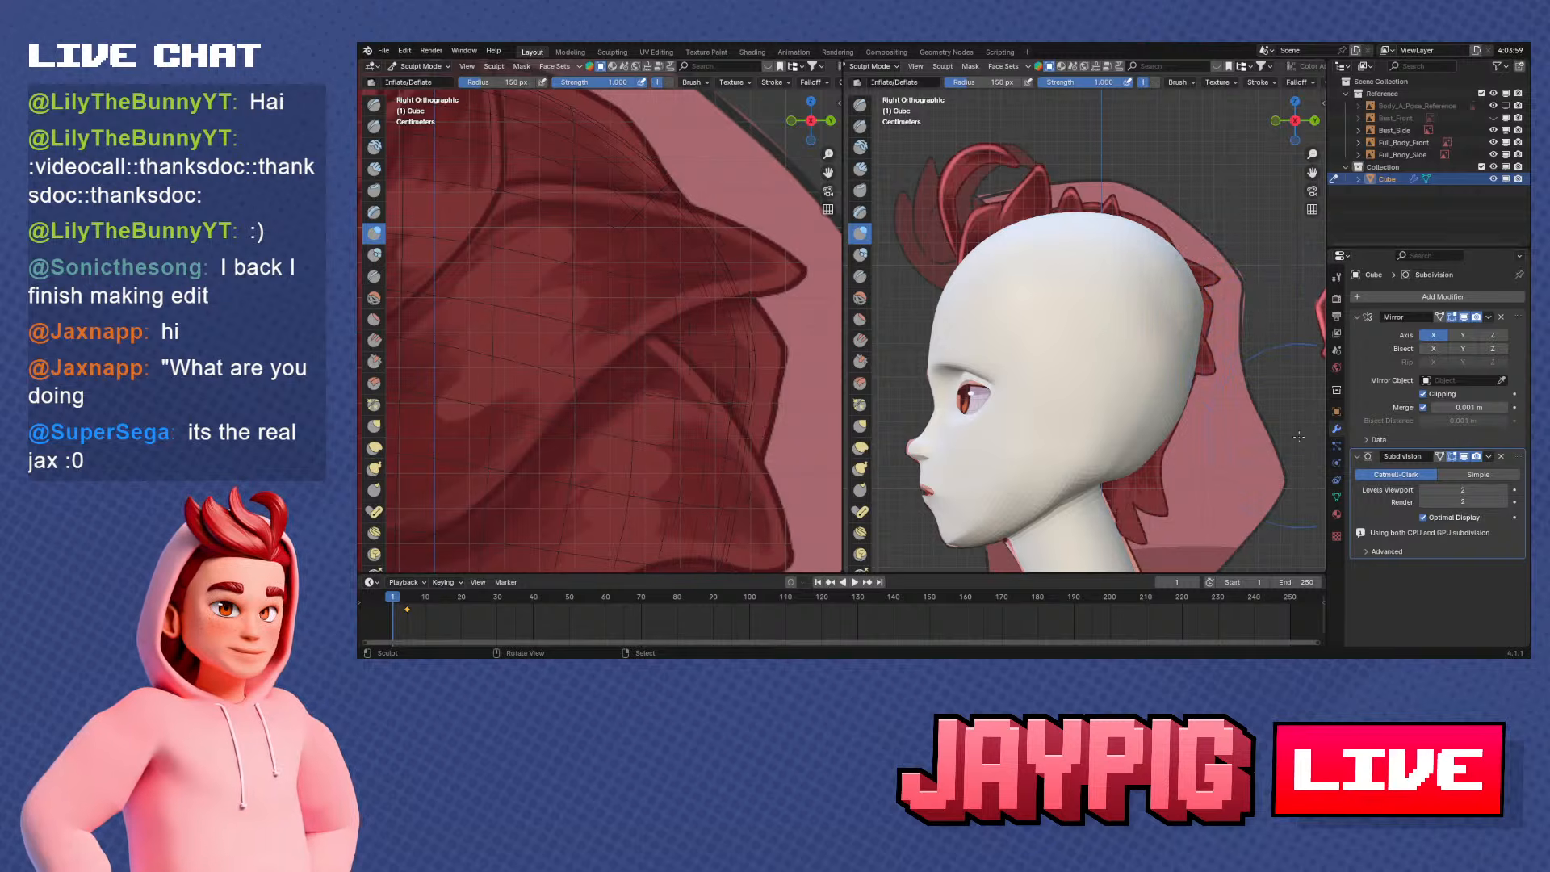
mouse_move(1142, 465)
shift+middle_down()
mouse_move(1161, 363)
mouse_move(1099, 291)
shift+middle_up()
key(Tab)
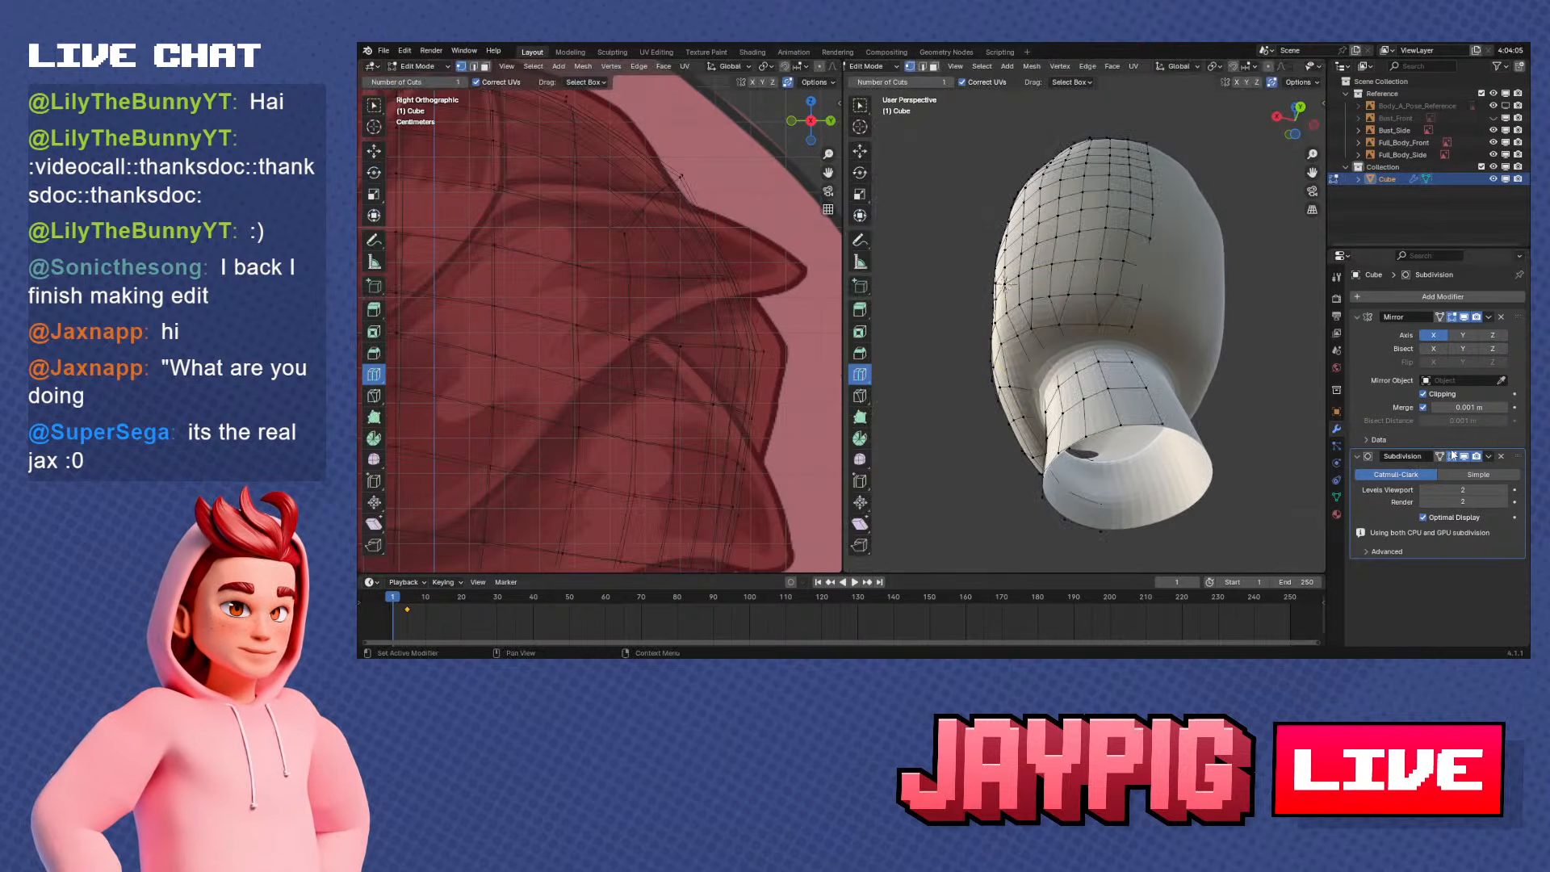
key(Tab)
mouse_move(1195, 307)
middle_down()
mouse_move(1209, 380)
mouse_move(1038, 386)
middle_up()
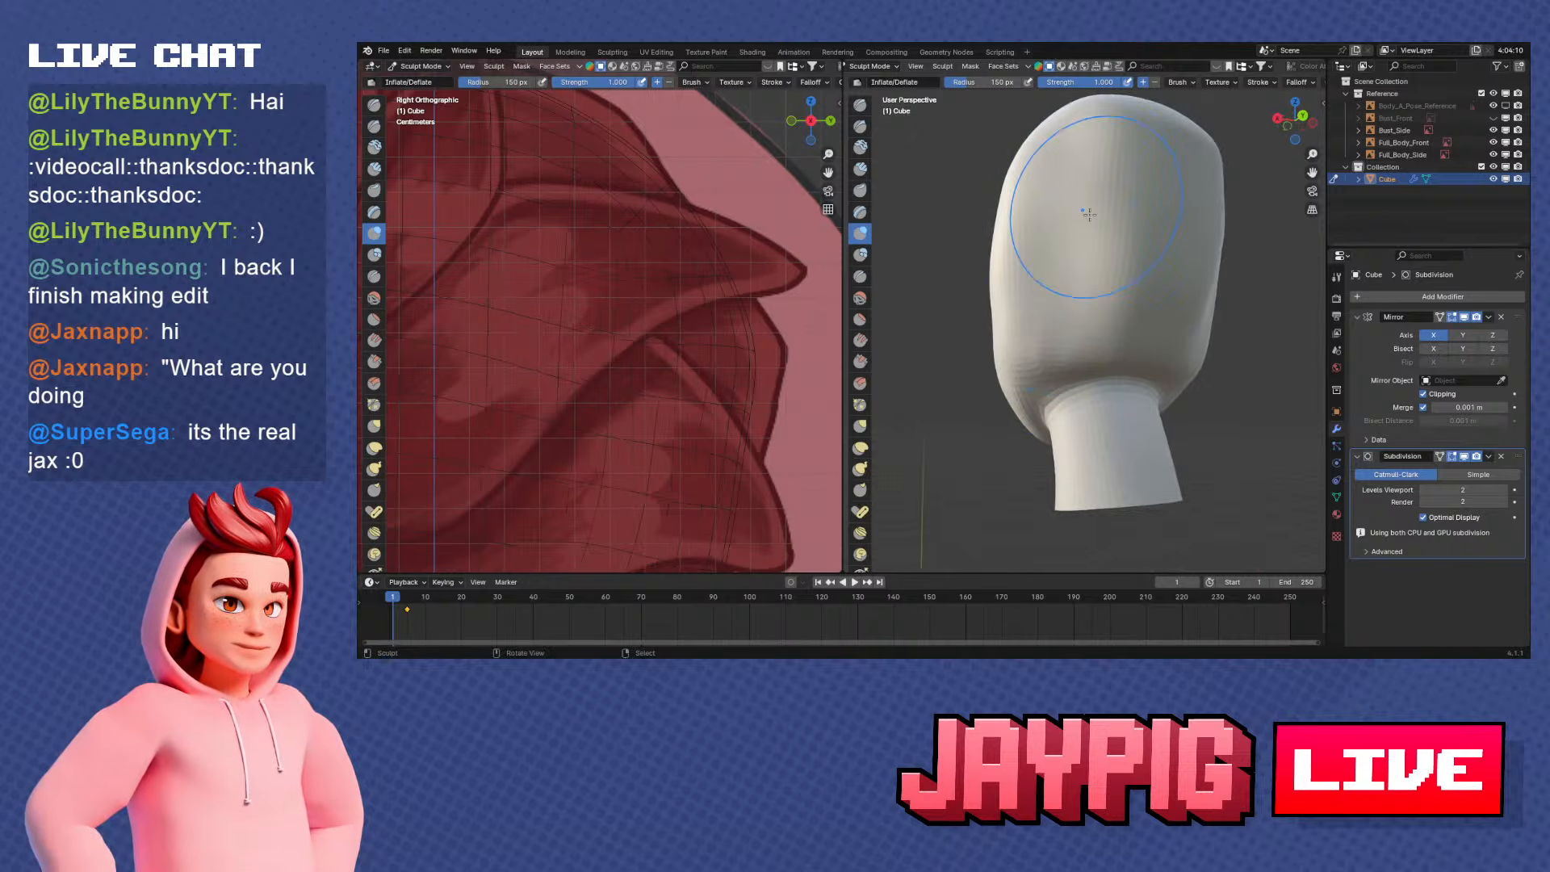
middle_drag(1089, 214, 1053, 108)
Set the Inflate/Deflate brush strength to 0.5 and lightly inflate the lower back of the skull
click(1084, 83)
text(.)
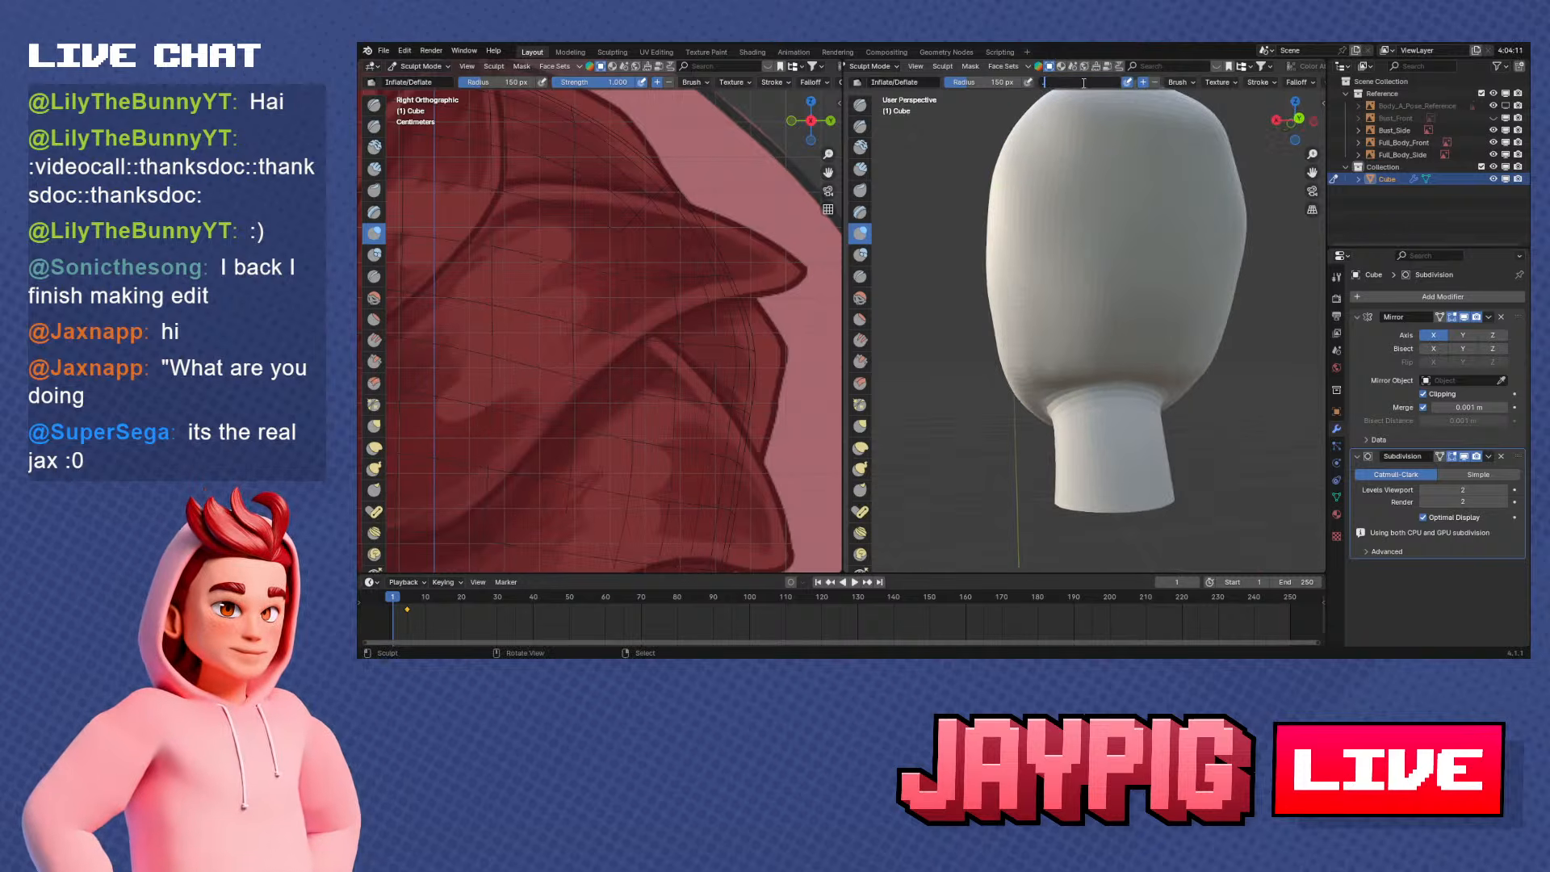
text(5)
key(Return)
middle_drag(1074, 363, 1075, 309)
drag(1051, 314, 1058, 298)
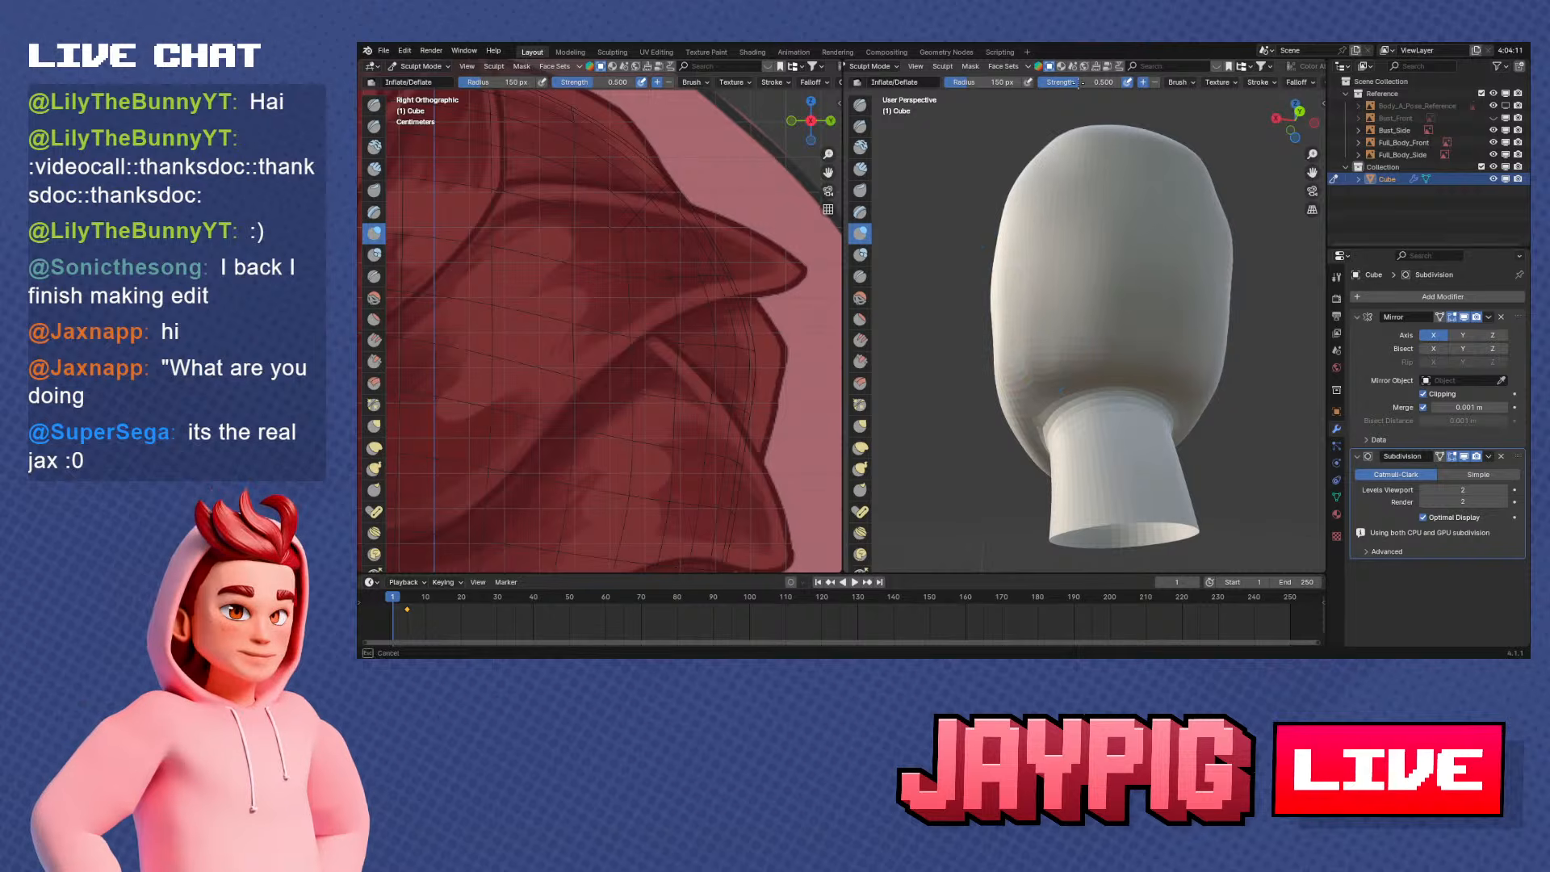
middle_drag(1107, 313, 1233, 347)
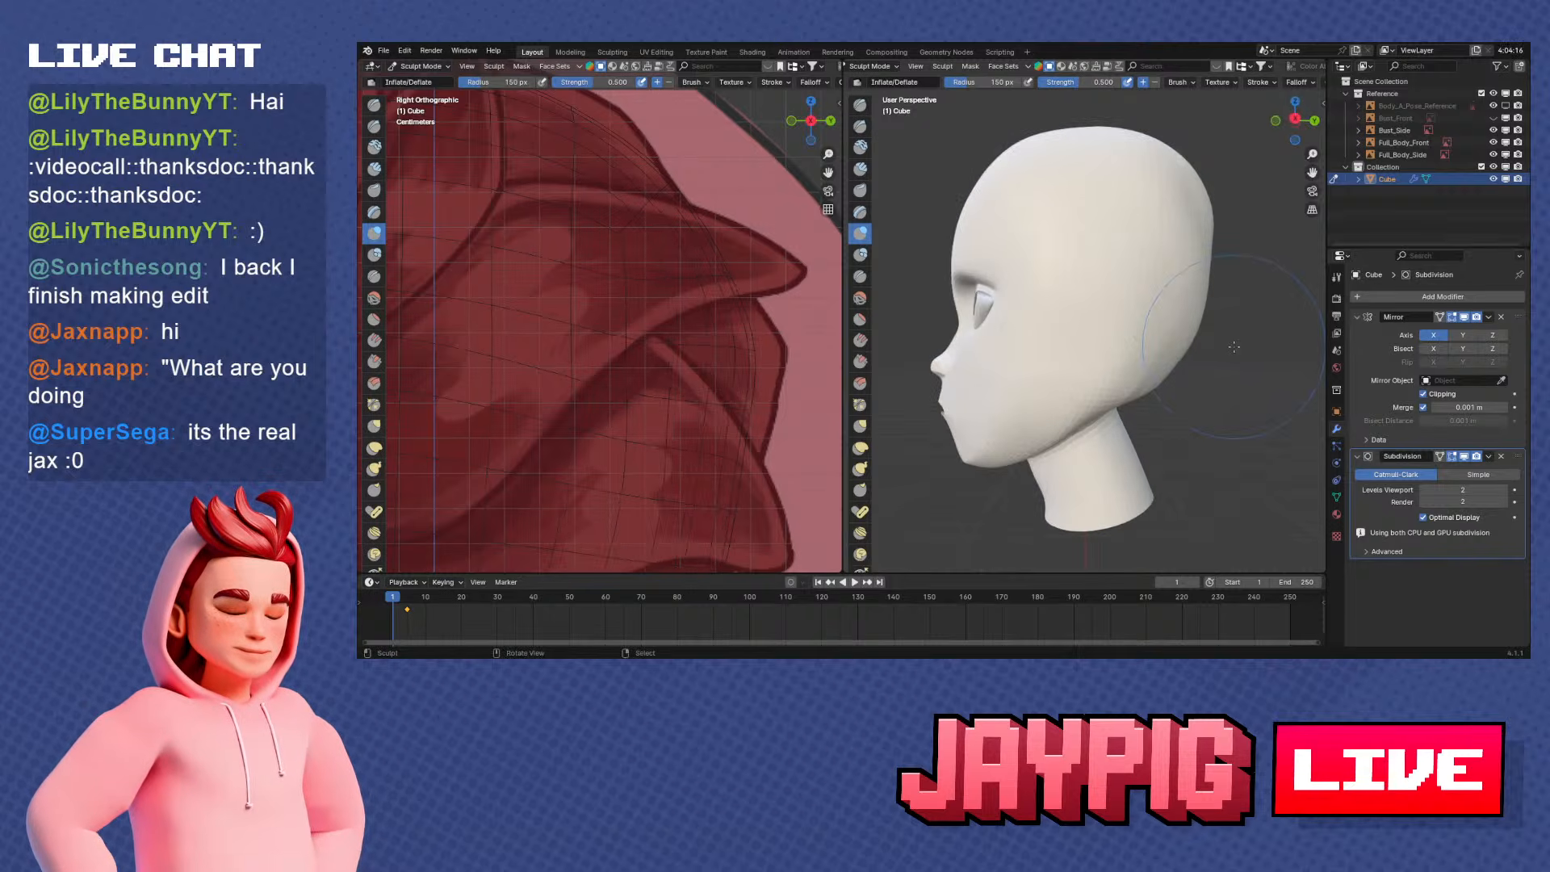
middle_drag(994, 154, 922, 147)
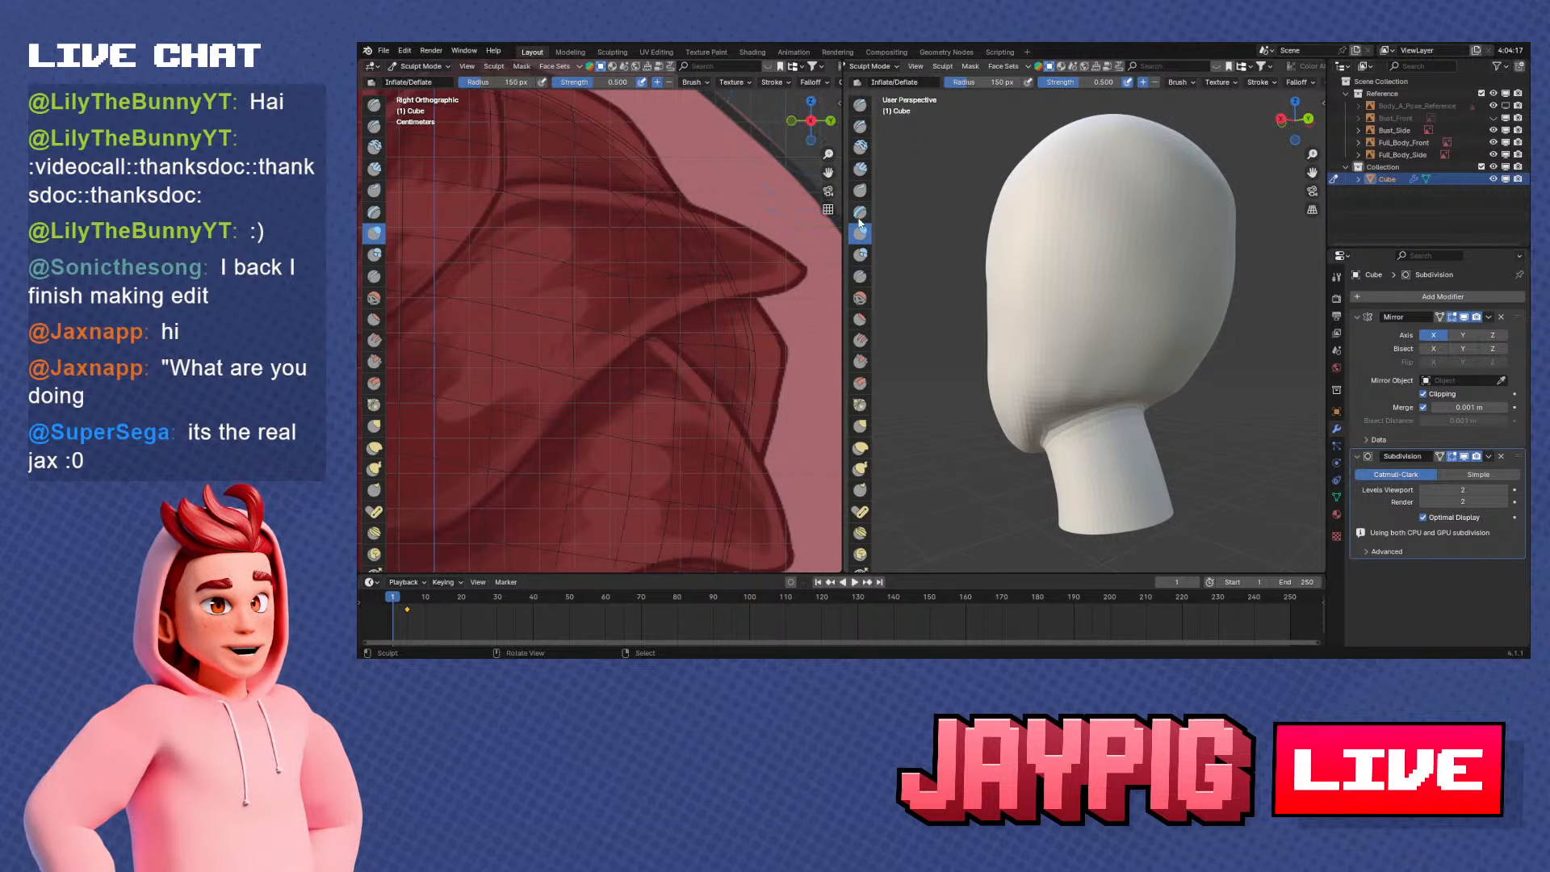
Switch to the Smooth brush, set its strength to 0.1 and lightly smooth the side and lower back of the skull
click(860, 298)
mouse_move(969, 290)
middle_down()
mouse_move(1004, 277)
mouse_move(1168, 333)
middle_up()
mouse_move(1168, 333)
mouse_down()
mouse_move(1073, 322)
mouse_move(1110, 361)
mouse_up()
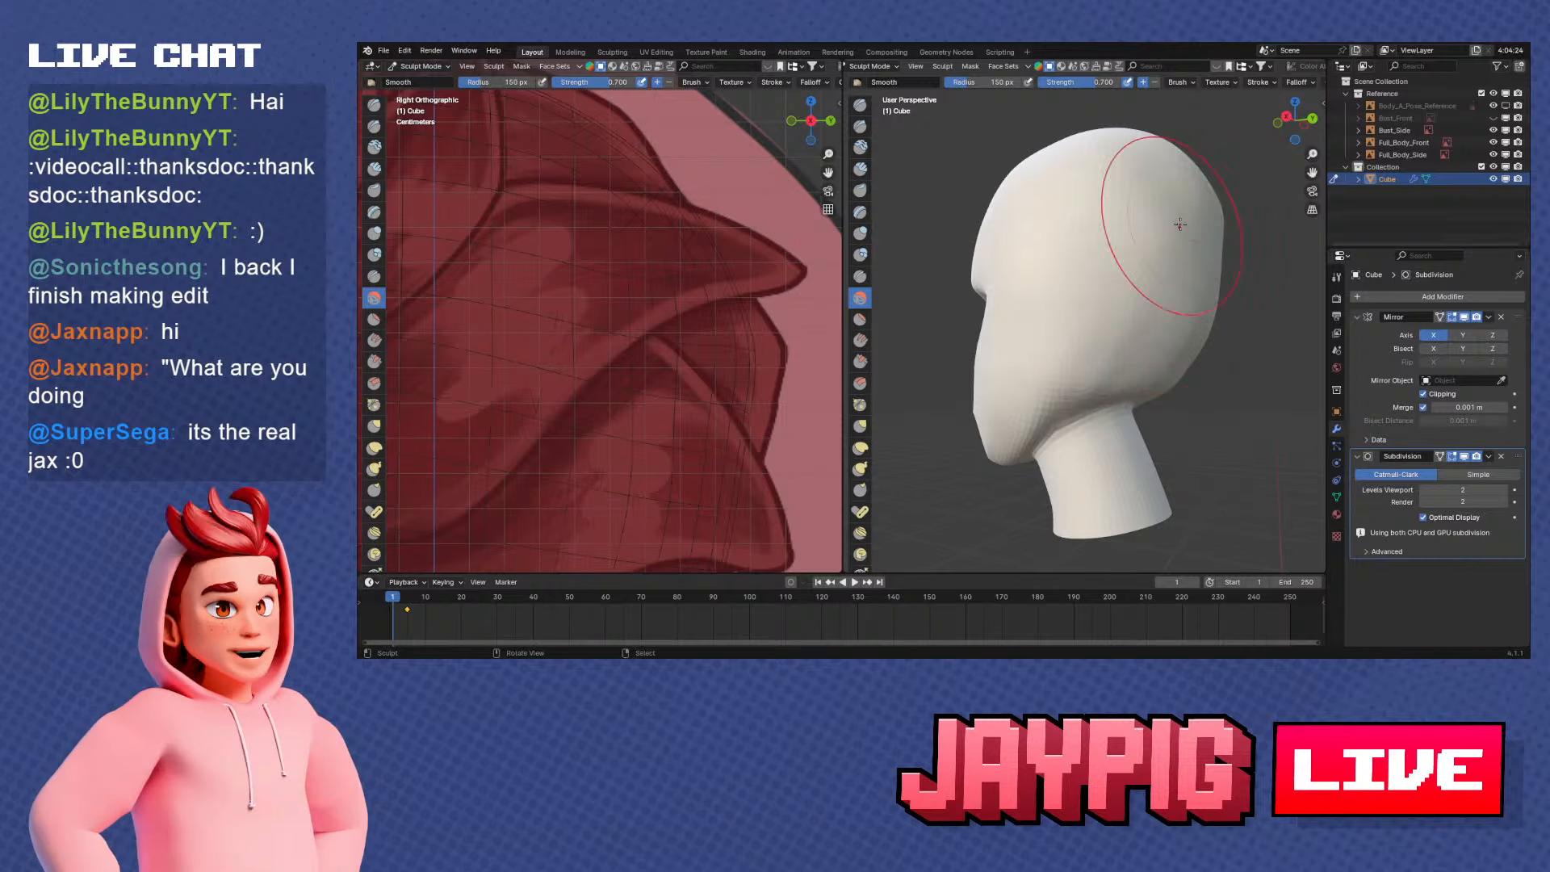
middle_drag(1086, 135, 1140, 134)
shift+middle_drag(1140, 134, 1077, 113)
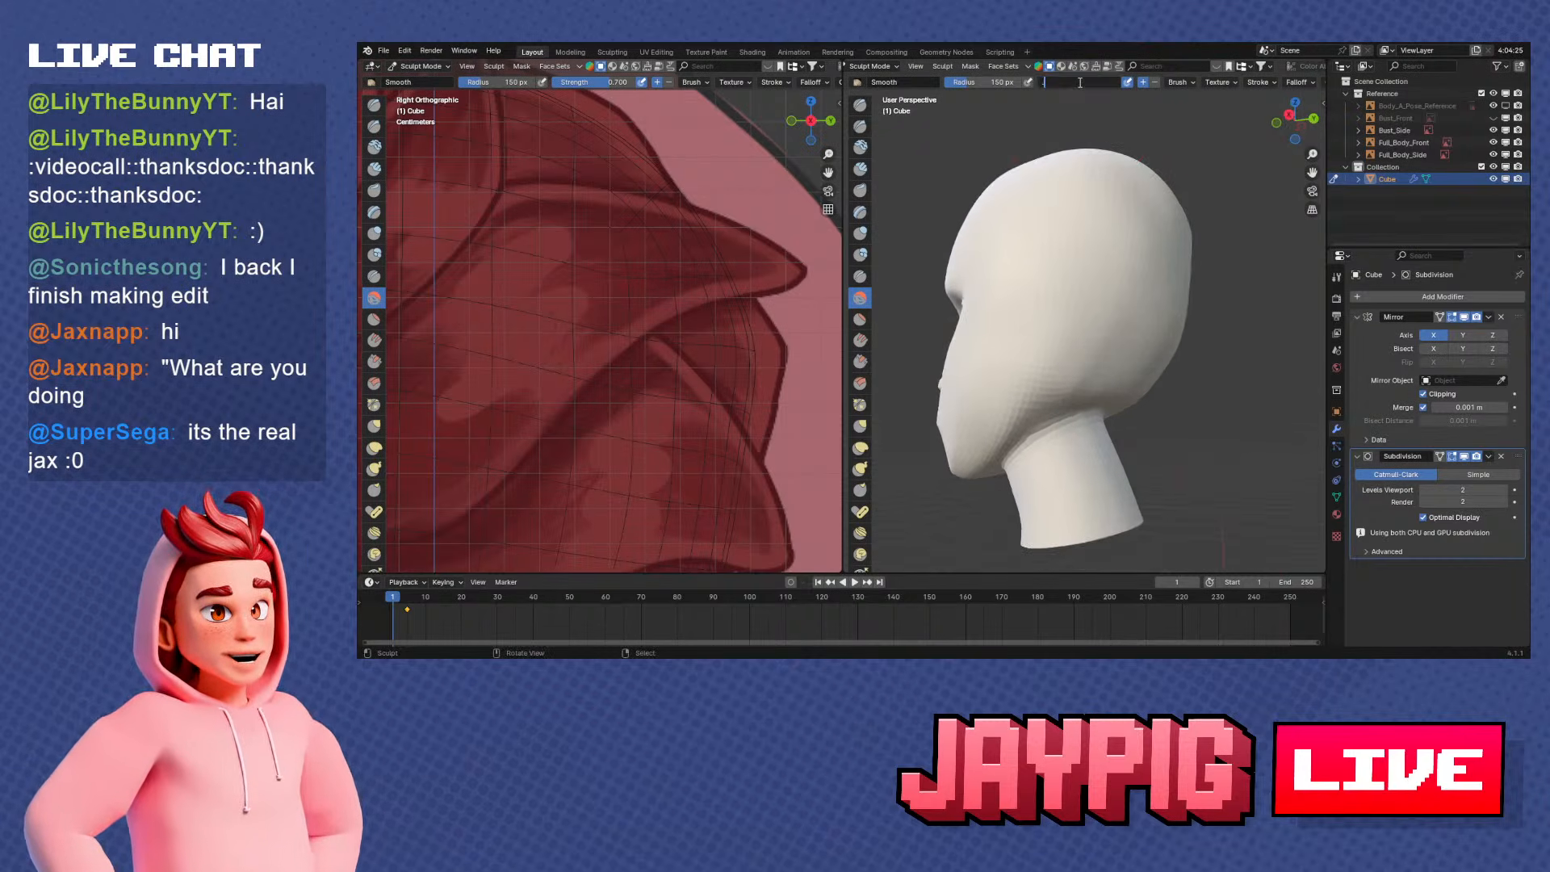
key(Return)
drag(1139, 323, 1108, 393)
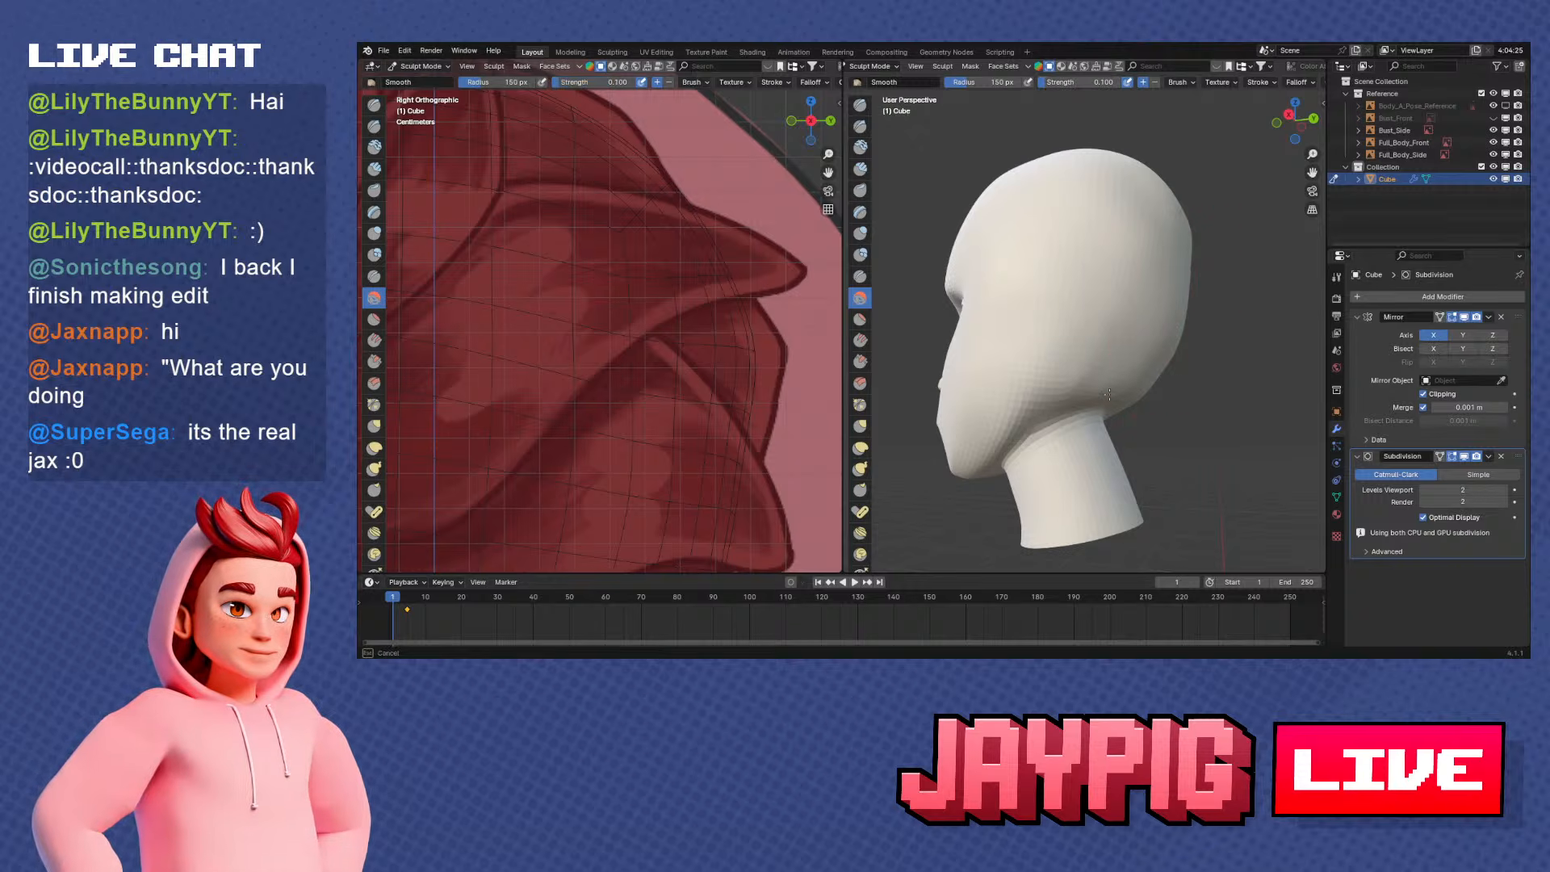
drag(1086, 296, 1109, 289)
middle_drag(1110, 289, 1127, 312)
Set the Smooth brush strength to 0.2 and smooth the area behind the jaw and the lower back of the skull
mouse_move(1139, 267)
mouse_down()
mouse_move(1122, 301)
mouse_move(1090, 107)
mouse_up()
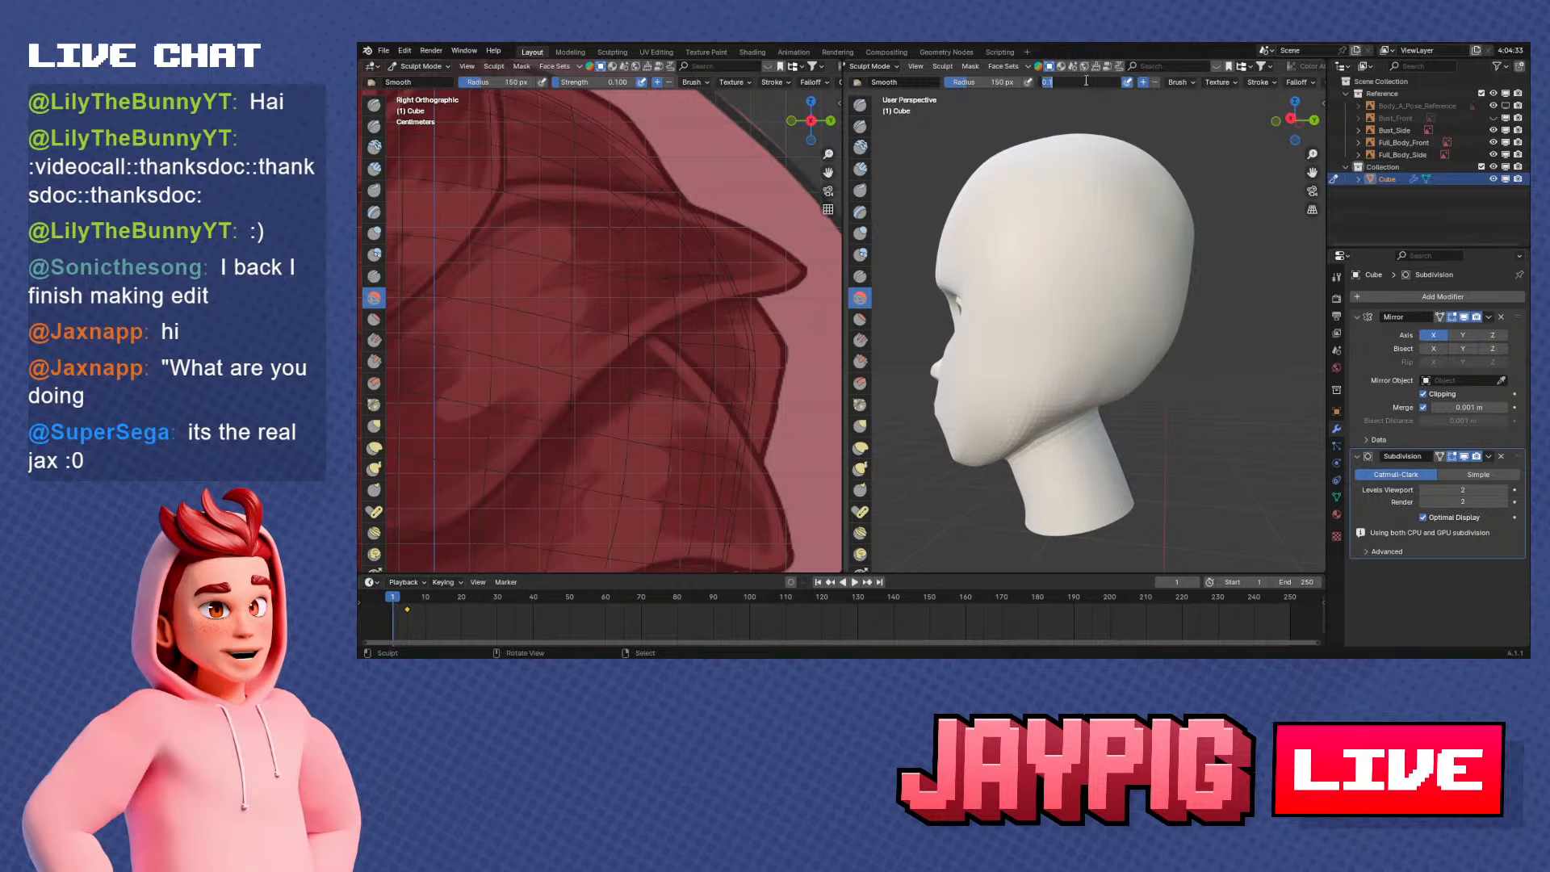
drag(1038, 293, 1137, 166)
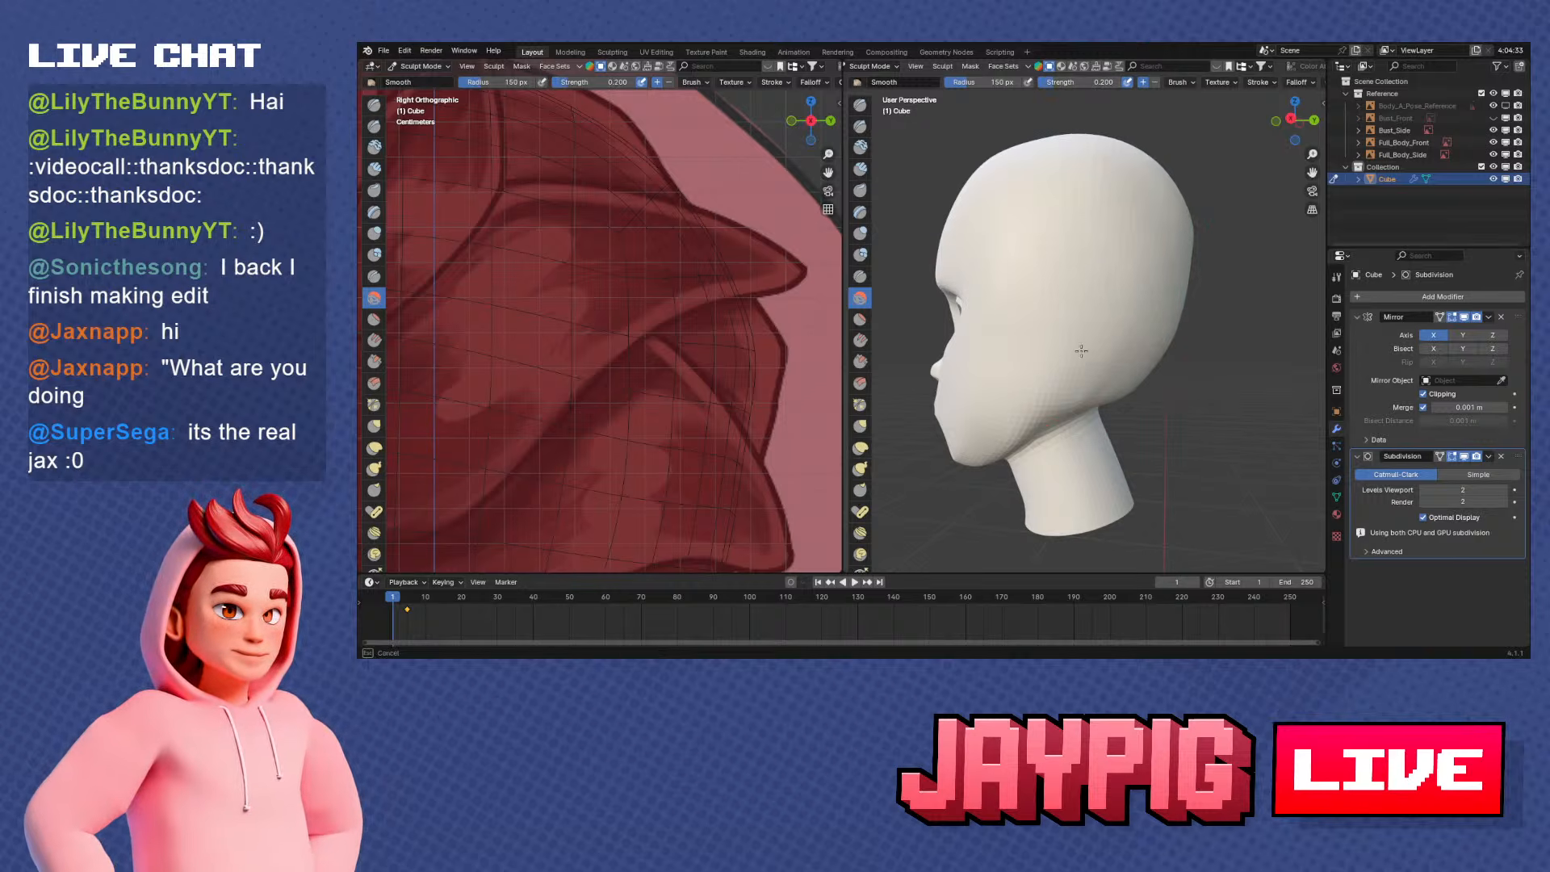
drag(1062, 389, 1059, 393)
mouse_move(1099, 354)
middle_down()
mouse_move(1028, 391)
mouse_move(972, 384)
mouse_move(989, 380)
mouse_move(968, 269)
mouse_move(1203, 331)
middle_up()
middle_drag(1137, 269, 1055, 385)
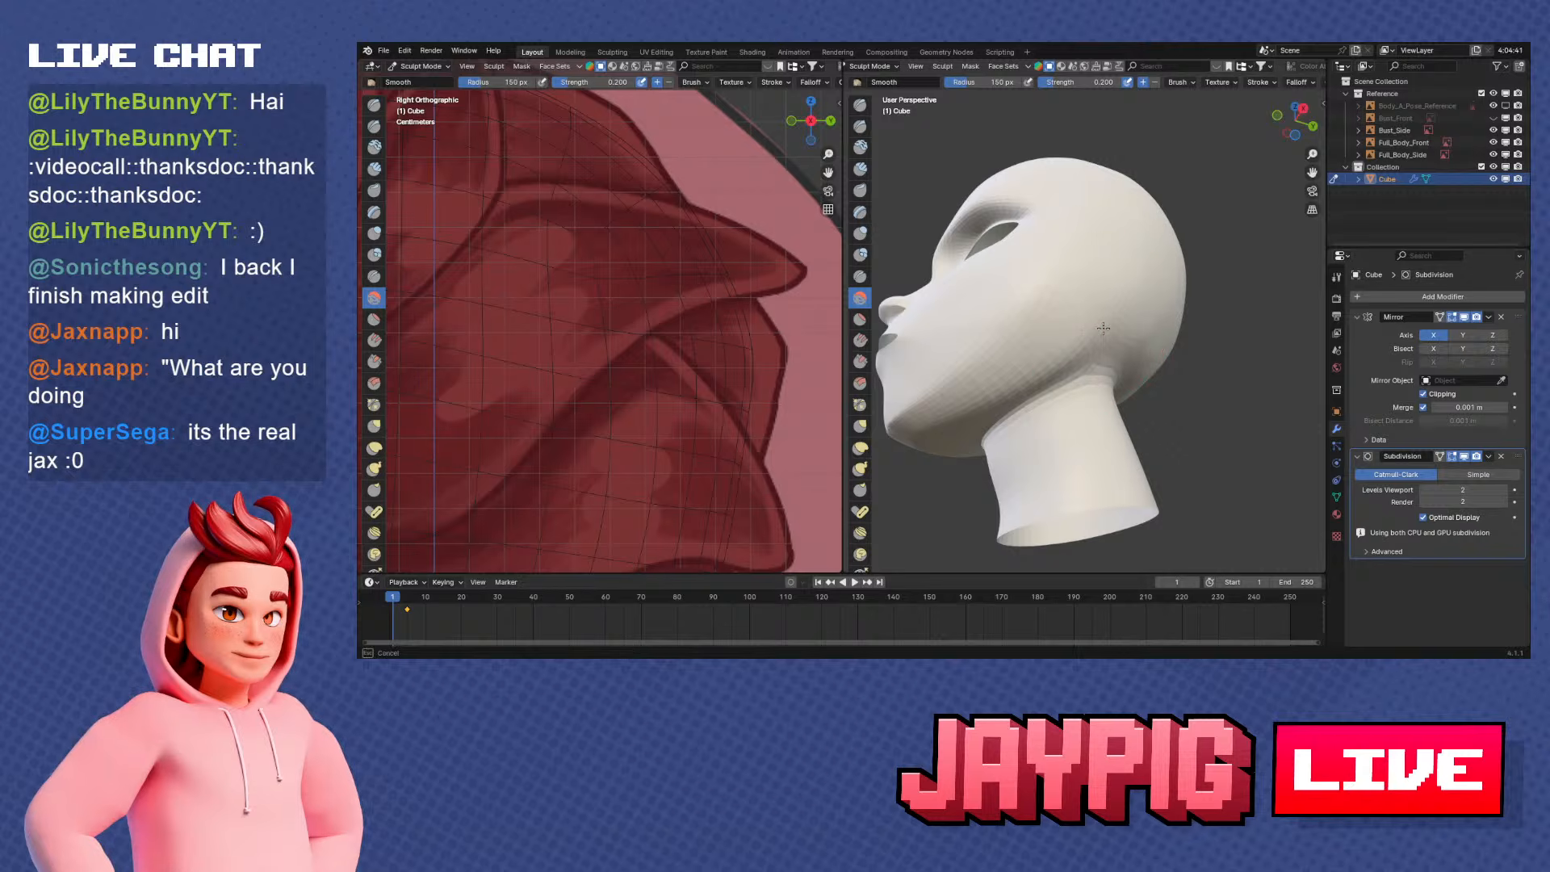
mouse_move(1103, 328)
middle_down()
mouse_move(1253, 398)
mouse_move(988, 431)
middle_up()
Examine the skull from behind and below, and disable viewport display of the Subdivision modifier to inspect the base mesh
key(KP_1)
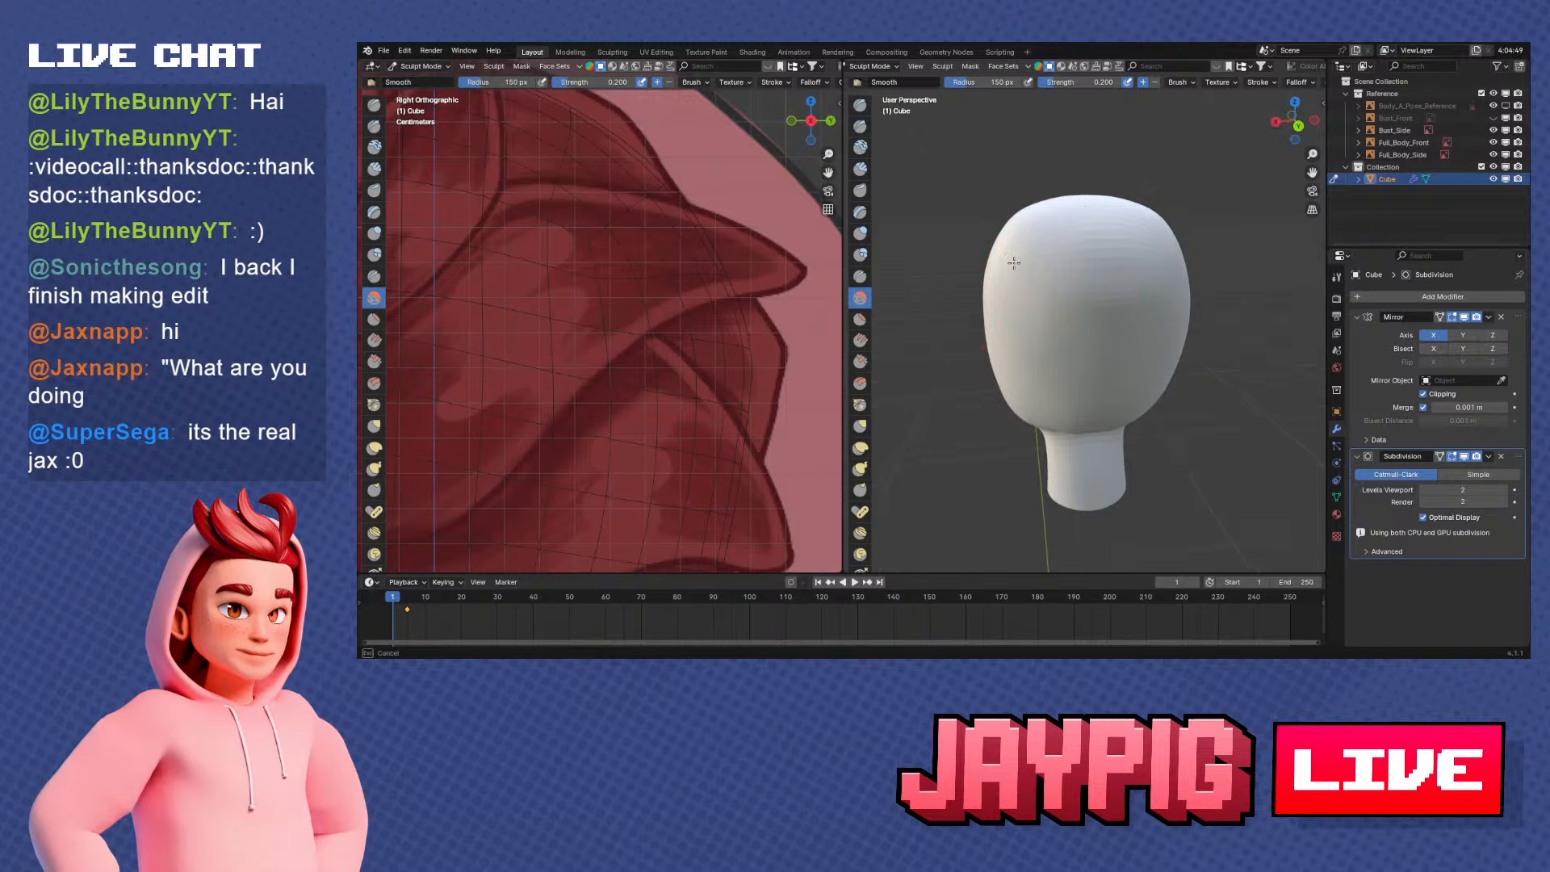
middle_drag(1014, 264, 1102, 250)
scroll(1106, 249, up, 1)
drag(1106, 249, 1104, 252)
mouse_move(1186, 335)
middle_down()
mouse_move(1092, 325)
mouse_move(1107, 467)
middle_up()
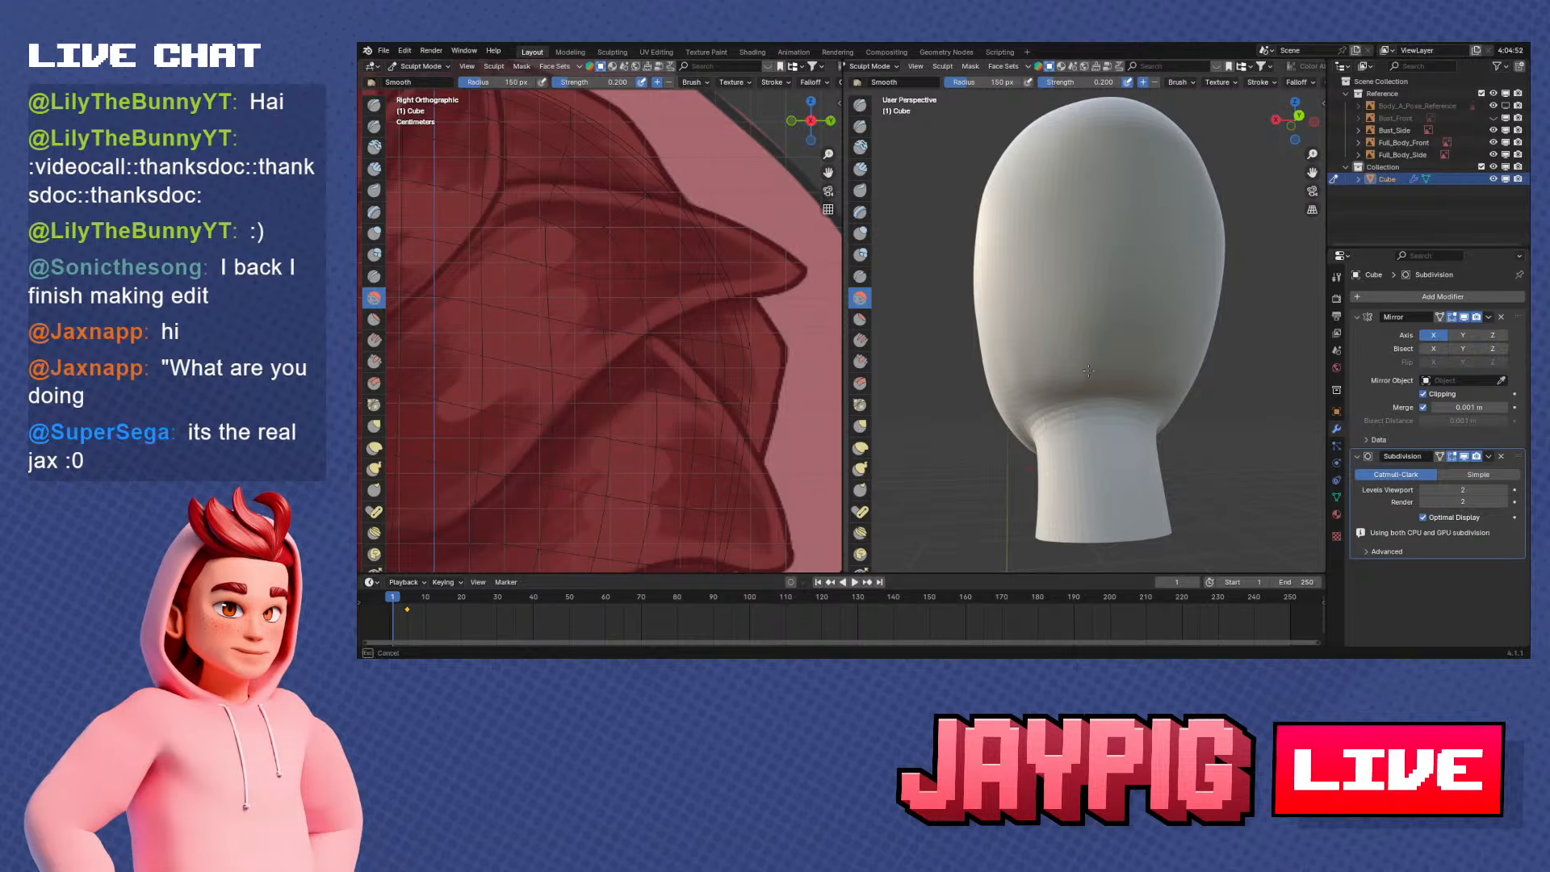
middle_drag(1068, 370, 1247, 376)
click(1464, 456)
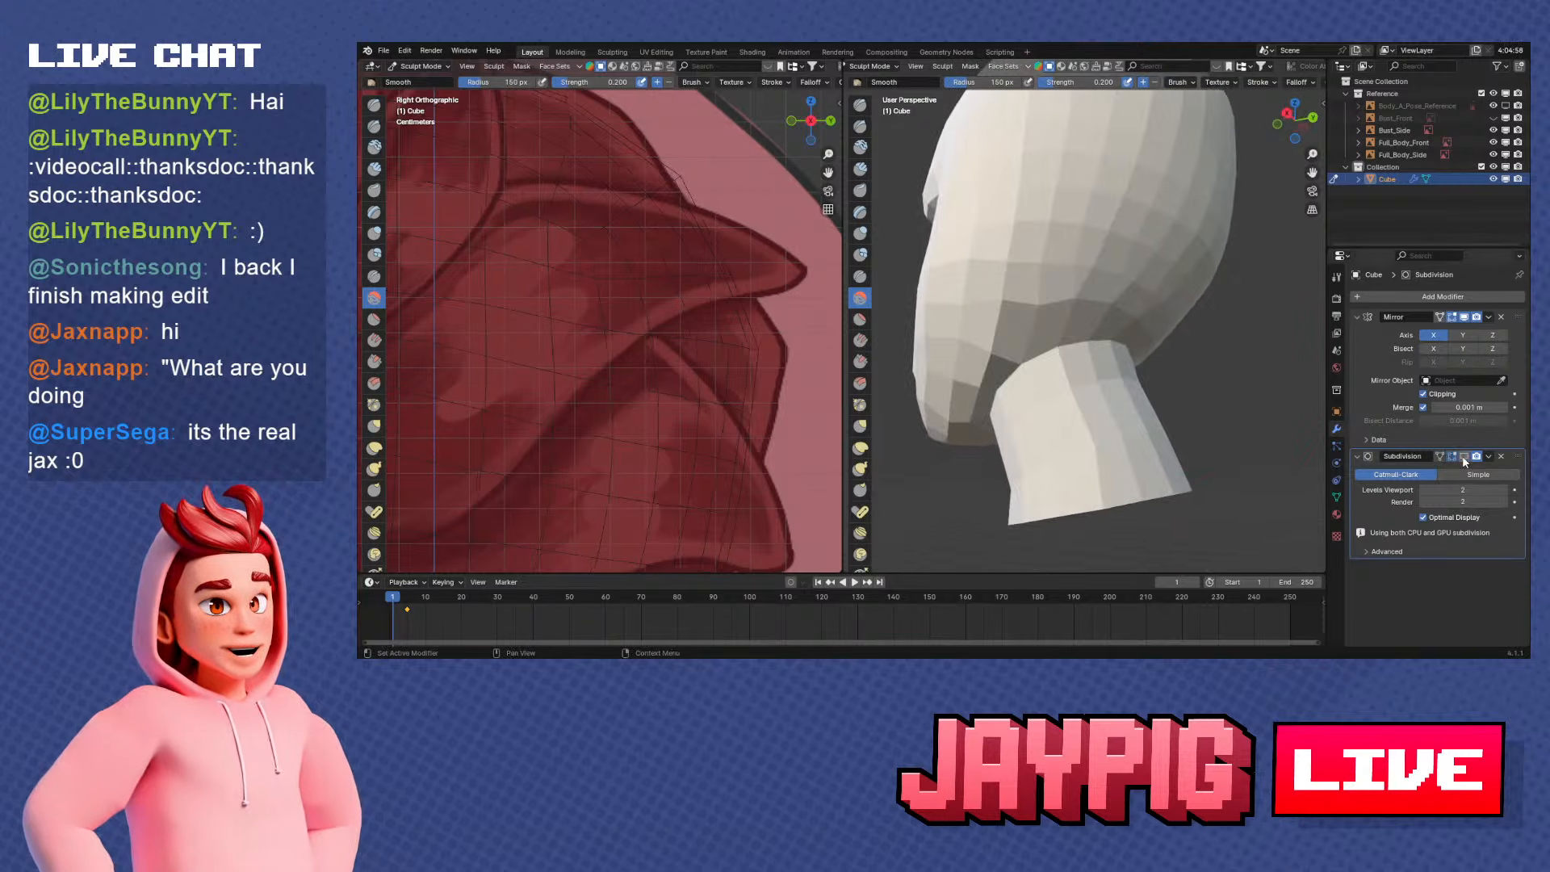
mouse_move(1171, 432)
middle_down()
mouse_move(1077, 416)
mouse_move(1140, 421)
mouse_move(1112, 477)
mouse_move(1043, 482)
middle_up()
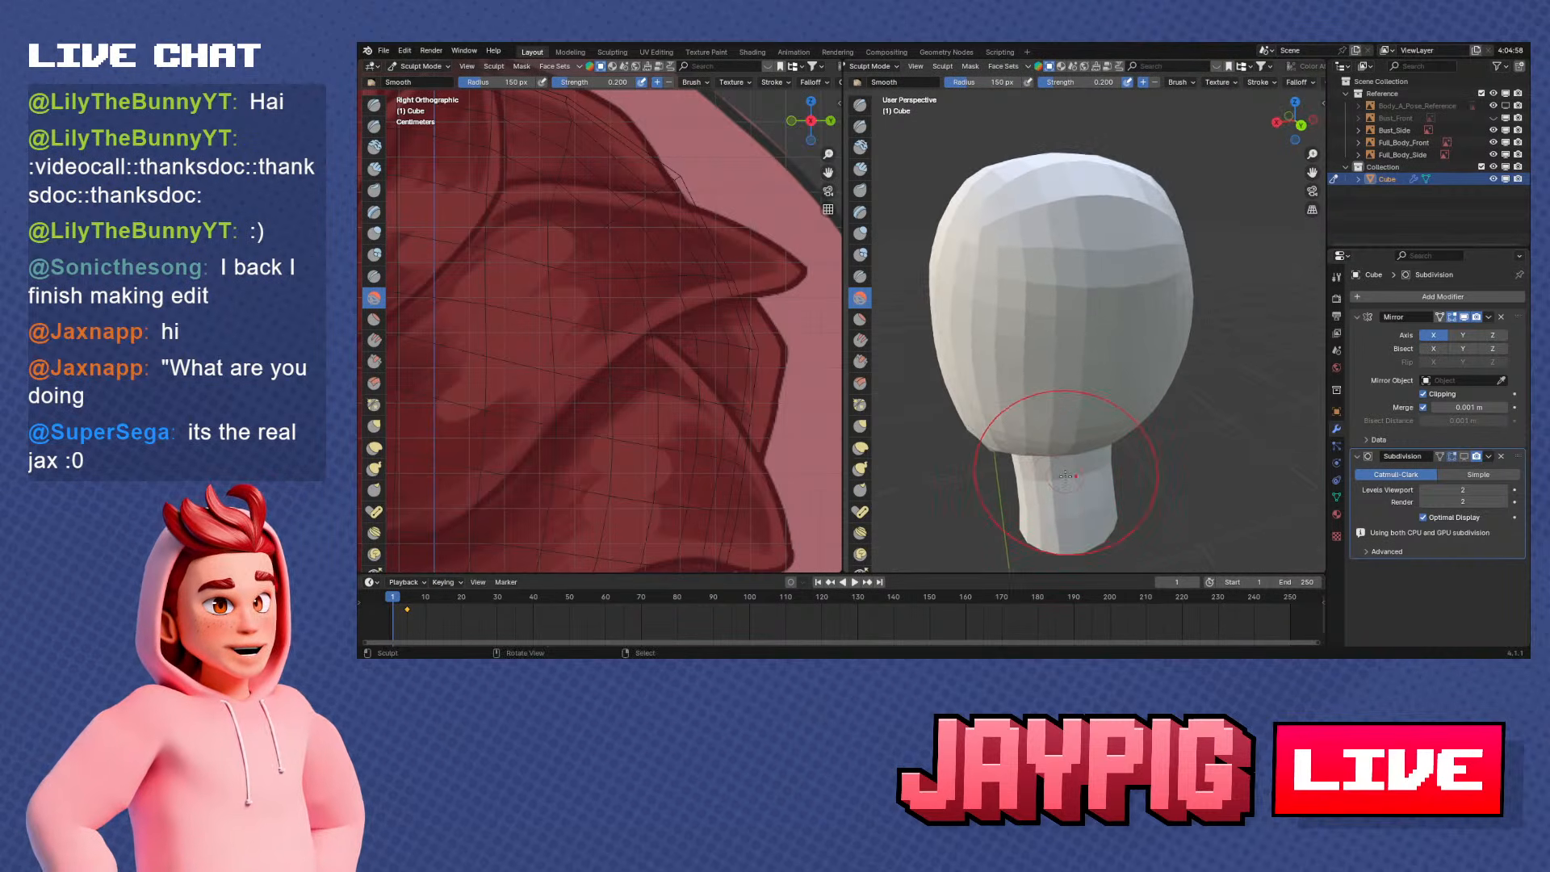
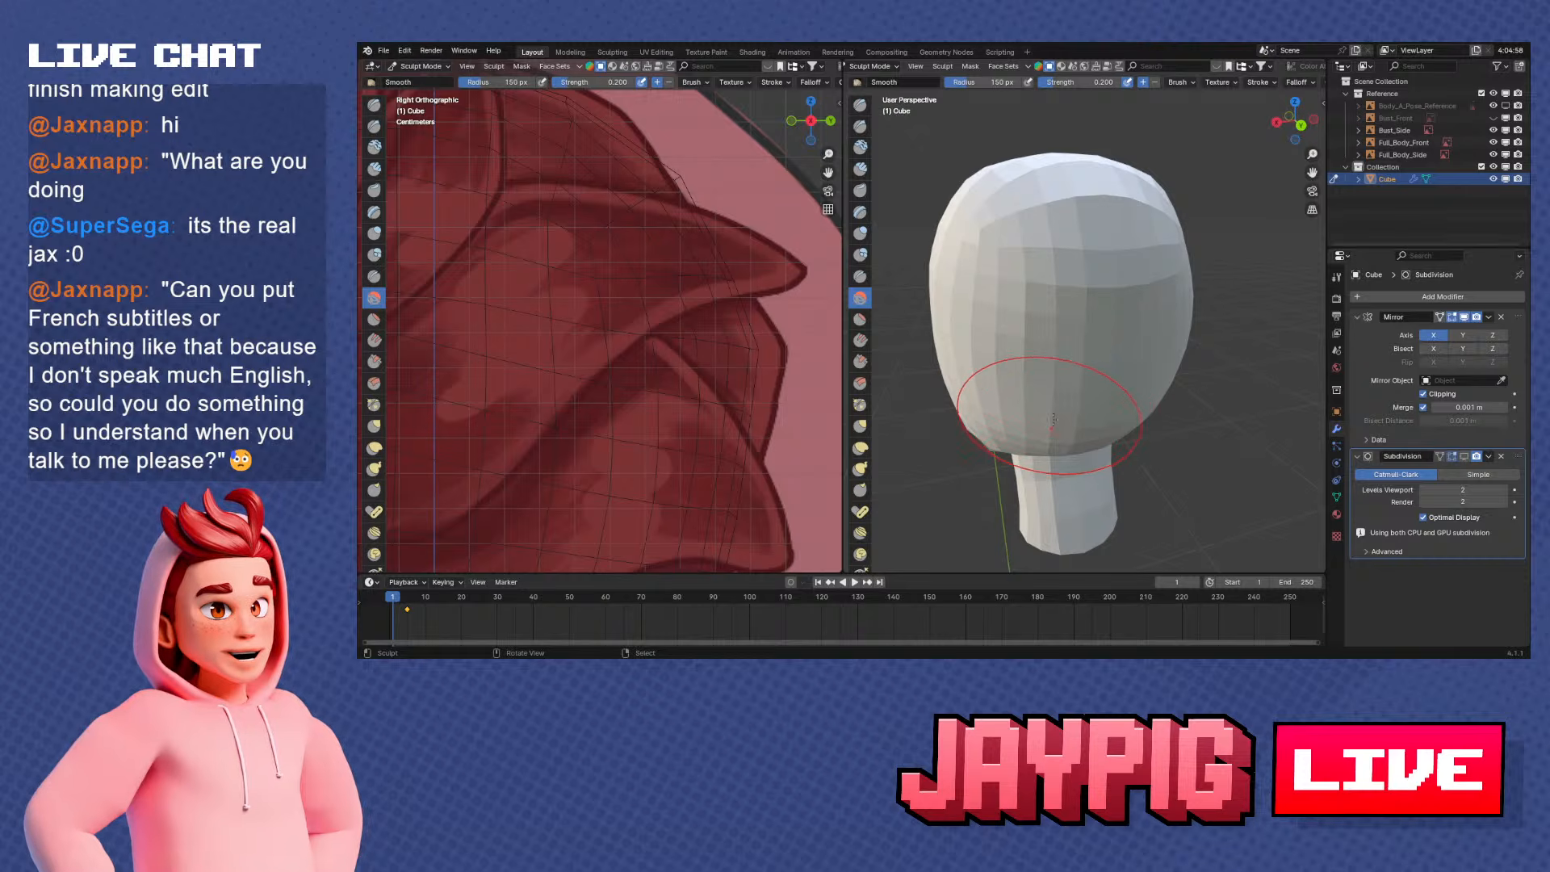
Examine the head's unsmoothed base mesh and edge flow from behind, below and the side
mouse_move(1064, 426)
middle_down()
mouse_move(1102, 404)
mouse_move(1066, 368)
mouse_move(1128, 397)
middle_up()
scroll(1100, 380, up, 4)
scroll(1066, 369, down, 3)
shift+middle_drag(1128, 396, 1117, 385)
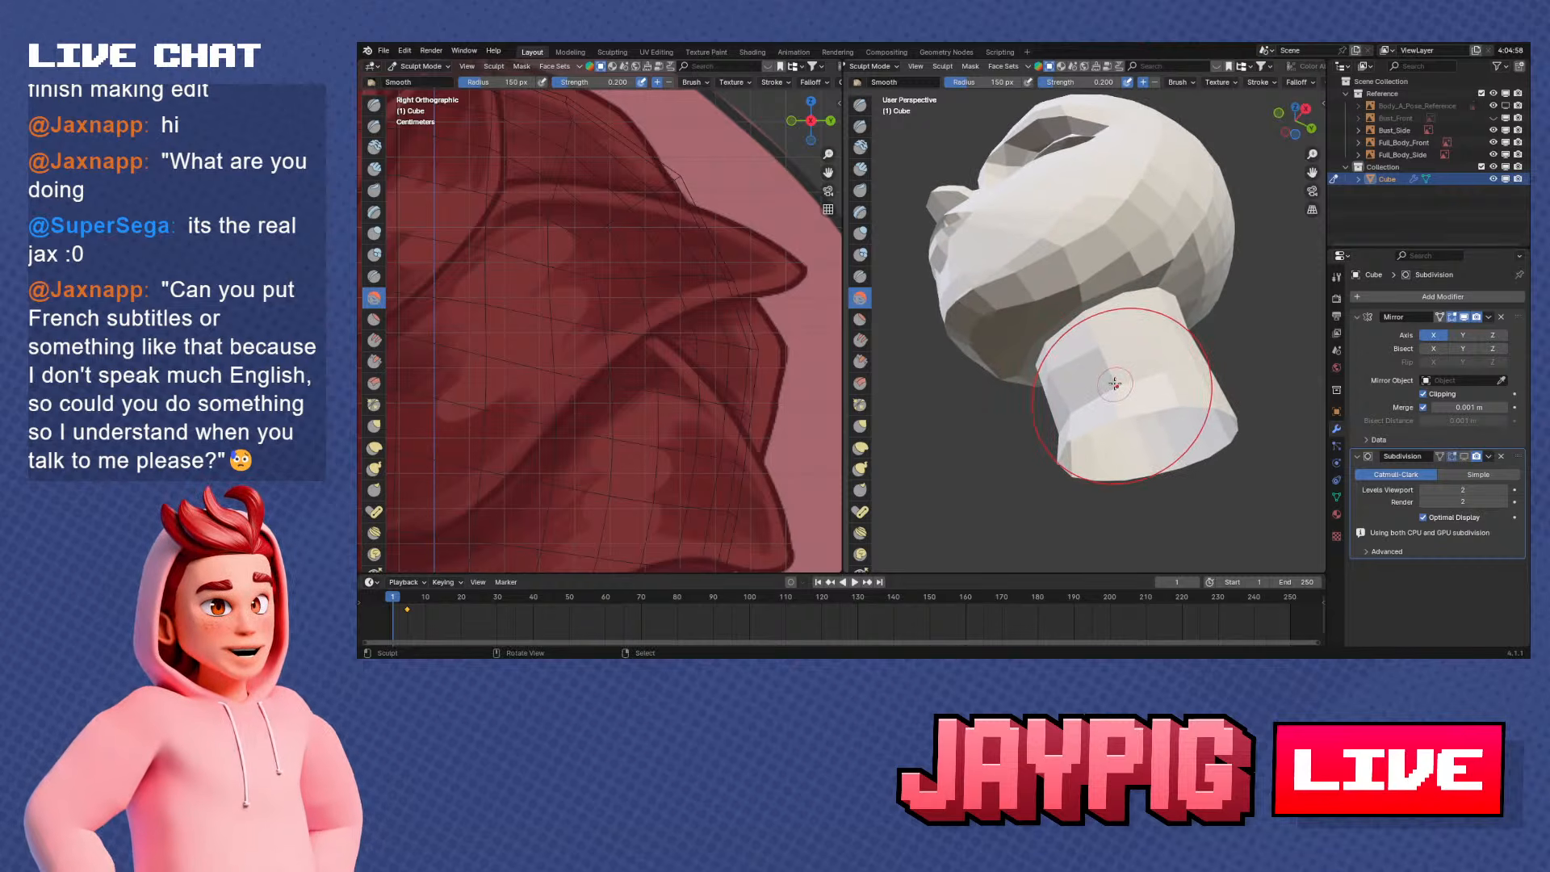
middle_drag(1100, 338, 1083, 436)
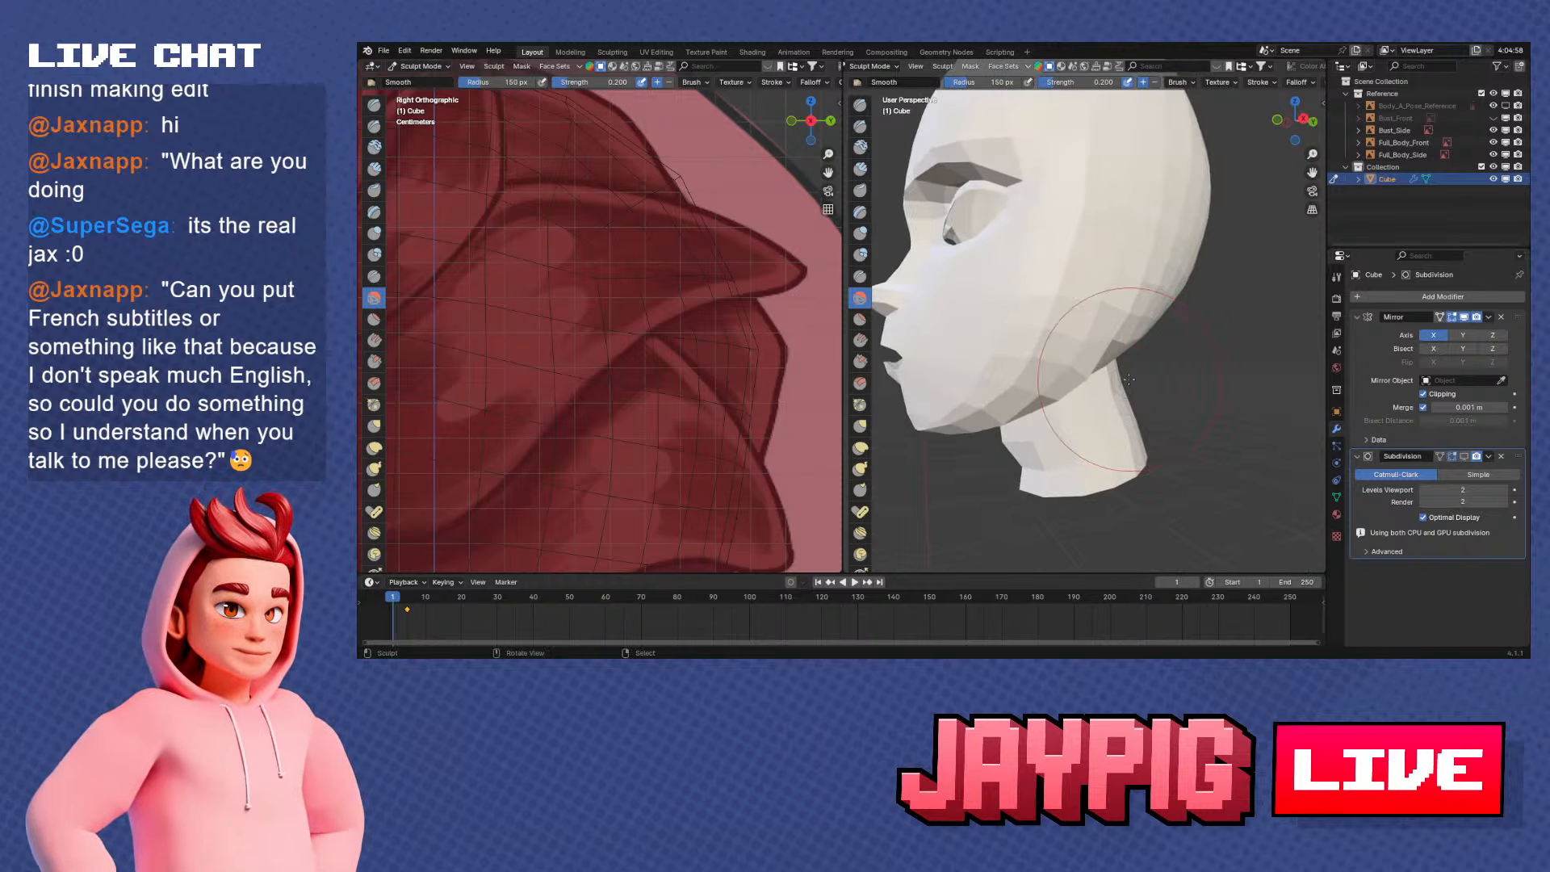
mouse_move(1129, 379)
middle_down()
mouse_move(1076, 380)
mouse_move(1062, 356)
mouse_move(1124, 319)
mouse_move(1033, 371)
mouse_move(1098, 315)
mouse_move(1114, 263)
mouse_move(1243, 214)
middle_up()
scroll(1124, 318, up, 3)
mouse_move(1156, 285)
mouse_down()
mouse_move(1163, 300)
mouse_move(1147, 294)
mouse_up()
mouse_move(1147, 295)
middle_down()
mouse_move(1181, 343)
mouse_move(1142, 398)
mouse_move(1044, 390)
middle_up()
key(Tab)
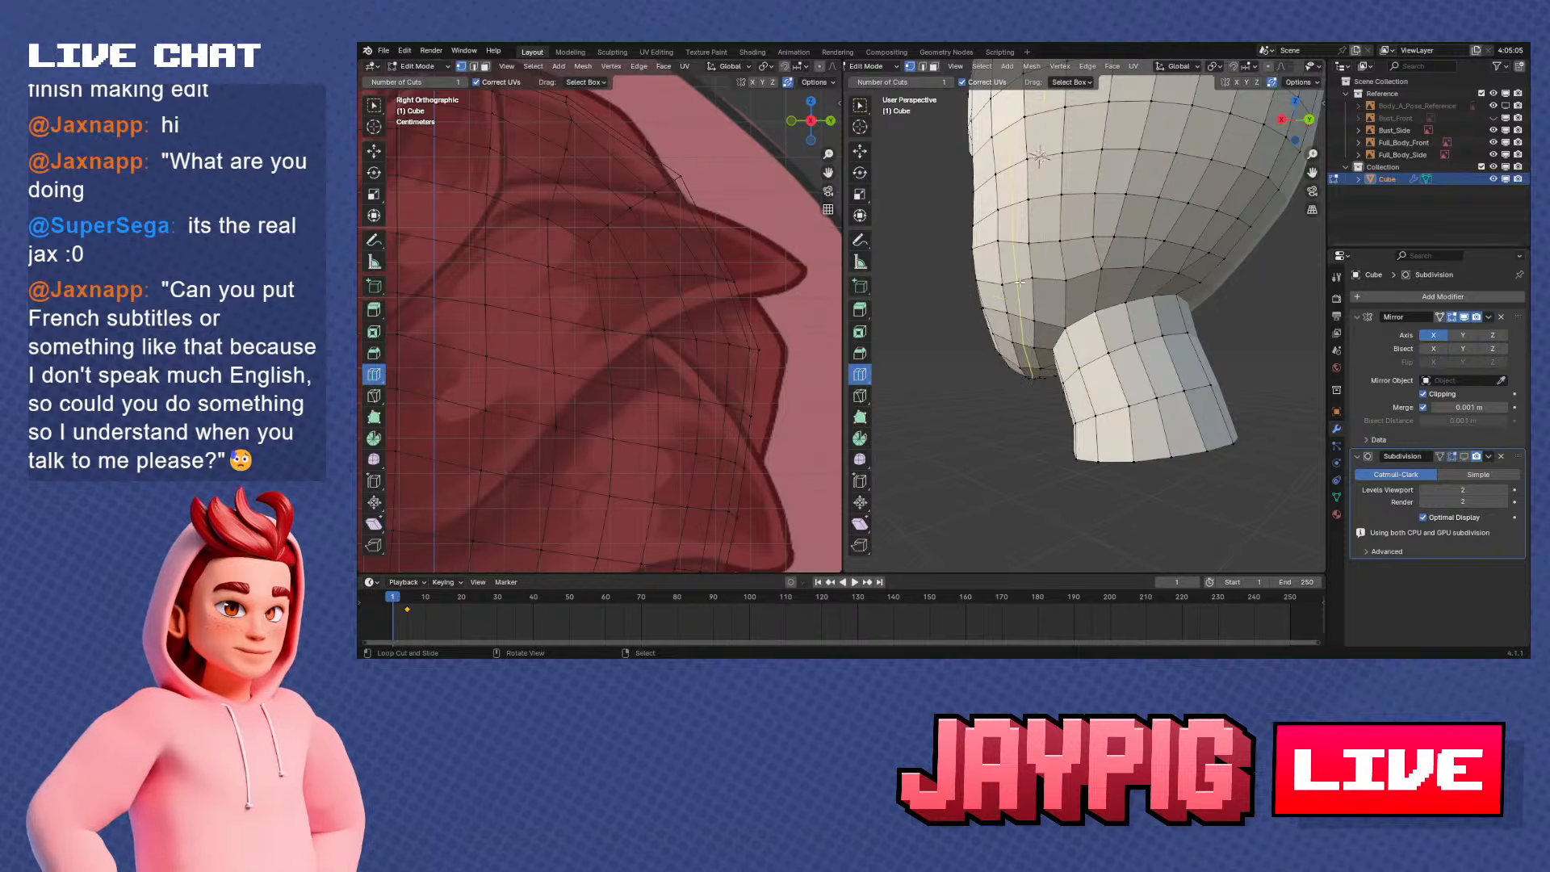
key(Tab)
mouse_move(1168, 280)
middle_down()
mouse_move(1237, 279)
mouse_move(1147, 283)
middle_up()
mouse_move(1110, 303)
mouse_down()
mouse_move(1048, 278)
mouse_move(1114, 297)
mouse_up()
middle_drag(1119, 297, 1167, 301)
mouse_move(1098, 493)
middle_down()
mouse_move(1228, 307)
mouse_move(1184, 323)
middle_up()
key(Tab)
key(Tab)
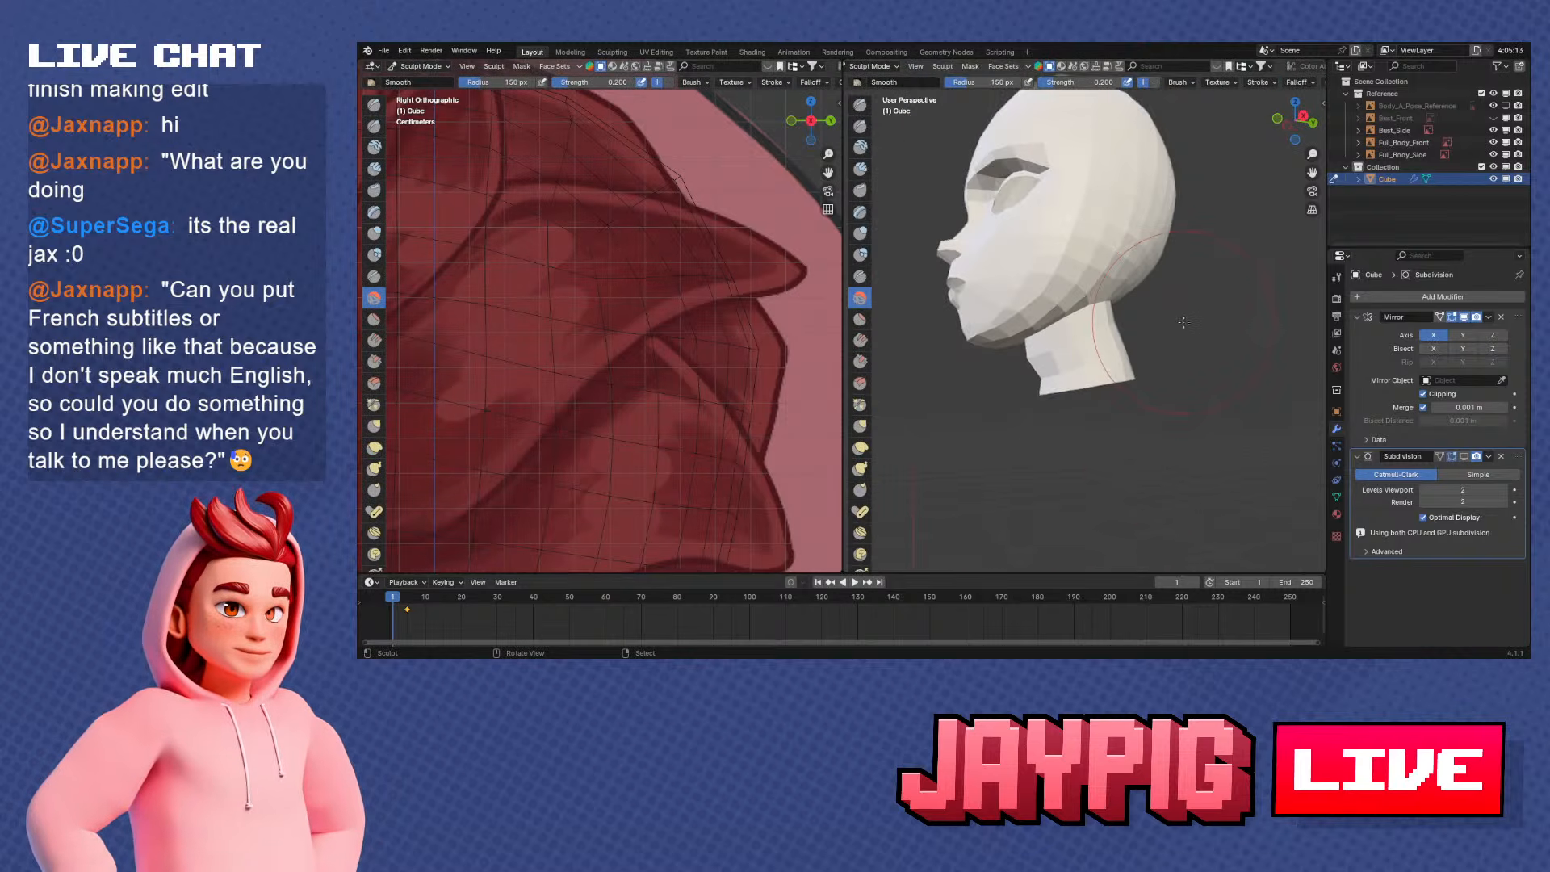
Re-enable the Subdivision modifier's viewport display, inspect the smoothed face and switch to Object Mode
click(1464, 457)
mouse_move(1215, 416)
middle_down()
mouse_move(1054, 426)
mouse_move(1168, 423)
mouse_move(1077, 462)
mouse_move(1016, 449)
mouse_move(1058, 399)
mouse_move(1250, 382)
mouse_move(1200, 354)
mouse_move(1224, 365)
mouse_move(1132, 388)
mouse_move(1170, 399)
mouse_move(1010, 429)
mouse_move(952, 416)
mouse_move(1107, 423)
middle_up()
scroll(1200, 355, up, 4)
scroll(1225, 364, down, 2)
scroll(1132, 387, down, 2)
scroll(1106, 423, up, 3)
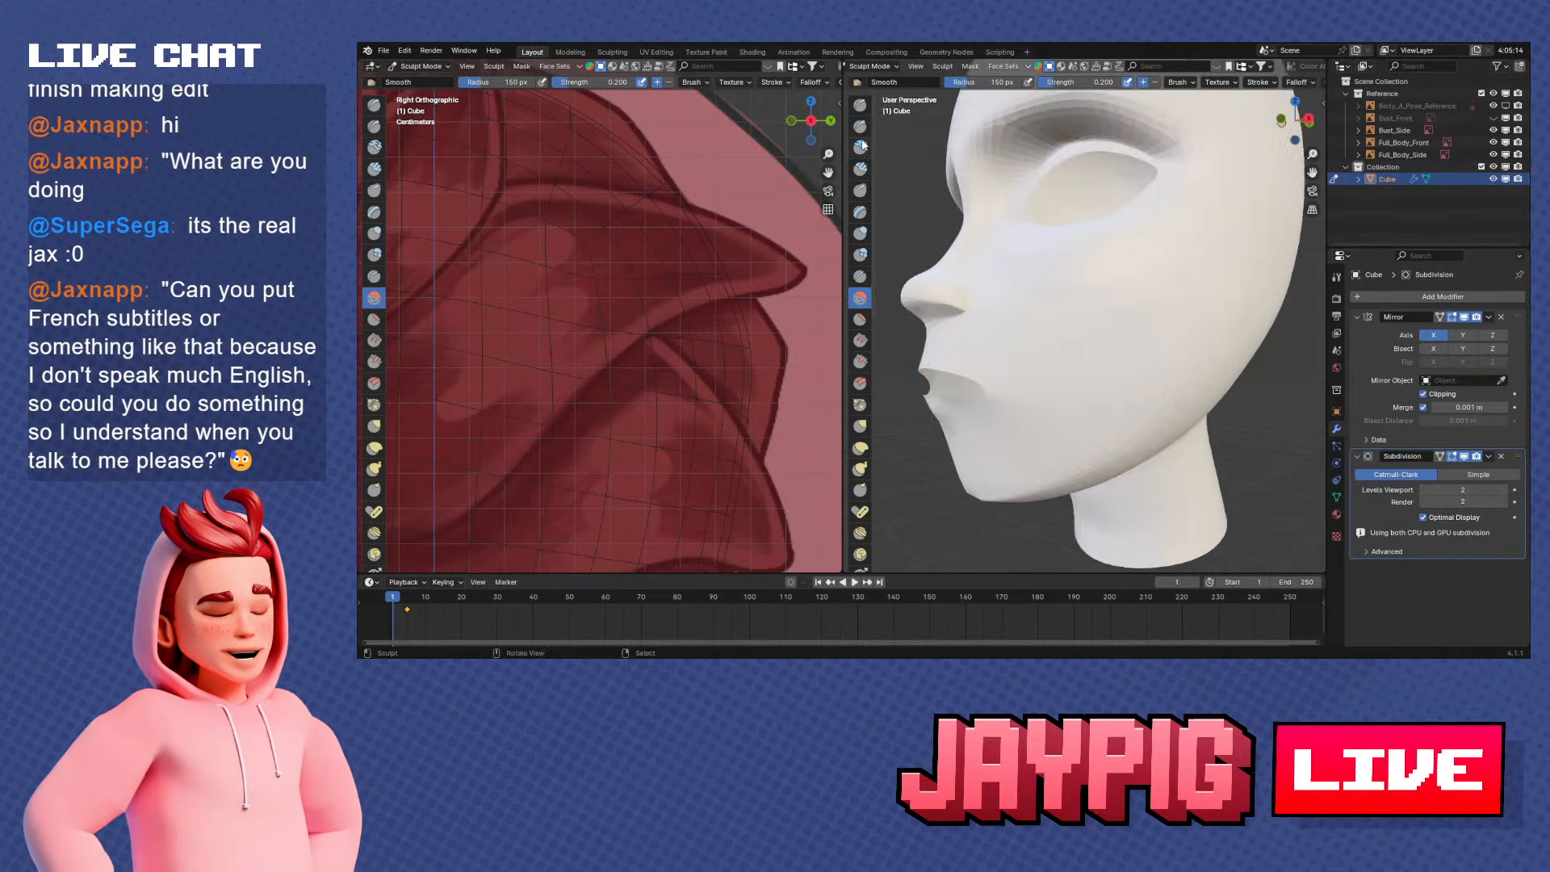
key(ctrl+Tab)
click(923, 192)
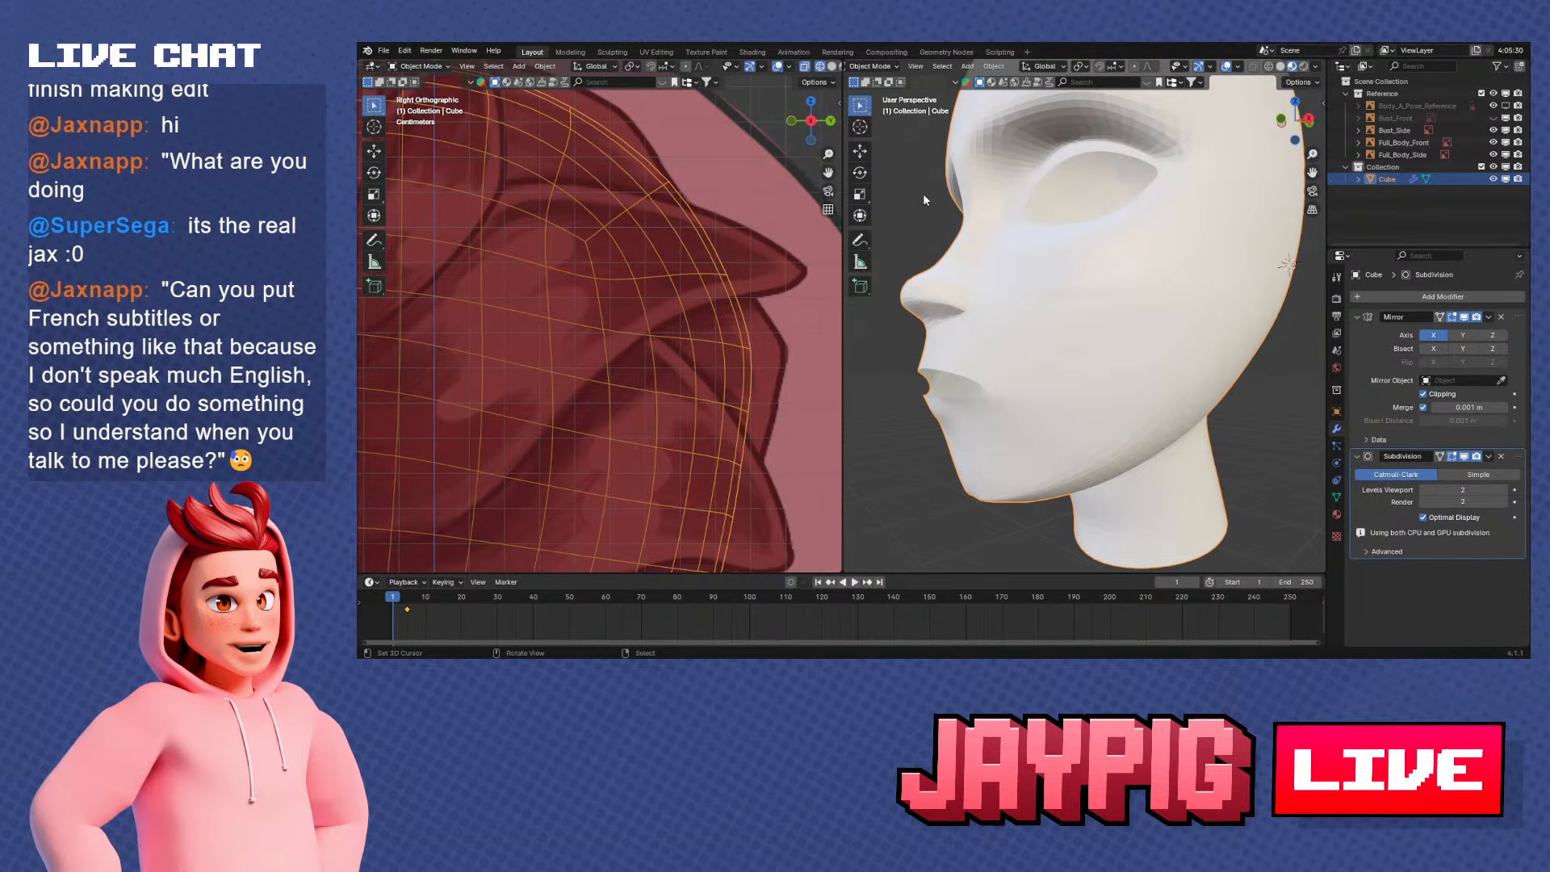
Hide the Subdivision modifier in the viewport and select the mouth opening's edge loop in Edit Mode, framed in front view
click(1471, 456)
middle_drag(1170, 372, 1086, 355)
scroll(1116, 355, up, 2)
scroll(1045, 364, up, 2)
key(Tab)
shift+middle_drag(1086, 355, 1107, 366)
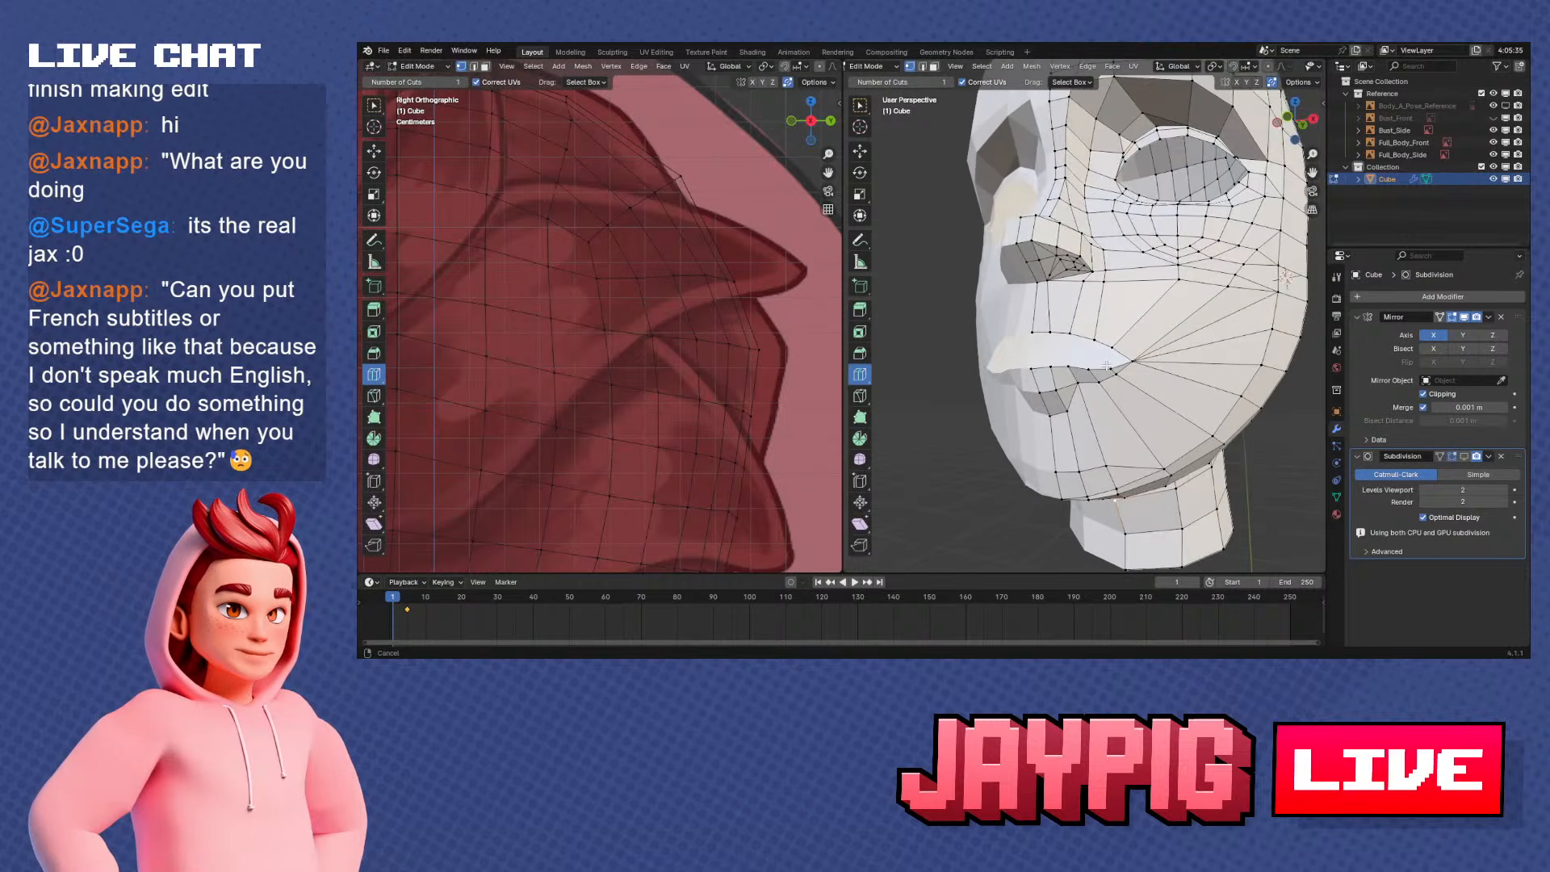
scroll(1086, 362, up, 3)
alt+right_click(996, 402)
shift+middle_drag(996, 402, 1083, 354)
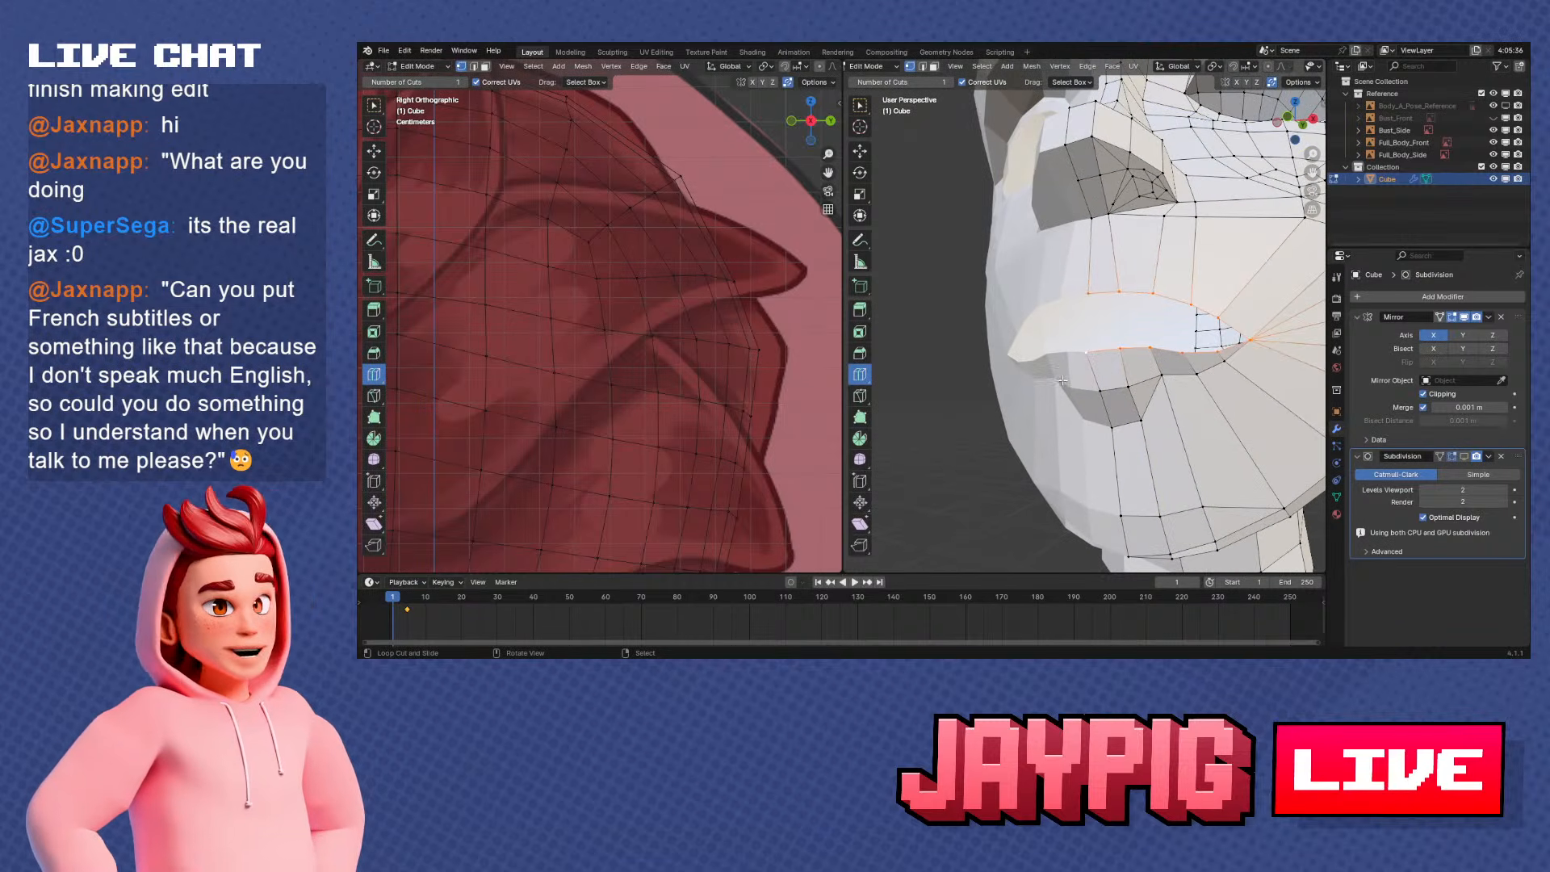
key(KP_1)
shift+middle_drag(957, 336, 878, 308)
scroll(878, 309, up, 4)
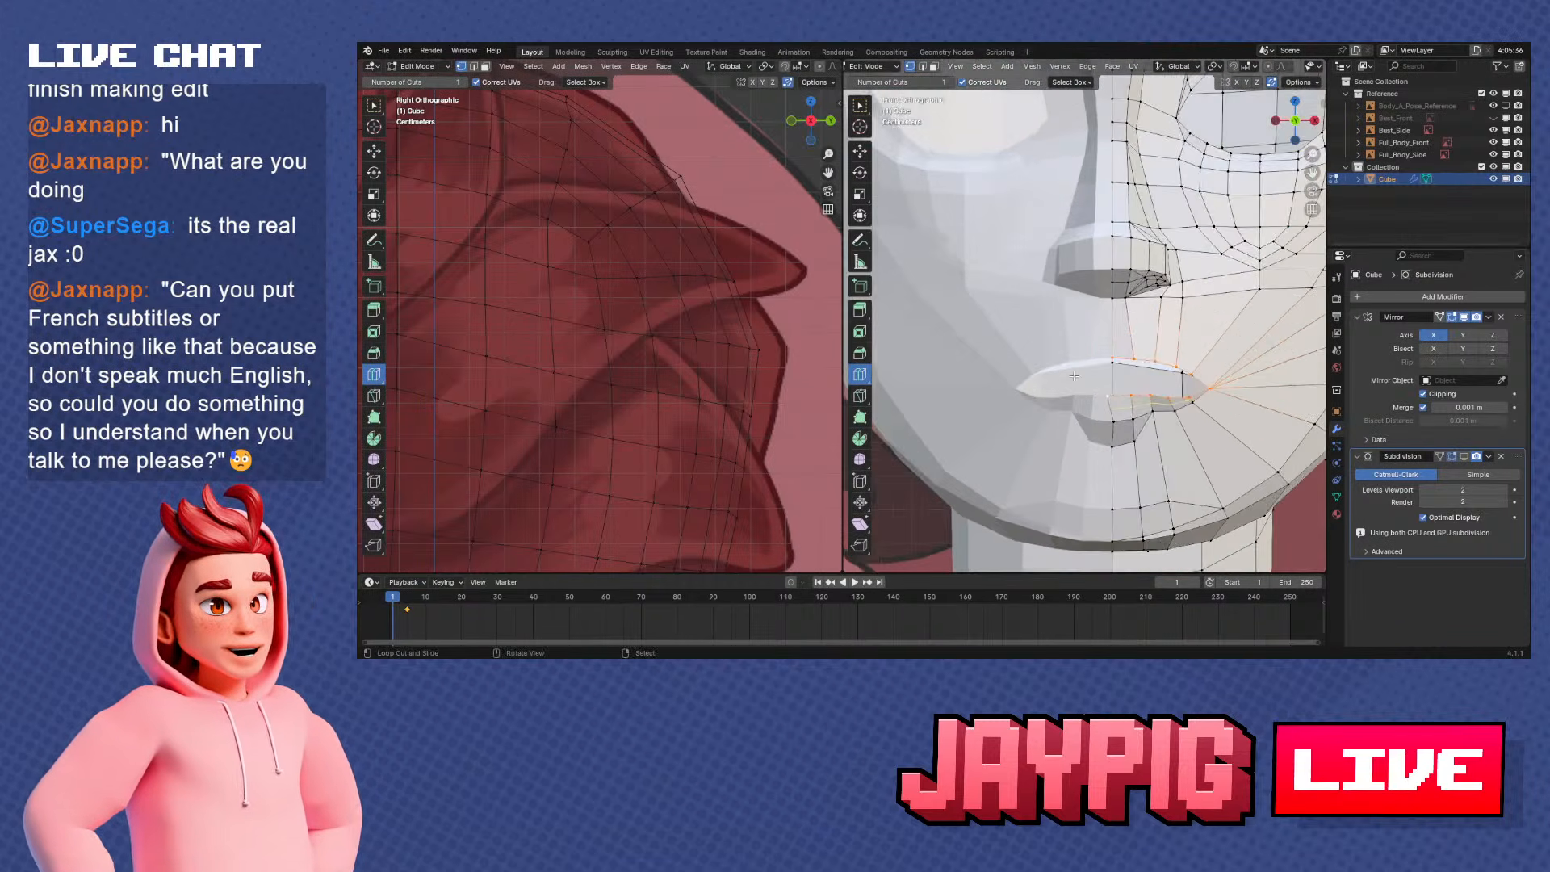
shift+middle_drag(1154, 396, 1107, 368)
scroll(1111, 368, up, 4)
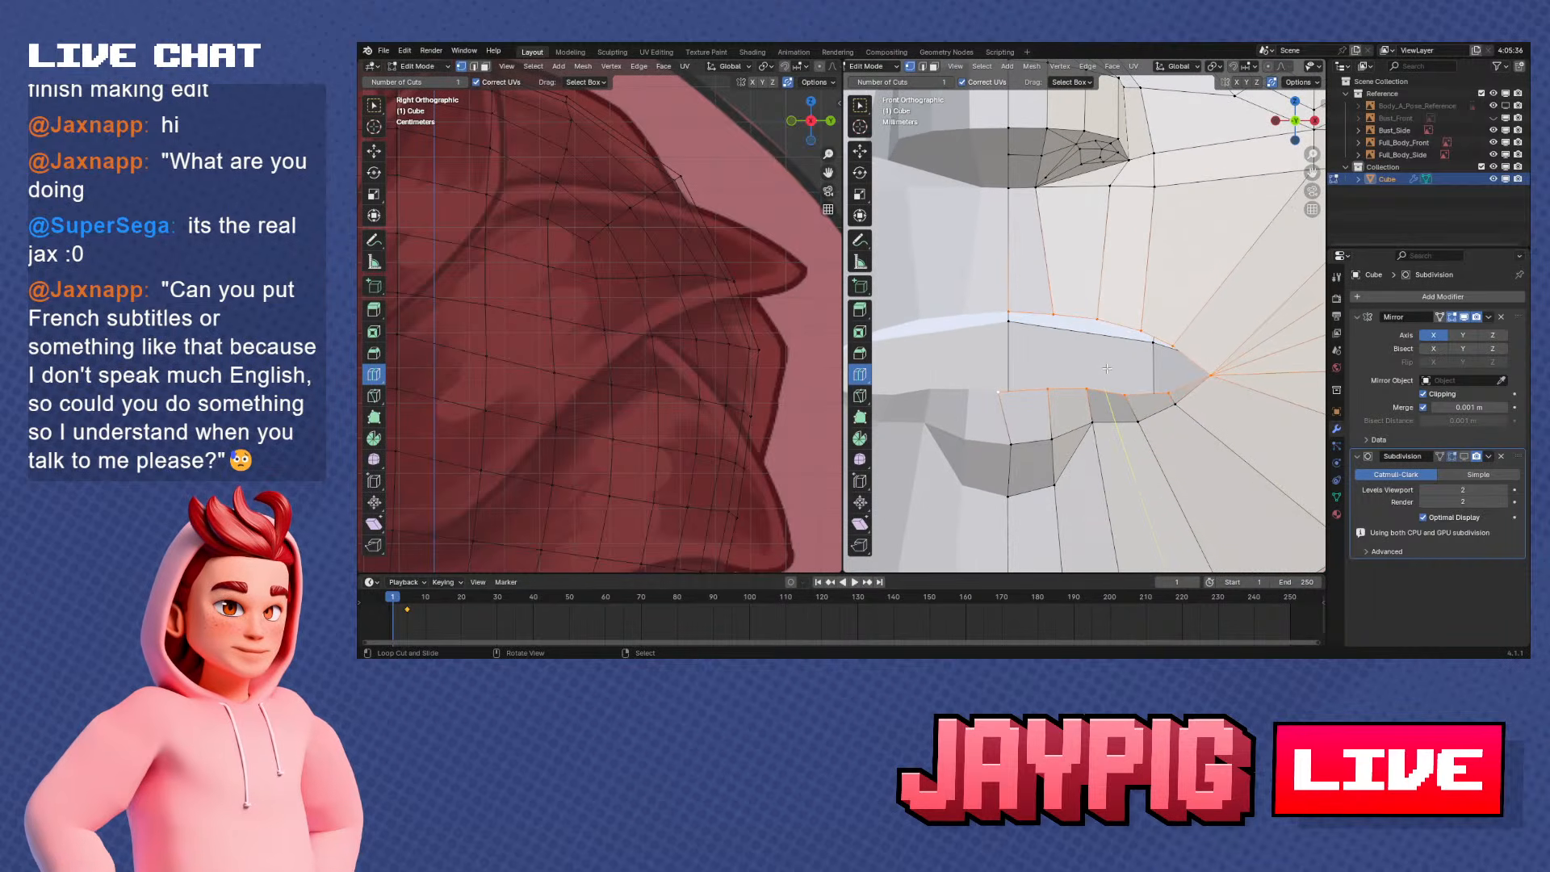
Try to extrude the mouth opening's edge loop in place and scale it inward
key(e)
right_click(1224, 417)
key(s)
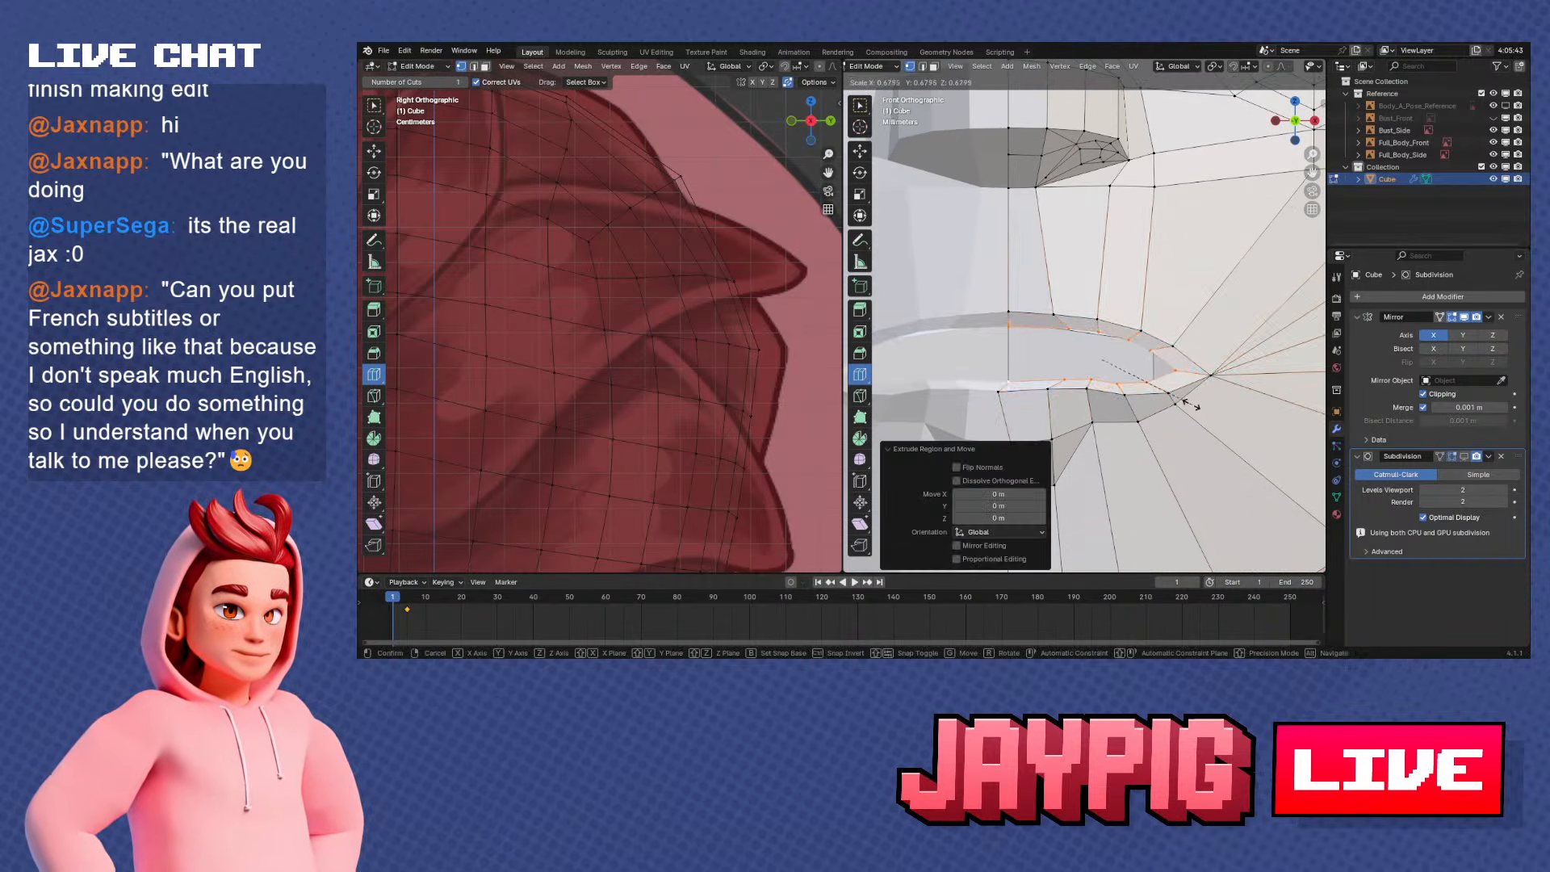
click(1178, 395)
key(ctrl+z)
key(ctrl+z)
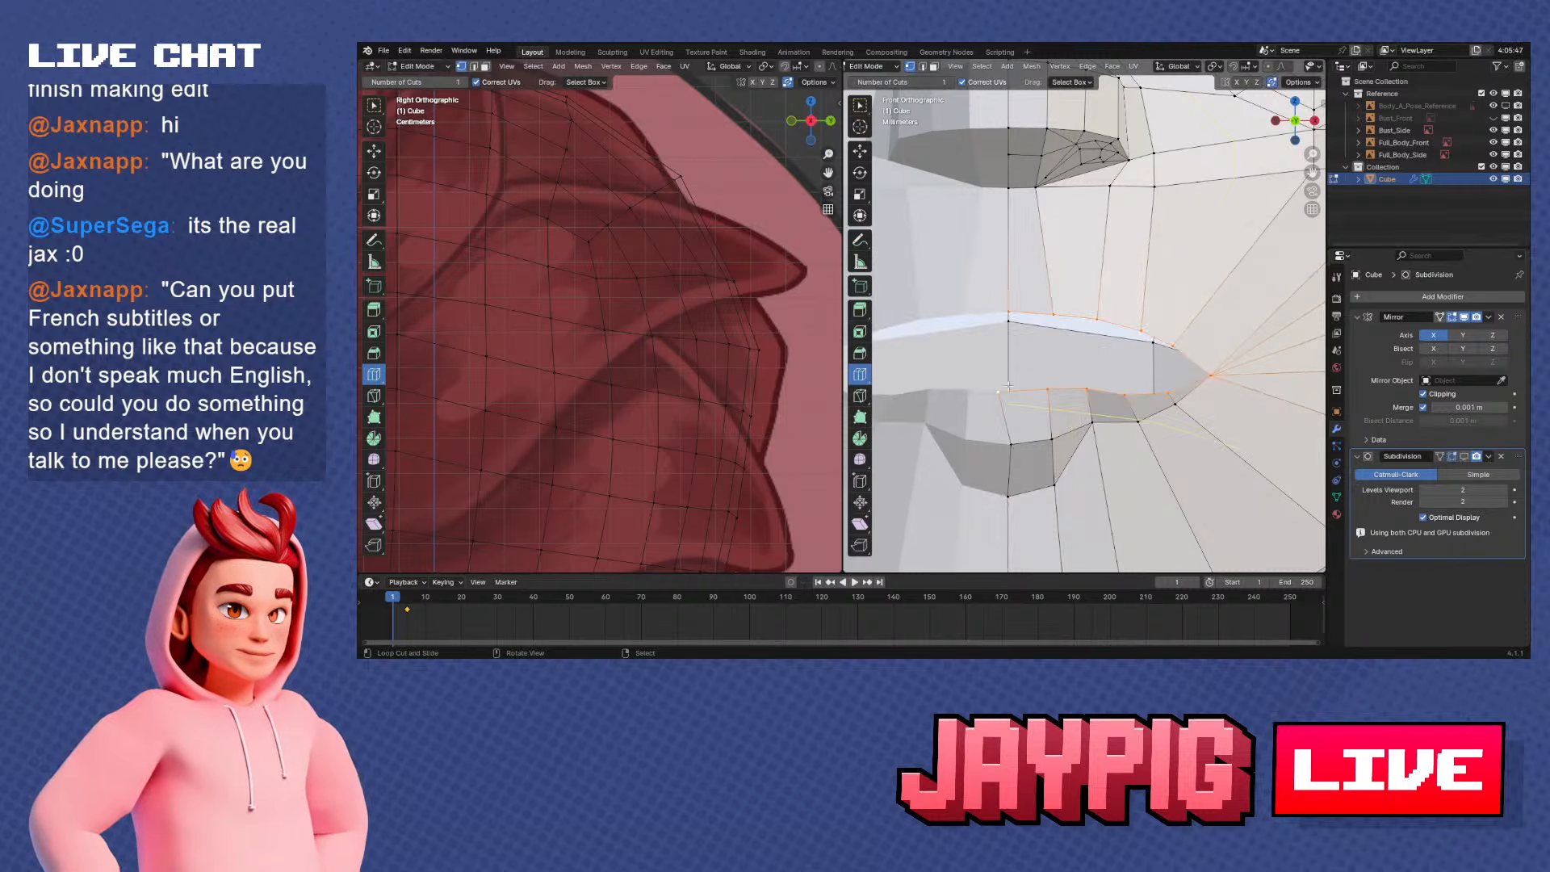
Reselect the head mesh and return to Edit Mode with the Subdivision modifier displayed in the viewport
key(Tab)
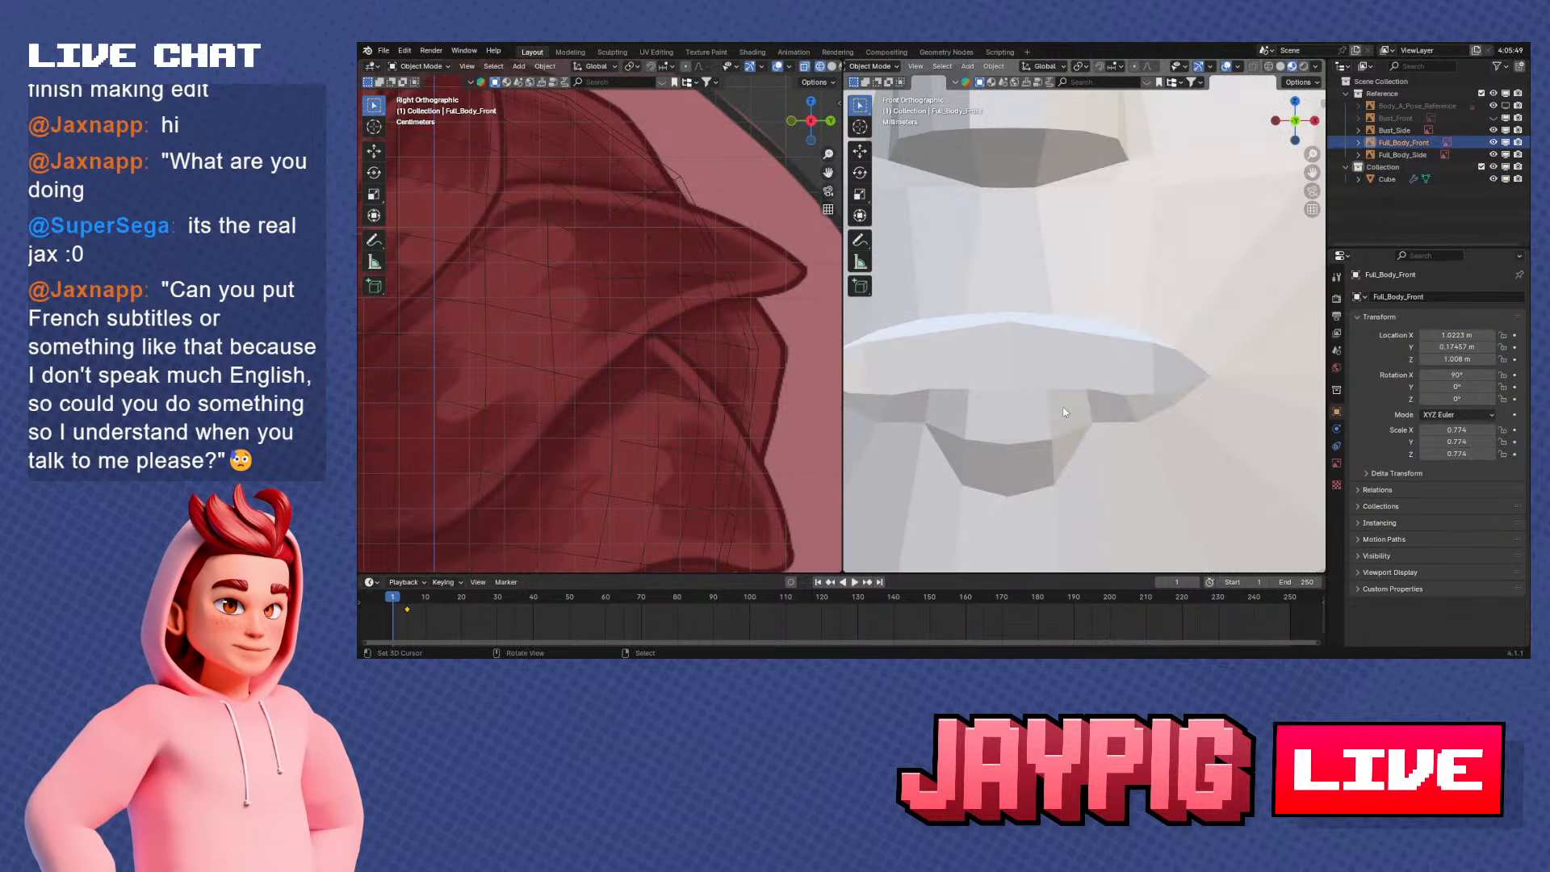
key(Tab)
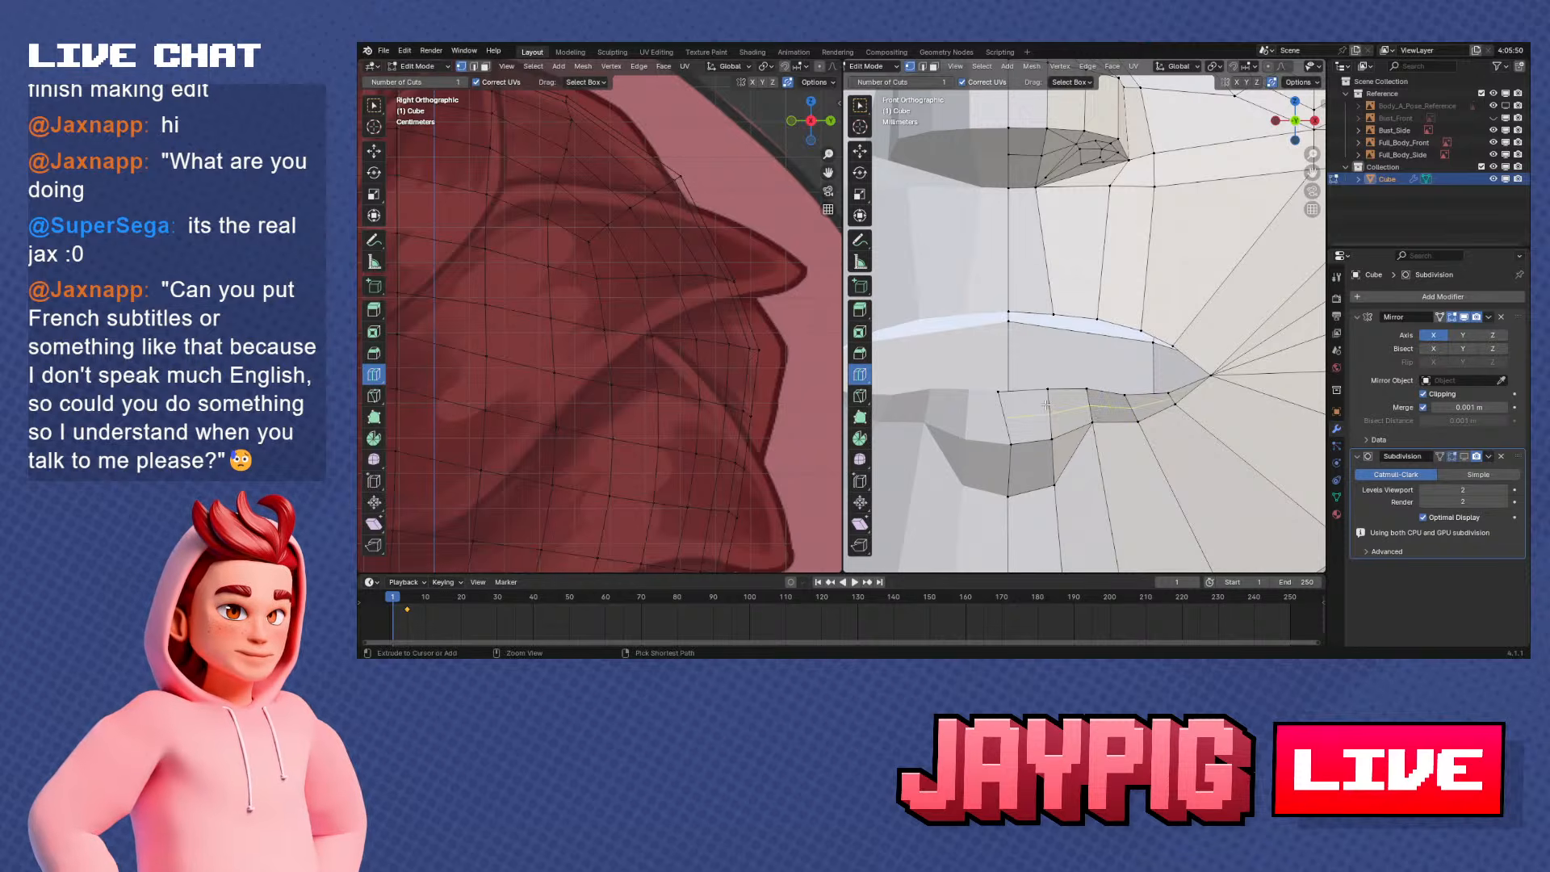
scroll(1046, 405, down, 5)
key(Tab)
click(1108, 416)
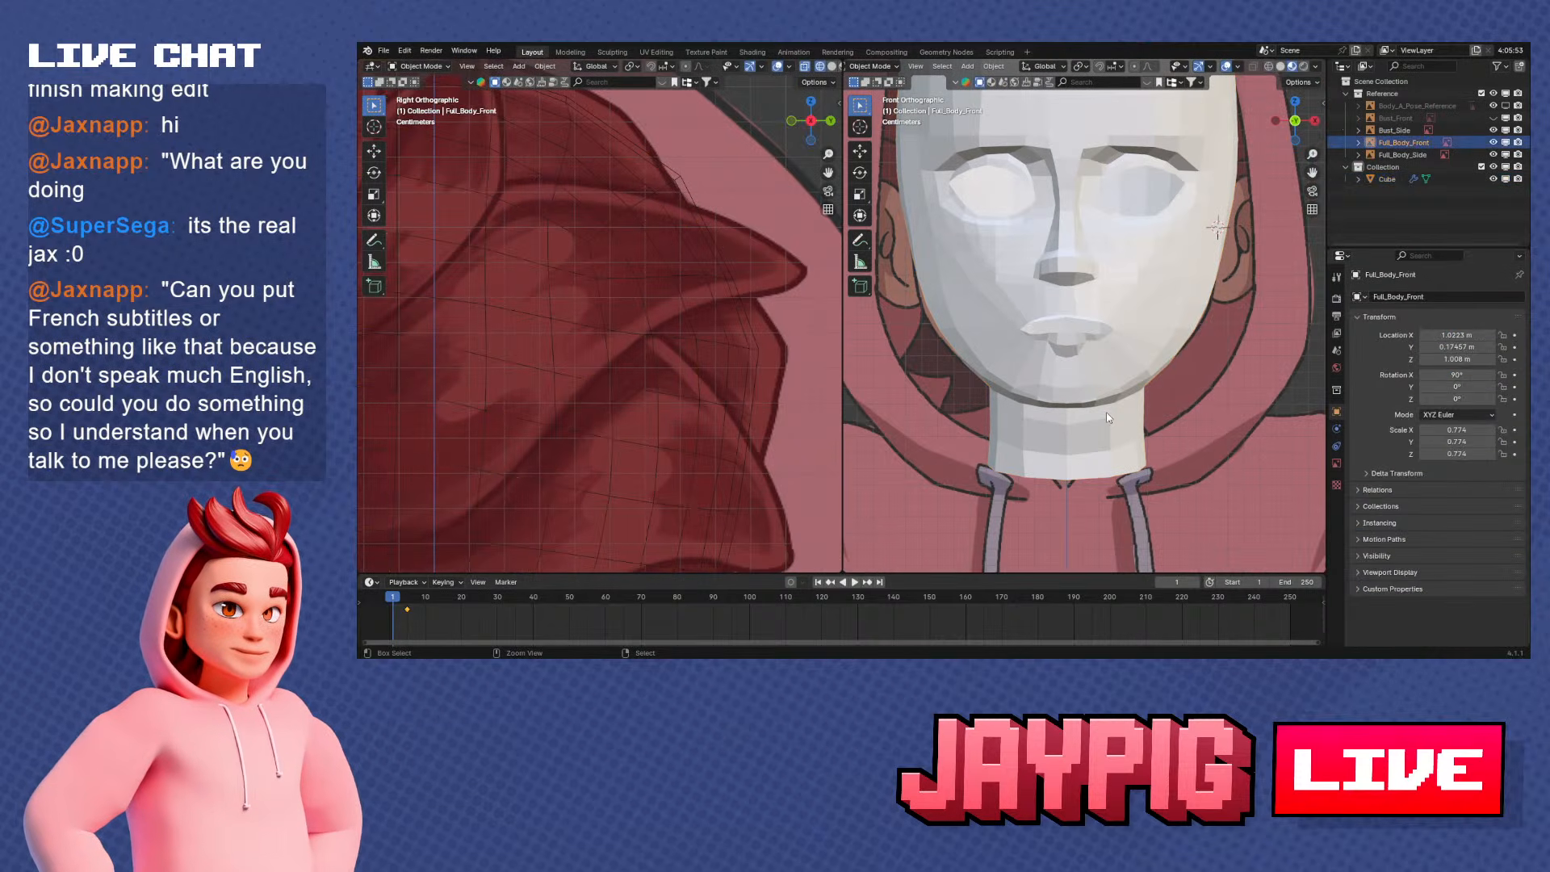
click(1107, 414)
key(Tab)
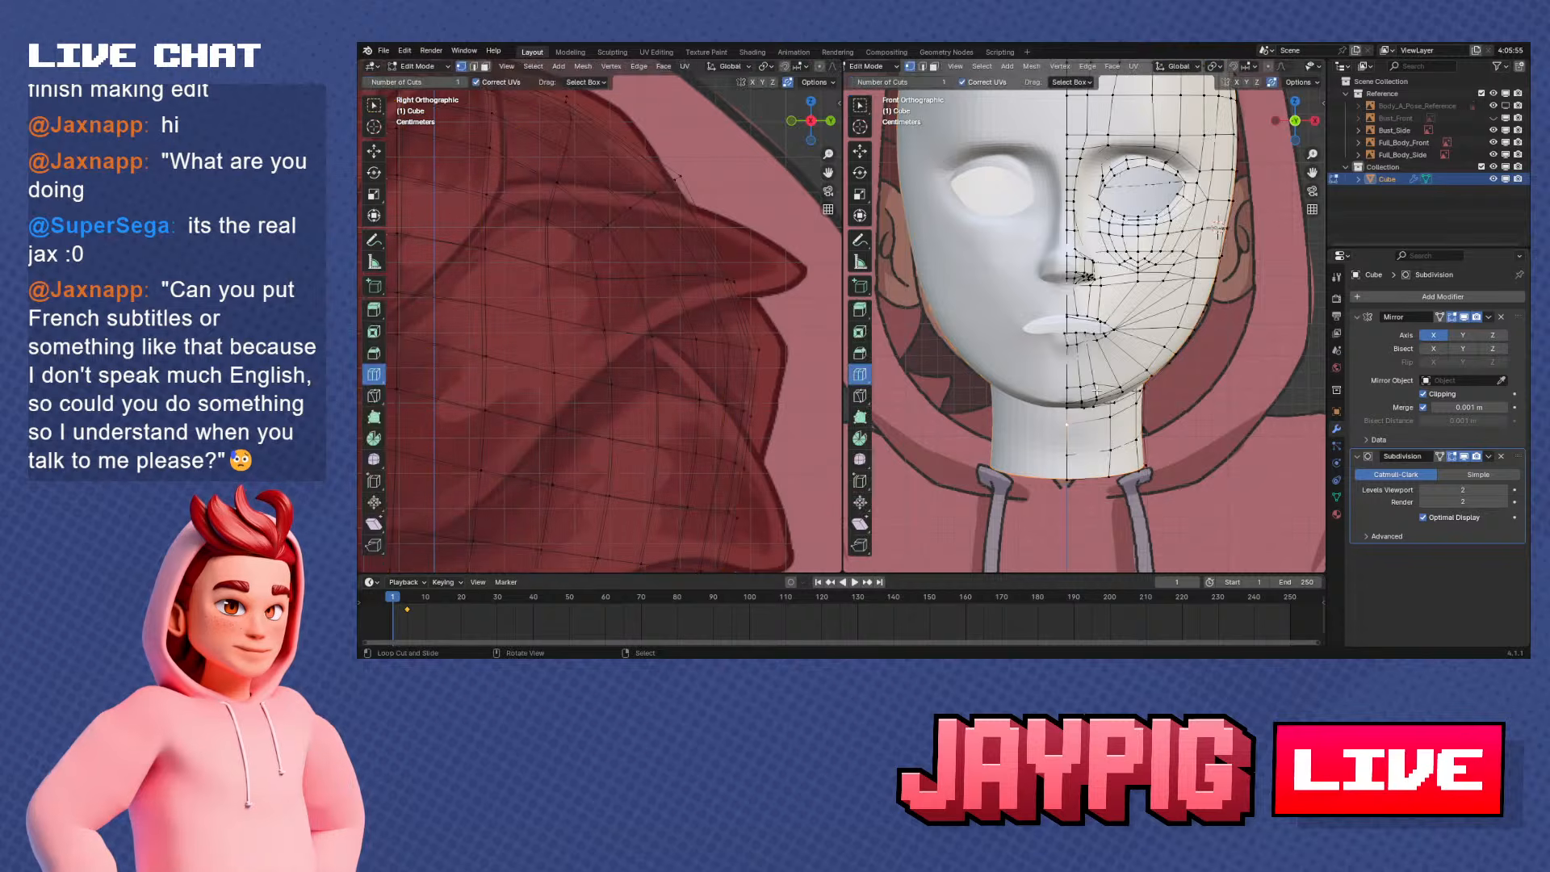
Move the lower lip's centre vertex along X onto the mirror centre line
scroll(1081, 379, up, 6)
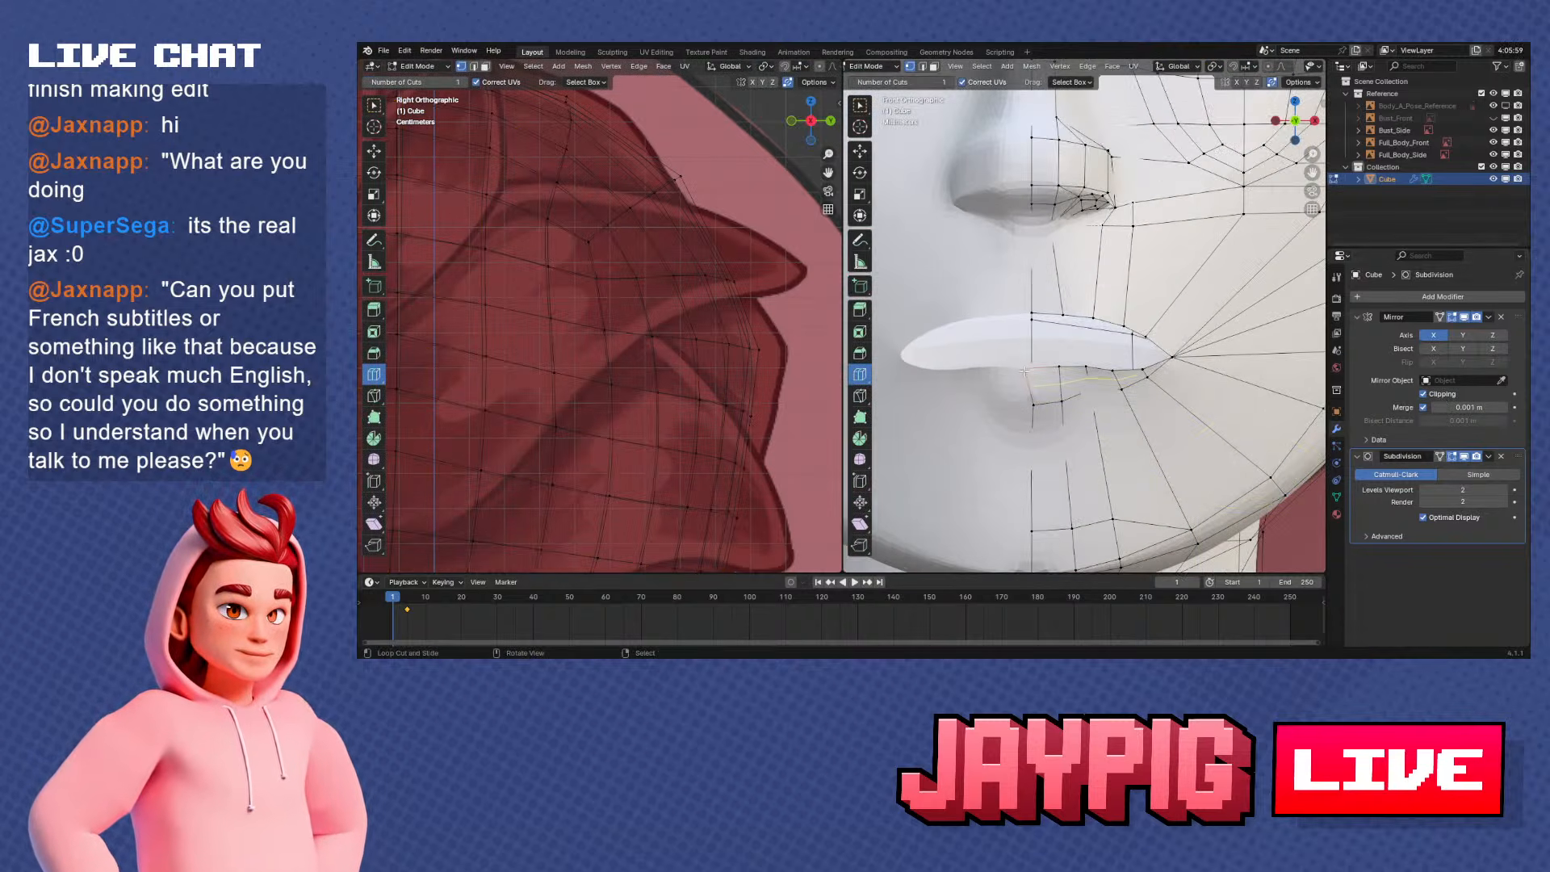
key(g)
key(x)
click(1089, 356)
right_click(1032, 314)
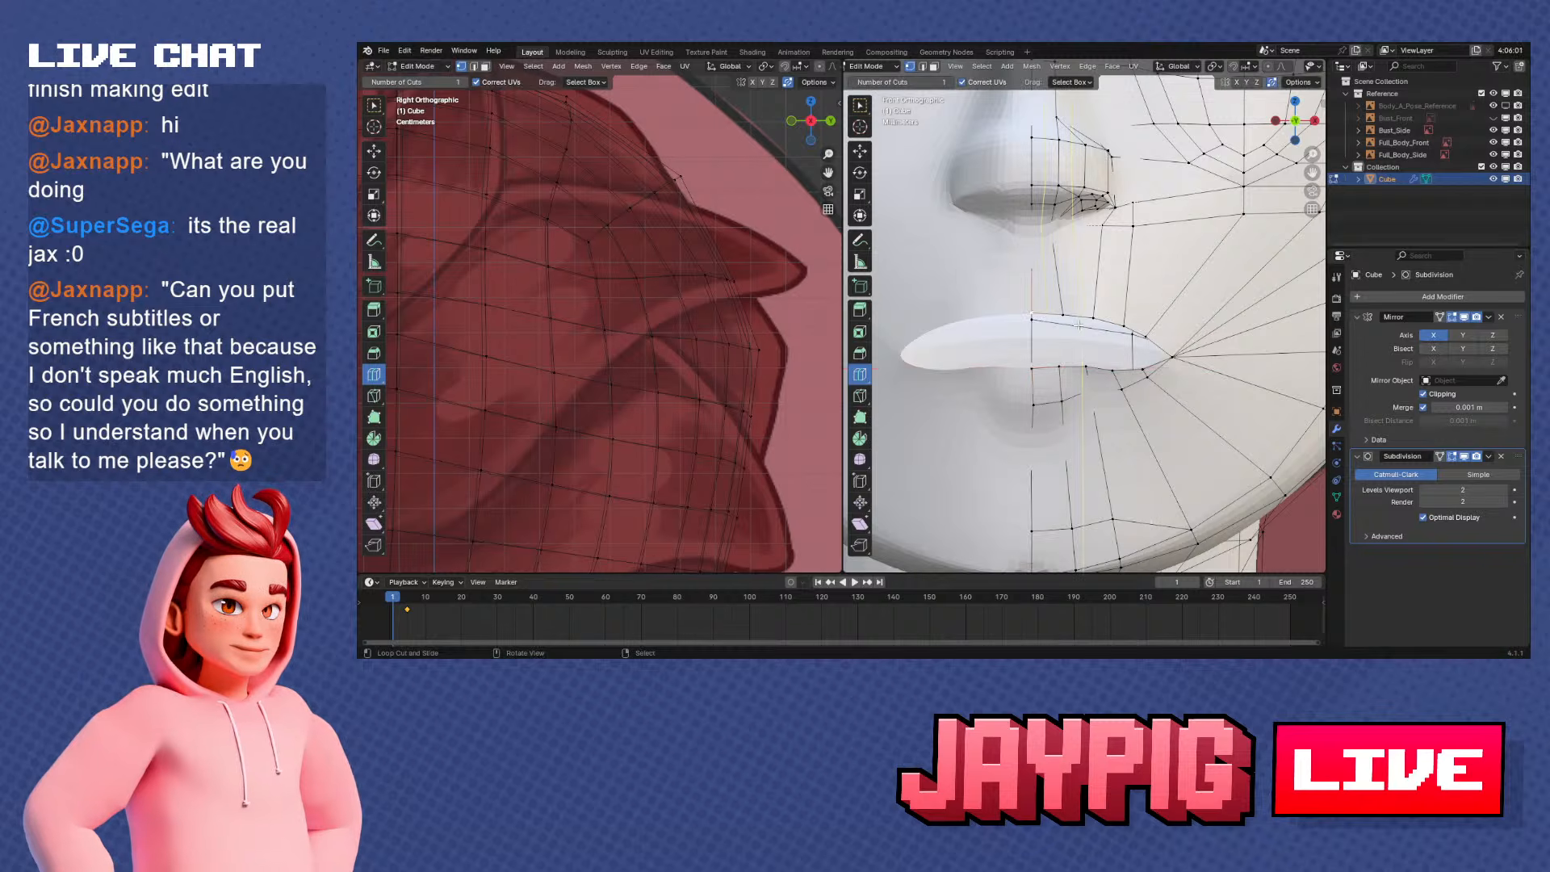
Check the lips from a lower angle and turn off the Subdivision modifier's viewport display
mouse_move(1124, 352)
middle_down()
mouse_move(1071, 354)
mouse_move(1135, 335)
middle_up()
scroll(1086, 354, down, 6)
scroll(1135, 335, up, 4)
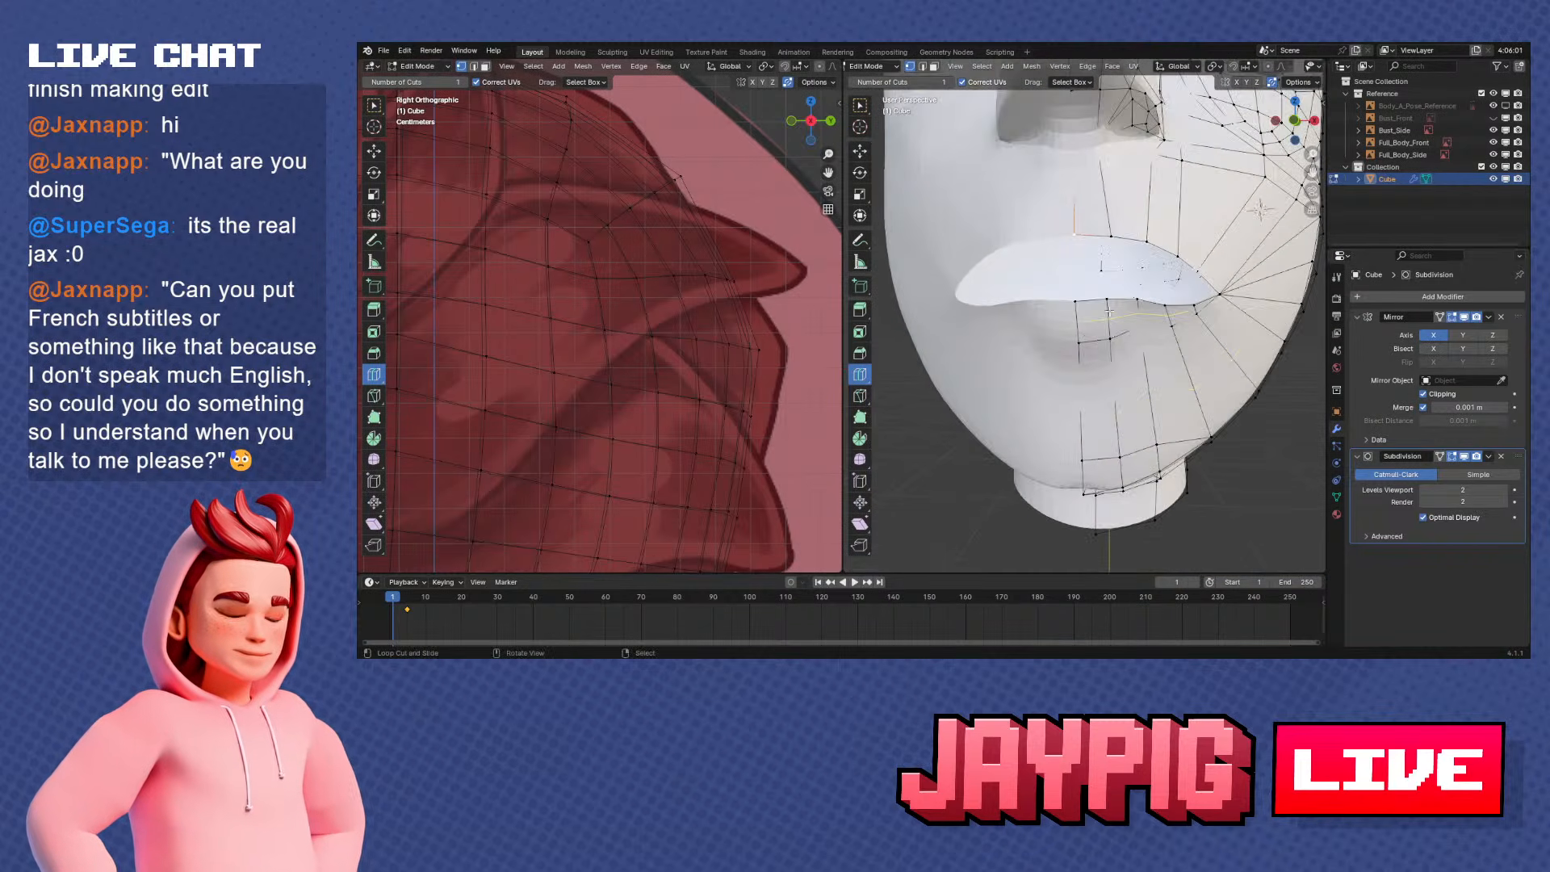
key(Tab)
key(Tab)
click(1464, 457)
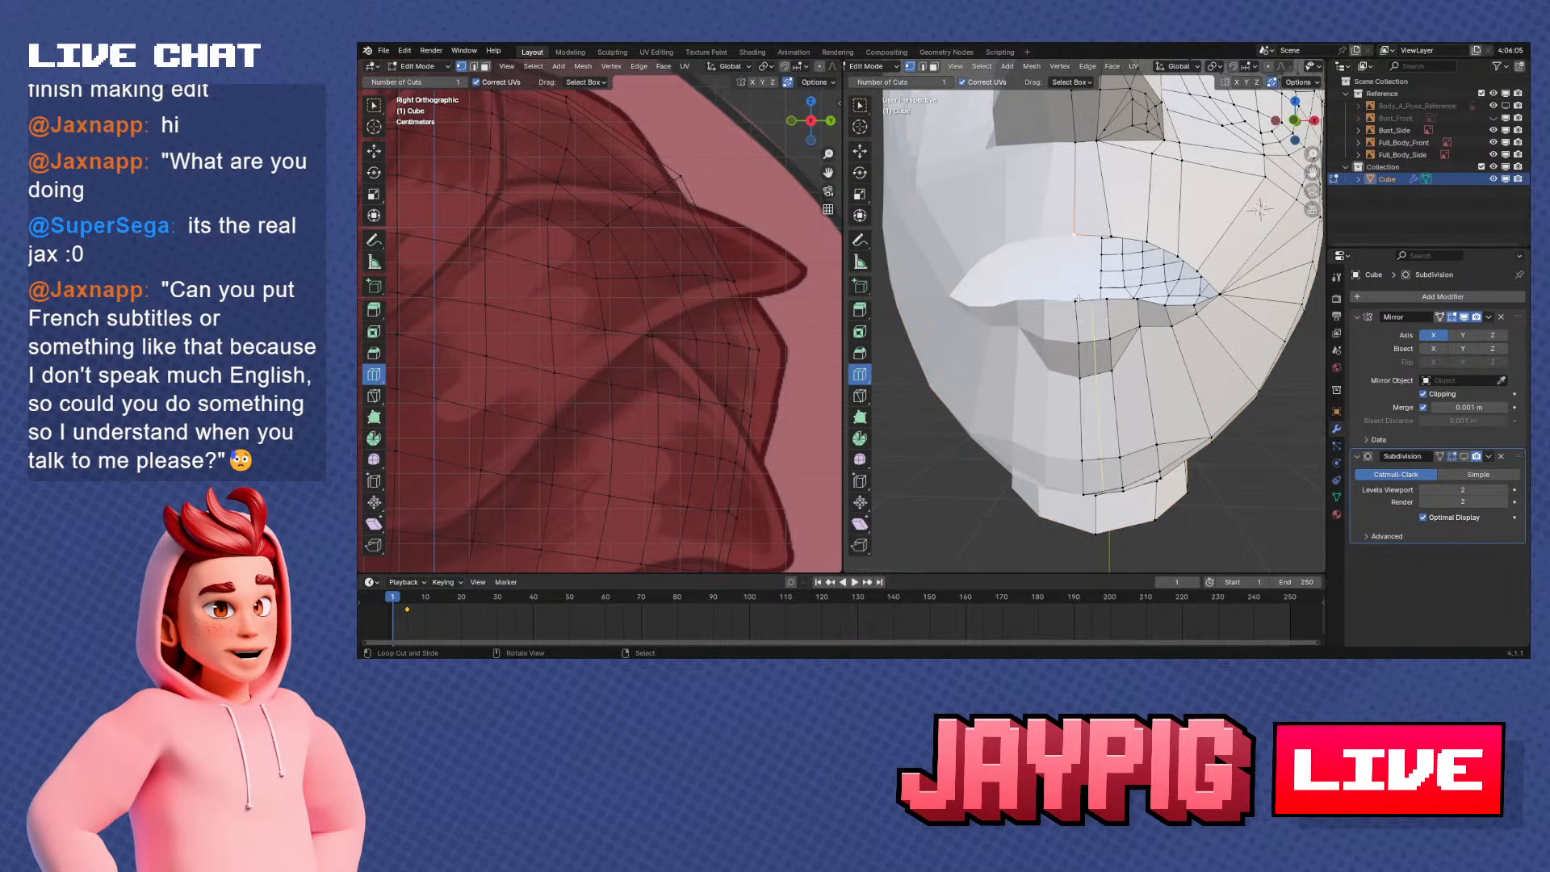
Snap the 3D cursor to the midpoint between the upper and lower lips' centre vertices
shift+right_click(1077, 238)
key(shift+s)
click(1075, 283)
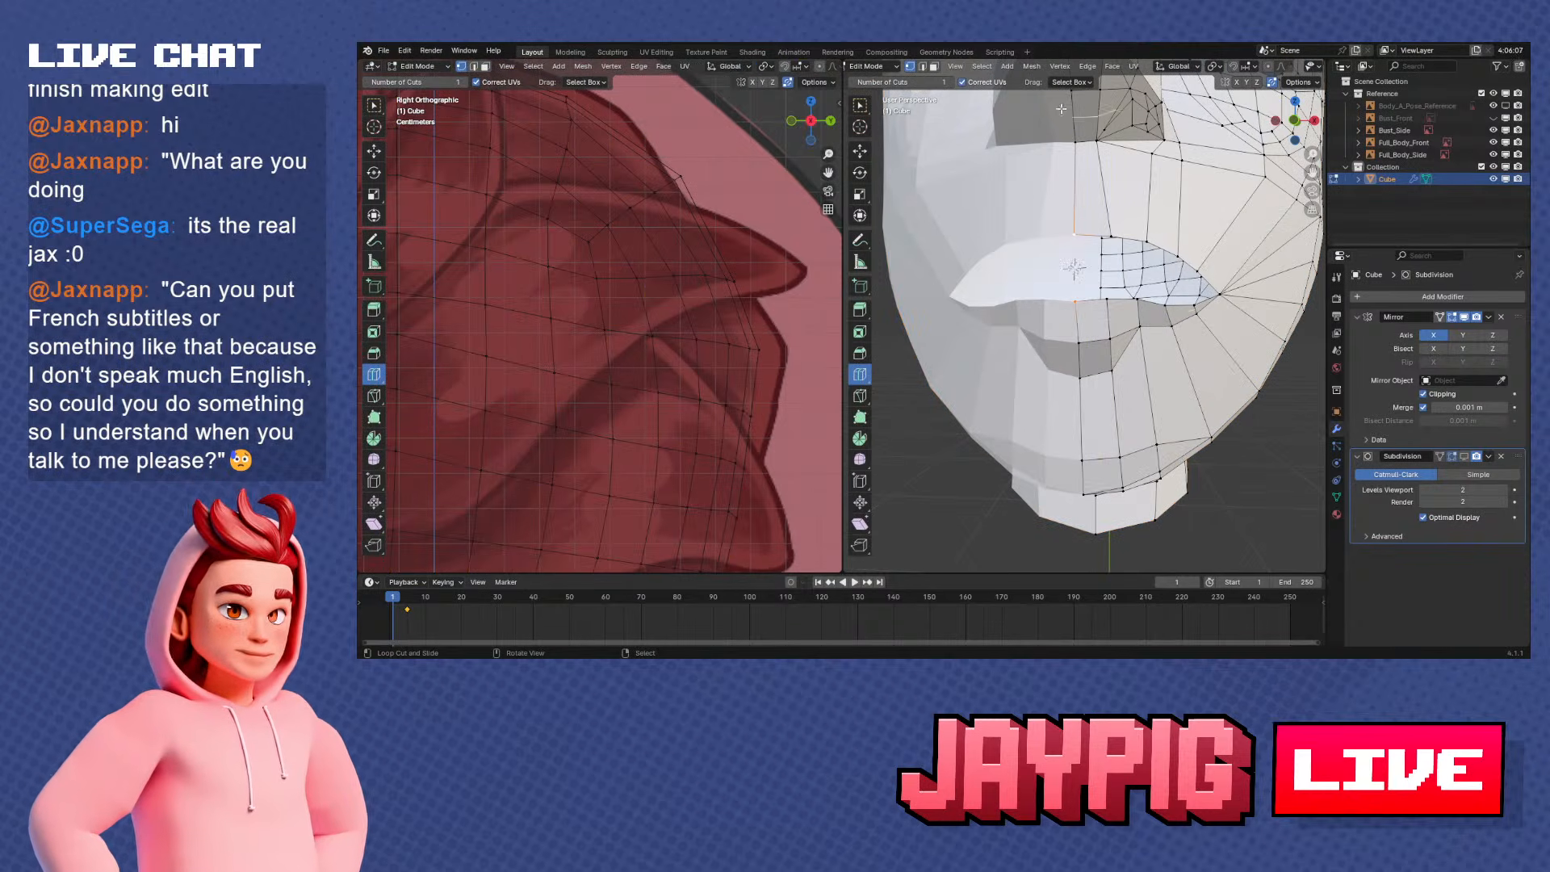
Switch to the Select Box tool and select the mouth opening's full edge loop, framed in front view
click(860, 105)
middle_drag(1110, 355, 1134, 378)
ctrl+click(1134, 376)
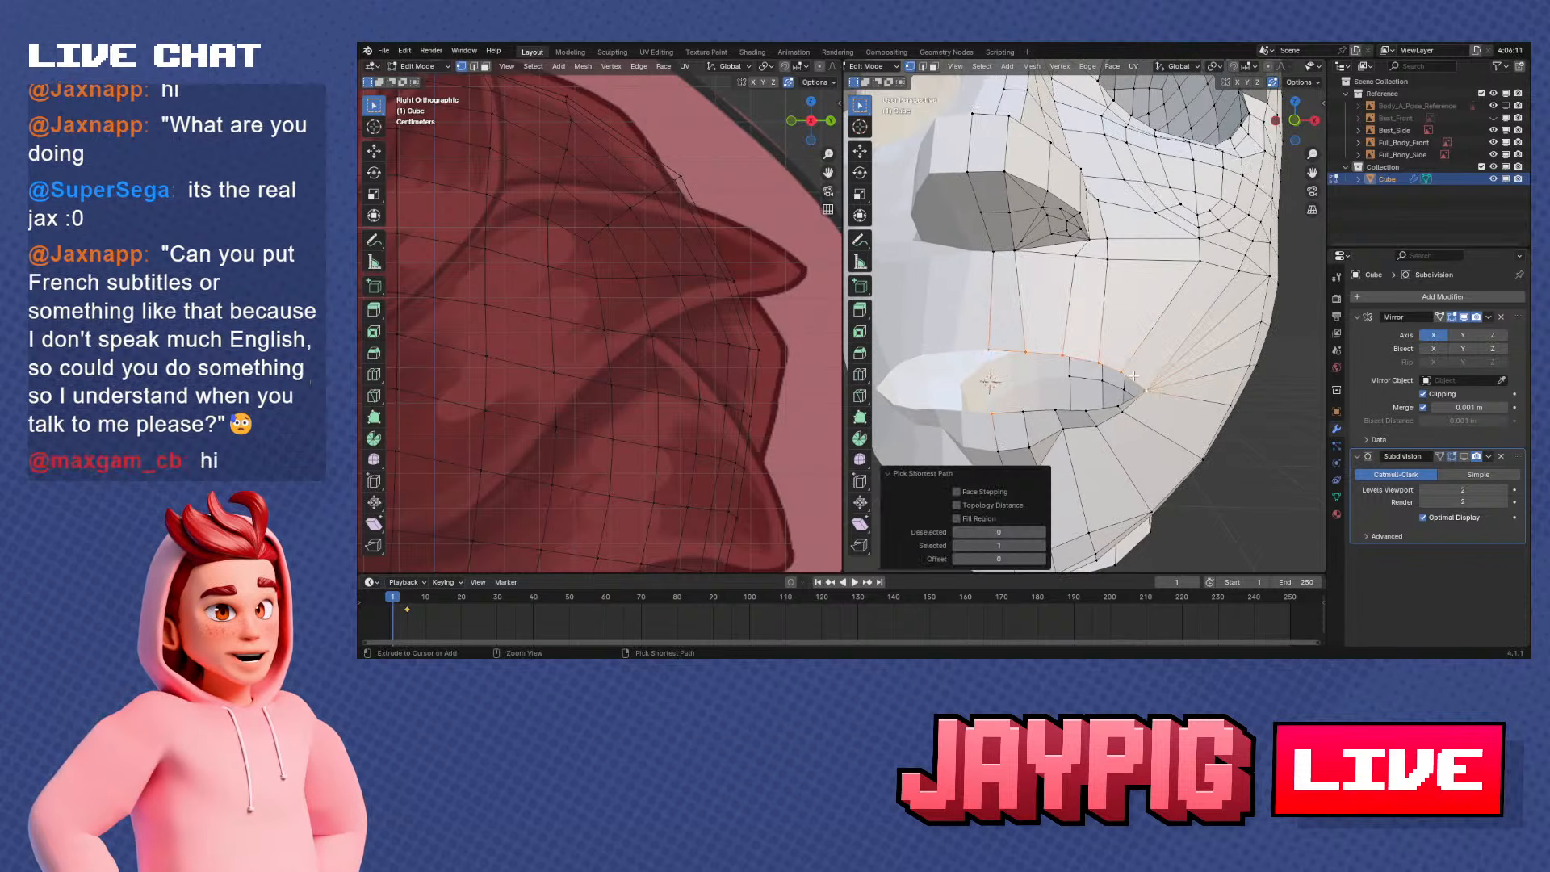
shift+middle_drag(1051, 423, 1093, 369)
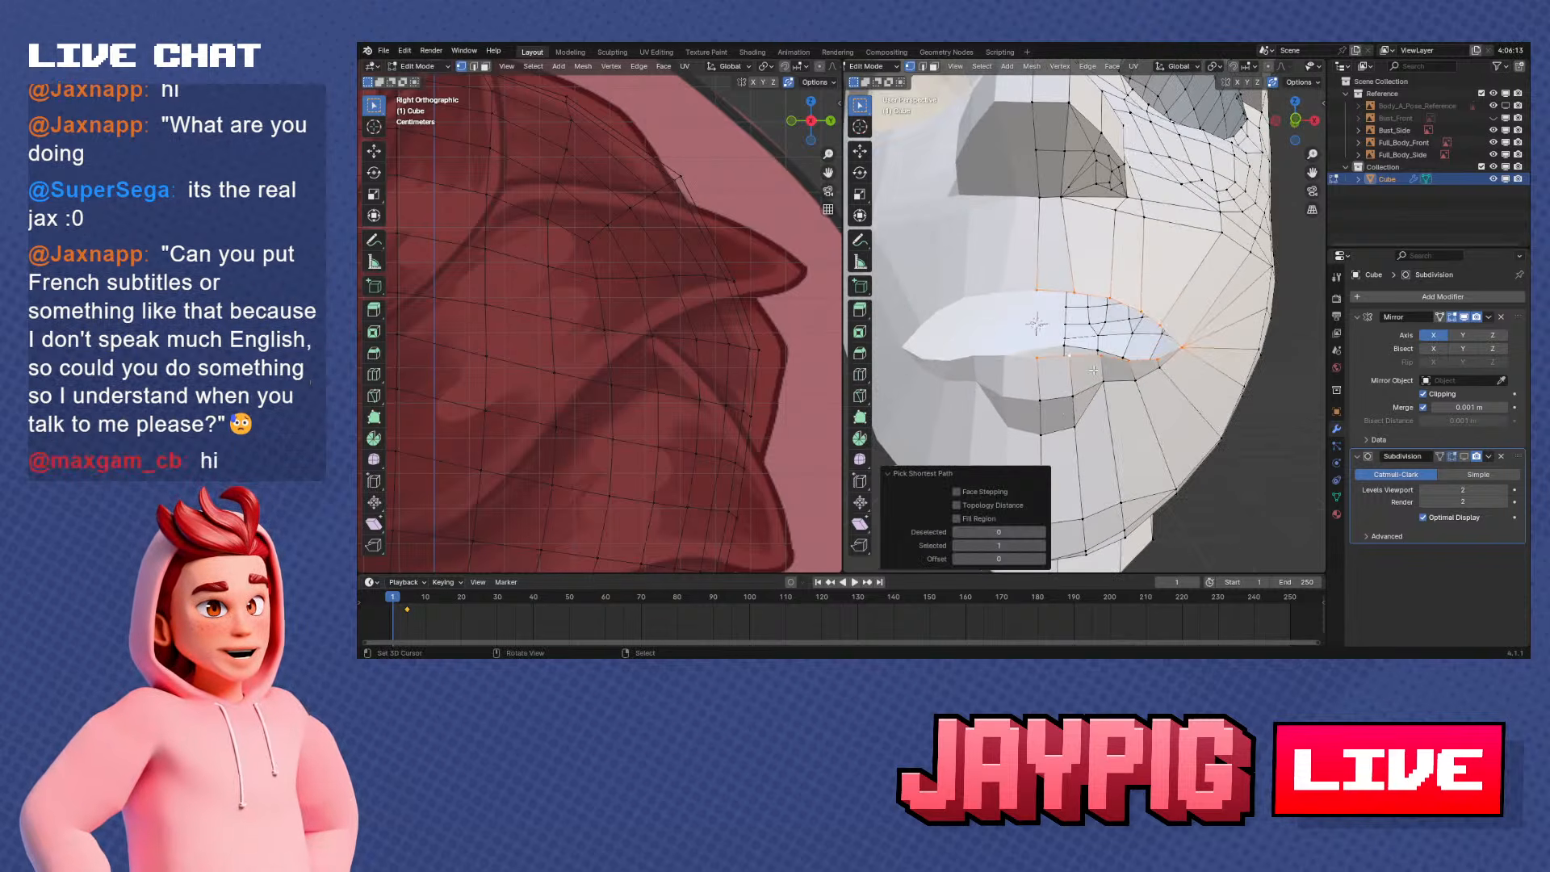
key(KP_1)
key(KP_Decimal)
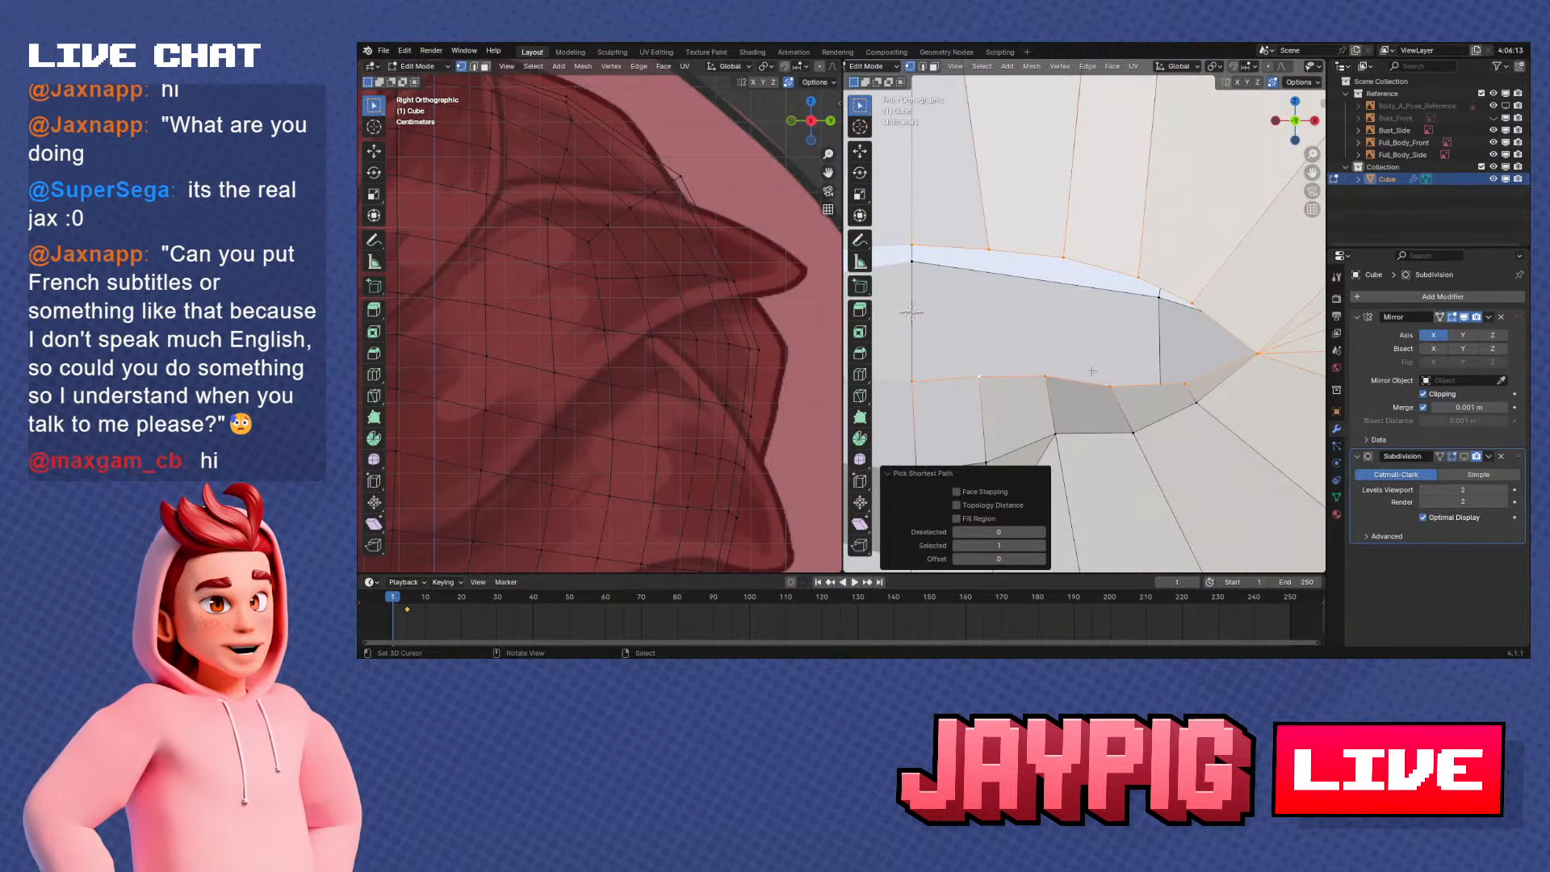
scroll(1092, 371, down, 2)
shift+middle_drag(1178, 396, 1212, 375)
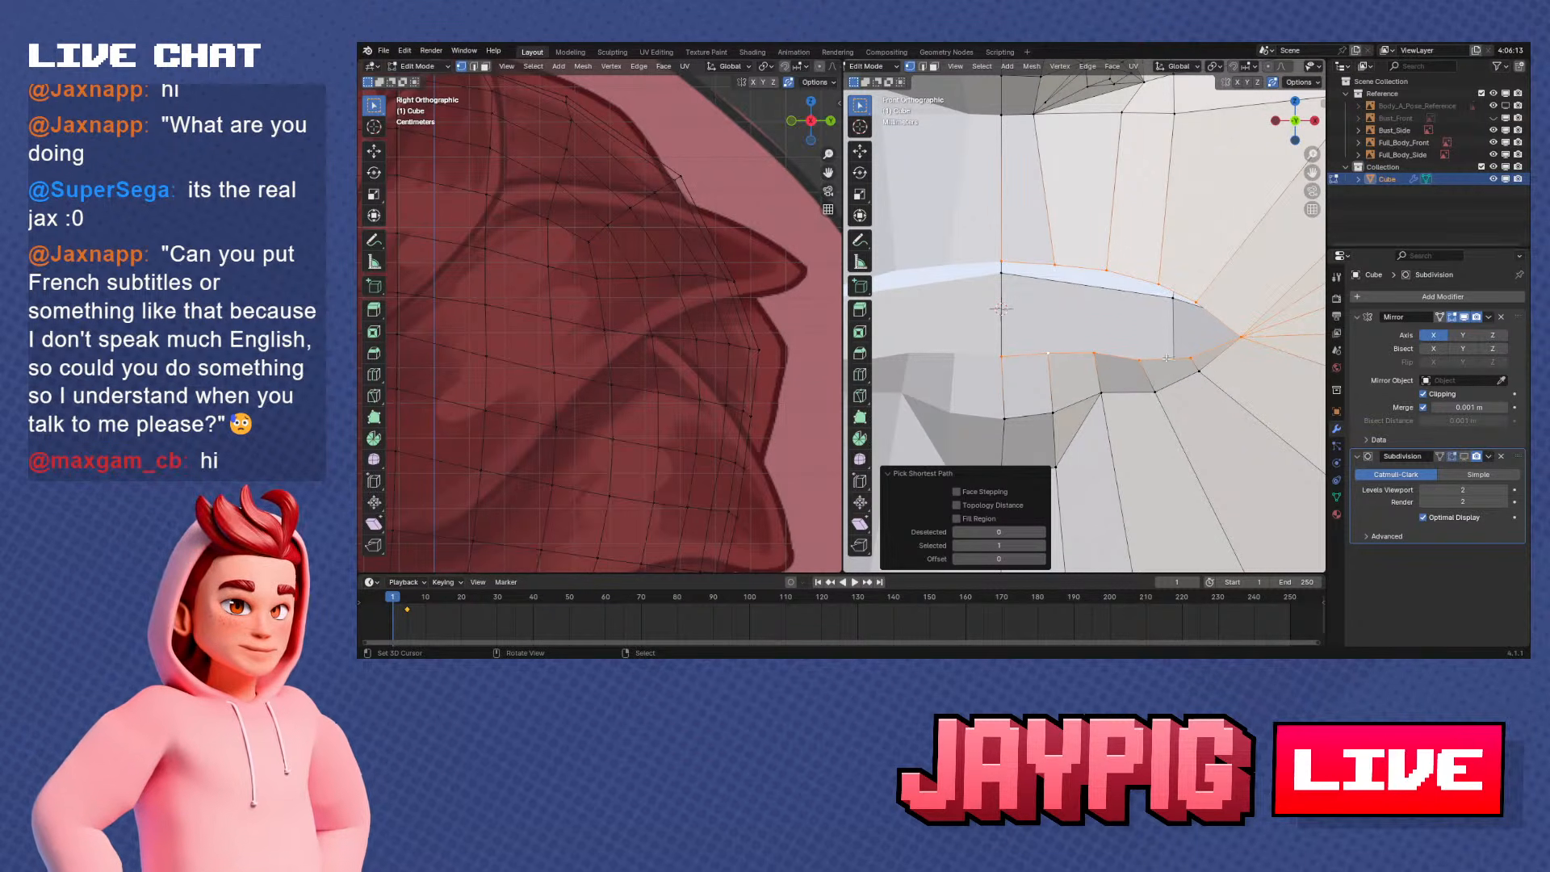
Save the Blender file with the mouth opening's edge loop still selected
scroll(1166, 358, down, 3)
scroll(1185, 370, up, 2)
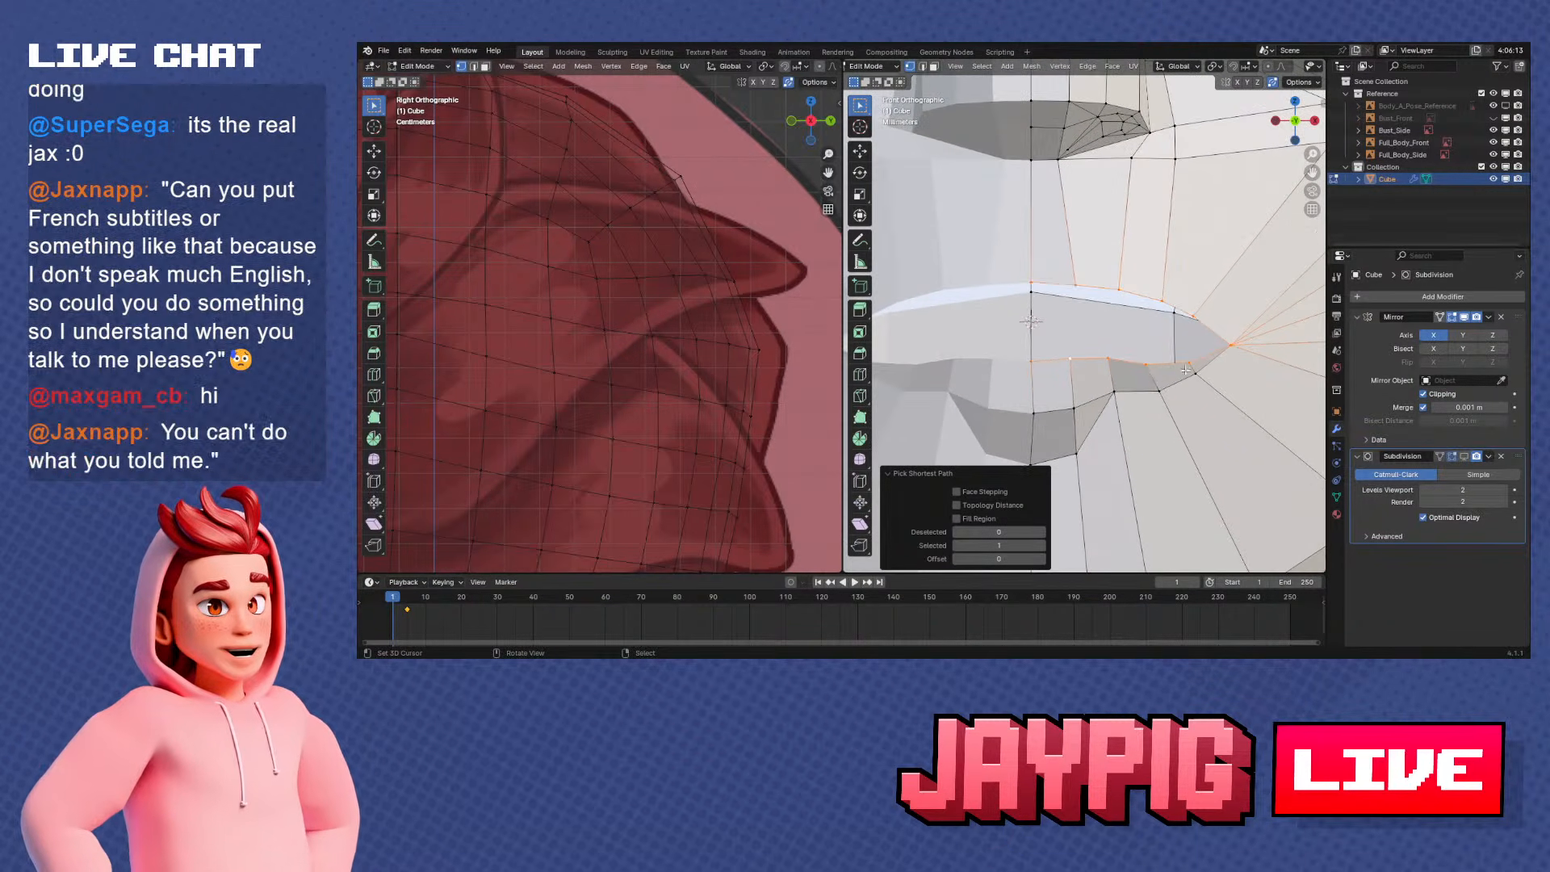
scroll(1185, 370, down, 2)
scroll(1178, 363, up, 2)
key(ctrl+s)
scroll(1135, 335, down, 1)
shift+middle_drag(1135, 335, 1123, 353)
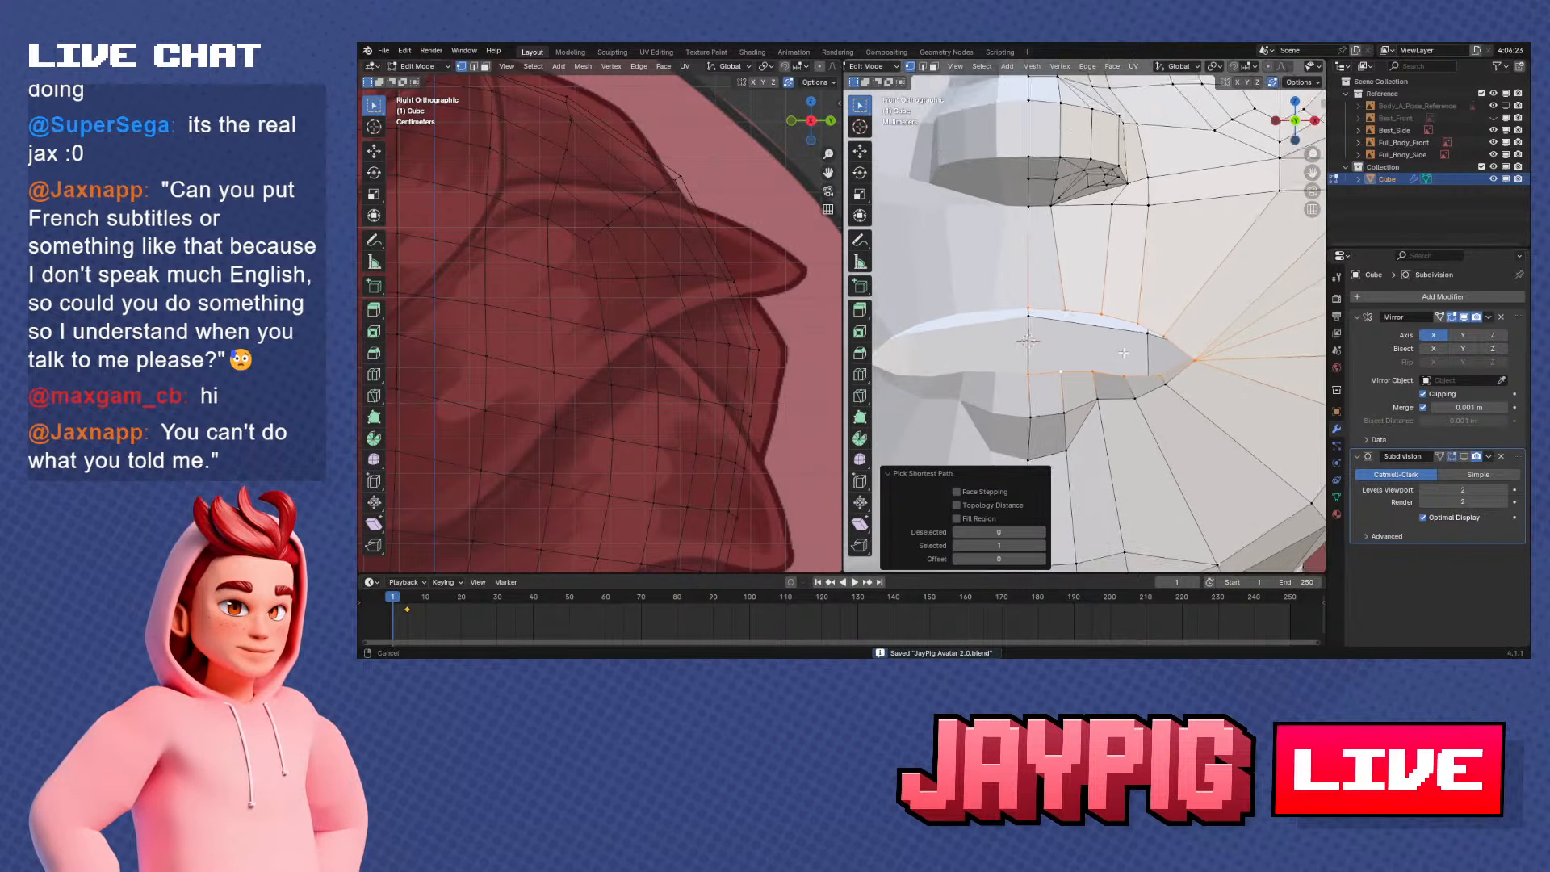
scroll(1122, 353, up, 1)
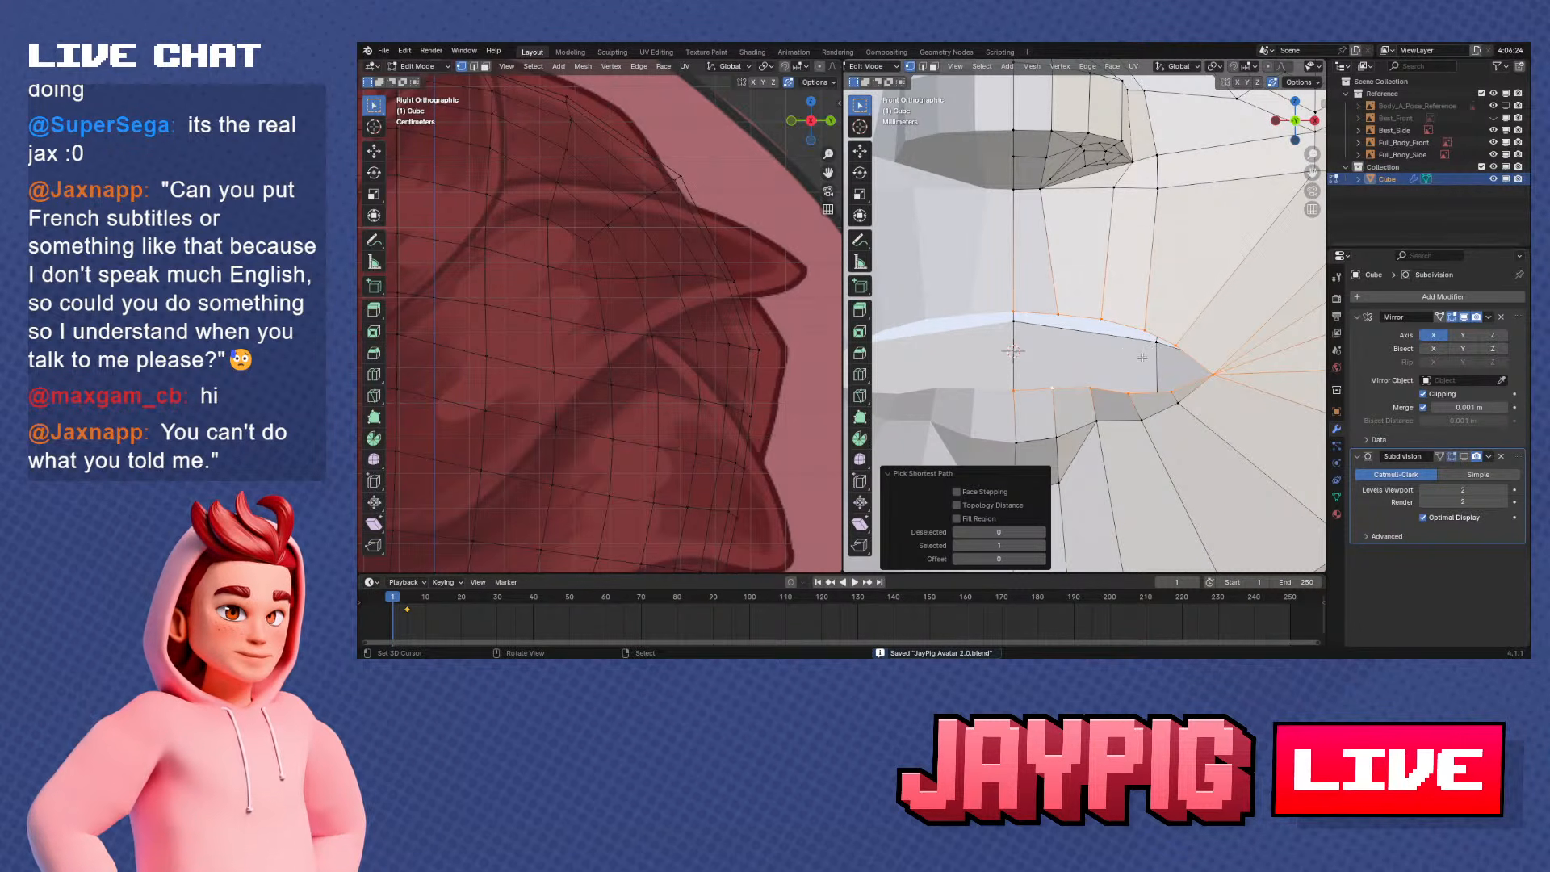
Set the transform pivot point to 3D Cursor, then extrude the mouth loop in place and scale it to 0.737
scroll(1142, 357, up, 1)
click(1209, 67)
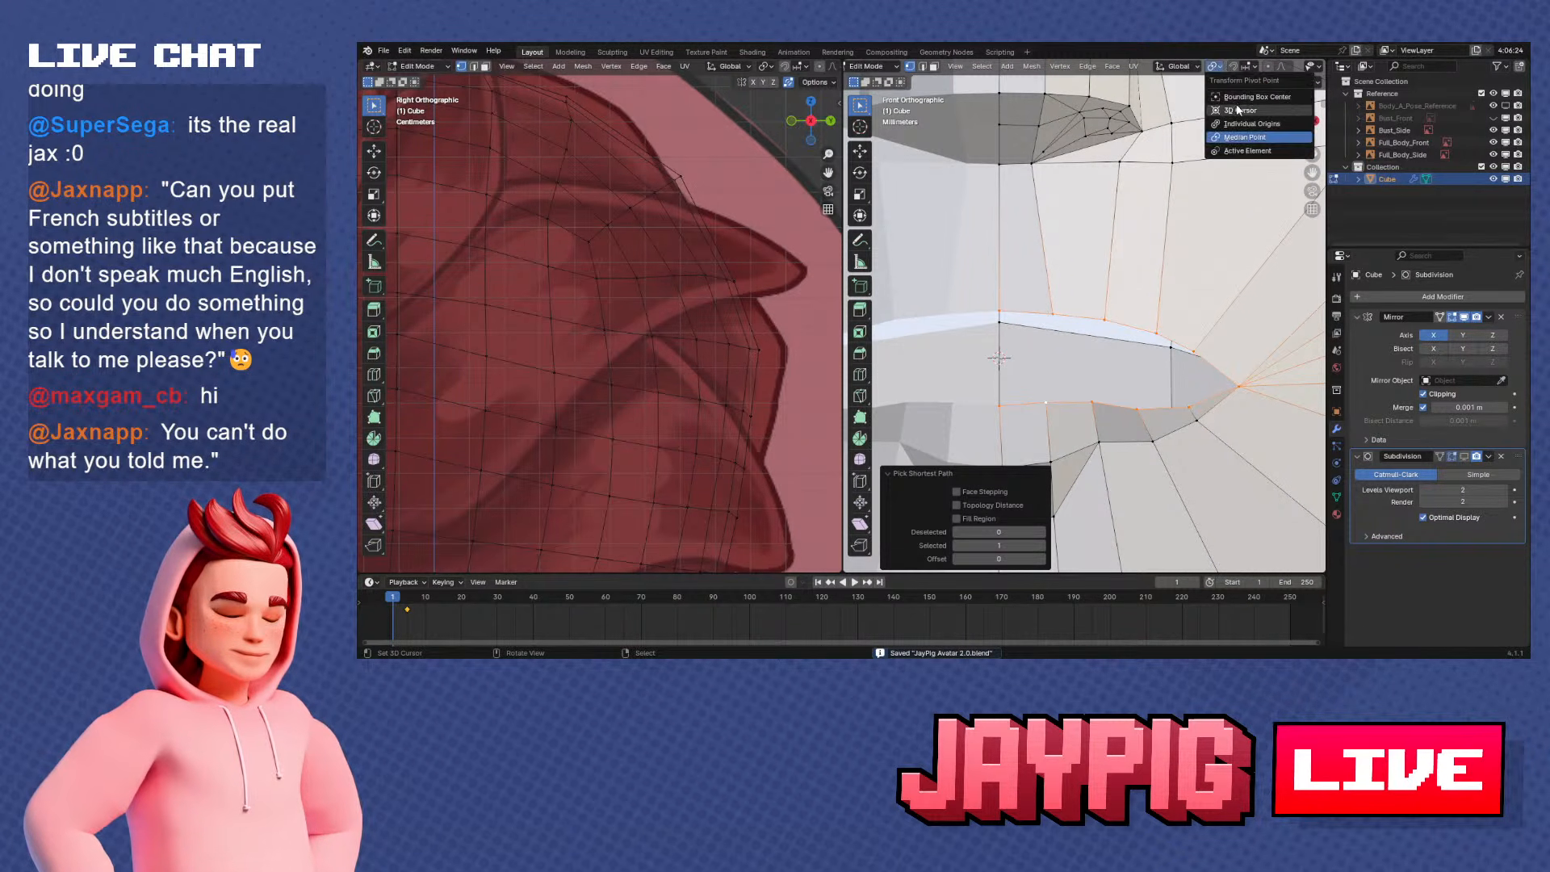
click(1244, 111)
shift+middle_drag(1097, 310, 1110, 287)
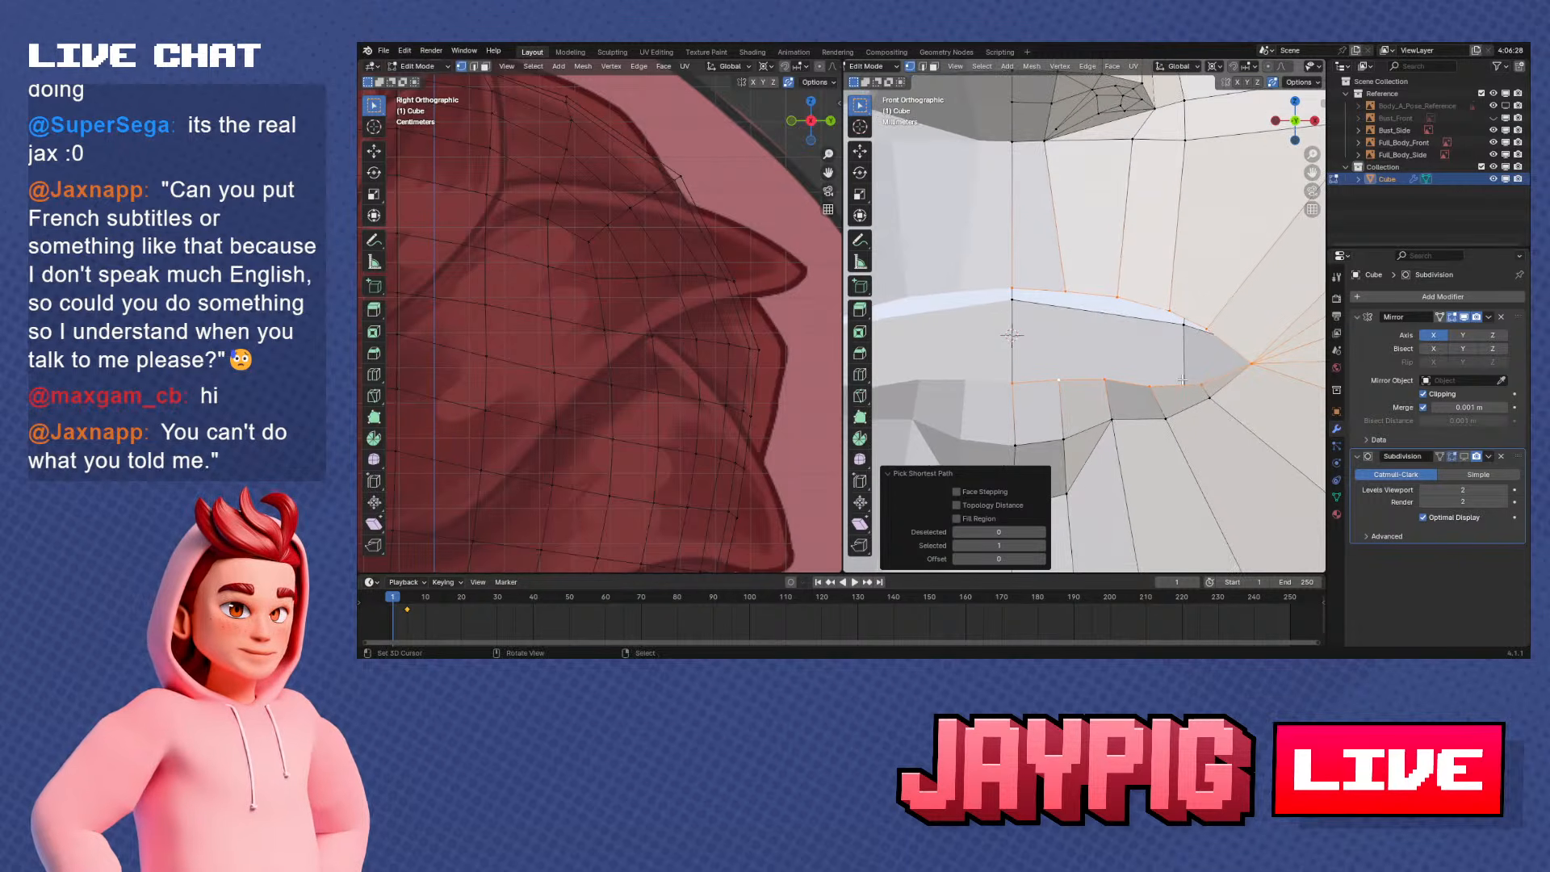
key(e)
right_click(1203, 366)
key(s)
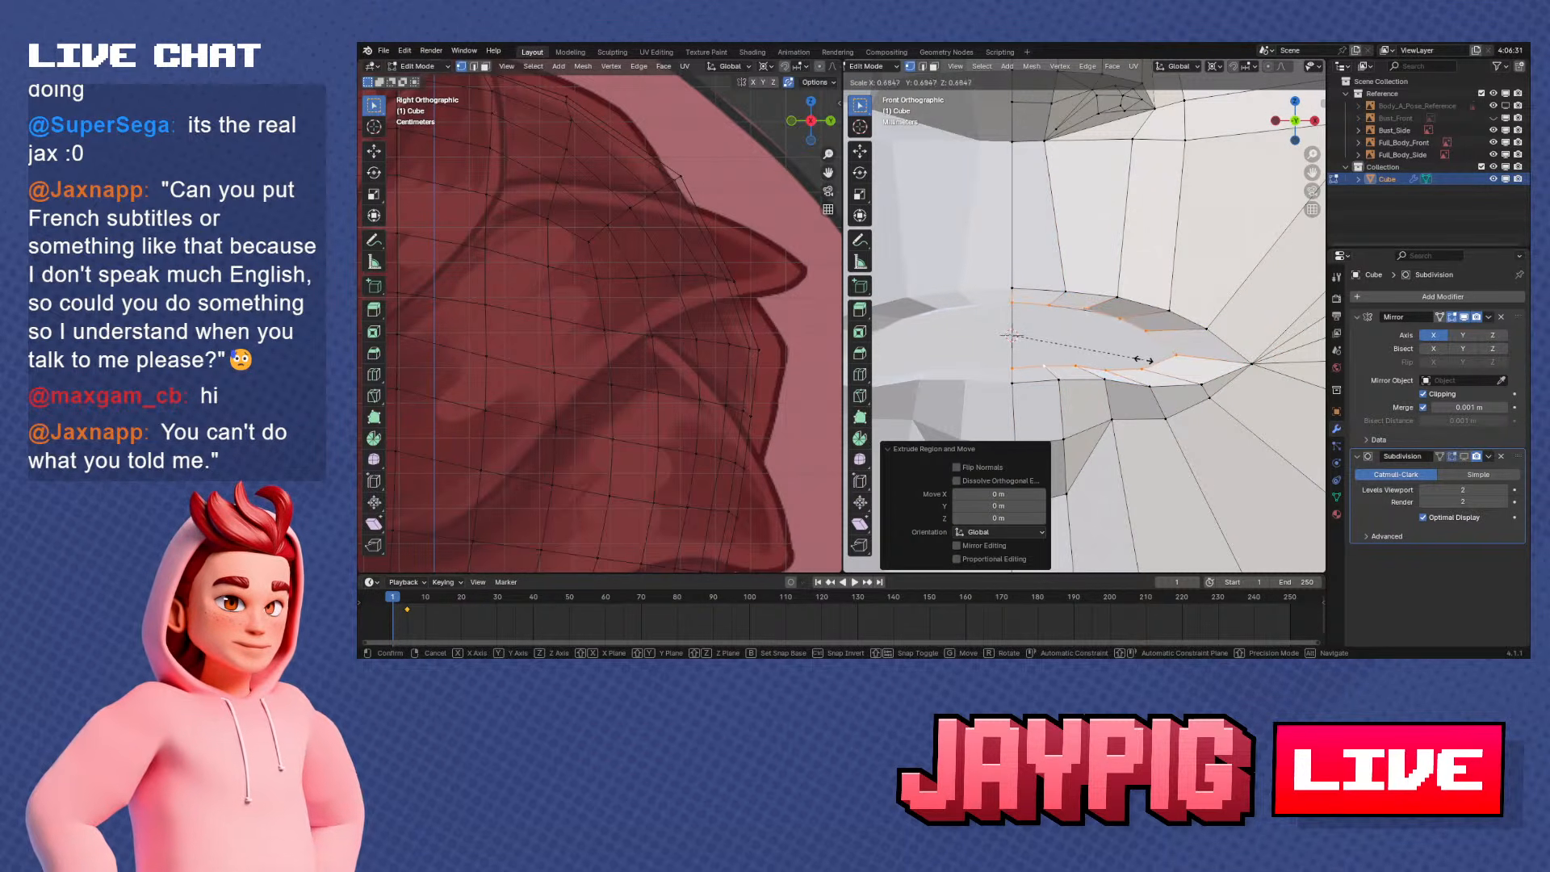
click(1155, 360)
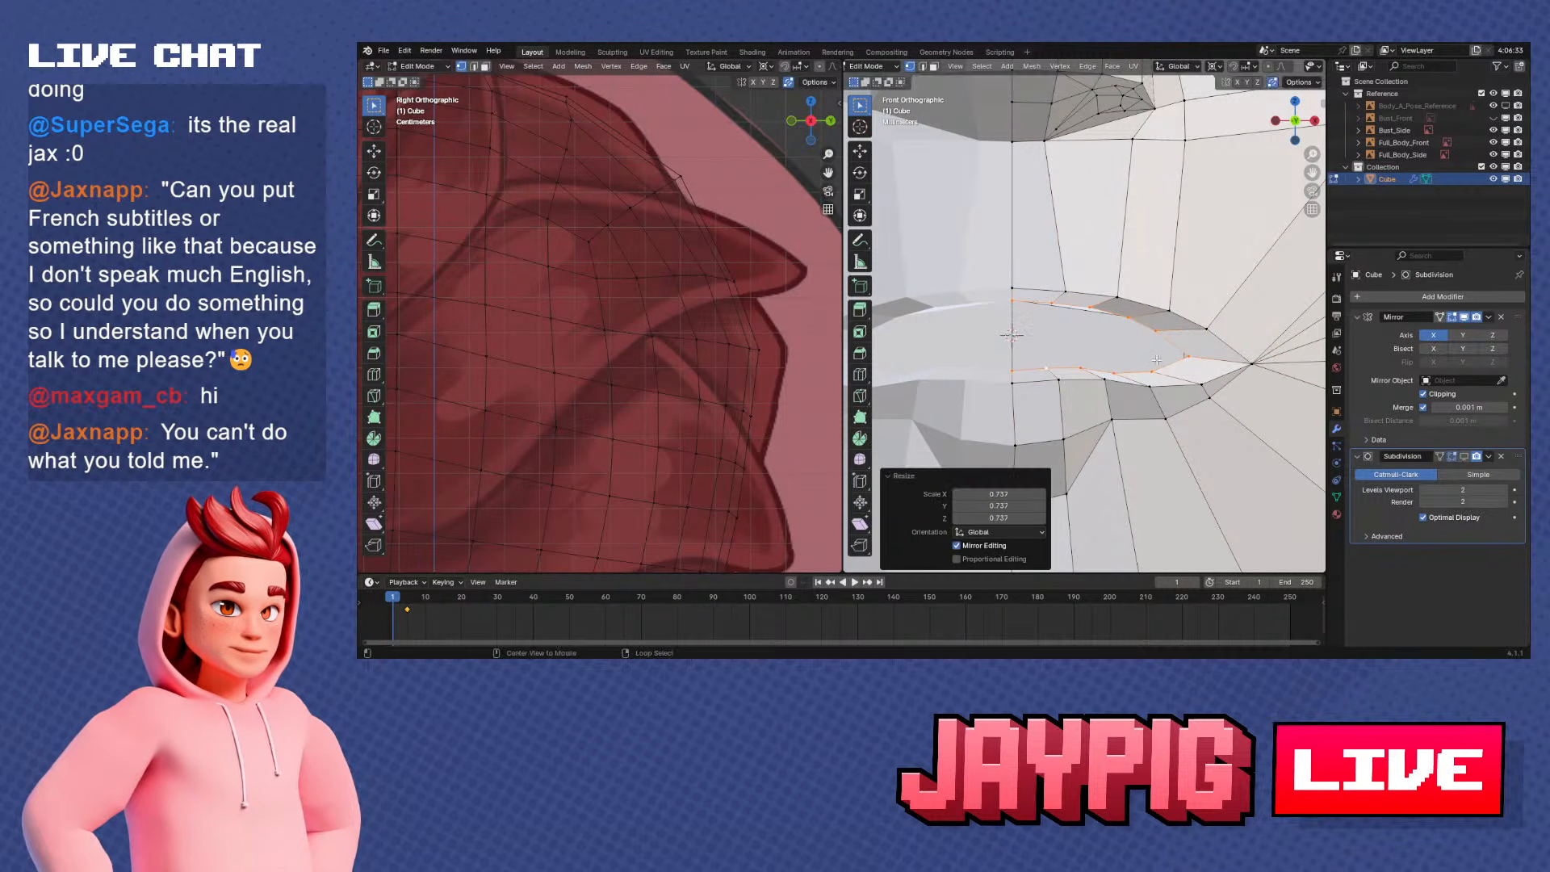
key(alt+s)
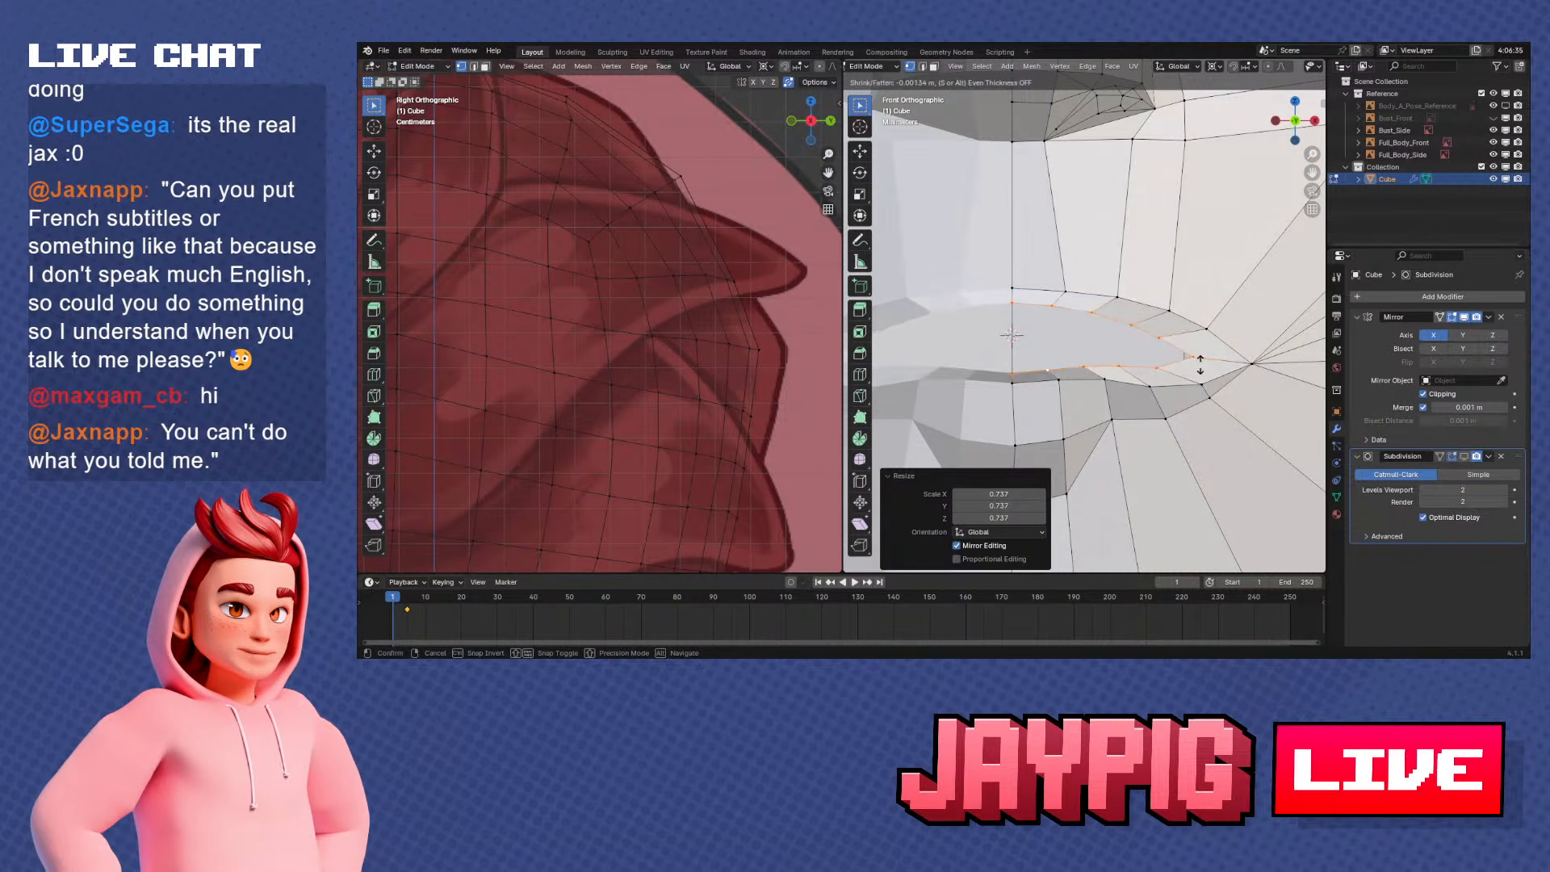
right_click(1200, 365)
In side view, move the extruded mouth loop forward along Y and scale it vertically on Z to about 0.55
key(KP_3)
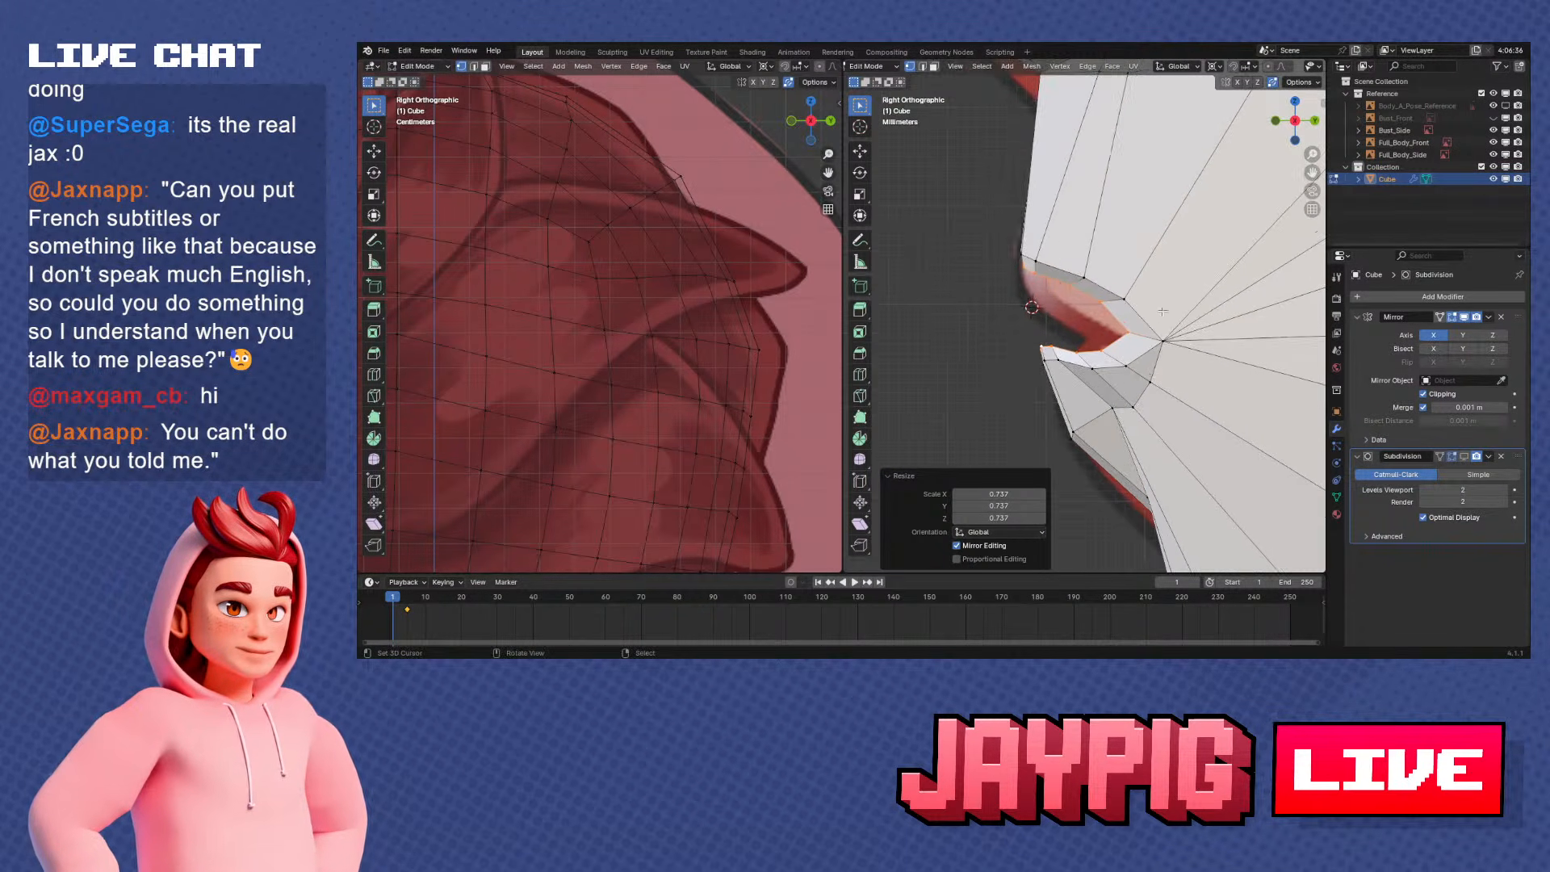
key(g)
key(y)
click(1139, 326)
key(s)
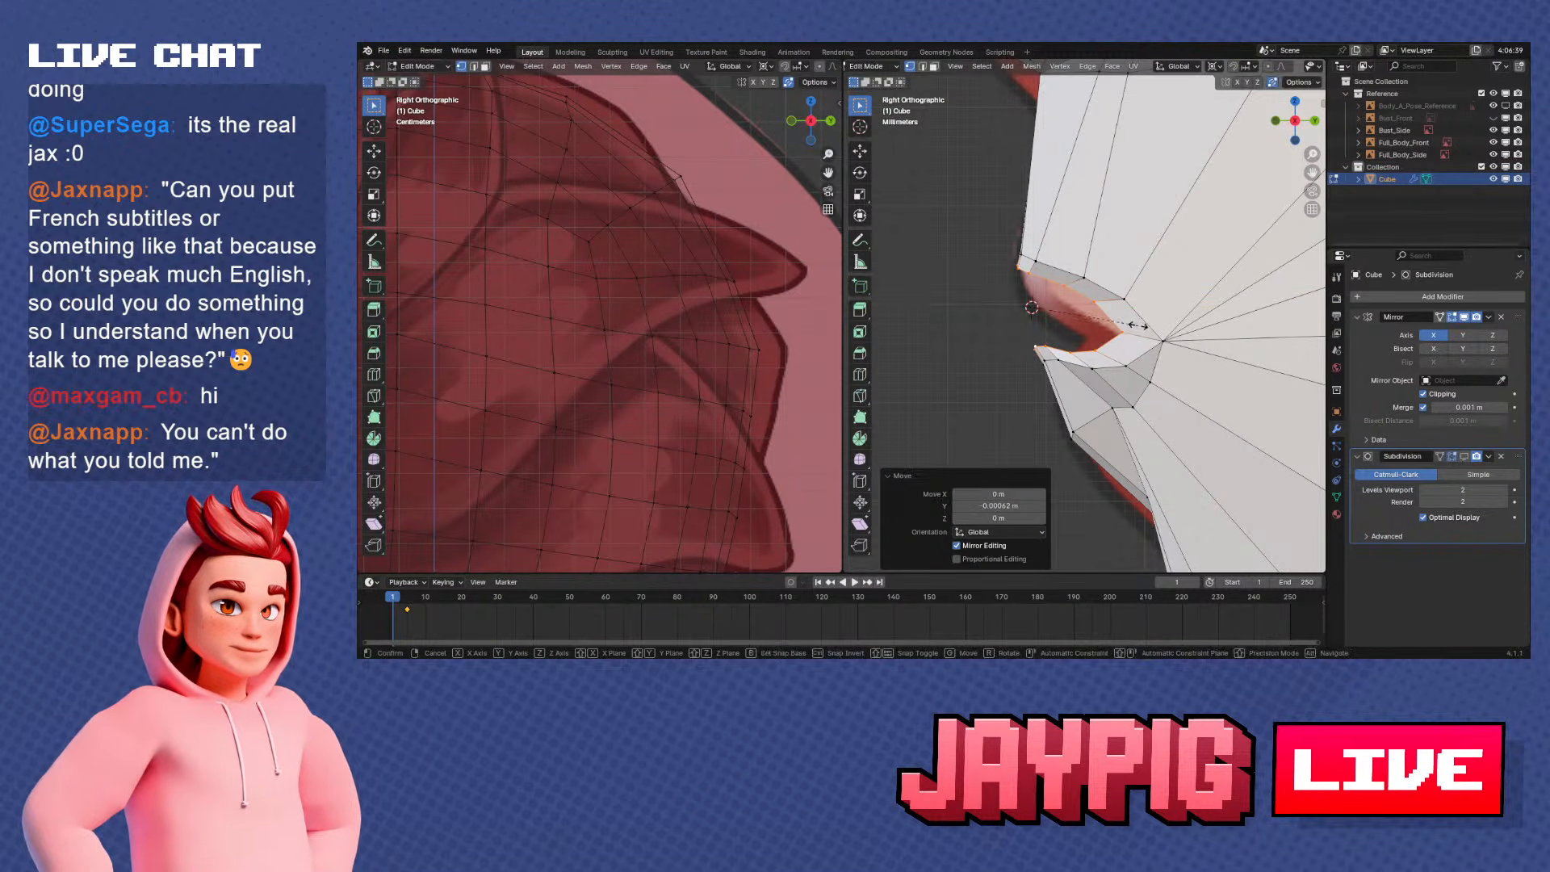
key(z)
click(1088, 325)
key(g)
key(y)
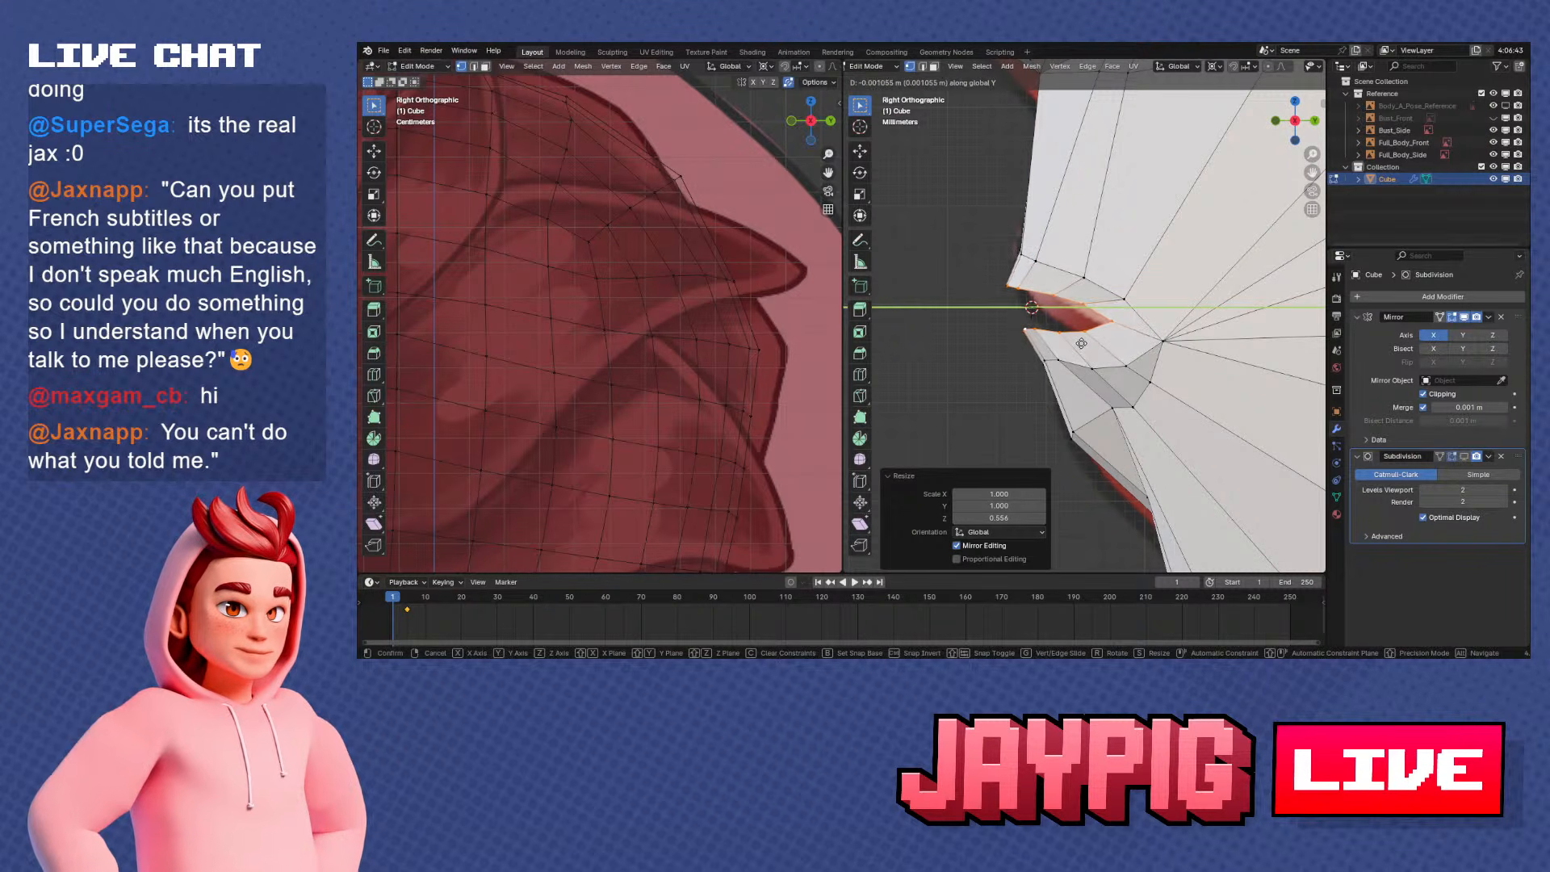
click(1079, 343)
Widen the inner mouth loop on X to 1.118 and flatten it on Z to 0.648
middle_drag(1104, 322, 1001, 310)
key(s)
key(x)
click(1167, 295)
key(s)
key(z)
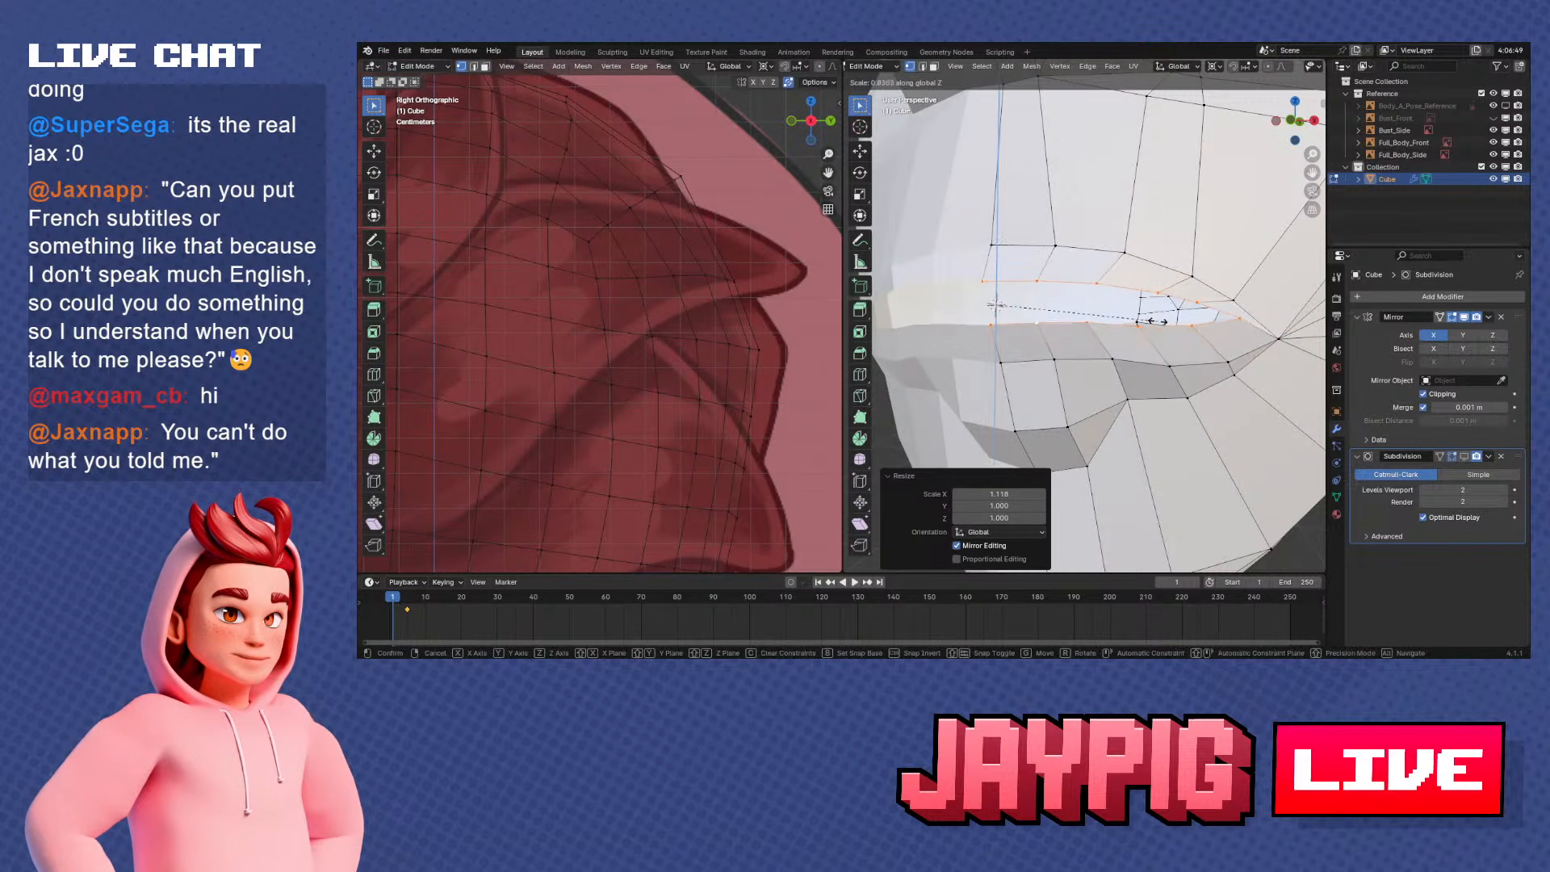
click(1122, 317)
In front view, slide one lower-lip and one upper-lip inner vertex along their edges to even out the spacing near the mouth corner
middle_drag(1122, 316, 1182, 326)
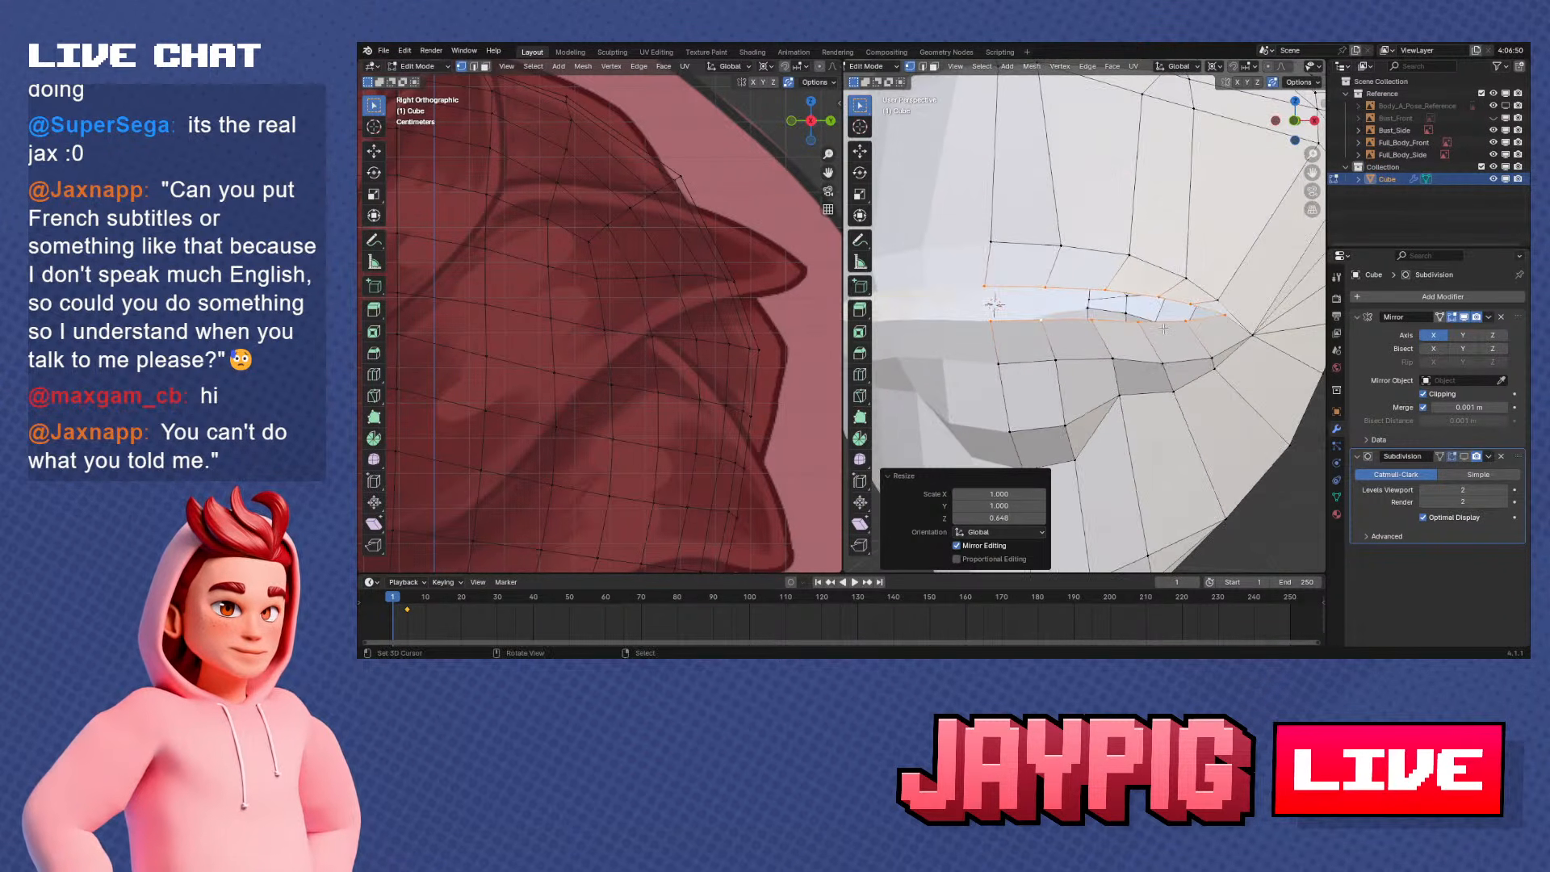
key(KP_1)
click(1143, 320)
key(KP_Decimal)
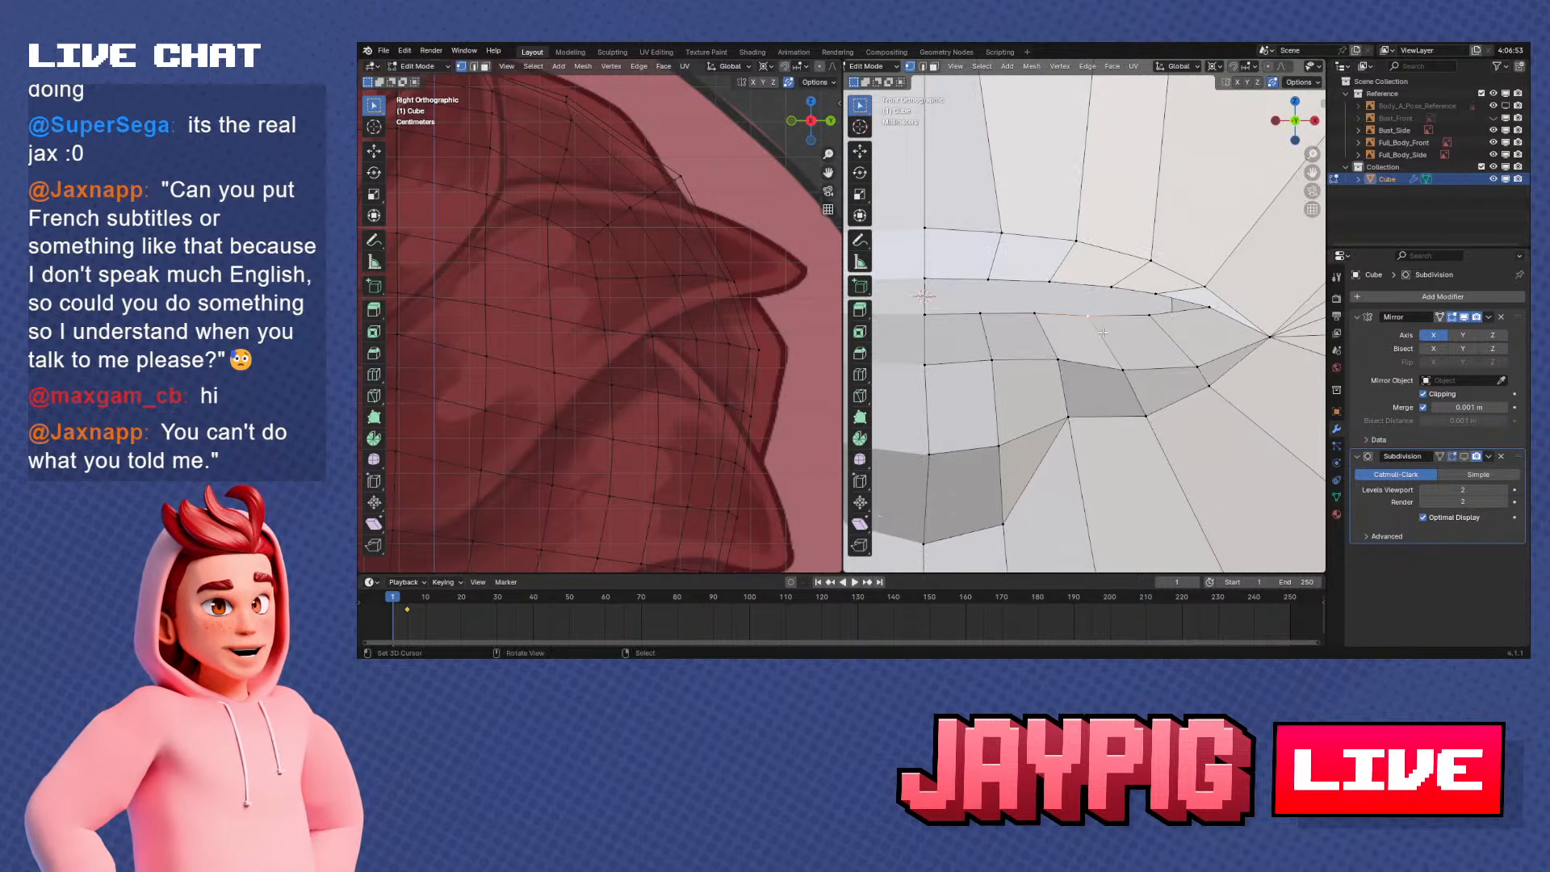
key(shift+v)
click(1113, 336)
right_click(1158, 299)
key(shift+v)
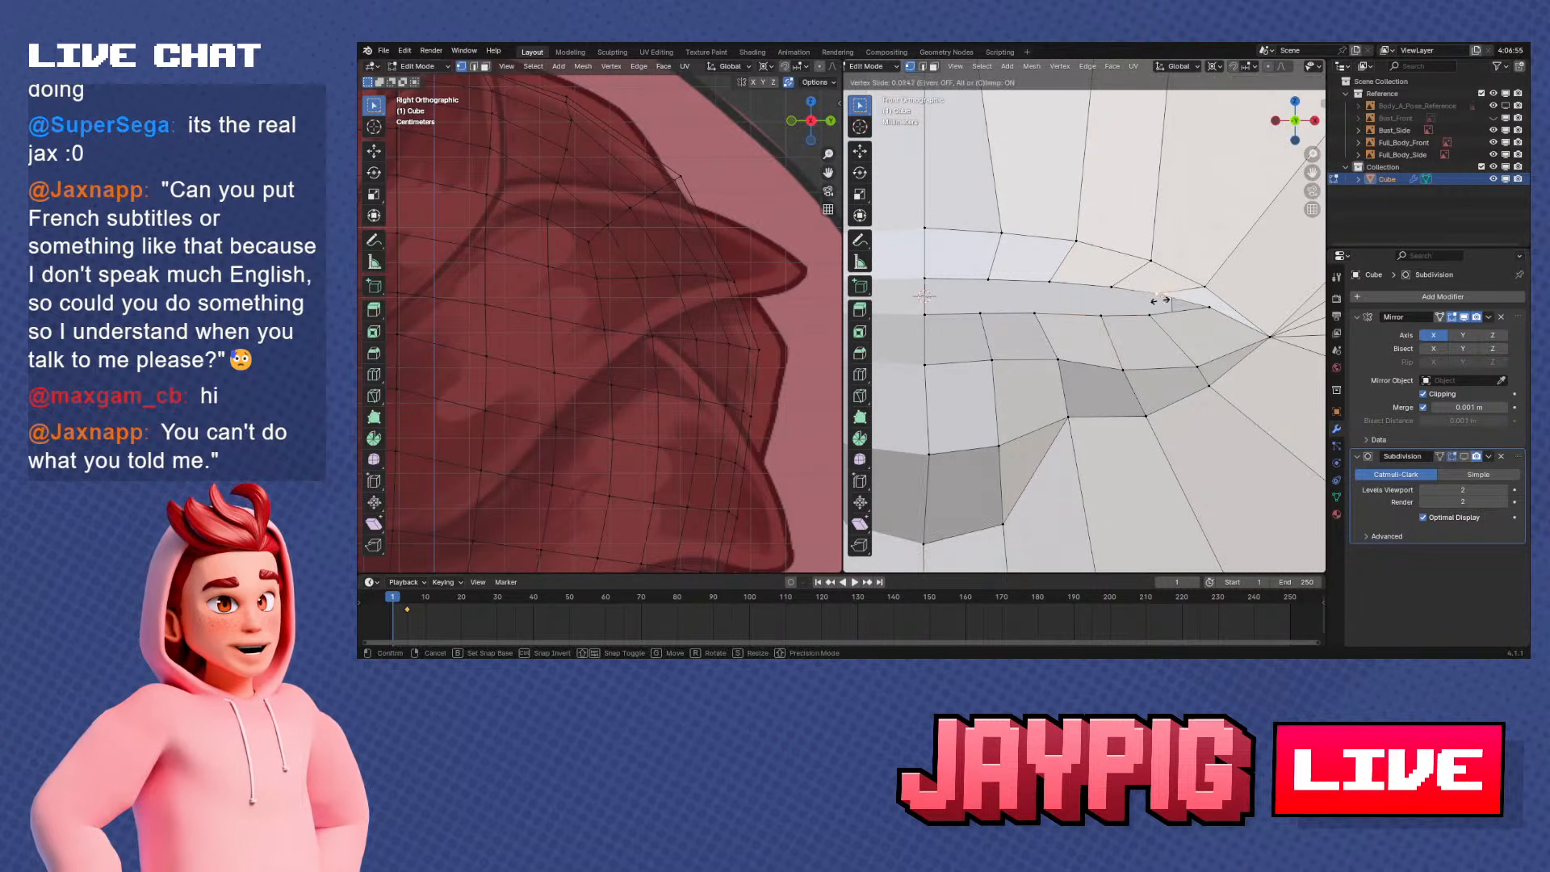
click(1172, 303)
Lower the inner mouth-corner vertex and the adjacent lower-lip inner vertex along Z
key(g)
key(z)
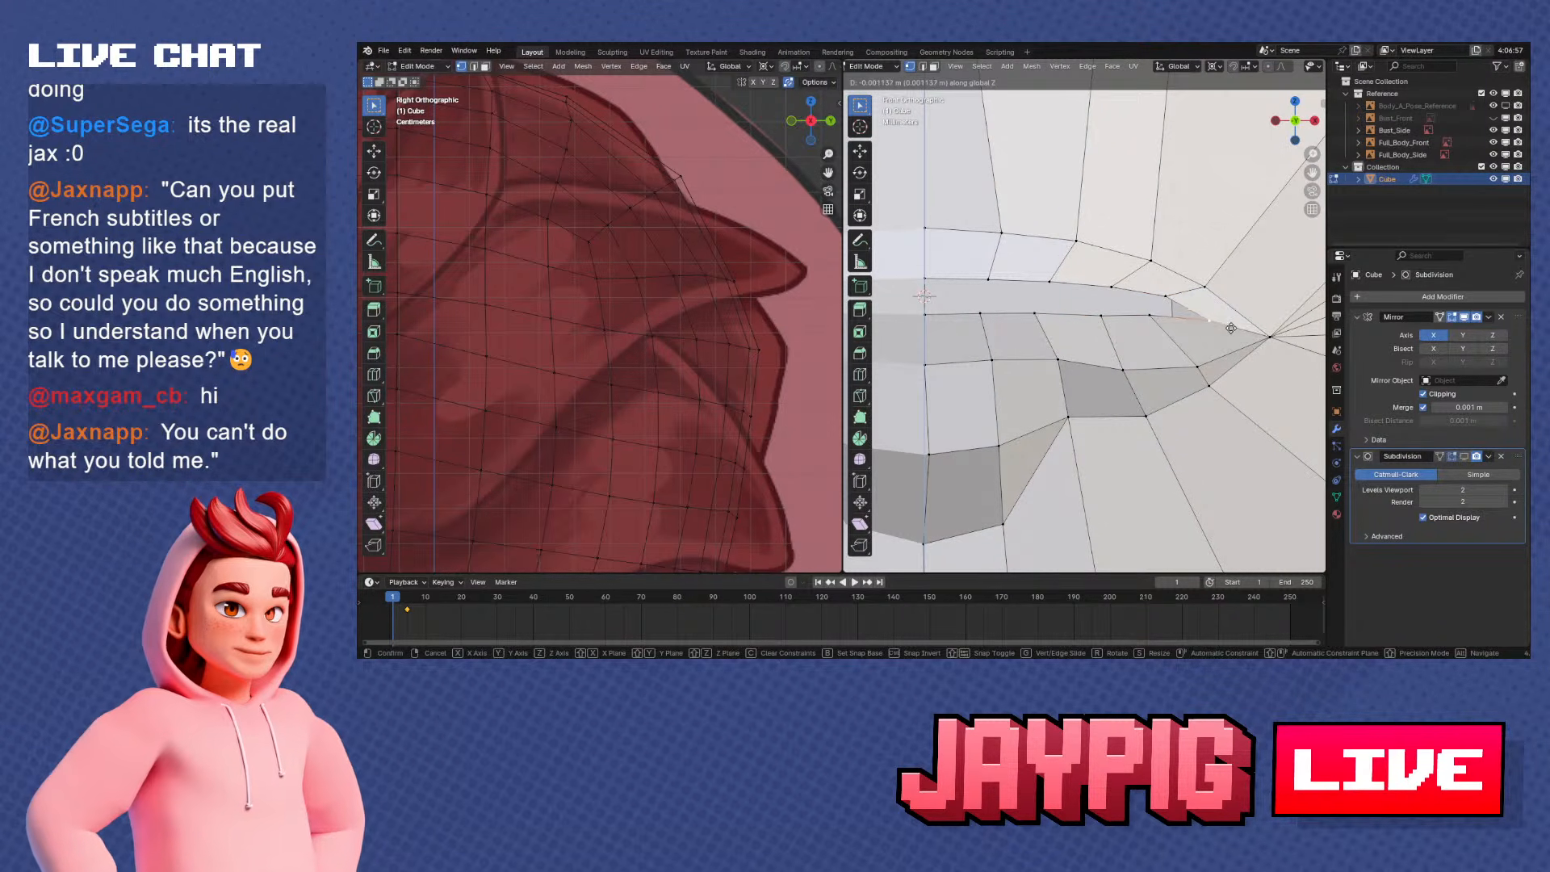
click(1232, 329)
click(1149, 315)
key(g)
key(z)
click(1155, 319)
Slide the lower-lip and upper-lip inner vertices beside the mouth corner along their edges
key(g)
key(g)
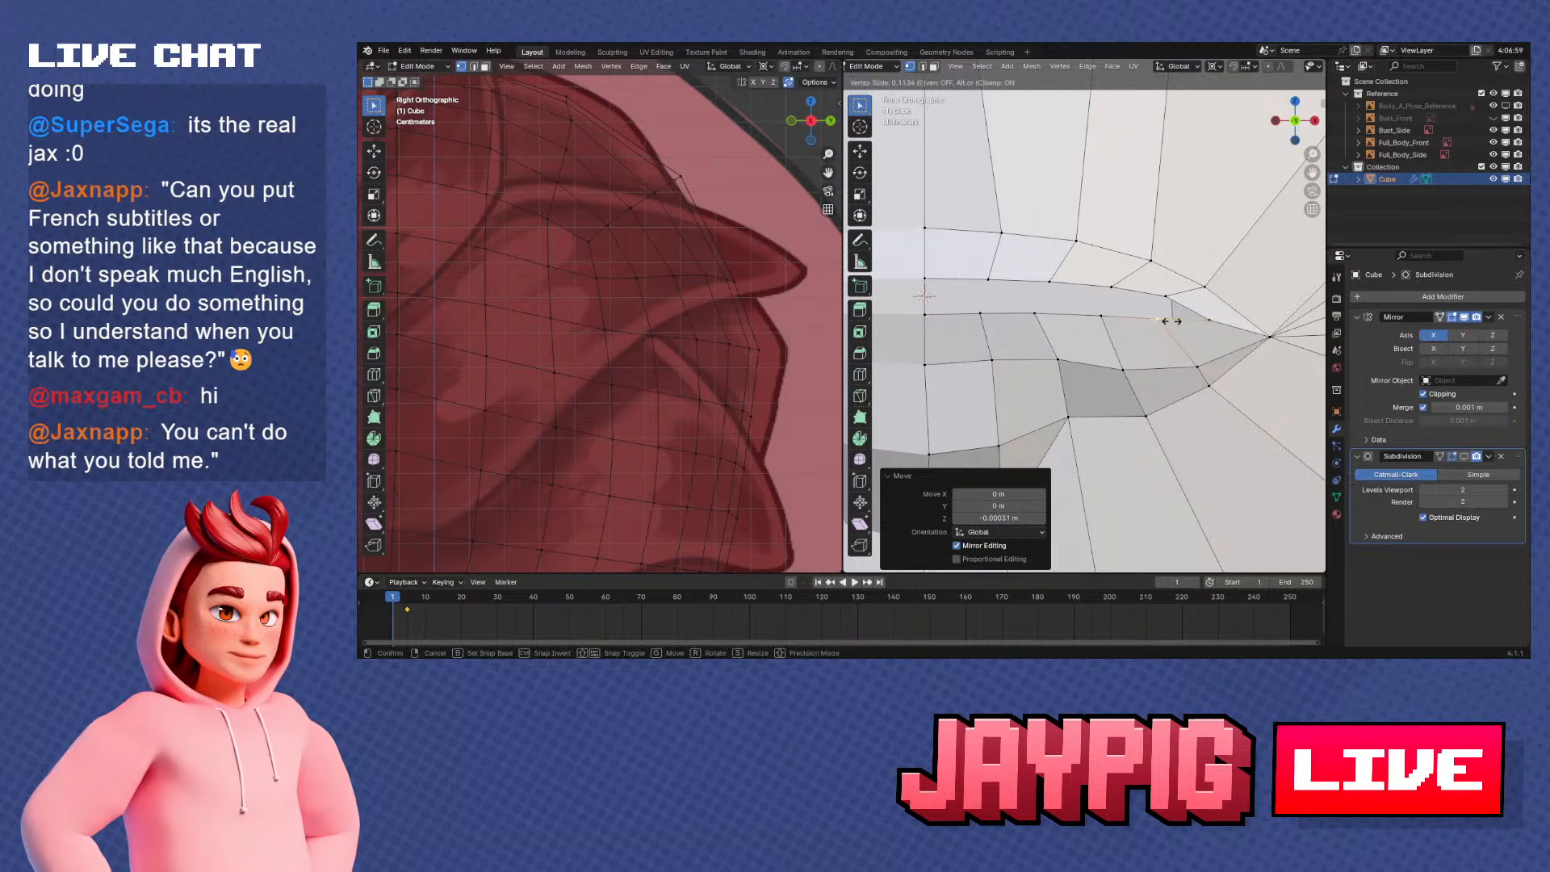
click(1176, 321)
right_click(1168, 298)
key(g)
key(g)
click(1164, 297)
shift+middle_drag(1164, 297, 1214, 291)
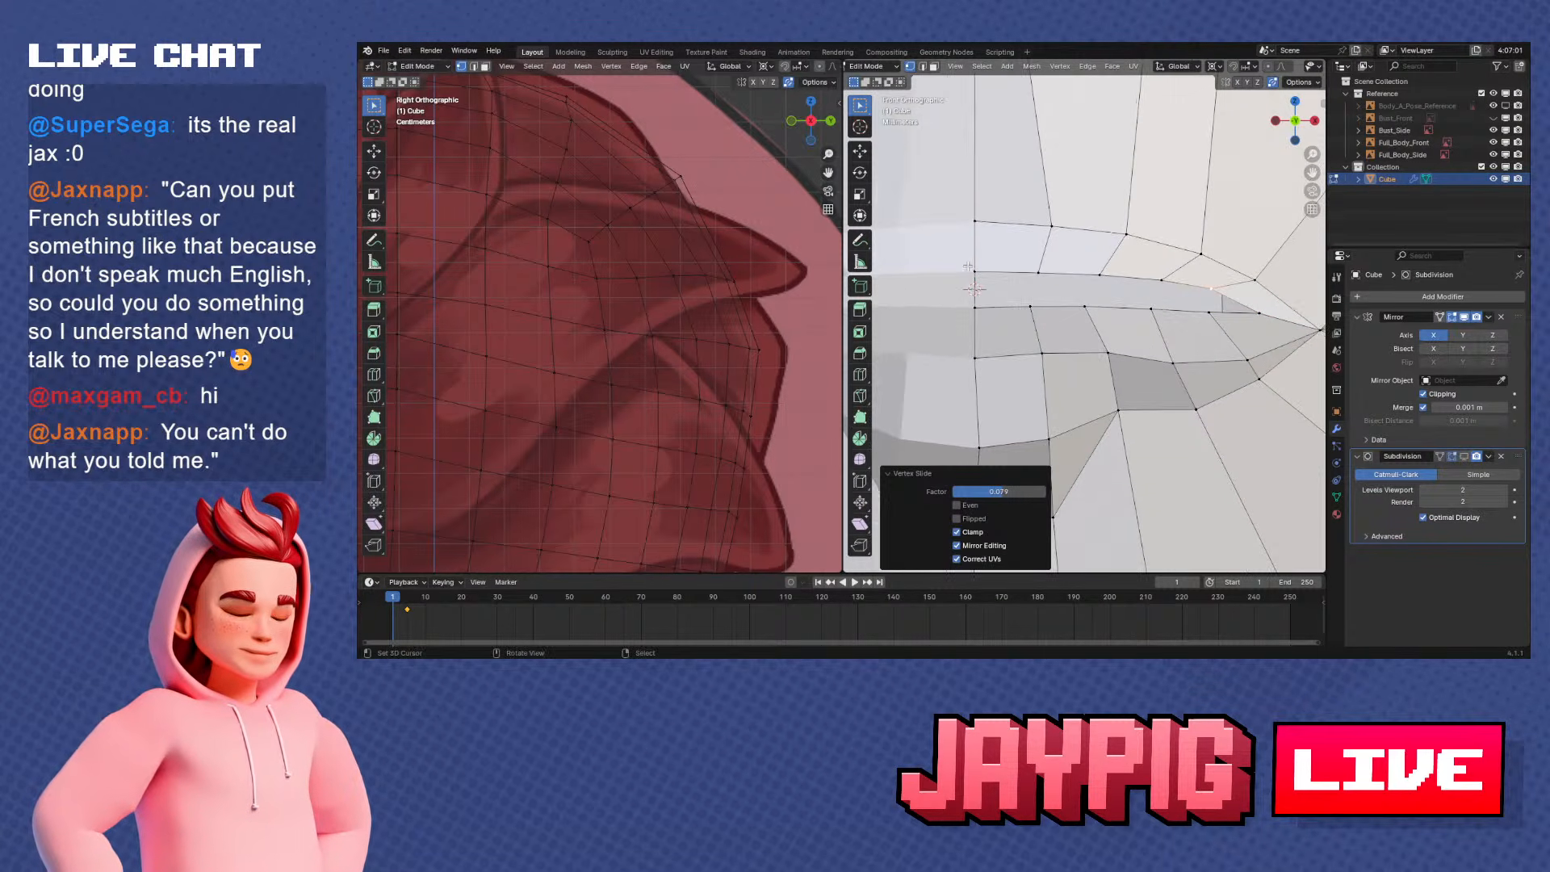
Adjust the heights of the upper lip's centre inner vertex and its next two neighbours along Z to smooth the curve
shift+middle_drag(1018, 282, 1054, 282)
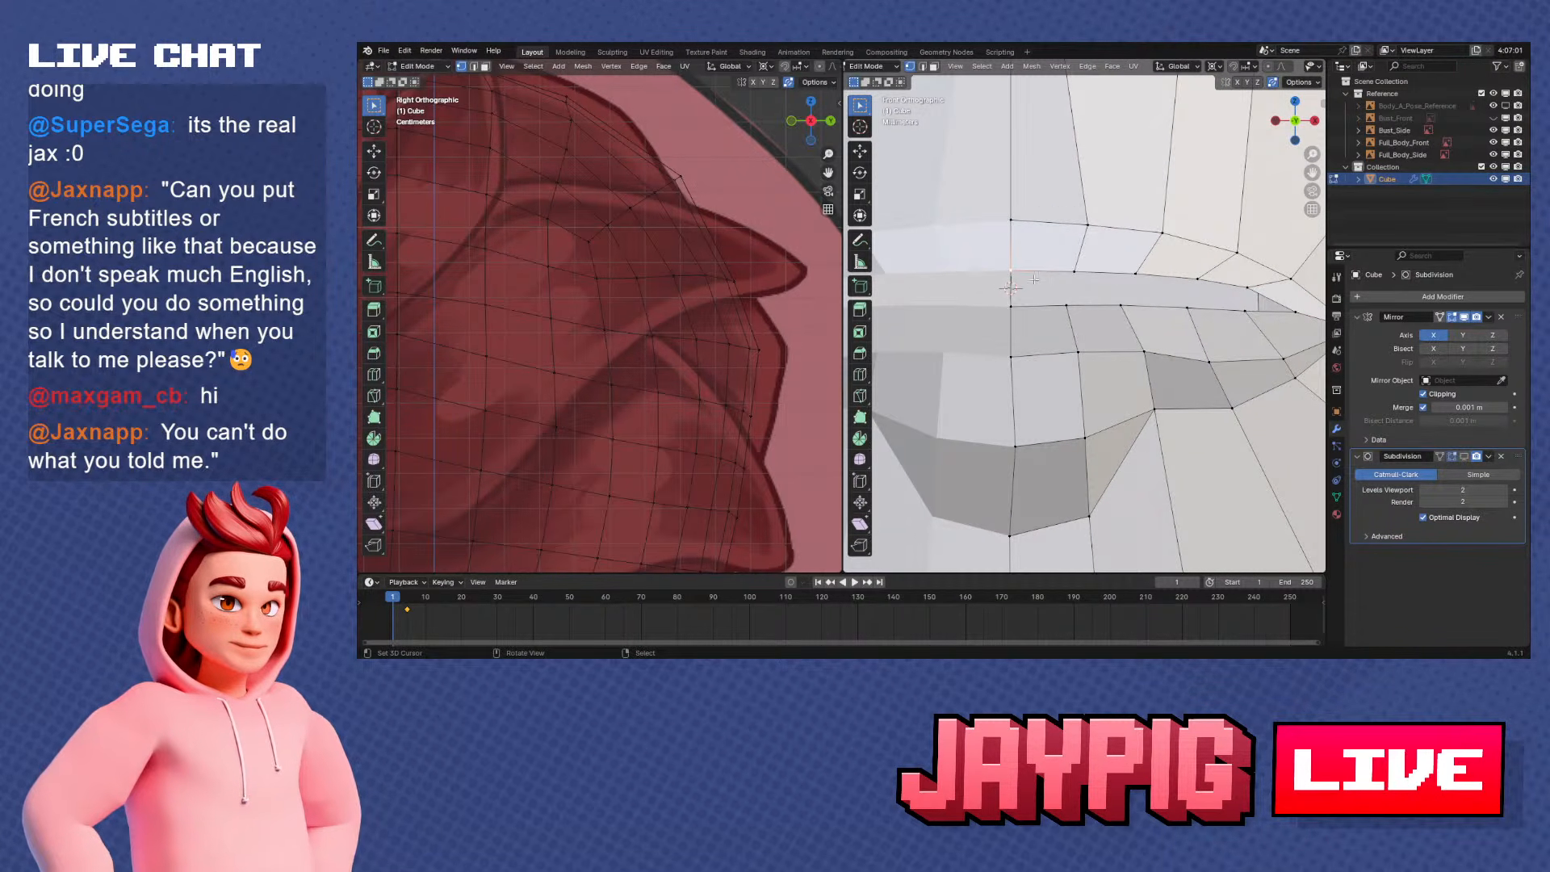
key(g)
key(z)
click(1034, 274)
right_click(1083, 268)
key(g)
key(z)
click(1084, 263)
right_click(1113, 263)
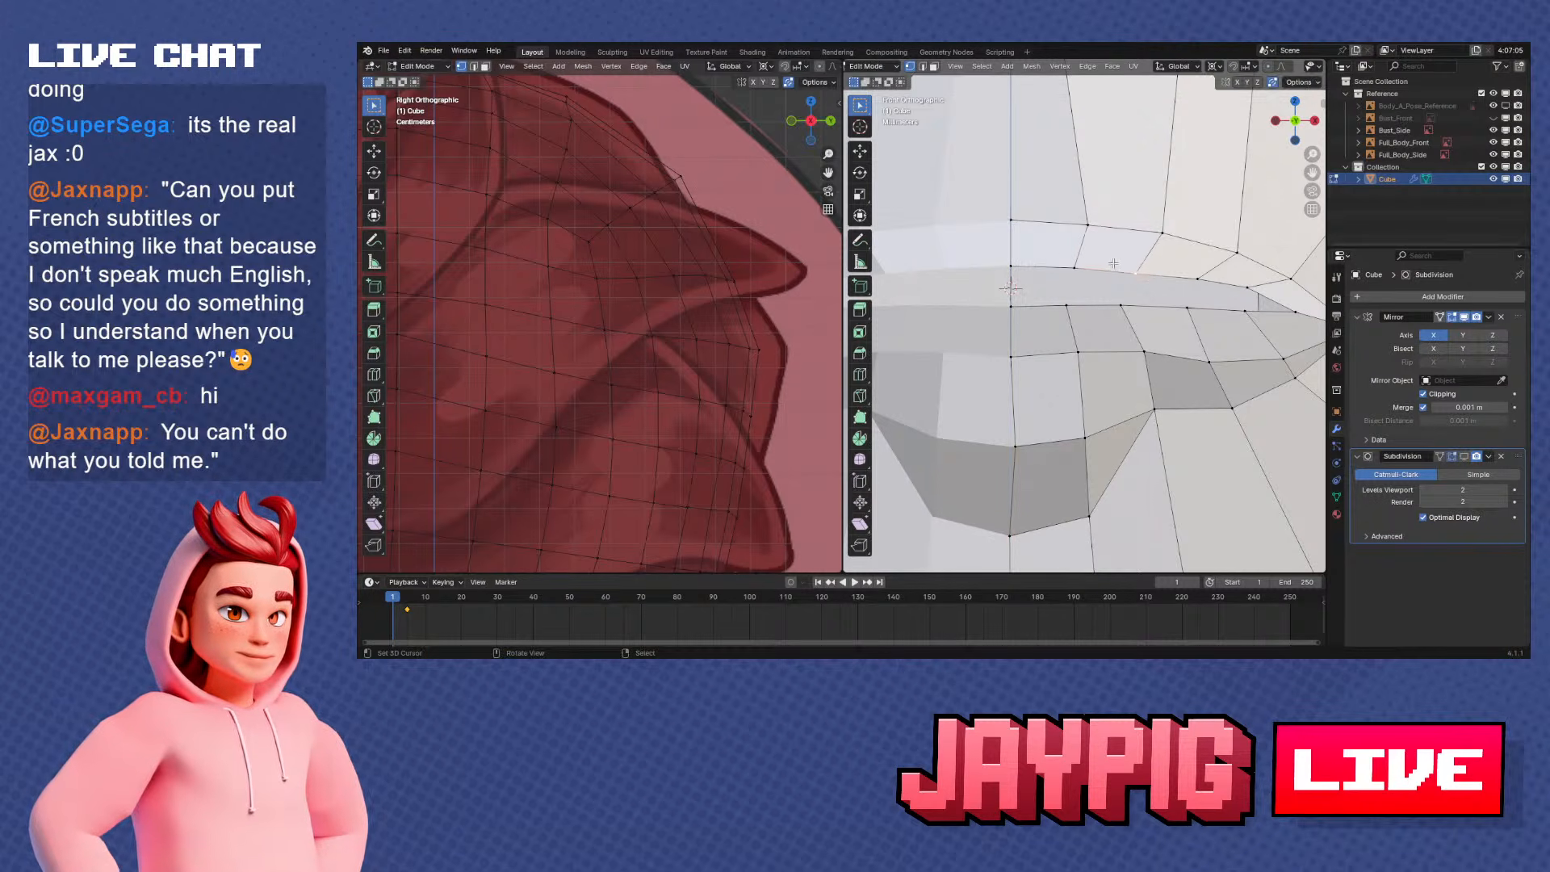
shift+middle_drag(1113, 263, 1100, 260)
key(g)
key(z)
click(1123, 268)
Slide the two upper-lip inner vertices nearest the mouth corner along their edges to refine the lip curve
right_click(1196, 280)
key(g)
key(z)
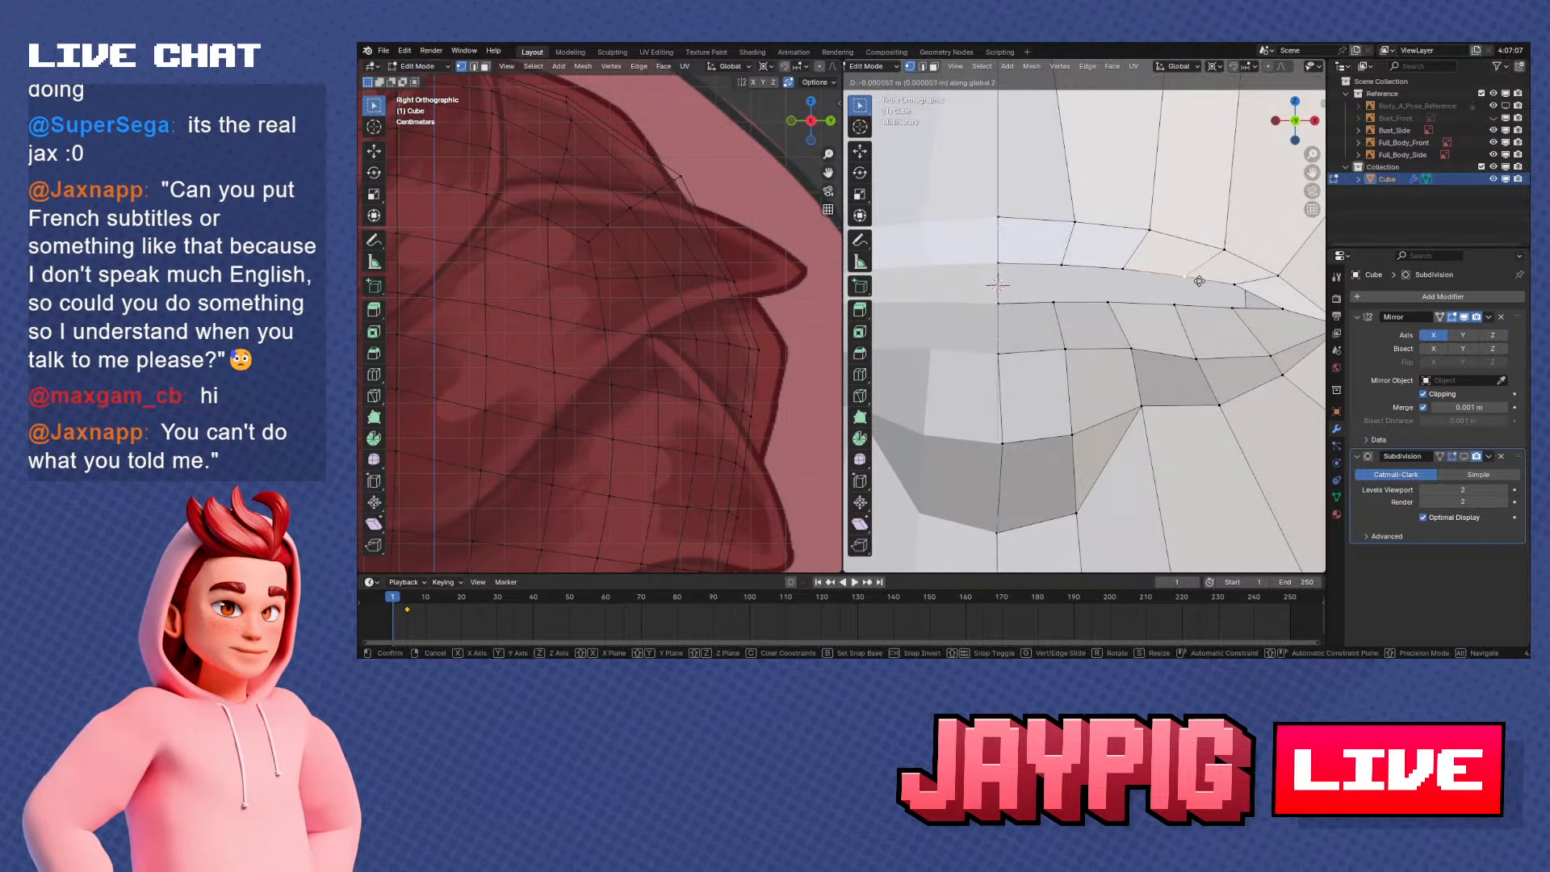
right_click(1199, 281)
key(g)
key(g)
click(1190, 279)
right_click(1250, 289)
key(g)
key(g)
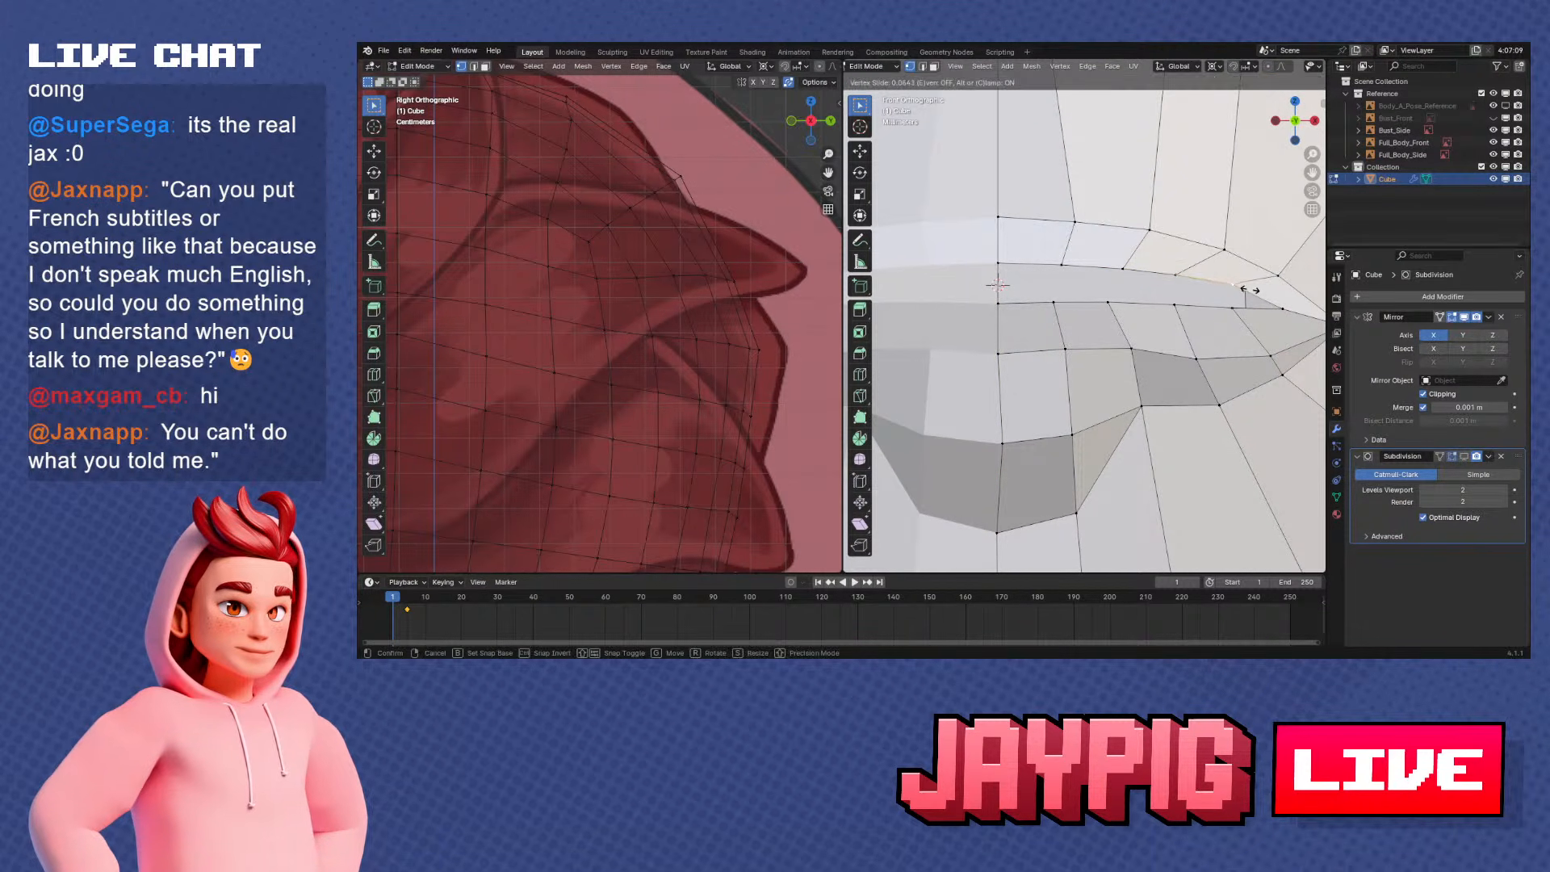
click(1247, 289)
Adjust two lower-lip inner vertices along Z, sliding the one nearer the centre outward along its edge by about 0.129
right_click(1176, 307)
key(g)
key(z)
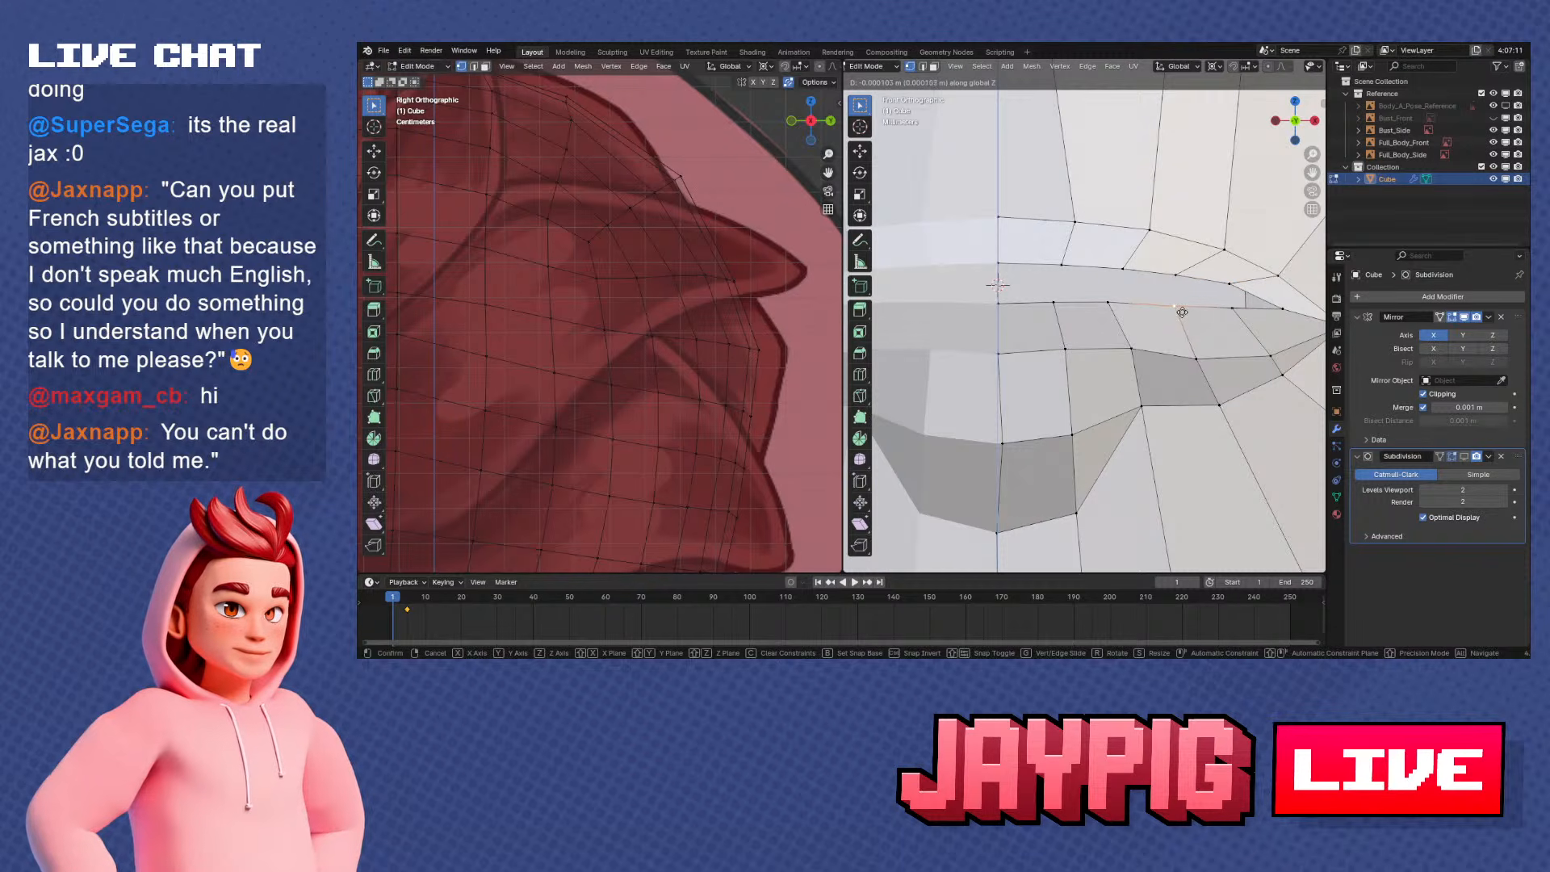
click(1182, 313)
key(shift+v)
click(1135, 308)
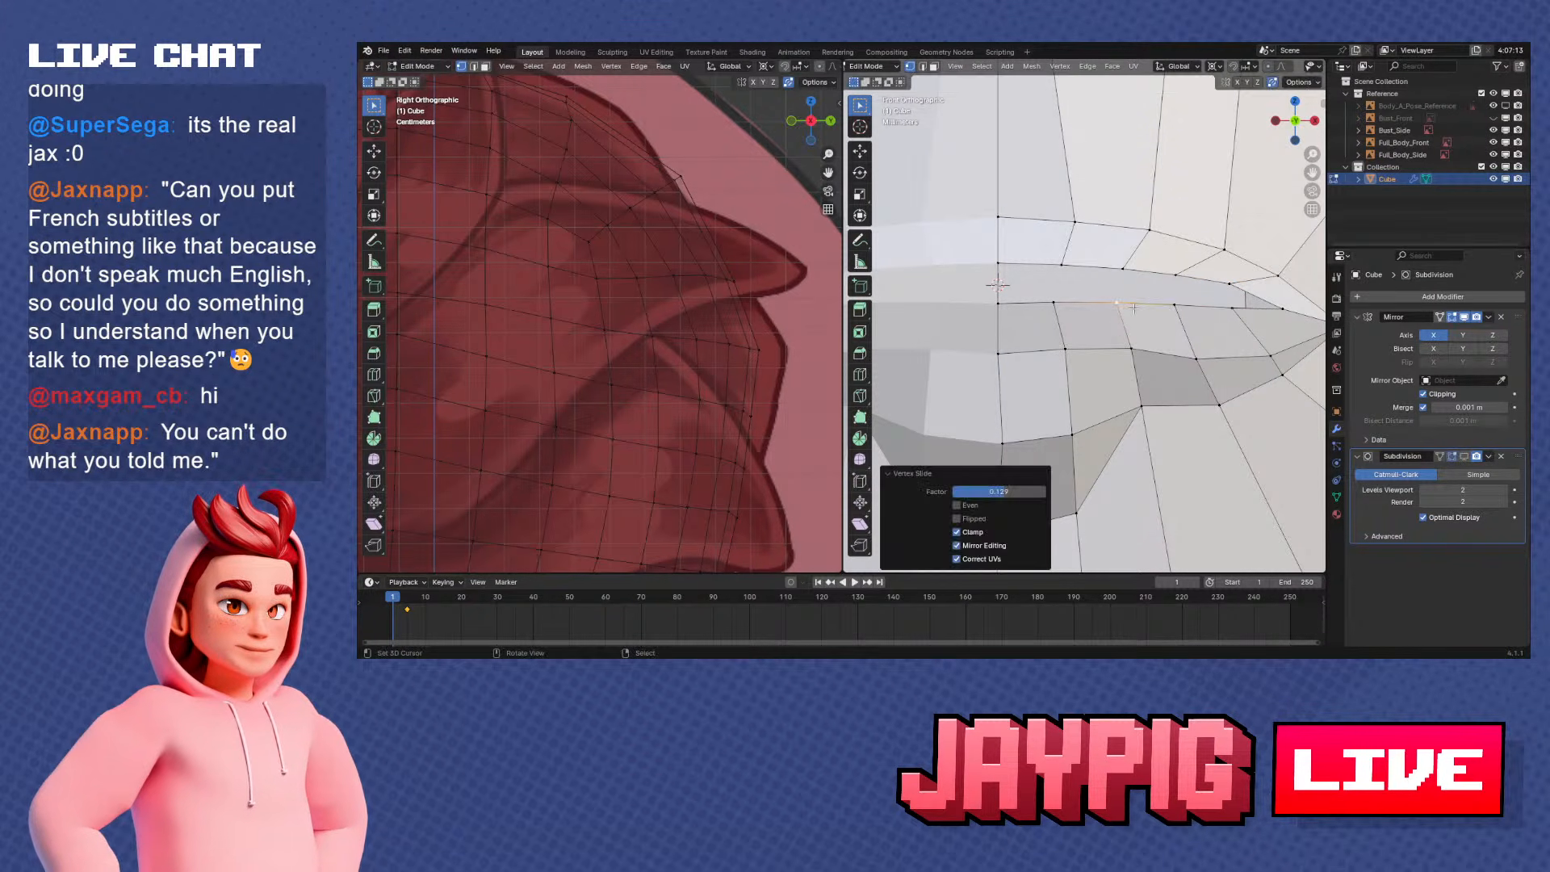
key(g)
key(z)
click(1125, 310)
Slide the lower-lip and upper-lip inner vertices next to the centre line slightly outward along their edges
right_click(1059, 310)
key(shift+v)
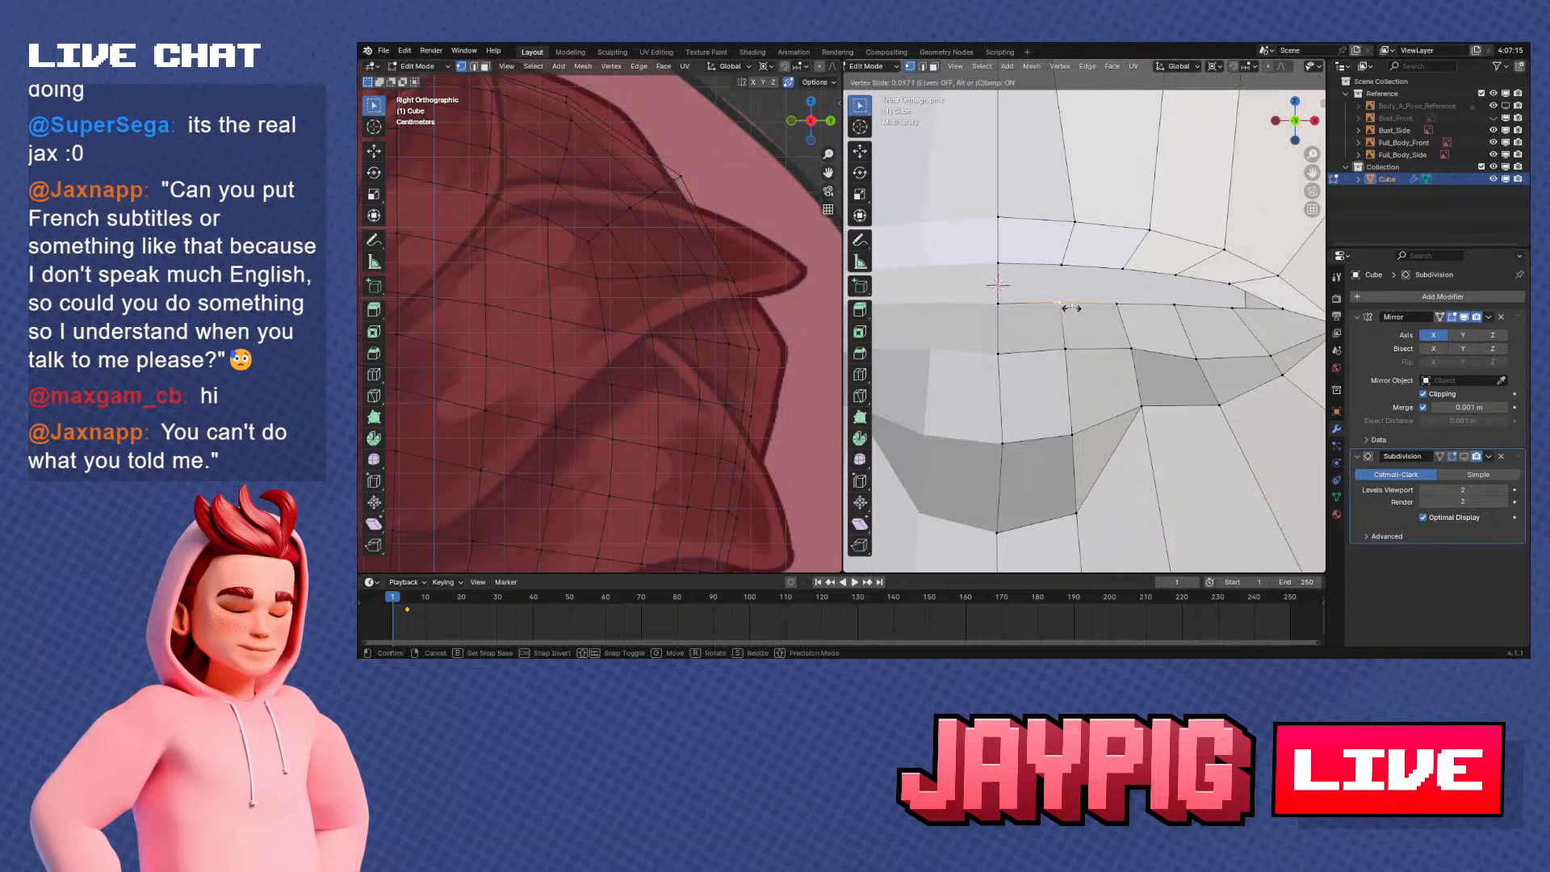
click(1072, 308)
right_click(1073, 271)
key(shift+v)
click(1078, 272)
In side view, move the lower lip's frontmost inner vertices forward along Y
scroll(1015, 312, down, 1)
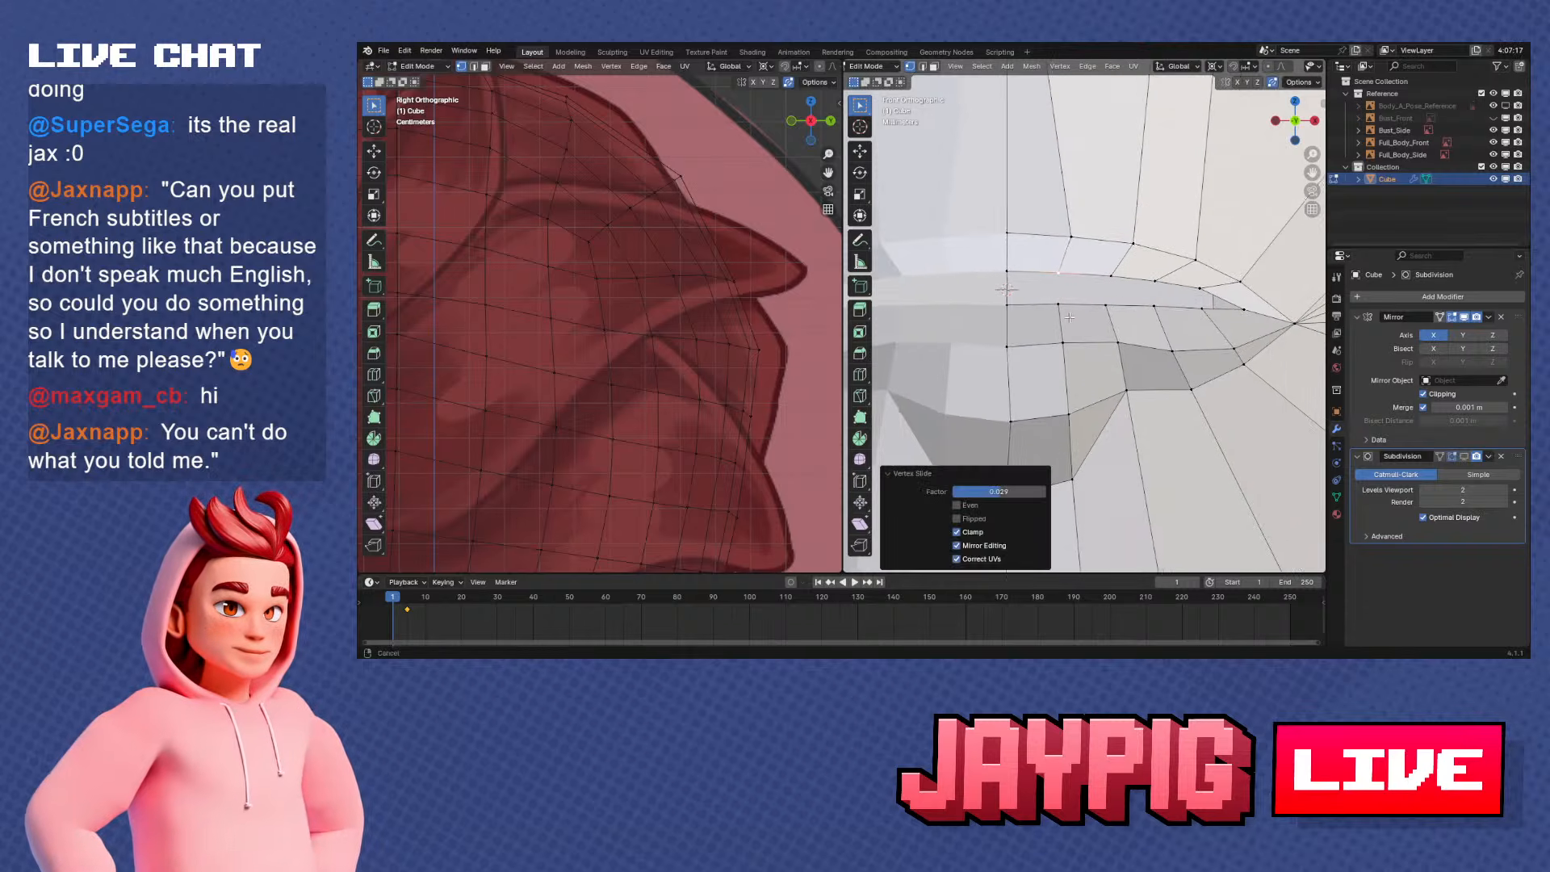
alt+right_click(1132, 306)
middle_drag(1133, 306, 1076, 342)
key(KP_3)
scroll(994, 316, up, 2)
right_click(960, 317)
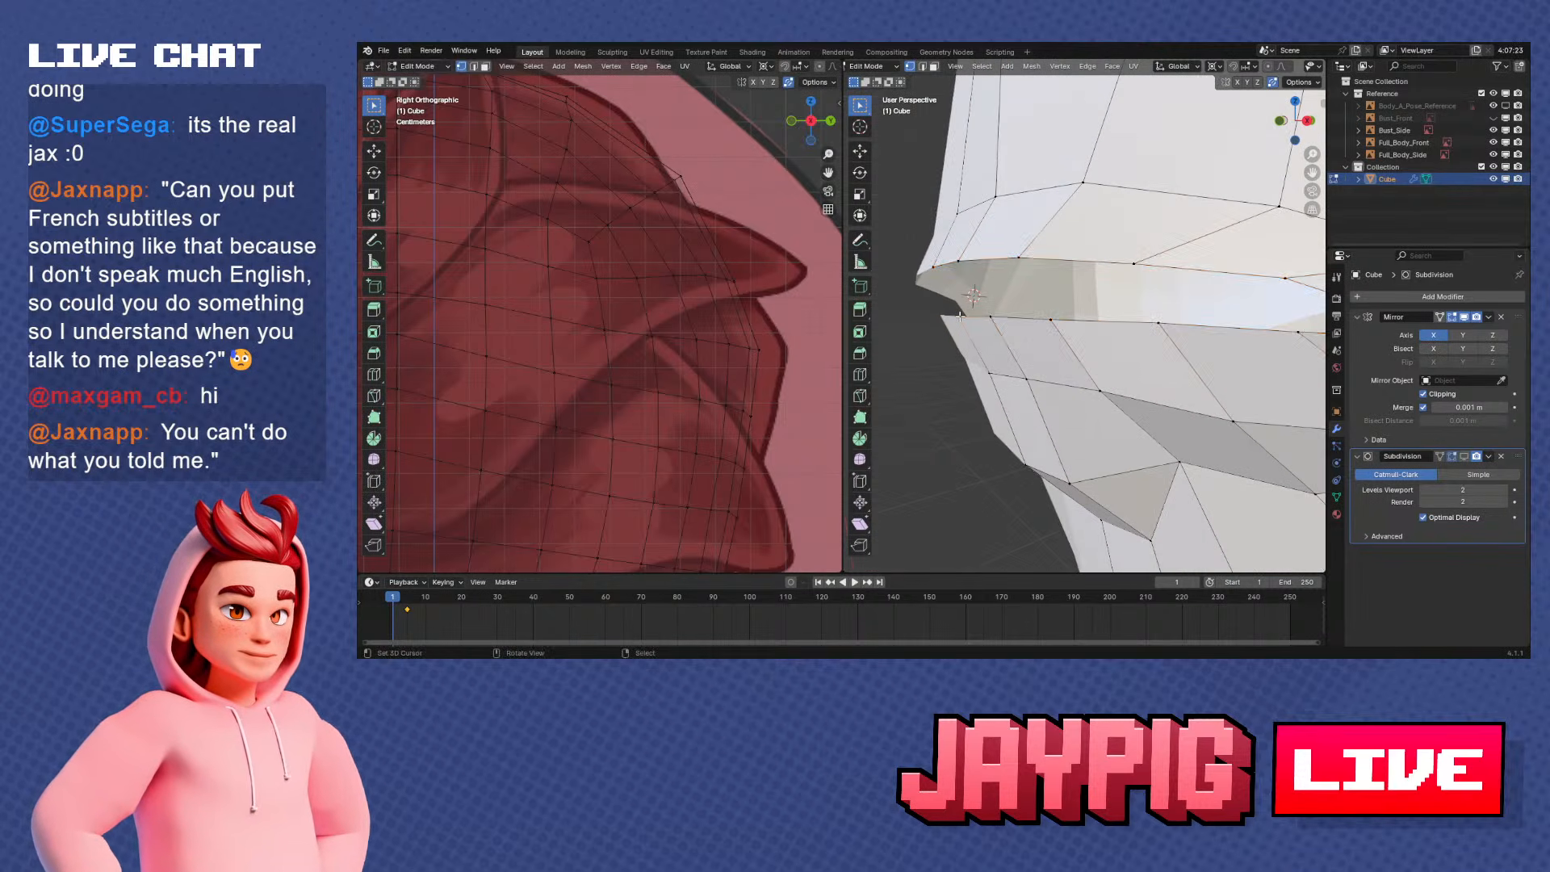
key(KP_3)
click(1105, 429)
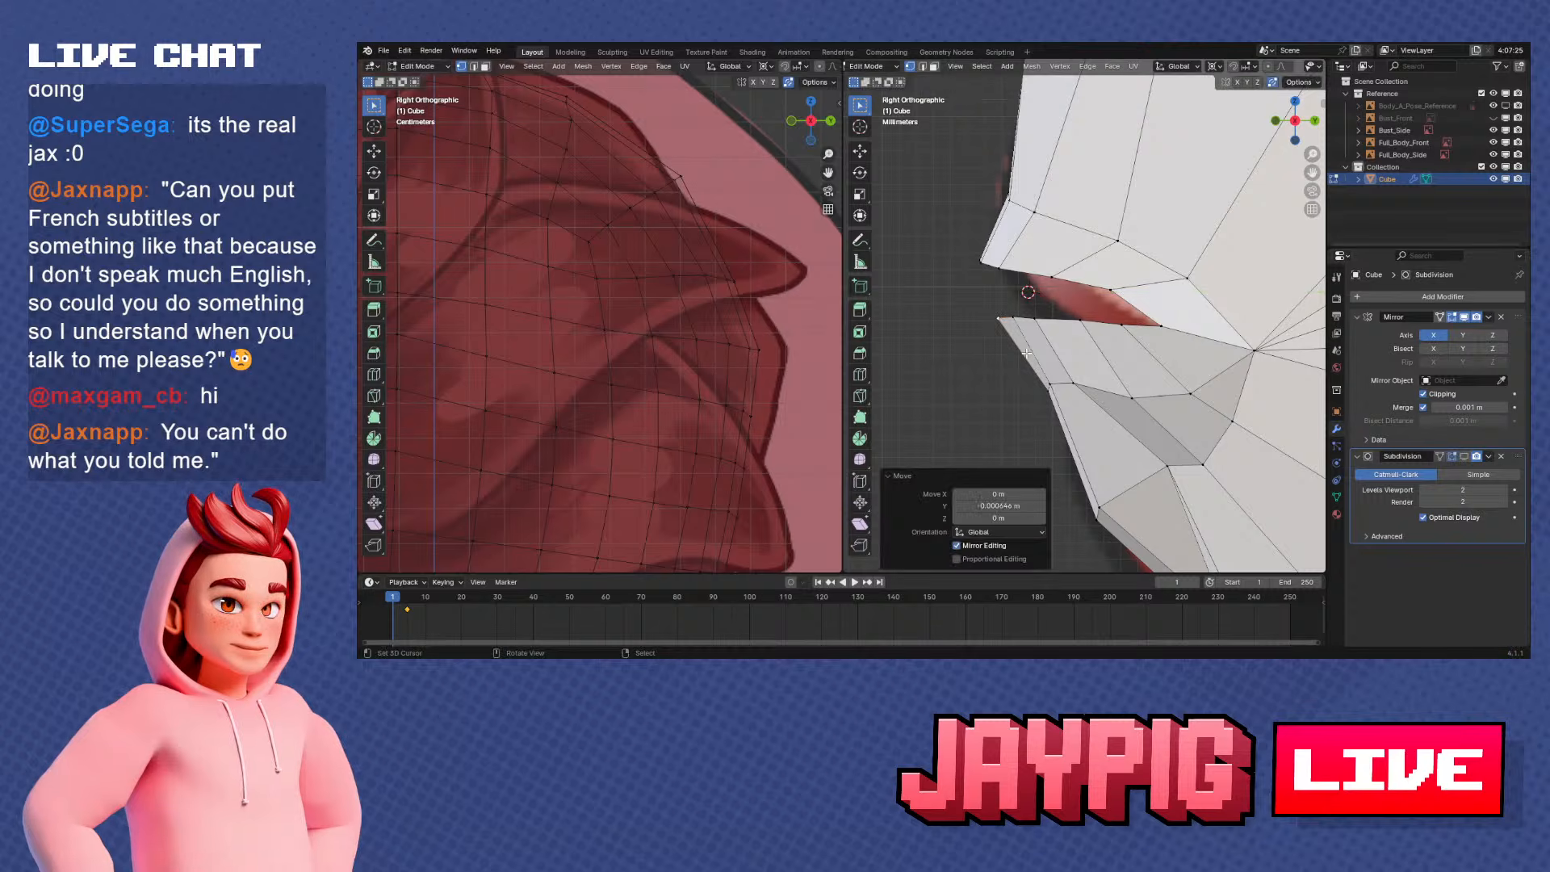
click(1015, 318)
key(g)
key(y)
click(1061, 360)
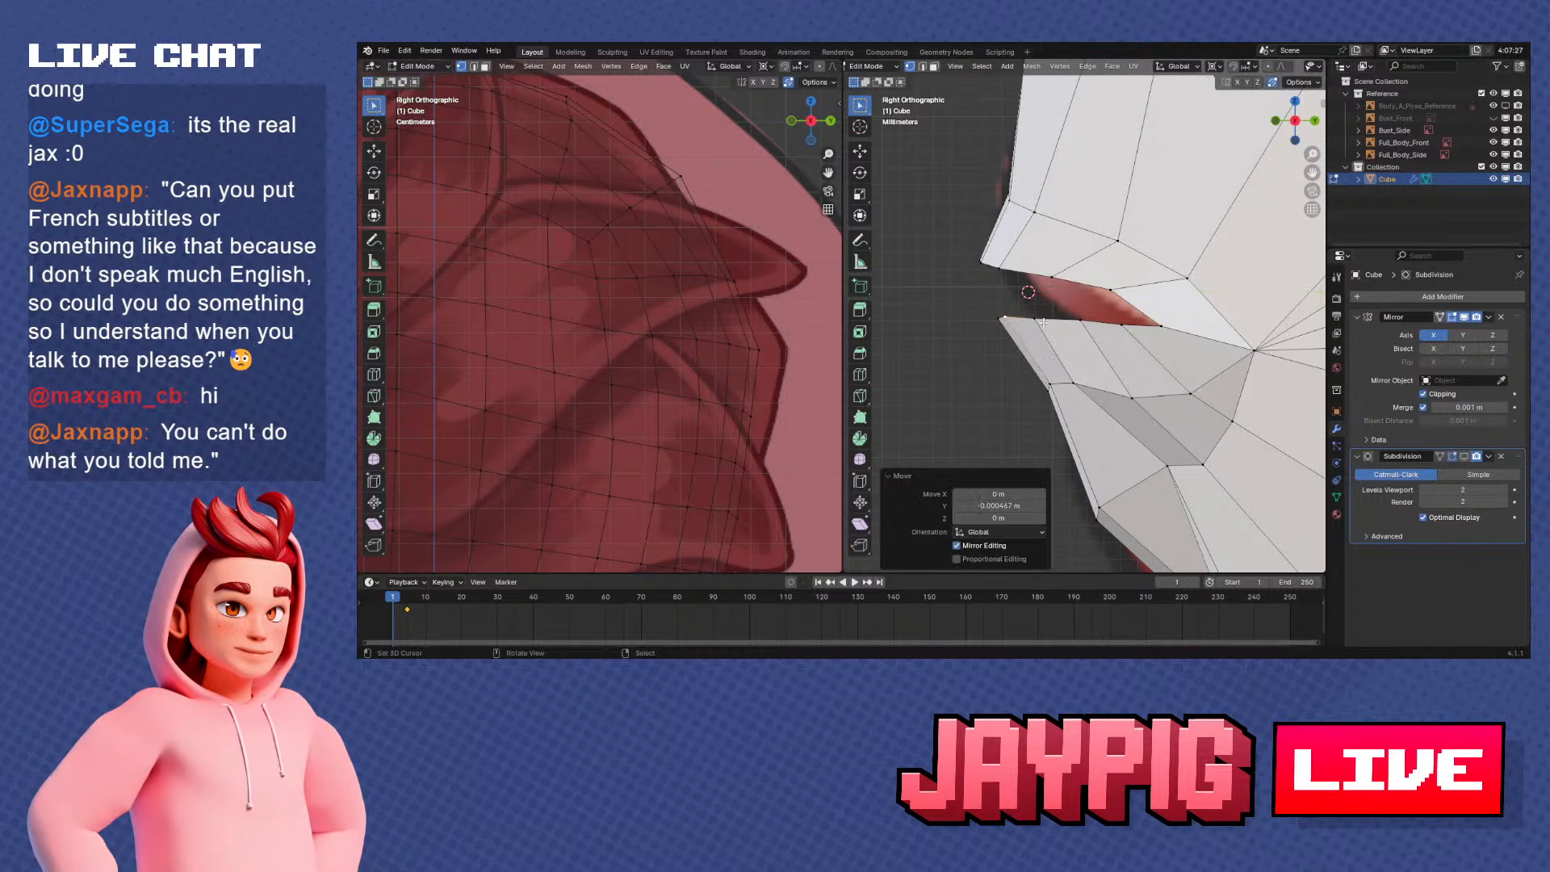
Move the following two inner vertices along the lower lip's edge forward on Y
click(1038, 324)
key(g)
key(y)
click(1060, 328)
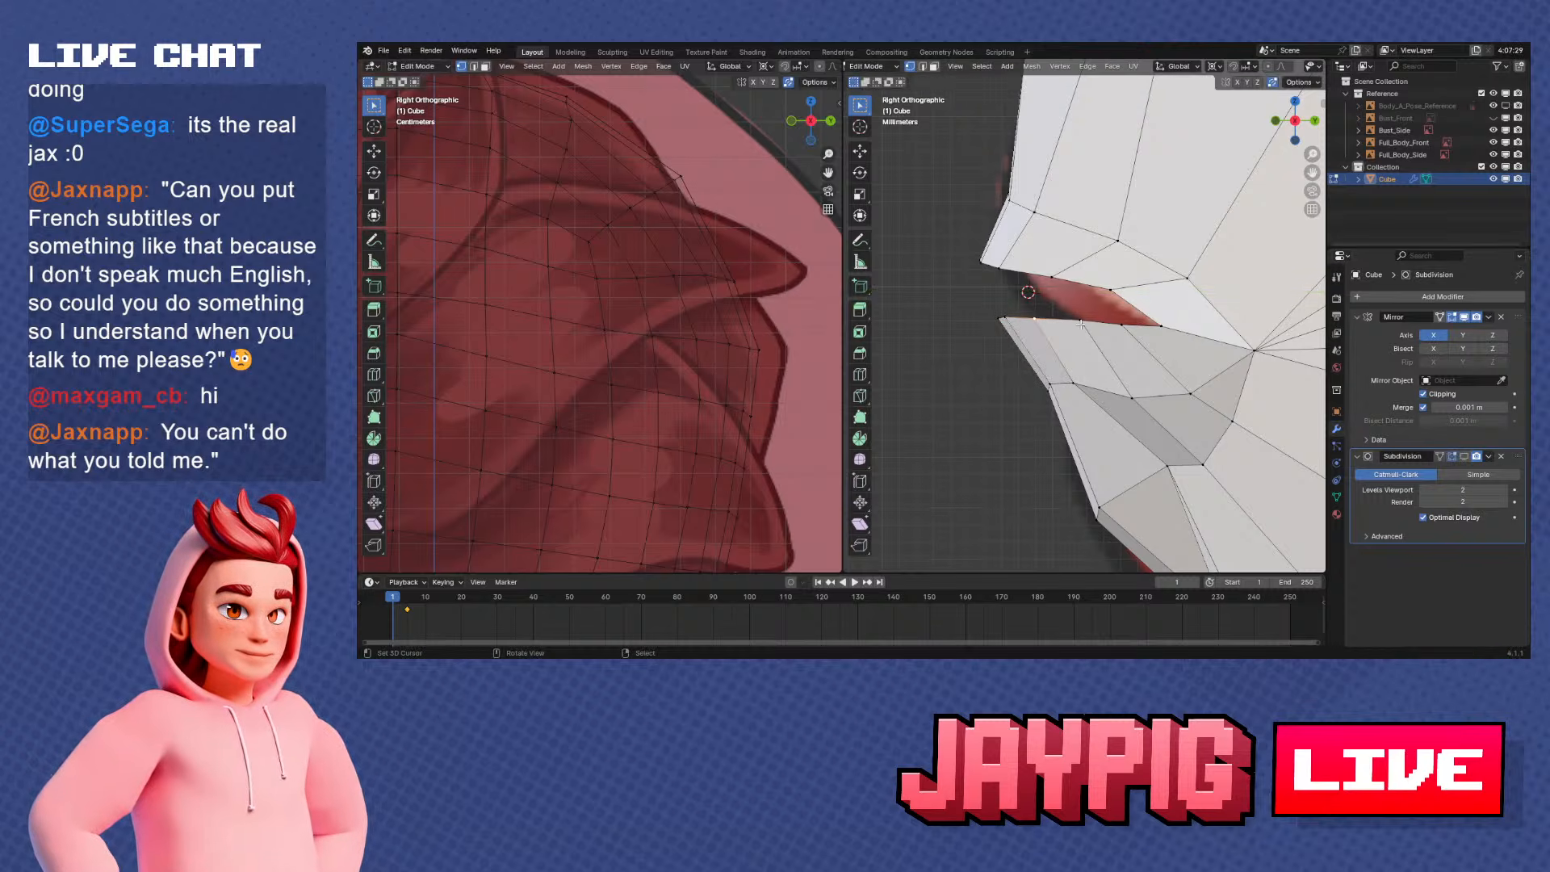
key(g)
key(y)
click(1096, 343)
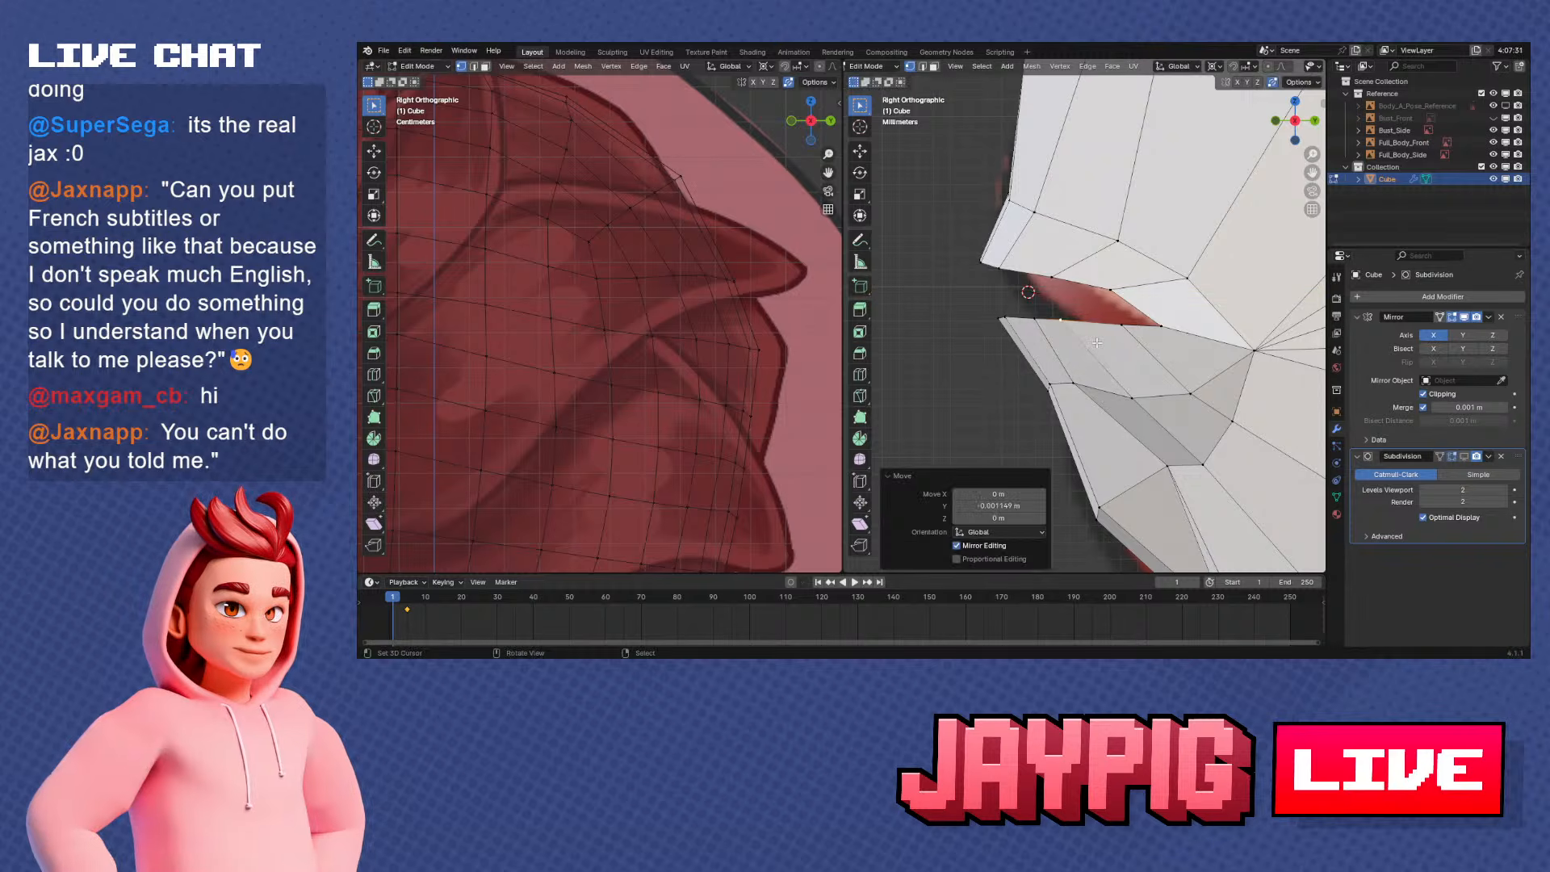
Shift the lower-lip inner vertex nearer the mouth corner and its forward neighbour slightly forward along Y
click(1036, 324)
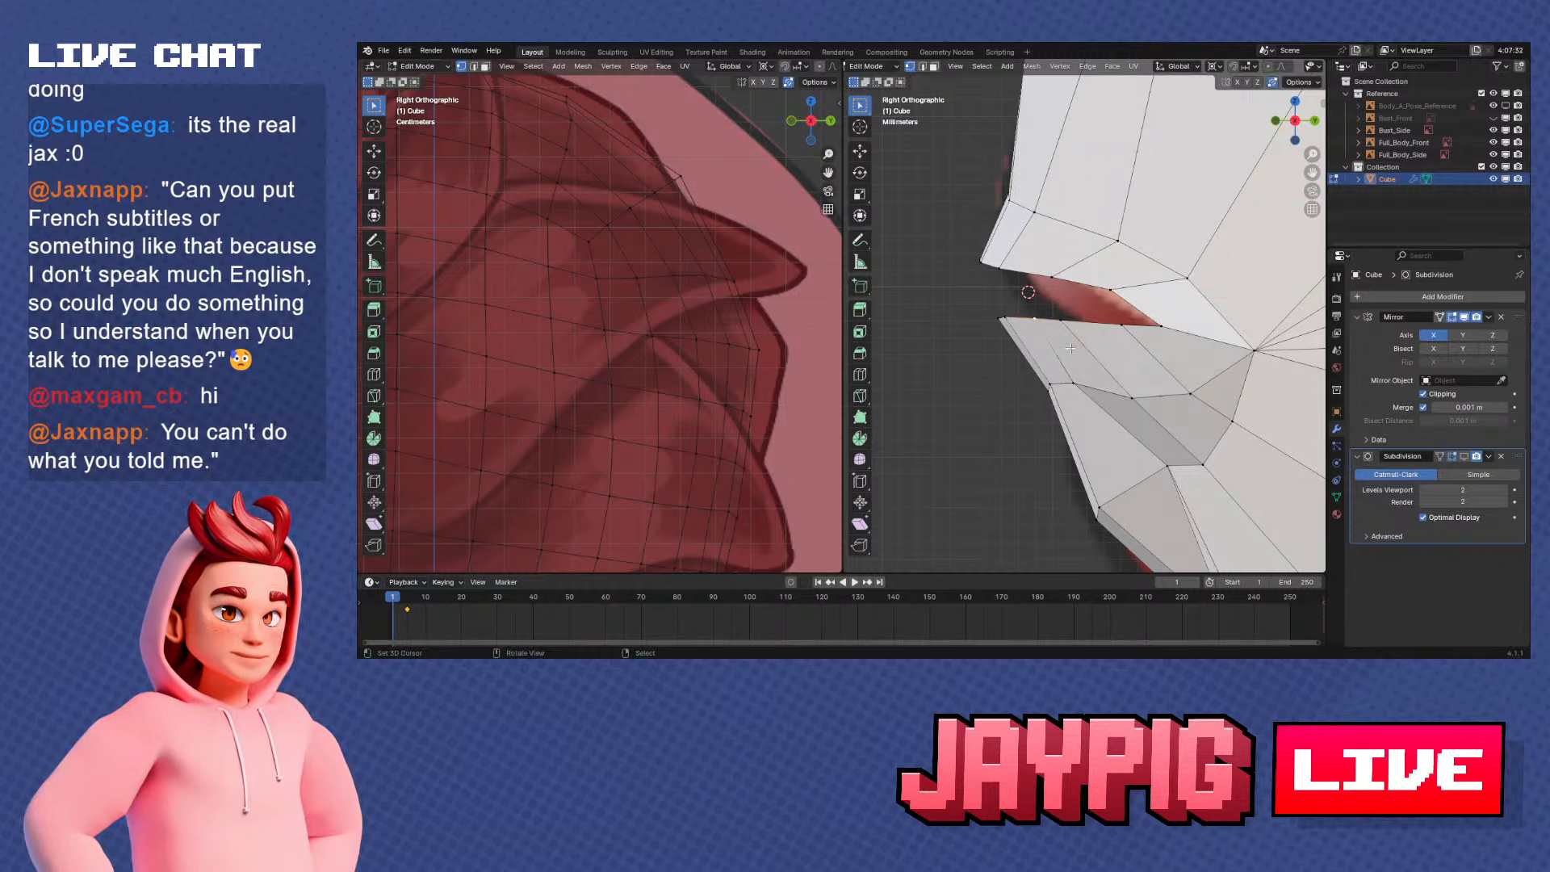
key(y)
click(1129, 344)
click(1065, 328)
key(g)
key(y)
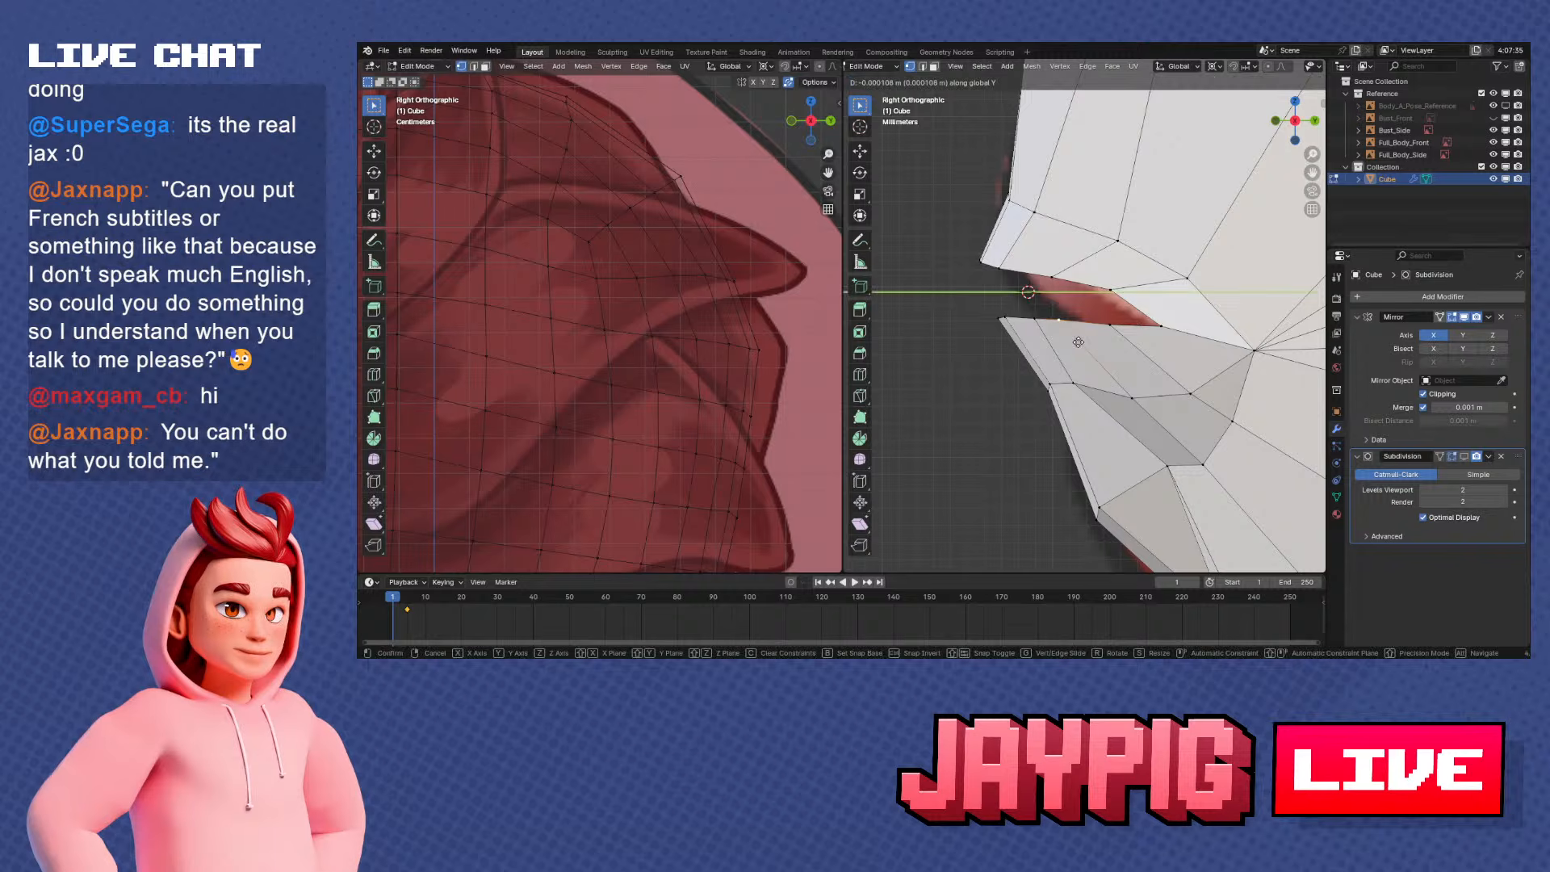
click(1079, 342)
From an angled view along the lip curve, reposition the lower lip's inner vertices along Y
middle_drag(1080, 343, 1136, 271)
key(g)
key(y)
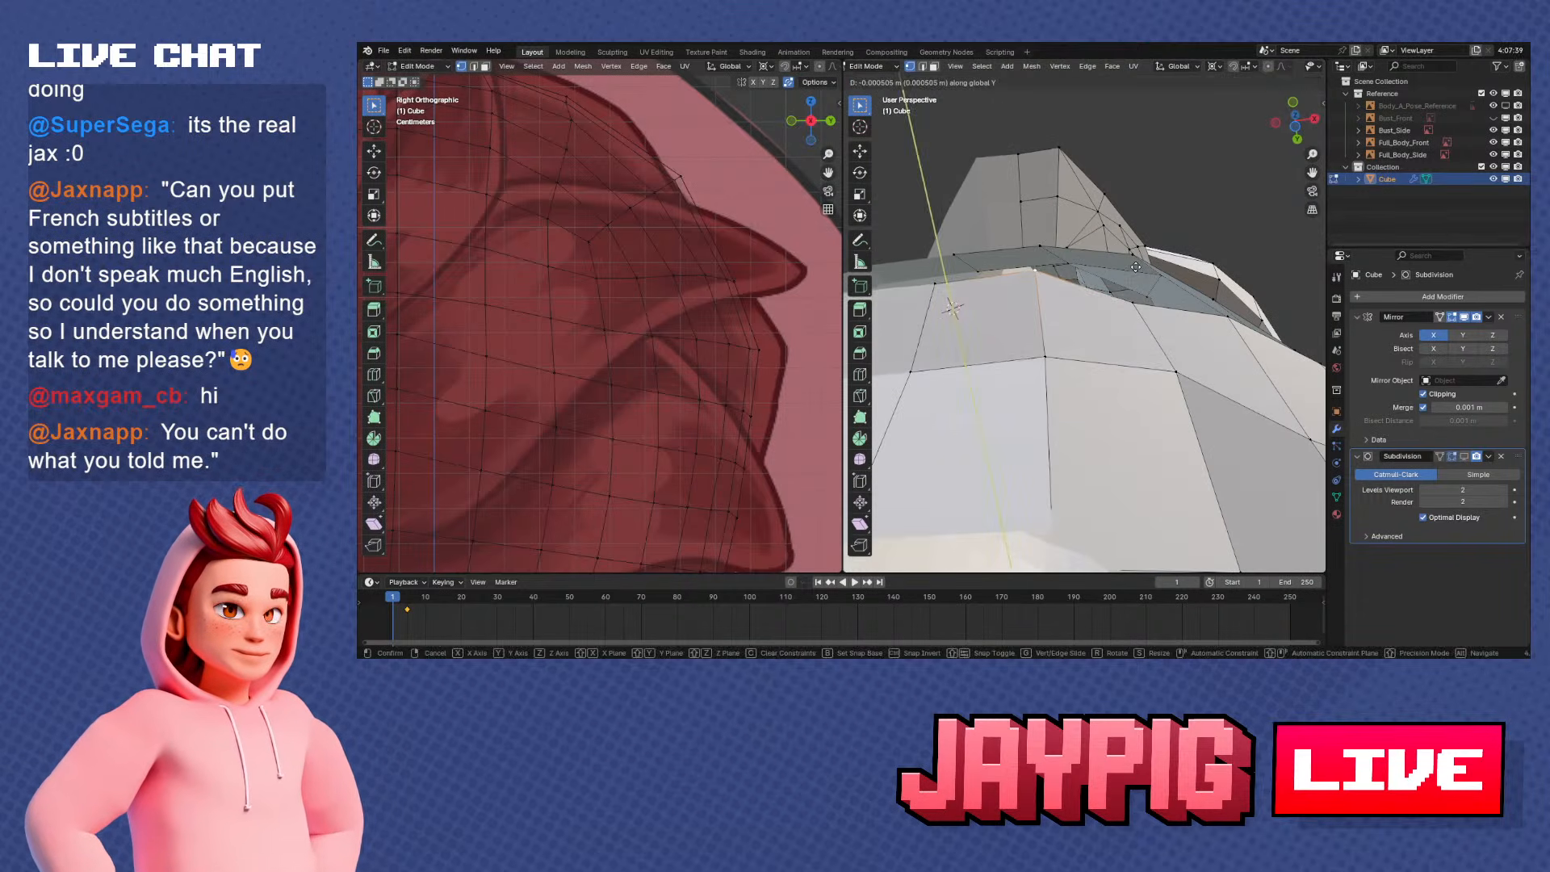
click(1143, 298)
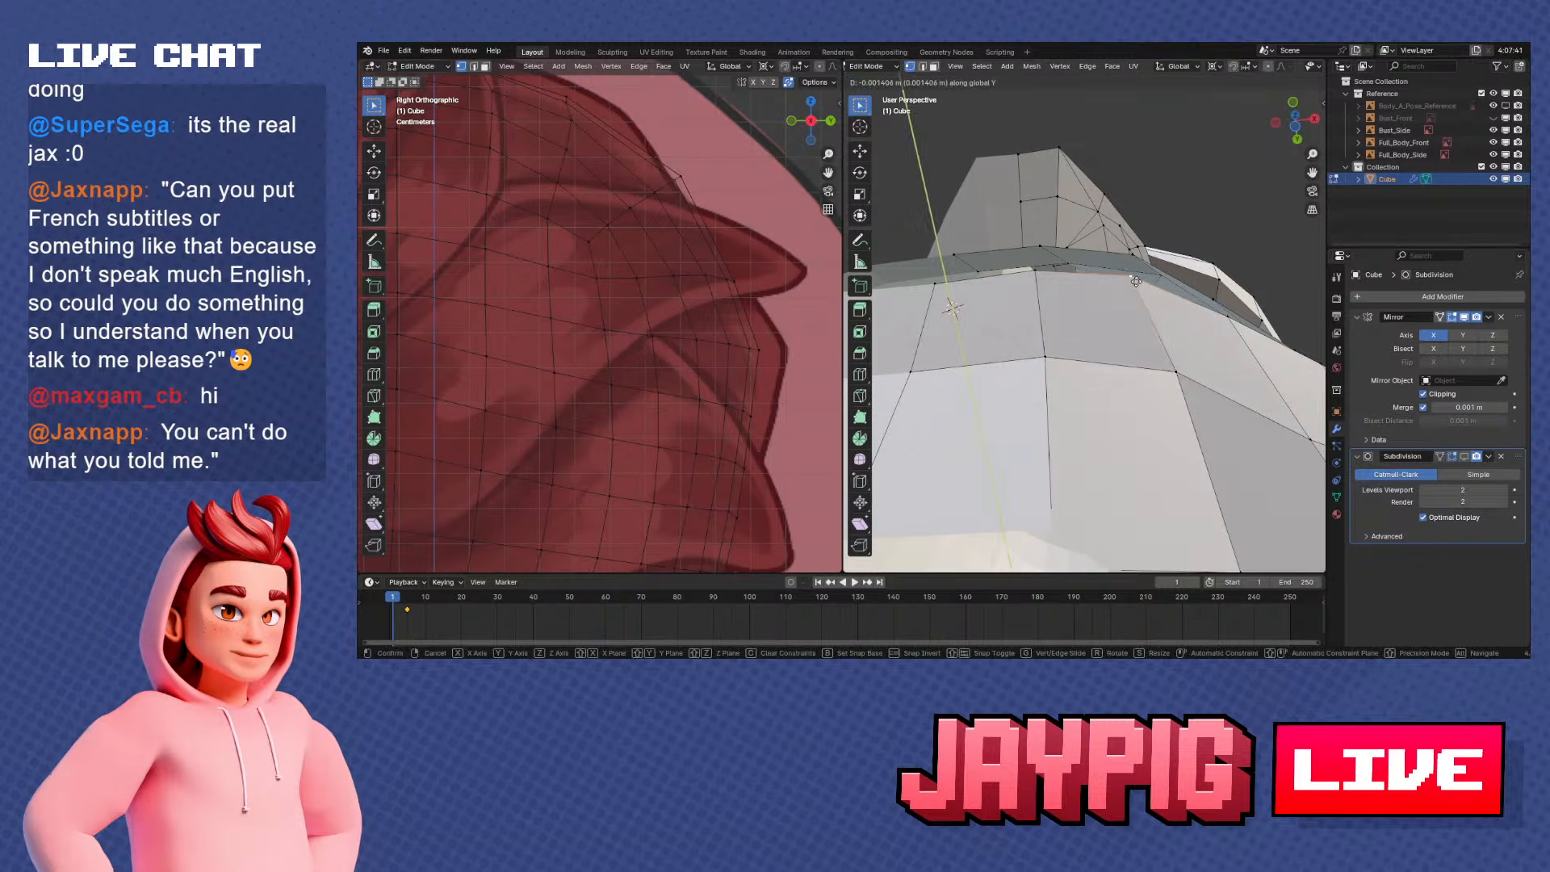
click(1138, 319)
Select a middle lower-lip inner vertex and nudge it forward along Y in side view
middle_drag(1145, 352, 1142, 420)
right_click(1160, 363)
middle_drag(1182, 356, 1231, 335)
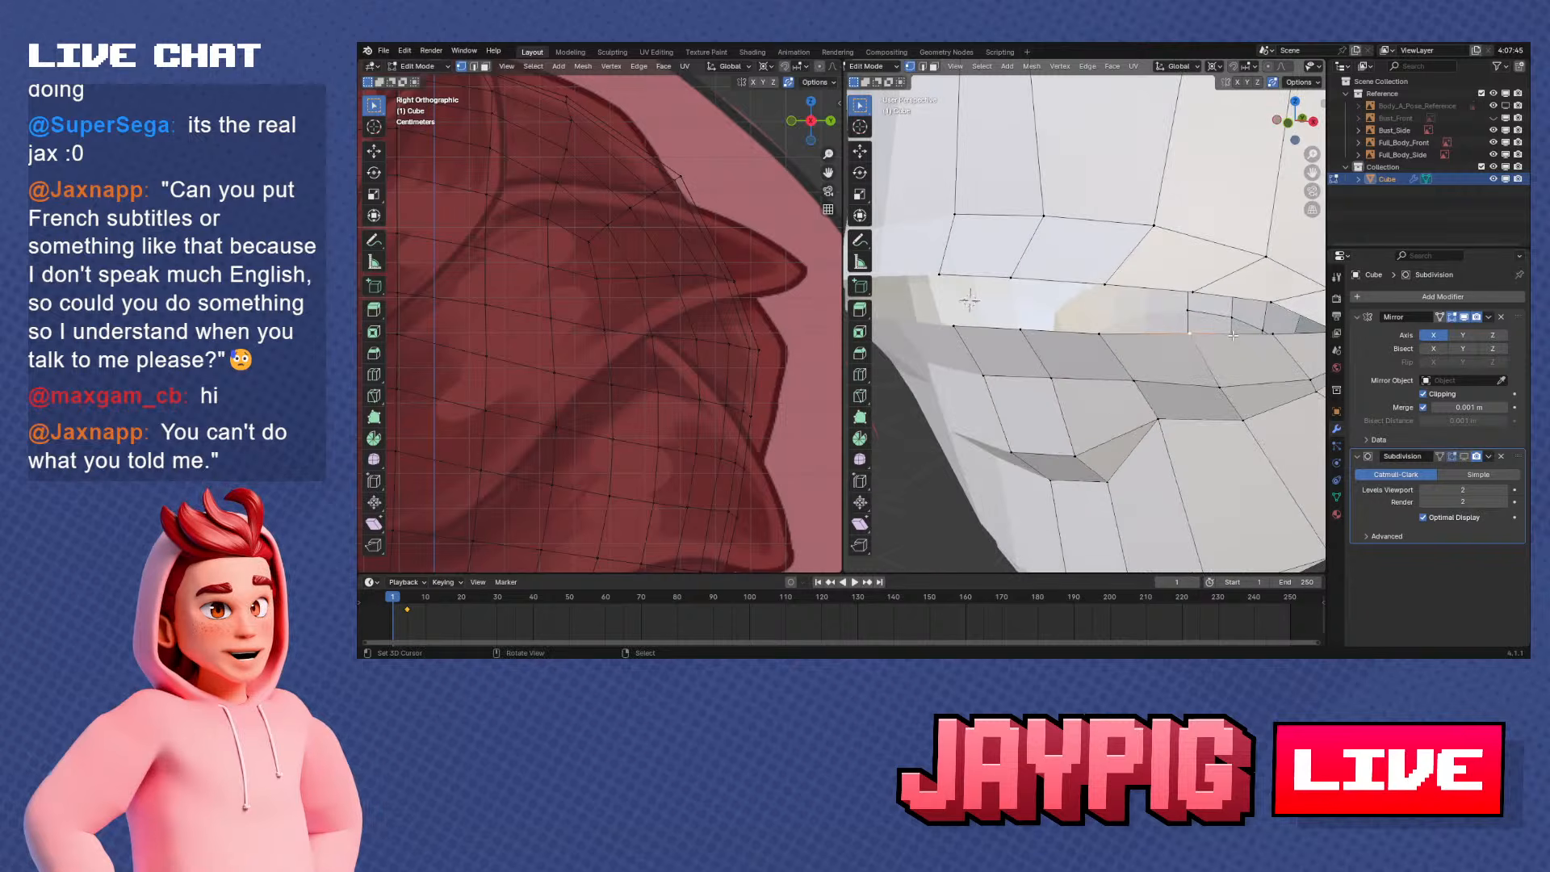
key(KP_1)
key(KP_3)
scroll(1223, 334, up, 3)
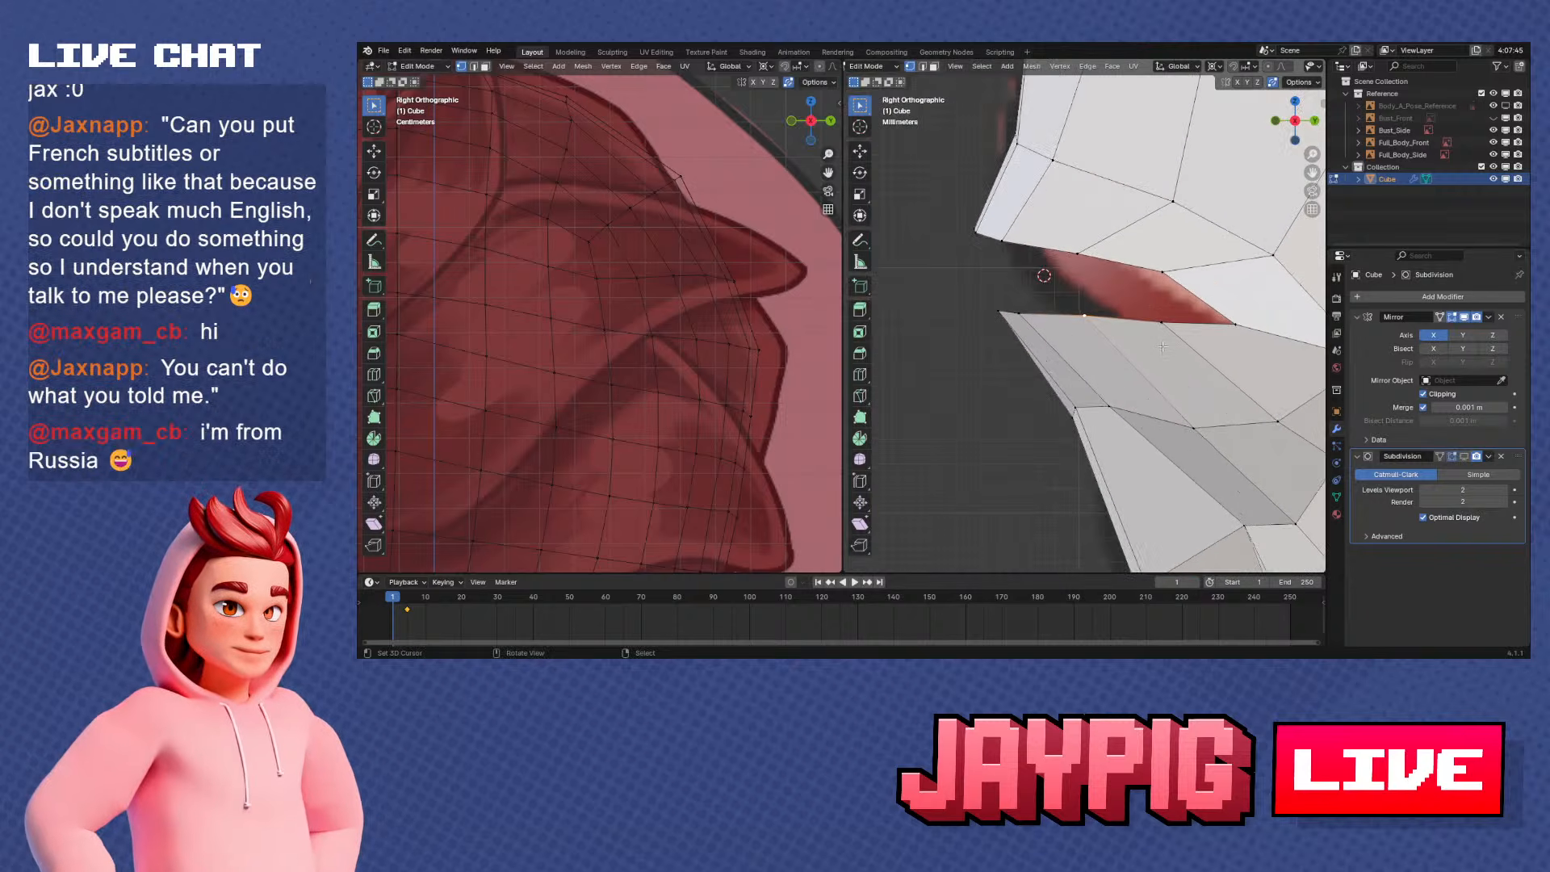
key(g)
key(y)
click(1157, 346)
Raise the lower-lip inner vertex beside the centre along Z and move the next one back slightly forward along Y
right_click(1024, 311)
key(g)
key(z)
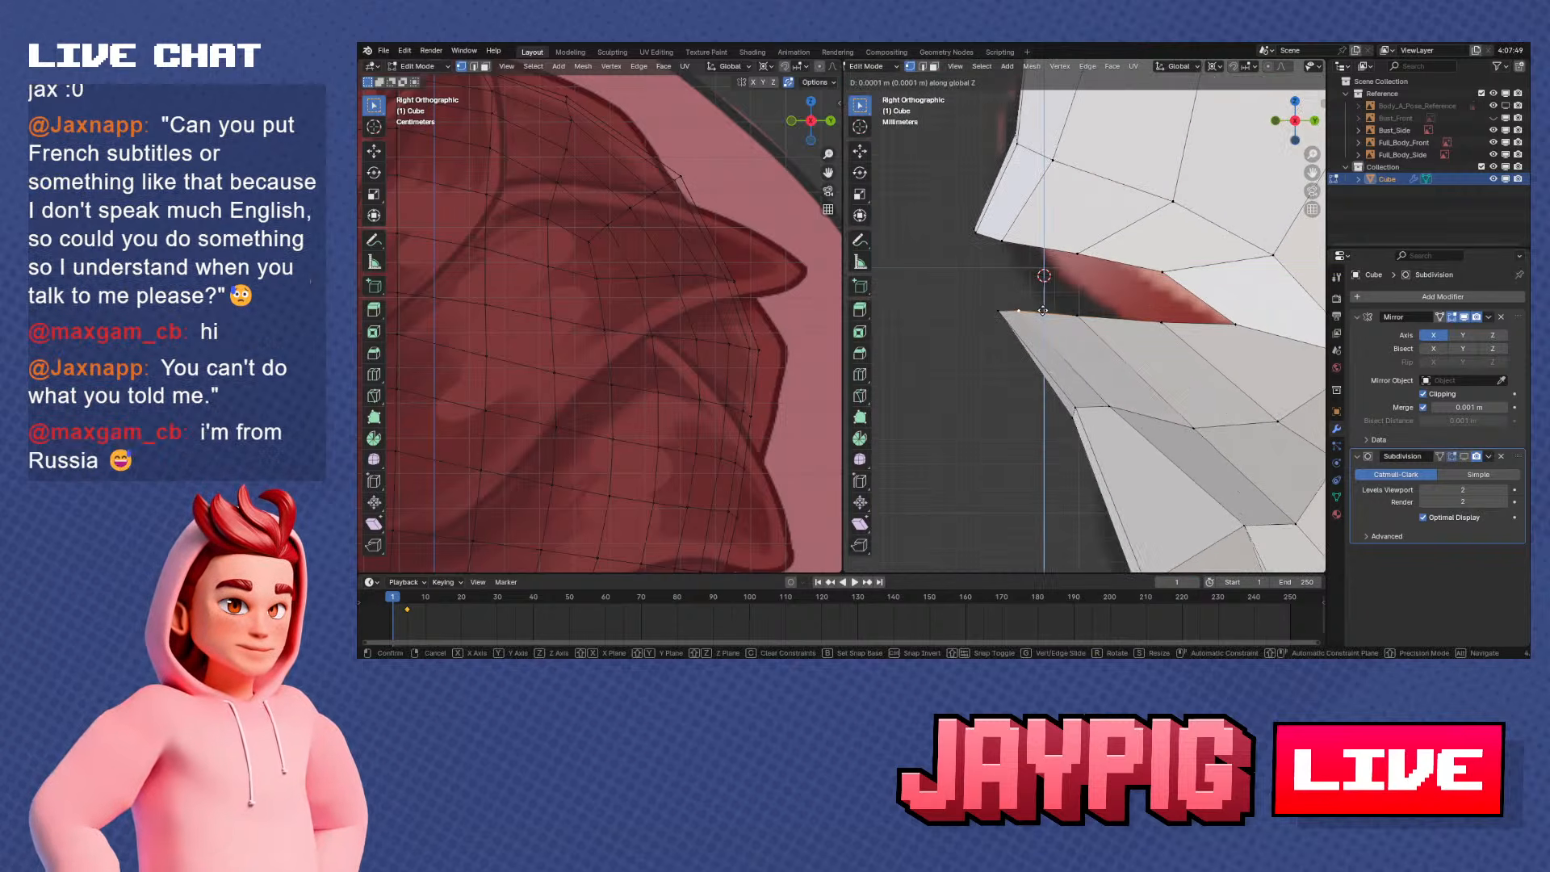
click(1043, 311)
right_click(1105, 328)
key(g)
key(y)
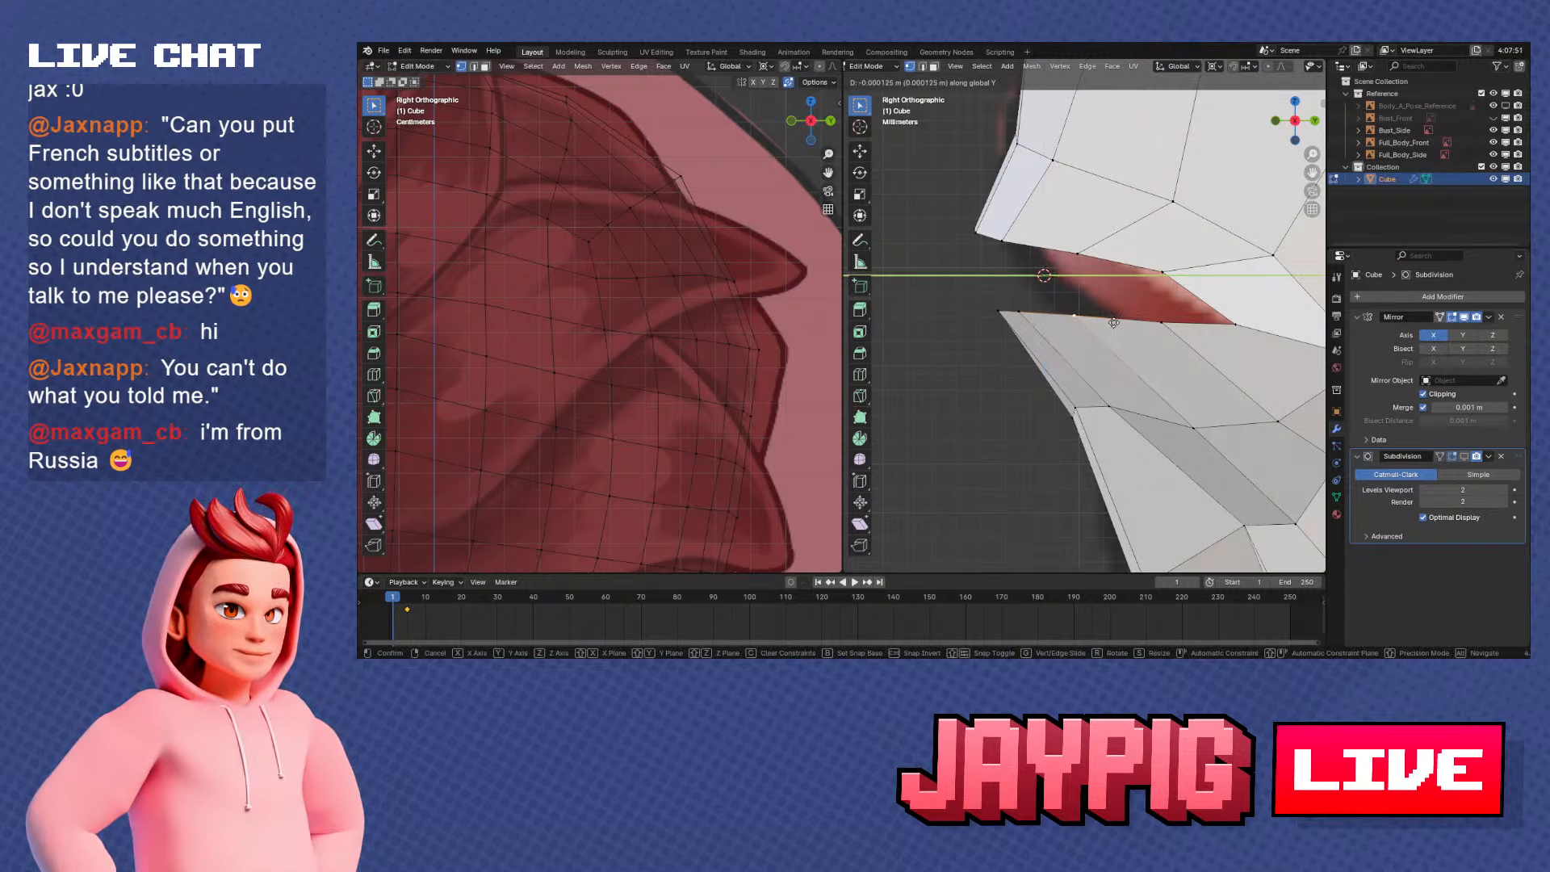
click(1112, 331)
Examine the lips' shape in Object Mode and return to Edit Mode
middle_drag(1111, 331, 1028, 292)
key(Tab)
key(Tab)
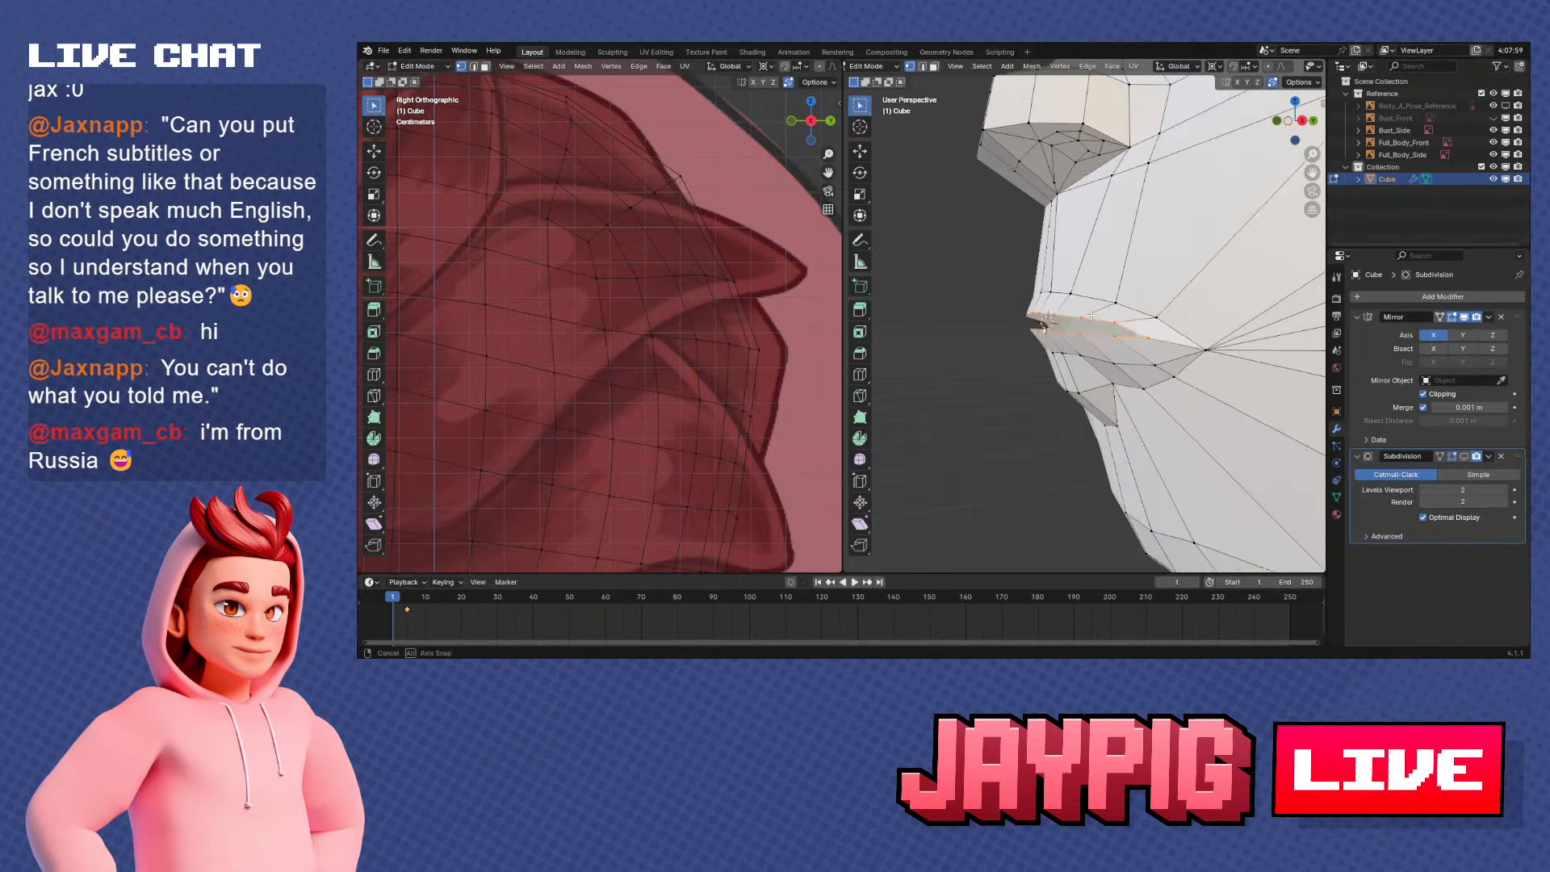
Select the upper lip's outer edge path up to the mouth corner and move it back along Y by about 0.0006 m
ctrl+click(1181, 321)
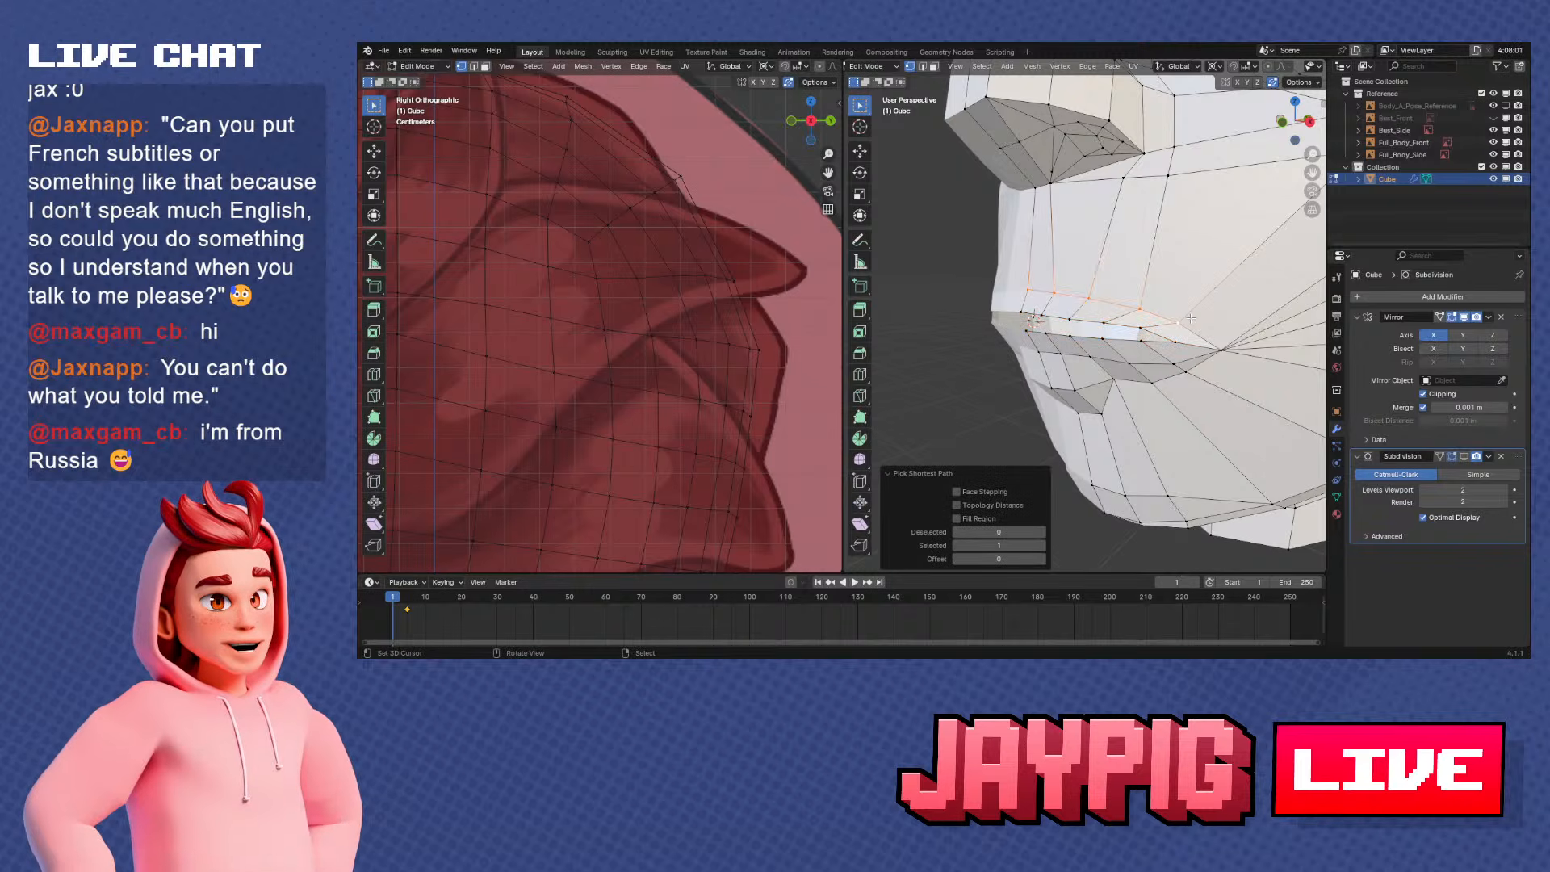
key(KP_3)
key(g)
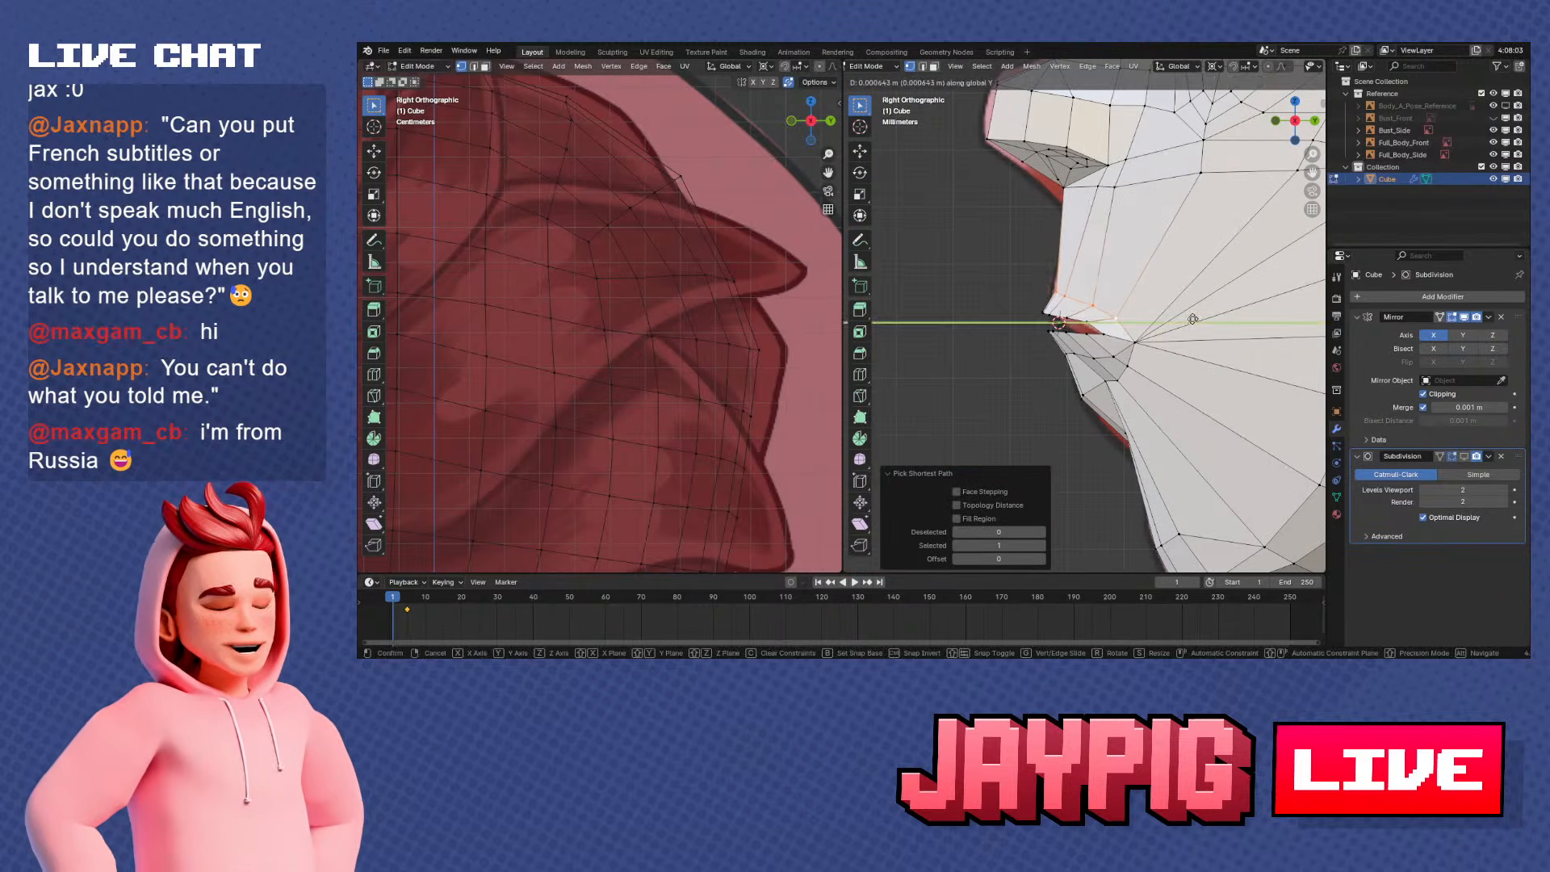
click(1192, 319)
scroll(1077, 316, up, 3)
right_click(1096, 327)
shift+middle_drag(1062, 379, 1057, 303)
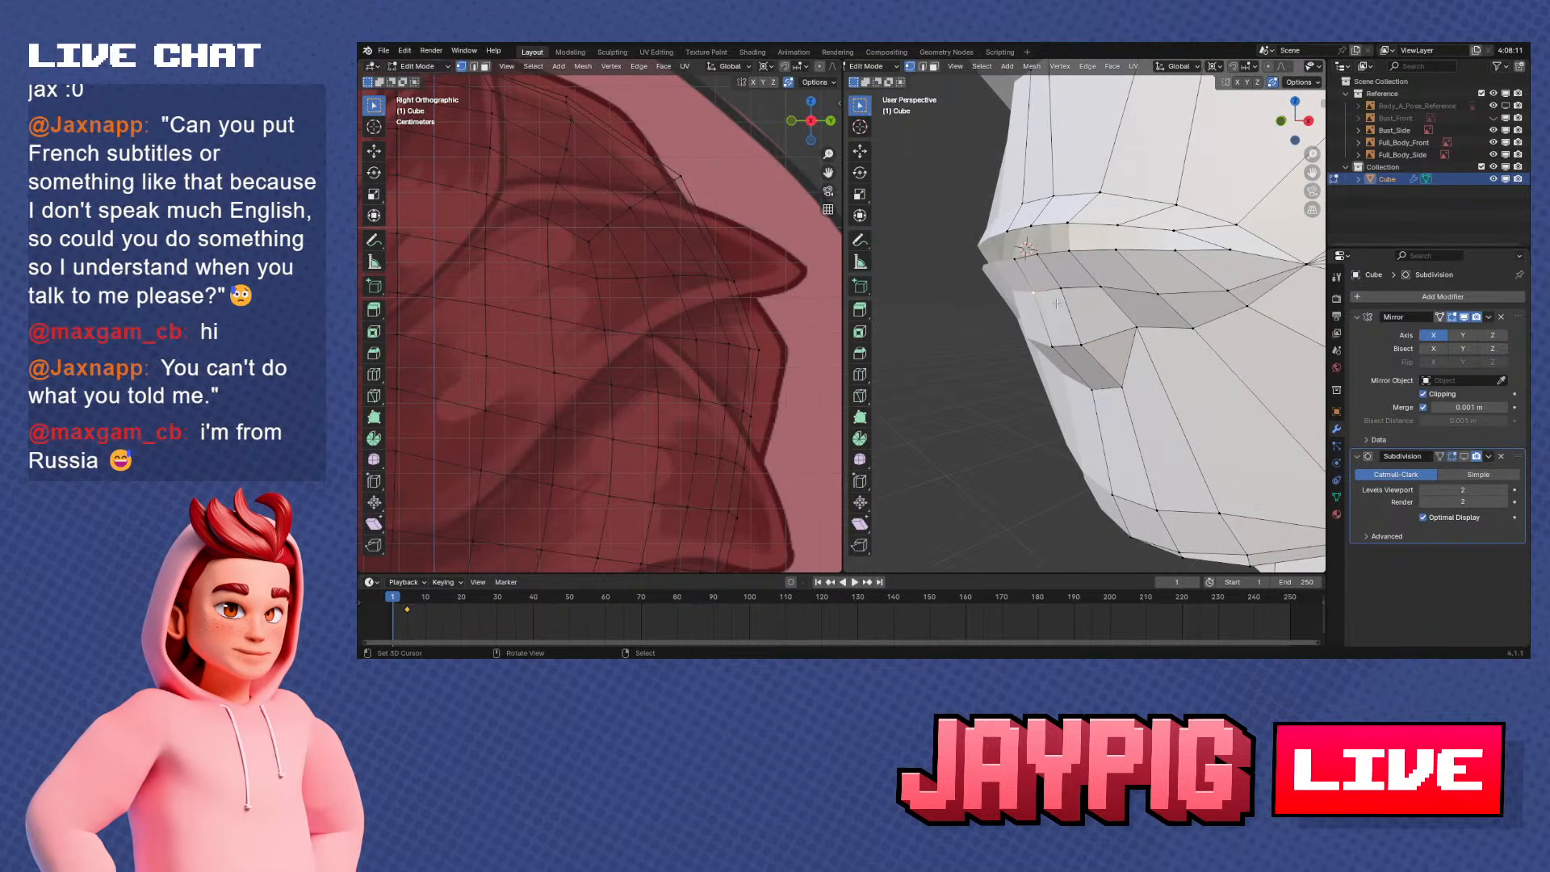
Select the edge path along the lower lip and move it back along Y by about 0.0008 m
ctrl+click(1108, 291)
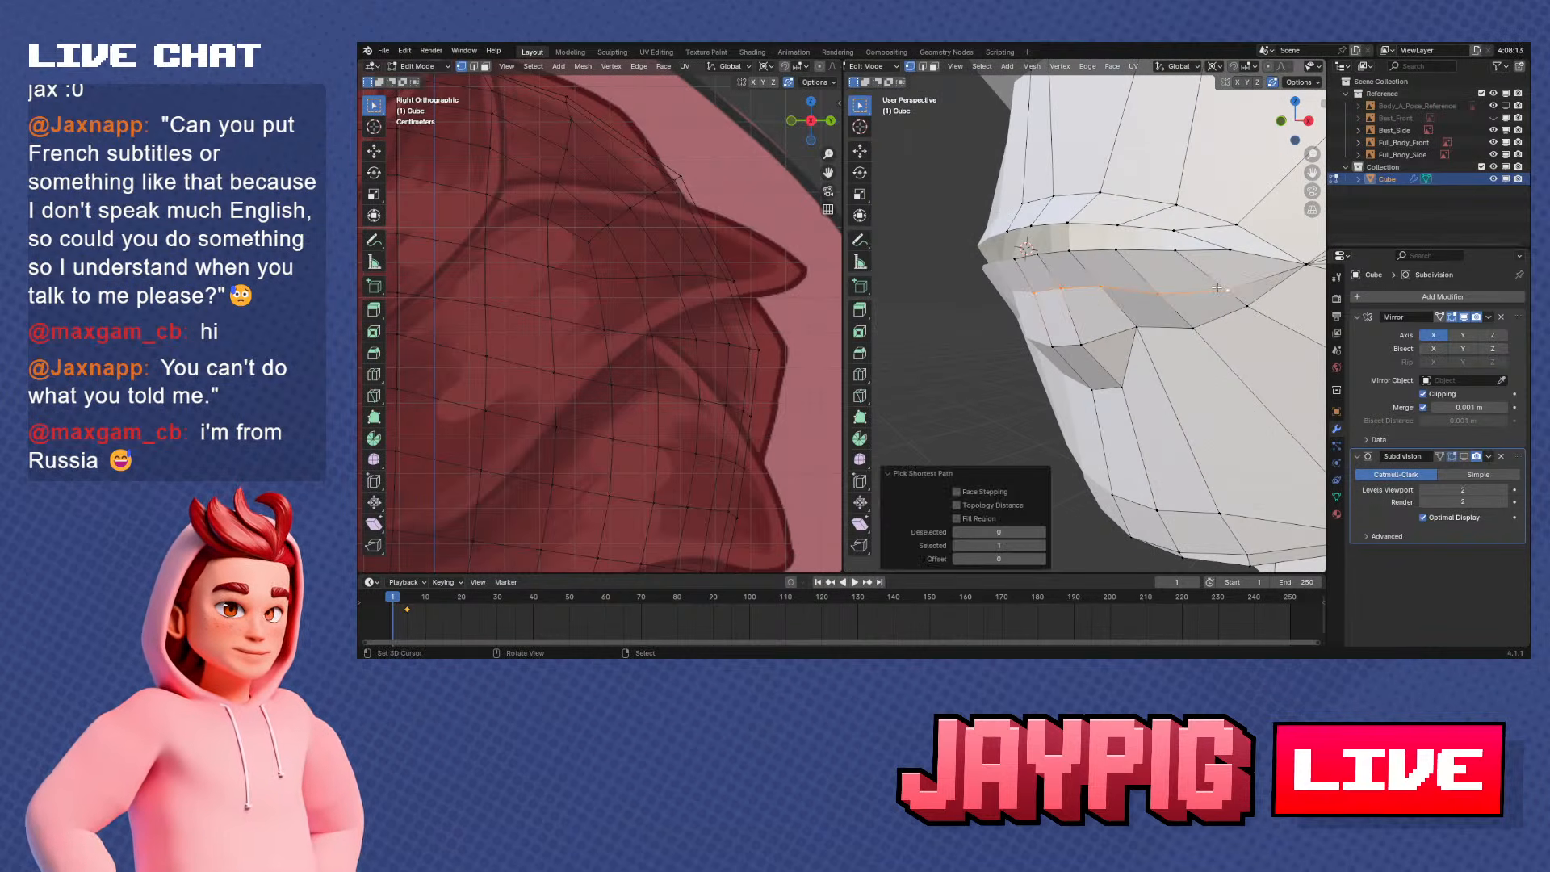
key(KP_3)
key(g)
key(y)
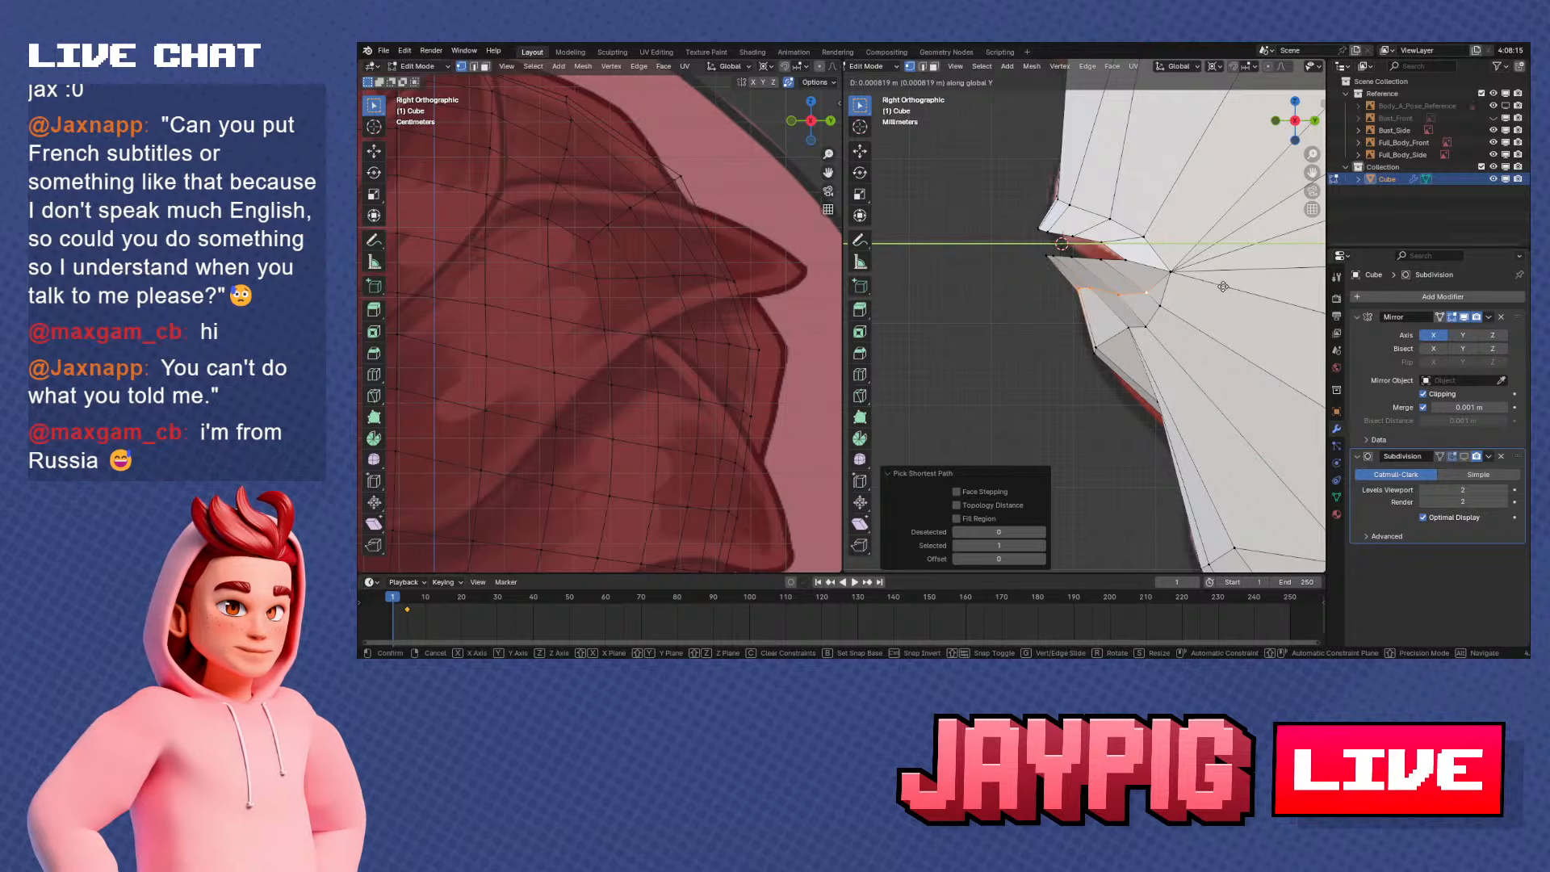
click(1222, 287)
Extrude the mouth opening's edge loop into the mouth and flatten the new loop along Z with a scale of 0.332
middle_drag(1222, 287, 1233, 339)
alt+right_click(1052, 219)
key(g)
click(1109, 332)
key(s)
key(z)
click(1132, 312)
key(ctrl+z)
key(s)
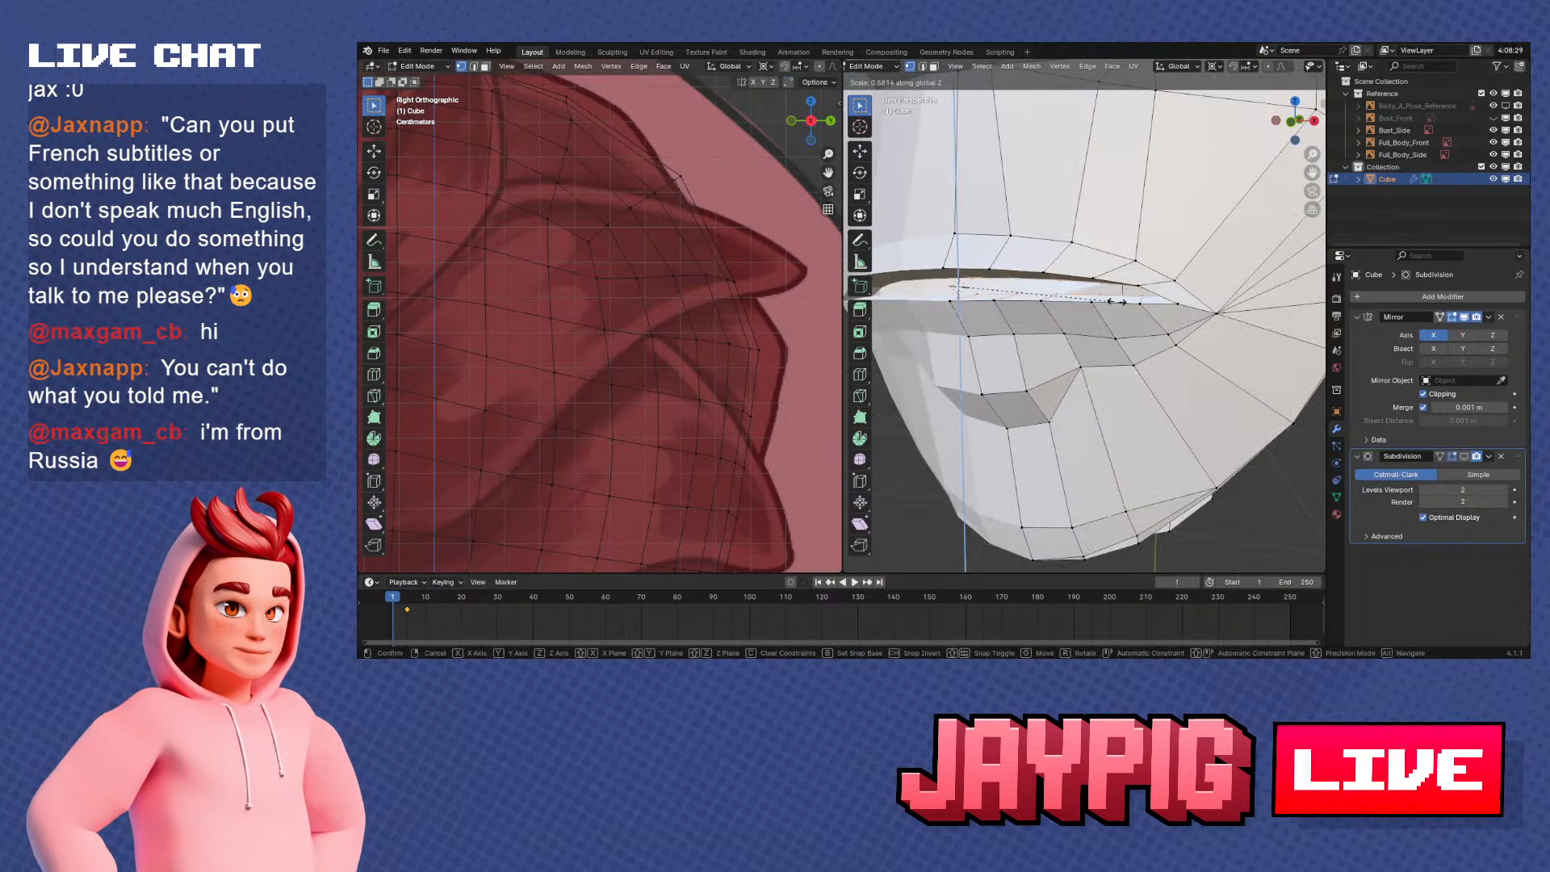
click(1047, 298)
middle_drag(1047, 299, 1130, 339)
scroll(1163, 315, down, 3)
scroll(1130, 339, up, 3)
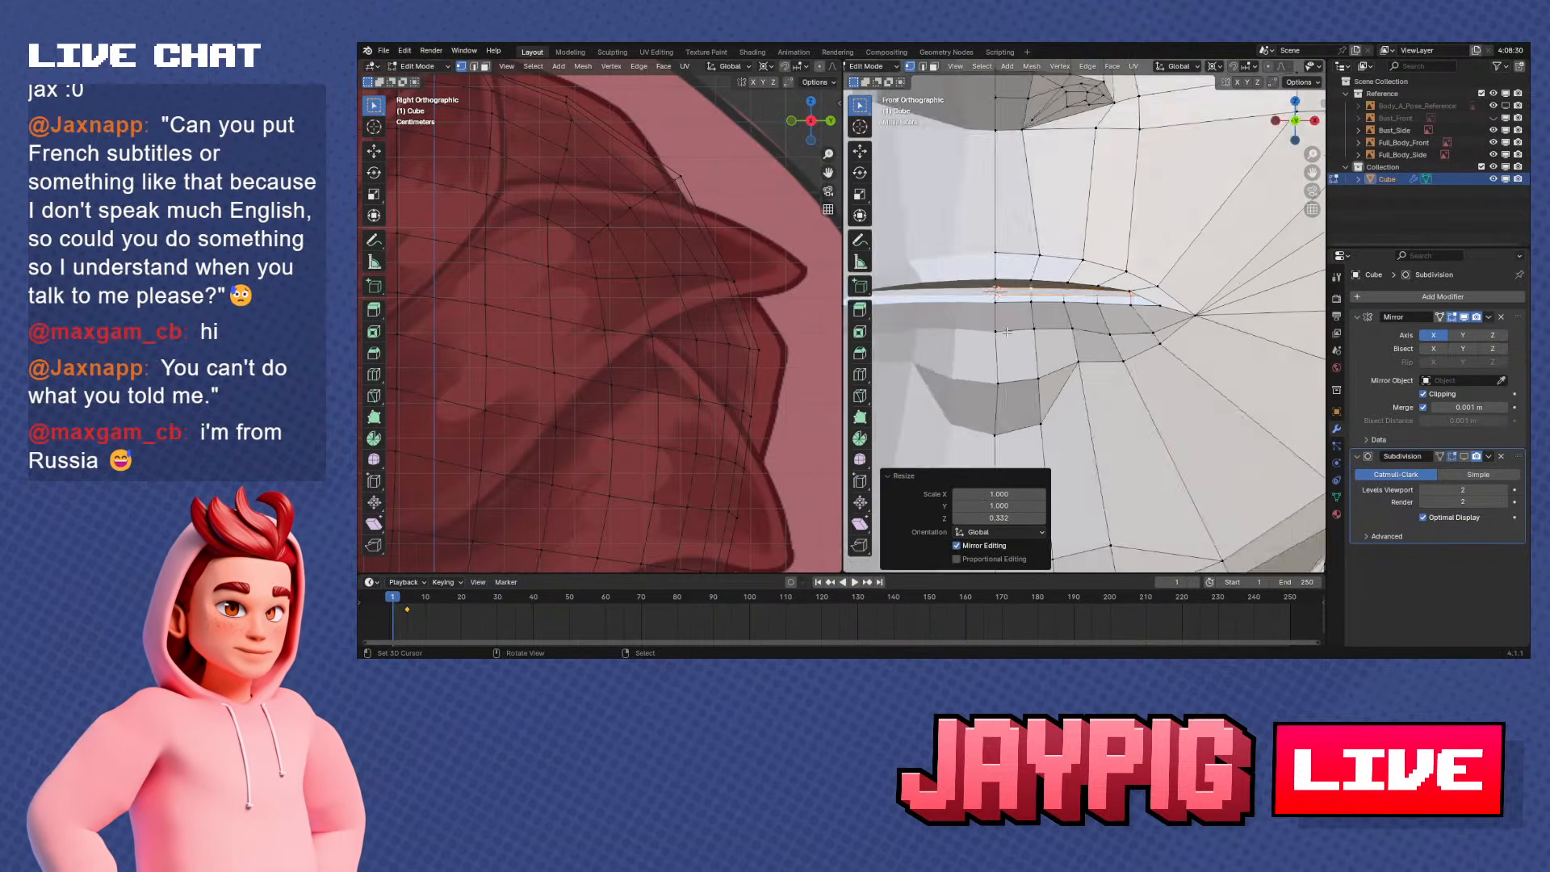
Move the inner mouth loop slightly forward and down in side view and scale it along Y to 0.594
key(KP_3)
key(g)
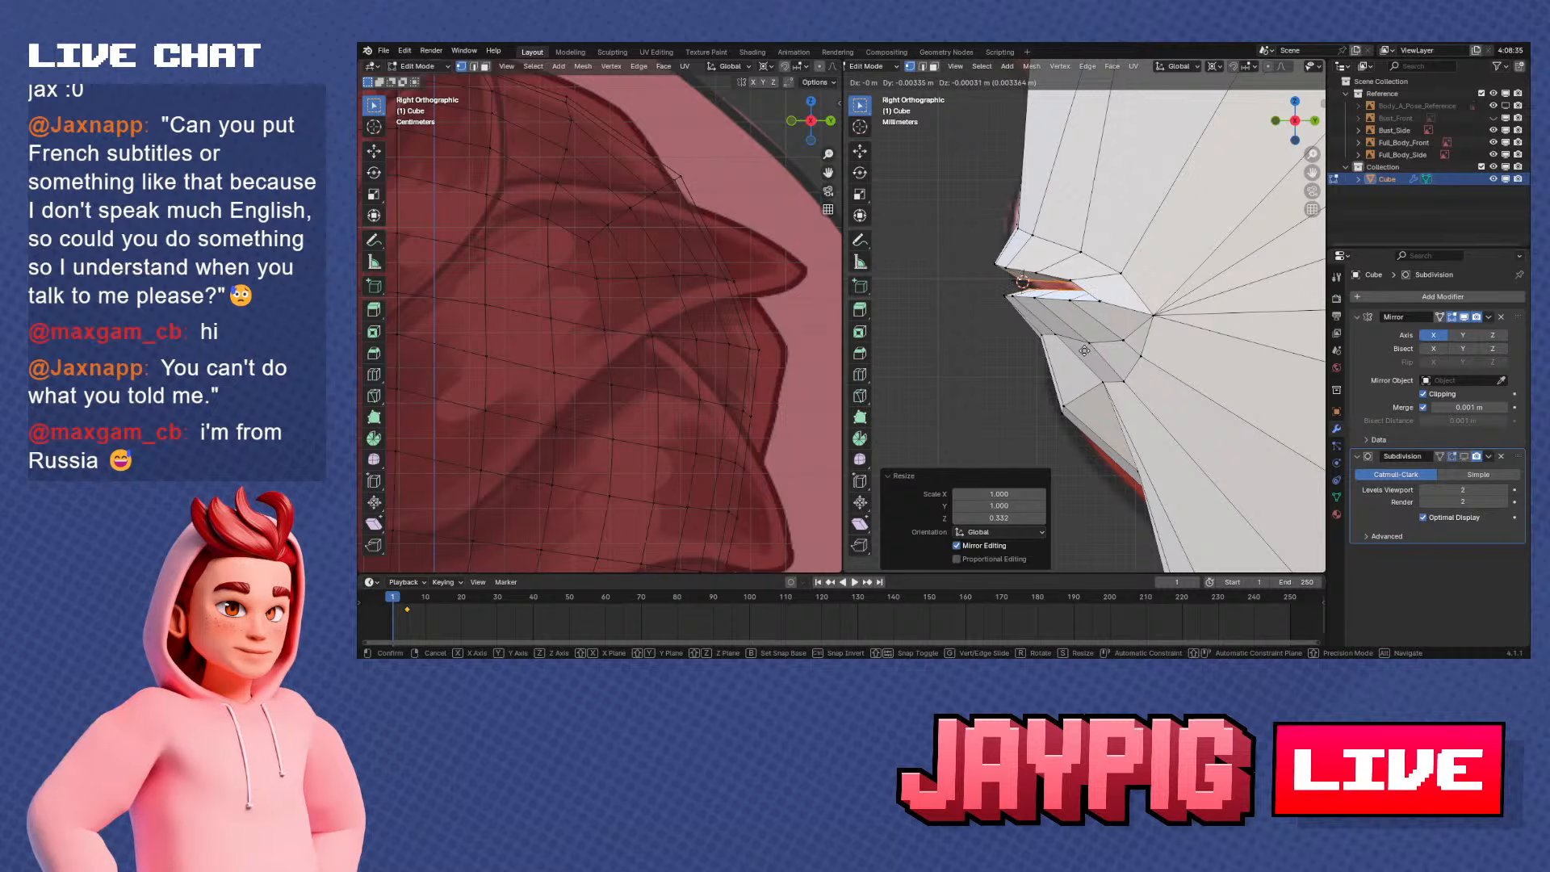
click(1085, 353)
key(s)
key(y)
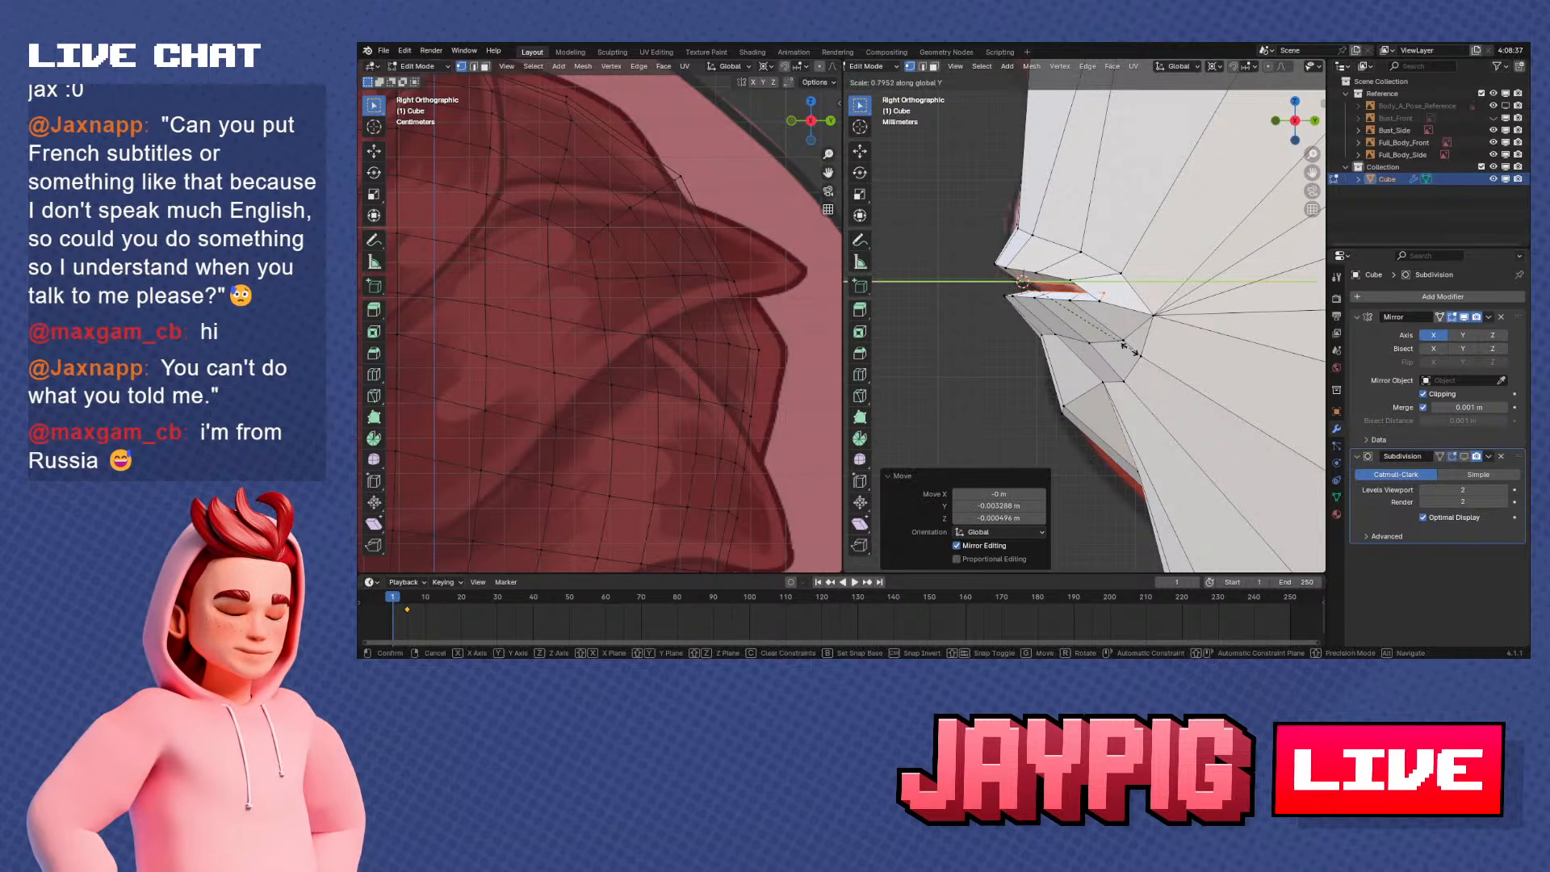
click(1096, 347)
Narrow the inner mouth loop to 0.809 along X and flatten it further along Z
key(KP_1)
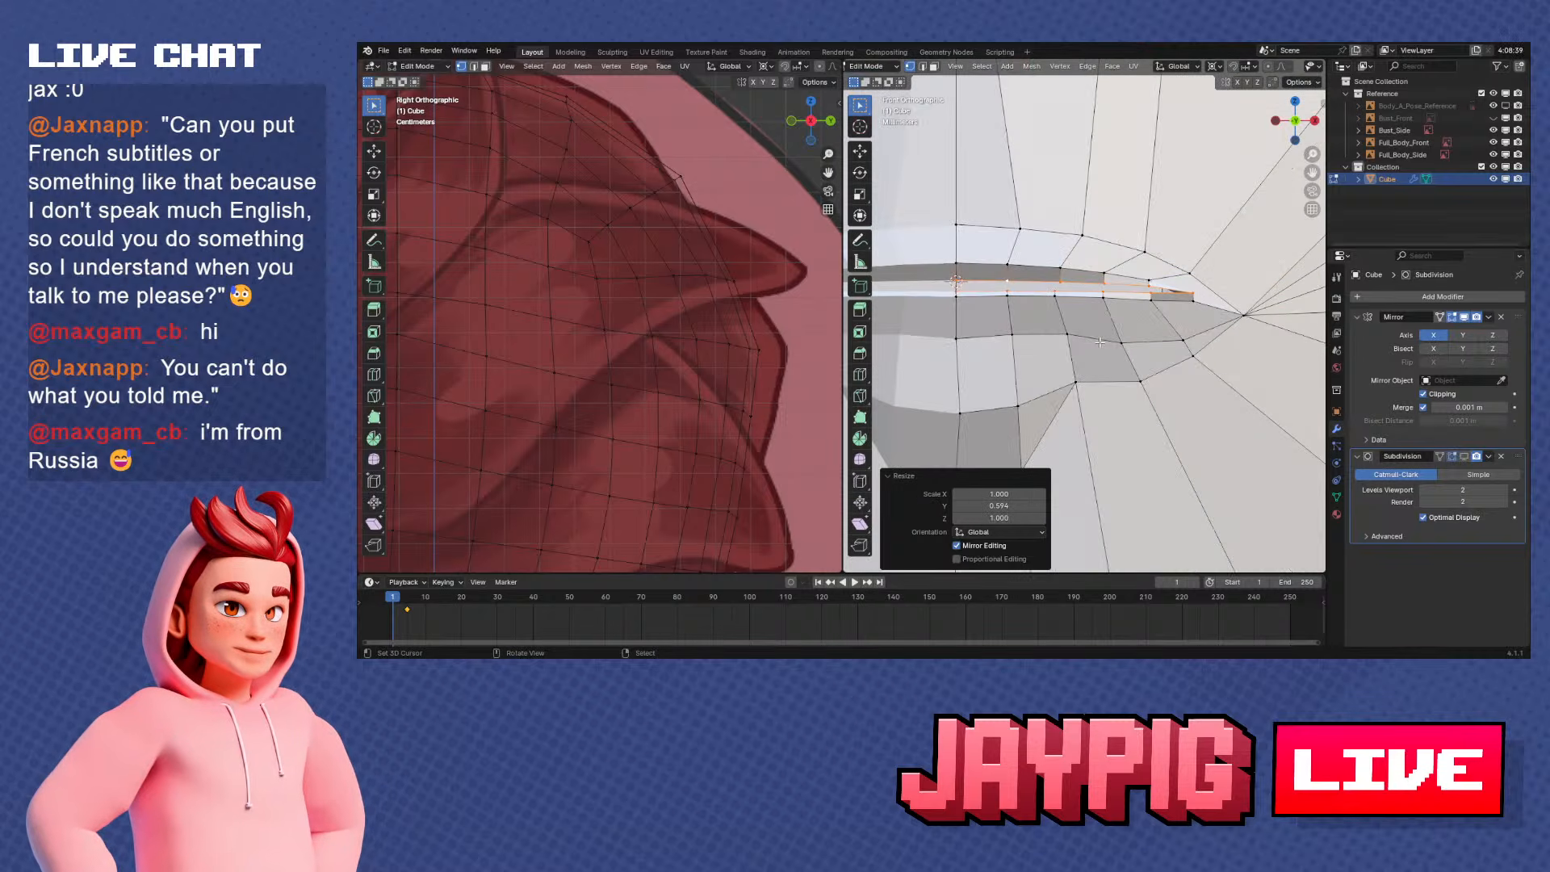
key(s)
key(x)
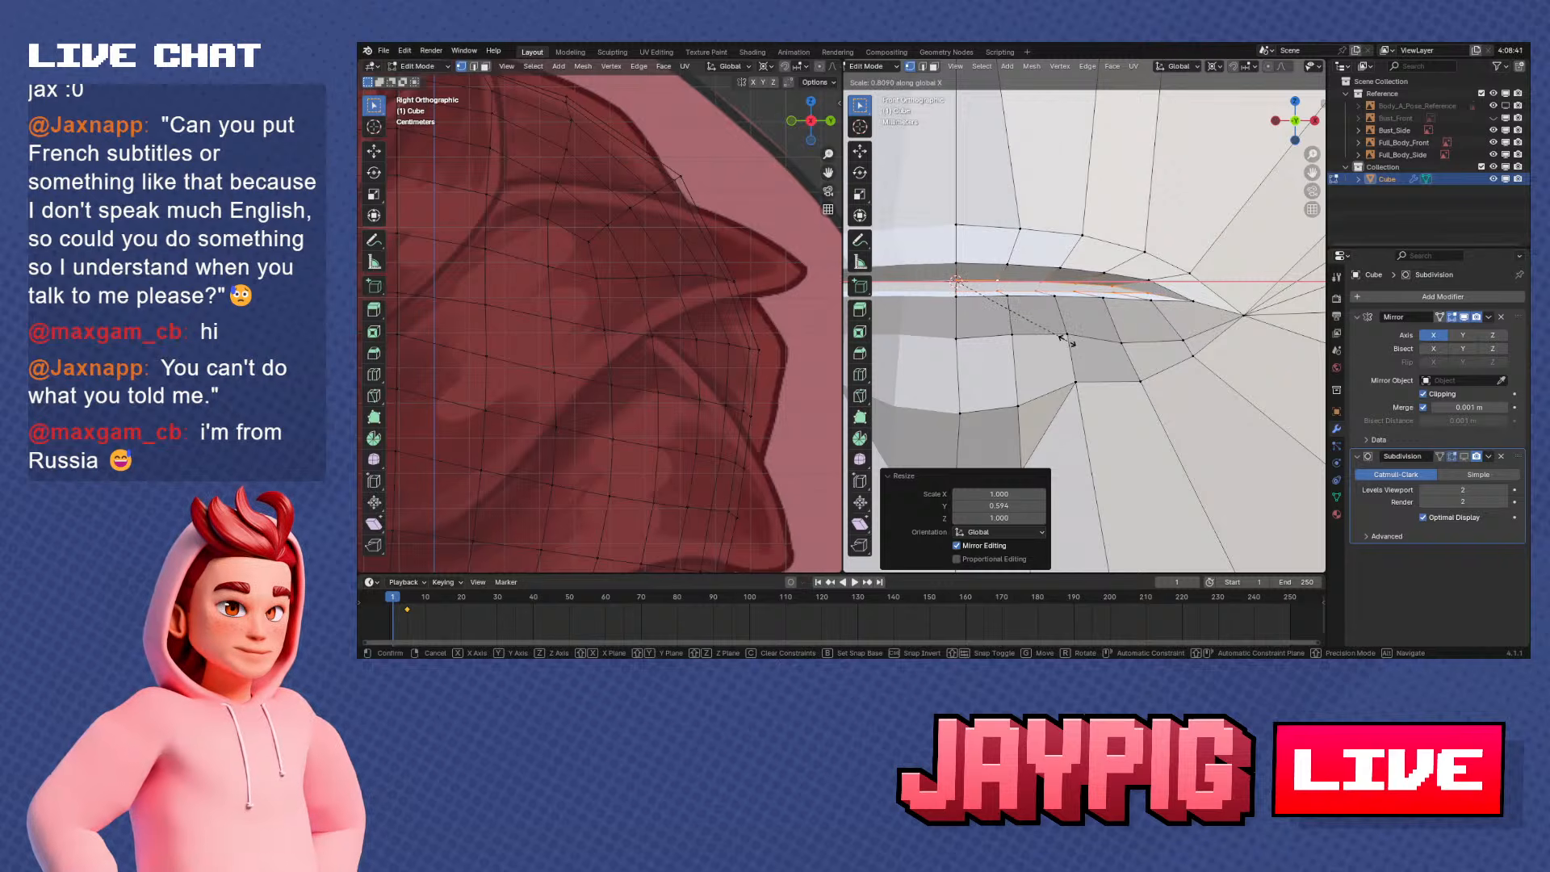
click(1064, 340)
middle_drag(1064, 340, 1106, 343)
key(s)
key(z)
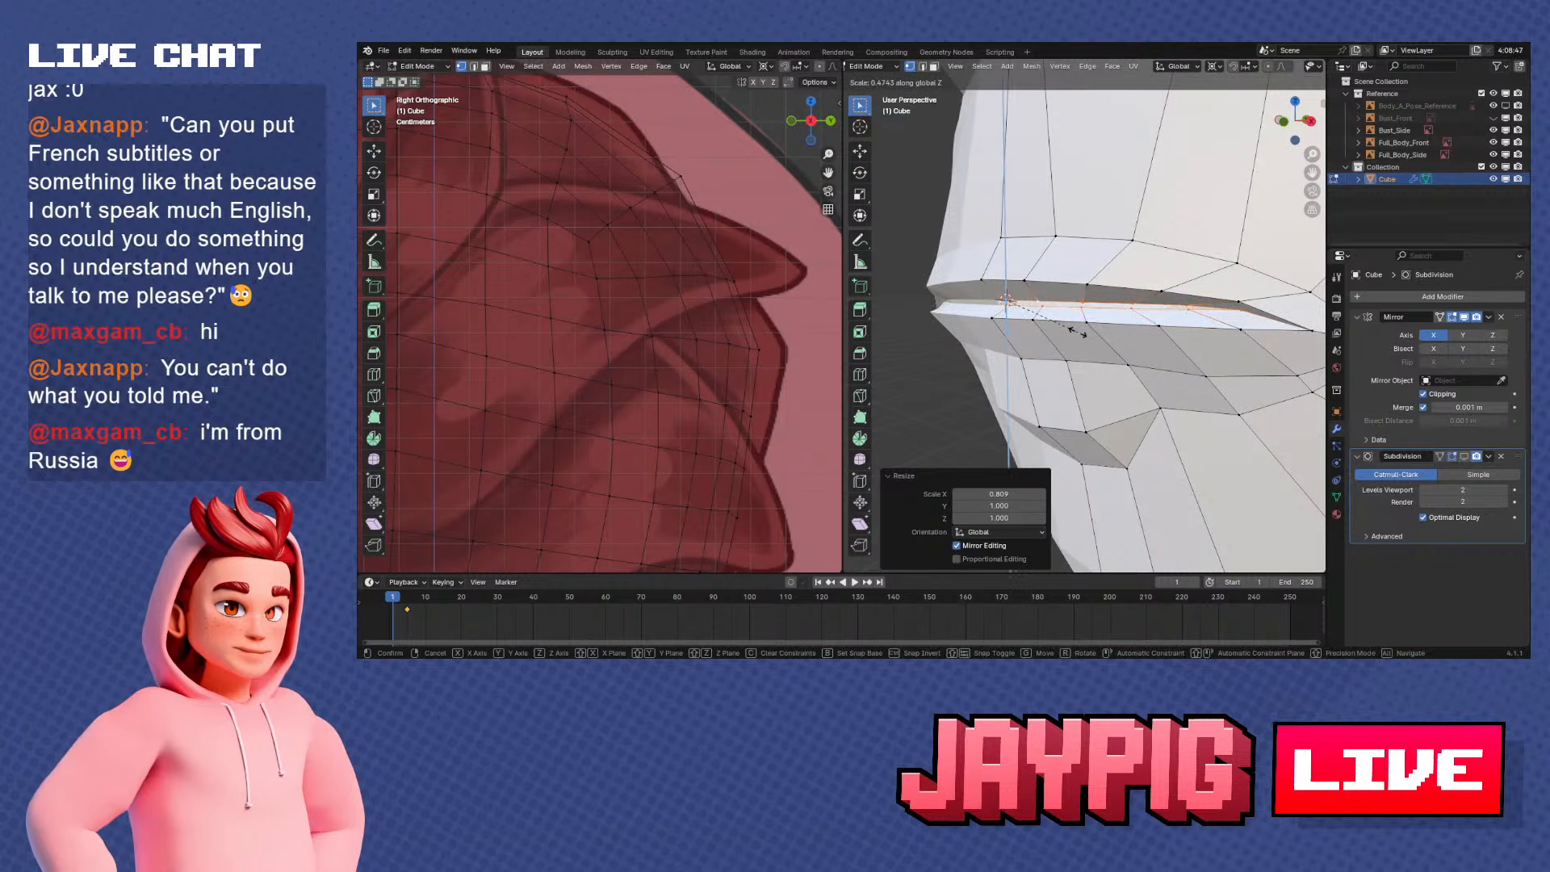
click(1082, 333)
Shift the inner mouth loop along Z and check the mouth in Object Mode before returning to Edit Mode
middle_drag(1082, 332, 1114, 283)
key(g)
key(z)
click(1199, 342)
key(Tab)
scroll(1244, 346, down, 4)
scroll(1092, 348, up, 6)
key(Tab)
Select the upper lip's outer edge path and slide its vertices slightly along their edges
ctrl+click(1159, 288)
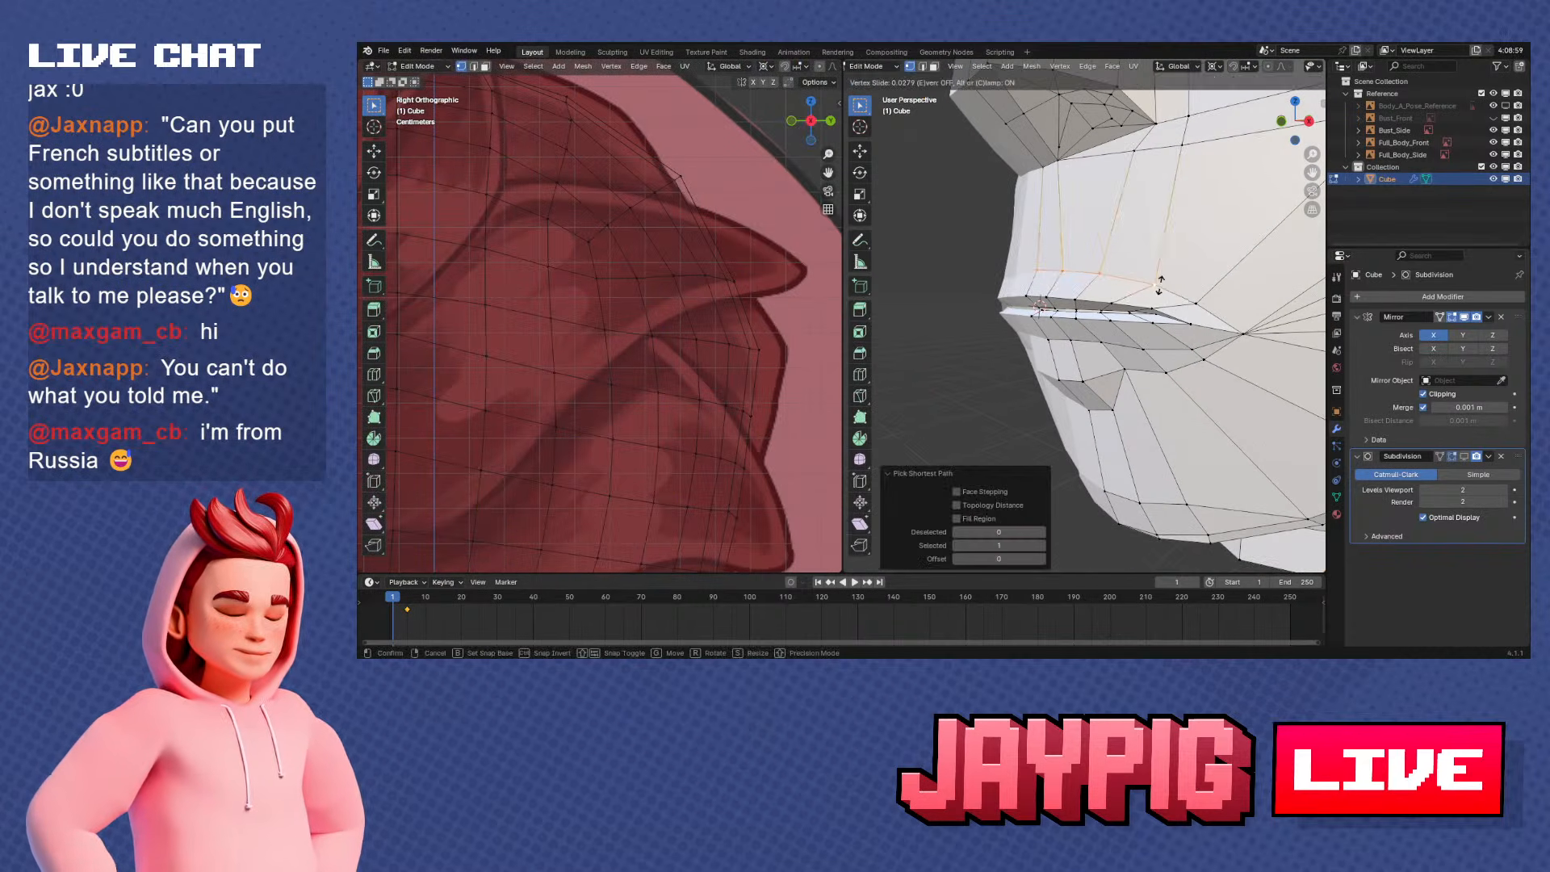
click(1209, 303)
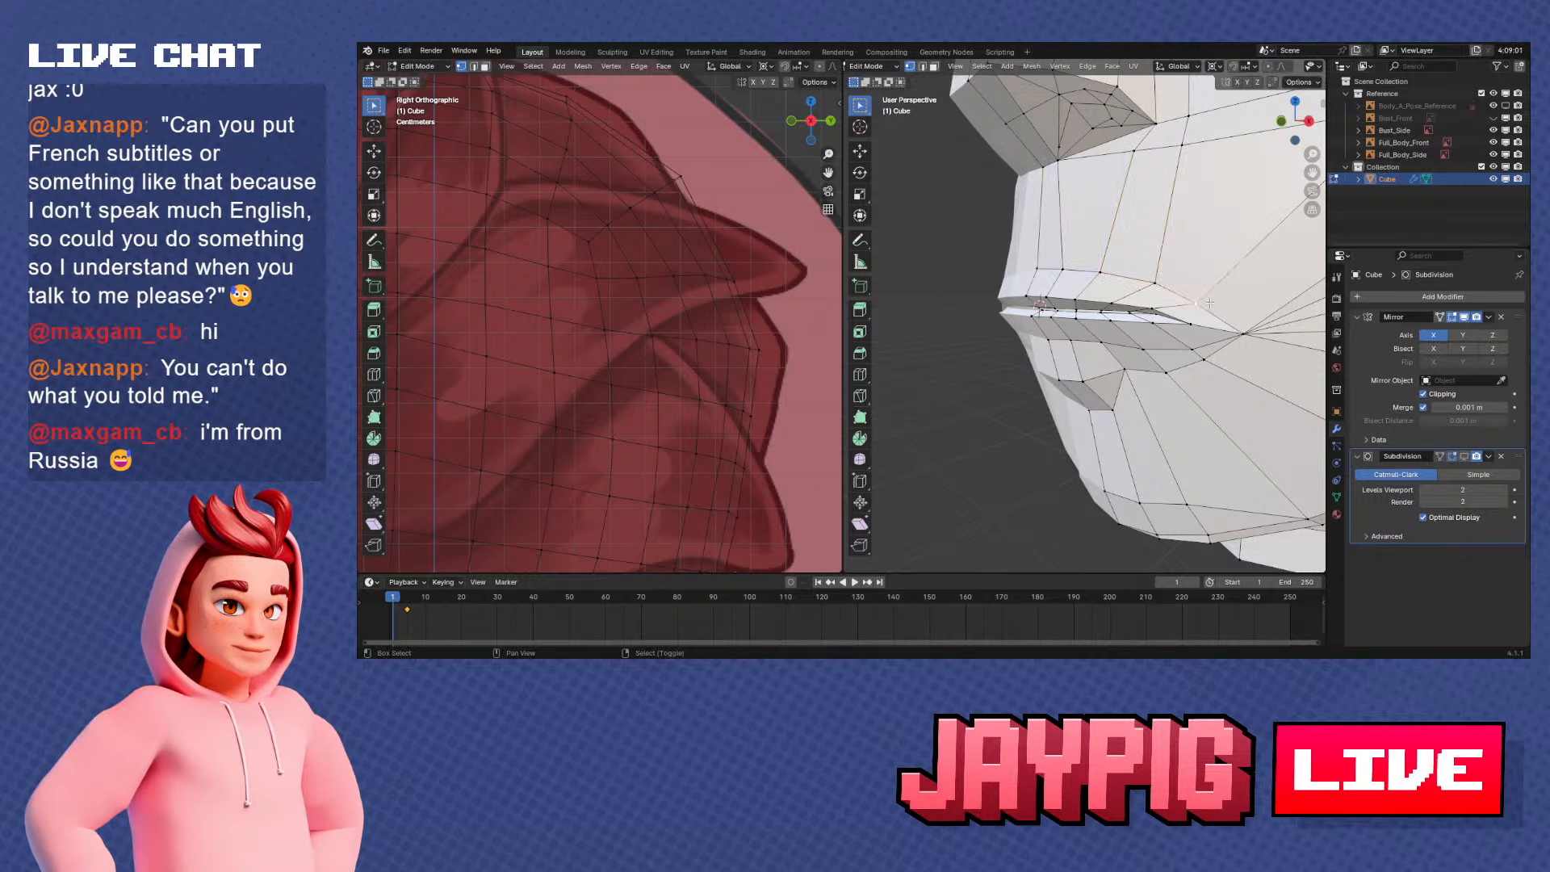
click(1212, 300)
Vertex-slide two vertices on the upper lip's inner edge, the first by a factor of about 0.18
middle_drag(1212, 301, 1117, 276)
scroll(1117, 273, up, 1)
key(g)
key(g)
click(1122, 267)
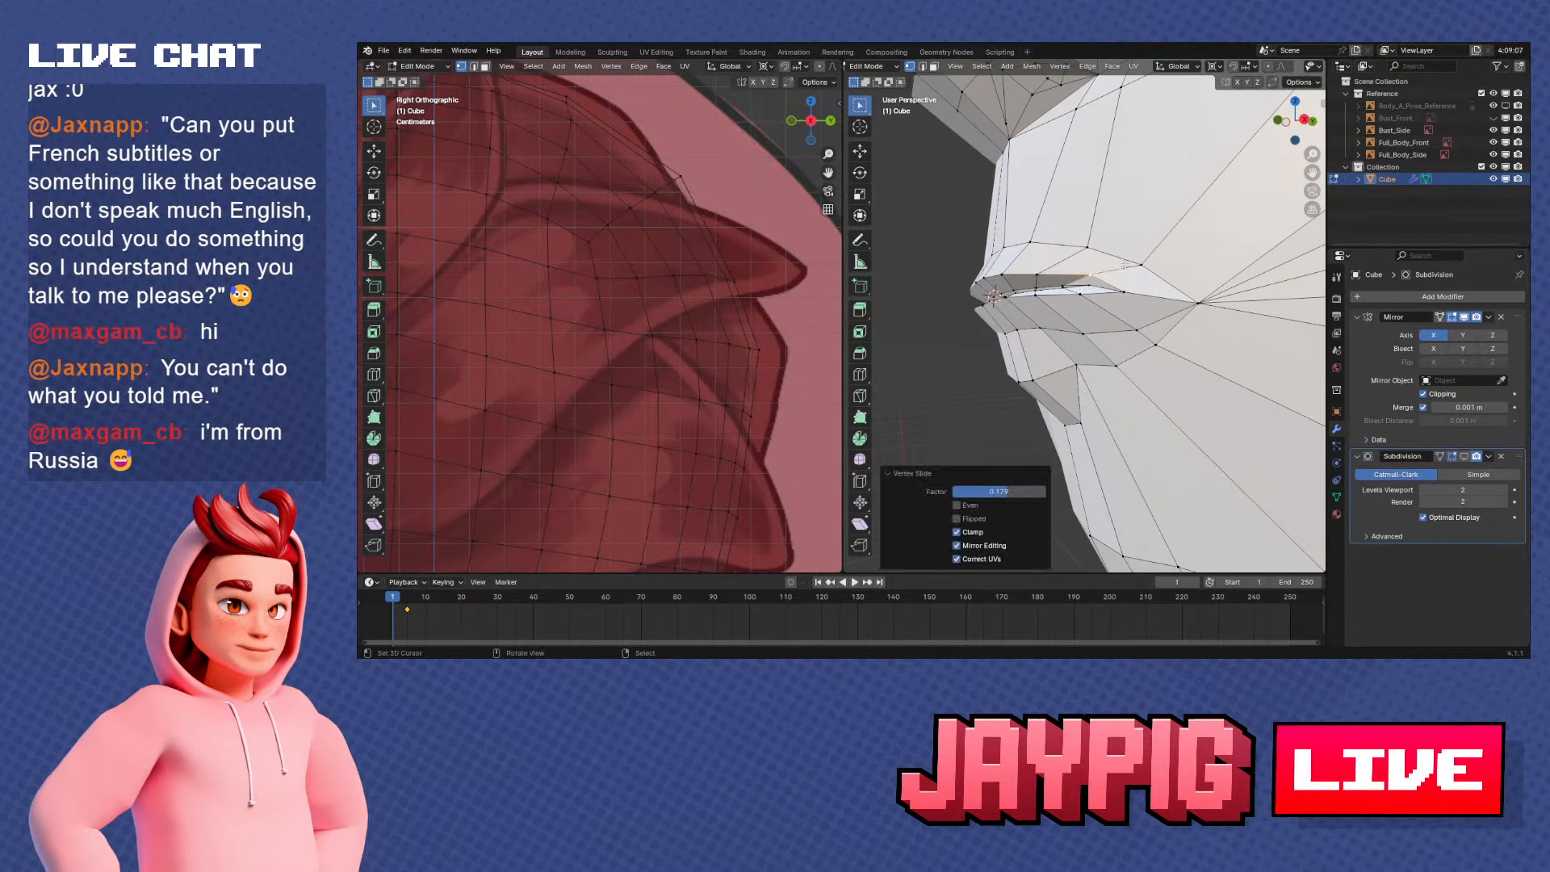
right_click(1048, 267)
key(g)
key(g)
click(1059, 250)
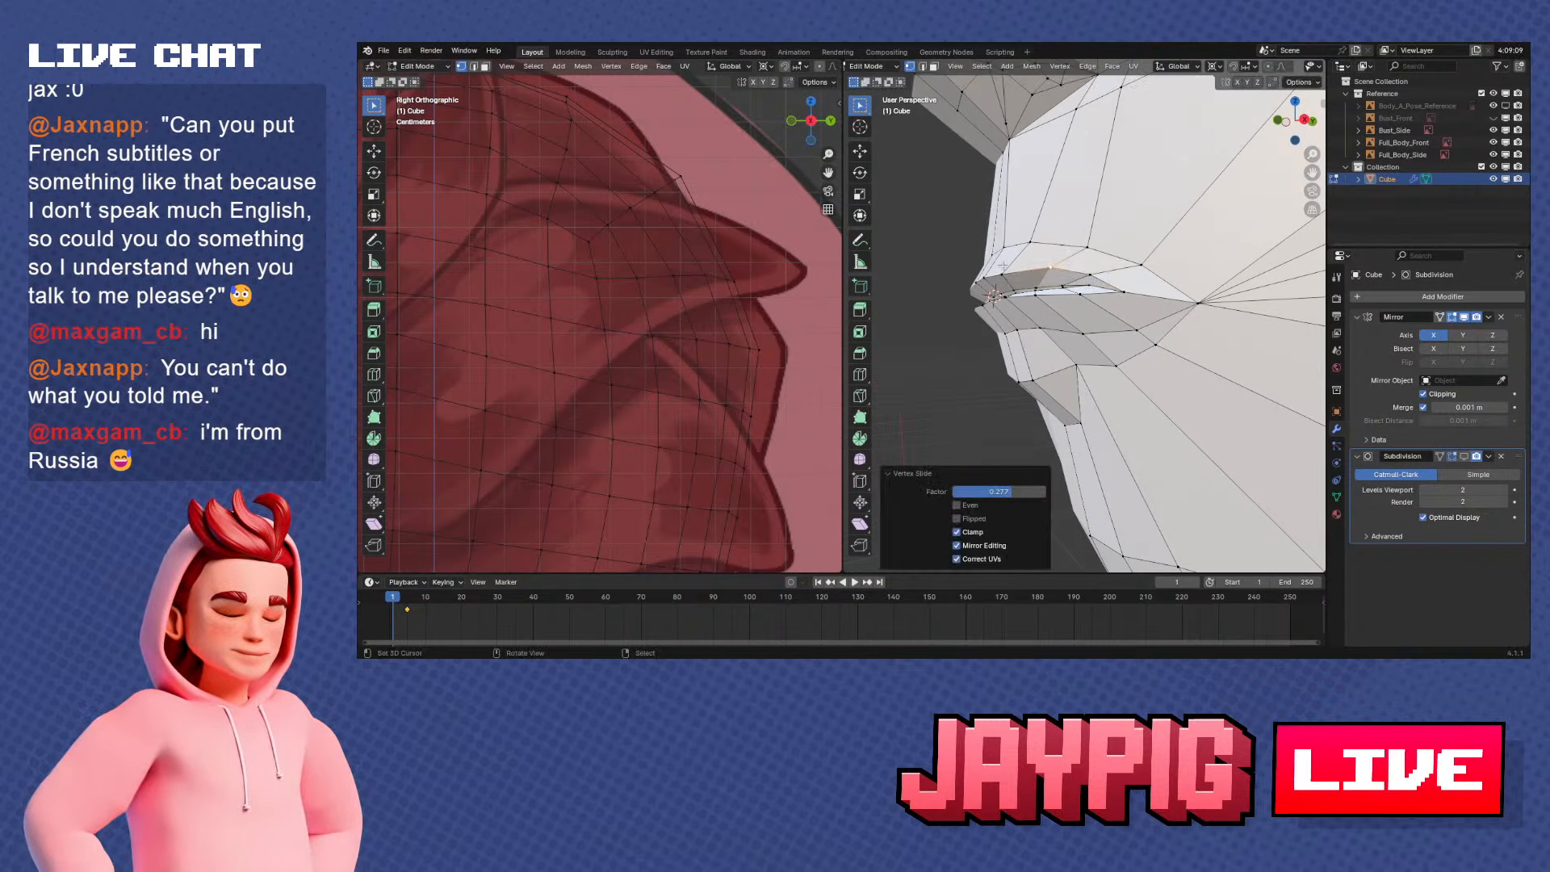
Slide the upper lip's inner-edge vertices near the centre along their edges to smooth the lip line
click(1002, 274)
middle_drag(1007, 278, 1114, 316)
key(g)
key(g)
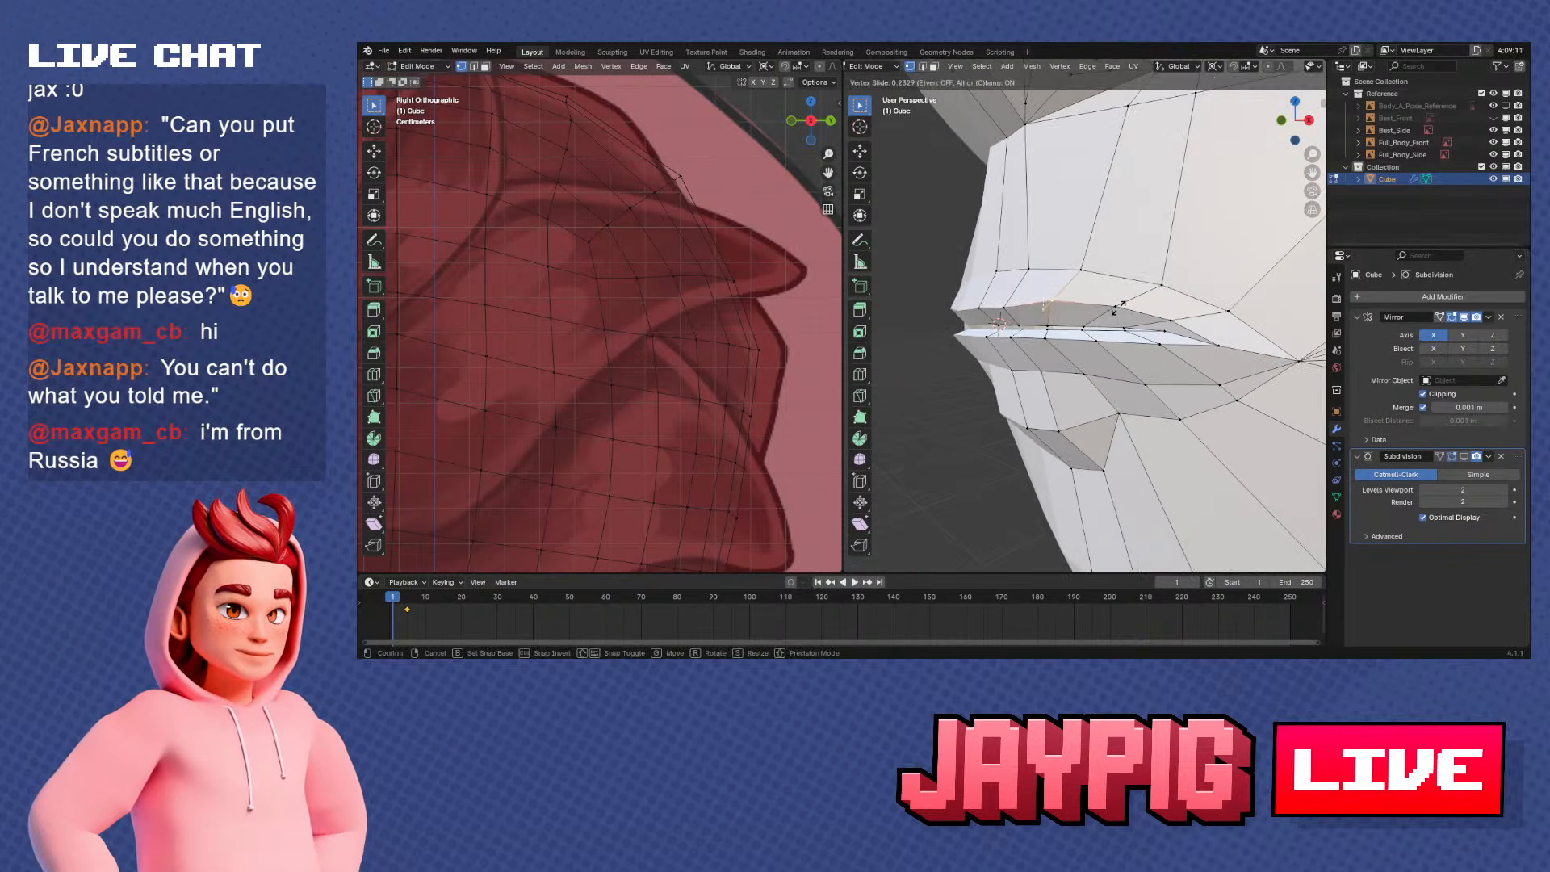
click(1120, 307)
right_click(1006, 306)
key(g)
key(g)
click(1012, 292)
right_click(987, 303)
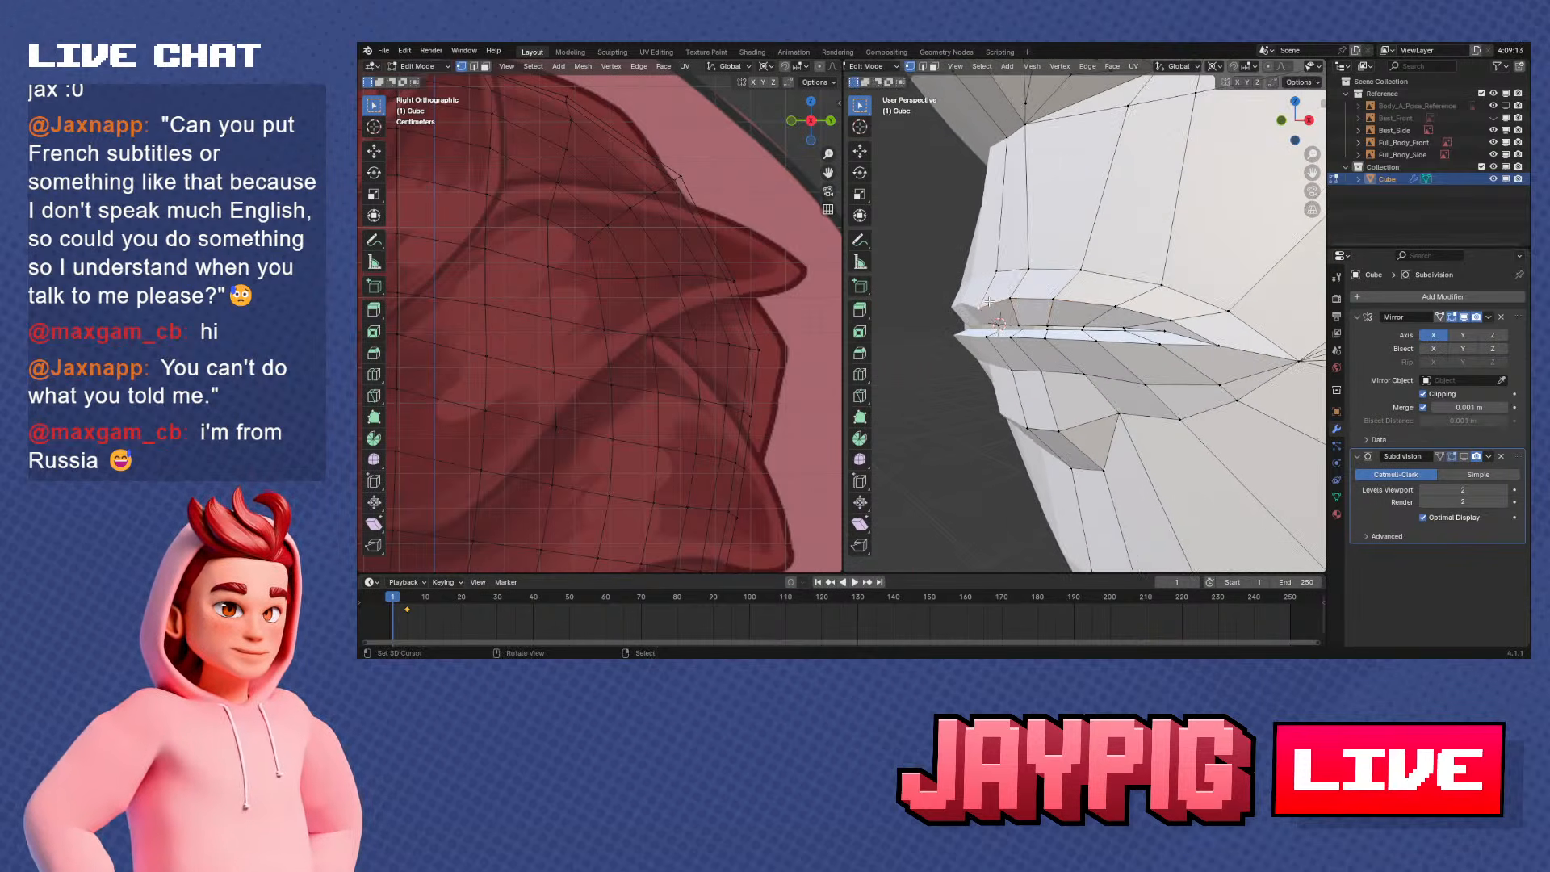
Vertex-slide the lower lip's inner-edge vertices toward the mouth corner to even out the lip line
click(993, 290)
middle_drag(995, 291, 1069, 322)
right_click(1099, 337)
key(g)
key(g)
click(1123, 351)
click(1122, 343)
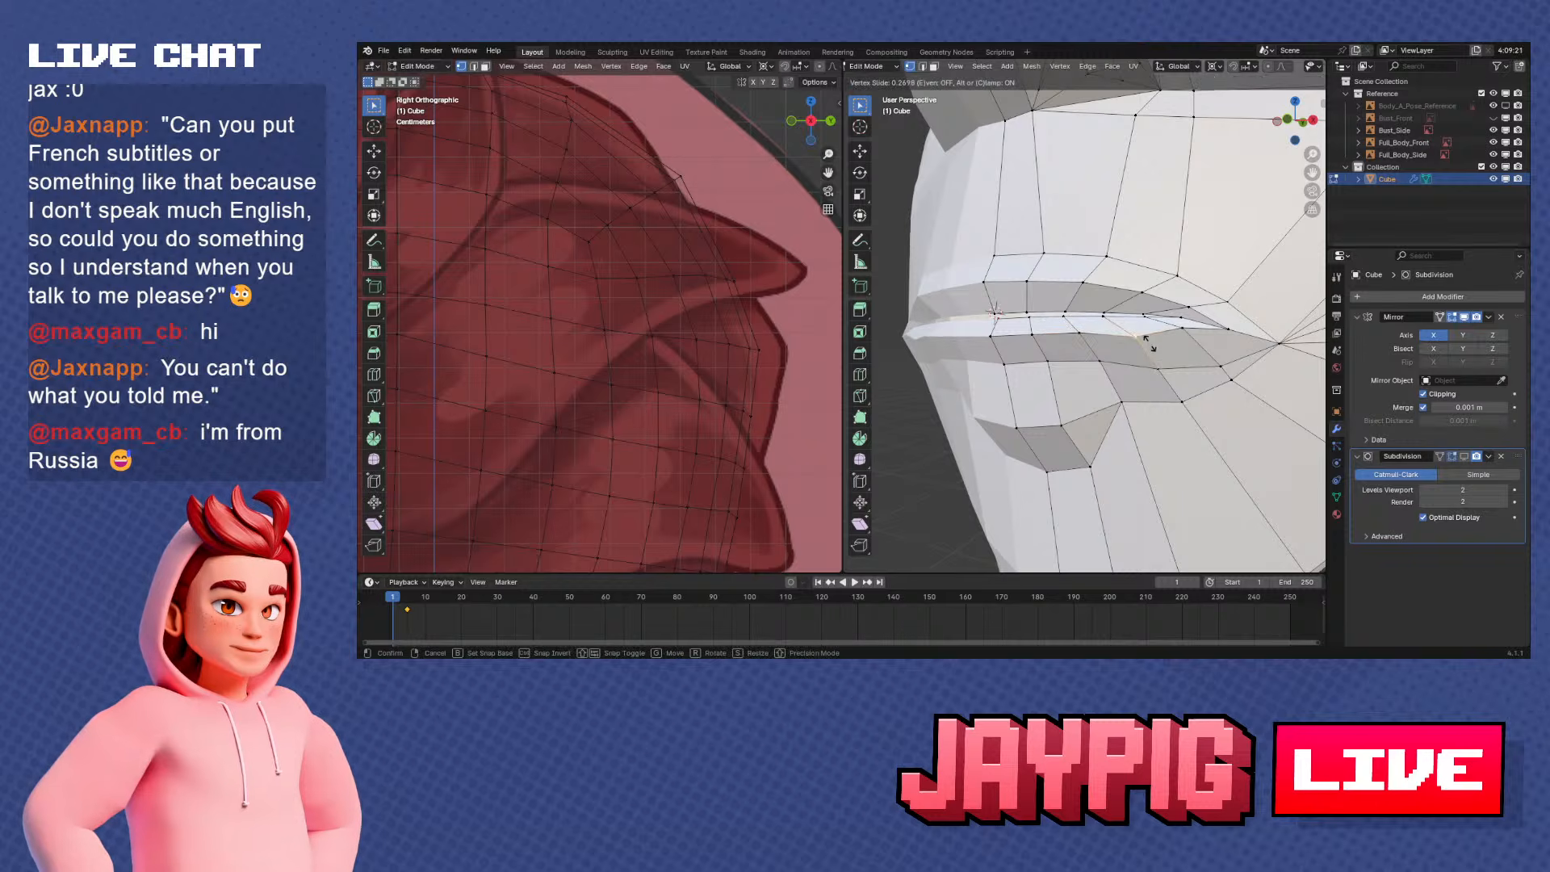
click(1184, 329)
click(1188, 336)
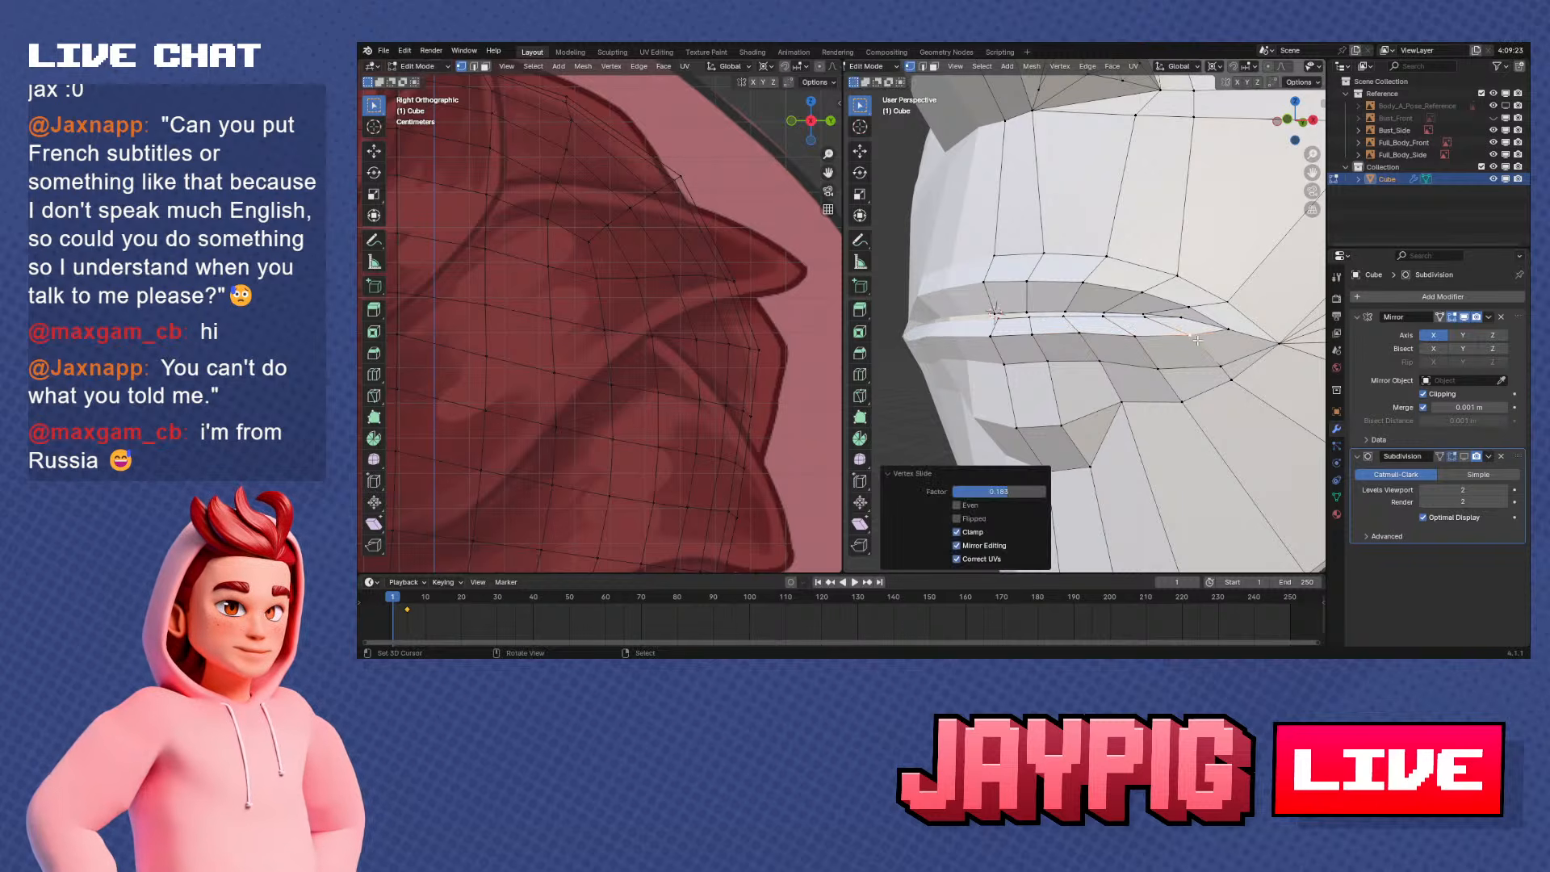
Examine the lips' shape in Object Mode and return to Edit Mode
key(Tab)
middle_drag(1187, 336, 1077, 362)
scroll(1161, 377, down, 4)
scroll(1077, 362, up, 3)
key(Tab)
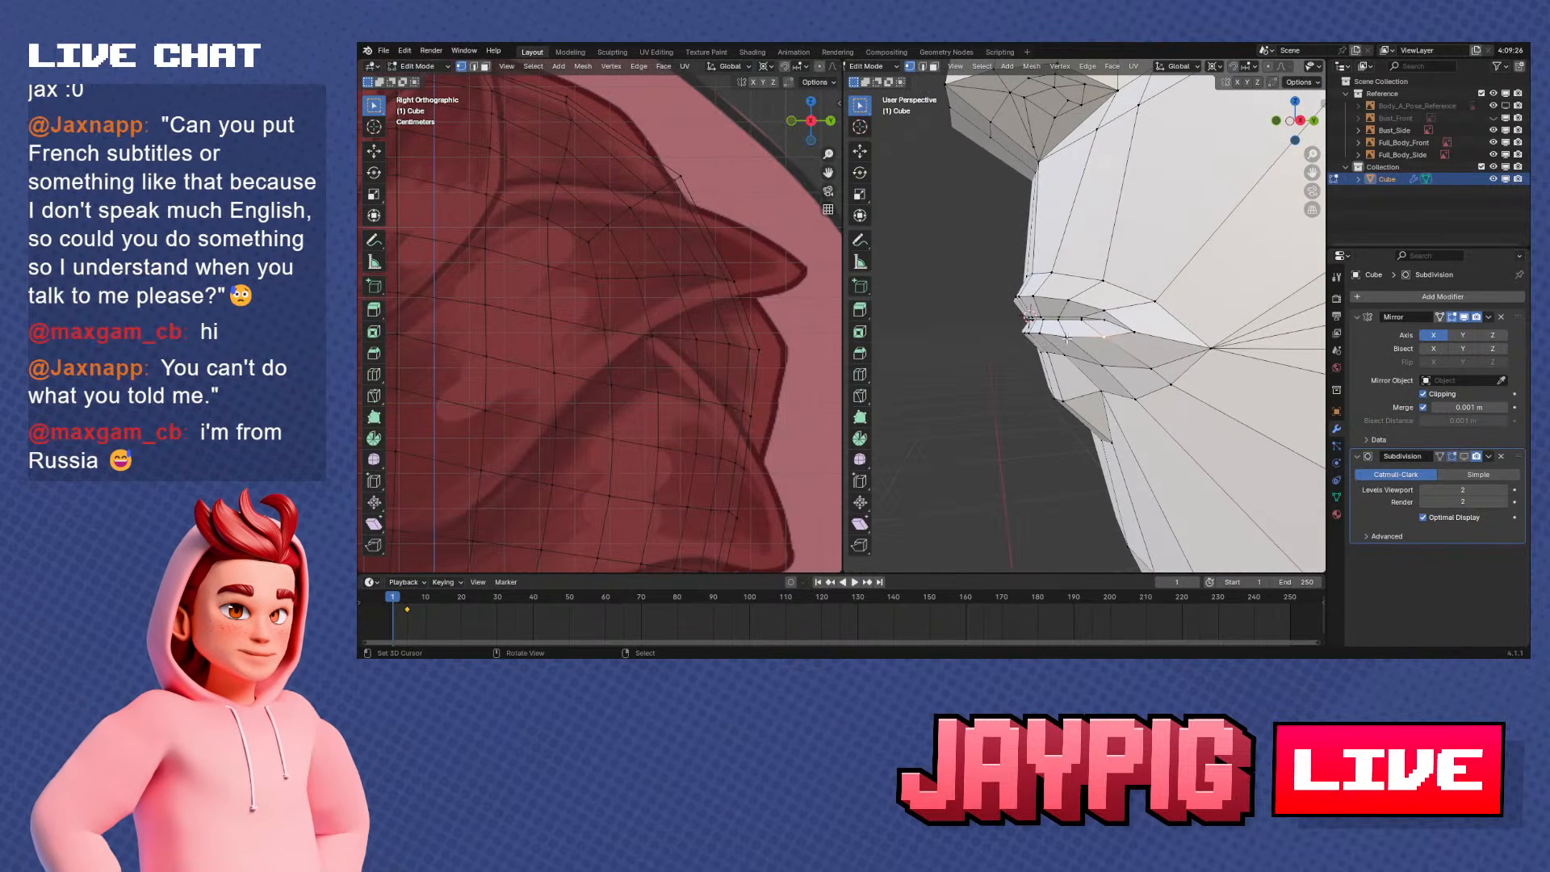
Slide the upper lip's outer-edge vertices along their edges to refine the lip contour toward the mouth corner
middle_drag(1029, 277, 1144, 387)
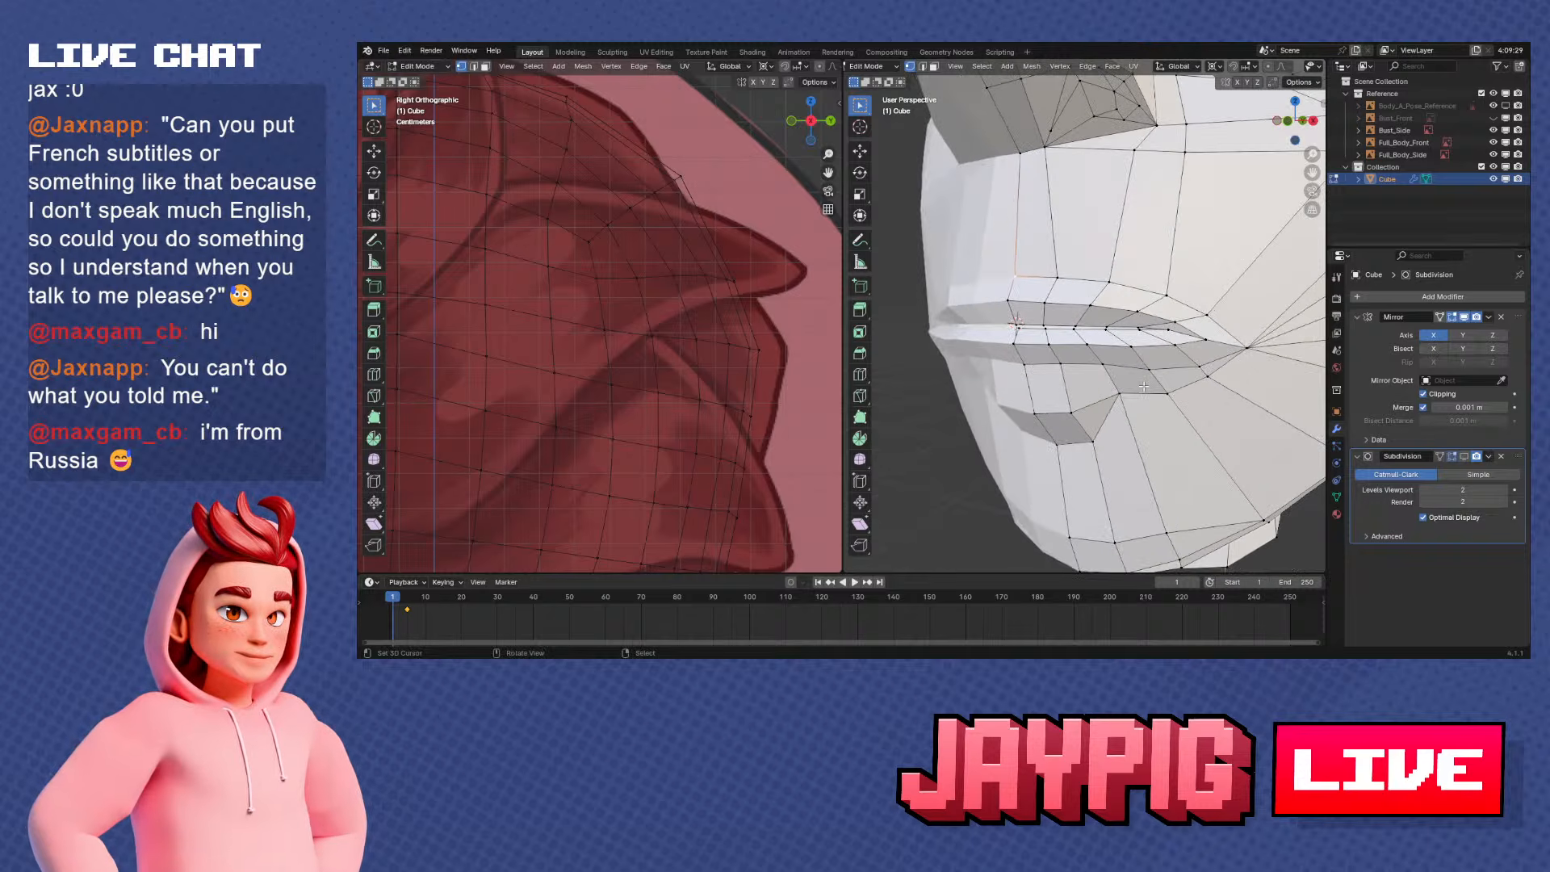
click(1143, 374)
right_click(1057, 278)
middle_drag(1061, 278, 1146, 317)
key(g)
key(g)
click(1128, 259)
right_click(1137, 267)
click(1179, 275)
click(1190, 294)
click(1176, 384)
right_click(1079, 355)
Apply smooth shading to the head in Object Mode
key(Tab)
scroll(1077, 375, down, 6)
scroll(1098, 381, up, 2)
right_click(1179, 308)
click(1179, 308)
scroll(1146, 318, up, 3)
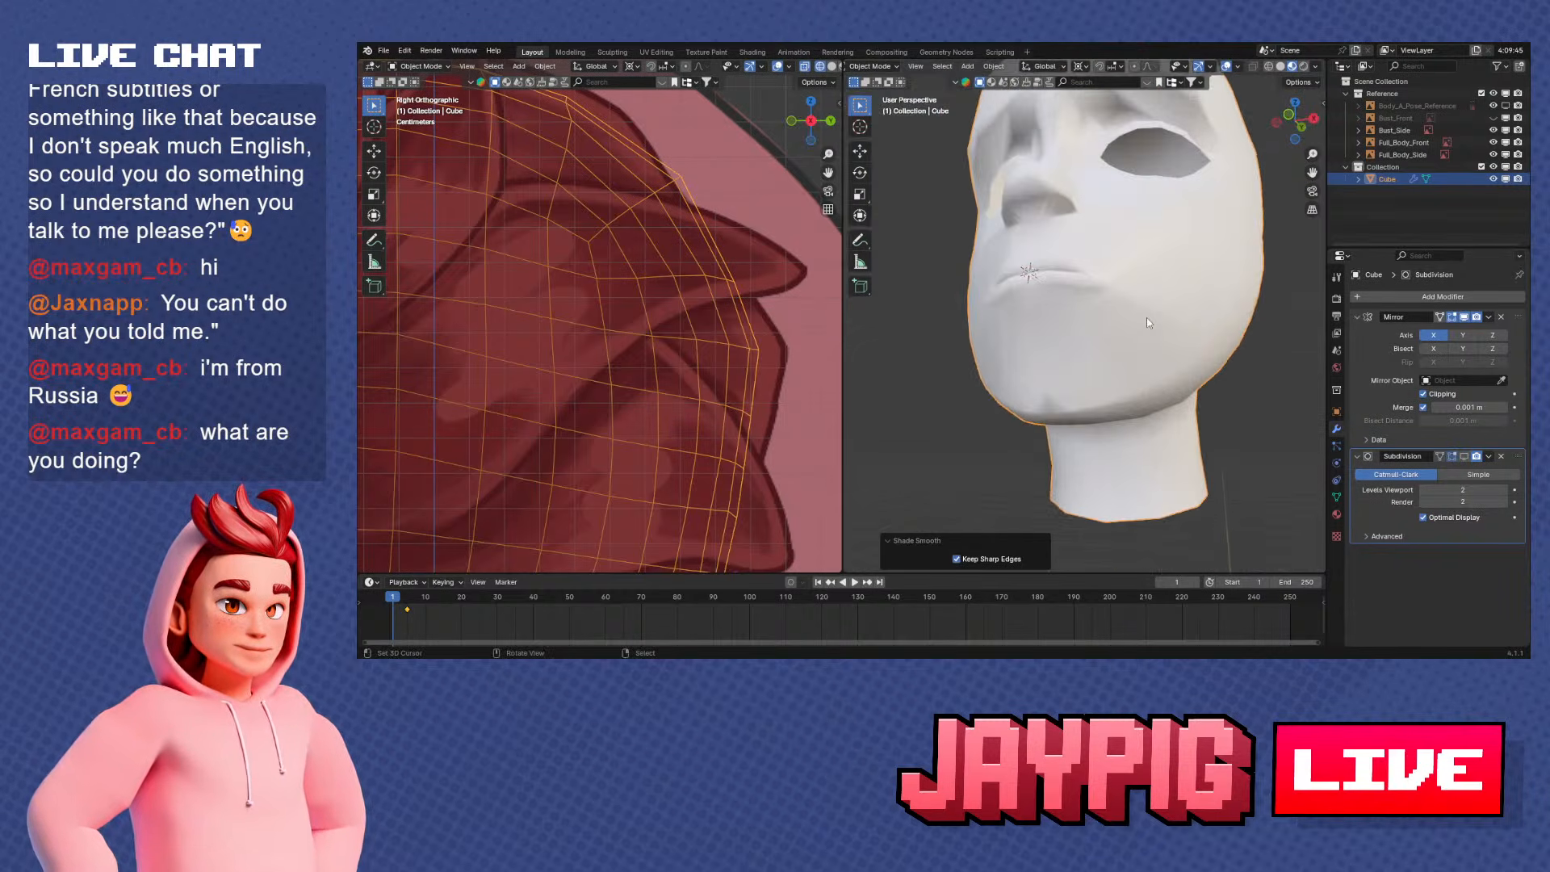
Try to slide a vertex at the chin's lower front in Edit Mode, and undo the slide
key(Tab)
scroll(1141, 397, up, 2)
right_click(1081, 448)
middle_drag(1081, 449, 1091, 395)
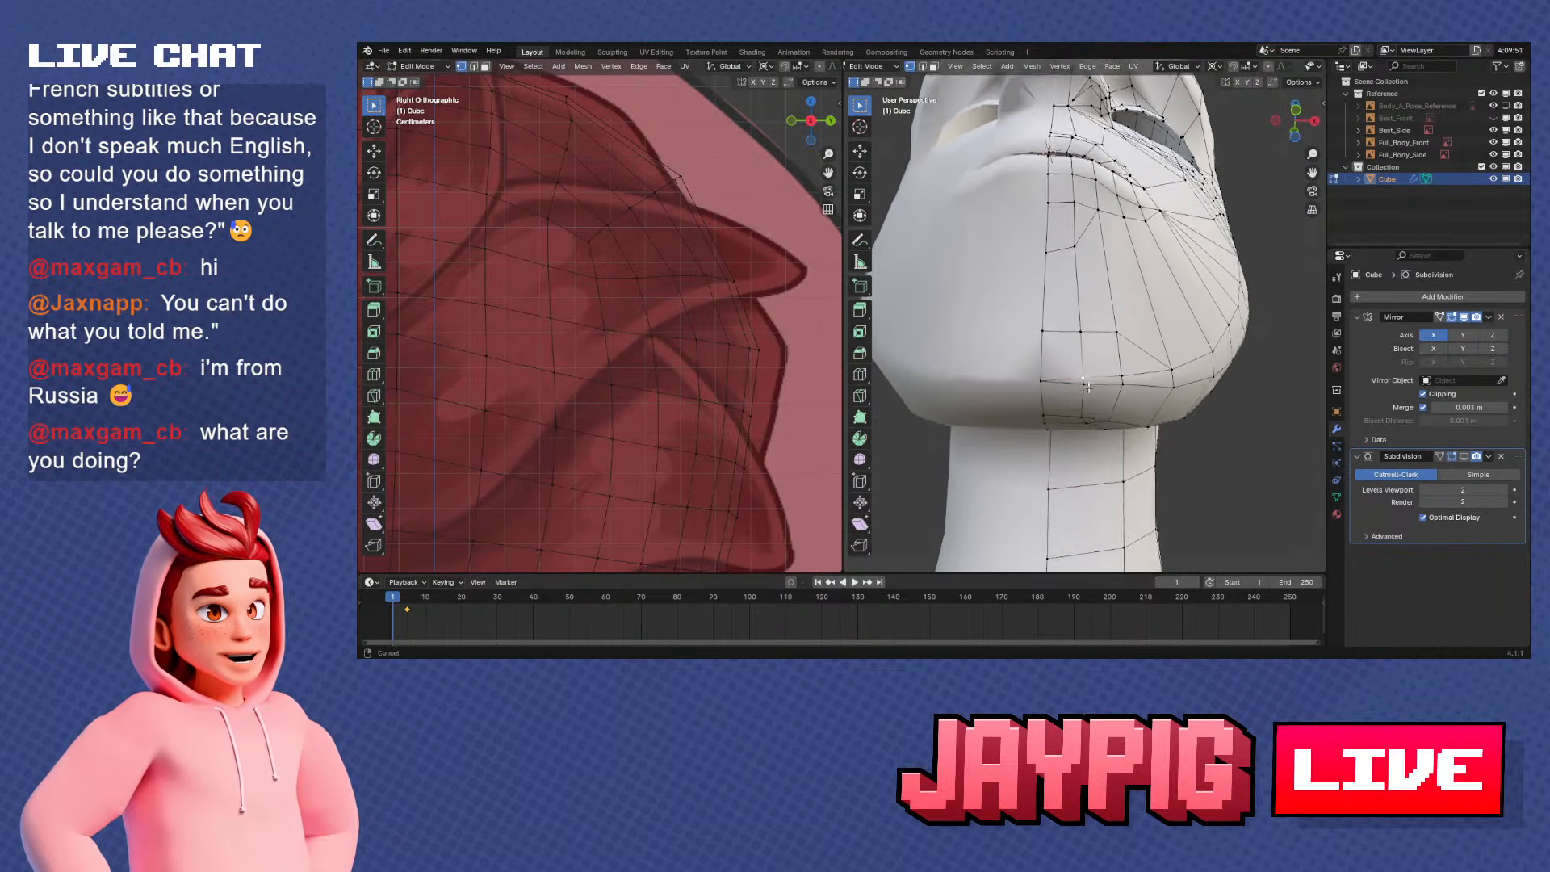
scroll(1102, 386, up, 1)
key(g)
key(g)
click(1105, 415)
key(ctrl+z)
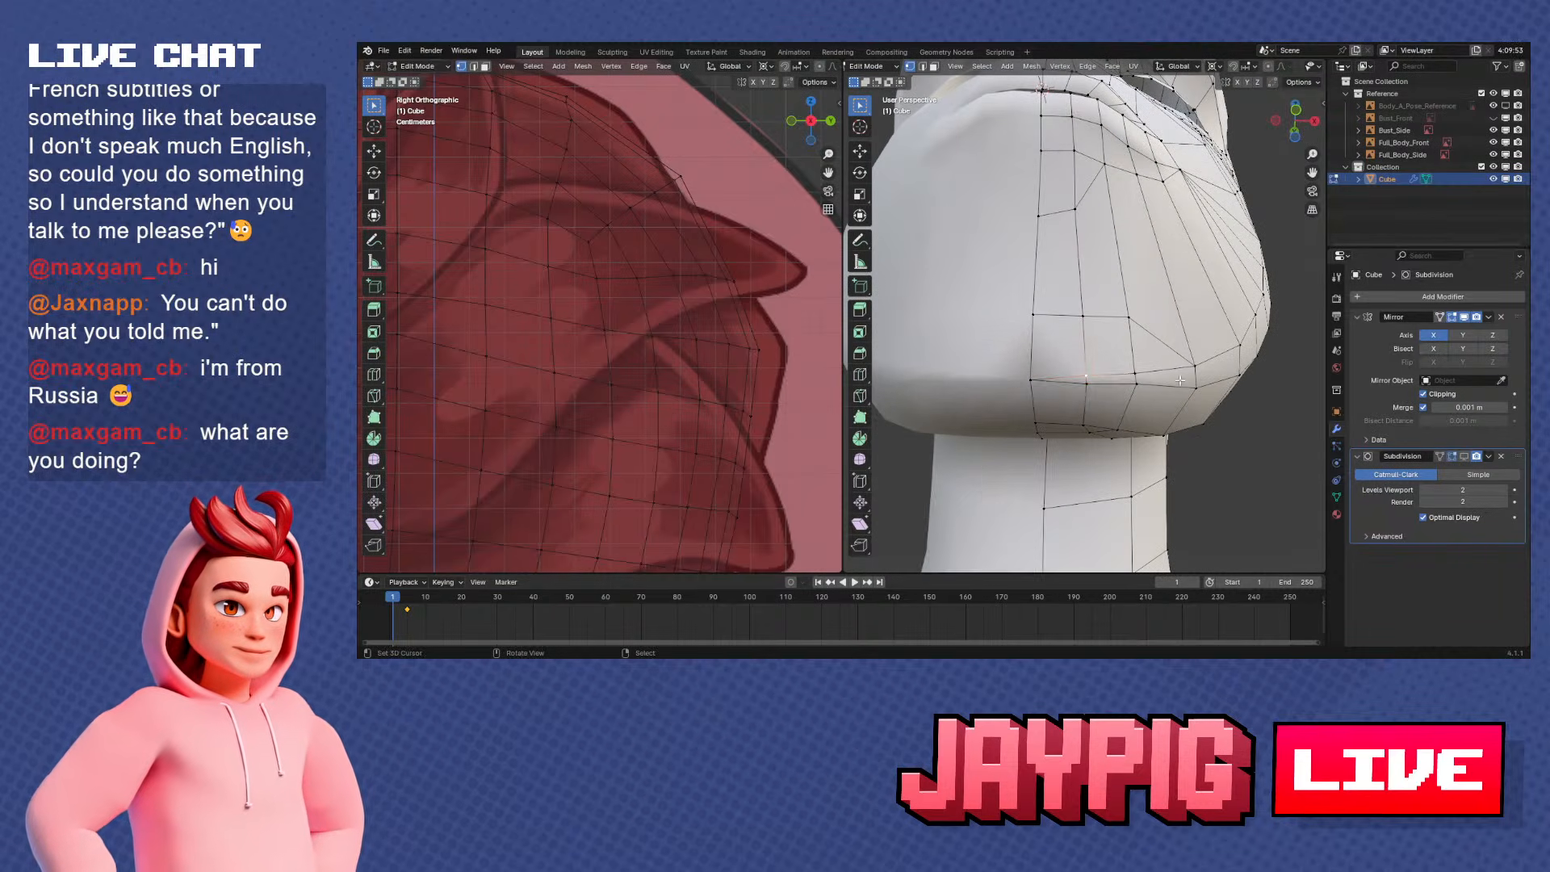
Inspect the smoothed mouth and reposition the vertices just inside the mouth corner
scroll(1161, 304, down, 2)
middle_drag(1156, 300, 1074, 298)
scroll(1078, 350, up, 1)
key(Tab)
key(Tab)
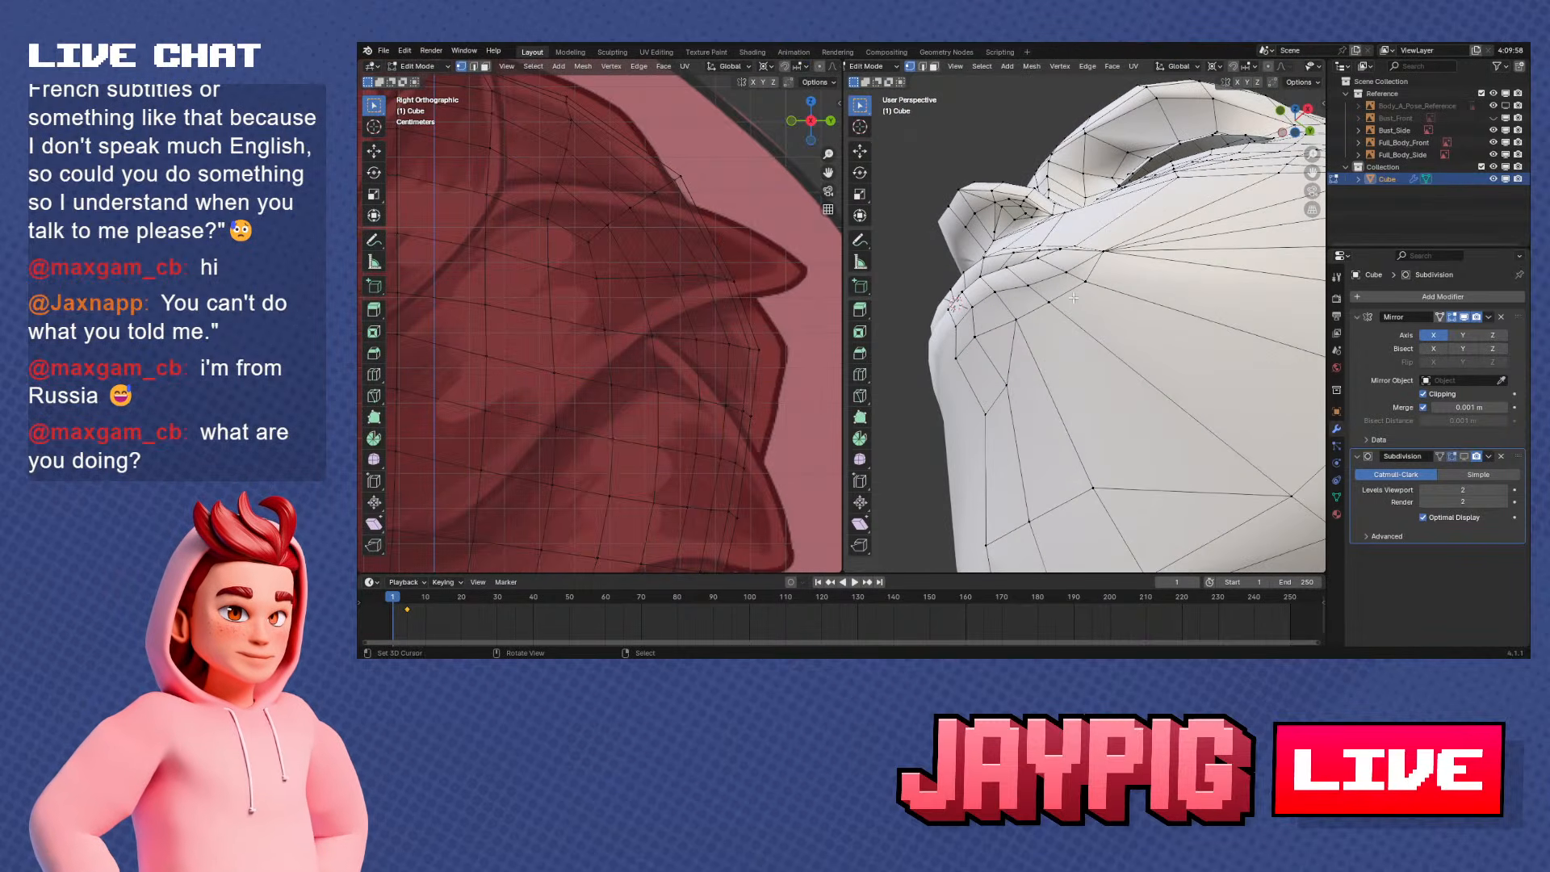
middle_drag(1061, 240, 1171, 236)
key(g)
click(1070, 288)
key(g)
key(g)
click(1136, 259)
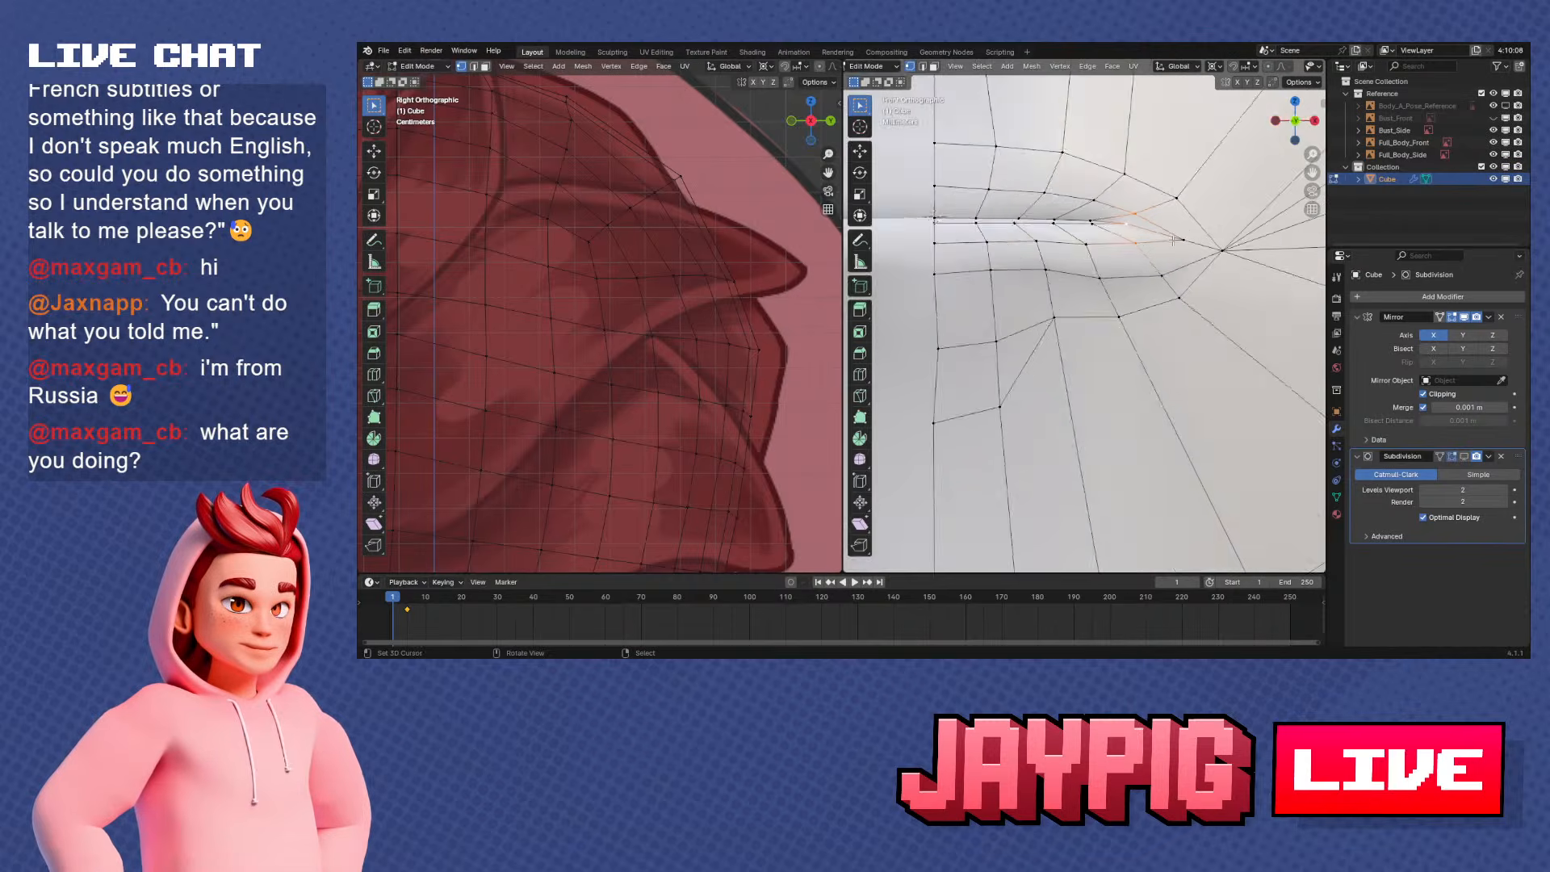
Move the selected mouth-corner vertices back along Y by about 0.001 m in side view
key(KP_3)
key(g)
key(y)
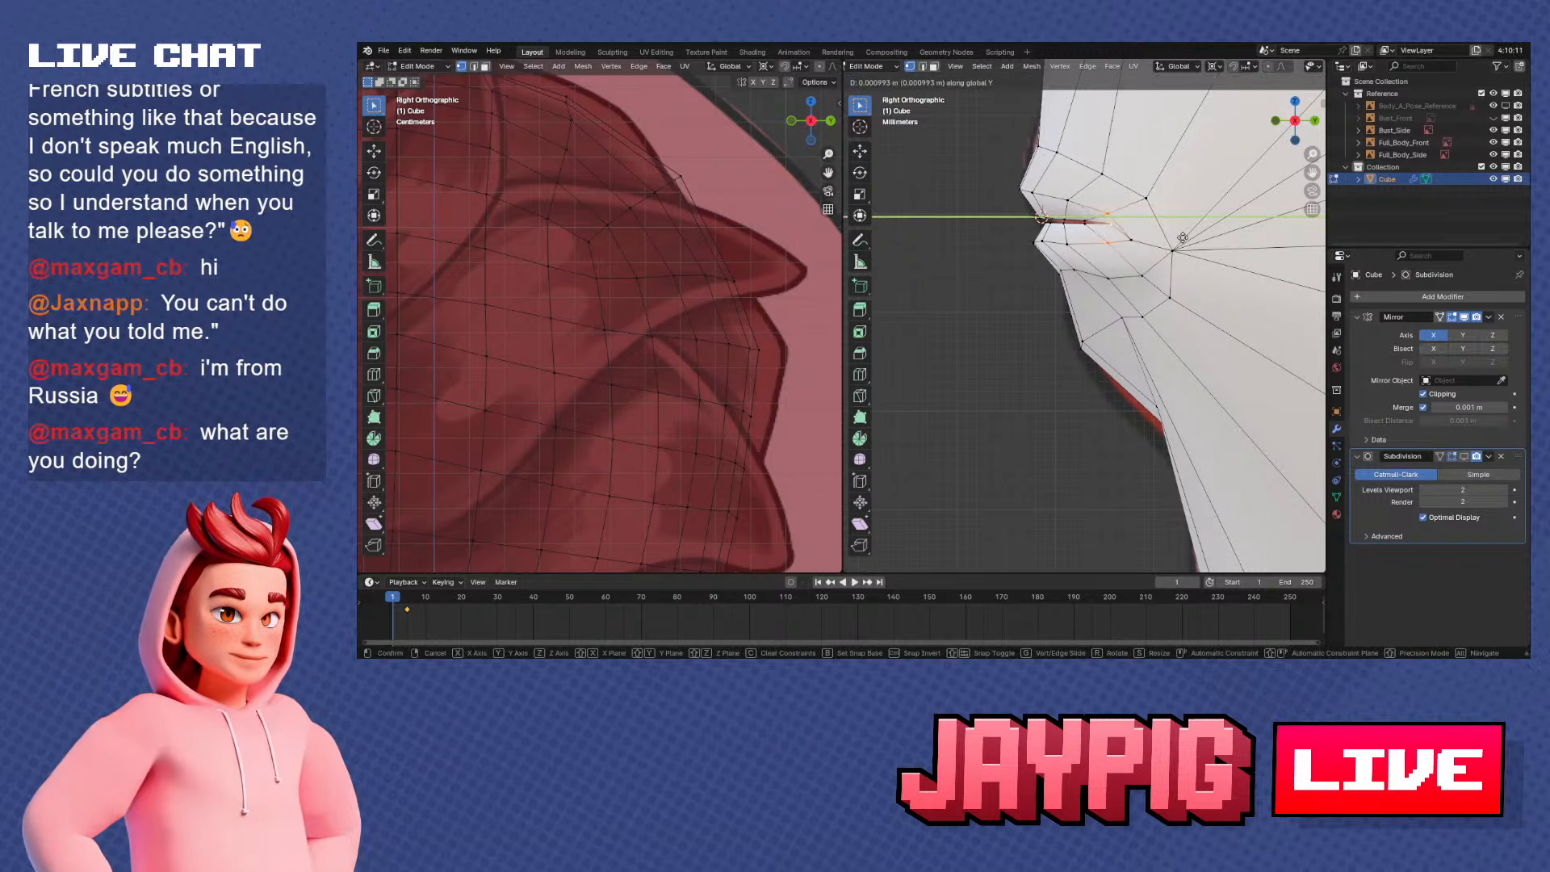
click(1182, 238)
Slide the inner lip vertices near the mouth corner along the seam between the lips
click(1086, 220)
middle_drag(1082, 227, 1113, 311)
key(g)
key(g)
click(1172, 252)
key(g)
key(g)
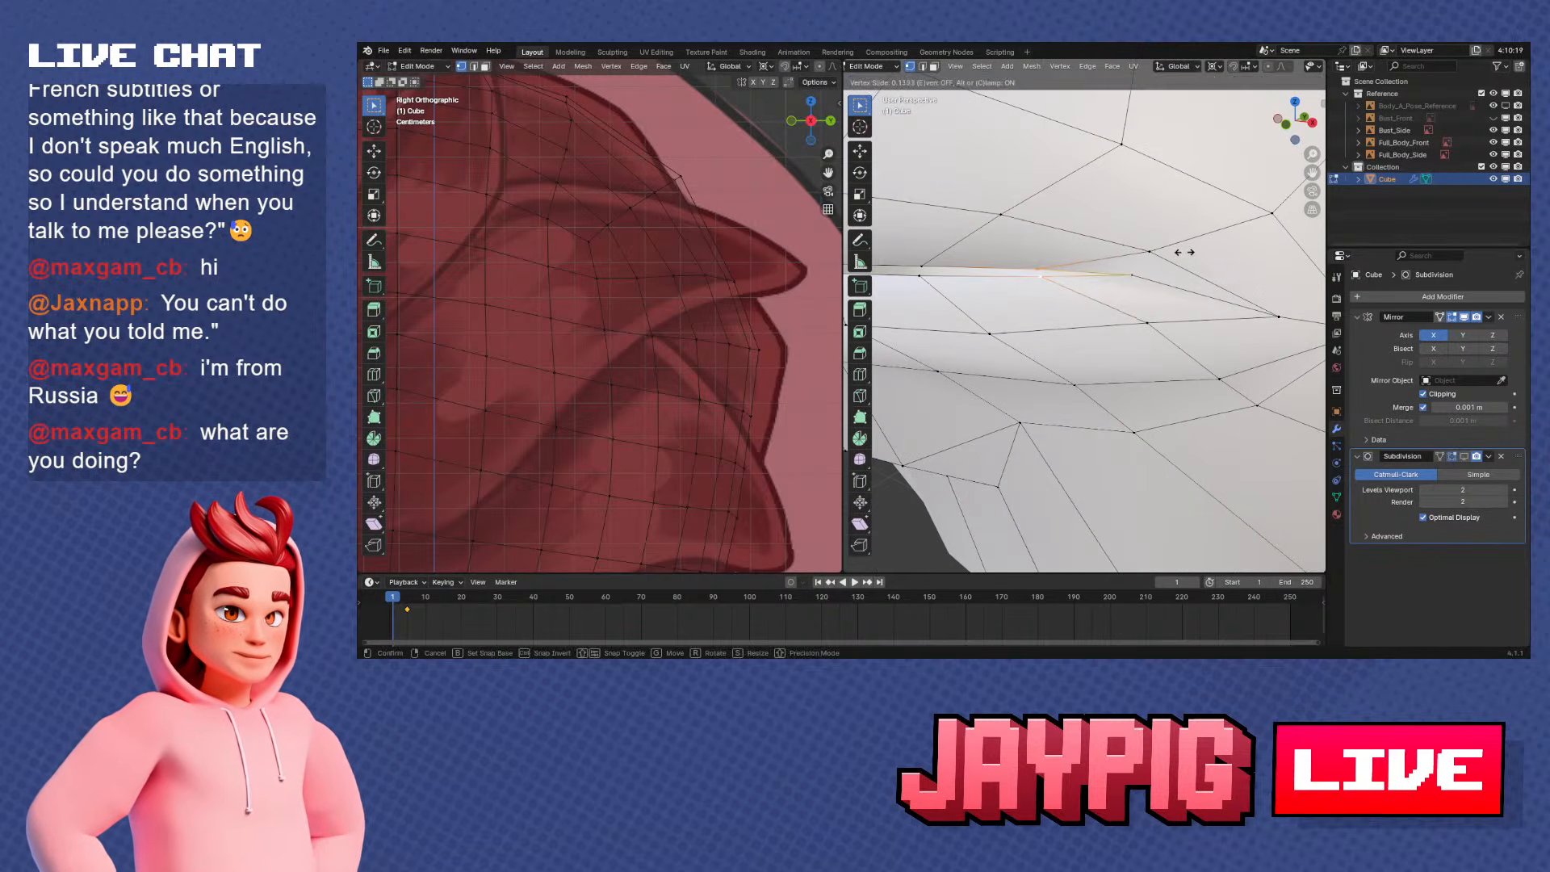
click(1188, 253)
right_click(1133, 276)
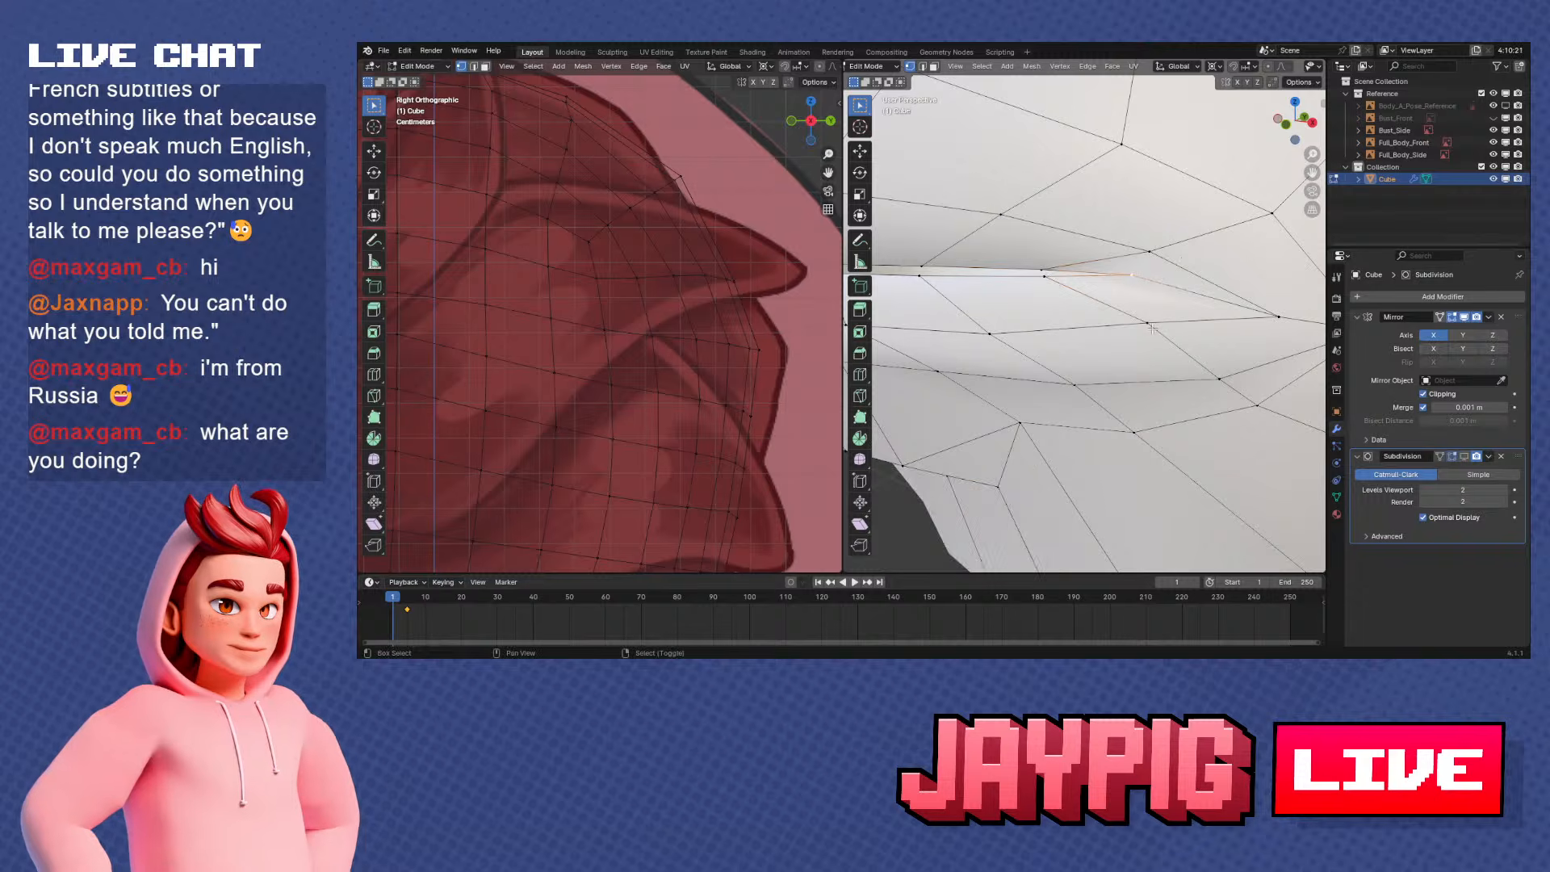
Refine the innermost vertices beside the mouth corner with Vertex Slide to even their spacing
shift+middle_drag(1142, 356, 1138, 368)
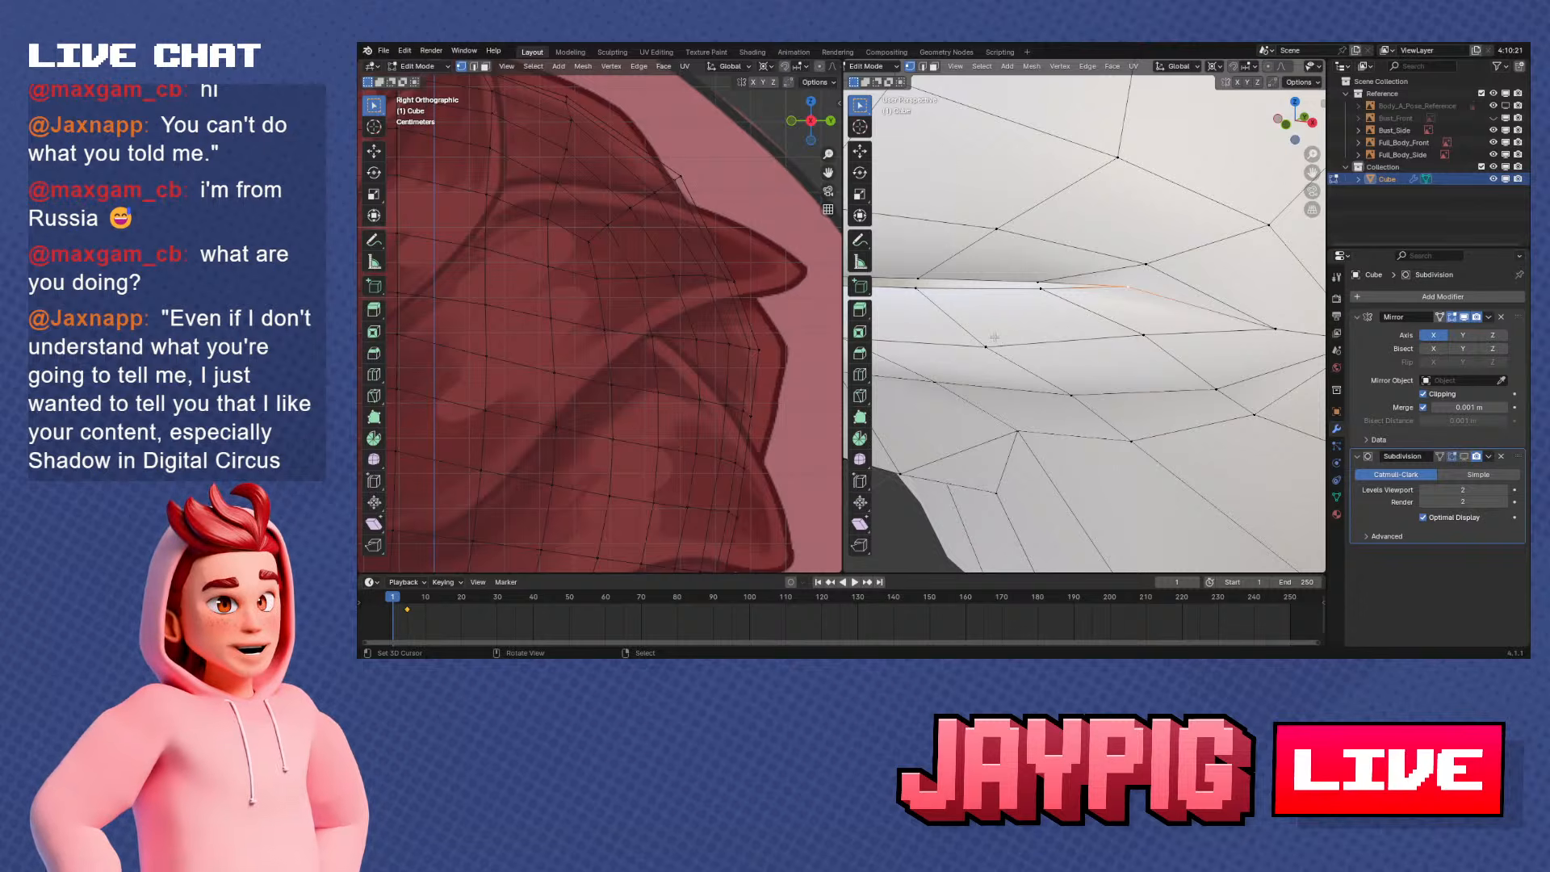
scroll(1089, 302, down, 3)
middle_drag(1090, 302, 1136, 348)
scroll(1119, 347, up, 2)
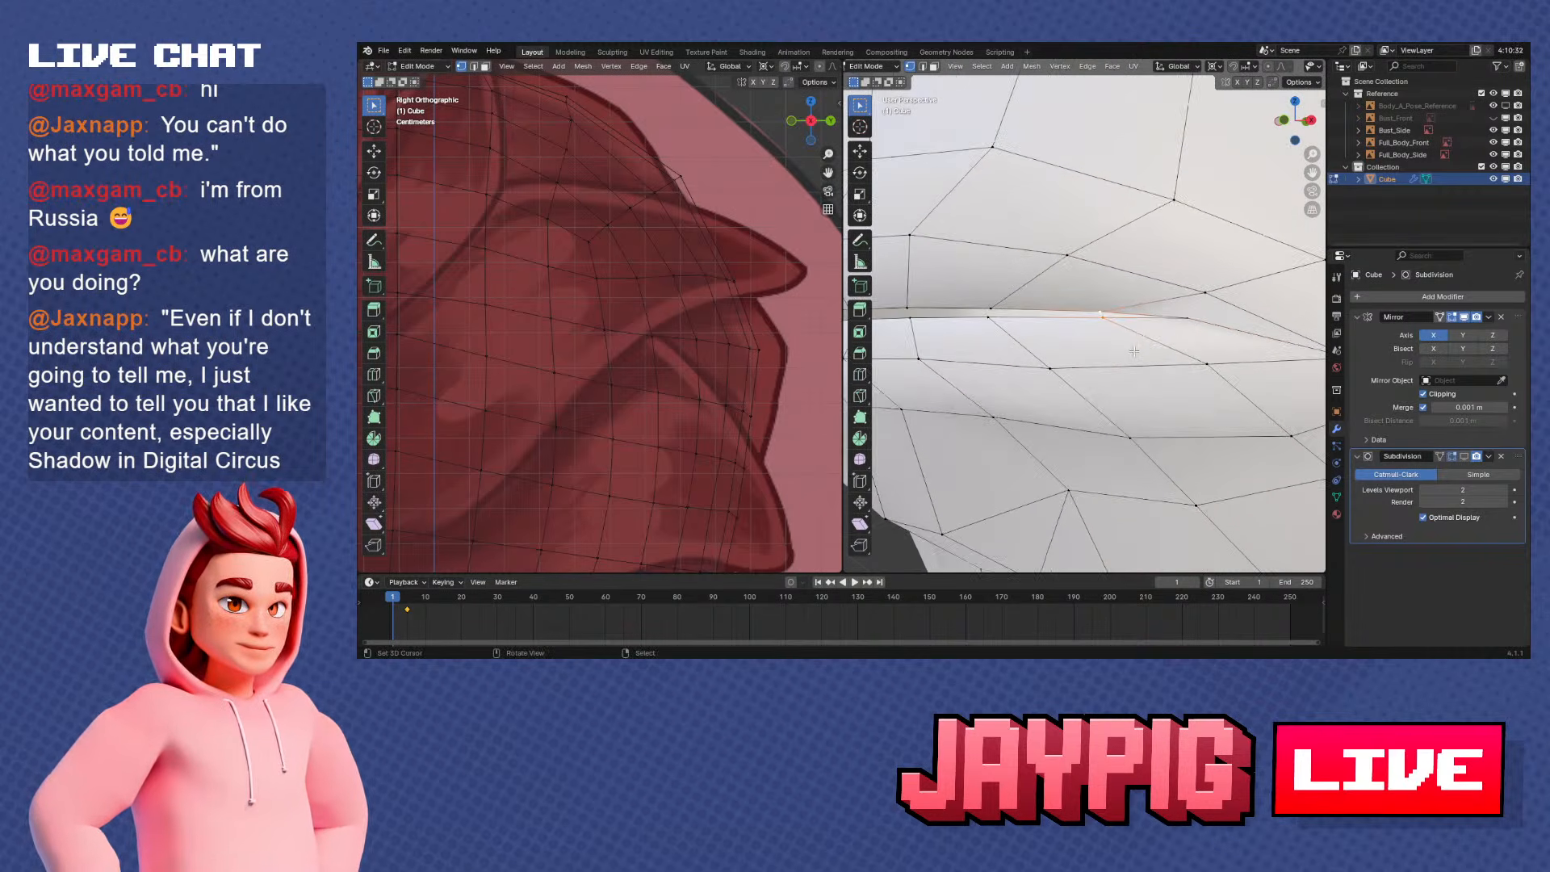
middle_drag(1135, 331, 1185, 349)
shift+middle_drag(1159, 423, 1154, 362)
key(shift+v)
click(1143, 365)
key(g)
key(g)
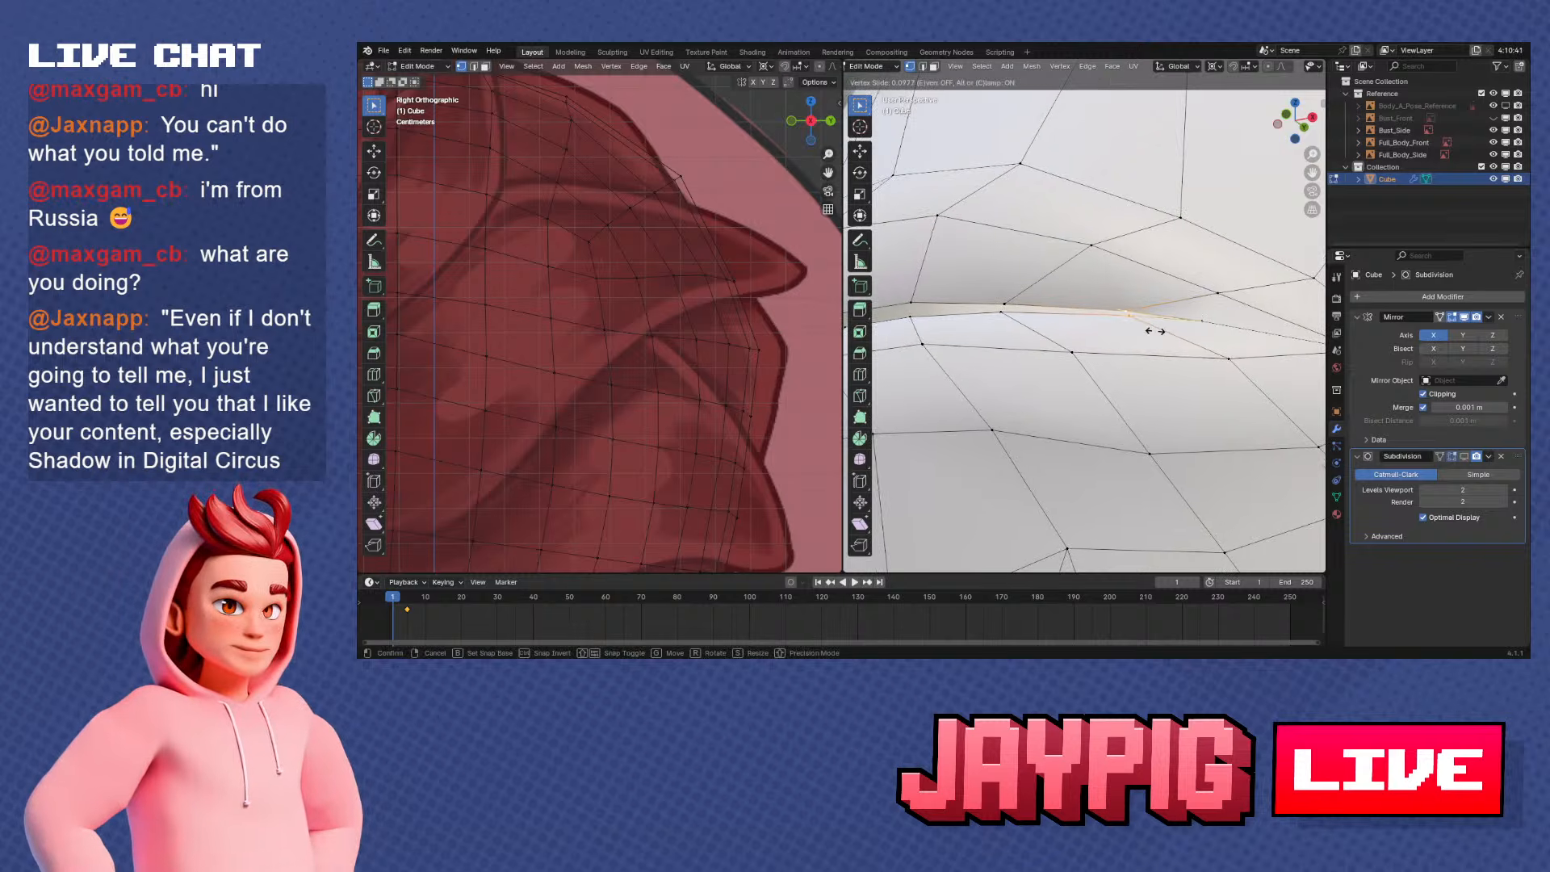
click(1155, 331)
Vertex-slide the inner lip vertices nearer the mouth's centre along the seam, by factors of 0.212 and 0.343
right_click(1005, 304)
shift+middle_drag(1006, 307, 1024, 350)
right_click(1026, 353)
click(1075, 345)
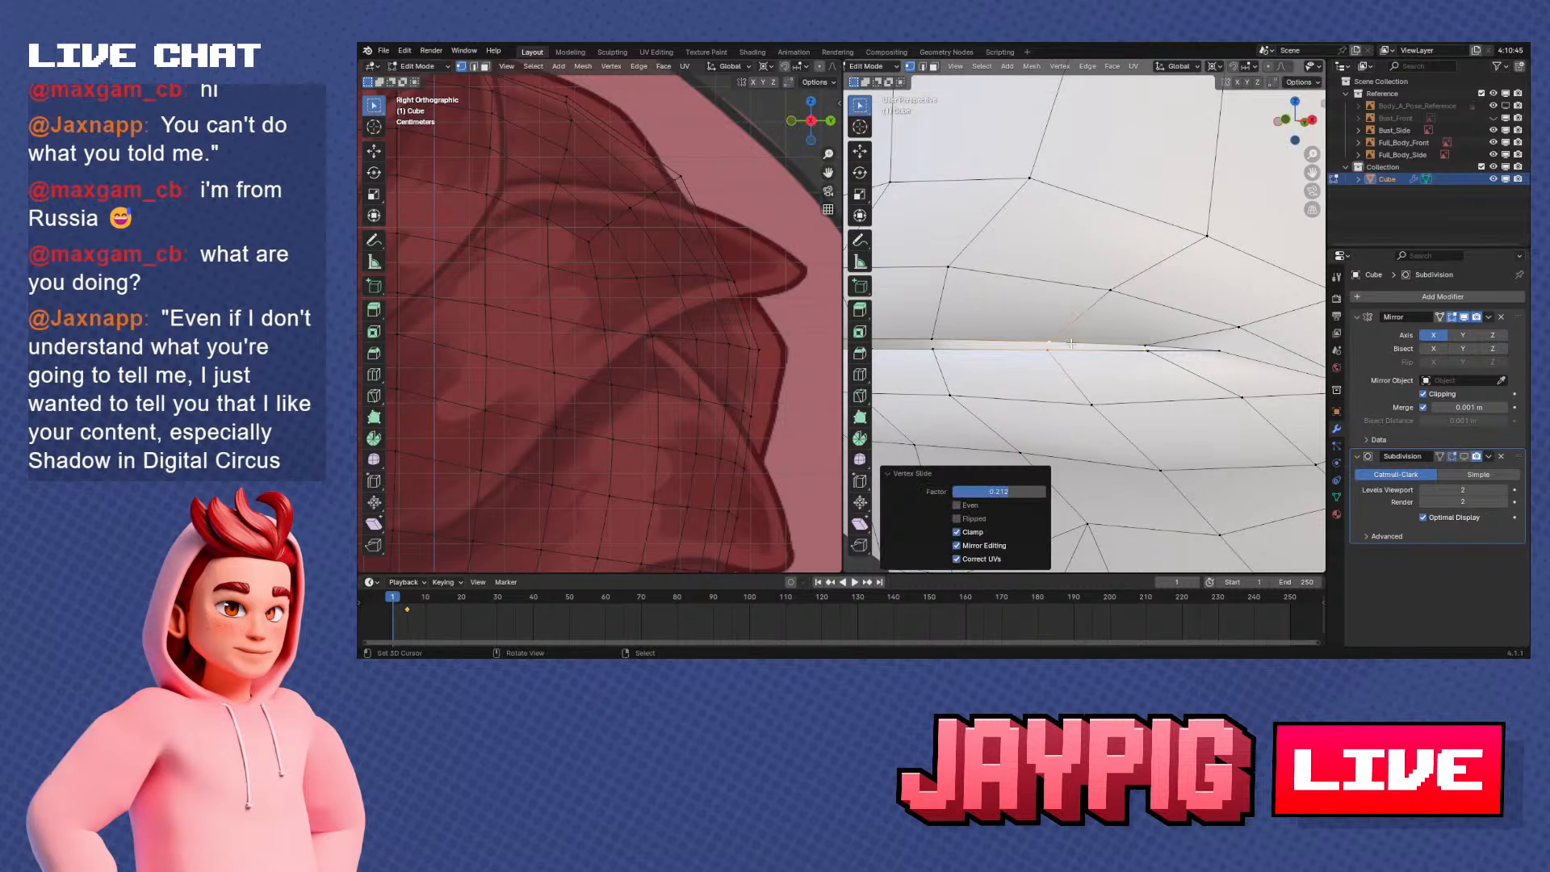
middle_drag(1075, 345, 1091, 348)
key(alt+a)
right_click(1016, 336)
shift+right_click(1022, 323)
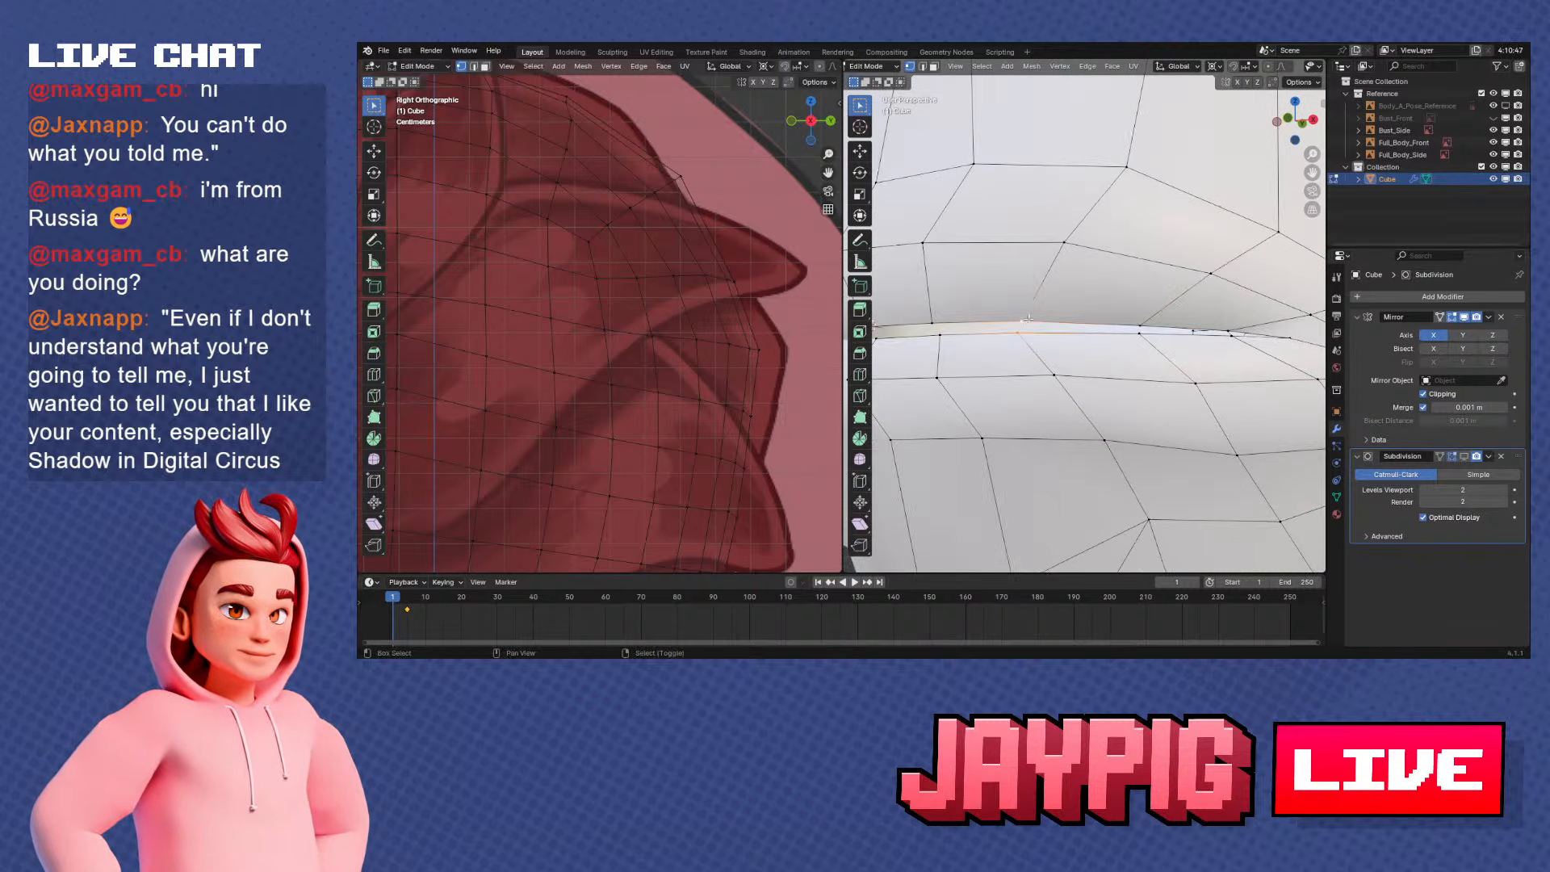
key(v)
key(shift+v)
click(1127, 320)
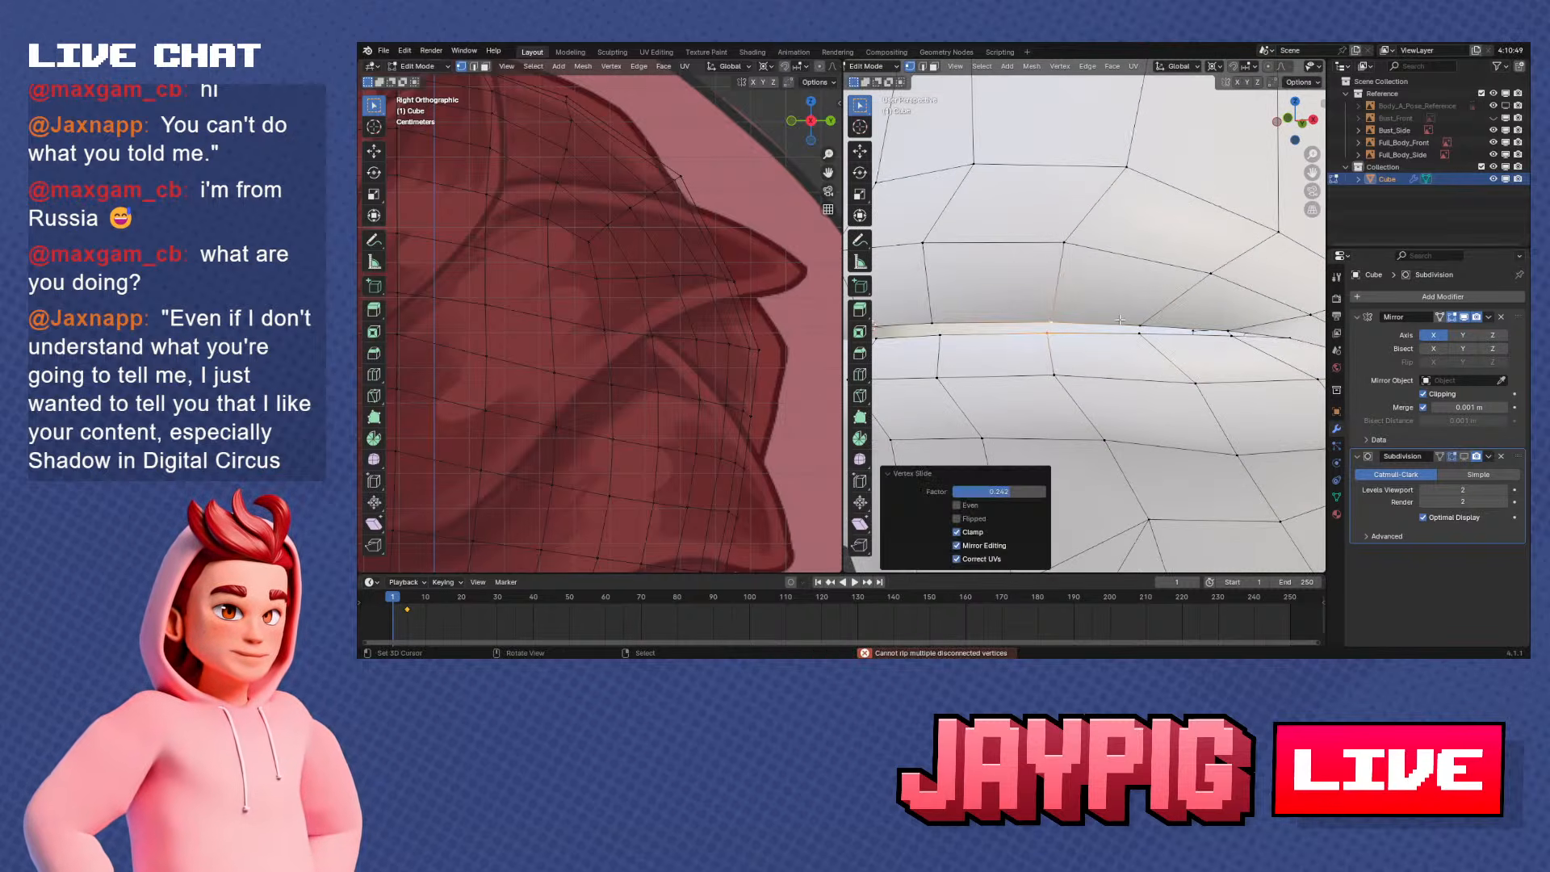
Check the mouth in Object Mode and set the head to flat shading
right_click(940, 335)
scroll(1042, 363, down, 3)
middle_drag(1041, 364, 928, 381)
key(Tab)
middle_drag(1155, 385, 1282, 373)
scroll(1211, 379, down, 3)
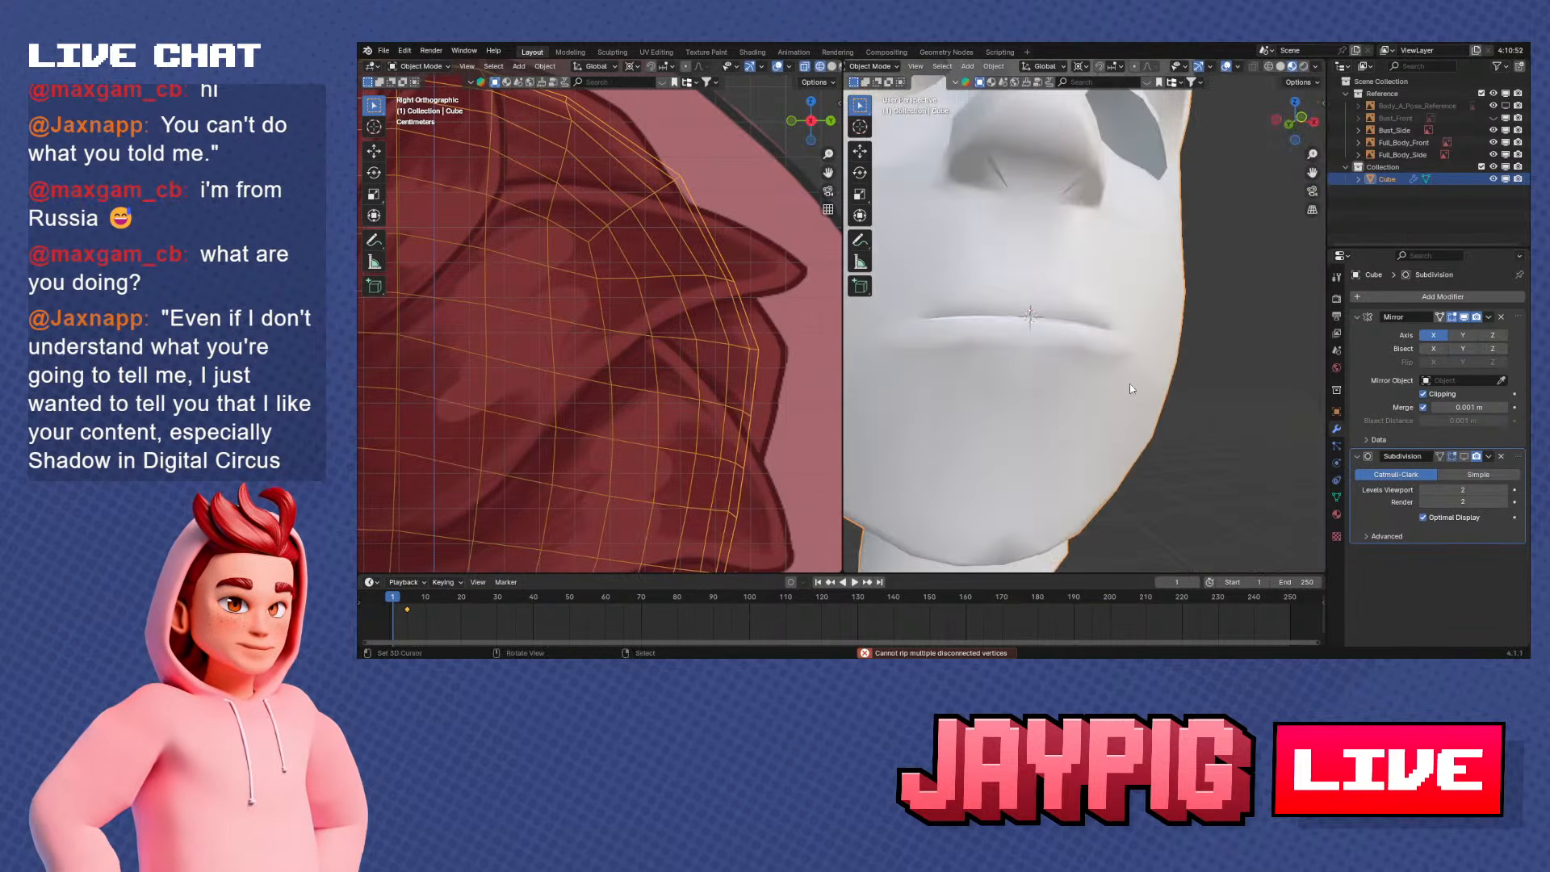
right_click(1146, 343)
click(1126, 368)
scroll(1082, 400, up, 3)
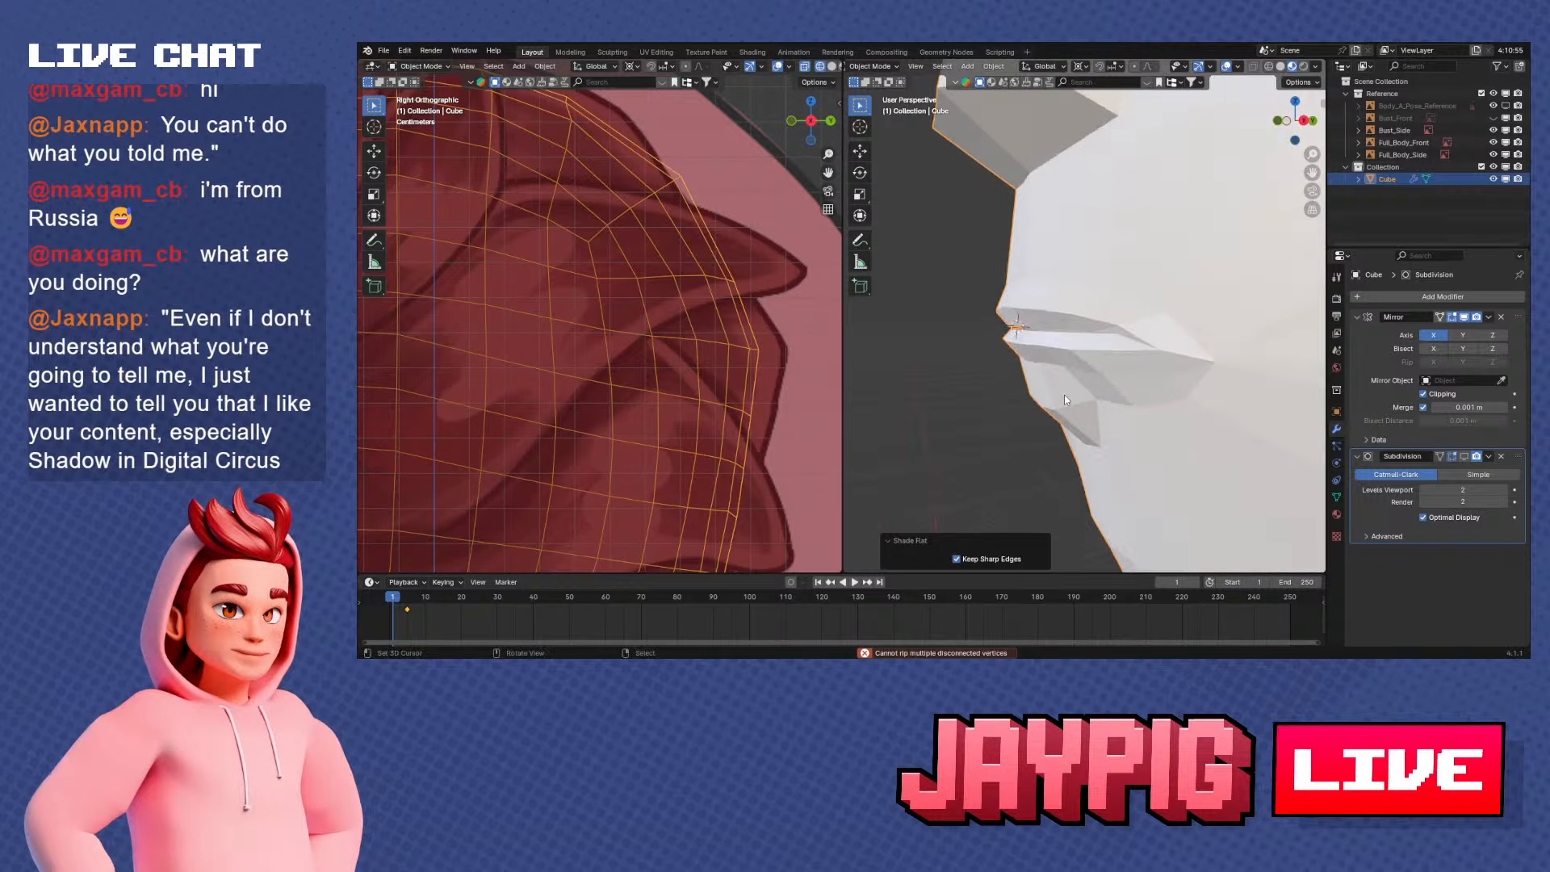
Return the head to Edit Mode and move an inner lip vertex near the mouth corner slightly down along Z
key(Tab)
scroll(1141, 327, up, 3)
scroll(1141, 327, up, 2)
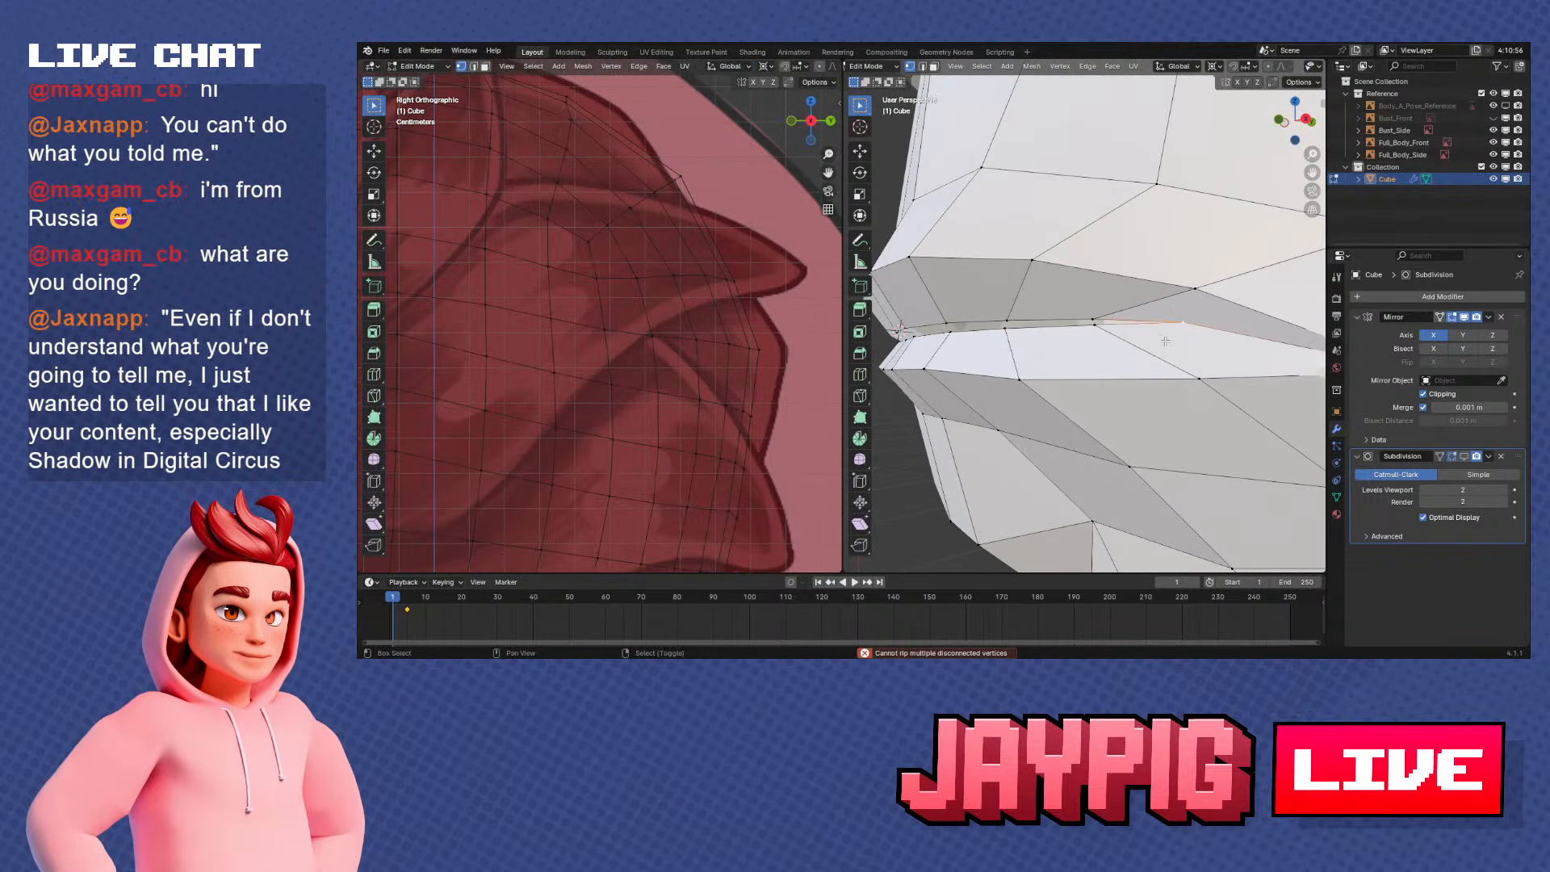
middle_drag(1141, 327, 1101, 322)
click(1036, 316)
key(g)
key(z)
click(1100, 326)
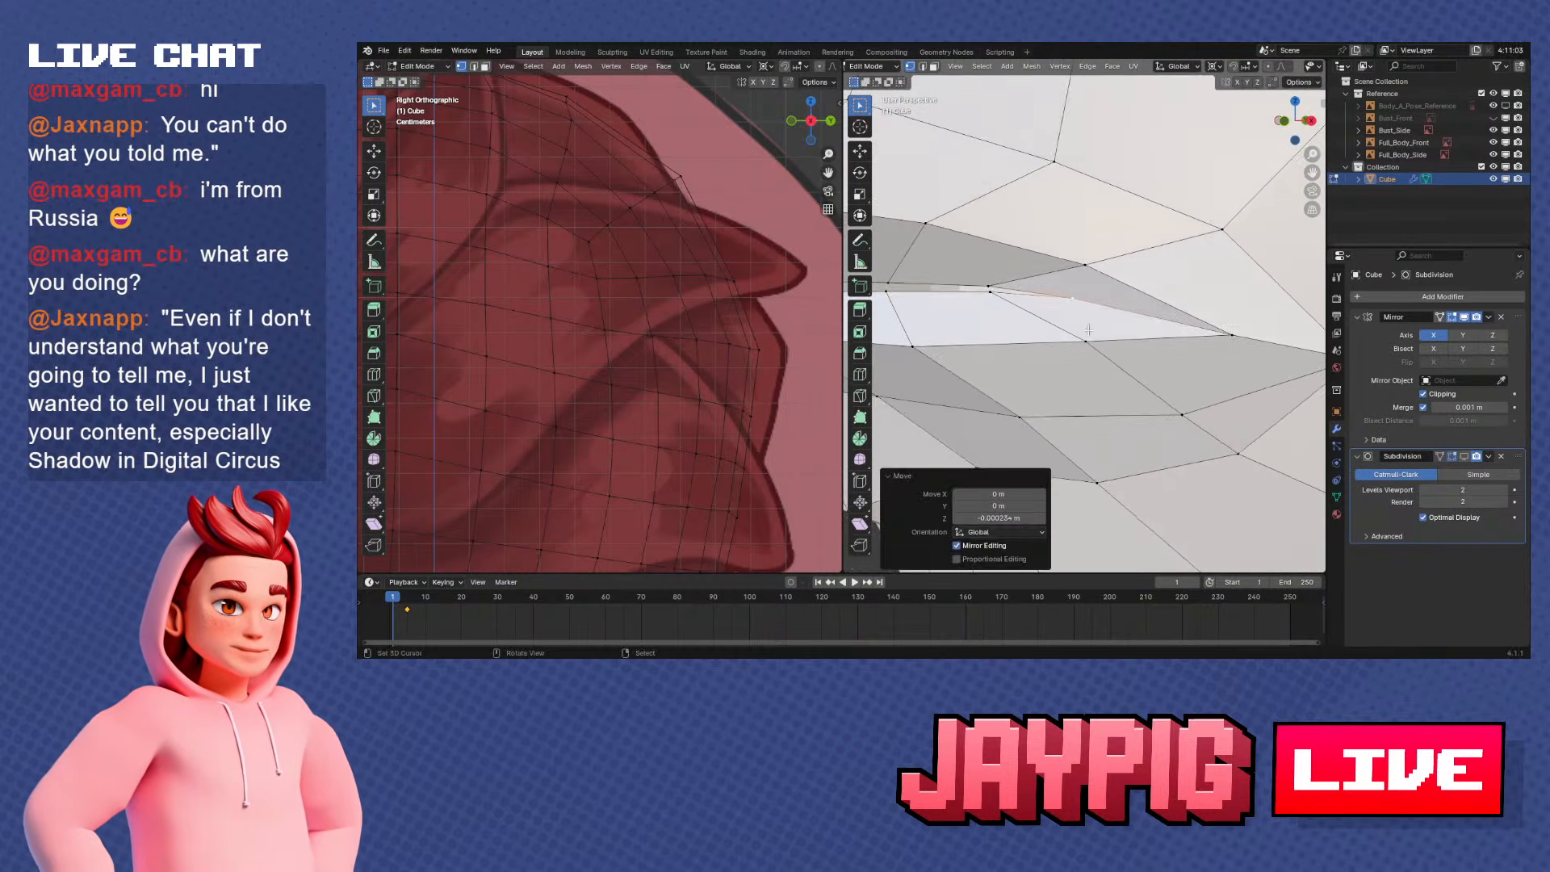
Push the inner lip vertex beside the mouth corner along the global Y axis
scroll(1100, 325, down, 5)
key(g)
key(y)
right_click(1197, 340)
middle_drag(1198, 340, 1053, 275)
key(g)
key(y)
right_click(1147, 346)
key(g)
key(y)
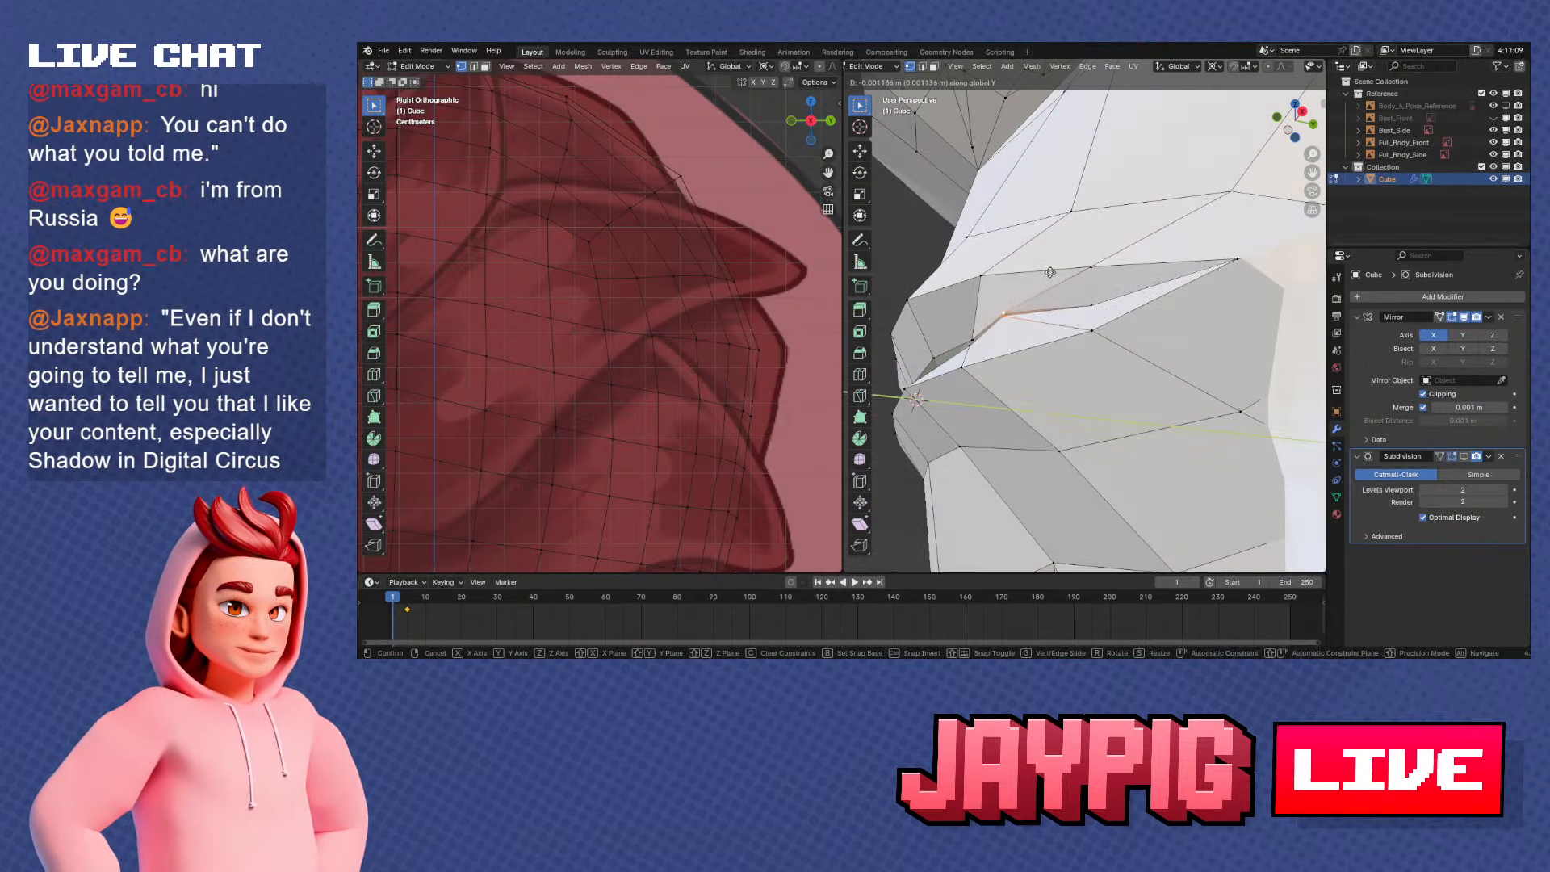
click(1054, 275)
Adjust the inner lip vertices near the mouth corner with moves along X and Y
scroll(1053, 275, up, 3)
key(g)
key(x)
click(1159, 320)
middle_drag(1159, 321, 1097, 376)
right_click(1074, 318)
right_click(1122, 354)
key(g)
key(y)
click(1252, 395)
Slide the inner lip vertex along its edge and adjust its depth along Y
key(g)
key(g)
click(1217, 361)
key(g)
key(y)
click(1110, 346)
Examine the mouth shape by switching the head between Object Mode and Edit Mode
scroll(1131, 367, down, 4)
key(Tab)
scroll(1094, 376, up, 4)
key(Tab)
scroll(956, 335, down, 4)
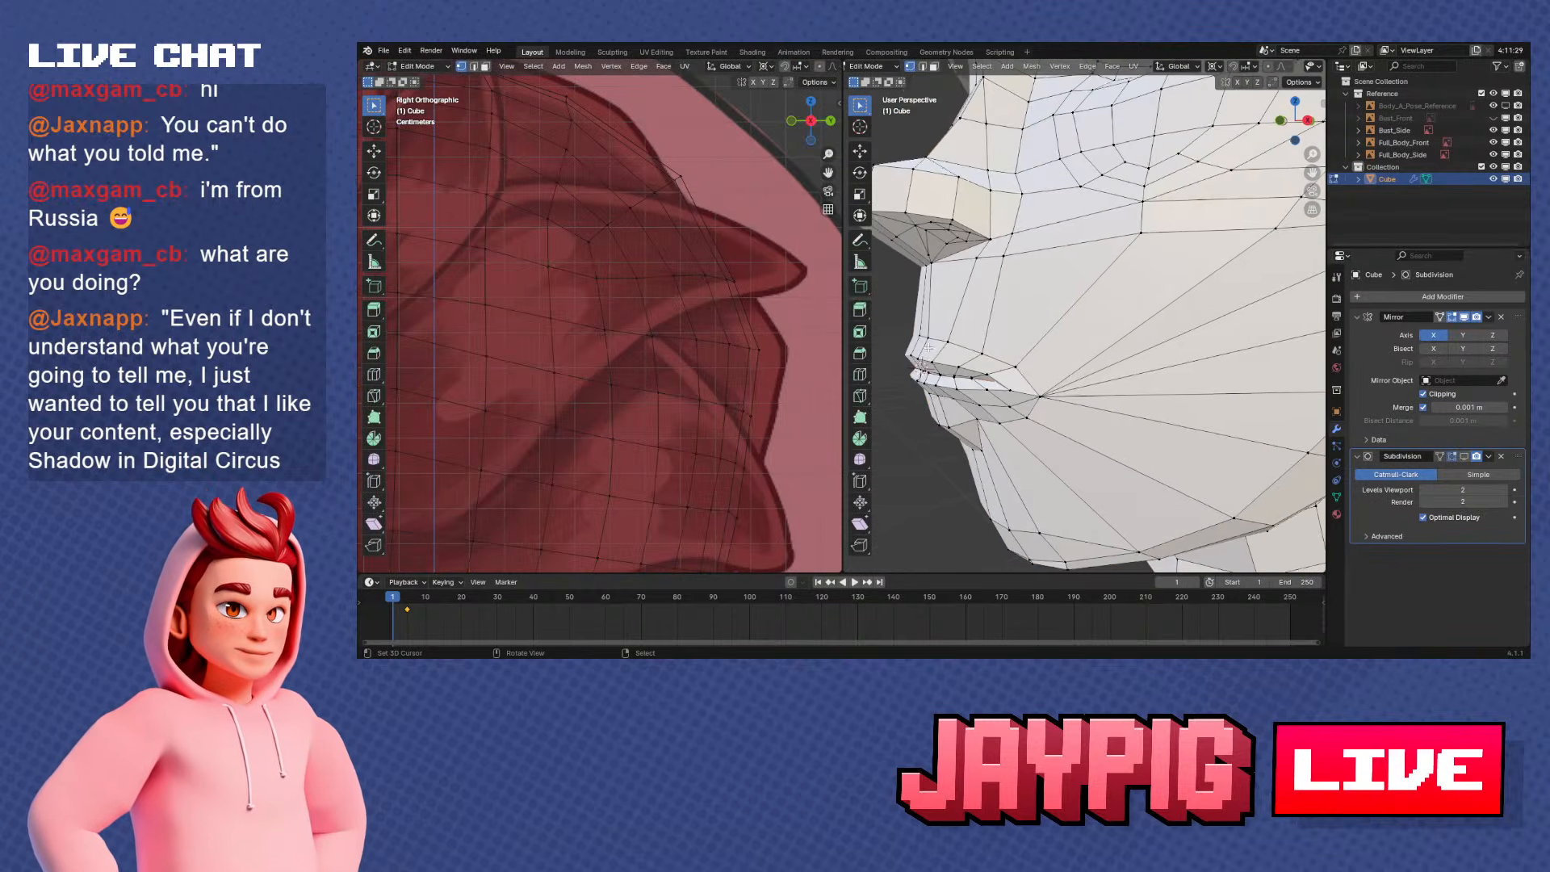
key(Tab)
right_click(1145, 325)
middle_drag(1064, 226, 1167, 353)
key(Tab)
scroll(1204, 324, up, 1)
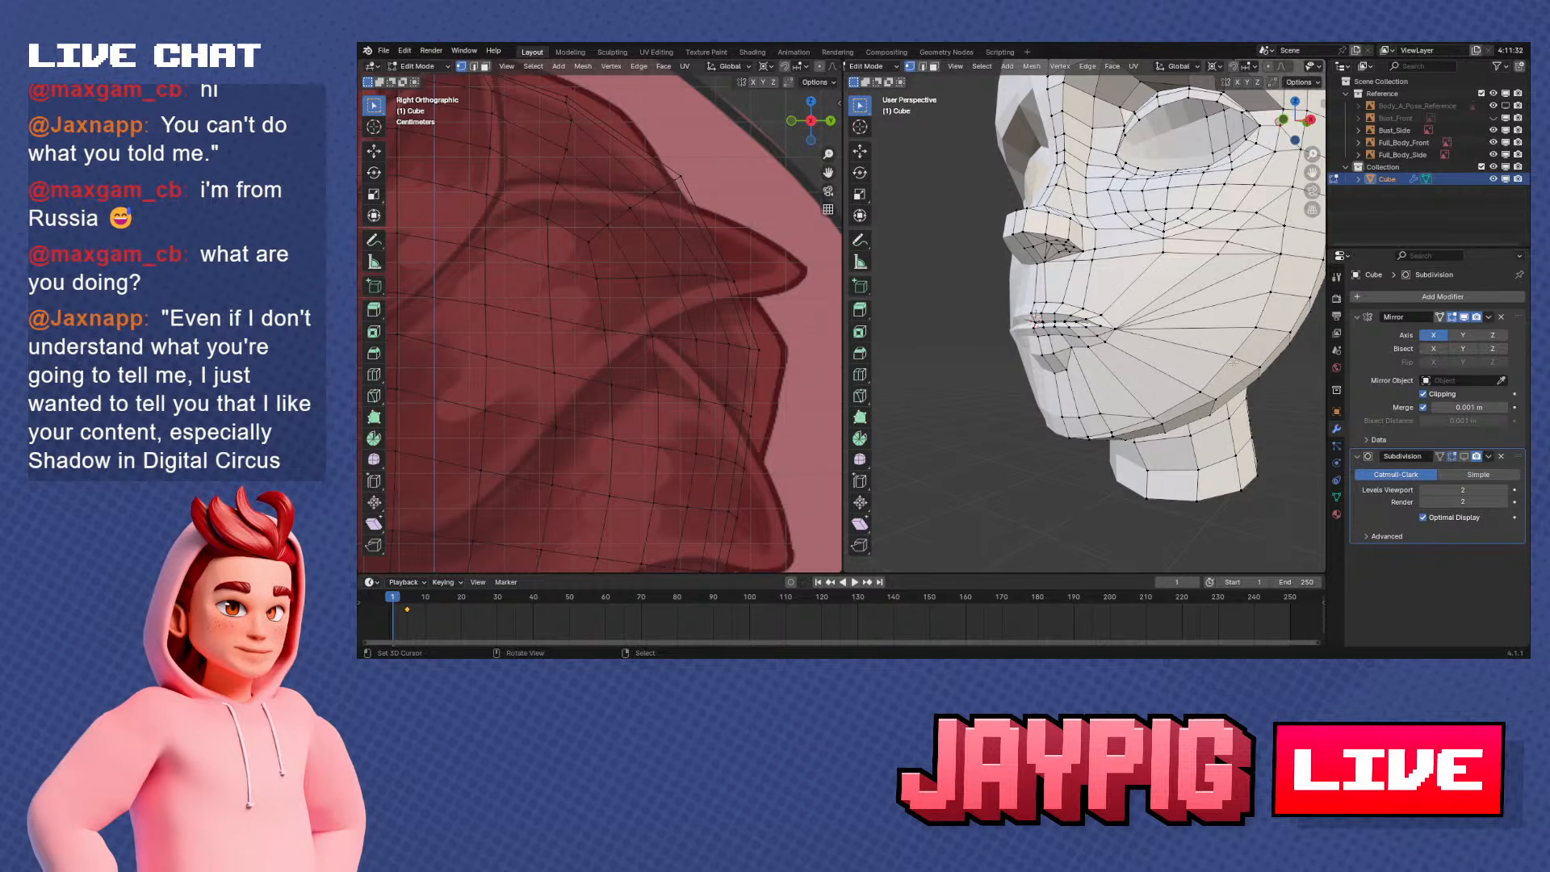
Compare the head's profile in Object Mode with the side reference in the right orthographic view
scroll(1233, 362, down, 2)
middle_drag(1211, 363, 1107, 403)
scroll(1114, 379, down, 2)
key(Tab)
key(KP_3)
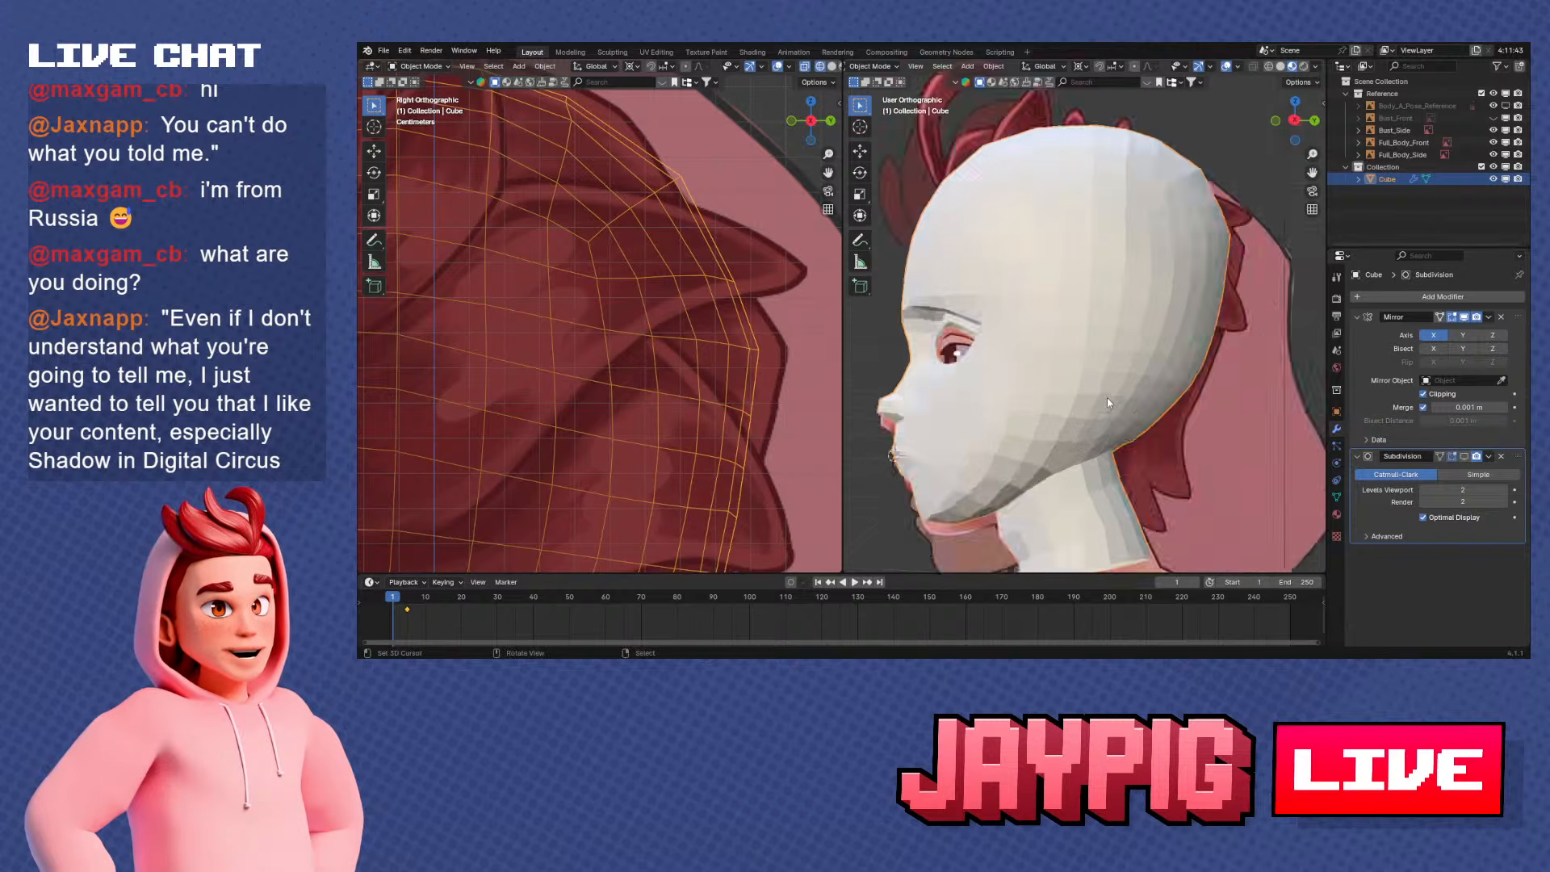
key(KP_1)
key(KP_3)
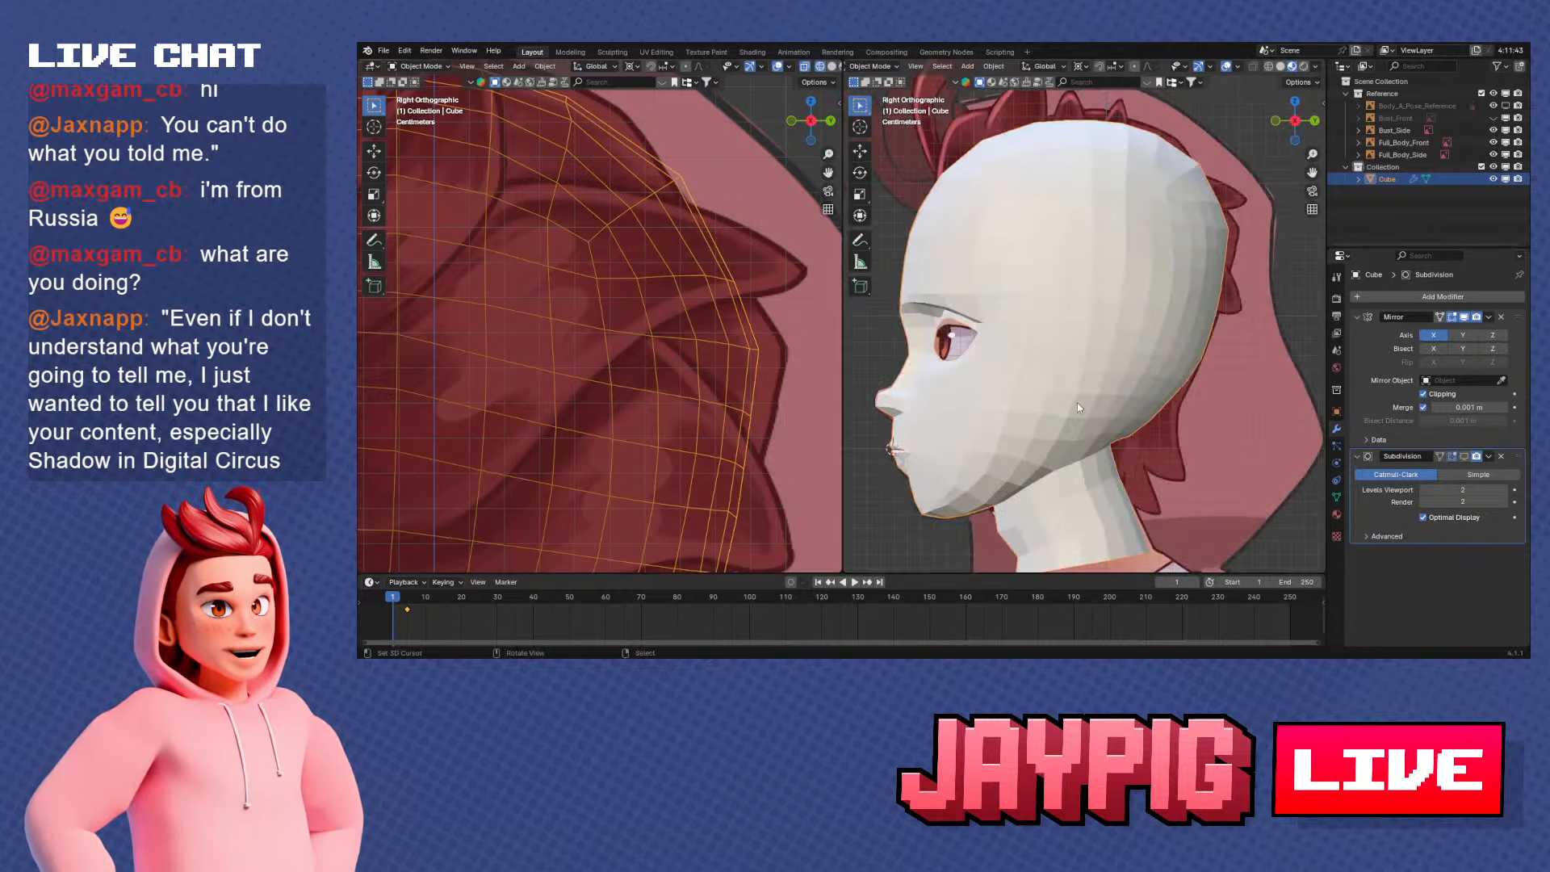
scroll(1077, 402, down, 3)
shift+middle_drag(1053, 423, 1061, 381)
scroll(1061, 381, up, 2)
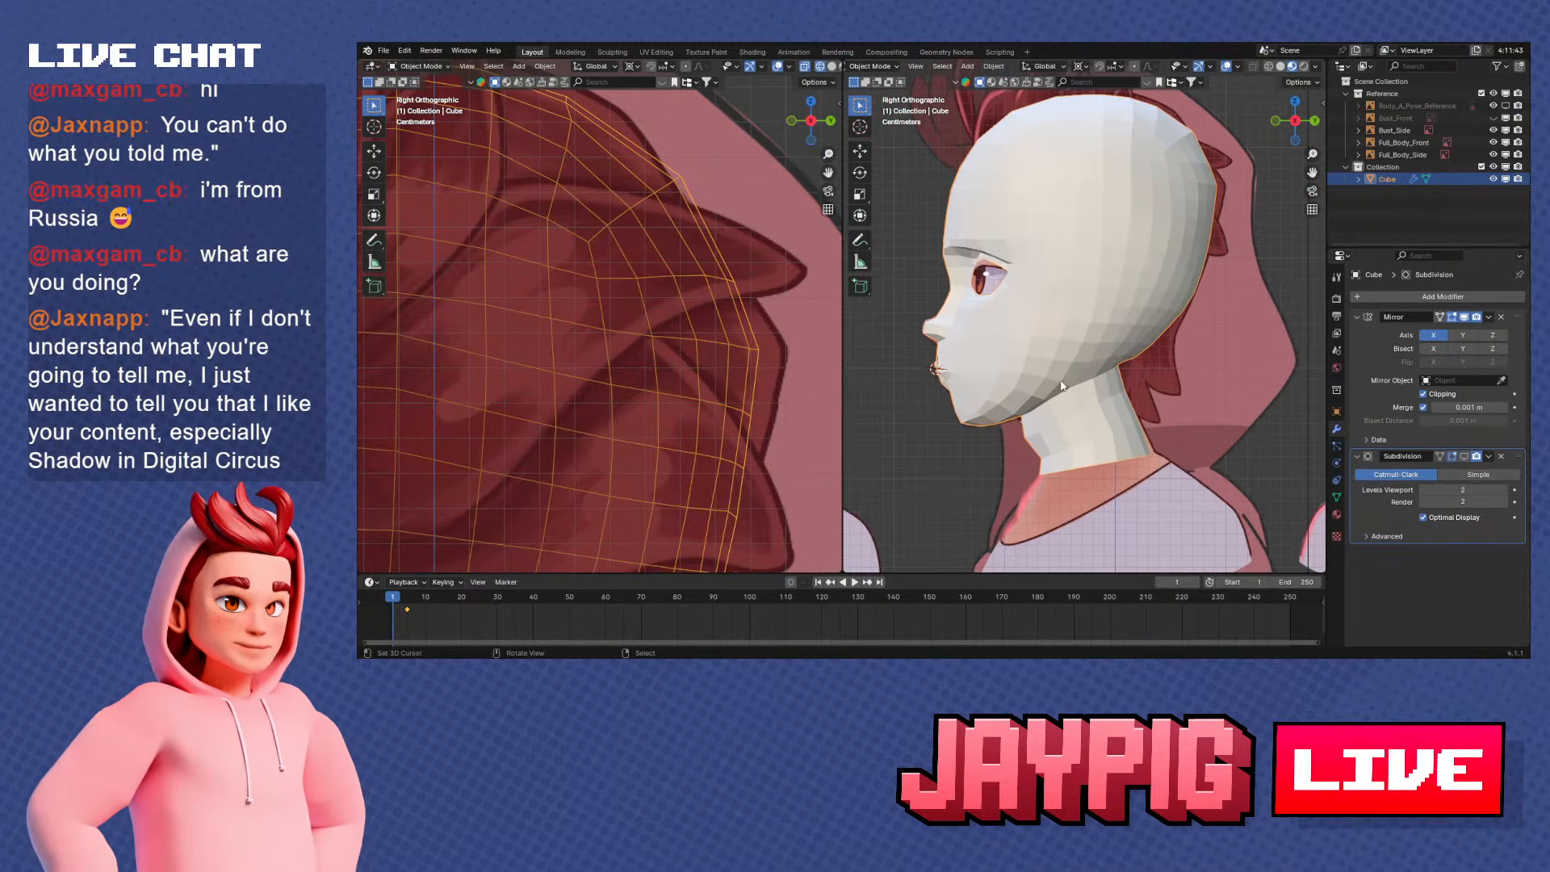
scroll(1140, 381, up, 3)
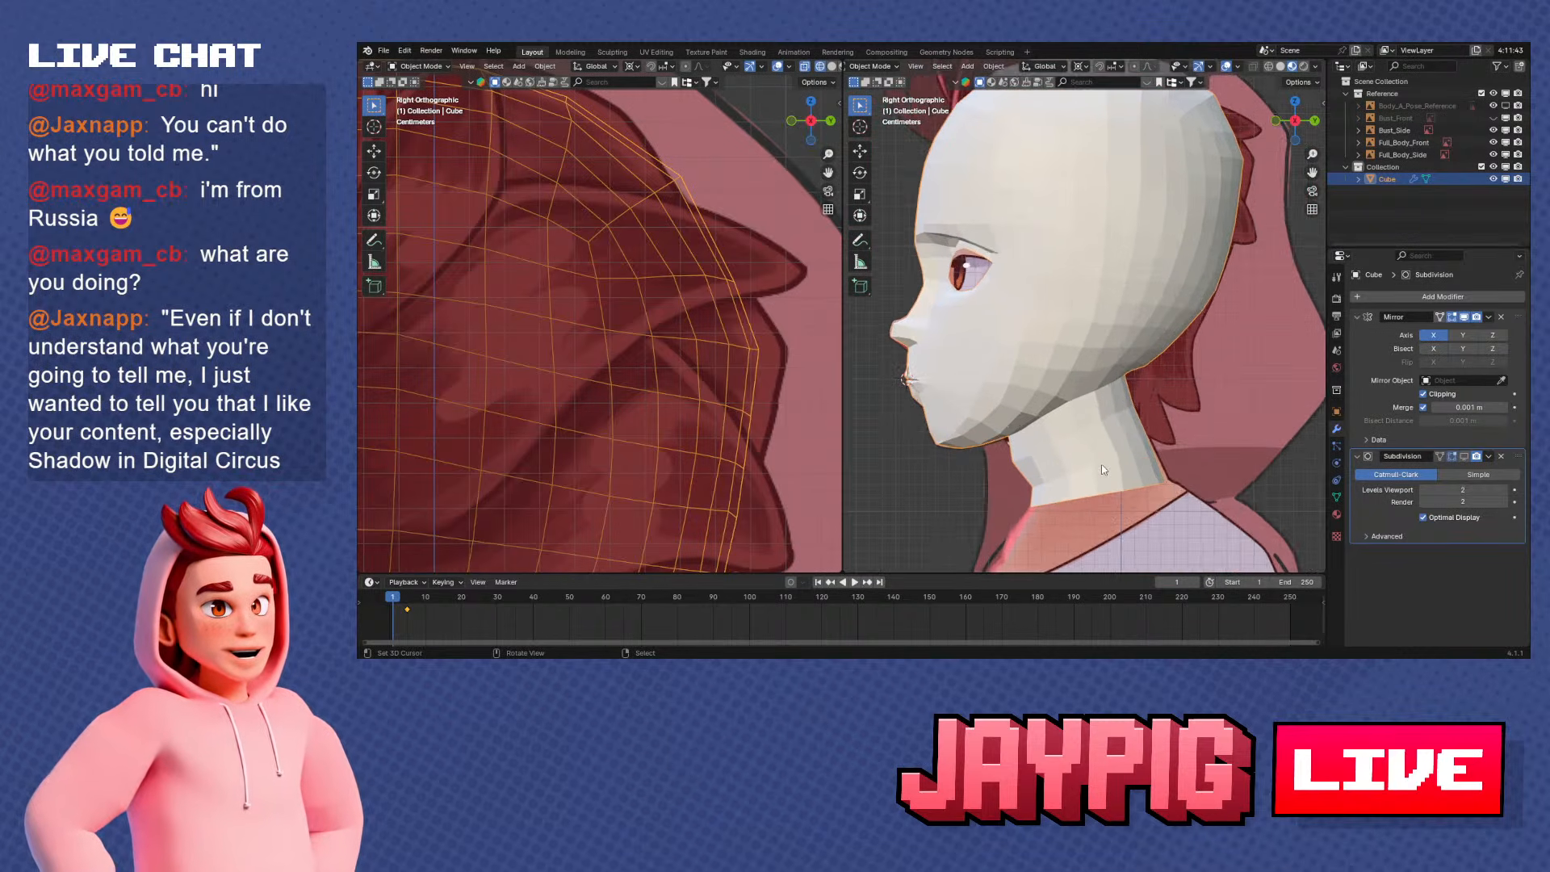
In Edit Mode, vertex-slide a vertex on the side of the head behind the eye along its edge
key(Tab)
scroll(1137, 386, up, 1)
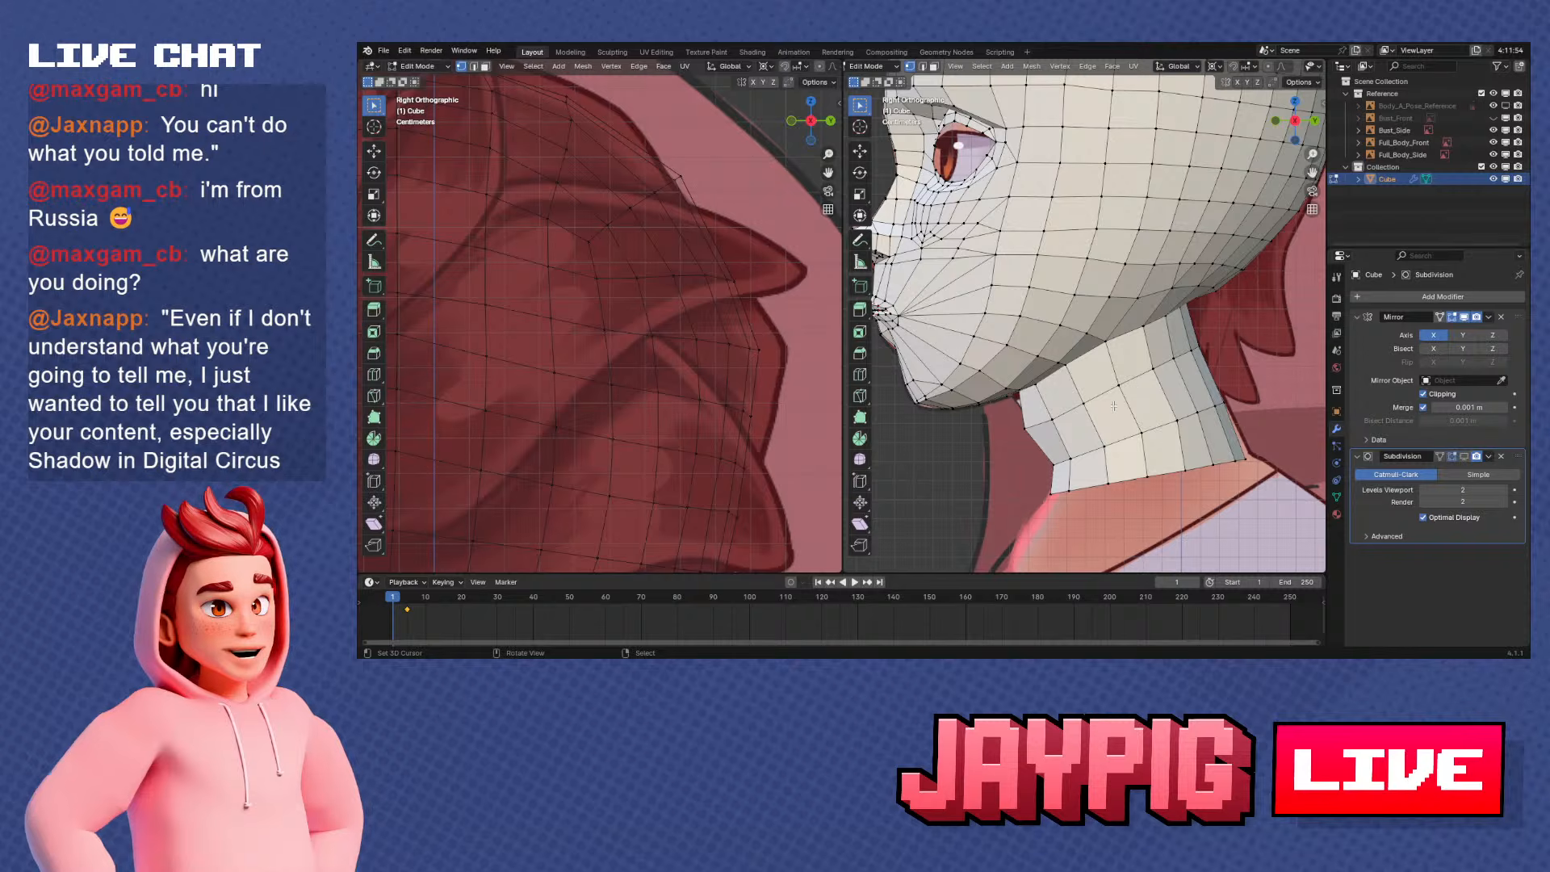
scroll(1118, 402, down, 4)
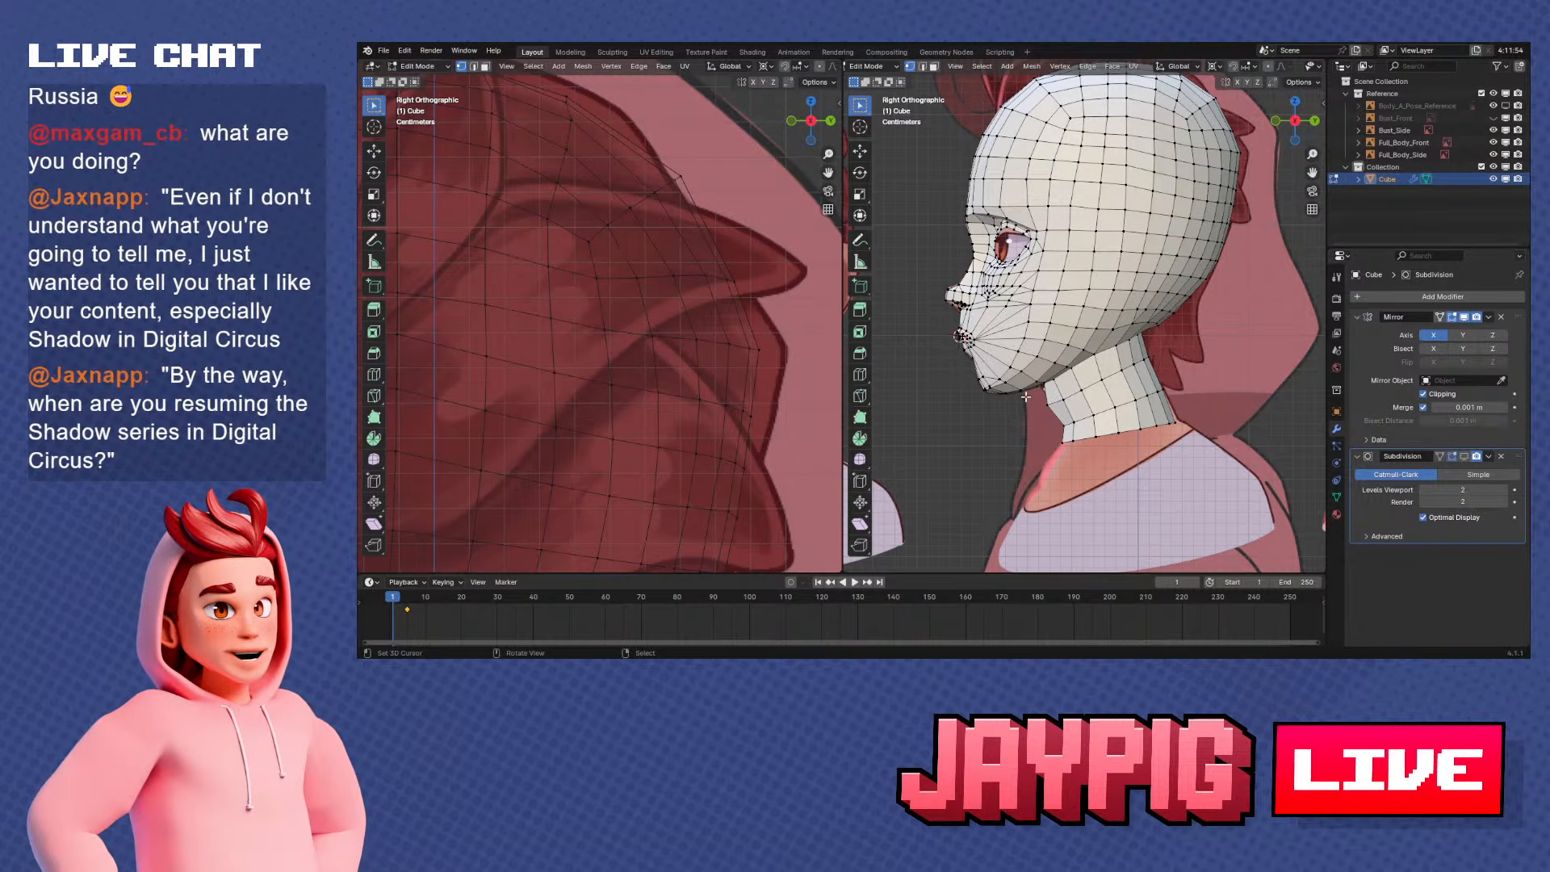
middle_drag(1025, 397, 1098, 416)
scroll(1094, 303, up, 3)
right_click(1092, 277)
scroll(1098, 416, up, 3)
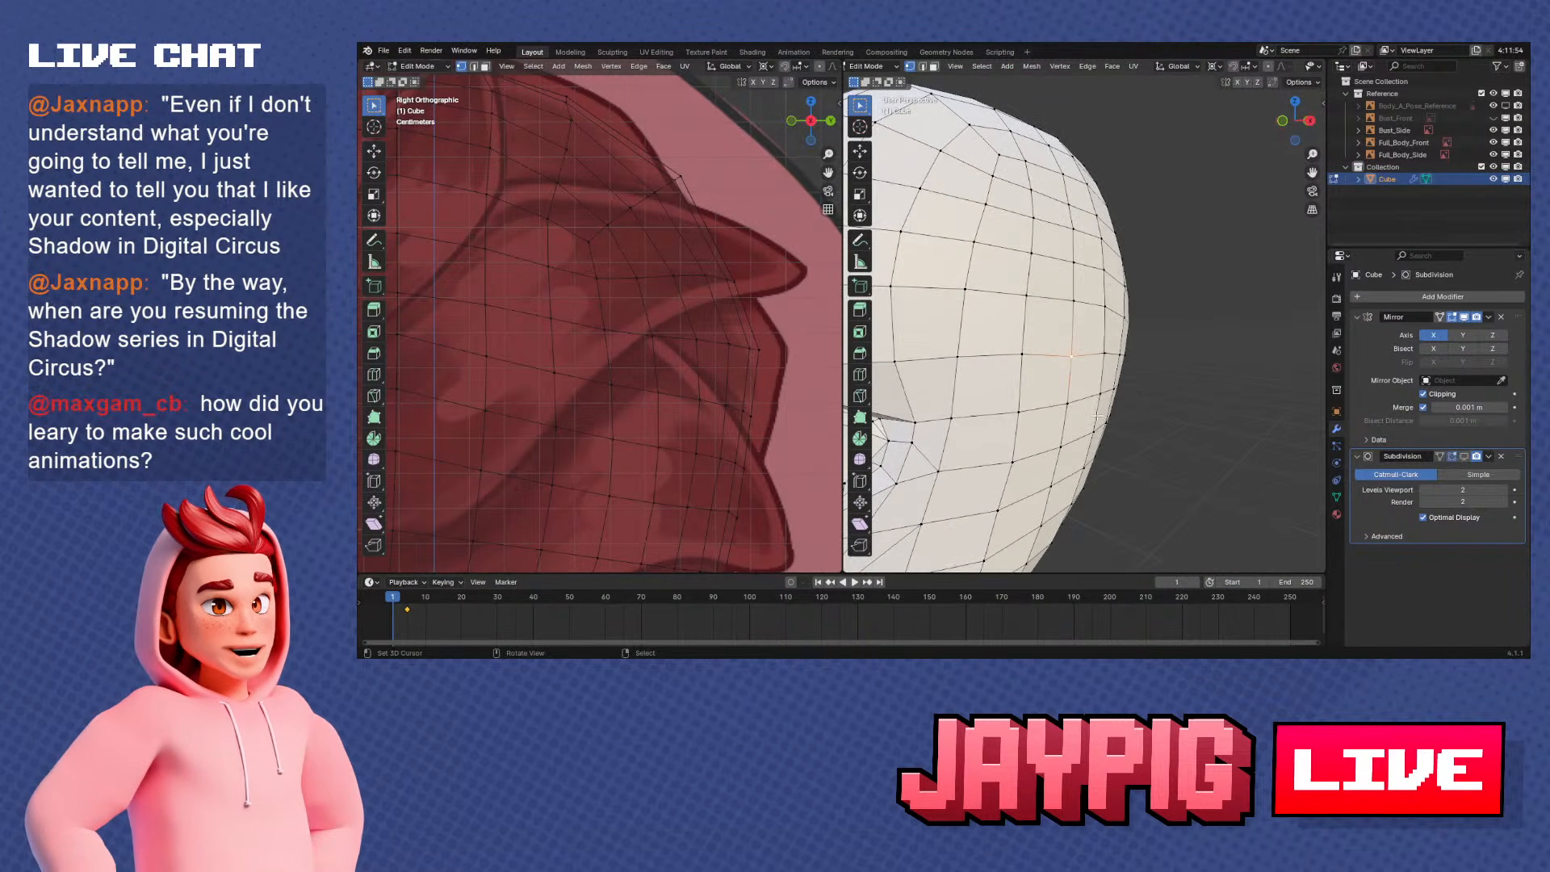
key(KP_1)
key(shift+v)
click(1106, 413)
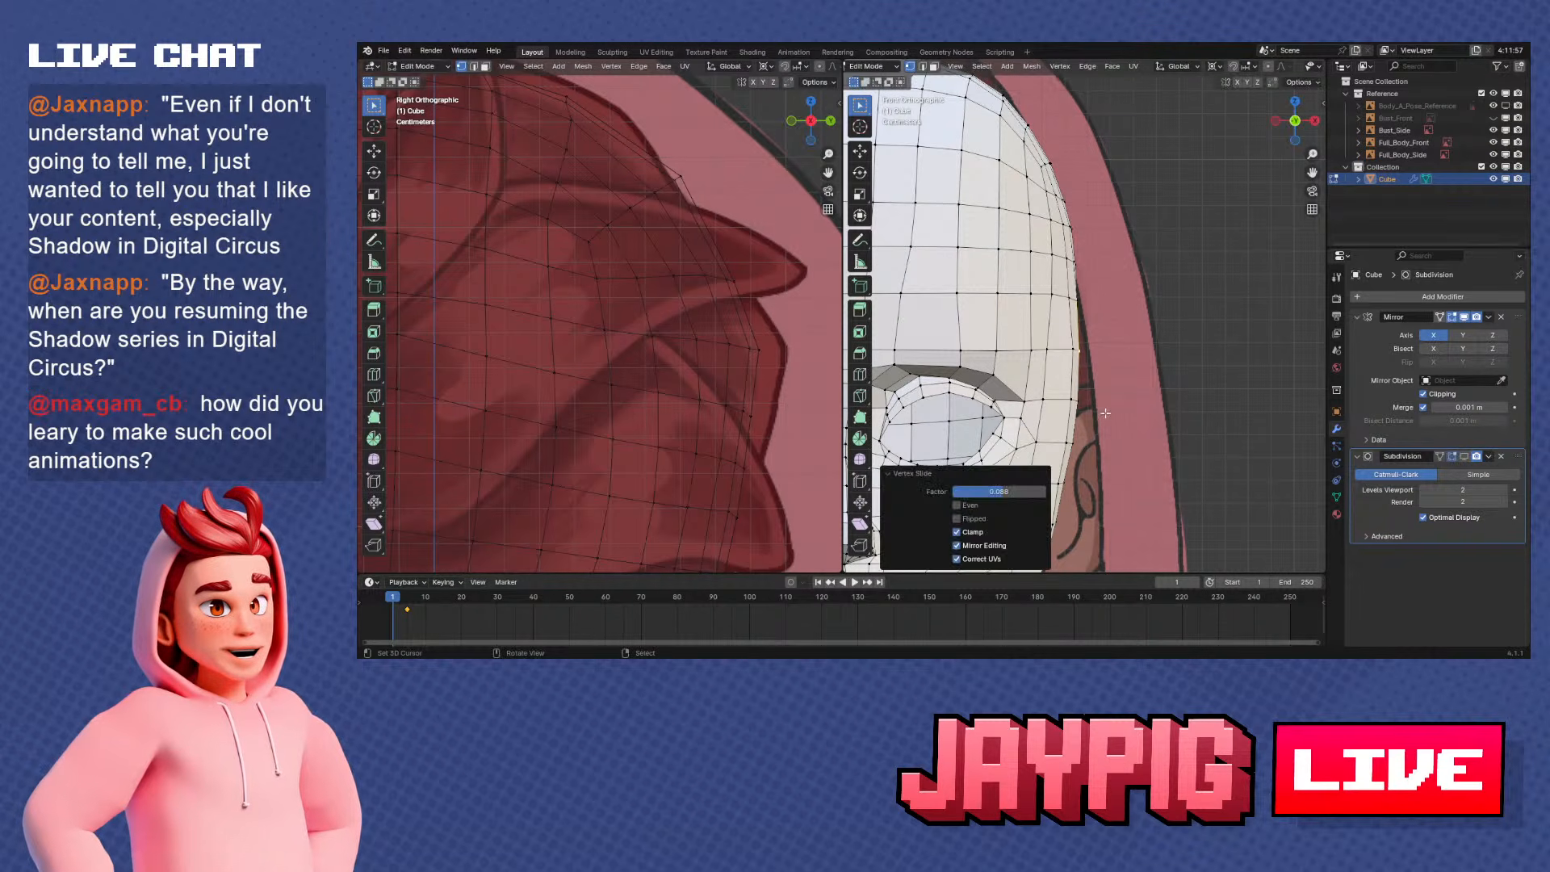
Move the vertex on the side of the head along X to smooth the temple's outline
middle_drag(1106, 413, 1132, 357)
scroll(1070, 404, down, 1)
scroll(1146, 380, up, 3)
mouse_move(1133, 356)
middle_down()
mouse_move(1100, 409)
mouse_move(1130, 417)
mouse_move(1072, 368)
mouse_move(1218, 401)
mouse_move(1114, 447)
mouse_move(1152, 371)
mouse_move(1152, 404)
mouse_move(1124, 383)
middle_up()
key(g)
key(x)
click(1105, 413)
scroll(1219, 401, down, 3)
scroll(1108, 444, down, 2)
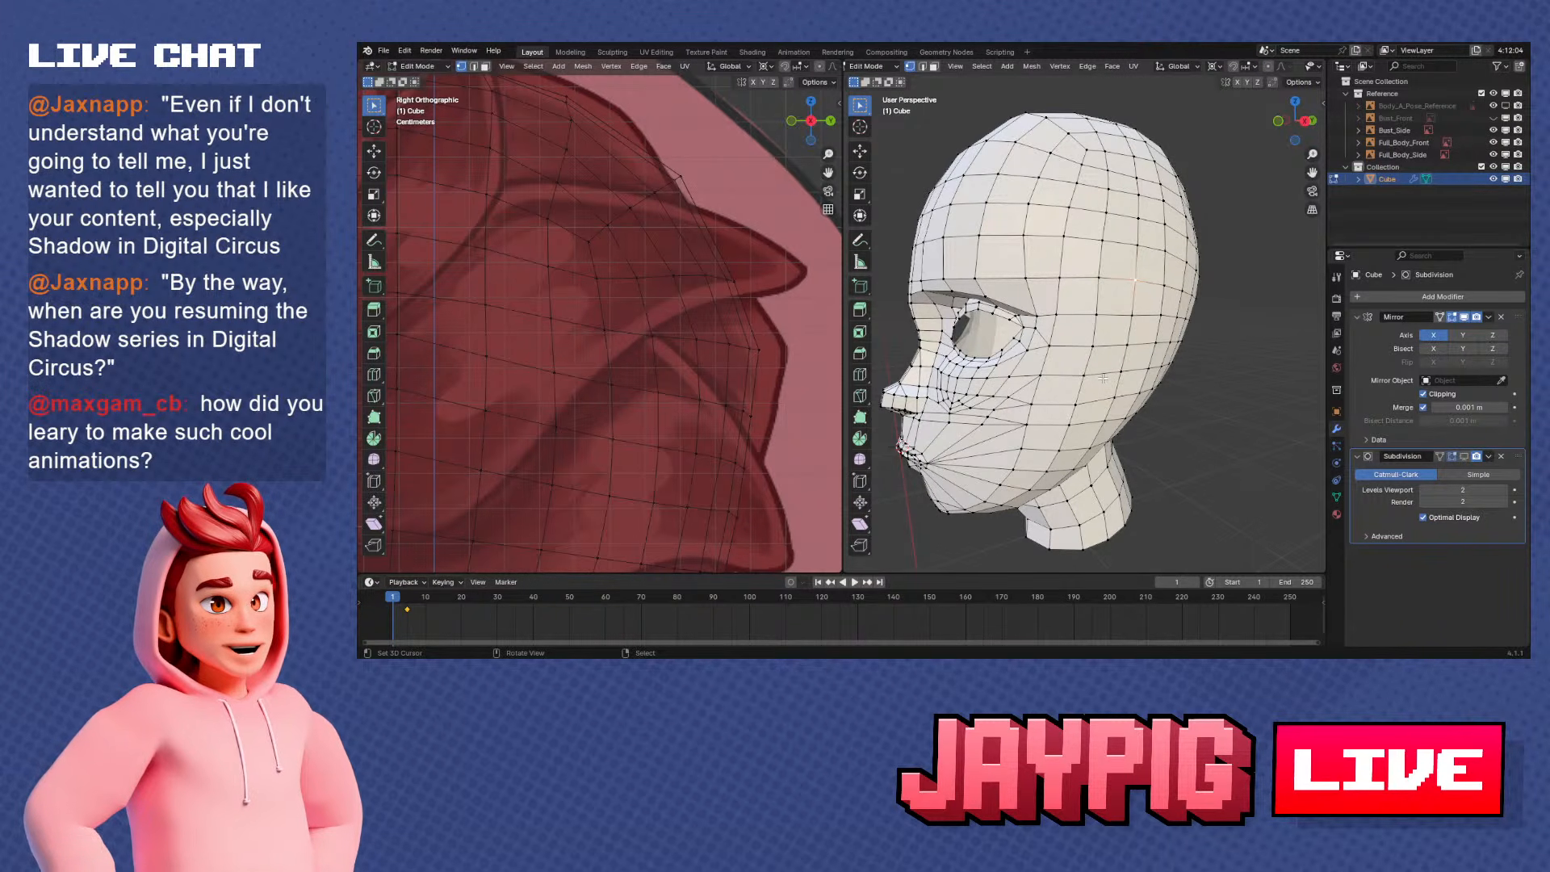
Inspect the head mesh from behind, the front and the side for evenness of its topology
middle_drag(1087, 356, 1055, 421)
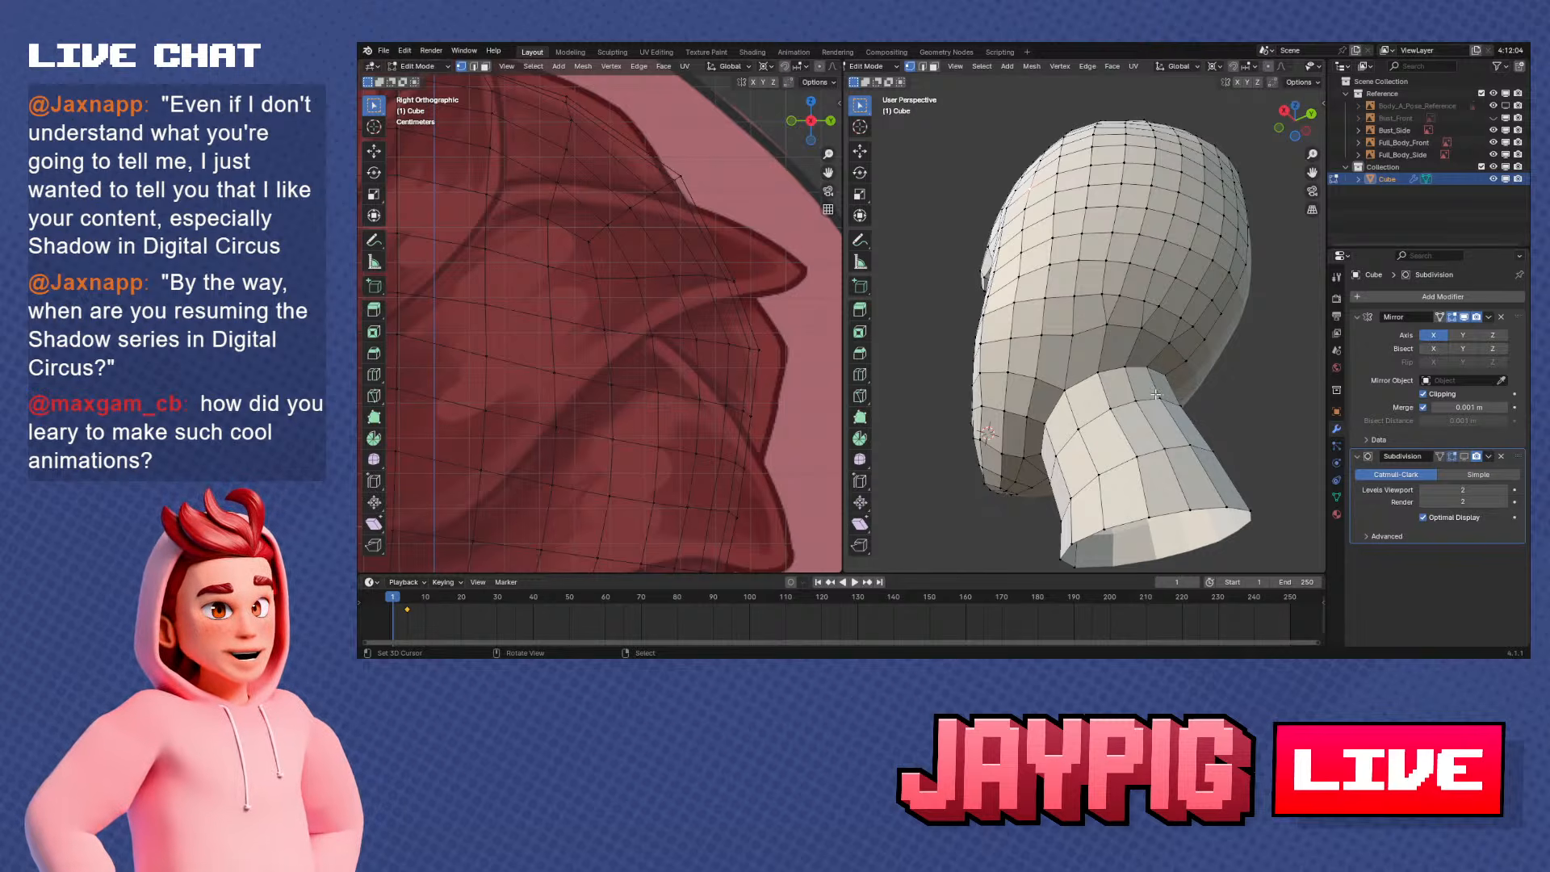
scroll(1169, 410, up, 1)
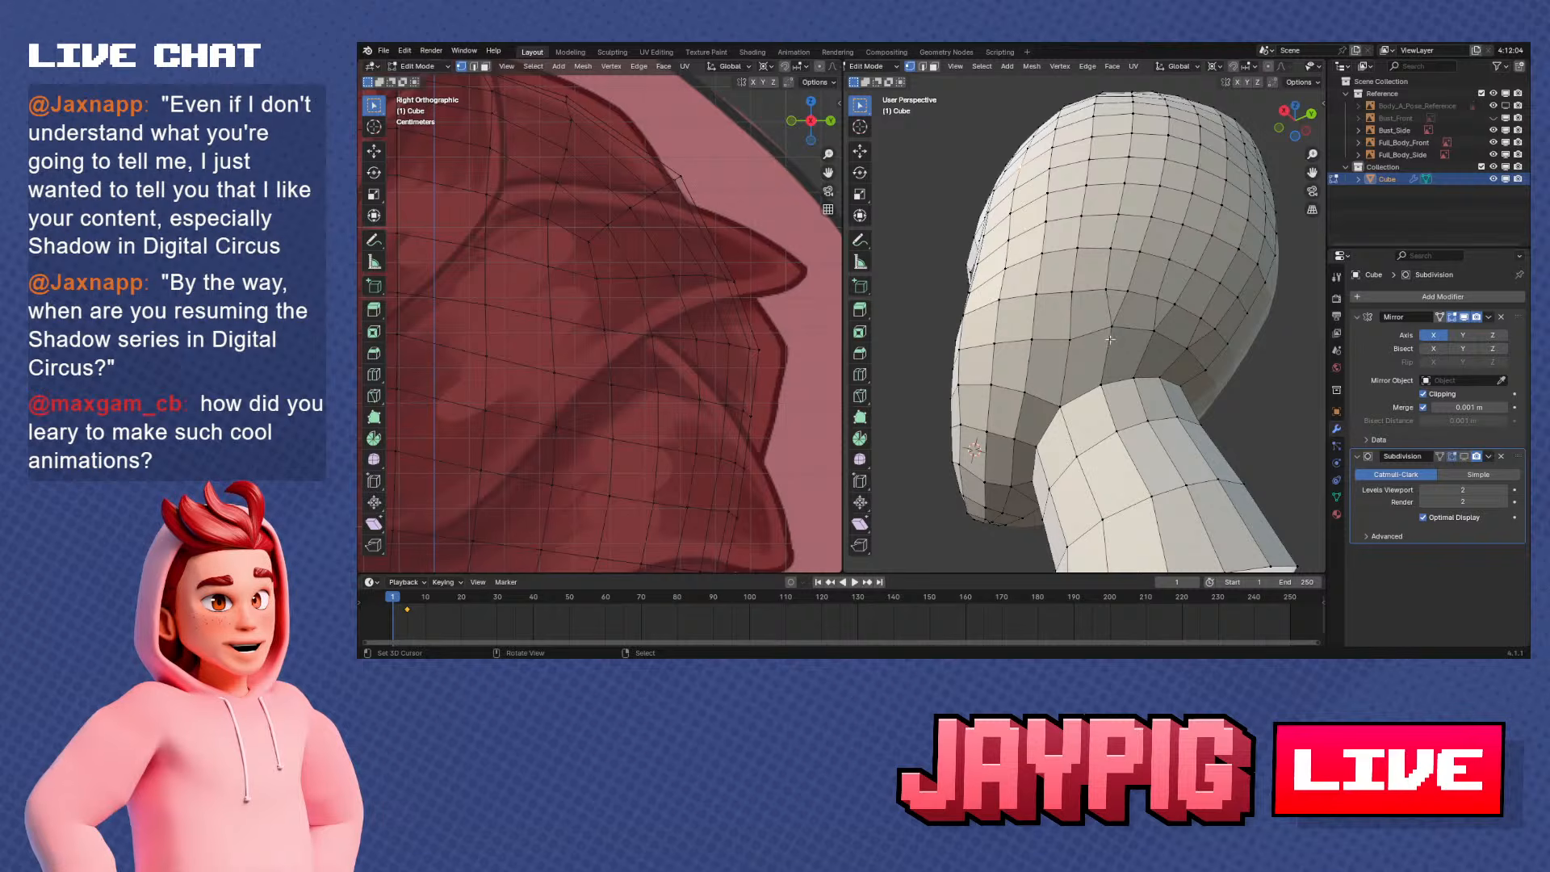
middle_drag(1110, 340, 1139, 456)
middle_drag(1046, 468, 1118, 452)
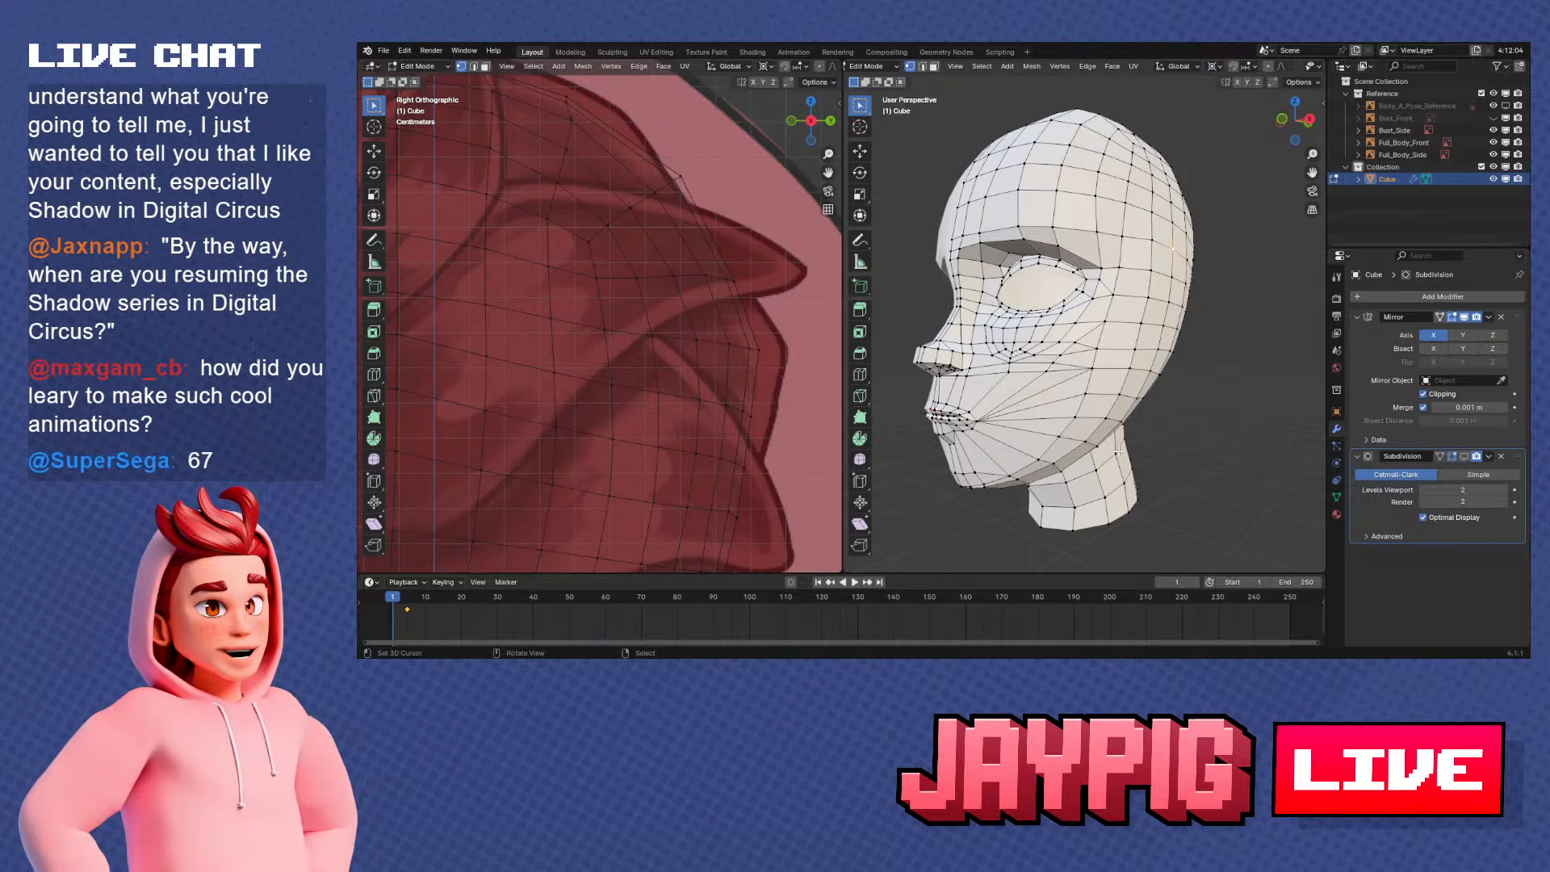
scroll(1133, 467, up, 8)
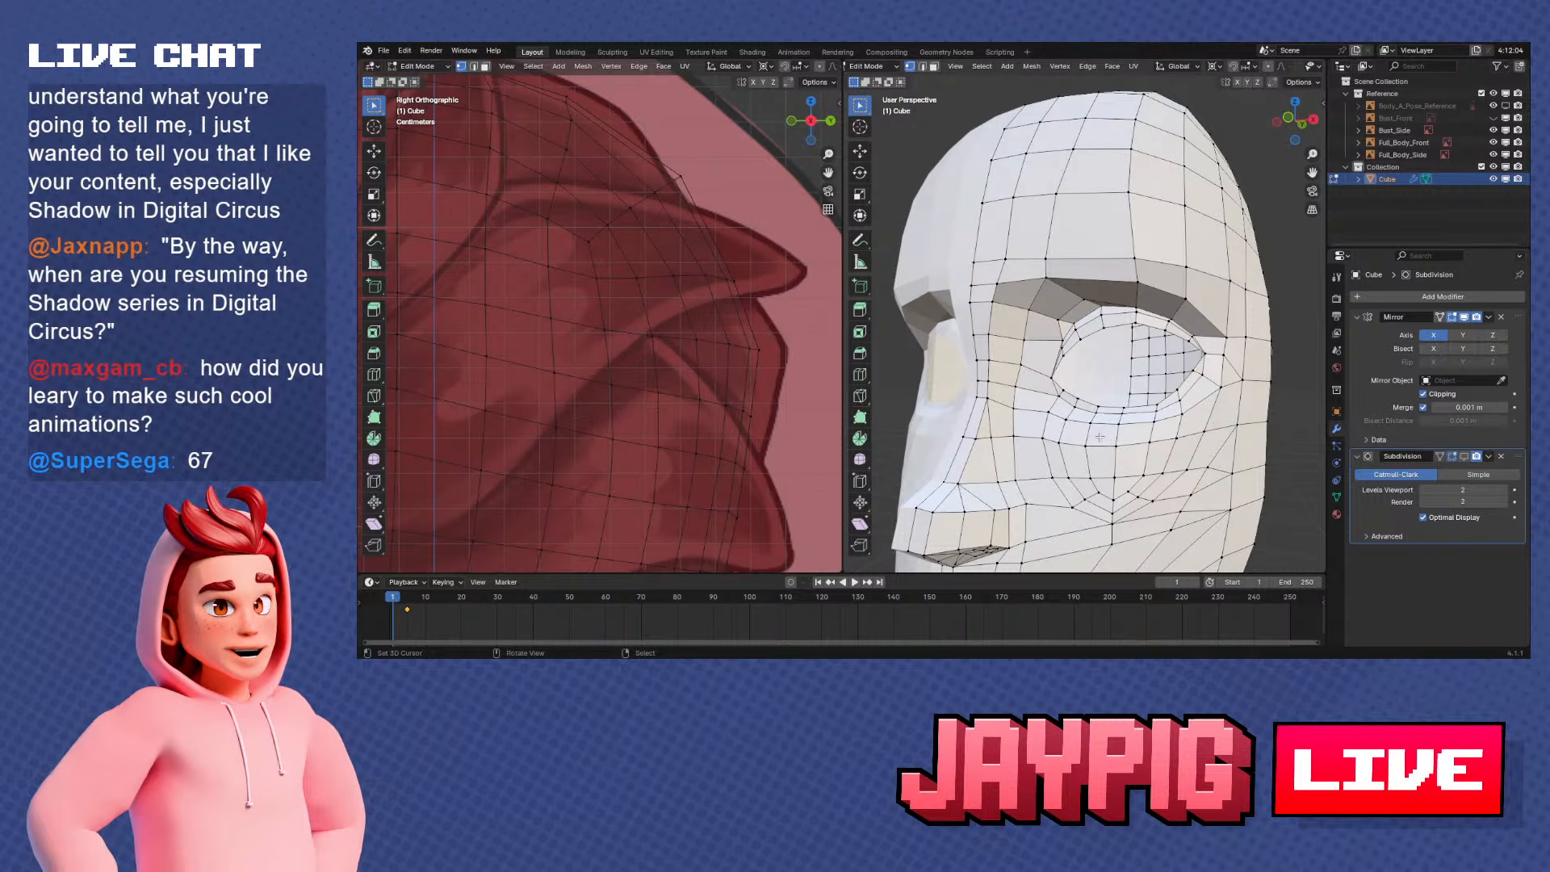
middle_drag(1094, 387, 1001, 393)
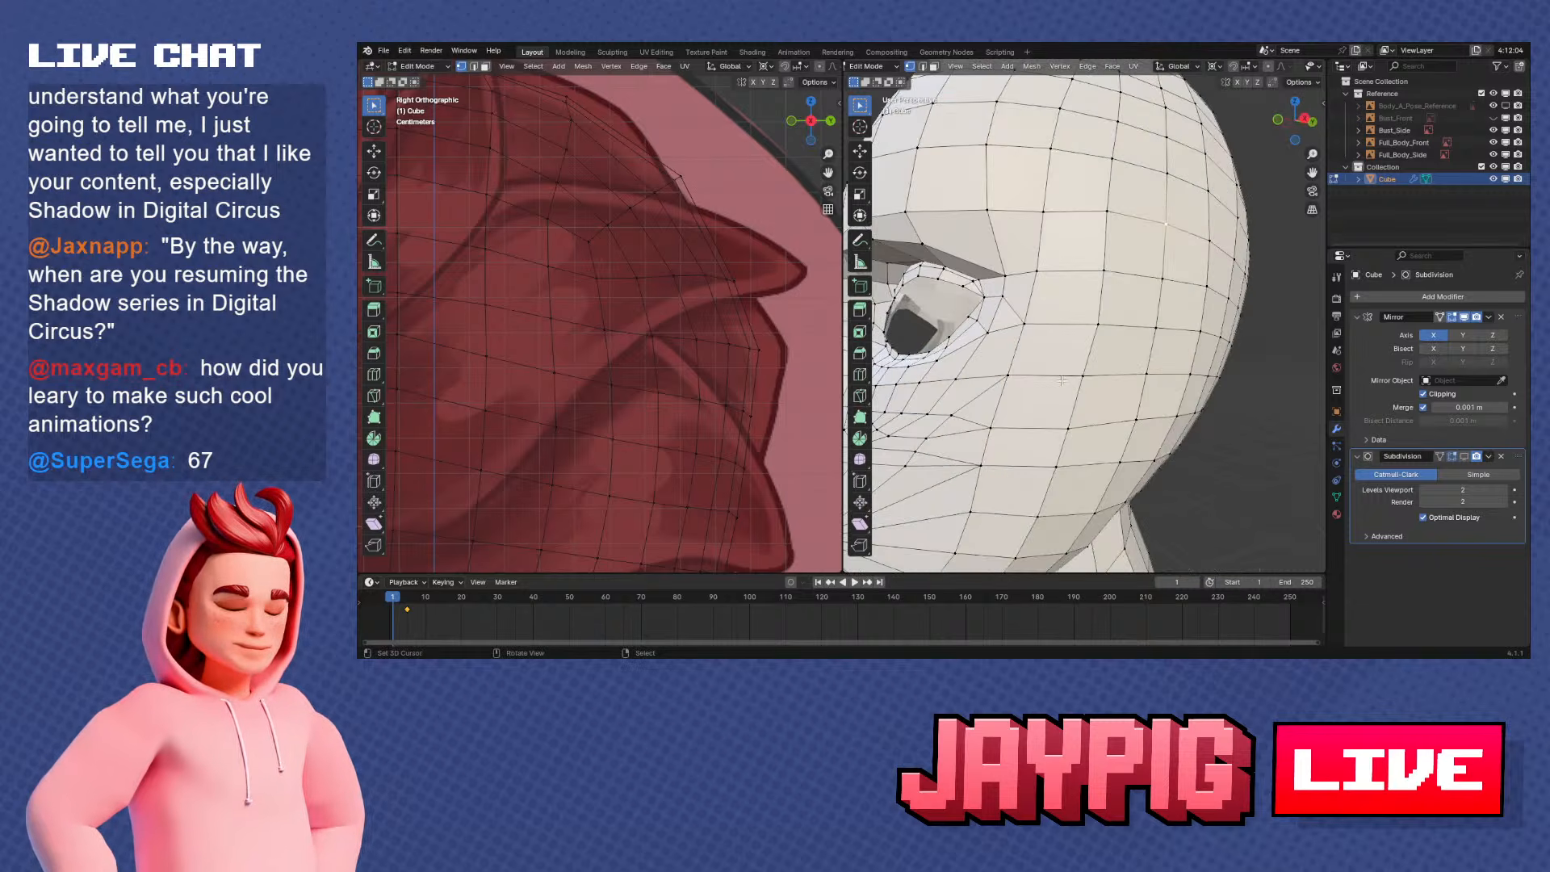
scroll(1114, 400, down, 5)
middle_drag(1151, 404, 1115, 414)
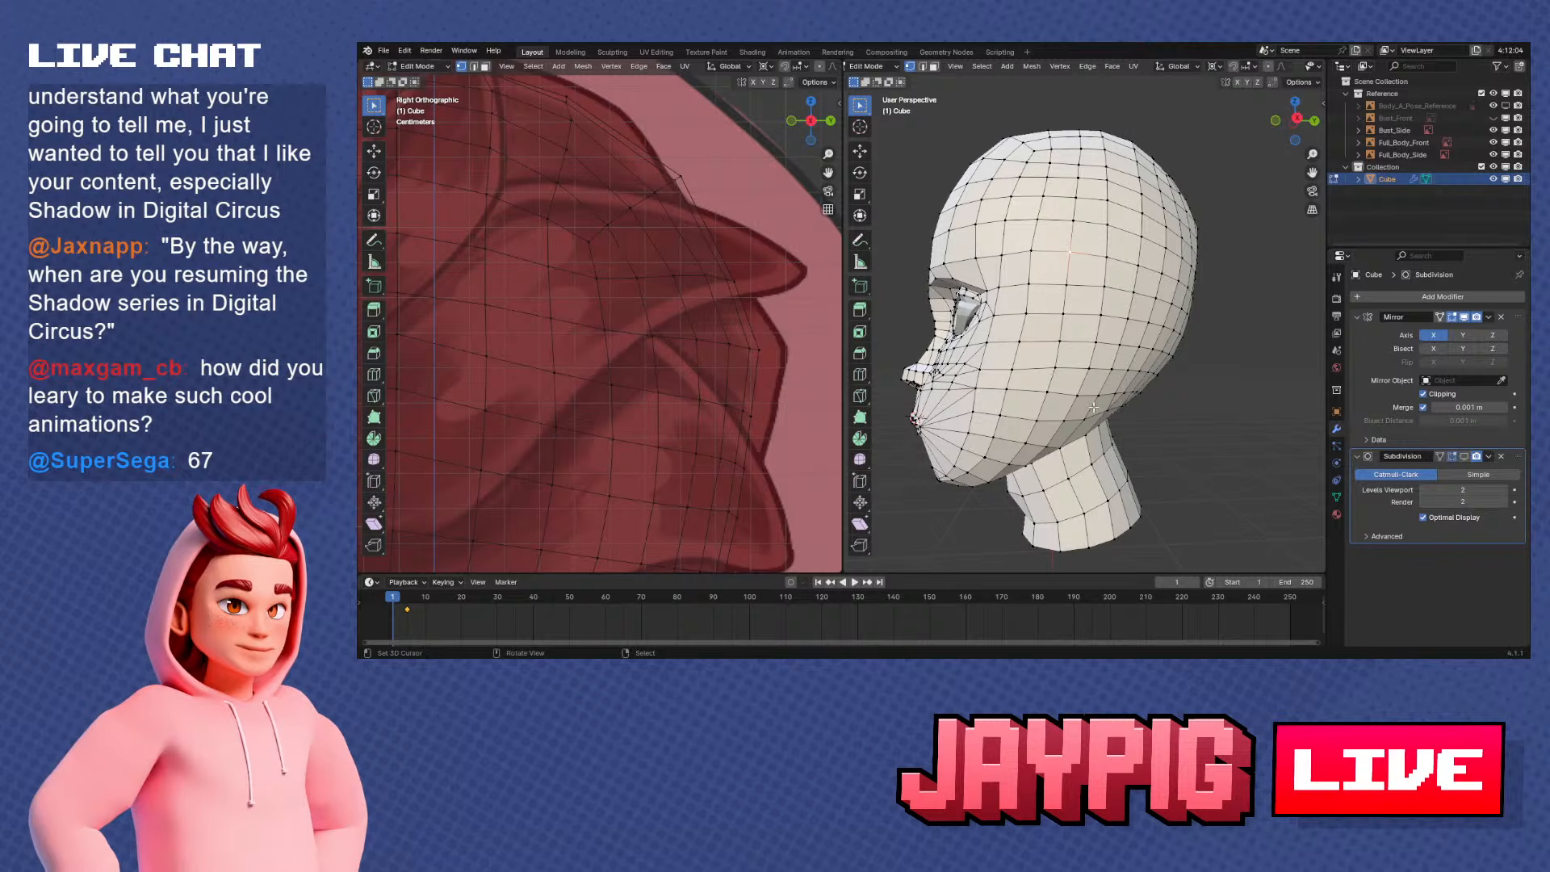
middle_drag(1096, 407, 1158, 402)
key(KP_3)
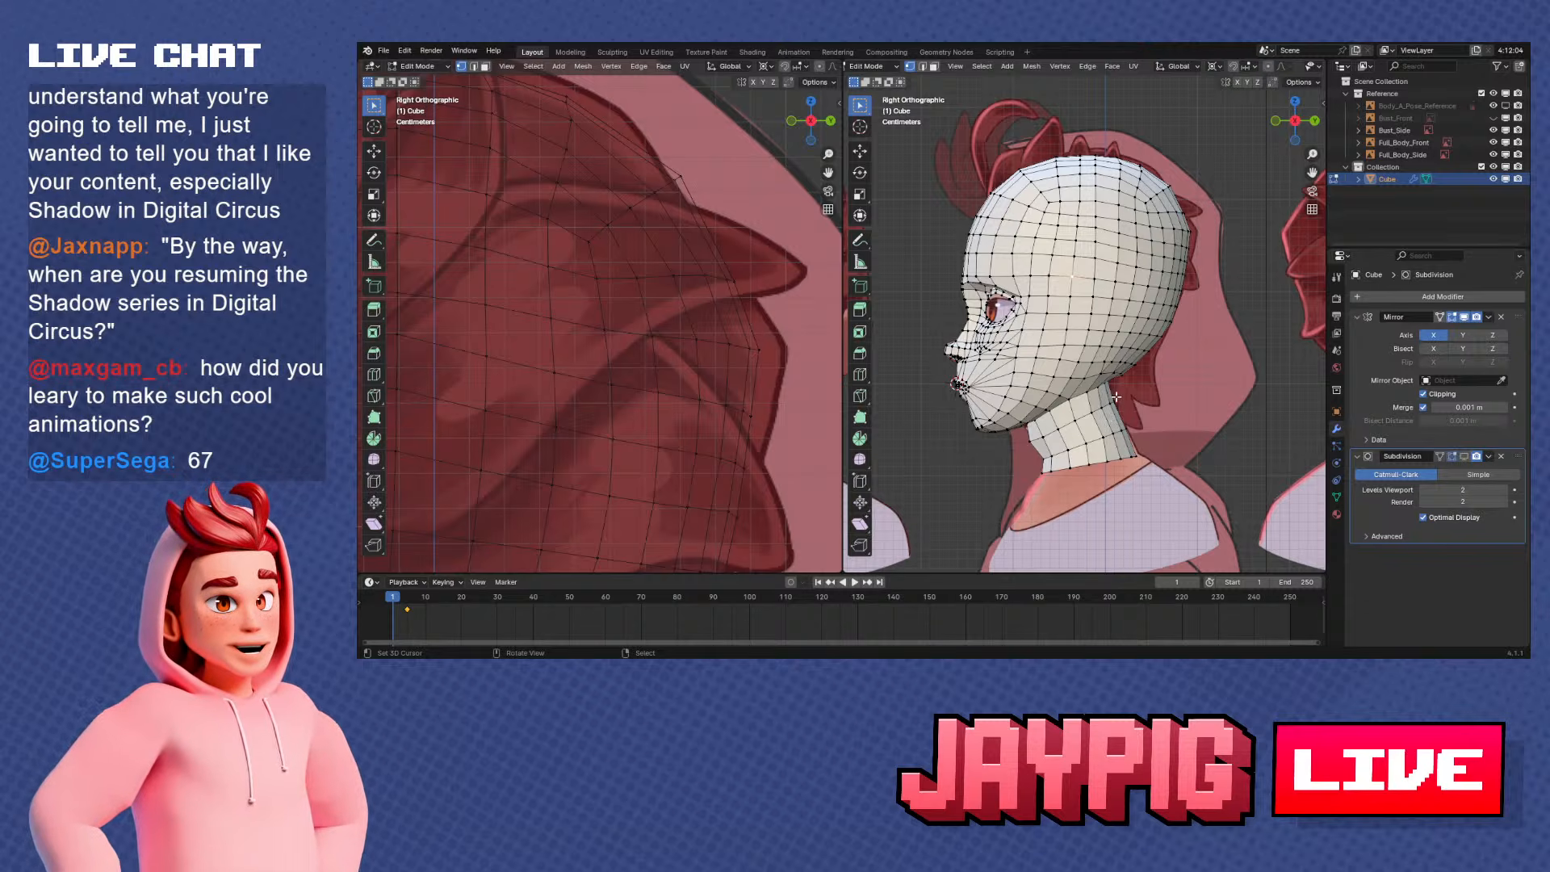
middle_drag(1017, 351, 1075, 188)
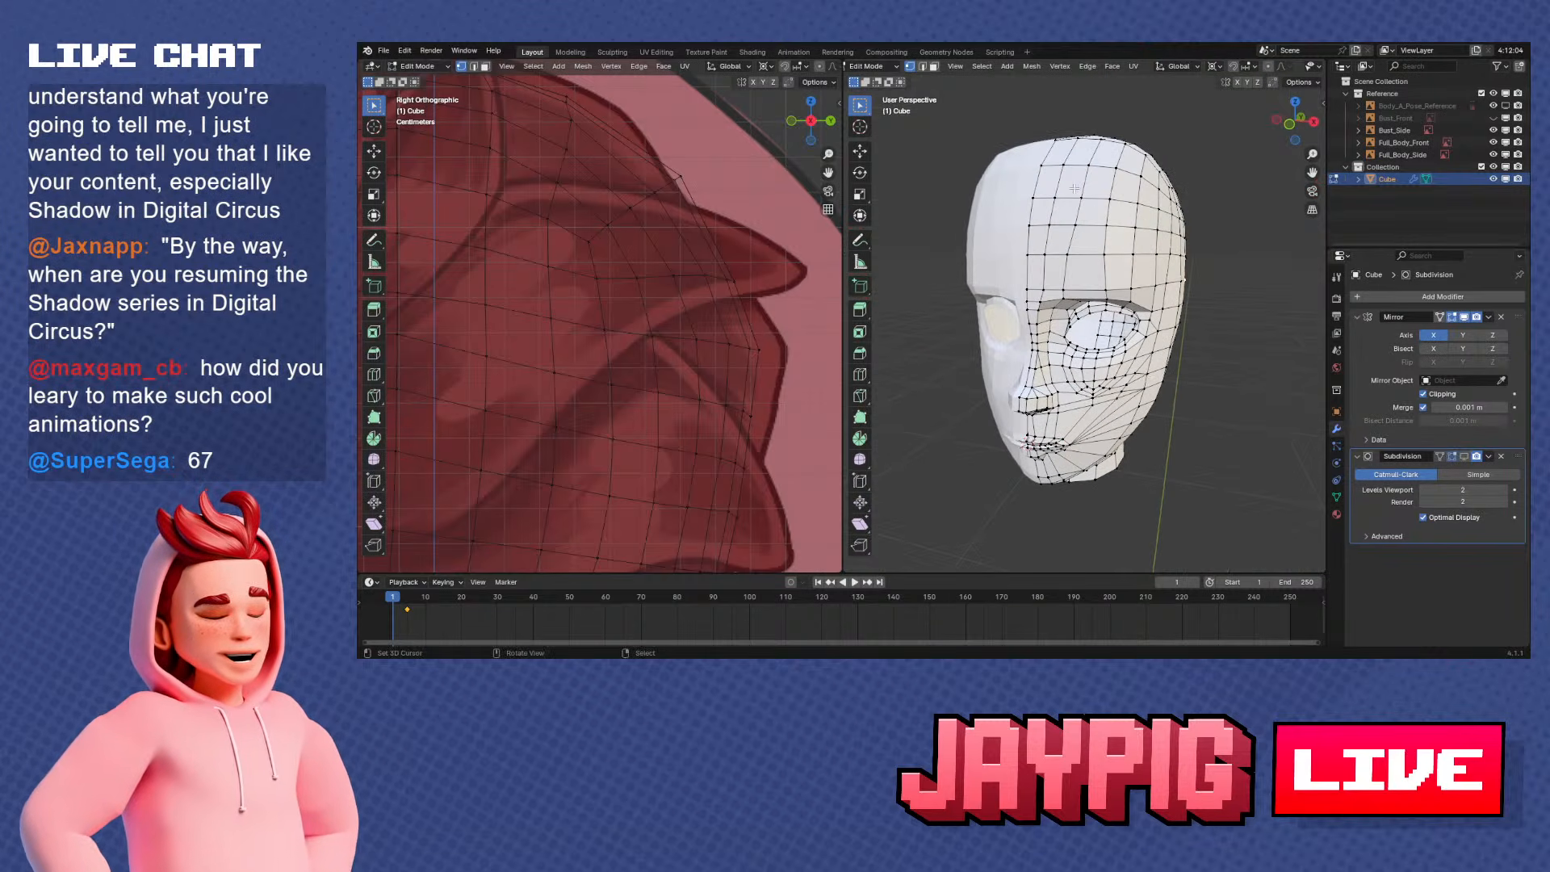
key(KP_3)
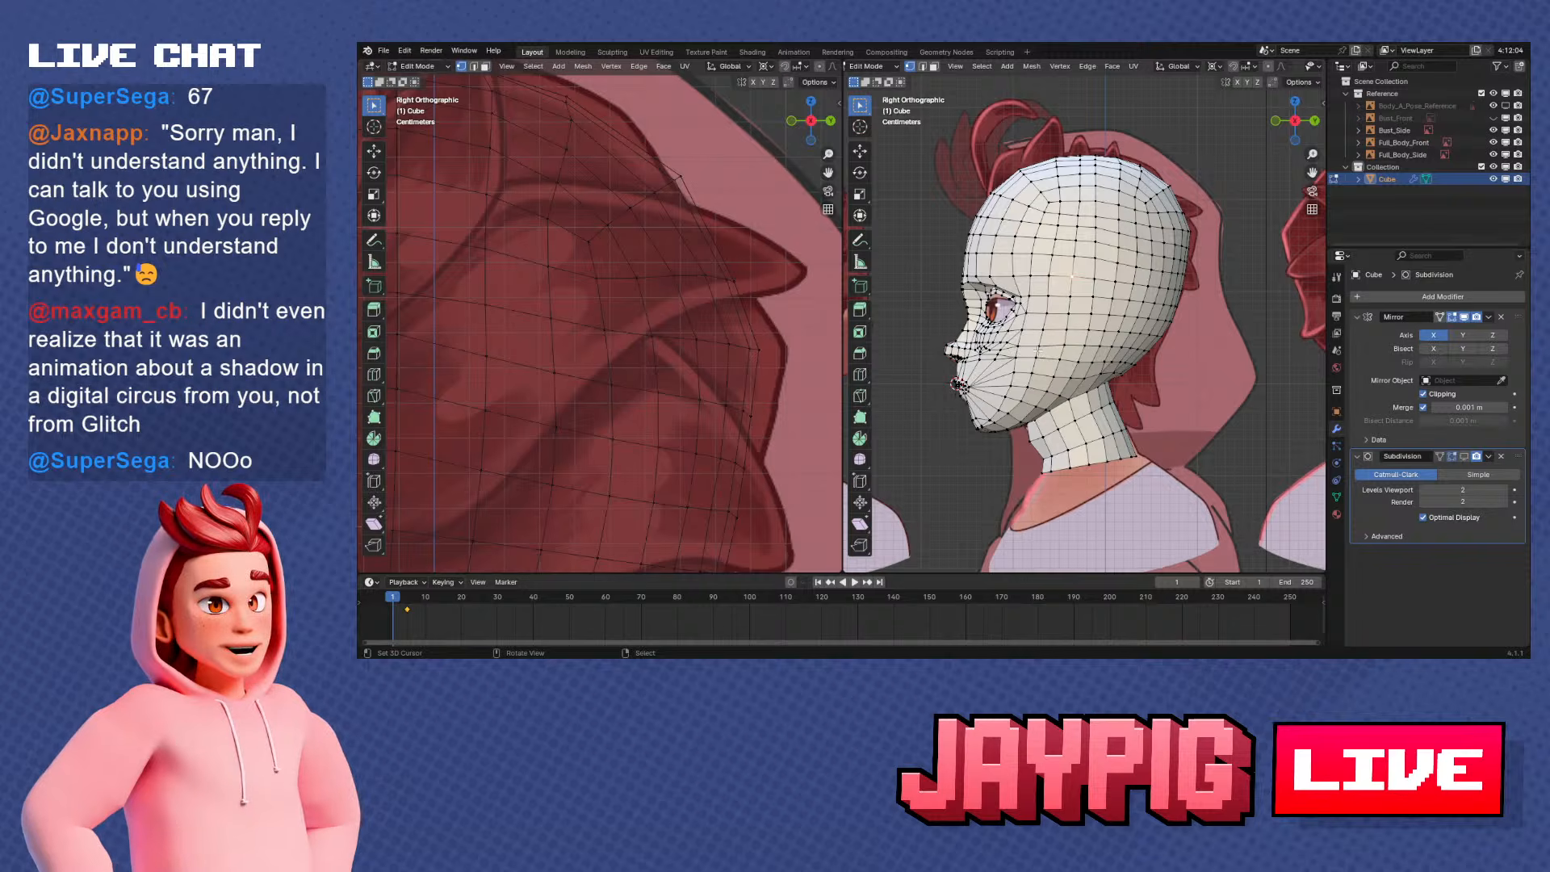
Save the head model's file, JayPig Avatar 2.0.blend
scroll(1038, 352, up, 2)
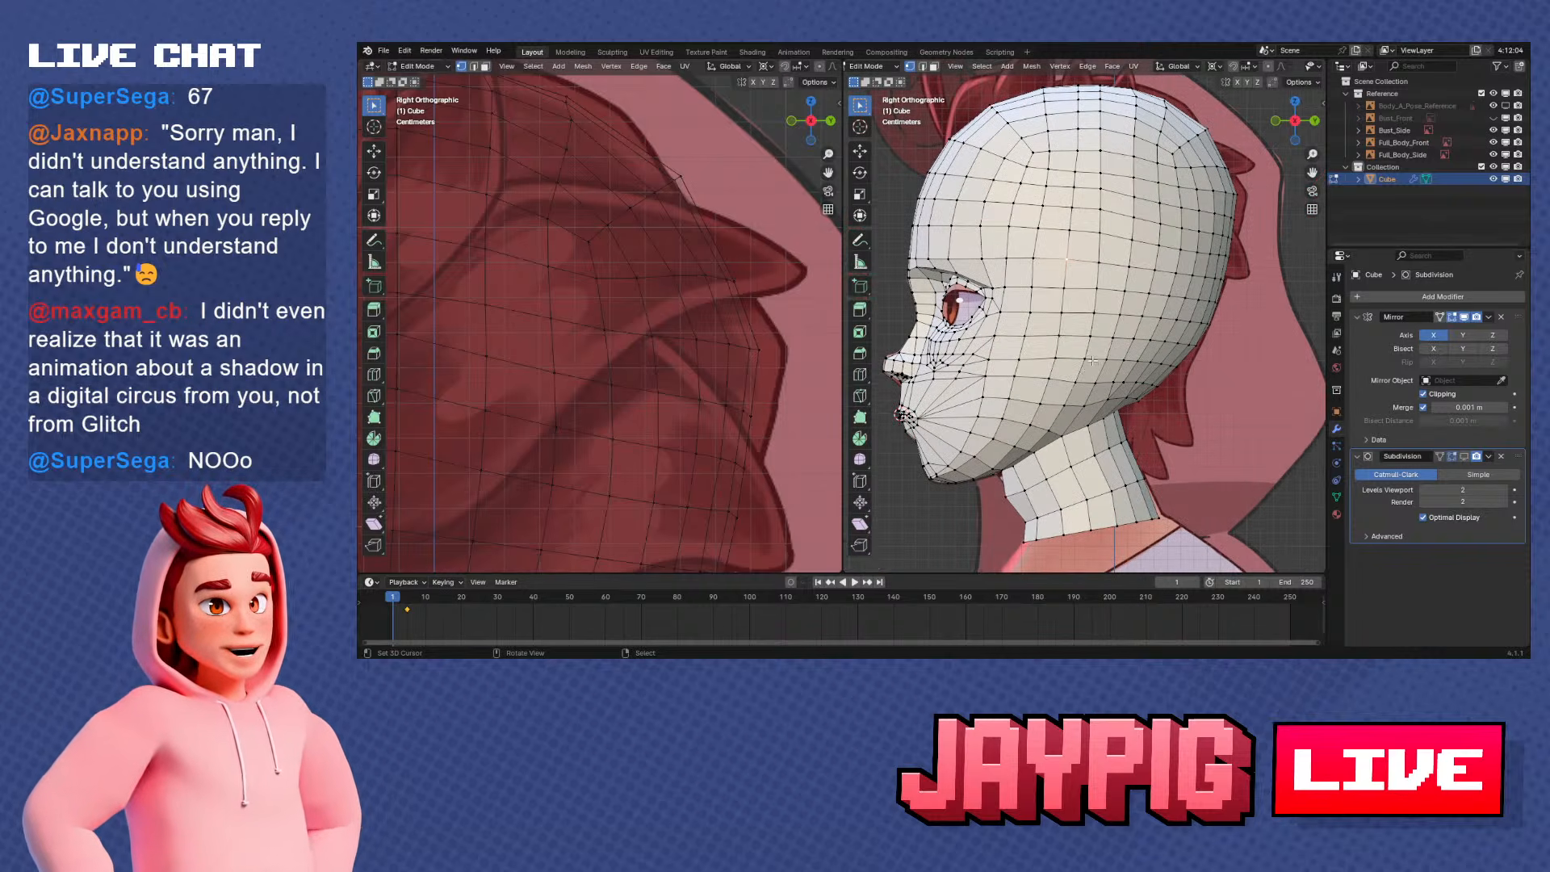
scroll(1092, 361, down, 1)
shift+middle_drag(1091, 361, 1107, 380)
scroll(1090, 360, up, 1)
key(ctrl+s)
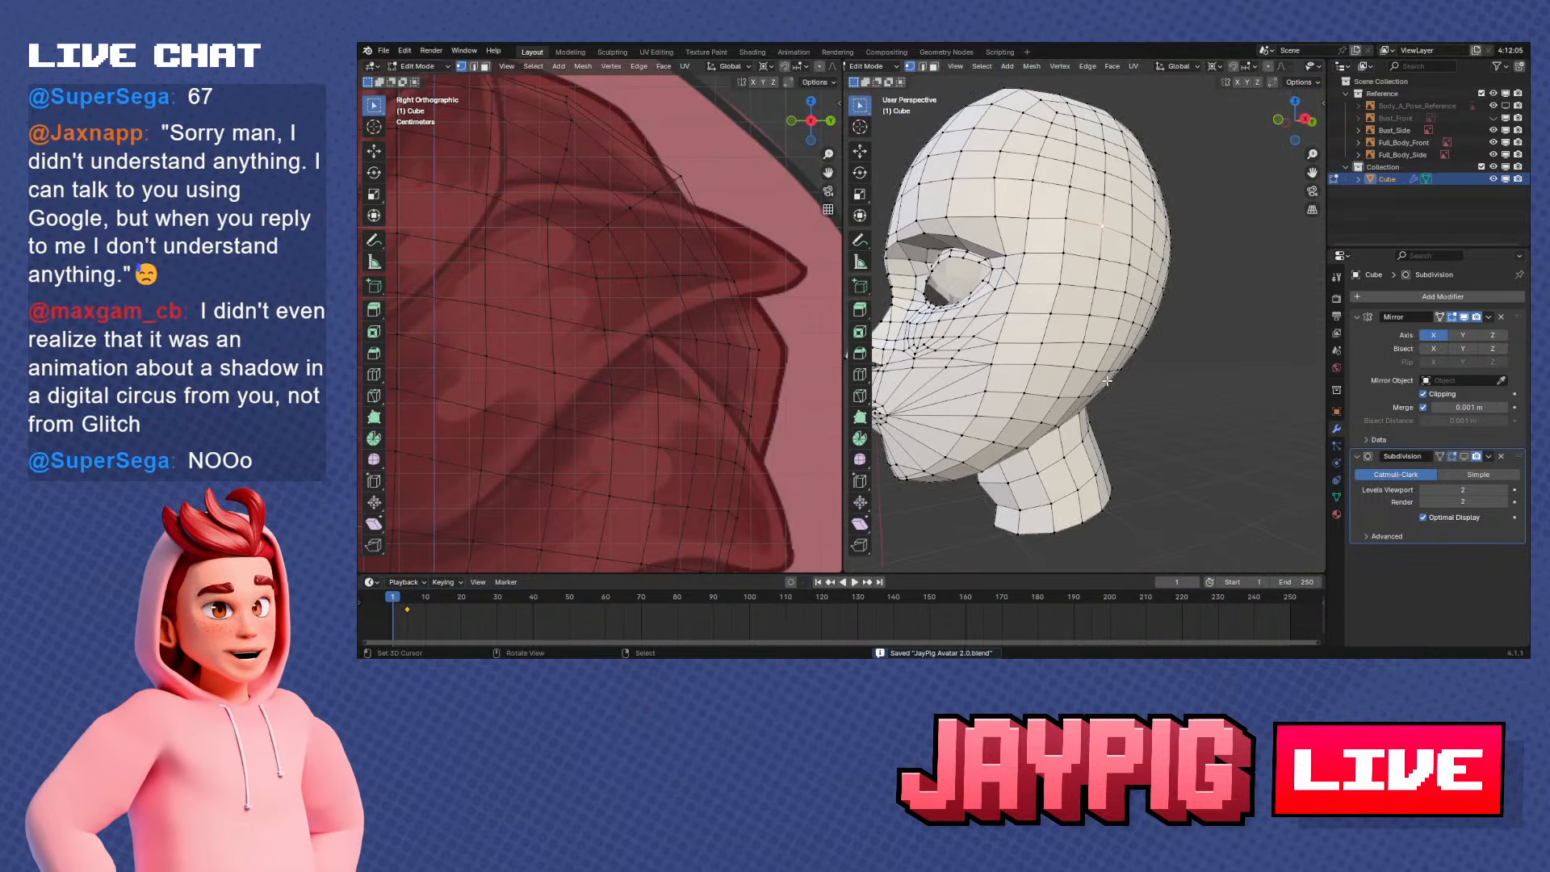
Switch to face selection and frame the reference ear and the head's profile in right orthographic views
scroll(1107, 380, up, 2)
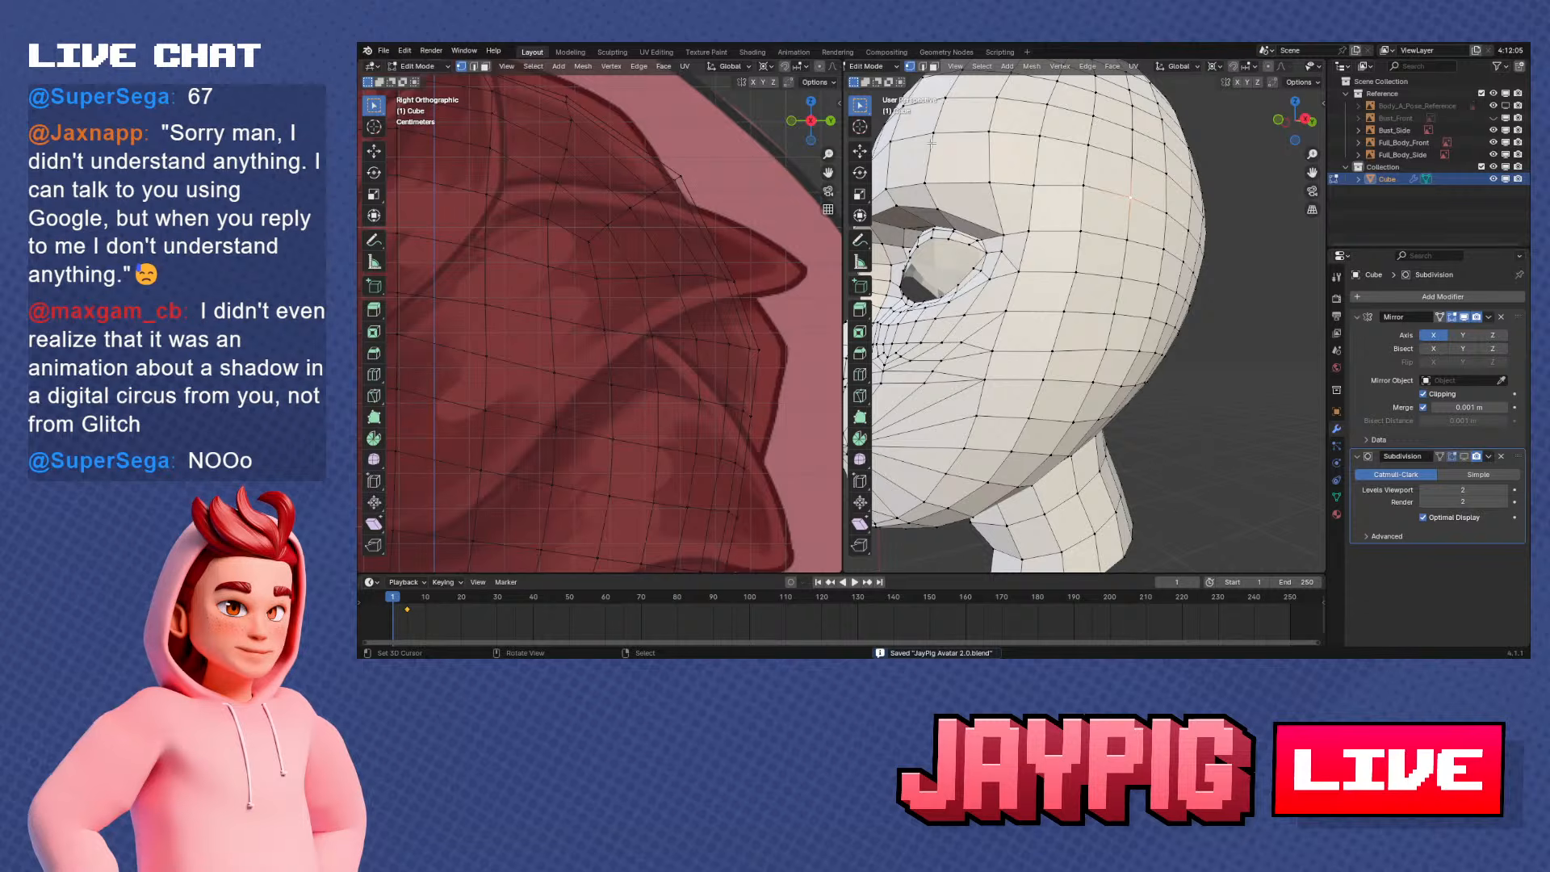
click(933, 67)
mouse_move(1127, 380)
middle_down()
mouse_move(1190, 401)
mouse_move(1137, 393)
middle_up()
scroll(1190, 401, down, 2)
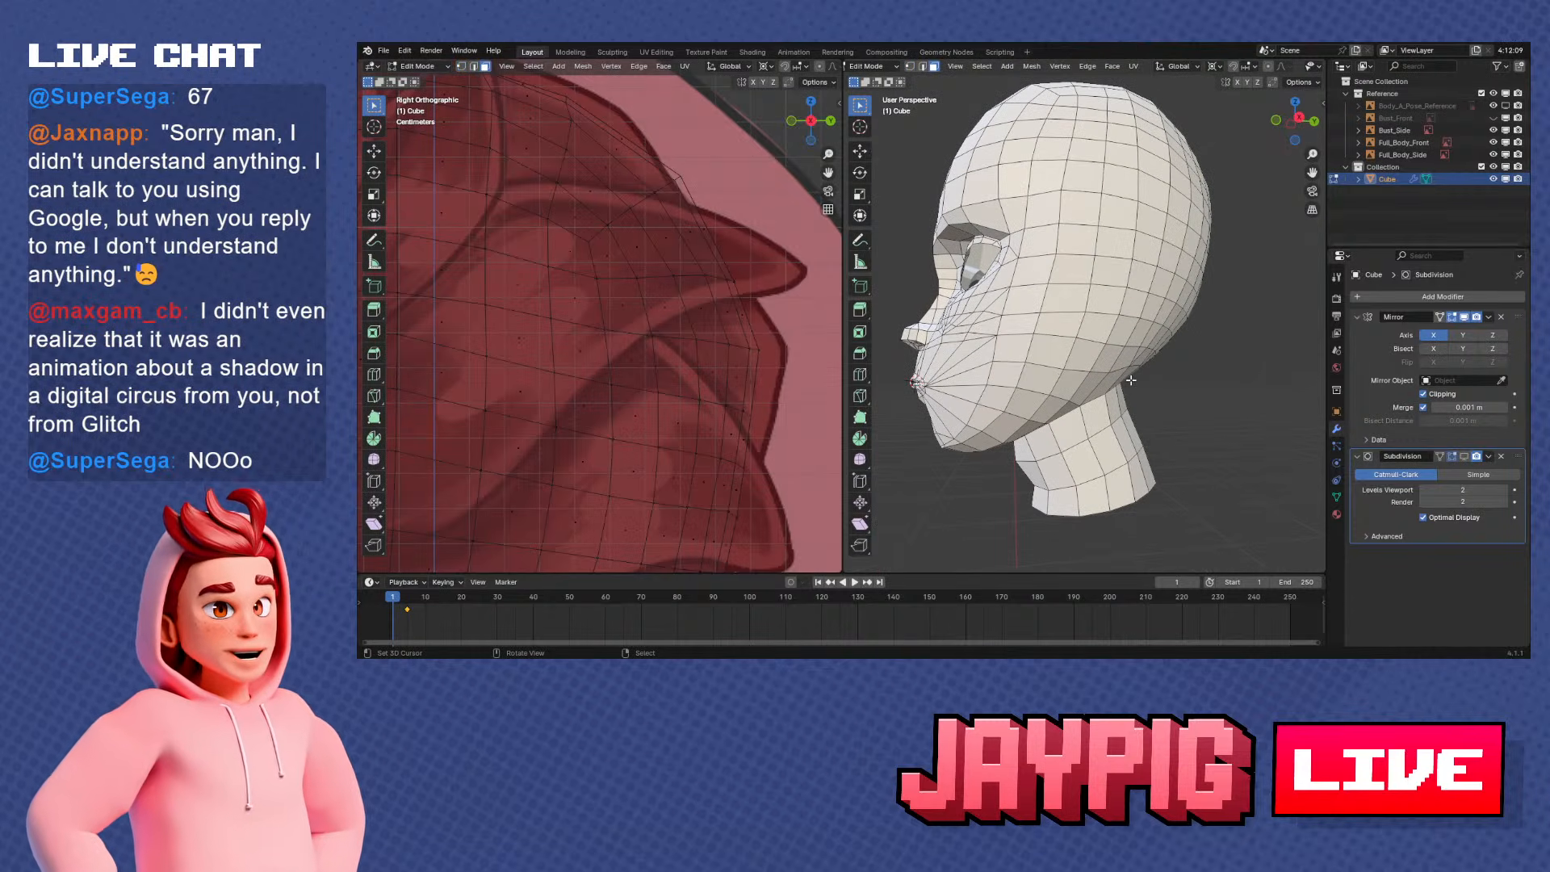
key(KP_3)
scroll(706, 400, down, 5)
shift+middle_drag(707, 400, 747, 194)
scroll(637, 312, up, 2)
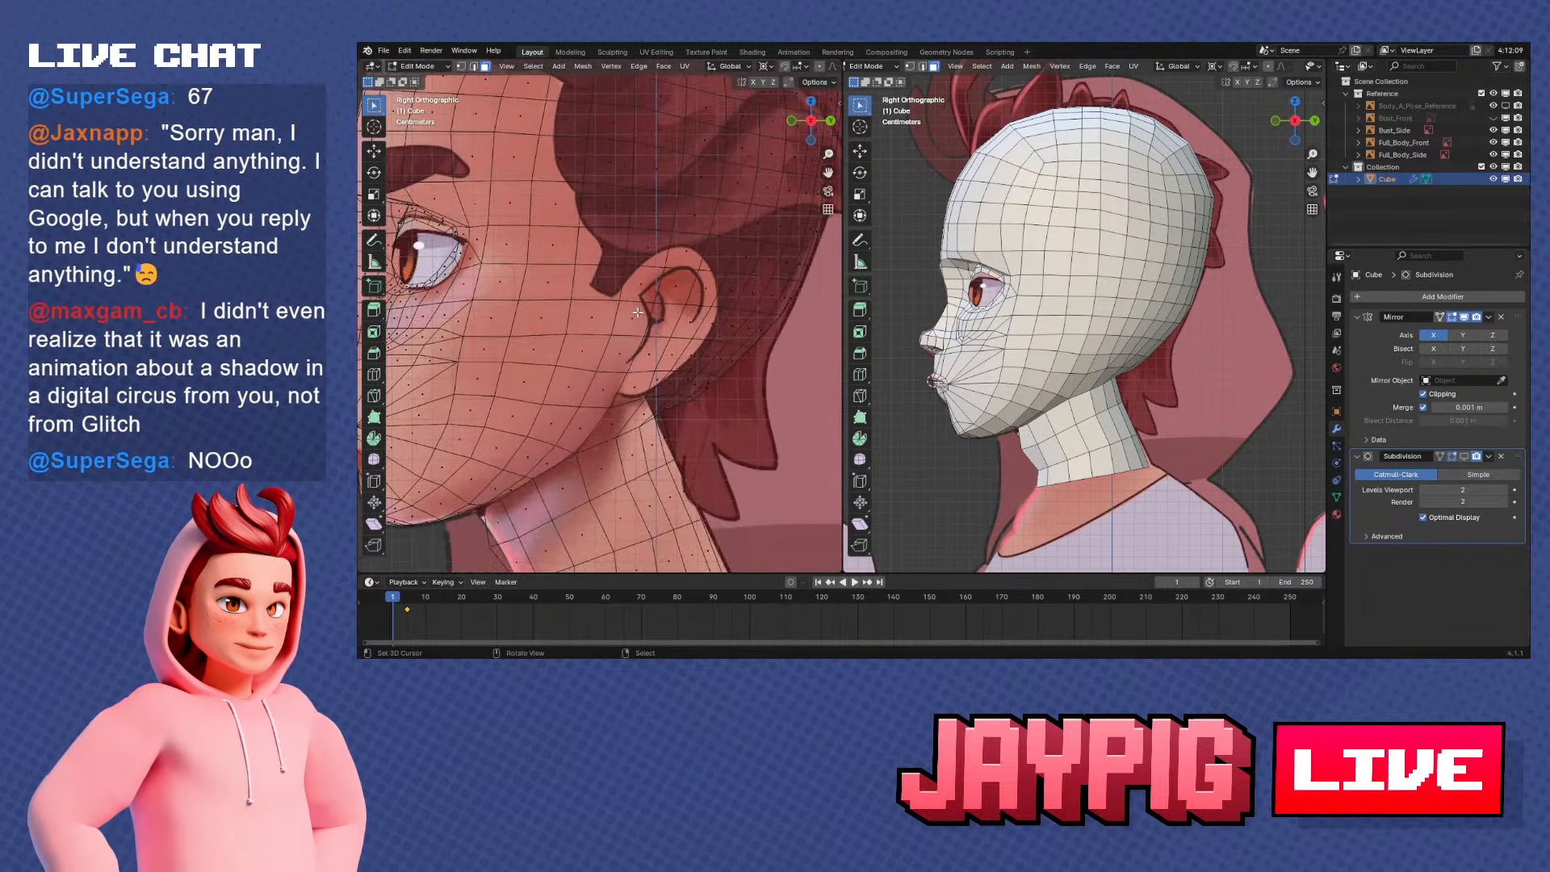
scroll(638, 312, up, 1)
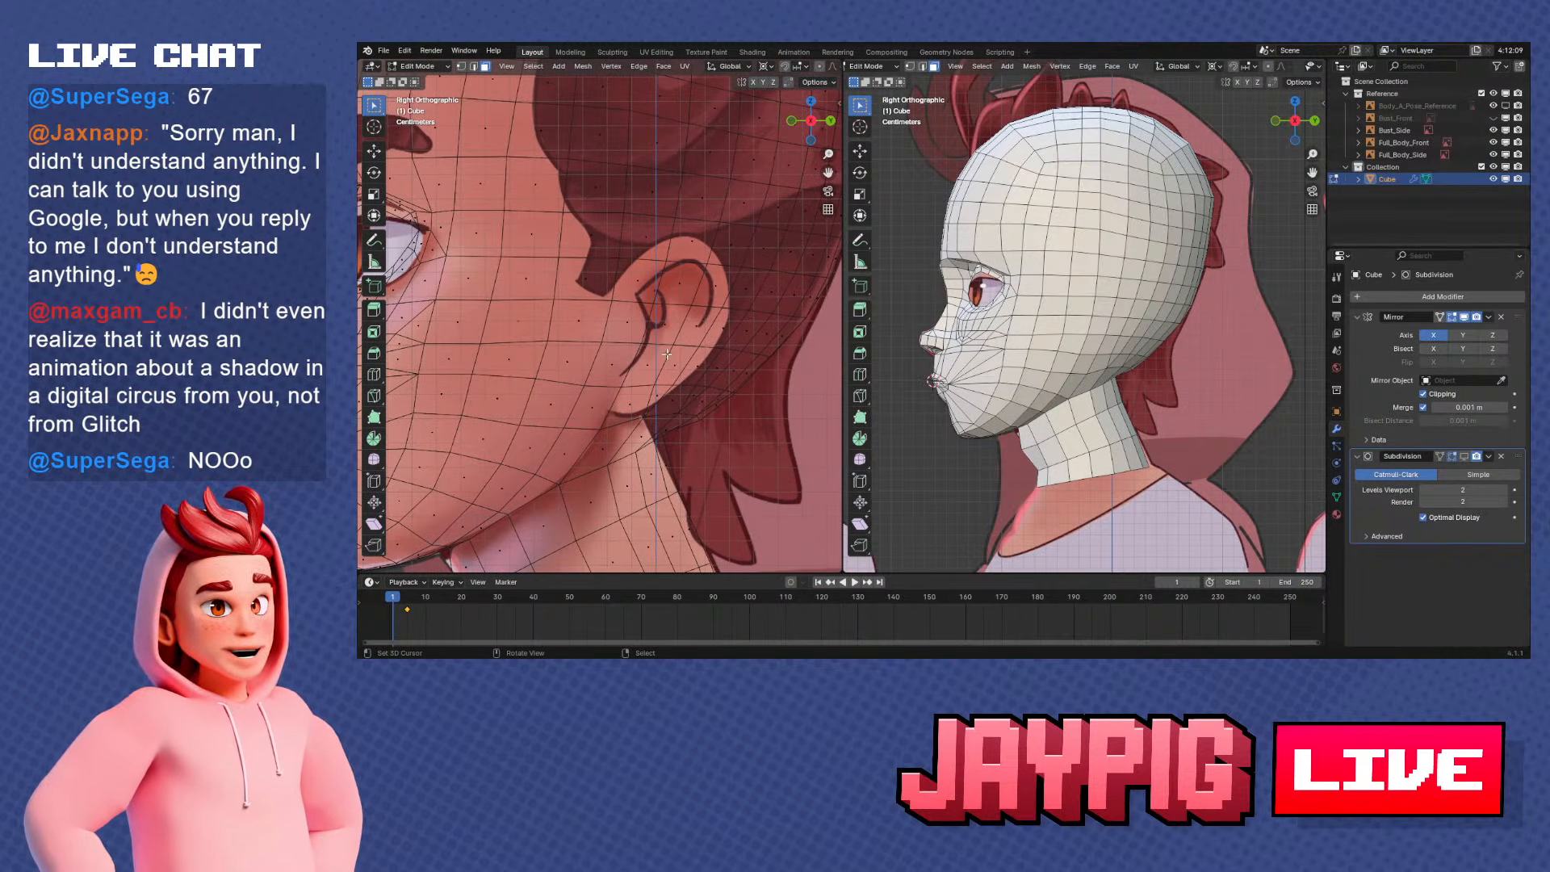
Select the column of faces on the side of the head where the reference ear attaches
click(1061, 386)
click(1086, 367)
scroll(1102, 360, up, 1)
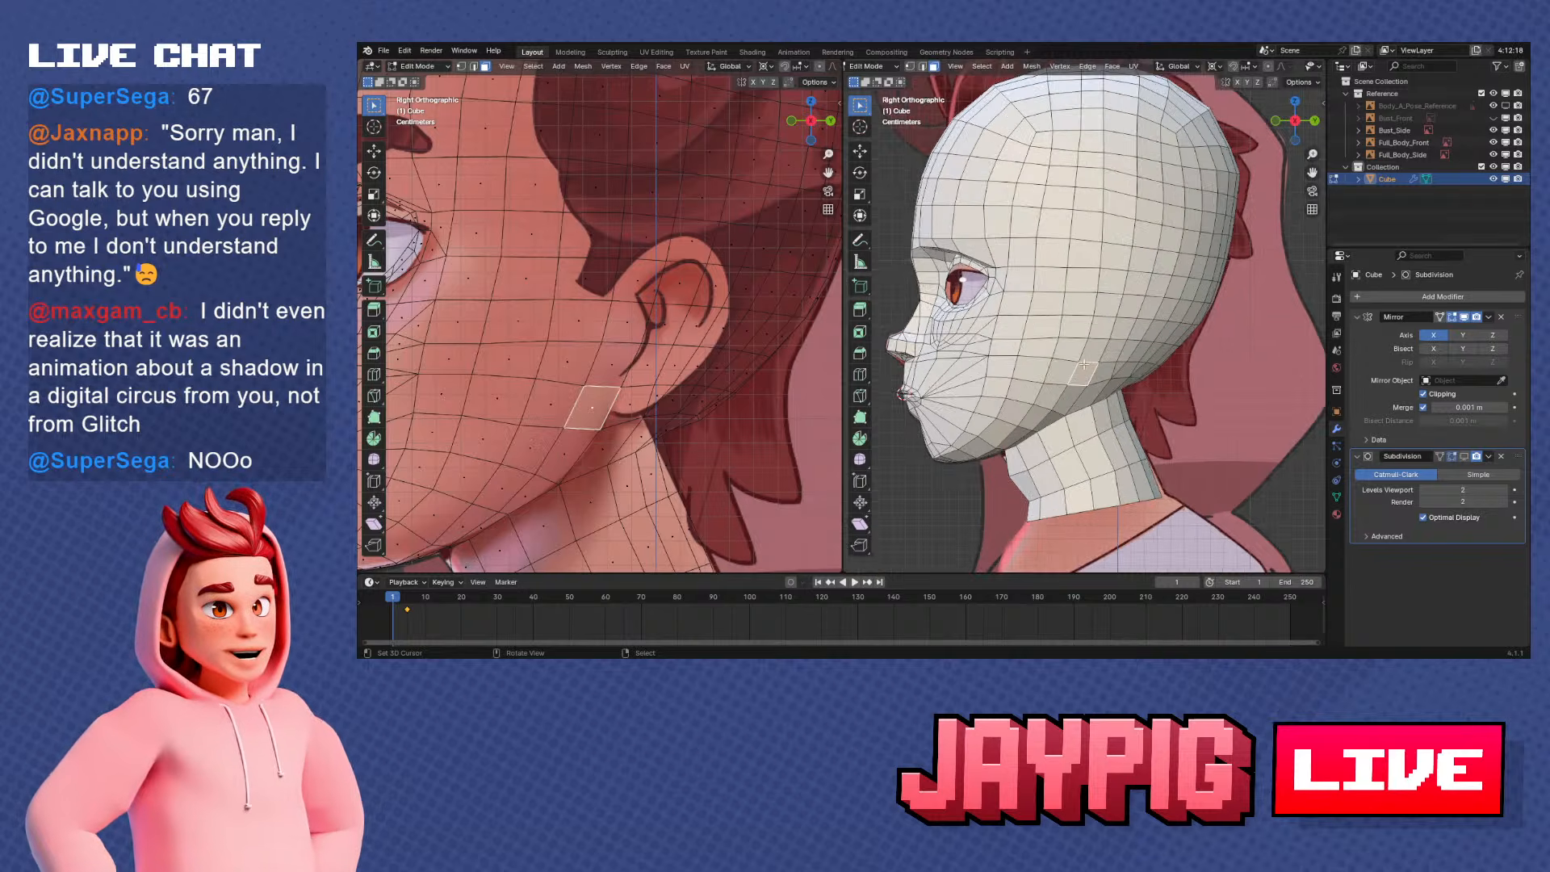
click(1094, 349)
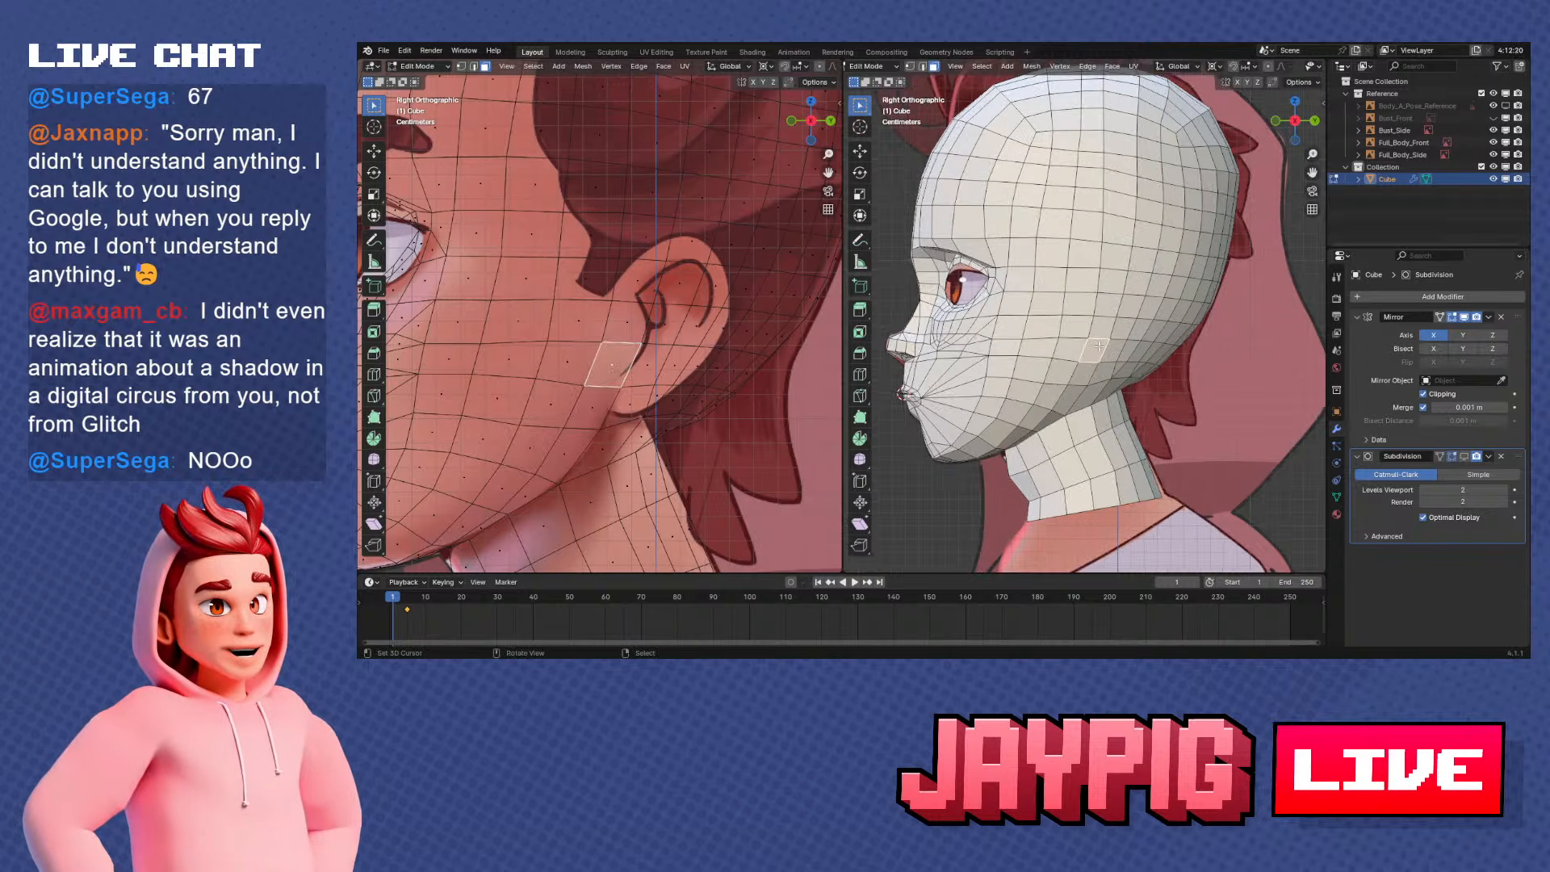
ctrl+click(1109, 300)
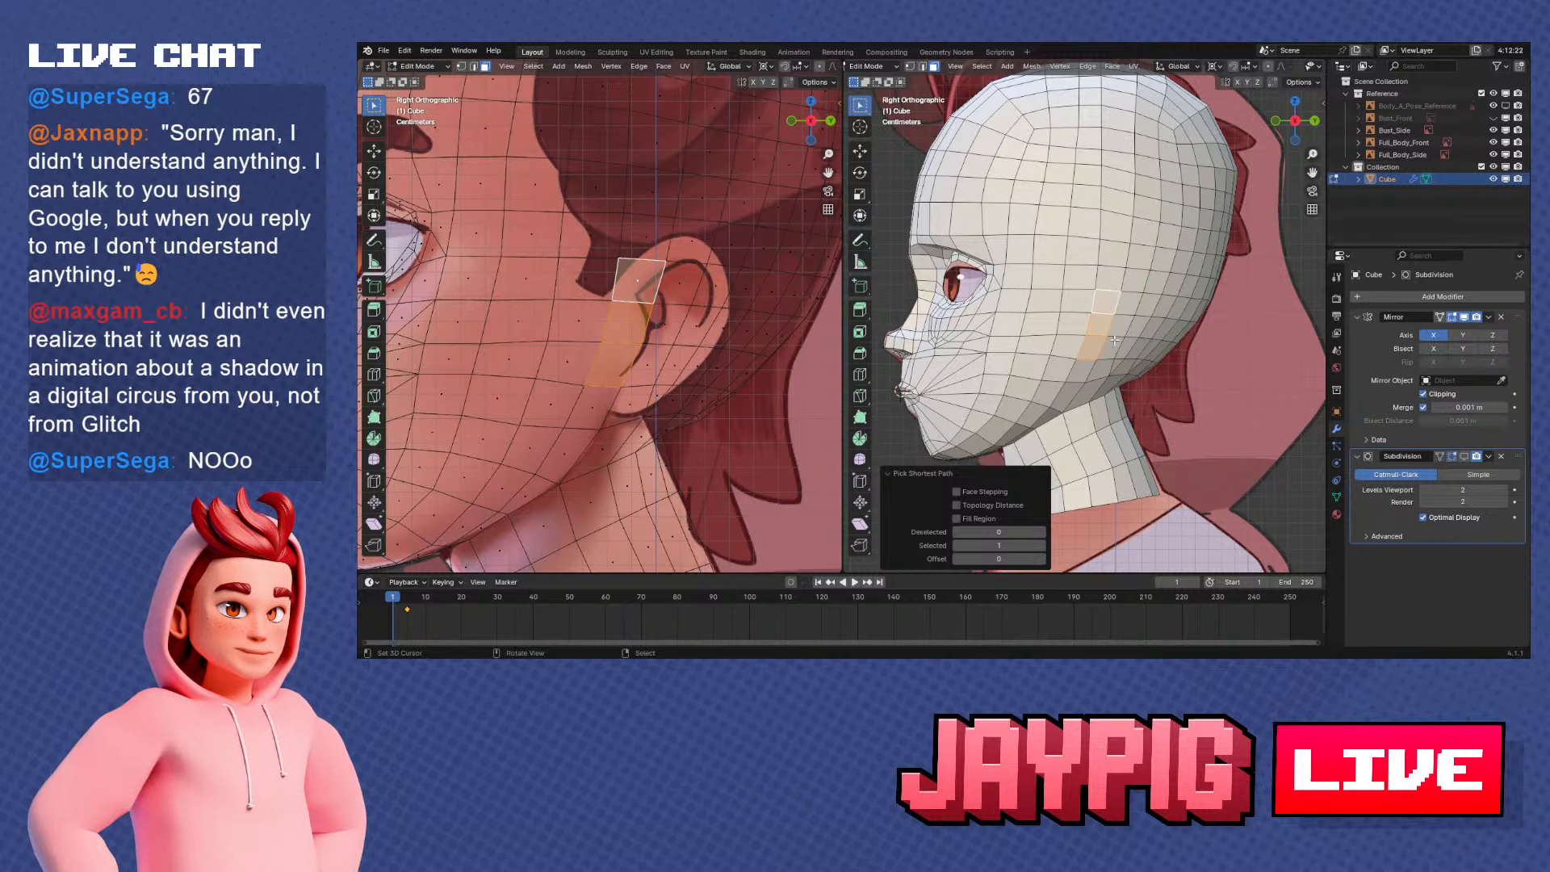
scroll(1105, 323, down, 2)
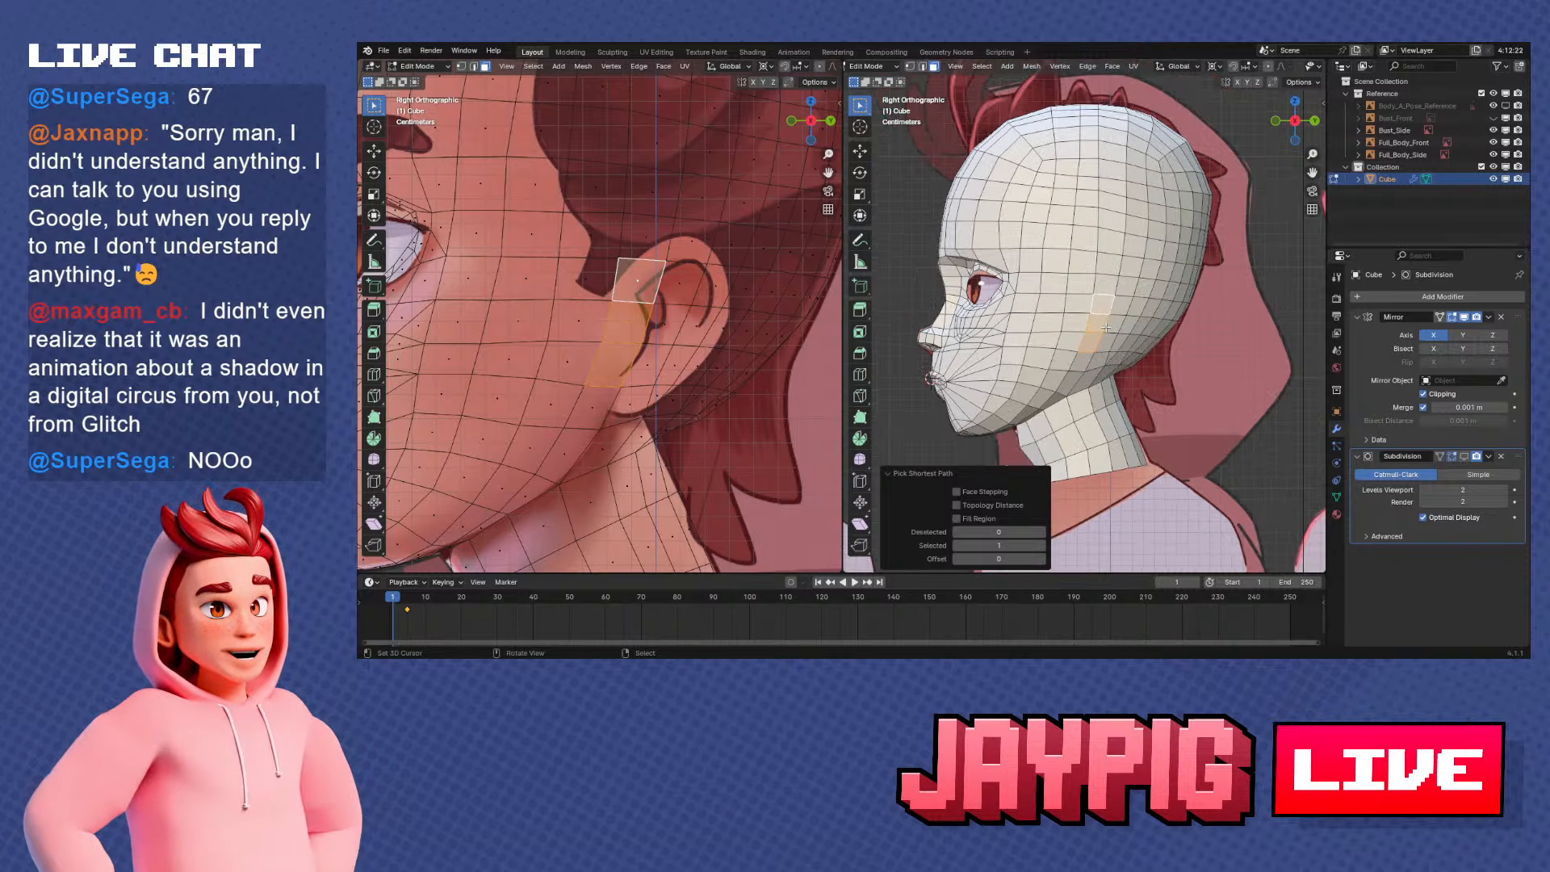
Add a 2 m plane to the head mesh as the starting geometry for the ear
key(shift+a)
click(1080, 328)
scroll(1145, 330, down, 3)
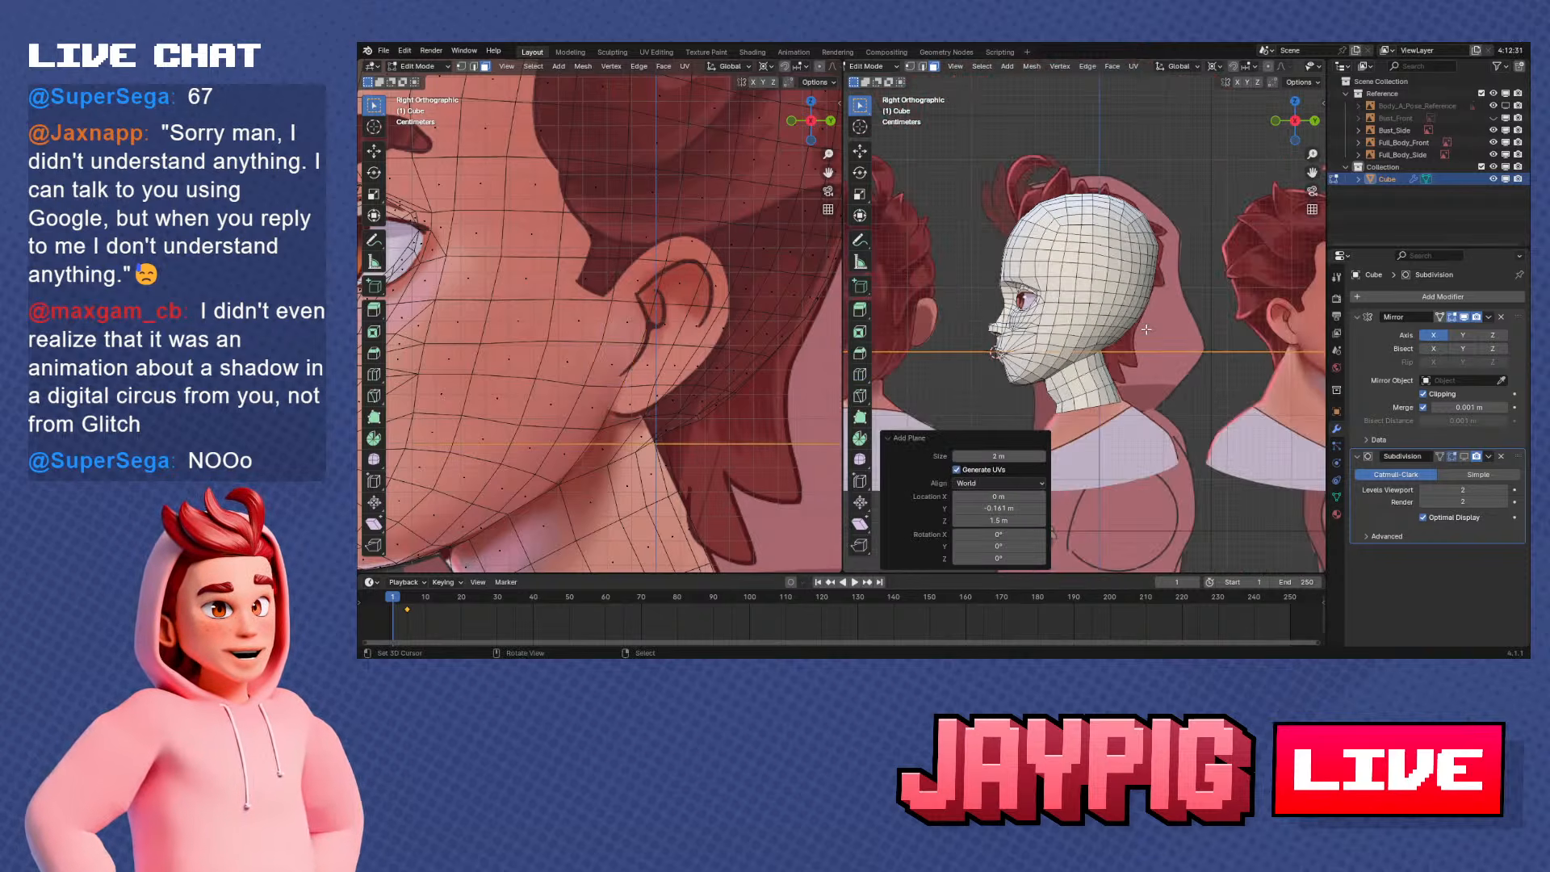
Try to snap the 2 m plane to the 3D cursor at the ear, rotate it 90° about Y and scale it down
middle_drag(1099, 319, 1196, 351)
key(shift+s)
click(1023, 175)
text(ry)
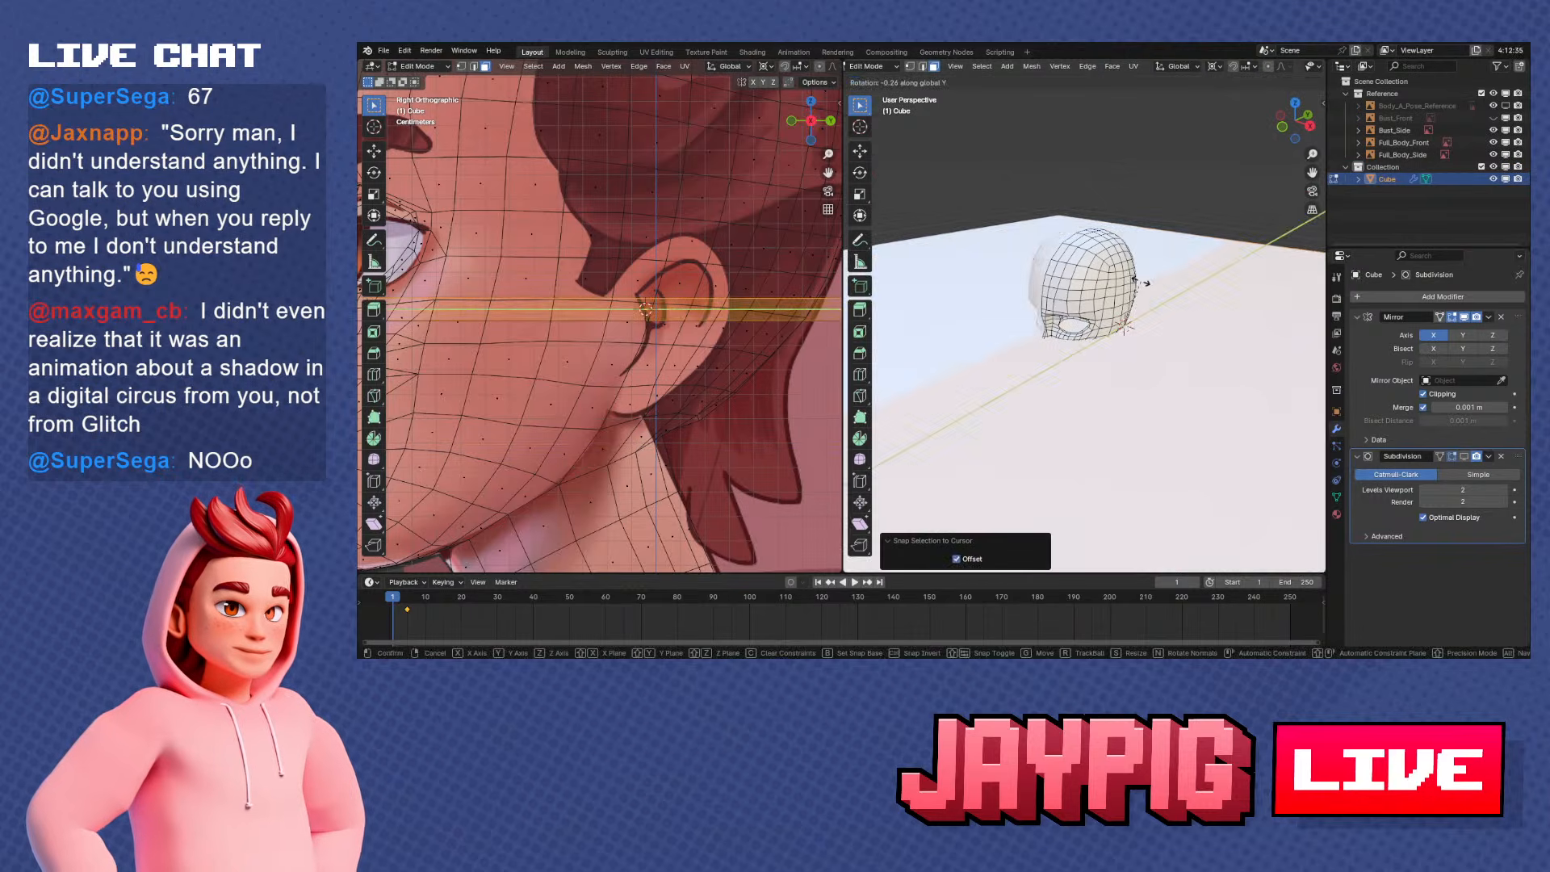
text(90)
key(Return)
key(s)
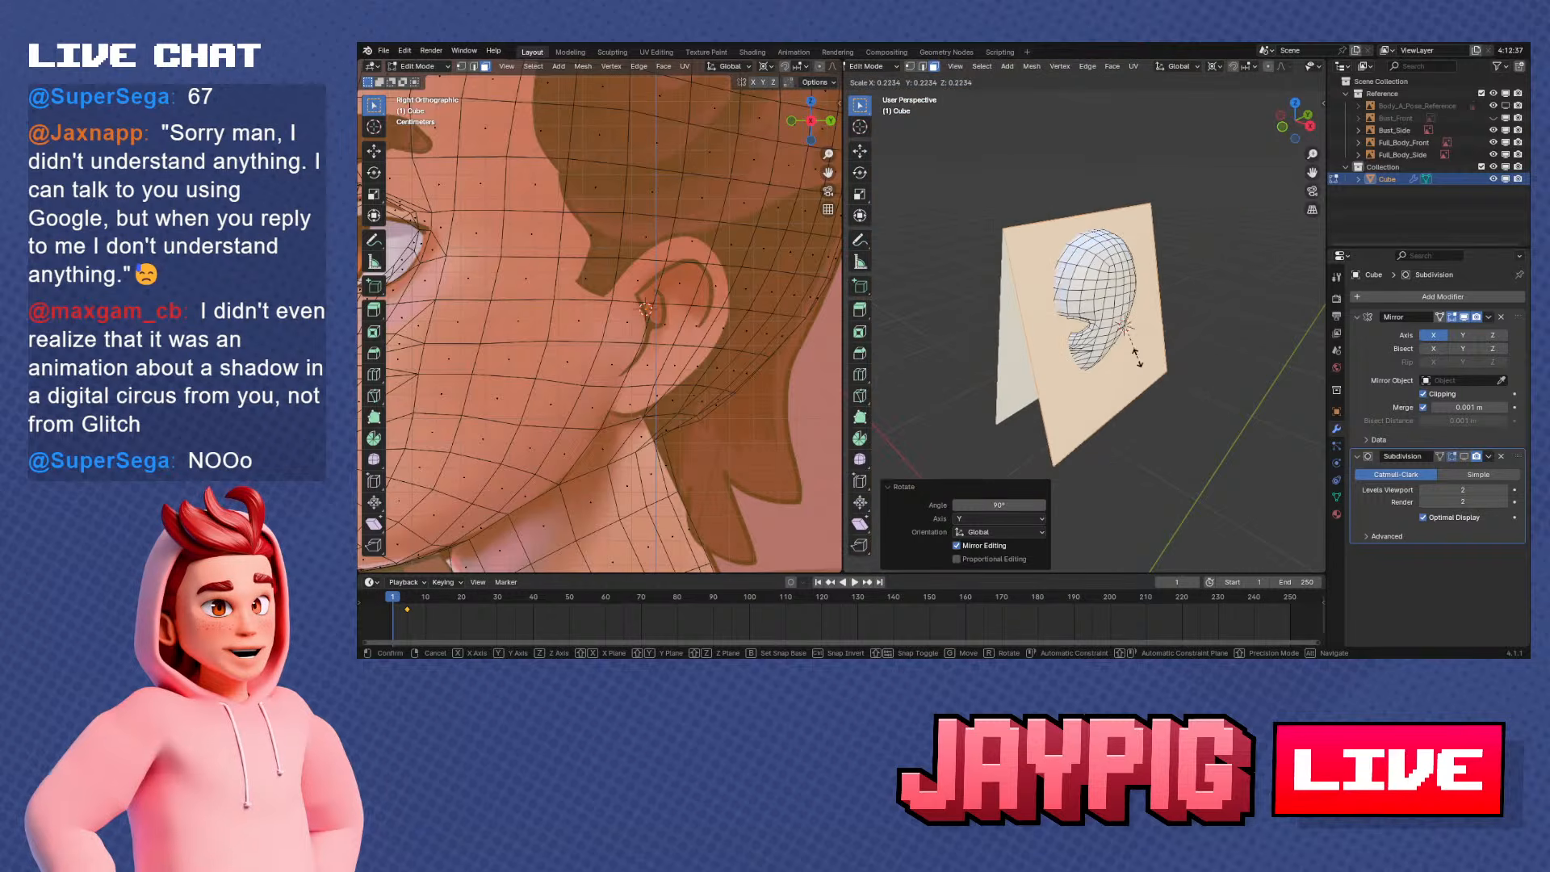
right_click(1130, 346)
key(ctrl+z)
key(ctrl+z)
key(ctrl+z)
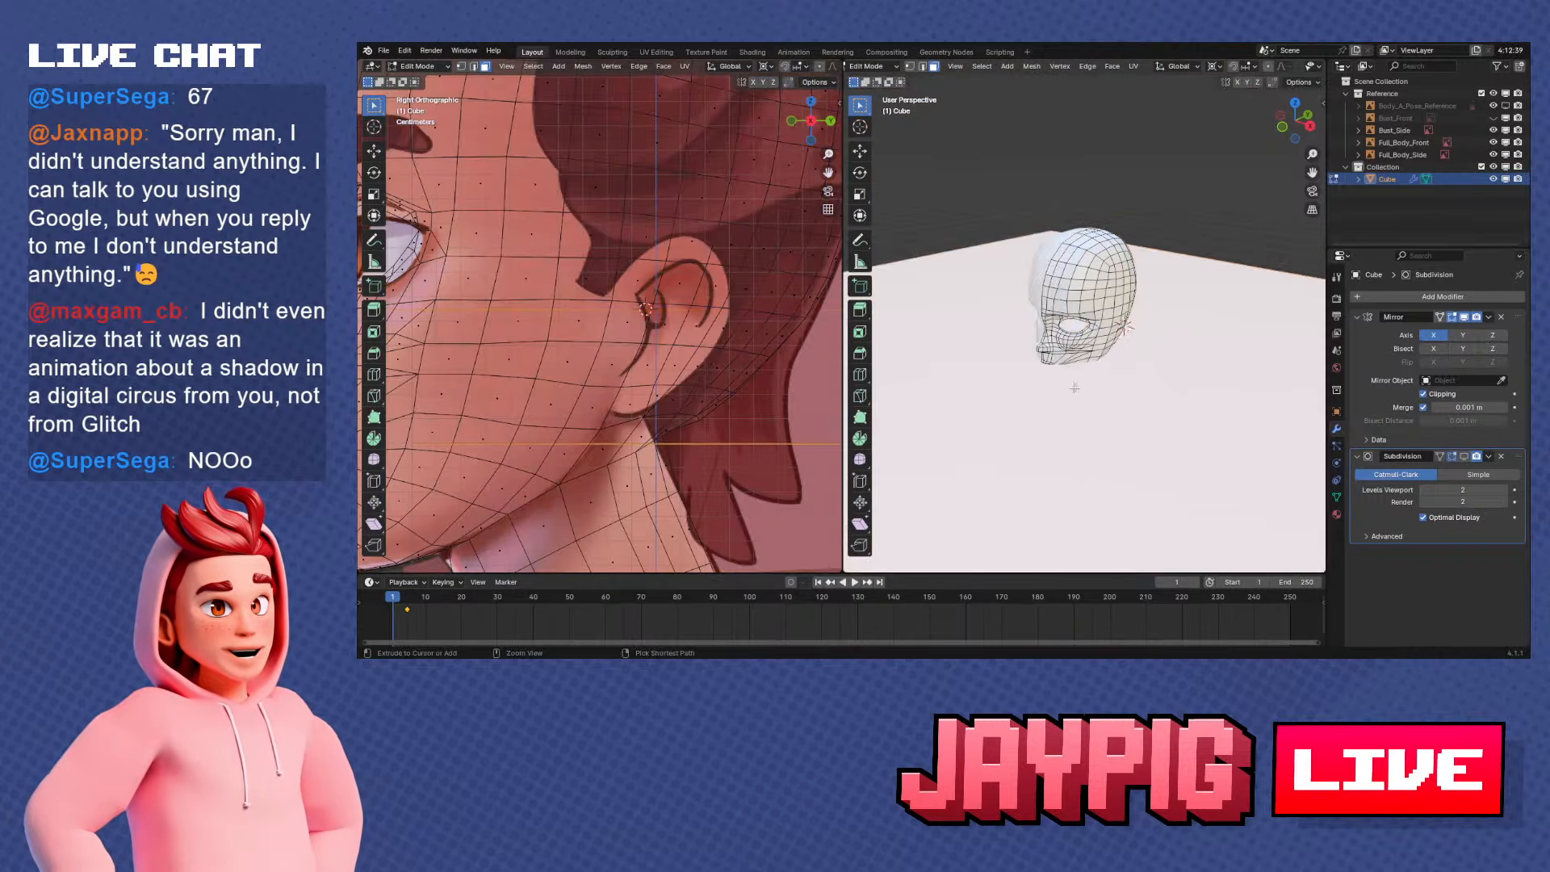
Try to add a plane at the ear-side cursor and scale it down to about 0.032
middle_drag(1074, 388, 1127, 388)
key(shift+a)
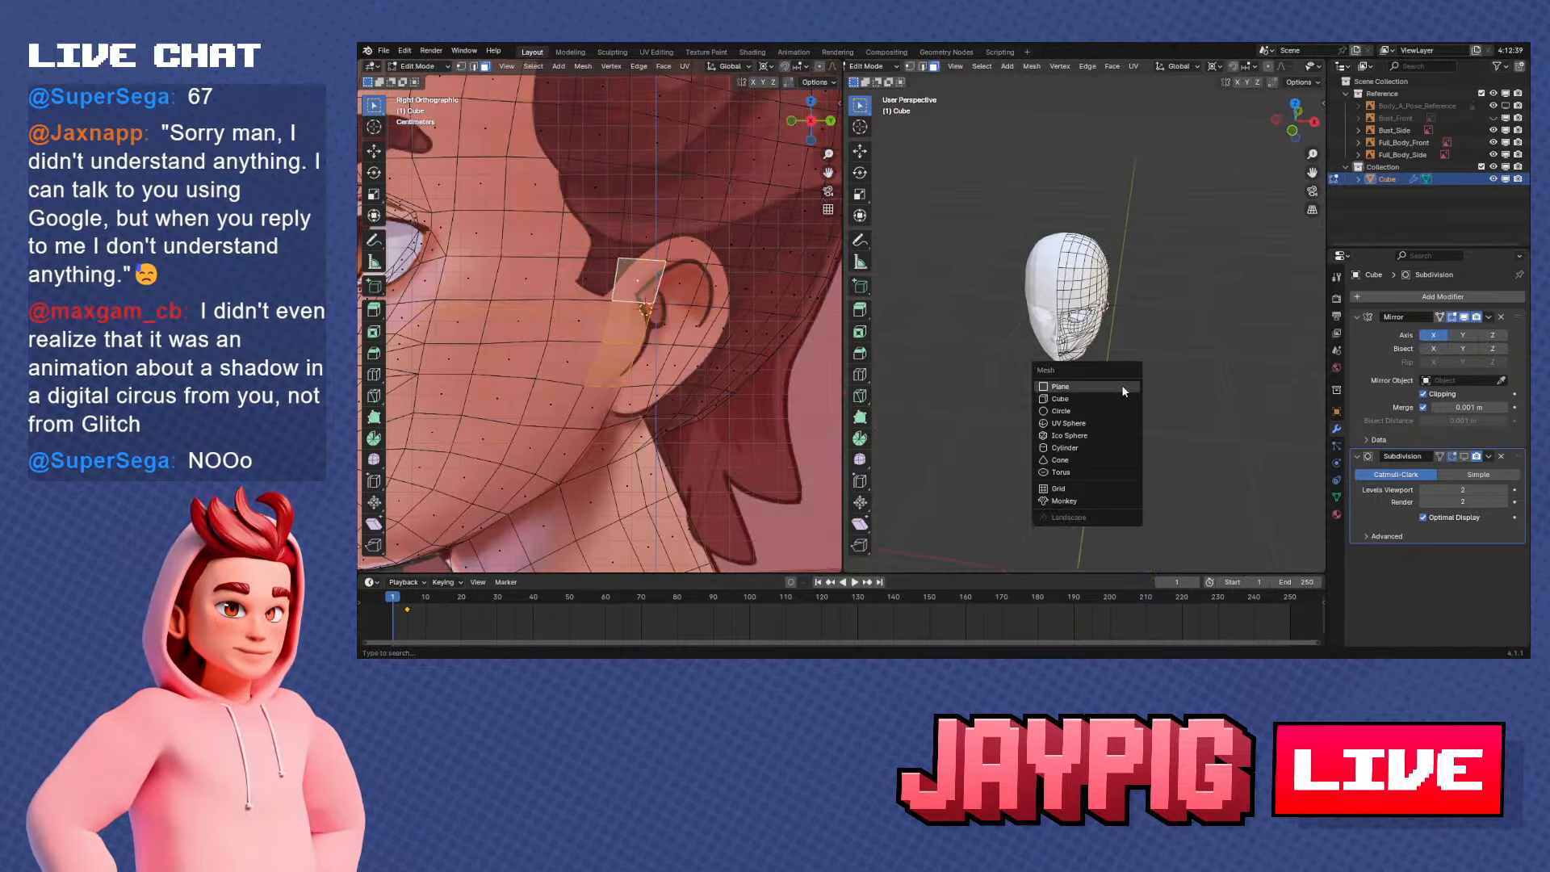
click(1122, 384)
key(s)
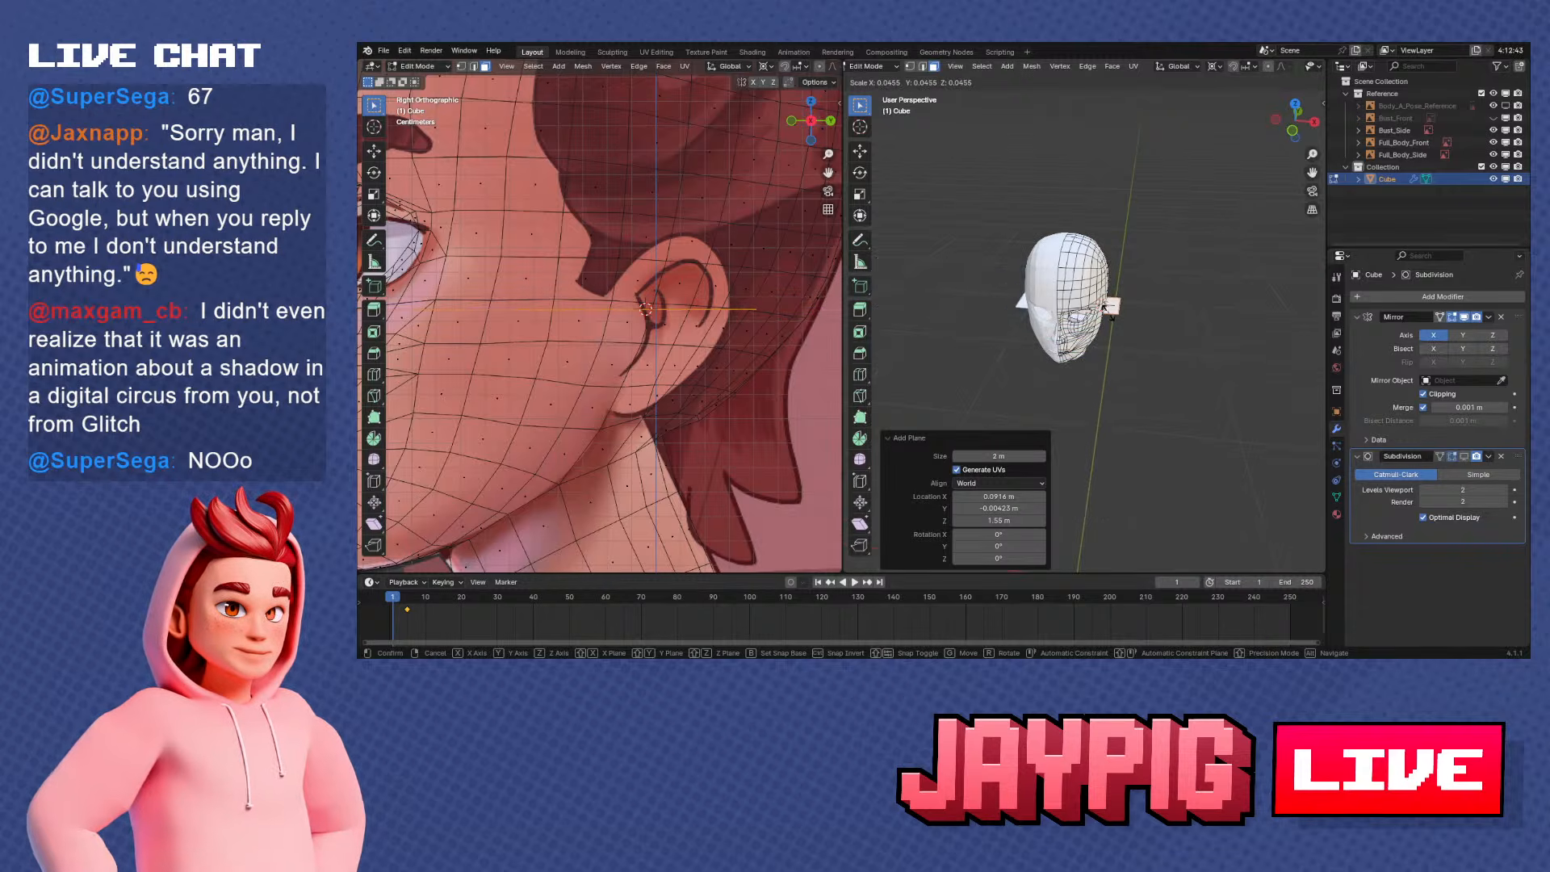
click(1107, 308)
scroll(1106, 310, up, 6)
middle_drag(1106, 310, 1103, 280)
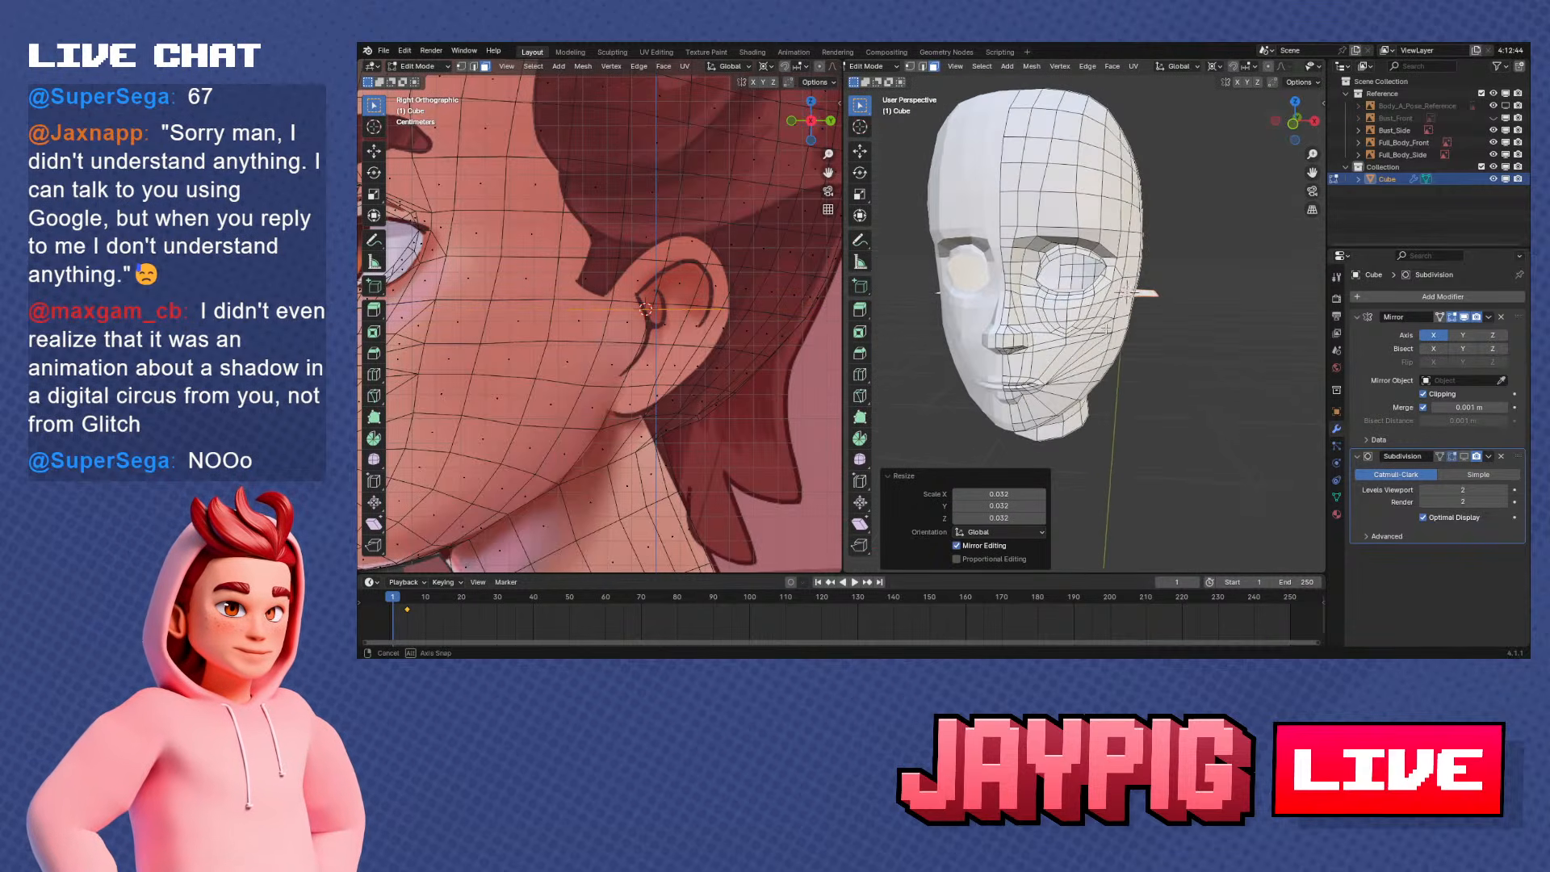
key(ctrl+z)
scroll(960, 437, down, 8)
key(ctrl+z)
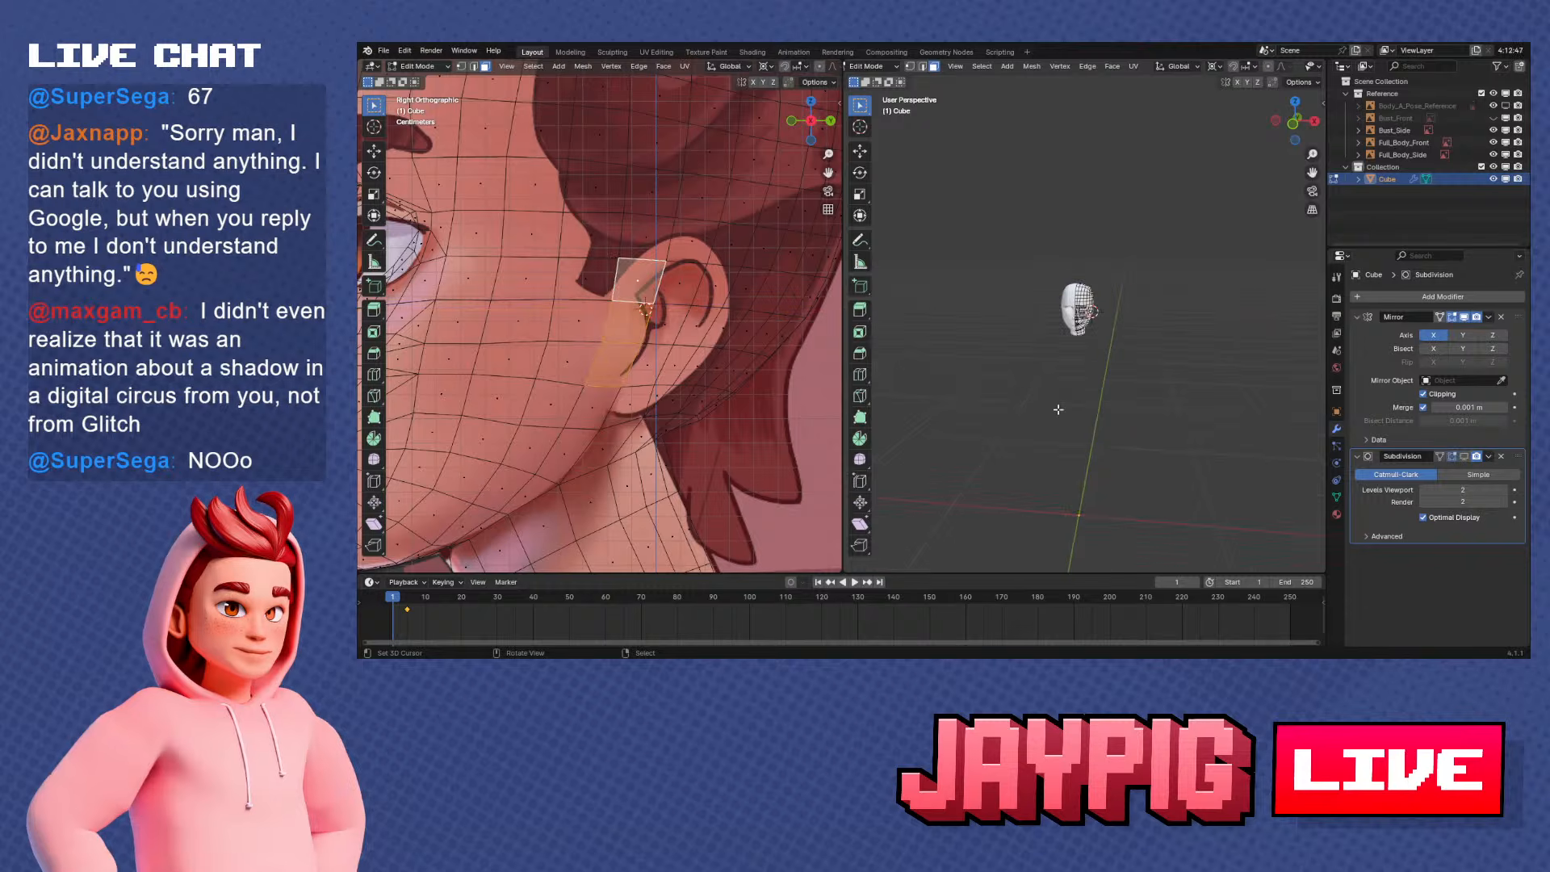
Add a 0.06 m plane at the 3D cursor beside the ear and rotate it 90° about Y
key(shift+a)
click(1106, 360)
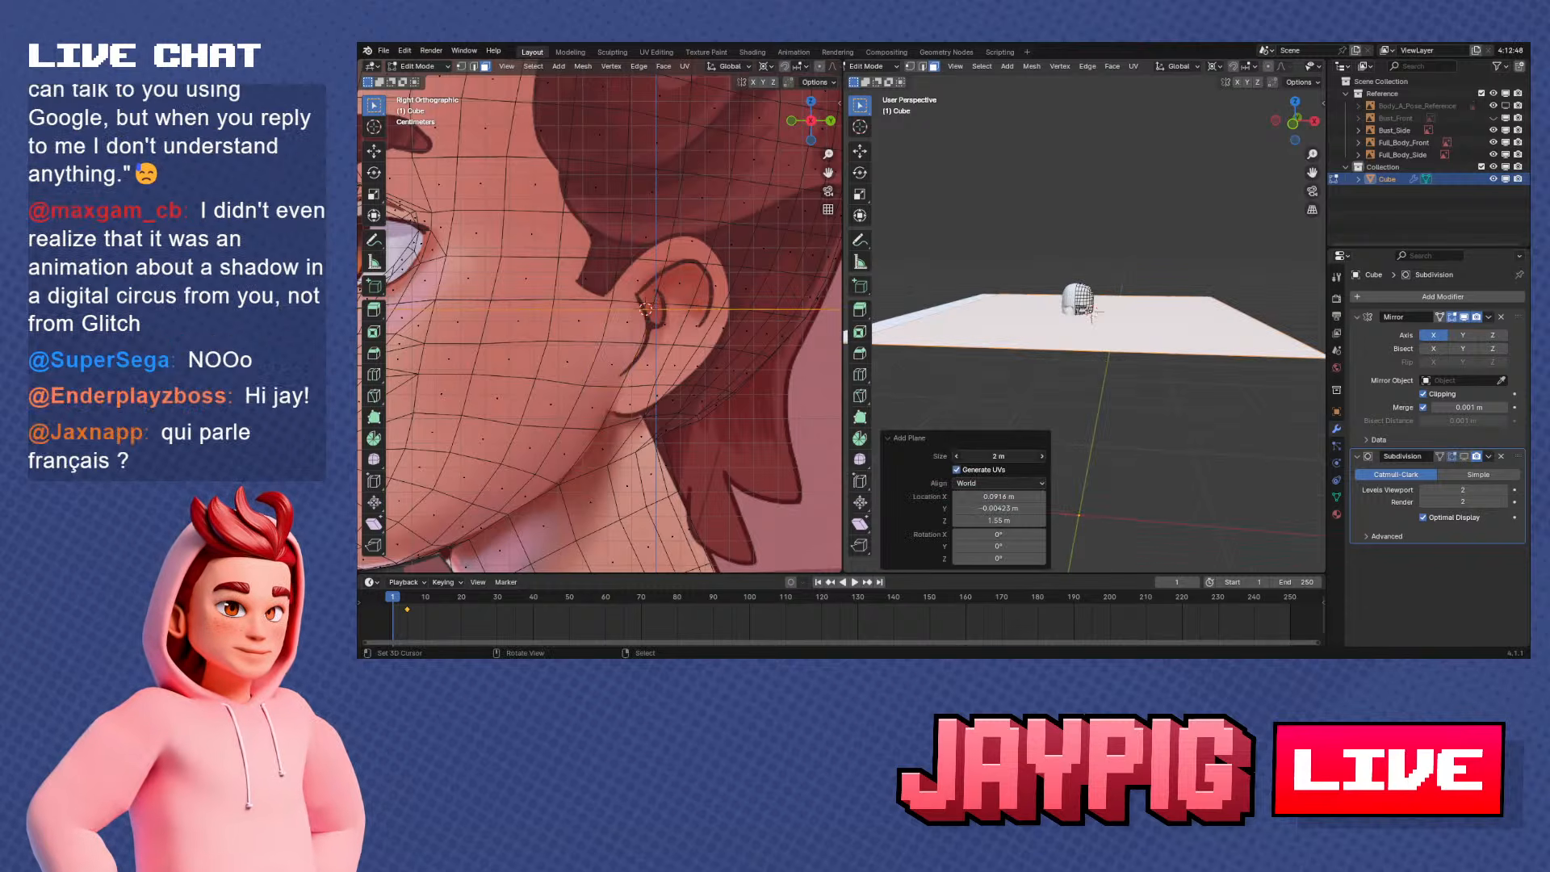
drag(998, 457, 944, 457)
scroll(1204, 323, up, 10)
text(ry)
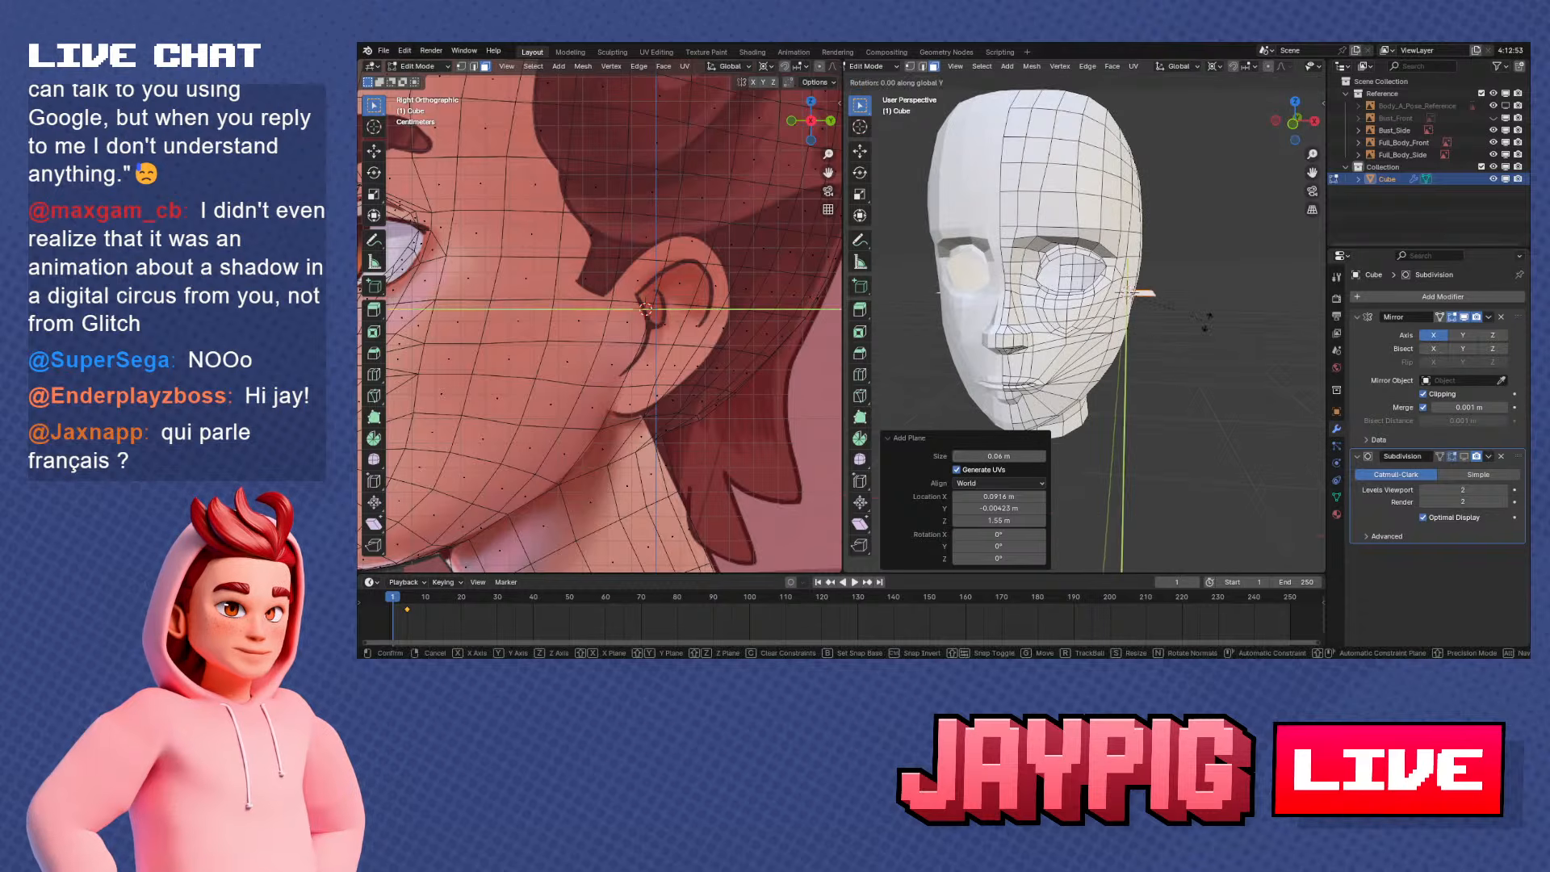
text(90)
key(Return)
Move the ear plane about 0.022 m outward along X, away from the side of the head
key(KP_1)
key(KP_Decimal)
key(ctrl+KP_1)
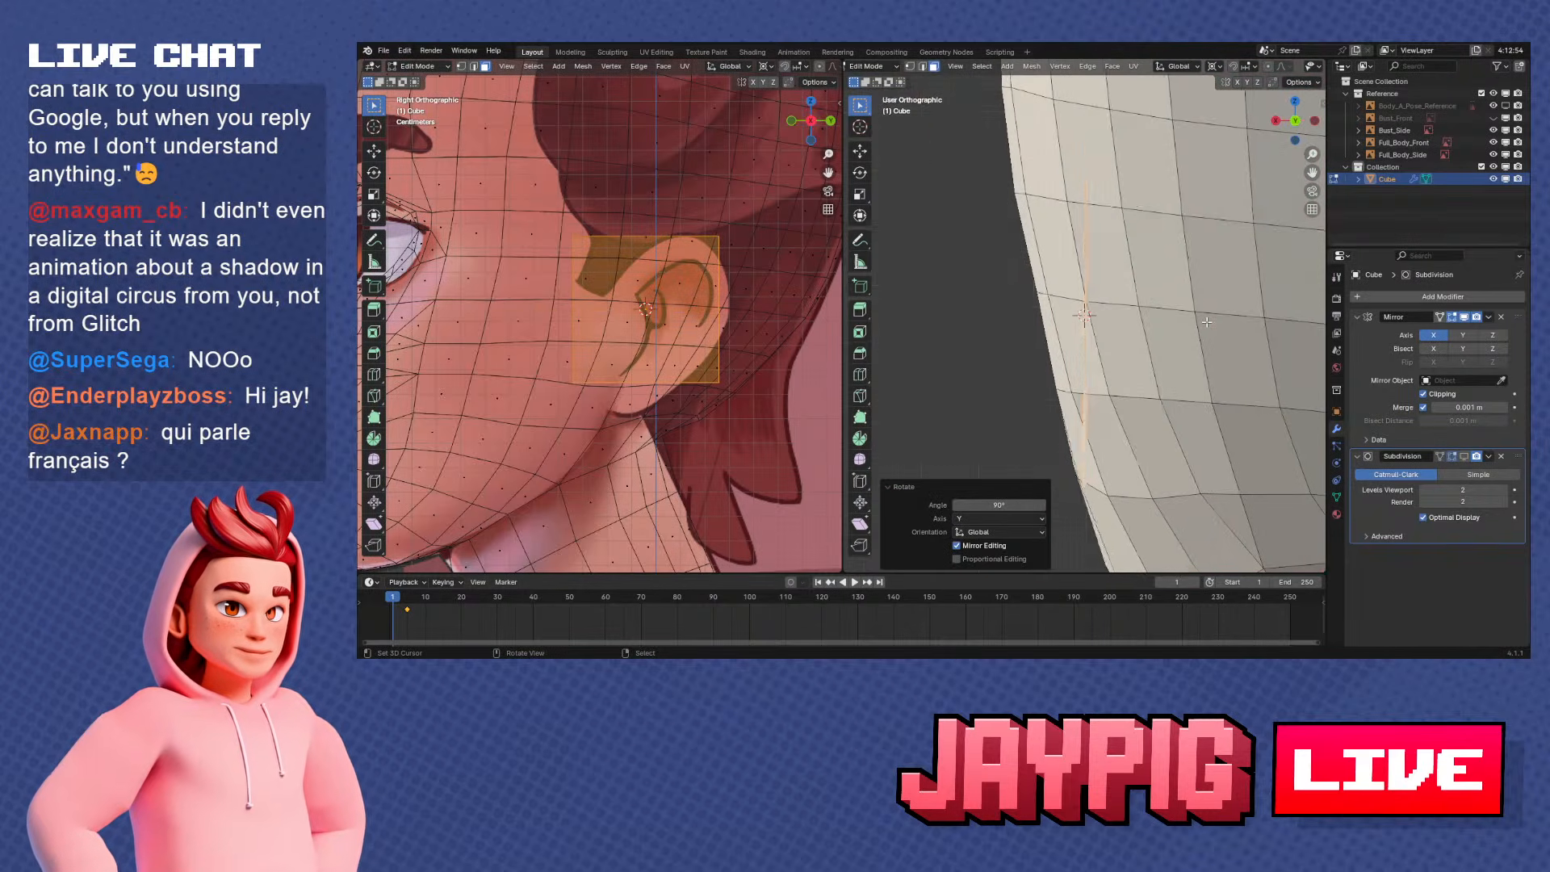
key(KP_3)
scroll(1167, 329, down, 2)
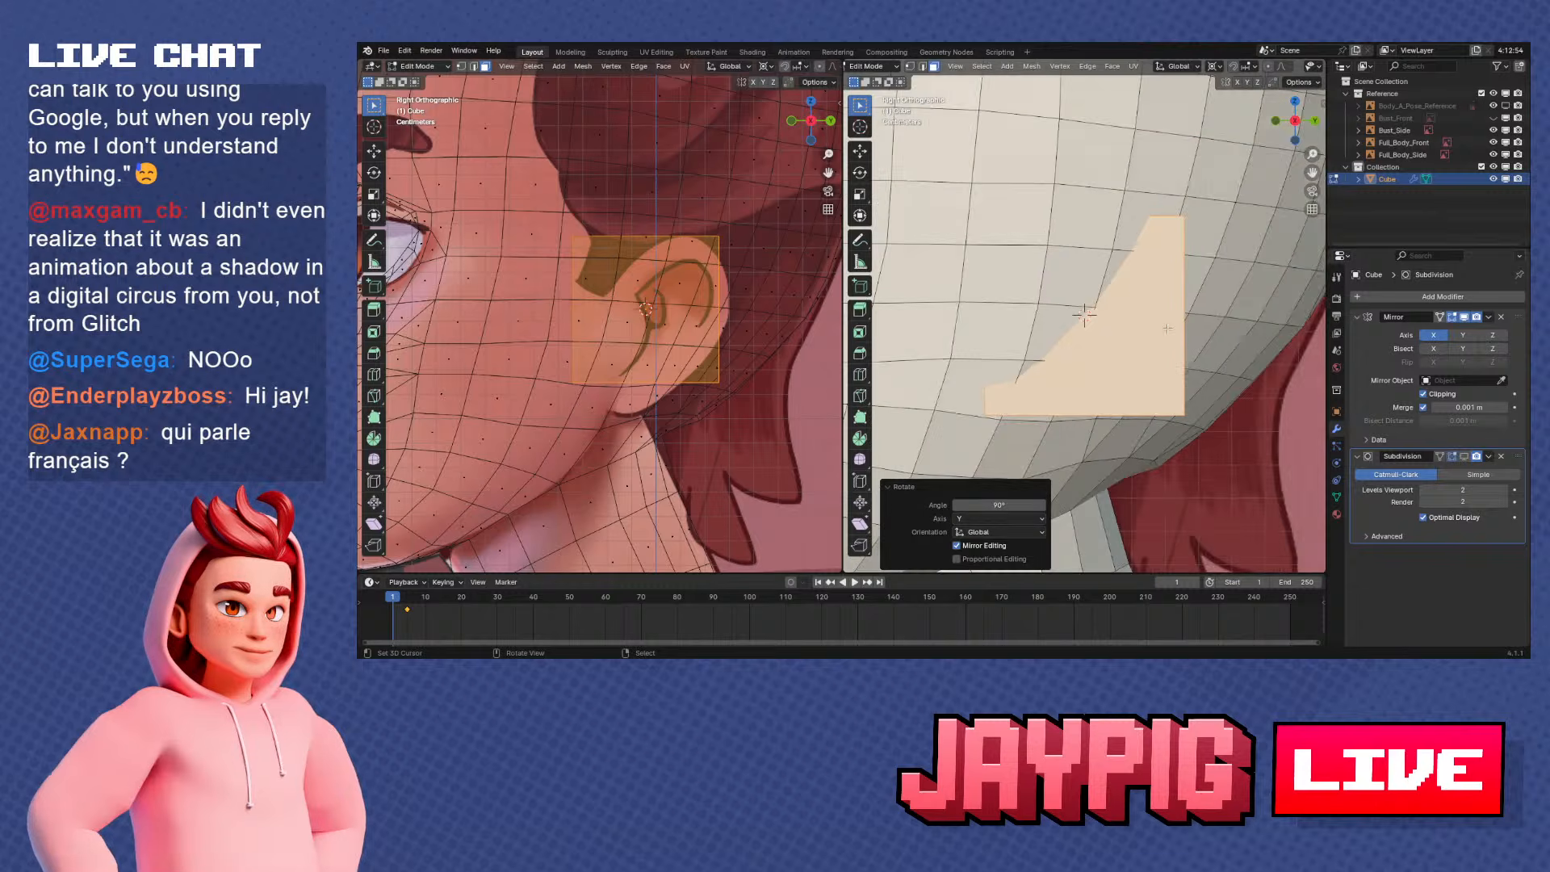
scroll(1167, 329, down, 1)
scroll(763, 370, down, 4)
shift+middle_drag(730, 368, 685, 381)
scroll(685, 380, up, 1)
middle_drag(1025, 383, 1122, 386)
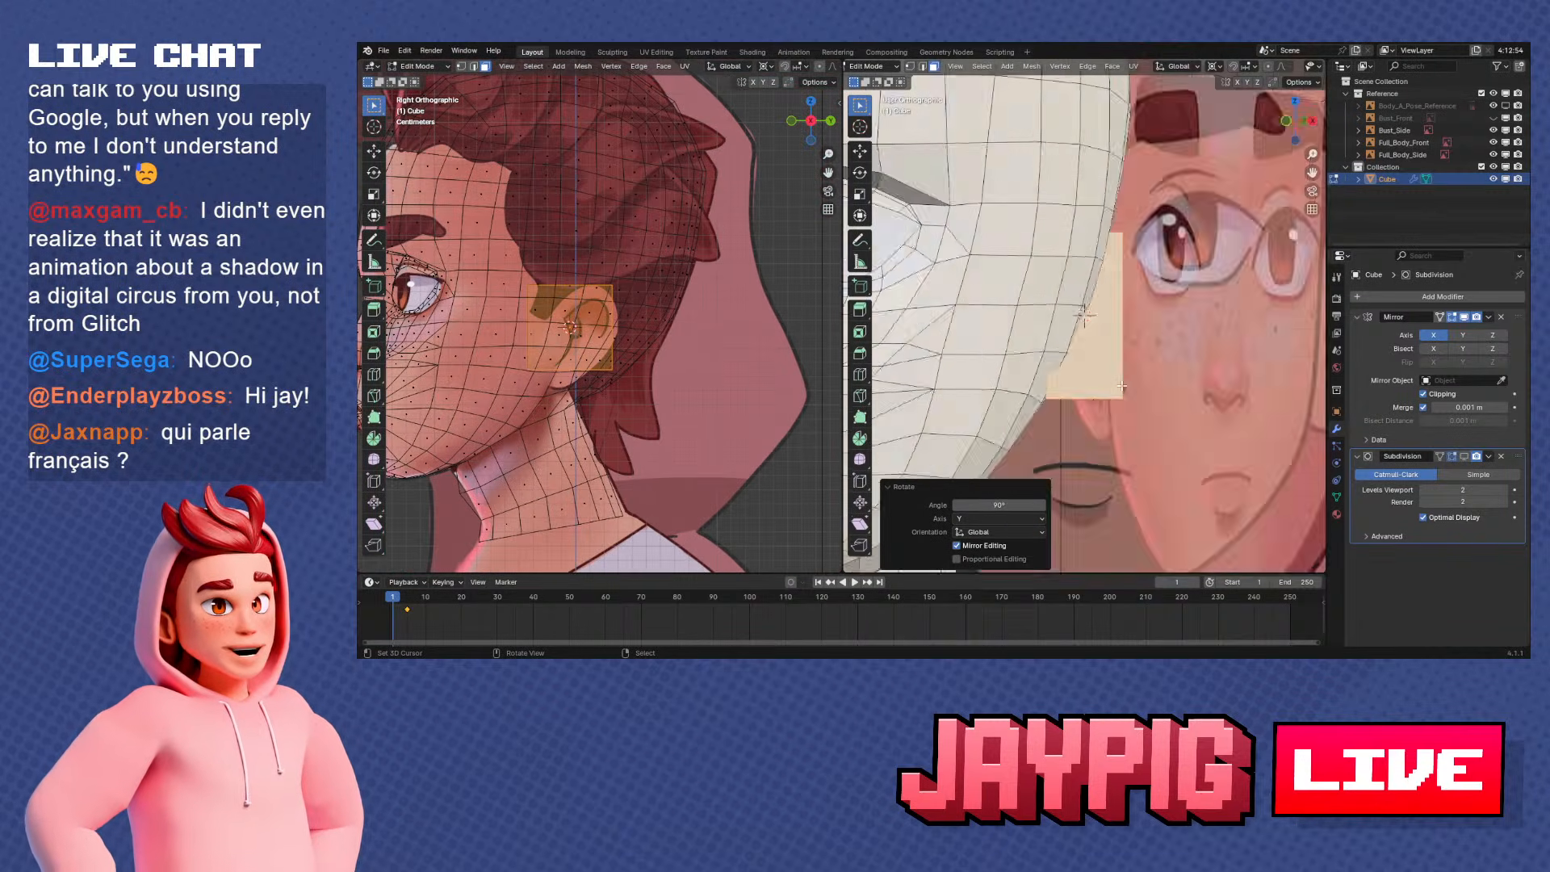
key(ctrl+KP_1)
key(g)
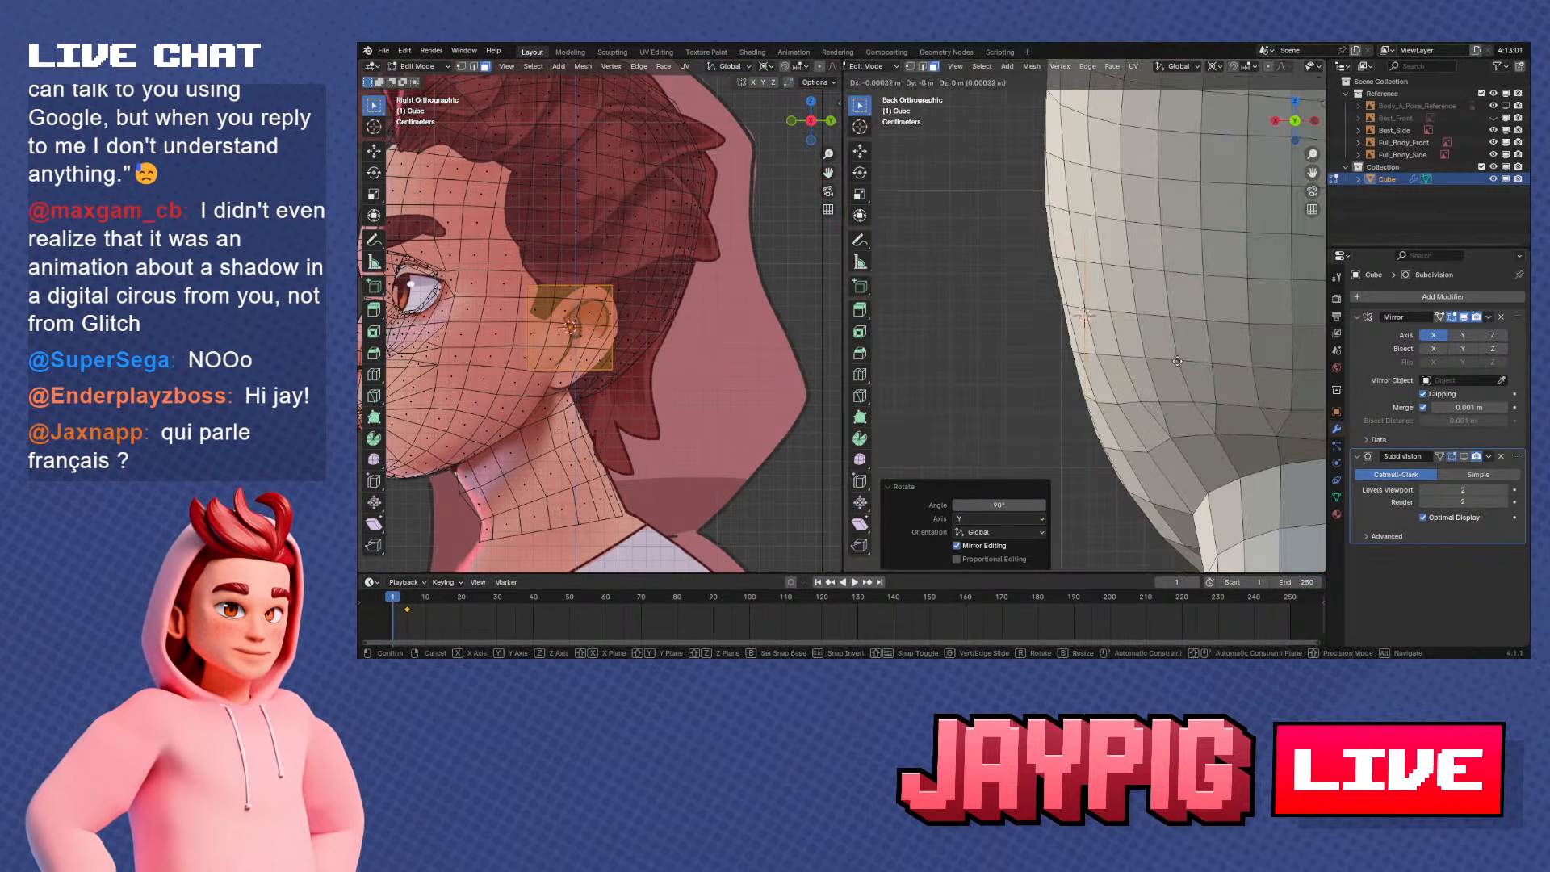
key(x)
click(1114, 360)
scroll(674, 308, up, 4)
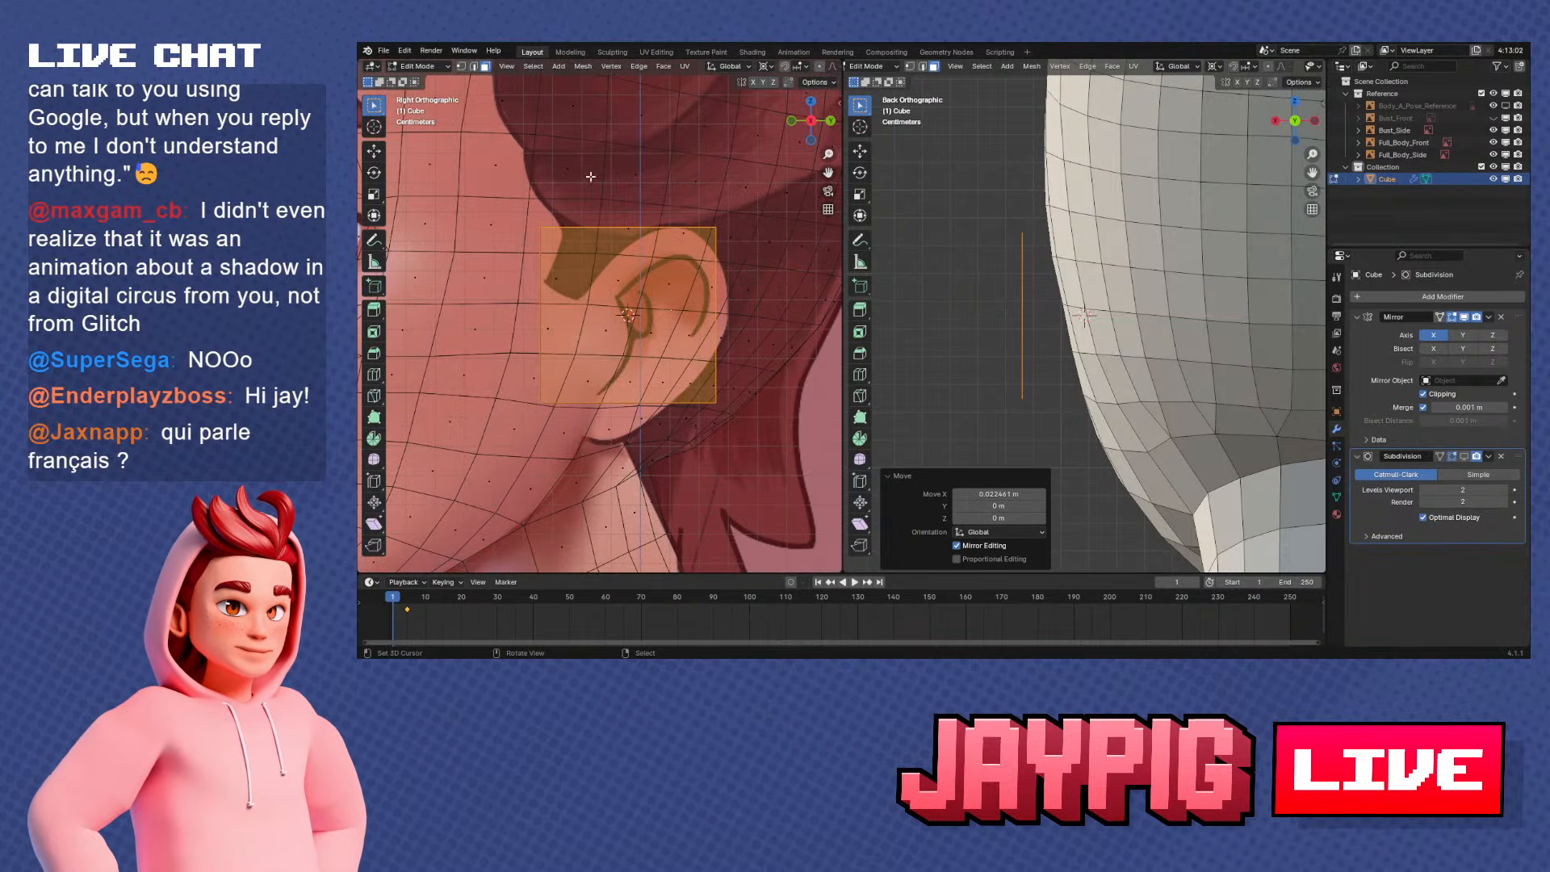
Select the ear plane's face and delete only the face, keeping its edge outline
click(665, 298)
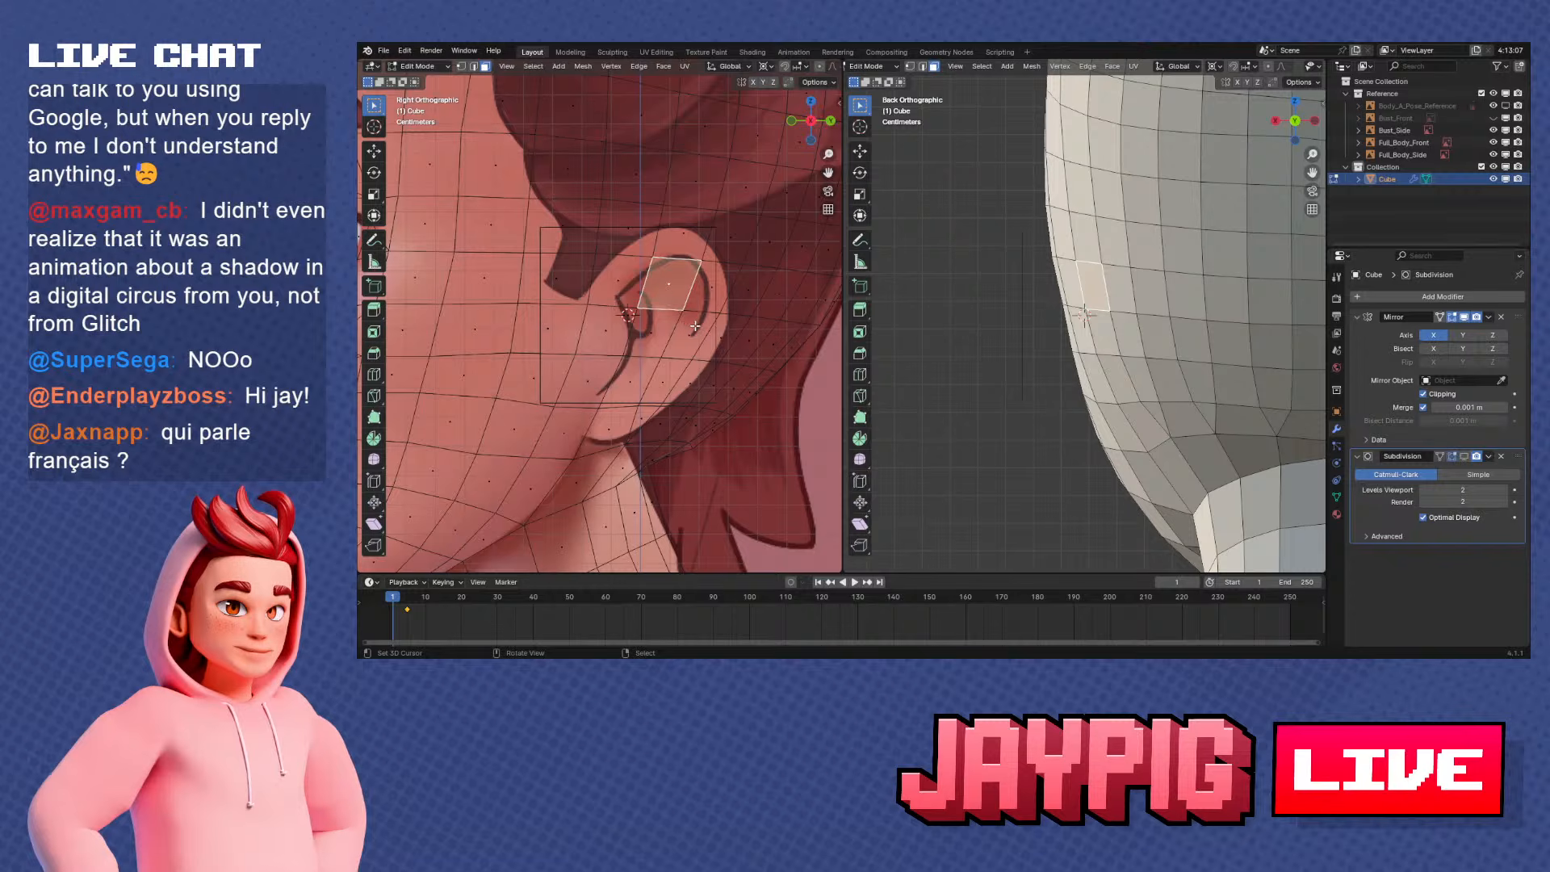
right_click(695, 325)
middle_drag(1112, 366, 1195, 356)
scroll(1131, 351, down, 2)
right_click(1064, 335)
middle_drag(1064, 335, 1098, 340)
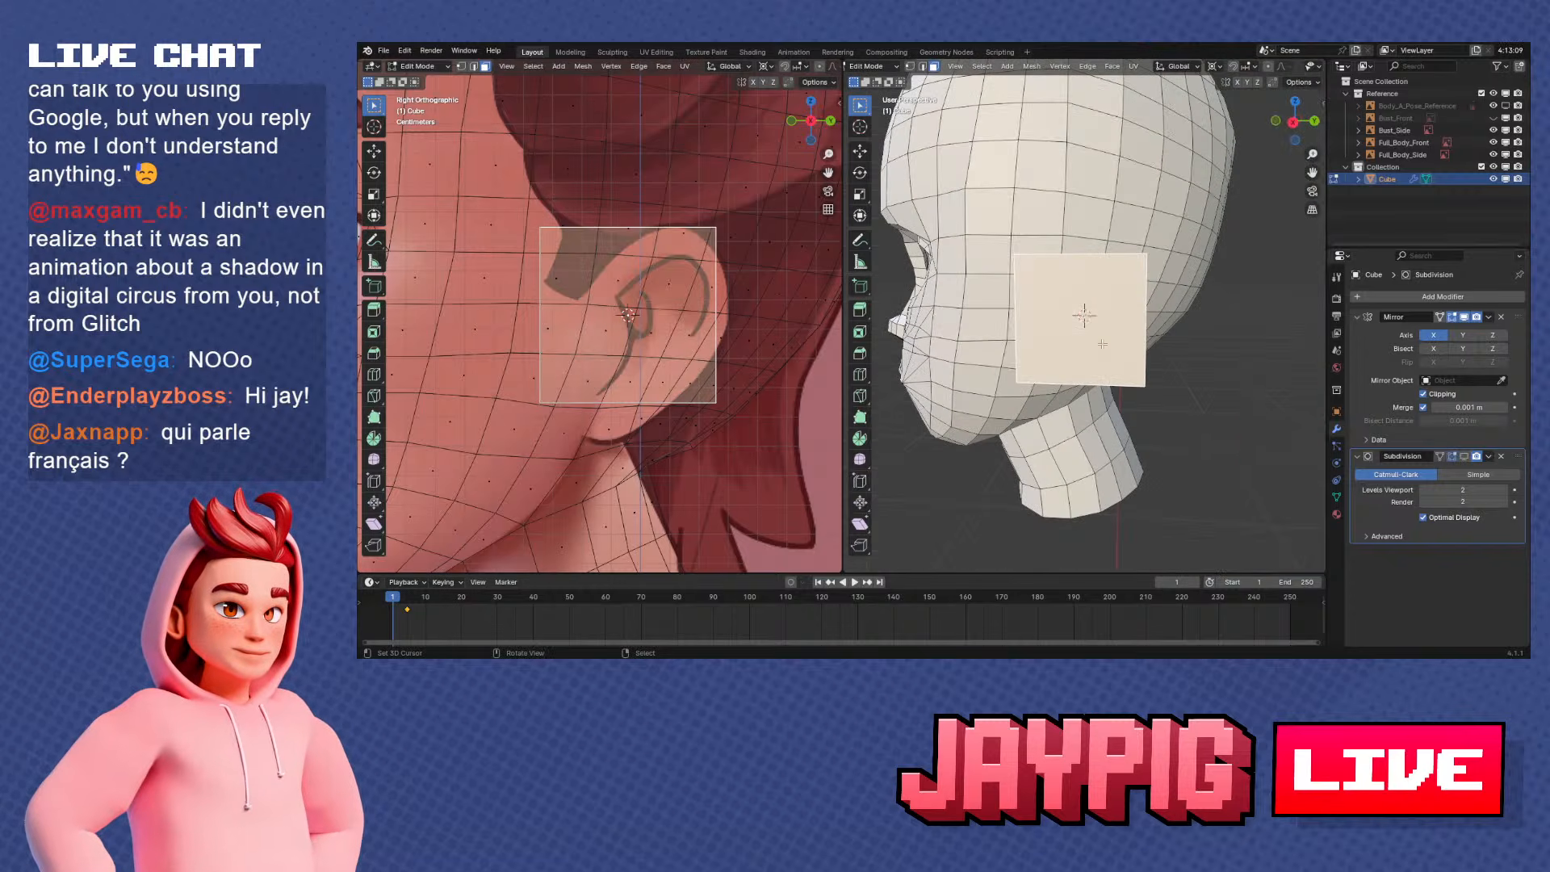
key(x)
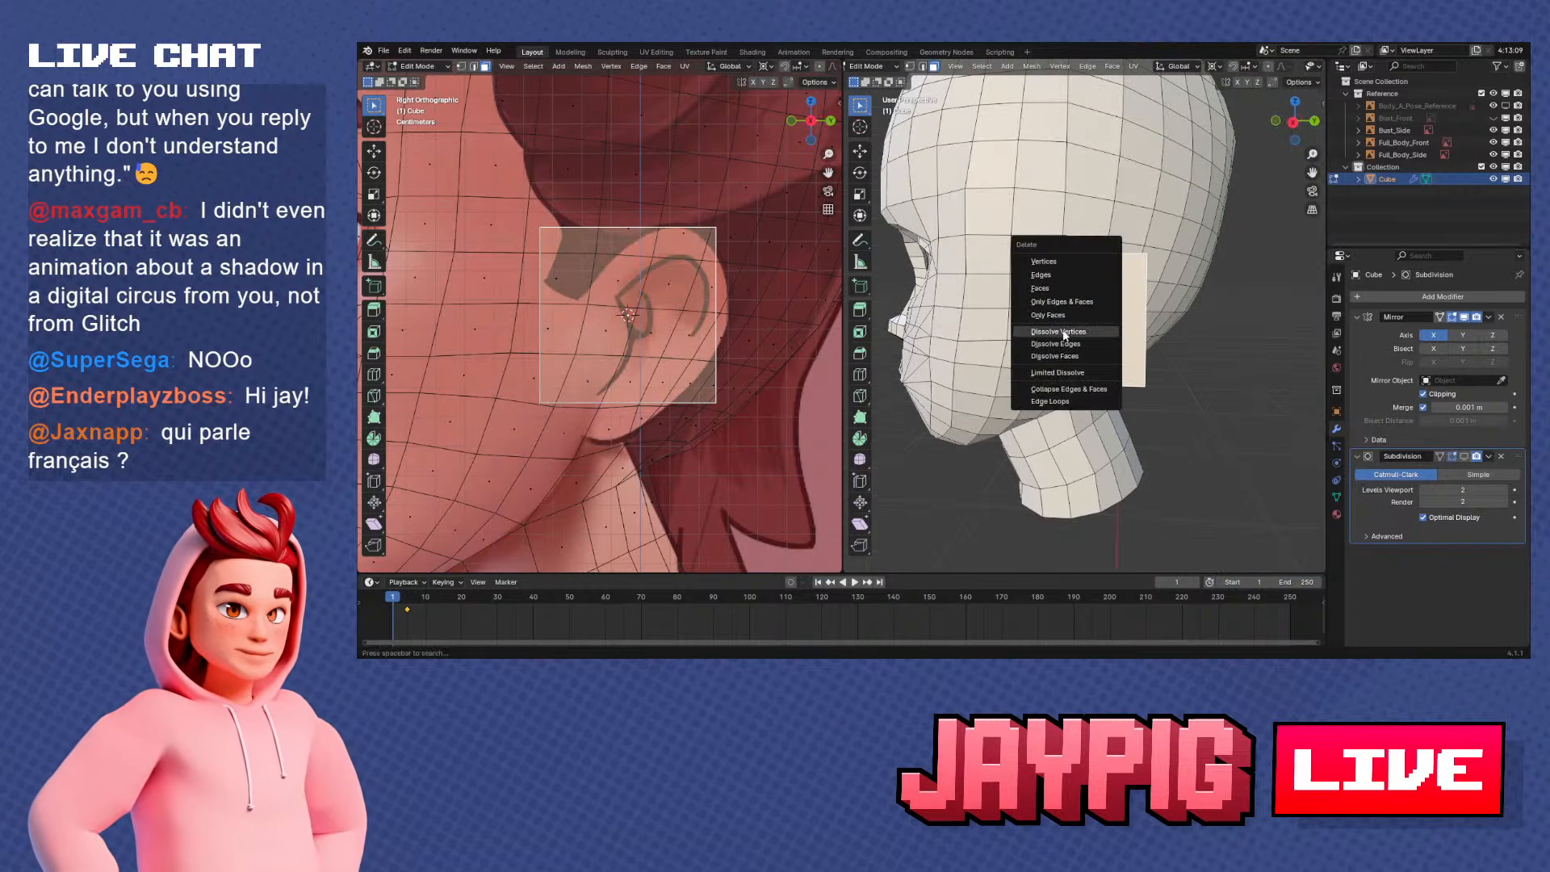
click(1071, 332)
scroll(1097, 423, up, 4)
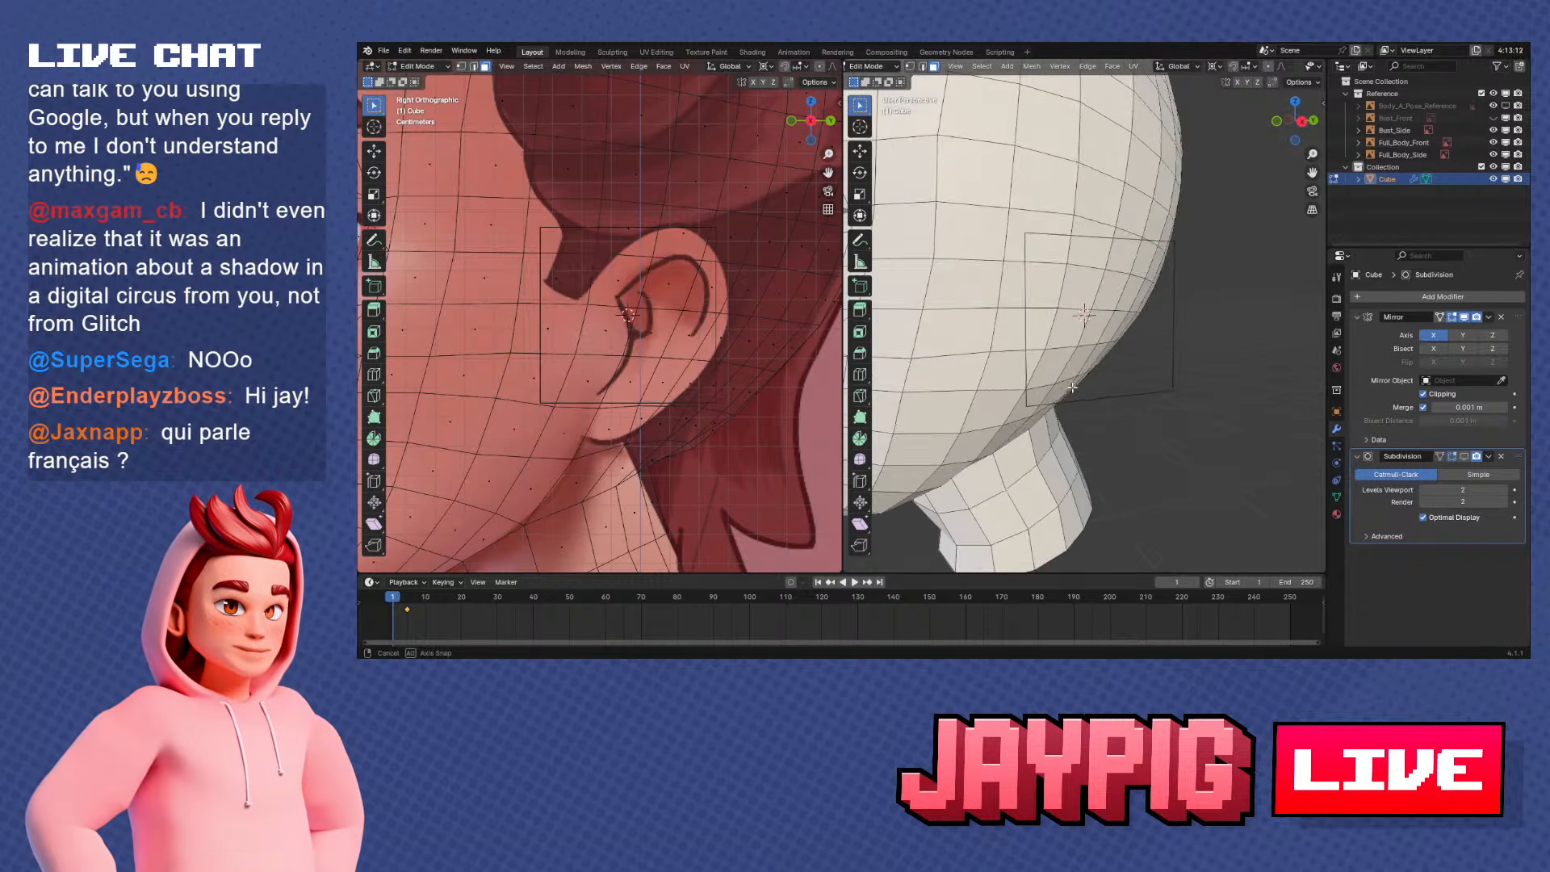
middle_drag(1098, 423, 1116, 396)
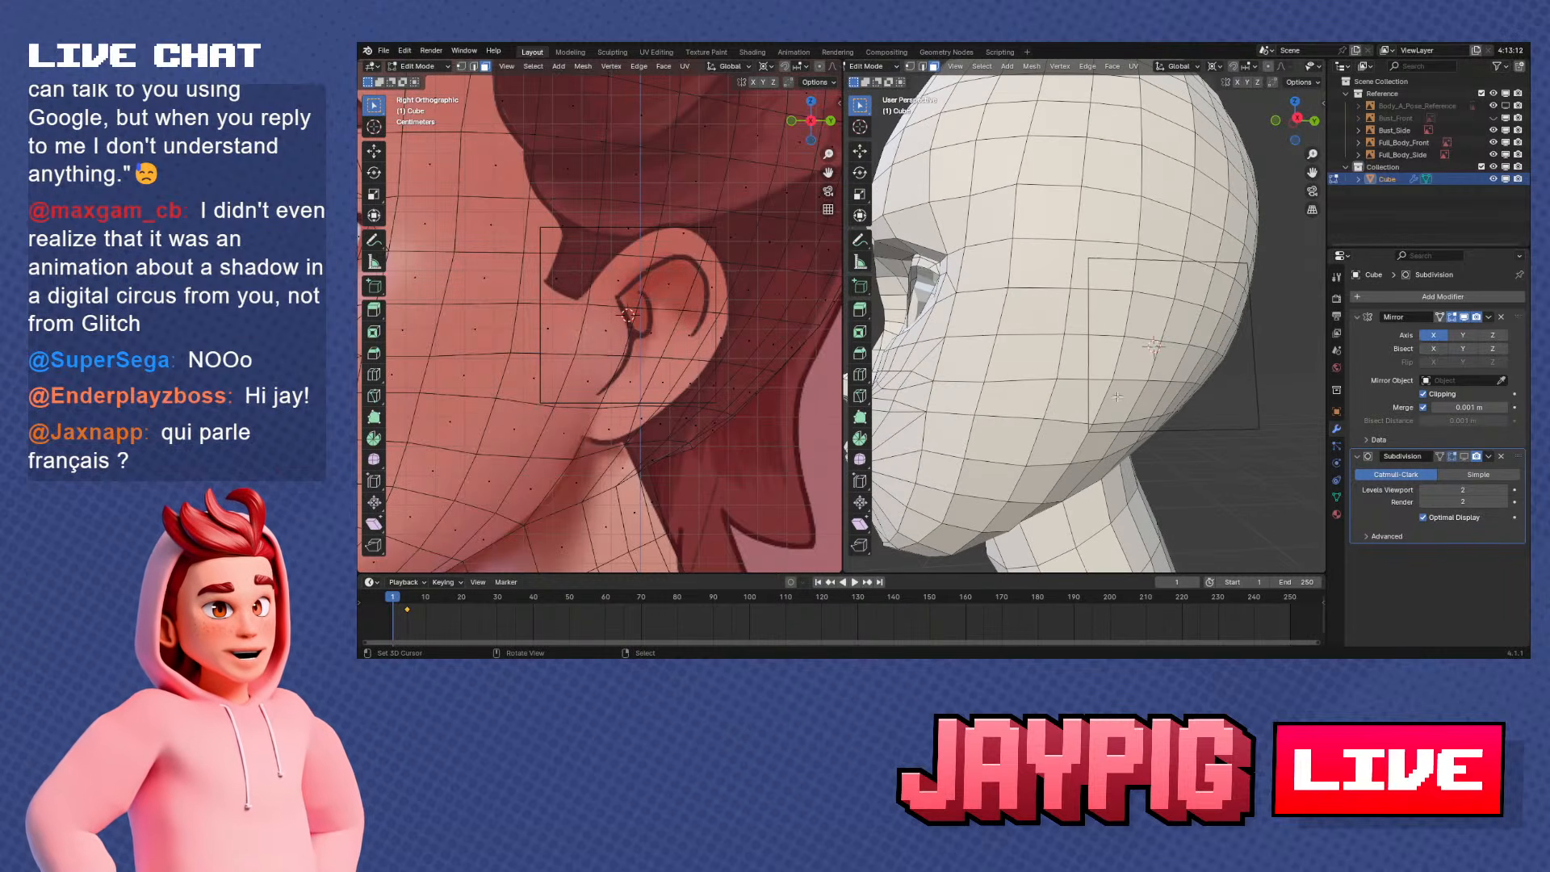
Switch to vertex selection and frame the square ear outline in right orthographic view
click(910, 67)
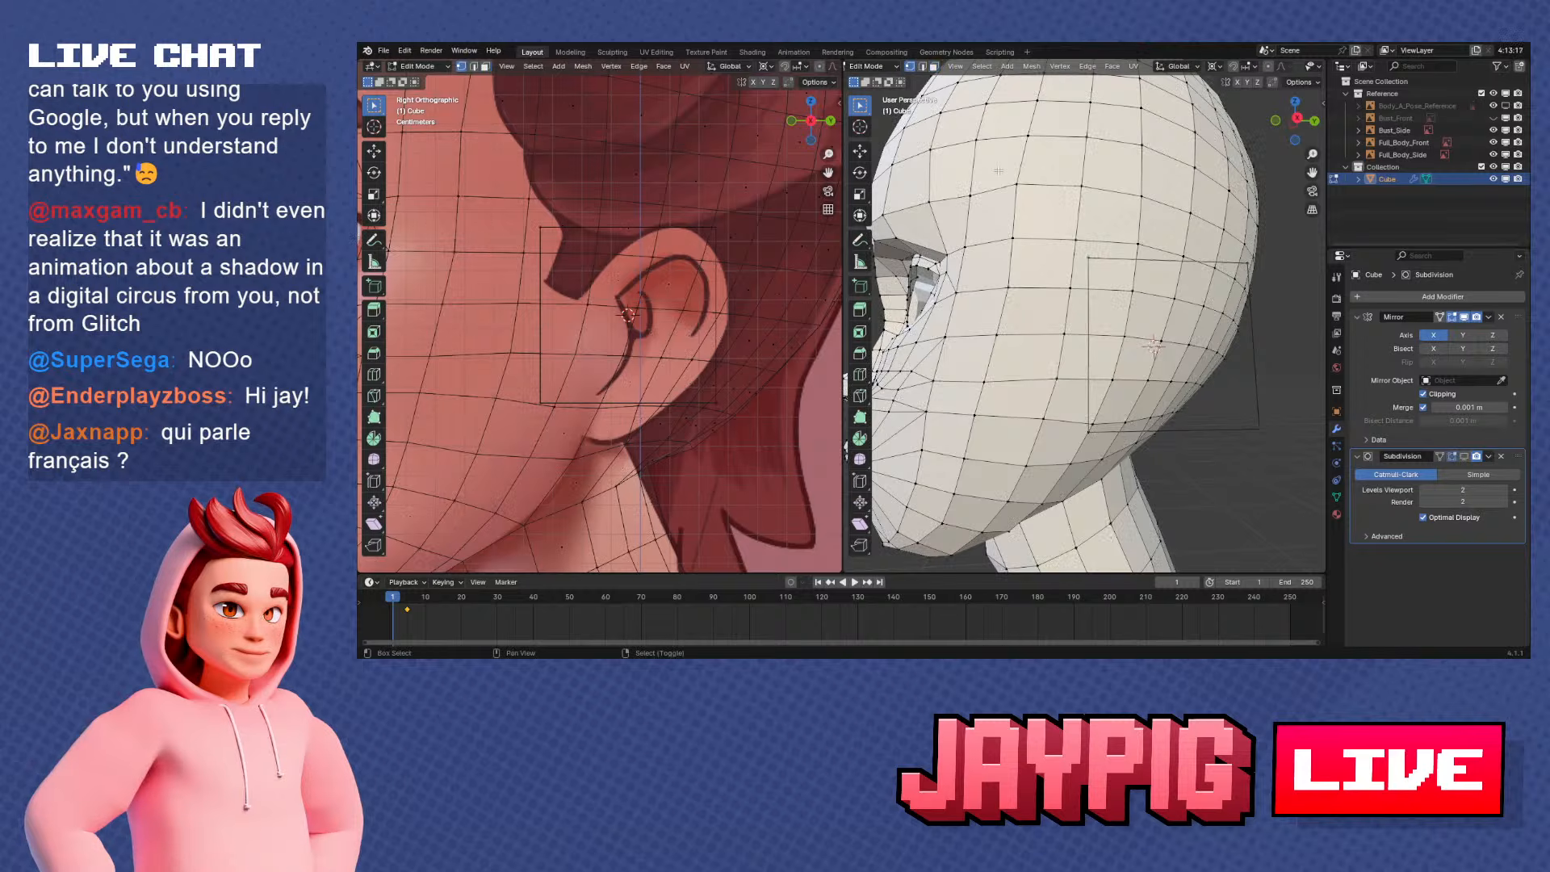
middle_drag(1090, 232, 1074, 263)
scroll(1074, 262, down, 5)
middle_drag(1030, 331, 1084, 357)
key(Tab)
key(Tab)
scroll(1136, 361, up, 5)
key(KP_1)
key(KP_3)
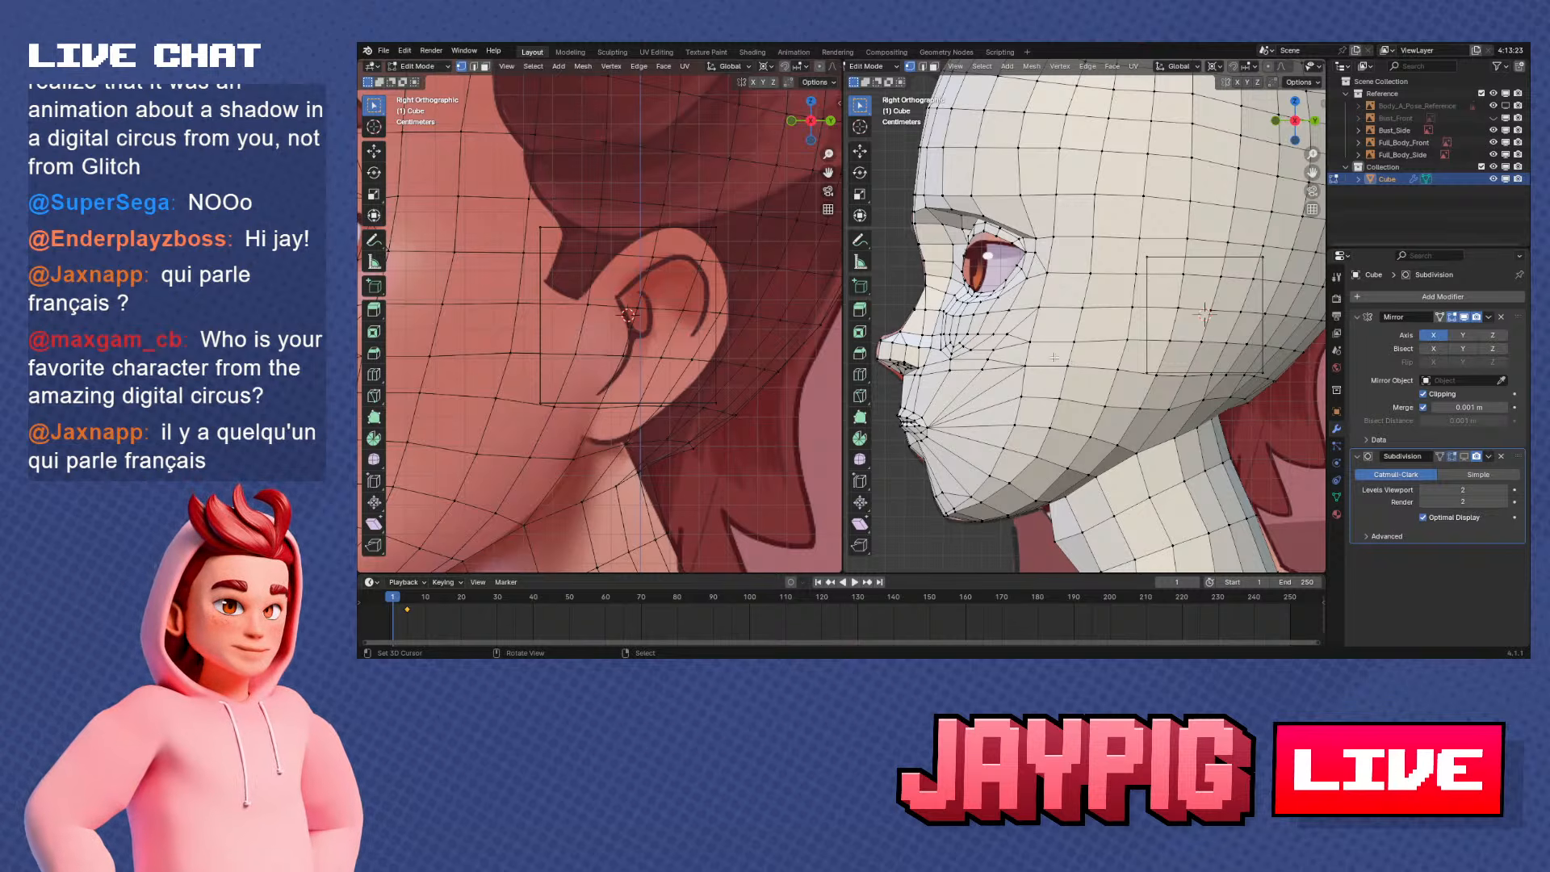
shift+middle_drag(1305, 370, 1279, 350)
scroll(1279, 350, up, 1)
Move the outline's lower front vertex to the reference earlobe's base and the lower rear vertex onto the ear's rear edge
right_click(1118, 359)
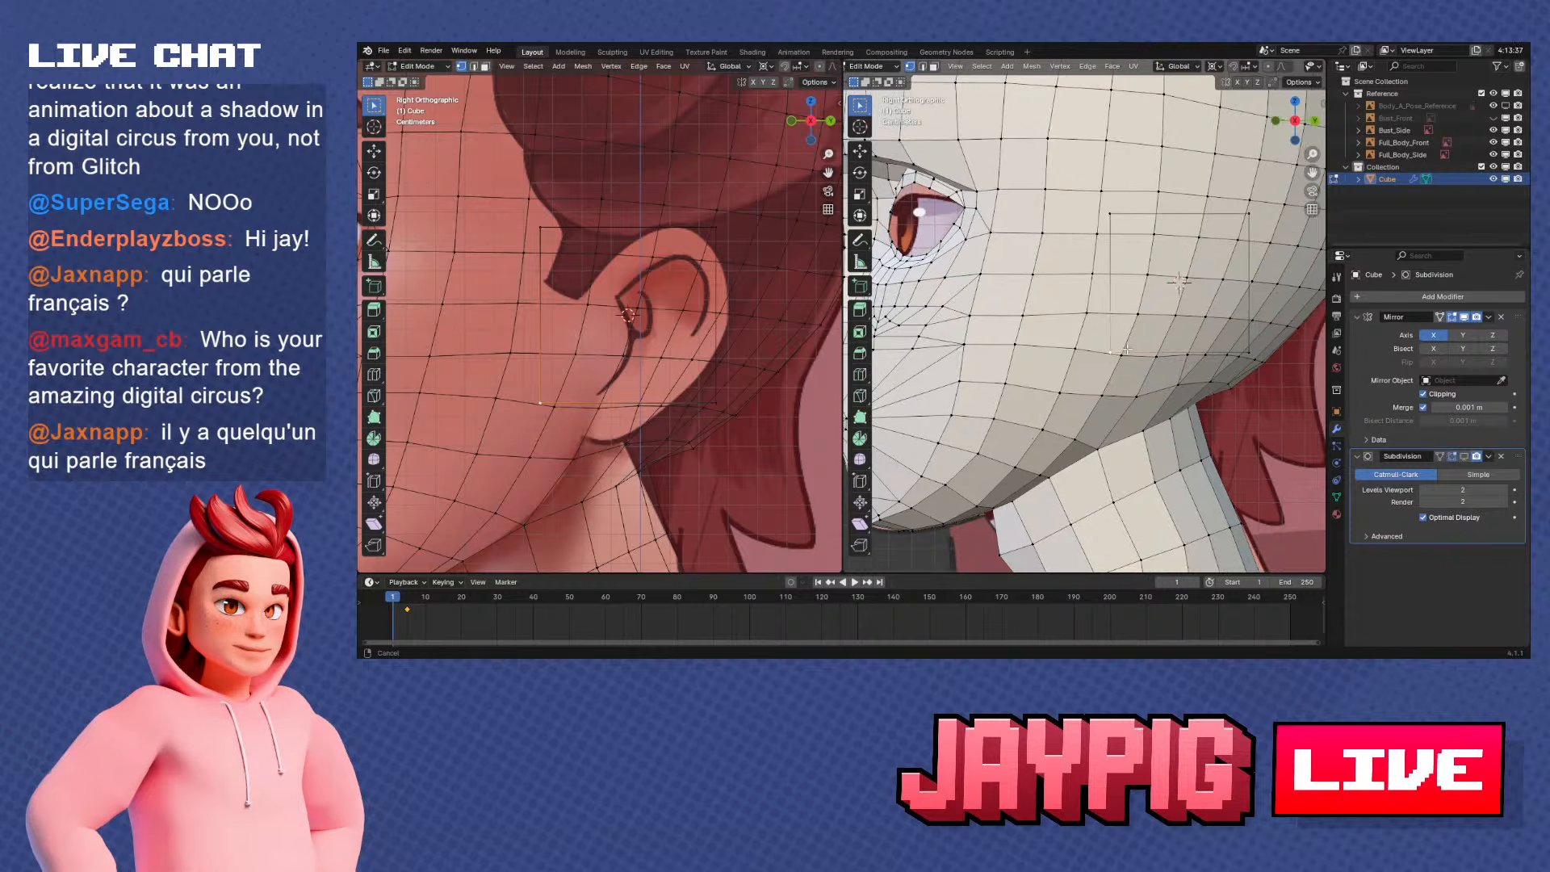
shift+middle_drag(1122, 360, 1073, 357)
scroll(1074, 357, up, 1)
key(g)
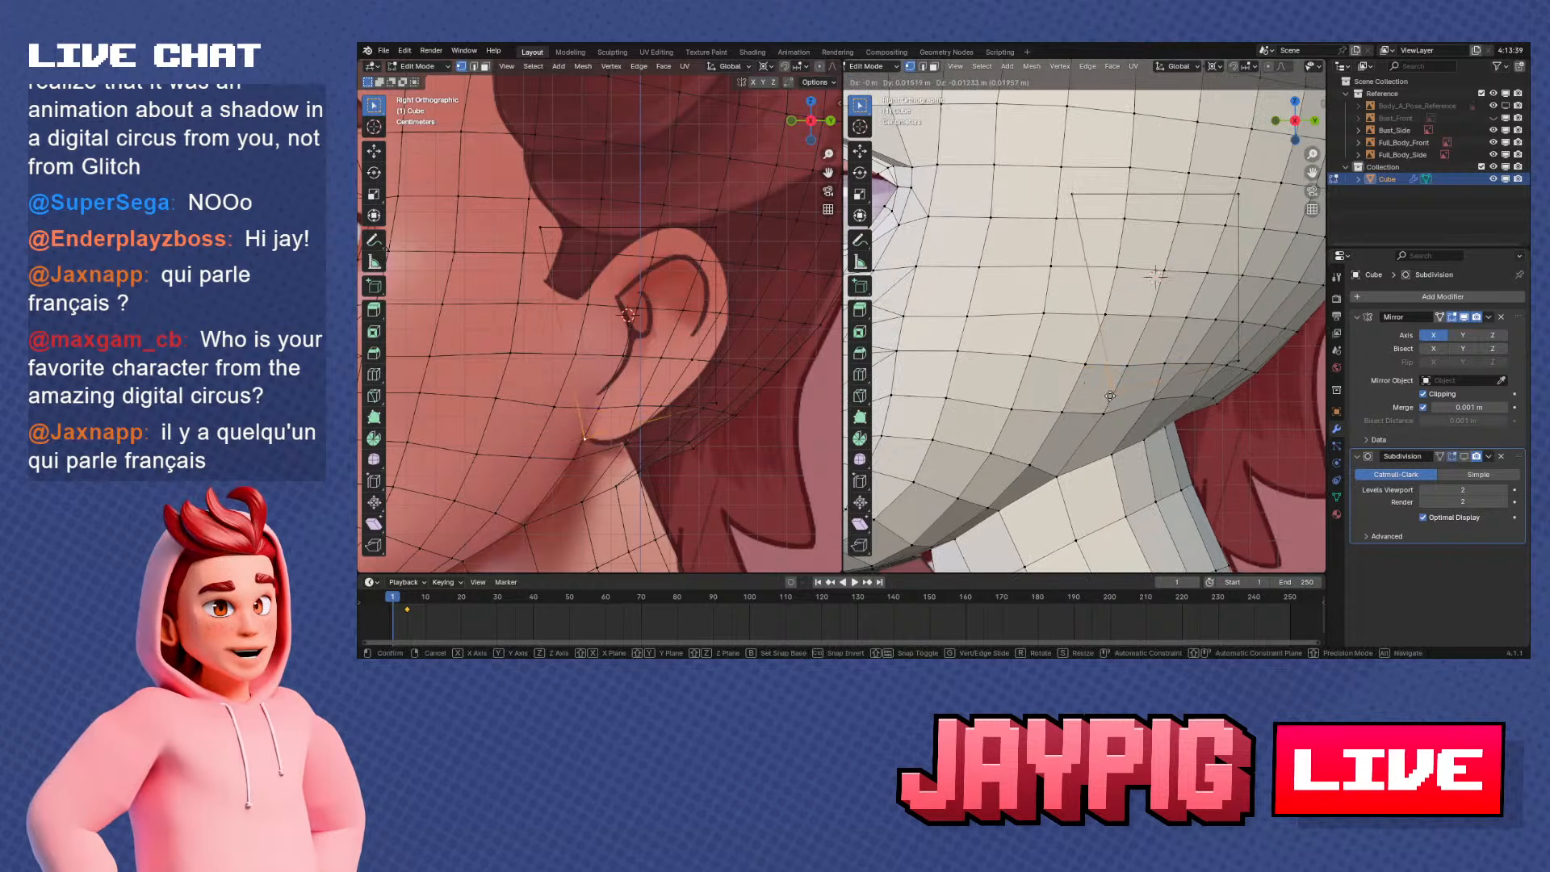
click(1114, 396)
right_click(1241, 364)
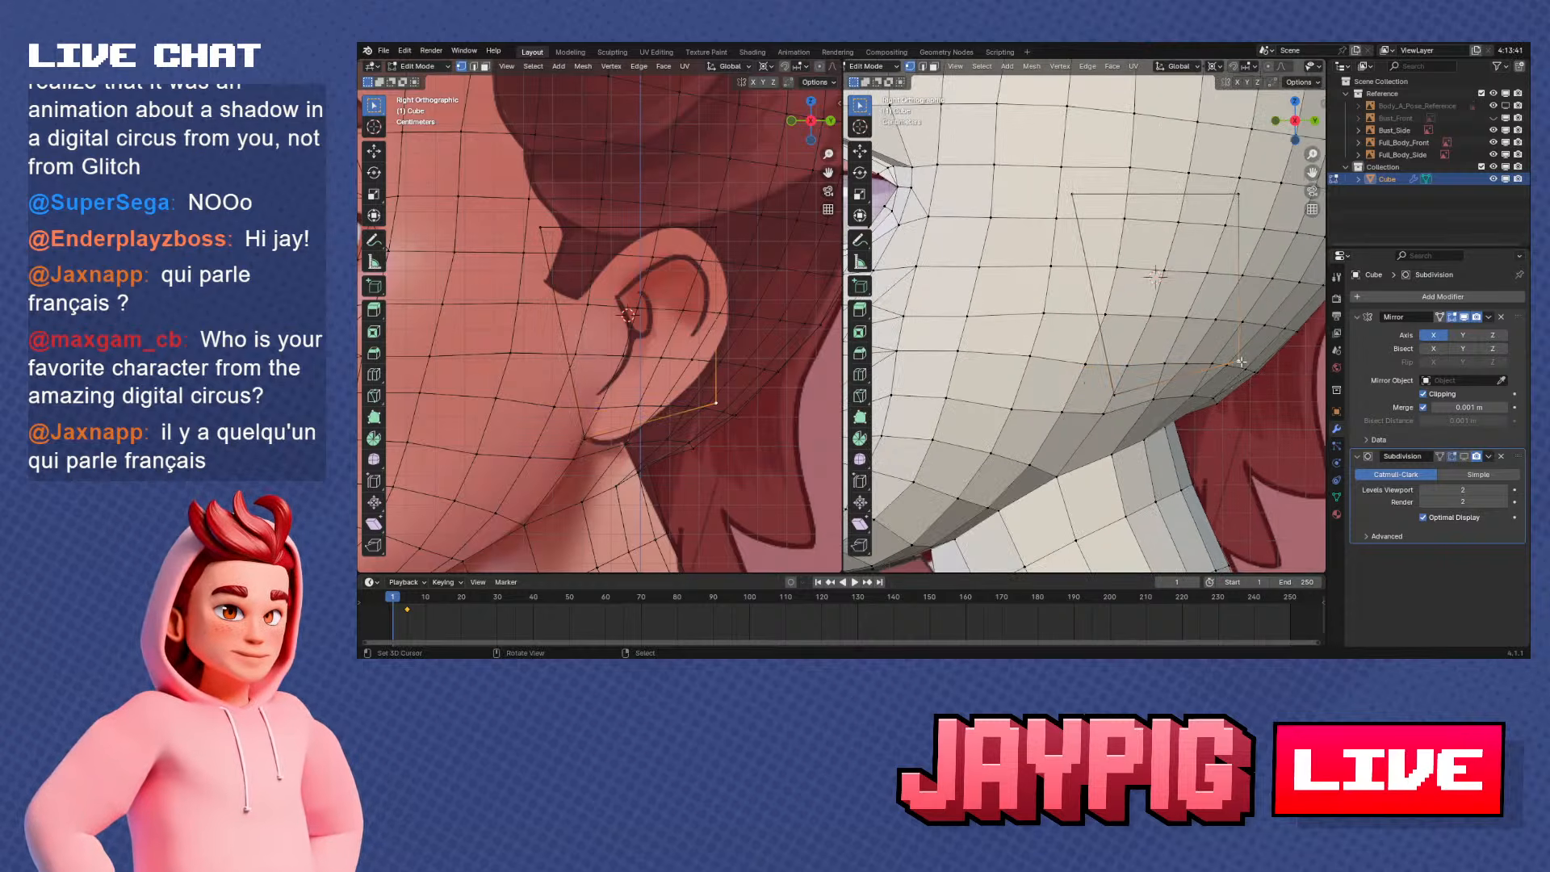
key(g)
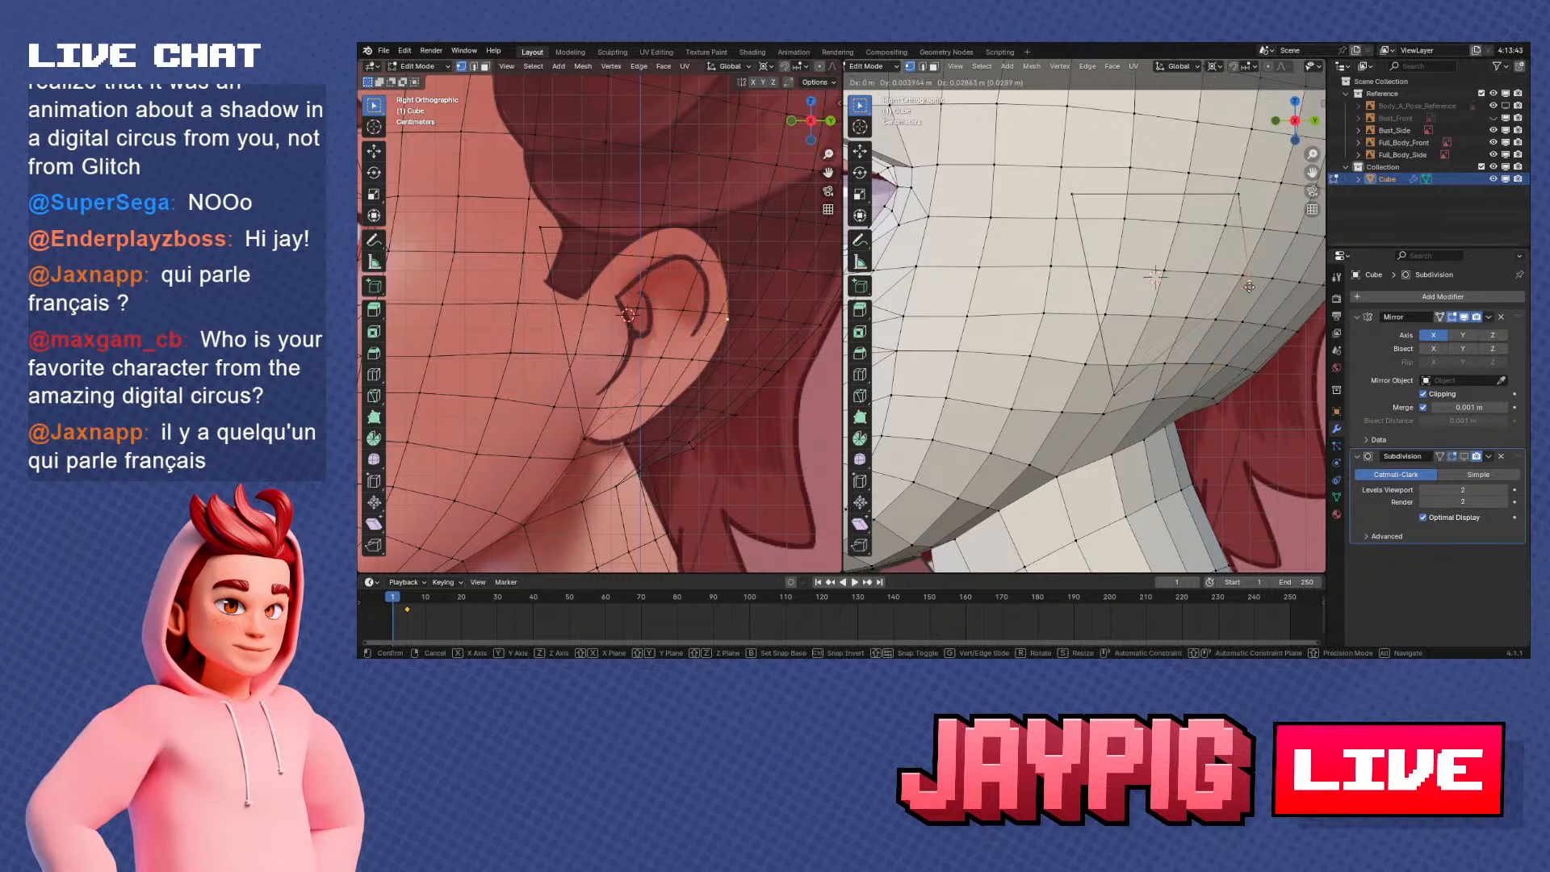
click(1249, 284)
Move the outline's upper rear vertex to the top of the reference ear and the upper front vertex to its front attachment point
right_click(1238, 194)
key(g)
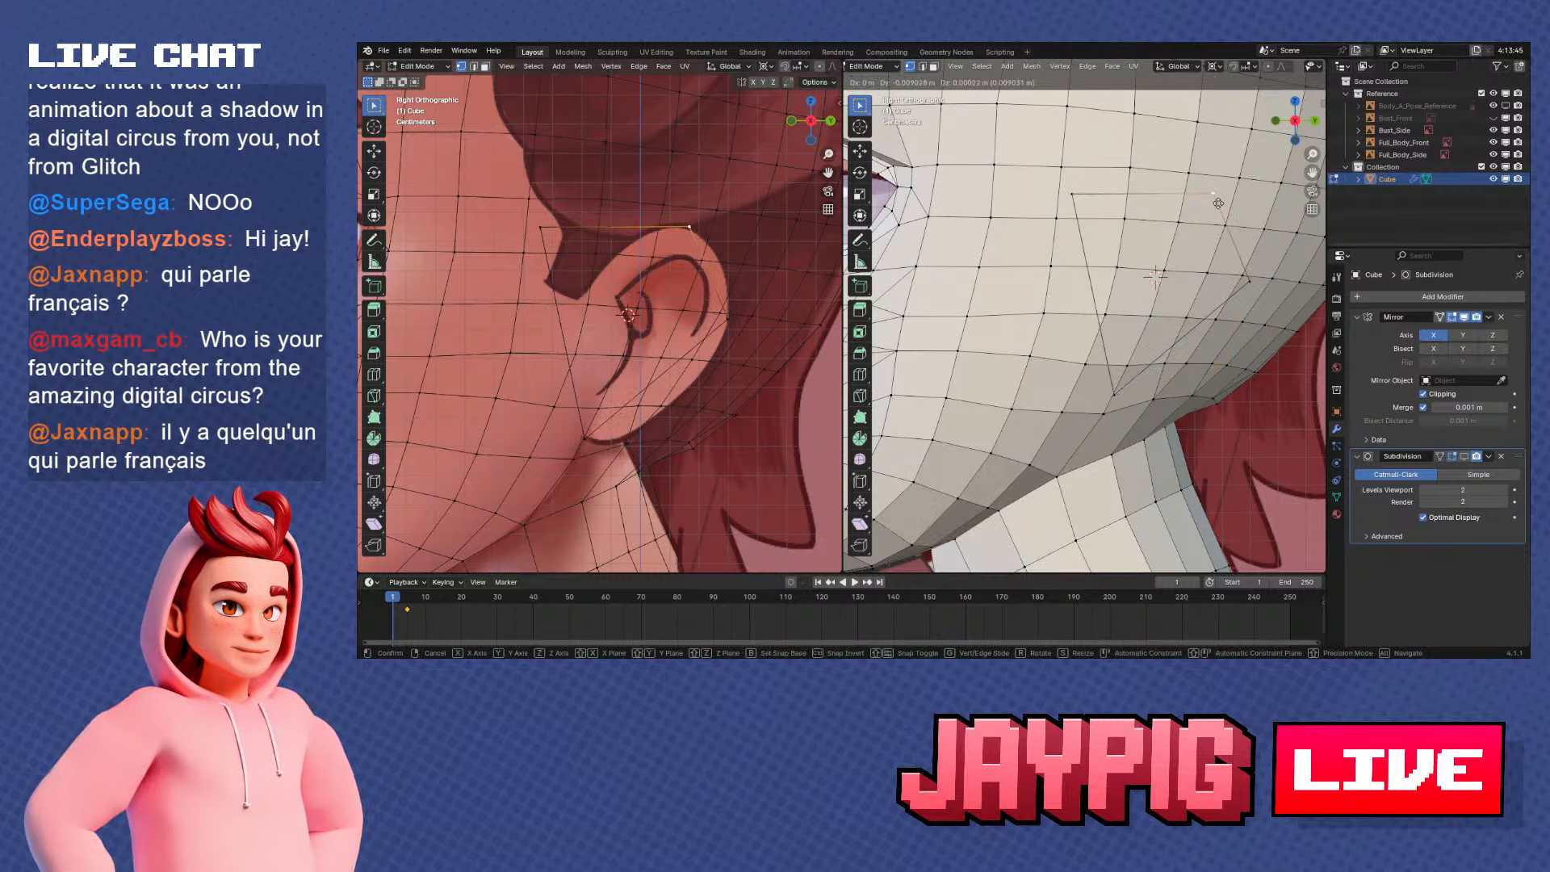
click(1218, 203)
right_click(543, 229)
key(g)
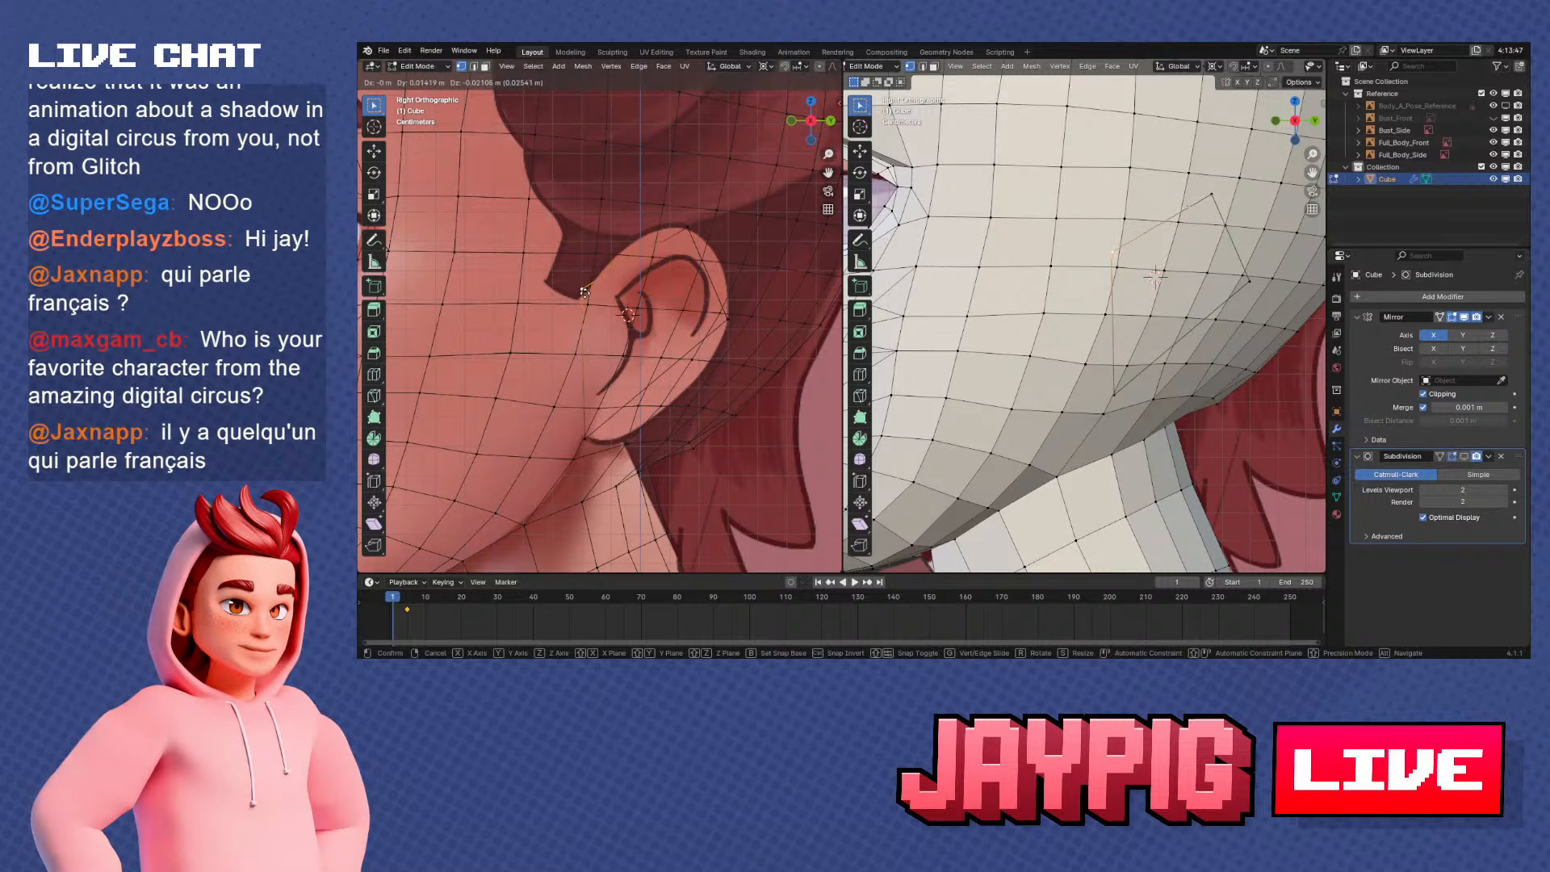
click(585, 293)
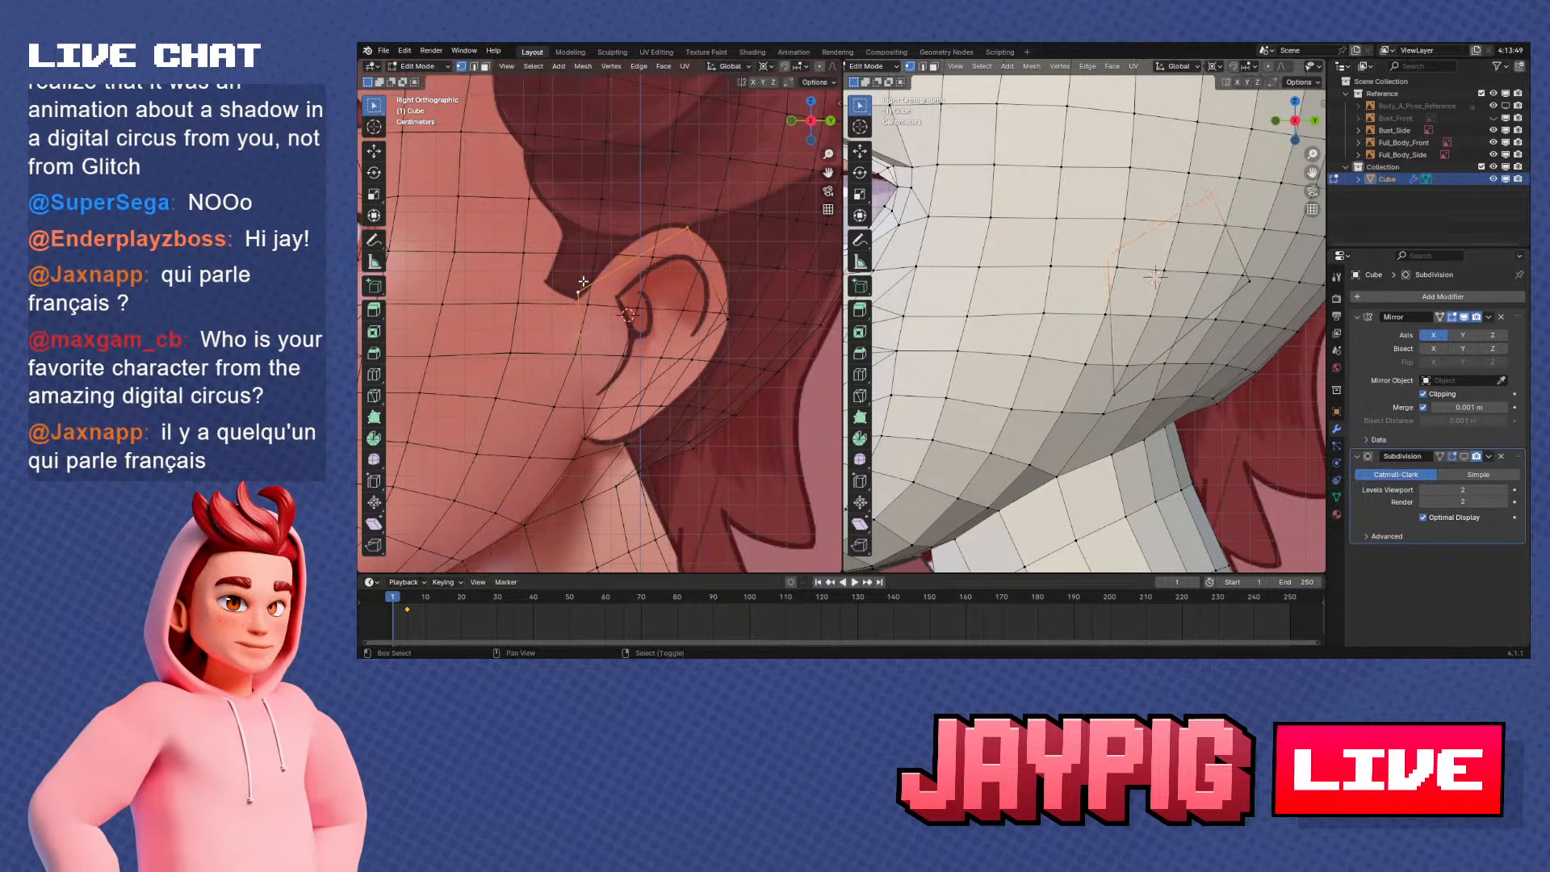
Subdivide the outline's upper front edge and move the new vertex onto the reference ear's upper curve
key(w)
click(651, 275)
right_click(636, 266)
key(g)
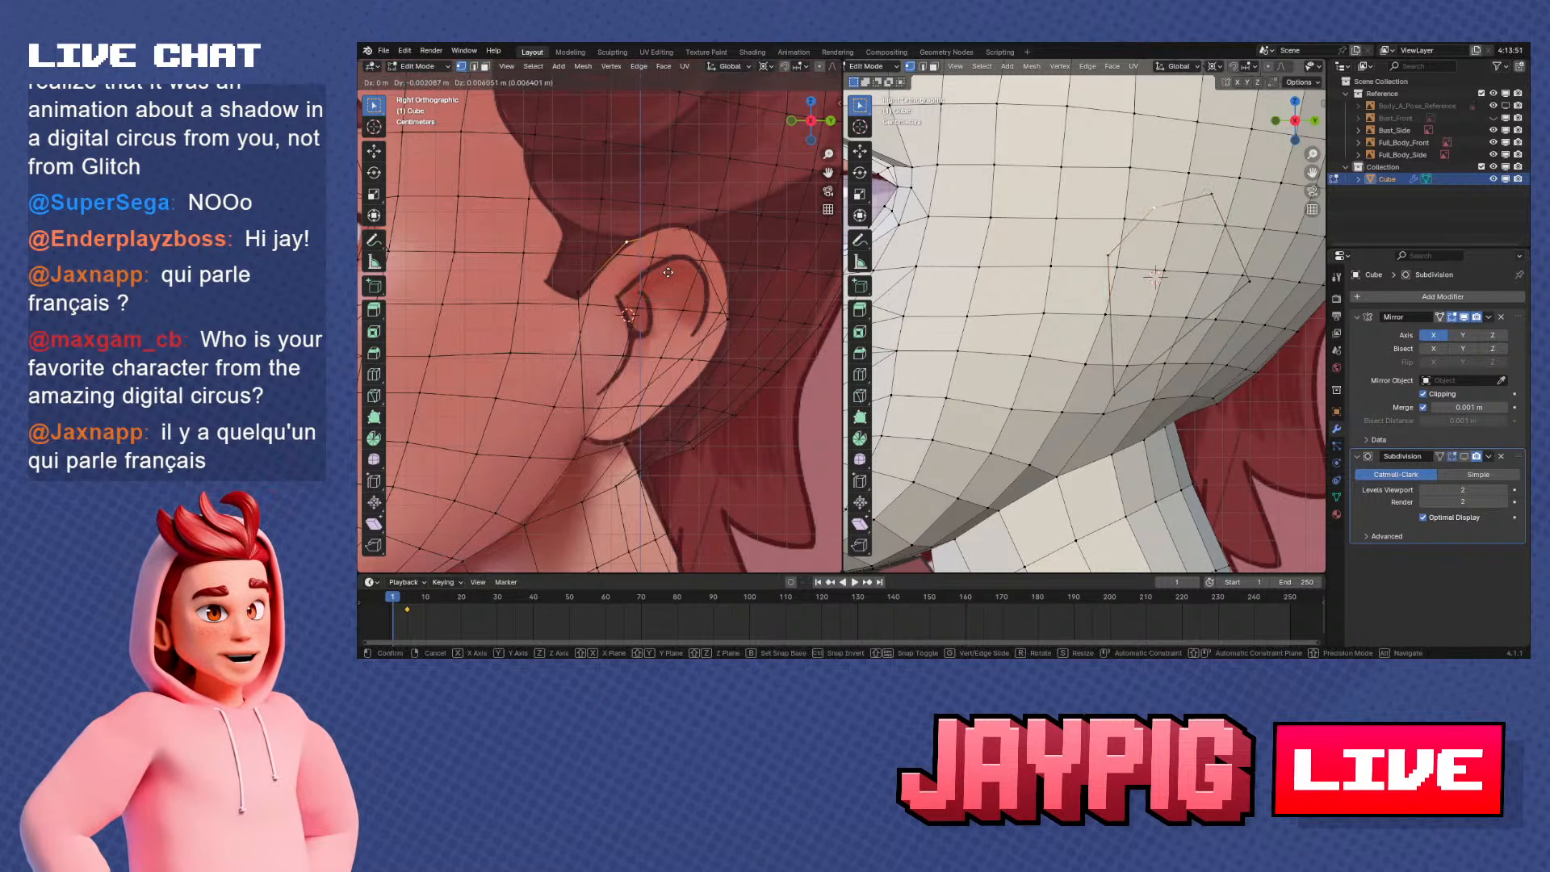
click(674, 270)
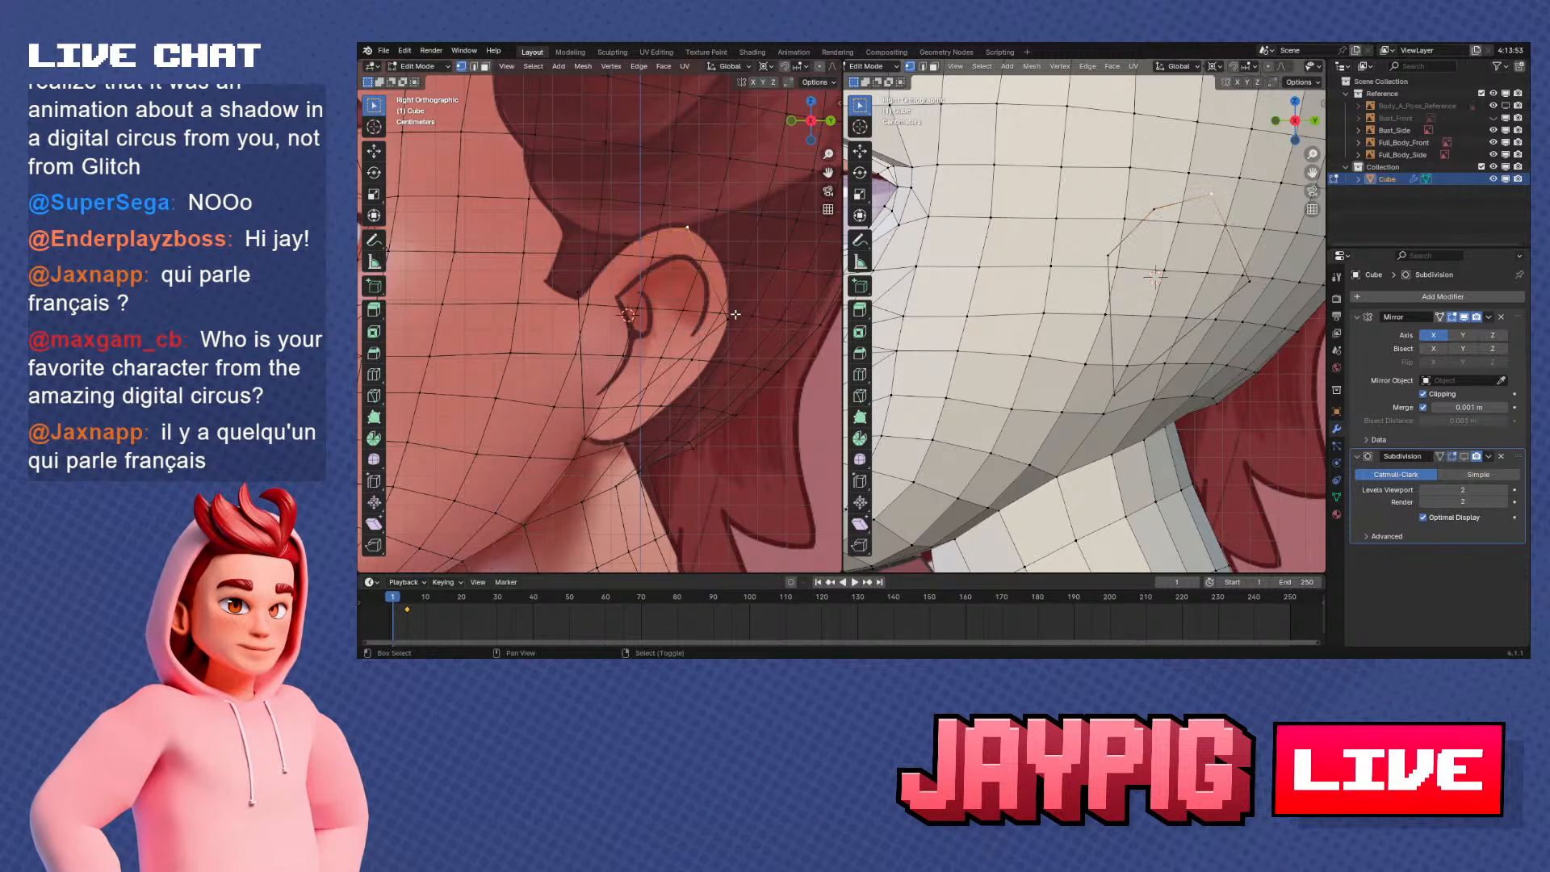
Subdivide the outline's upper rear edge and move the new vertex out to the reference ear's rear curve
shift+click(731, 314)
shift+middle_drag(737, 315, 718, 316)
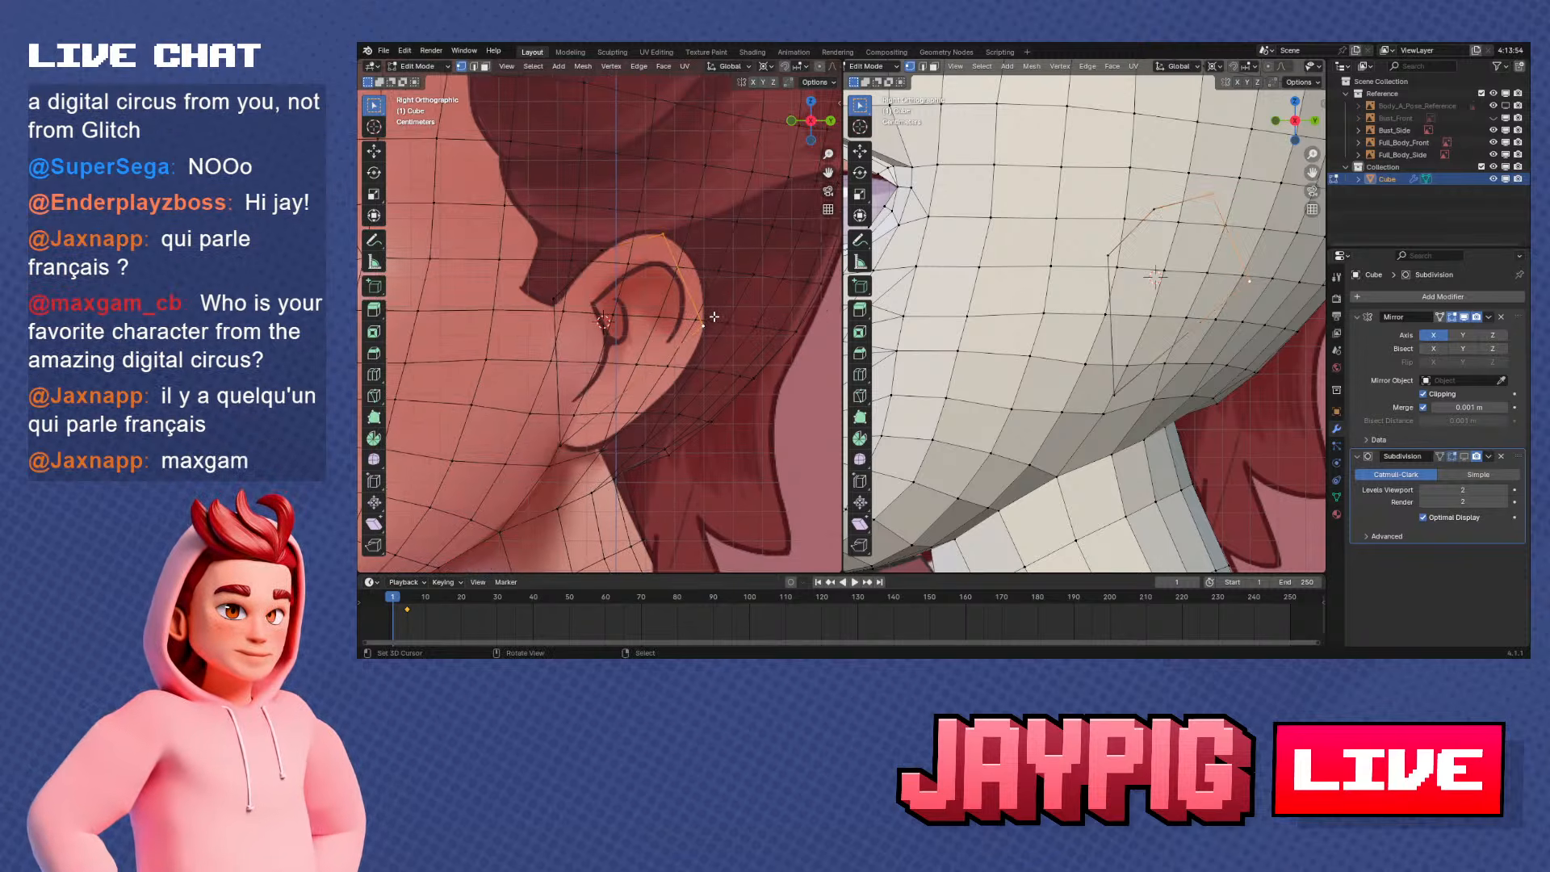
key(w)
click(713, 316)
right_click(683, 280)
key(g)
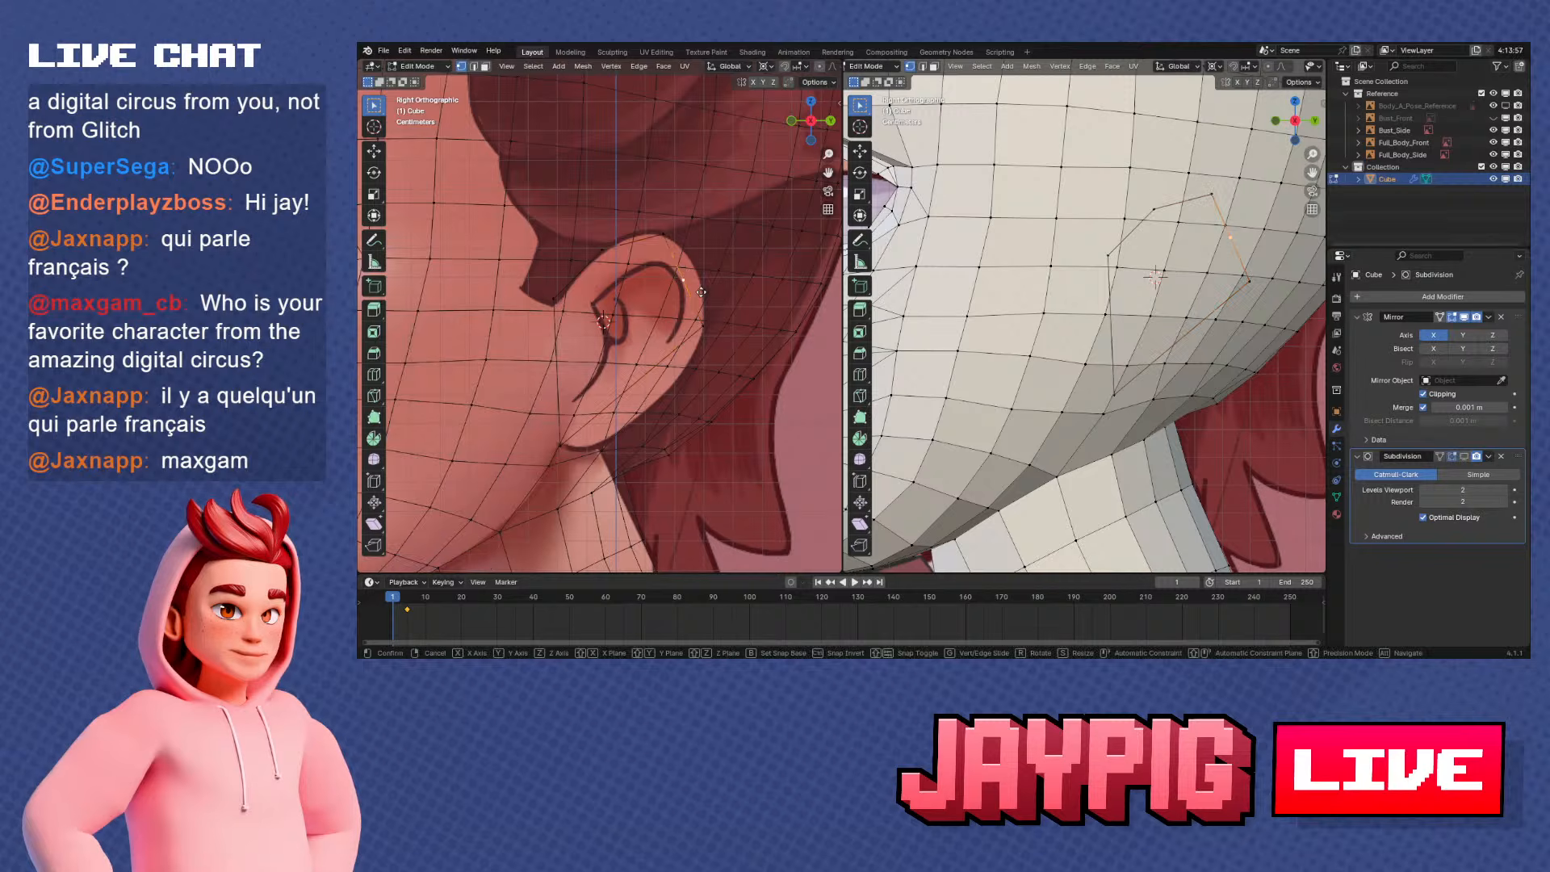
click(715, 334)
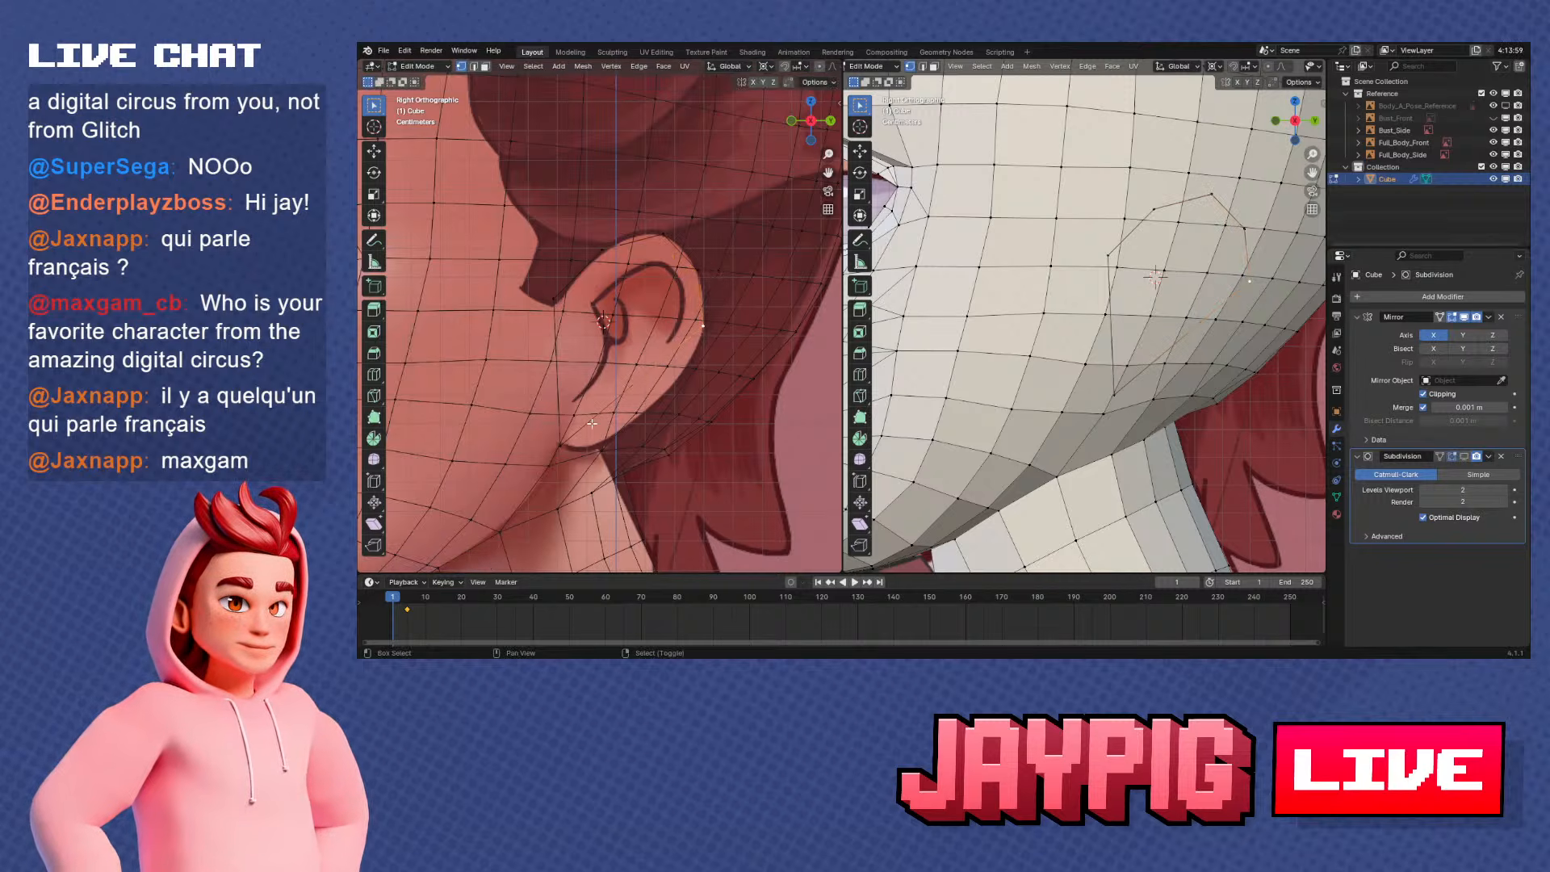
Subdivide the outline's long lower rear edge and move the new vertex out to the reference ear's lower rear curve
shift+right_click(570, 437)
key(w)
click(635, 375)
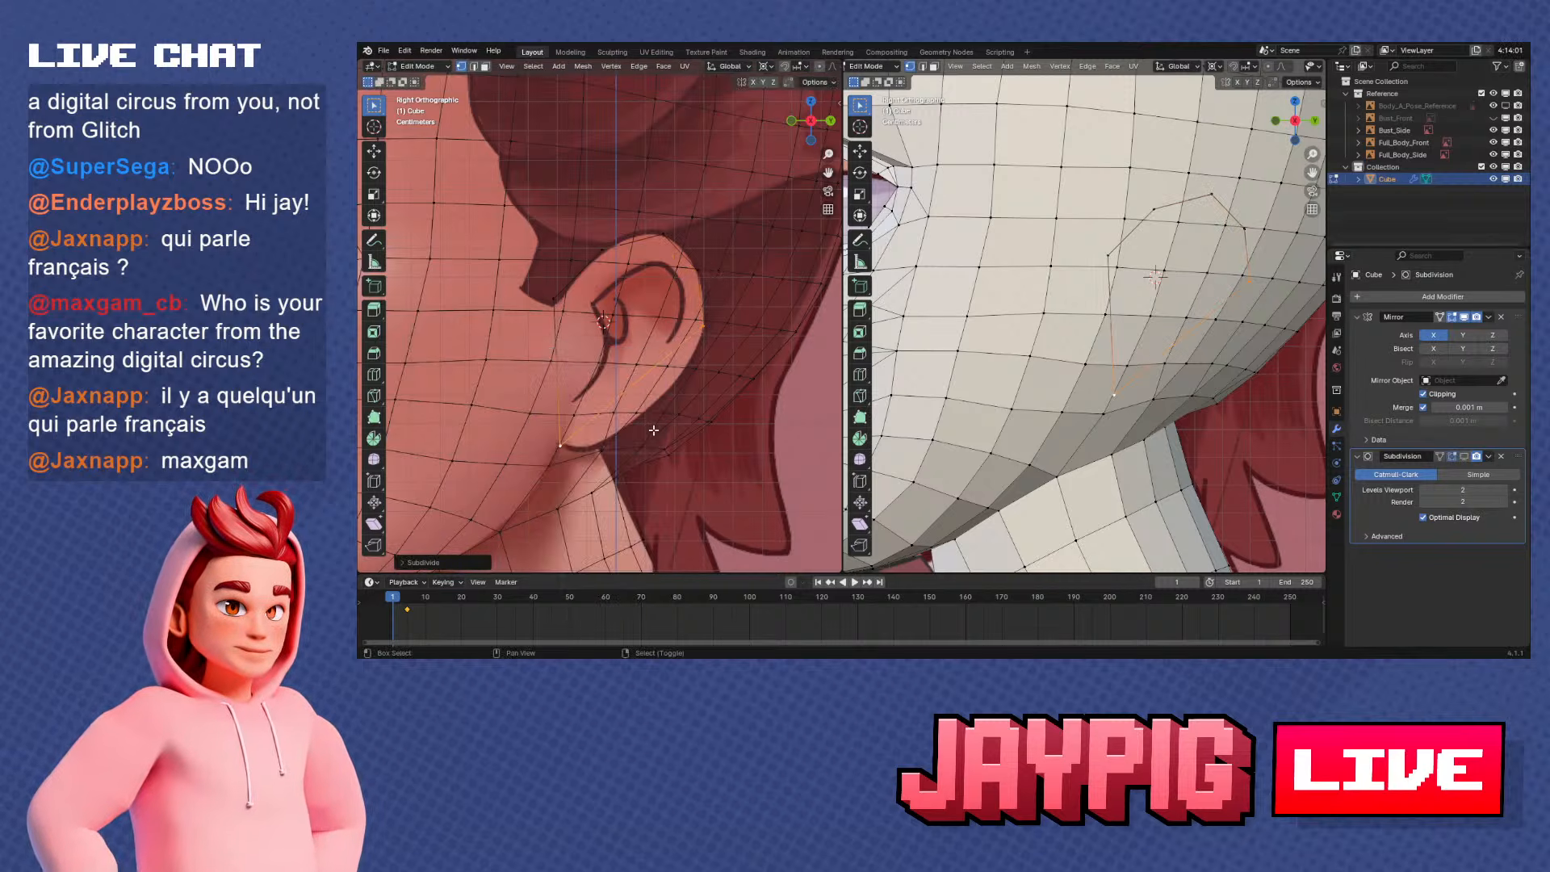
scroll(654, 431, up, 2)
key(g)
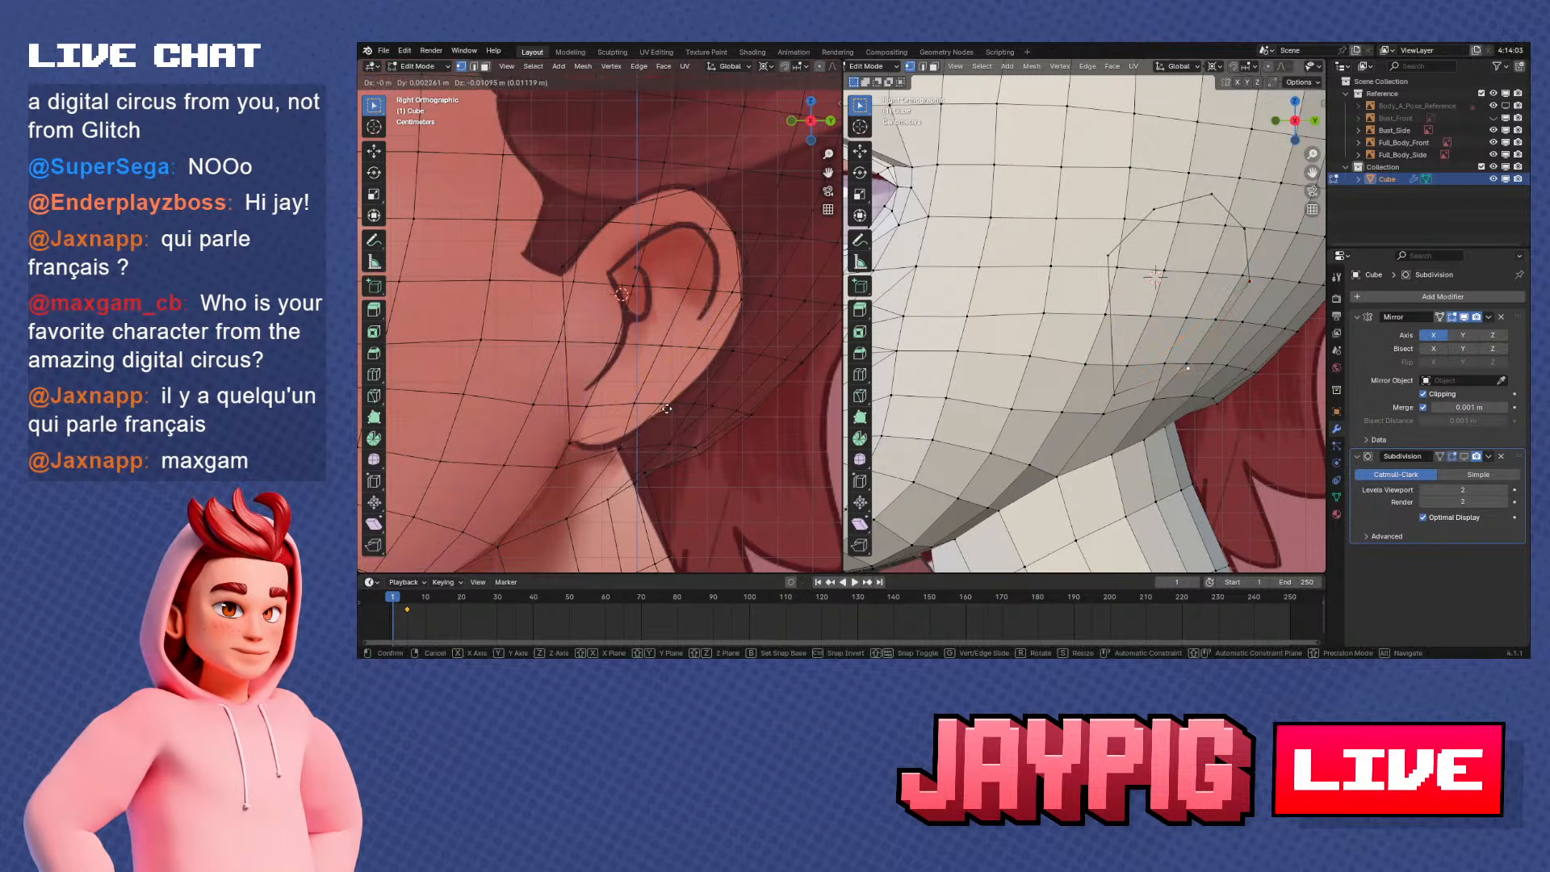
click(667, 408)
Subdivide the edge next to the earlobe's base and move the new vertex down onto the earlobe's lower curve
key(w)
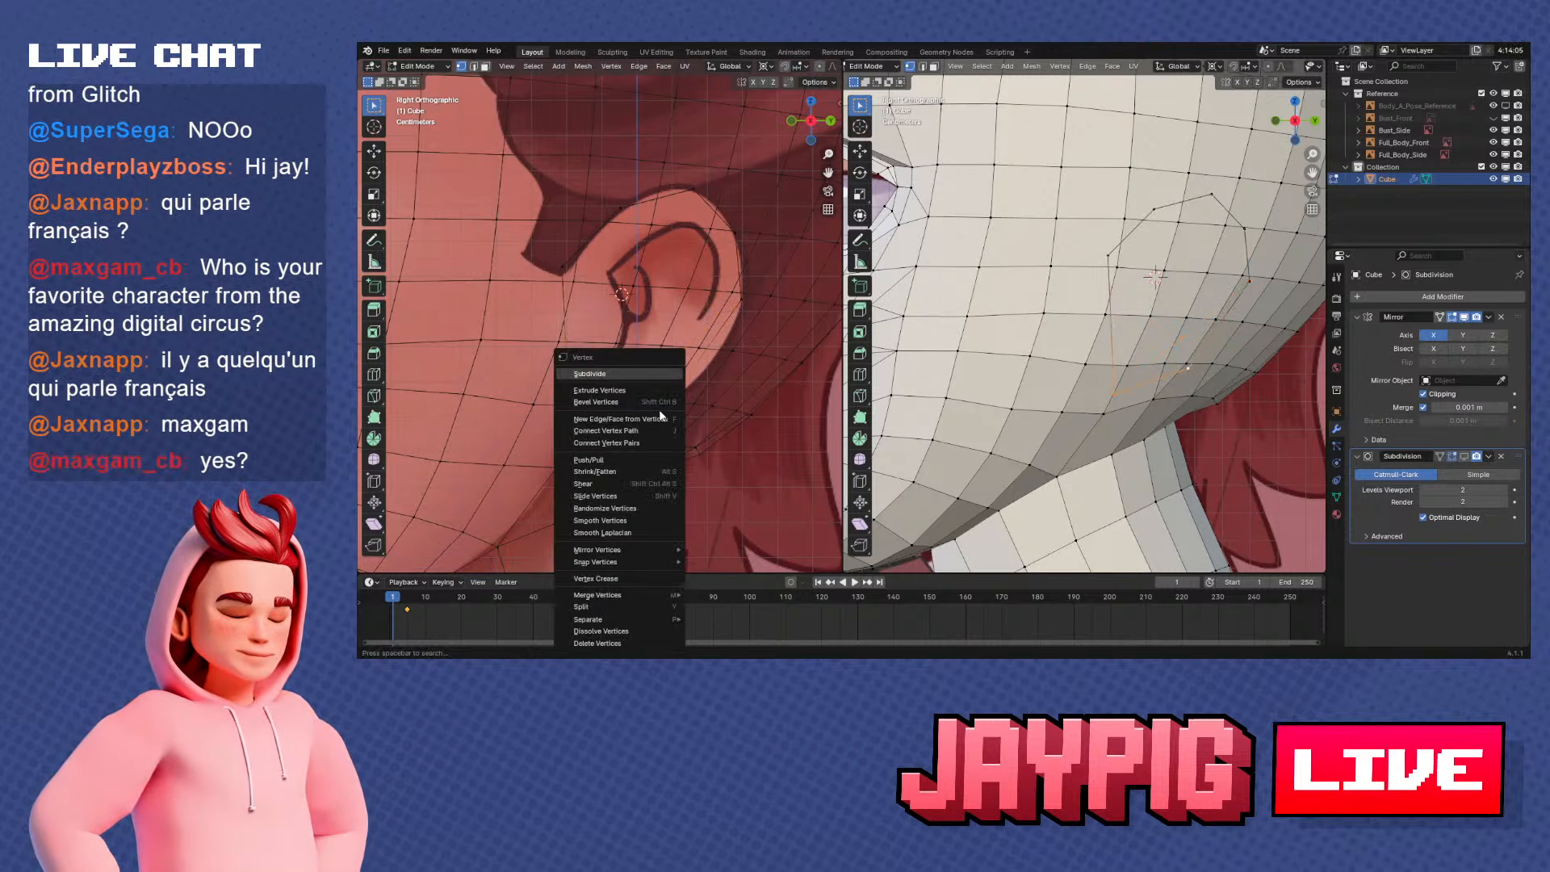
click(646, 374)
key(g)
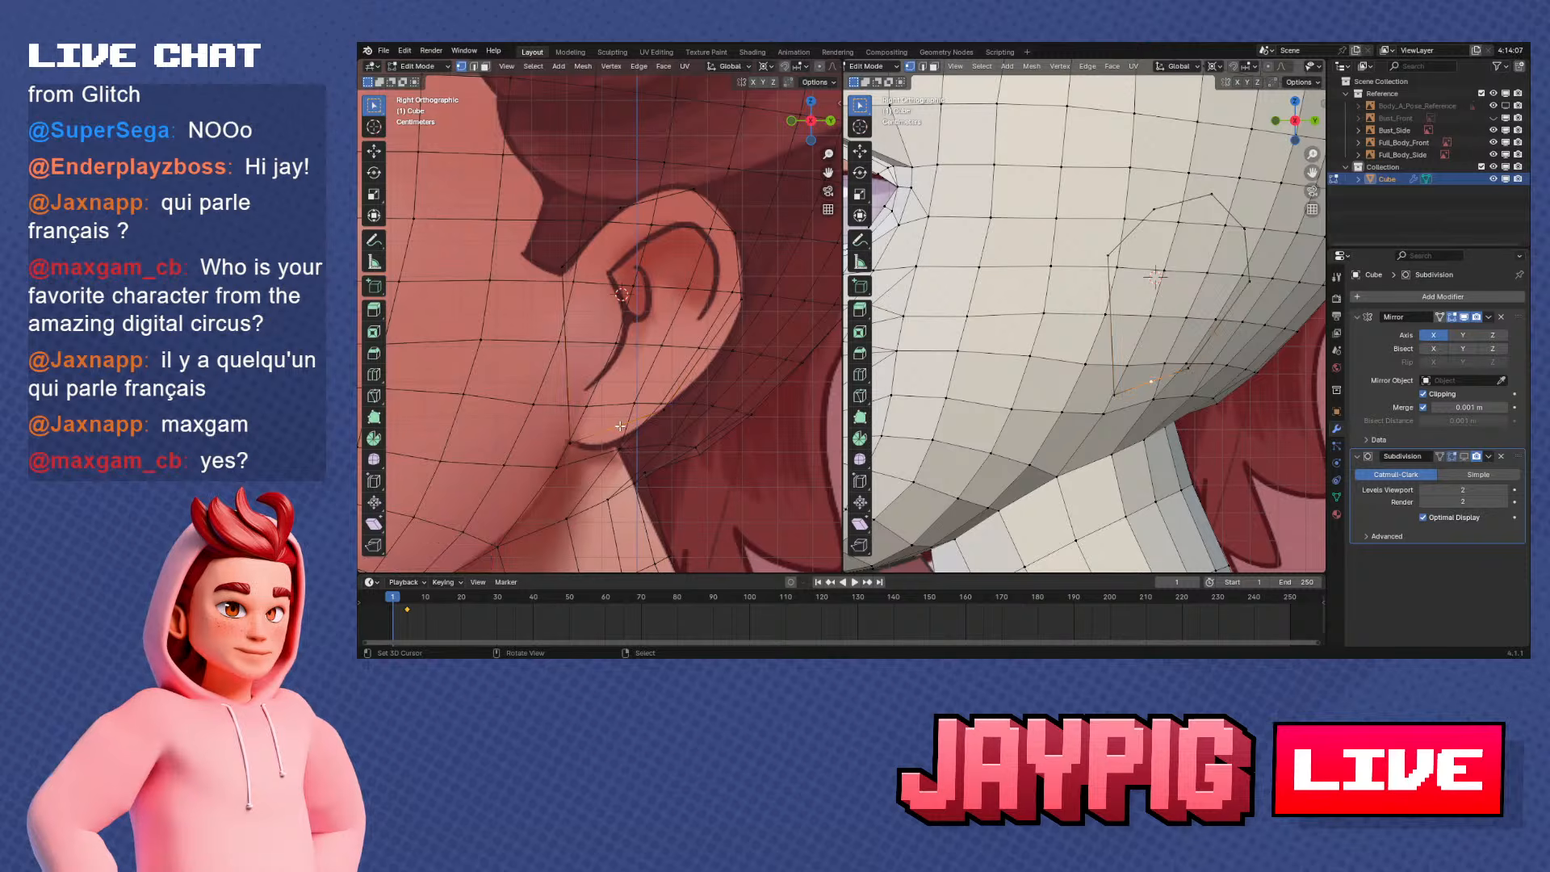
click(619, 444)
key(ctrl+z)
Subdivide the edge between the rearmost and lower rear vertices and move the new vertex onto the ear's rear contour
shift+click(742, 300)
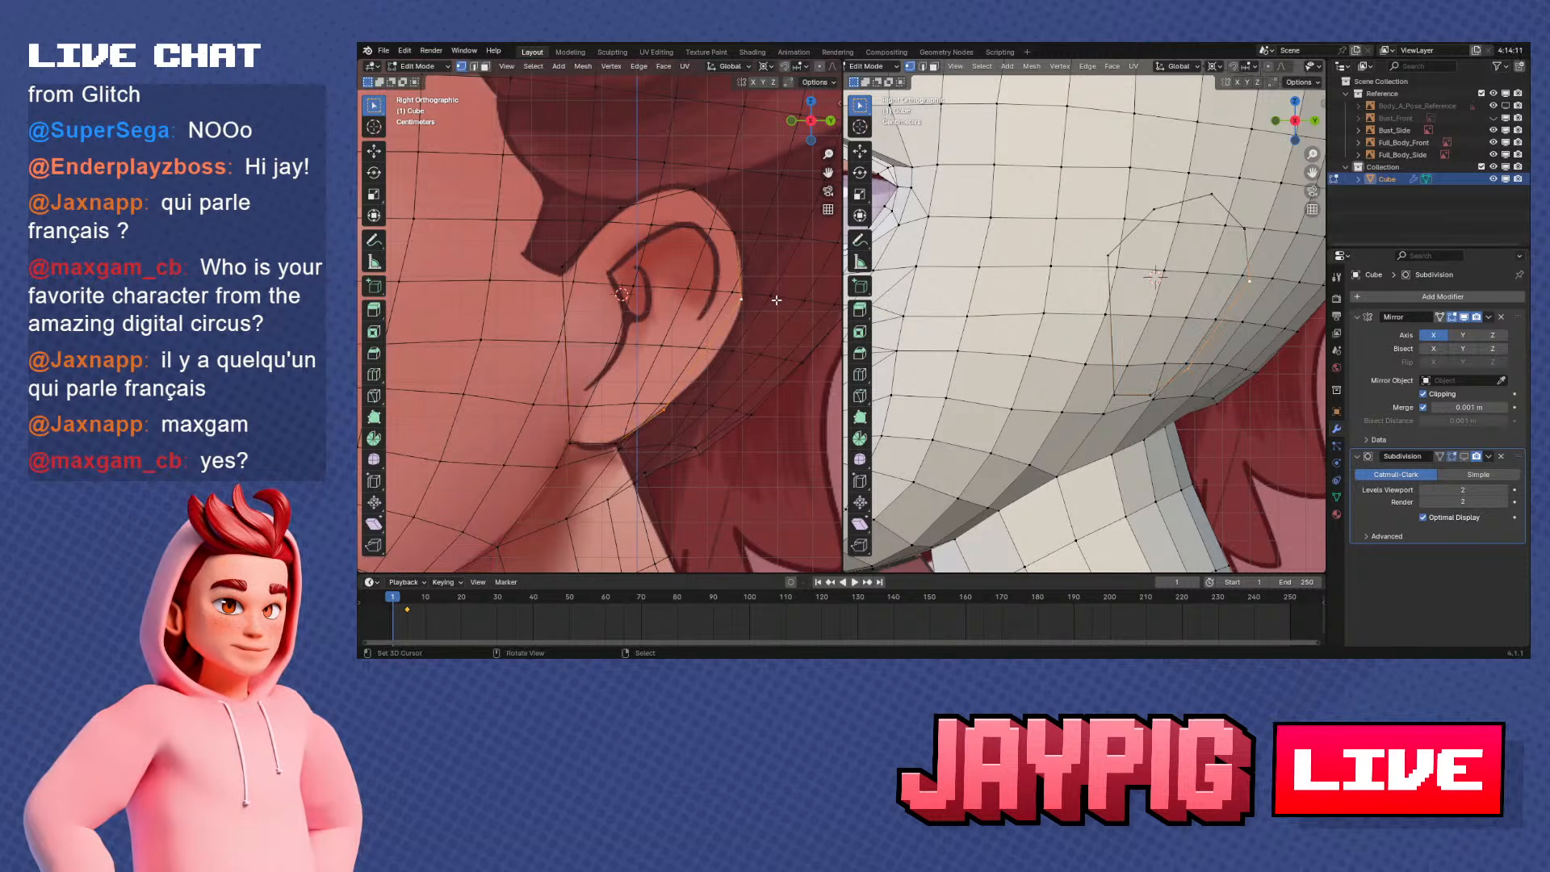
right_click(777, 302)
click(776, 301)
click(705, 352)
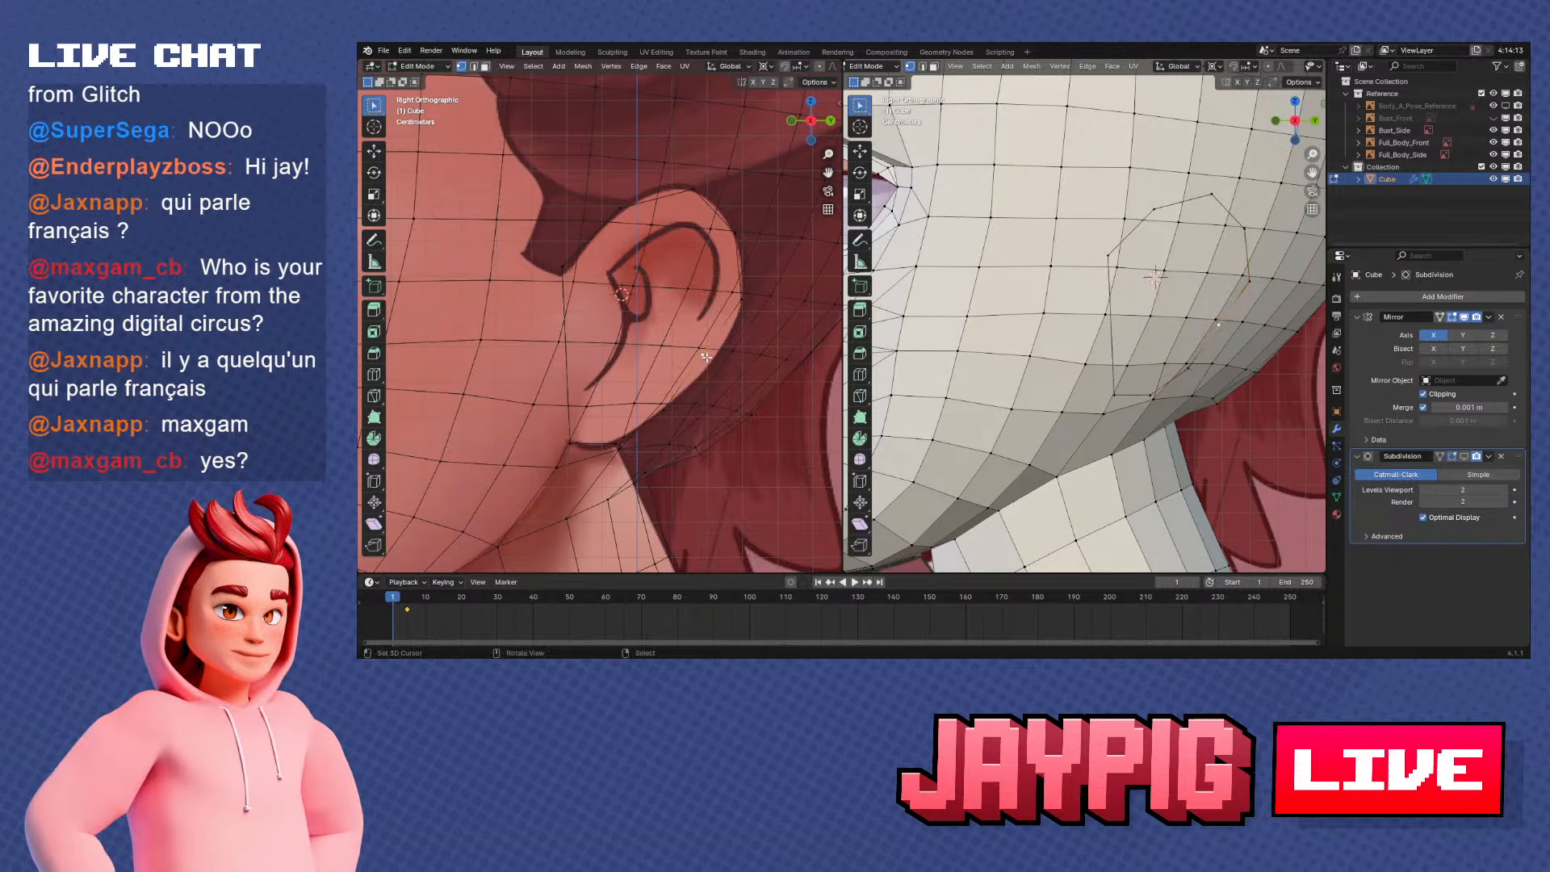
key(g)
click(715, 364)
Move the outline's upper front vertex to the corner where the reference ear meets the hairline
shift+middle_drag(562, 267, 581, 281)
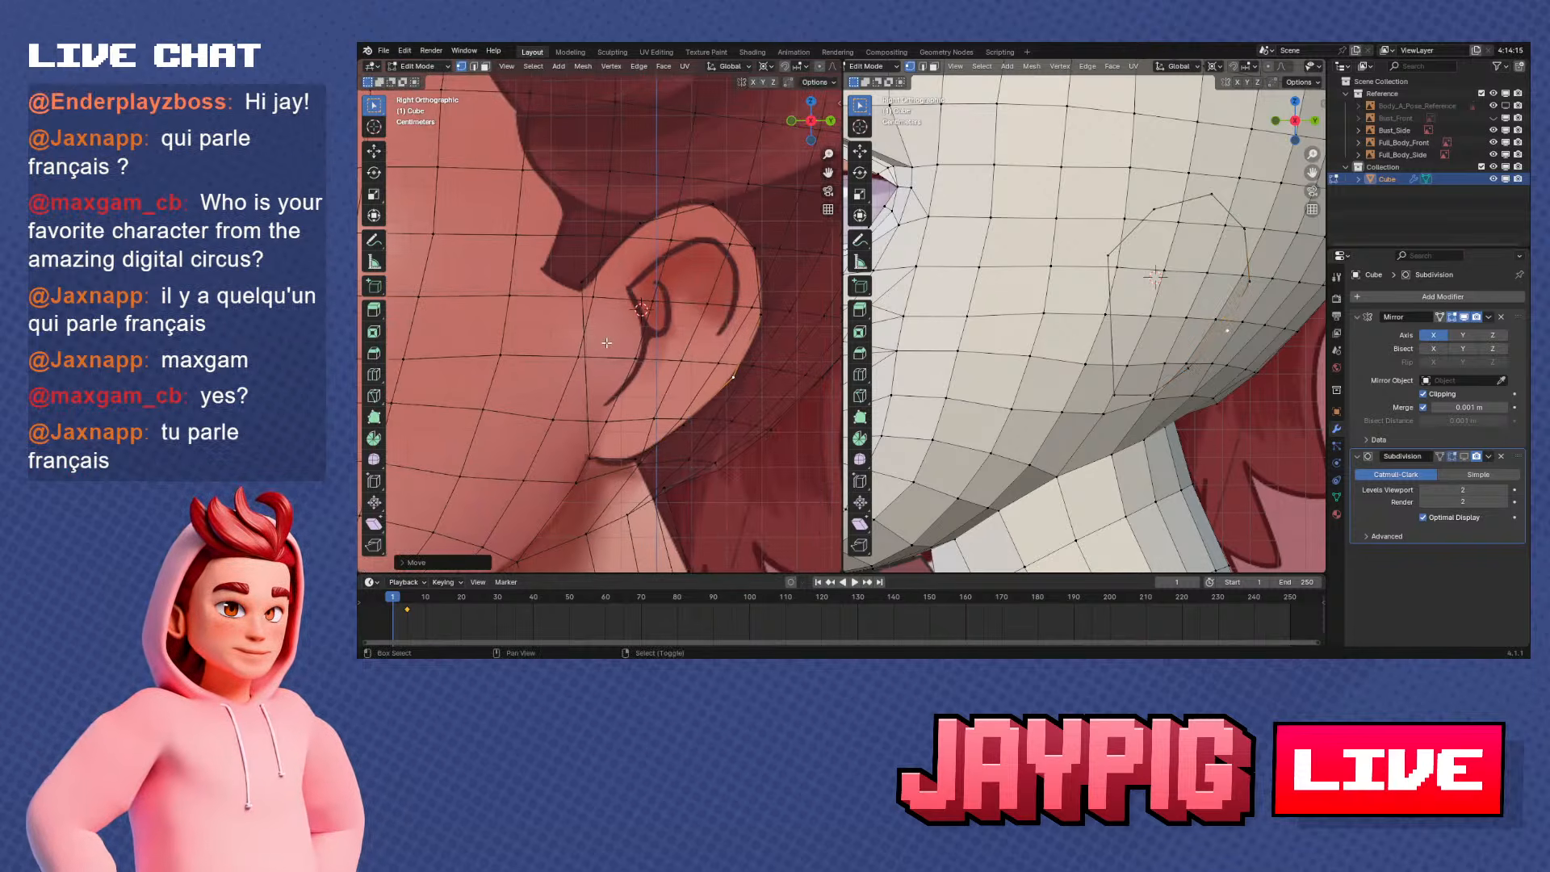
click(581, 282)
key(g)
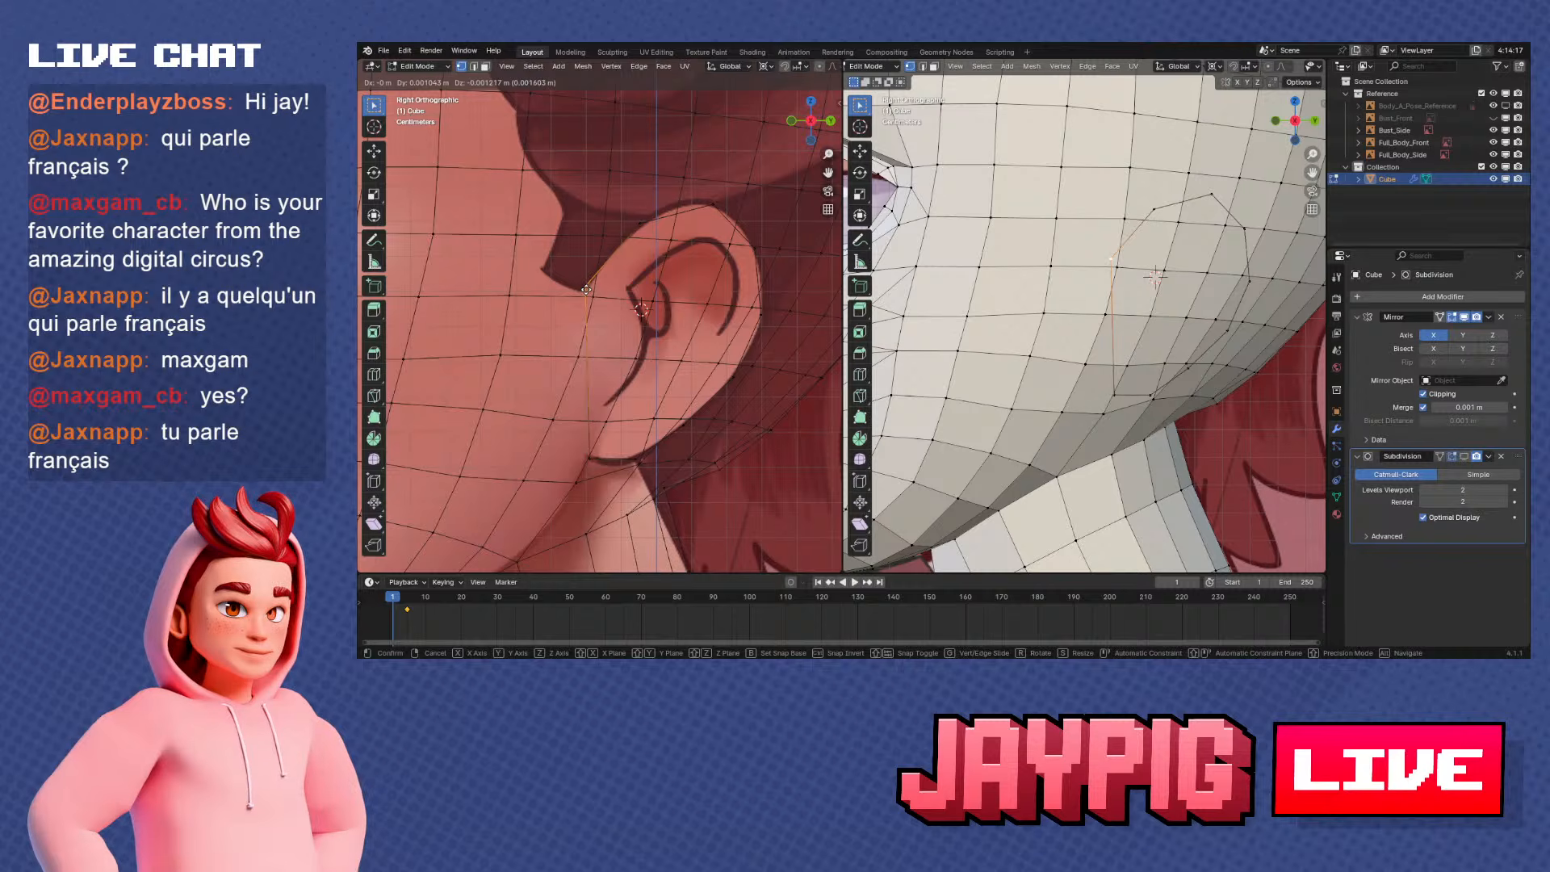
click(586, 290)
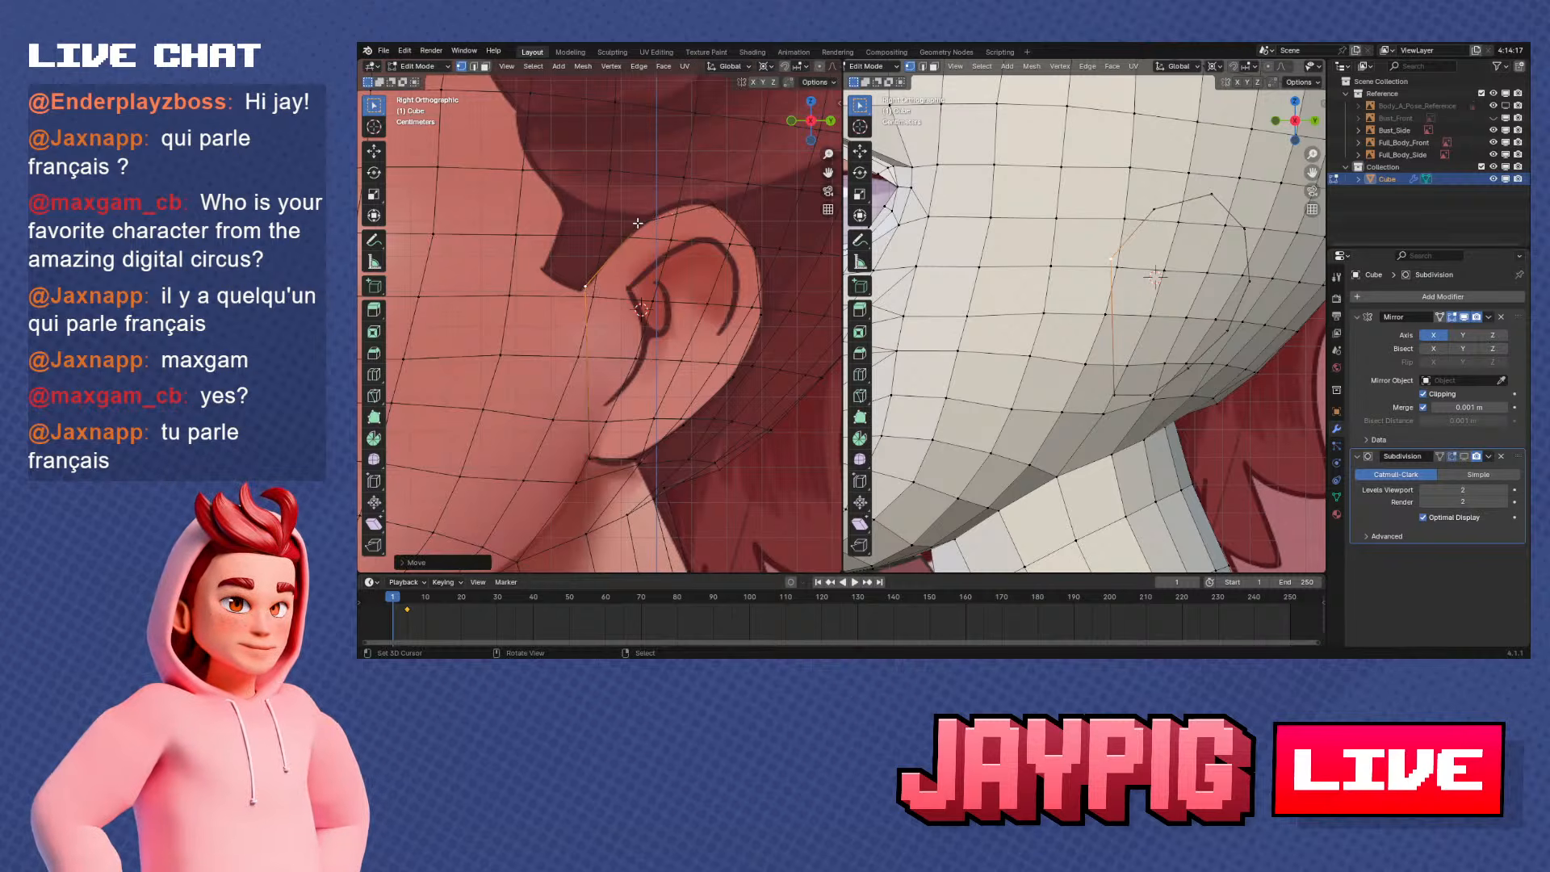
Subdivide the edge in front of the ear's top, place the new vertex on the curve, and slide the neighbouring front vertex down along its edge
shift+middle_drag(684, 249, 693, 285)
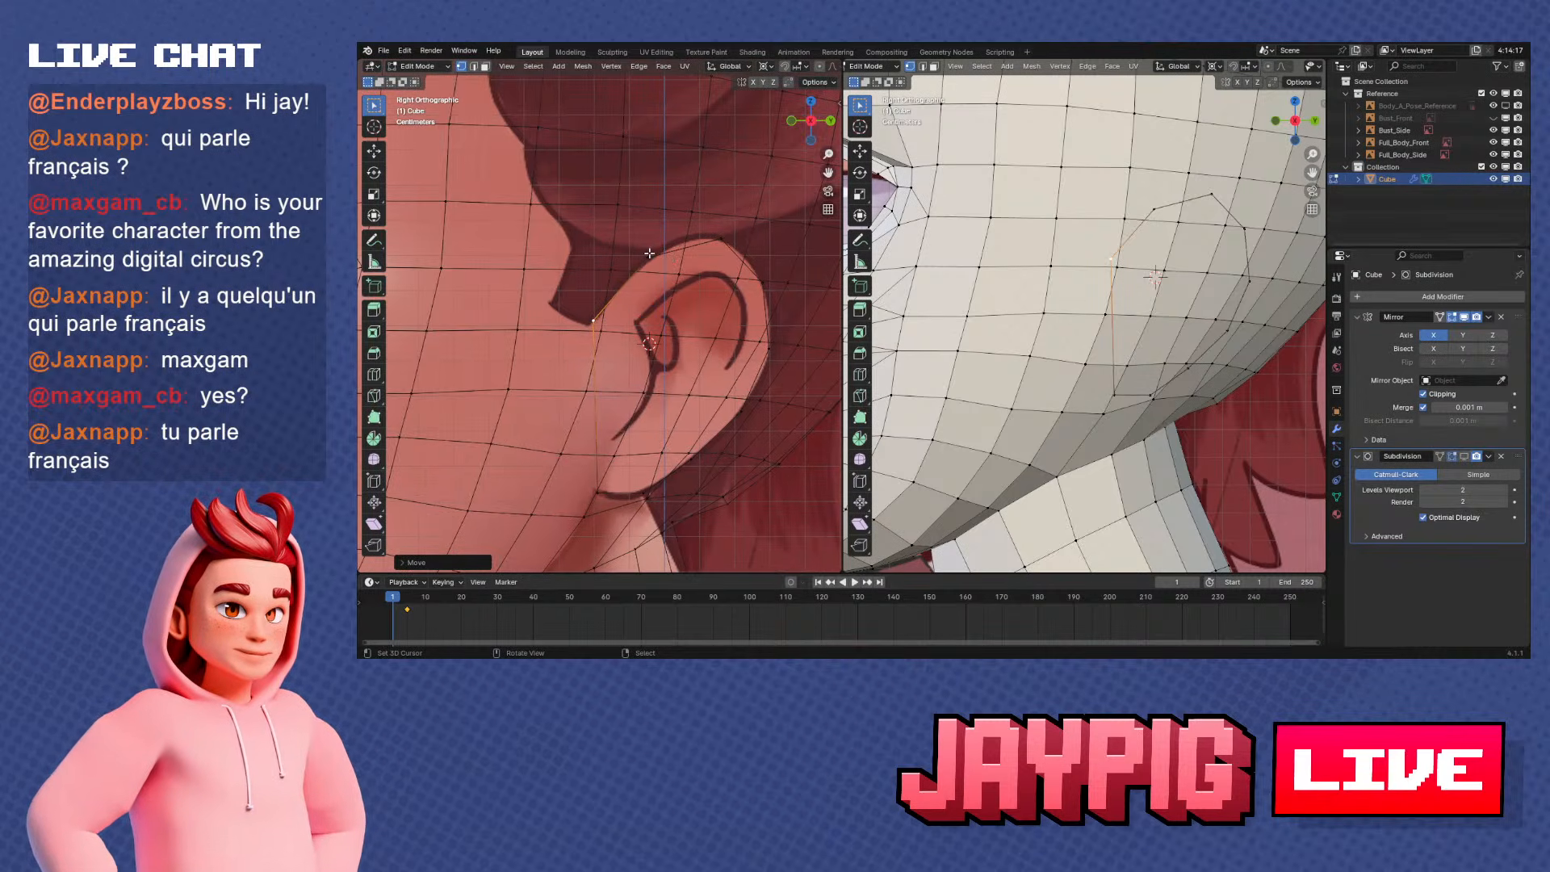
click(679, 237)
right_click(679, 237)
key(Escape)
key(g)
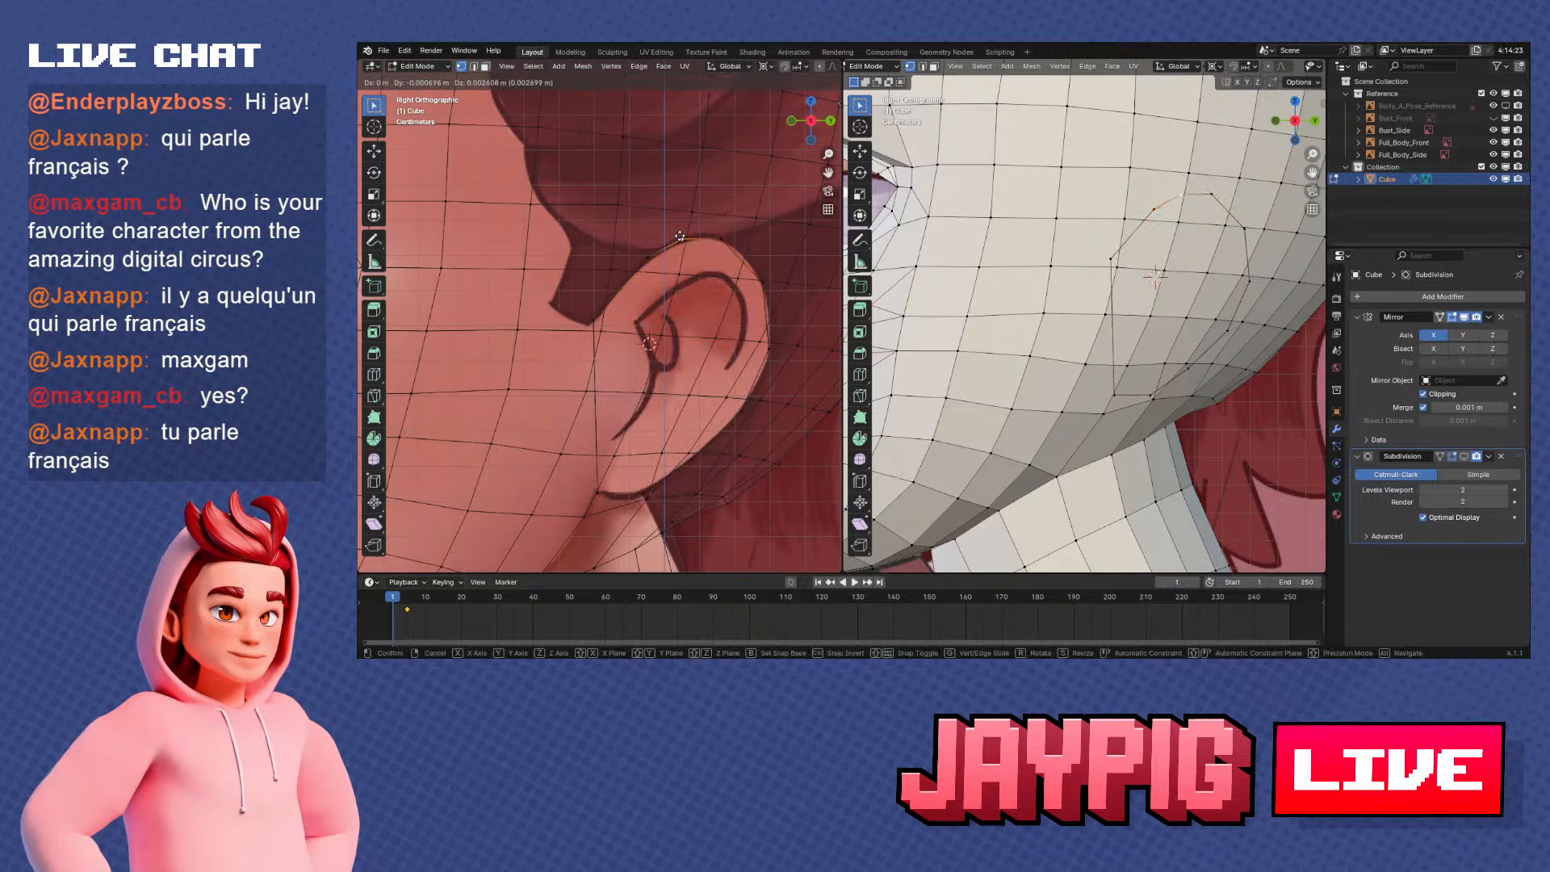
key(g)
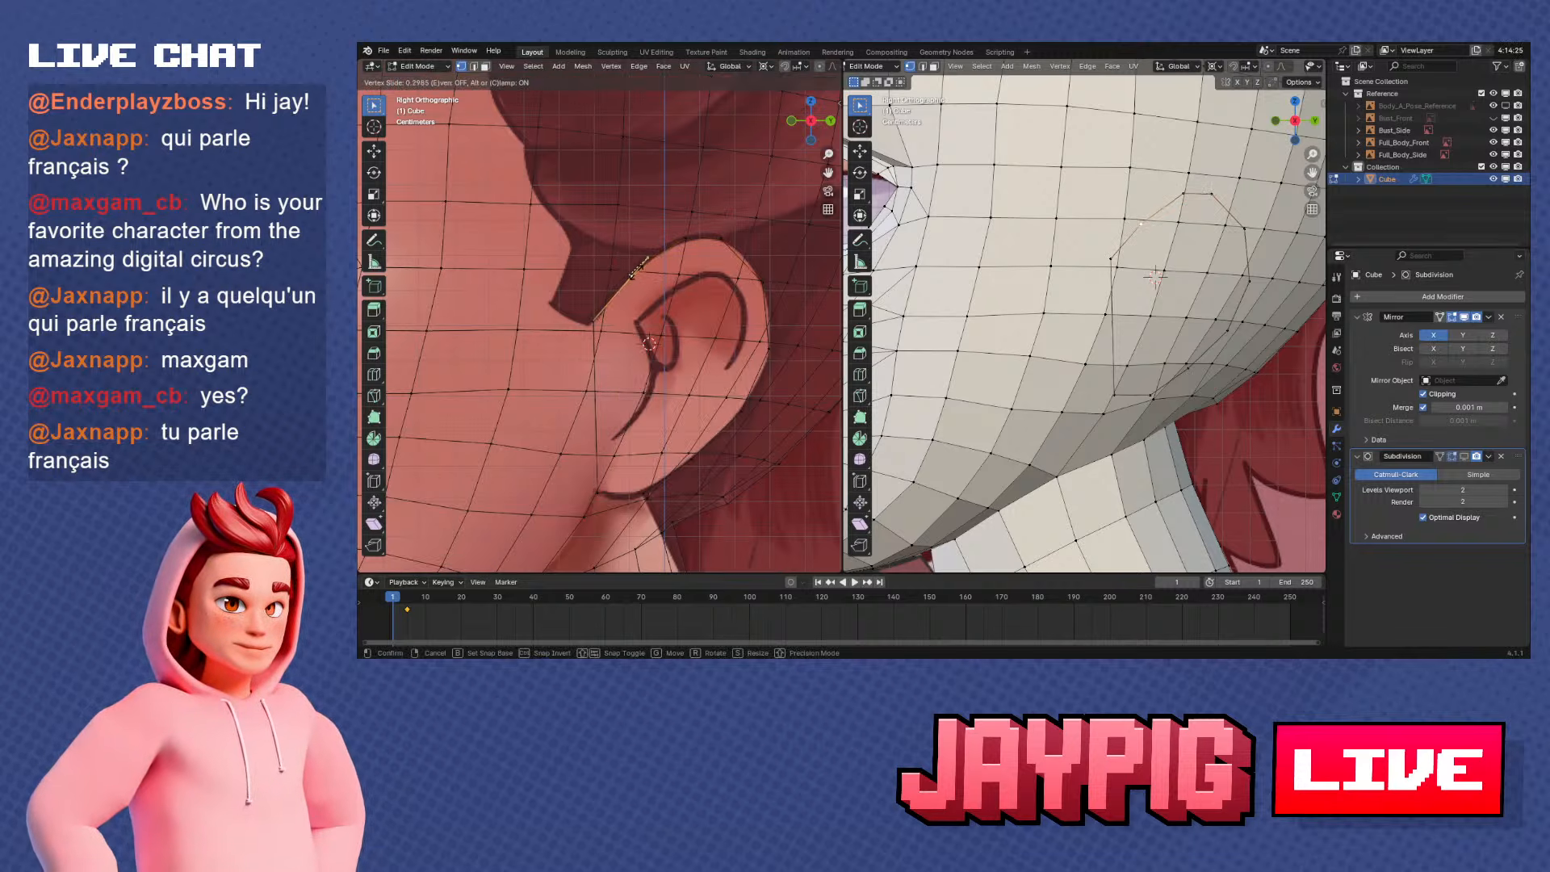
click(632, 274)
Subdivide the edge behind the ear's top and move the new vertex onto the reference ear's upper rear curve
scroll(694, 242, up, 2)
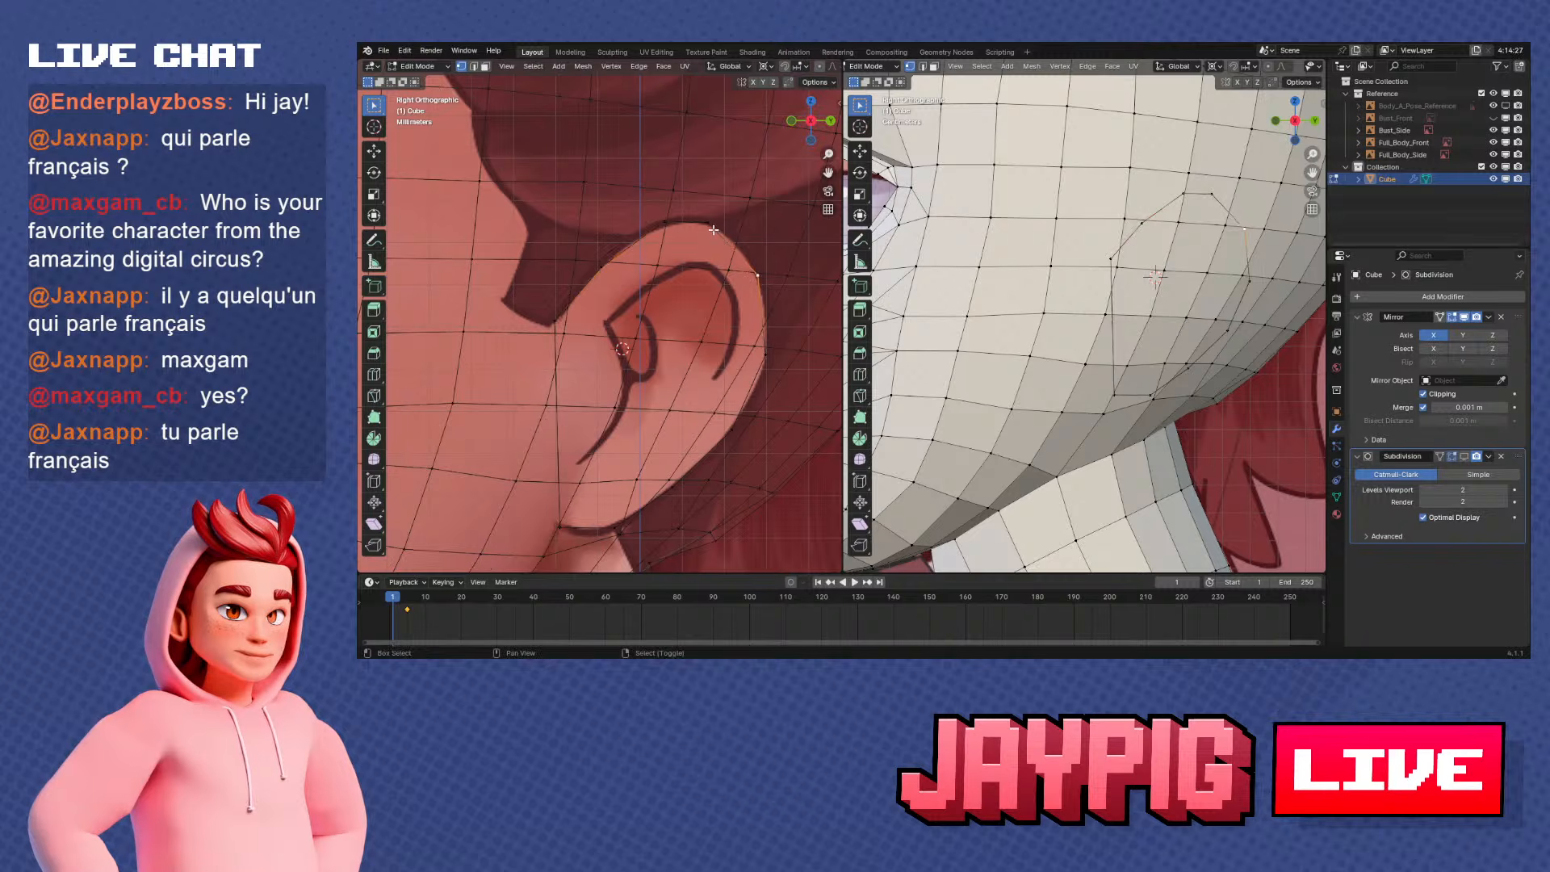
click(736, 248)
right_click(736, 248)
key(Escape)
key(g)
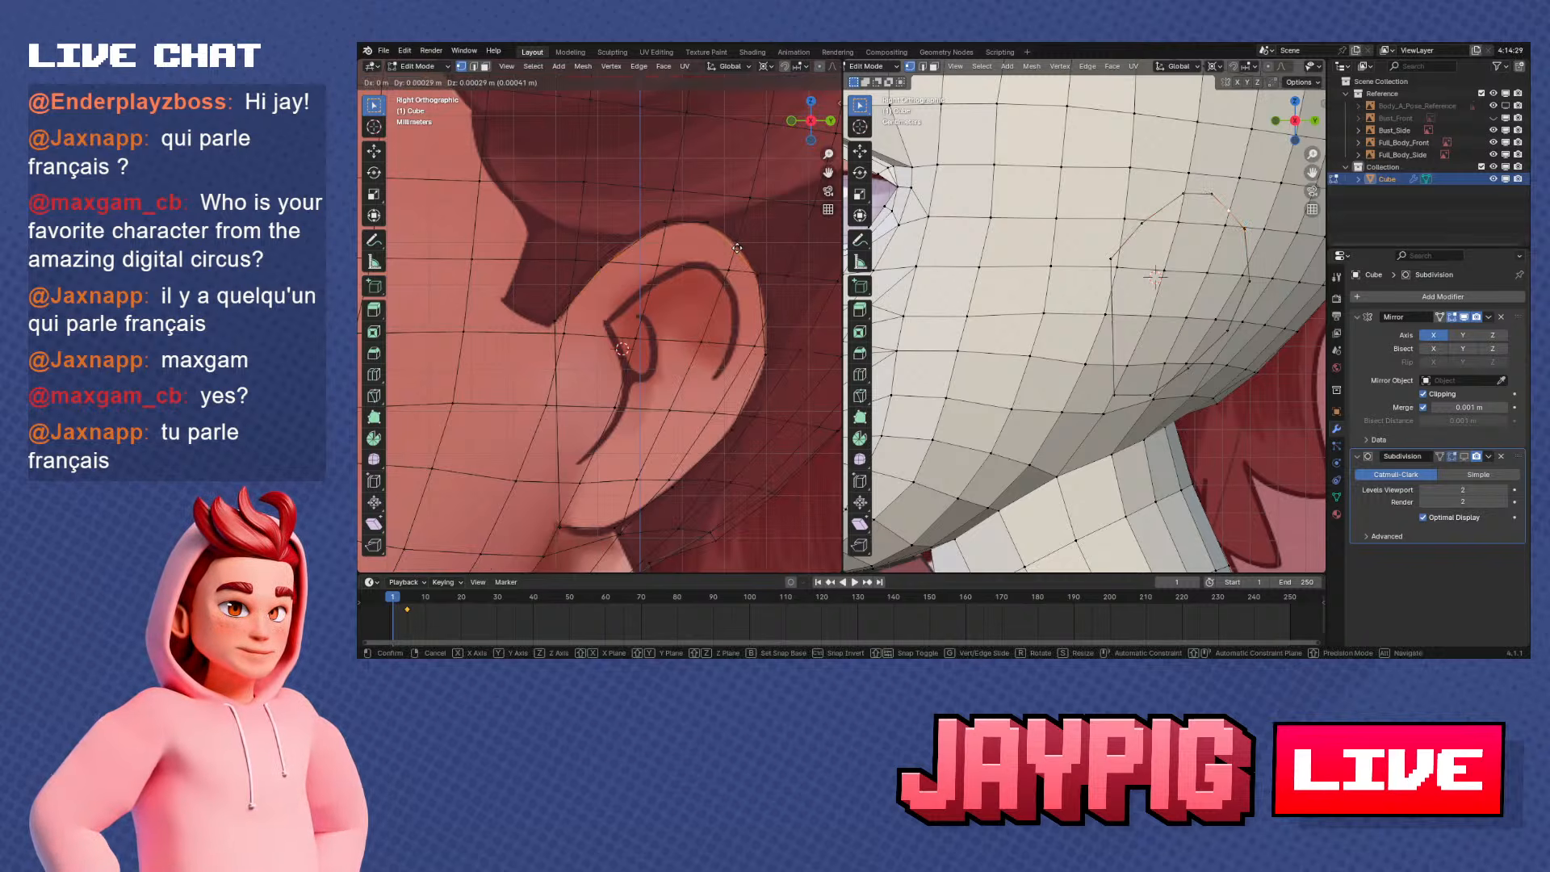
click(739, 247)
Subdivide the outline's upper rear edge and move the new vertex out to the ear's rearmost contour
key(ctrl+v)
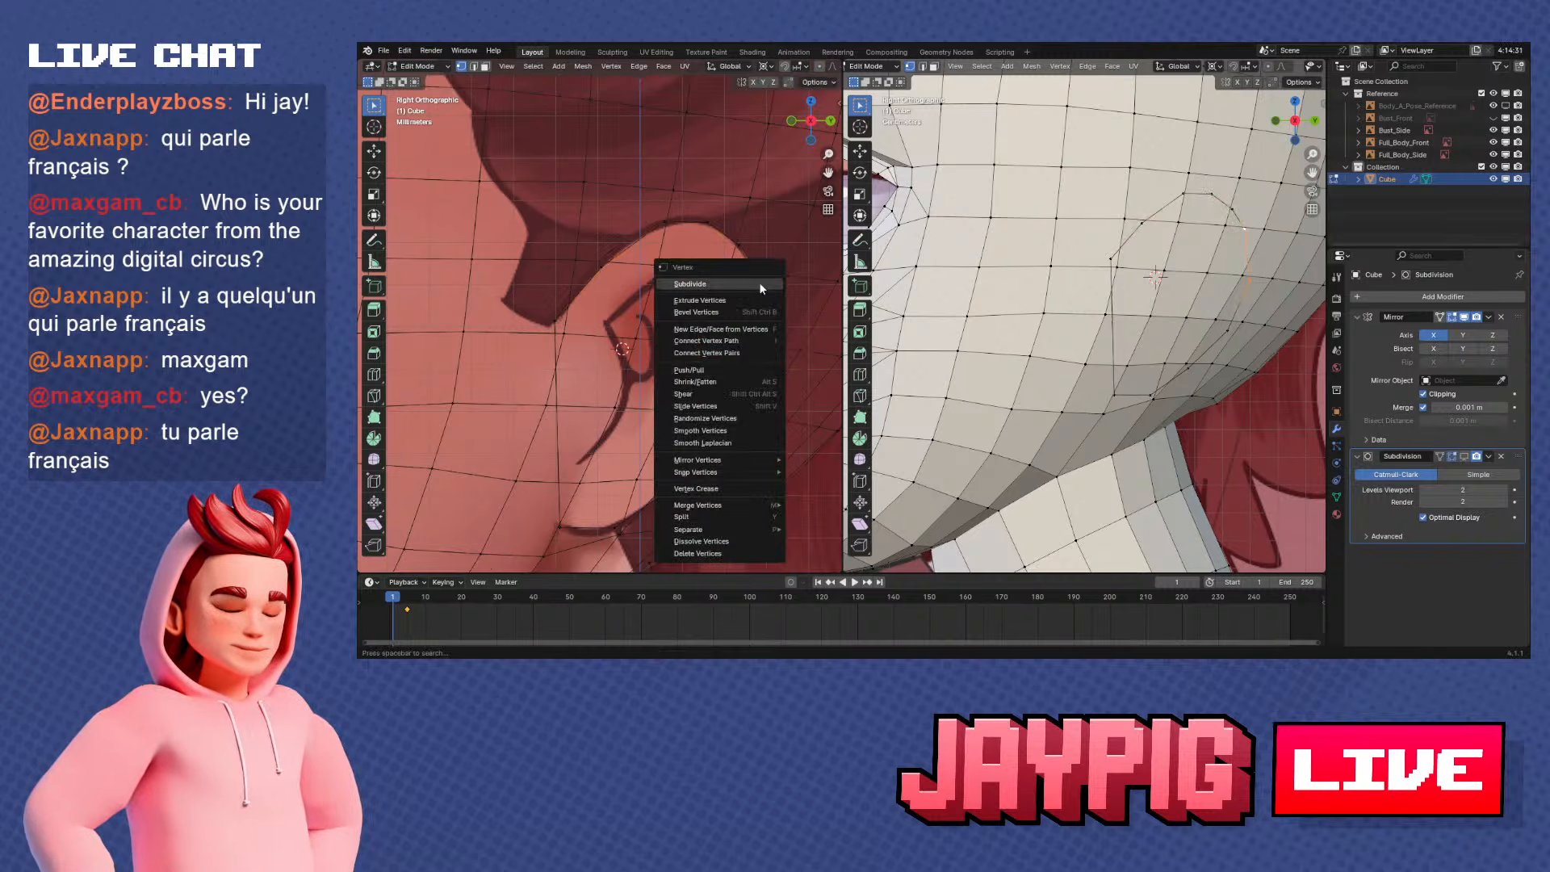
key(Escape)
key(g)
click(772, 318)
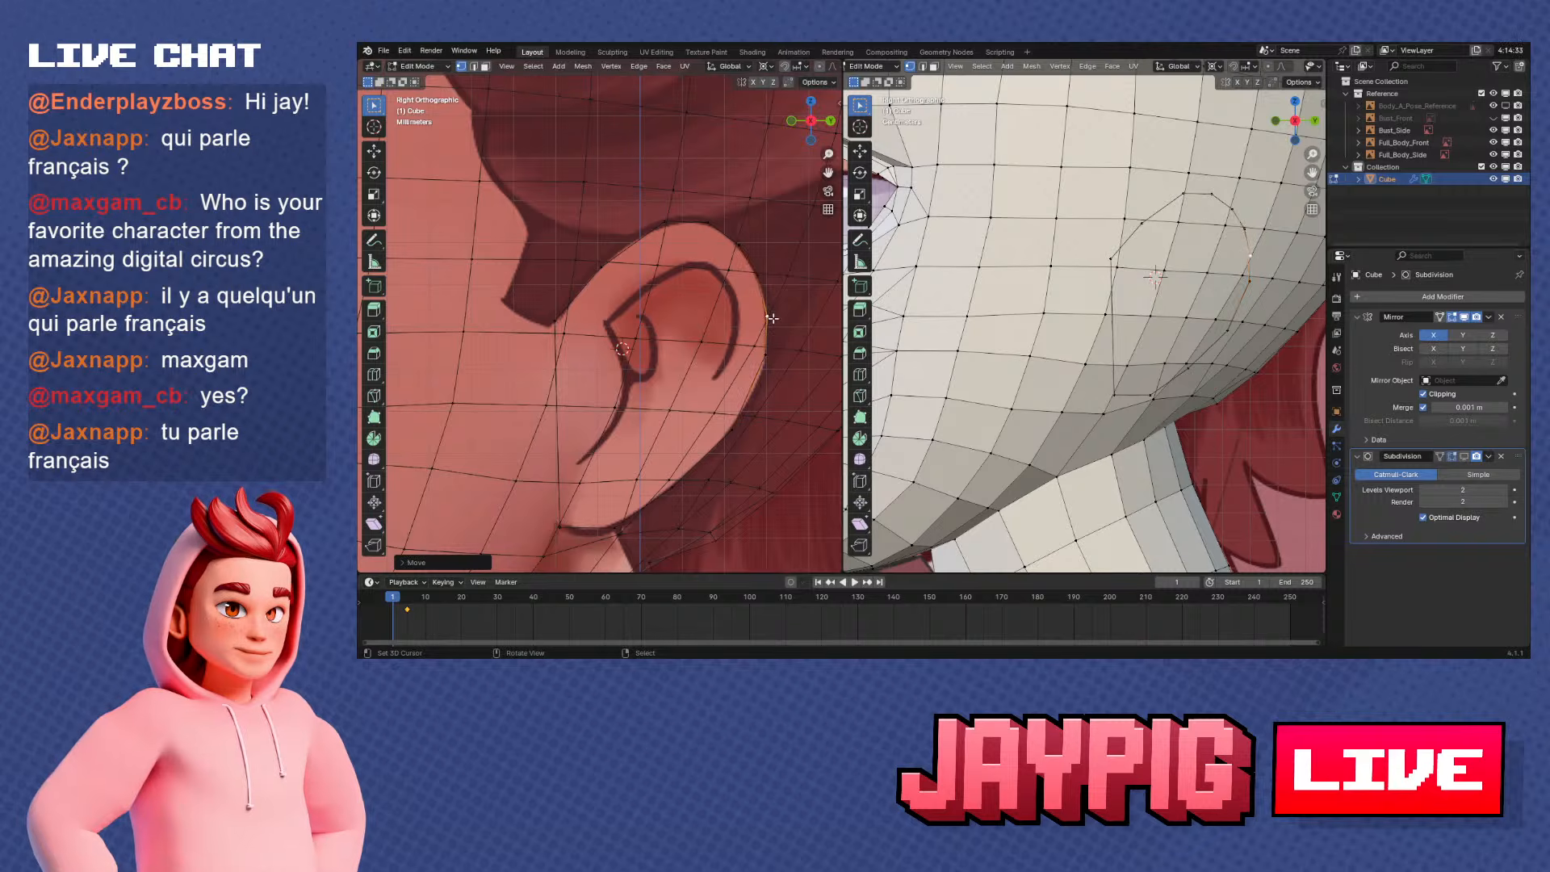
Even out the outline's rear vertices by moving three of them along the reference ear's back edge
right_click(760, 365)
key(g)
click(761, 384)
right_click(733, 436)
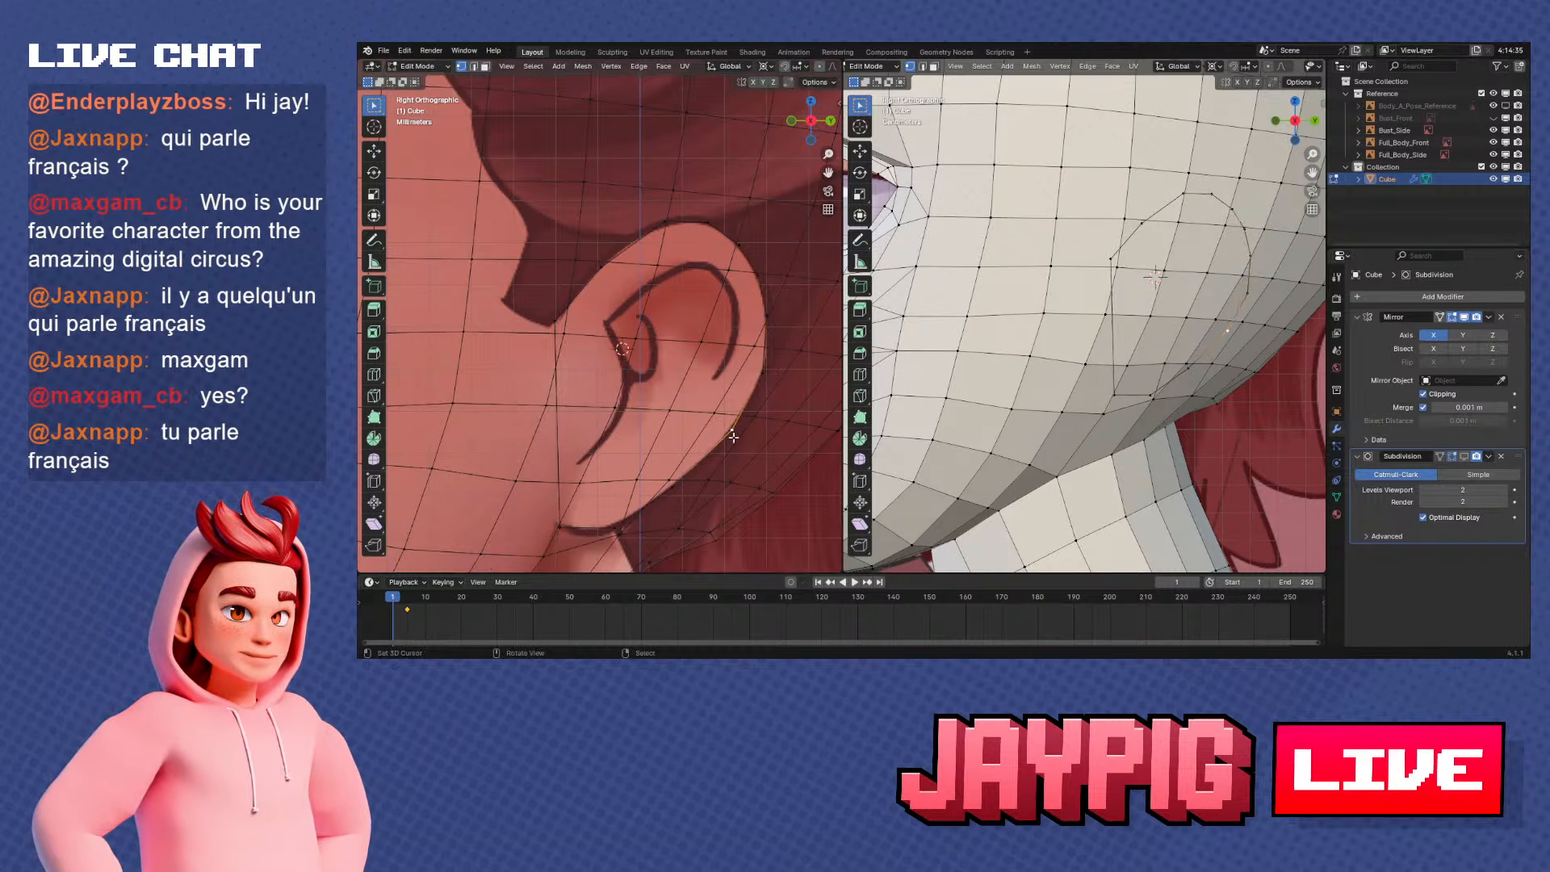
key(g)
click(729, 443)
right_click(779, 331)
key(g)
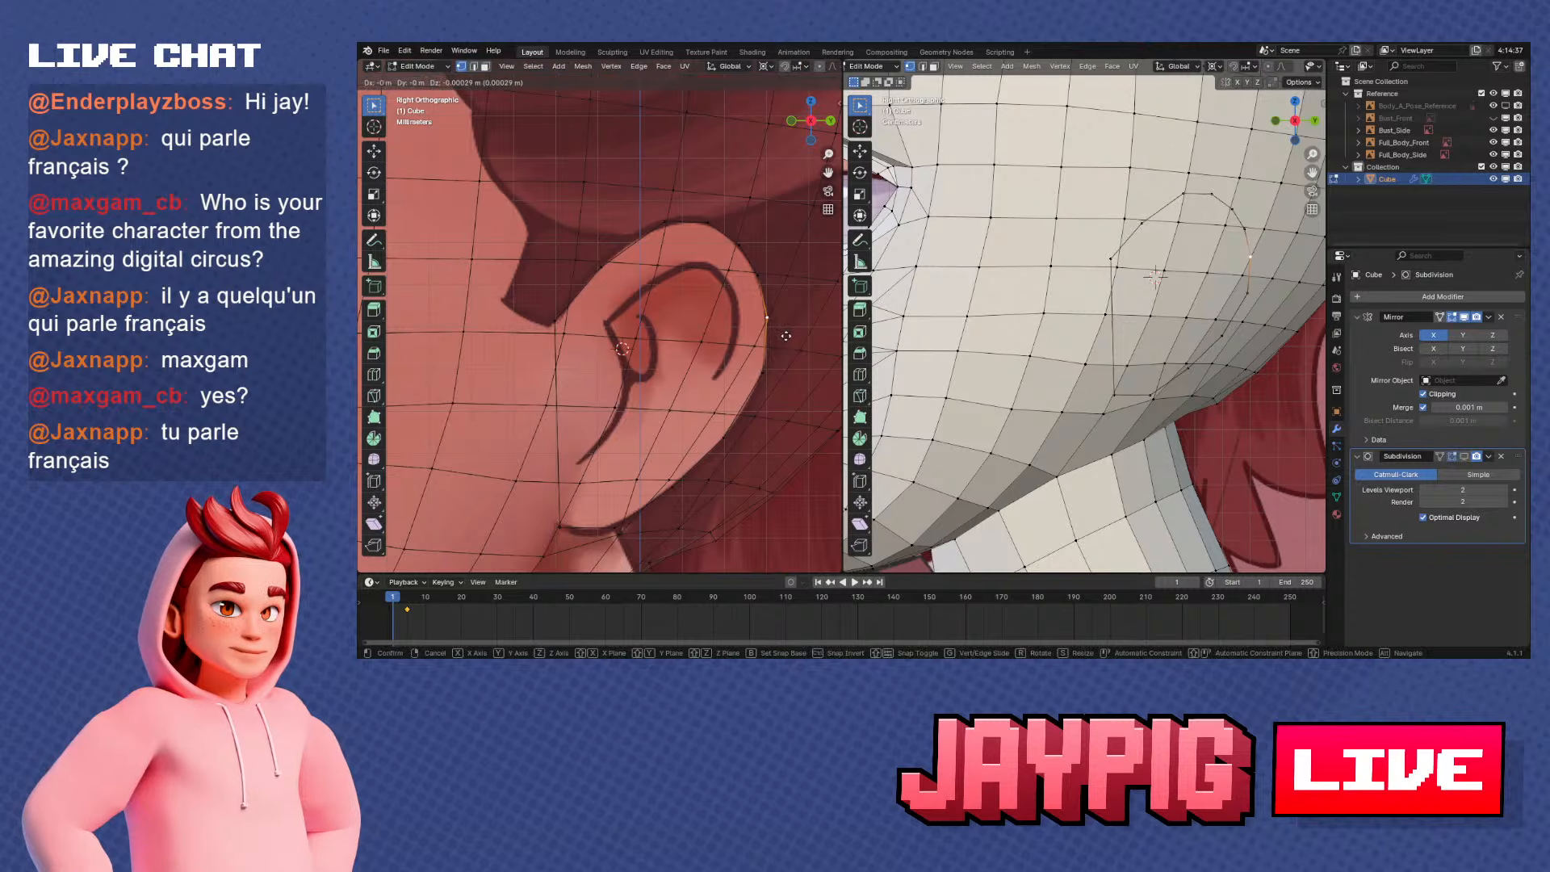
click(785, 336)
Select the entire ear outline loop, checking its shape in perspective and in the right side view
right_click(762, 272)
shift+middle_drag(698, 351, 667, 306)
scroll(733, 317, down, 2)
scroll(687, 343, up, 2)
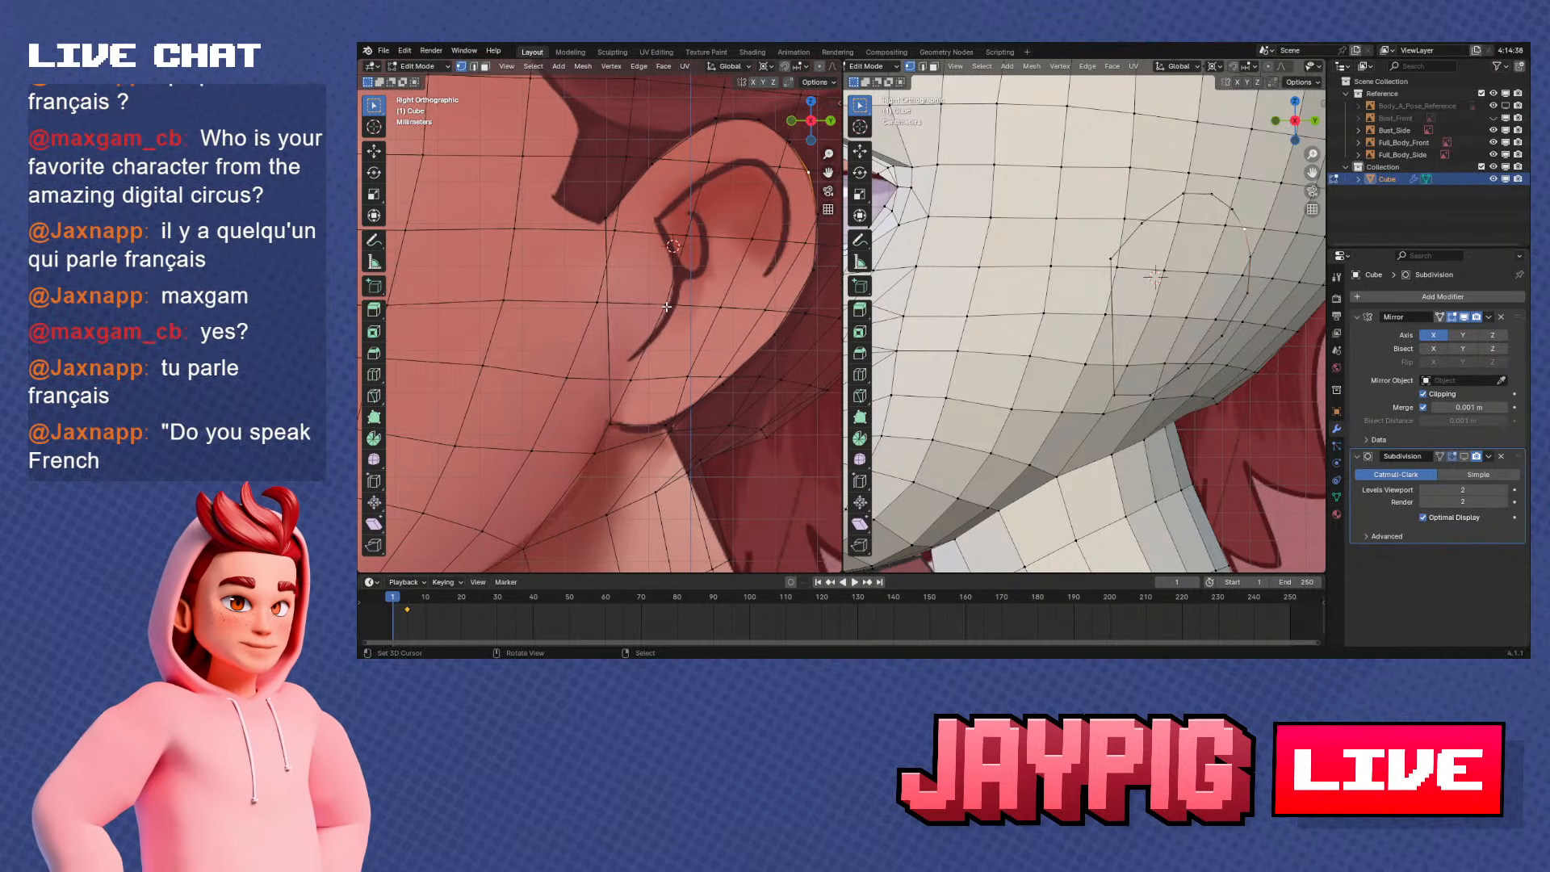
scroll(667, 307, down, 1)
ctrl+click(609, 401)
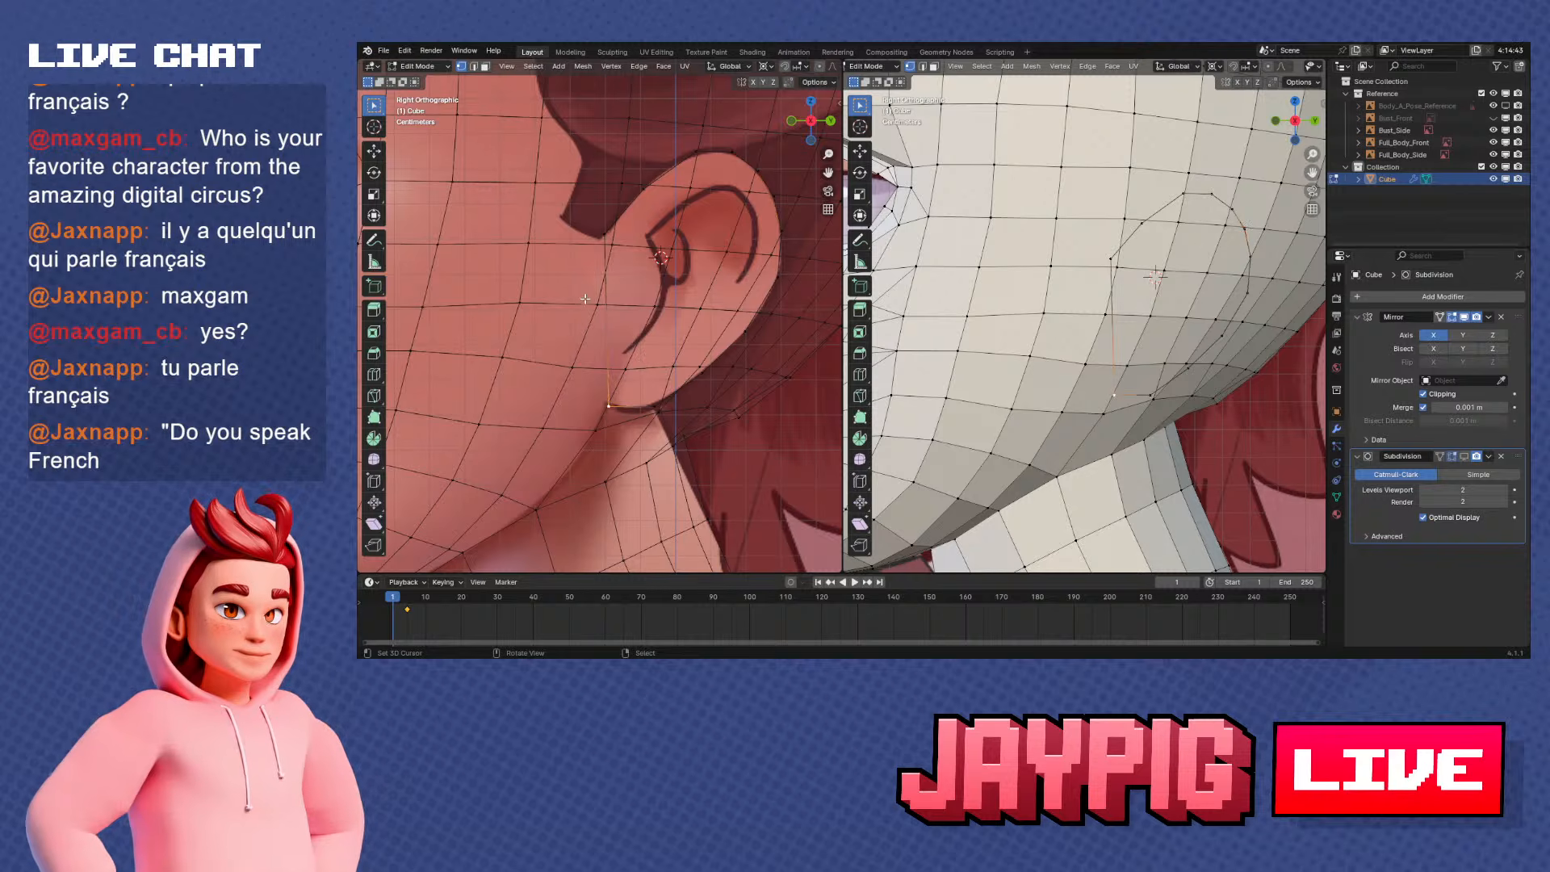
middle_drag(594, 266, 675, 327)
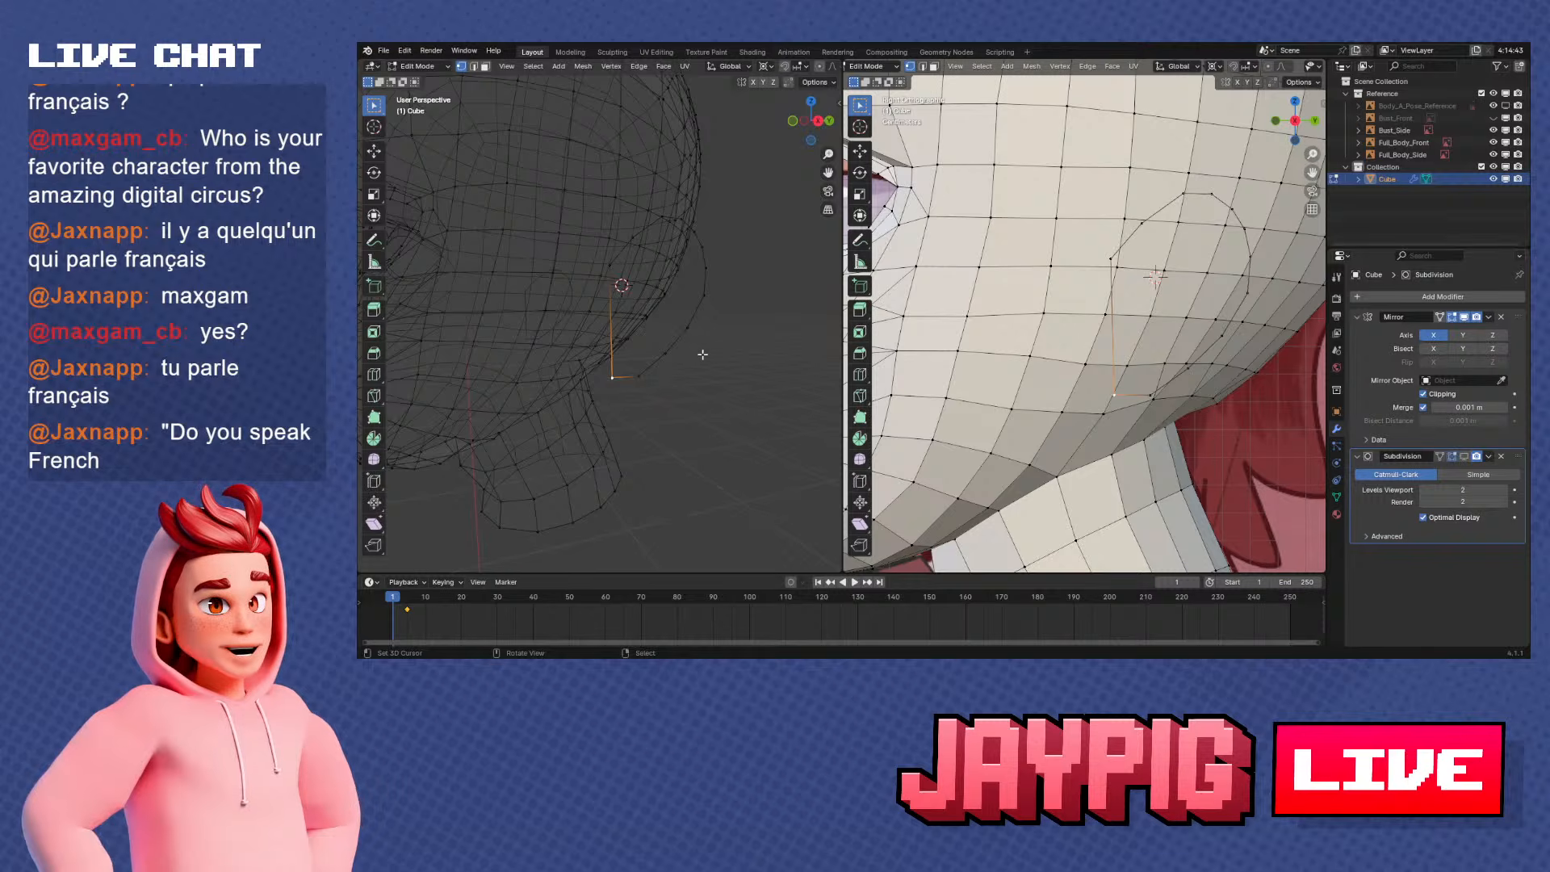
shift+middle_drag(688, 383, 727, 422)
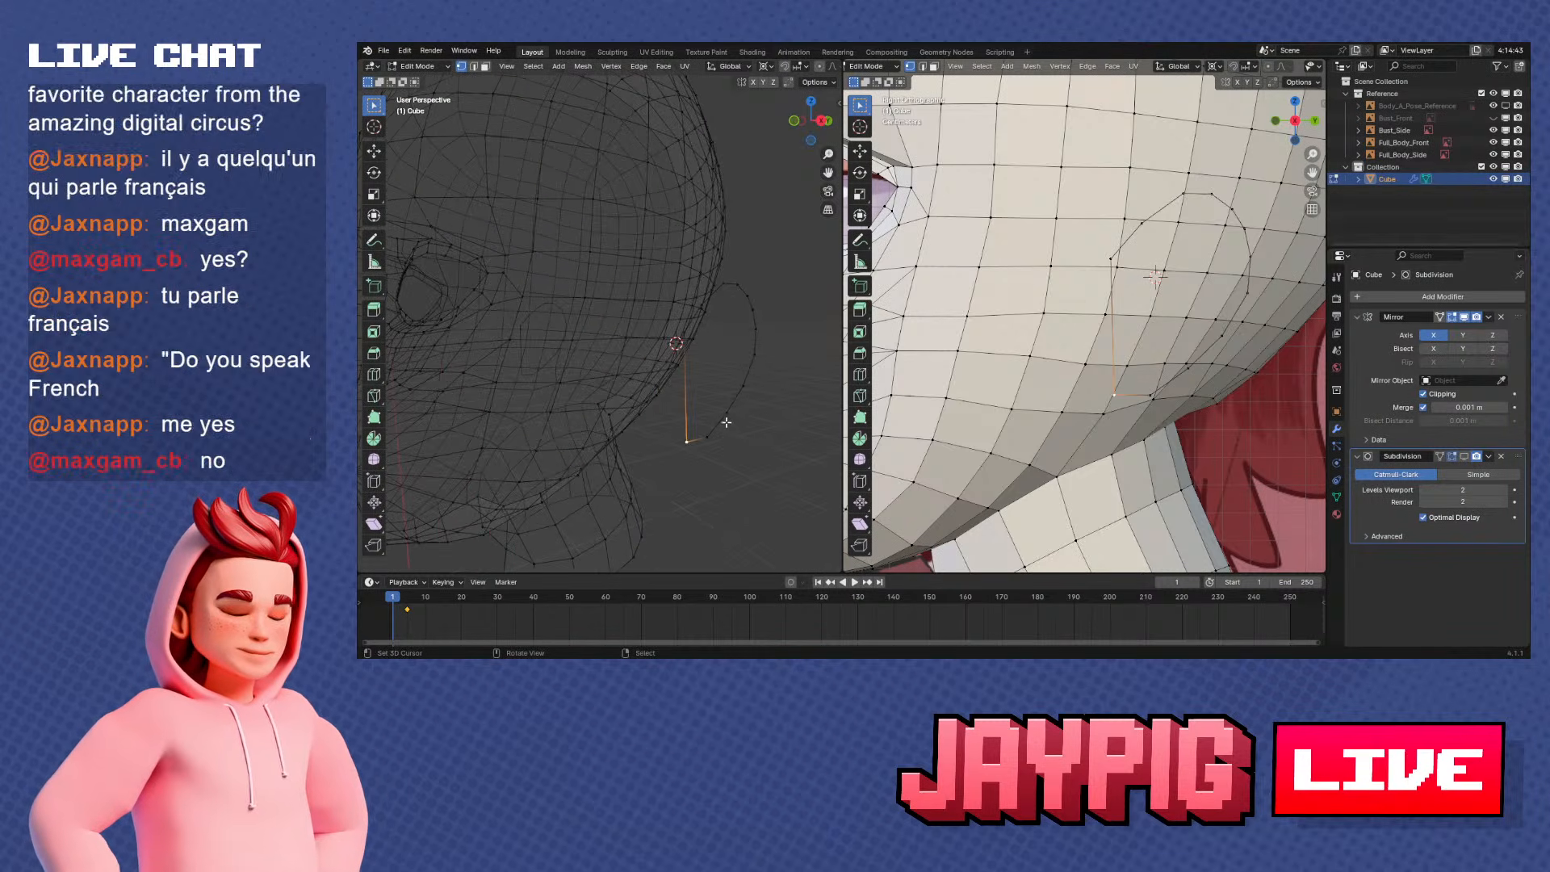
alt+click(725, 417)
key(KP_3)
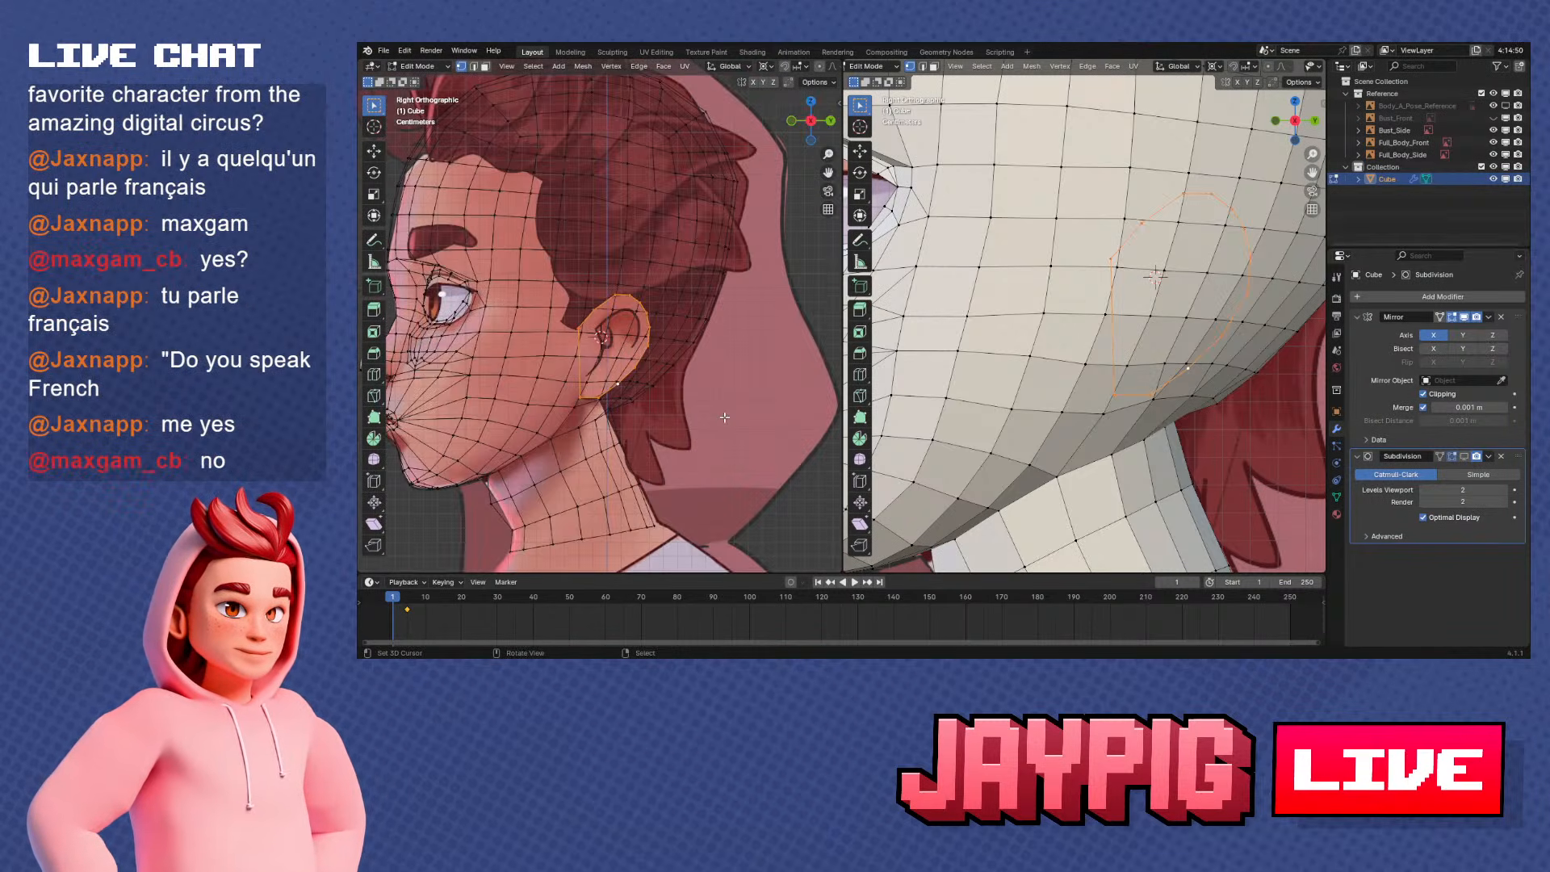
scroll(722, 414, up, 5)
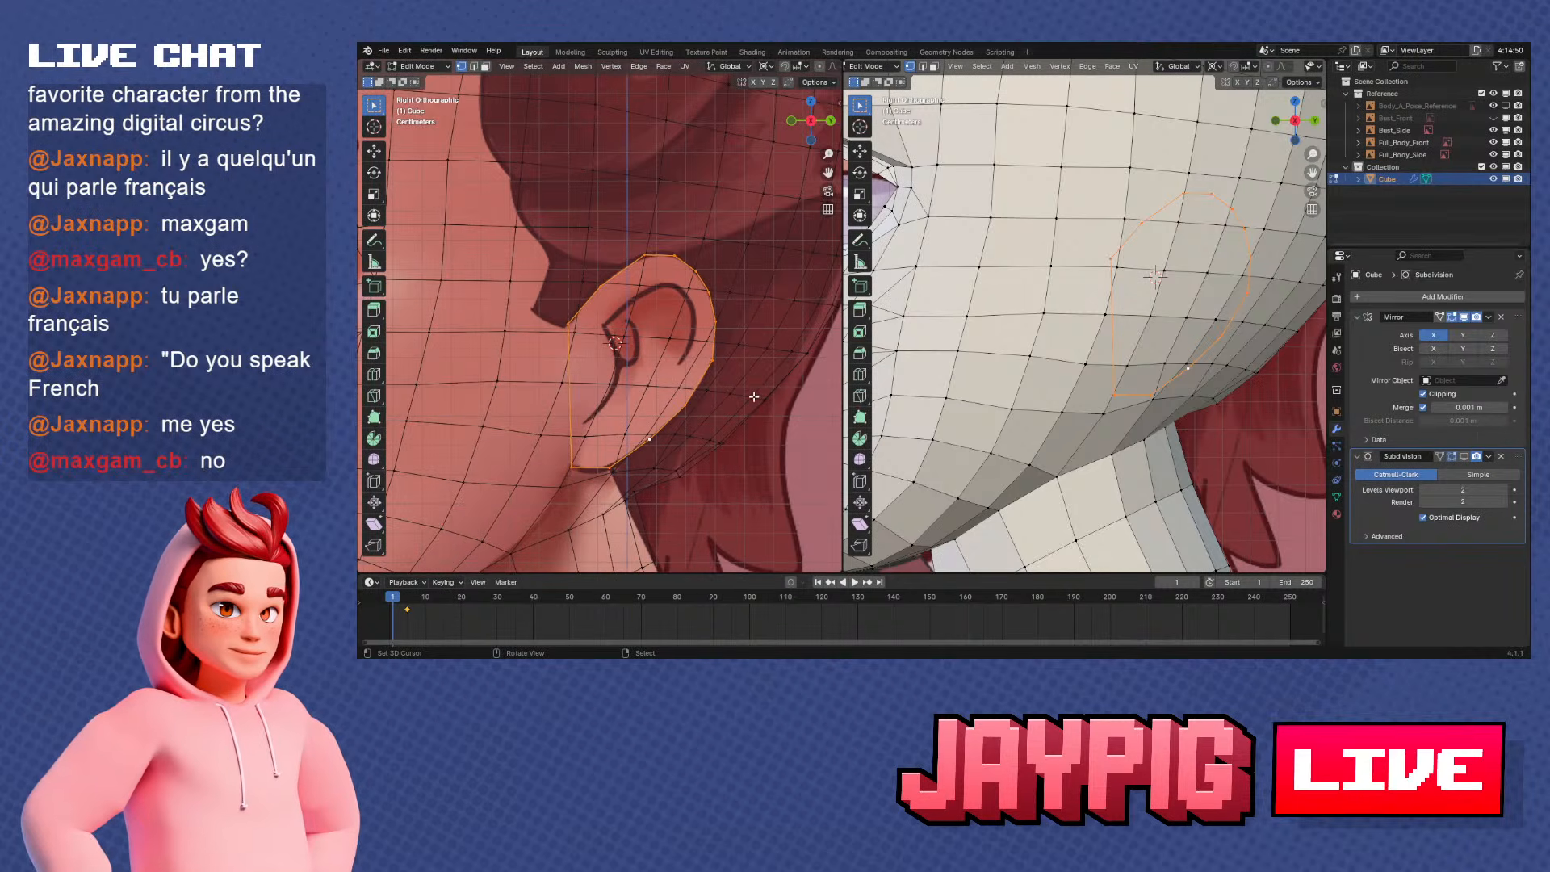
Try extruding and scaling the ear outline, undo the extrusions, and snap the 3D cursor to the outline's centre
key(e)
right_click(733, 401)
key(s)
right_click(736, 398)
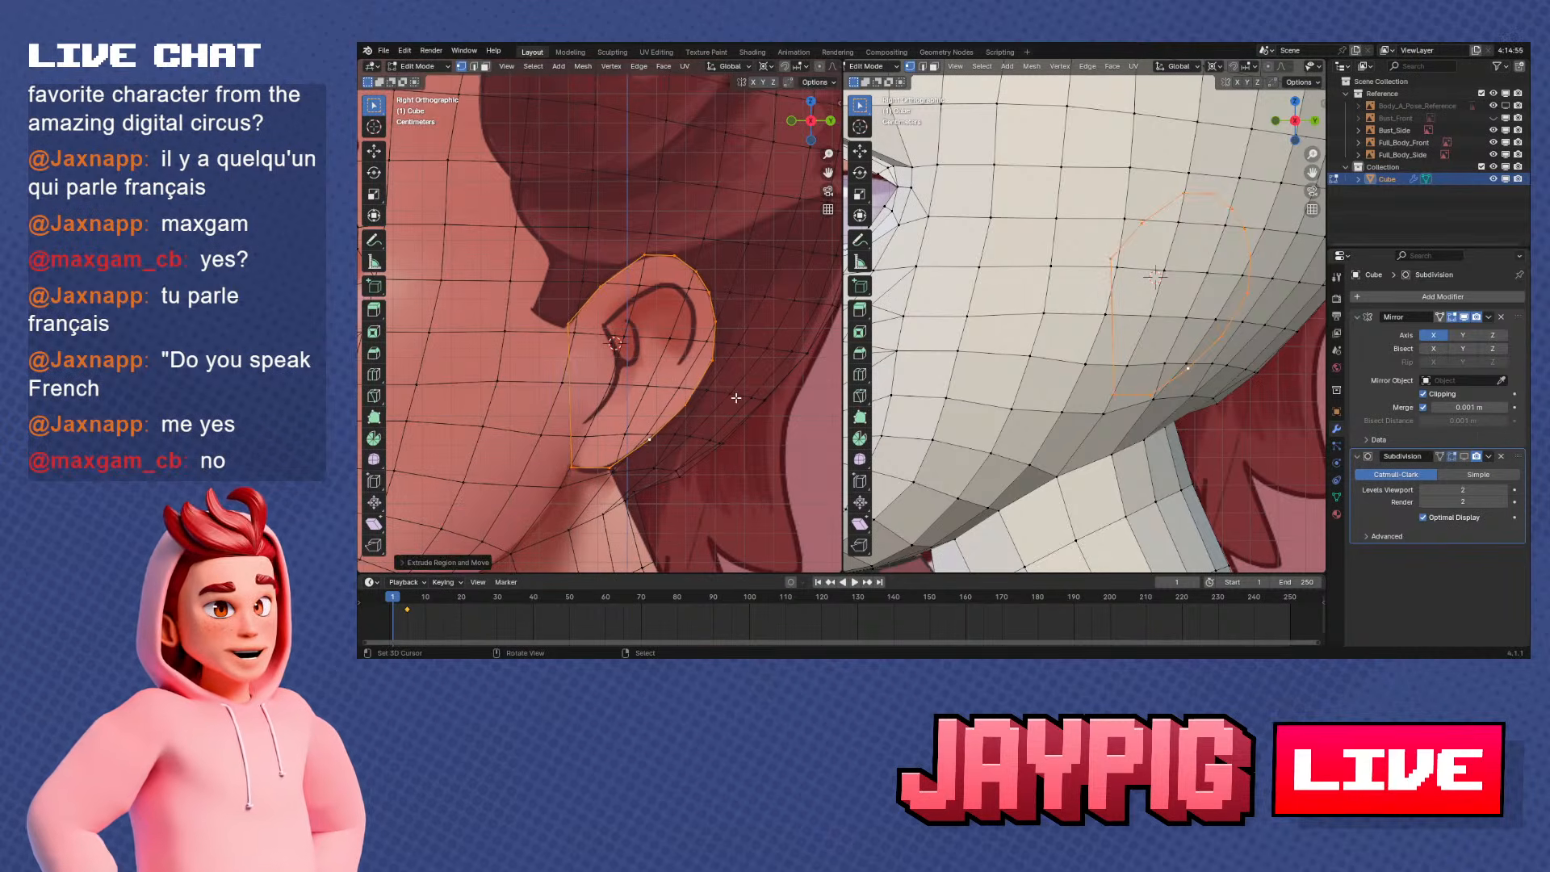
key(alt+s)
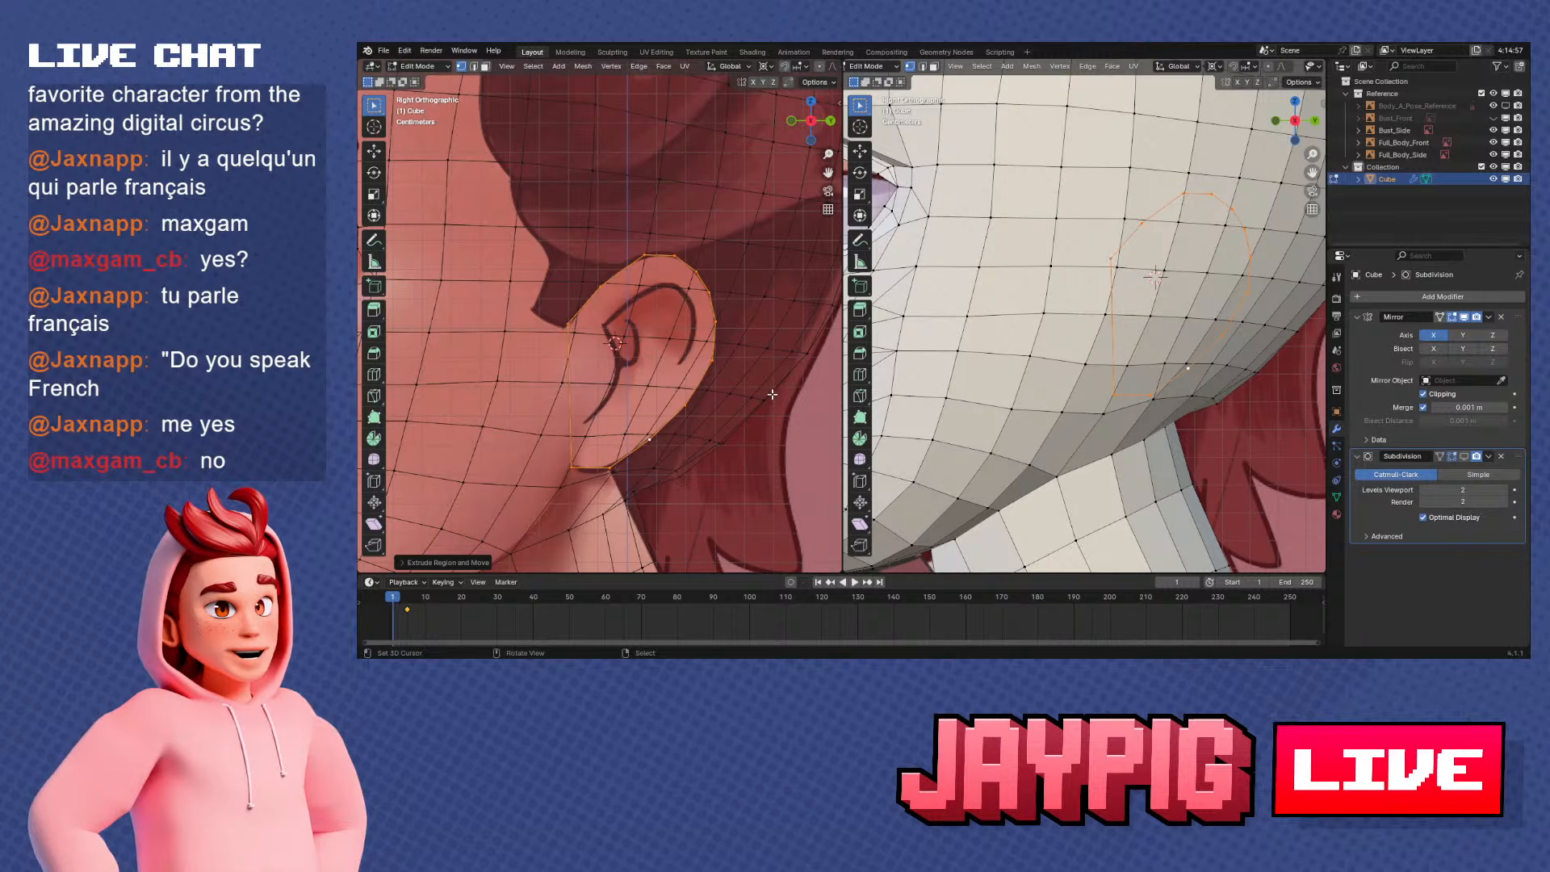
key(e)
right_click(754, 382)
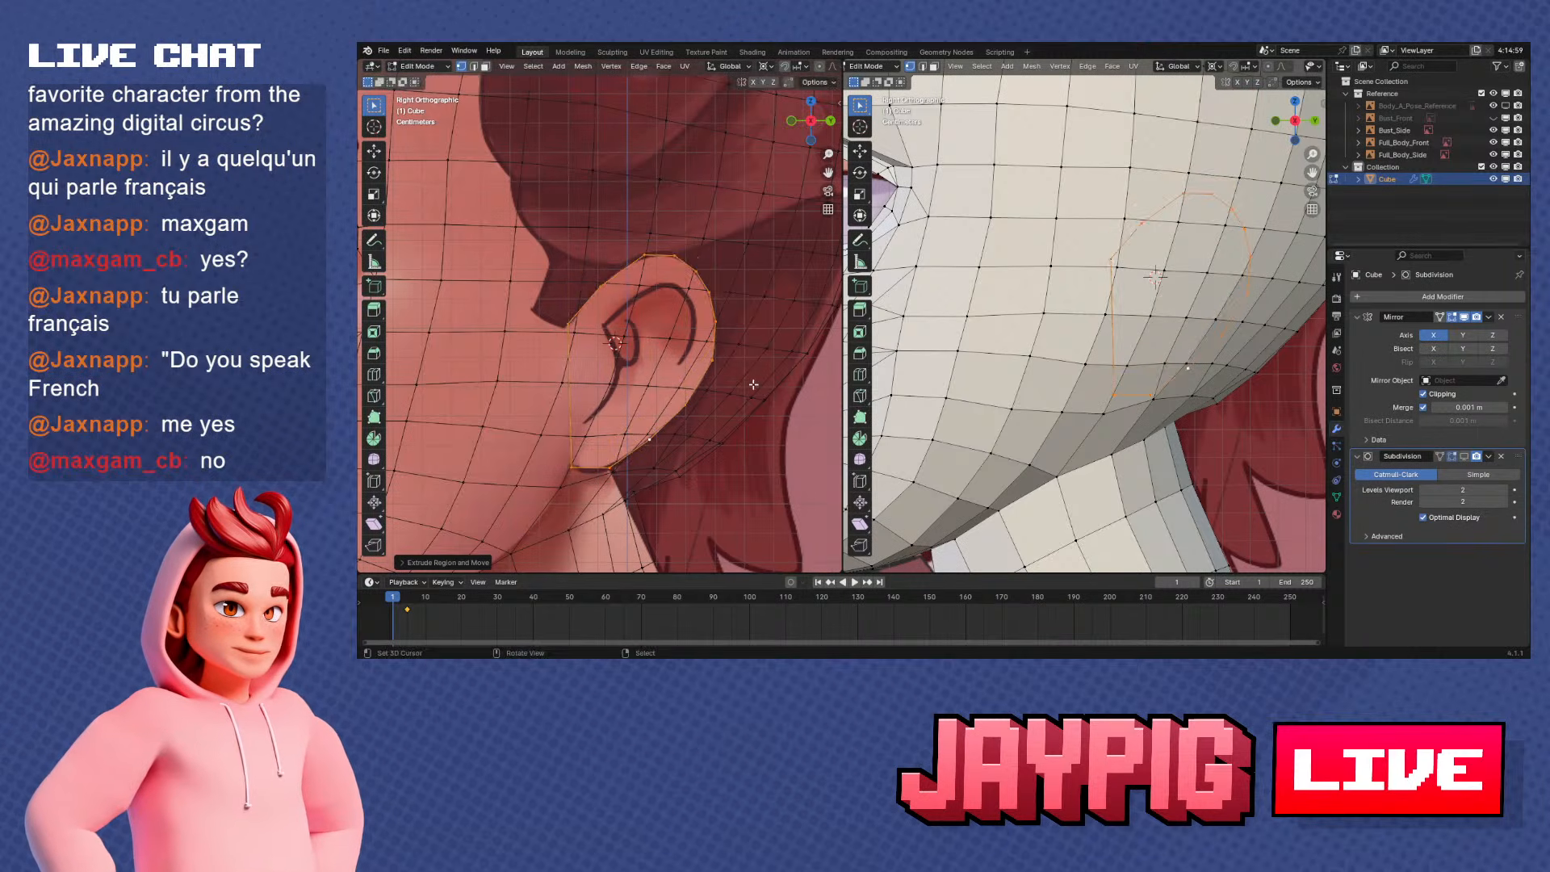
key(ctrl+z)
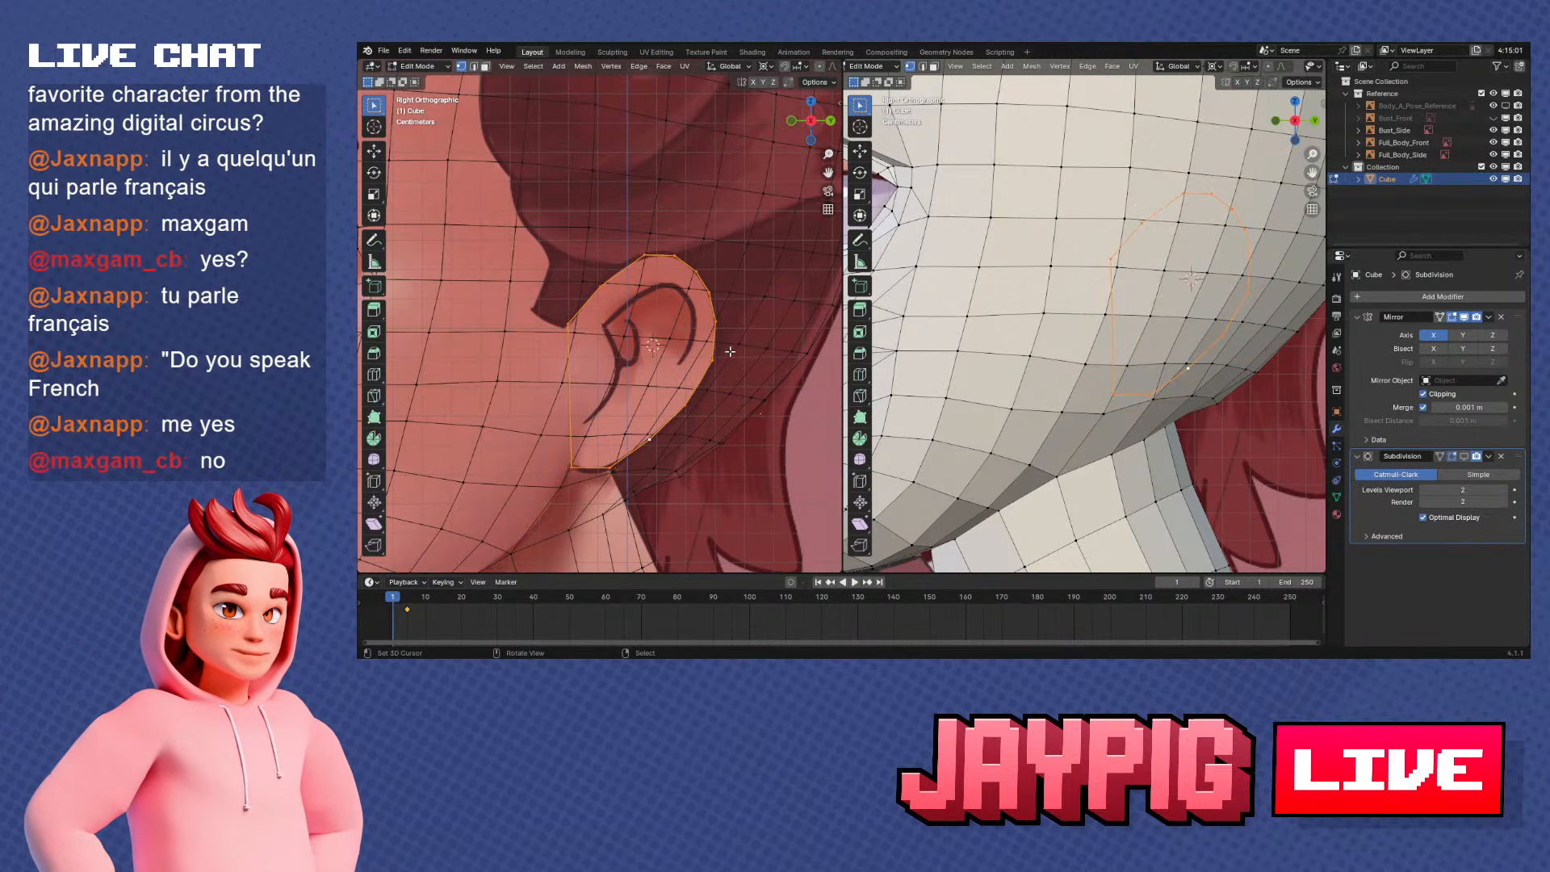
right_click(721, 441)
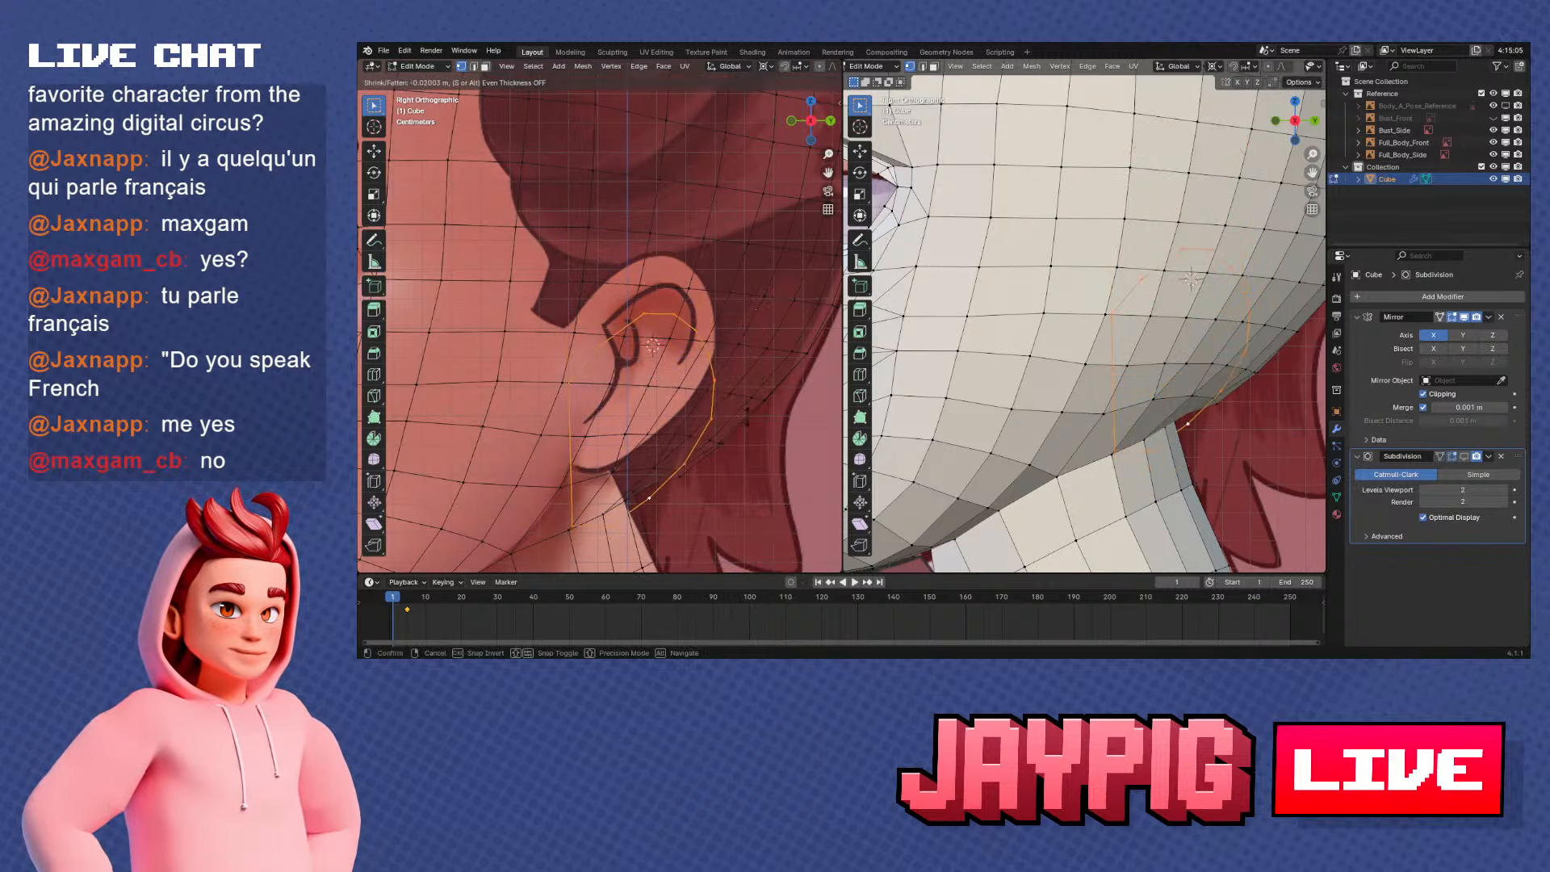
mouse_move(767, 388)
middle_down()
mouse_move(792, 417)
mouse_move(751, 379)
middle_up()
key(alt+s)
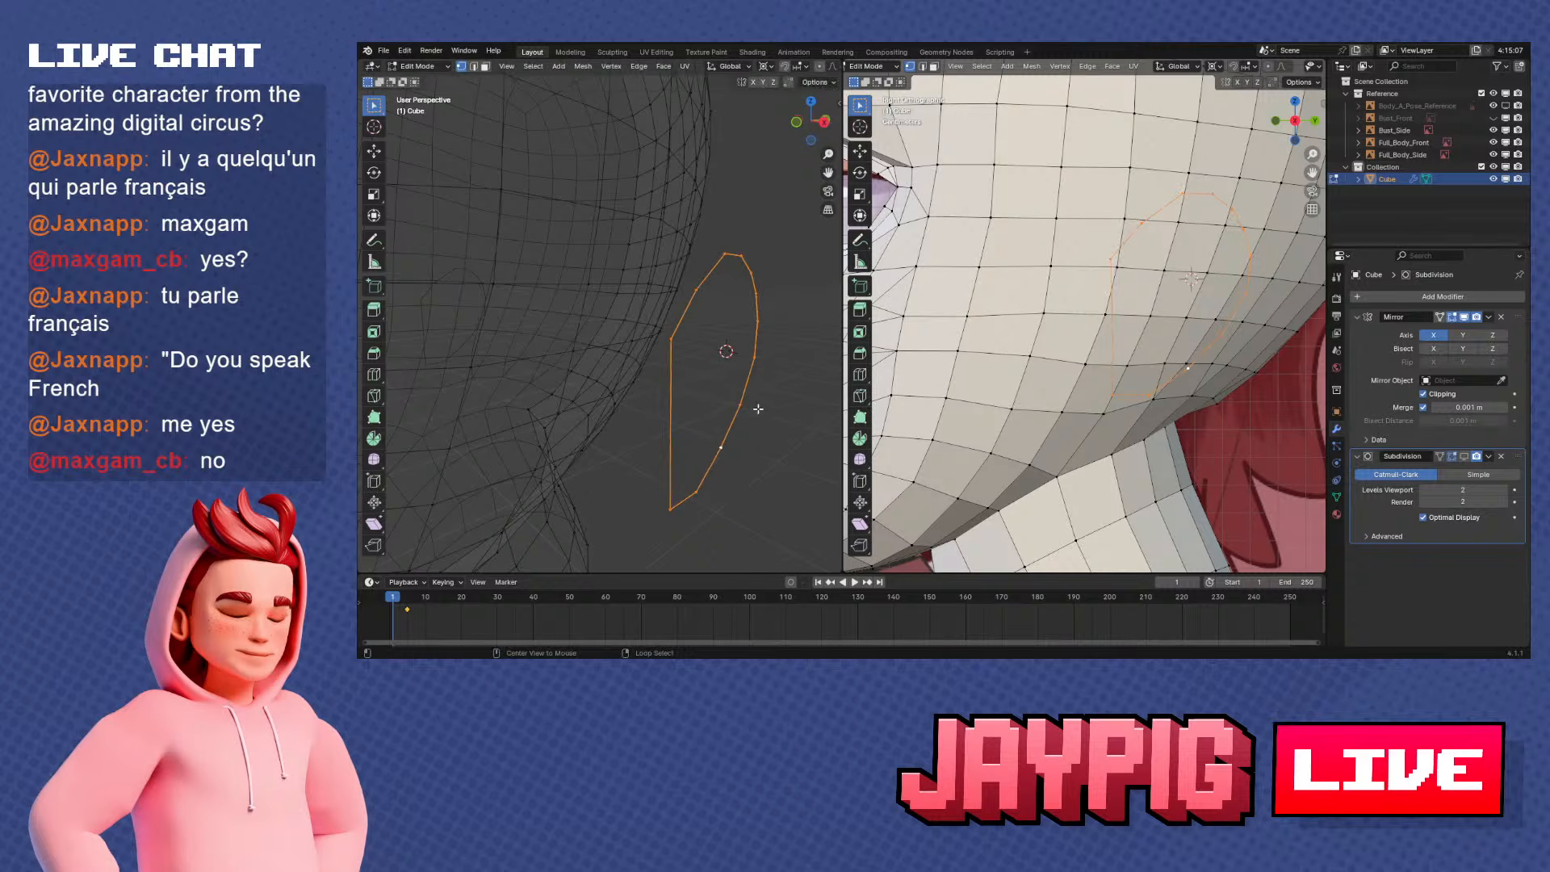
right_click(762, 388)
key(alt+shift+s)
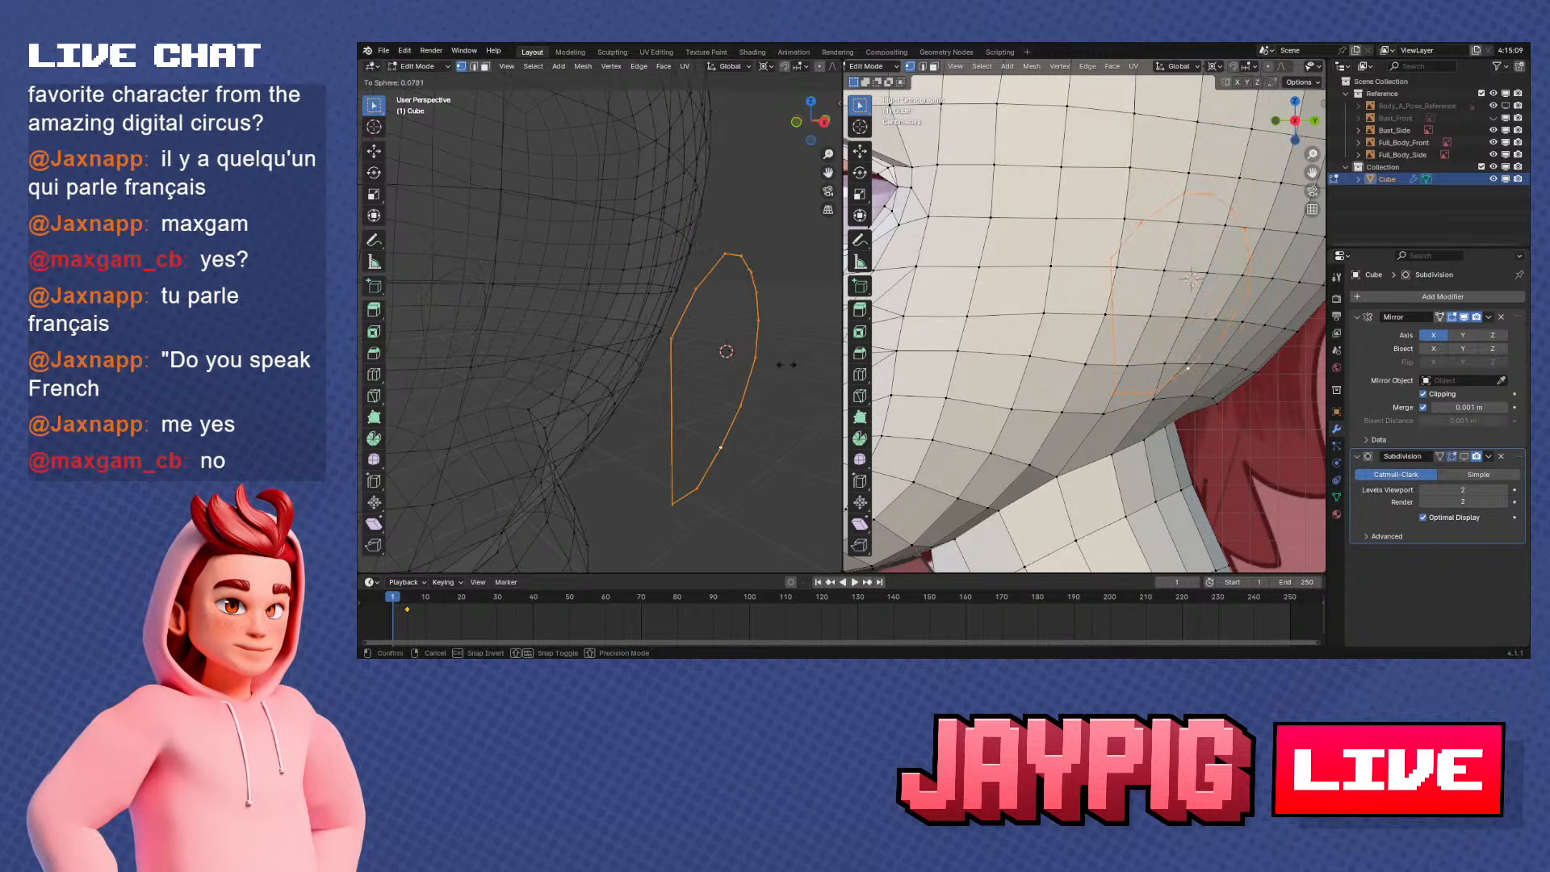
click(403, 227)
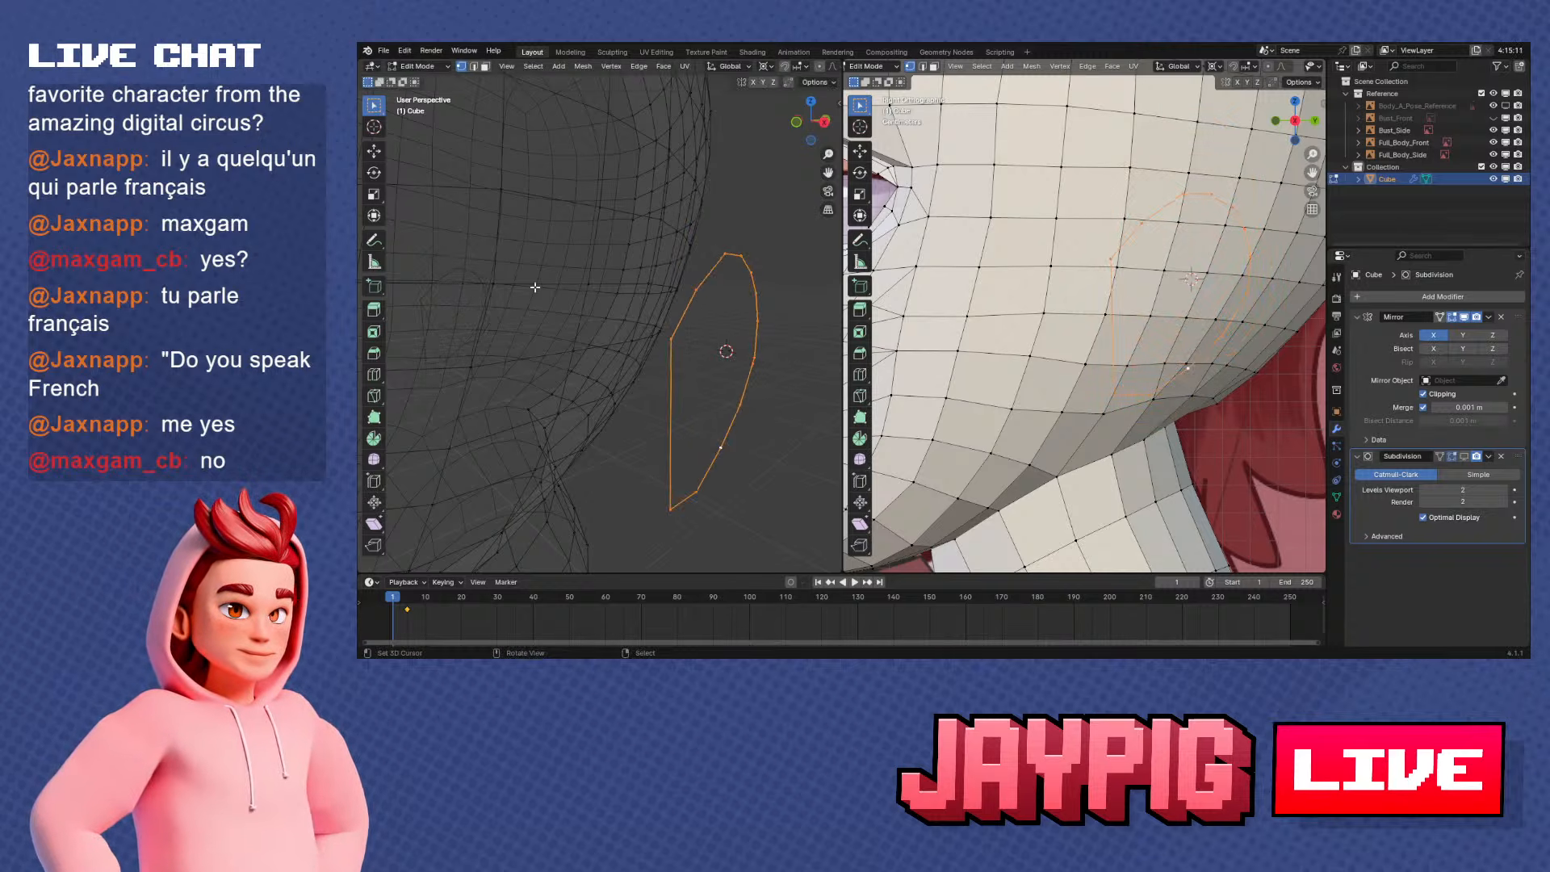
Extrude the ear outline in place and scale the new loop inward to about 0.6 to form the ear's rim faces
key(e)
right_click(740, 386)
key(s)
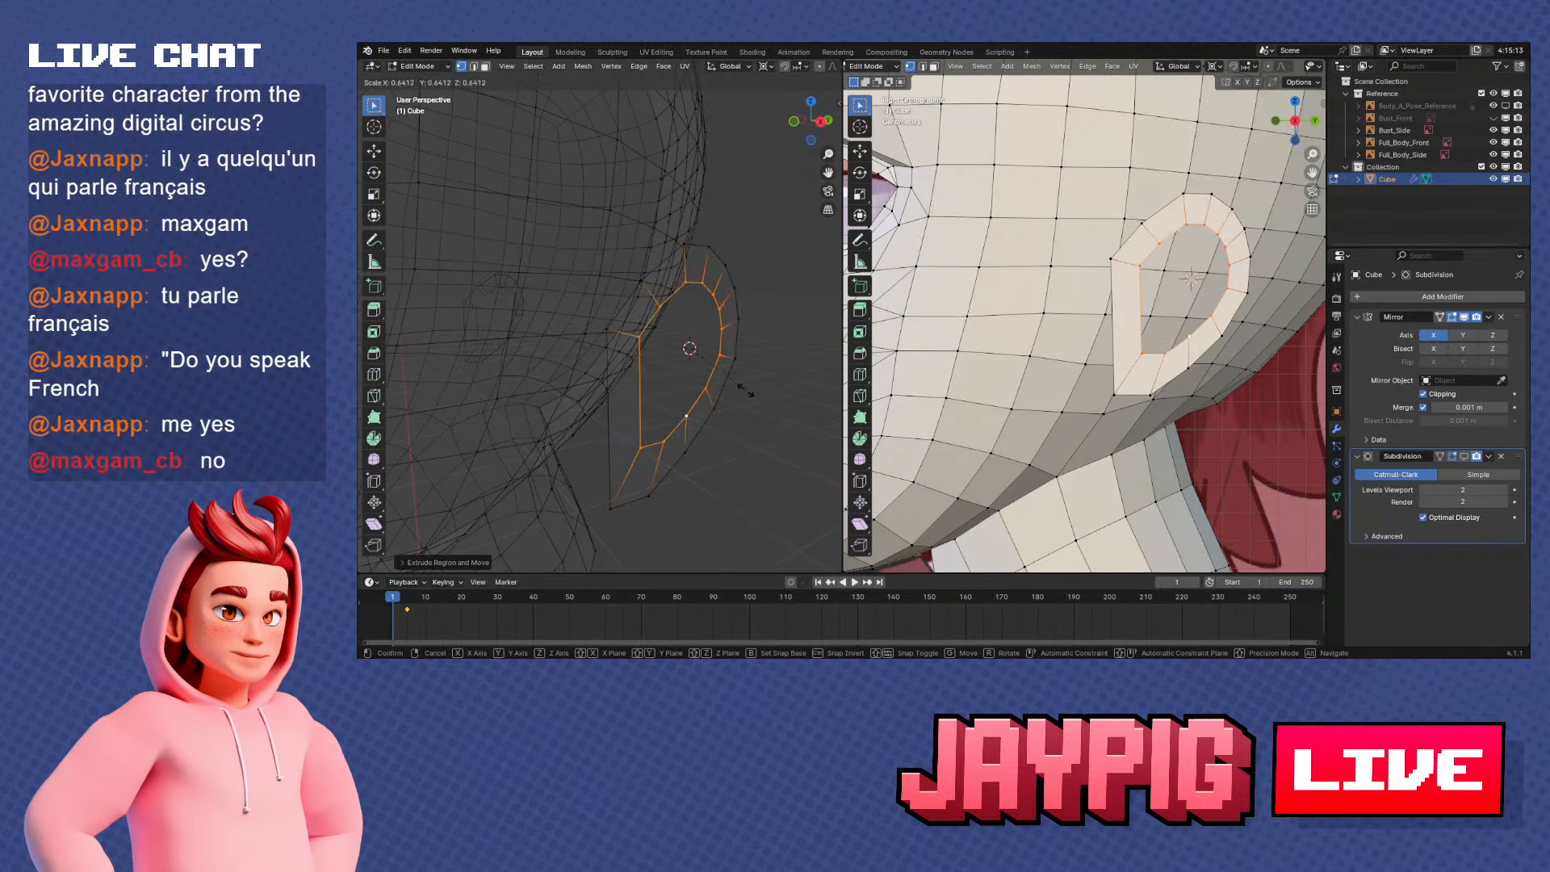
click(741, 386)
key(KP_3)
scroll(731, 390, up, 4)
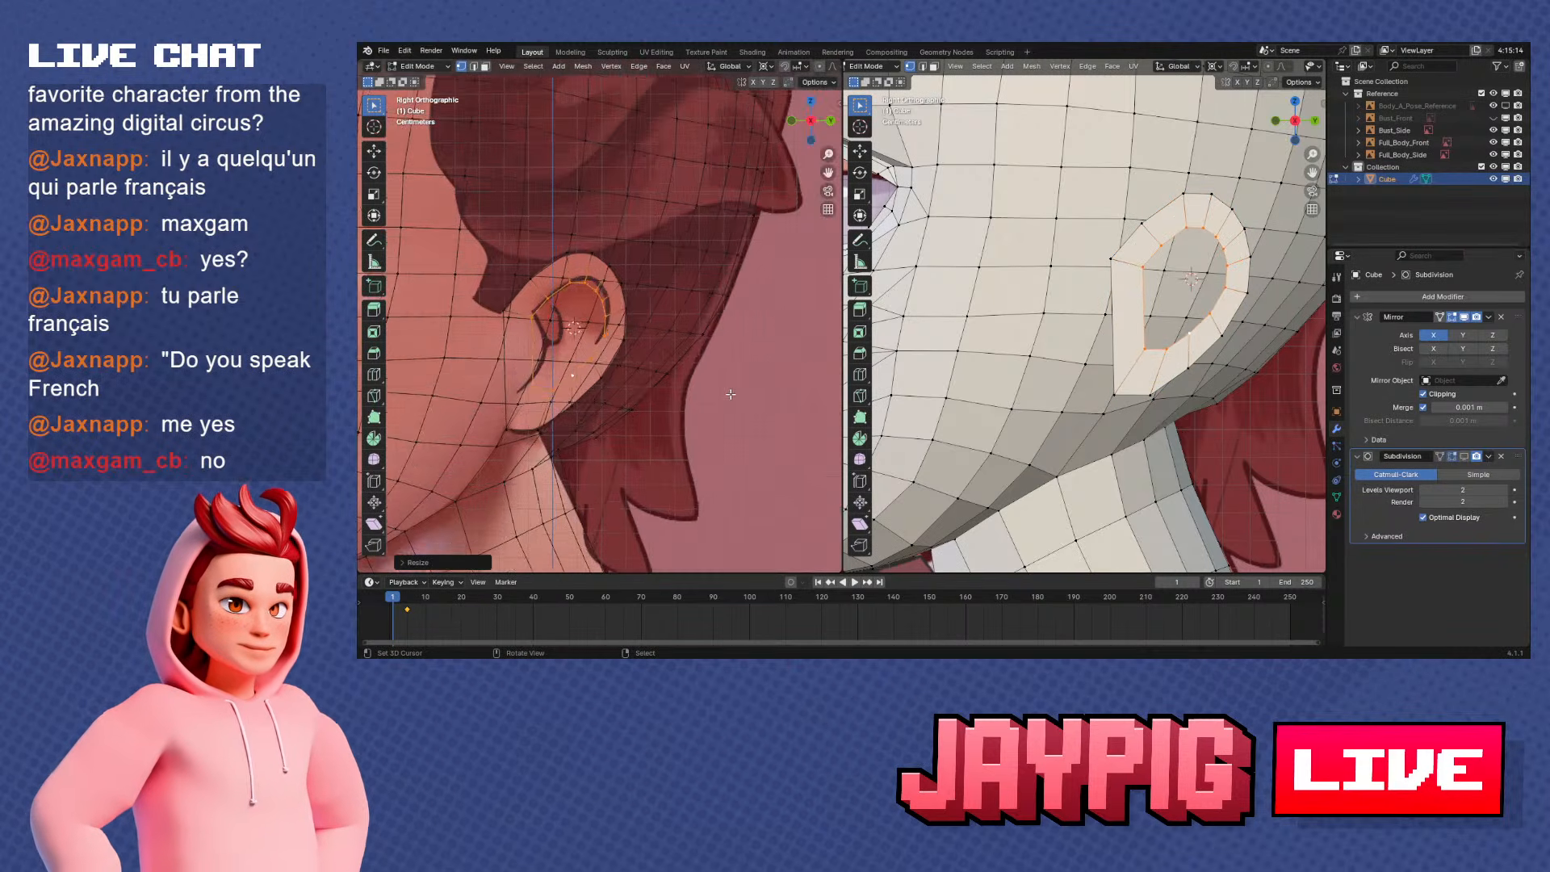
shift+middle_drag(565, 339, 611, 354)
scroll(612, 353, up, 1)
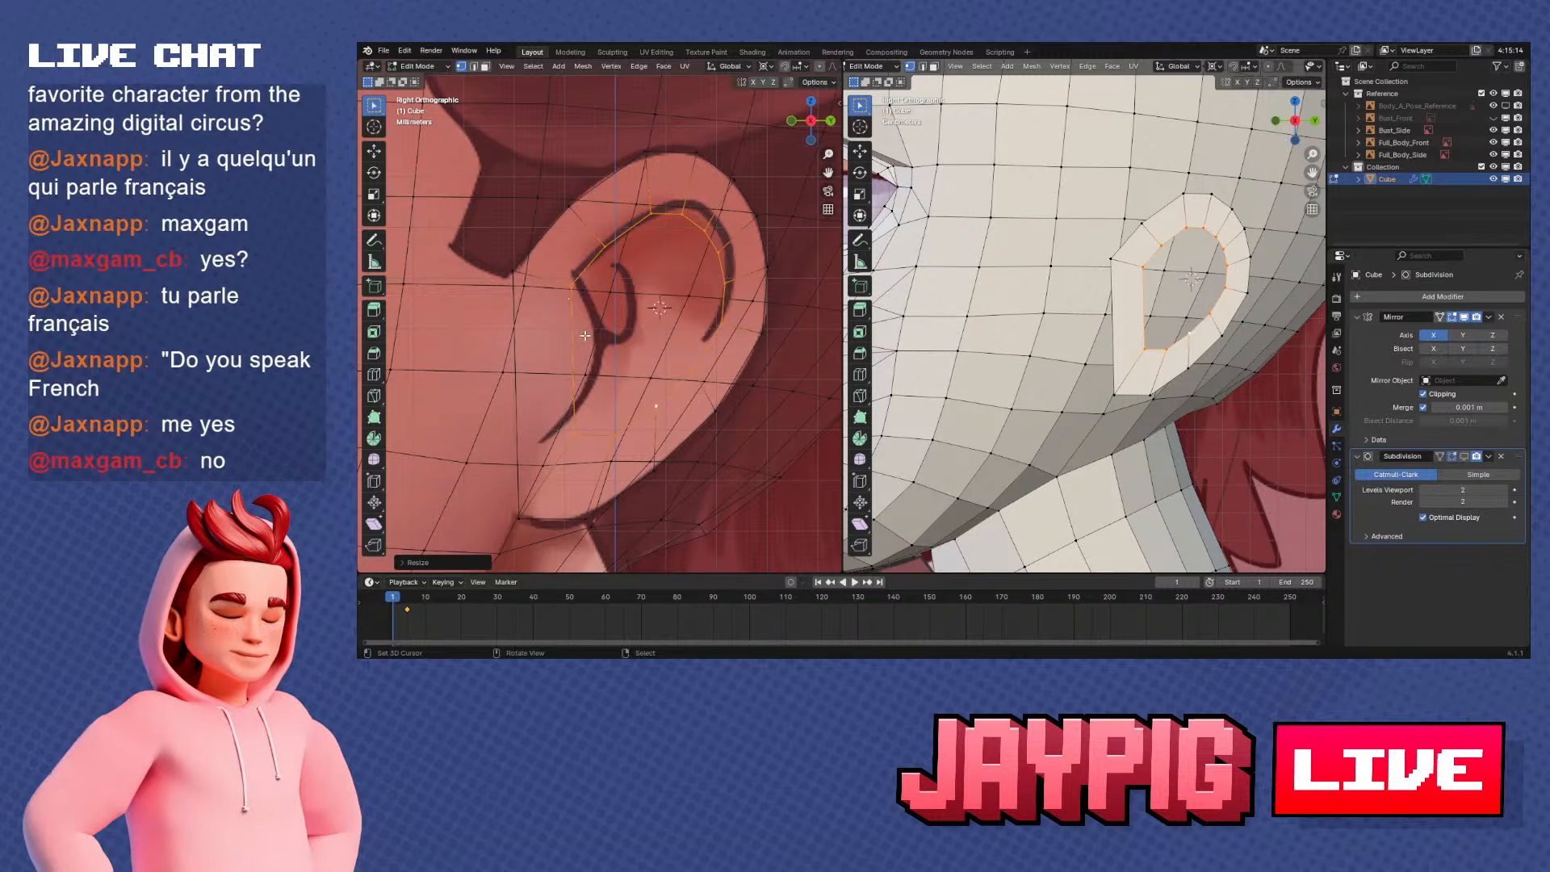
Move the inner loop's front corner and the next two upper vertices onto the reference ear's inner fold line
right_click(576, 282)
key(g)
click(604, 297)
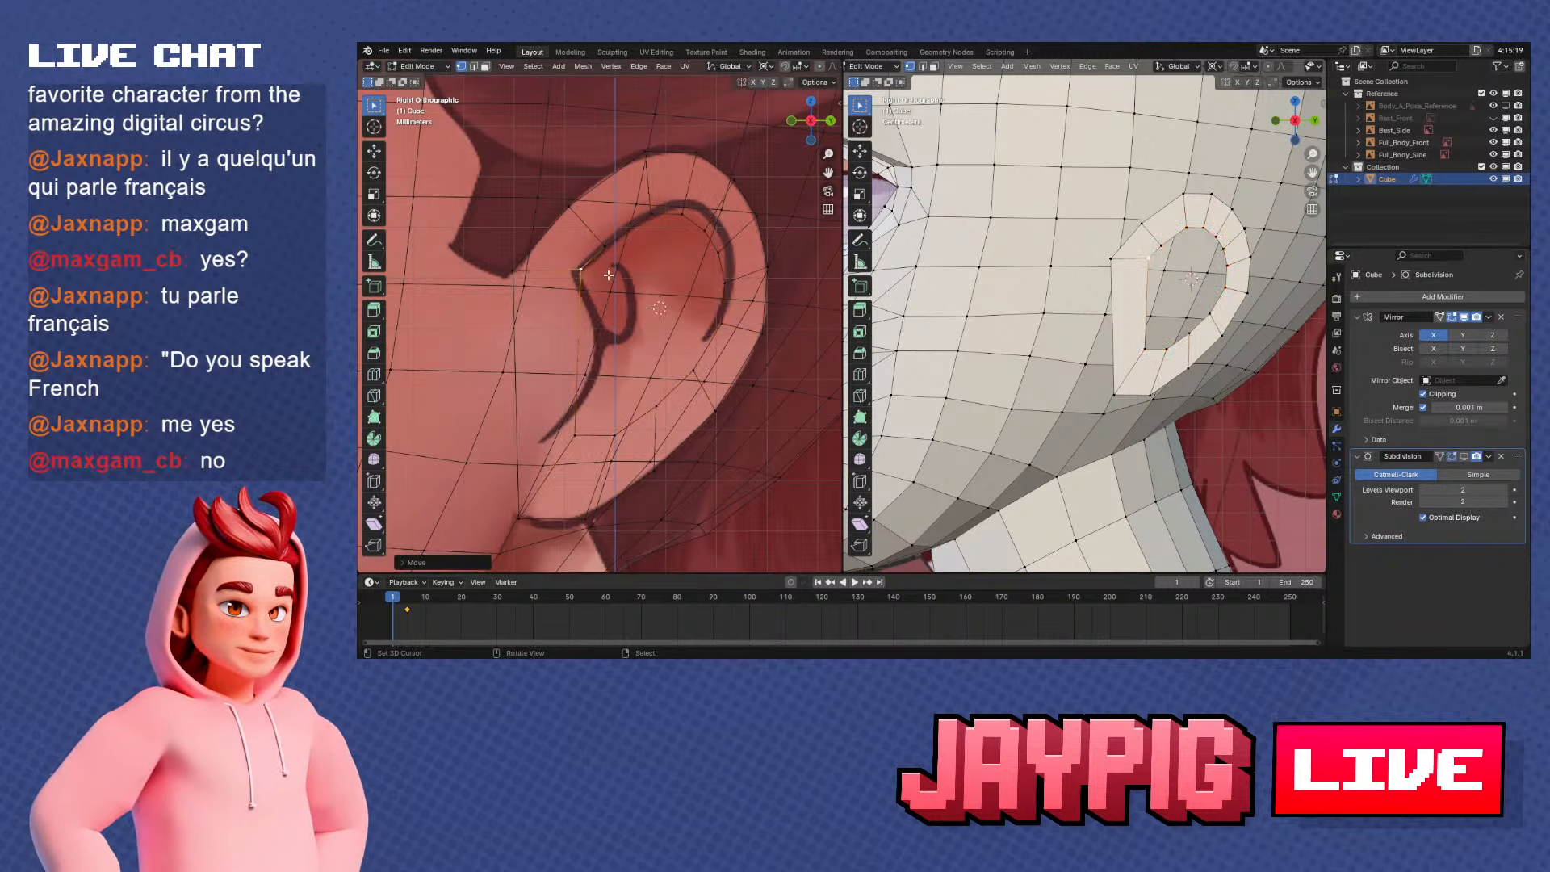
right_click(606, 244)
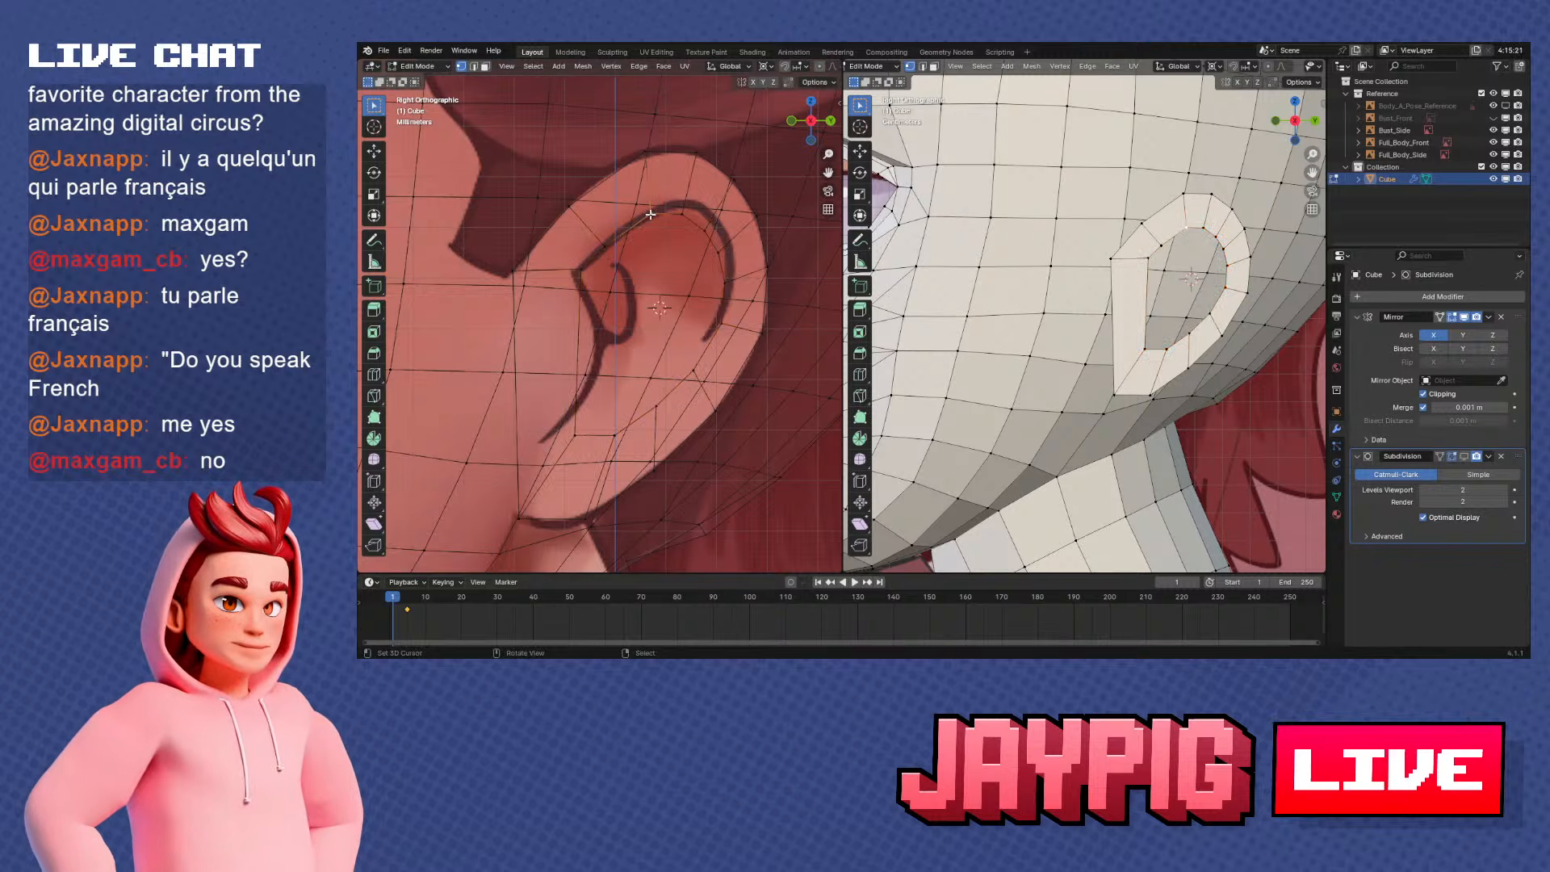
right_click(608, 242)
key(g)
click(618, 235)
right_click(650, 214)
key(g)
click(657, 209)
Move the inner loop's top vertex and two upper rear vertices outward onto the reference's inner fold line
right_click(679, 208)
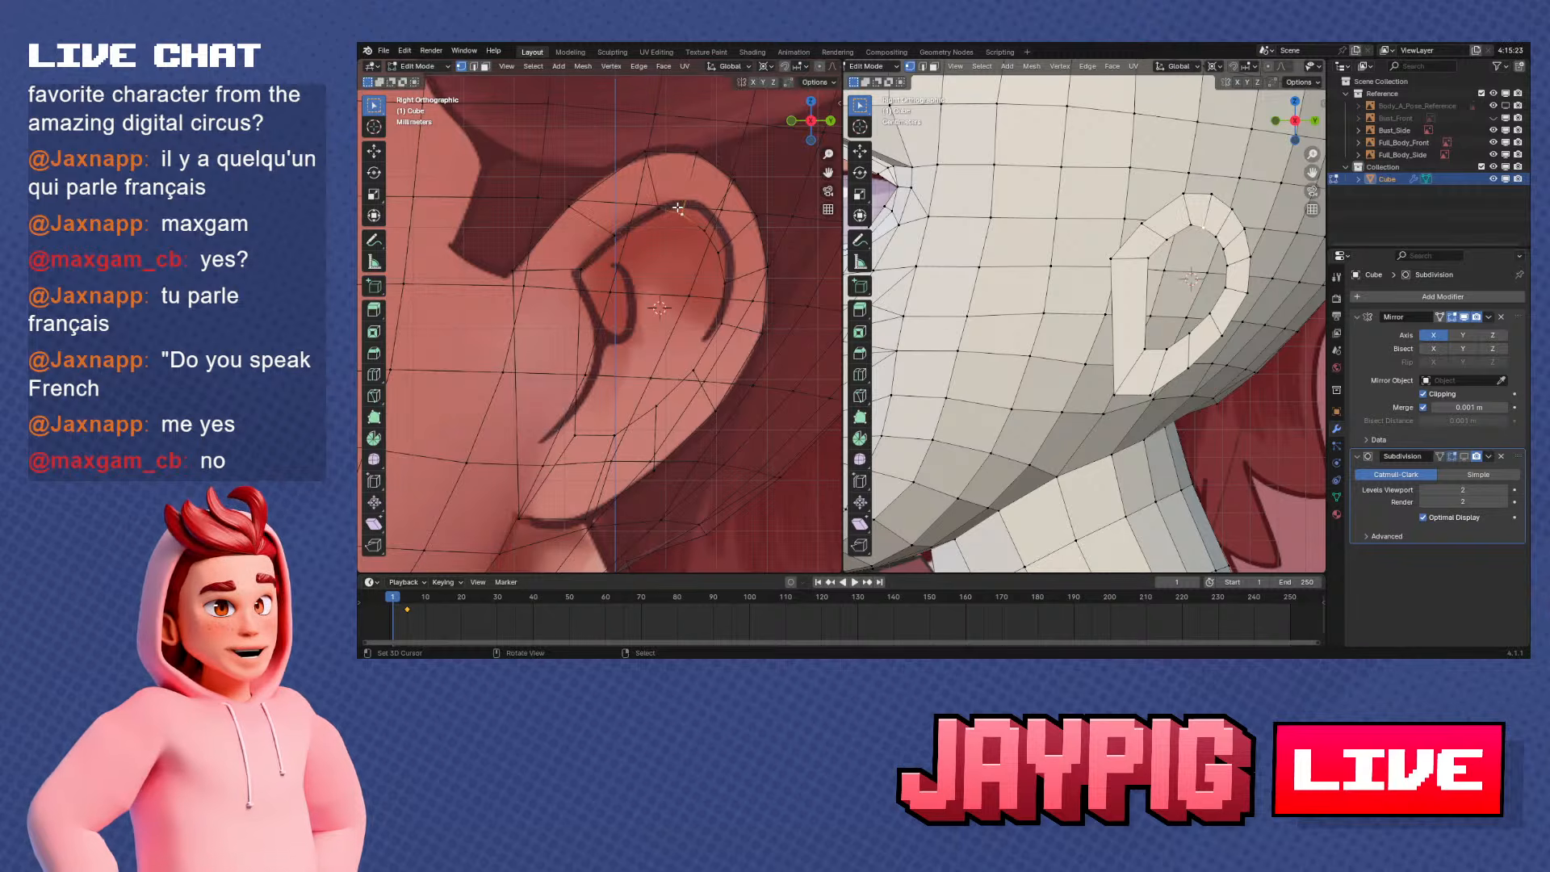
key(g)
click(690, 198)
right_click(706, 227)
key(g)
click(714, 218)
right_click(726, 249)
key(g)
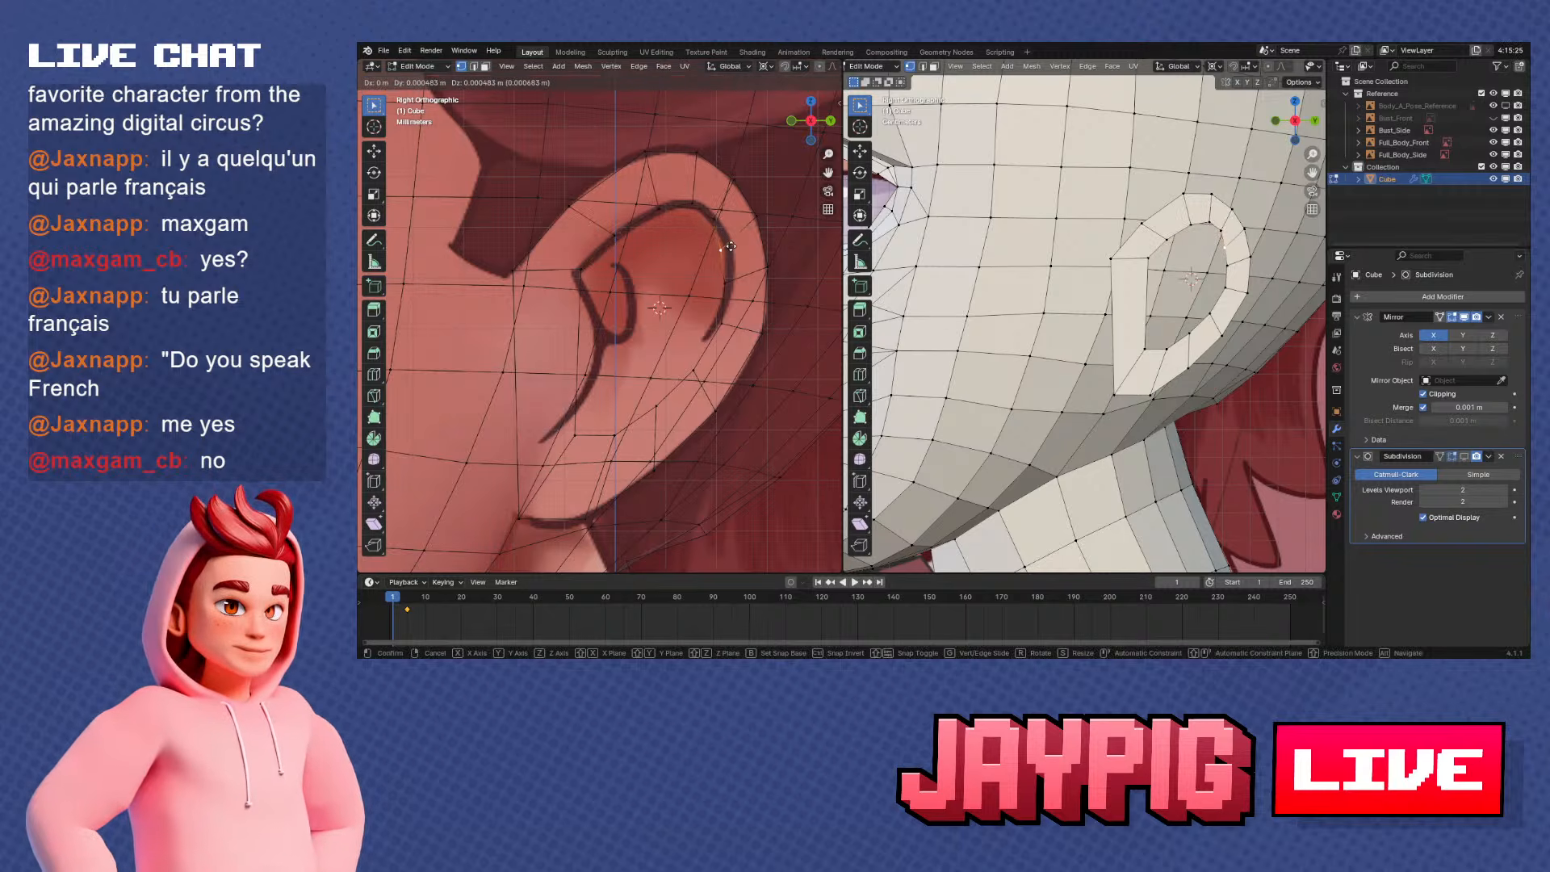
click(739, 240)
Fit the inner loop's two rear vertices to the back end of the reference's inner fold line
right_click(723, 324)
key(g)
click(712, 334)
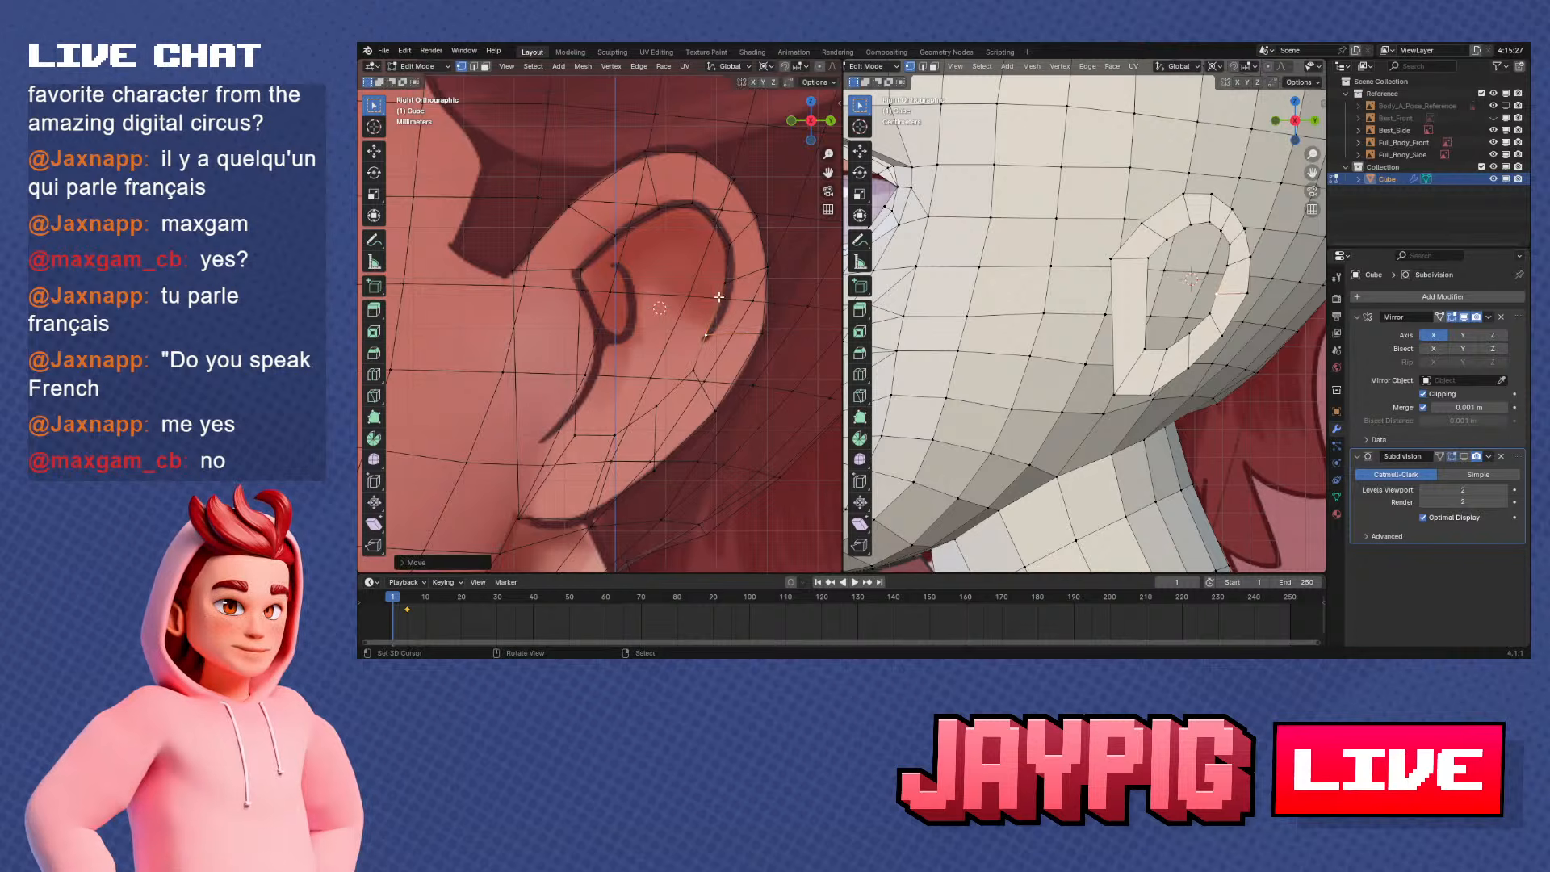
right_click(720, 284)
key(g)
click(727, 285)
right_click(713, 331)
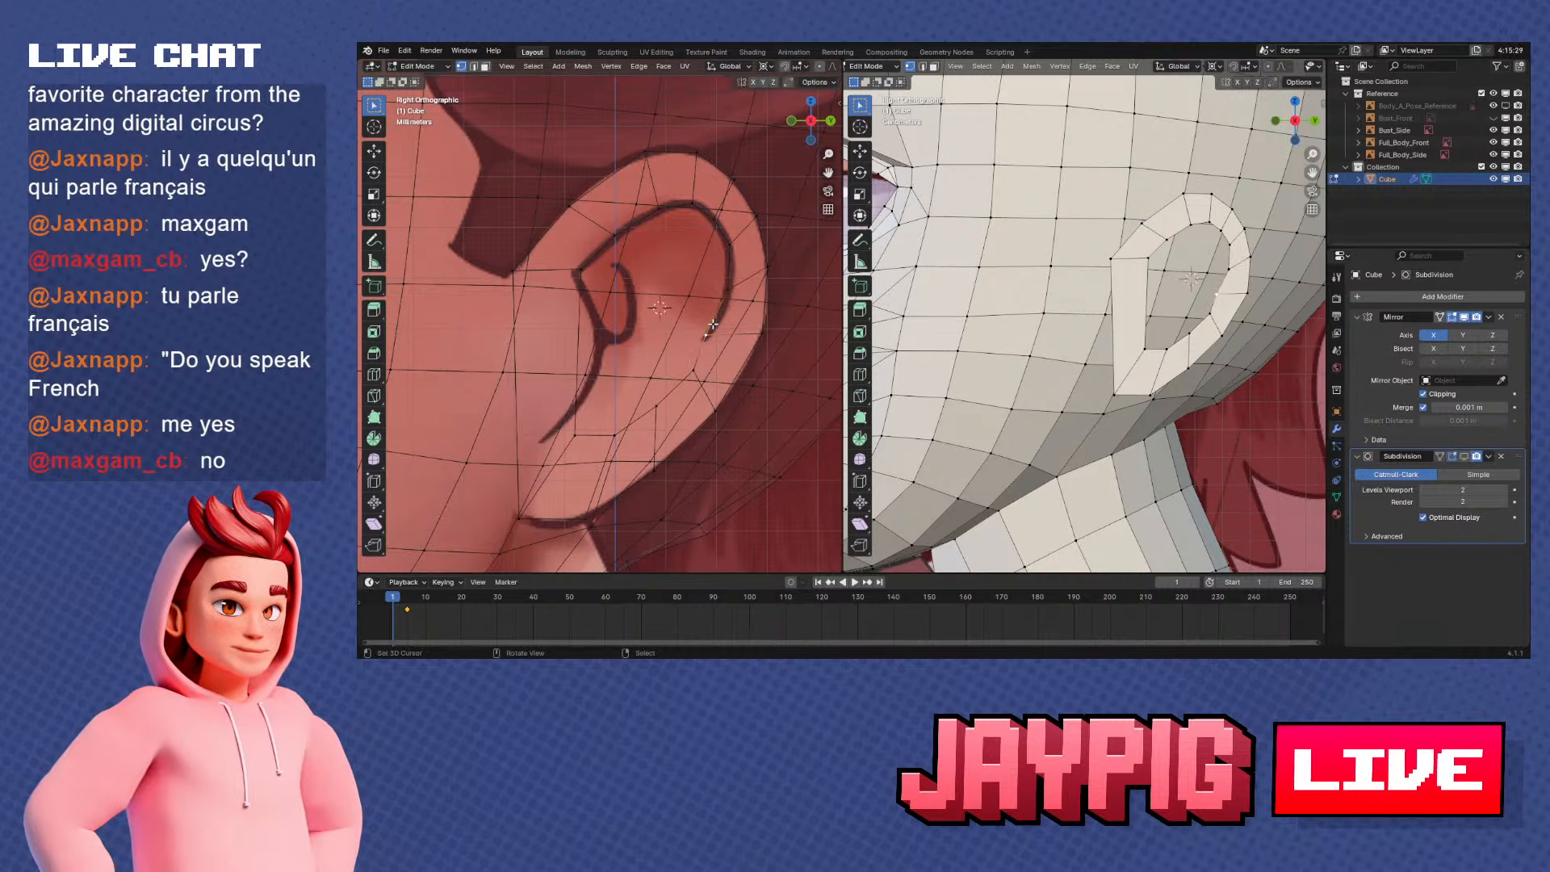
key(g)
click(715, 323)
Vertex-slide the outer loop's upper rear and top vertices along the ear's edge to even out the rim faces
right_click(769, 272)
key(g)
key(g)
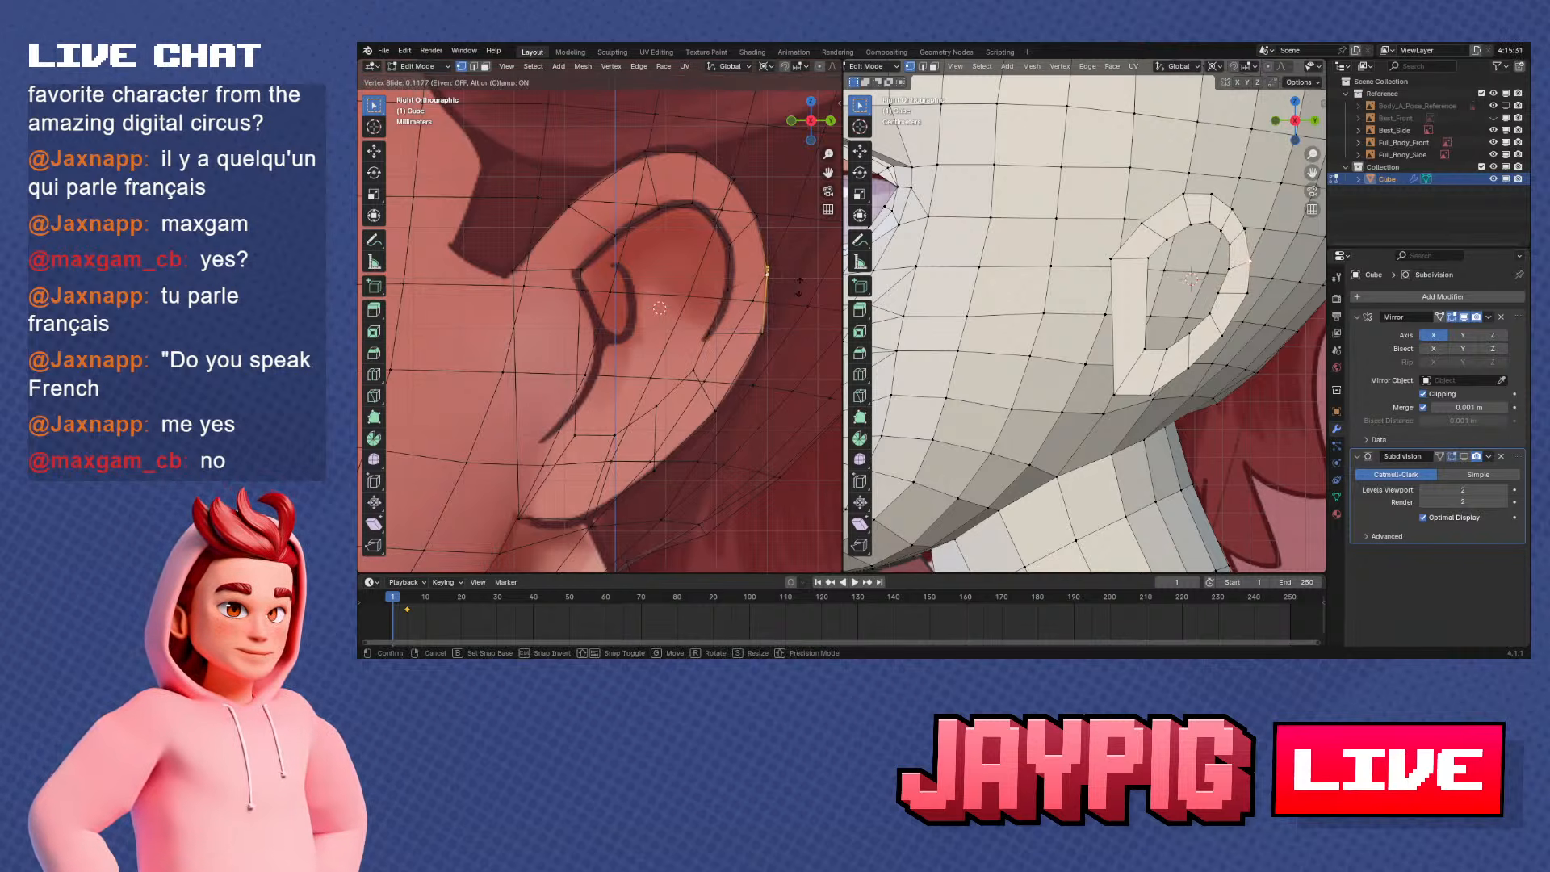
click(778, 280)
key(g)
key(g)
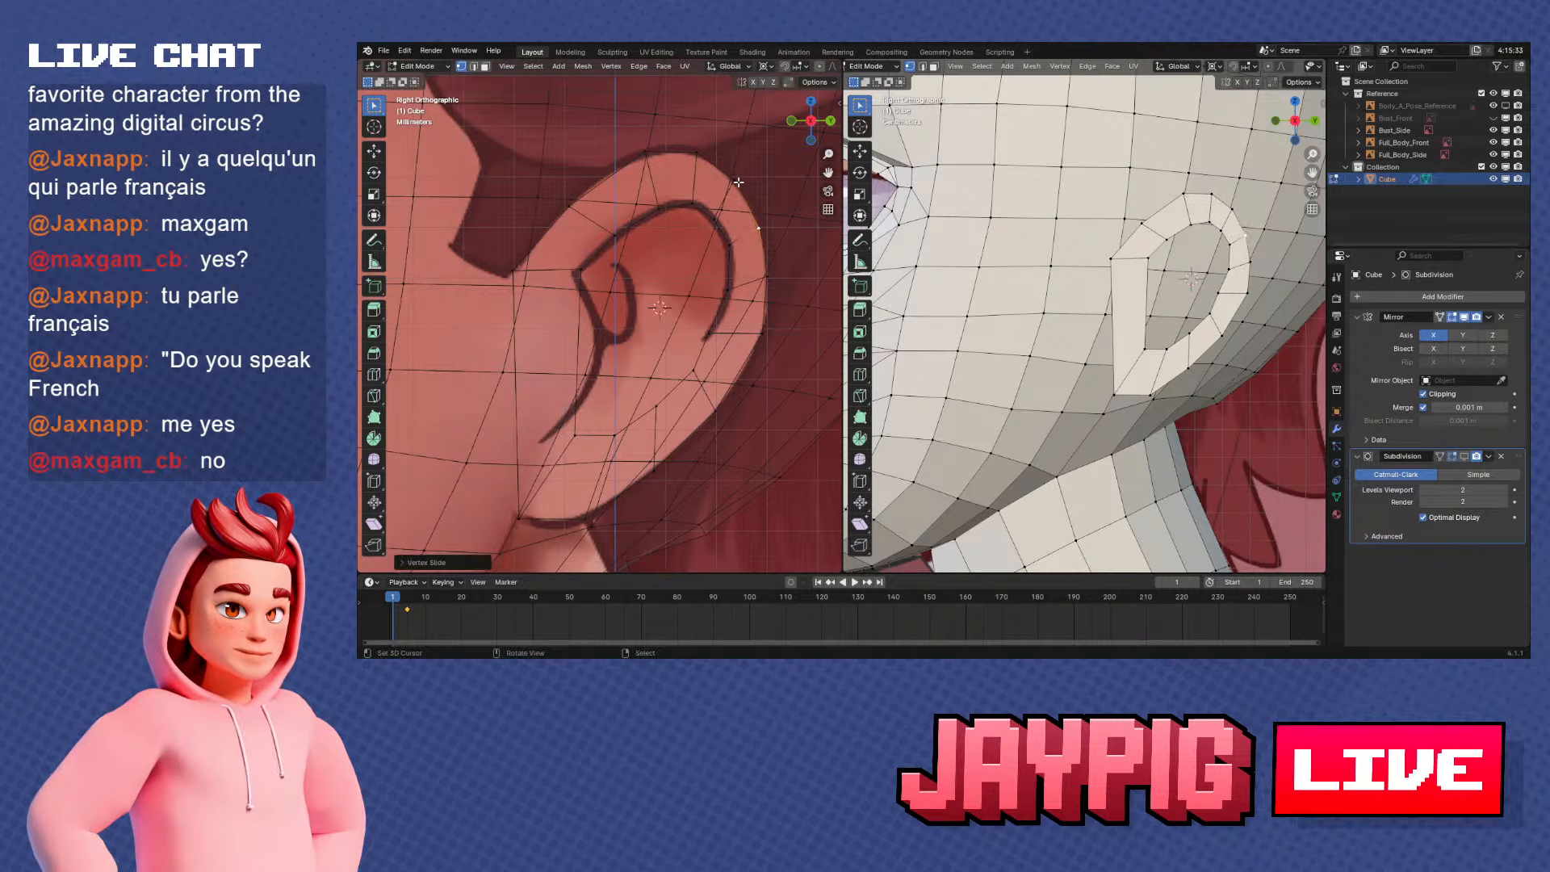
click(699, 153)
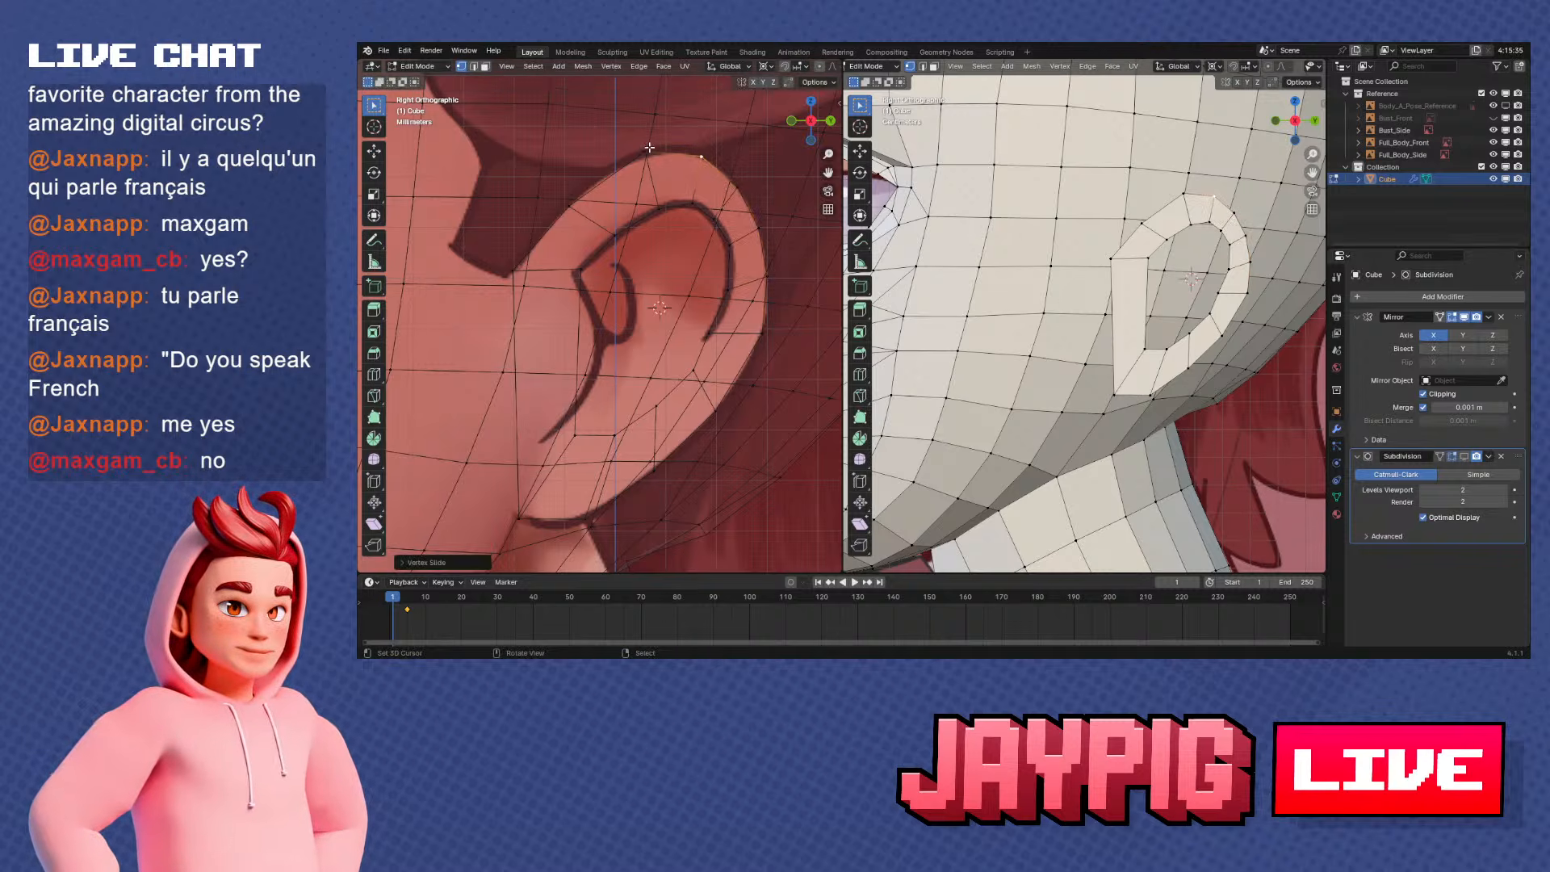
Isolate the ear rim by selecting the connected head mesh and hiding it
scroll(678, 267, down, 3)
scroll(646, 417, down, 2)
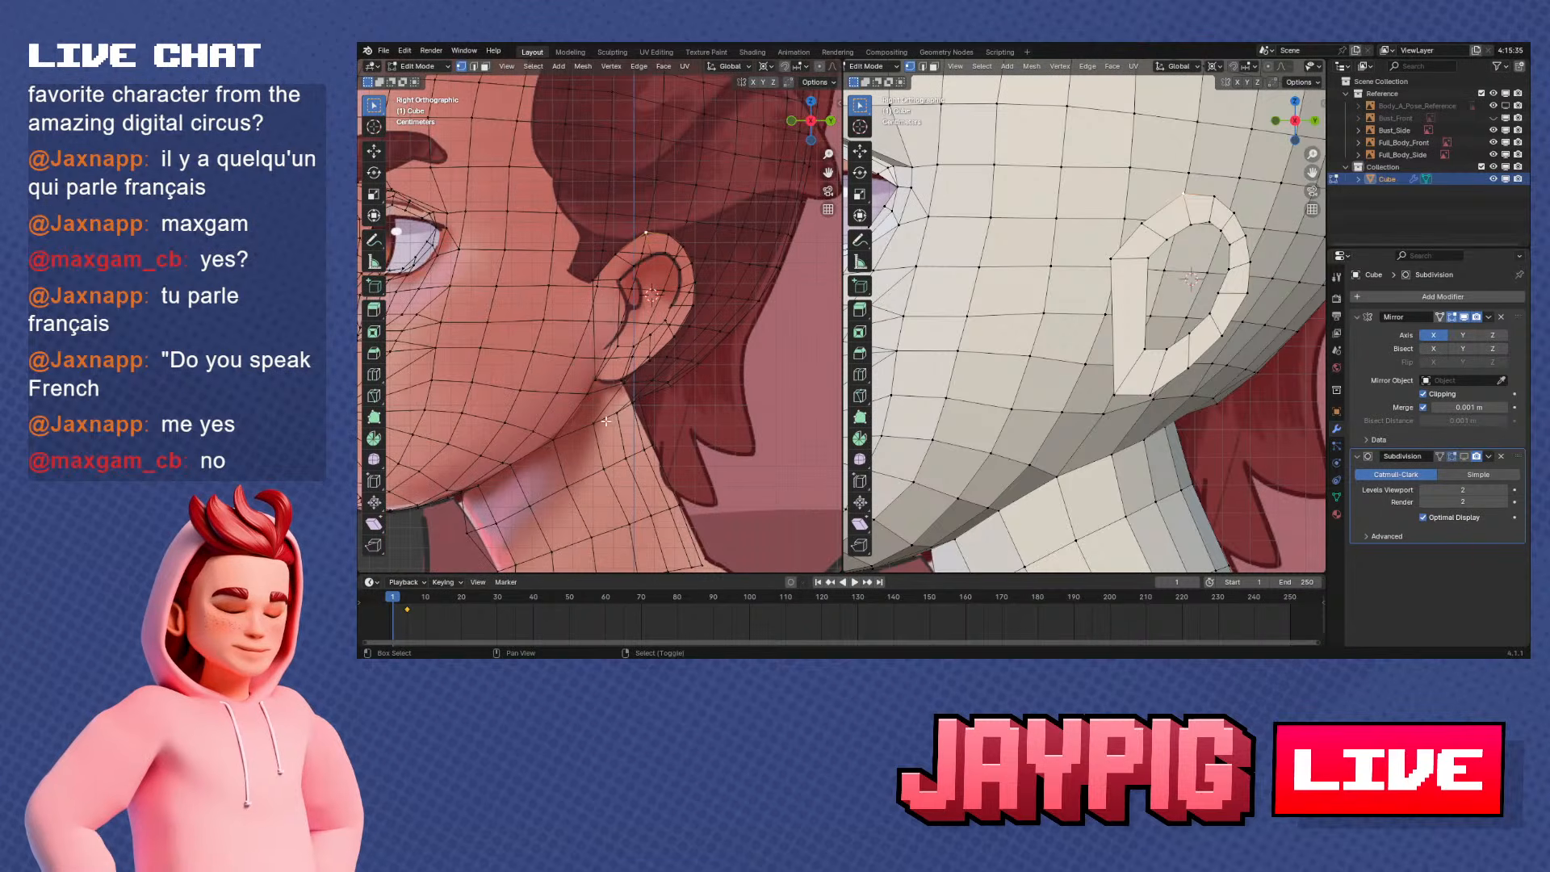
key(shift+h)
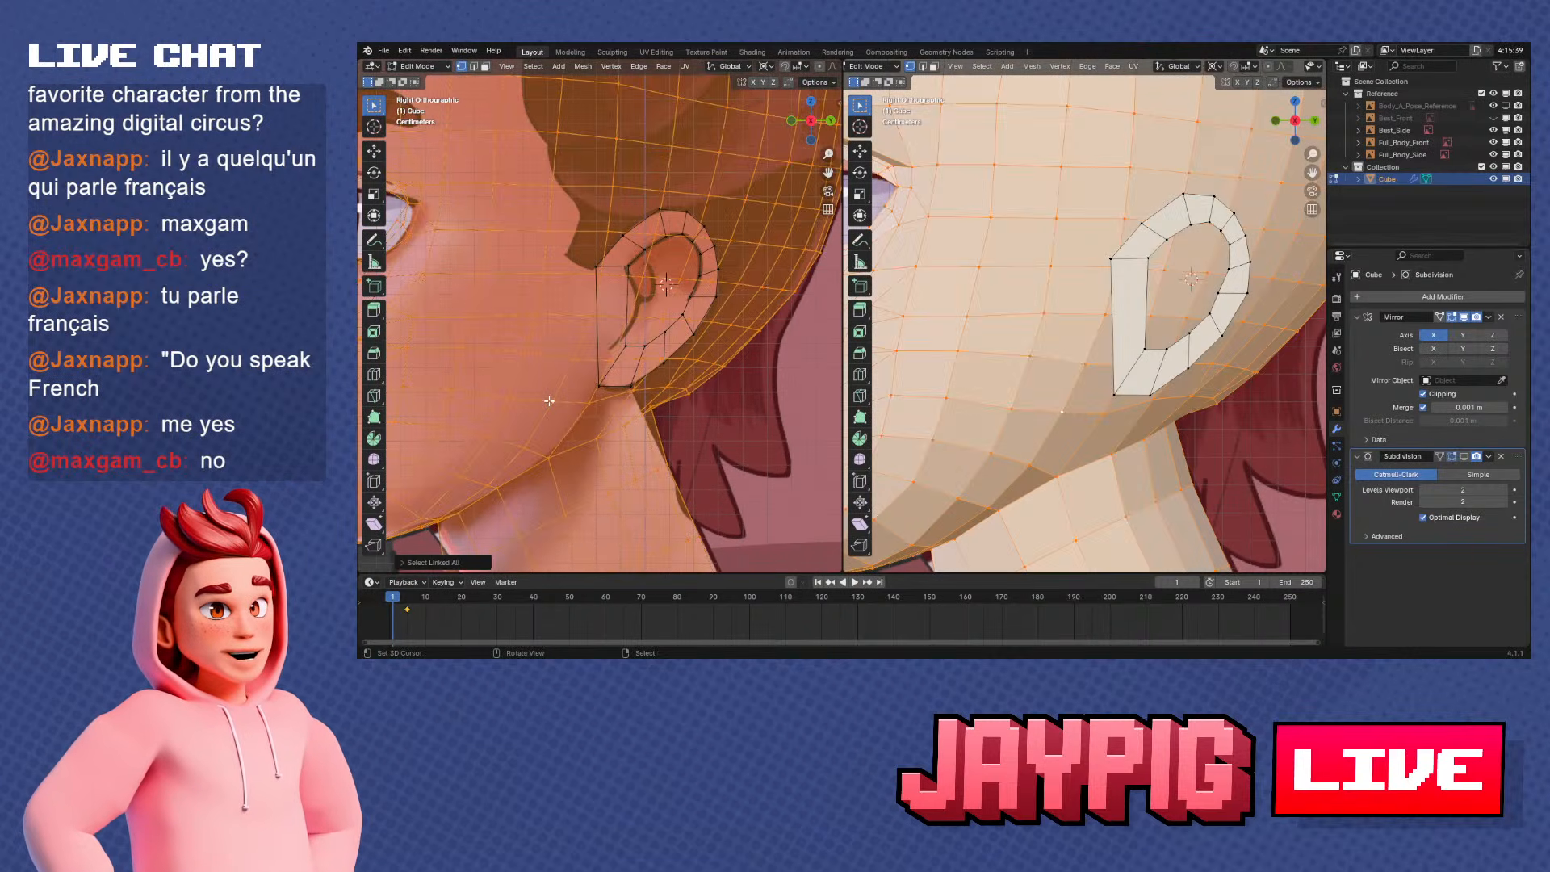
scroll(532, 423, up, 2)
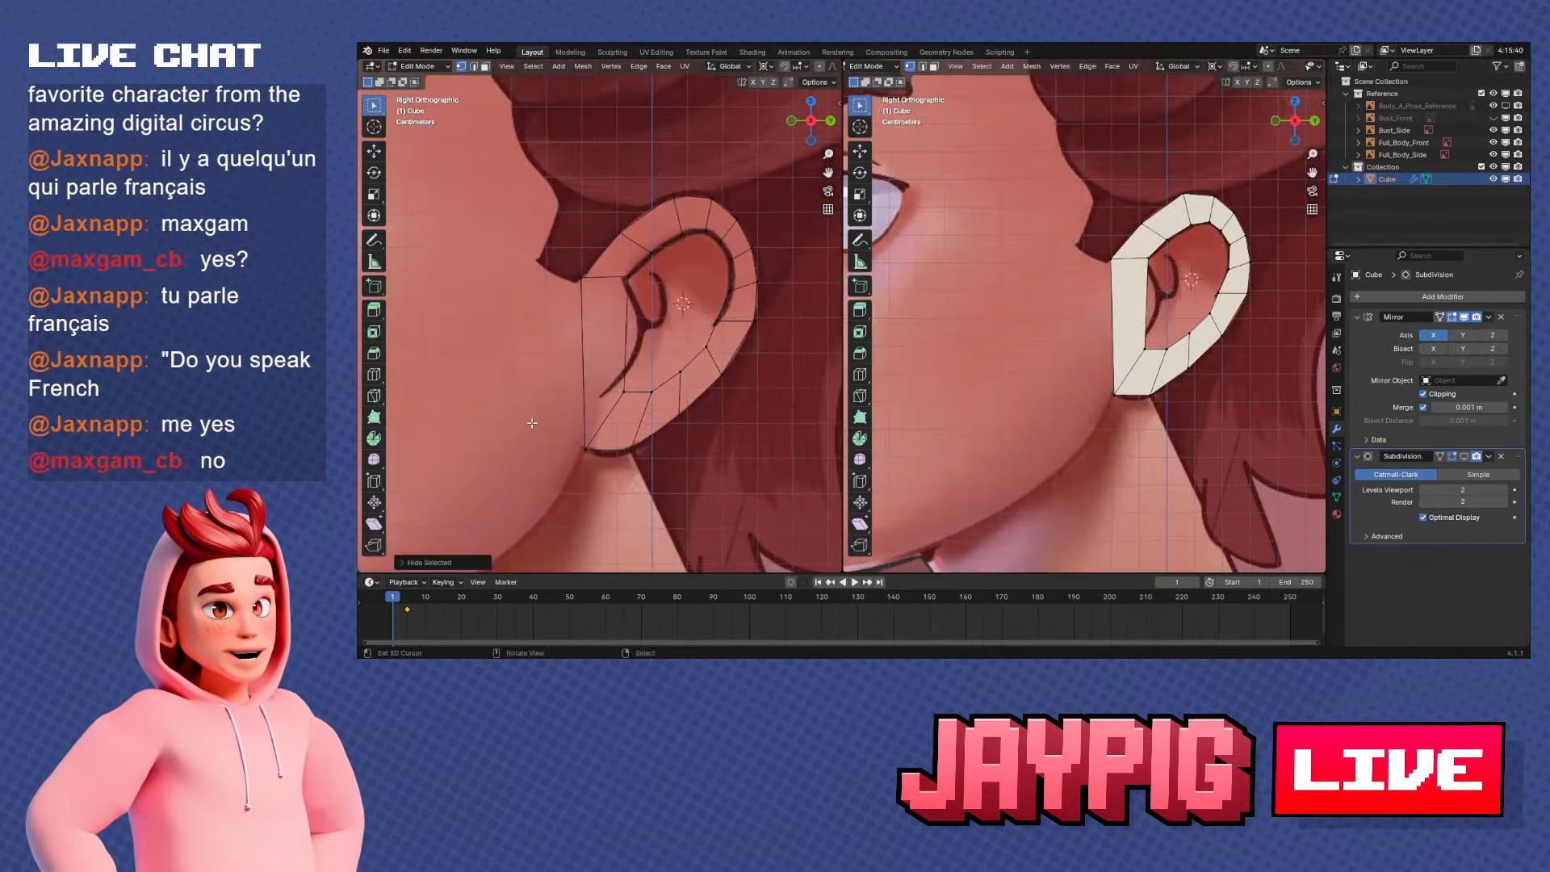
Move the inner loop's lower front vertex to the lower end of the reference's front fold line
click(625, 408)
scroll(624, 411, up, 2)
key(g)
click(619, 412)
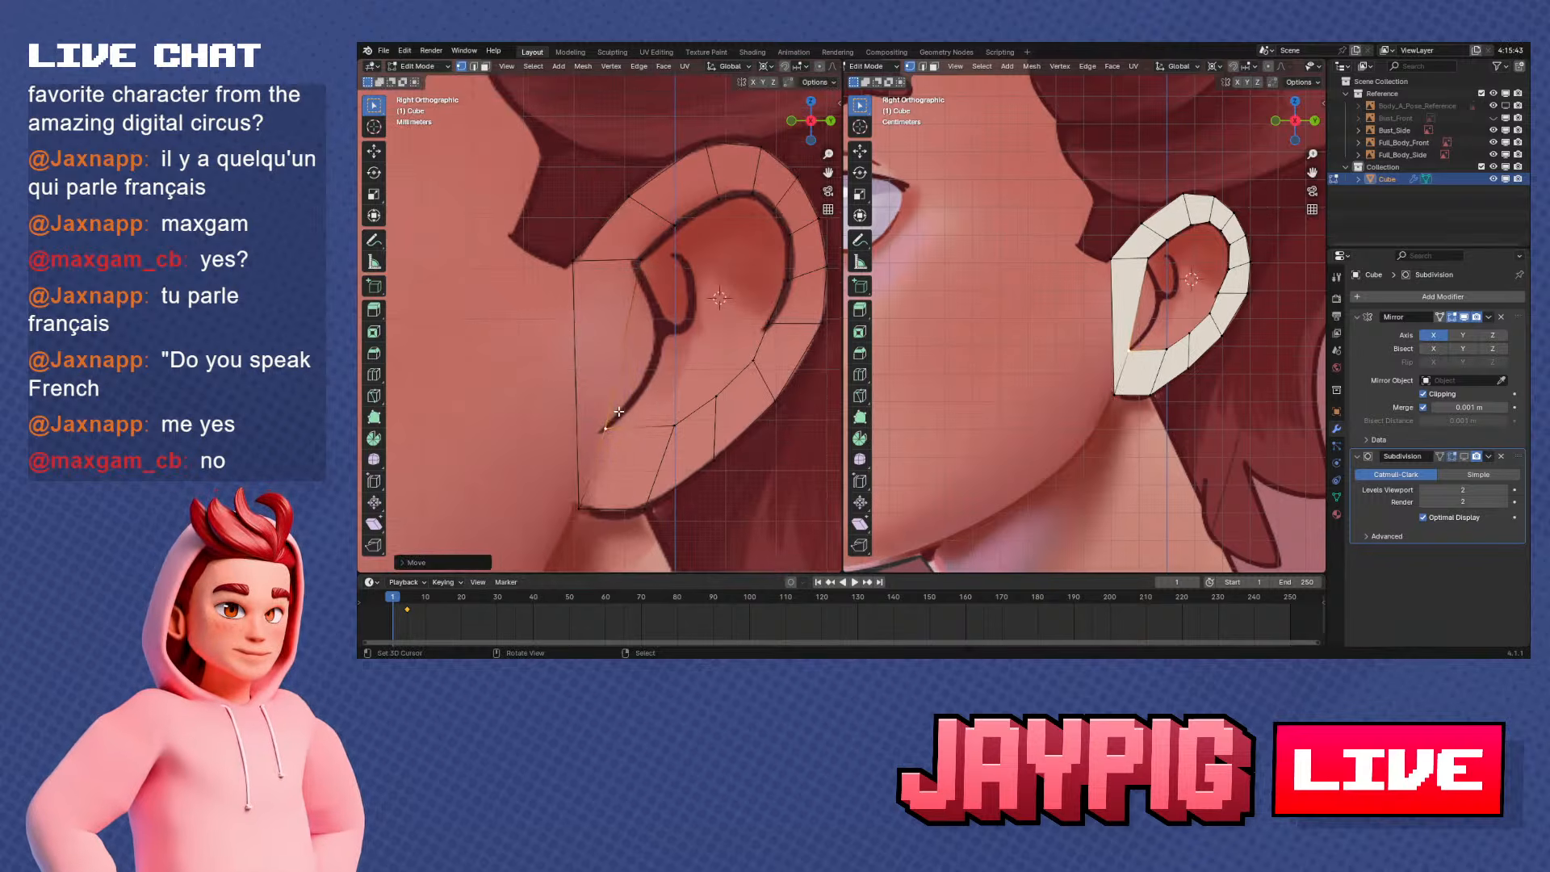
Adjust the outer loop's bottom front corner and neighbouring earlobe vertex to follow the reference earlobe
click(578, 508)
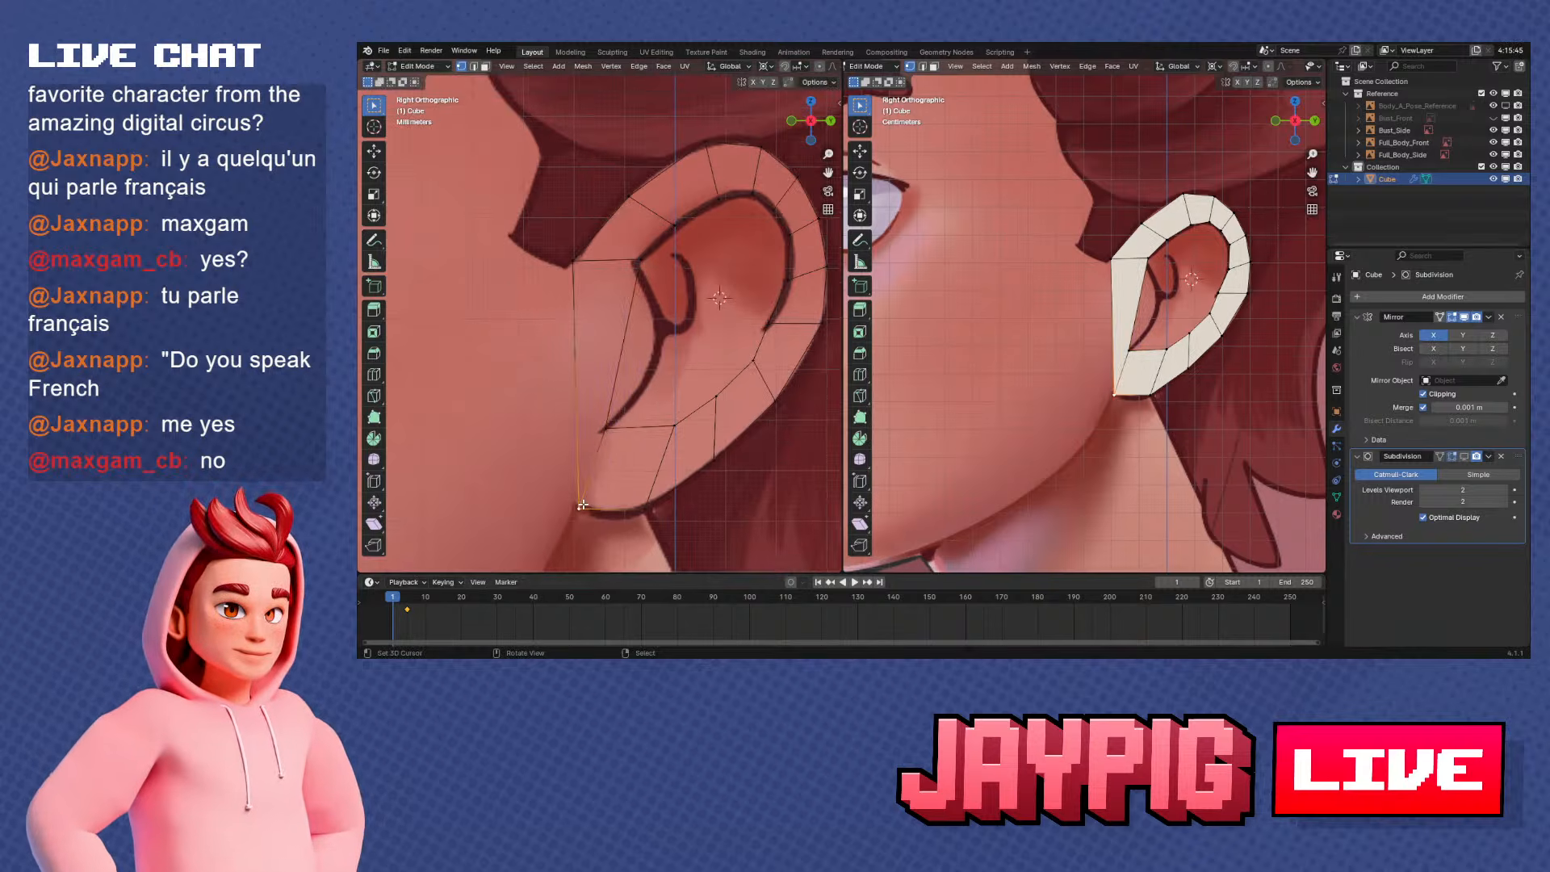
key(g)
click(574, 501)
key(g)
click(625, 478)
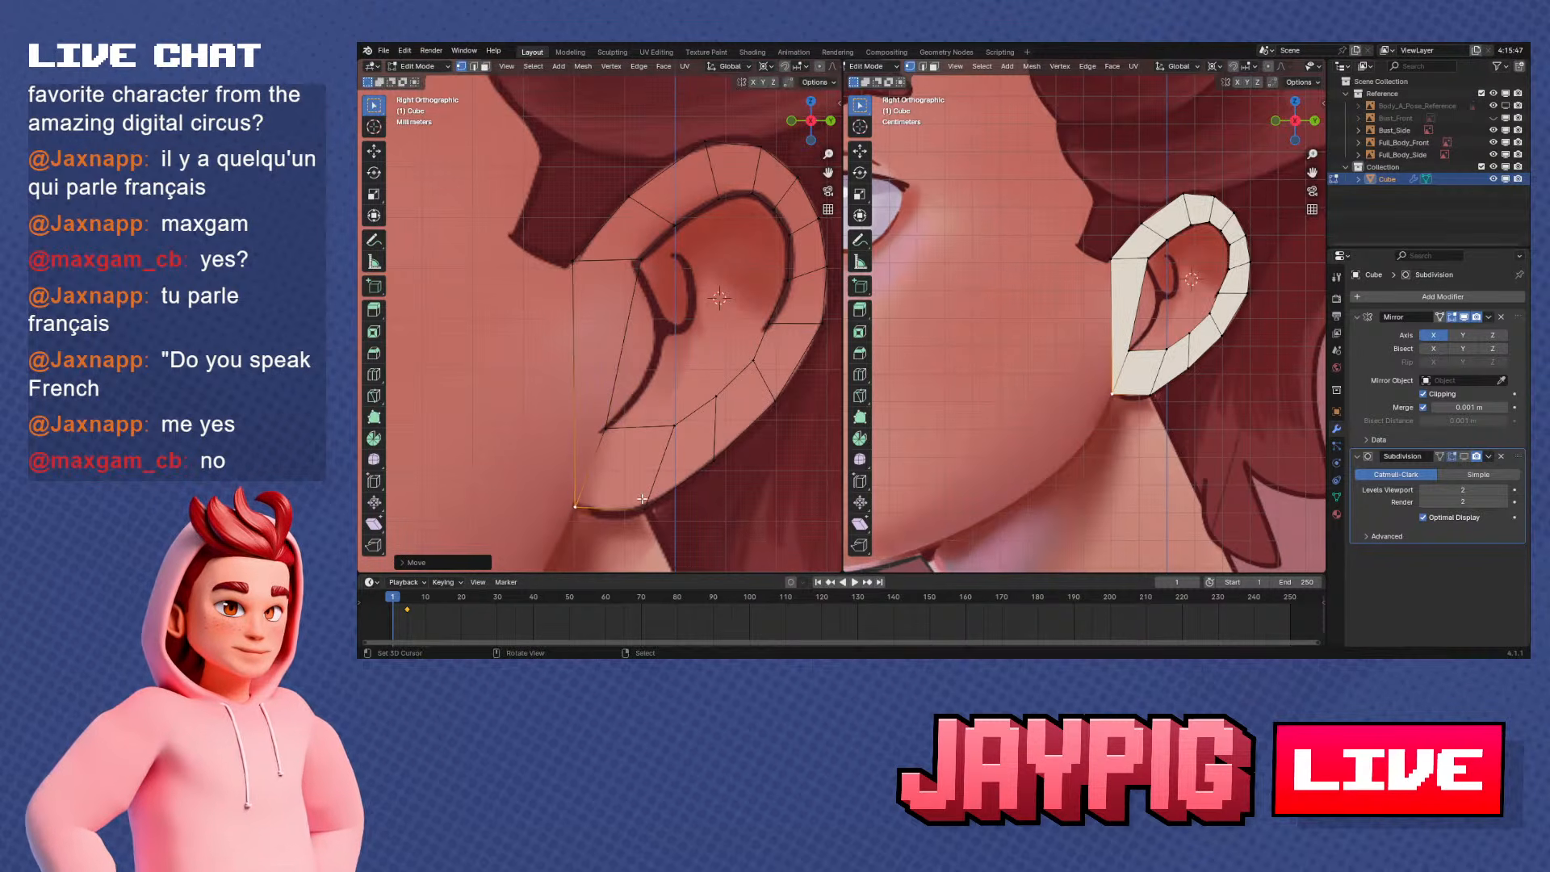
right_click(641, 499)
key(g)
click(627, 505)
Vertex-slide the earlobe's inner vertices and the adjacent outer rim vertex forward to even the lower faces' spacing
right_click(671, 430)
key(g)
key(g)
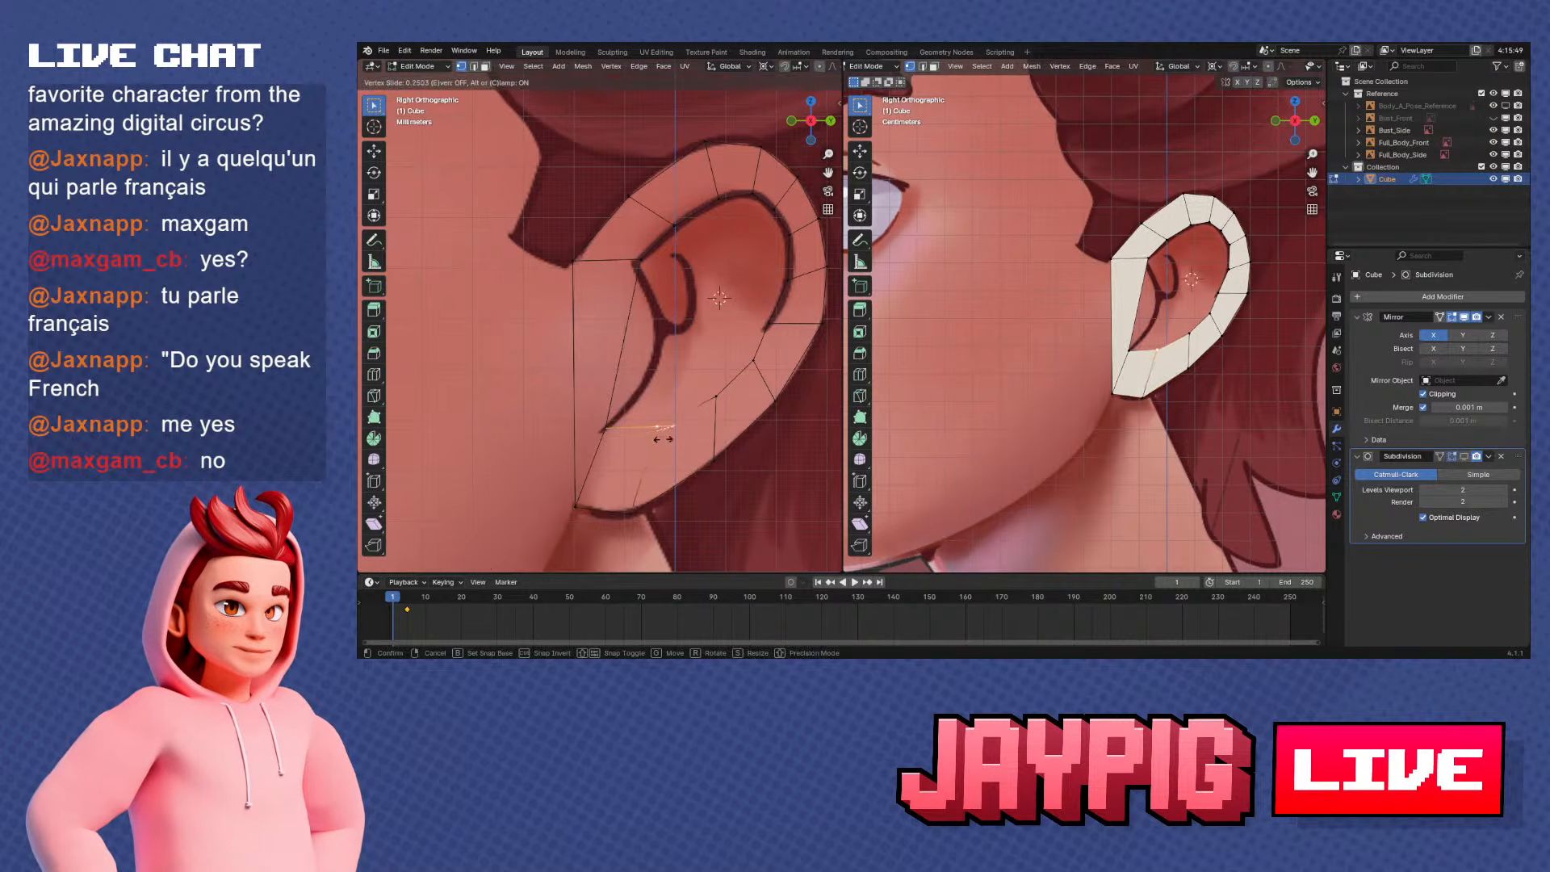
click(661, 435)
key(g)
click(662, 438)
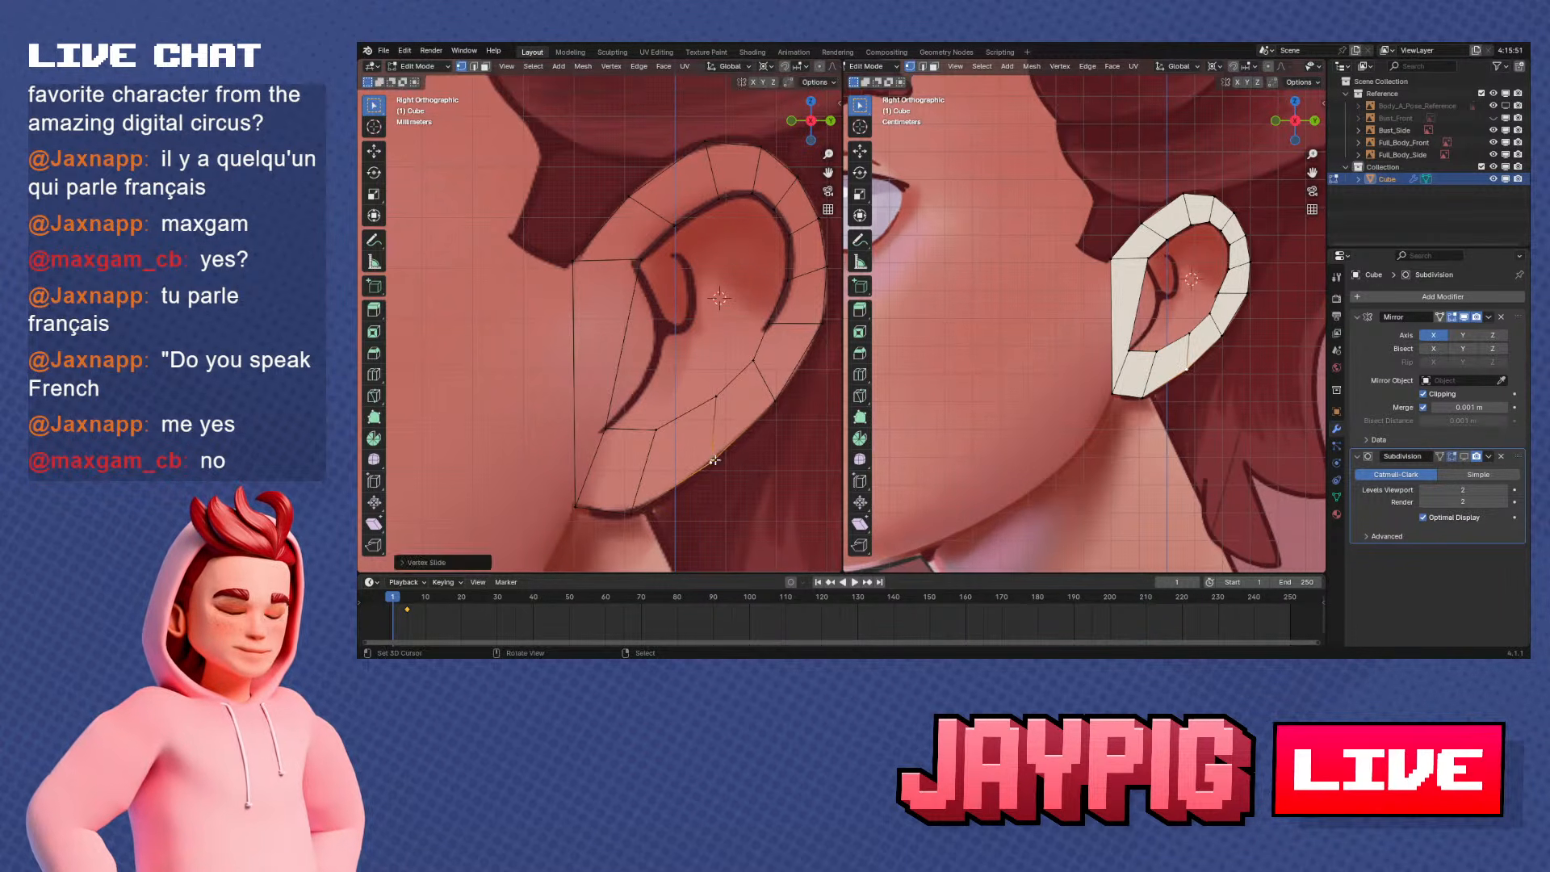
shift+right_click(717, 394)
key(g)
key(g)
click(712, 399)
Vertex-slide the lower rear inner vertex and its outer counterpart along the rim toward the earlobe
right_click(757, 362)
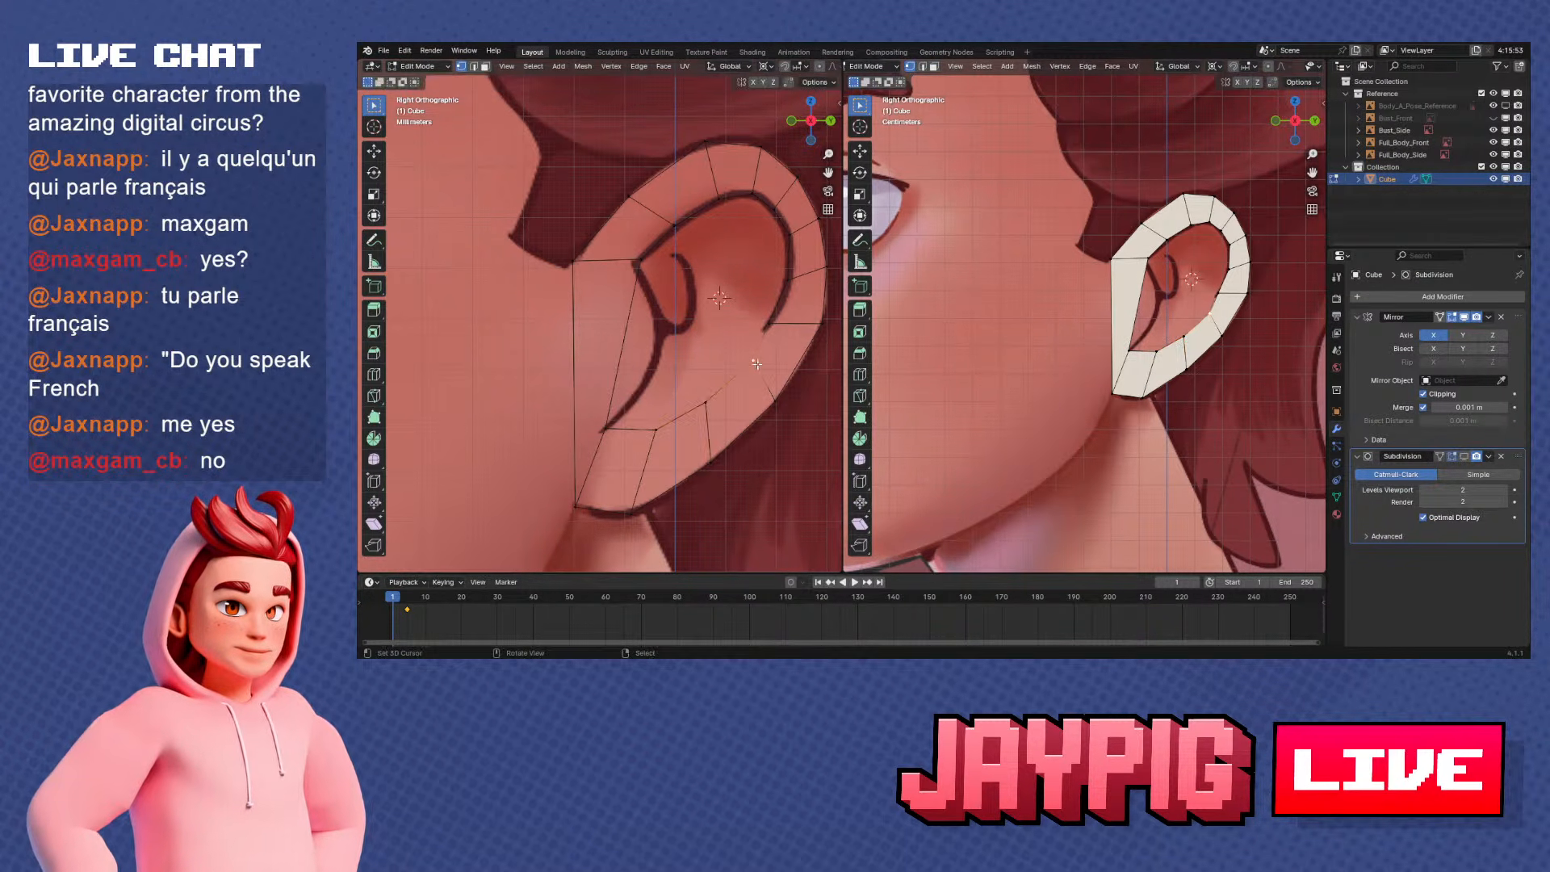
key(g)
key(g)
click(748, 370)
right_click(783, 394)
key(g)
key(g)
click(773, 397)
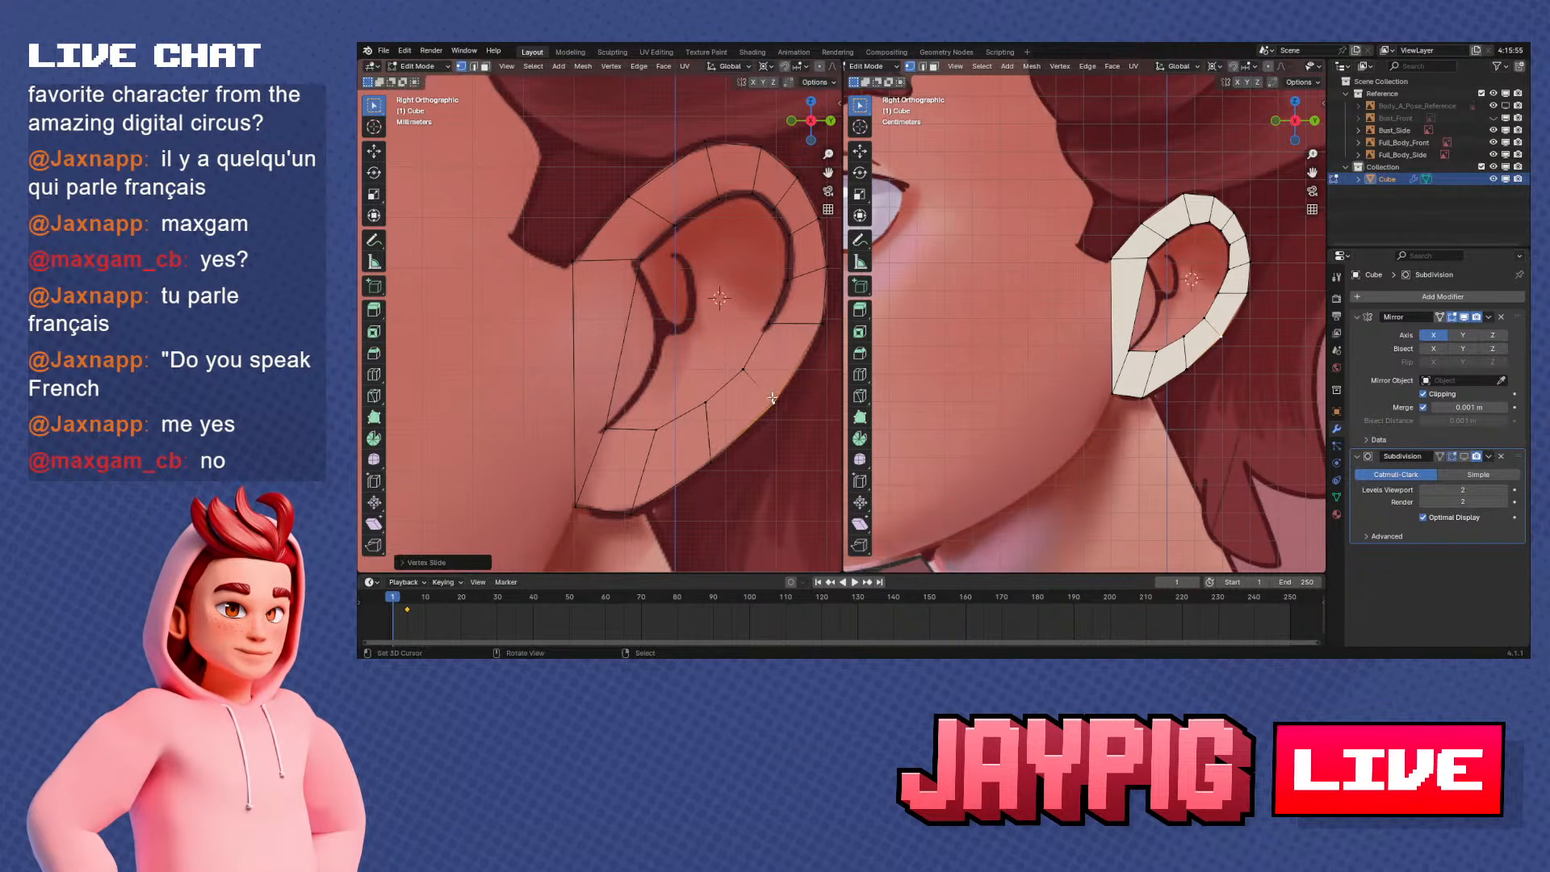
Add three loop cuts across the long face at the front of the ear rim
scroll(731, 389, up, 1)
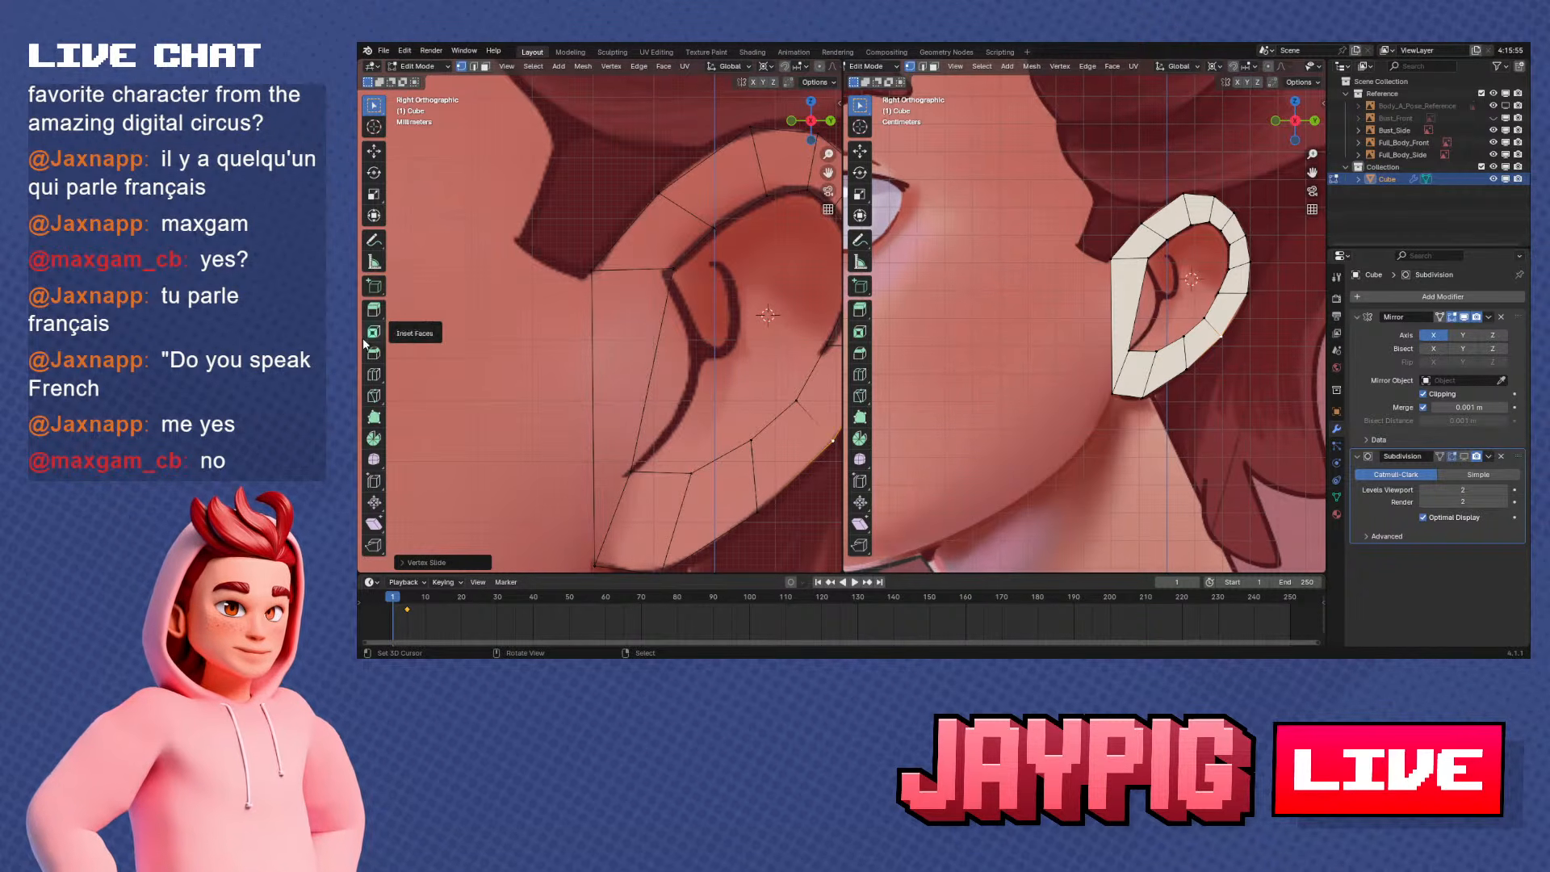
click(374, 373)
mouse_move(620, 332)
mouse_down()
mouse_move(620, 267)
mouse_move(634, 339)
mouse_move(639, 314)
mouse_up()
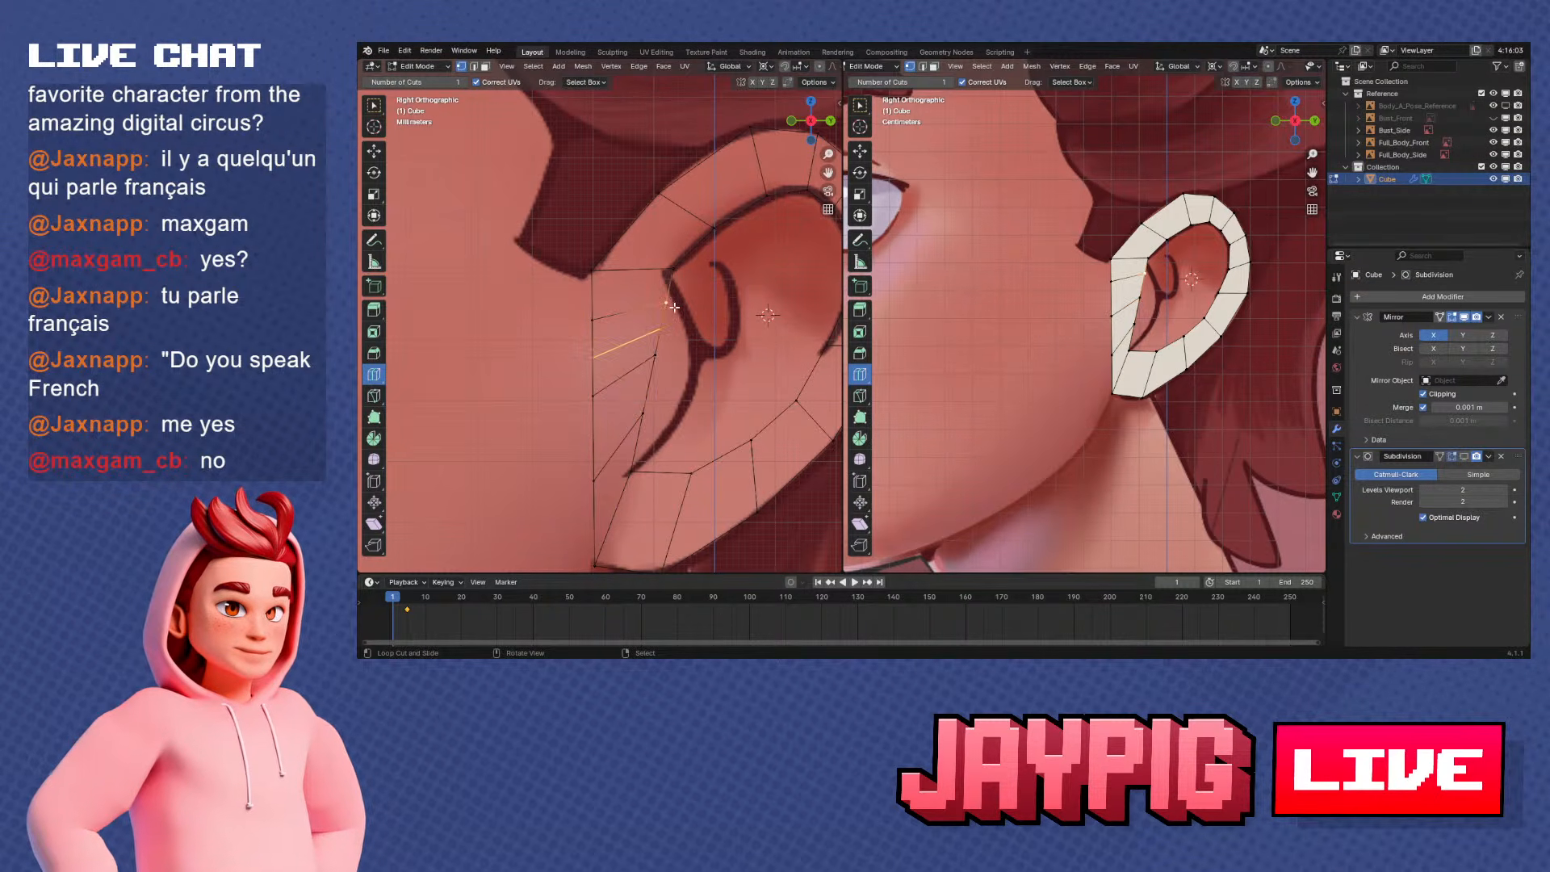
Move the new inner vertices at the ear's front onto the curved reference fold line
right_drag(674, 306, 672, 271)
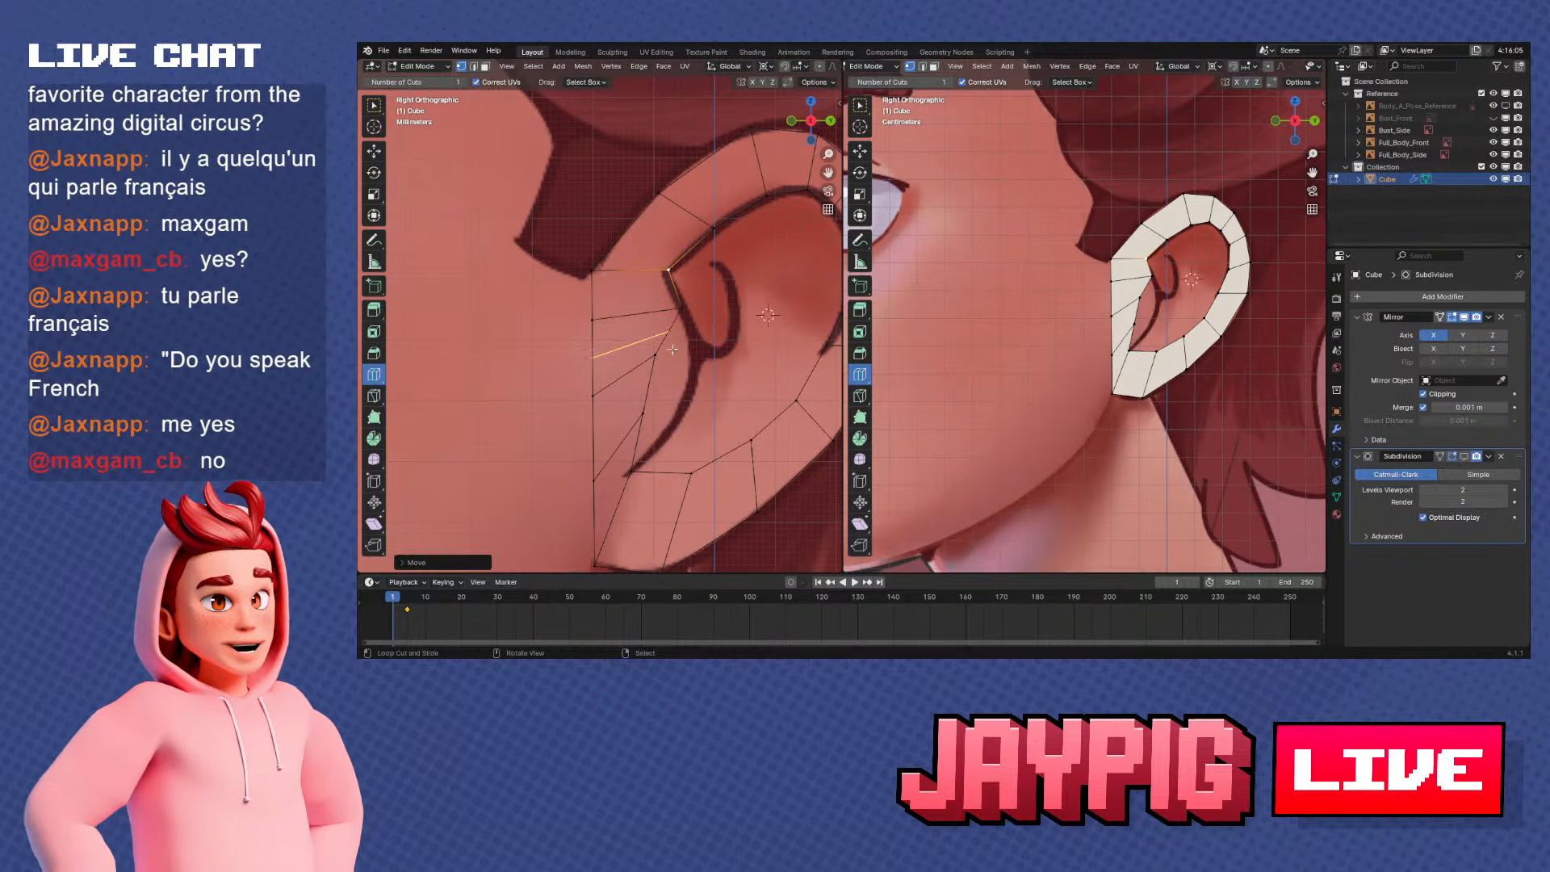
right_drag(672, 350, 708, 361)
right_drag(651, 415, 692, 408)
shift+middle_drag(692, 407, 698, 366)
right_drag(636, 434, 634, 435)
Vertex-slide the three new outer vertices up the ear's straight front edge to line up with the inner ones
right_click(595, 434)
key(g)
key(g)
click(589, 383)
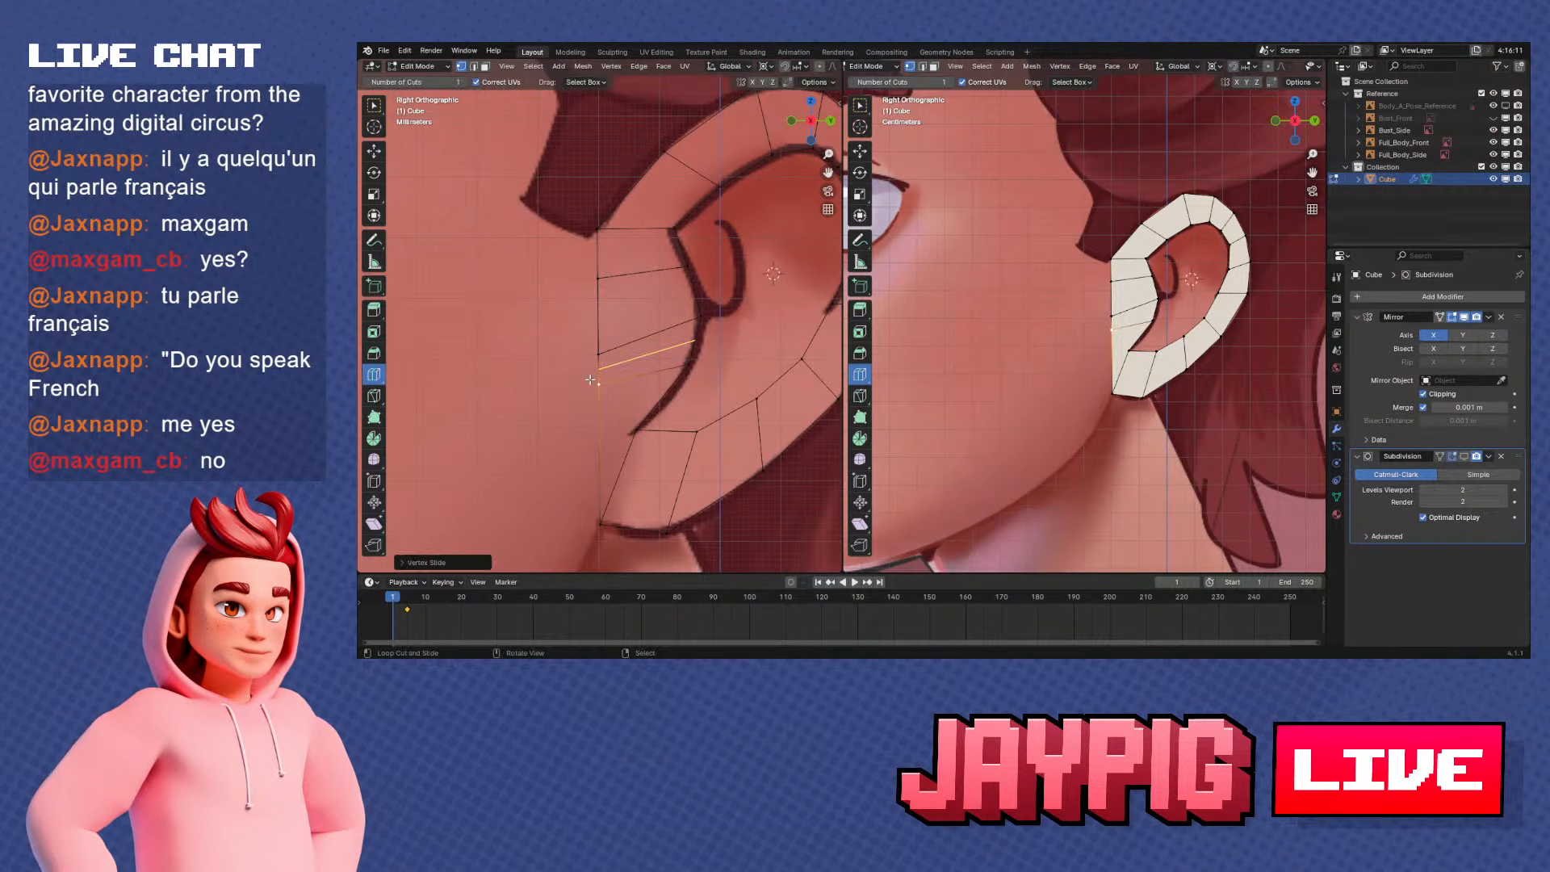
shift+middle_drag(612, 429, 622, 412)
right_click(604, 343)
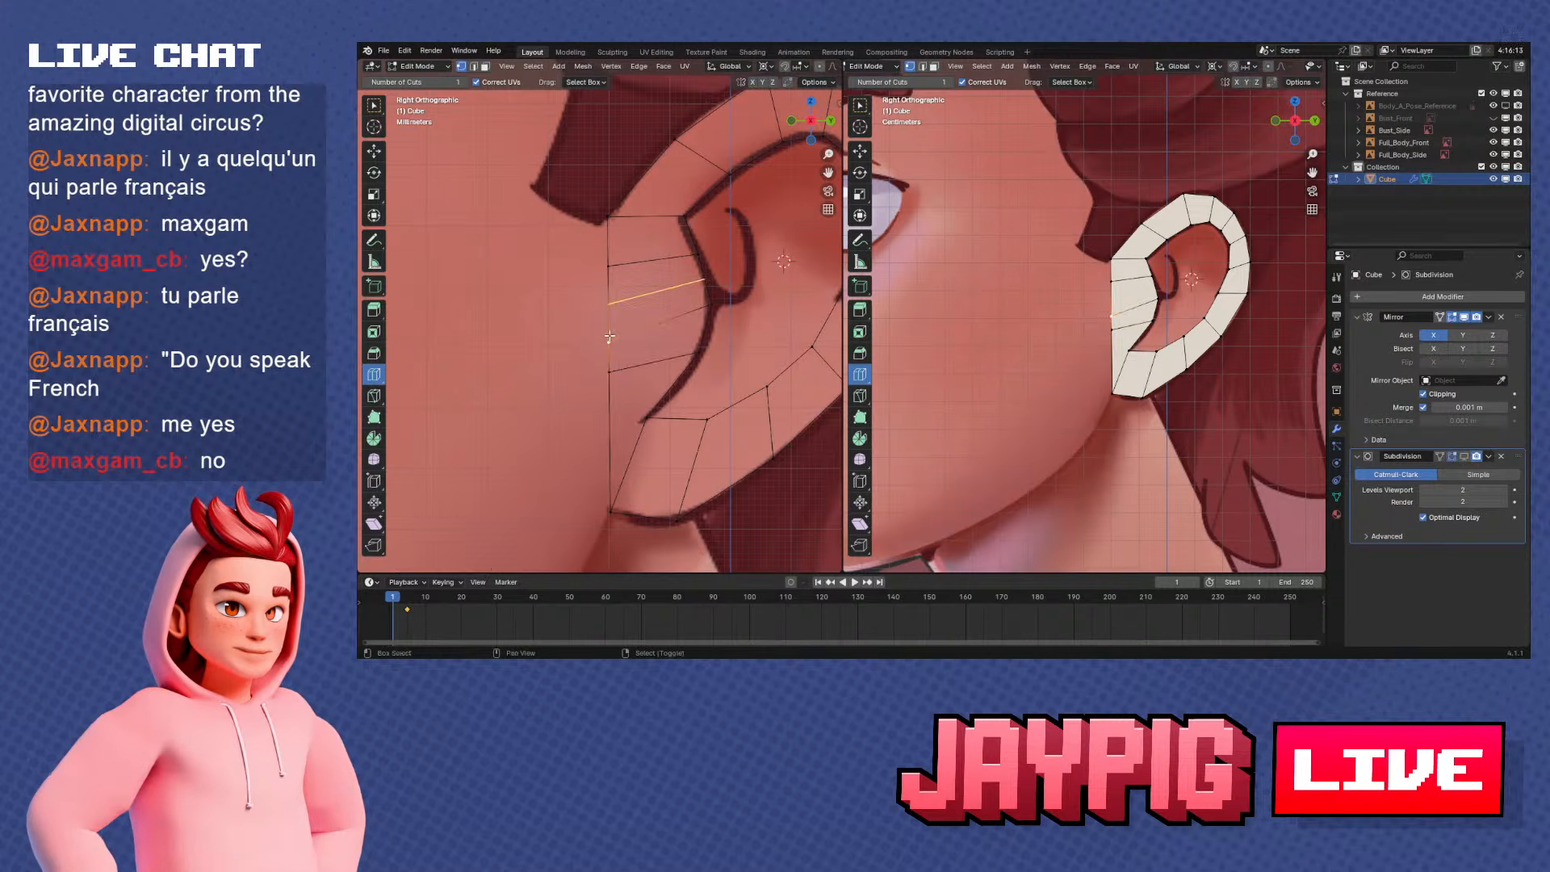
key(g)
key(g)
click(606, 318)
right_click(606, 270)
key(g)
key(g)
click(607, 270)
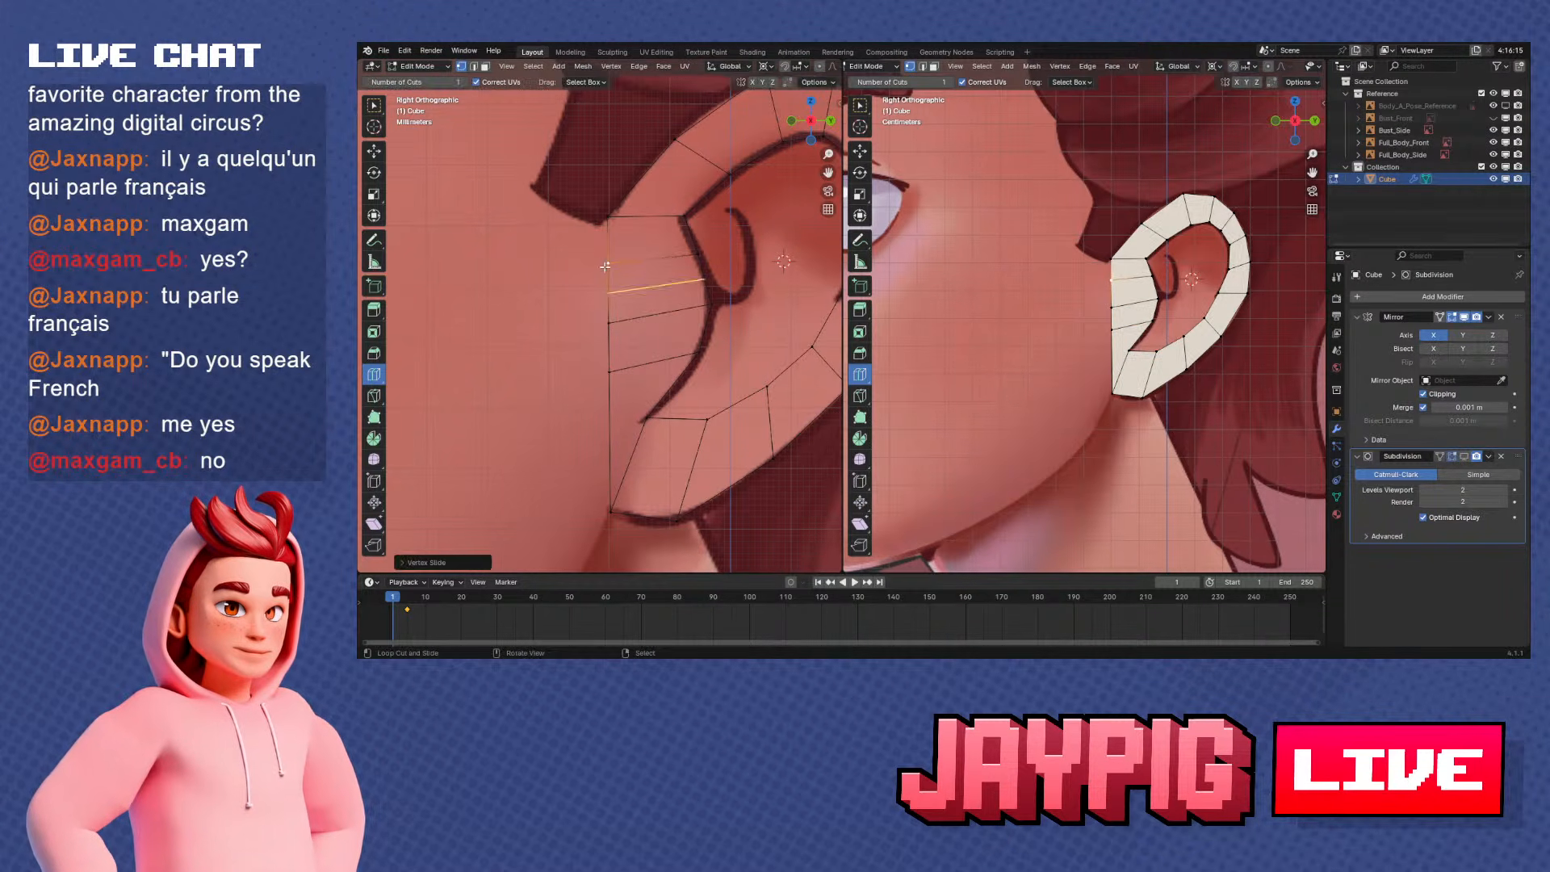
Move the upper and middle vertices of the ear's front edge forward along the Y axis to round it
key(g)
key(y)
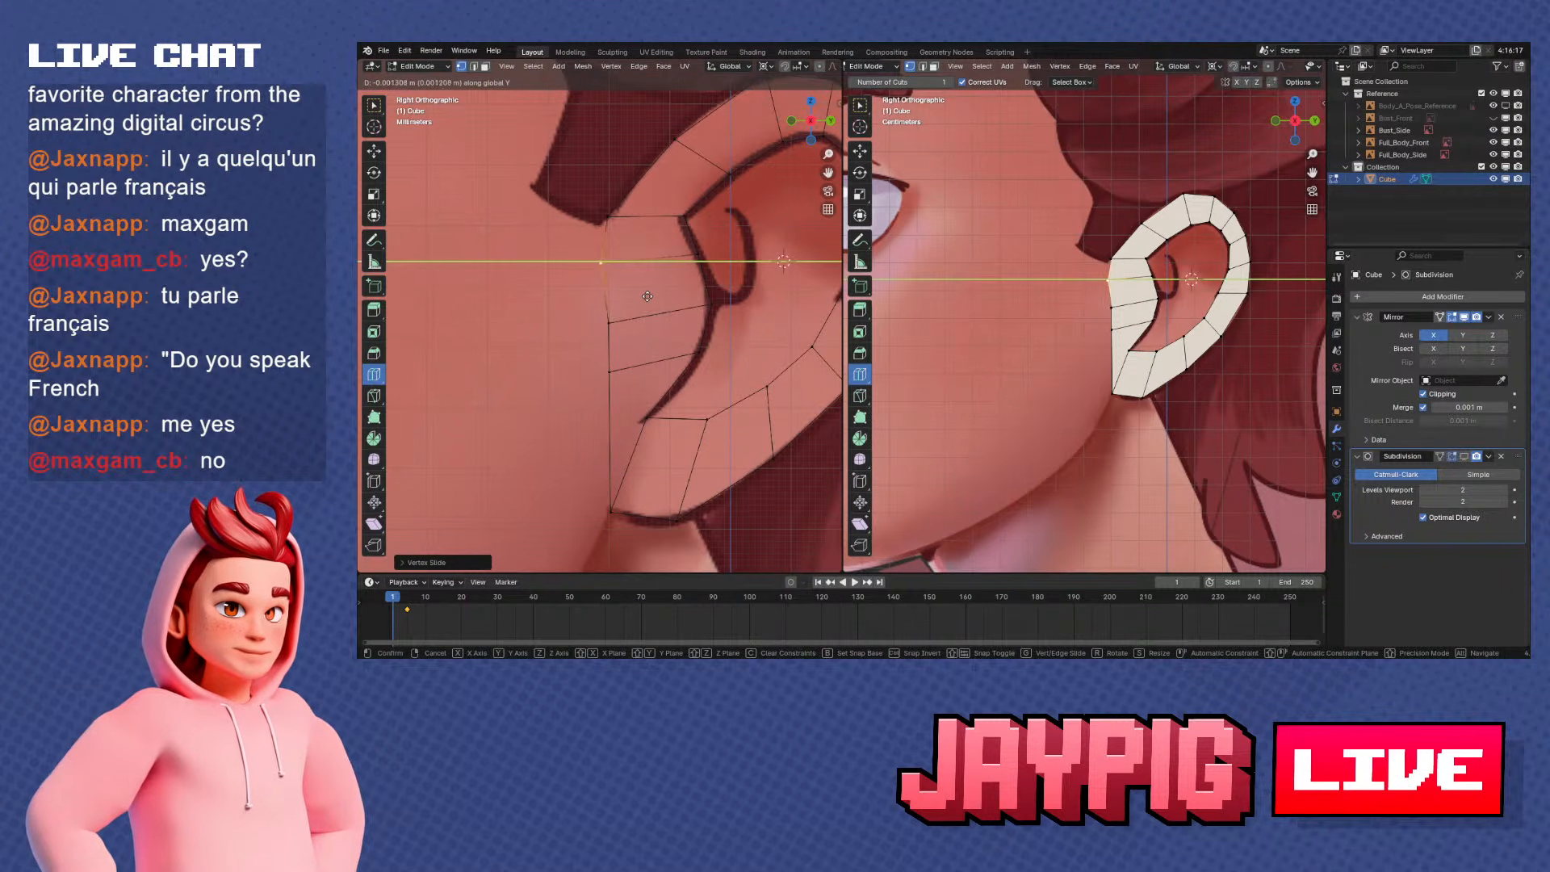
click(647, 296)
right_click(624, 324)
key(g)
key(y)
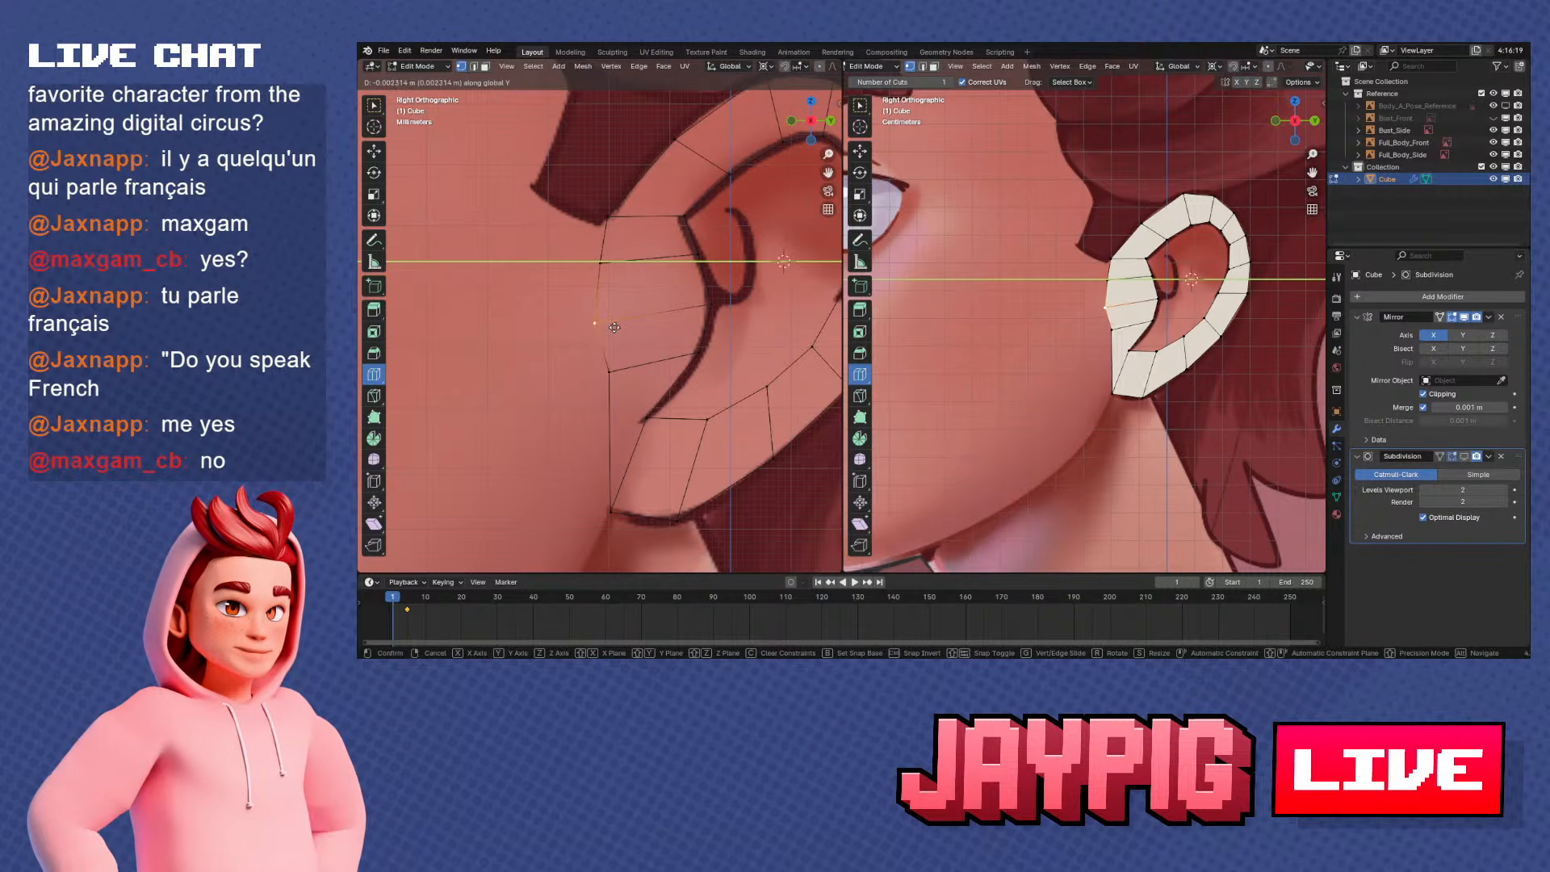
right_click(614, 328)
shift+middle_drag(641, 352, 657, 354)
scroll(657, 353, up, 1)
key(g)
key(y)
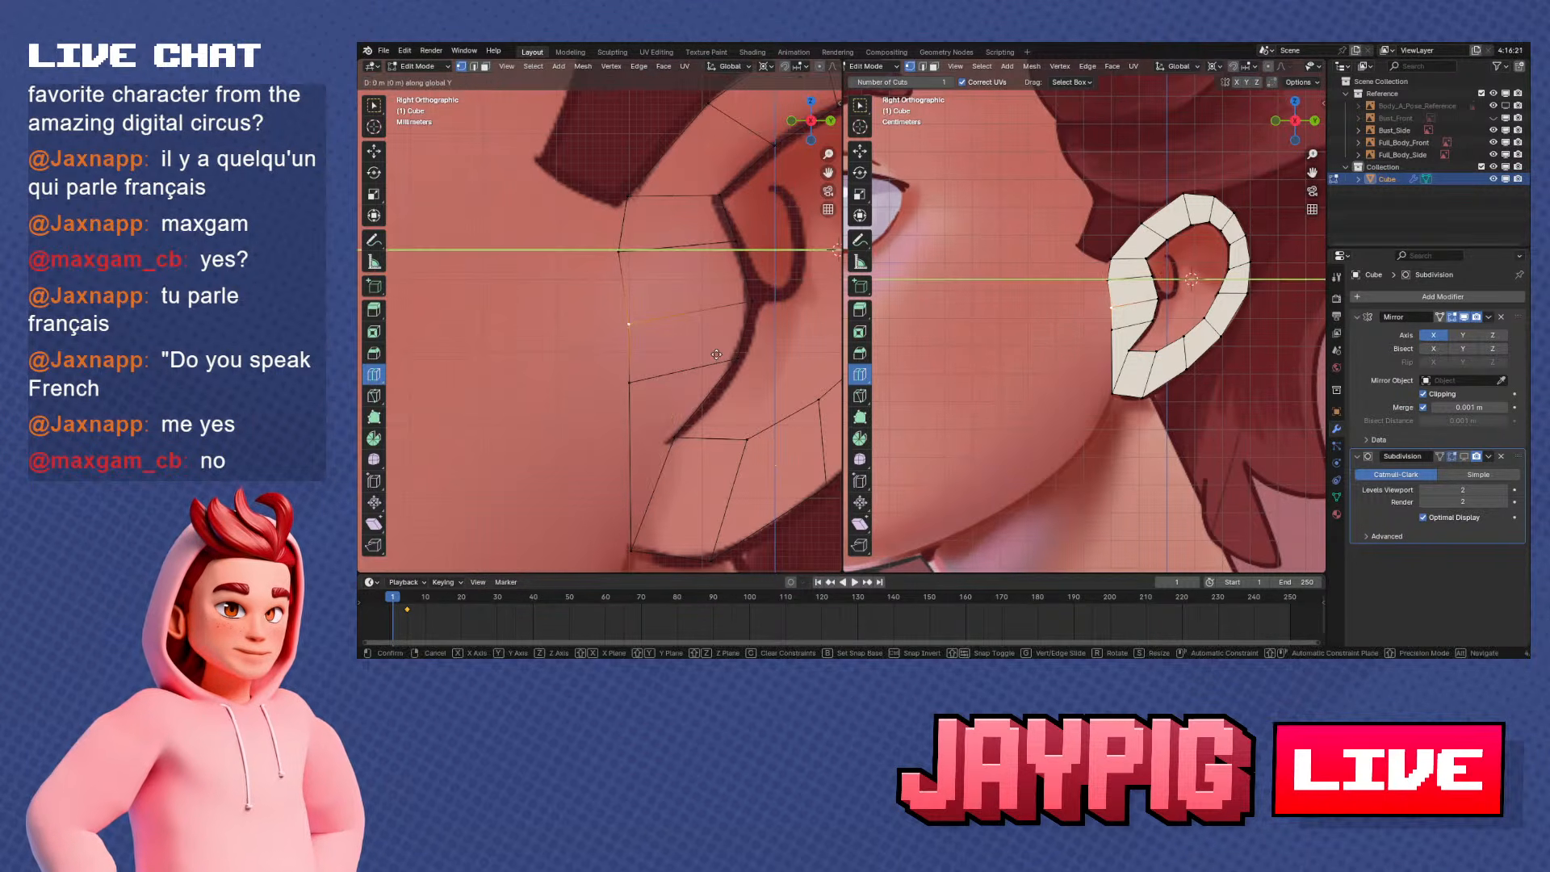
click(704, 360)
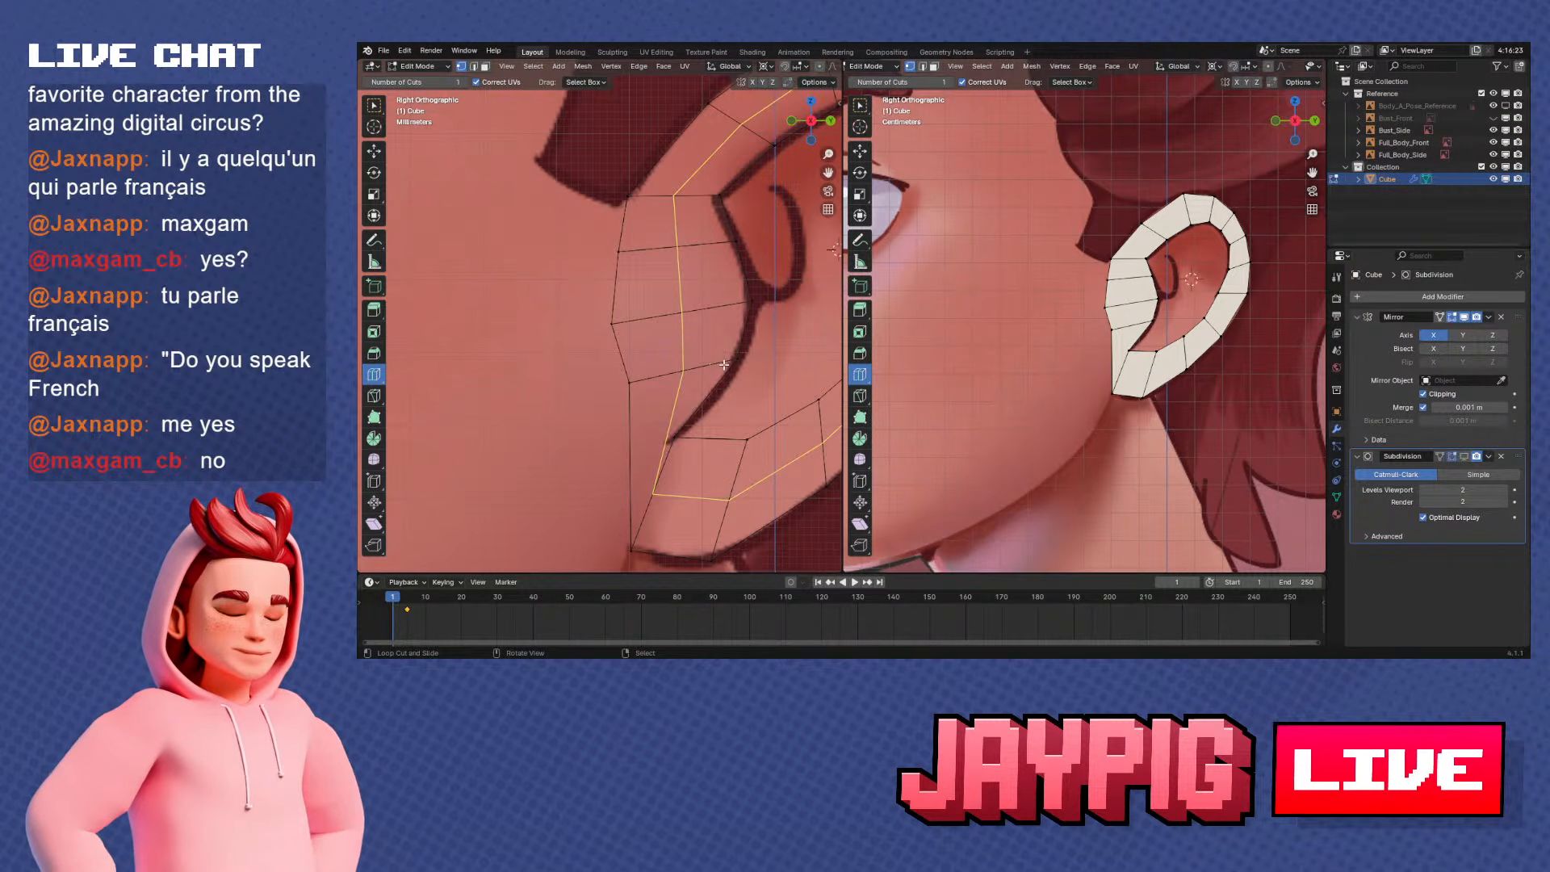
Move the lowest new vertex on the ear's front edge forward along the Y axis
shift+middle_drag(693, 371, 702, 397)
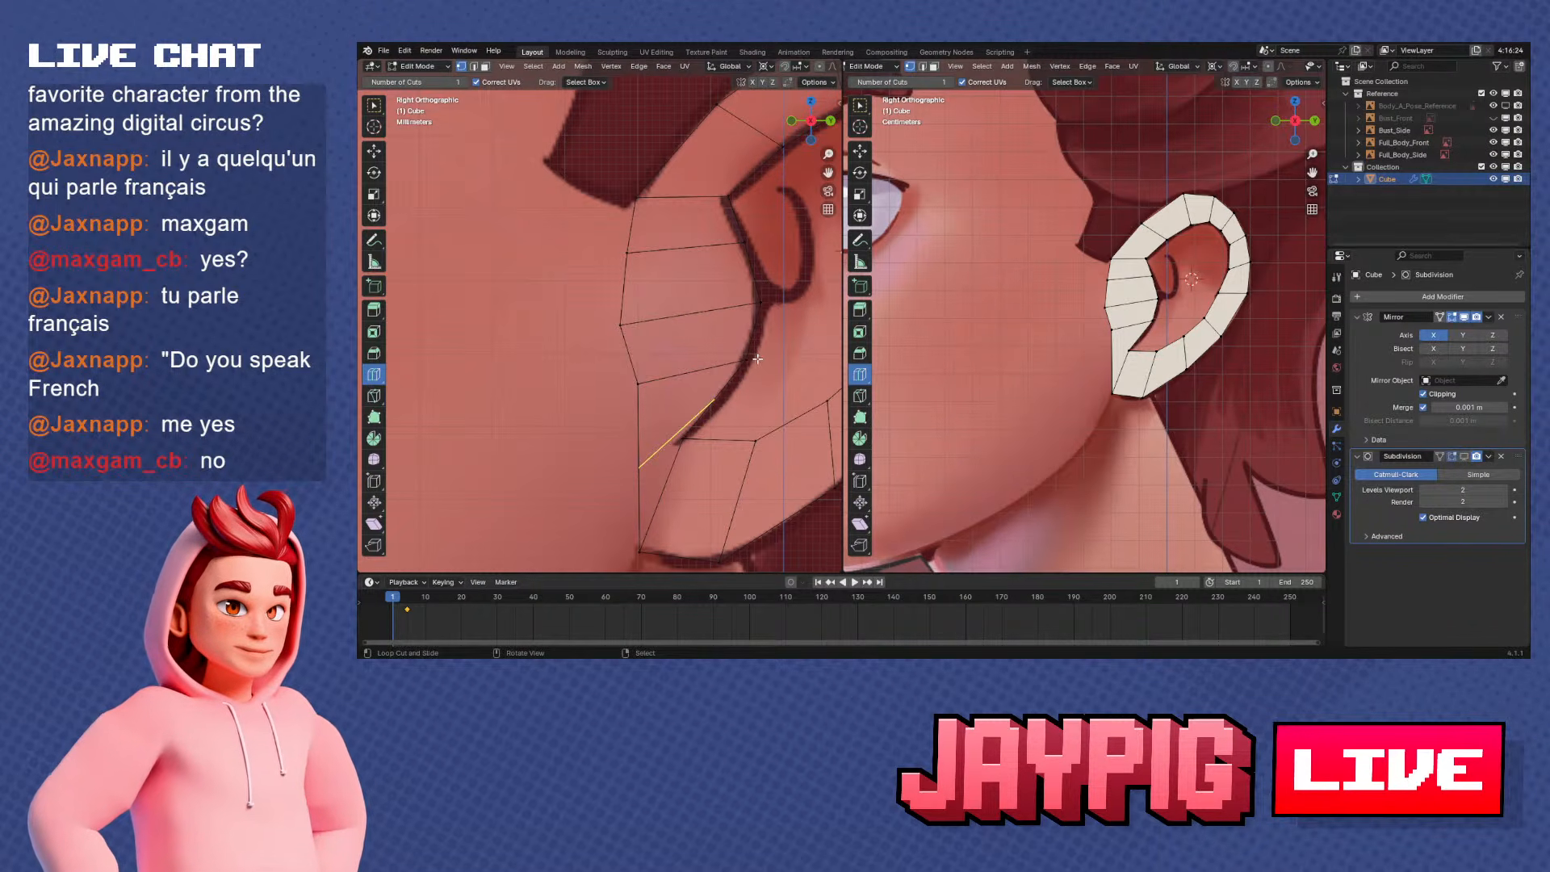
key(g)
key(y)
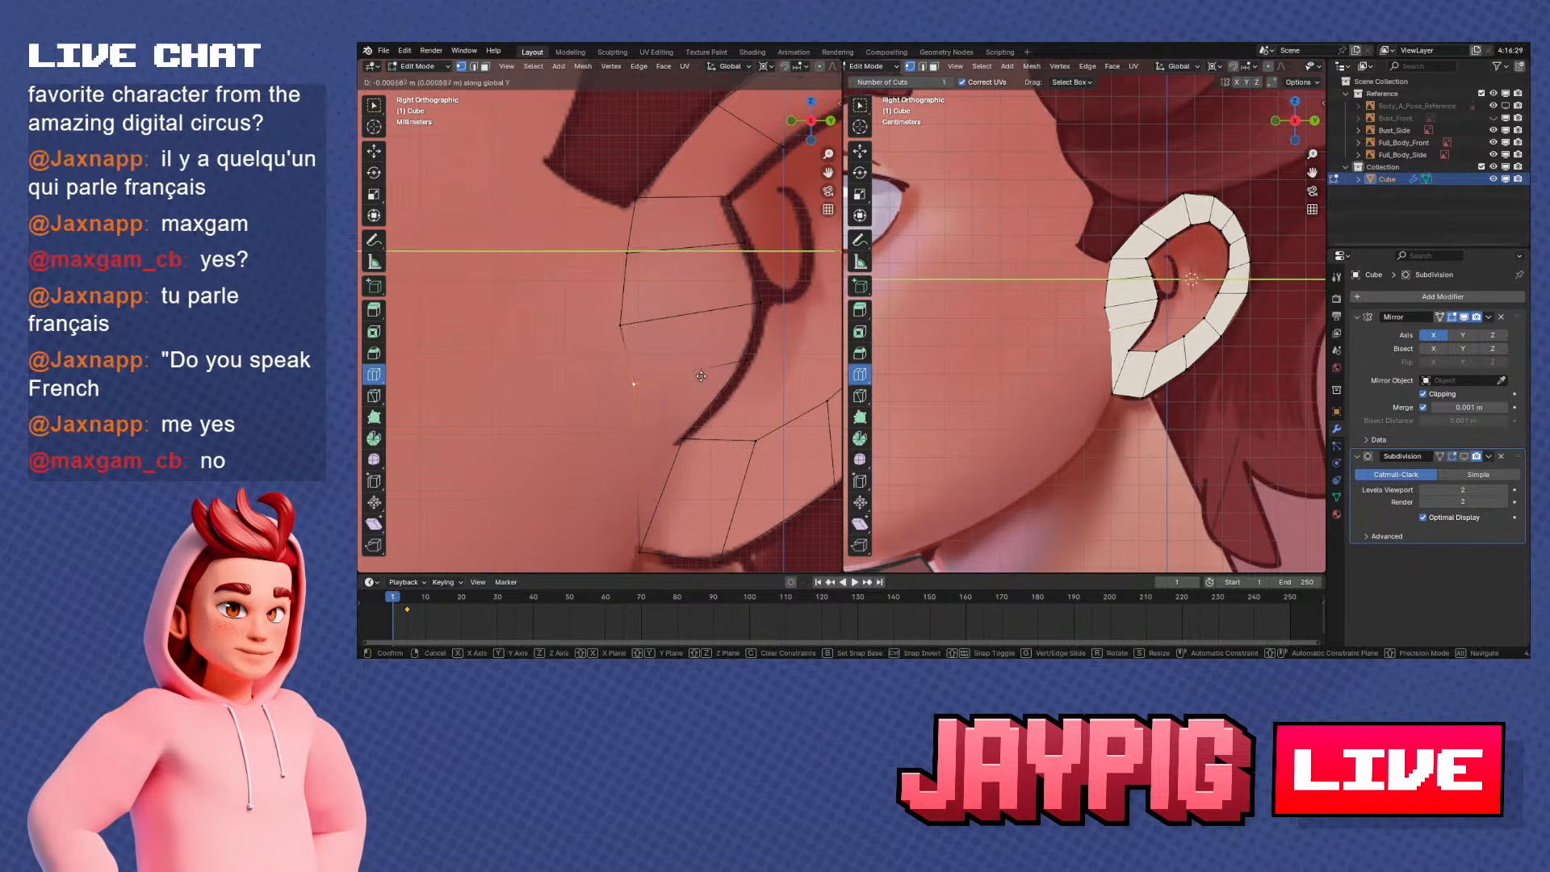
click(689, 376)
shift+middle_drag(676, 377, 678, 351)
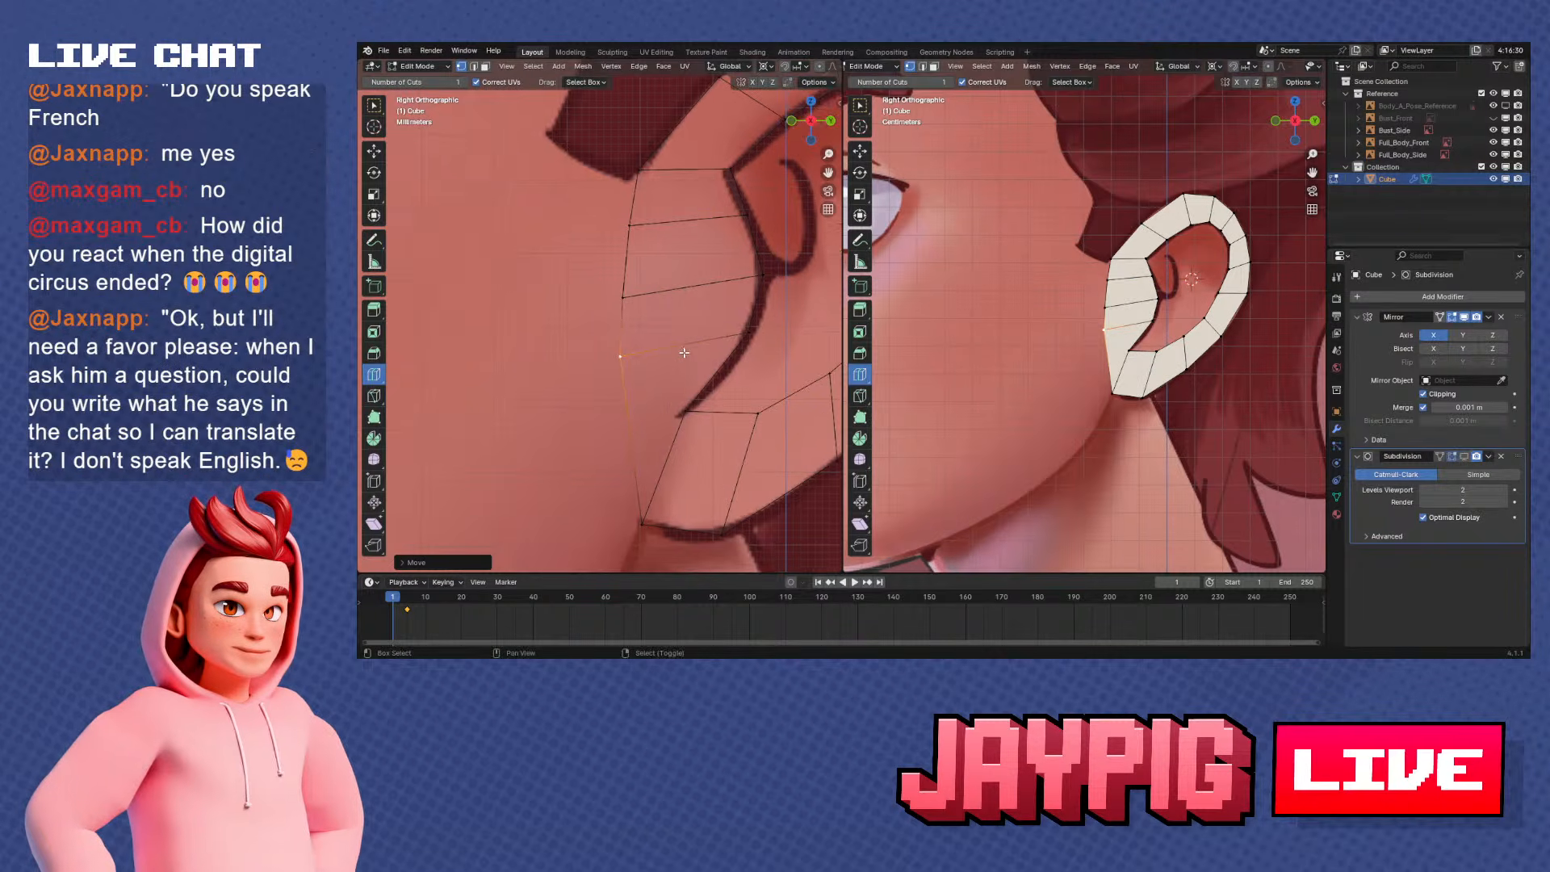
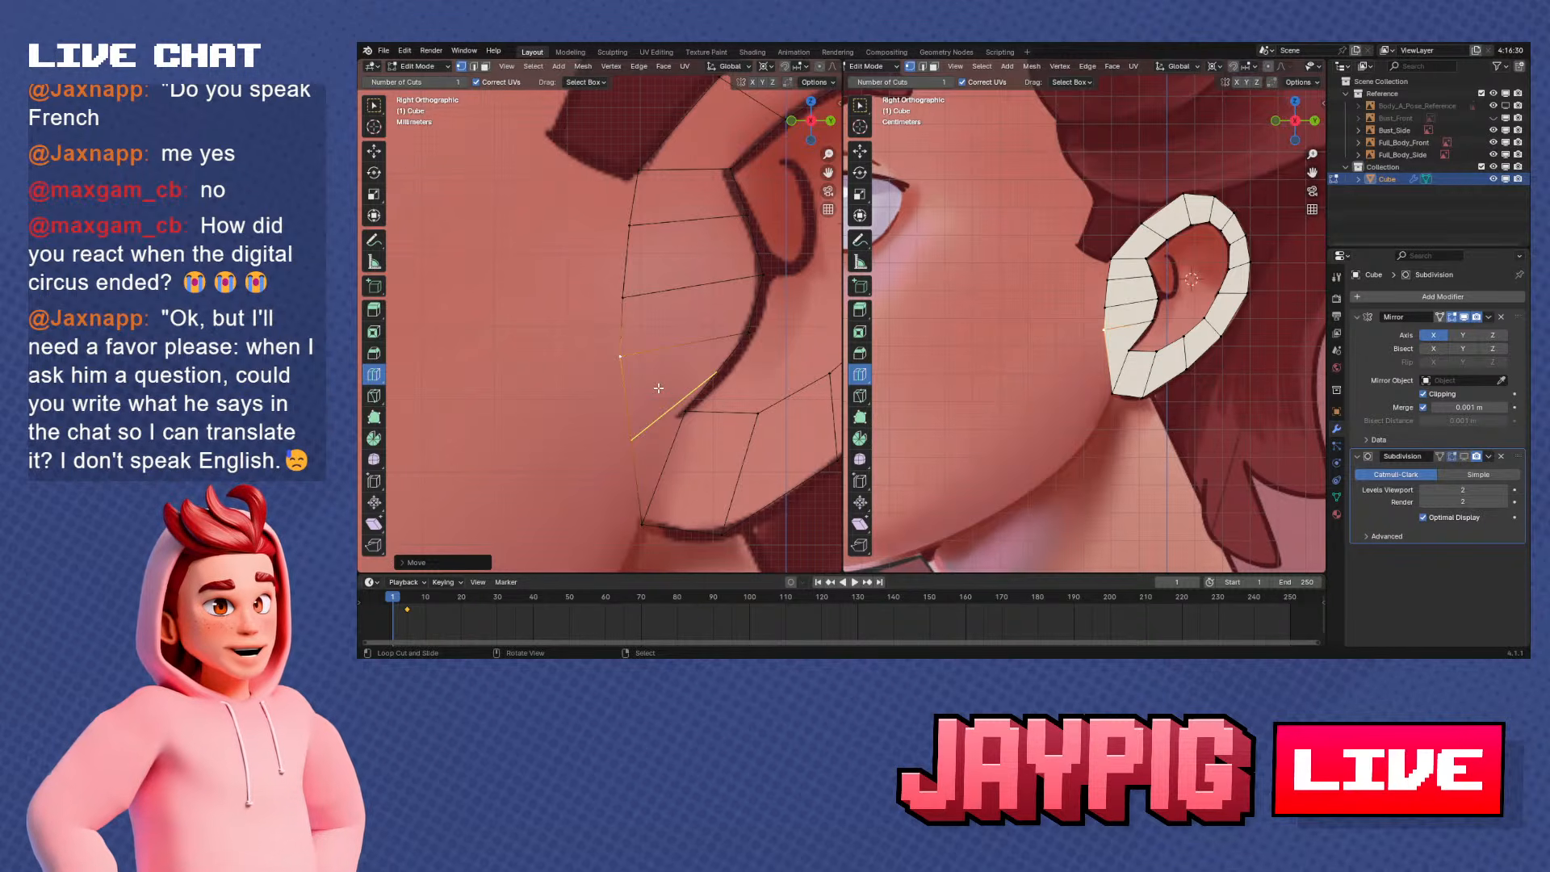
Nudge the upper and middle vertices of the ear's front edge further forward along the Y axis
shift+middle_drag(671, 460, 684, 434)
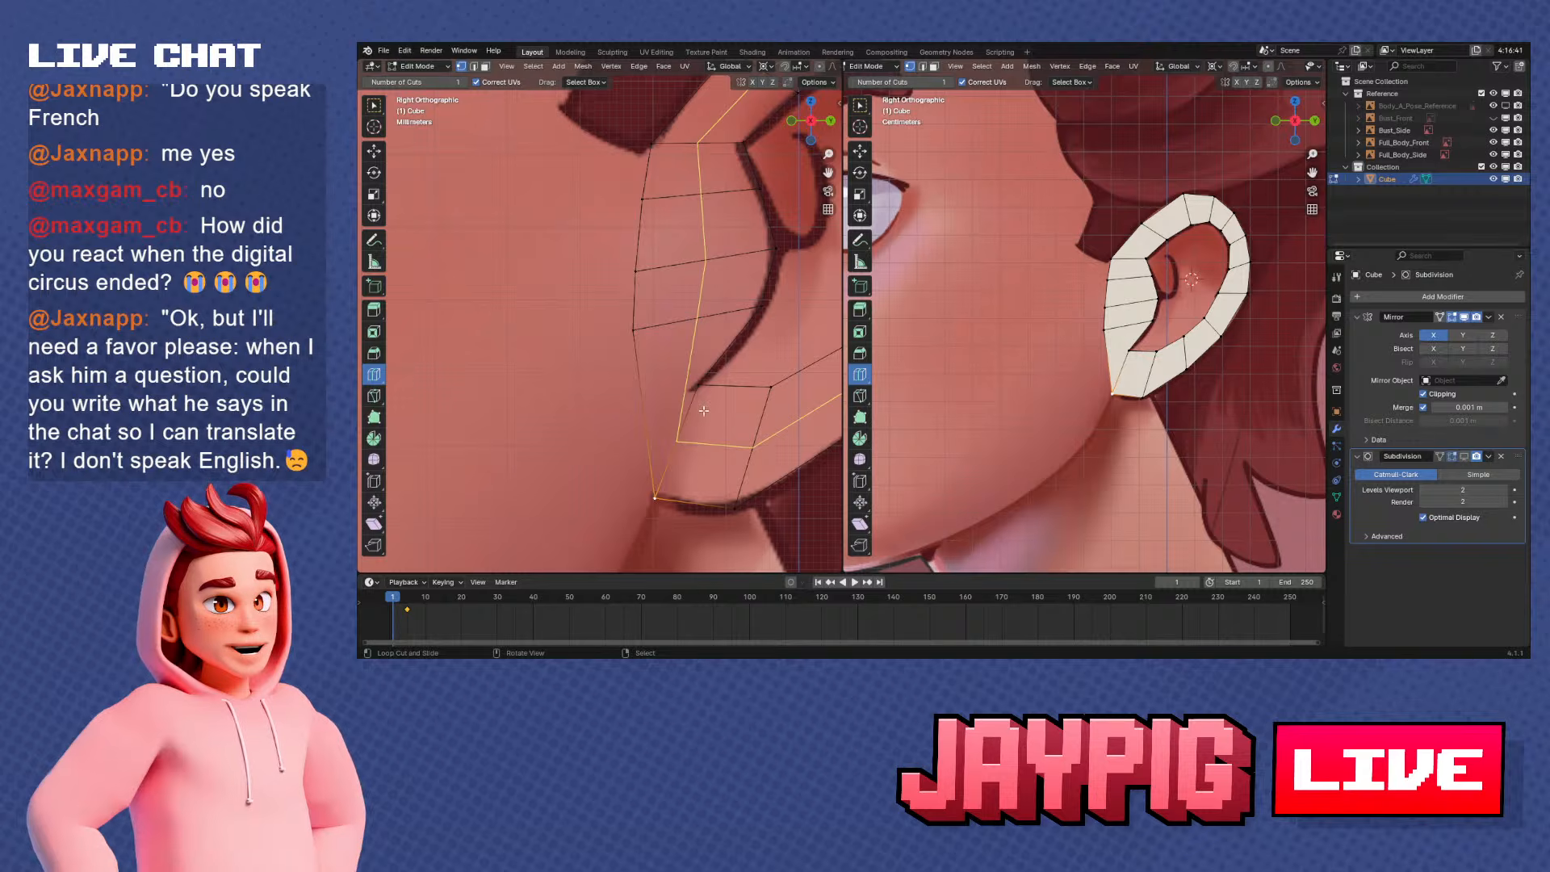
shift+middle_drag(672, 292, 647, 351)
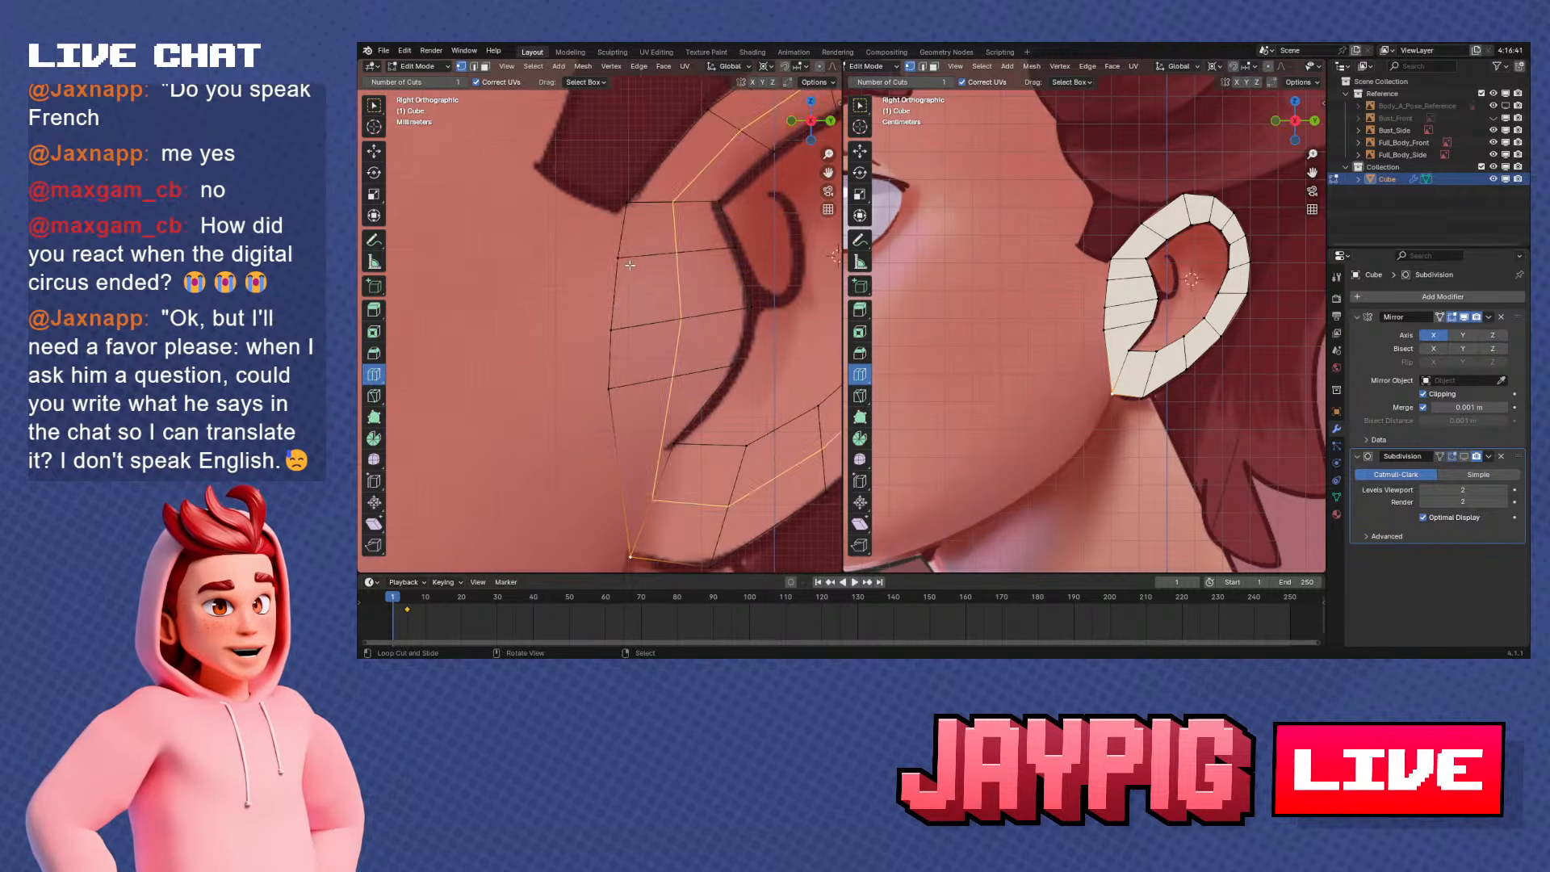
right_click(629, 261)
key(g)
key(y)
click(624, 263)
right_click(627, 326)
key(g)
key(g)
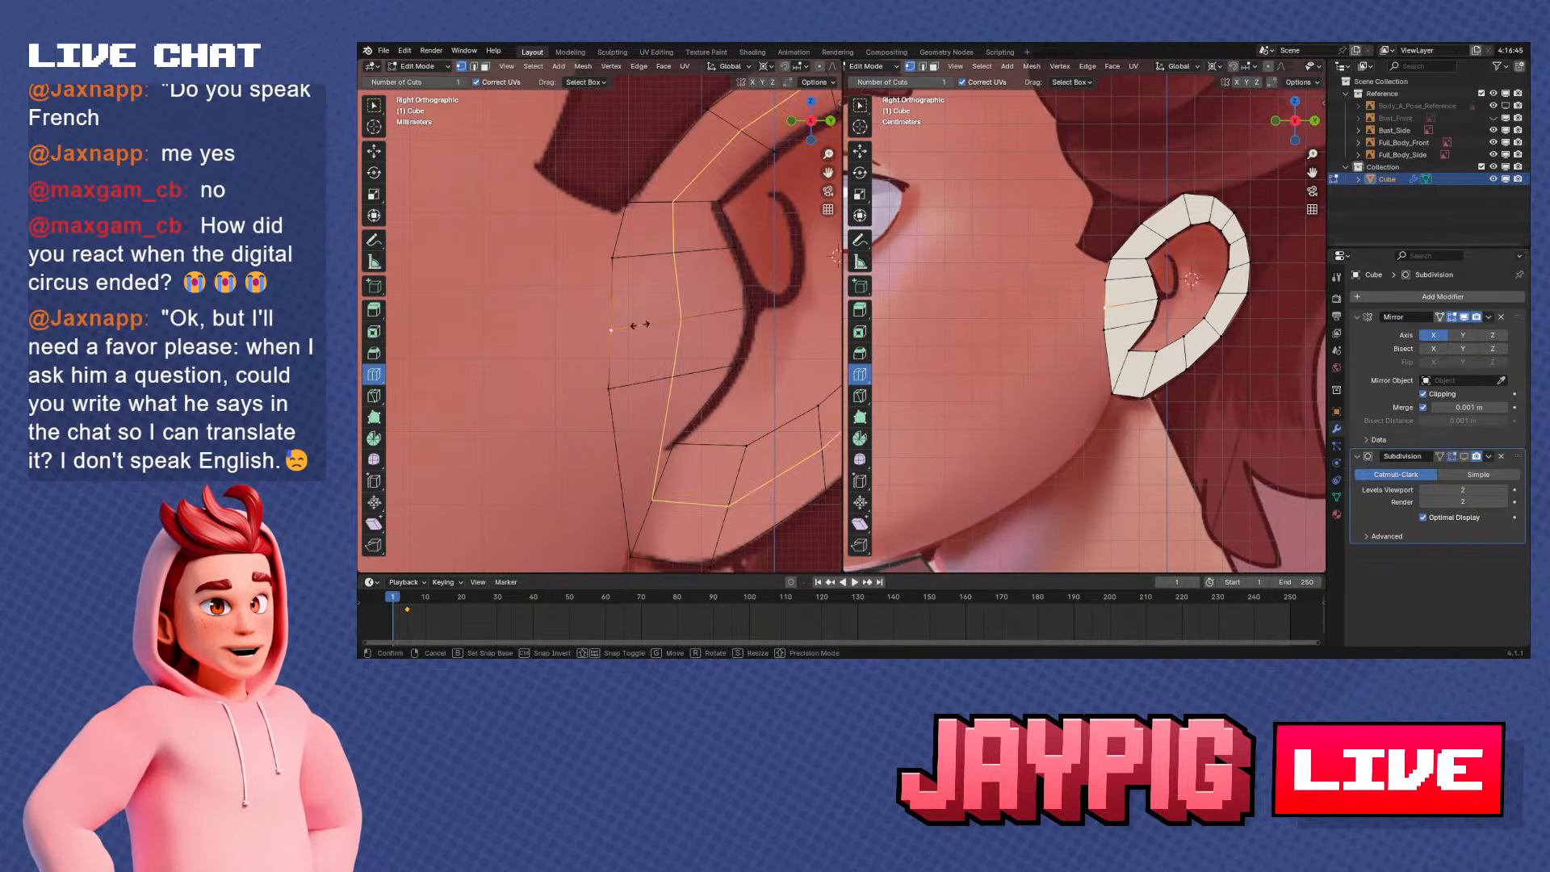
click(636, 321)
key(g)
key(y)
click(635, 319)
Nudge the lowest intermediate vertex of the ear's front edge slightly forward along the Y axis
right_click(632, 393)
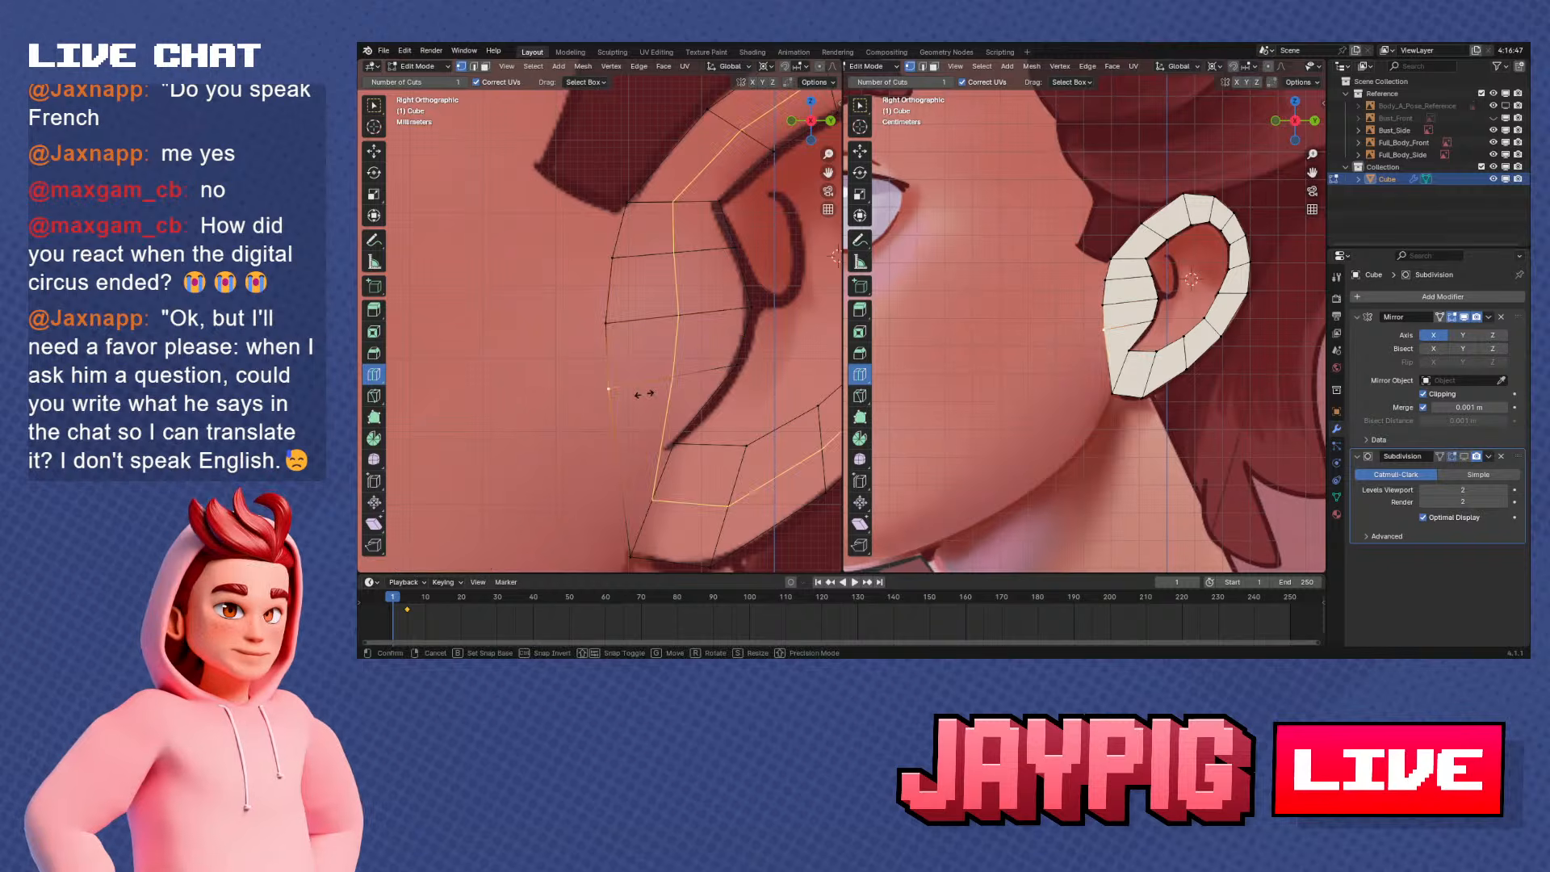
key(g)
key(g)
right_click(644, 393)
key(g)
key(y)
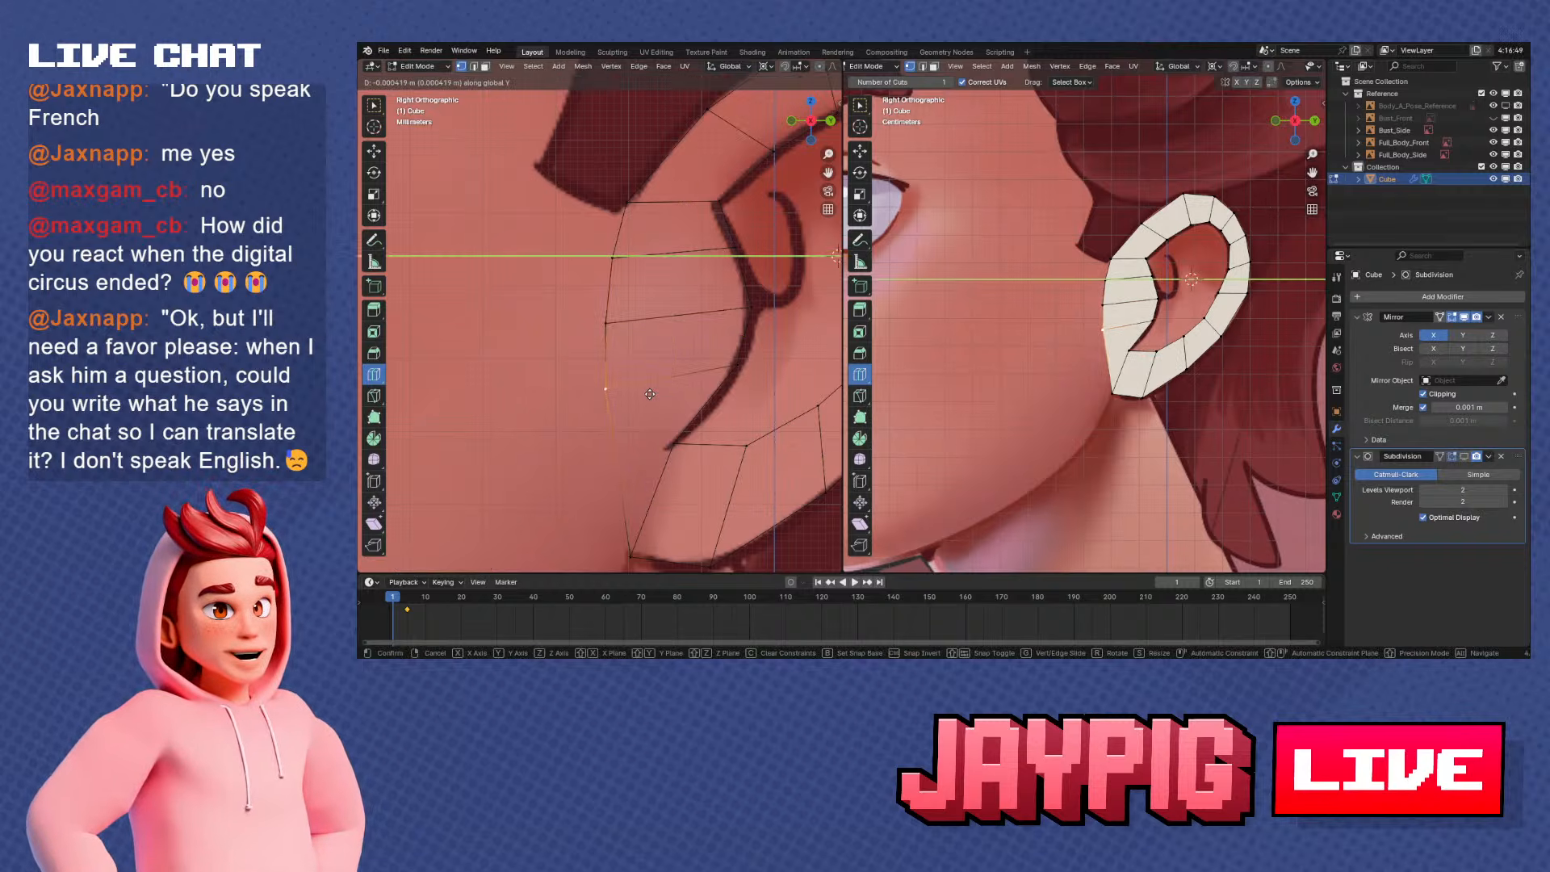
click(650, 394)
shift+middle_drag(623, 357, 619, 338)
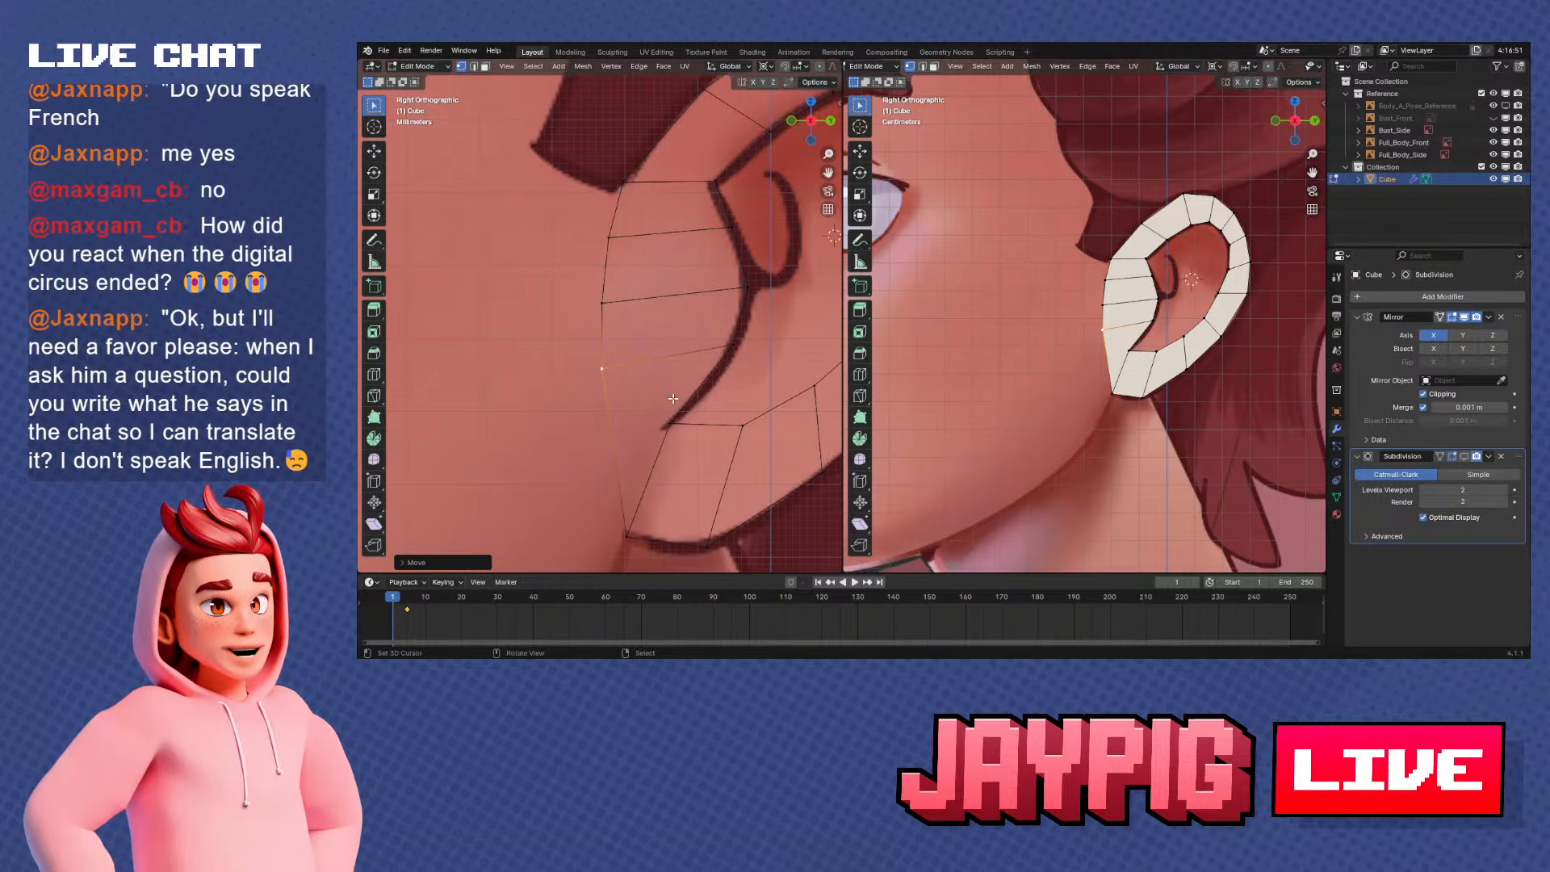
Move the inner loop's lower front corner vertex onto the end of the reference fold line above the earlobe
scroll(706, 425, down, 3)
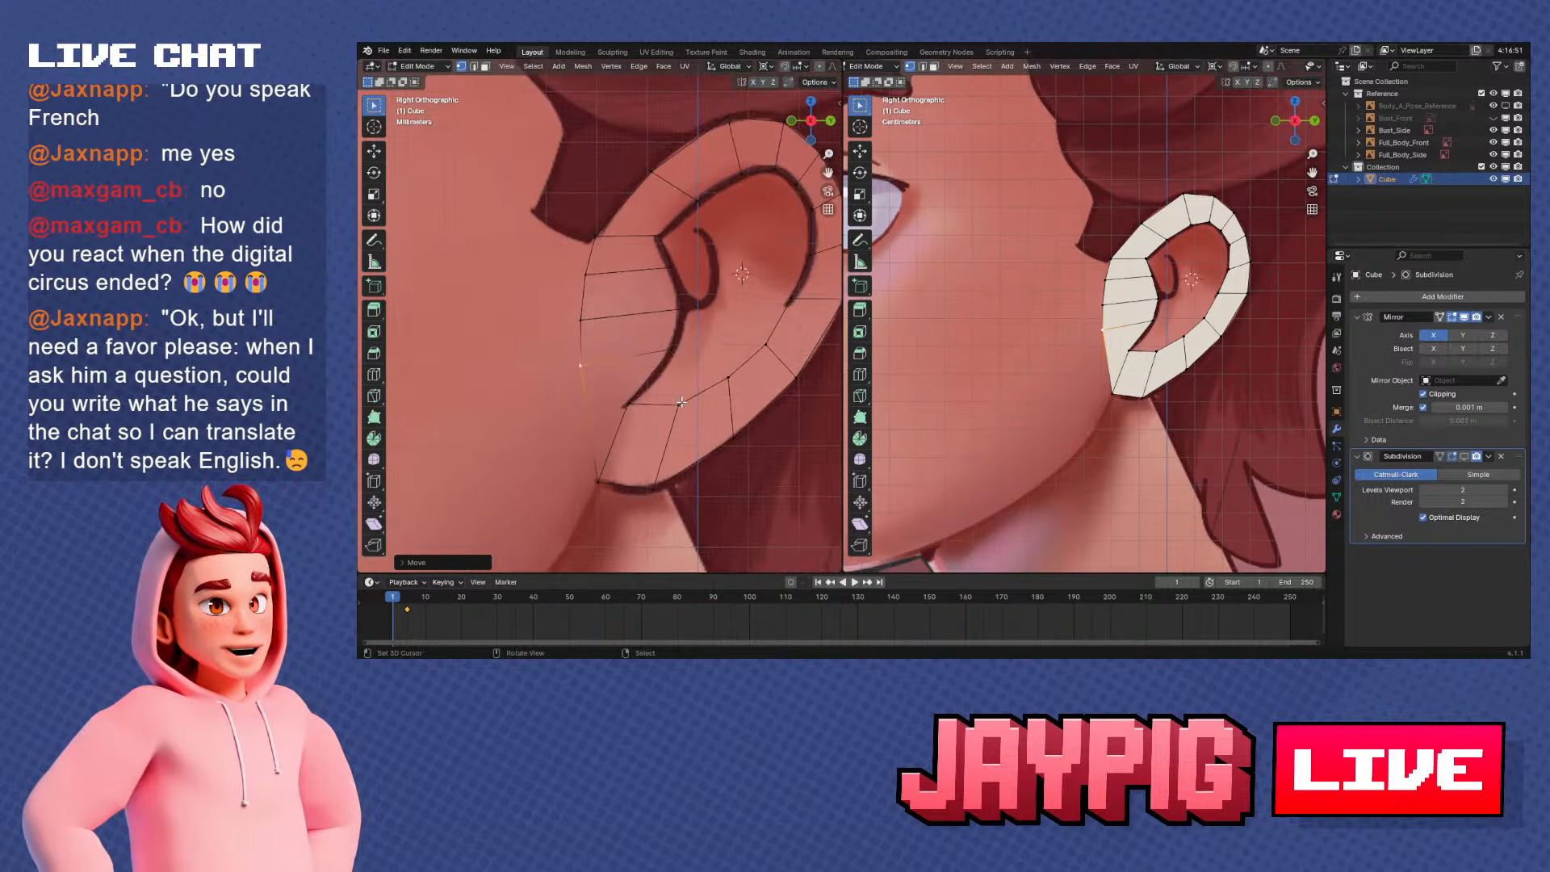
click(626, 407)
scroll(638, 418, up, 1)
key(g)
key(g)
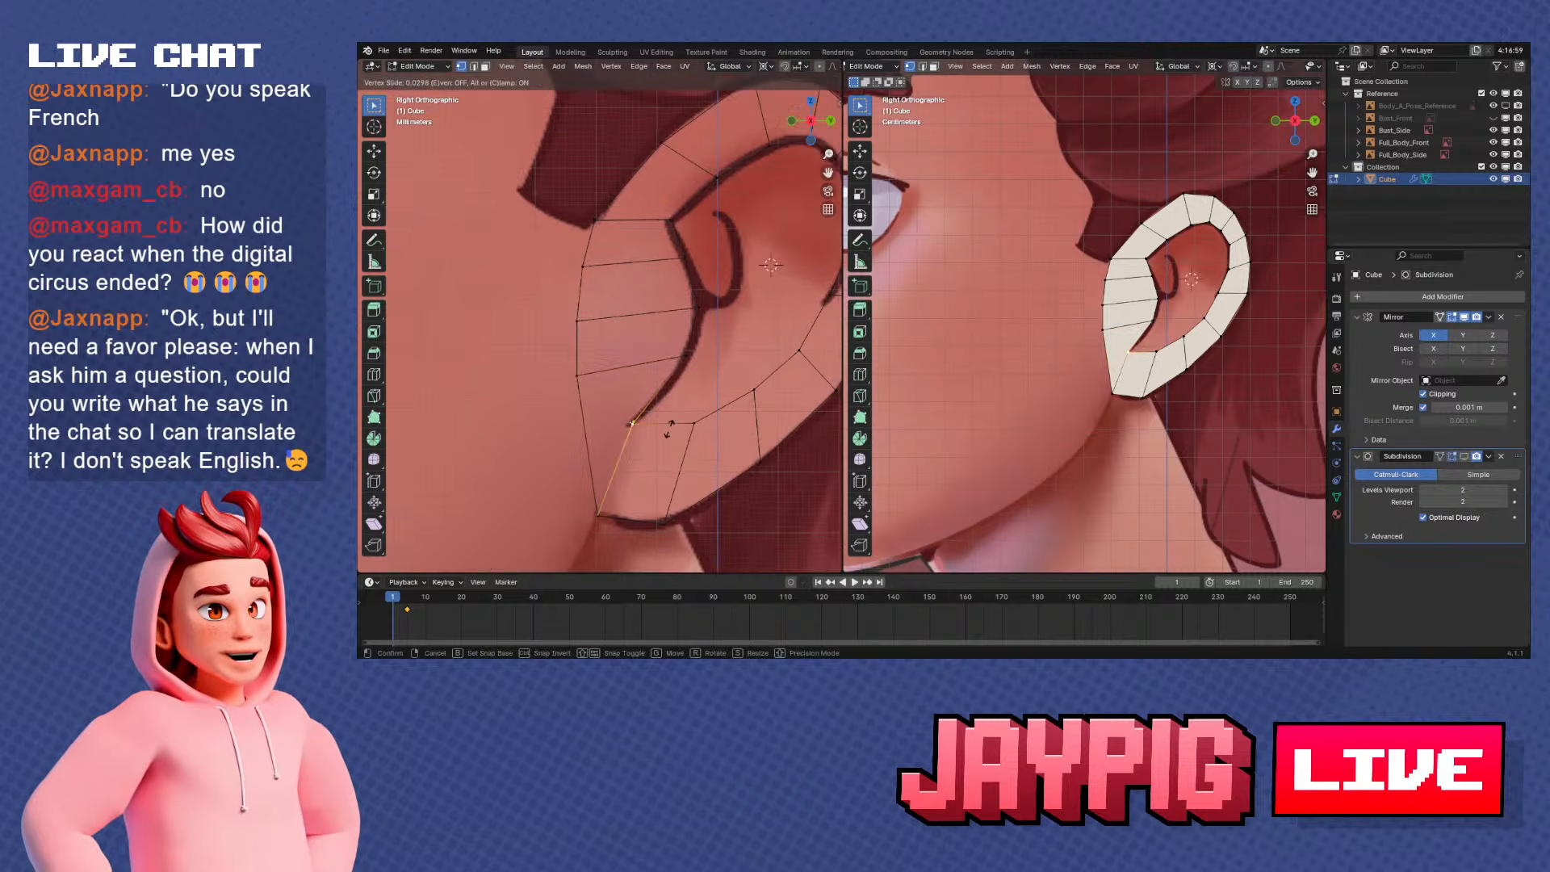
click(669, 429)
key(g)
click(667, 428)
scroll(670, 425, up, 1)
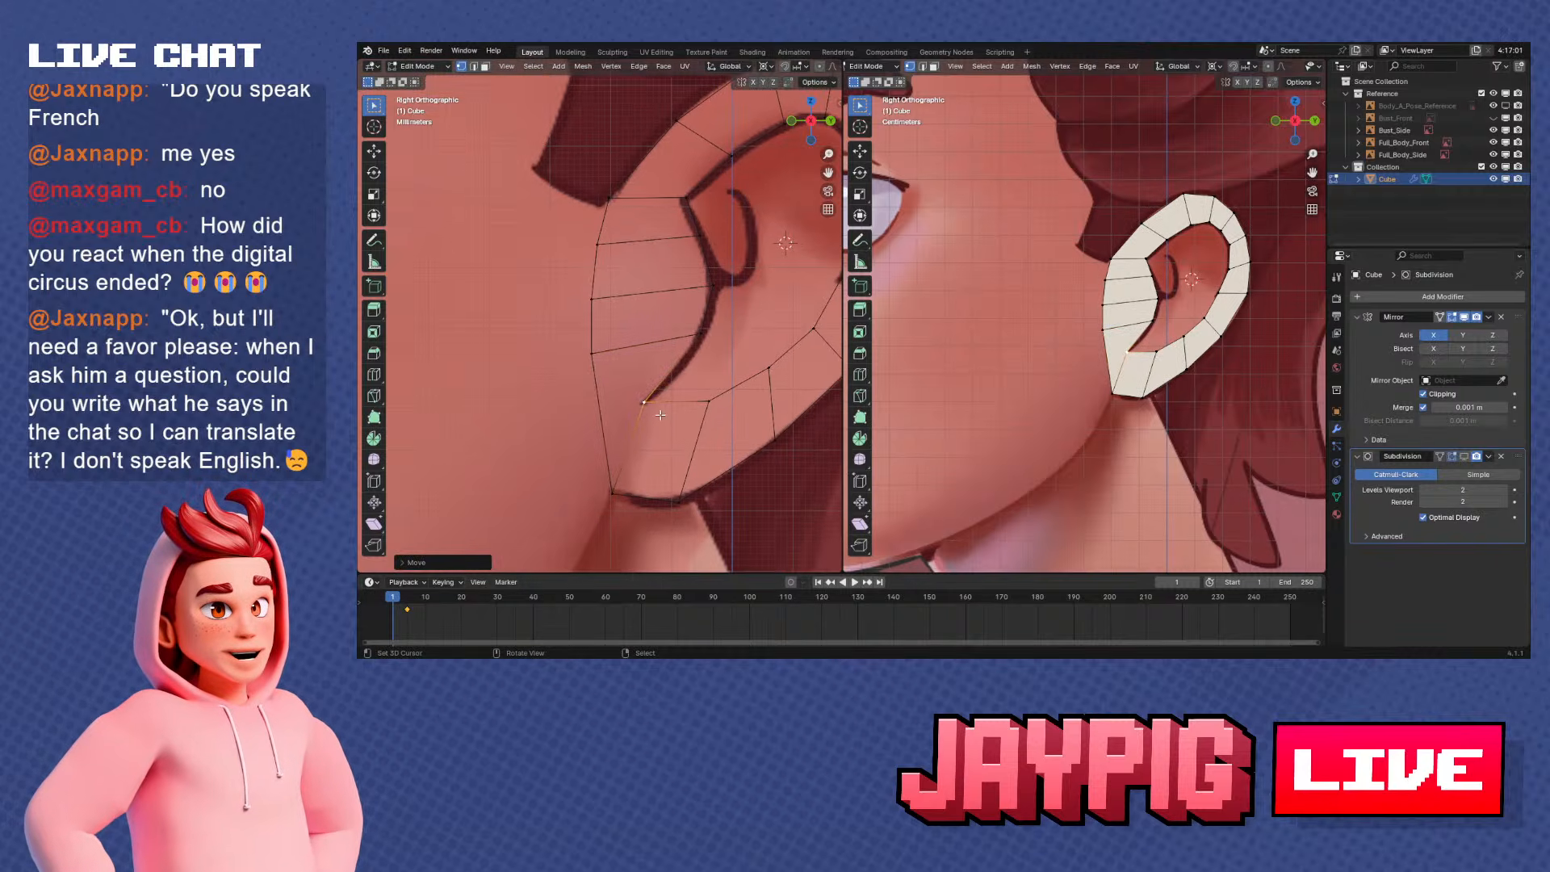
shift+middle_drag(689, 425, 686, 407)
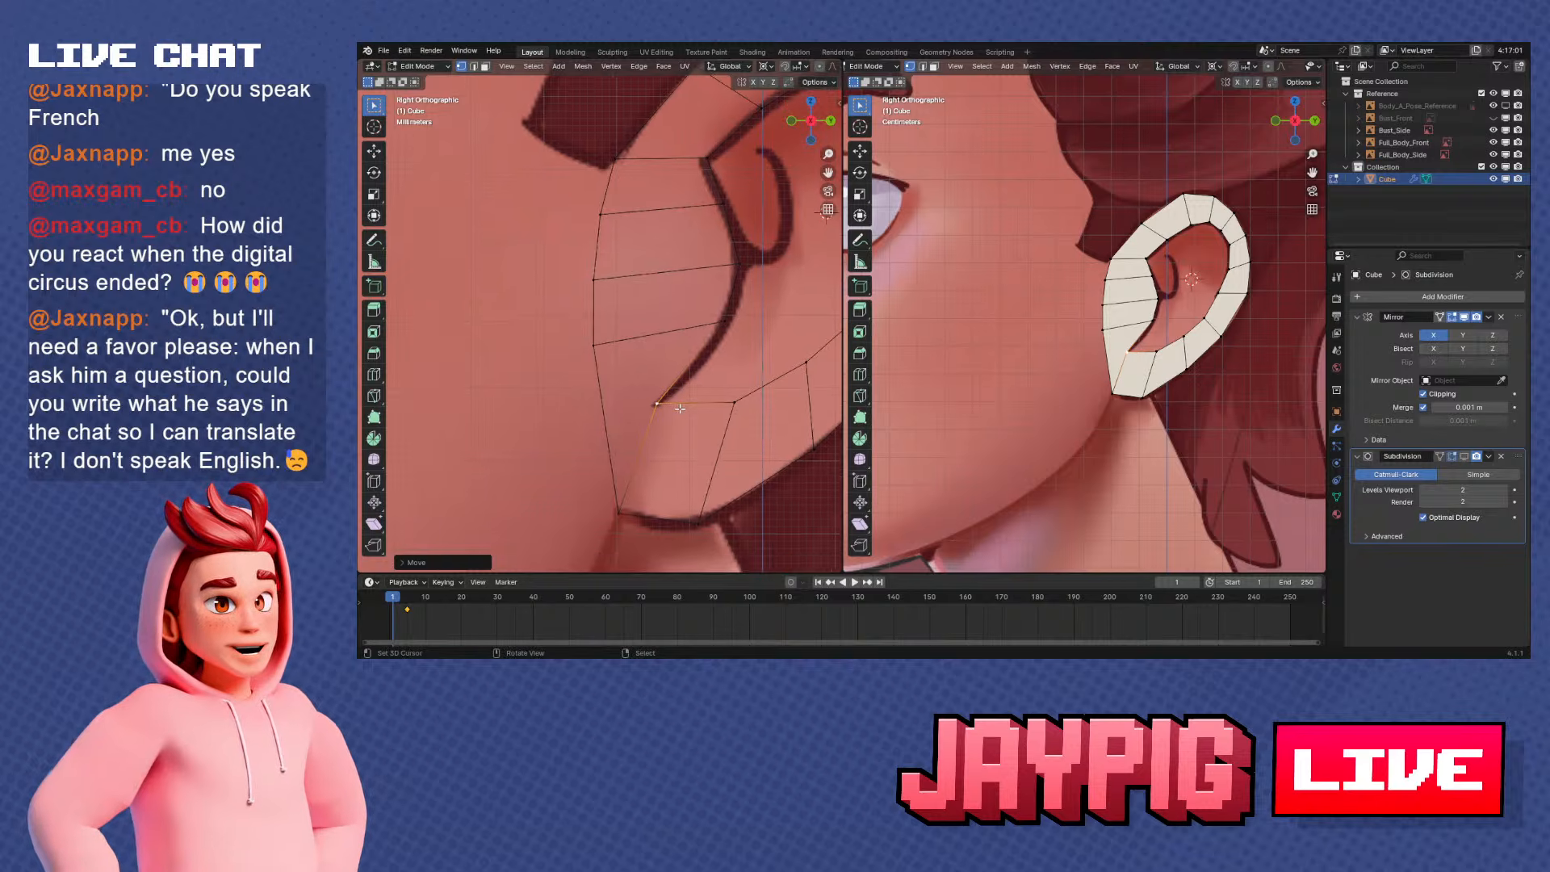
Knife-cut an edge from the inner loop's lower front corner to the outer front edge and move the new outer vertex forward
key(k)
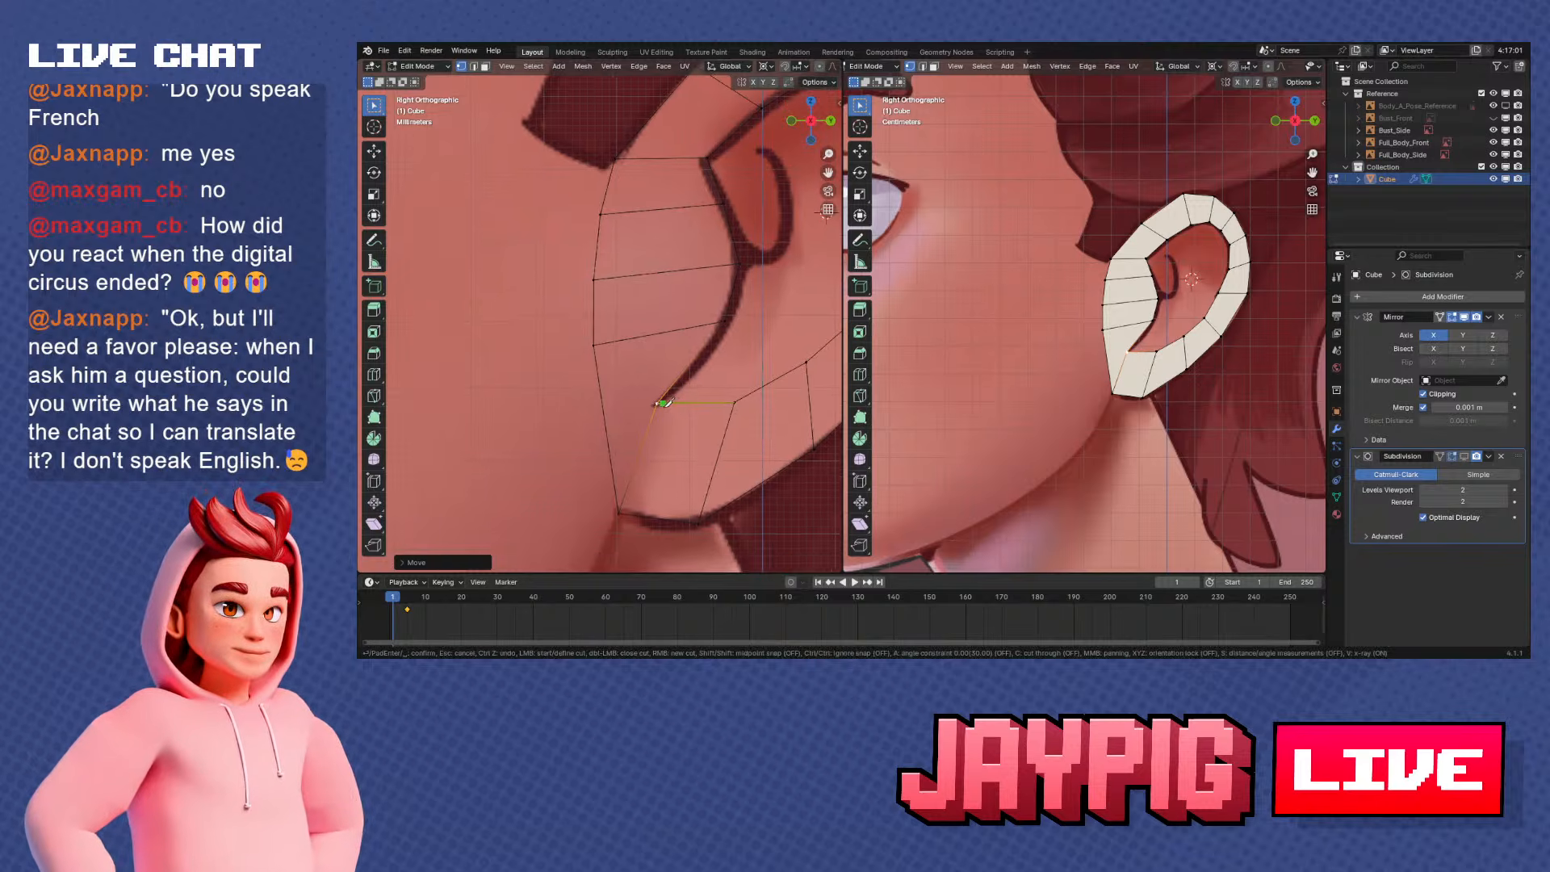
click(611, 418)
key(Return)
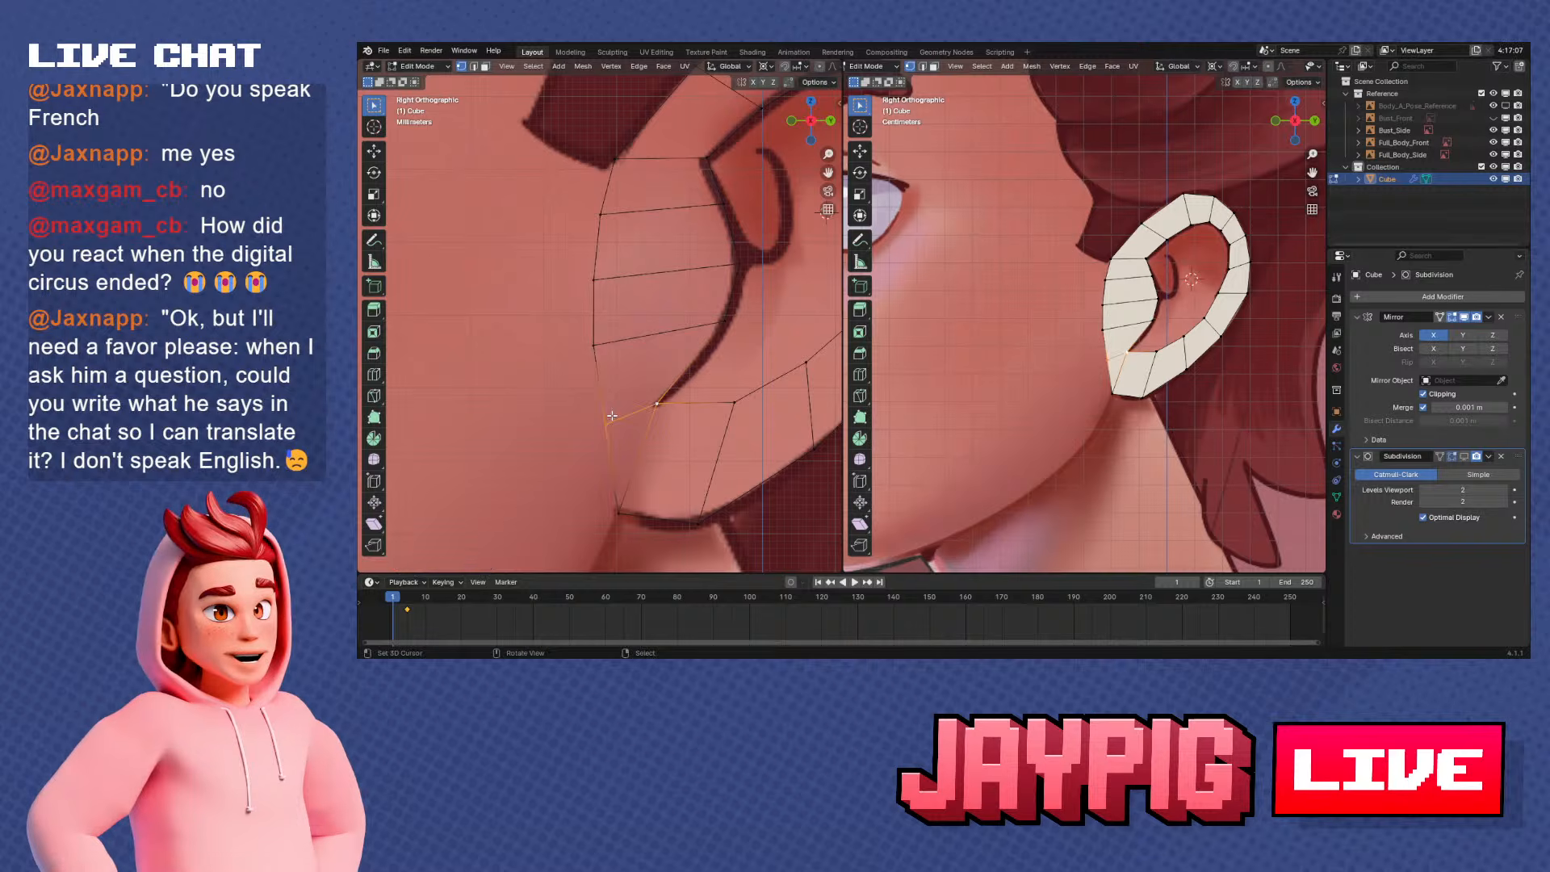
key(g)
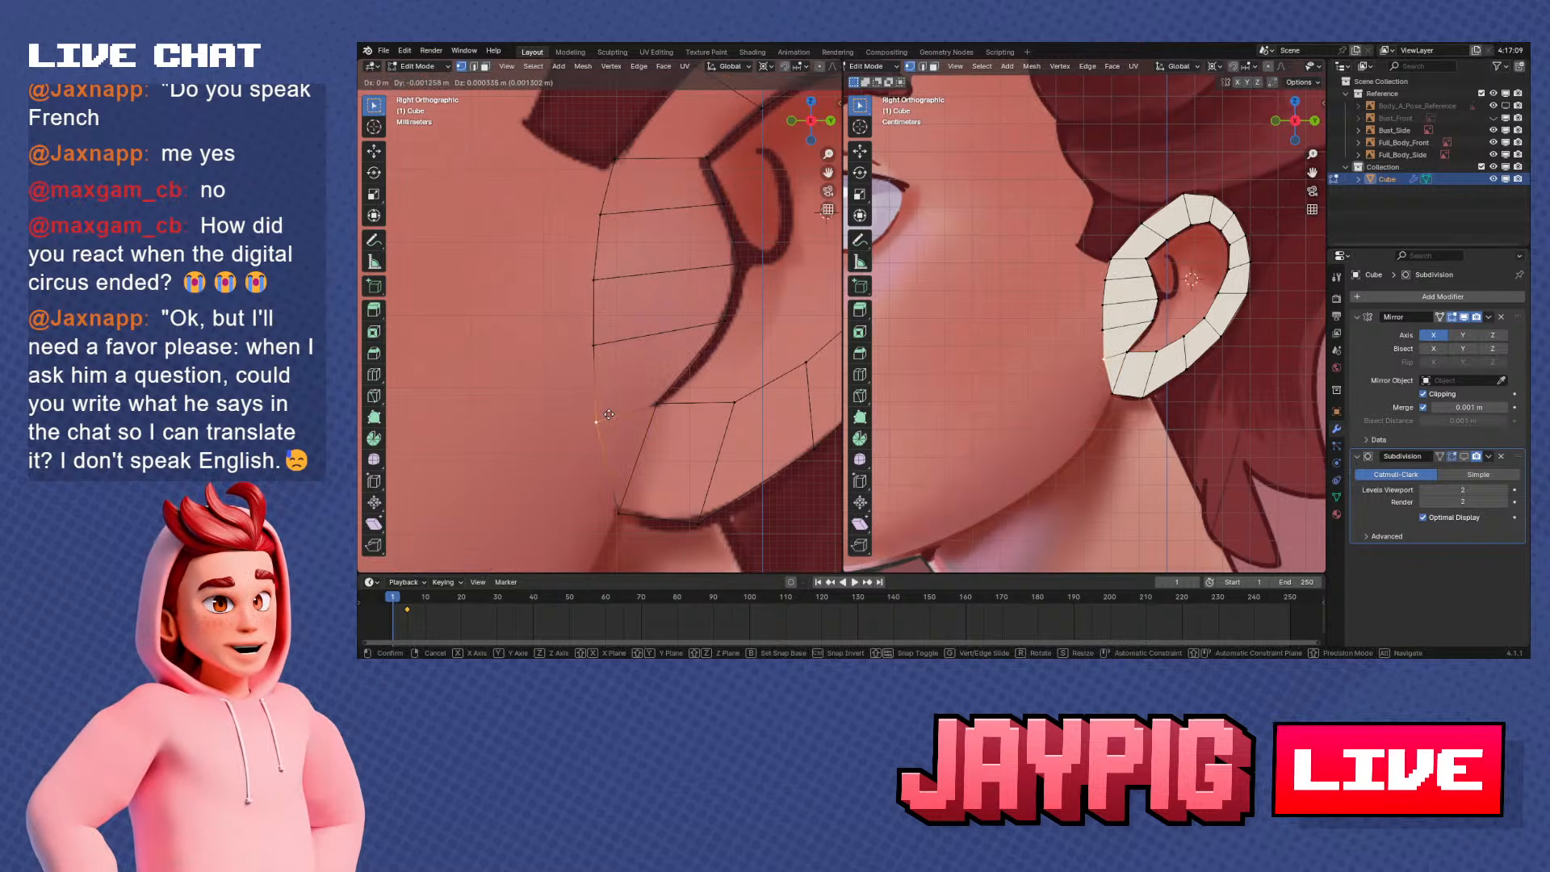
click(608, 414)
Adjust the three front-edge vertices above the new cut so the ear's front outline forms a smooth, evenly spaced curve
click(598, 345)
key(g)
click(595, 345)
click(601, 284)
shift+middle_drag(607, 304, 591, 350)
key(g)
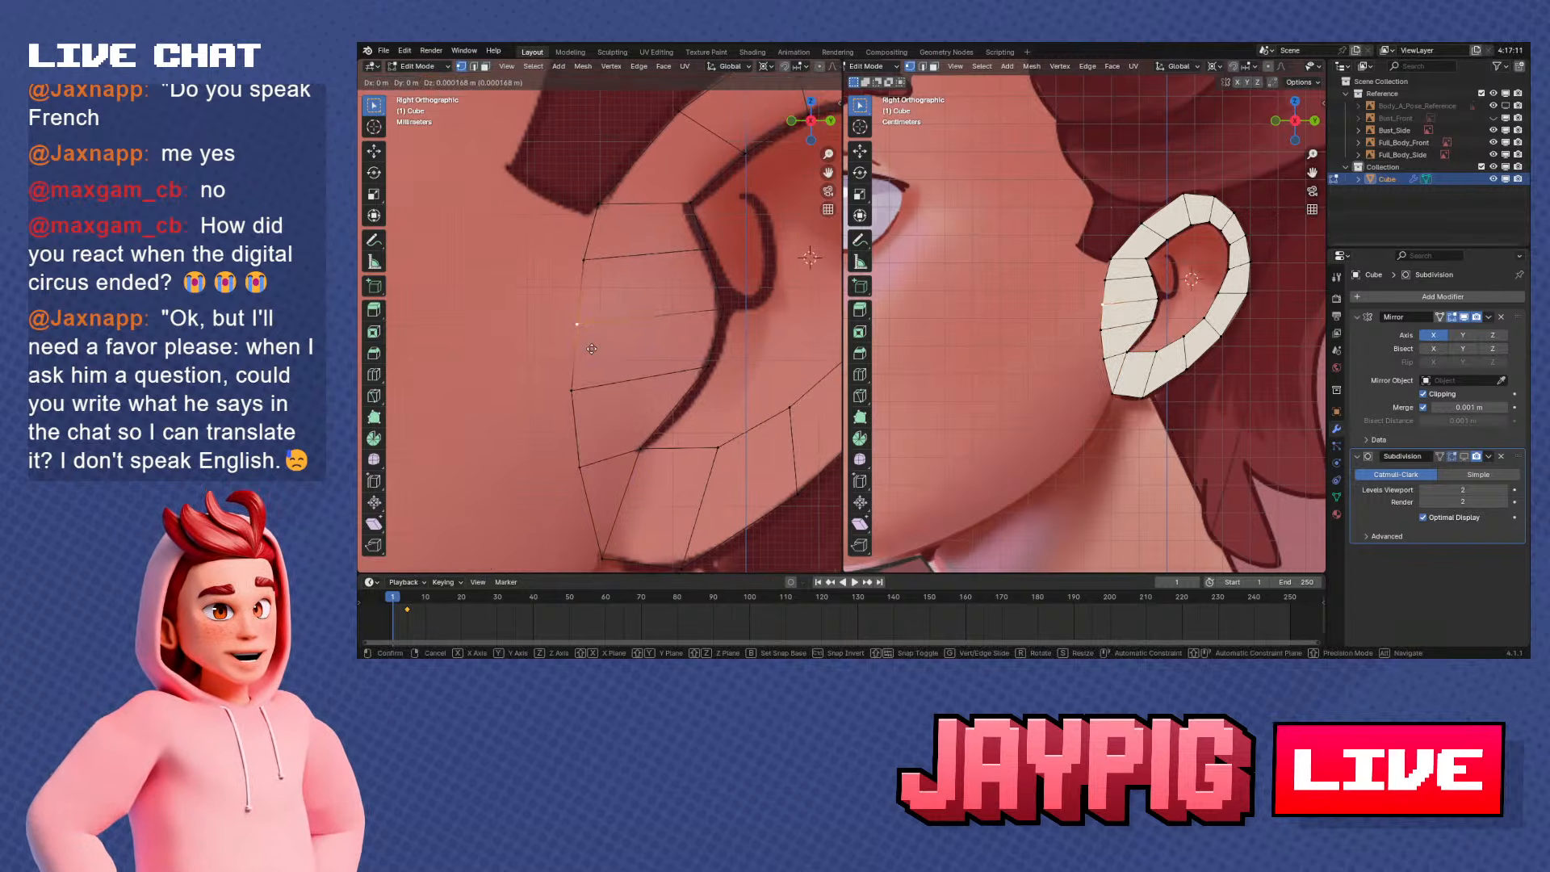
click(588, 346)
click(587, 262)
shift+middle_drag(624, 286, 622, 308)
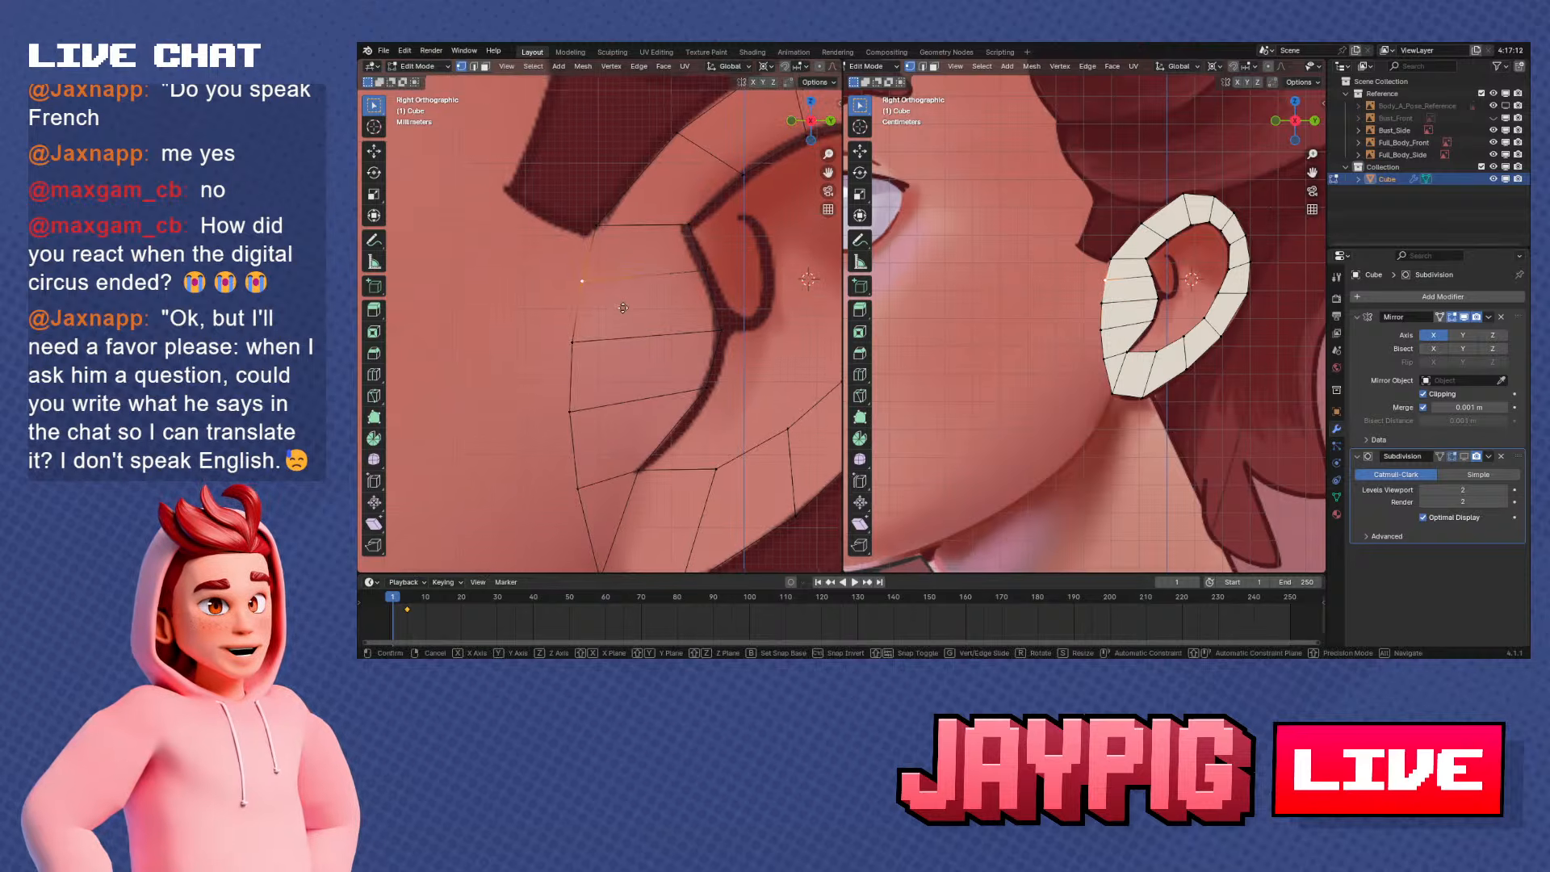
key(g)
click(620, 304)
scroll(617, 316, down, 3)
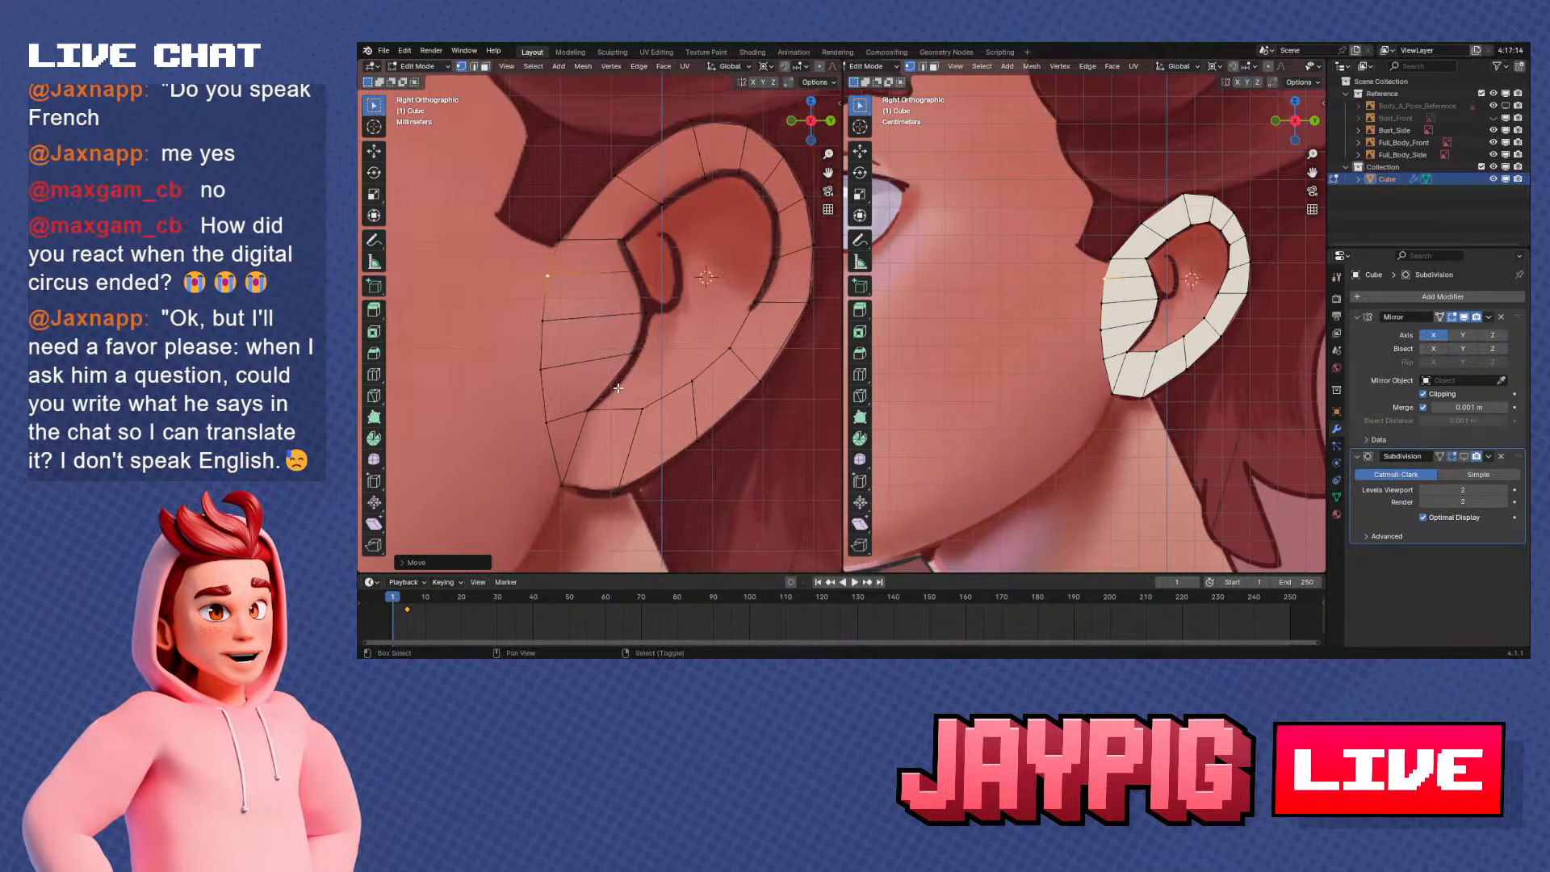
shift+middle_drag(604, 423, 591, 389)
click(573, 410)
scroll(575, 411, up, 3)
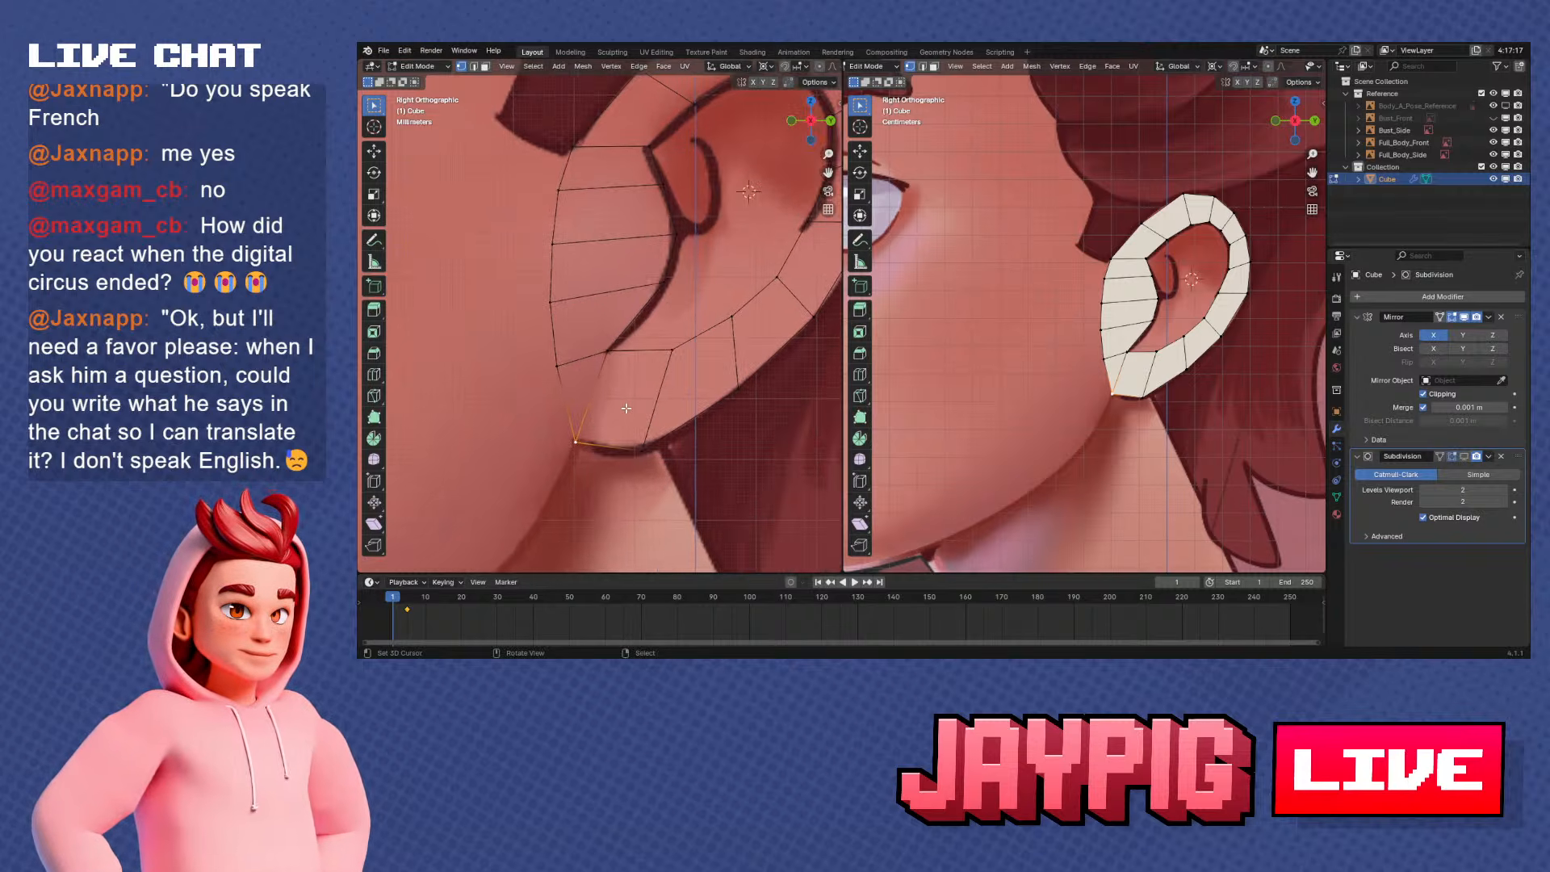
scroll(626, 412, down, 1)
shift+middle_drag(625, 399, 580, 440)
scroll(585, 428, down, 1)
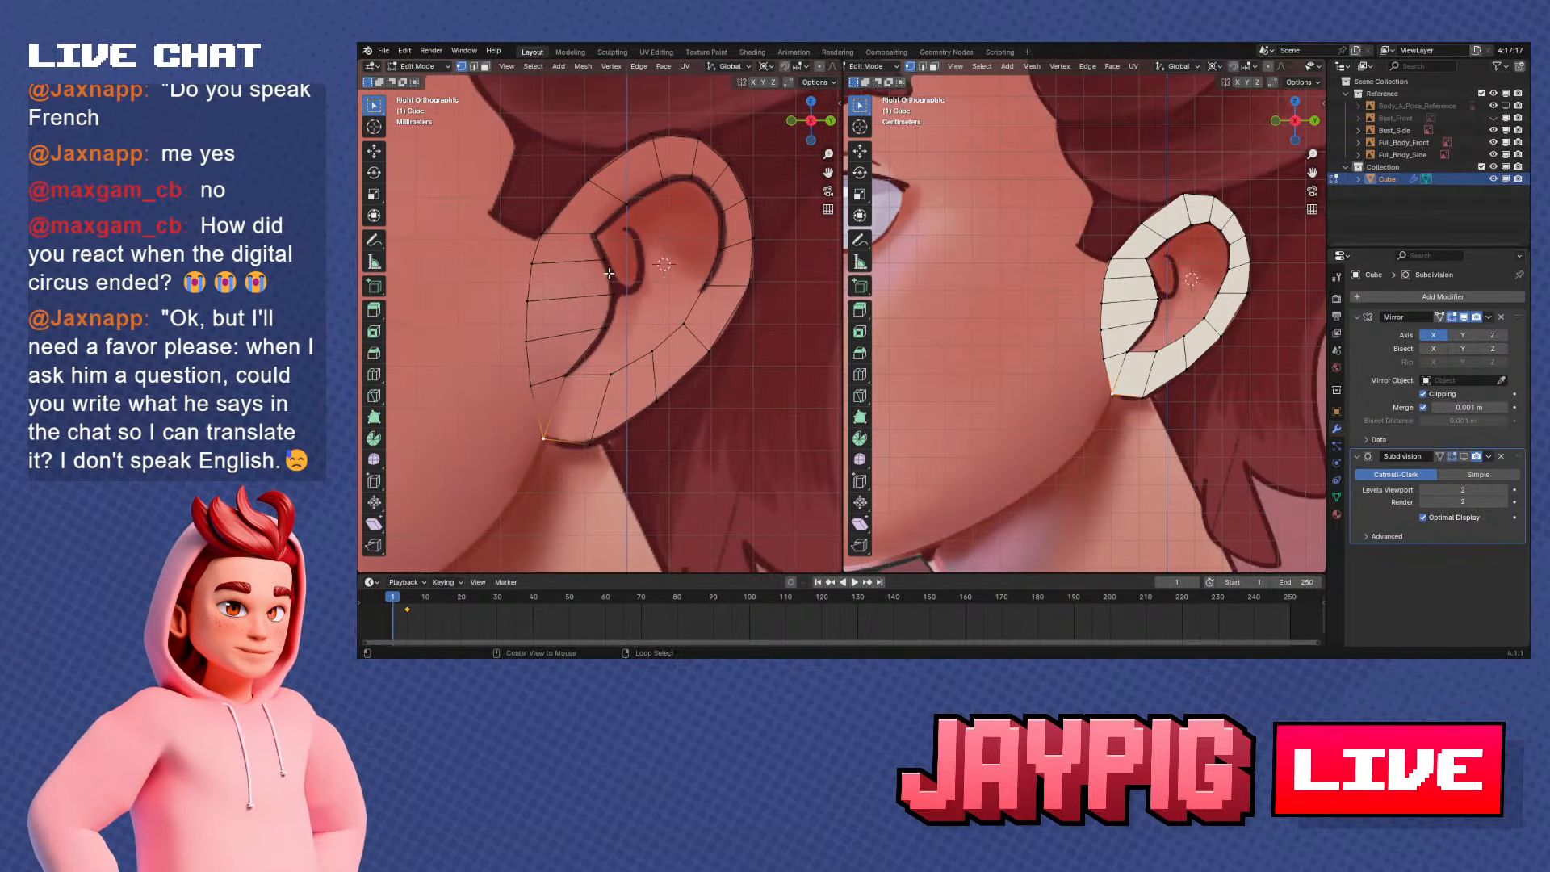
Select the ear rim's whole inner loop and fill the opening with a face
alt+right_click(607, 271)
scroll(645, 328, up, 1)
shift+middle_drag(645, 328, 619, 367)
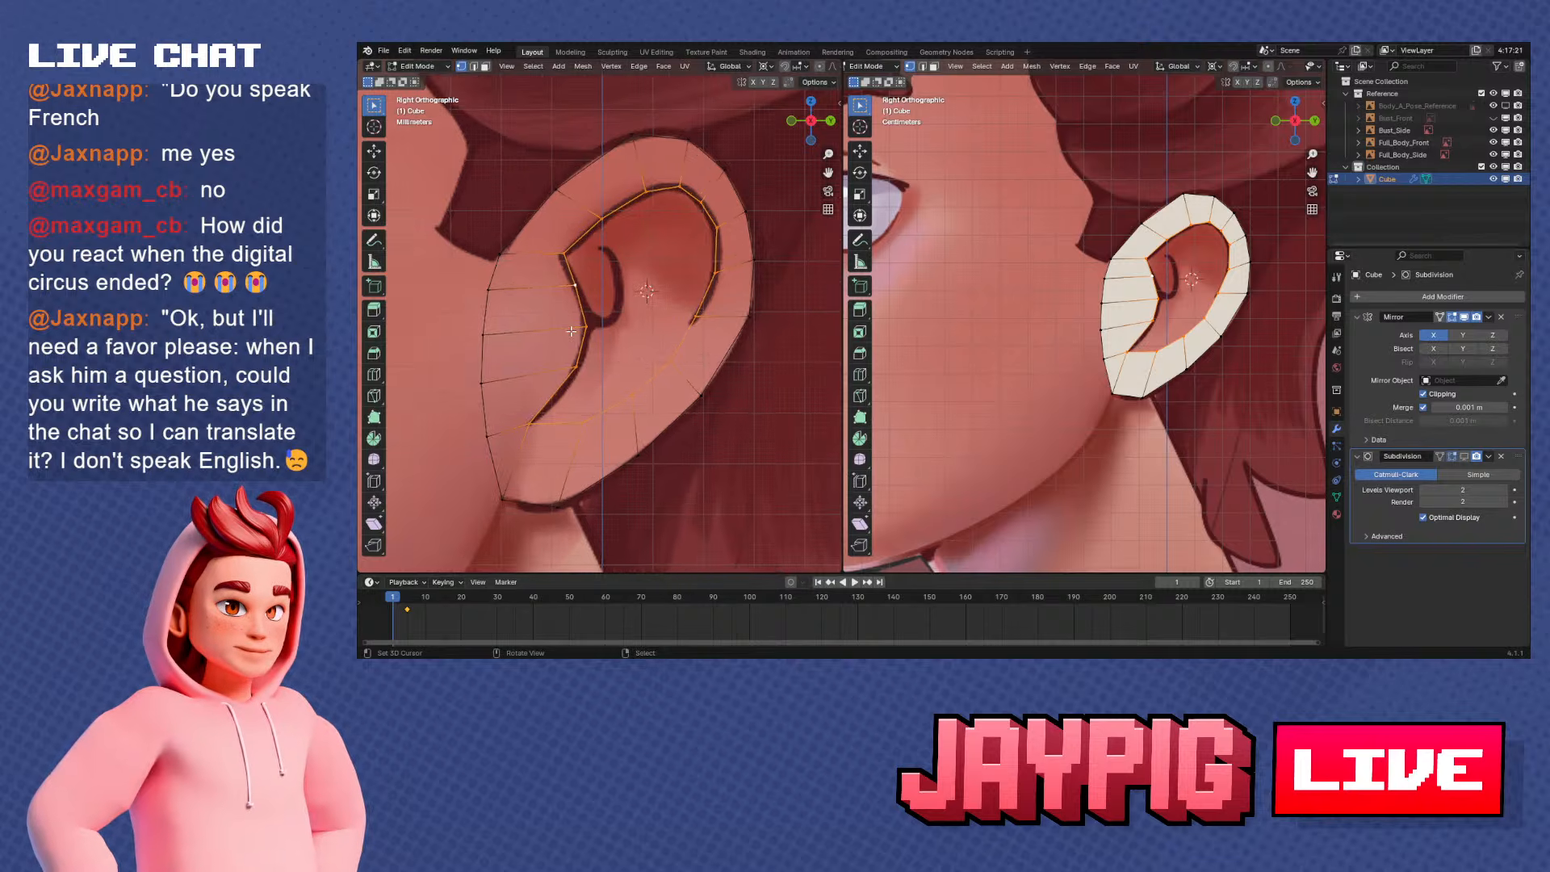
scroll(601, 344, up, 1)
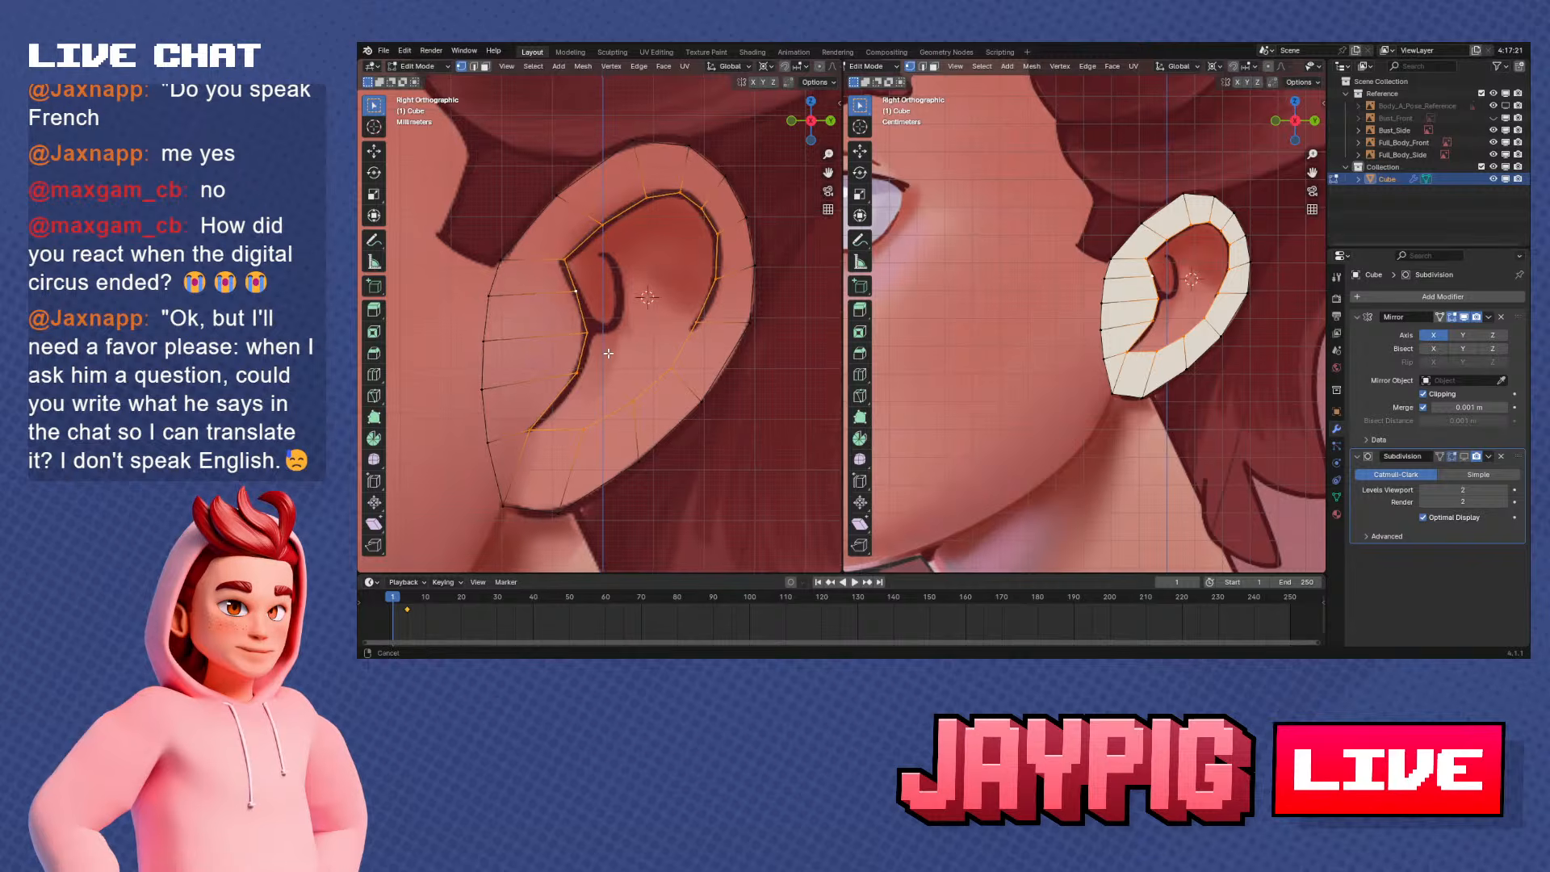
shift+middle_drag(601, 344, 611, 359)
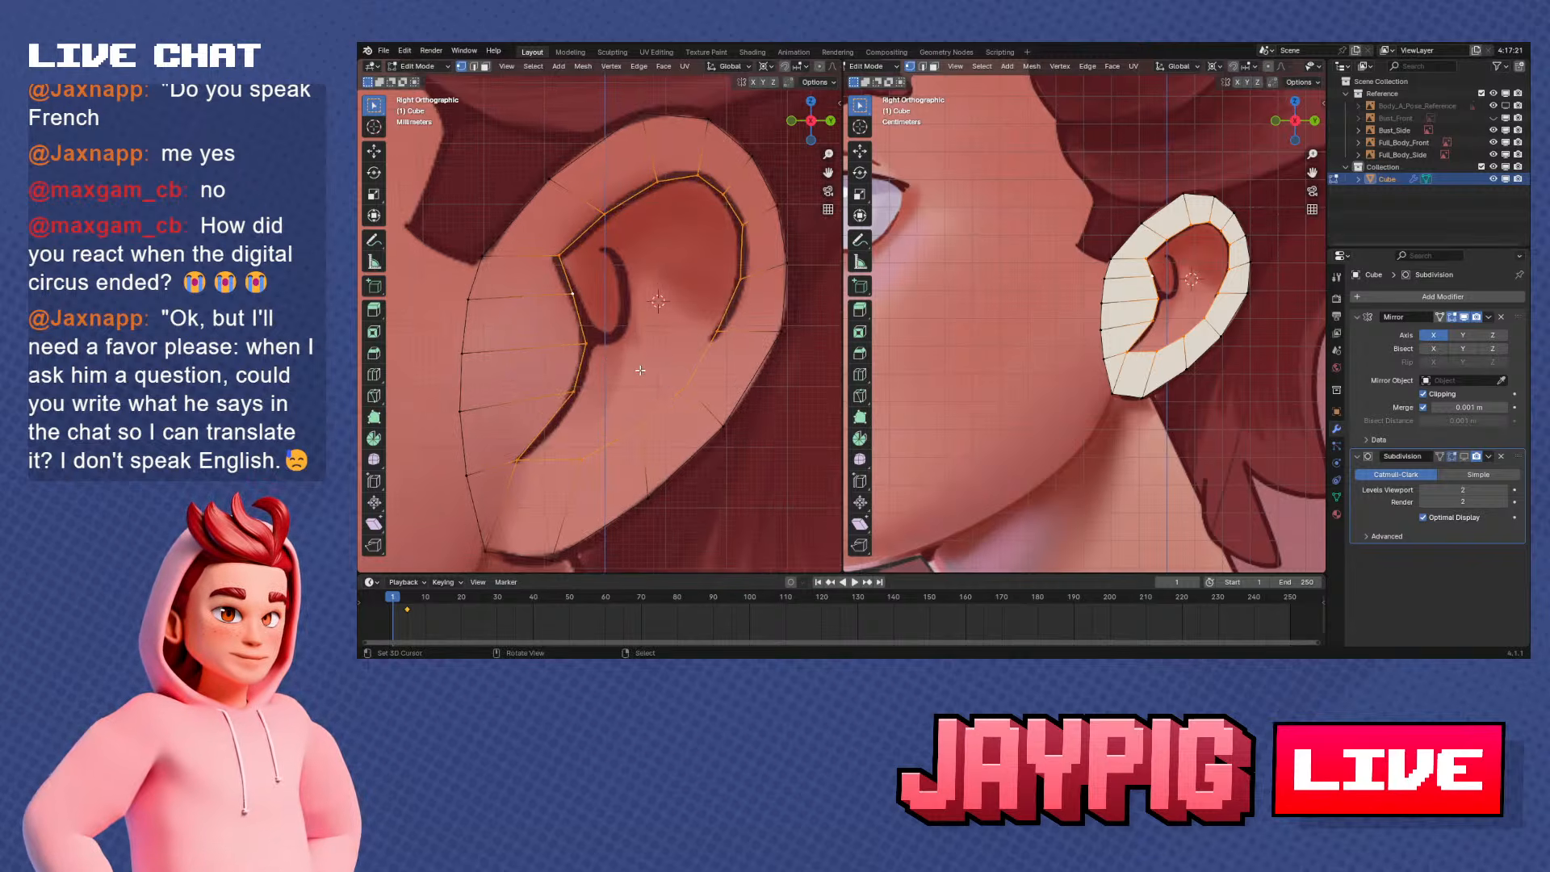
key(f)
Extrude the new inner-ear face inward along its normal to start a shallow recess
middle_drag(643, 371, 595, 357)
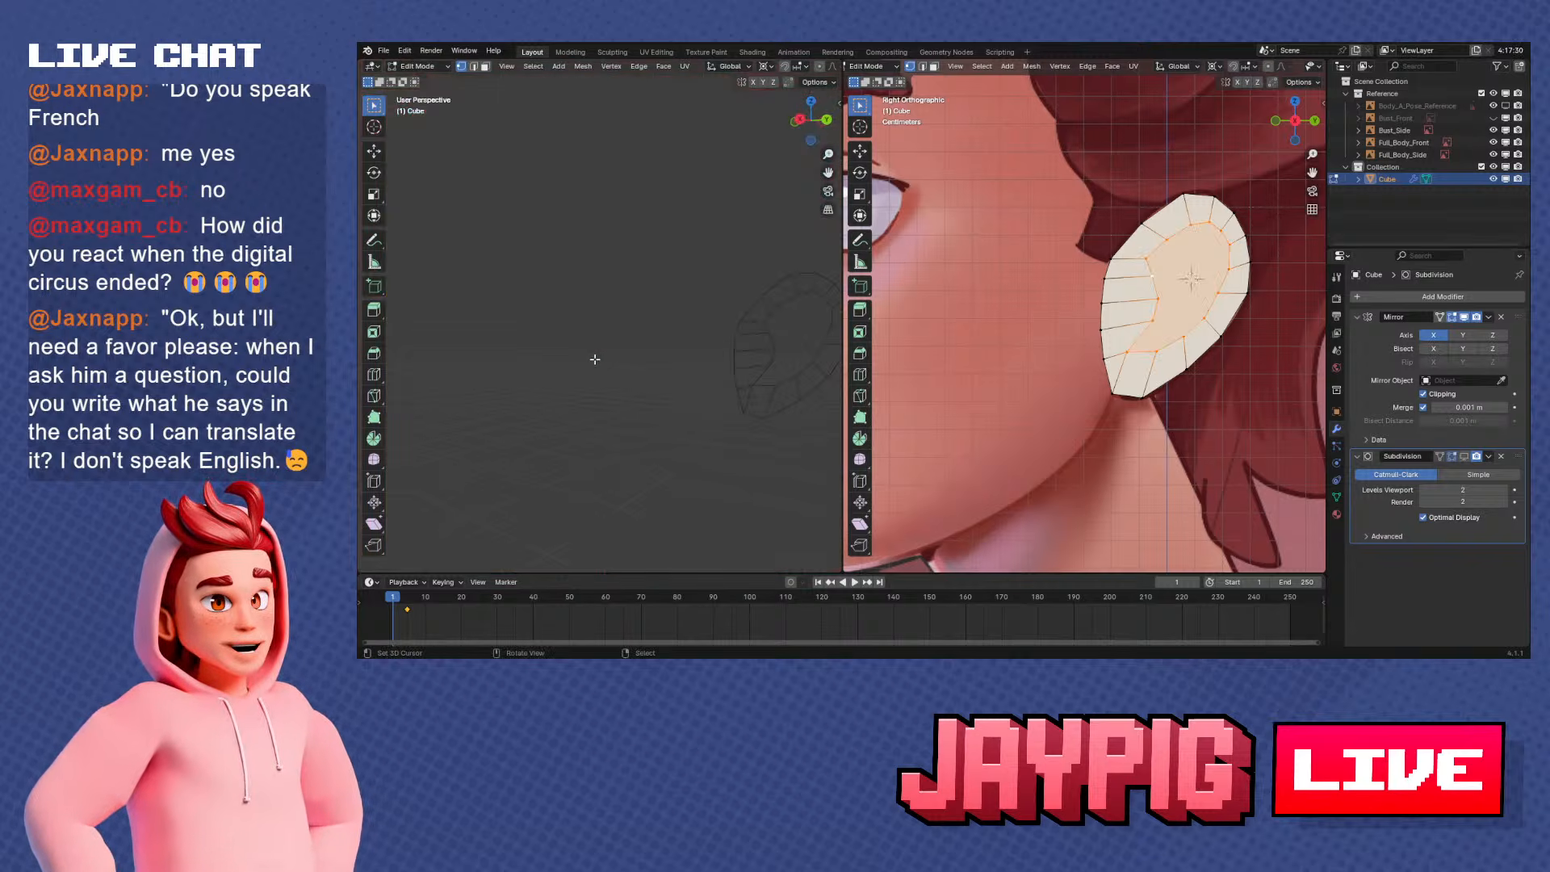
scroll(596, 358, down, 3)
key(e)
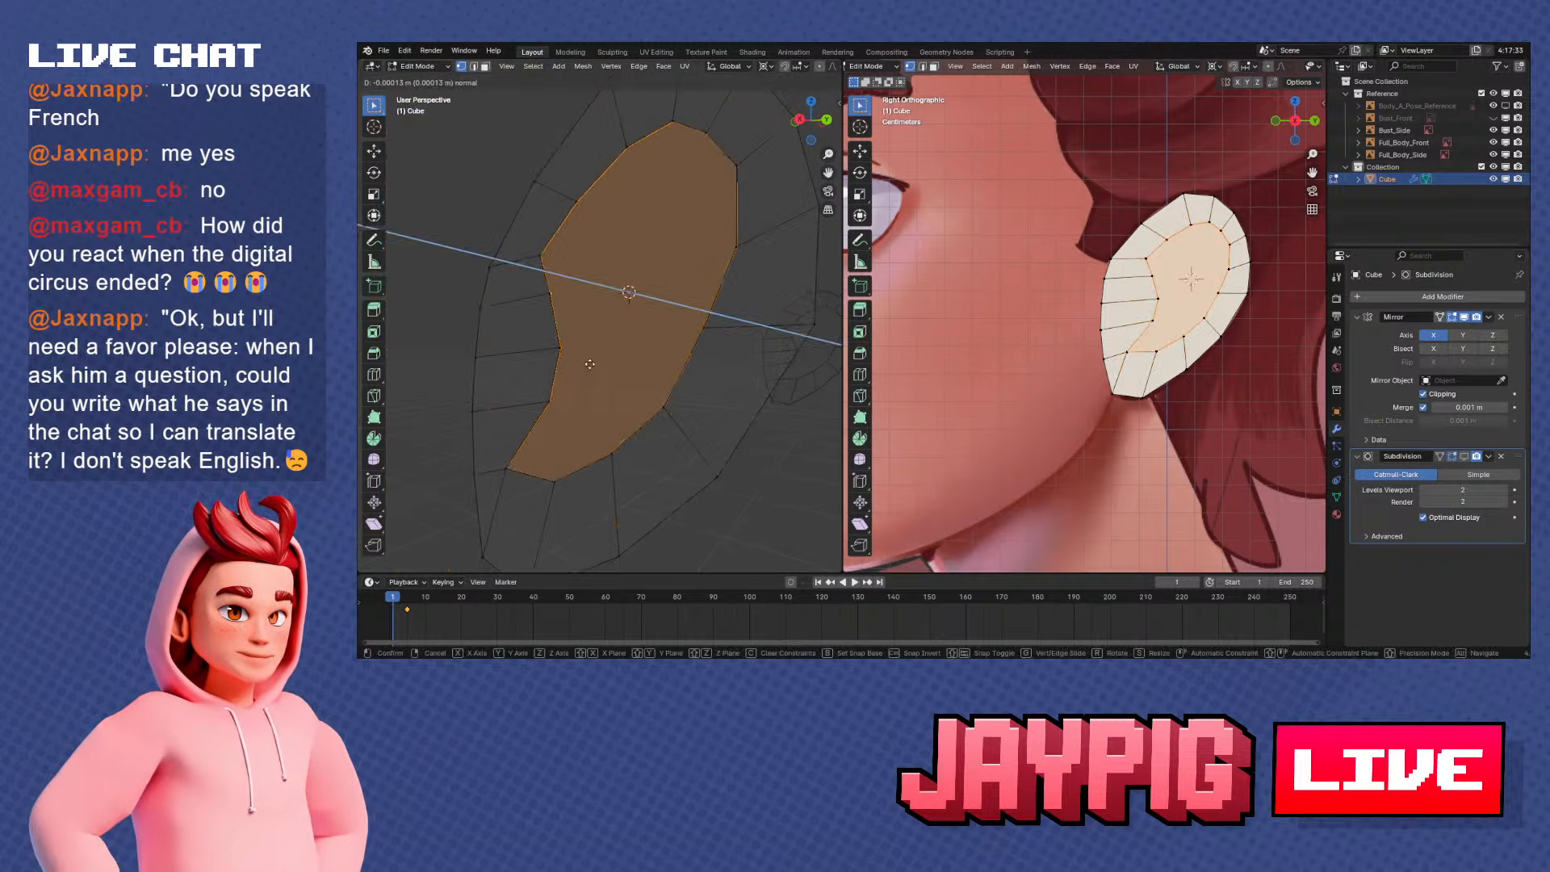
click(631, 359)
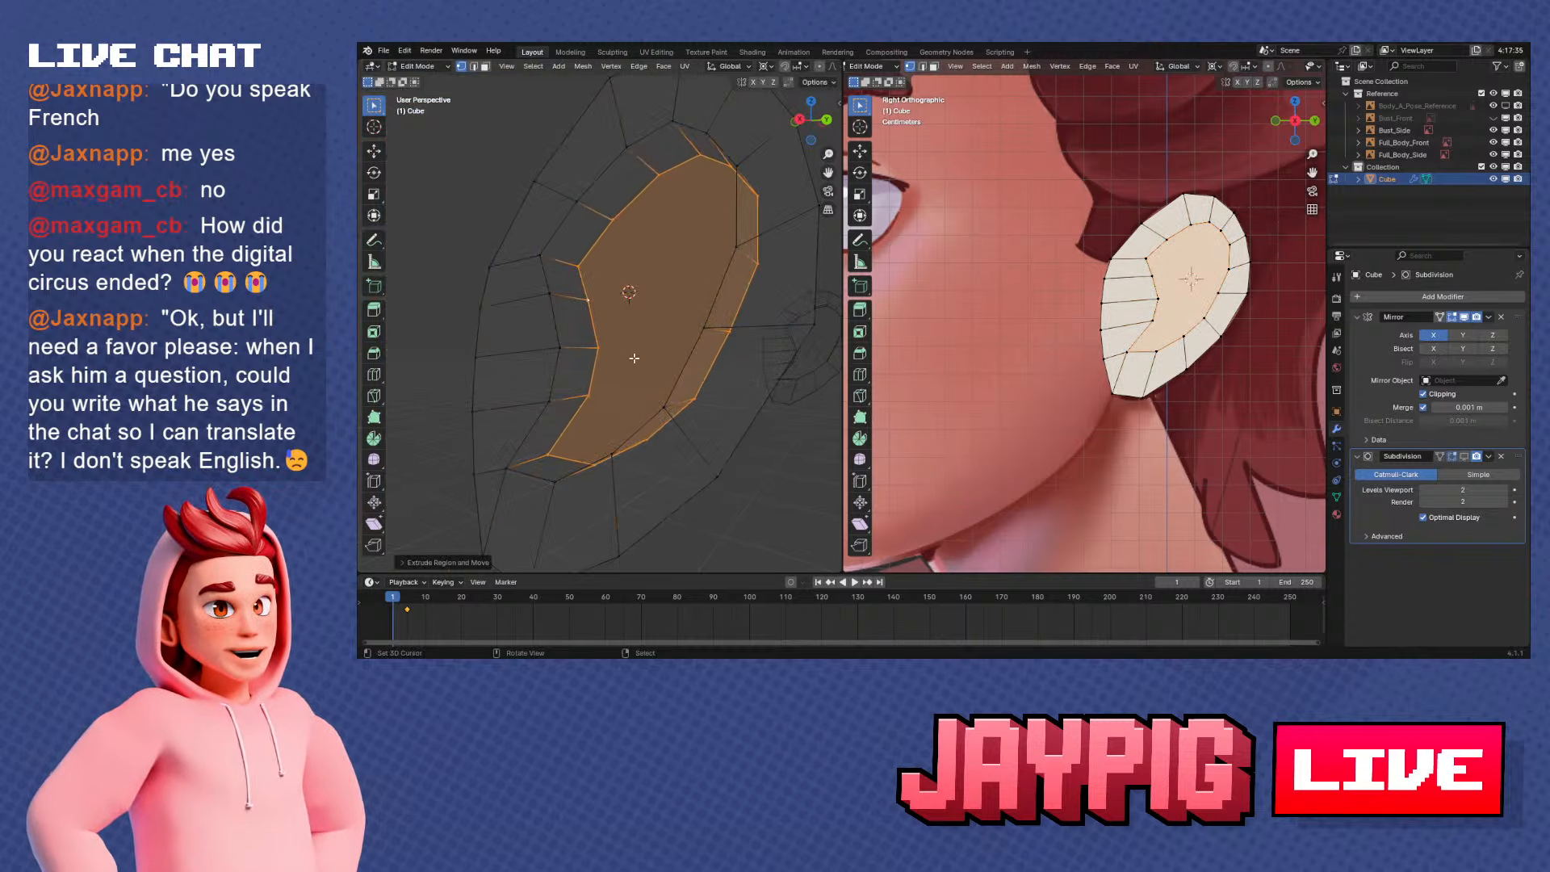
Try to reshape the extruded inner-ear face with To Sphere in the side view, and undo it
key(KP_3)
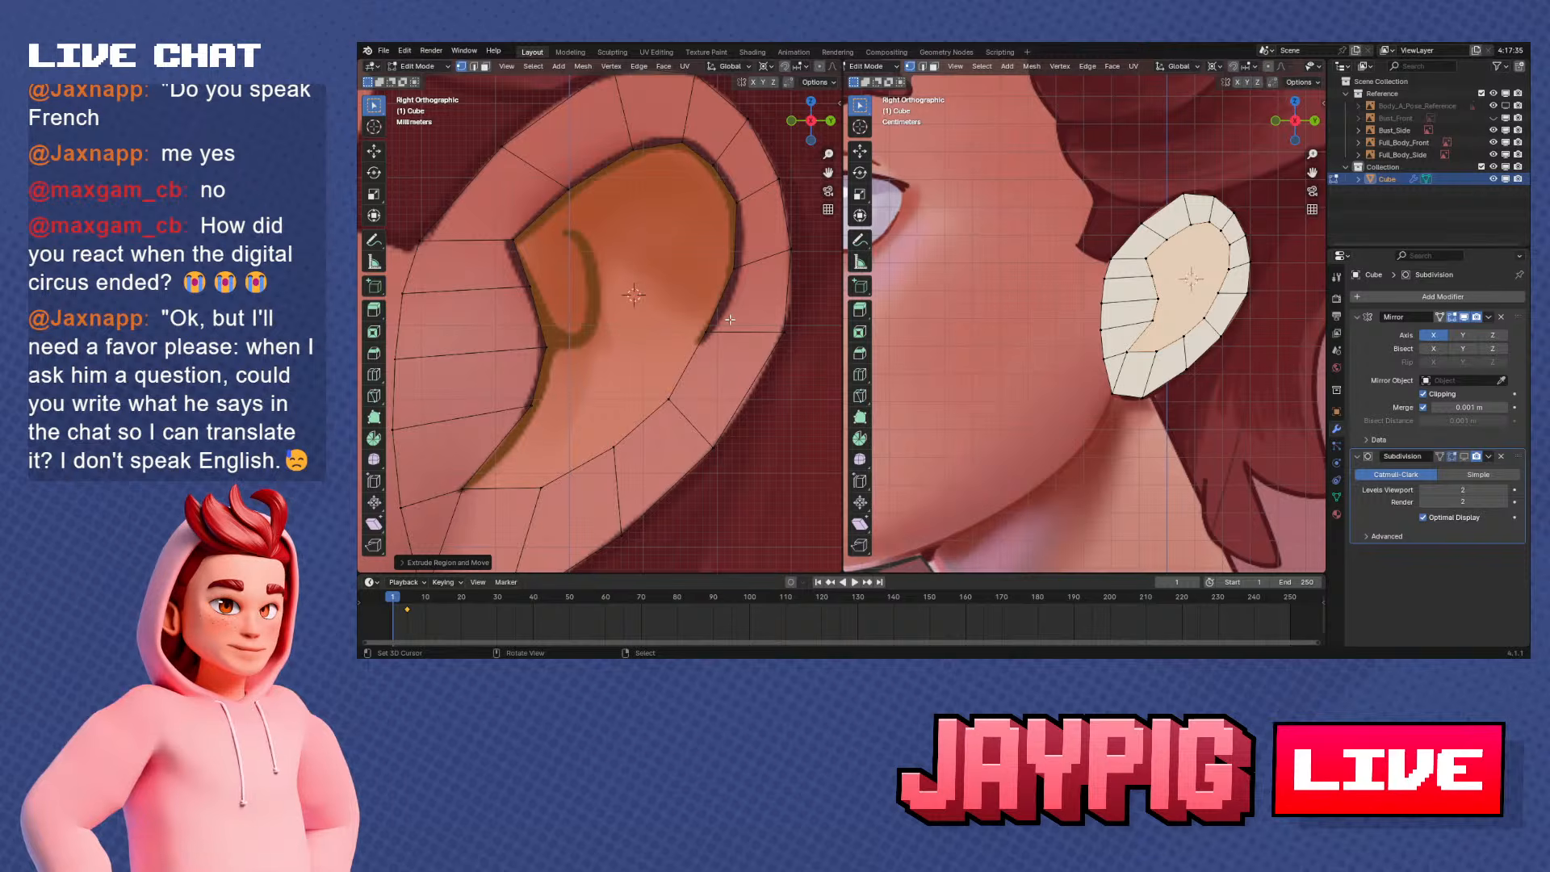
key(shift+alt+s)
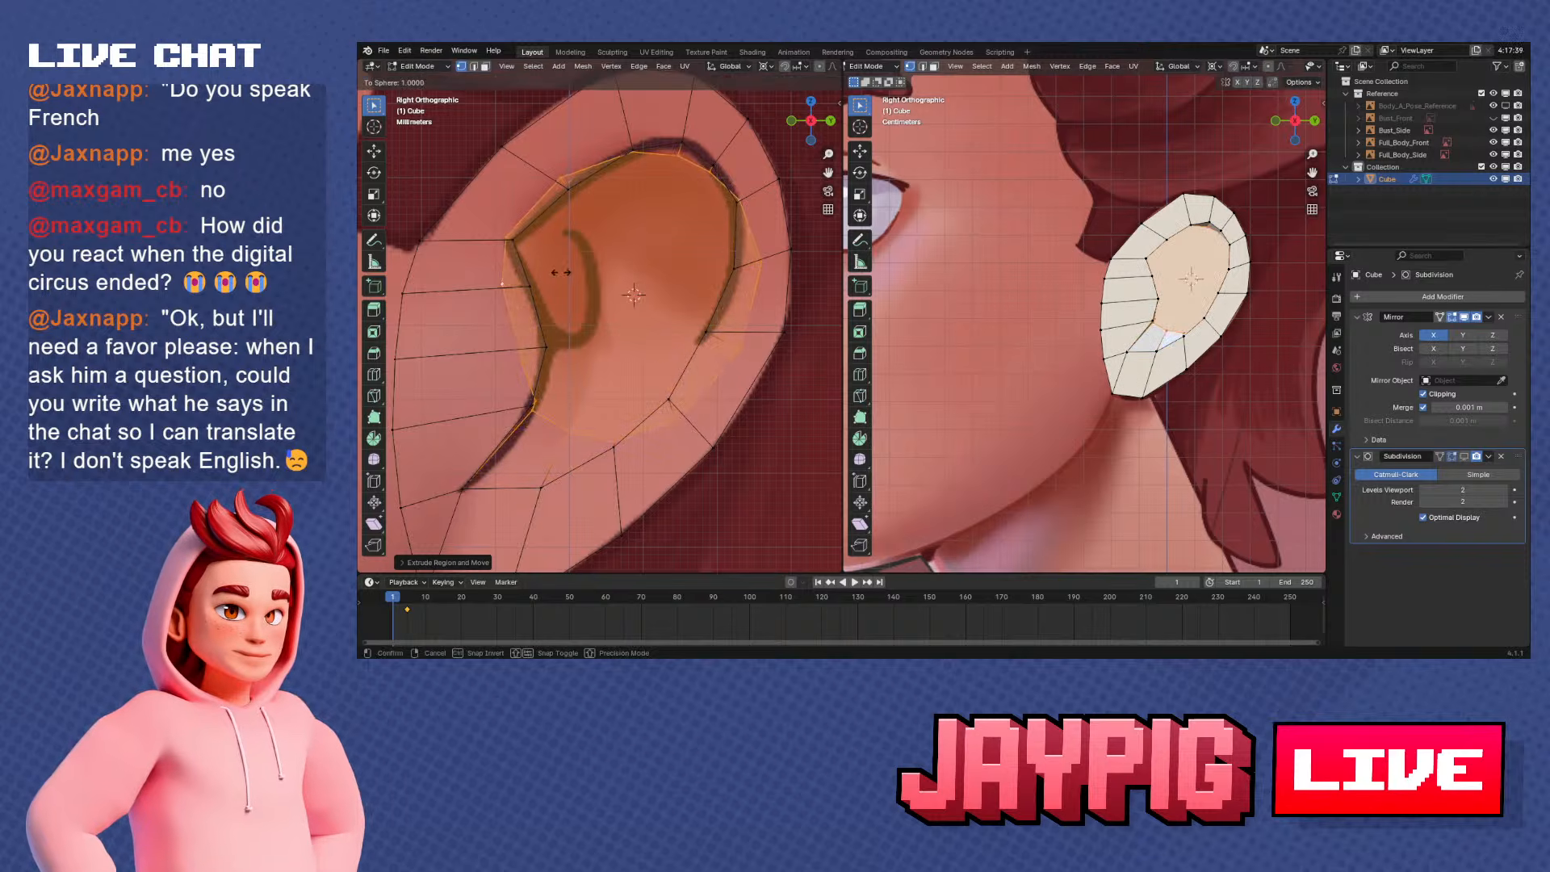
click(561, 272)
key(s)
right_click(633, 321)
key(ctrl+z)
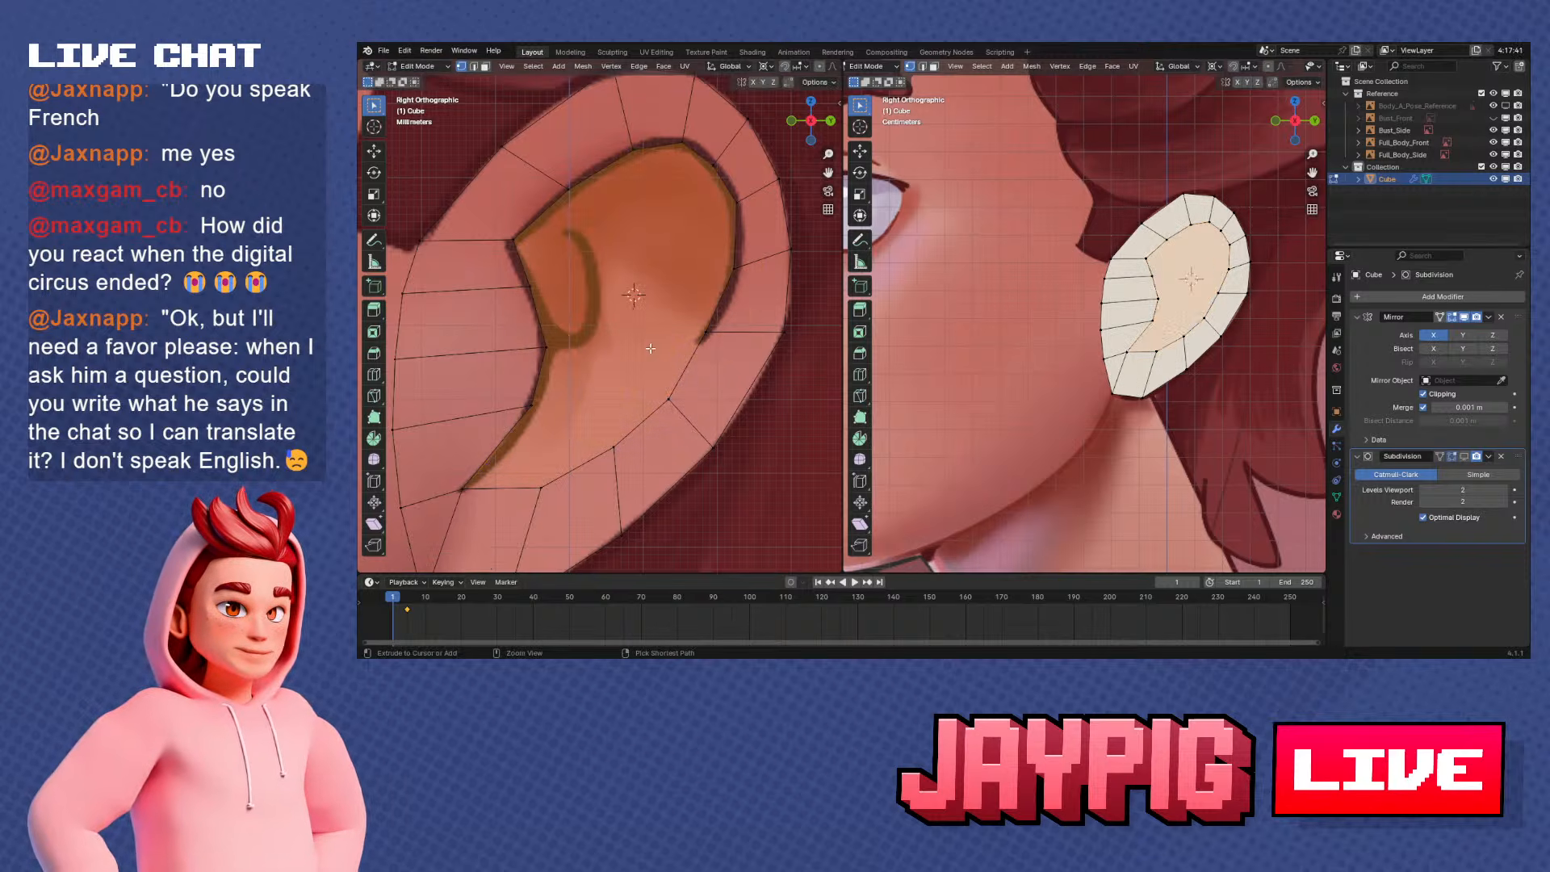
Place the 3D cursor at the inner ear's front fold, set the pivot point to 3D Cursor, and scale the extruded face down
middle_drag(600, 410, 627, 335)
click(601, 323)
alt+right_click(603, 344)
click(766, 69)
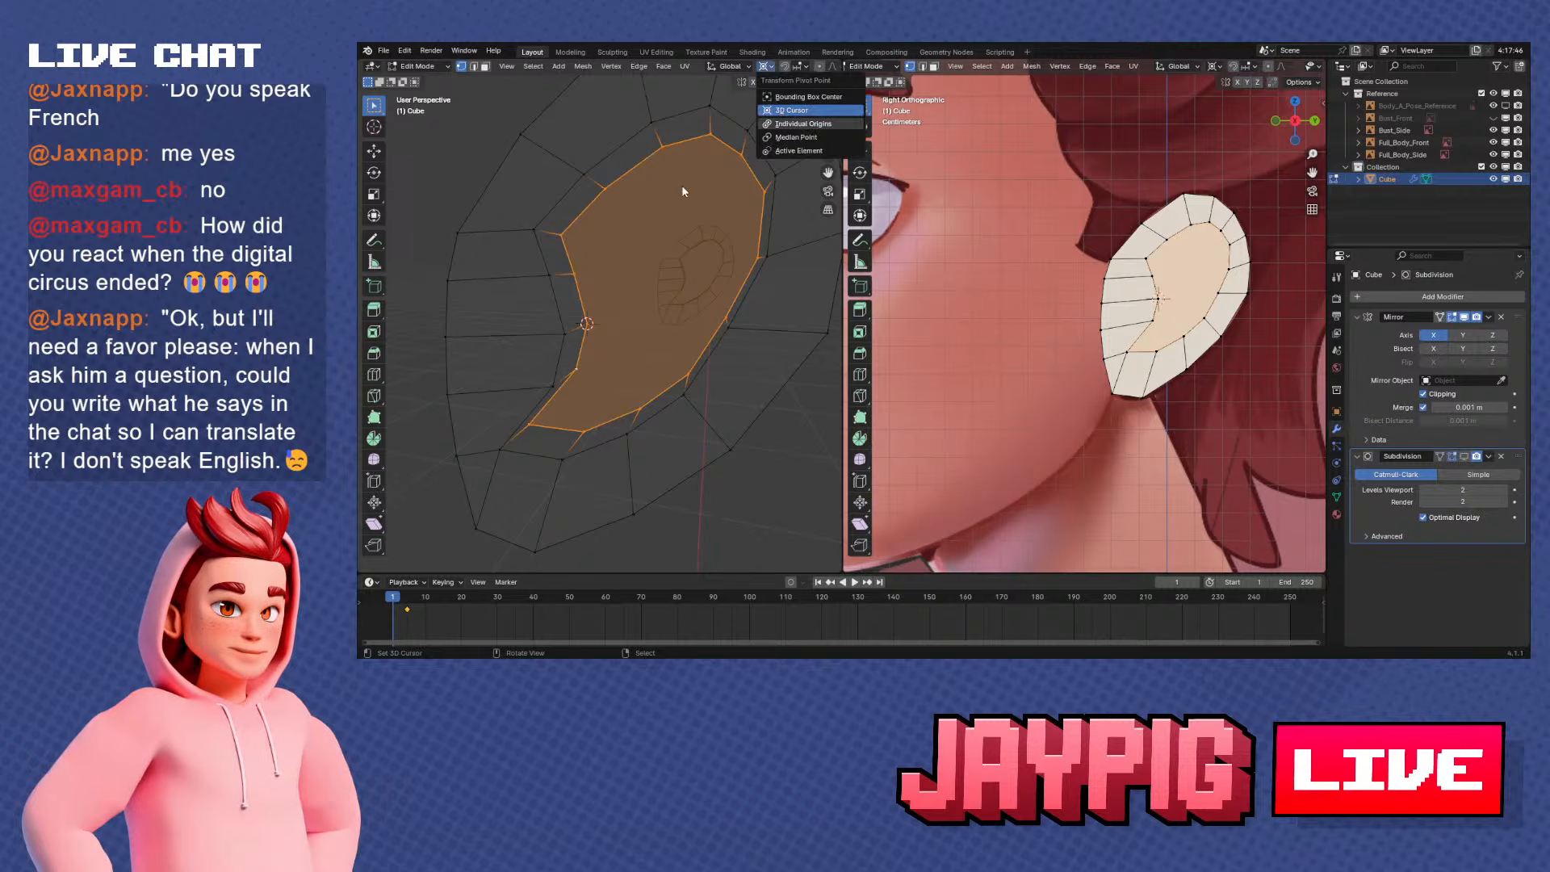
key(s)
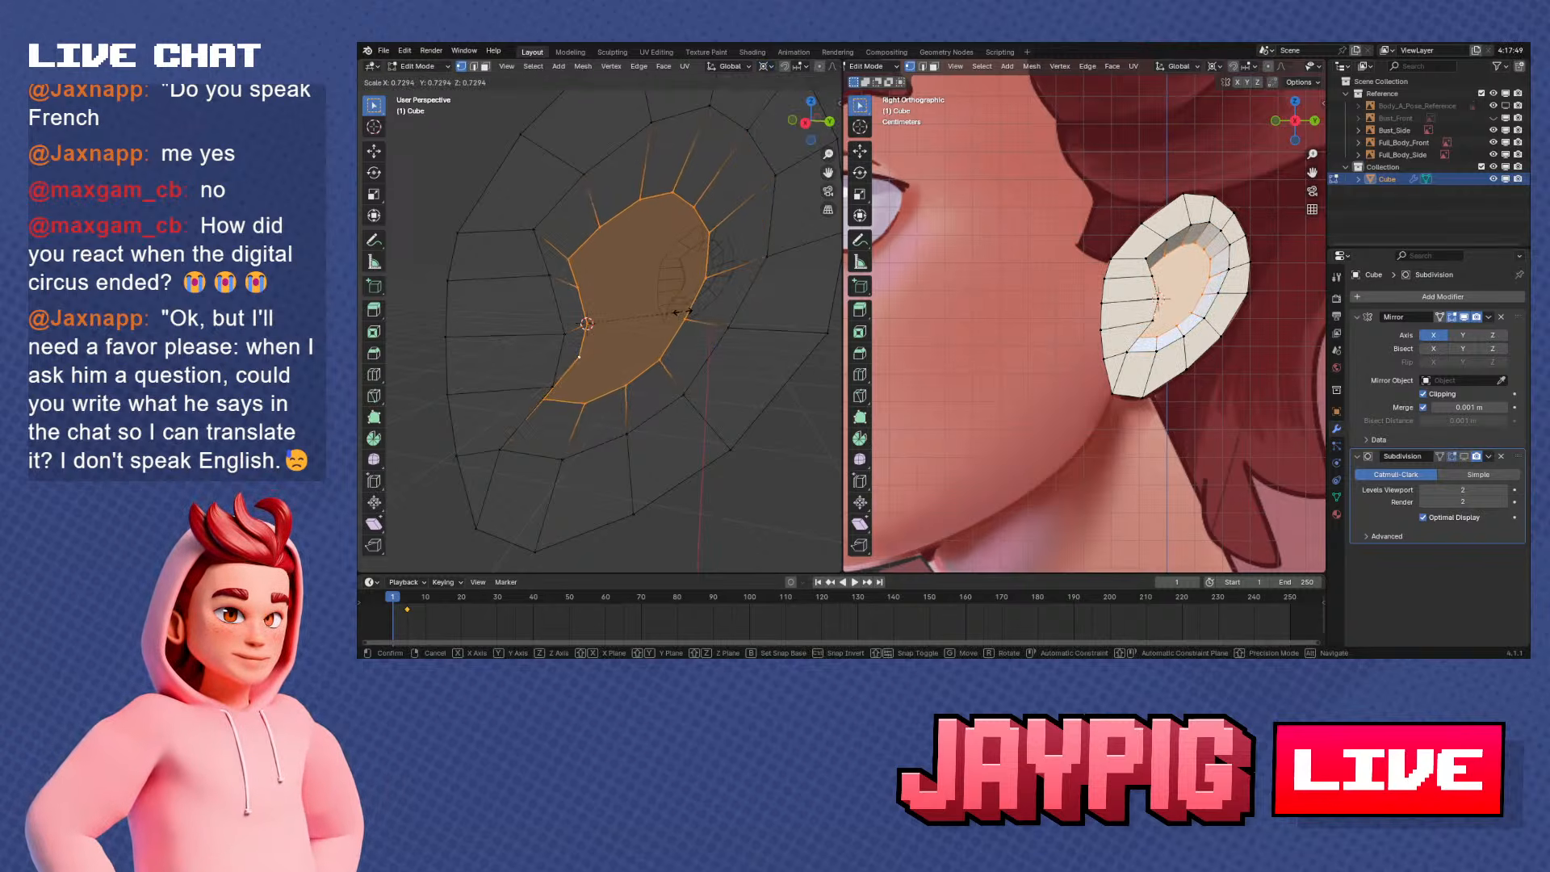
right_click(696, 307)
mouse_move(697, 308)
middle_down()
mouse_move(734, 308)
mouse_move(648, 351)
mouse_move(674, 315)
mouse_move(643, 330)
mouse_move(704, 302)
mouse_move(733, 333)
mouse_move(646, 329)
mouse_move(605, 376)
mouse_move(495, 398)
mouse_move(681, 377)
mouse_move(642, 401)
mouse_move(563, 420)
mouse_move(627, 401)
mouse_move(611, 370)
mouse_move(638, 347)
mouse_move(611, 319)
mouse_move(710, 313)
middle_up()
key(s)
click(684, 323)
Round the scaled inner-ear face with To Sphere and shift it along the Y axis
key(shift+alt+s)
click(725, 321)
key(g)
key(y)
click(640, 346)
Inspect the recessed ear shape from the side and in perspective, both in and out of Edit Mode
key(KP_5)
key(KP_3)
scroll(673, 317, down, 3)
key(Tab)
key(Tab)
alt+click(642, 401)
scroll(563, 420, up, 2)
scroll(631, 400, up, 1)
click(624, 300)
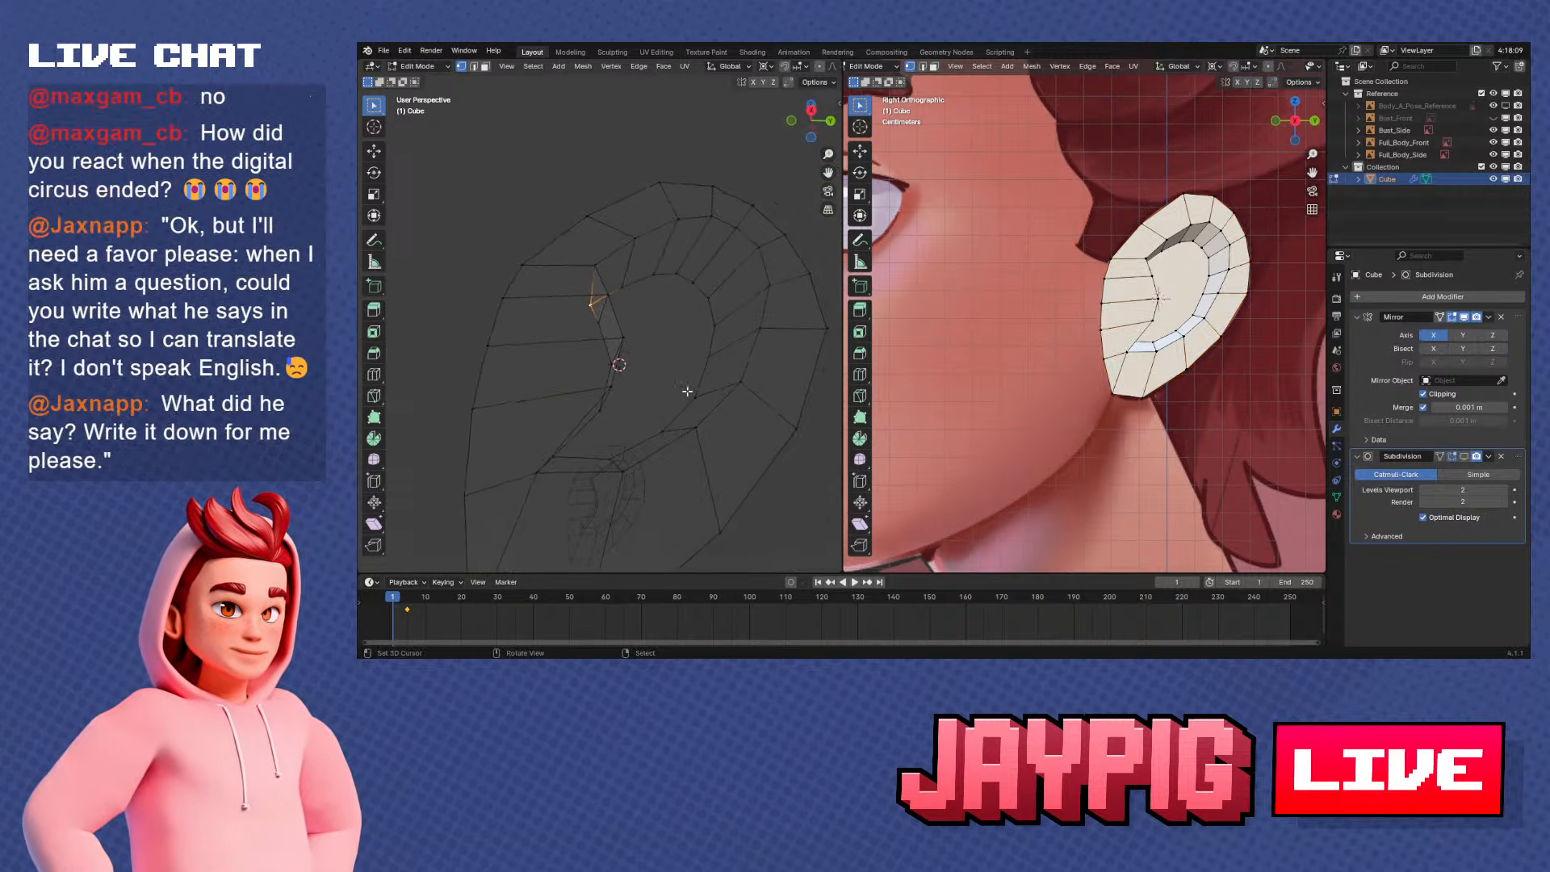
Add a loop cut around the wall of the inner-ear recess and place the 3D cursor at the new loop's front
middle_drag(687, 392, 489, 372)
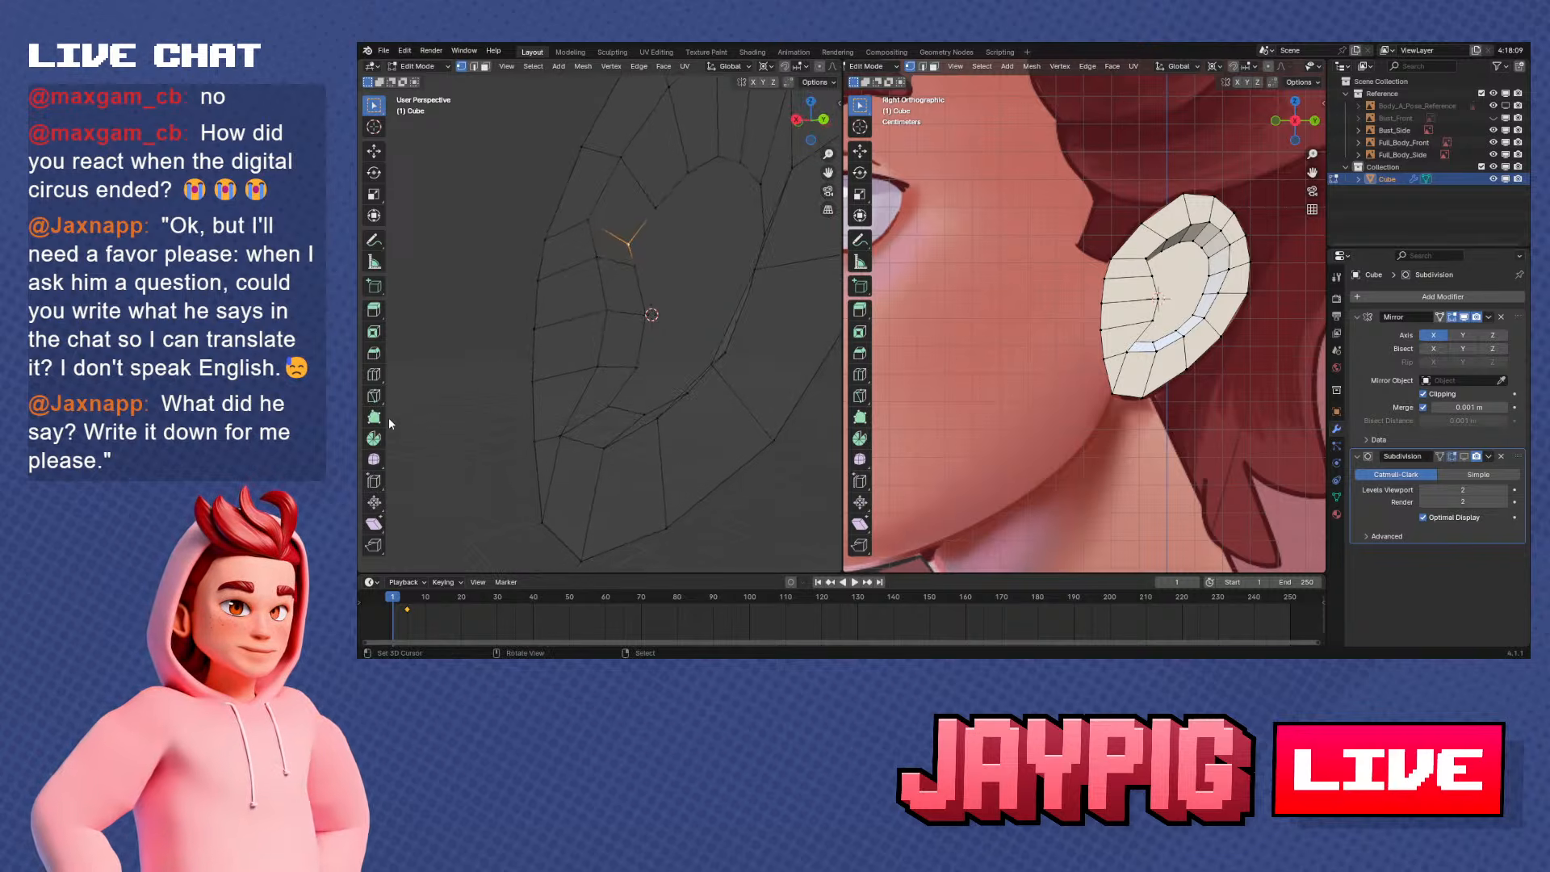
click(374, 395)
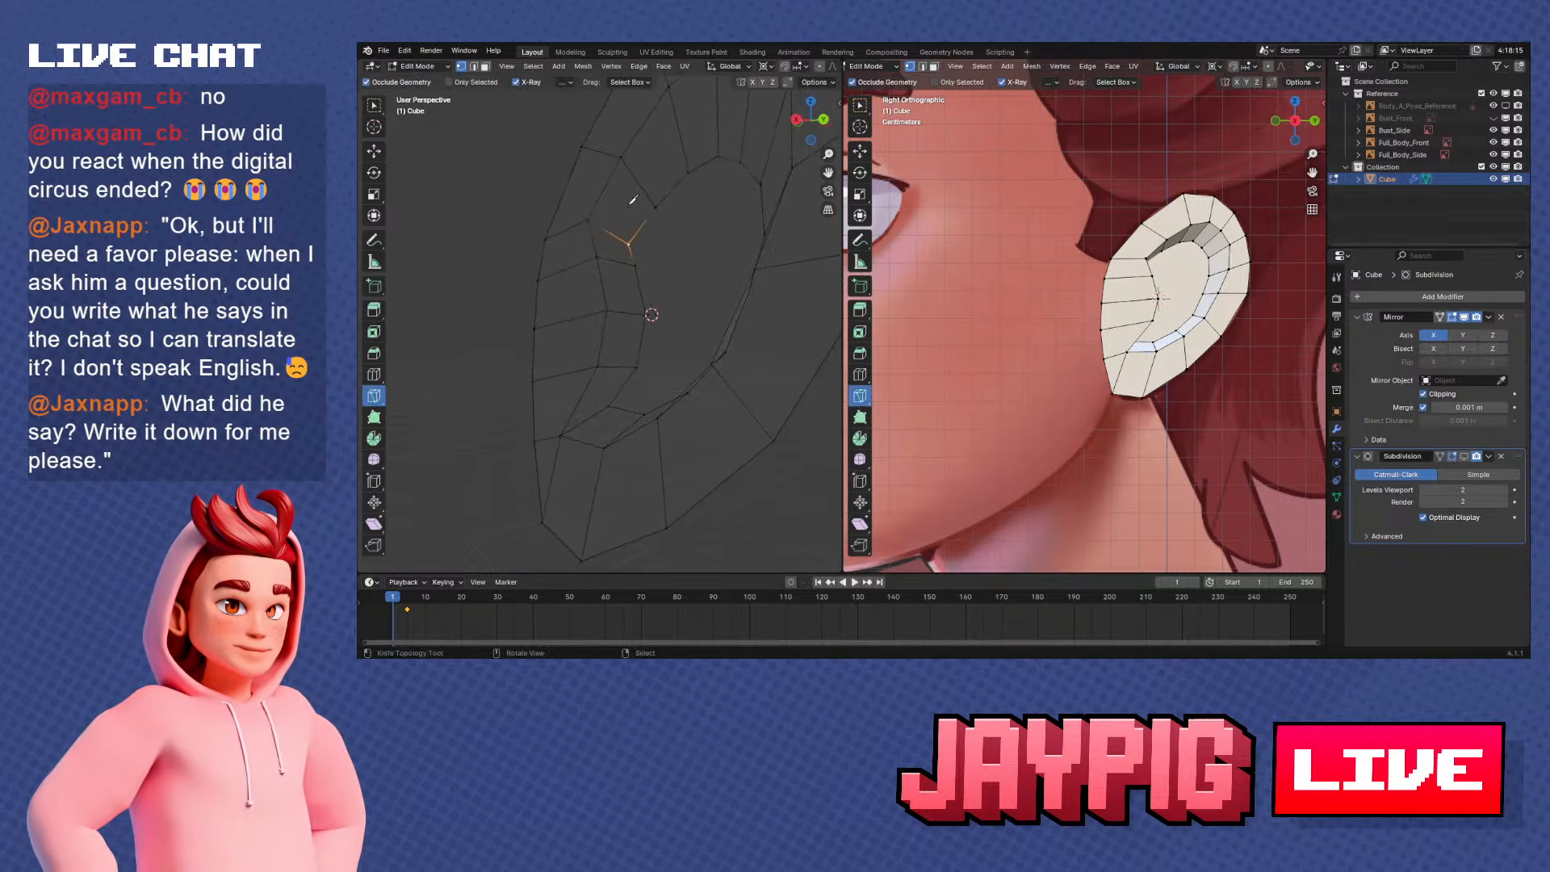
click(373, 375)
click(649, 177)
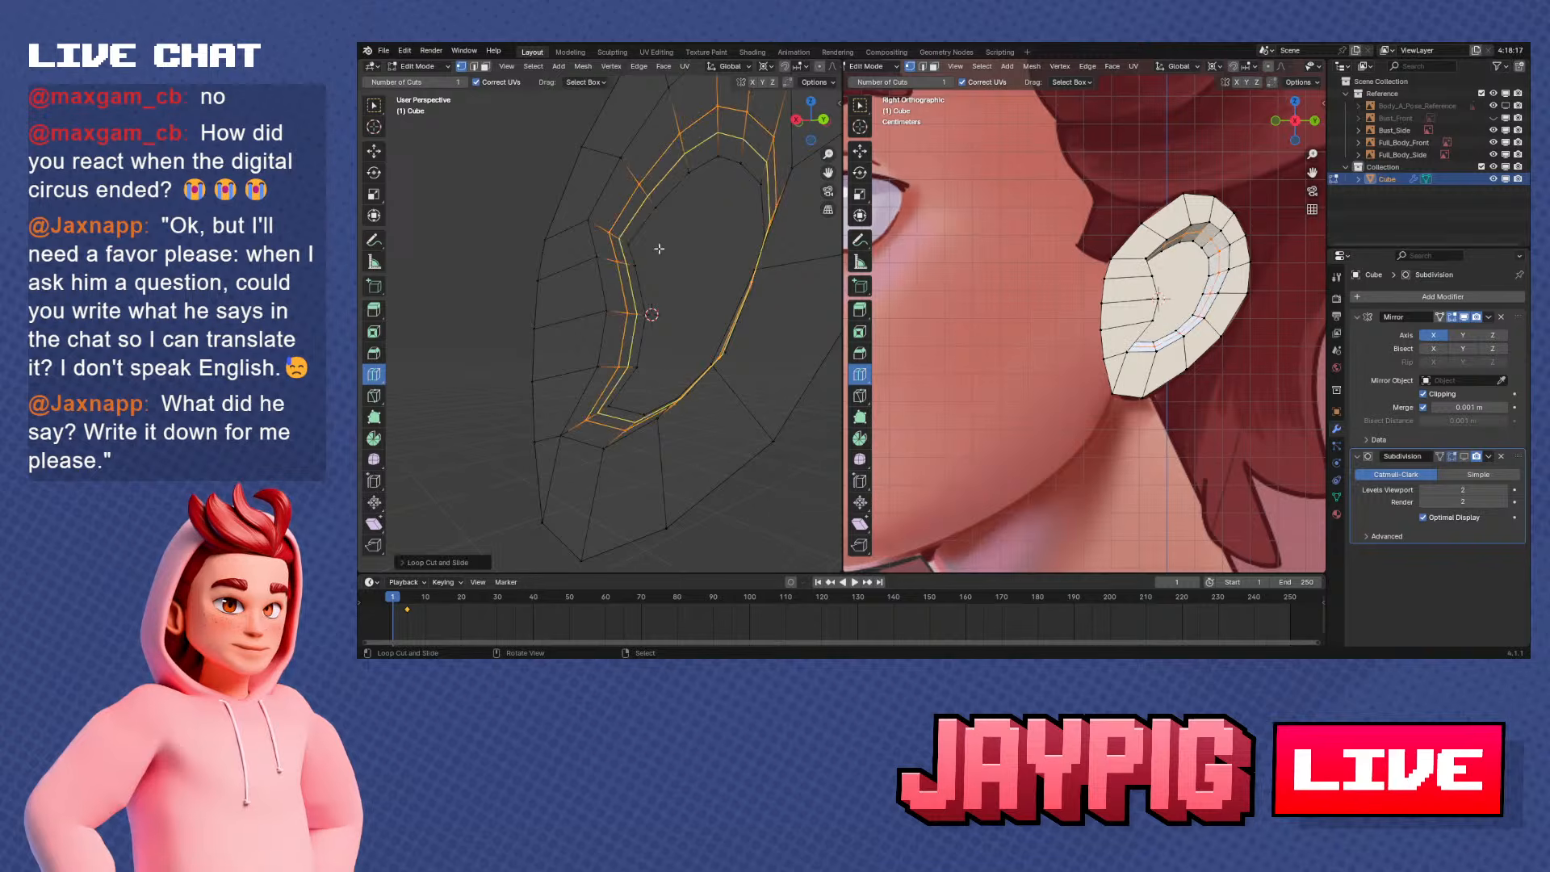
middle_drag(650, 177, 674, 319)
click(637, 319)
alt+right_click(637, 307)
key(s)
key(y)
right_click(730, 305)
key(s)
key(y)
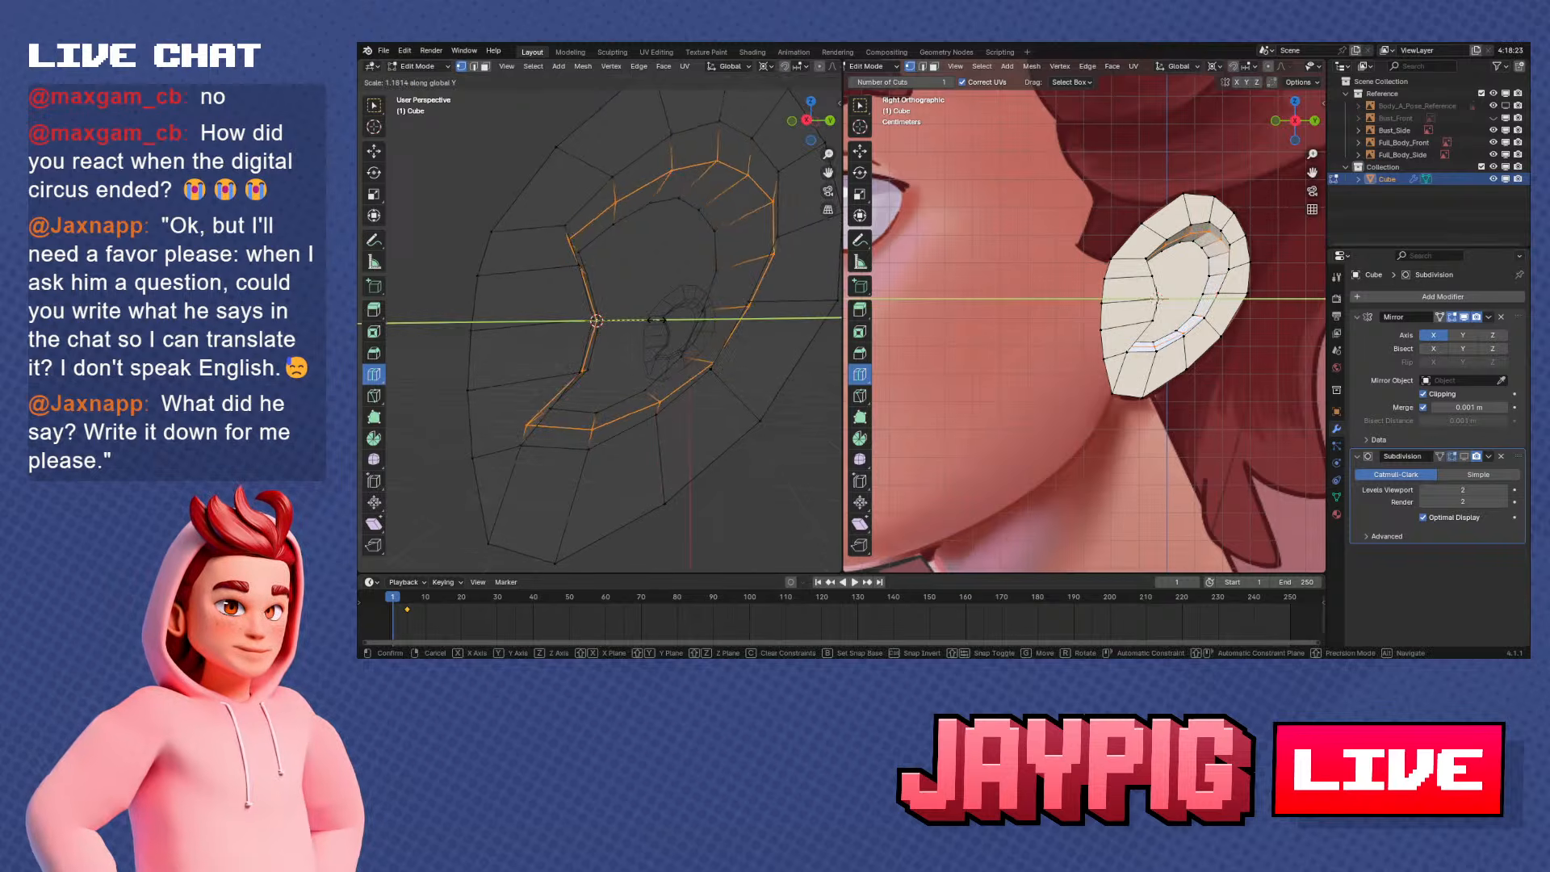
right_click(657, 320)
middle_drag(653, 375, 573, 404)
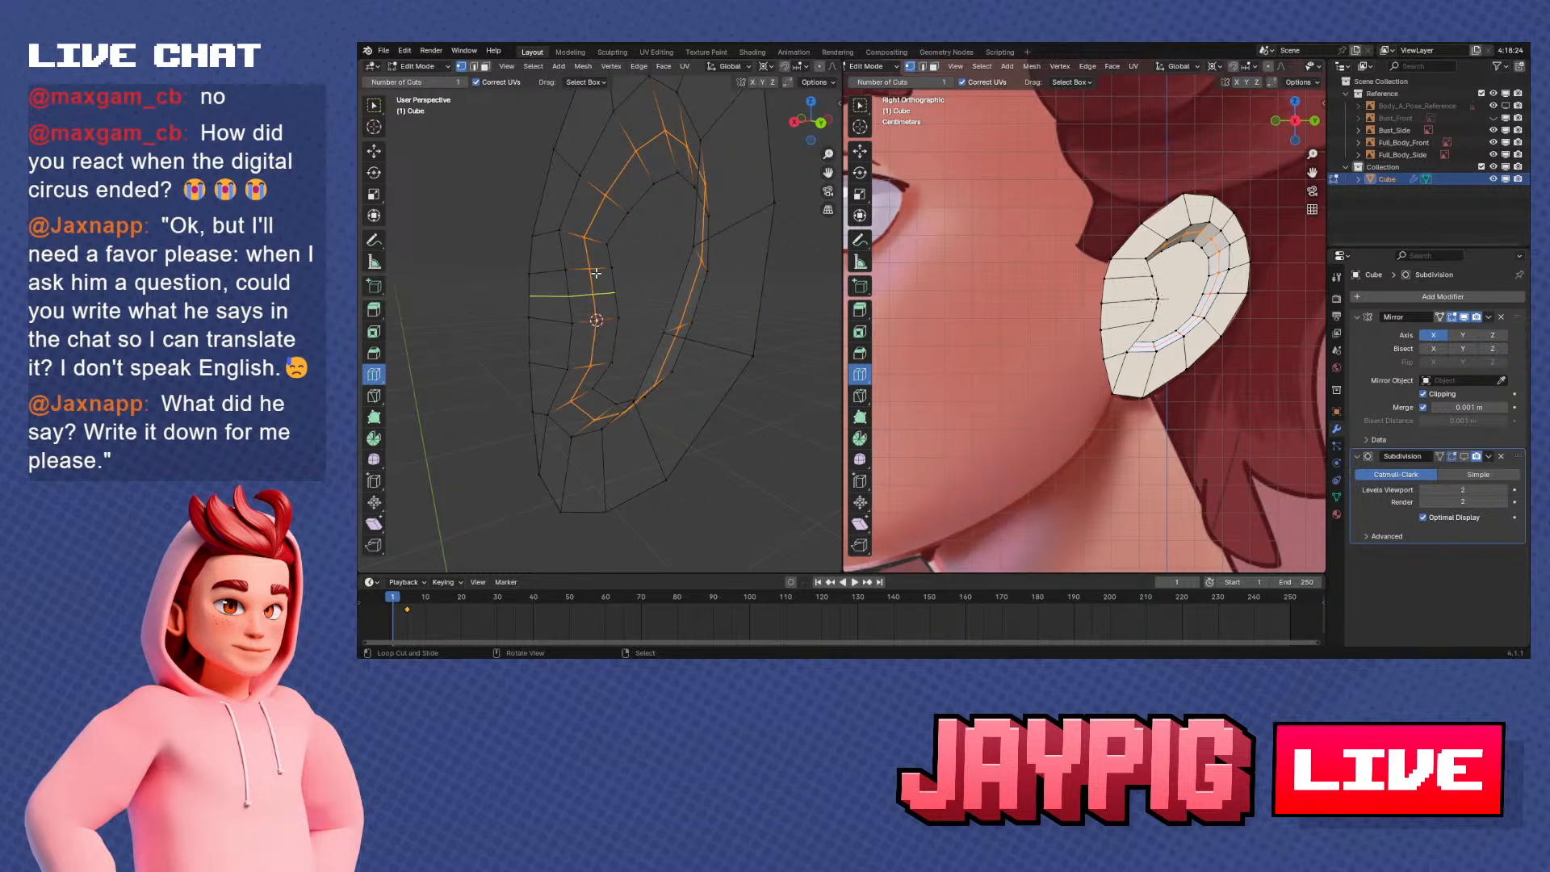
Deselect the front and lower front-corner vertices of the ear recess's new loop with Circle Select, leaving the back vertices selected
key(c)
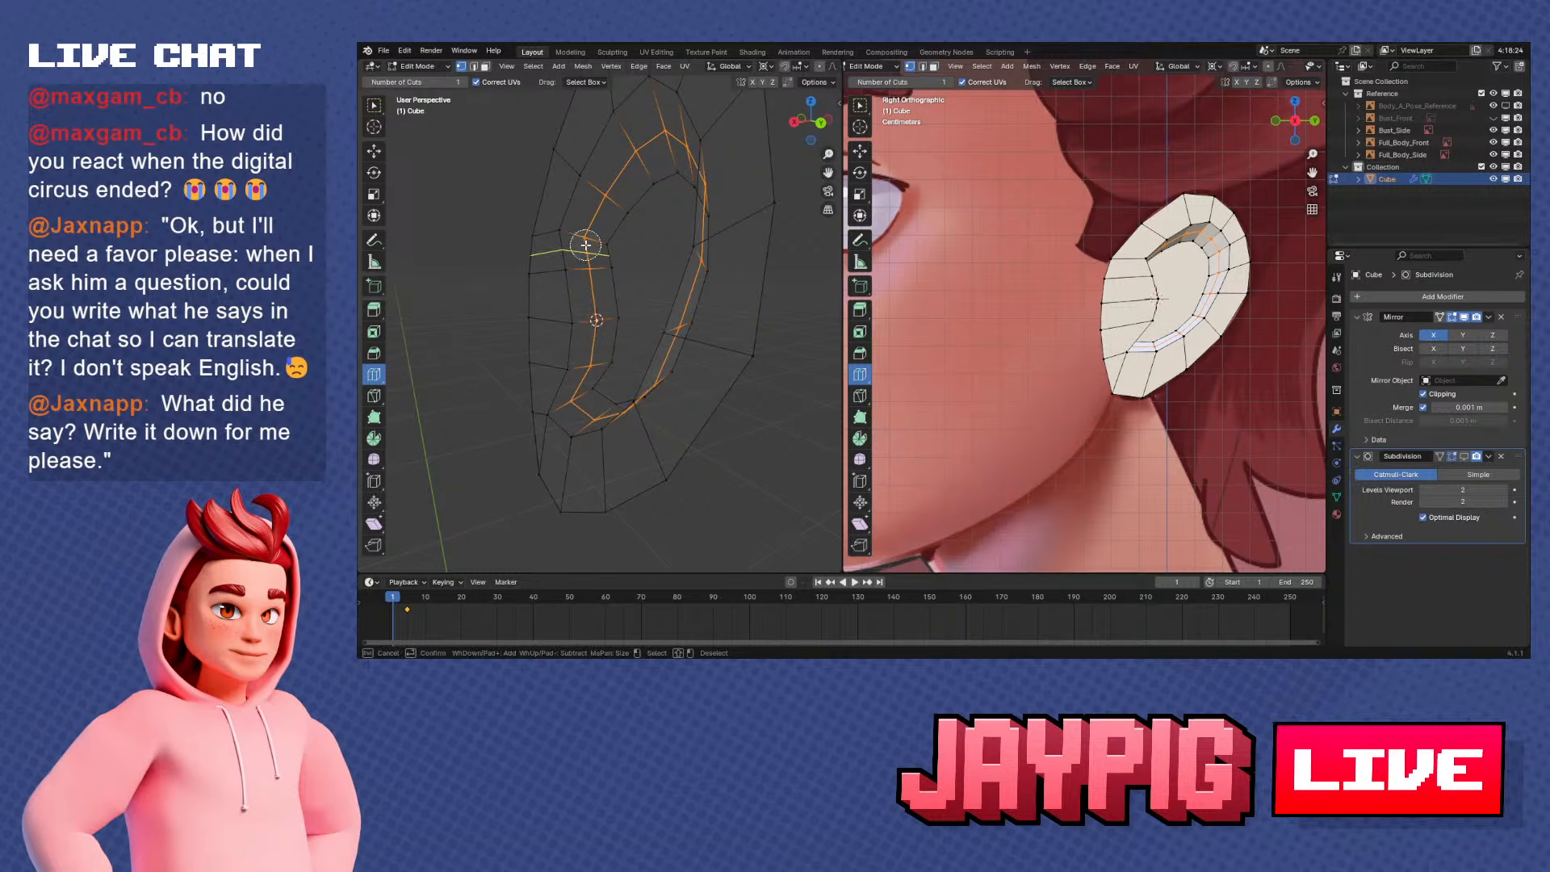
middle_click(583, 376)
right_click(579, 384)
middle_drag(582, 382, 637, 352)
key(s)
key(y)
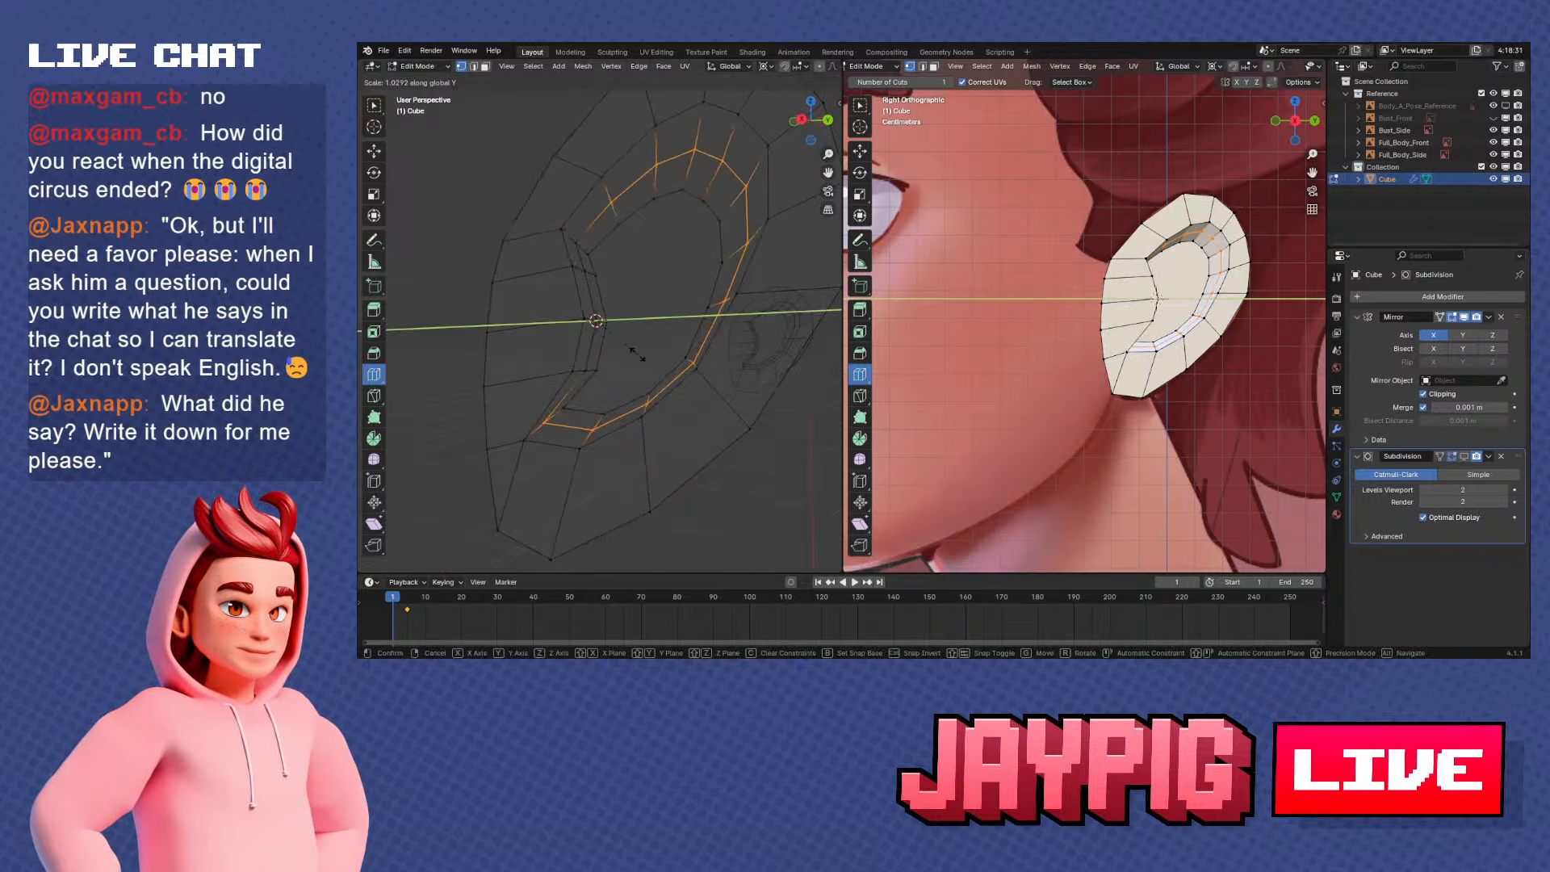
right_click(642, 352)
key(c)
right_click(550, 419)
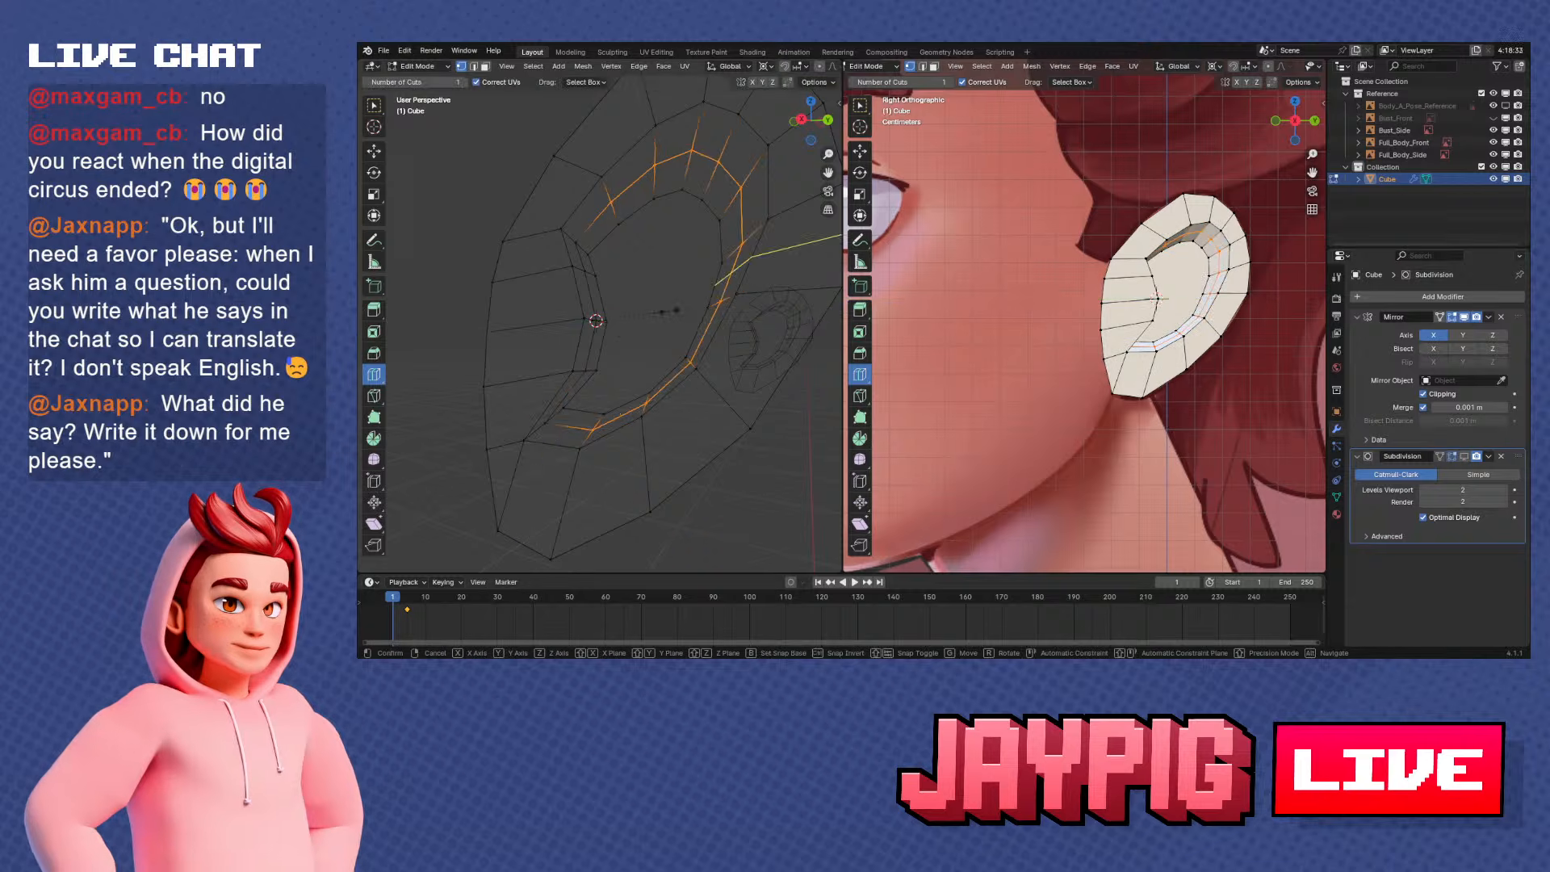
Scale the remaining recess loop vertices along the Y axis and check the ear in Object Mode
key(s)
key(y)
right_click(664, 312)
key(s)
middle_drag(665, 312, 633, 309)
key(y)
click(715, 343)
key(Tab)
key(Tab)
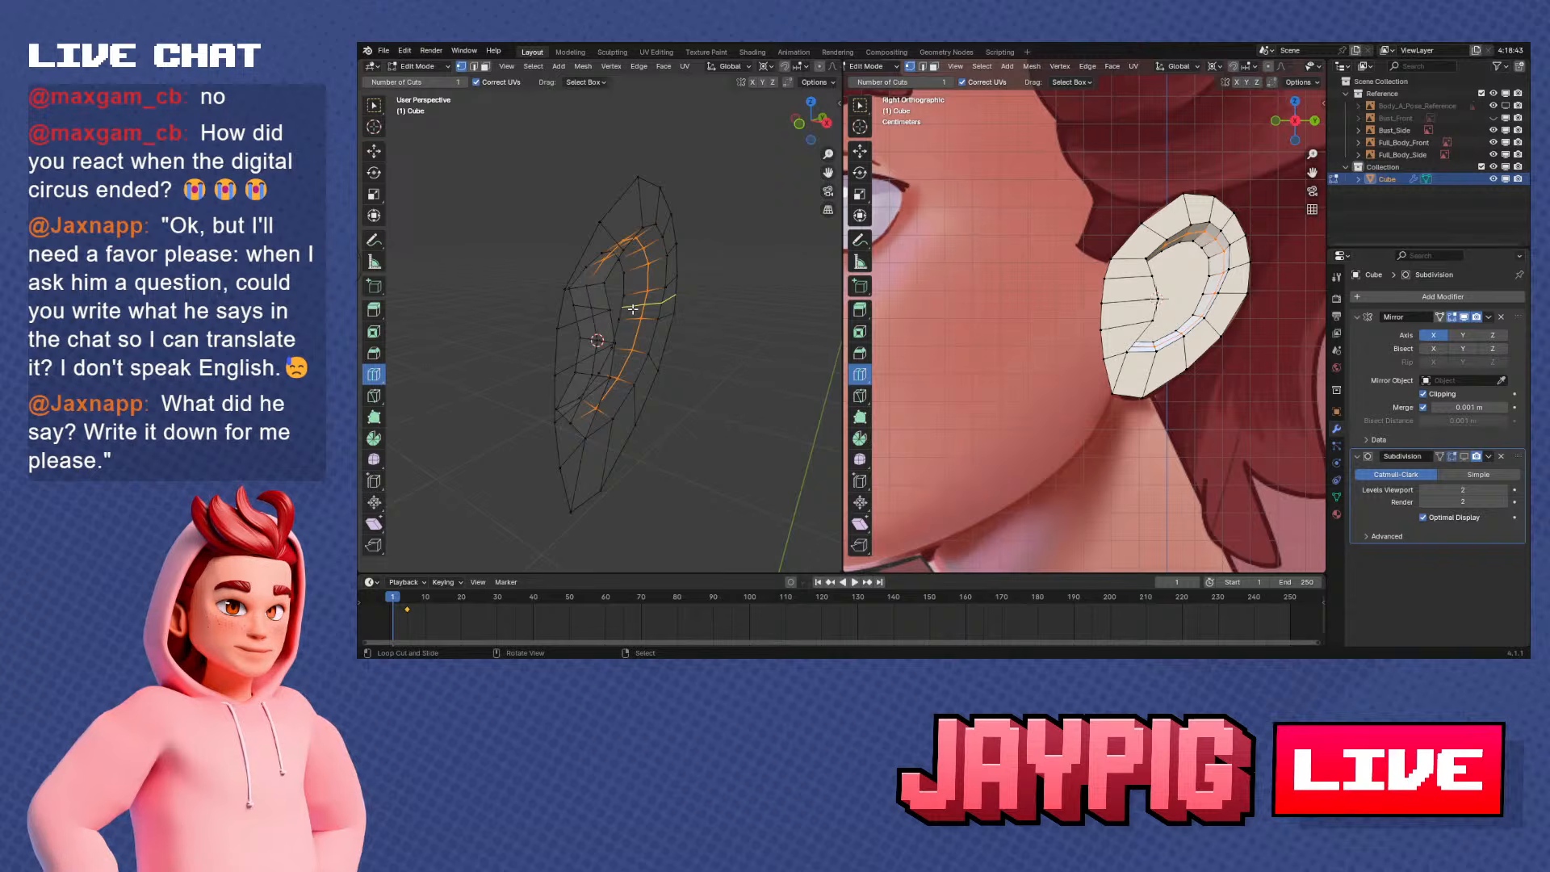
Slide the vertices along the ear's front outline with Vertex Slide to space them more evenly in the side view
middle_drag(632, 308, 462, 139)
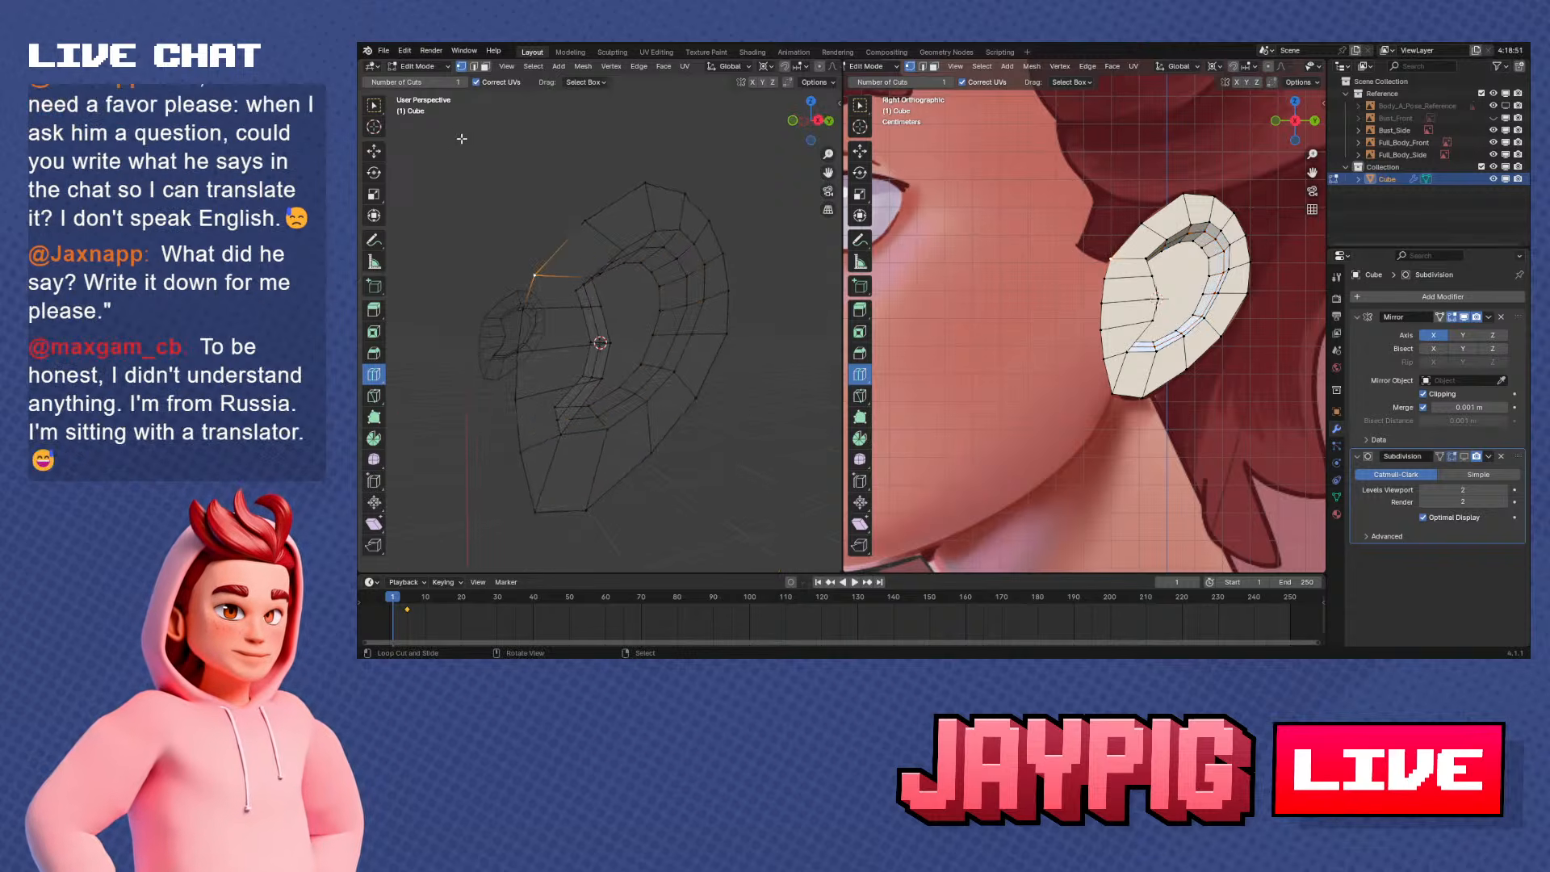
click(381, 110)
shift+middle_drag(488, 190, 584, 231)
key(KP_1)
key(KP_3)
key(shift+v)
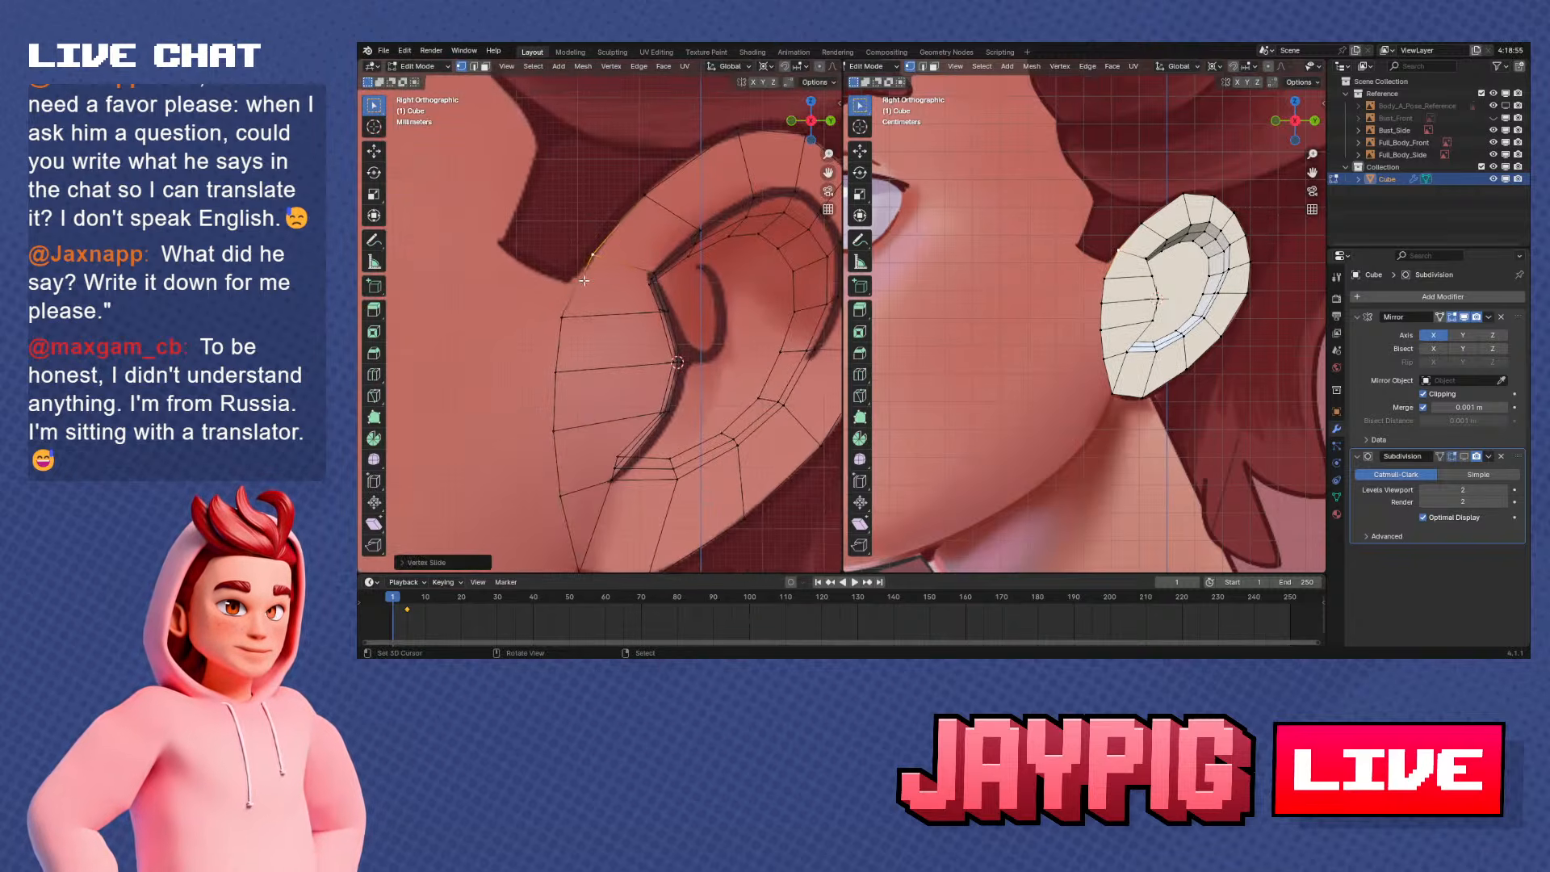
click(553, 303)
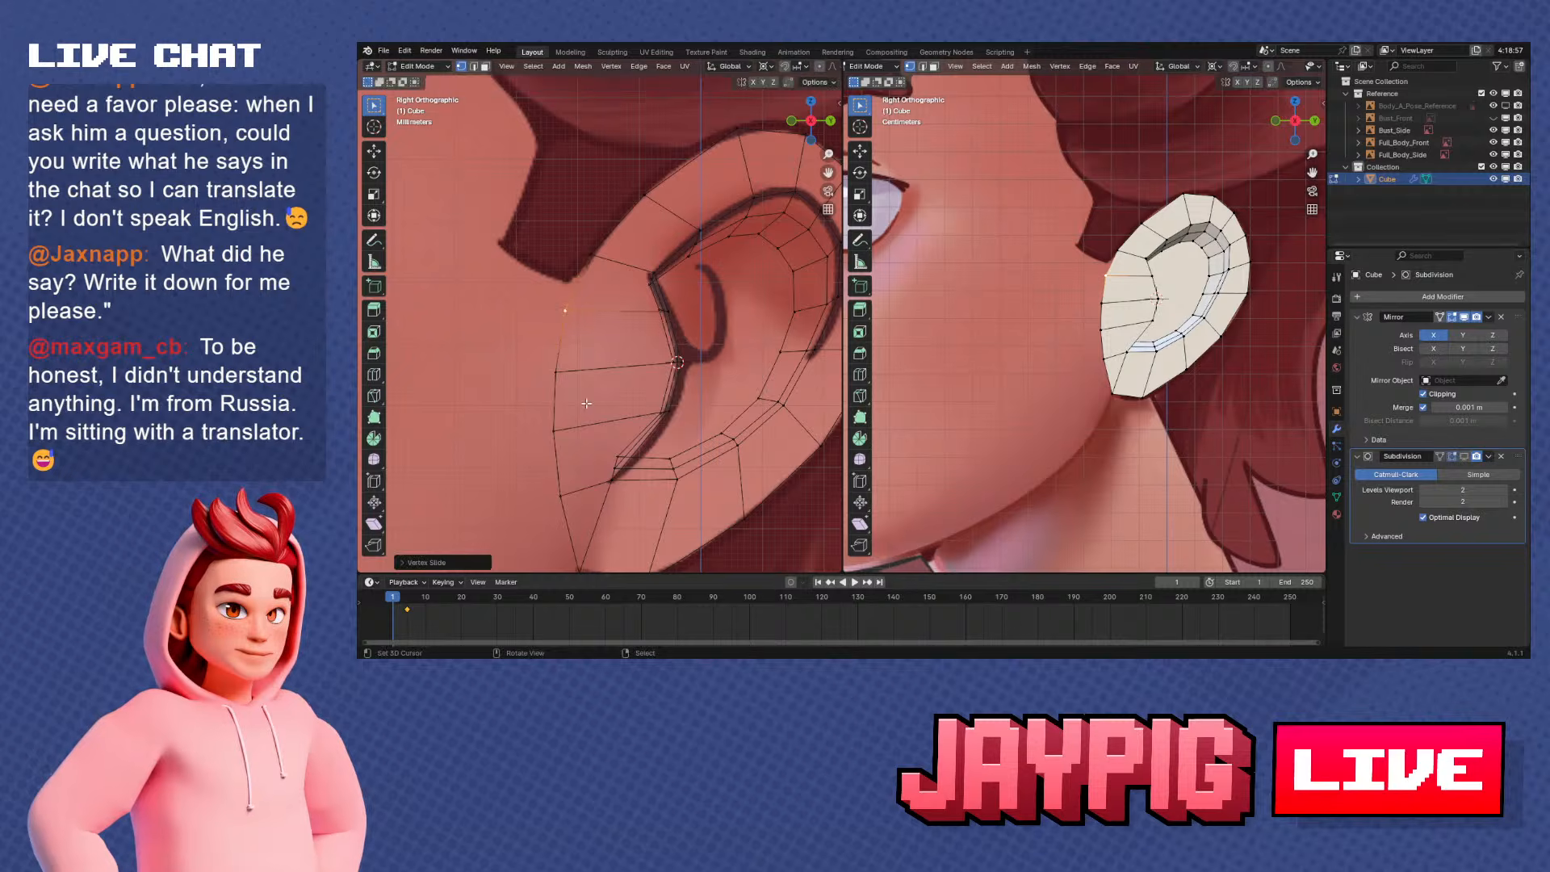
scroll(586, 401, down, 1)
shift+middle_drag(585, 401, 575, 344)
right_click(557, 412)
scroll(599, 422, down, 1)
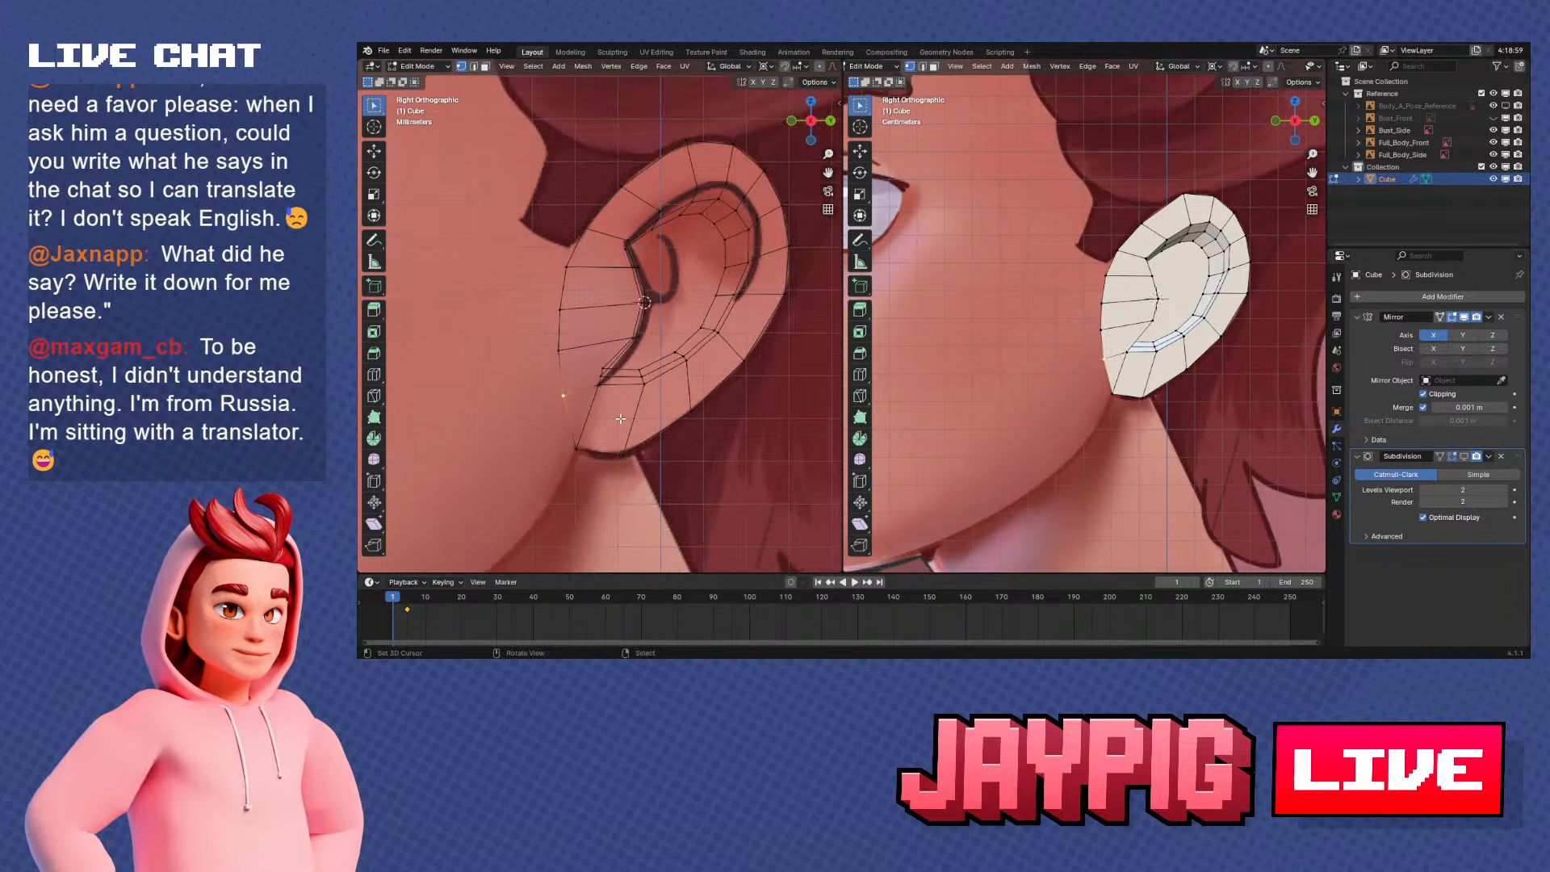
Select the ear's whole outer edge loop and extrude it about 5 mm toward the head along the X axis
middle_drag(613, 394, 719, 381)
alt+right_click(583, 279)
middle_drag(566, 283, 633, 297)
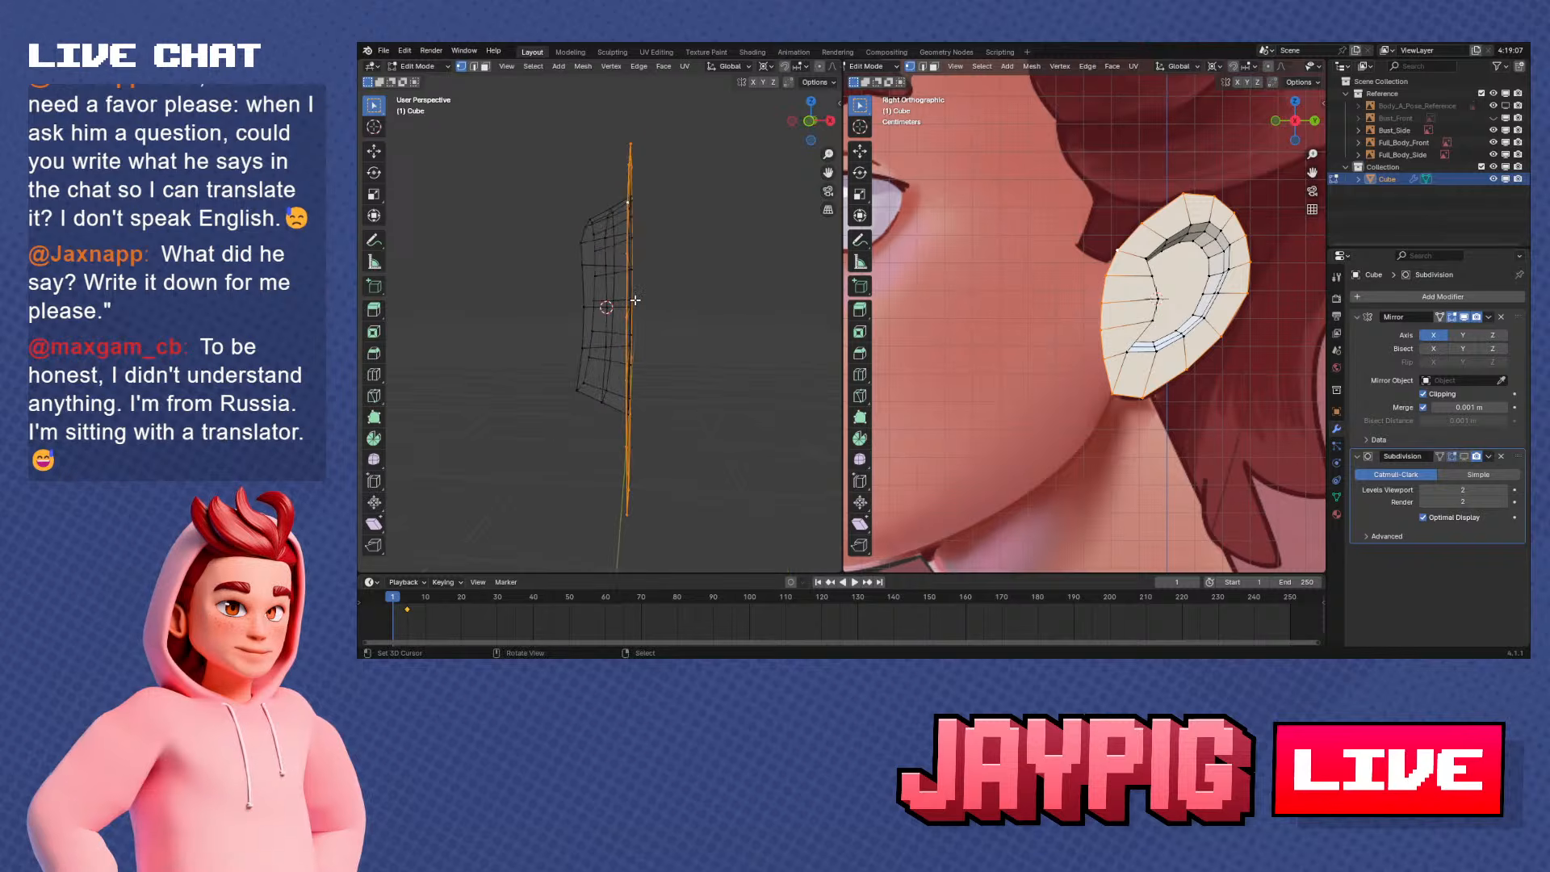
key(KP_1)
scroll(635, 301, down, 1)
key(g)
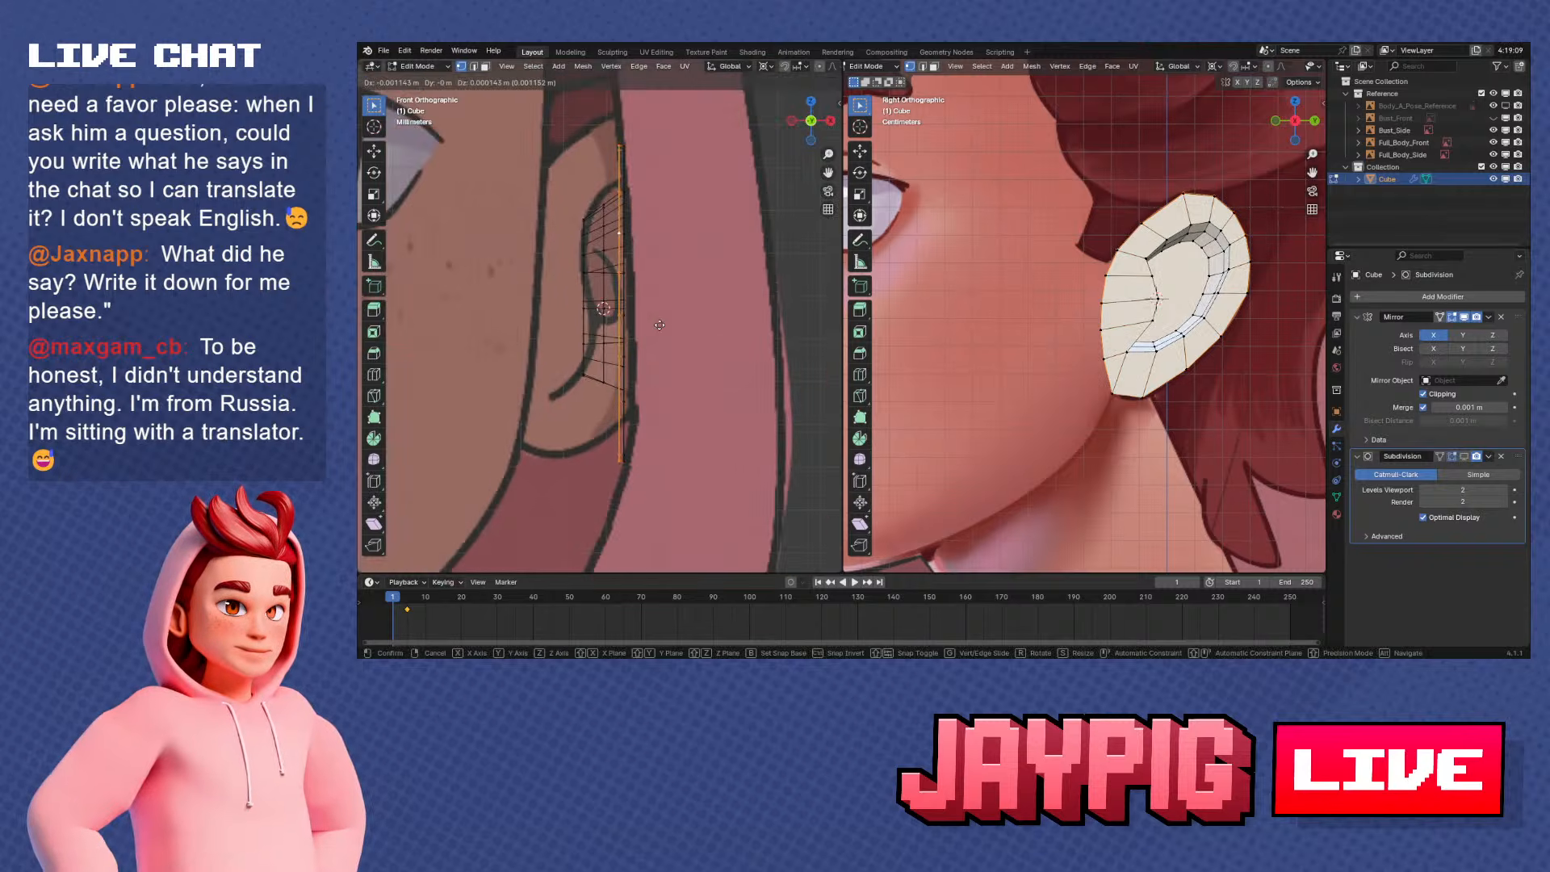
key(x)
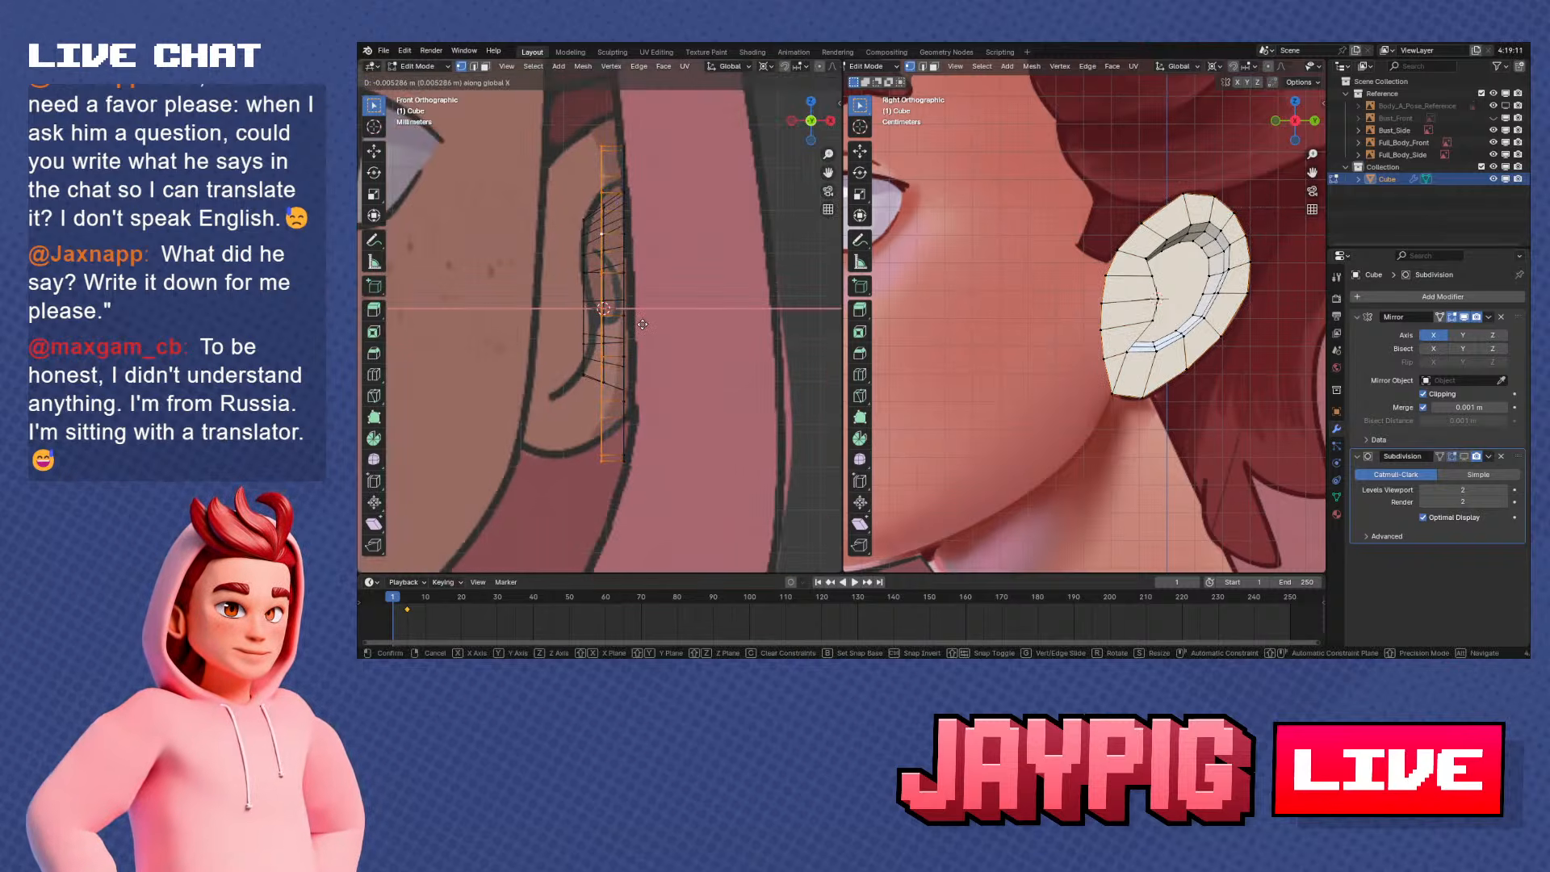
click(646, 325)
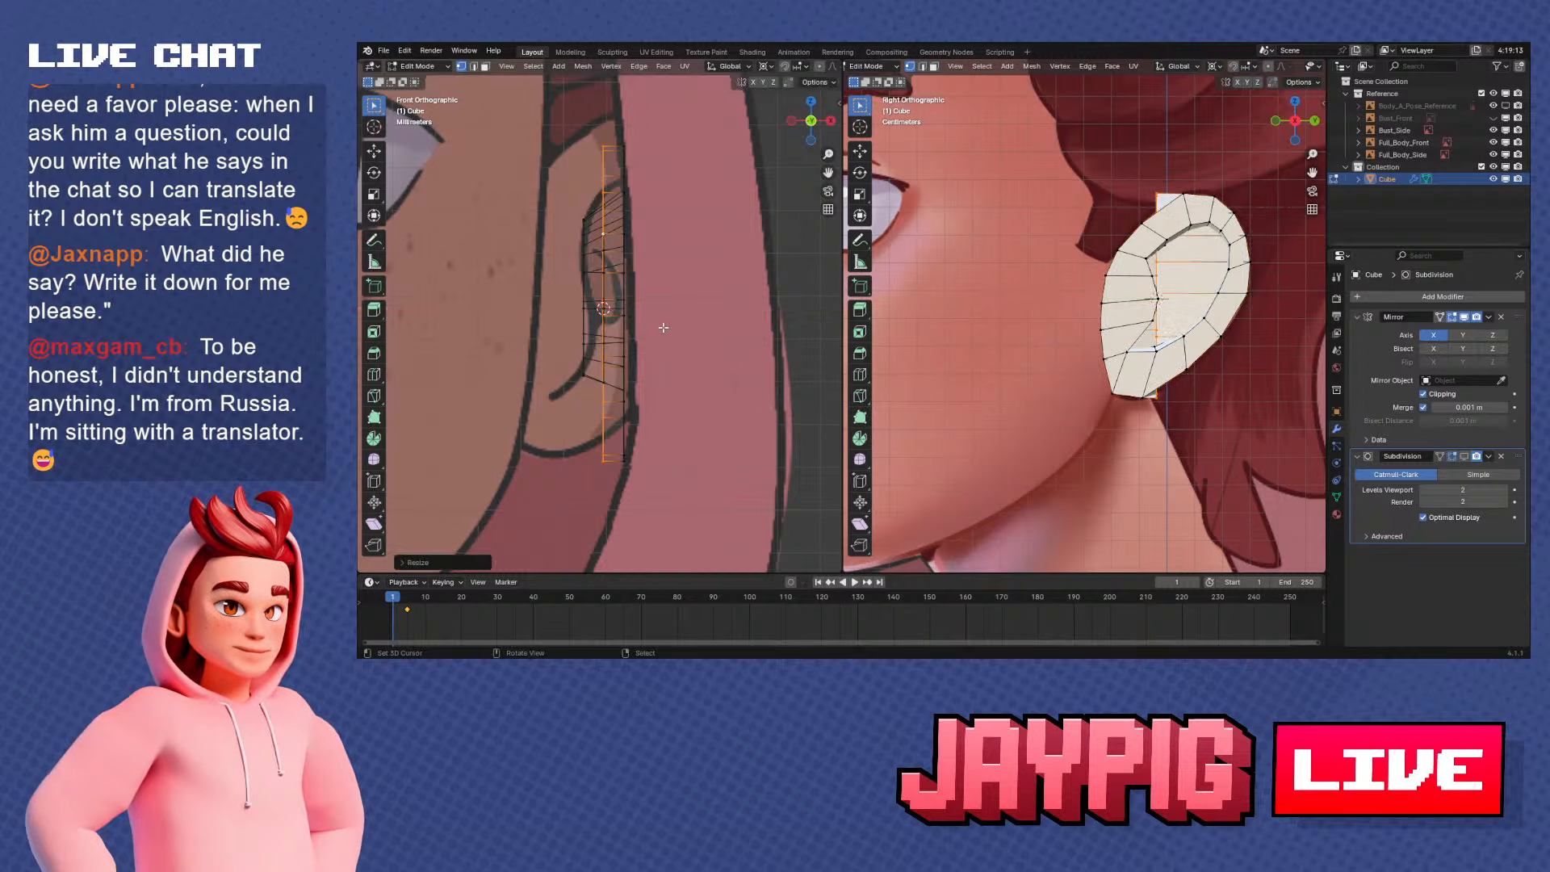
Flatten the extruded rim along X with a scale of 0 and enlarge it slightly beyond the front outline
middle_drag(666, 328, 663, 349)
key(s)
key(x)
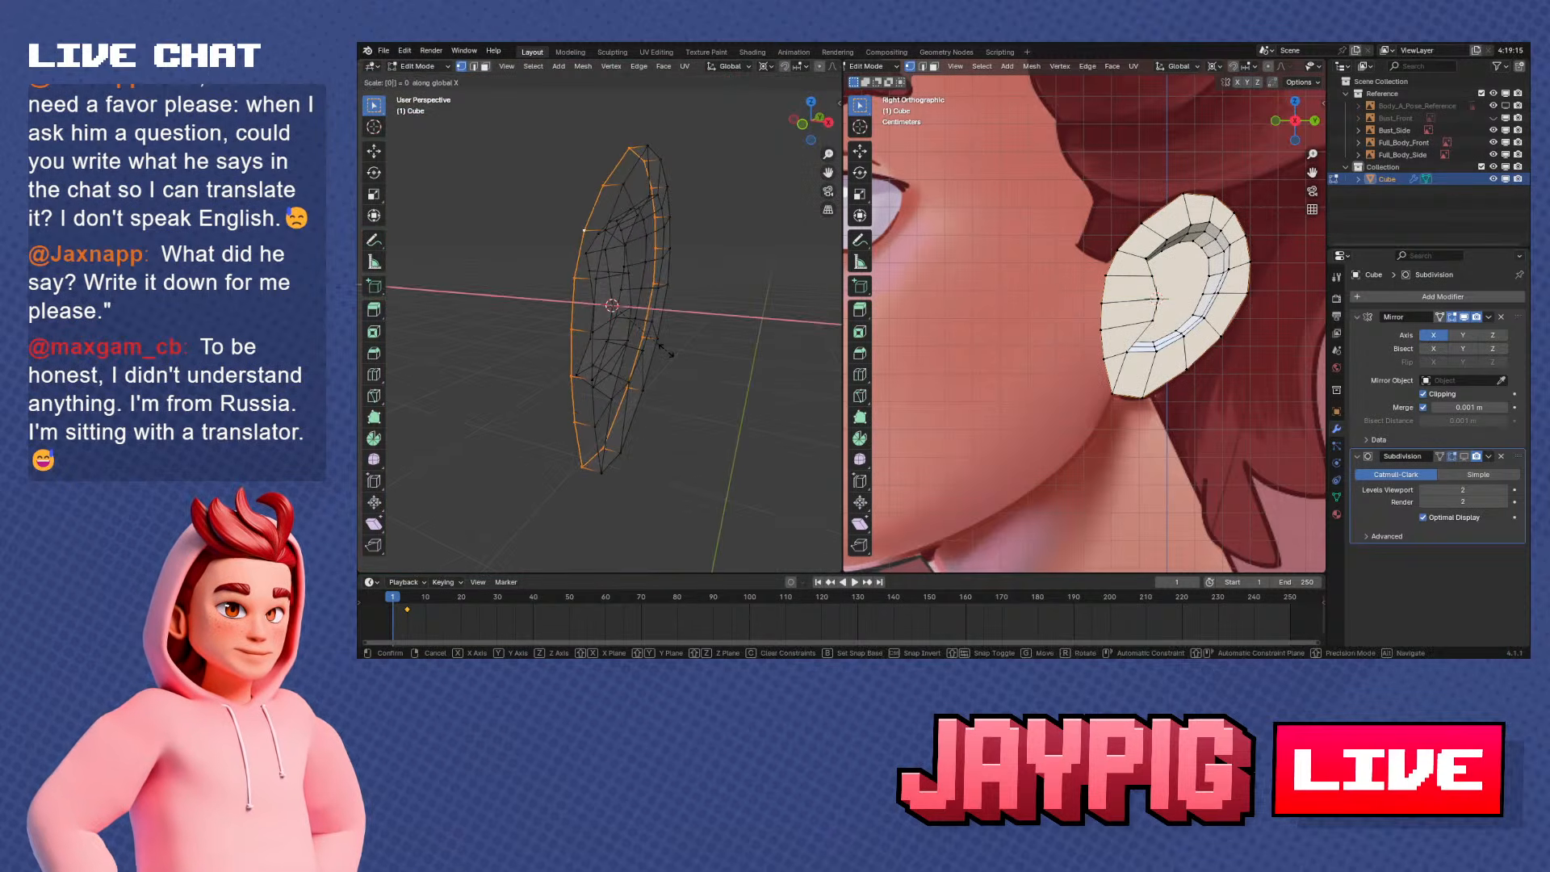
key(Return)
key(KP_1)
key(s)
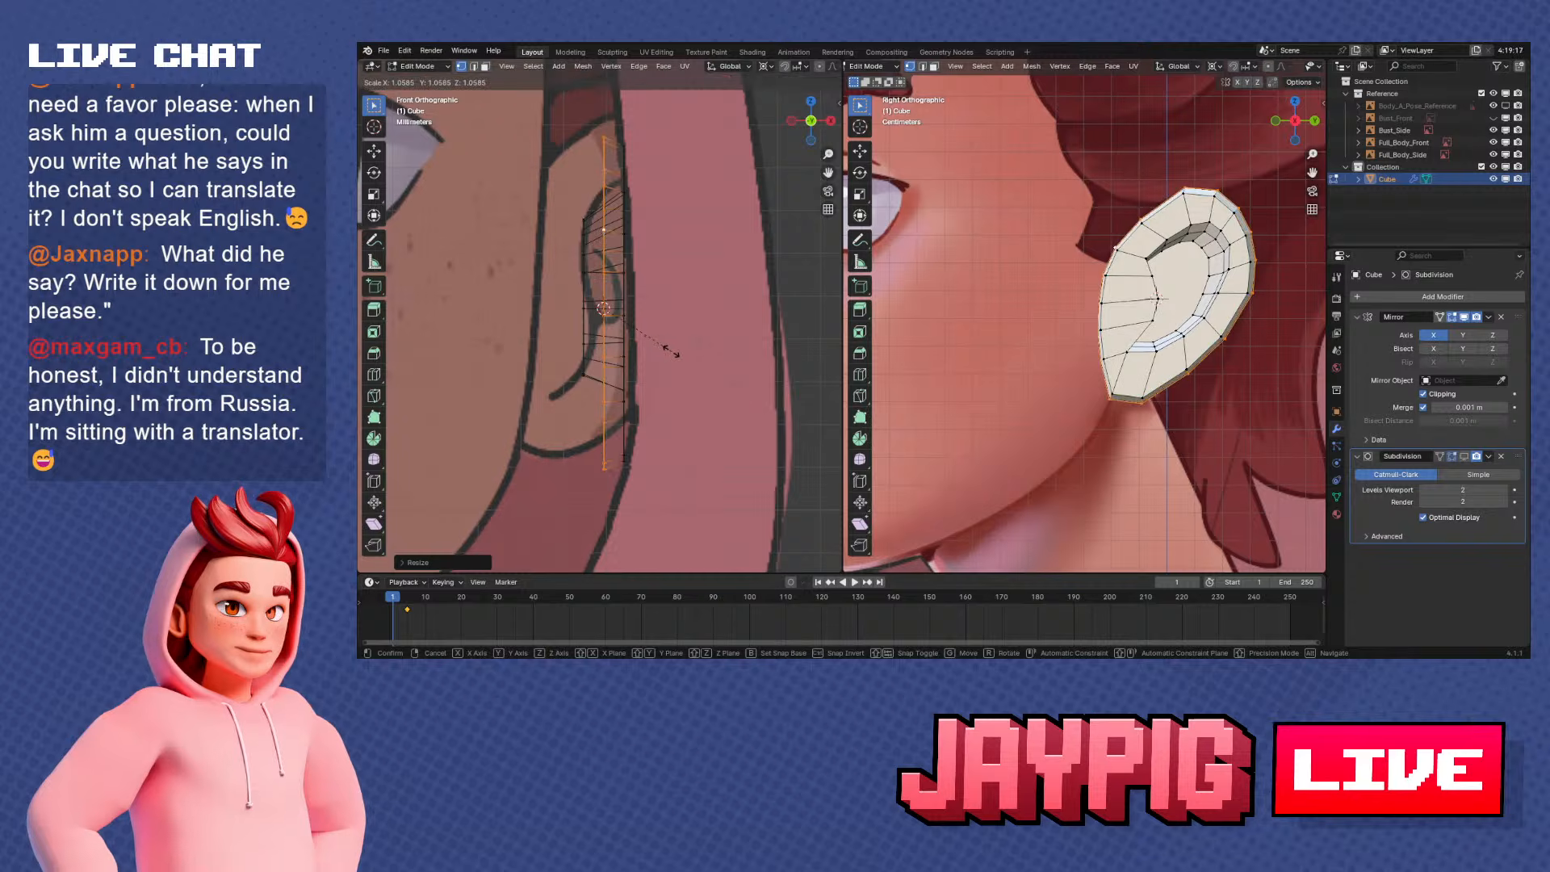
click(683, 356)
middle_drag(689, 367, 566, 400)
key(KP_1)
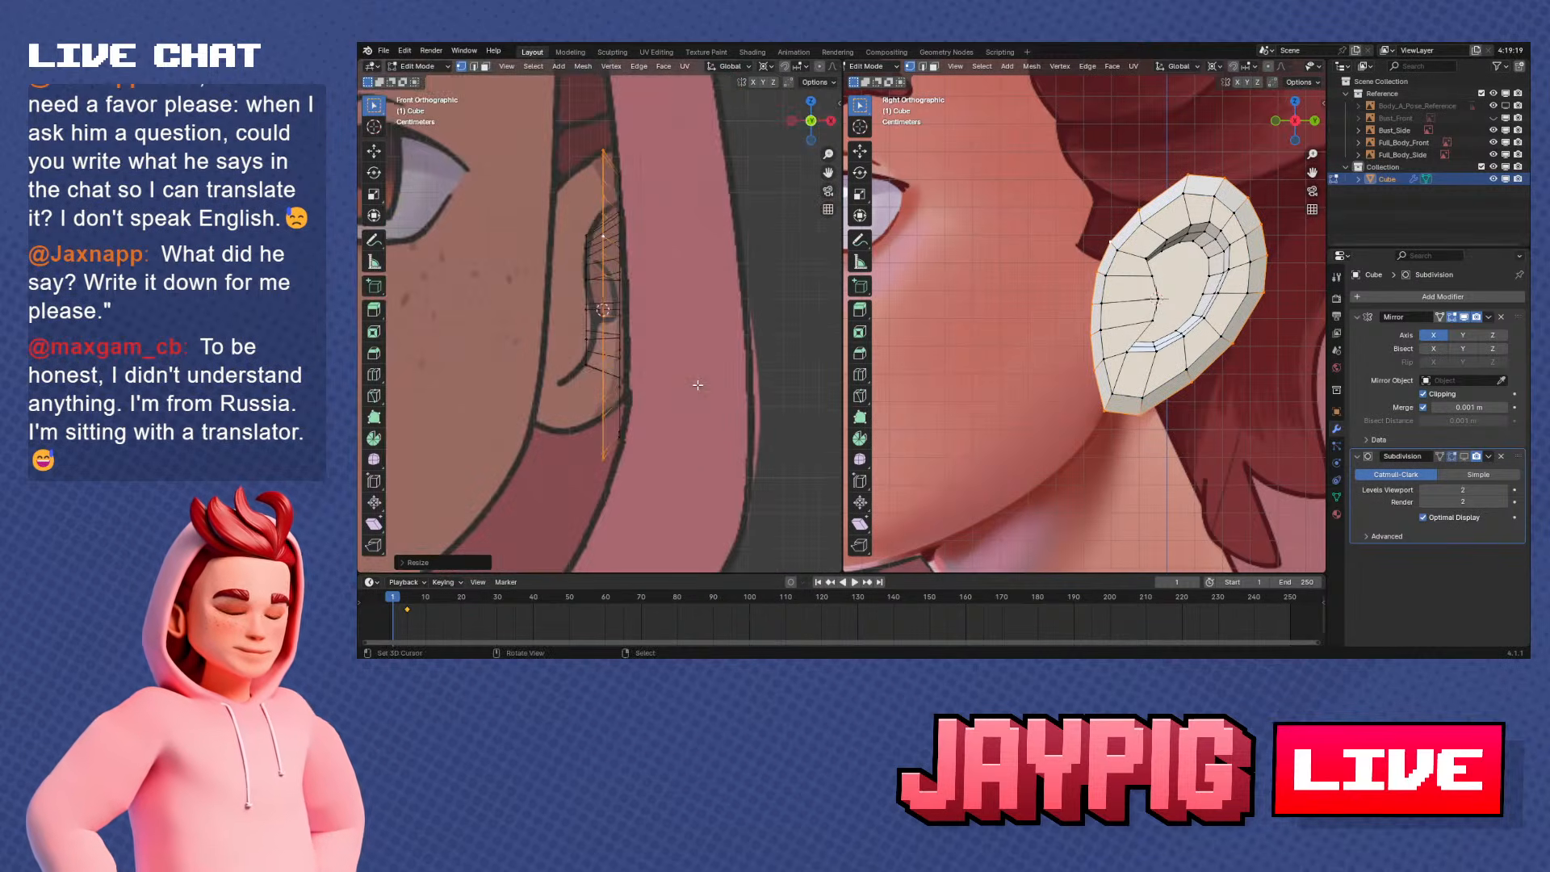
Extrude the enlarged rim about 6.5 mm toward the head along the X axis
key(e)
key(x)
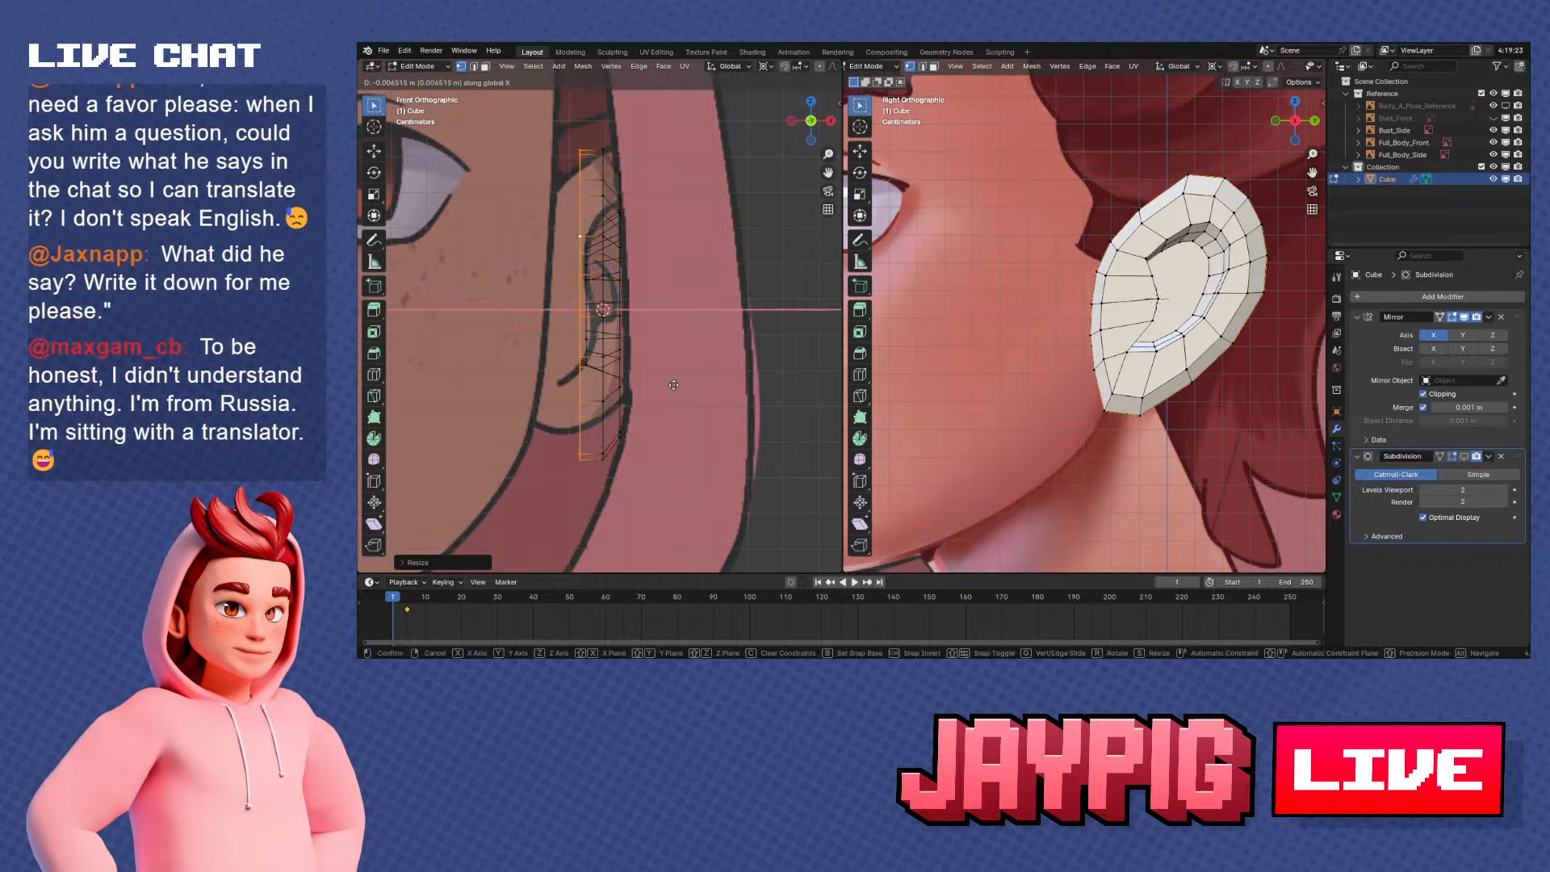
click(672, 385)
Scale the new back loop to about 0.96 and shift it further toward the head along X
key(s)
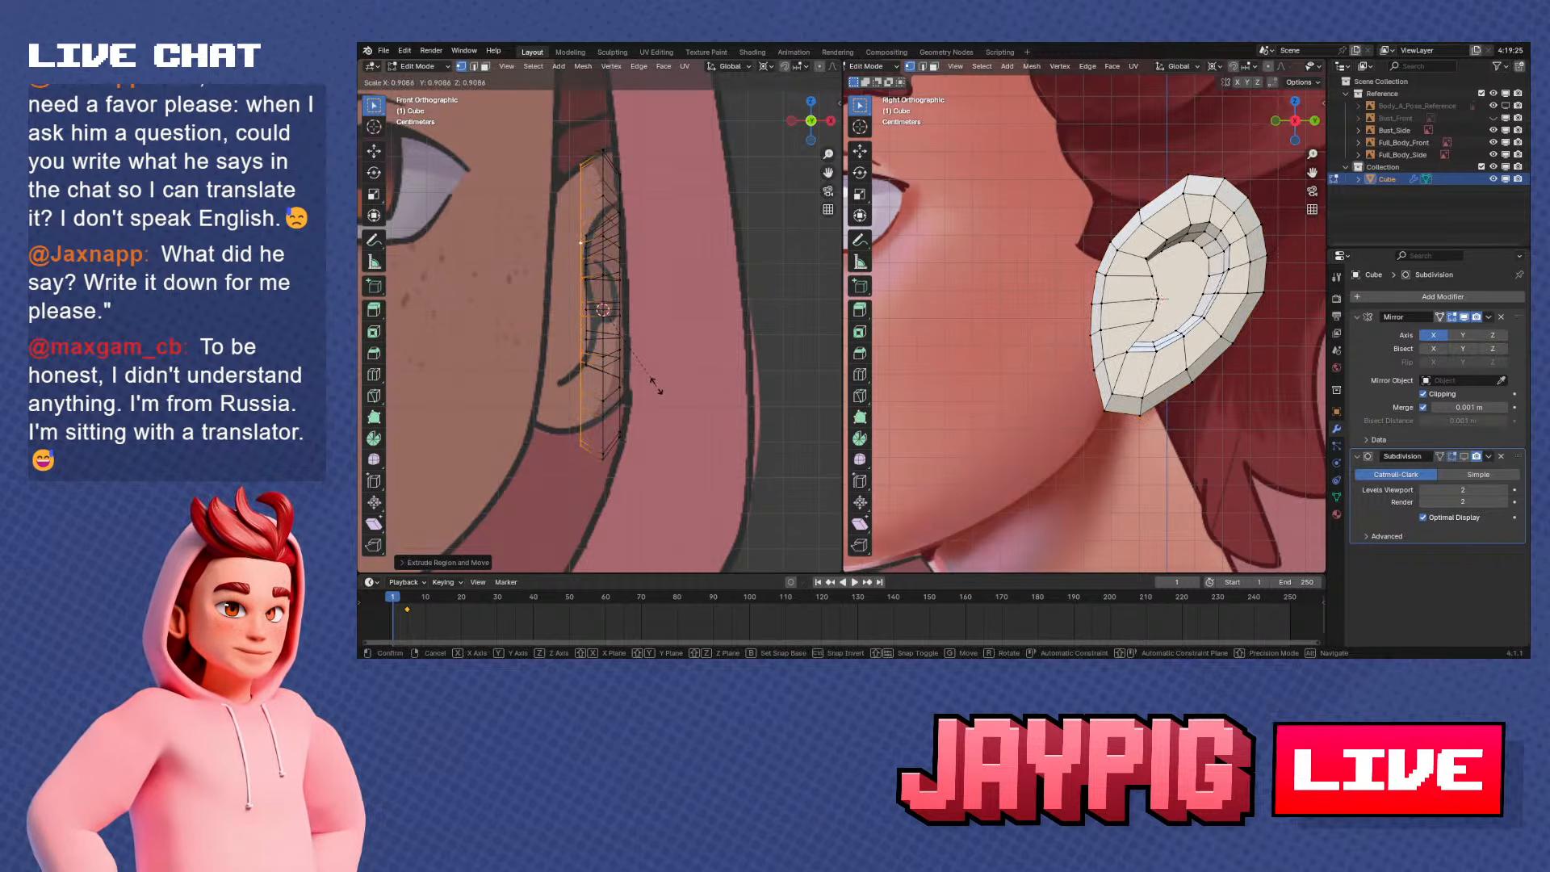
click(658, 387)
key(g)
key(x)
click(656, 388)
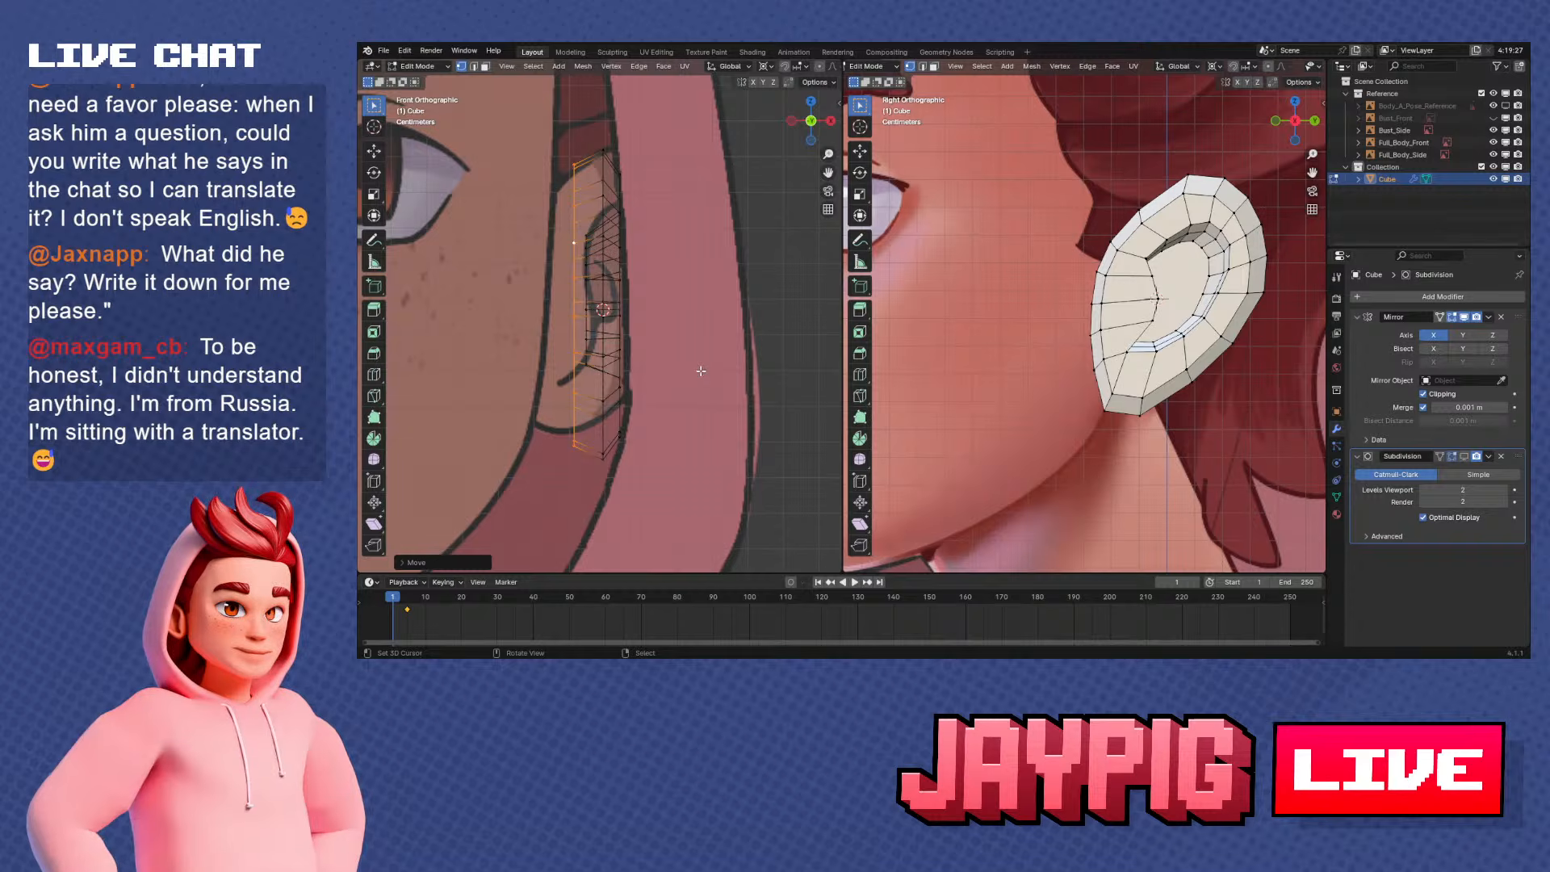
Extrude the back loop once more toward the head in the front view
mouse_move(701, 371)
middle_down()
mouse_move(728, 377)
mouse_move(668, 379)
mouse_move(707, 374)
middle_up()
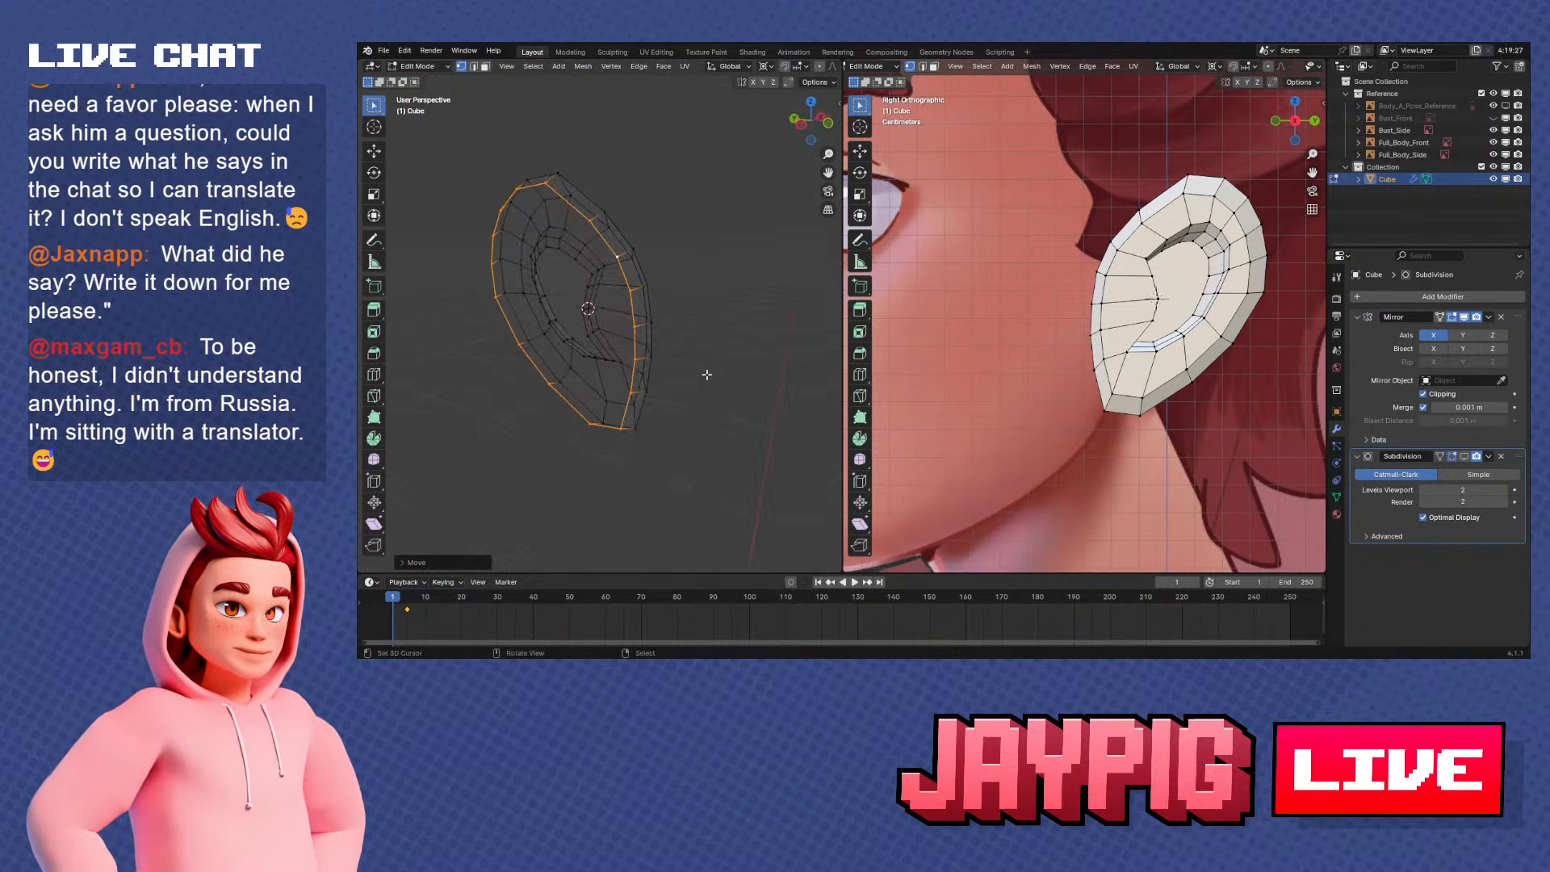
key(KP_3)
key(KP_1)
key(g)
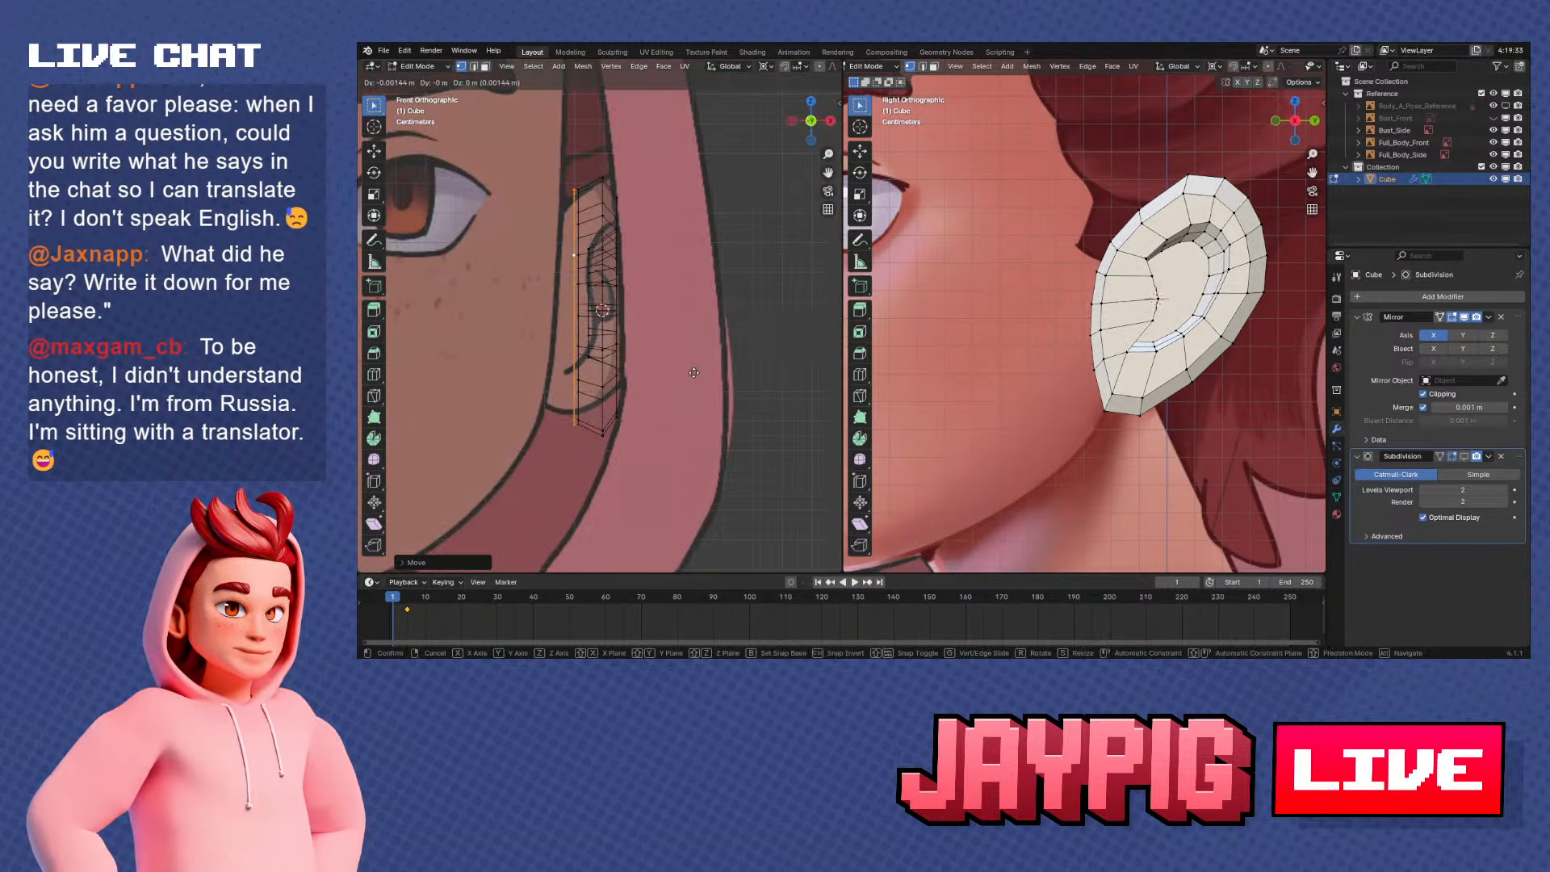
click(649, 367)
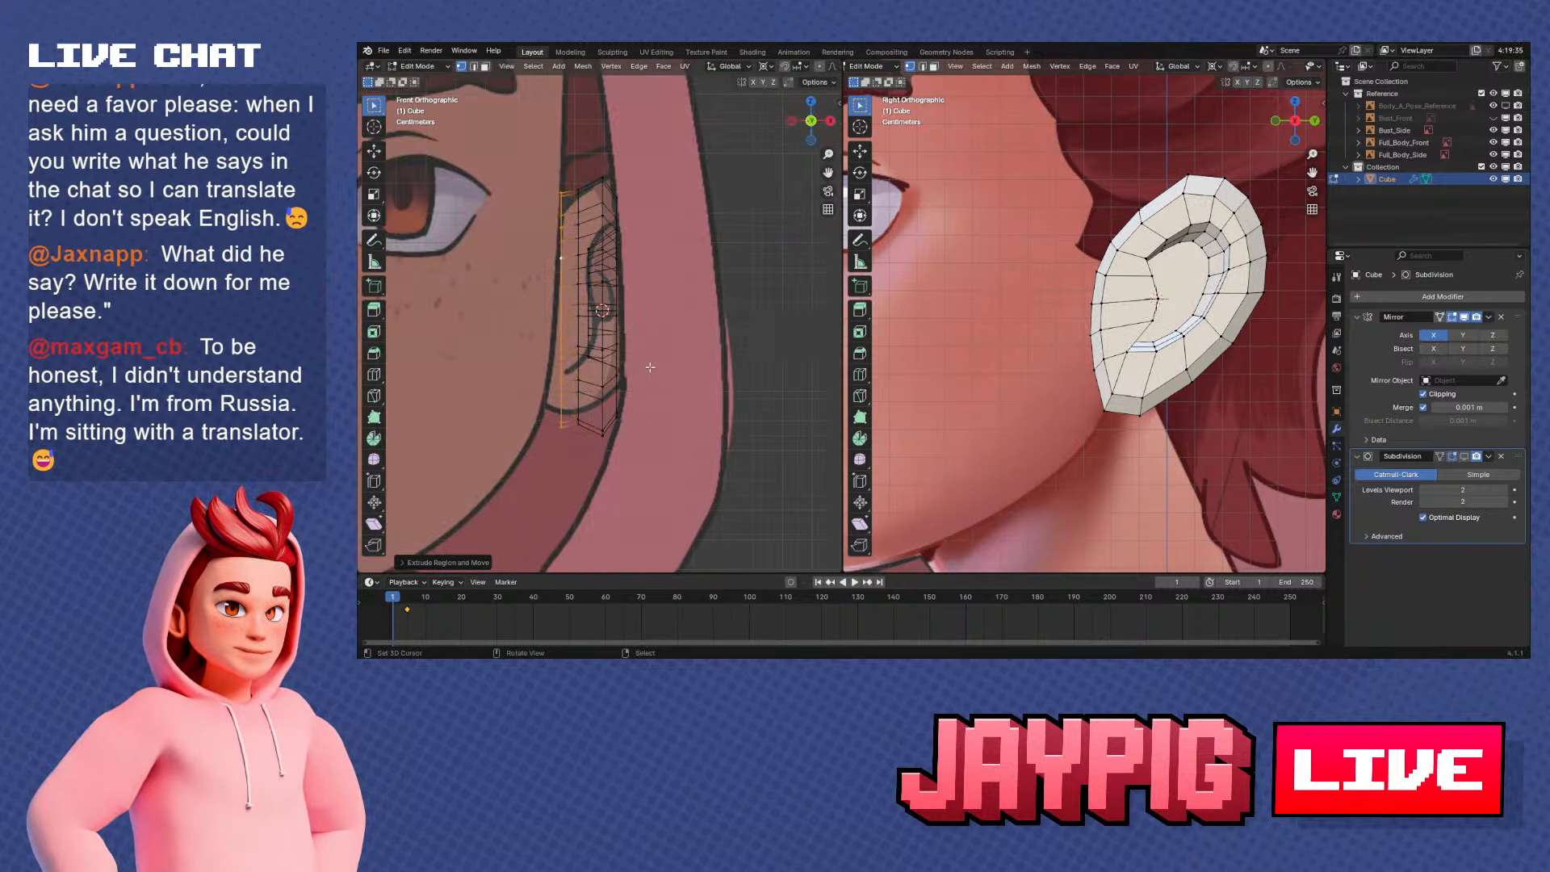
Set the pivot point to Median Point, scale the extruded loop, and round it with To Sphere at about 0.45
click(769, 68)
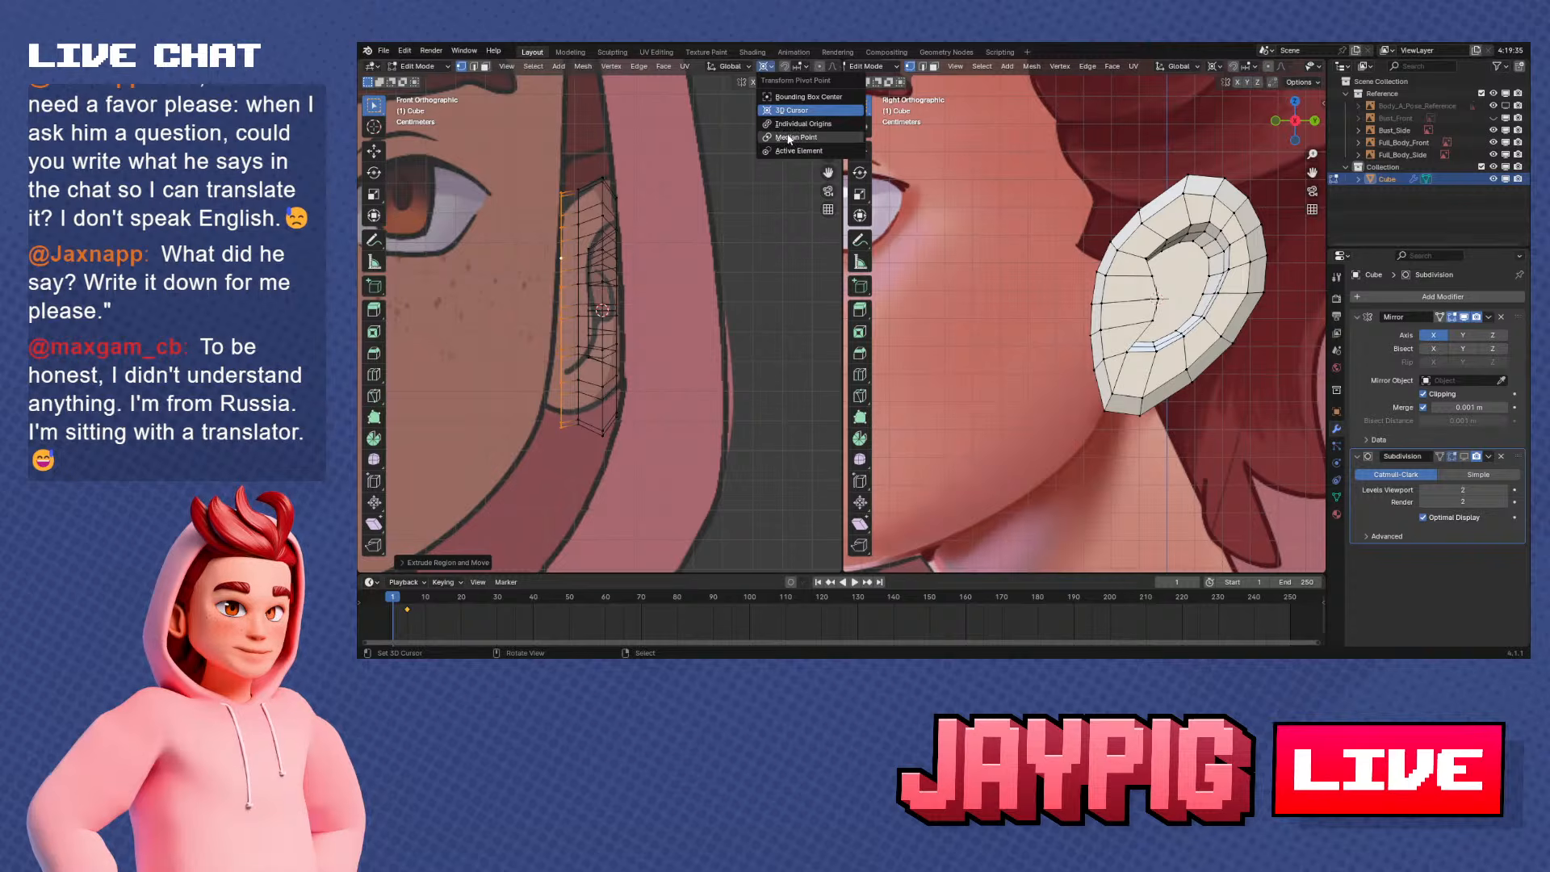
click(787, 137)
key(s)
click(675, 344)
key(shift+alt+s)
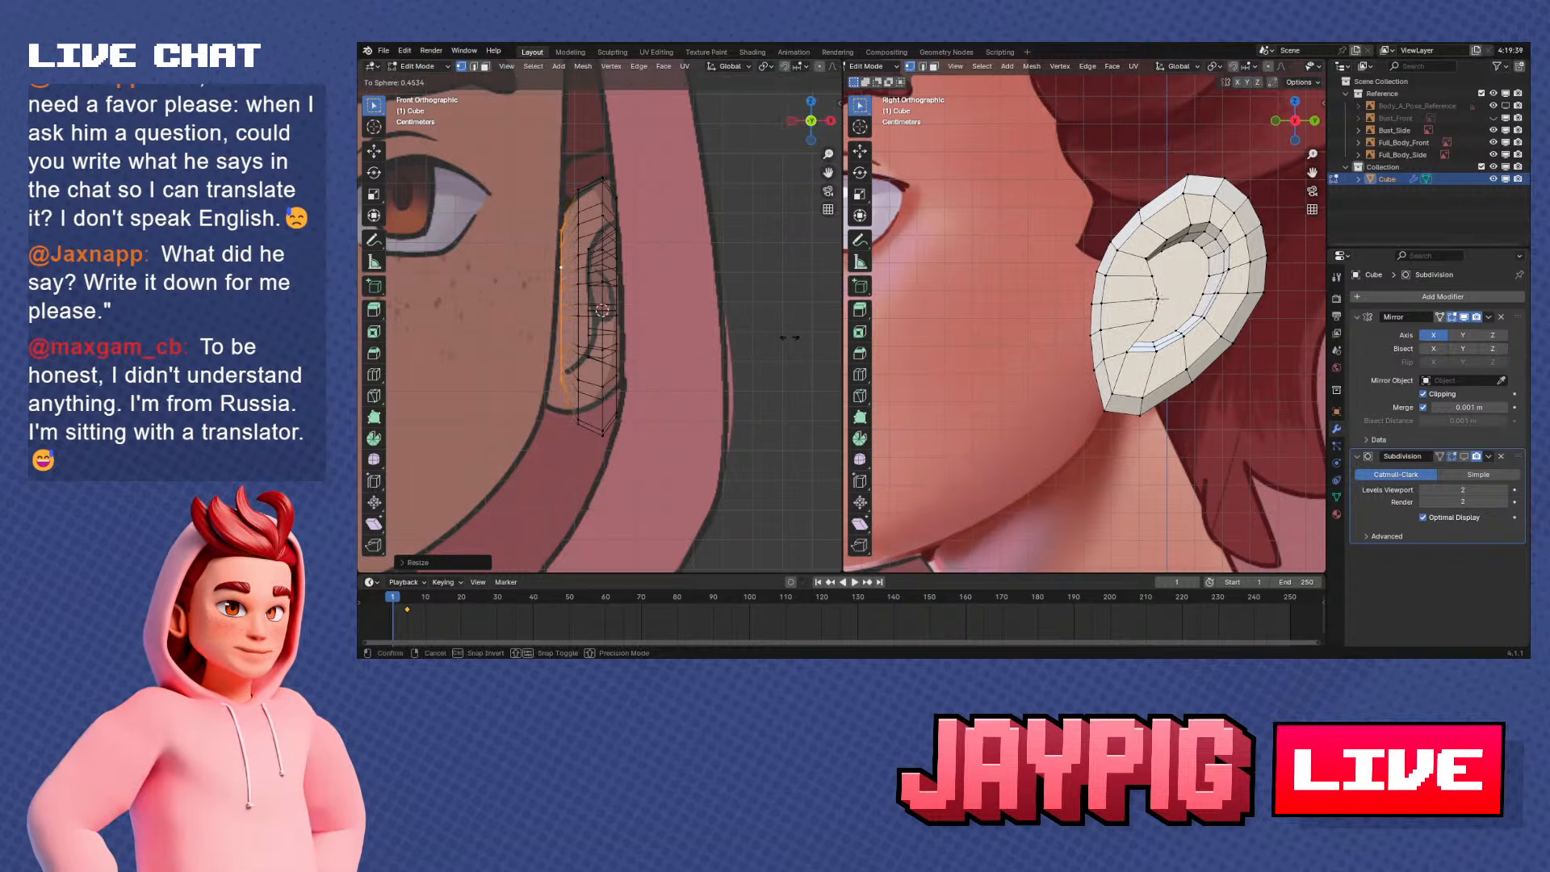
click(789, 336)
Shrink the rounded loop to a small ring at the ear's back and move it along the X axis
middle_drag(588, 345, 739, 351)
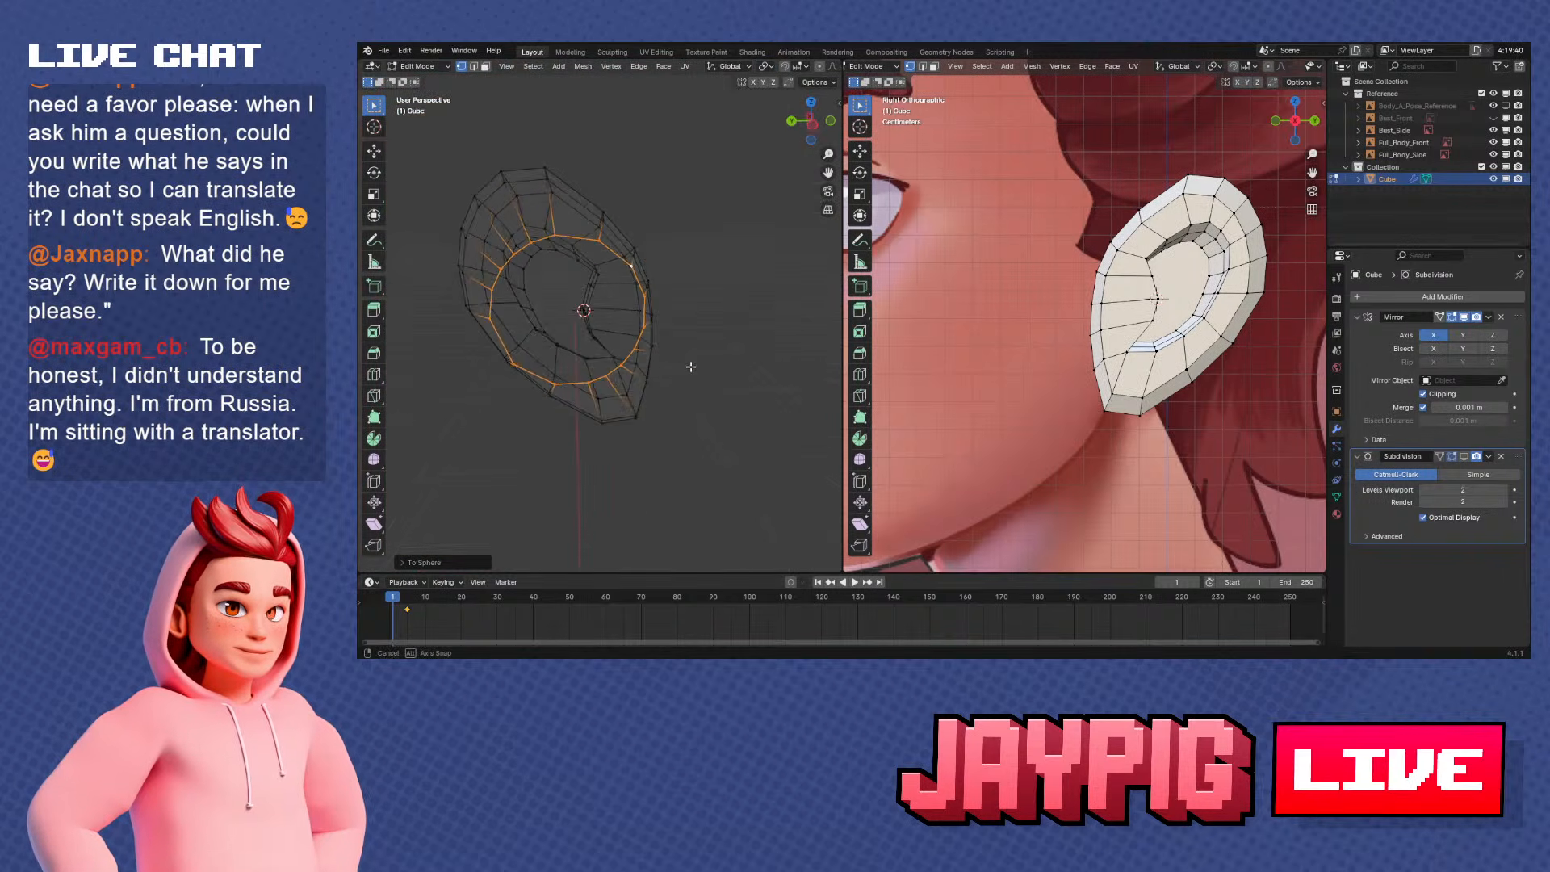
key(s)
click(635, 369)
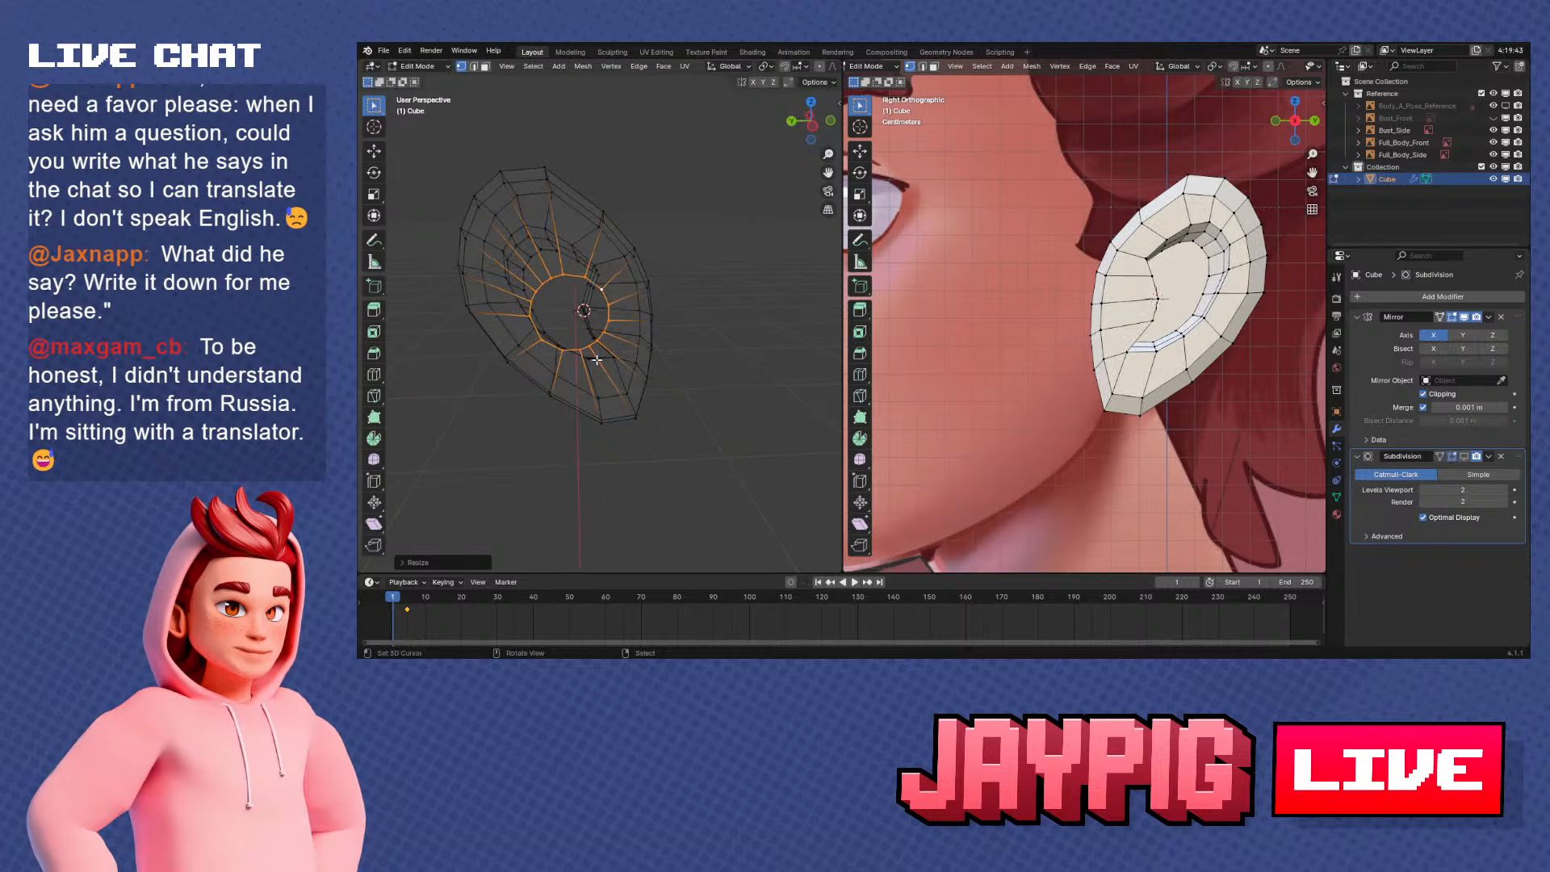
middle_drag(636, 369, 504, 374)
key(g)
key(x)
click(671, 408)
Move the small back ring about 8.6 mm down toward the earlobe and scale it to about 0.83
middle_drag(1077, 289, 1094, 316)
scroll(1170, 344, up, 3)
key(KP_1)
key(KP_3)
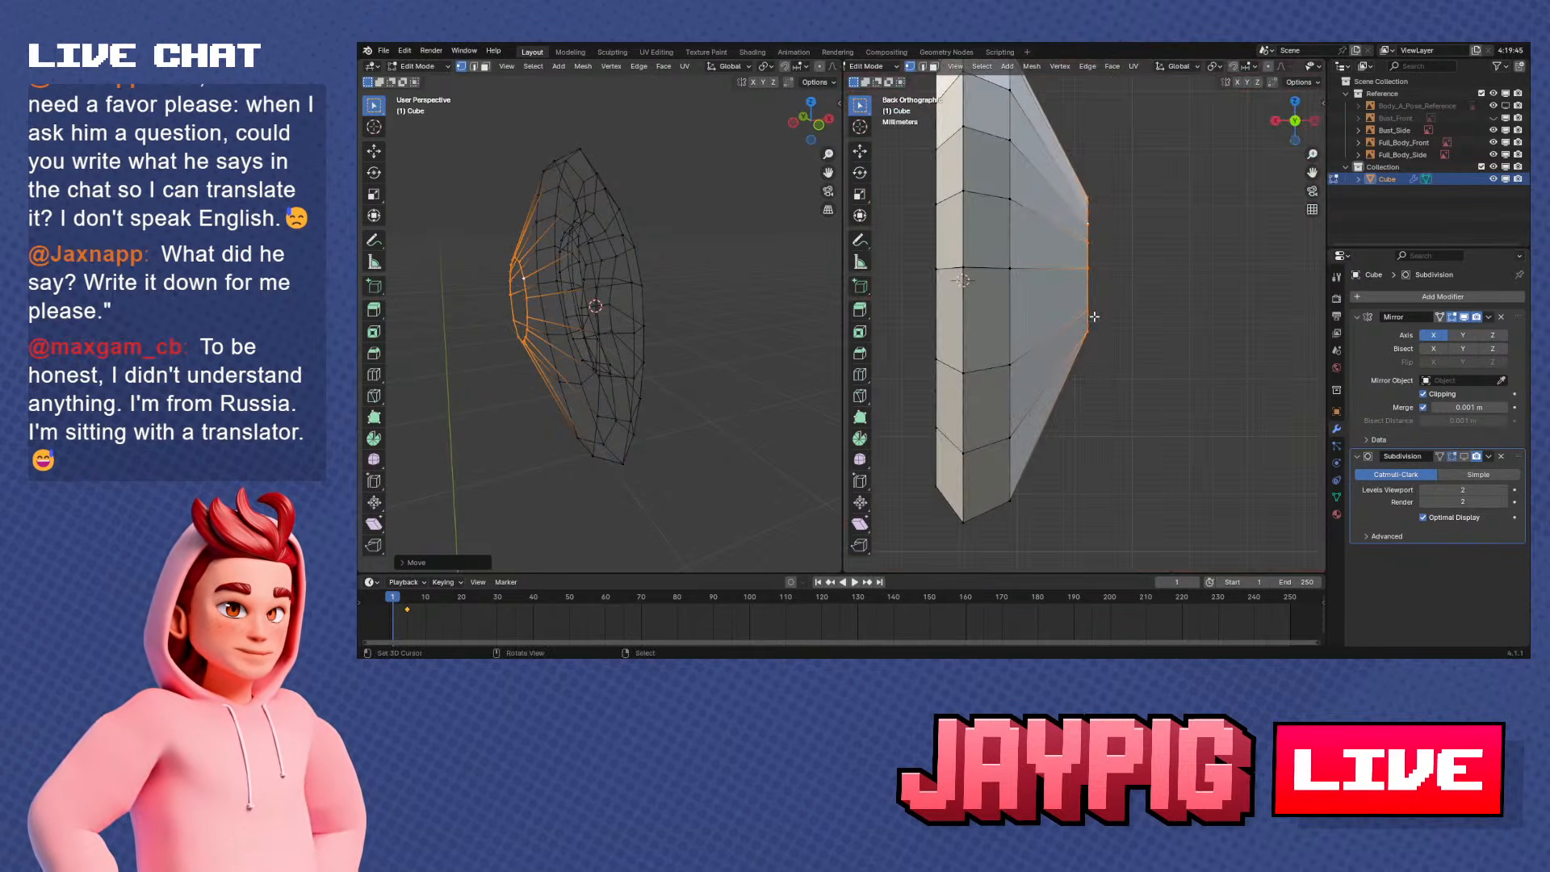
key(ctrl+KP_3)
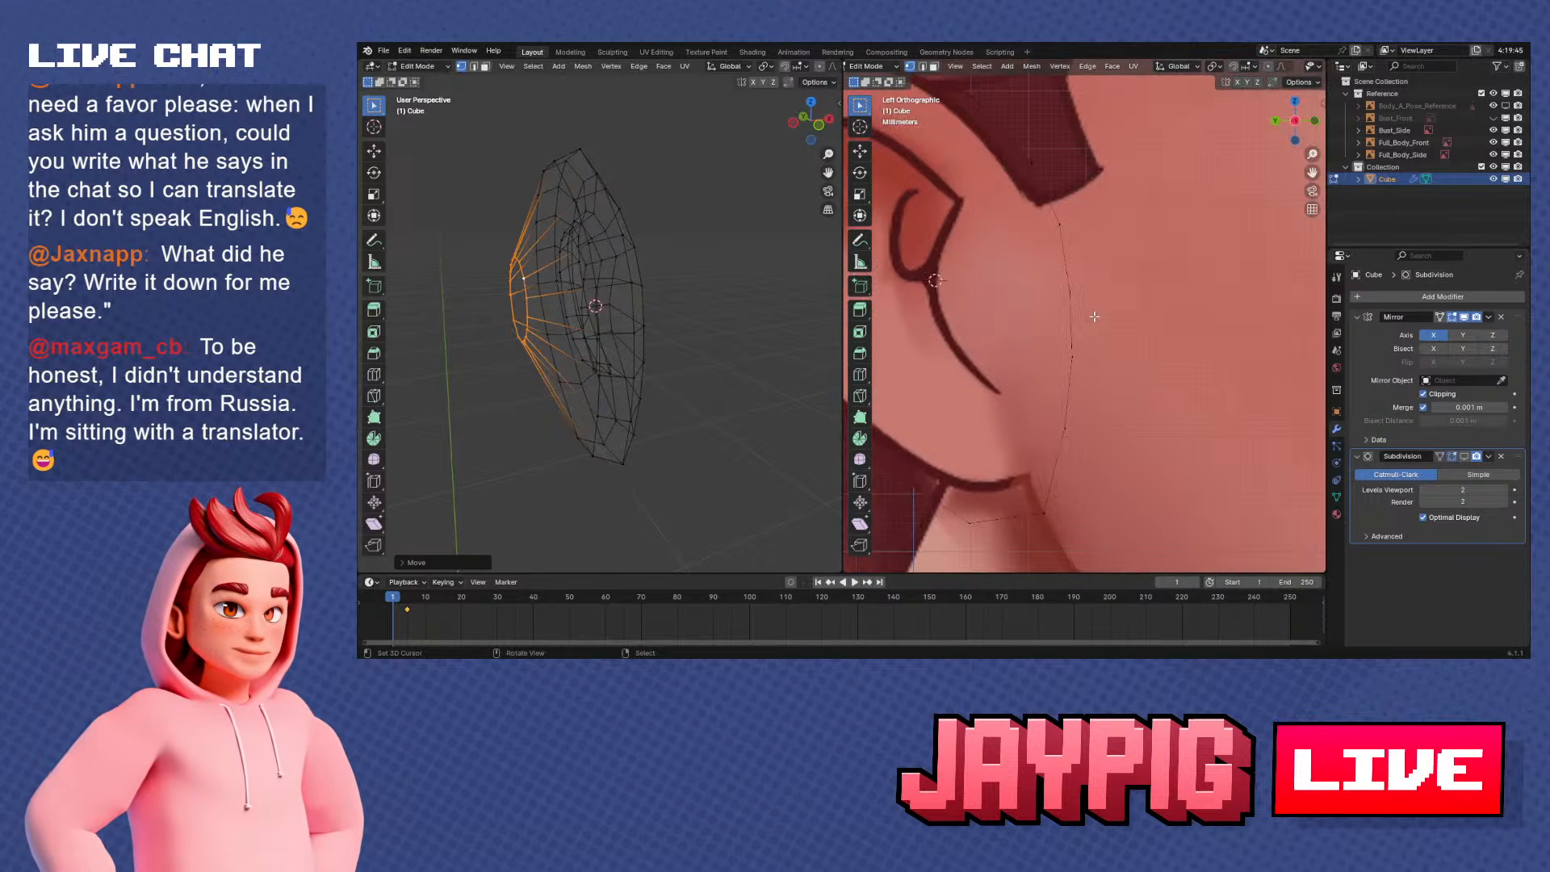
scroll(1094, 317, down, 5)
middle_drag(1094, 316, 1084, 331)
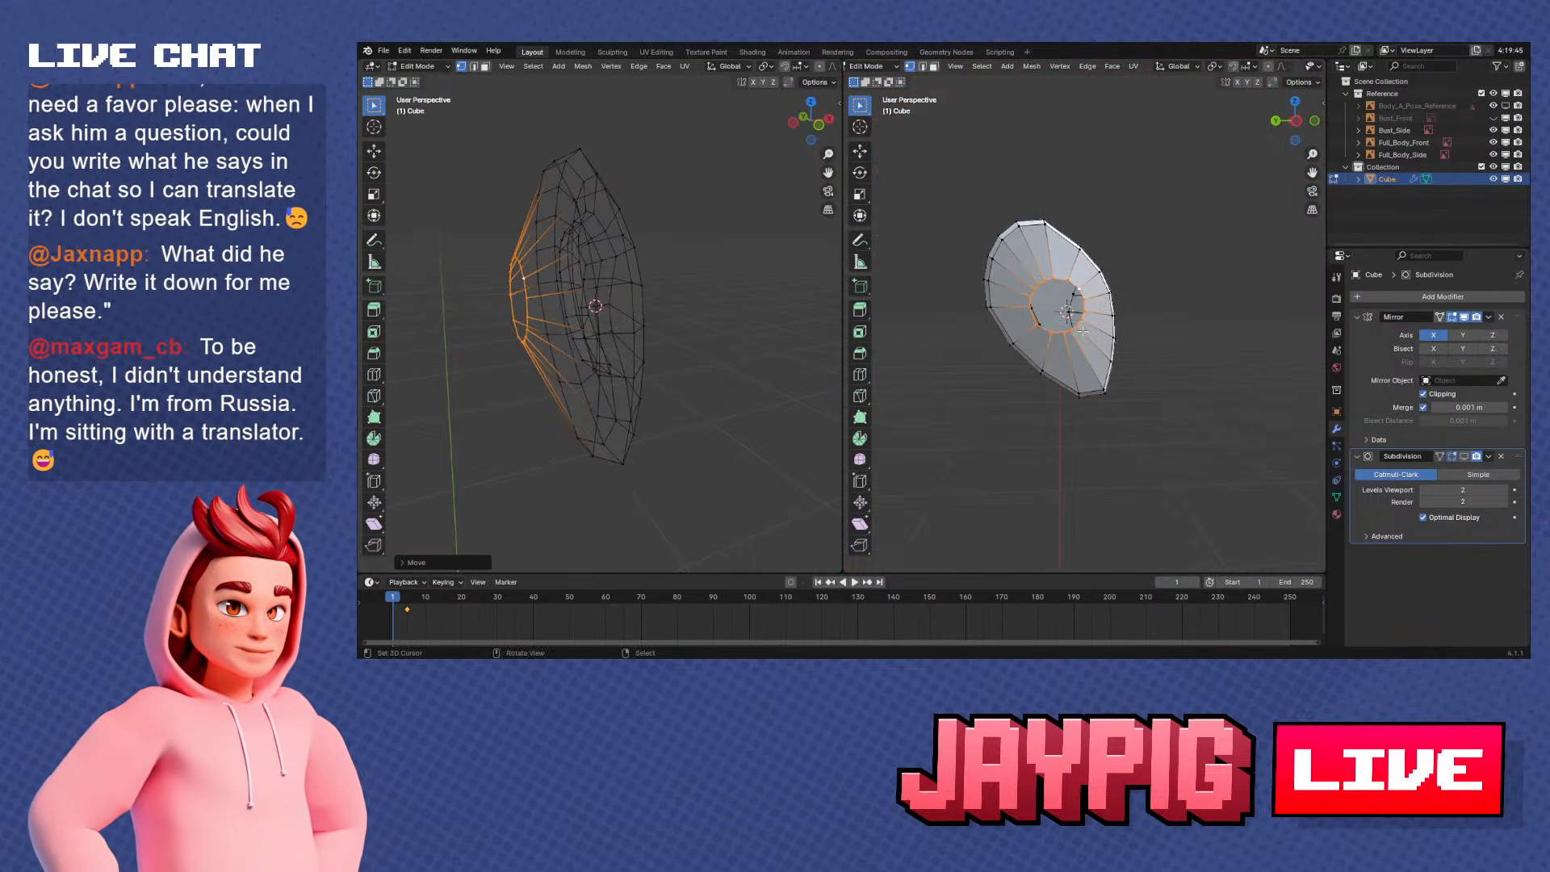
key(g)
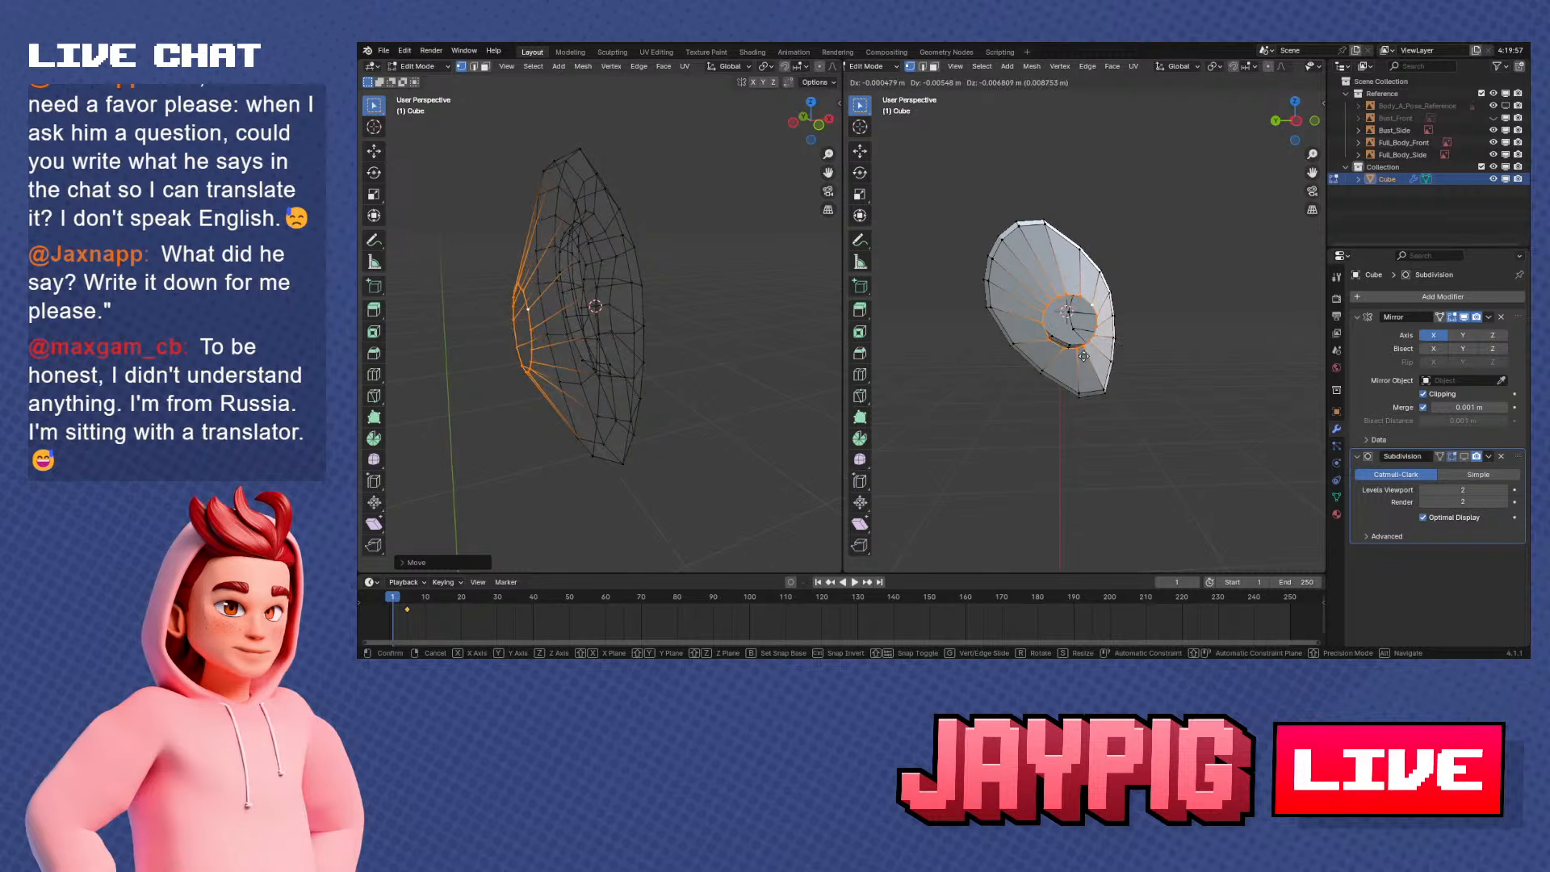
key(s)
click(1125, 366)
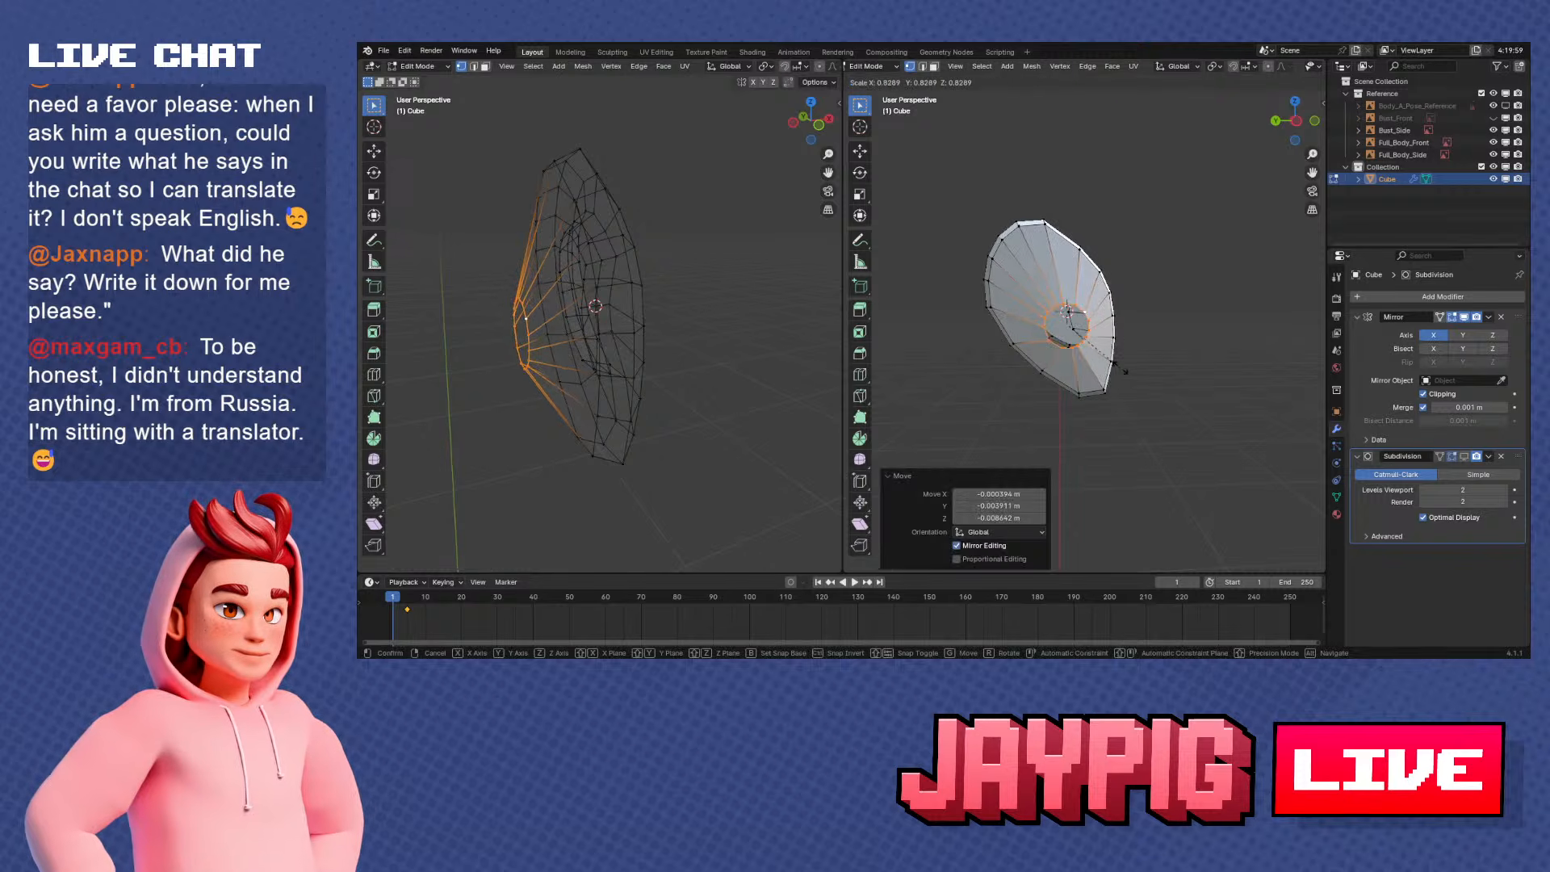
Move the small ring about -2.8 mm along the X axis, further out from the ear's back
middle_drag(1125, 367, 1007, 349)
key(g)
key(x)
click(1139, 351)
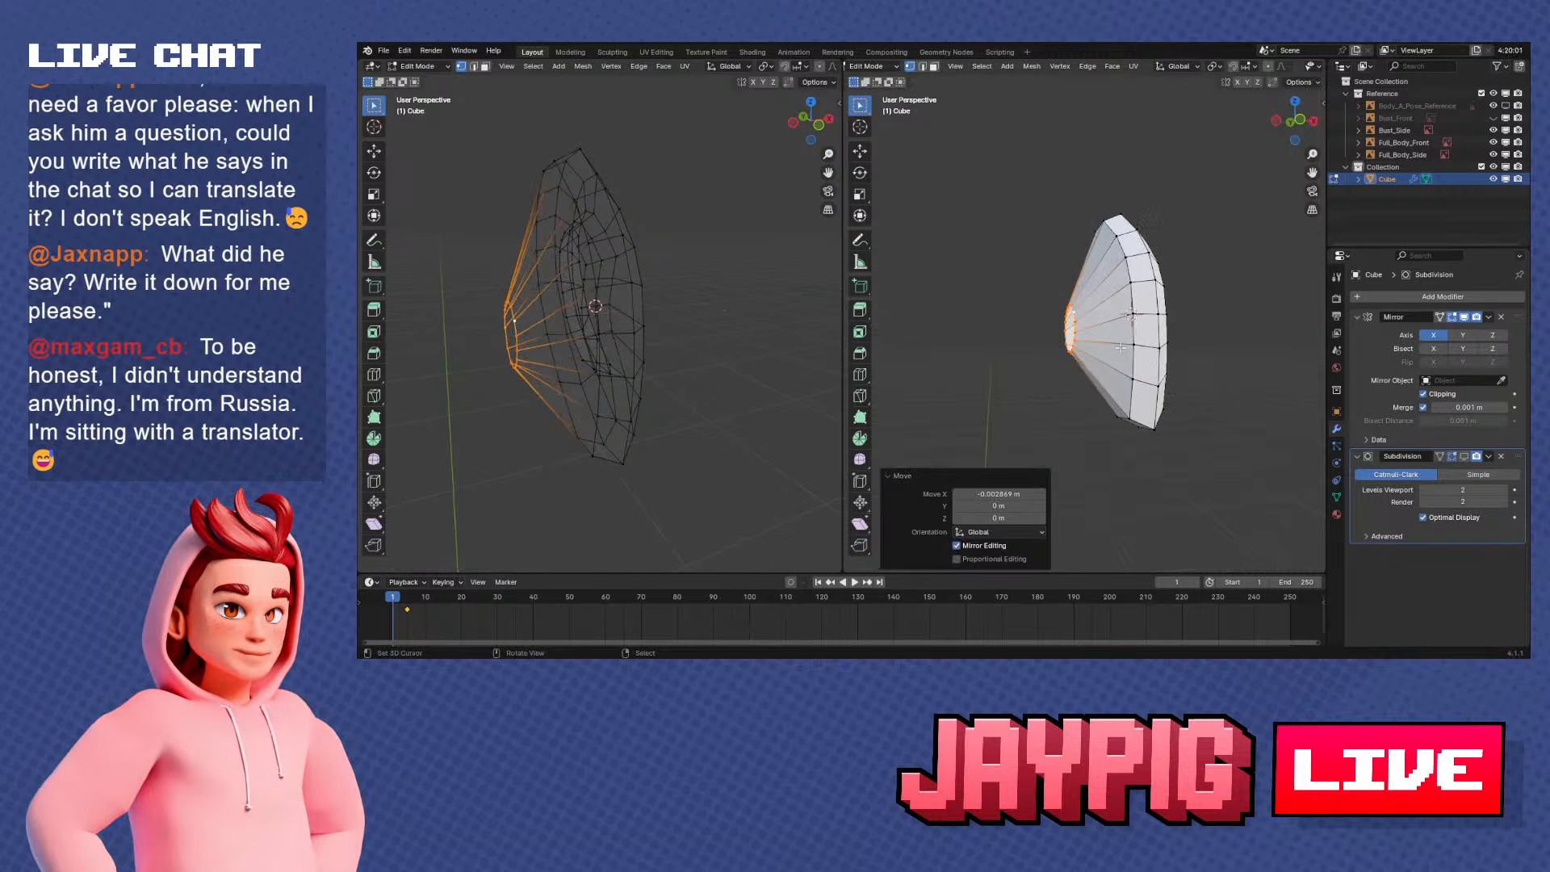
Add a loop cut around the ear's tapered back and move it about 3.5 mm along X toward the rim
middle_drag(1140, 351, 1116, 322)
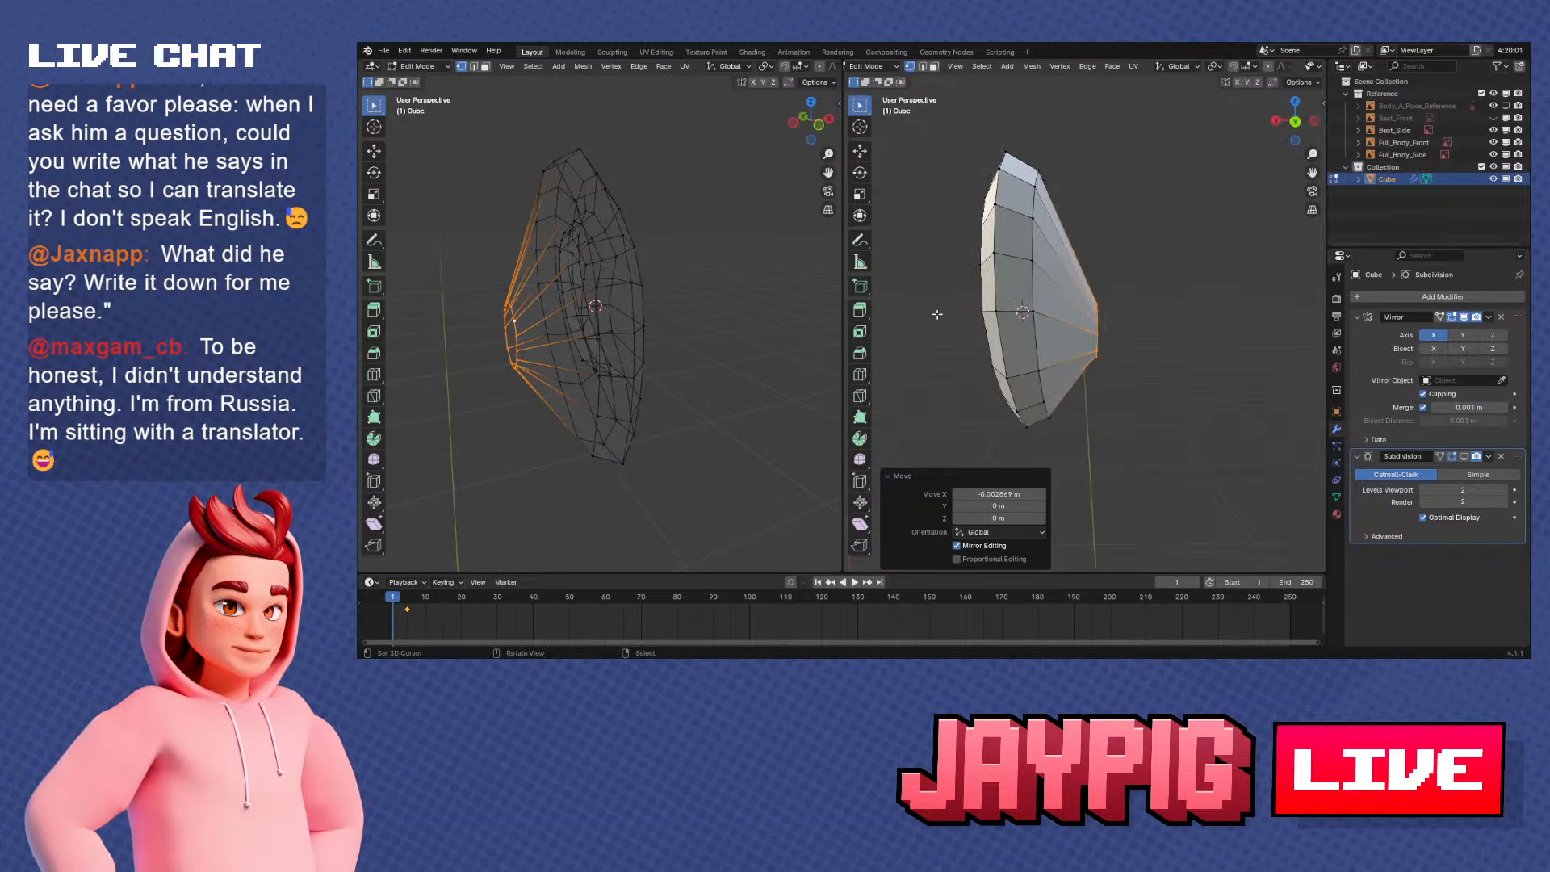
click(858, 385)
click(1072, 297)
key(g)
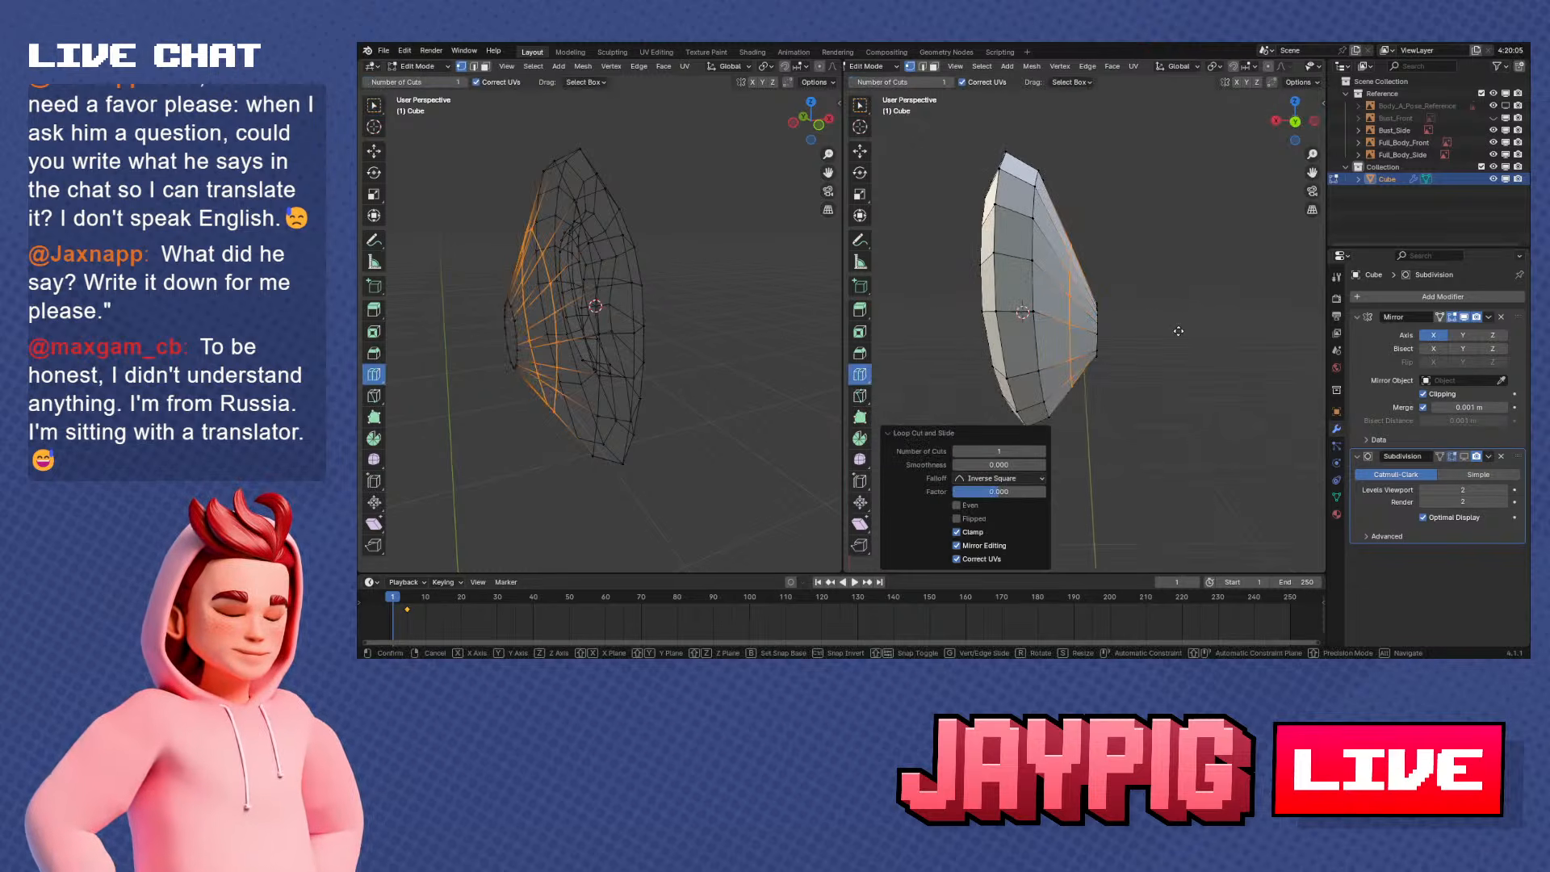
key(x)
click(1168, 330)
middle_drag(1168, 330, 1119, 396)
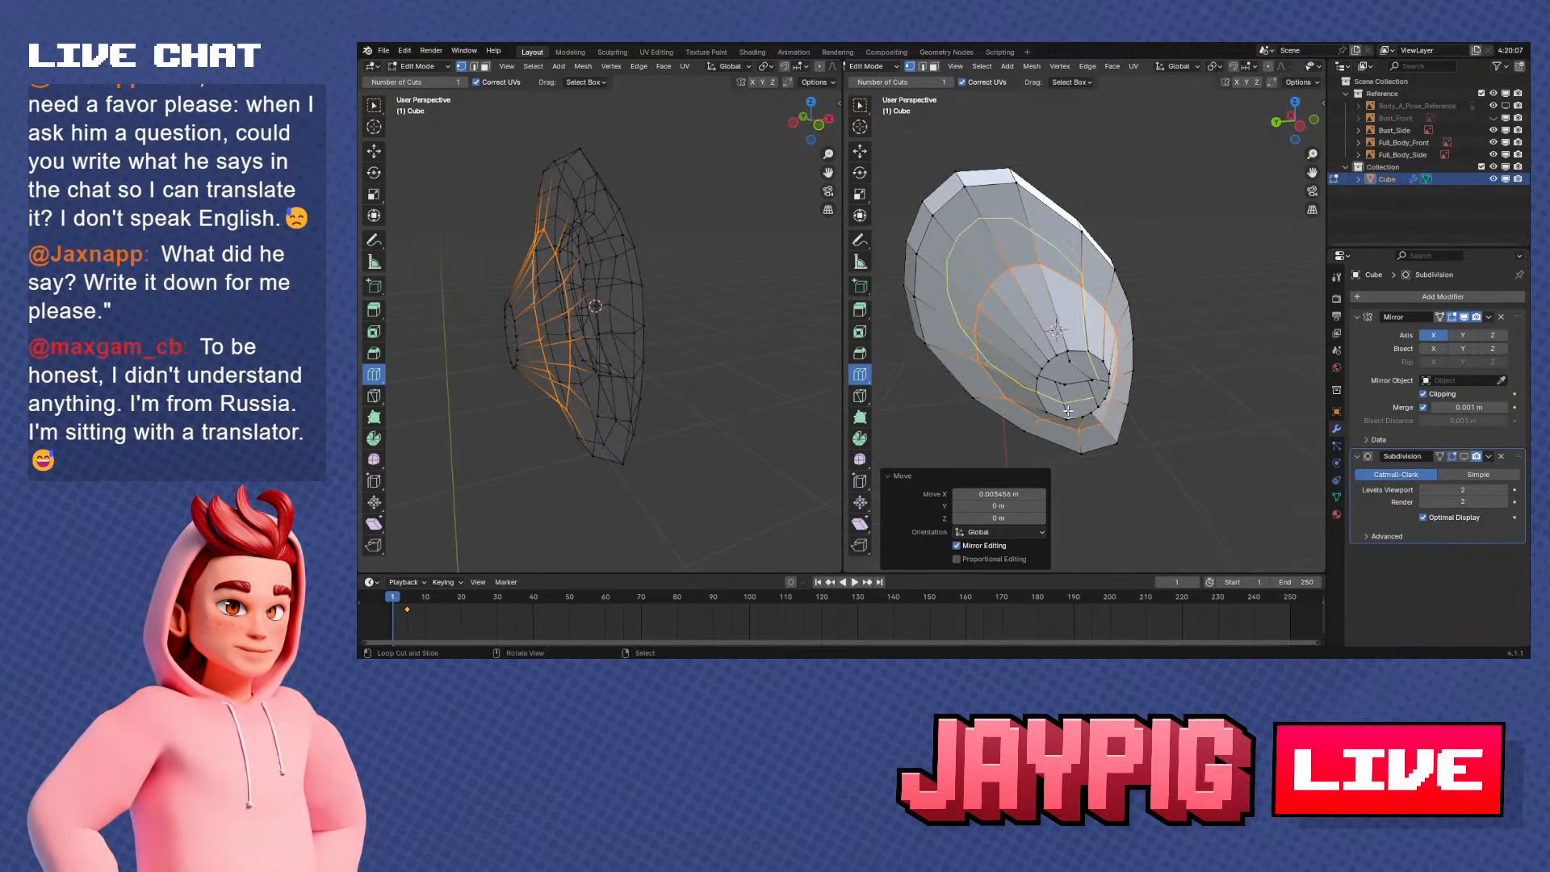
middle_drag(1119, 395, 1125, 412)
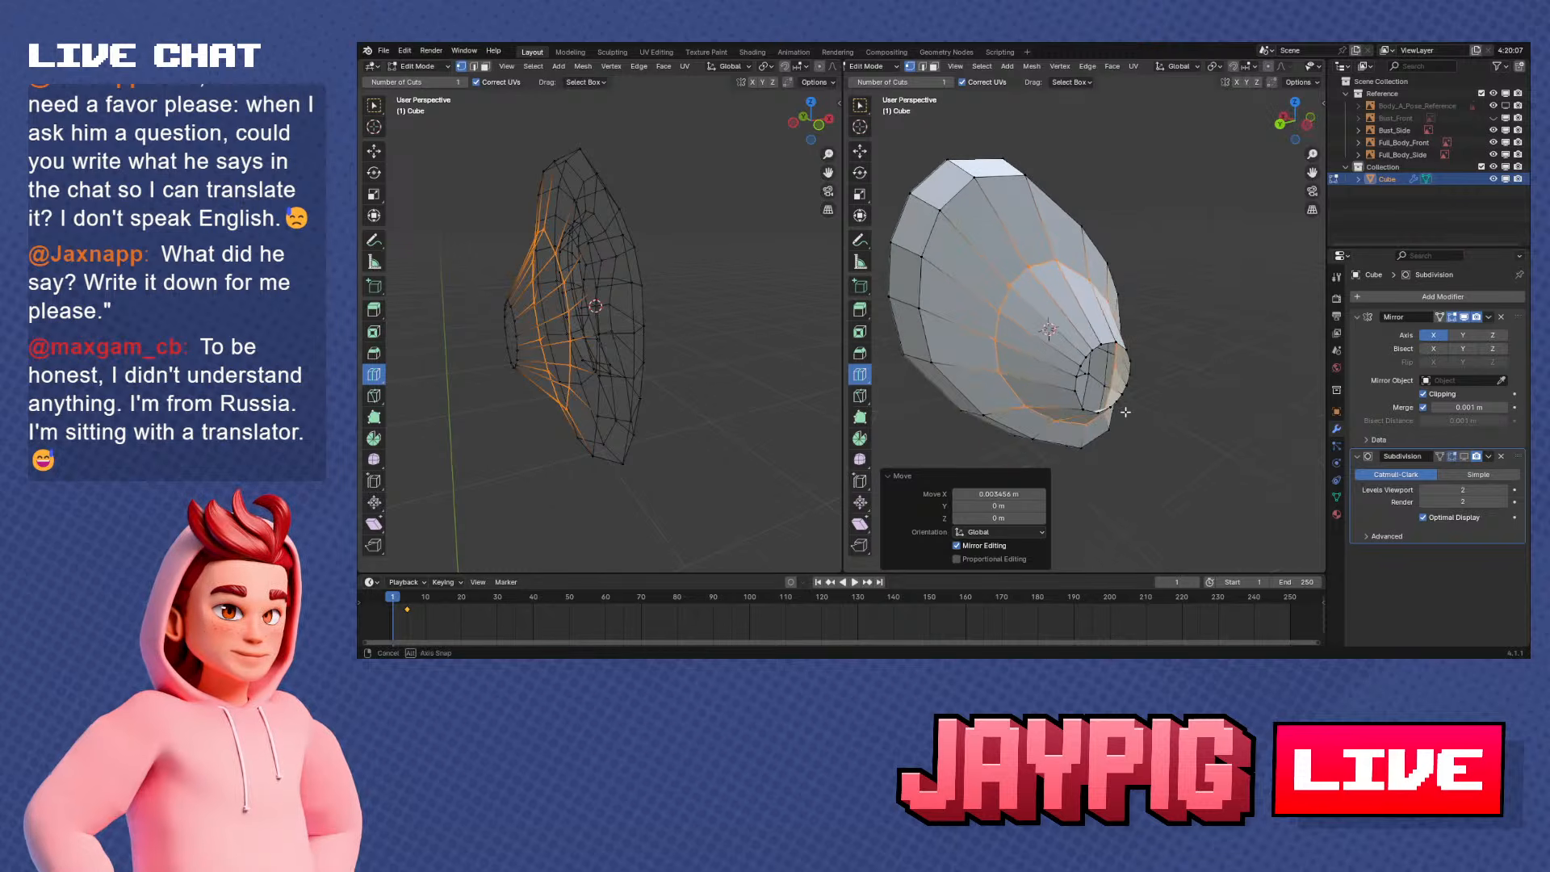
Select the small ring at the ear's back and round it with To Sphere
alt+click(1109, 348)
middle_drag(1159, 343, 1106, 302)
key(alt+shift+s)
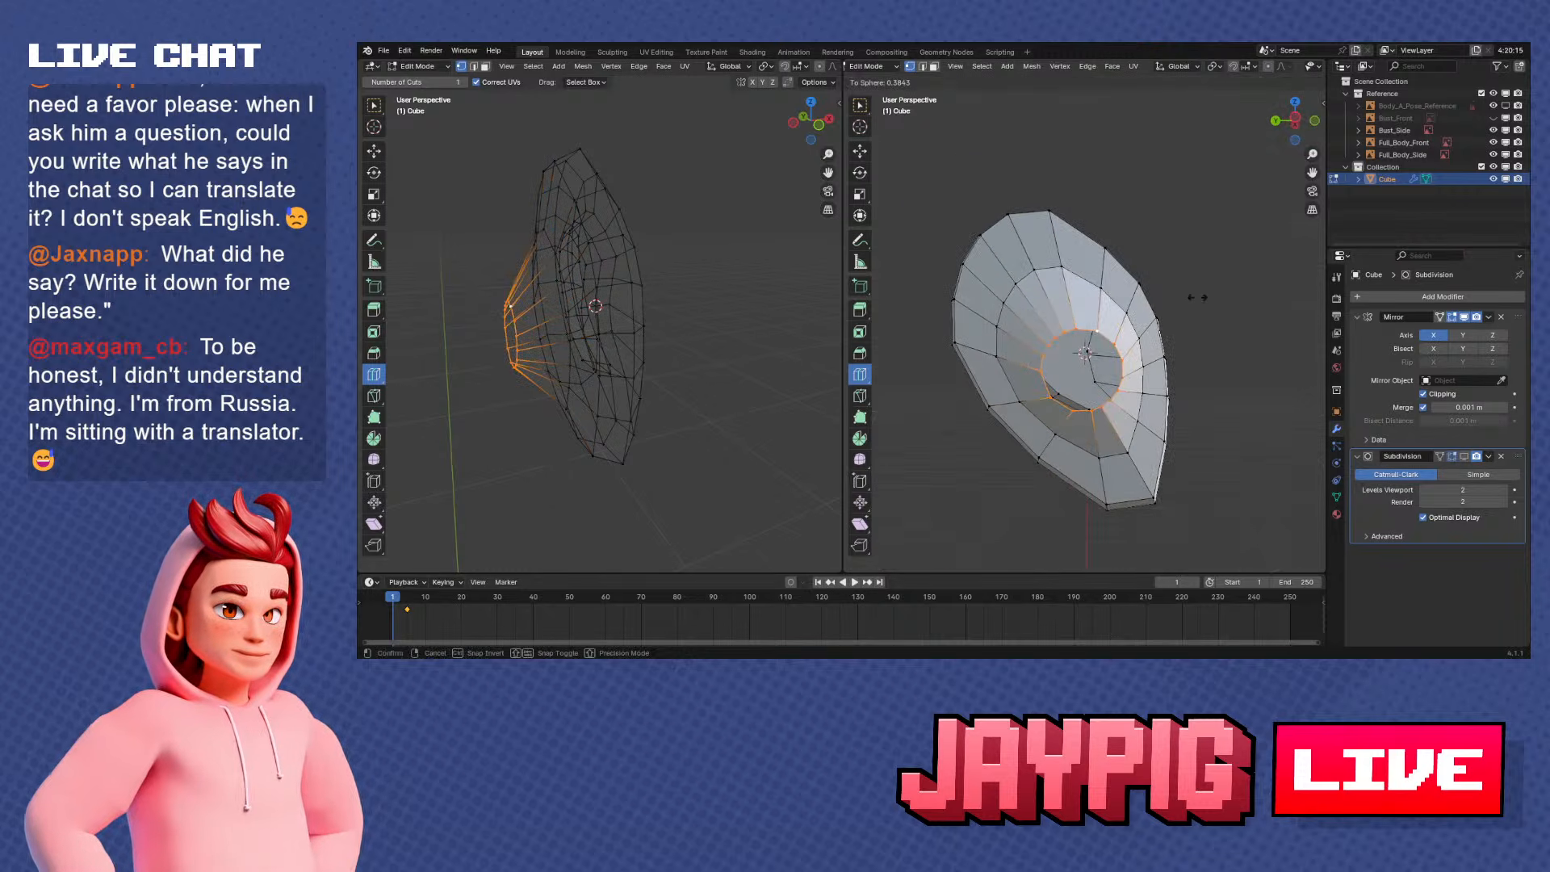
key(Escape)
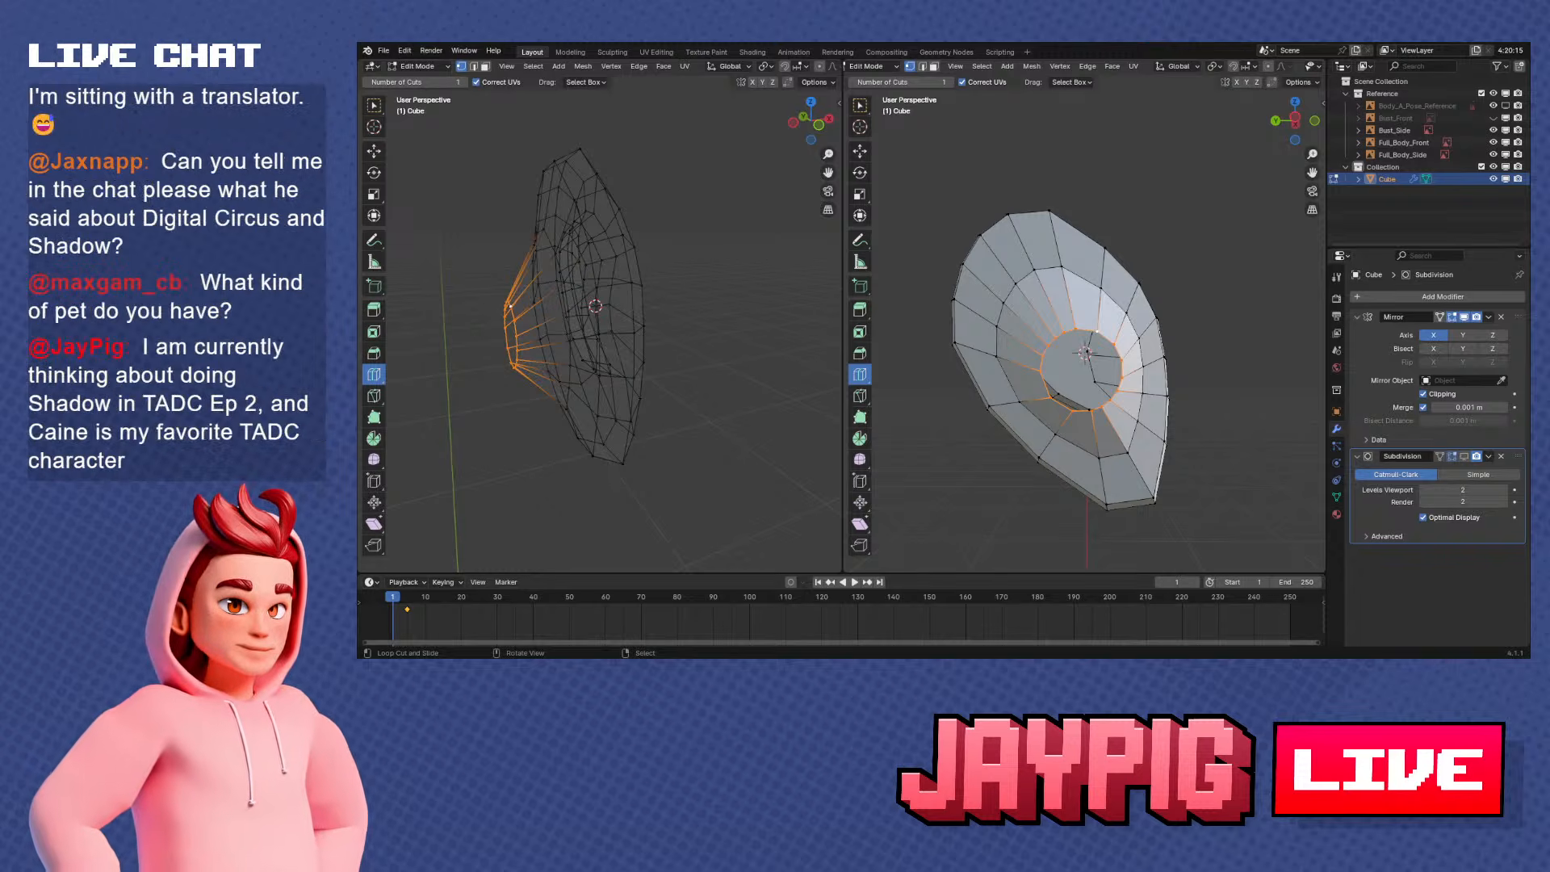
Select a ring on the ear's tapered back, shift it along the X axis and check the smoothed ear in Object Mode
middle_drag(1086, 353, 1041, 331)
alt+right_click(1089, 332)
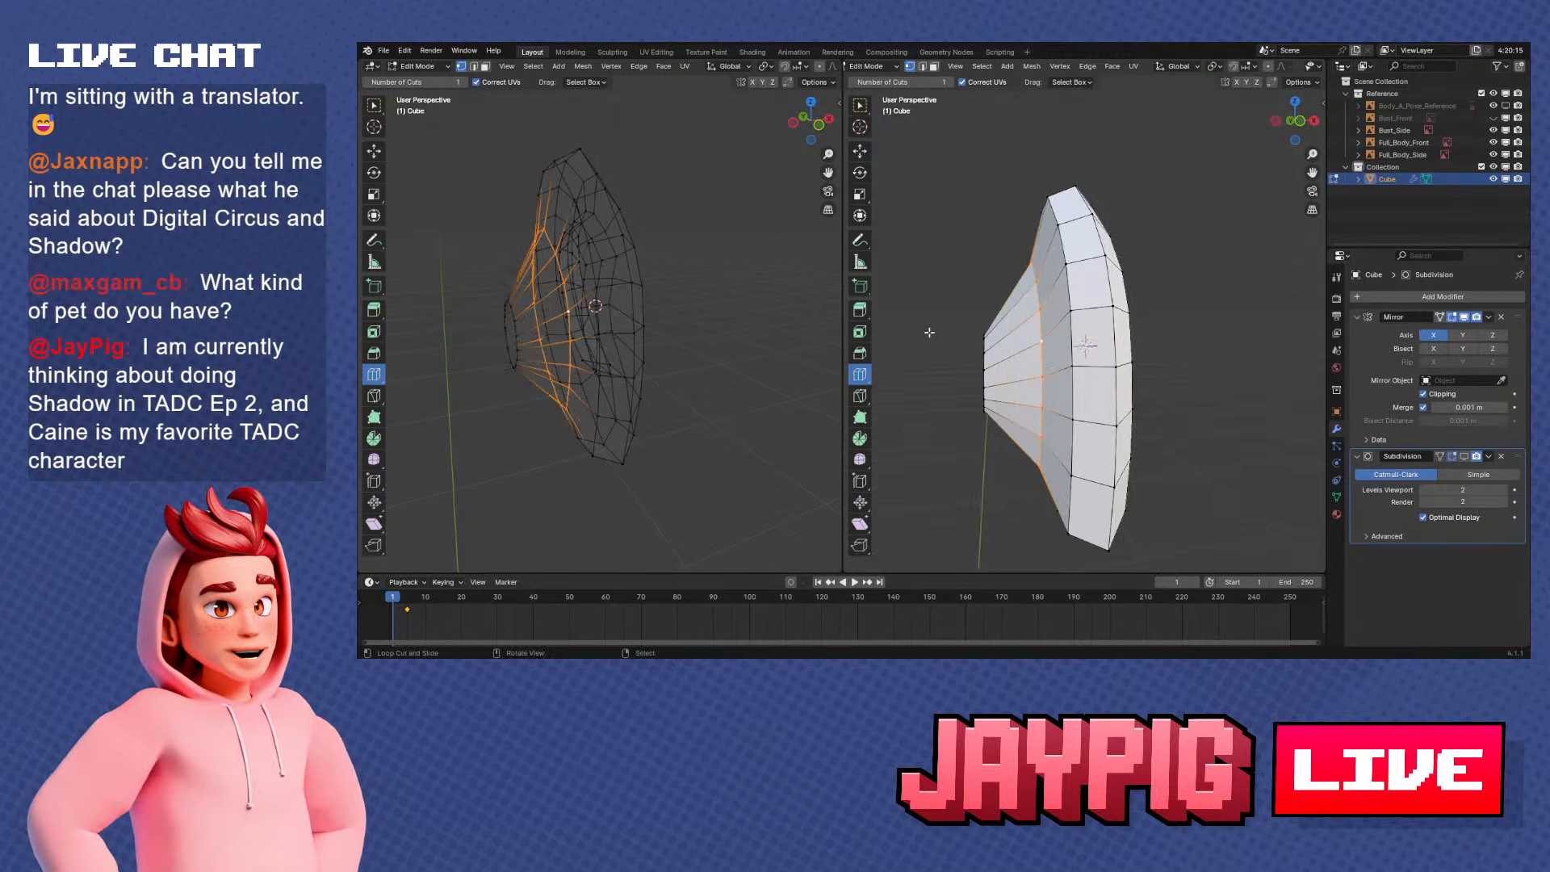
middle_drag(927, 350, 1141, 380)
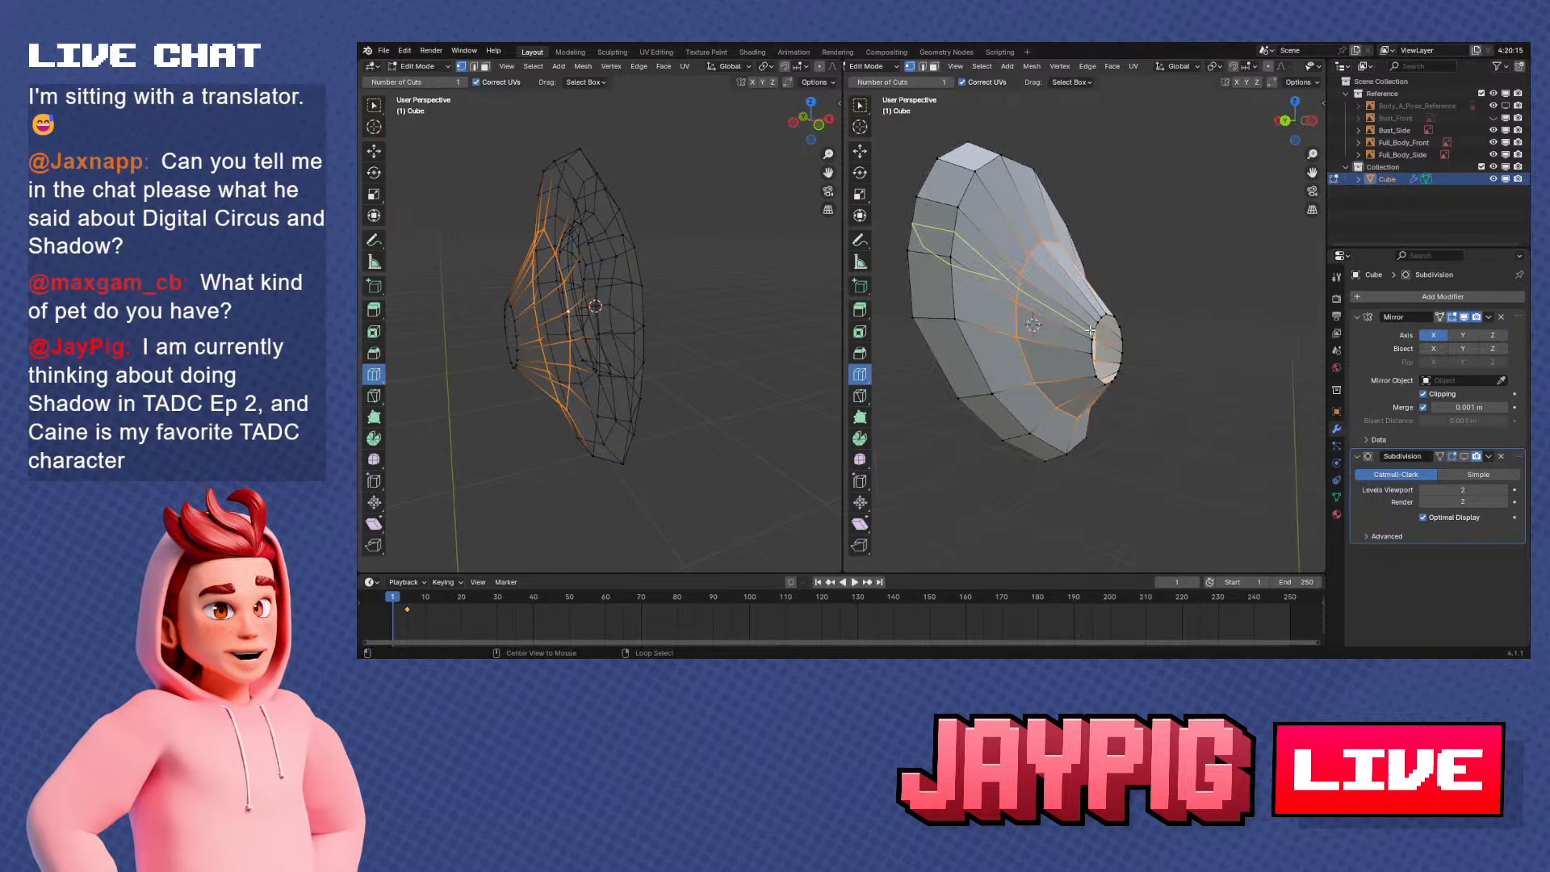
middle_drag(1090, 331, 1096, 398)
key(g)
key(x)
click(1170, 327)
key(Tab)
key(Tab)
Select the vertices at the bottom of the earlobe and move them up about 3 mm in the side view
click(1149, 361)
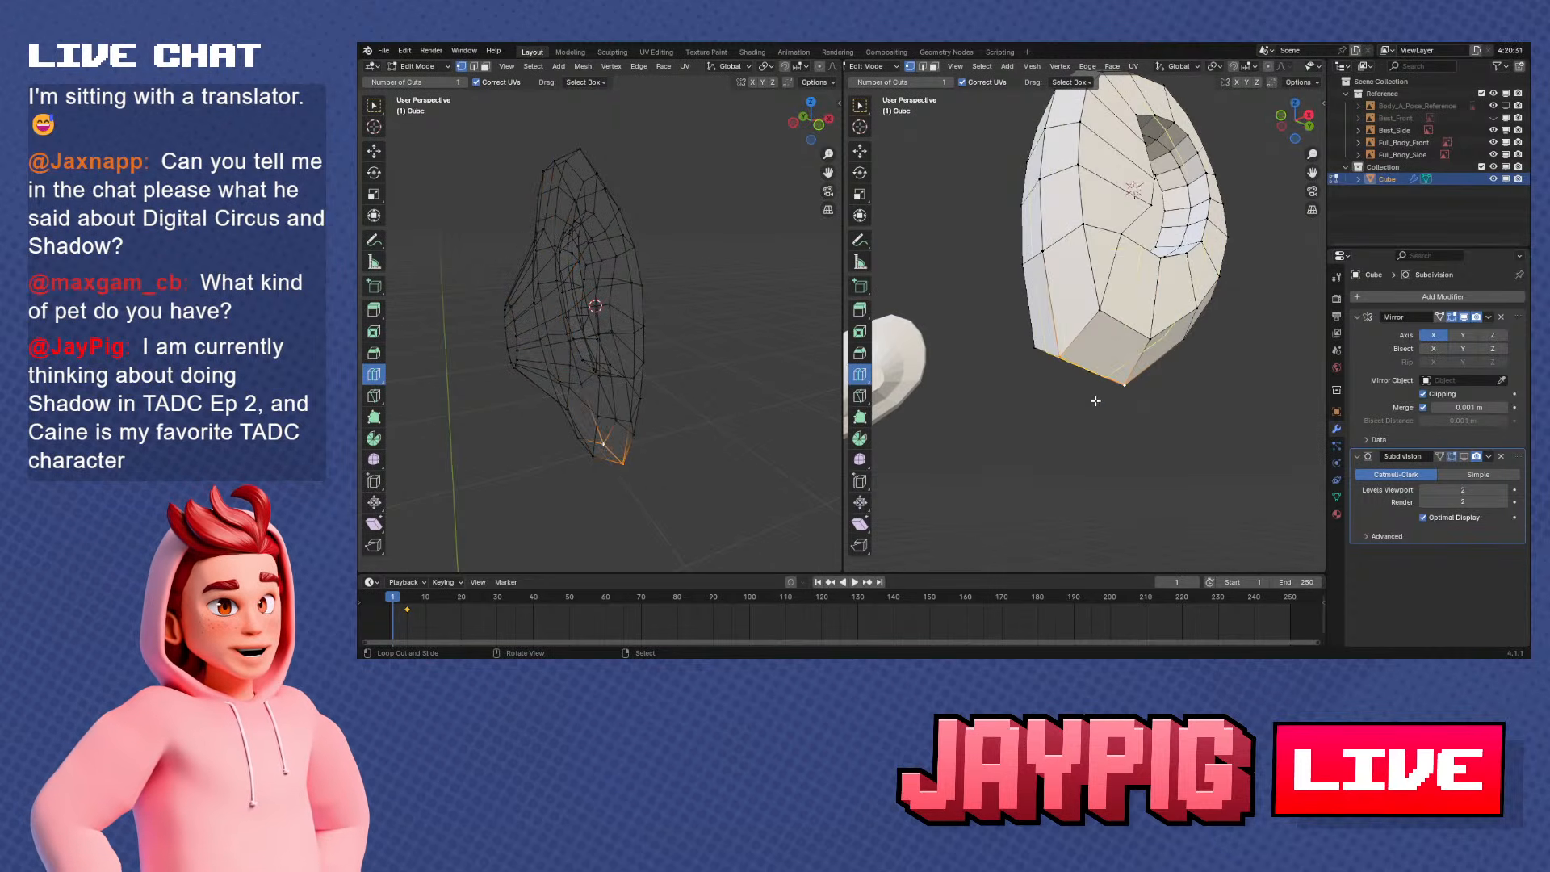
key(KP_1)
key(KP_3)
key(g)
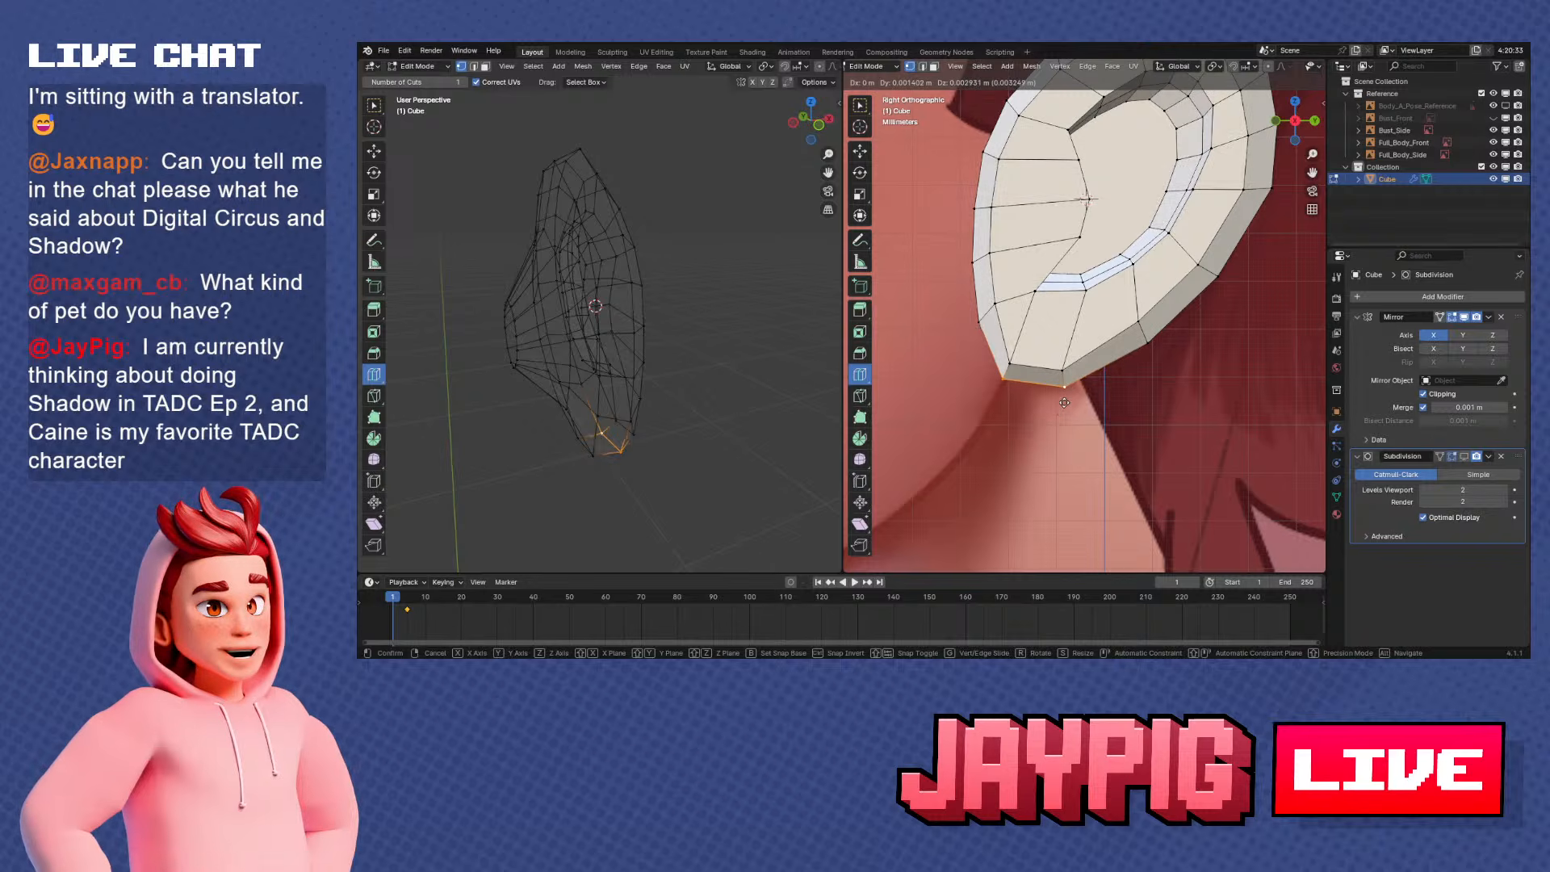
click(1062, 401)
Slide the earlobe's lower front vertices along their edges and undo the last change
key(g)
key(g)
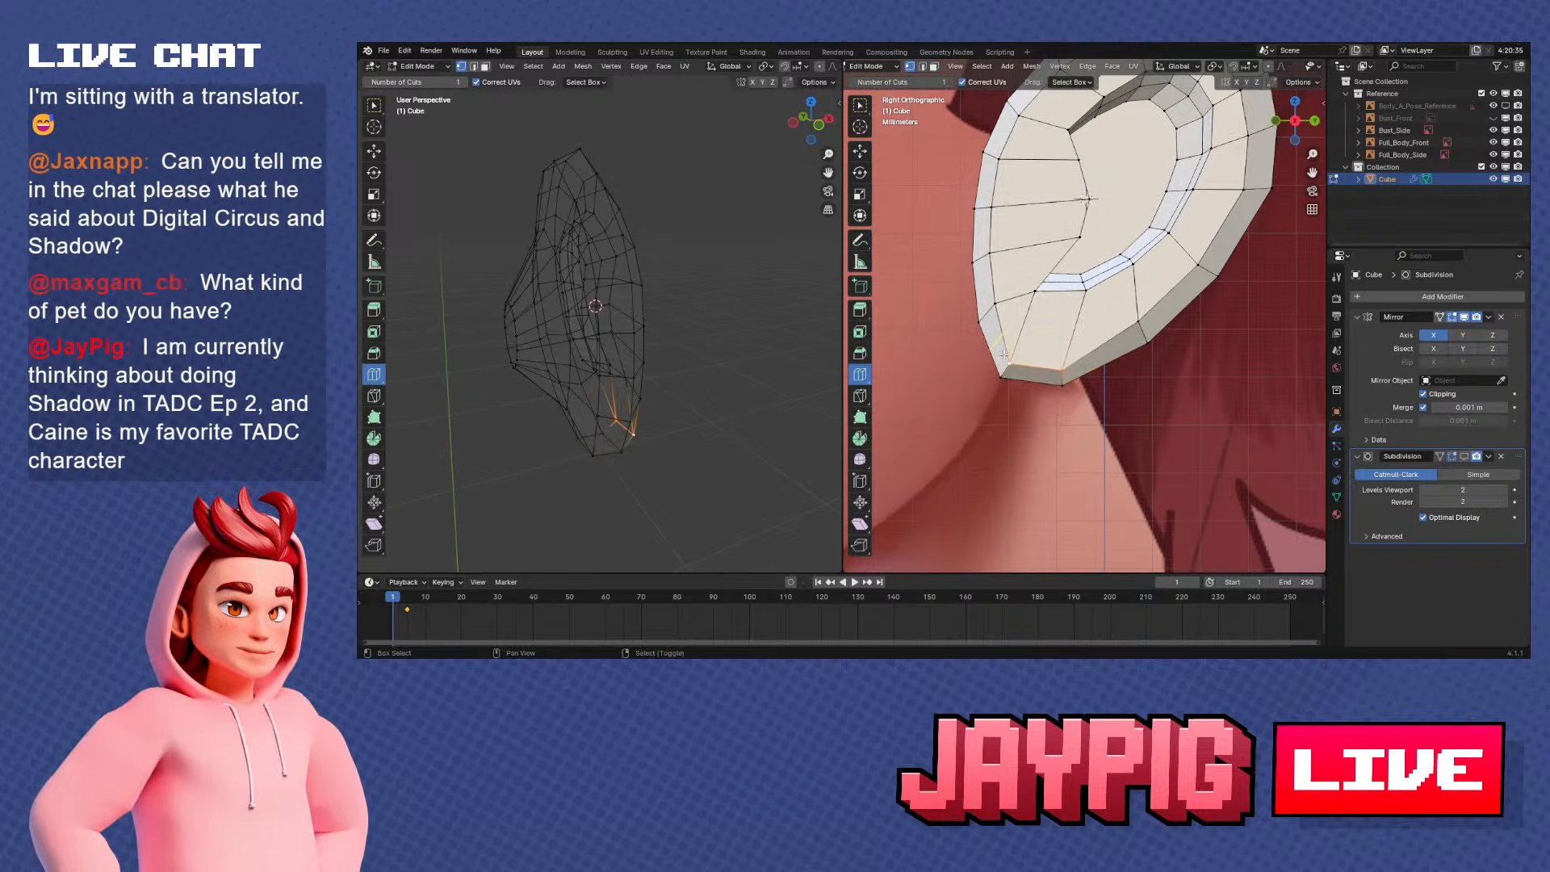
click(1045, 343)
middle_drag(1050, 347, 1152, 363)
key(ctrl+z)
middle_drag(1135, 429, 1012, 347)
key(Tab)
key(Tab)
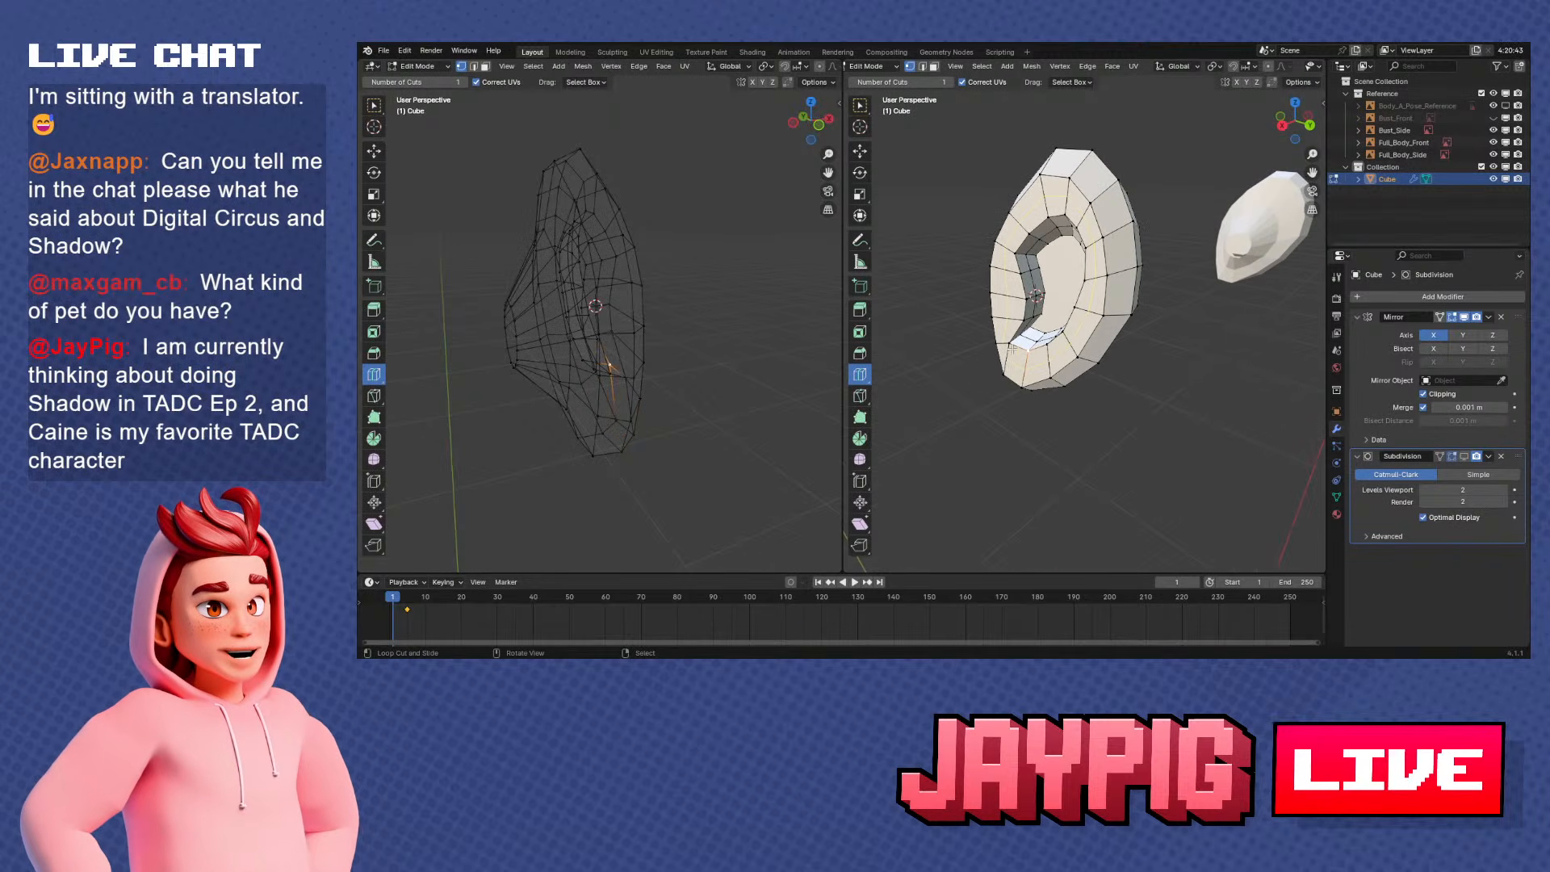
Select a vertex at the front edge of the inner ear and snap the 3D cursor to it
click(1059, 252)
middle_drag(1059, 252, 1156, 315)
scroll(1140, 301, up, 2)
right_click(1028, 278)
key(shift+s)
click(1032, 335)
Scale the inner ear's floor to about 0.81 with the pivot set to 3D Cursor, and round it with To Sphere
alt+right_click(1025, 210)
key(s)
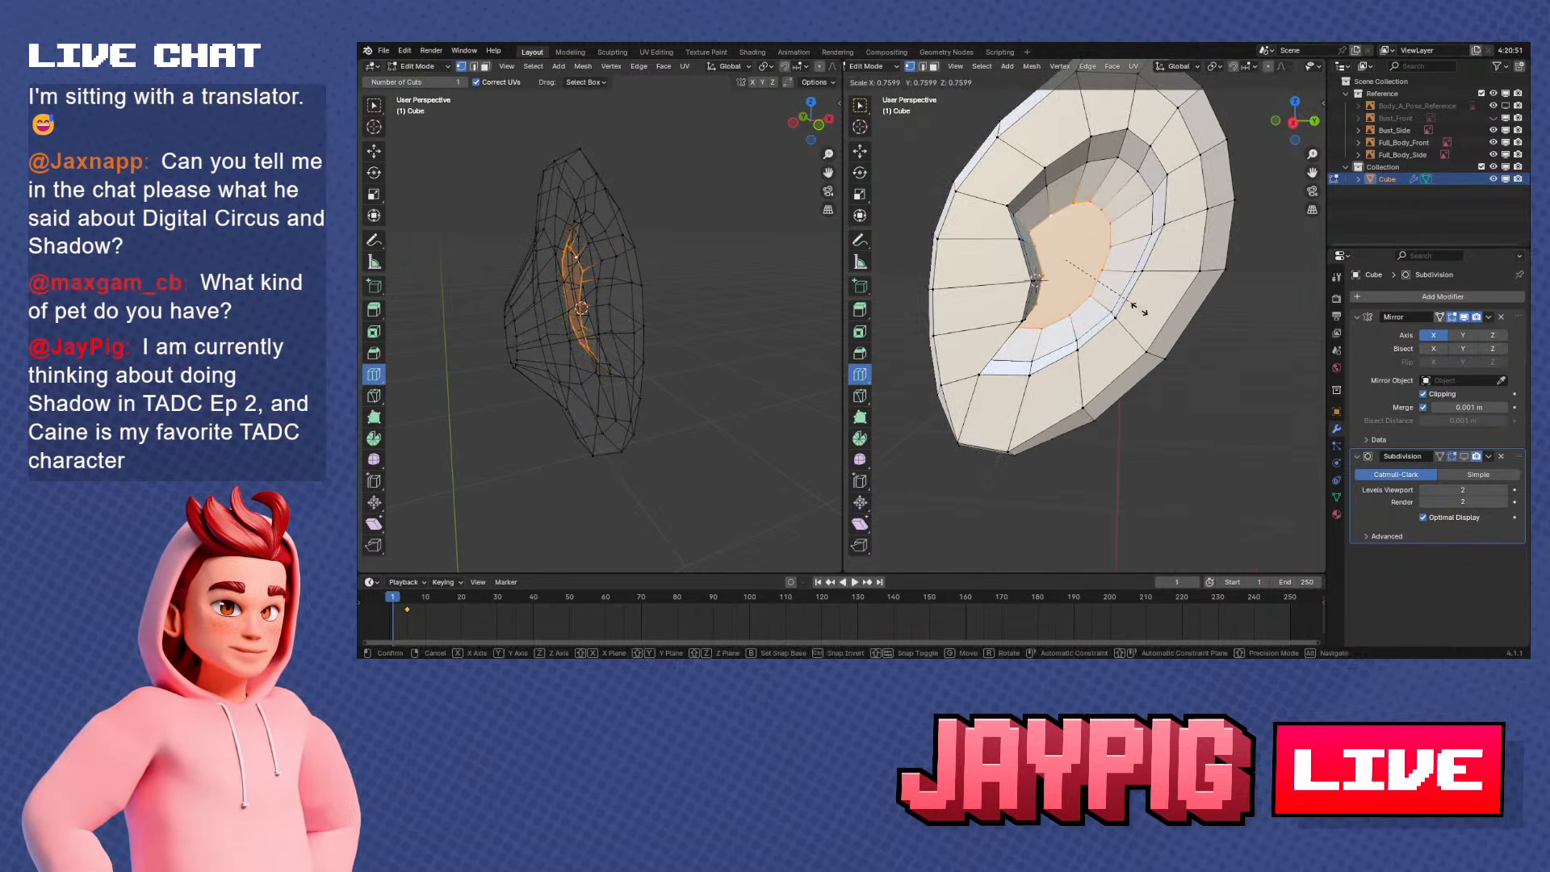
right_click(1141, 310)
click(1215, 68)
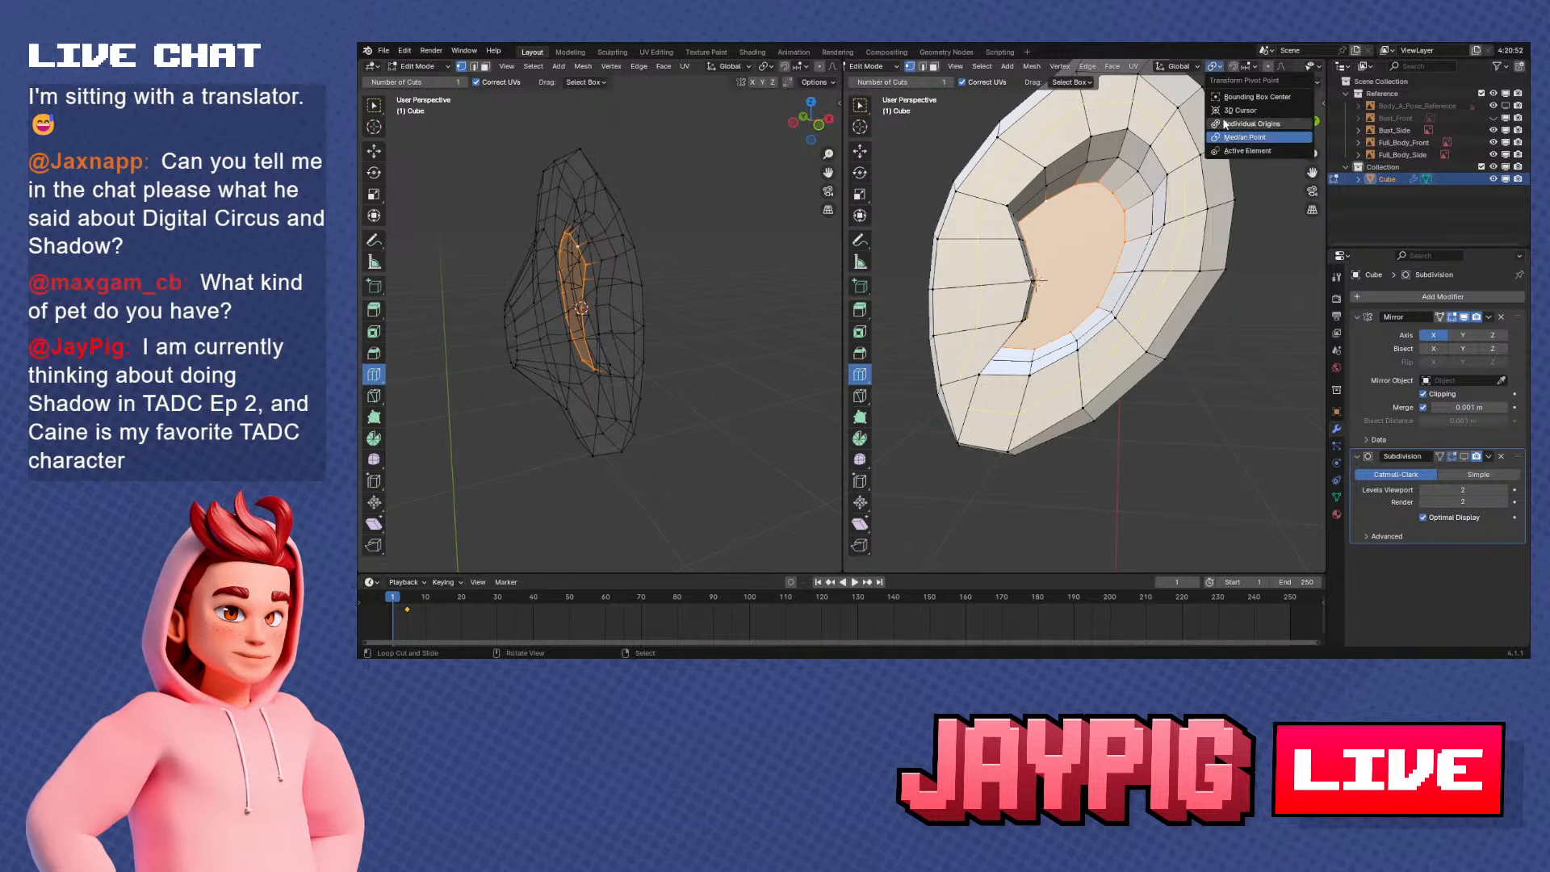
click(1219, 111)
middle_drag(1242, 338, 1197, 342)
key(s)
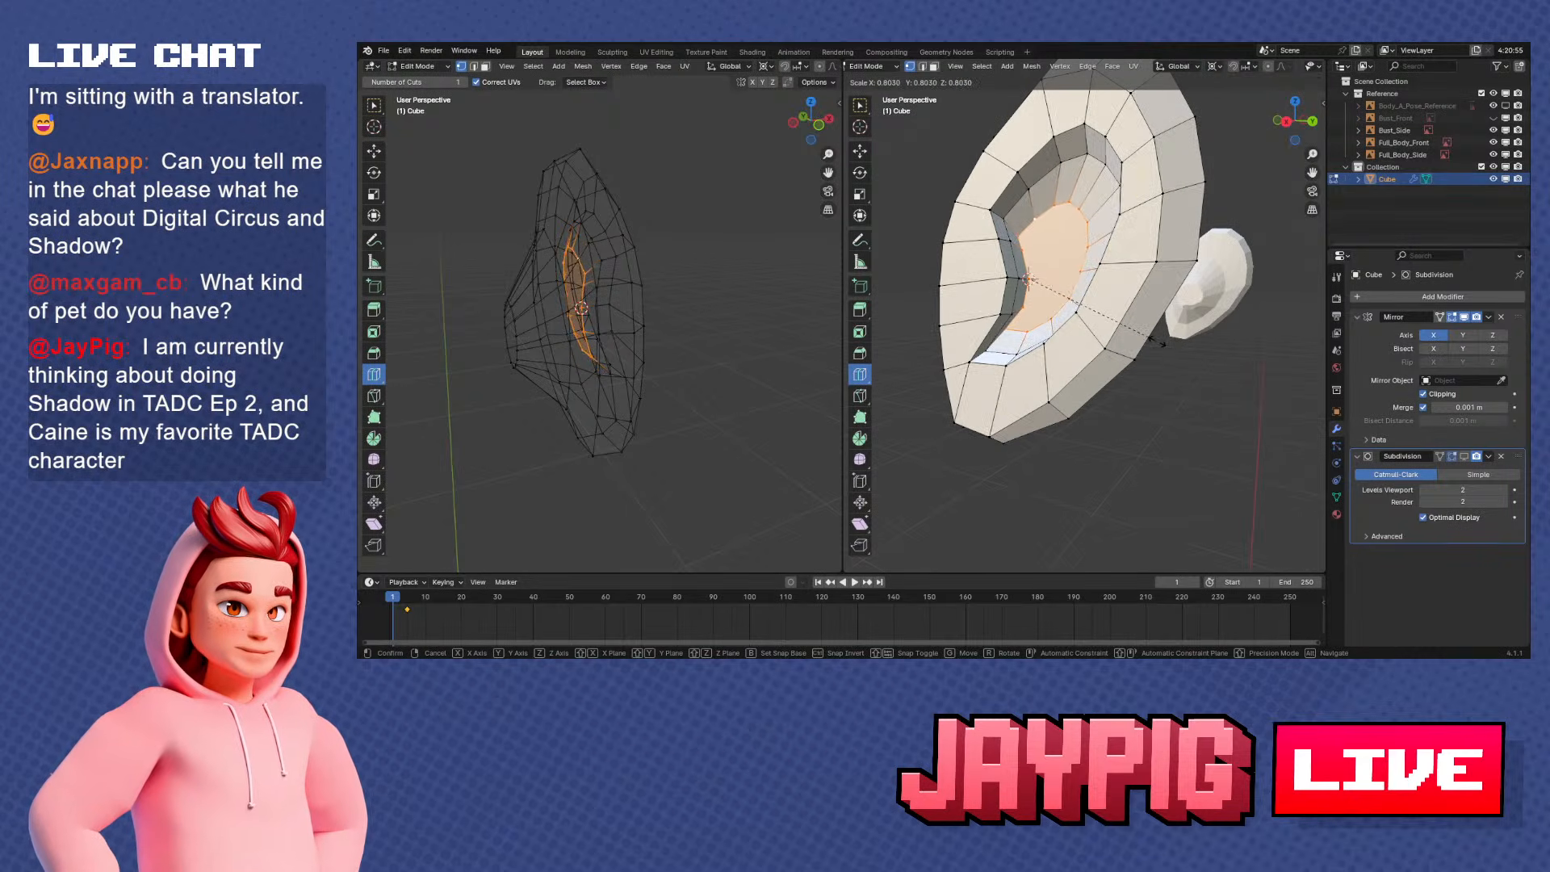
click(1162, 345)
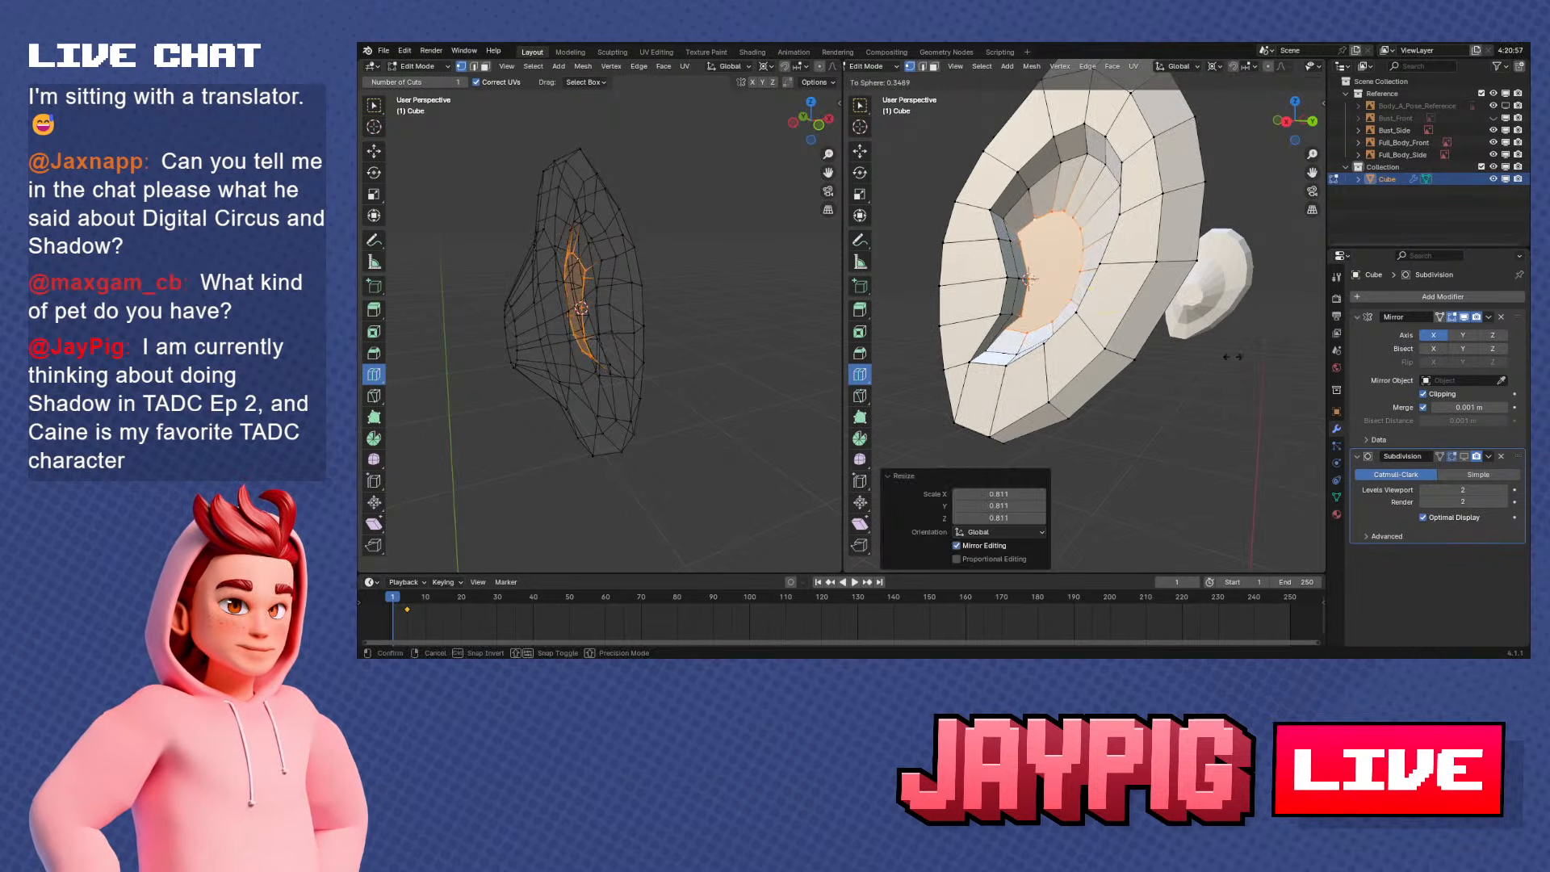
Slide the lower vertex of the inner ear's floor along its edge by a factor of about 0.25
scroll(1127, 373, up, 2)
middle_drag(1126, 374, 1121, 353)
right_click(1043, 330)
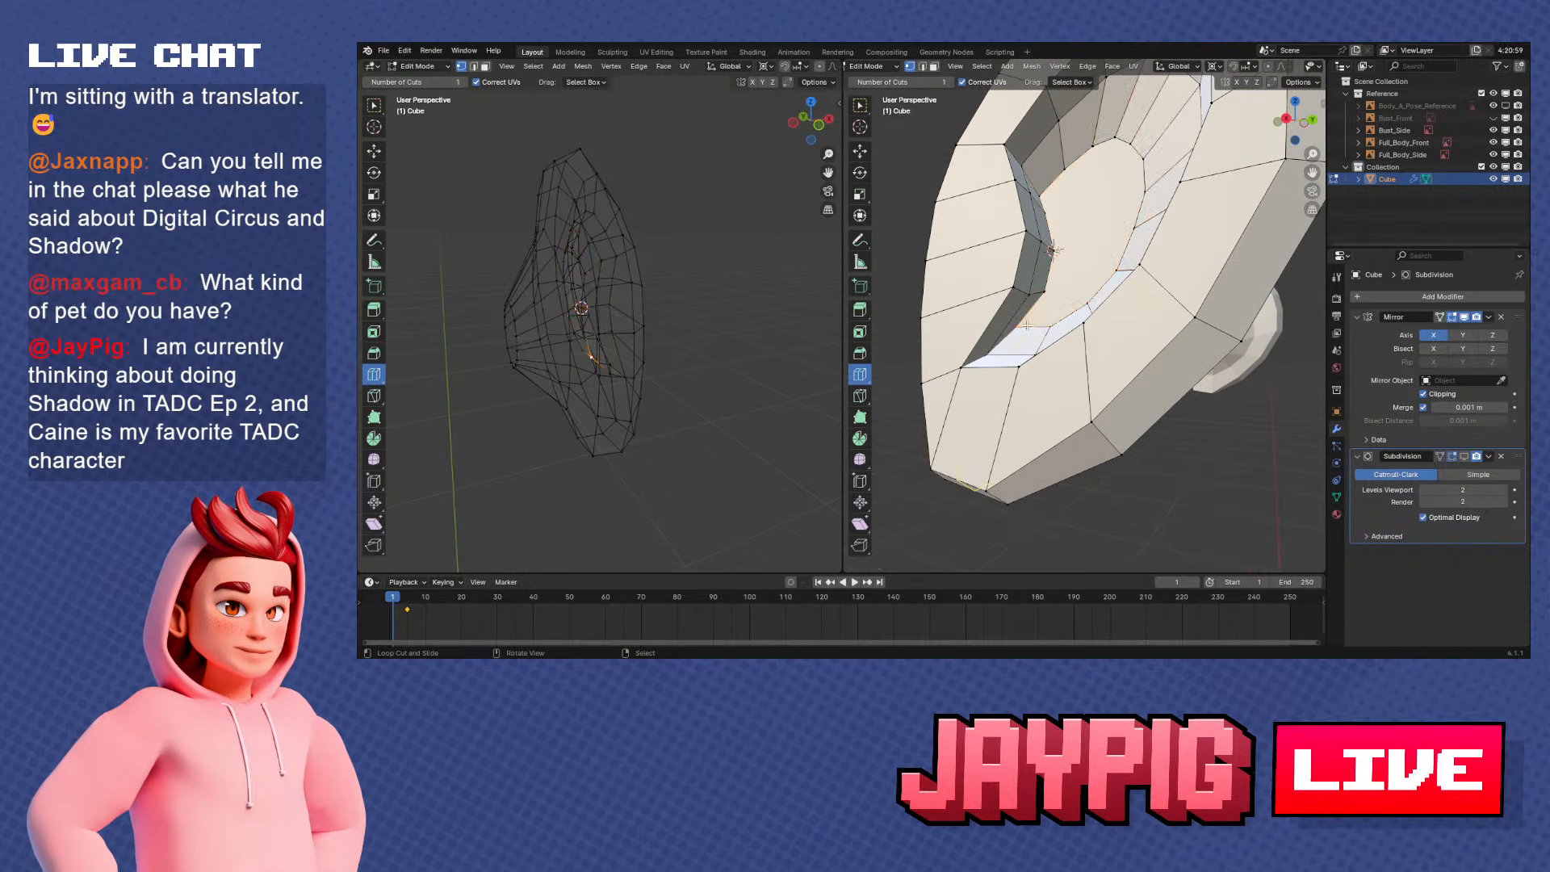
scroll(1043, 329, up, 2)
key(g)
key(g)
click(1043, 331)
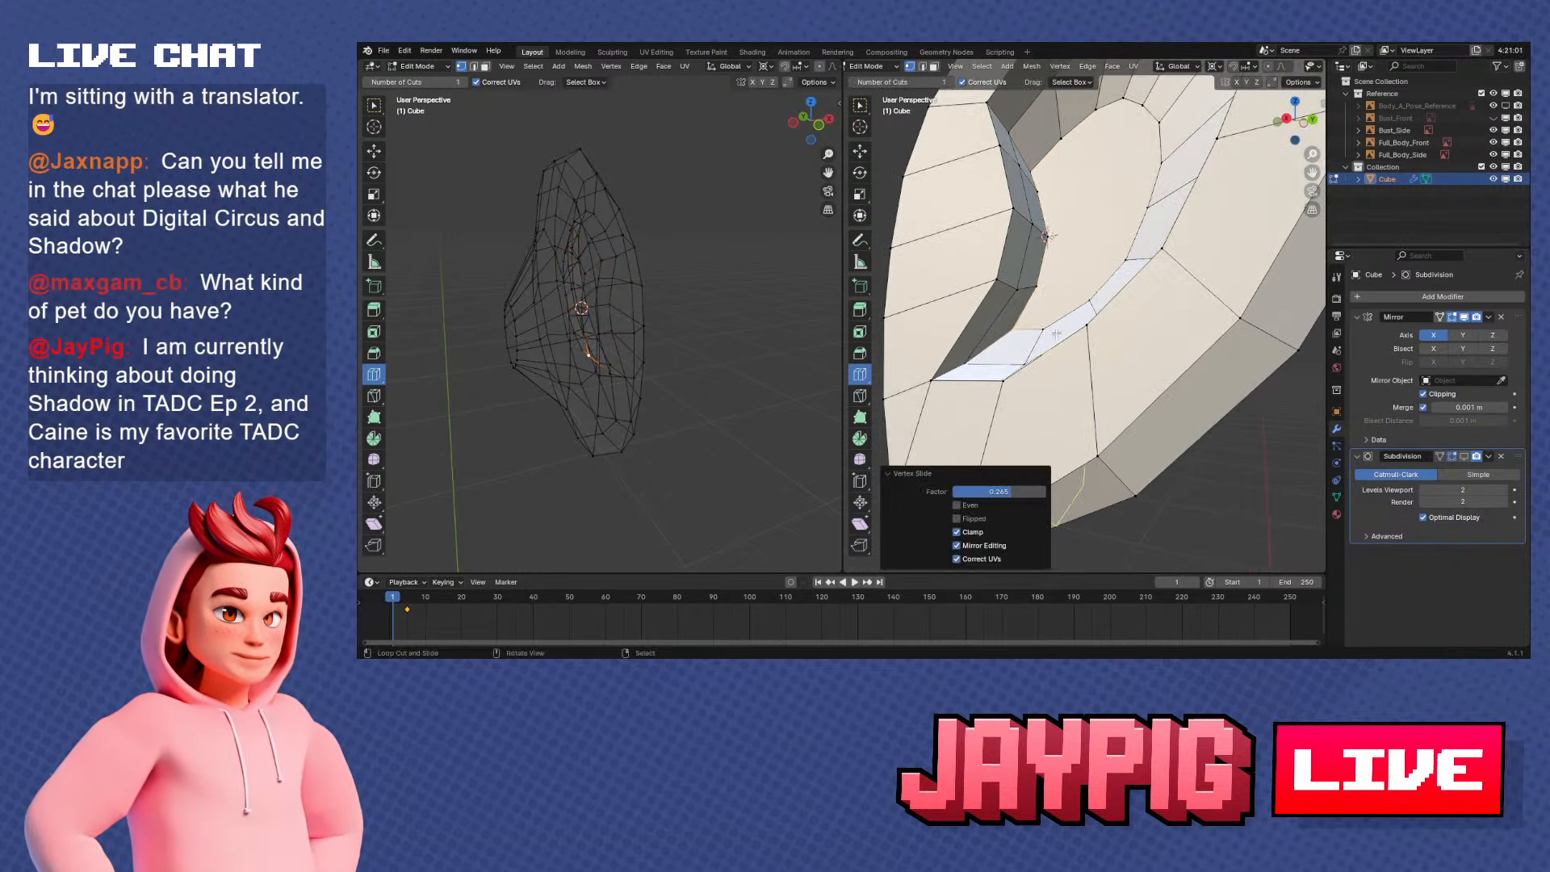
middle_drag(1043, 331, 1025, 275)
key(Tab)
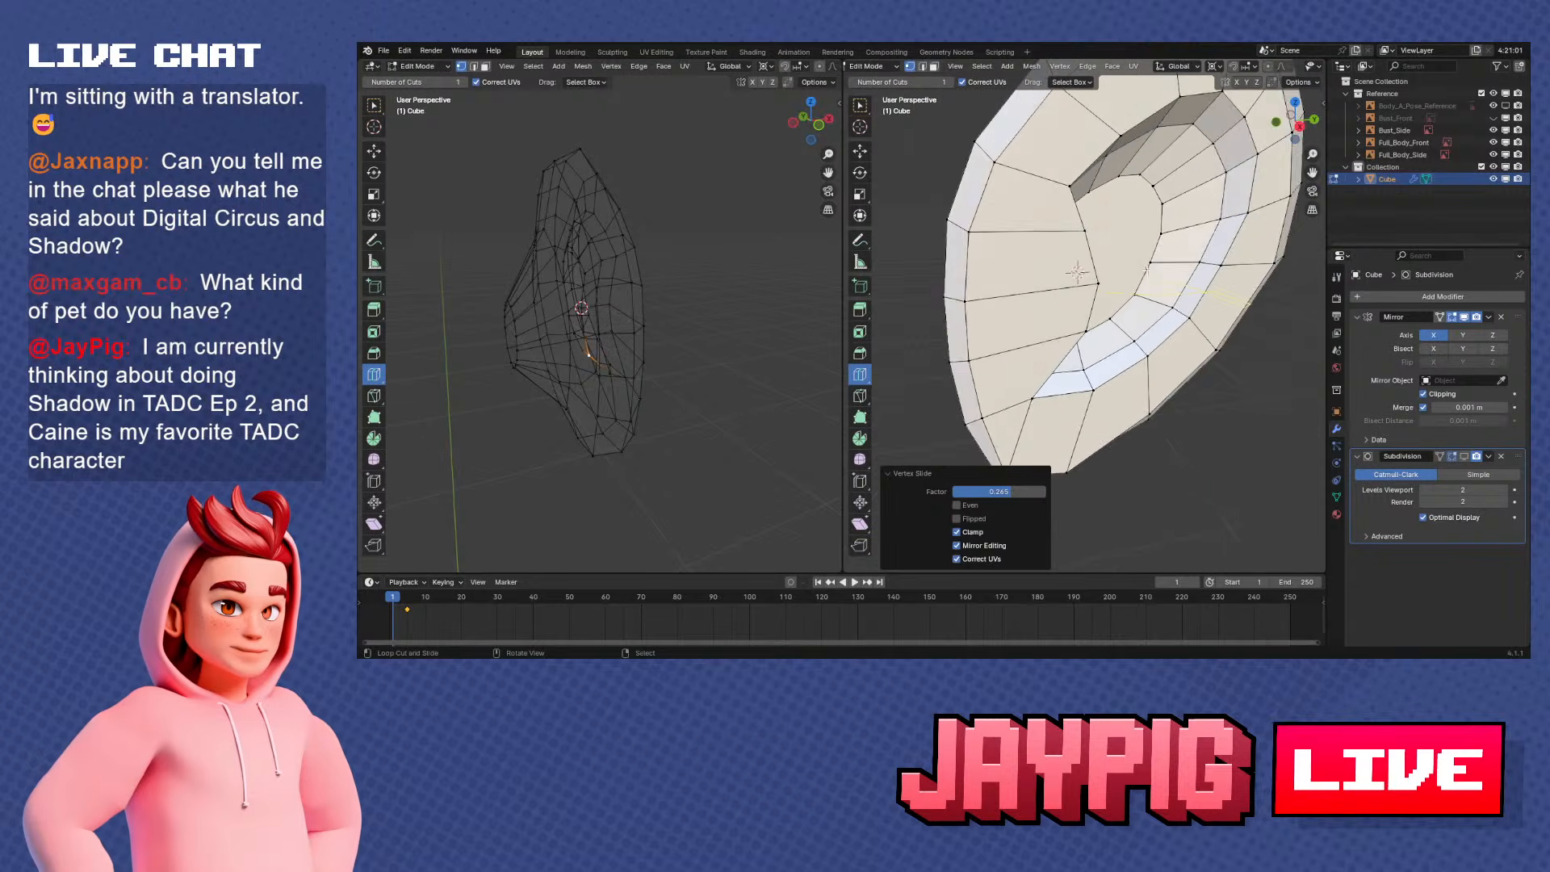
scroll(1066, 331, down, 5)
middle_drag(1065, 331, 1061, 333)
scroll(1061, 332, down, 1)
key(Tab)
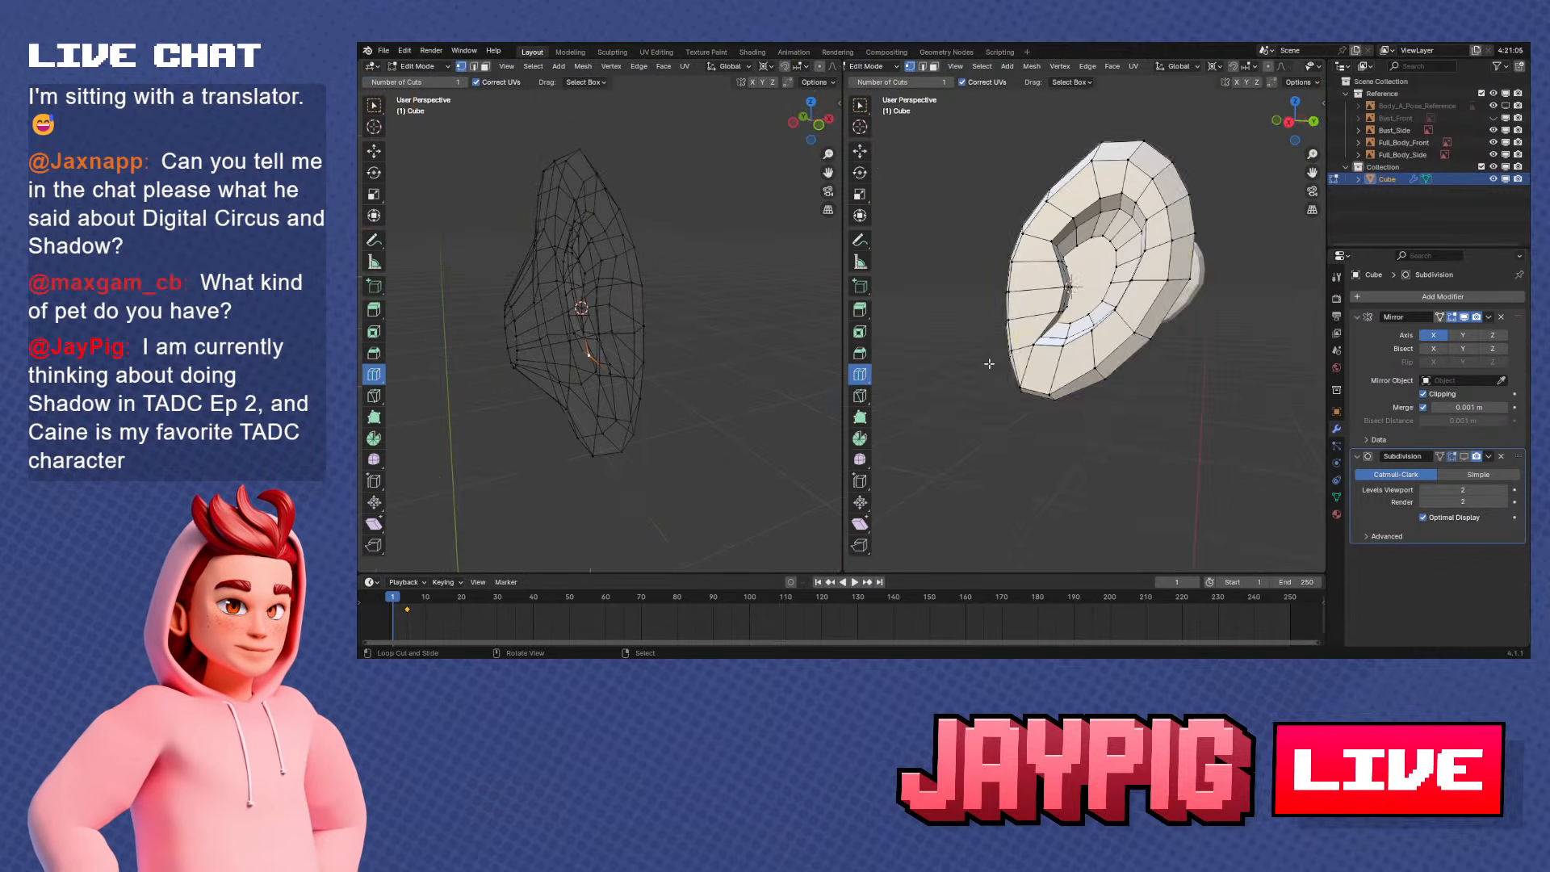
Select the whole ear mesh and tilt it in the front view to follow the reference ear
key(ctrl+l)
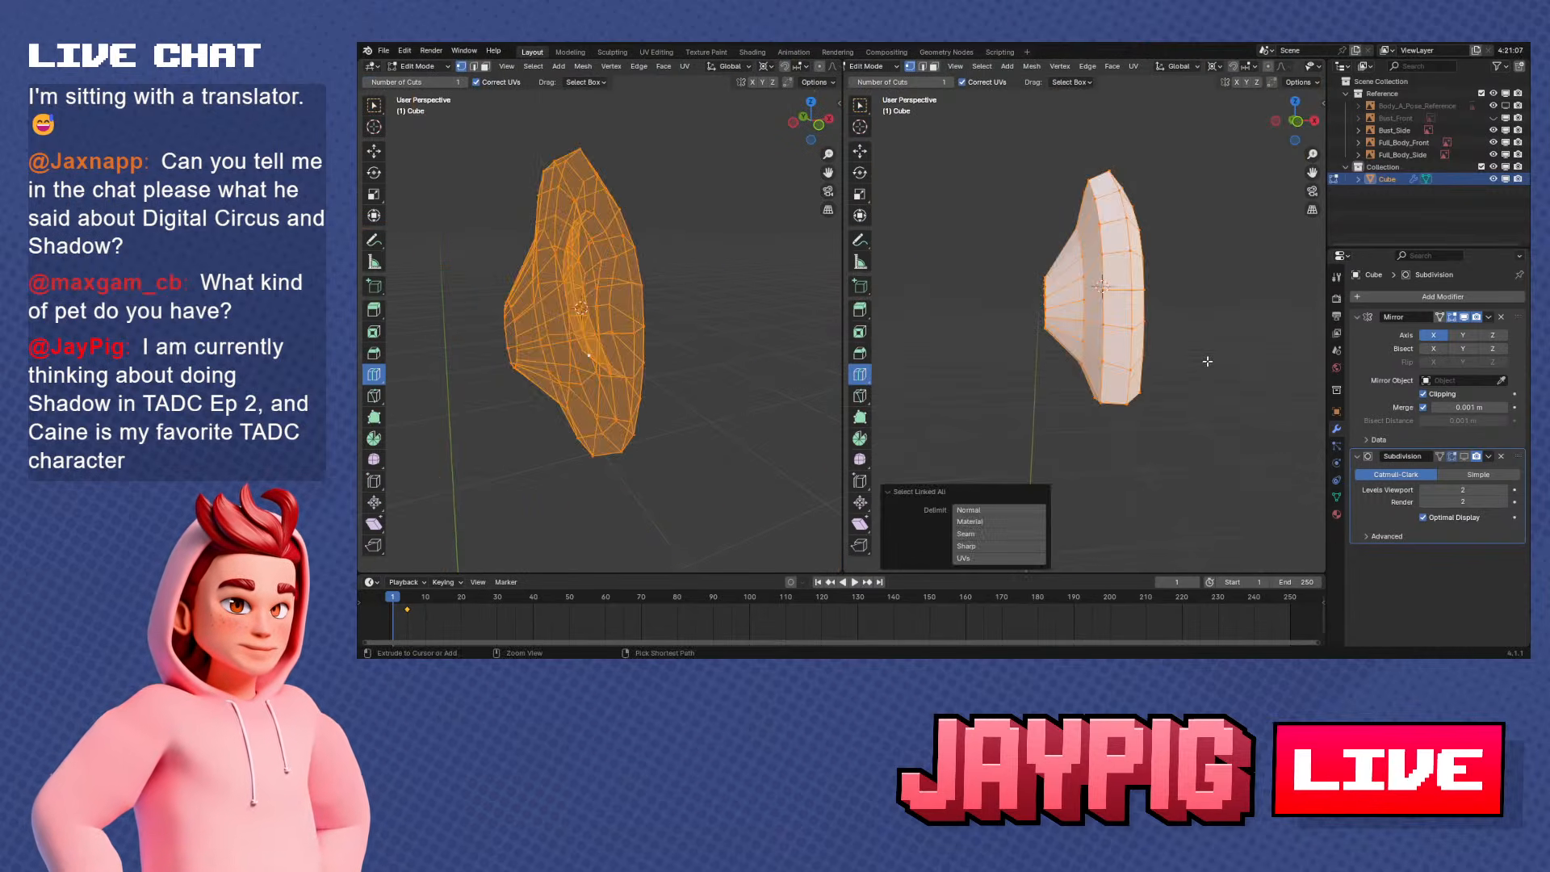
key(KP_1)
scroll(1199, 358, down, 3)
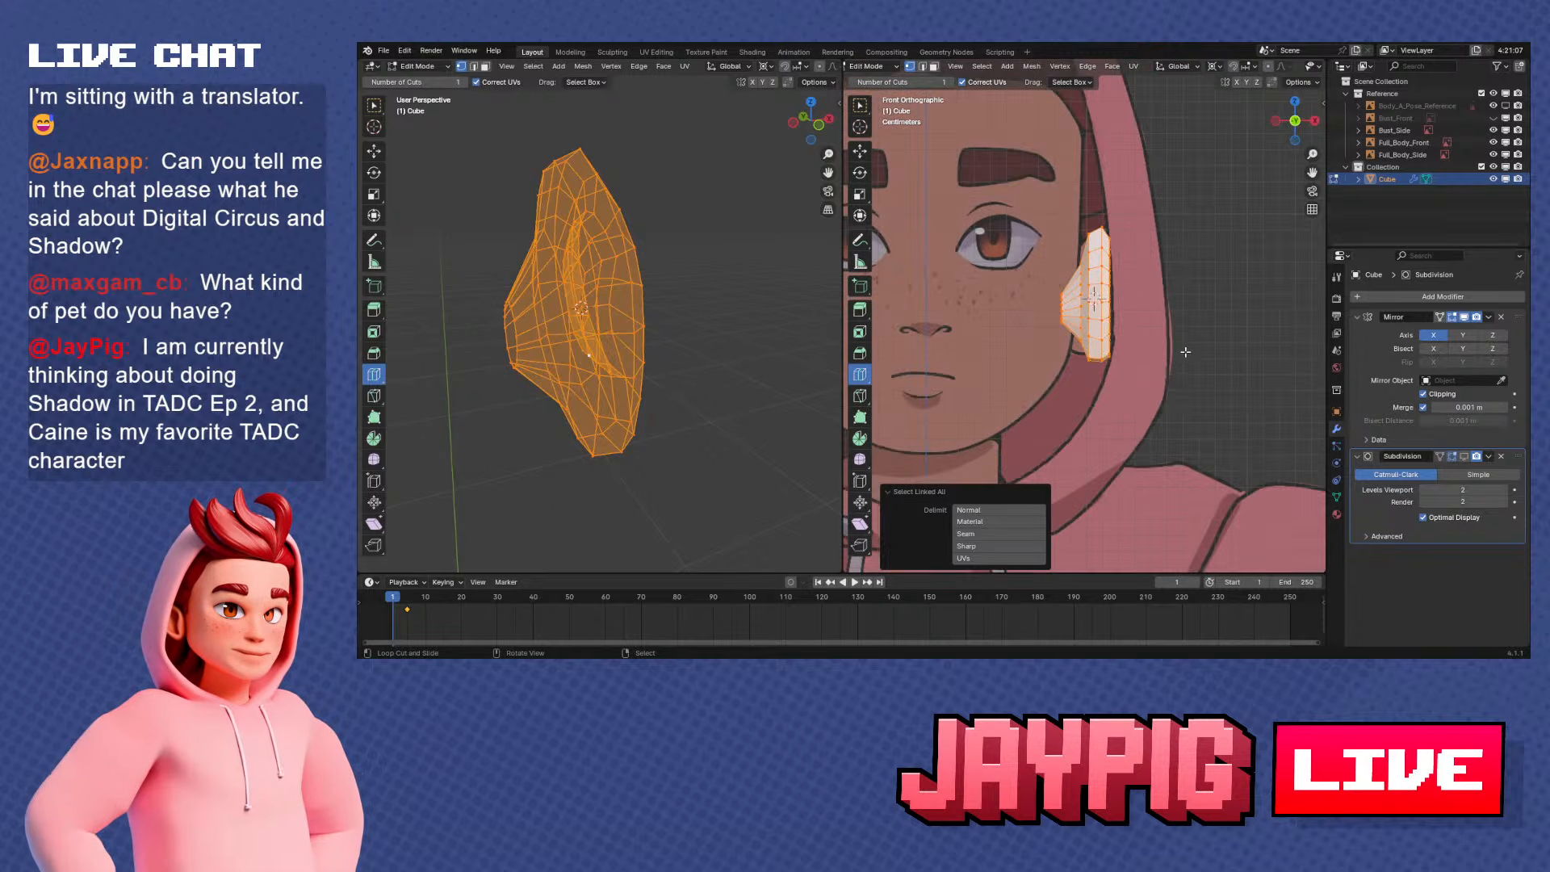
key(r)
click(1181, 349)
Rotate the ear about -32° around the Z axis and tilt it about -12° in the front view
key(r)
key(z)
click(1188, 292)
key(r)
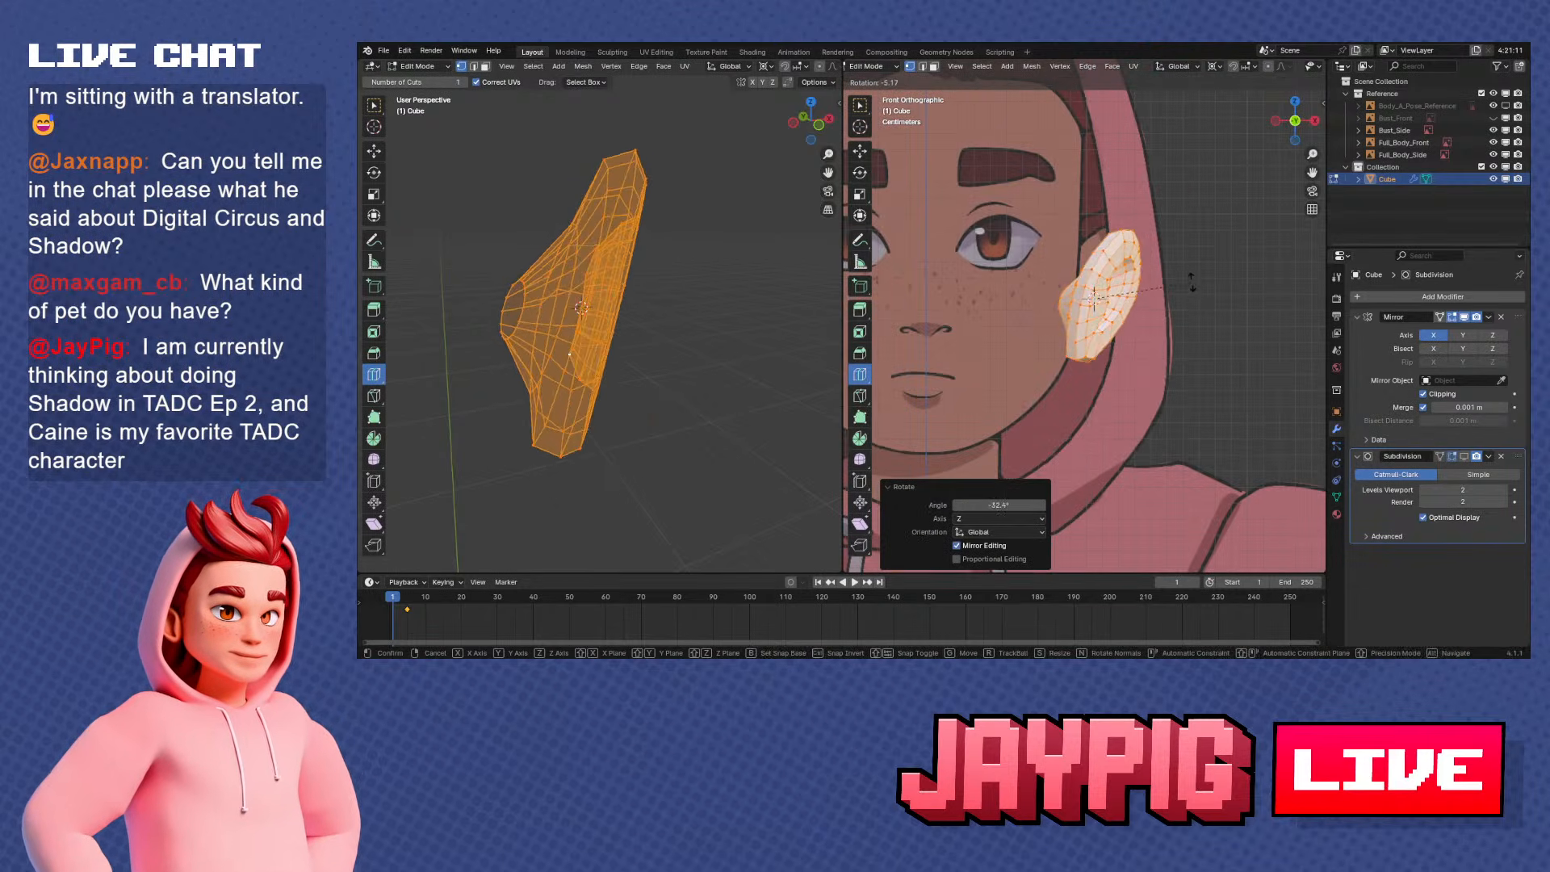
click(1191, 269)
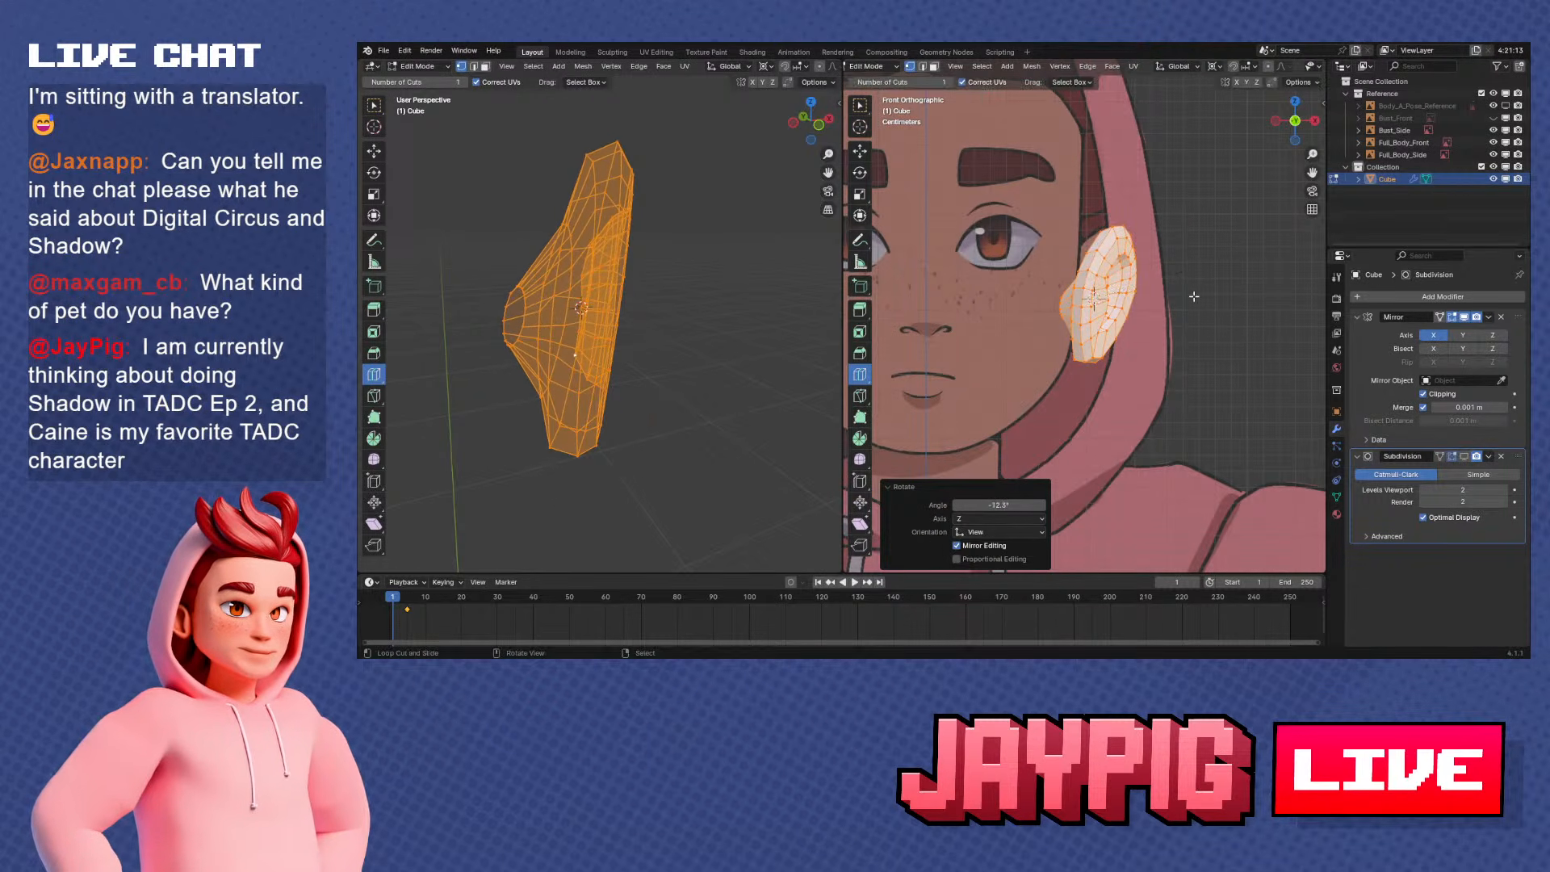
Reveal the hidden head mesh and select only the ear's linked geometry
key(alt+h)
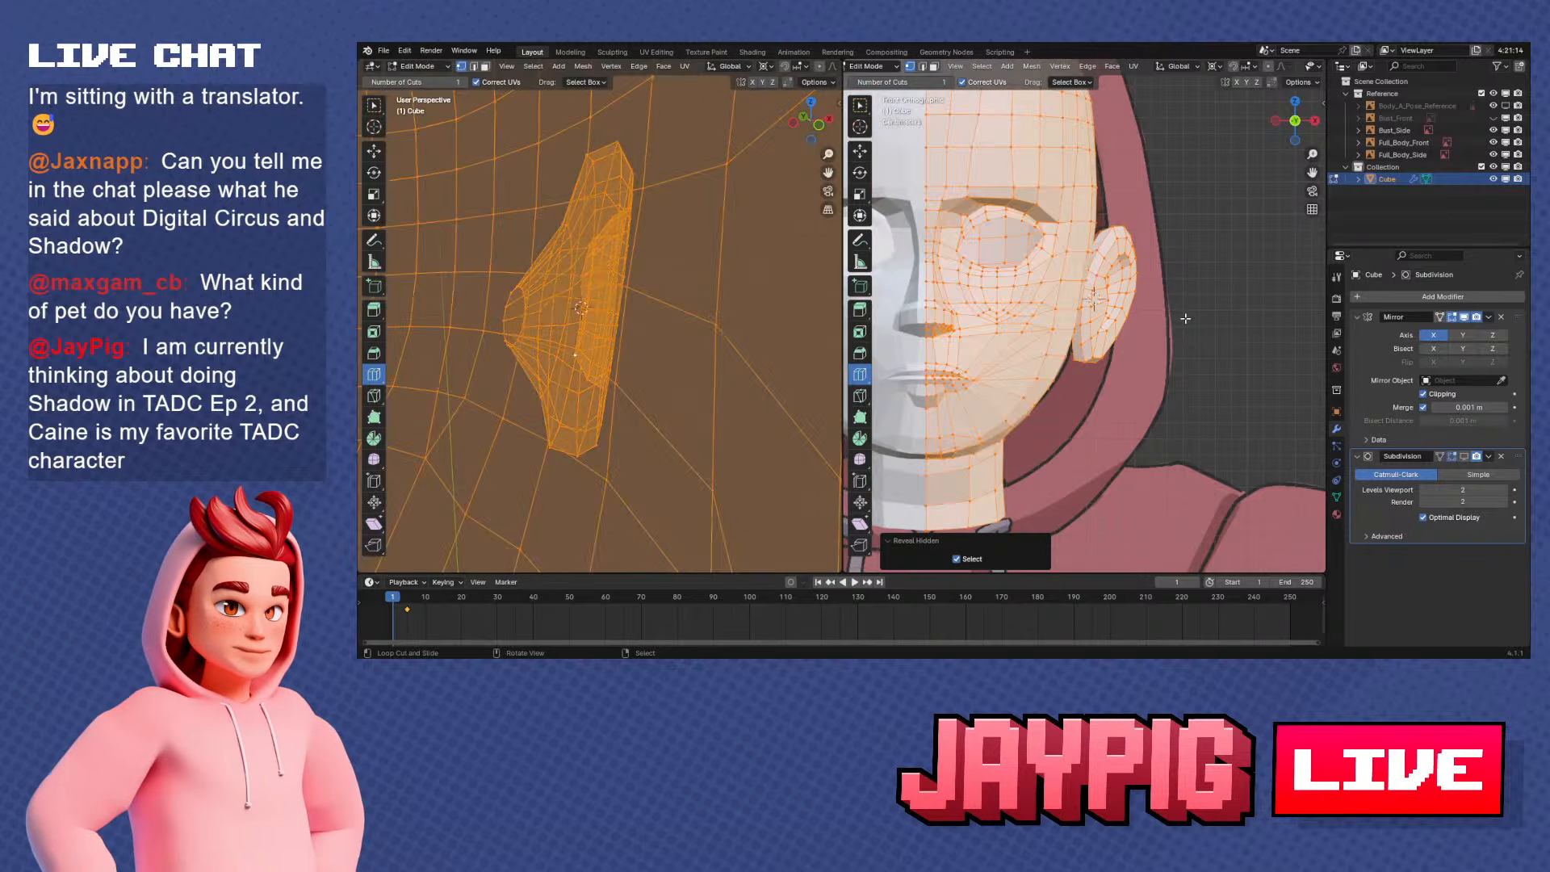
click(1136, 305)
key(ctrl+l)
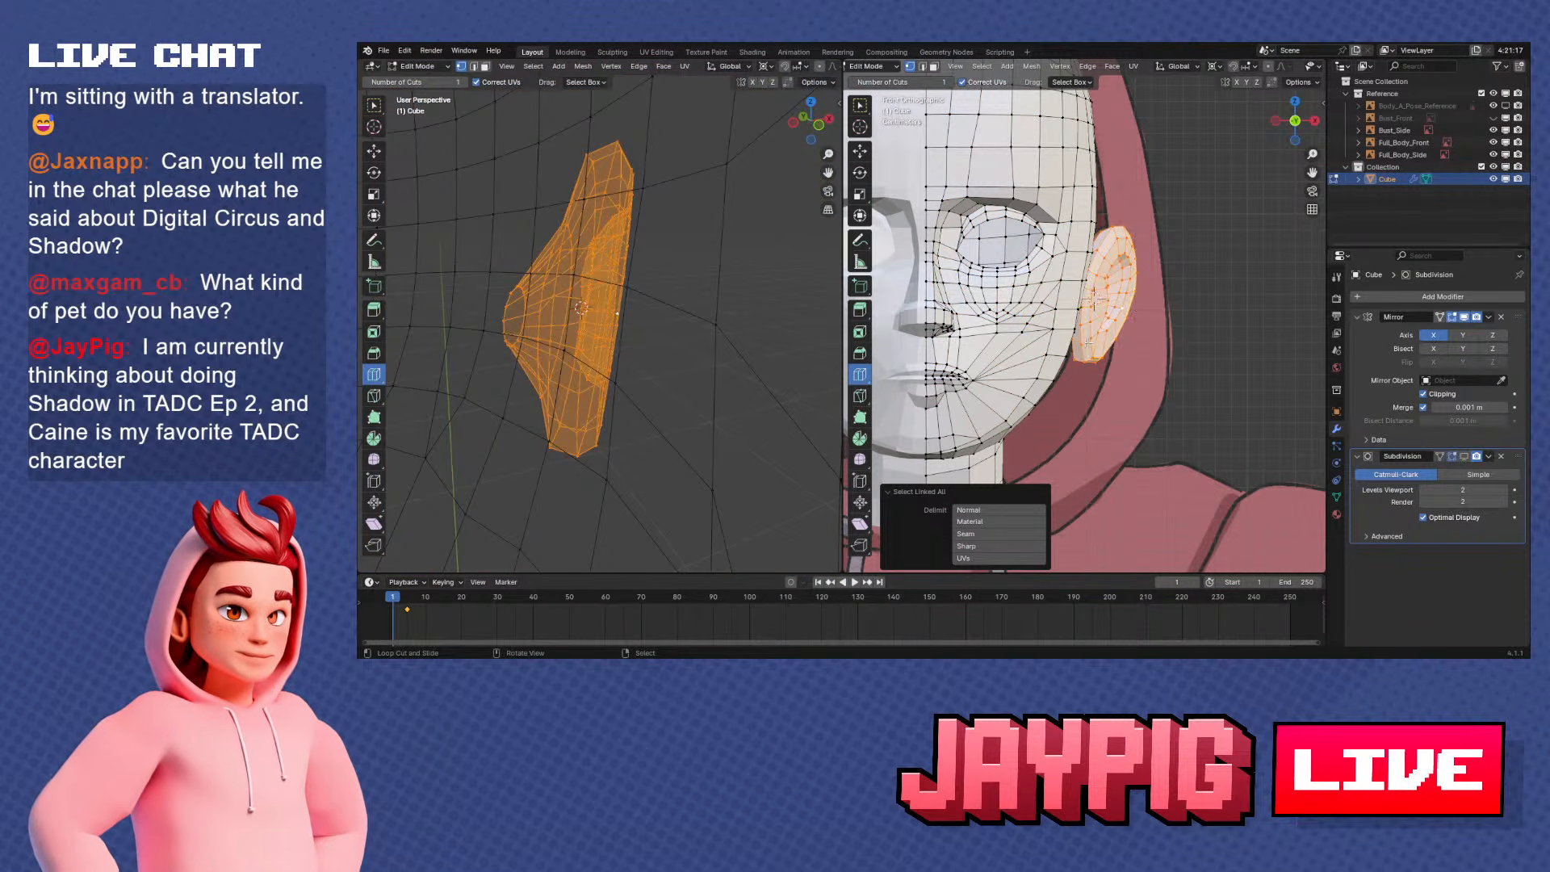
Rotate the ear about 5.5° around the Z axis and tilt it about 2.9° in the front view
middle_drag(1089, 343, 1207, 376)
key(r)
key(z)
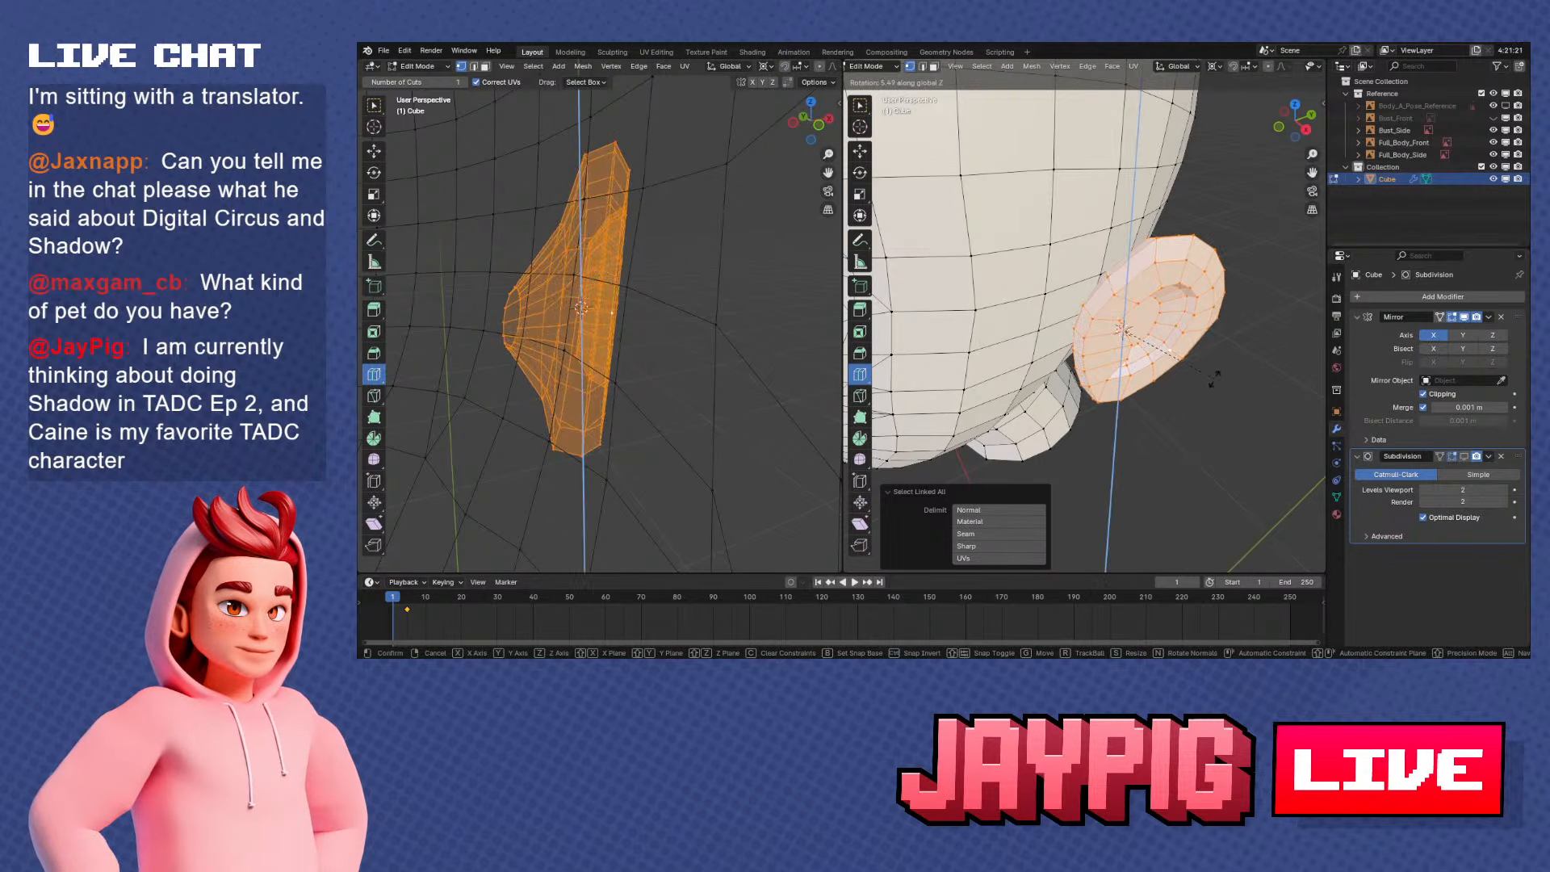
click(1213, 378)
key(KP_1)
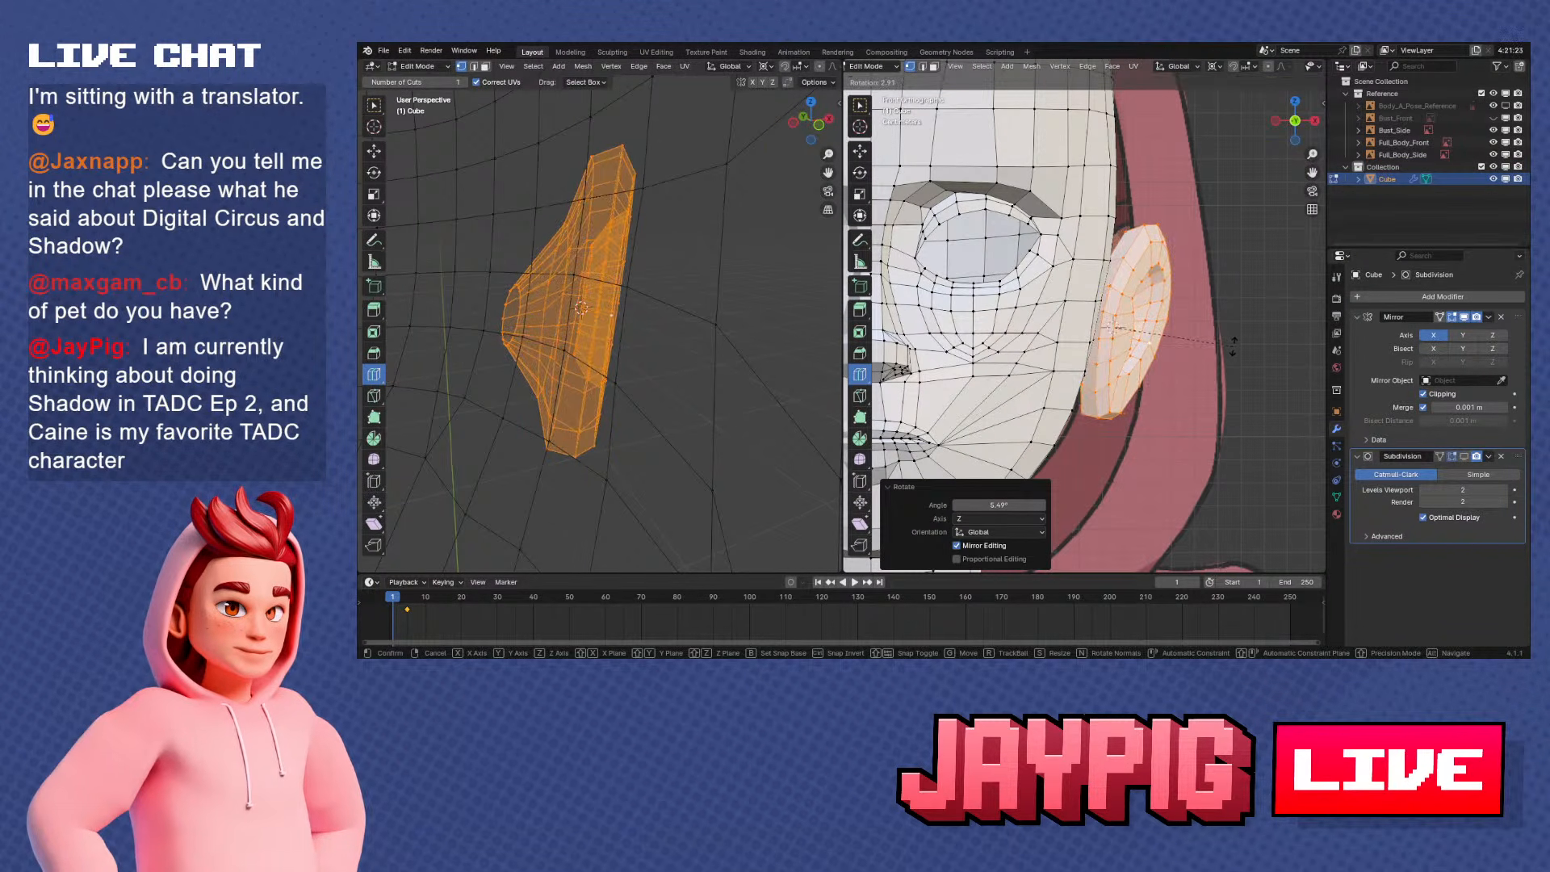
click(1232, 344)
key(g)
right_click(1227, 347)
key(g)
right_click(1227, 344)
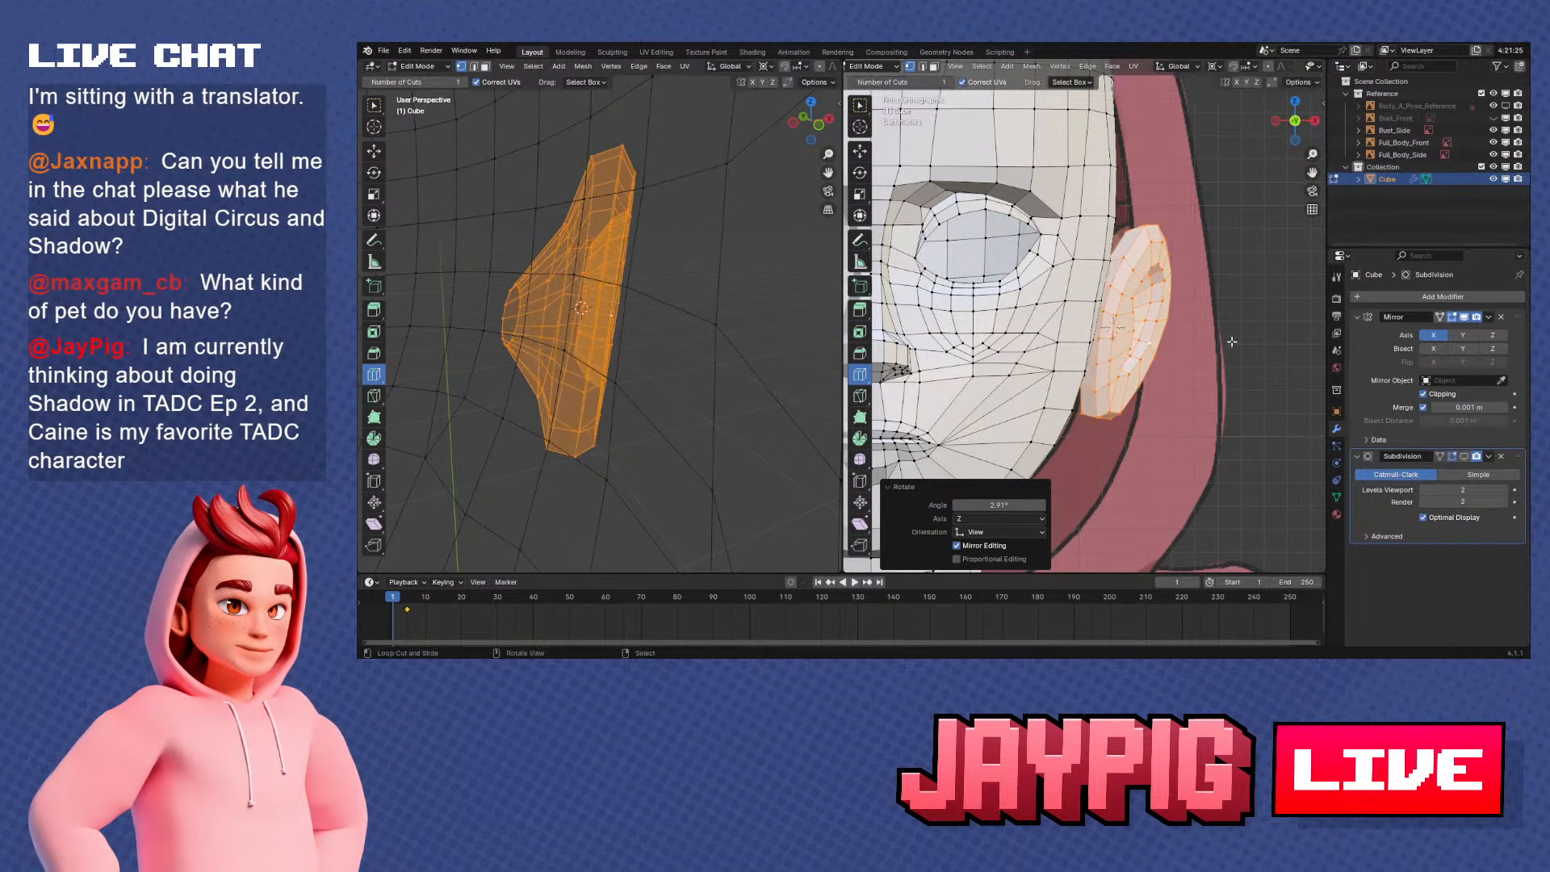
Select the small ring at the ear's back and set the transform pivot to Median Point
middle_drag(1227, 344, 1185, 432)
alt+right_click(1080, 317)
scroll(1082, 321, up, 2)
key(r)
key(z)
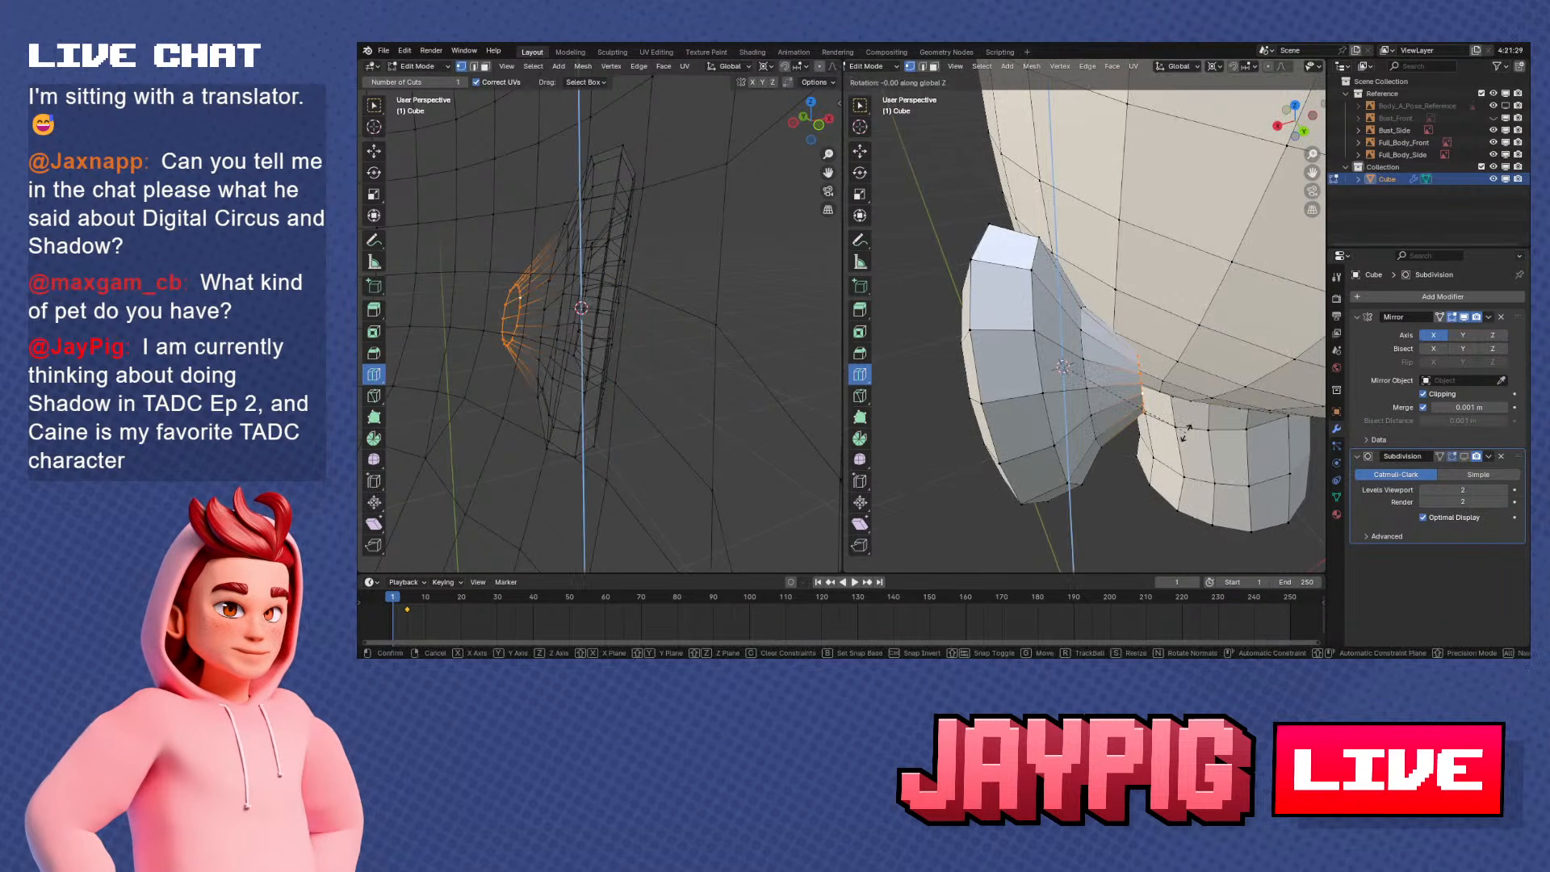
key(Return)
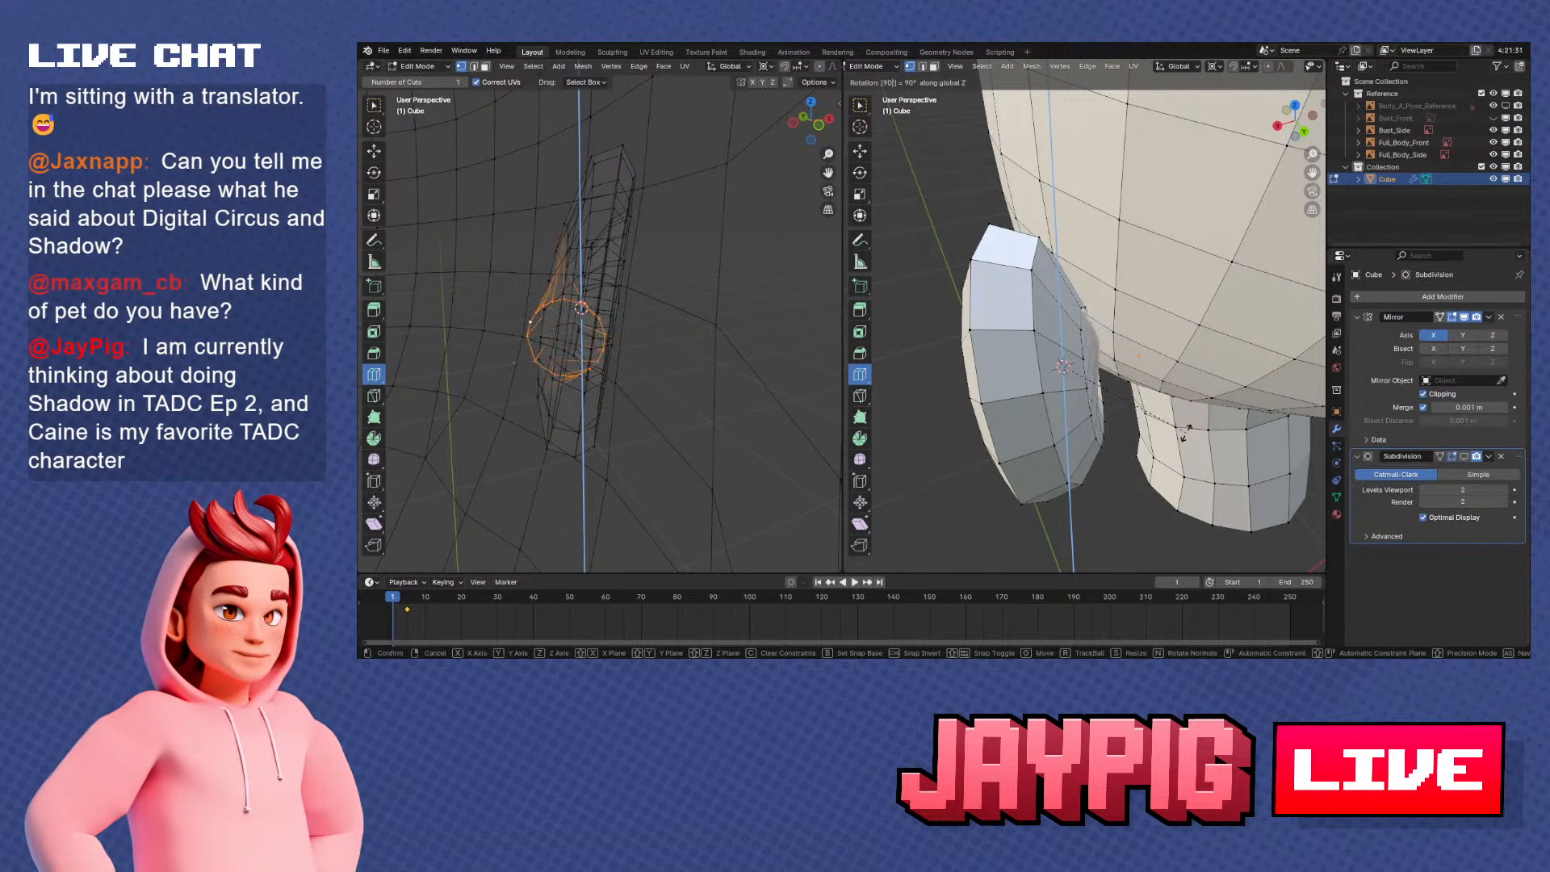
click(1215, 67)
click(1219, 134)
Rotate the small back ring about 25° around the Z axis to align it with the side of the head
shift+middle_drag(1181, 321, 1074, 298)
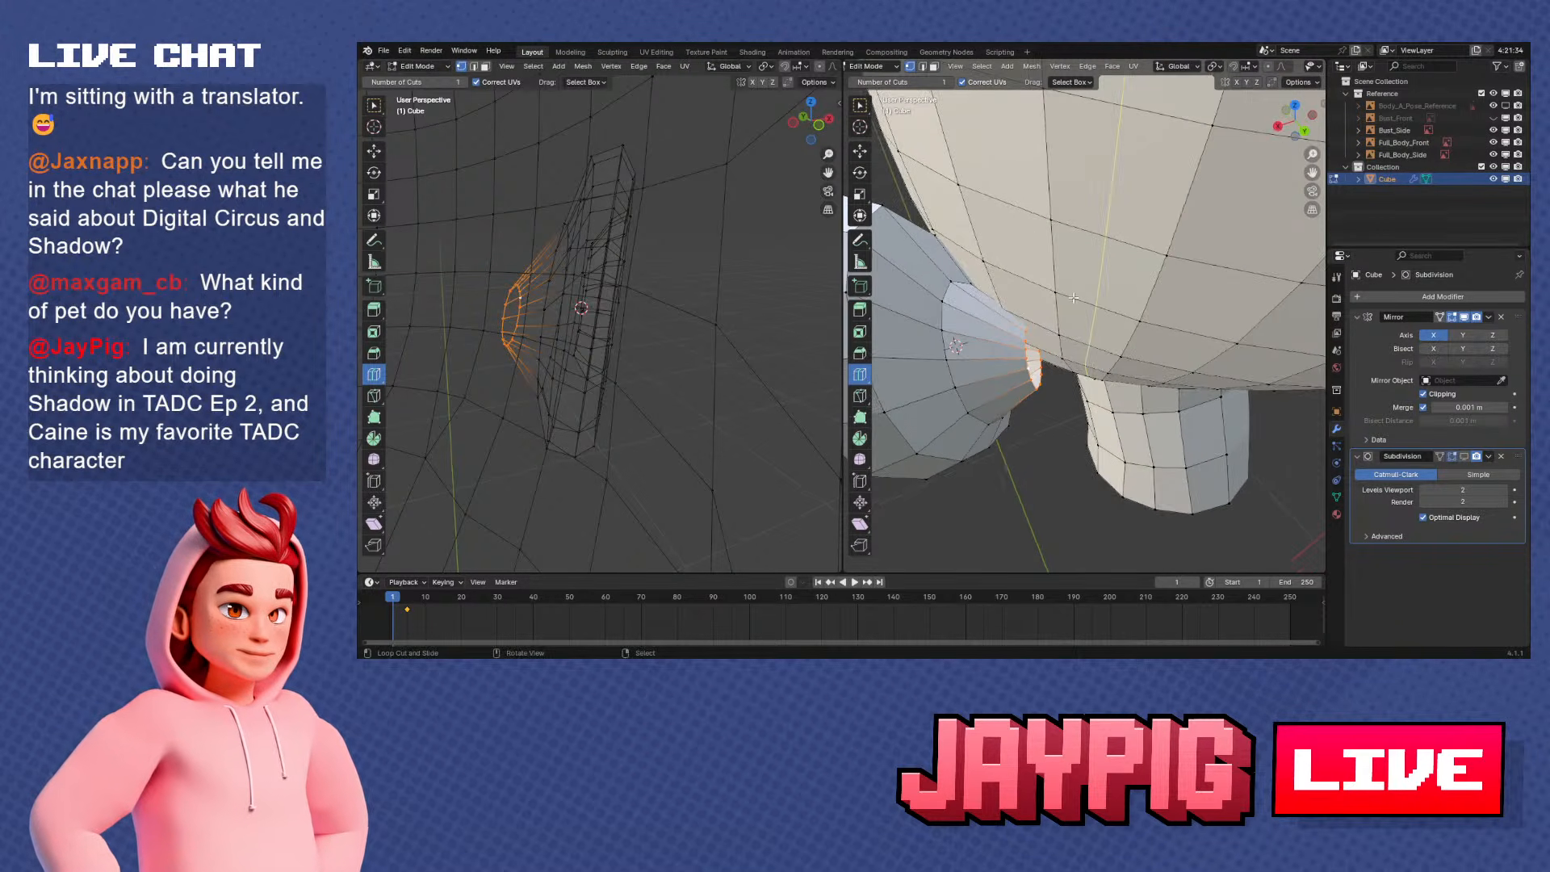
key(r)
key(s)
key(y)
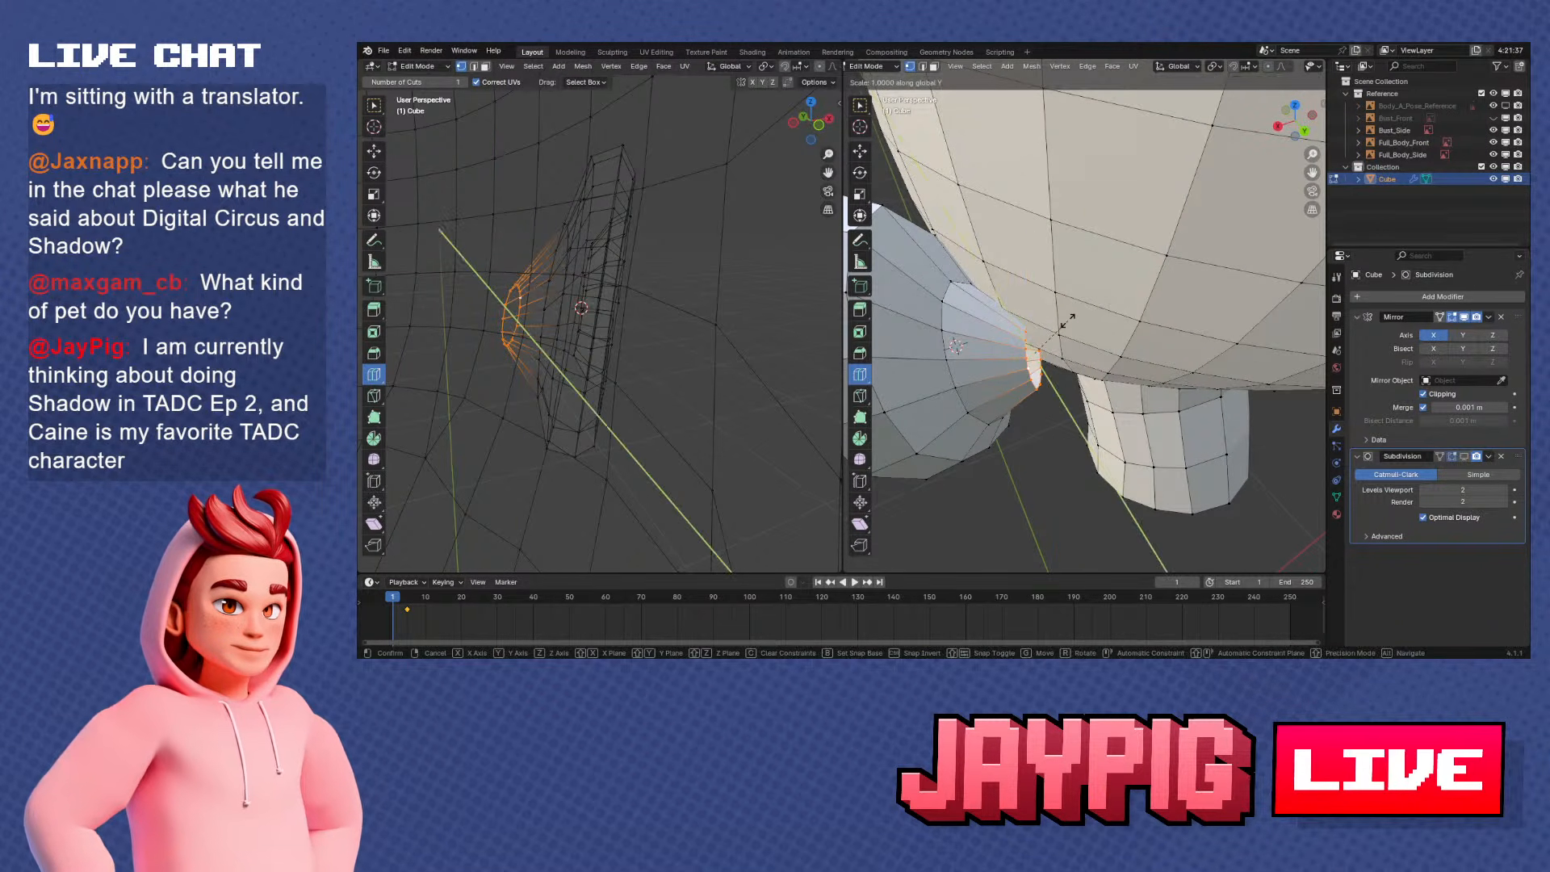
key(r)
key(z)
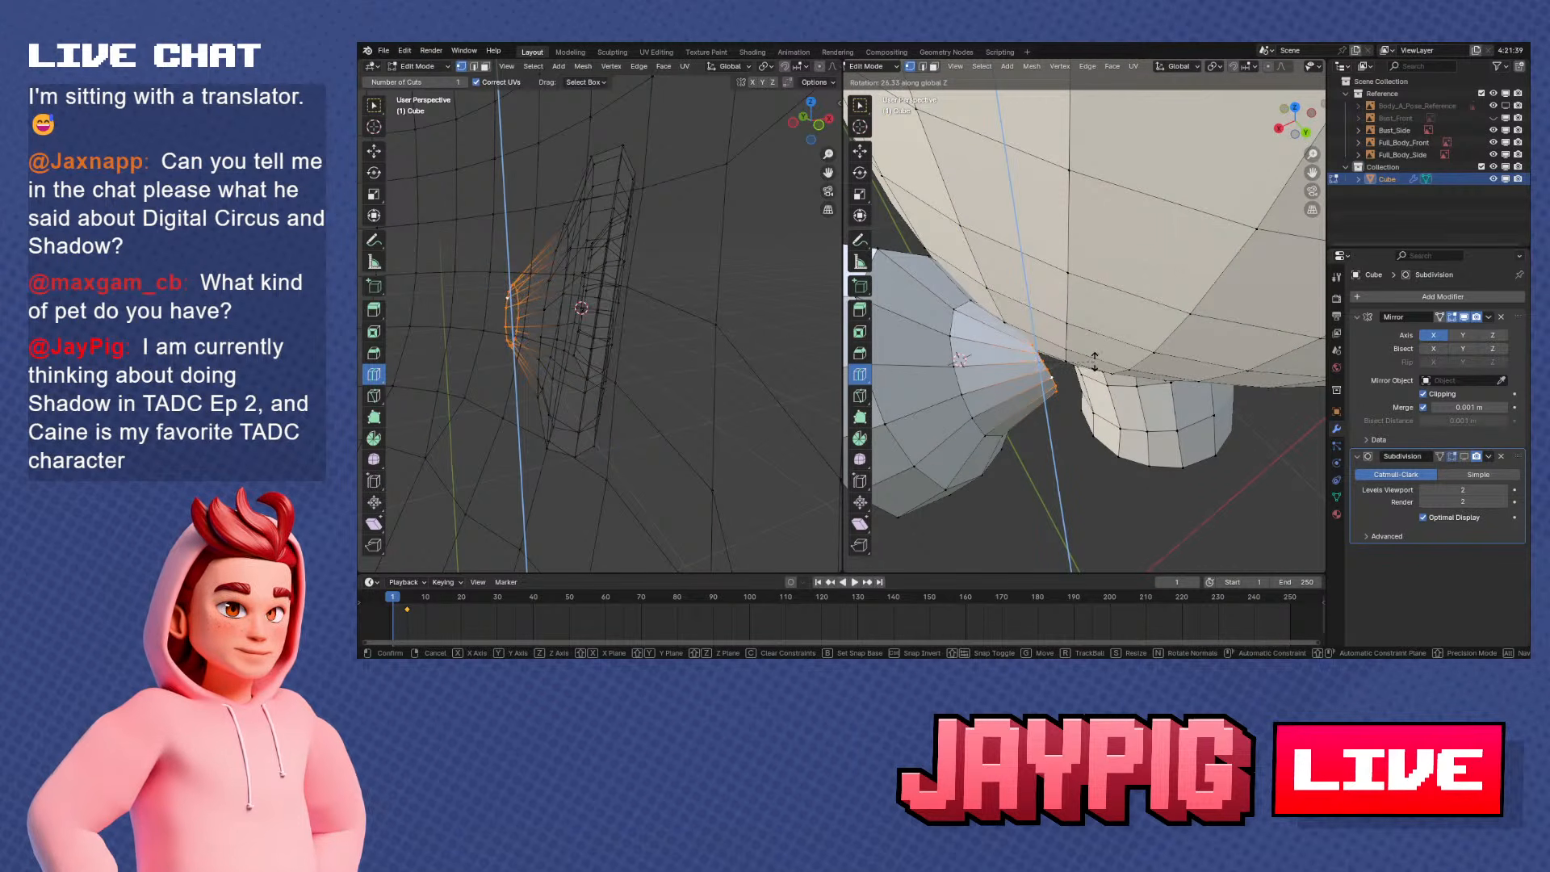
click(1094, 361)
Move the small back ring along the X and Y axes into the head, ending with about -5.3 mm along X
middle_drag(1094, 361, 1055, 258)
key(g)
key(x)
right_click(1062, 238)
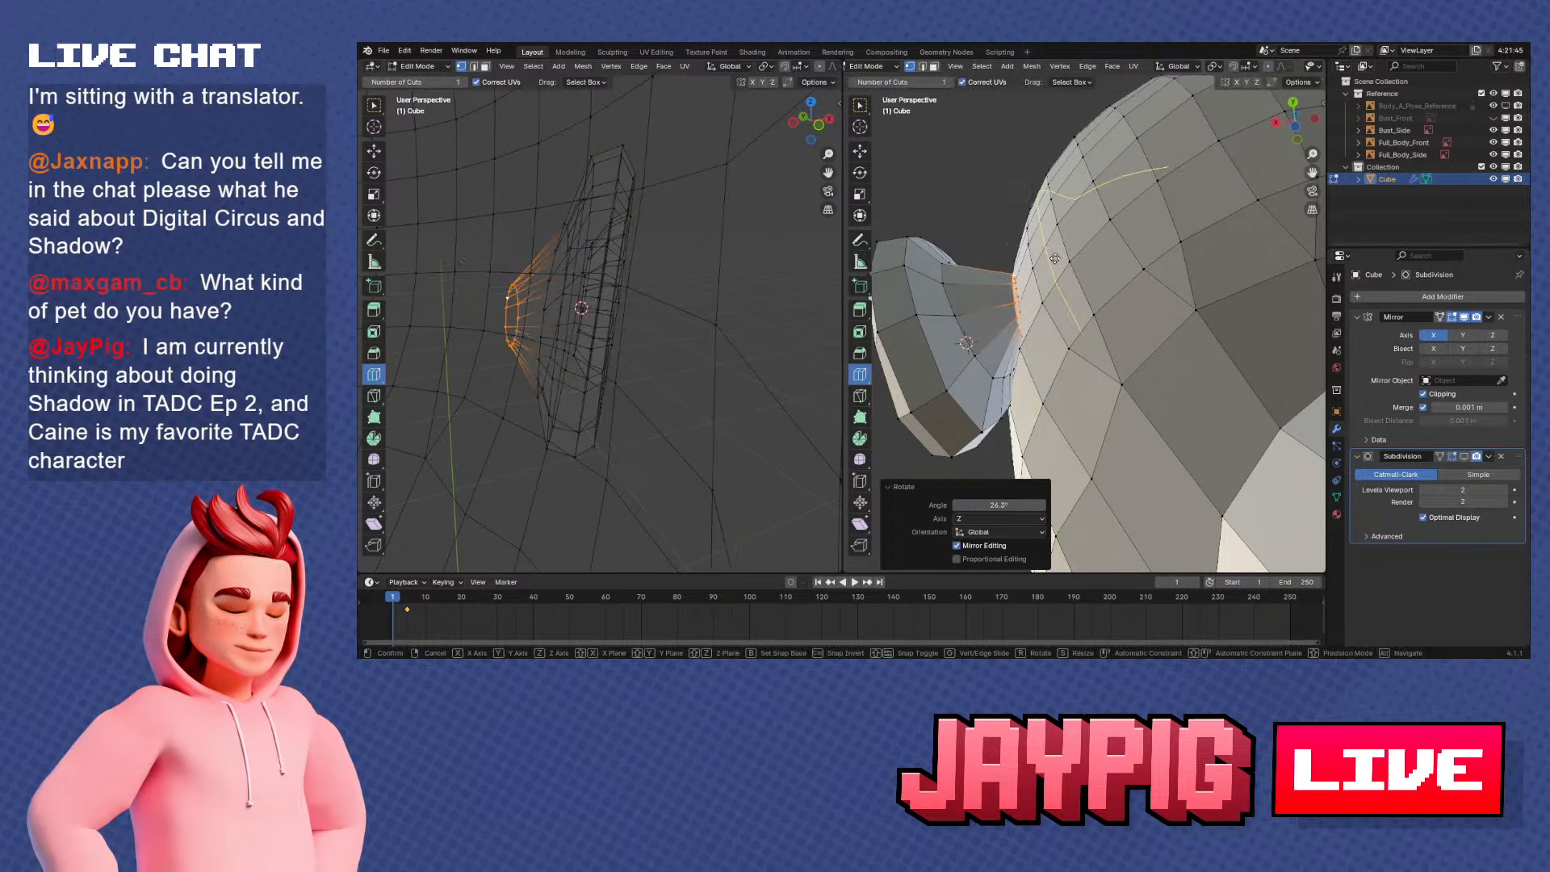
key(x)
click(1087, 263)
key(g)
key(y)
click(1096, 276)
key(g)
key(x)
click(1118, 281)
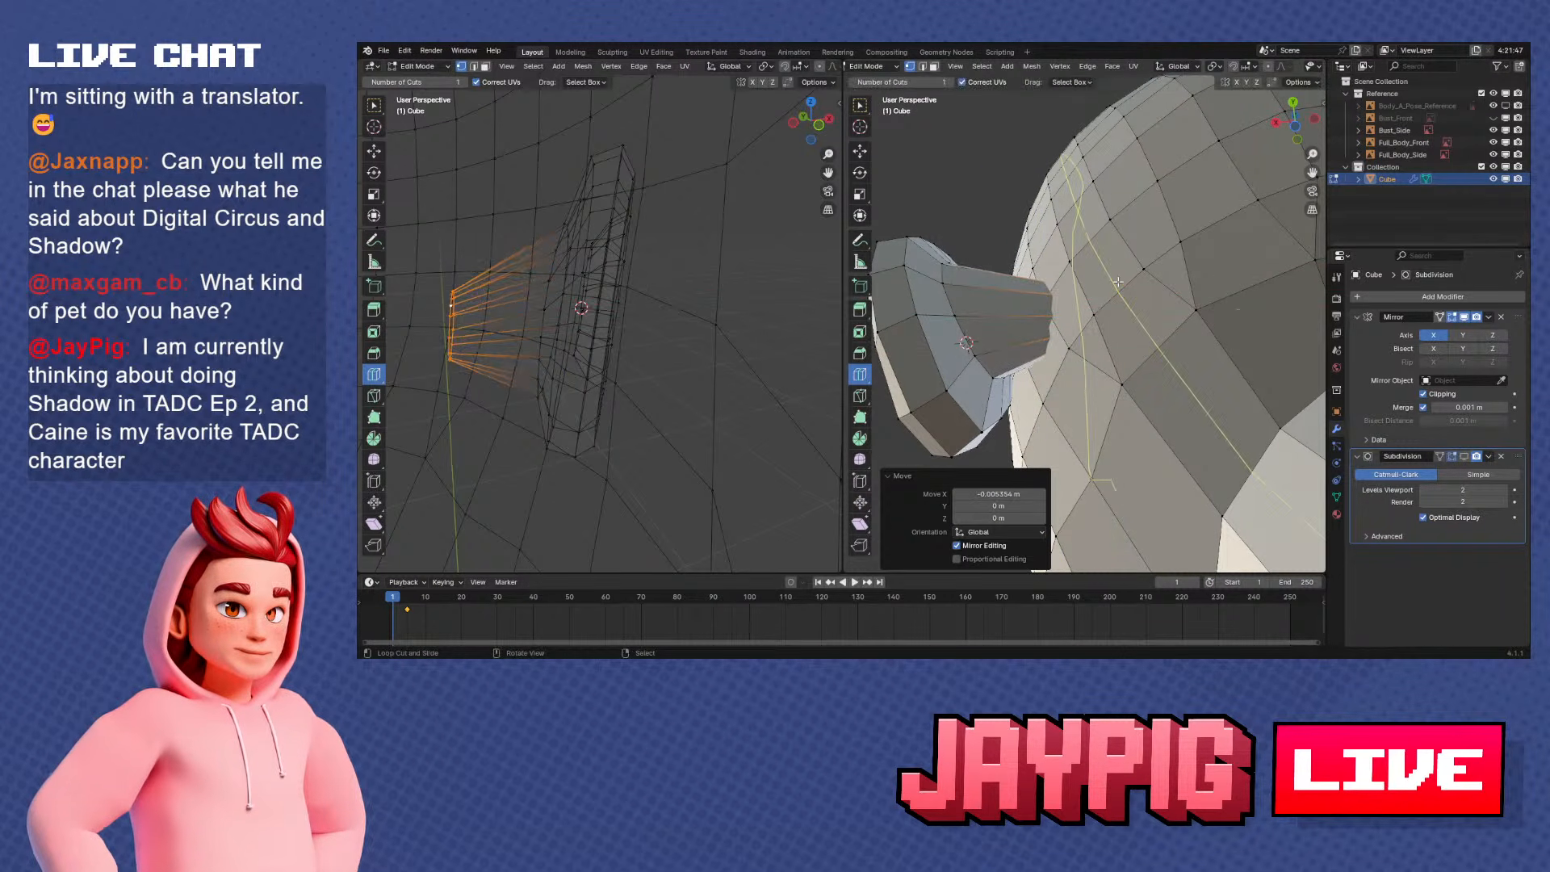
Check how the ear meets the head and undo the small back ring's moves
middle_drag(1118, 282, 1081, 406)
click(995, 310)
middle_drag(995, 311, 1084, 306)
key(s)
right_click(1086, 390)
key(Tab)
key(Tab)
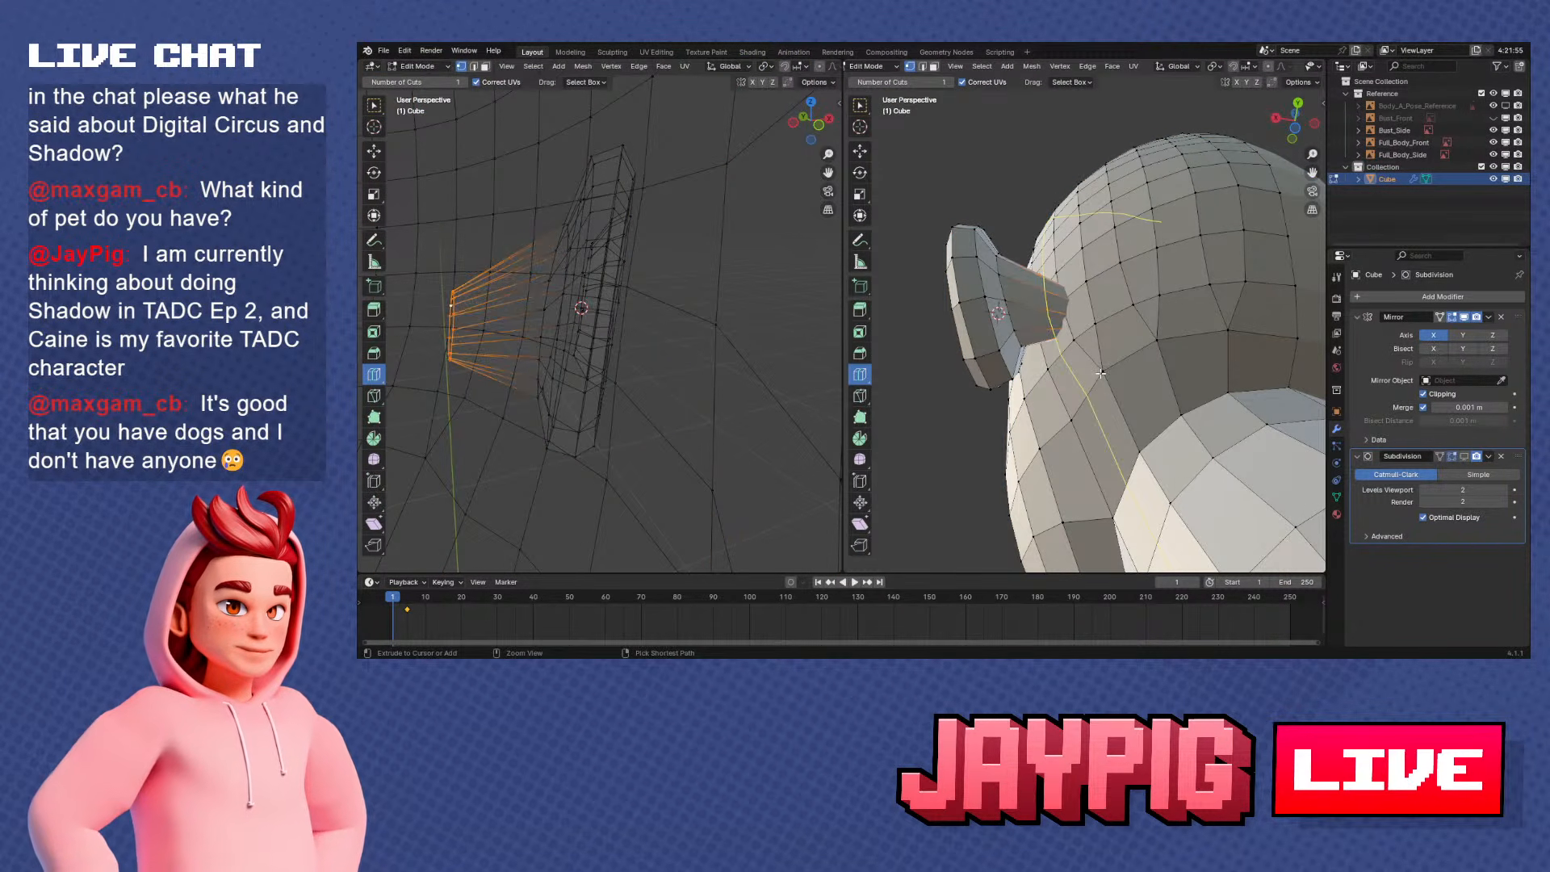
key(ctrl+z)
Enlarge the small ring at the ear's back to about 1.35
middle_drag(1088, 373, 1092, 343)
scroll(1093, 341, up, 2)
key(s)
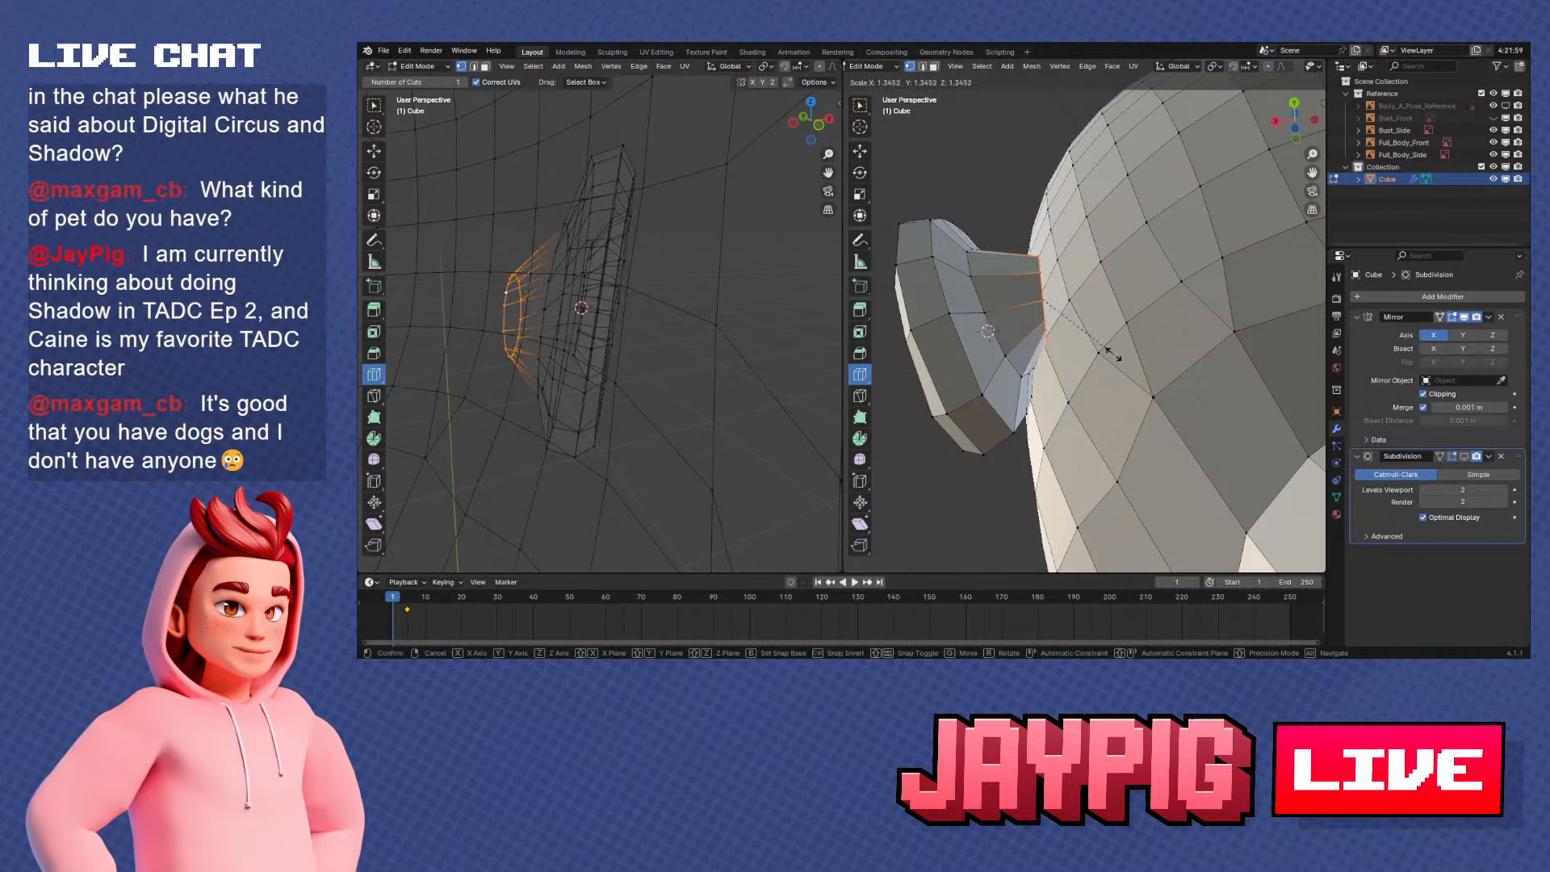